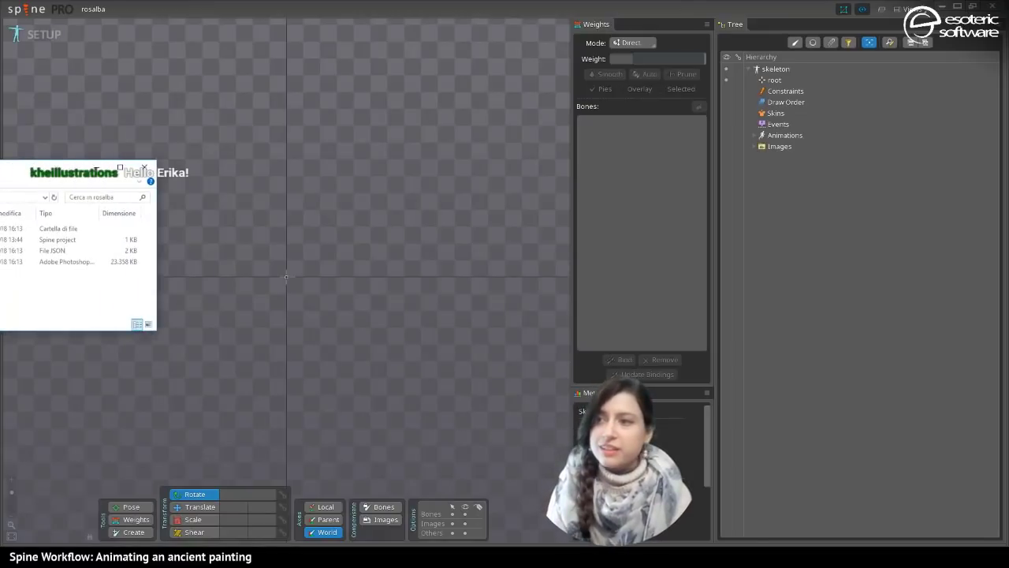
- Import the Rosalba_Carriera JSON file from the rosalba folder into the Spine project, naming the skeleton Rosalba_Carriera_-_Elderly_Lady
mouse_move(0, 175)
left_mouse_down()
mouse_move(189, 152)
mouse_move(193, 124)
left_mouse_up()
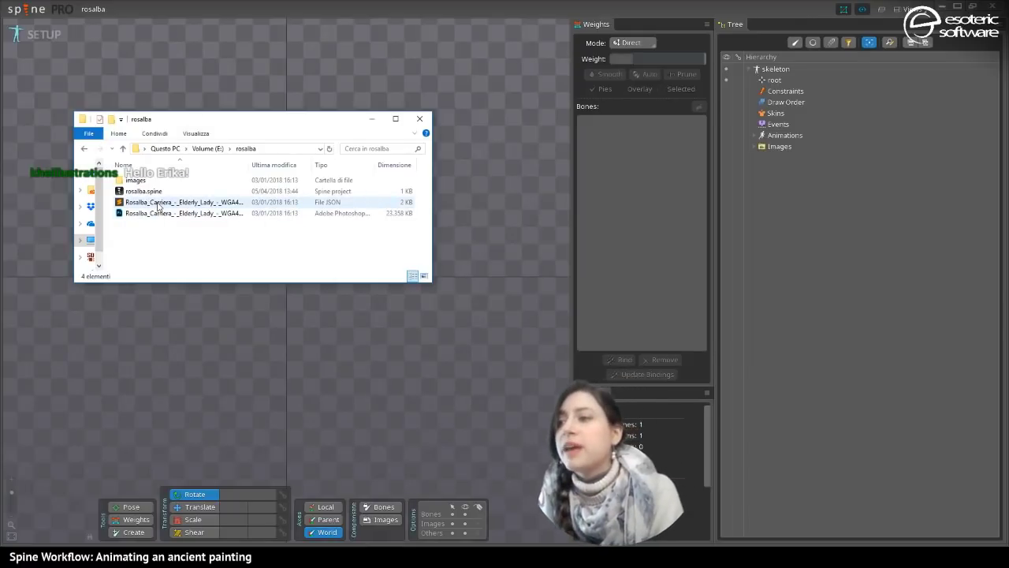
left_click_drag(159, 205, 278, 68)
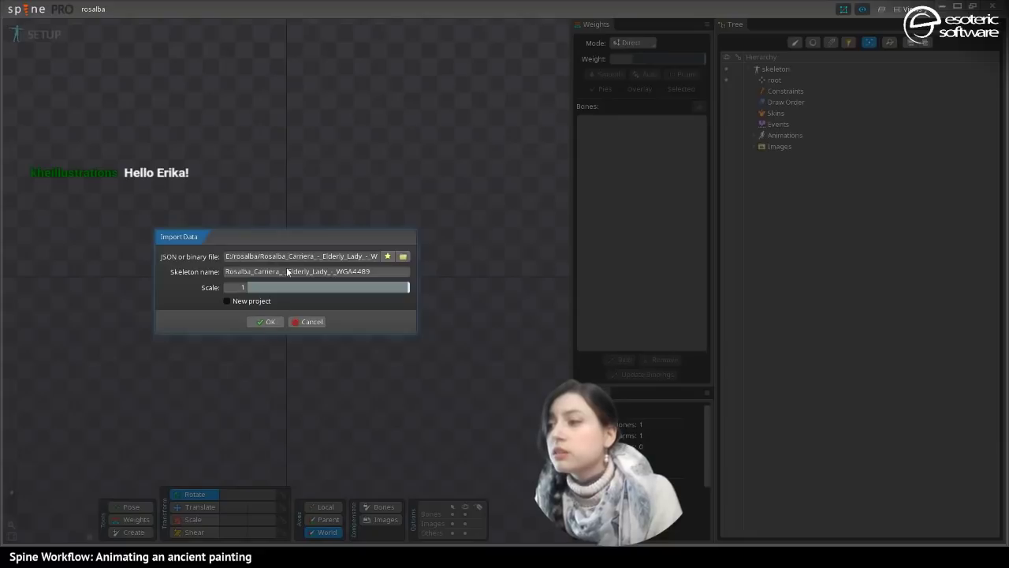
left_click(287, 272)
left_click_drag(326, 271, 441, 309)
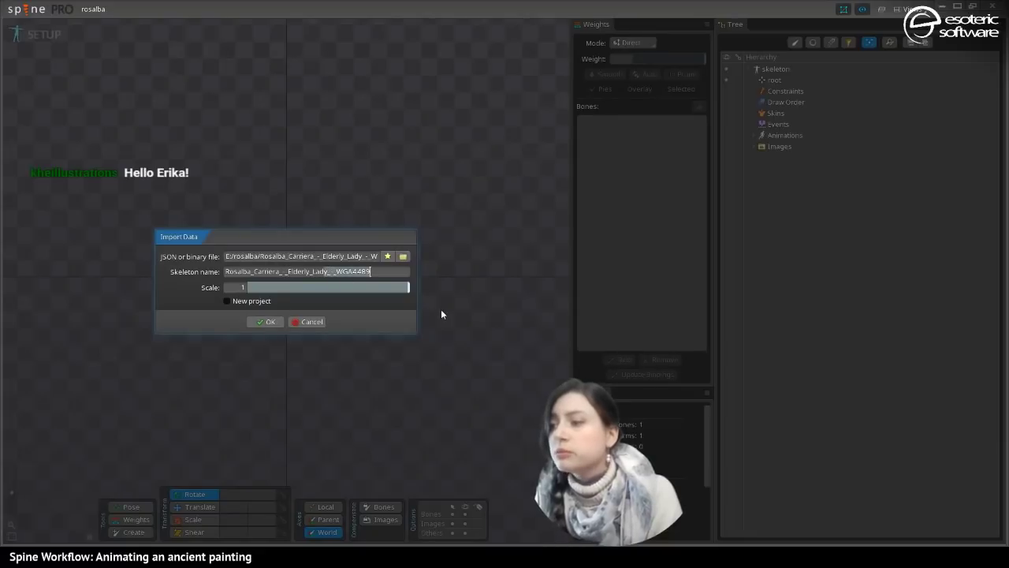
key("BackSpace")
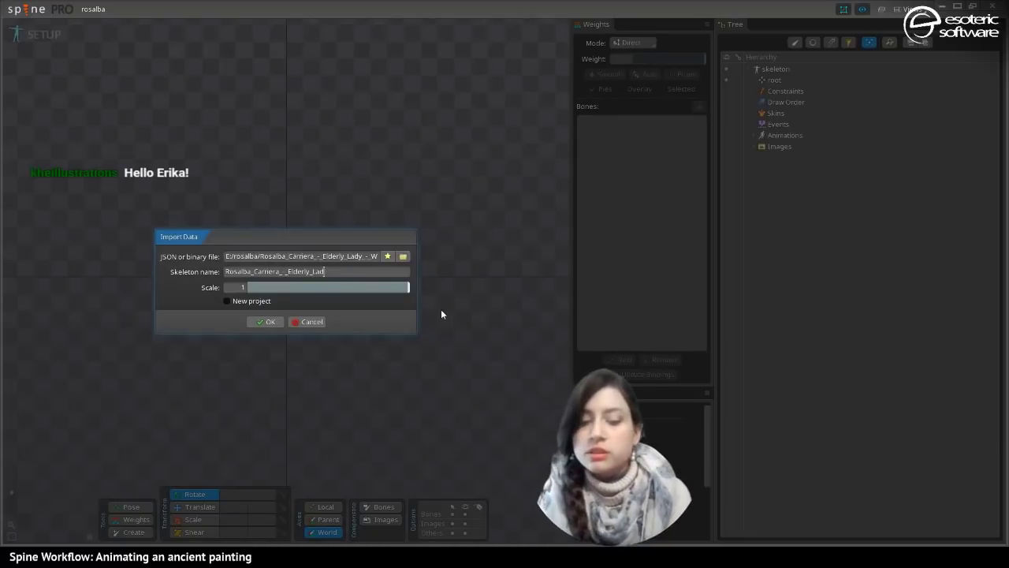
type("y")
left_click(269, 321)
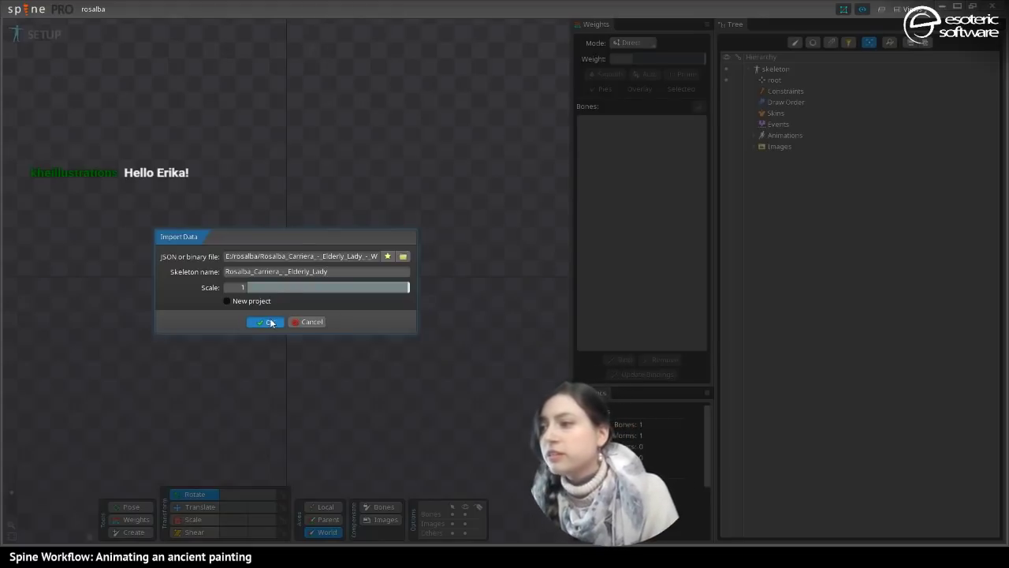
- Delete the empty default skeleton named "skeleton" from the project
left_click(806, 161)
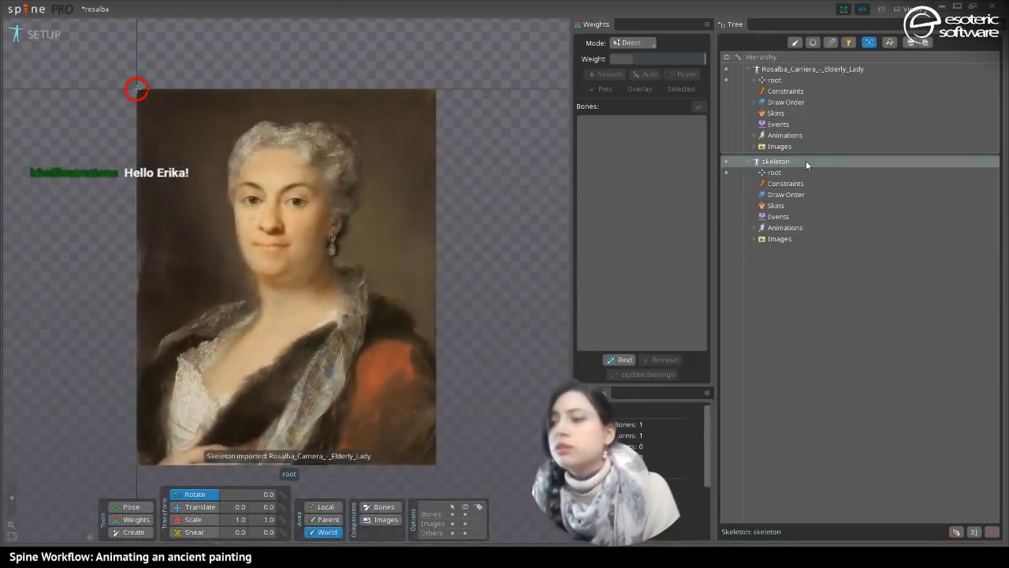
key("Delete")
key("Return")
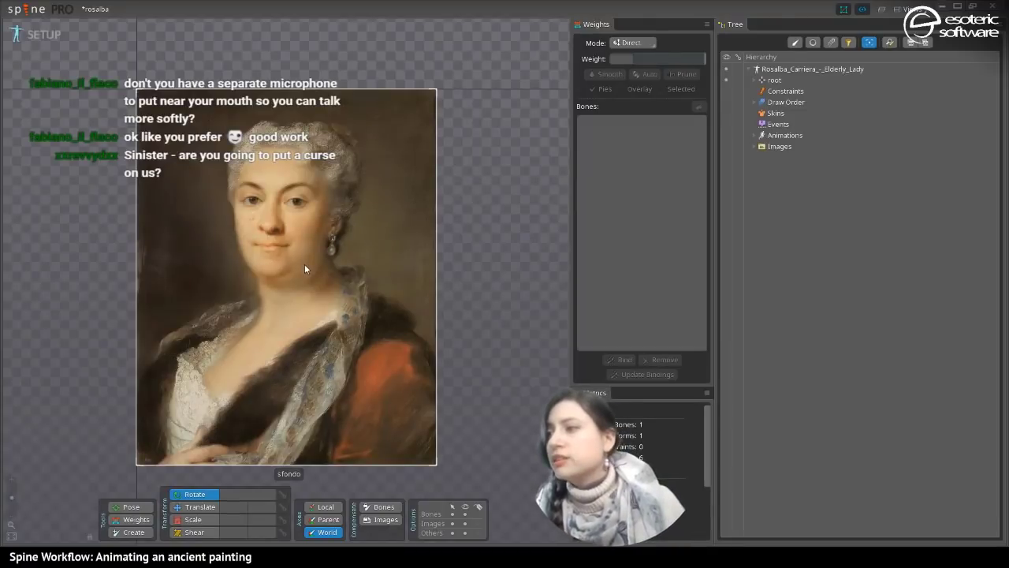
- Hide the lady, both eye-socket and both iris slots to inspect the sfondo background image on its own
left_click(295, 461)
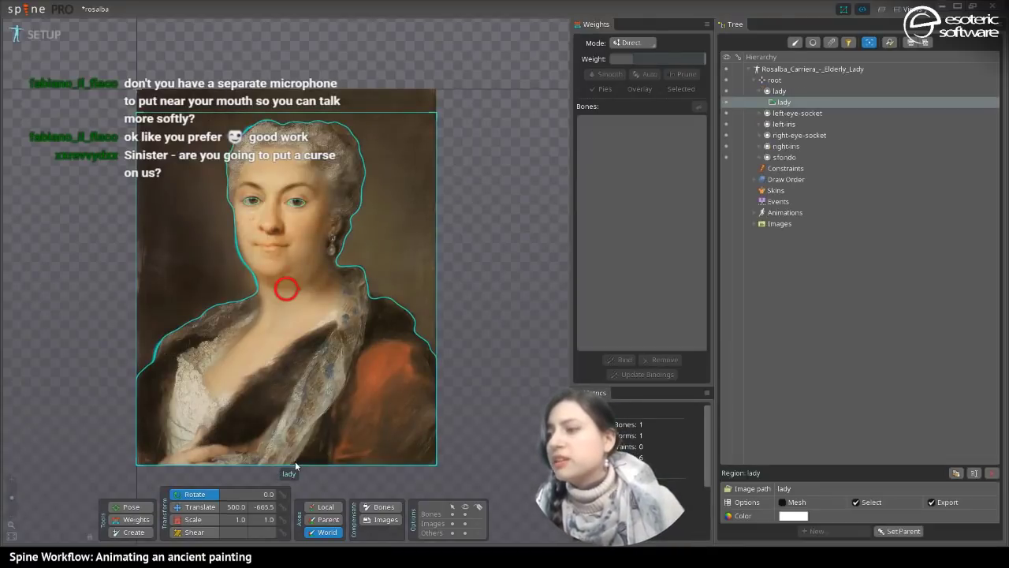
left_click(727, 91)
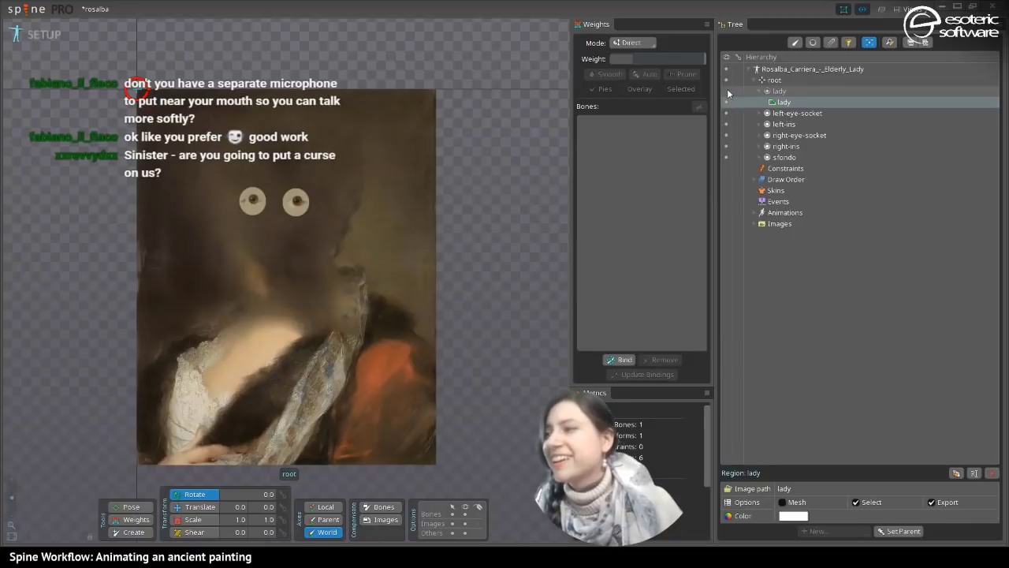
left_click(725, 113)
left_click(725, 113)
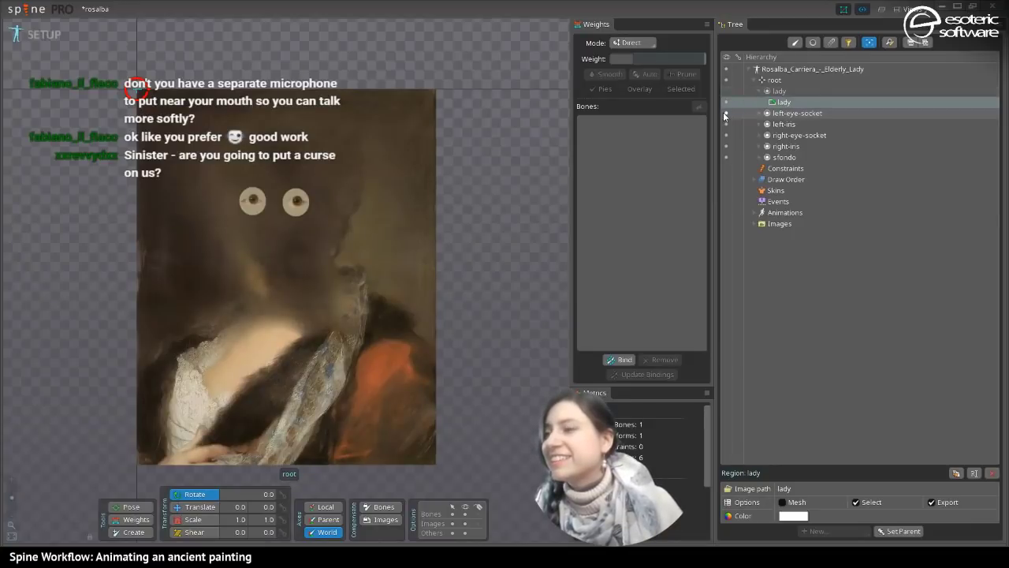
left_click(725, 114)
left_click(725, 114)
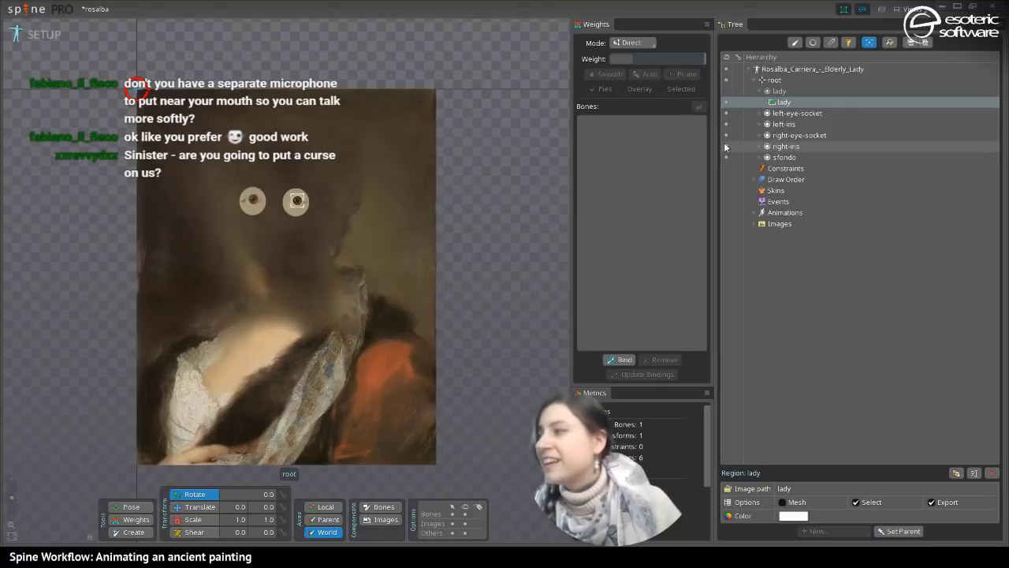
left_click(725, 146)
left_click(726, 135)
left_click(726, 124)
left_click(725, 113)
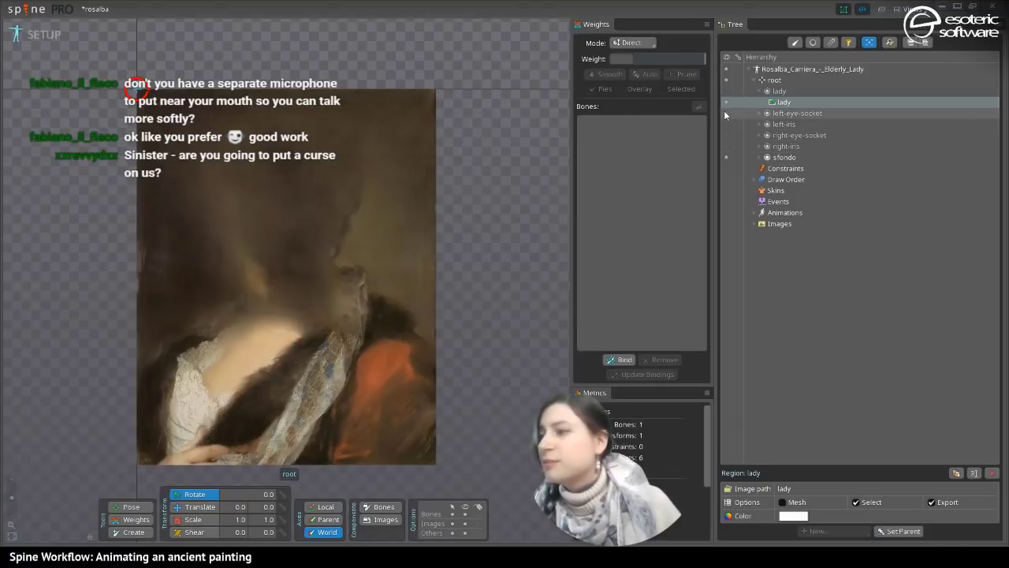
left_click(351, 402)
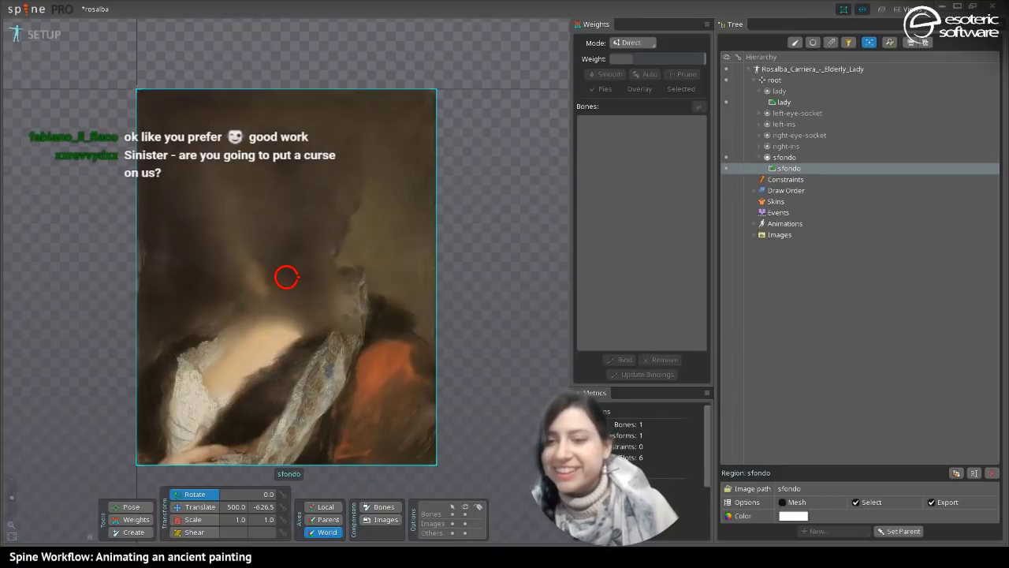
- Show the iris, eye-socket and lady slots again and collapse the lady slot in the hierarchy
left_click(725, 136)
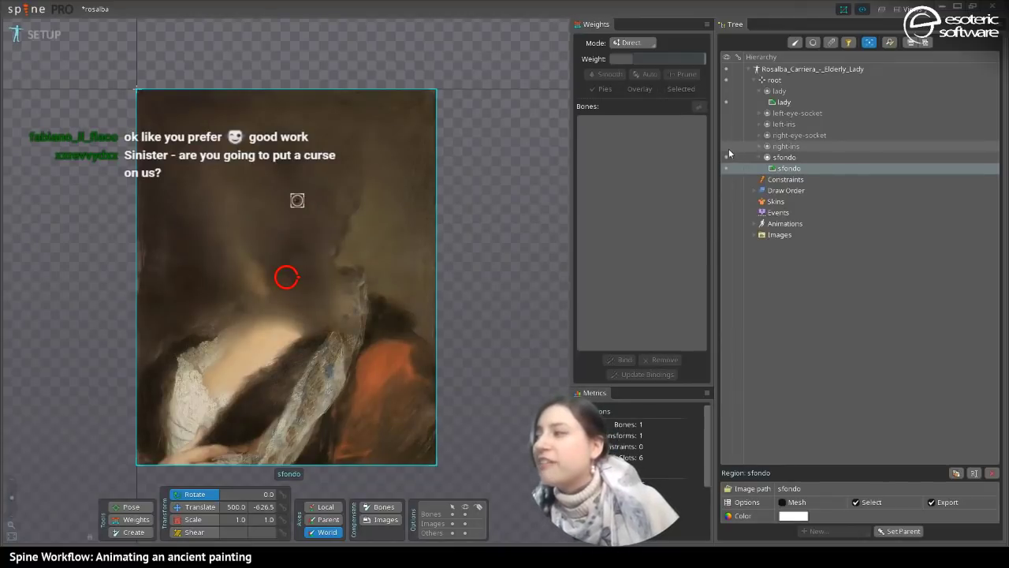
left_click(726, 123)
left_click(726, 113)
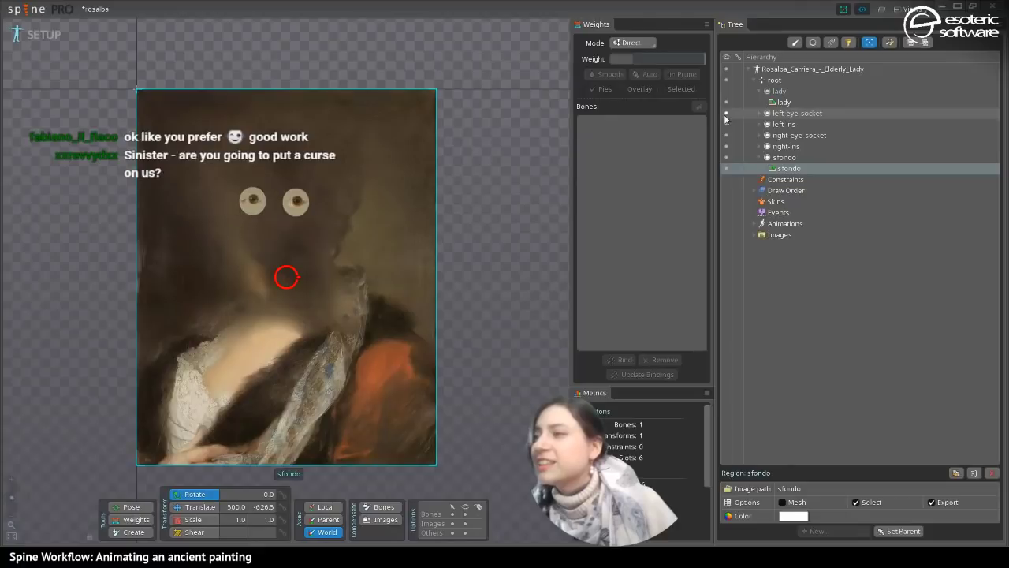
left_click(726, 90)
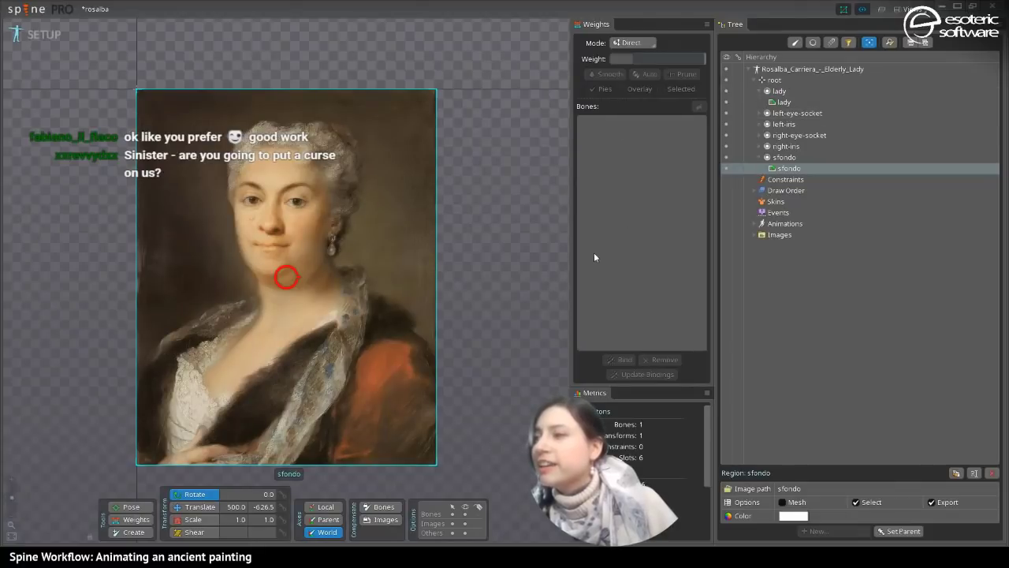
left_click(759, 92)
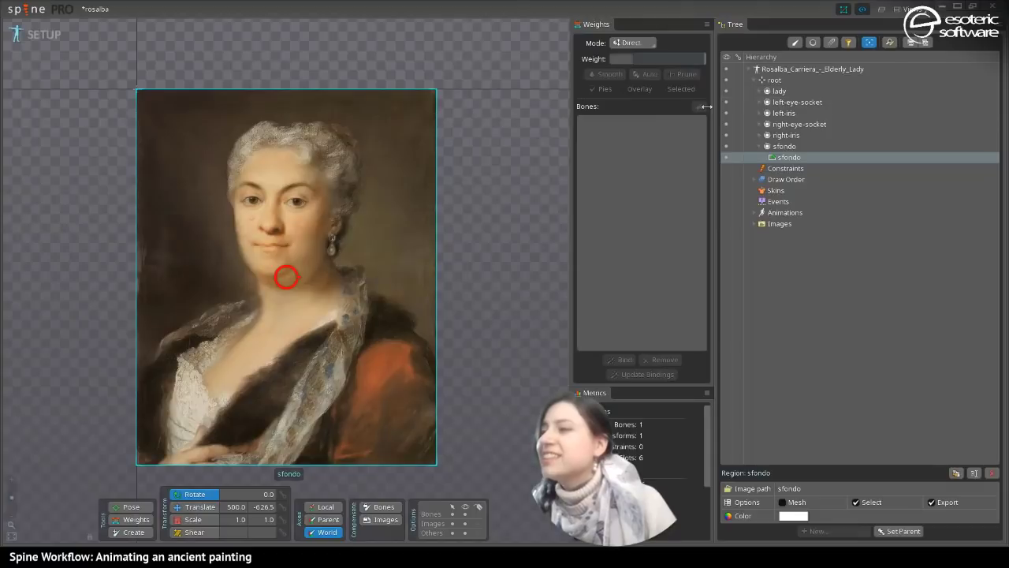
left_click(133, 533)
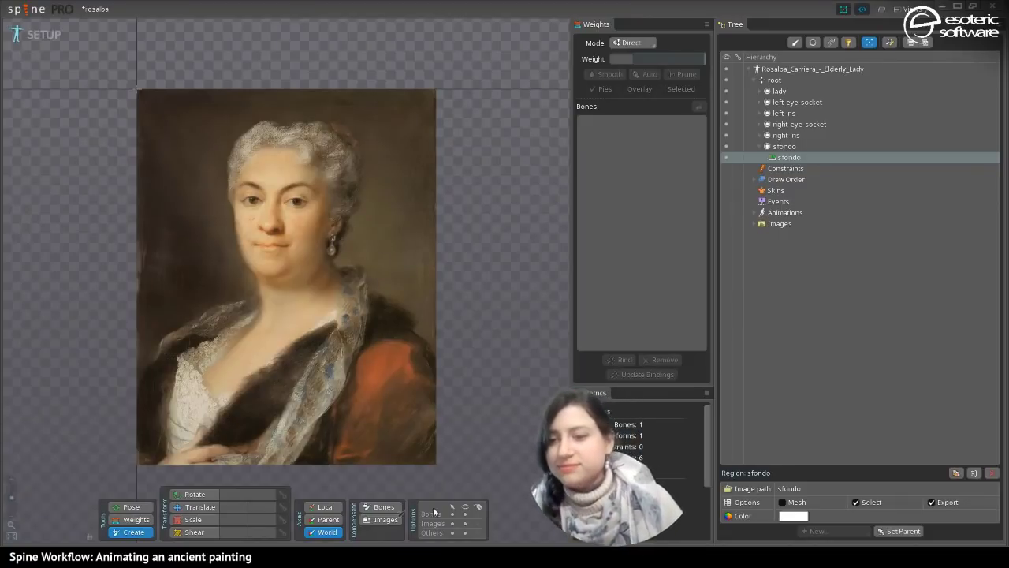
left_click(516, 283)
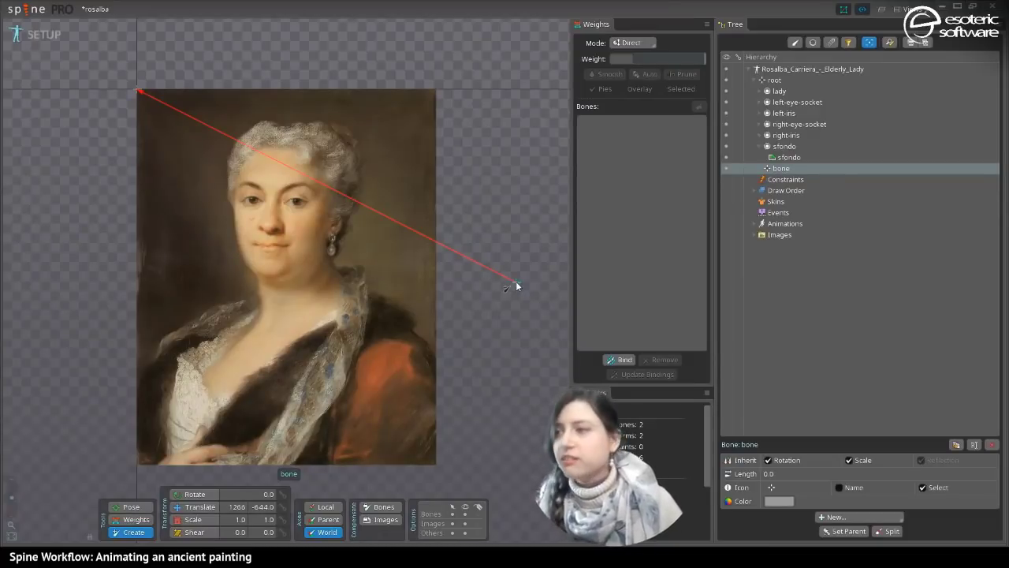
key("ctrl+z")
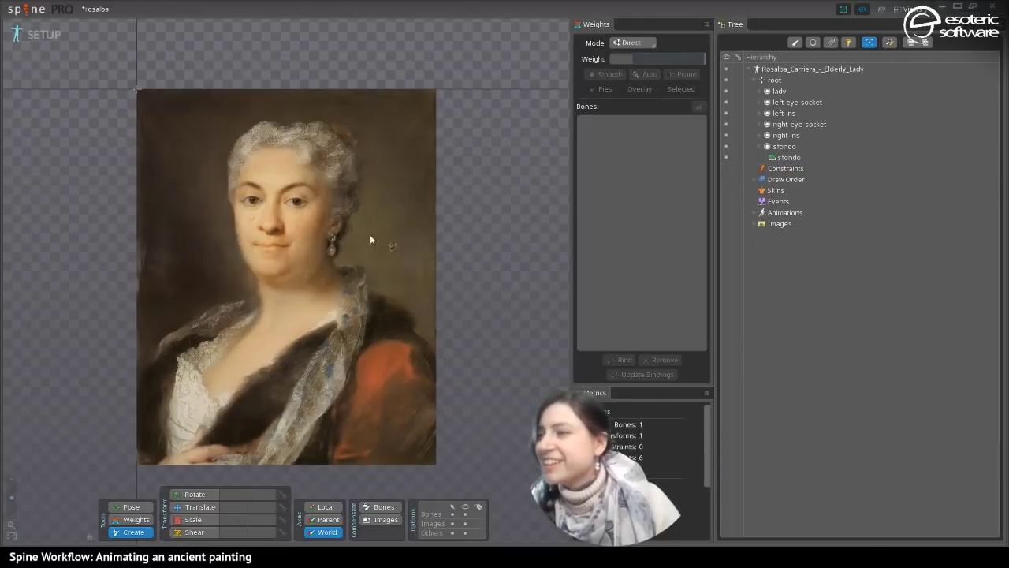
- Create a bone under root near the painting's bottom centre and move it down to the lower edge, about X 498.2, Y -1252
left_click_drag(182, 359, 221, 339)
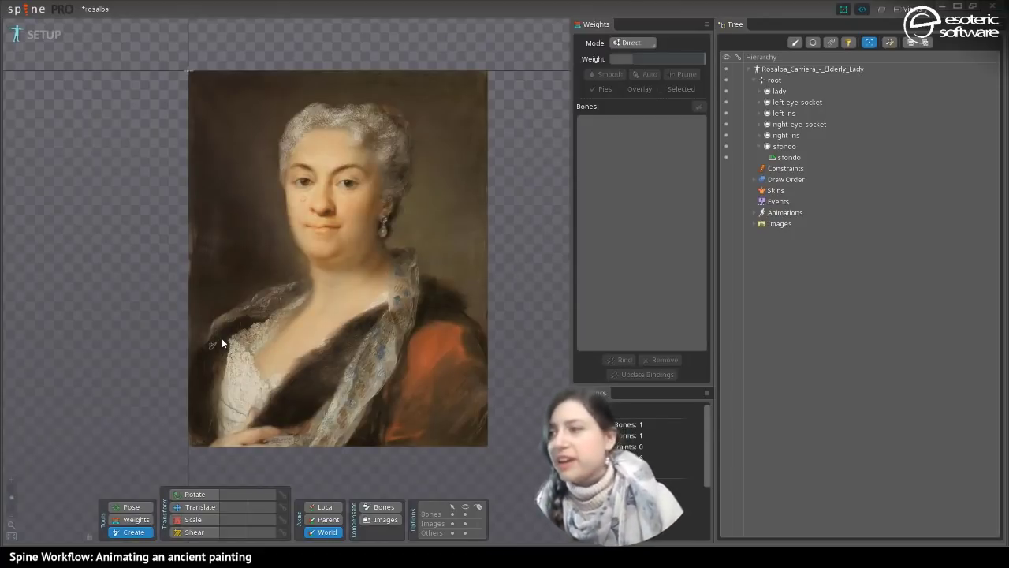
left_click_drag(213, 307, 238, 286)
left_click(176, 509)
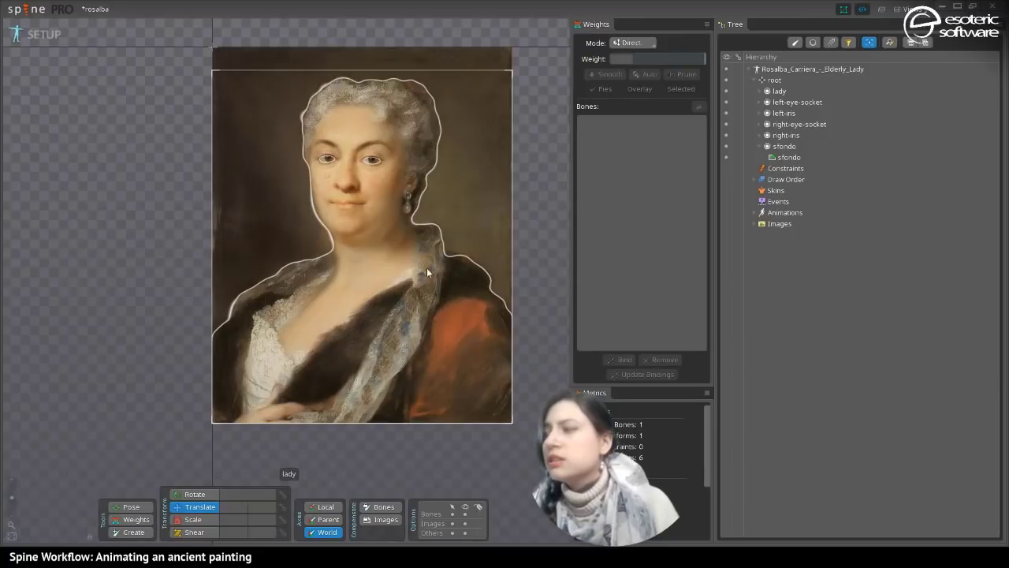
left_click(799, 79)
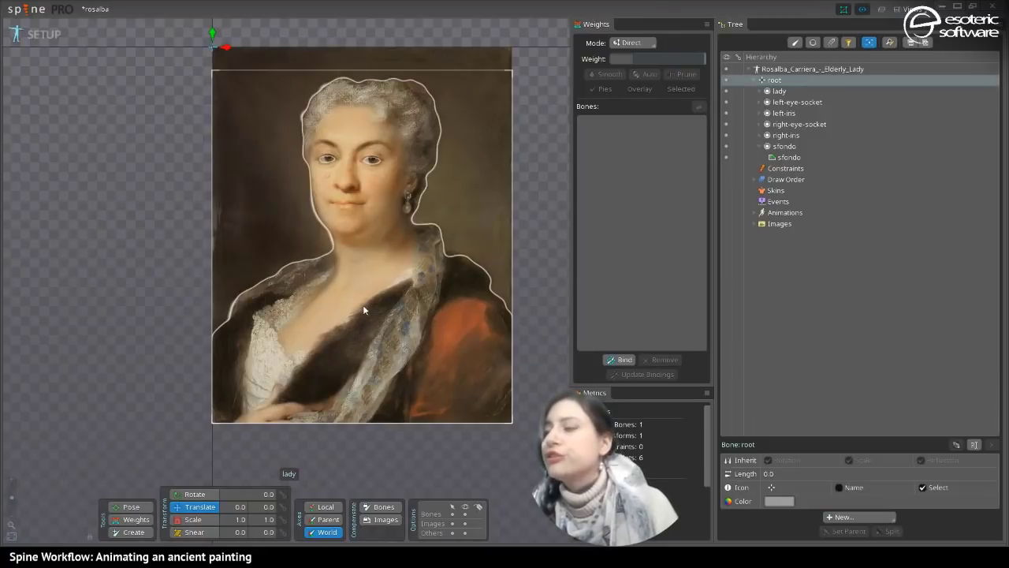
left_click(131, 531)
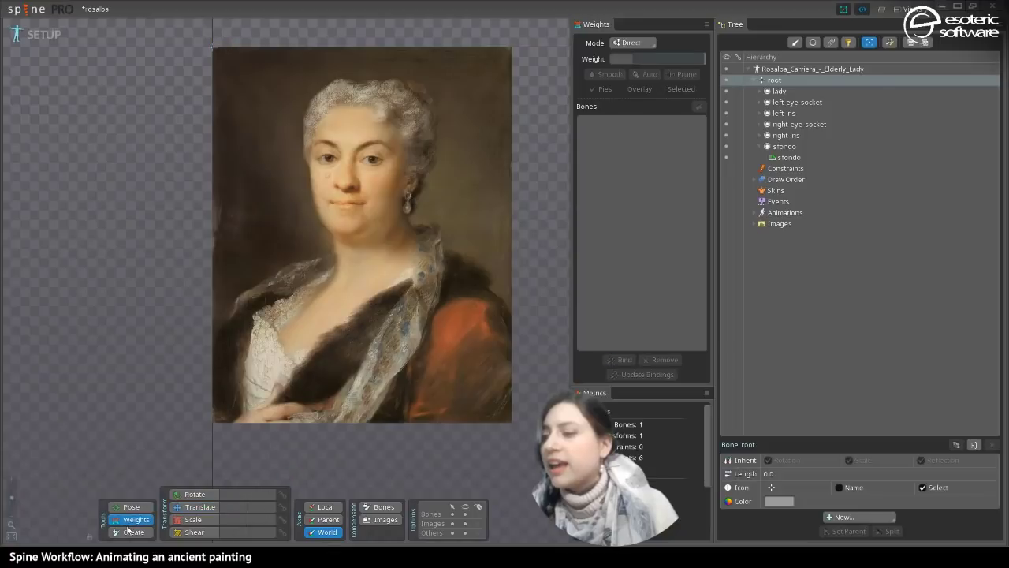
left_click(361, 408)
left_click(197, 507)
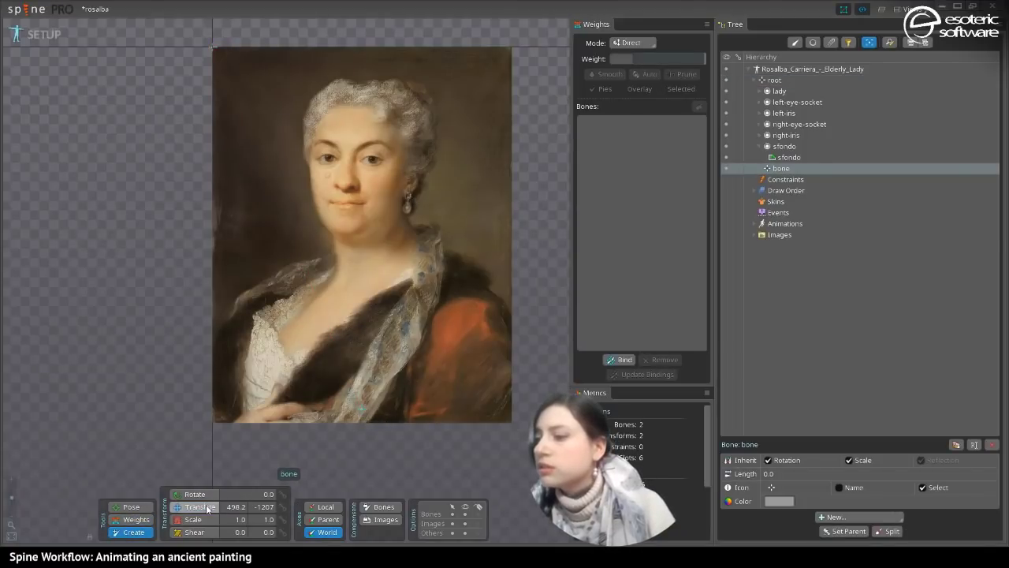
left_click_drag(360, 403, 358, 409)
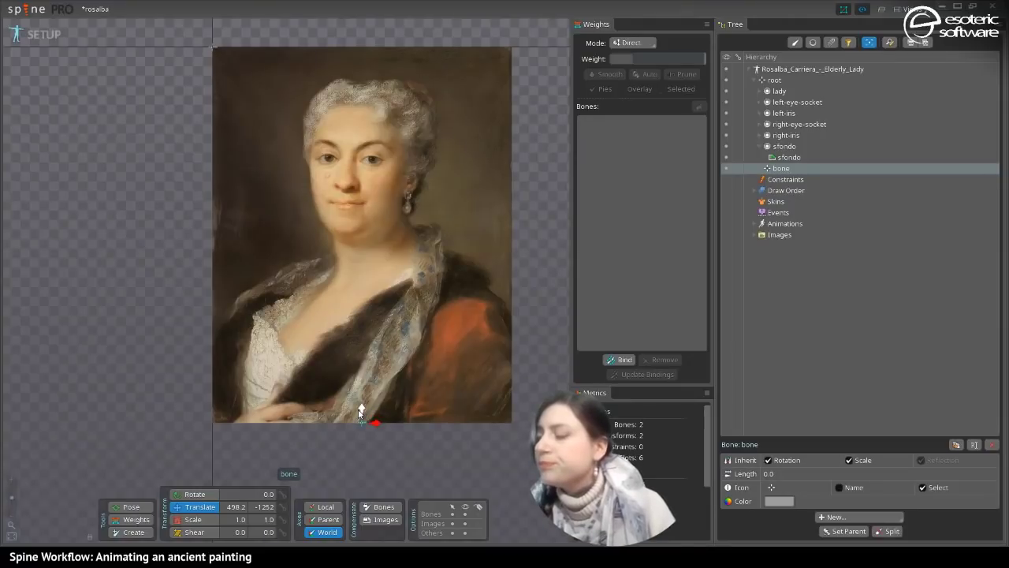
- Set the new bone as parent of all six slots, from lady through sfondo
left_click(783, 147)
left_click(769, 91, "ctrl")
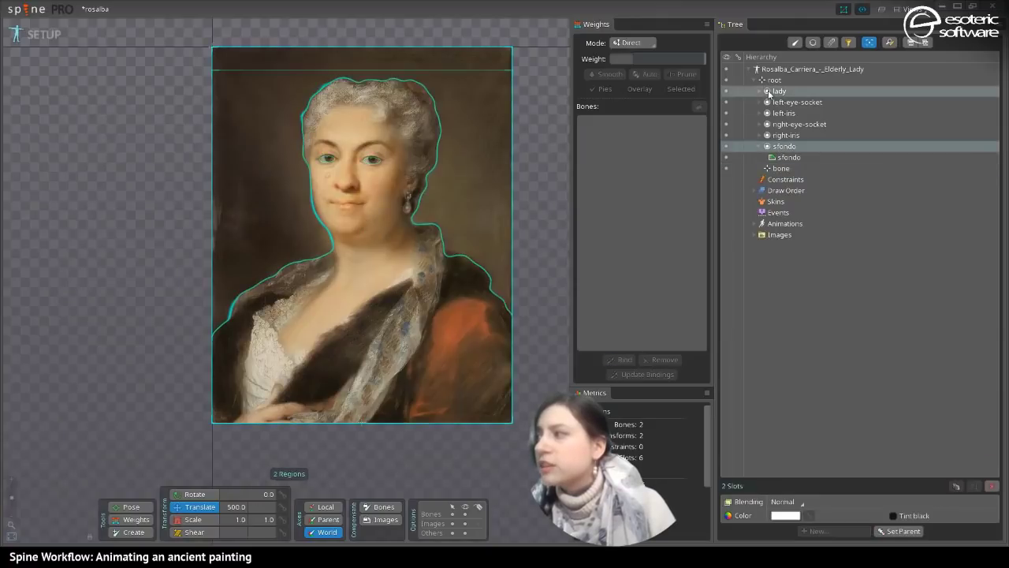
left_click(775, 148)
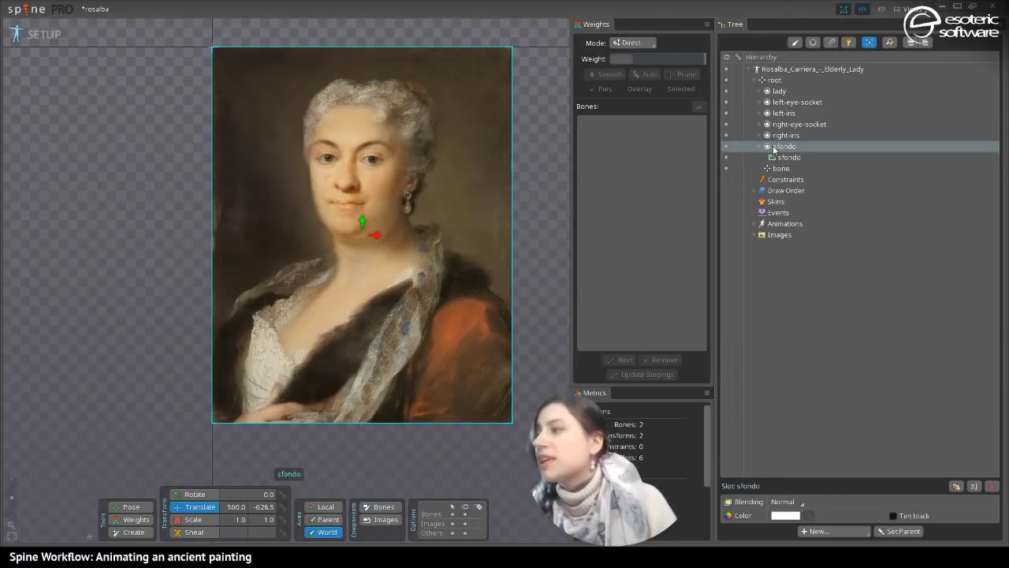
left_click(779, 91, "shift")
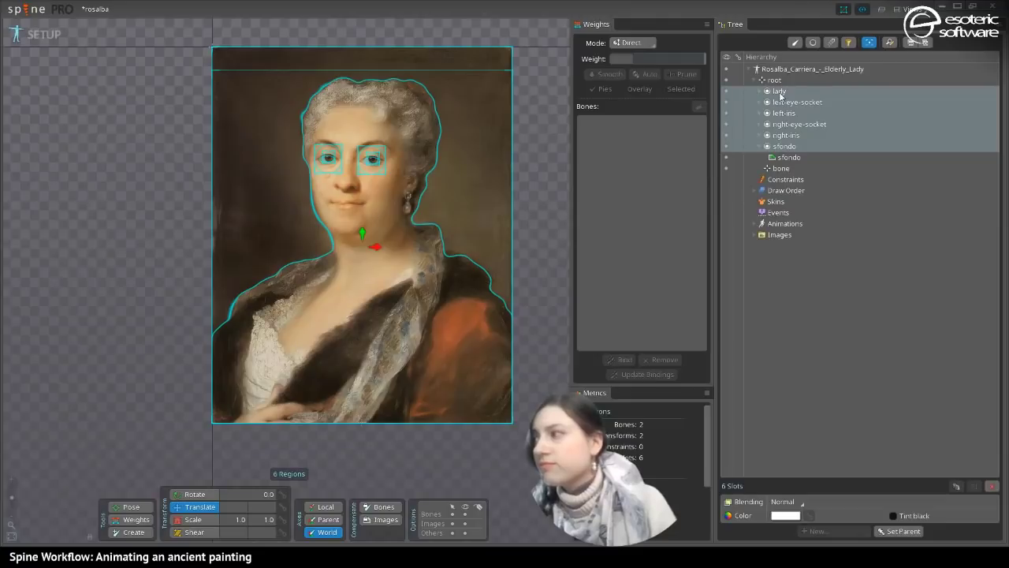
key("p")
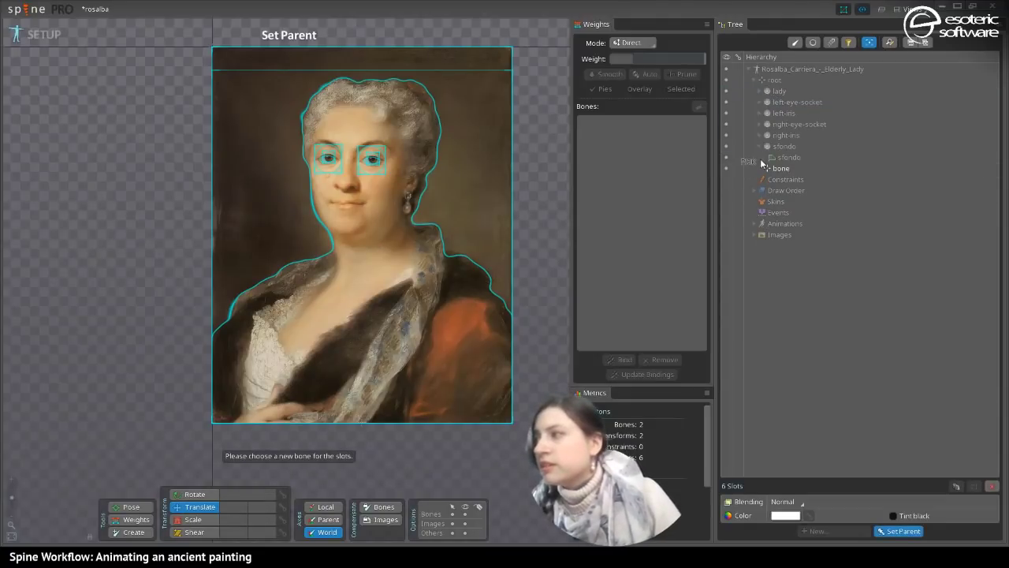
left_click(779, 168)
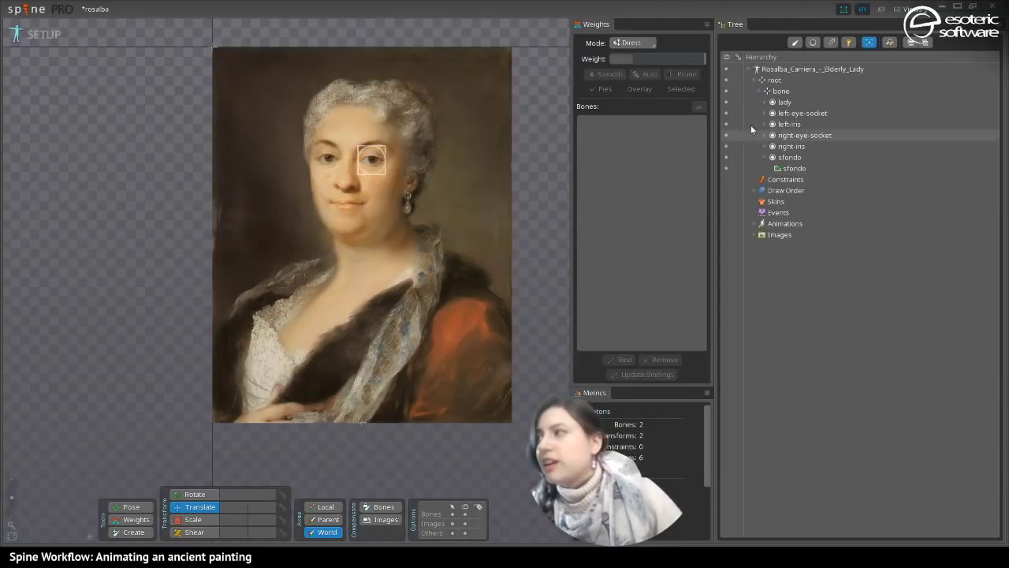
- Move the new bone with its attached images close to the world origin, to about X 1.094, Y 0.345
left_click(789, 90)
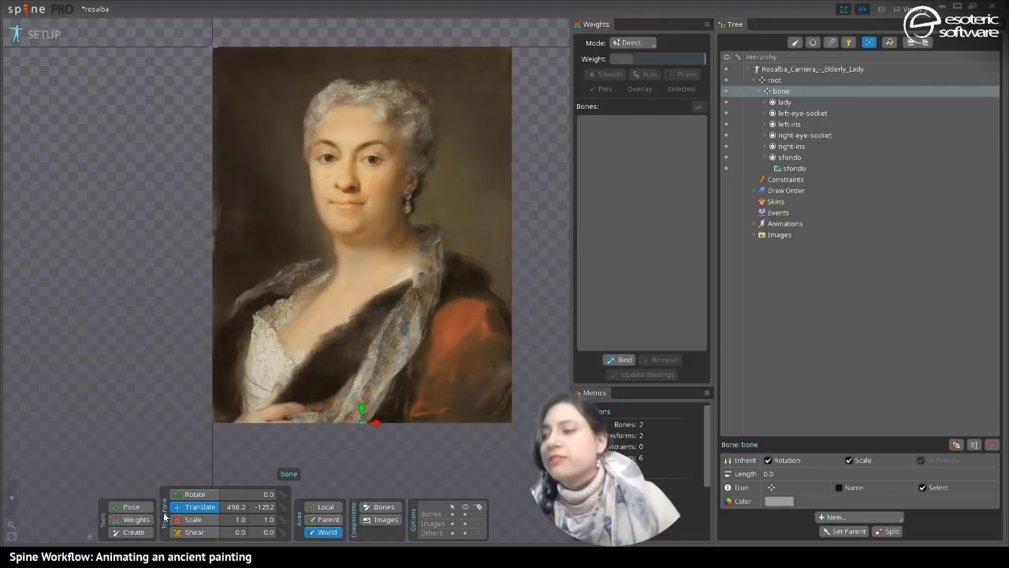
mouse_move(361, 410)
left_mouse_down()
mouse_move(366, 303)
mouse_move(331, 41)
left_mouse_up()
left_click_drag(440, 187, 478, 292)
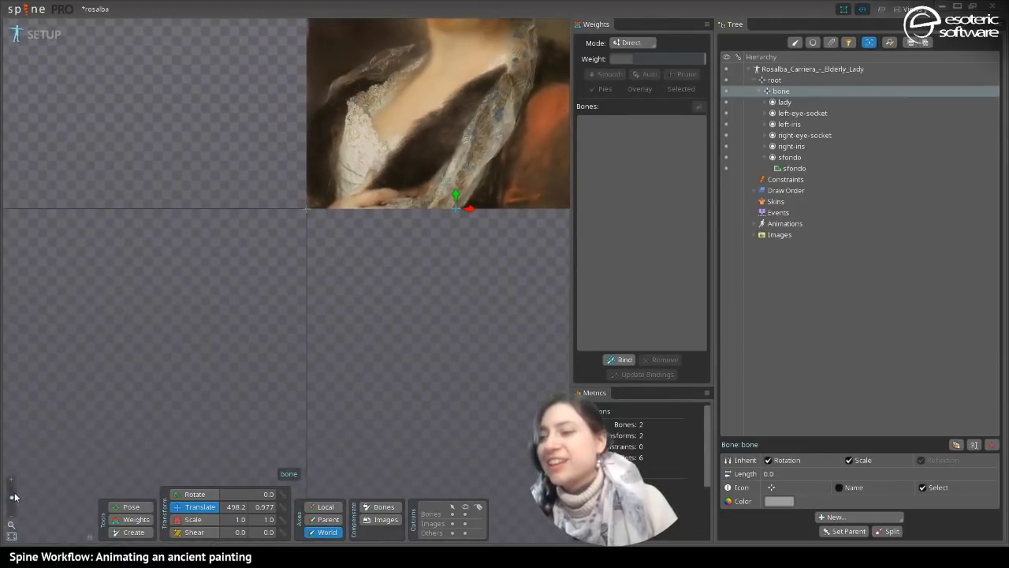
left_click_drag(12, 498, 12, 492)
left_click_drag(358, 400, 171, 465)
left_click_drag(402, 253, 148, 253)
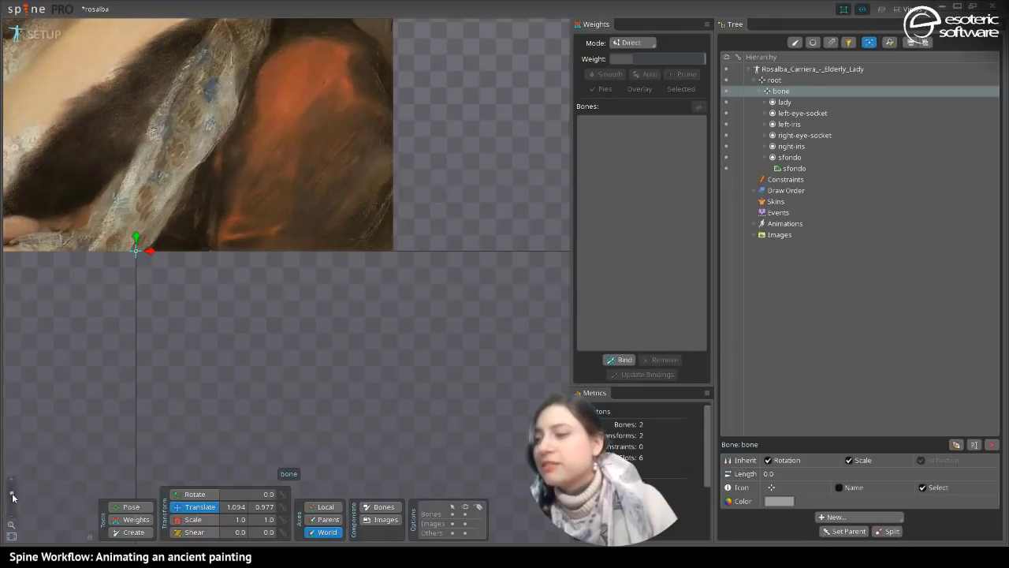
left_click_drag(11, 493, 11, 489)
mouse_move(117, 294)
left_mouse_down()
mouse_move(372, 406)
mouse_move(127, 383)
left_mouse_up()
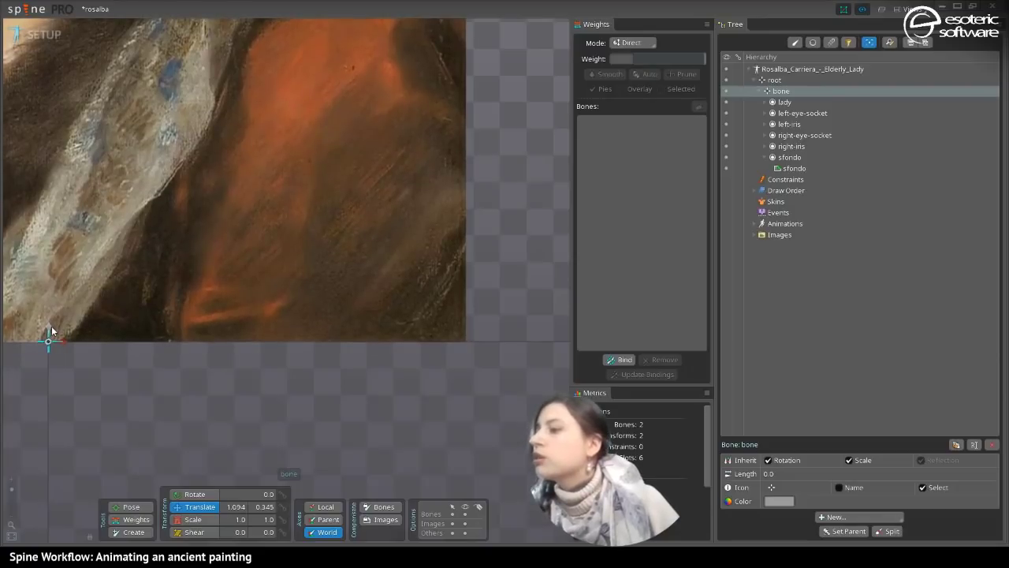
- Move the new bone with its attached images to about X 15.44, Y 0.977
mouse_move(50, 325)
left_mouse_down()
mouse_move(166, 442)
mouse_move(293, 460)
mouse_move(576, 450)
mouse_move(464, 428)
mouse_move(521, 437)
left_mouse_up()
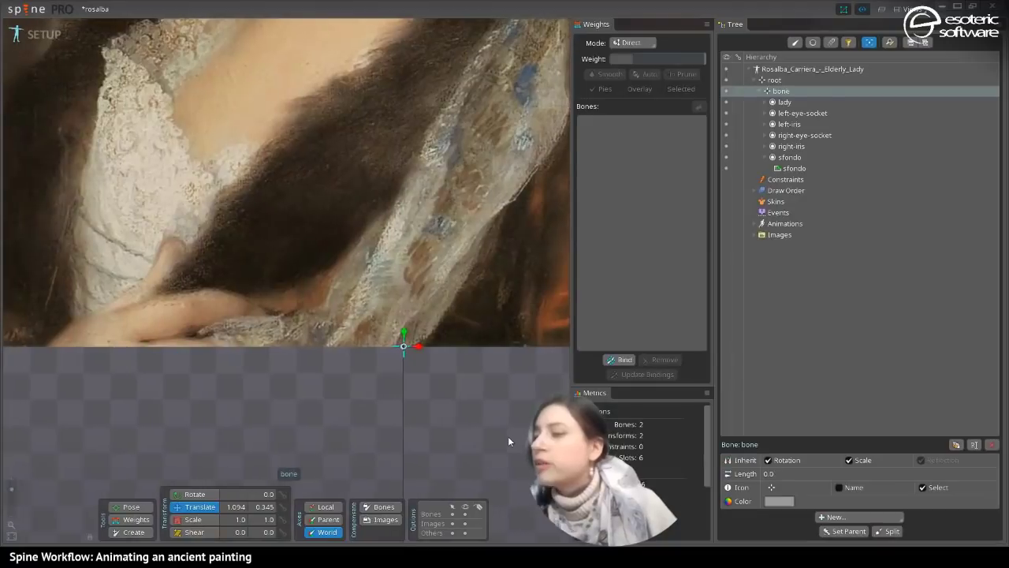
left_click_drag(402, 333, 401, 333)
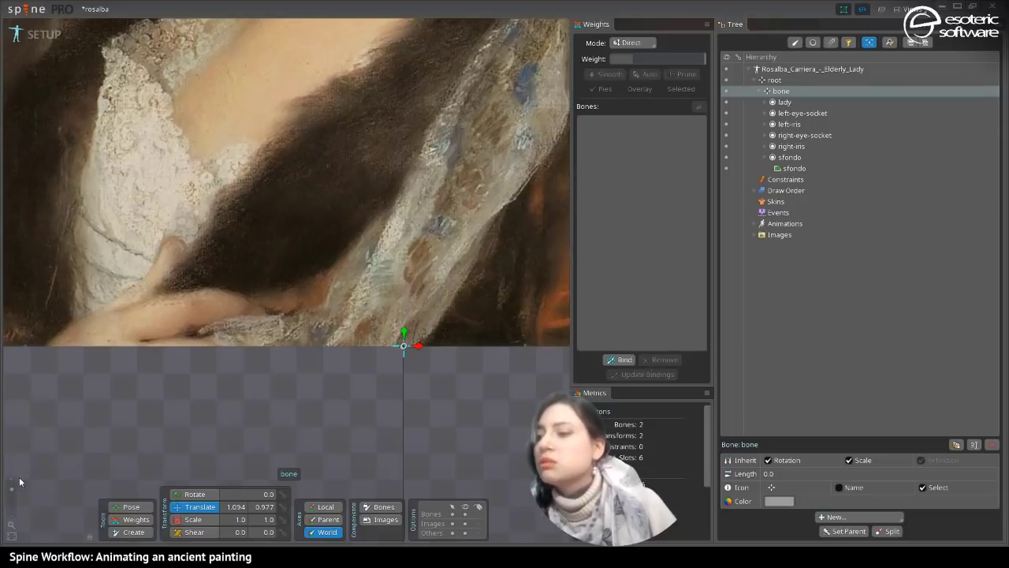
left_click_drag(11, 488, 11, 501)
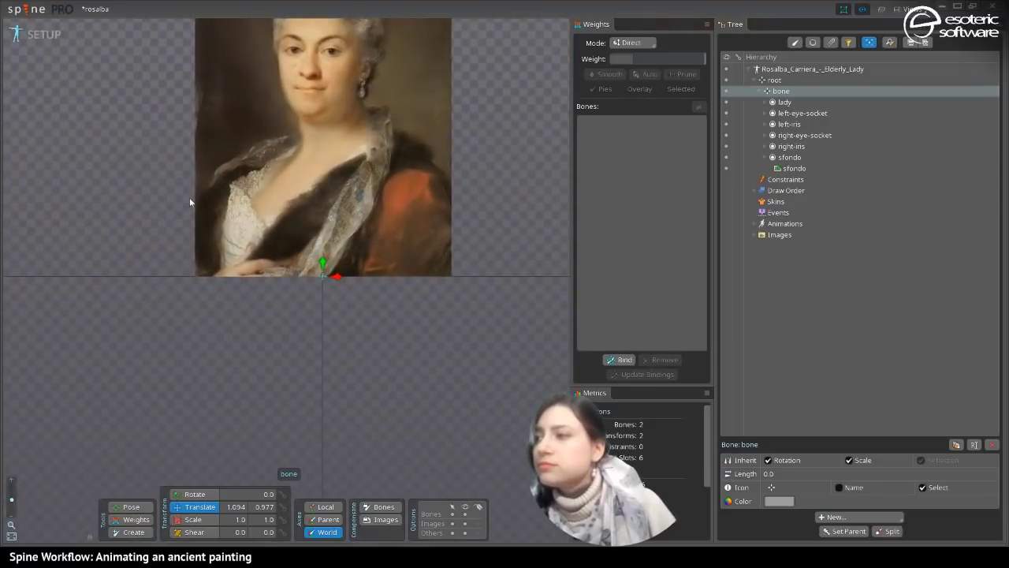
mouse_move(189, 197)
left_mouse_down()
mouse_move(220, 290)
mouse_move(246, 315)
left_mouse_up()
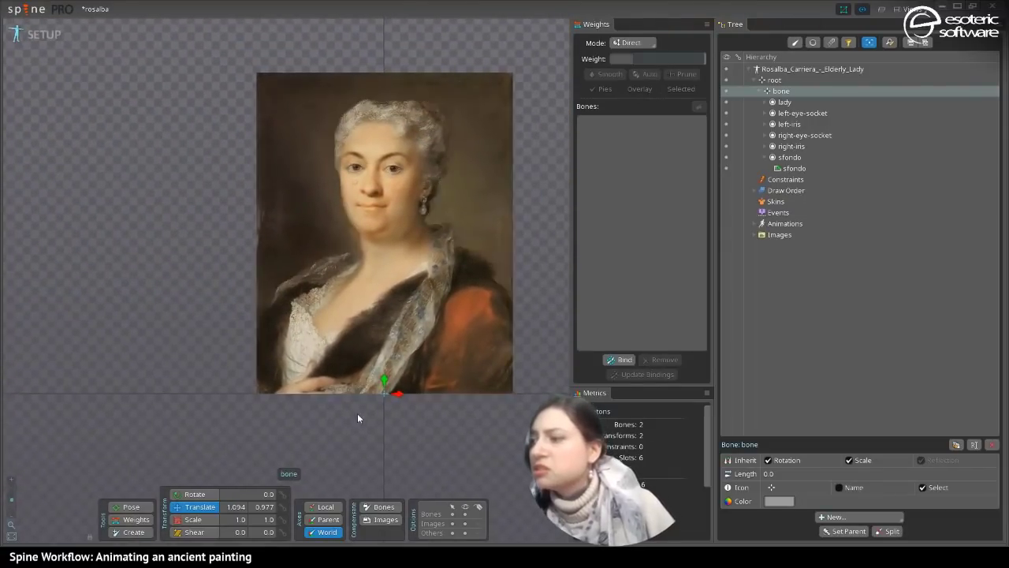
left_click_drag(392, 393, 396, 392)
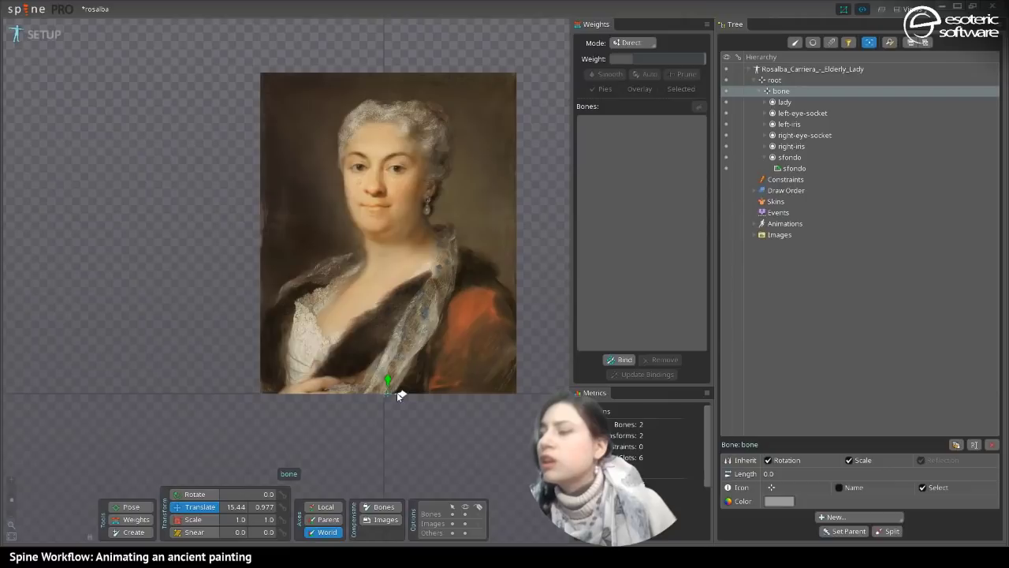
- Try setting root as the parent of all six slots, from lady through sfondo, and undo the change
left_click(771, 103)
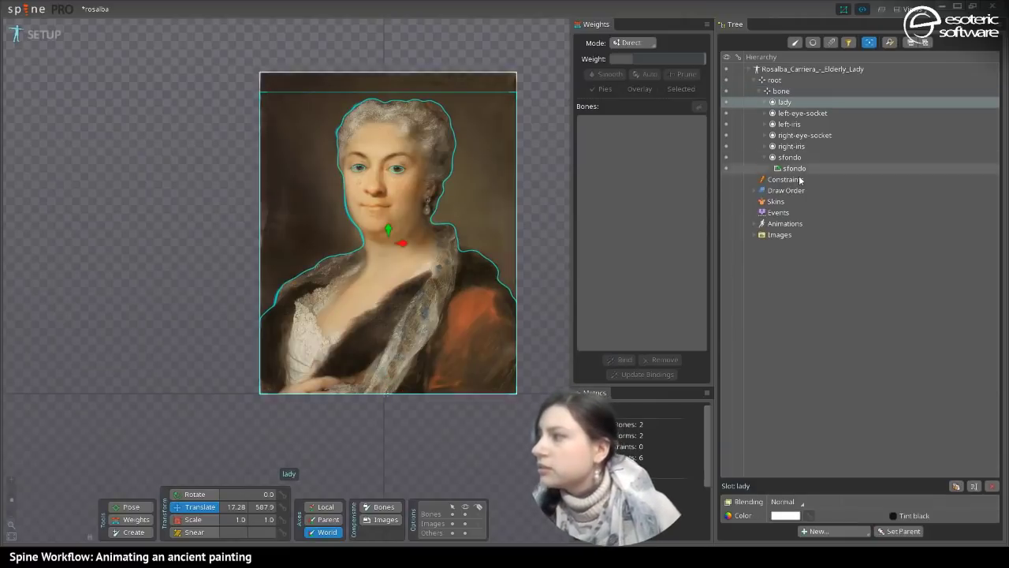
left_click(789, 160, "shift")
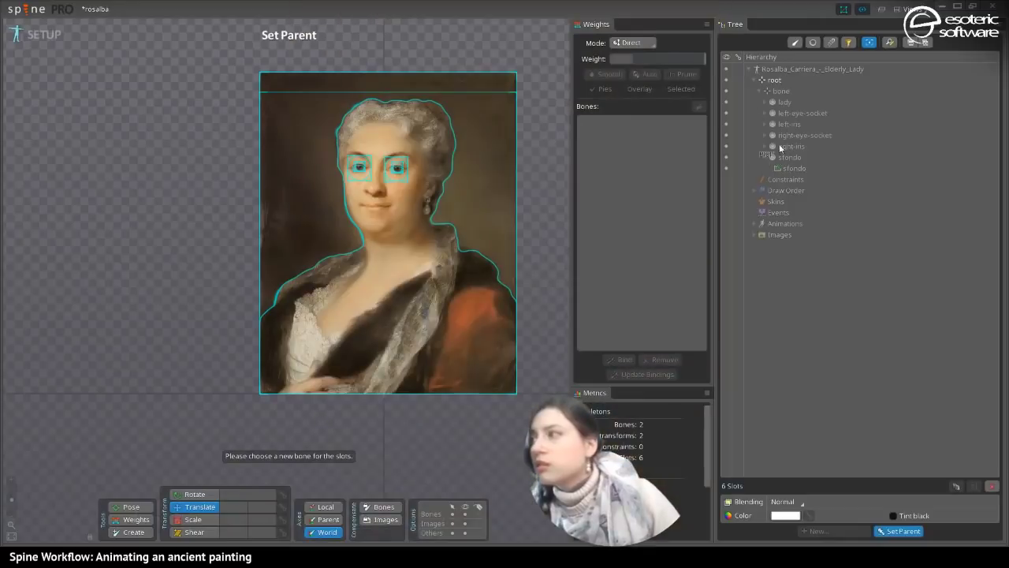
left_click(773, 80)
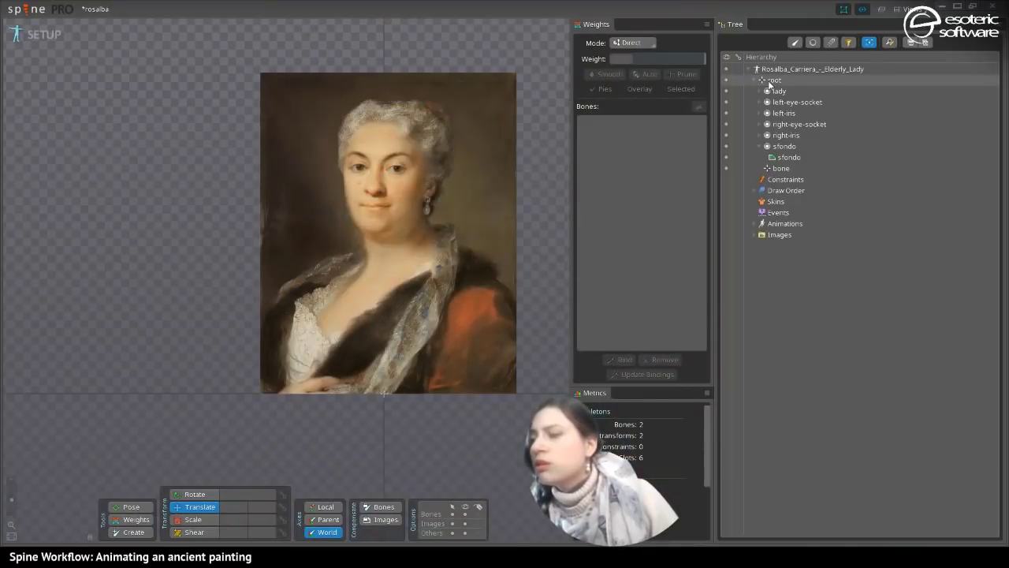
left_click(771, 91)
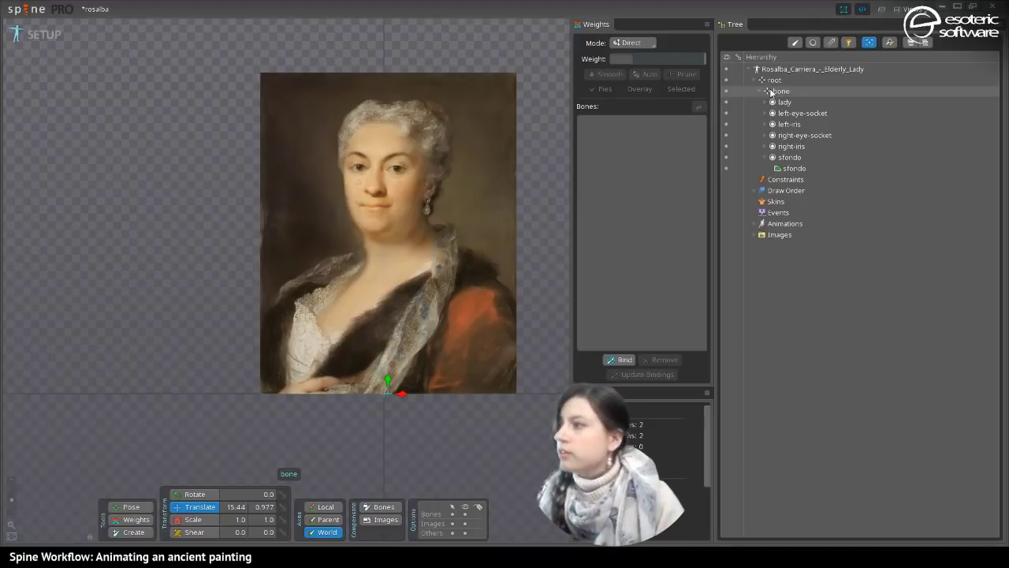
- Rename the bone that holds the six slots to painting
double_click(779, 92)
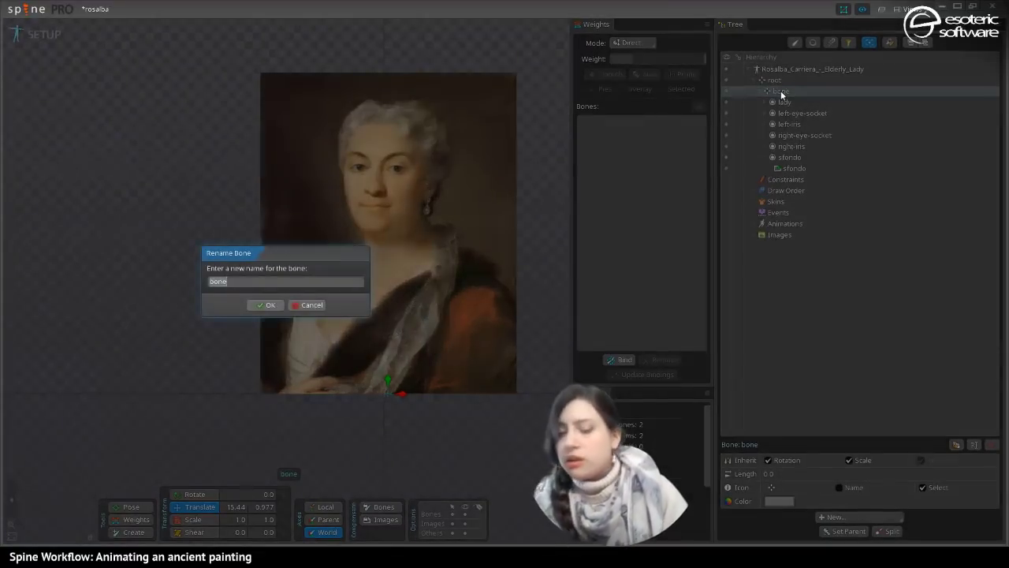
type("painting")
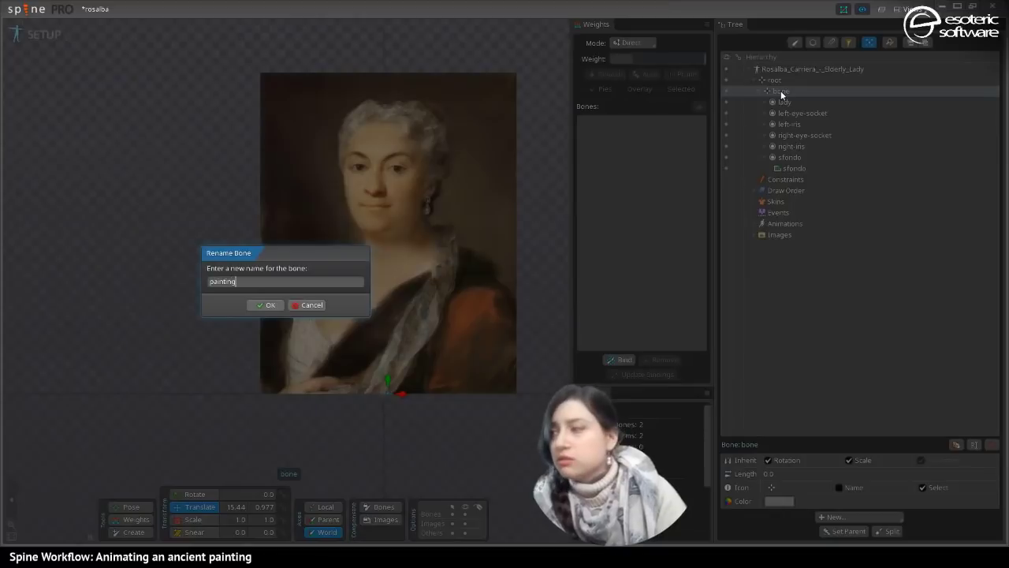
key("Return")
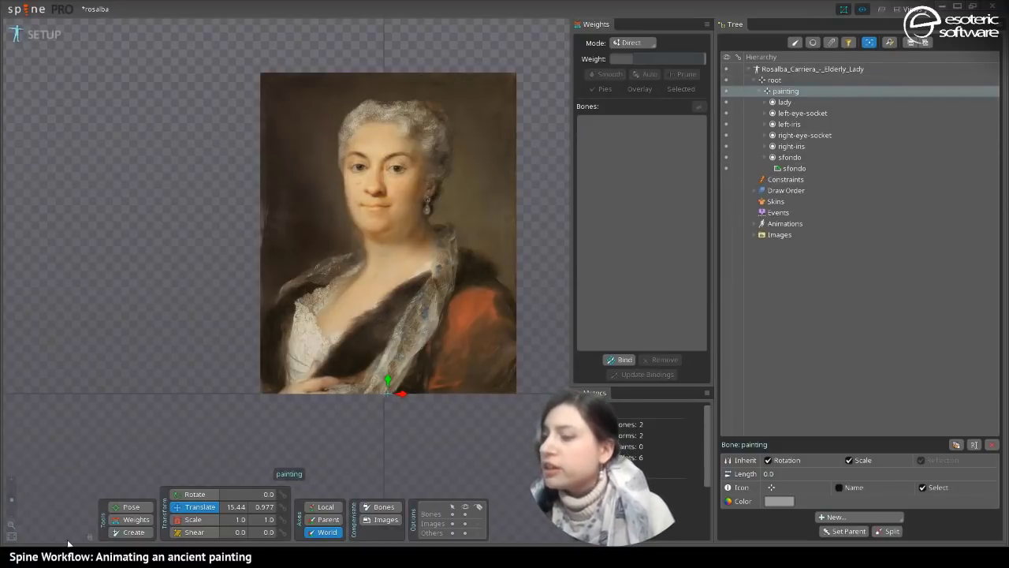
- Create a child bone of painting about 523 long, running from the painting's lower edge up to the base of the neck
left_click(131, 532)
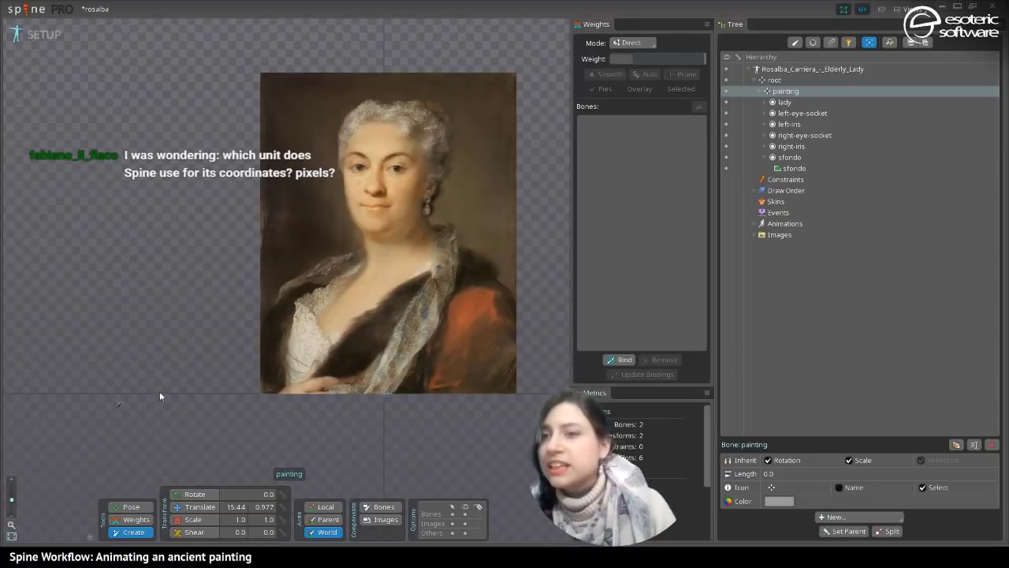
mouse_move(479, 252)
left_mouse_down()
mouse_move(465, 309)
mouse_move(477, 293)
left_mouse_up()
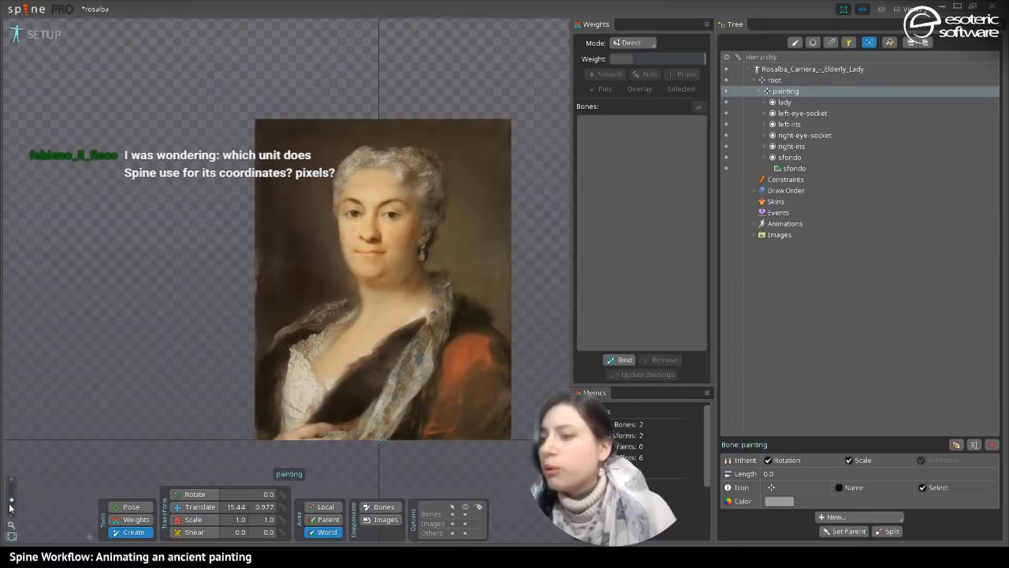
left_click_drag(11, 502, 9, 497)
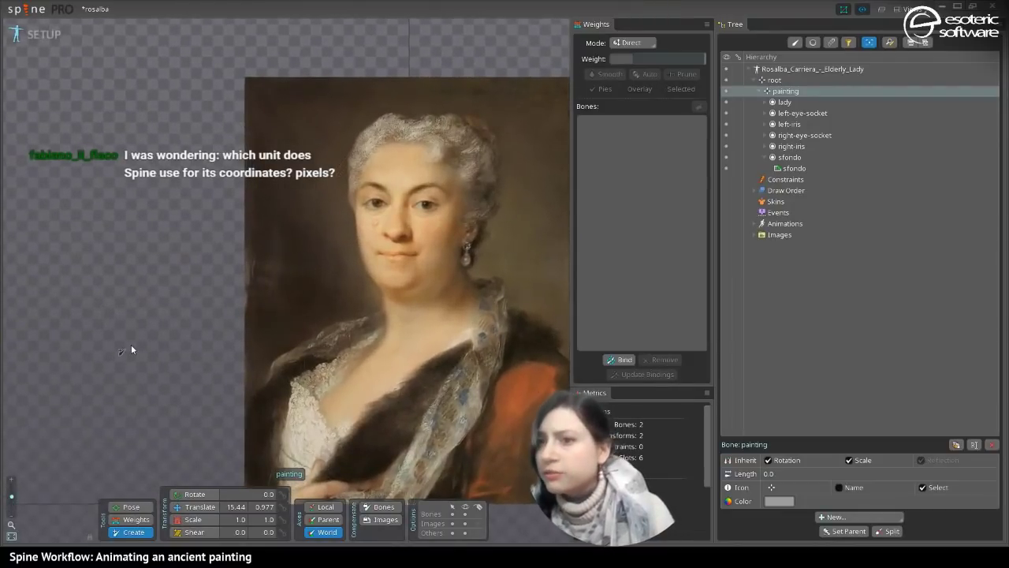
mouse_move(231, 339)
left_mouse_down()
mouse_move(167, 281)
mouse_move(189, 310)
mouse_move(234, 288)
mouse_move(210, 296)
left_mouse_up()
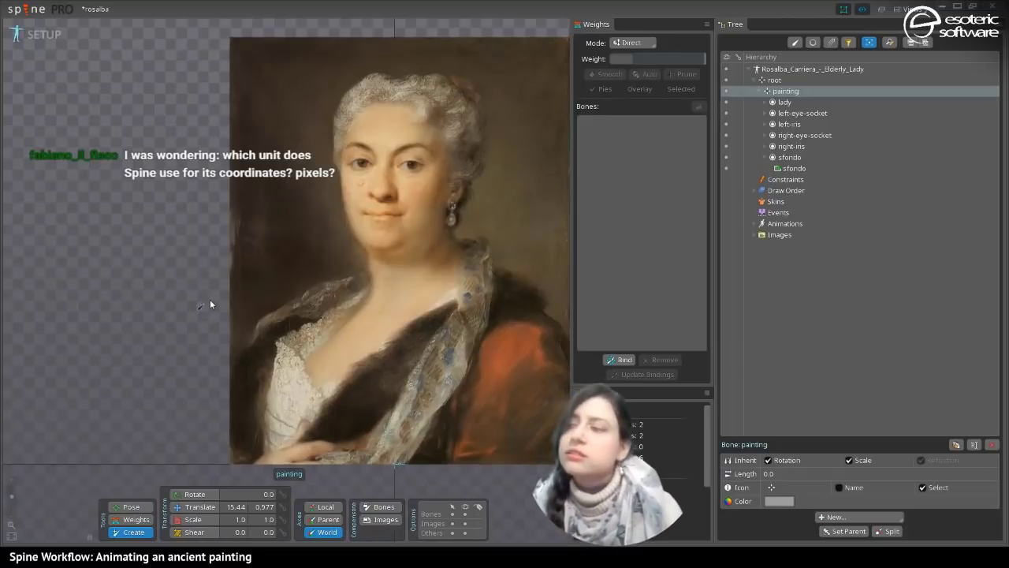
left_click_drag(287, 322, 250, 327)
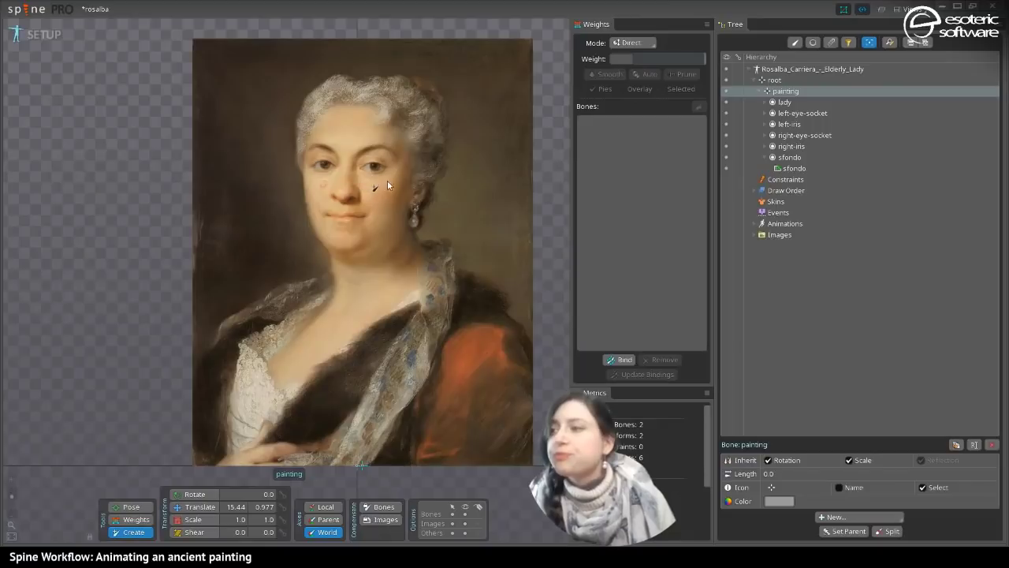
mouse_move(425, 202)
left_mouse_down()
mouse_move(446, 204)
mouse_move(444, 187)
left_mouse_up()
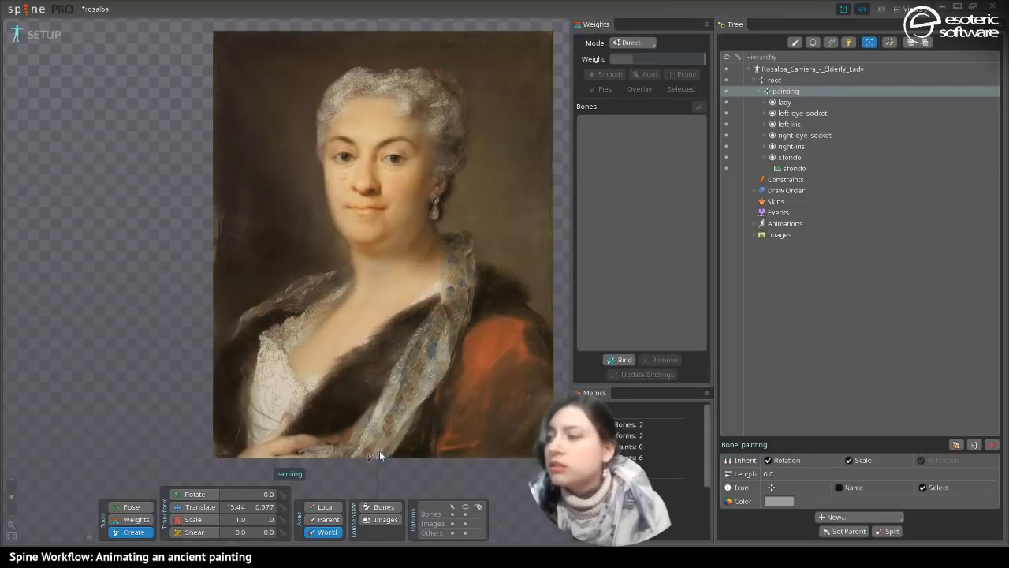
mouse_move(380, 450)
left_mouse_down()
mouse_move(408, 311)
mouse_move(376, 273)
mouse_move(387, 272)
left_mouse_up()
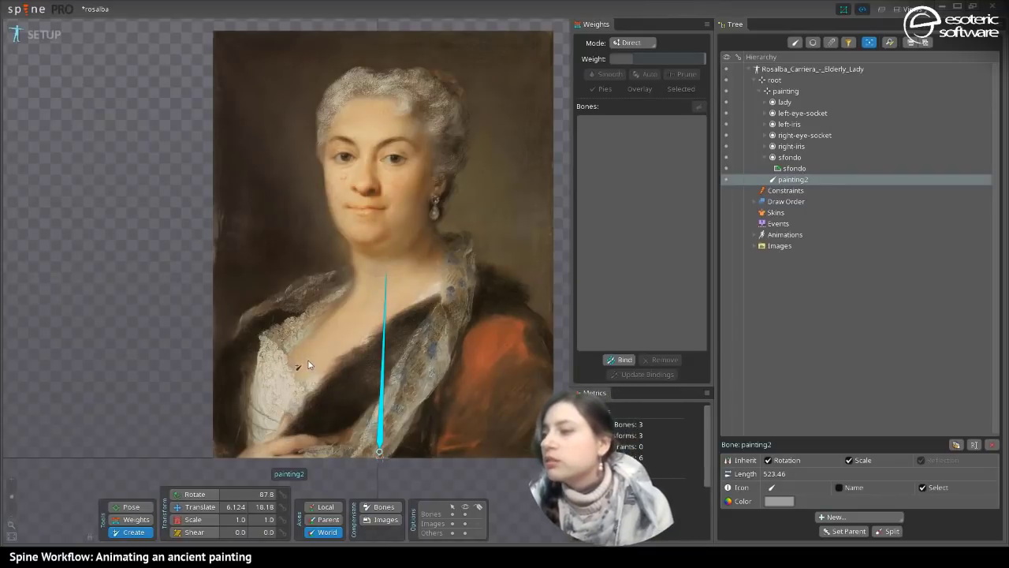
- Under the torso bone, create a zero-length bone on the chest and a neck bone about 178 long
left_click(294, 384)
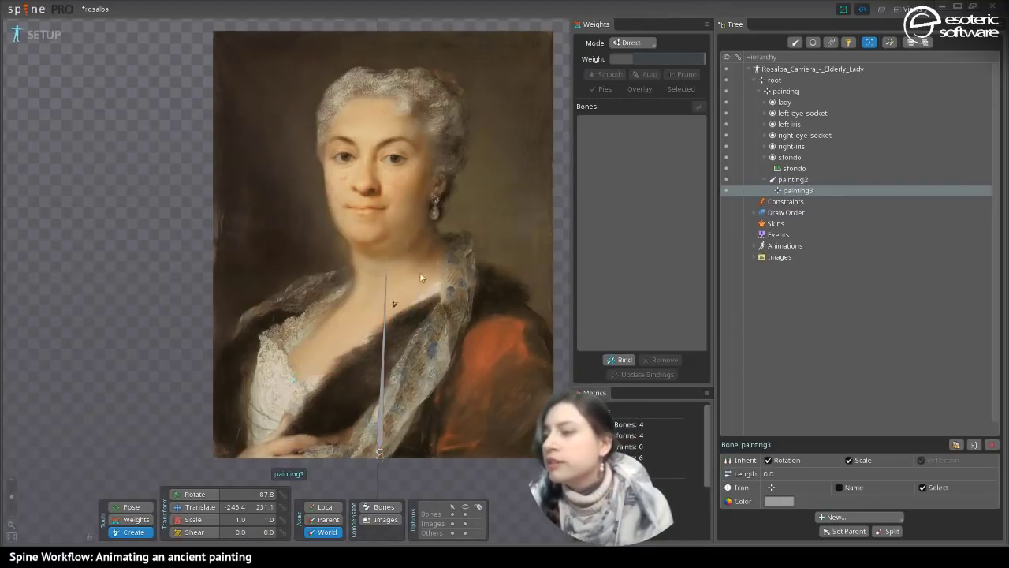
left_click(385, 277)
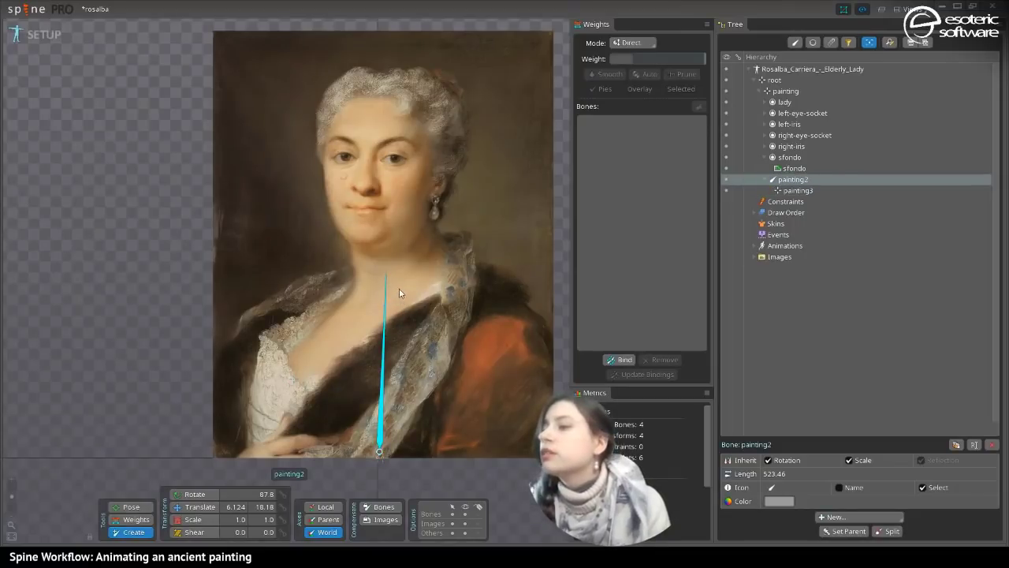
mouse_move(397, 293)
left_mouse_down()
mouse_move(400, 223)
mouse_move(394, 231)
left_mouse_up()
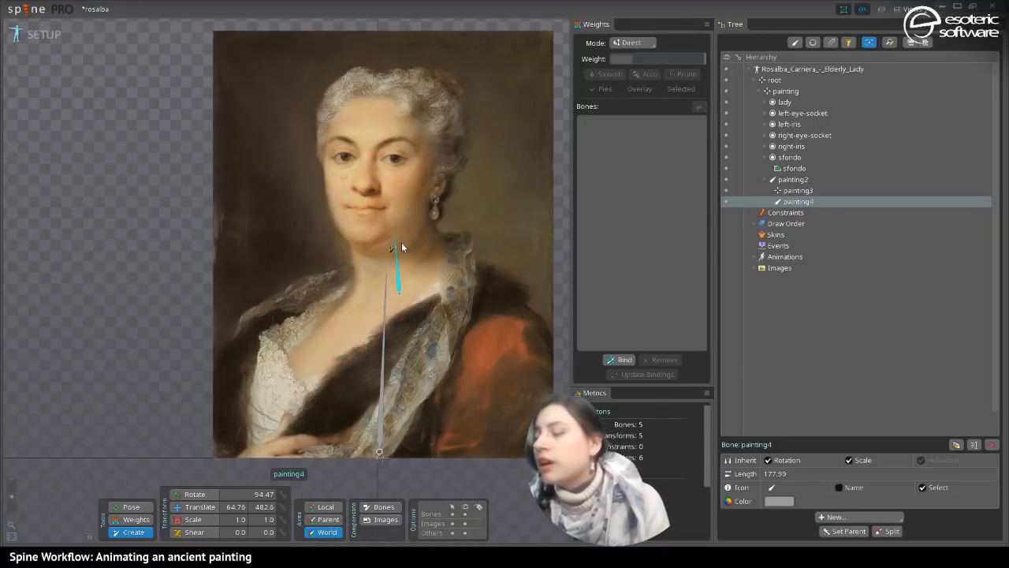
- Try drawing a head bone from the jaw up toward the hair, removing each attempt
mouse_move(402, 244)
left_mouse_down()
mouse_move(388, 124)
mouse_move(369, 78)
mouse_move(407, 158)
mouse_move(405, 118)
mouse_move(364, 129)
mouse_move(407, 81)
mouse_move(427, 83)
mouse_move(364, 93)
mouse_move(441, 95)
mouse_move(360, 101)
left_mouse_up()
key("ctrl+z")
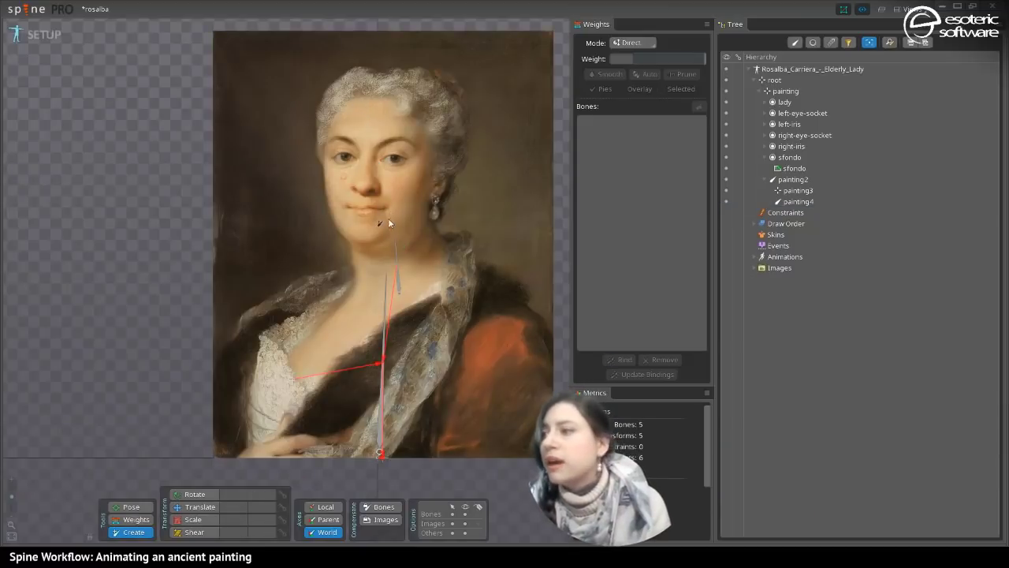
left_click_drag(378, 252, 397, 157)
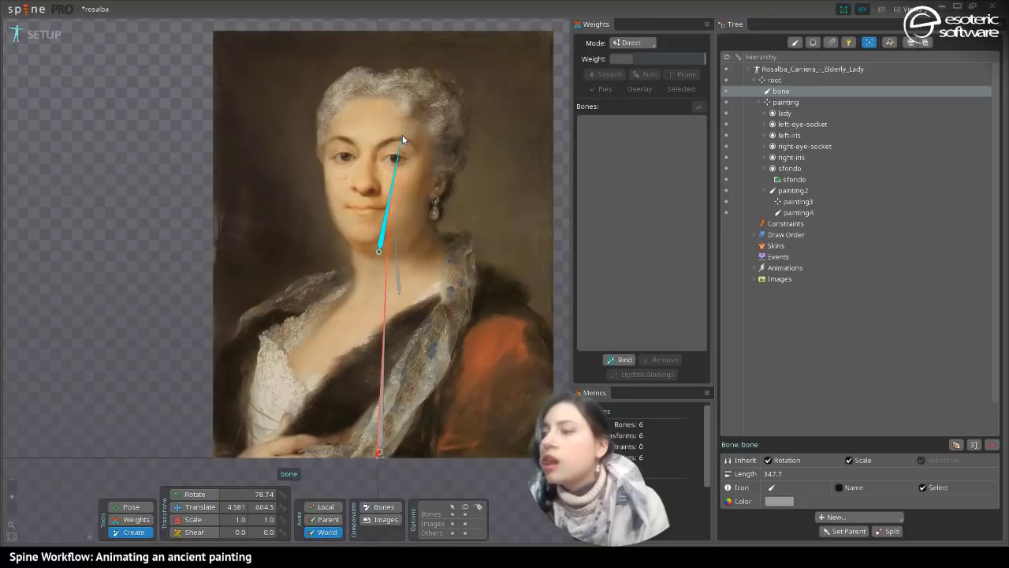
key("ctrl+z")
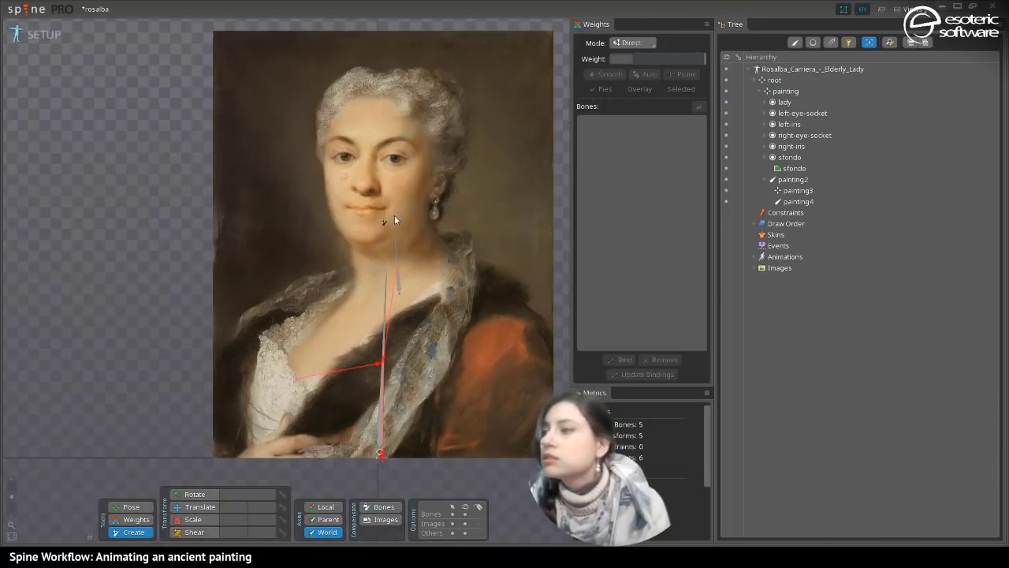
left_click(394, 257)
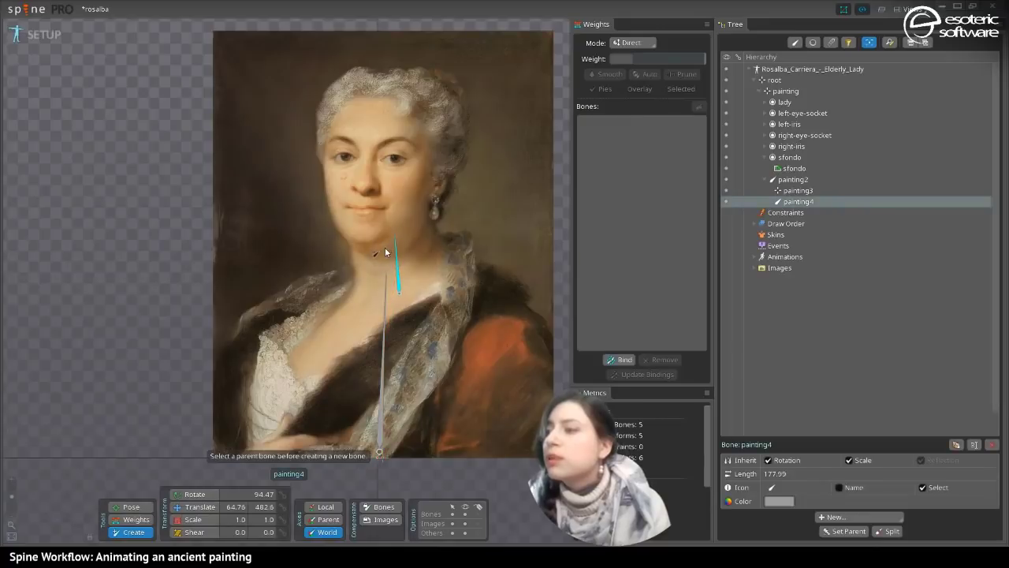
left_click_drag(386, 247, 387, 173)
key("ctrl+z")
left_click(395, 251)
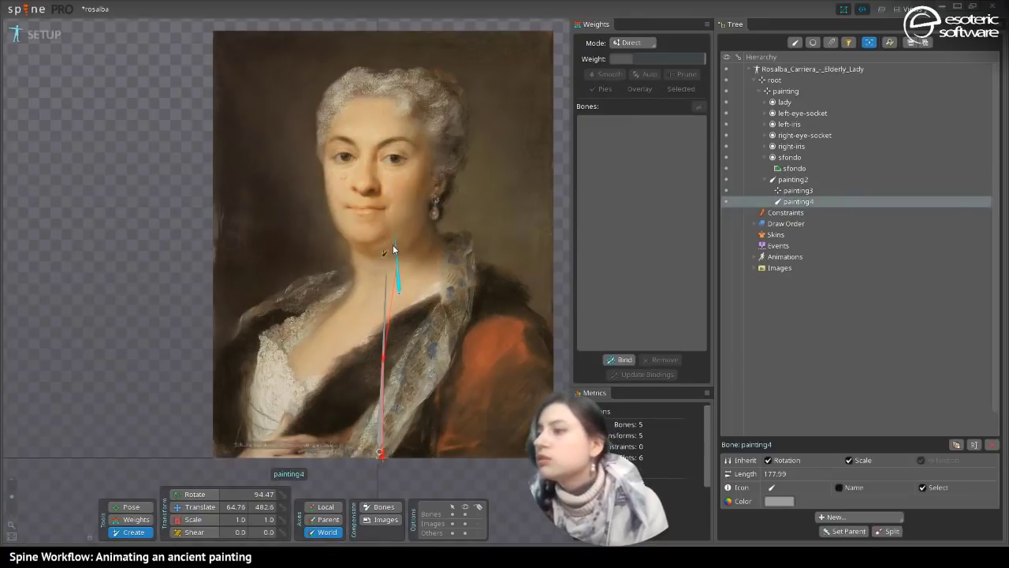
mouse_move(390, 249)
left_mouse_down()
mouse_move(389, 65)
mouse_move(384, 81)
left_mouse_up()
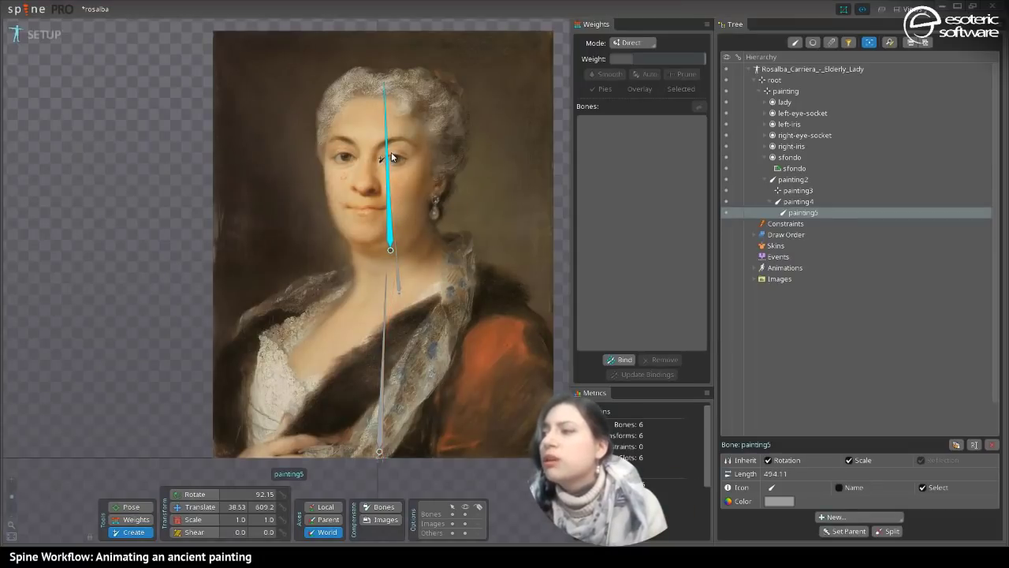
key("Delete")
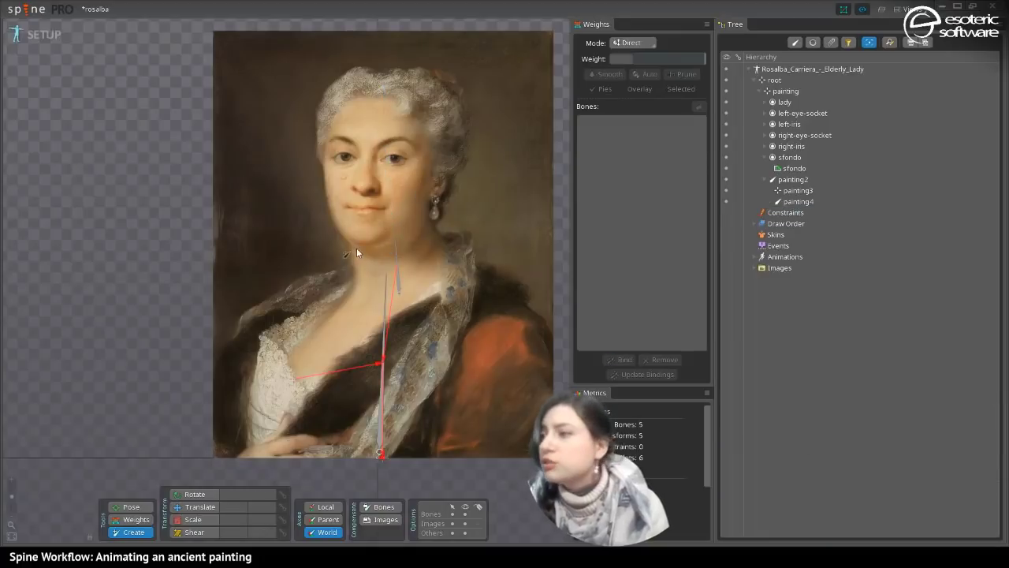
- Draw a head bone about 396 long under the neck bone, from jaw to forehead, and make its color more transparent
mouse_move(388, 250)
left_mouse_down()
mouse_move(392, 163)
mouse_move(381, 172)
mouse_move(379, 155)
mouse_move(421, 155)
mouse_move(381, 175)
mouse_move(385, 111)
mouse_move(372, 114)
left_mouse_up()
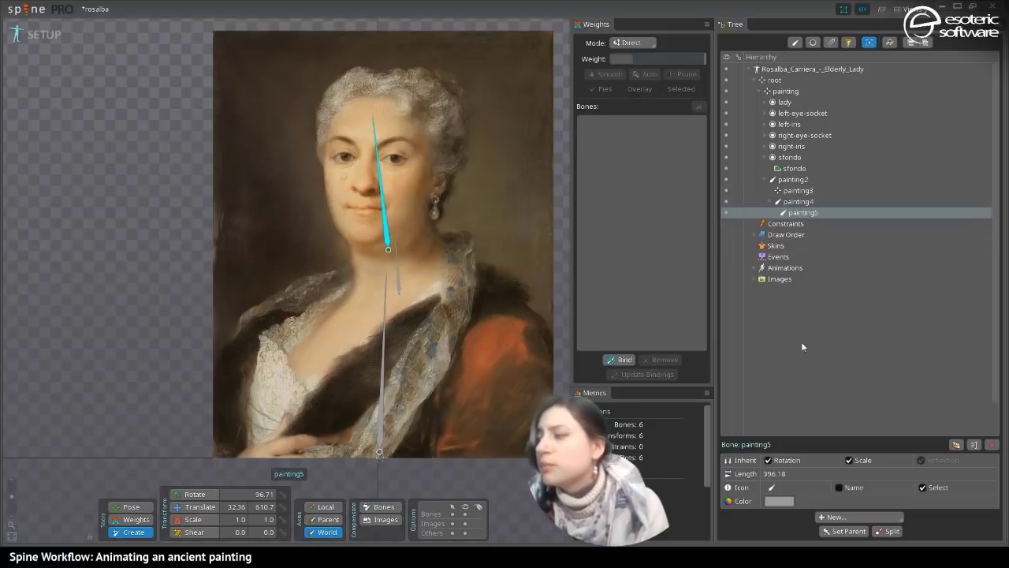
left_click(772, 500)
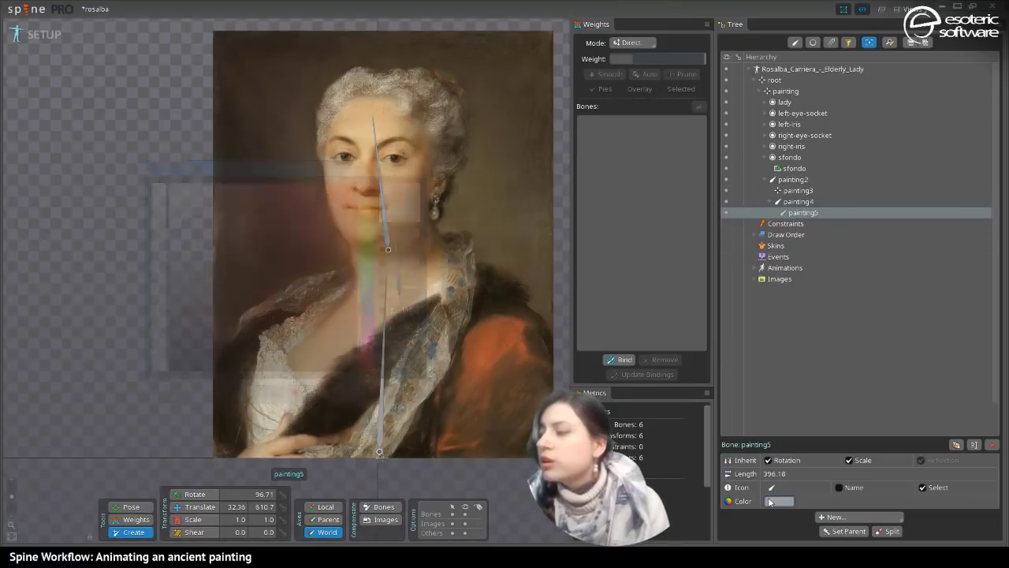
left_click_drag(158, 277, 159, 318)
left_click(266, 391)
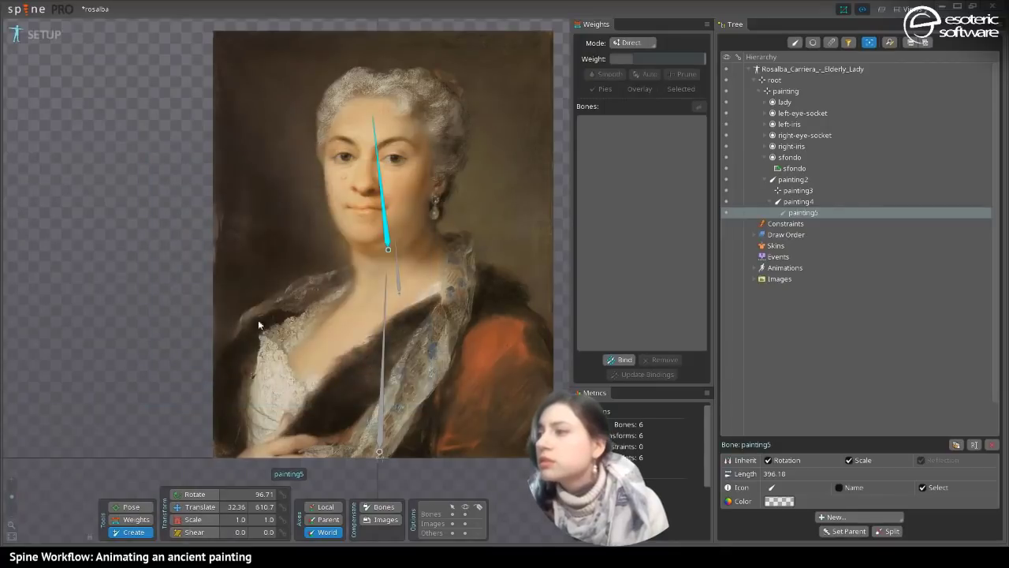
- Create a zero-length bone under root on the nose and a child of it near the ear, at about X 143.5, Y 823.6
left_click(398, 278)
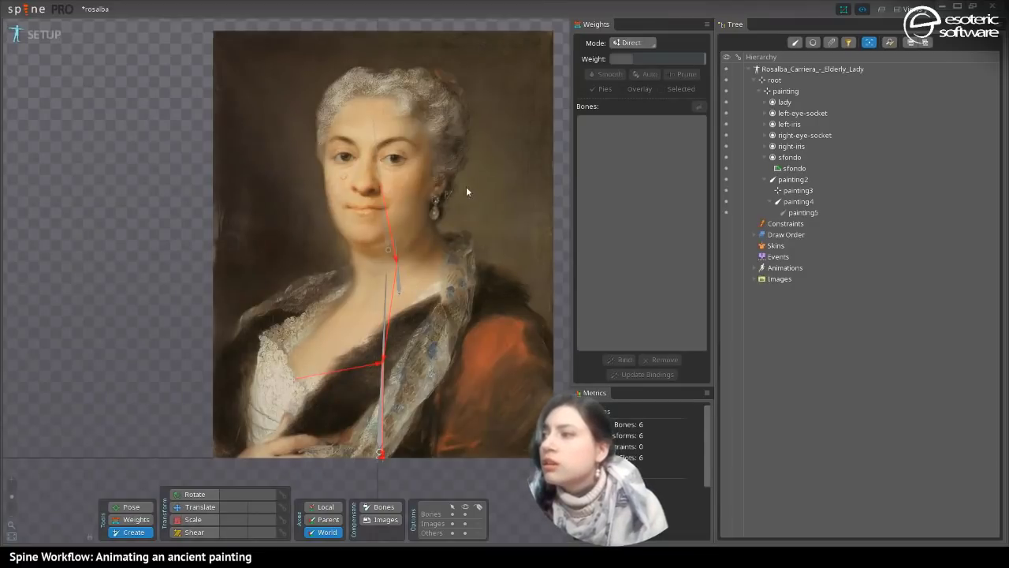
left_click(361, 183)
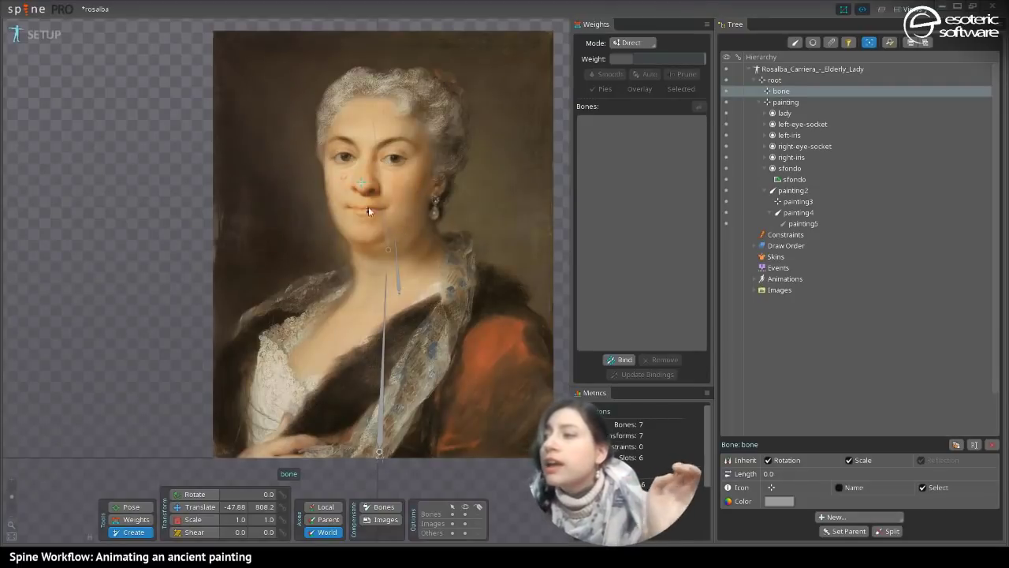
left_click(425, 179)
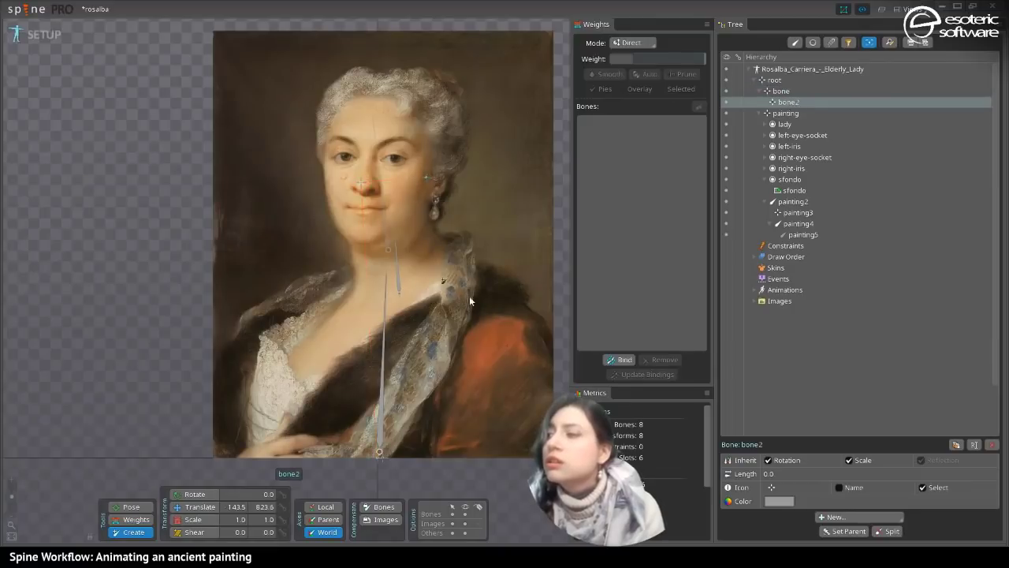
- Lower the ear bone to about Y 812.8 and create a zero-length bone between the eyes under the nose bone, at about X -34, Y 882
key("v")
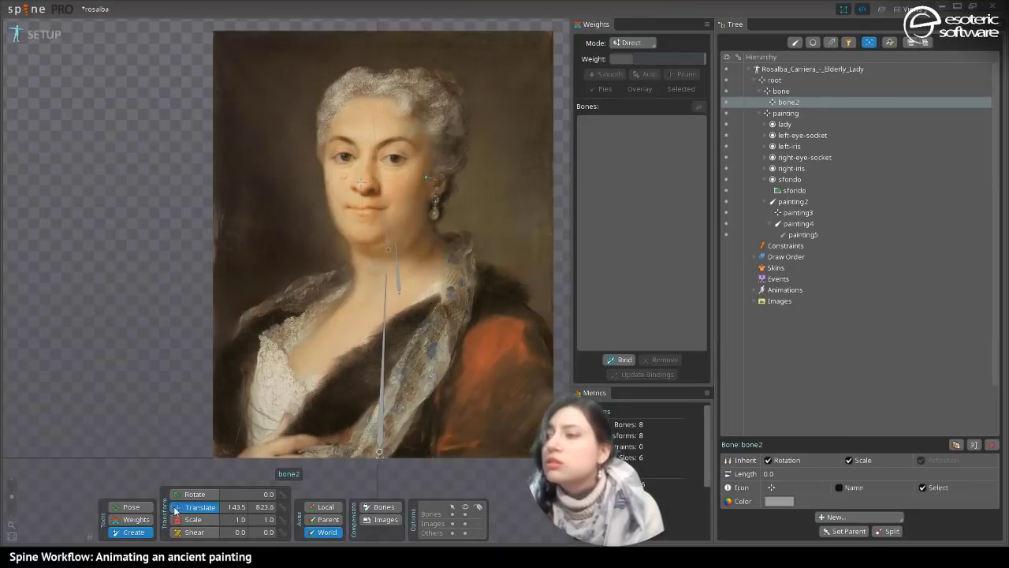
left_click_drag(426, 163, 426, 167)
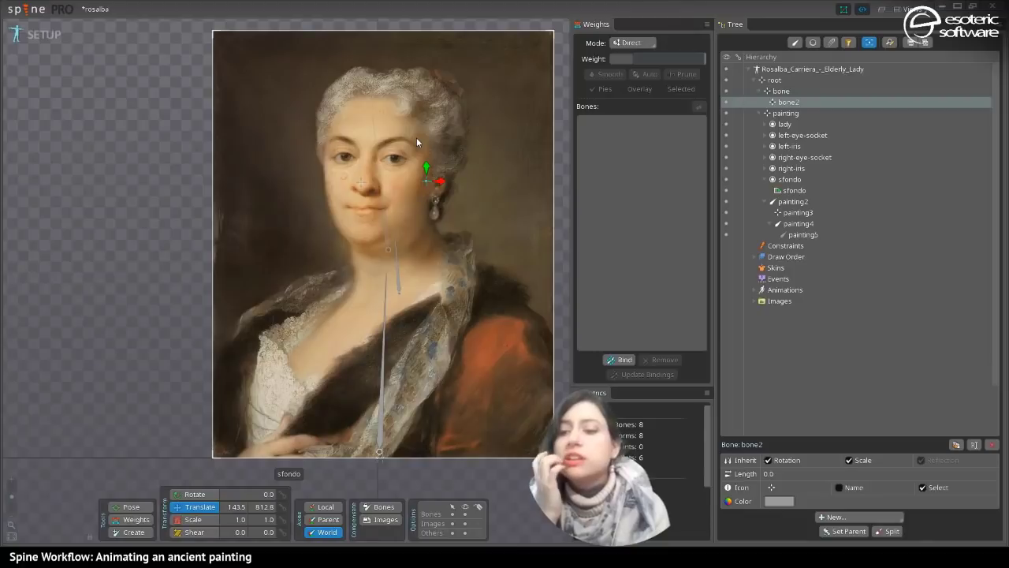
left_click(363, 184)
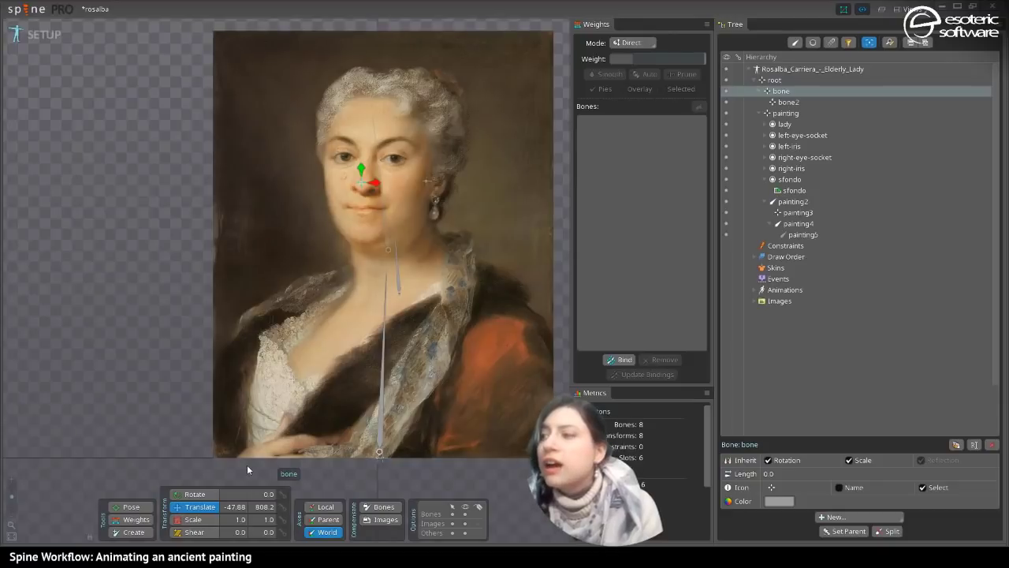
left_click(132, 533)
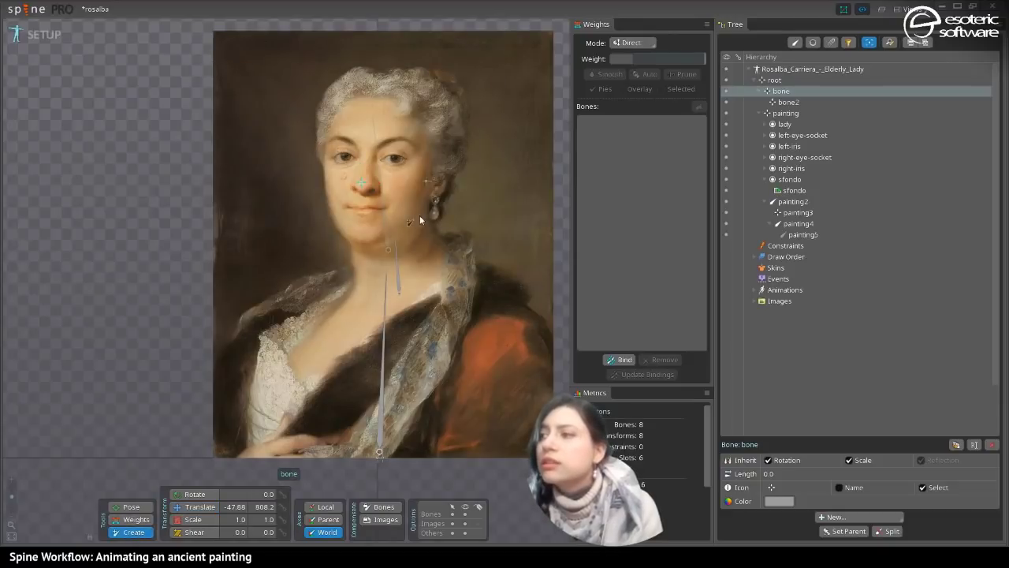
left_click(366, 157)
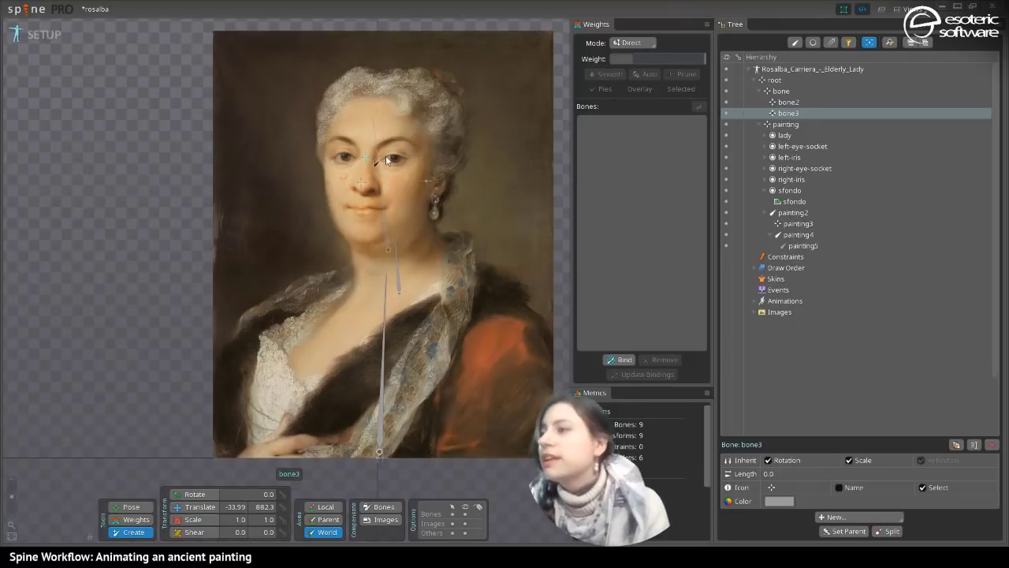
- Under the nose bone, draw one bone along each eyebrow, about 83 long on the ear side and about 71 long on the other
left_click(359, 178)
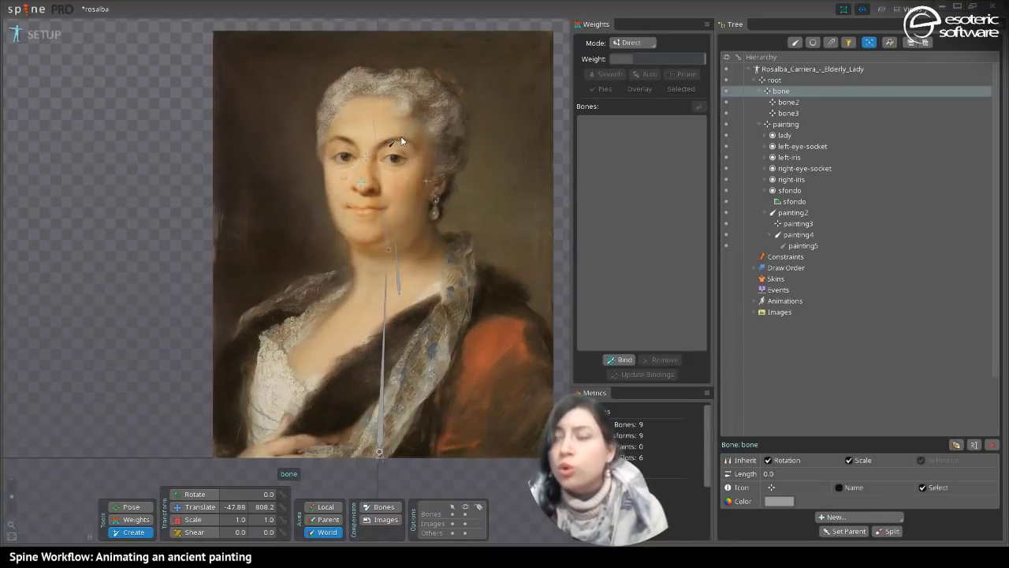
left_click_drag(400, 141, 376, 150)
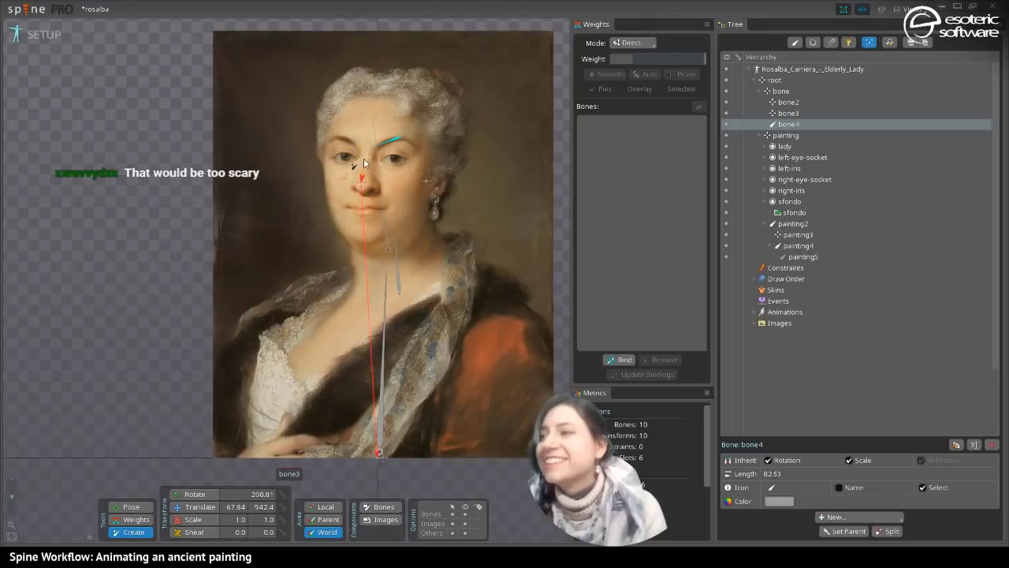
left_click(361, 184)
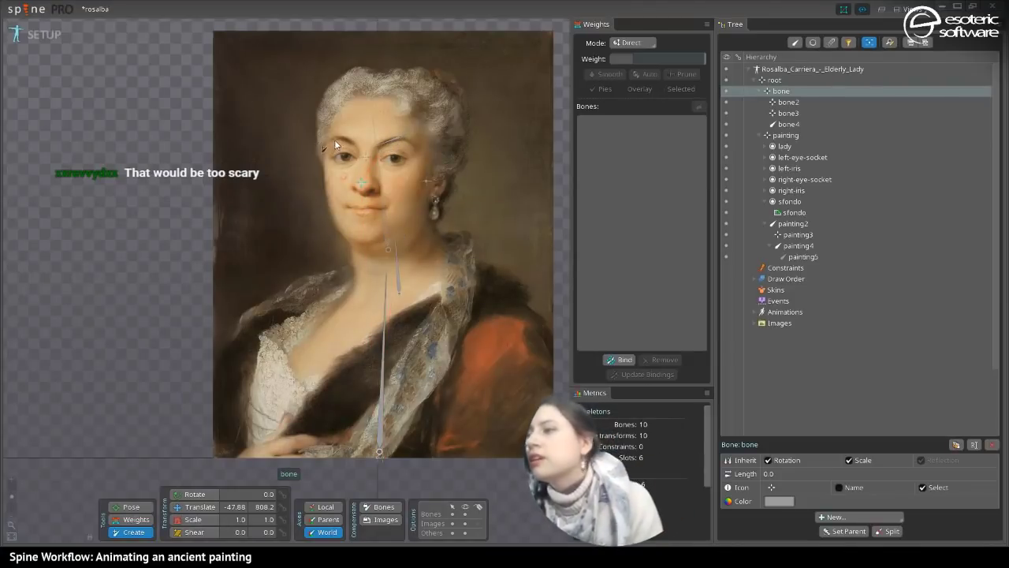
left_click_drag(335, 135, 356, 146)
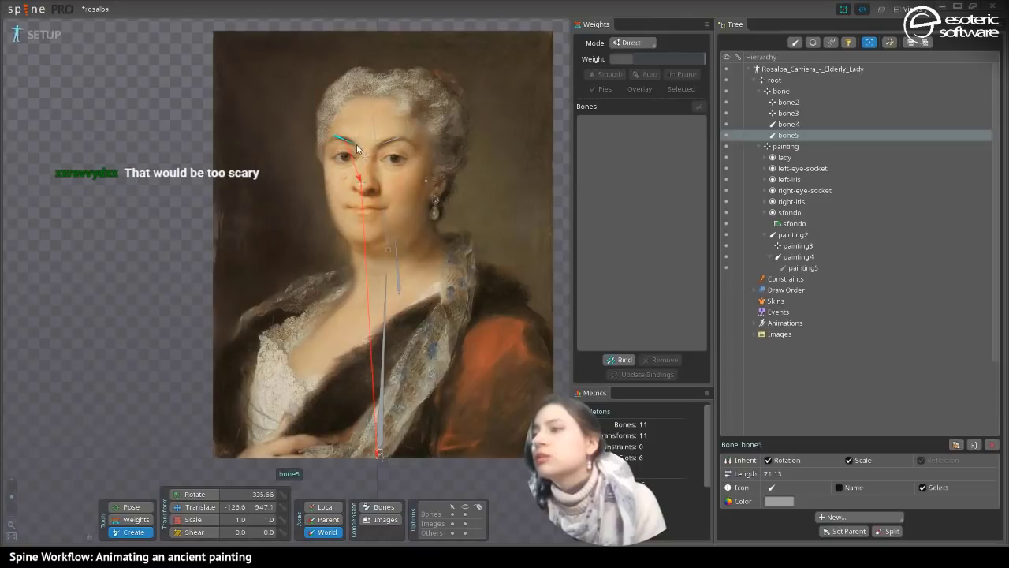
- Create a zero-length mouth-corner bone under the nose bone, hide the head bone, and add a child bone on the opposite mouth corner
left_click(363, 185)
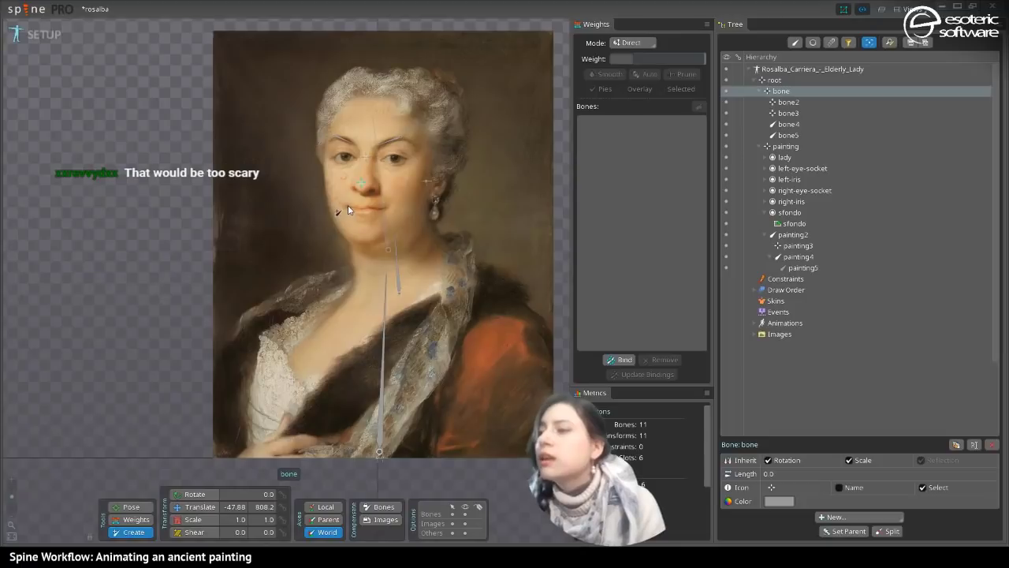
left_click(347, 205)
left_click(362, 183)
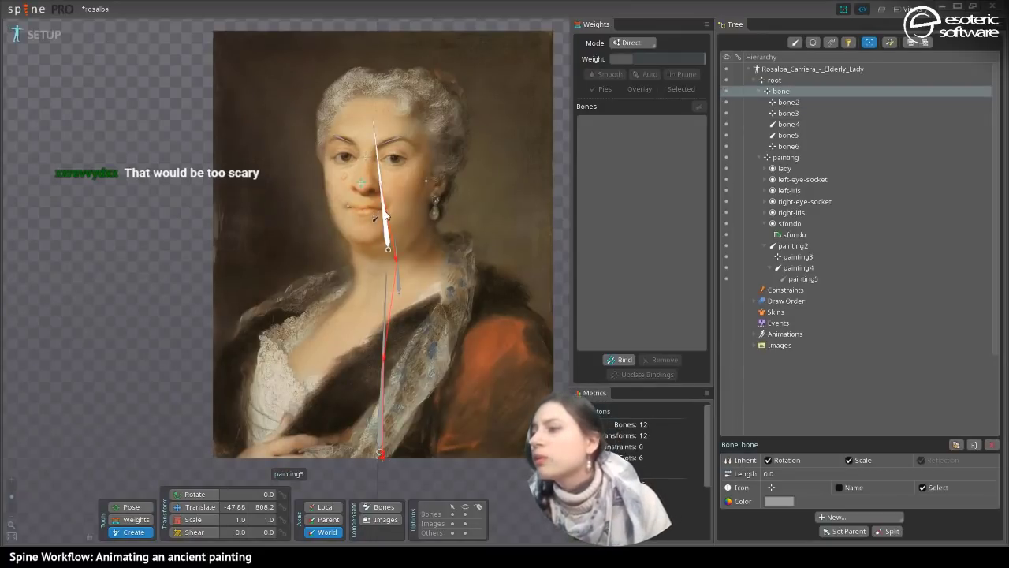
left_click(385, 211)
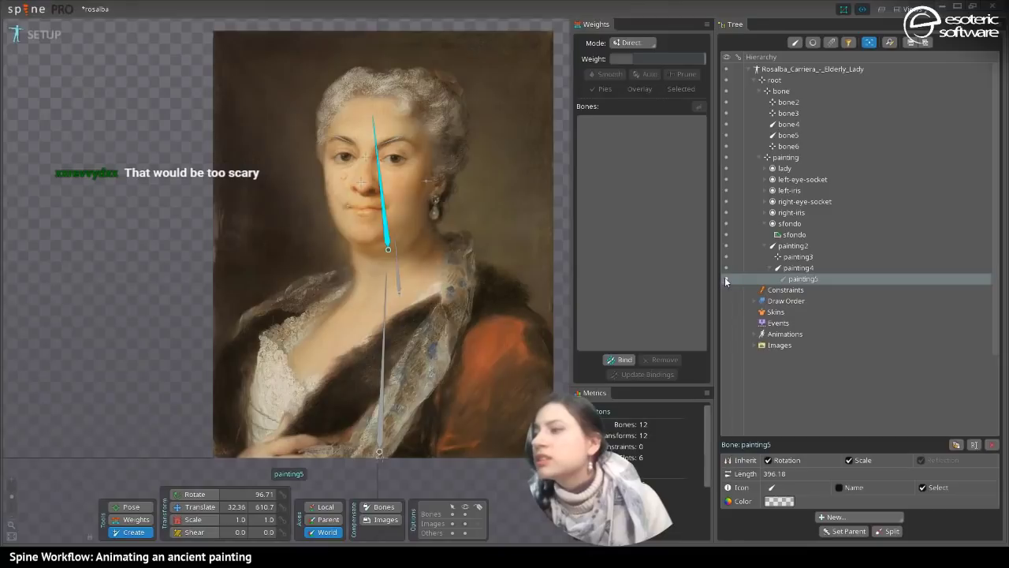
left_click(725, 278)
left_click(347, 205)
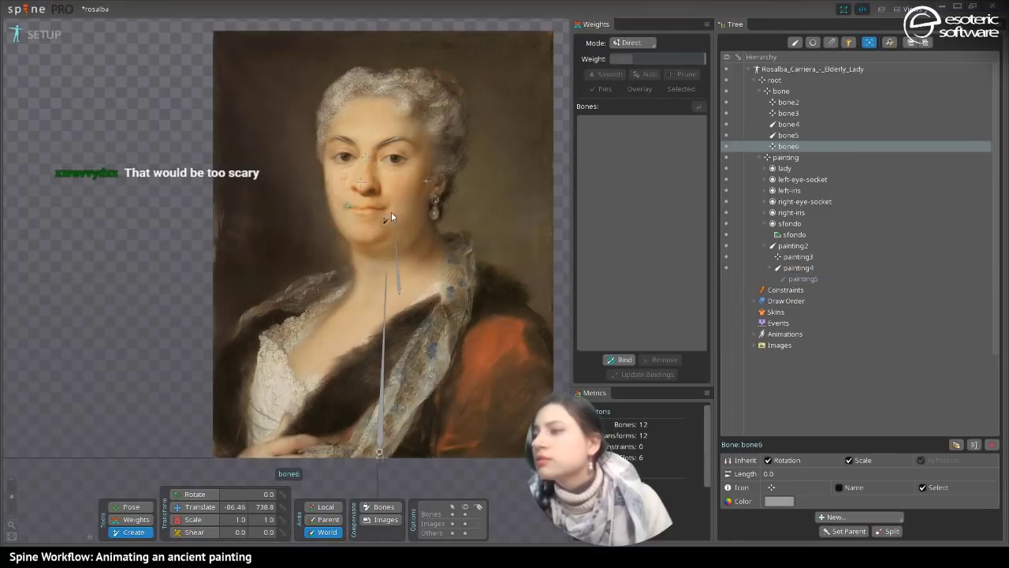
left_click(385, 207)
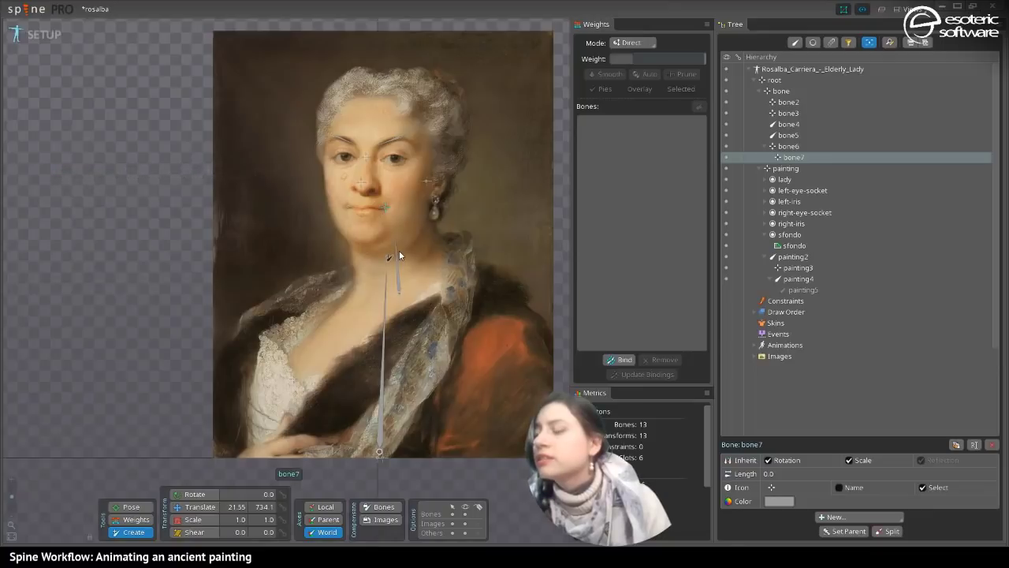
- Create a zero-length mouth-center bone under the nose bone at about X -46, Y 733, and parent both mouth-corner bones to it
left_click(361, 184)
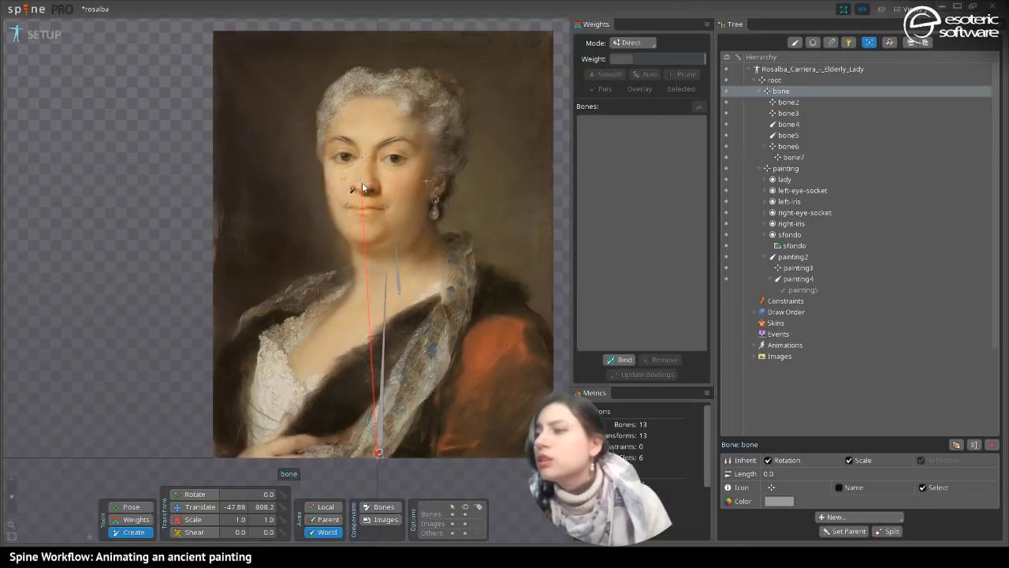
left_click_drag(362, 183, 361, 206)
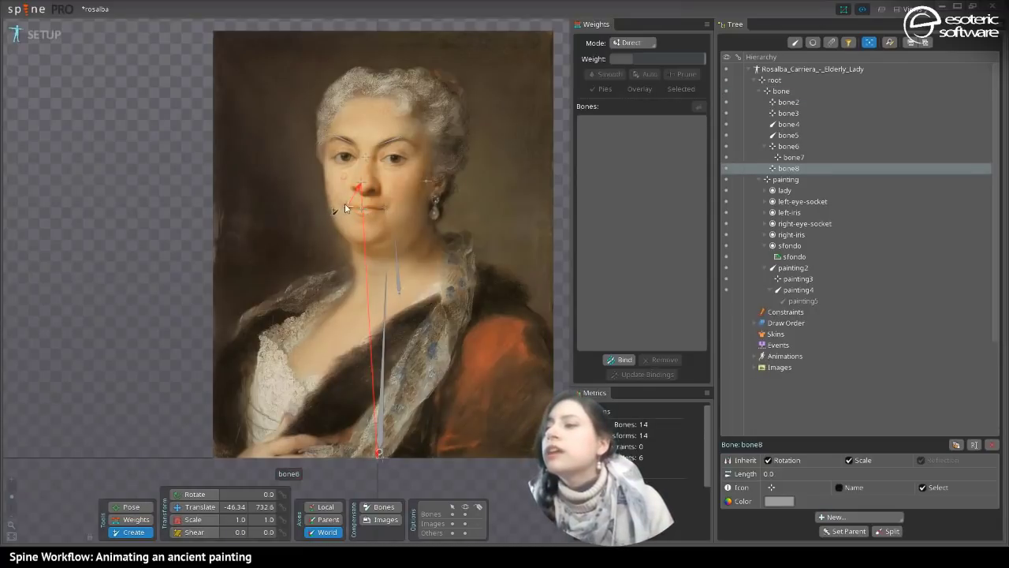
left_click(345, 204)
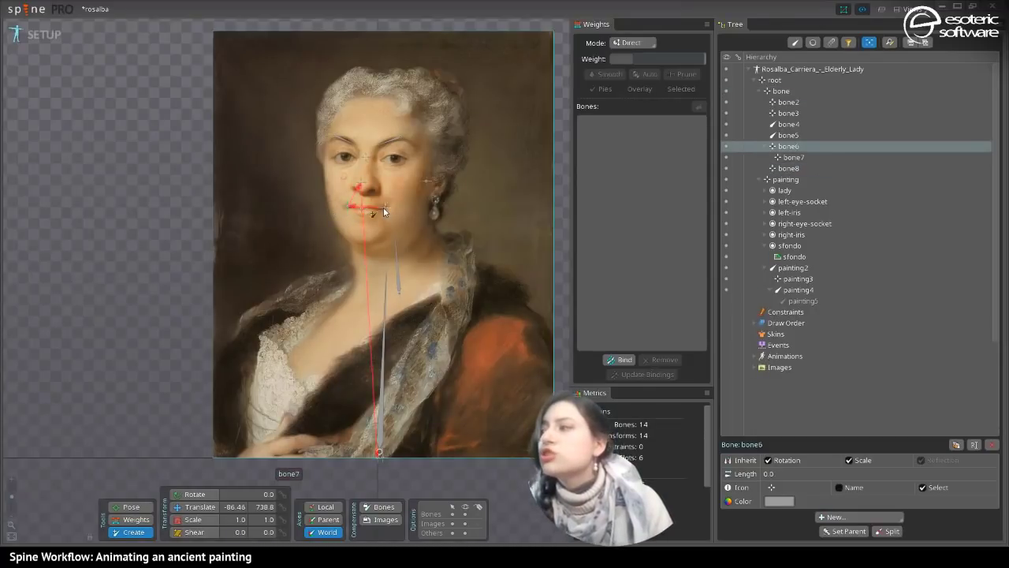
left_click(784, 158, "ctrl")
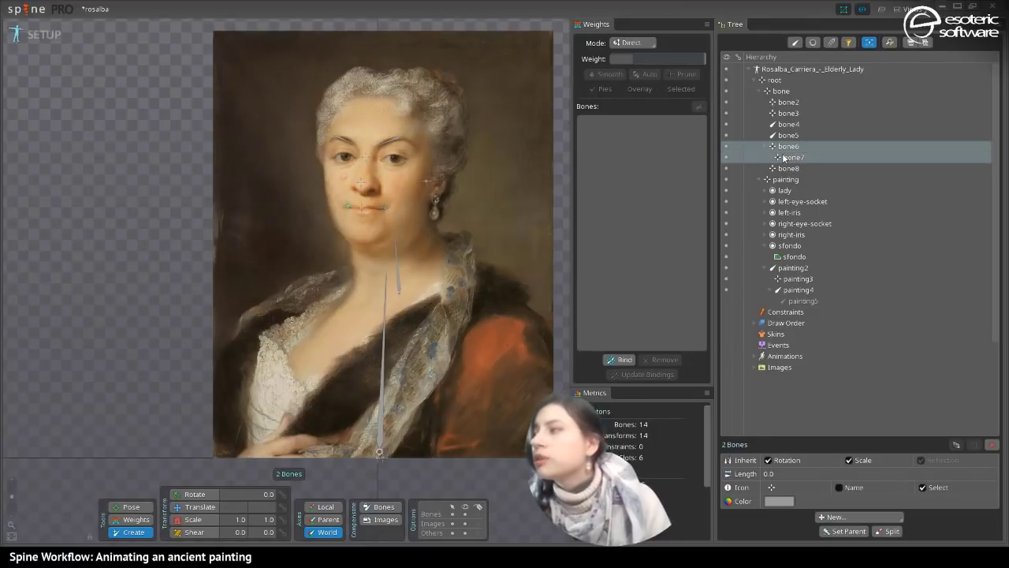
key("p")
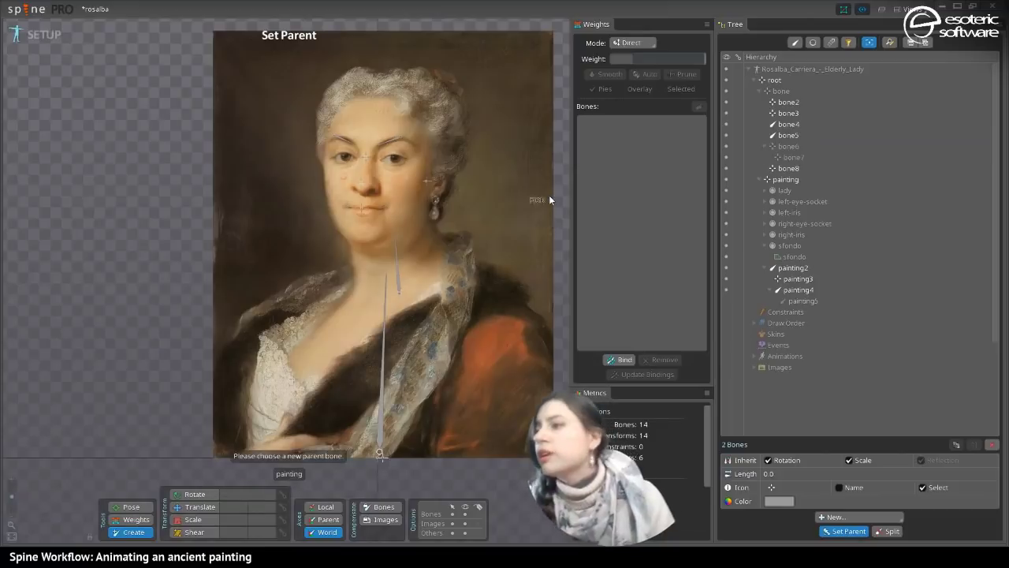
left_click(360, 208)
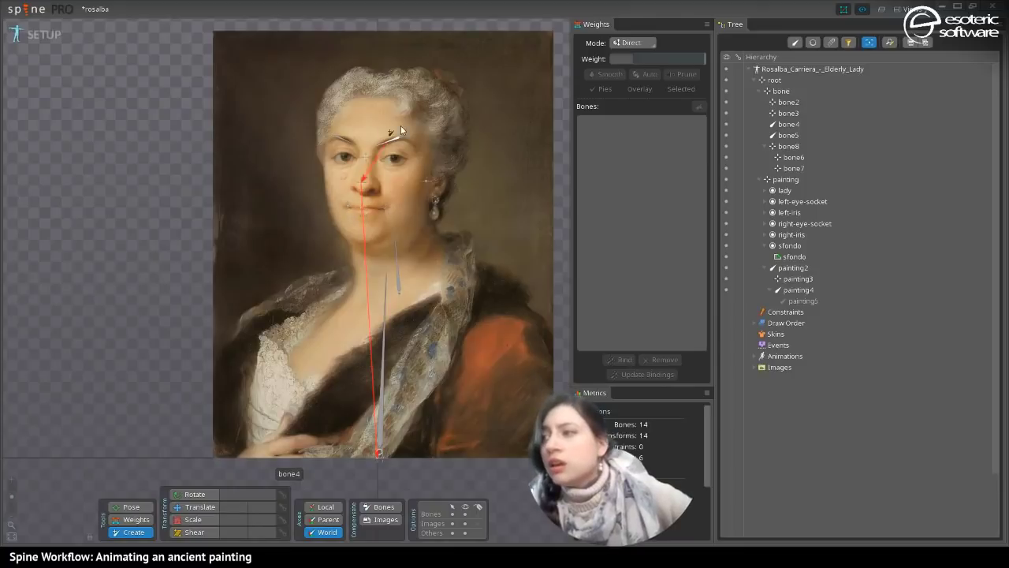
- Under the nose bone, draw an upward bone about 28 long on the upper eyelid of each eye
left_click(366, 159)
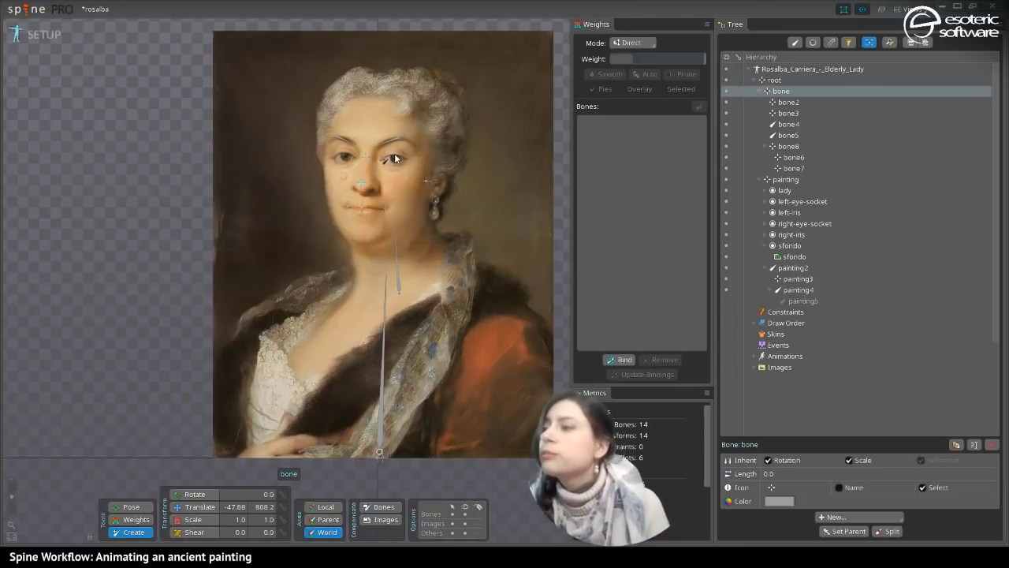
mouse_move(396, 153)
left_mouse_down()
mouse_move(397, 138)
mouse_move(396, 151)
left_mouse_up()
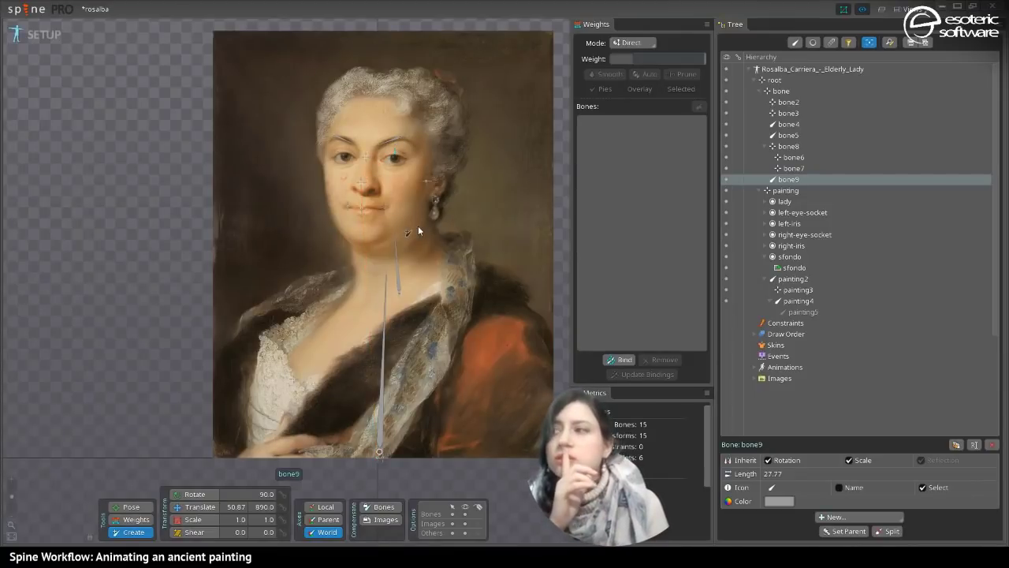
left_click(360, 185)
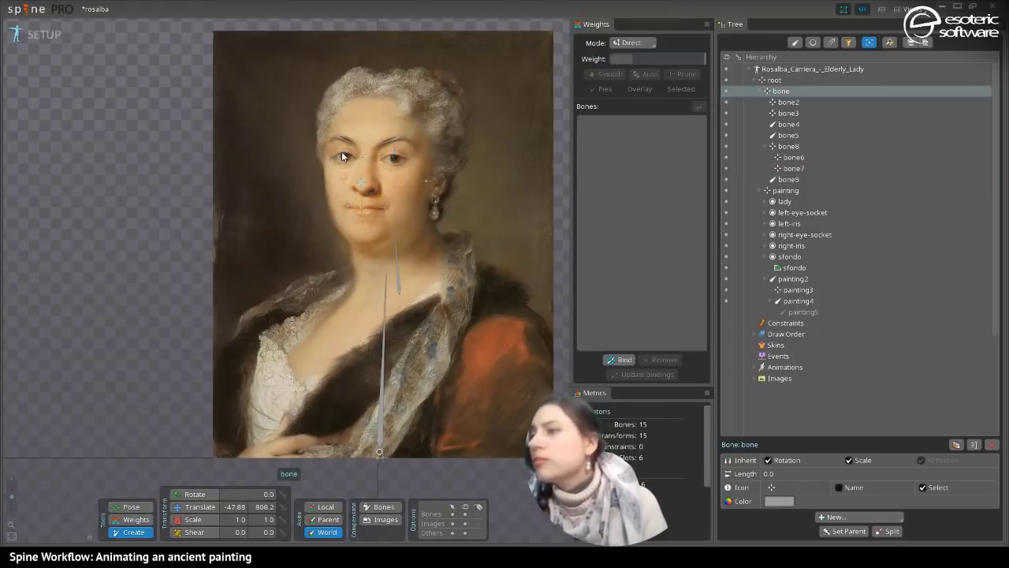
left_click_drag(342, 152, 341, 147)
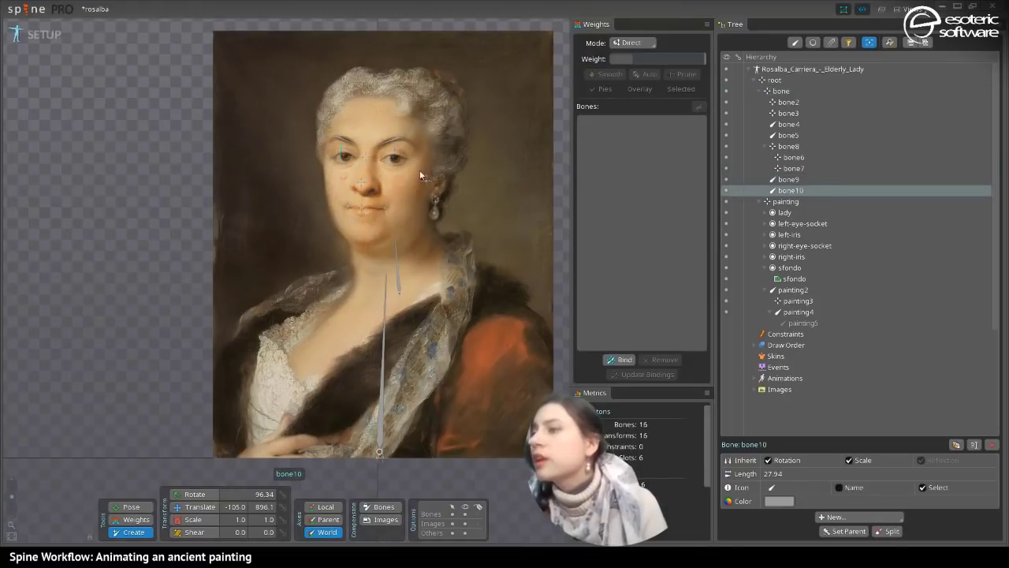
- Under the nose bone, draw downward lower-eyelid bones, about 31 long on the ear-side eye and about 34 long on the other
left_click(361, 181)
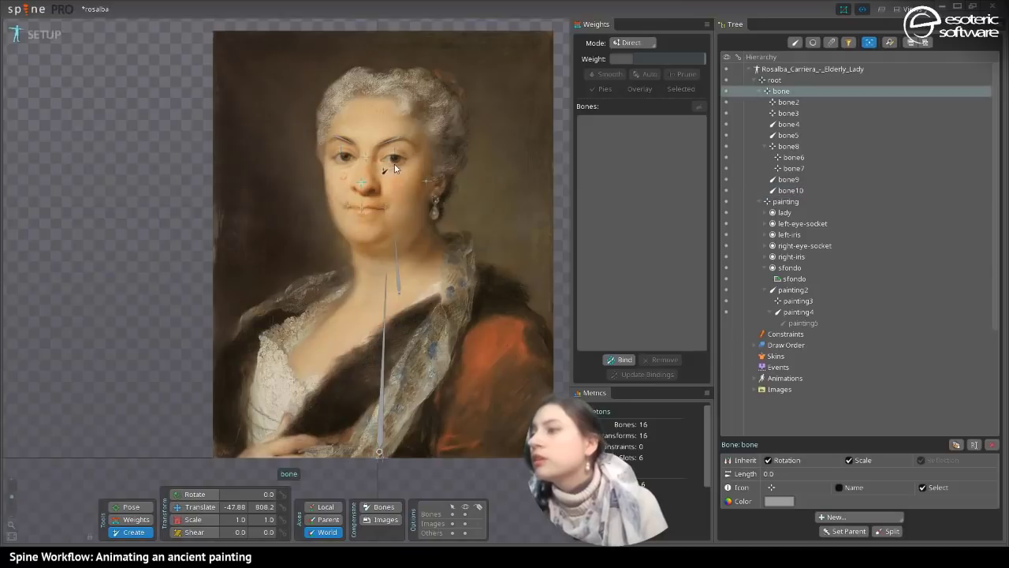
left_click_drag(394, 167, 393, 172)
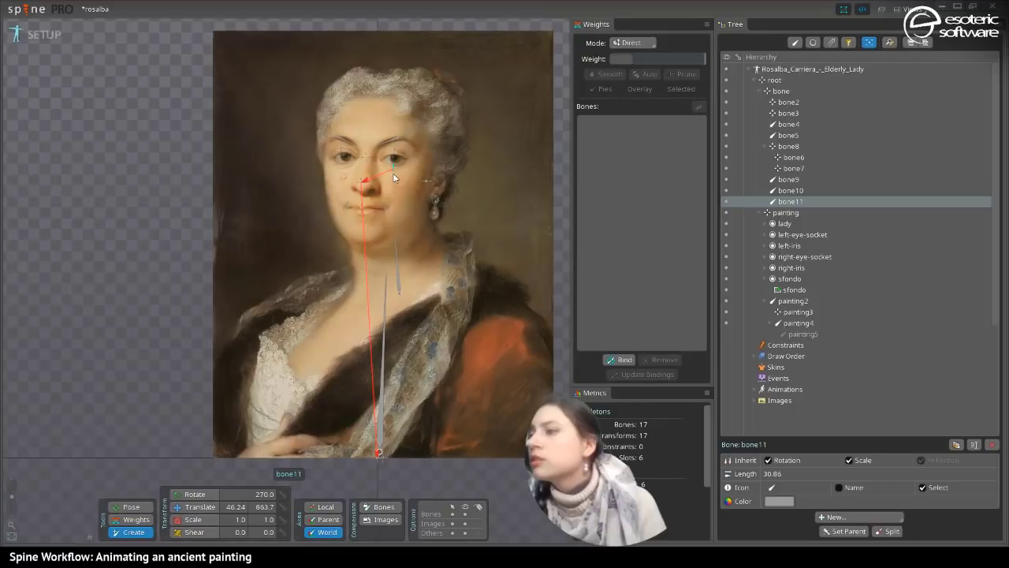
left_click(362, 180)
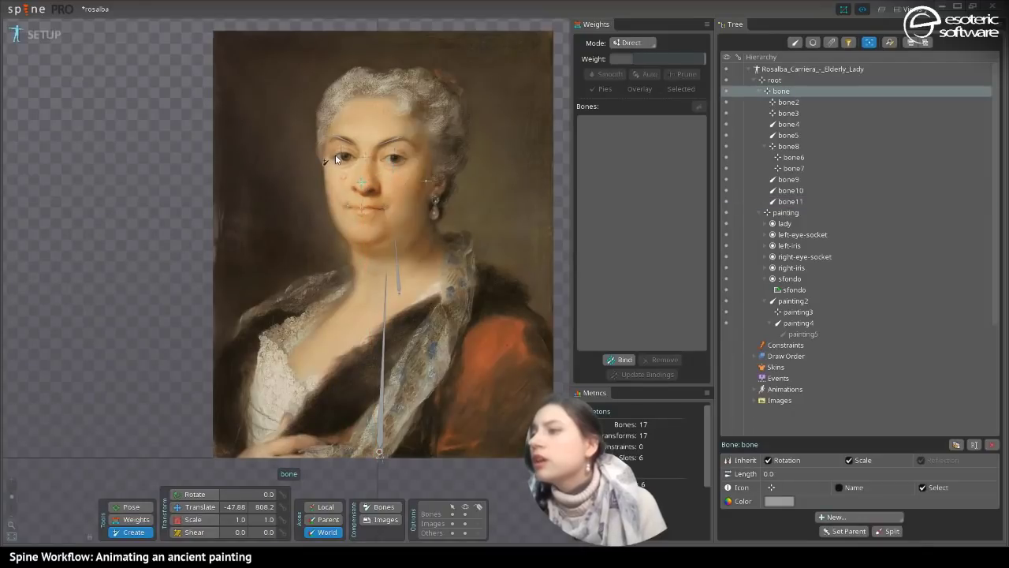
left_click_drag(339, 166, 341, 173)
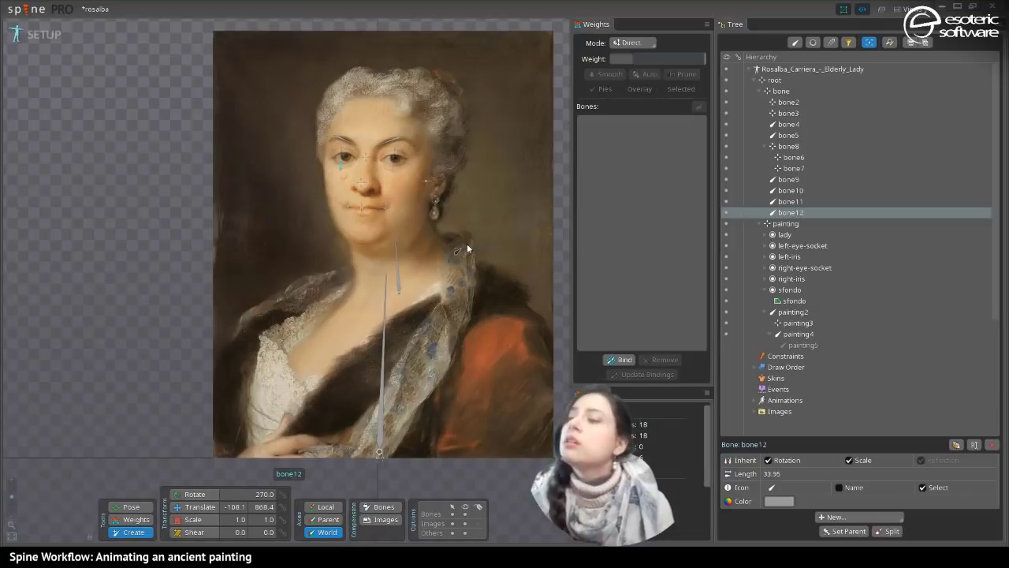
- Rename the zero-length bone under the torso bone as chest and its sibling neck bone as neck
left_click(292, 381)
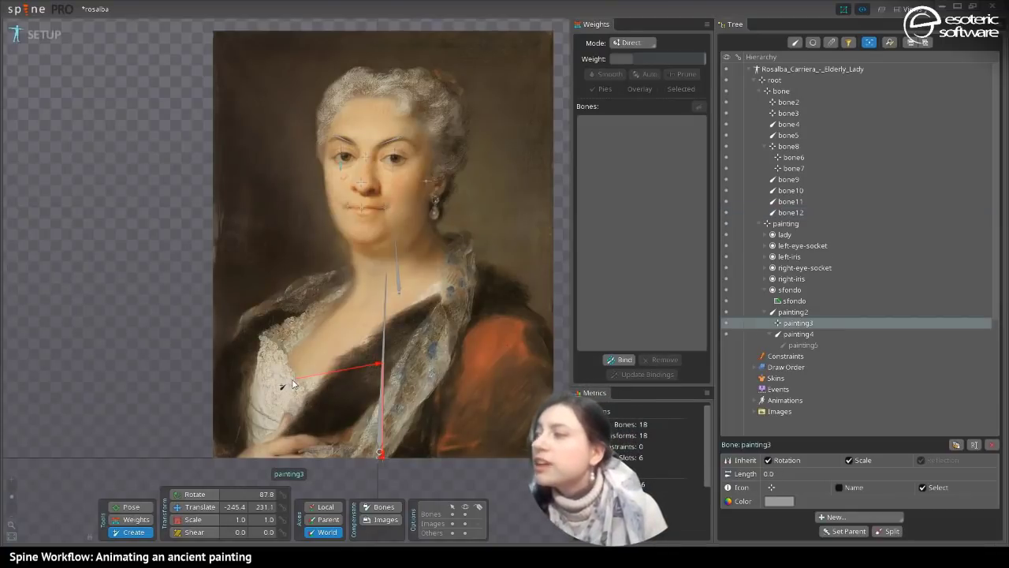
double_click(801, 323)
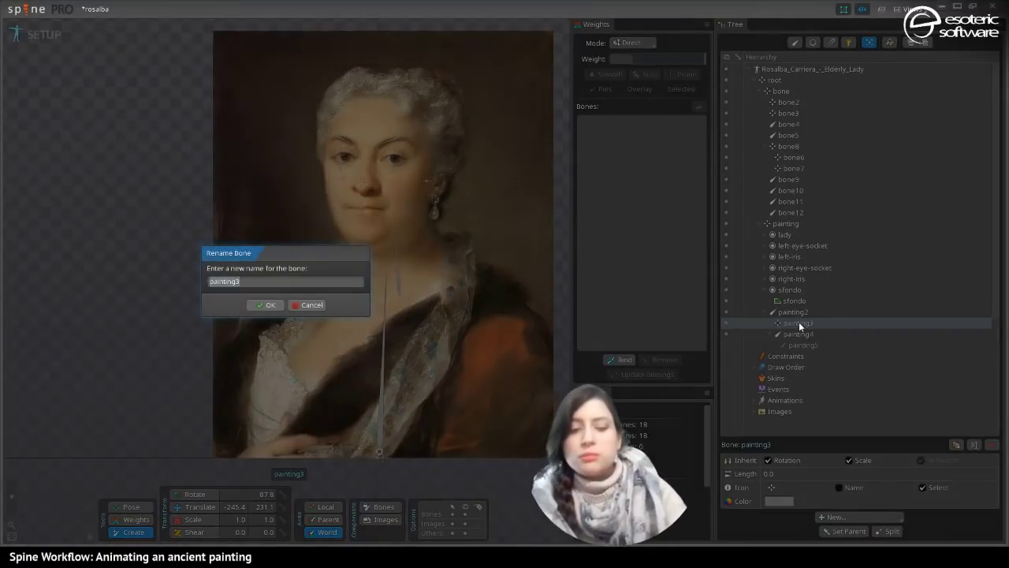
type("chest")
key("Return")
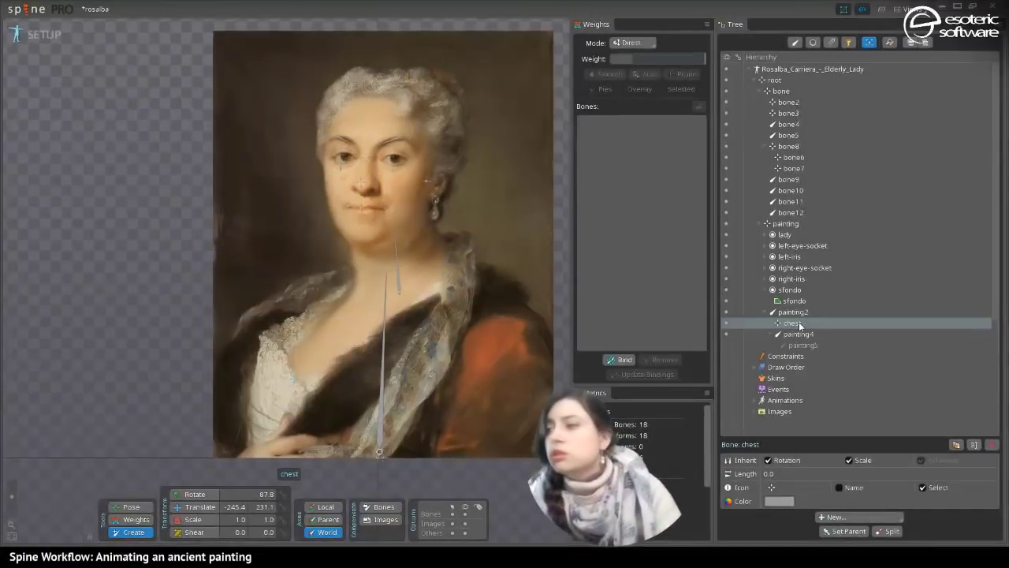
double_click(788, 334)
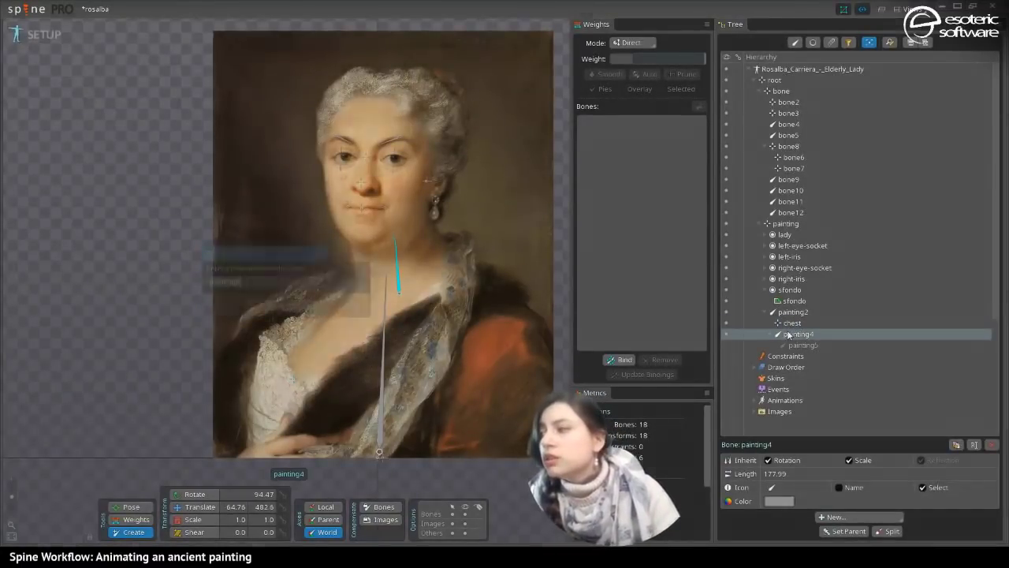
type("neck")
key("Return")
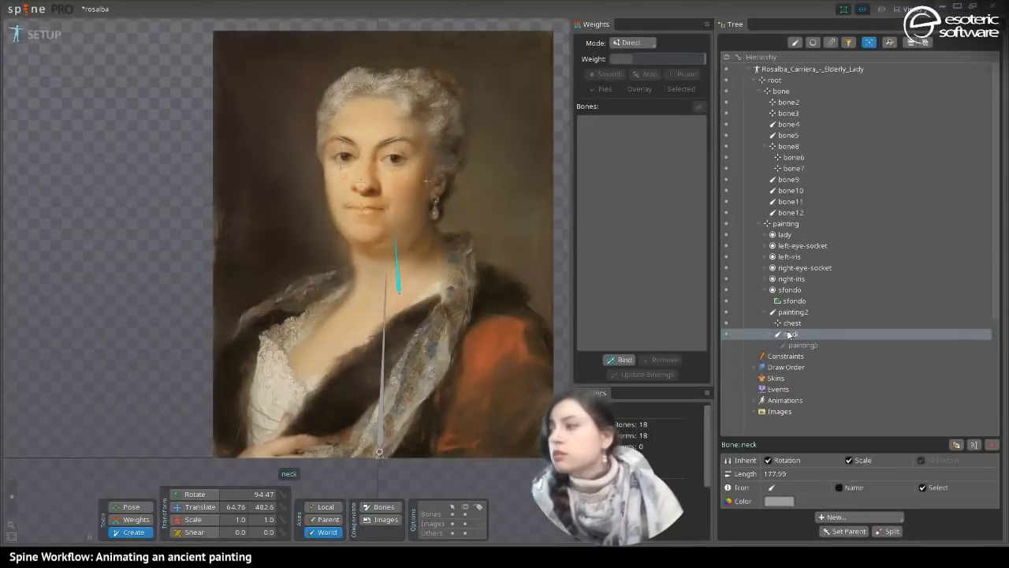
- Rename the bone nested under the neck bone as head
left_click(790, 344)
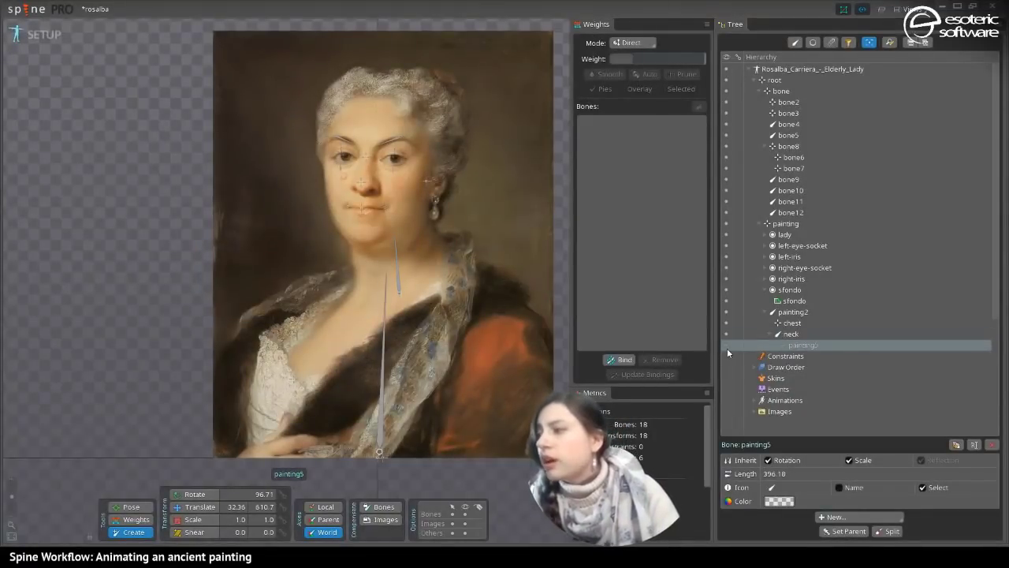
double_click(788, 345)
type("head")
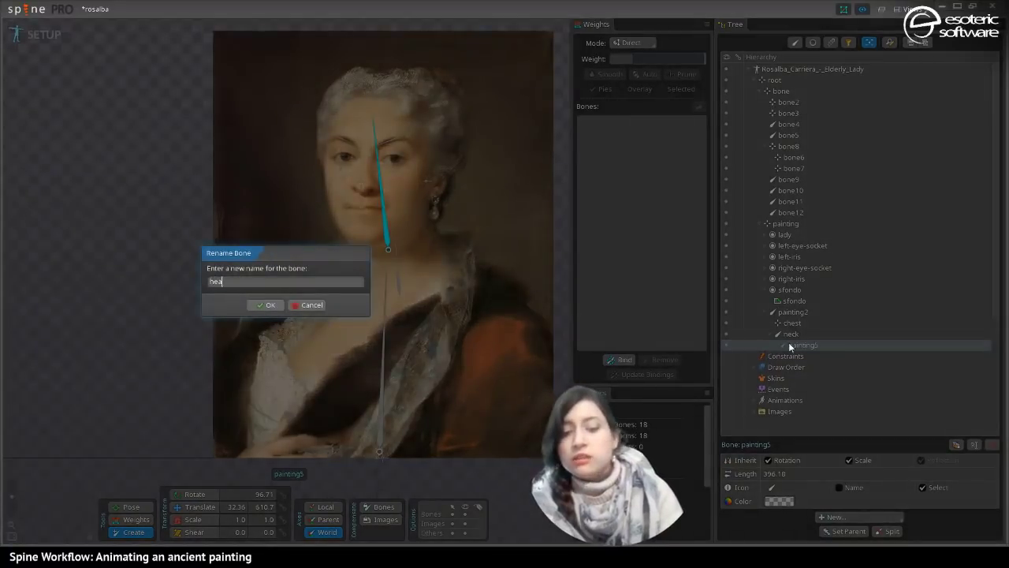
key("Return")
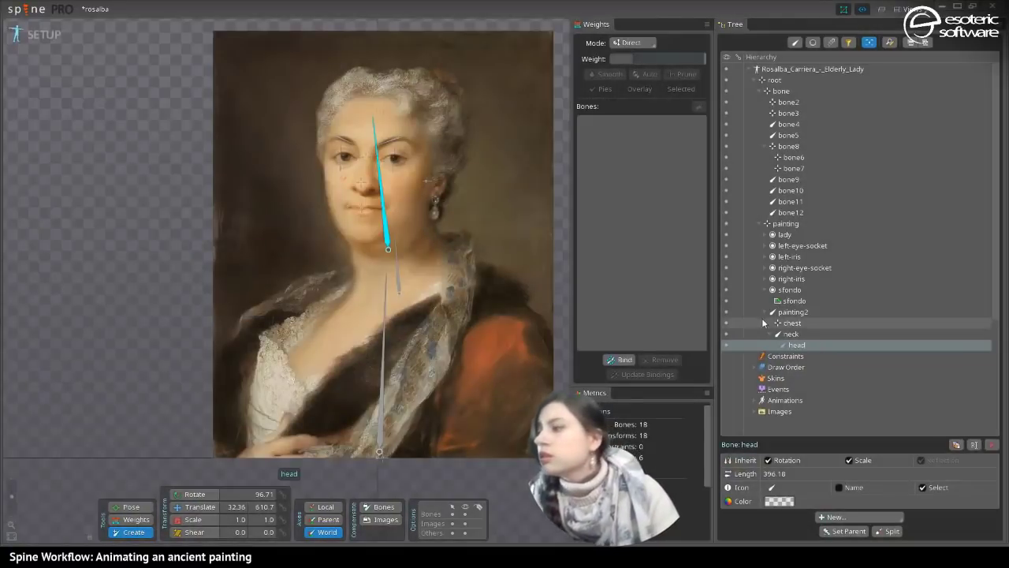
- Parent the nose bone, with all its facial-feature children, to the head bone and save the project
left_click(781, 92)
key("p")
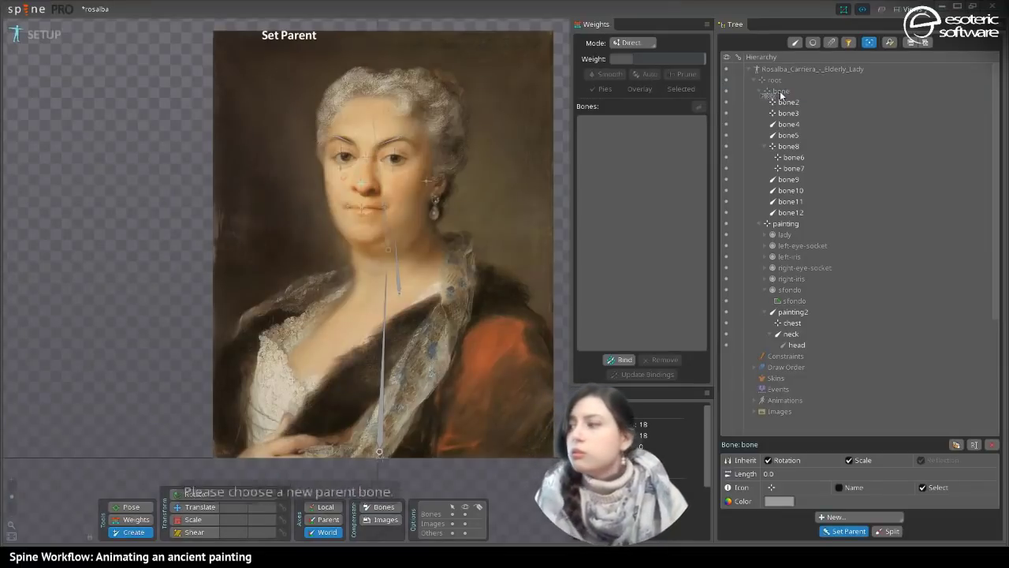
left_click(791, 344)
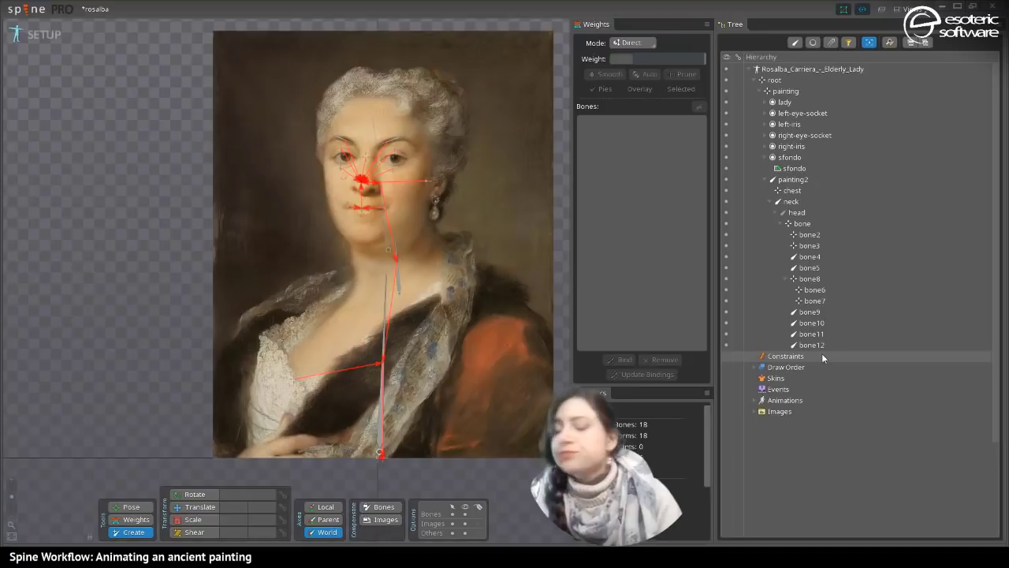
key("ctrl+s")
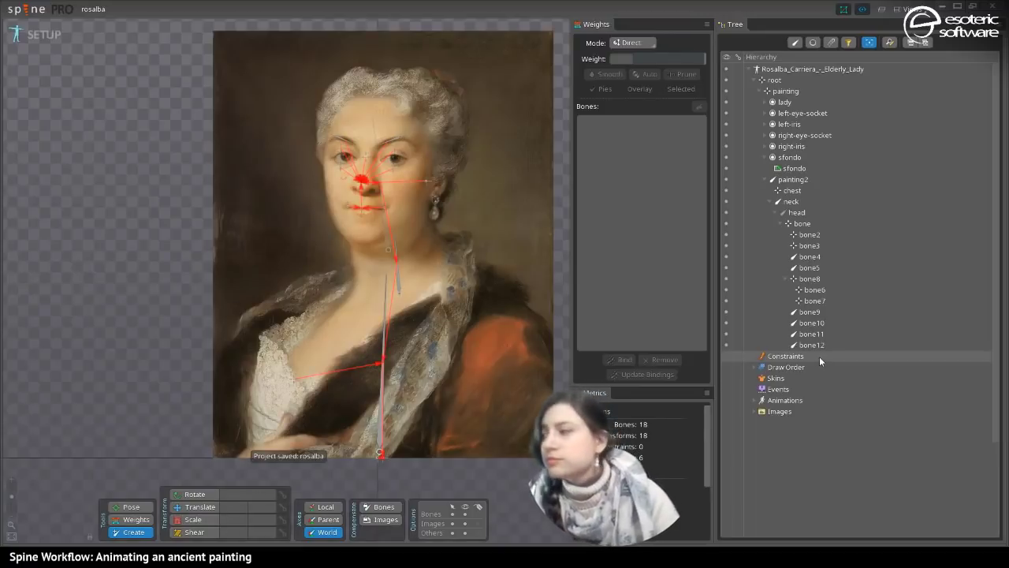
- Rename the mouth-corner bone on the side away from the earring (bone6) as mouth-right
left_click(810, 312)
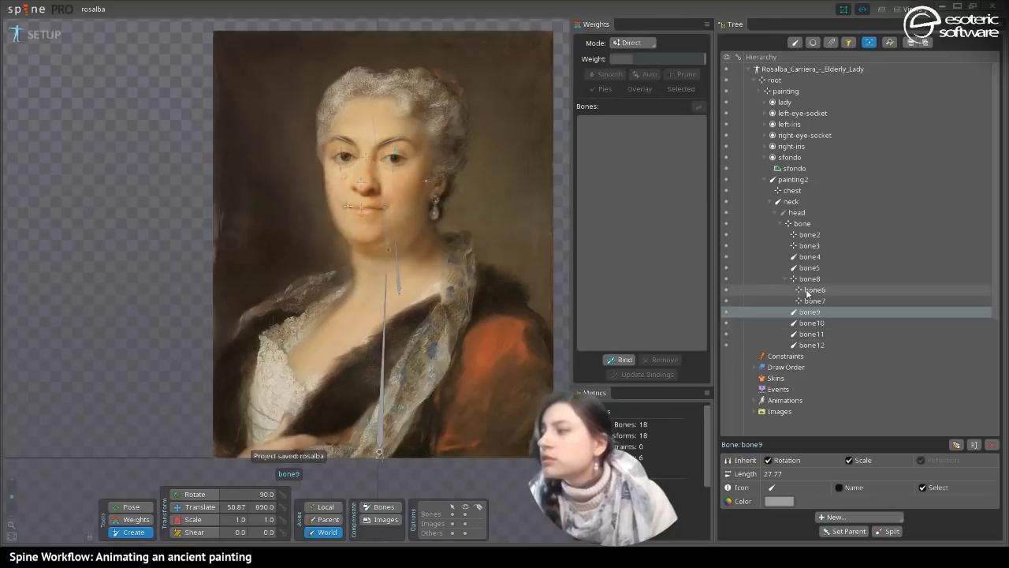
left_click(810, 291)
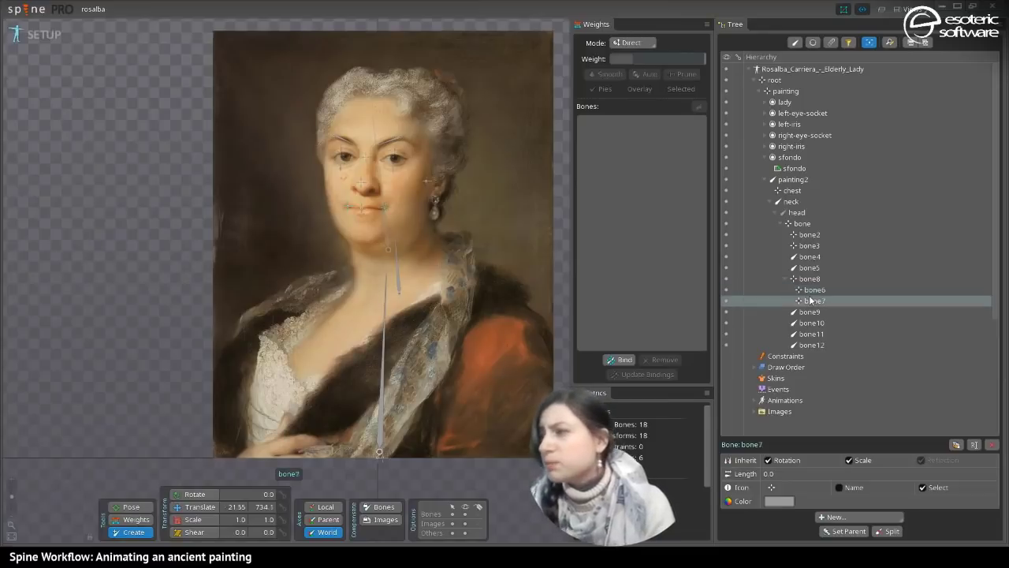
double_click(807, 291)
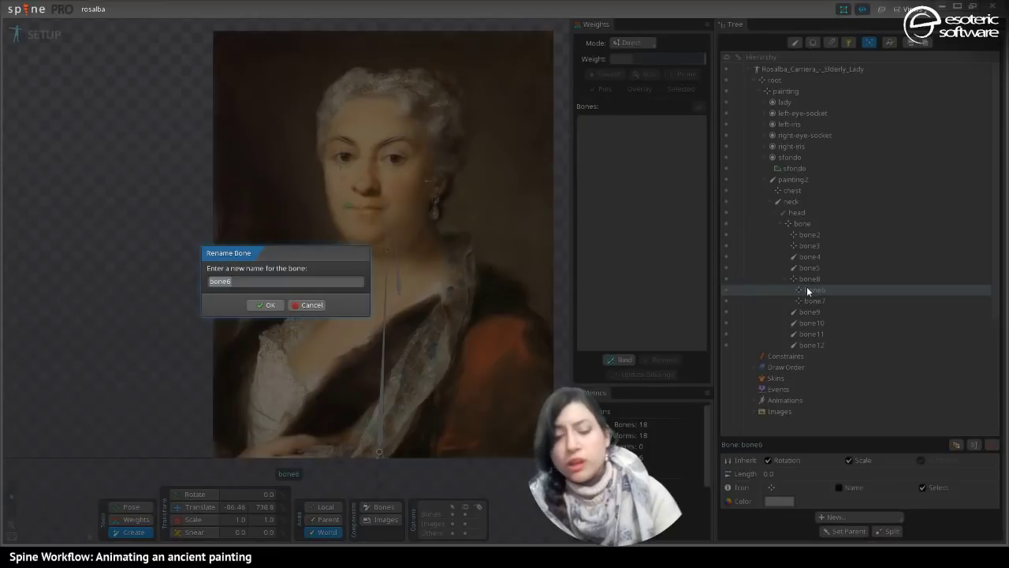
type("mouth")
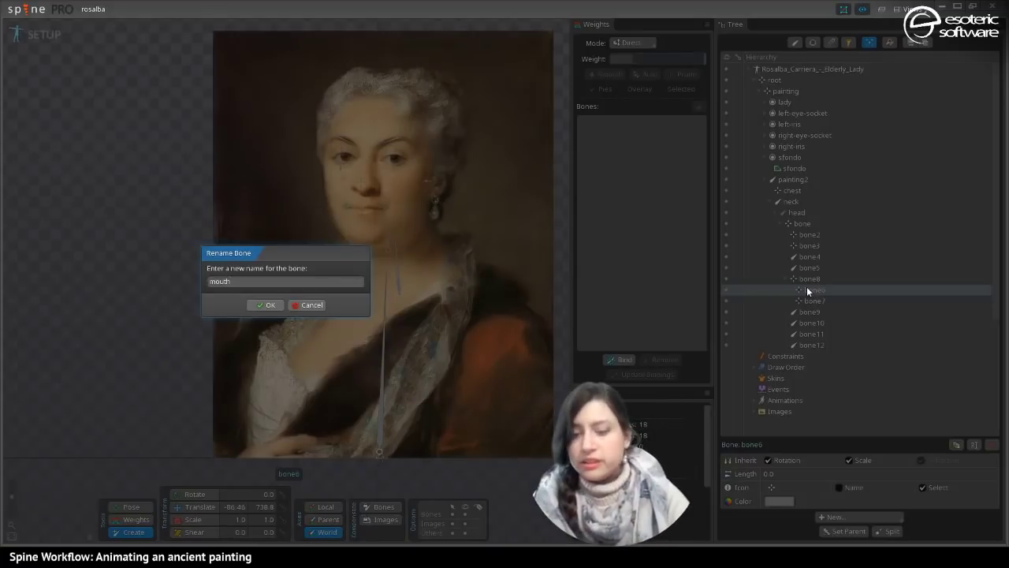
type("right")
key("Return")
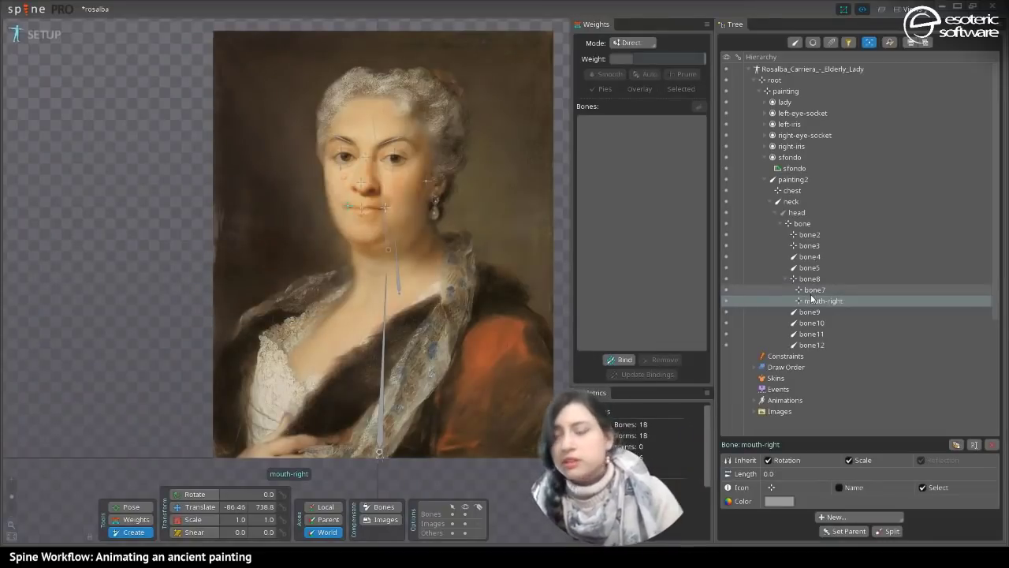
- Rename the mouth-corner bone on the earring side (bone7) as mouth-left
left_click(811, 294)
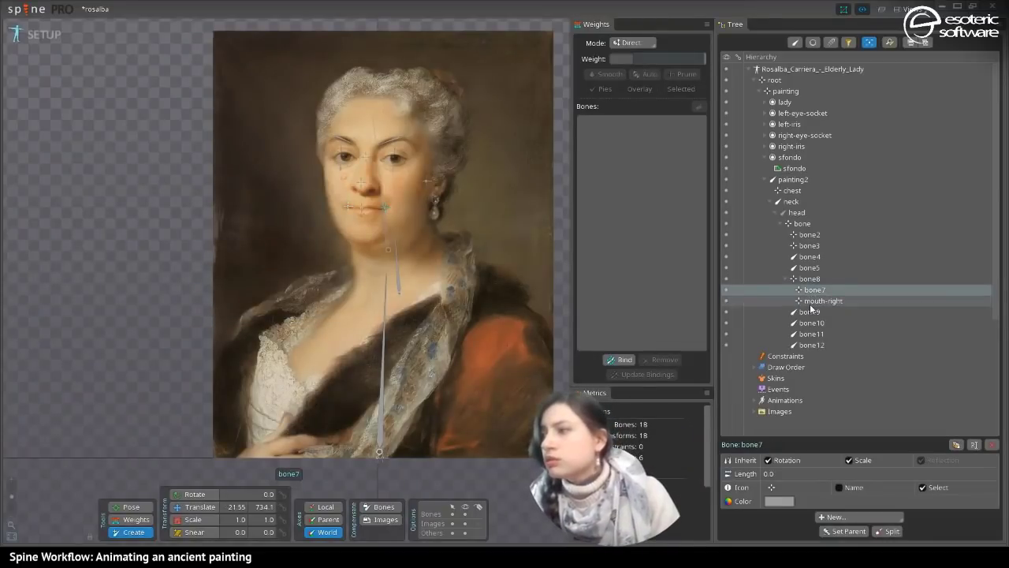
left_click(812, 299)
left_click(812, 293)
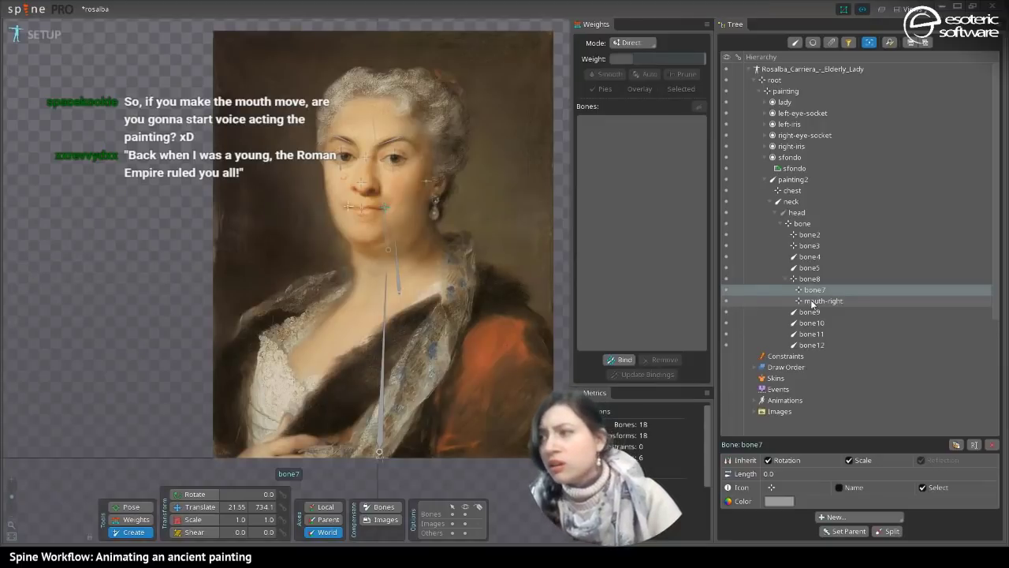
left_click(813, 291, "ctrl")
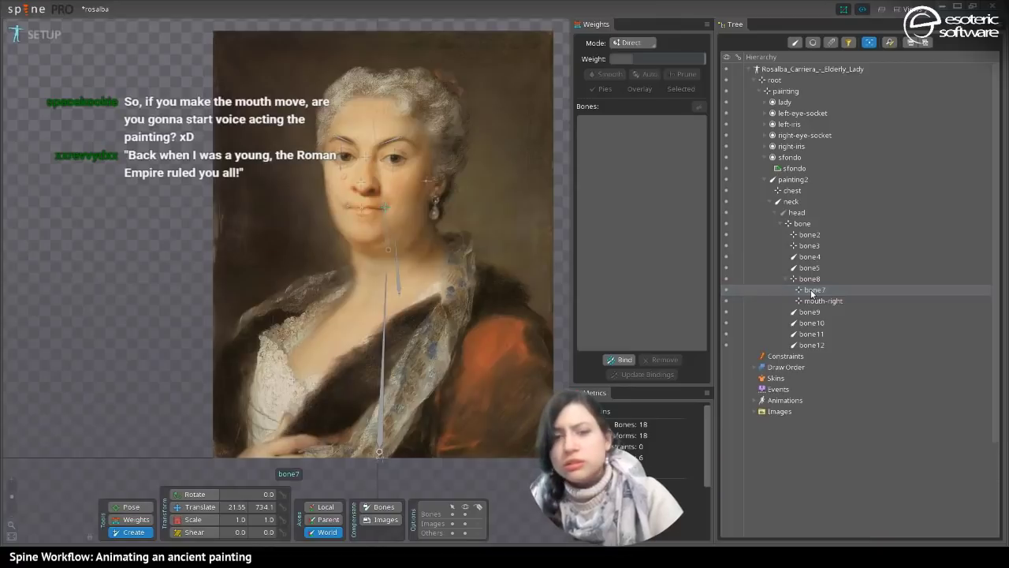
double_click(813, 291)
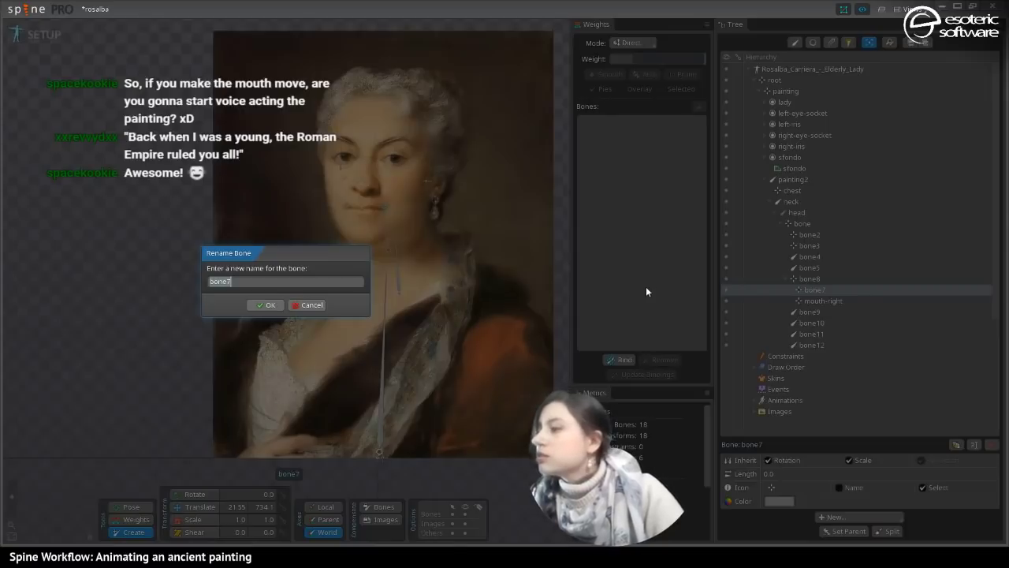
type("mouth")
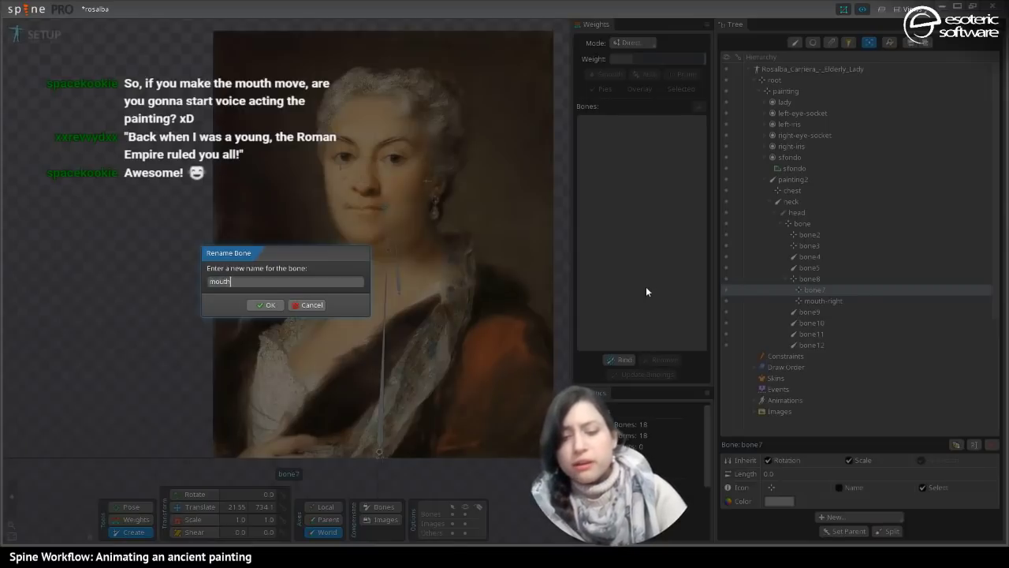
type("-left")
key("Return")
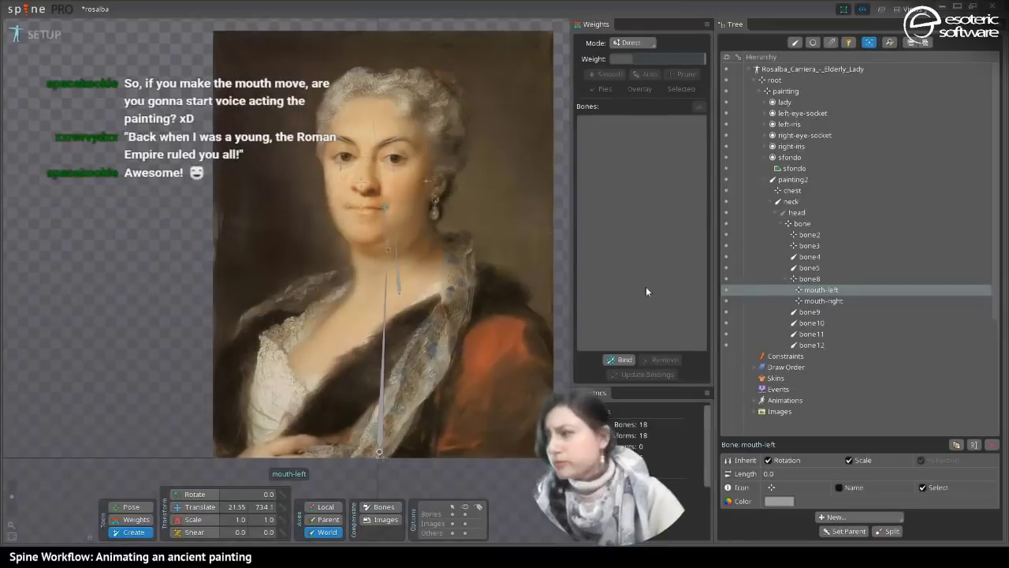
- Rename the mouth-center bone that holds both mouth corners as mouth-middle
left_click(804, 279)
double_click(804, 280)
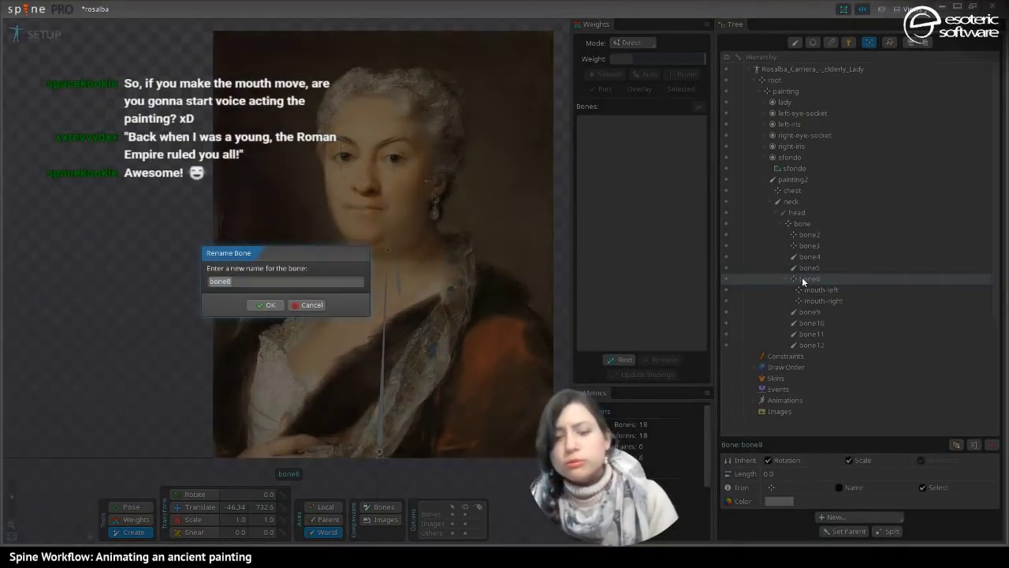
type("mouth-")
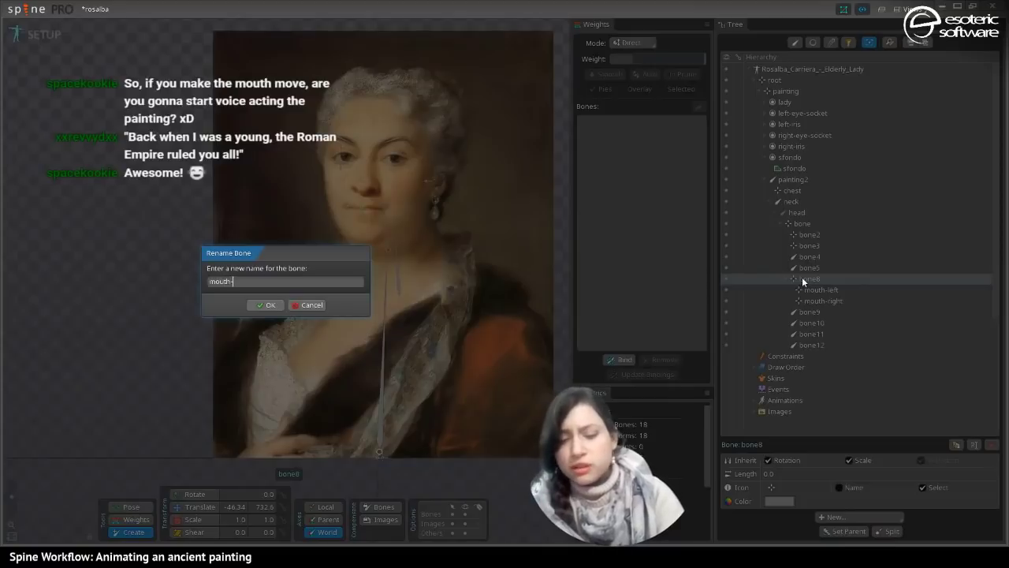
type("middle")
key("Return")
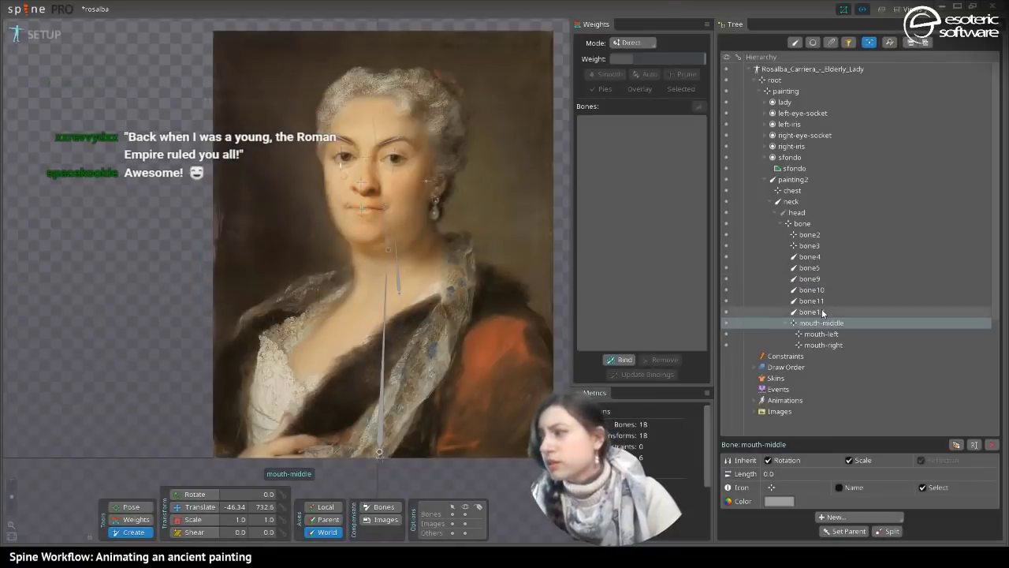
- Rename the zero-length nose bone directly under the head bone as head-control
left_click(823, 312)
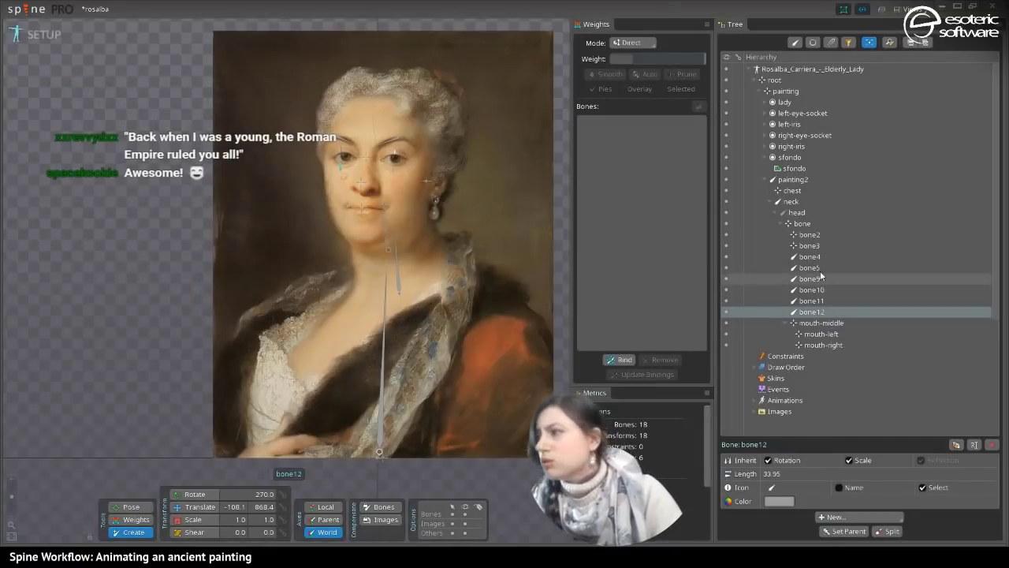
left_click(801, 224)
left_click(801, 224)
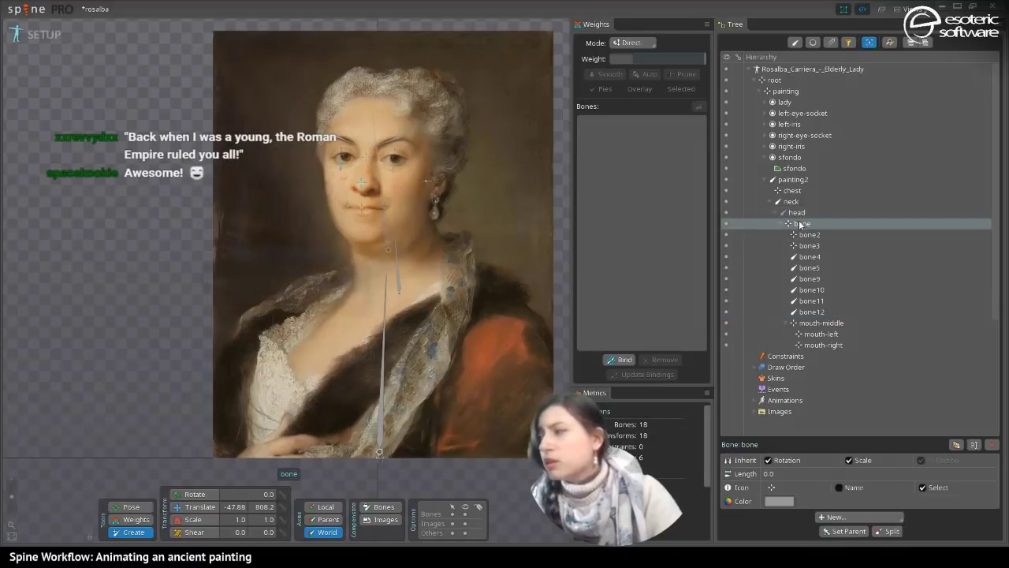
type("h")
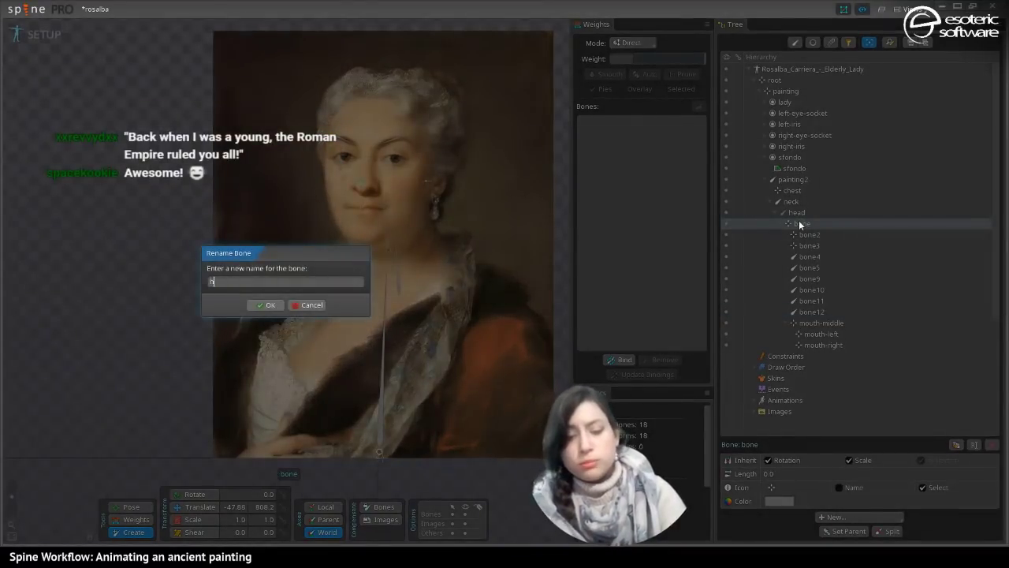
type("ead-")
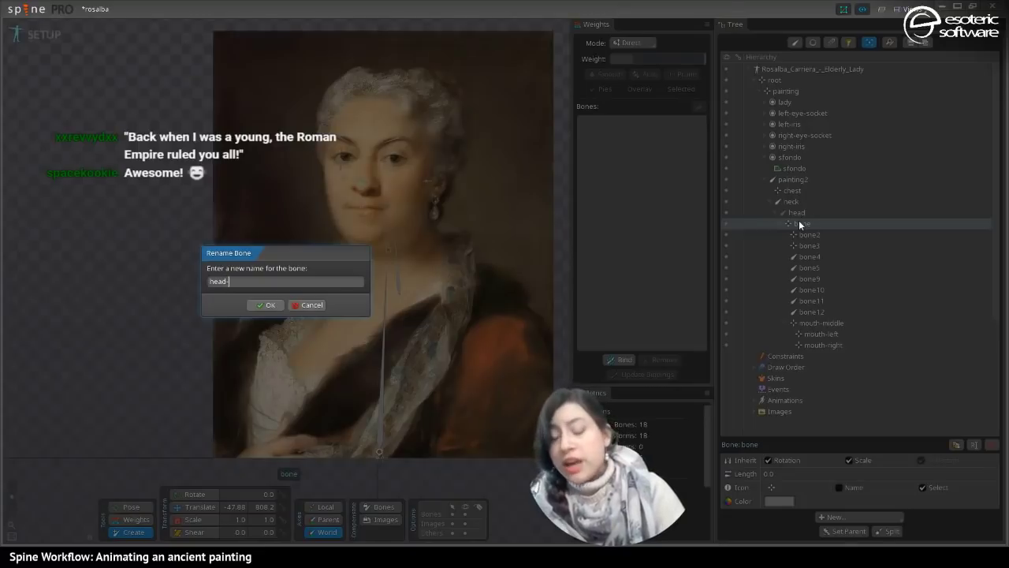
type("control")
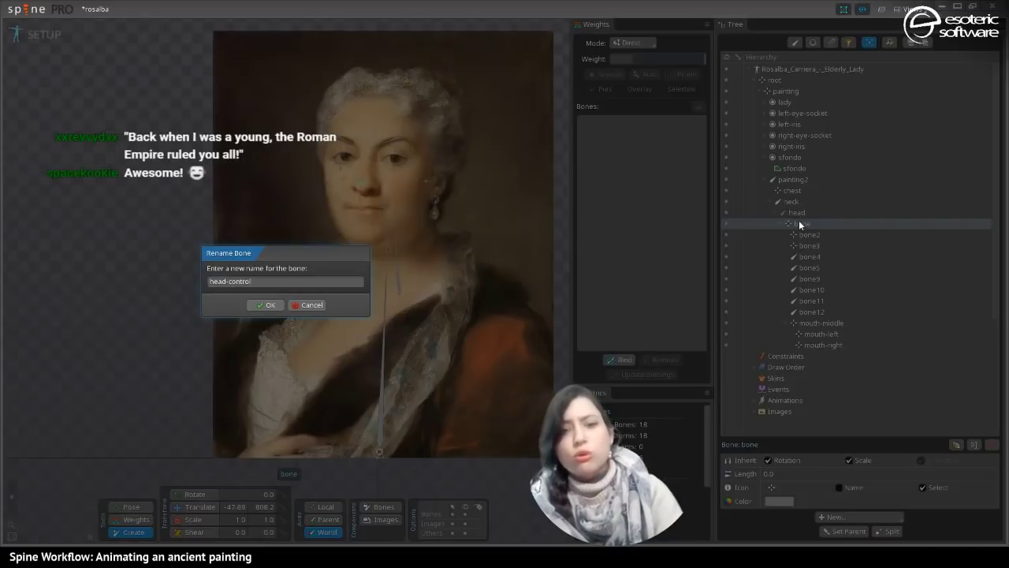
key("Return")
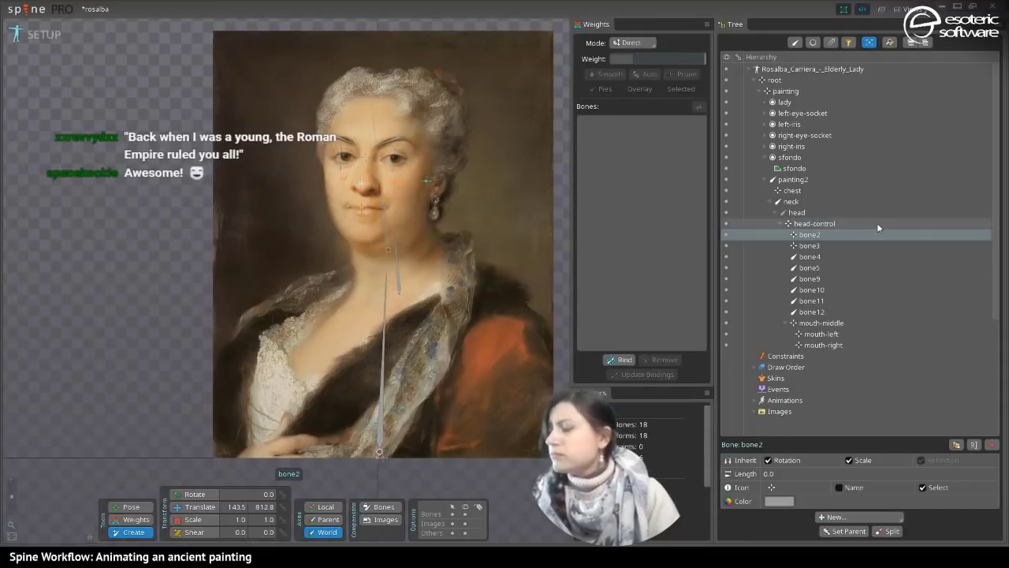
- Rename the zero-length bone beside the ear (bone2) as head-control-inverse
left_click(818, 237)
double_click(817, 234)
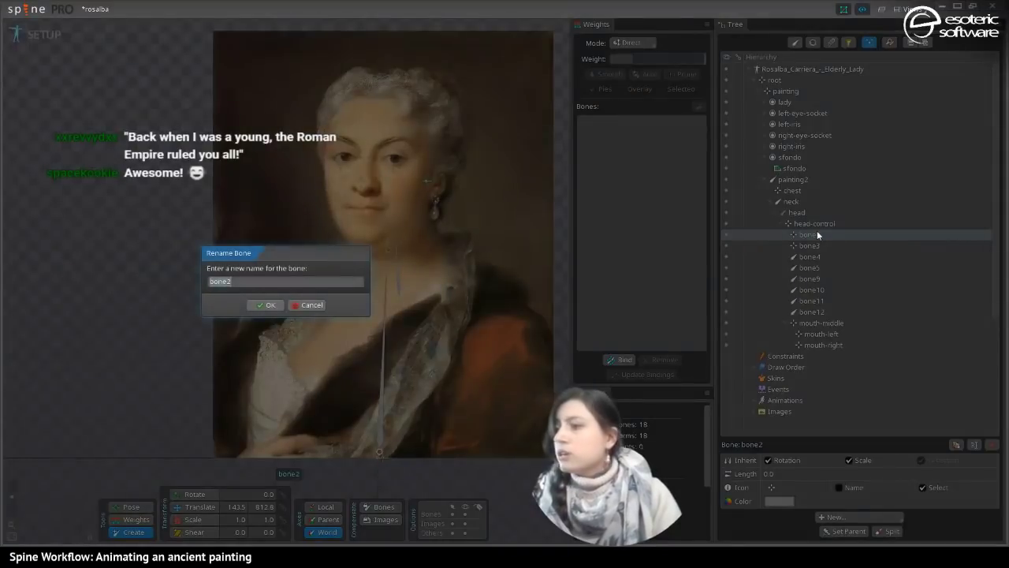
type("head-control")
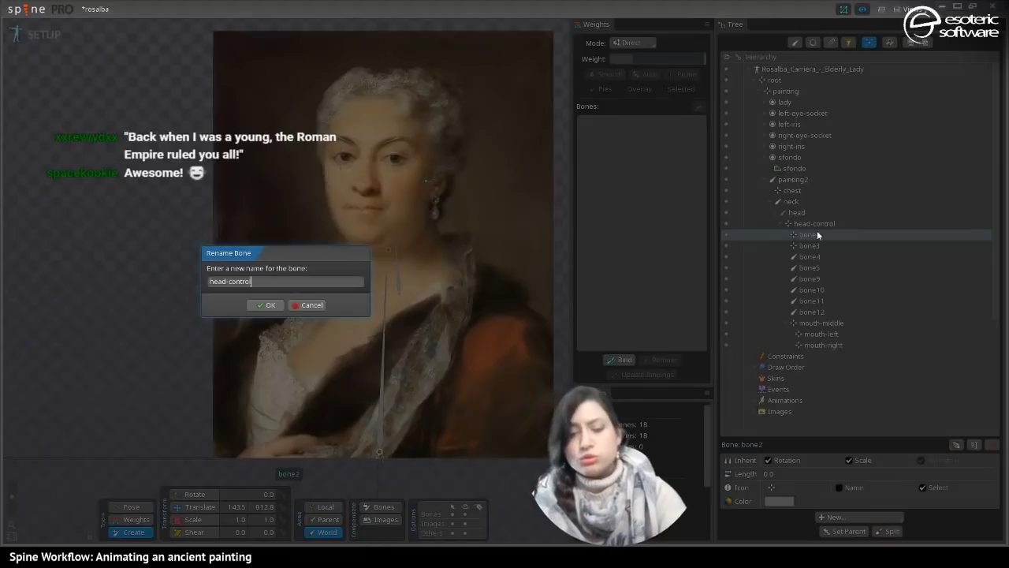
type("-inverse")
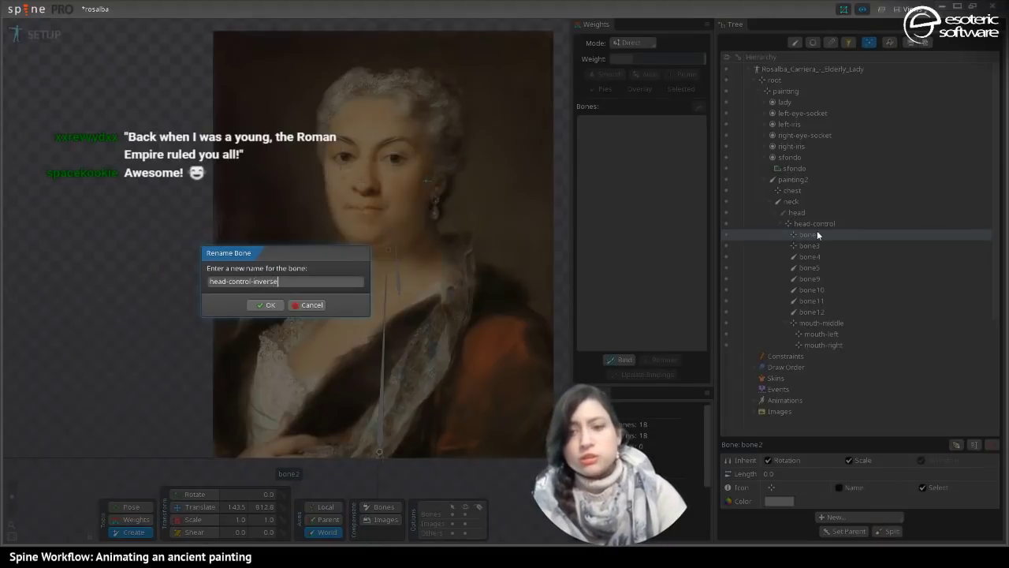
key("Return")
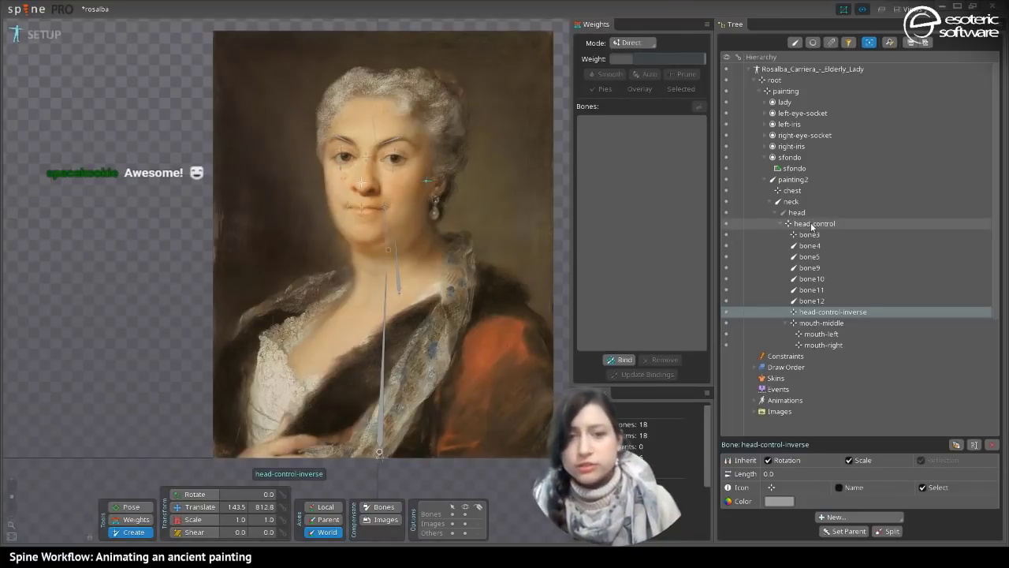
- Create a transform constraint named head-control-constraint on the head-control-inverse bone, with head-control as its target
left_click(810, 224)
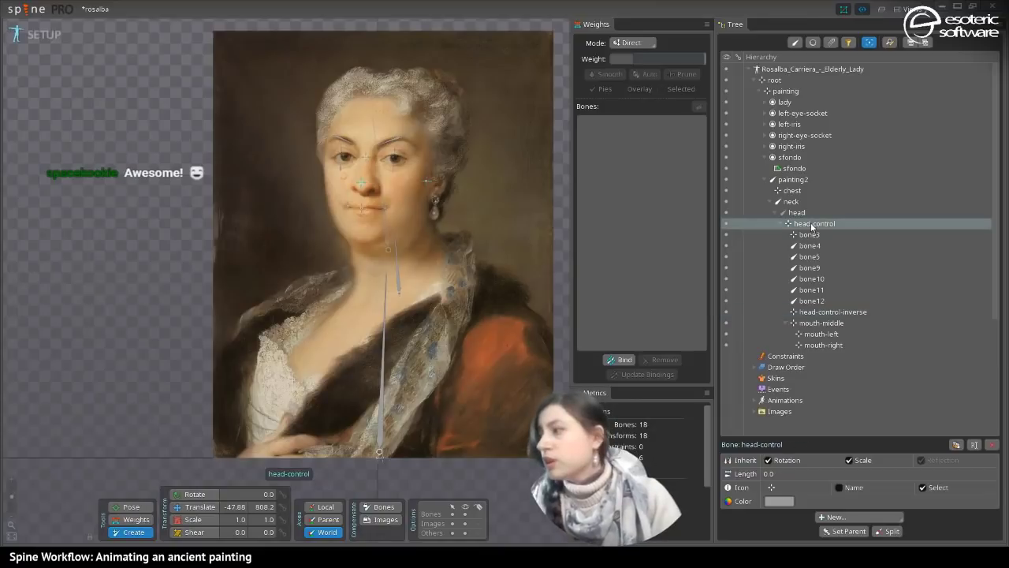
left_click(840, 315)
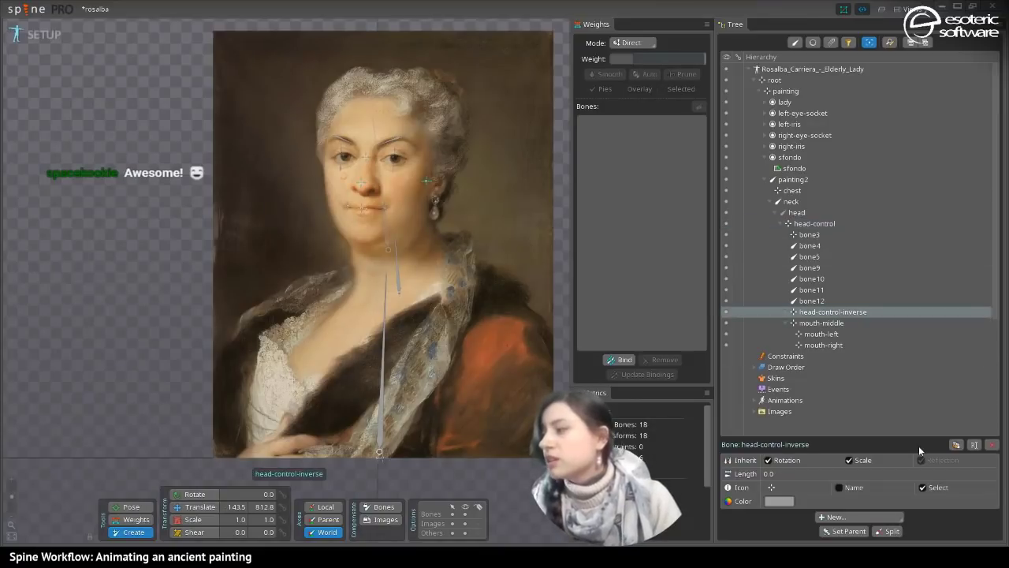
left_click(844, 517)
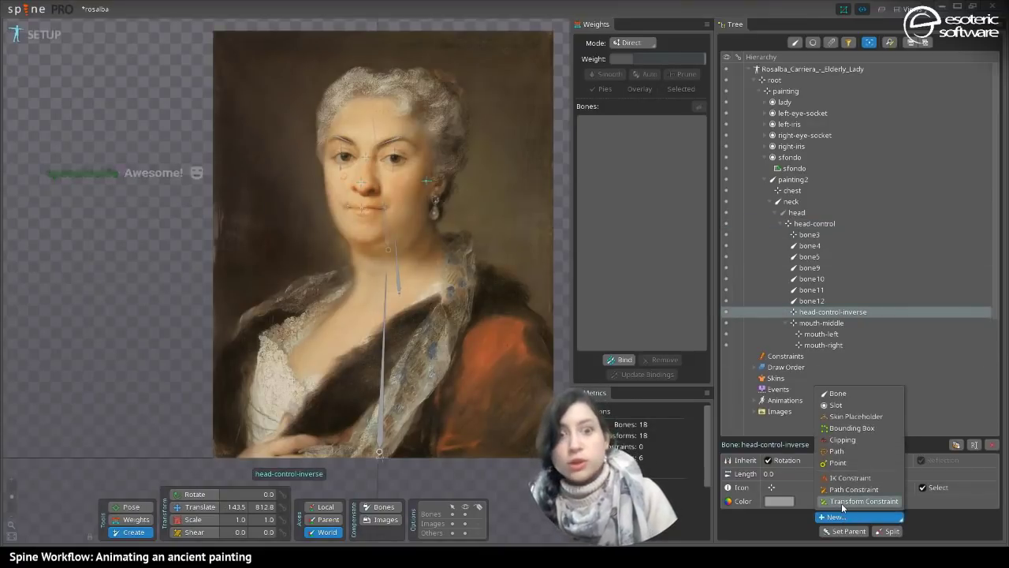
left_click(842, 503)
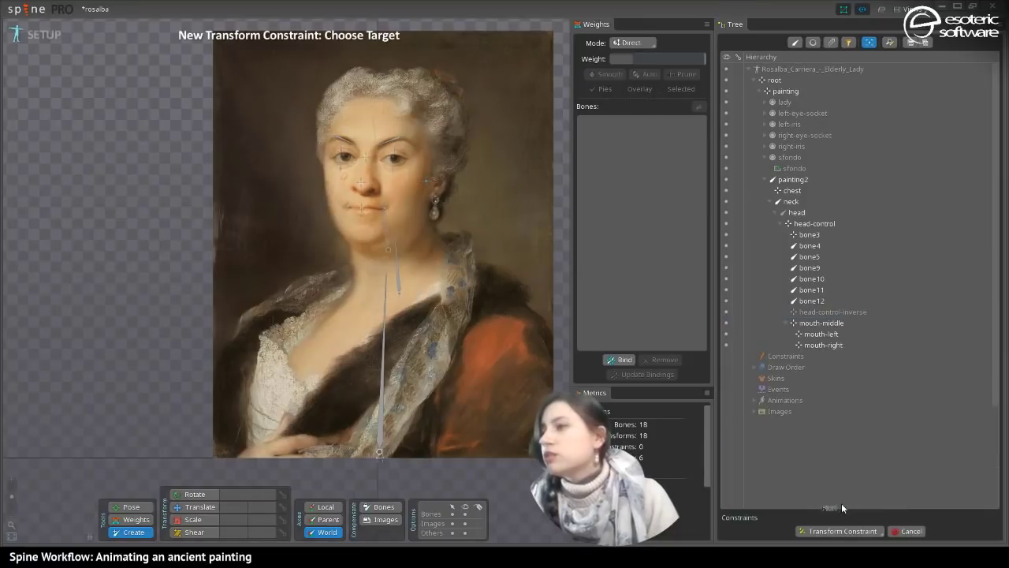
left_click(361, 184)
left_click(257, 283)
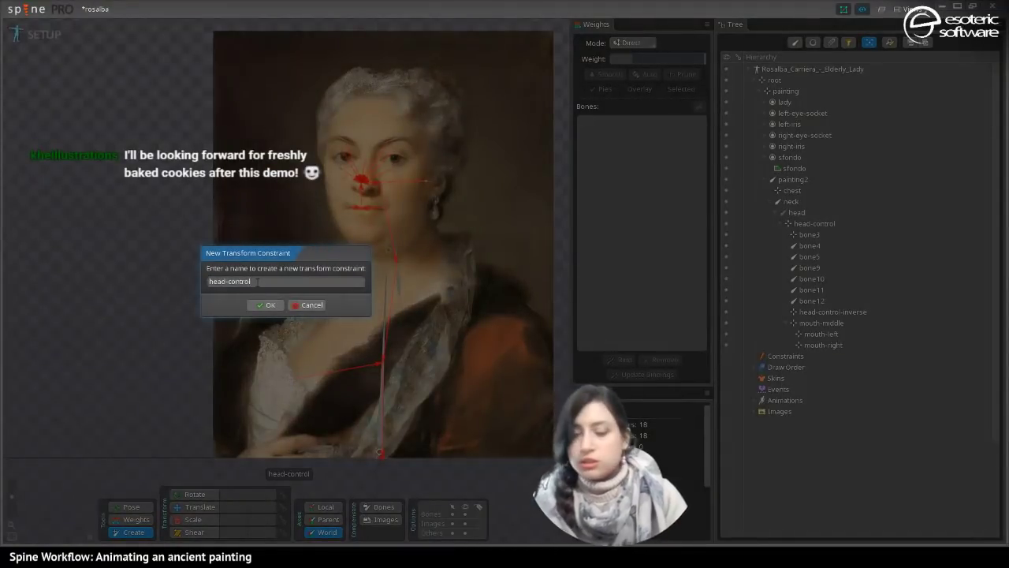
type("-co")
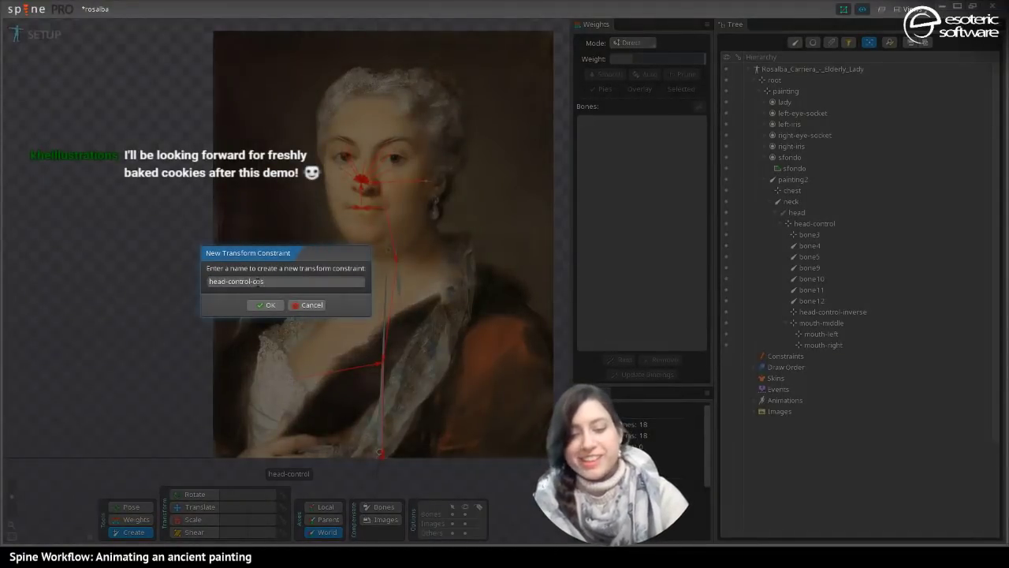
type("nstraint")
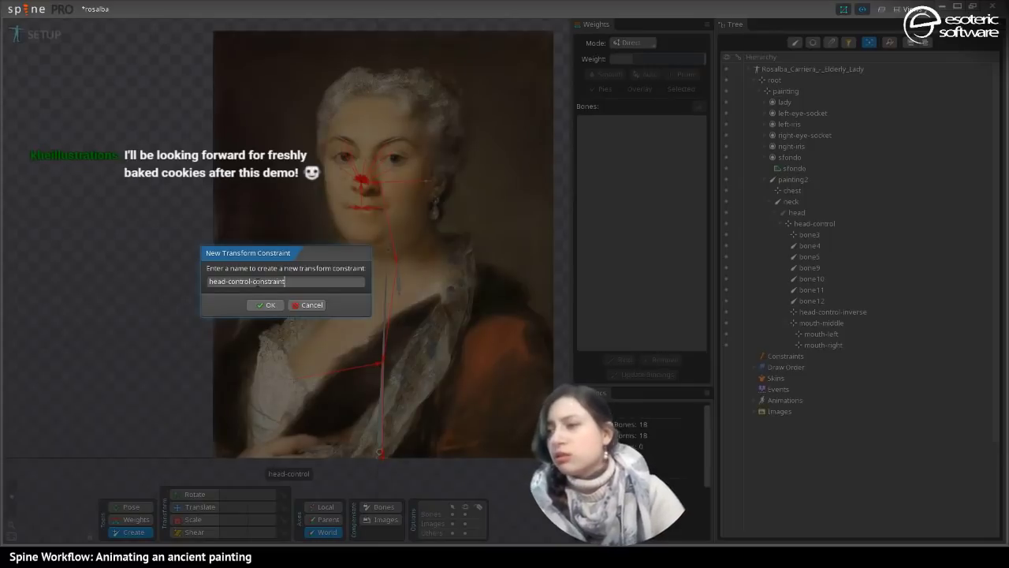
key("Return")
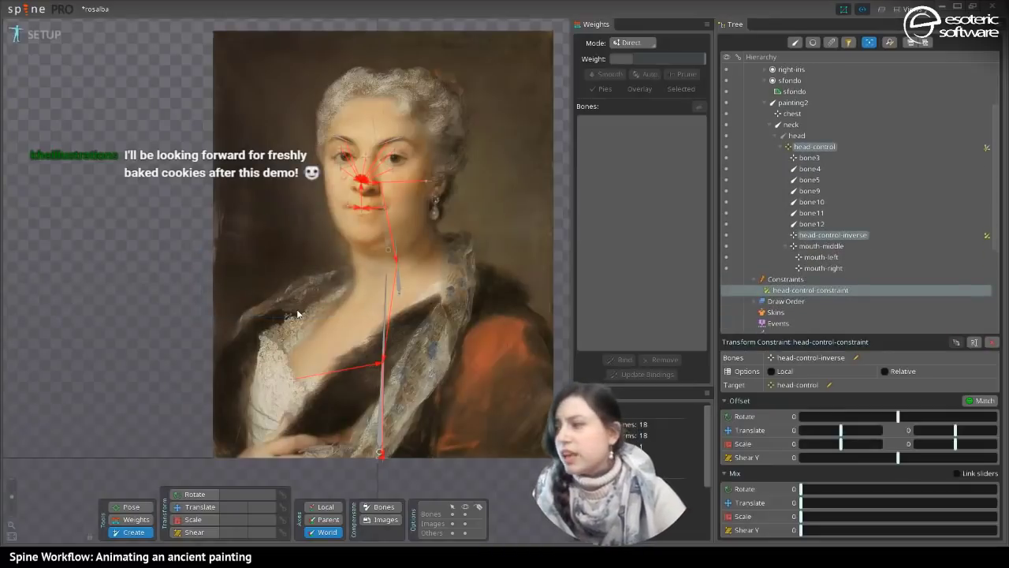
- Set the translate mix of head-control-constraint to -100
left_click(794, 503)
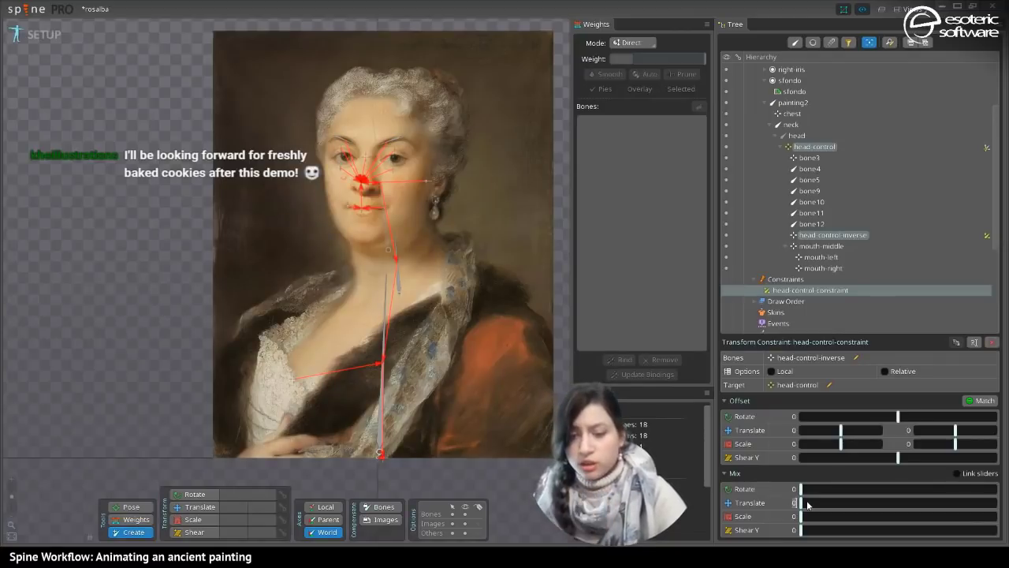
type("-100")
key("Return")
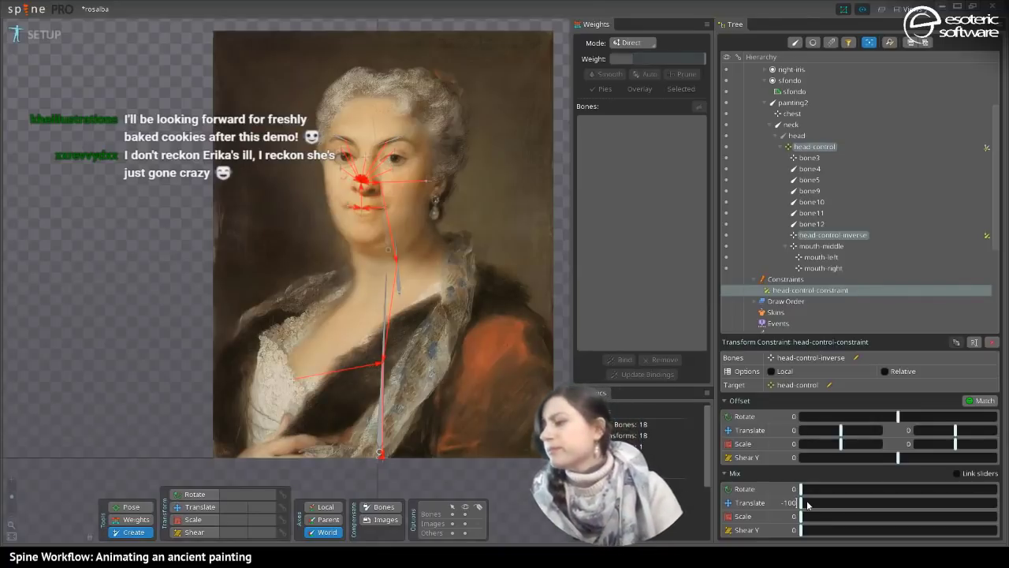
key("Return")
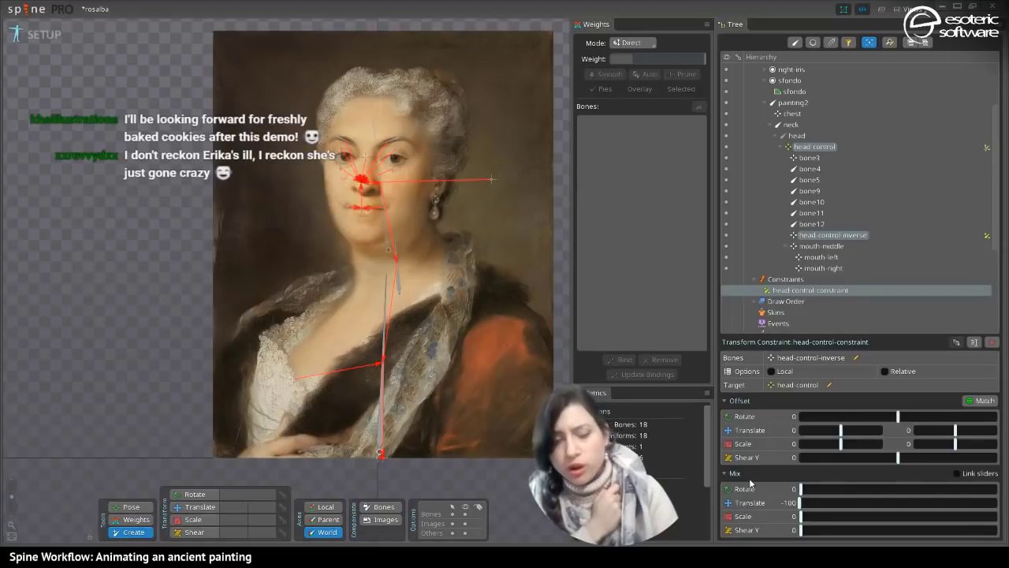
- Turn on the on-screen hotkey popups, keeping the project open, and check them with an undo
key("j")
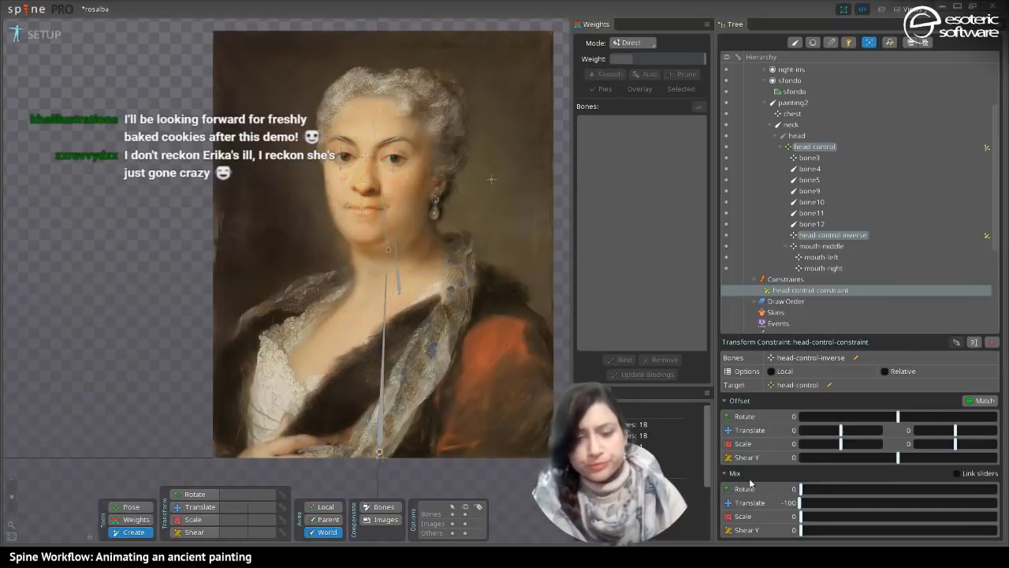
key("ctrl+o")
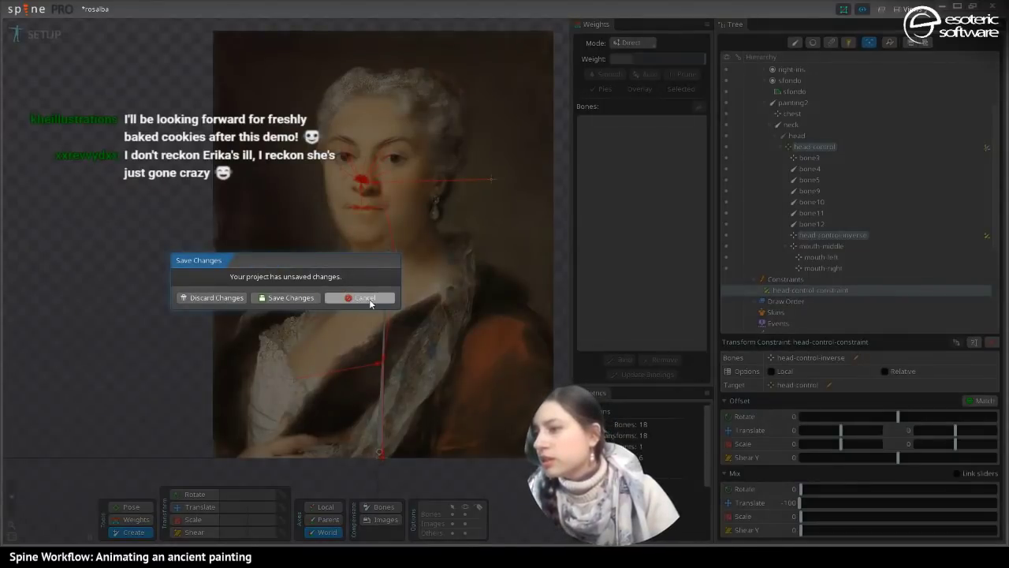
left_click(369, 298)
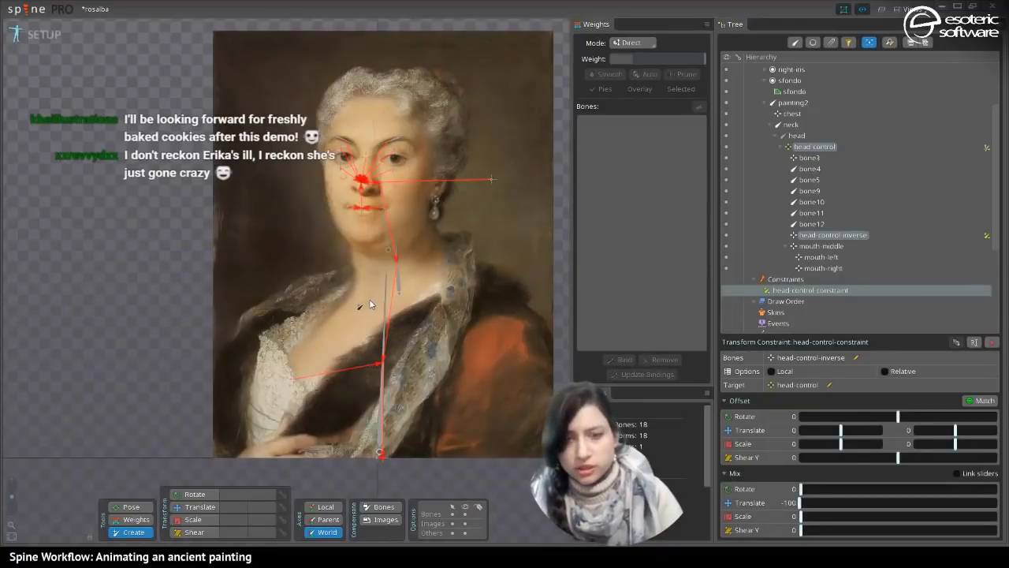
key("ctrl+shift+h")
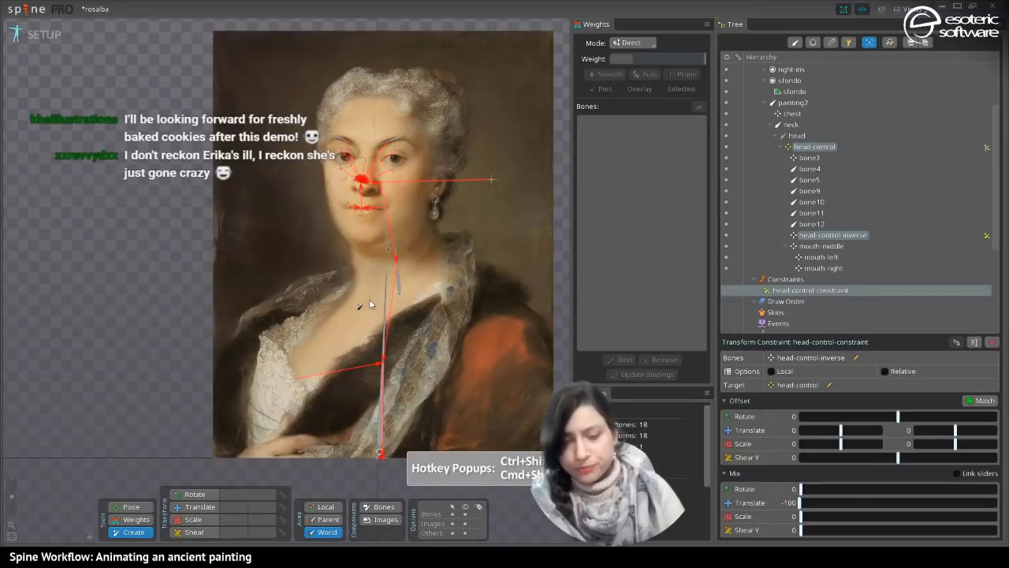
key("ctrl+z")
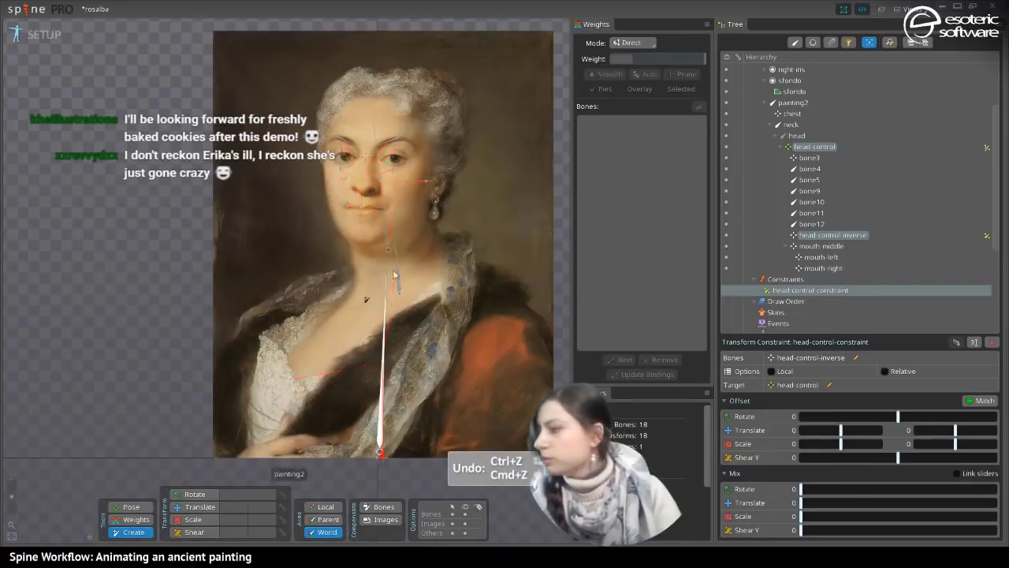
- Match the constraint's offset to the current pose, and test it by translating head-control slightly and undoing that move
left_click(982, 401)
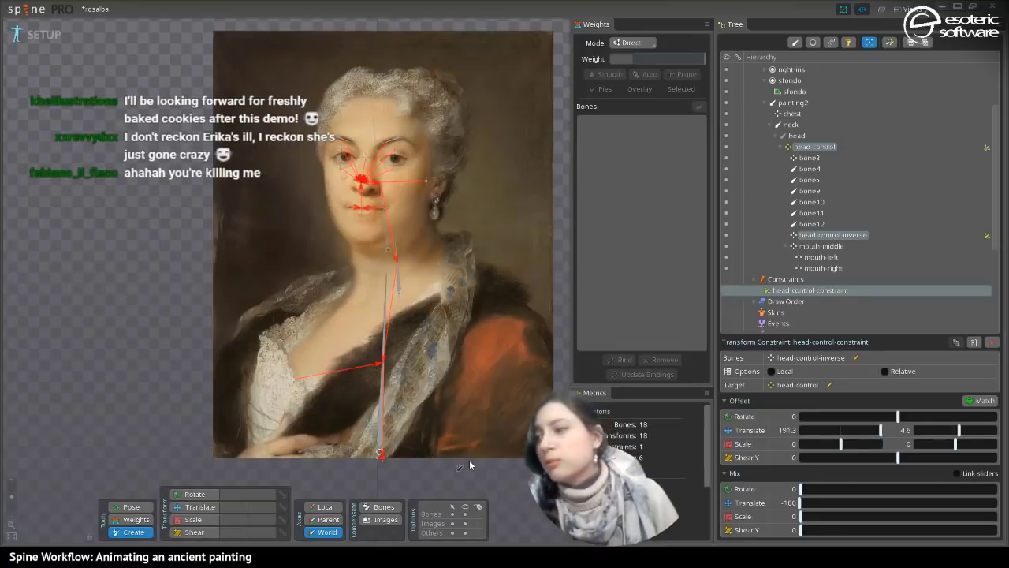
left_click(199, 506)
left_click(349, 282)
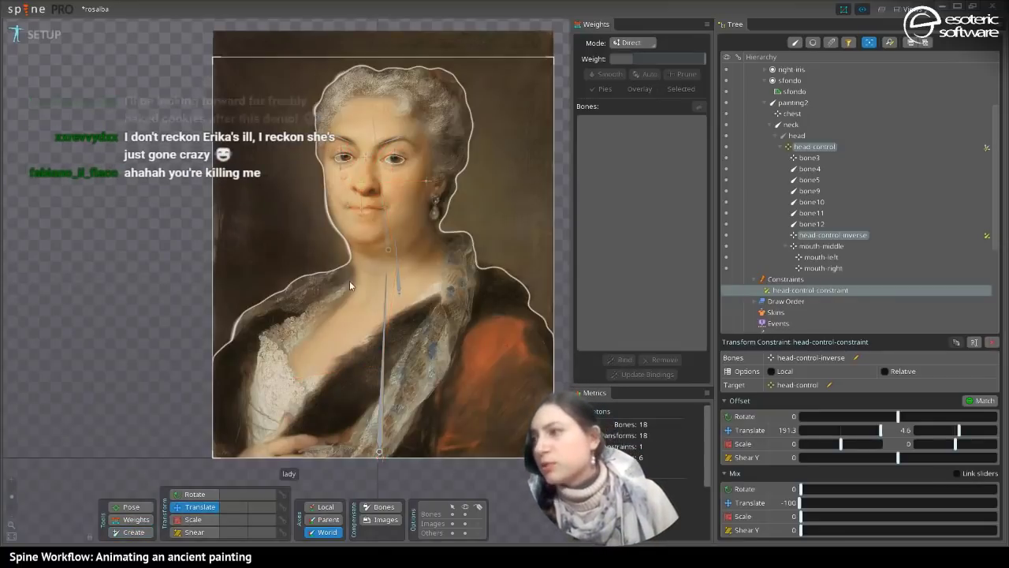
left_click(359, 182)
mouse_move(359, 182)
left_mouse_down()
mouse_move(384, 190)
mouse_move(357, 185)
left_mouse_up()
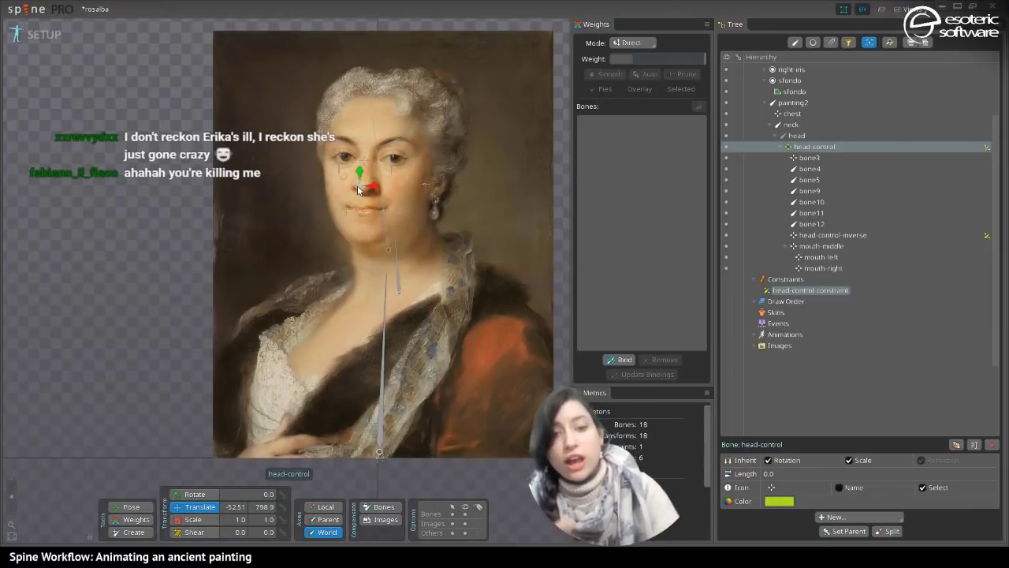
key("ctrl+z")
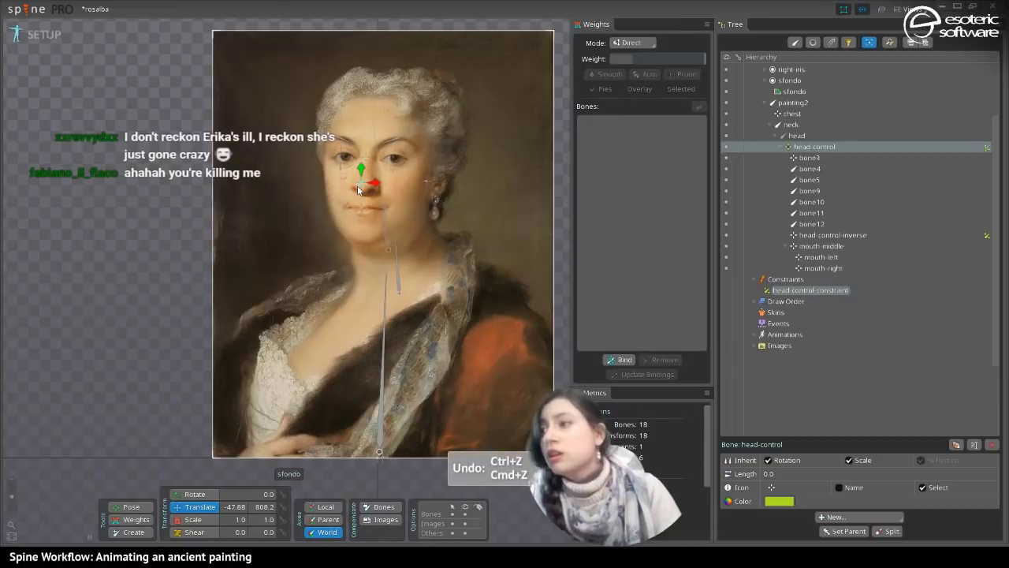
- Reparent the head-control-inverse bone from head-control directly to the head bone
left_click(810, 238)
mouse_move(802, 149)
left_mouse_down()
mouse_move(790, 126)
mouse_move(791, 135)
left_mouse_up()
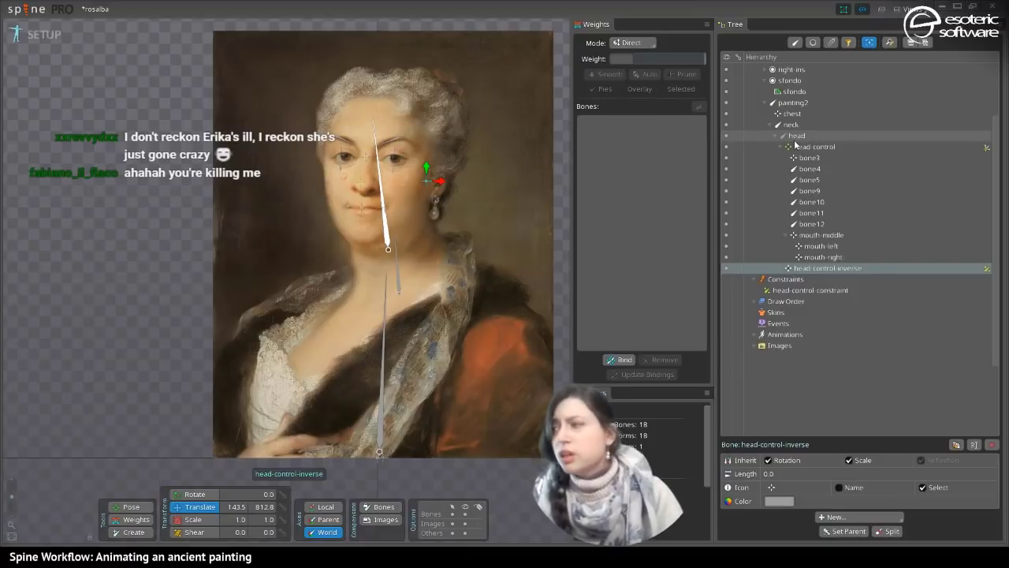
- Test the constraint by translating the head-control bone toward the ear, and undo the move
left_click(797, 146)
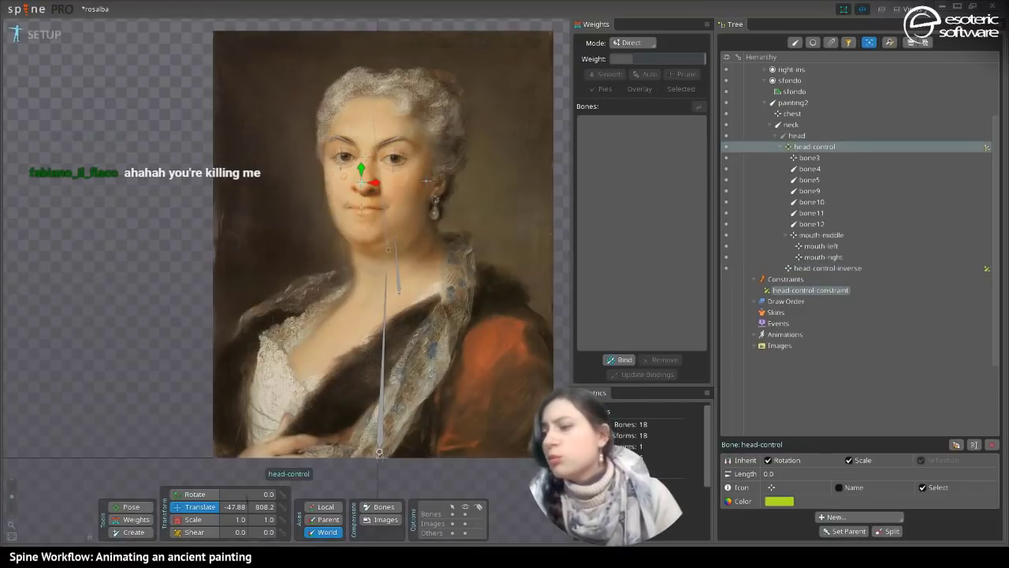
left_click_drag(363, 184, 428, 180)
key("ctrl+z")
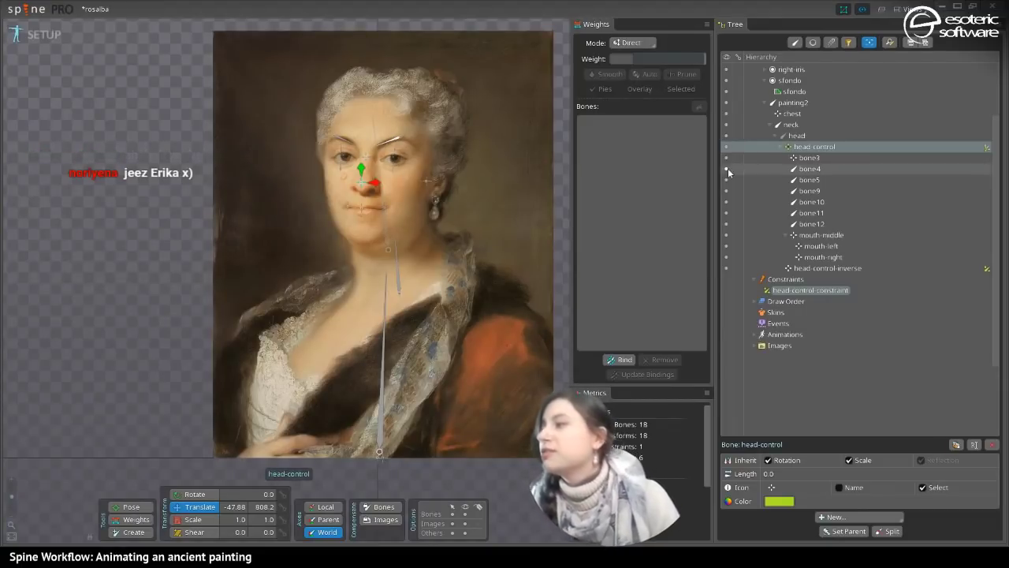
- Rename the zero-length bone between the eyes (bone3) as eye-control
left_click(761, 158)
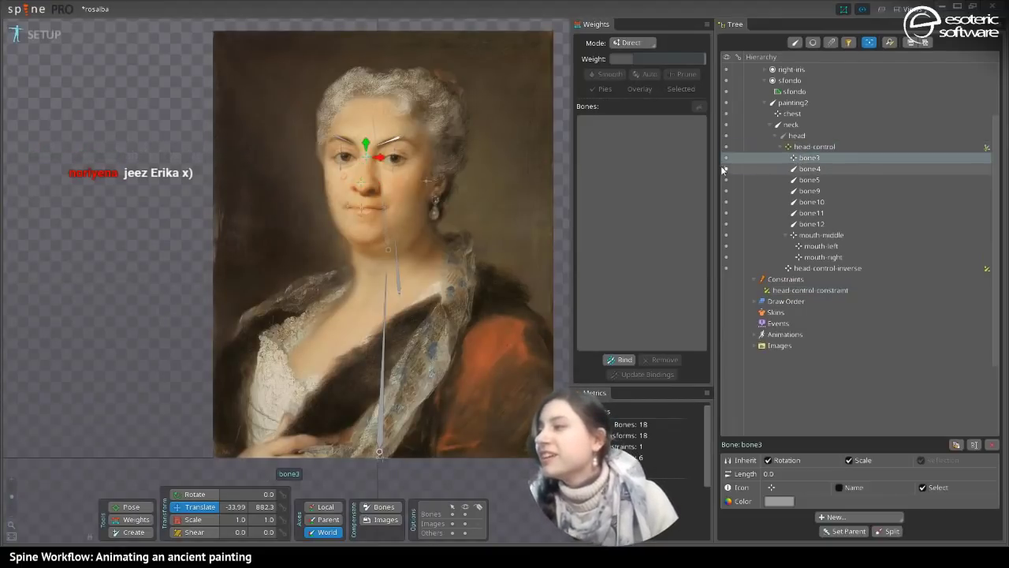
double_click(813, 159)
type("e")
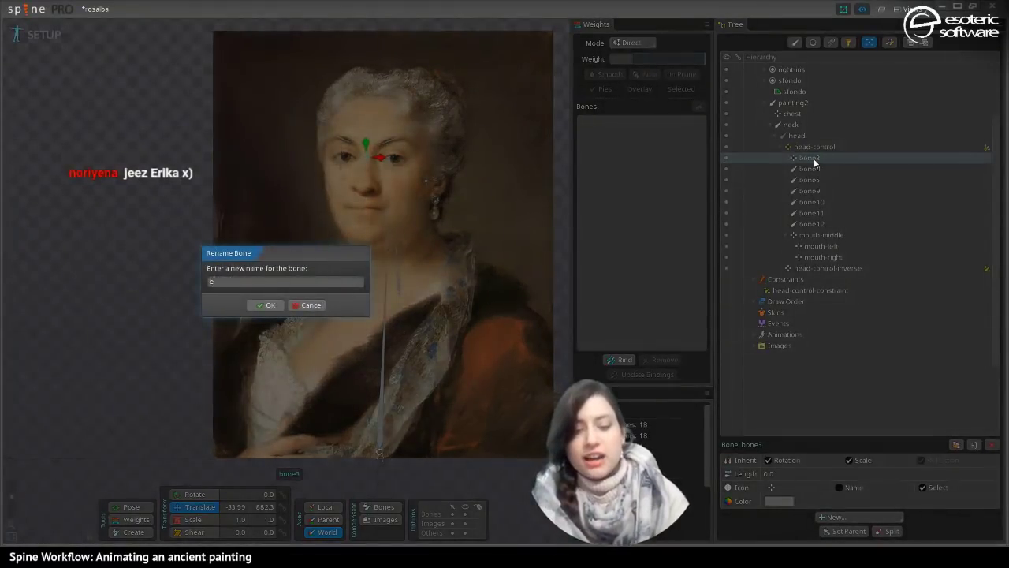
type("ye-control")
key("Return")
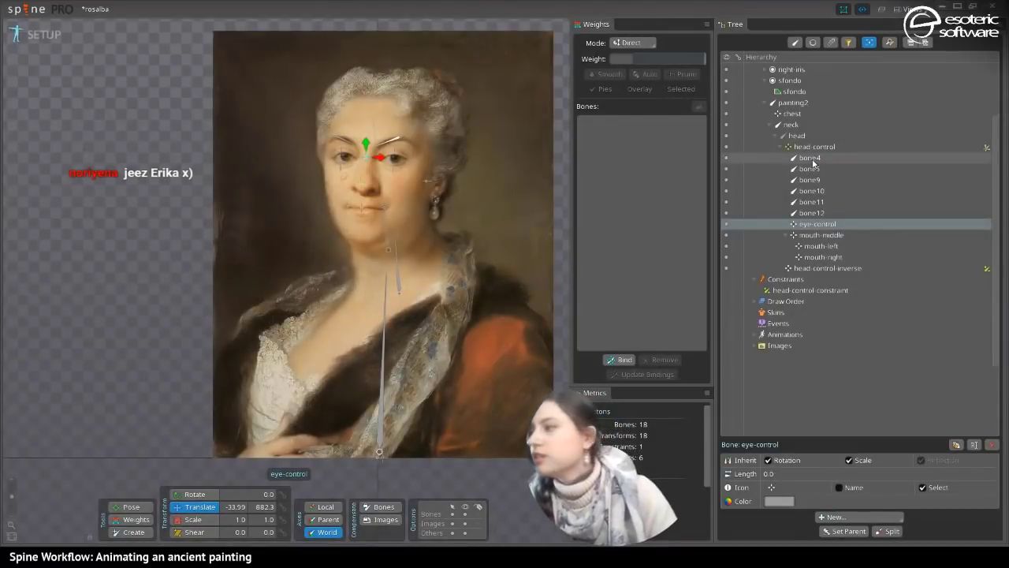
- Rename the eyebrow bone on the earring side (bone4) as eyebrowleft
left_click(814, 160)
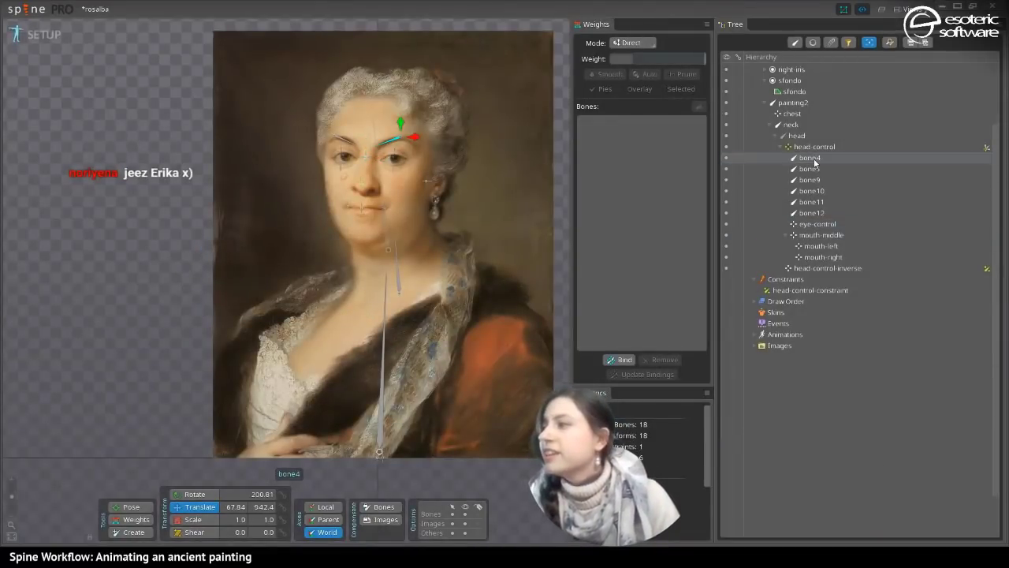
double_click(814, 162)
type("eyebrow")
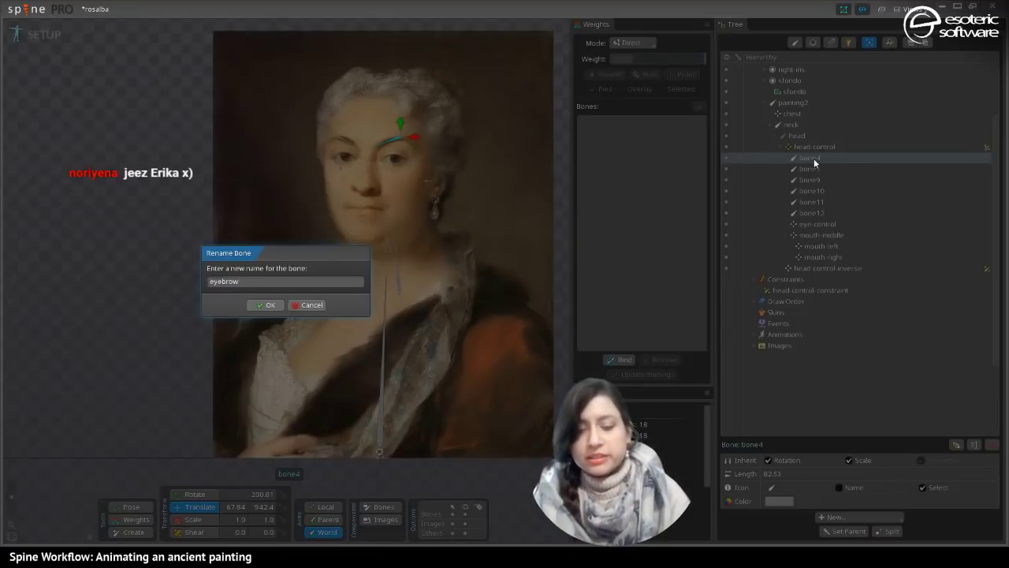
type("ft")
key("Return")
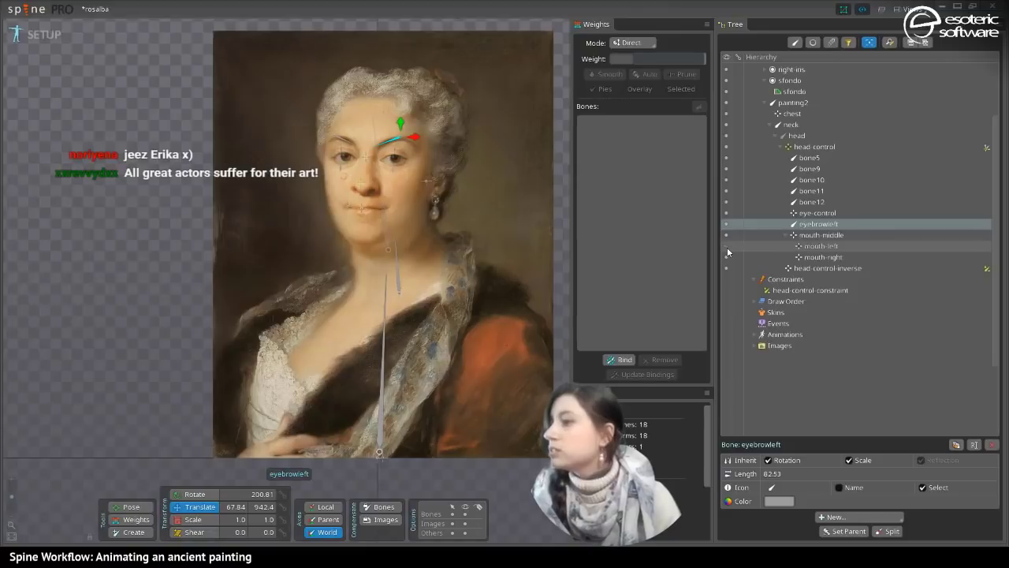
- Correct the eyebrowleft bone's name to eyebrow-left, matching the hyphenated style of the mouth bones
left_click(823, 246)
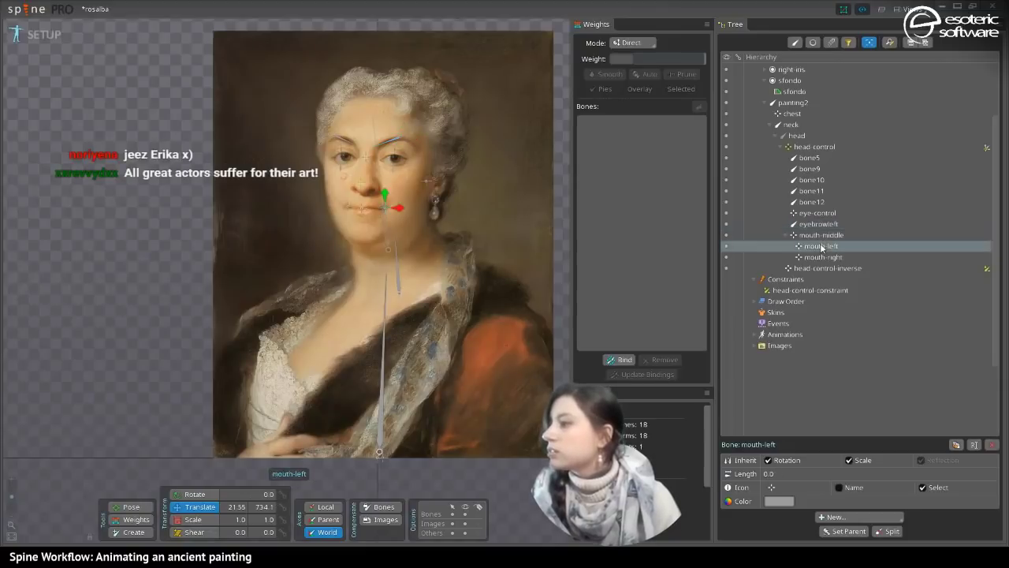
left_click(819, 225)
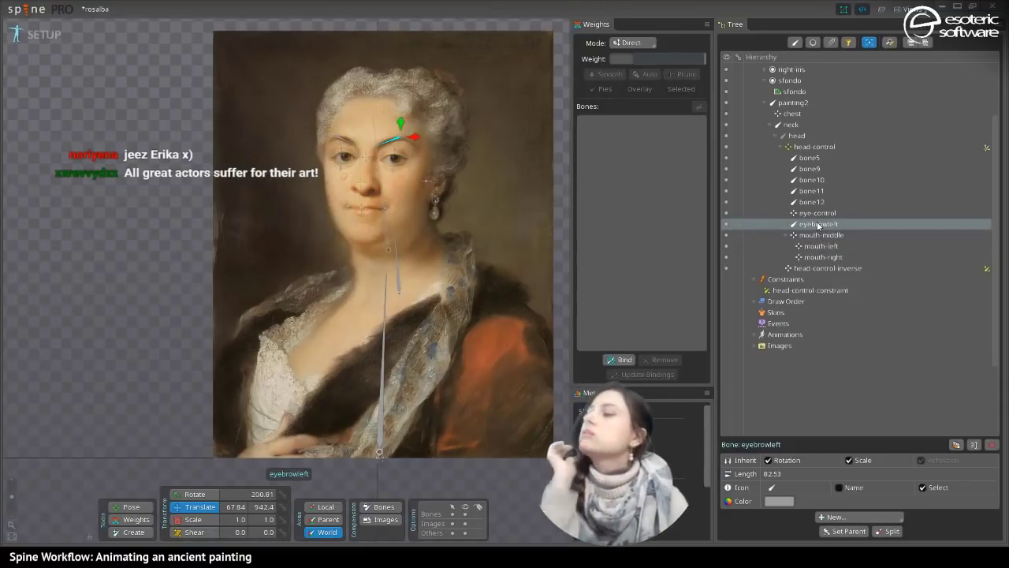
double_click(818, 225)
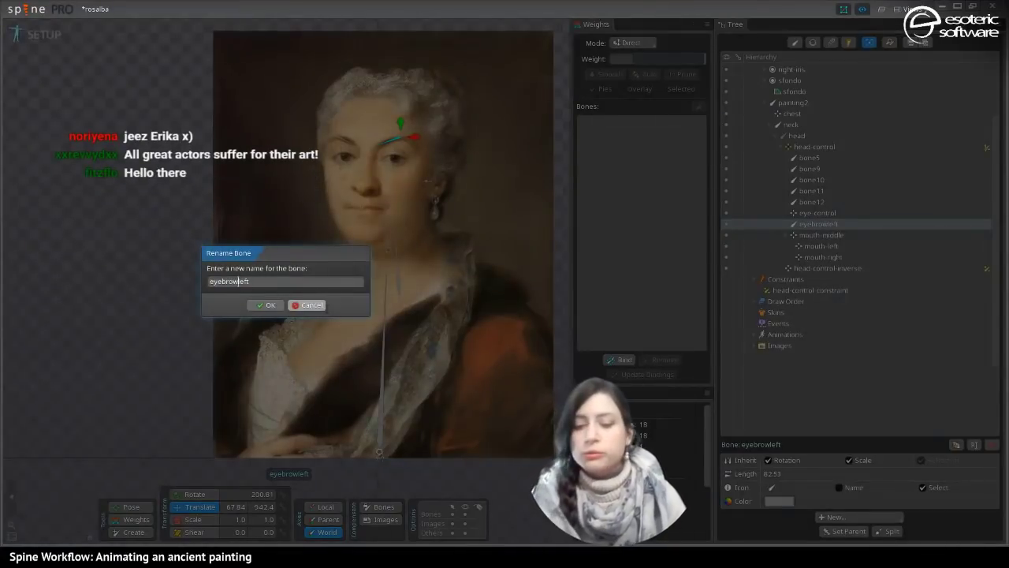
type("-")
key("Return")
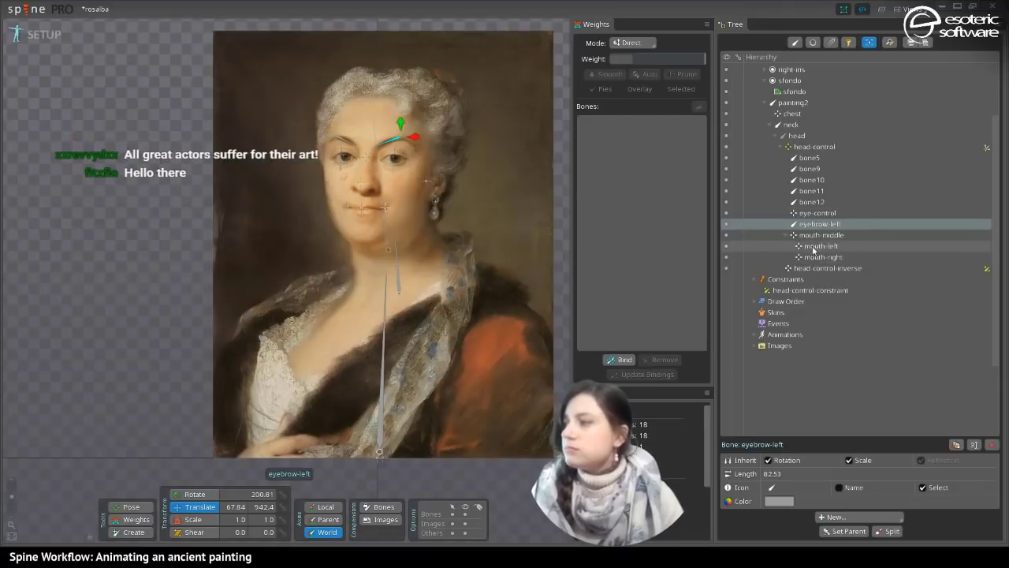
- Rename the lower-eyelid bone of the eye farther from the earring (bone12) as eyelid-right-down, copying the name for reuse
left_click(798, 203)
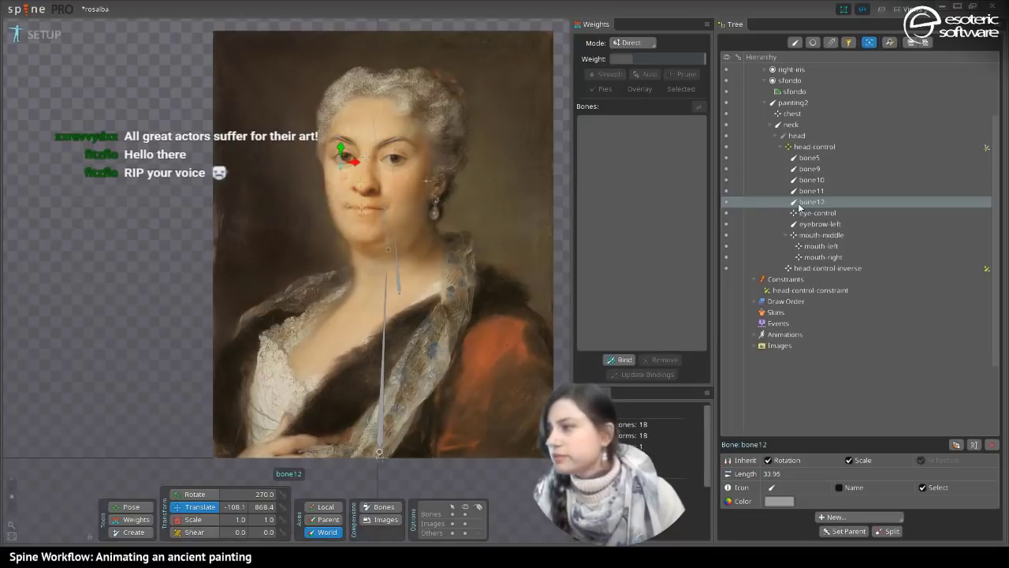
left_click(796, 203, "ctrl")
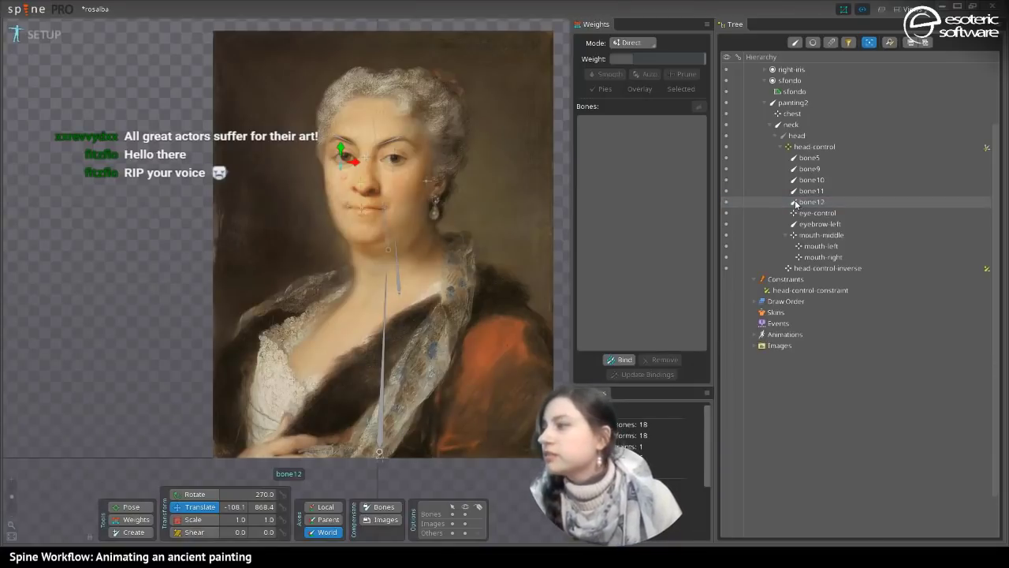
left_click(796, 203)
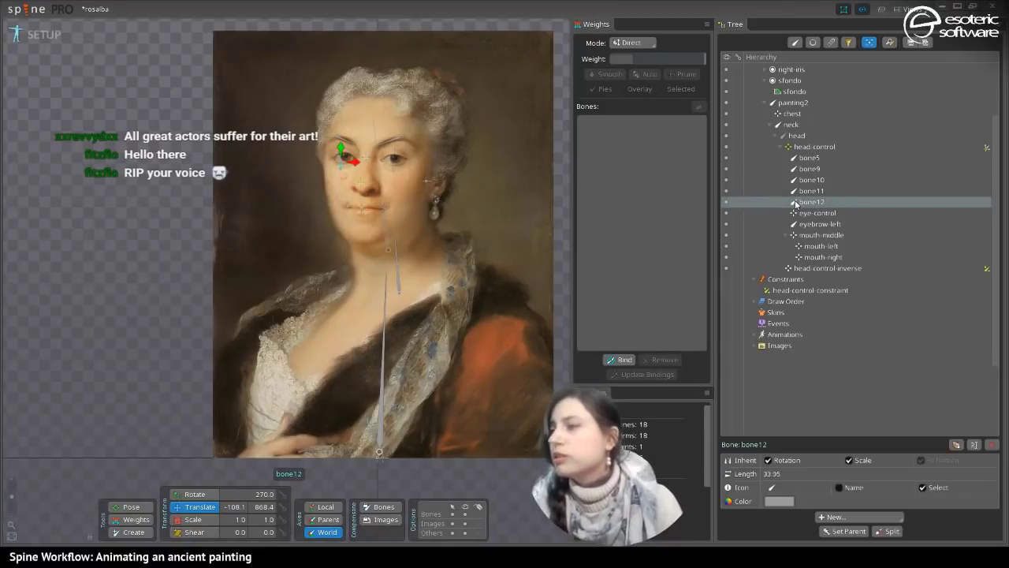
left_click(724, 203)
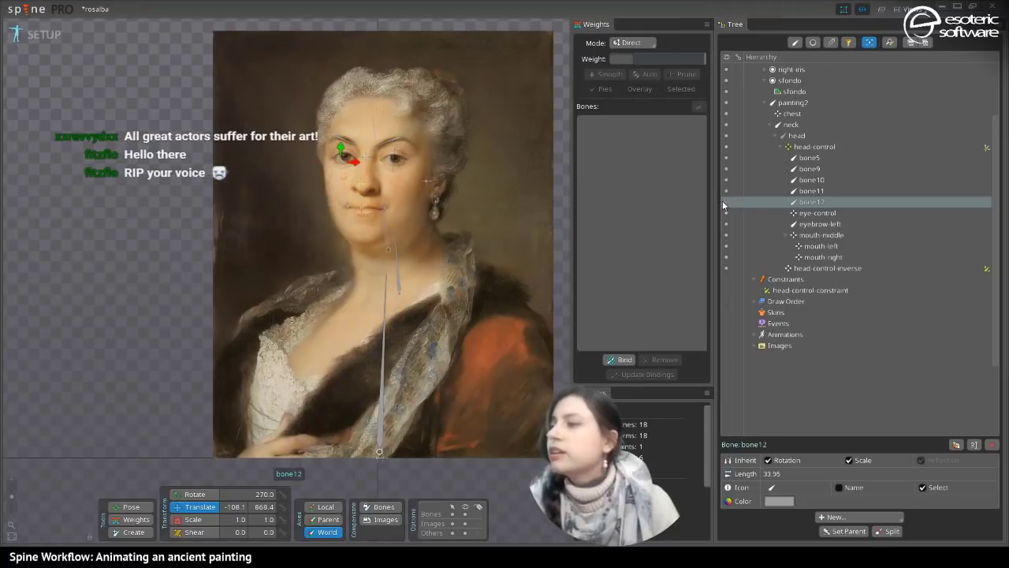
double_click(814, 201)
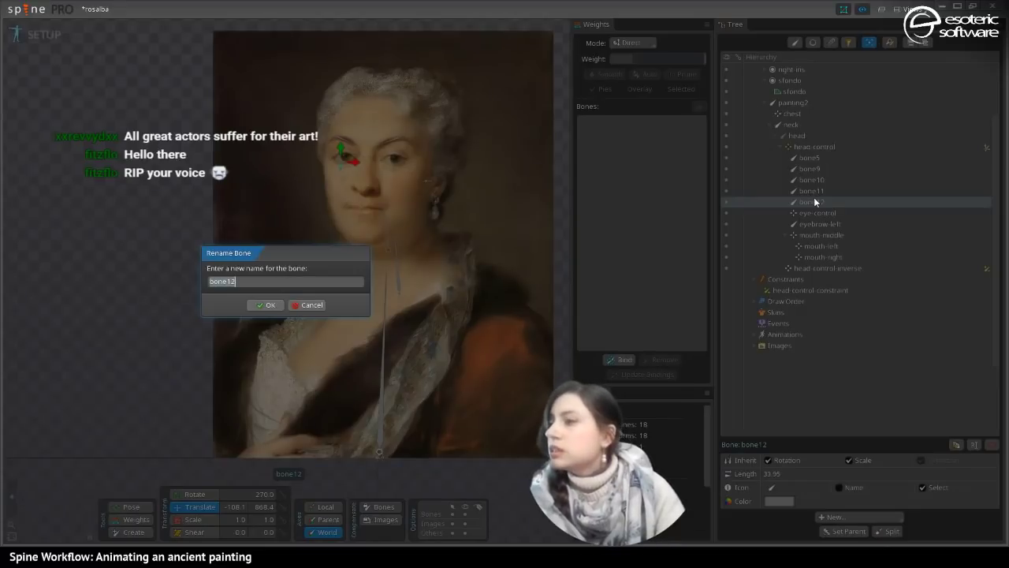
type("eyelid-")
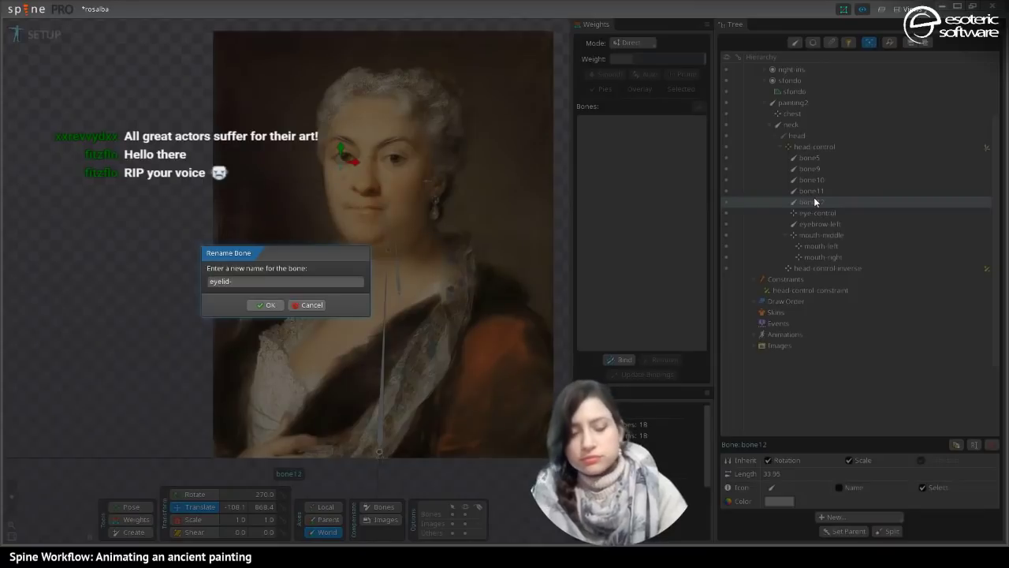
type("right")
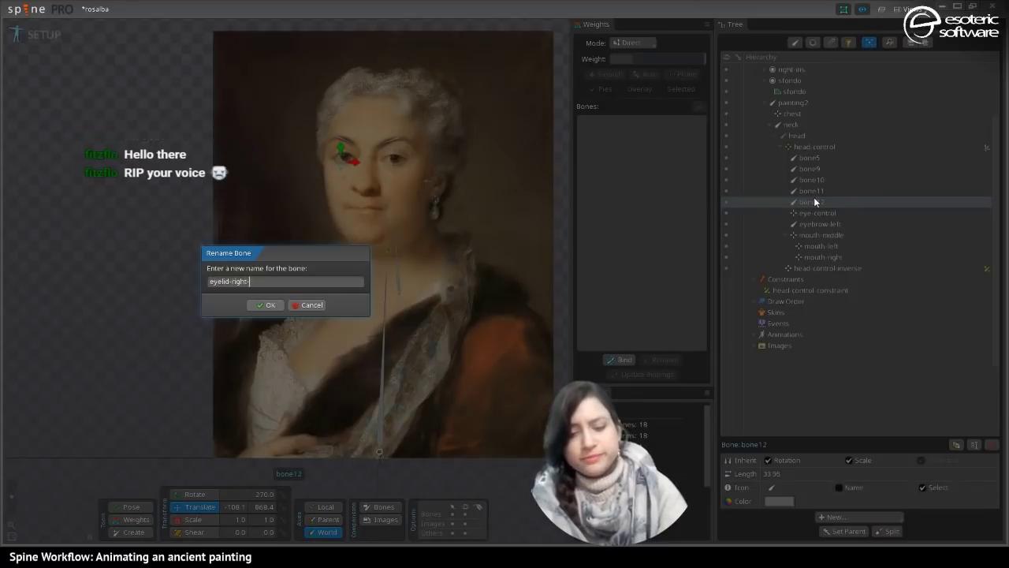
type("-down")
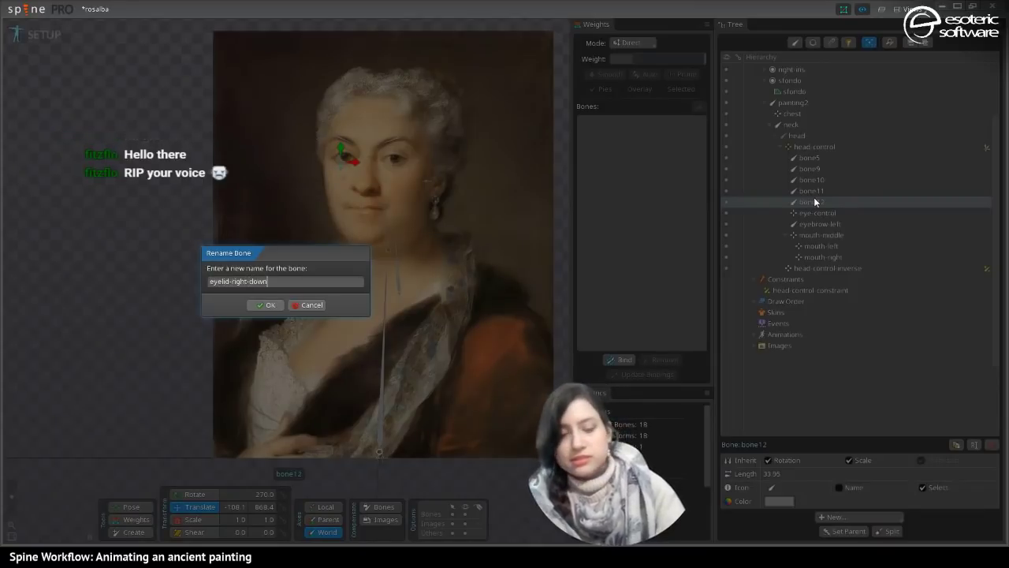
key("ctrl+a")
key("ctrl+c")
key("Return")
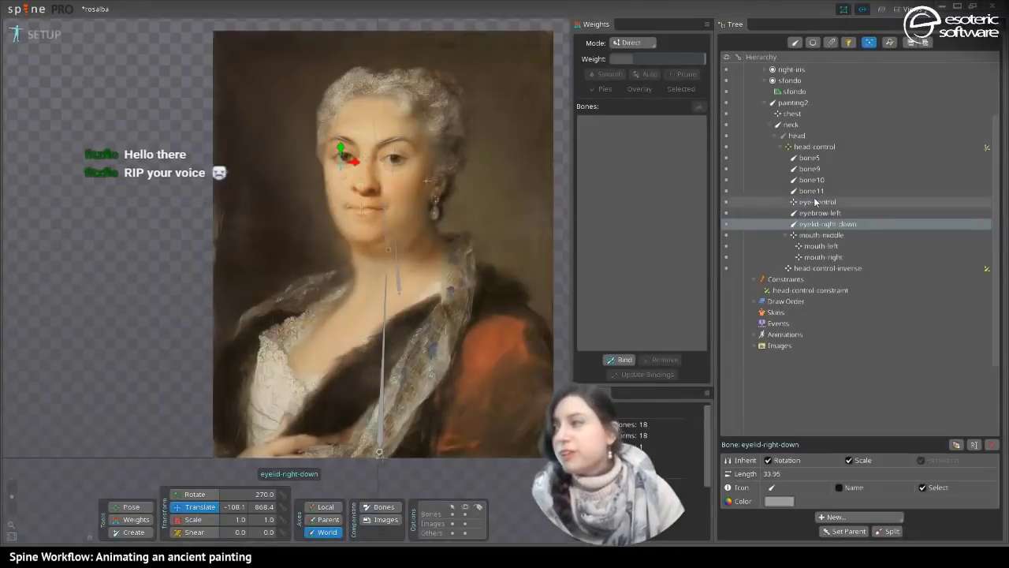
- Rename the lower-eyelid bone on the earring side (bone11) as eyelid-left-down, adapting the copied name
left_click(825, 194)
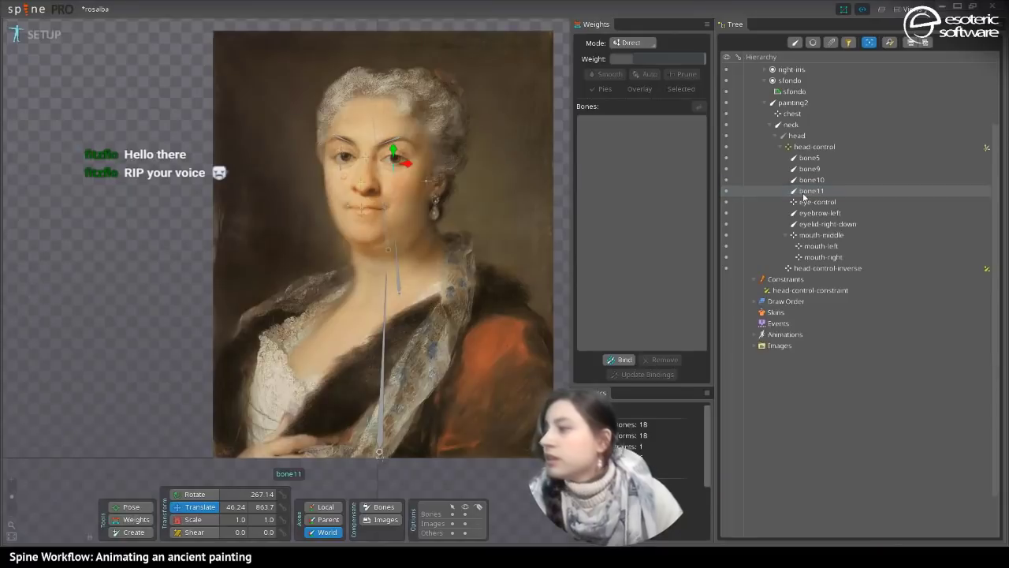
double_click(802, 192)
key("ctrl+v")
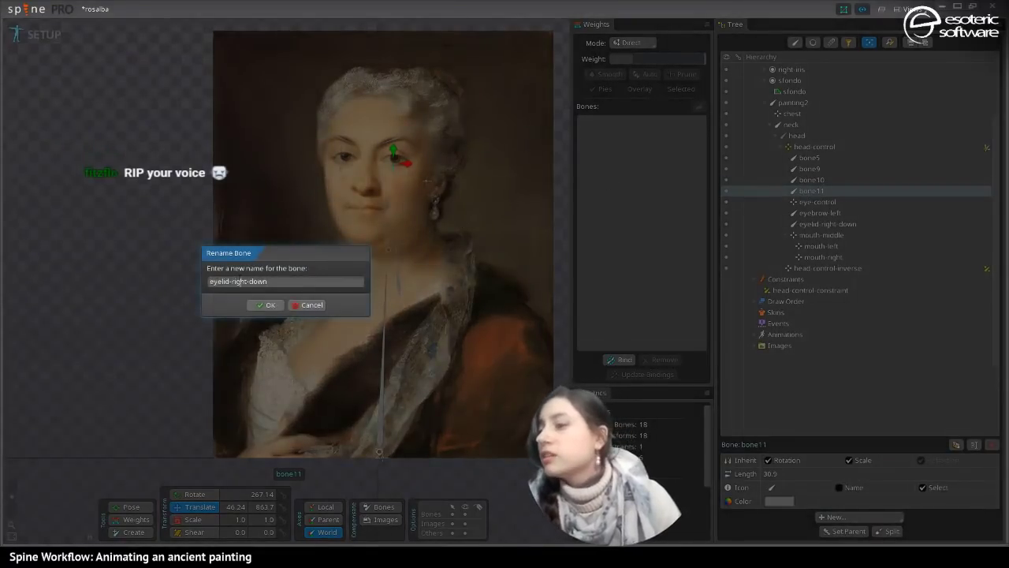
double_click(239, 280)
type("left")
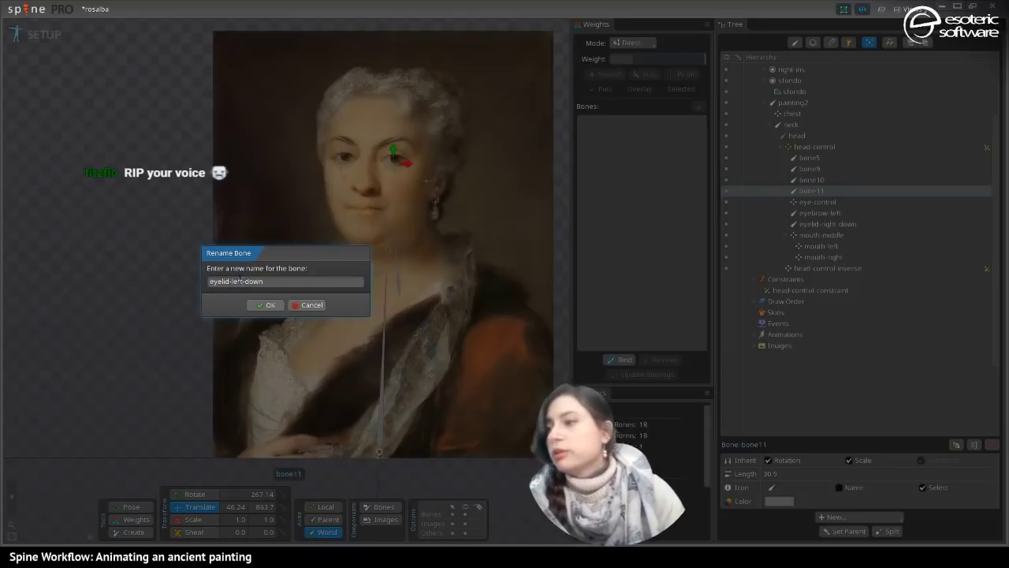
key("Return")
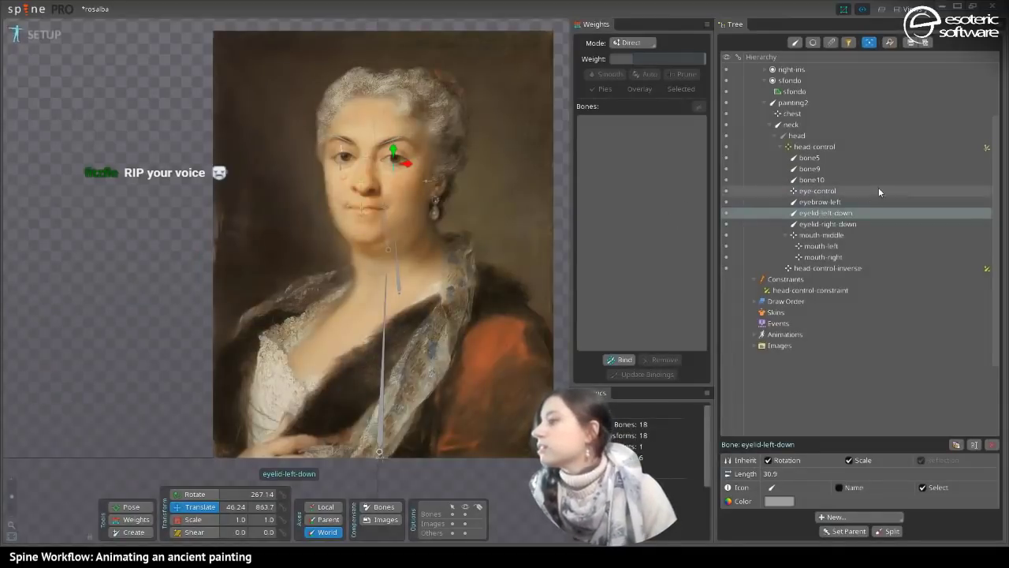
- Set the color of the earring-side face bones (bone9, eyebrow-left, eyelid-left-down and mouth-left) to pure blue, 0002FFFF
left_click(796, 180)
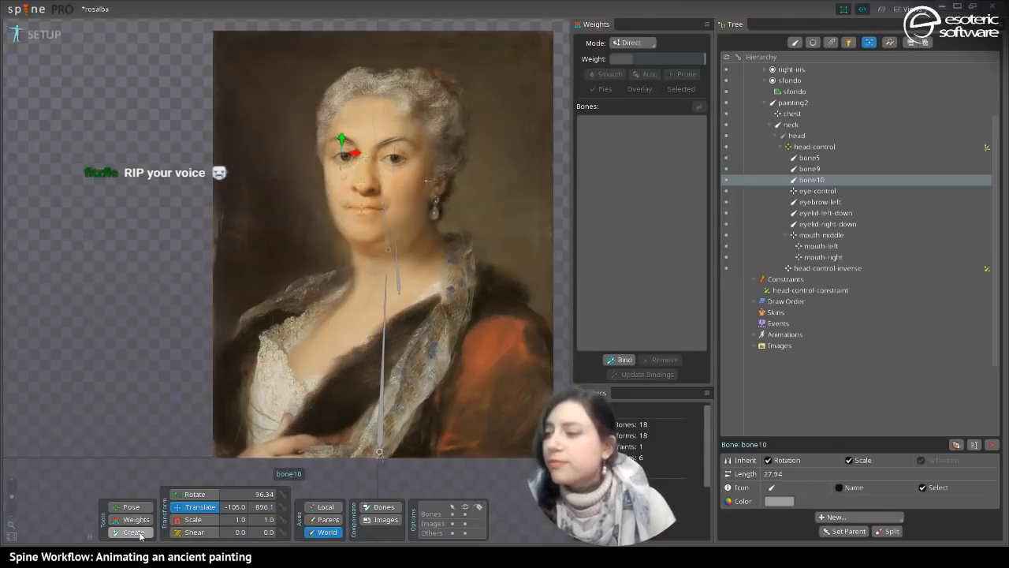
left_click(137, 508)
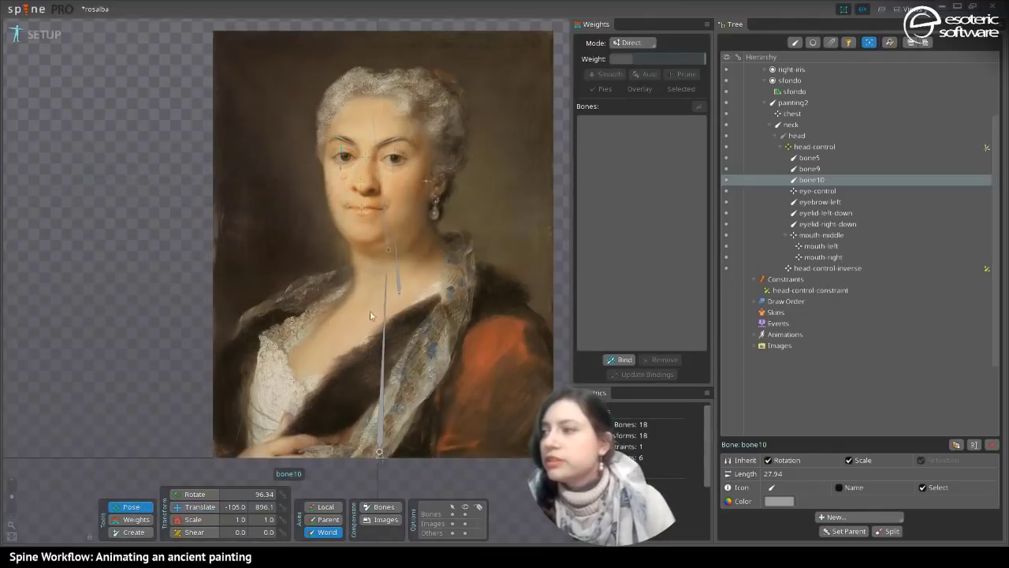
left_click(426, 183)
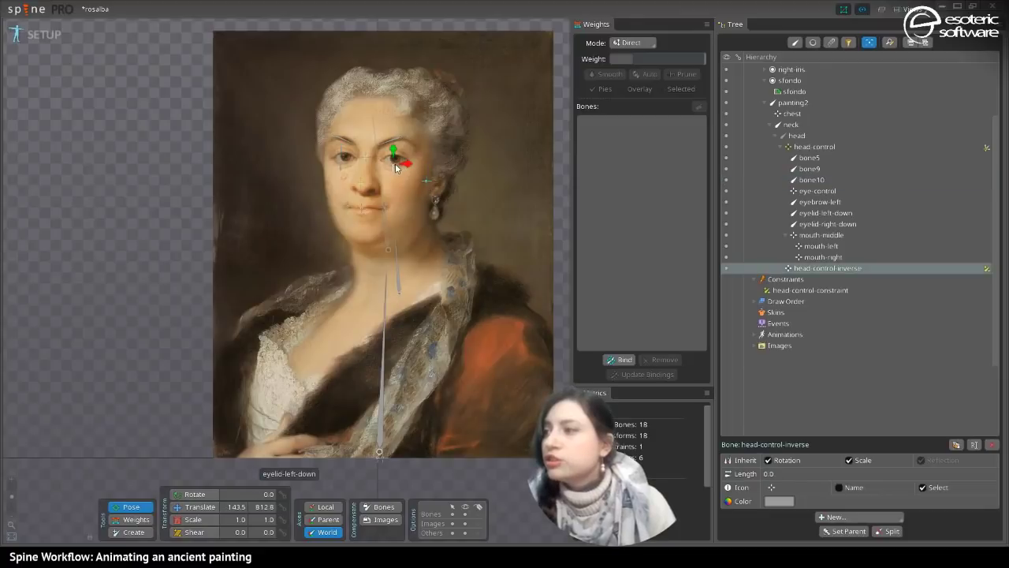
left_click(395, 162)
left_click(392, 138, "ctrl")
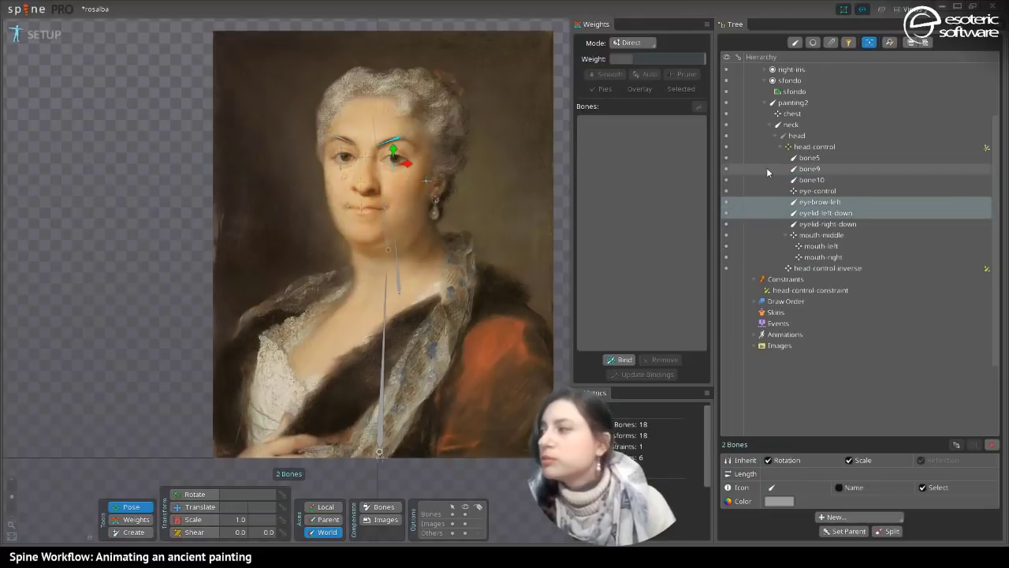
left_click(383, 207, "ctrl")
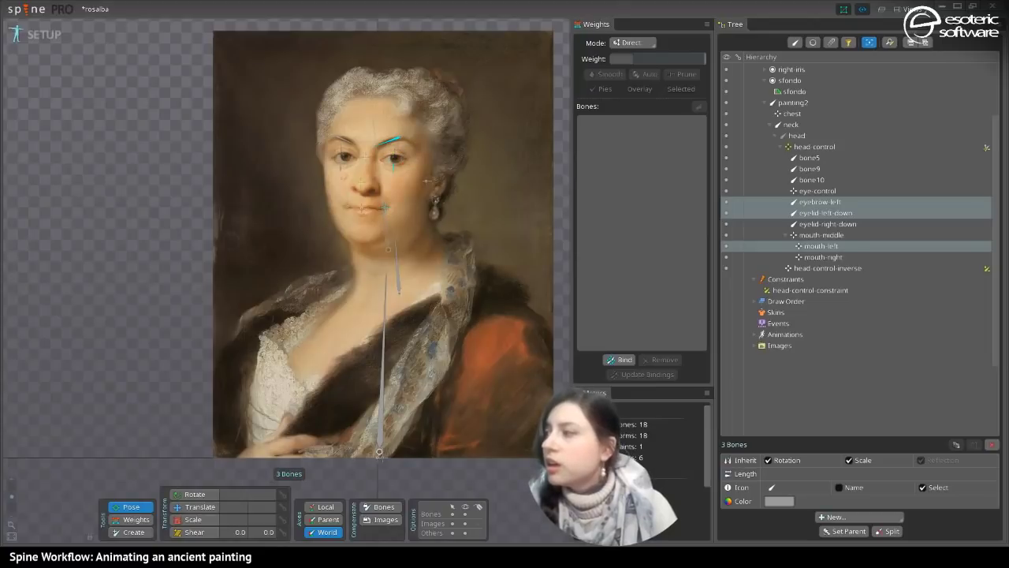
left_click(396, 152, "ctrl")
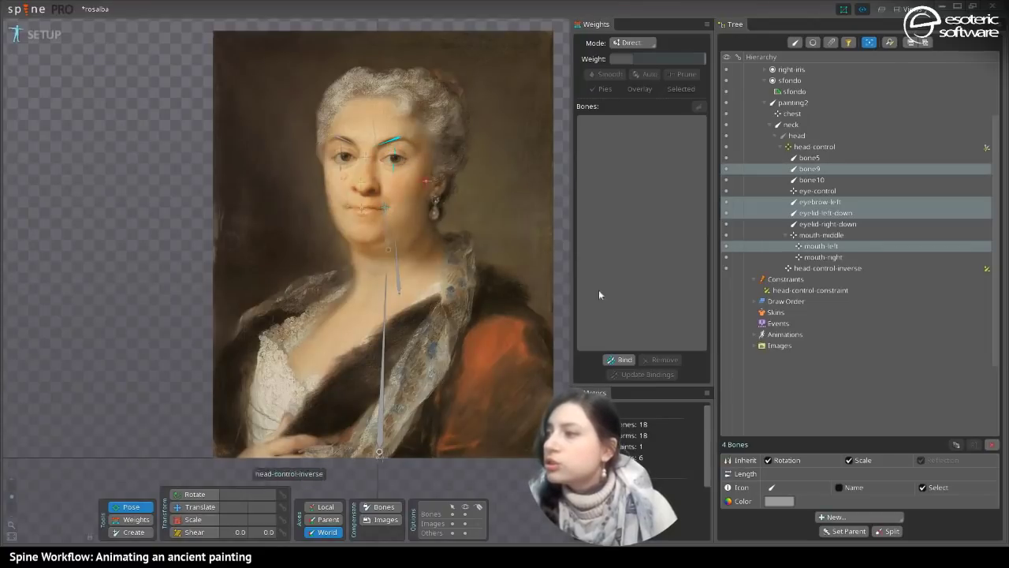
left_click(779, 502)
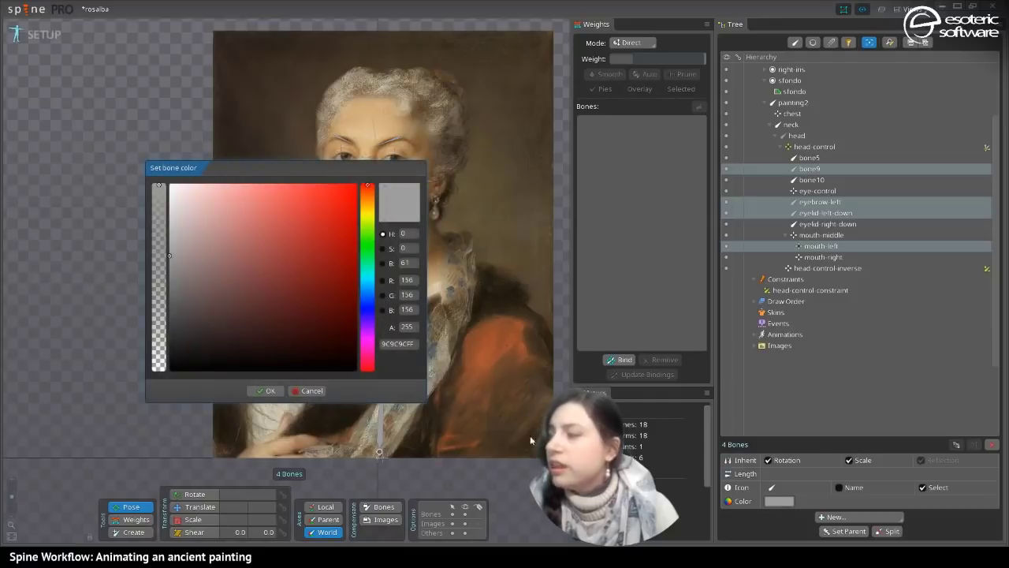
left_click_drag(318, 170, 692, 106)
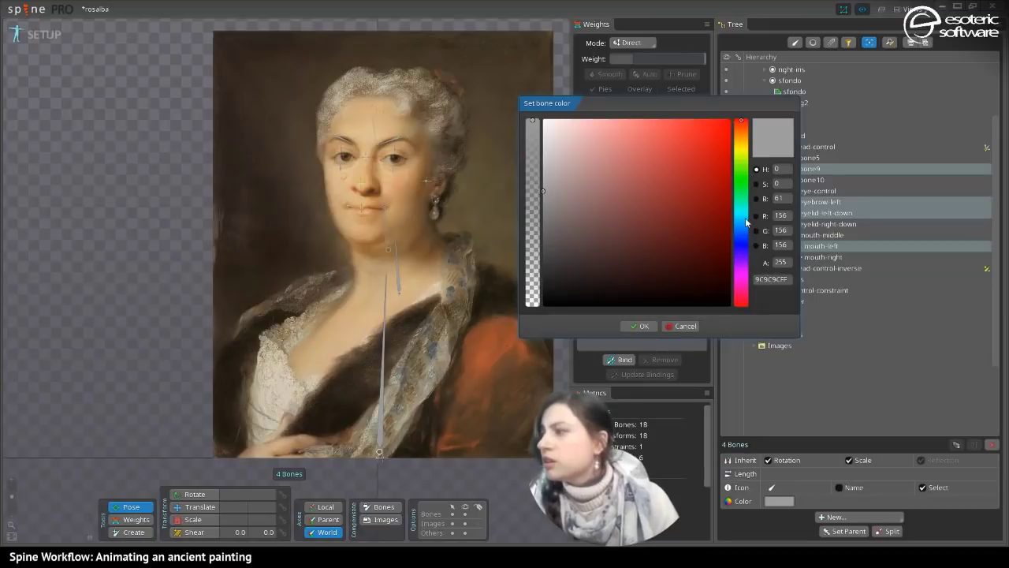
left_click(741, 242)
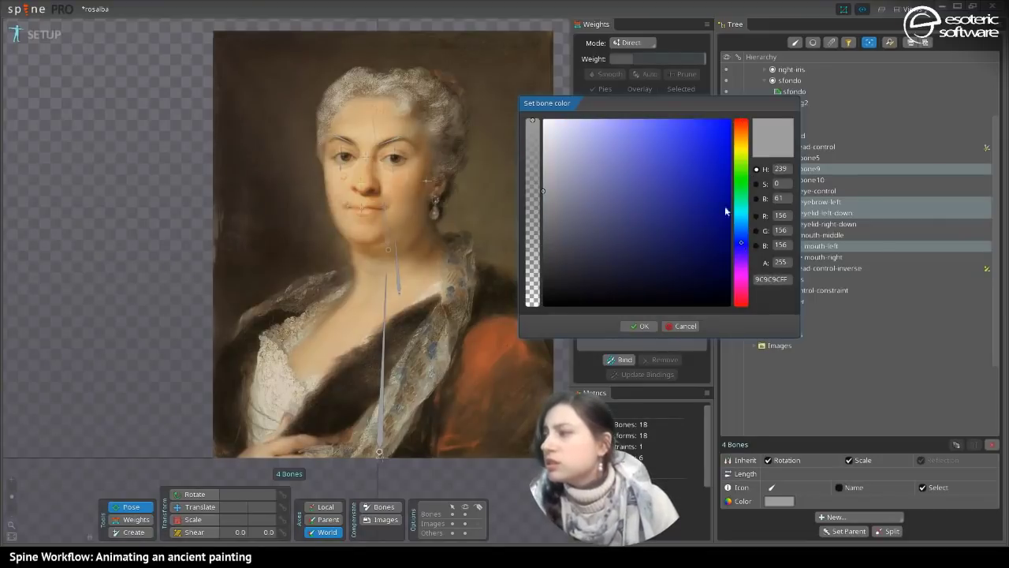
left_click_drag(726, 210, 749, 57)
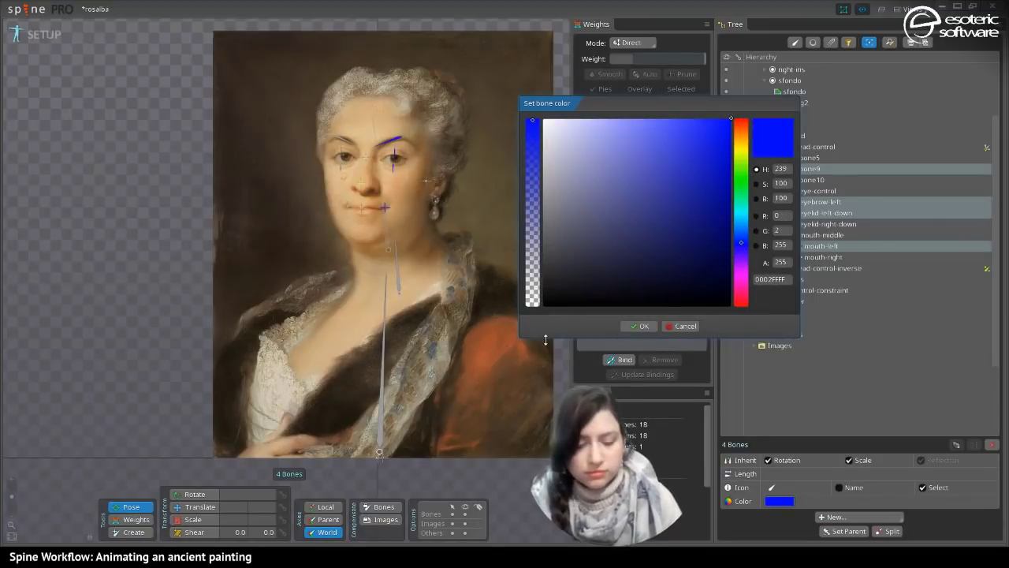
left_click(639, 326)
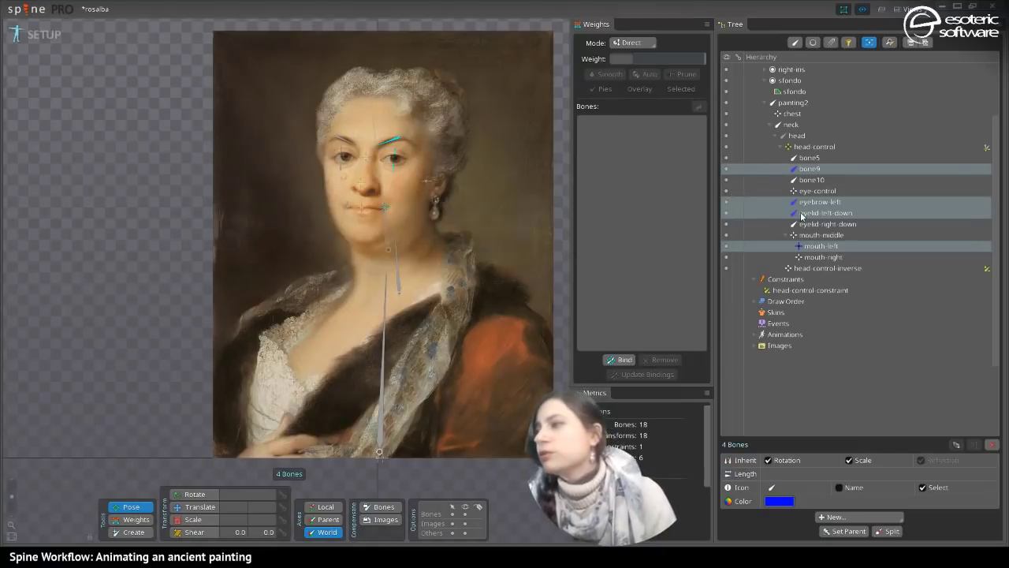
- Set the color of bone5, bone10, eyelid-right-down and mouth-right to pure red, FF0000FF, and save the project
left_click(338, 168)
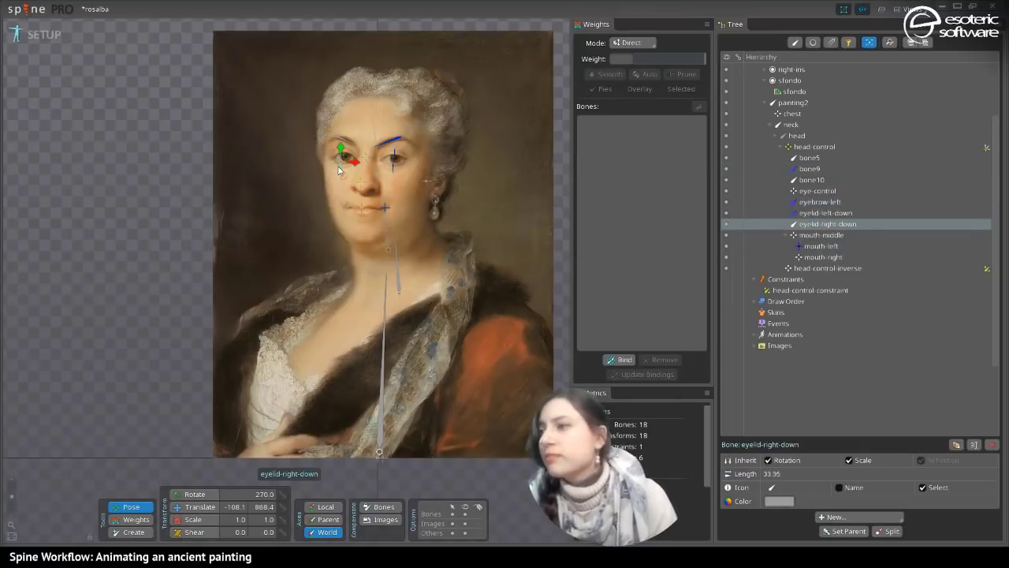
left_click(347, 145)
left_click(342, 157, "ctrl")
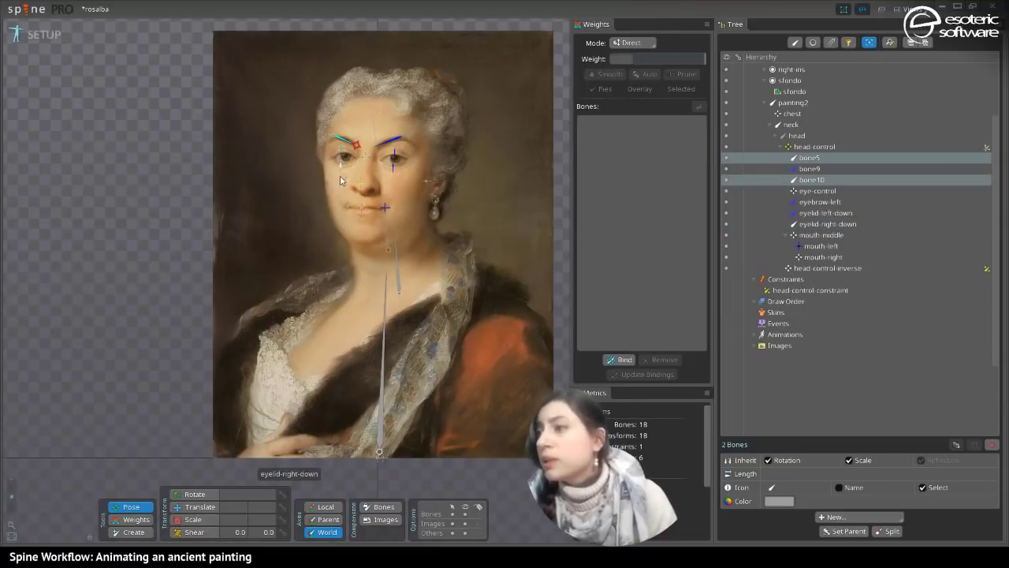
left_click(341, 171, "ctrl")
left_click(349, 208, "ctrl")
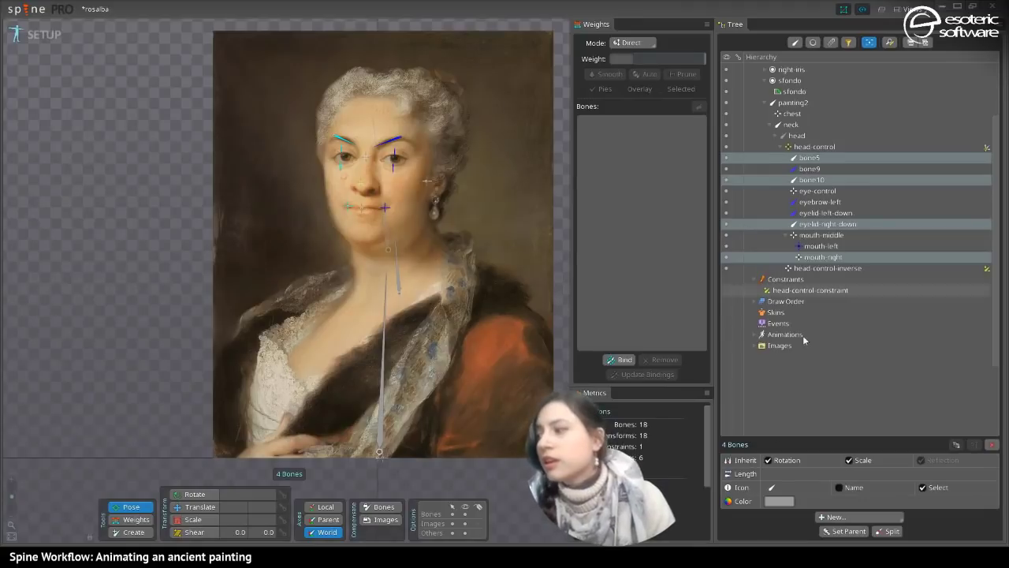
left_click(779, 501)
left_click_drag(653, 257, 750, 71)
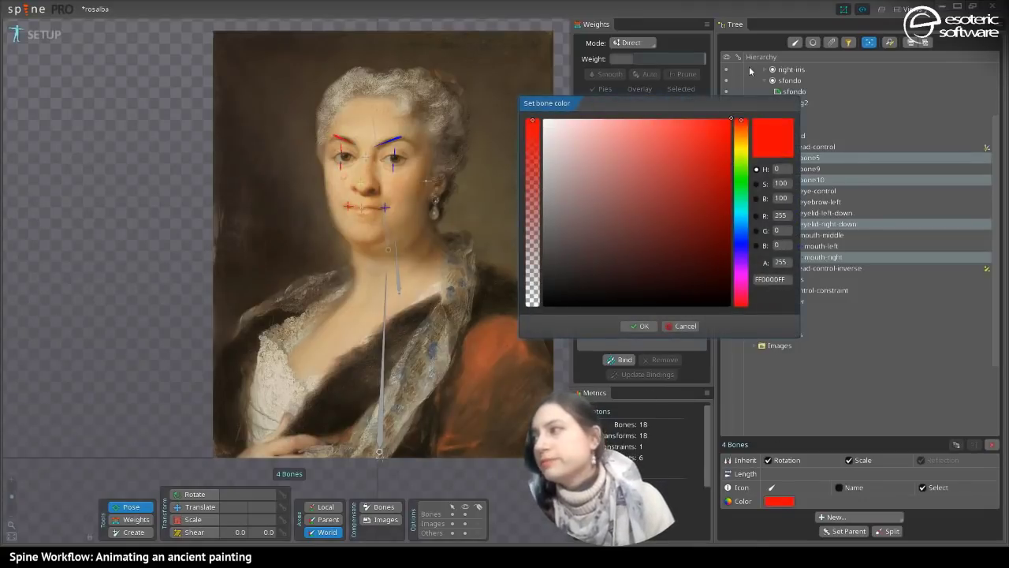
left_click(637, 326)
key("space")
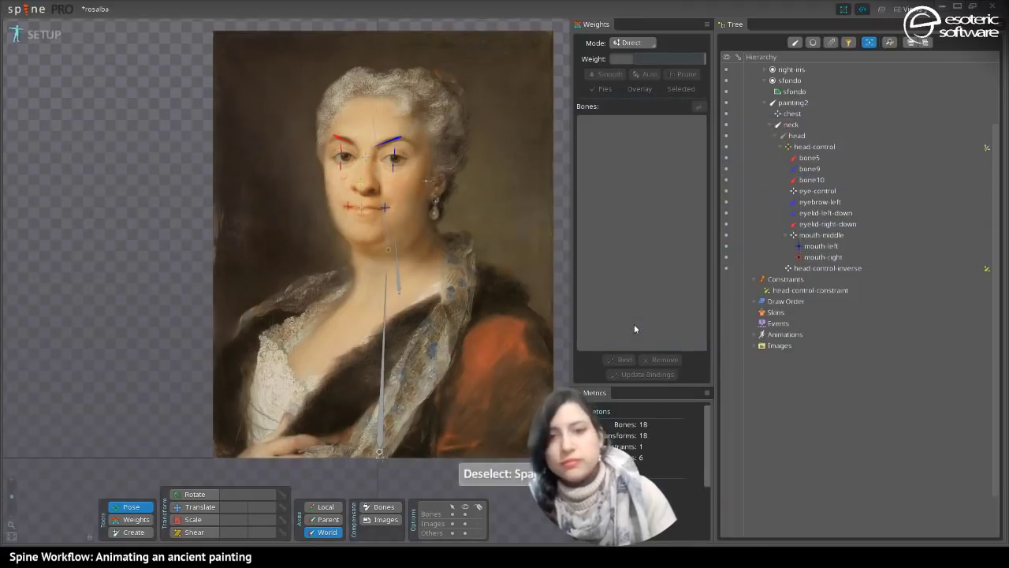
left_click(816, 180)
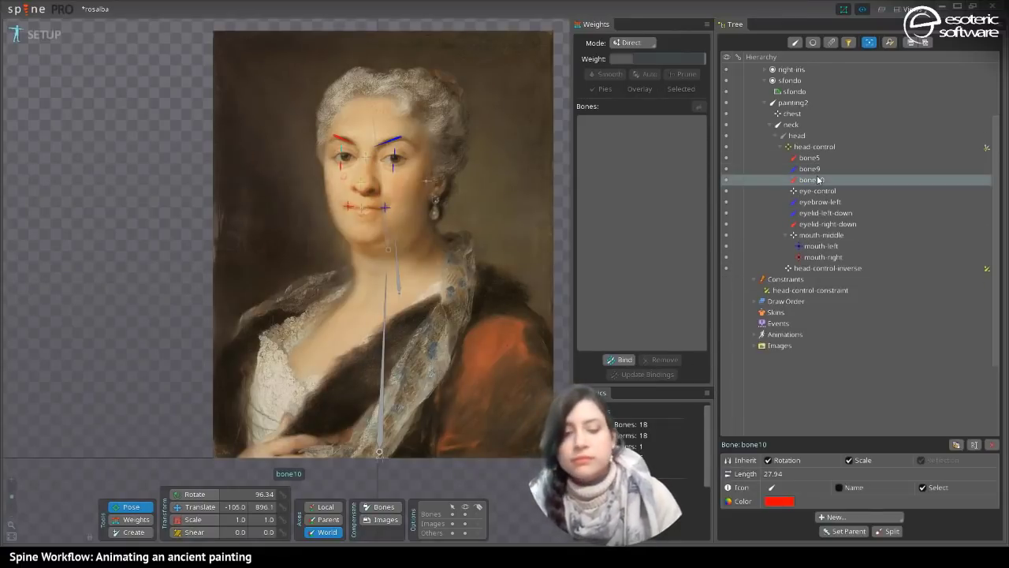
key("ctrl+s")
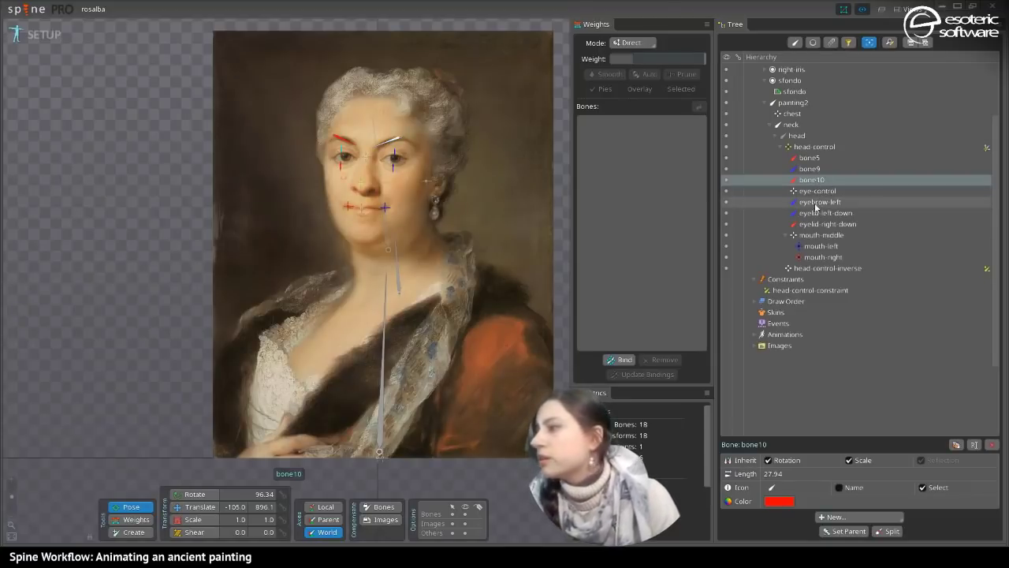
- Copy the name of the eyelid-right-down bone and use it to rename bone10 as eyelid-right-up
double_click(824, 228)
key("ctrl+c")
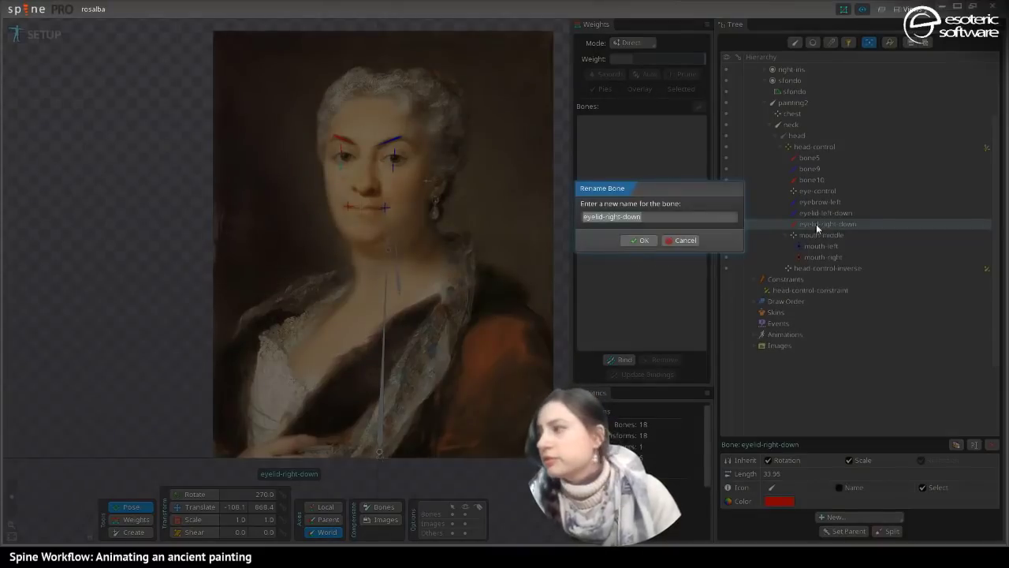
left_click(683, 240)
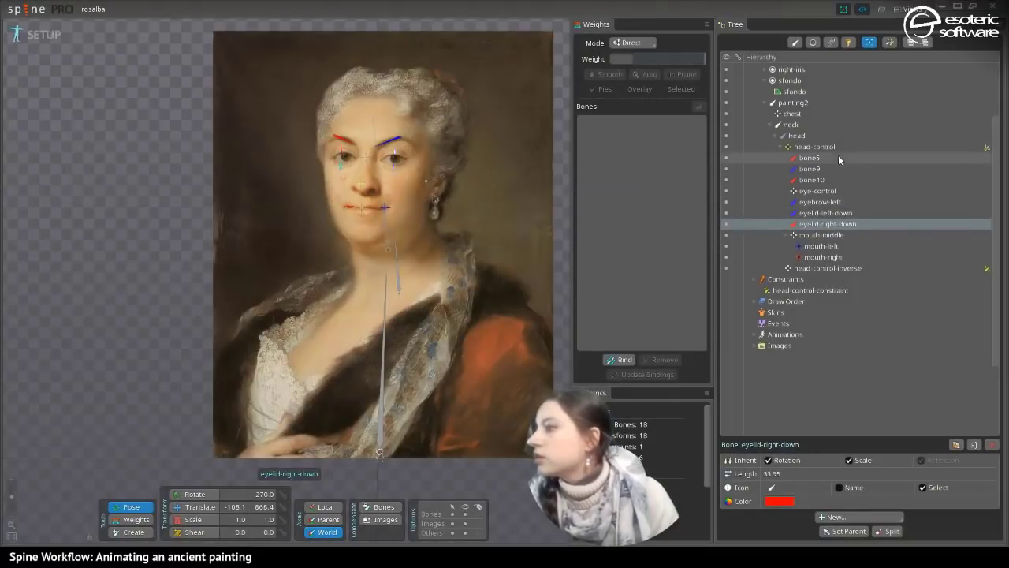
left_click(811, 179)
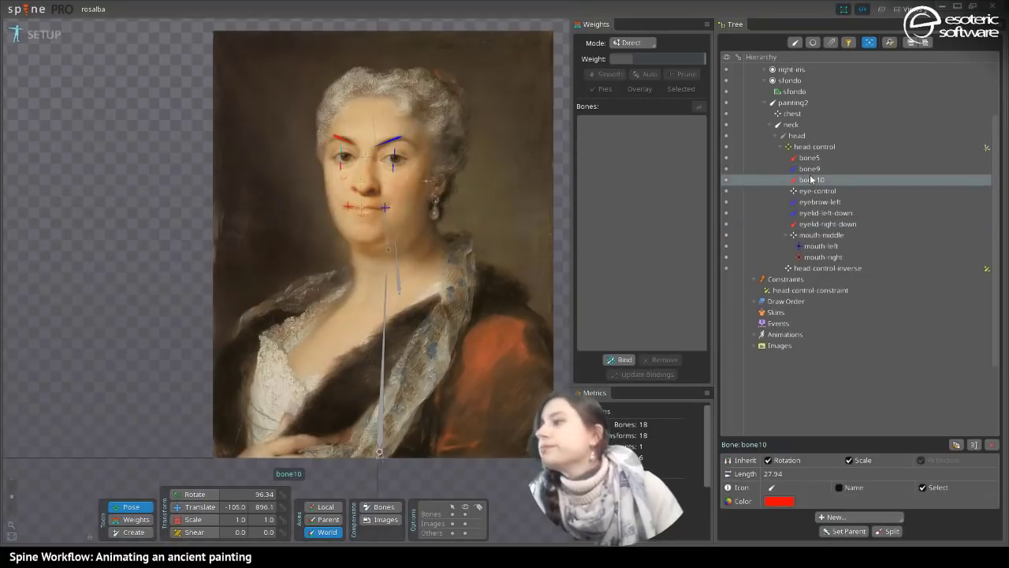
left_click(811, 180)
key("ctrl+v")
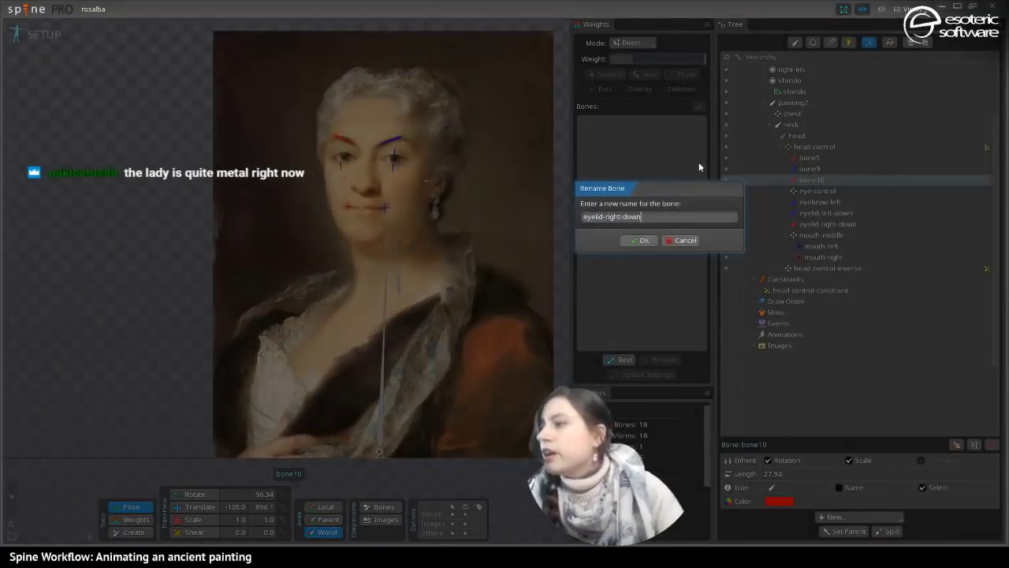
double_click(630, 217)
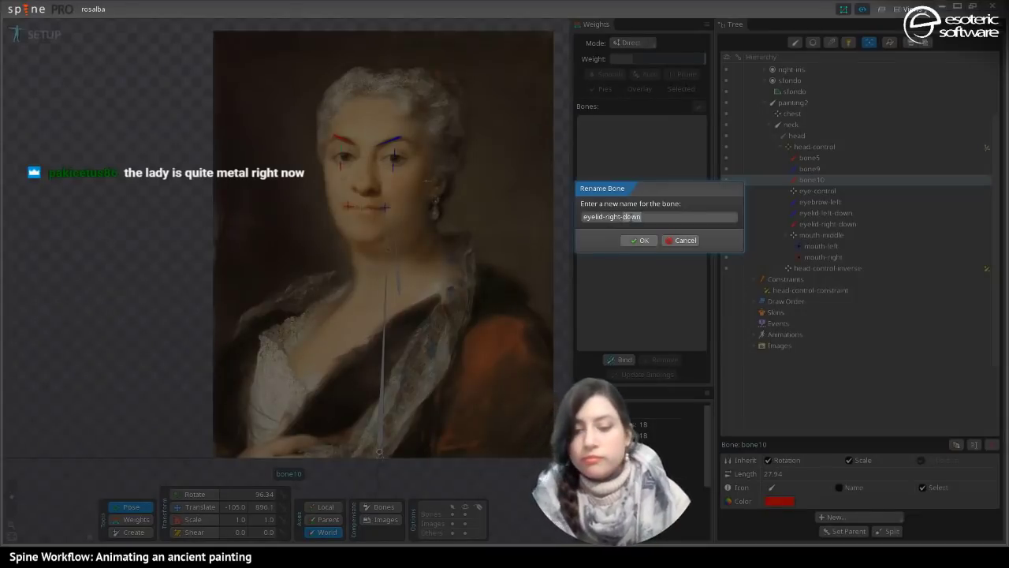
type("up")
key("Return")
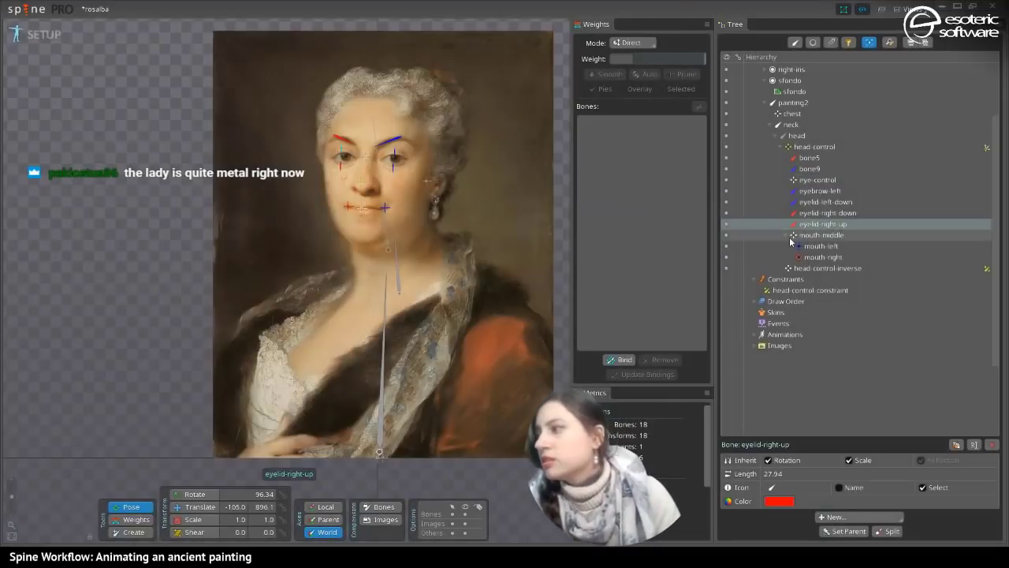
- Rename bone9 as eyelid-left-up, adapting the copied eyelid name, and save the project
left_click(820, 169)
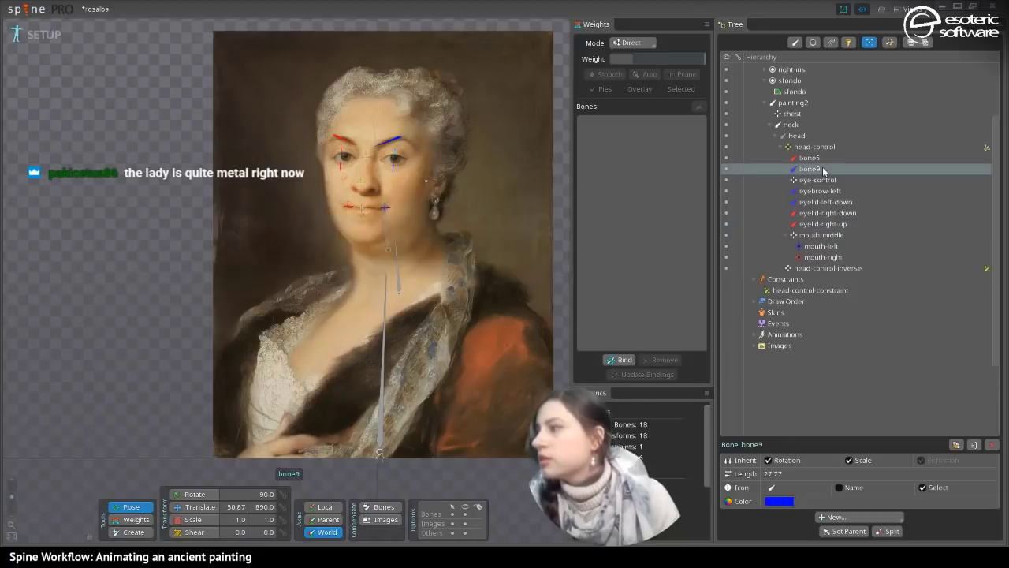
double_click(823, 169)
key("ctrl+v")
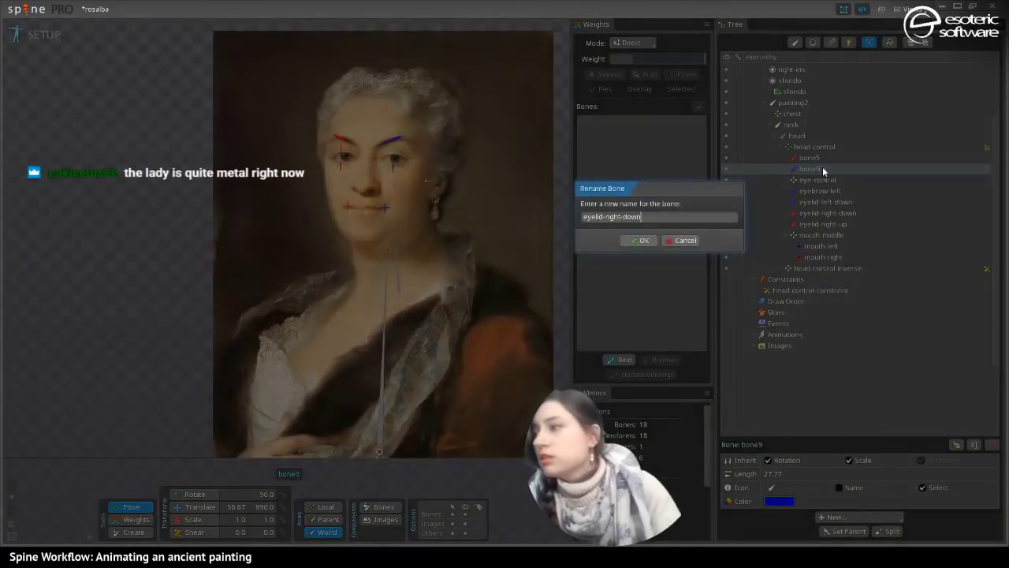
double_click(612, 217)
type("left")
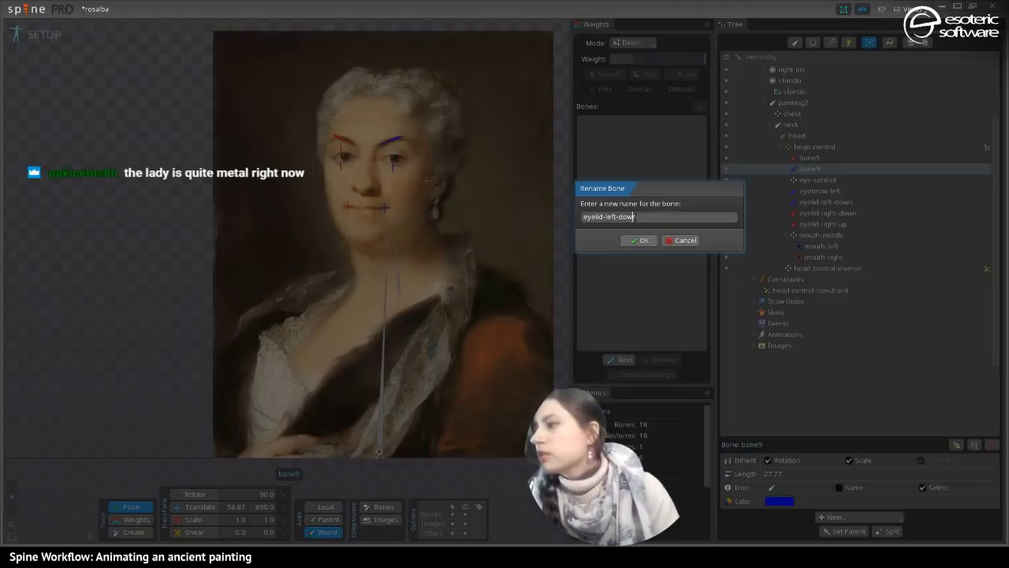
double_click(630, 216)
type("u")
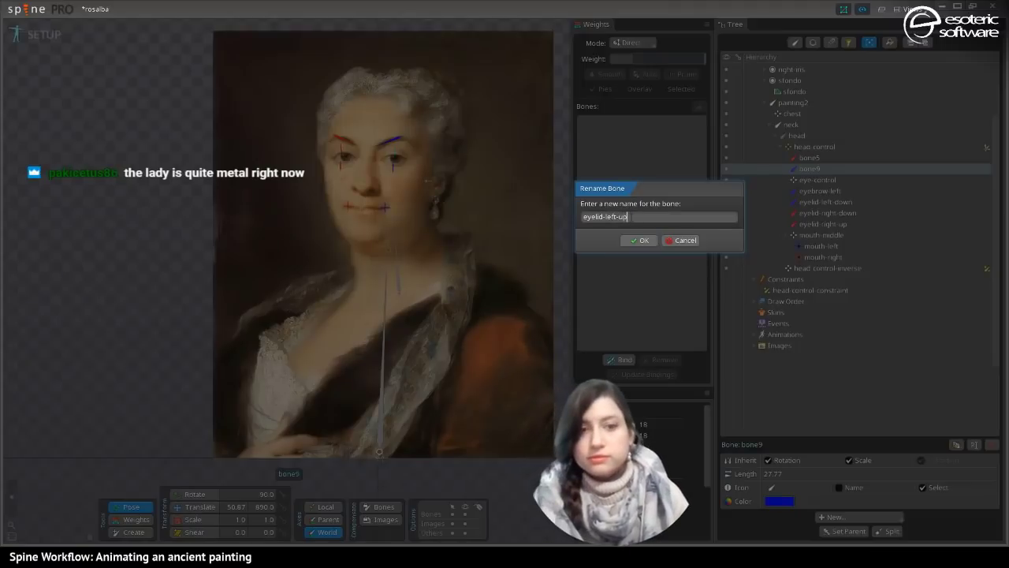
type("p")
key("Return")
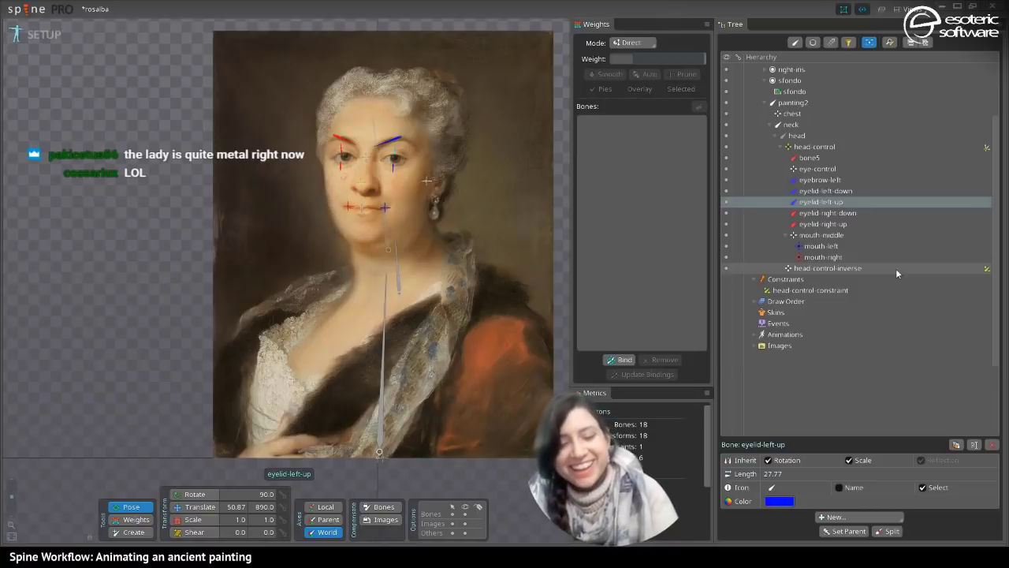
key("ctrl+s")
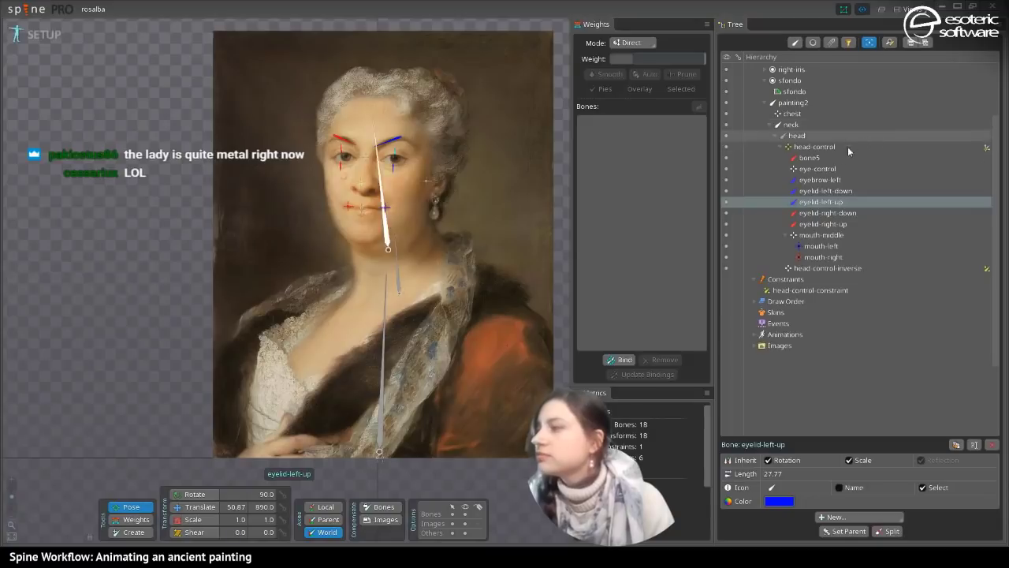
- Change the icon of the eye-control bone to the eye symbol
left_click(825, 169)
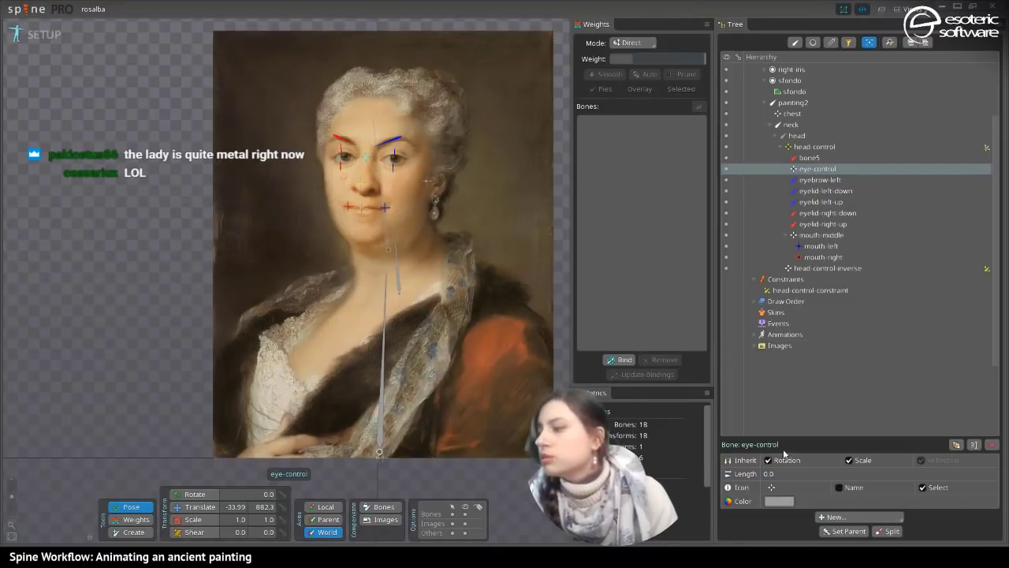
left_click(771, 489)
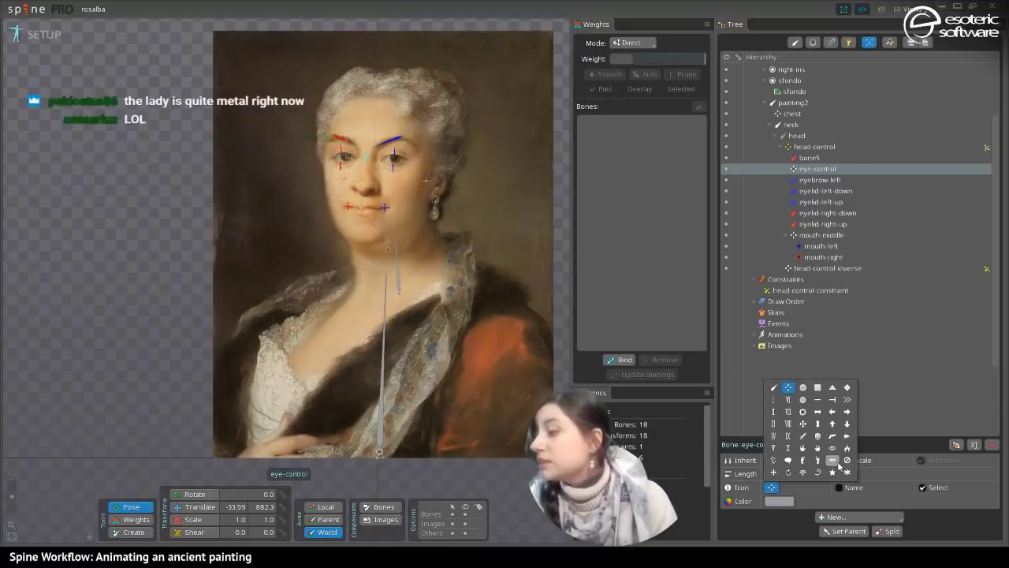
left_click(834, 461)
left_click(832, 448)
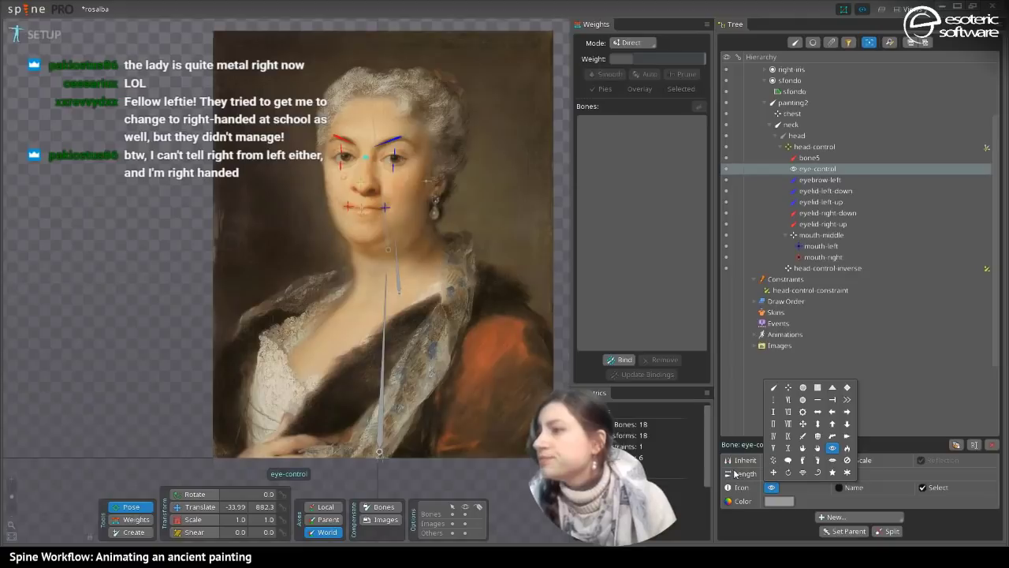
- Set the color of the eye-control bone to a saturated purple, deselect it and save the project
left_click(779, 500)
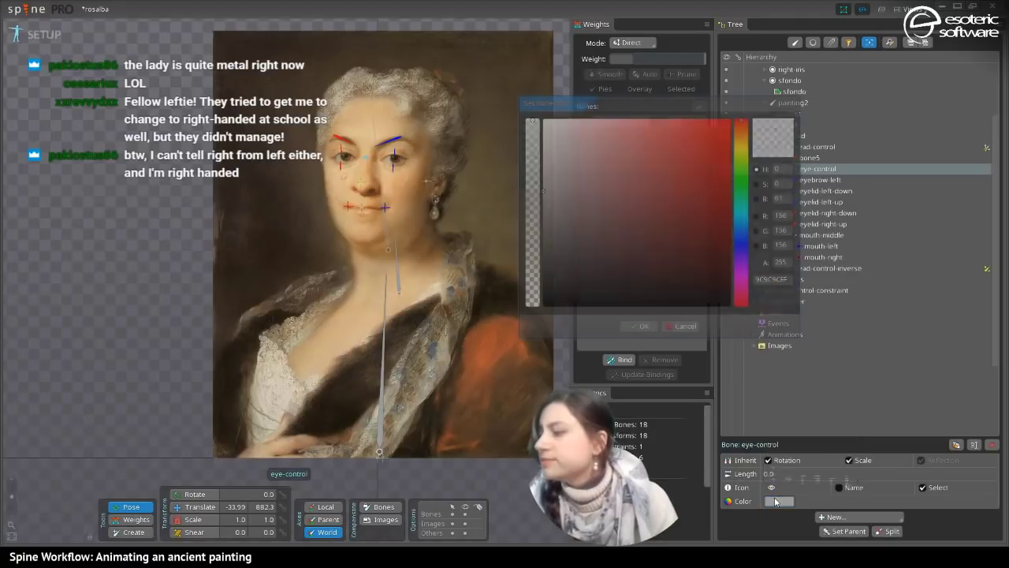
left_click_drag(738, 158, 741, 164)
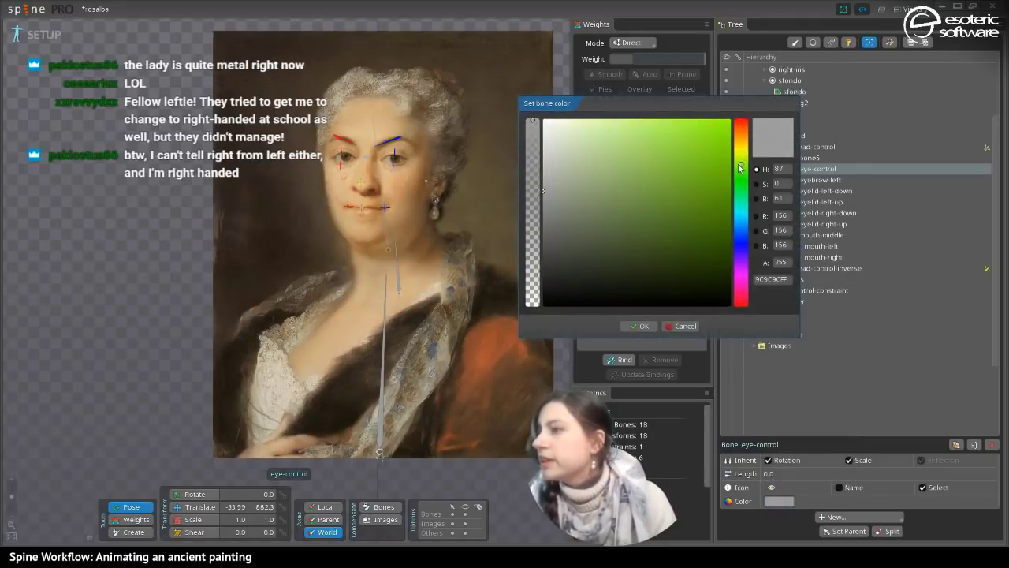
left_click_drag(716, 130, 735, 80)
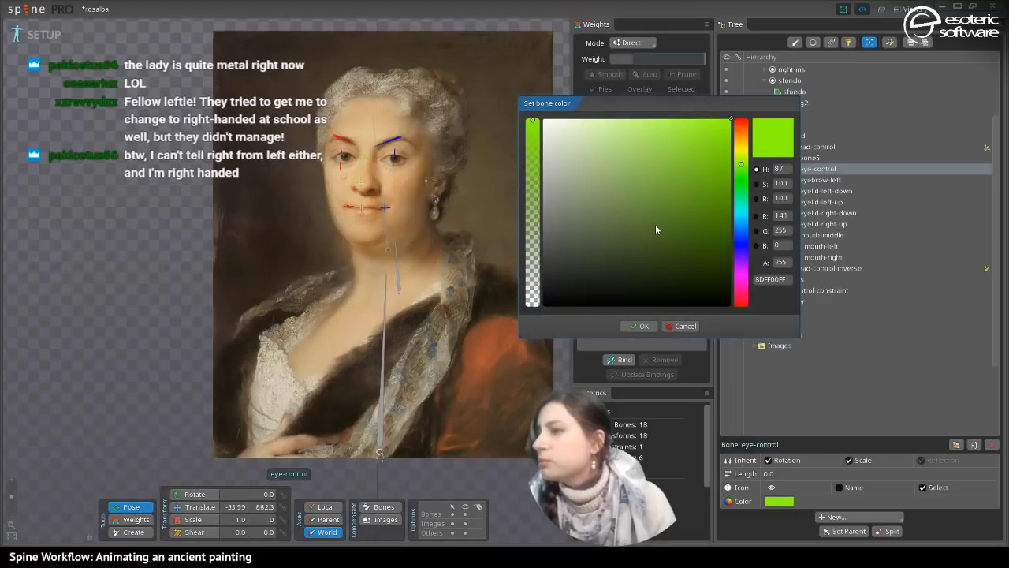
left_click_drag(738, 274, 741, 264)
left_click_drag(726, 223, 736, 164)
left_click(640, 327)
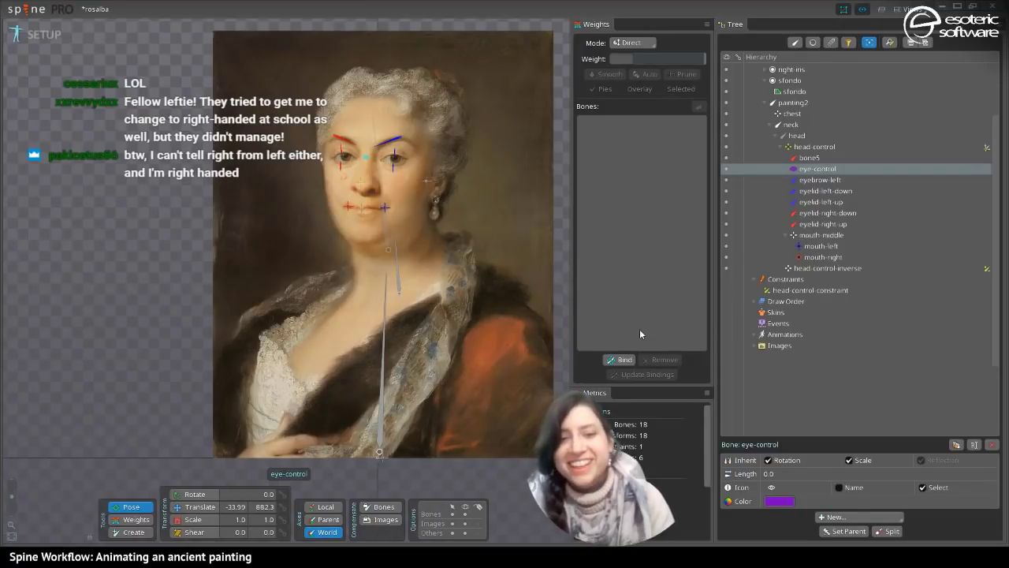
key("space")
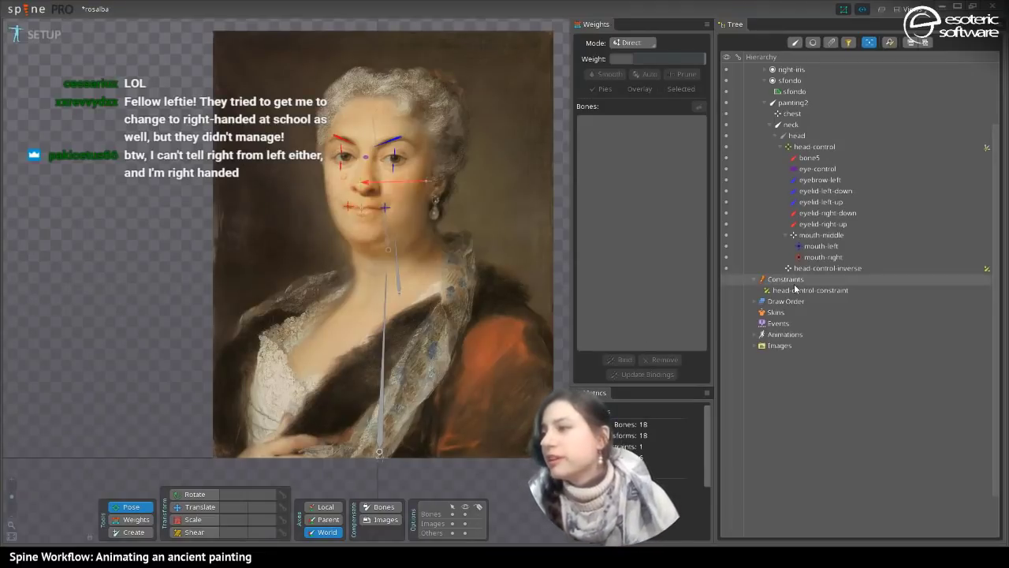
key("ctrl+s")
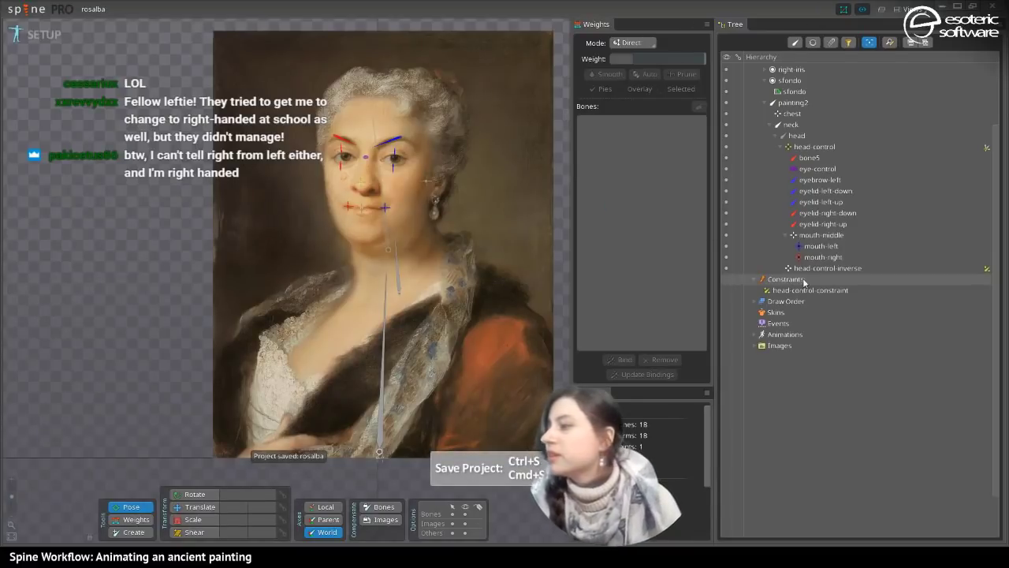
- Set the color of the mouth-middle bone to yellow, F6FF00FF
left_click(805, 271)
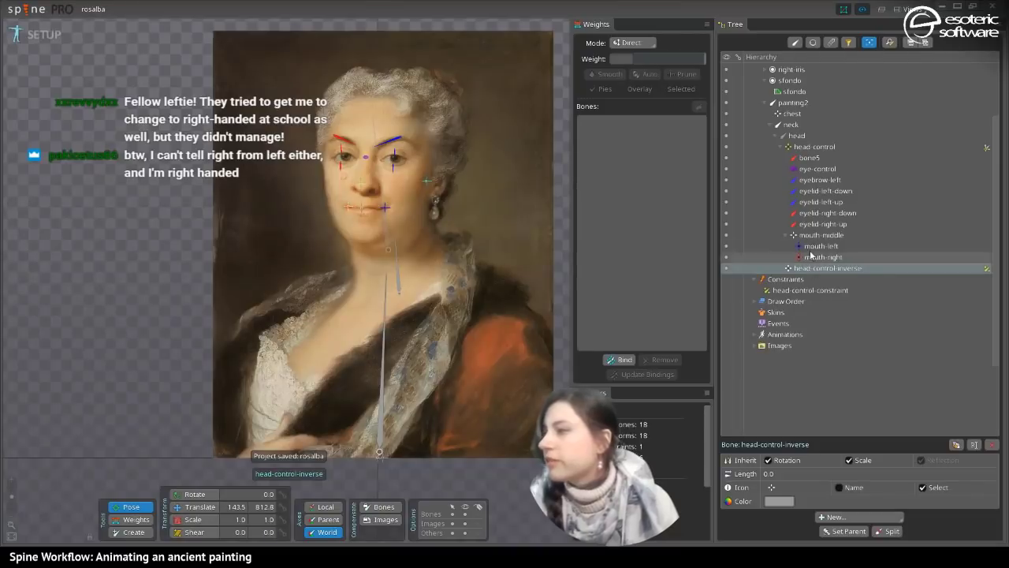
left_click(804, 235)
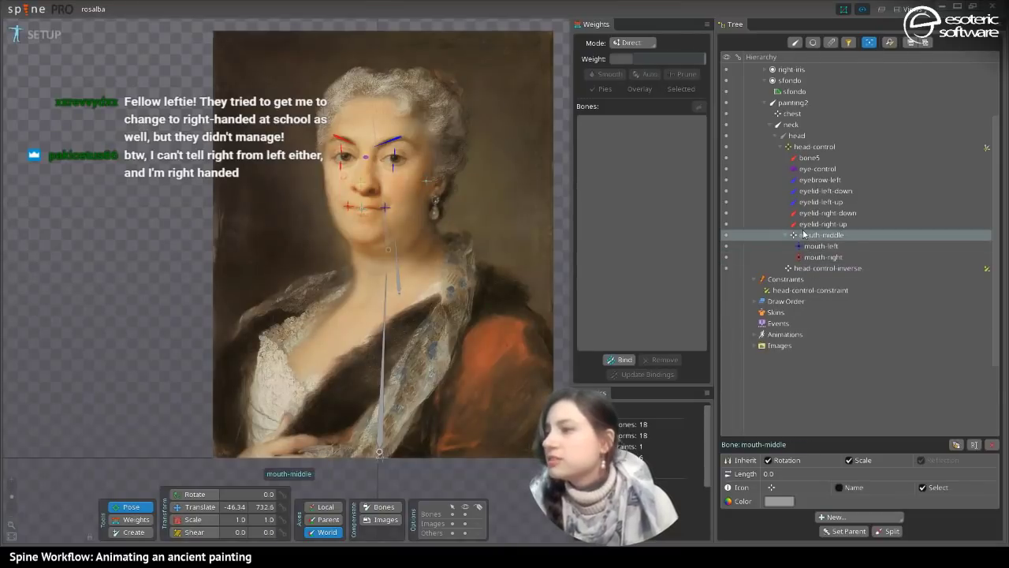
left_click(777, 501)
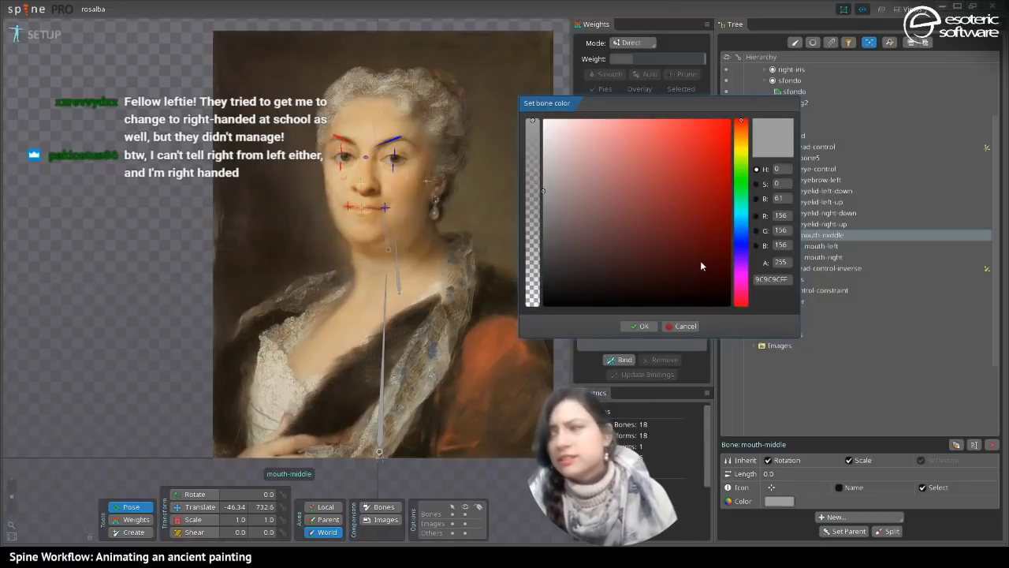
left_click(739, 152)
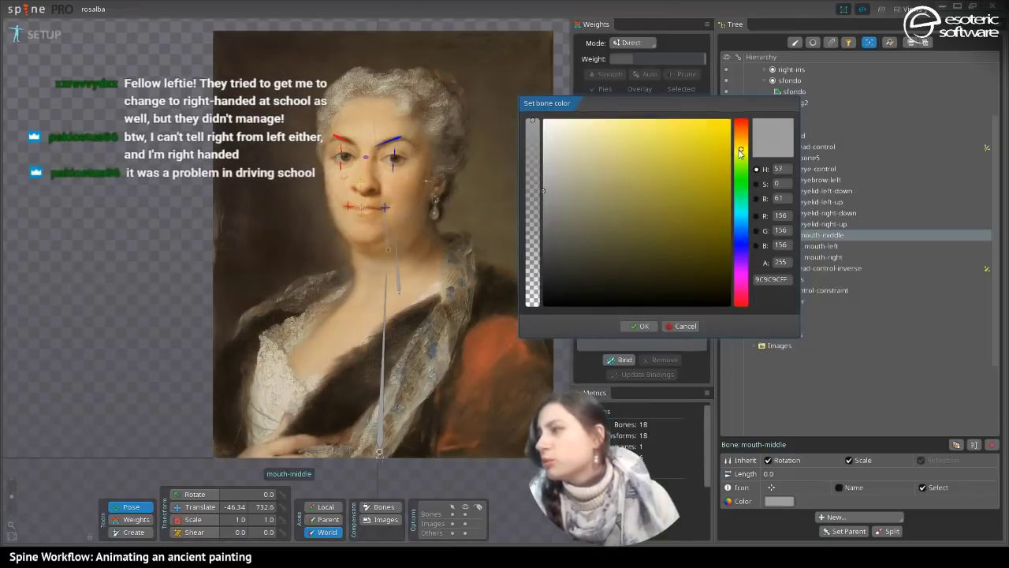
left_click(730, 119)
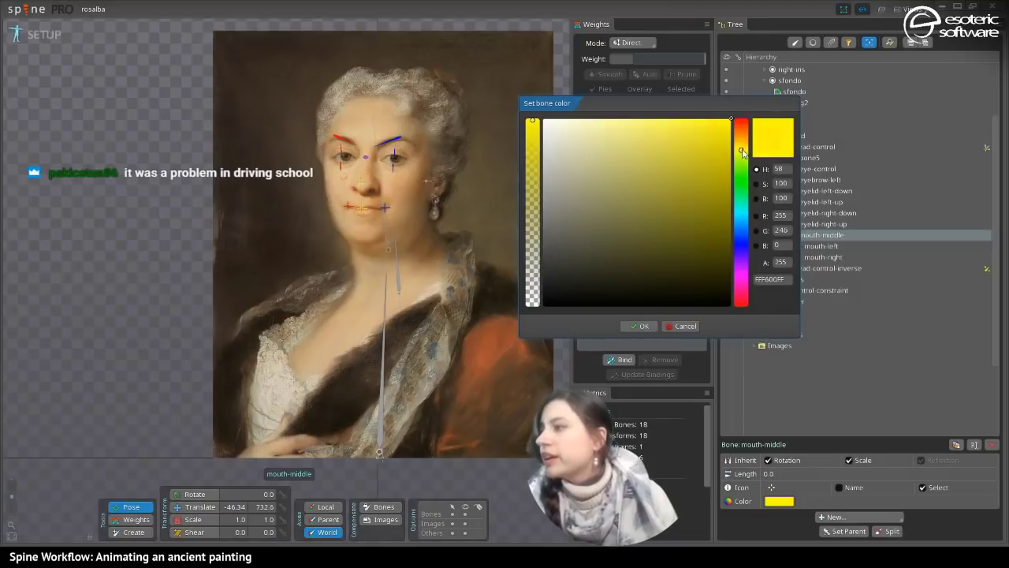
left_click_drag(742, 151, 742, 146)
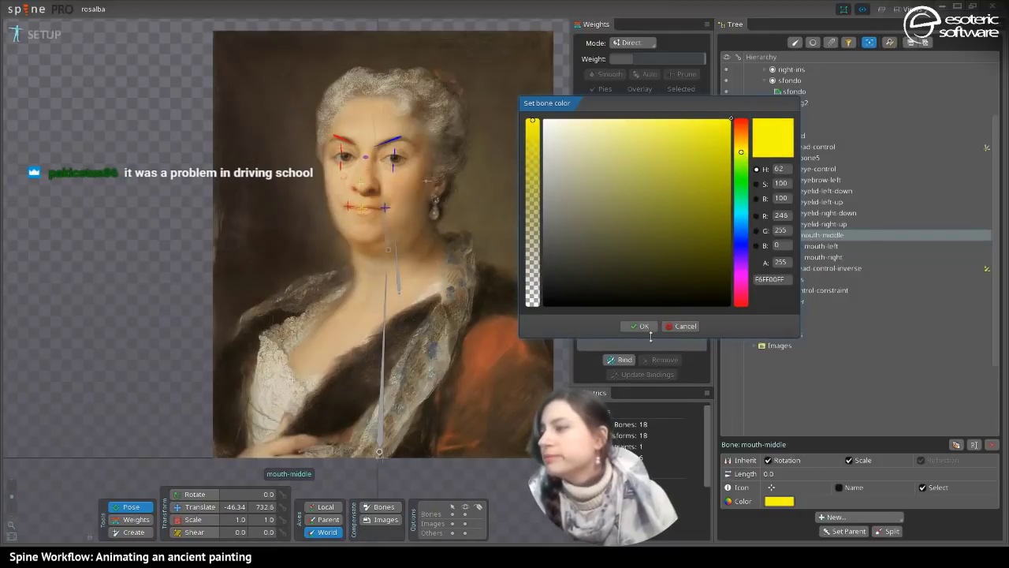
left_click(640, 326)
left_click(801, 270)
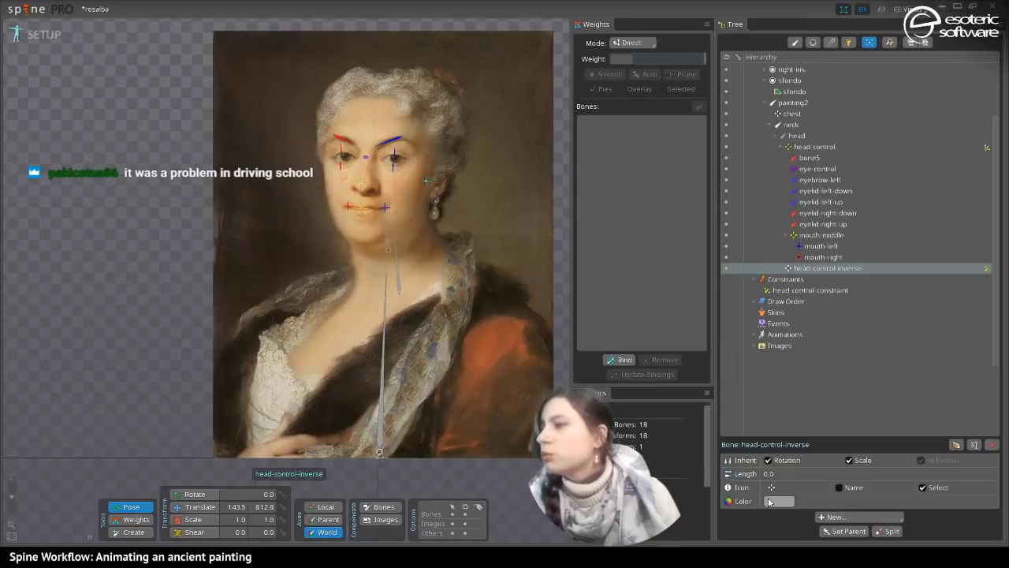
- Set the color of the mouth-middle bone to bright pink, F83EFFFF, and change its icon to the mouth symbol
left_click(820, 235)
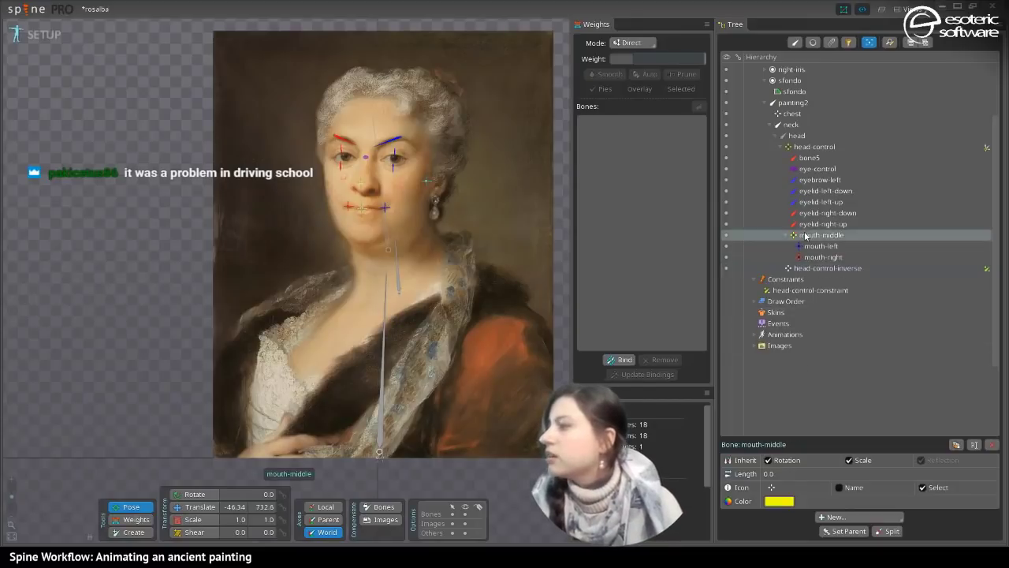
left_click(778, 501)
left_click(741, 277)
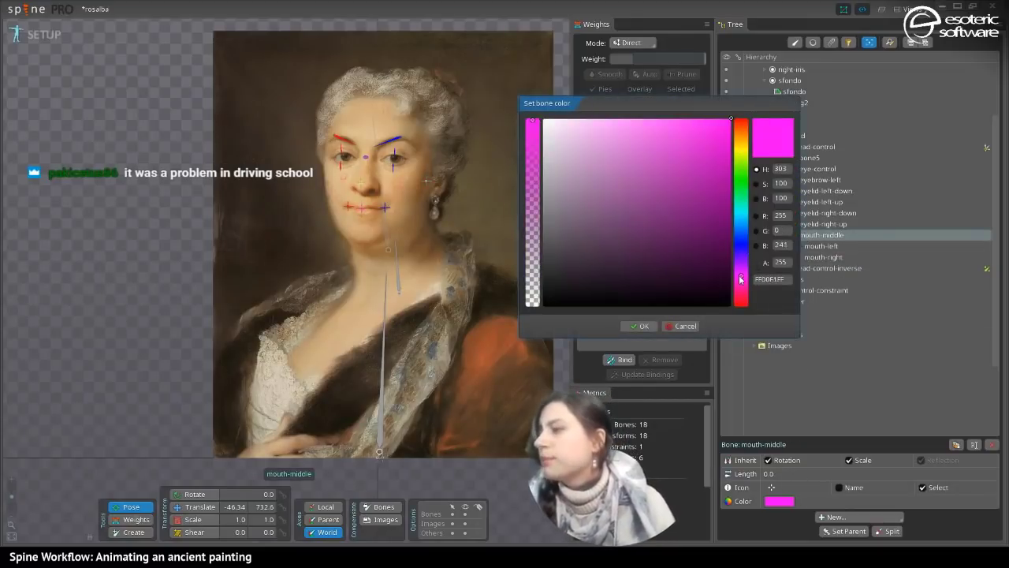
left_click_drag(696, 213, 731, 147)
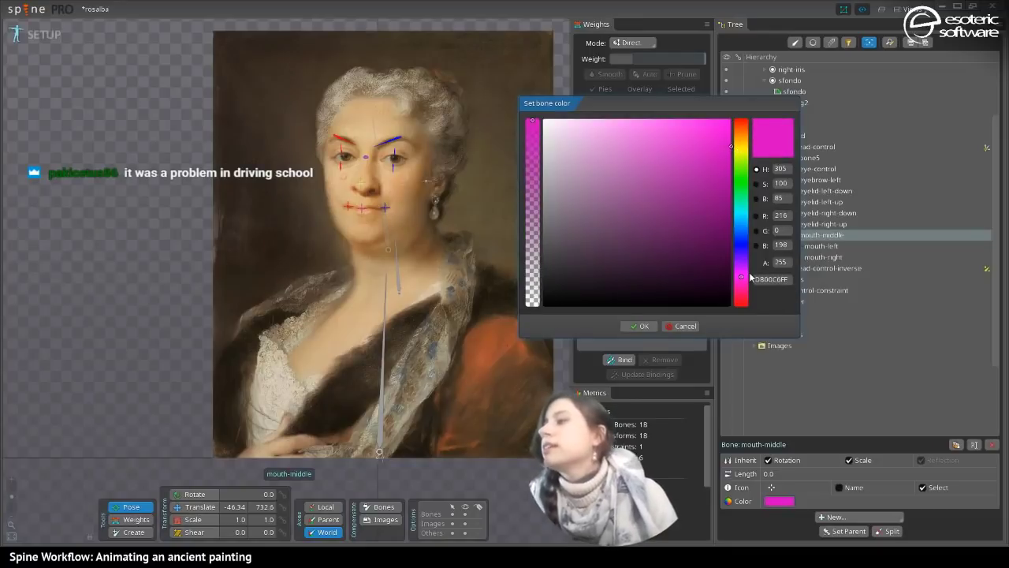
mouse_move(742, 278)
left_mouse_down()
mouse_move(729, 297)
mouse_move(743, 274)
left_mouse_up()
left_click(728, 137)
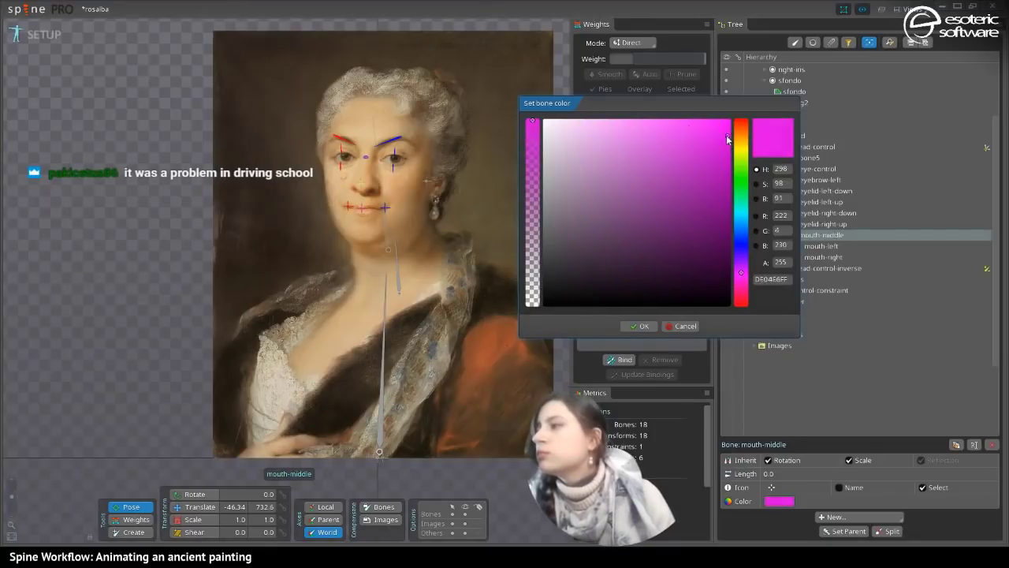
left_click_drag(728, 139, 677, 120)
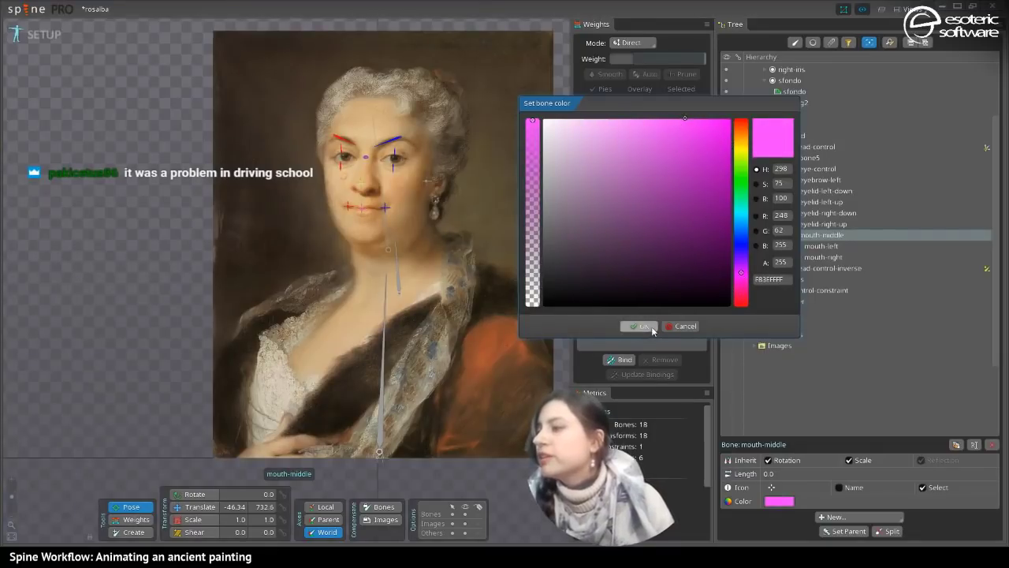
left_click(639, 325)
left_click(771, 487)
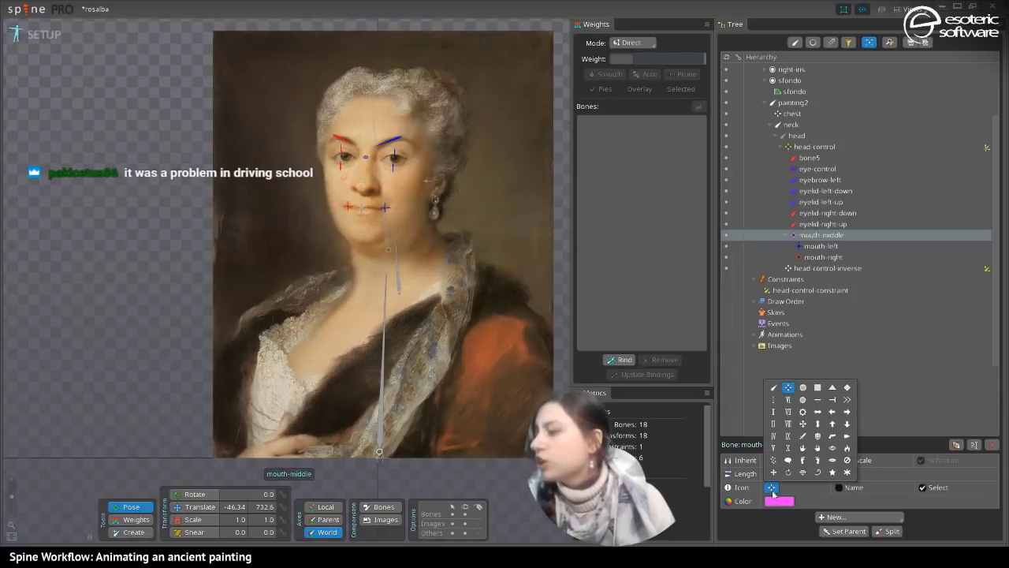
left_click(832, 461)
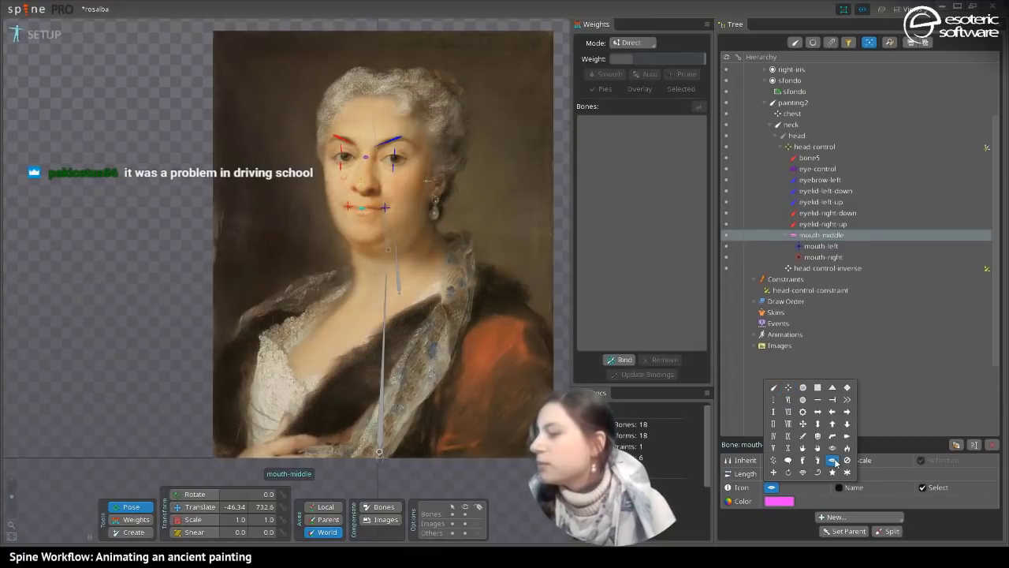
- Deselect the mouth-middle bone and save the project
left_click(865, 335)
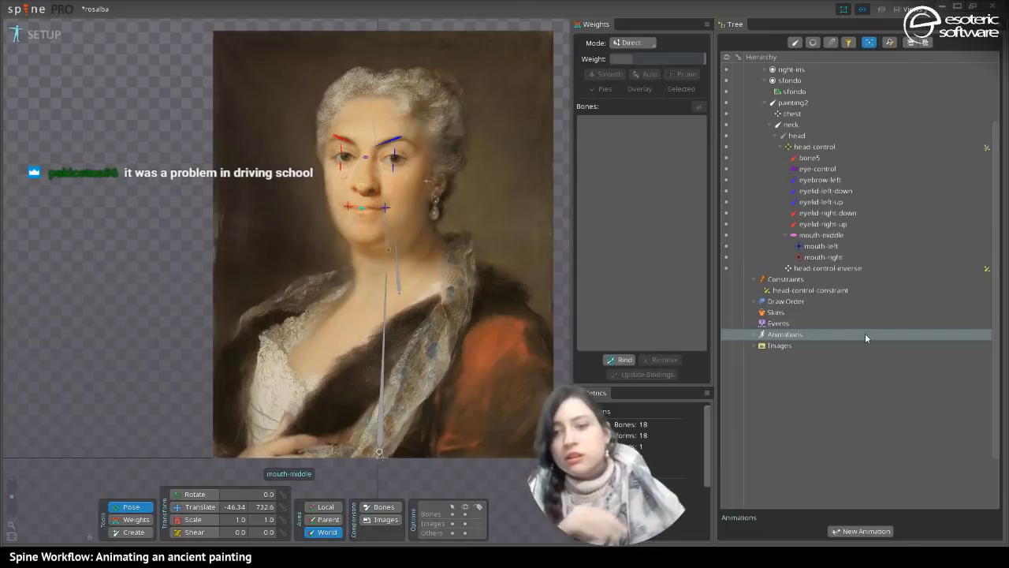
key("ctrl+s")
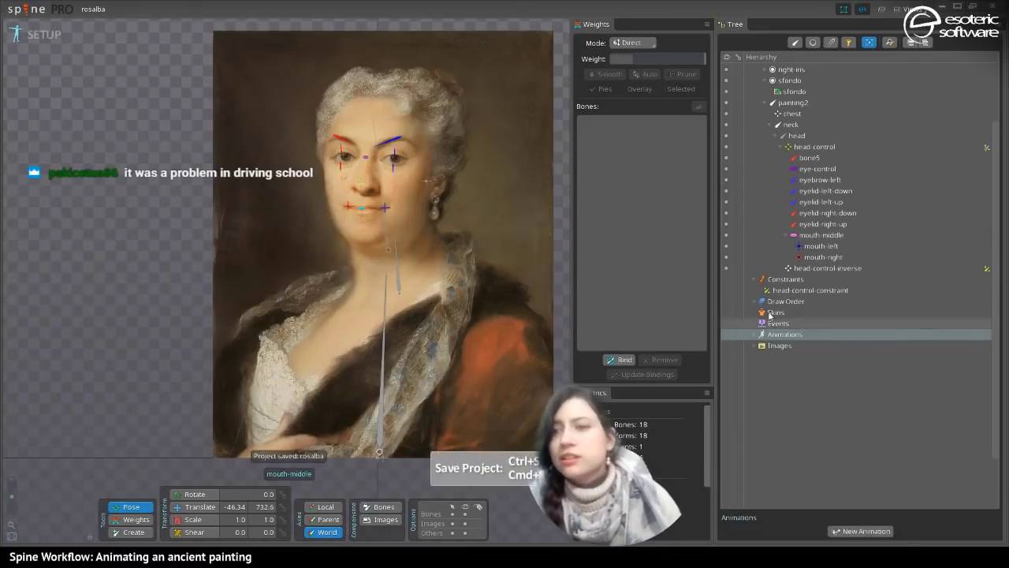
- Set the color of the head-control-inverse bone to dark blue and change its icon to the crossed-out circle
left_click(836, 268)
left_click(773, 488)
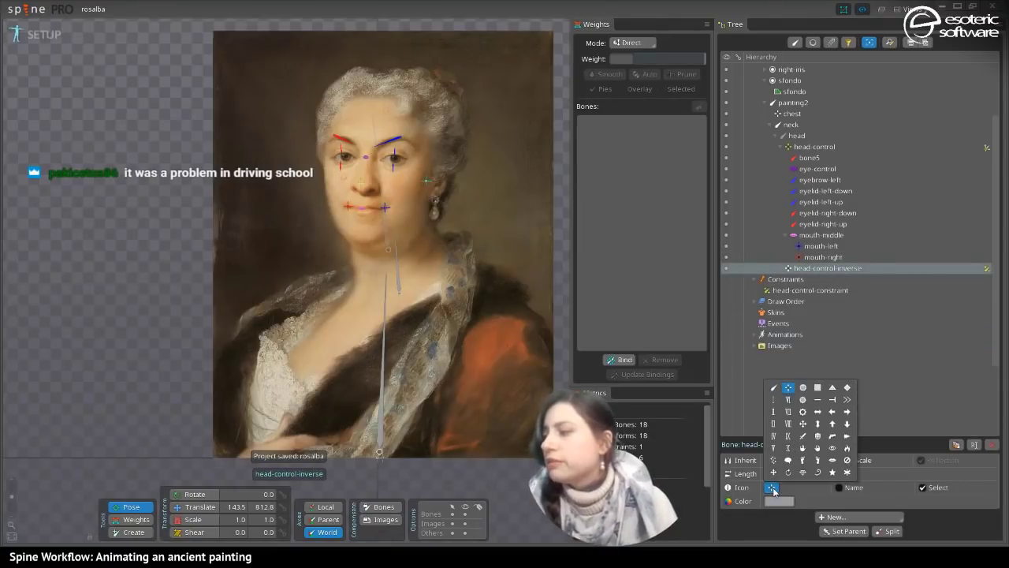
left_click(777, 501)
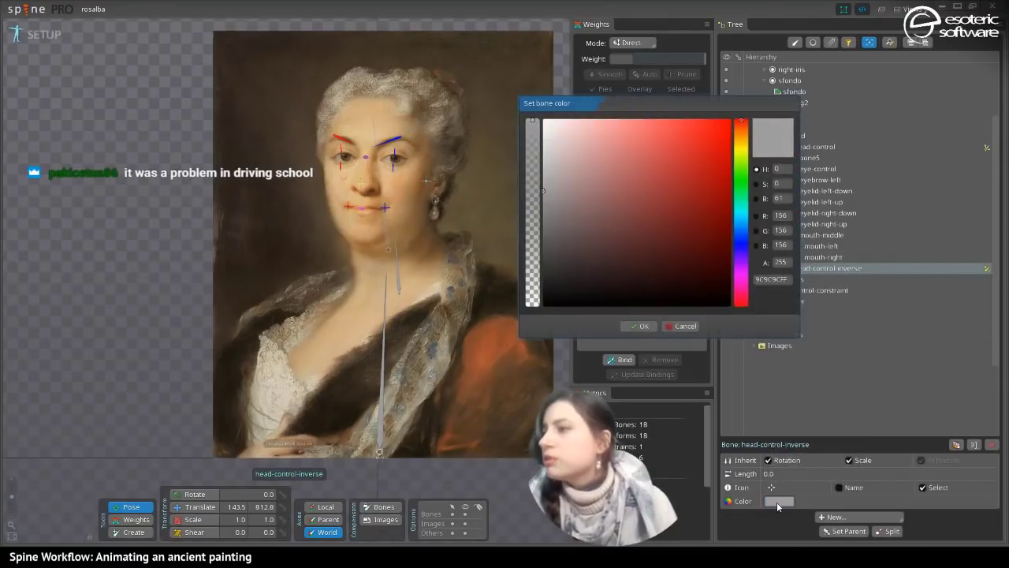
left_click(741, 150)
left_click(721, 119)
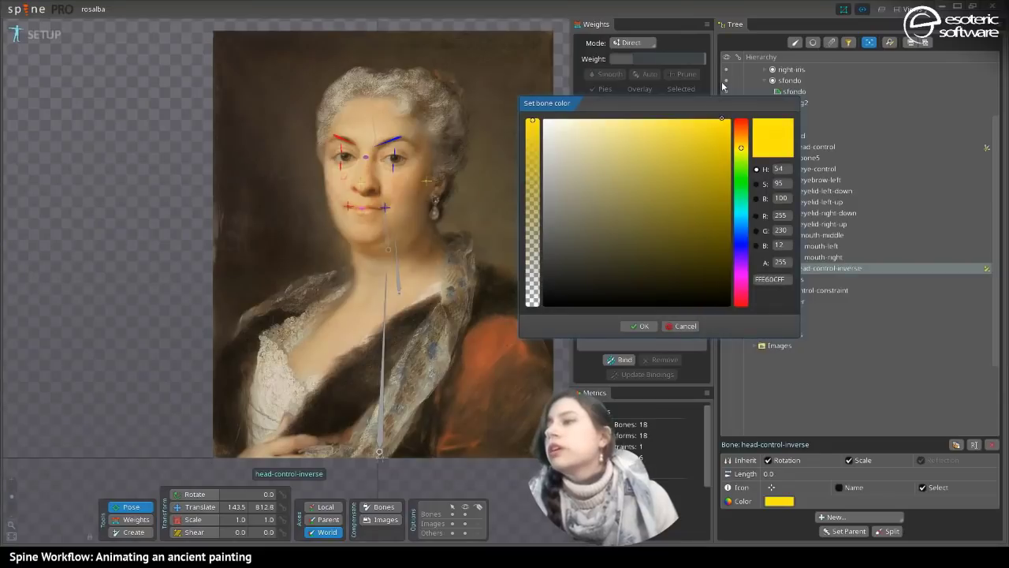
mouse_move(722, 85)
left_mouse_down()
mouse_move(737, 206)
mouse_move(721, 89)
mouse_move(687, 137)
mouse_move(716, 128)
mouse_move(727, 106)
left_mouse_up()
left_click(742, 248)
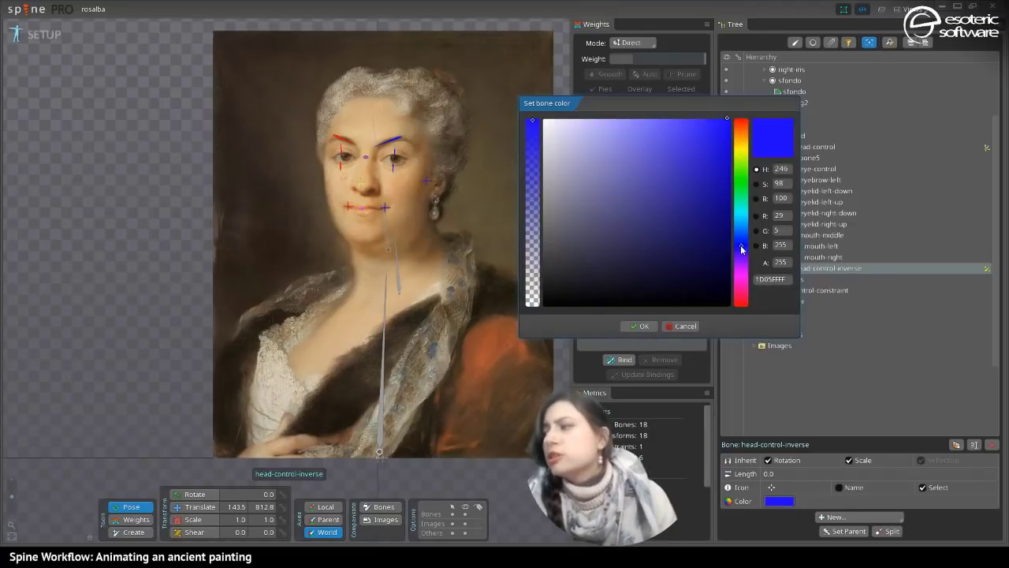
mouse_move(710, 181)
left_mouse_down()
mouse_move(707, 254)
mouse_move(689, 236)
left_mouse_up()
left_click(640, 325)
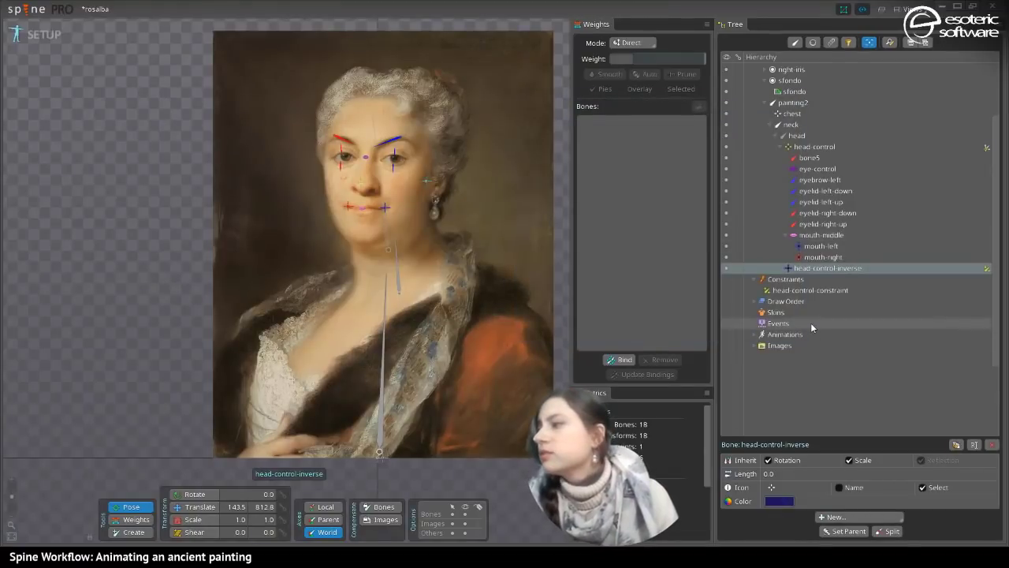
left_click(771, 487)
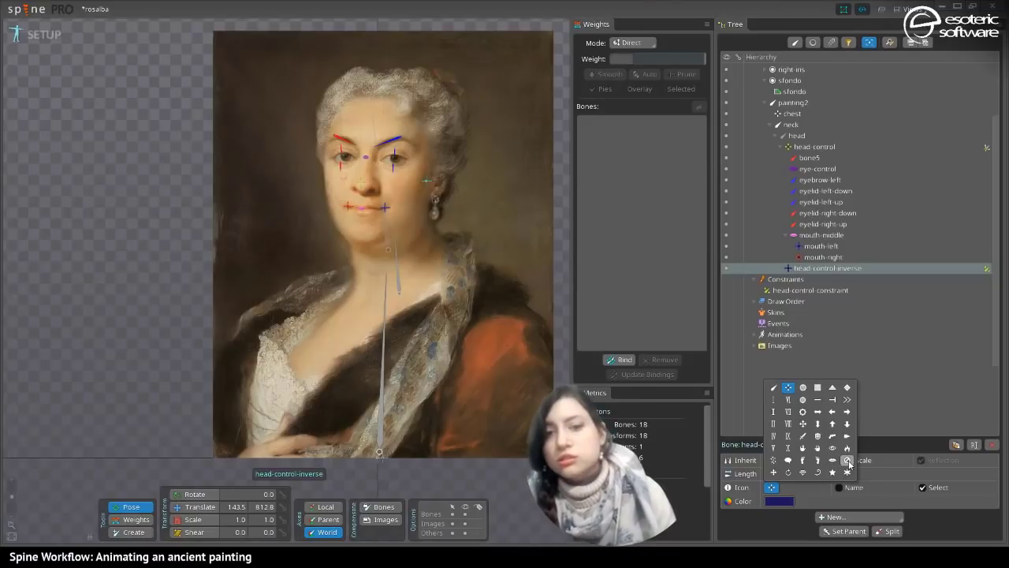
left_click(847, 461)
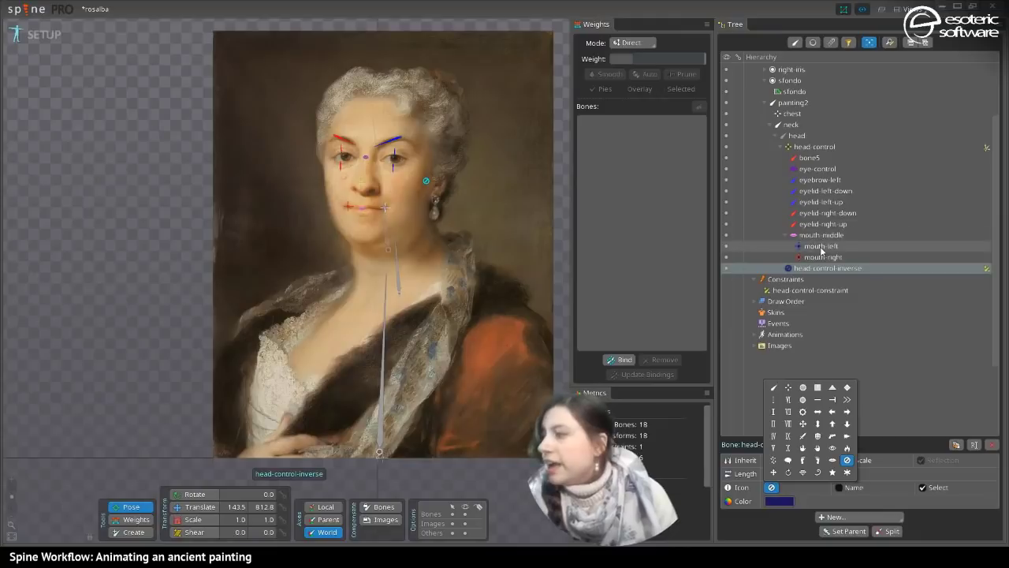
- Change the icon of the head-control bone to the four-way arrow symbol and deselect the bone
left_click(817, 148)
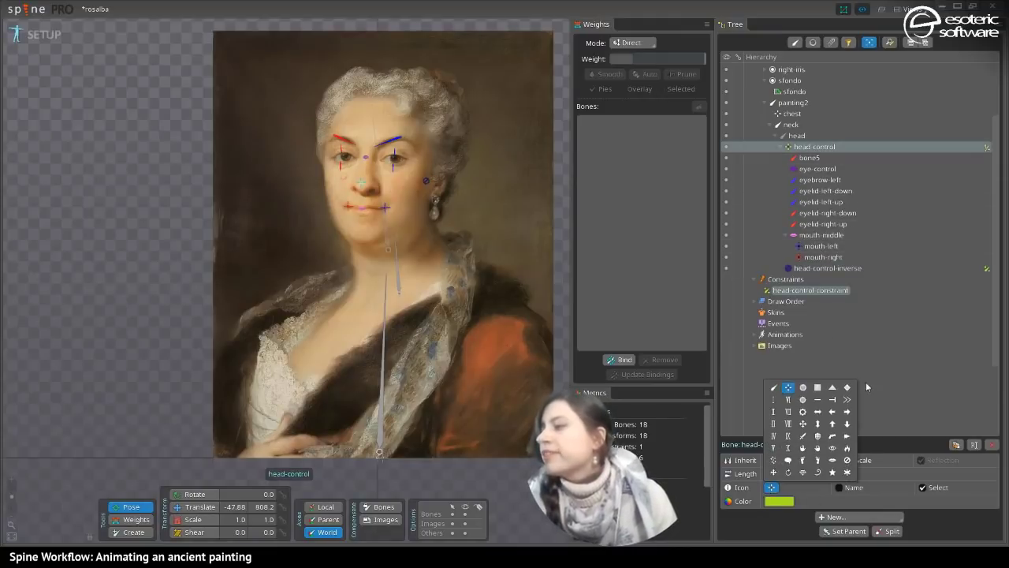
left_click(801, 424)
left_click(947, 396)
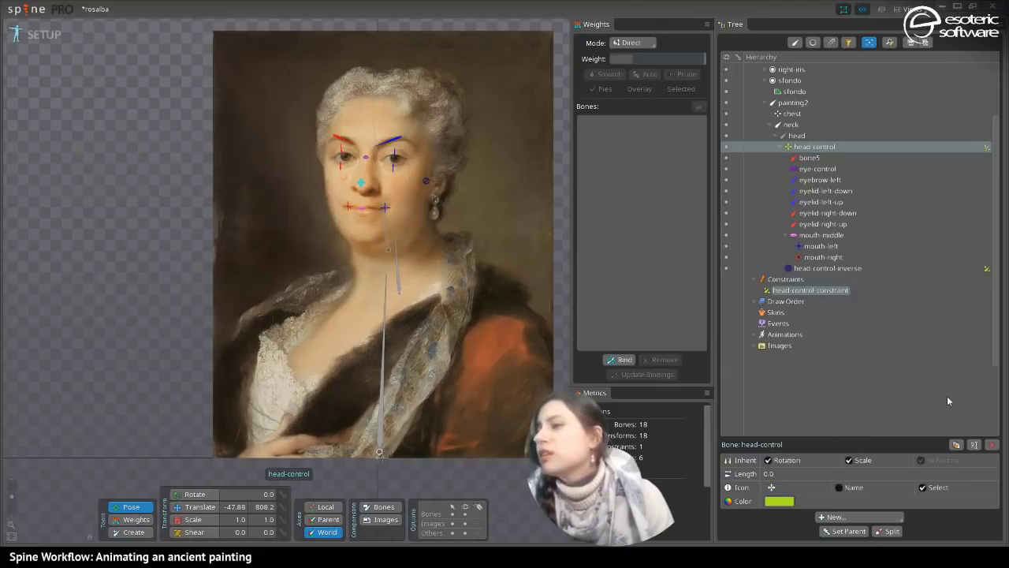
key("space")
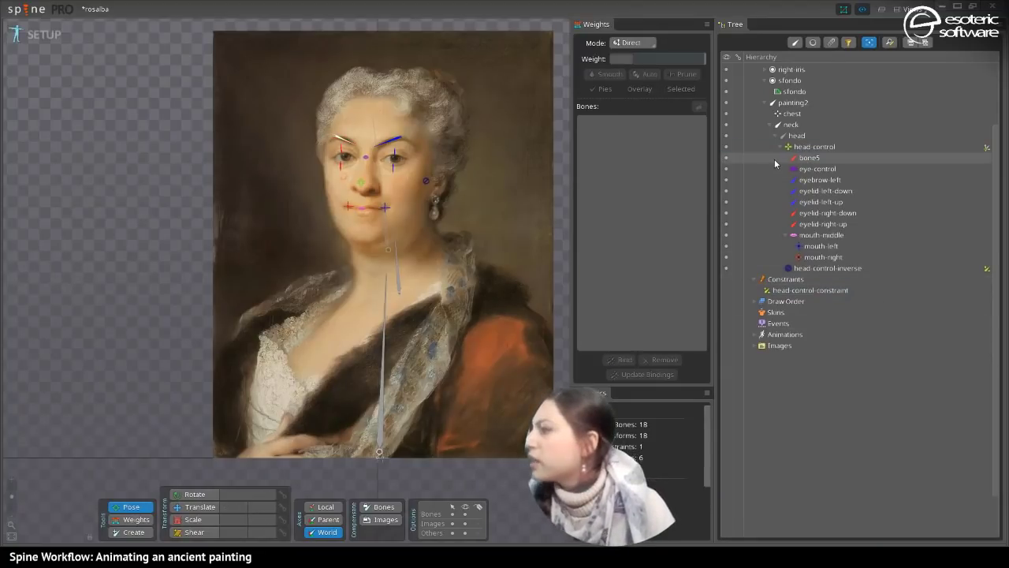
- Set the color of the head-control bone to yellow, E3D223FF, and save the project
left_click(812, 147)
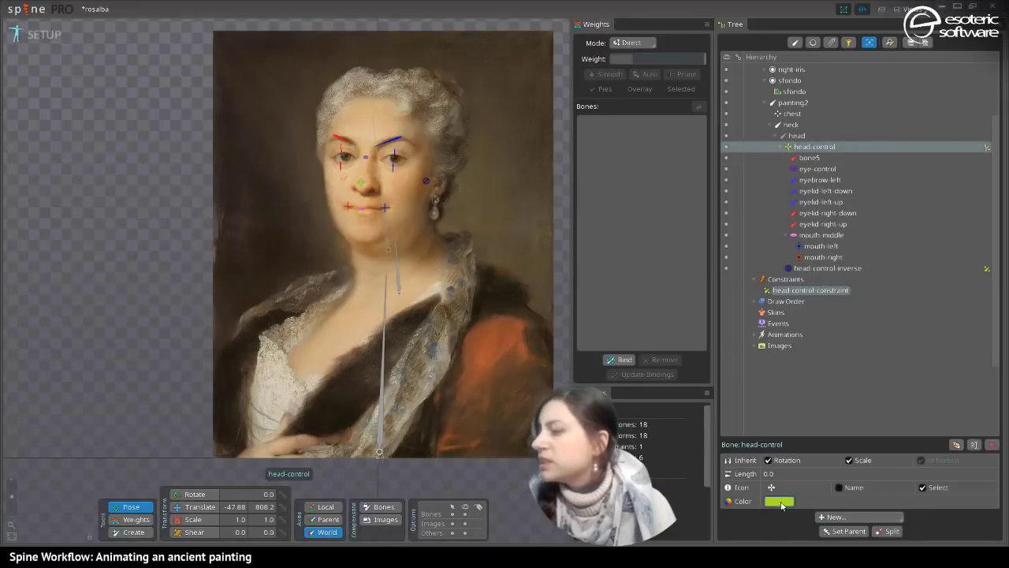
left_click(781, 502)
left_click_drag(739, 162, 740, 150)
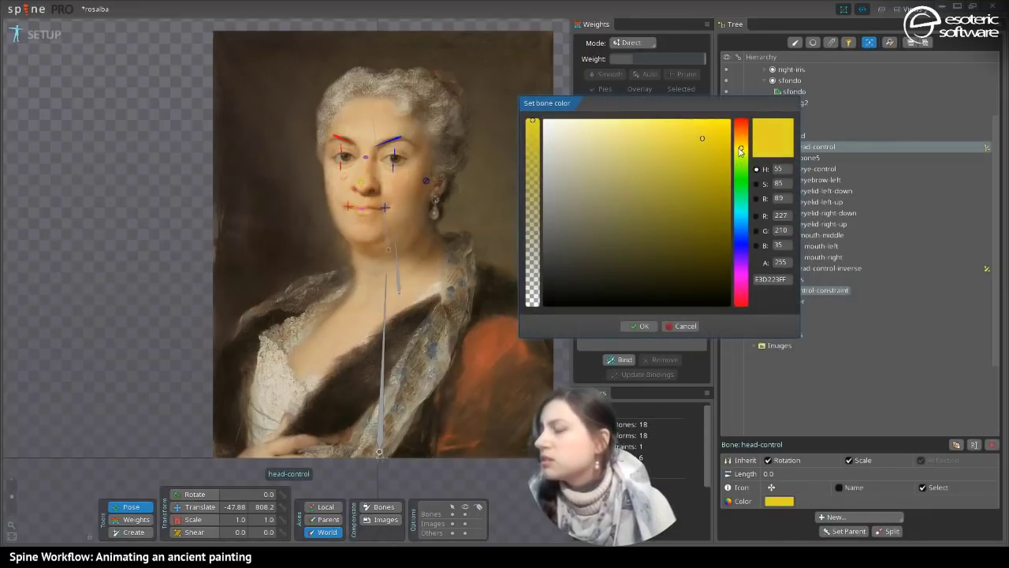
left_click(634, 327)
key("ctrl+s")
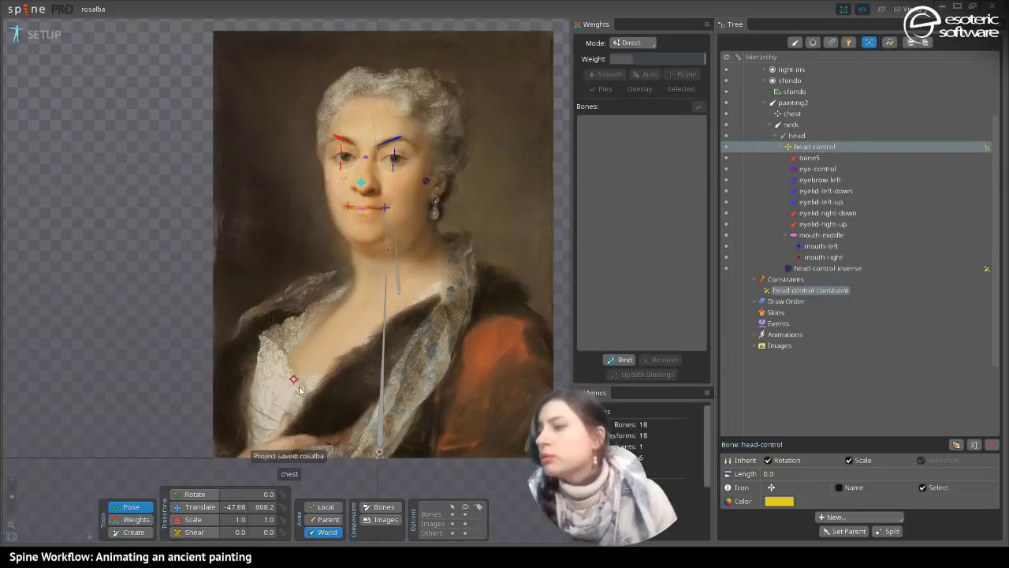
- Change the icon of the chest bone to the four-way arrow symbol
left_click(297, 386)
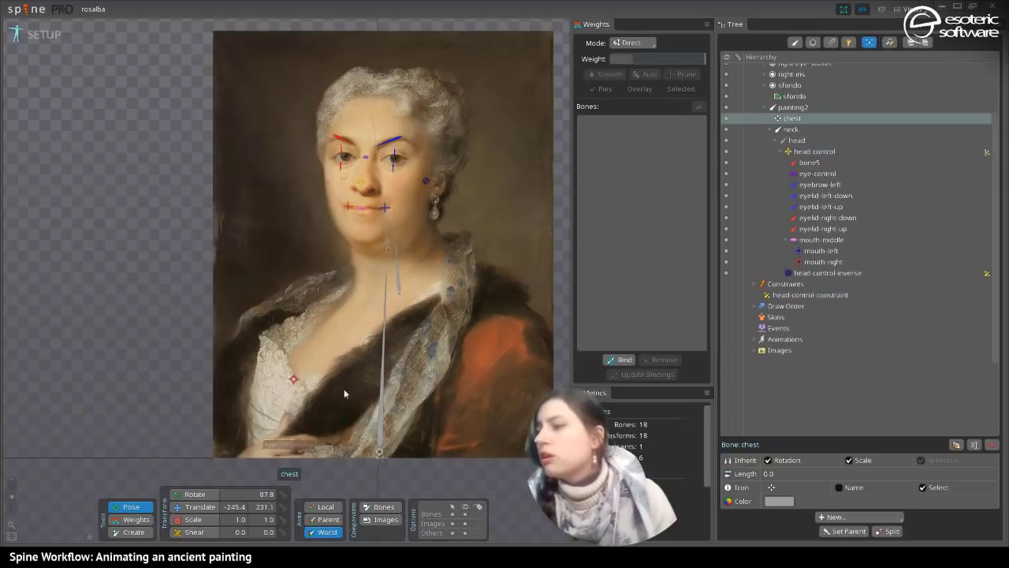
left_click(770, 488)
left_click(802, 424)
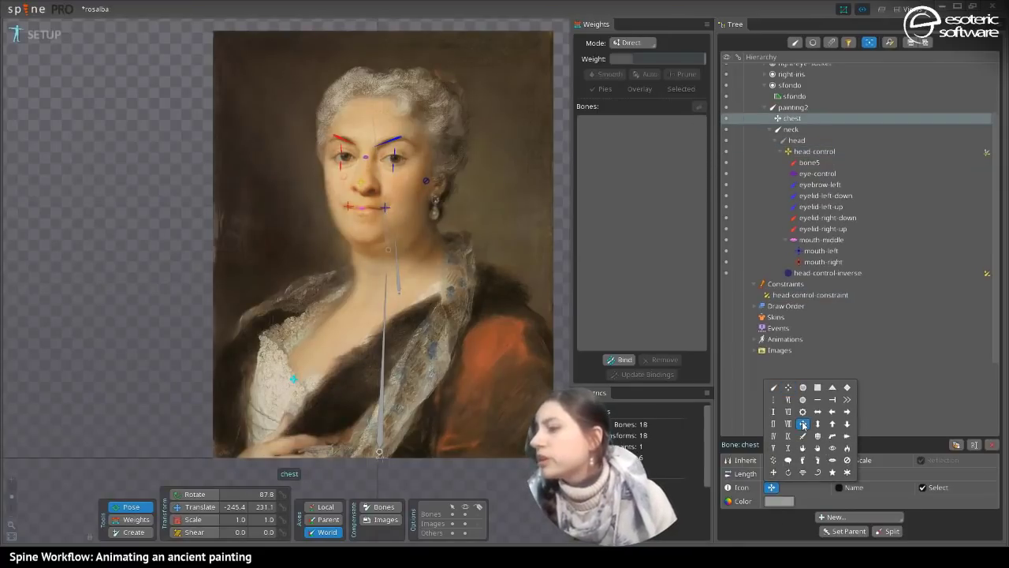
left_click(731, 409)
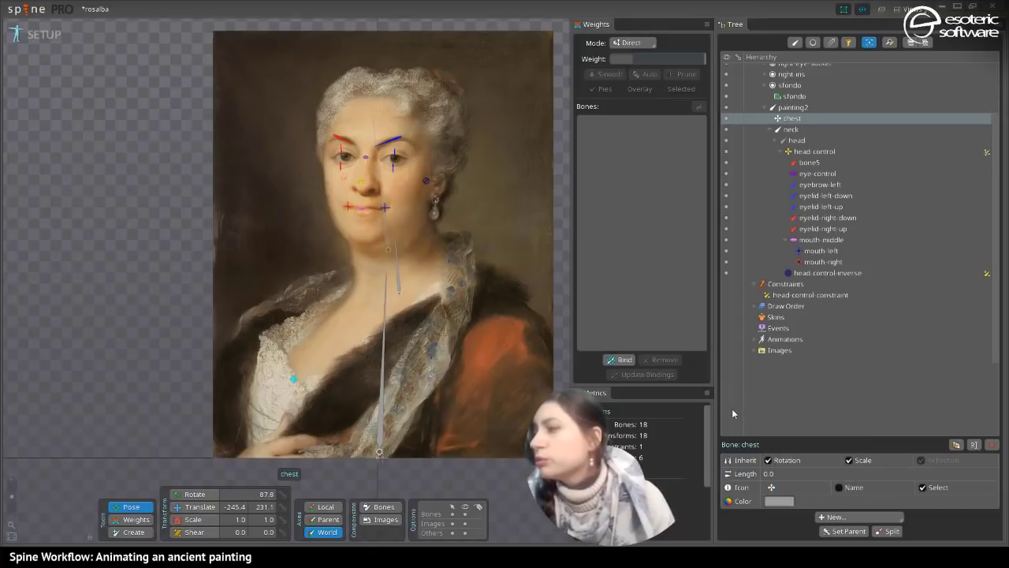
- Set the color of the painting2, chest, neck and head bones together to orange, FFAB20FF, and deselect them
left_click(791, 130, "ctrl")
left_click(797, 141, "ctrl")
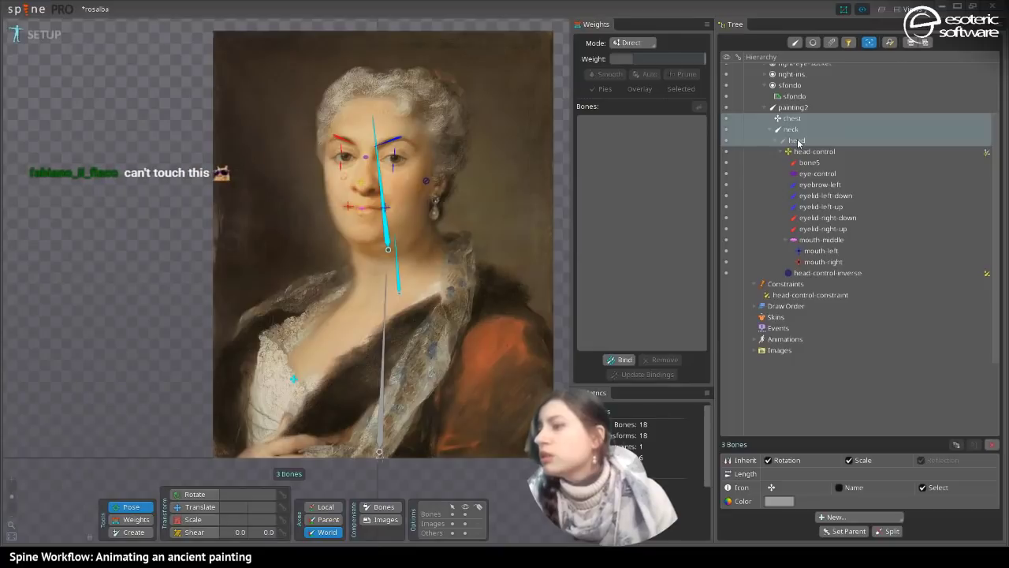
left_click(380, 416, "ctrl")
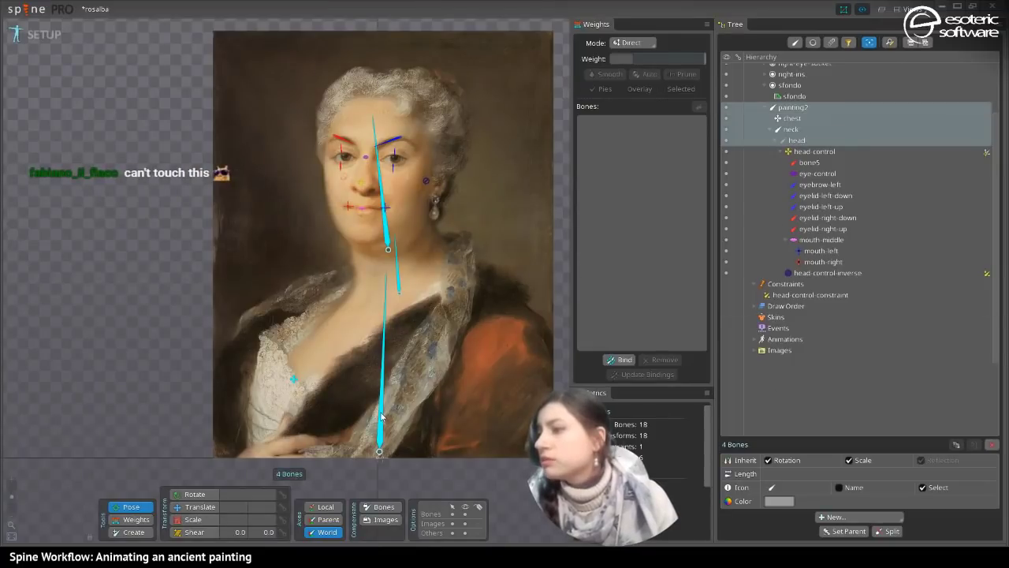
left_click(779, 502)
left_click(741, 152)
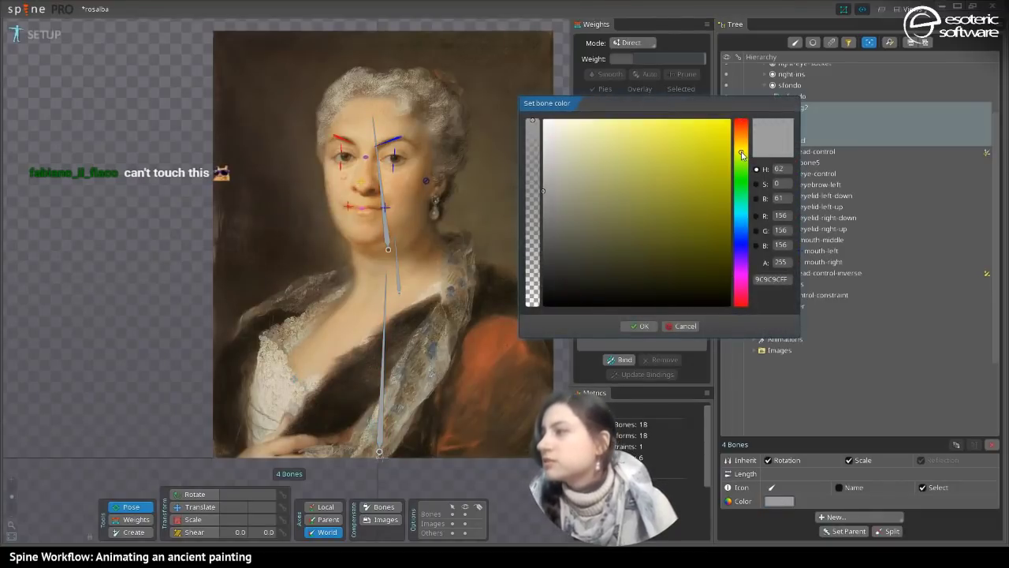
left_click_drag(666, 172, 707, 106)
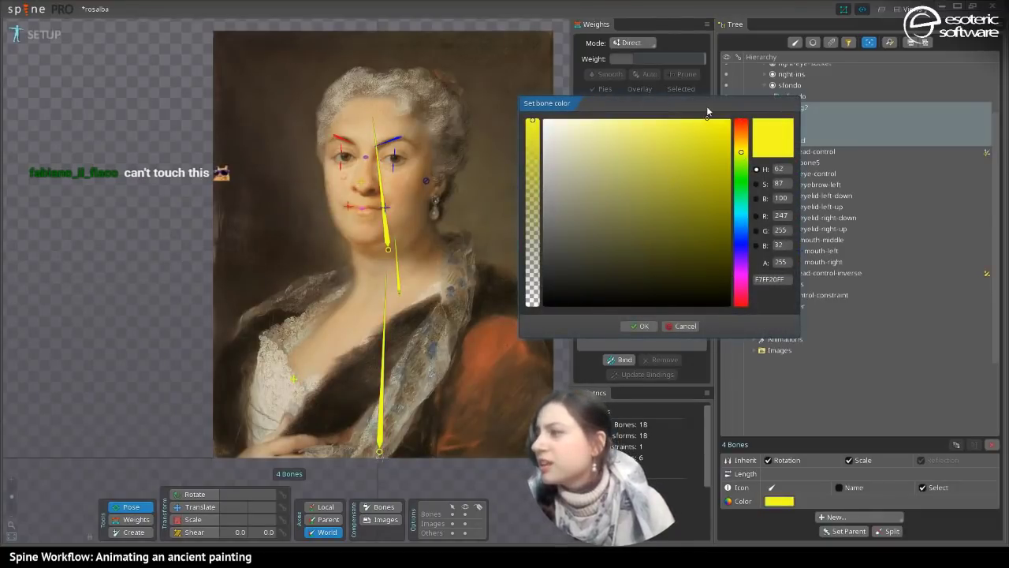
left_click_drag(739, 254, 741, 244)
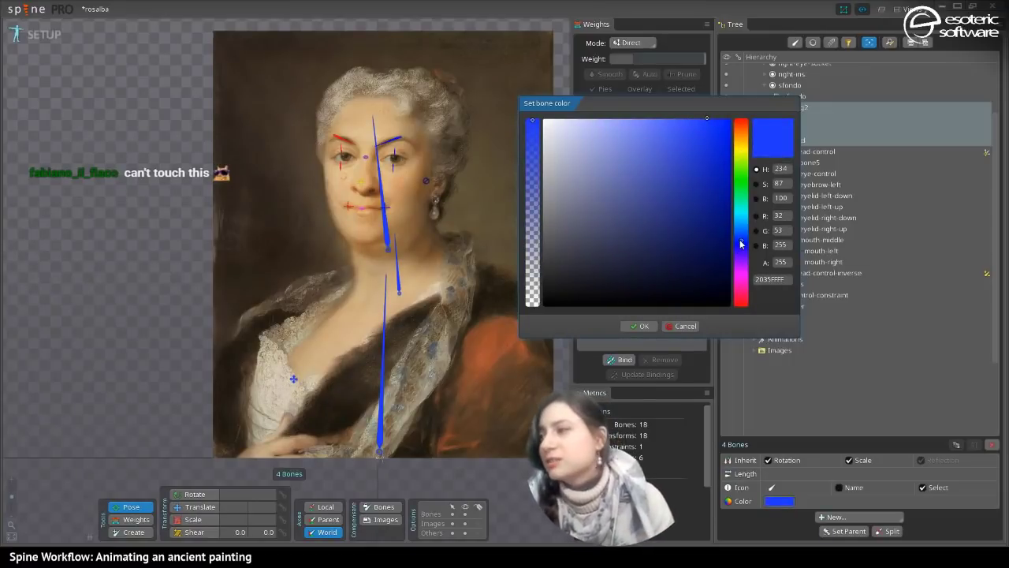
left_click(741, 178)
left_click_drag(741, 179, 741, 139)
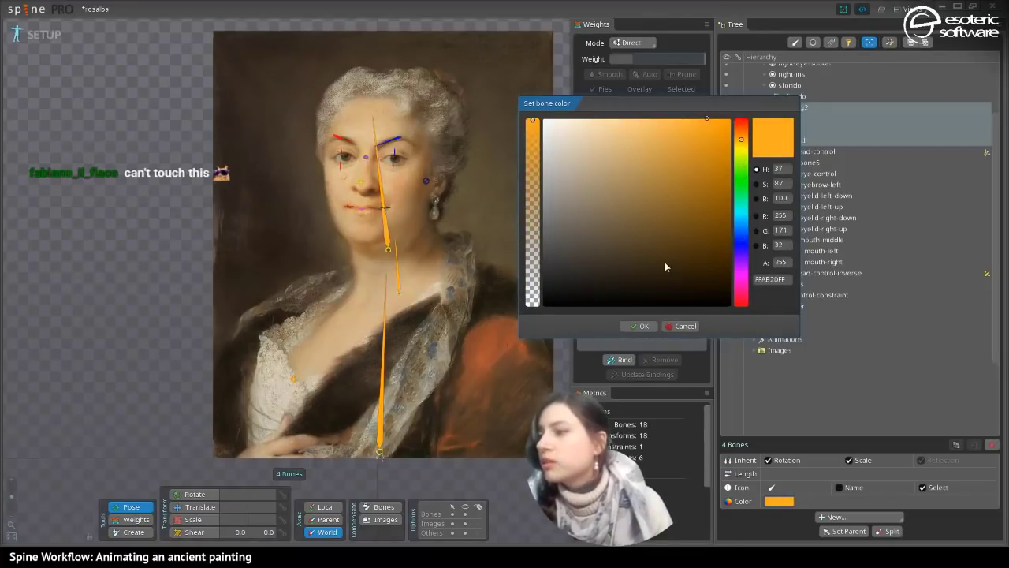
left_click(640, 325)
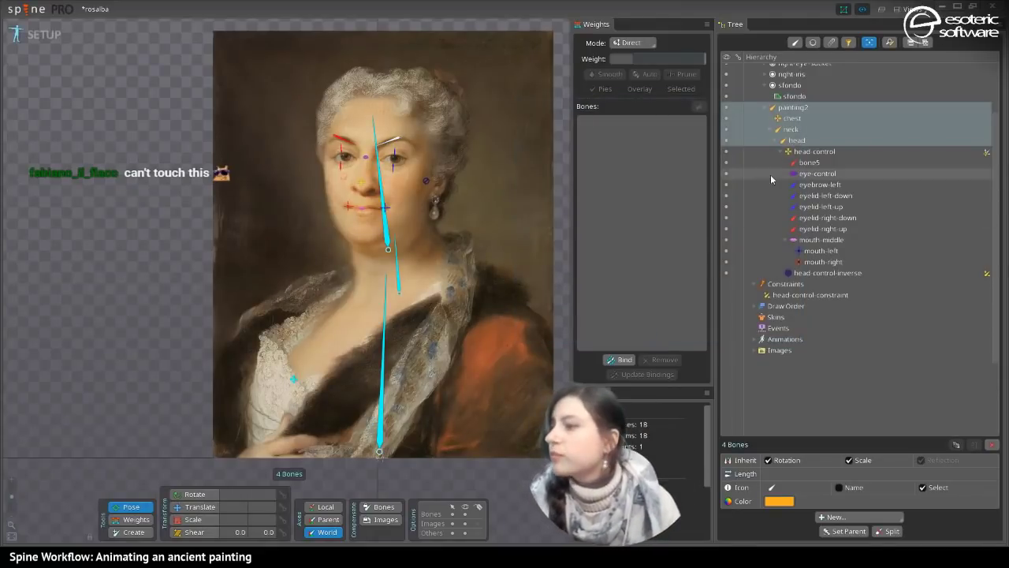
key("space")
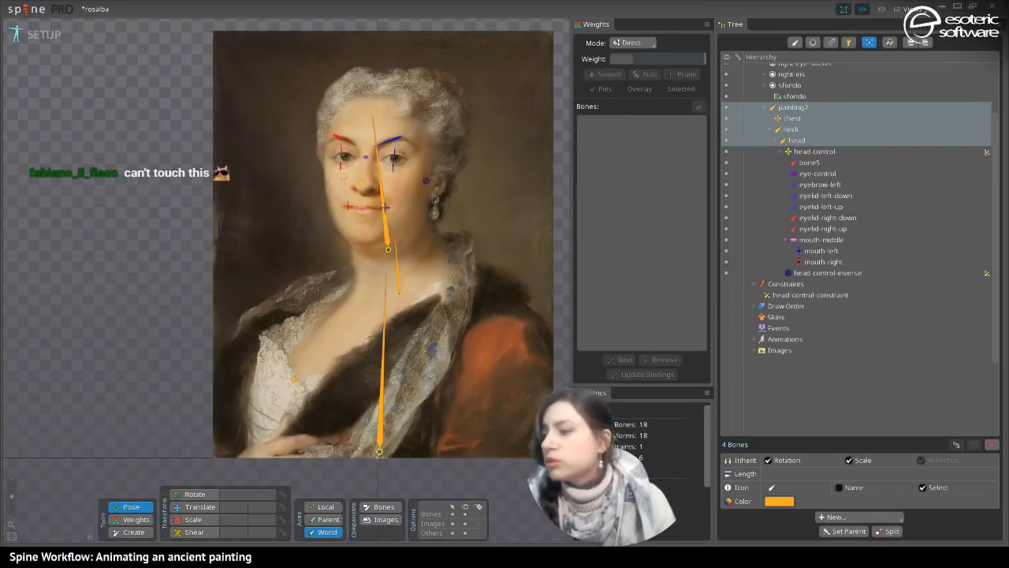
- Turn on compensation for bones and images, and shorten the painting2 bone to a length of about 461
left_click(386, 508)
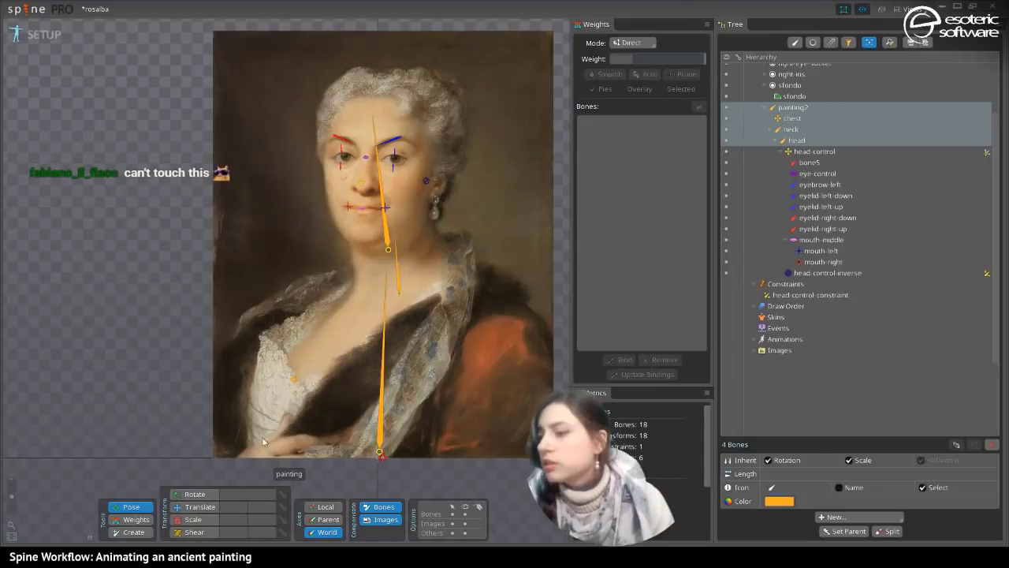
left_click(189, 494)
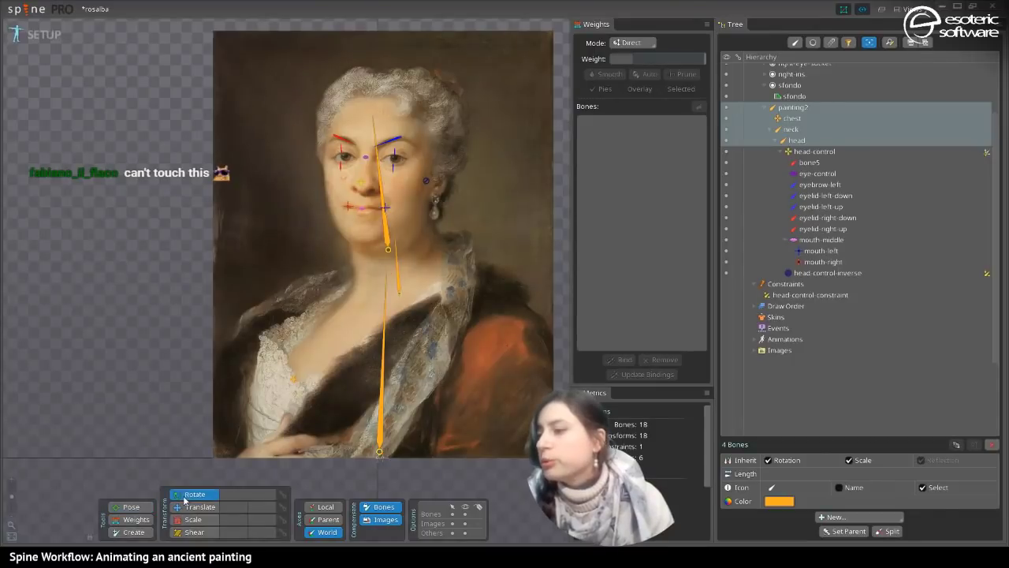
left_click(386, 274)
left_click_drag(386, 275, 385, 296)
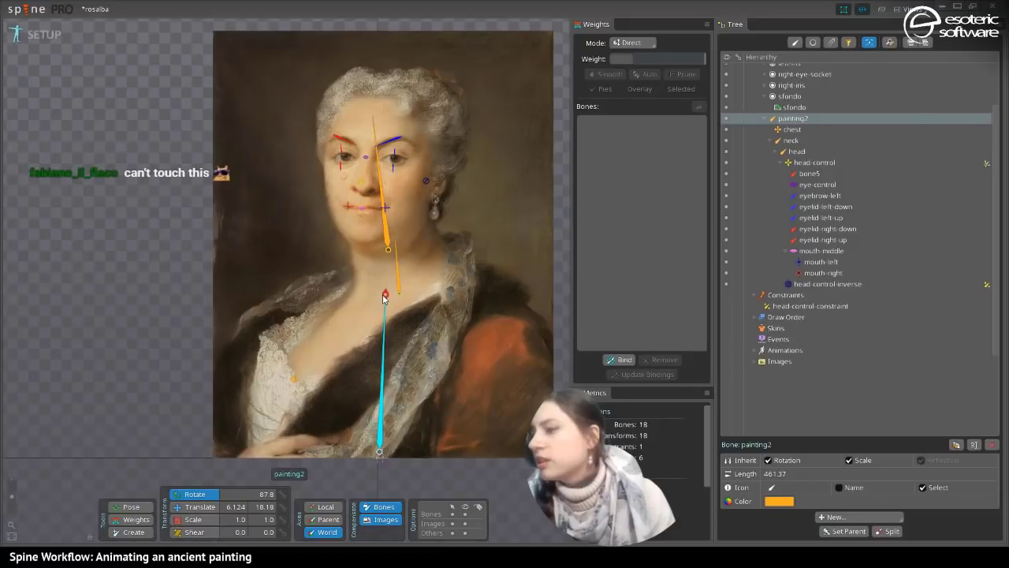
- Lengthen the head bone toward the top of the hair to about 450 and save the project
left_click(386, 248)
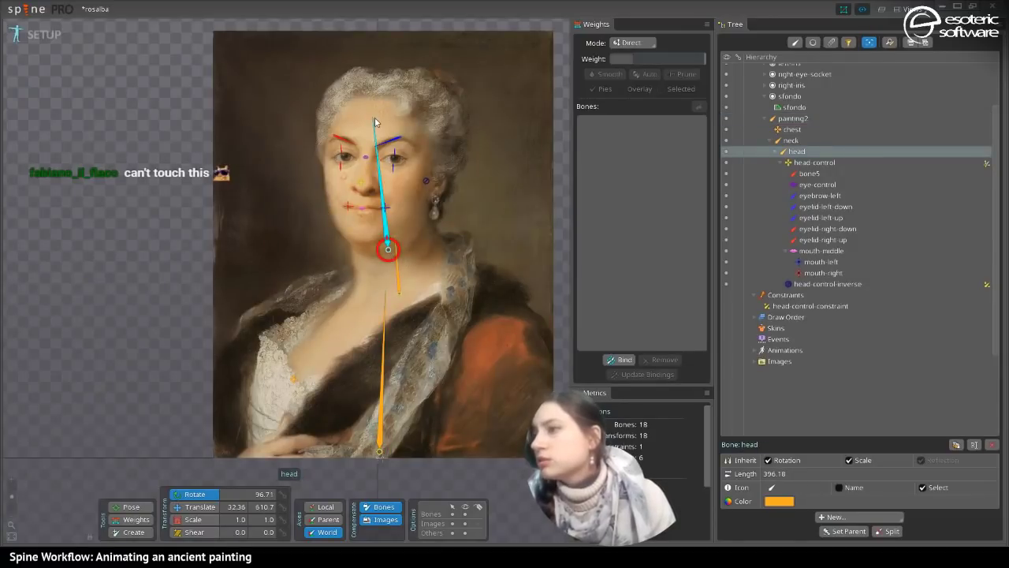
left_click_drag(375, 119, 381, 96)
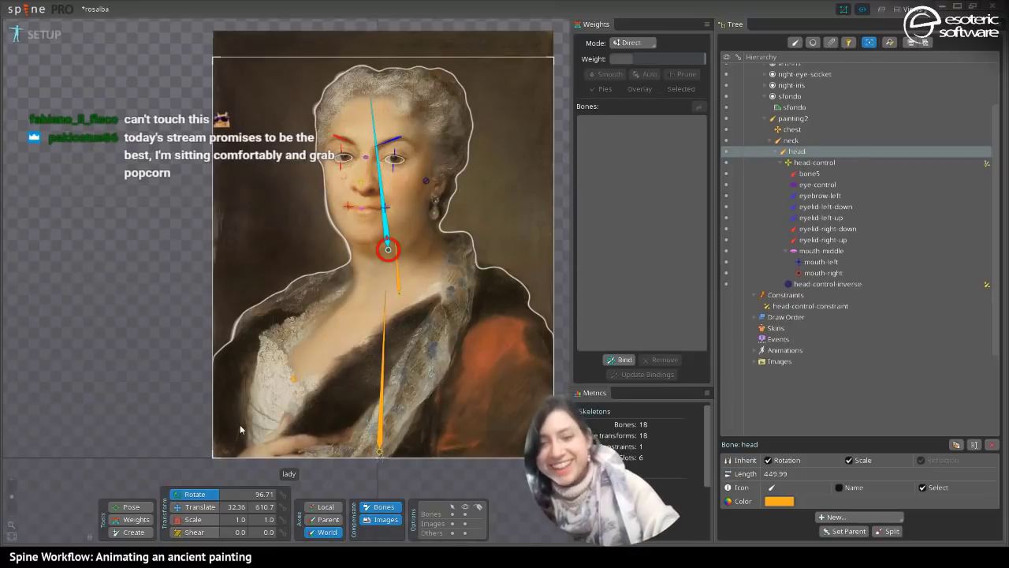
key("ctrl+s")
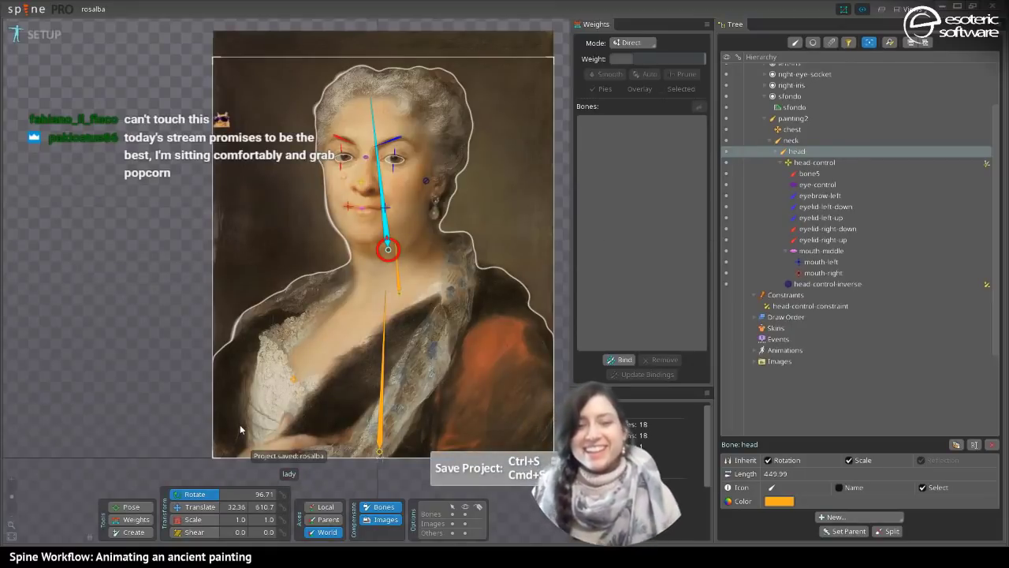
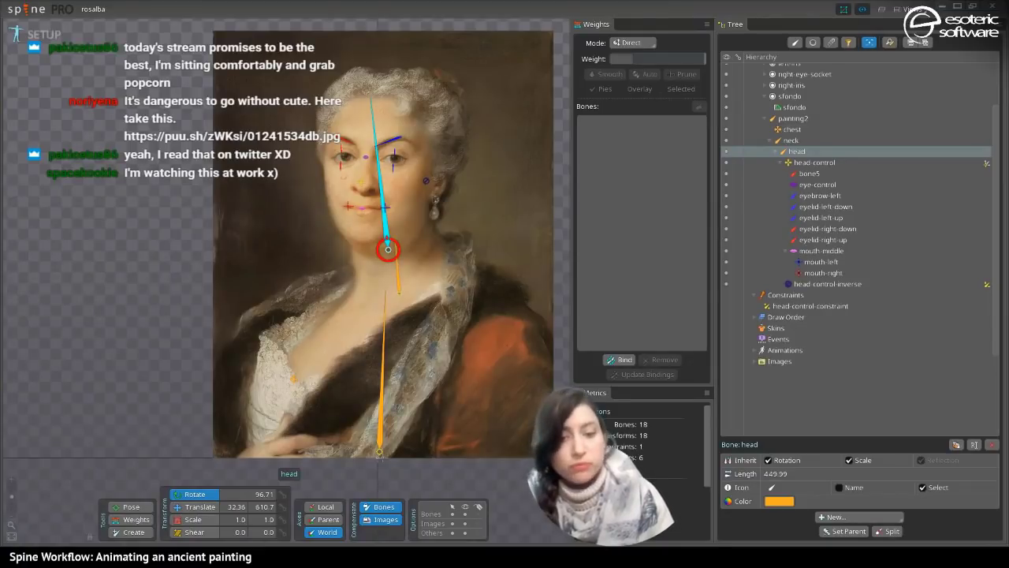
key("alt+Tab")
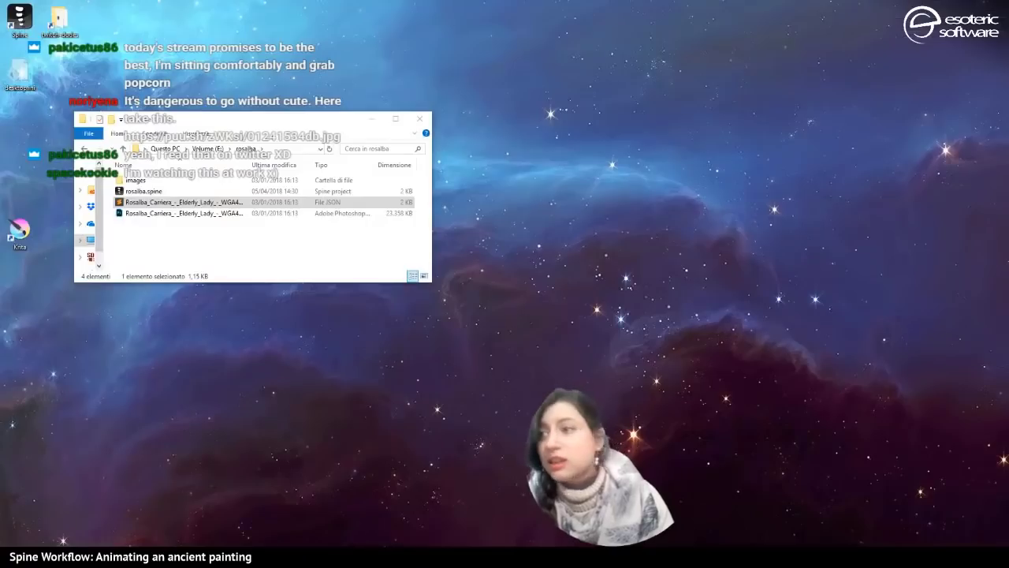
key("alt+Tab")
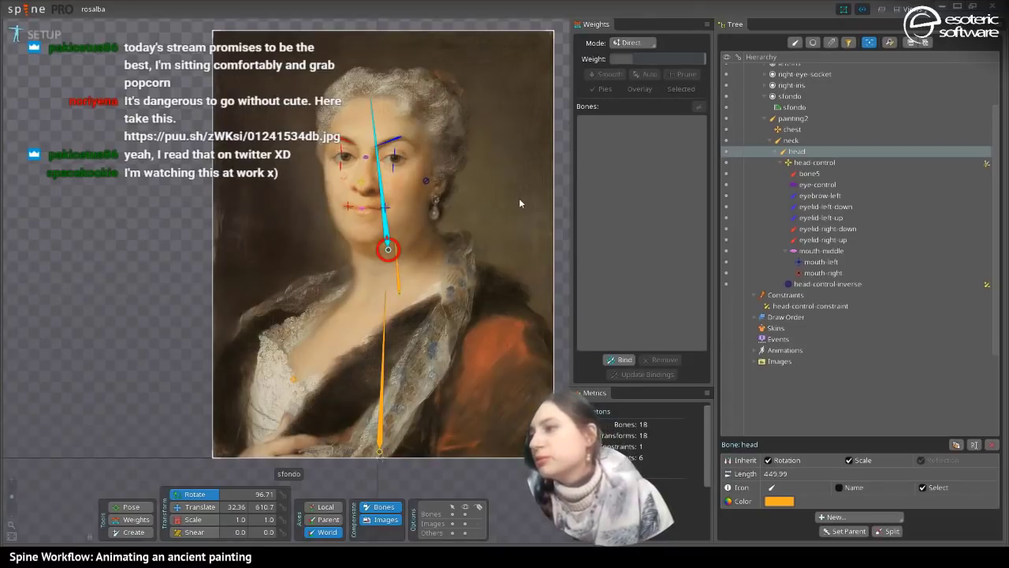
- Rename the bone5 bone under head-control to eyebrow-right
left_click_drag(519, 198, 523, 214)
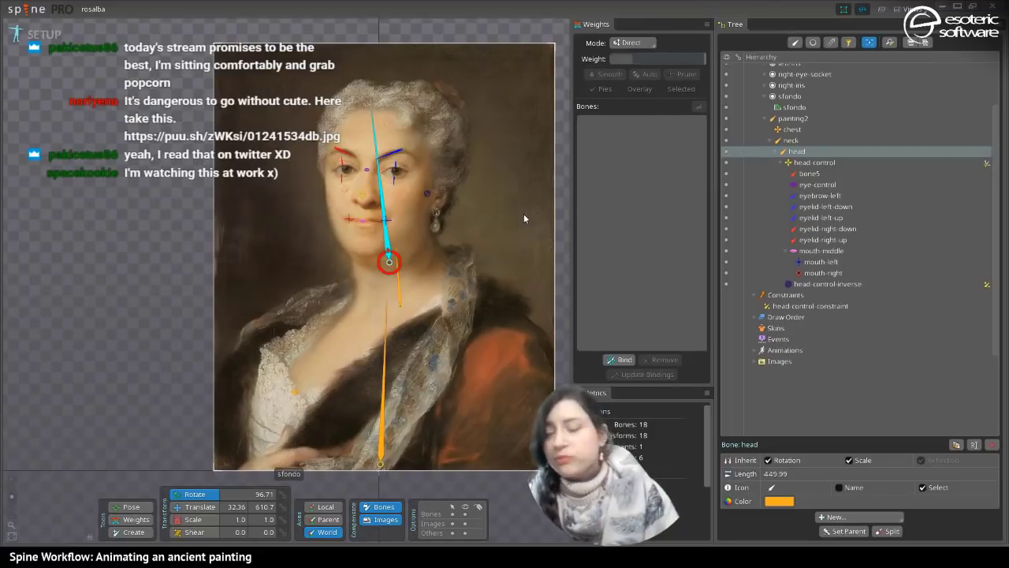
left_click_drag(527, 210, 517, 198)
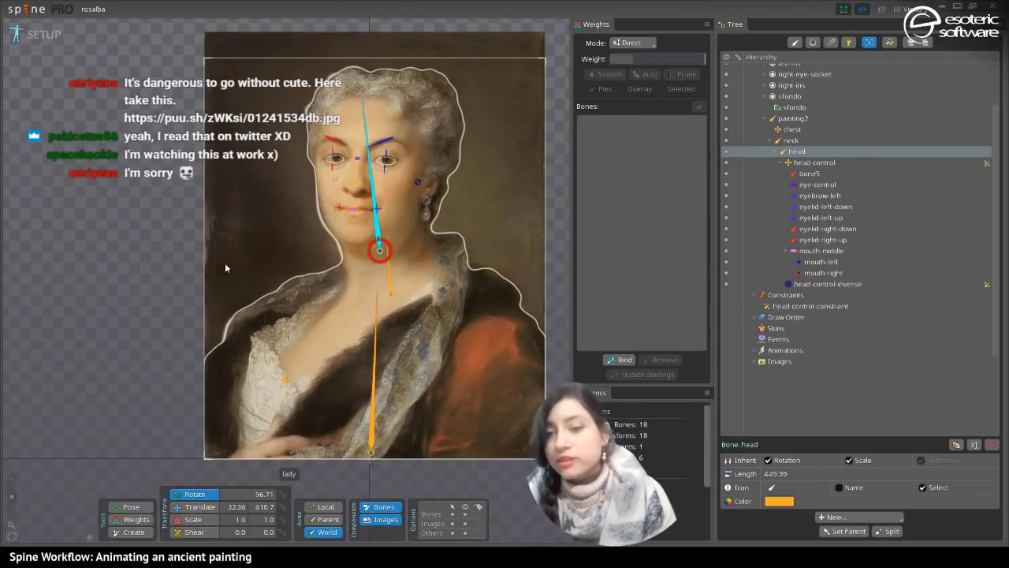
left_click(818, 174)
double_click(819, 175)
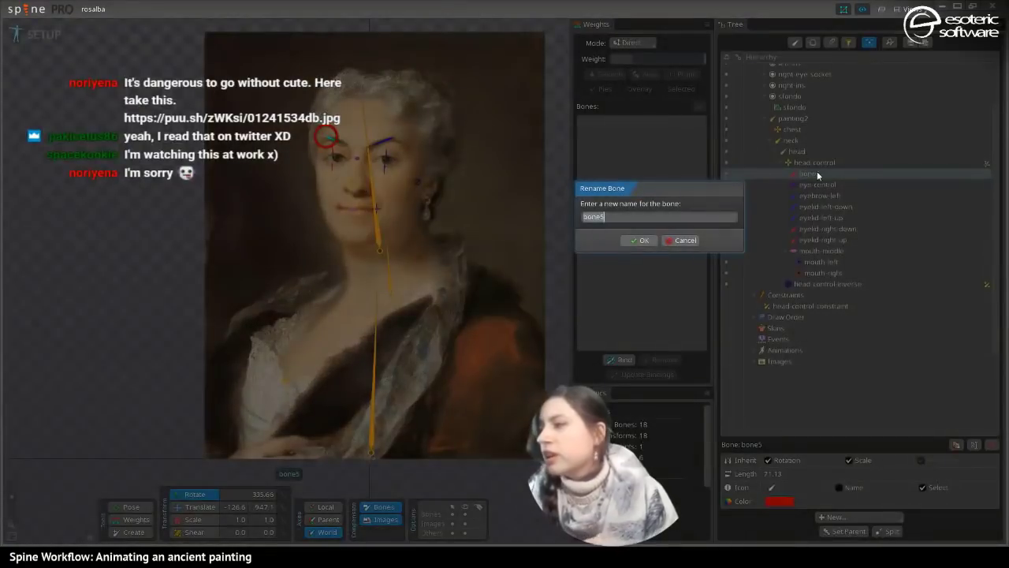
type("eye")
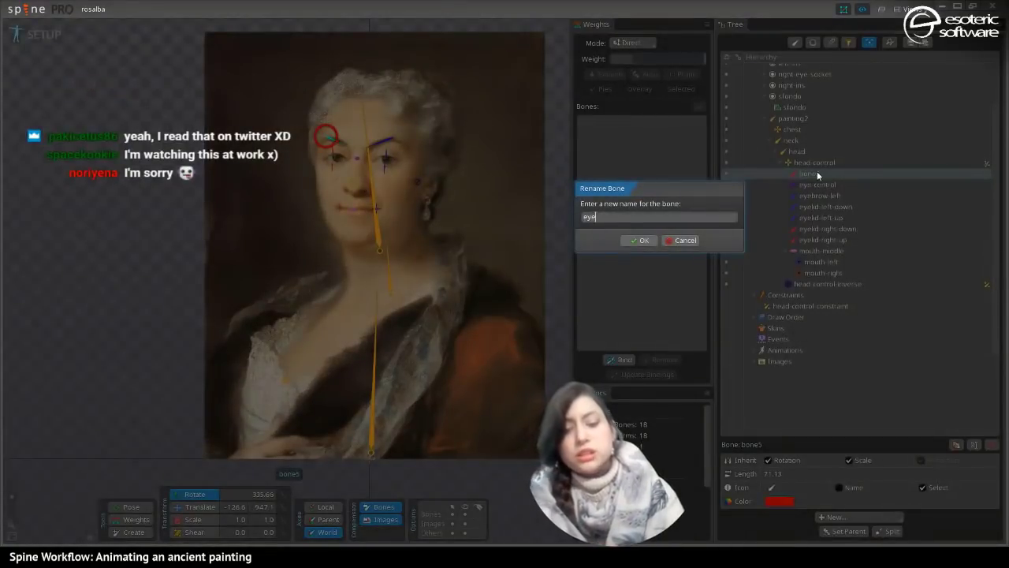
type("brow-right")
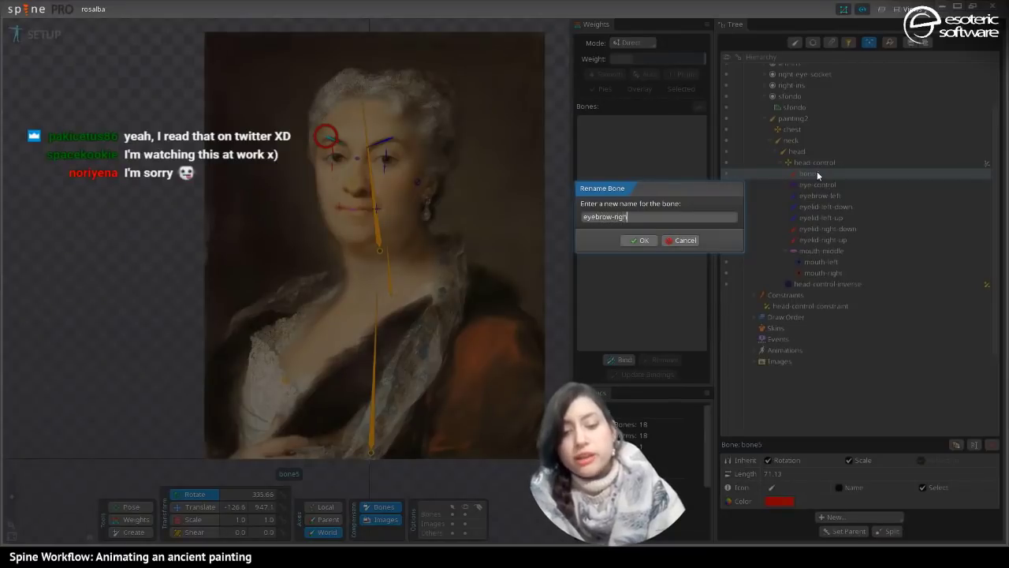
key("Return")
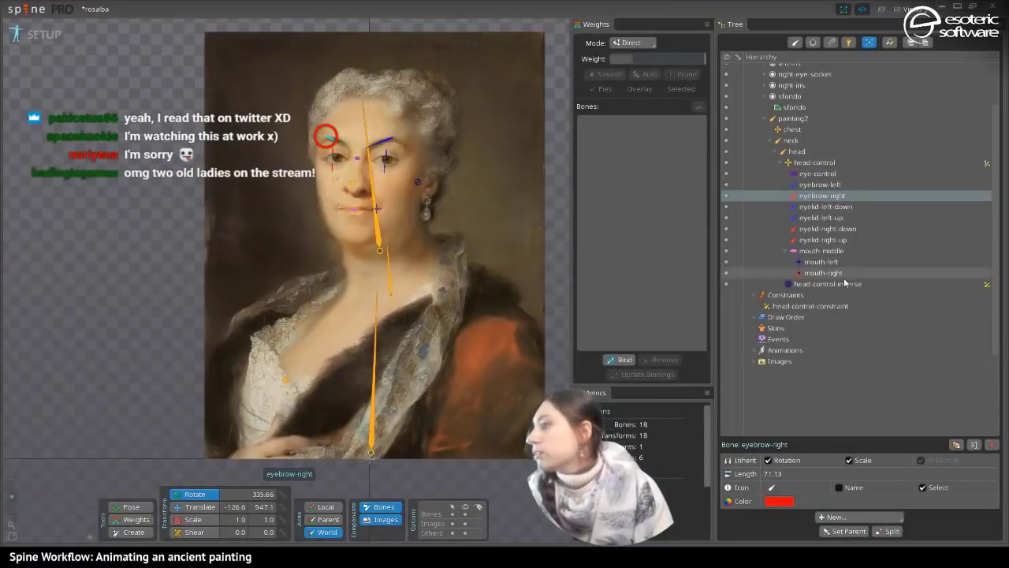
- Rename the painting2 bone to body and save the project
left_click(790, 120)
key("F2")
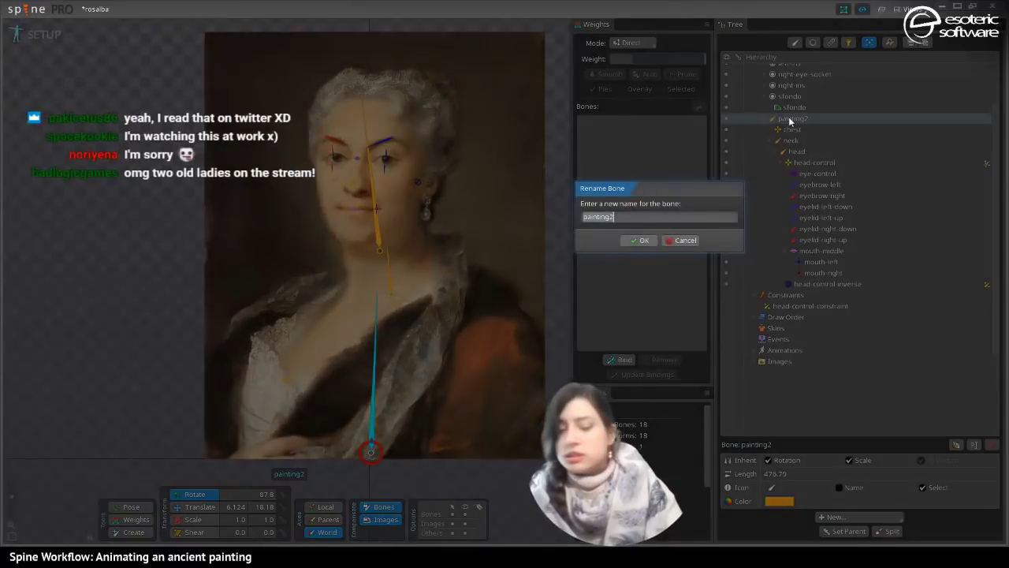
type("body")
key("Return")
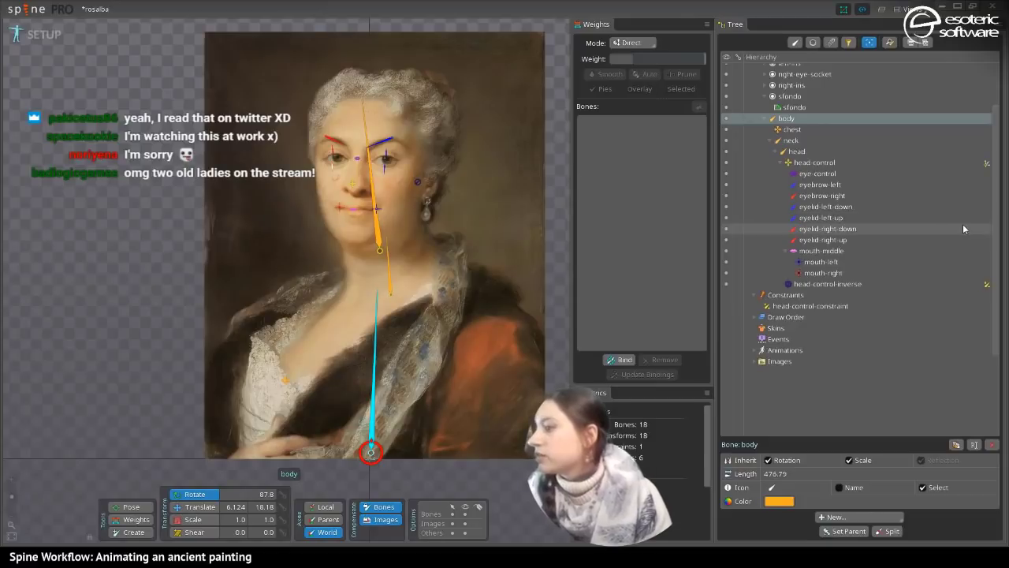
left_click_drag(998, 201, 998, 160)
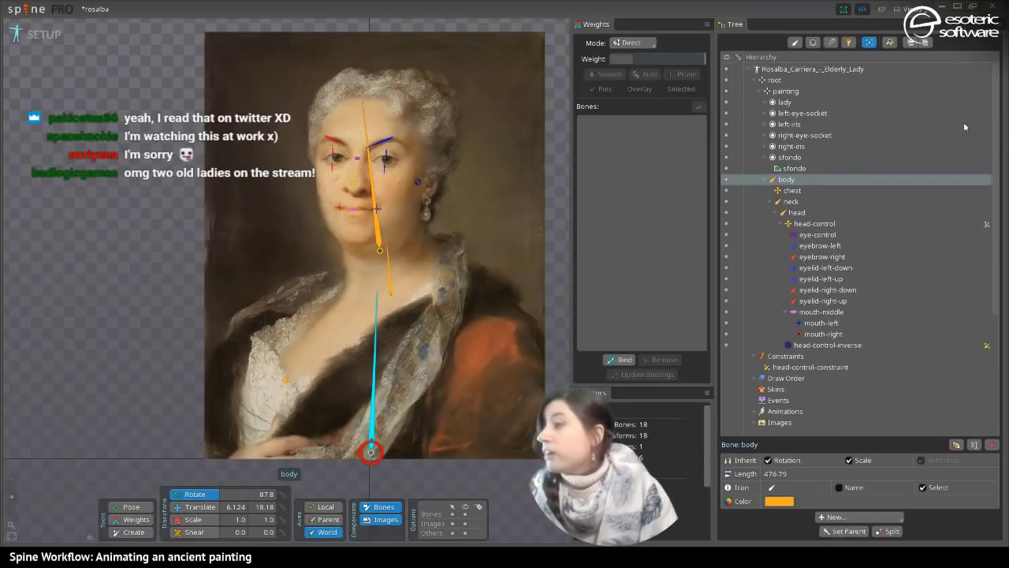
key("ctrl+s")
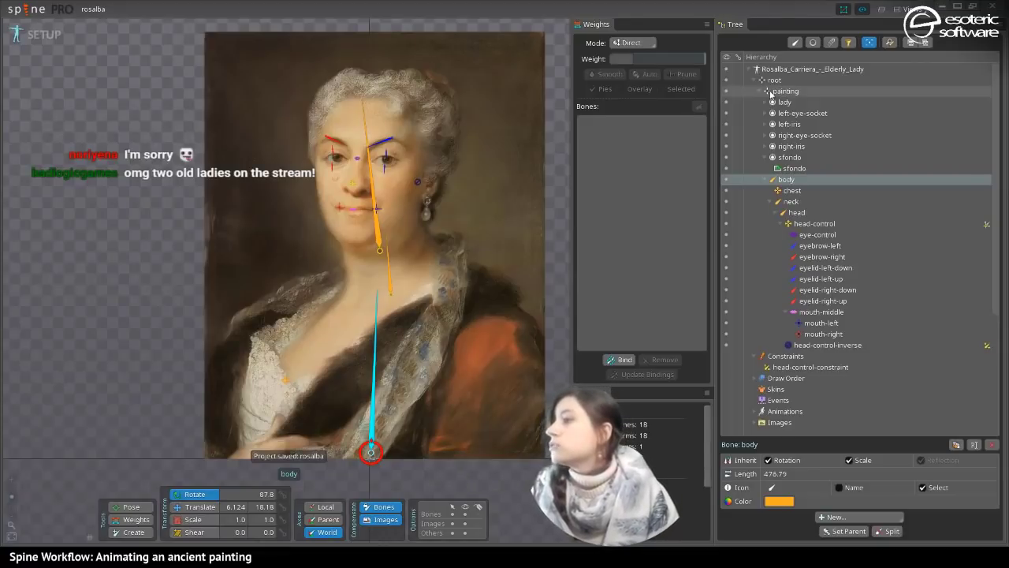
- Set the color of the painting bone to cyan, 1DFFEBFF
left_click(782, 92)
left_click(771, 488)
left_click(788, 385)
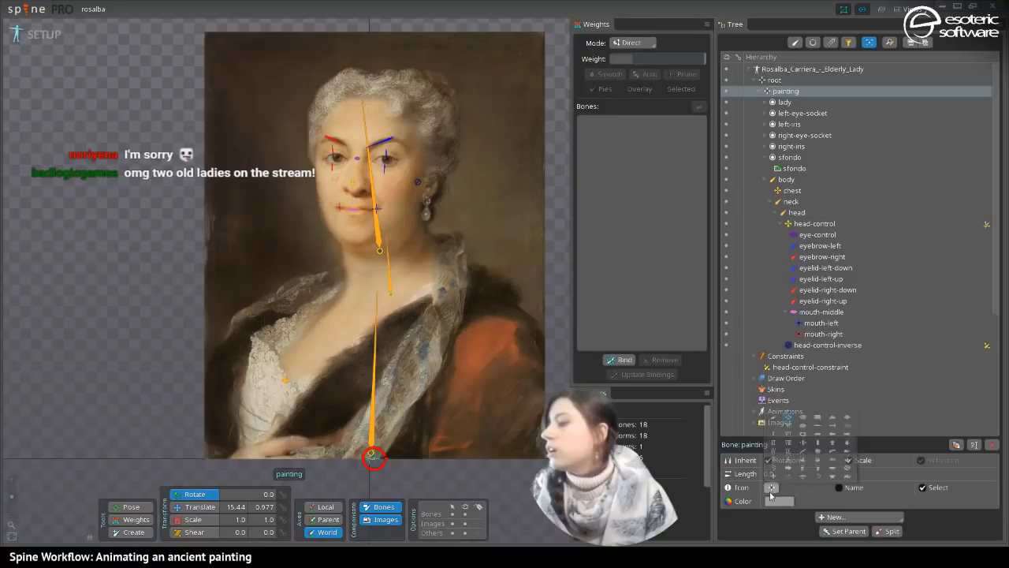
left_click(778, 501)
left_click(741, 210)
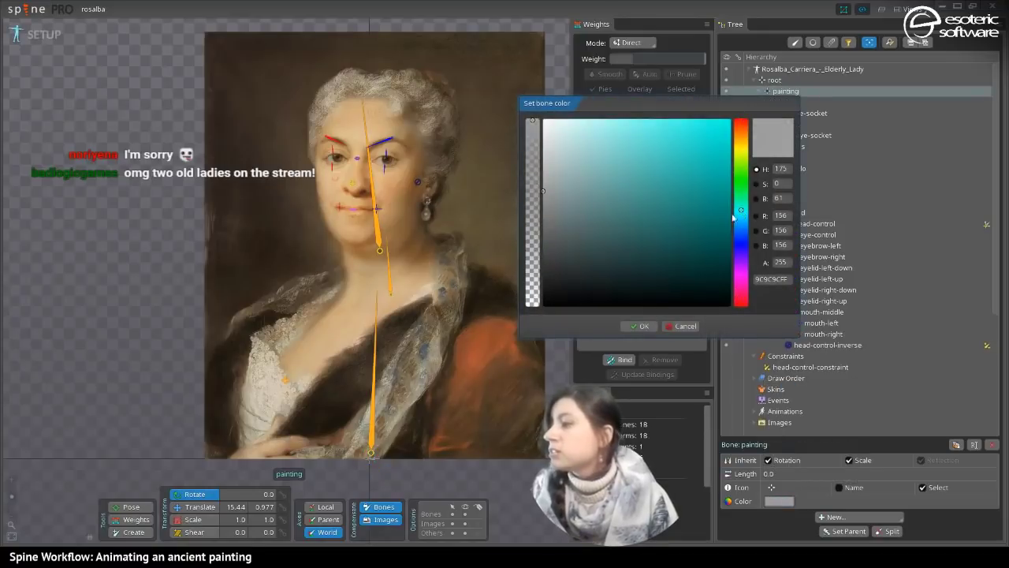
left_click_drag(687, 223, 708, 91)
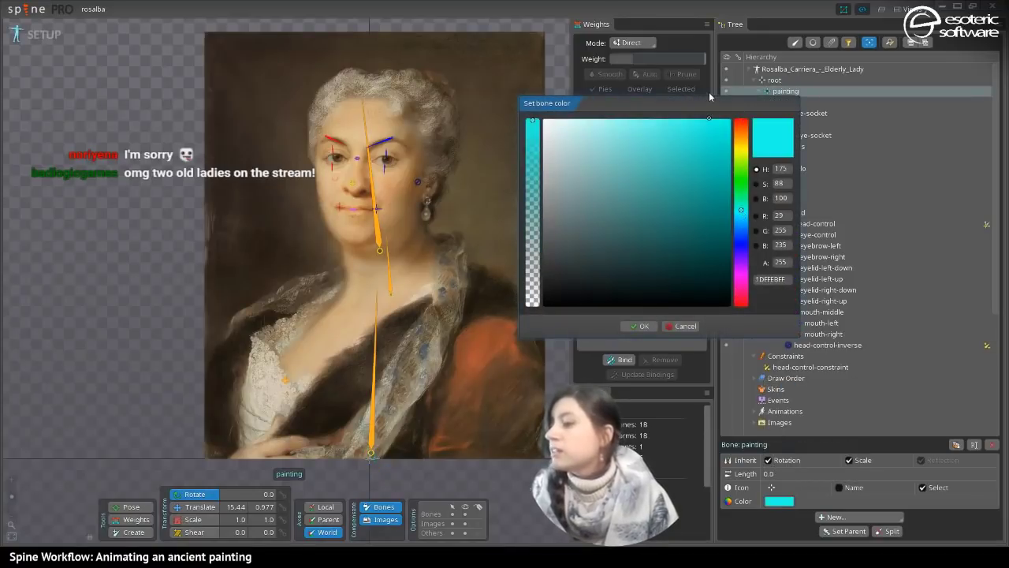
left_click(639, 326)
- Change the painting bone's icon to the symbol beside the circular arrow and save the project
left_click(771, 487)
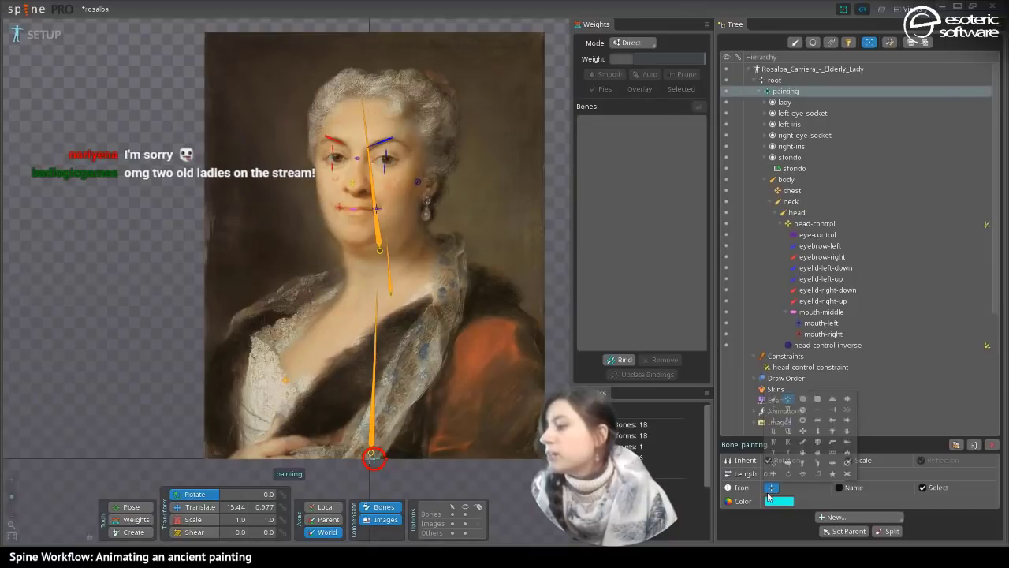
left_click(804, 473)
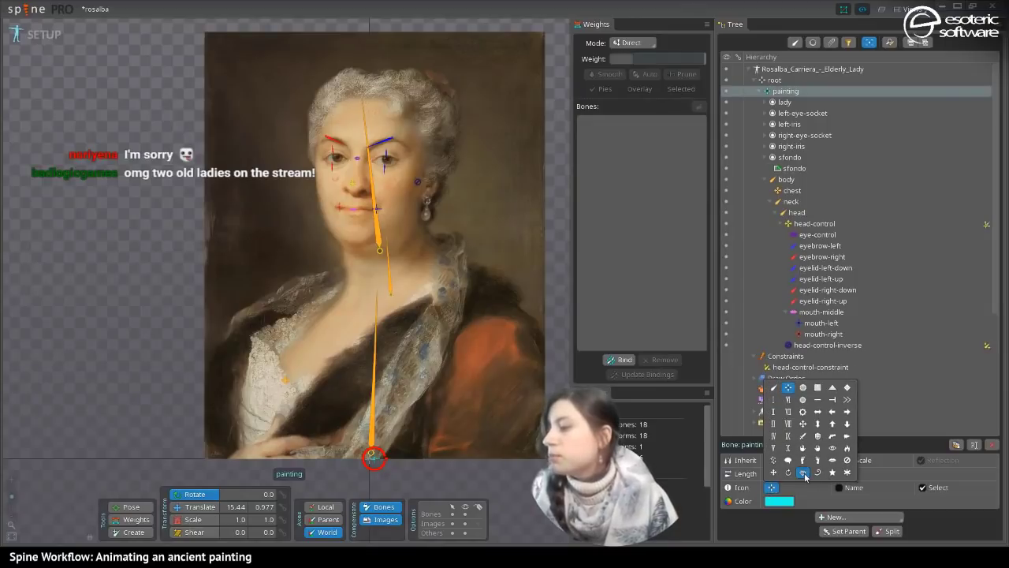
left_click(954, 434)
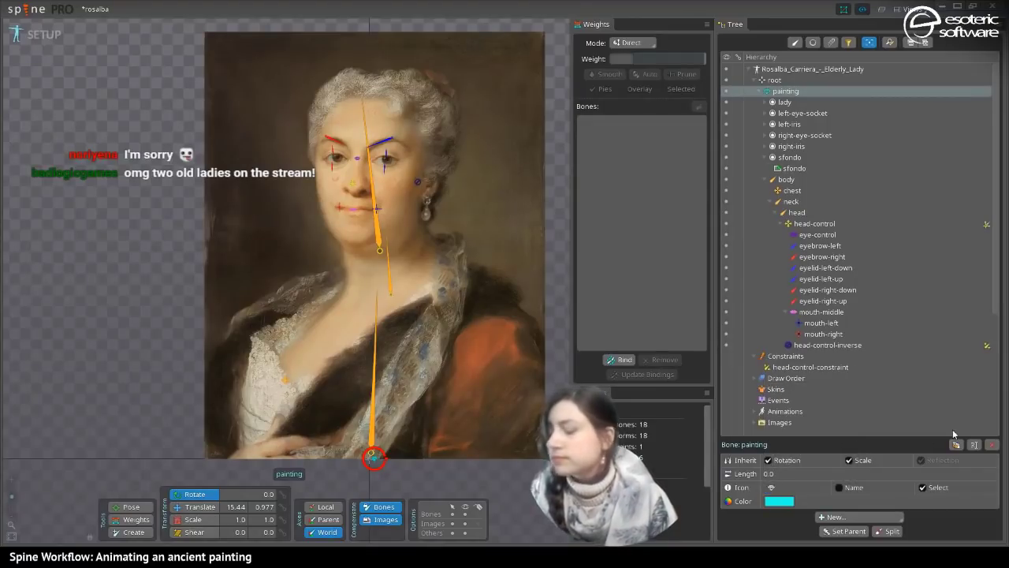
key("ctrl+s")
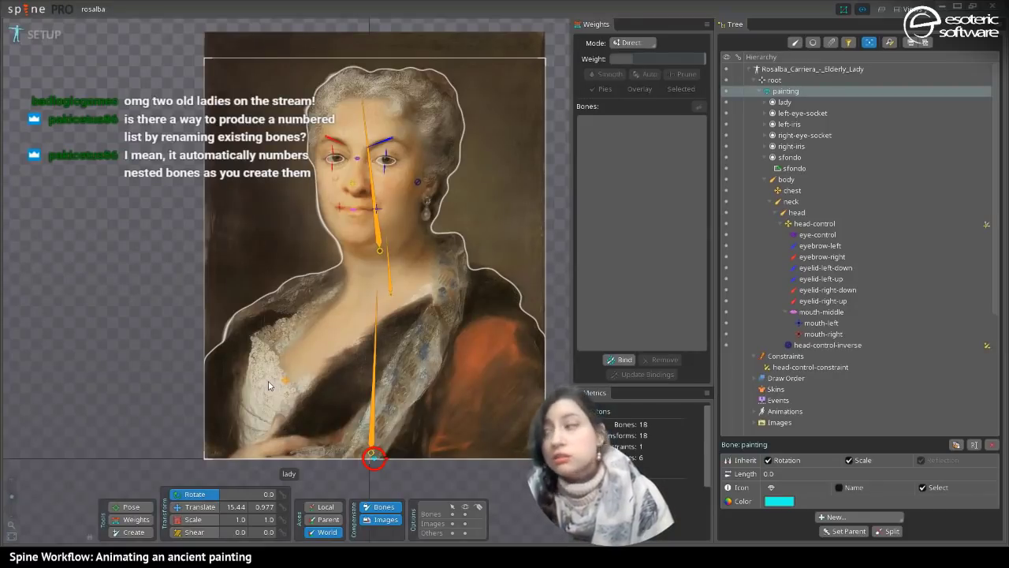
- Try creating a nested chain of five bones under the neck bone, in the area beside the portrait's head
left_click(828, 345)
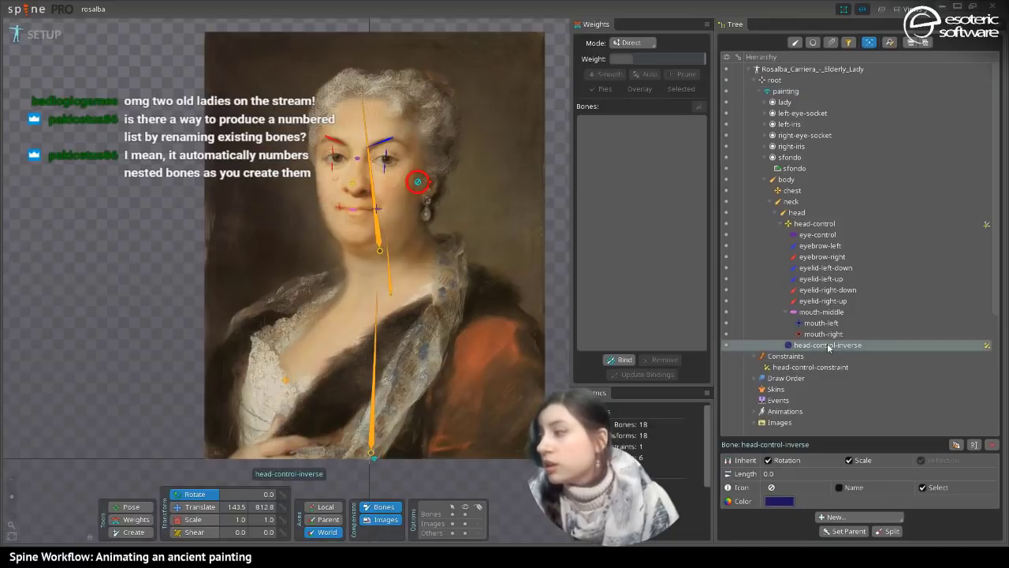
left_click(801, 202)
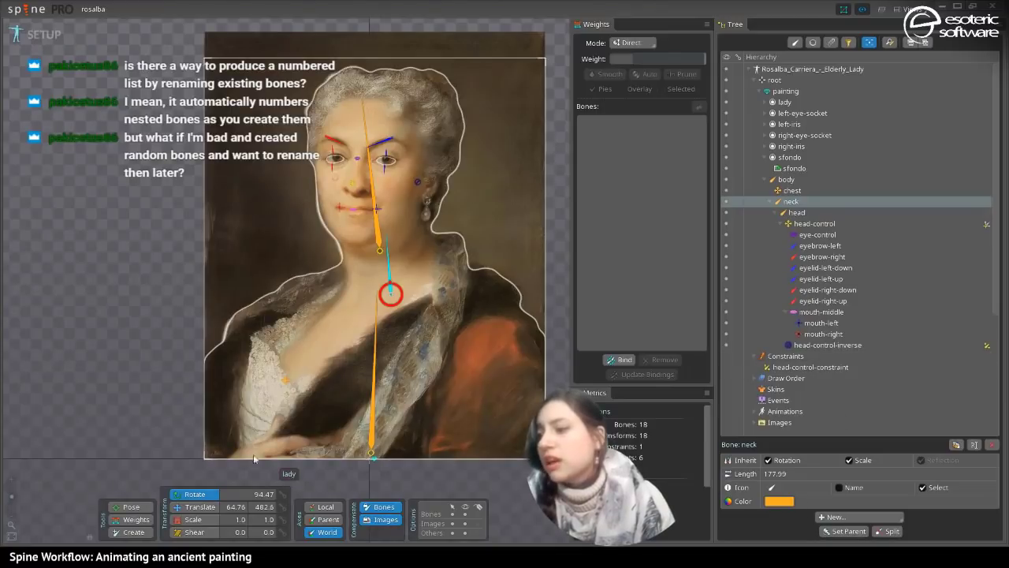
left_click(136, 536)
mouse_move(135, 333)
left_mouse_down()
mouse_move(105, 259)
mouse_move(155, 182)
mouse_move(235, 137)
mouse_move(279, 213)
left_mouse_up()
left_click_drag(229, 238, 204, 284)
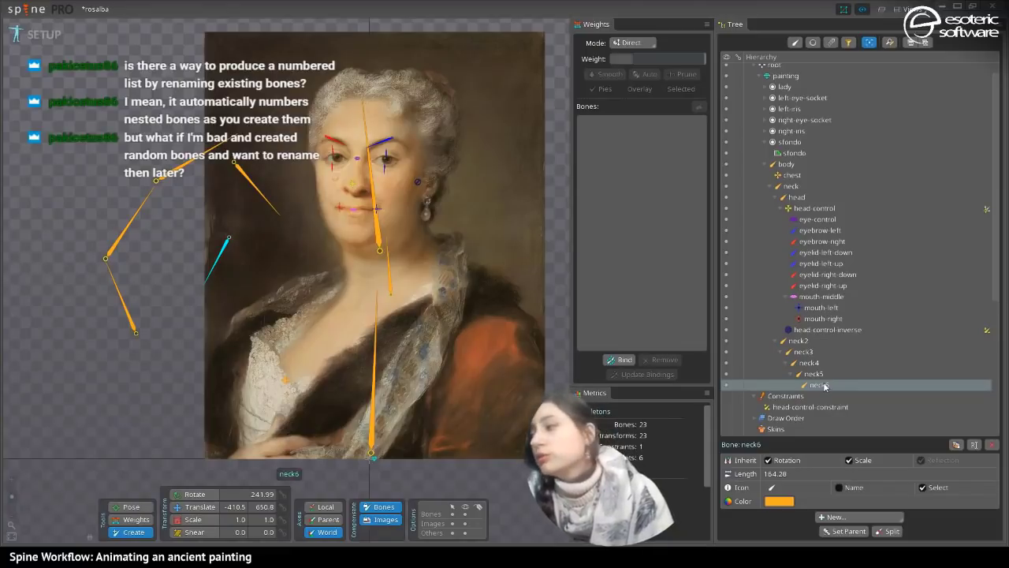
- Undo the creation of the five chained bones under the neck
key("ctrl+z")
key("ctrl+z")
key("ctrl+z")
key("ctrl+z")
key("ctrl+z")
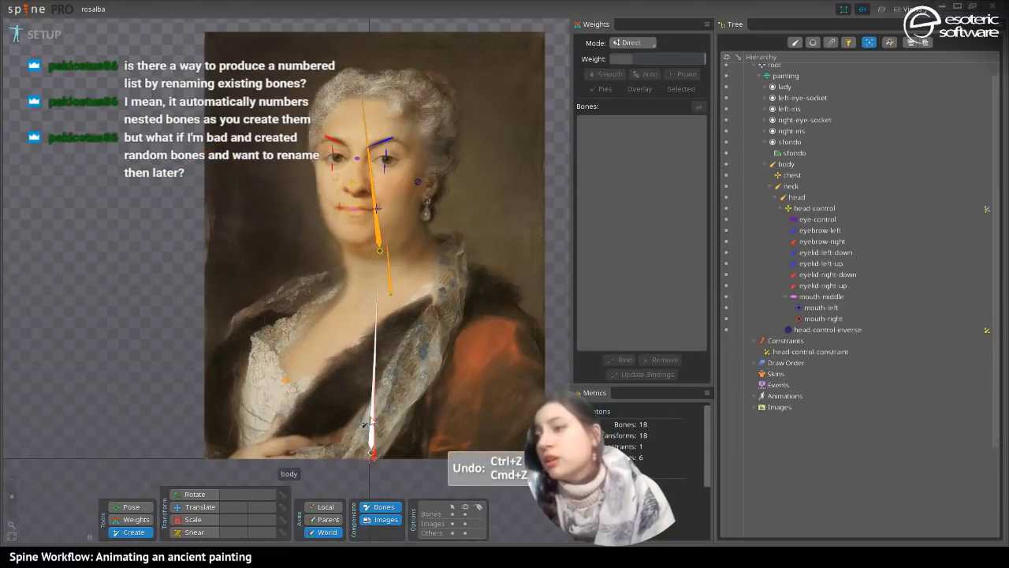
- Draw a near-vertical root-level bone about 953 long beside the portrait, and try splitting it into 13 nested bones before undoing the split
left_click_drag(164, 207, 174, 48)
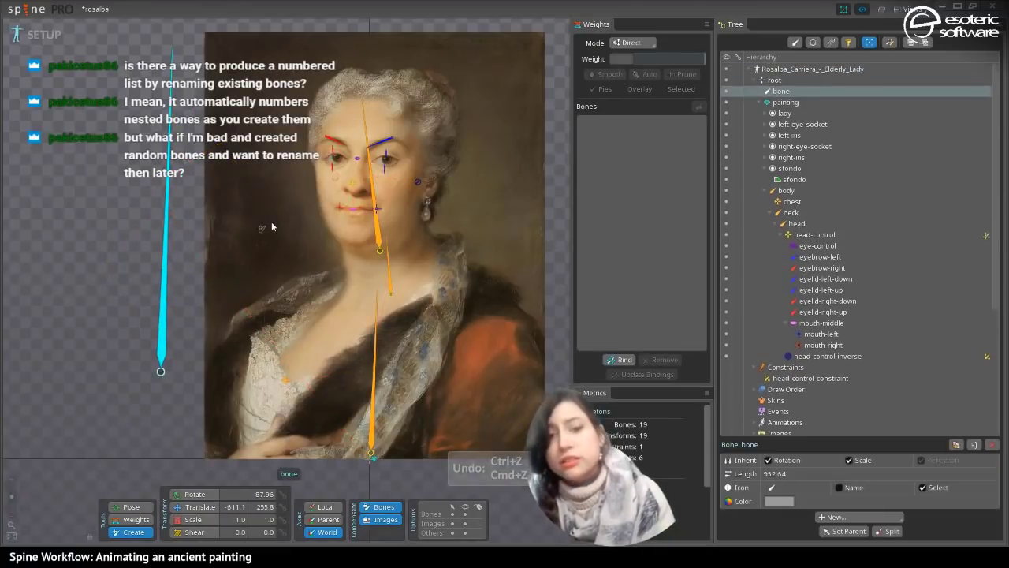
left_click(885, 531)
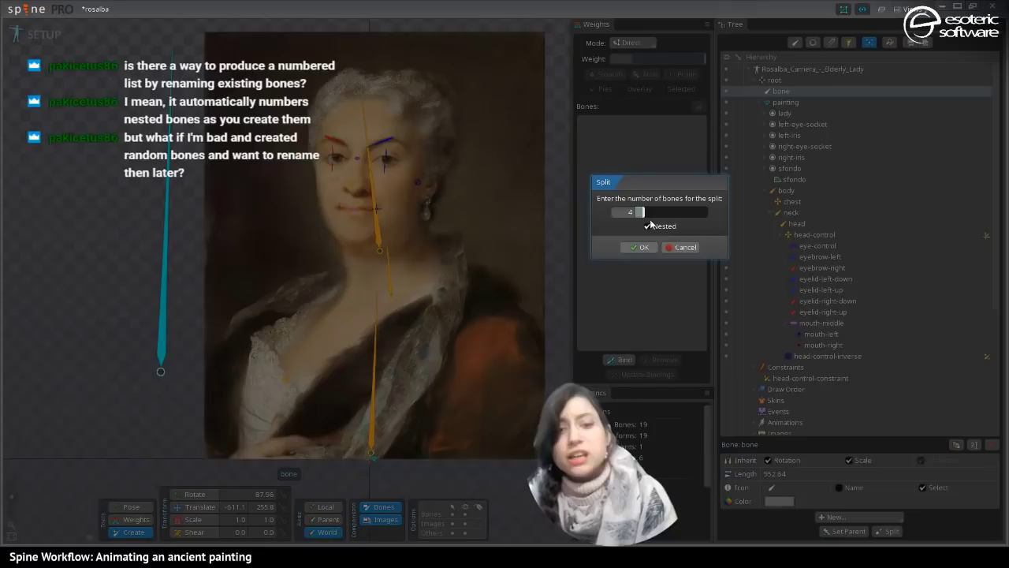
left_click_drag(650, 221, 679, 223)
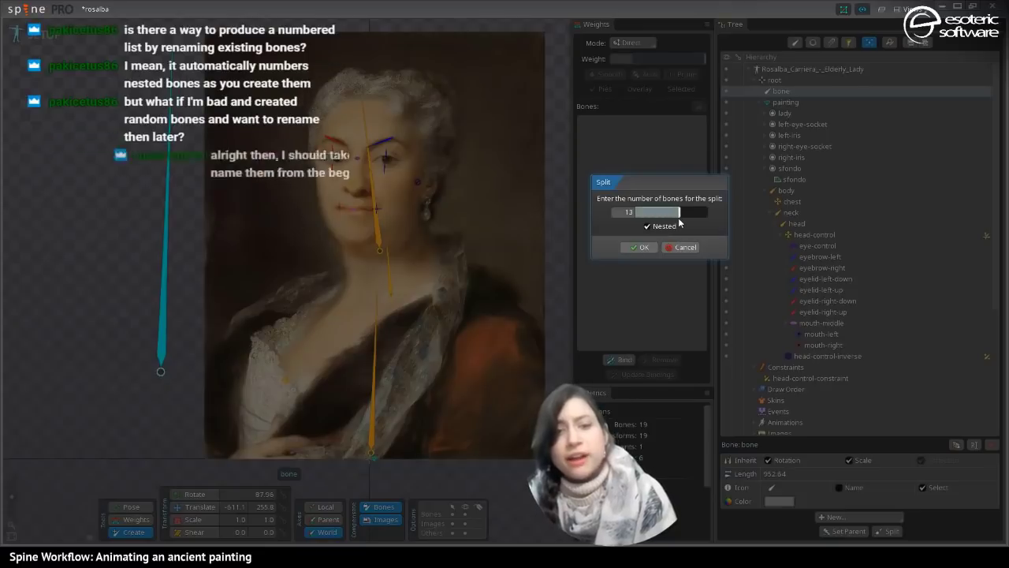
left_click(641, 246)
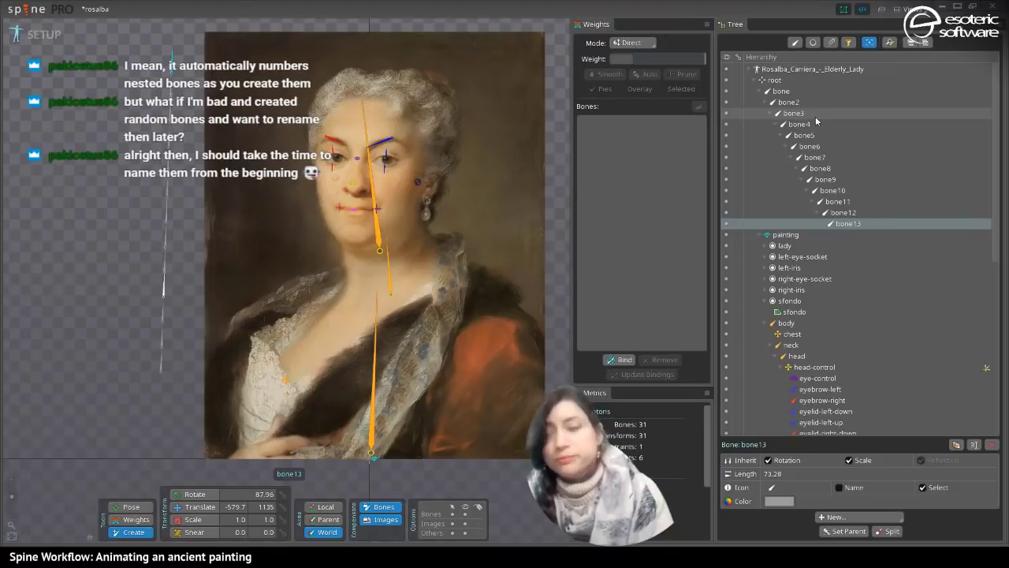
key("ctrl+z")
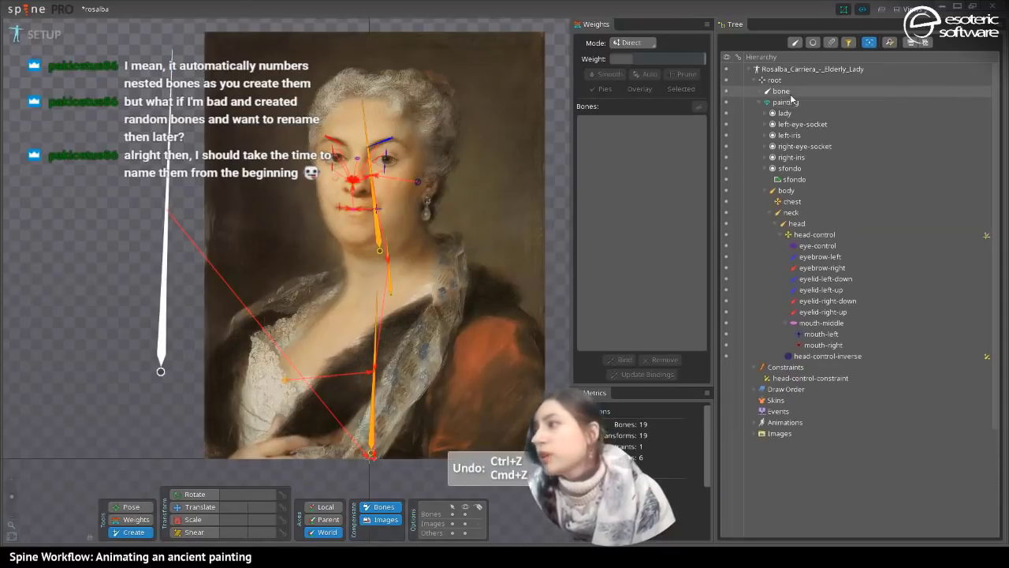
- Rename the new long bone beside the portrait to country
double_click(790, 94)
type("cou")
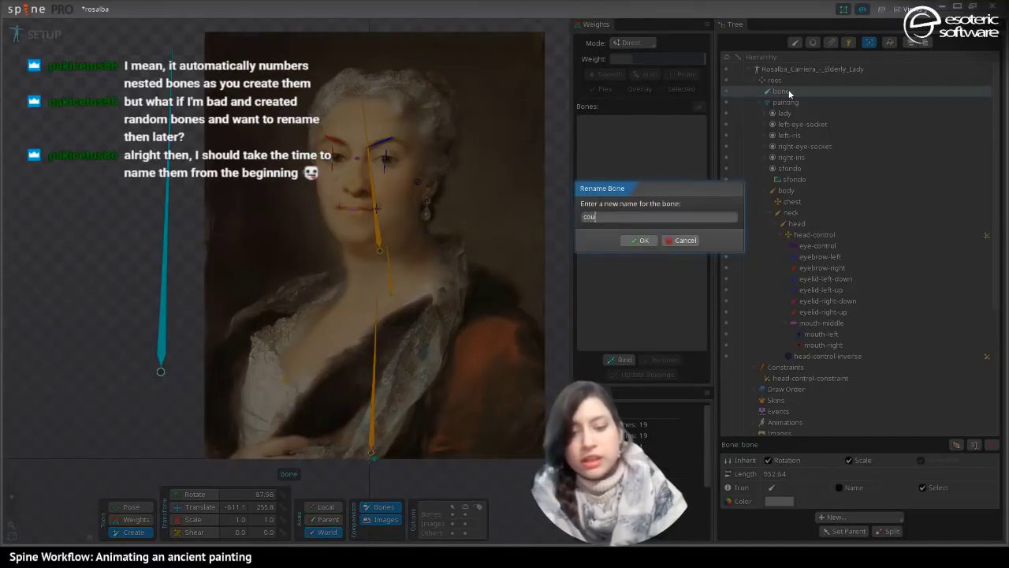
type("ntry")
key("Return")
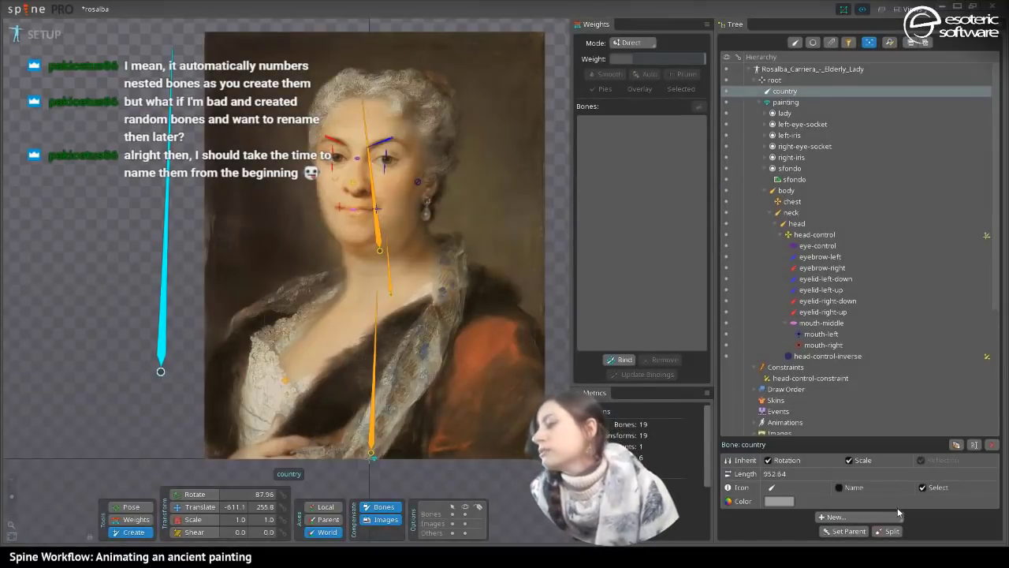
- Split the country bone into 13 nested bones
left_click(879, 528)
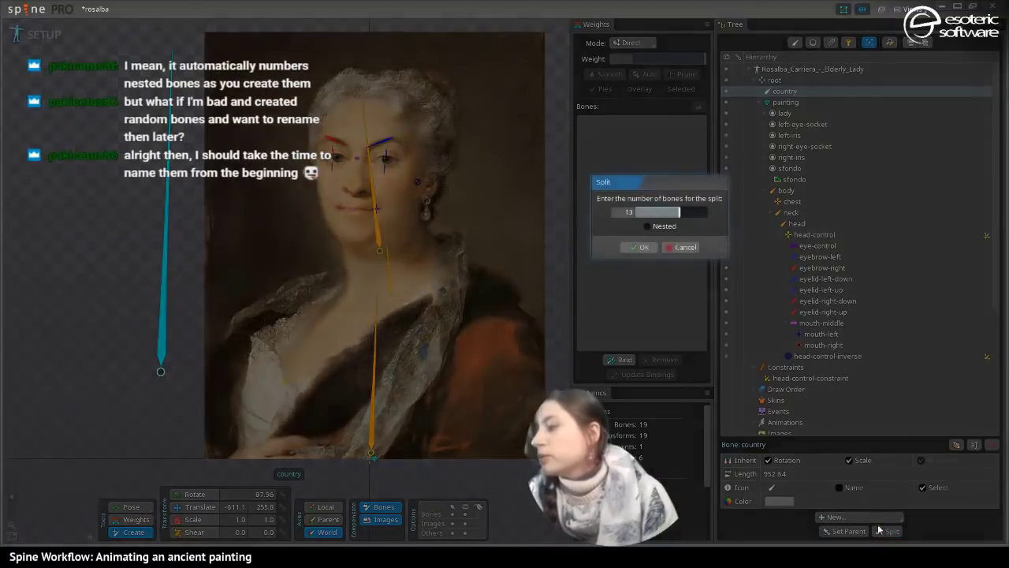
left_click(647, 227)
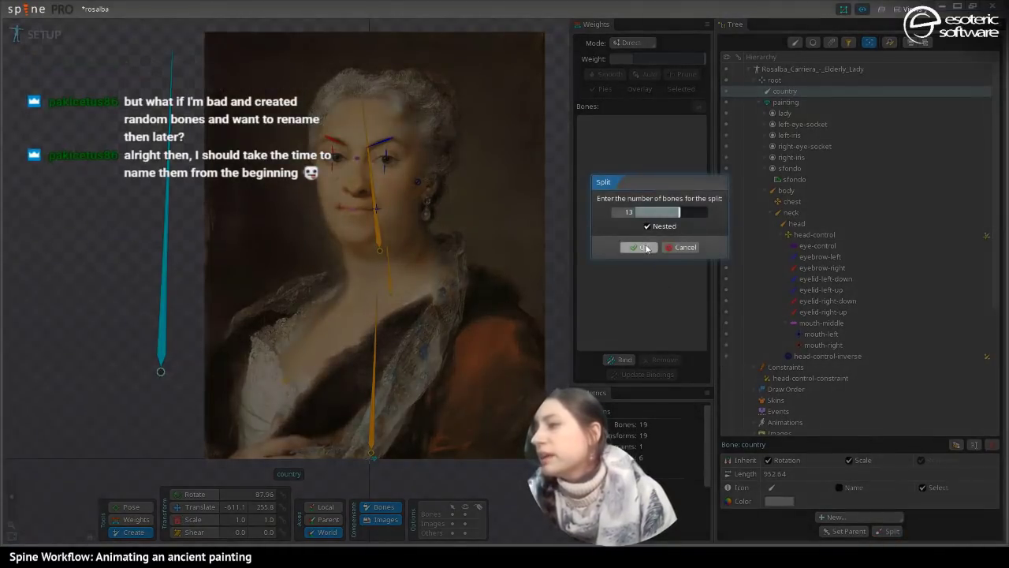
left_click(644, 246)
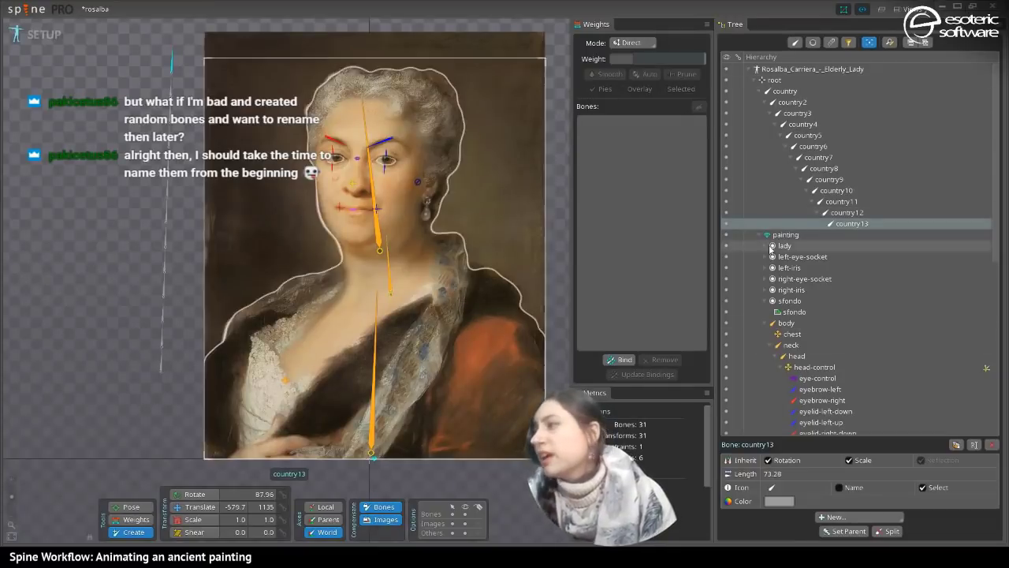
- Try rotating the selected chain of 13 country bones with bone compensation on, and undo the rotation
left_click(783, 92, "shift")
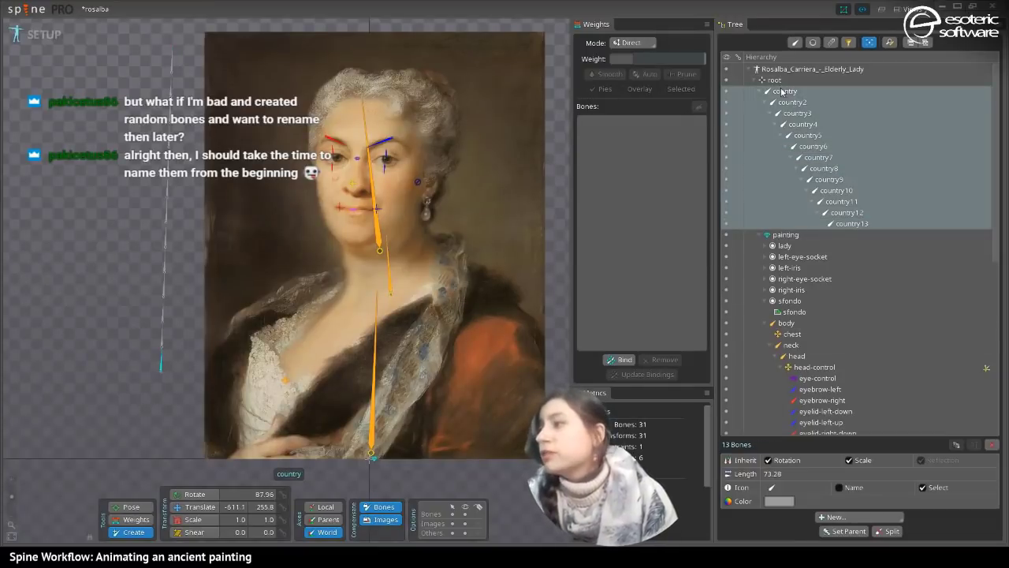
left_click(180, 495)
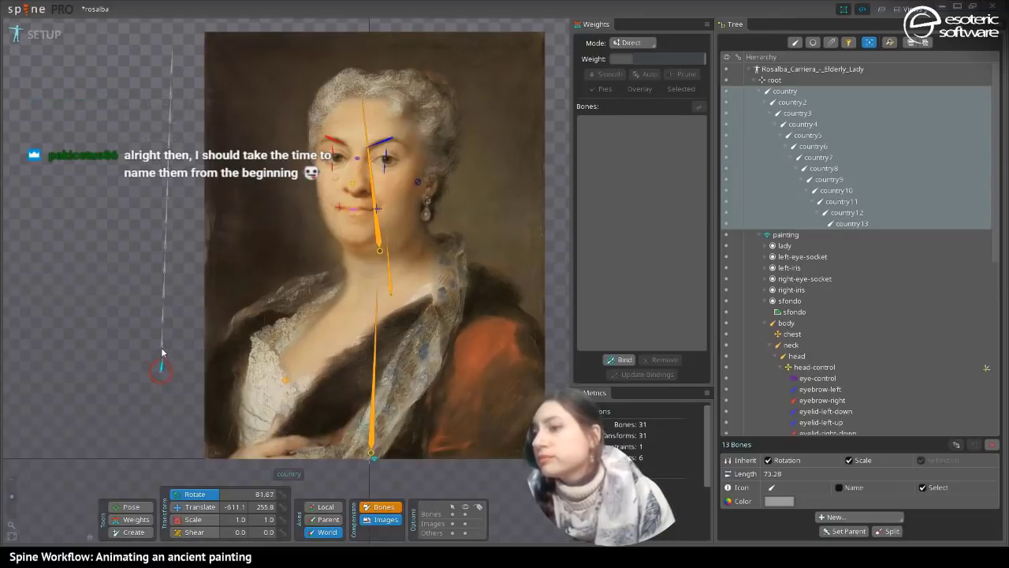
key("ctrl+z")
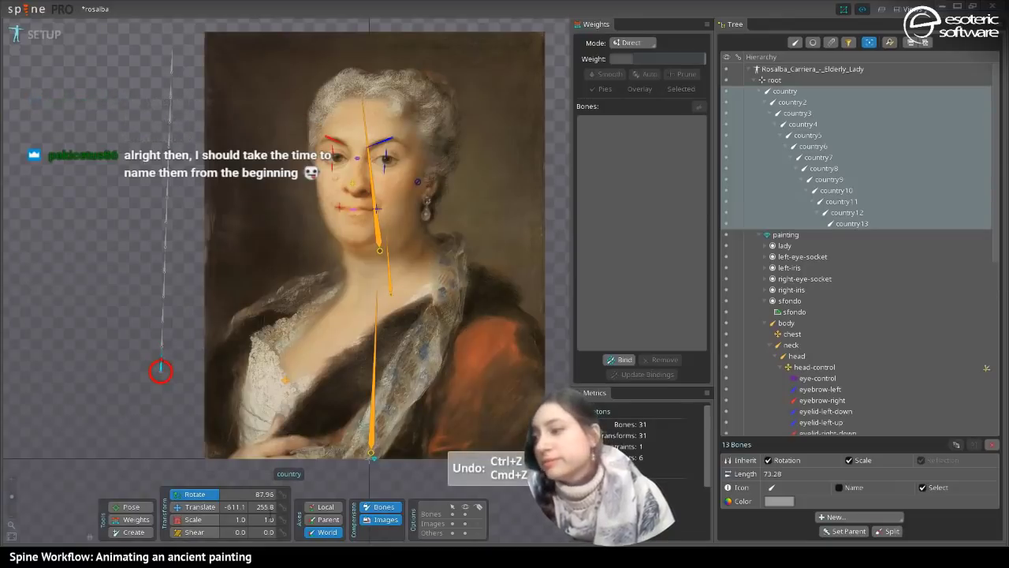
- Turn off compensation for bones and select all 13 country bones beside the portrait
left_click(384, 507)
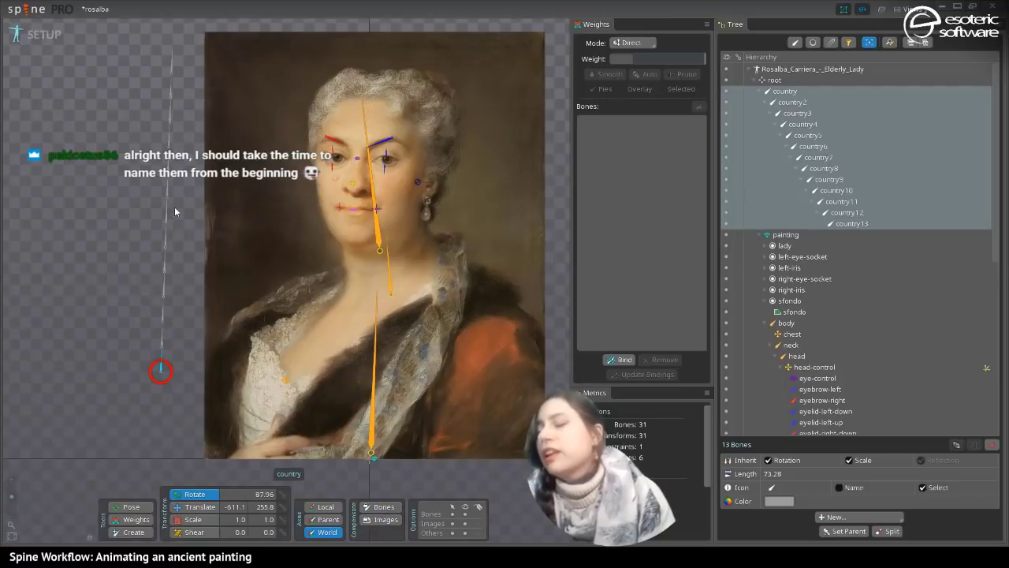
key("v")
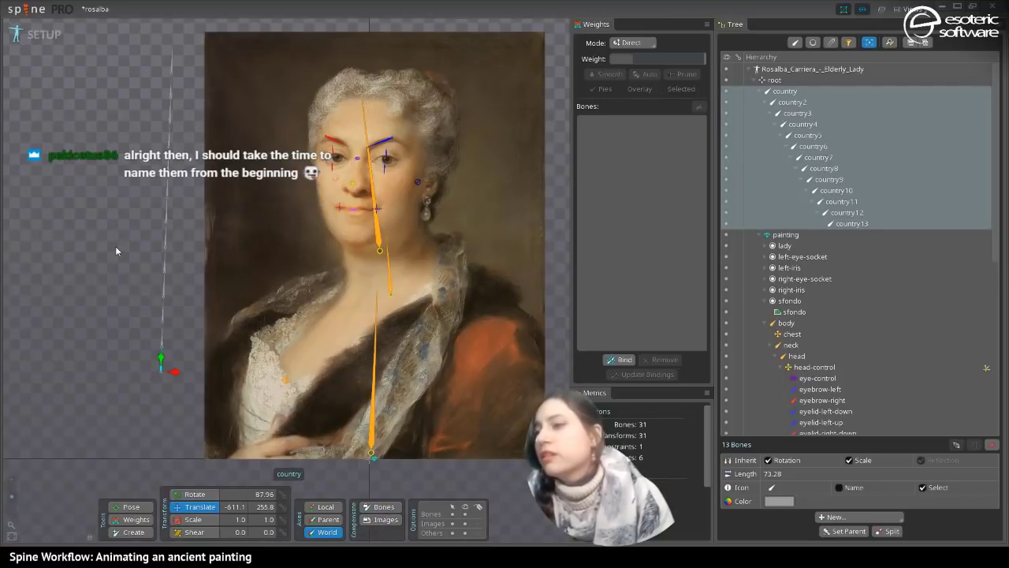
key("space")
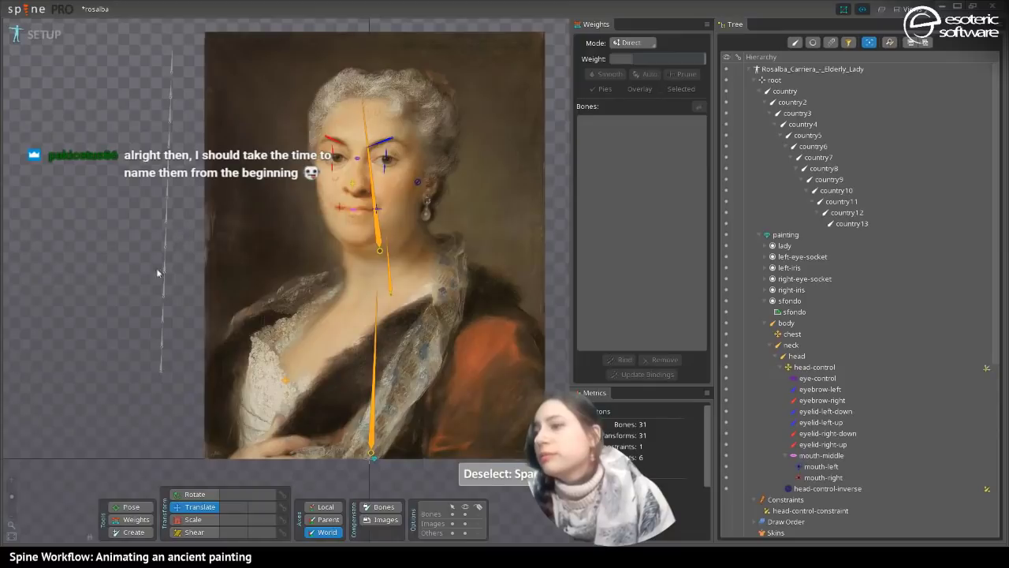
left_click_drag(108, 419, 188, 226)
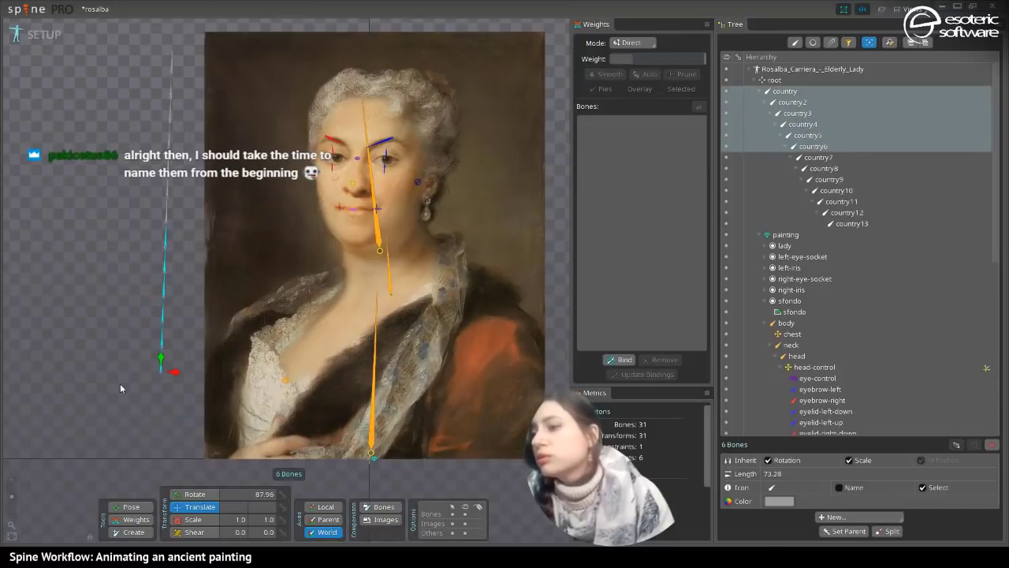
key("ctrl+z")
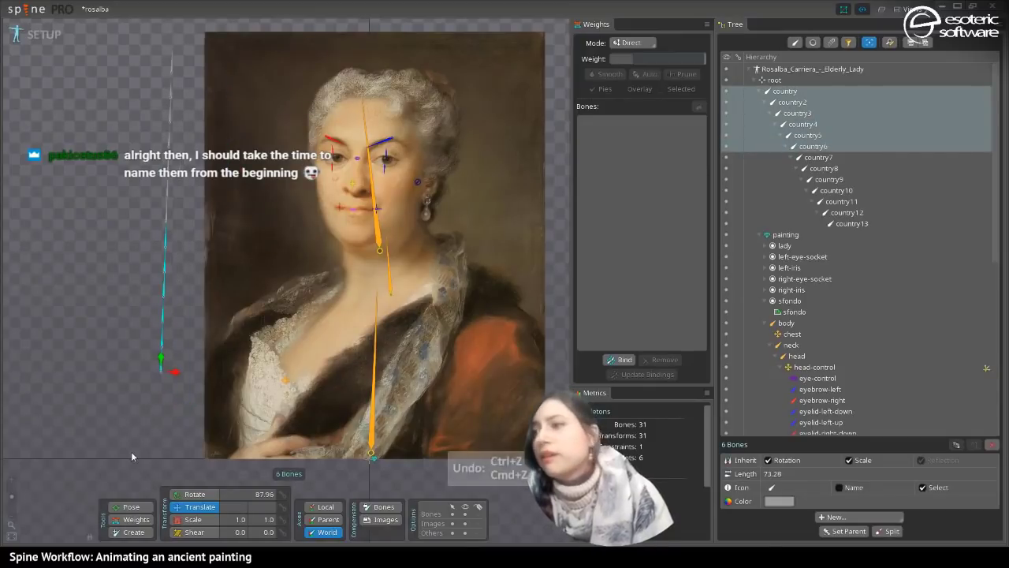
key("space")
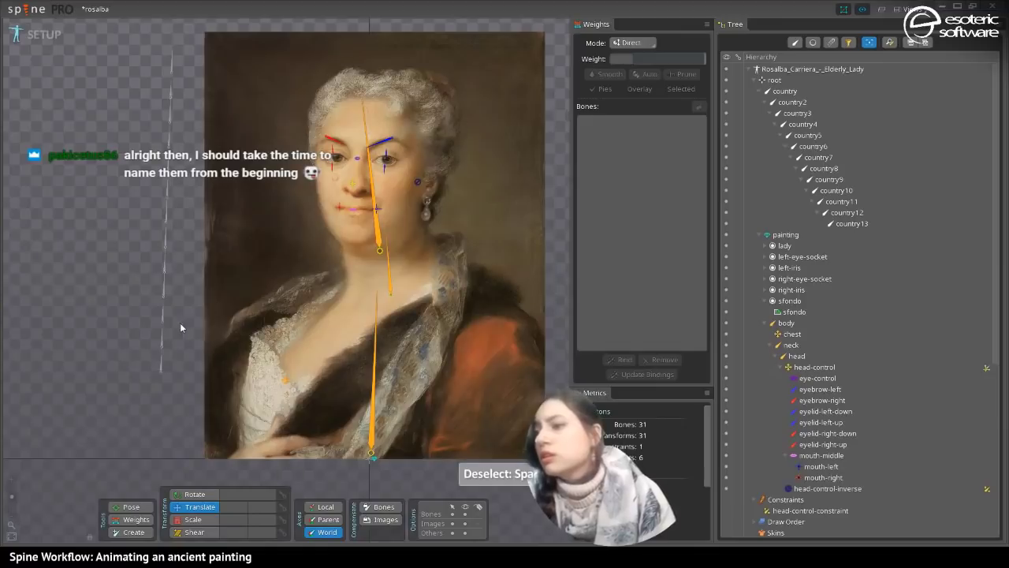
left_click_drag(141, 471, 201, 23)
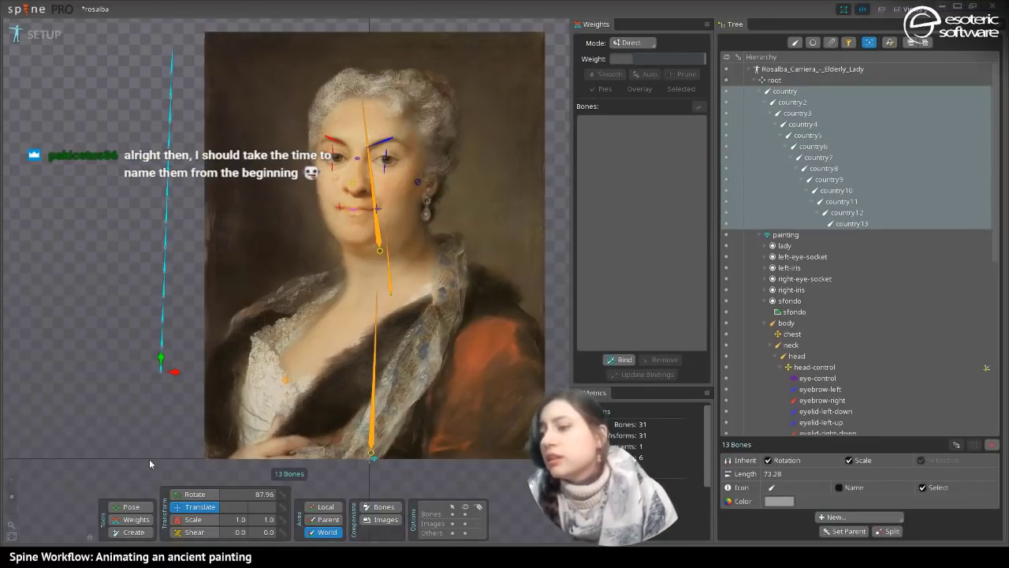
- Rotate all 13 country bones together to curl the chain into an arc, and undo the rotation
left_click(194, 494)
left_click_drag(167, 334, 174, 306)
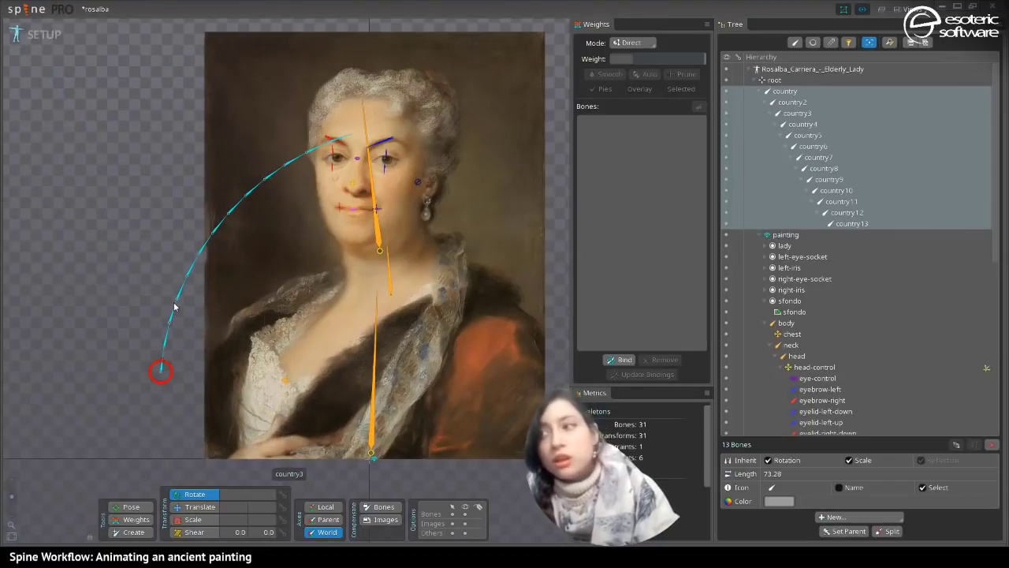
key("ctrl+z")
- Bend the country bone chain into a crooked shape with the Pose tool, and delete all 13 country bones
left_click(131, 506)
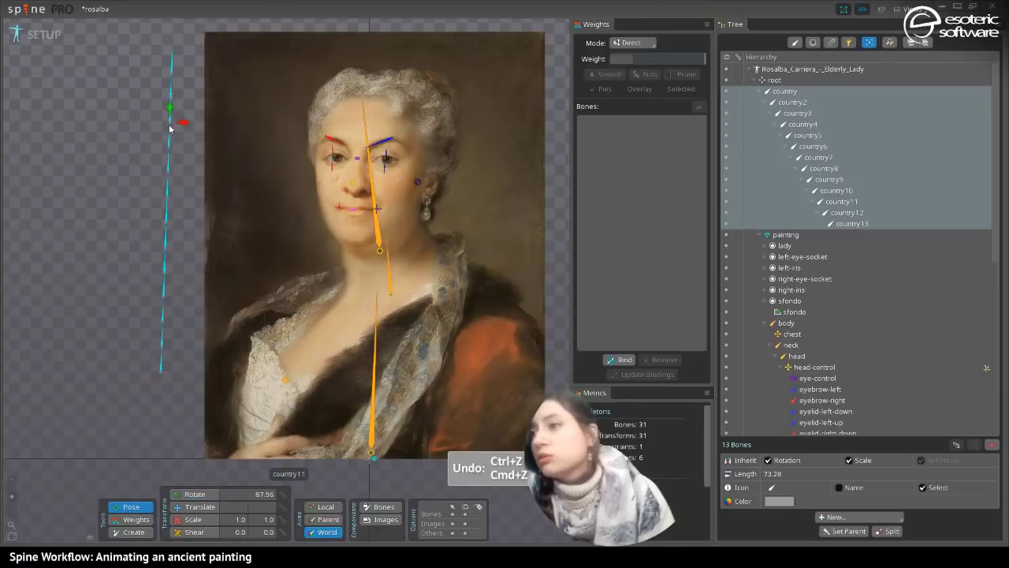
left_click_drag(162, 101, 200, 159)
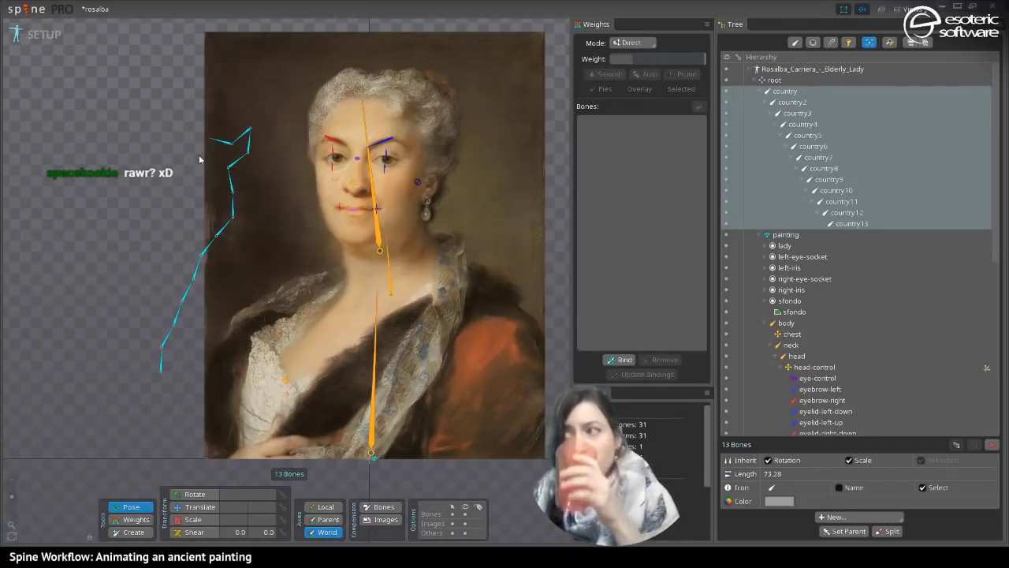
key("Delete")
key("Return")
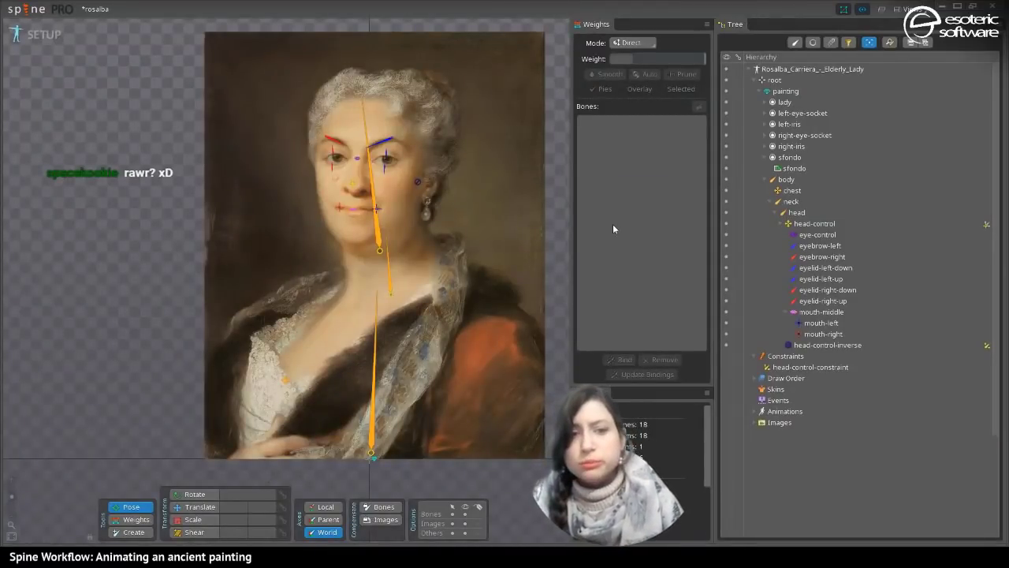
- Set the head bone as parent of the left-eye-socket, left-iris, right-eye-socket and right-iris slots
left_click(801, 101)
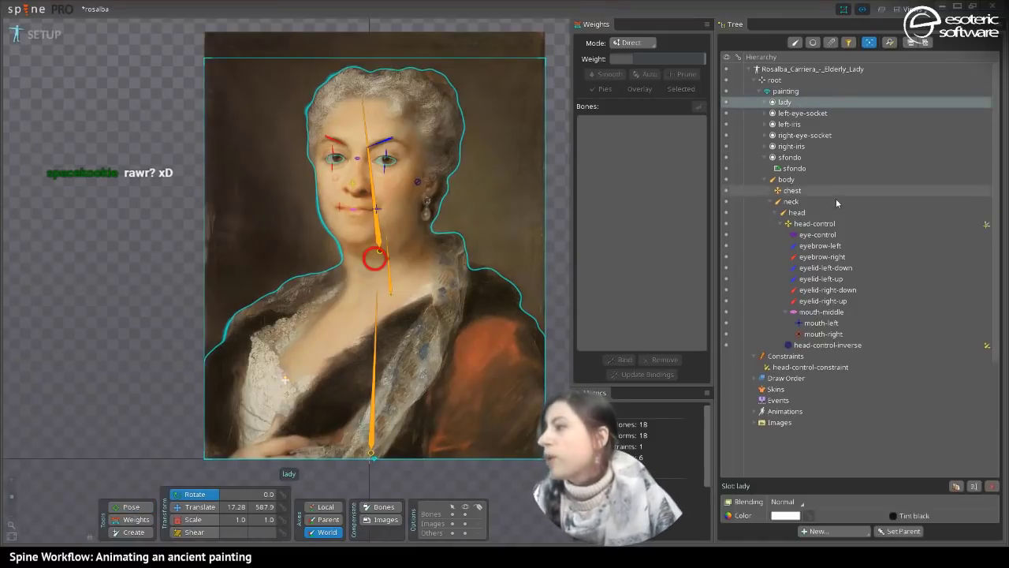
left_click(805, 160)
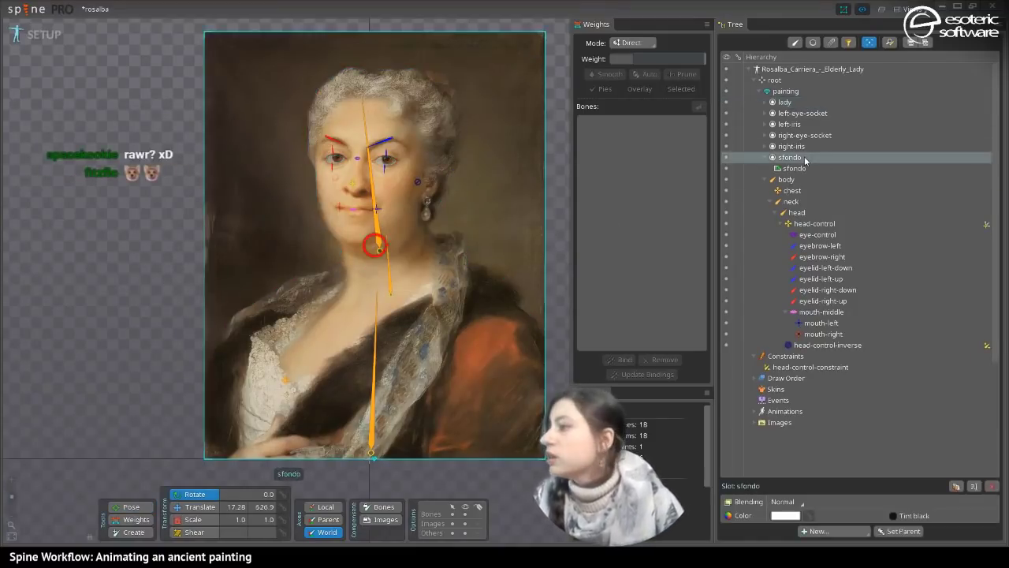
left_click(794, 147)
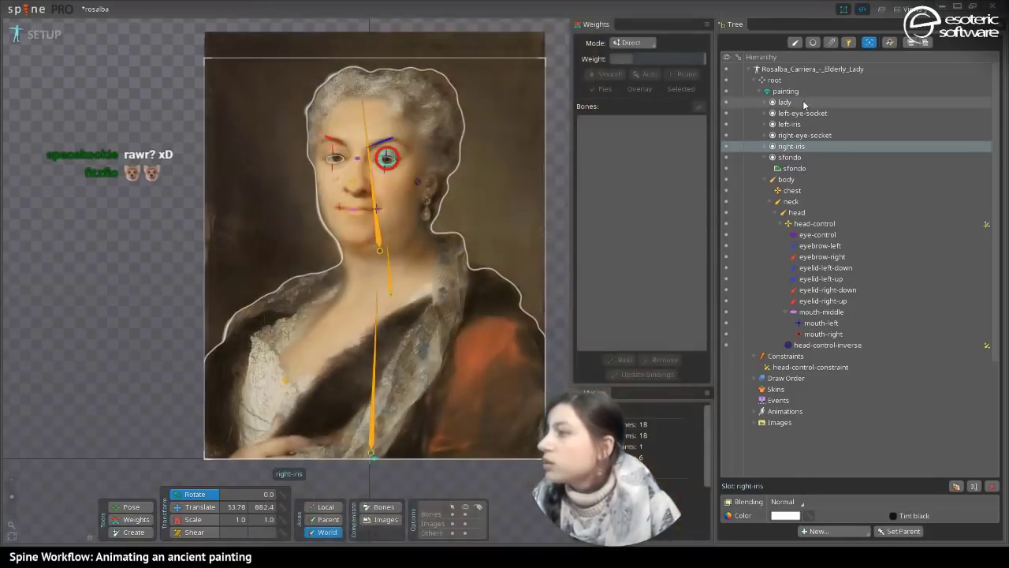
left_click(804, 103)
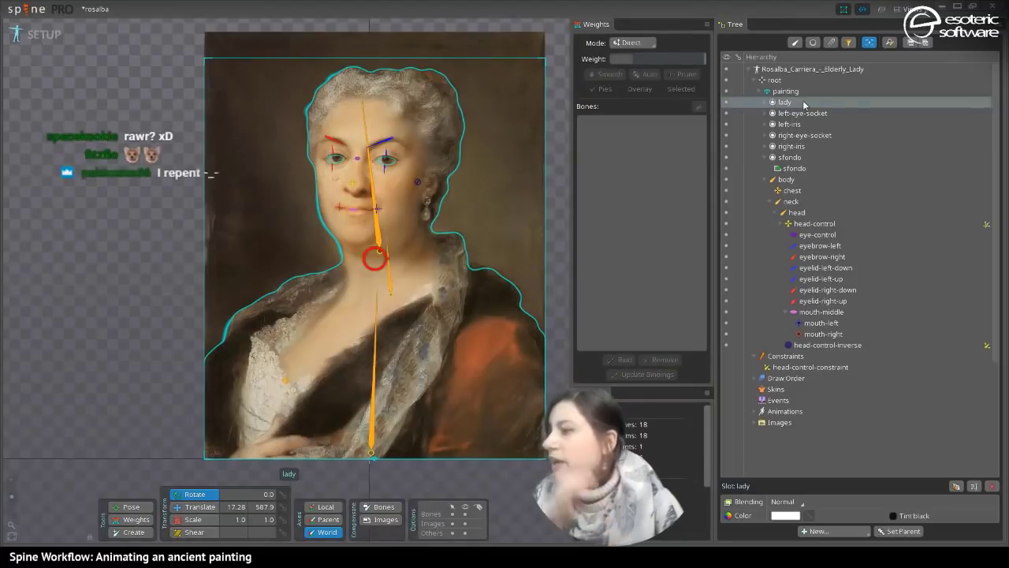
mouse_move(804, 102)
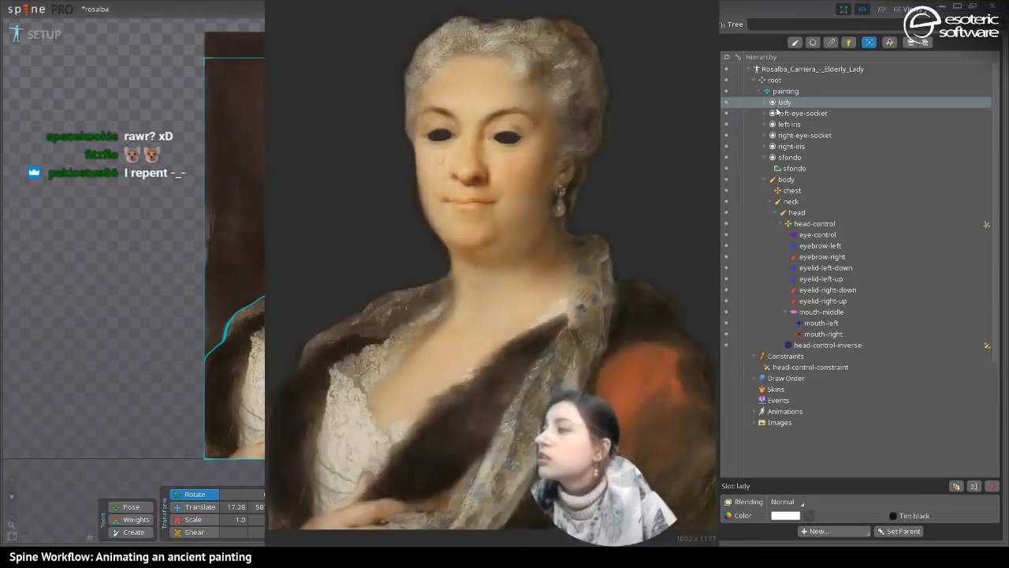
left_click(779, 114)
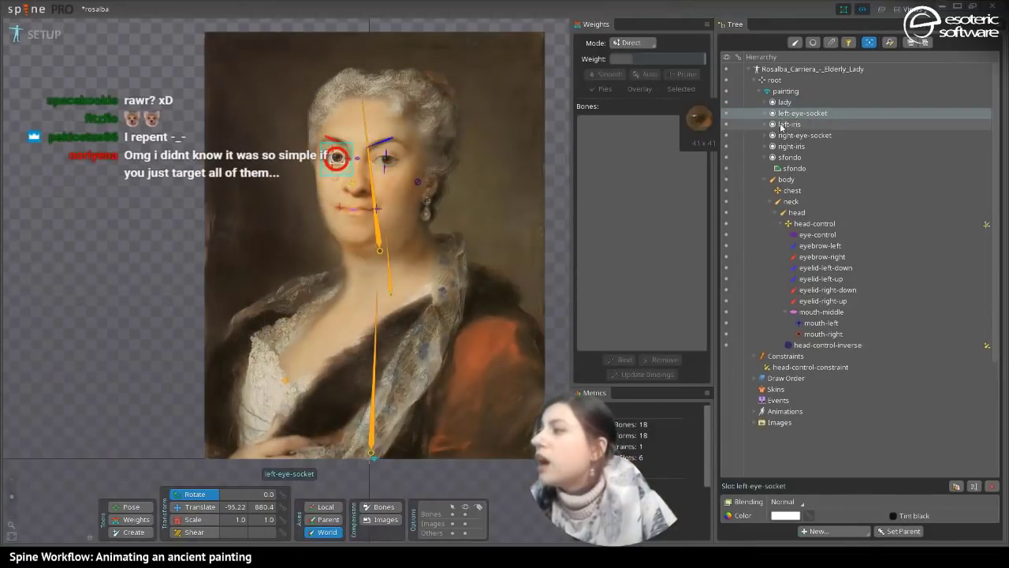
left_click(789, 147, "shift")
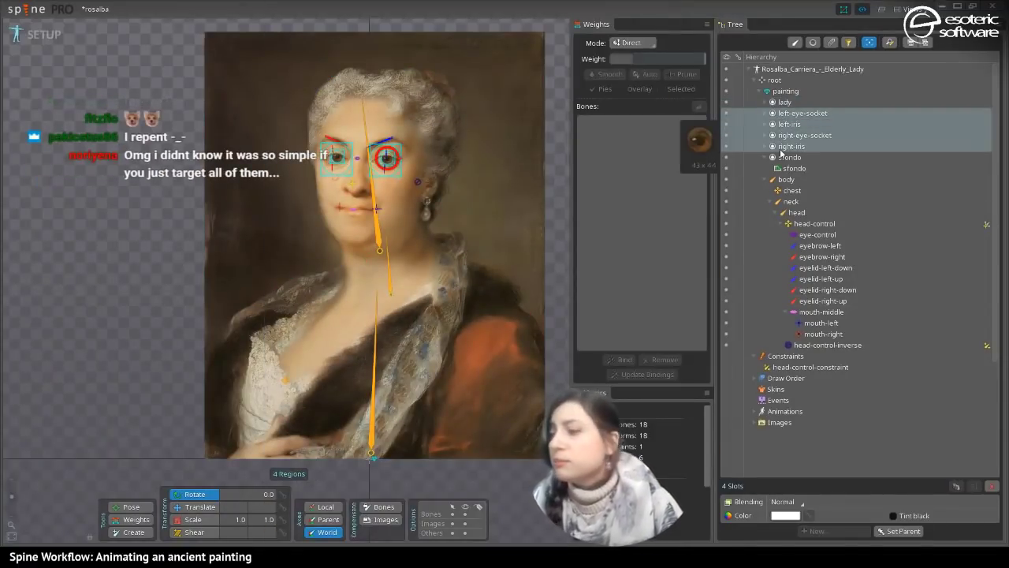
key("p")
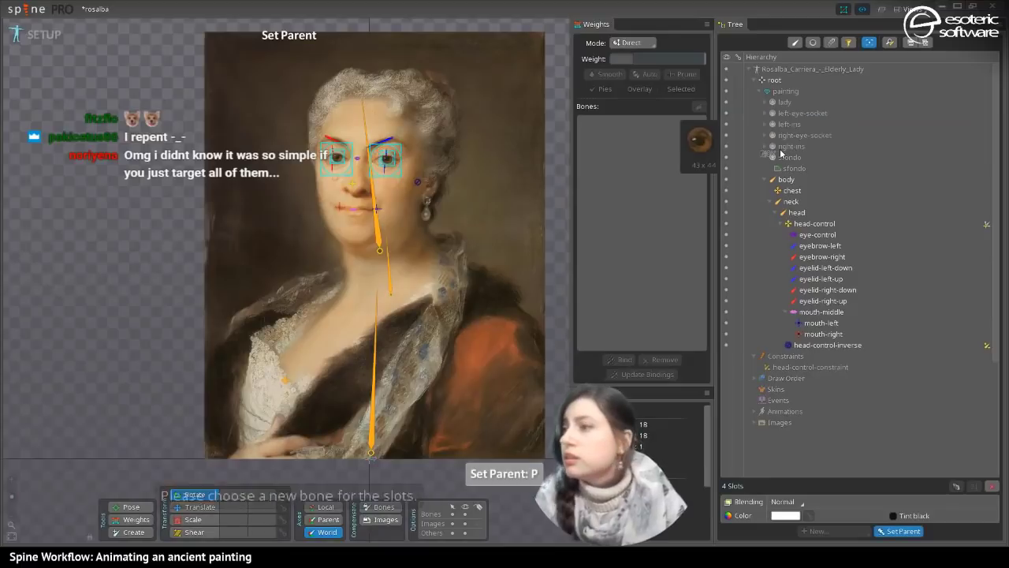
left_click(377, 233)
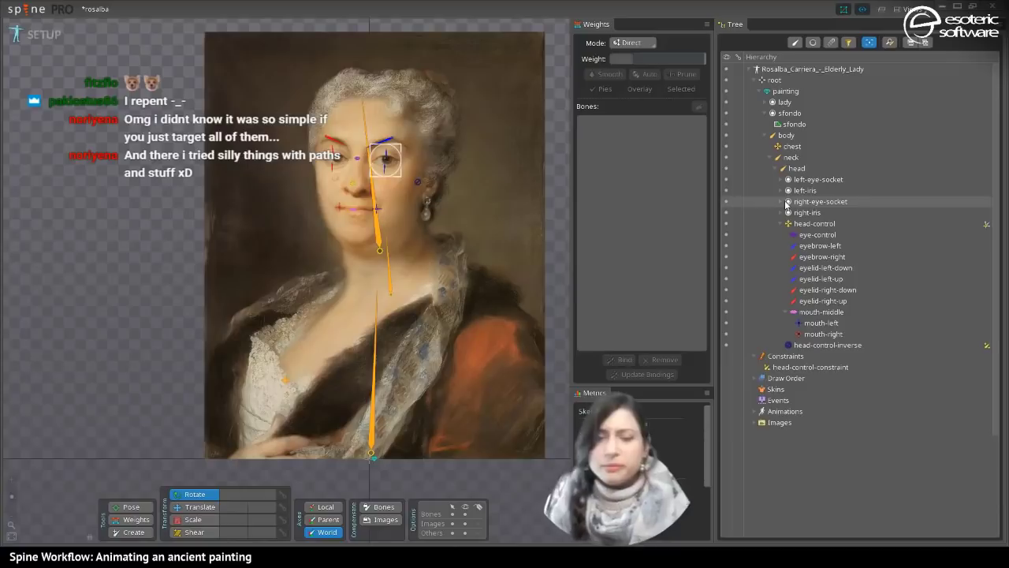
- Set the eye-control bone as parent of the left-iris and right-iris slots
mouse_move(786, 204)
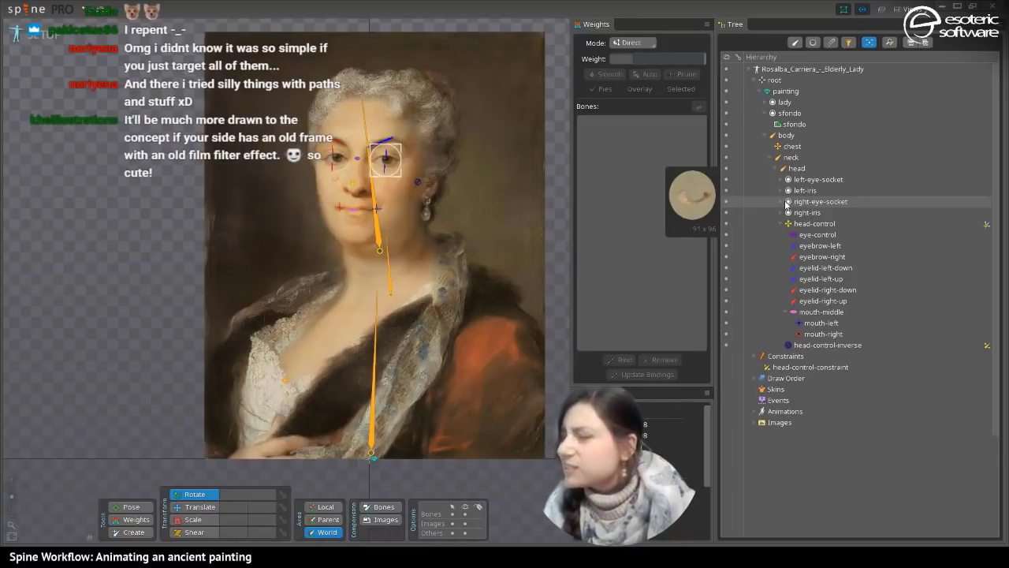
left_click(786, 204)
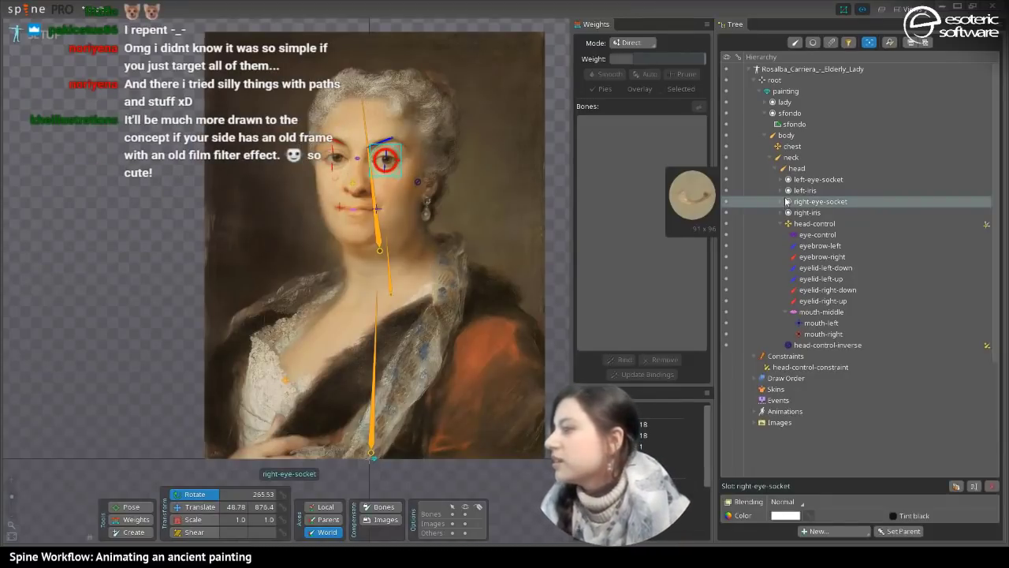
mouse_move(786, 193)
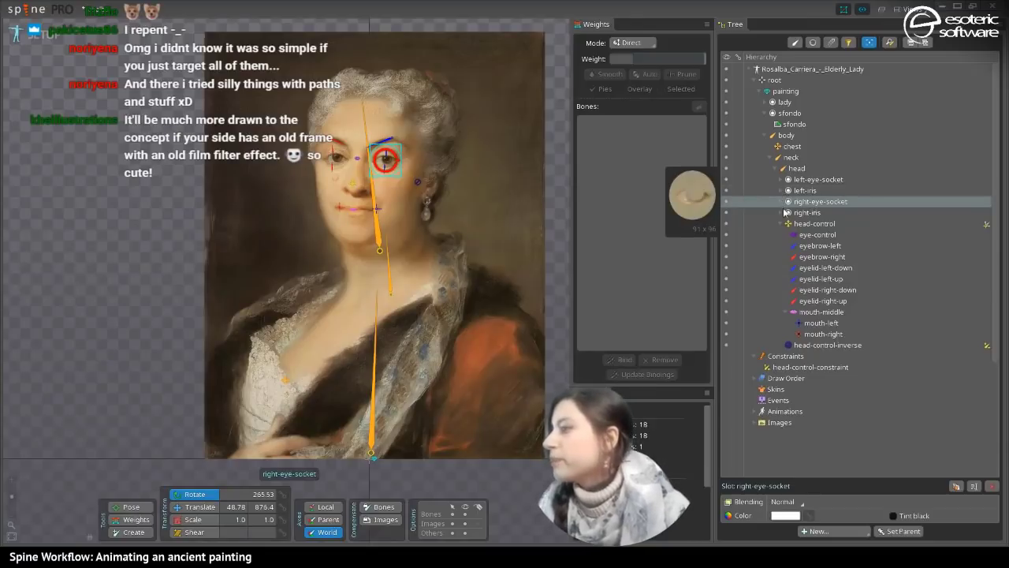
key("Down")
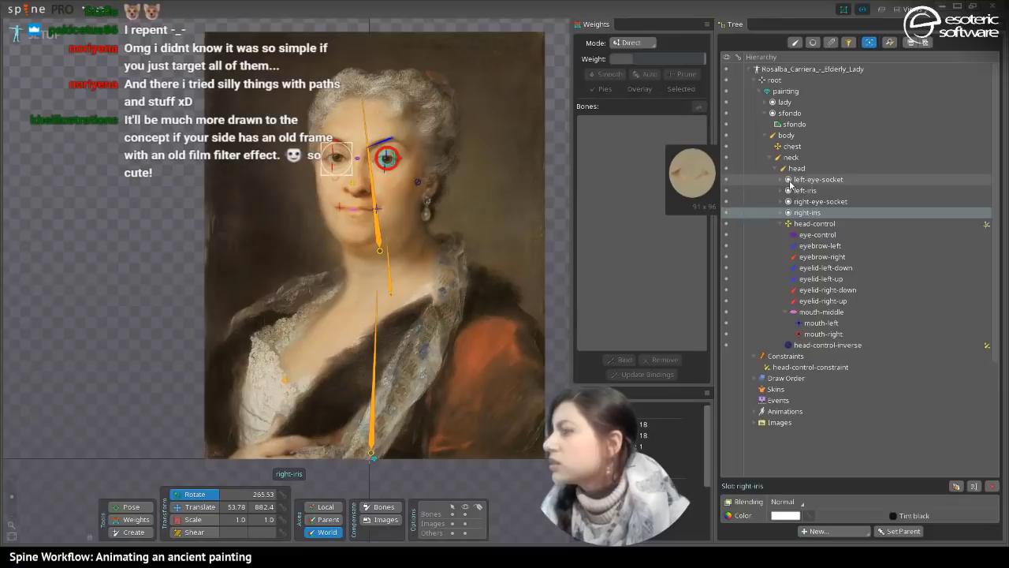
left_click(787, 192, "ctrl")
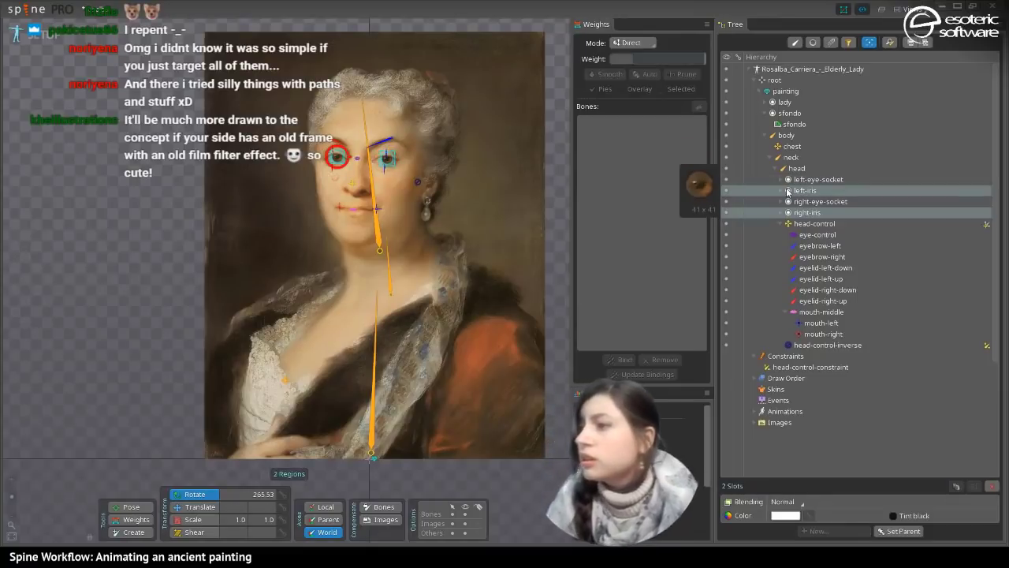
key("p")
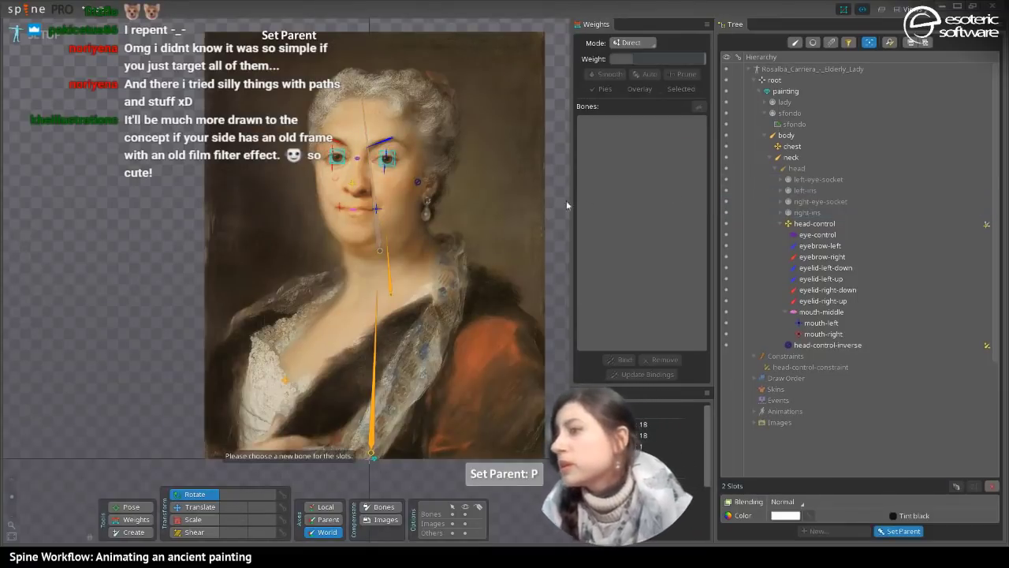
left_click(339, 205)
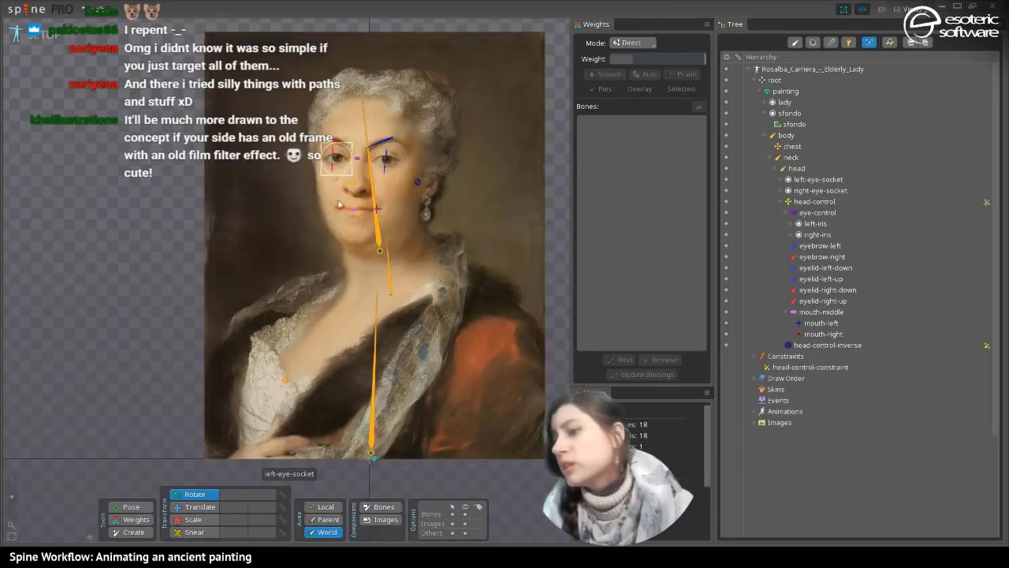
- Test the irises by translating the eye-control bone sideways, and undo the movement
key("t")
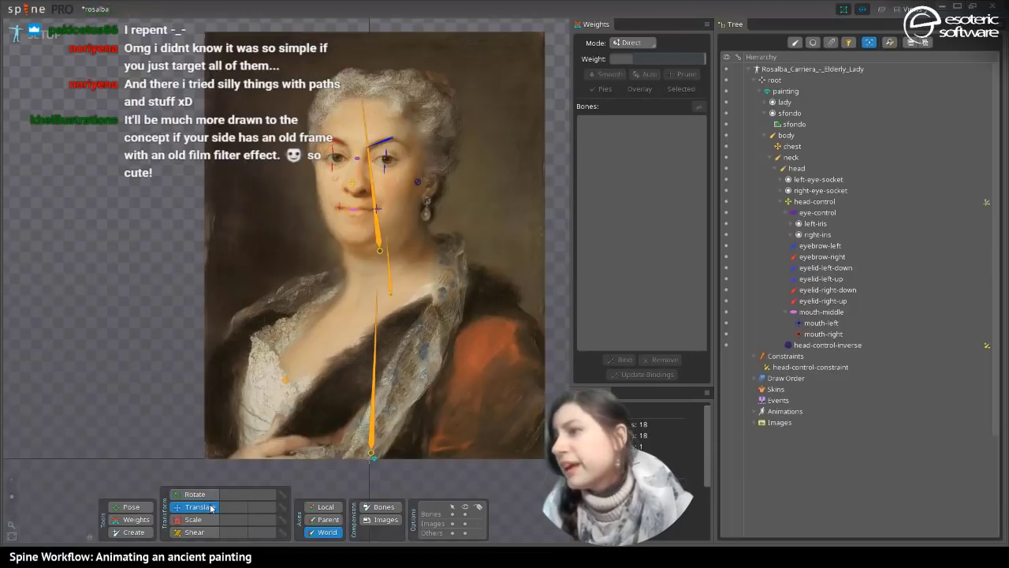
left_click(355, 161)
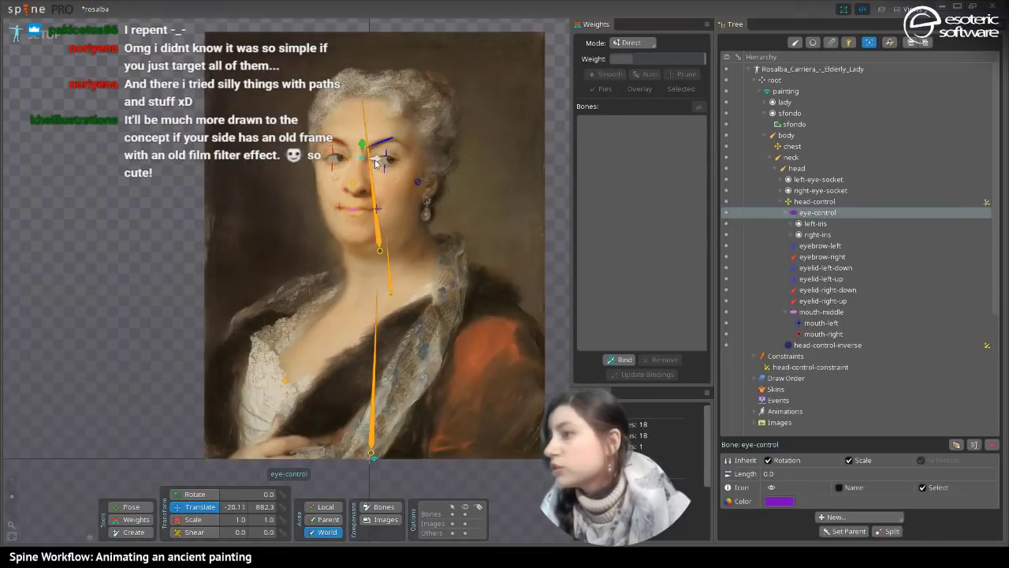
left_click_drag(377, 162, 357, 162)
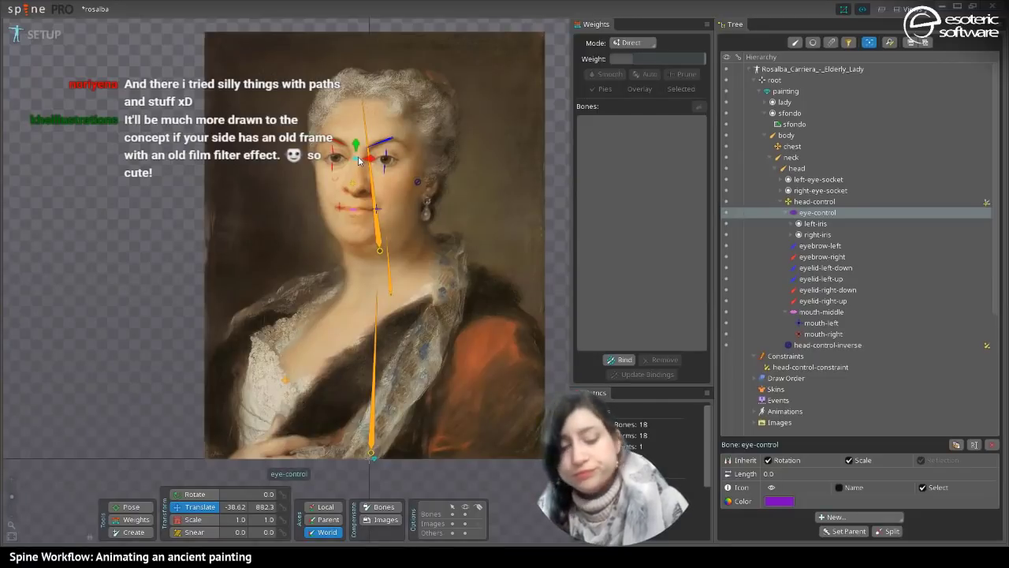
key("ctrl+z")
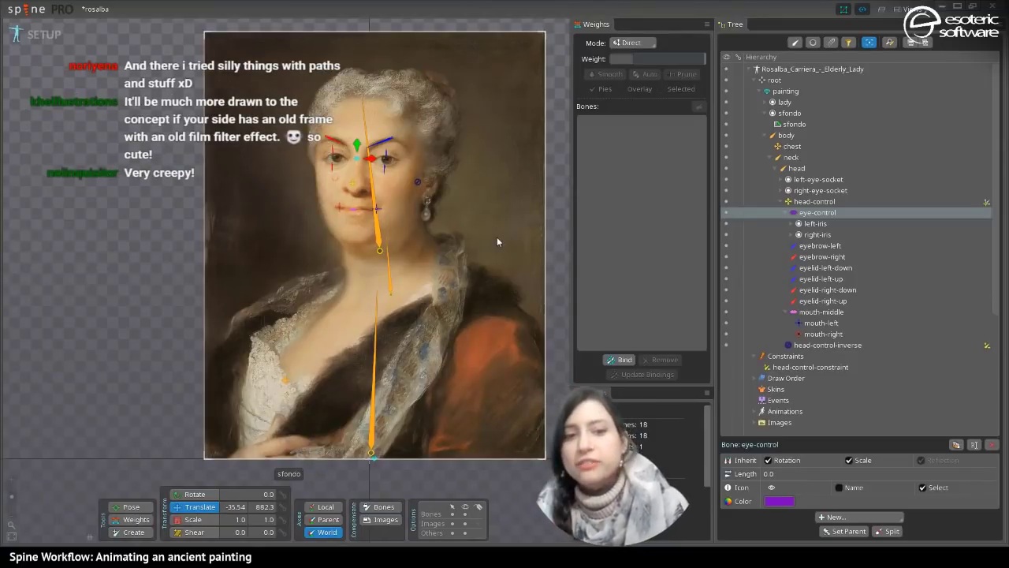
- Save the project and convert the lady image attachment to a mesh
key("ctrl+s")
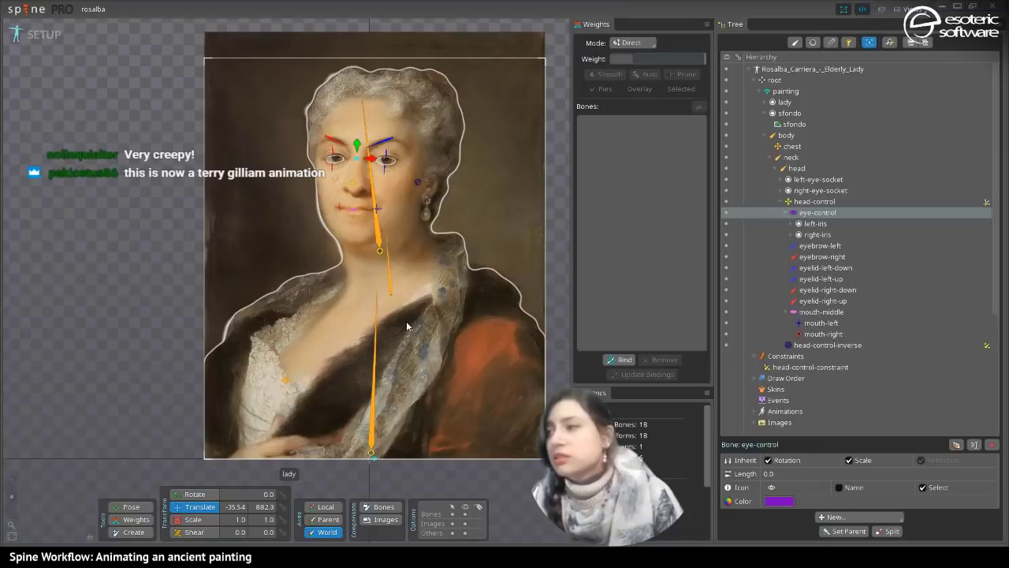
left_click(460, 334)
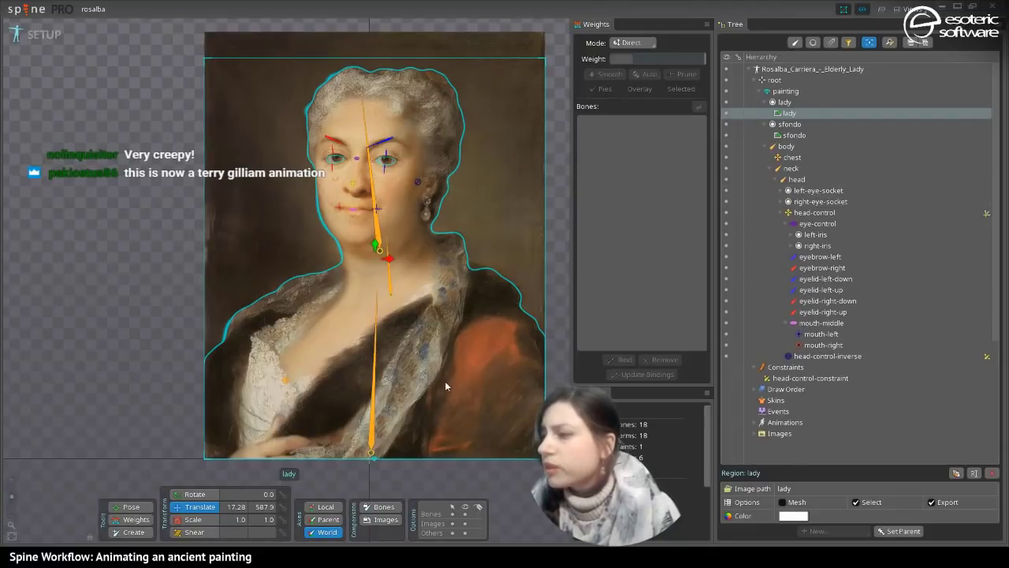
left_click(782, 501)
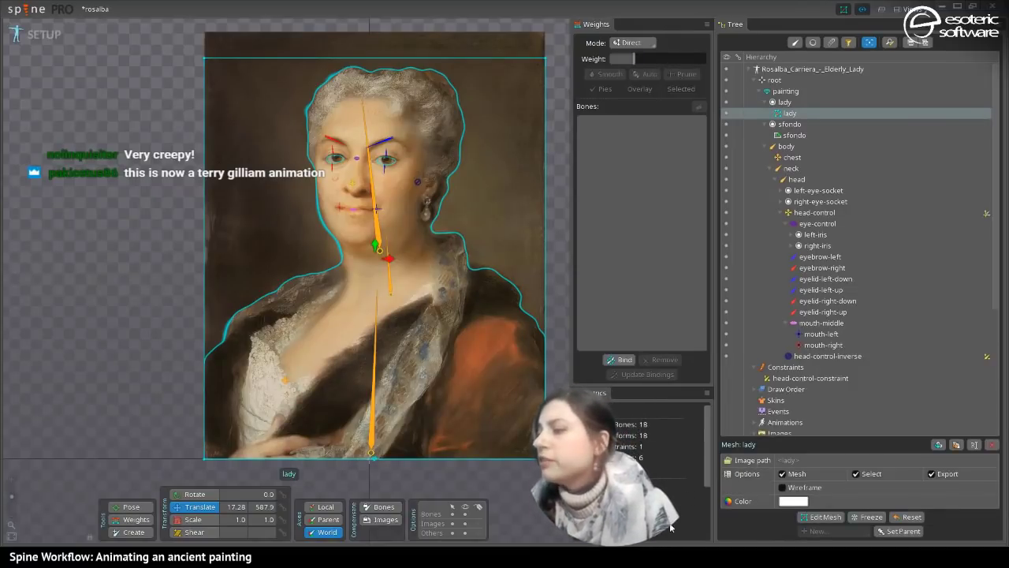
- Start a new mesh for the lady attachment and place outline vertices at the image's lower corners and along both side edges at shoulder height
left_click(813, 519)
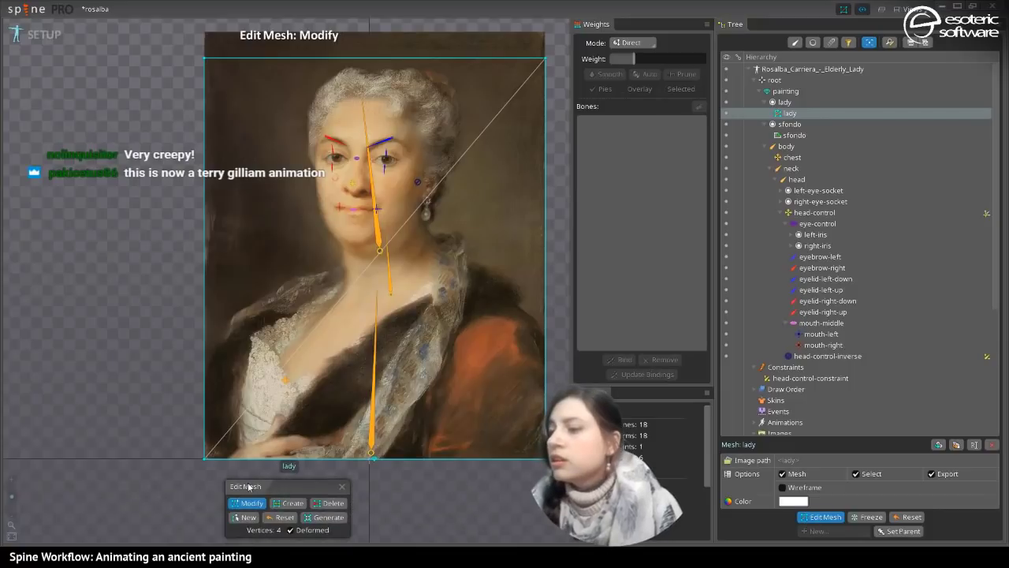
left_click(237, 519)
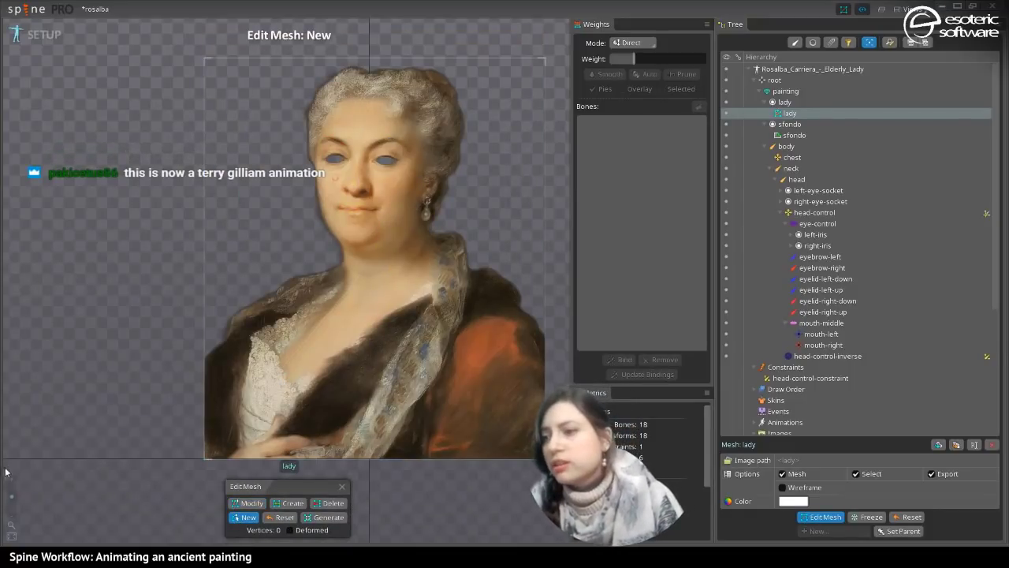
left_click_drag(12, 498, 11, 494)
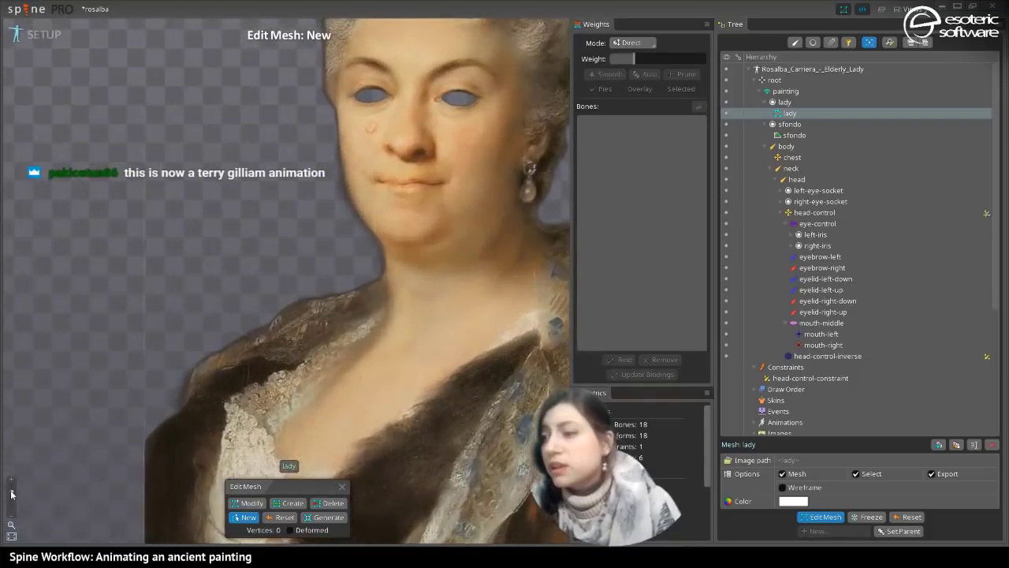
left_click_drag(338, 342, 399, 180)
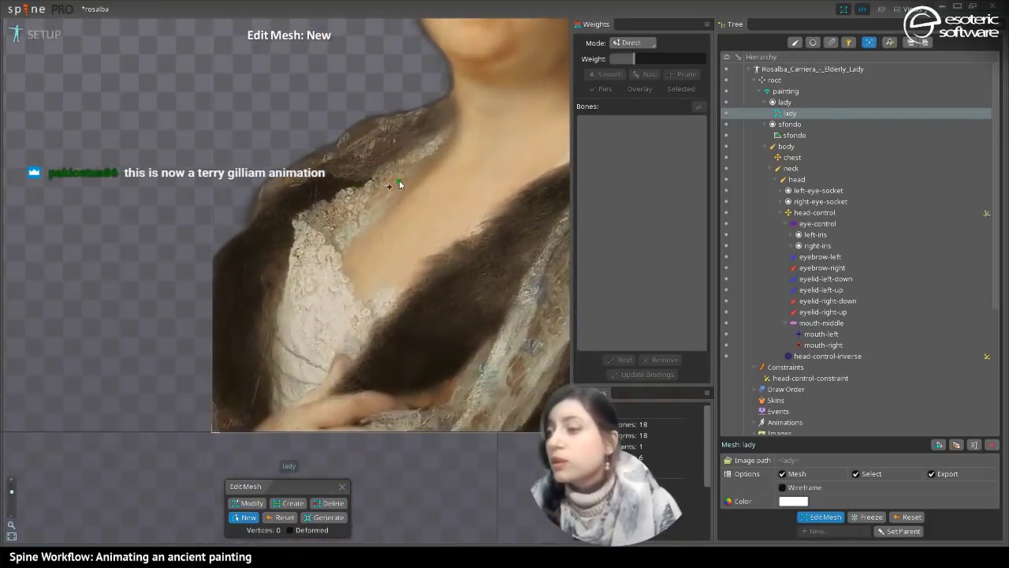
left_click(205, 249)
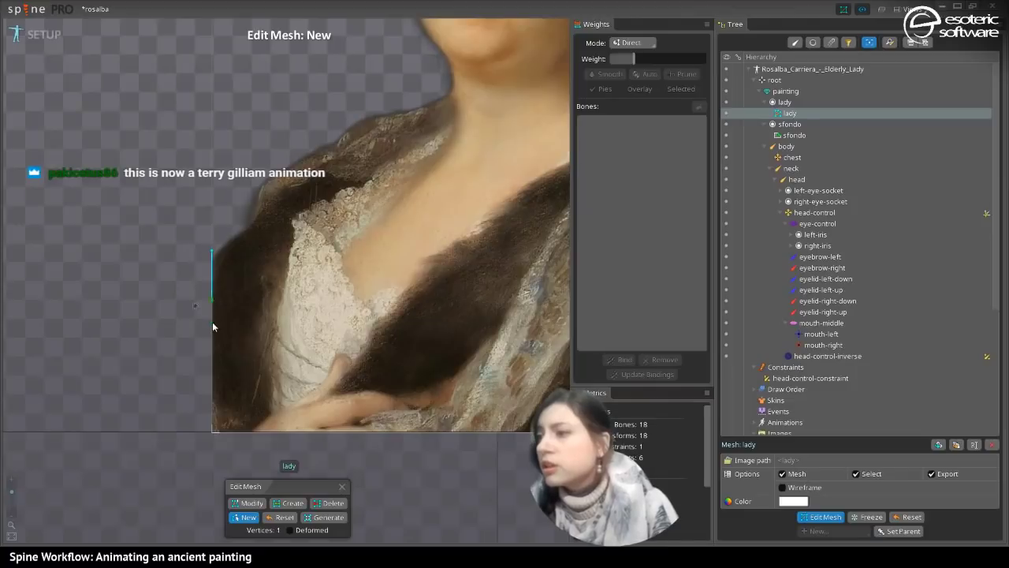
left_click(189, 451)
left_click_drag(447, 481, 41, 506)
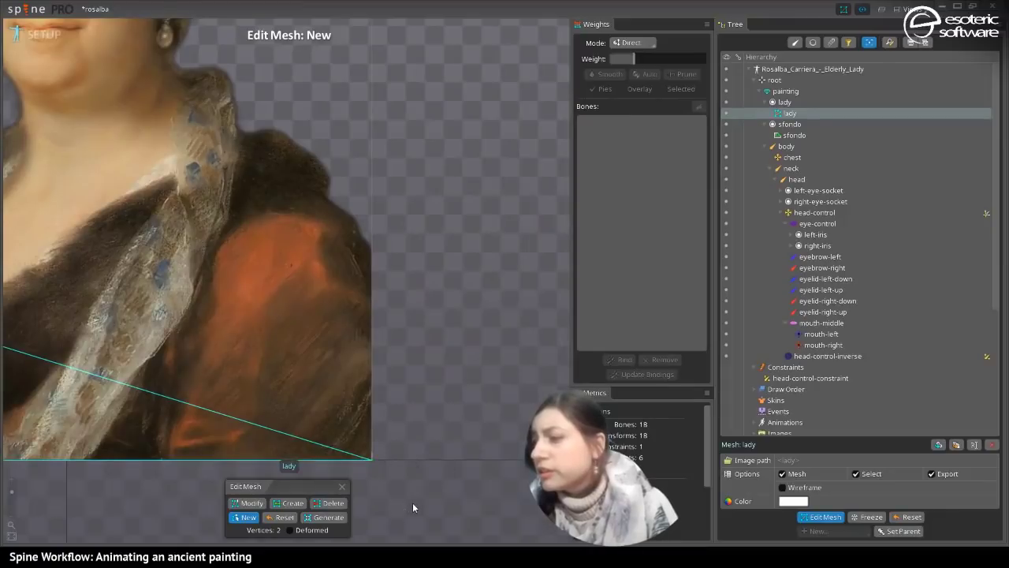
left_click(412, 502)
left_click(410, 243)
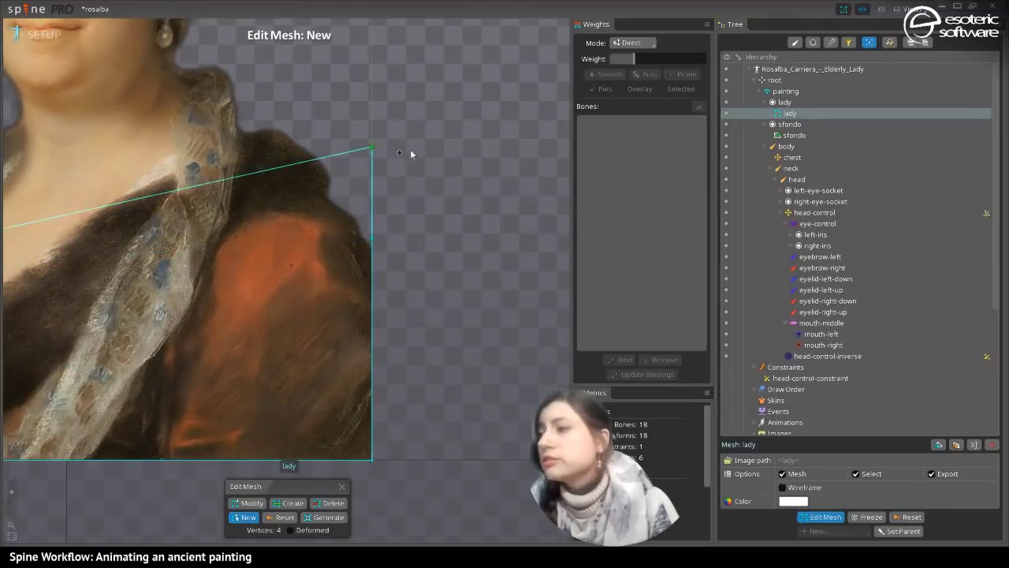
- Extend the mesh outline up the orange-draped shoulder, over the fur and around the shawl collar to the neck
left_click_drag(410, 149, 535, 320)
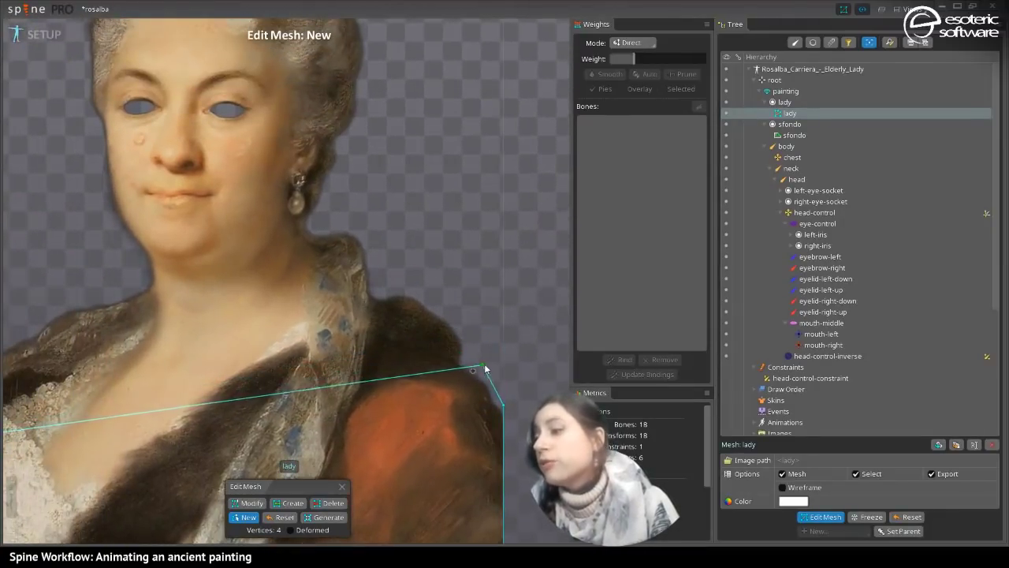
left_click(493, 386)
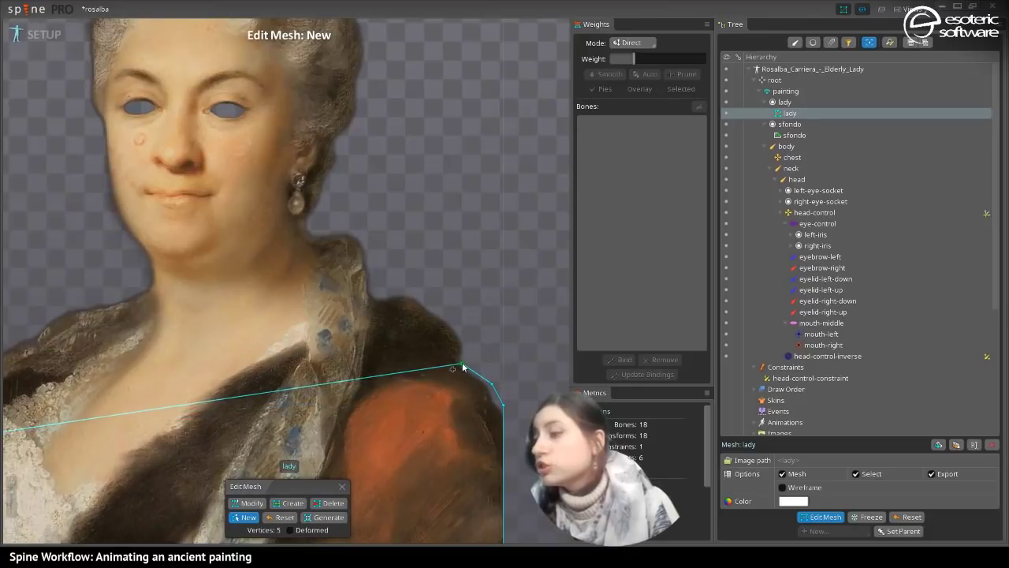
left_click(464, 362)
left_click(468, 335)
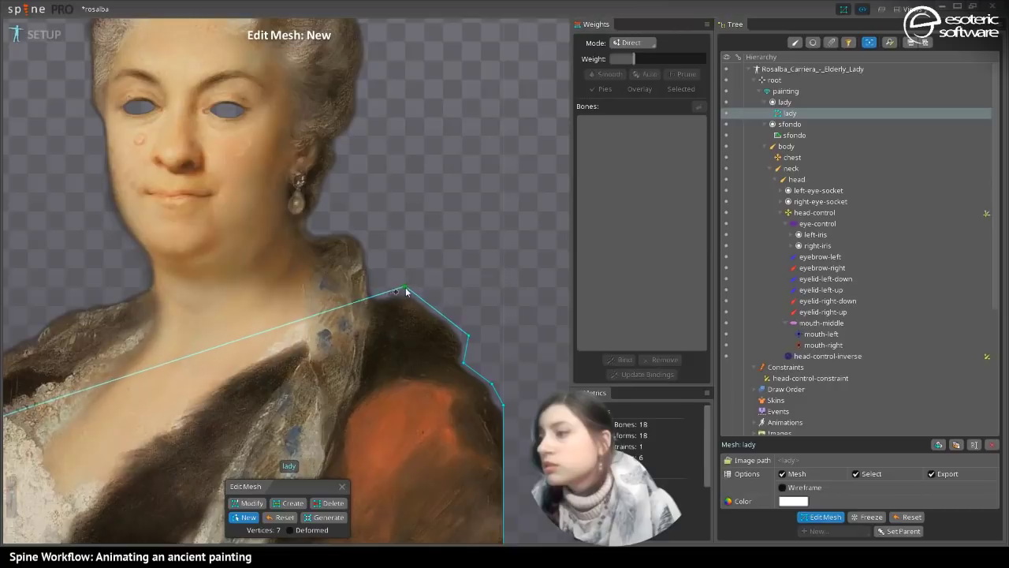
left_click(412, 292)
left_click(374, 296)
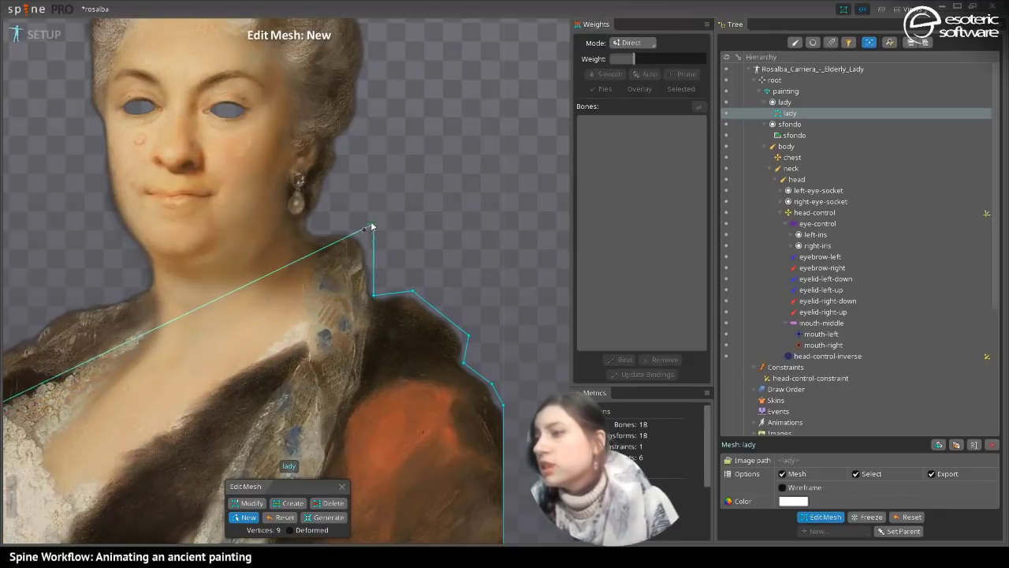
left_click(364, 227)
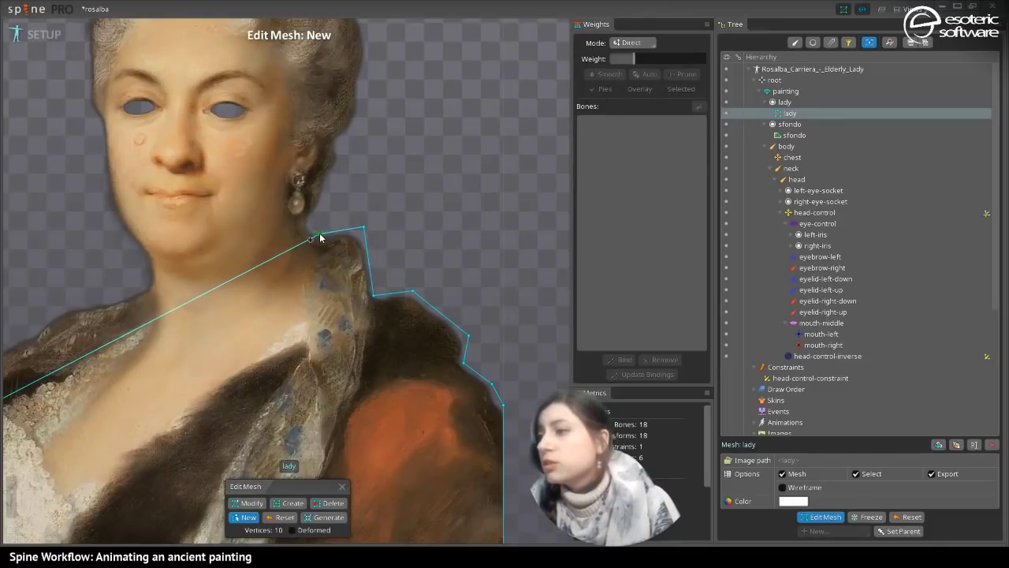
left_click(321, 234)
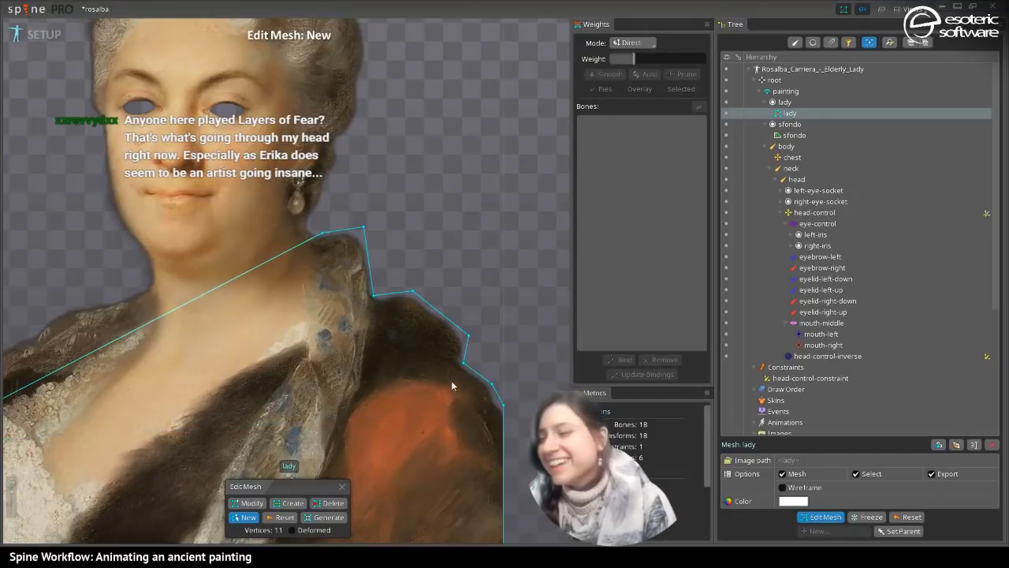
- Trace the mesh outline from the neck past the earring and up to the lower back of the hair
left_click(311, 222)
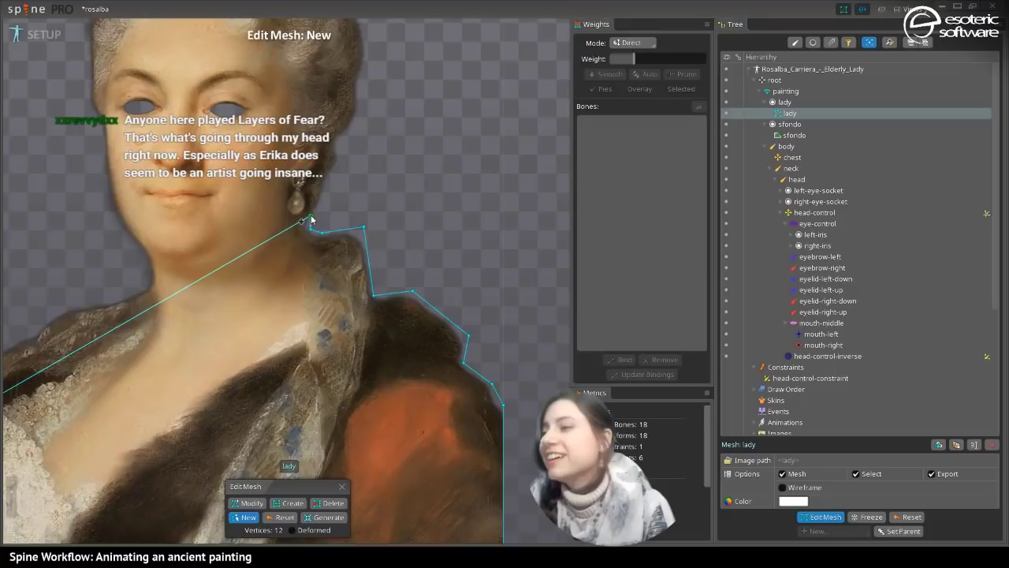
left_click(324, 207)
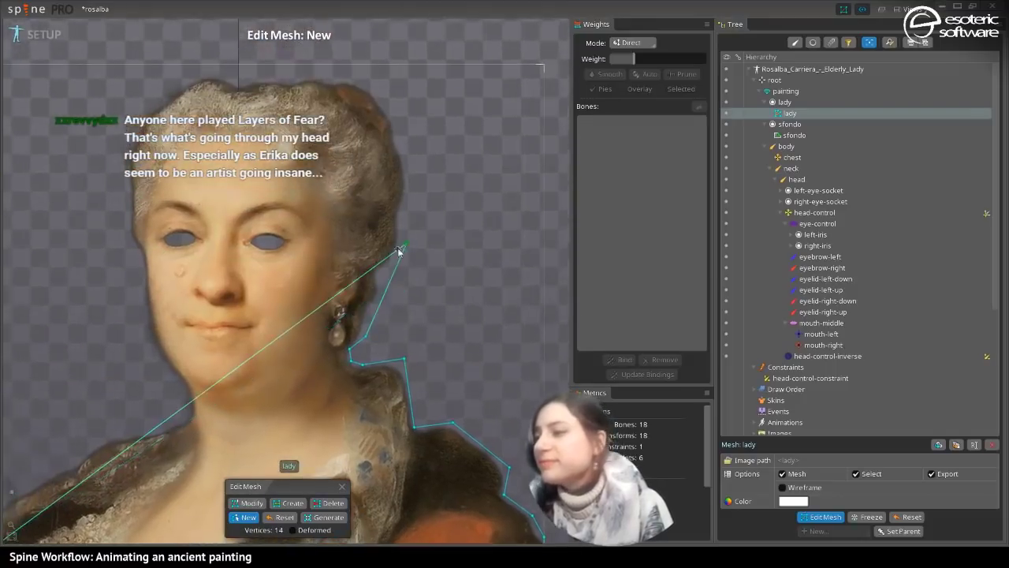
left_click(384, 290)
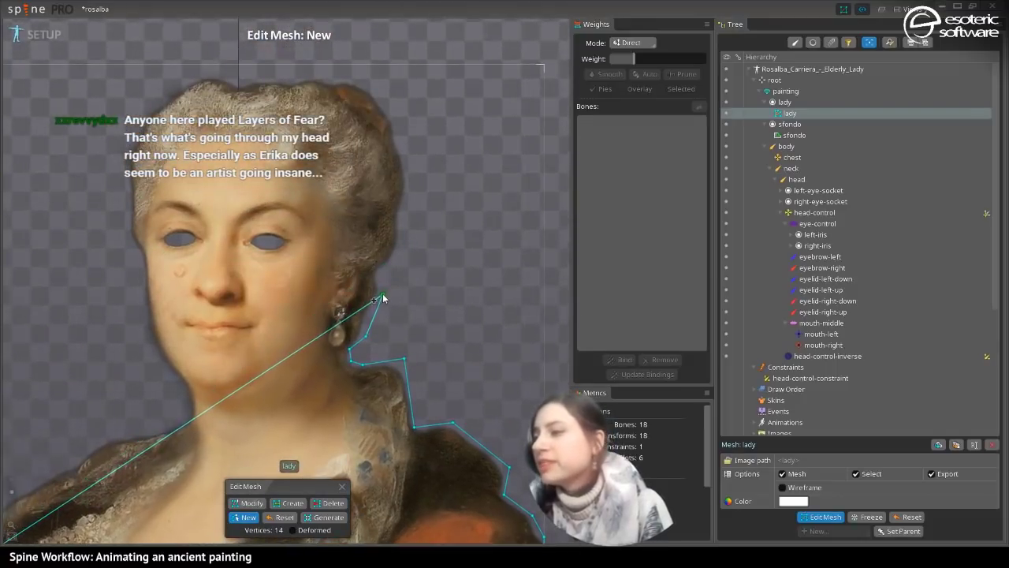
left_click(381, 273)
left_click(401, 254)
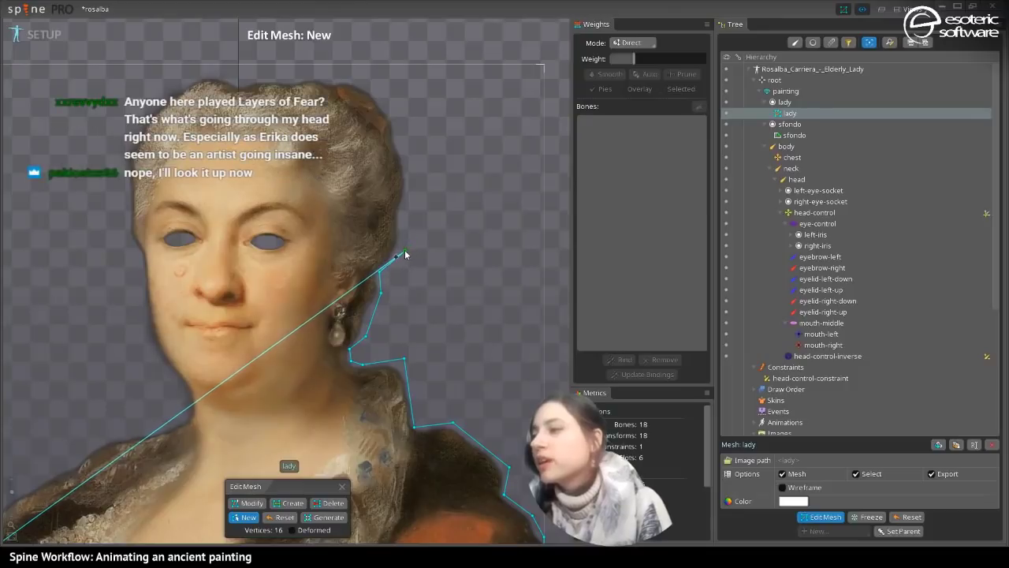
left_click(400, 230)
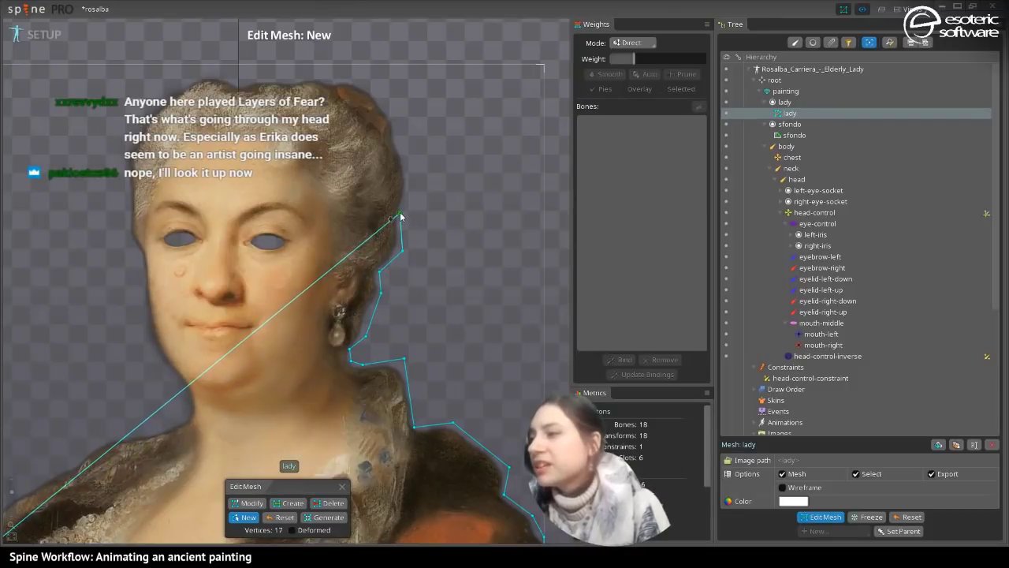
left_click(450, 214)
- Continue the mesh outline up the back of the hair and across the top of the head to its far side
left_click_drag(488, 252, 466, 295)
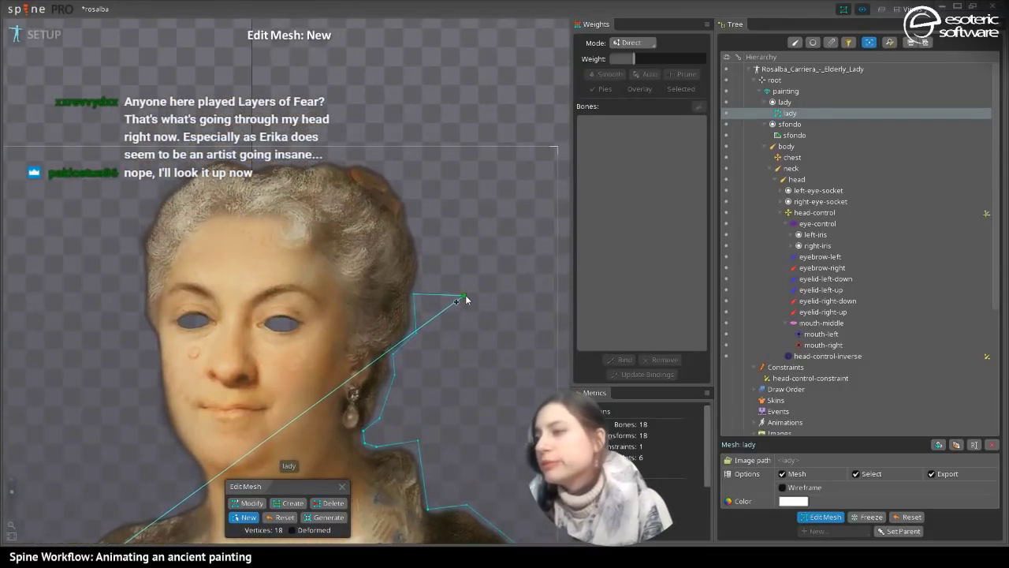
left_click(425, 262)
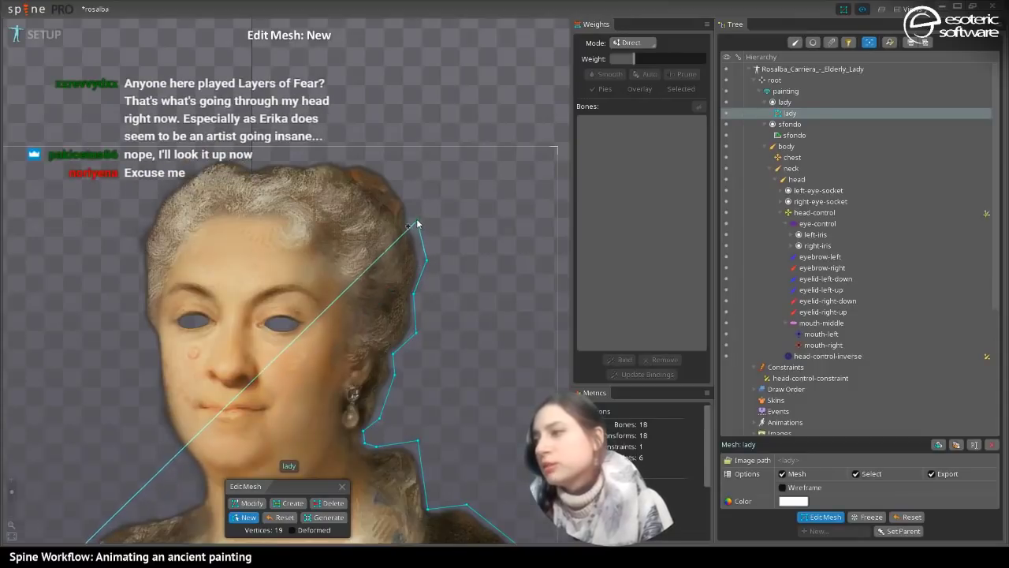
left_click_drag(412, 223, 402, 200)
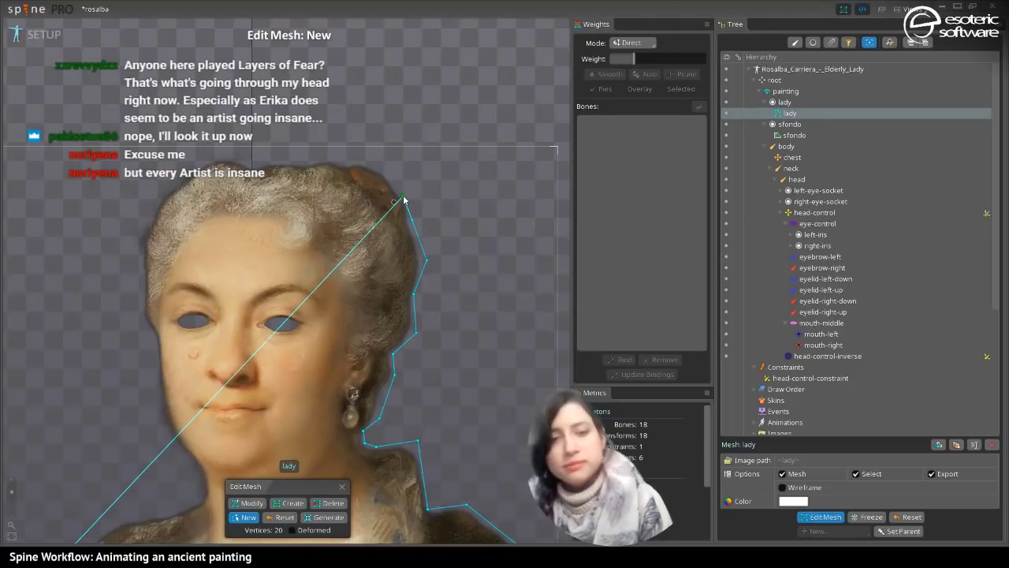
left_click_drag(403, 200, 400, 184)
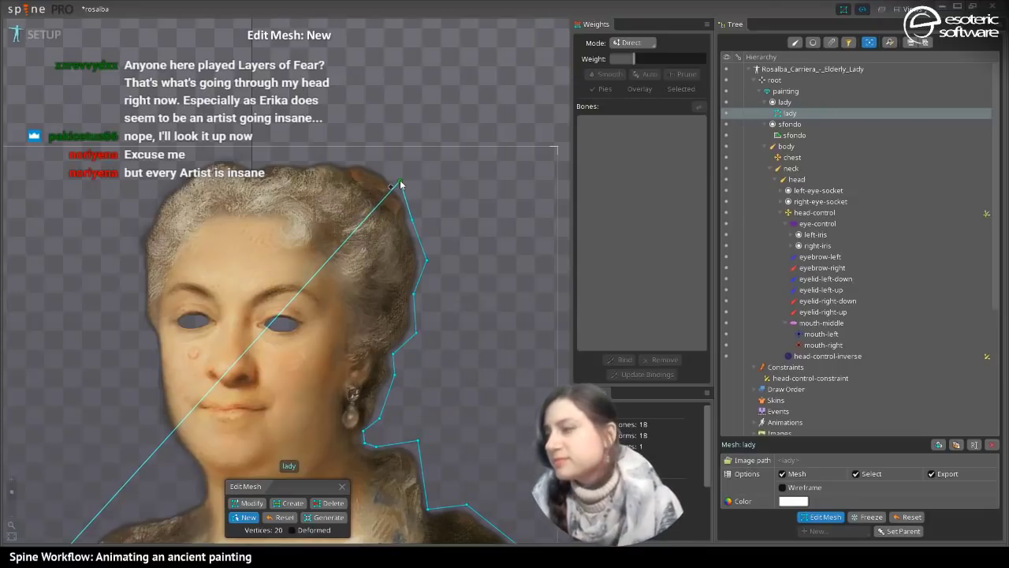
left_click_drag(400, 183, 392, 171)
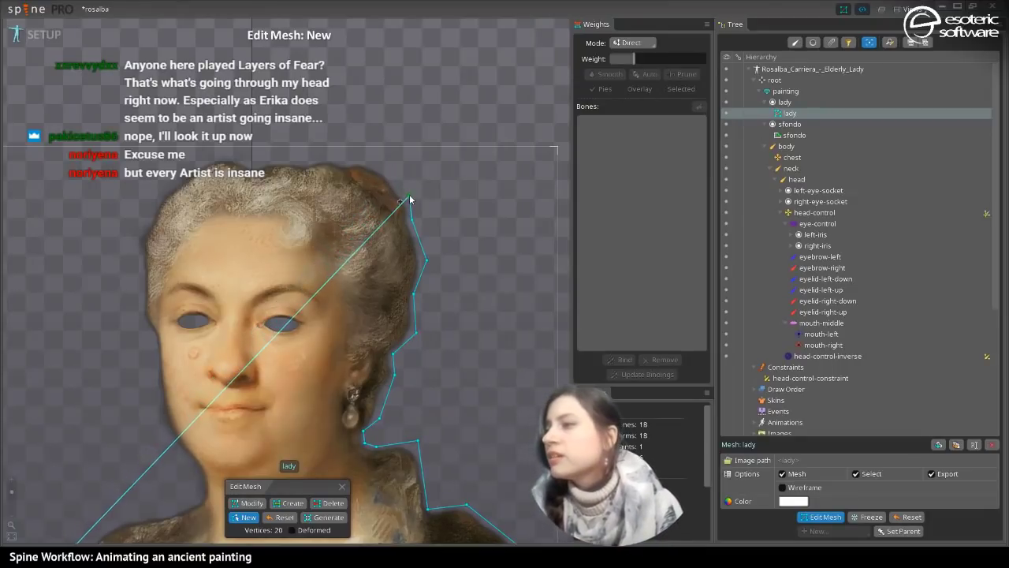
left_click(410, 195)
left_click(364, 157)
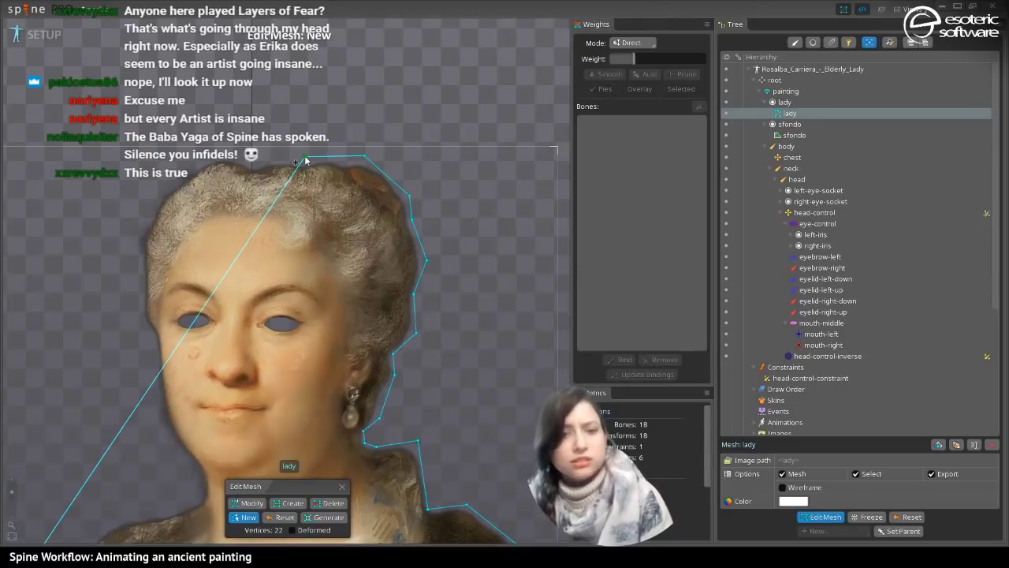
left_click(305, 158)
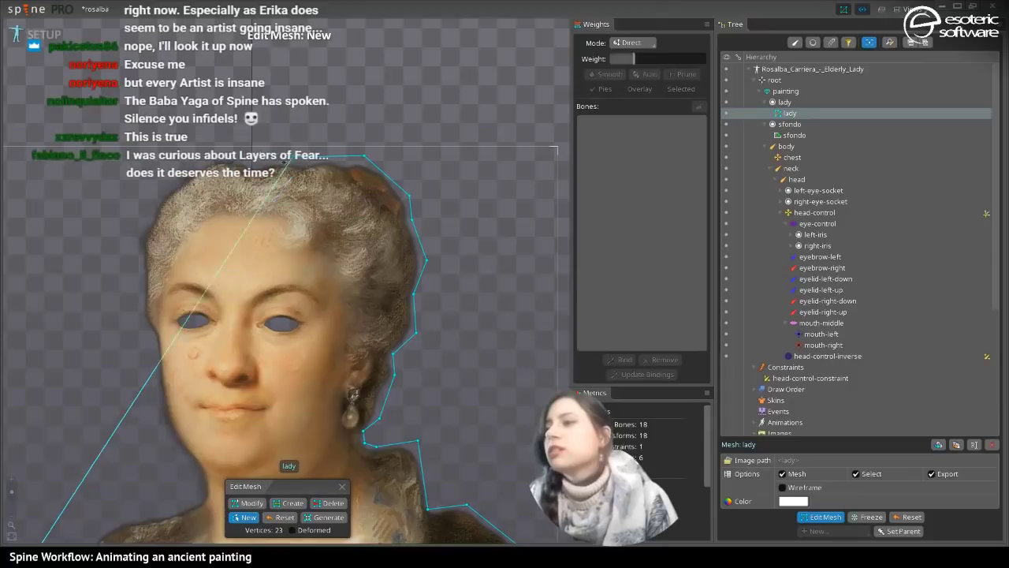
left_click(207, 167)
- Trace the mesh outline down the far side of the hair and past the temple to the cheek
left_click_drag(207, 179, 272, 139)
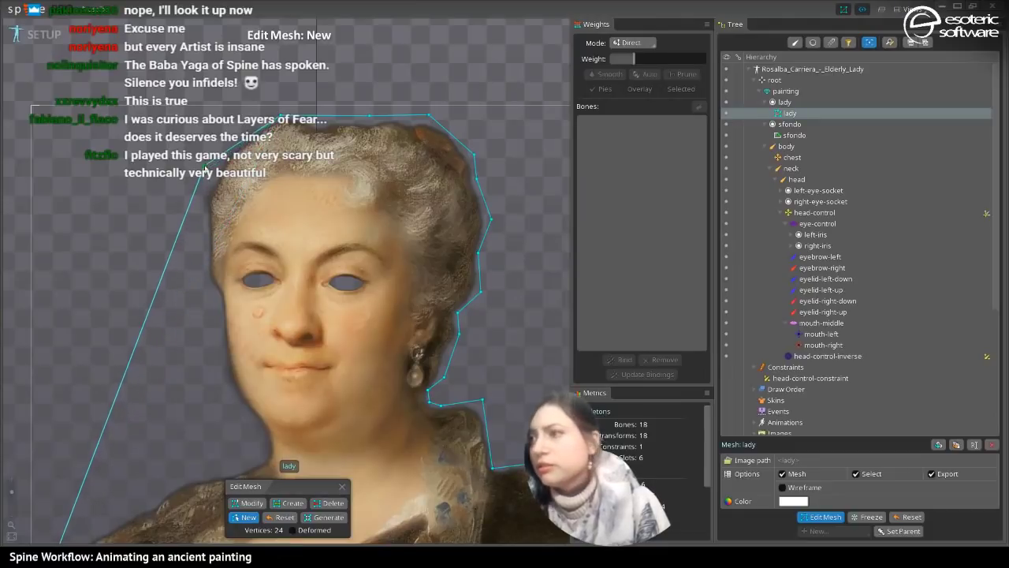
left_click(201, 198)
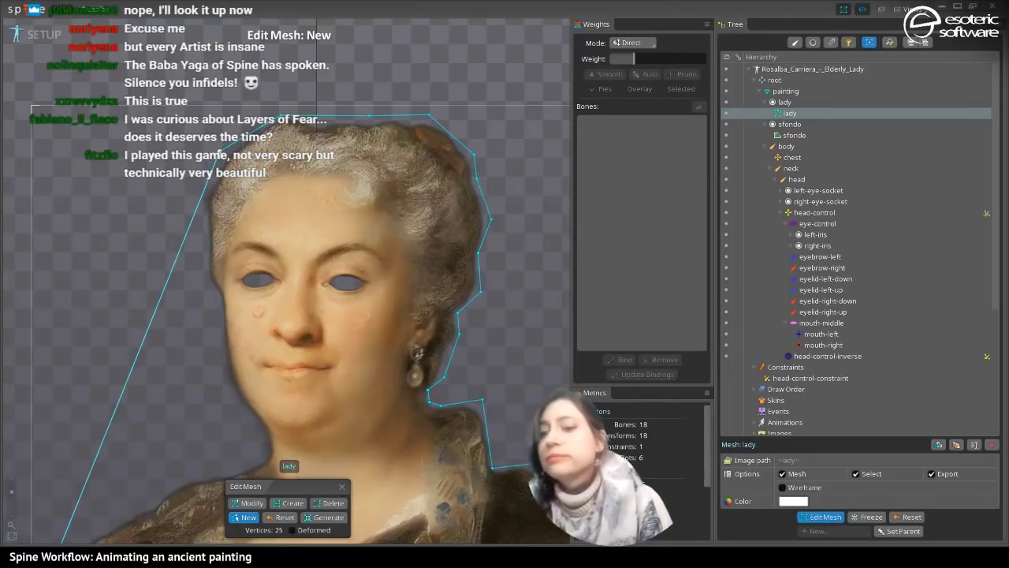
left_click_drag(202, 204, 214, 162)
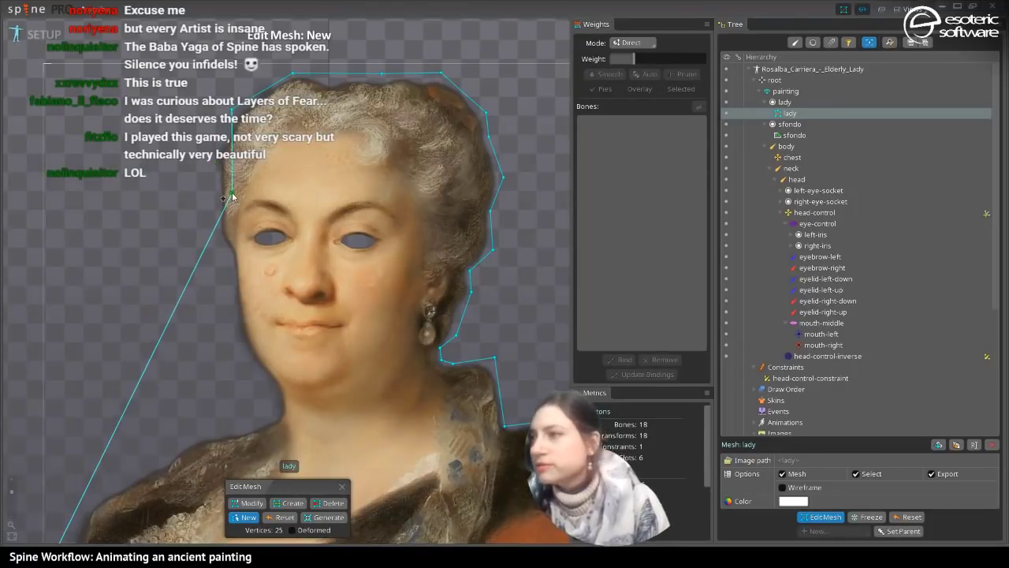
left_click(214, 158)
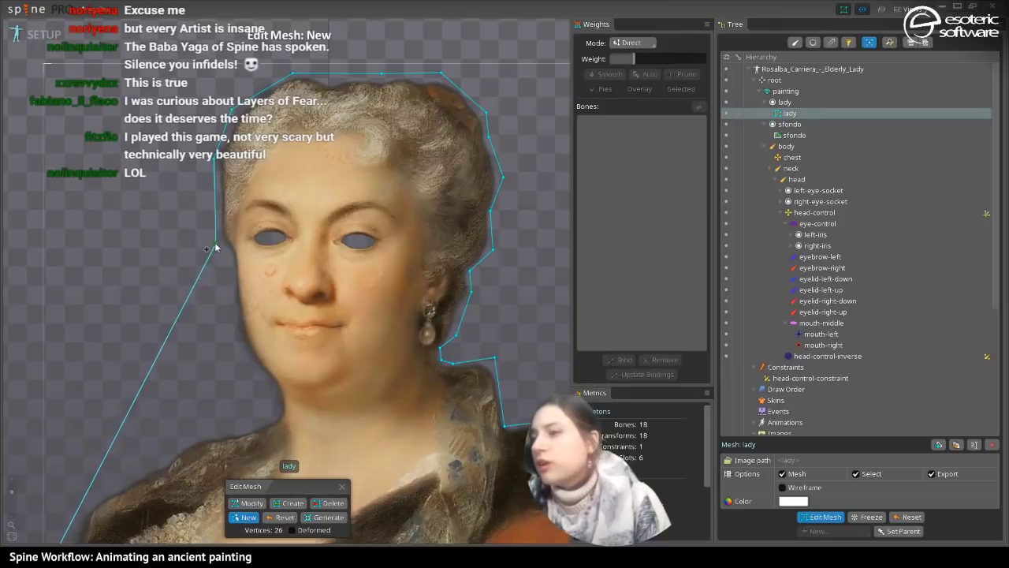
left_click(211, 232)
left_click(226, 255)
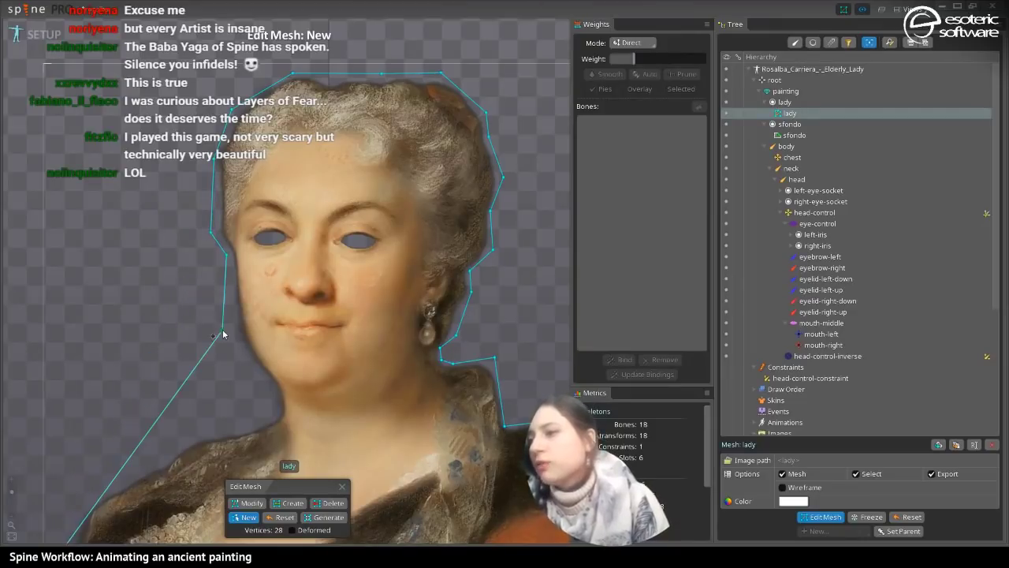
- Continue the mesh outline down the cheek and along the jaw to the base of the neck
left_click(236, 348)
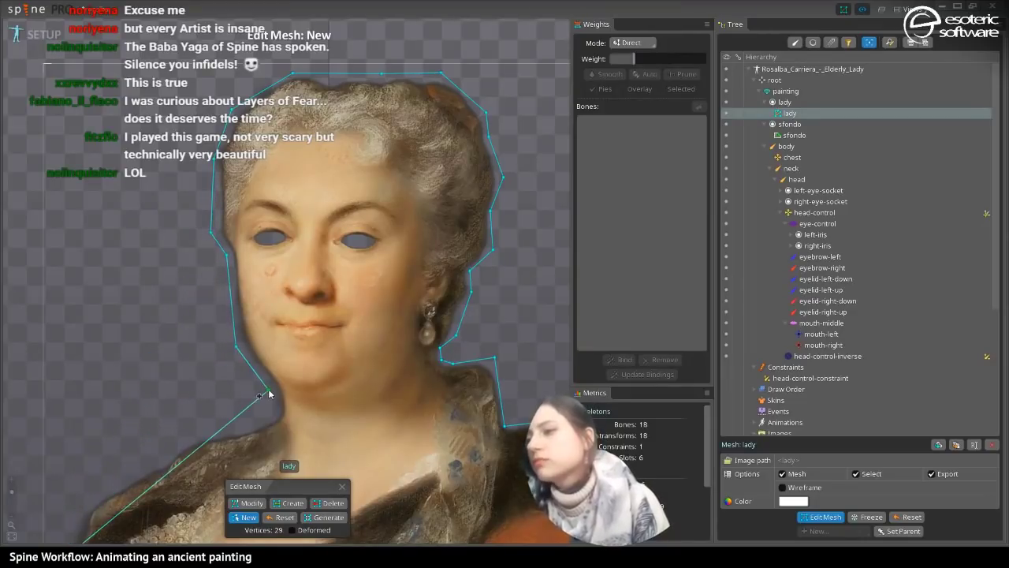
left_click(266, 385)
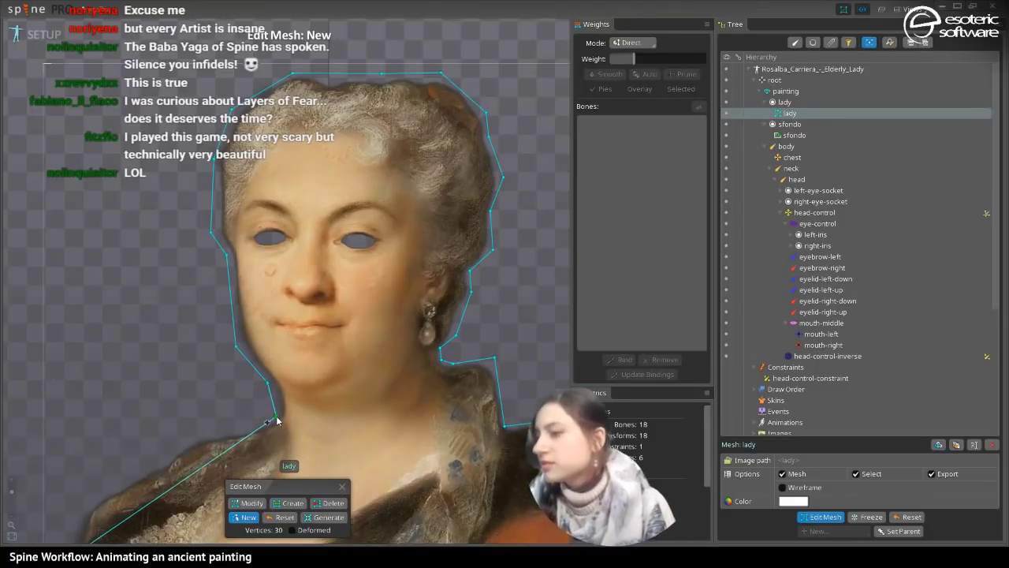
left_click(276, 399)
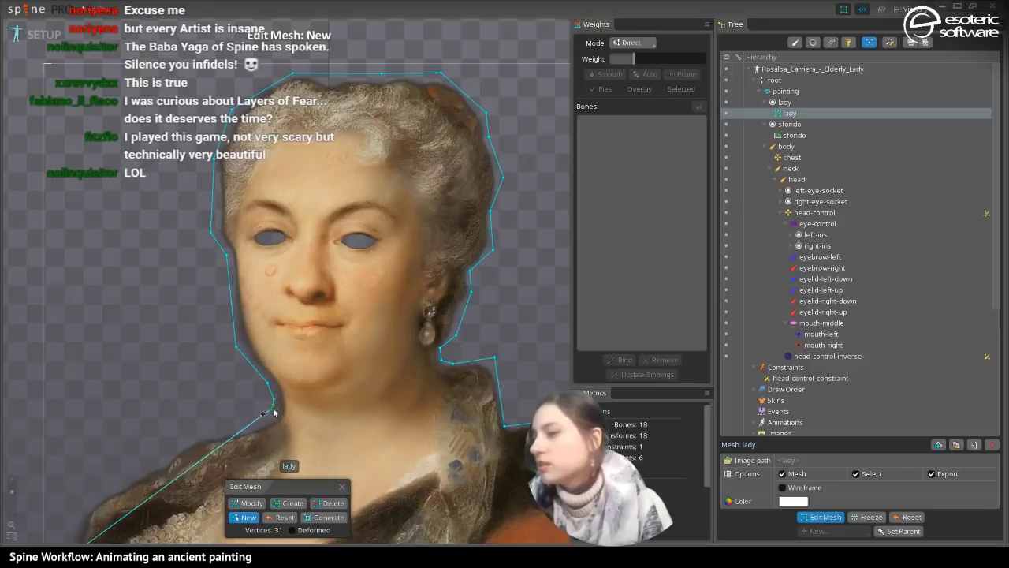
left_click(275, 415)
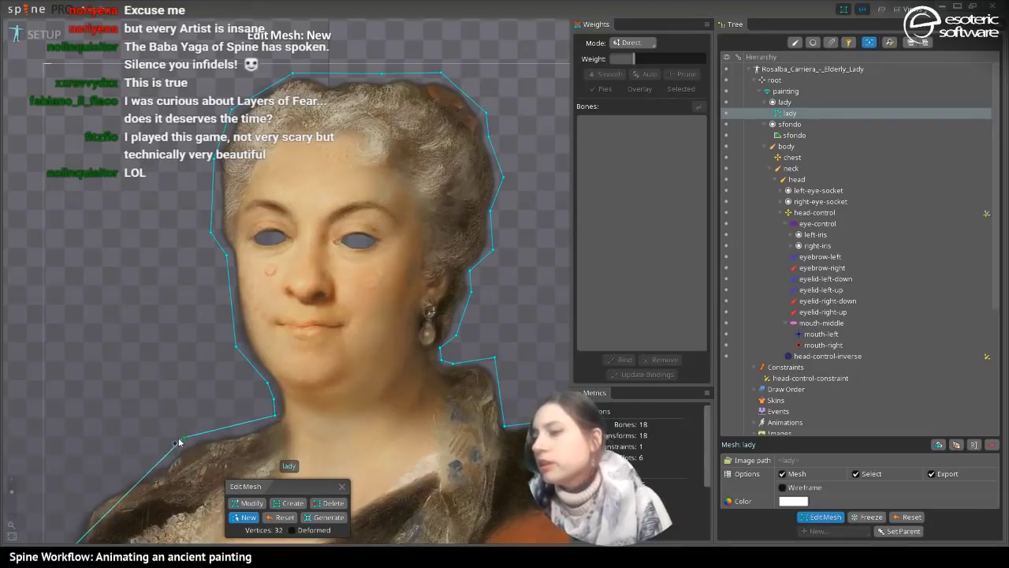
- Trace the mesh outline along the fur-draped shoulder to the painting's side edge and close it
left_click(183, 443)
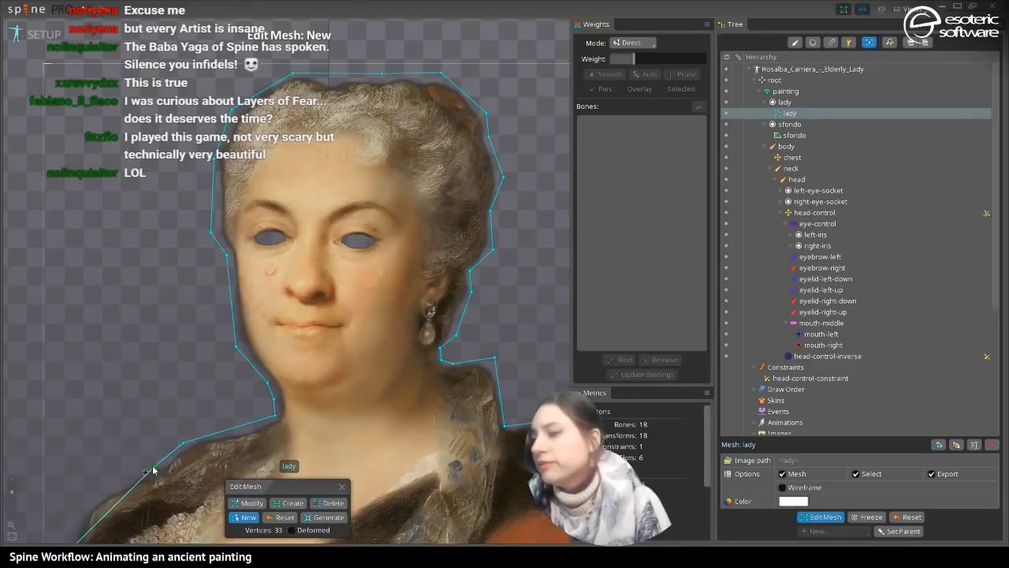
left_click(166, 464)
left_click_drag(167, 473, 278, 322)
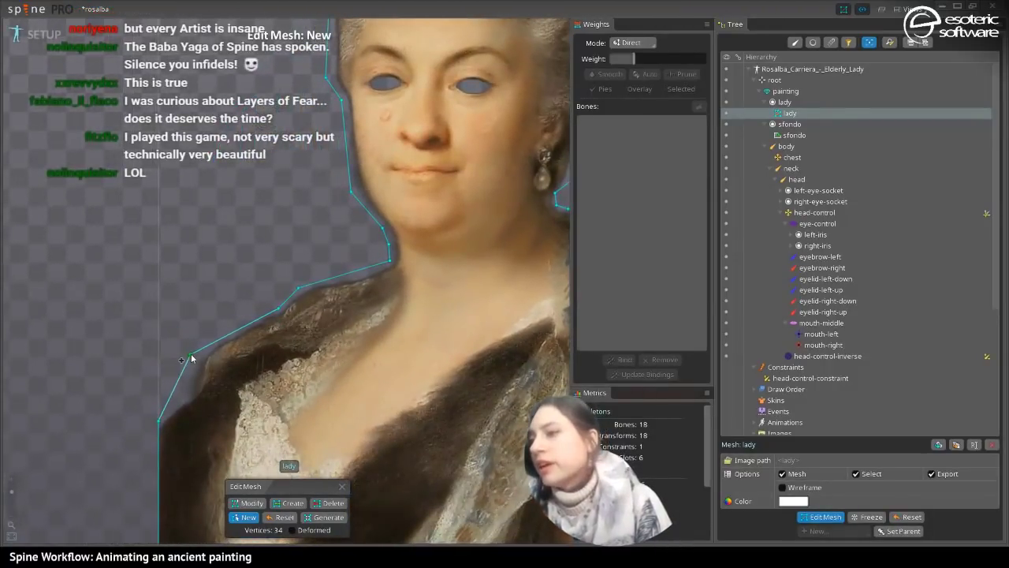
left_click(202, 352)
left_click(184, 397)
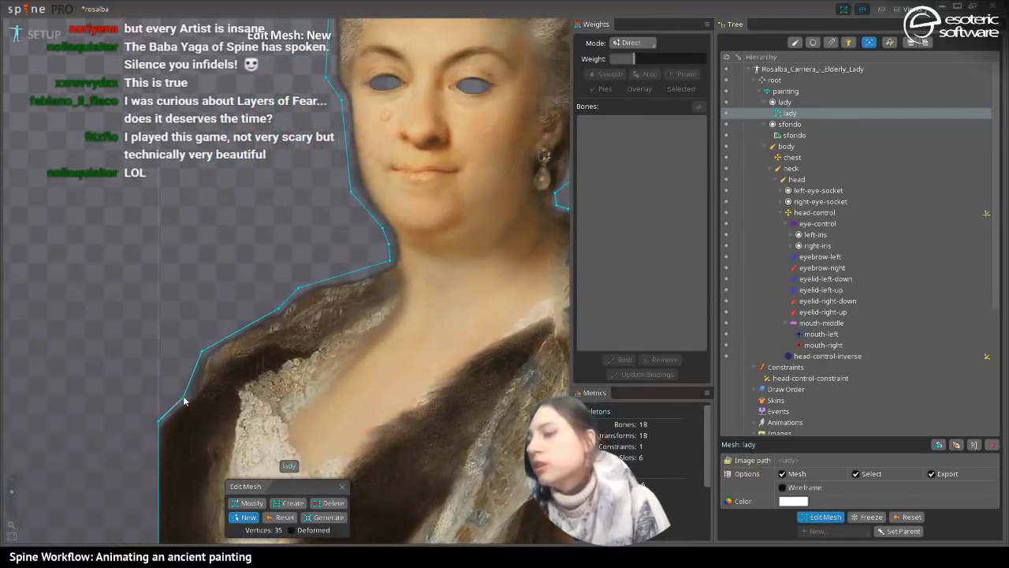
left_click(158, 422)
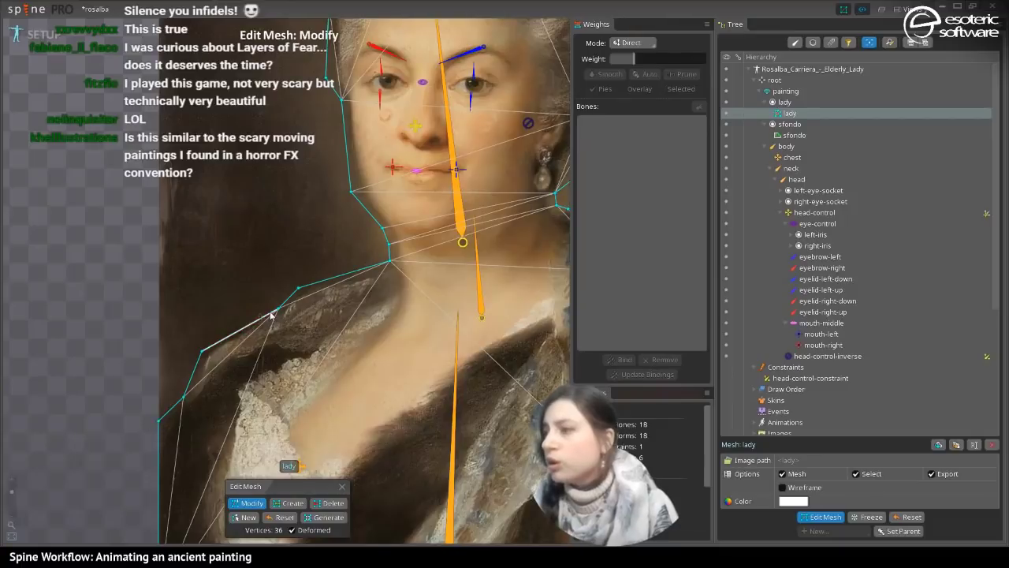
- Create interior mesh vertices at the base of the neck and along the shawl collar below the earring
mouse_move(260, 331)
left_mouse_down()
mouse_move(288, 234)
mouse_move(210, 234)
left_mouse_up()
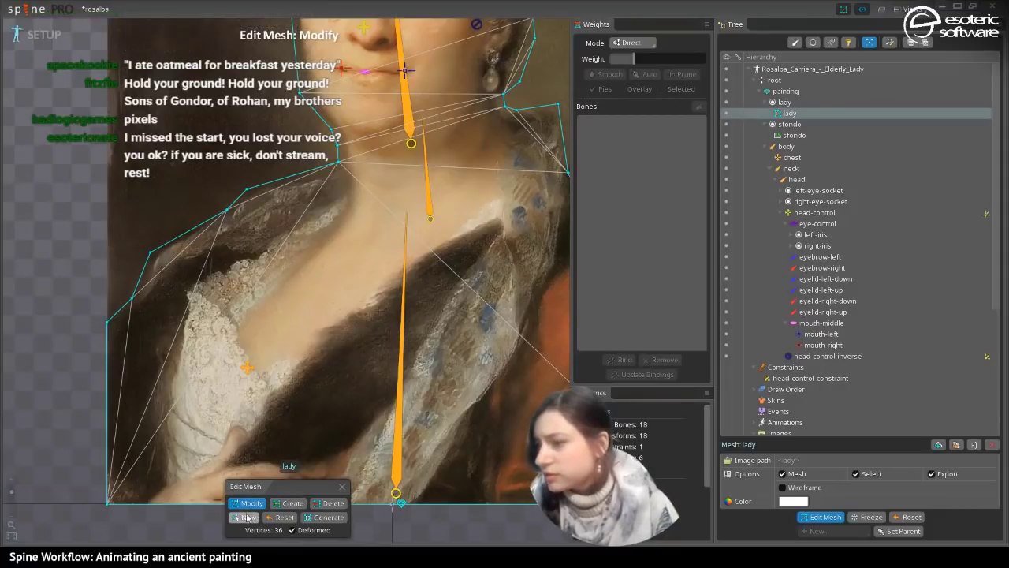
left_click_drag(390, 361, 266, 364)
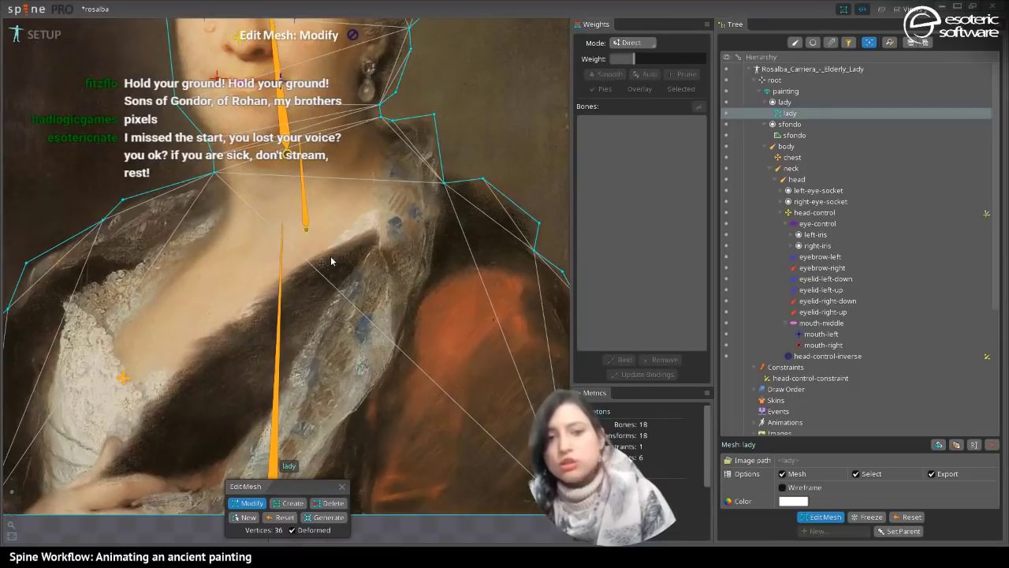
left_click(290, 504)
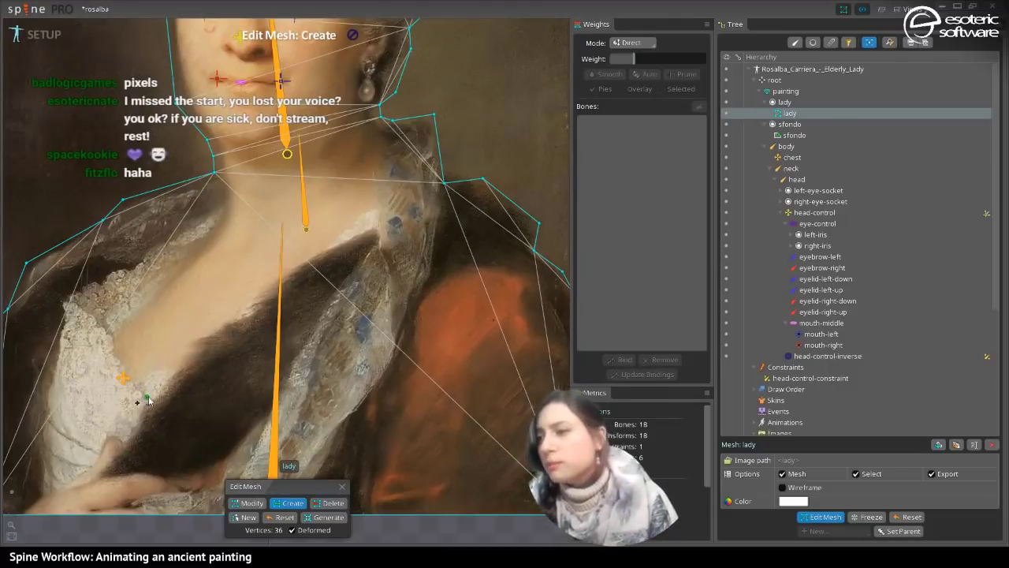
left_click_drag(276, 318, 347, 317)
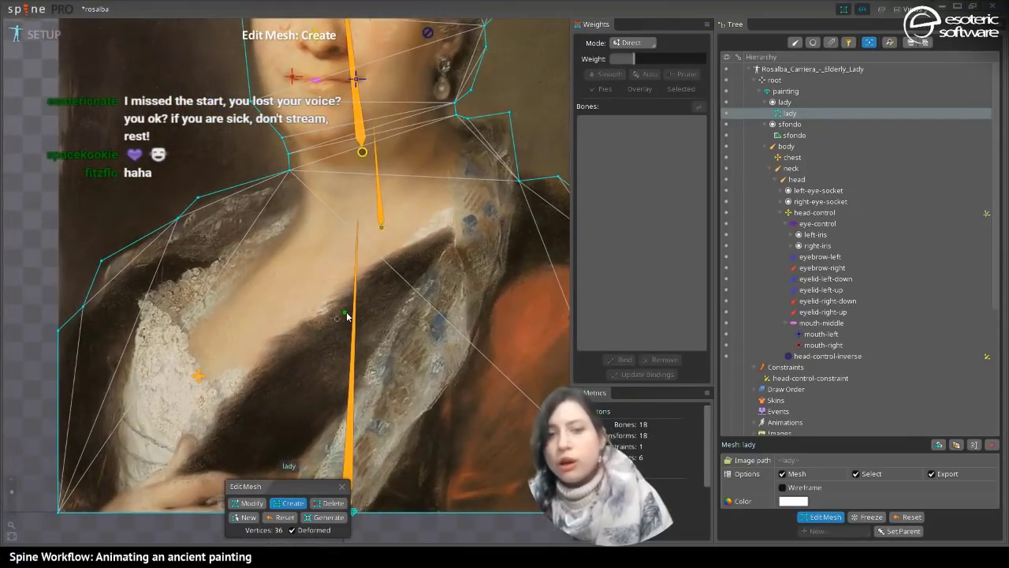
left_click(452, 223)
left_click(444, 169)
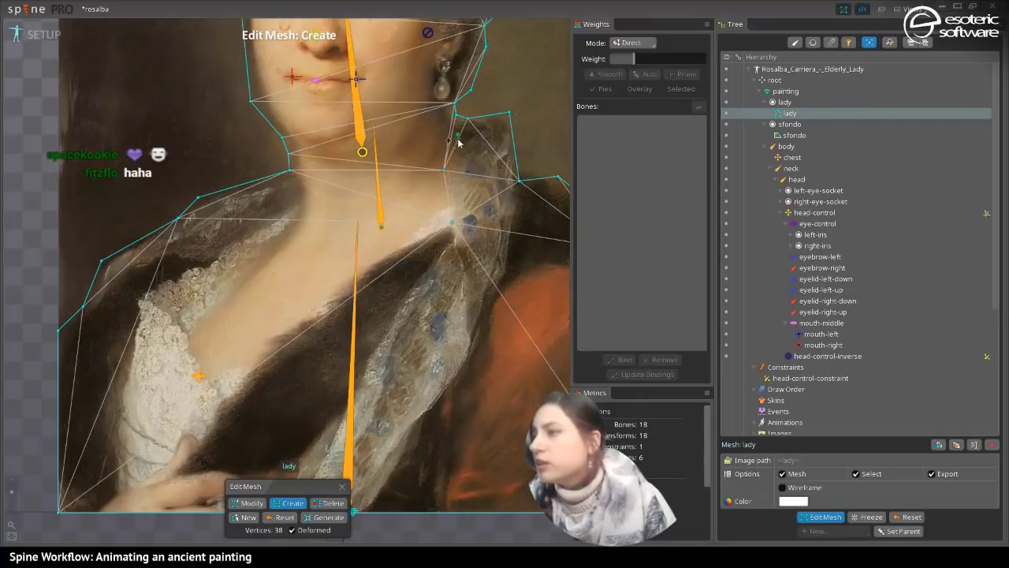
left_click(464, 152)
- Add mesh vertices down the shawl's outer edge beside the orange drape, ending on the painting's bottom edge
left_click_drag(466, 213, 468, 104)
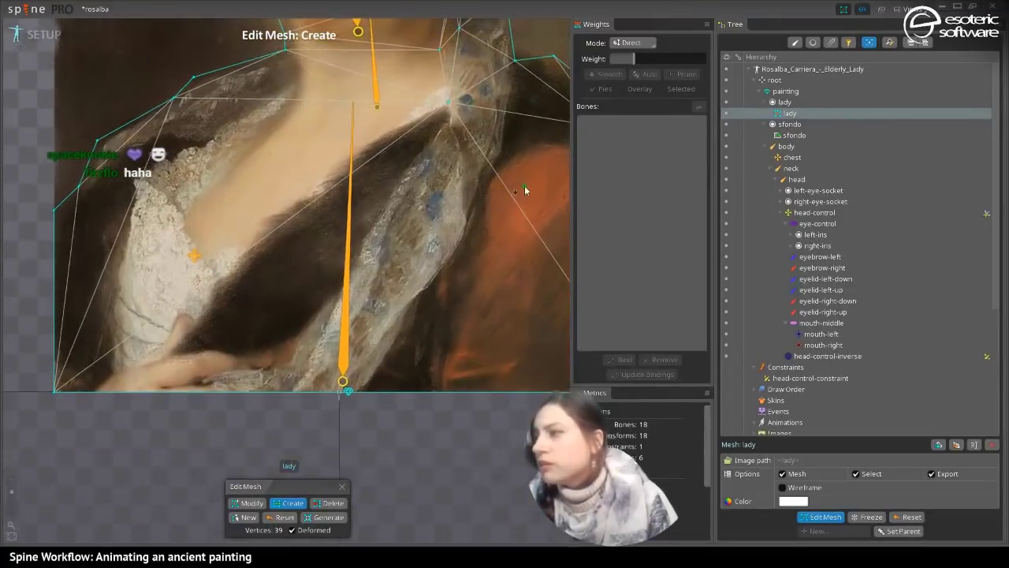
left_click(495, 148)
left_click(439, 269)
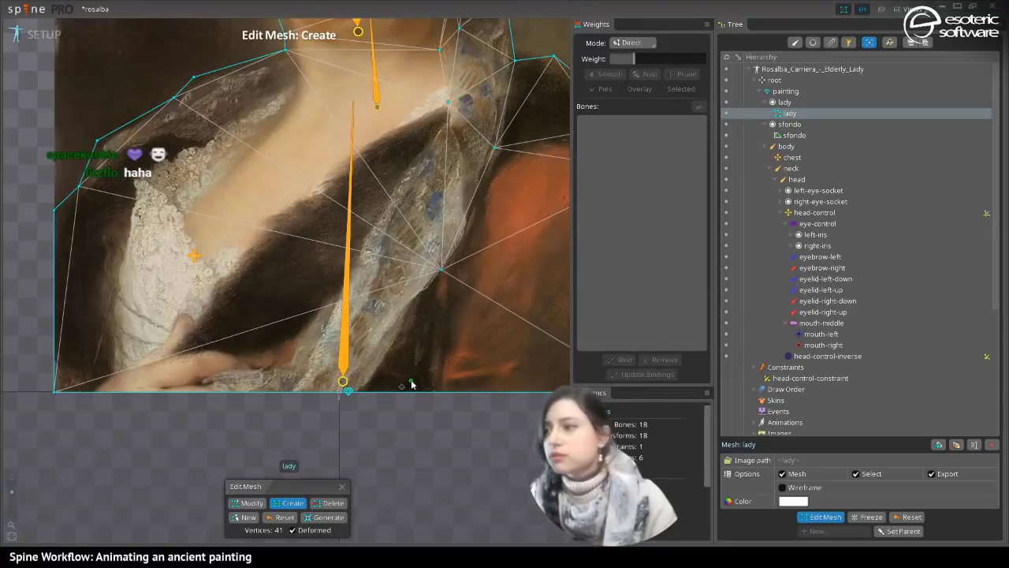
left_click_drag(485, 336, 521, 442)
left_click_drag(484, 270, 427, 424)
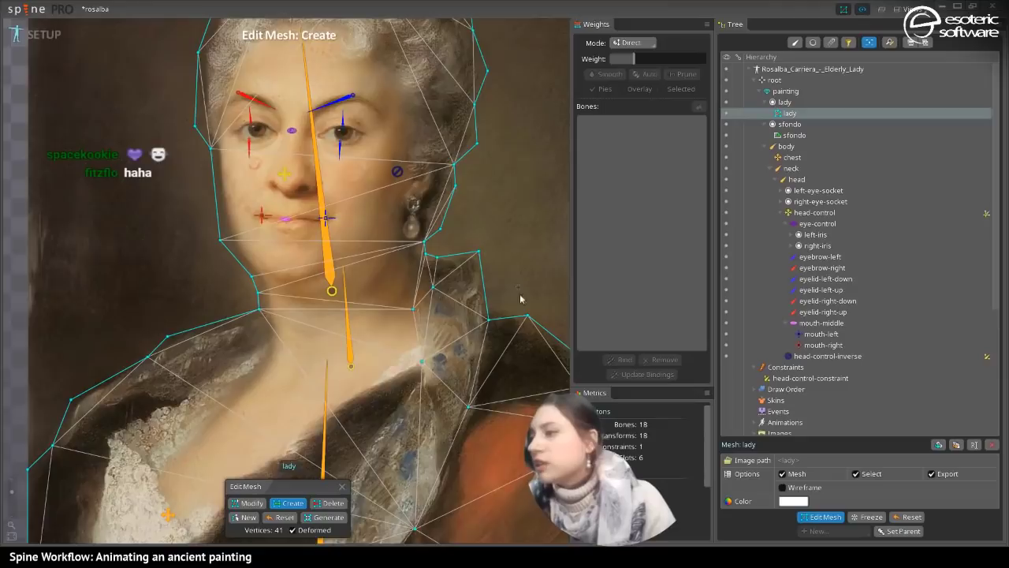
left_click_drag(508, 316, 459, 127)
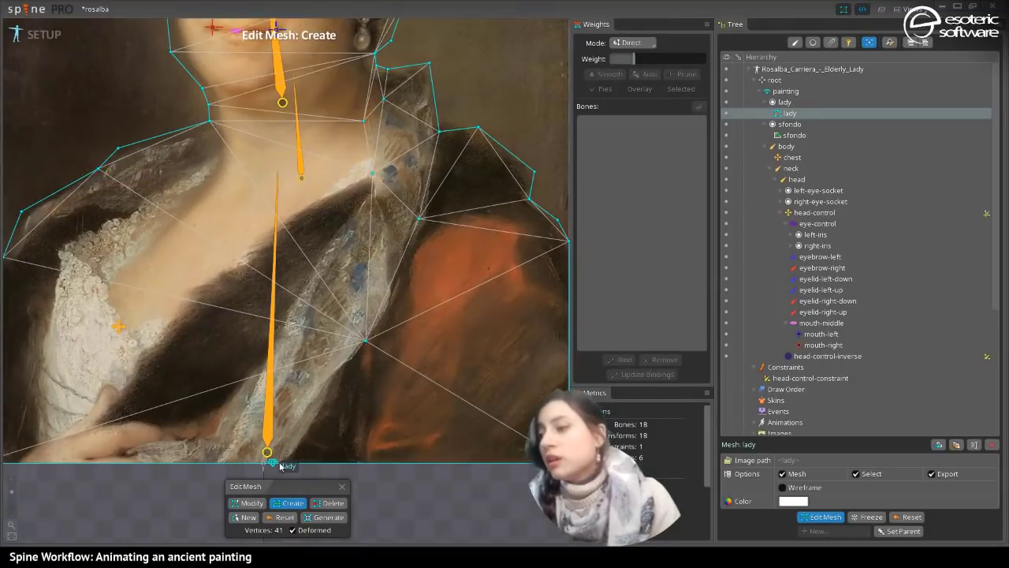
left_click_drag(342, 410, 417, 365)
left_click(363, 417)
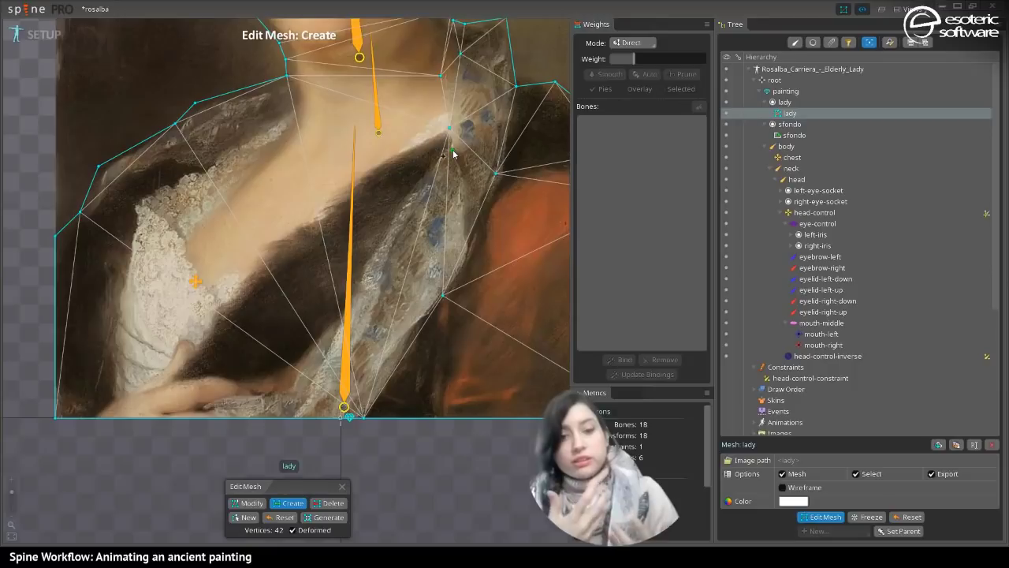
- Add mesh vertices around the lowest point of the neckline and up to the lace bodice's upper corner
left_click(208, 289)
left_click(232, 274)
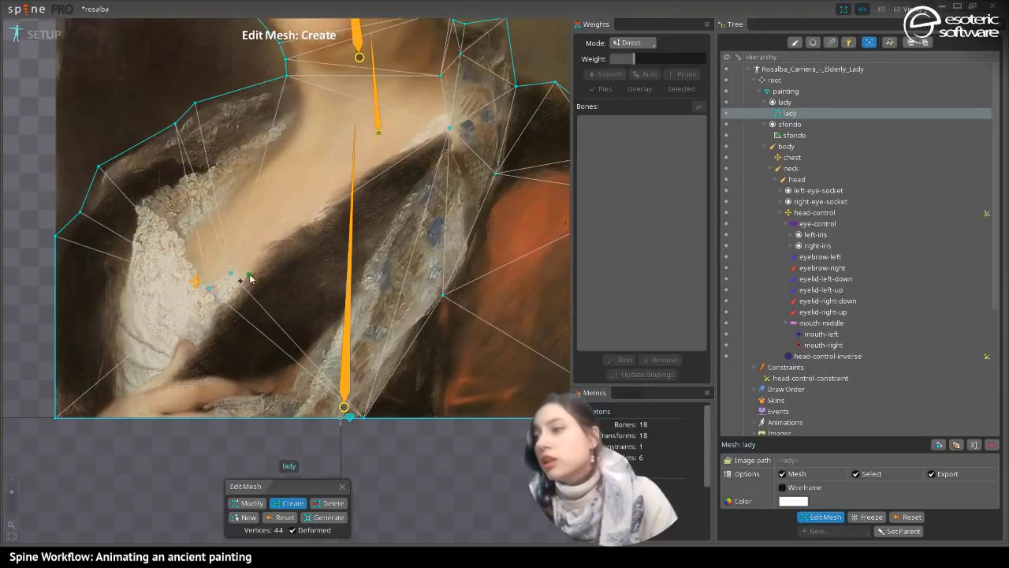
left_click(249, 275)
left_click(182, 236)
left_click(140, 205)
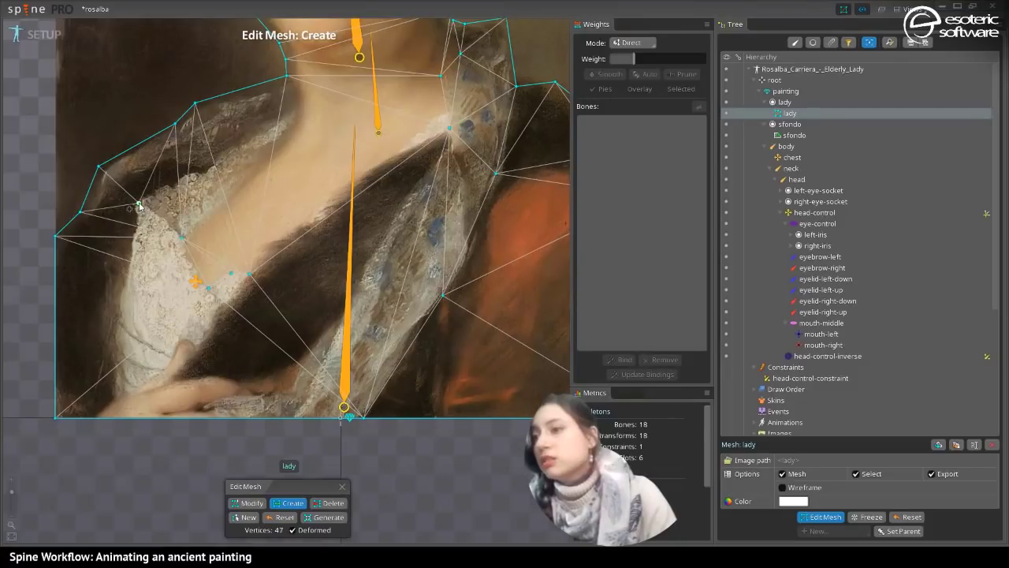
- Place mesh vertices along the outer edge of the lace collar up to the neck and along its inner edge
left_click(208, 169)
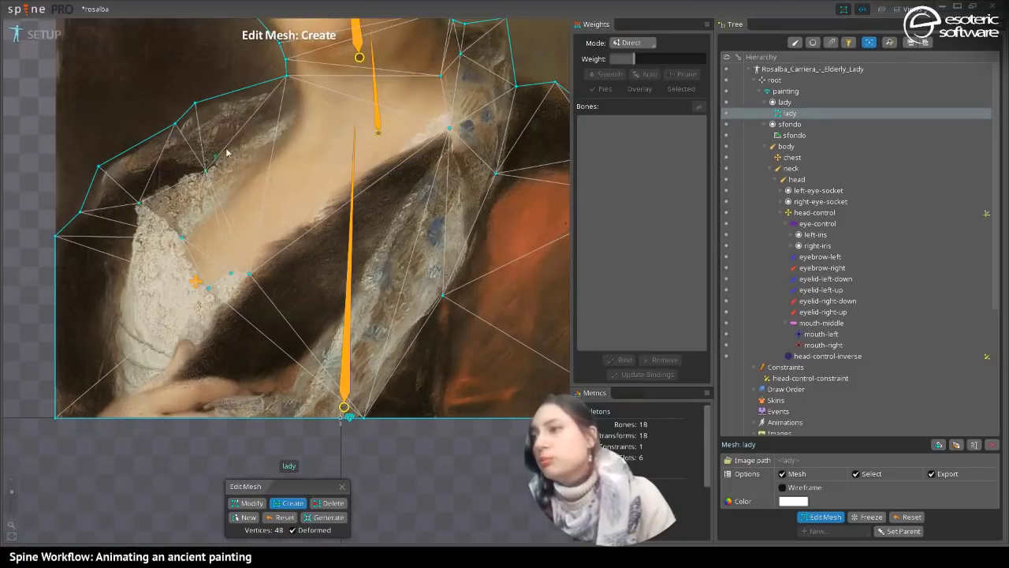
left_click(267, 131)
left_click(297, 111)
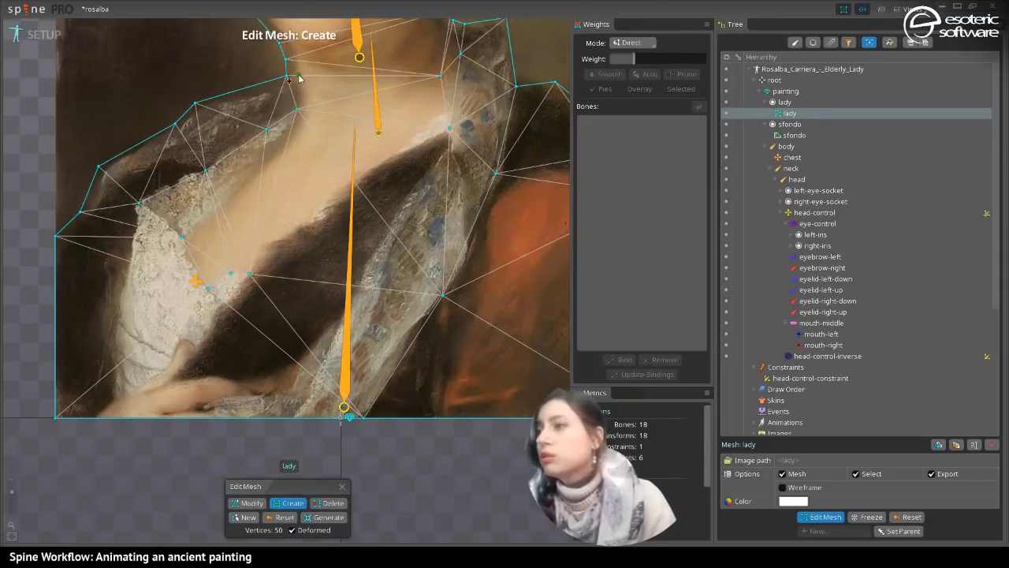
left_click(292, 140)
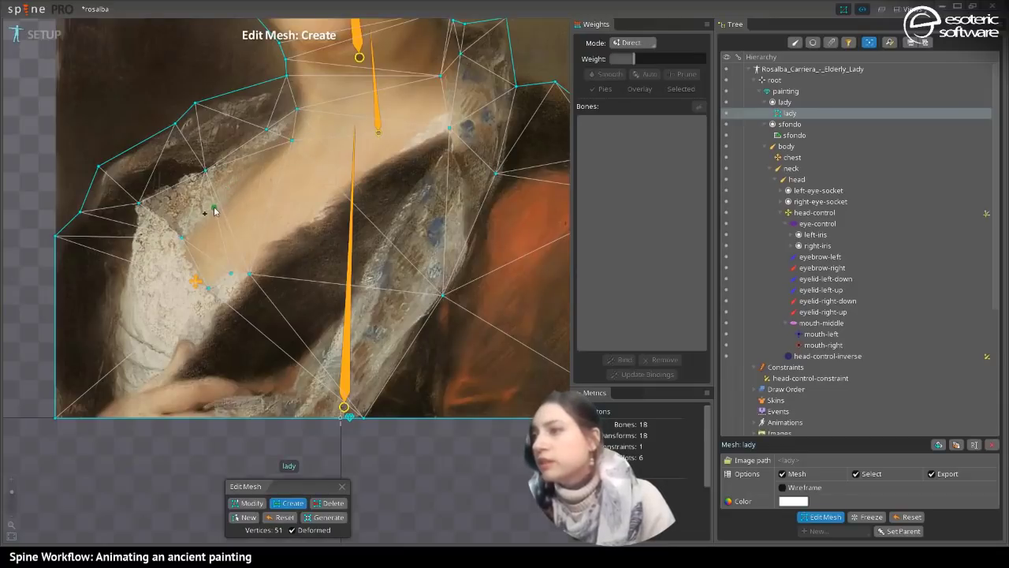
left_click(214, 211)
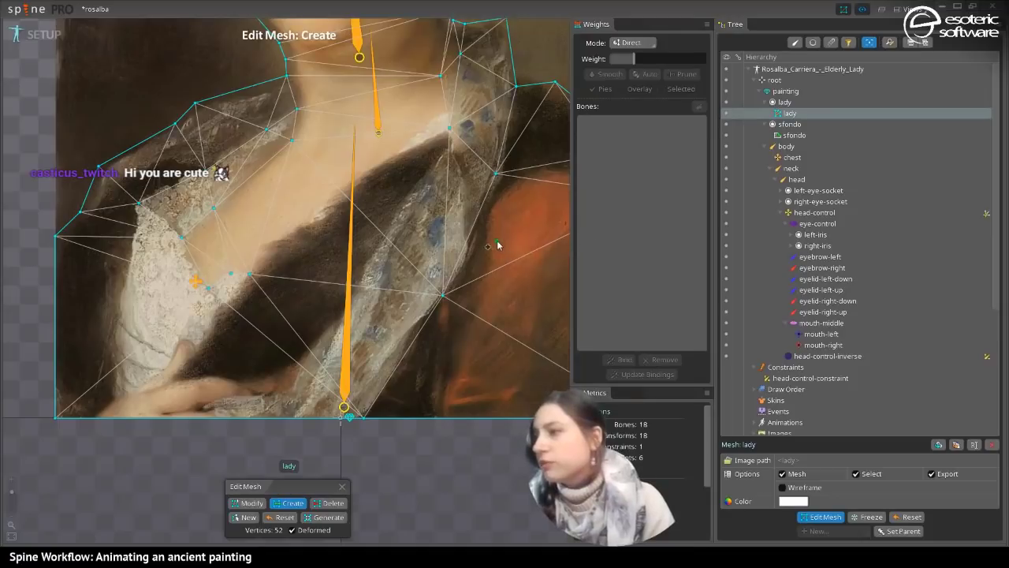
- Add two mesh vertices along the border between the bare chest and the diagonal fur trim
left_click_drag(497, 243, 495, 290)
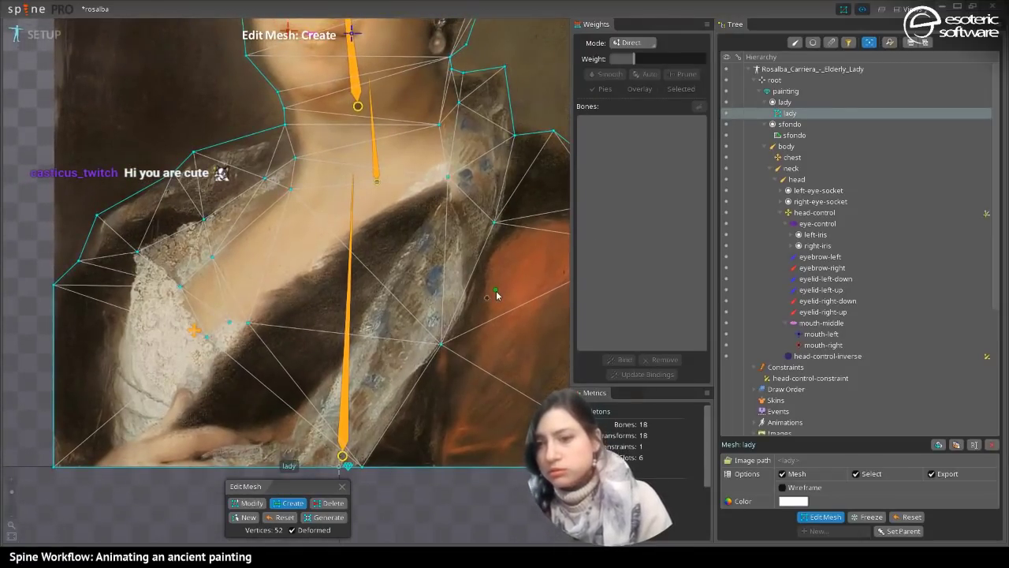
left_click_drag(412, 314, 407, 345)
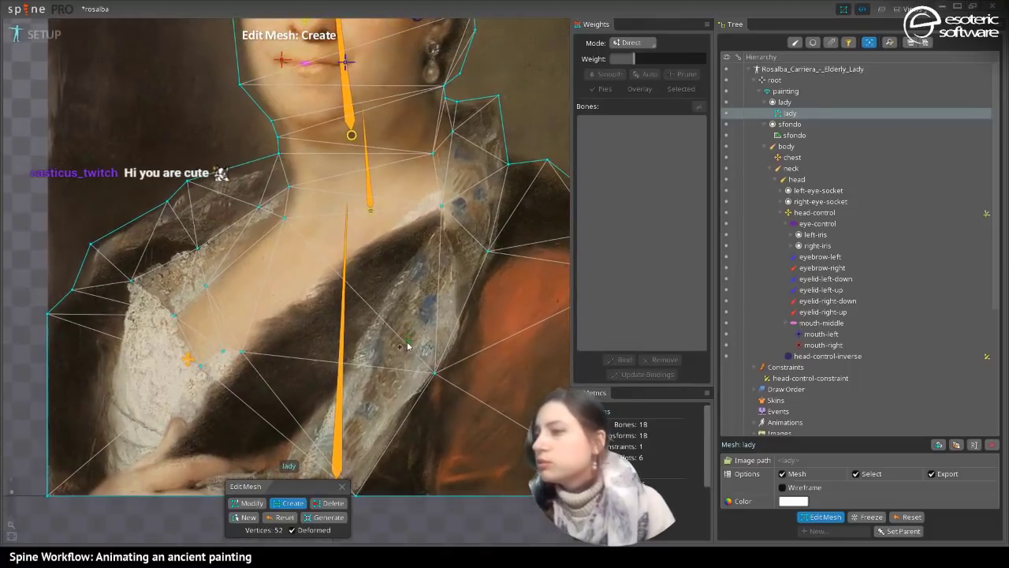
left_click(312, 296)
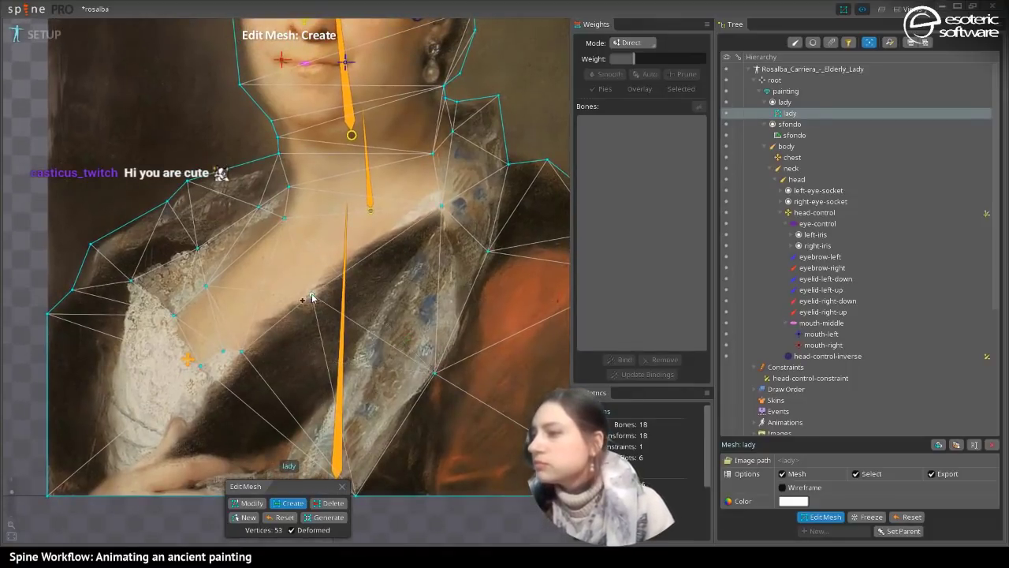
left_click(341, 256)
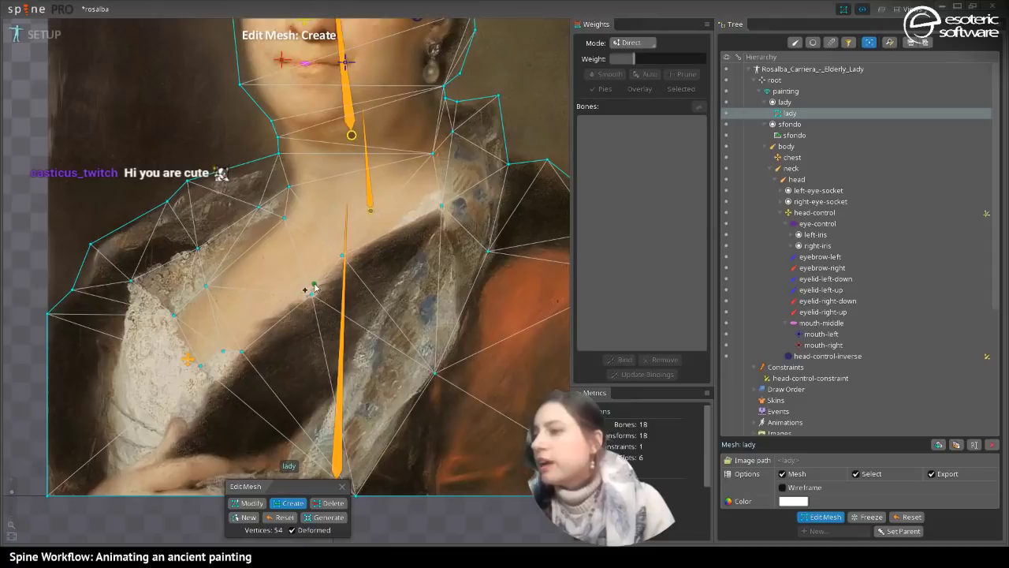
- Add mesh vertices down the outer side of the lace bodice and around the hand and fingertips
left_click(111, 374)
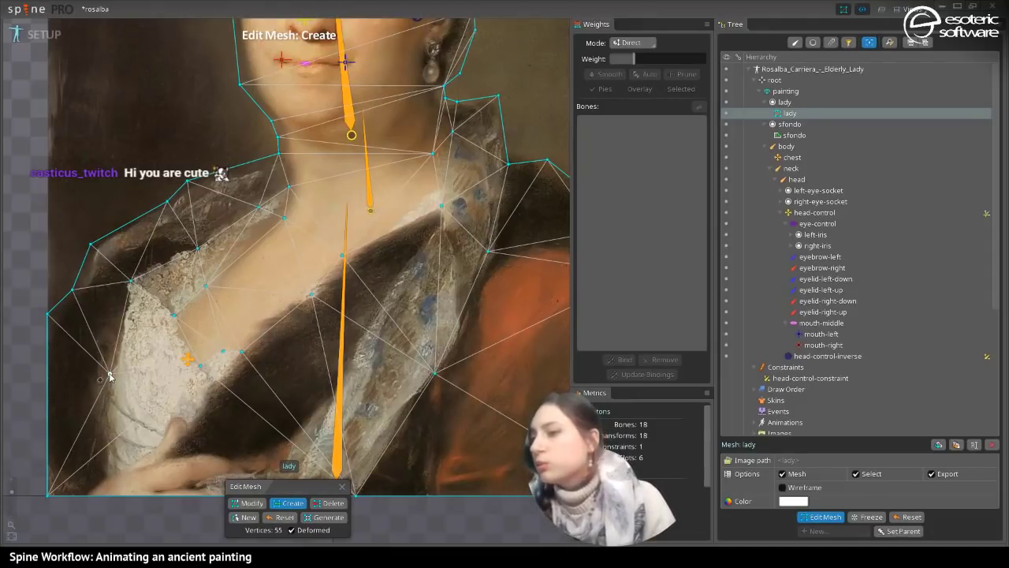
left_click(105, 473)
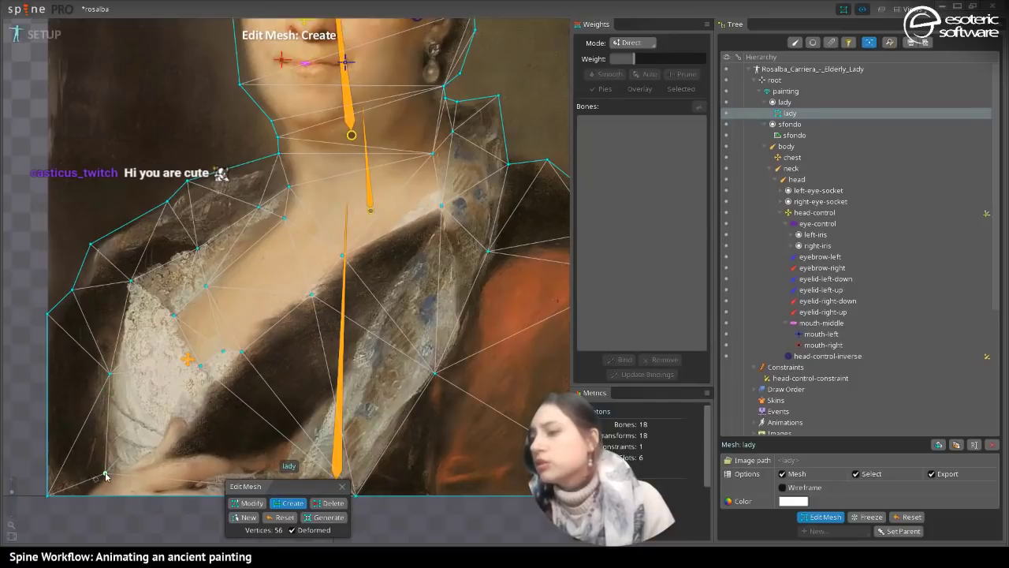
left_click(158, 446)
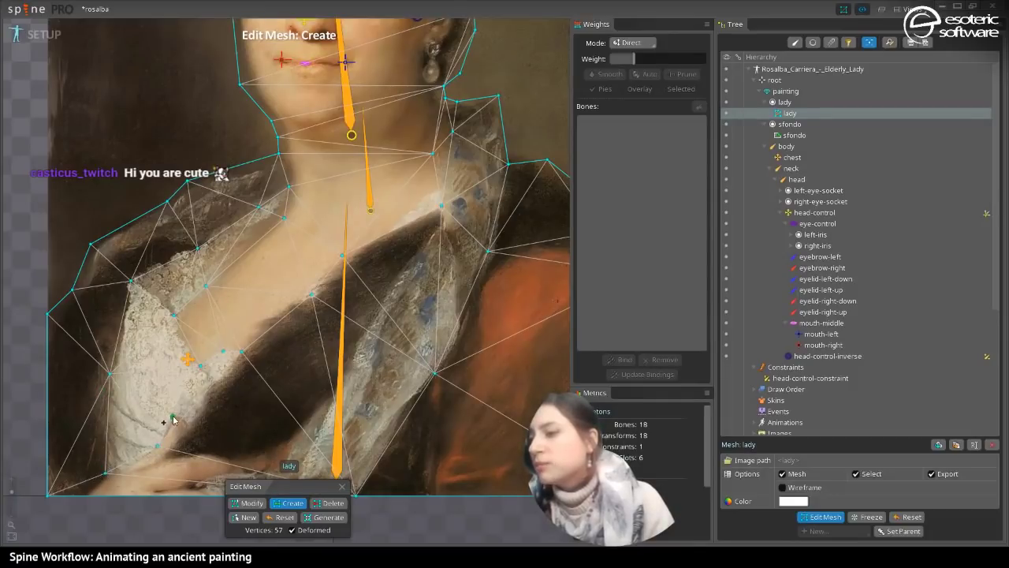
left_click(172, 417)
left_click(190, 421)
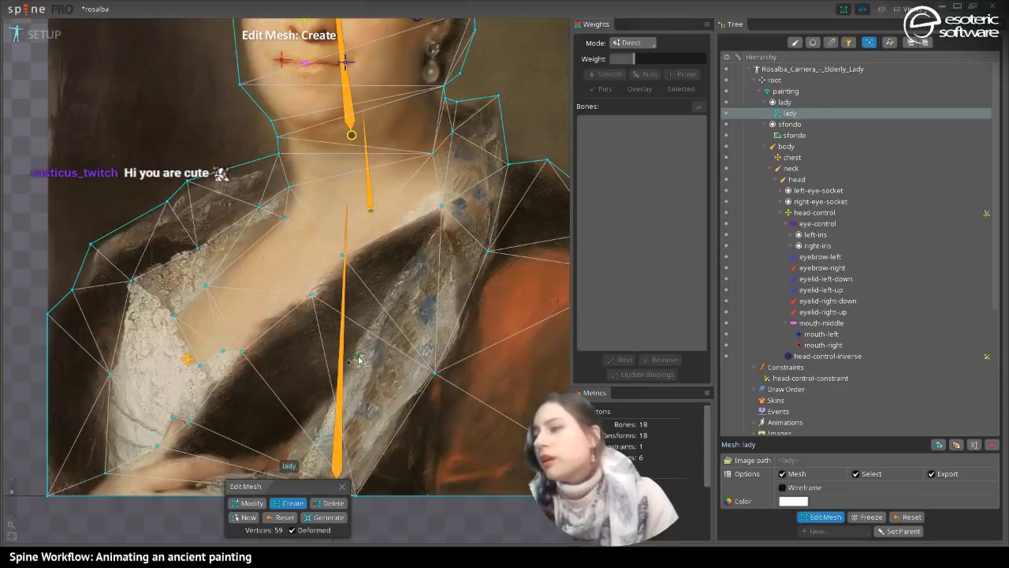
- Add mesh vertices along the shawl's inner edge beside the fur, with an edge connecting its upper two vertices
left_click(352, 355)
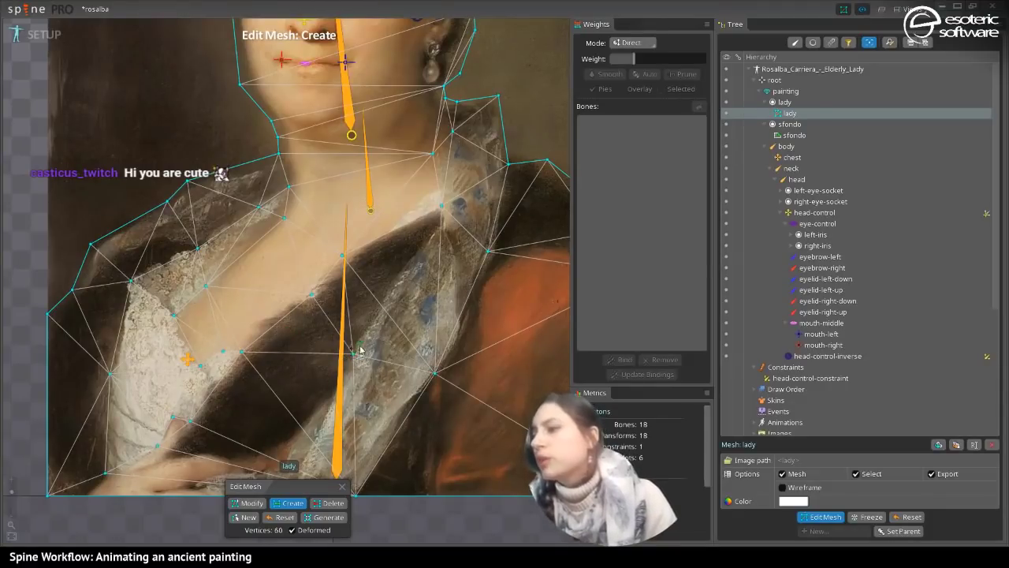
mouse_move(433, 252)
left_mouse_down()
mouse_move(424, 238)
mouse_move(418, 255)
left_mouse_up()
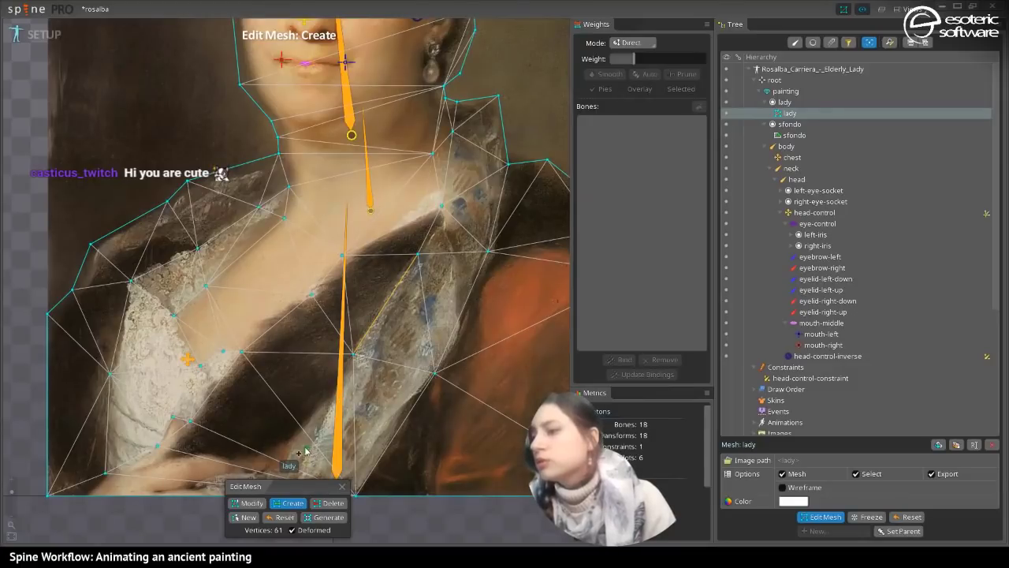
left_click_drag(303, 451, 359, 367)
left_click(353, 349)
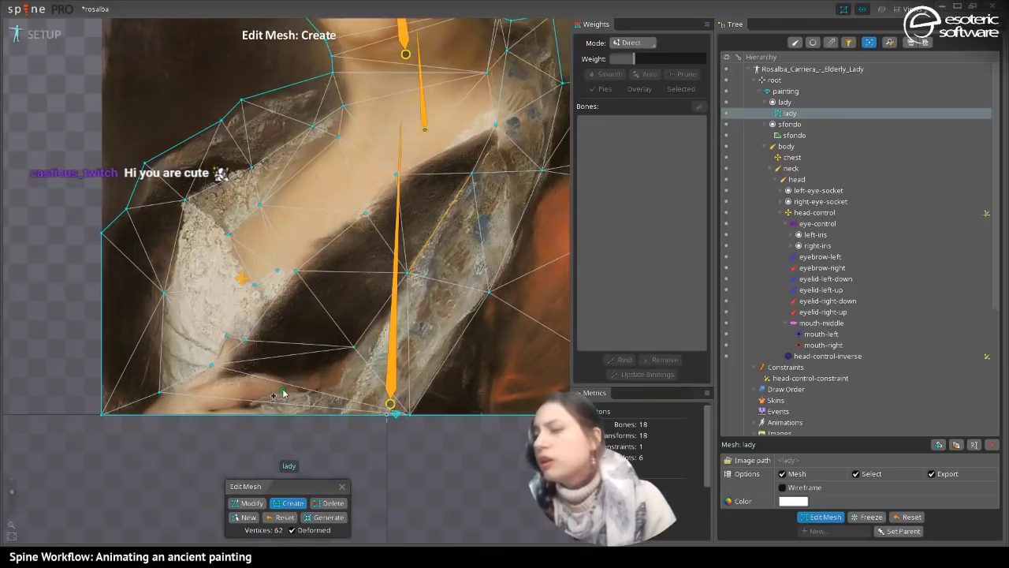
left_click(285, 390)
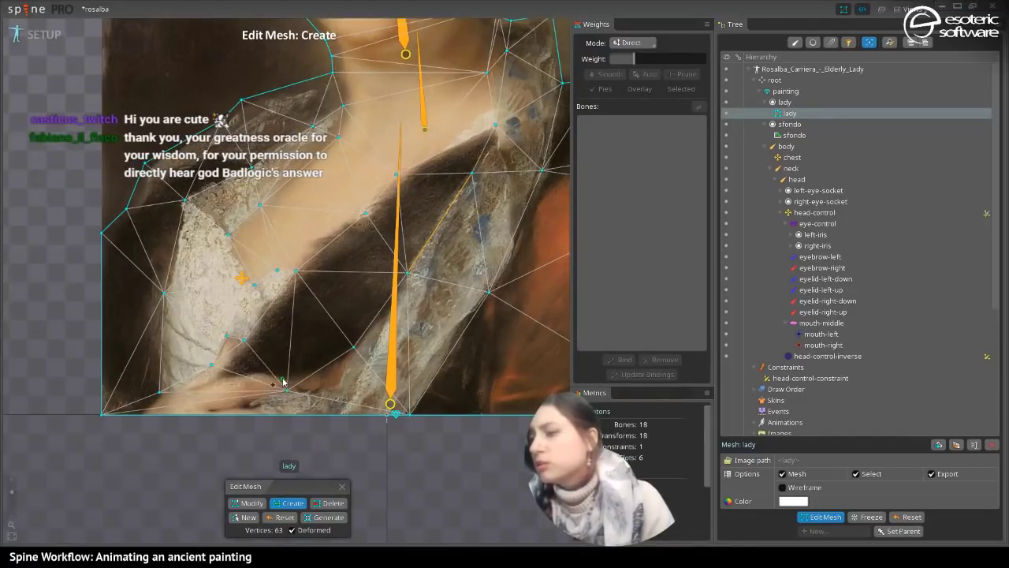
left_click(281, 378)
left_click(256, 371)
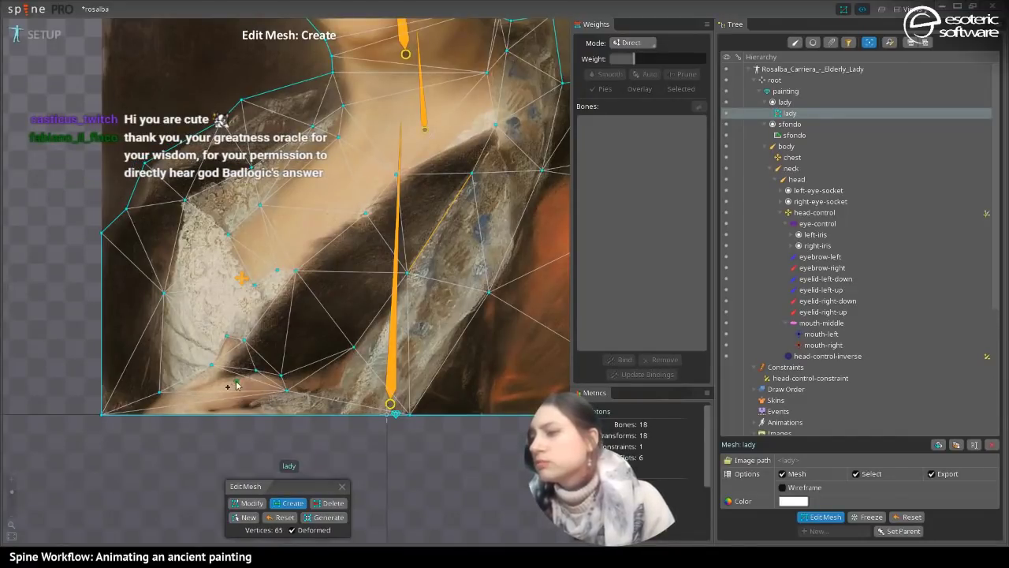
key("ctrl+z")
key("ctrl+z")
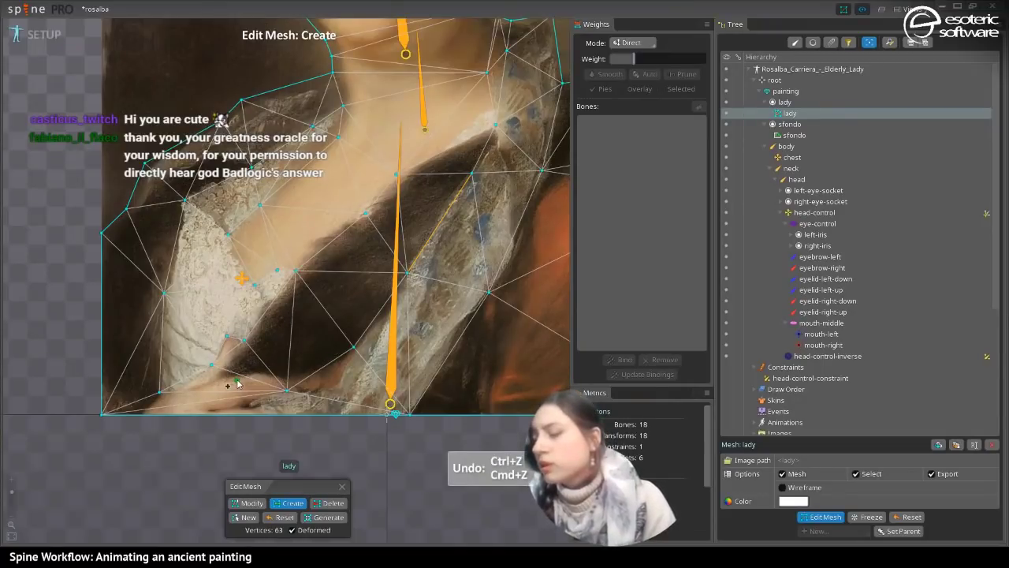
key("ctrl+z")
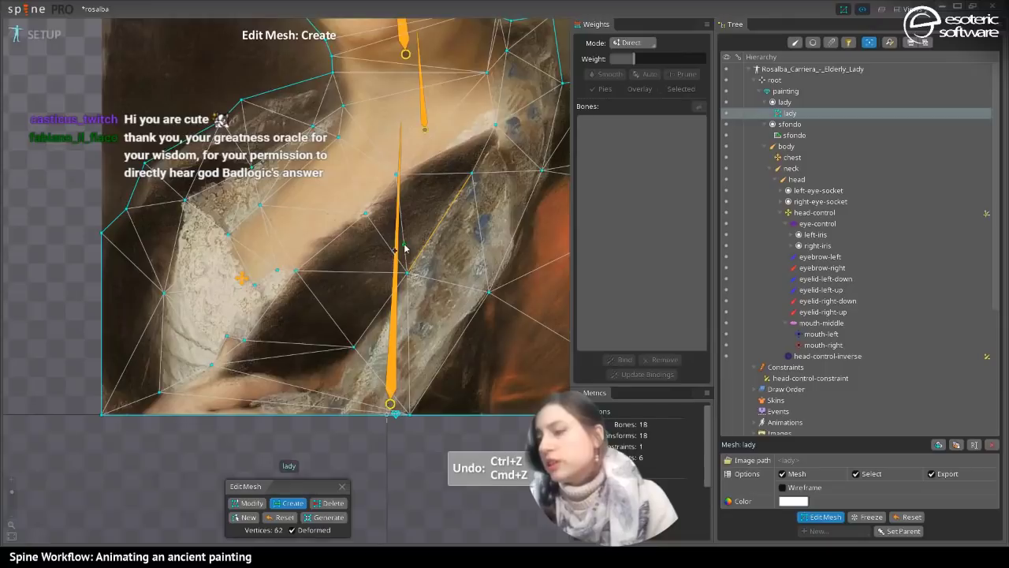
- Place mesh vertices along the jawline from under the chin up to the ear, plus one on the upper neck below the jaw
left_click_drag(402, 253, 313, 432)
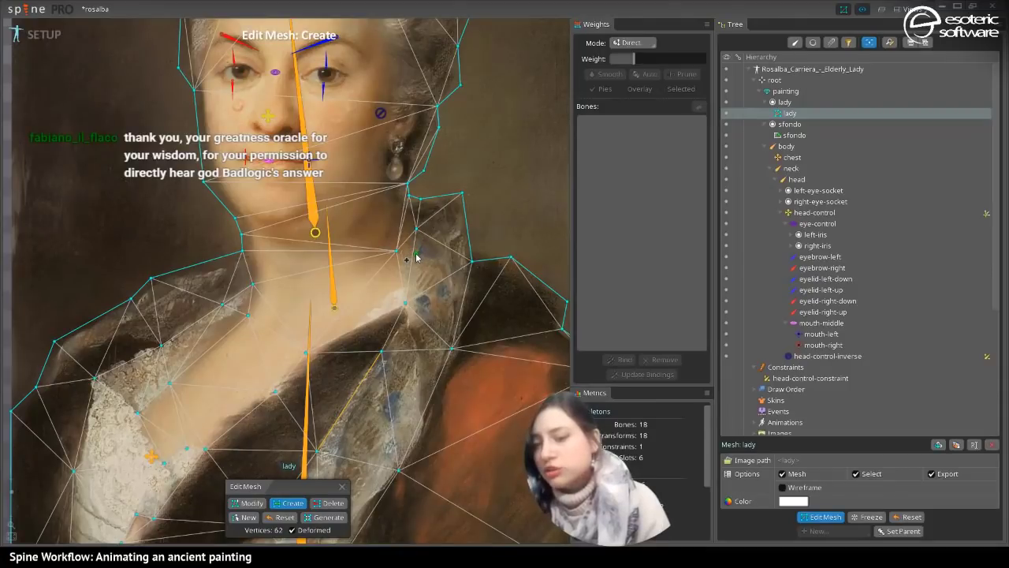
scroll(416, 257, "up", 3)
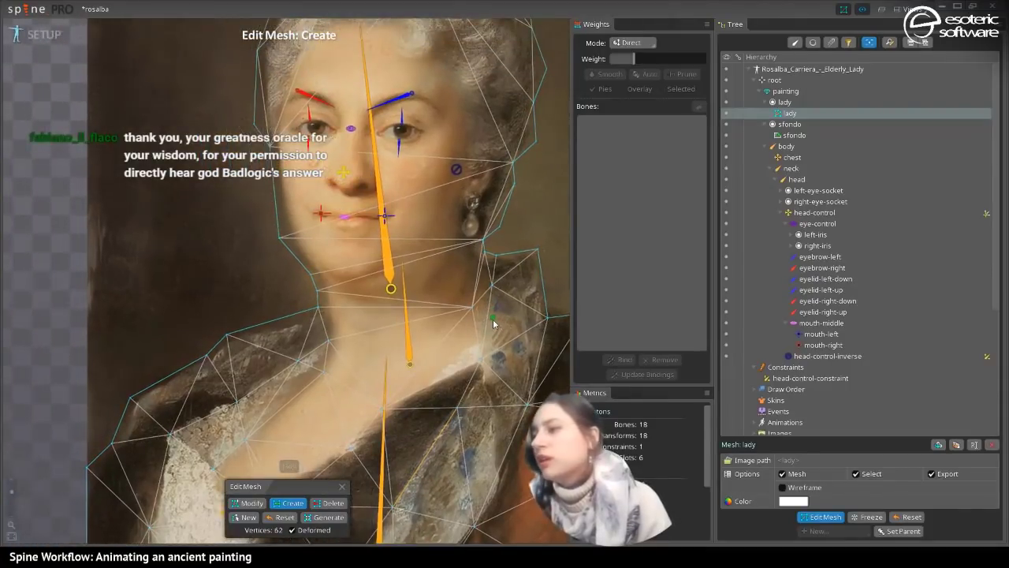
scroll(505, 337, "up", 2)
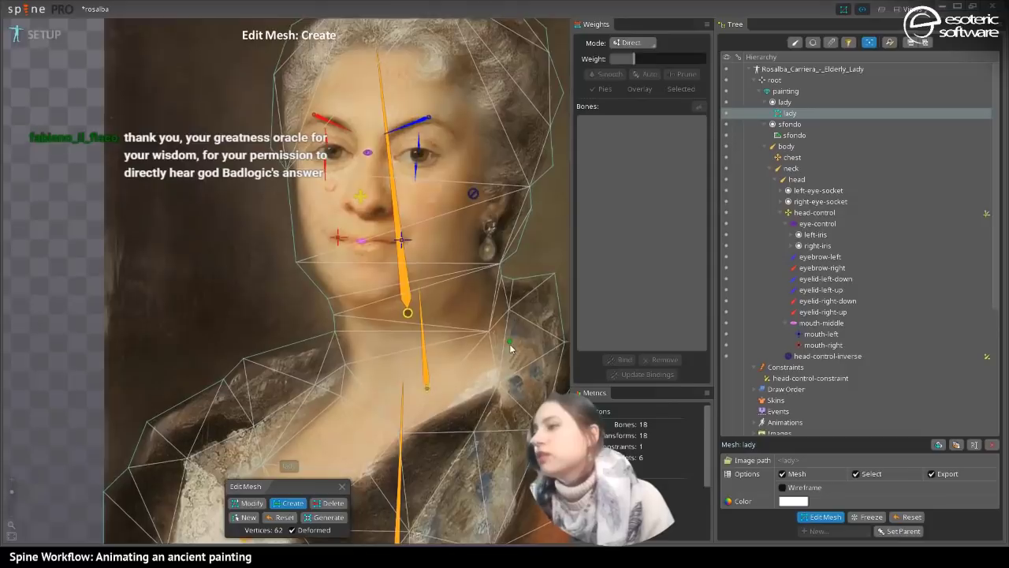
scroll(510, 347, "up", 1)
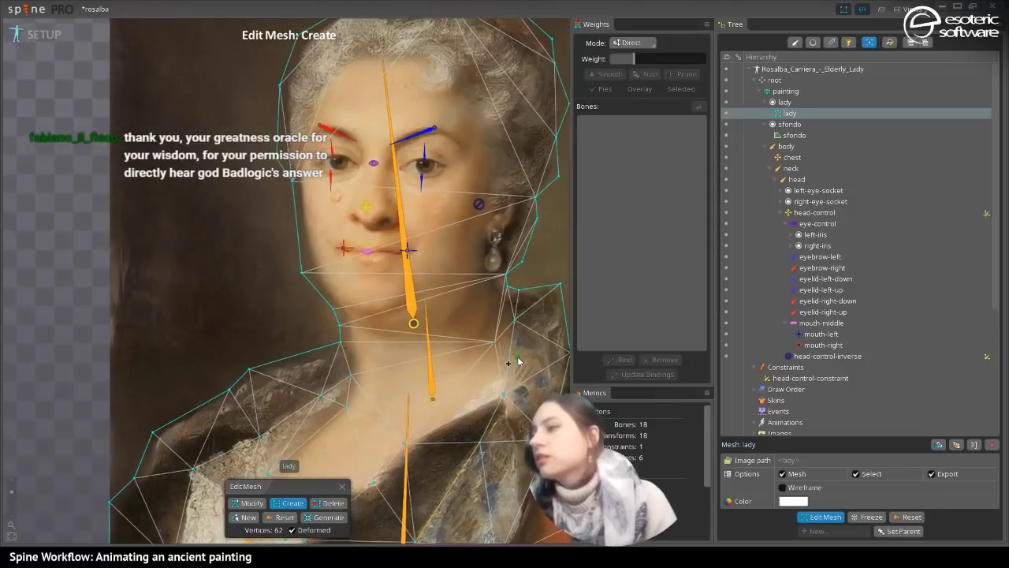
left_click(382, 321)
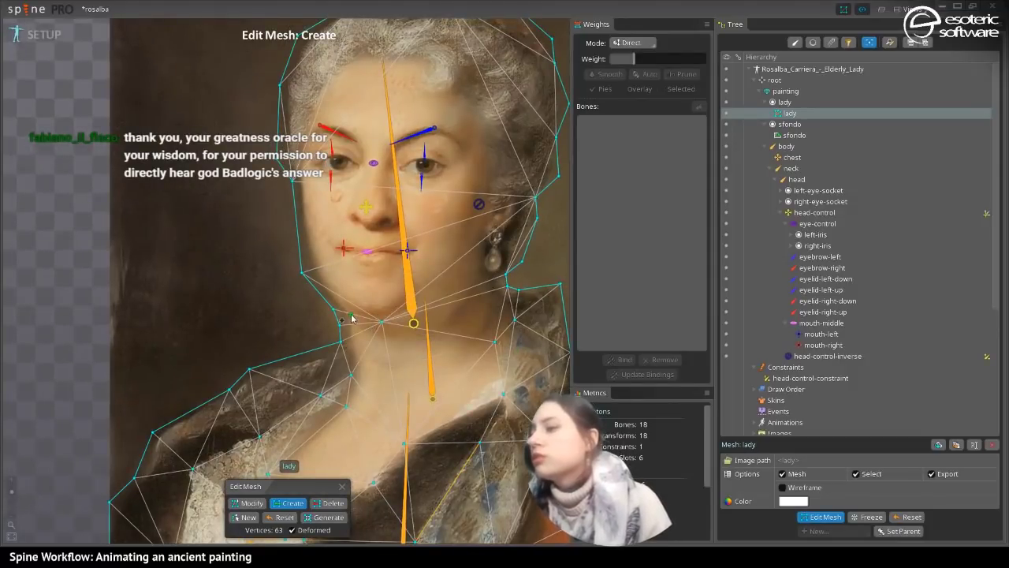
left_click(350, 315)
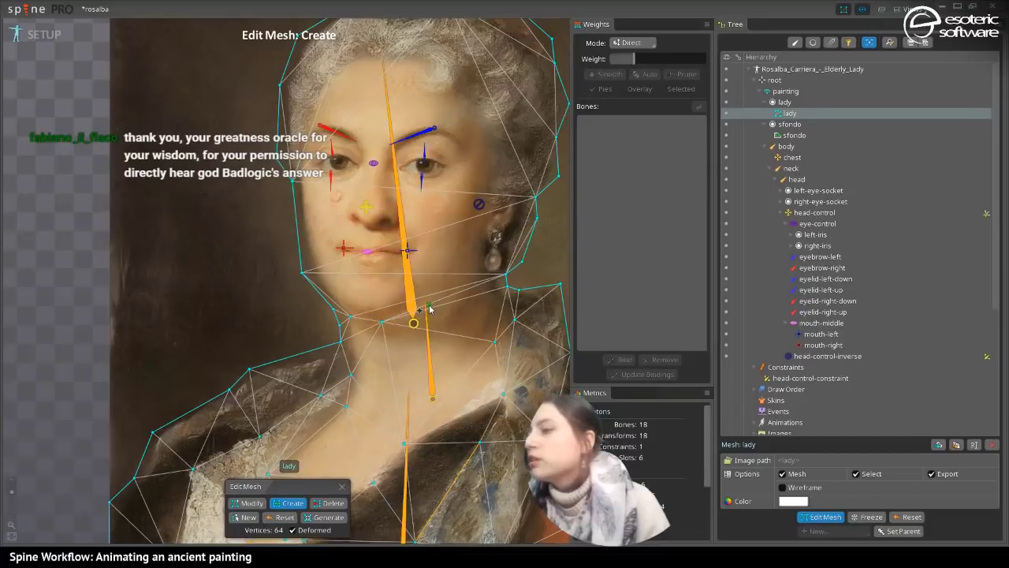
left_click(428, 308)
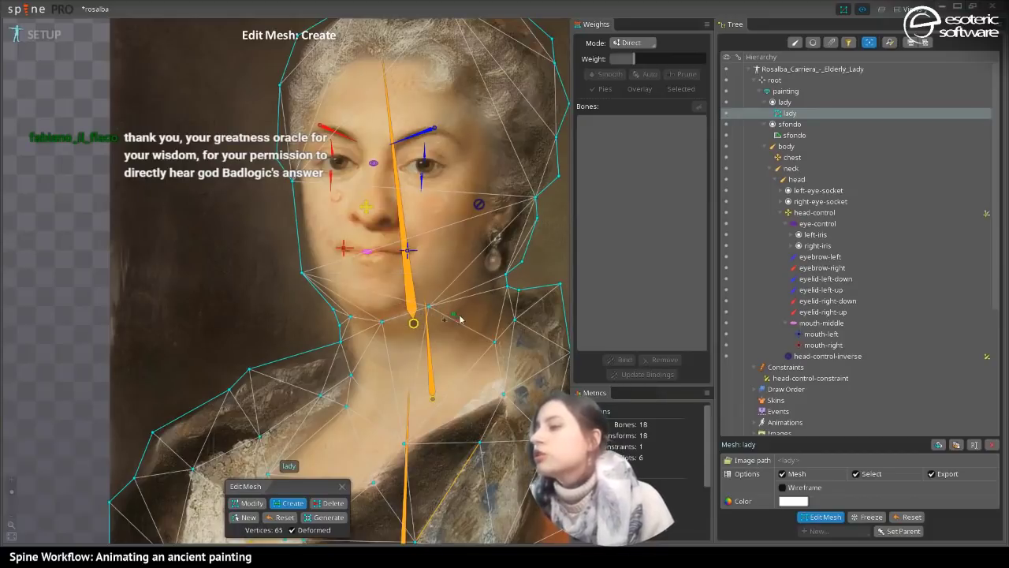
left_click(481, 232)
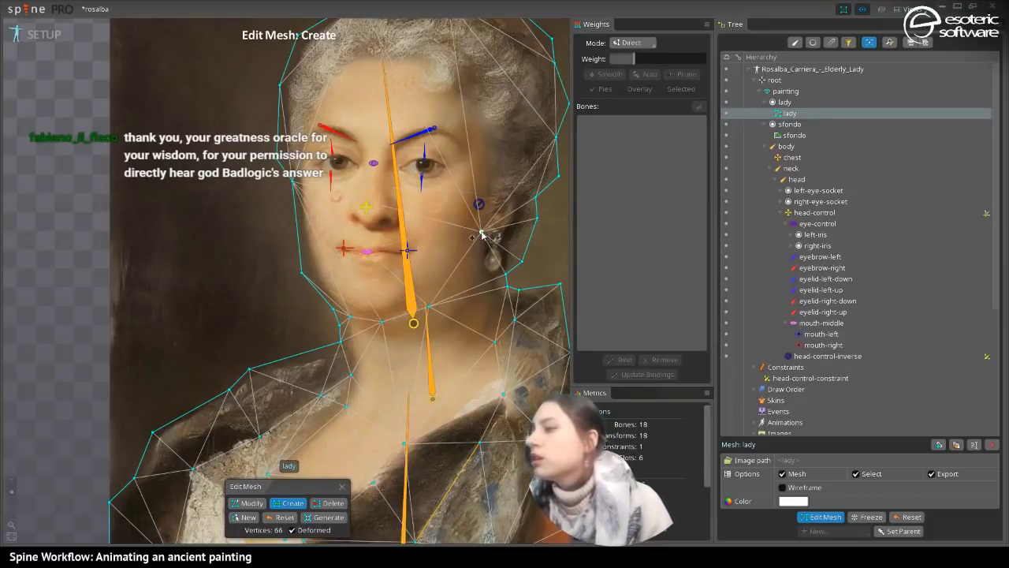
left_click(491, 193)
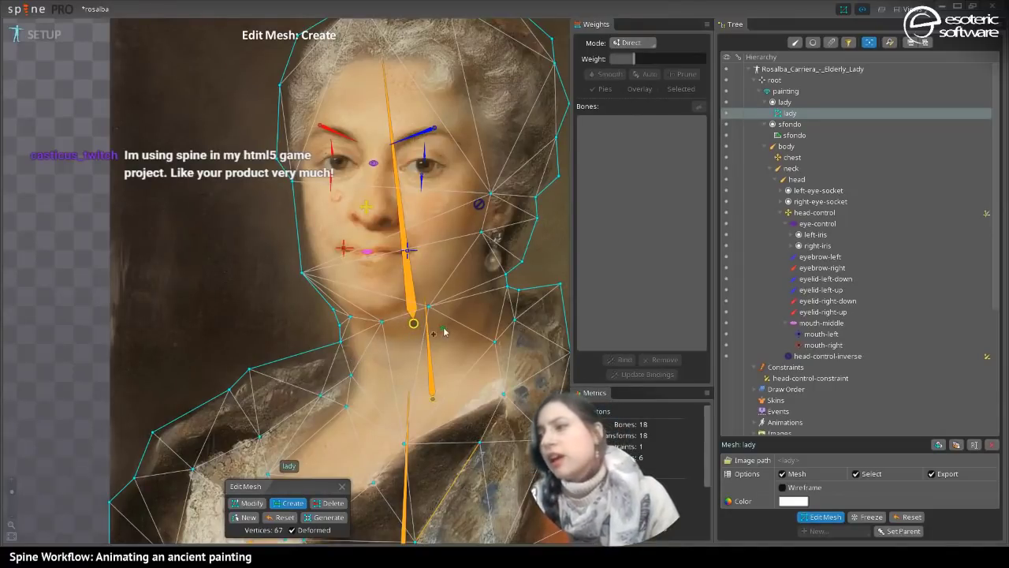
left_click_drag(445, 335, 459, 355)
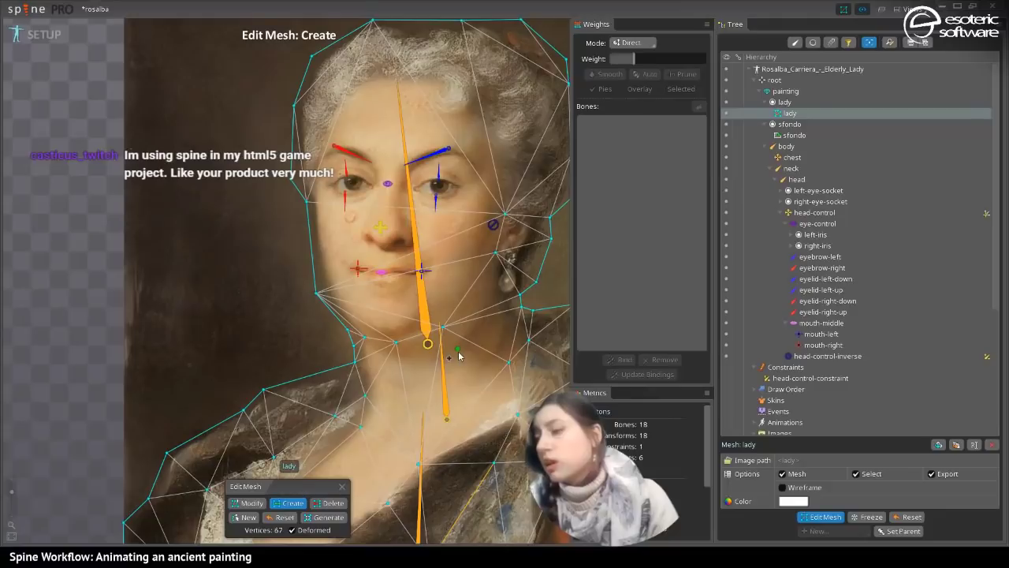
left_click(457, 355)
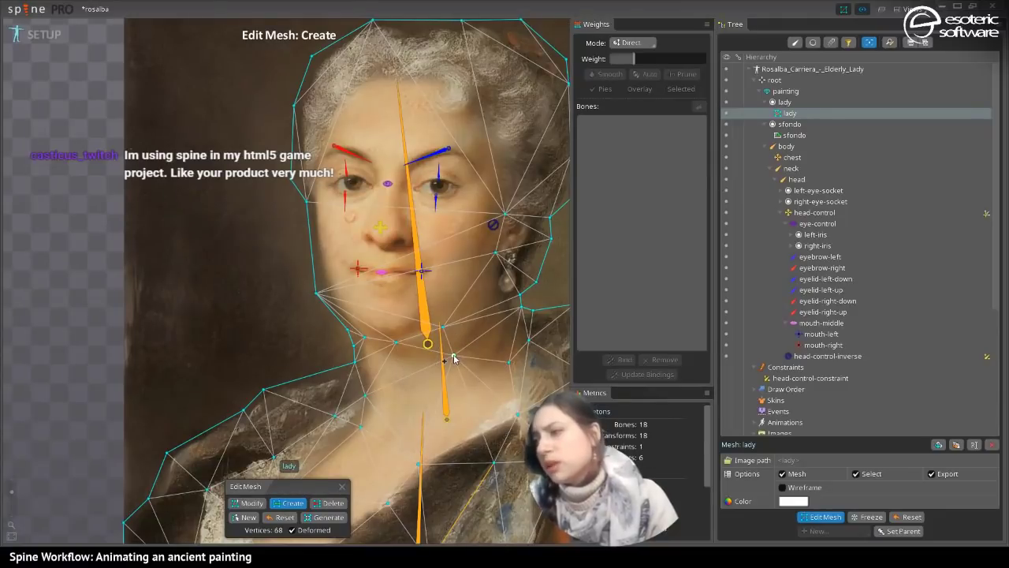
left_click(396, 377)
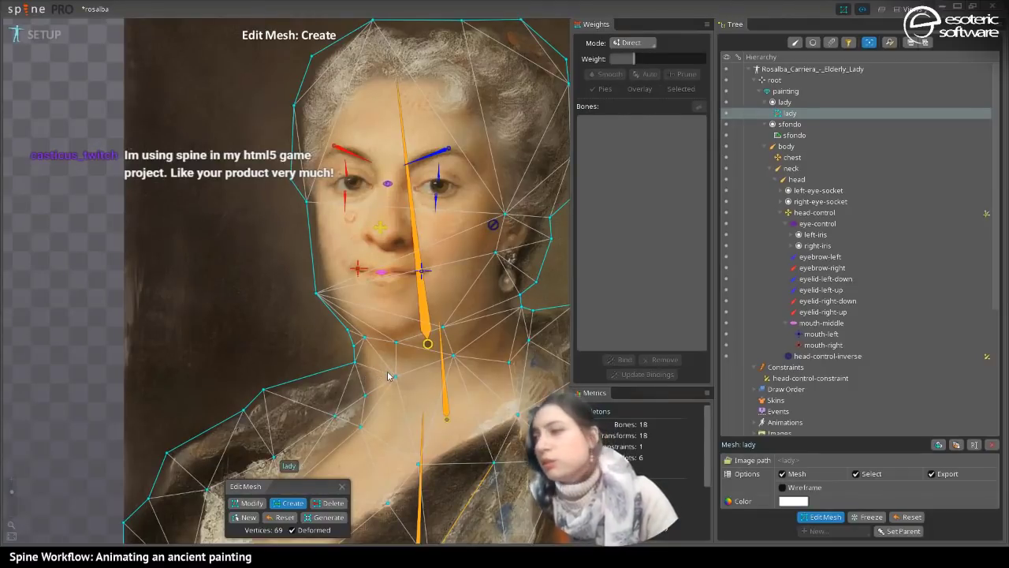
key("ctrl+z")
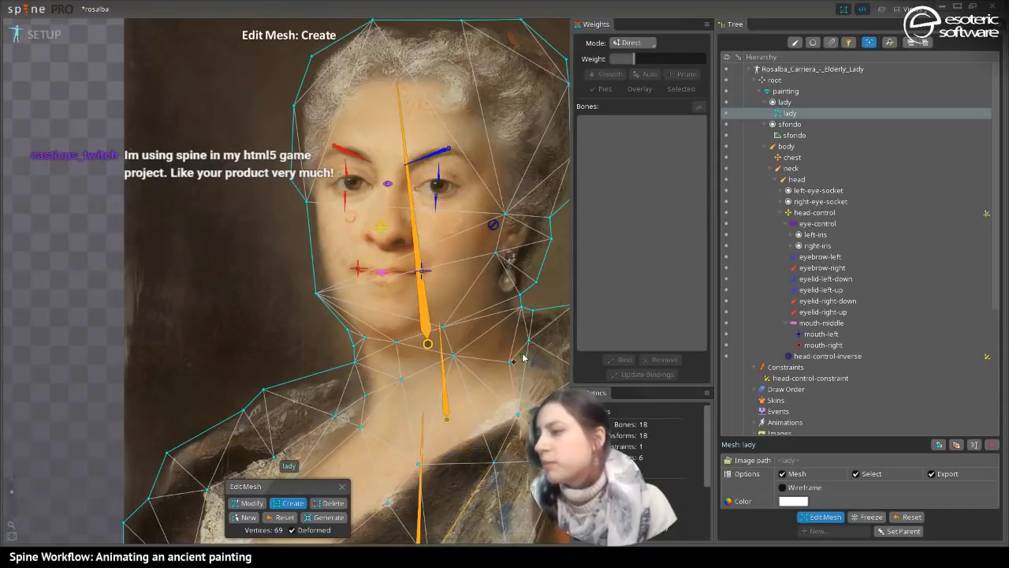
key("ctrl+z")
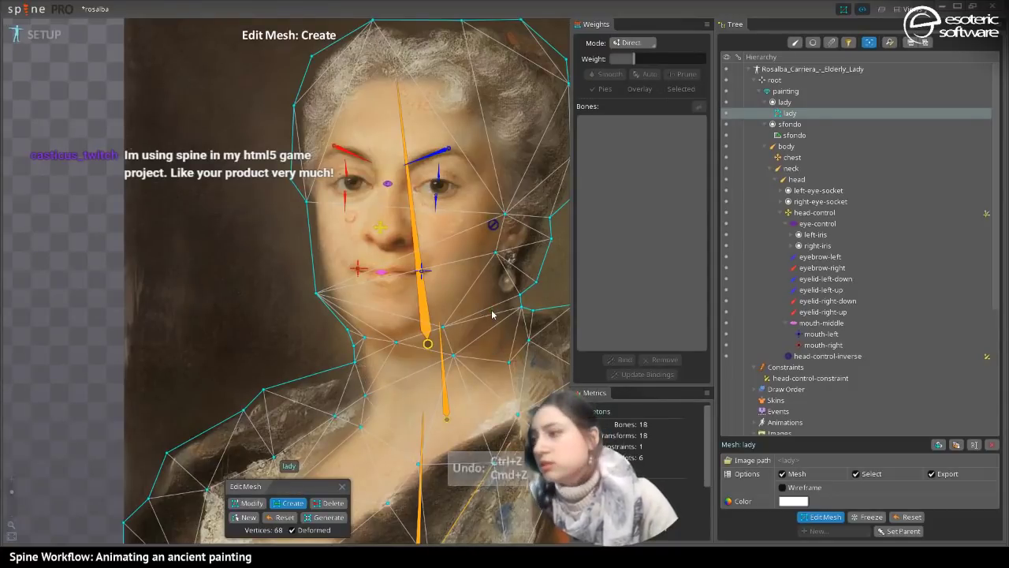
- Add mesh vertices across the upper neck below the chin and jaw, and one on the jawline below the earring
left_click(400, 370)
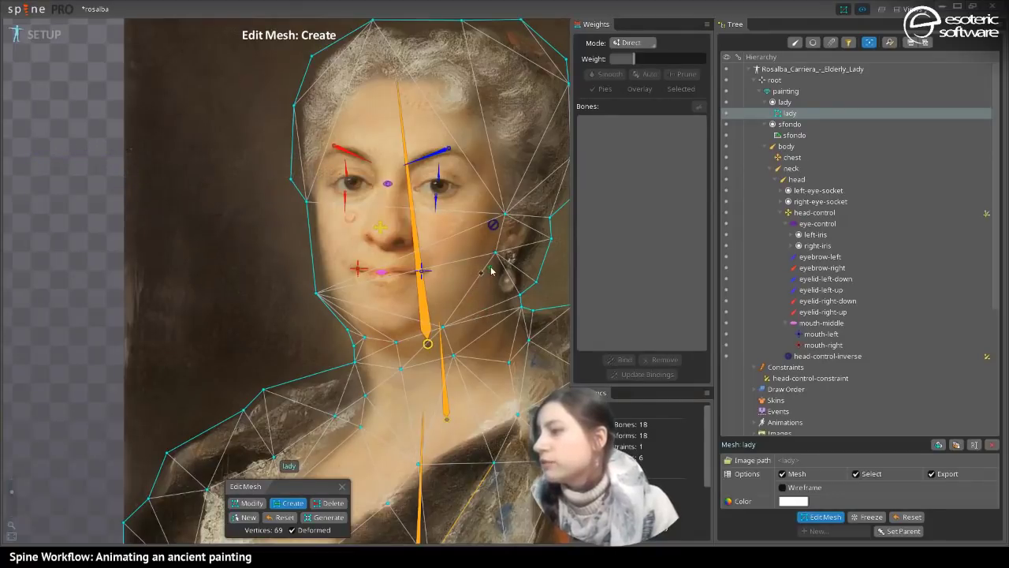
left_click(473, 298)
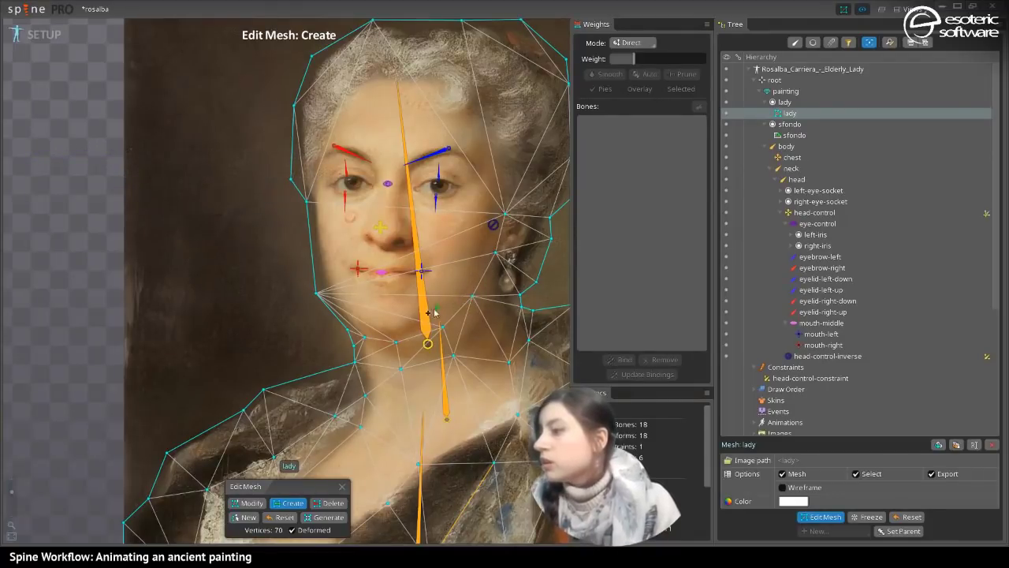
left_click(484, 322)
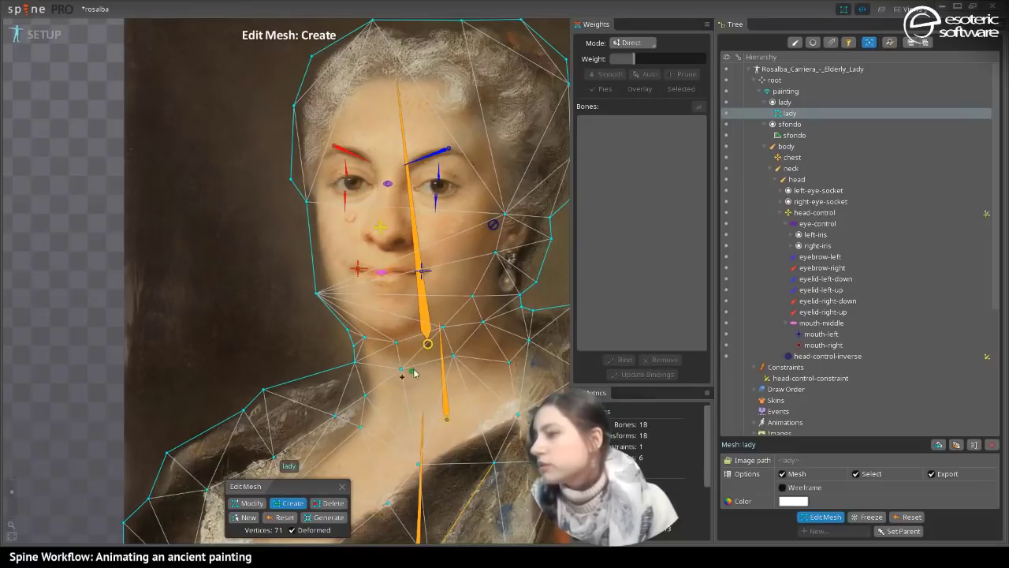
left_click(366, 364)
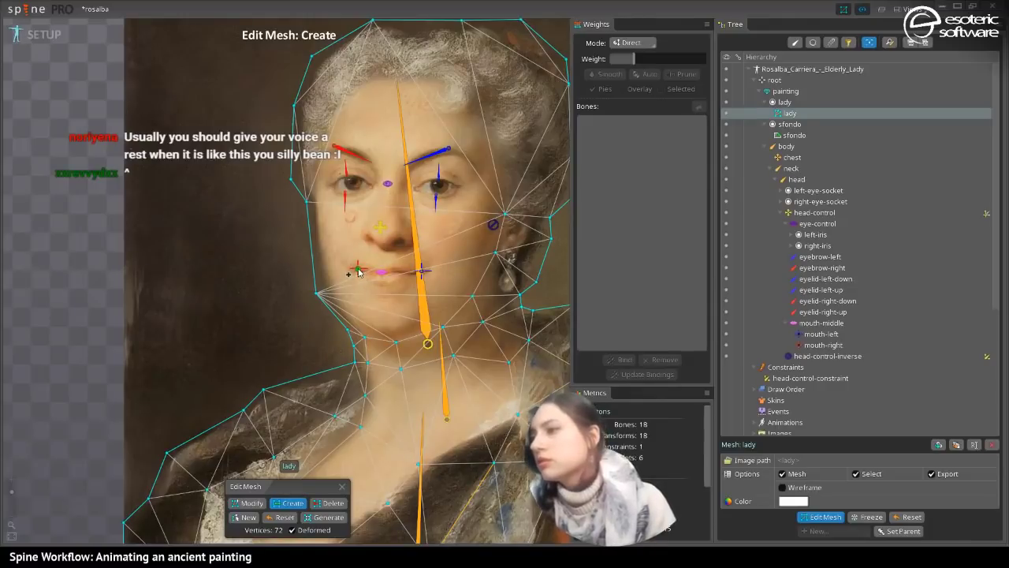
- Place mesh vertices along the hairline from one temple, over the forehead and around the curl, down to the other temple
left_click(318, 166)
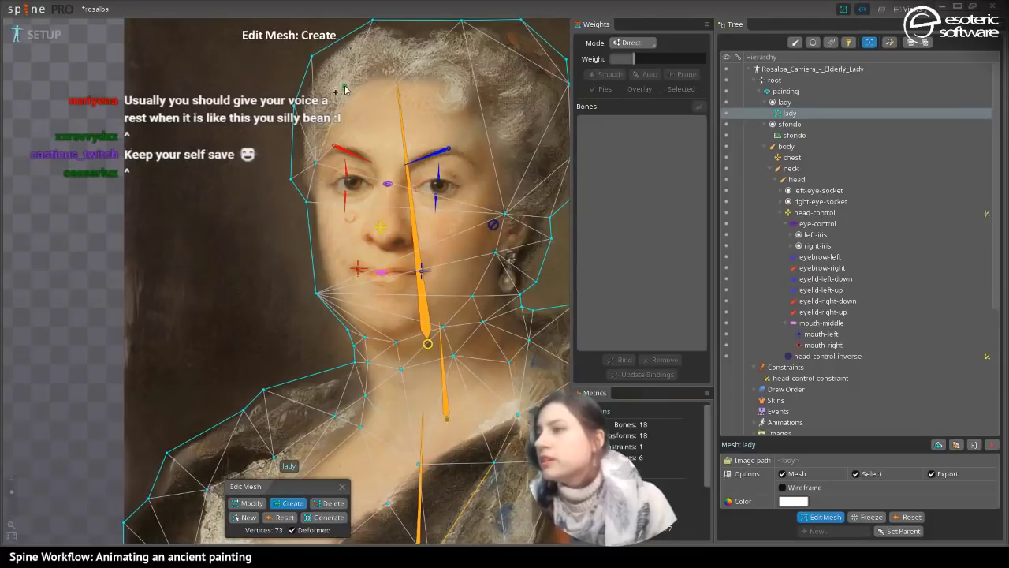
left_click(332, 110)
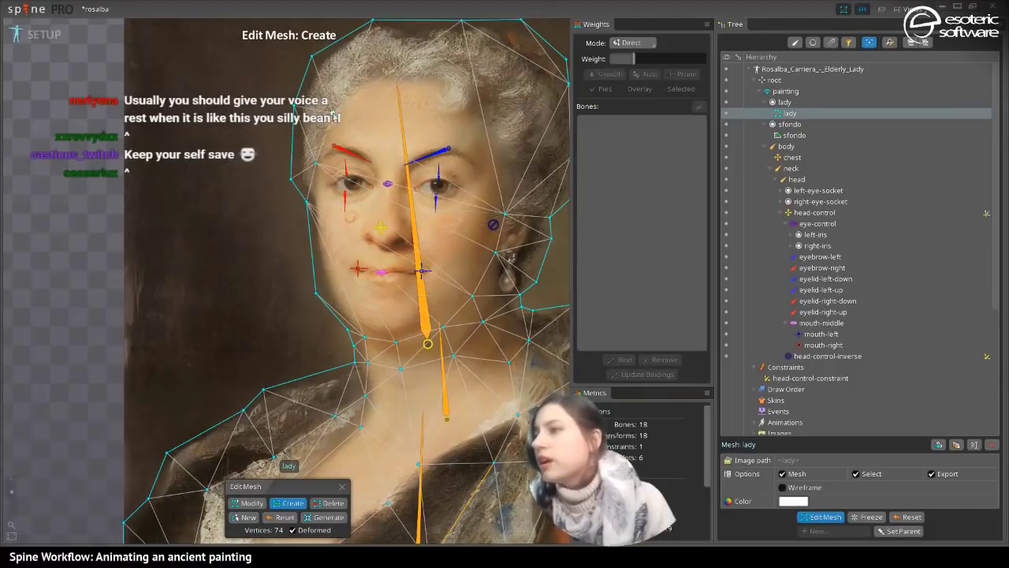
left_click(359, 83)
left_click(438, 79)
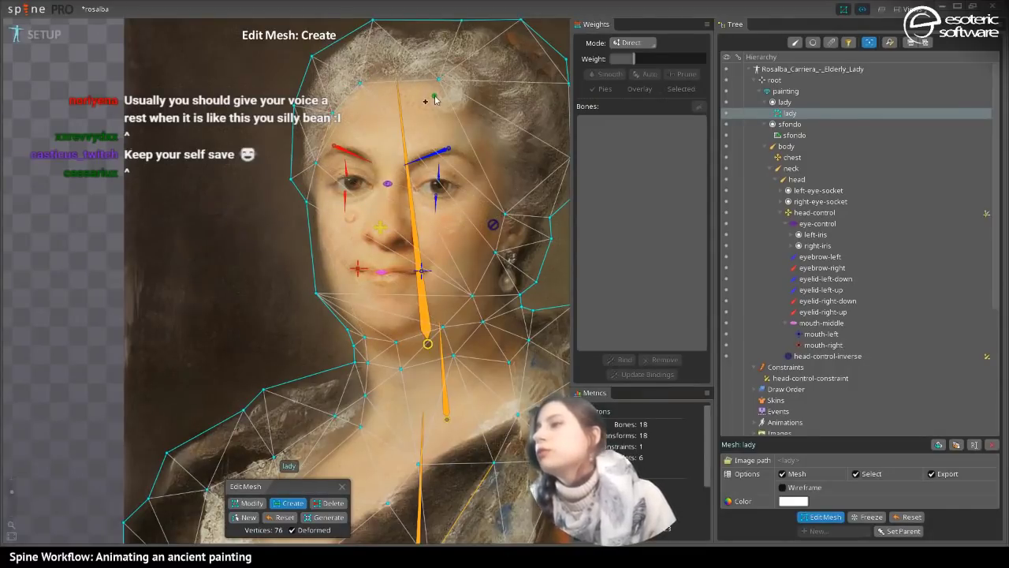
left_click(435, 96)
left_click(444, 113)
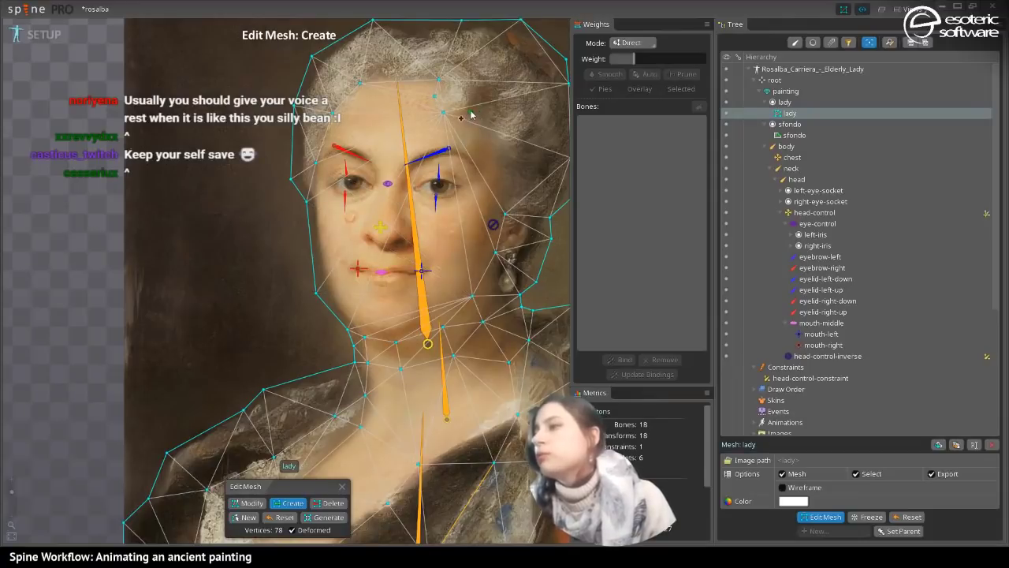
left_click(471, 112)
left_click(486, 138)
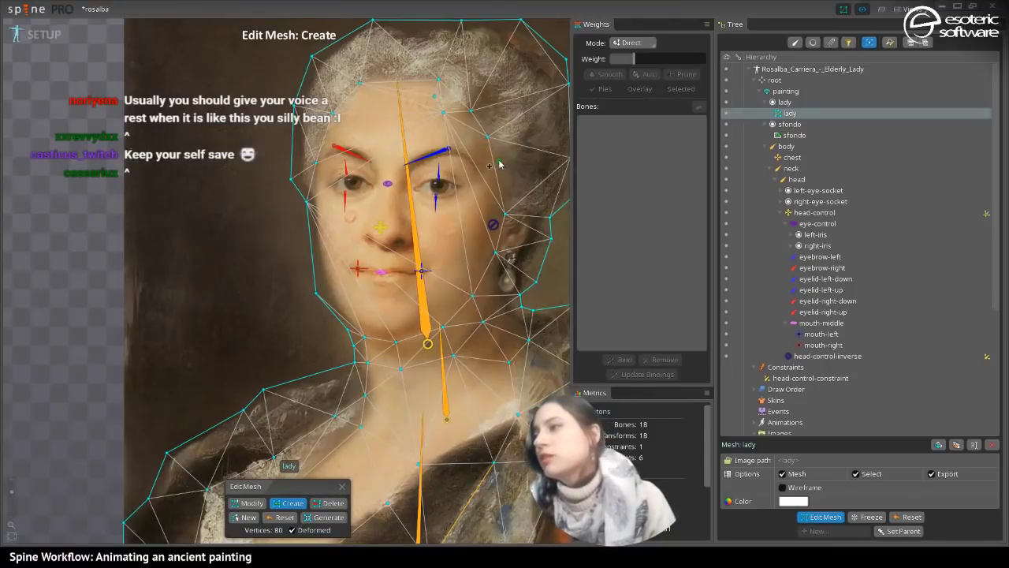
left_click(492, 162)
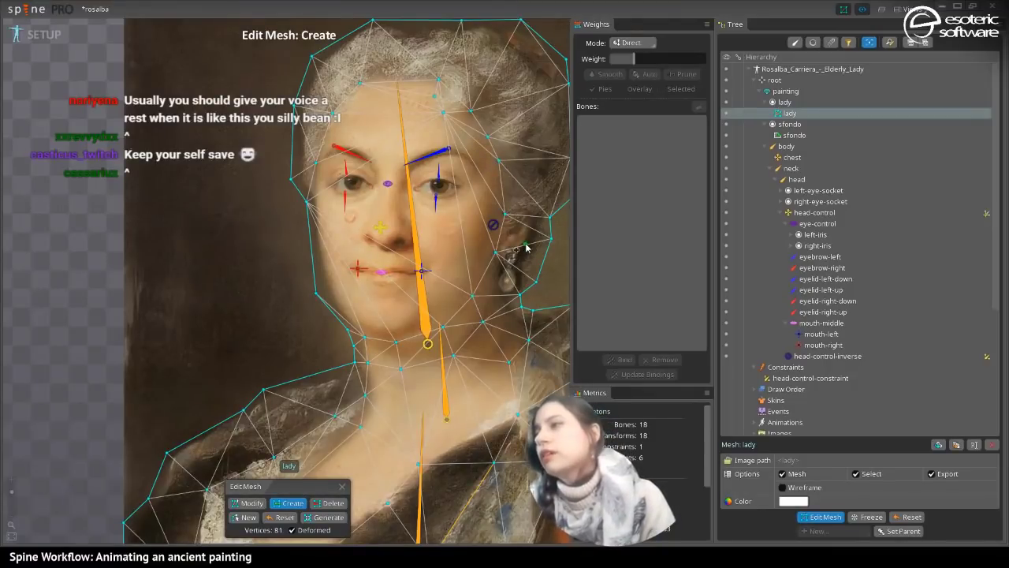
- Add mesh vertices within the curls above the forehead and at the side of the hair, with one at the middle of the hairline
left_click(461, 66)
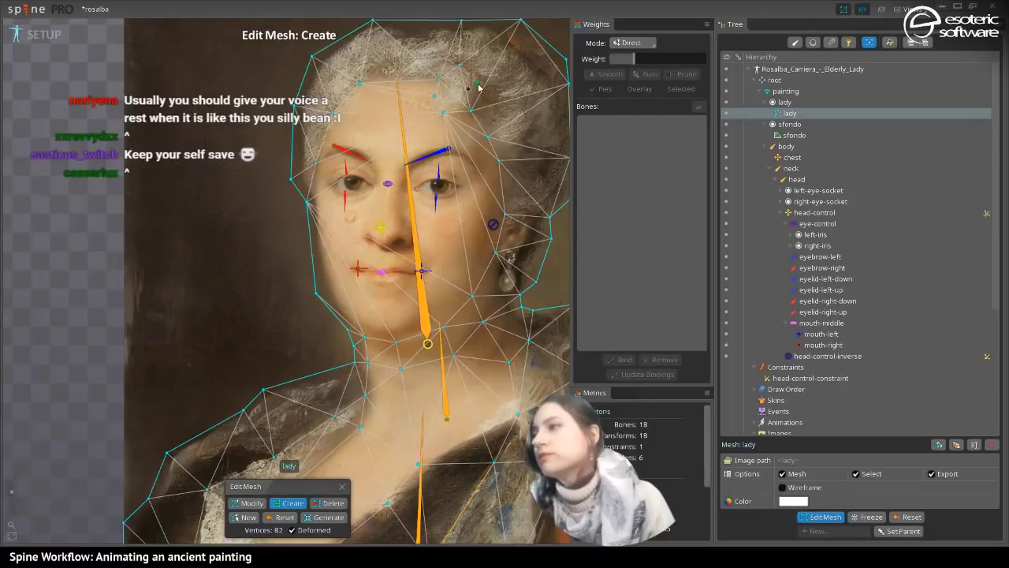
left_click(478, 85)
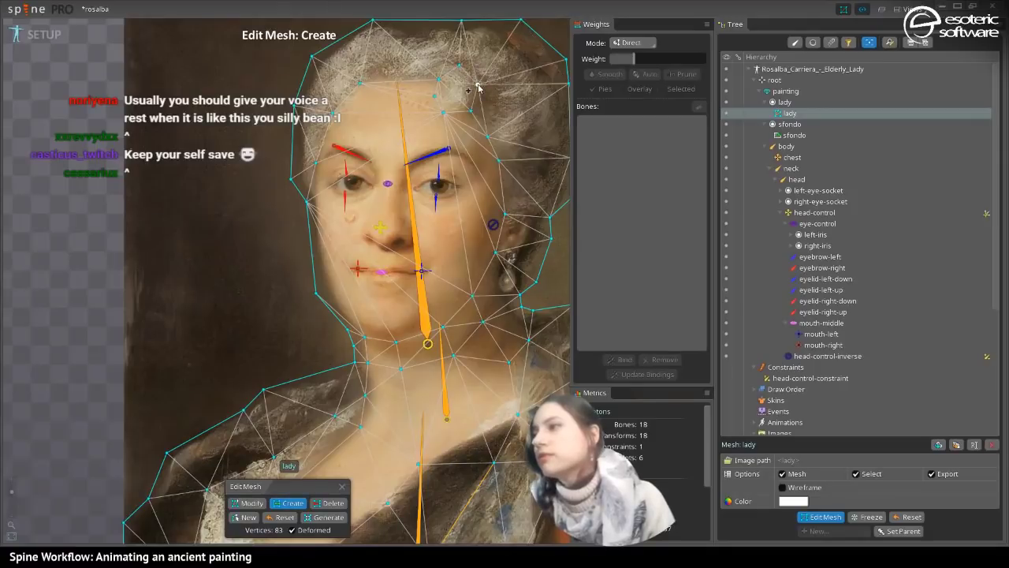
left_click(400, 83)
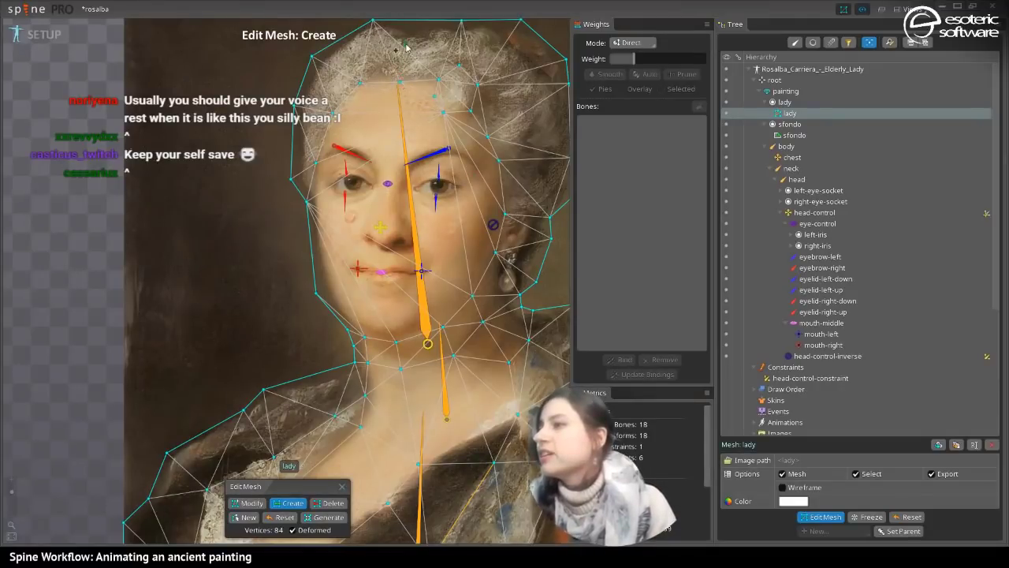
left_click(357, 61)
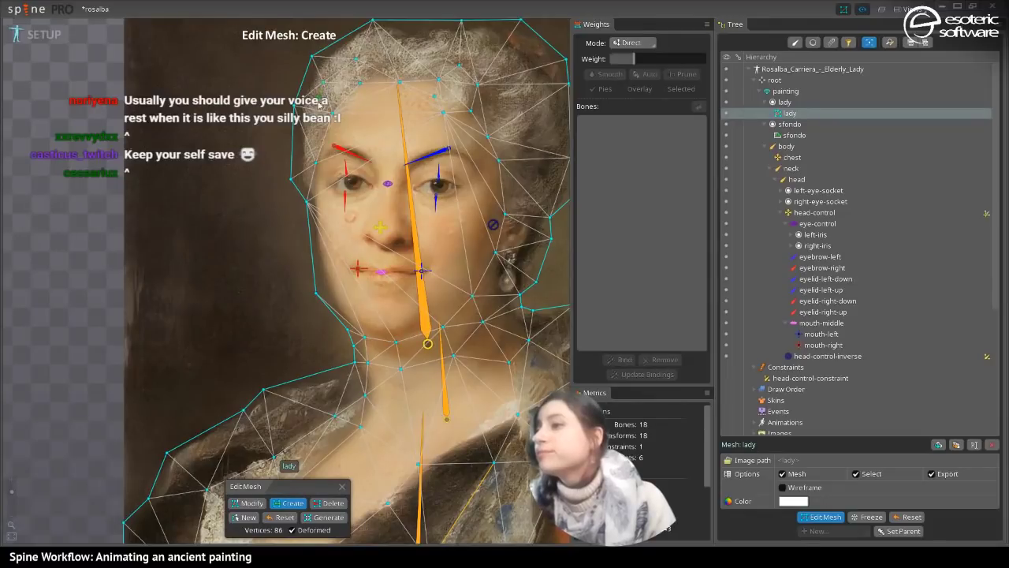
left_click(293, 104)
left_click(306, 158)
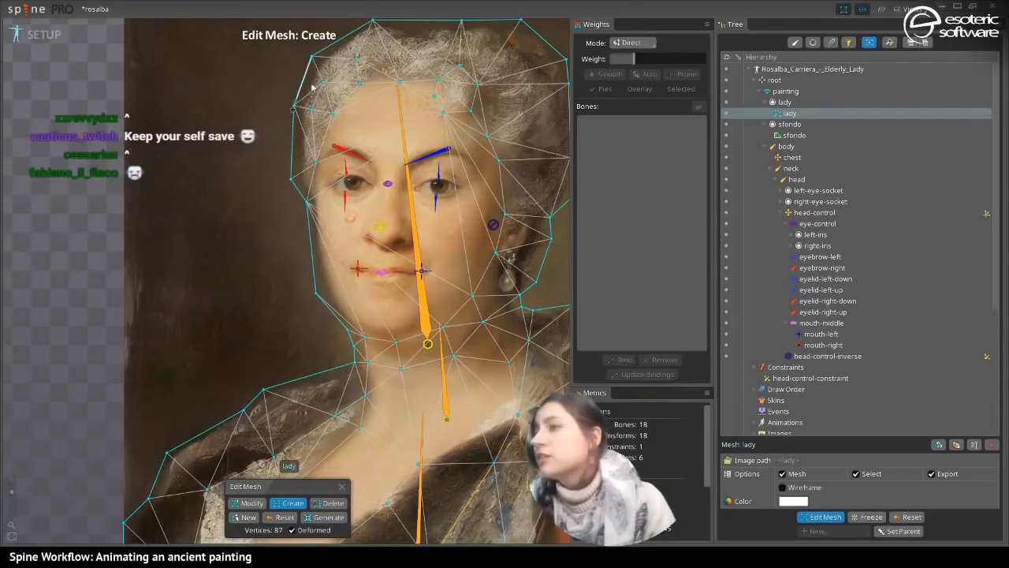
left_click(370, 56)
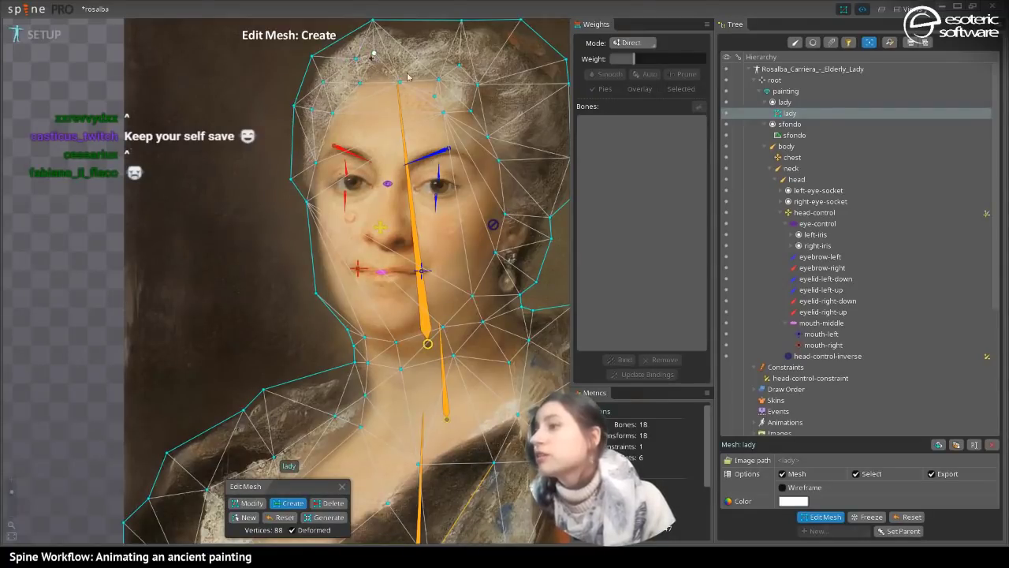
left_click(389, 58)
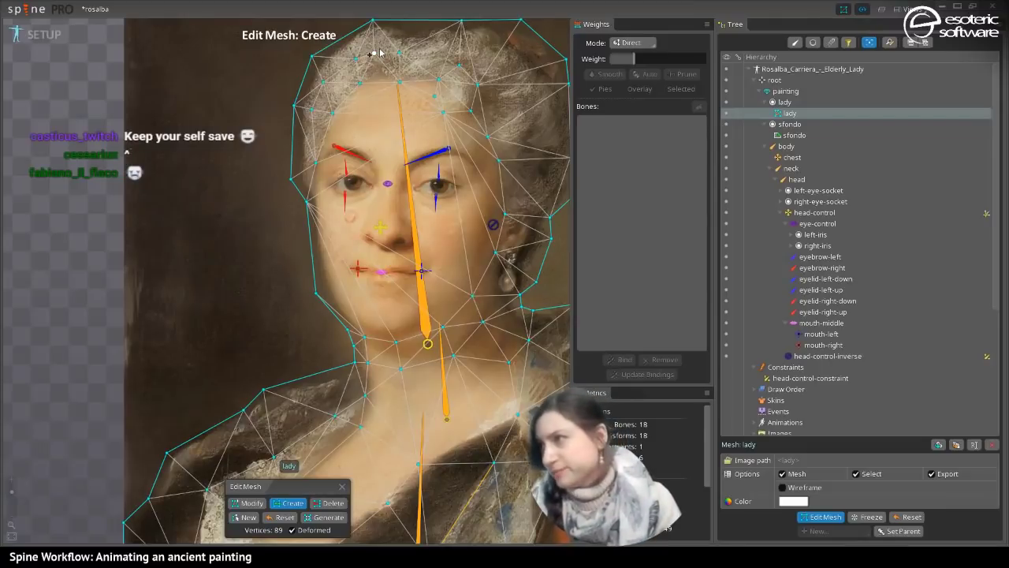
- Add mesh vertices through the curls across the top of the hair, from above the forehead to the upper side of the head
left_click(411, 62)
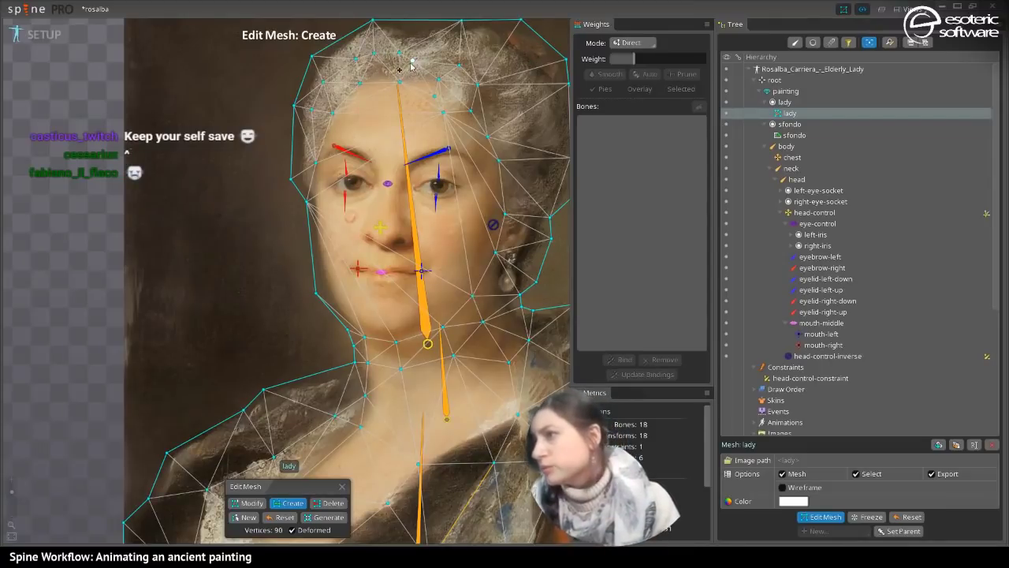
left_click(442, 58)
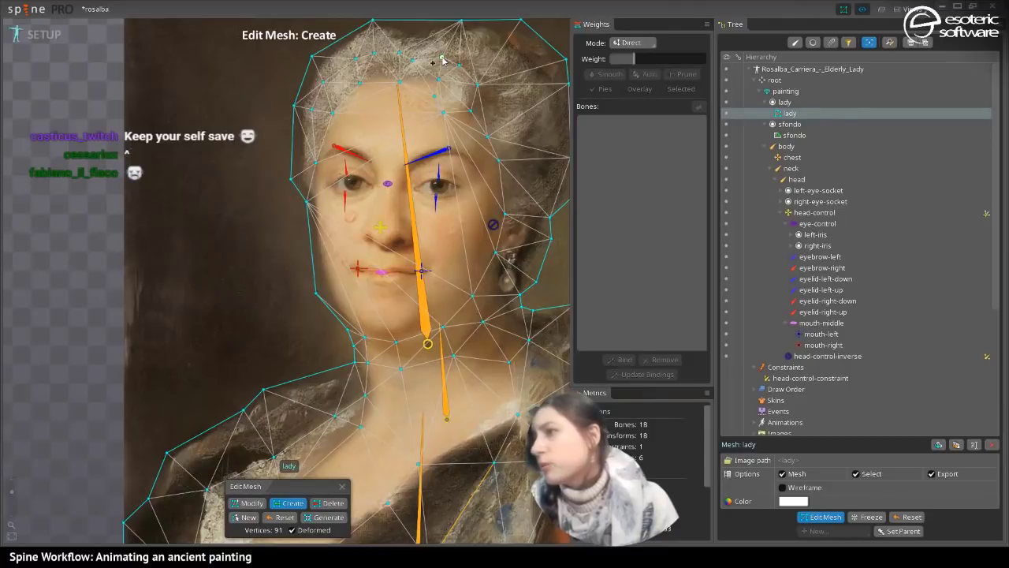
left_click(454, 46)
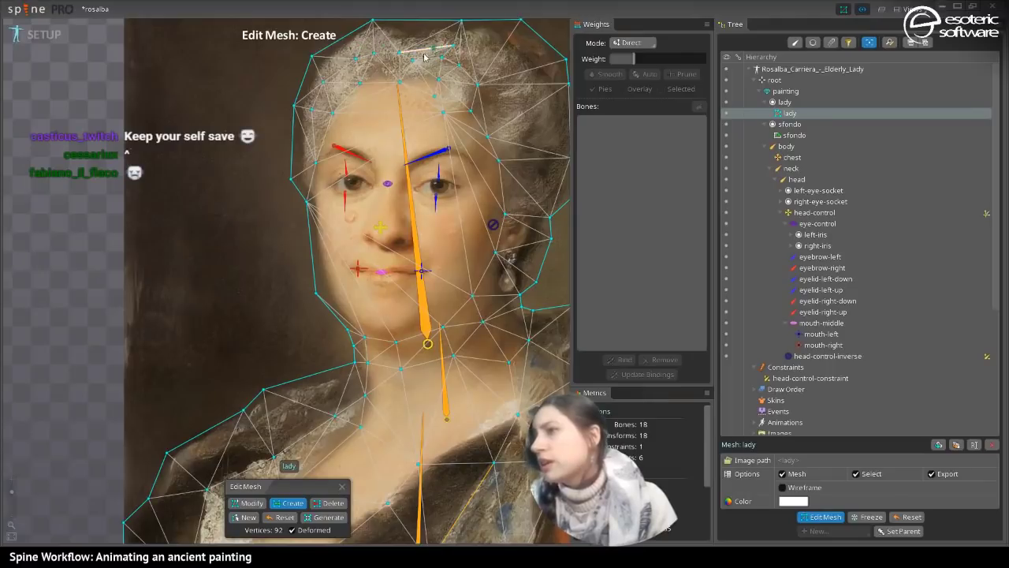
left_click(478, 55)
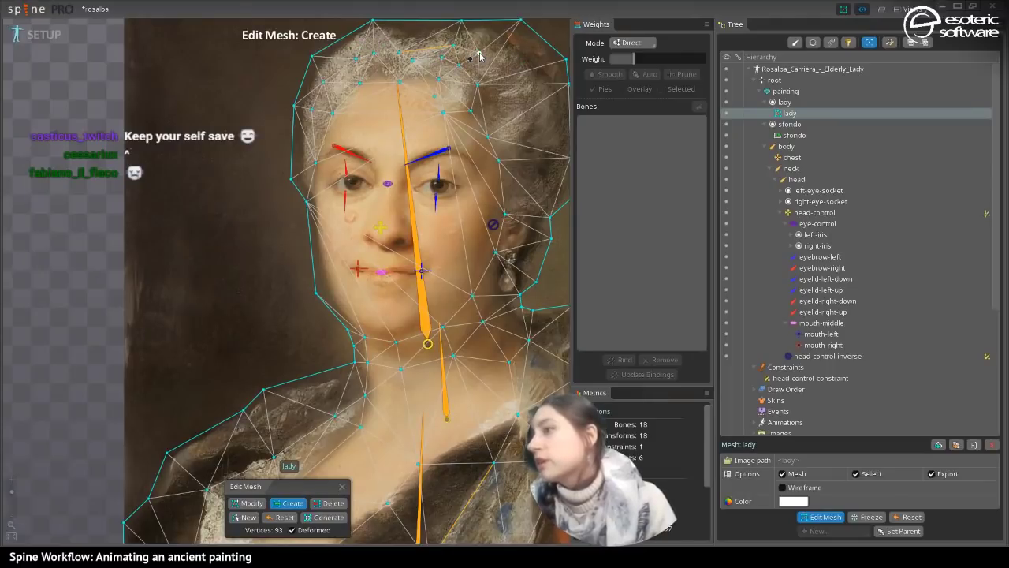
left_click(497, 81)
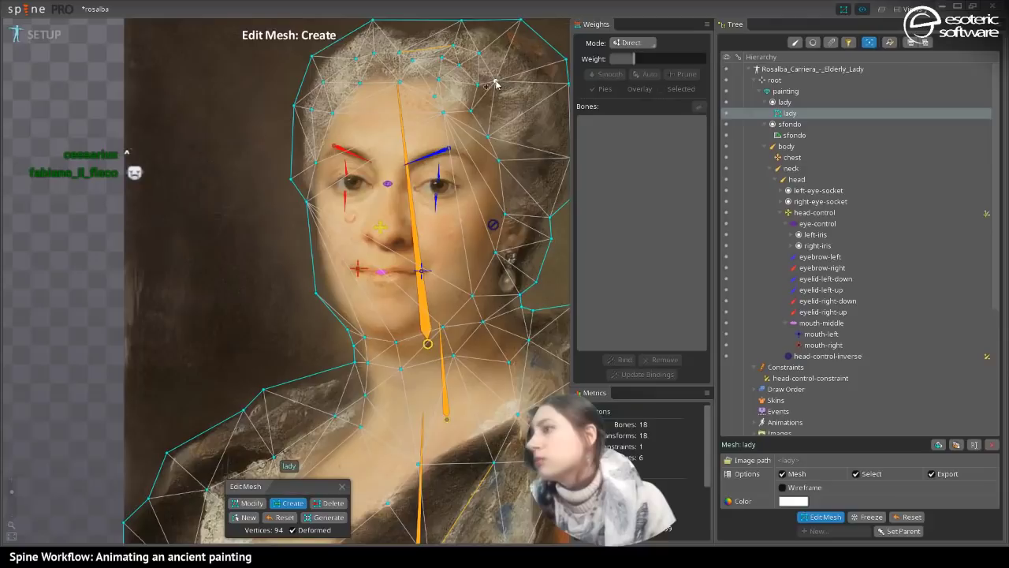
left_click(511, 50)
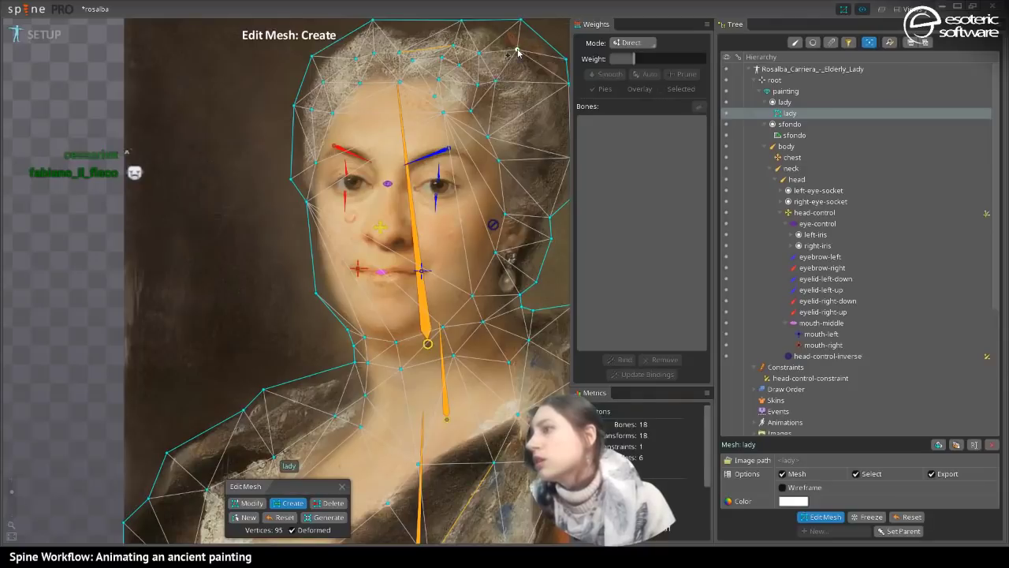
left_click(544, 77)
left_click_drag(546, 96, 496, 113)
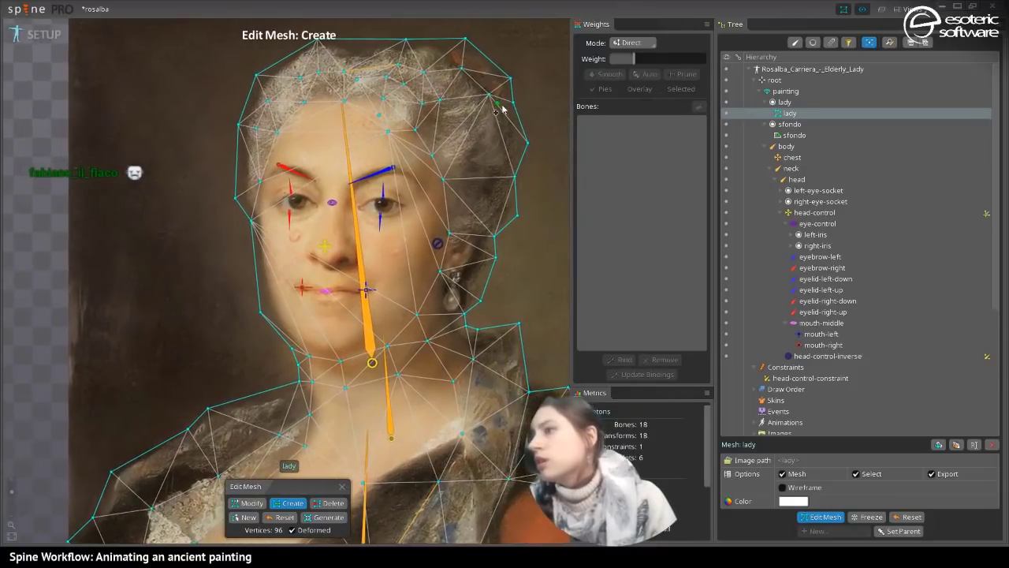
left_click(443, 53)
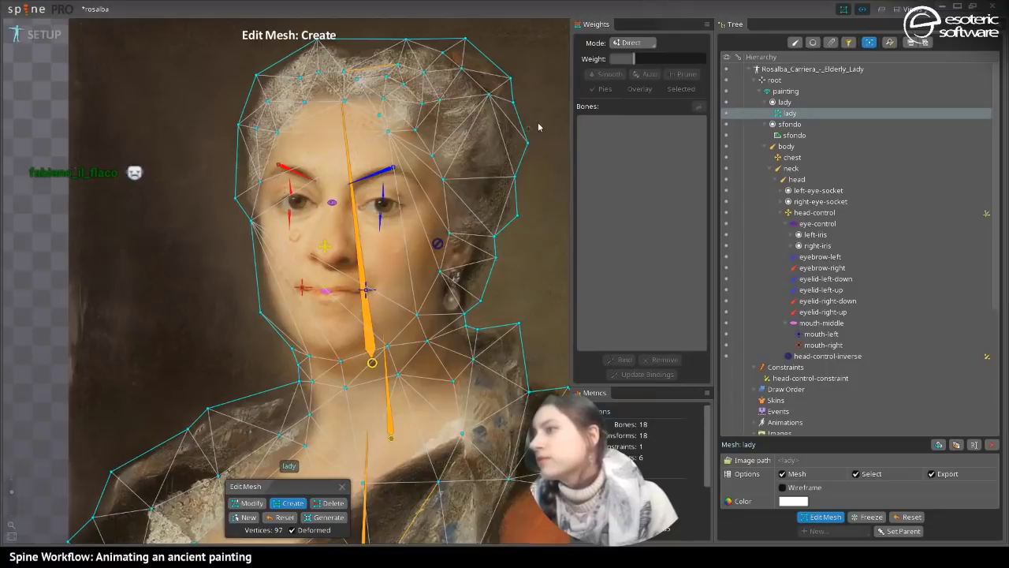
- Add mesh vertices within the hair at the side of the head, from beside the temple down to behind the ear
left_click(467, 141)
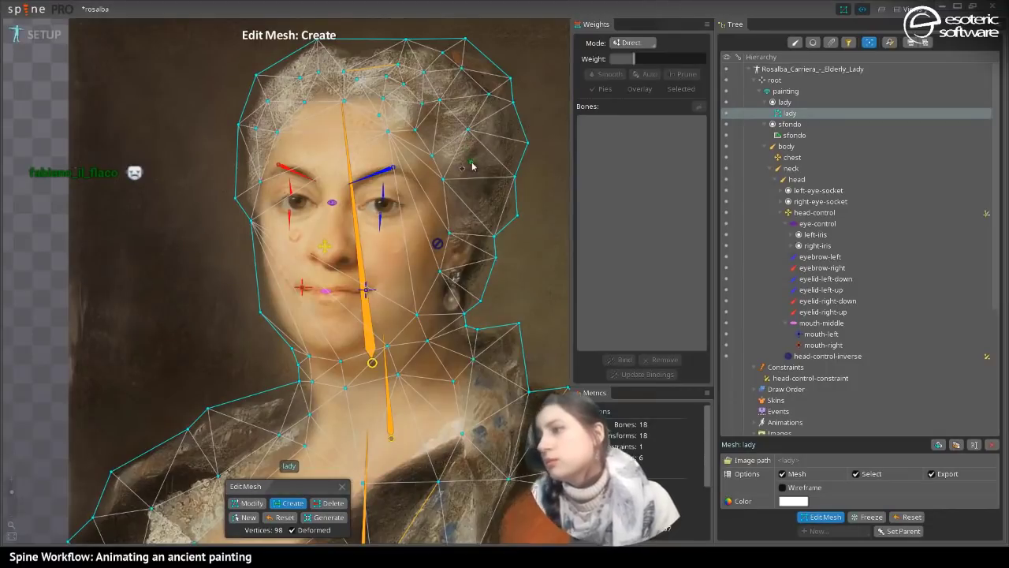
left_click(478, 173)
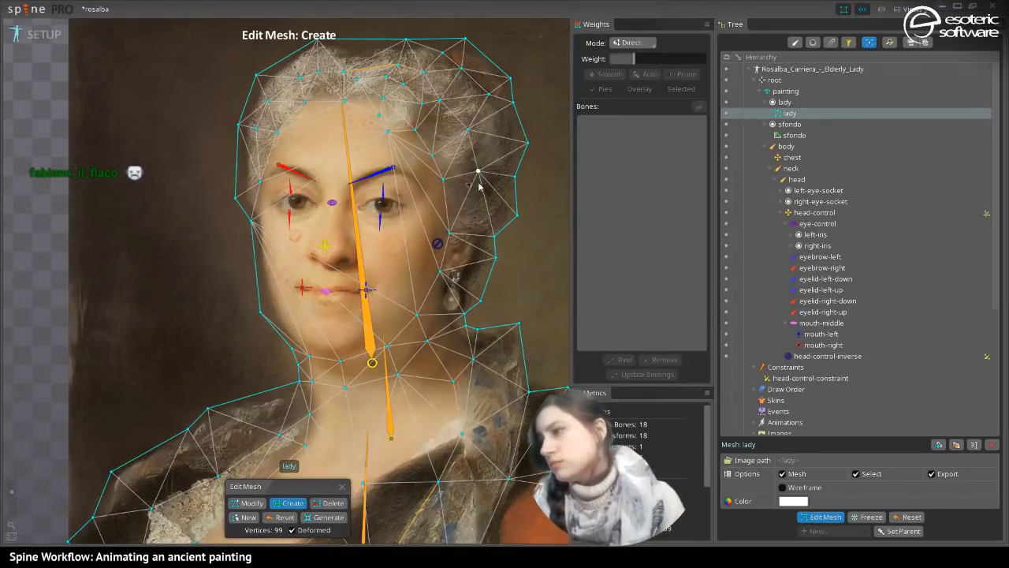
left_click(480, 209)
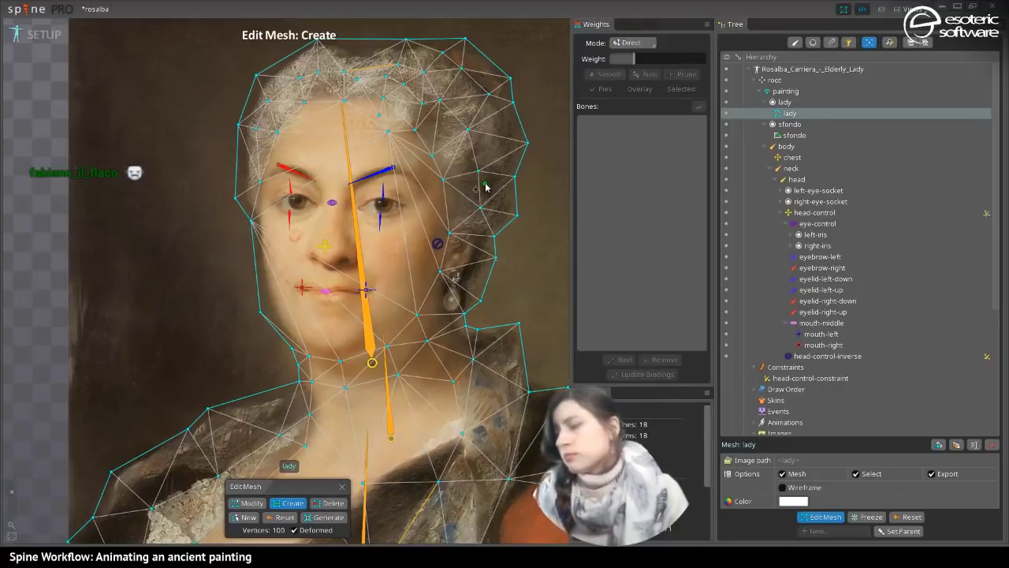
left_click(499, 144)
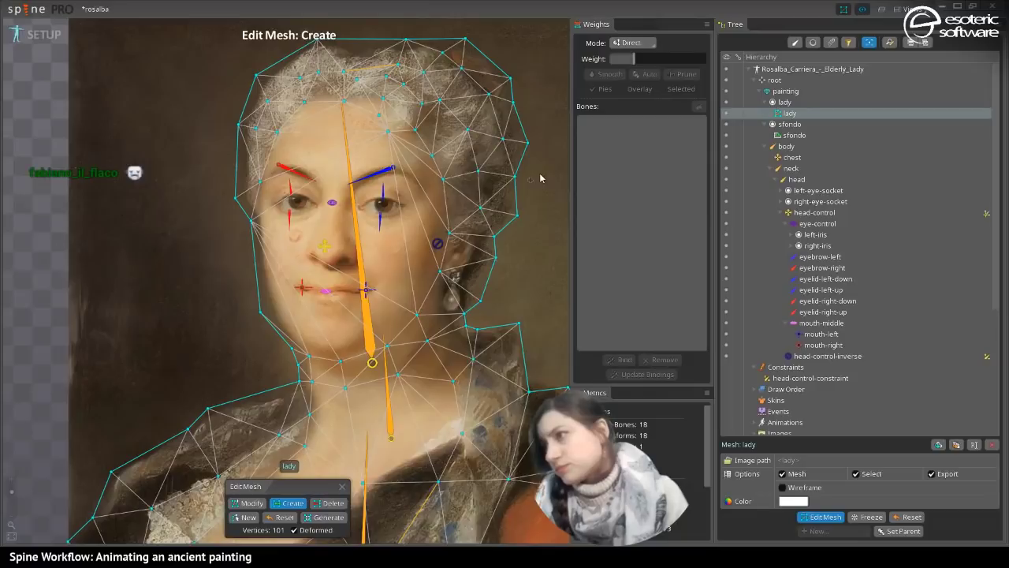
left_click(478, 232)
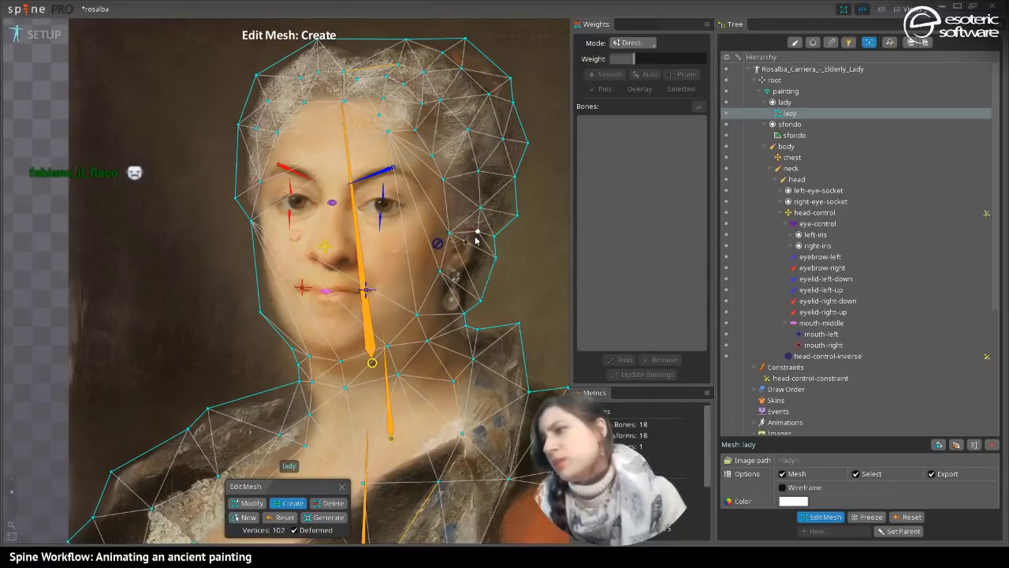
- Add mesh vertices on the ear, at the earlobe and beside the earring, undoing the extra one below the earring
left_click(463, 274)
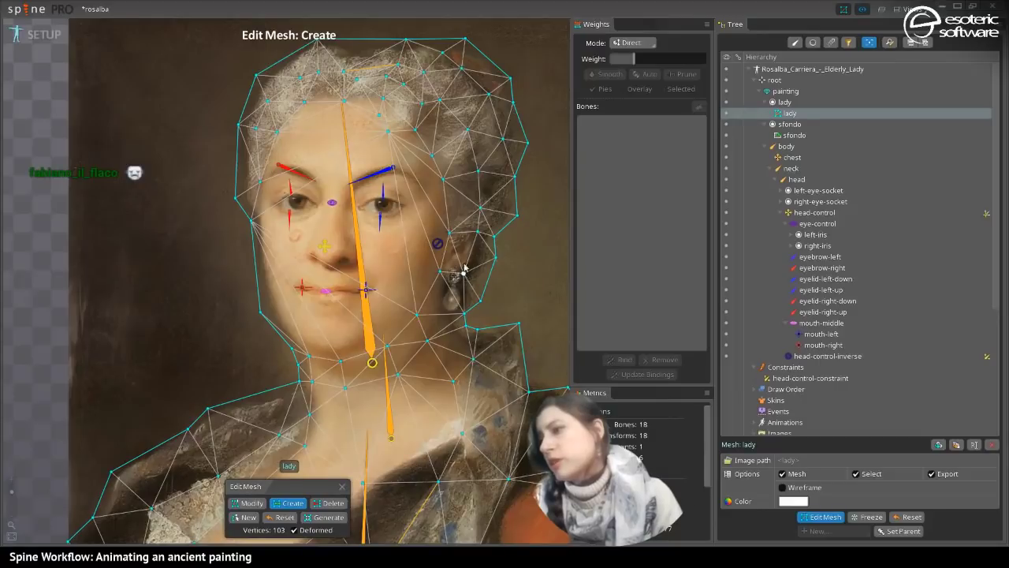
left_click(452, 258)
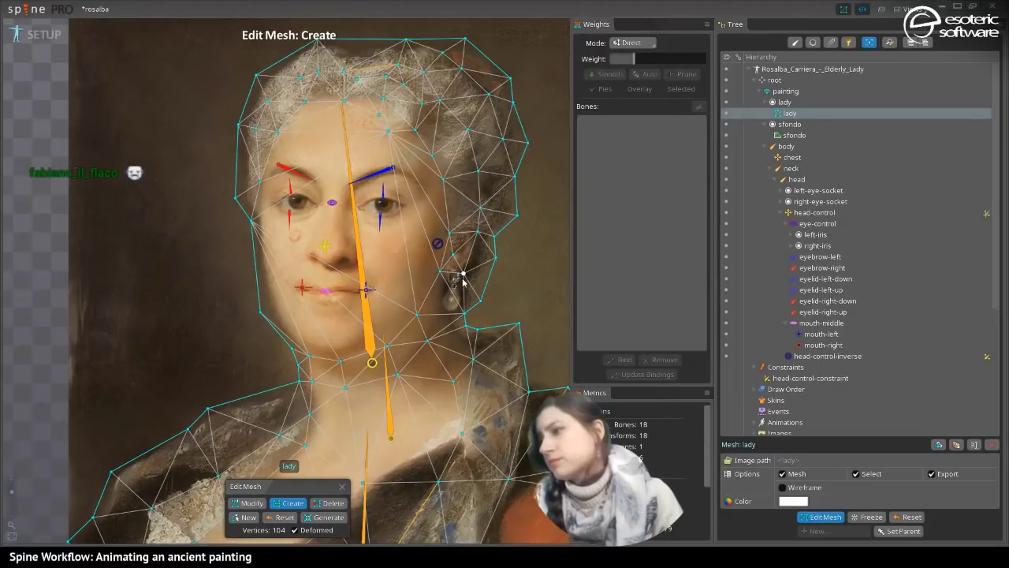
left_click(440, 308)
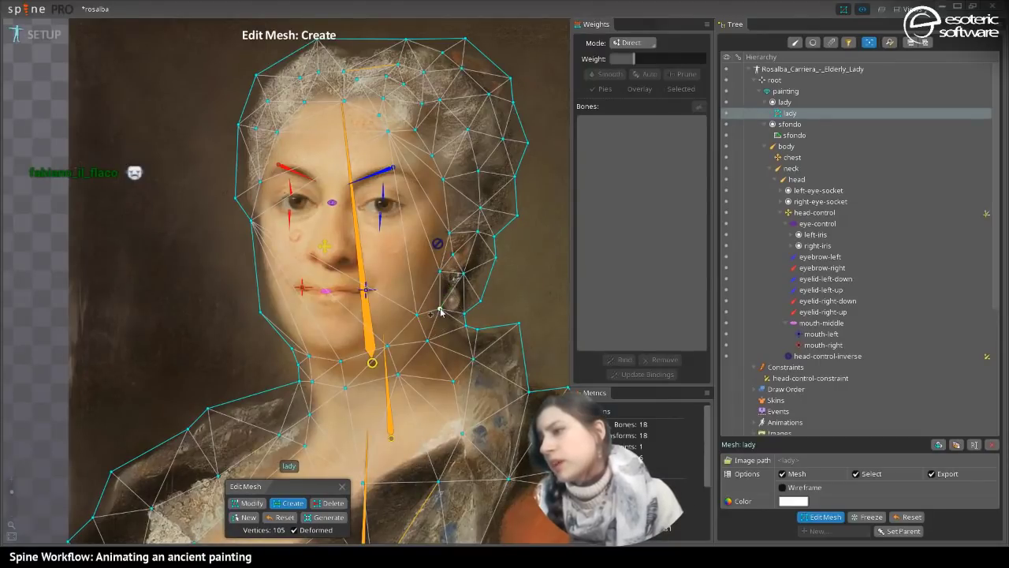
left_click_drag(440, 310, 468, 361)
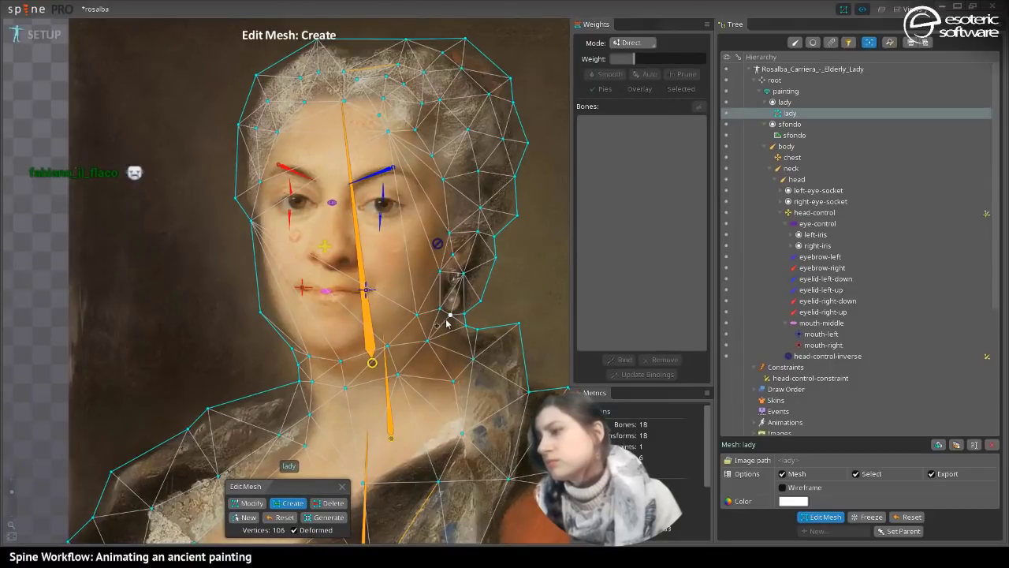
key("ctrl+z")
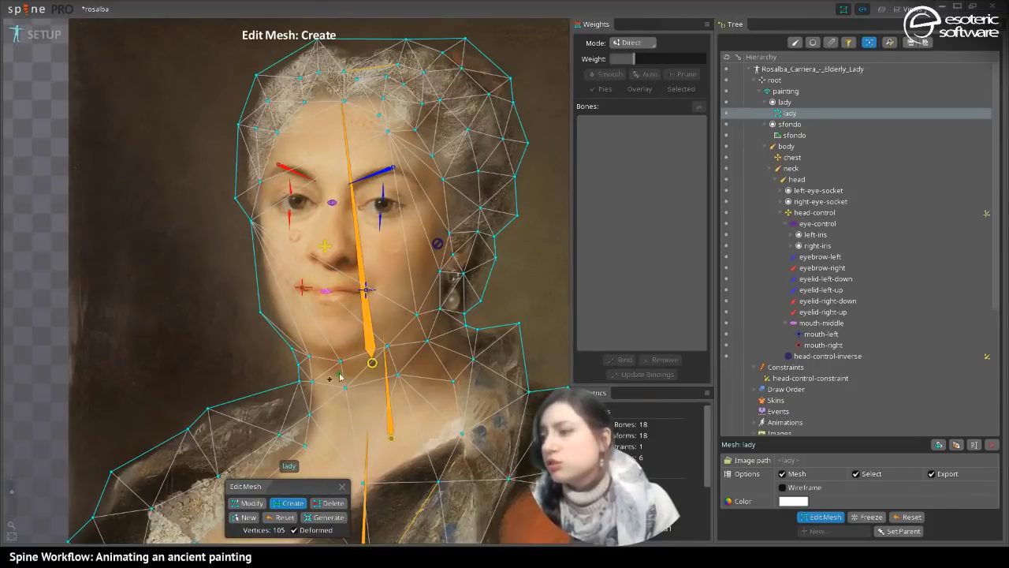
- Place a mesh vertex at the inner and outer corner of each eye
scroll(408, 446, "up", 4)
scroll(426, 448, "down", 3)
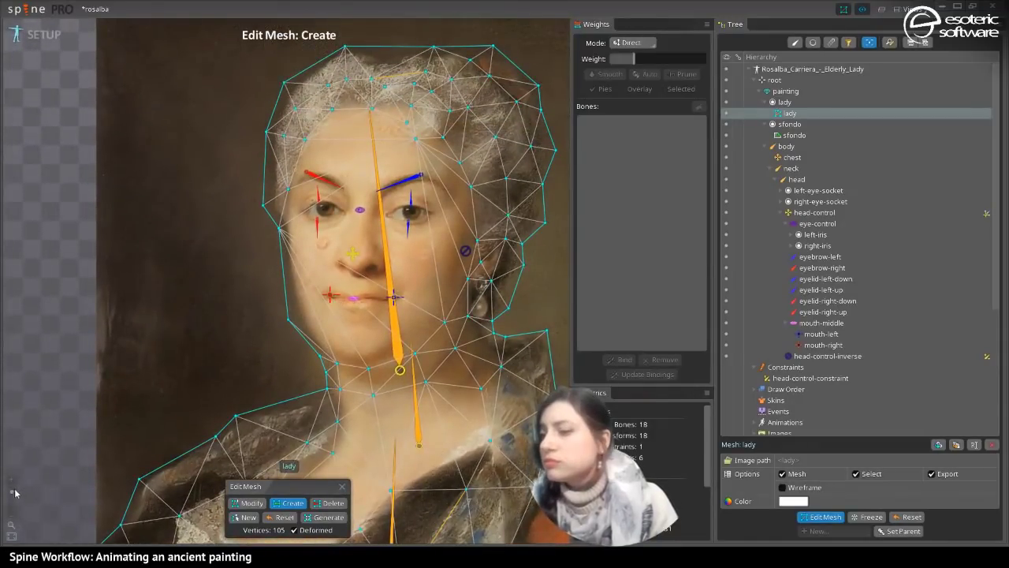
scroll(313, 289, "up", 3)
scroll(313, 305, "up", 2)
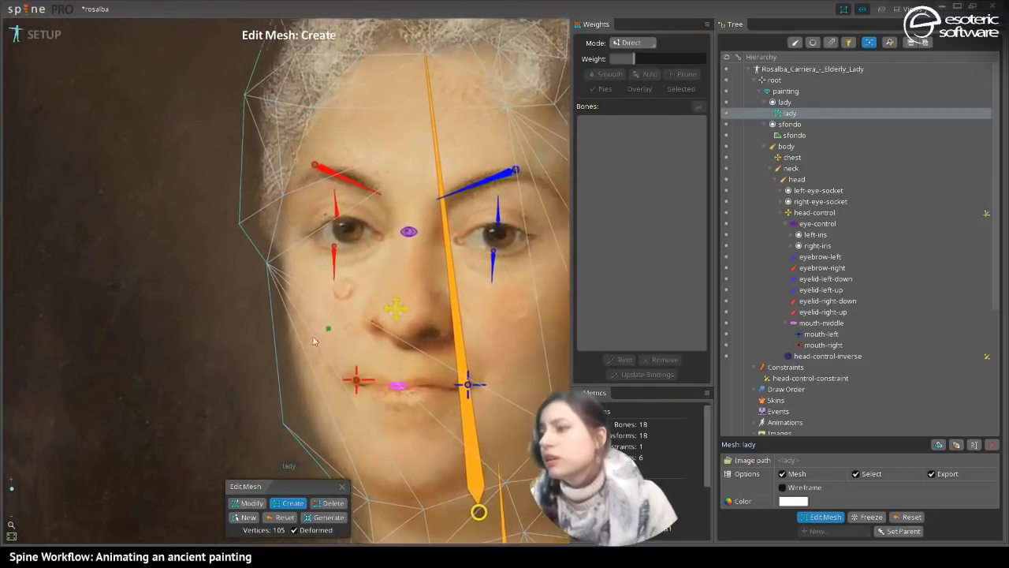
left_click_drag(313, 340, 260, 293)
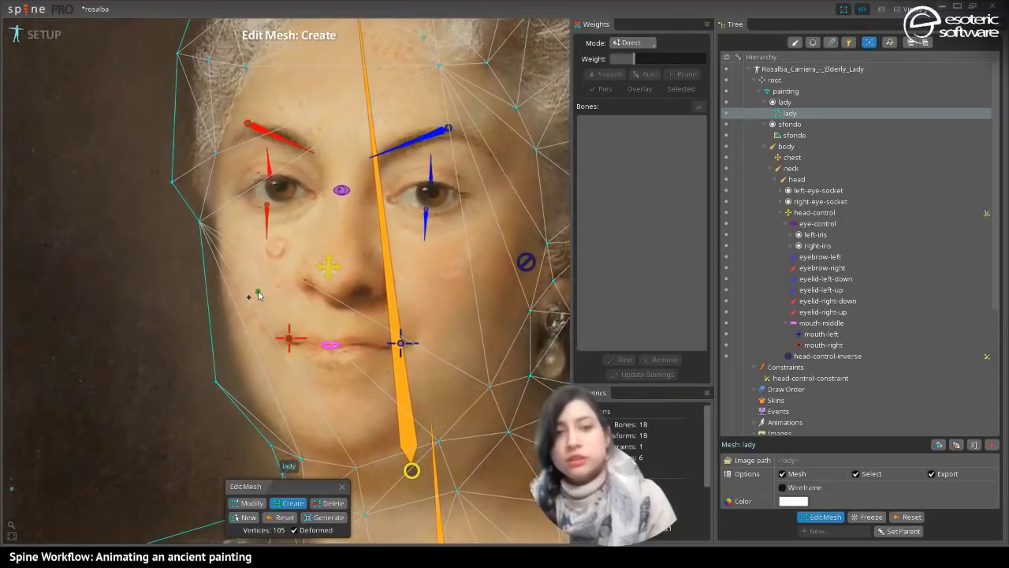
left_click_drag(263, 292, 262, 306)
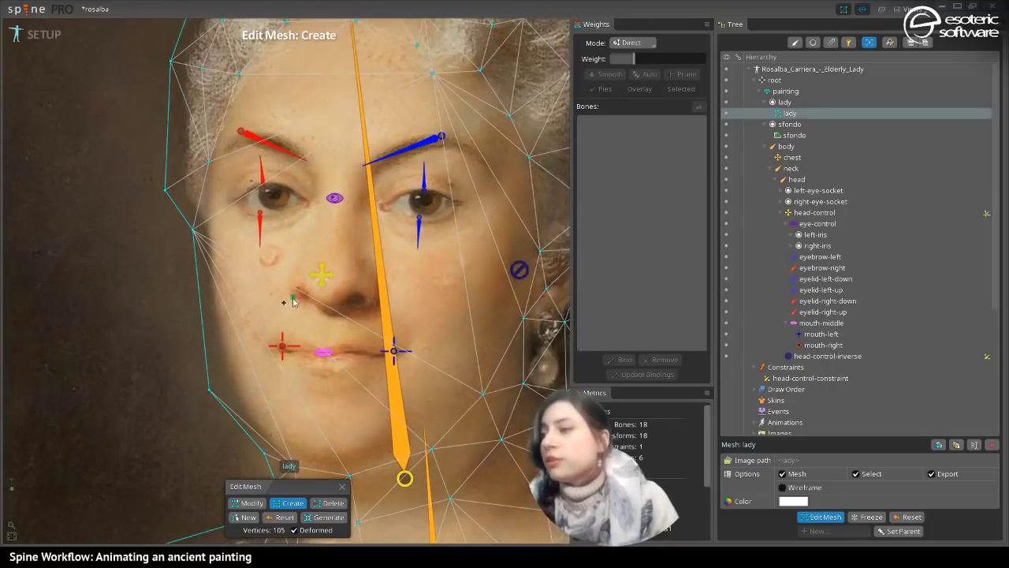
left_click(463, 204)
left_click(383, 208)
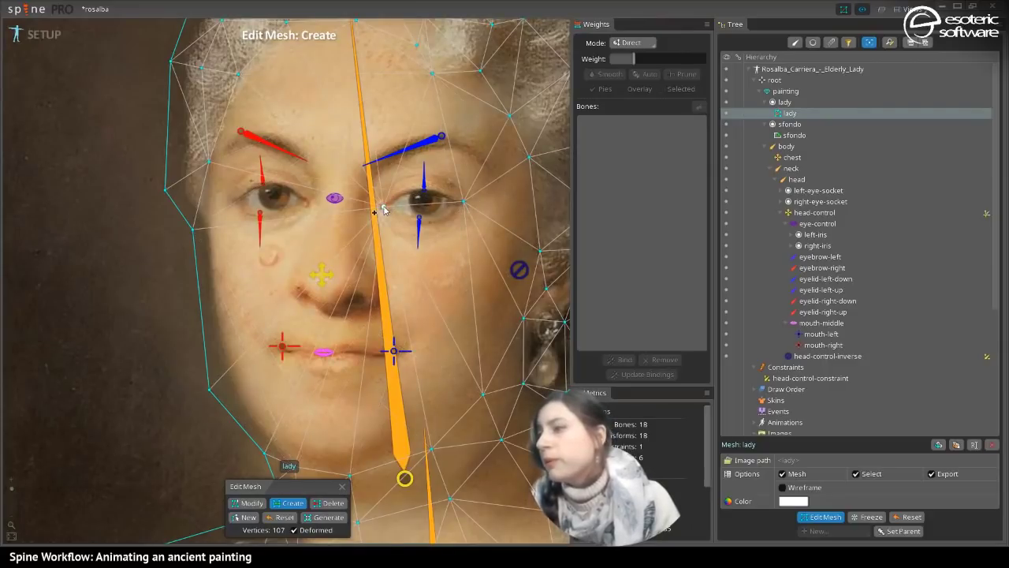
left_click(307, 204)
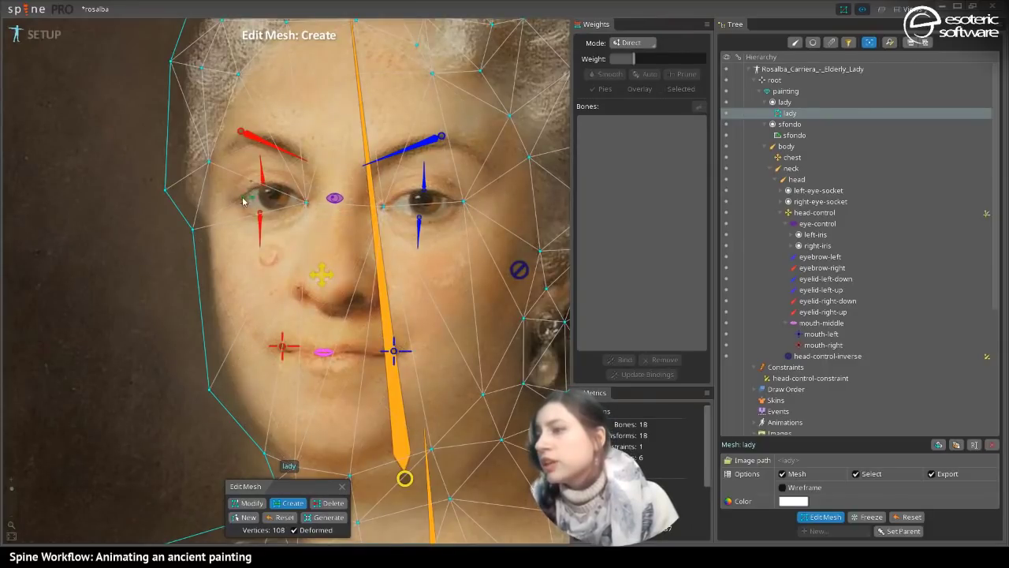
left_click(230, 203)
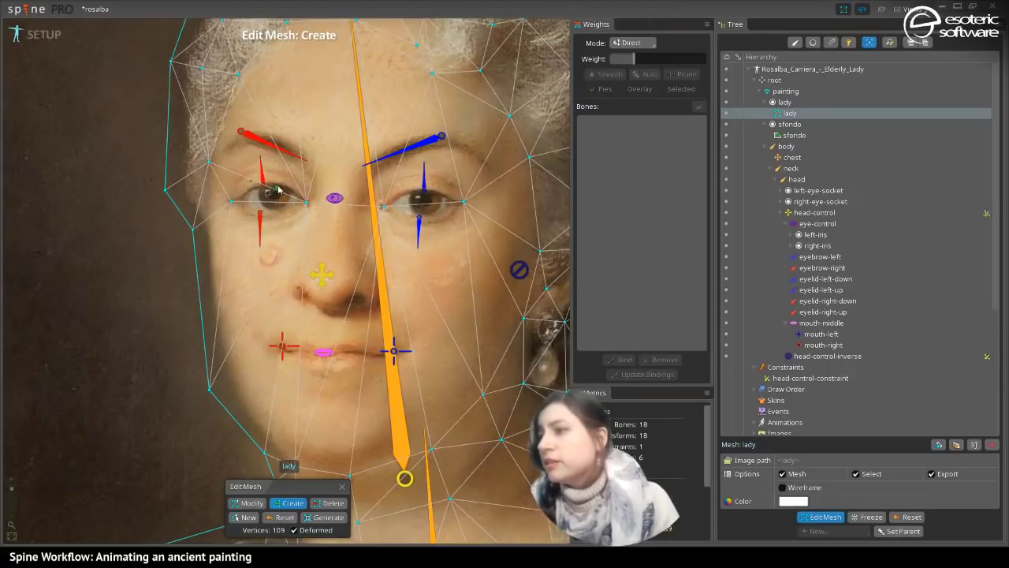
- Add mesh vertices along the upper lid edge and the crease above the lady's right eye, including both ends
left_click(281, 187)
left_click(253, 189)
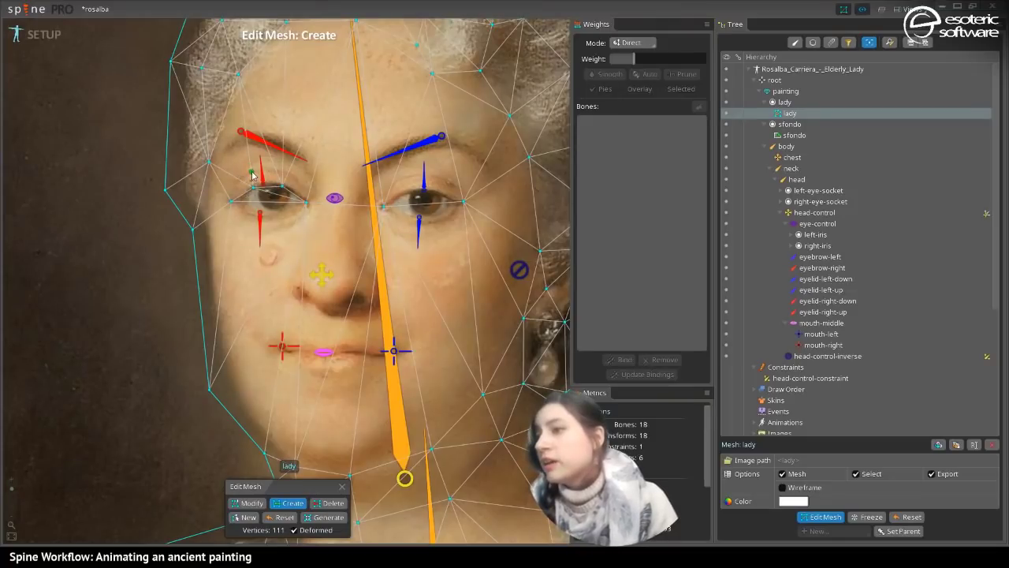
left_click(281, 170)
left_click(234, 172)
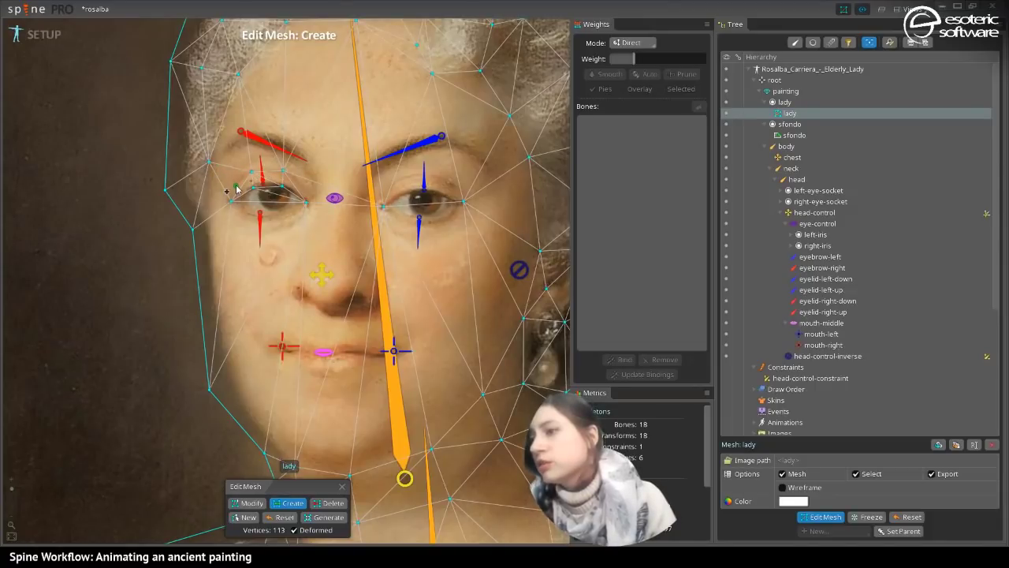
left_click(235, 187)
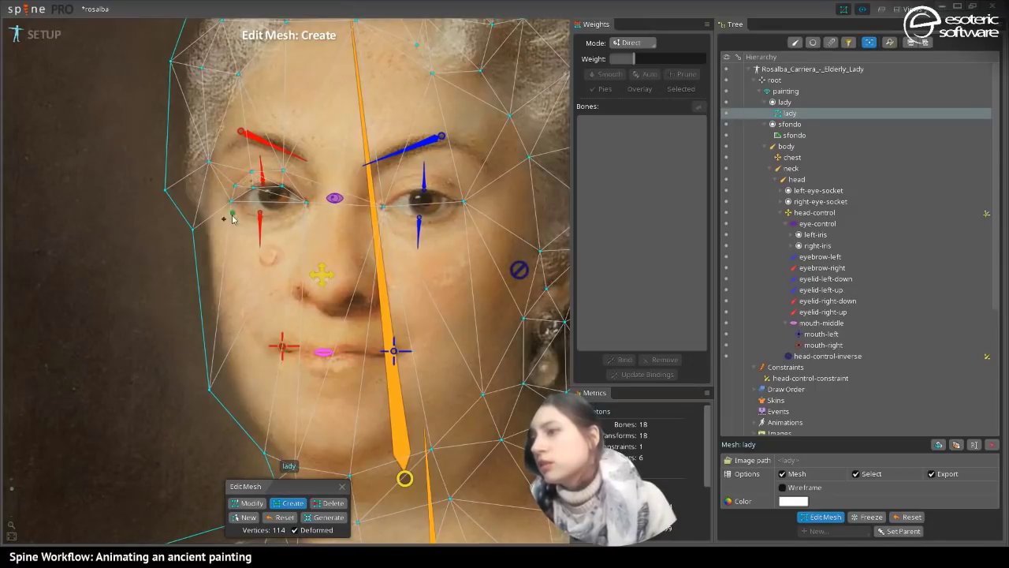
left_click(304, 187)
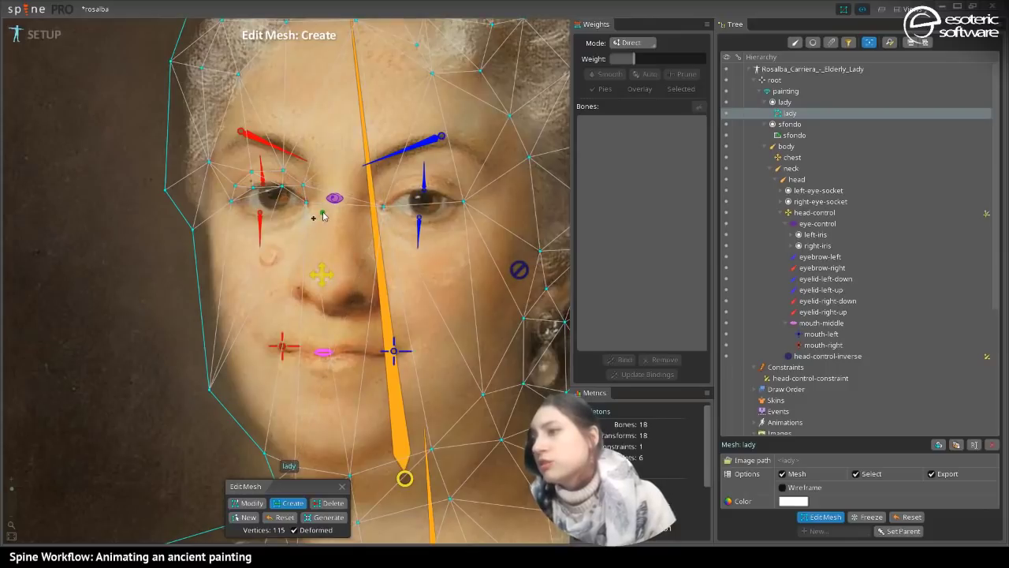
- Add mesh vertices along the lower lid edge of the lady's right eye and a second row just beneath it
left_click(259, 214)
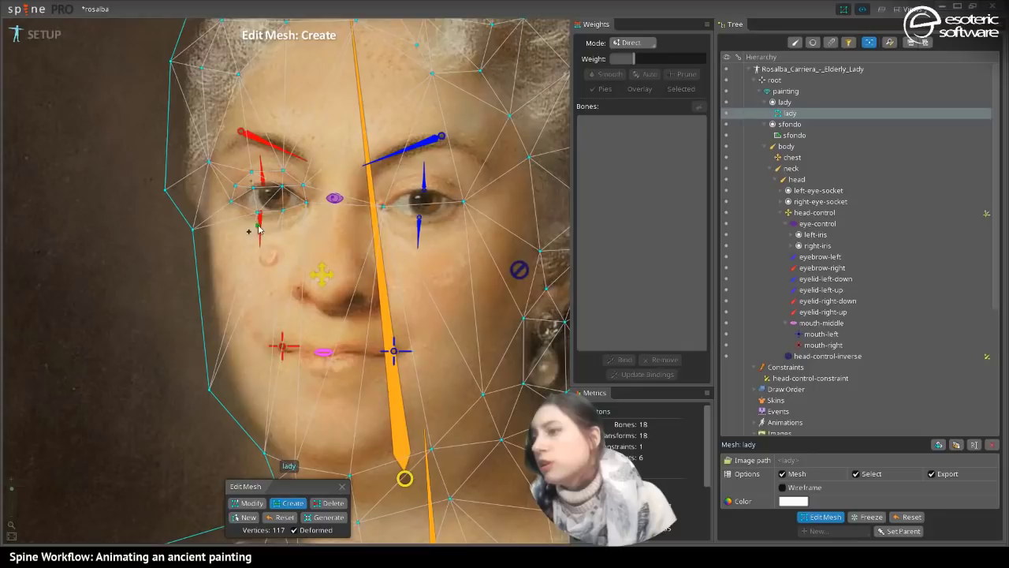
left_click(254, 228)
left_click(254, 227)
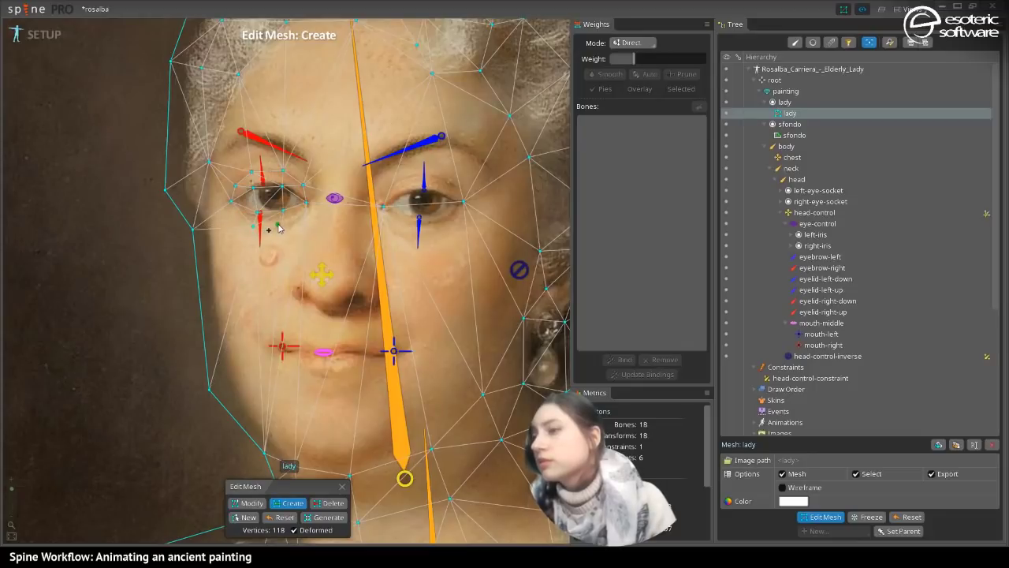
left_click(282, 222)
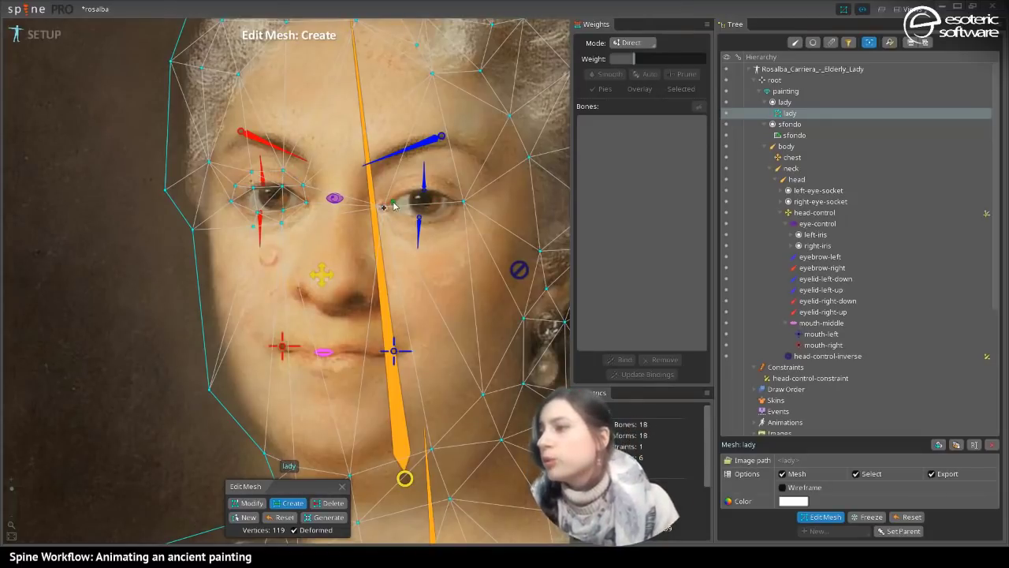
- Add mesh vertices along the upper and lower lid edges of the lady's left eye and a second row just beneath it
left_click(436, 192)
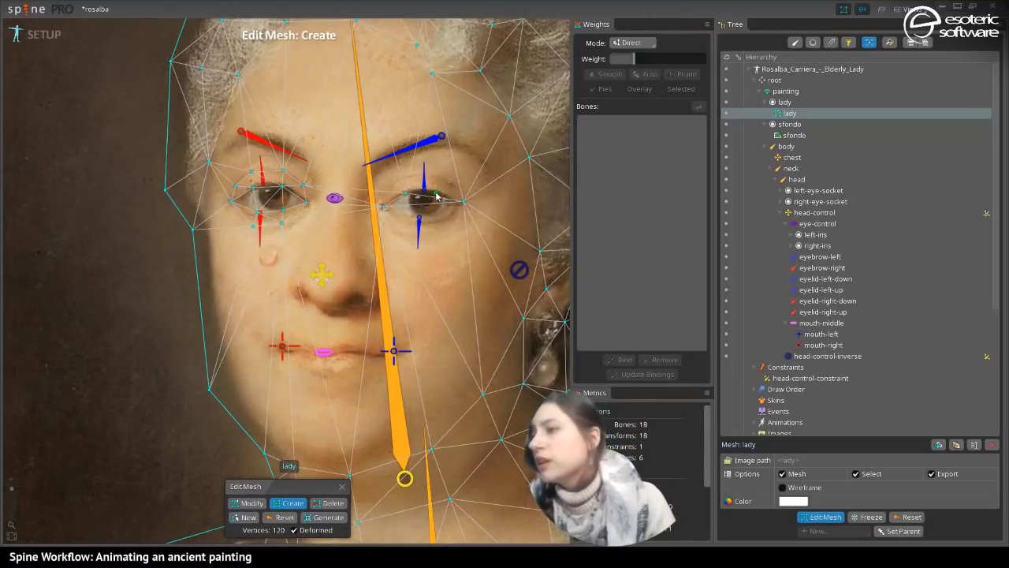
left_click(440, 218)
left_click(421, 220)
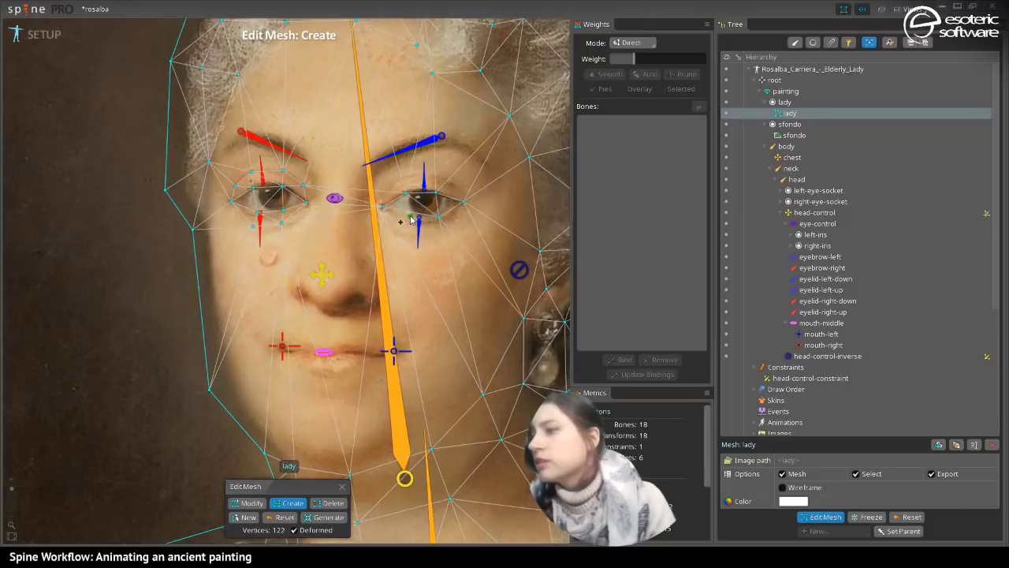
left_click(408, 216)
left_click(409, 228)
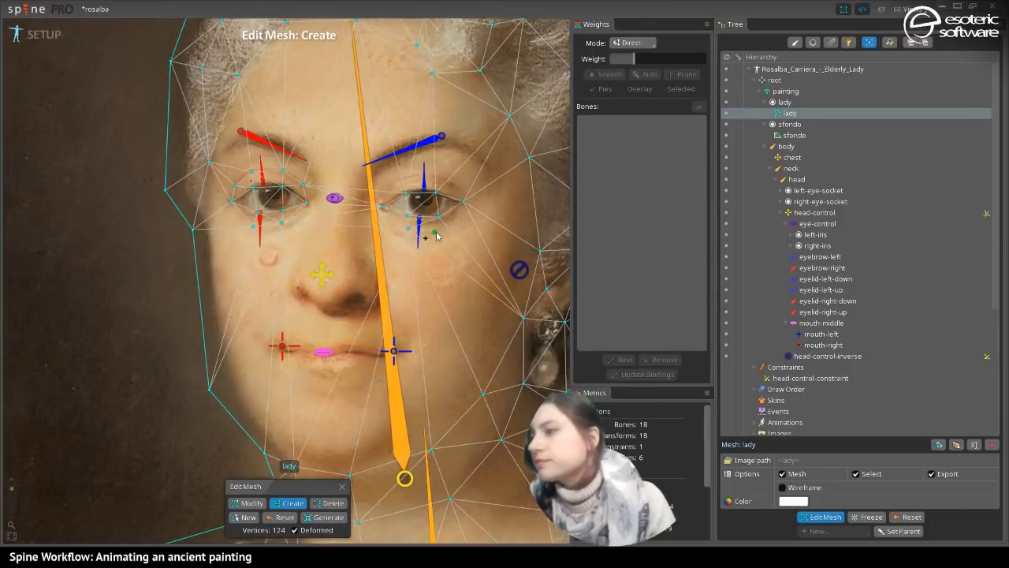
left_click(441, 227)
- Add mesh vertices along the crease above the lady's left eye, including the inner and outer ends
left_click(440, 183)
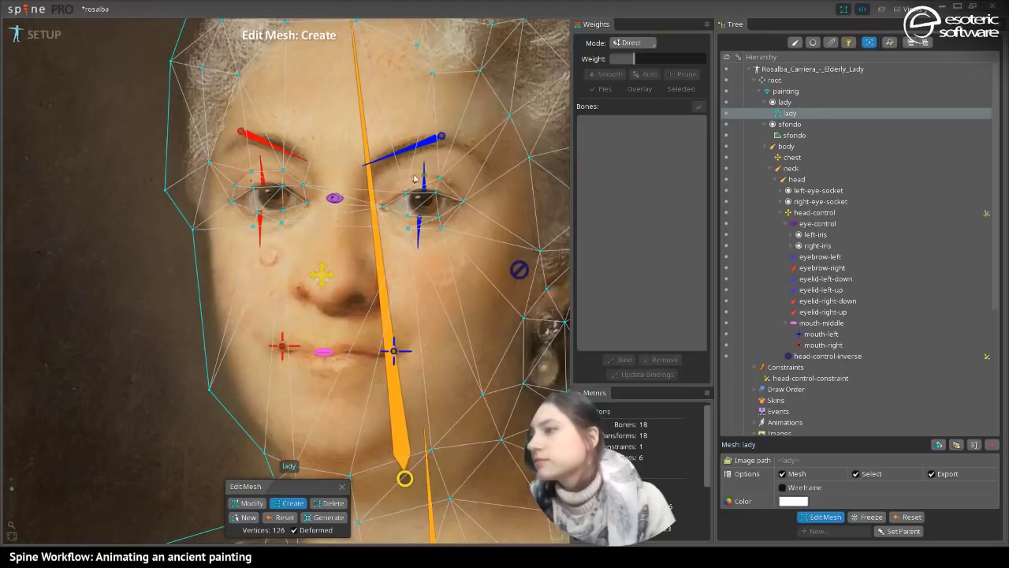
left_click(403, 178)
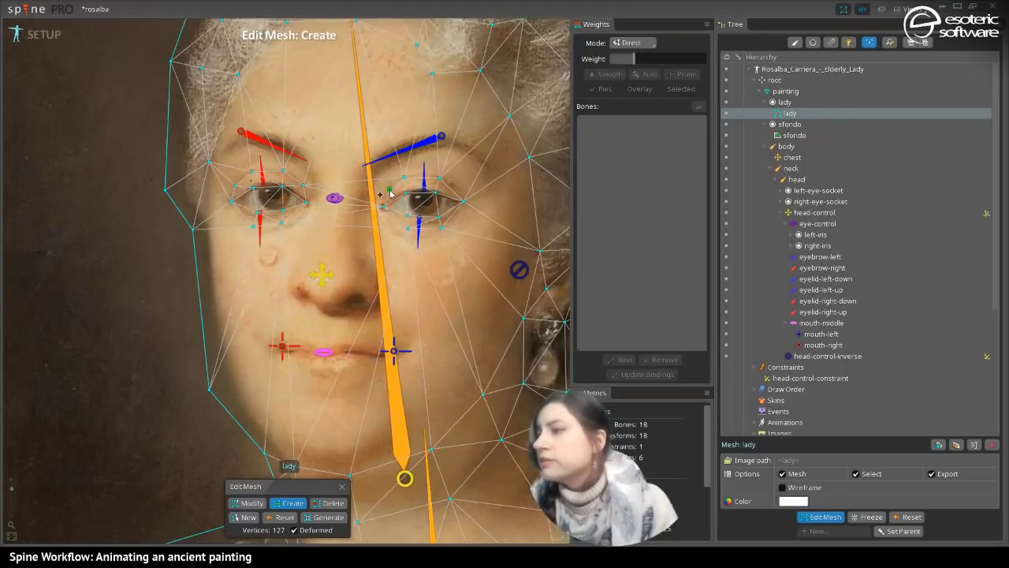
left_click(384, 194)
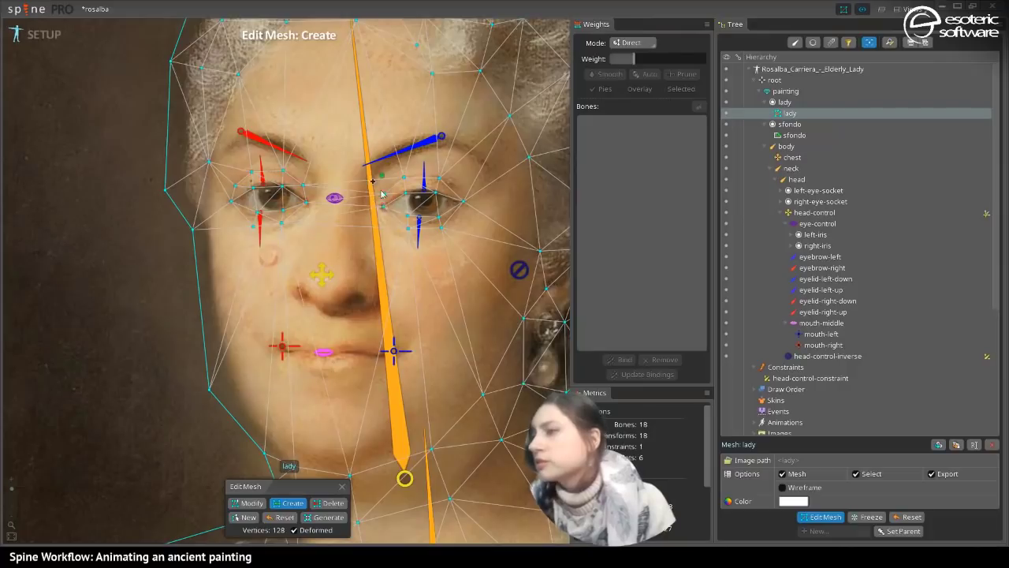
left_click(459, 193)
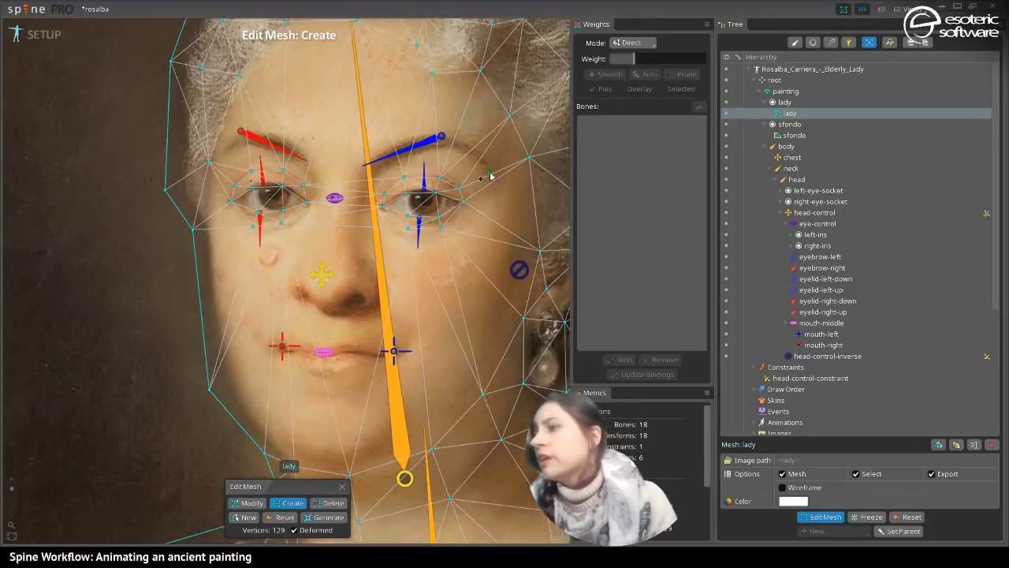
- Add mesh vertices around the lady's left eyebrow, along its lower and upper edges and at both ends
left_click(490, 173)
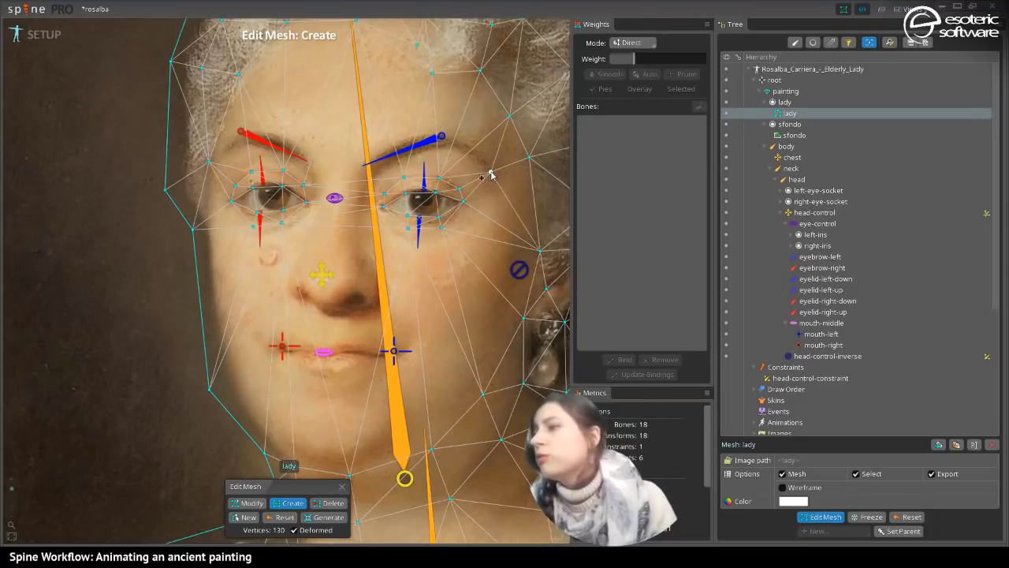
left_click(447, 152)
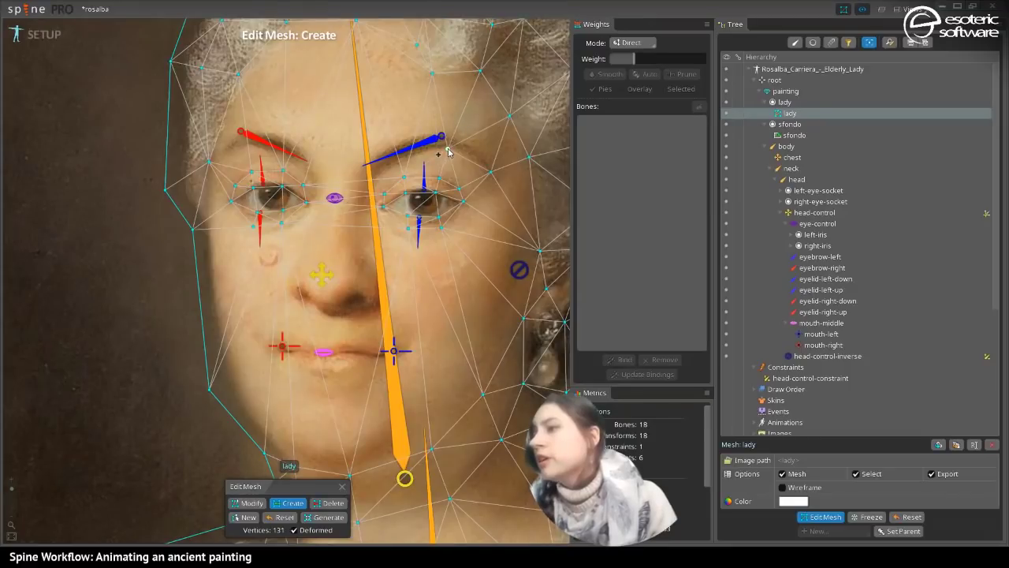
left_click(372, 181)
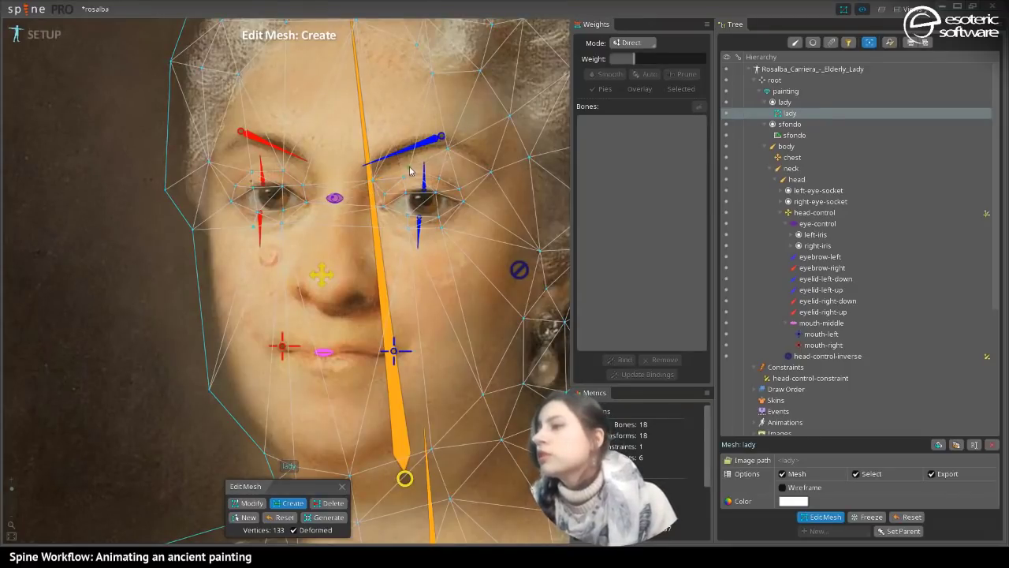
left_click(365, 187)
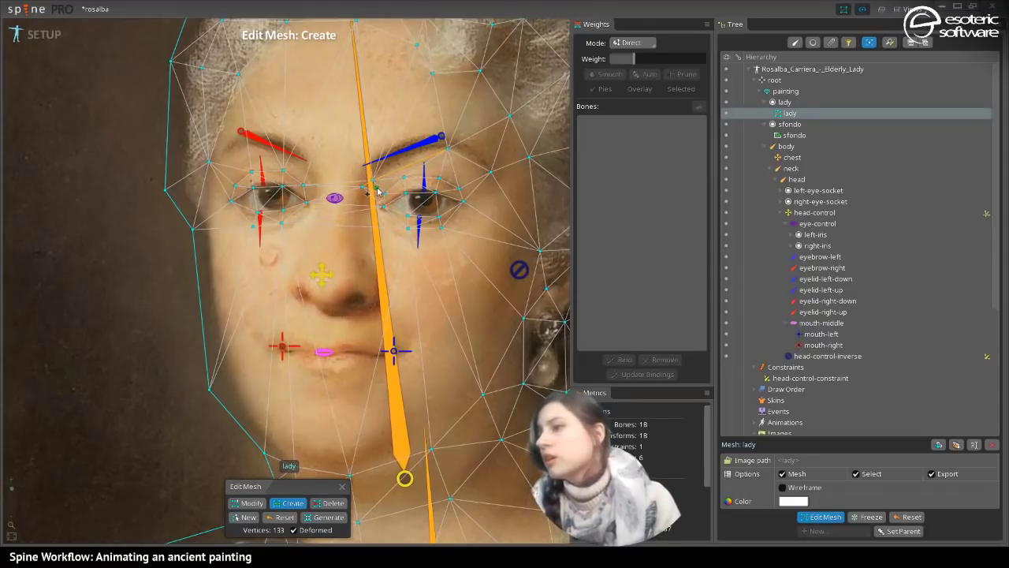
left_click(367, 162)
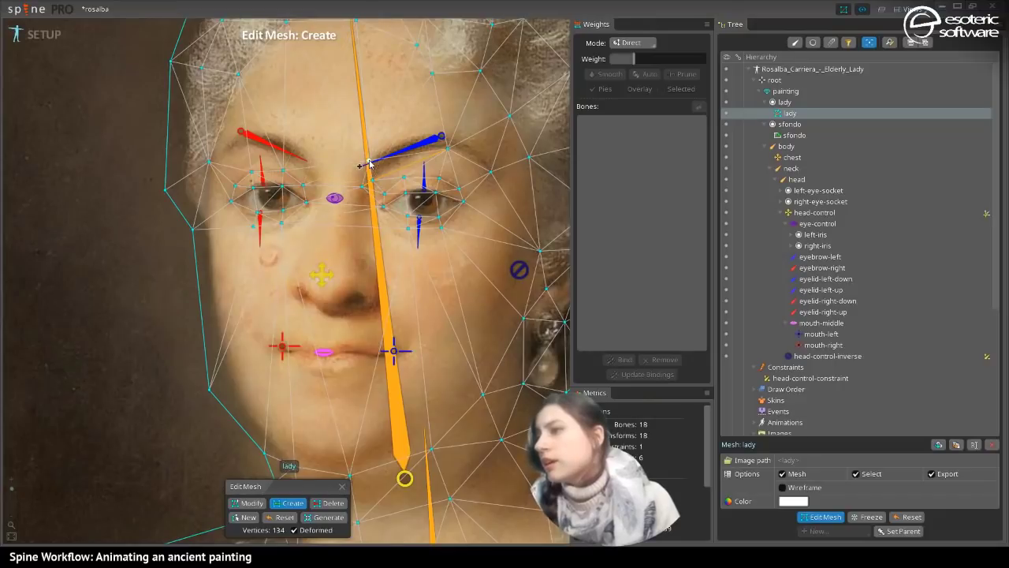
left_click(443, 137)
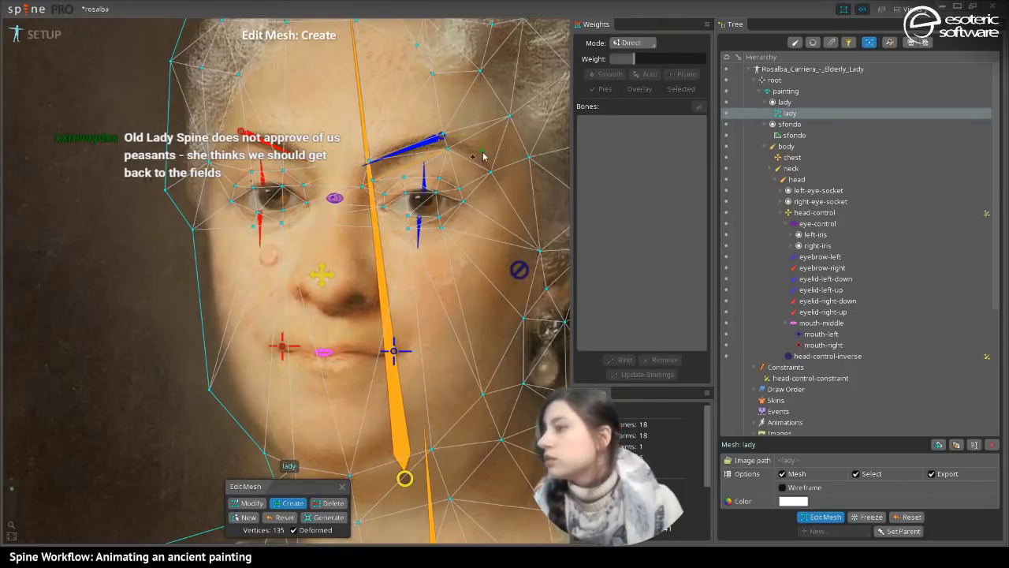
left_click(469, 146)
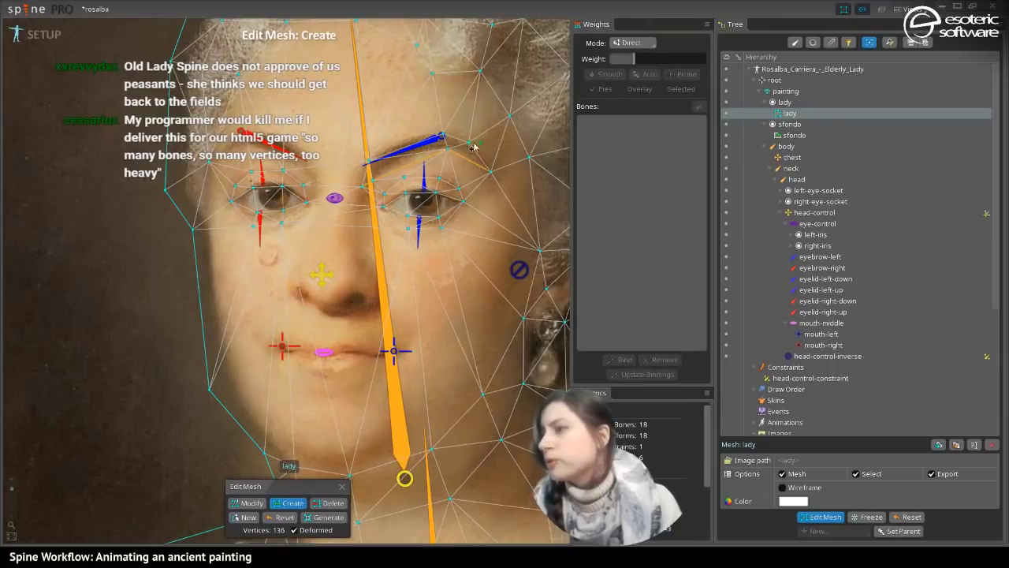
- Add mesh vertices below and above the inner end of the lady's right eyebrow and over its arch
left_click(305, 171)
left_click(306, 149)
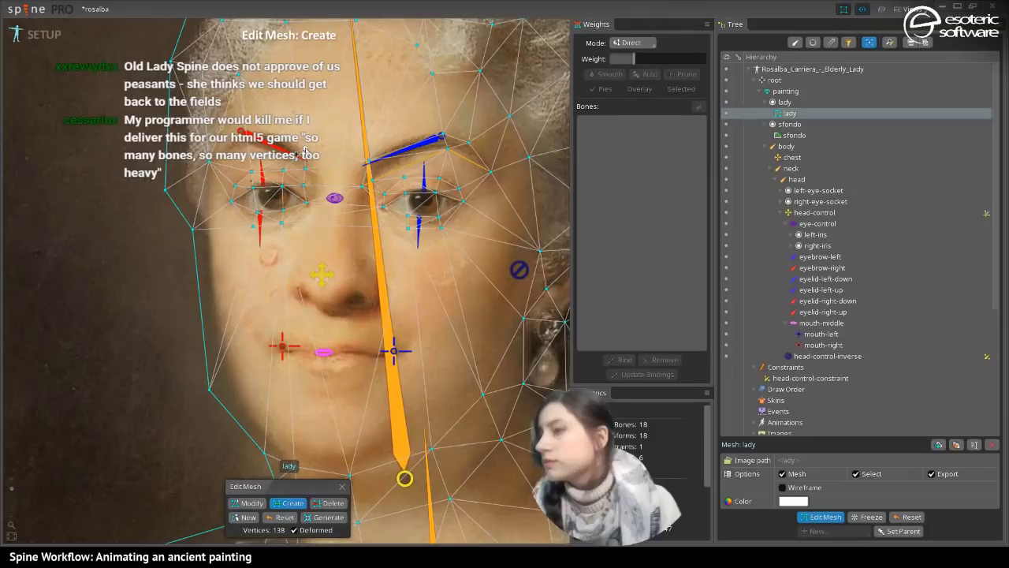
left_click(257, 126)
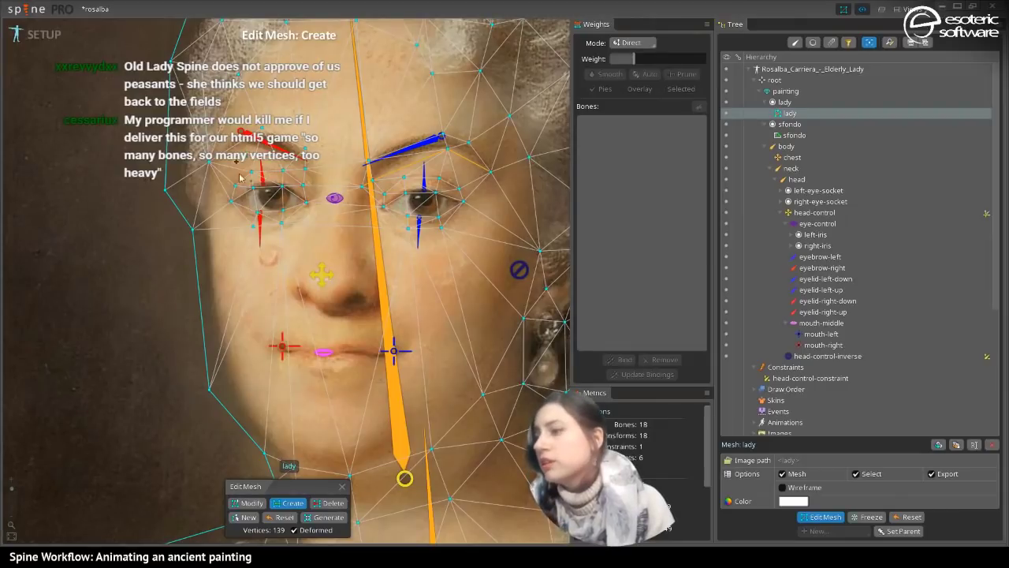
- Review the whole mesh and the edge running along the shawl trim on the lady's chest
left_click_drag(11, 488, 14, 499)
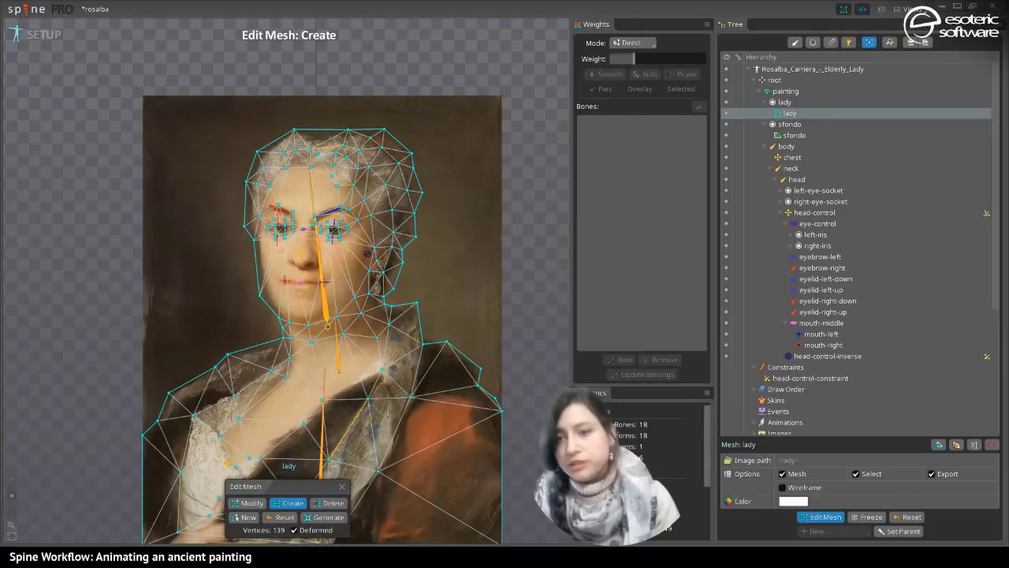
left_click_drag(328, 461, 364, 411)
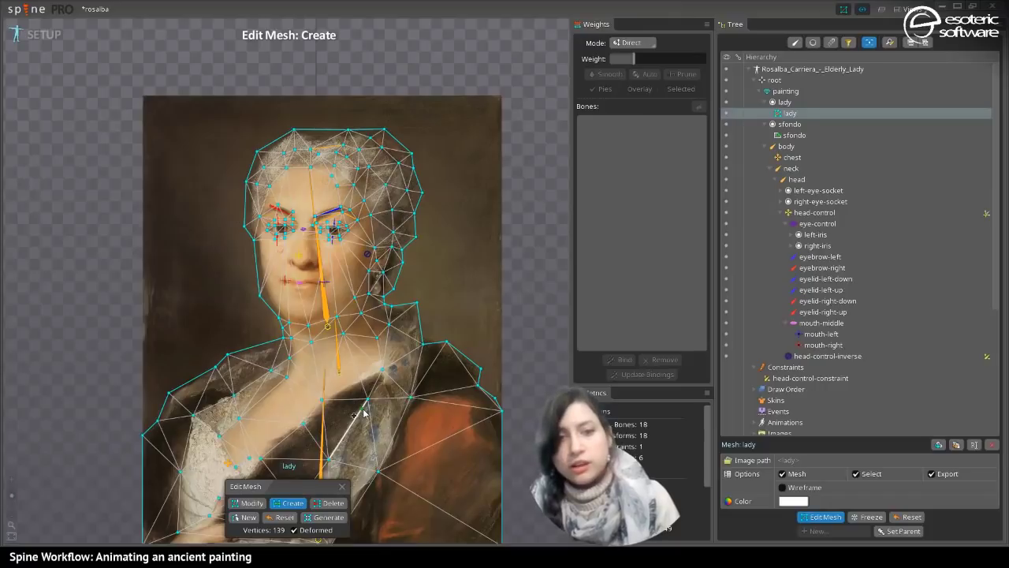
left_click_drag(364, 411, 366, 411)
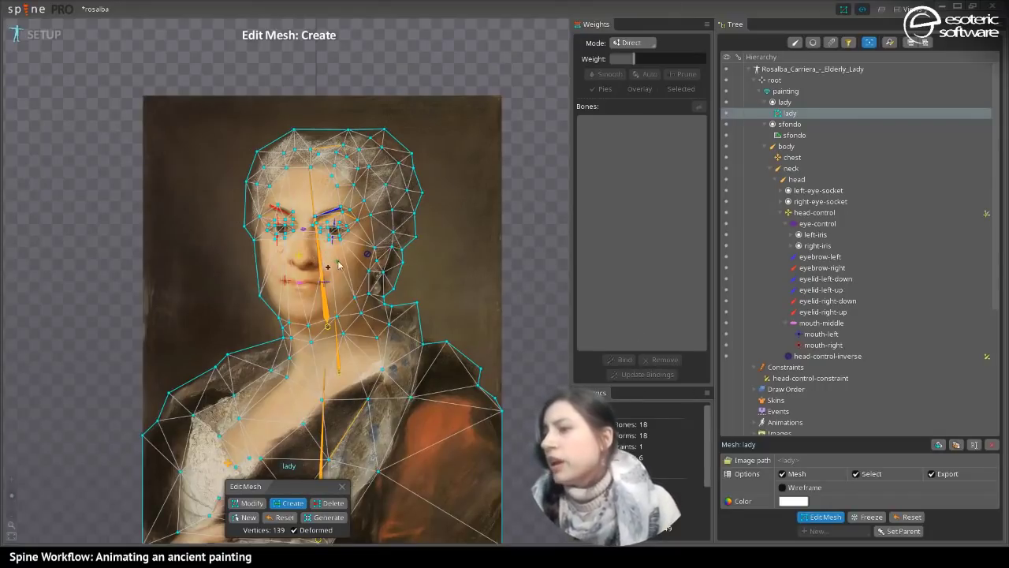
left_click_drag(341, 267, 389, 277)
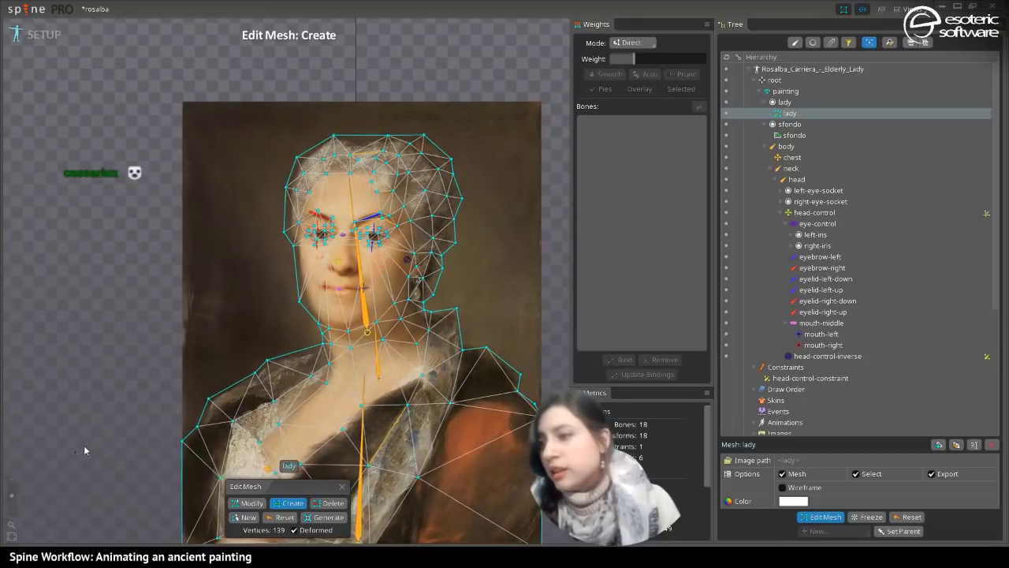
- Add mesh vertices under the lady's right eyebrow and around its outer end, plus one above the middle of the left eyebrow
left_click_drag(12, 496, 13, 490)
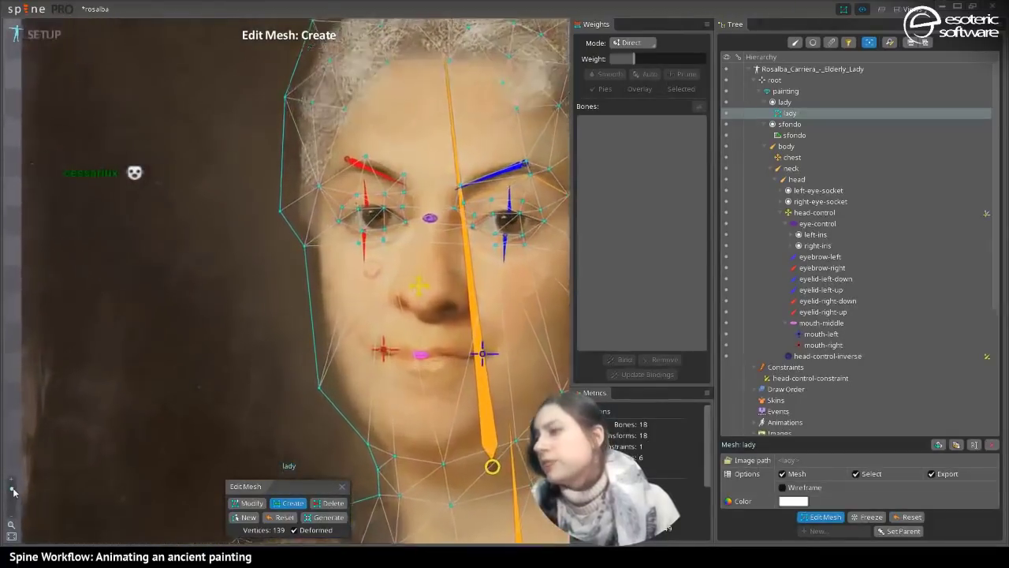
left_click_drag(453, 125, 272, 162)
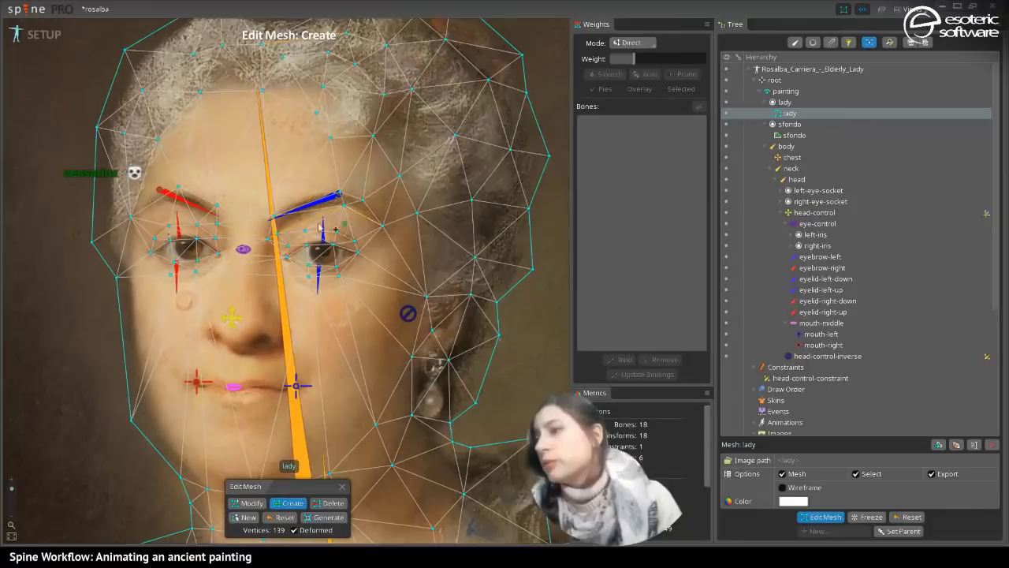
left_click(175, 210)
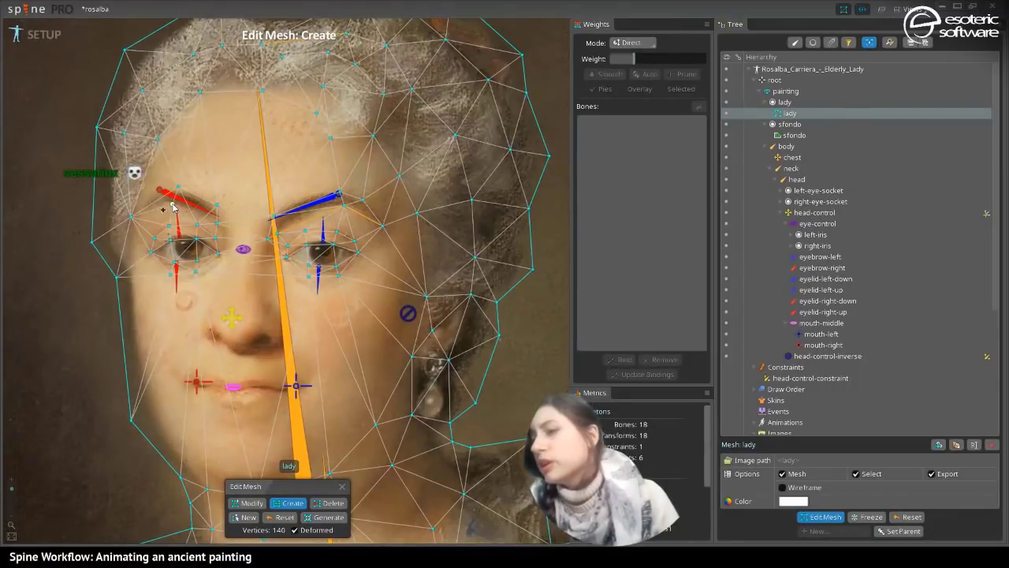
left_click(143, 210)
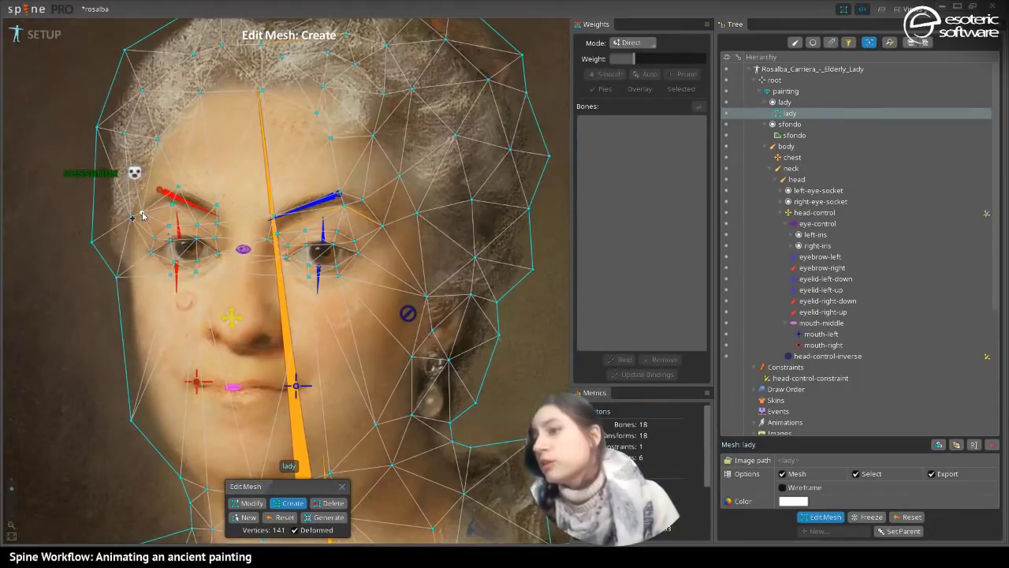
left_click(154, 200)
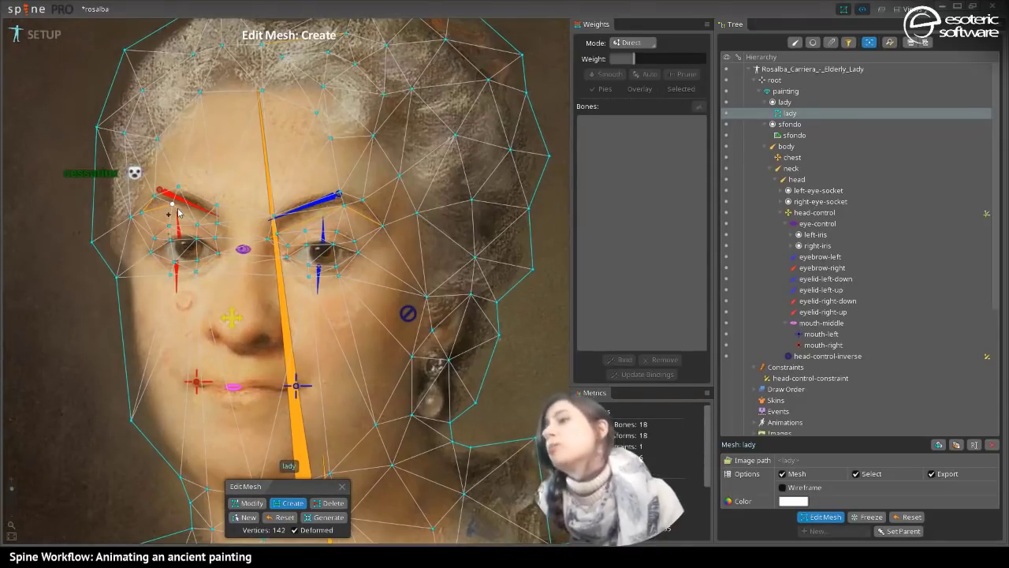
left_click(303, 203)
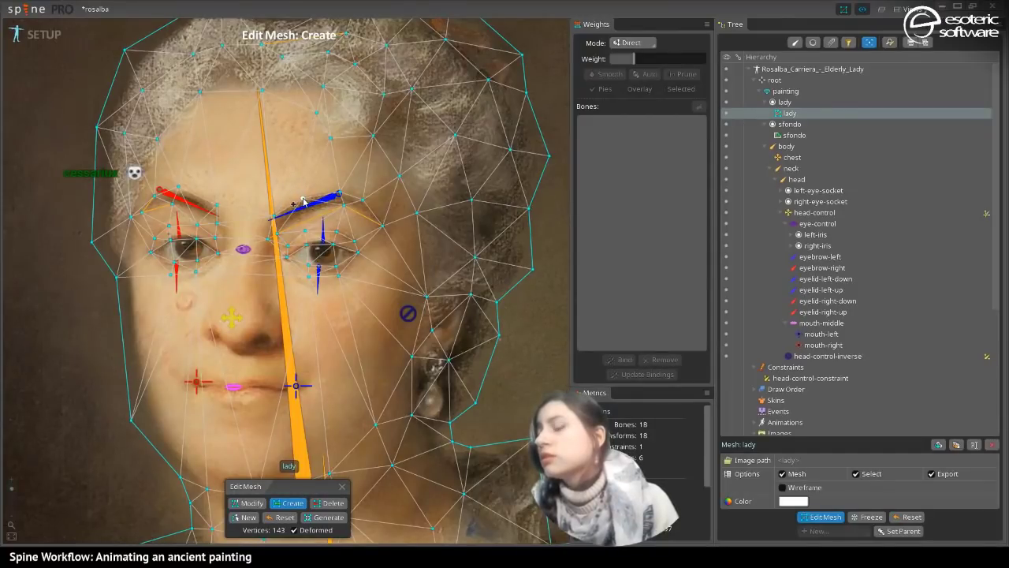
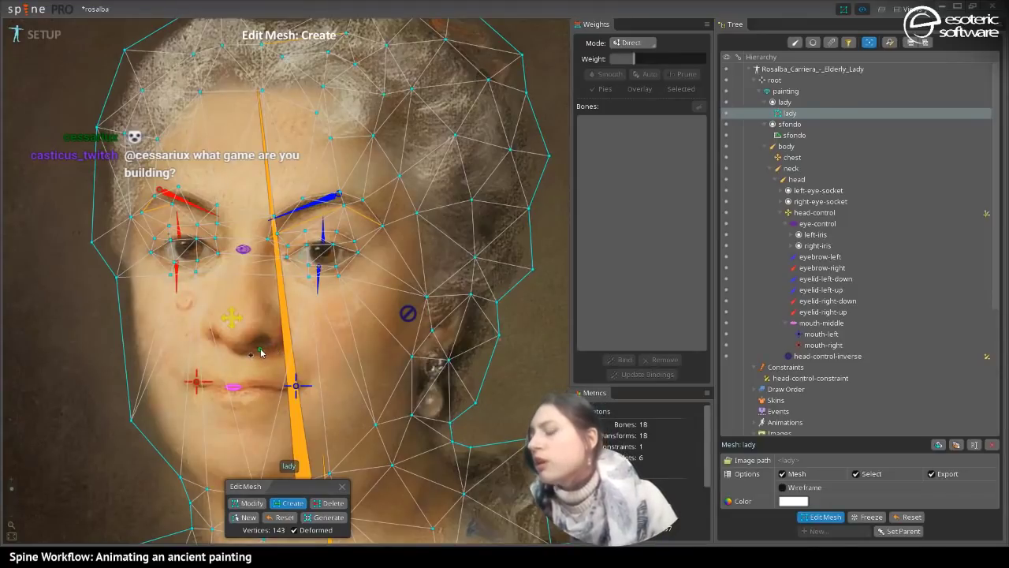
- Add mesh vertices along the underside of the nose and around the nostril wing on the lady's right side
left_click(257, 348)
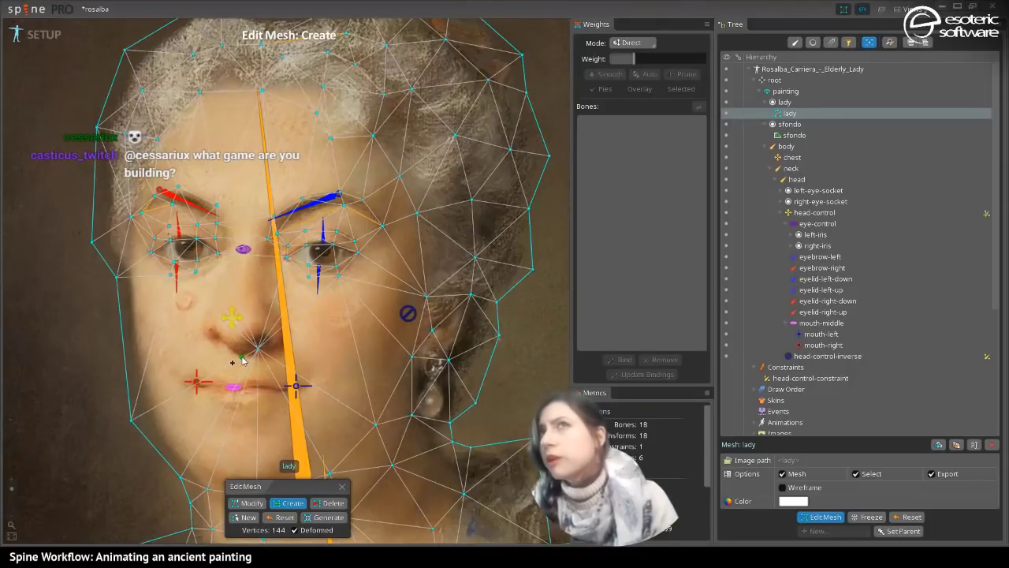
left_click(243, 360)
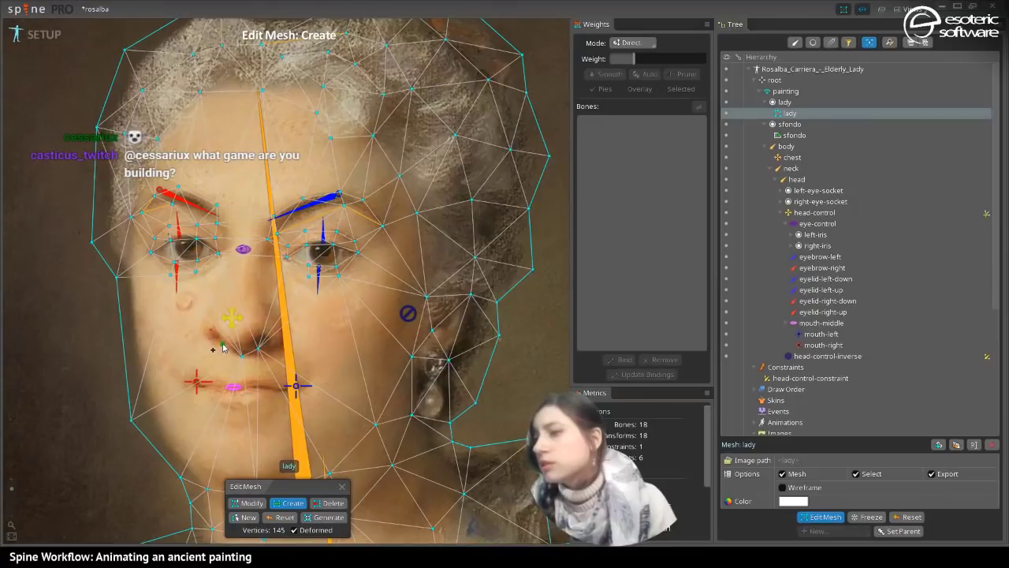
left_click(221, 347)
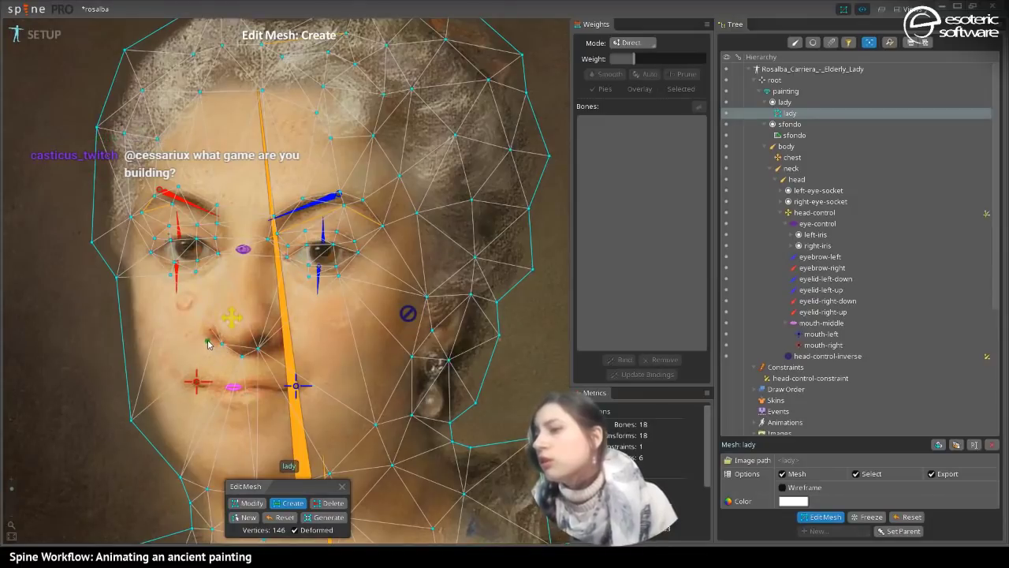
left_click(204, 327)
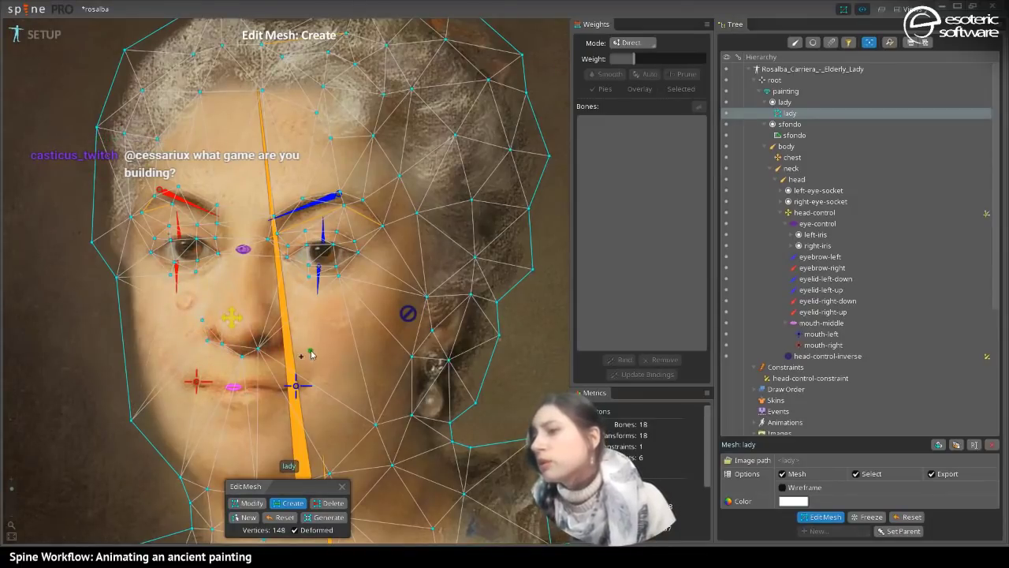
- Add mesh vertices along both sides of the nose up to the bridge between the eyes, and finish editing the mesh
left_click(217, 305)
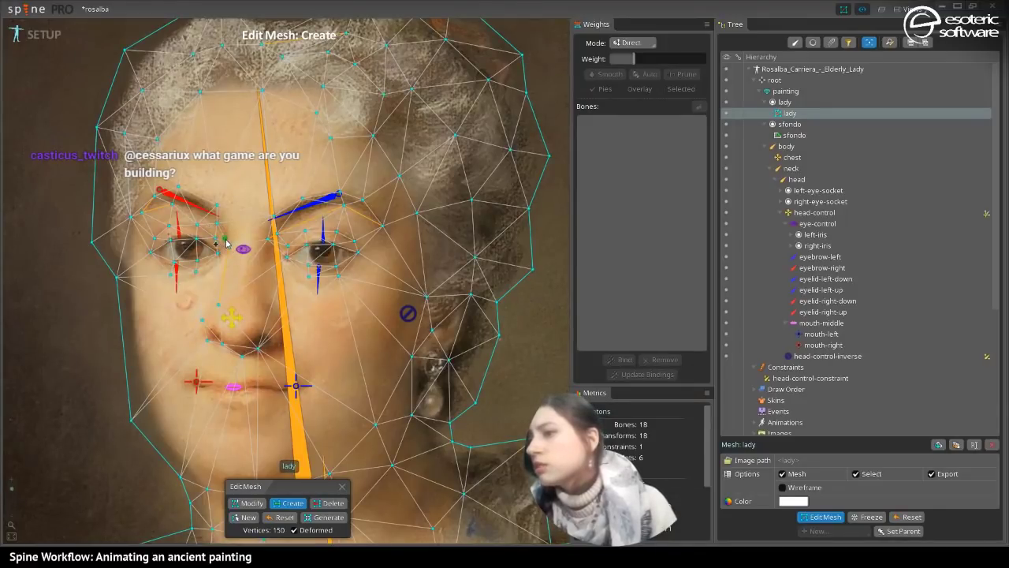
left_click(263, 306)
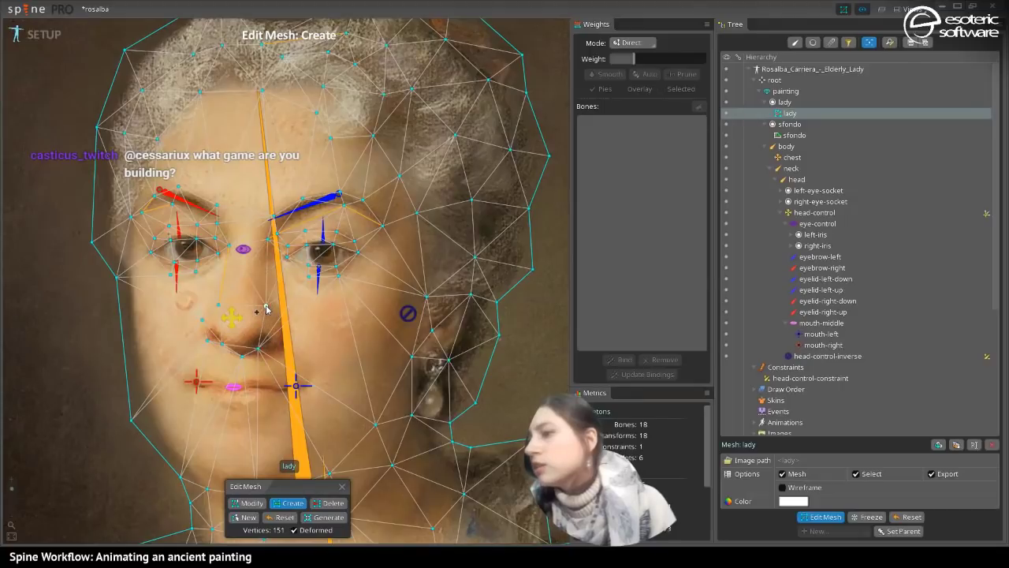
left_click(255, 246)
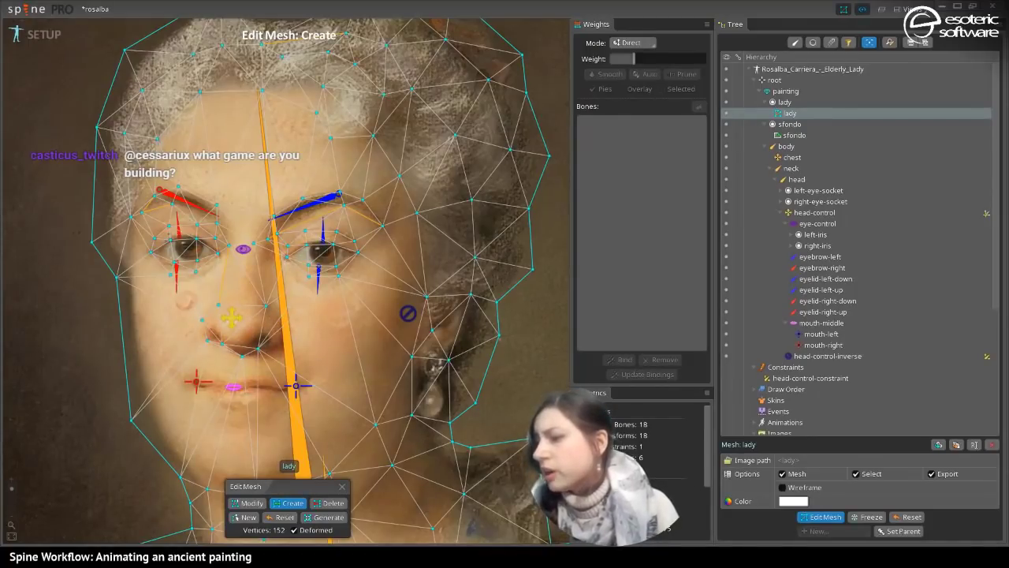
left_click(818, 519)
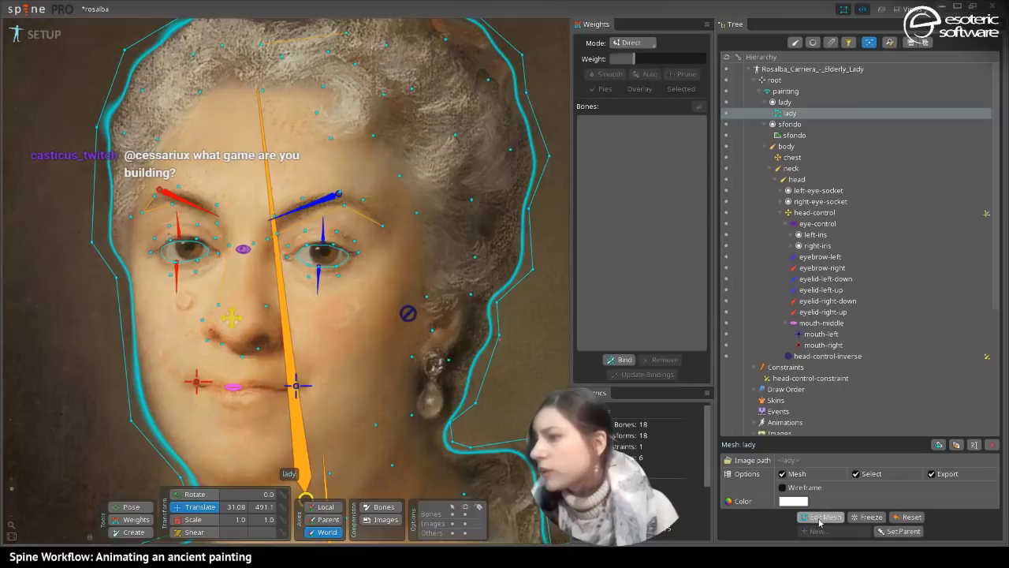
- Hide the bones and add mesh vertices around the nostril wing on the lady's left side, at the nostril opening and inside the right wing
left_click(465, 514)
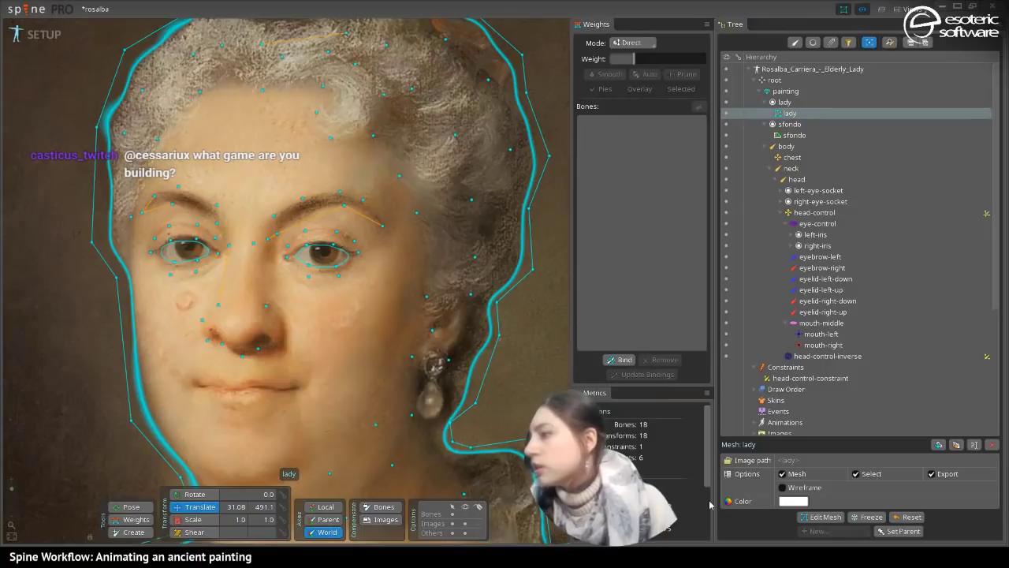
left_click(825, 516)
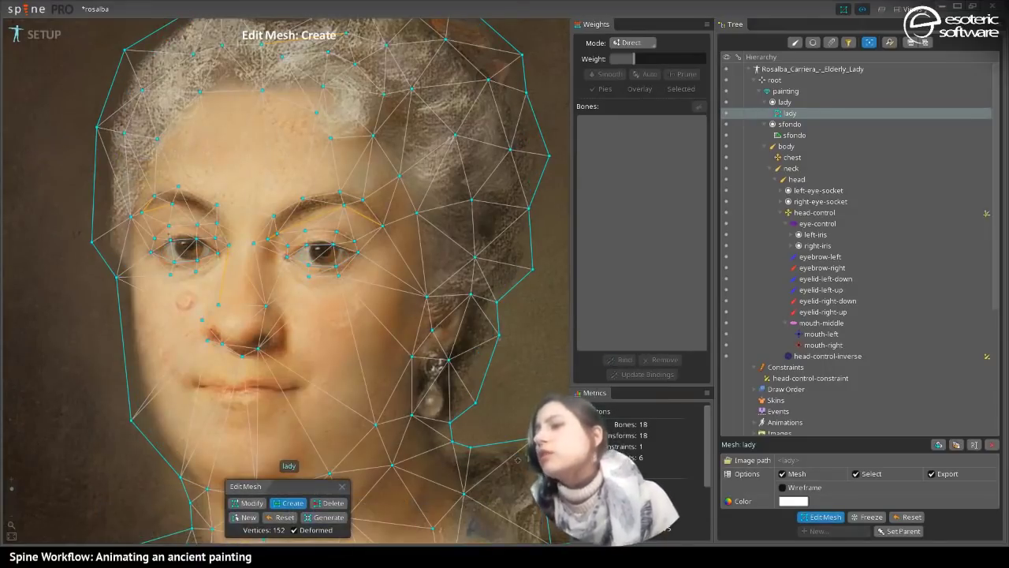
left_click(283, 347)
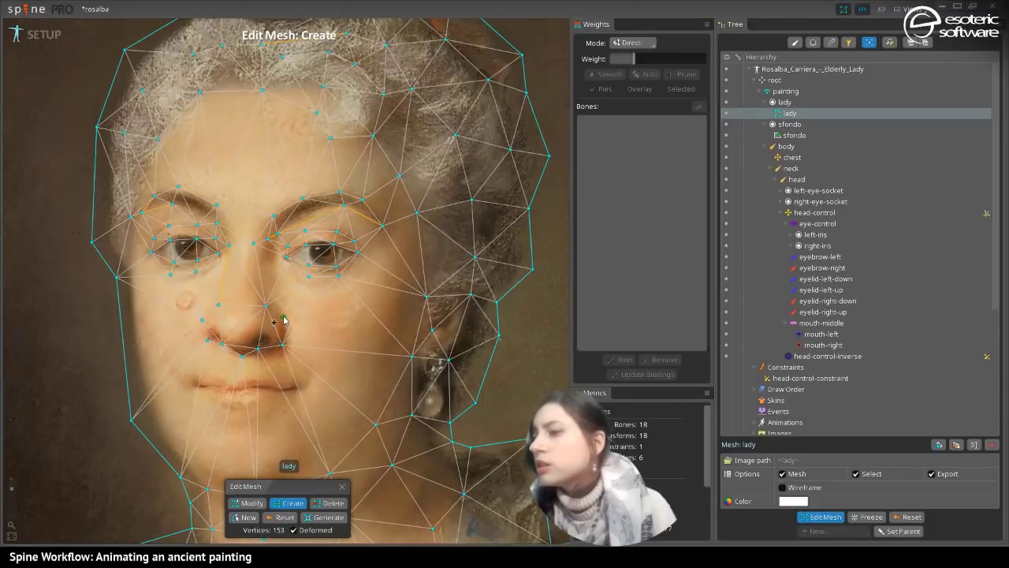
left_click(282, 320)
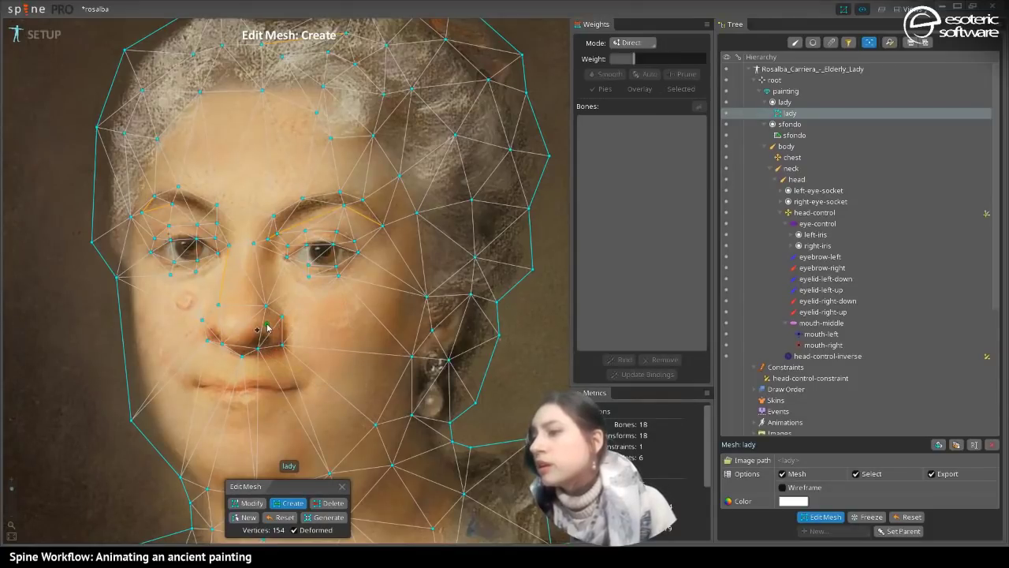
left_click(215, 326)
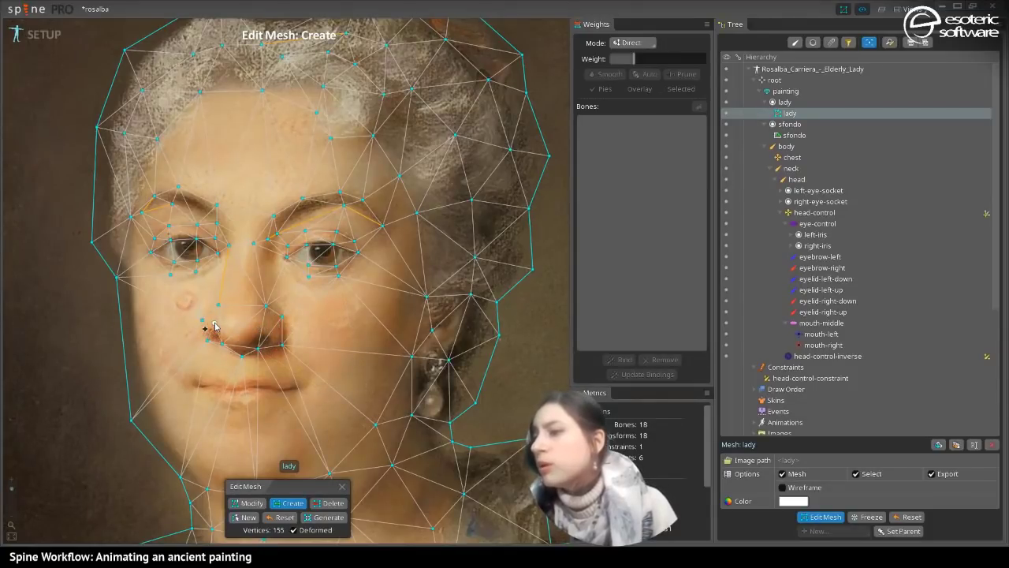
left_click(262, 333)
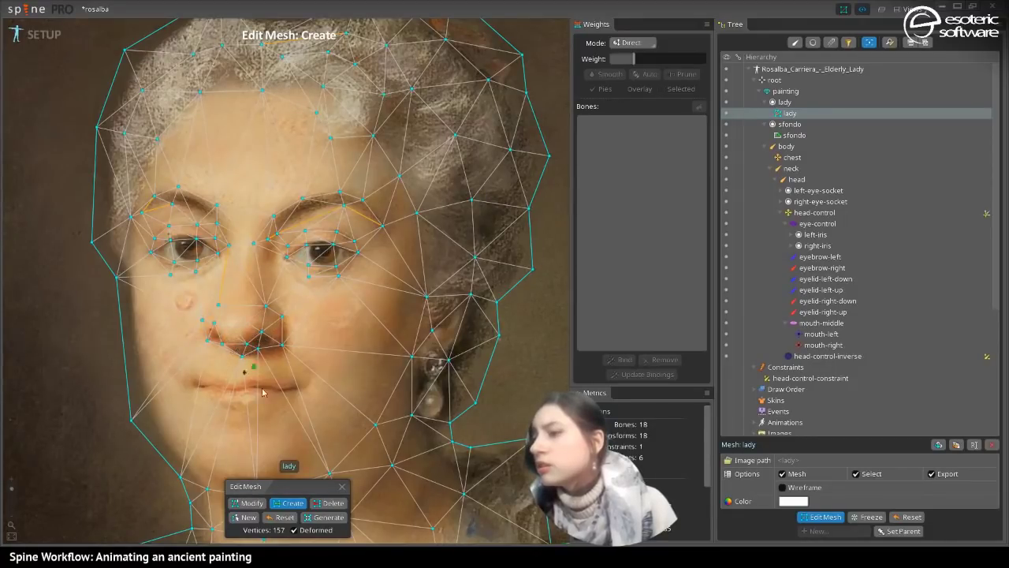
left_click(265, 346)
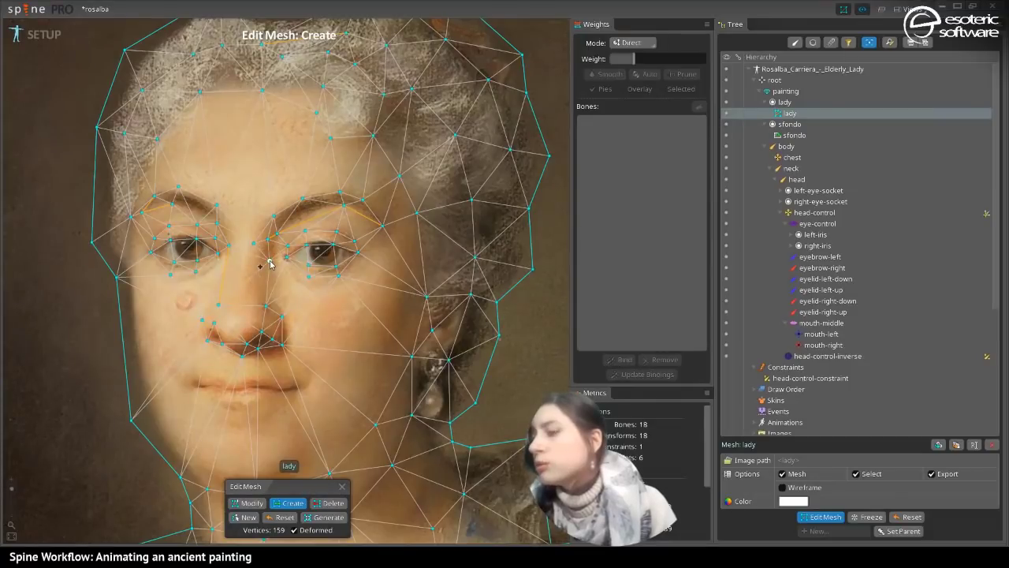
- Connect the left side of the nose to the bridge with a mesh edge, and add vertices on the nose tip and between the eyebrows
left_click(260, 299)
left_click_drag(265, 306, 253, 244)
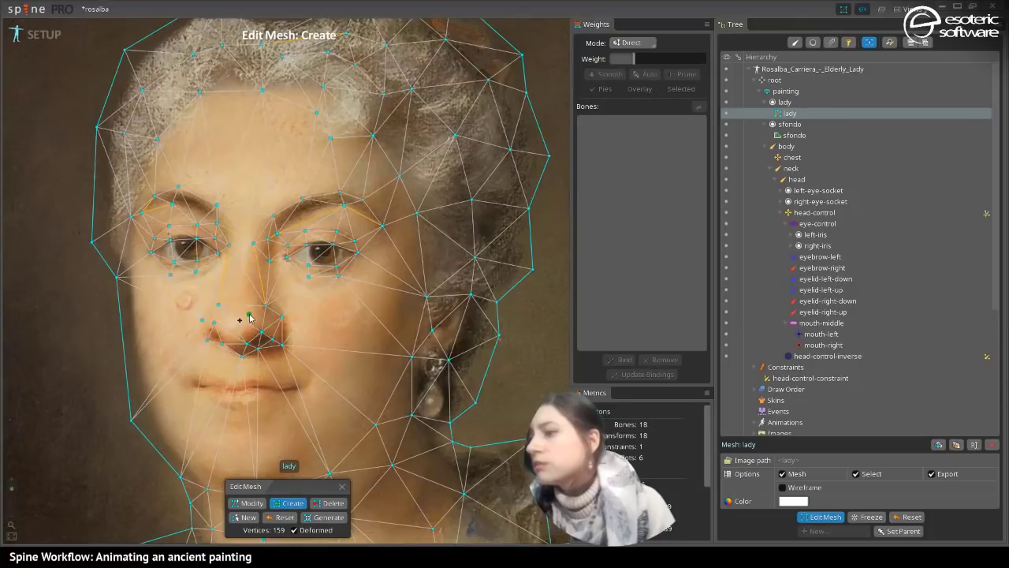
left_click(250, 307)
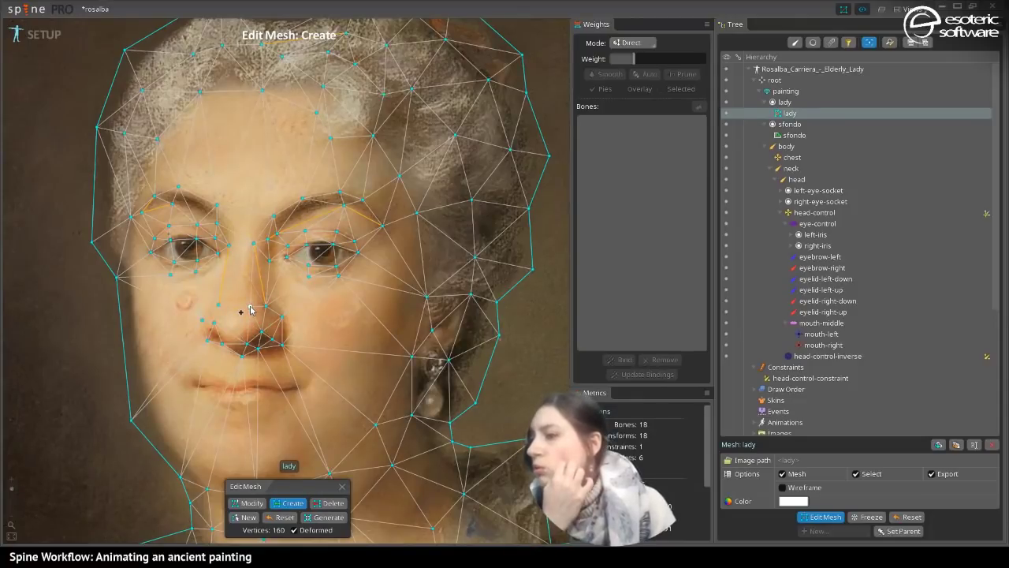
key("ctrl+z")
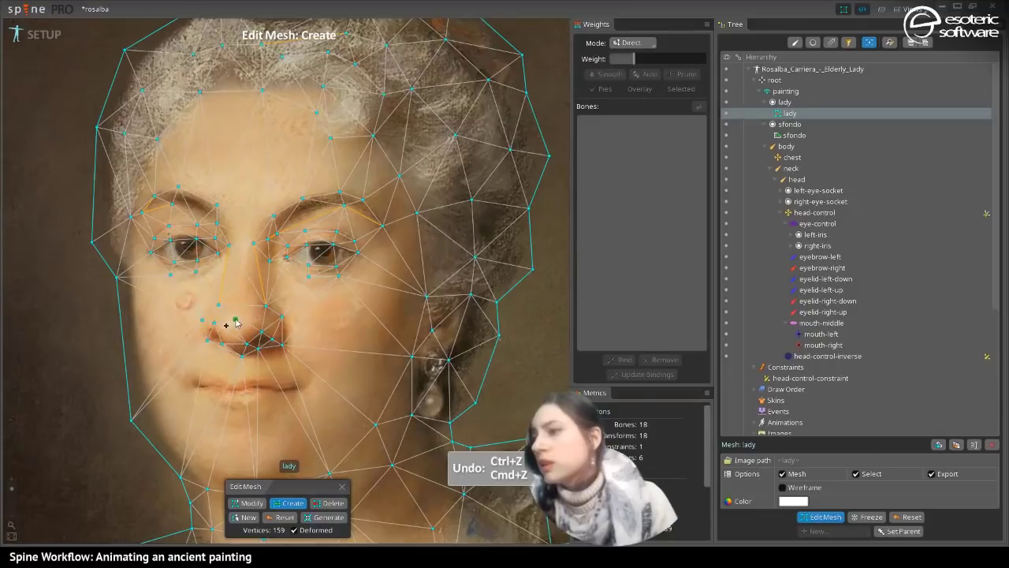
left_click(225, 323)
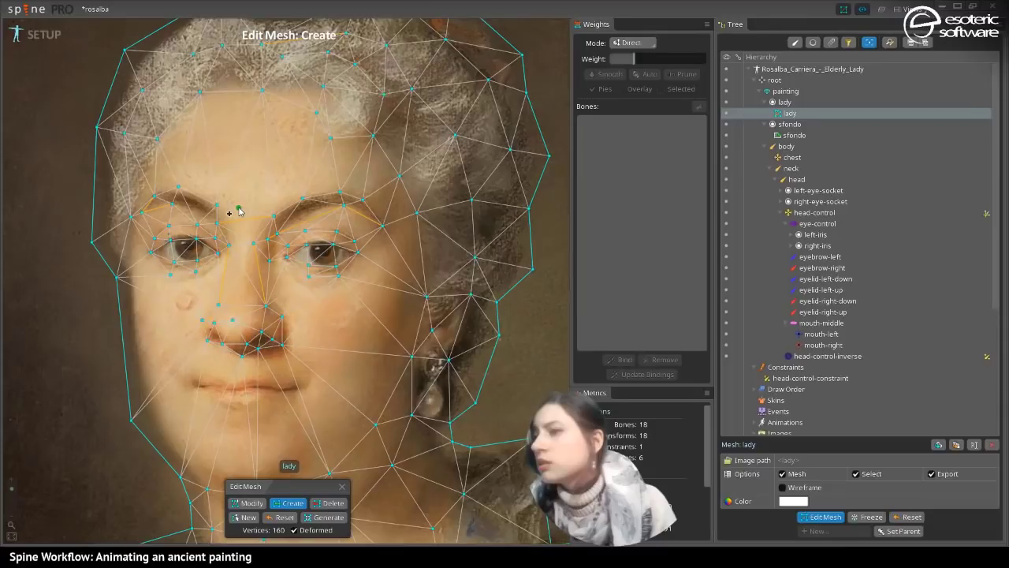
key("ctrl+z")
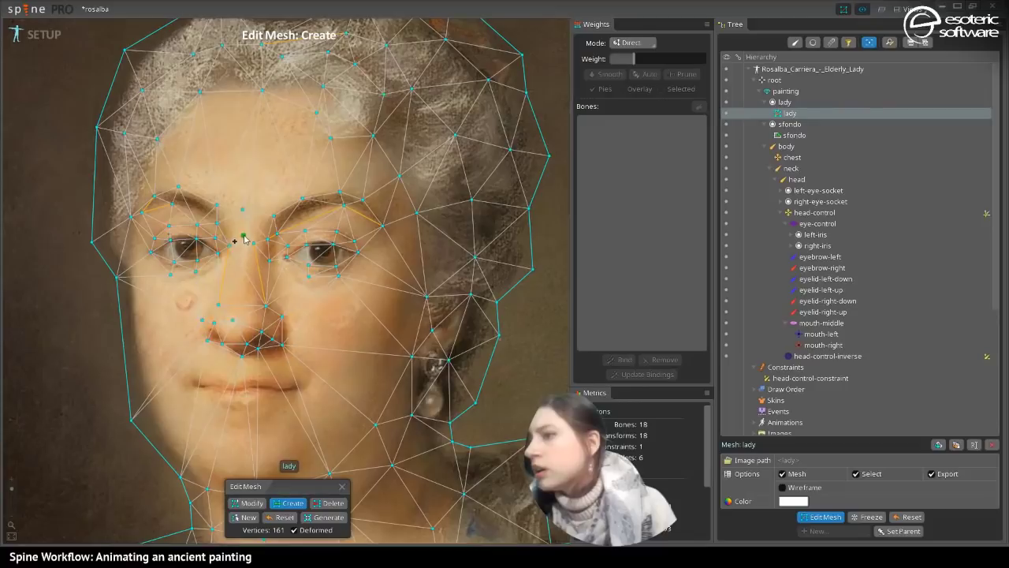
left_click(242, 229)
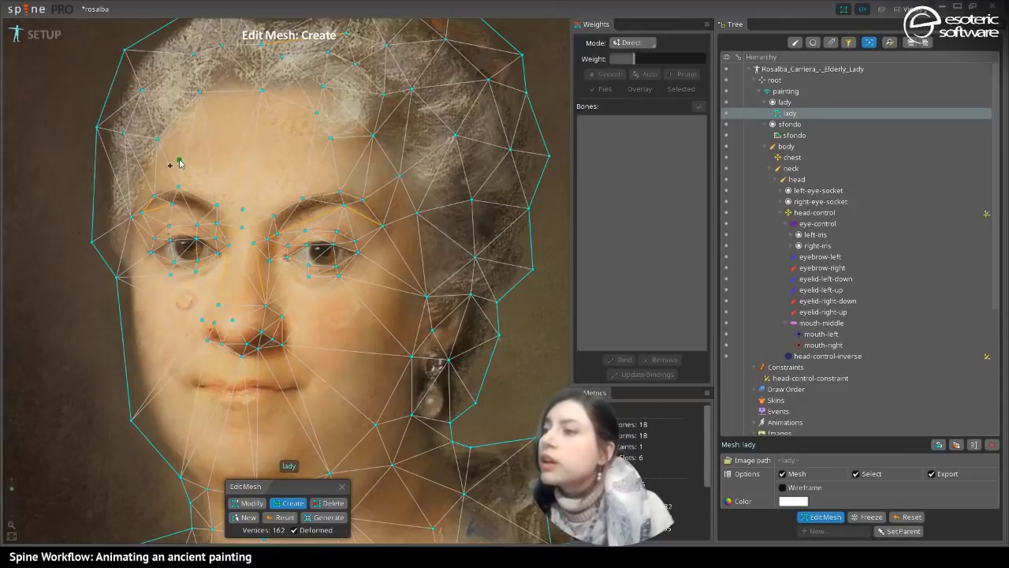
- Add two mesh vertices on the forehead above the lady's right eyebrow, and undo the extra ones placed at the hairline beside it
left_click(182, 159)
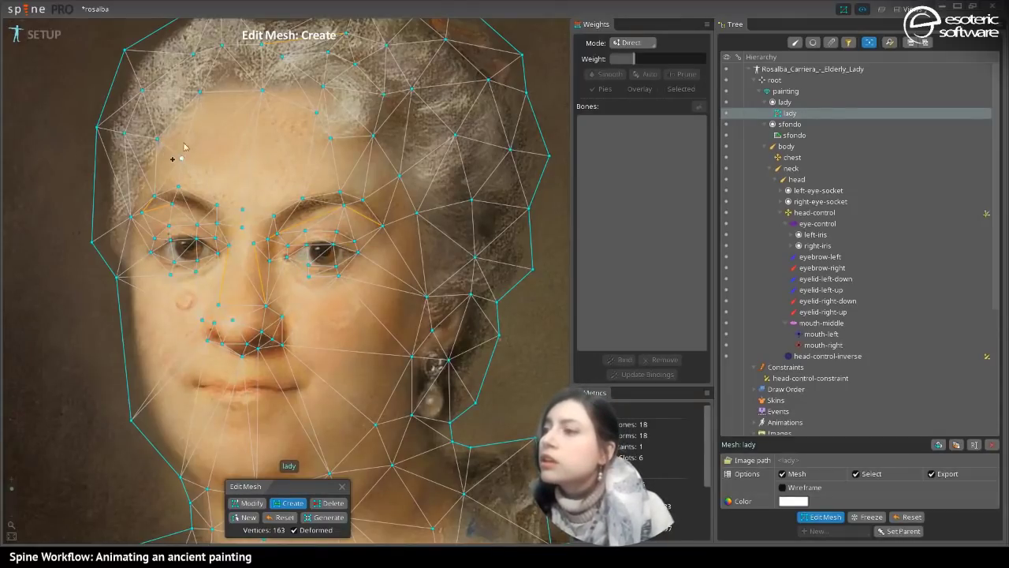
left_click(190, 124)
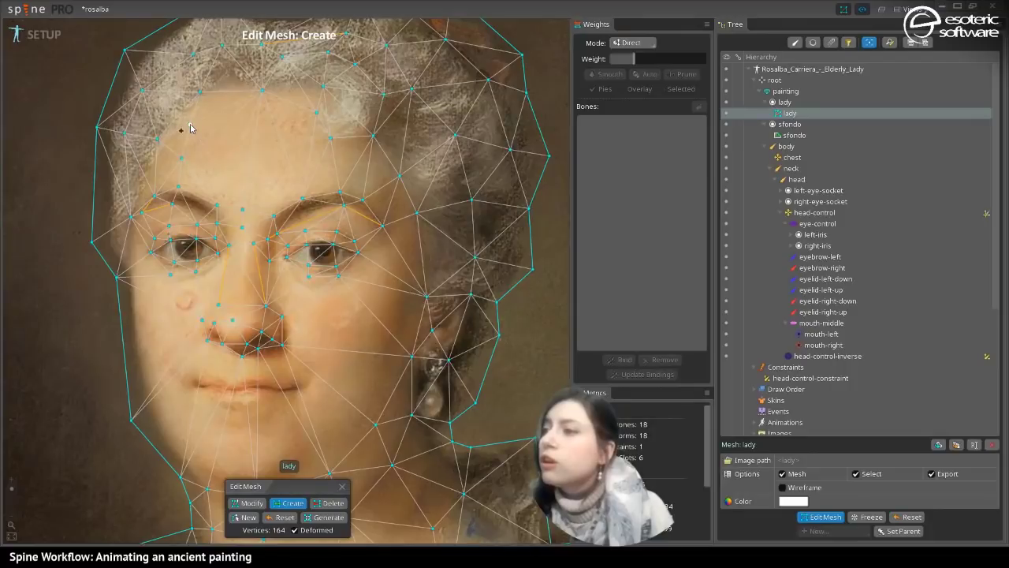
left_click(144, 173)
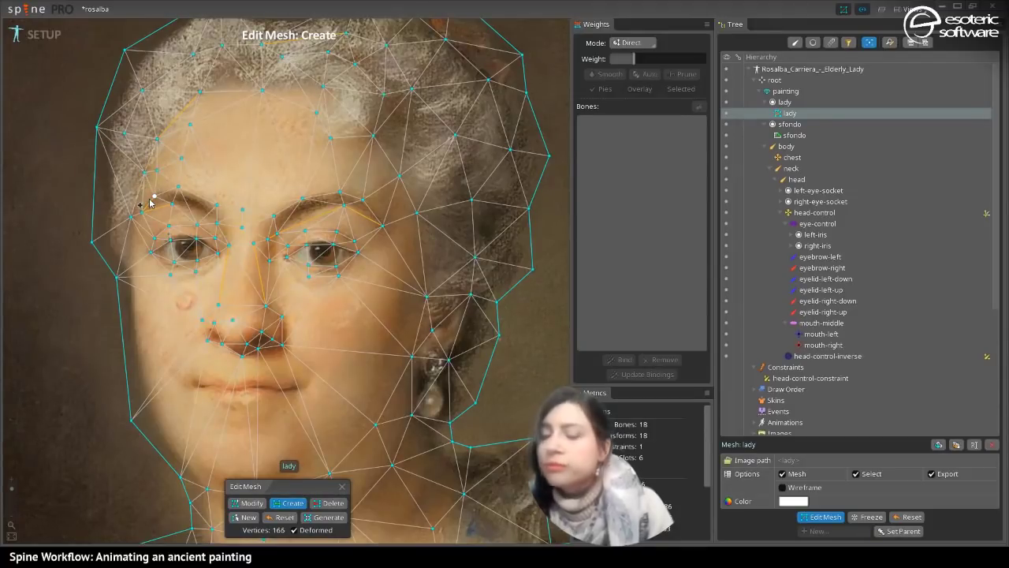
key("ctrl+z")
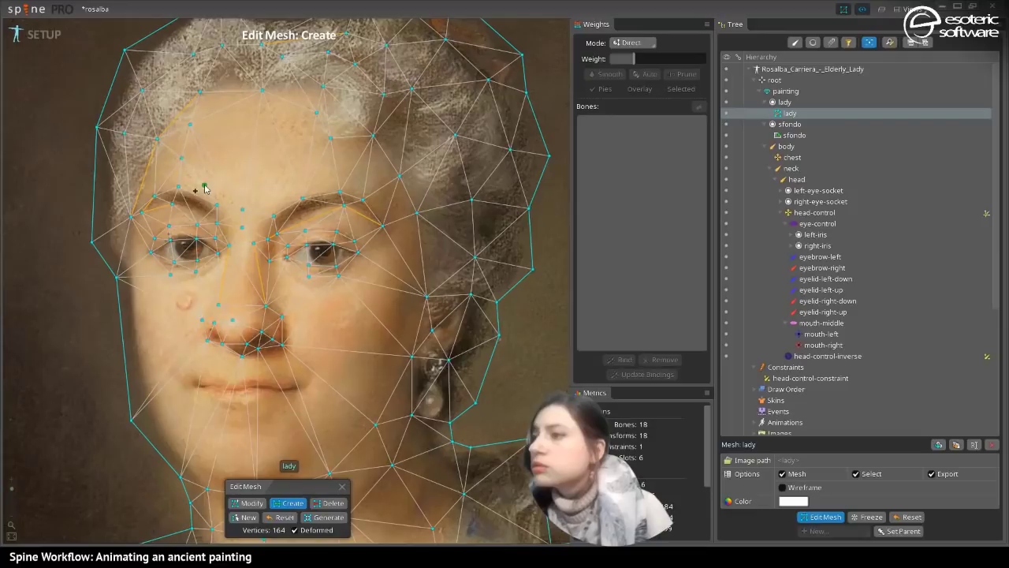
- Add mesh vertices in two rows across the middle and left of the forehead, plus one at the lady's left temple hairline
left_click(224, 165)
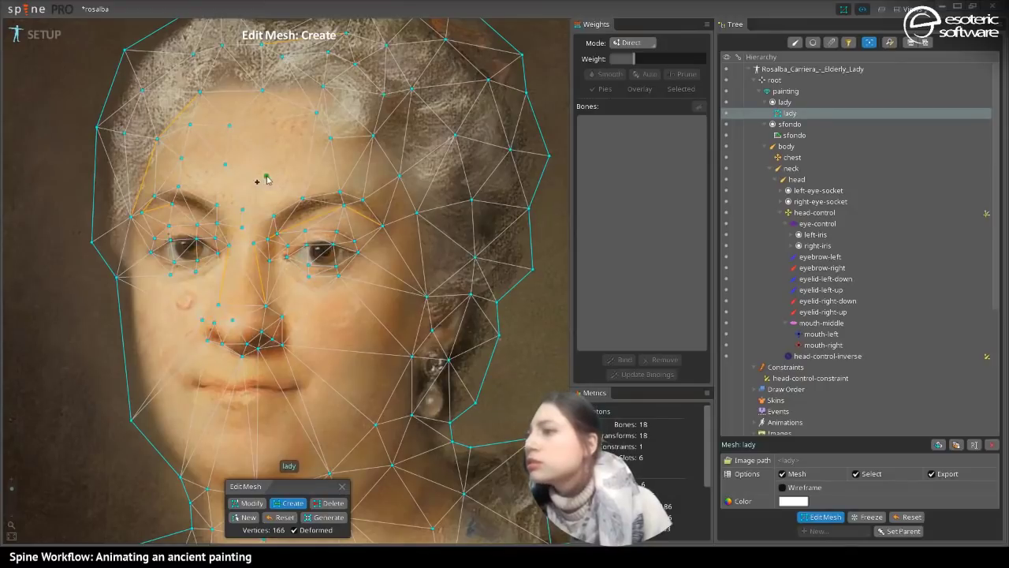
left_click(253, 221)
left_click(268, 164)
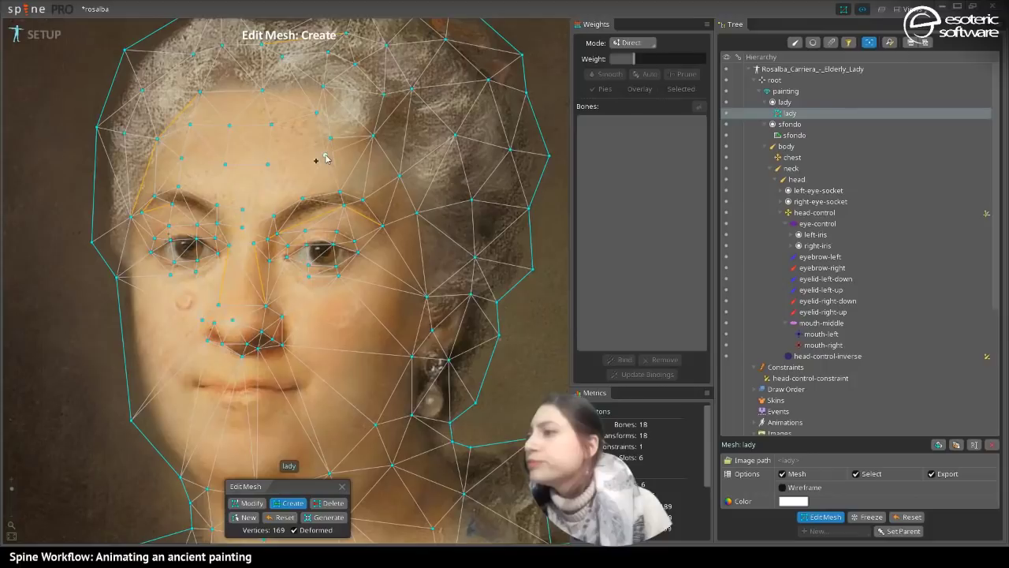
left_click(364, 163)
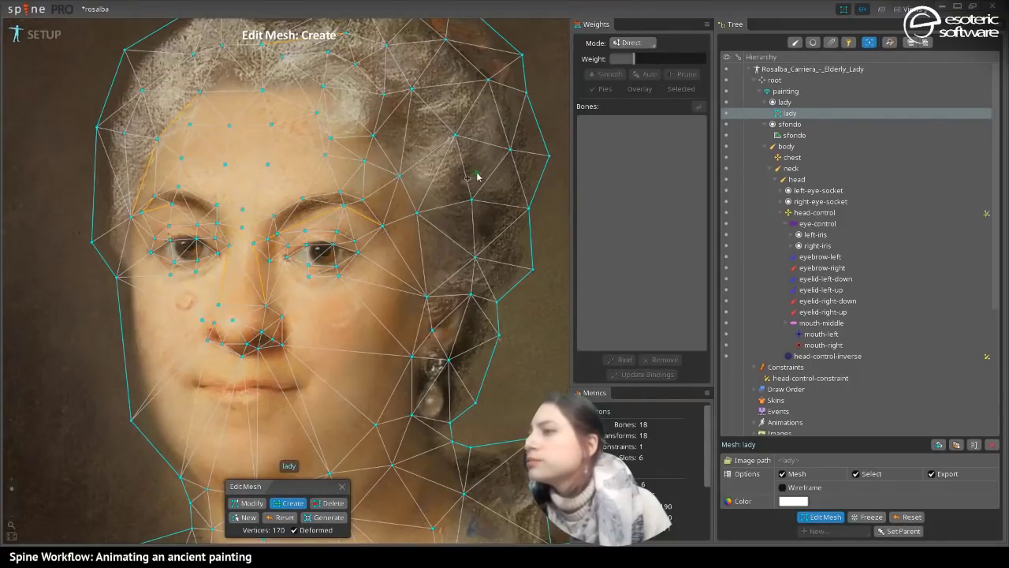
- Add mesh vertices on the cheek below the lady's right eye, beside the nose, and at the face edge next to that eye
scroll(421, 338, "up", 2)
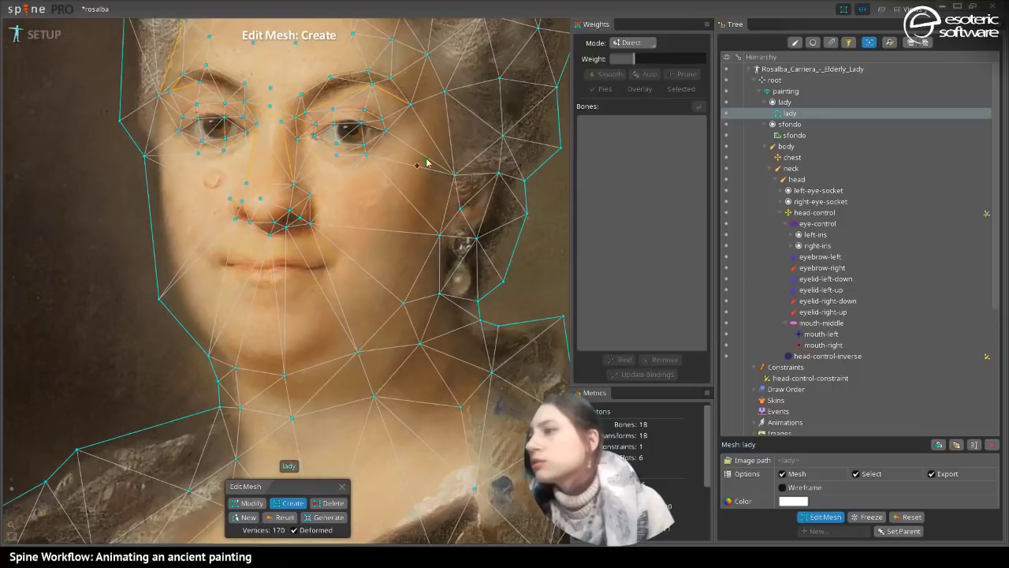
left_click(193, 171)
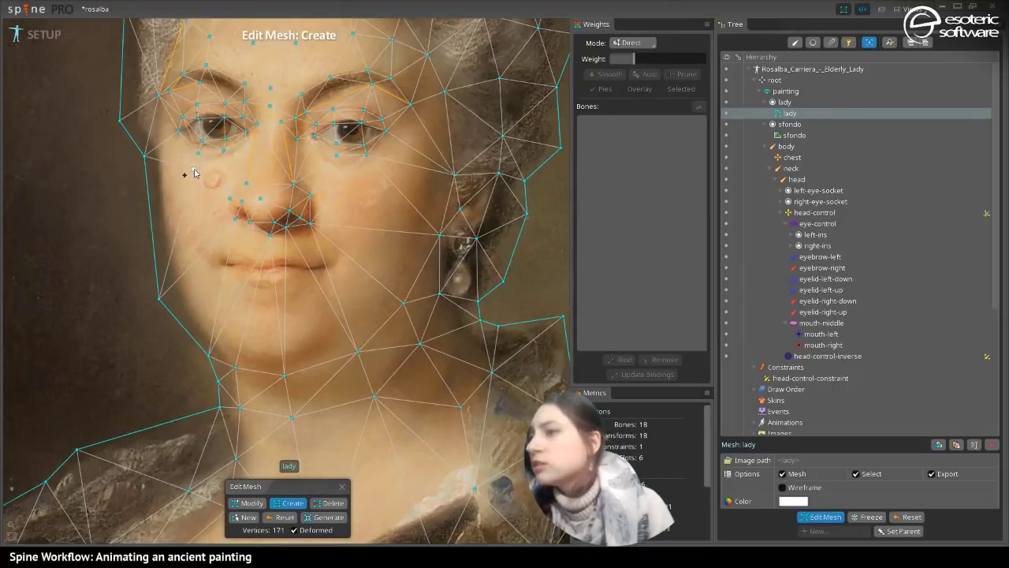
left_click(224, 171)
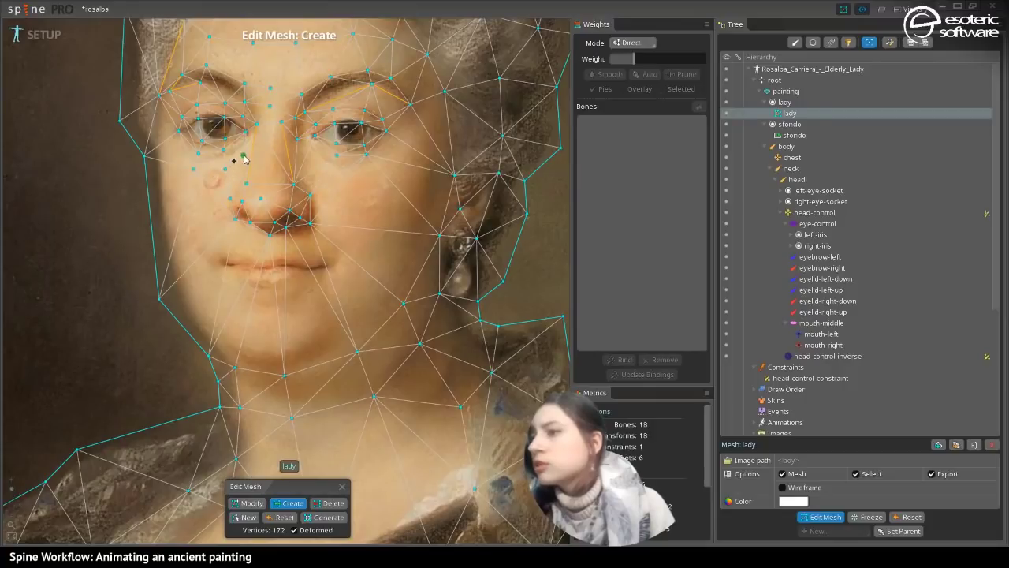
left_click(242, 148)
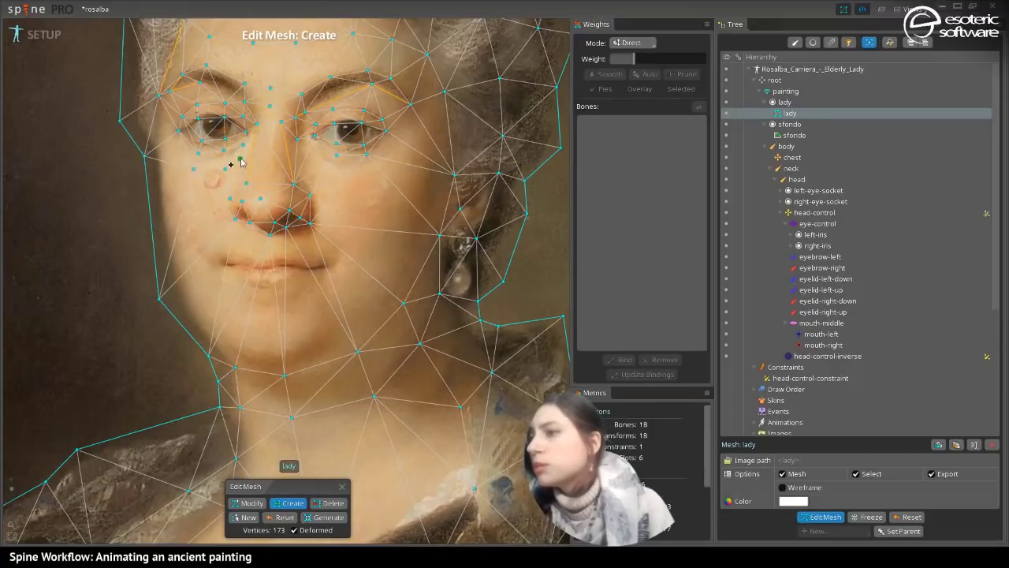
left_click(242, 166)
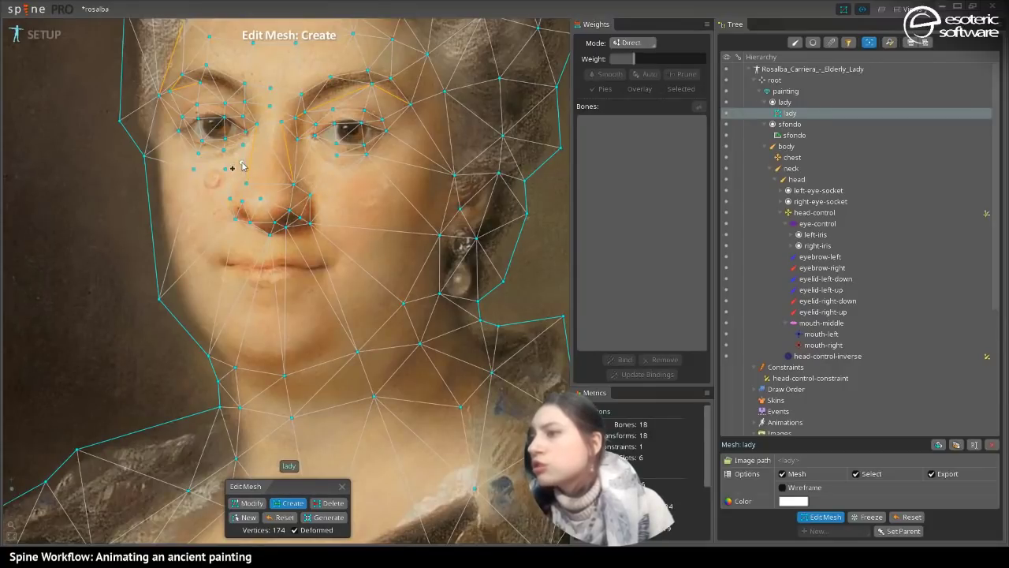
left_click(164, 159)
left_click(158, 137)
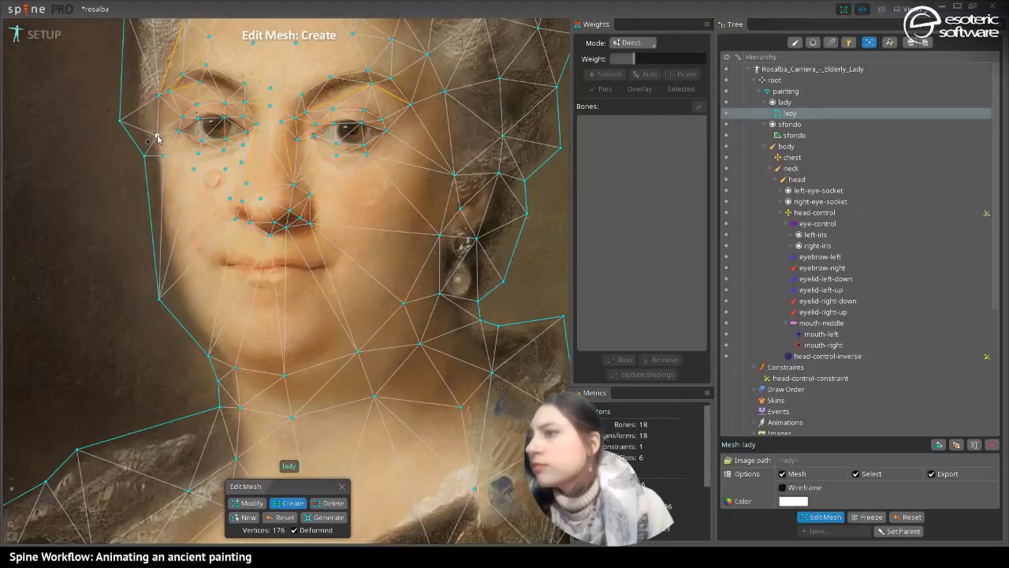
- Add mesh vertices beyond the outer corner of the lady's left eye, on the cheek below it and beside the nose
left_click(411, 134)
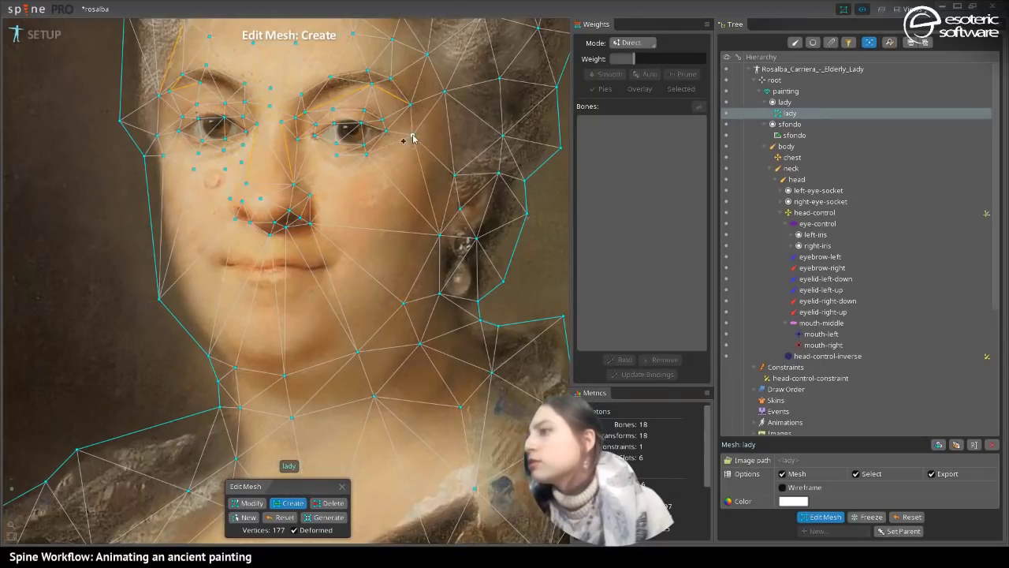
left_click(376, 183)
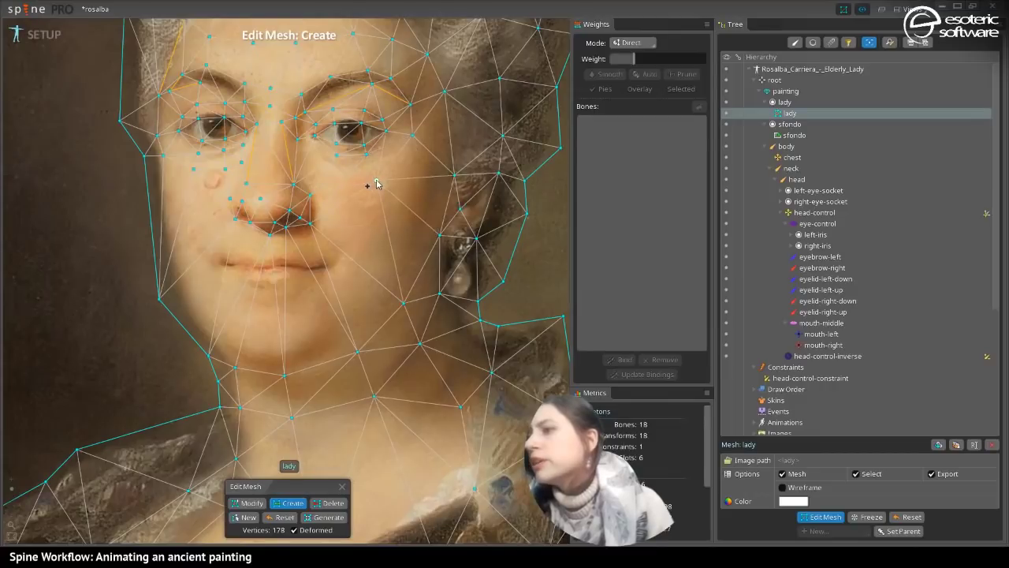
left_click(312, 169)
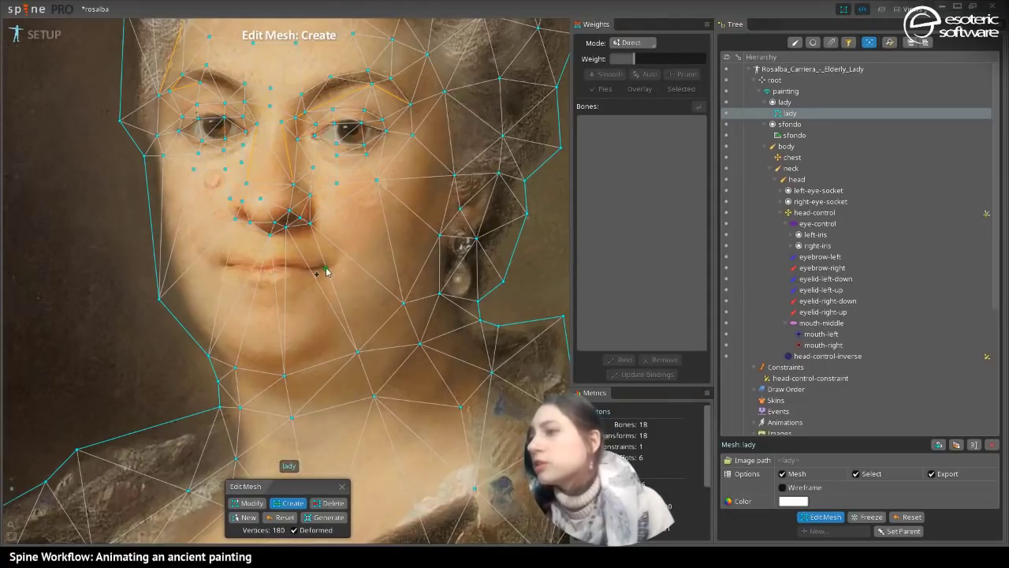
- Add mesh vertices at the middle and both corners of the mouth, on the upper lip's two peaks and under the lower lip
left_click(257, 271)
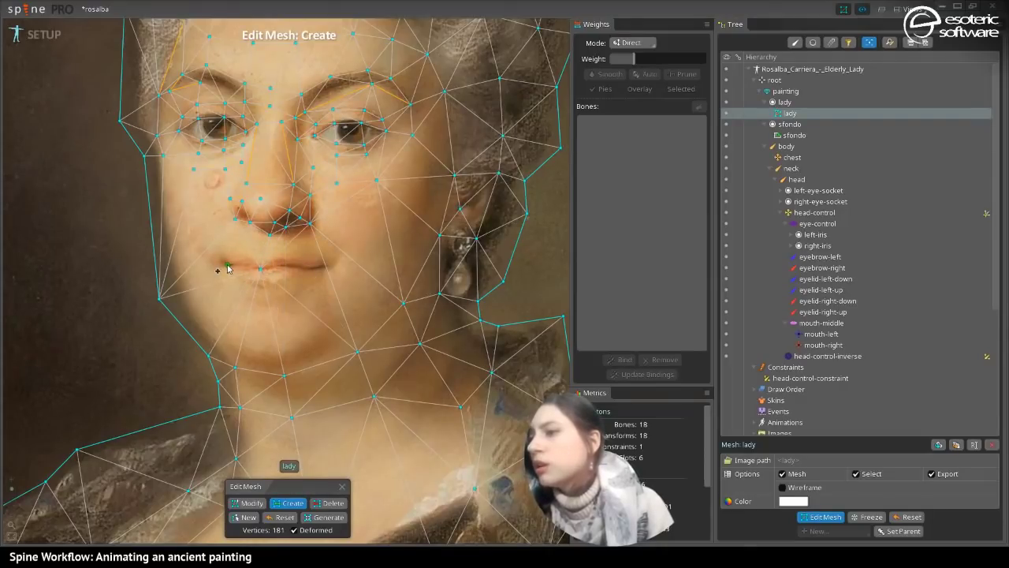
left_click(225, 265)
left_click(324, 266)
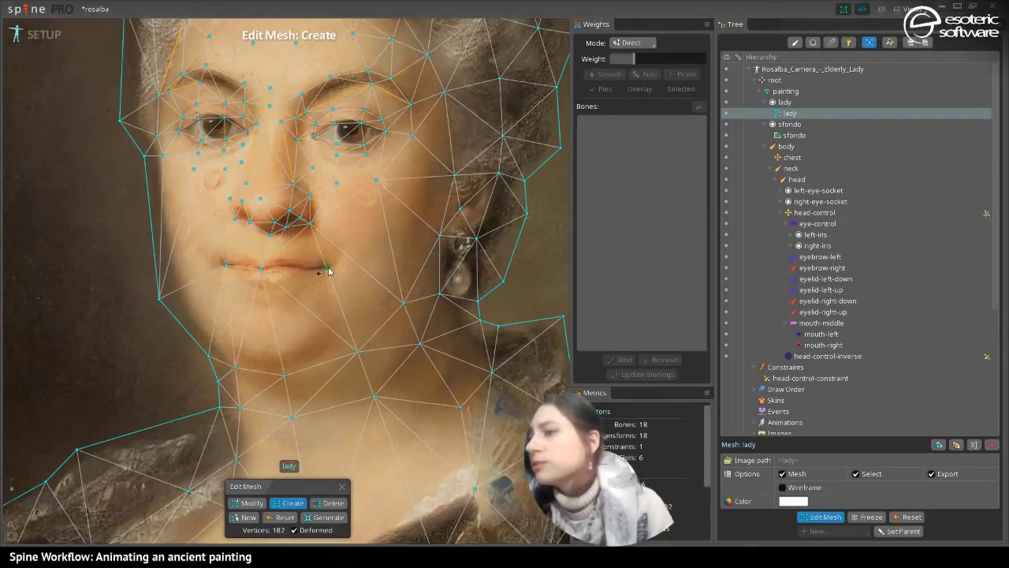
left_click(280, 262)
left_click(246, 258)
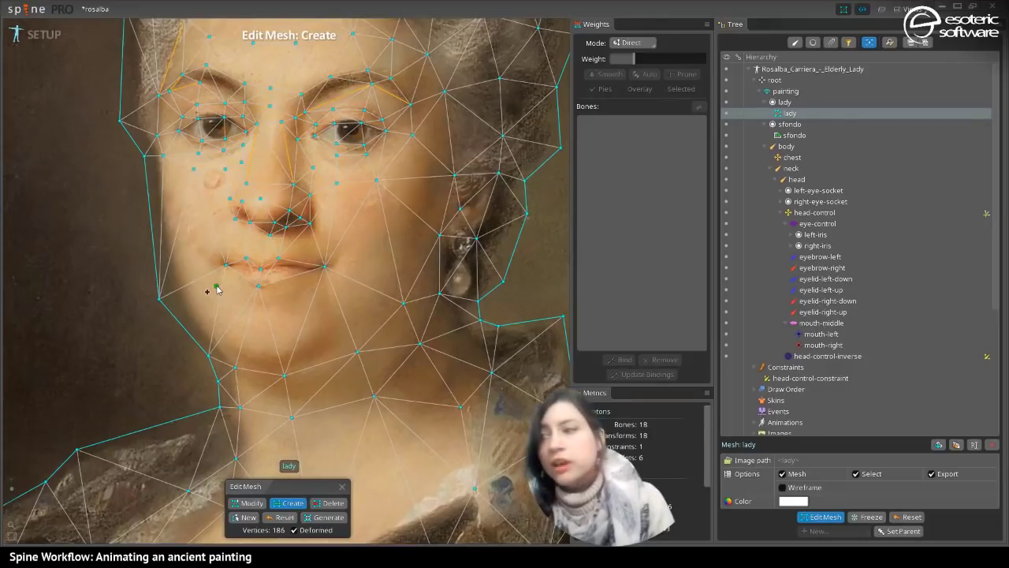
- Add mesh vertices along the line between the lips with edges to the mouth corners, and undo the last vertex added
left_click(281, 267)
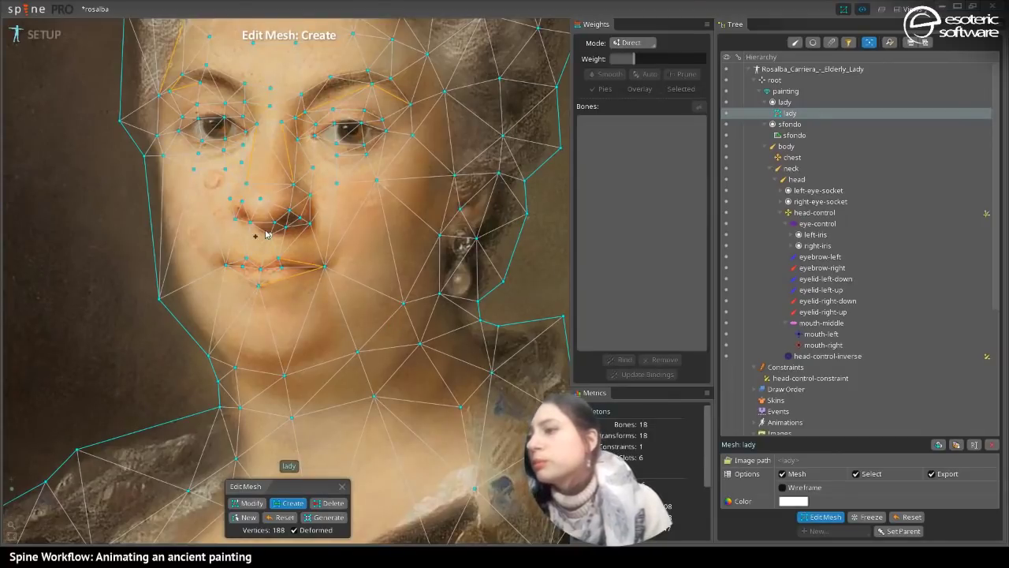
left_click(261, 264)
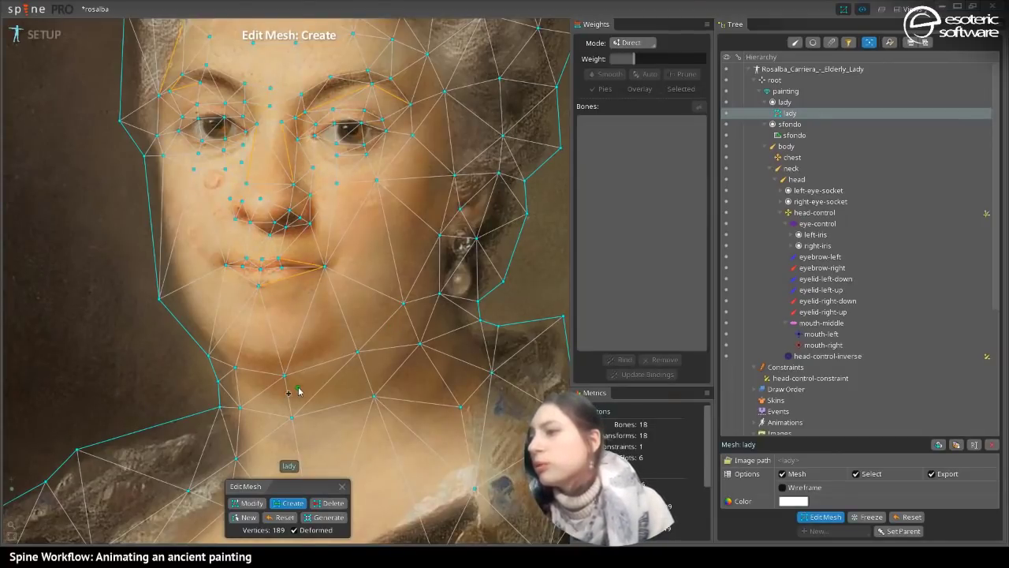
key("ctrl+z")
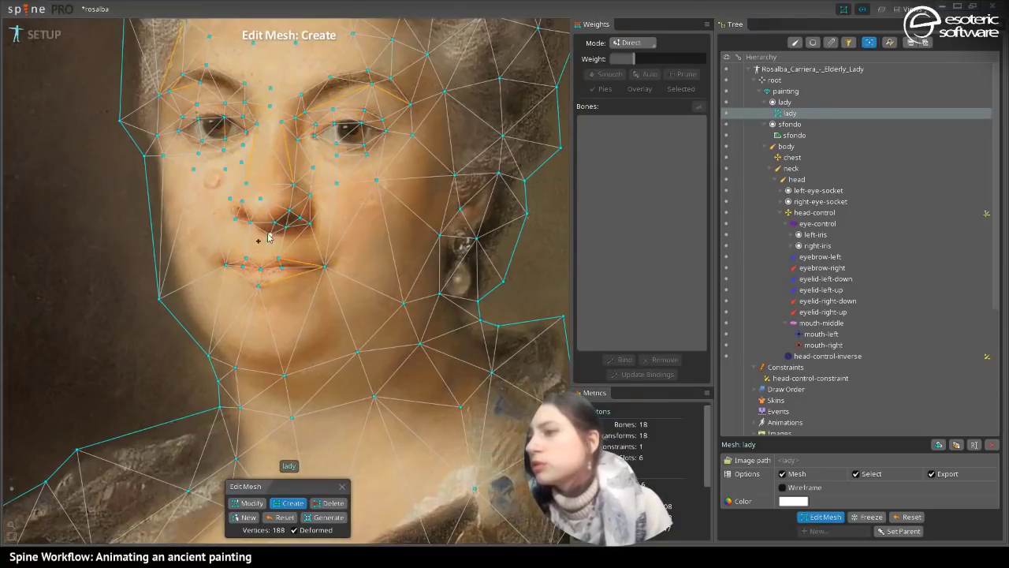
- Connect the lower lip vertex to the lady's left mouth corner and add two mesh vertices on the cheek beside and above each corner
left_click_drag(258, 284, 323, 267)
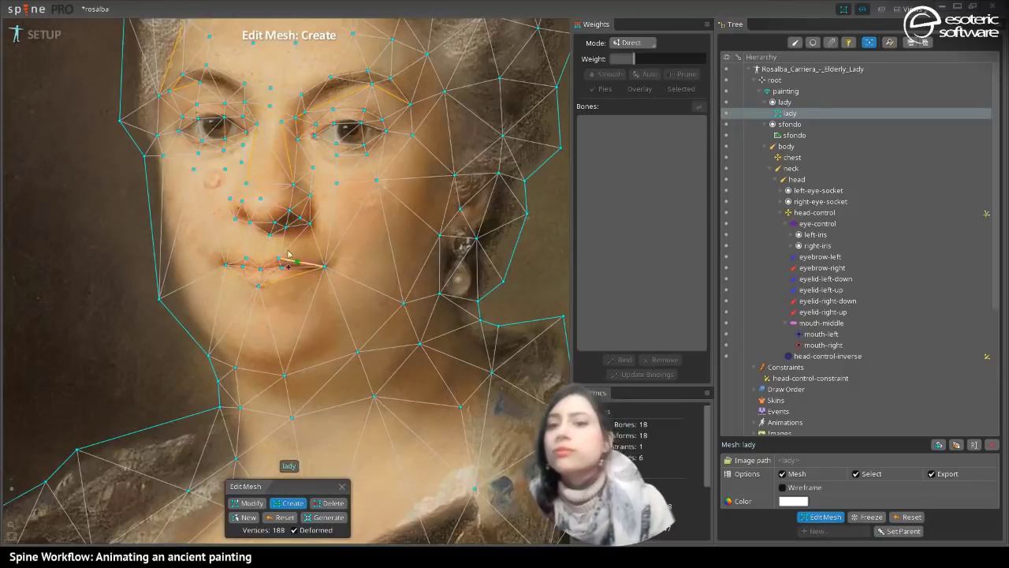
left_click(198, 250)
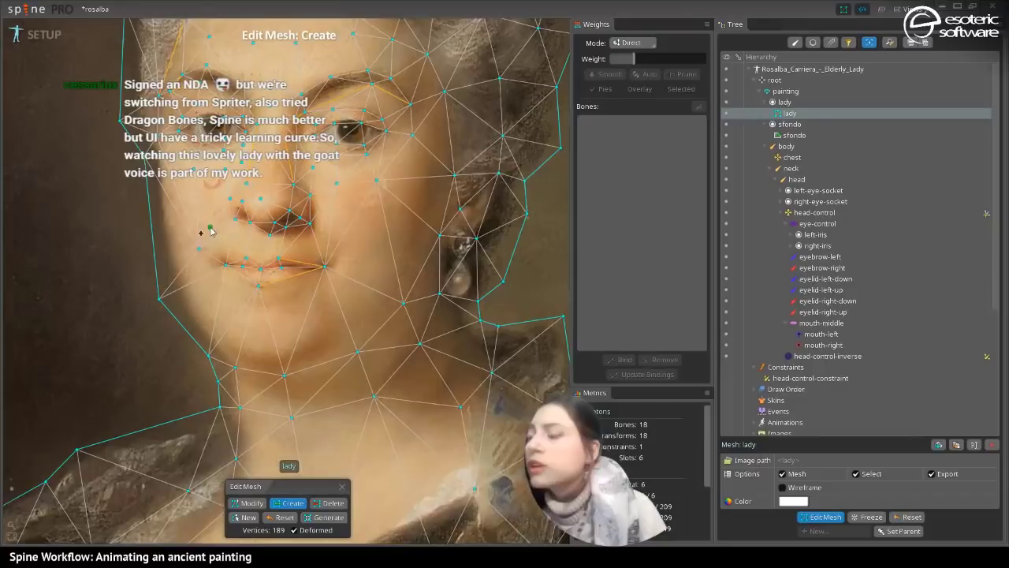
left_click(211, 229)
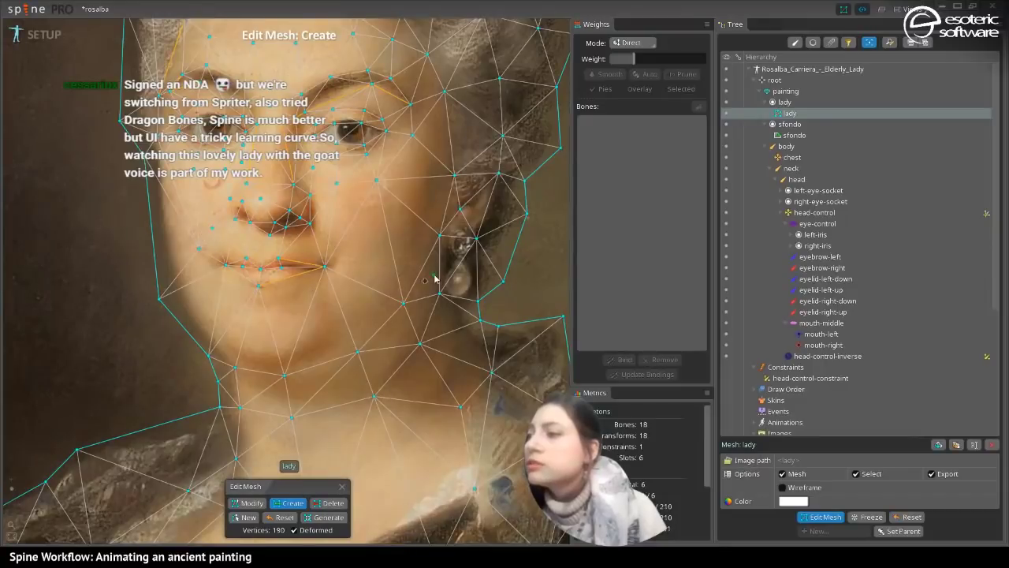
left_click(323, 236)
left_click(342, 256)
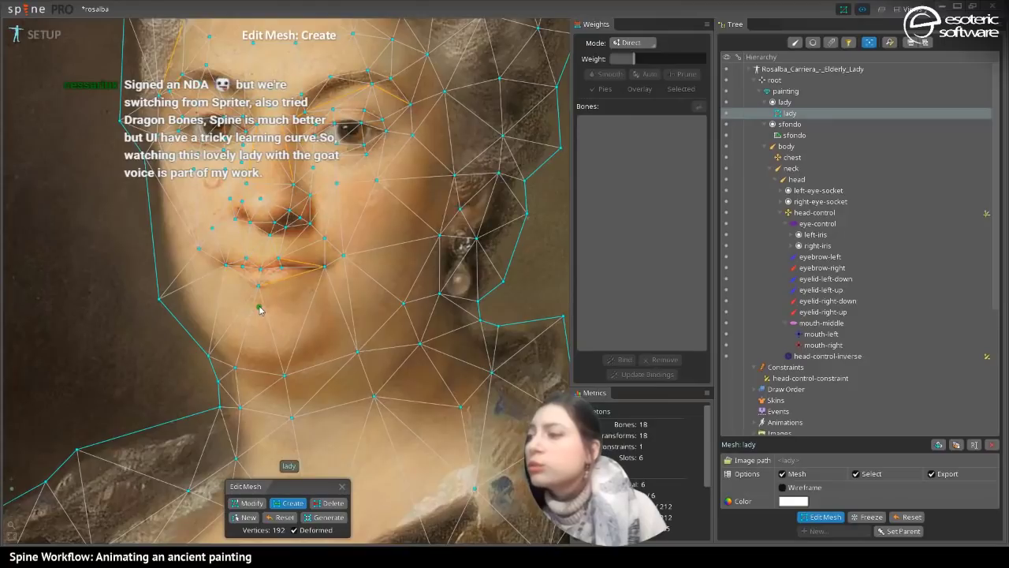
- Add a horizontal row of four mesh vertices on the chin below the lower lip, roughly as wide as the mouth
left_click(261, 307)
left_click(232, 306)
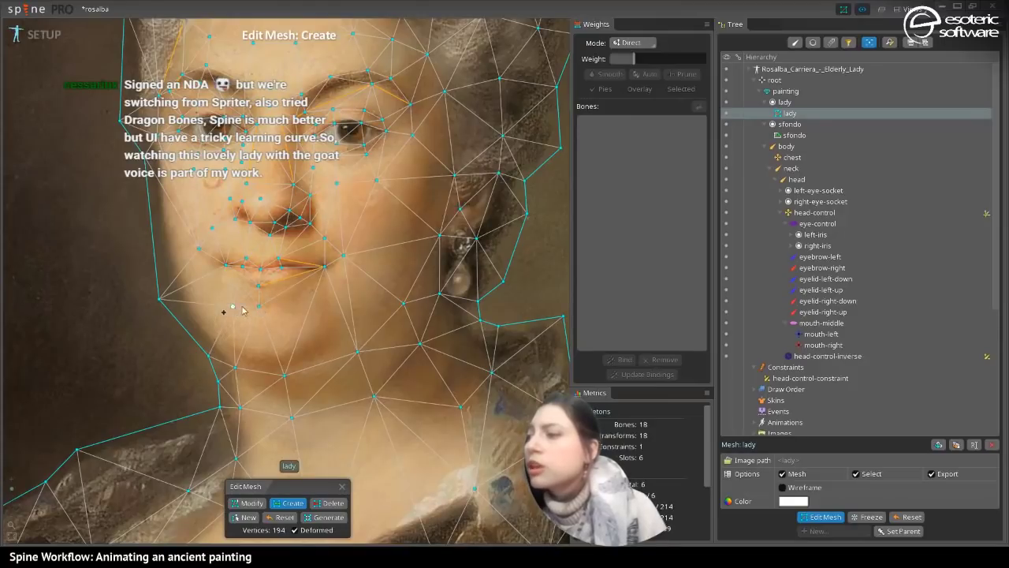
left_click(296, 306)
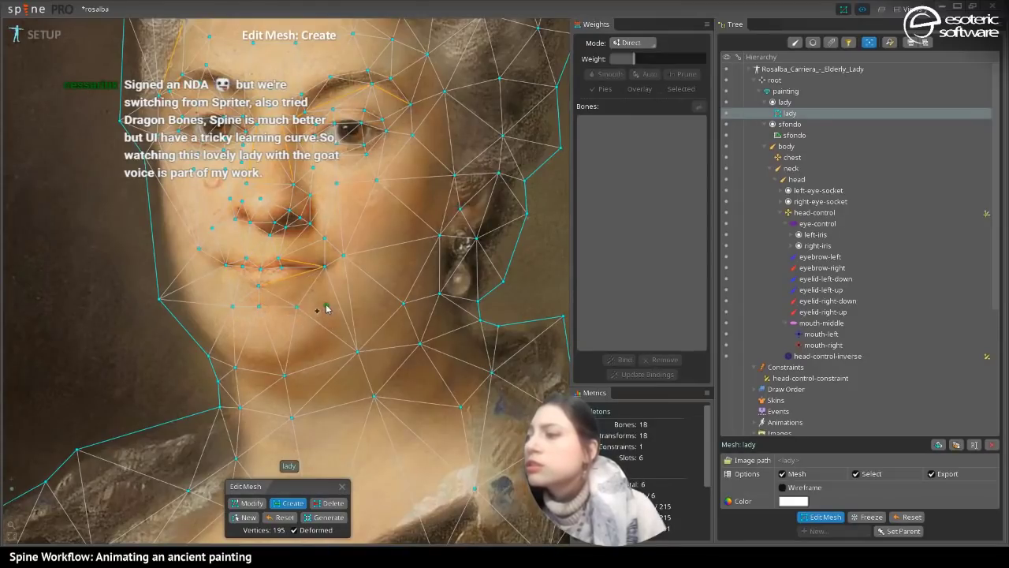
left_click(324, 306)
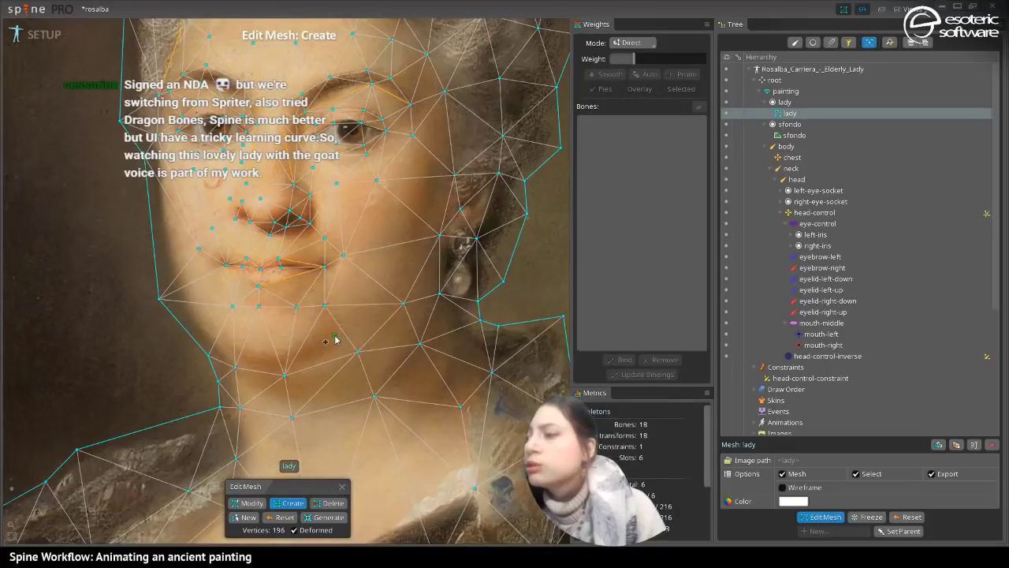
left_click(335, 337)
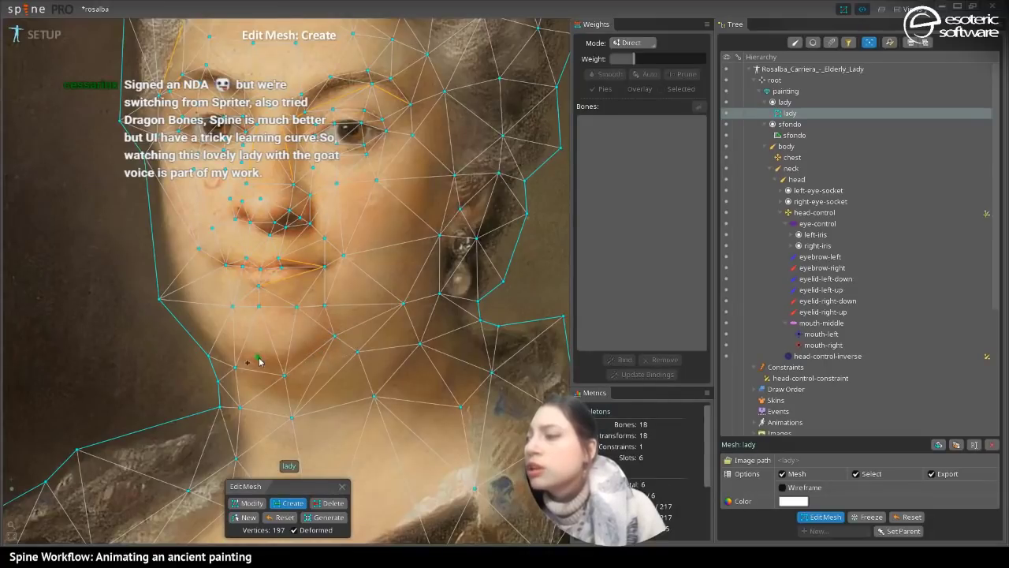
left_click(273, 355)
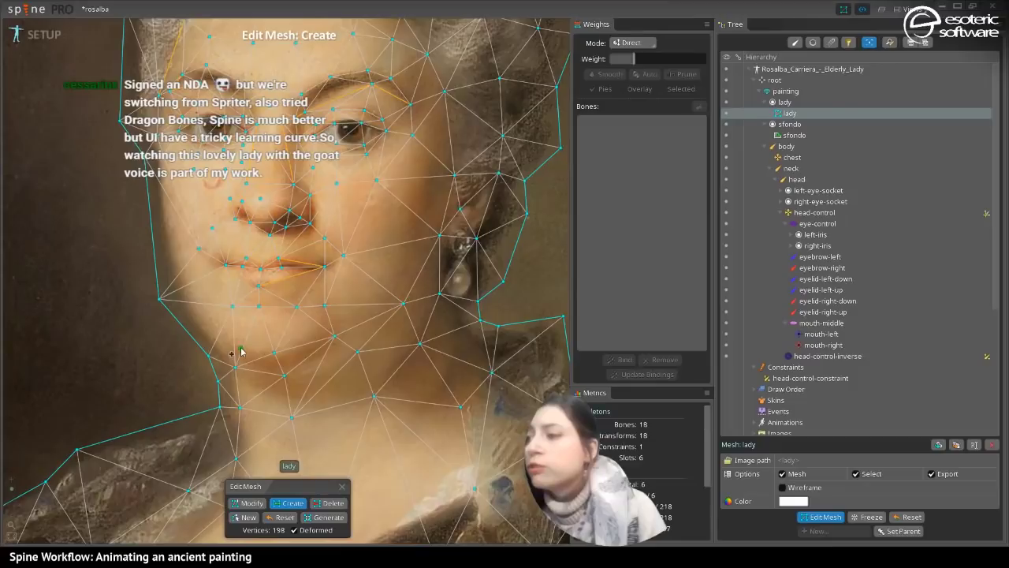
key("ctrl+z")
key("ctrl+z")
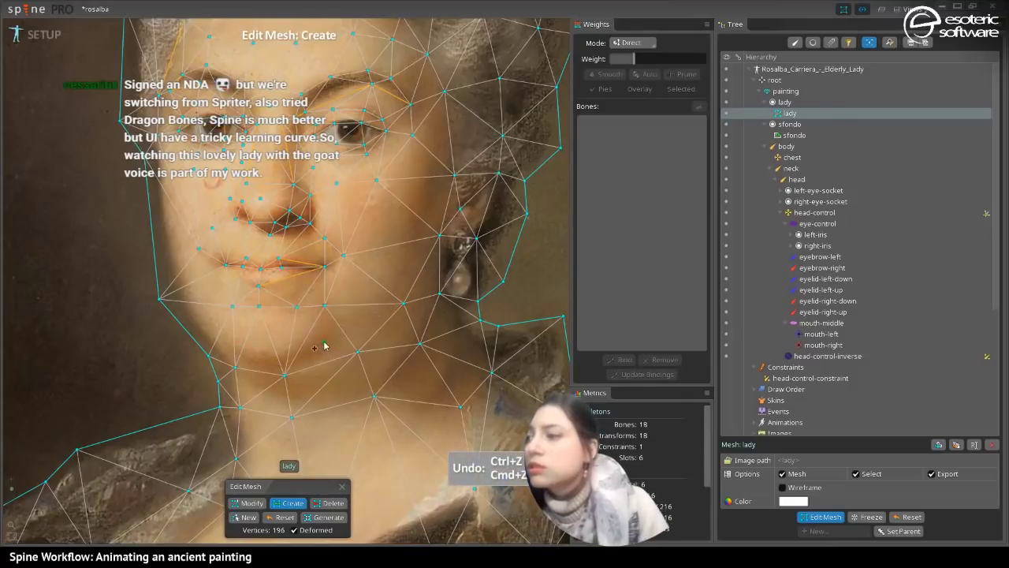
- Add a mesh vertex on the chin's lower edge below the lady's left mouth corner and an edge between the vertices under the chin
left_click(242, 352)
left_click(244, 354)
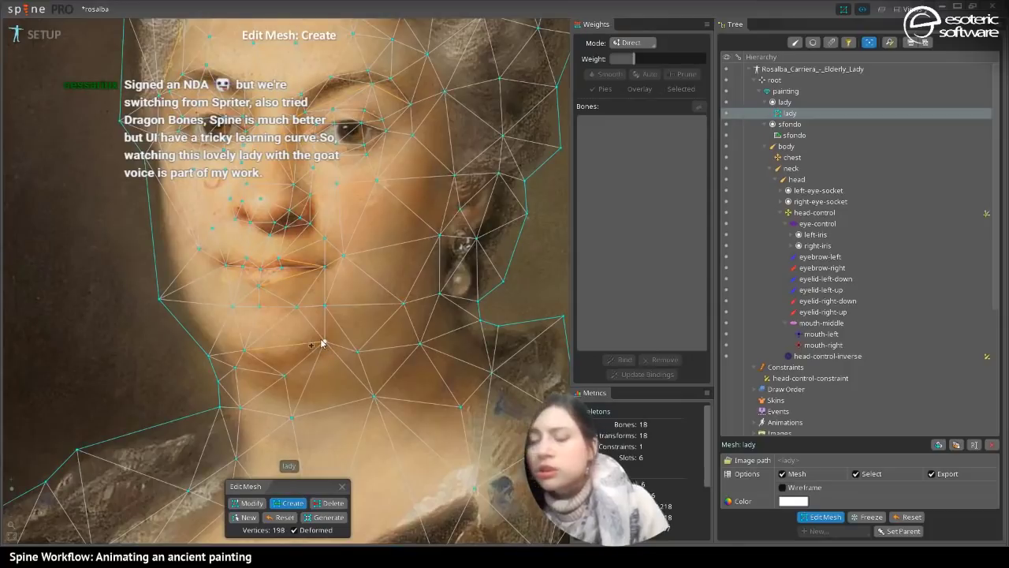
key("ctrl+z")
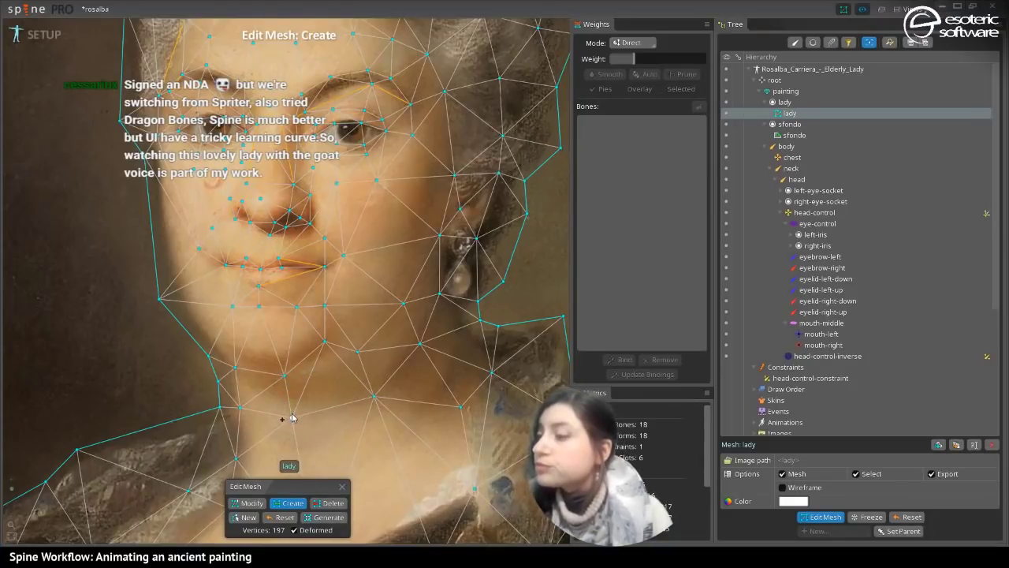
left_click(326, 366)
left_click(328, 367)
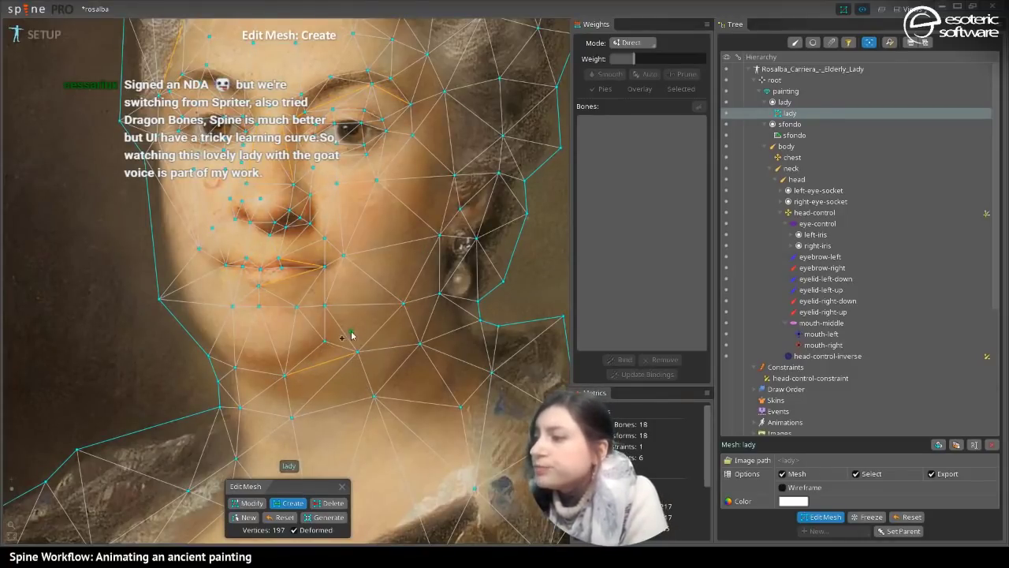
- Add mesh vertices from the lady's left jaw up the outer cheek to beside the eye, with an edge along the hairline
left_click(361, 321)
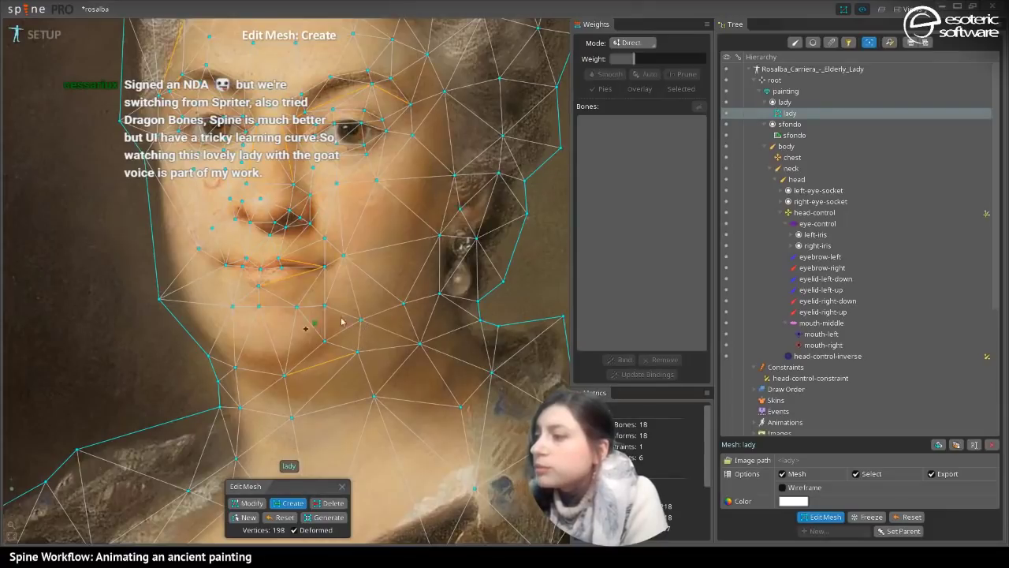
left_click(410, 245)
left_click(427, 182)
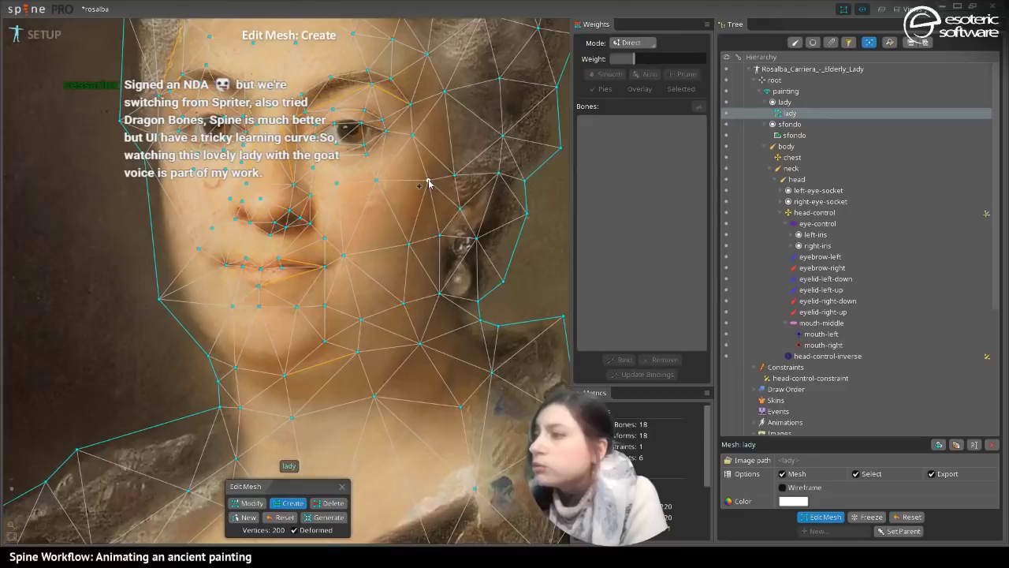
left_click(439, 138)
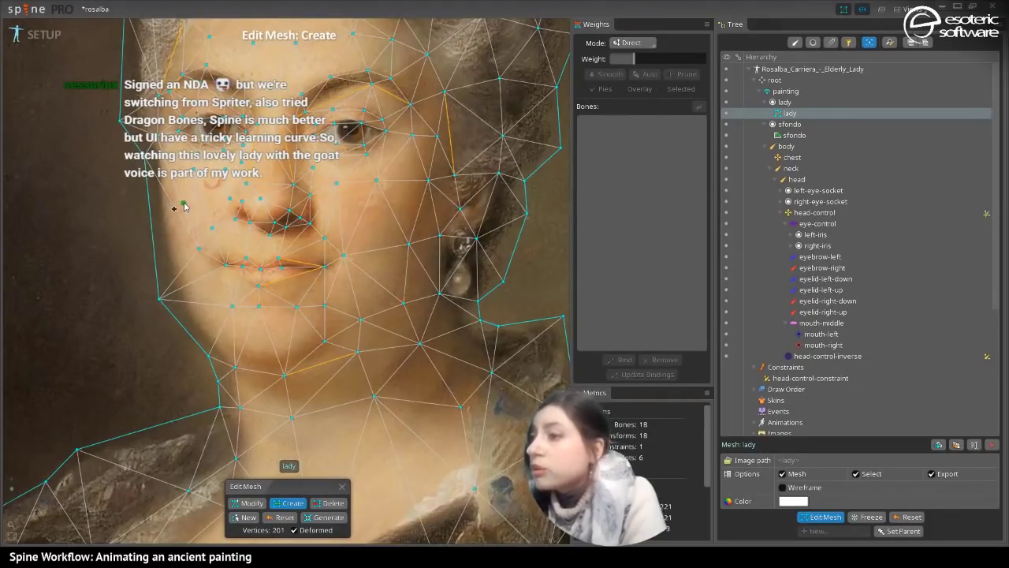
- Add a mesh vertex on the lady's right cheek and three down the face edge from cheek to jaw on that side
left_click(185, 205)
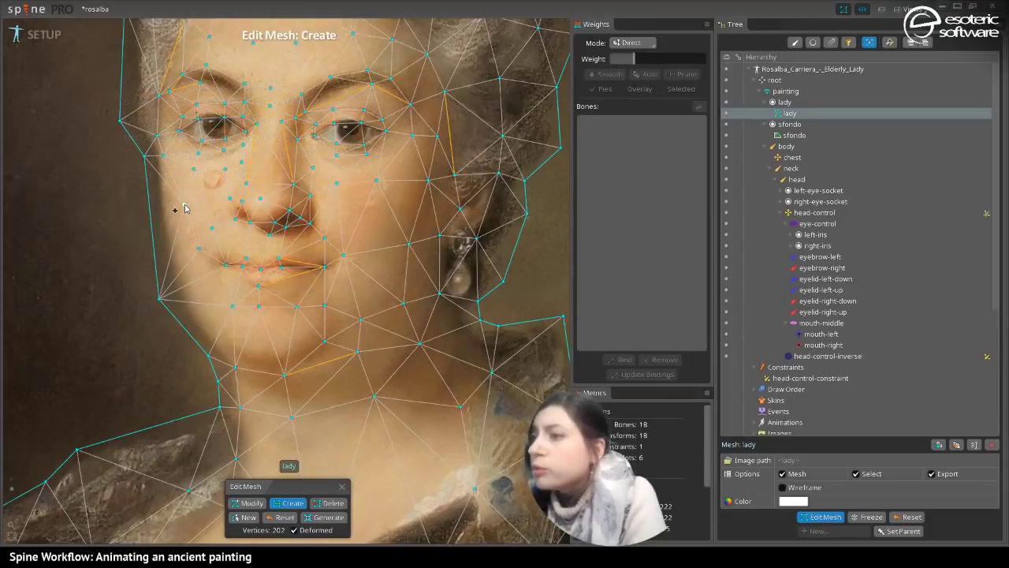
left_click(161, 214)
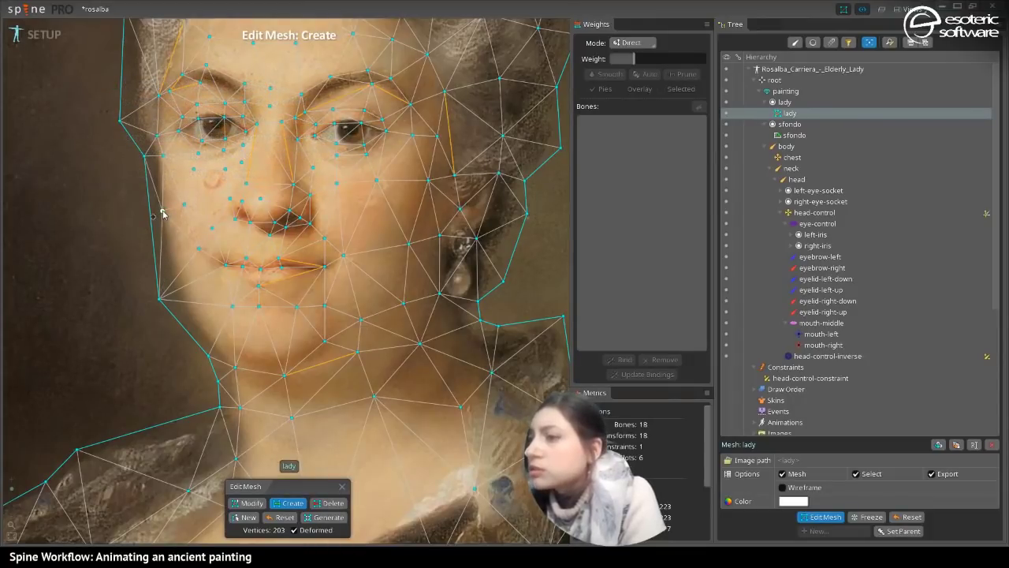
left_click(174, 257)
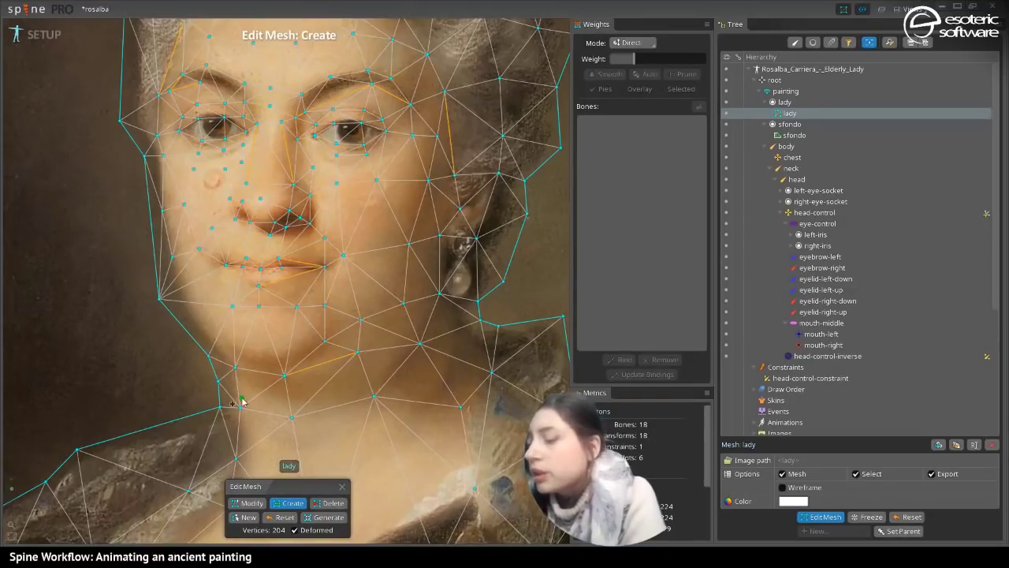
left_click(181, 297)
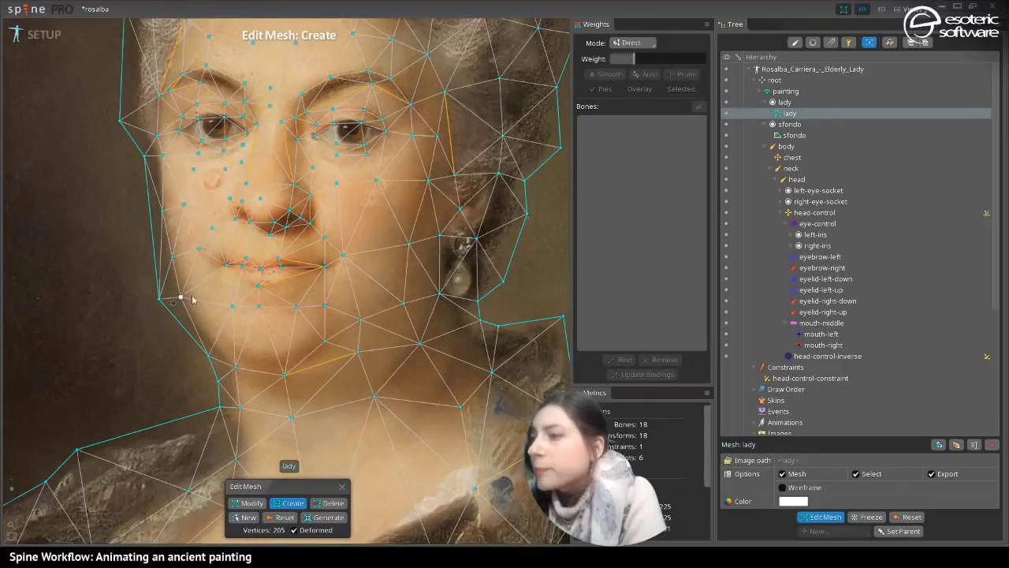
- Add three mesh vertices along the jaw and chin's lower edge, with edges across the upper chin and under the lower lip
left_click(223, 337)
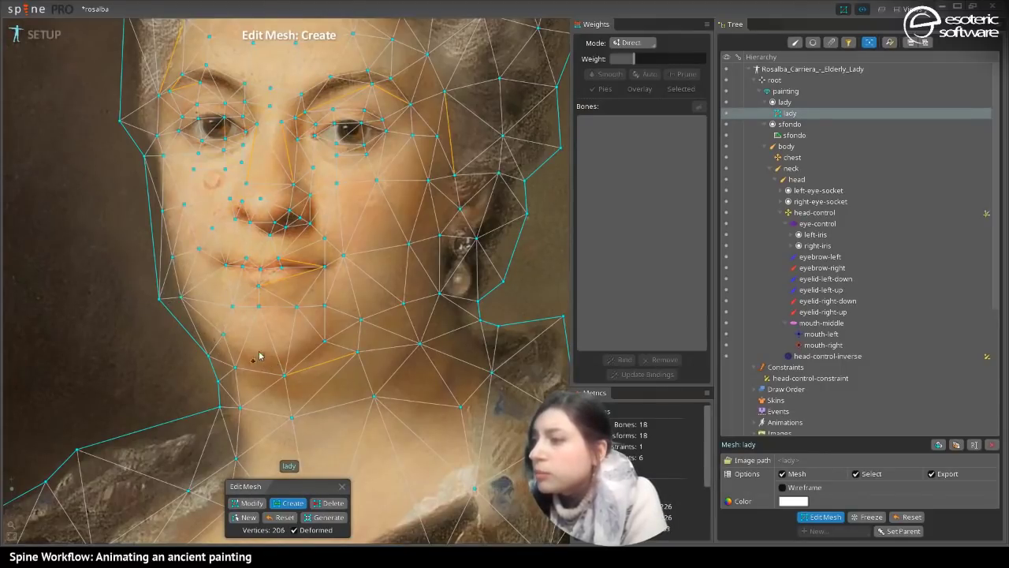
left_click(247, 352)
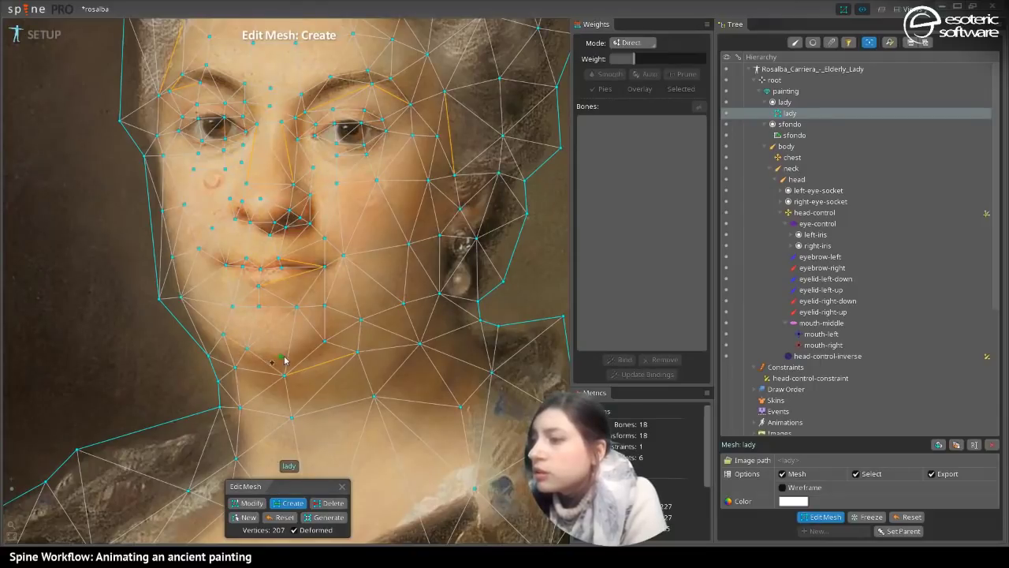
left_click(286, 348)
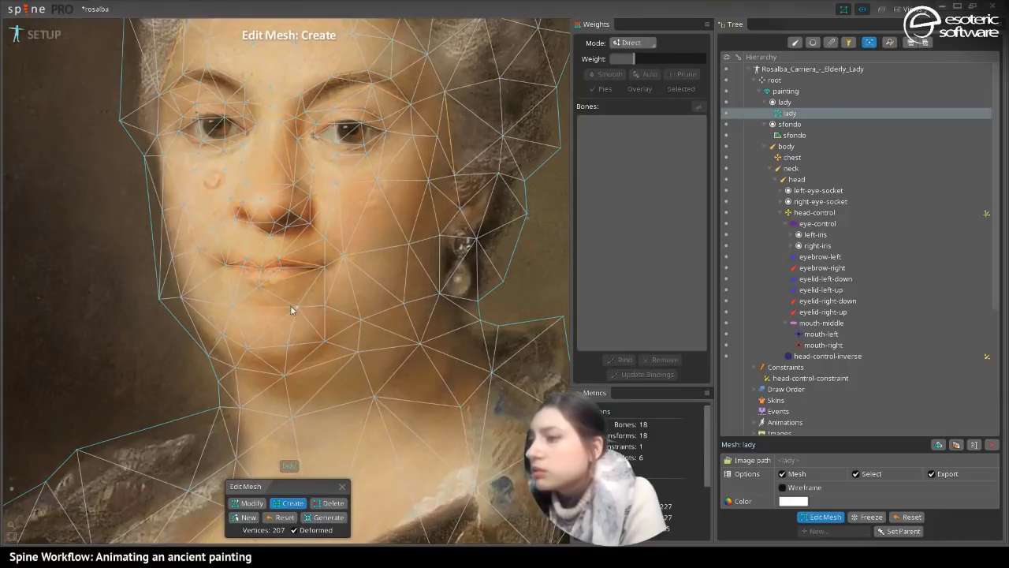
left_click_drag(232, 306, 296, 307)
left_click_drag(325, 267, 257, 286)
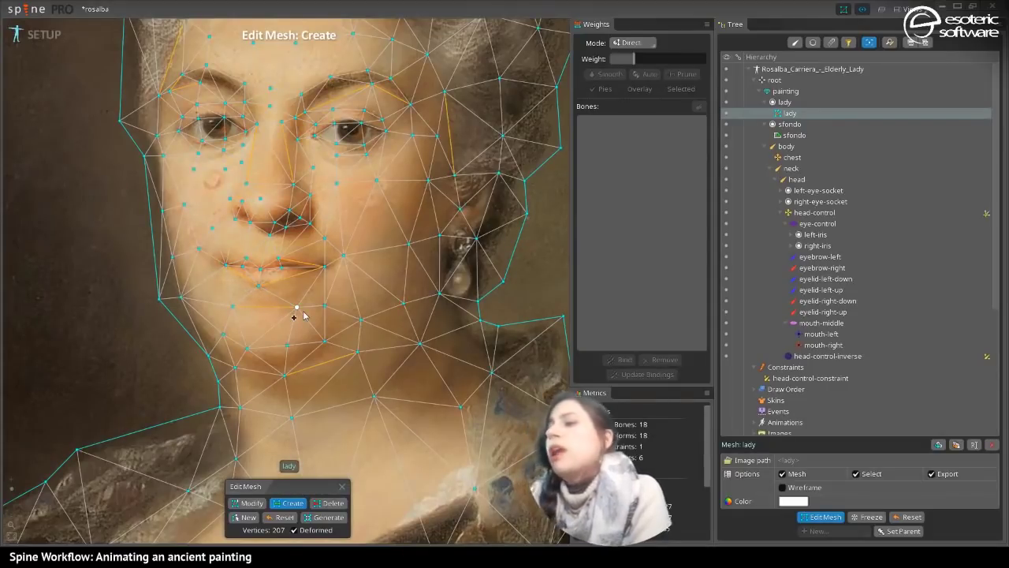
- Add mesh vertices beside and below the lady's right mouth corner, and undo the last stray edit
left_click(211, 259)
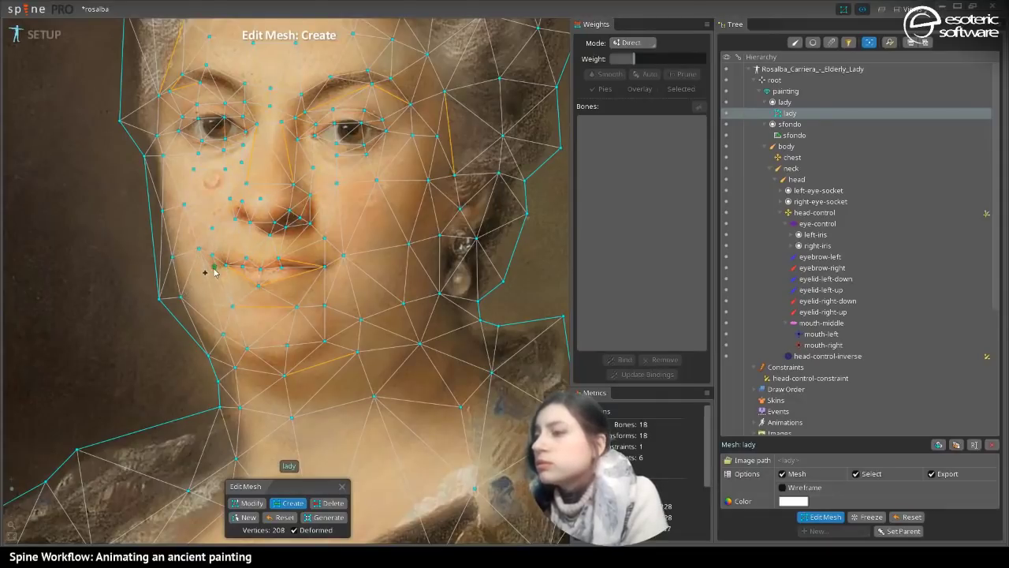
left_click(204, 296)
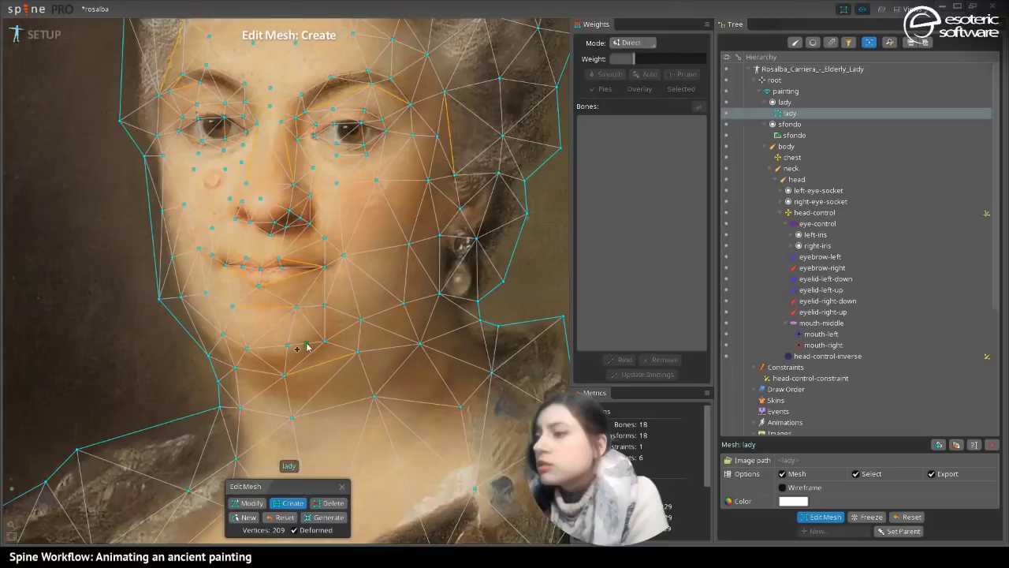
key("ctrl+z")
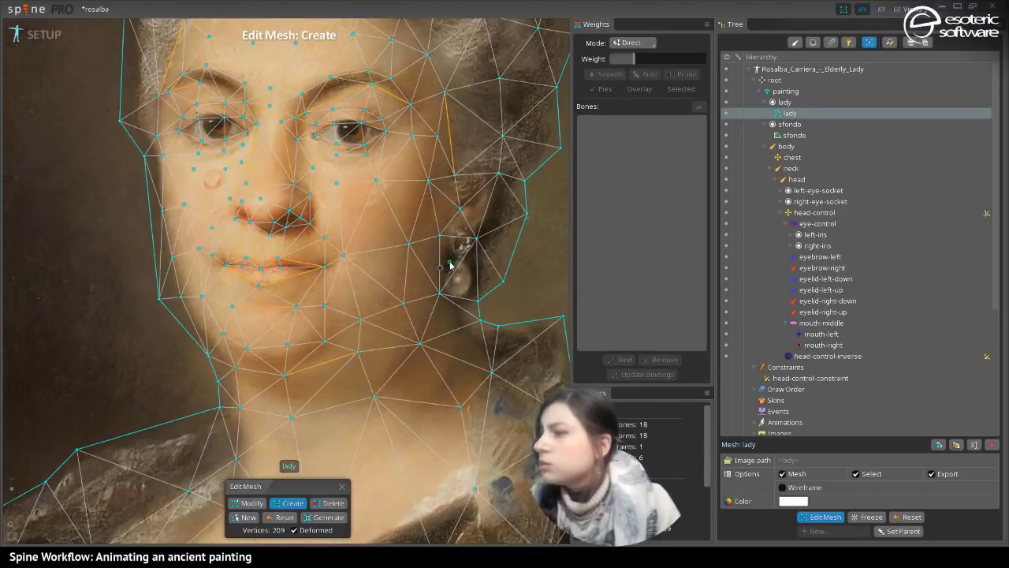
- Check the whole lady mesh, finish editing it and save the project
left_click_drag(393, 189, 462, 309)
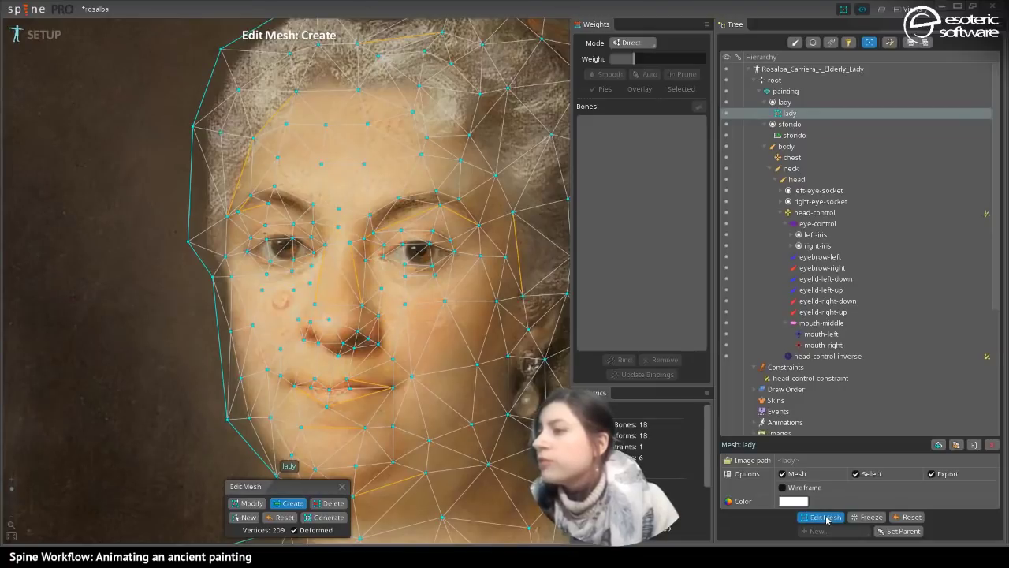
left_click_drag(12, 488, 14, 497)
left_click_drag(209, 315, 245, 225)
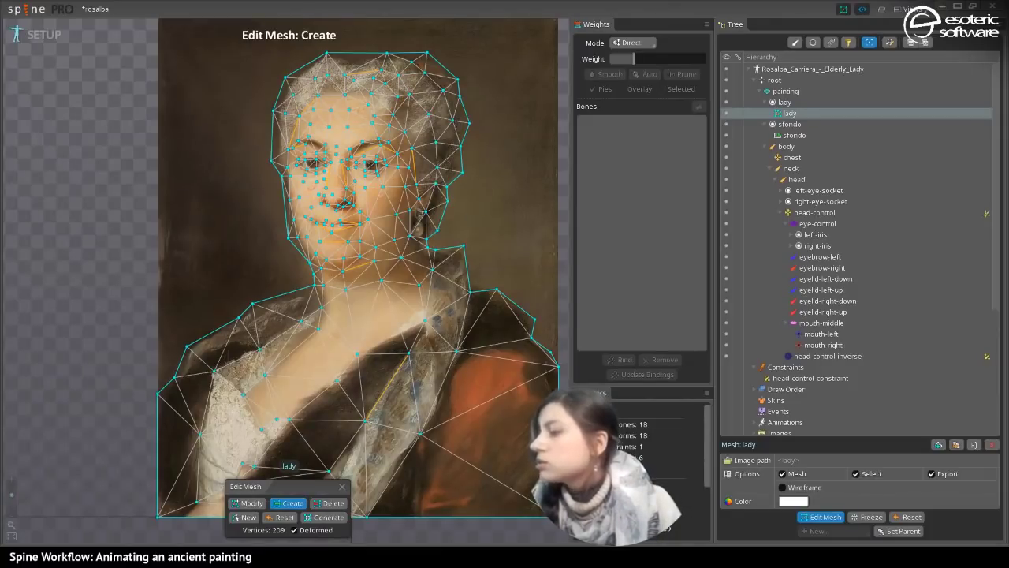
left_click(824, 519)
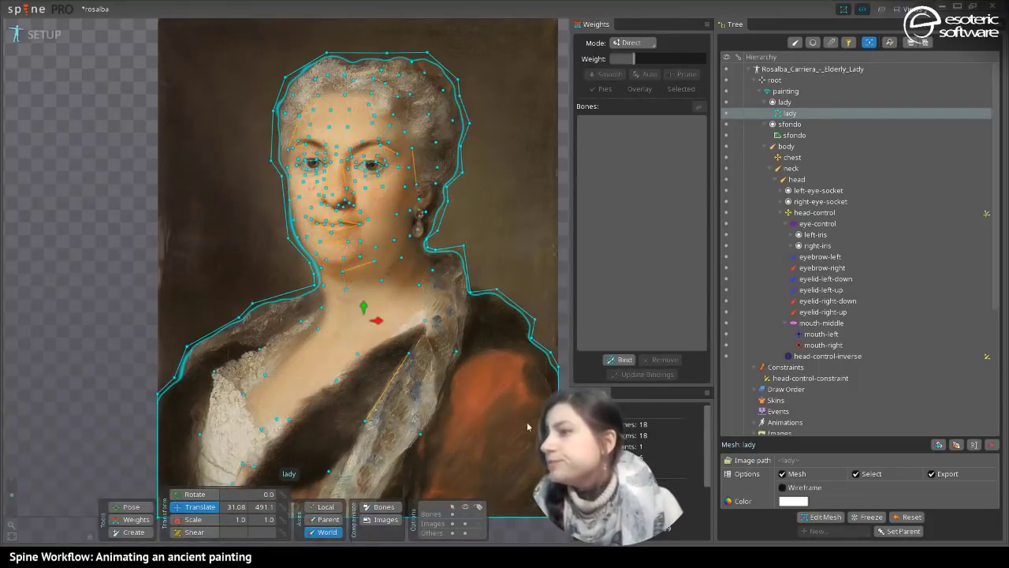
scroll(528, 383, "down", 1)
key("ctrl+s")
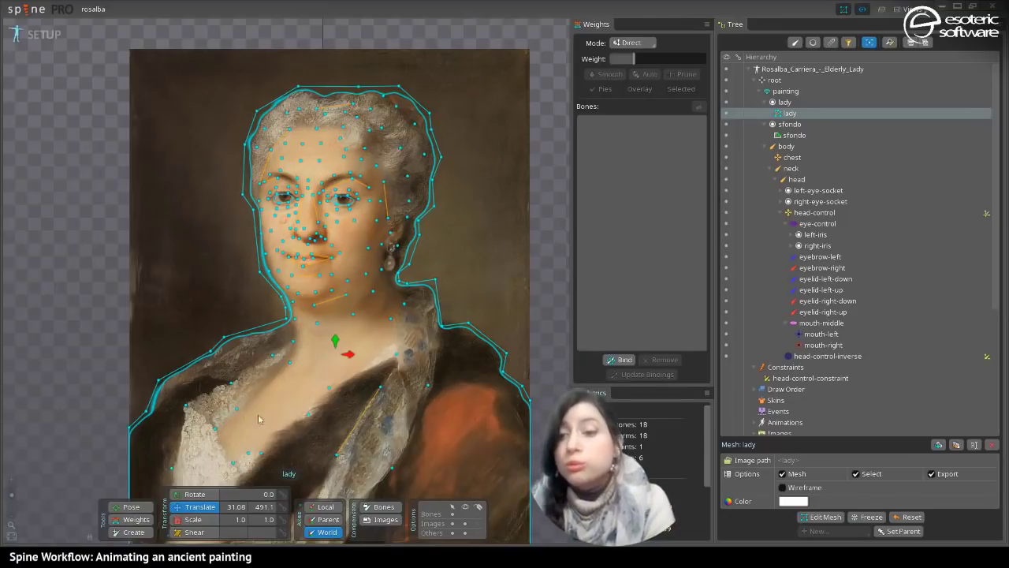
left_click_drag(285, 470, 284, 466)
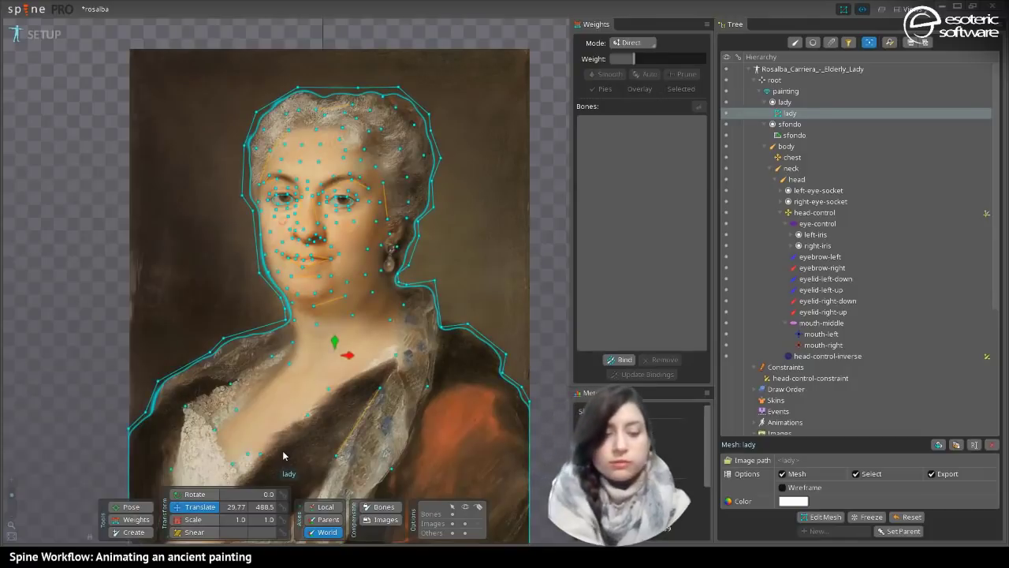
key("ctrl+z")
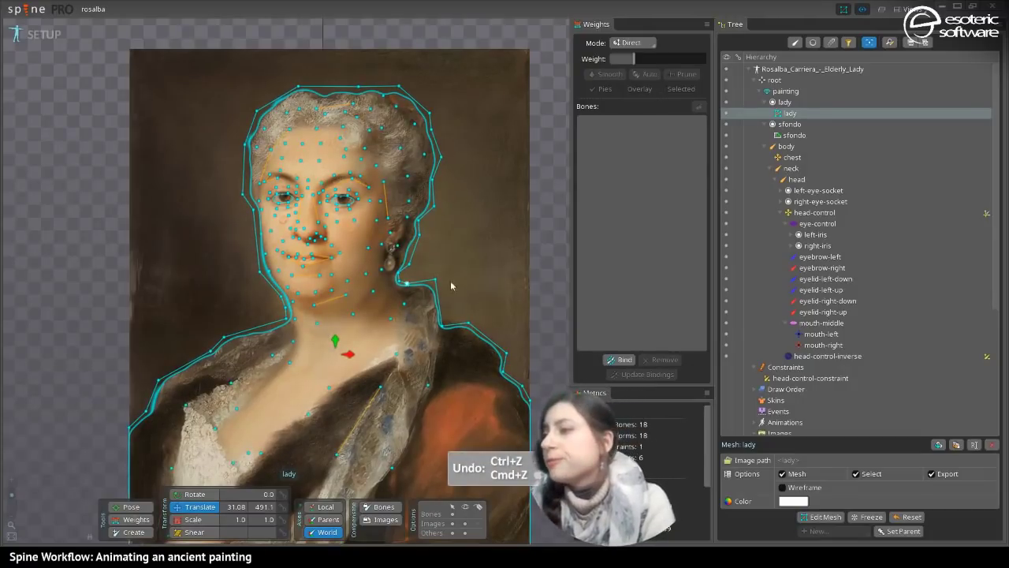
mouse_move(553, 234)
left_mouse_down()
mouse_move(567, 184)
mouse_move(555, 167)
mouse_move(554, 182)
left_mouse_up()
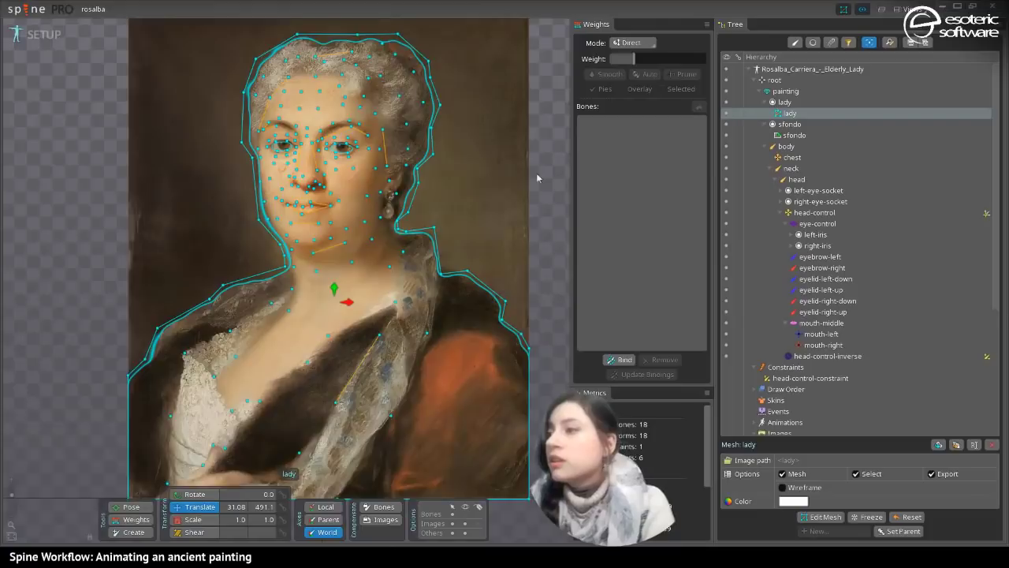
scroll(457, 308, "up", 3)
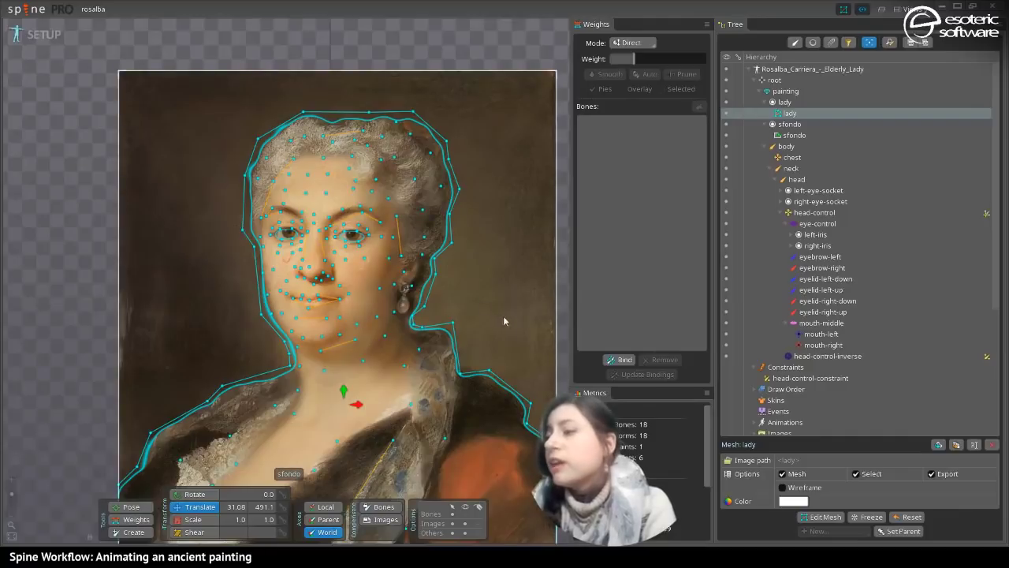
- Bind the lady mesh to the 16 bones from body to head-control-inverse, excluding the painting bone
scroll(533, 236, "up", 4)
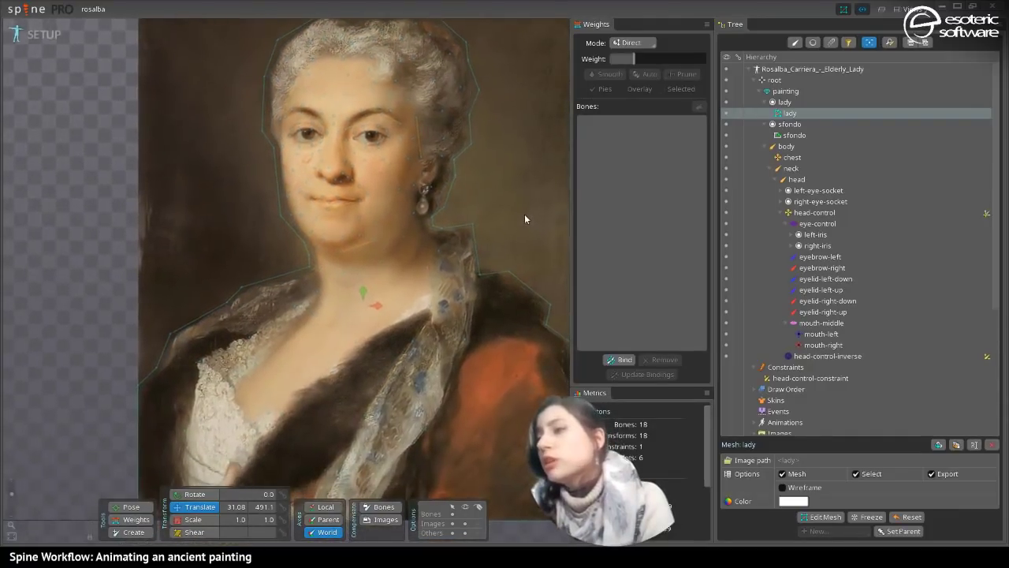
scroll(524, 213, "up", 2)
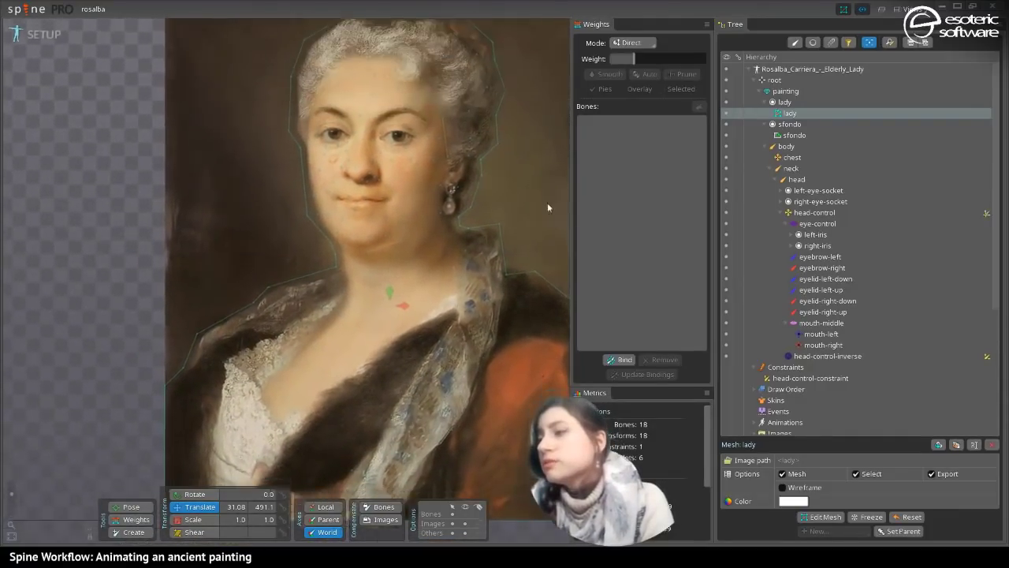
left_click_drag(548, 205, 538, 205)
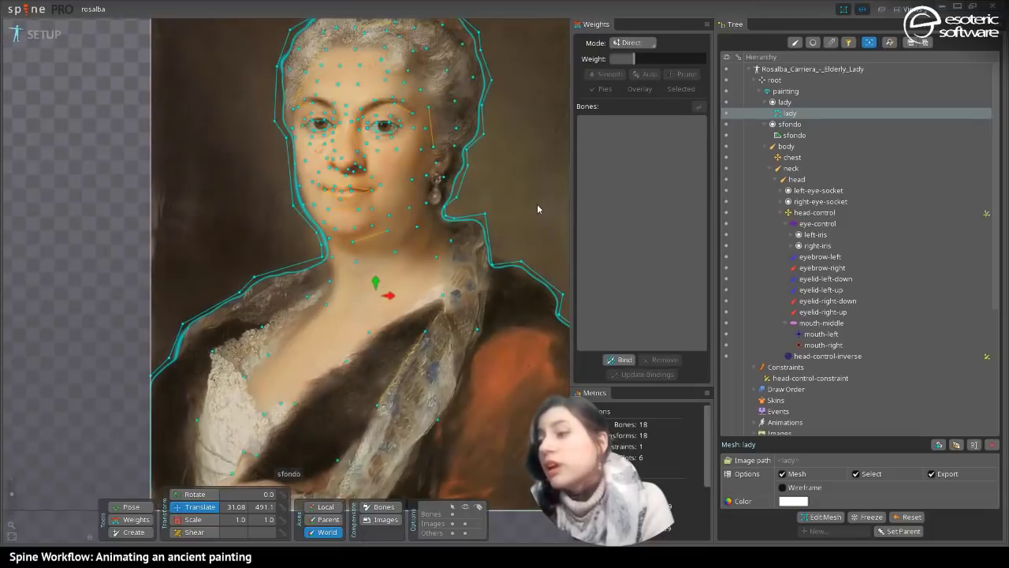
left_click(131, 523)
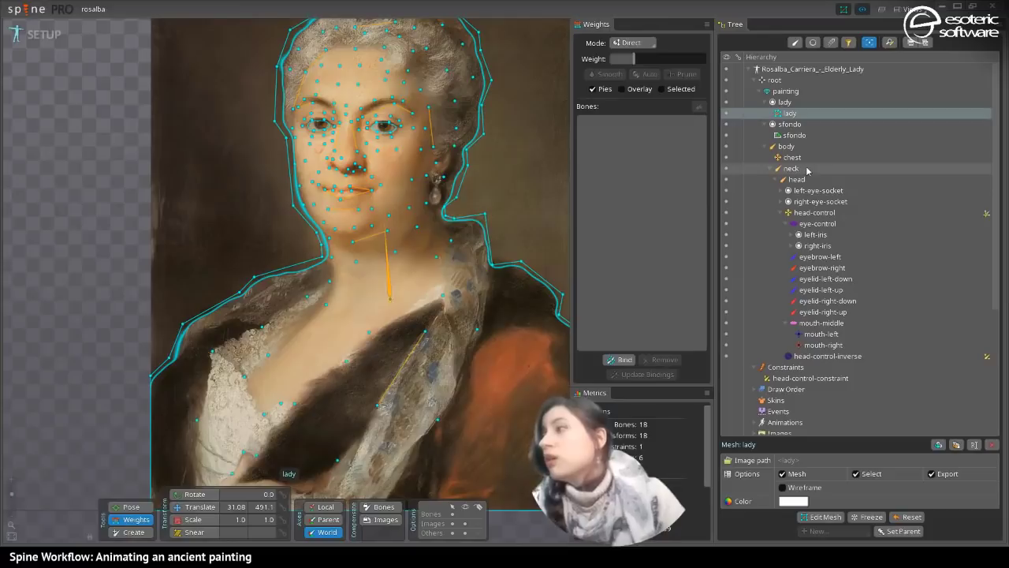
left_click(796, 43)
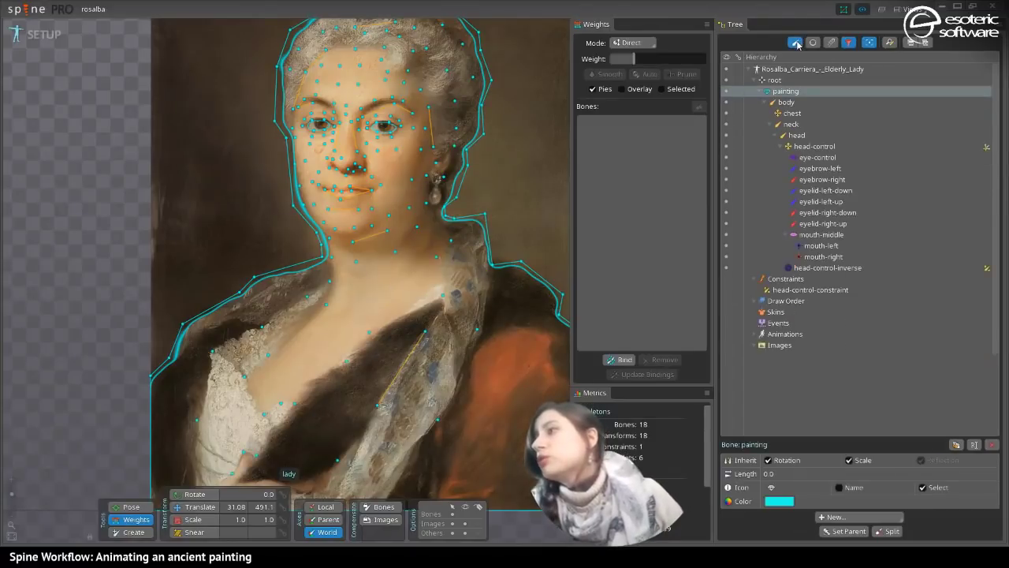
left_click(802, 103)
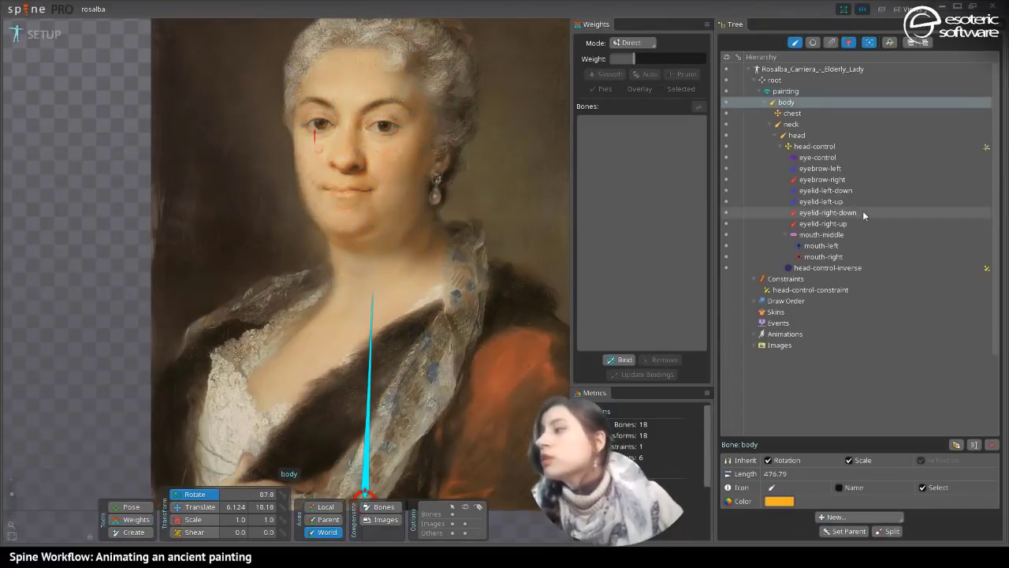
left_click(846, 270, "shift")
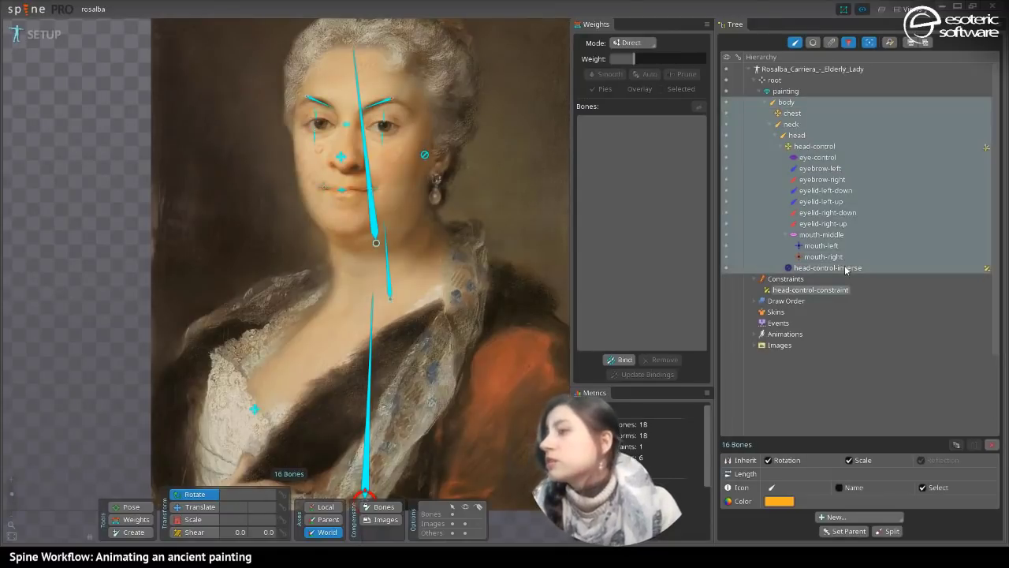
left_click(624, 360)
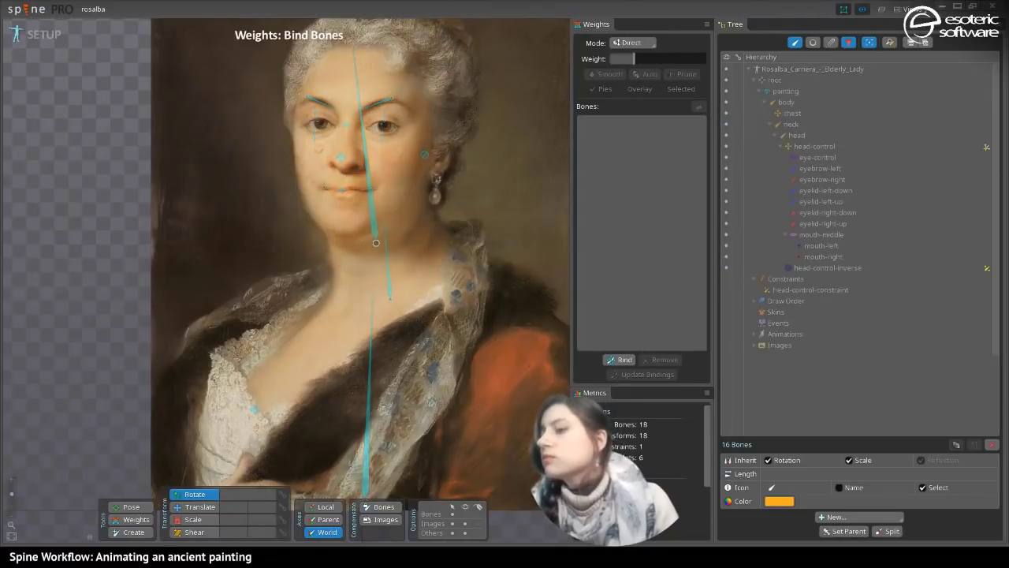
key("Return")
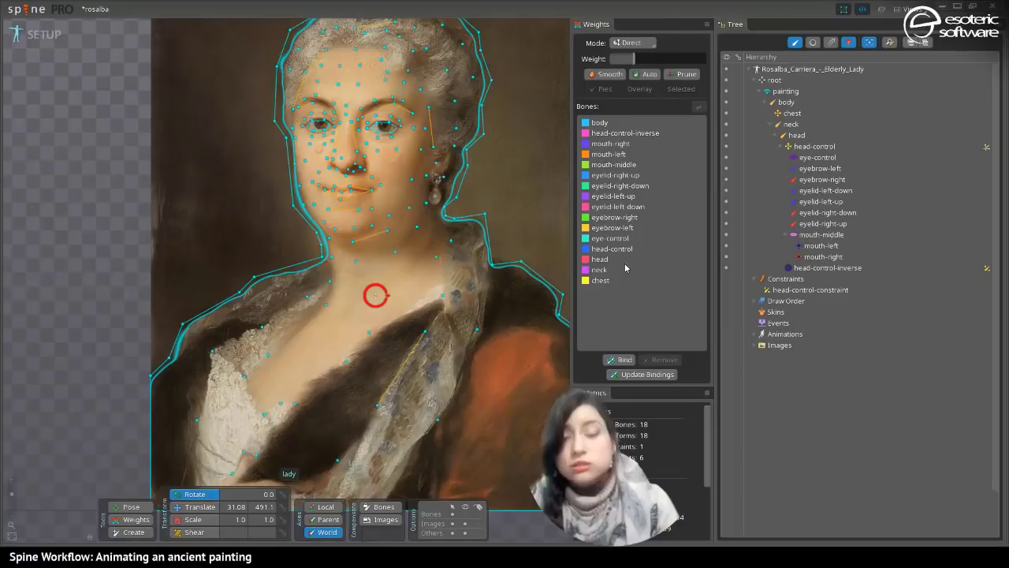
- Display the mesh's bone weights, switch to Animate mode and enlarge the viewport to fit the whole portrait
left_click(126, 520)
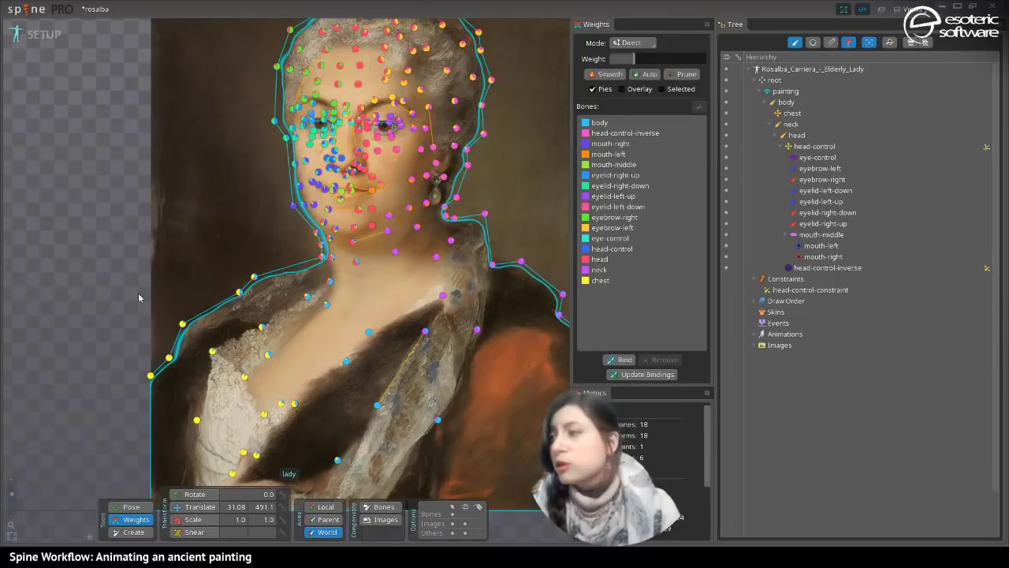
left_click(35, 35)
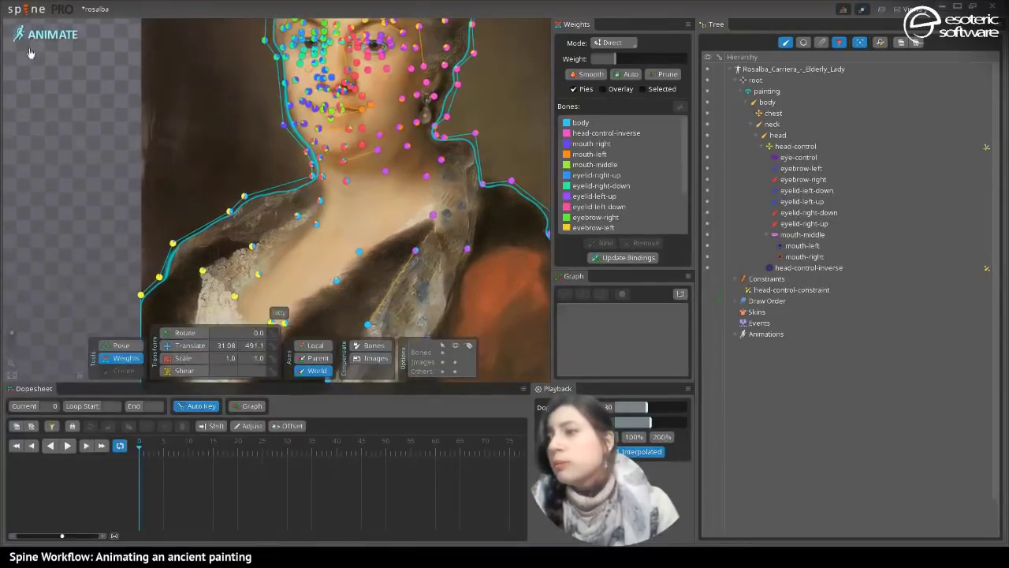
left_click_drag(11, 335, 11, 337)
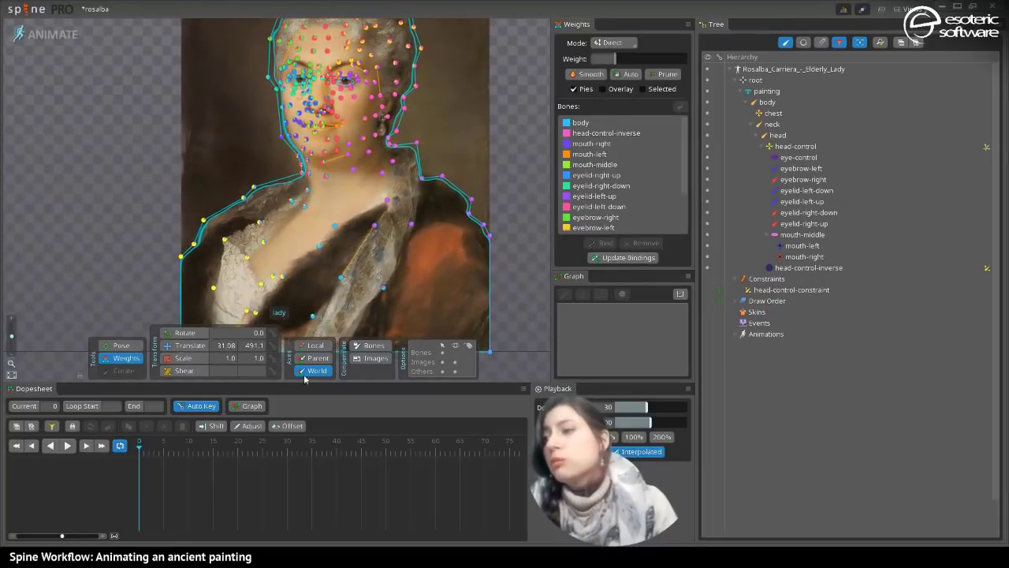
left_click_drag(307, 386, 293, 444)
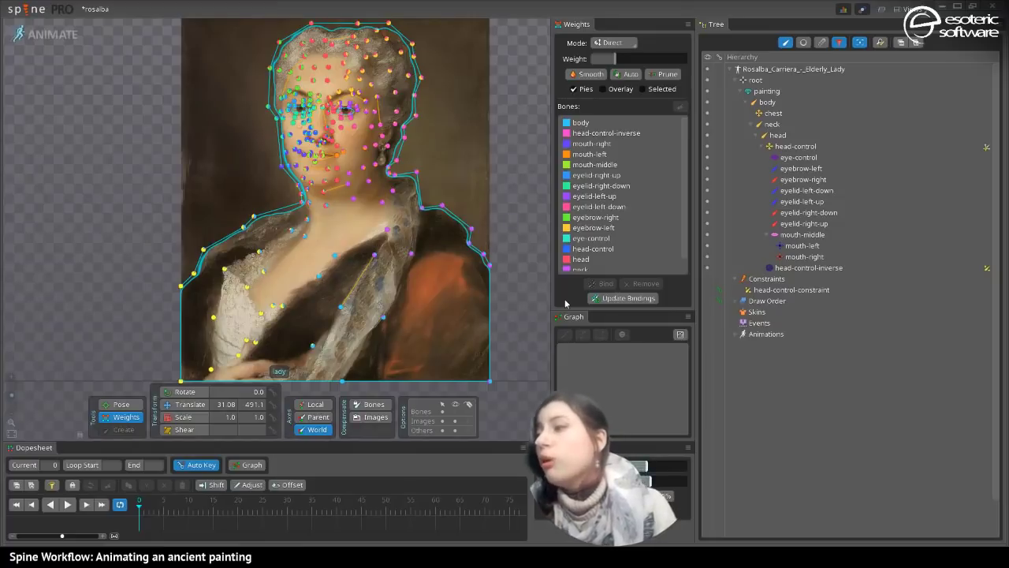
- Paint body bone weights over the torso, shoulders, neck and lower face using Add mode with brush size 196
left_click(584, 124)
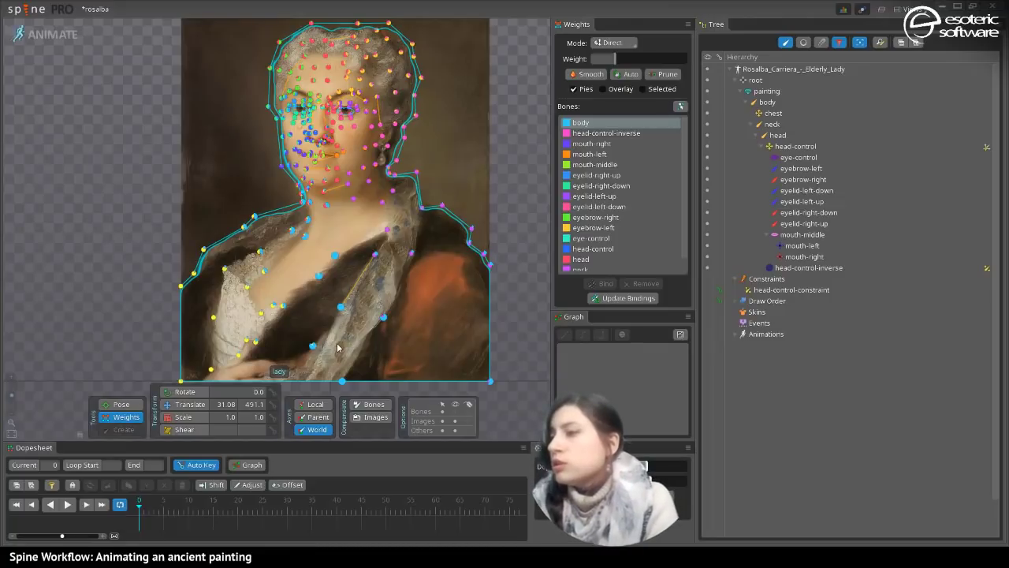
left_click(612, 42)
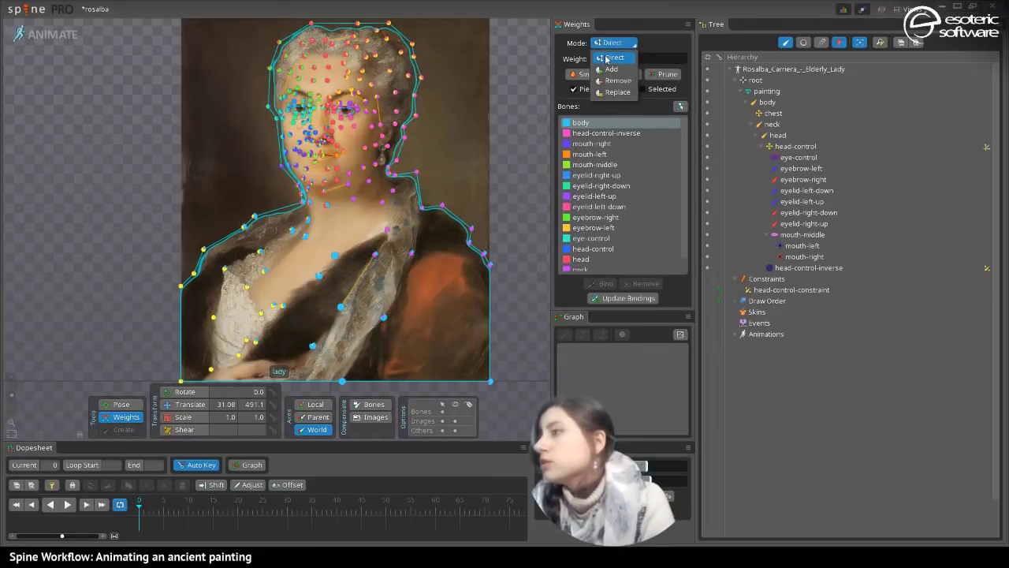
left_click(611, 69)
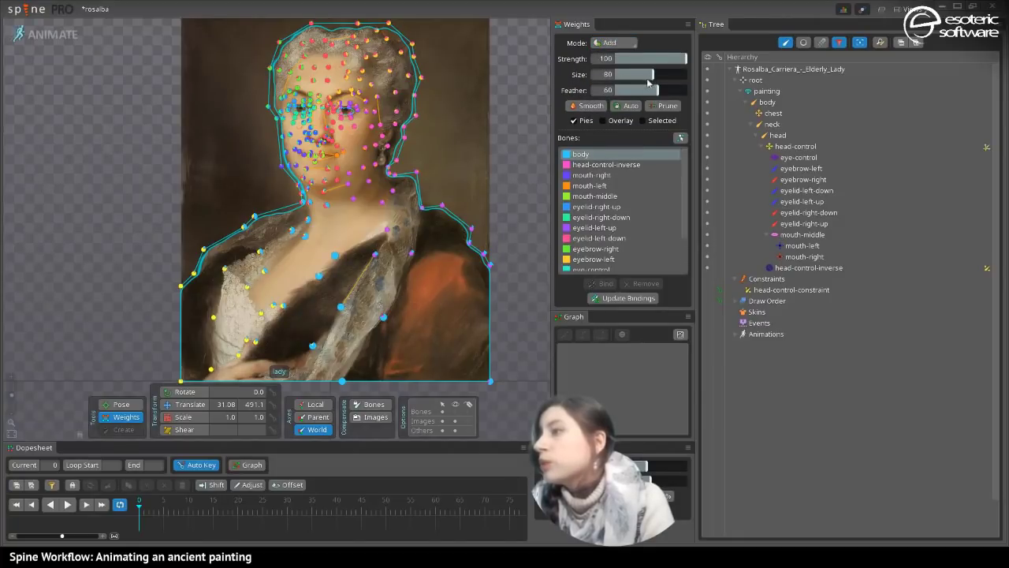
mouse_move(662, 79)
left_mouse_down()
mouse_move(718, 82)
mouse_move(709, 100)
left_mouse_up()
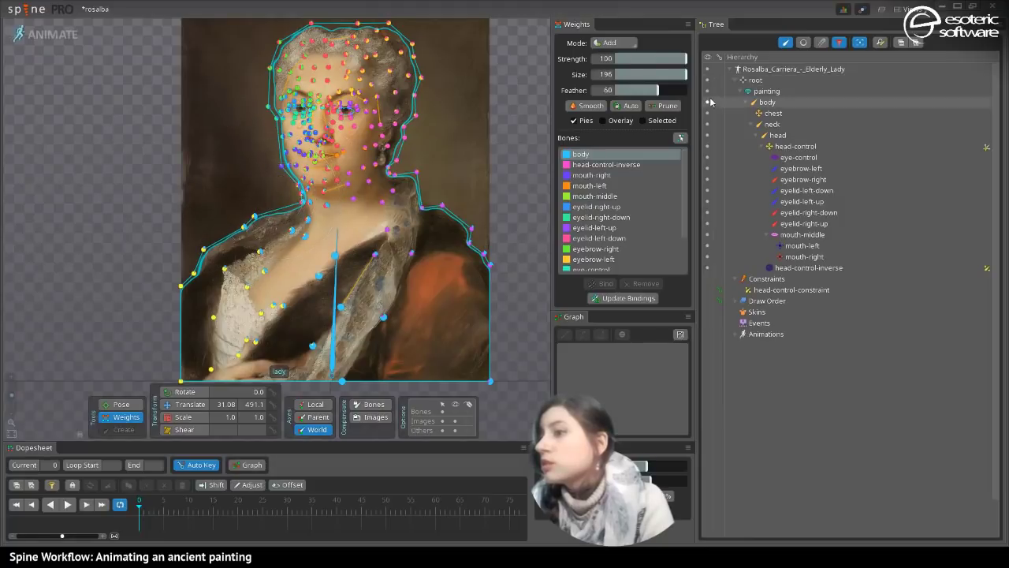
mouse_move(432, 310)
left_mouse_down()
mouse_move(332, 362)
mouse_move(95, 360)
mouse_move(176, 233)
mouse_move(221, 291)
mouse_move(251, 264)
mouse_move(218, 207)
mouse_move(326, 283)
mouse_move(338, 207)
mouse_move(230, 221)
mouse_move(365, 219)
mouse_move(468, 187)
mouse_move(523, 259)
mouse_move(399, 186)
mouse_move(402, 230)
left_mouse_up()
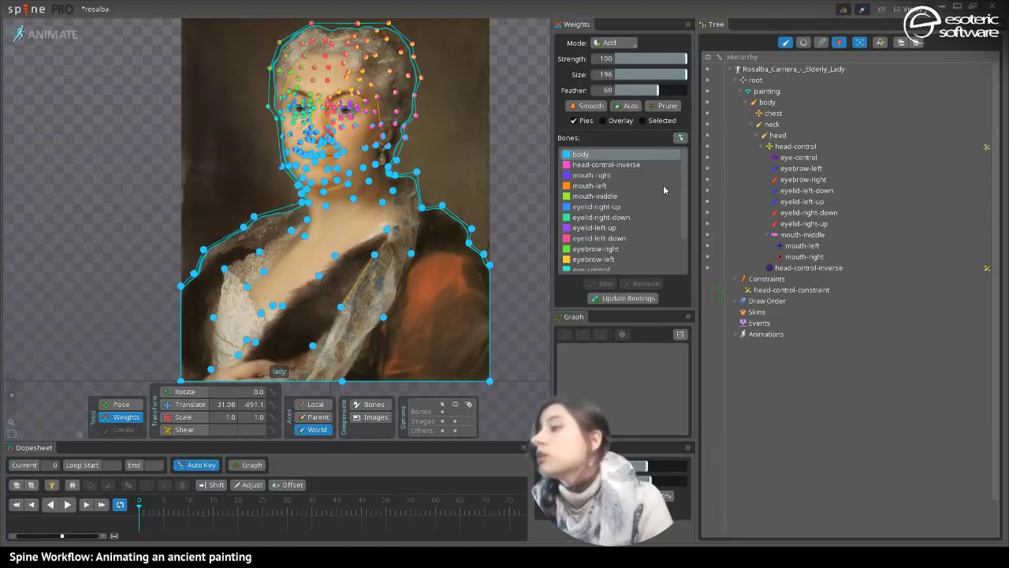
- Paint neck bone weights over the jaw, upper neck and lower face, after examining an eyelid vertex's bone weights
left_click(350, 105)
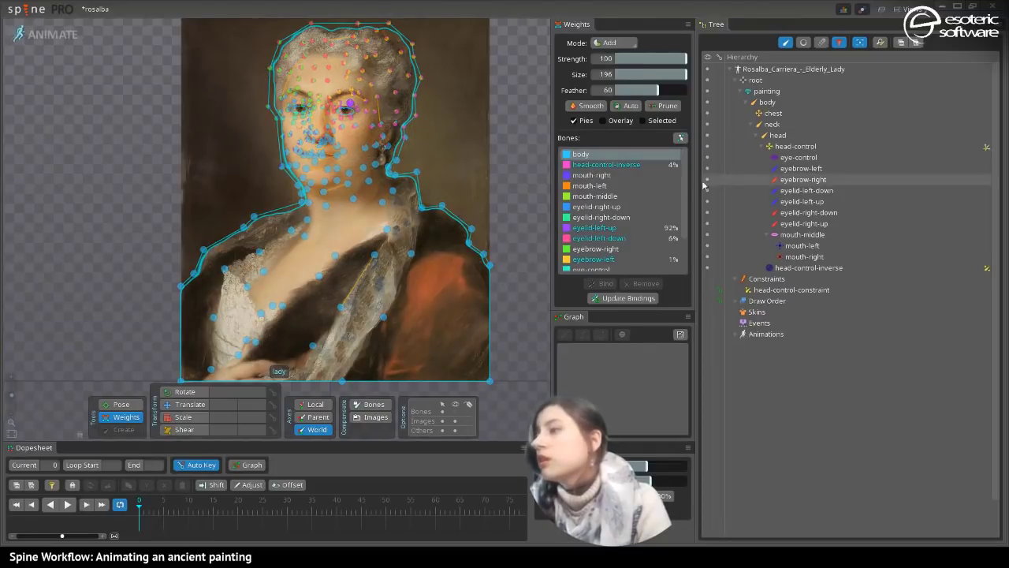
scroll(682, 190, "down", 2)
scroll(685, 193, "up", 3)
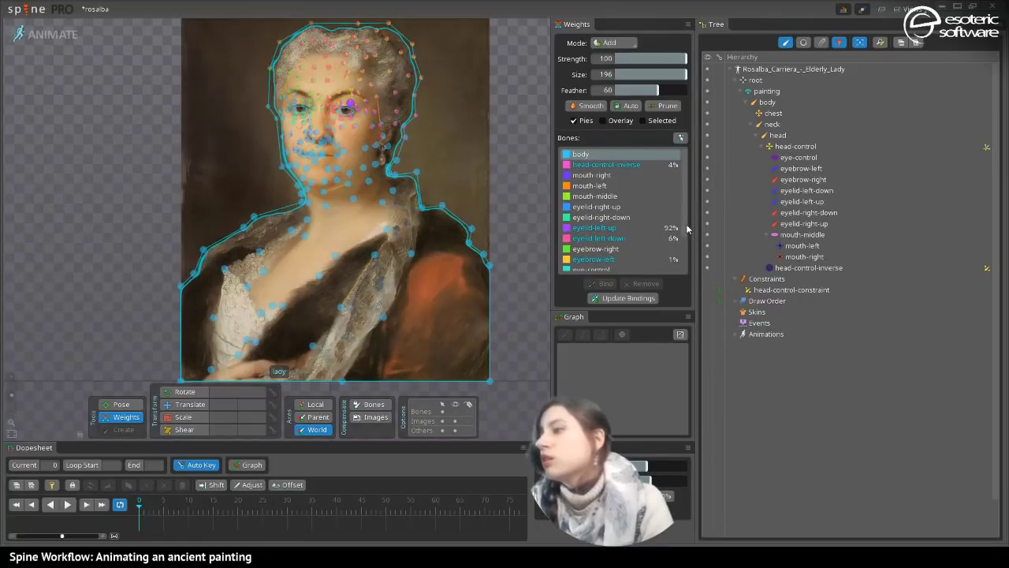
scroll(674, 221, "down", 2)
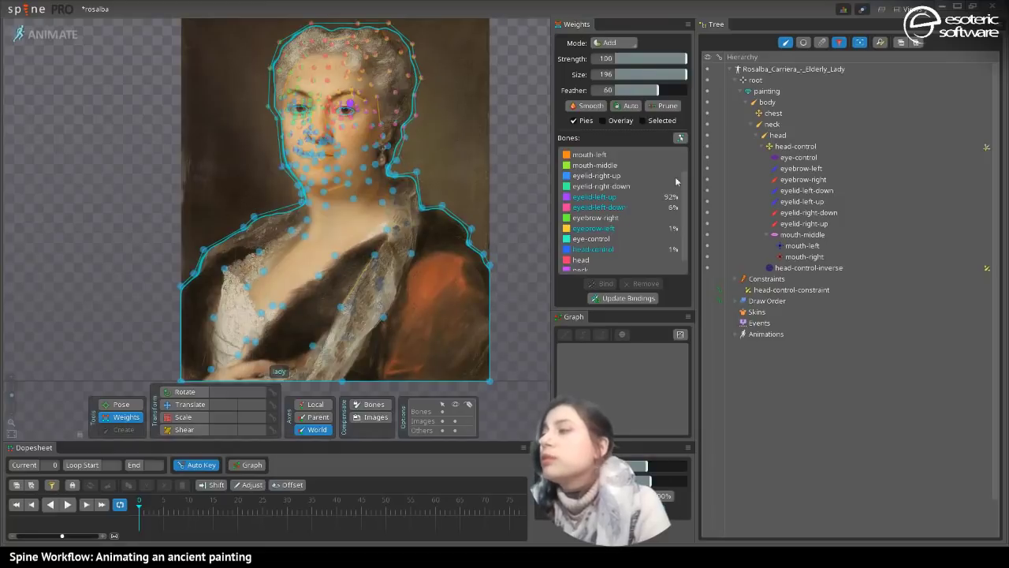
scroll(683, 210, "down", 1)
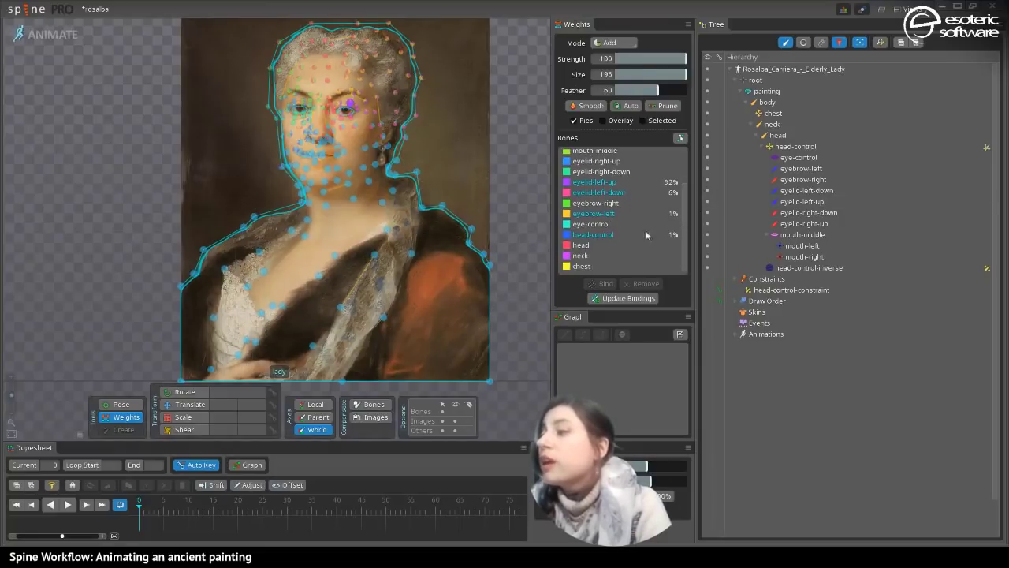
mouse_move(339, 160)
left_mouse_down()
mouse_move(365, 177)
mouse_move(330, 145)
mouse_move(363, 145)
mouse_move(345, 158)
mouse_move(343, 178)
mouse_move(388, 150)
mouse_move(398, 169)
left_mouse_up()
left_click(501, 166)
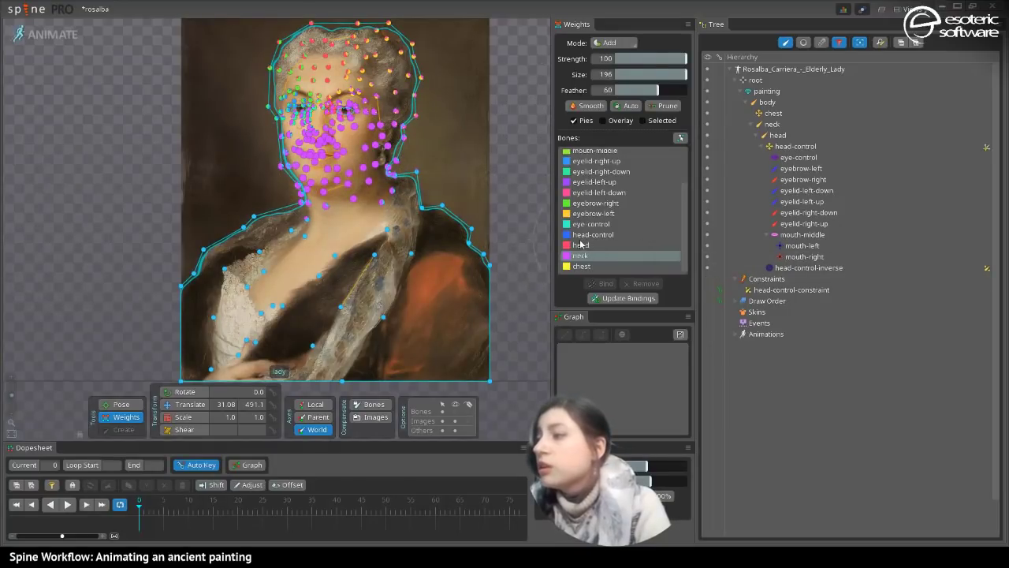
- Paint head bone weights over the entire face and hair above the jaw, and save the project
left_click(654, 244)
mouse_move(319, 107)
left_mouse_down()
mouse_move(351, 122)
mouse_move(294, 129)
mouse_move(306, 44)
mouse_move(417, 71)
mouse_move(325, 77)
mouse_move(375, 59)
mouse_move(399, 87)
mouse_move(365, 113)
mouse_move(413, 56)
mouse_move(359, 113)
mouse_move(365, 136)
mouse_move(320, 122)
left_mouse_up()
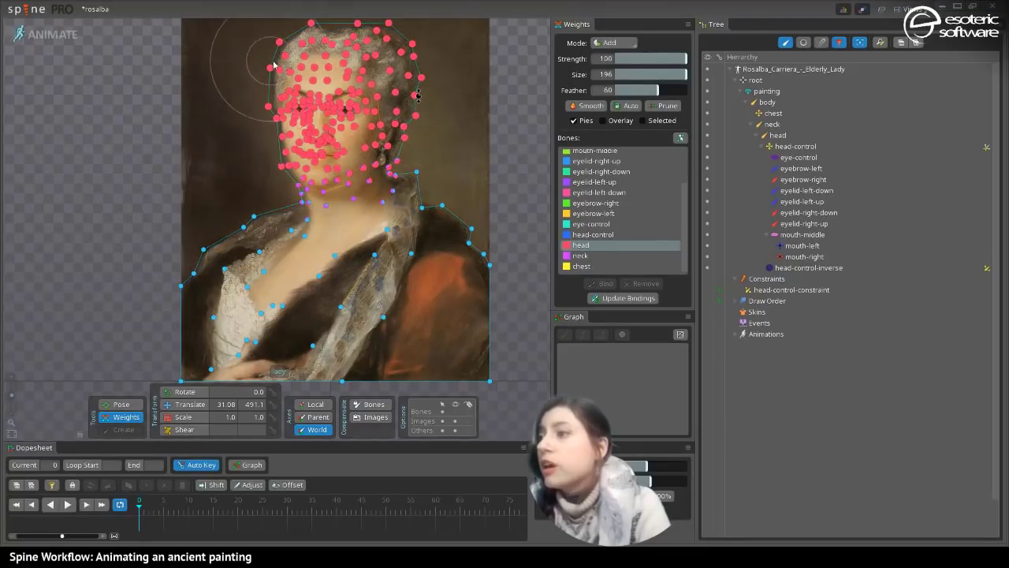
key("ctrl+s")
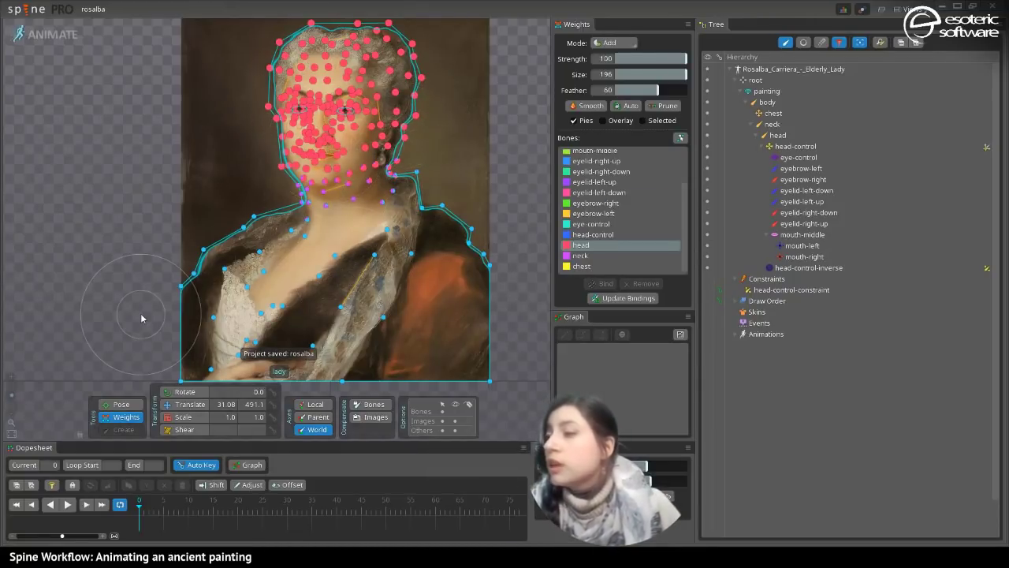
- Try painting chest bone weights over the lace neckline, undo the stroke and save the project
left_click(581, 267)
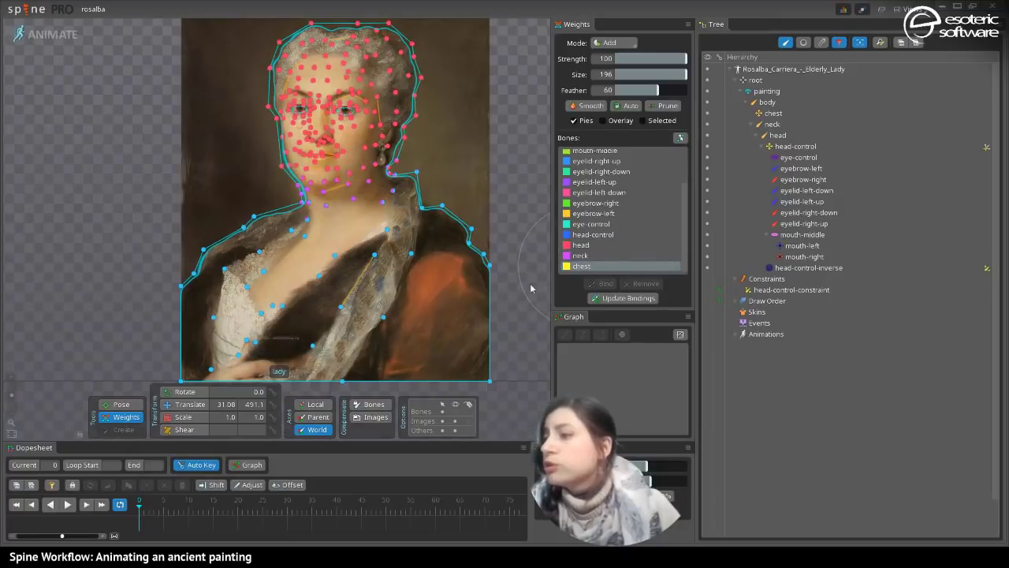
left_click_drag(238, 309, 293, 291)
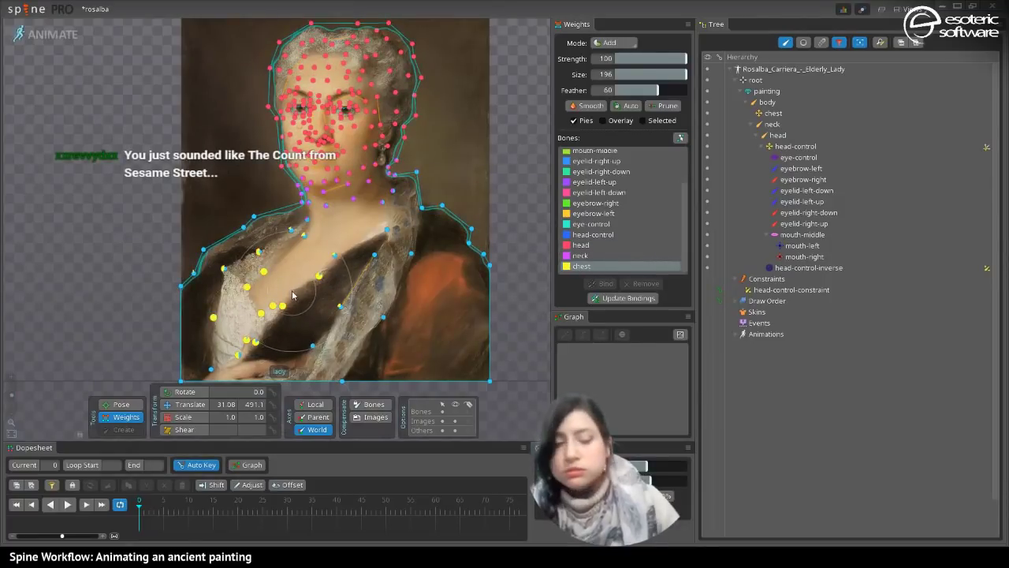
key("ctrl+z")
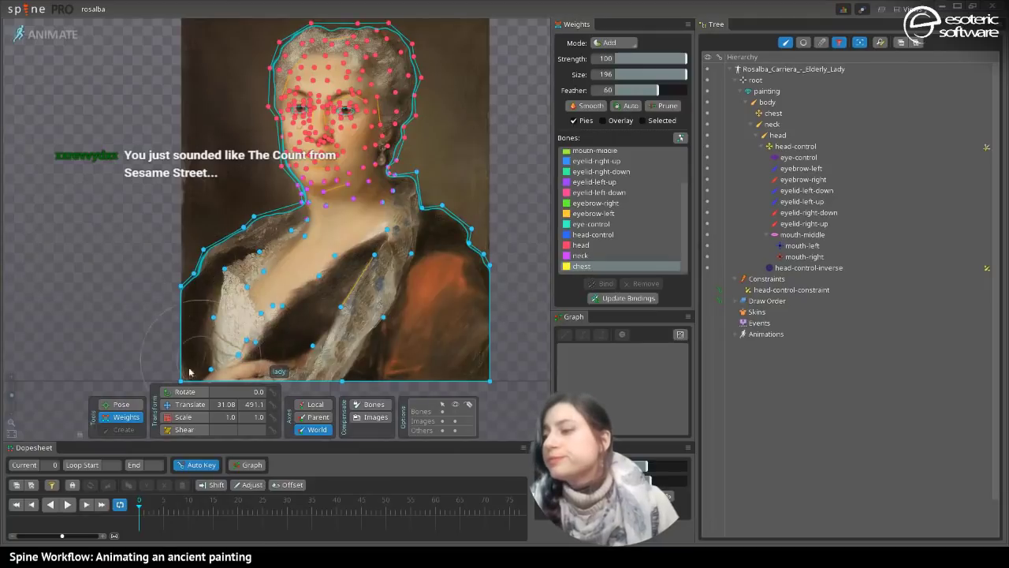
key("ctrl+s")
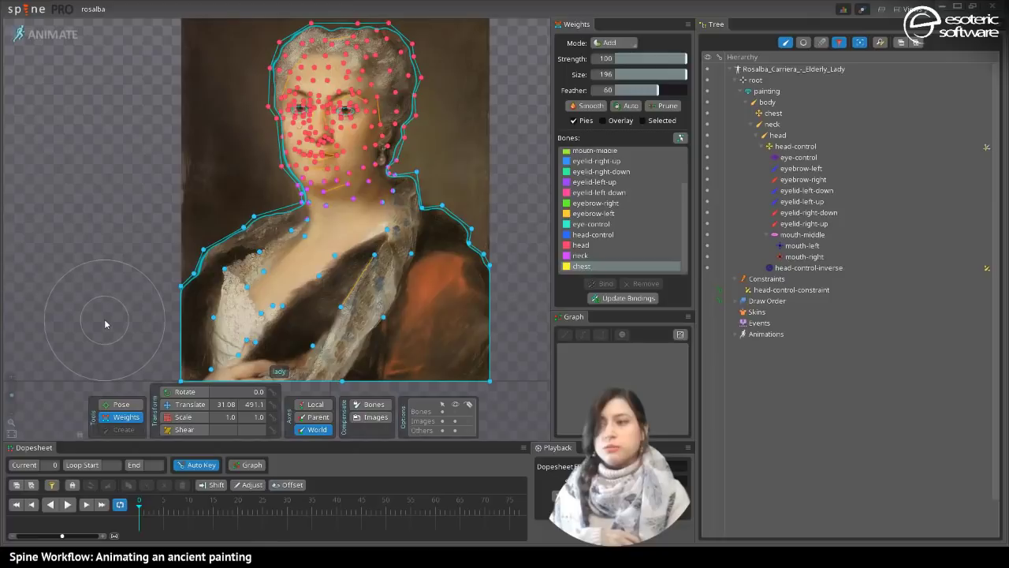
- Show the bones in the viewport and rotate the body bone clockwise, keyed between frames 0 and 30, to test the weights
key("space")
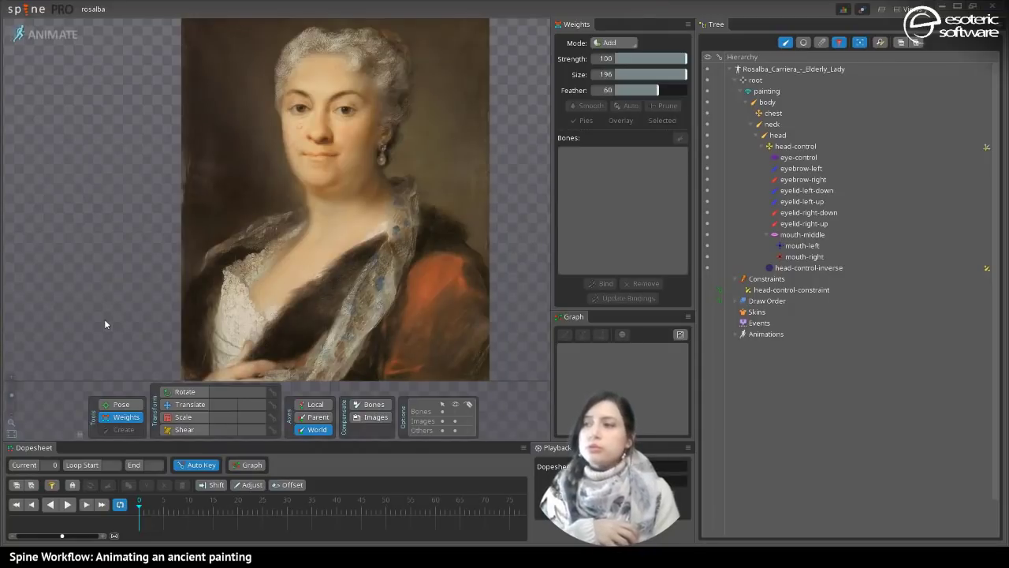
left_click(454, 411)
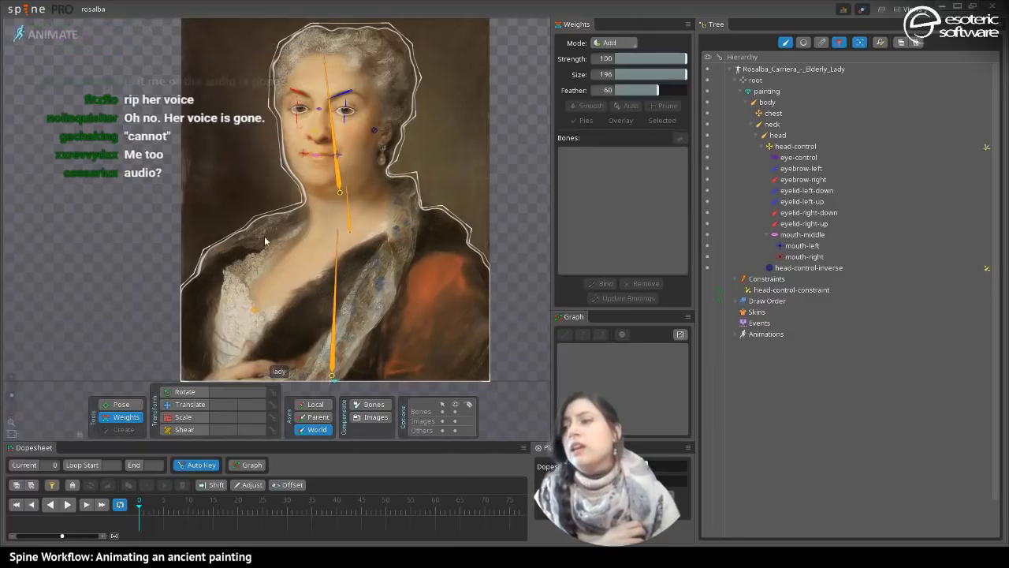
left_click(358, 212)
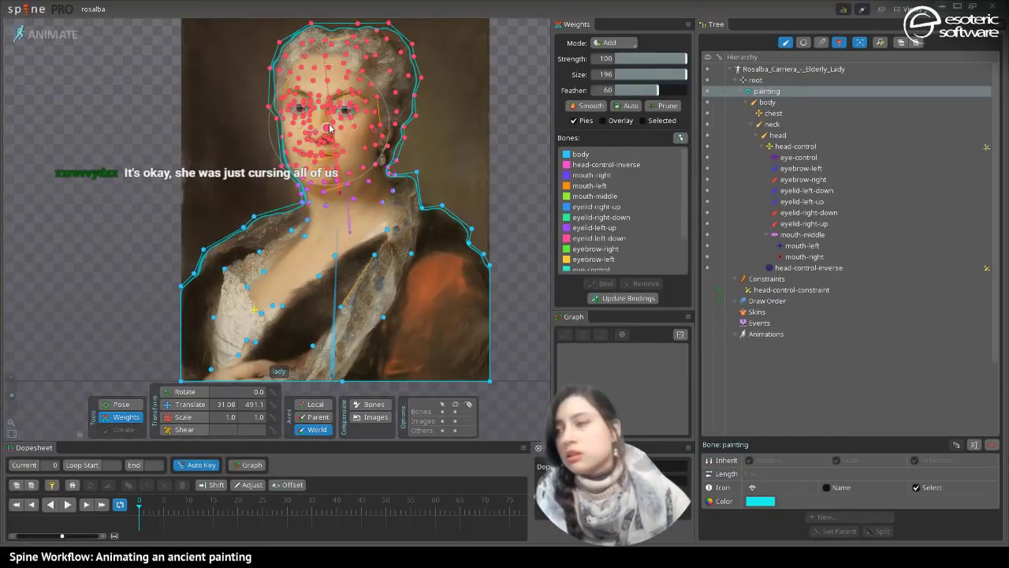
key("space")
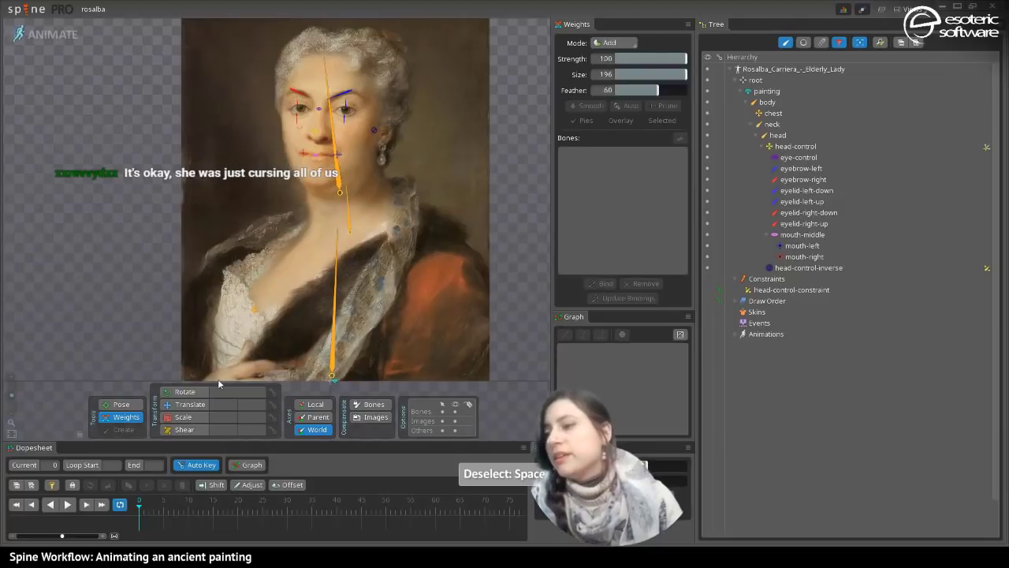
left_click(334, 309)
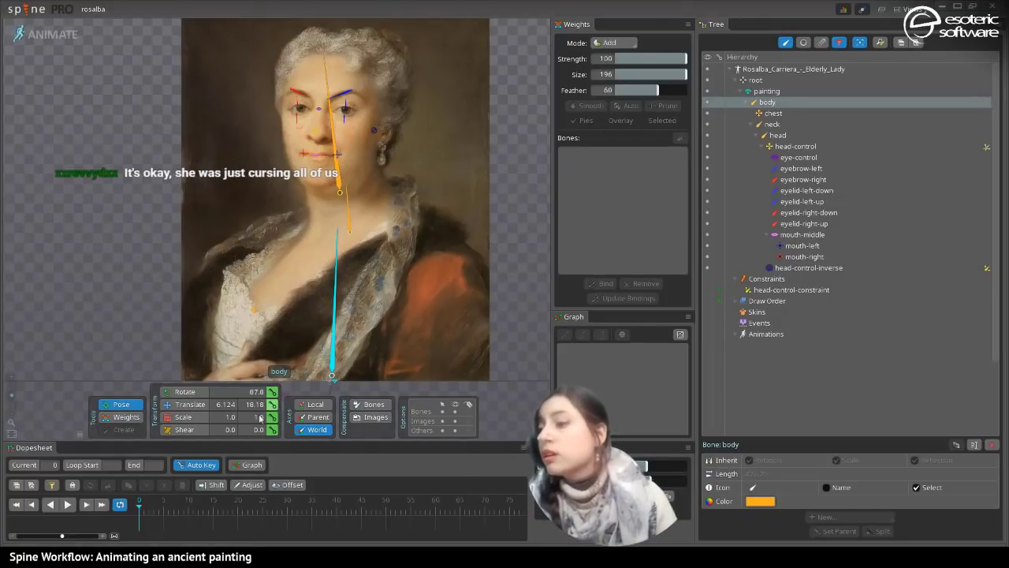
left_click_drag(328, 229, 365, 237)
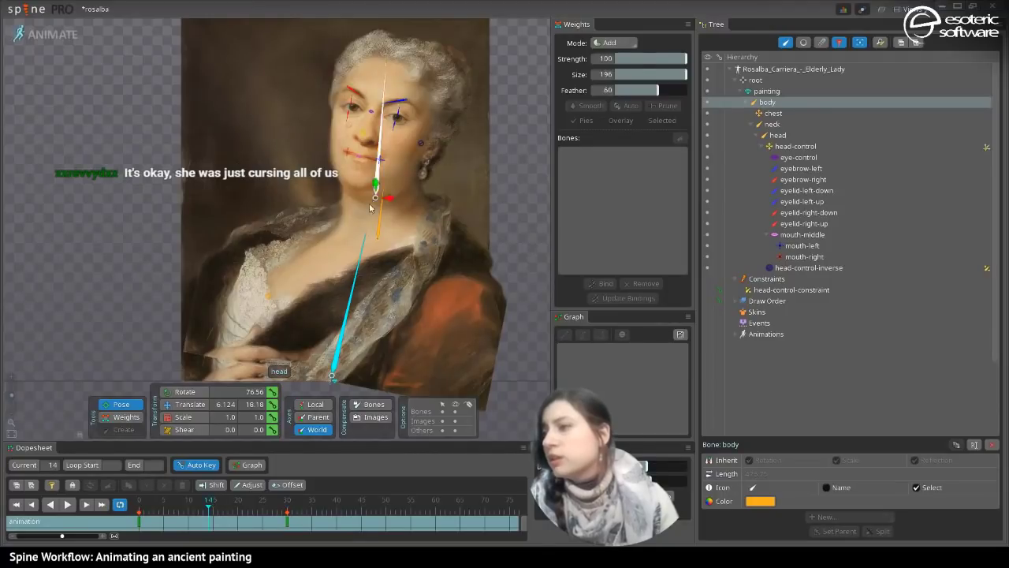
- Rotate the body bone counterclockwise to about 98° at frame 14 and play the animation
left_click_drag(367, 231, 314, 238)
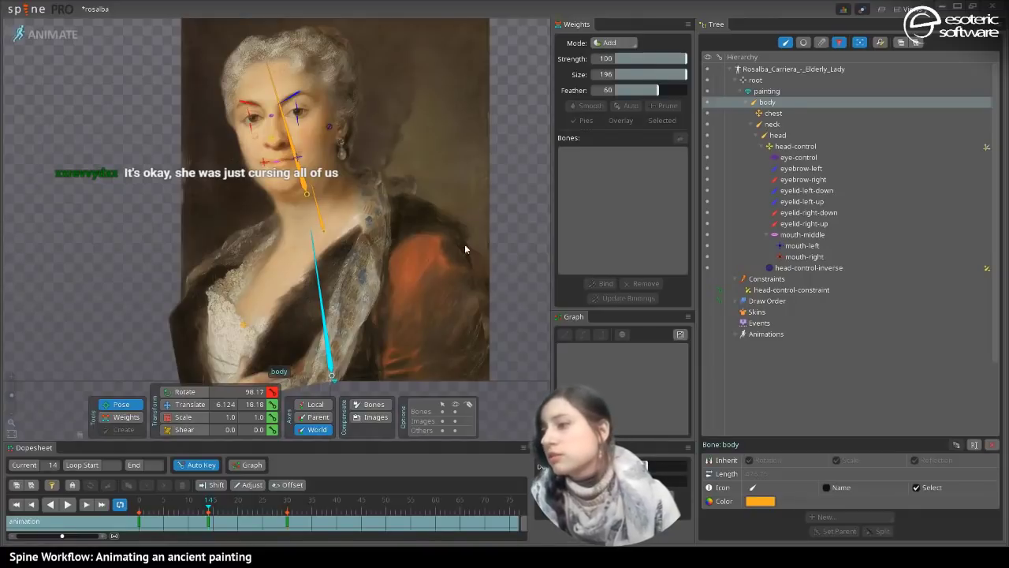
left_click(67, 504)
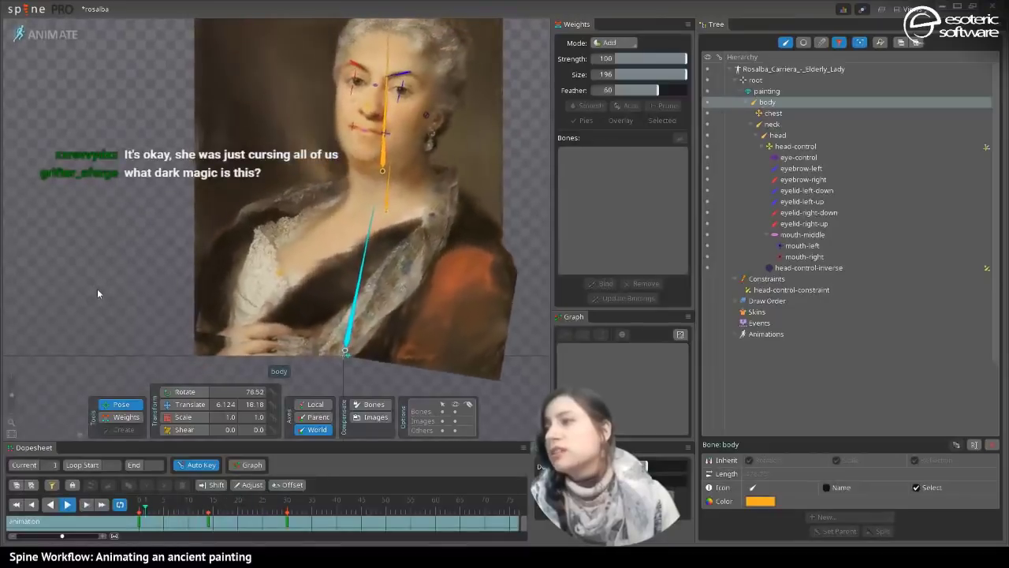
- Open the lady mesh for weight editing in Direct mode and select the vertices along its lower edge
left_click(120, 417)
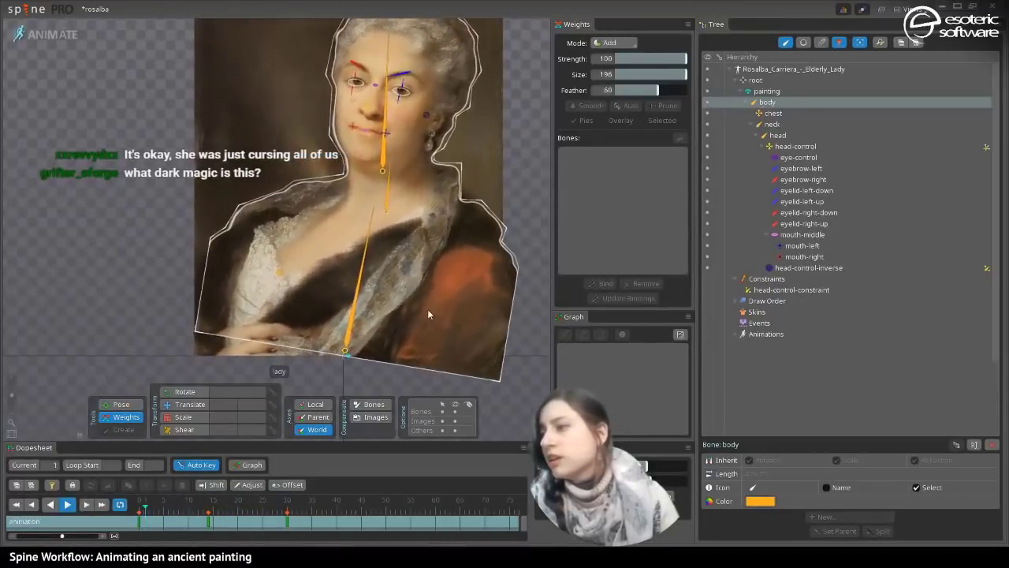
left_click(427, 309)
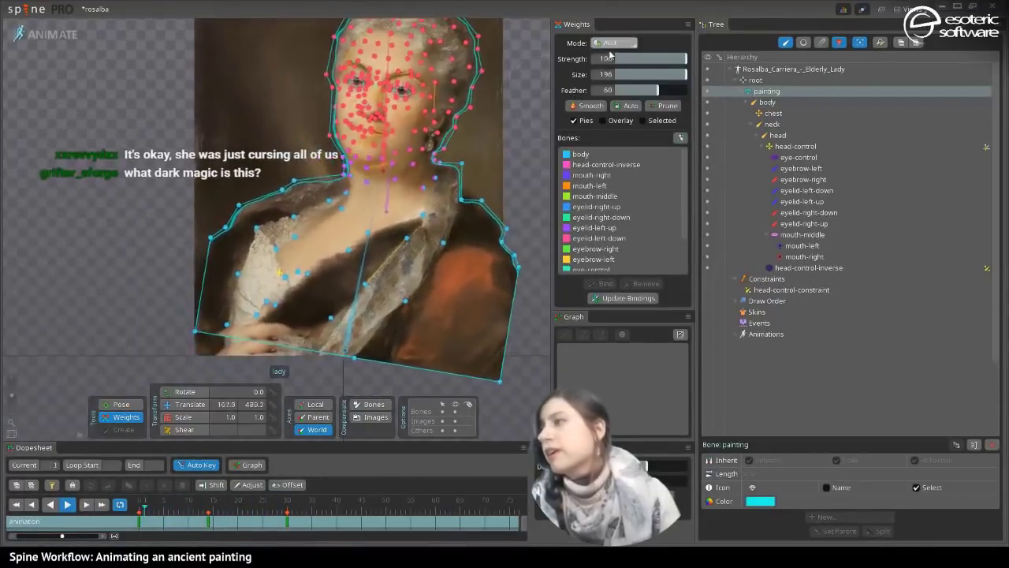
left_click(614, 43)
left_click(615, 57)
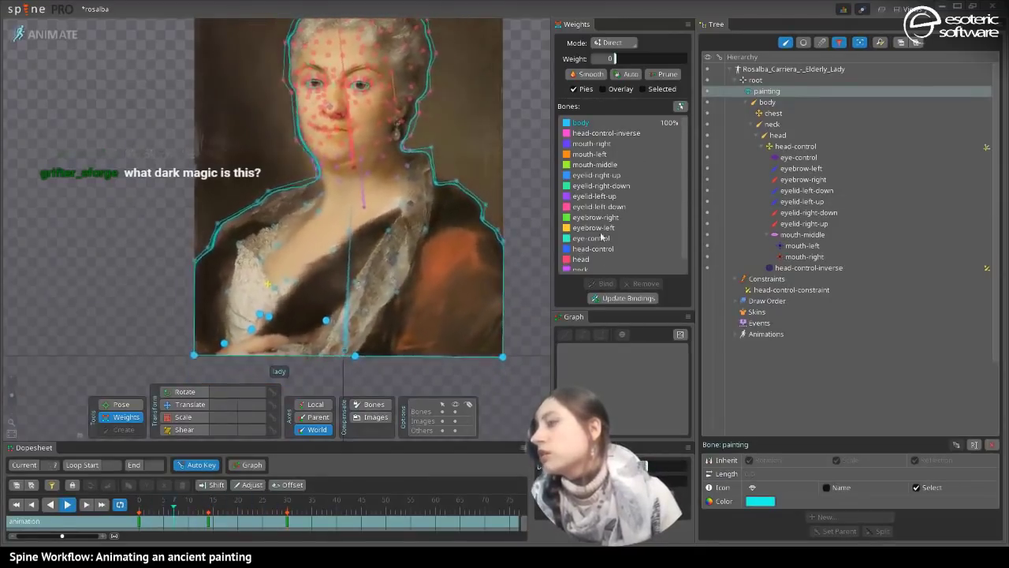
mouse_move(685, 136)
left_mouse_down()
mouse_move(686, 154)
mouse_move(695, 126)
left_mouse_up()
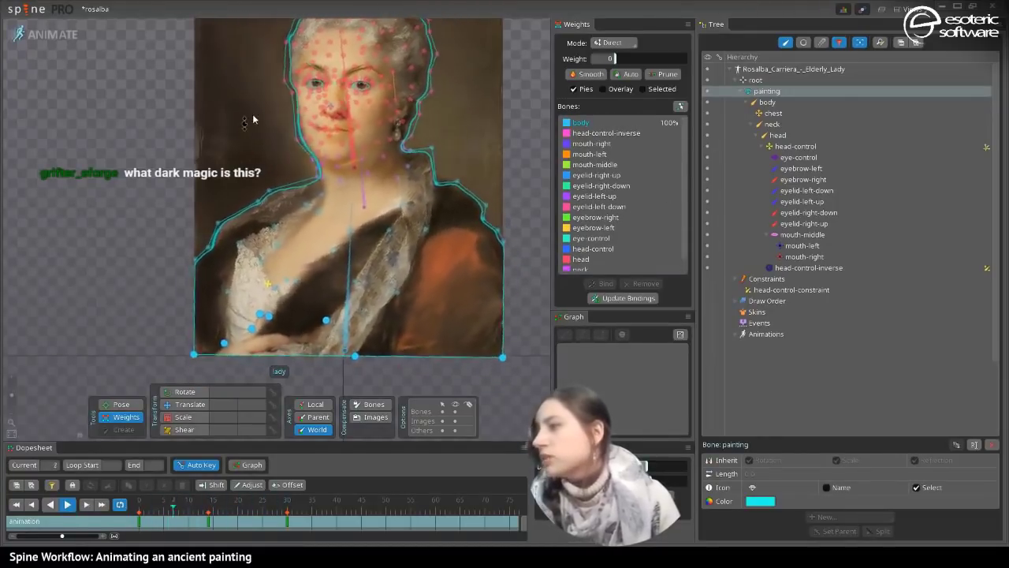
- Bind the painting bone to the lady mesh in setup mode, and return to animate mode
left_click(21, 37)
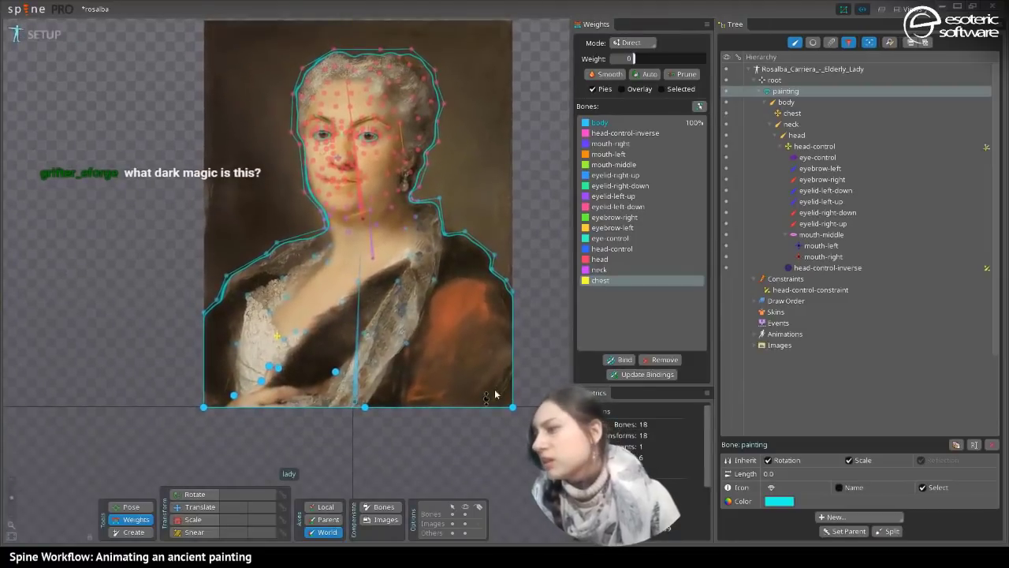
left_click(622, 360)
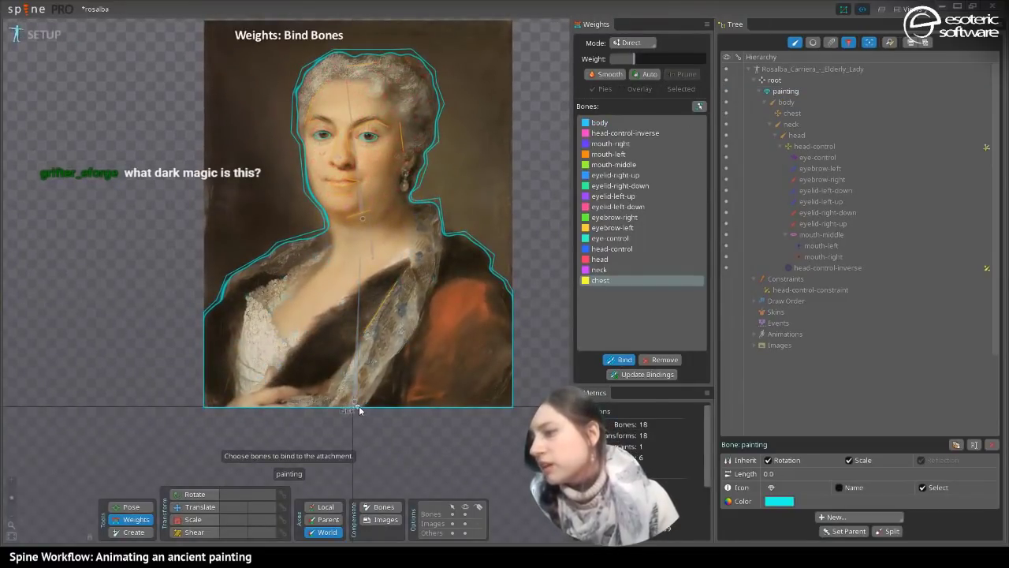
left_click(609, 356)
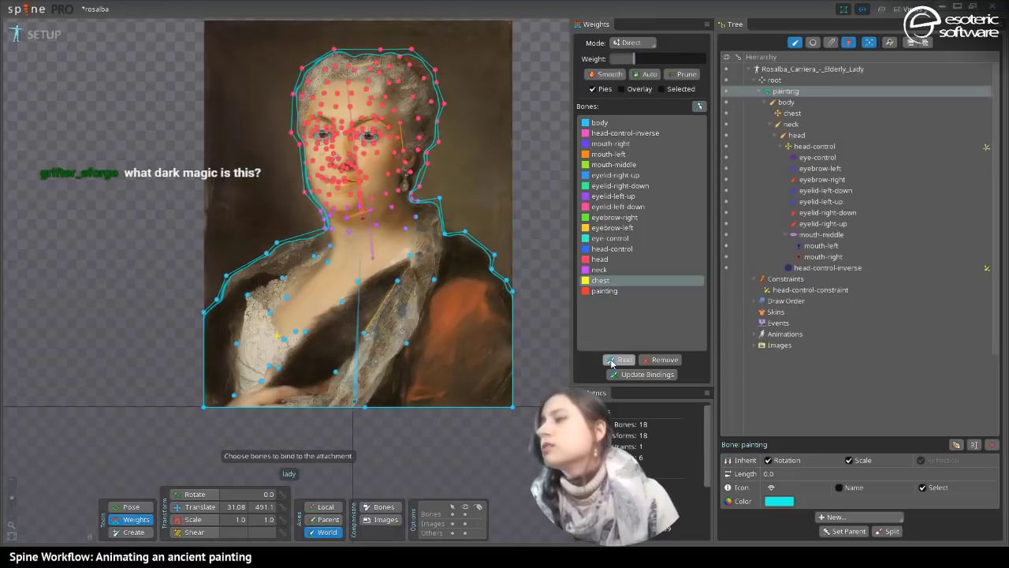
left_click(39, 43)
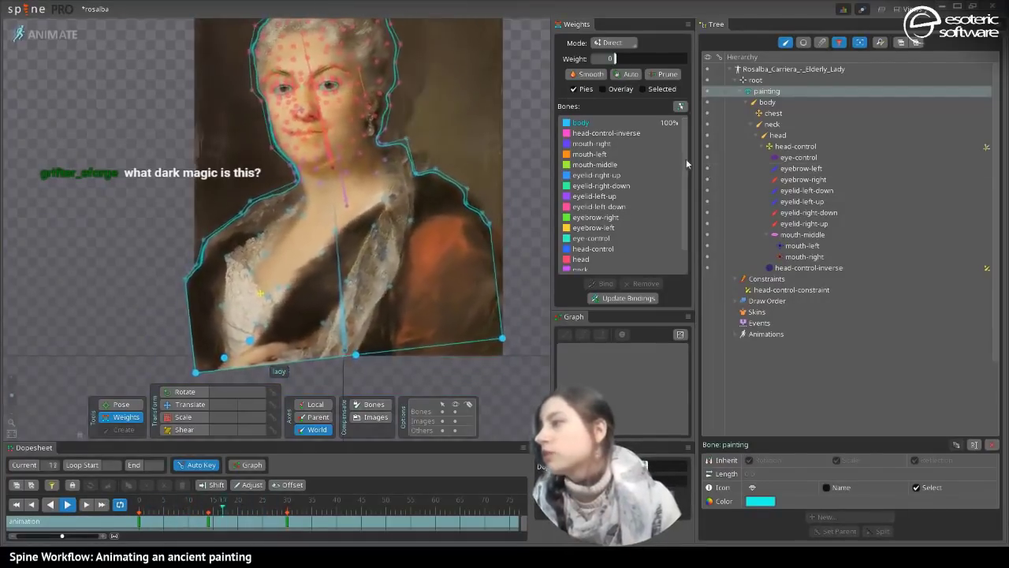
- Set the painting bone weight of the lady mesh's lower-edge vertices to 100, and deselect them
scroll(615, 244, "down", 2)
left_click(608, 265)
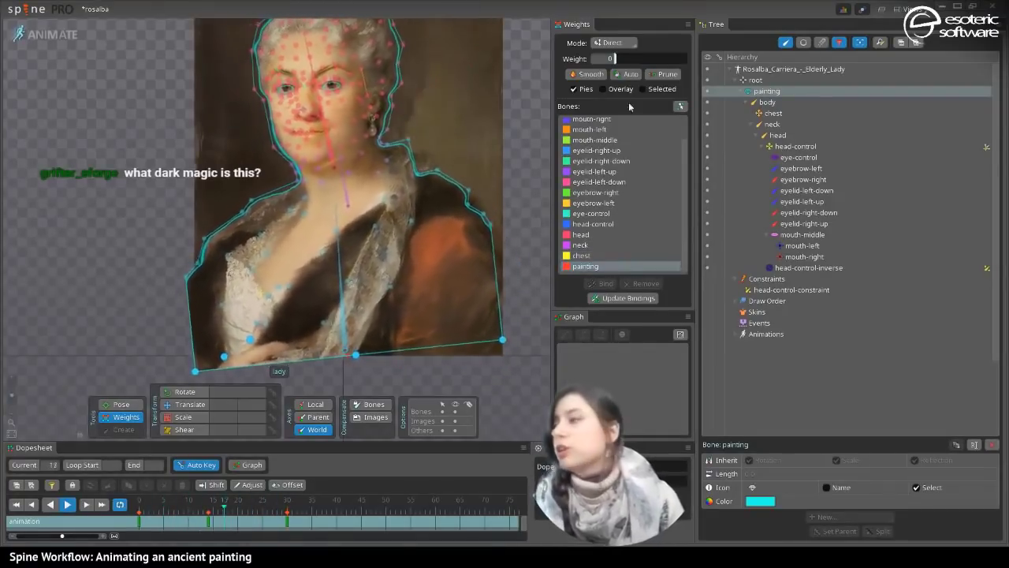
left_click_drag(631, 58, 698, 57)
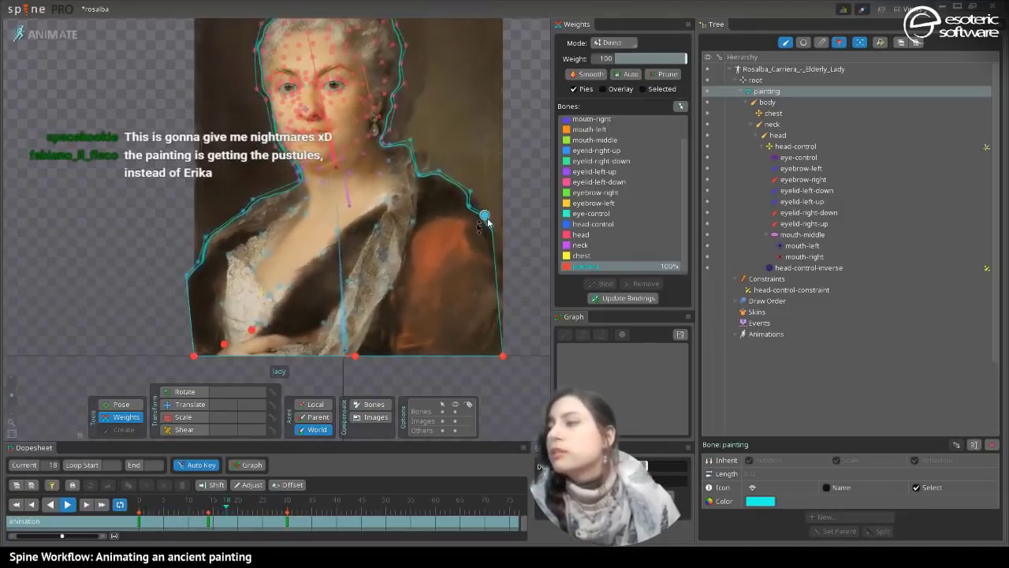
key("space")
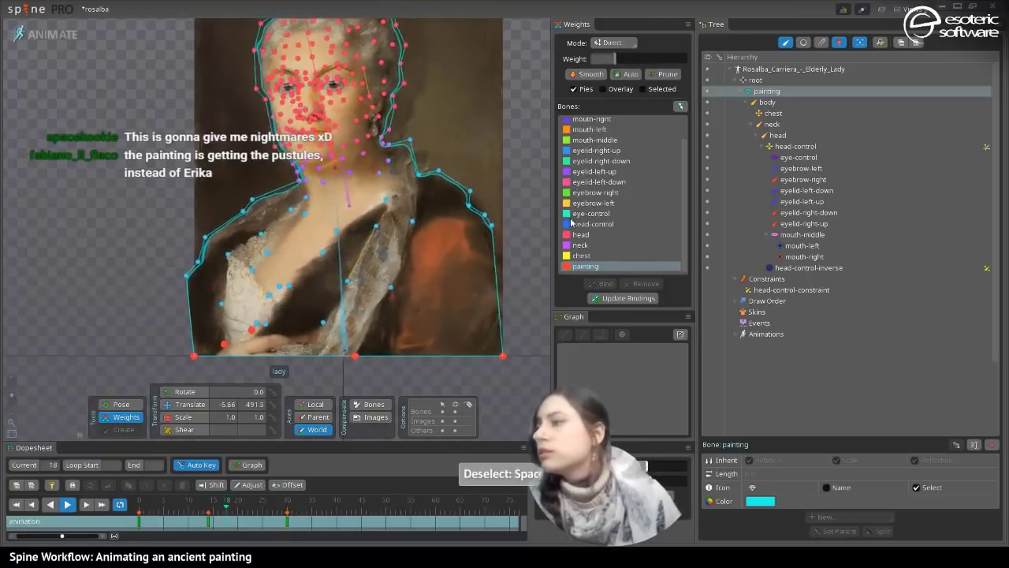
- Paint painting bone weights in Add mode over the outer contour vertices of both shoulders
left_click(613, 42)
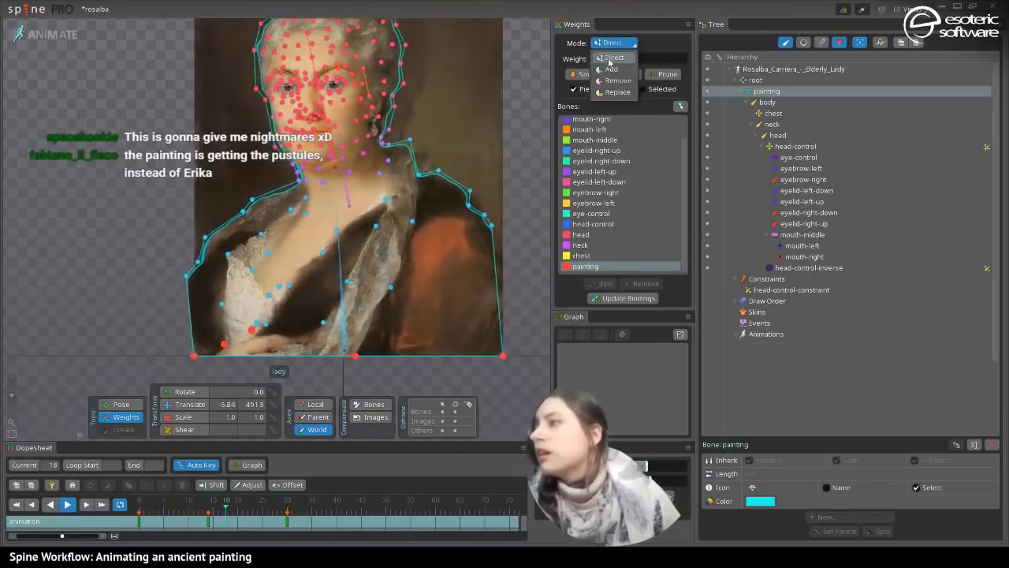
left_click(611, 69)
mouse_move(471, 206)
left_mouse_down()
mouse_move(393, 224)
mouse_move(434, 292)
mouse_move(422, 247)
mouse_move(414, 248)
mouse_move(419, 281)
left_mouse_up()
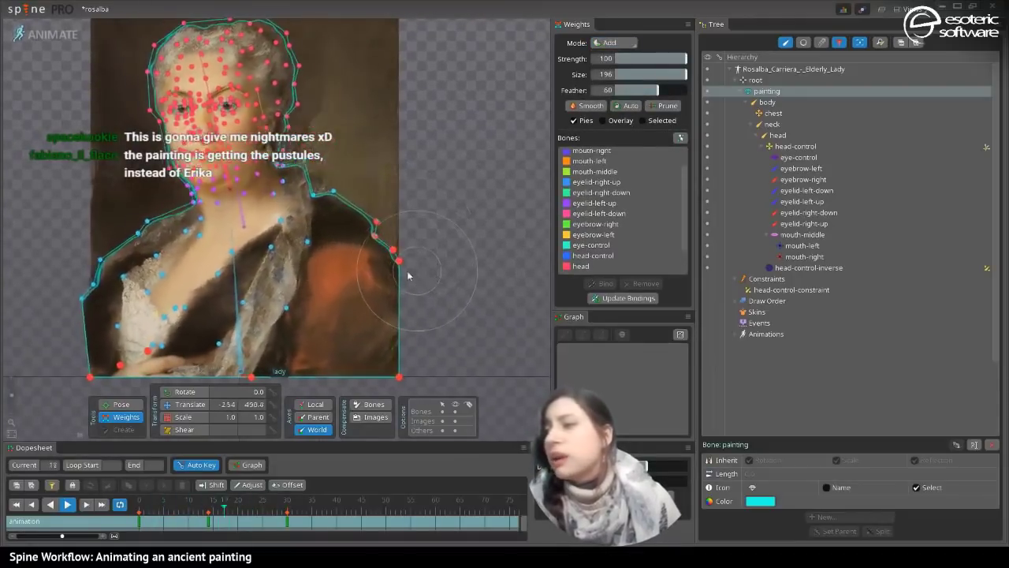
mouse_move(32, 258)
left_mouse_down()
mouse_move(59, 290)
mouse_move(75, 263)
mouse_move(68, 291)
left_mouse_up()
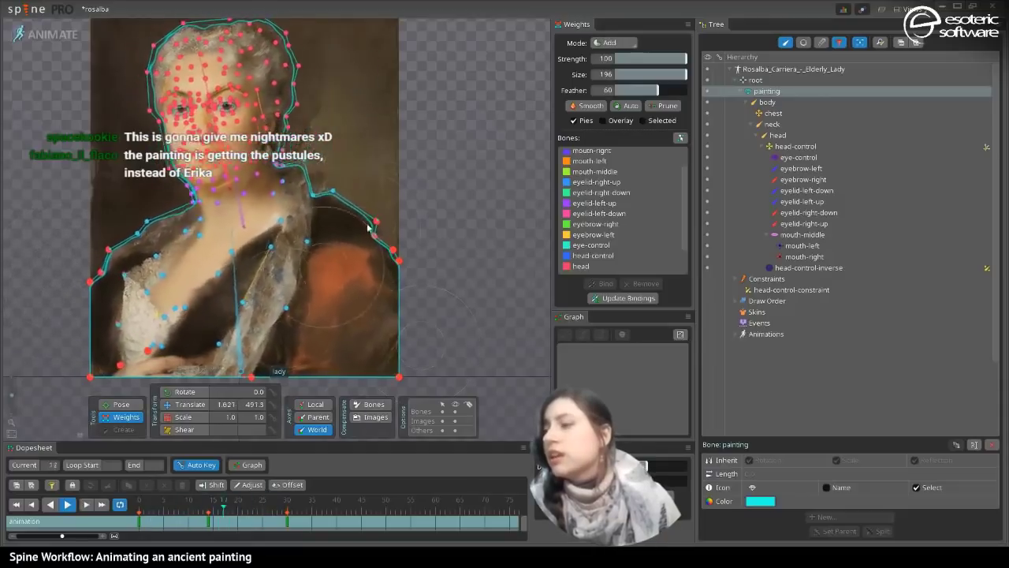
mouse_move(402, 245)
left_mouse_down()
mouse_move(435, 183)
mouse_move(457, 228)
left_mouse_up()
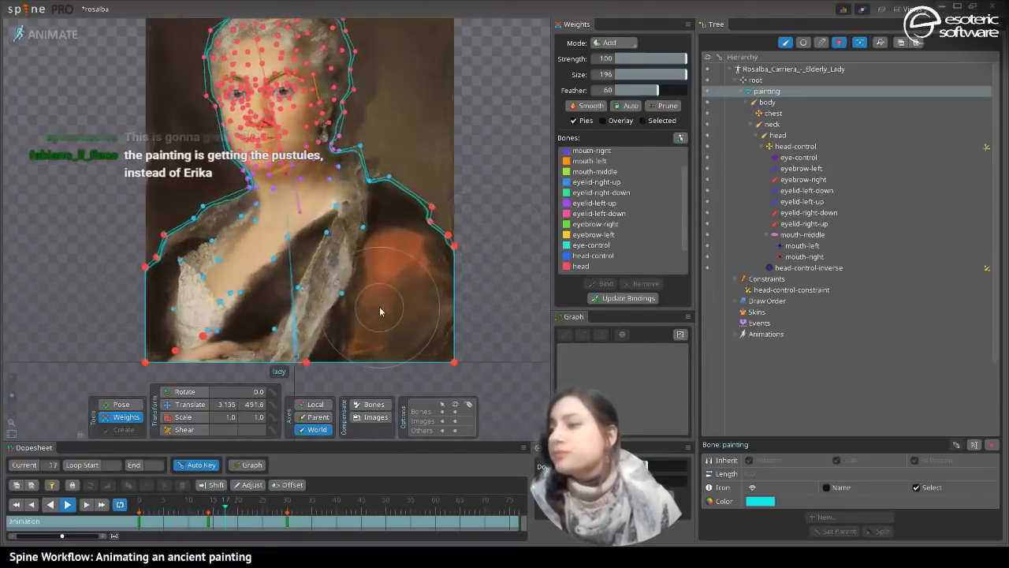
- Raise the painting bone weight in Direct mode on vertices of both shoulder contours, using 76.7 beside the orange sleeve
left_click(615, 43)
left_click(614, 59)
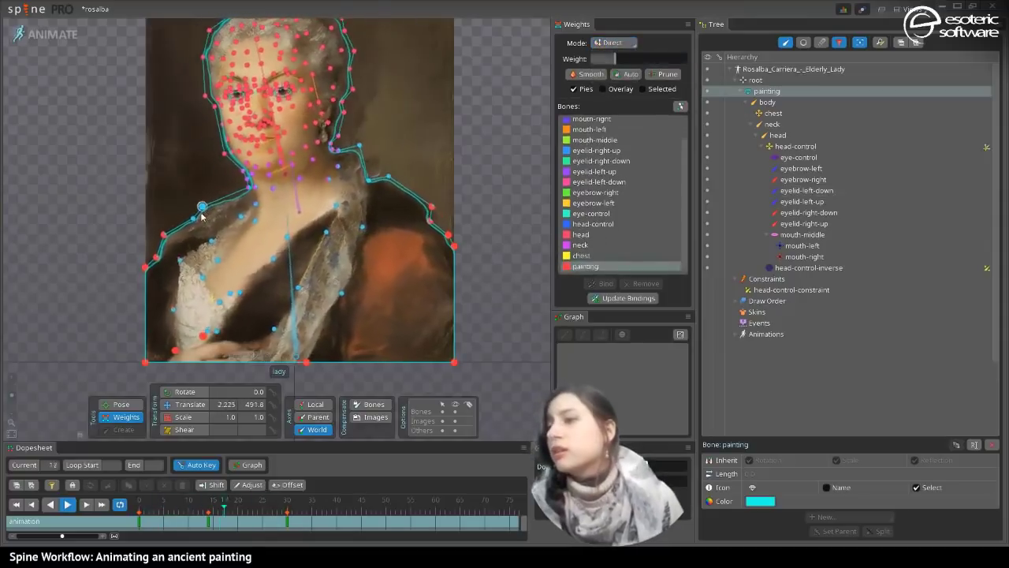
left_click_drag(178, 166, 243, 214)
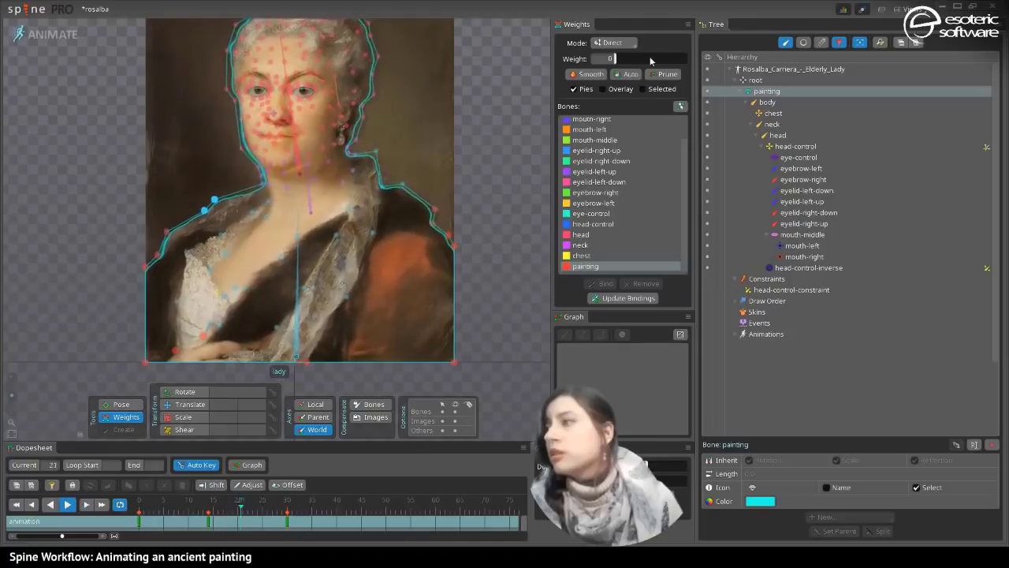
left_click_drag(621, 60, 659, 61)
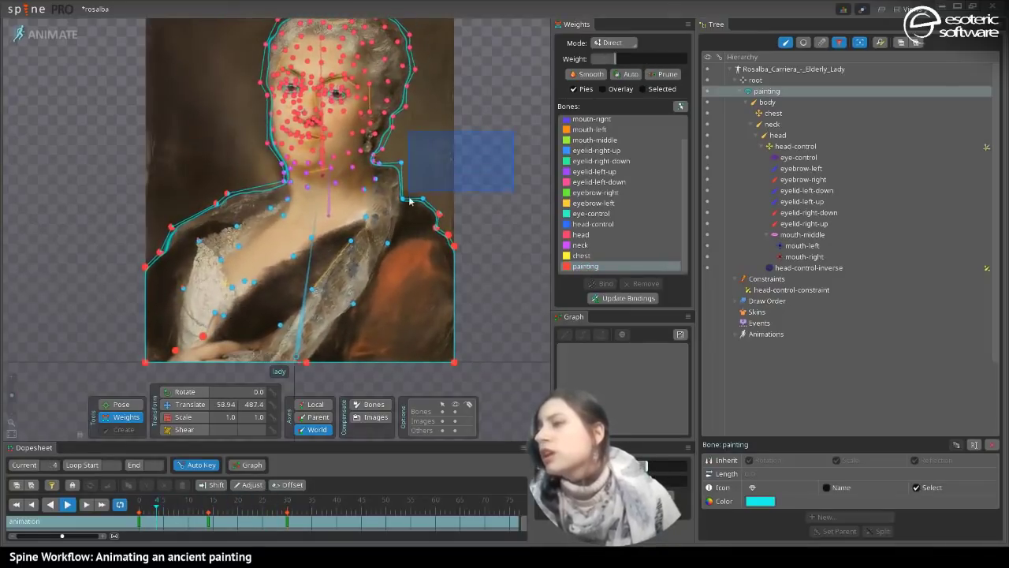
mouse_move(617, 60)
left_mouse_down()
mouse_move(641, 60)
mouse_move(607, 72)
left_mouse_up()
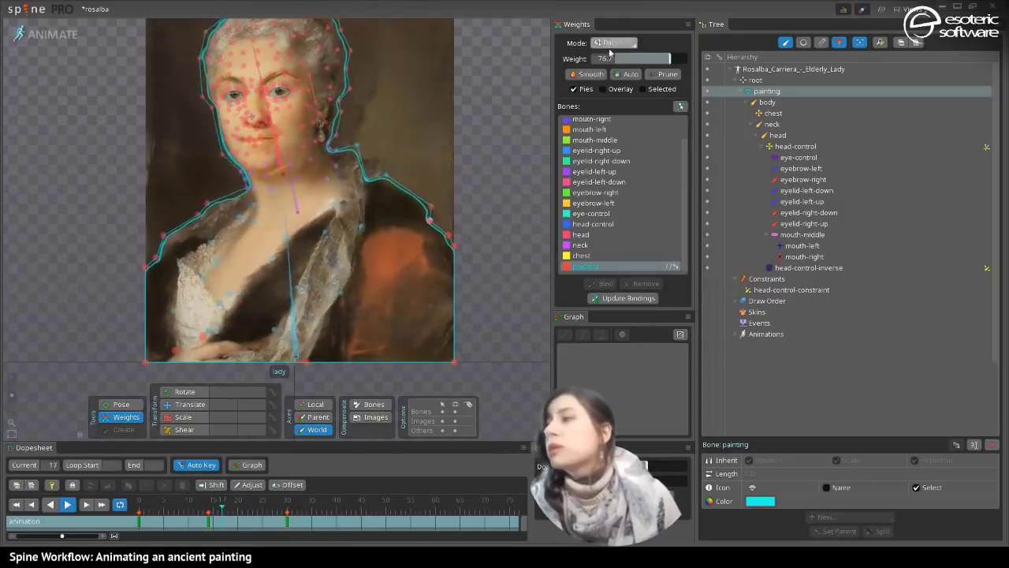
- Try a painting bone weight of 52 on the shoulder vertex above the orange sleeve, and undo the change
left_click(685, 60)
left_click_drag(685, 60, 652, 60)
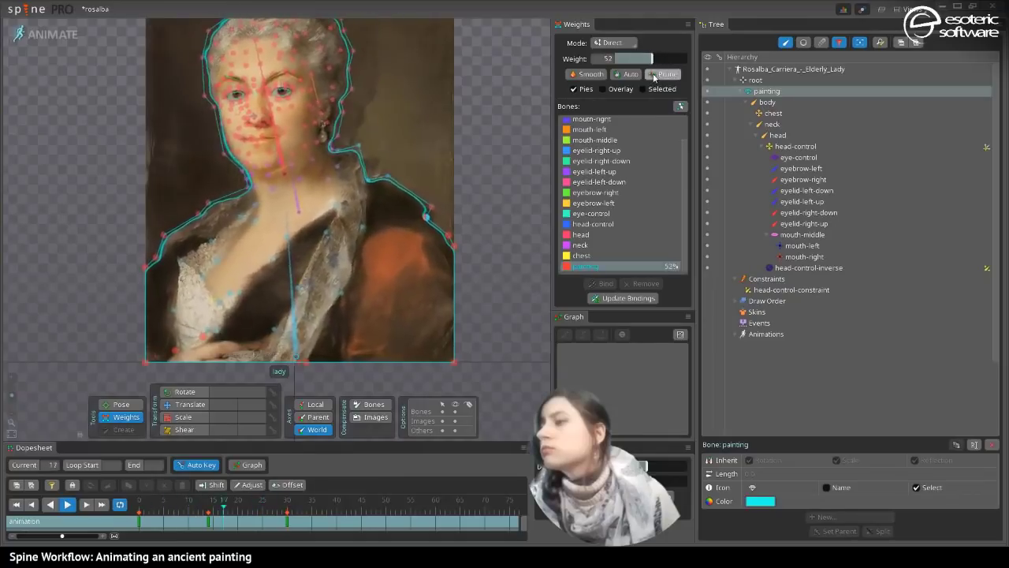
key("ctrl+z")
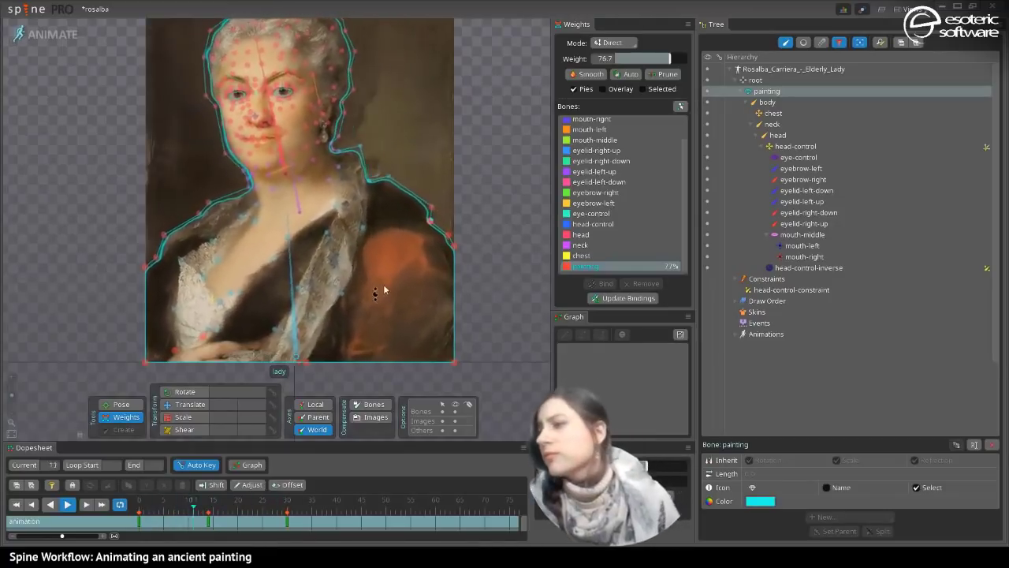
- Give three vertices around the lower lace scarf partial painting bone weights, with 28 beside the sleeve and 37 on the dark fur
left_click(349, 299)
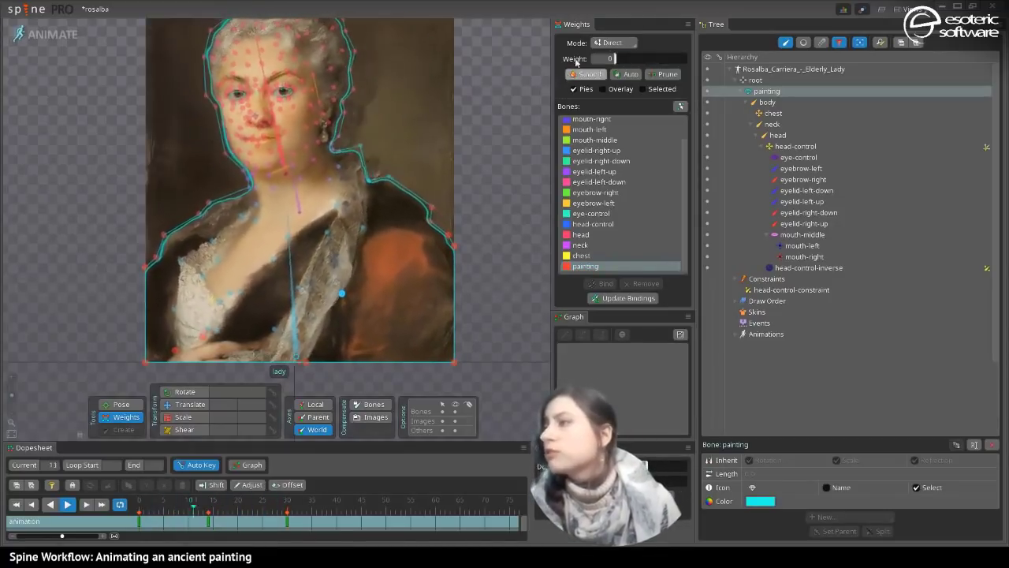
left_click(636, 59)
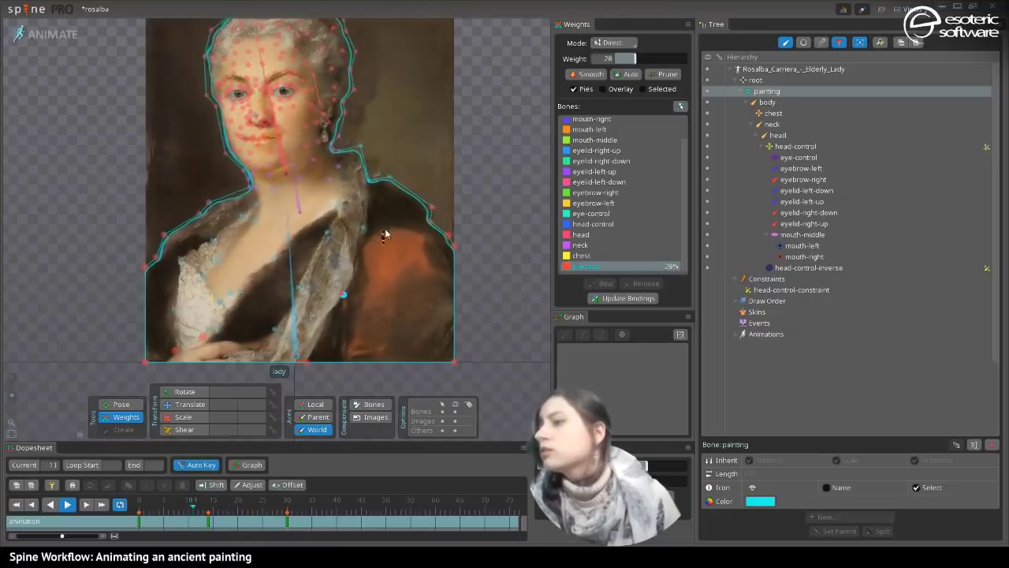
left_click(312, 291)
left_click(311, 291)
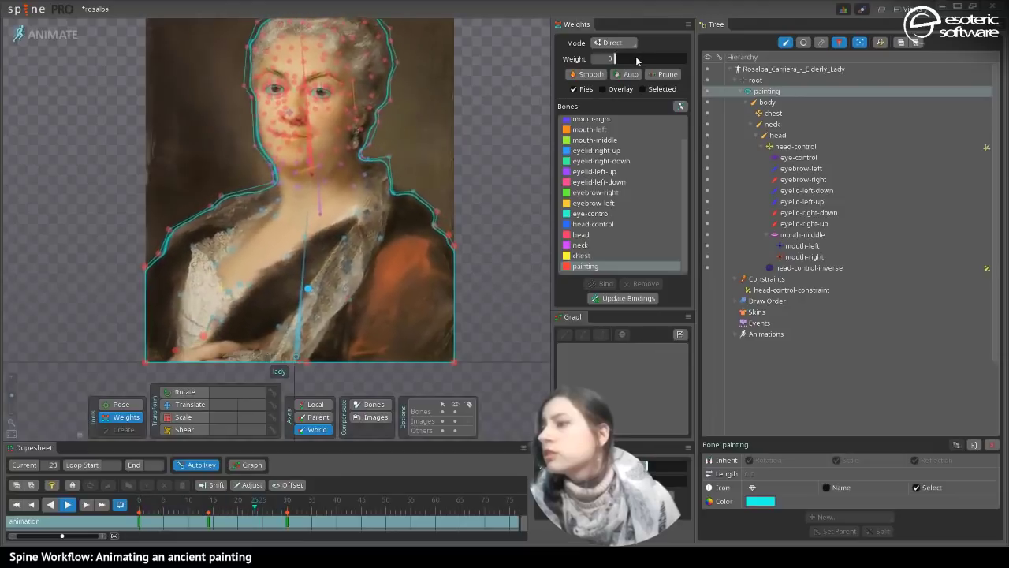
mouse_move(632, 60)
left_mouse_down()
mouse_move(647, 63)
mouse_move(632, 68)
left_mouse_up()
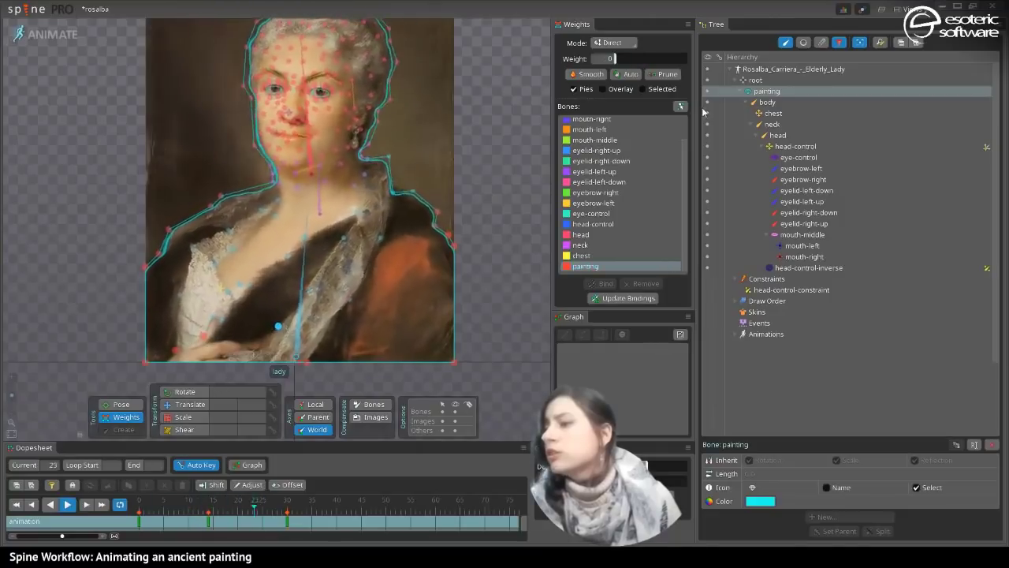
left_click_drag(635, 64, 643, 66)
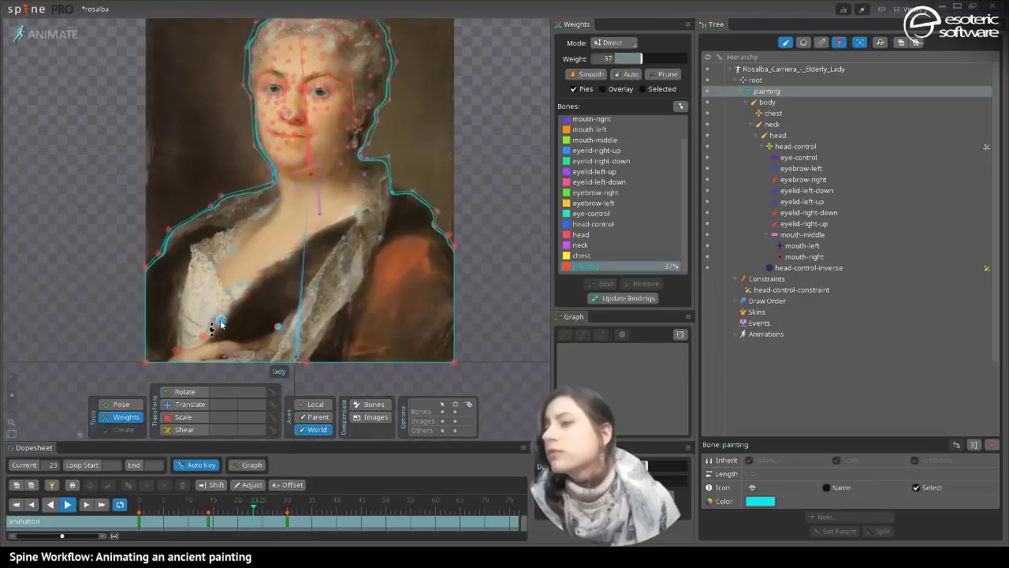
- Try a painting bone weight of 32 on the vertex just above the hand, and deselect it
left_click(221, 321)
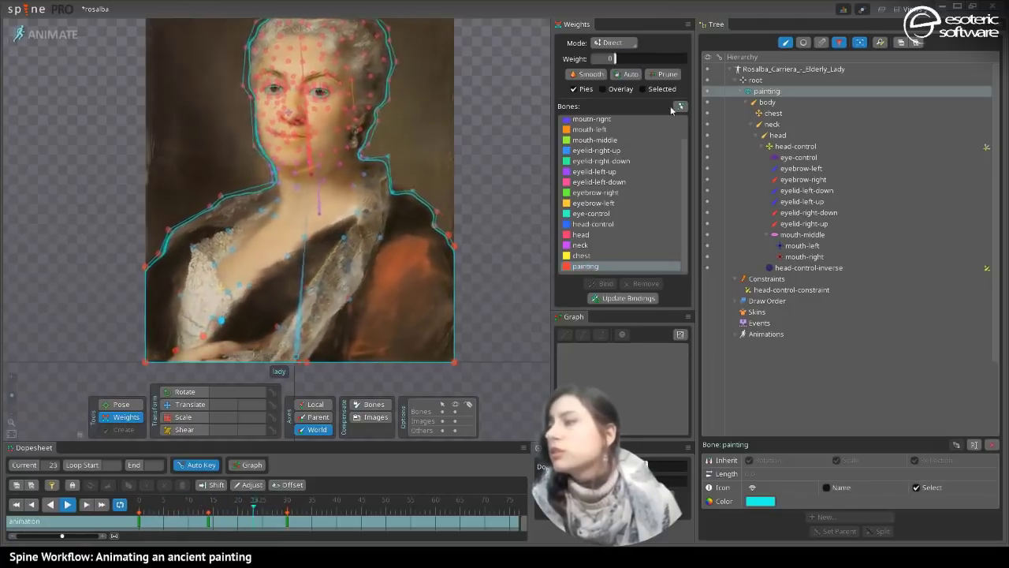
left_click_drag(612, 58, 641, 64)
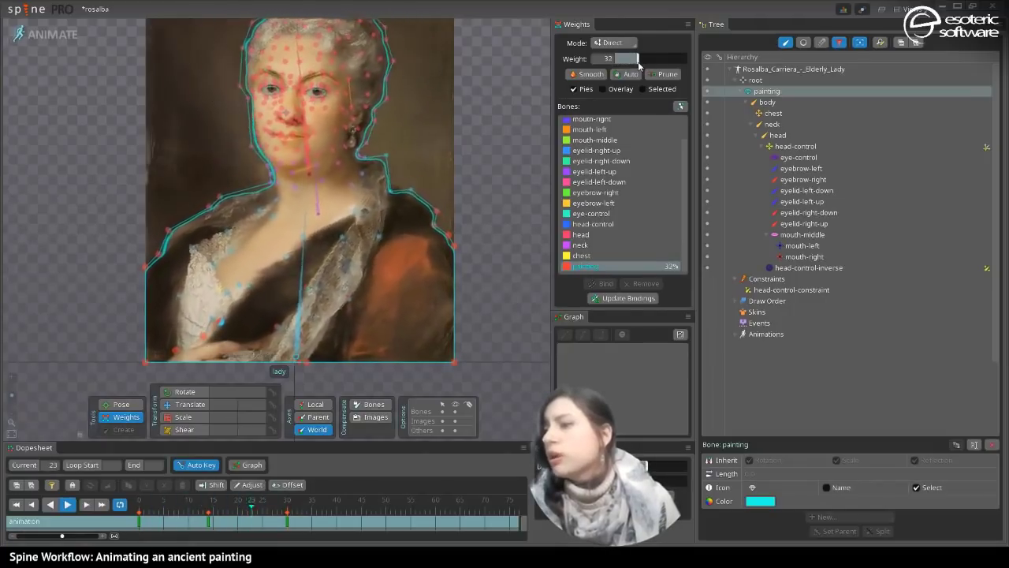
left_click(210, 319)
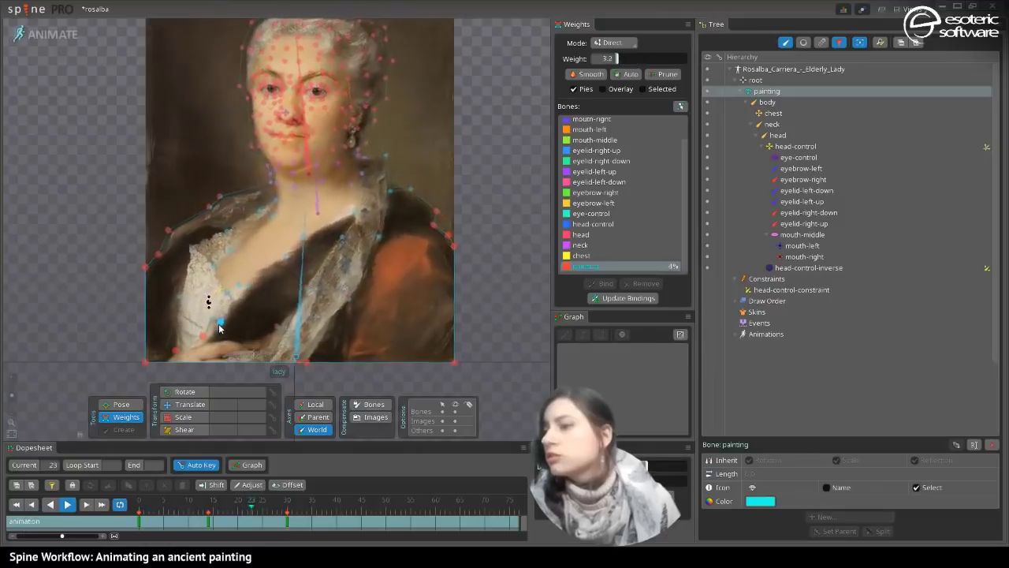
key("space")
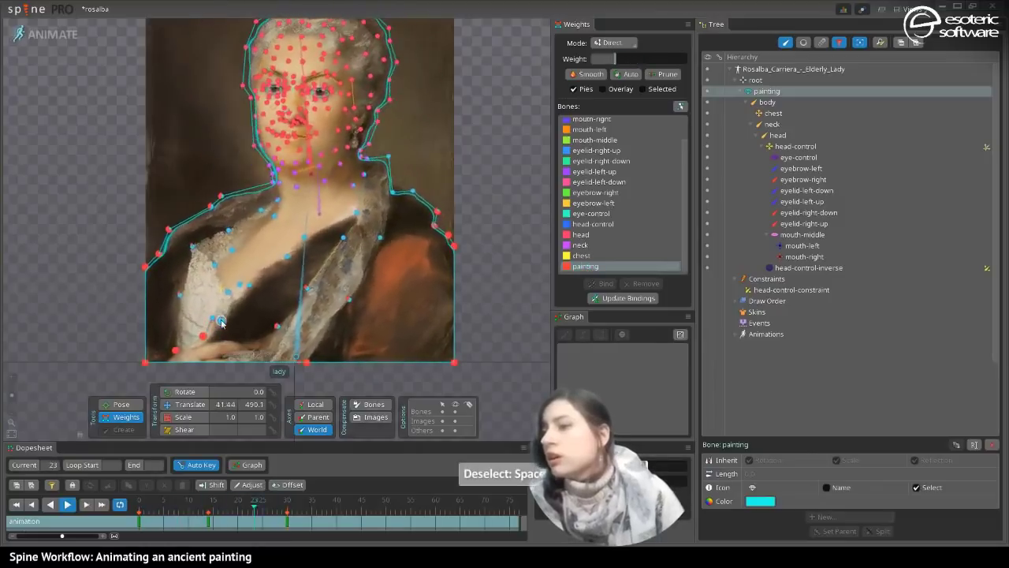
- Set the painting bone weight of the two vertices just above the hand to 59, and make chest the active bone
left_click_drag(235, 326, 192, 296)
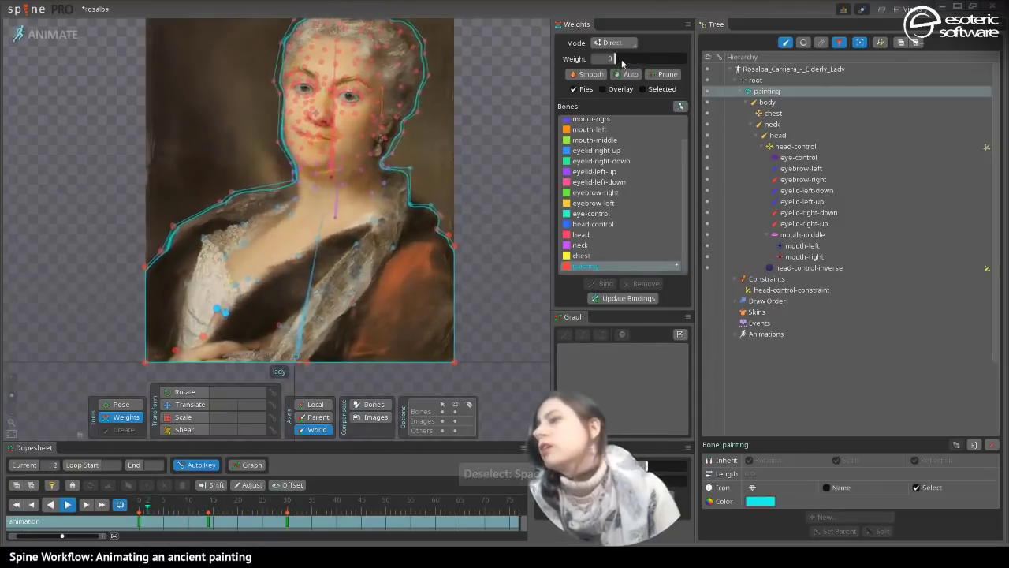
left_click_drag(622, 60, 651, 63)
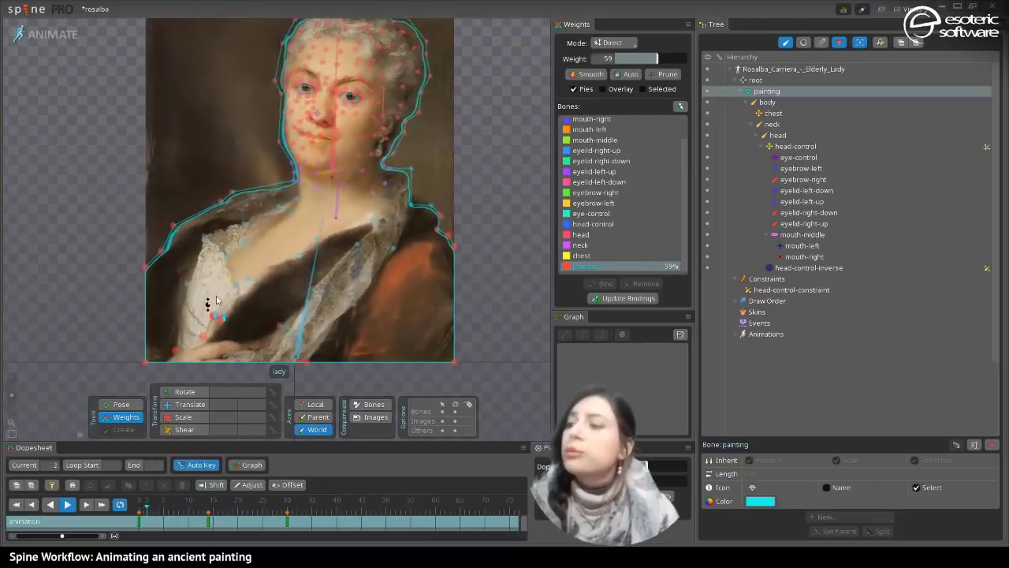
left_click(571, 258)
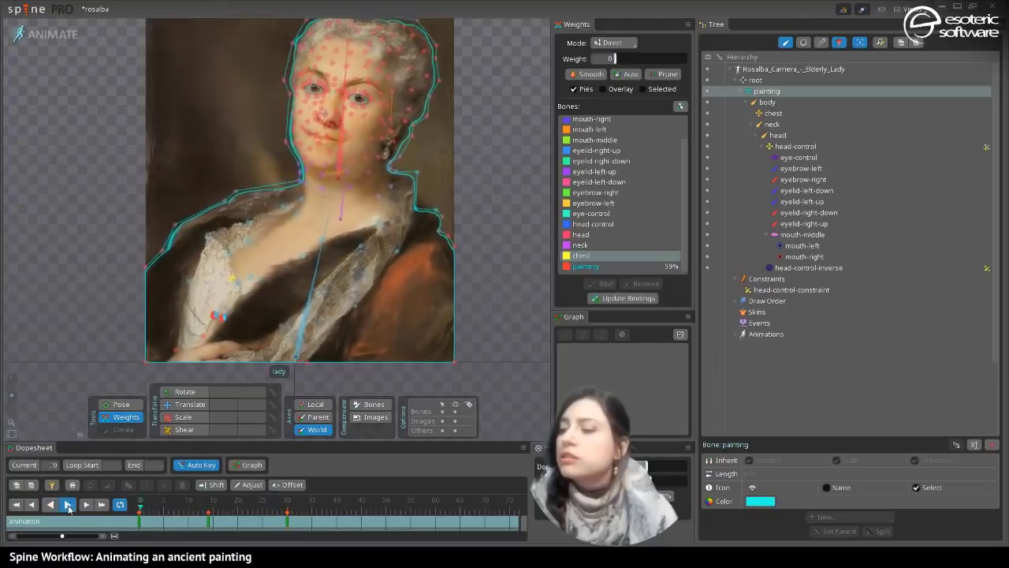
- Stop the playback, delete all rotation keys from the test animation, and save the project
left_click(68, 506)
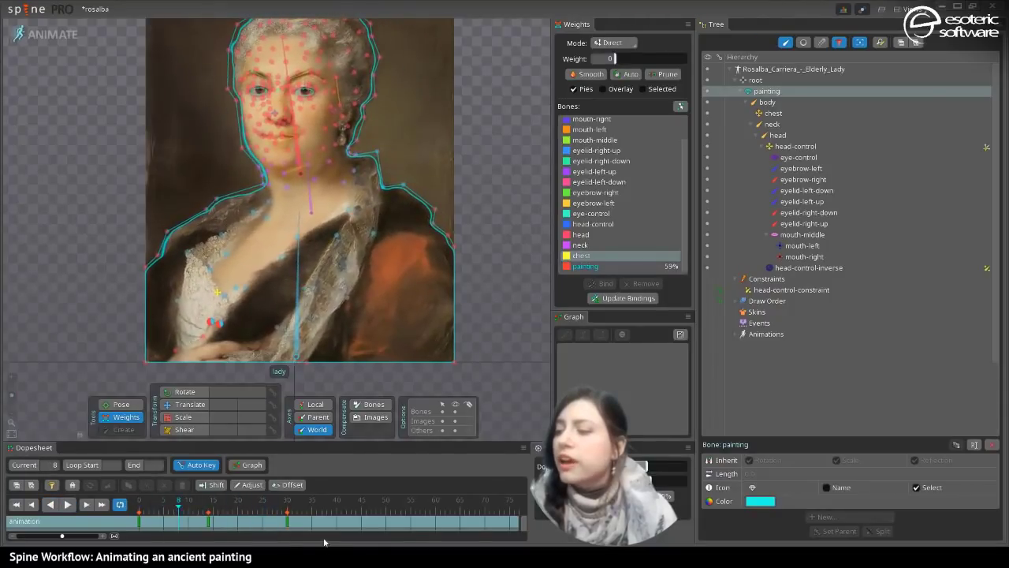
left_click_drag(254, 536, 102, 519)
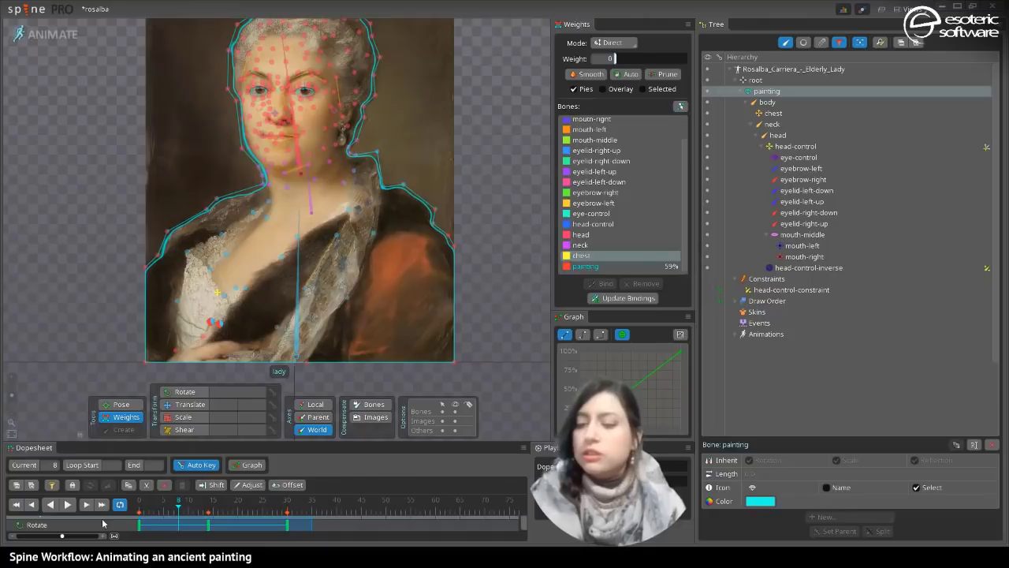
key("Delete")
key("ctrl+s")
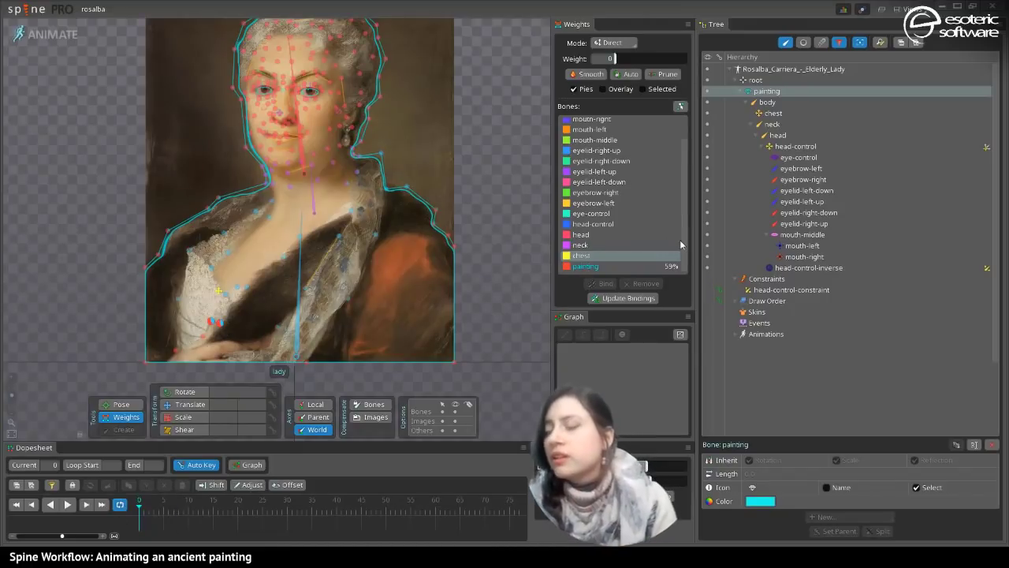
- Key the body bone's rotation at frame 0
left_click(199, 405)
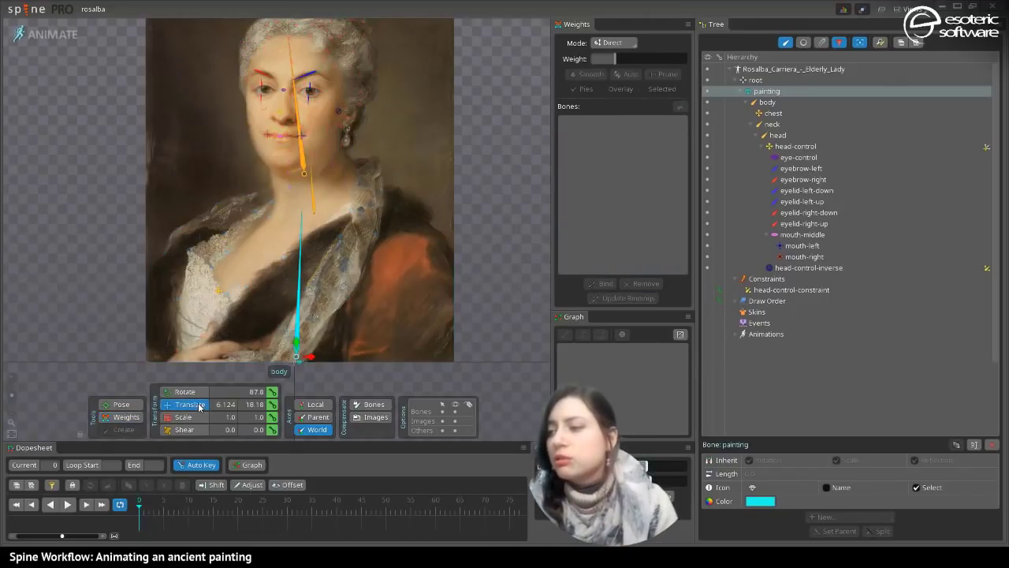
left_click(272, 391)
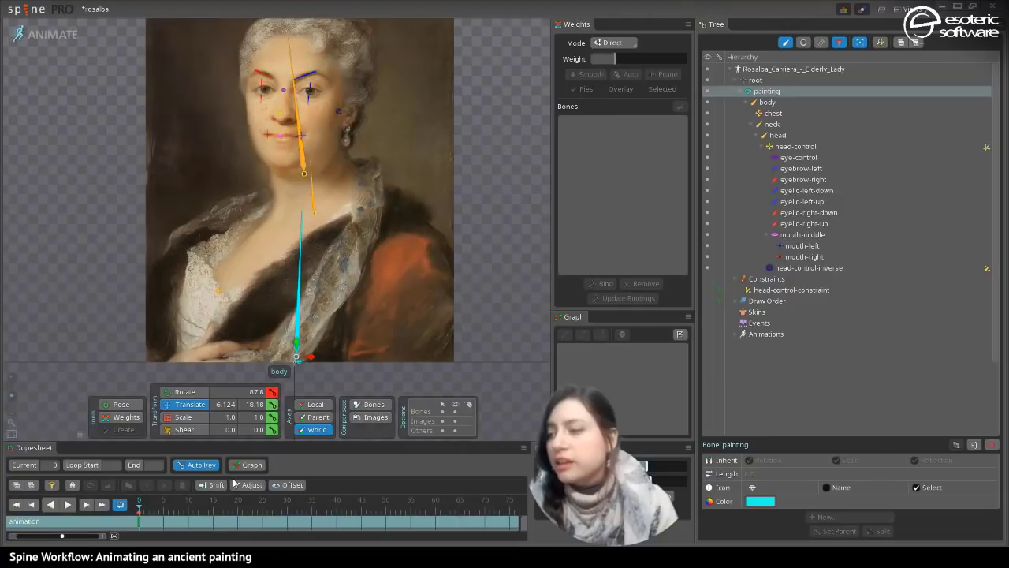
- Try keying the body bone's translation at frame 25, and undo the key
left_click(258, 505)
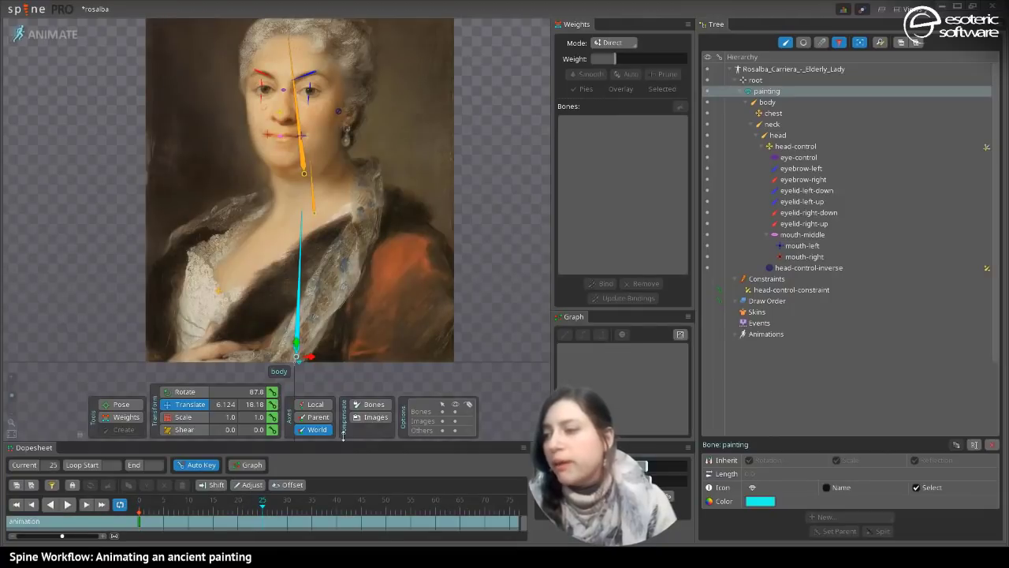
left_click(272, 405)
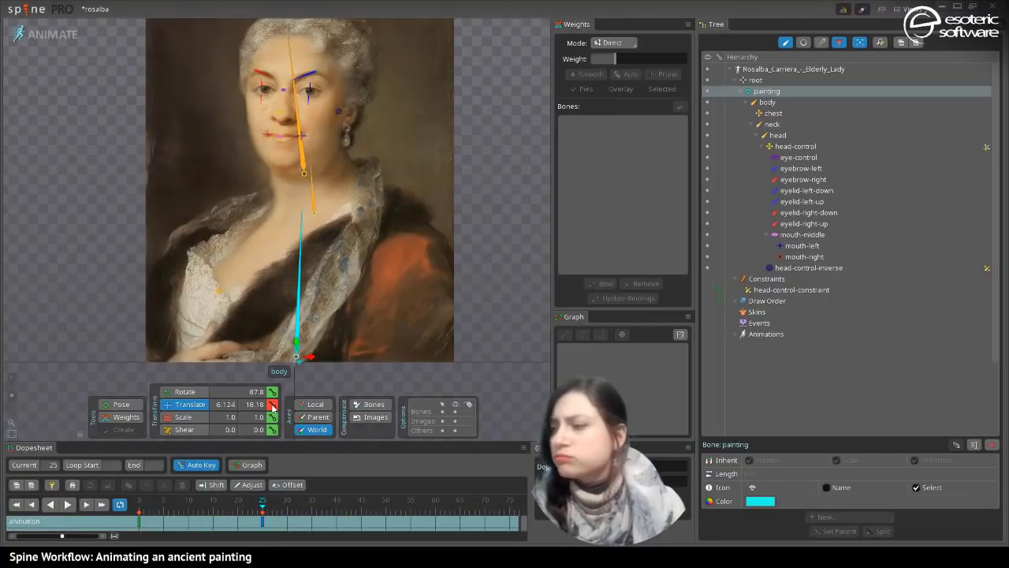
key("ctrl+z")
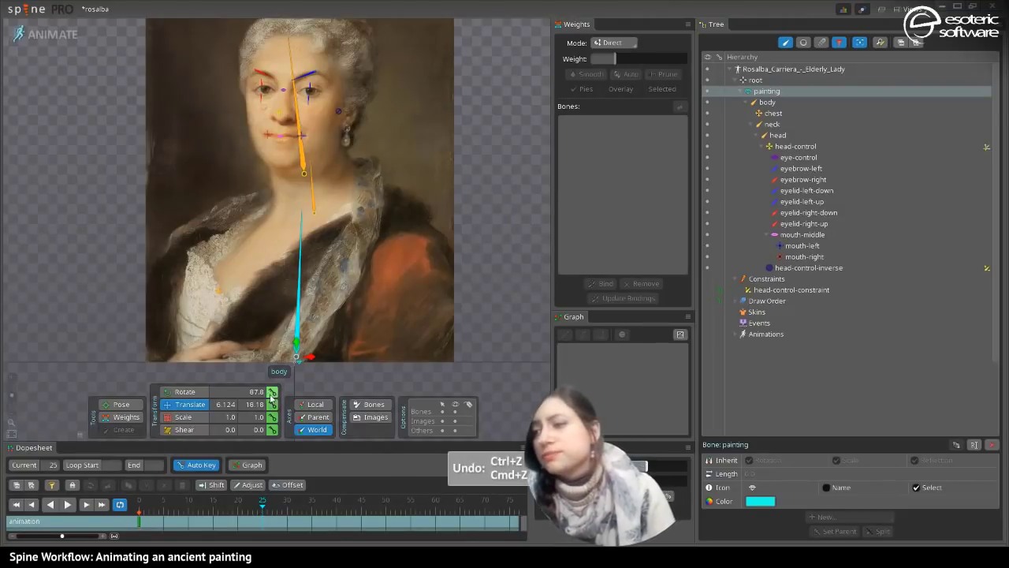
left_click(272, 405)
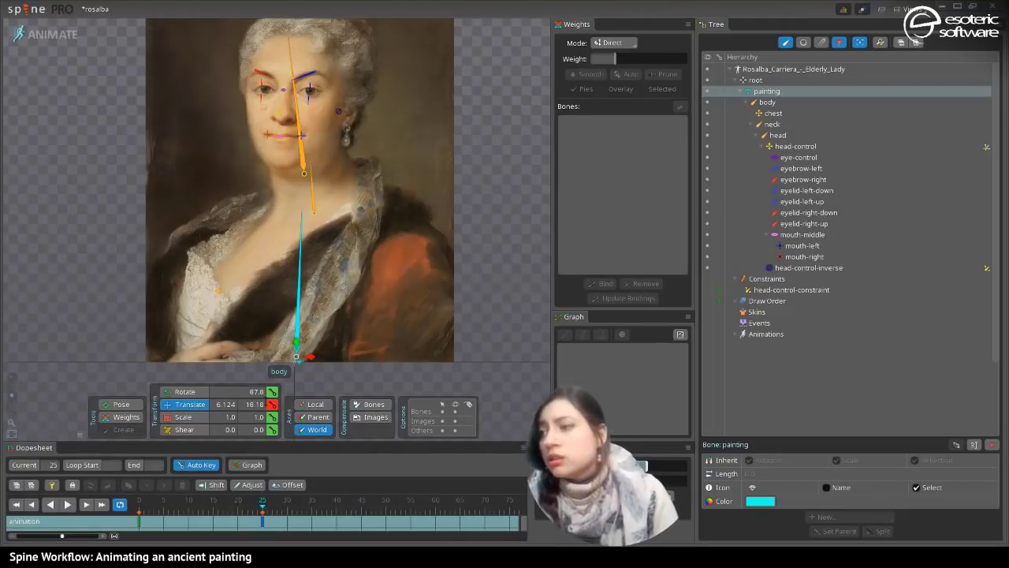
key("ctrl+z")
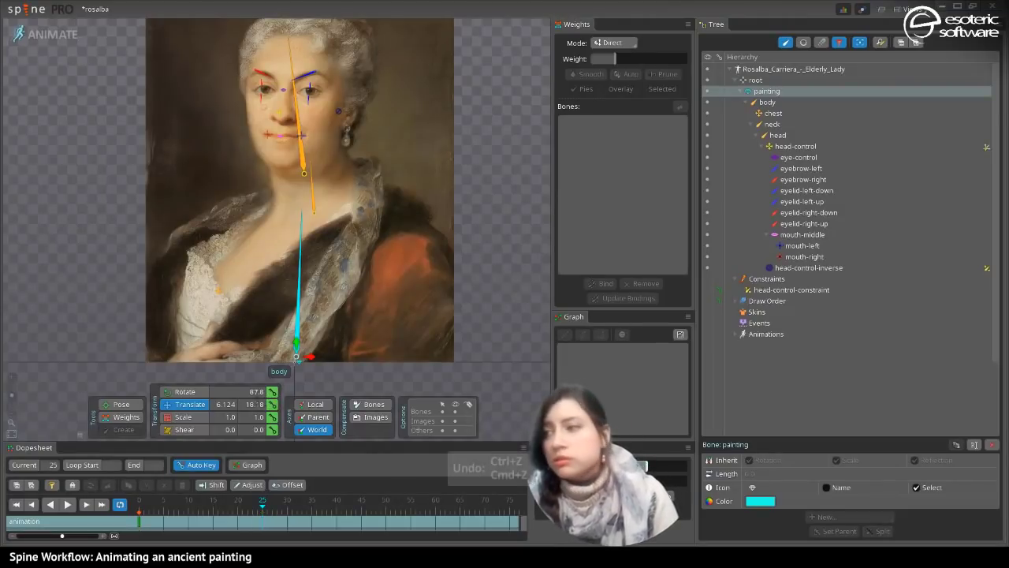
- Key the chest bone's translation at frames 0 and 30, raise it to about -262.4, 263.5 at frame 15, and play the animation
left_click(220, 292)
left_click_drag(168, 503, 140, 503)
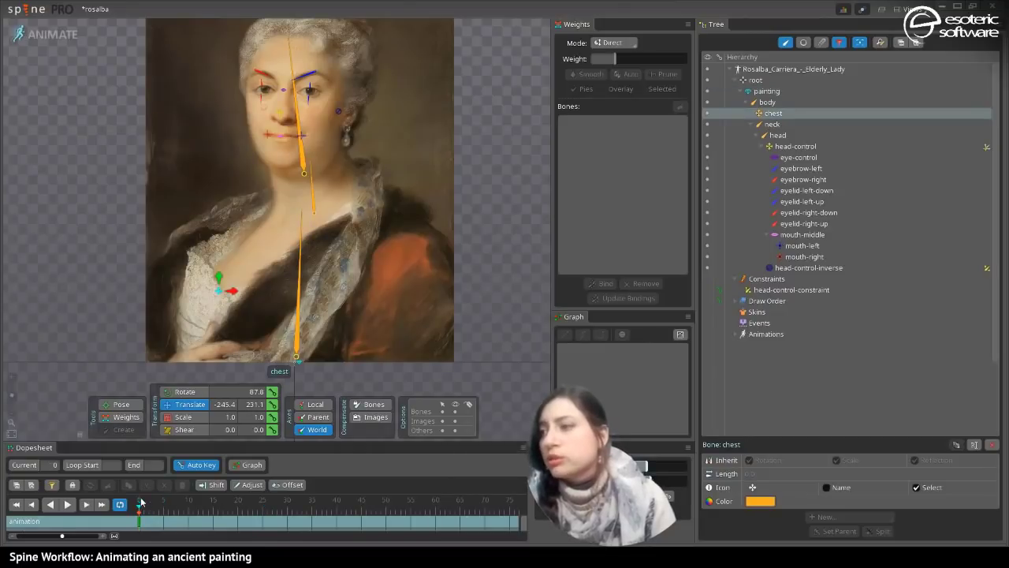
left_click(272, 405)
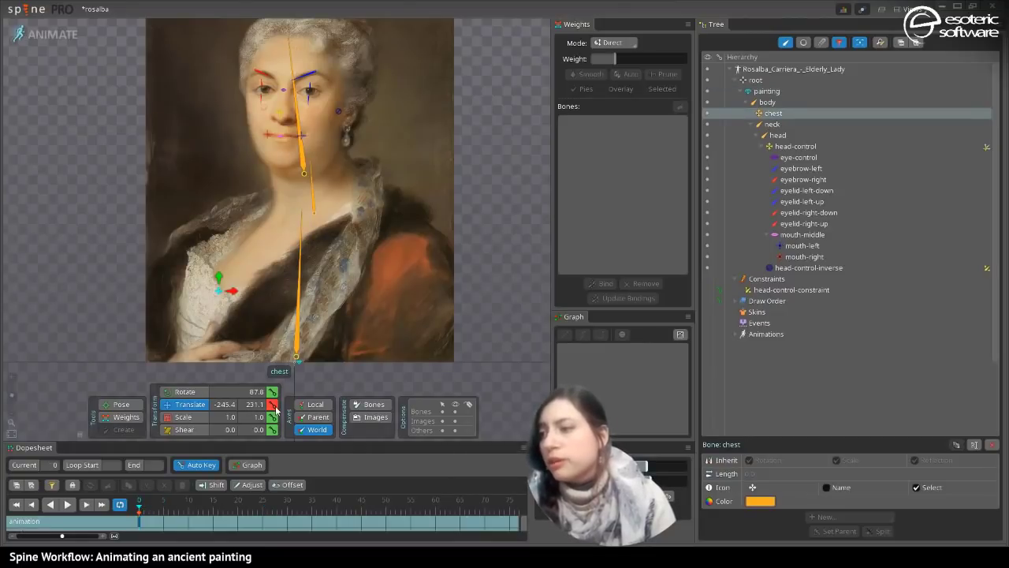
left_click(288, 502)
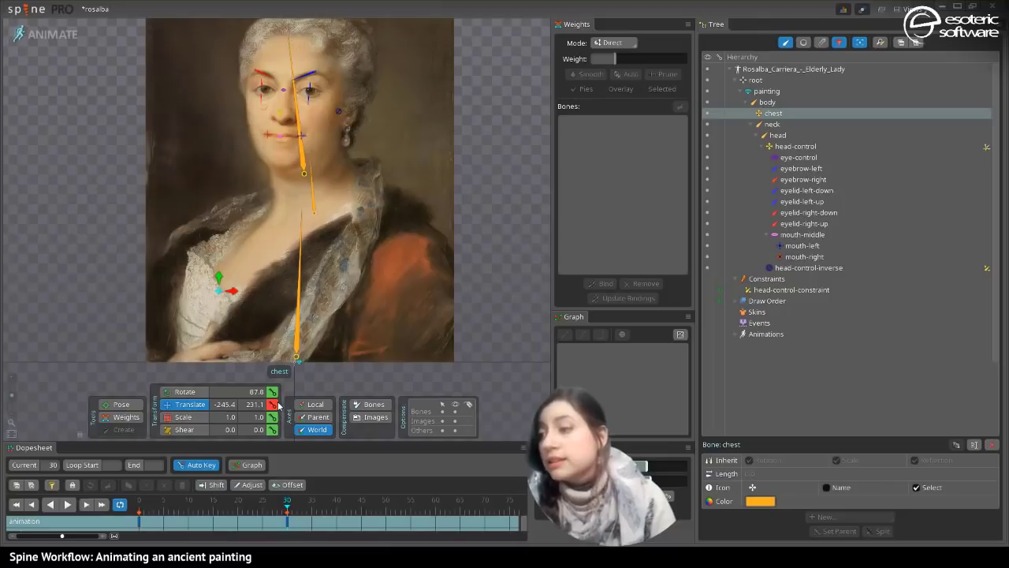
left_click(212, 510)
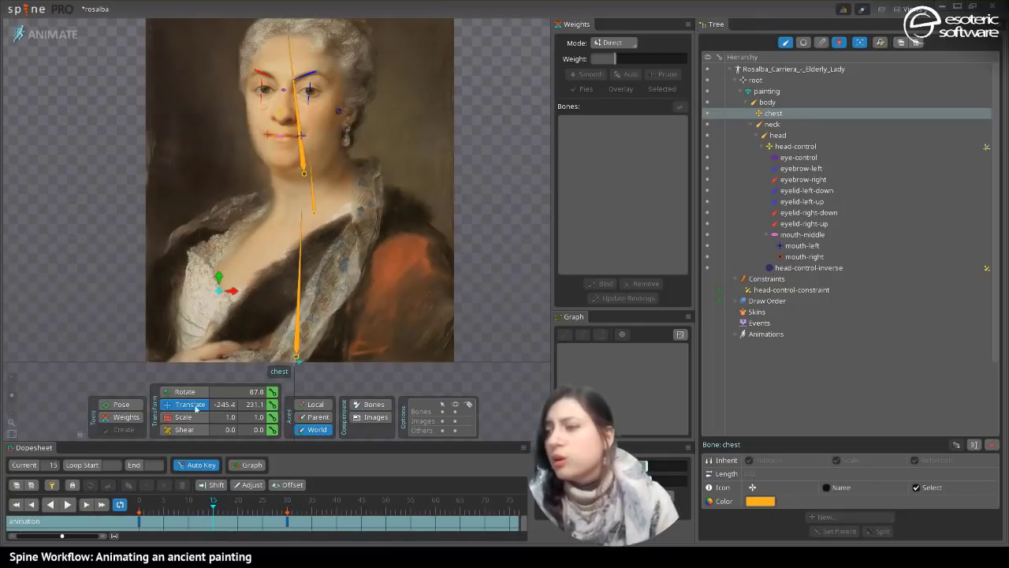
mouse_move(234, 292)
left_mouse_down()
mouse_move(224, 294)
mouse_move(226, 280)
left_mouse_up()
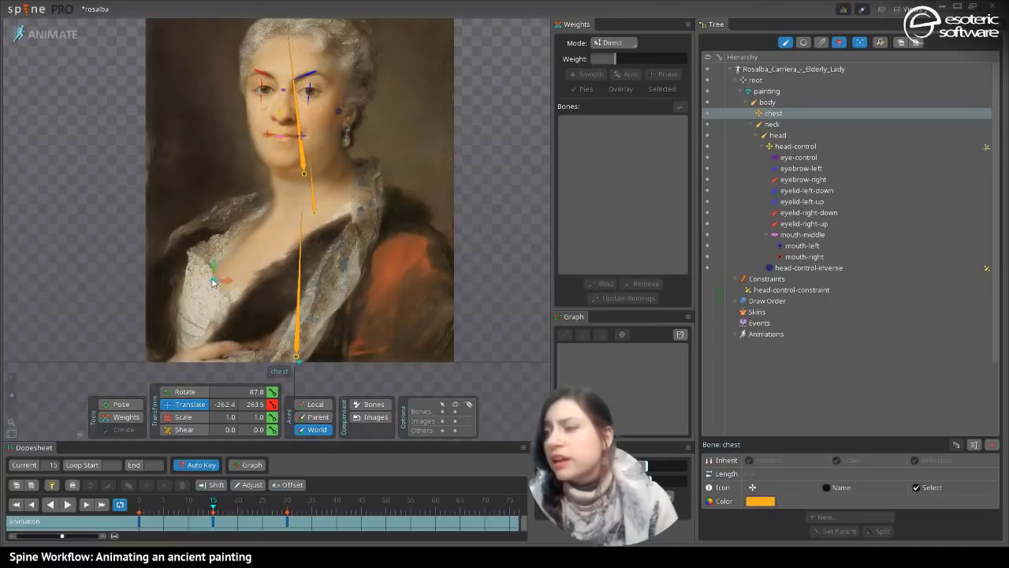
left_click(67, 504)
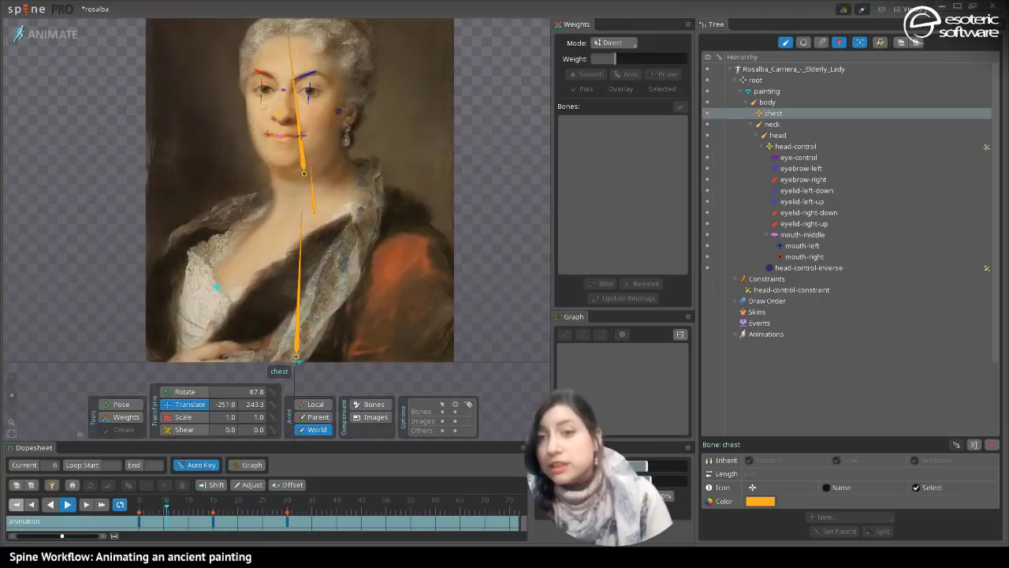
- Set the chest bone weight of the six selected vertices around the bust to 100
left_click(120, 416)
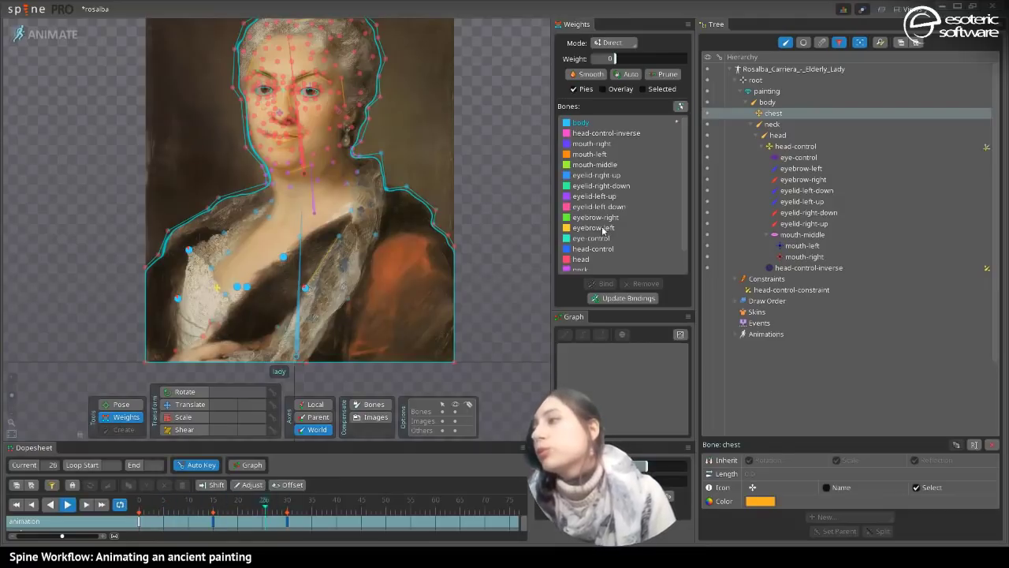
scroll(684, 182, "down", 2)
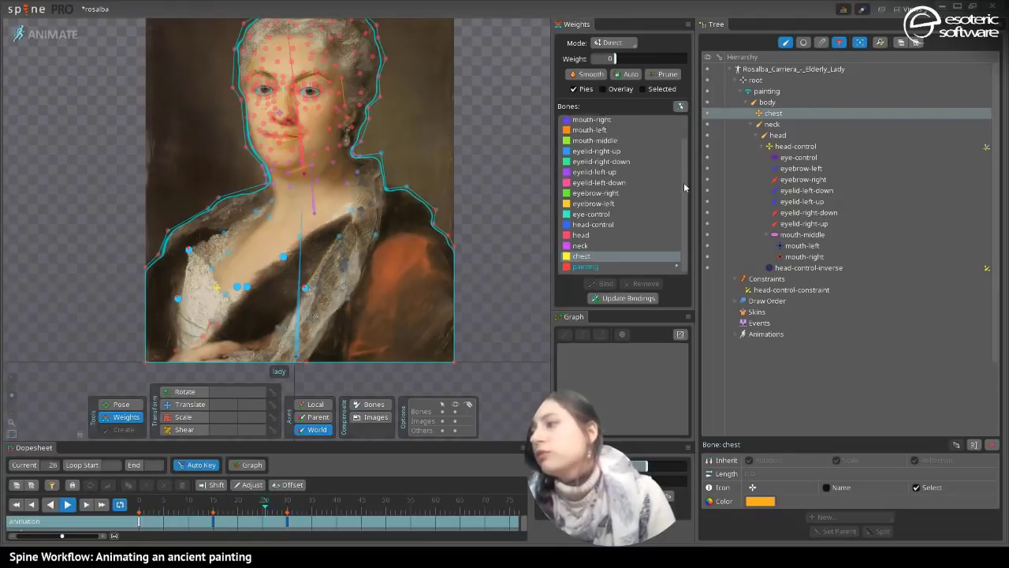
left_click_drag(631, 66, 696, 71)
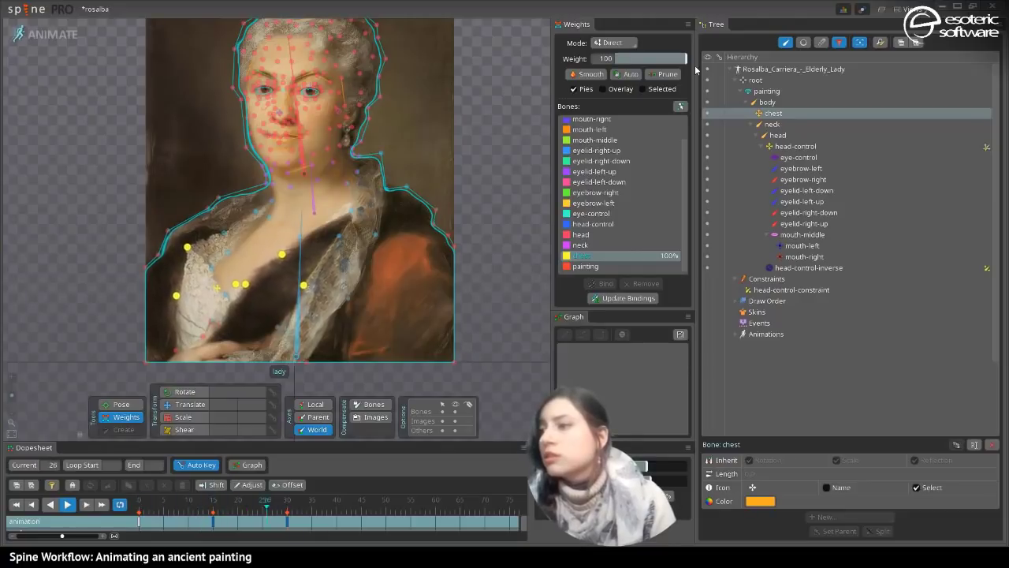
- Set the chest bone weight to 53 on the vertex beside the chest bone and about 54 on the lace vertex above it
left_click(229, 295)
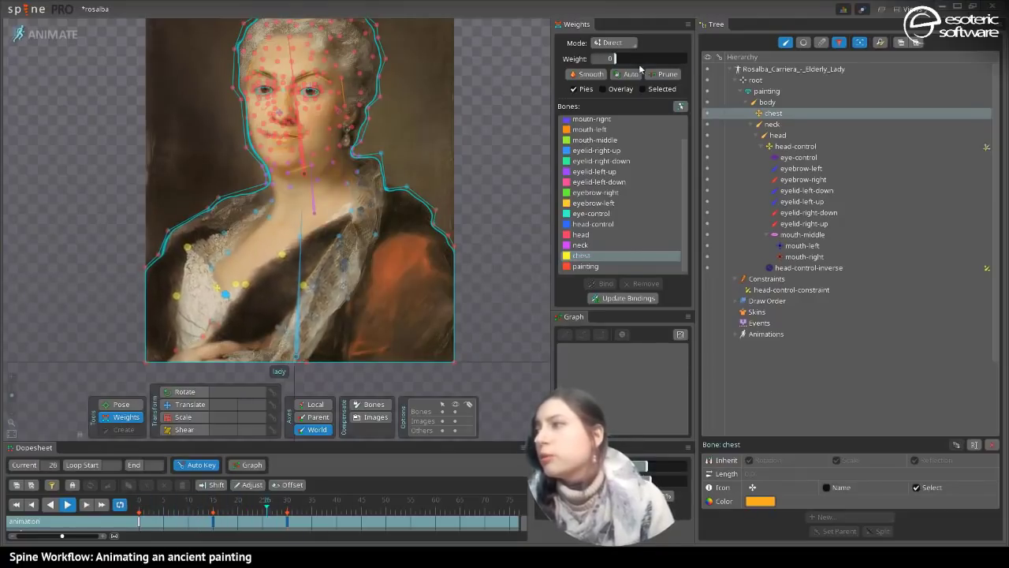
left_click_drag(640, 69, 654, 73)
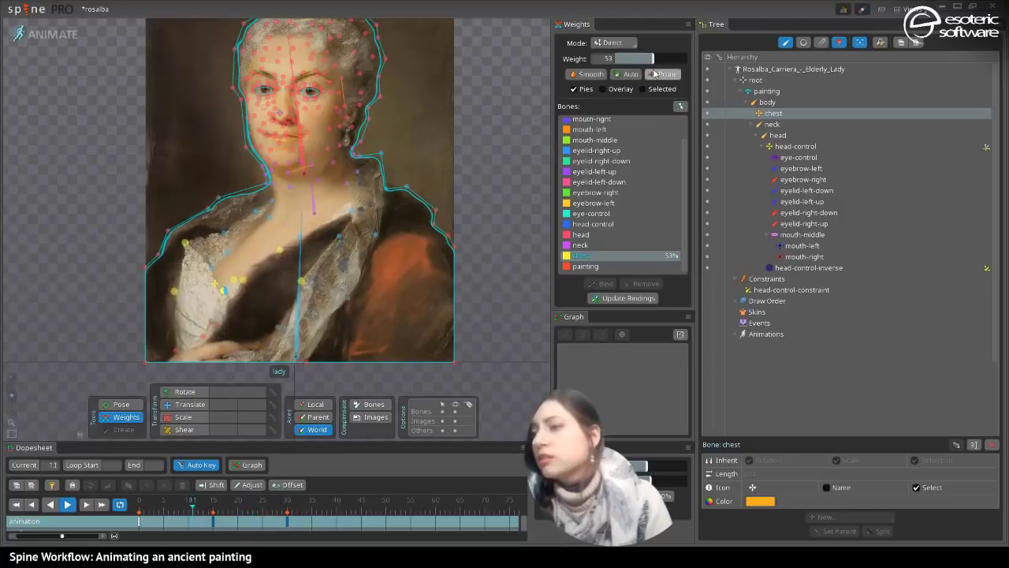
left_click(211, 269)
left_click_drag(627, 61, 656, 84)
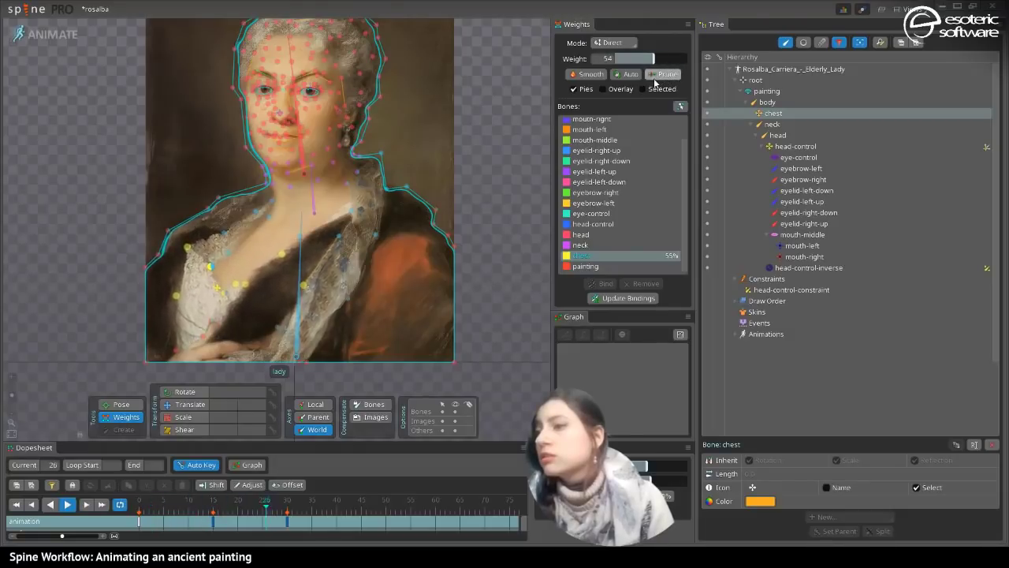
- Give the vertex at the top of the white lace a chest weight of 50 and the lace vertex just above the chest bone 100
left_click(220, 232)
left_click_drag(633, 55, 652, 63)
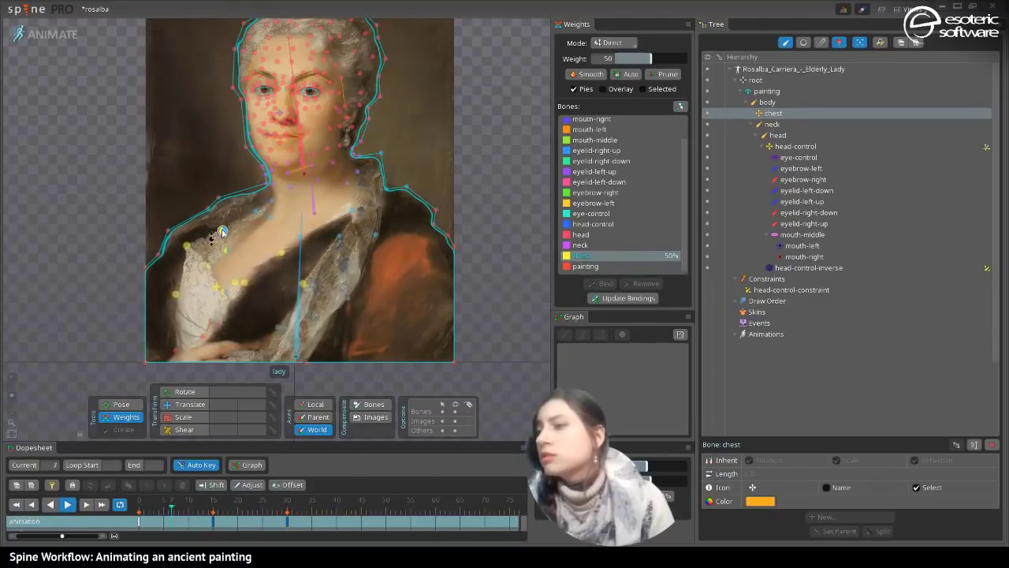
left_click(208, 266)
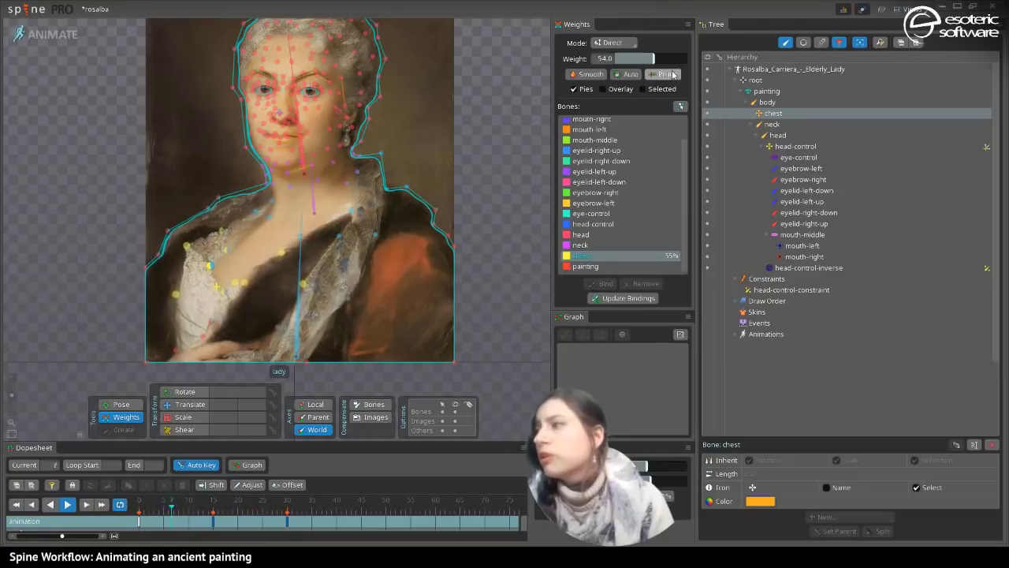
left_click_drag(672, 60, 687, 62)
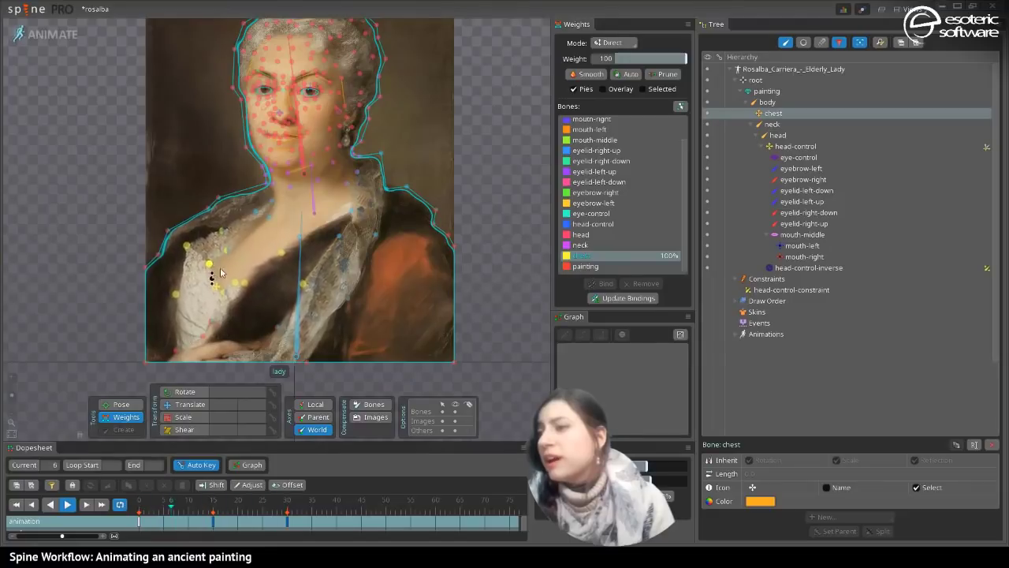
- Return to Setup mode, show slots and attachments in the hierarchy, and open the lady mesh for editing
left_click(59, 35)
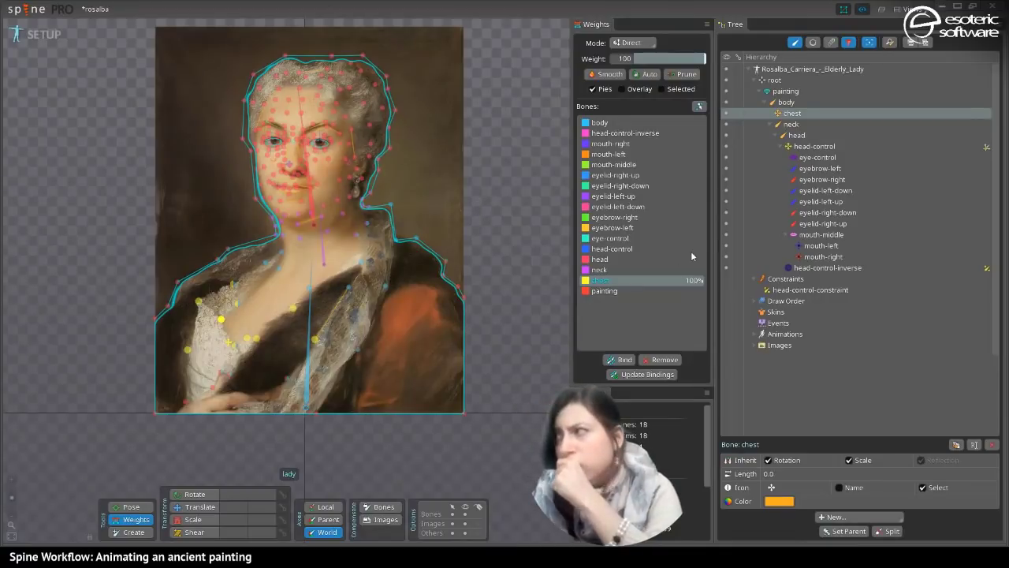
left_click(795, 43)
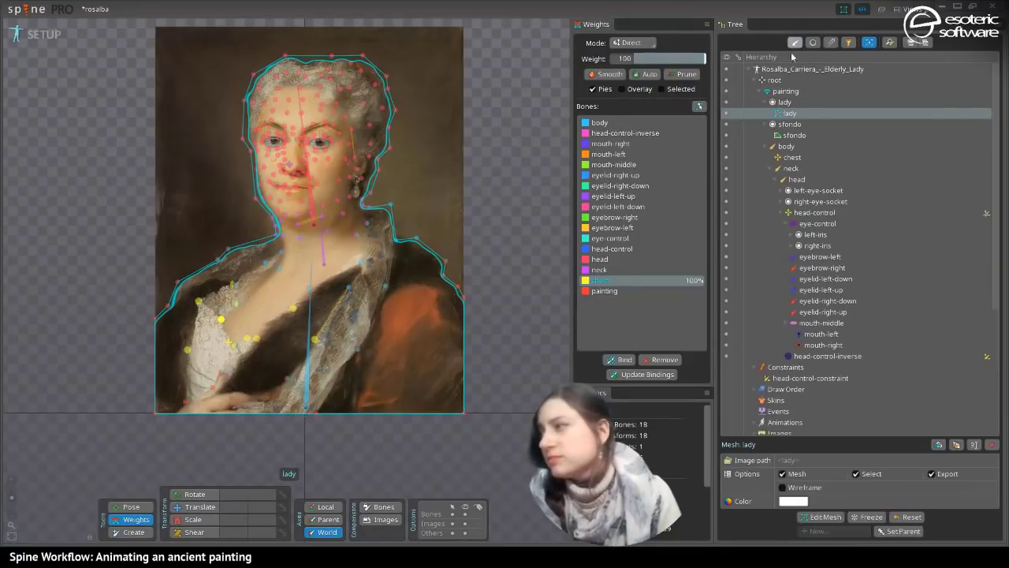
left_click(802, 520)
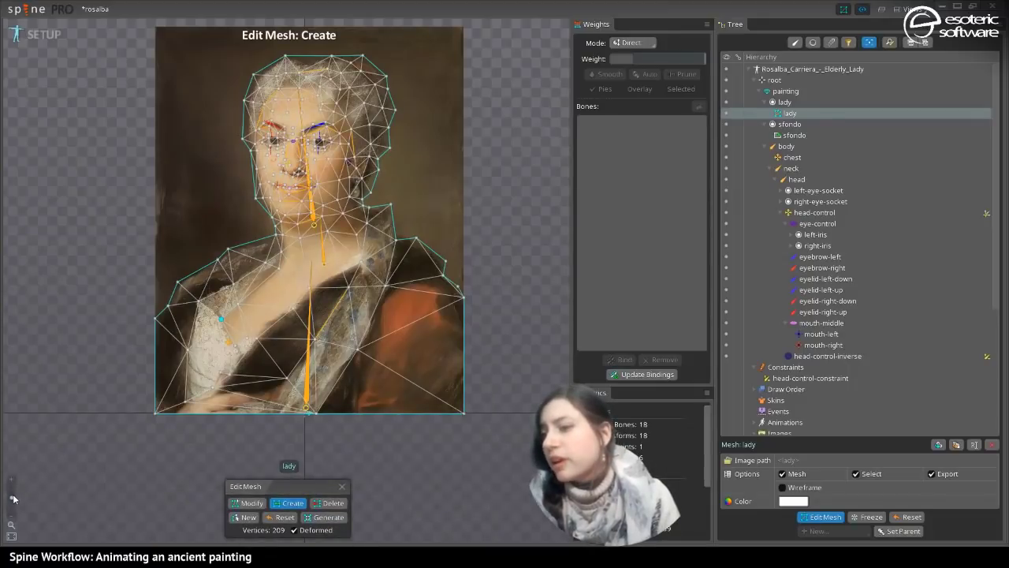
- Add a mesh vertex along the white lace's inner edge on the chest, adjust its position, and finish editing the mesh
left_click_drag(13, 497, 13, 490)
left_click_drag(347, 266, 474, 250)
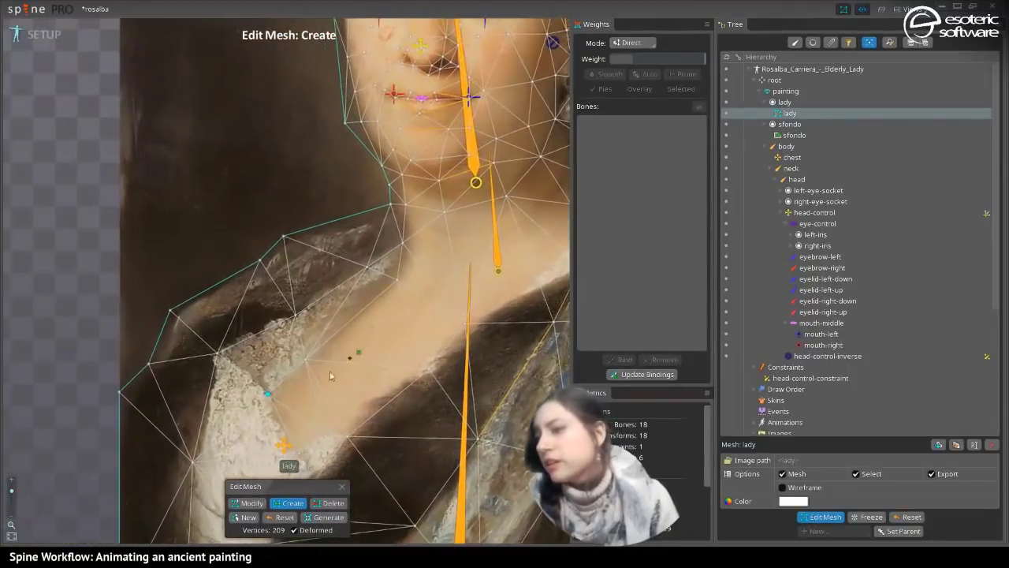
left_click(268, 391)
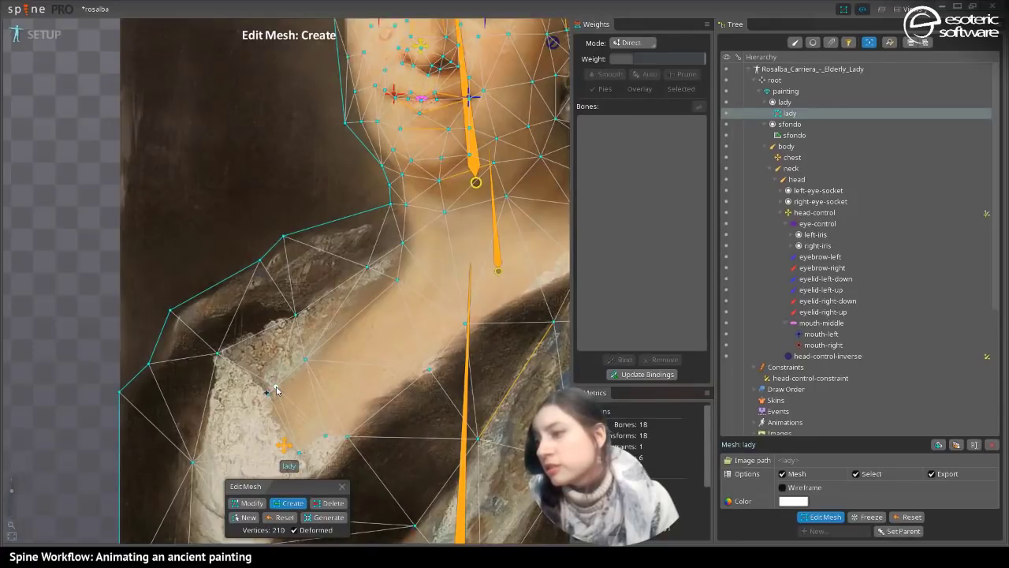
left_click(251, 503)
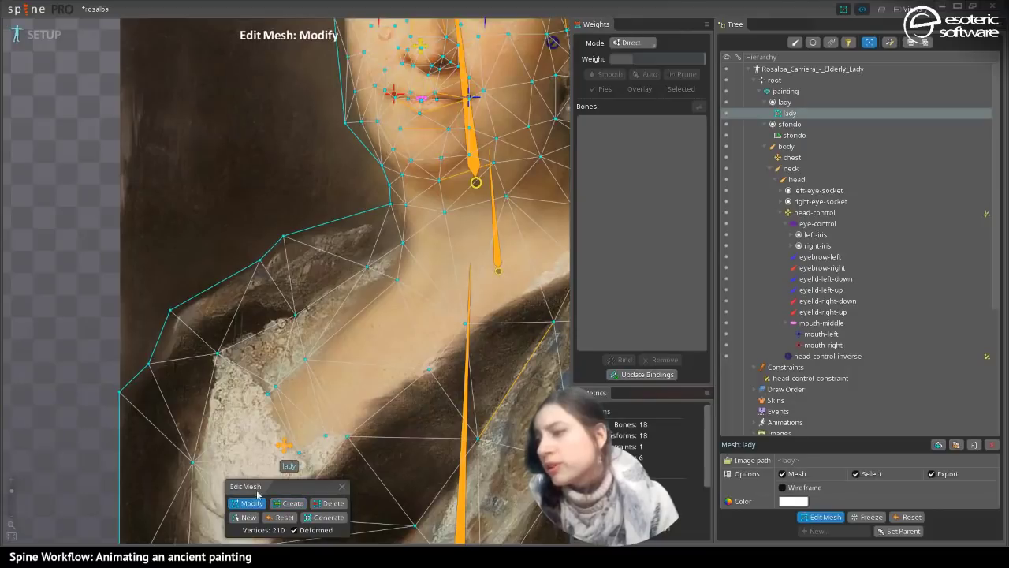
left_click(278, 388)
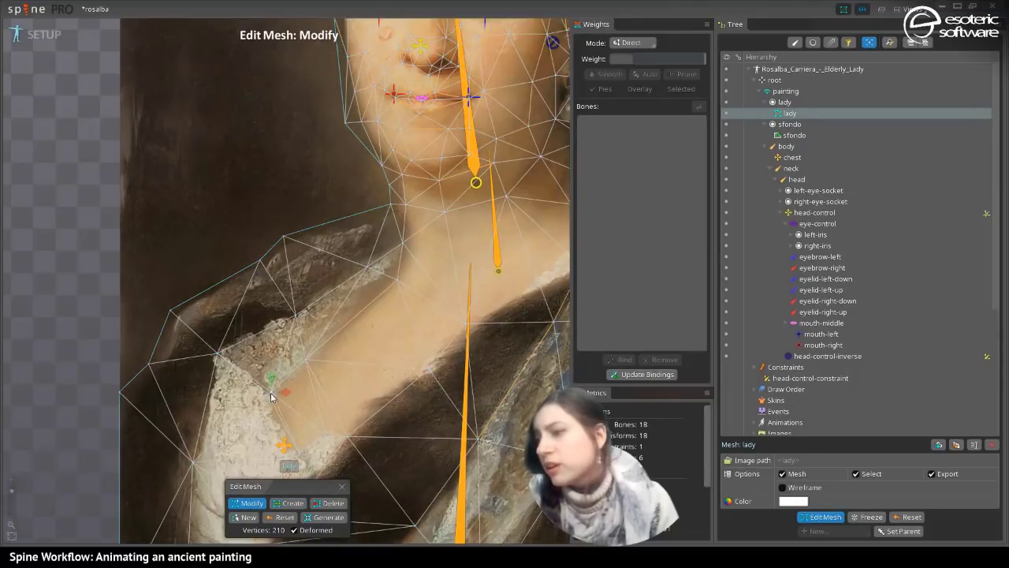
left_click(271, 390)
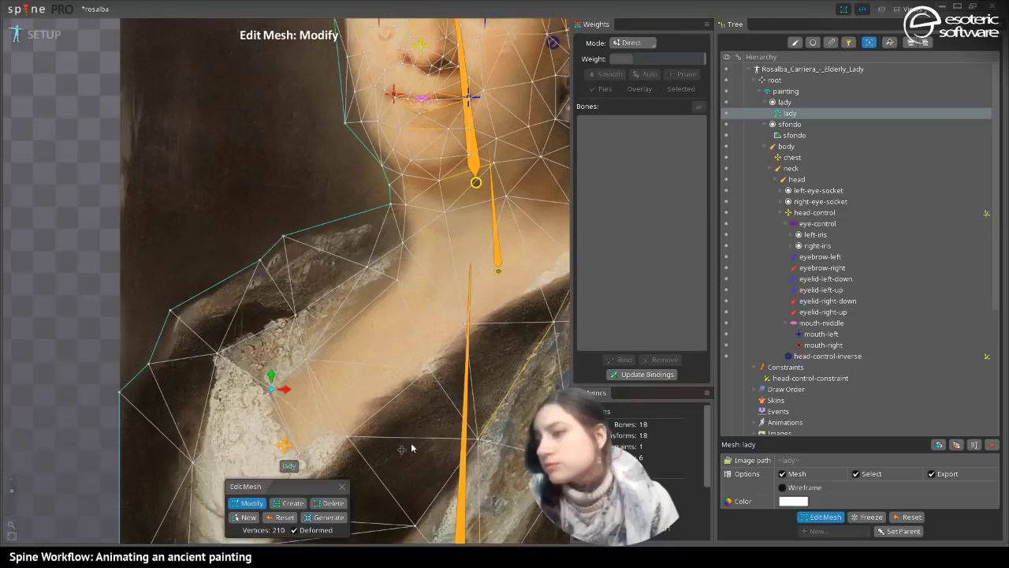
left_click(818, 517)
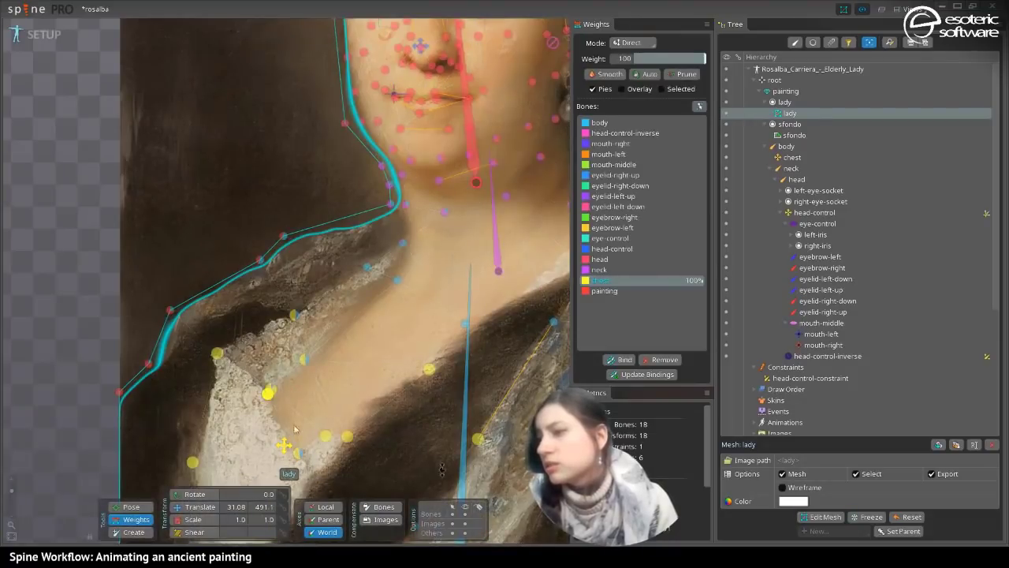
- Switch to Animate mode and display the lady mesh's bone weights with the Weights tool
left_click(44, 35)
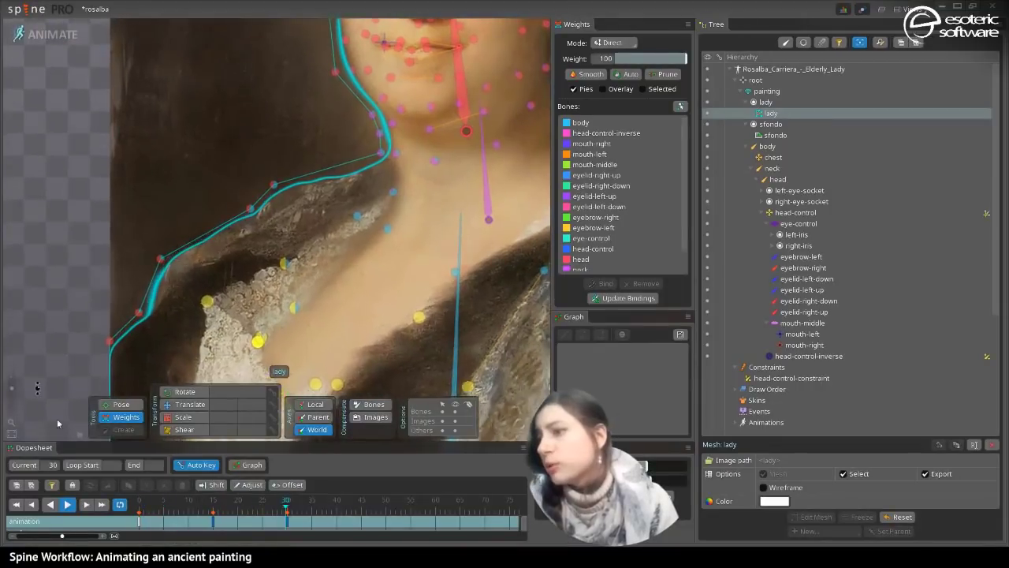
left_click_drag(13, 400, 12, 394)
left_click(182, 407)
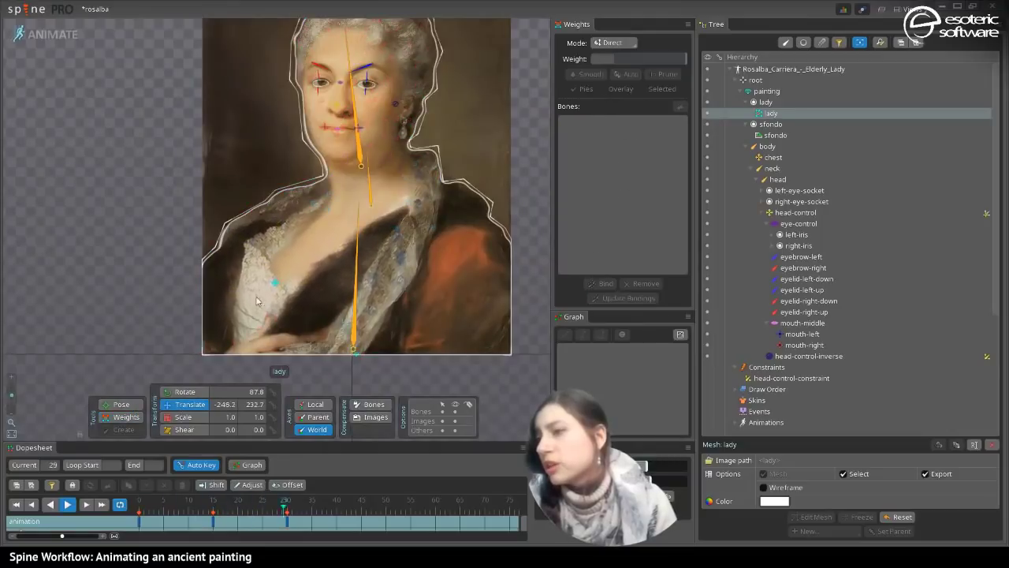
left_click(118, 417)
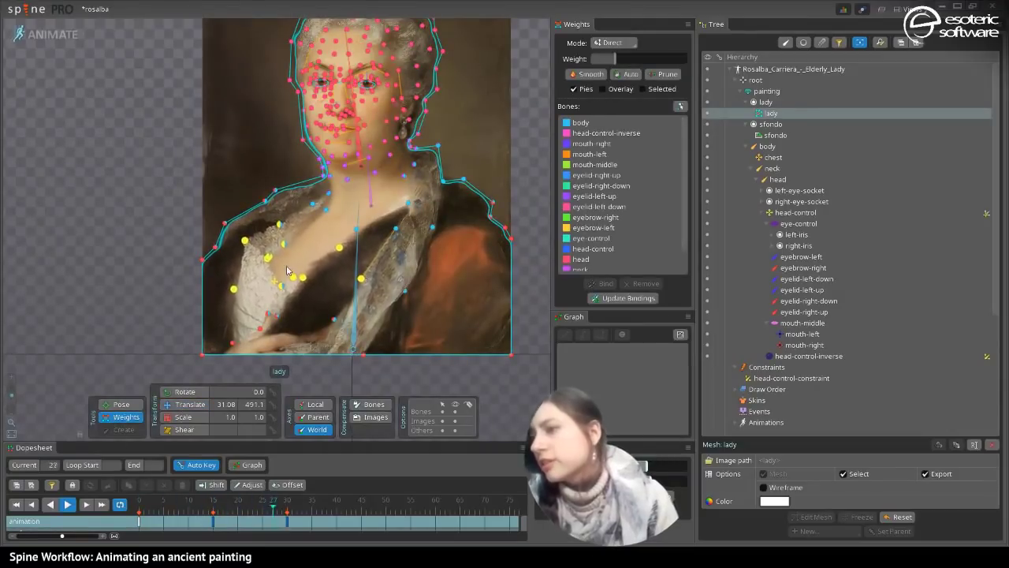
- Set the chest bone's weight to 19 on the lace's inner edge vertex and to 17 on the vertex just above it
left_click(264, 259)
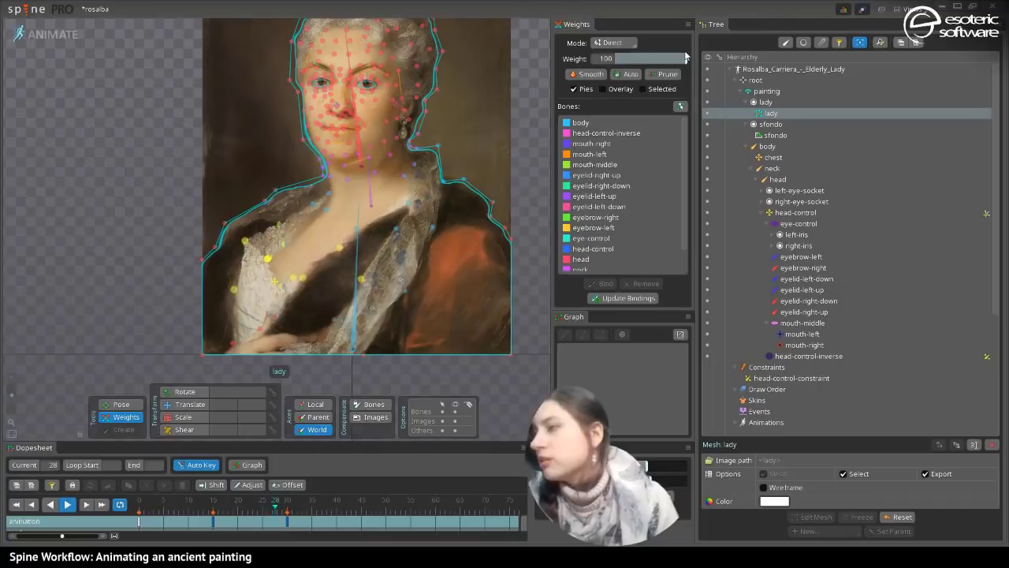
left_click(267, 253)
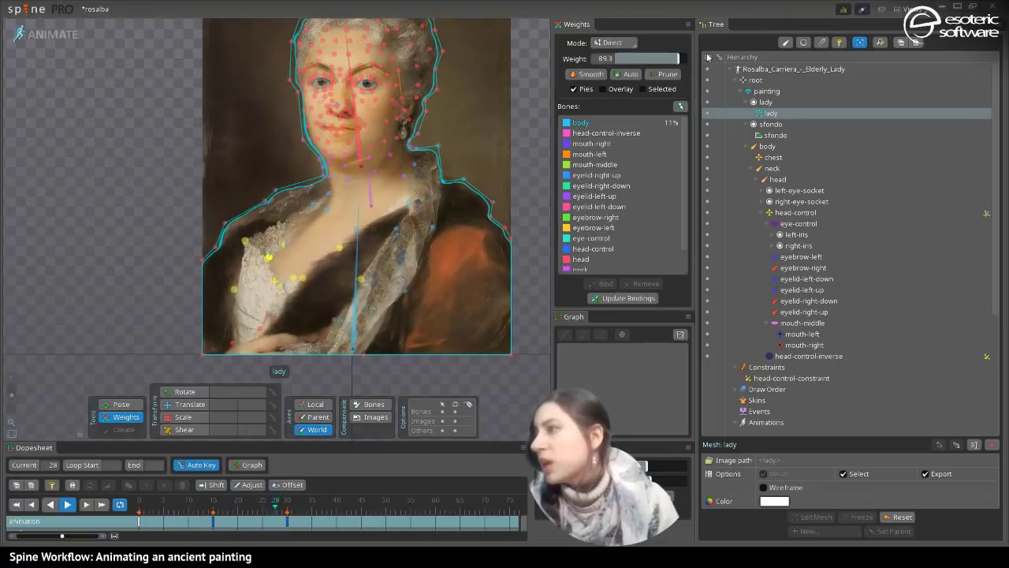
left_click_drag(656, 58, 629, 63)
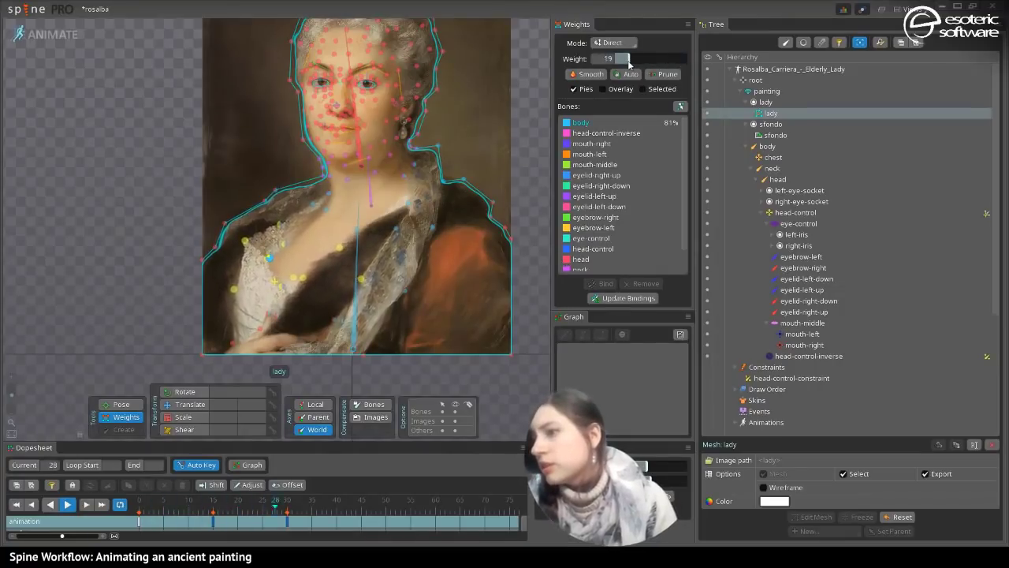
left_click(282, 244)
left_click_drag(649, 58, 631, 58)
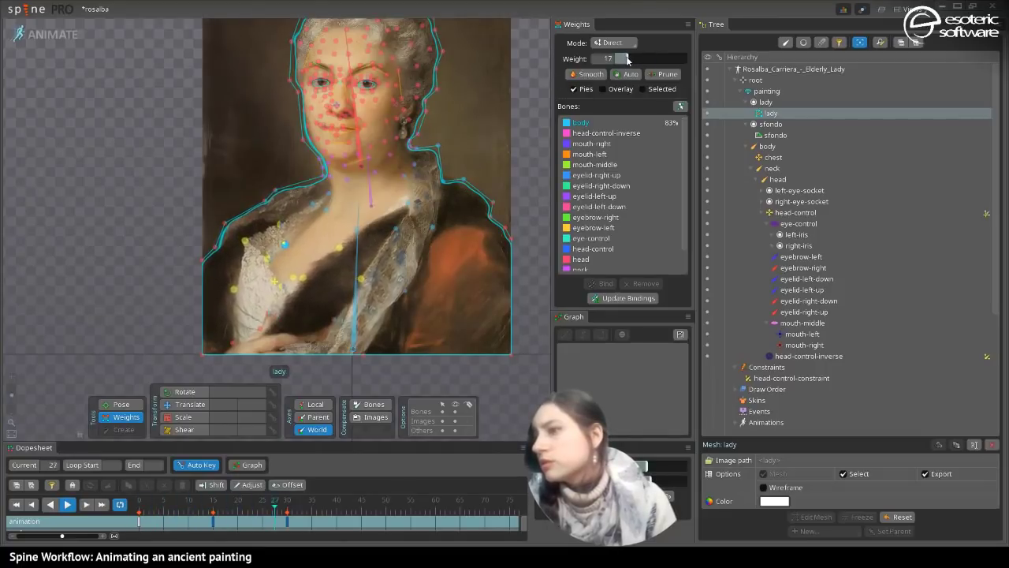
- Set the chest bone's weight to 31 on the collar vertex below the neck and to 75 on the lower lace vertex
left_click(311, 206)
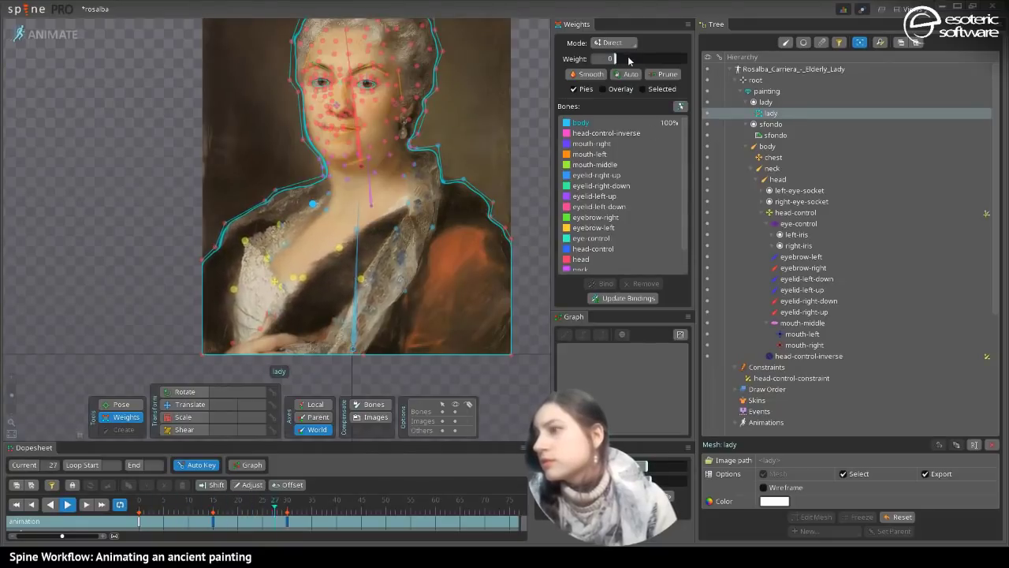
left_click_drag(629, 60, 639, 61)
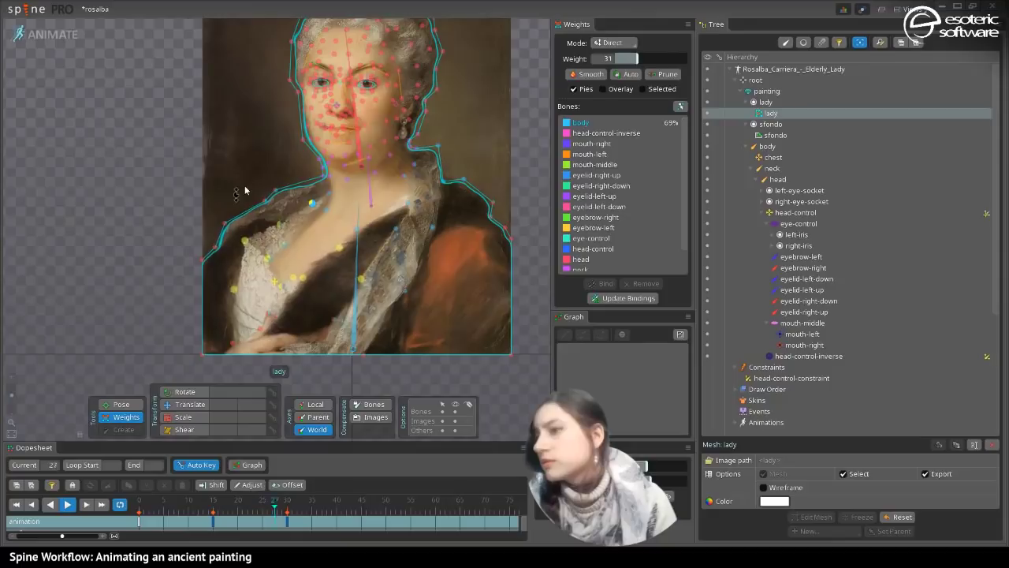
left_click(282, 286)
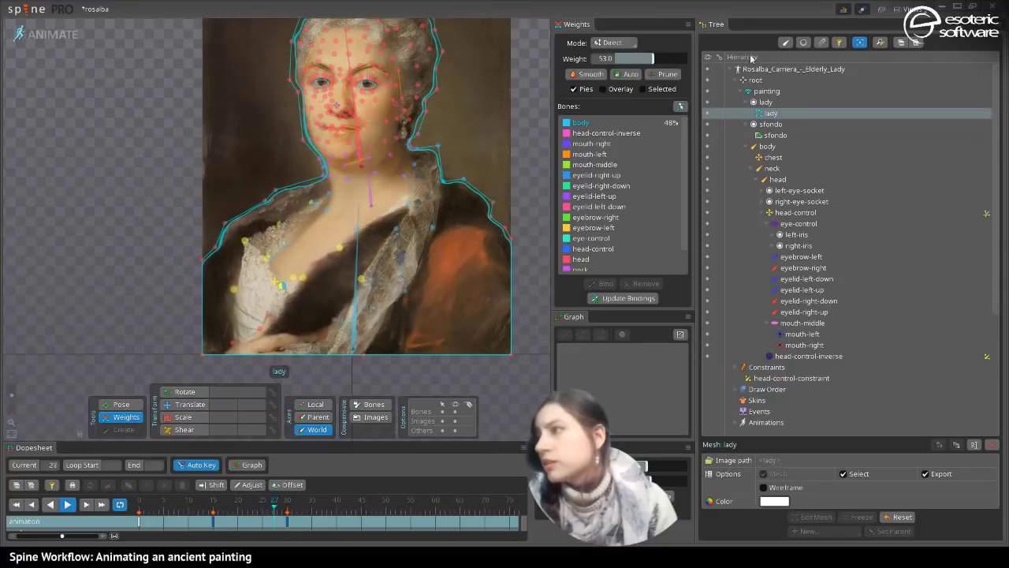
left_click_drag(652, 60, 670, 60)
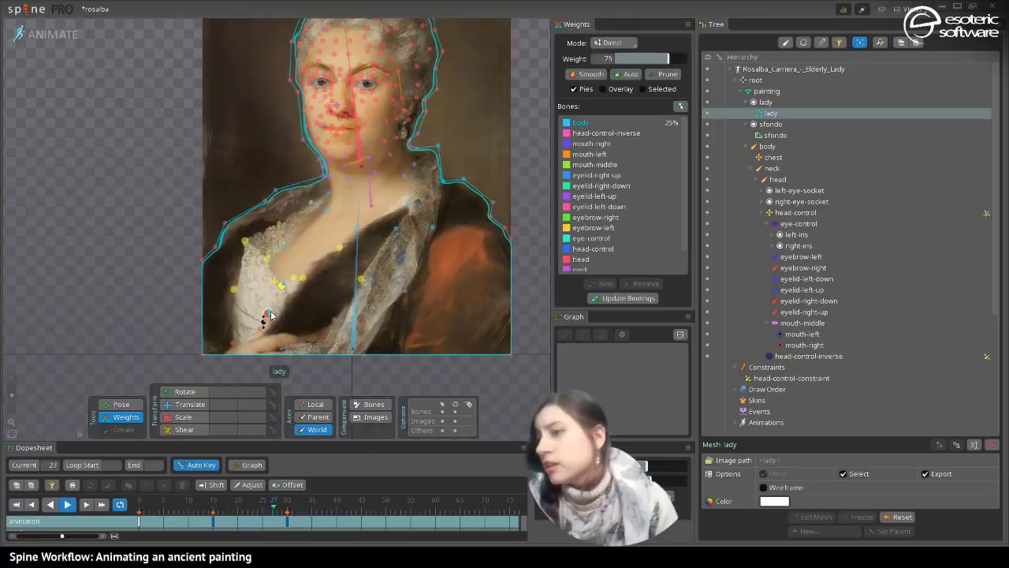
- Set the chest bone's weight to 32 on the vertices above the hand and to 62 on the lower dark fur vertex
left_click(273, 316)
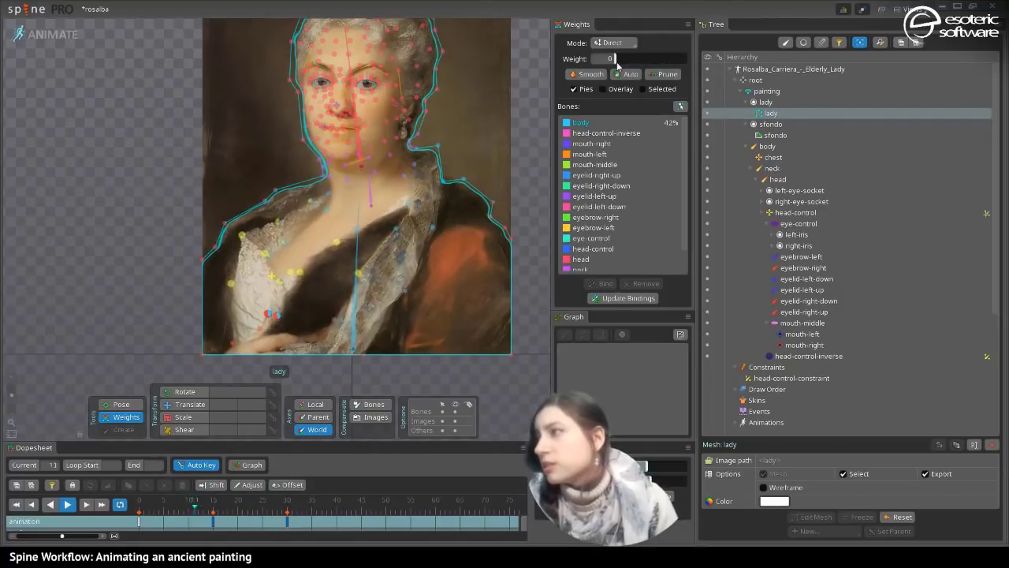
left_click_drag(615, 60, 639, 63)
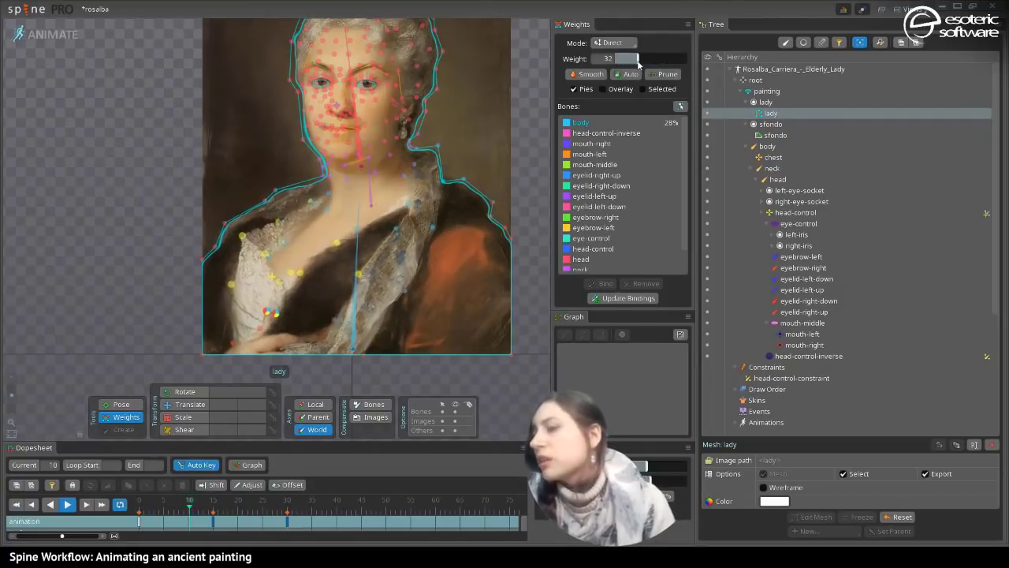
left_click(334, 319)
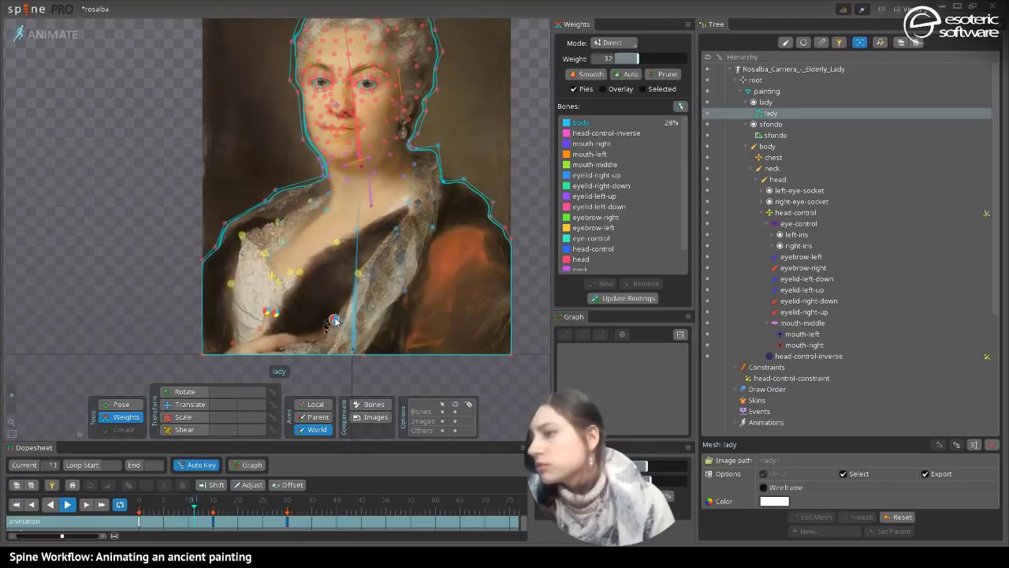
left_click_drag(615, 60, 664, 62)
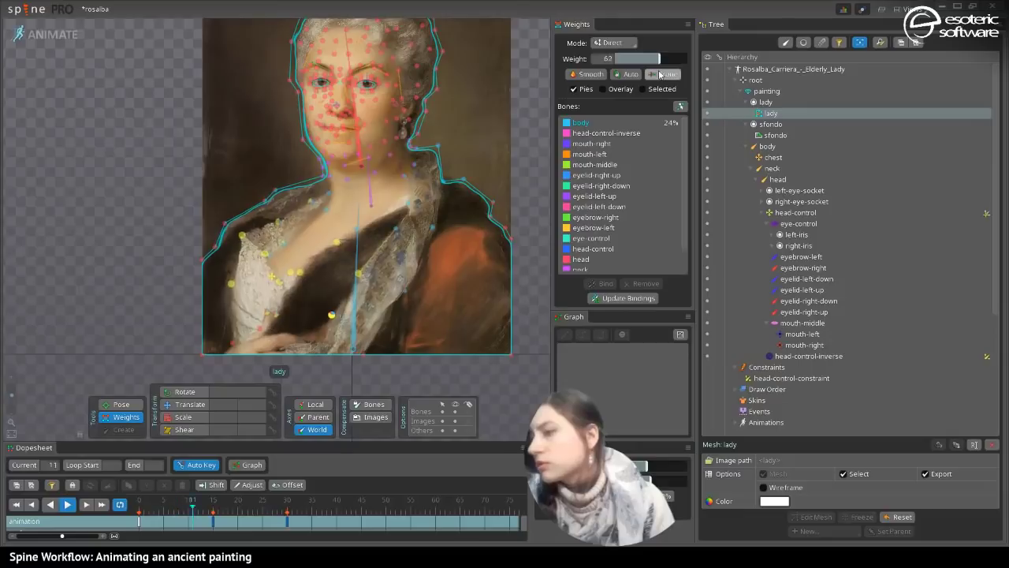
- Raise the chest bone's weight on the vertex at the shawl's outer edge beside the orange sleeve
left_click(403, 292)
left_click(402, 294)
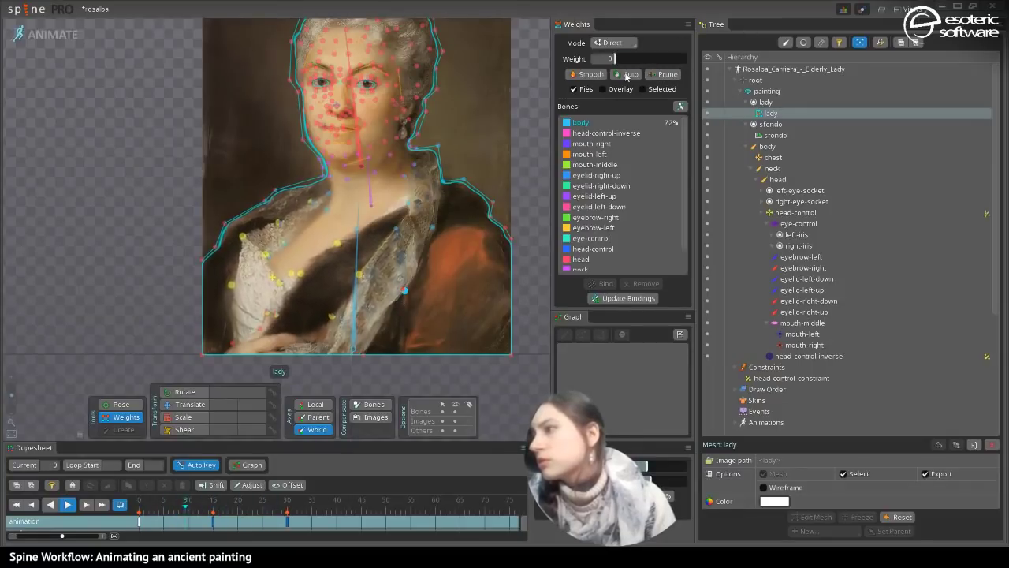
left_click_drag(618, 61, 650, 63)
- Select the four vertices running across the upper chest and shawl and set their chest bone weight to 25
left_click(395, 229)
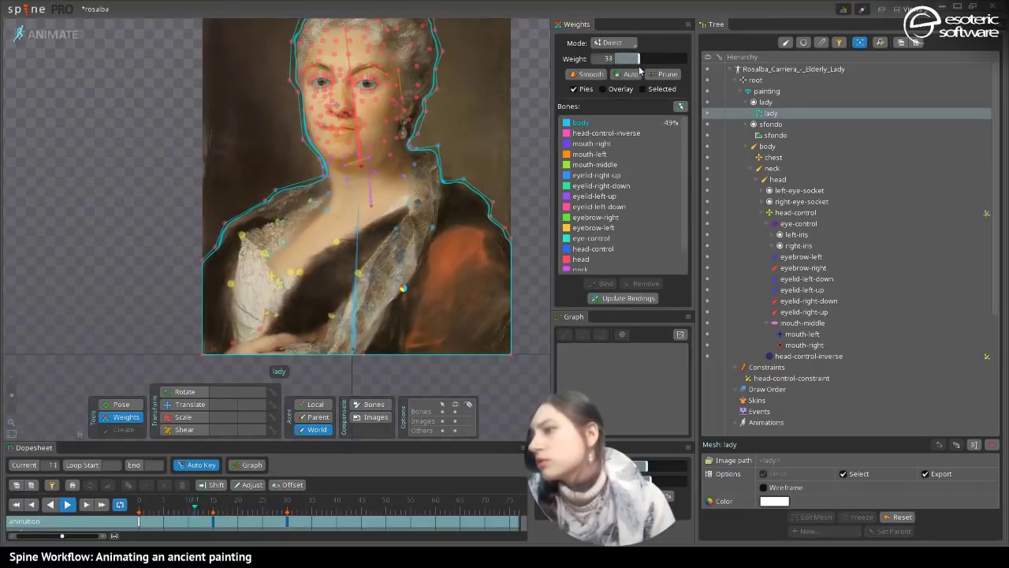
left_click(356, 230)
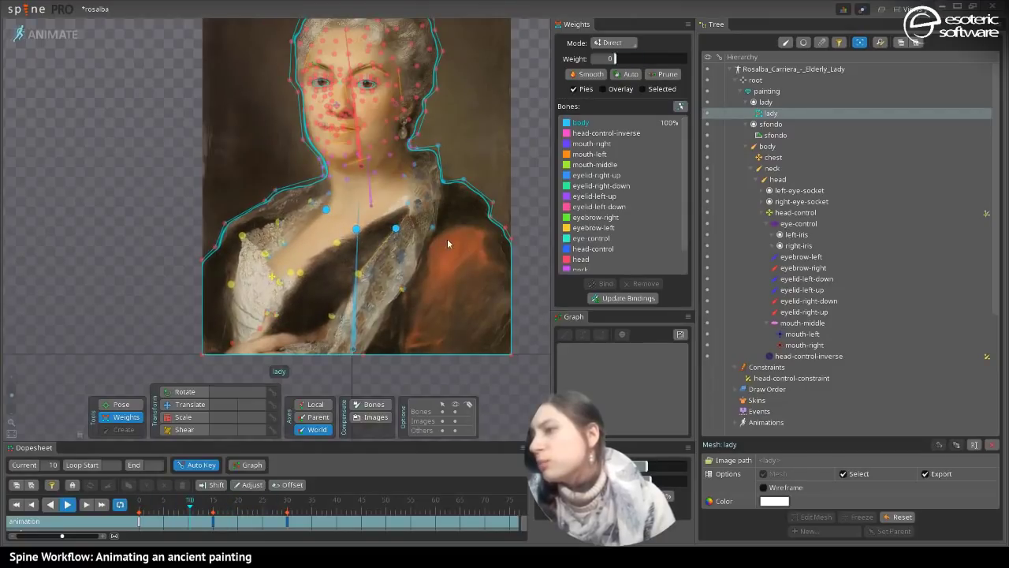
left_click_drag(629, 62, 638, 62)
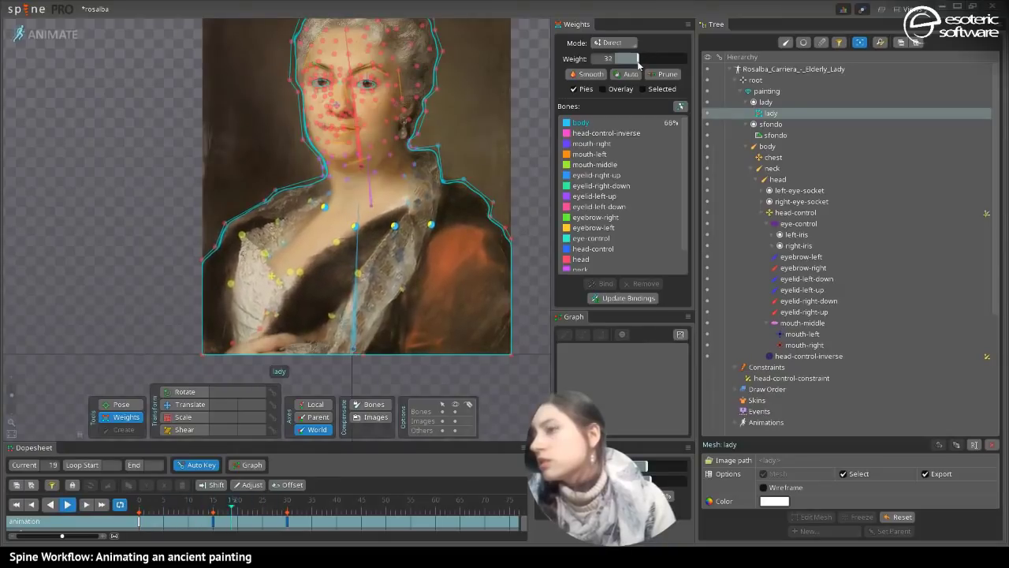
- Set the chest bone's weight to 17 on the collar vertex below the neck and to 46 on the upper shawl vertex
left_click(324, 209)
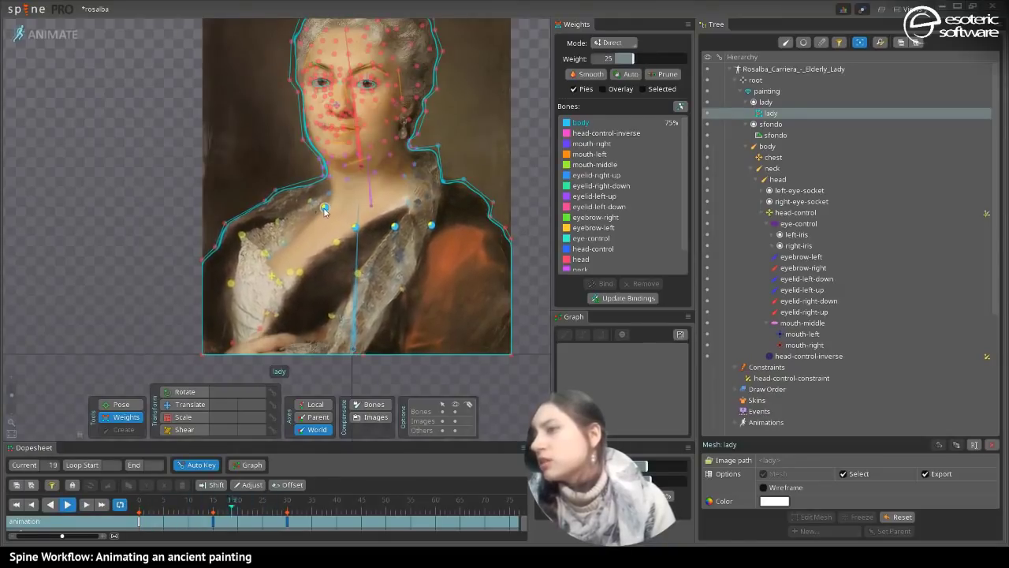
left_click(324, 209)
mouse_move(633, 62)
left_mouse_down()
mouse_move(615, 61)
mouse_move(628, 59)
left_mouse_up()
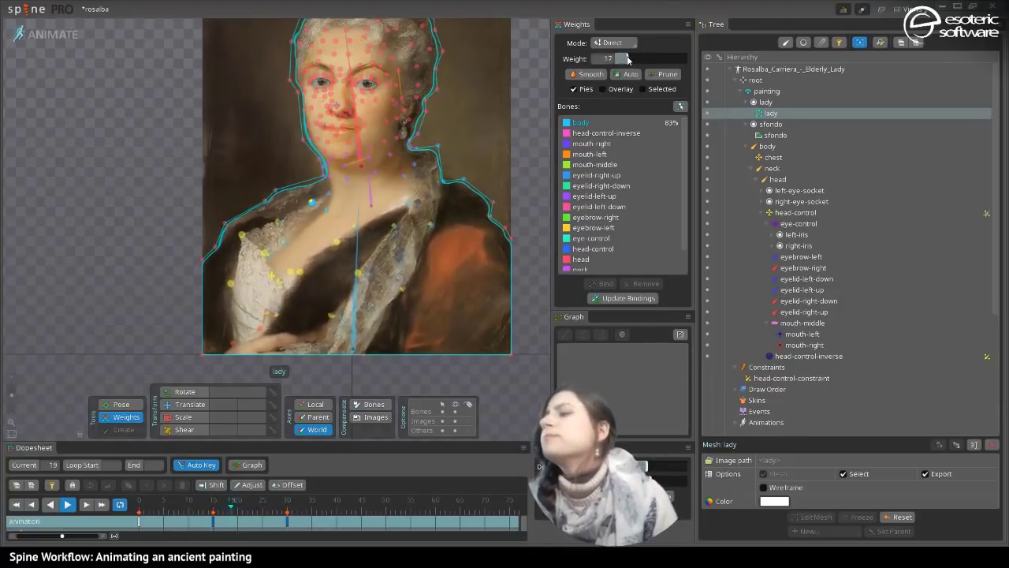
left_click(393, 226)
left_click_drag(629, 60, 650, 62)
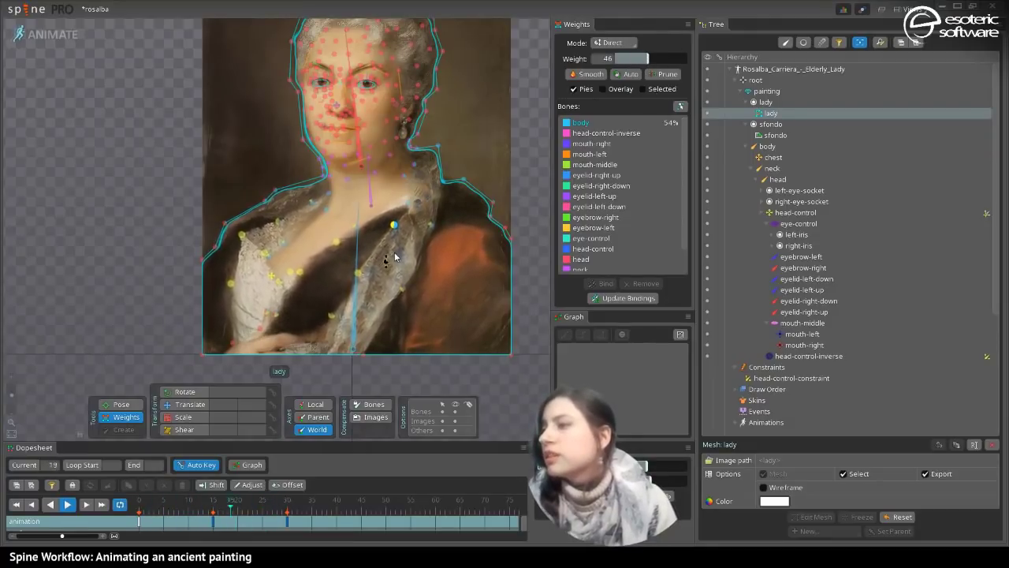
- Set the chest bone's weight to 39 on the upper chest's central vertex and raise it on the shawl's outer vertex above the orange sleeve
left_click(355, 229)
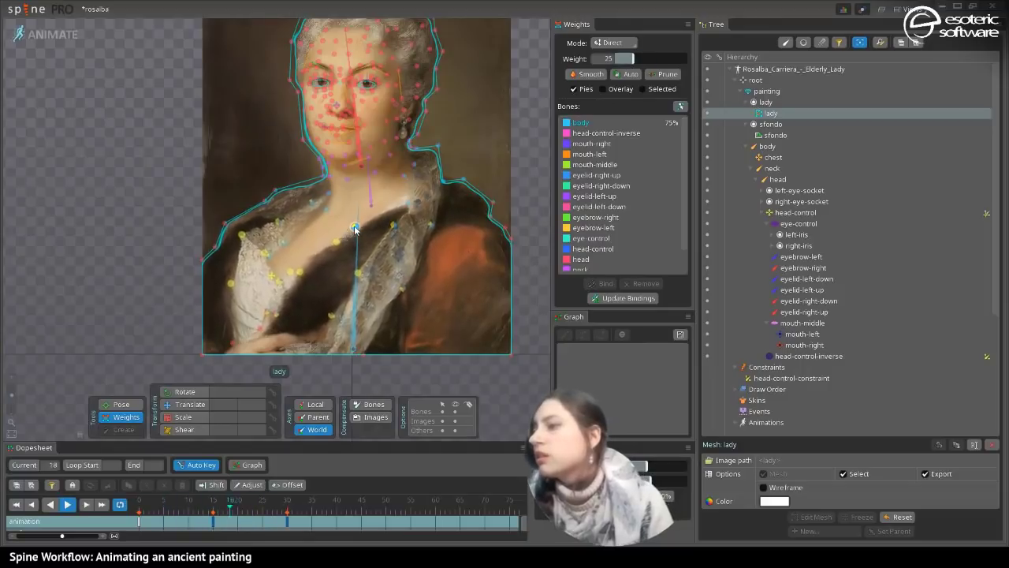
mouse_move(632, 61)
left_mouse_down()
mouse_move(652, 63)
mouse_move(643, 63)
left_mouse_up()
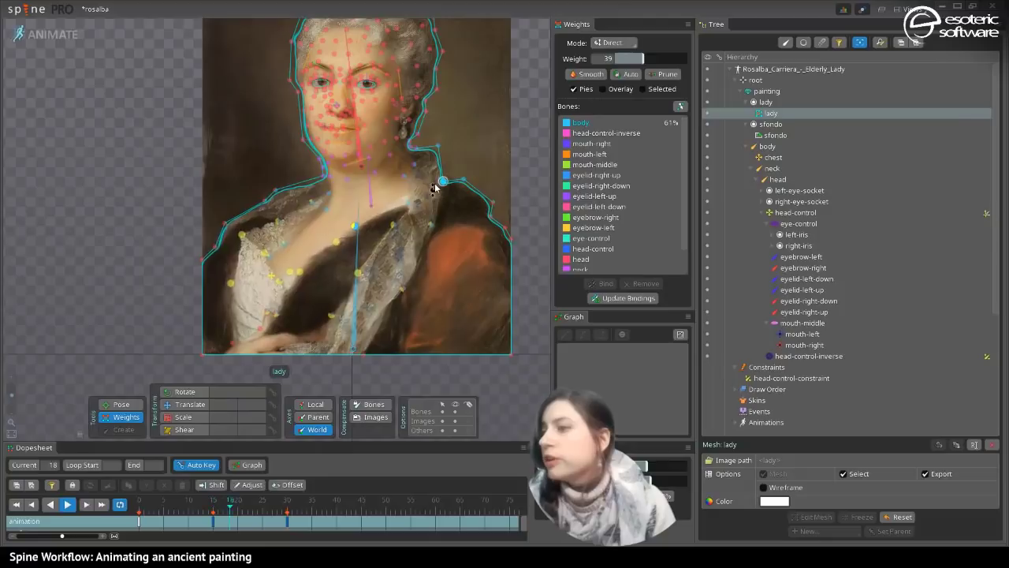
left_click(432, 228)
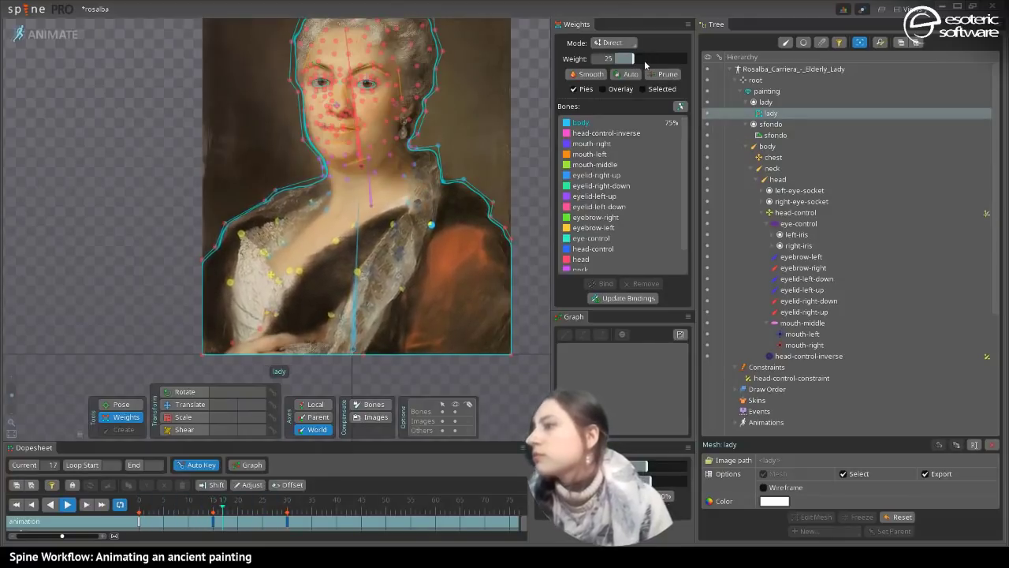
left_click_drag(636, 60, 653, 63)
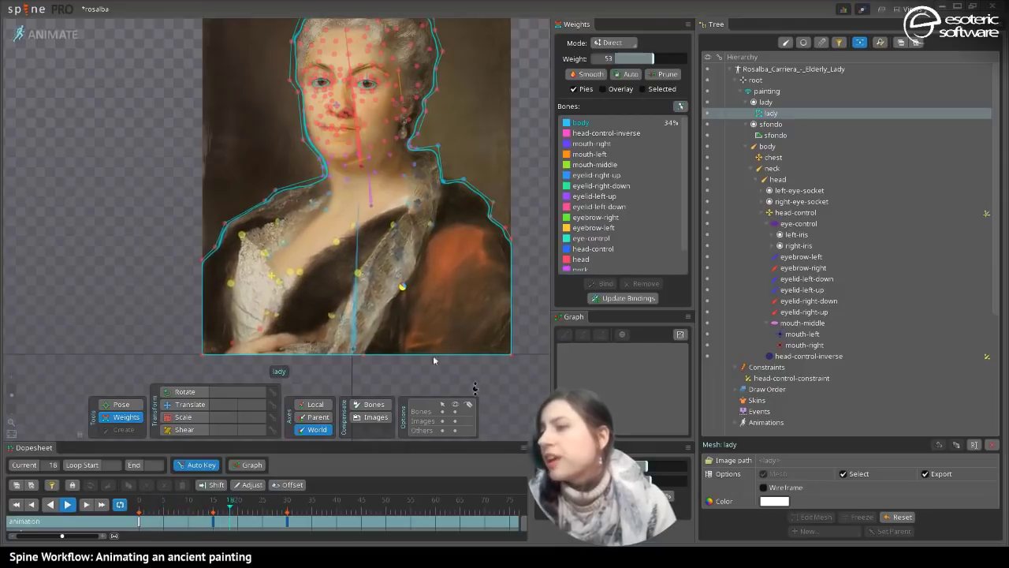
- Select the lace's outer edge vertex and give the painting bone a weight of 43 on it
left_click(226, 282)
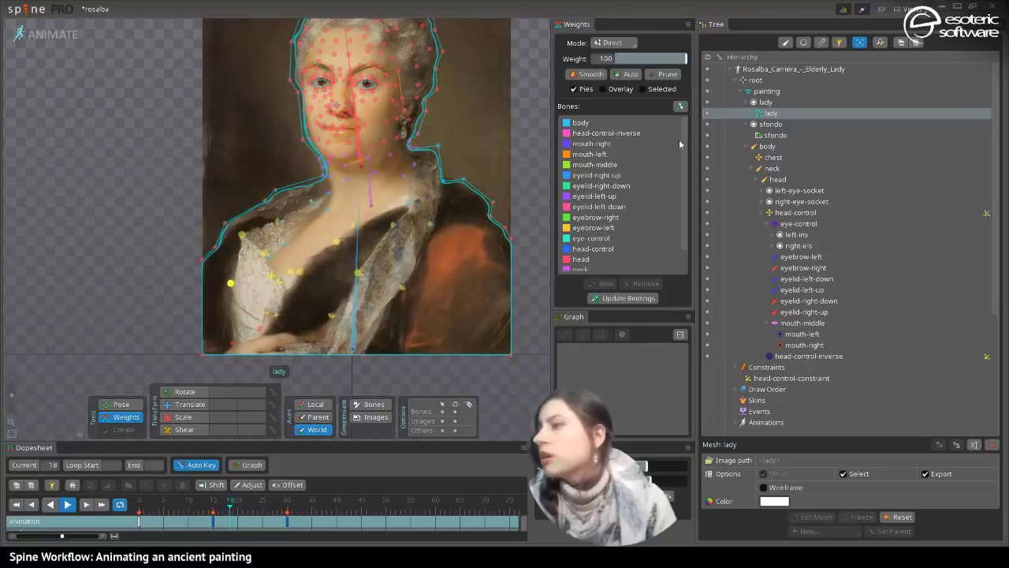
scroll(622, 237, "down", 2)
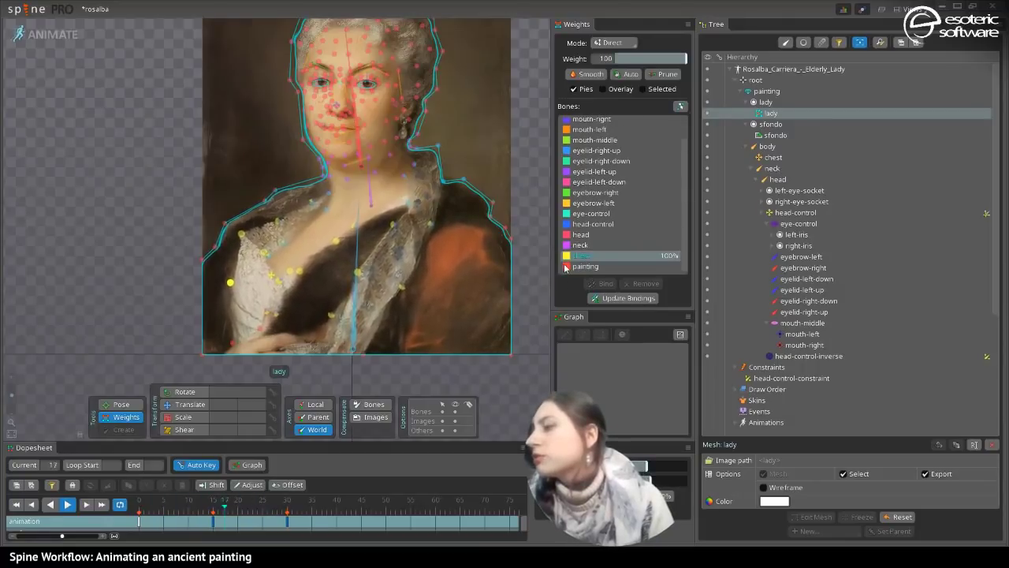
left_click(565, 268)
left_click_drag(614, 59, 647, 61)
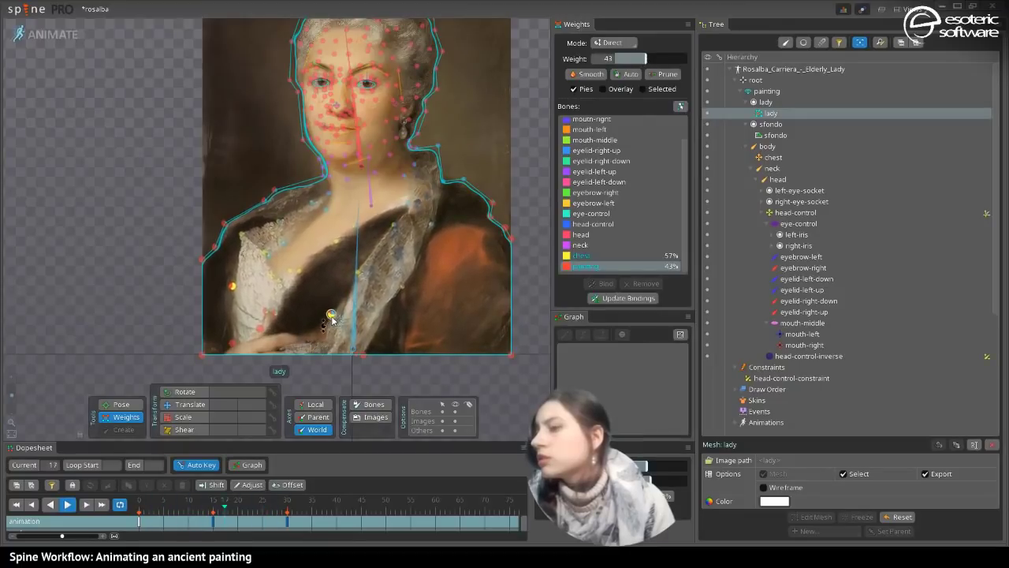
- Set the body bone's weight to 0 on the vertices at the lower fur trim, the lower lace and the shawl's edge beside the orange sleeve
left_click(332, 318)
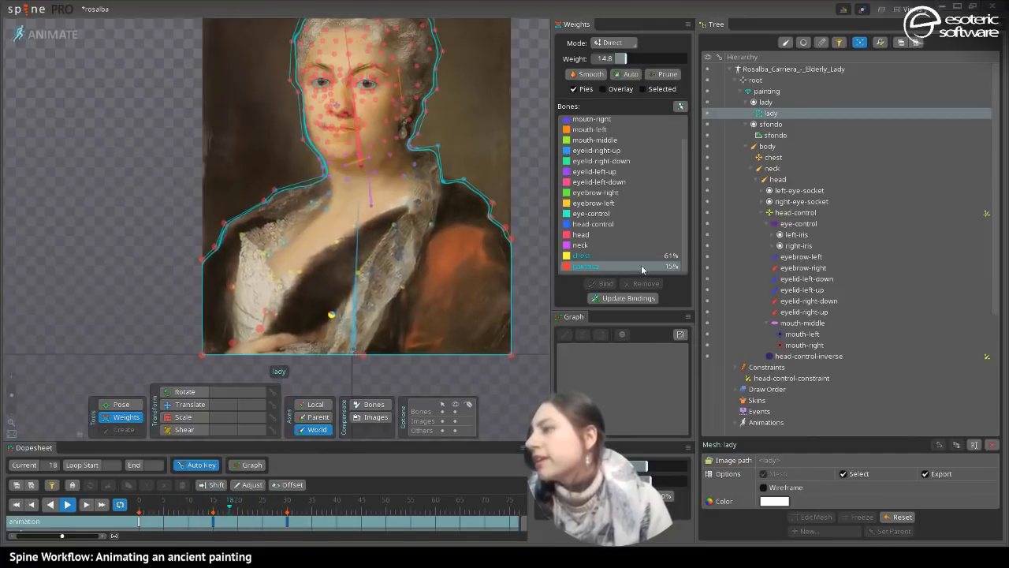
scroll(683, 249, "up", 2)
left_click(619, 122)
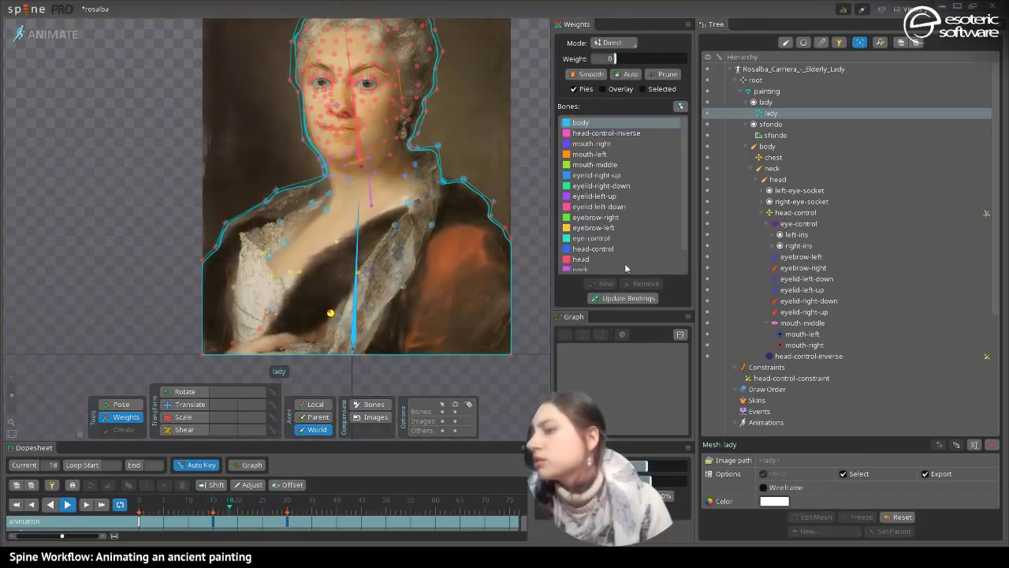
left_click(274, 314)
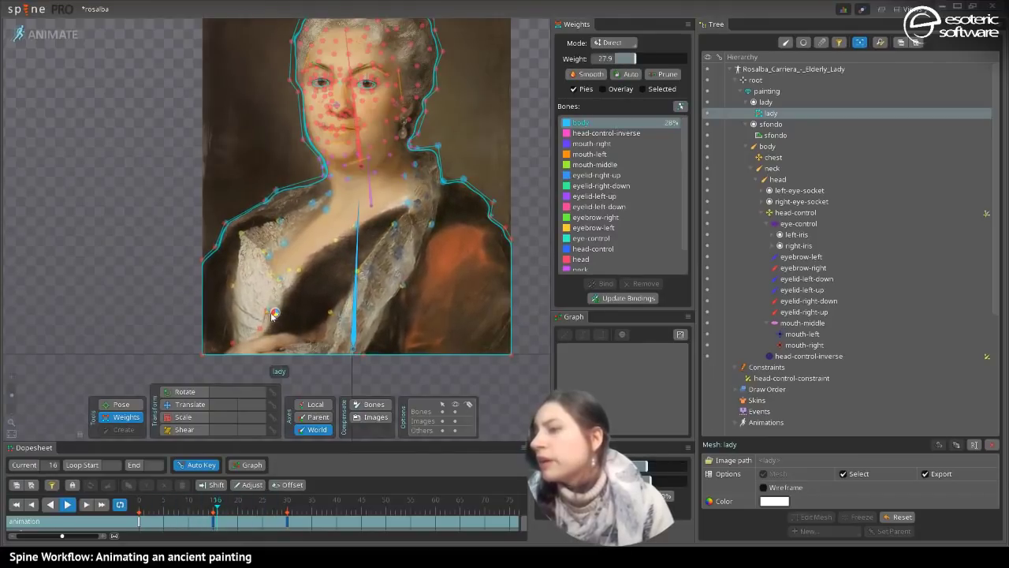
left_click_drag(634, 58, 614, 59)
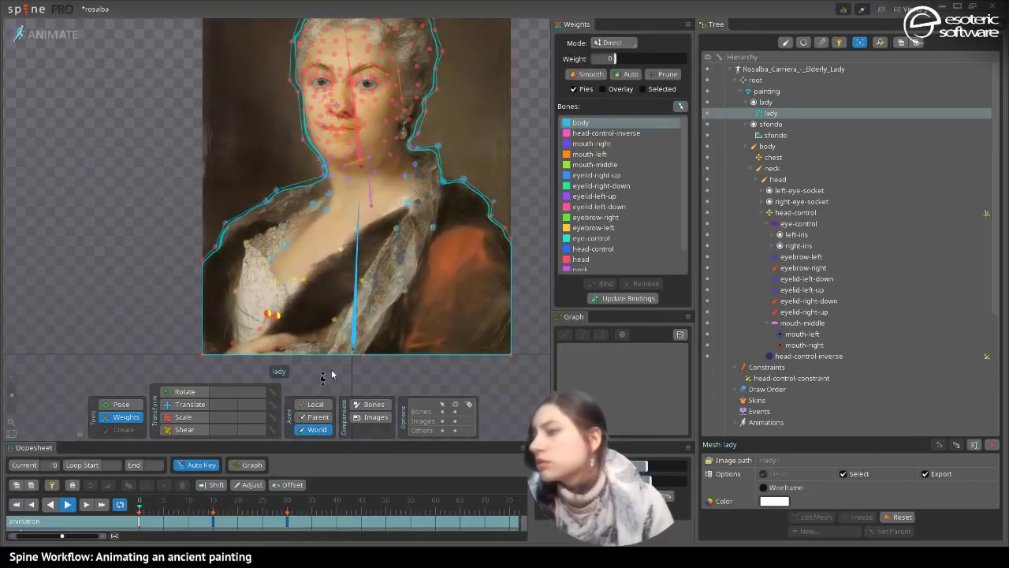
left_click(402, 291)
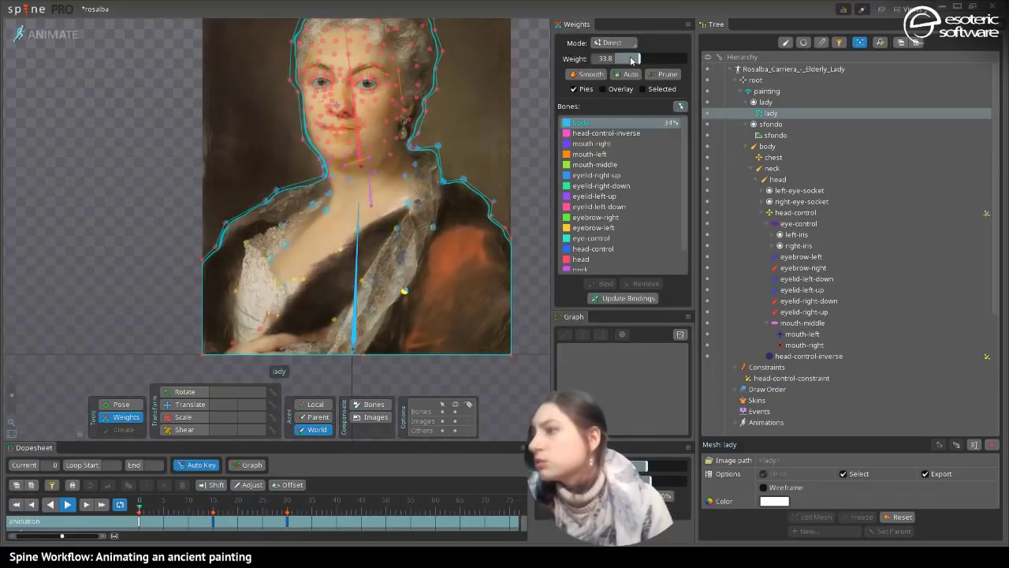
left_click_drag(631, 60, 558, 81)
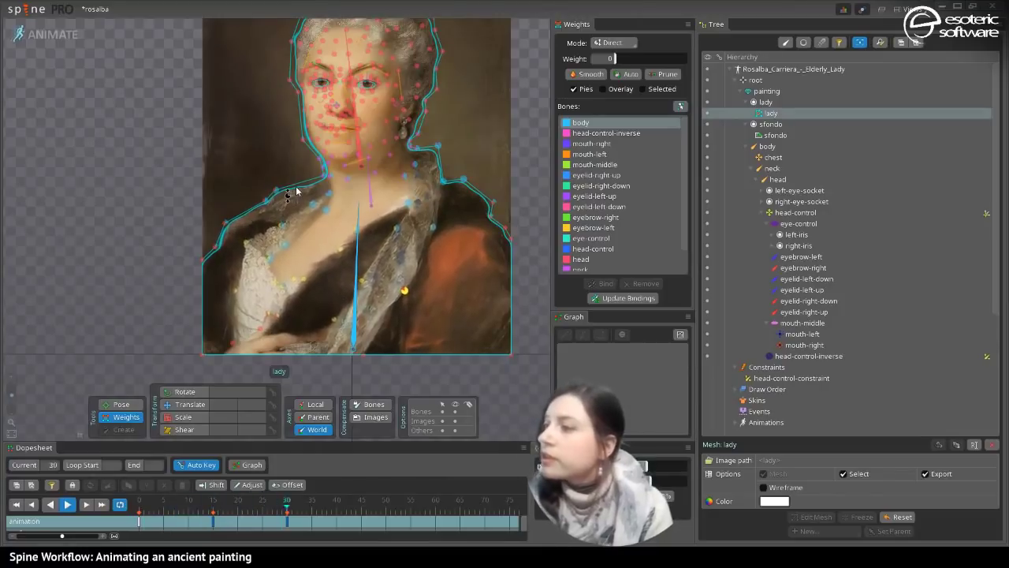
- Set the chest bone's weight to 22 on the upper shawl collar vertex and to 3 on the vertex at the side of the neck's base
left_click(408, 203)
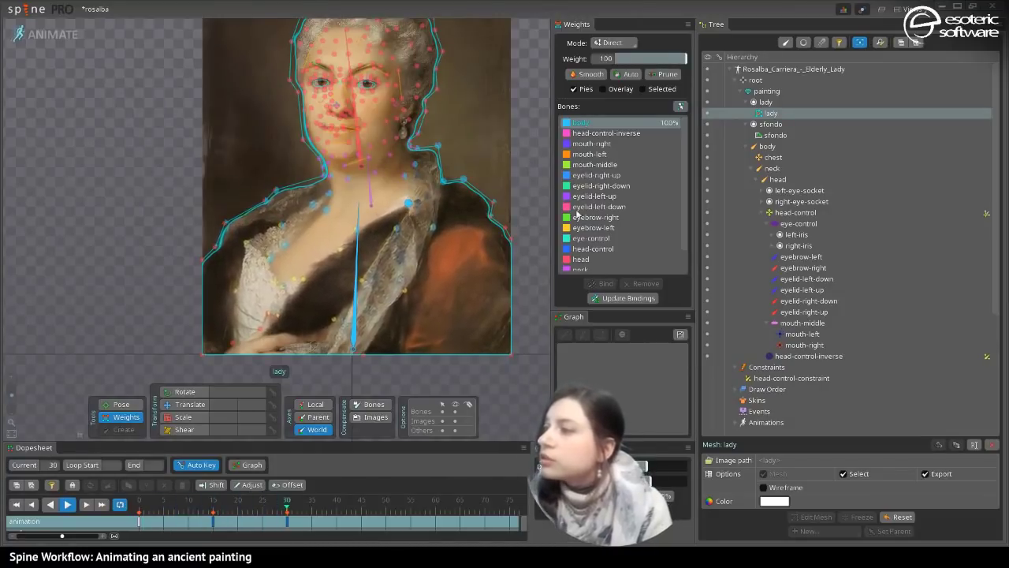
left_click_drag(686, 172, 684, 233)
left_click(581, 257)
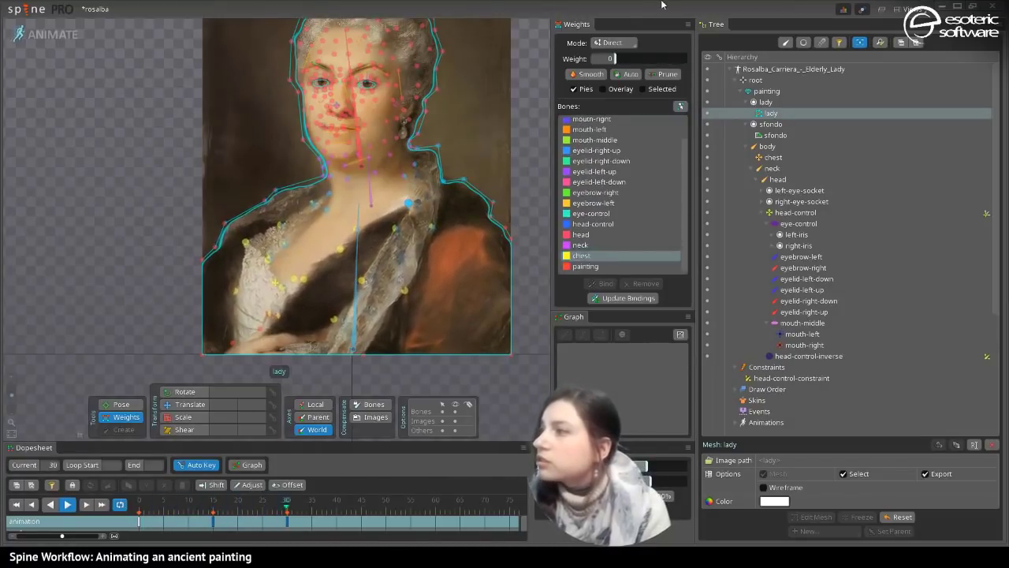
left_click_drag(614, 59, 630, 62)
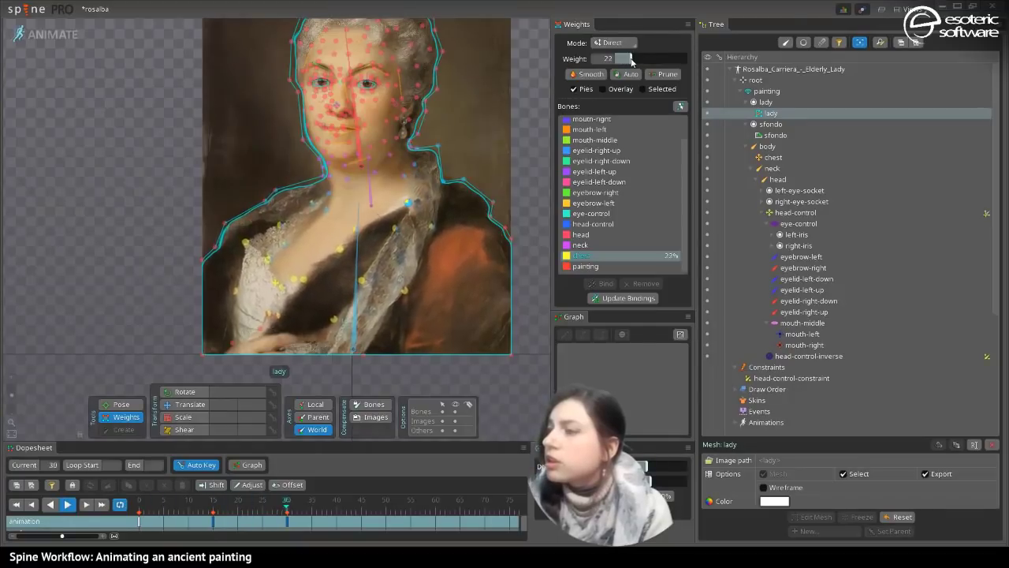
left_click(404, 175)
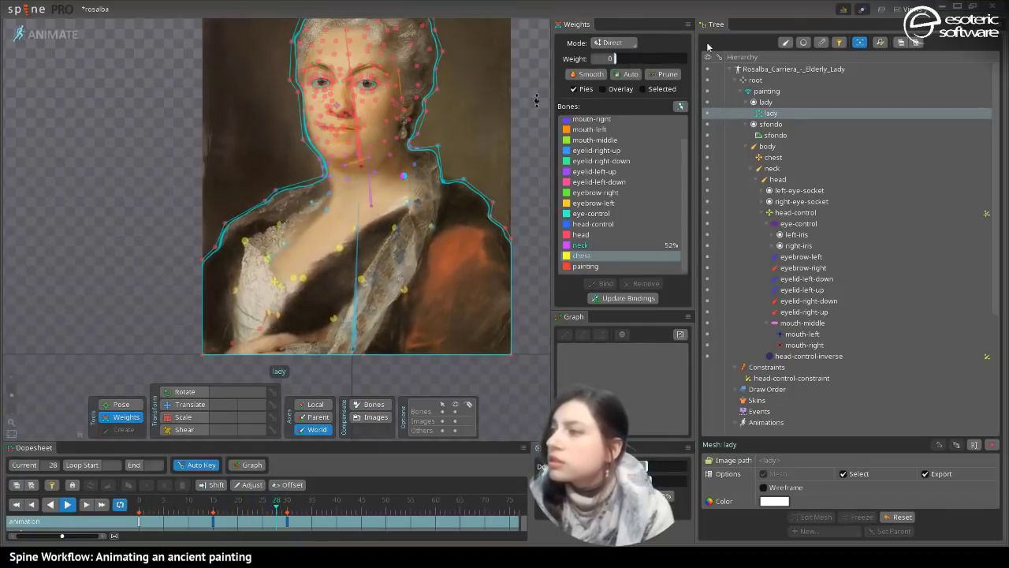
left_click_drag(613, 58, 616, 60)
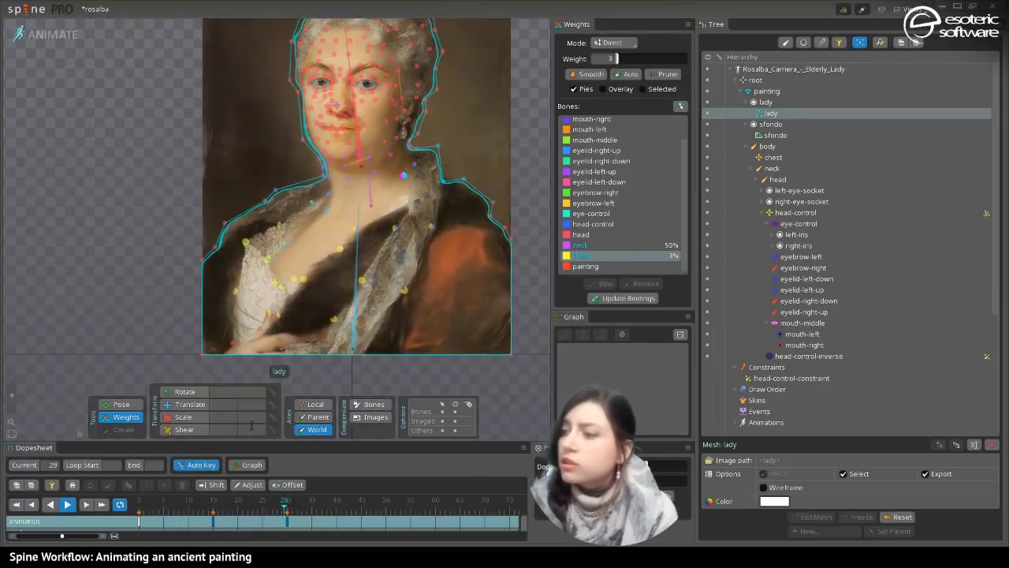
- Stop playback at frame 13 and translate the chest bone to about -226.1, 301.8 to test the weights
key("space")
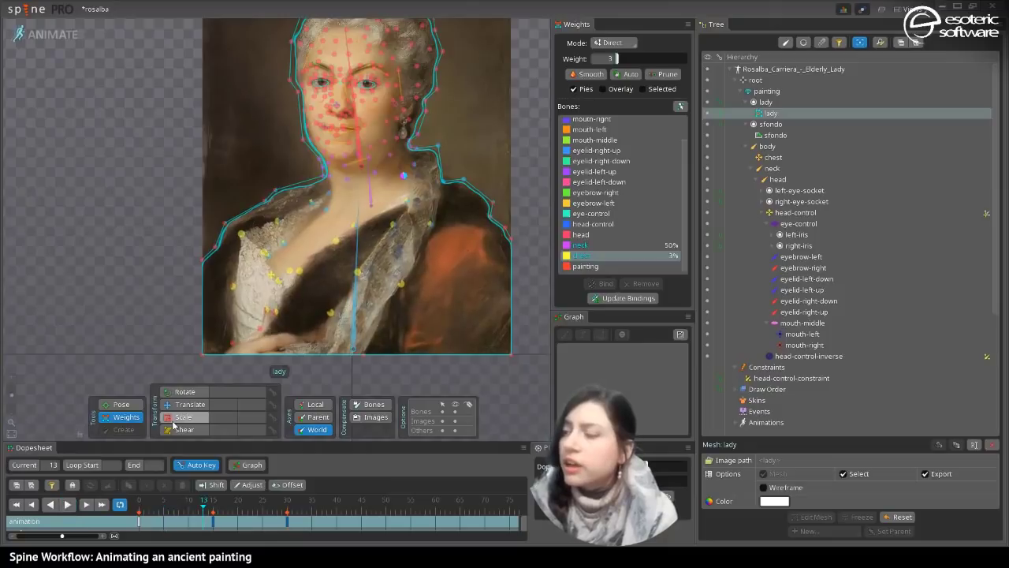
key("space")
left_click(267, 273)
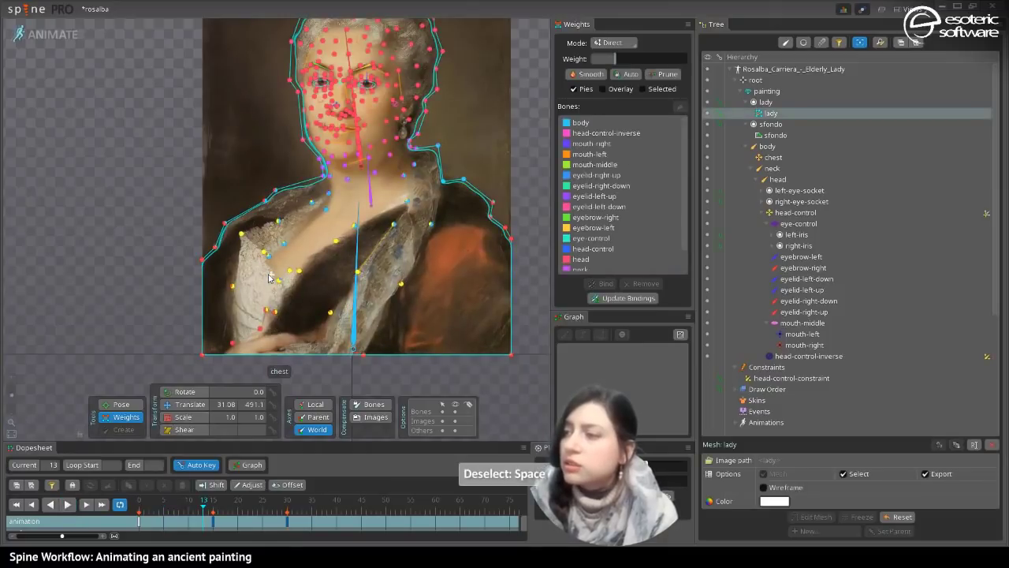
left_click(189, 404)
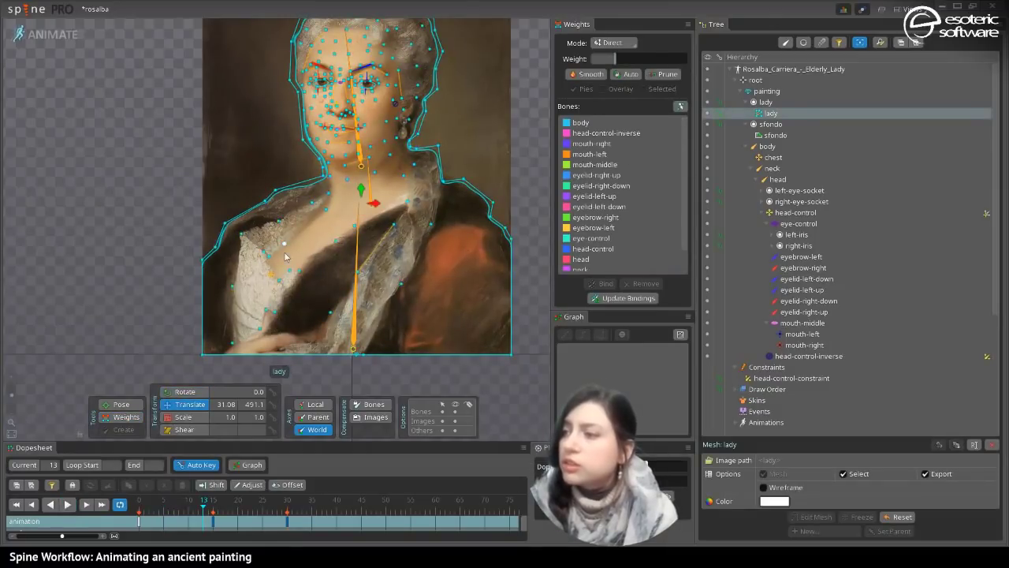
key("space")
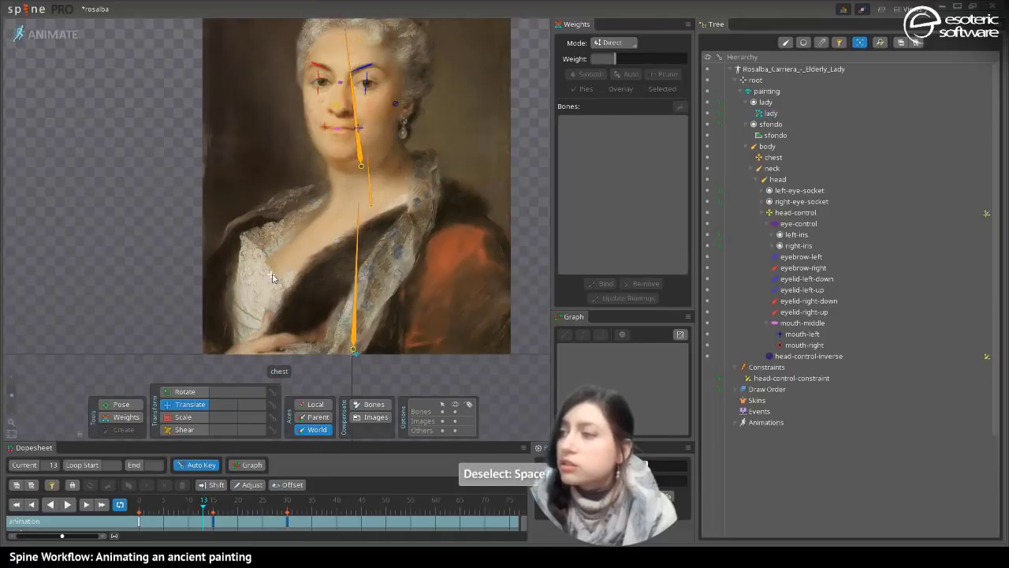
left_click(272, 274)
mouse_move(274, 274)
left_mouse_down()
mouse_move(276, 289)
mouse_move(275, 272)
mouse_move(291, 284)
mouse_move(283, 288)
mouse_move(293, 273)
mouse_move(277, 285)
mouse_move(292, 281)
mouse_move(270, 278)
mouse_move(302, 290)
mouse_move(270, 280)
mouse_move(282, 290)
mouse_move(277, 272)
mouse_move(265, 283)
mouse_move(280, 290)
mouse_move(278, 272)
mouse_move(264, 282)
mouse_move(288, 278)
mouse_move(267, 277)
mouse_move(281, 282)
mouse_move(277, 288)
mouse_move(269, 273)
mouse_move(280, 243)
mouse_move(281, 265)
mouse_move(285, 253)
left_mouse_up()
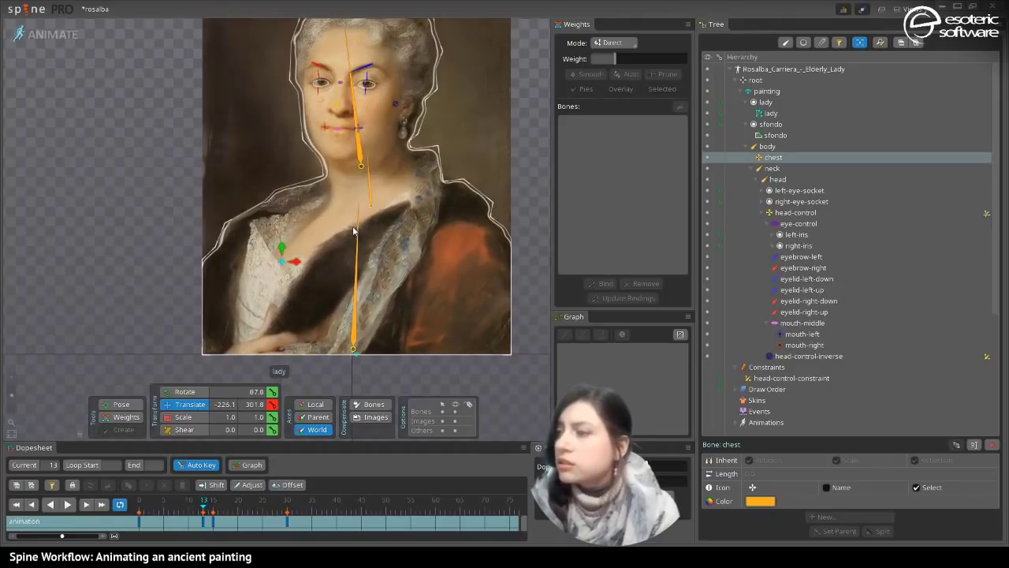
- Set the chest bone's weight to 60 on the upper chest's central vertex
left_click(126, 416)
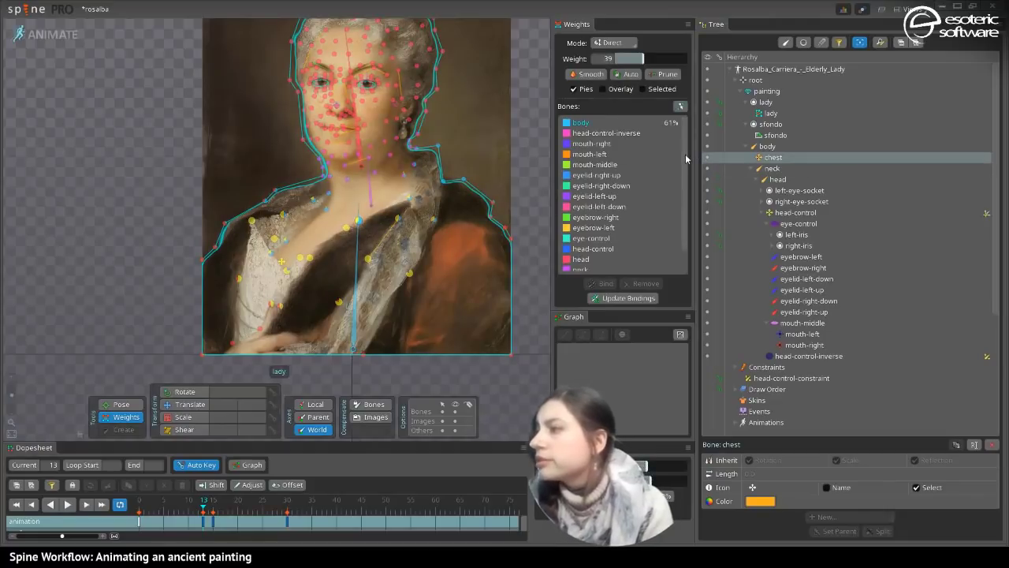
left_click_drag(686, 158, 687, 222)
mouse_move(636, 64)
left_mouse_down()
mouse_move(672, 71)
mouse_move(659, 71)
left_mouse_up()
- Translate the chest bone to about -118.7, 332.4 and check the mesh deformation with its weights displayed
key("v")
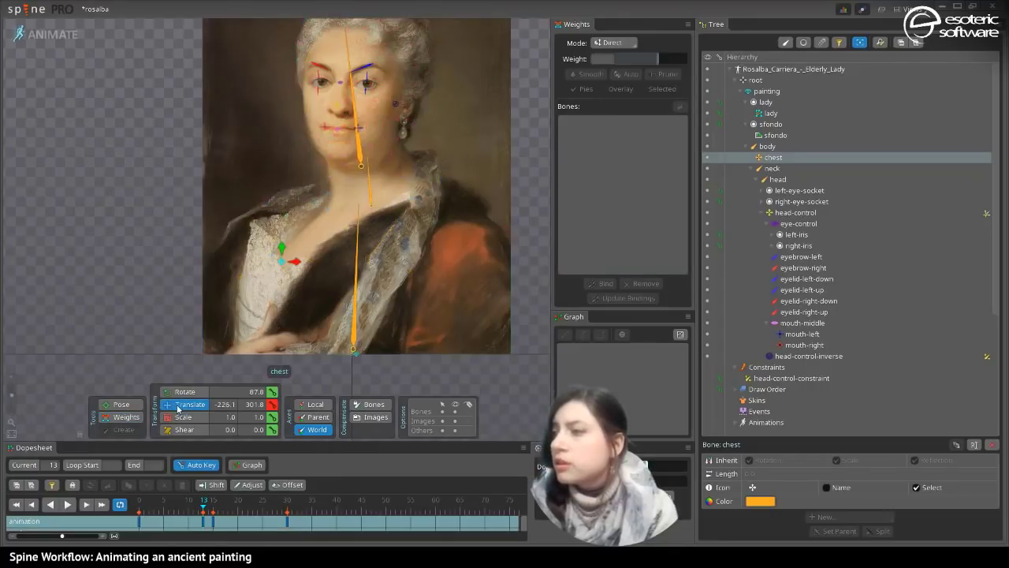
mouse_move(272, 260)
left_mouse_down()
mouse_move(293, 259)
mouse_move(251, 273)
mouse_move(281, 254)
mouse_move(291, 266)
mouse_move(253, 278)
mouse_move(287, 253)
mouse_move(278, 278)
mouse_move(305, 234)
mouse_move(289, 263)
mouse_move(306, 251)
mouse_move(300, 228)
mouse_move(335, 206)
mouse_move(315, 252)
left_mouse_up()
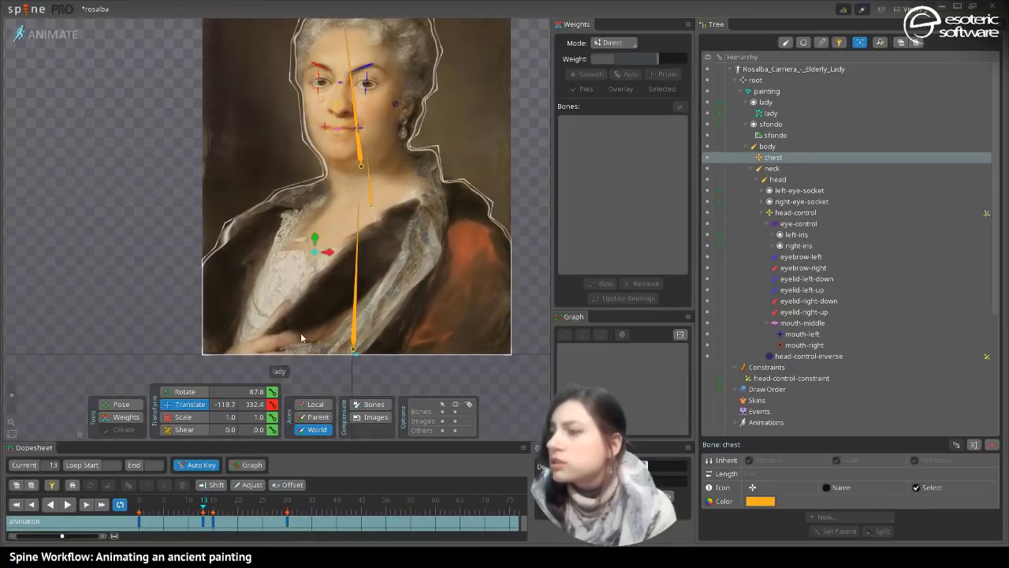
left_click(134, 419)
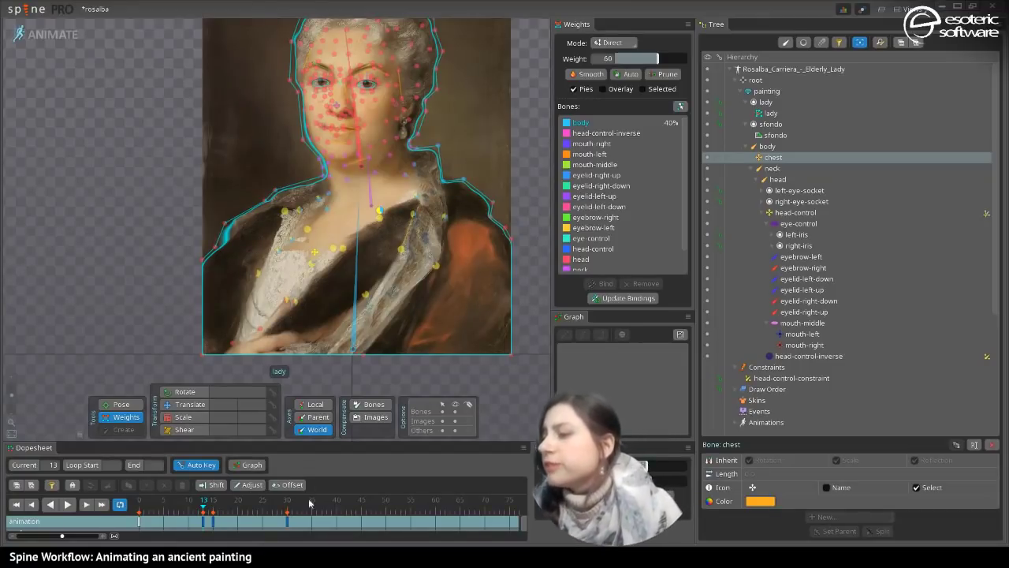
- Delete all keys of the animation and key the chest bone's translation at frame 0
left_click_drag(298, 530, 114, 532)
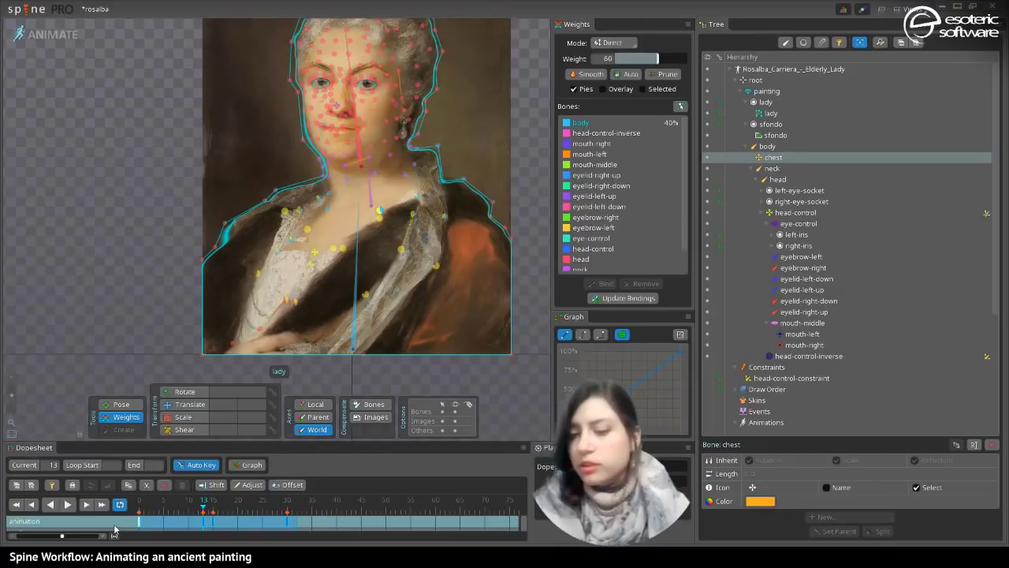
key("Delete")
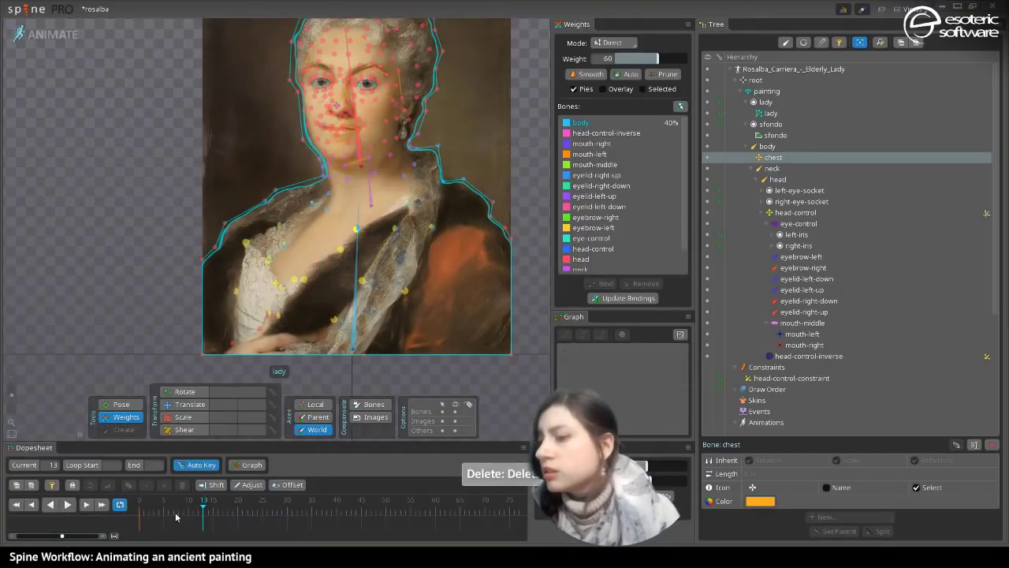
left_click(140, 514)
left_click(134, 406)
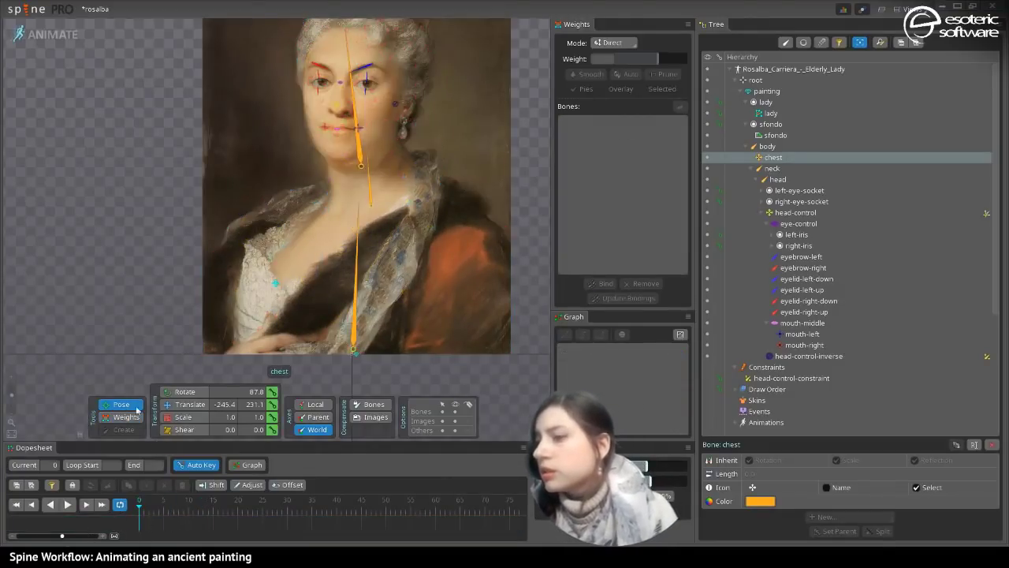
left_click(180, 404)
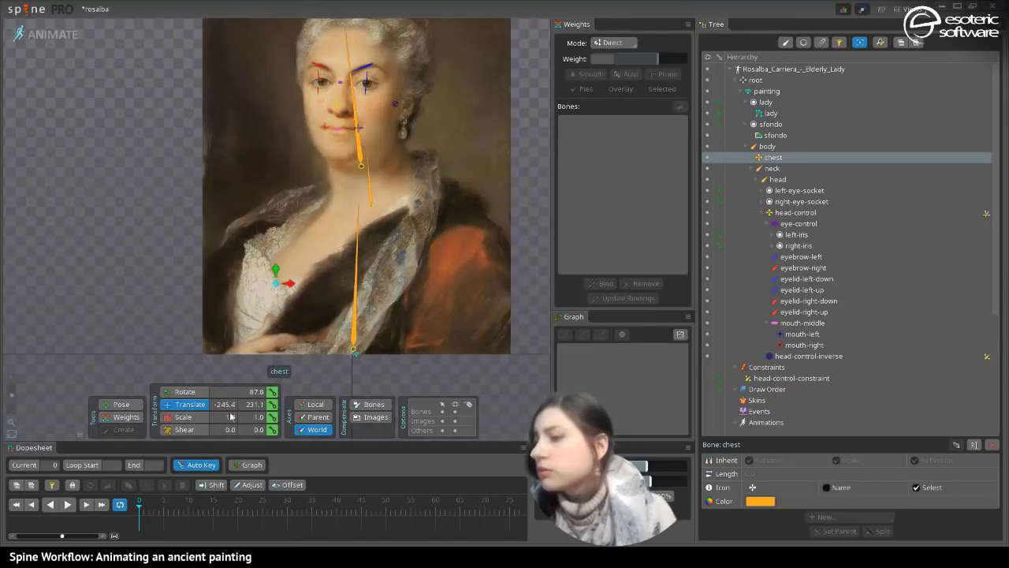
left_click(272, 405)
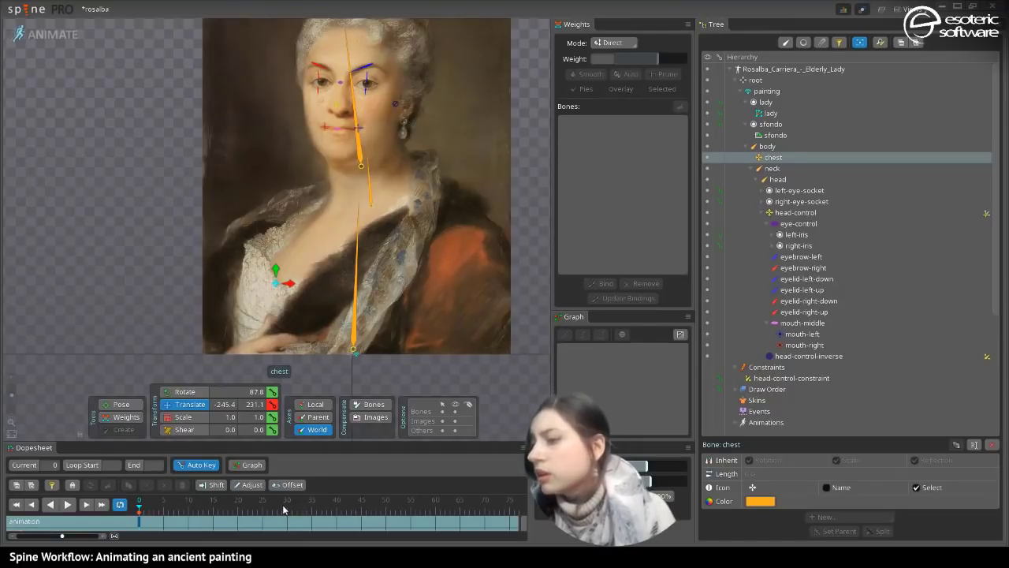
- Repeat the chest's starting key at frame 30, then raise the bone to about -247.1, 251.6 at frame 11 and play the animation
left_click(192, 519)
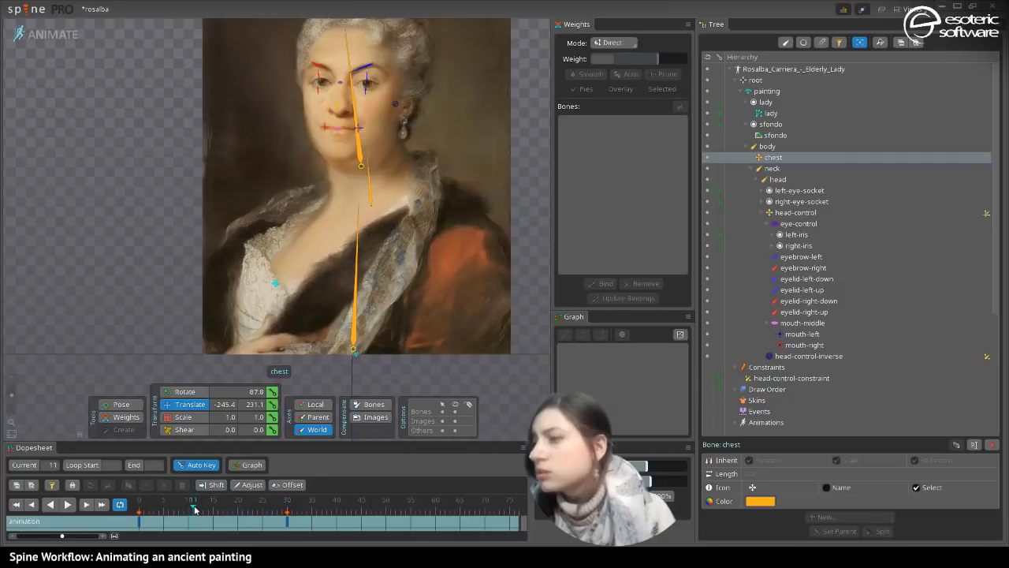
left_click_drag(284, 288, 273, 279)
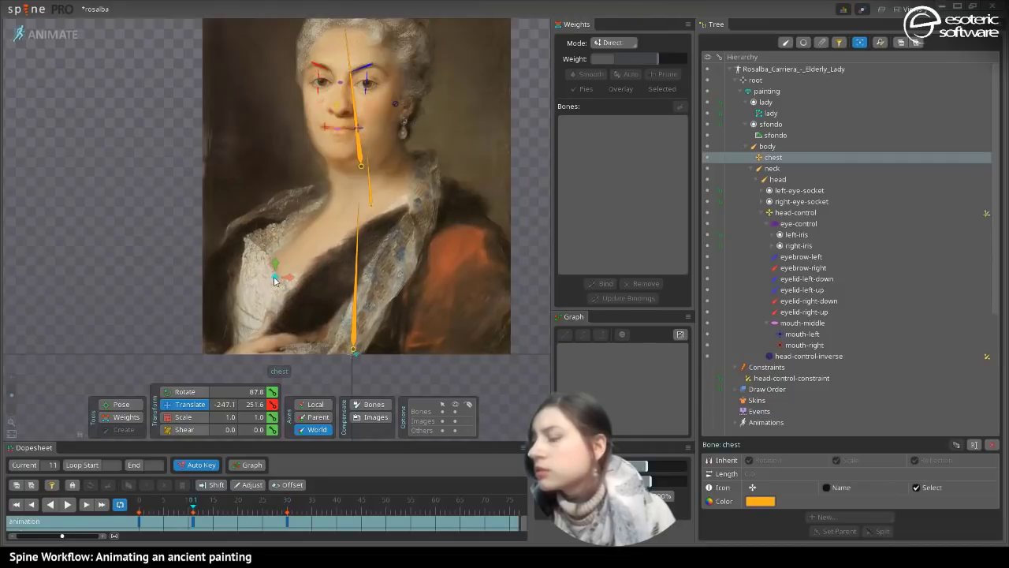
left_click(193, 522)
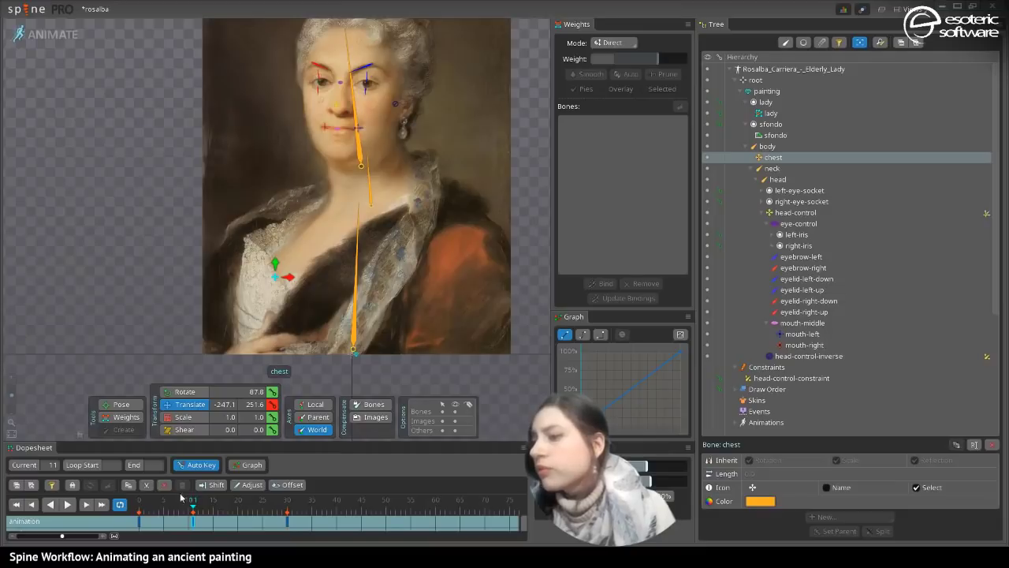
left_click(68, 505)
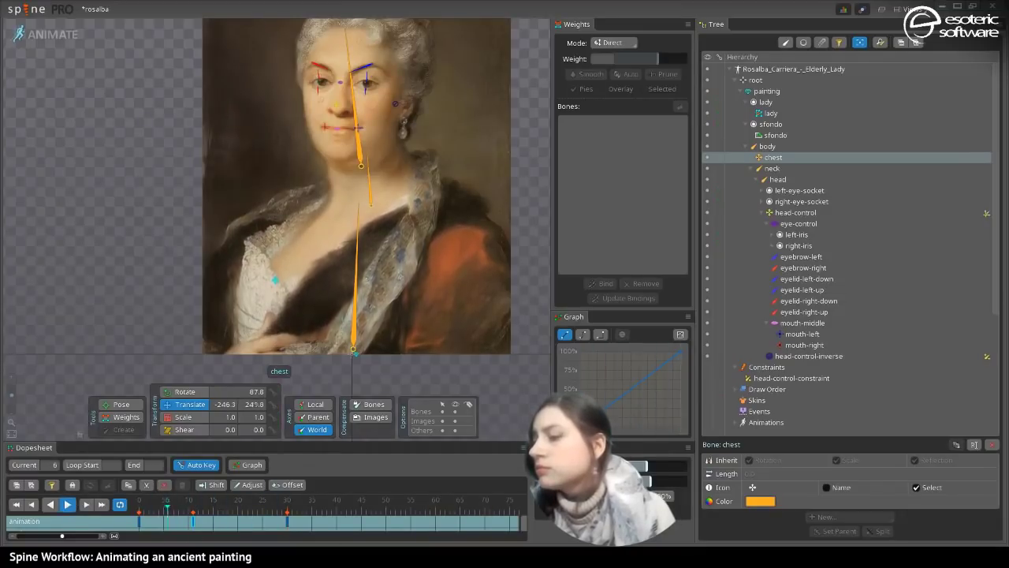
- Move the closing key to frame 50 and give the frame 11 key a Bezier curve that starts fast and eases out
left_click_drag(289, 521, 387, 531)
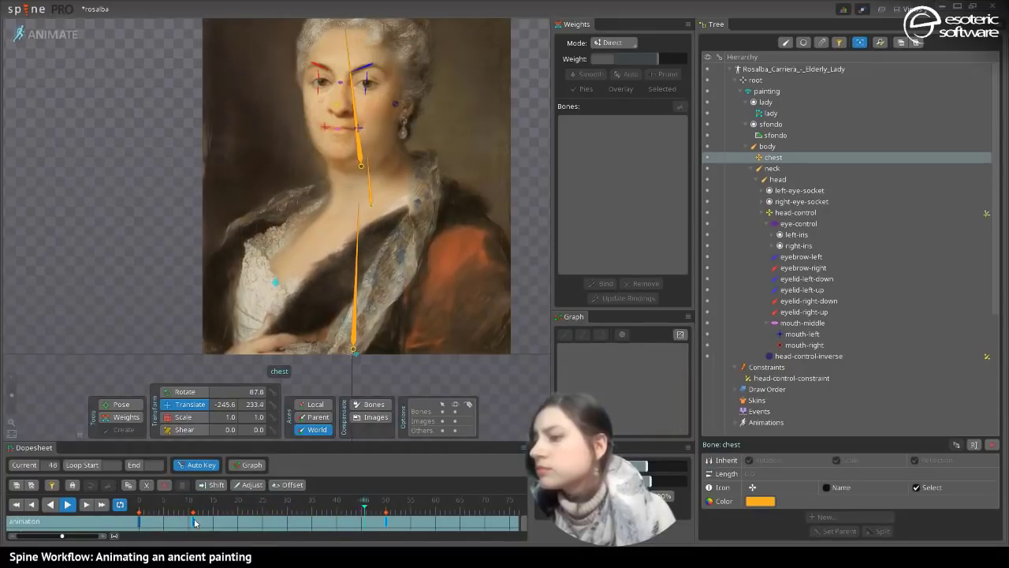
left_click(193, 521)
left_click(585, 336)
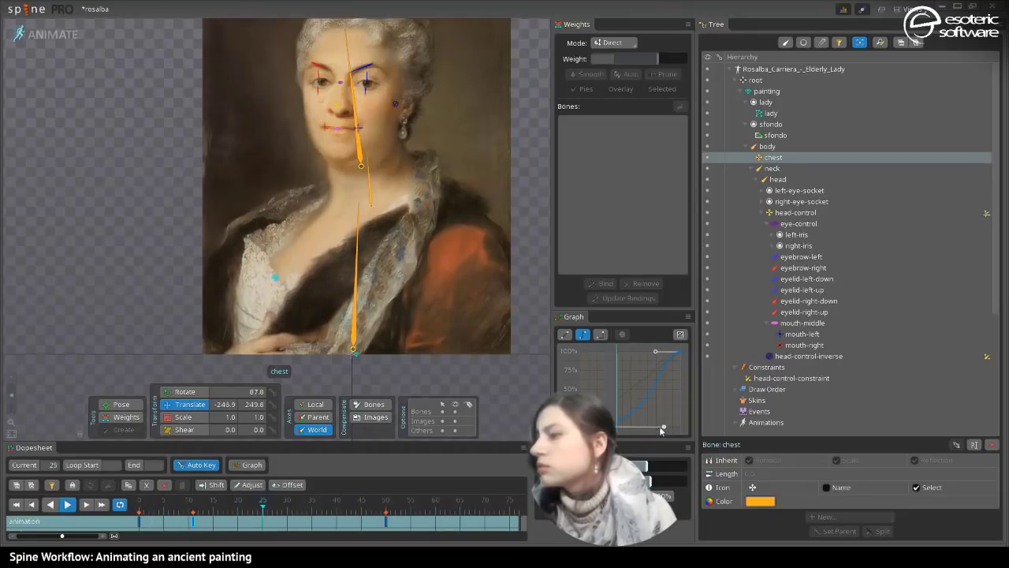
left_click_drag(663, 430, 585, 385)
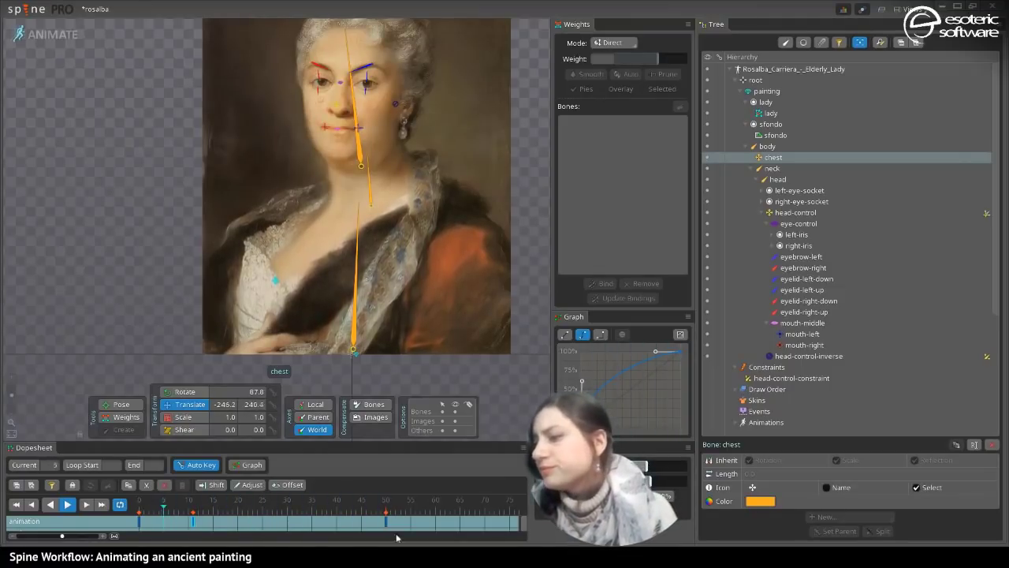
- Slow the breathing motion by moving the closing key to frame 59 and the raised-chest key to frame 28
left_click_drag(387, 521, 432, 521)
left_click(193, 521)
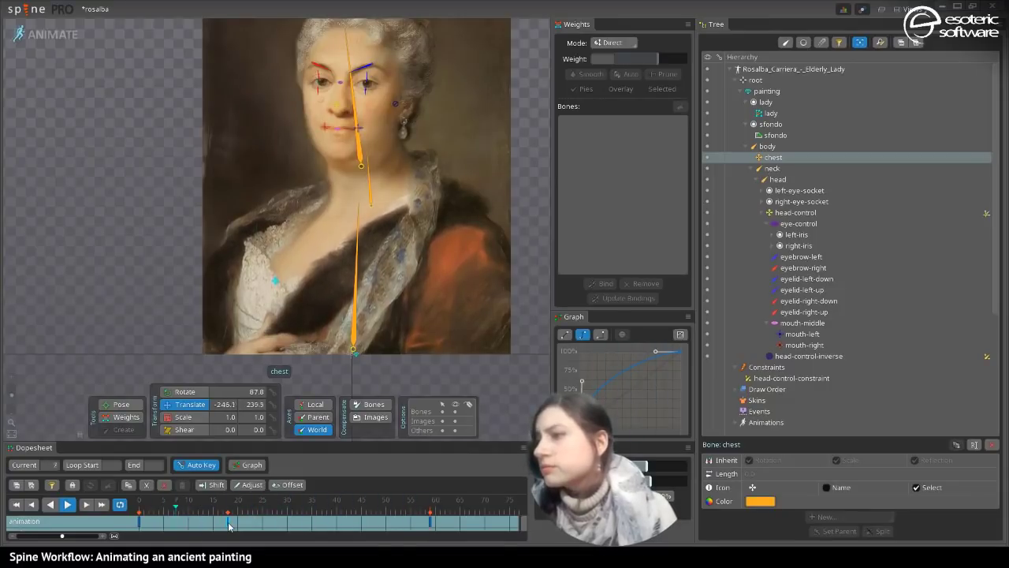
left_click_drag(229, 521, 277, 519)
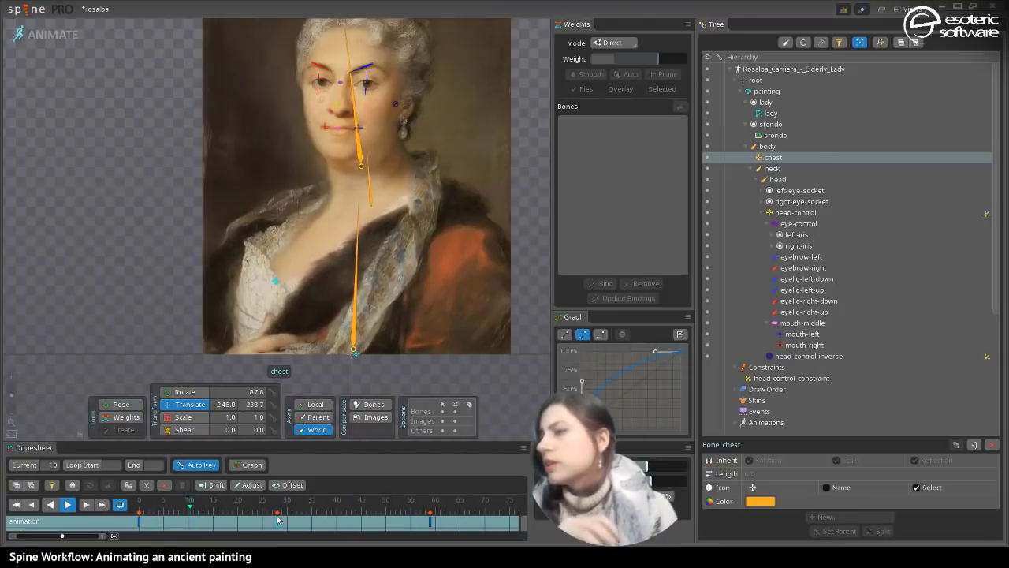
left_click(565, 334)
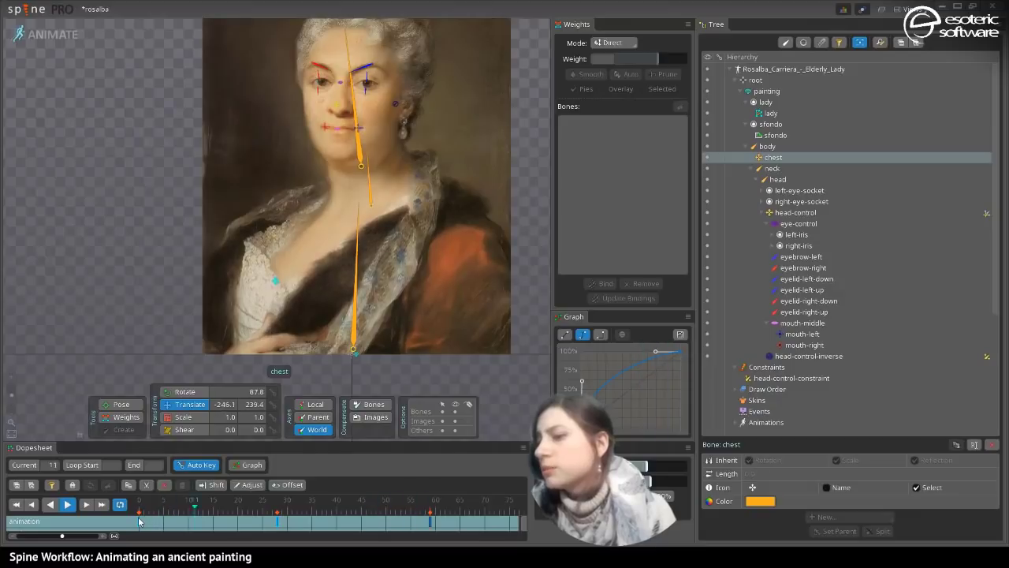
- Give the chest's starting key a Bezier curve and adjust its end handle for a softer ease into the raised pose
left_click(582, 333)
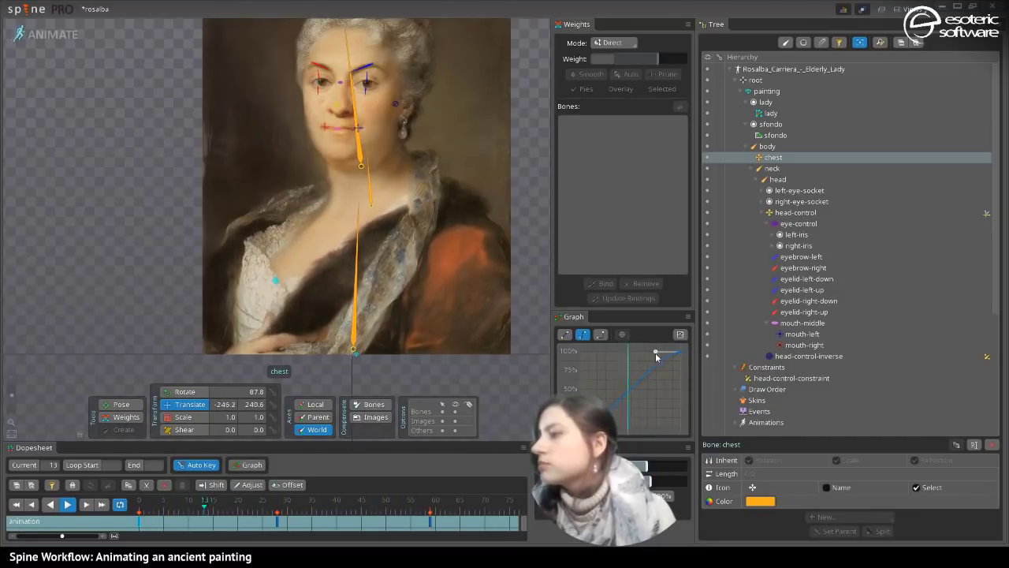
left_click_drag(653, 354, 645, 358)
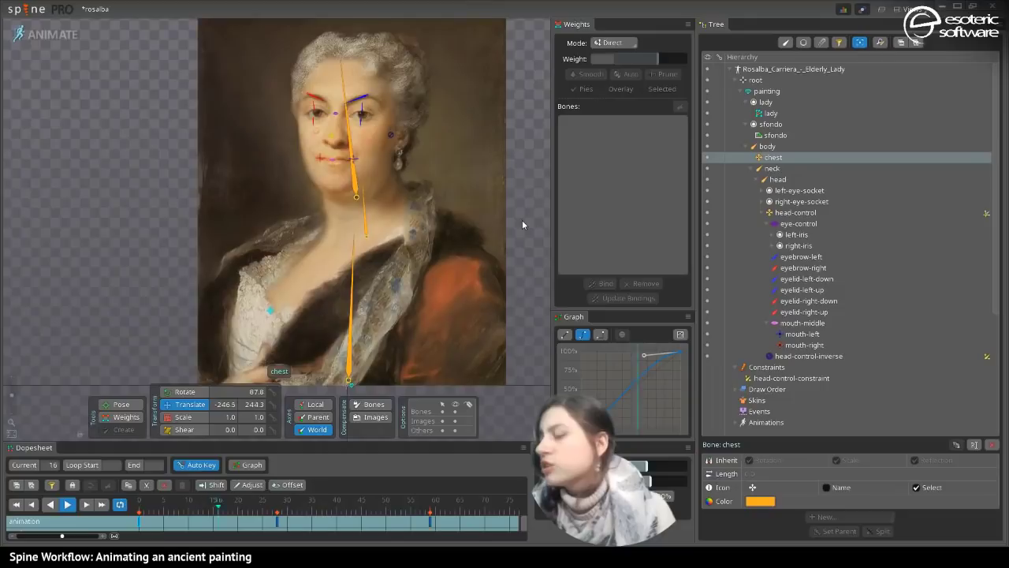
key("space")
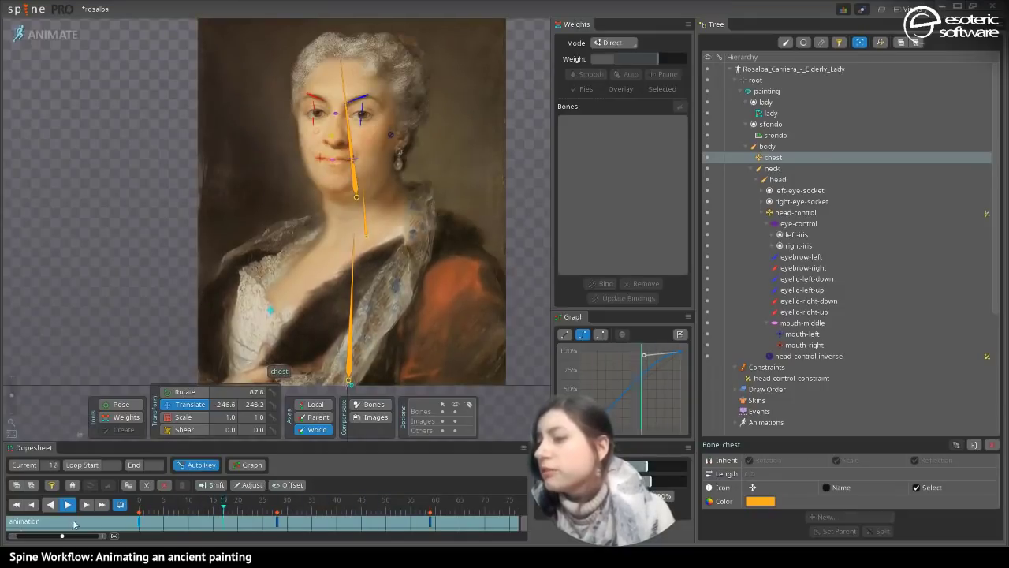
- Shift the chest bone to about -238.6, 248.2 on the frame 28 key, play the animation and save the project
left_click(275, 527)
left_click(276, 527)
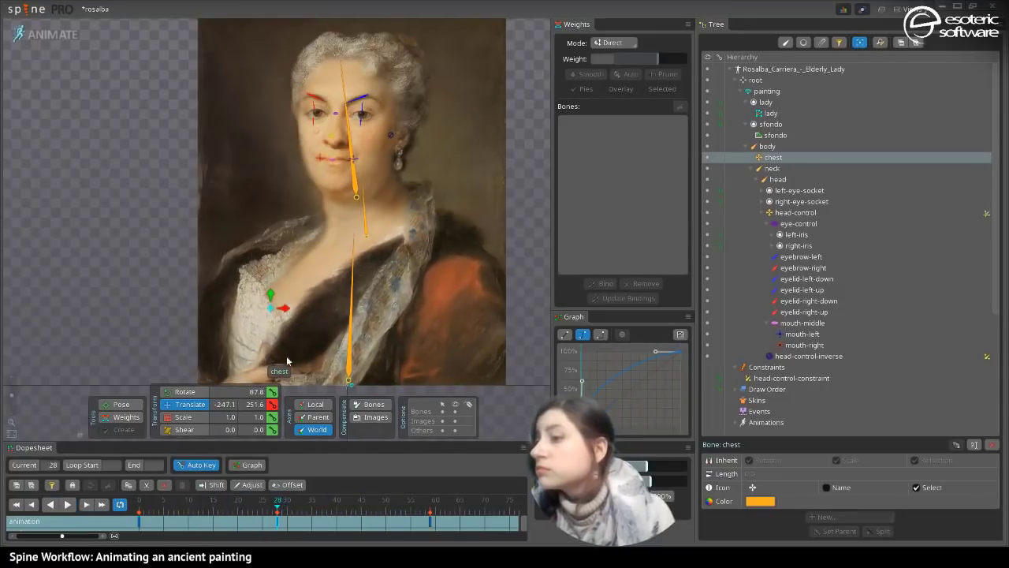
left_click_drag(275, 314, 278, 314)
left_click(67, 505)
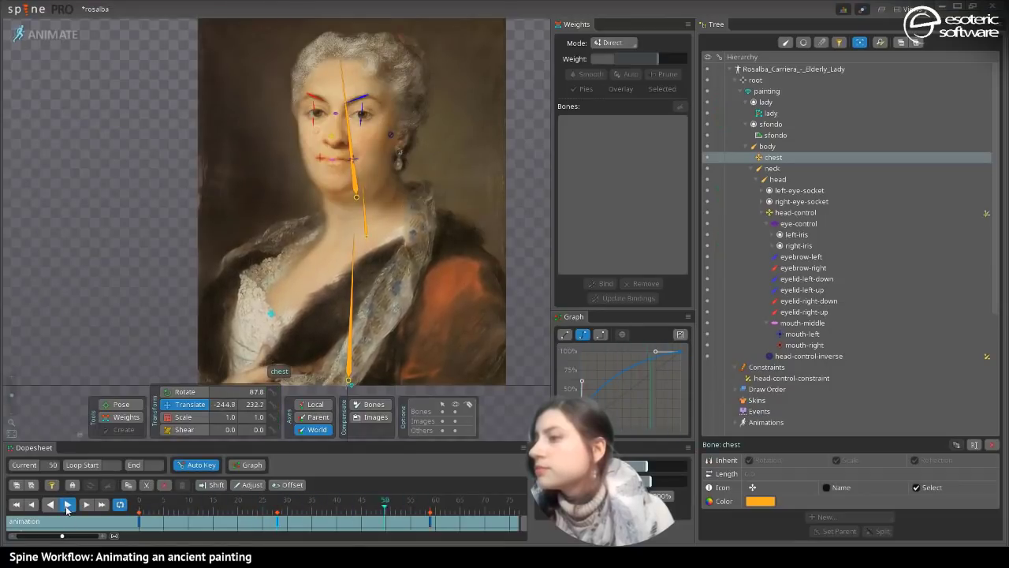
key("ctrl+s")
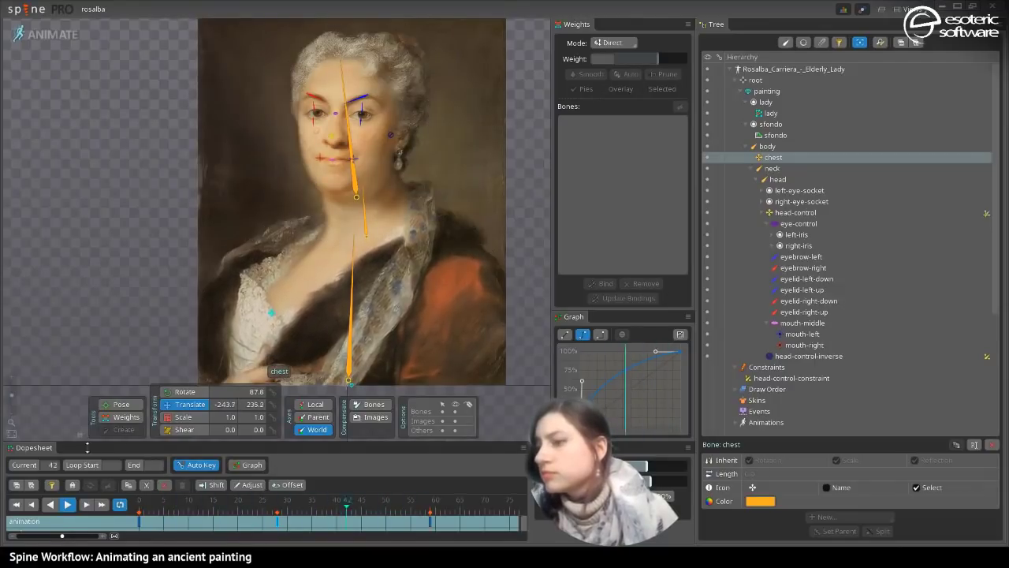
- Move the chest bone sideways to about -250.5, 248.2 on the frame 28 key, replay the animation and save the project
left_click(69, 505)
left_click(280, 526)
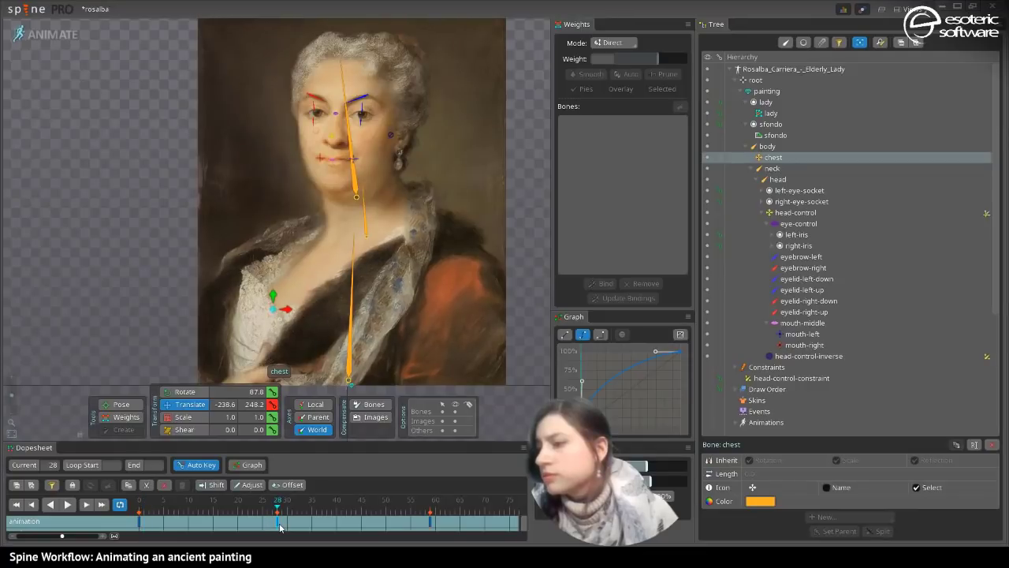
left_click_drag(289, 317, 284, 313)
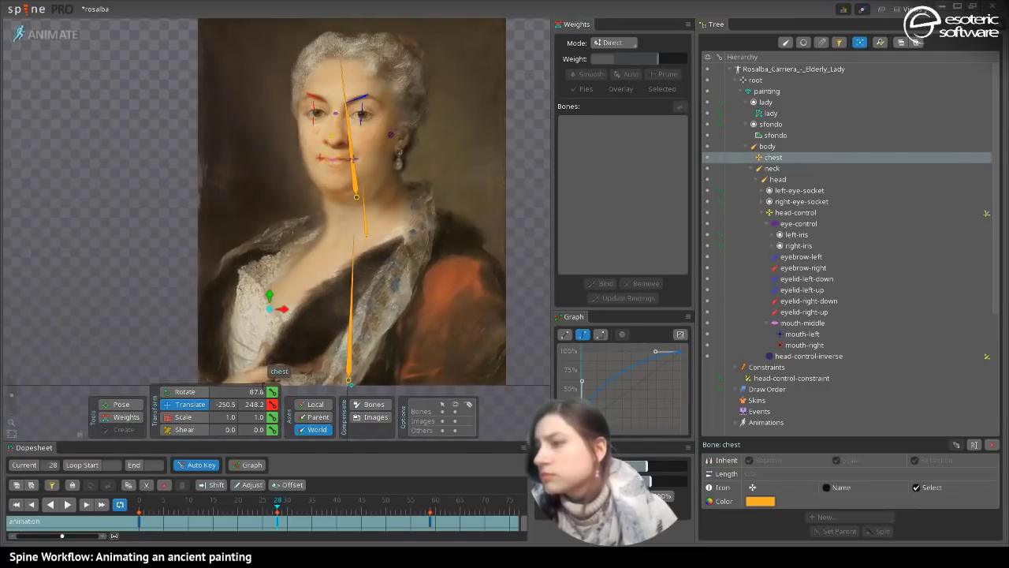
left_click(69, 505)
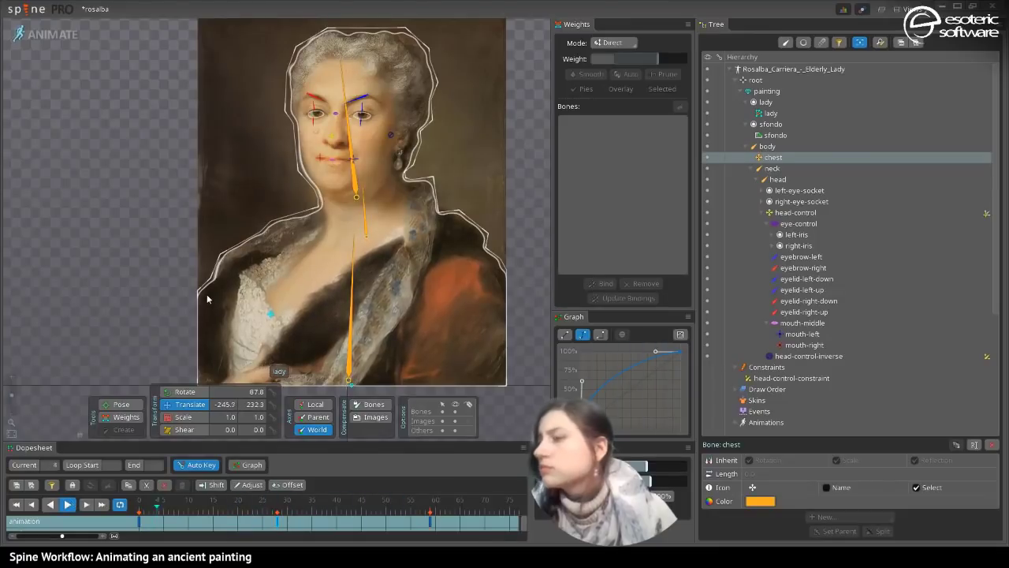
key("ctrl+s")
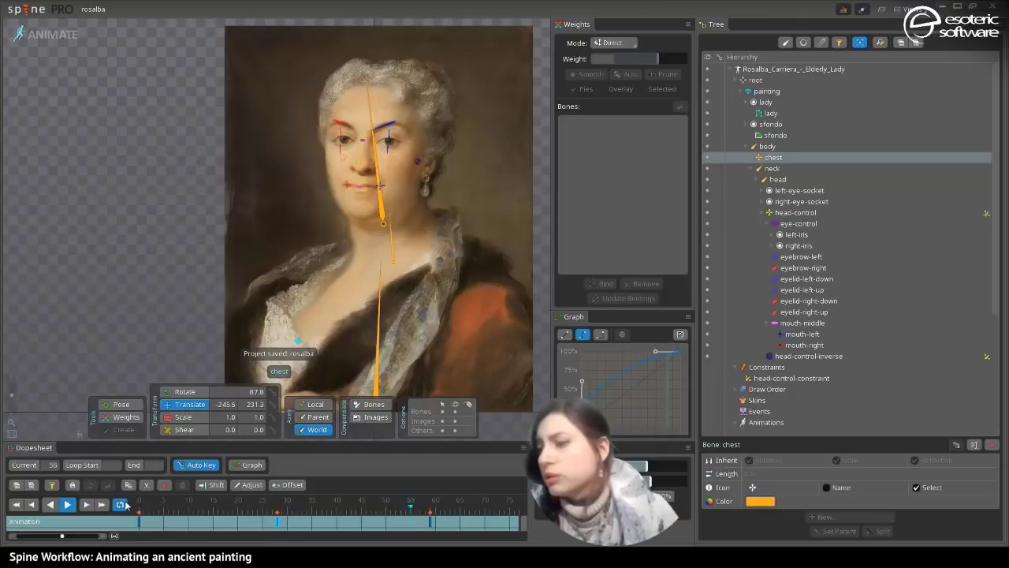
- Stop playback and key the chest bone's rotation at frame 0
left_click(67, 504)
left_click(139, 511)
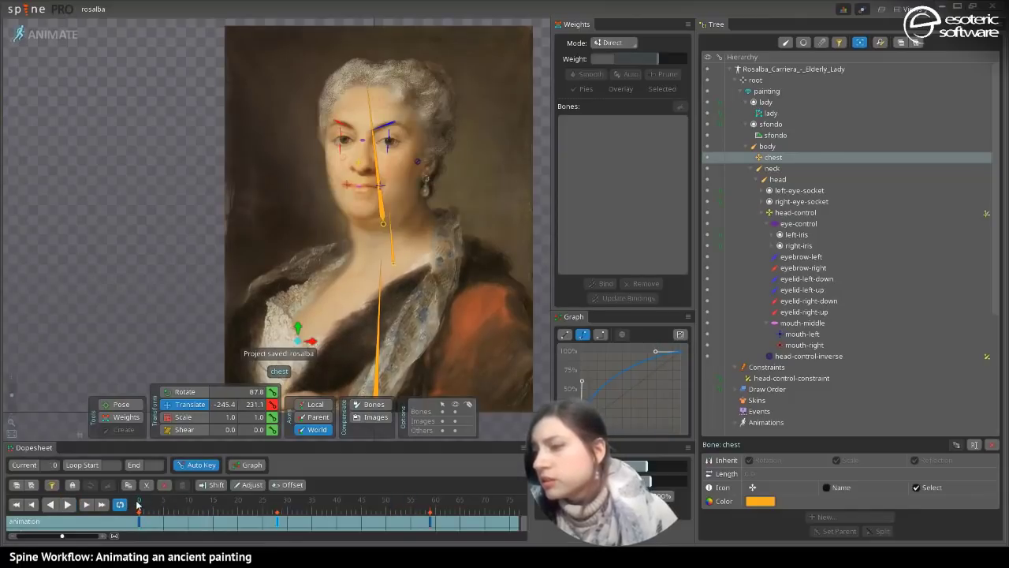
left_click(273, 392)
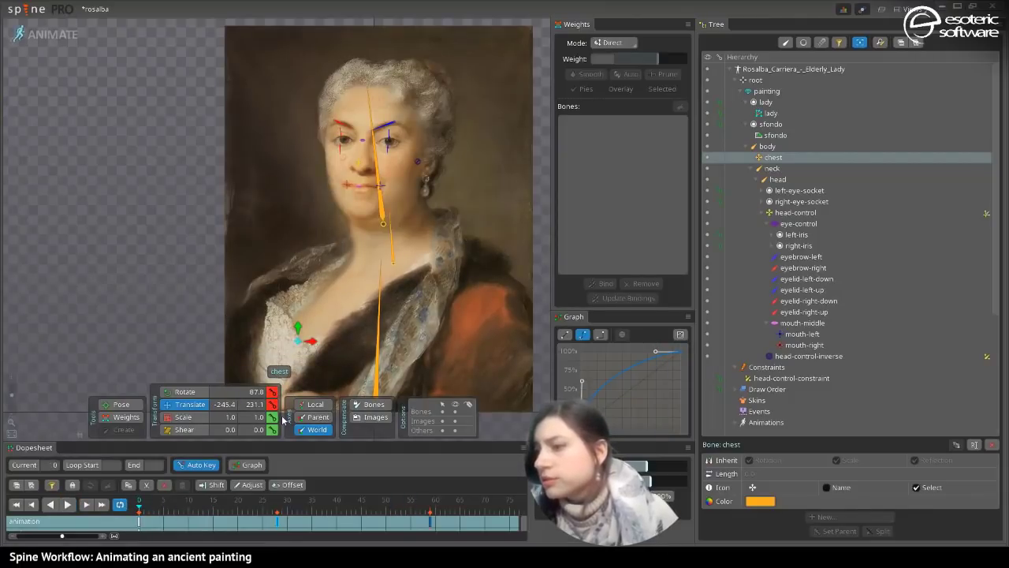
- Select the neck bone and key its rotation at frames 0 and 59
left_click(397, 250)
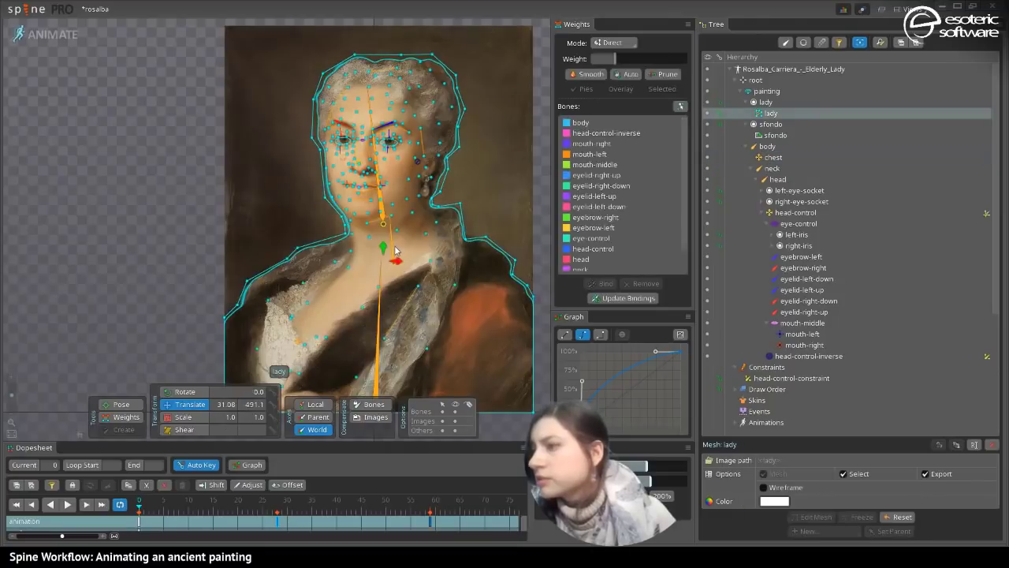
left_click(393, 250)
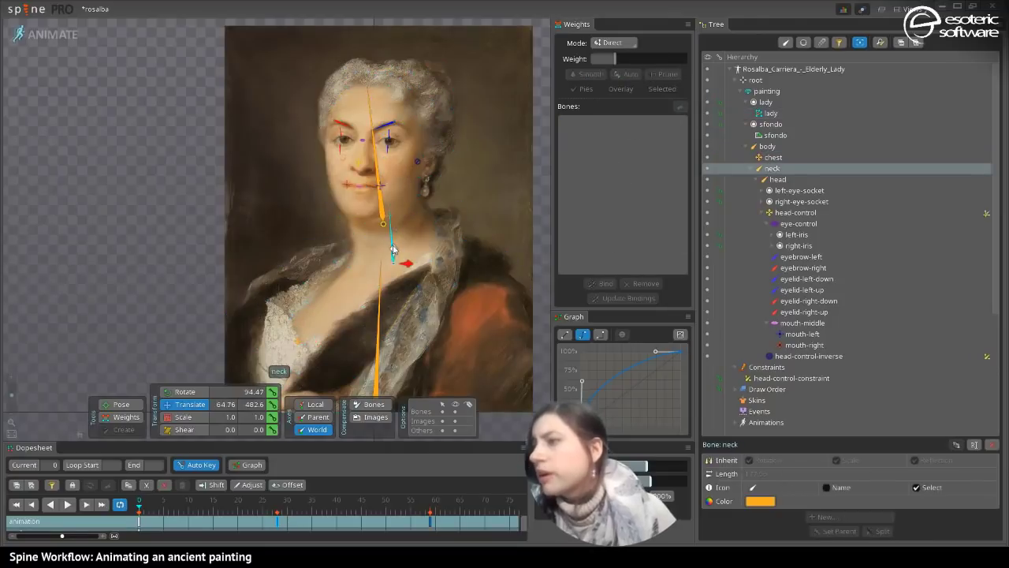
left_click(273, 392)
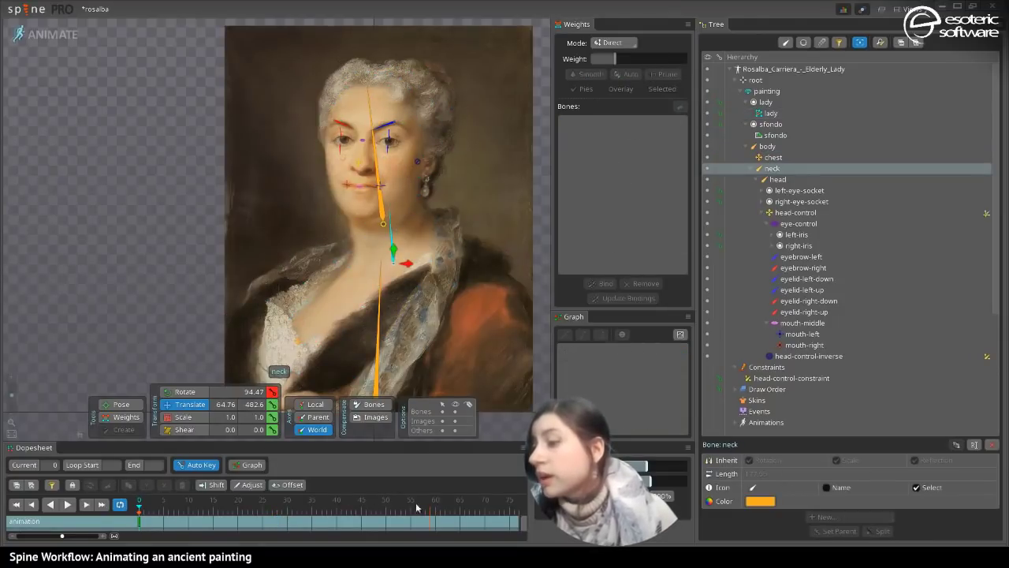
left_click(432, 505)
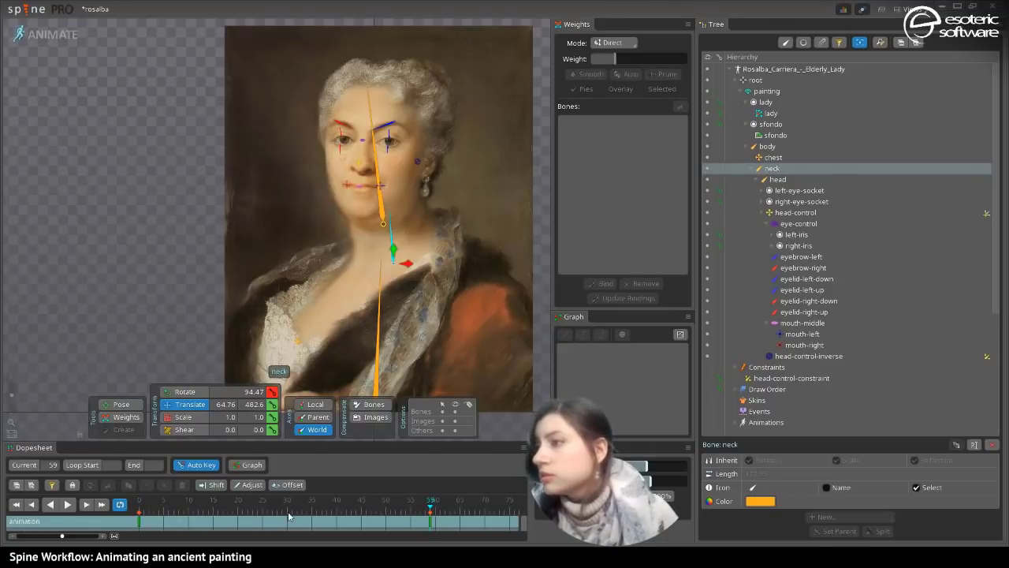
- Pose the neck bone at a rotation of about 117.1 at frame 15 and 72.52 at frame 40, and play the animation
left_click(214, 511)
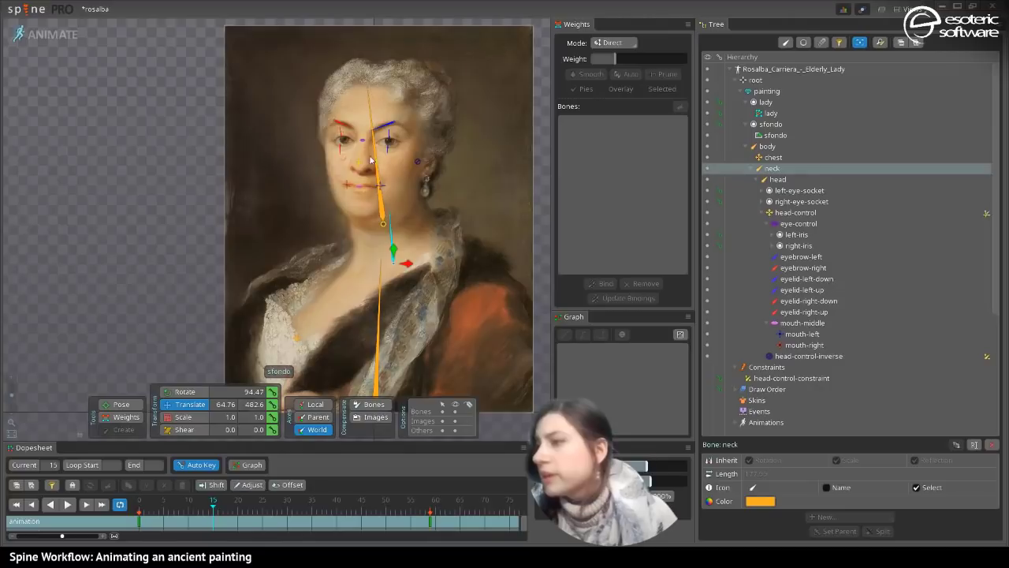
key("p")
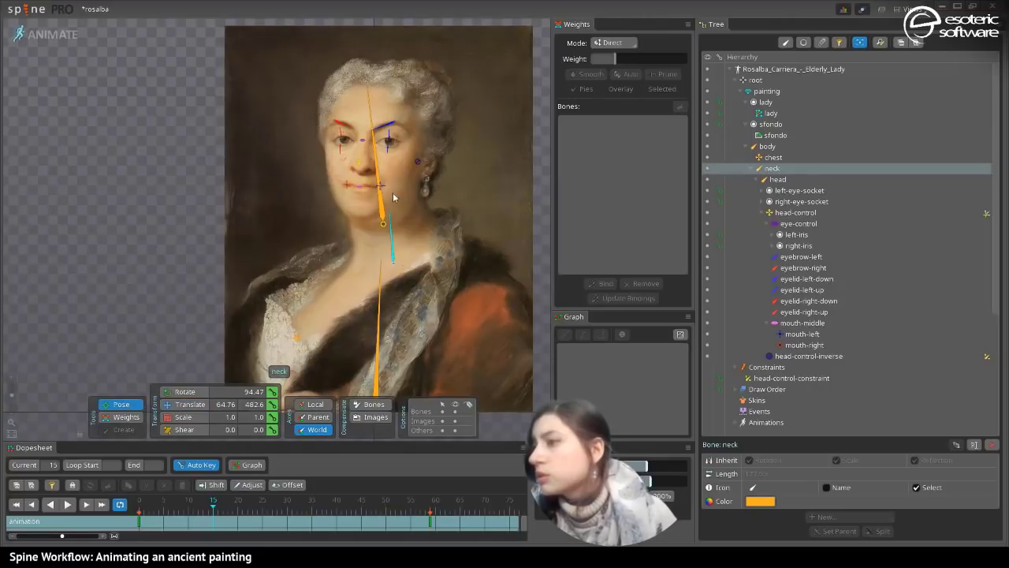
left_click_drag(389, 213, 369, 221)
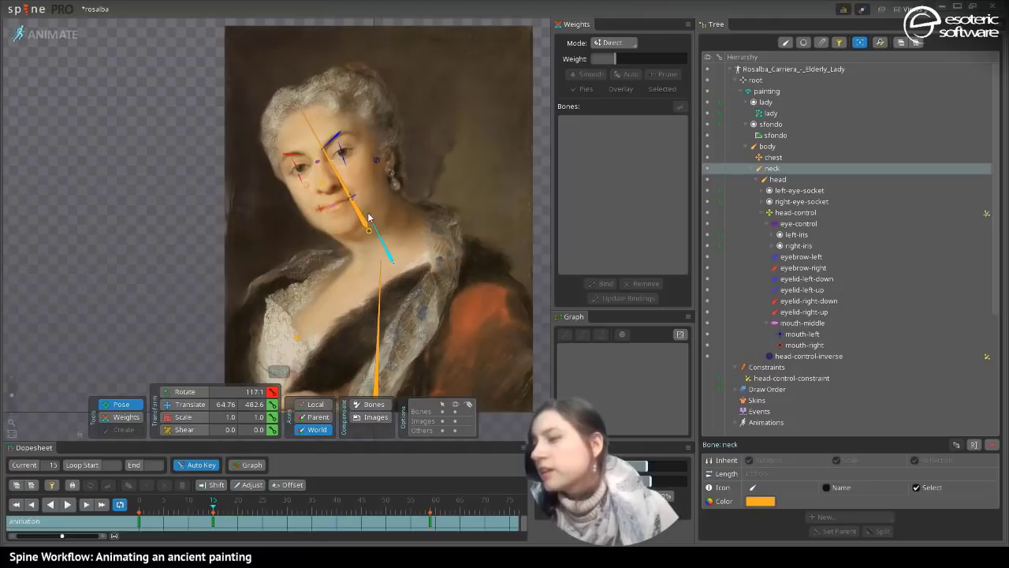
left_click(339, 499)
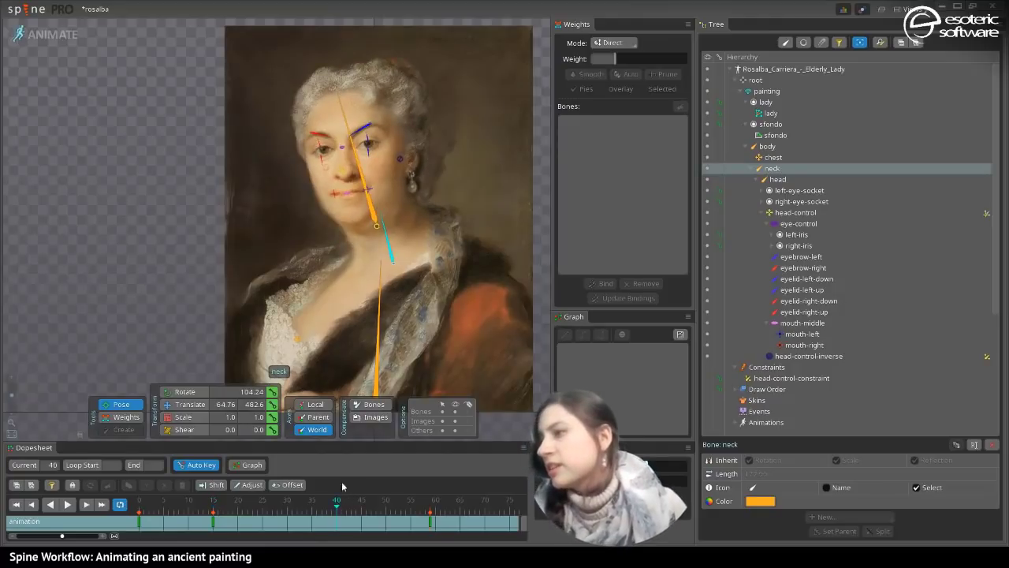
left_click_drag(382, 211, 409, 218)
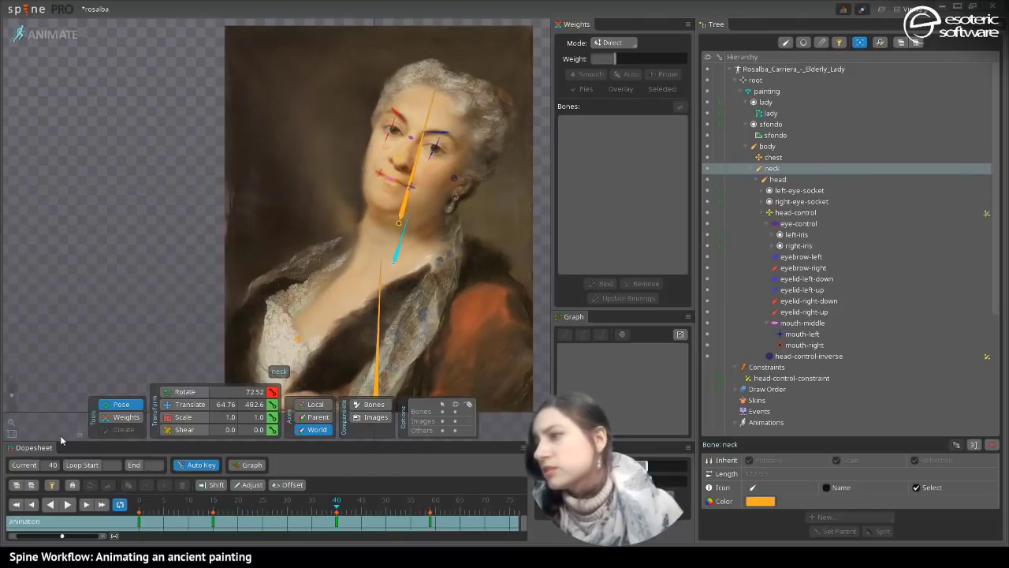
left_click(68, 503)
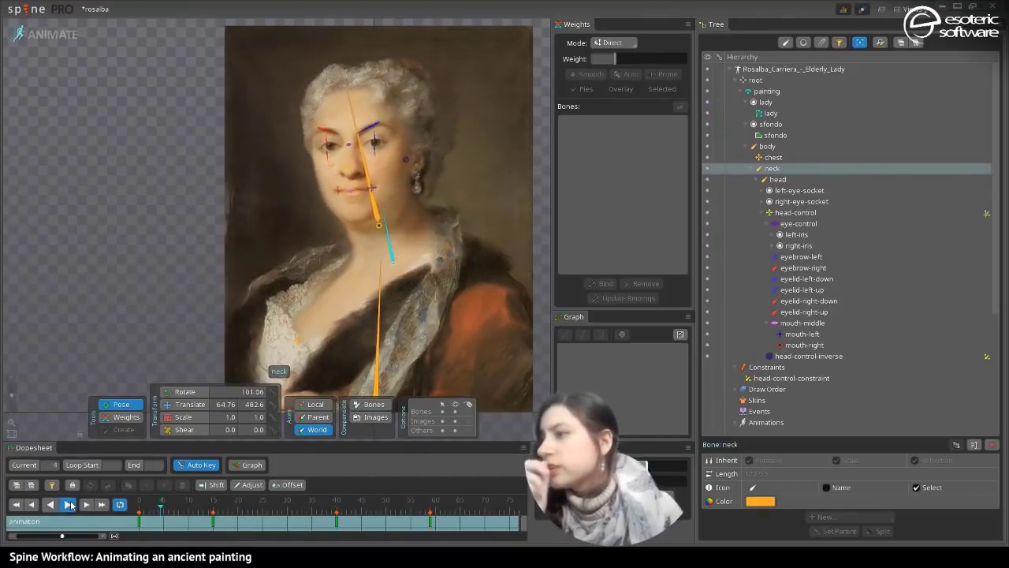
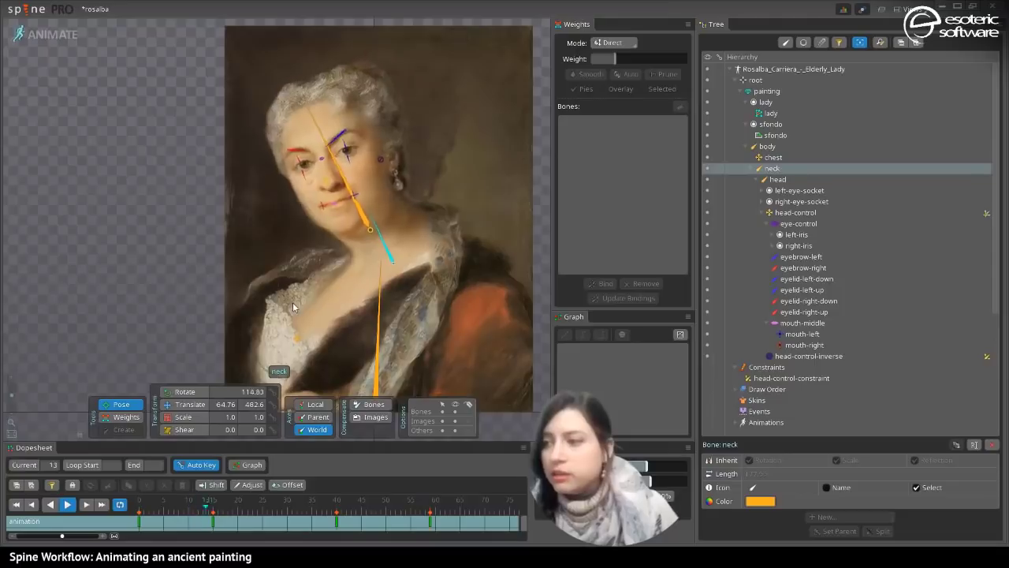
- Raise the neck bone's weight to about 59 on the lady mesh's outline vertex beside the neck, below the earring
left_click(126, 416)
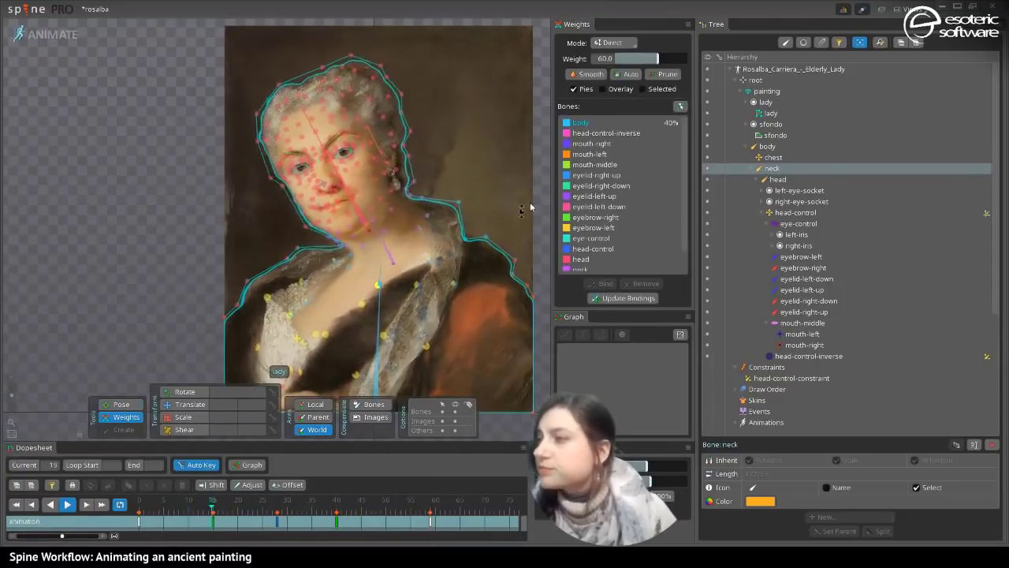
left_click(462, 205)
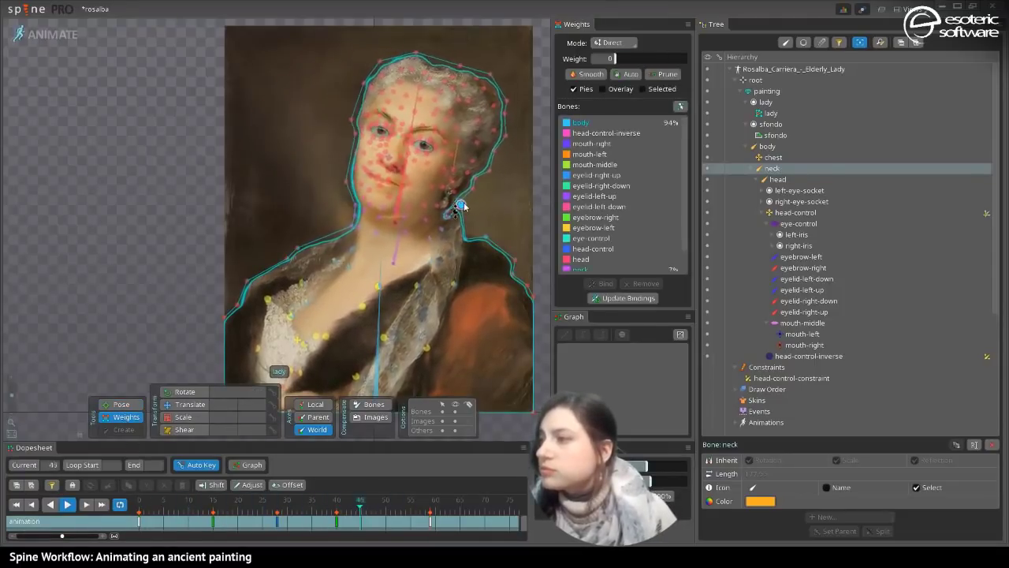
left_click(584, 270)
left_click_drag(621, 58, 648, 61)
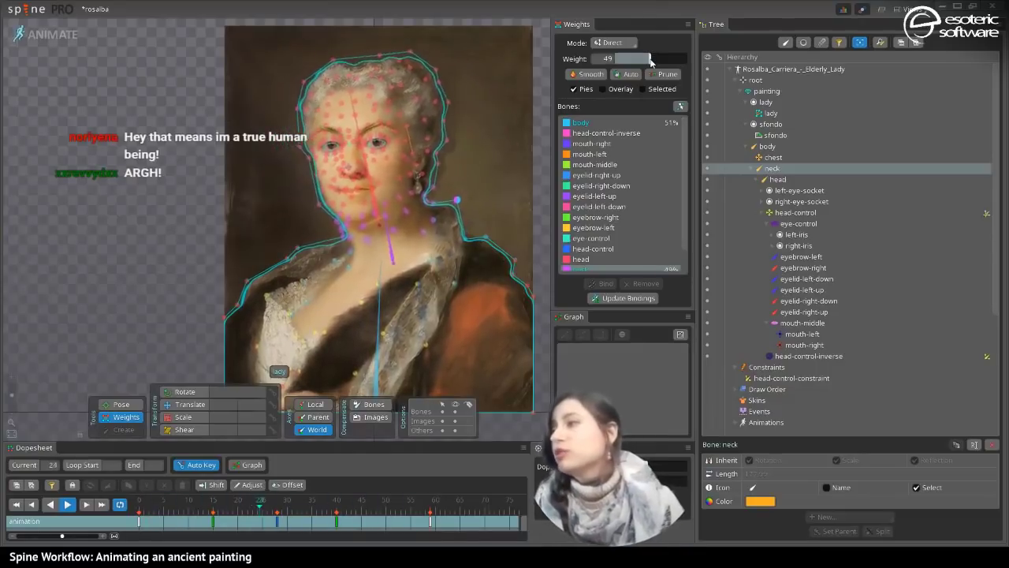
mouse_move(651, 60)
left_mouse_down()
mouse_move(686, 76)
mouse_move(660, 86)
mouse_move(654, 61)
mouse_move(635, 66)
mouse_move(658, 65)
left_mouse_up()
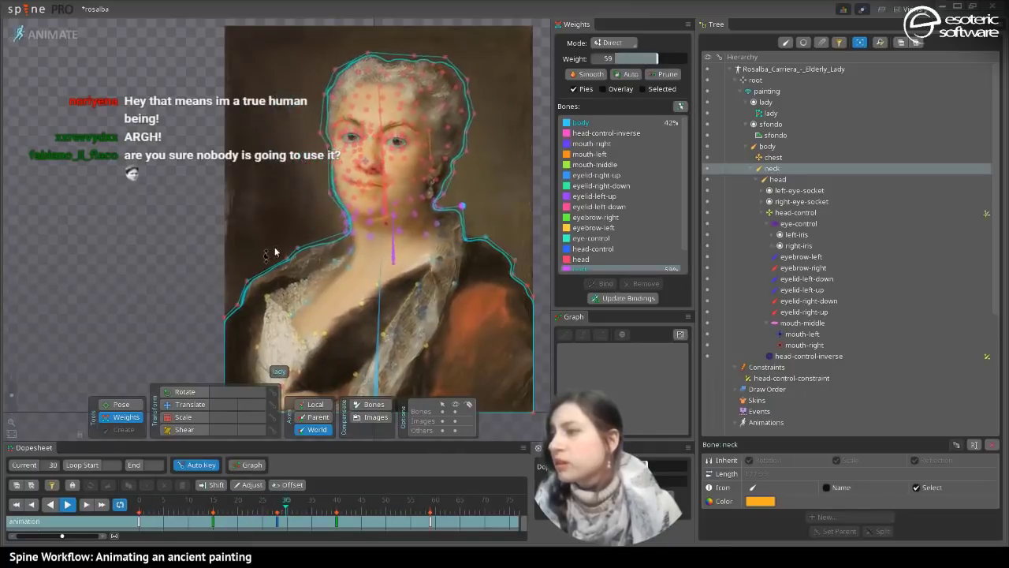
- Raise the neck bone's weight on the lady mesh's vertices at the base of the neck, using values of 100 and 70, and deselect the mesh
left_click(351, 251)
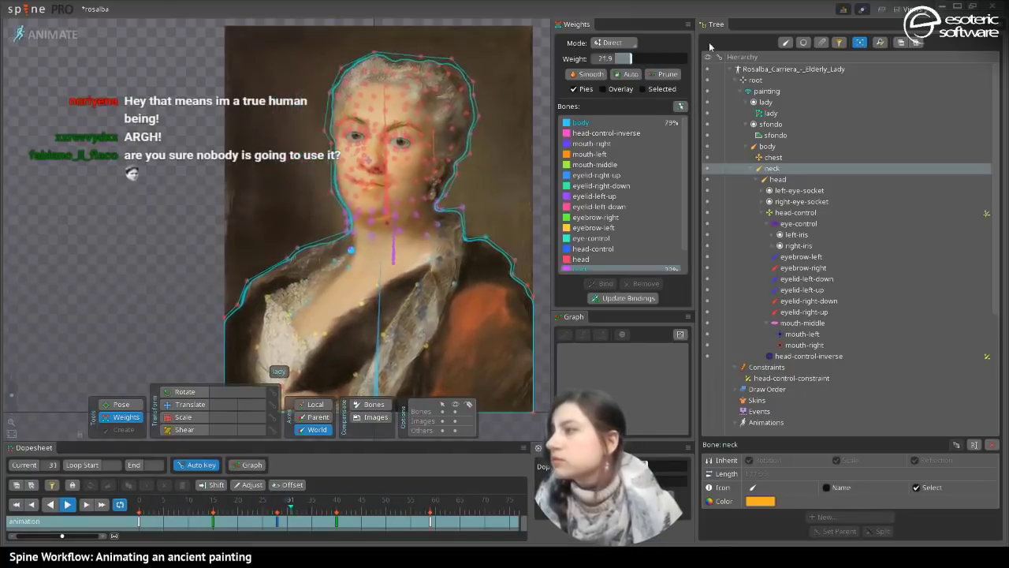
left_click_drag(642, 60, 641, 62)
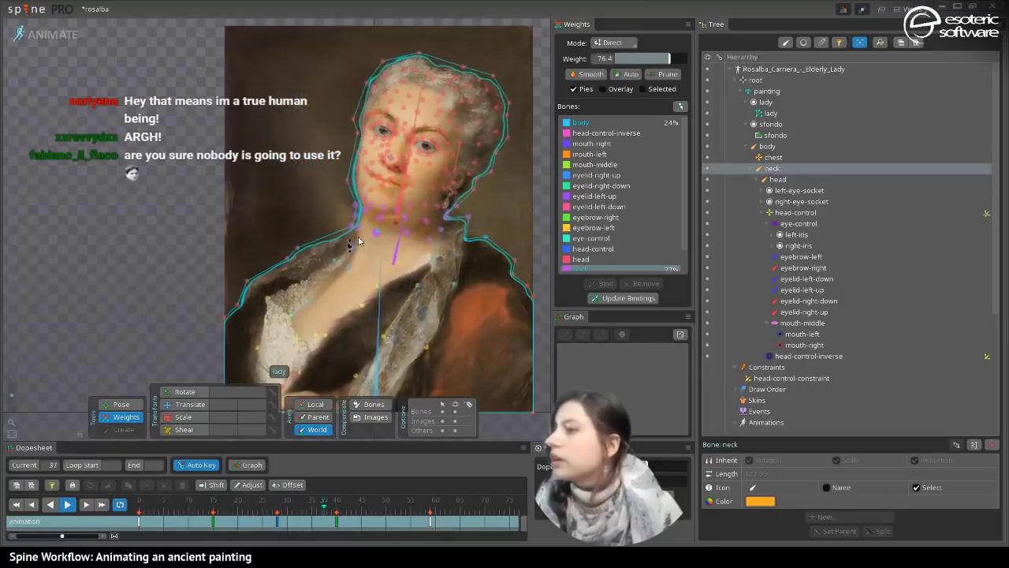
left_click_drag(673, 59, 691, 60)
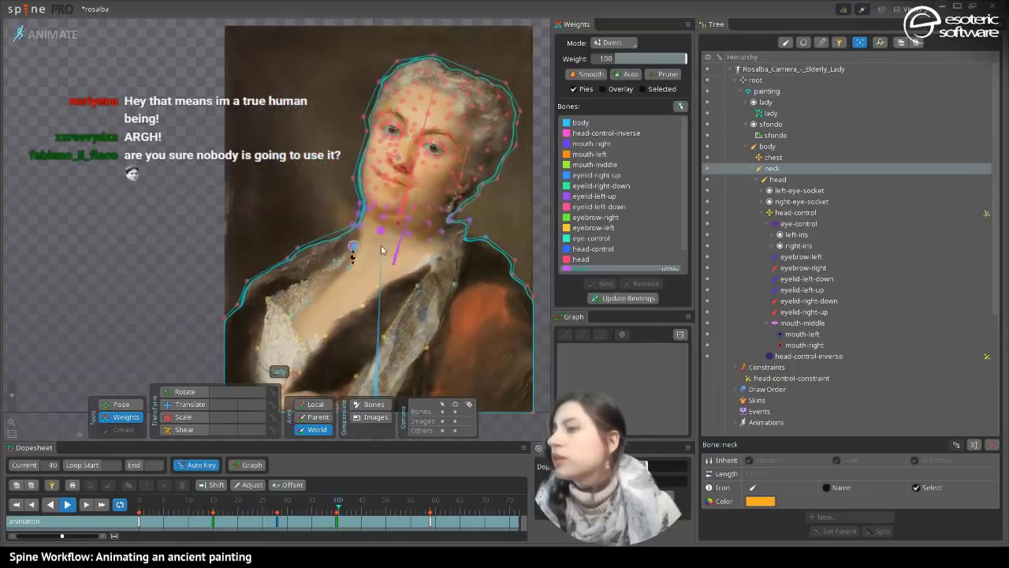
left_click(718, 69)
left_click(666, 59)
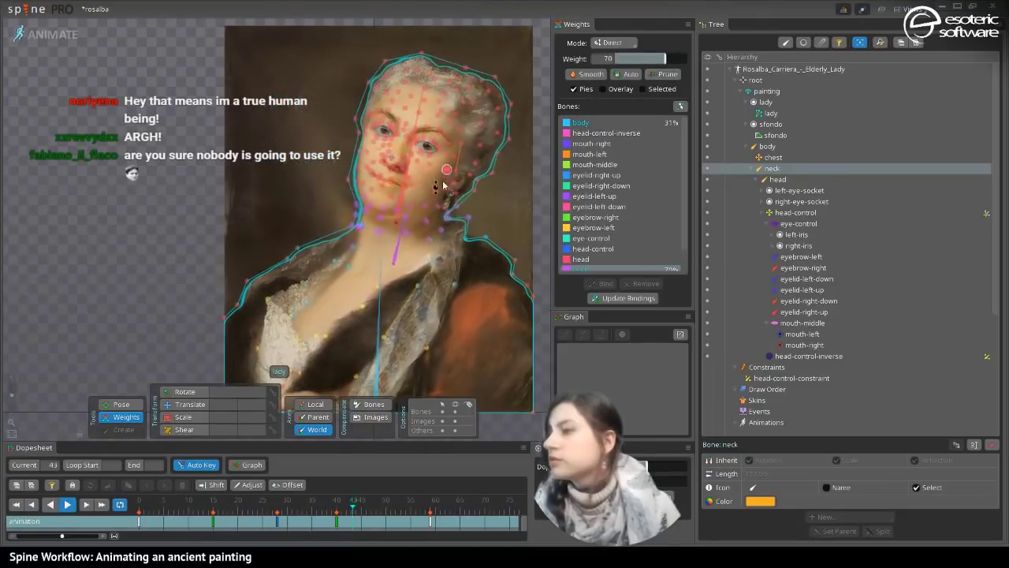
key("space")
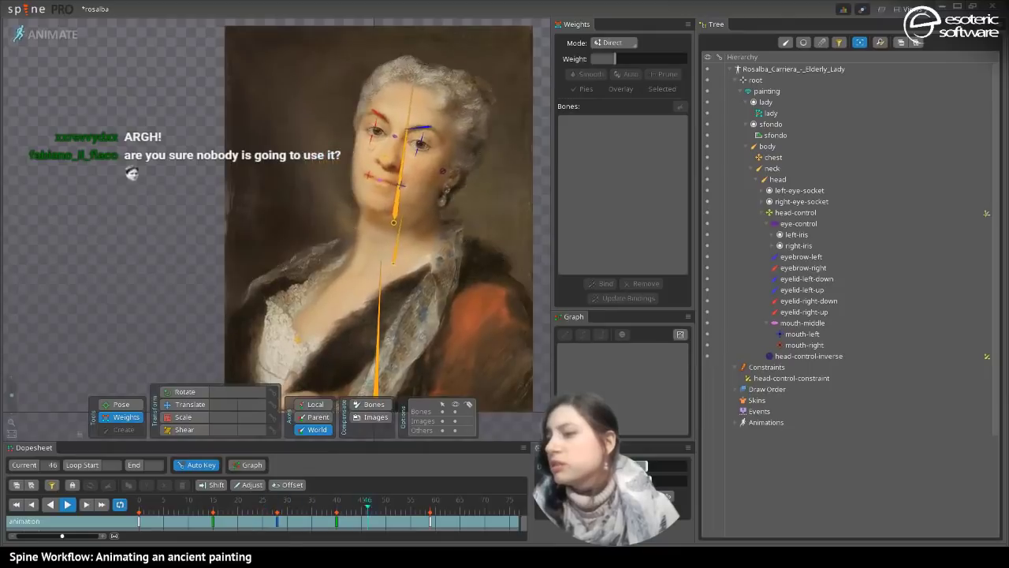
- Stop the playback, select the neck bone, delete all of its test rotation keys, and save the project
key("space")
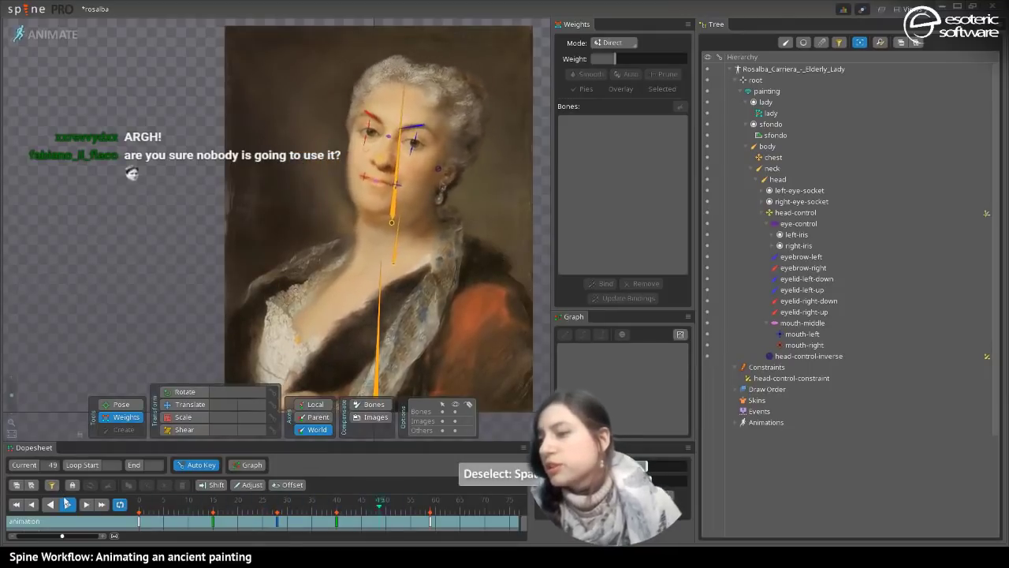
left_click(391, 253)
key("space")
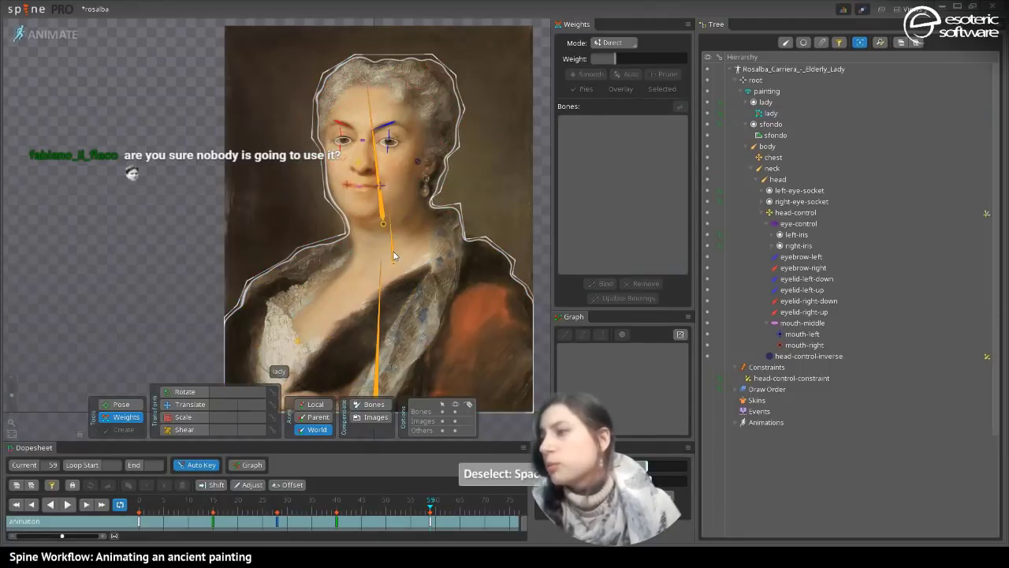
left_click(175, 409)
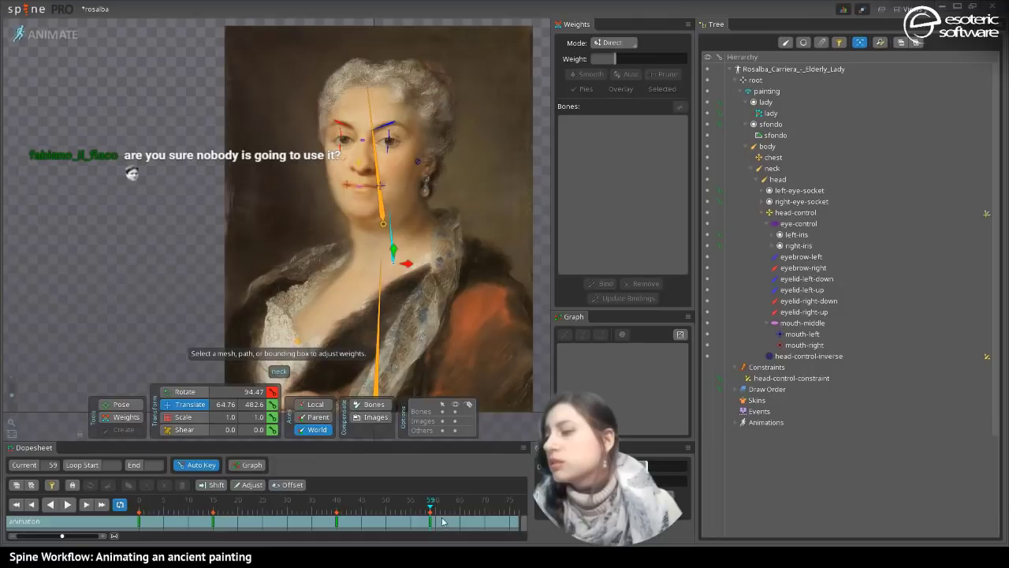
left_click_drag(442, 521, 111, 495)
key("Delete")
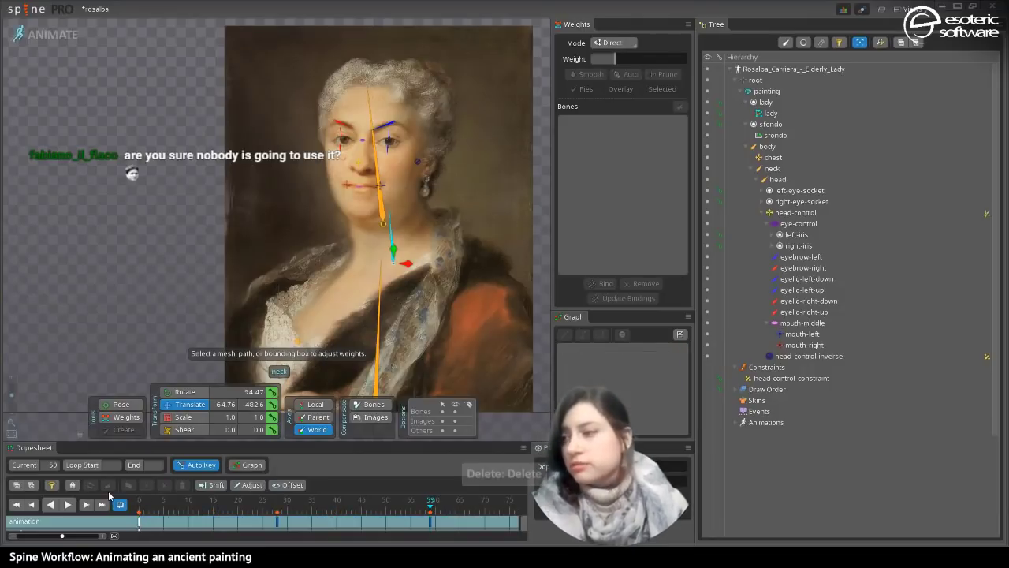
key("ctrl+s")
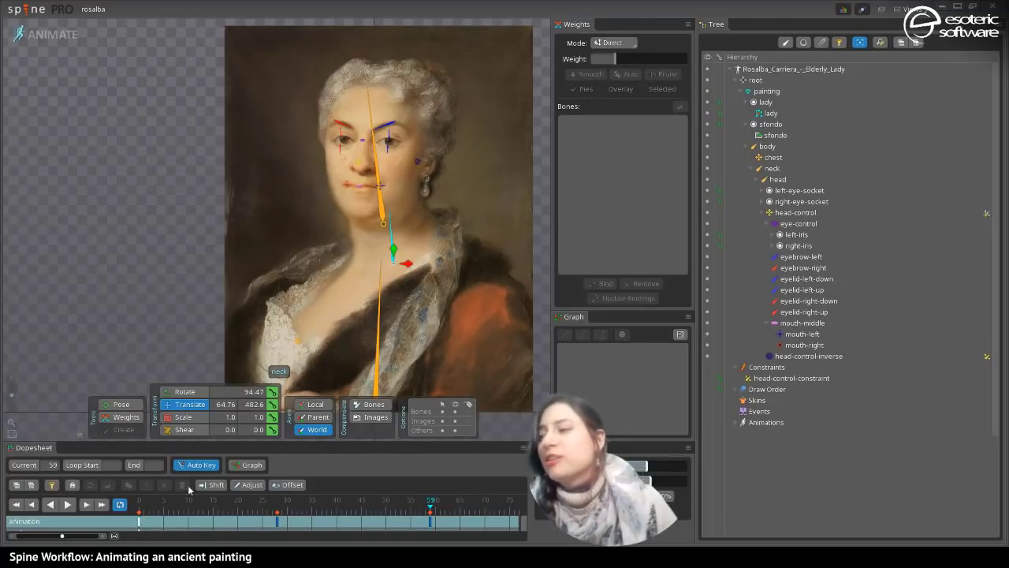
- Lower the neck bone to a vertical translation of about 463.9 at frame 59, undo its sideways shift, and paste the pose at frame 0
mouse_move(394, 250)
left_mouse_down()
mouse_move(391, 378)
mouse_move(370, 453)
mouse_move(391, 484)
mouse_move(373, 186)
mouse_move(347, 92)
mouse_move(375, 197)
mouse_move(372, 254)
mouse_move(400, 231)
mouse_move(371, 260)
mouse_move(287, 296)
mouse_move(78, 345)
mouse_move(197, 353)
mouse_move(91, 339)
mouse_move(106, 350)
mouse_move(93, 357)
mouse_move(160, 369)
mouse_move(503, 398)
mouse_move(402, 406)
left_mouse_up()
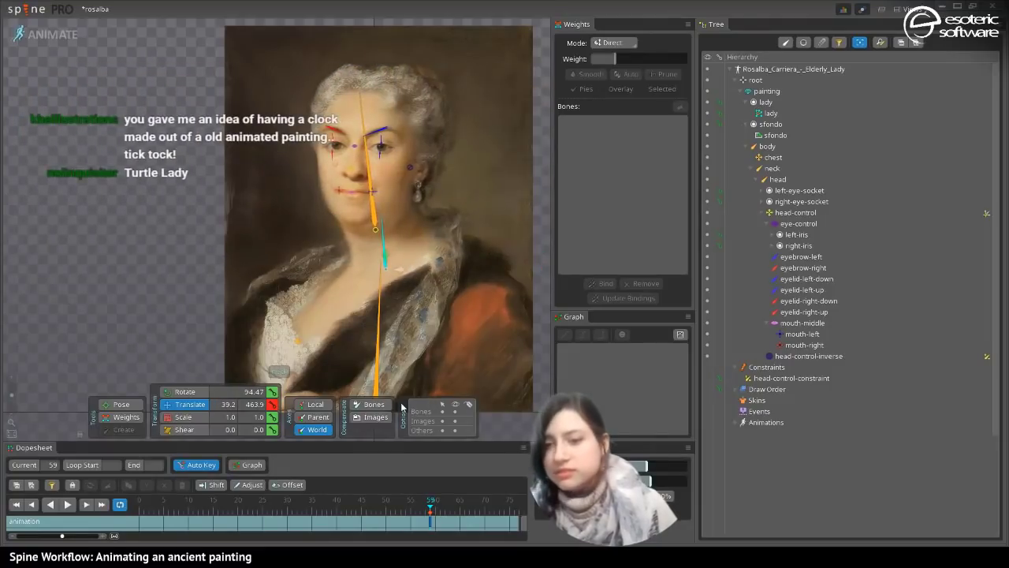
key("ctrl+z")
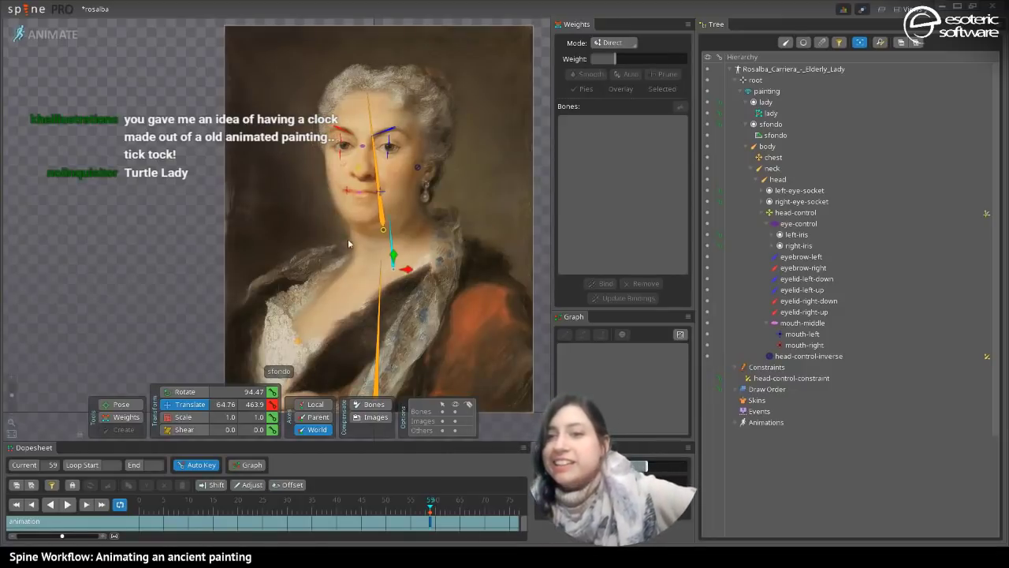
left_click_drag(364, 227, 362, 244)
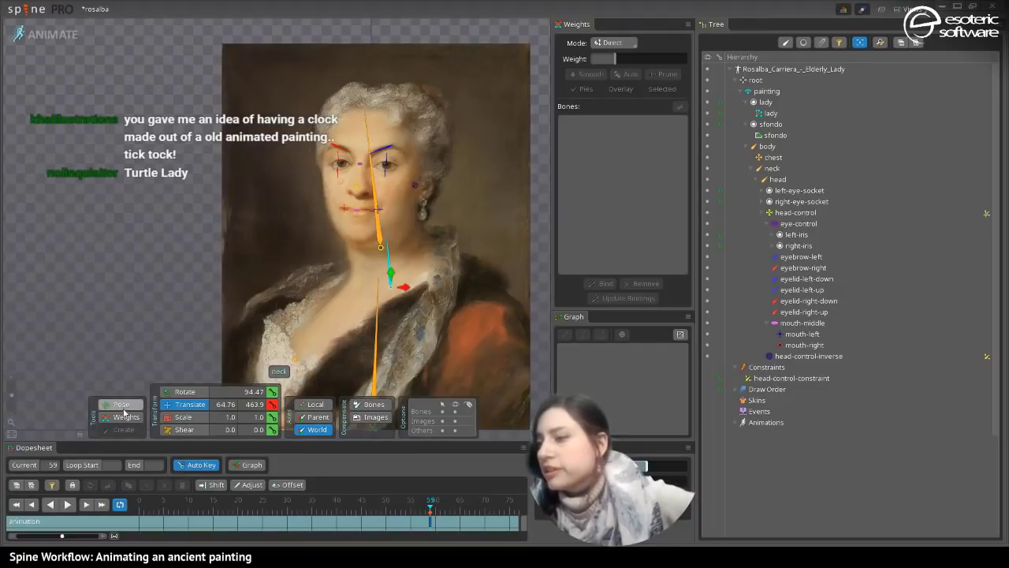
left_click(139, 505)
key("ctrl+v")
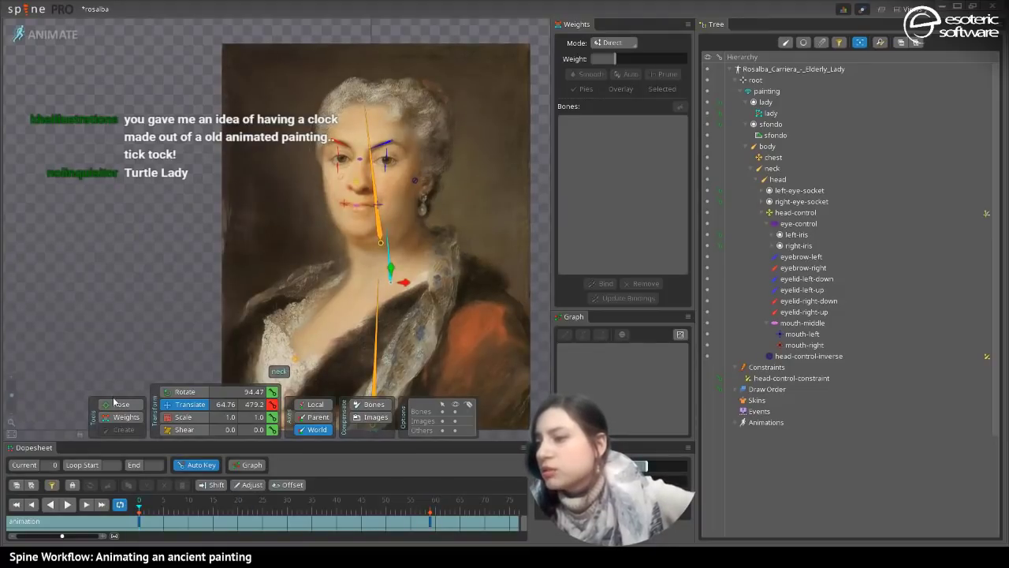
- Tilt the head bone to a rotation of about 62.21 at frame 0 and save a screenshot of the portrait area
left_click_drag(367, 119, 445, 125)
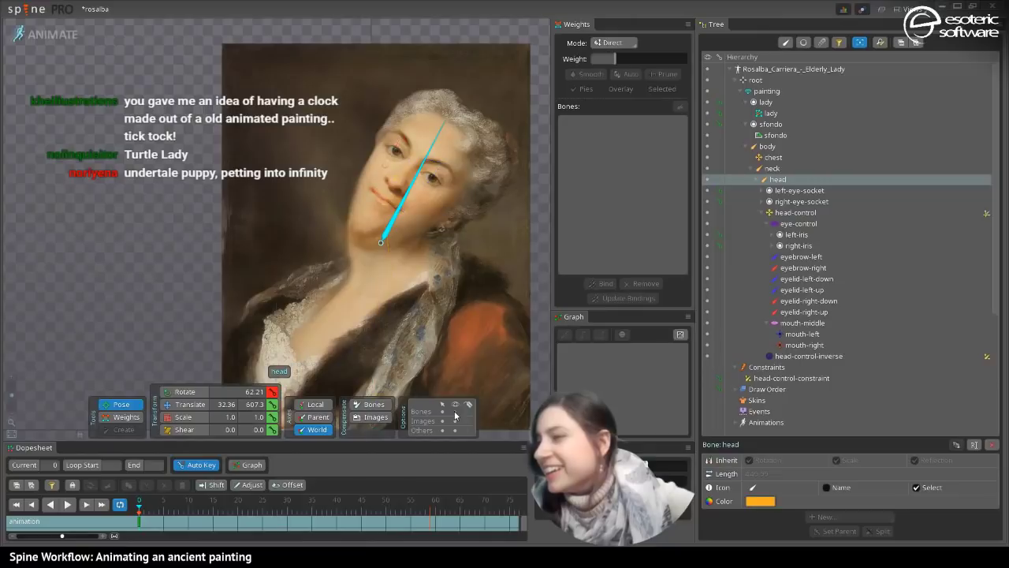
key("space")
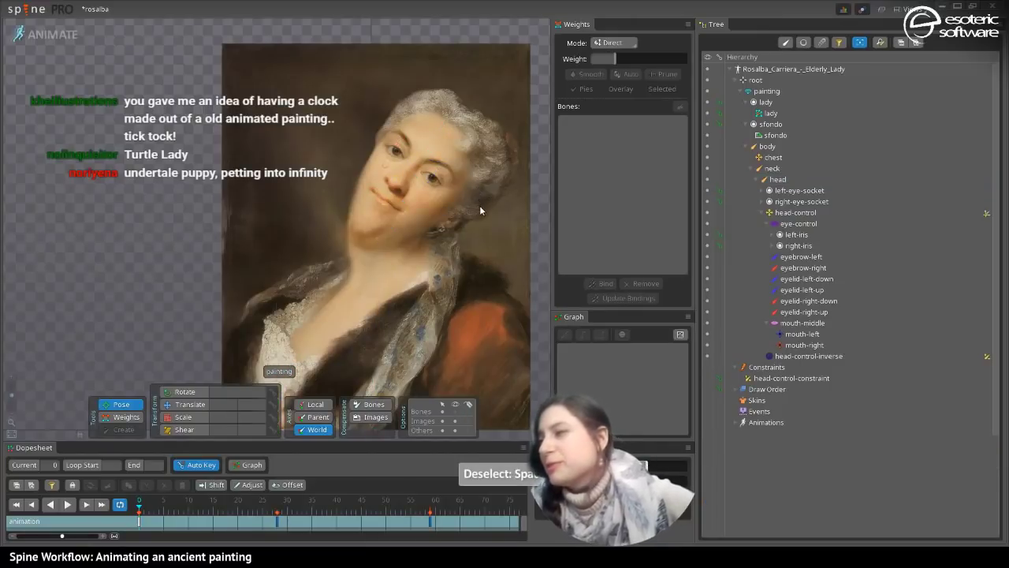
left_click_drag(479, 205, 482, 223)
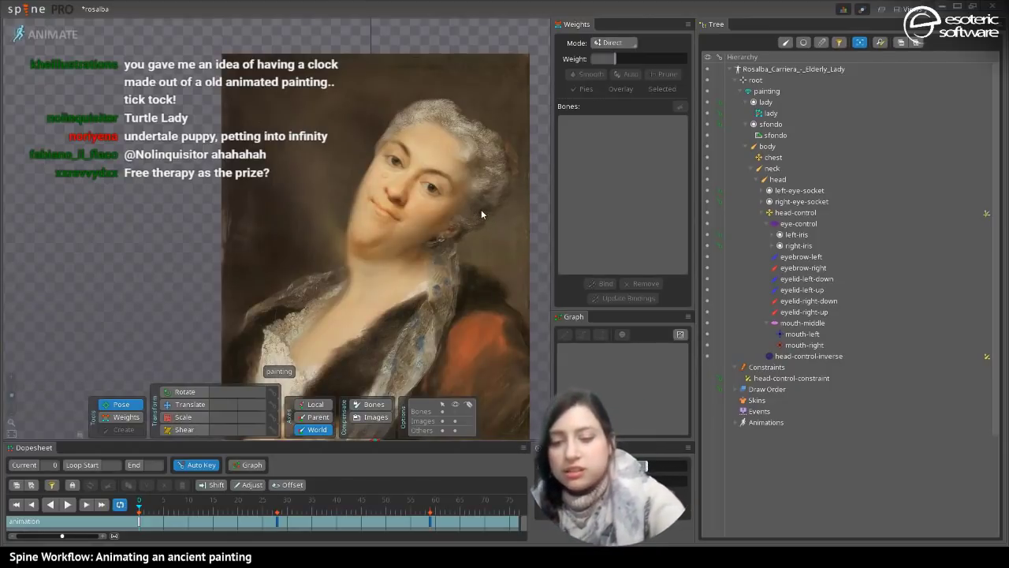
key("Print")
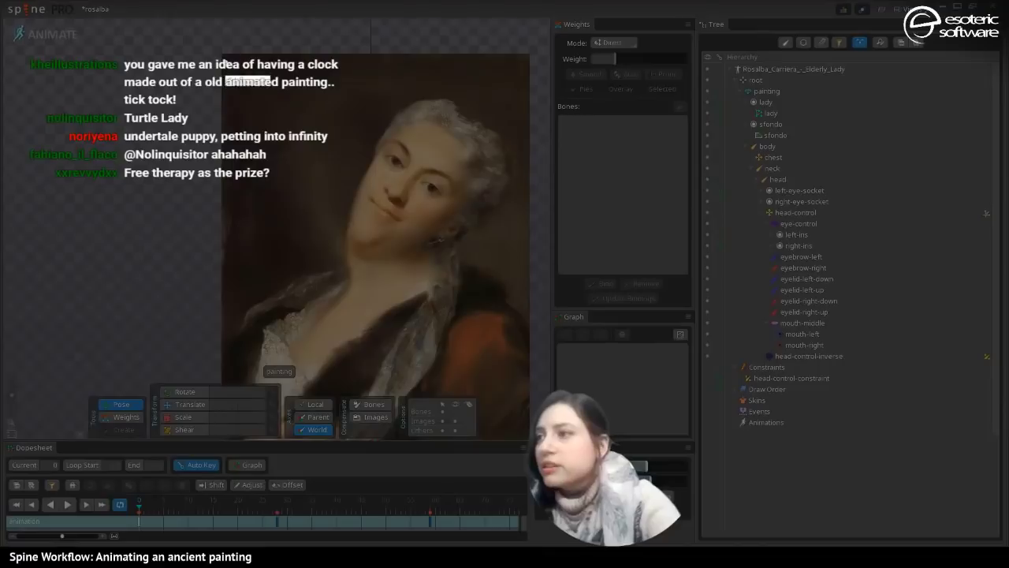
mouse_move(225, 58)
left_mouse_down()
mouse_move(463, 350)
mouse_move(528, 367)
left_mouse_up()
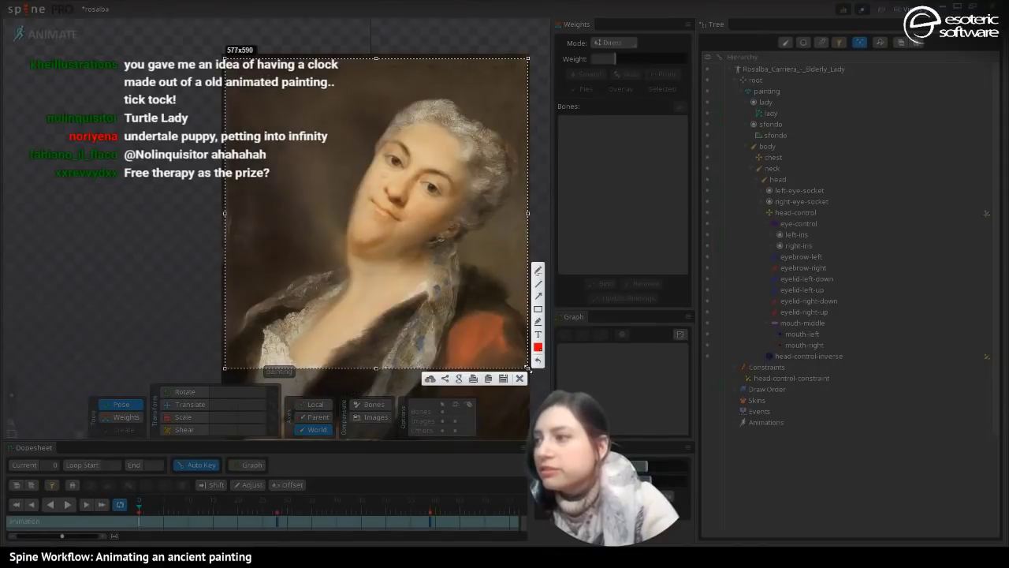
left_click(502, 377)
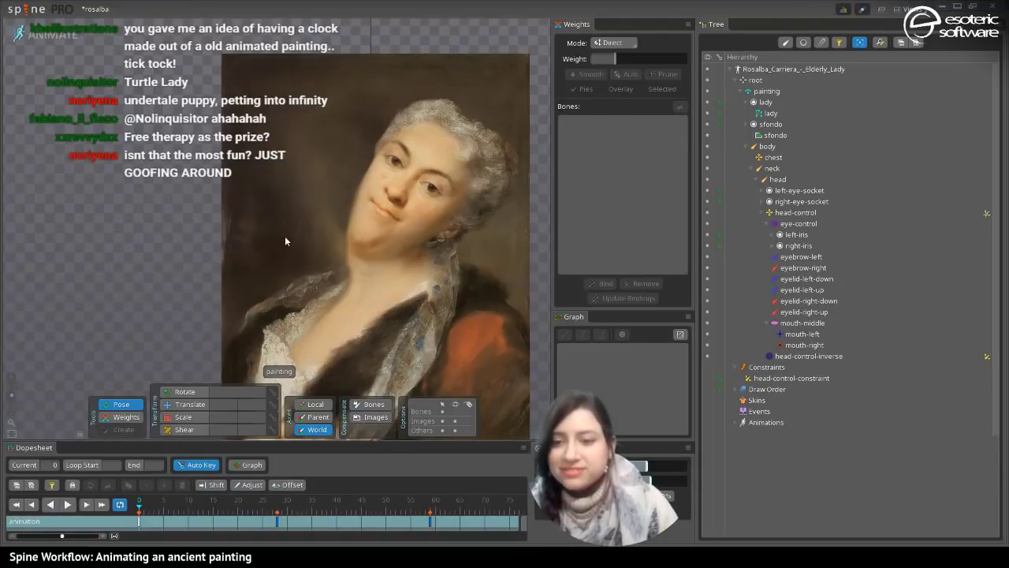
- Undo the last head tilt, rotate the head bone to about 123.7 at frame 0, and key it at frame 59
key("ctrl+z")
key("ctrl+z")
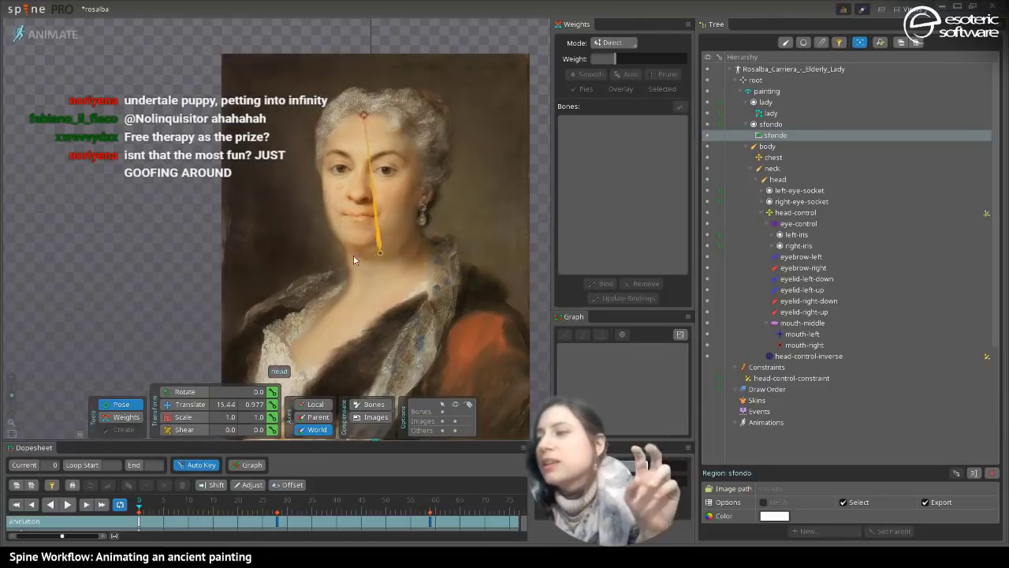
left_click(375, 240)
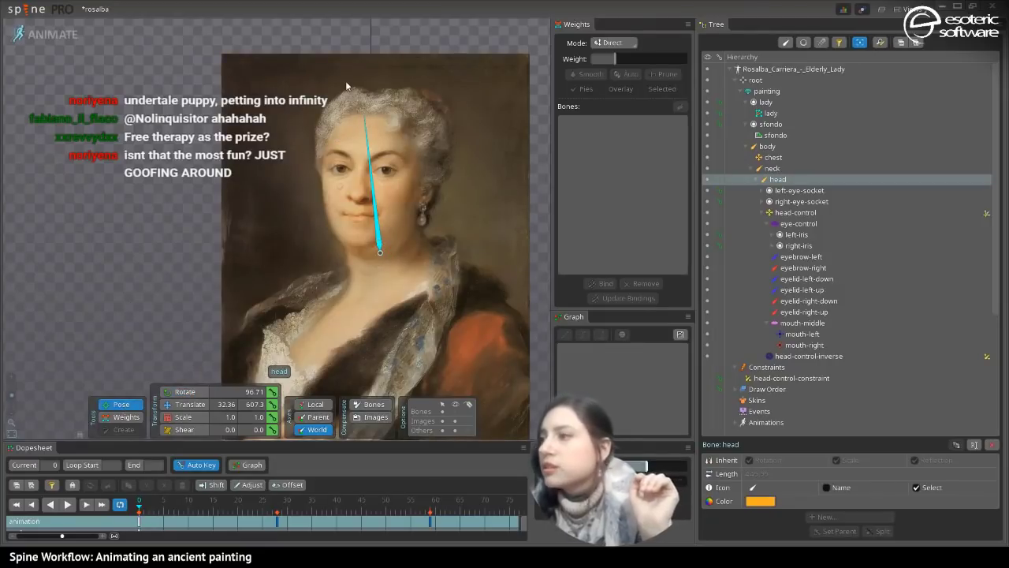
left_click_drag(371, 110, 304, 141)
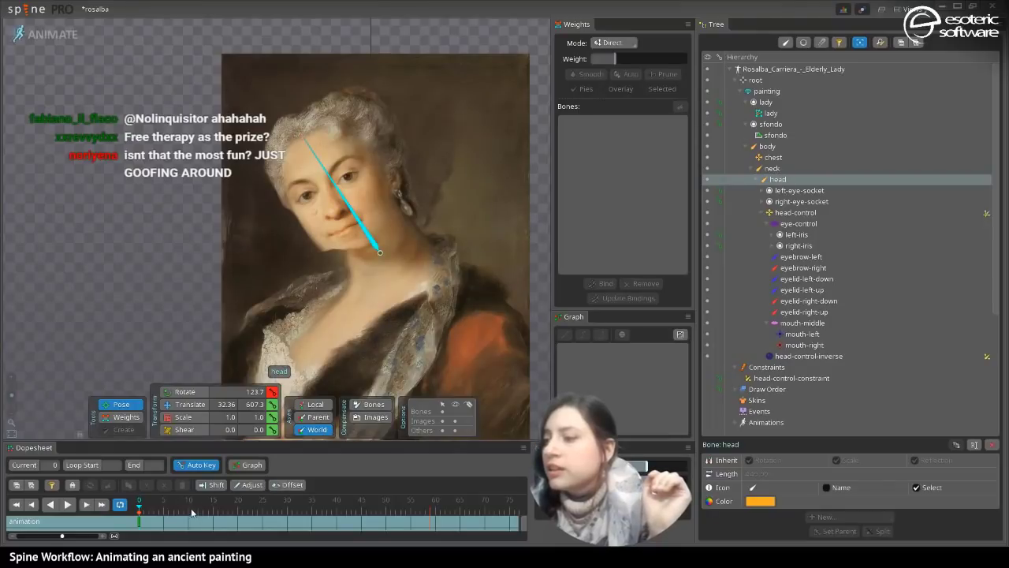
left_click(431, 505)
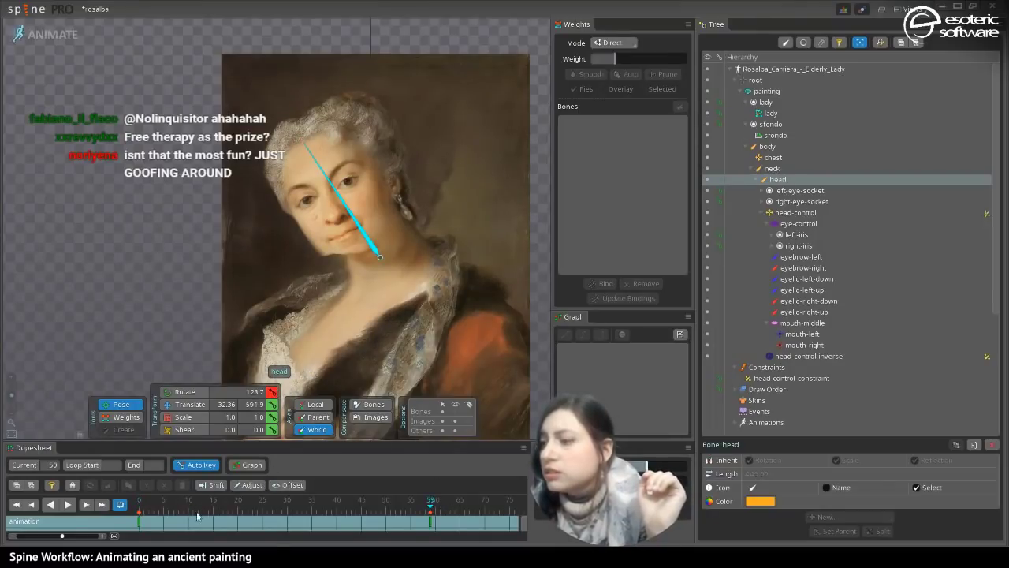
- Enlarge the dopesheet, key the head bone tilted to the opposite side at frame 27, and play the animation
left_click(164, 503)
left_click_drag(116, 508, 328, 523)
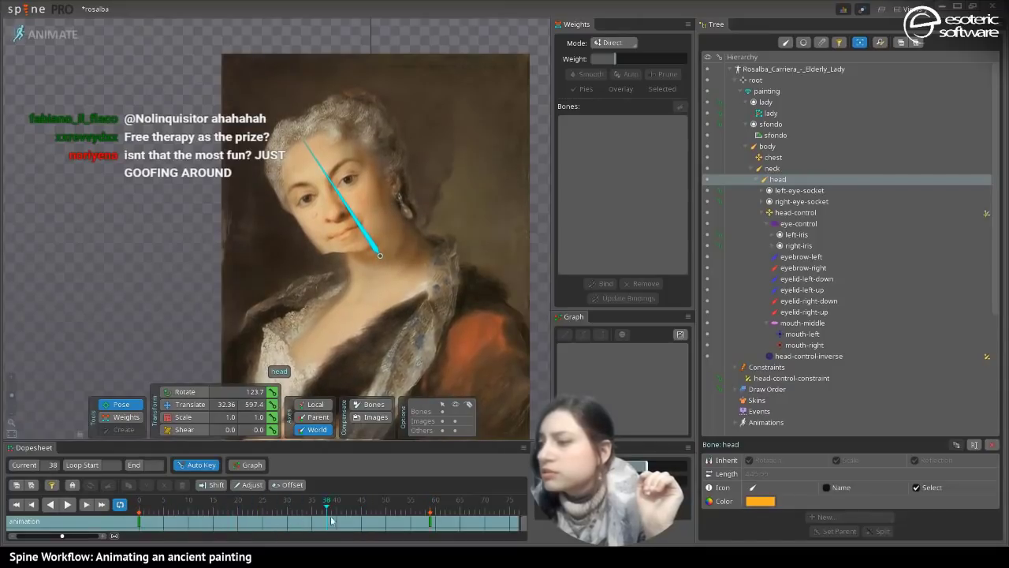
left_click_drag(445, 441, 430, 389)
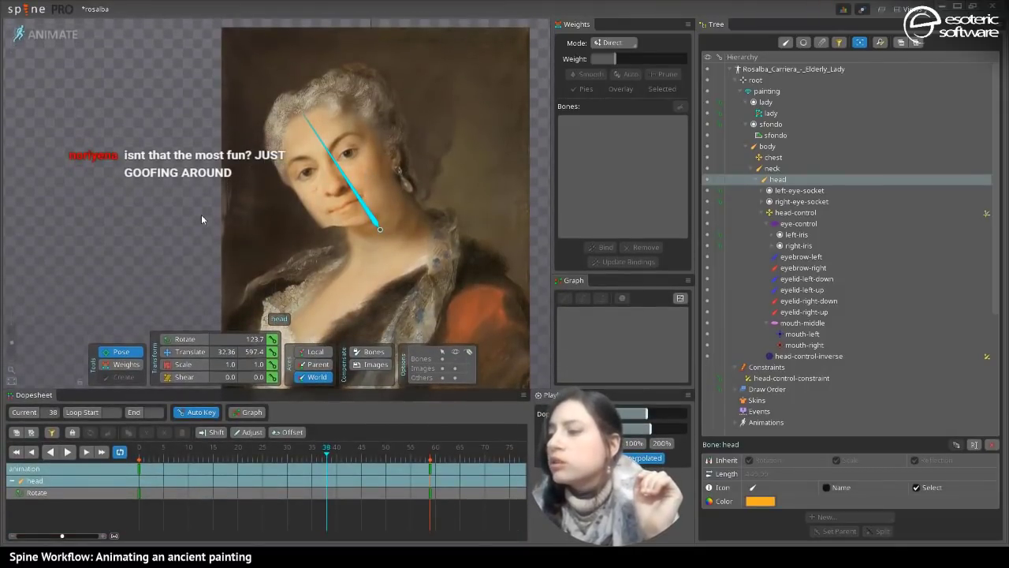
left_click(273, 458)
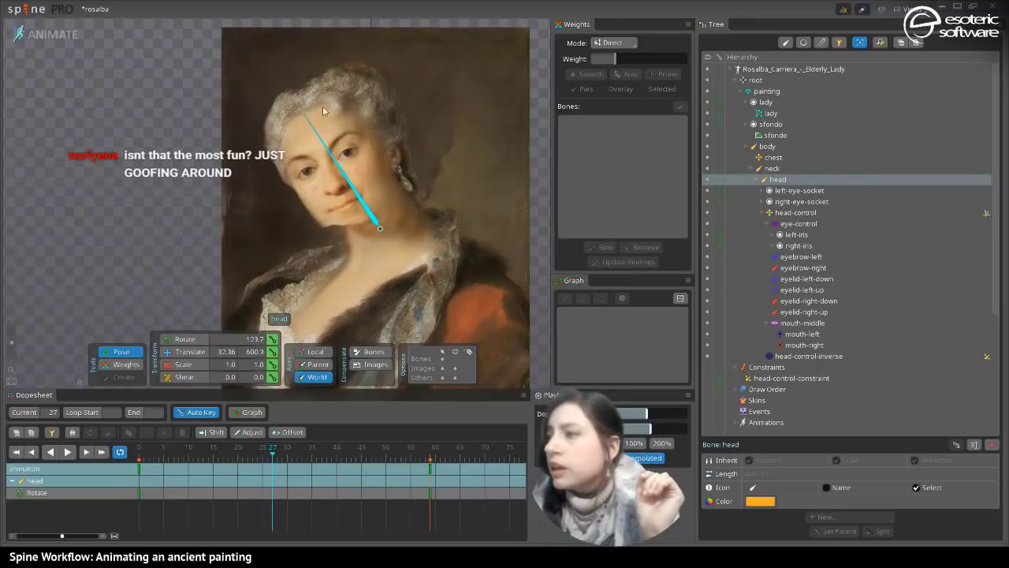
left_click_drag(303, 116, 426, 109)
left_click(68, 452)
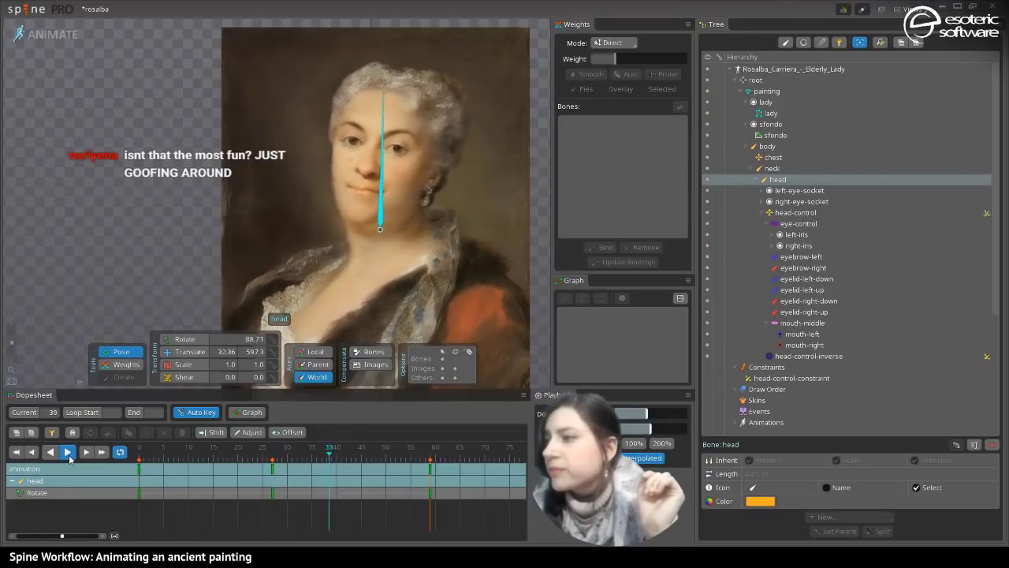
left_click(69, 457)
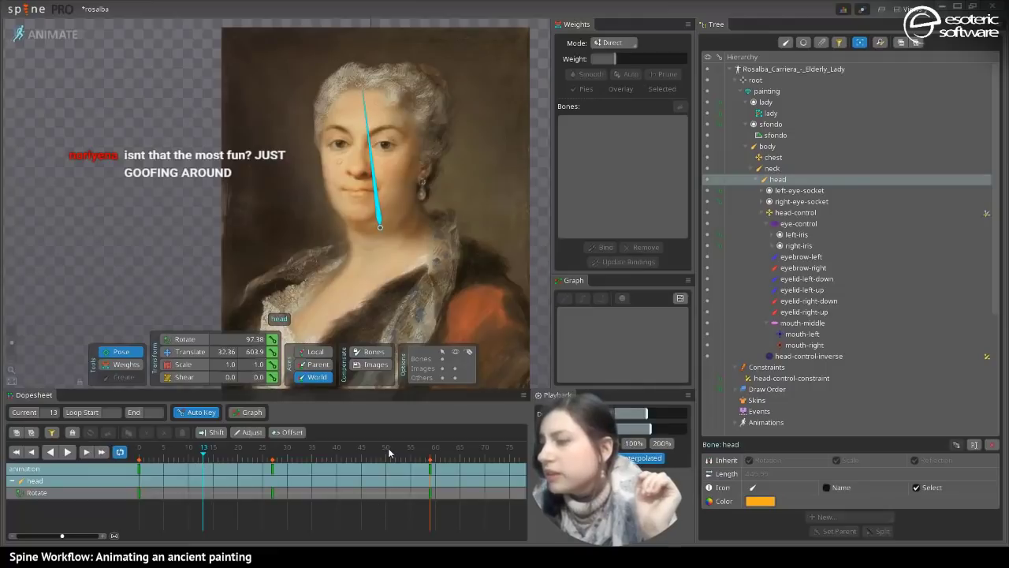
- Copy the head bone's rotation key from frame 0 to frame 59 and deselect the bone
mouse_move(388, 450)
left_mouse_down()
mouse_move(347, 461)
mouse_move(398, 464)
left_mouse_up()
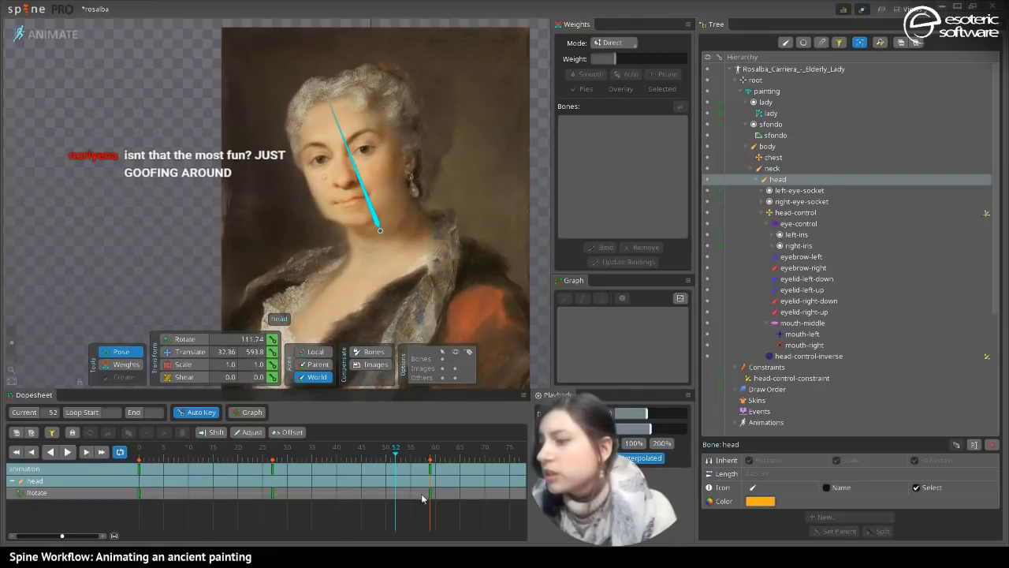
left_click(138, 493)
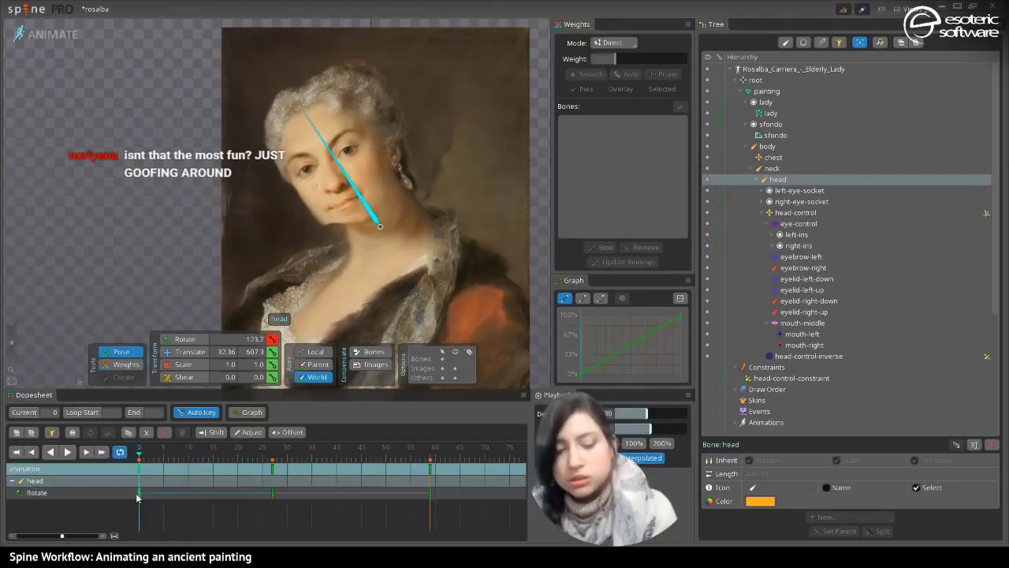
key("ctrl+c")
left_click(431, 494)
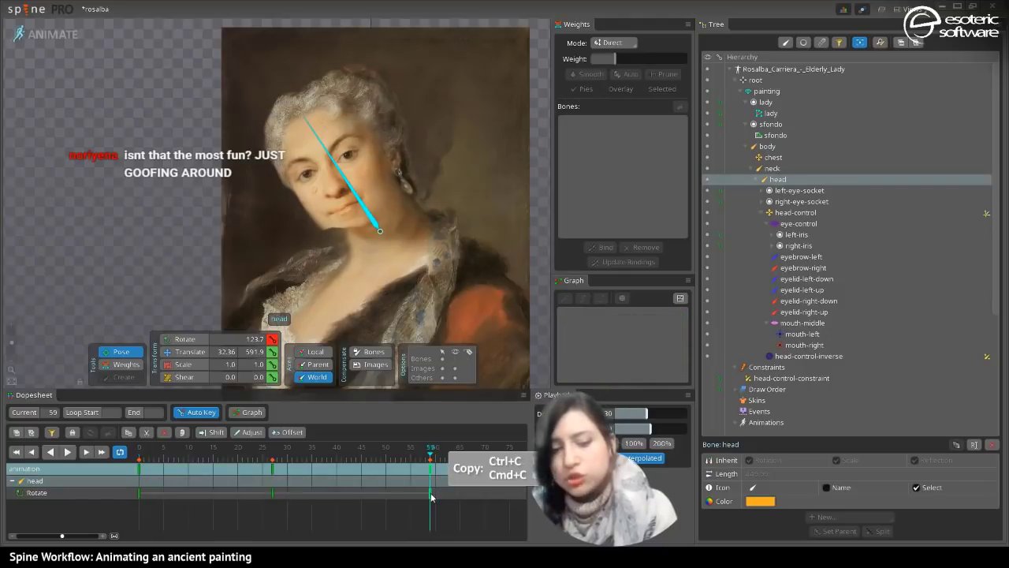
key("ctrl+v")
key("space")
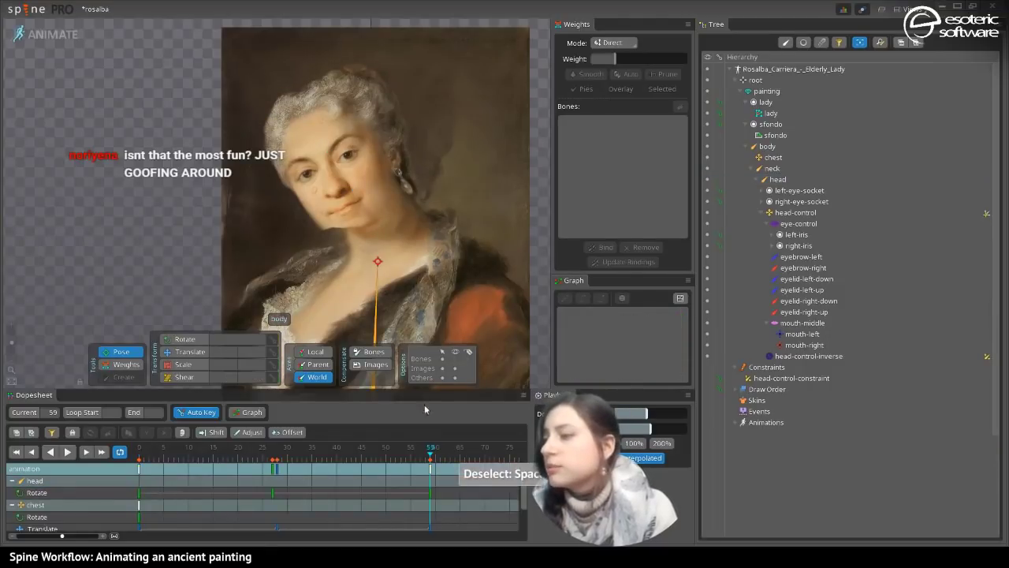
- Delete the neck bone's translate keys at frames 0 and 59 and save the project
scroll(521, 517, "down", 2)
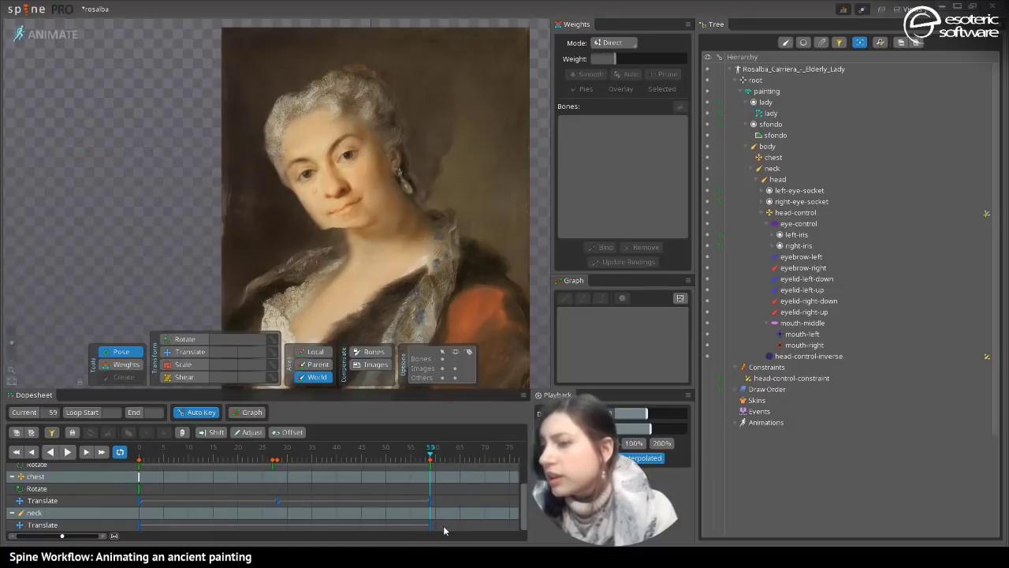
left_click_drag(467, 524, 110, 526)
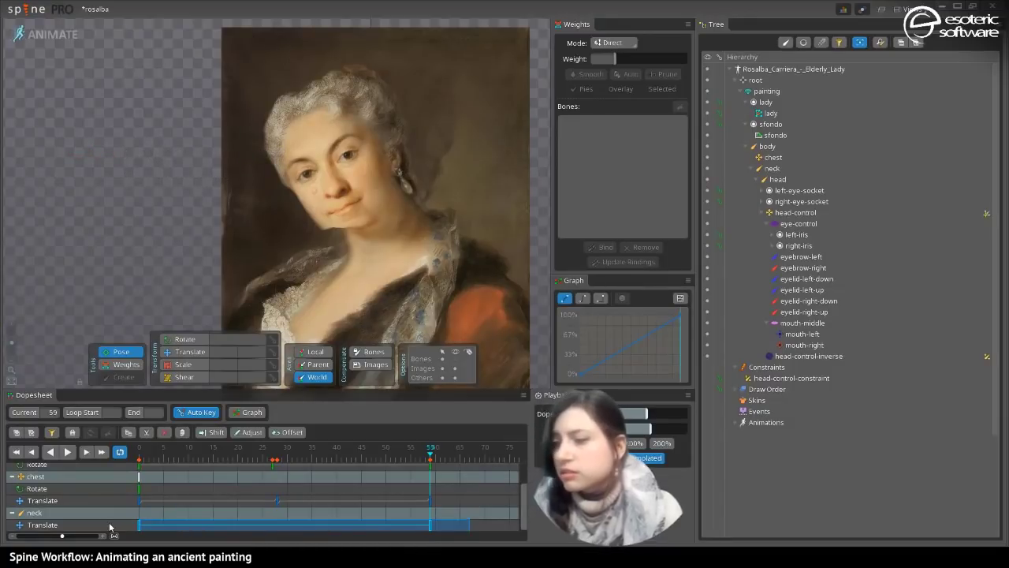
key("Delete")
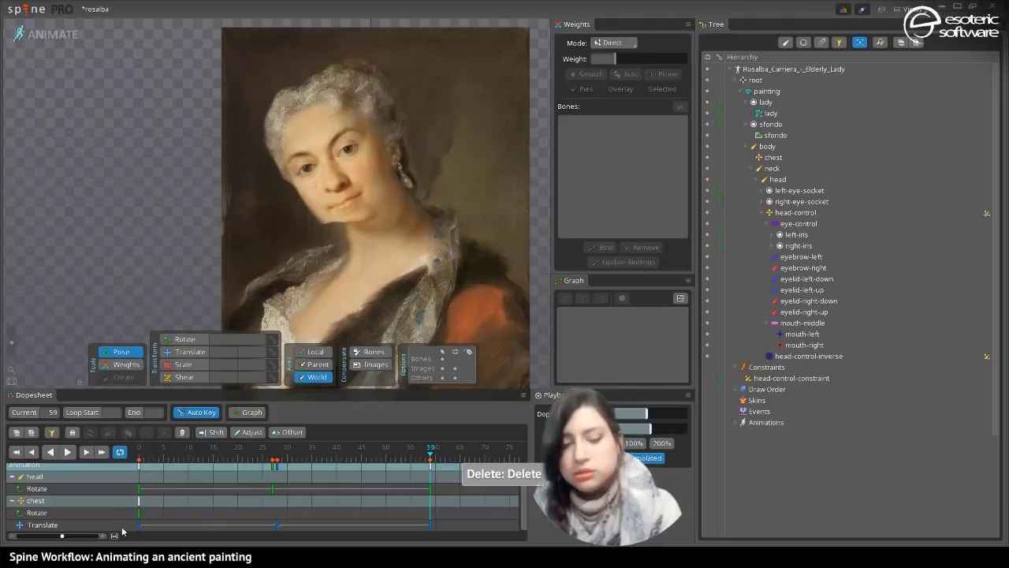
key("ctrl+s")
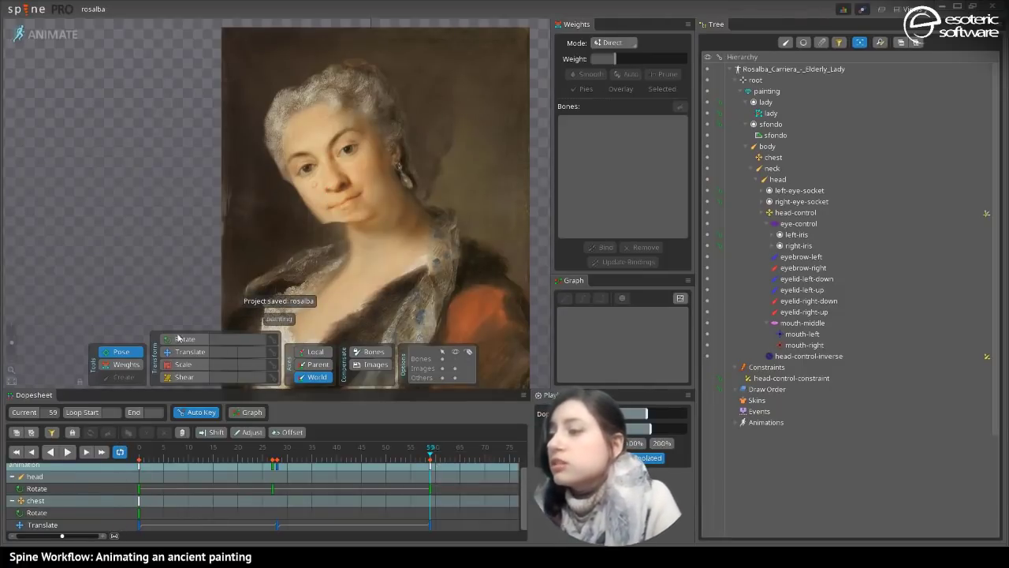
- Activate the Weights tool and play the animation to examine how the mesh deforms with the head tilt
left_click(111, 367)
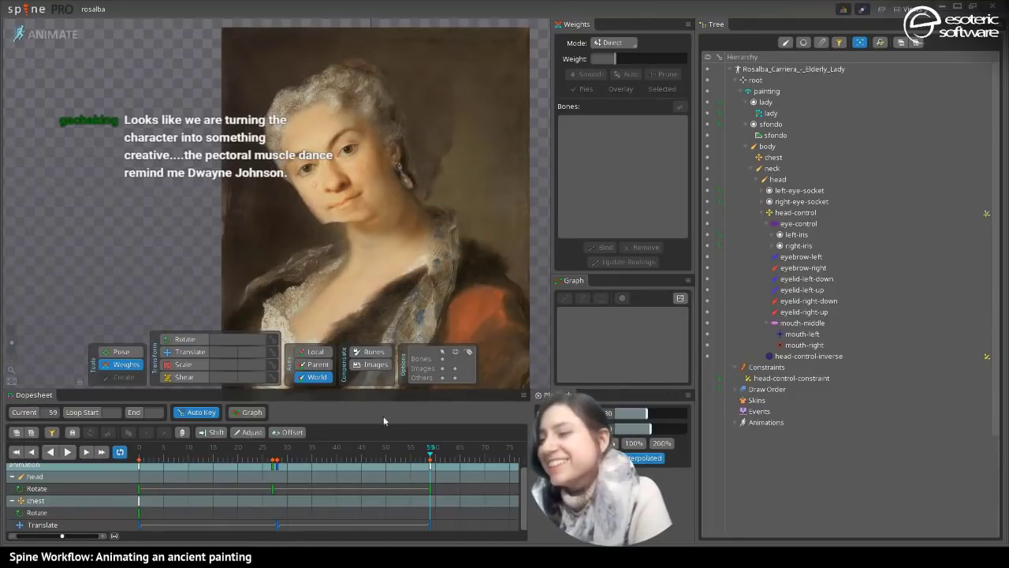
left_click(68, 453)
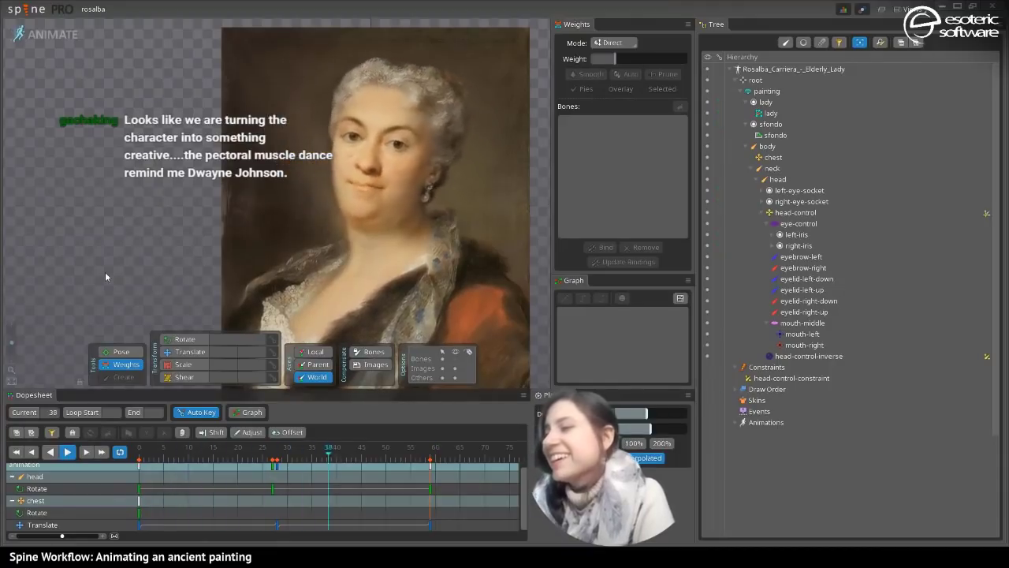
mouse_move(200, 278)
left_mouse_down()
mouse_move(198, 189)
mouse_move(220, 247)
left_mouse_up()
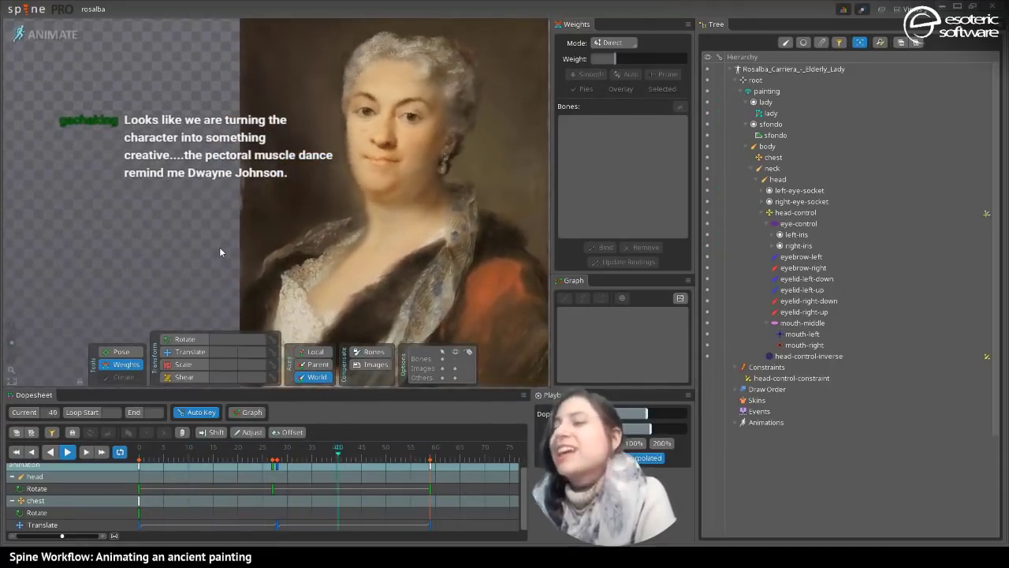
- Select the lady mesh on the painting and make the head bone active for weight editing
left_click_drag(12, 346, 12, 350)
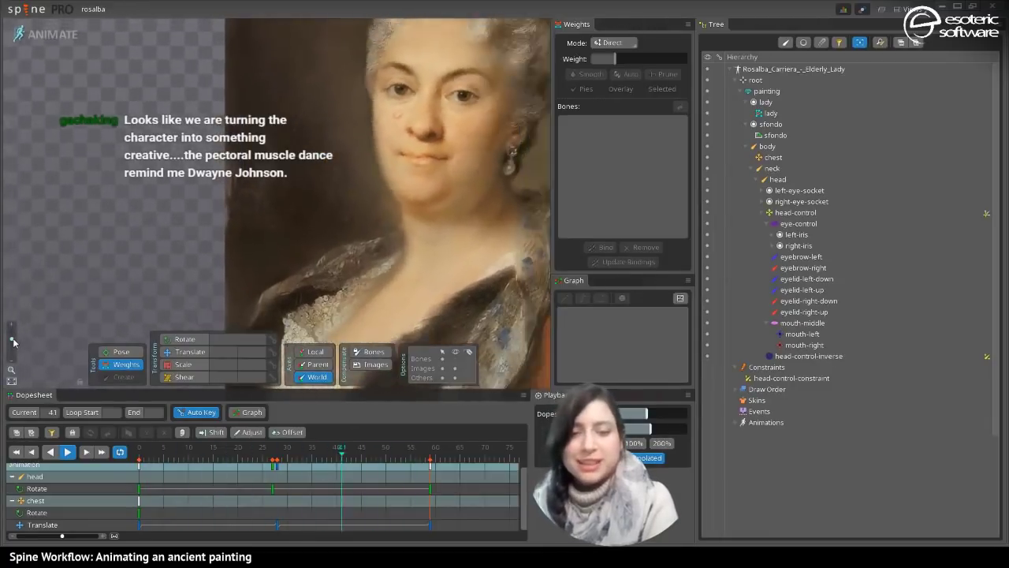
left_click_drag(218, 150, 167, 186)
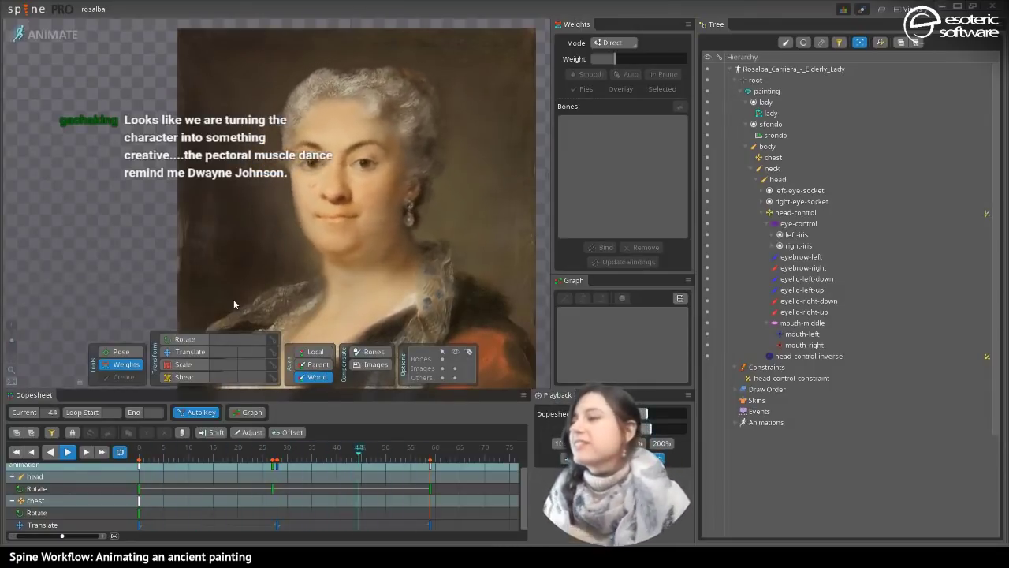
left_click(326, 214)
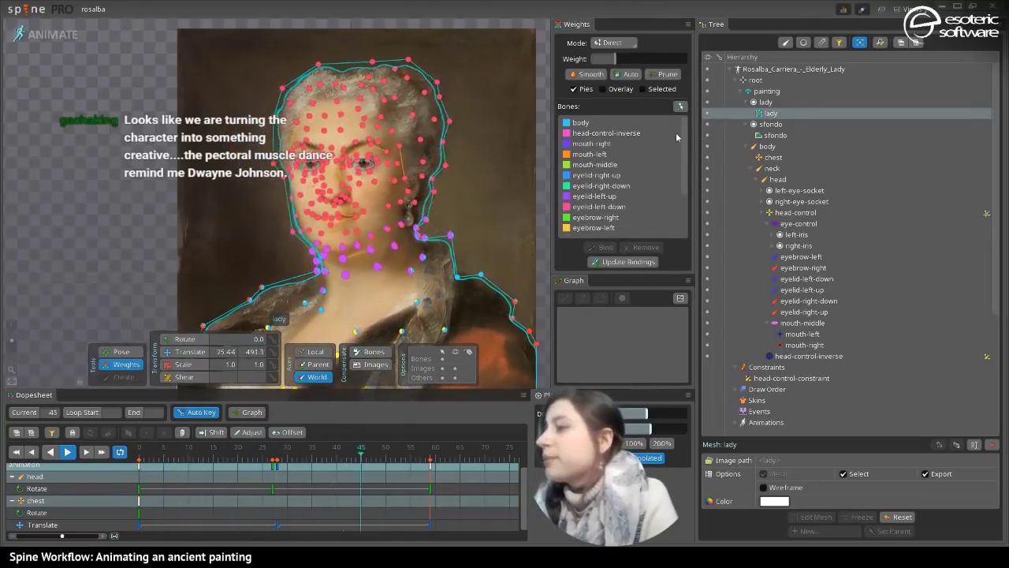
scroll(682, 154, "down", 3)
left_click(636, 206)
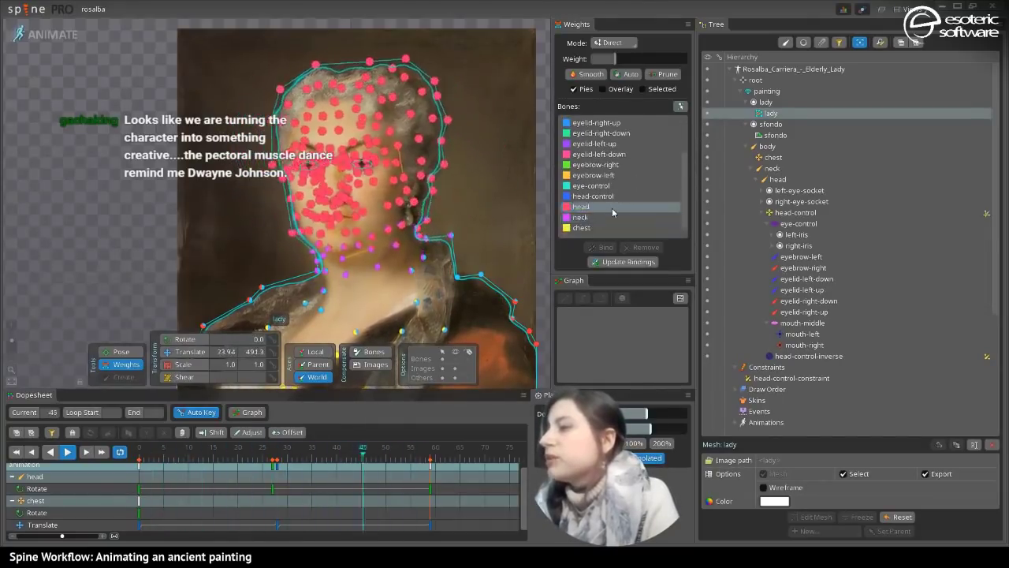
- Remove the body bone's weight from the lady mesh vertex where the jaw outline meets the neck
left_click_drag(8, 353, 10, 338)
left_click_drag(133, 272, 92, 86)
left_click(325, 165)
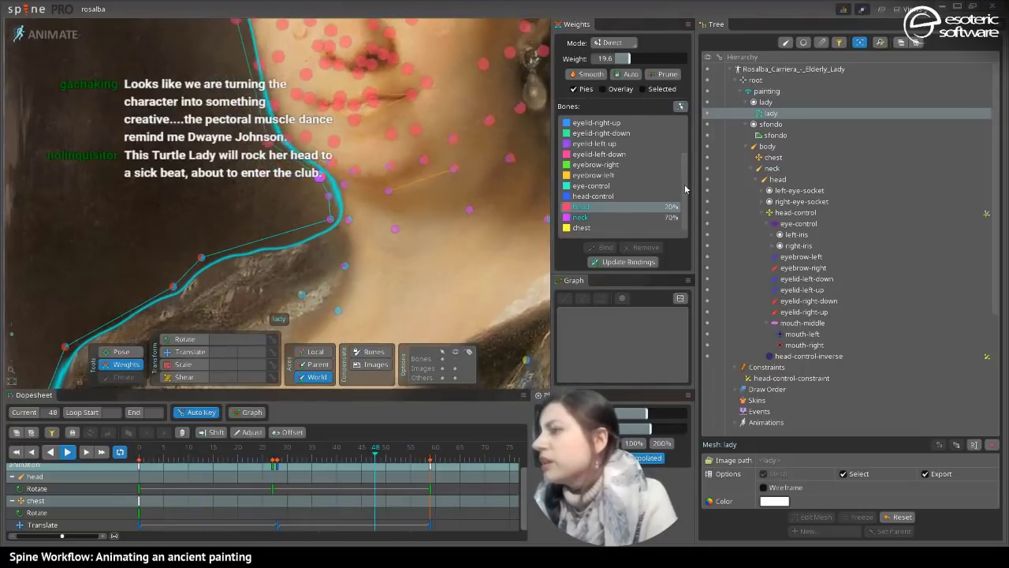
scroll(685, 149, "down", 1)
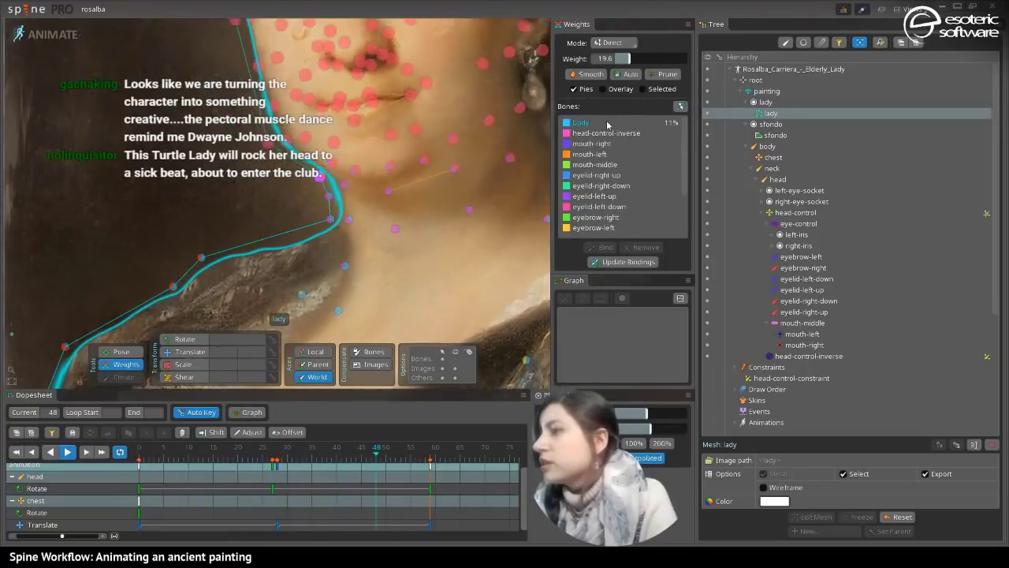
left_click_drag(621, 58, 563, 70)
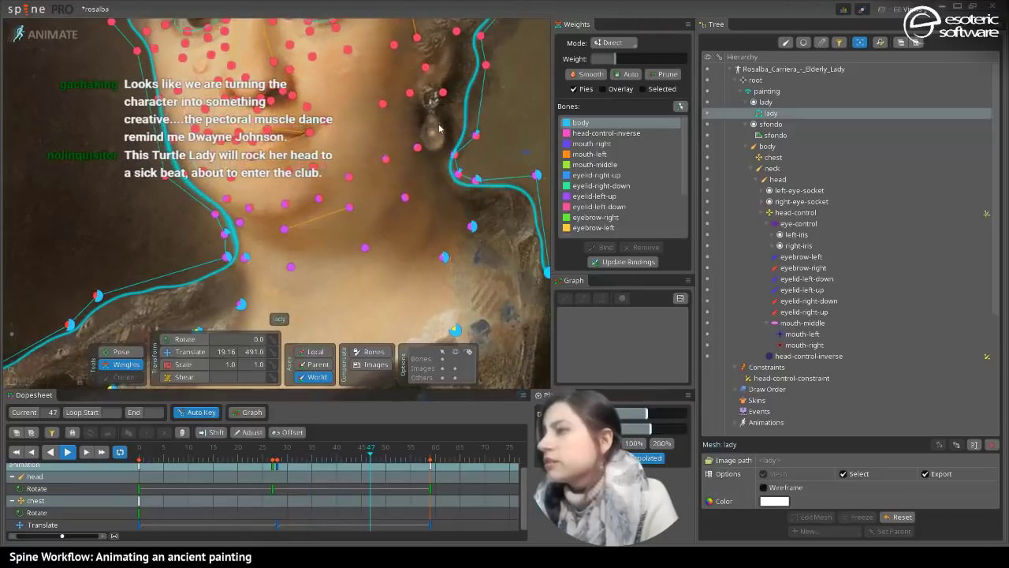
- On the outline vertex just below the earring, set the body bone's weight to 0 and the head bone's weight to about 72%
left_click_drag(530, 152, 439, 126)
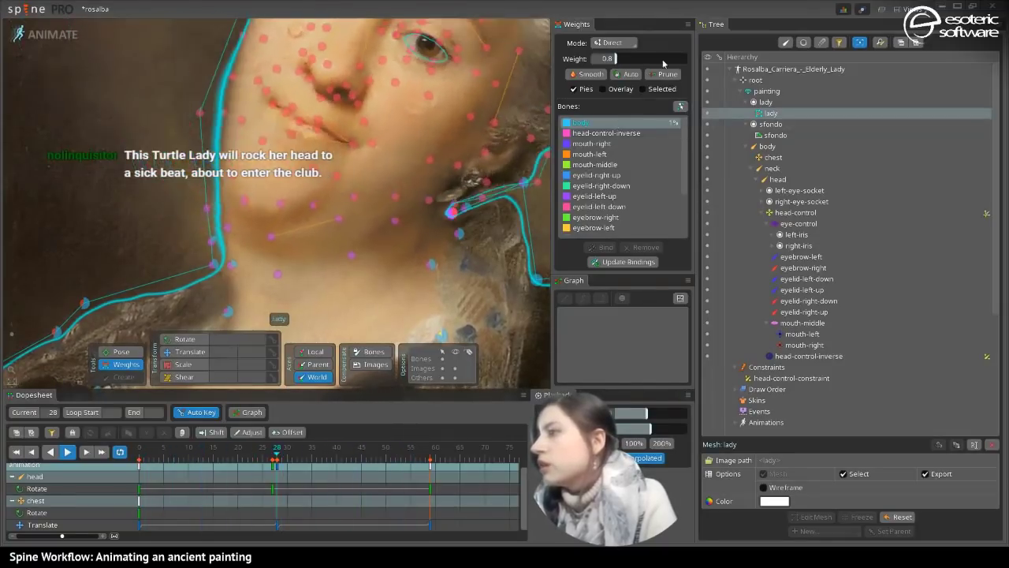
scroll(616, 230, "down", 2)
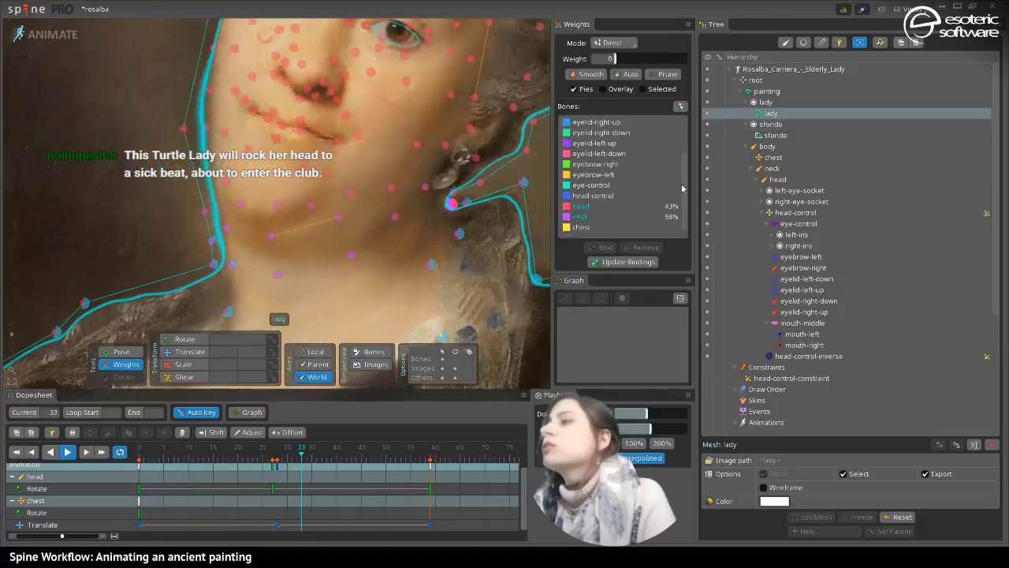
left_click(587, 198)
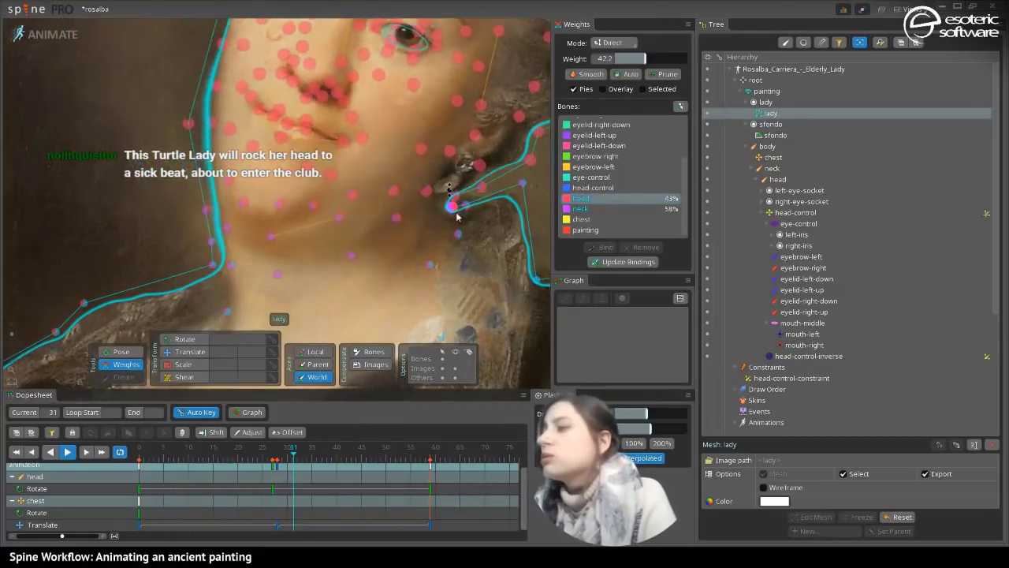
left_click_drag(448, 181, 437, 172)
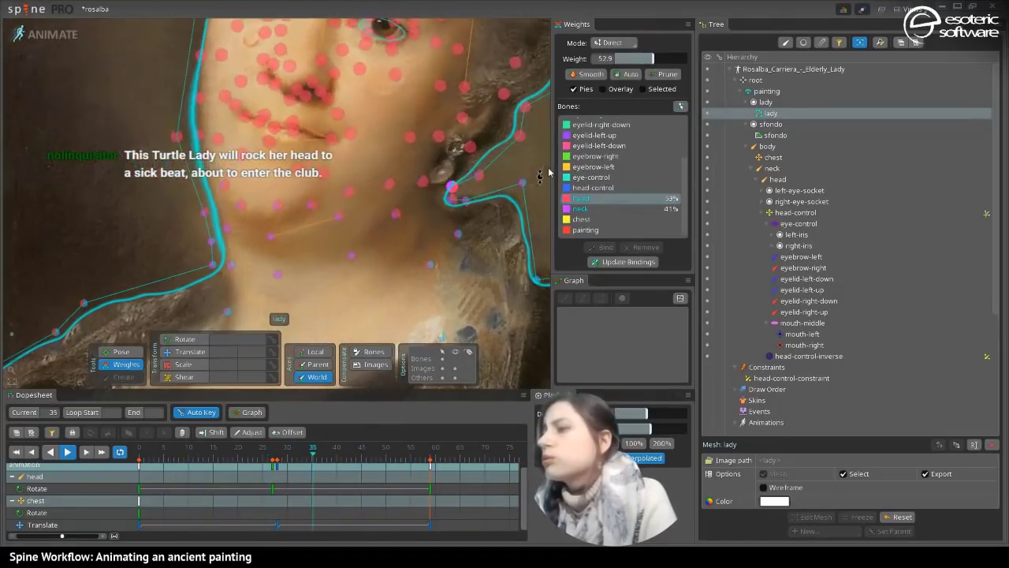
left_click_drag(542, 226, 511, 224)
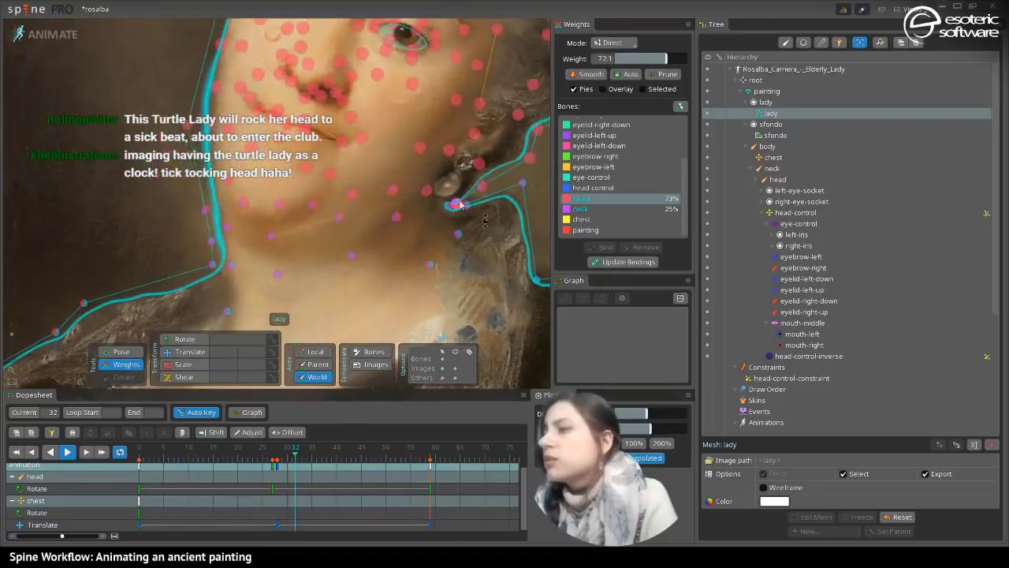
left_click_drag(667, 61, 640, 82)
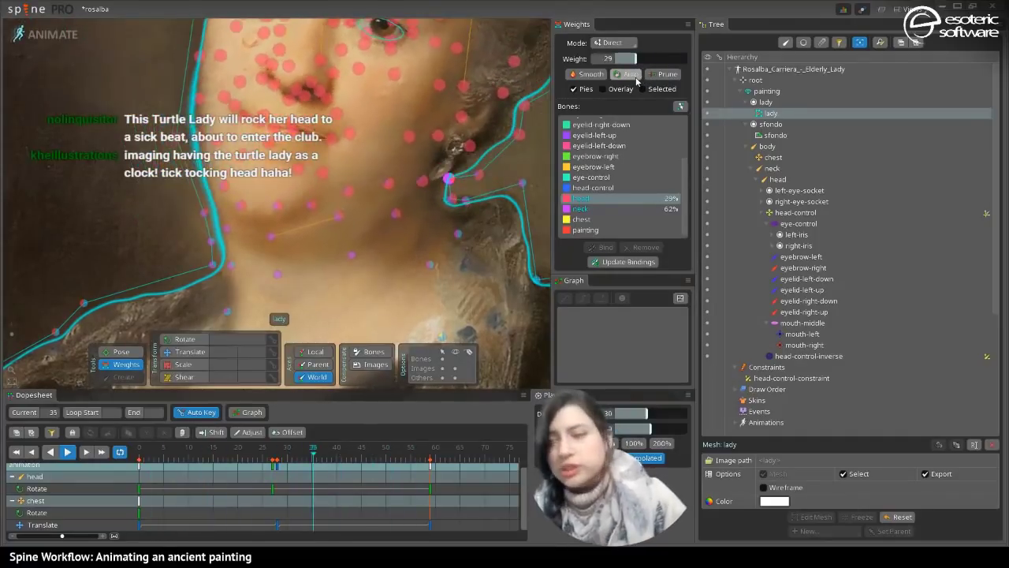
key("ctrl+z")
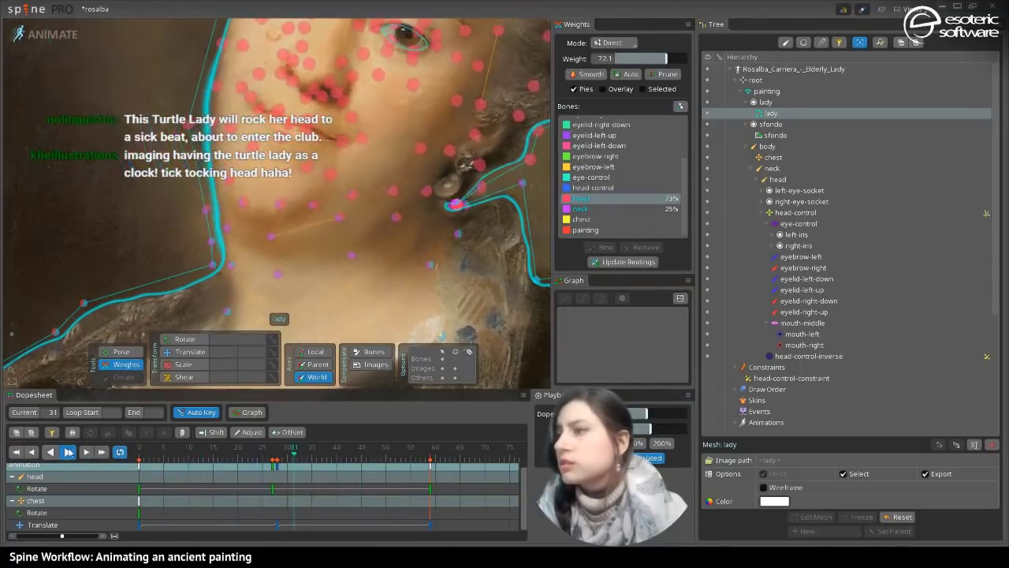
- Stop playback, go to frame 5, and raise the head bone's weight on the outline vertex at the jaw's lower corner
left_click(67, 451)
left_click_drag(170, 454, 163, 460)
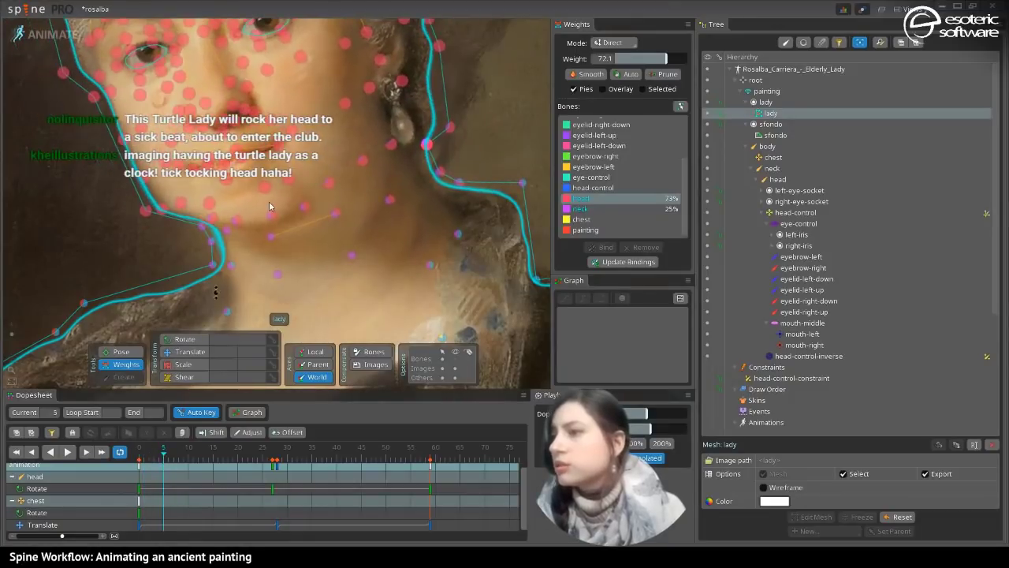
left_click_drag(209, 224, 204, 229)
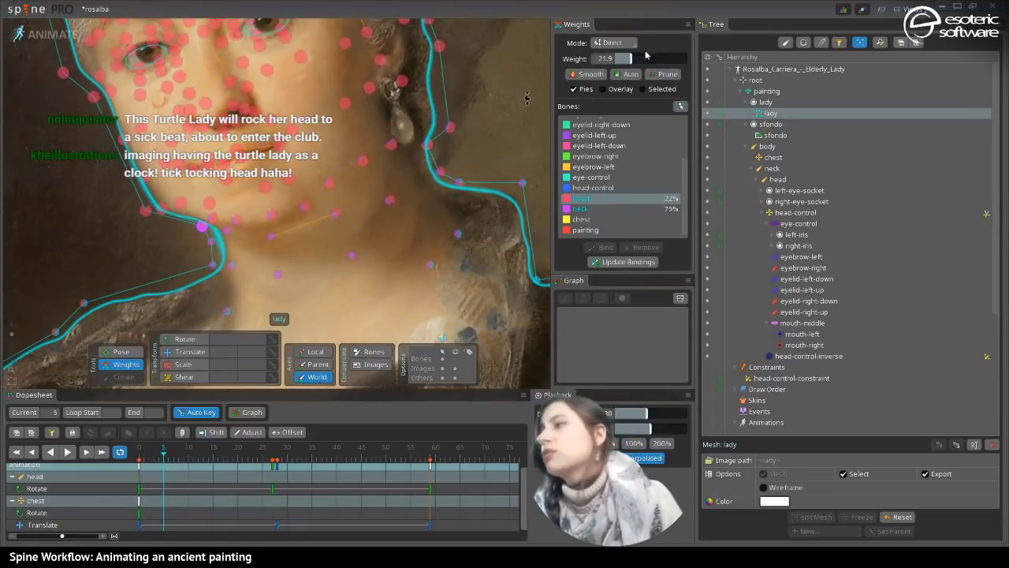
left_click_drag(628, 60, 649, 62)
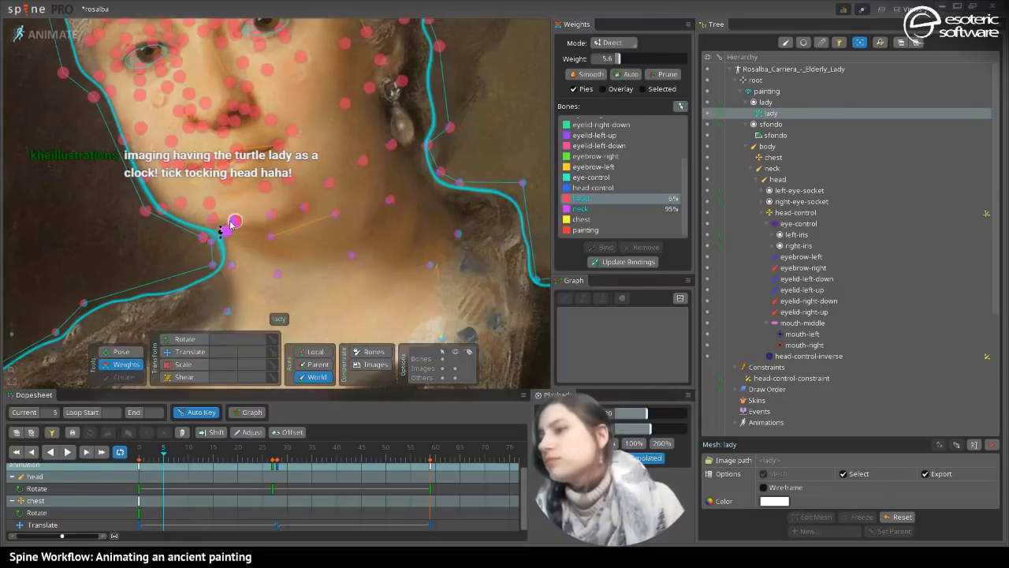
- Set the head bone's weight to 93% on three vertices along the chin and 81% on the next vertex up the jaw
left_click(271, 216, "ctrl")
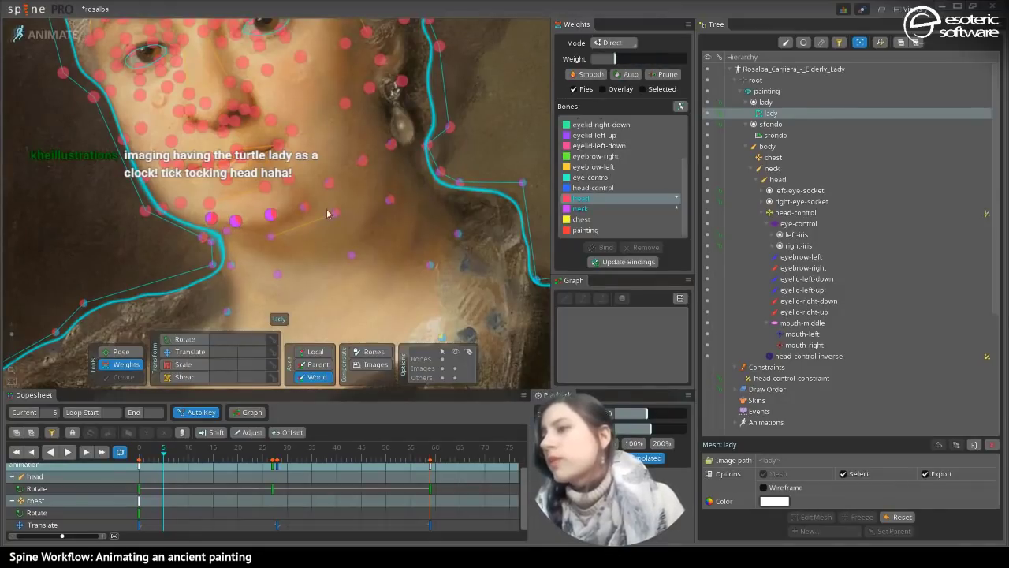
left_click_drag(615, 59, 681, 60)
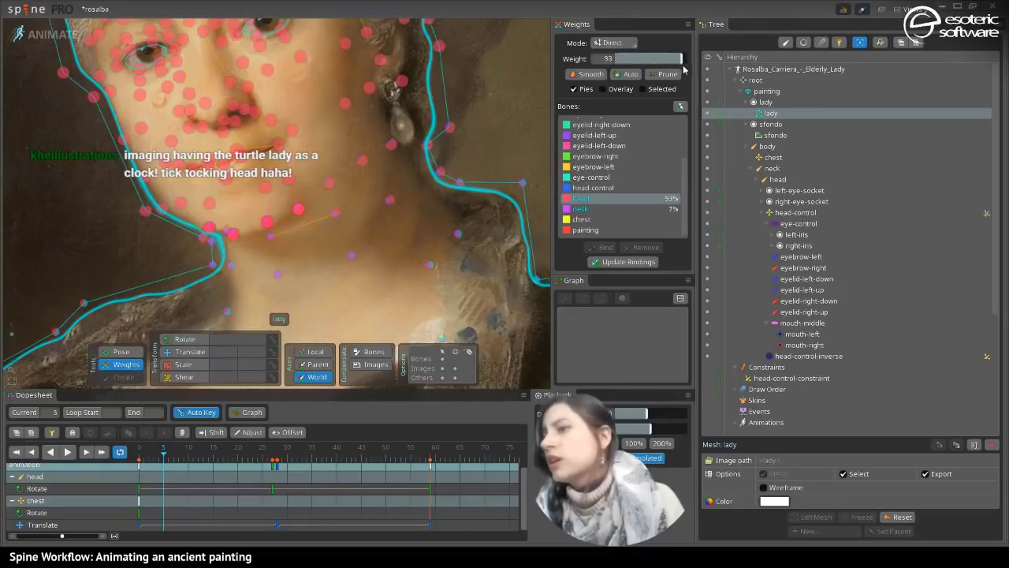
left_click(329, 183)
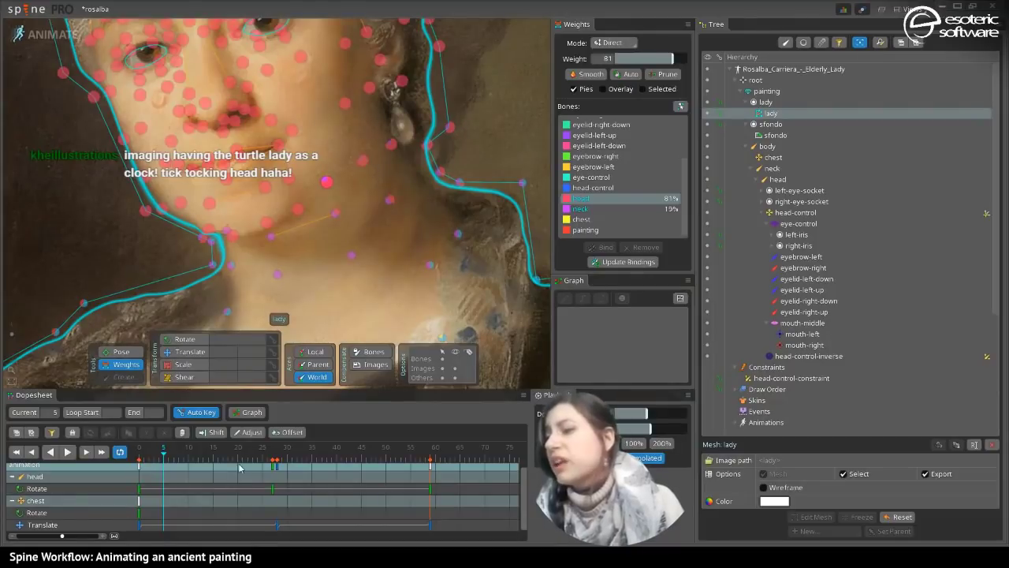
- Set the head bone's weight to 42% on the inner jaw-corner vertex and 44% on the vertex under the chin, checking different frames
left_click(225, 232)
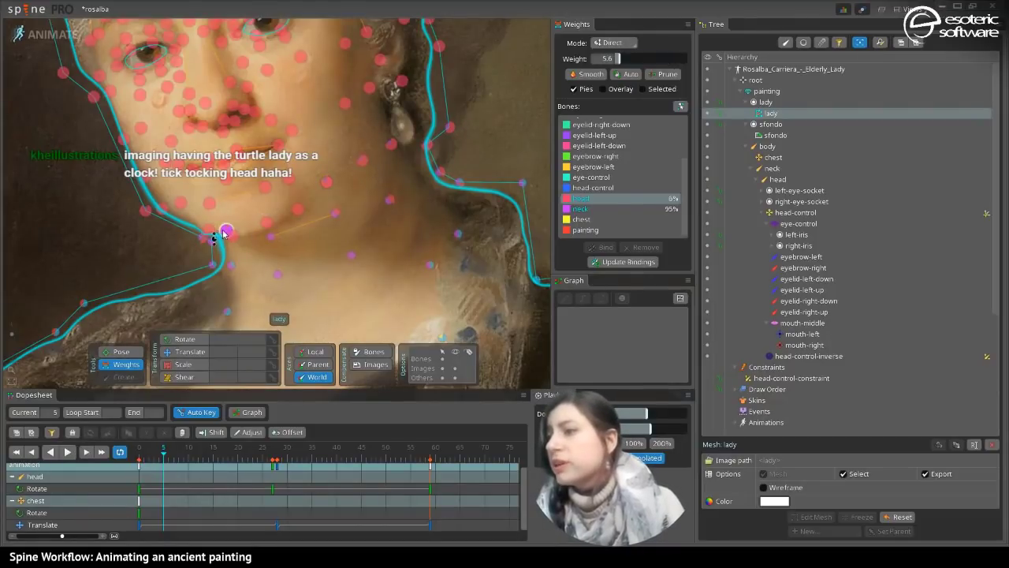
left_click(210, 459)
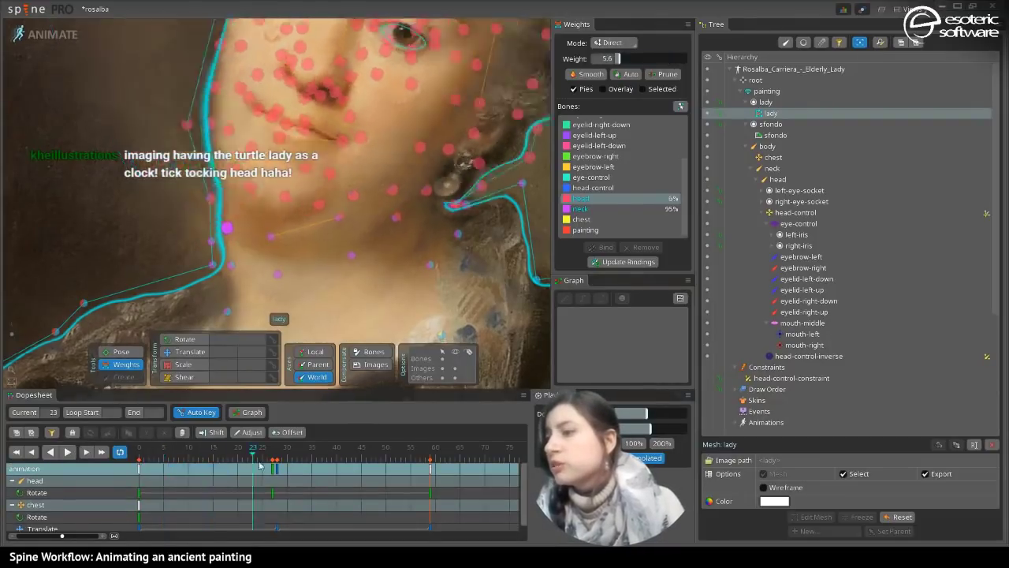
mouse_move(200, 470)
left_mouse_down()
mouse_move(179, 471)
mouse_move(203, 470)
left_mouse_up()
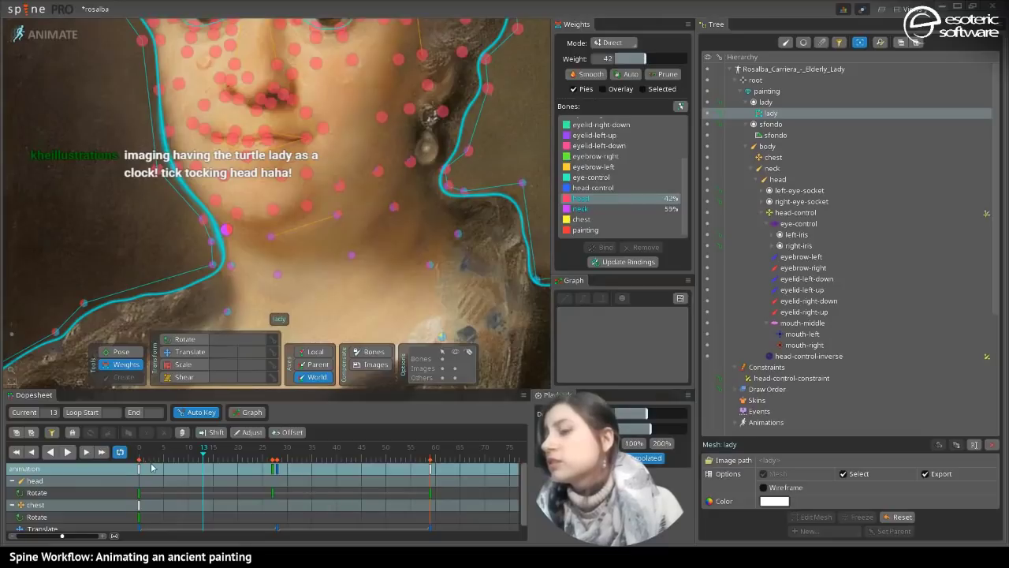
mouse_move(151, 458)
left_mouse_down()
mouse_move(140, 453)
mouse_move(182, 450)
mouse_move(135, 467)
left_mouse_up()
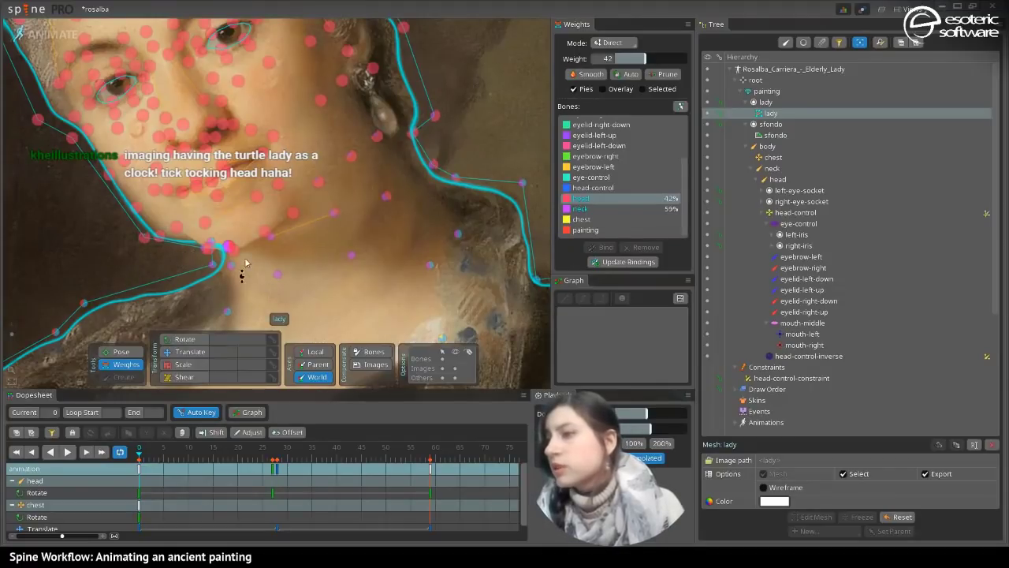
left_click(270, 236)
left_click_drag(624, 58, 648, 62)
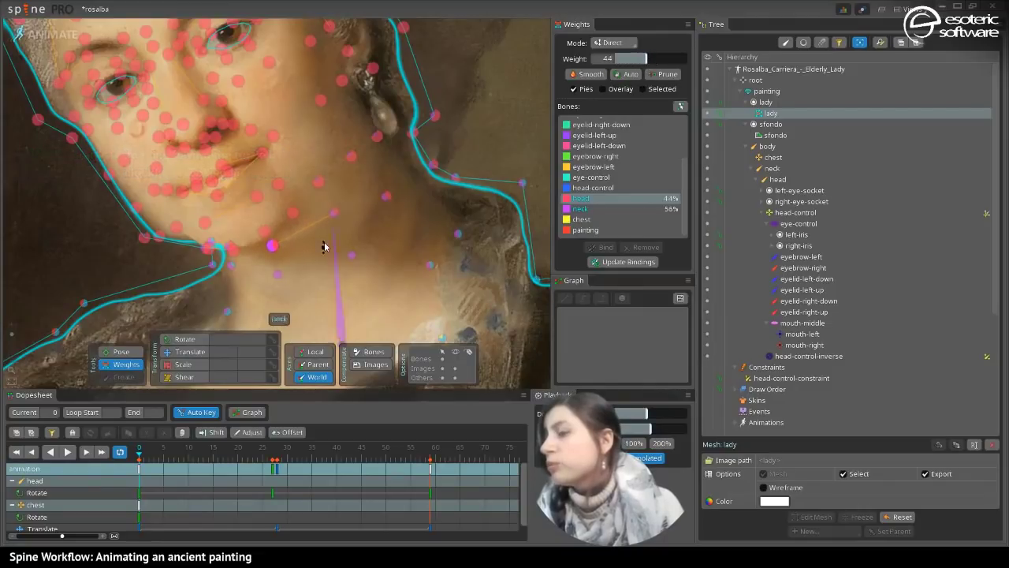
- Inspect the jaw-corner vertices at frame 14, then set the inner one's head bone weight to 66% at frame 26
left_click_drag(165, 449, 209, 451)
left_click(210, 242)
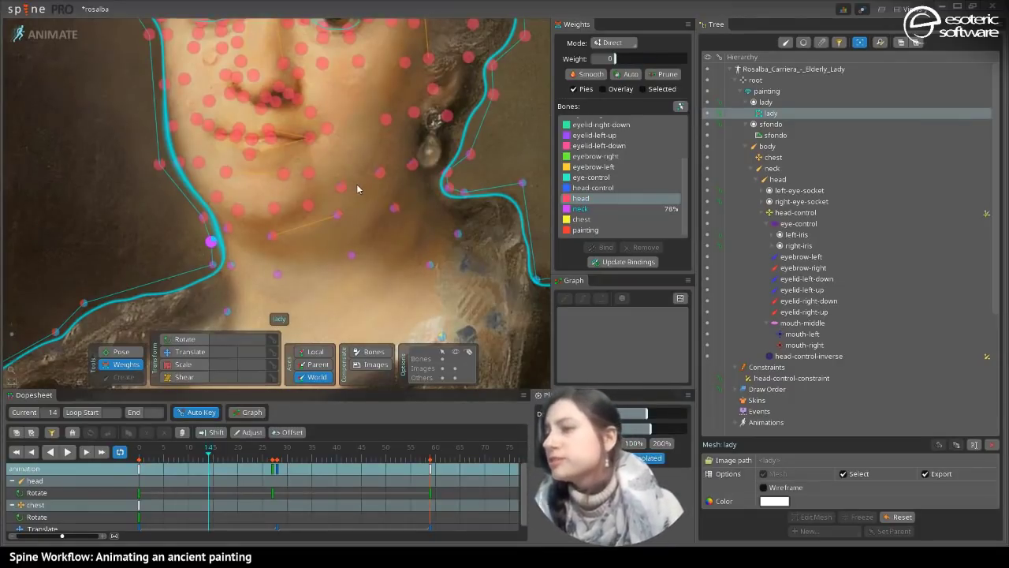
left_click(356, 186)
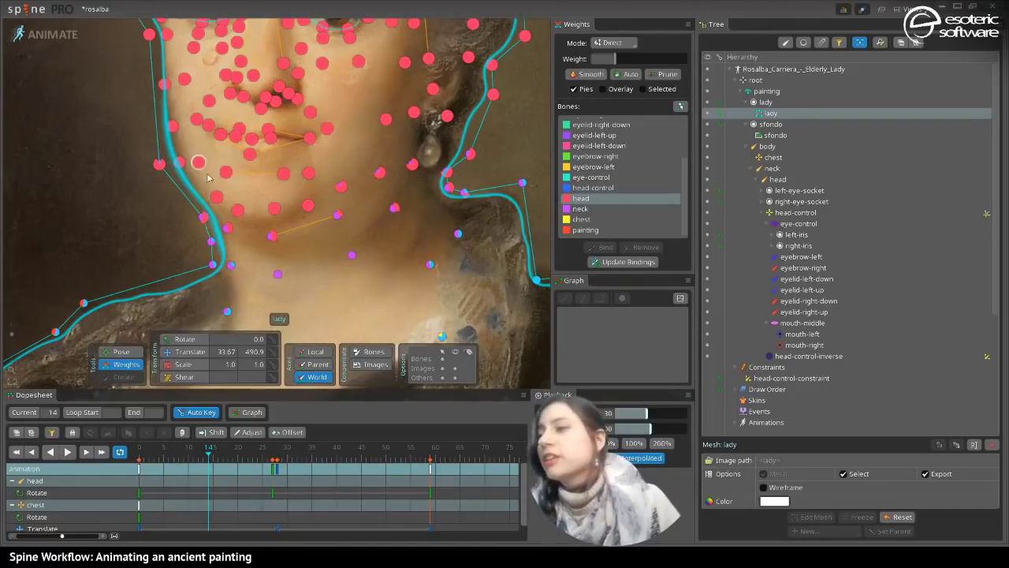
left_click(202, 217)
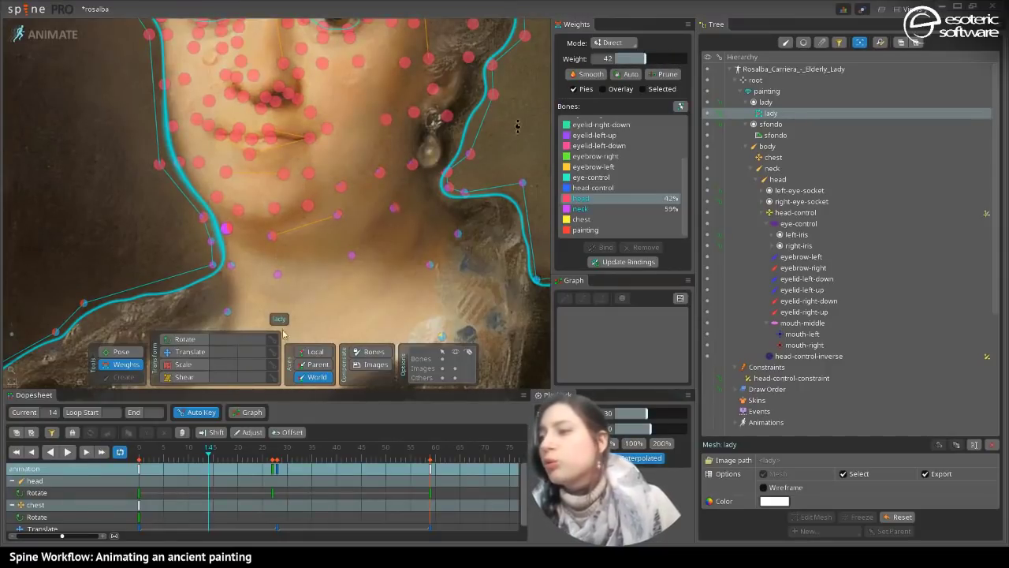
mouse_move(214, 451)
left_mouse_down()
mouse_move(257, 459)
mouse_move(202, 460)
mouse_move(280, 470)
mouse_move(245, 460)
mouse_move(271, 461)
left_mouse_up()
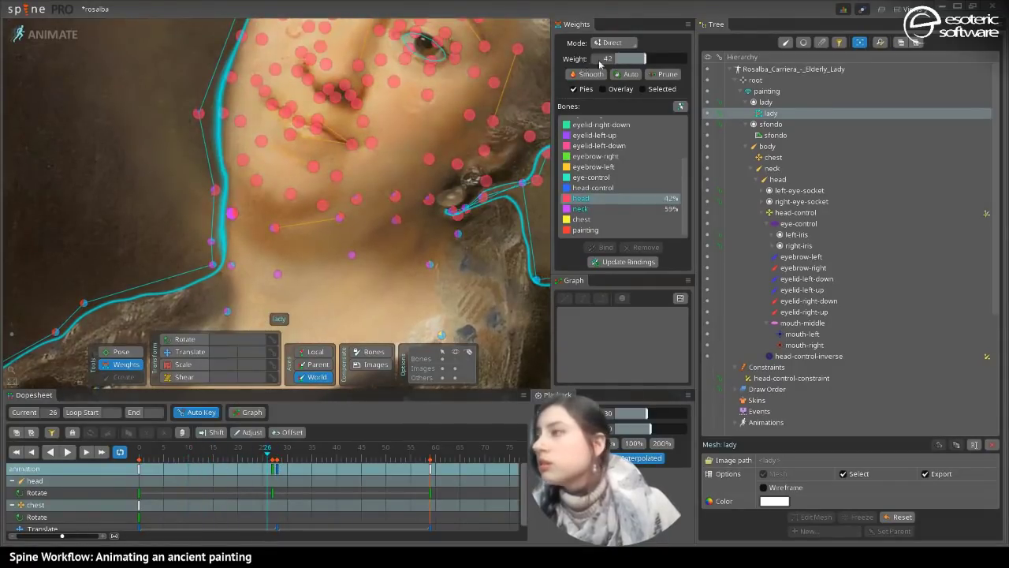
left_click_drag(659, 62, 677, 63)
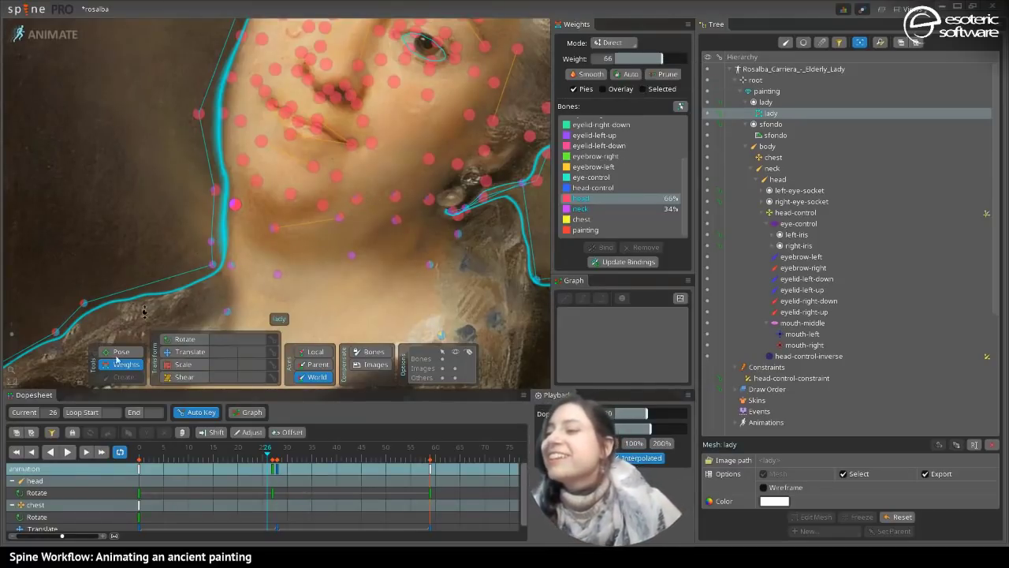
- During playback, raise the head bone's weight on the vertex under the jaw and set it to 56% on the vertex below the chin
left_click(67, 451)
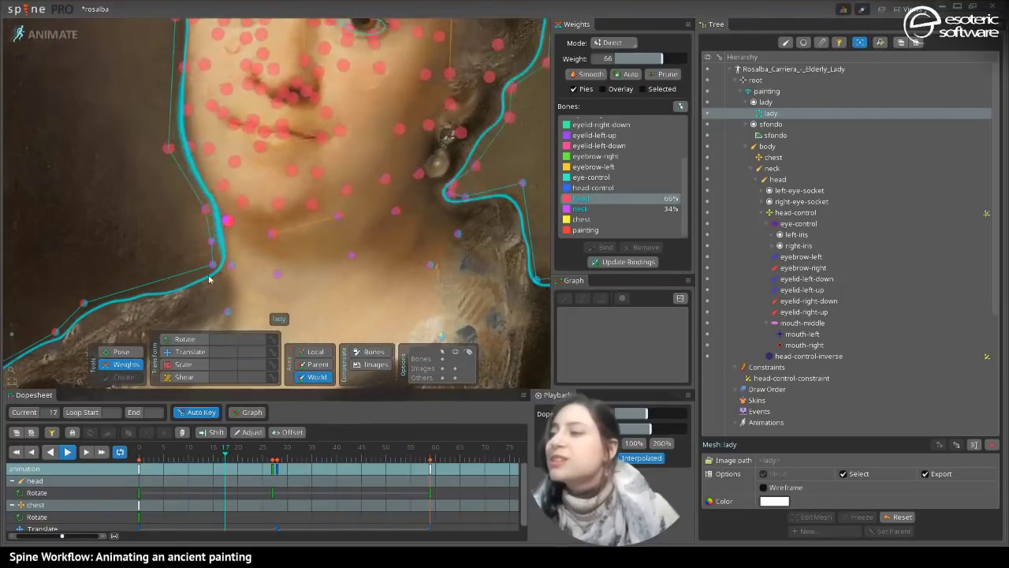
left_click(335, 213)
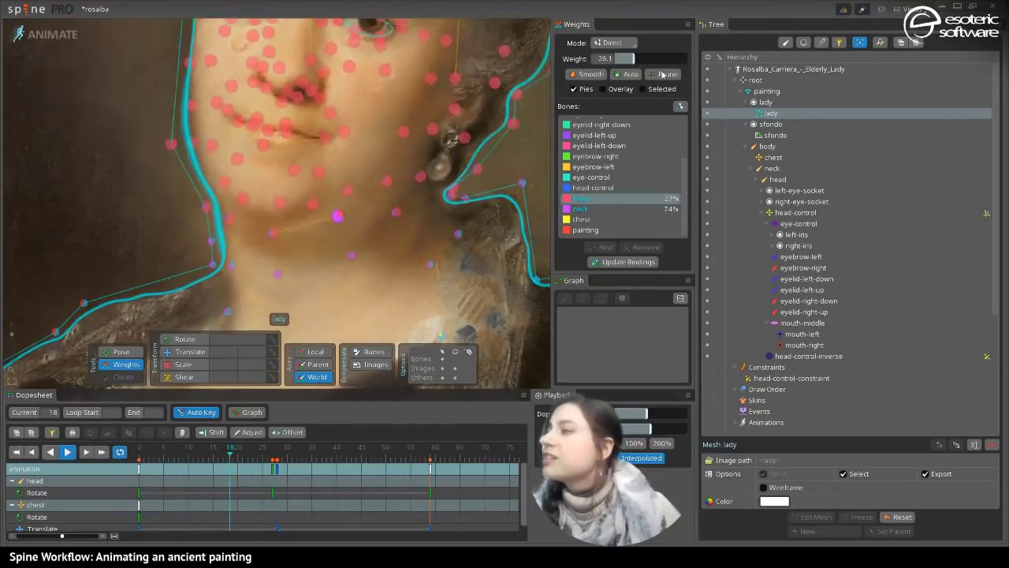
mouse_move(636, 60)
left_mouse_down()
mouse_move(666, 69)
mouse_move(652, 71)
left_mouse_up()
left_click(270, 234)
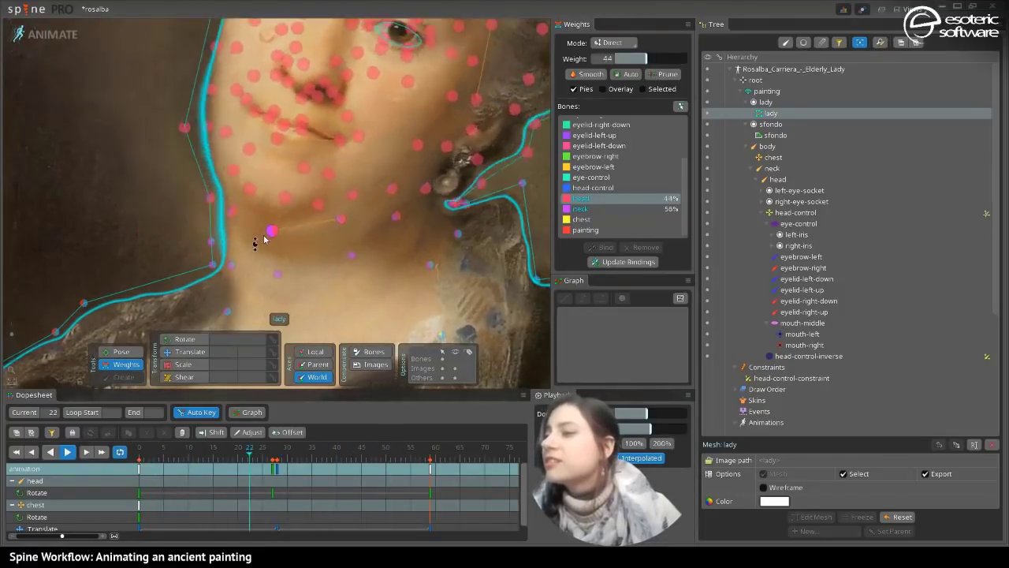
mouse_move(655, 61)
left_mouse_down()
mouse_move(665, 59)
mouse_move(656, 70)
left_mouse_up()
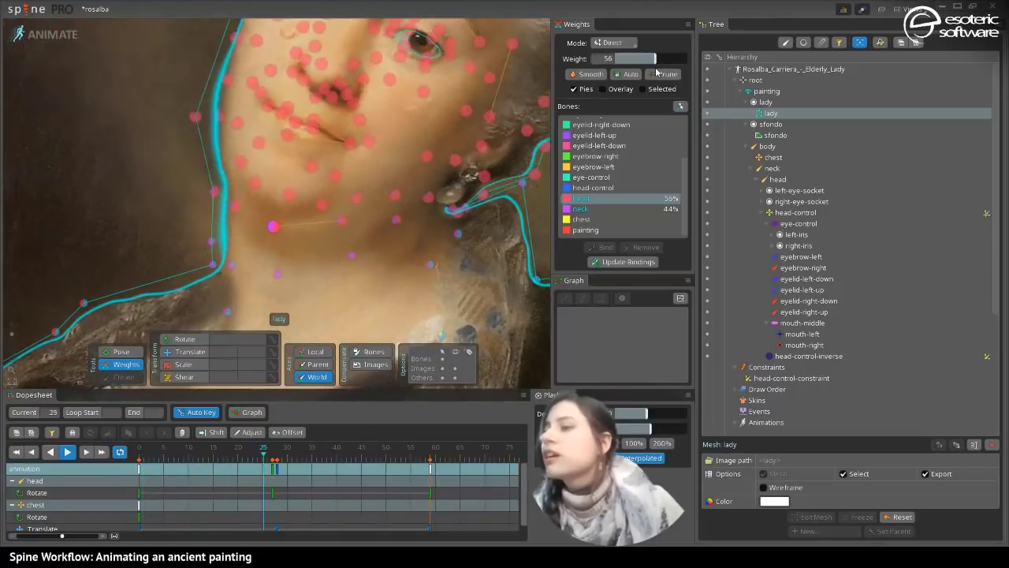
key("space")
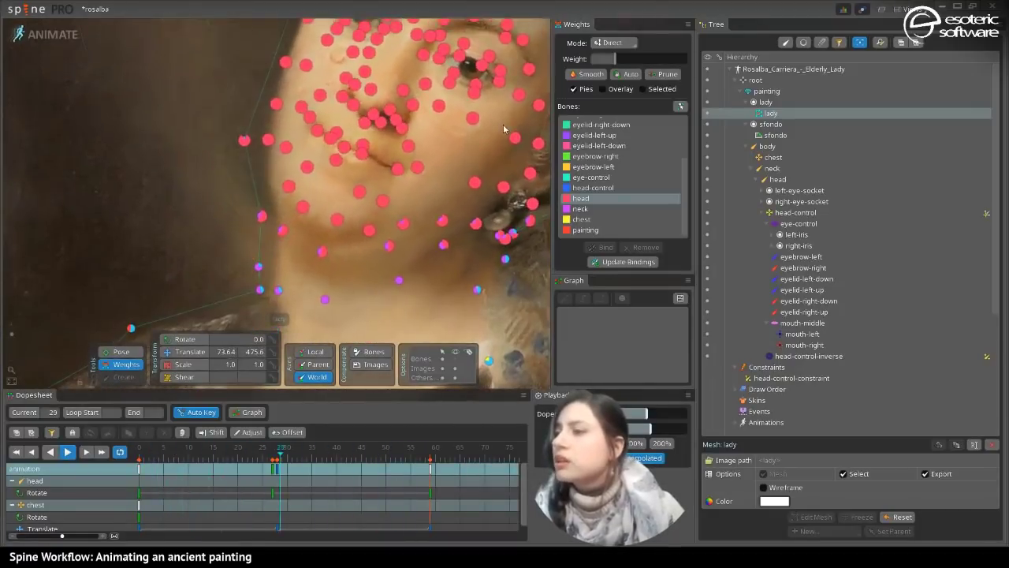
- Set the head bone's weight to 31% on the outline vertex just below the jaw corner and check the deselected portrait during playback
left_click(259, 272)
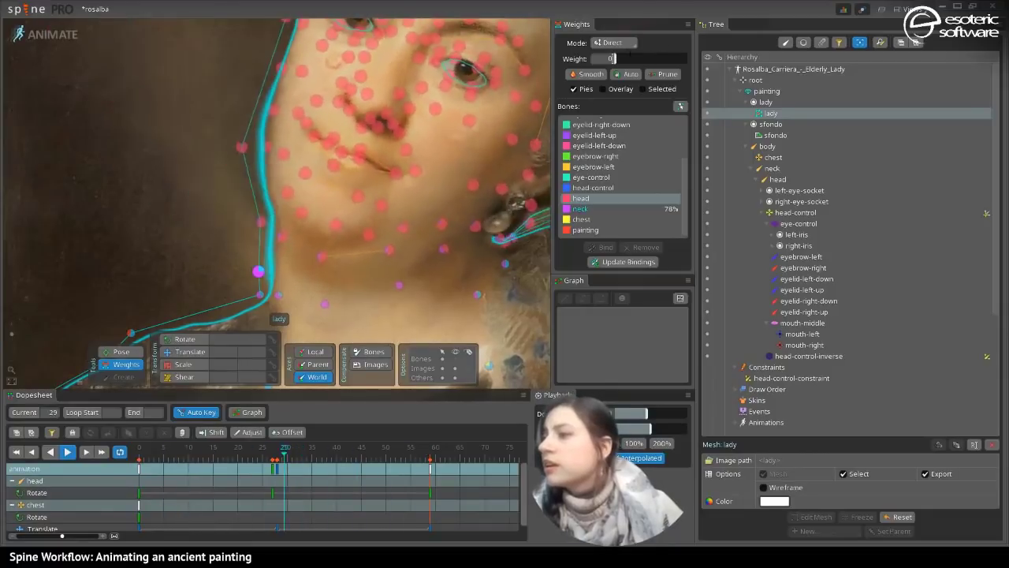
left_click(637, 59)
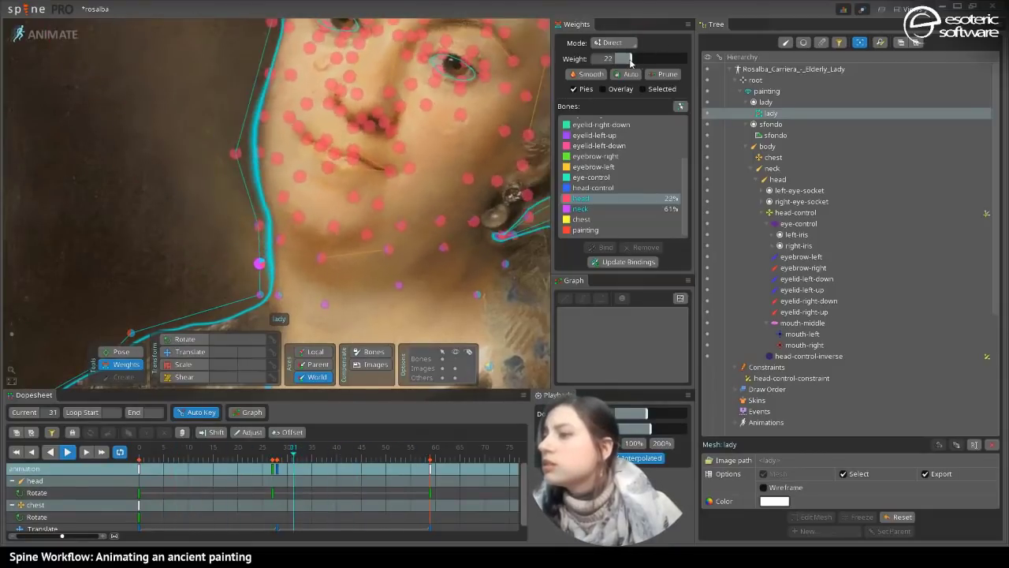
left_click_drag(637, 60, 639, 61)
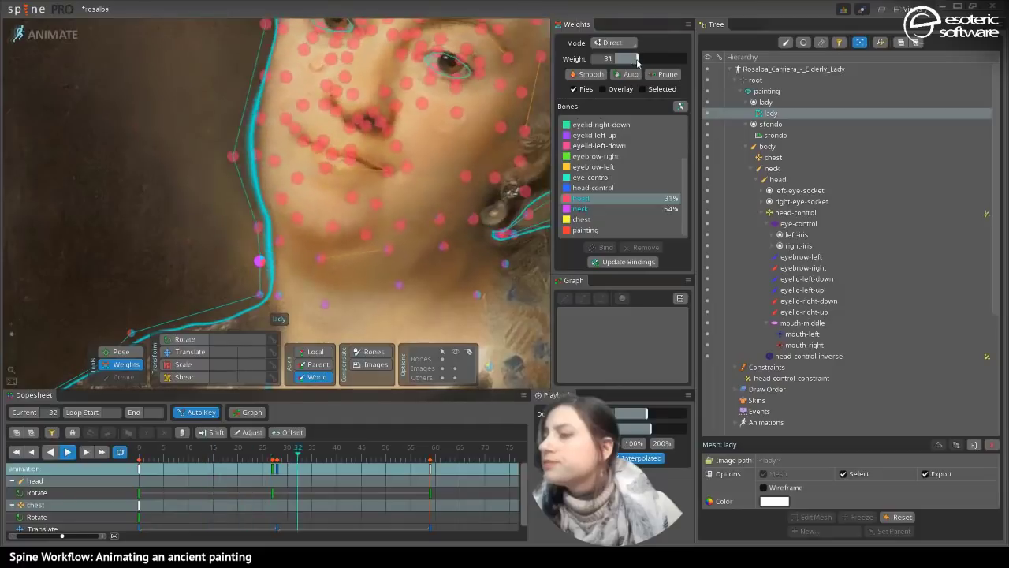
key("space")
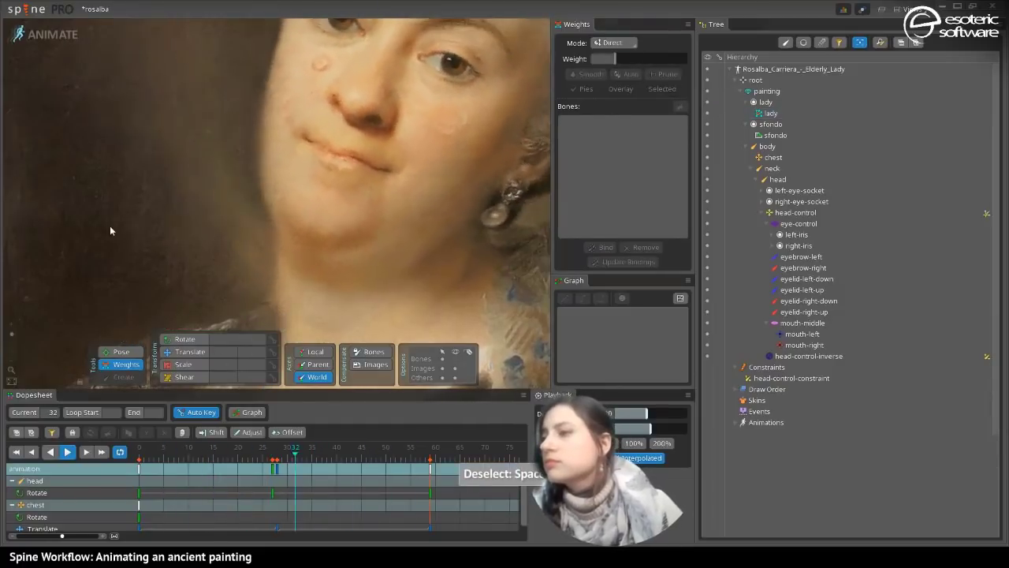
left_click_drag(8, 336, 9, 341)
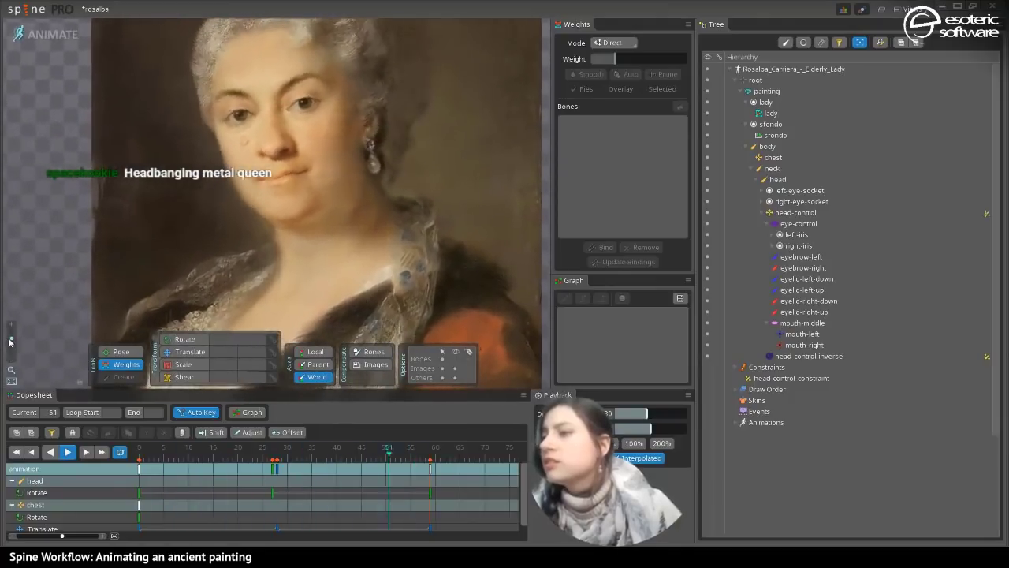
- At frame 10, clear the body, mouth-right, mouth-middle, eyelid-right-up and eyelid-right-down weights from the two cheek-edge vertices above the jaw corner
left_click(125, 365)
left_click(298, 171)
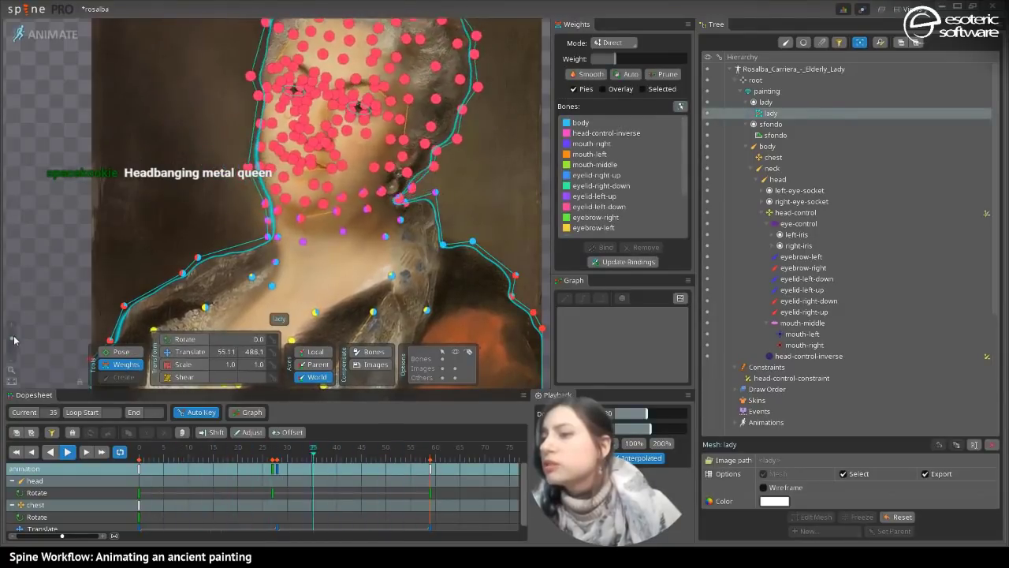
left_click_drag(12, 338, 12, 333)
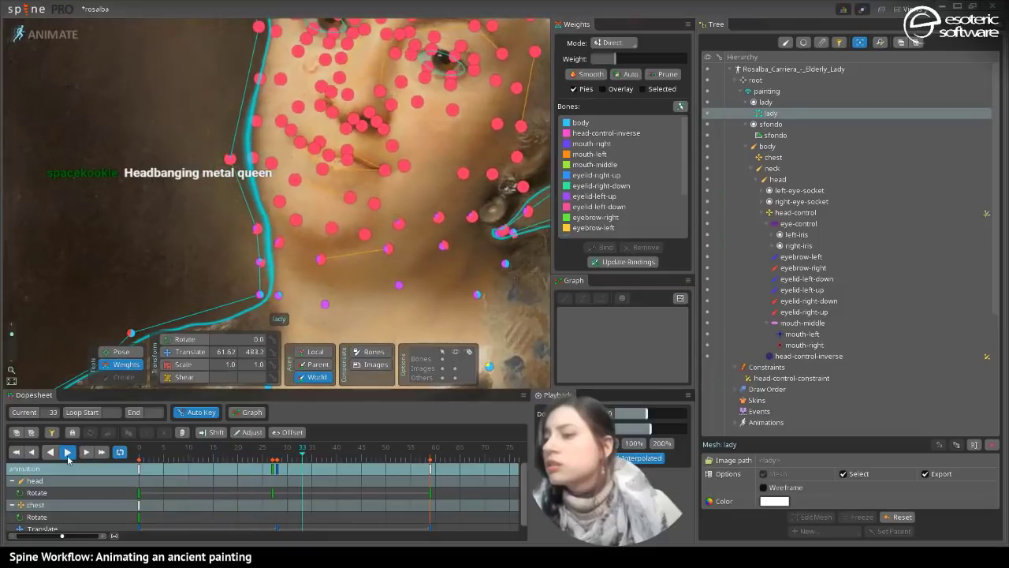
left_click(188, 459)
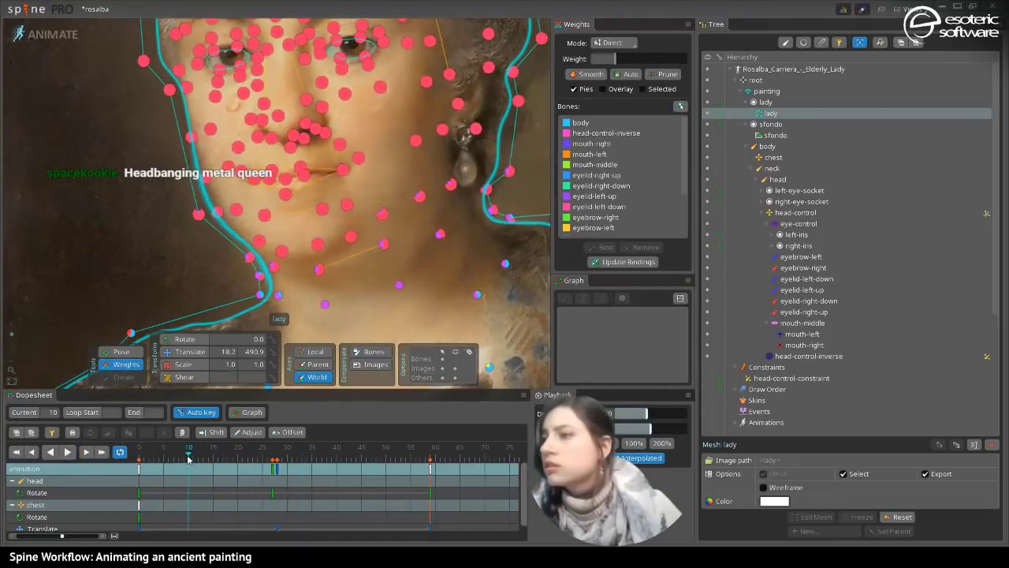
left_click(216, 211)
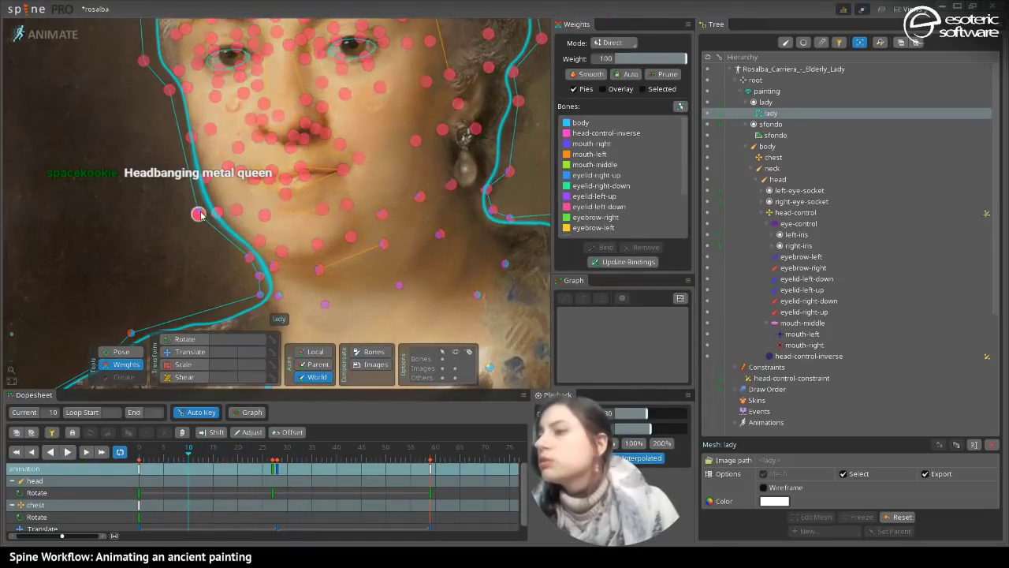
left_click(200, 214)
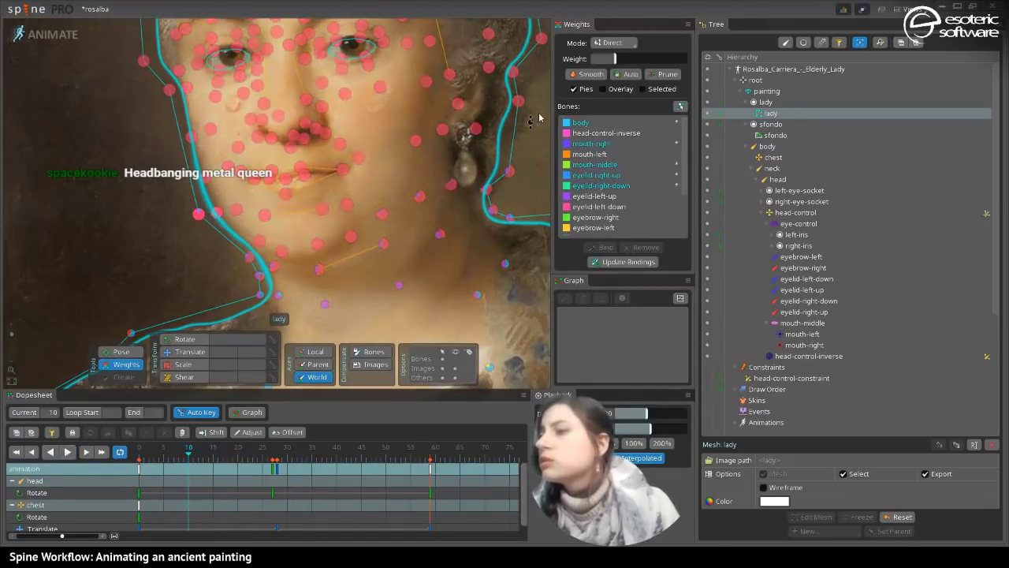
left_click(629, 124)
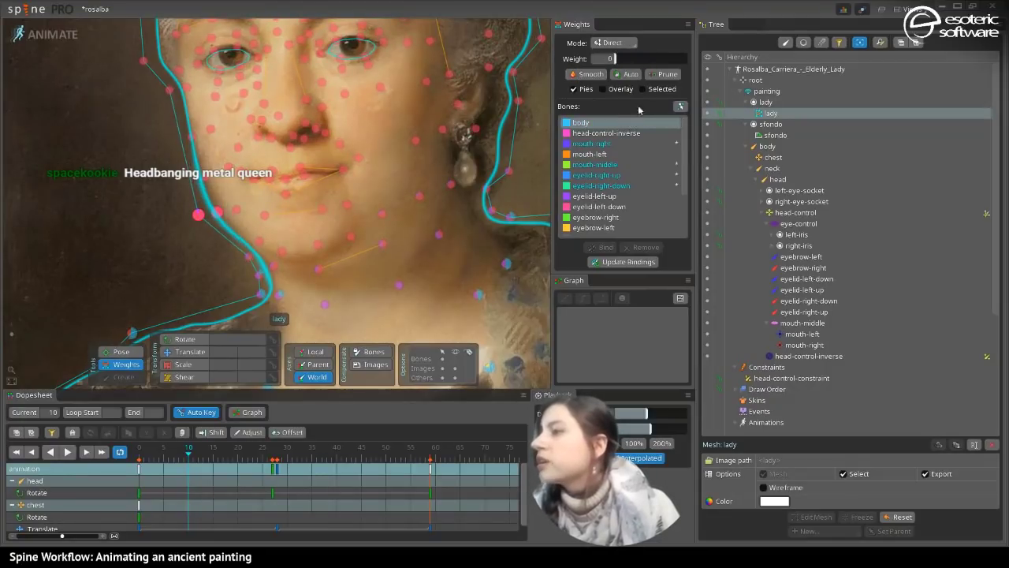
left_click(635, 143)
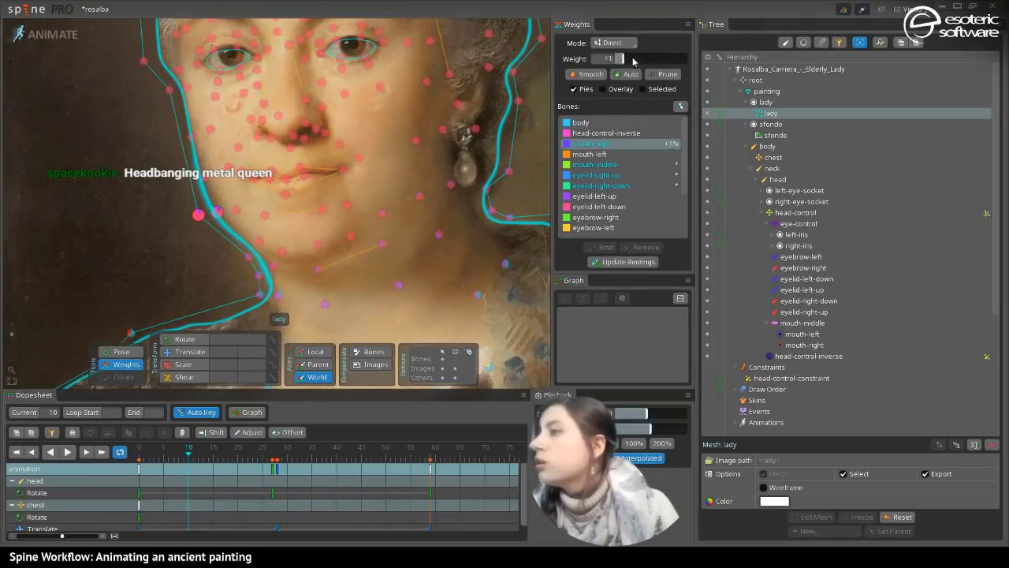
left_click(608, 164)
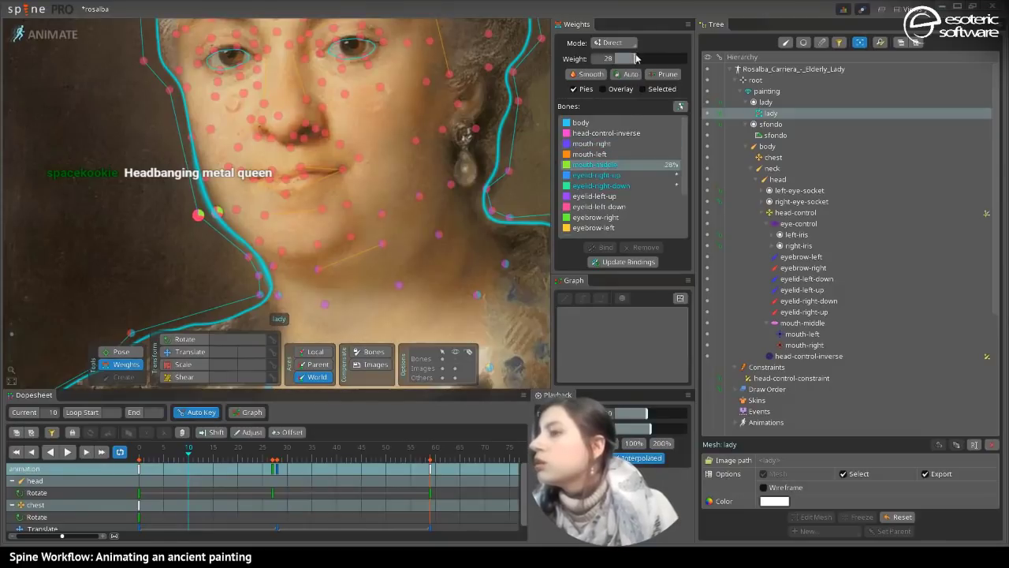
left_click(637, 175)
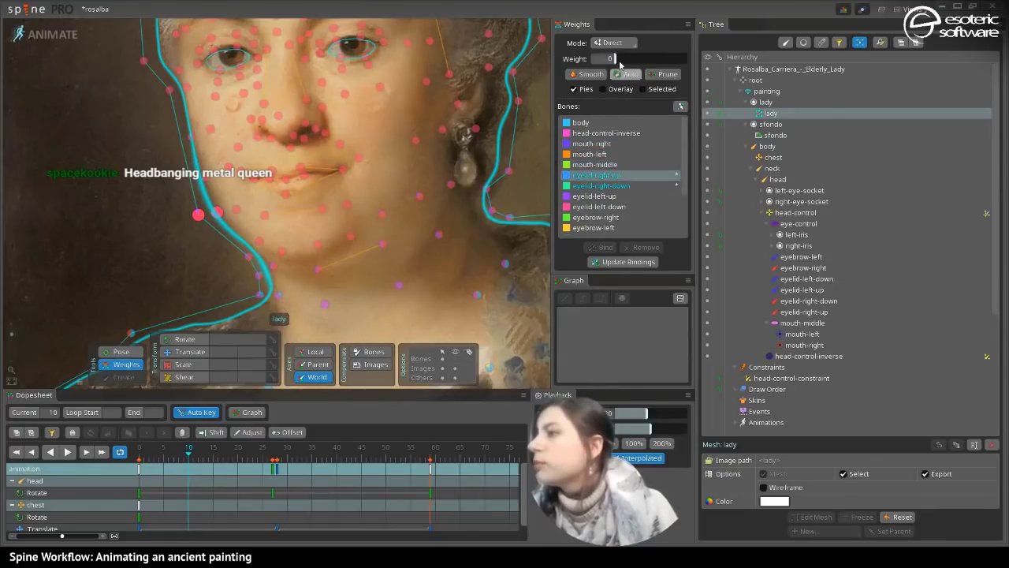
left_click(631, 186)
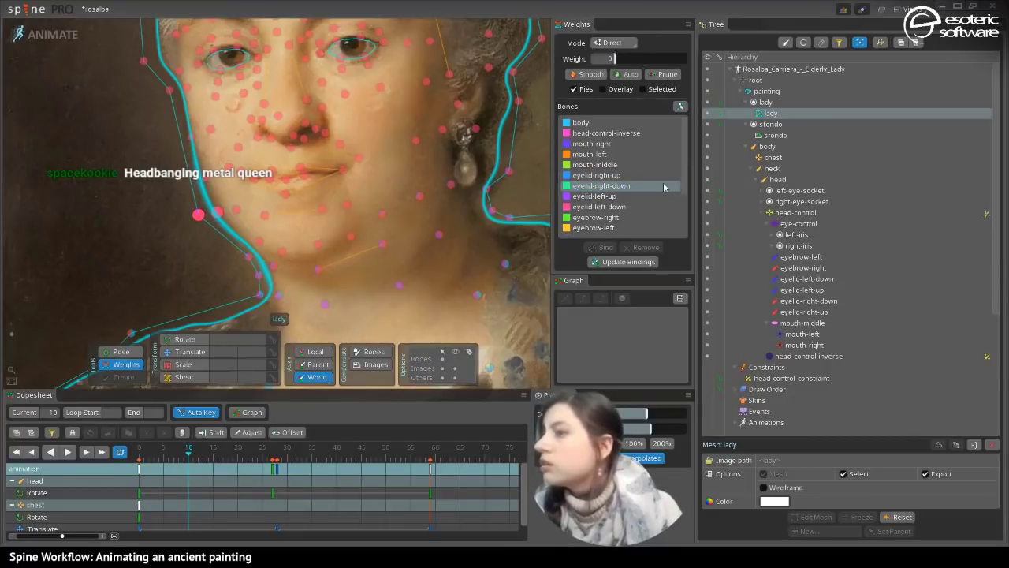
- Set the neck bone's weight to 34% on the two cheek-edge vertices and clear their chest bone weight
scroll(684, 174, "down", 2)
left_click(585, 209)
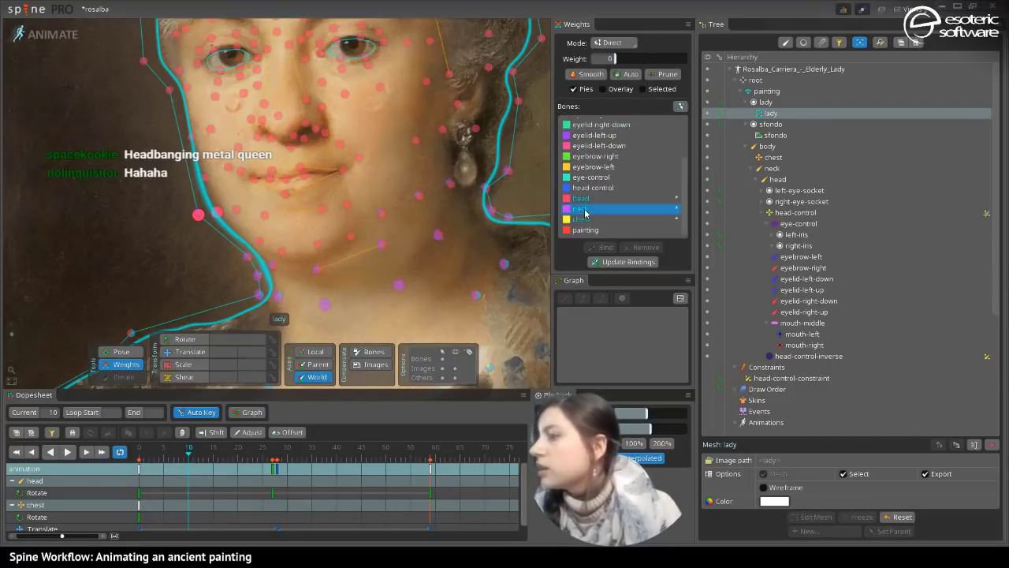
left_click_drag(625, 60, 641, 64)
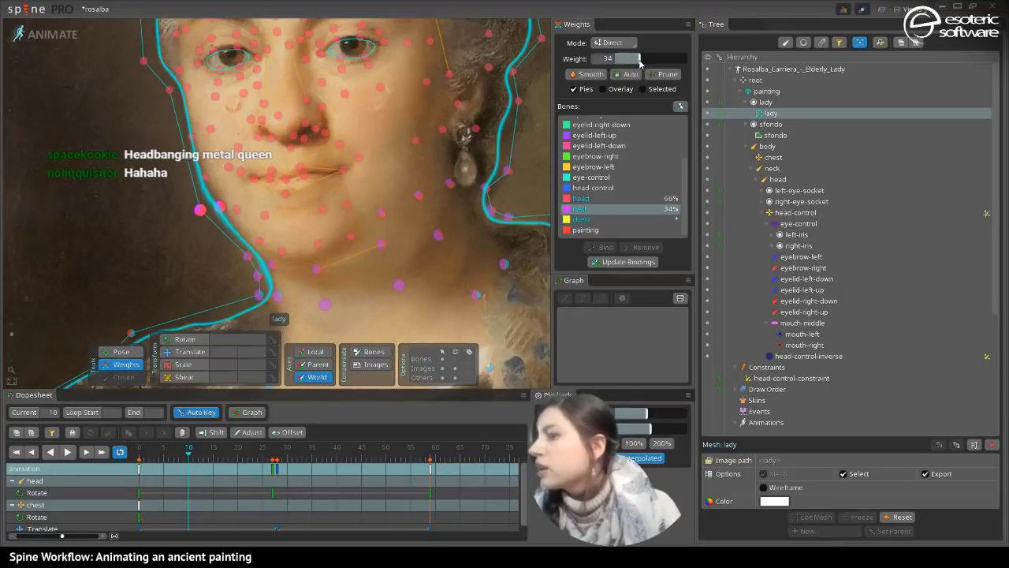
left_click(587, 229)
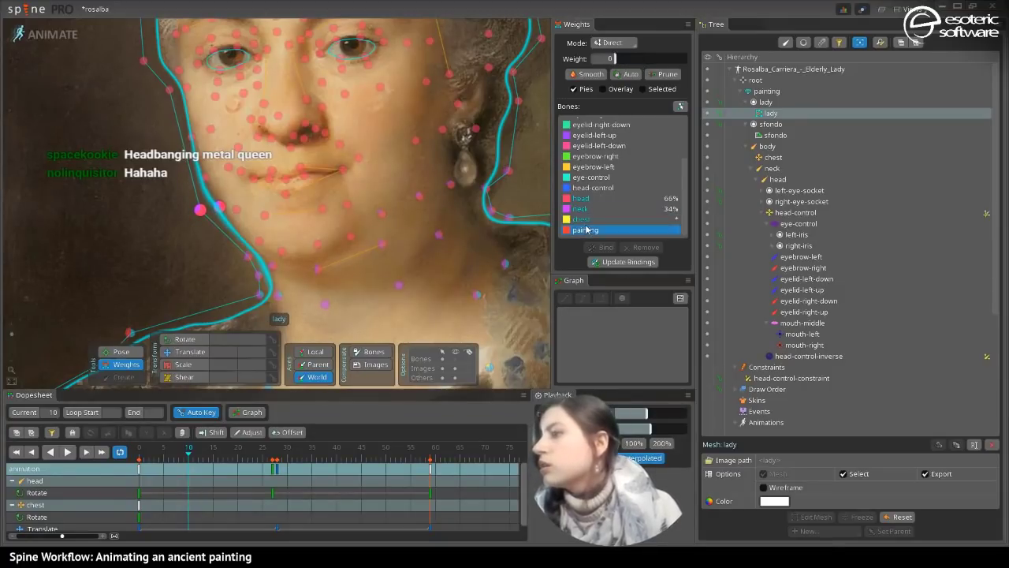
left_click(585, 219)
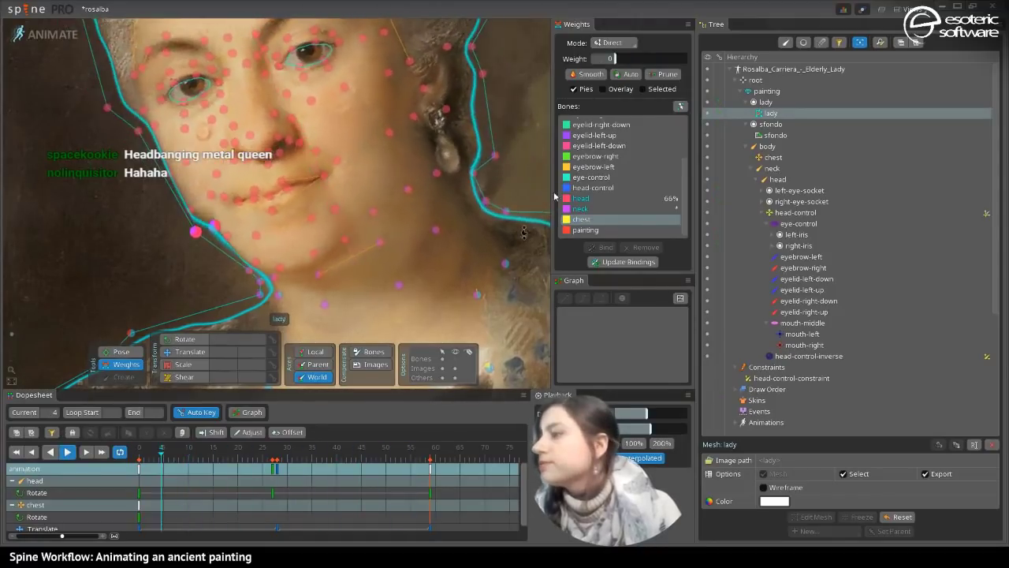
scroll(680, 150, "up", 3)
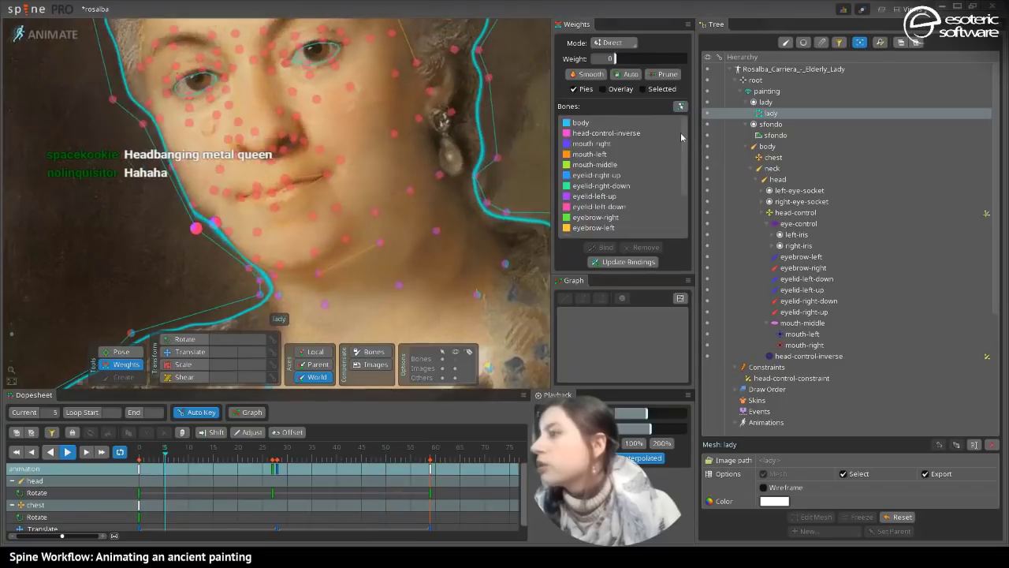
scroll(681, 157, "down", 3)
- Try a neck bone weight of 60% on both cheek-edge vertices during playback, then set it to 26%
left_click(583, 208)
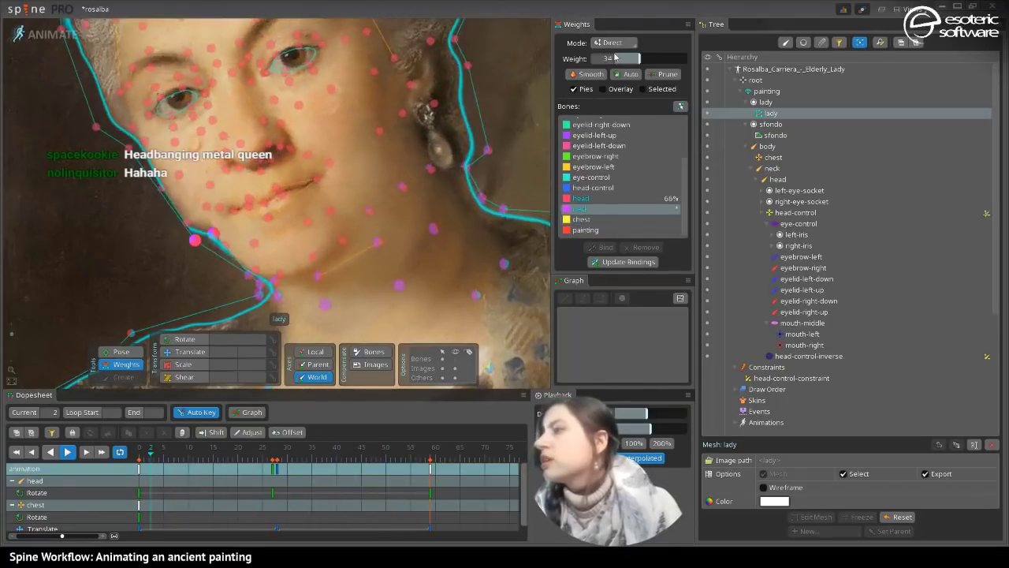
left_click_drag(616, 57, 659, 65)
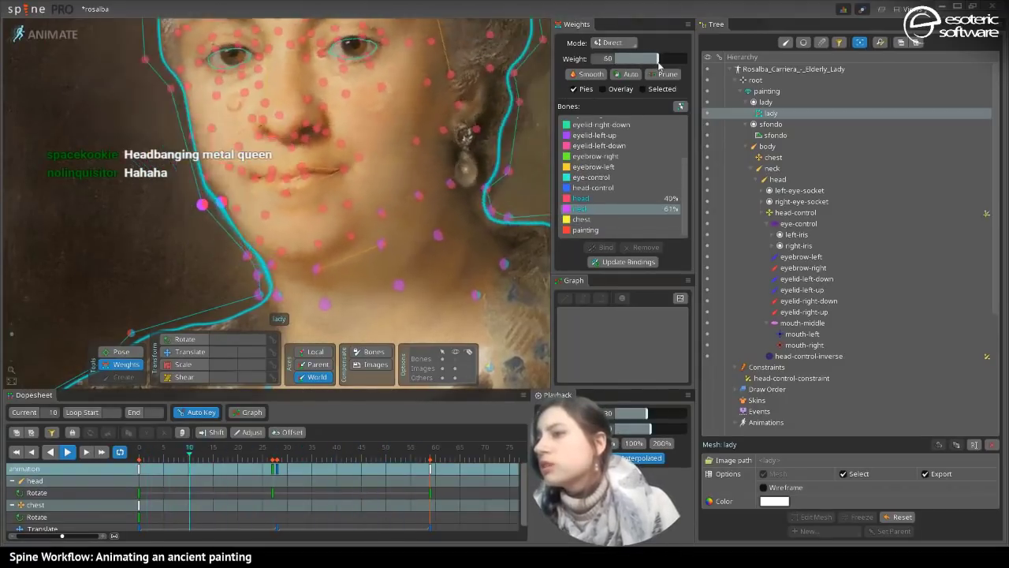
left_click(640, 74)
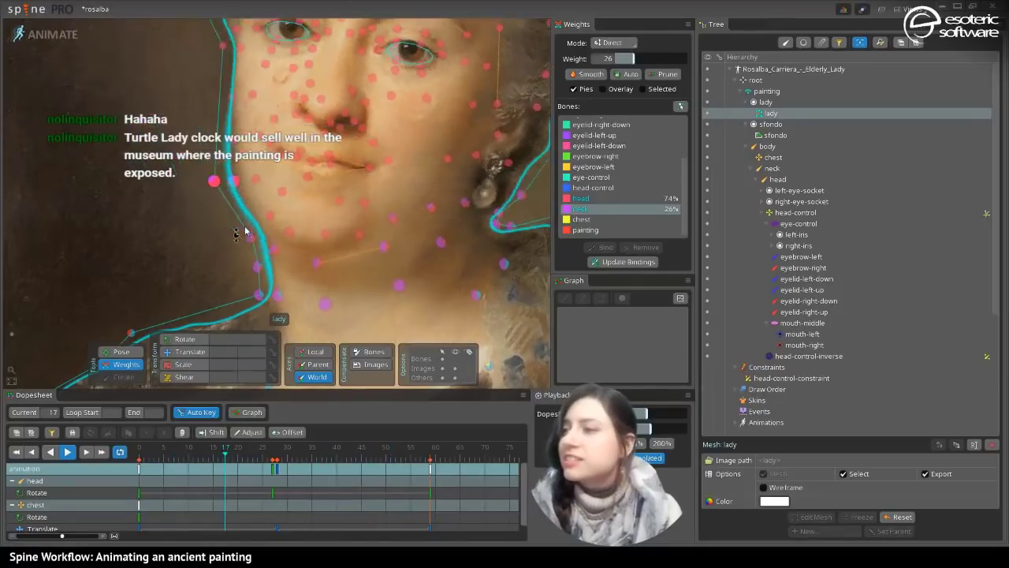
- Set the neck bone's weight to 12% on the inner cheek-edge vertex at frame 10, play the animation and save the project
left_click(138, 465)
left_click_drag(138, 465, 188, 465)
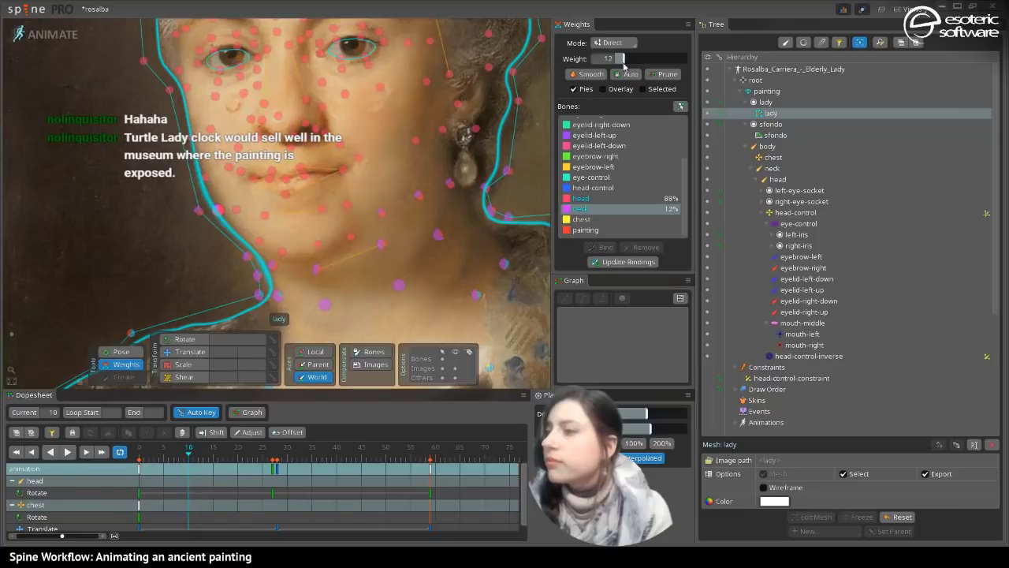
left_click(63, 458)
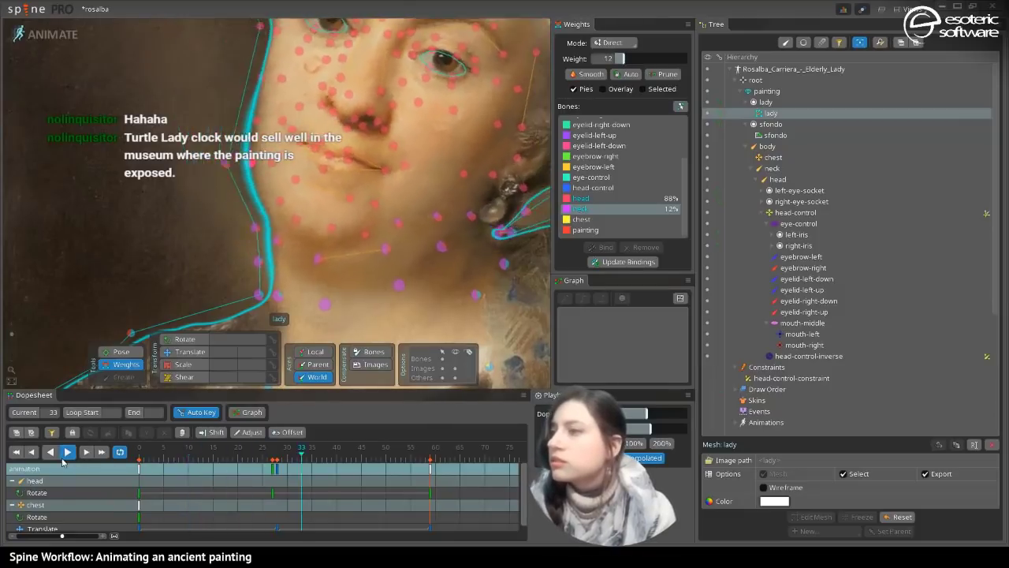
key("Escape")
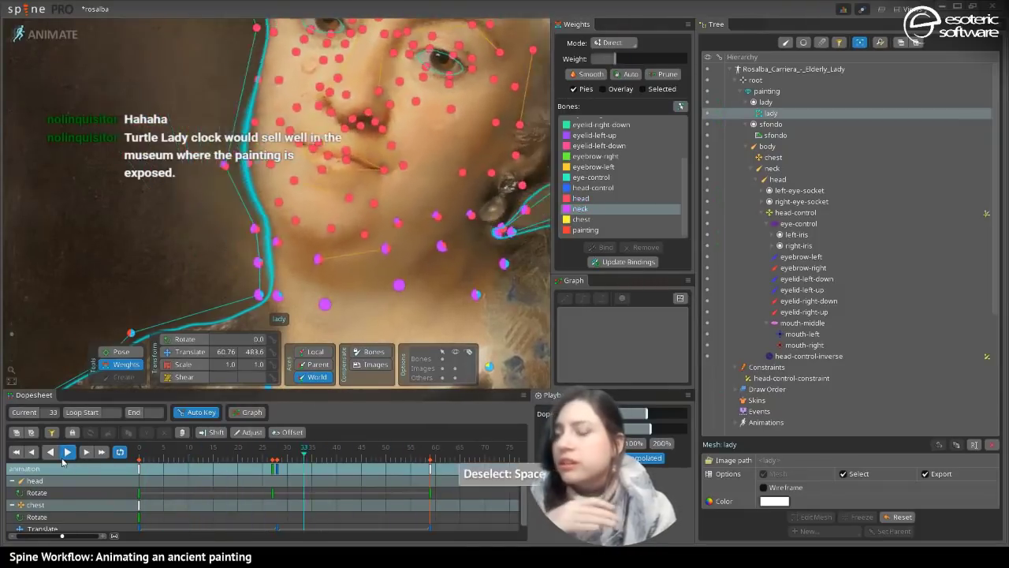
key("ctrl+s")
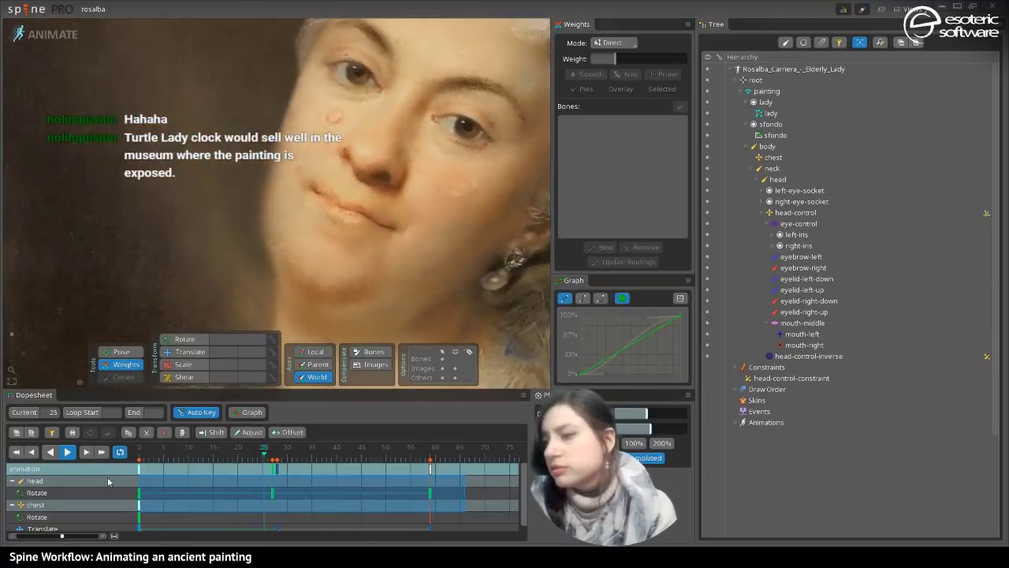
- Select the chest bone's keys, view the whole portrait during playback and save the project
left_click(101, 503)
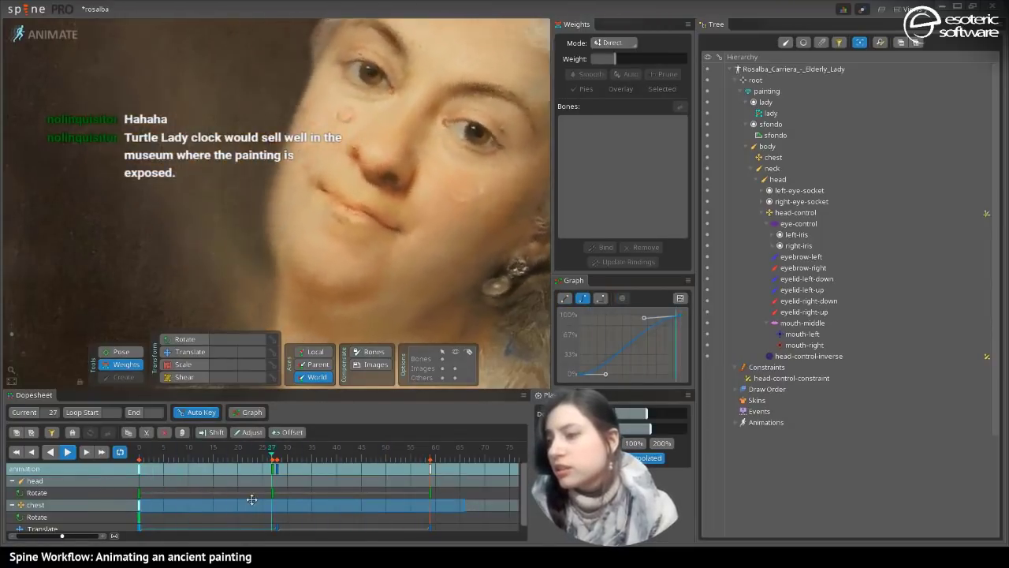
left_click_drag(11, 334, 11, 340)
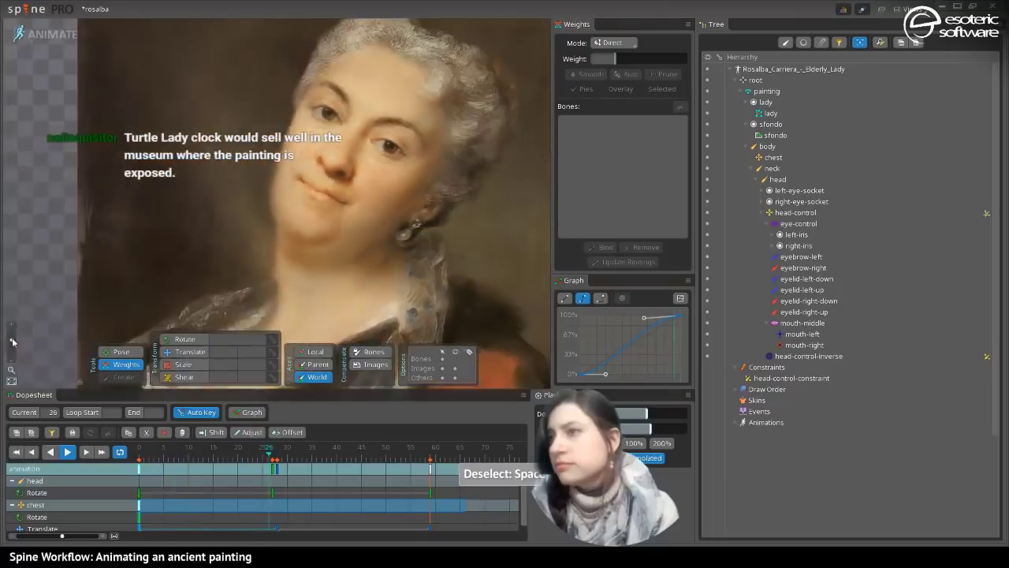
key("ctrl+s")
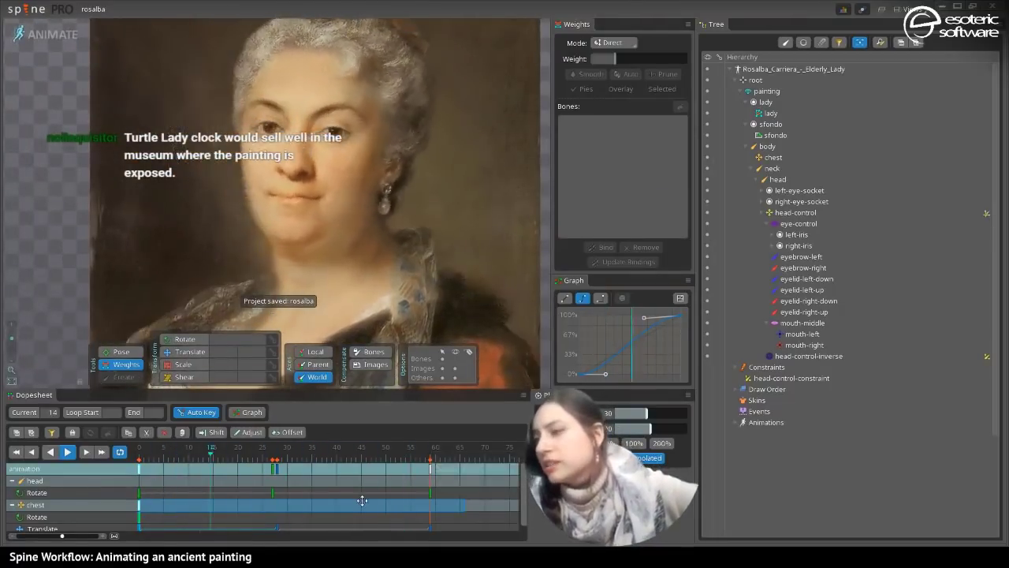
- Delete all of the head bone's rotation keys from the animation
left_click(453, 480)
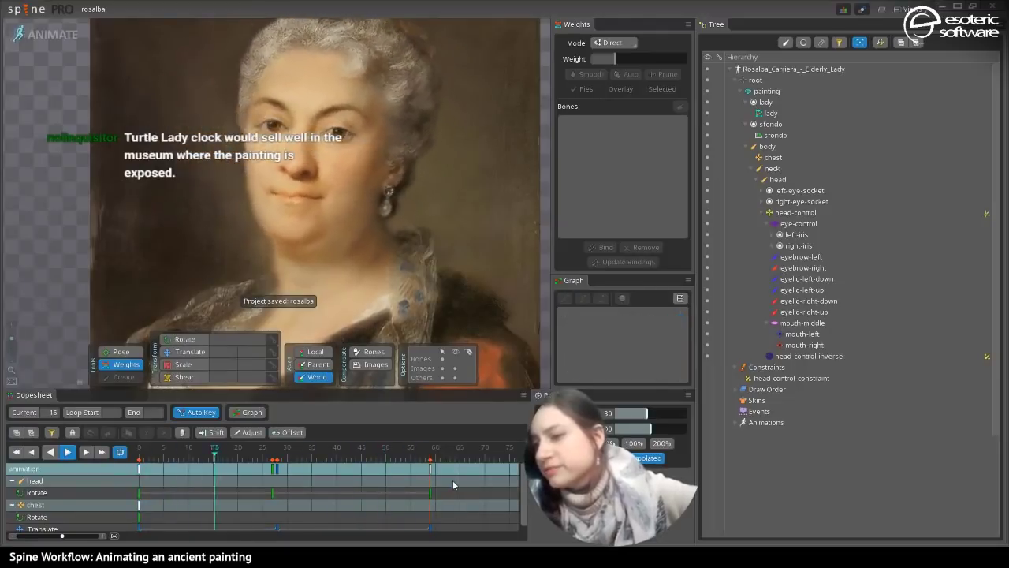
left_click_drag(451, 492, 131, 492)
key("Delete")
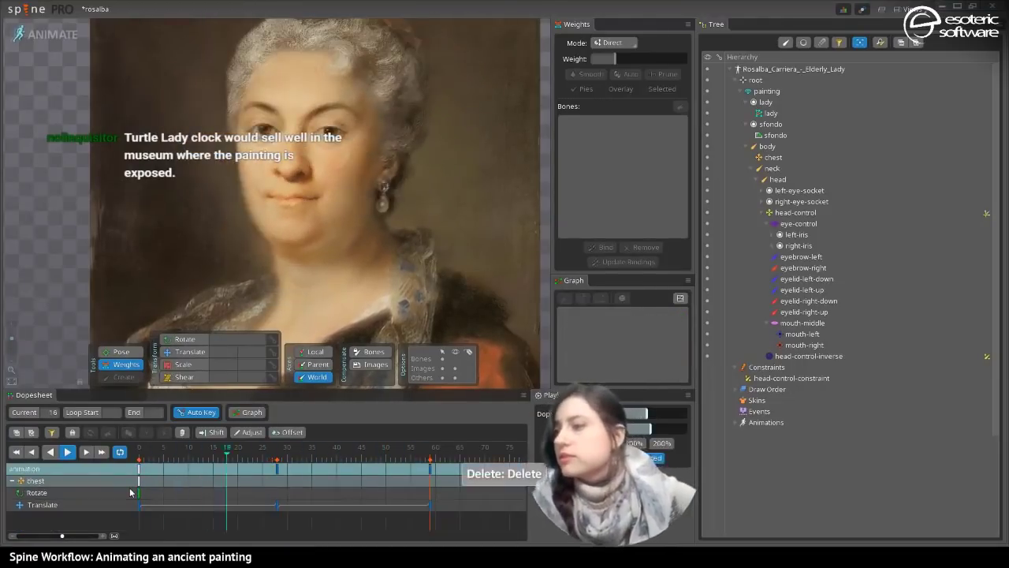
- Move the head-control bone to about -88.33, 801.2 for frames 0 and 59, key it towards the opposite cheek at frame 30, and return to frame 0
left_click_drag(222, 274, 269, 116)
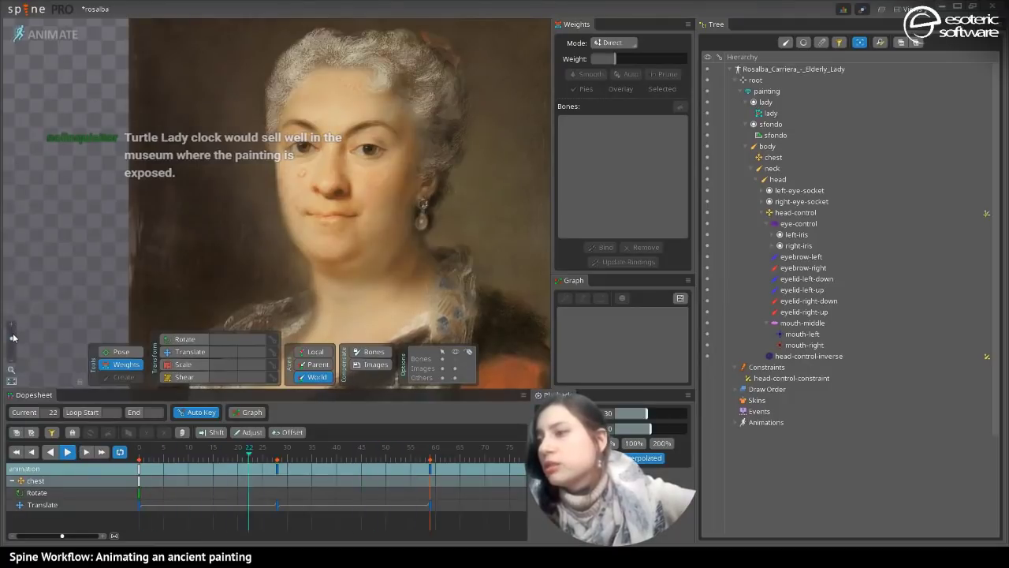
left_click_drag(11, 339, 12, 347)
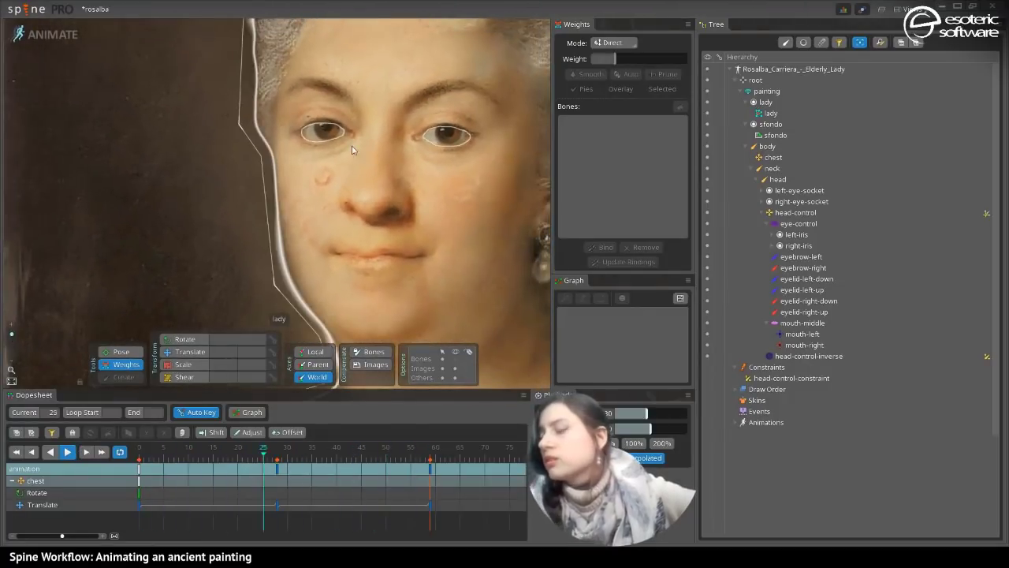
scroll(300, 149, "up", 3)
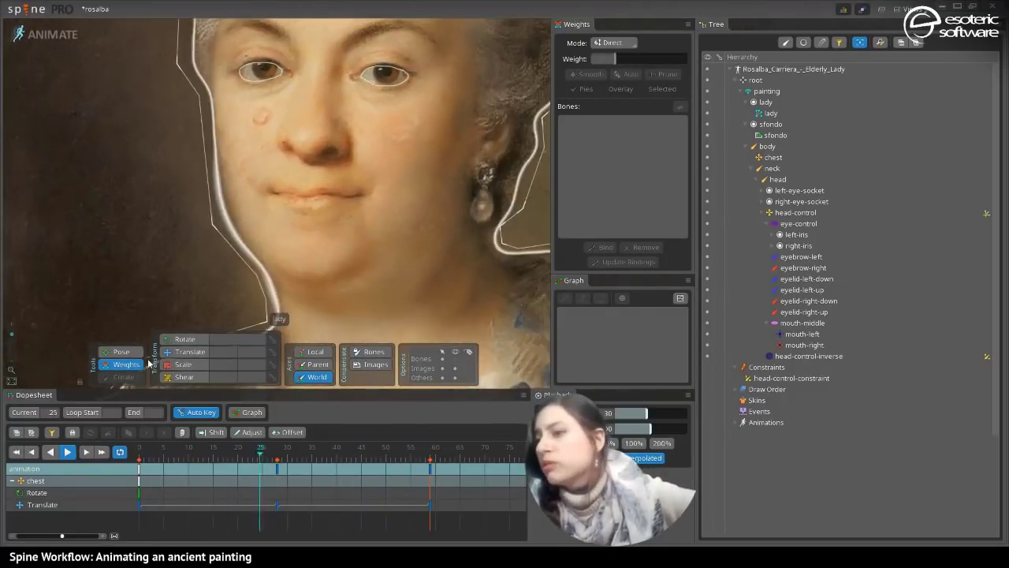
left_click(455, 359)
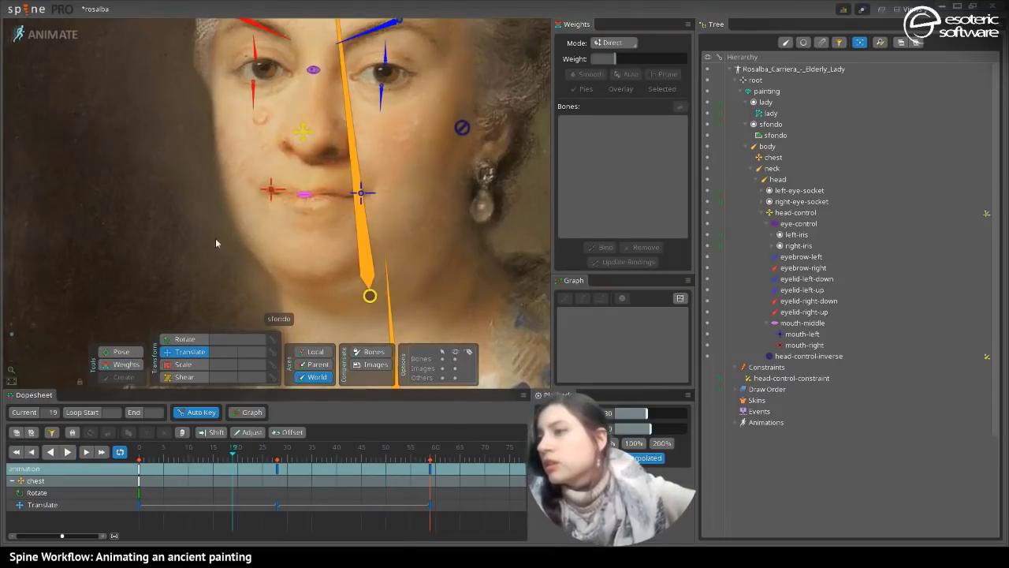
left_click(303, 132)
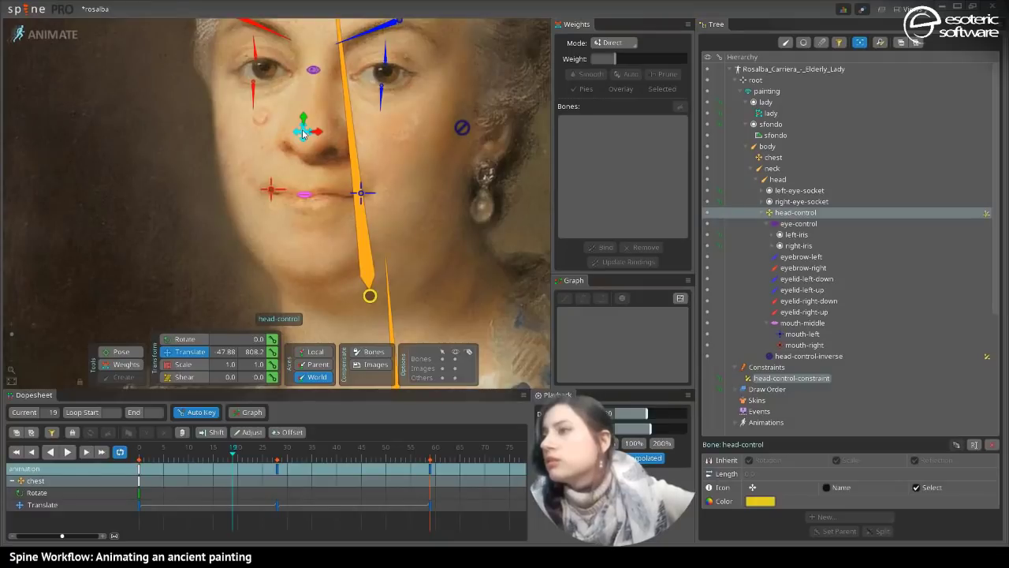
left_click_drag(303, 133, 269, 140)
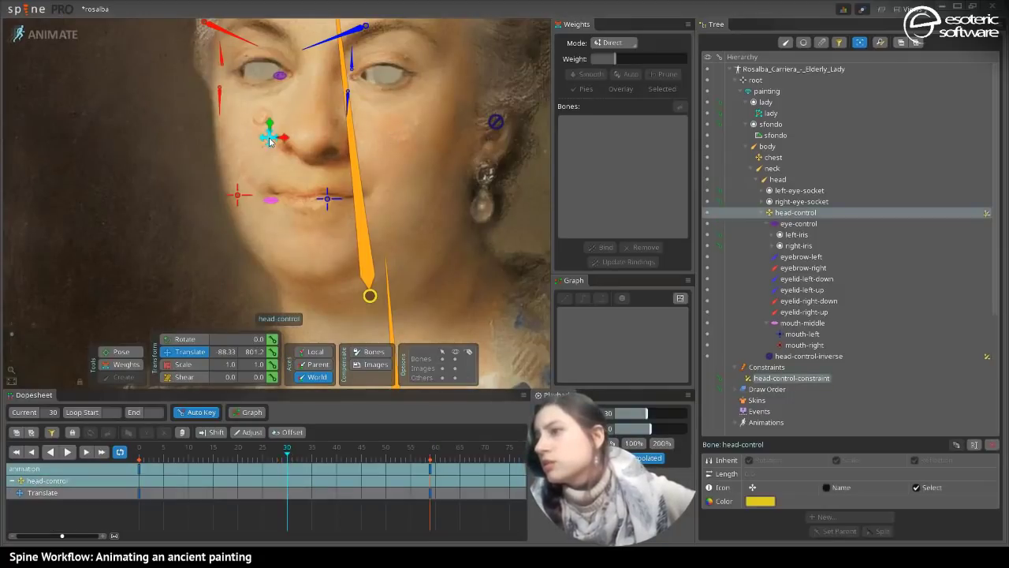
left_click_drag(269, 140, 355, 141)
left_click_drag(139, 457, 126, 459)
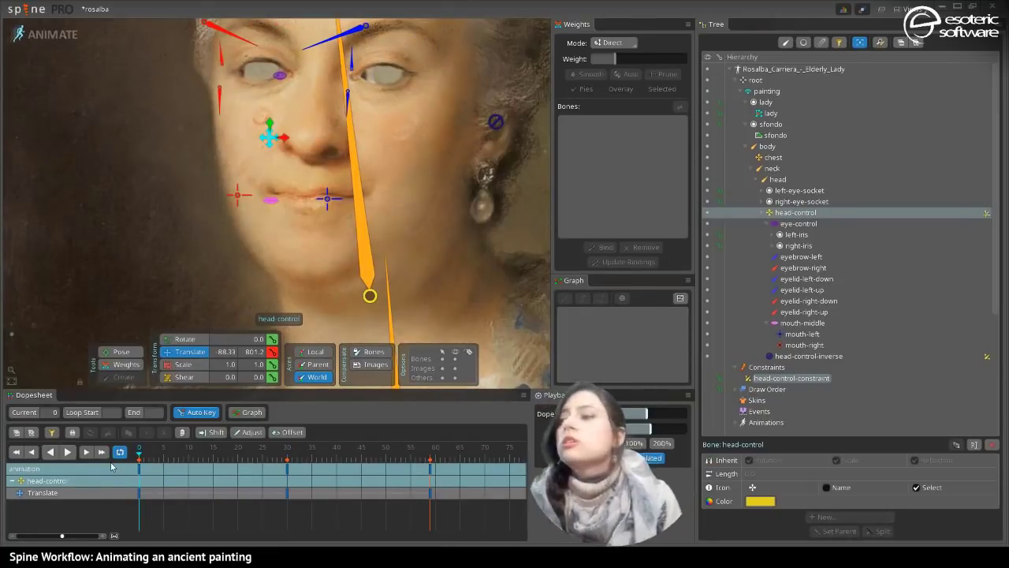
- Select the lady mesh's vertices around the nose and try weighting them to the head-control bone
left_click(107, 366)
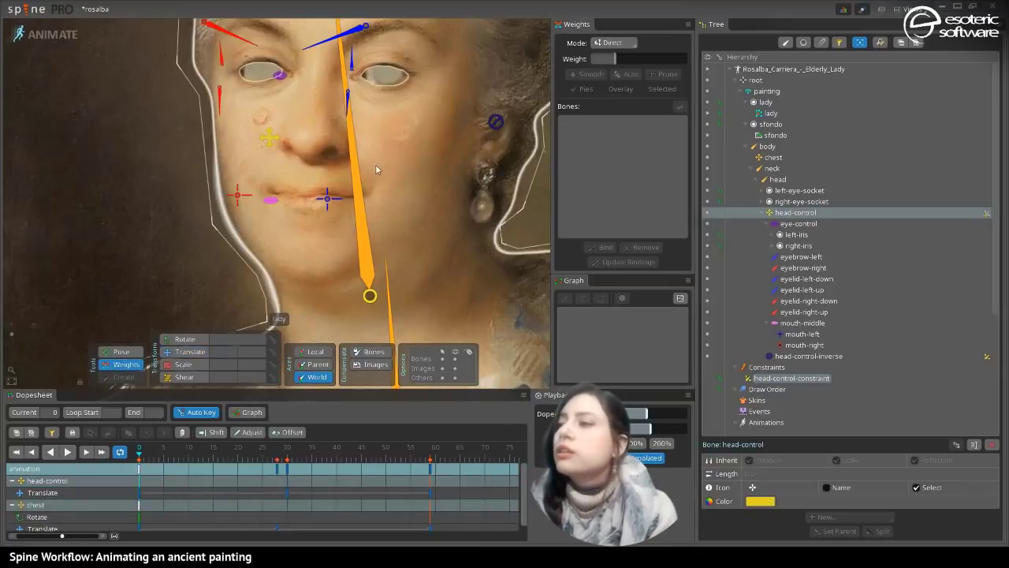
left_click(318, 158)
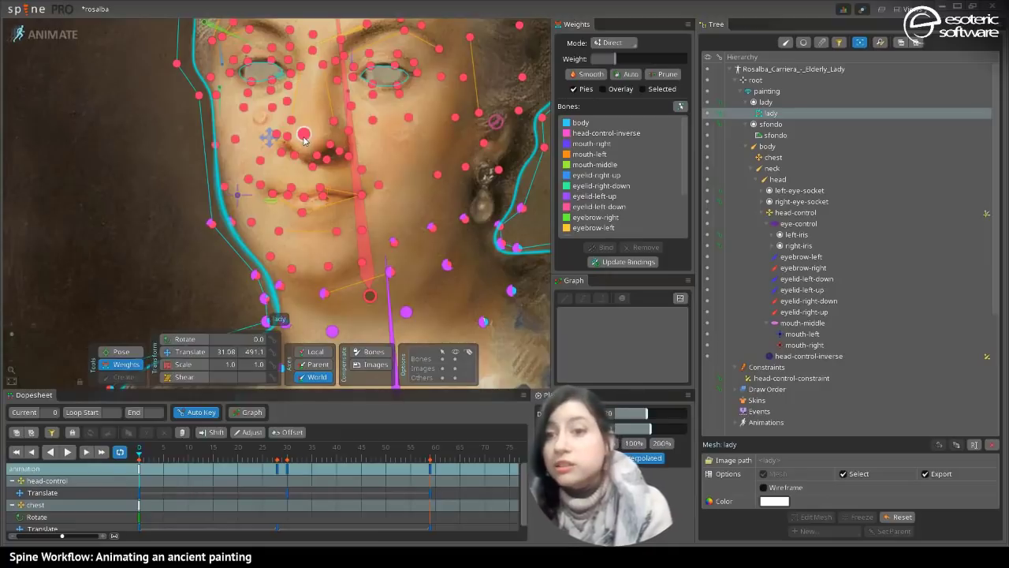
left_click(304, 141)
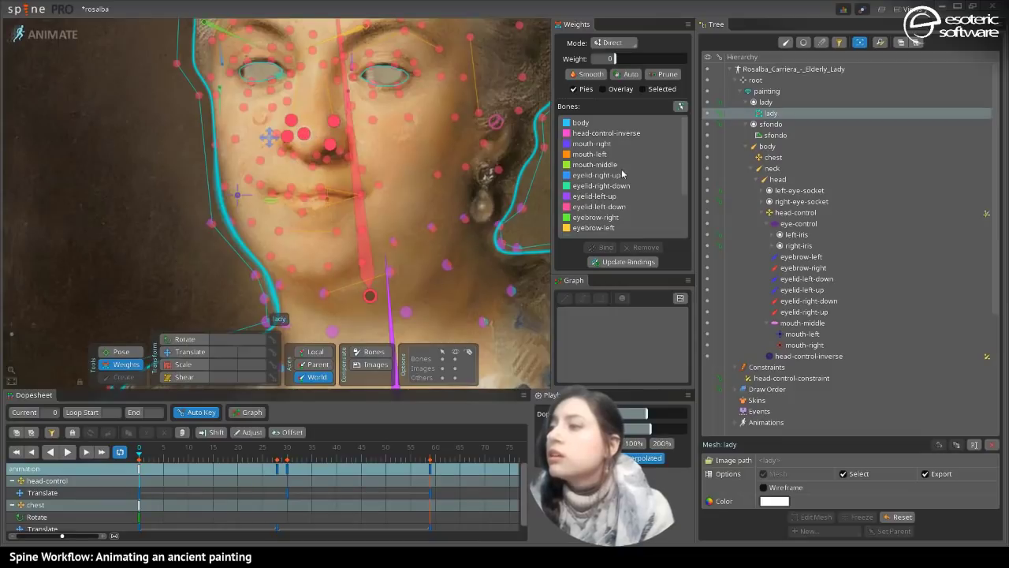
scroll(678, 197, "down", 3)
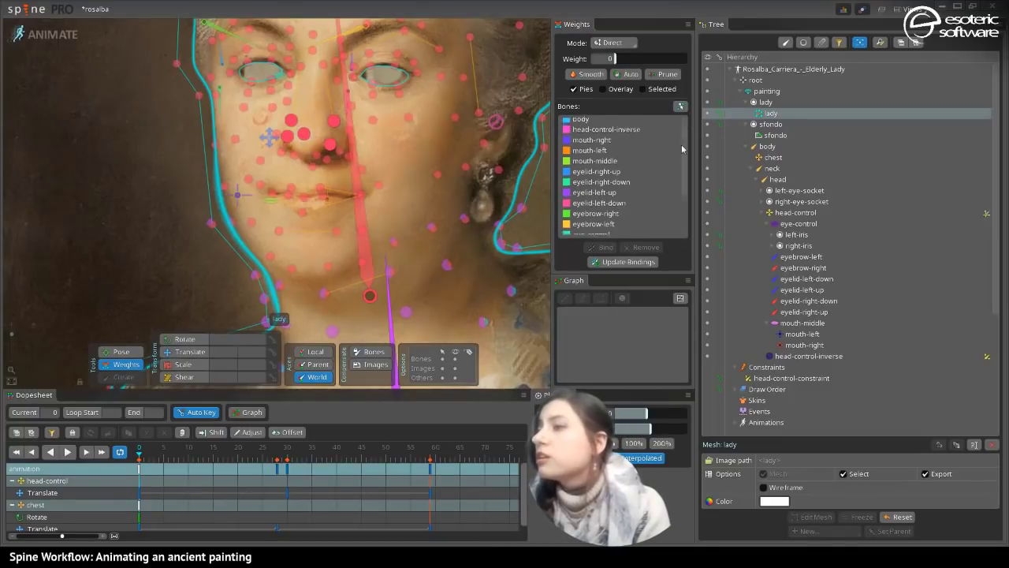
left_click(605, 188)
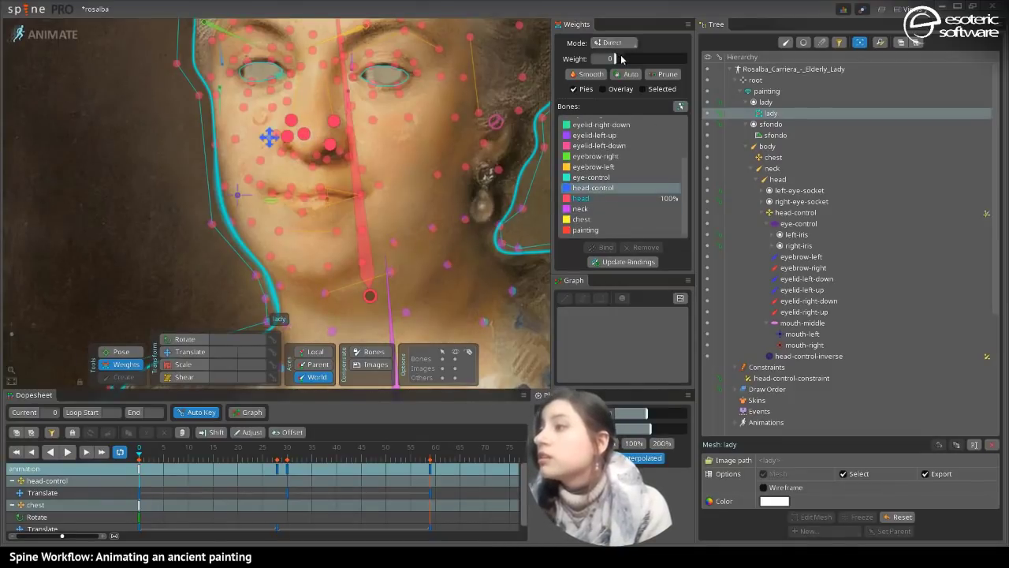
left_click_drag(621, 59, 602, 115)
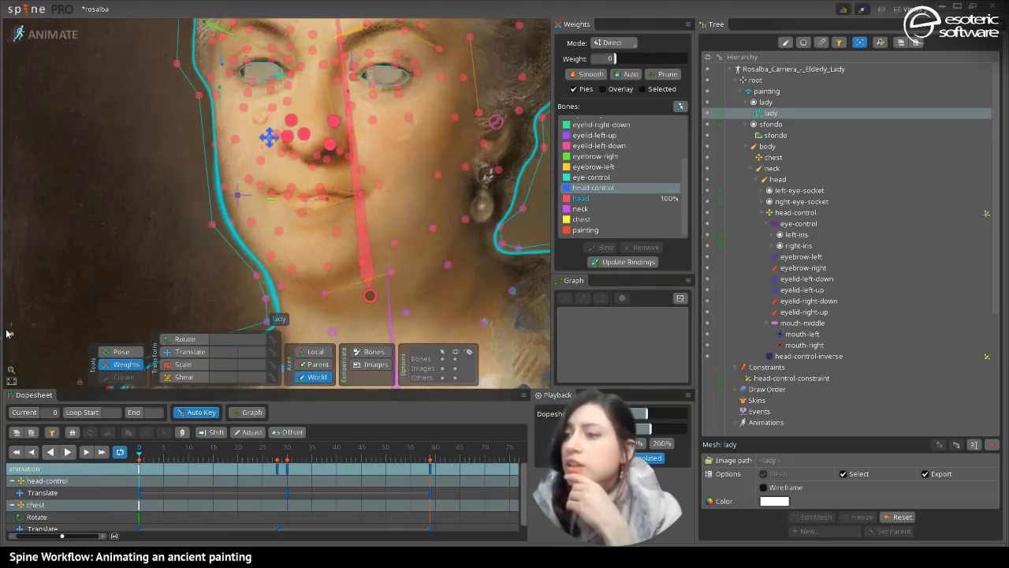
- Return to posing the head-control bone with the whole face in view and save the project
scroll(6, 333, "down", 3)
scroll(253, 178, "up", 2)
key("b")
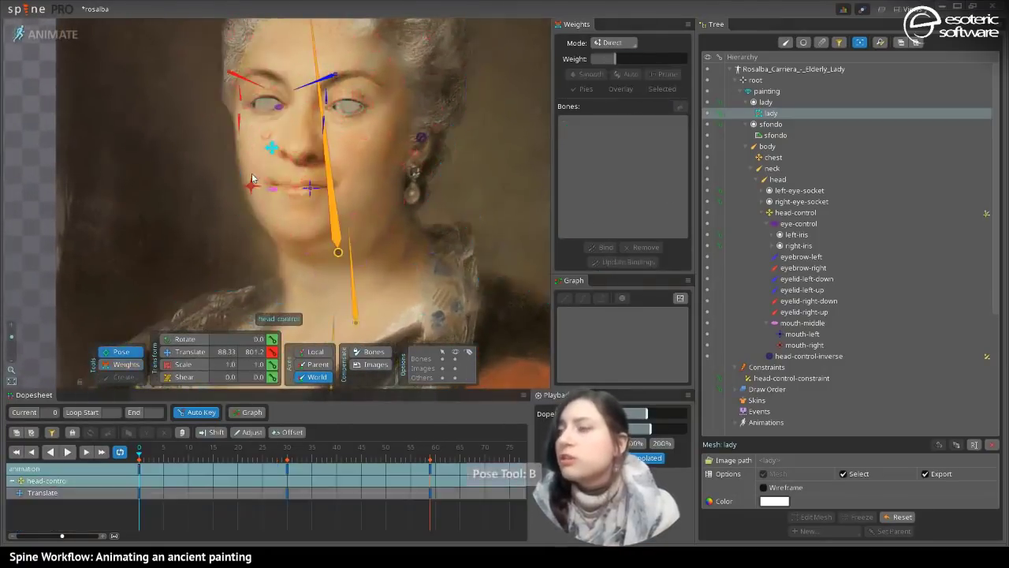
left_click_drag(444, 136, 430, 185)
key("ctrl+s")
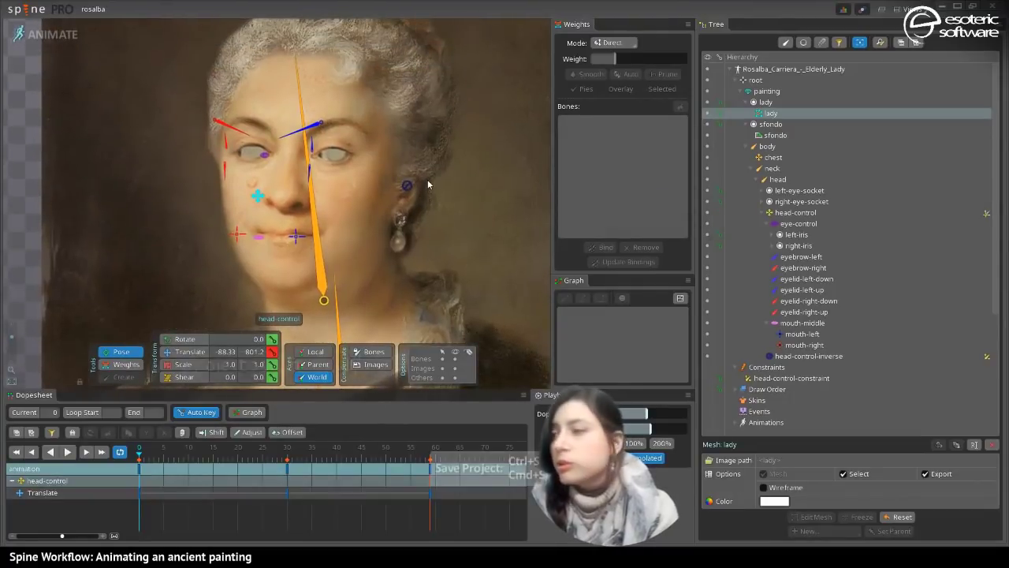
- Play the animation with the lady mesh's weights shown and move head-control to the start of its bound bones
left_click(126, 365)
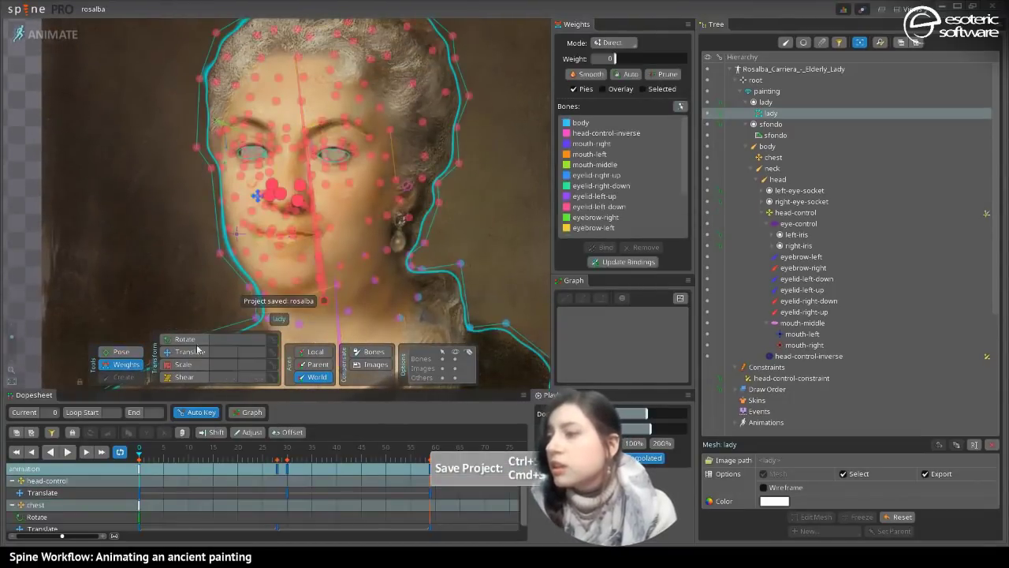
left_click(579, 135)
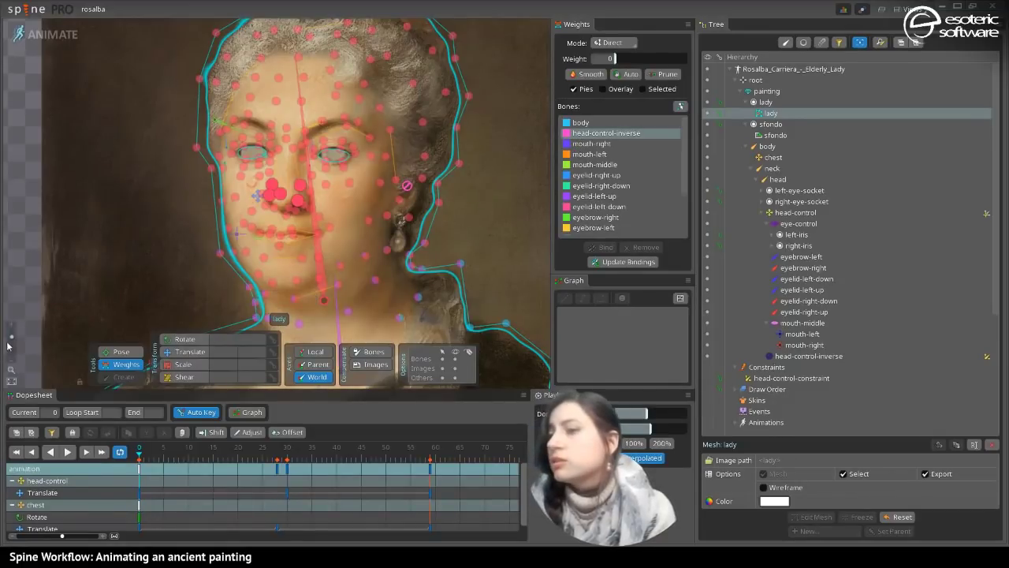
scroll(295, 309, "down", 5)
scroll(295, 309, "up", 3)
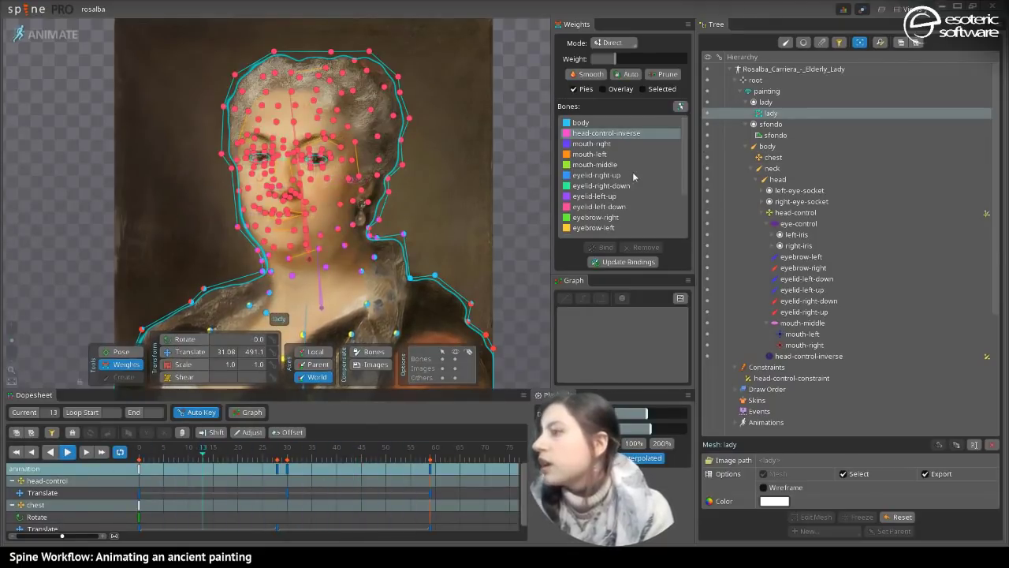
scroll(681, 172, "down", 3)
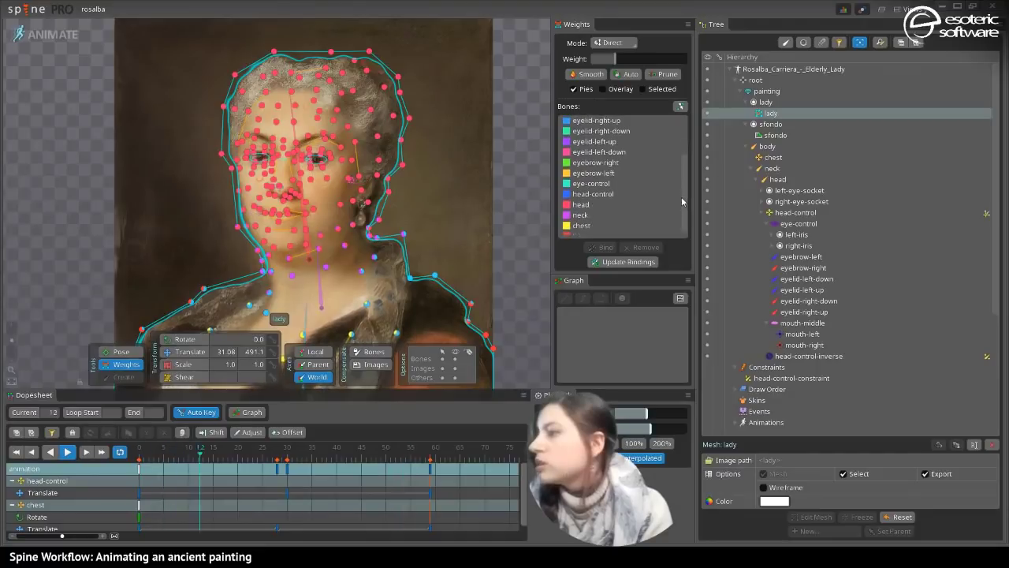
left_click(614, 200)
left_click(606, 201)
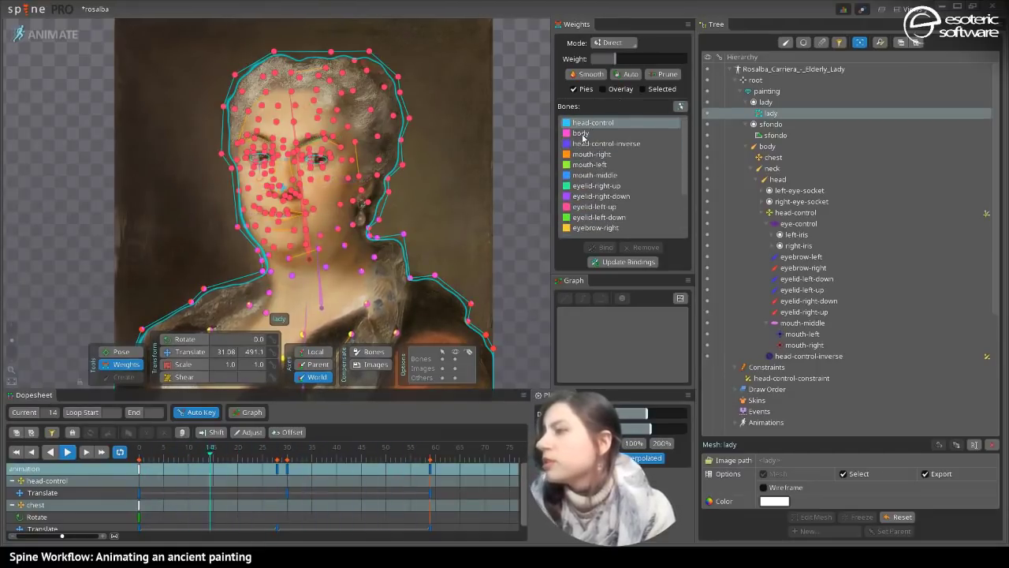
- Paint head-control weights across the lady's face in Add mode with strength 100, size 196 and feather 60
left_click(579, 126)
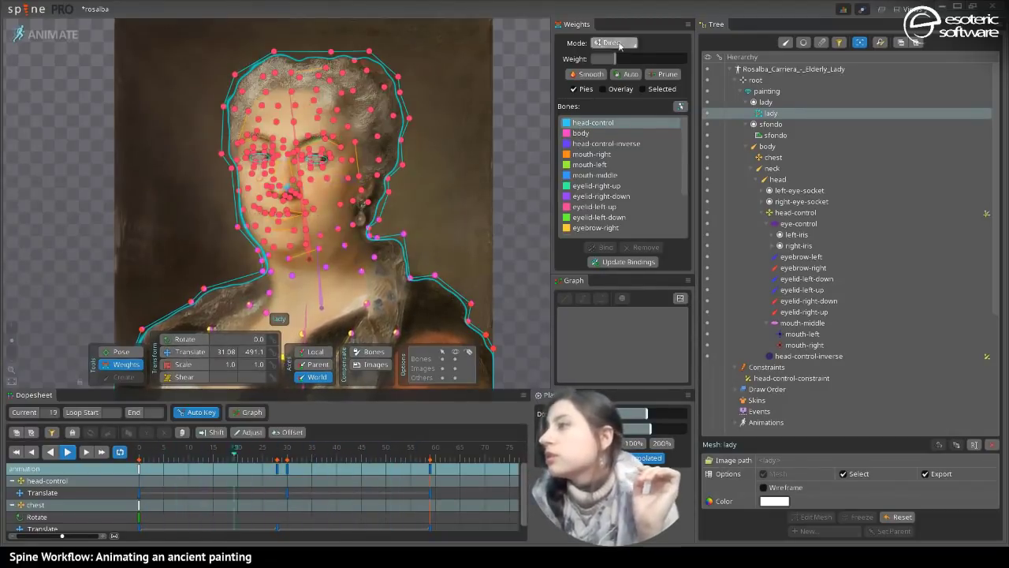
left_click(618, 43)
left_click(612, 70)
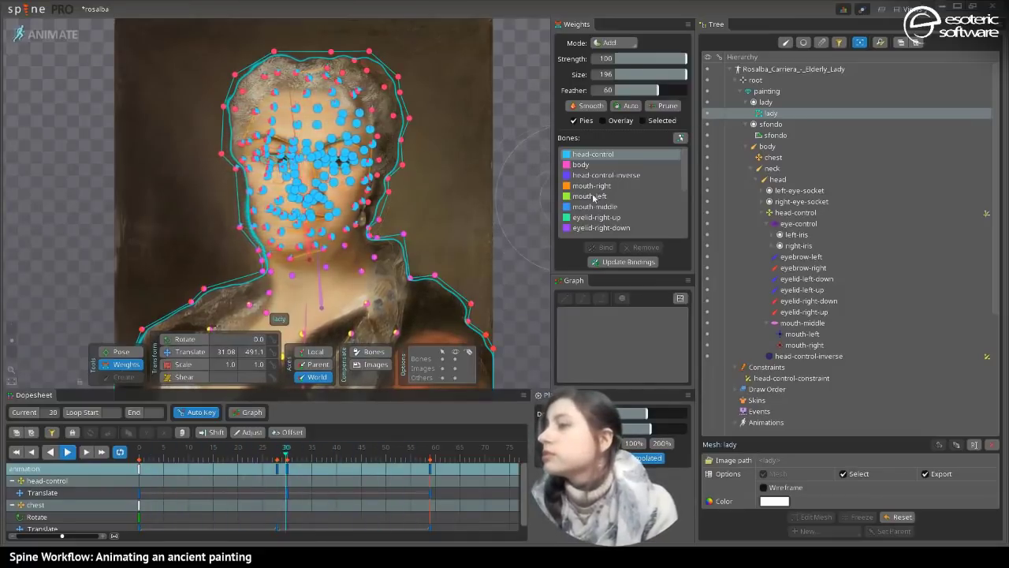
- Paint head-control-inverse weights along the outer hair outline of the lady mesh, reducing the brush size to 68
scroll(683, 193, "down", 5)
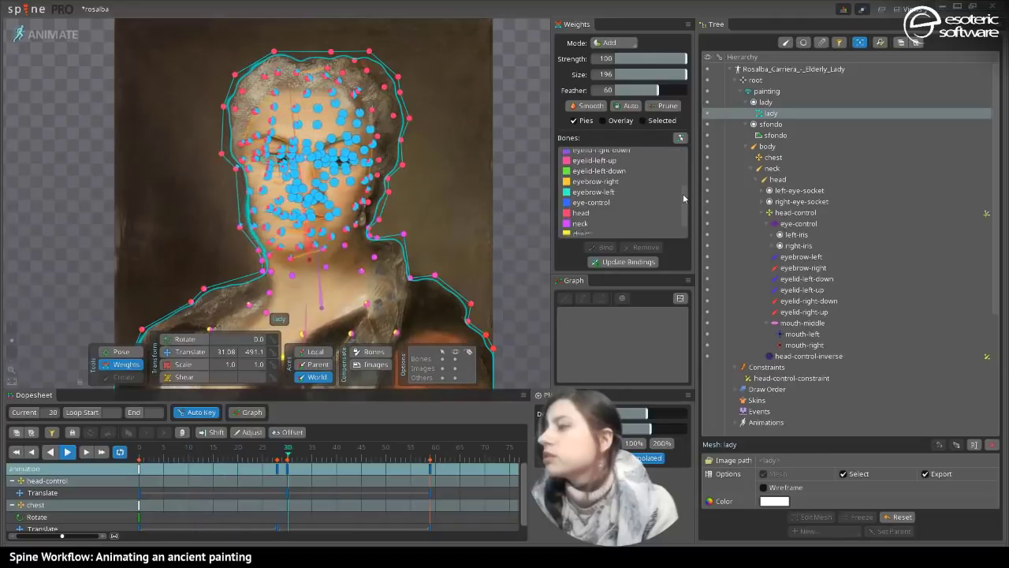
left_click(679, 138)
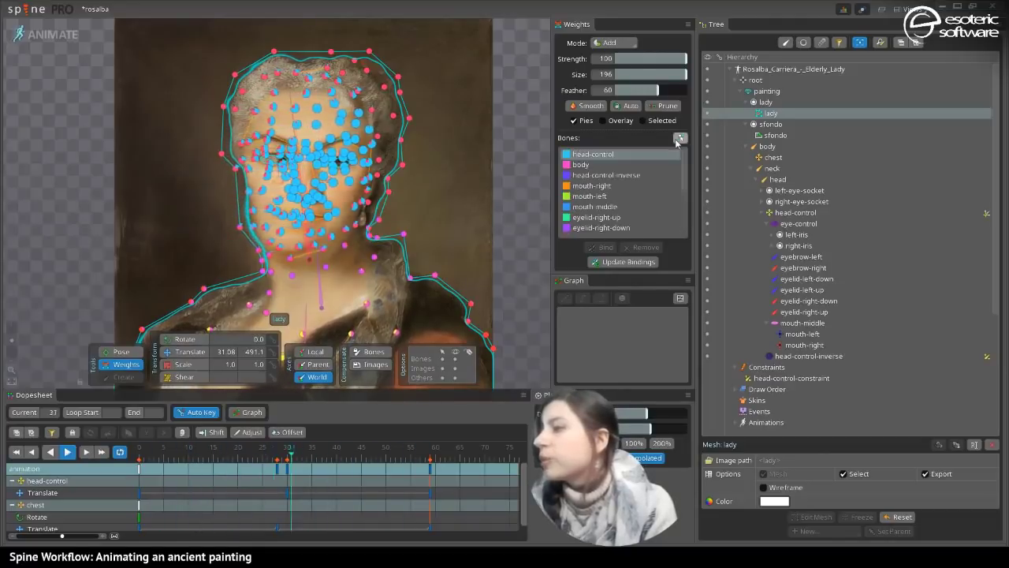
left_click(609, 175)
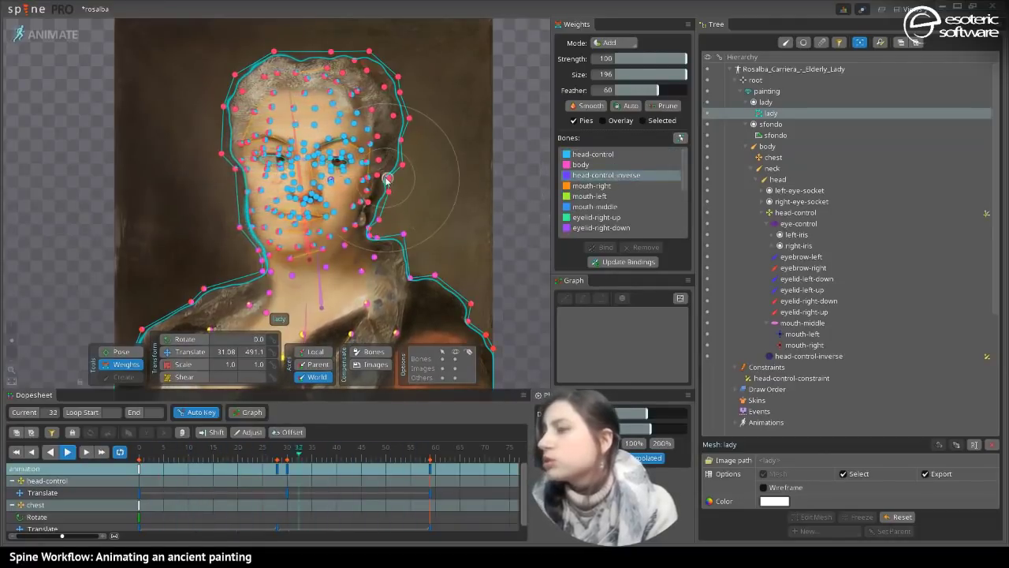
mouse_move(470, 126)
left_mouse_down()
mouse_move(463, 83)
mouse_move(440, 41)
mouse_move(399, 22)
left_mouse_up()
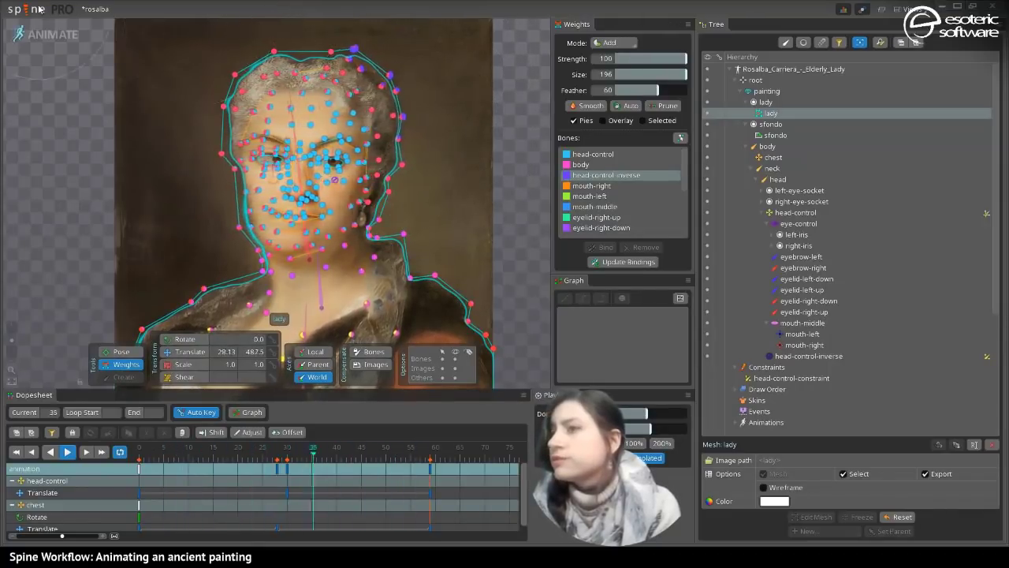
left_click(647, 76)
left_click_drag(648, 76, 649, 76)
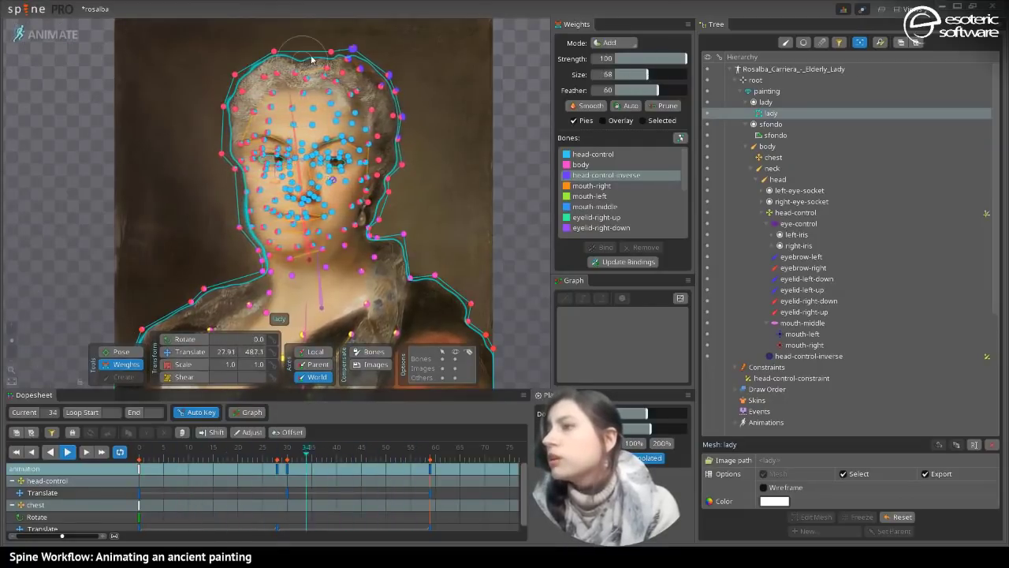
mouse_move(330, 44)
left_mouse_down()
mouse_move(245, 61)
mouse_move(229, 95)
mouse_move(355, 54)
mouse_move(399, 96)
left_mouse_up()
key("ctrl+z")
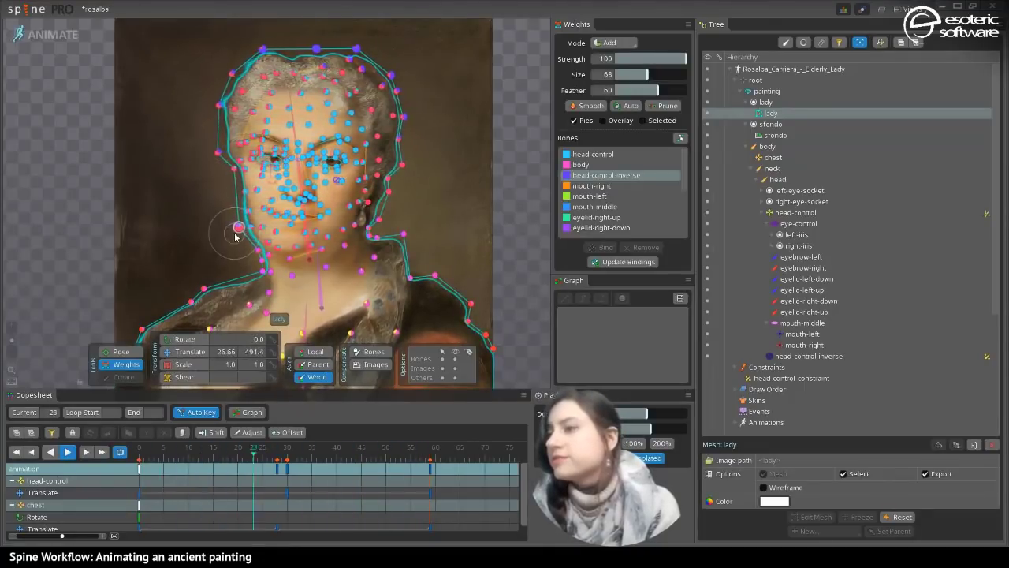
- View the playback with the lady mesh deselected, reselect it and undo the last head-control-inverse stroke on the hair outline above the earring
key("space")
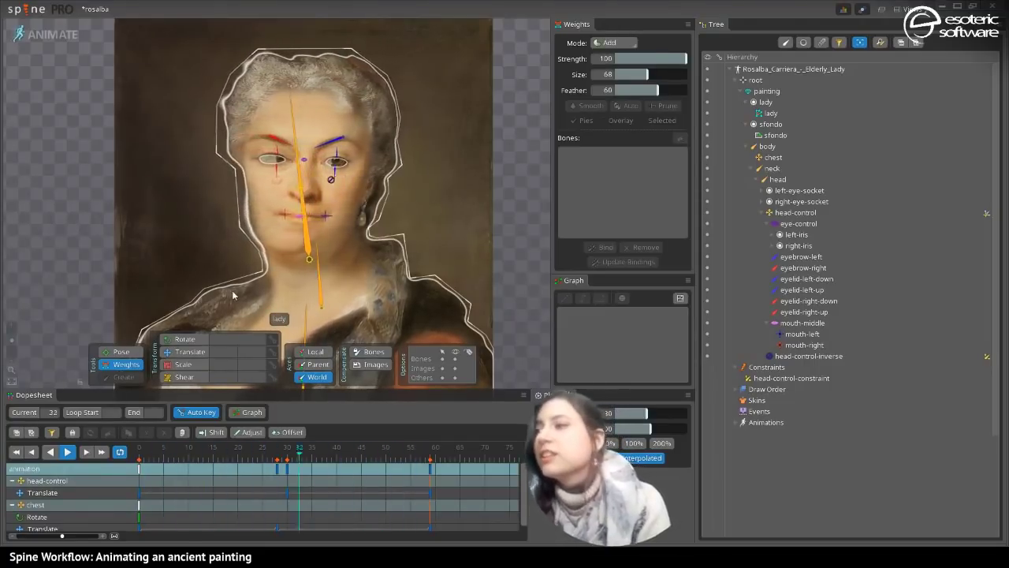
left_click(426, 227)
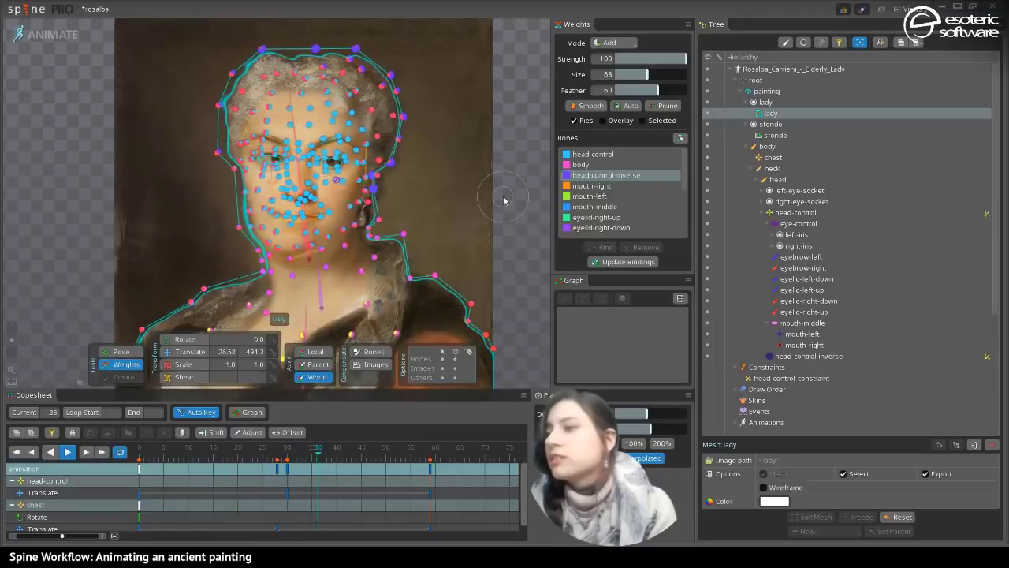
key("ctrl+z")
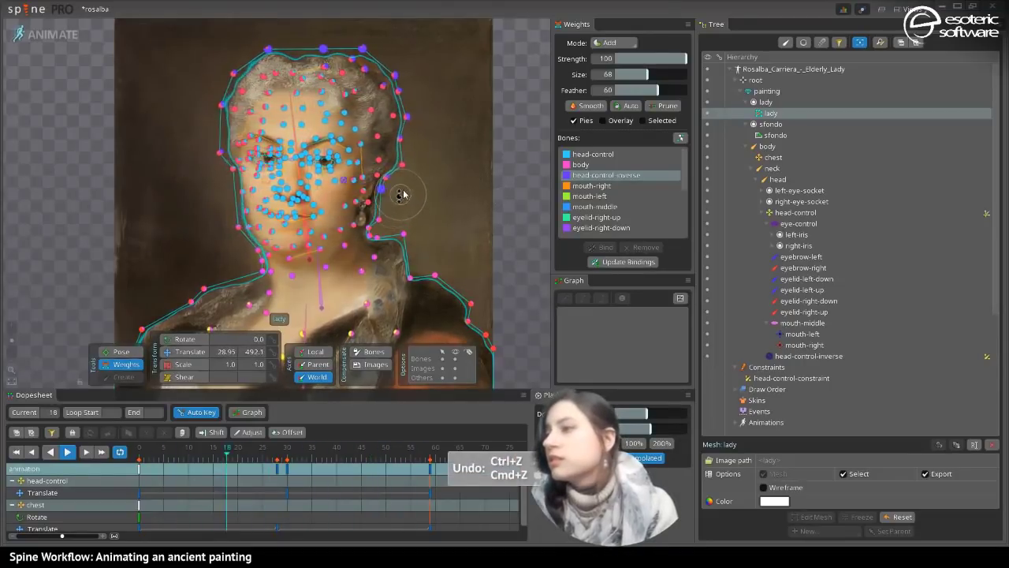
- Paint softer head-control-inverse weights along the ear and jaw outline with strength 23, and view the playback with the mesh deselected
left_click(632, 59)
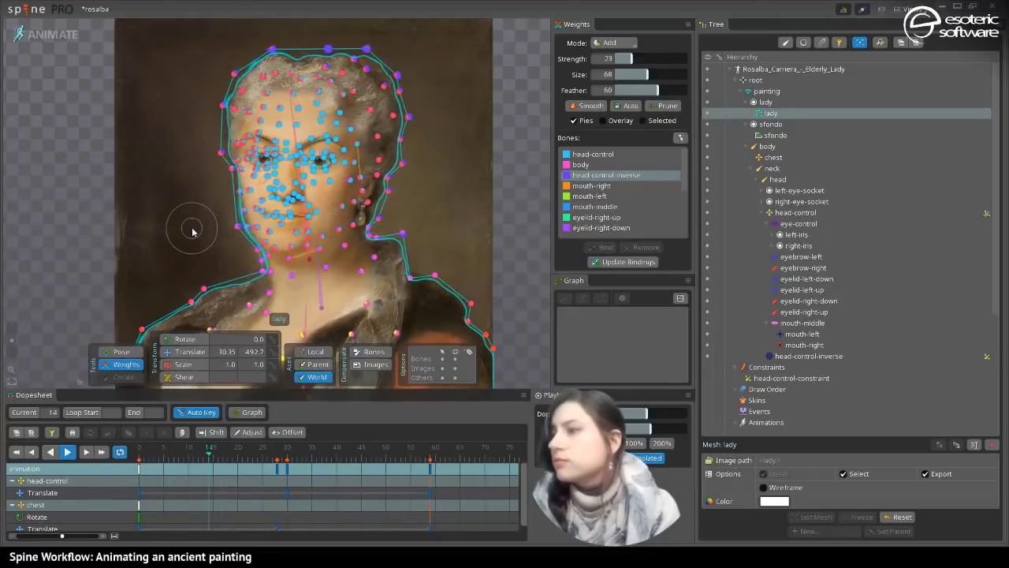
key("space")
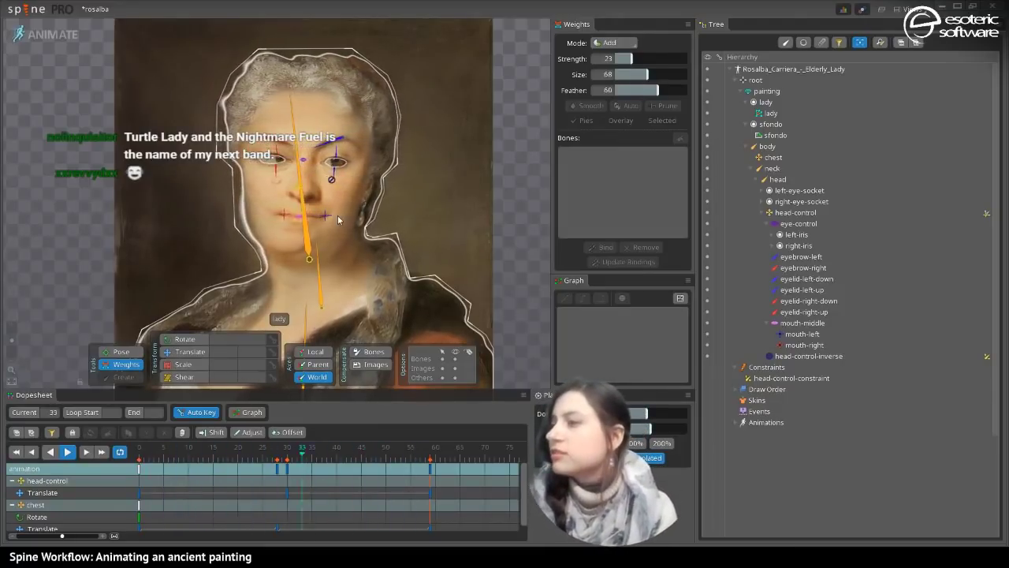
- Reselect the lady mesh and reduce head-control weights on the side of the face in Remove mode, with strength 17 and size 103
left_click(338, 220)
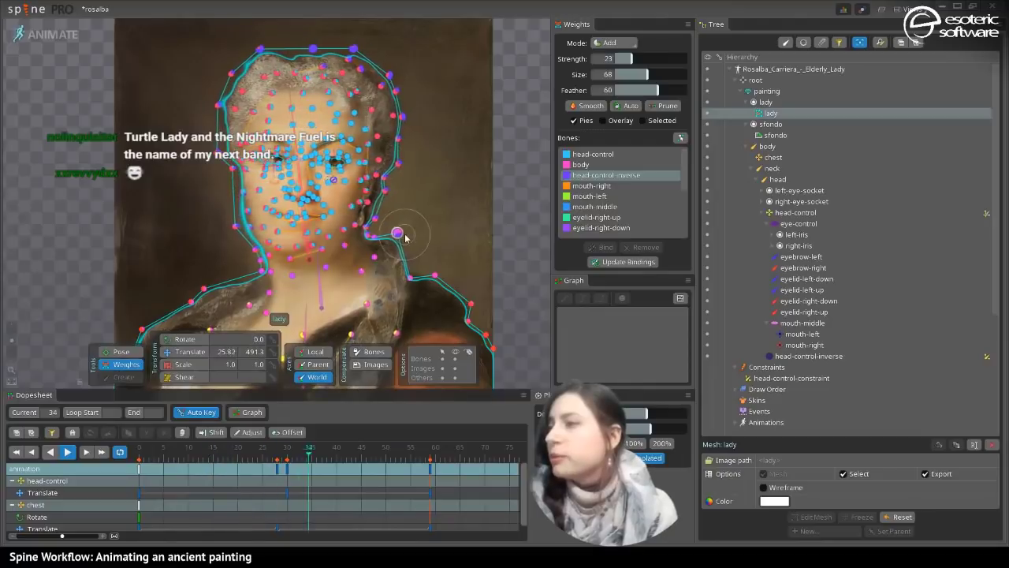
left_click(601, 165)
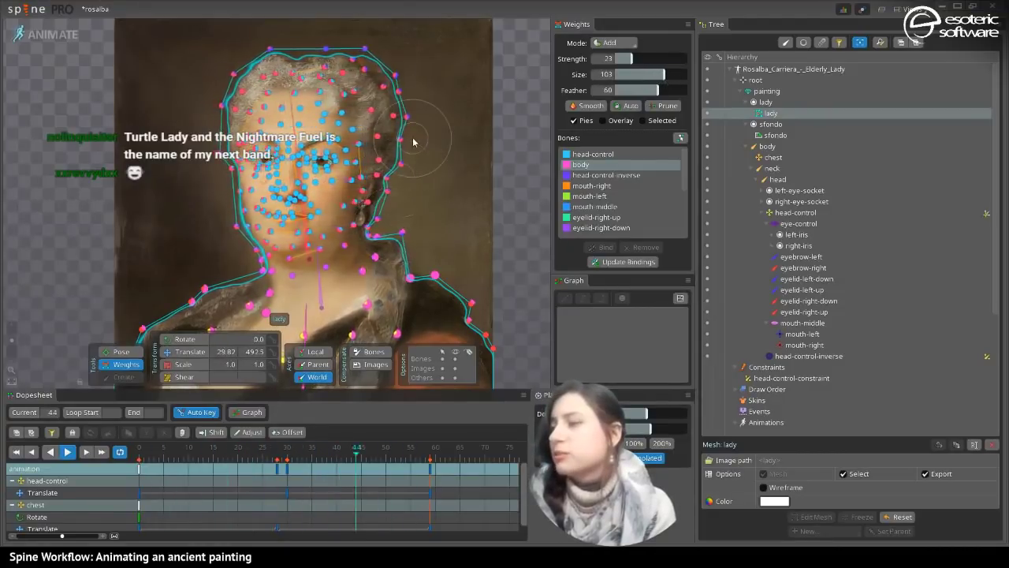
left_click(626, 154)
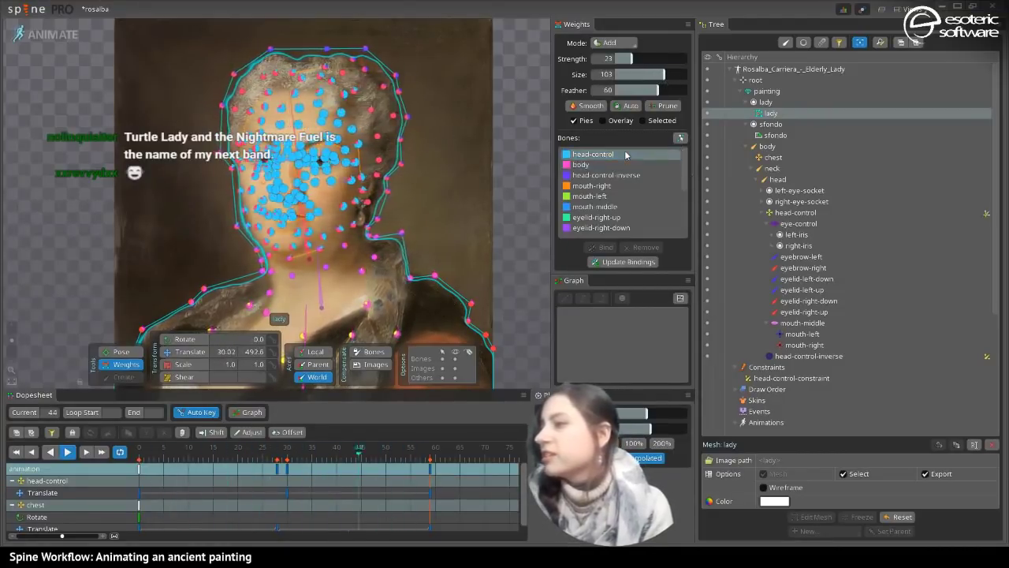
left_click(612, 42)
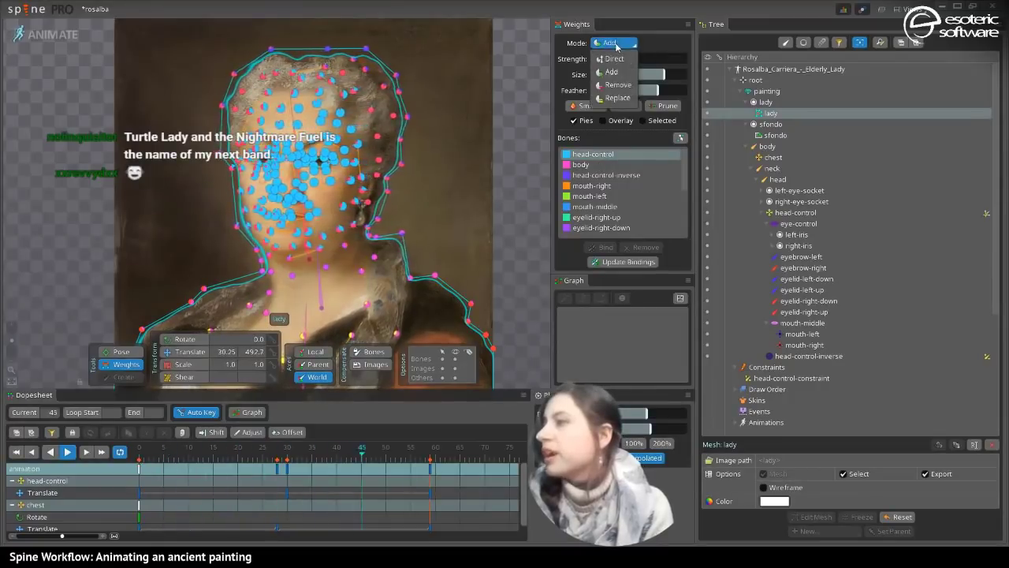
left_click(620, 88)
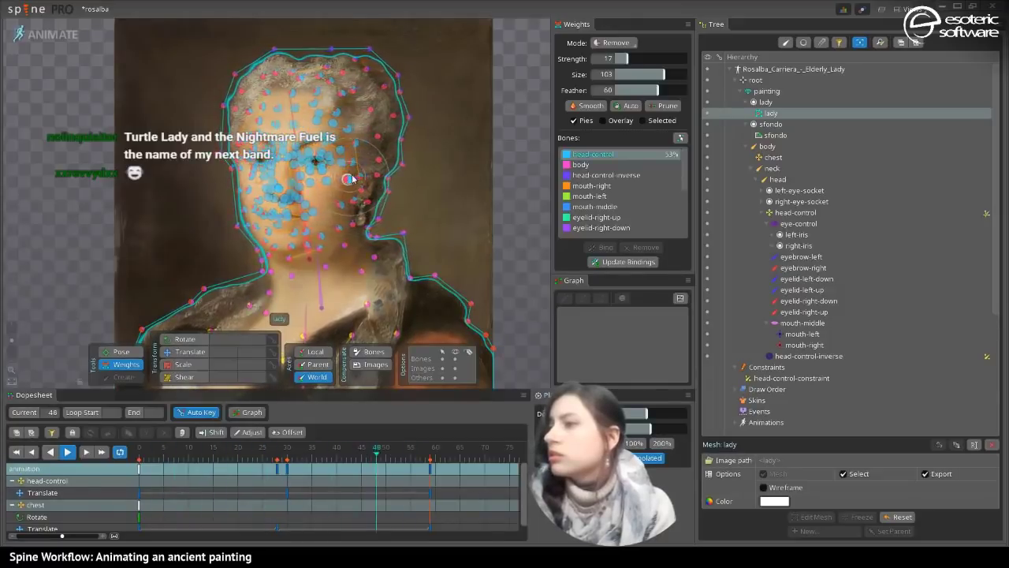
- Choose the head bone, try painting its weights on the face in Add mode at strength 17, and undo the last stroke
left_click(580, 165)
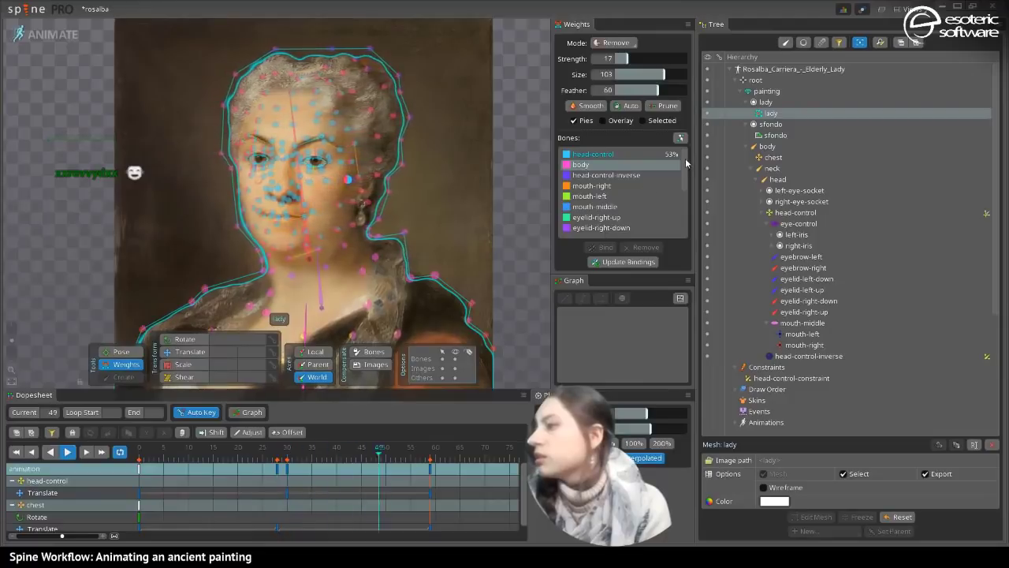
left_click_drag(685, 159, 669, 211)
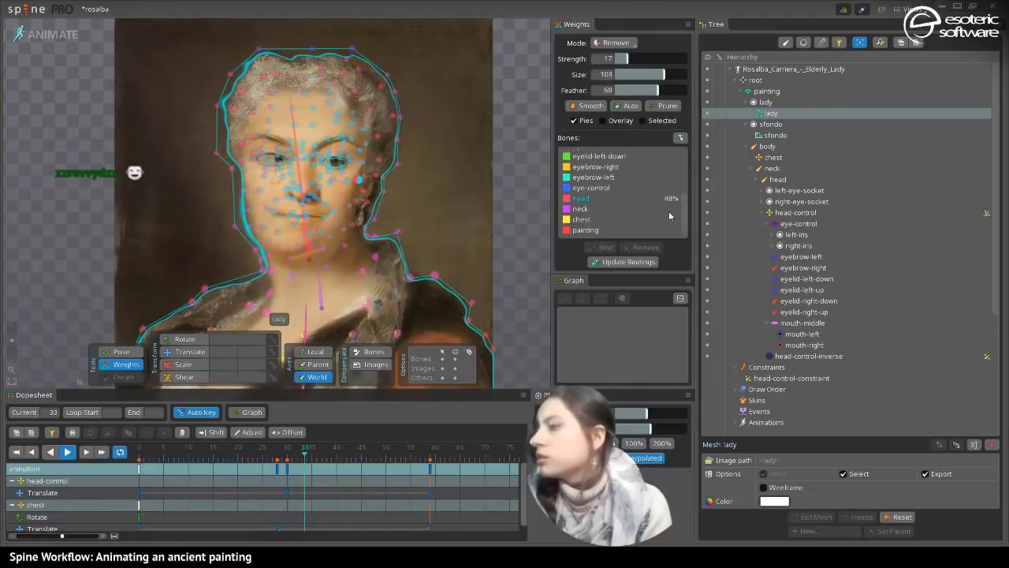
left_click(595, 200)
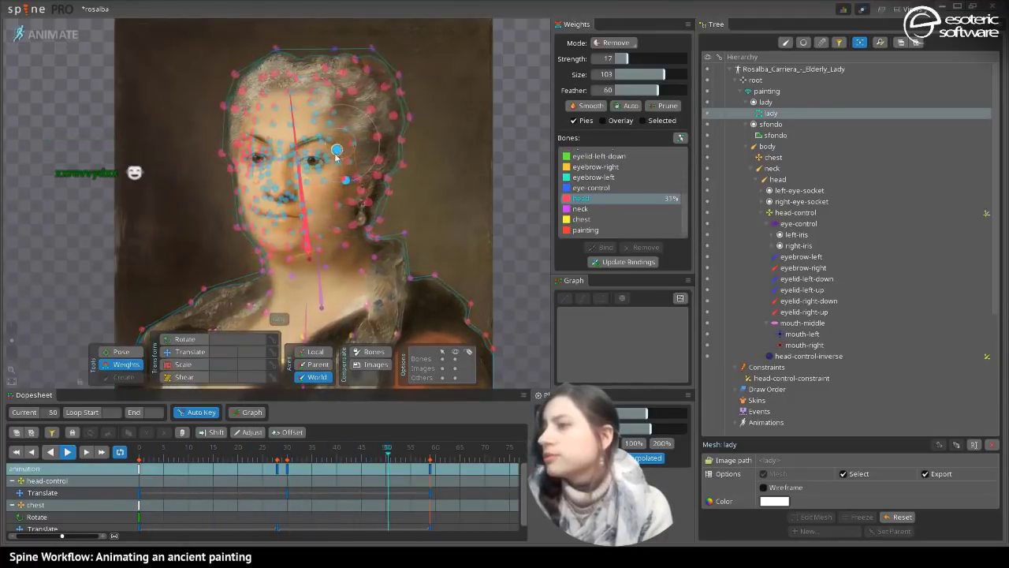
key("space")
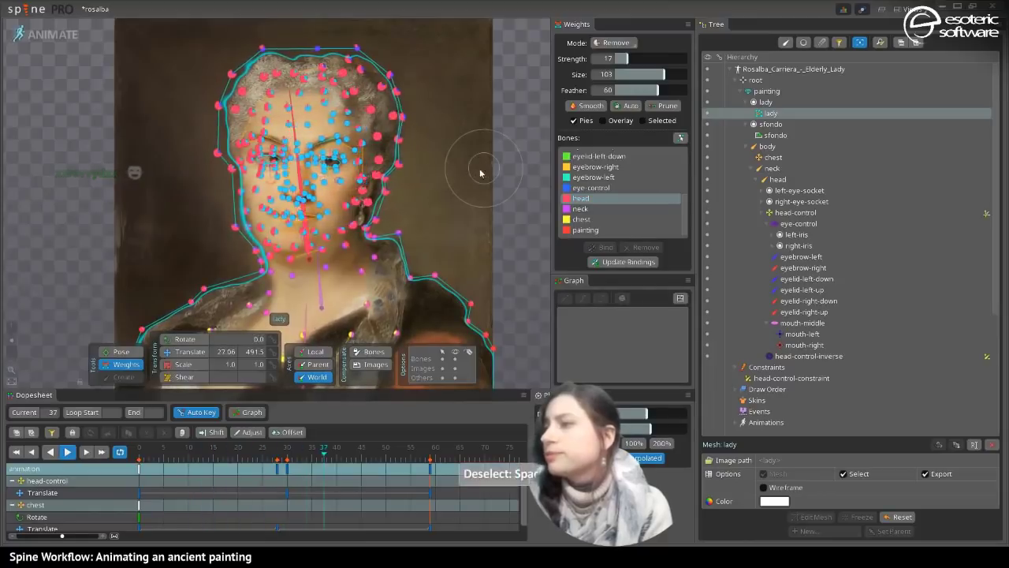
left_click(606, 44)
left_click(611, 70)
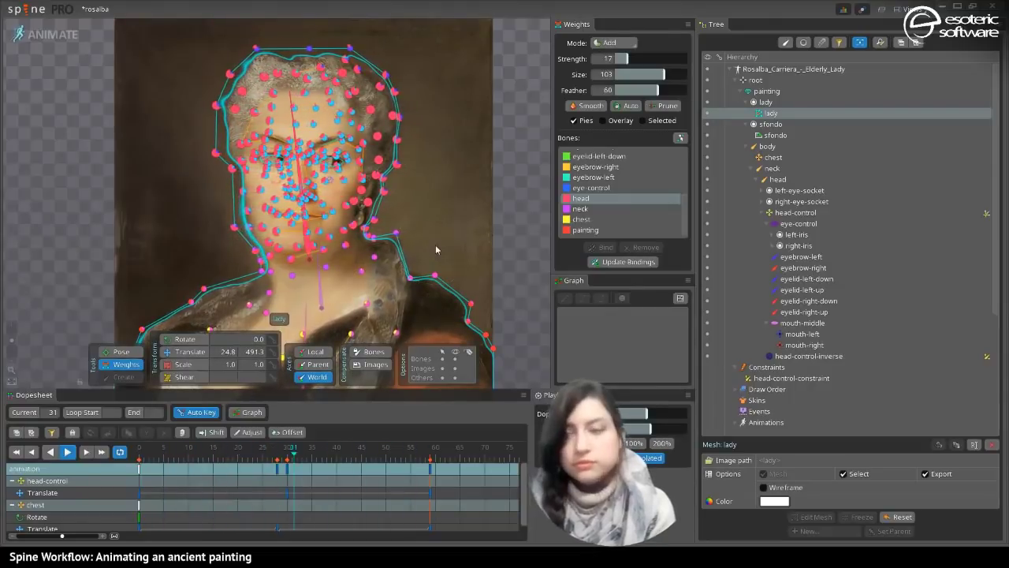
key("ctrl+z")
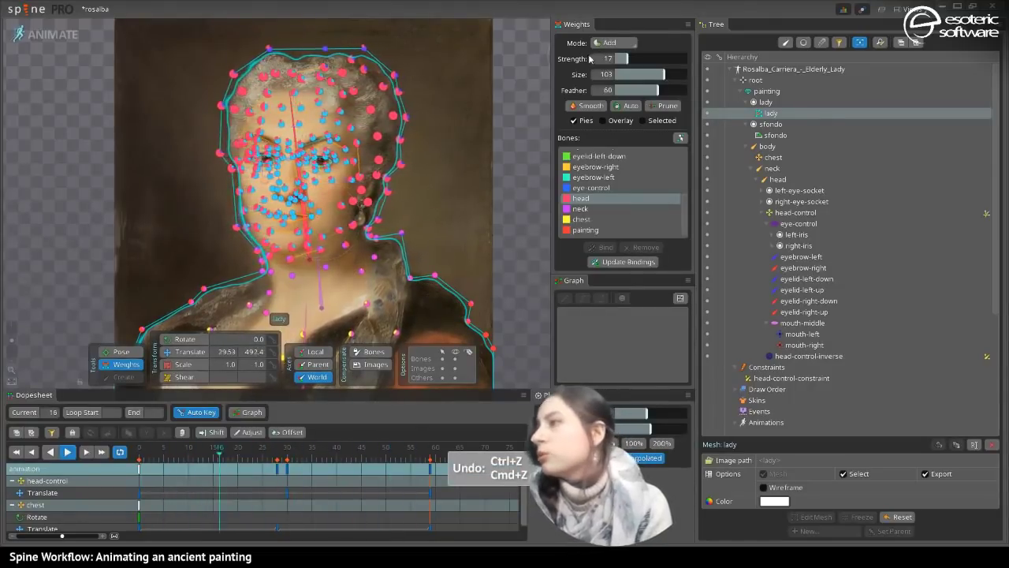
- Try Replace mode with weight 17 for the head bone, undo it, and view the playback with the mesh deselected before reselecting it
left_click(614, 43)
left_click(628, 72)
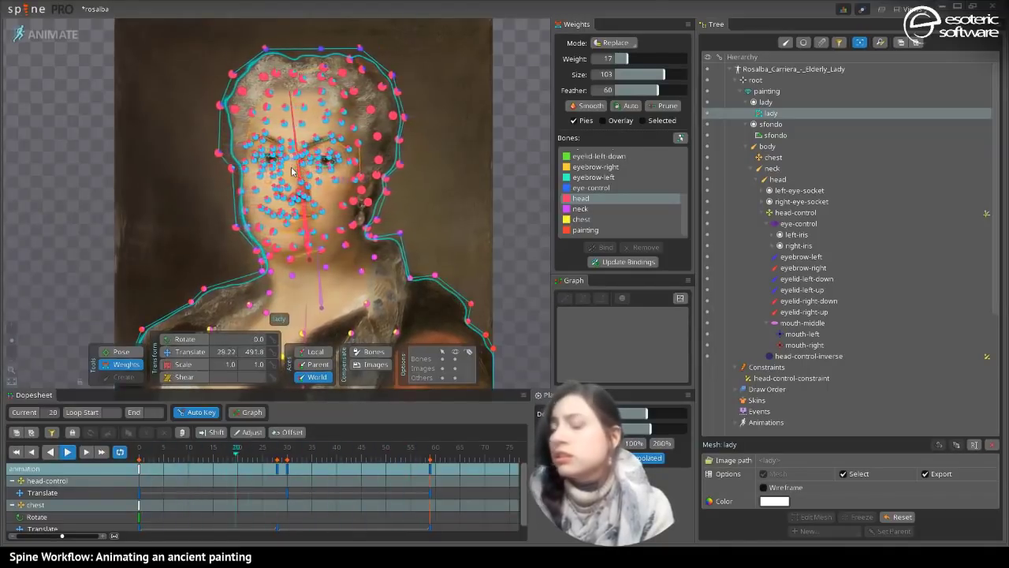
key("ctrl+z")
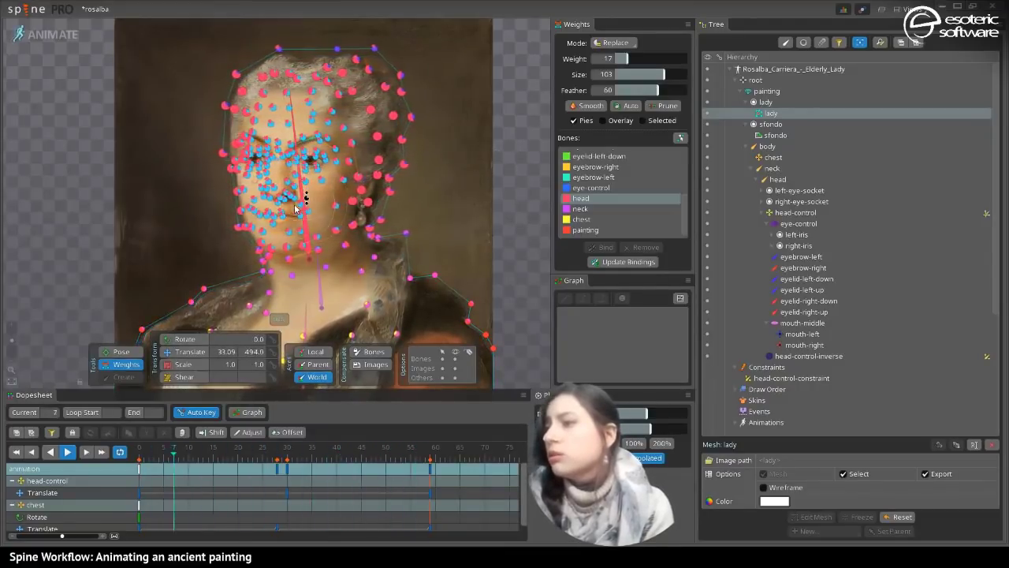
key("space")
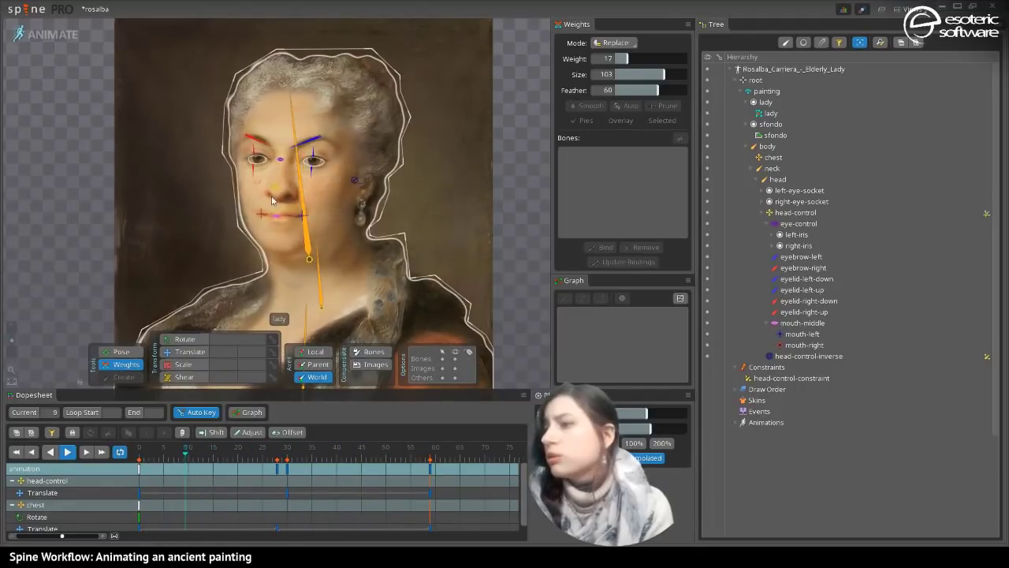
left_click(289, 238)
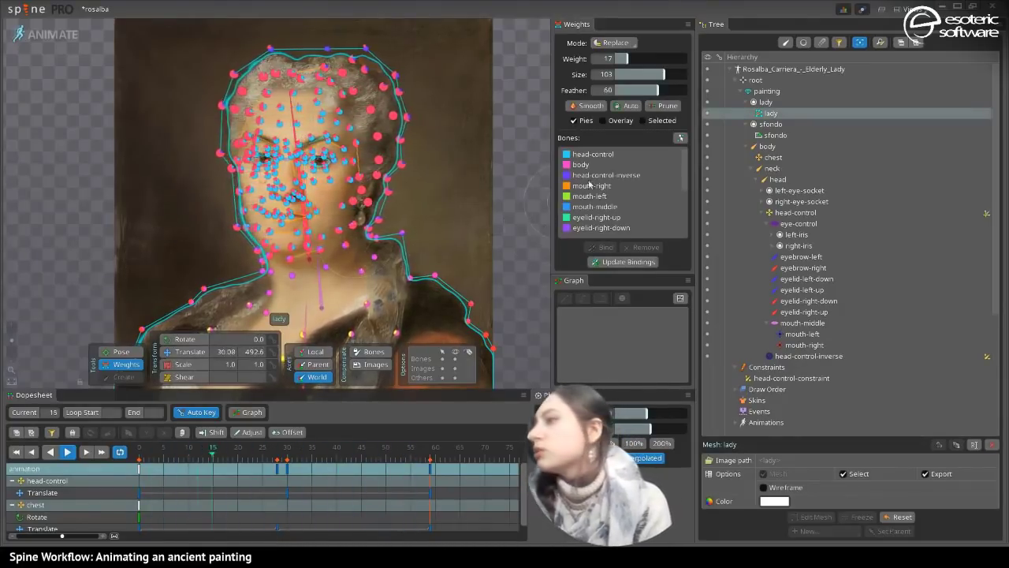
- Select the row of chin vertices in Direct mode and set their head-control weight to 73
left_click(610, 156)
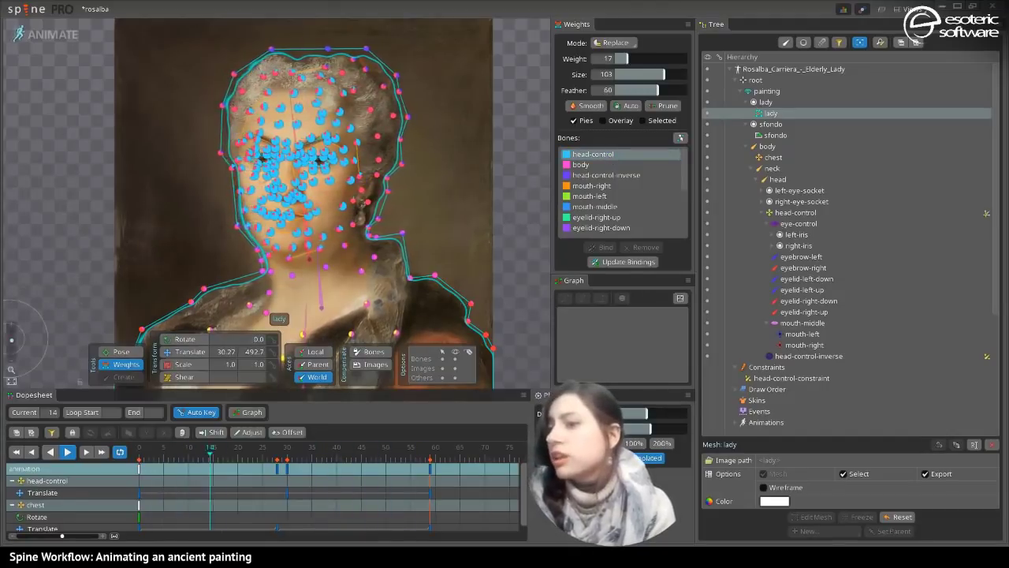
left_click_drag(13, 341, 14, 335)
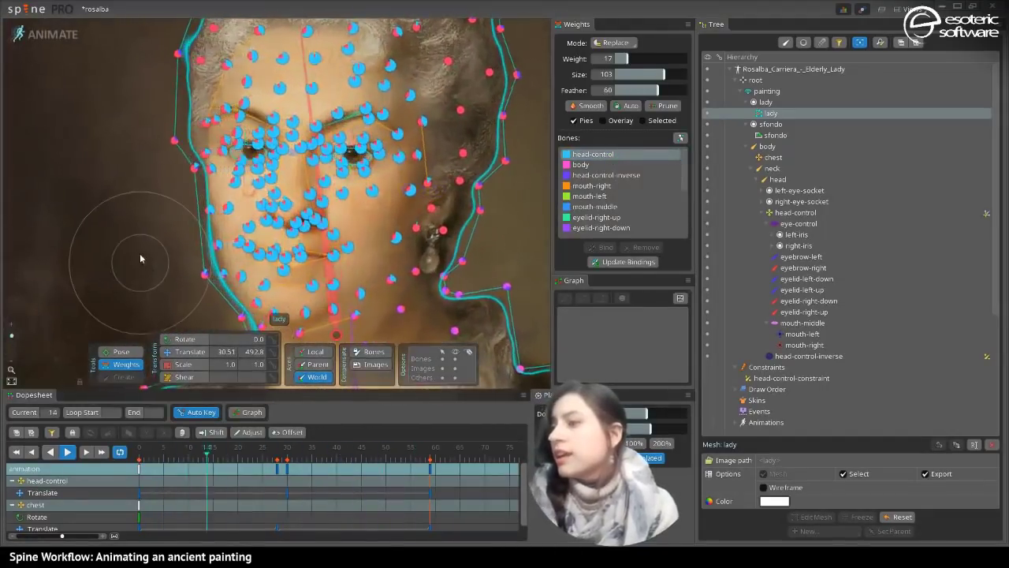
left_click_drag(139, 256, 158, 191)
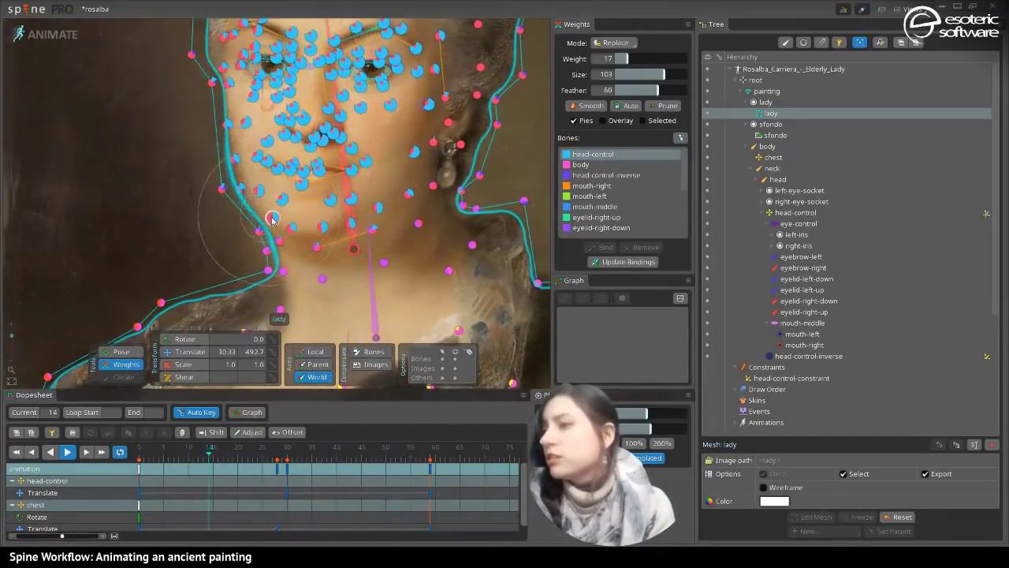
left_click(273, 218)
left_click(605, 44)
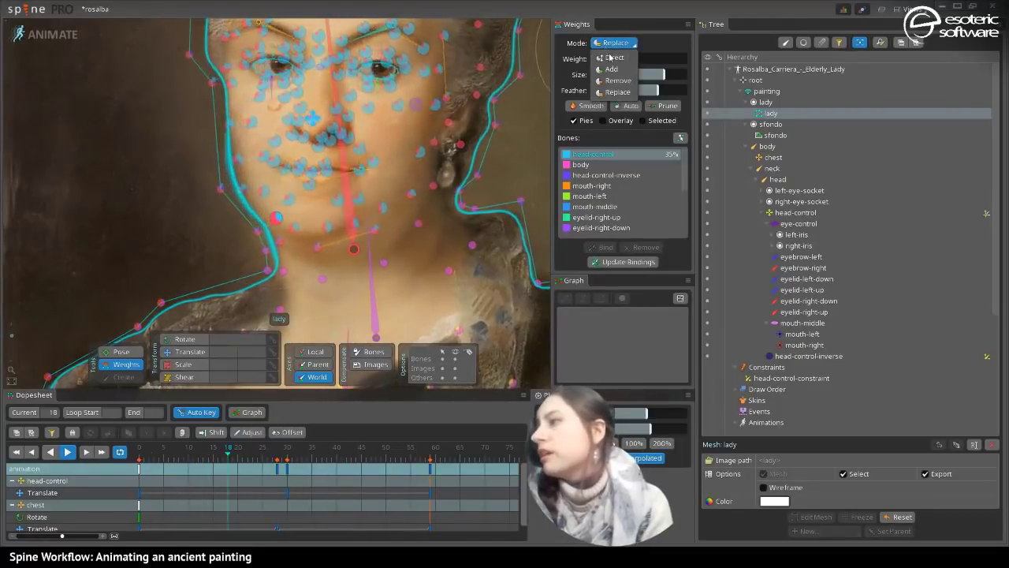
left_click(608, 58)
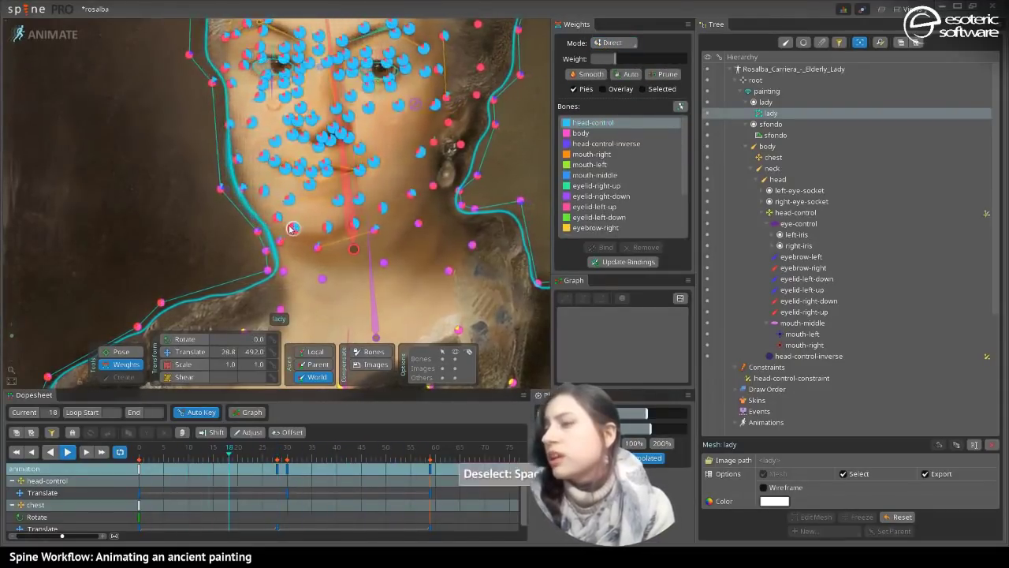
left_click_drag(268, 206, 311, 233)
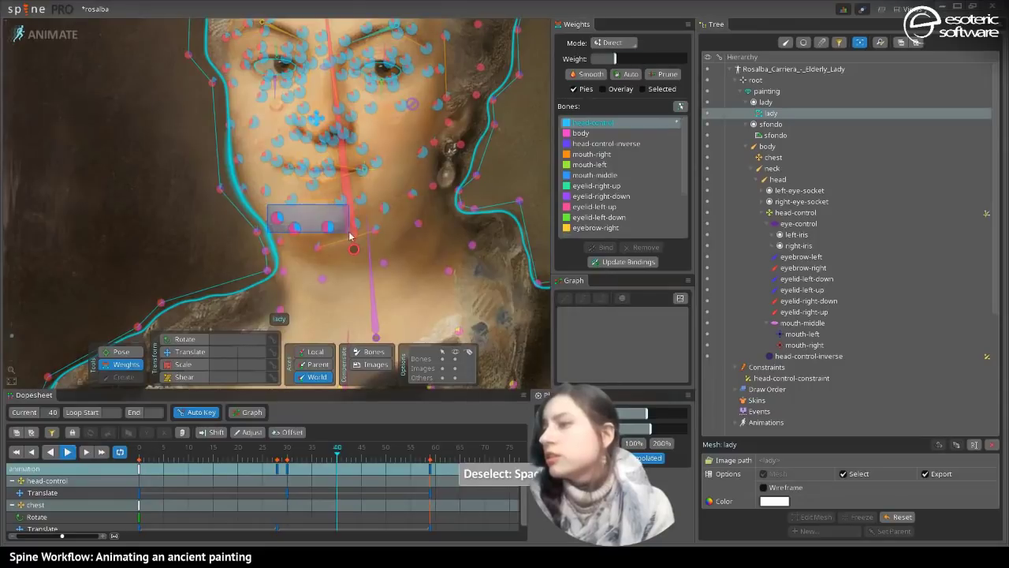
left_click_drag(620, 63, 680, 60)
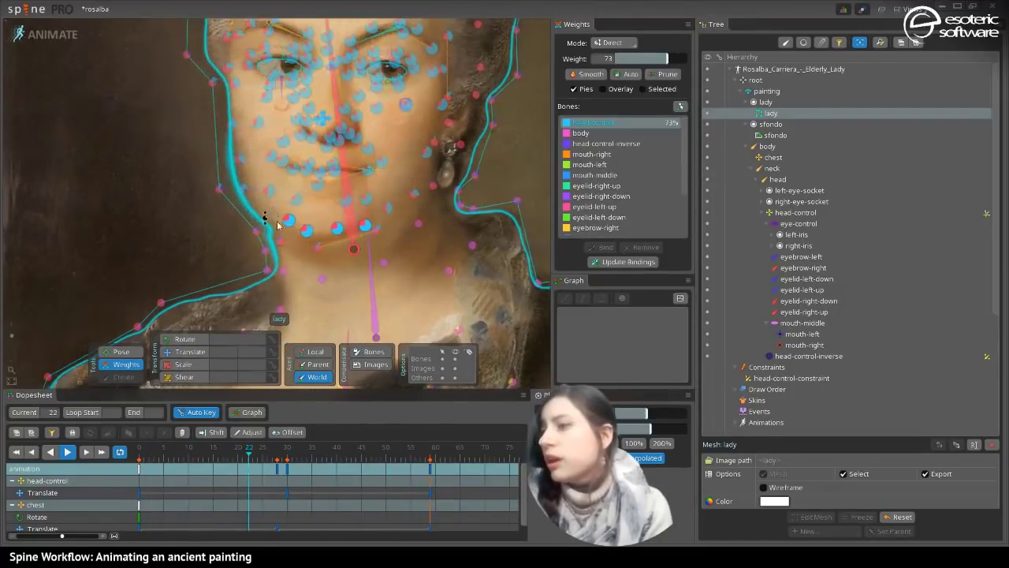
- Inspect the lady mesh's vertices around the jaw with Edit Mesh in Setup mode, and return to Animate mode
left_click(52, 34)
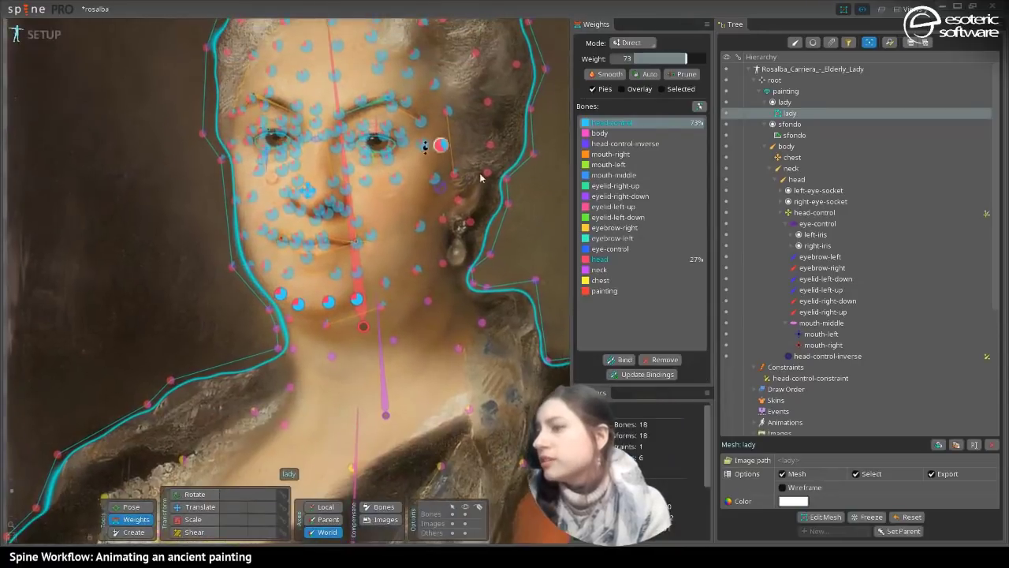
left_click(823, 517)
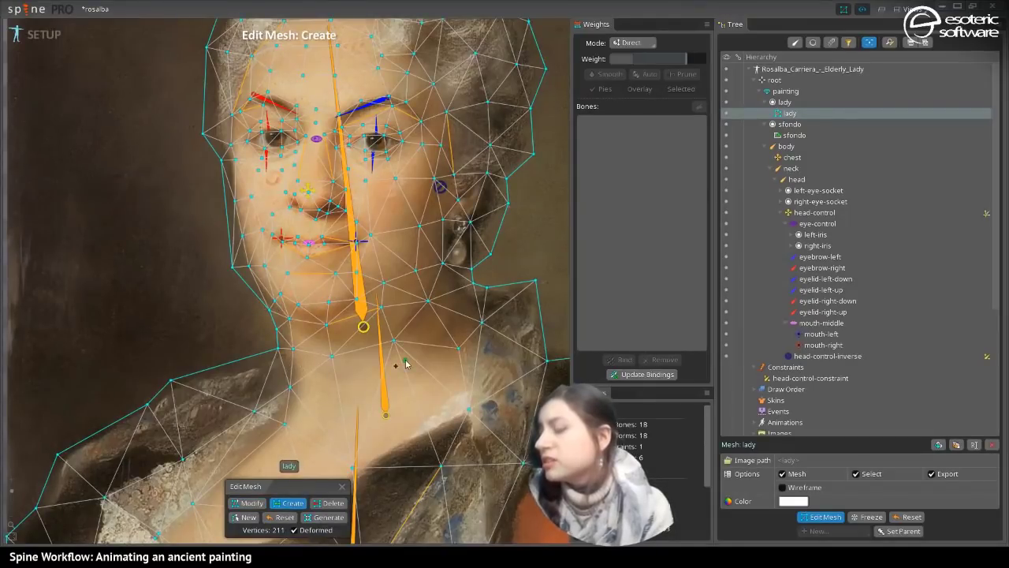
left_click(831, 519)
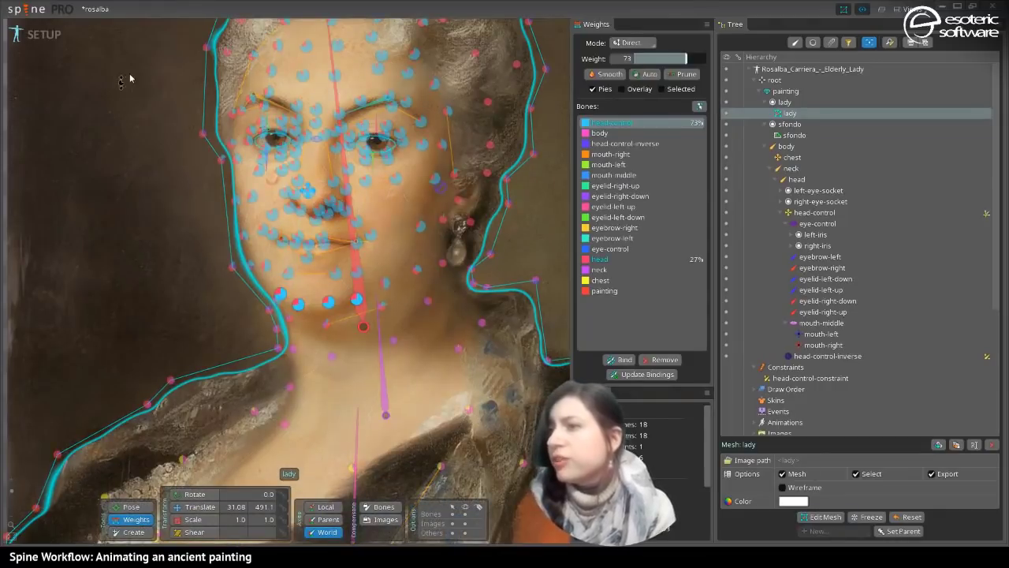
left_click(35, 34)
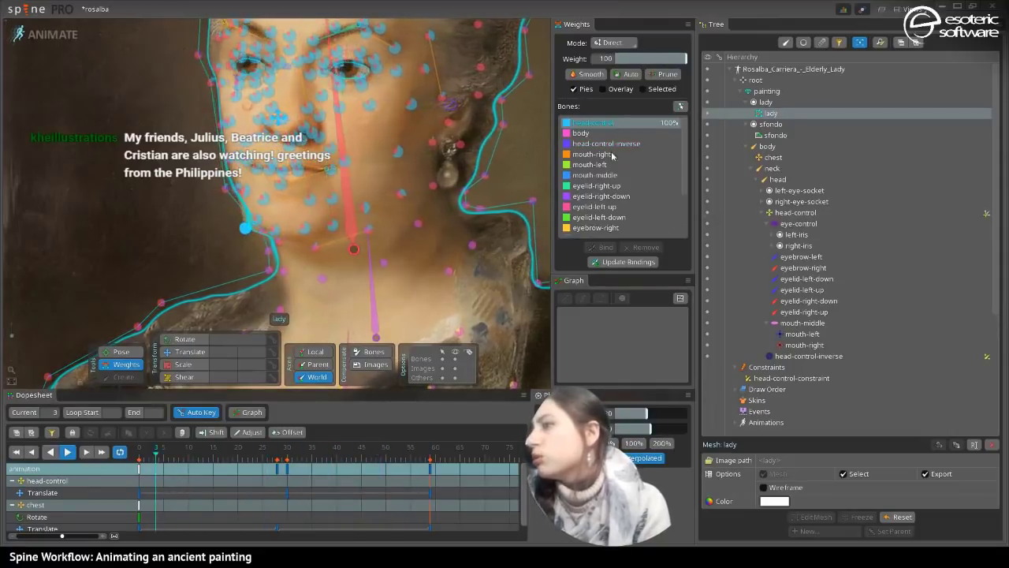
- Adjust the head bone's direct weight on the jaw-outline vertex and set its neck weight to 31.9
left_click_drag(683, 167, 683, 228)
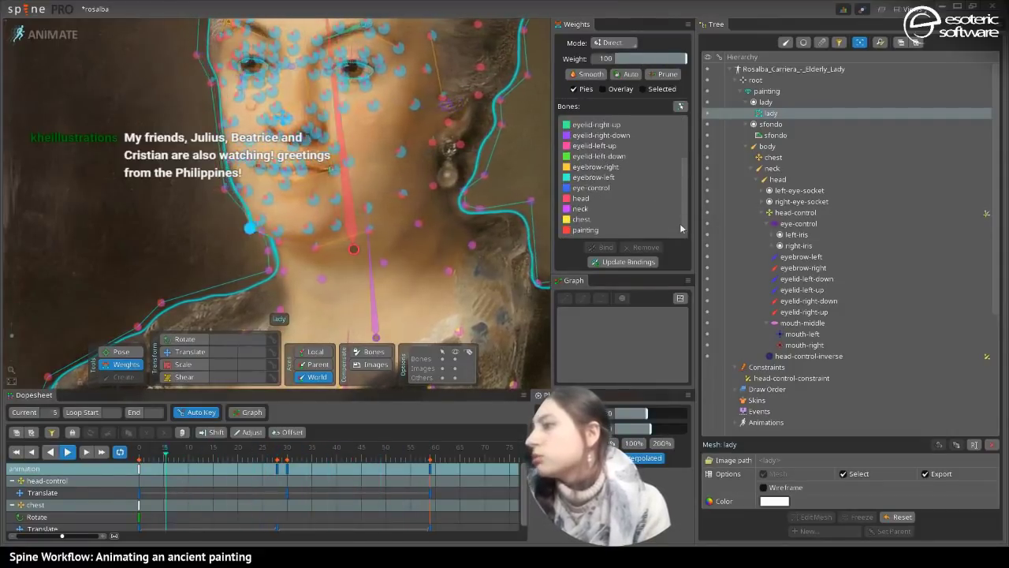
left_click(579, 198)
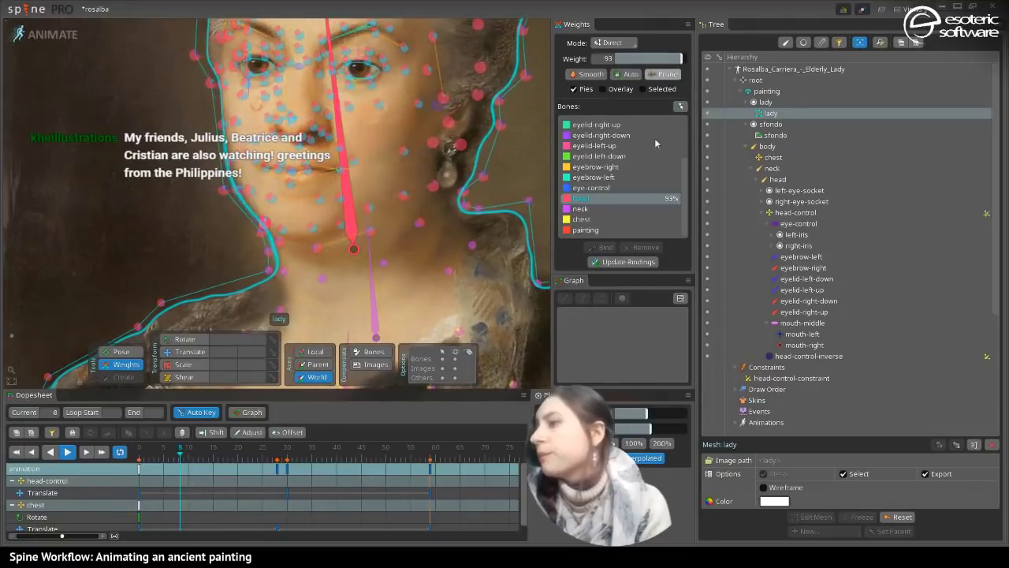
left_click(578, 209)
left_click_drag(616, 59, 625, 59)
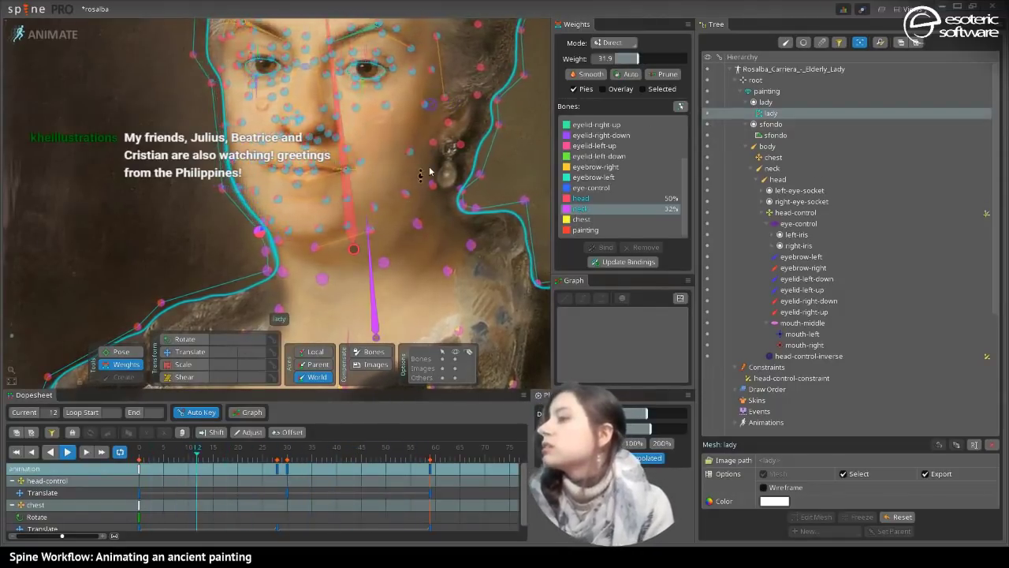
- Clear the vertex selection and prune the lady mesh's negligible weights
key("space")
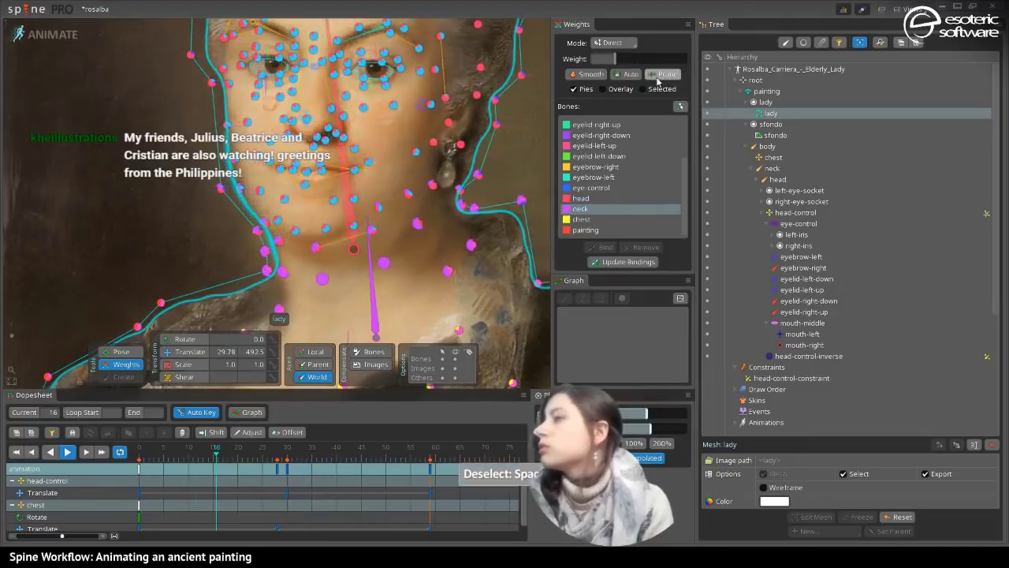
left_click(662, 74)
left_click(643, 239)
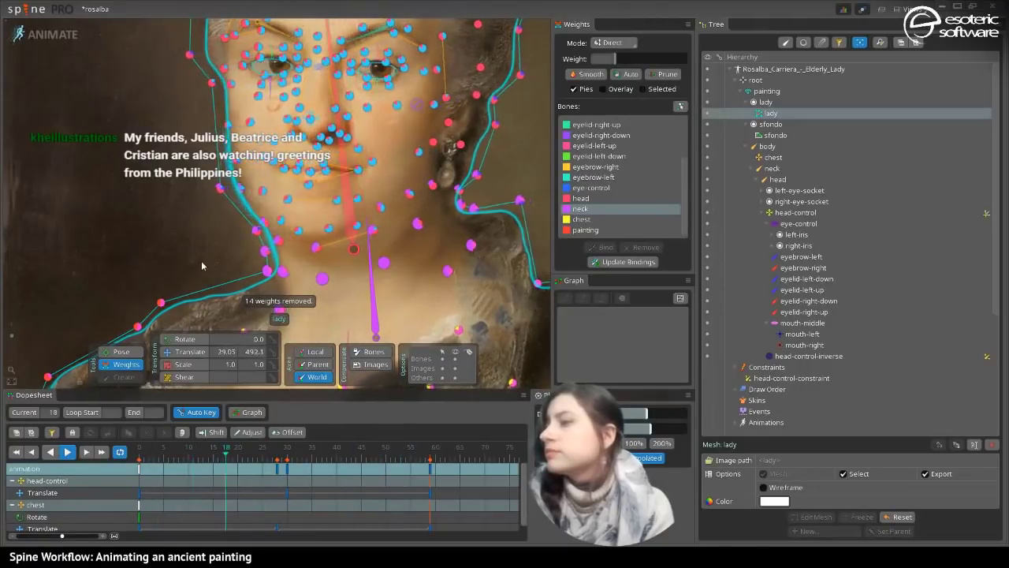
- Save the project and view the head-turn playback with the lady mesh deselected
key("ctrl+s")
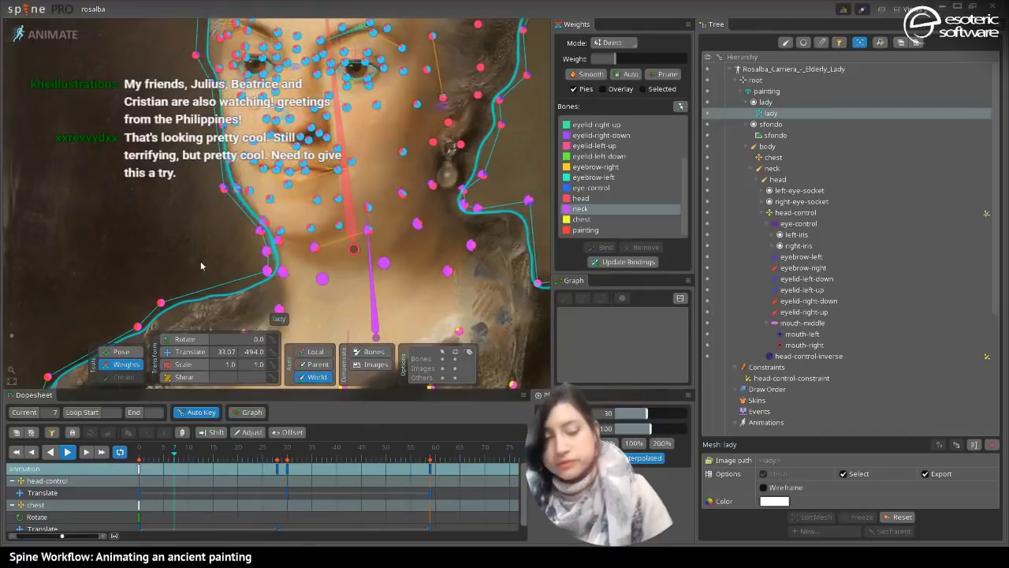
key("ctrl+s")
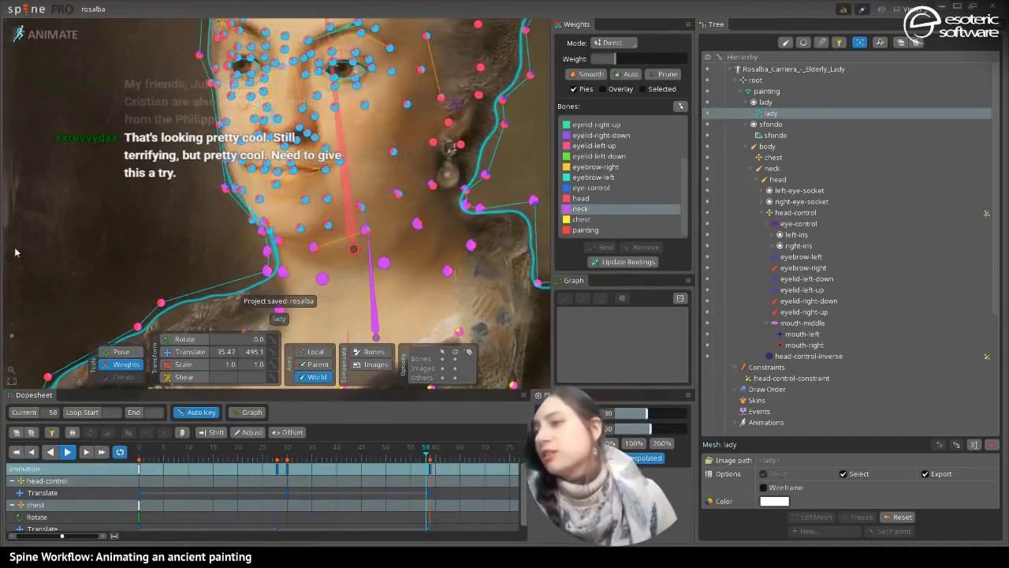
scroll(28, 331, "down", 3)
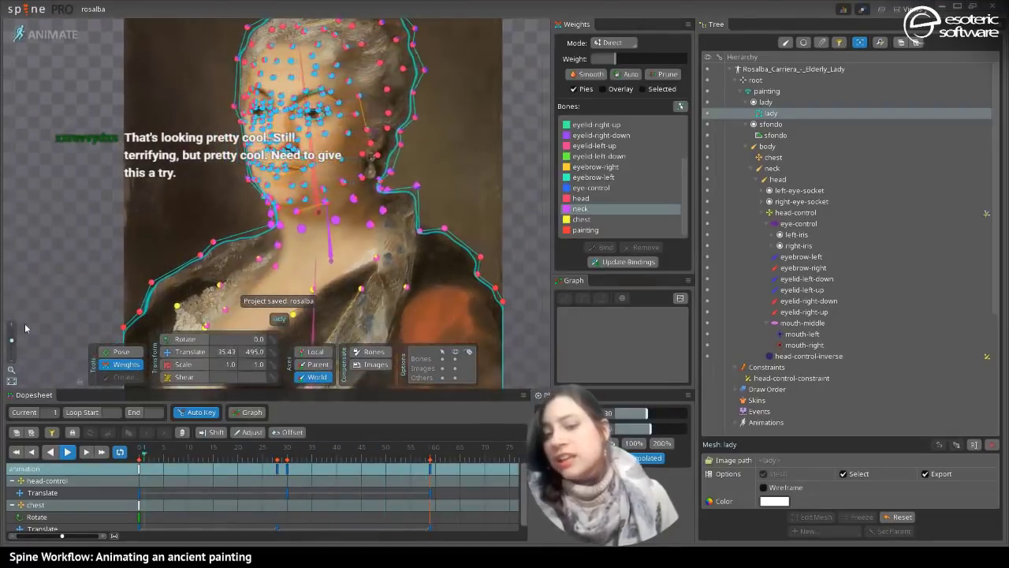
key("space")
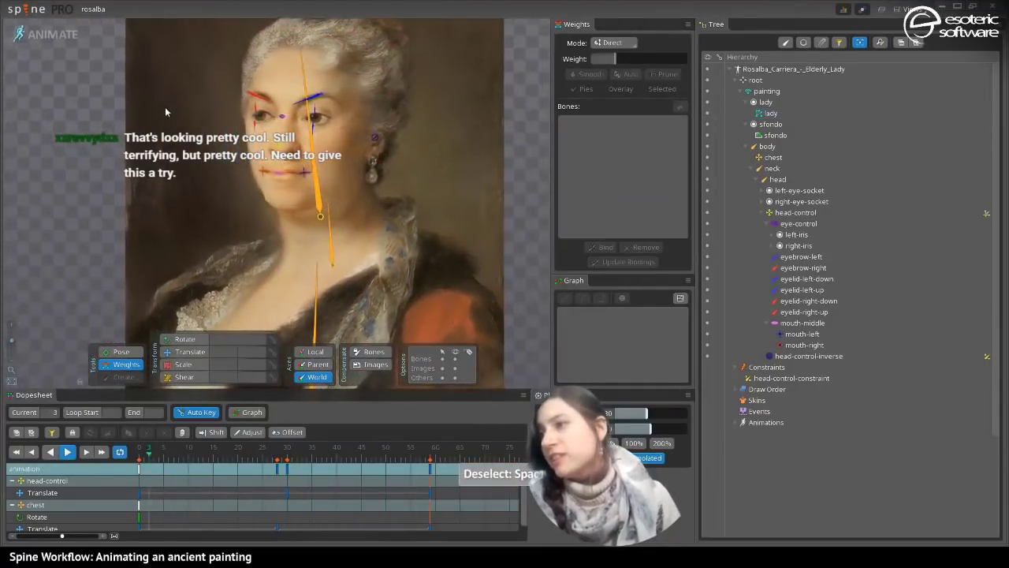
- Select the lady mesh and set the neck weight on the lower cheek-outline vertex to 7.8
left_click_drag(166, 109, 189, 141)
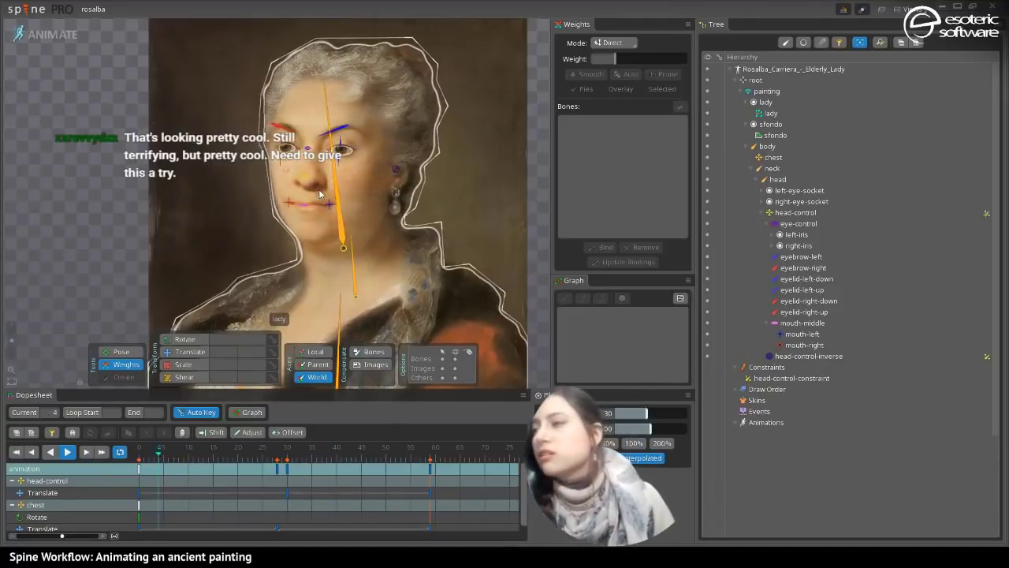
scroll(347, 213, "up", 2)
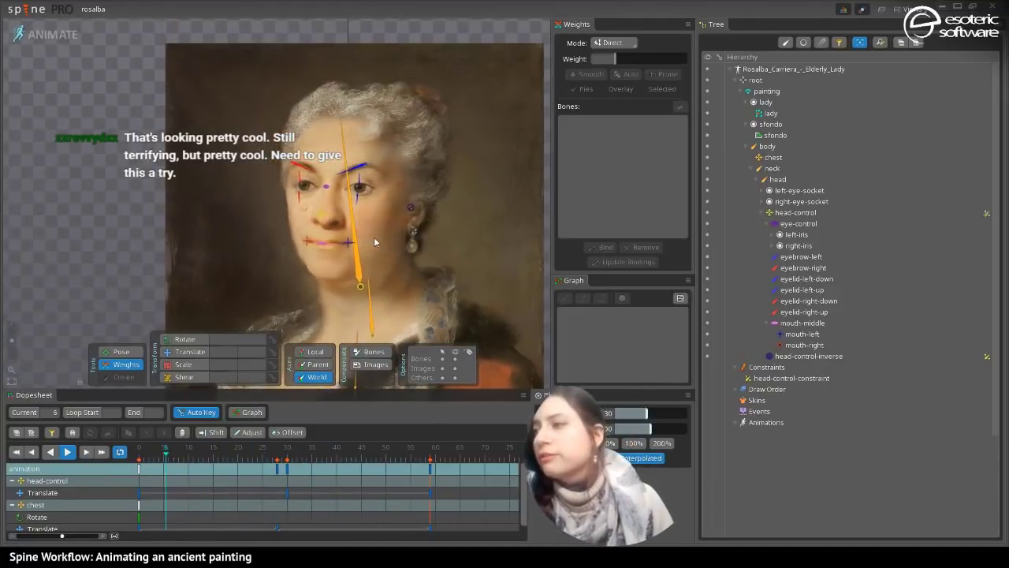
mouse_move(373, 236)
left_mouse_down()
mouse_move(378, 186)
mouse_move(360, 159)
mouse_move(340, 154)
left_mouse_up()
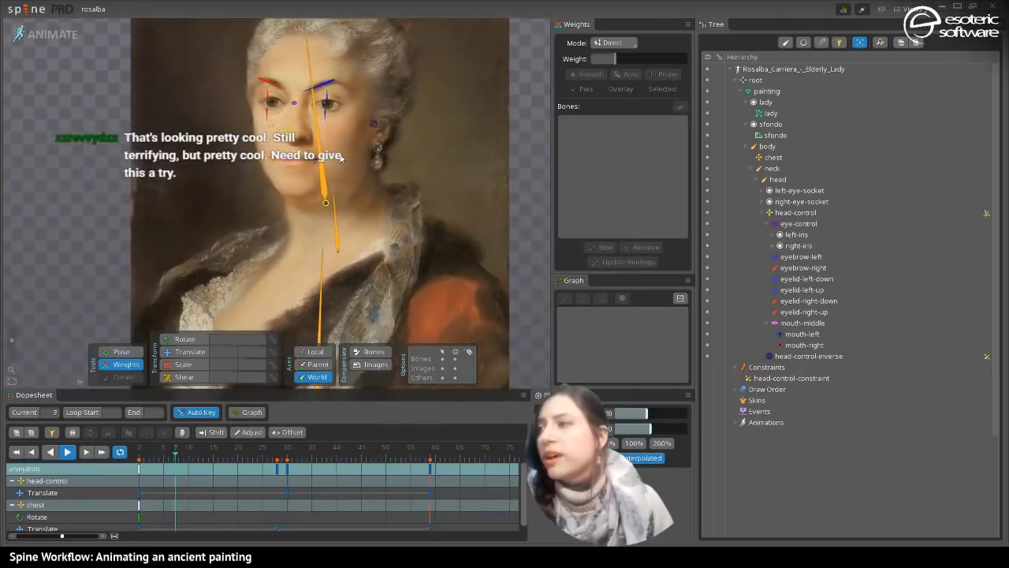
left_click_drag(425, 209, 404, 115)
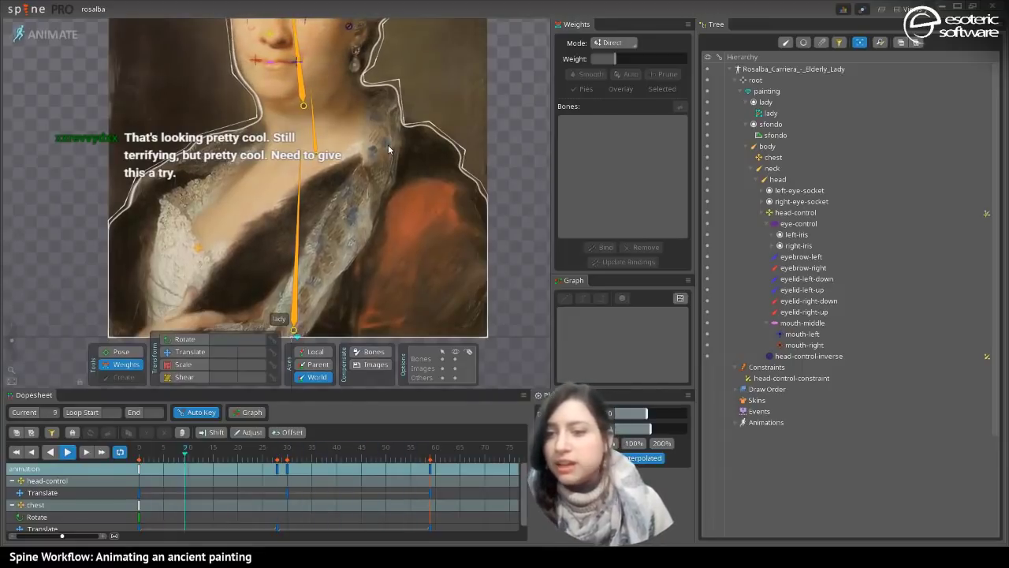
left_click_drag(388, 145, 421, 278)
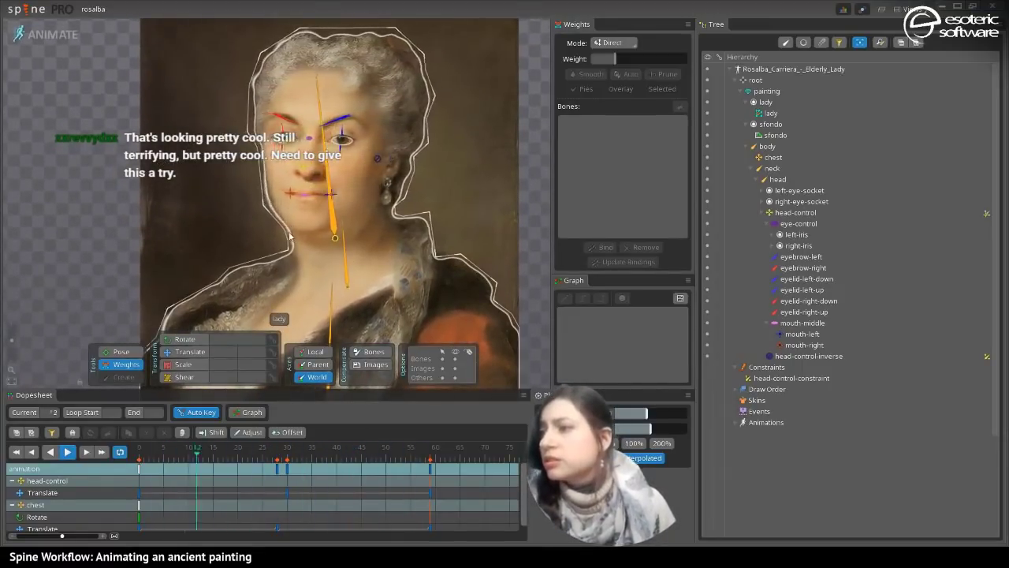
left_click(279, 200)
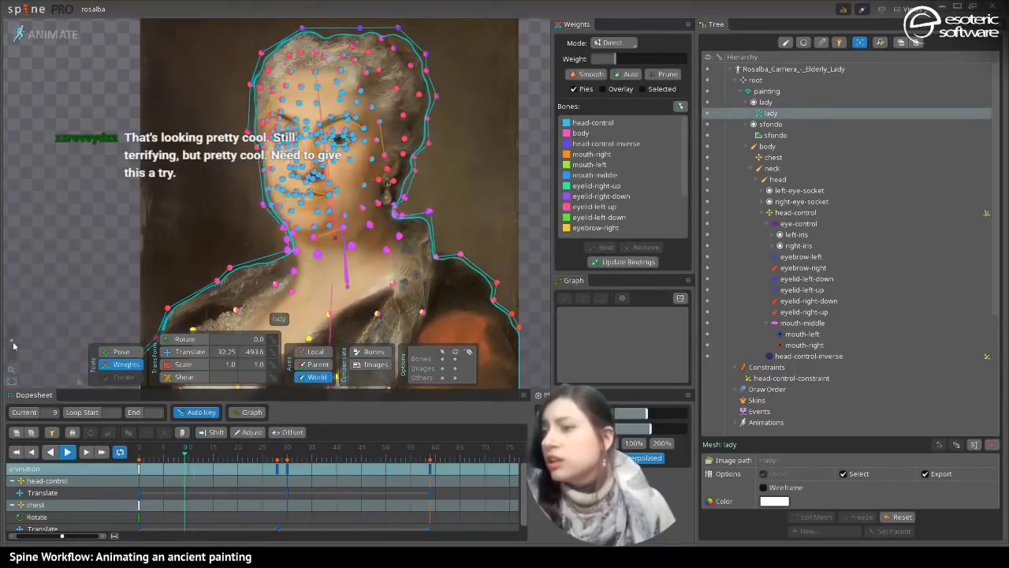
left_click_drag(13, 343, 12, 337)
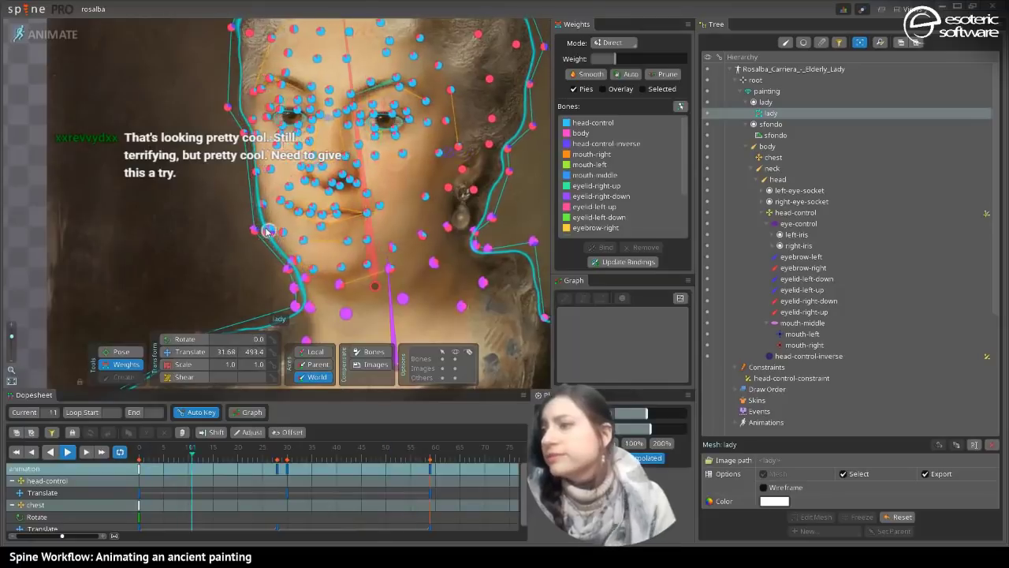
left_click(268, 205)
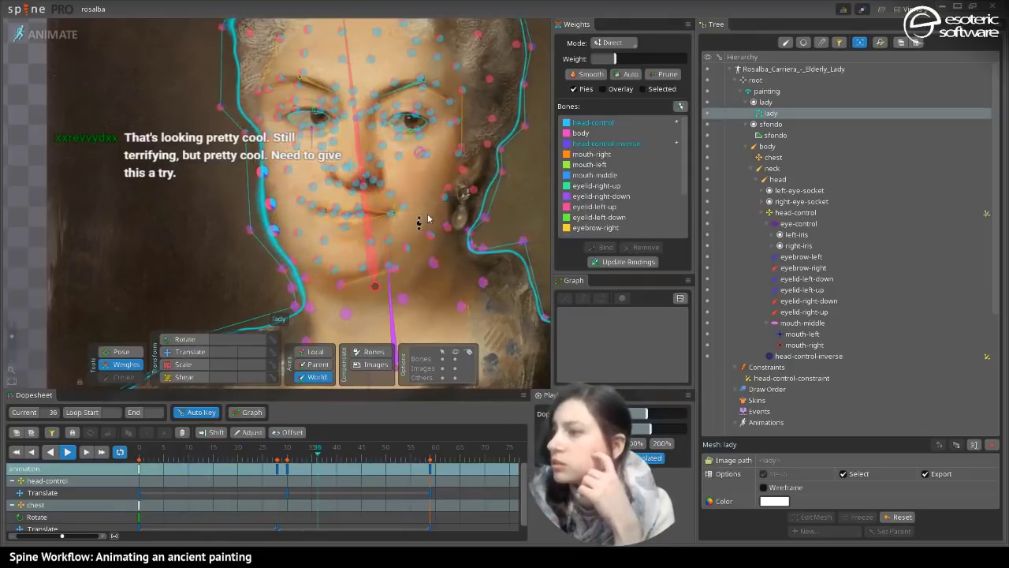
left_click(297, 233)
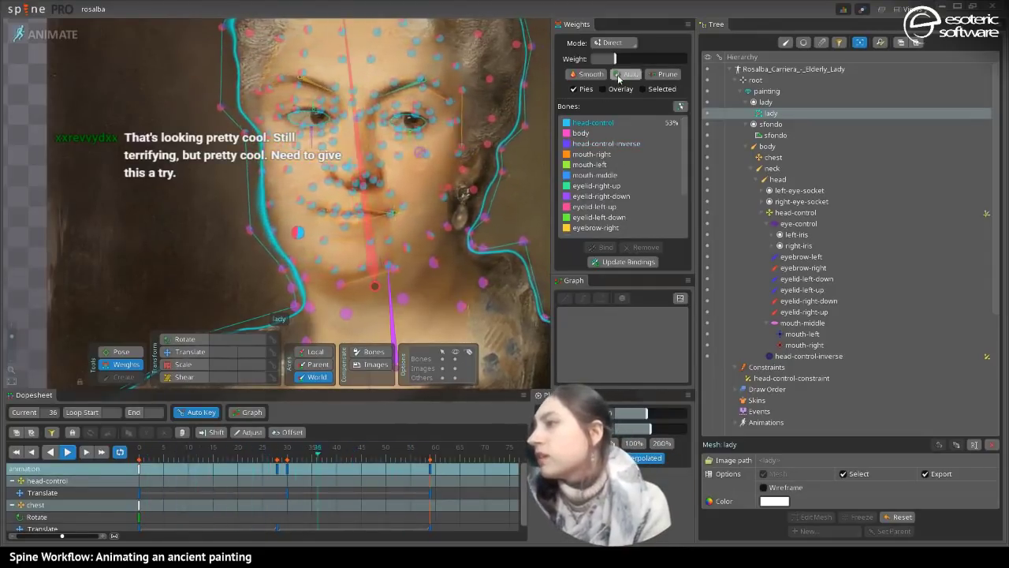
left_click_drag(615, 58, 658, 62)
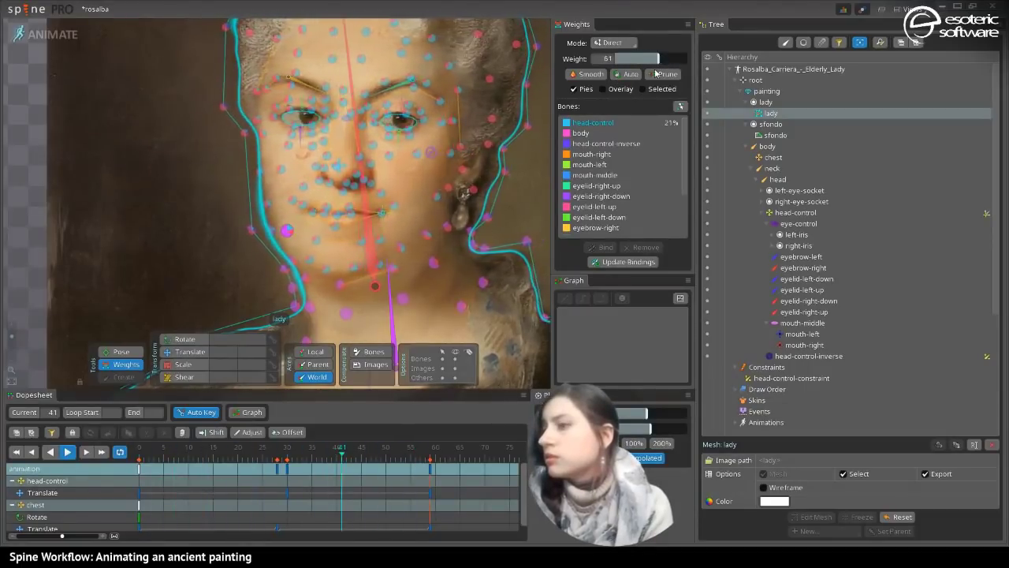
left_click_drag(643, 77, 640, 92)
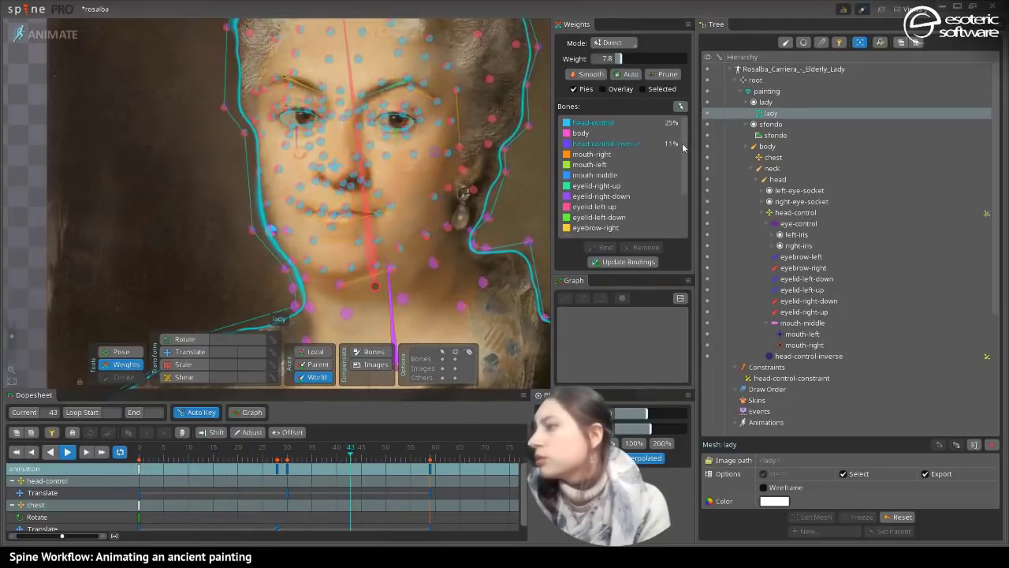
- Enlarge the weights bone list until every bone shows, and make head-control-inverse the active bone
left_click_drag(682, 147, 687, 197)
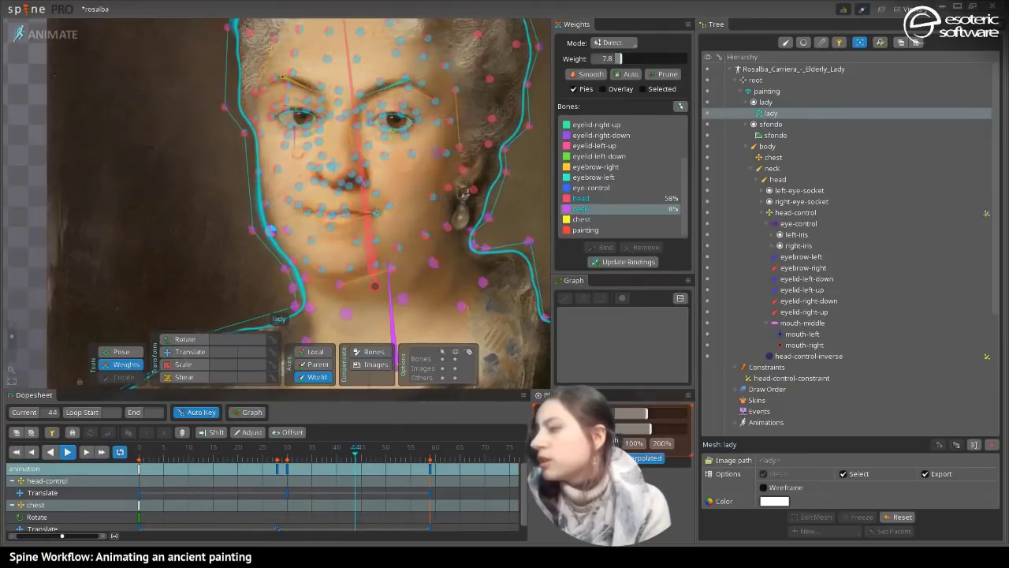
left_click_drag(607, 433, 611, 509)
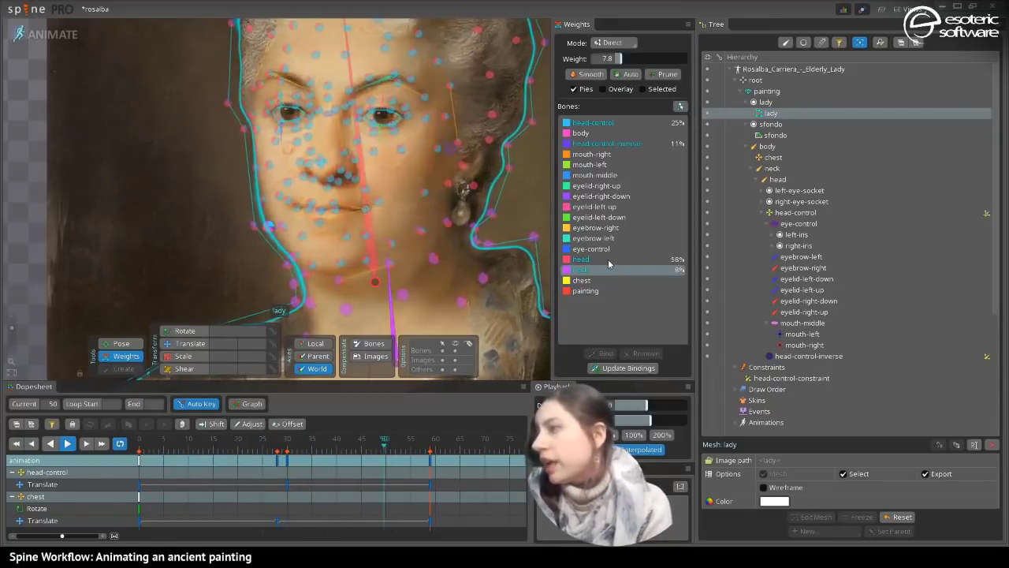
left_click(607, 145)
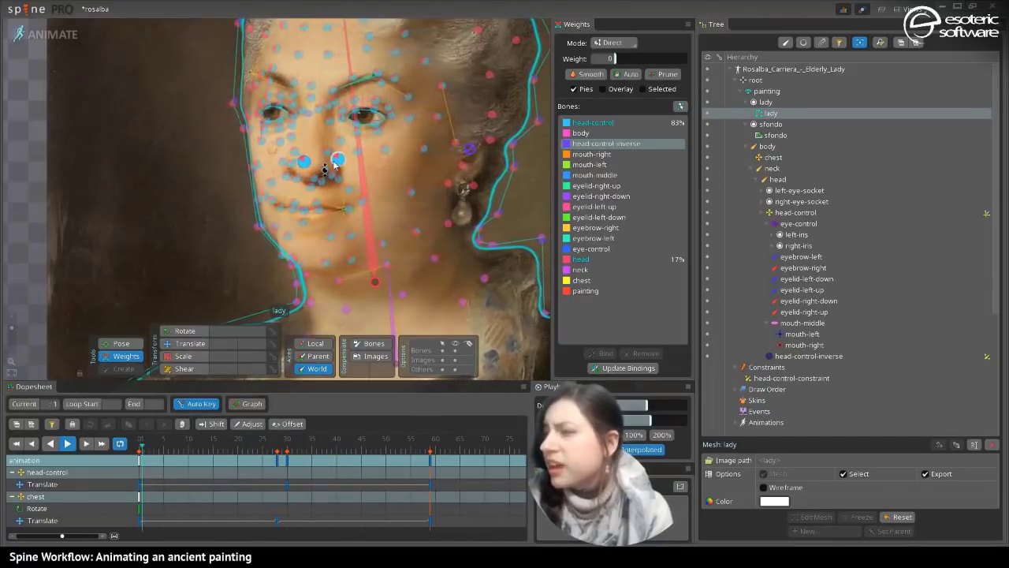
- Set the head-control weight on the nose vertices to 100 with playback stopped at frame 0, and resume playback
left_click(67, 443)
left_click_drag(235, 449, 124, 457)
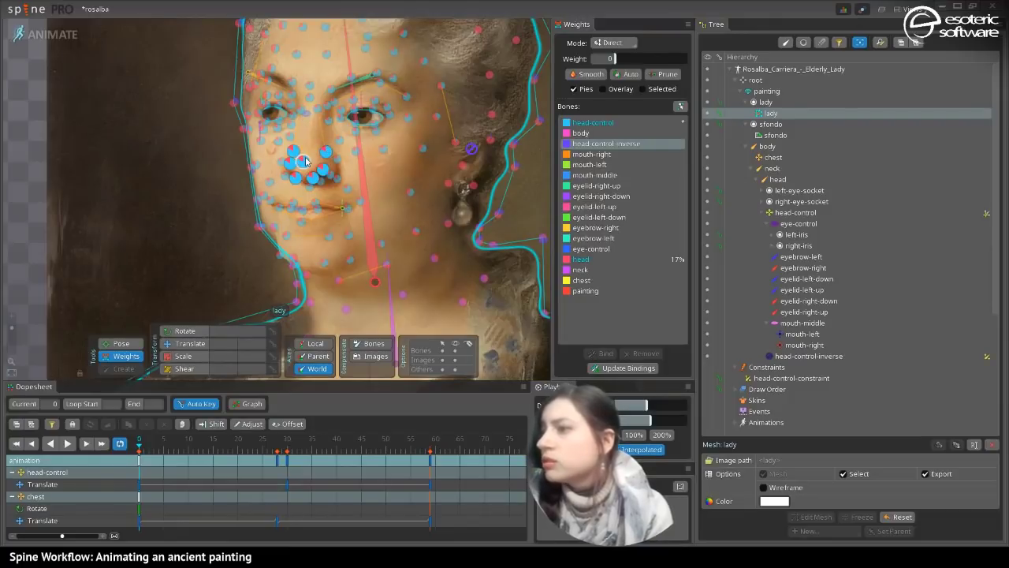
left_click(591, 122)
left_click_drag(615, 58, 686, 59)
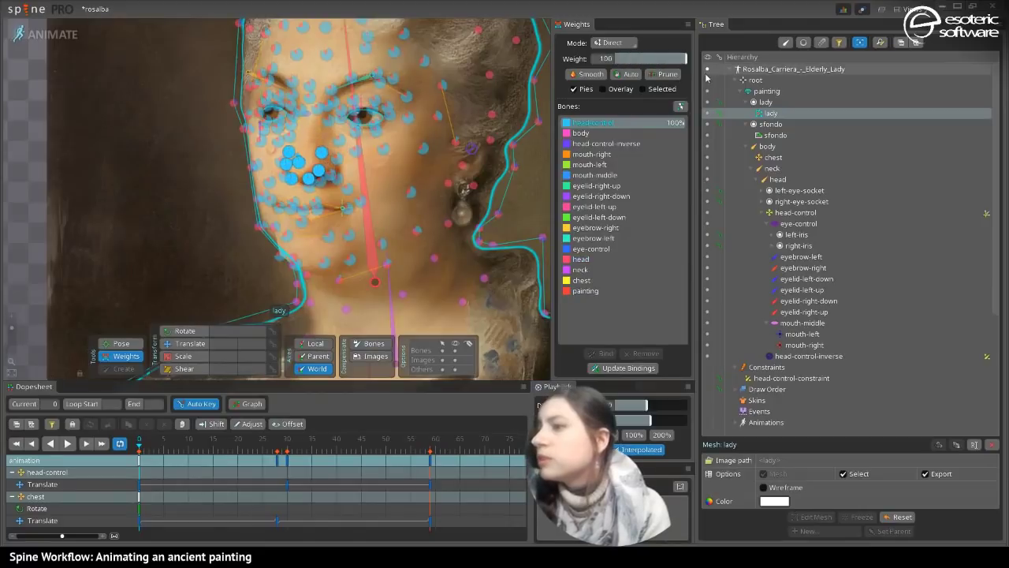
left_click(67, 444)
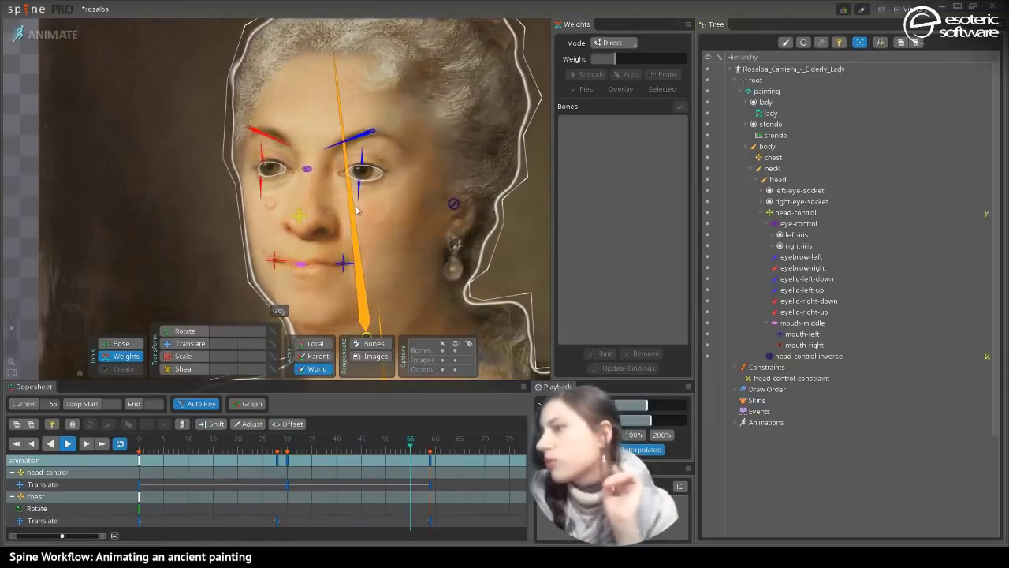
- Set the head-control weight to 51 on the outer cheek vertex, and to 38 on the outer cheek and temple vertices together
left_click(470, 215)
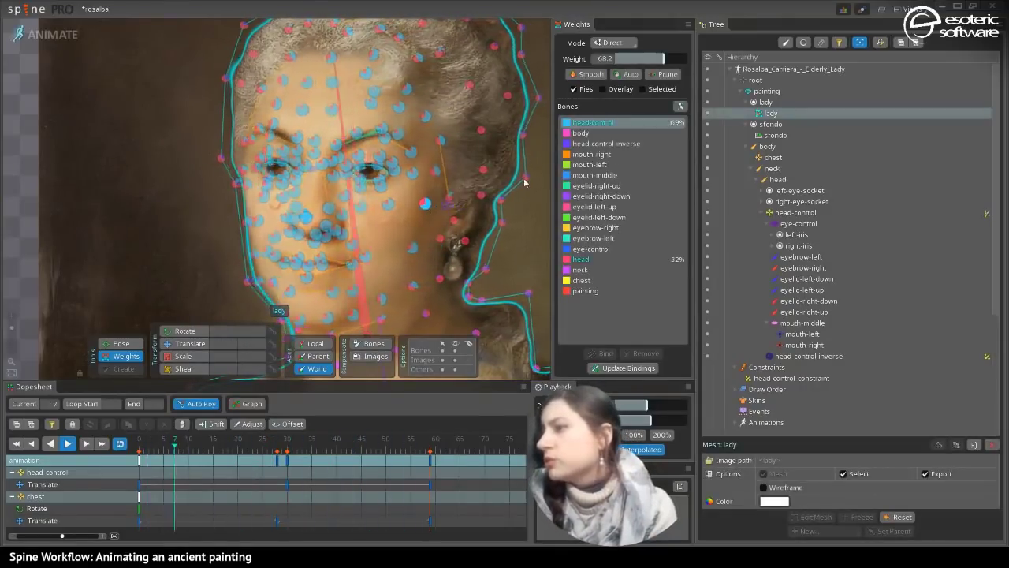
left_click(660, 61)
left_click_drag(660, 61, 652, 66)
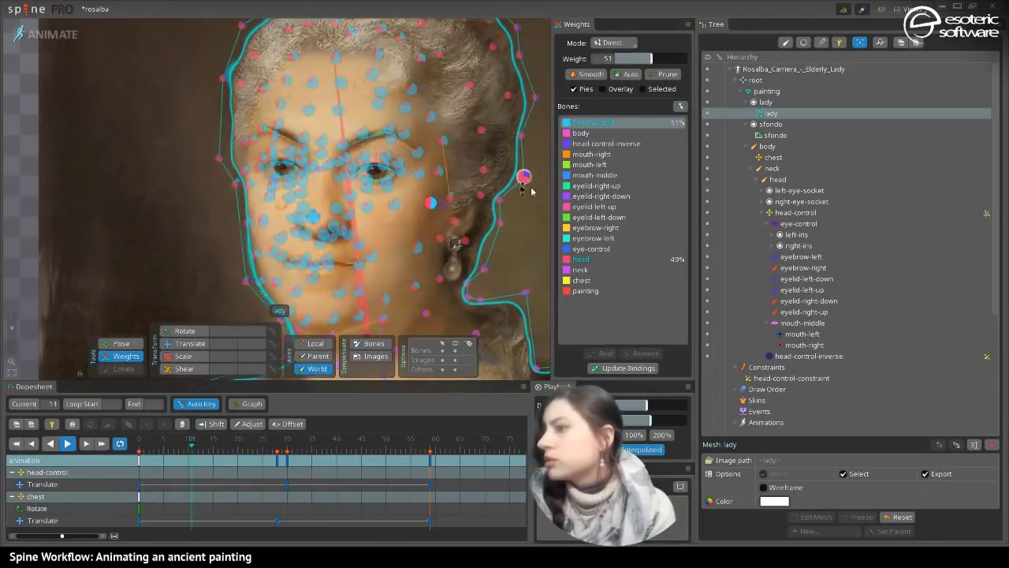
left_click(423, 250)
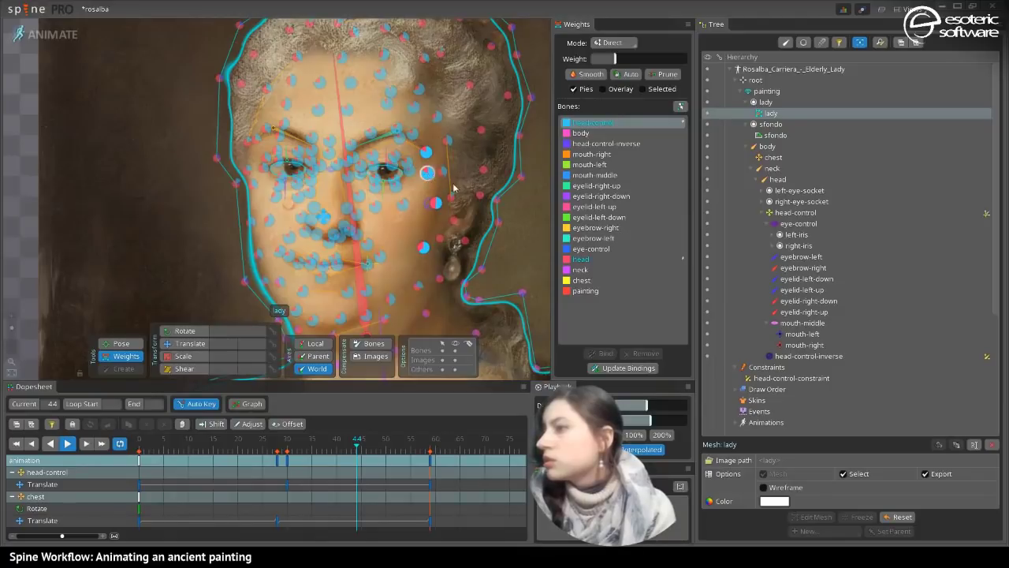
left_click_drag(623, 59, 642, 85)
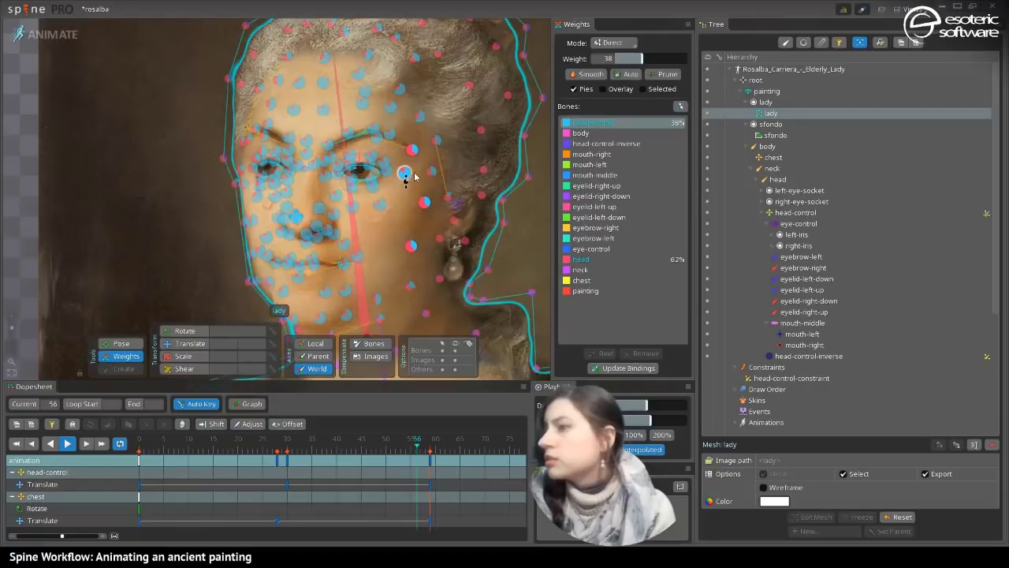
- Set the head-control weight to 62 on the vertex beside the outer eye corner and to 65 on the one beyond the eyebrow
left_click(425, 206)
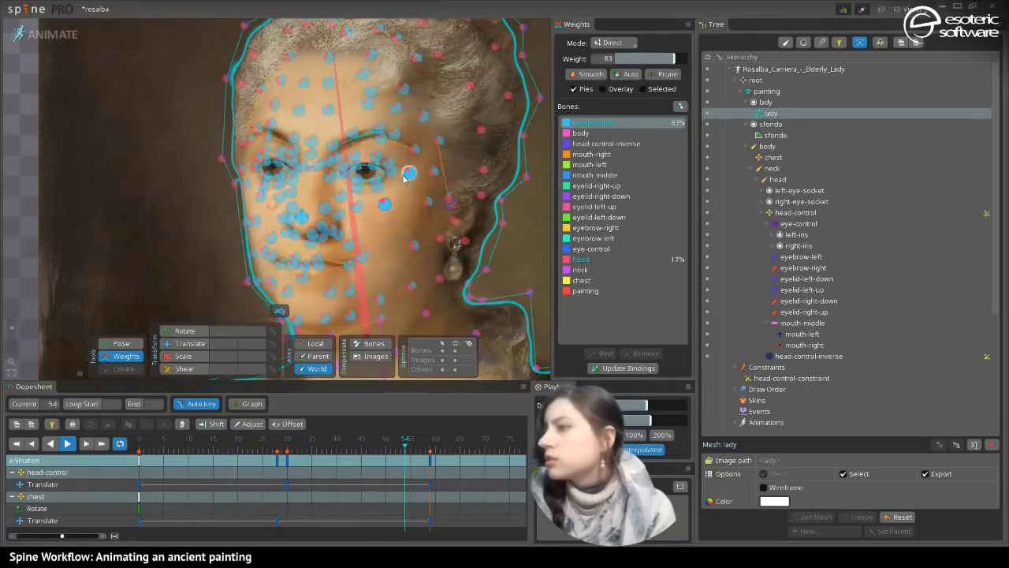
key("space")
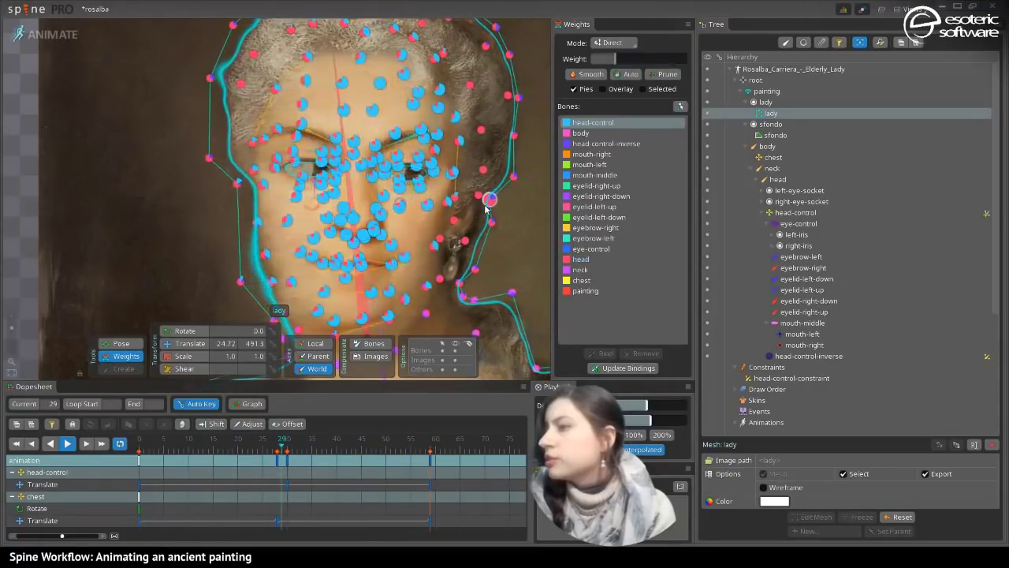
left_click(431, 175)
mouse_move(662, 64)
left_mouse_down()
mouse_move(644, 64)
mouse_move(660, 63)
left_mouse_up()
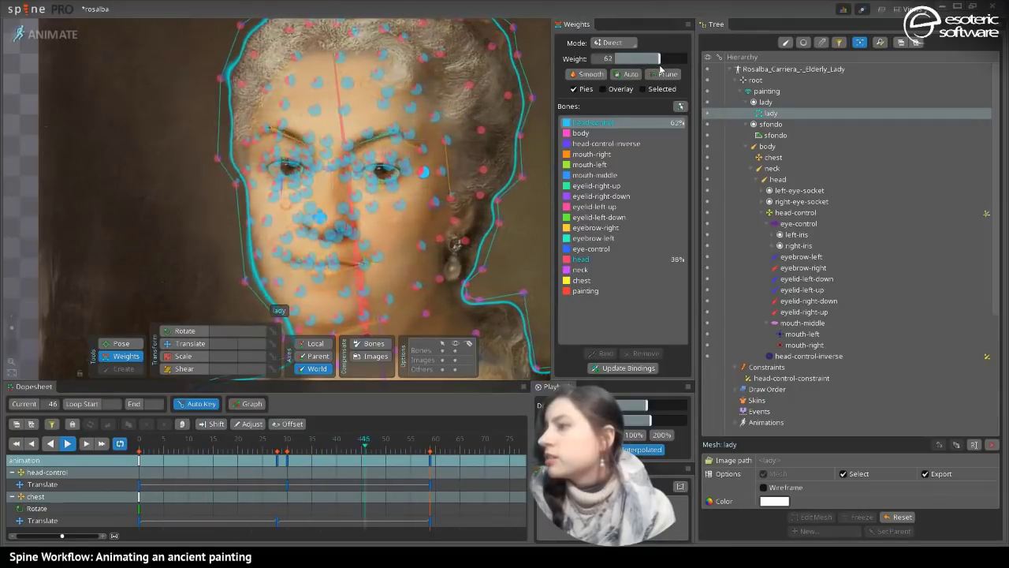
left_click(423, 150)
left_click_drag(643, 60, 662, 66)
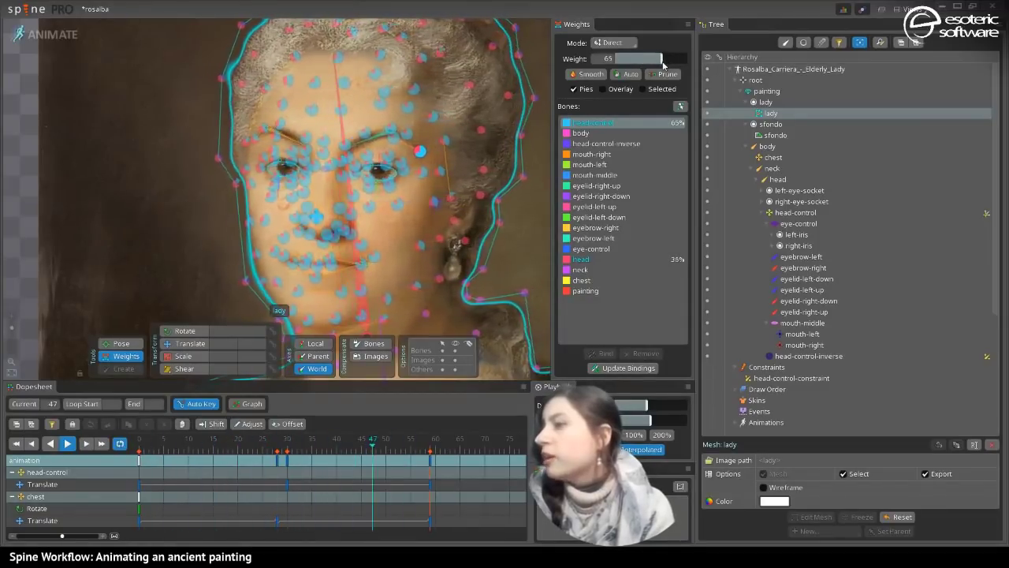
- Try a head-control weight of 32 on the outer eyebrow and temple vertices together, and undo it
left_click(441, 172, "ctrl")
left_click_drag(621, 61, 639, 61)
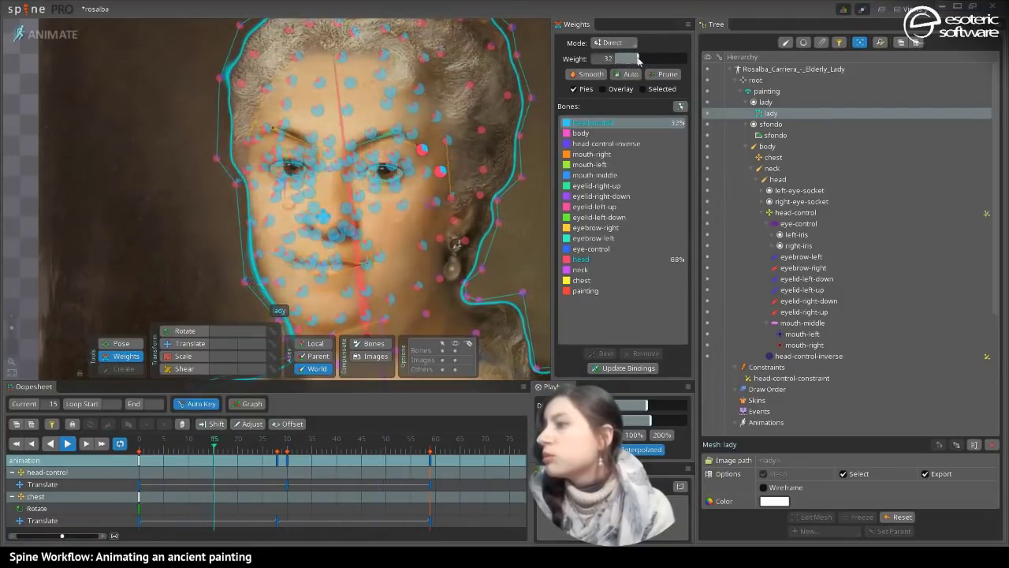
key("ctrl+z")
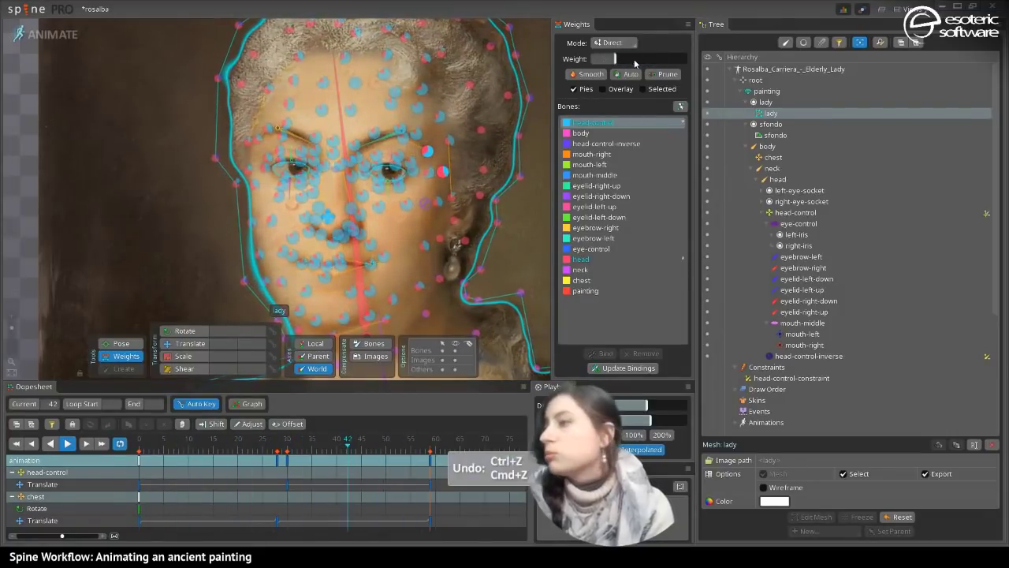
- Set the head-control weight on the temple vertex level with the eye to 47
key("space")
left_click(447, 175)
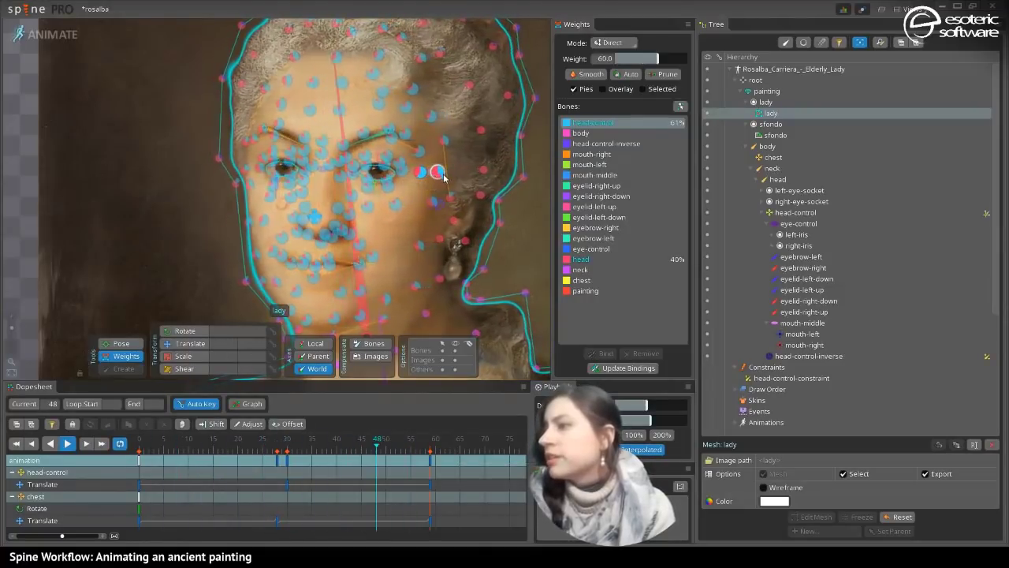
left_click(423, 194)
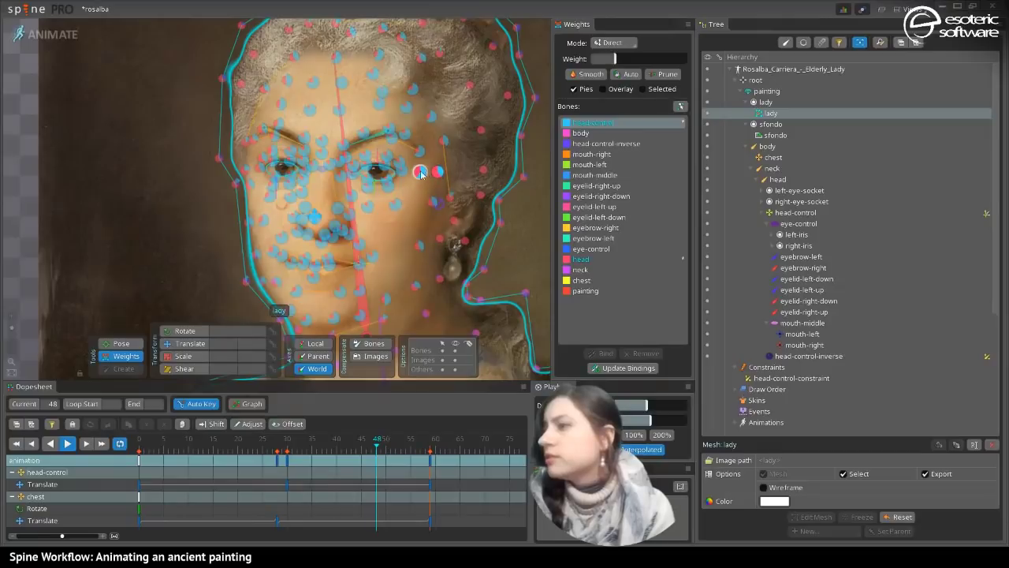
left_click(421, 172)
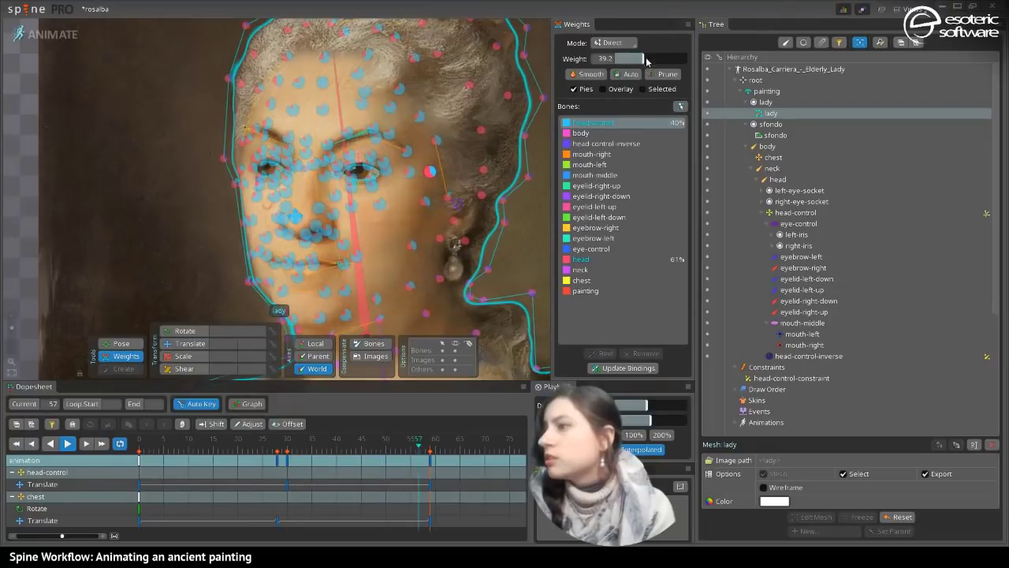
mouse_move(644, 58)
left_mouse_down()
mouse_move(662, 59)
mouse_move(641, 74)
left_mouse_up()
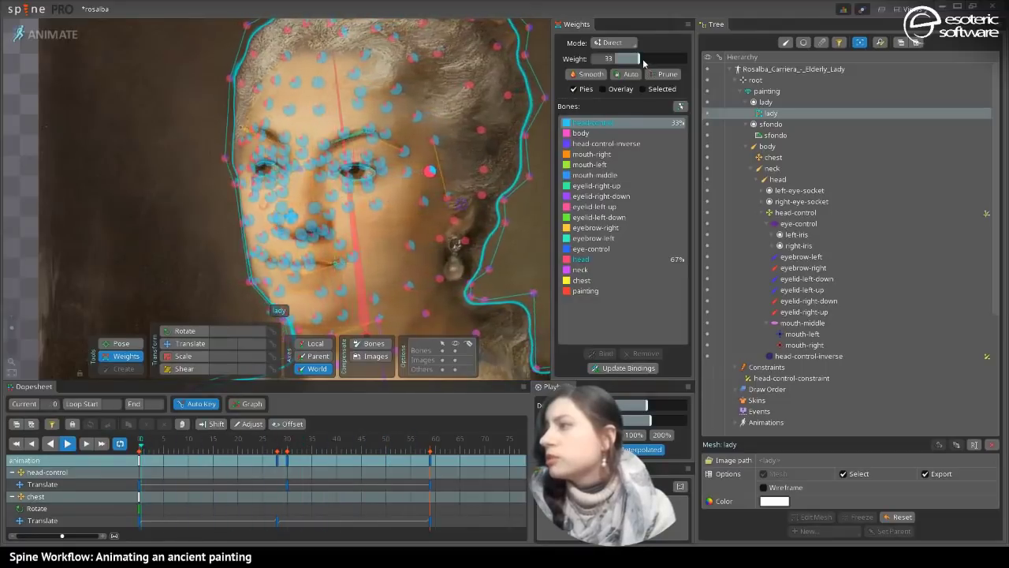
left_click_drag(642, 63, 651, 68)
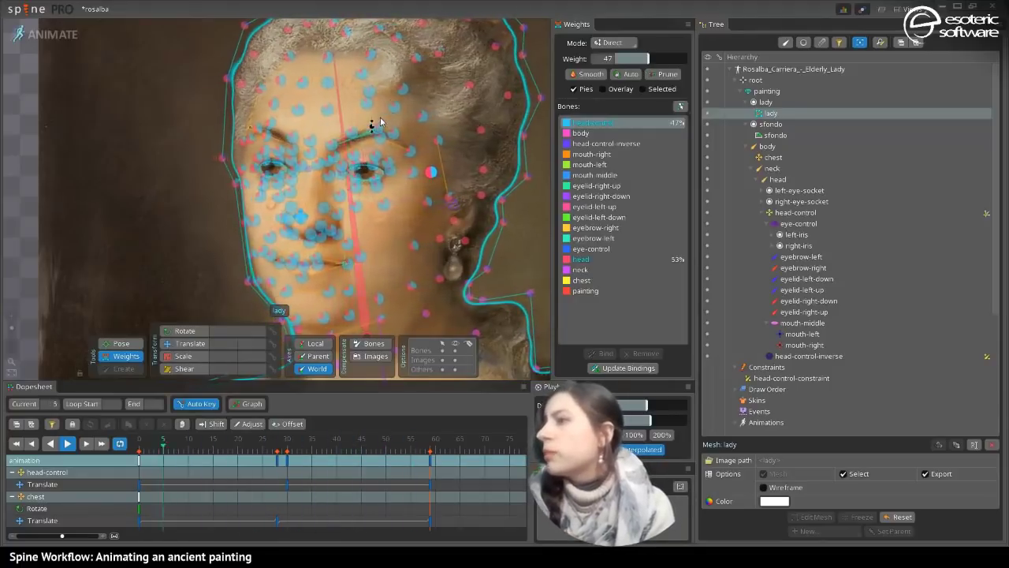
- Set the head weight to 26 on the central upper forehead vertex of the lady mesh
left_click(344, 84)
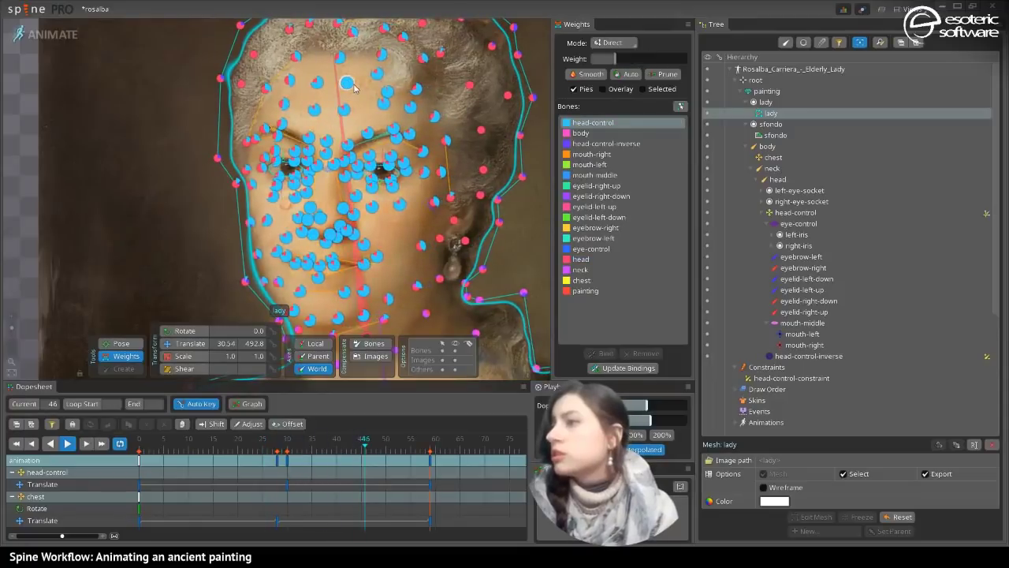
left_click(351, 85)
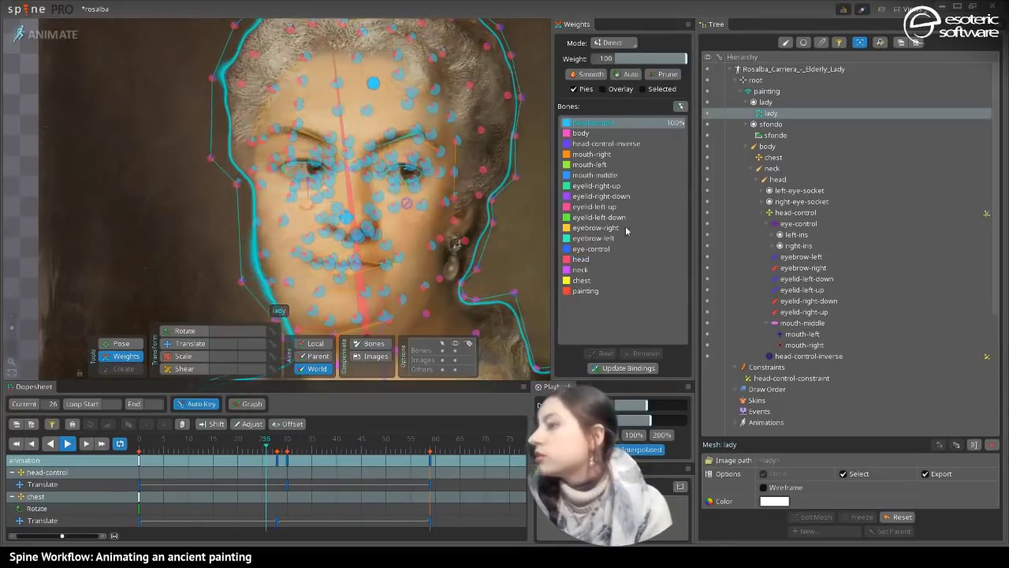
left_click(611, 259)
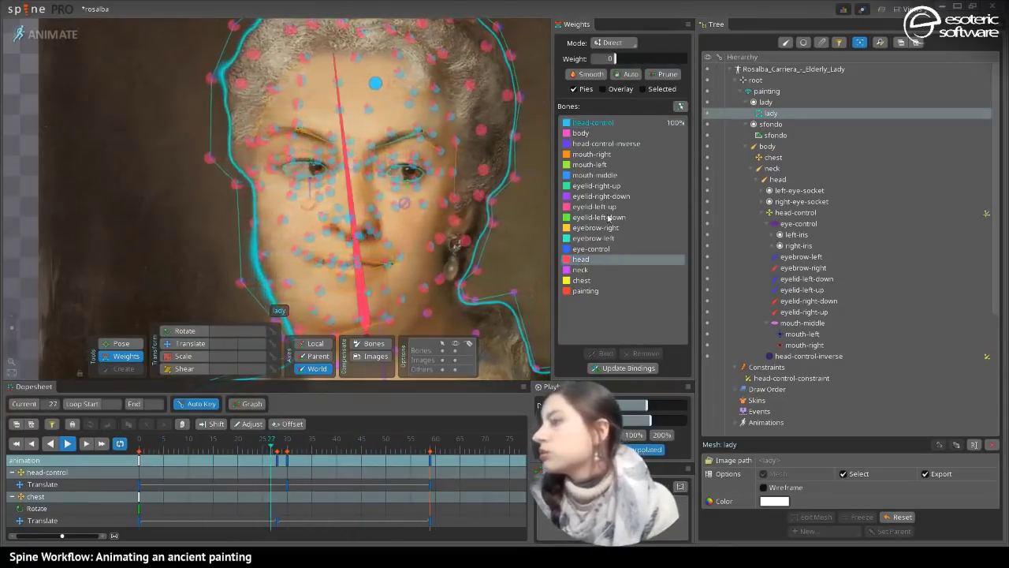
left_click_drag(617, 66, 635, 65)
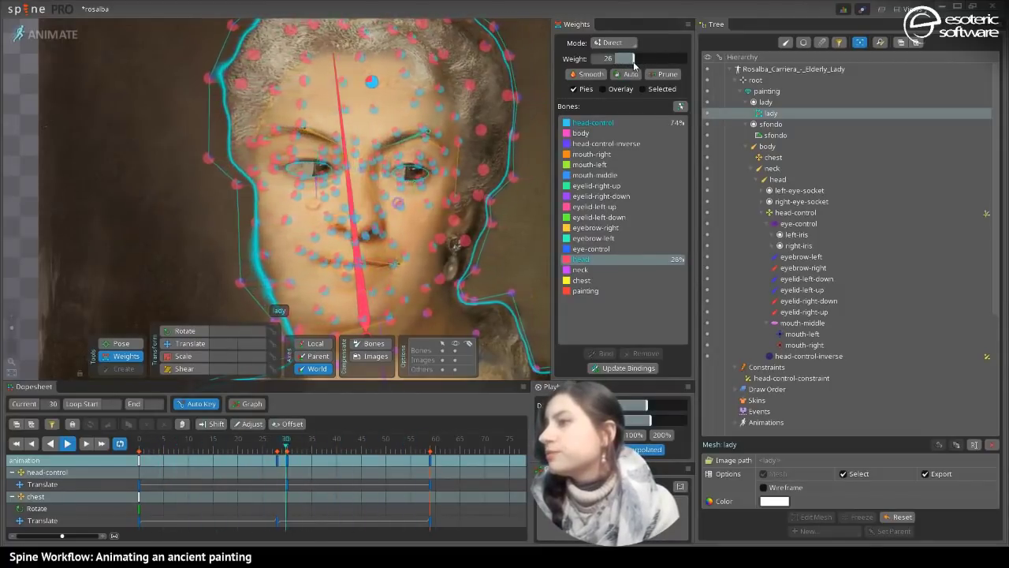
- Try adjusting the head weight on the central forehead vertex and its outer neighbour together, and undo it
left_click(382, 92, "ctrl")
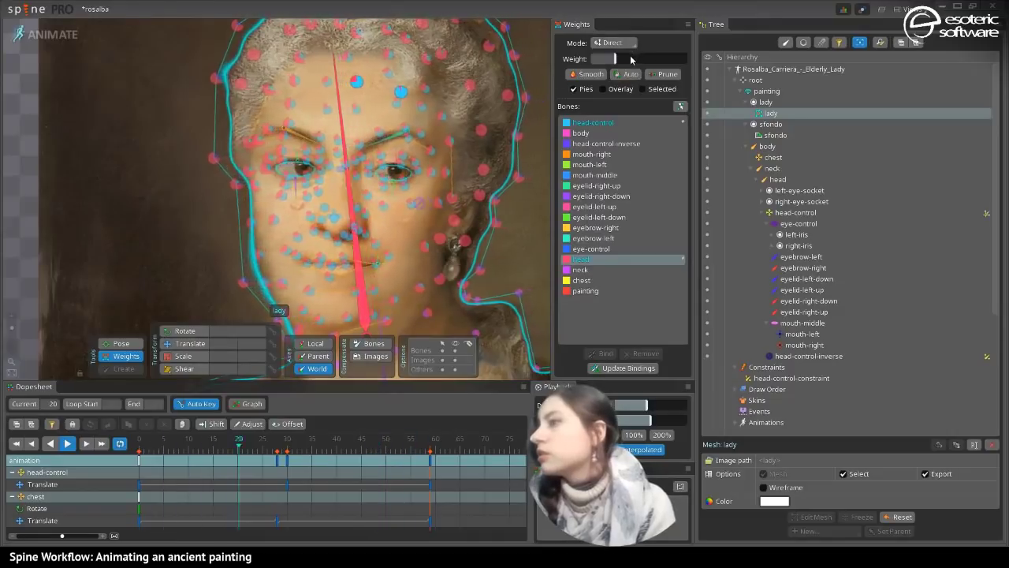
left_click_drag(632, 60, 636, 61)
key("space")
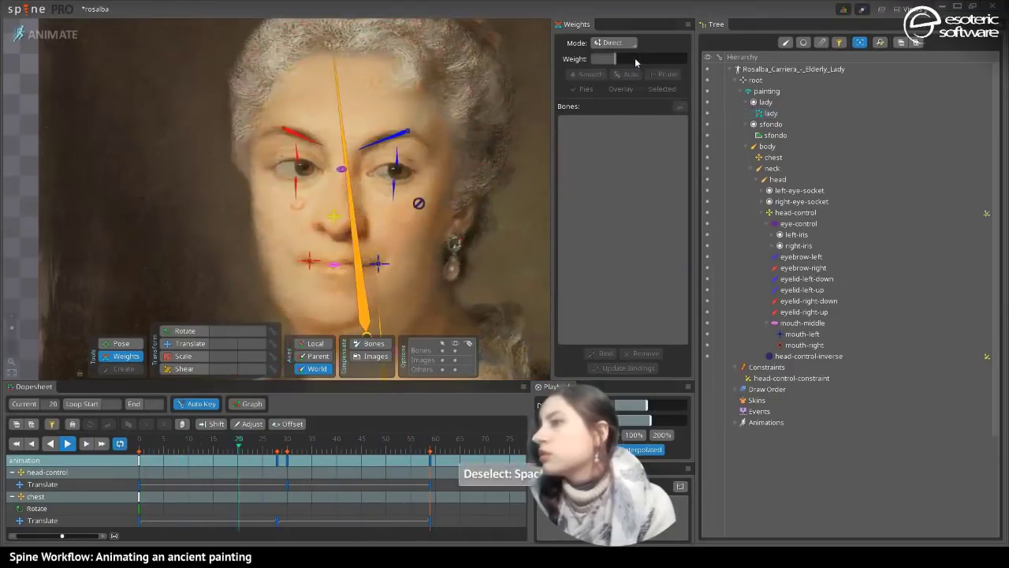
key("ctrl+z")
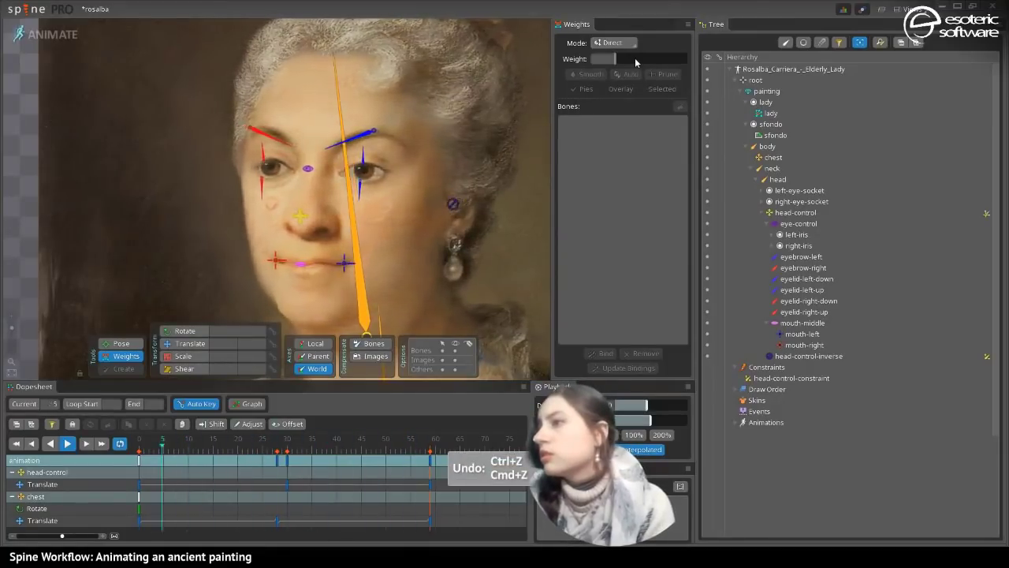
key("space")
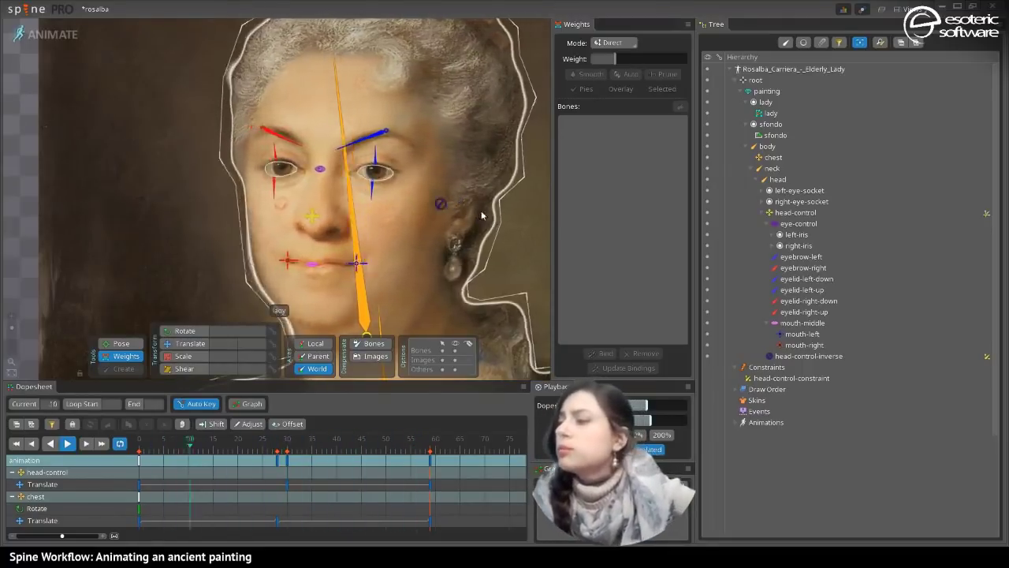
- Set the head-control weight to 45 on the jaw vertex at the neck outline, and to 27 on the vertex just inside and below it
left_click_drag(480, 209, 505, 94)
left_click(308, 199)
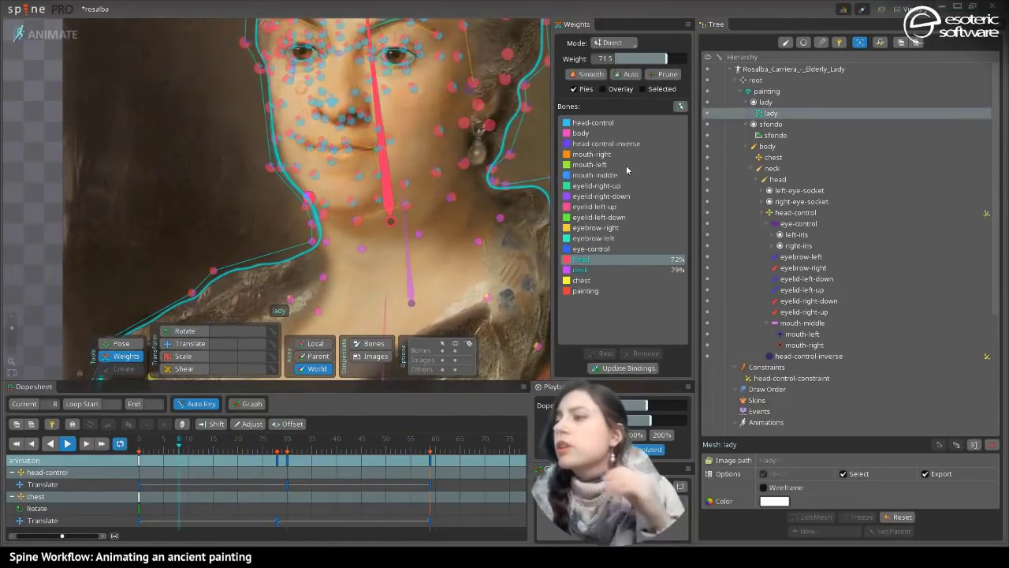
left_click(621, 123)
mouse_move(632, 62)
left_mouse_down()
mouse_move(660, 63)
mouse_move(649, 71)
left_mouse_up()
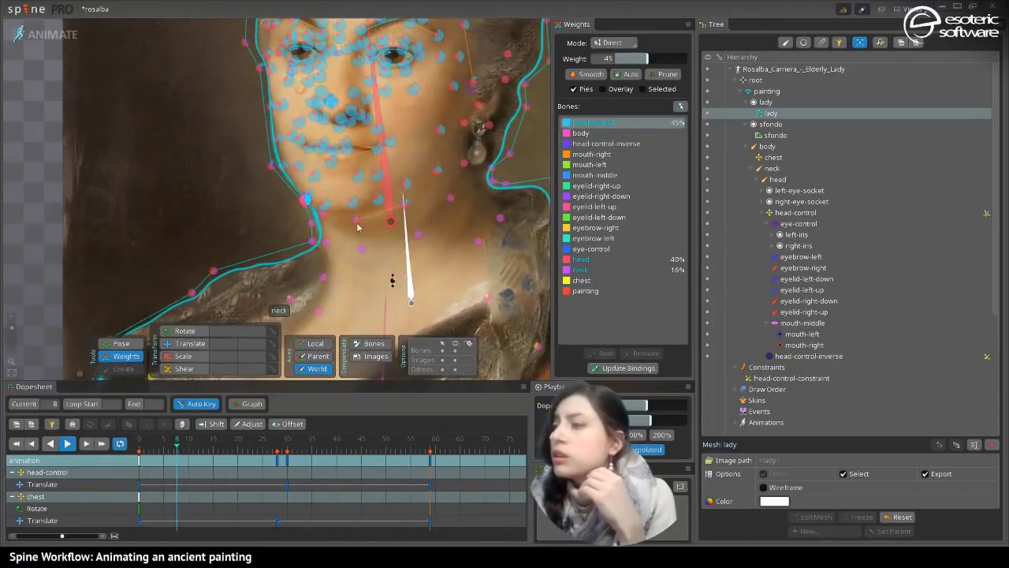
left_click(323, 213)
mouse_move(623, 60)
left_mouse_down()
mouse_move(643, 64)
mouse_move(634, 66)
left_mouse_up()
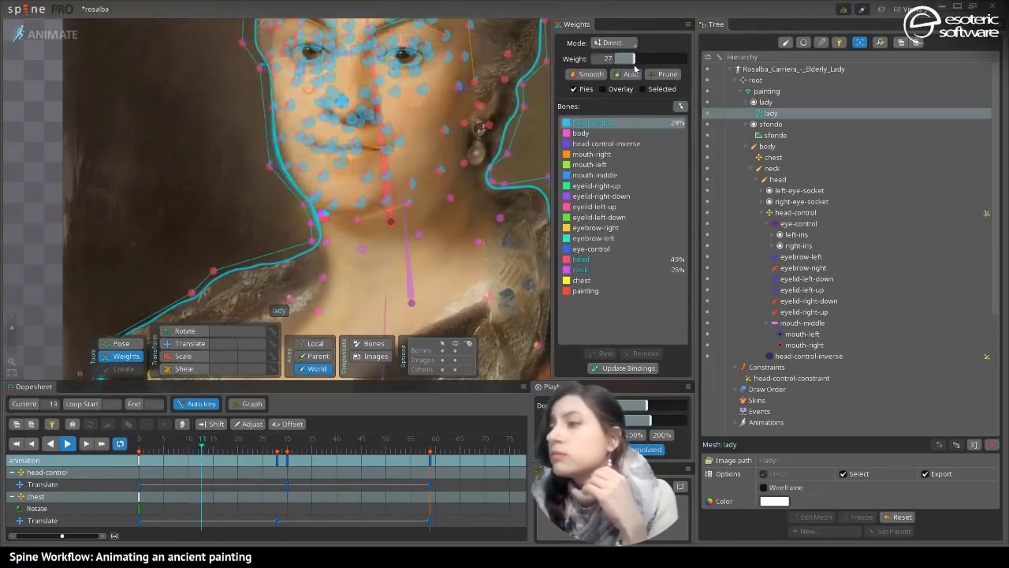
- Set the head-control weight to 37 on the outermost jaw outline vertex, and to 32 on the neck-edge vertex beneath it
left_click(302, 206)
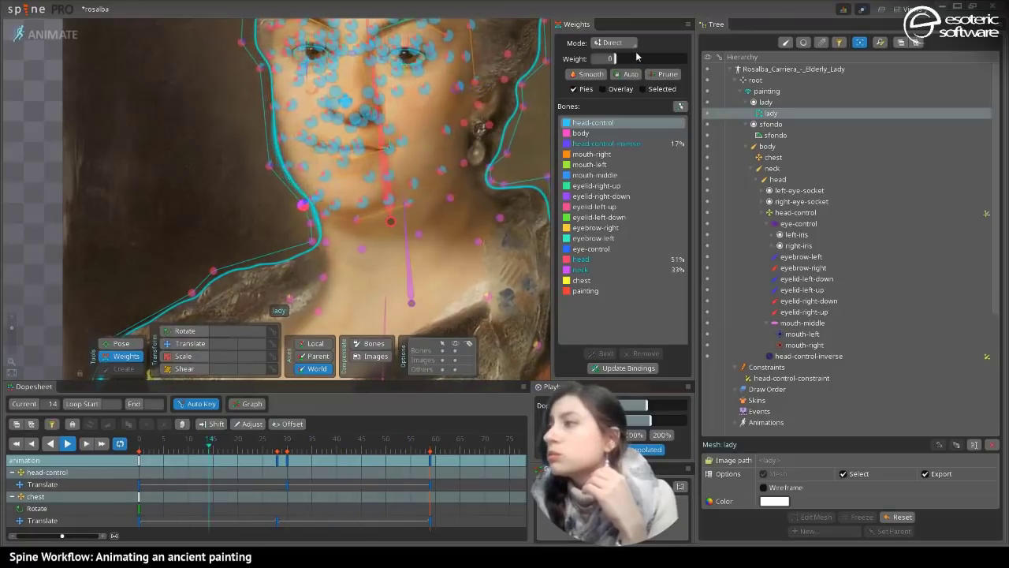
mouse_move(630, 60)
left_mouse_down()
mouse_move(651, 61)
mouse_move(641, 63)
left_mouse_up()
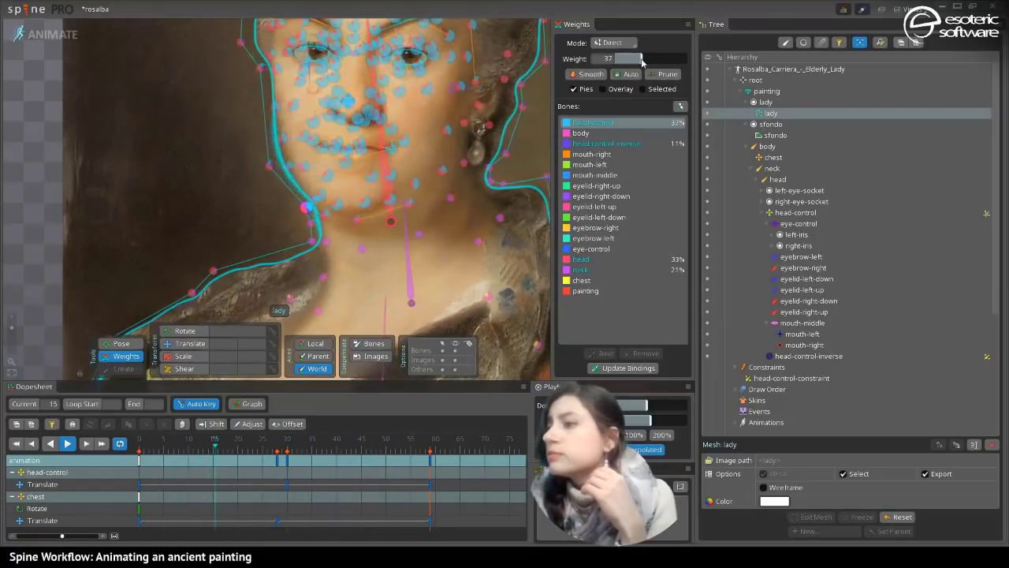
left_click(314, 223)
left_click_drag(618, 57, 639, 64)
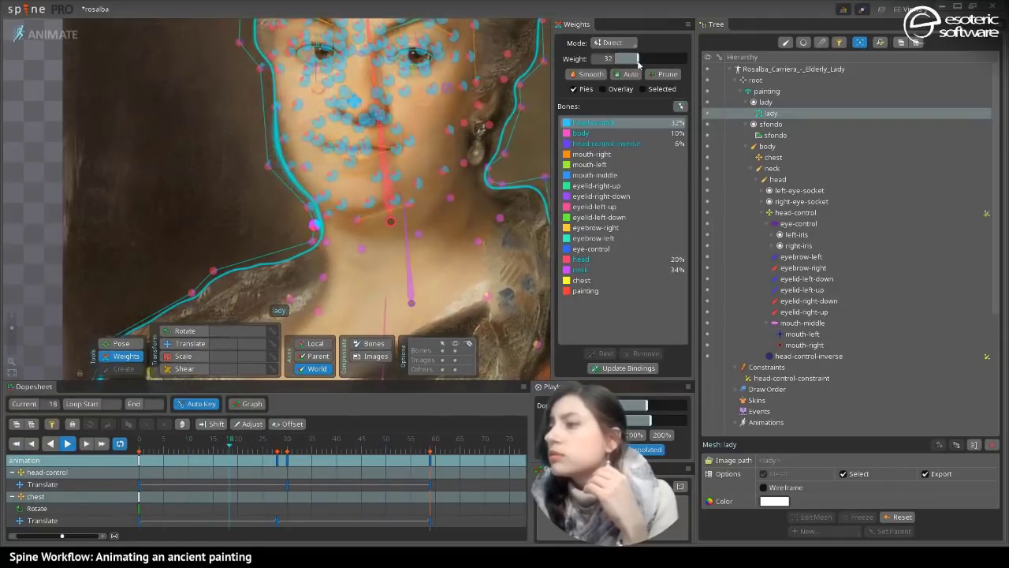
- Set the head-control weight to 18 on the neck vertex where the neck meets the shoulder, and clear the selection
left_click(325, 243)
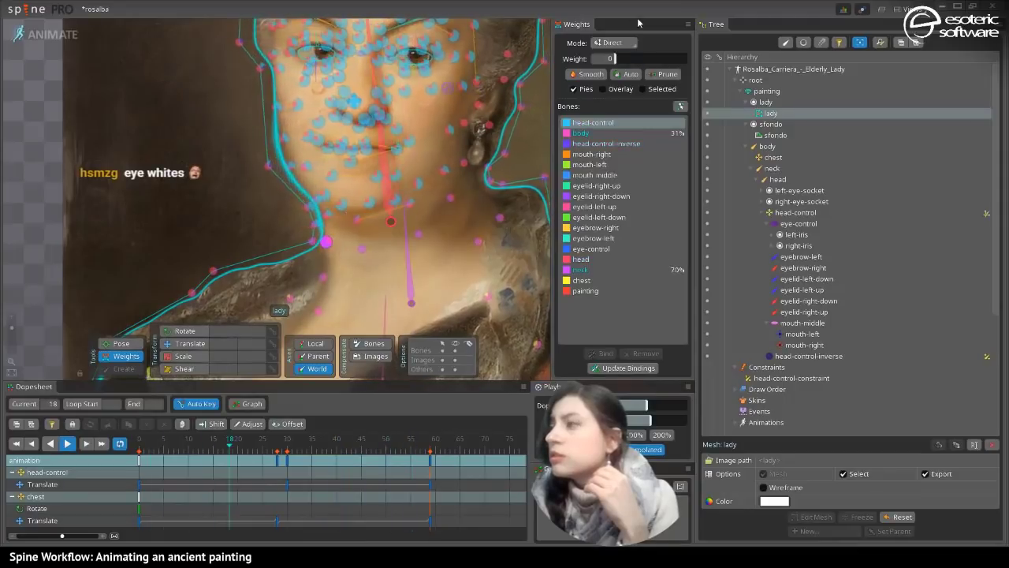
left_click_drag(622, 59, 629, 60)
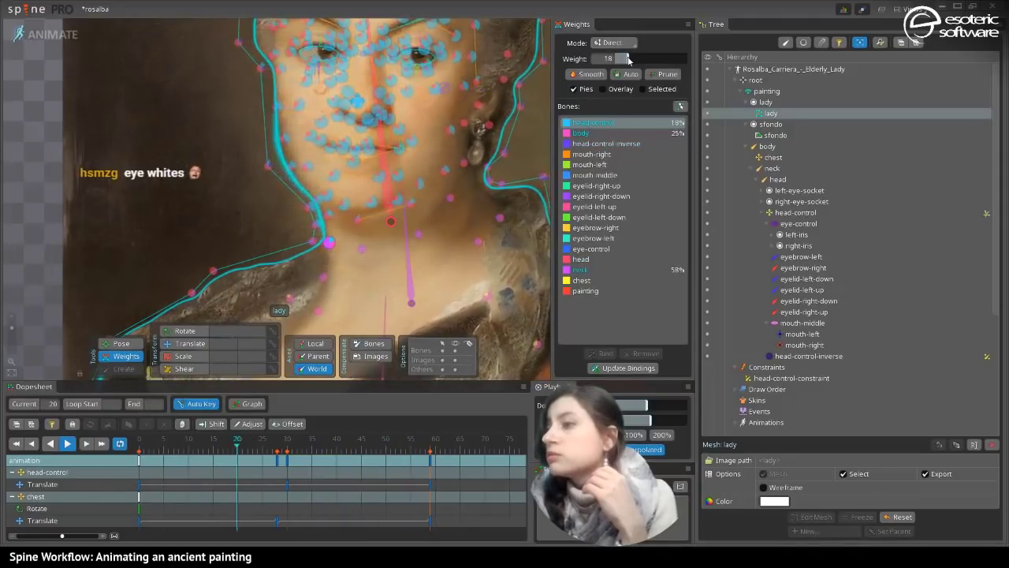
key("space")
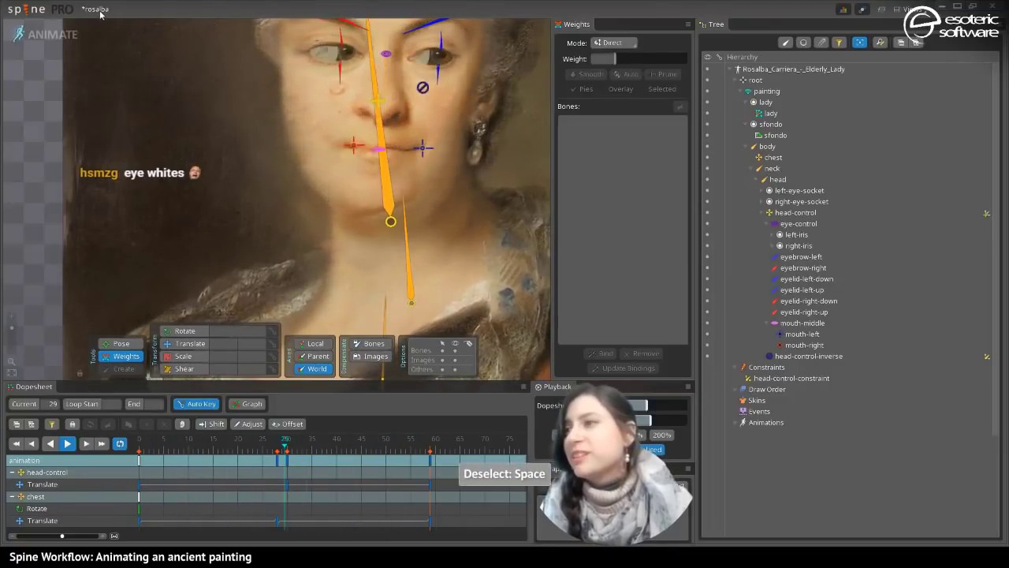
- In setup mode, convert the left-eye-socket and right-eye-socket attachments from regions to meshes
left_click(47, 35)
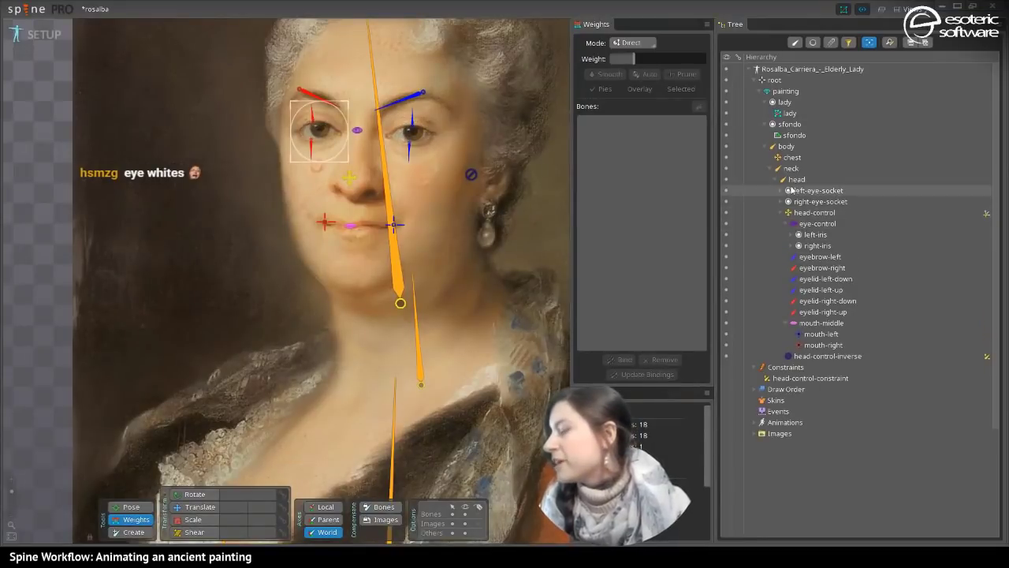
left_click(783, 192)
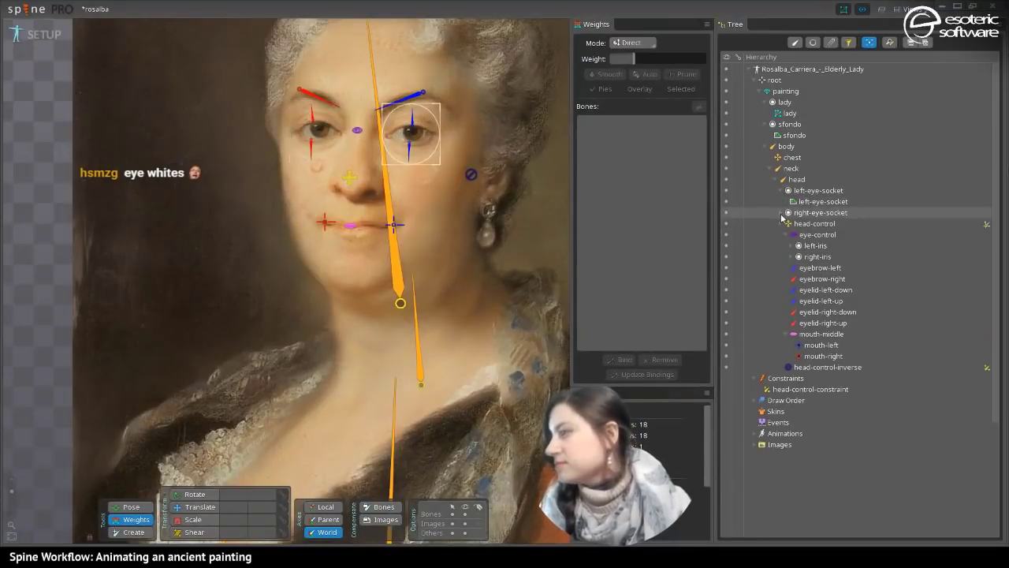
left_click(783, 213)
left_click(811, 224)
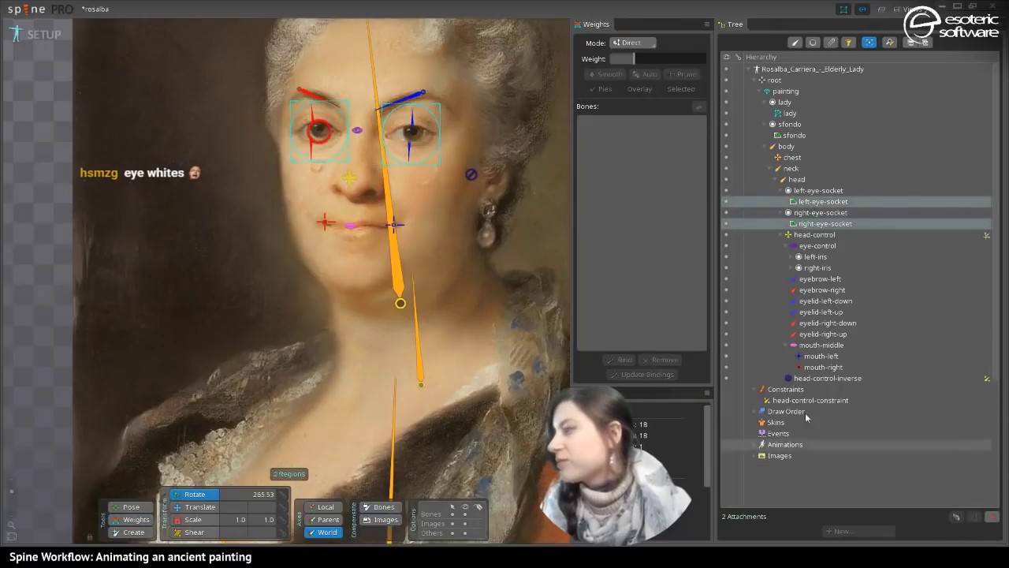
left_click(820, 202)
left_click(821, 224)
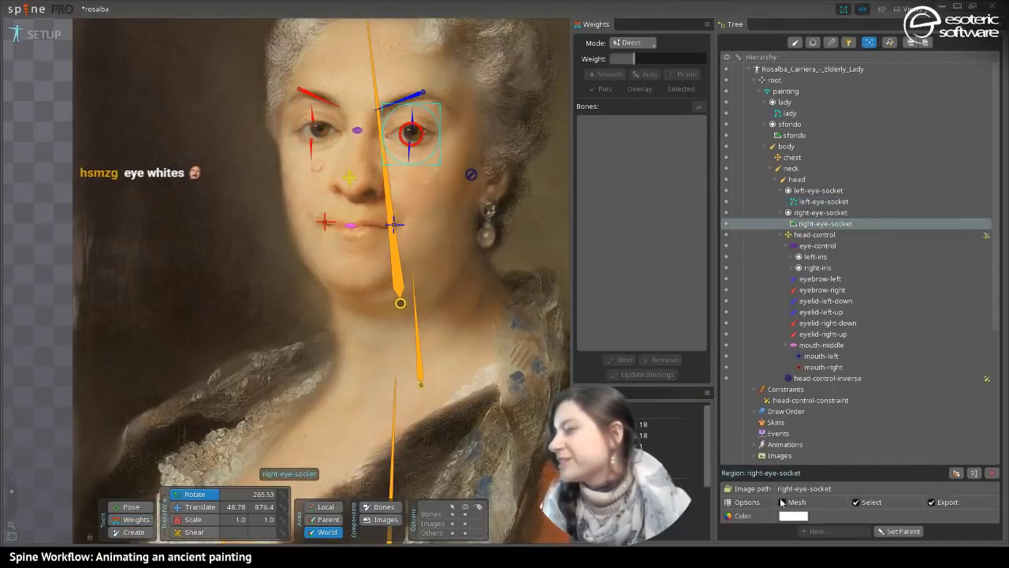
left_click(782, 502)
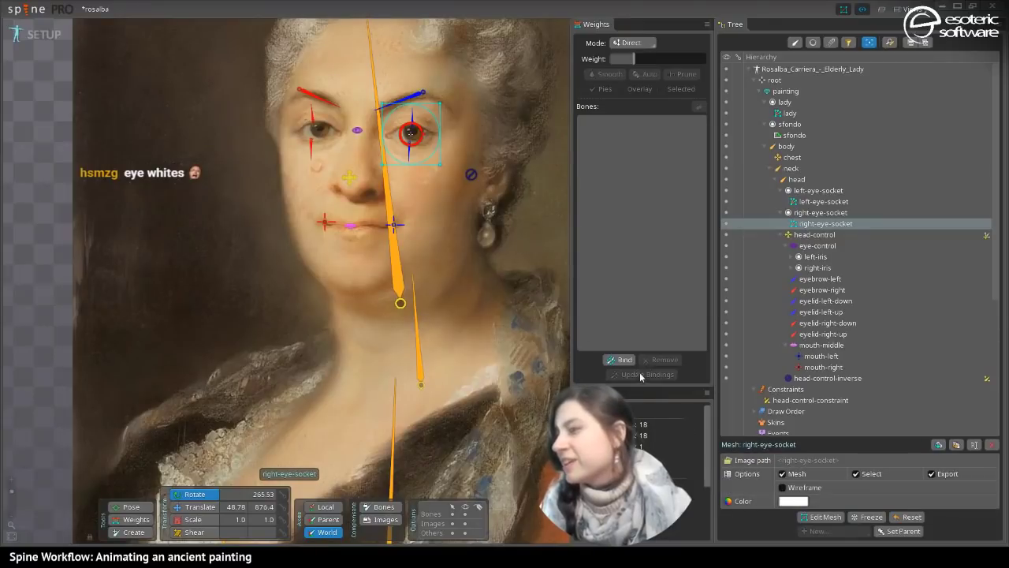
- Bind the right-eye-socket mesh to the head-control and head bones
left_click(621, 359)
left_click(351, 180)
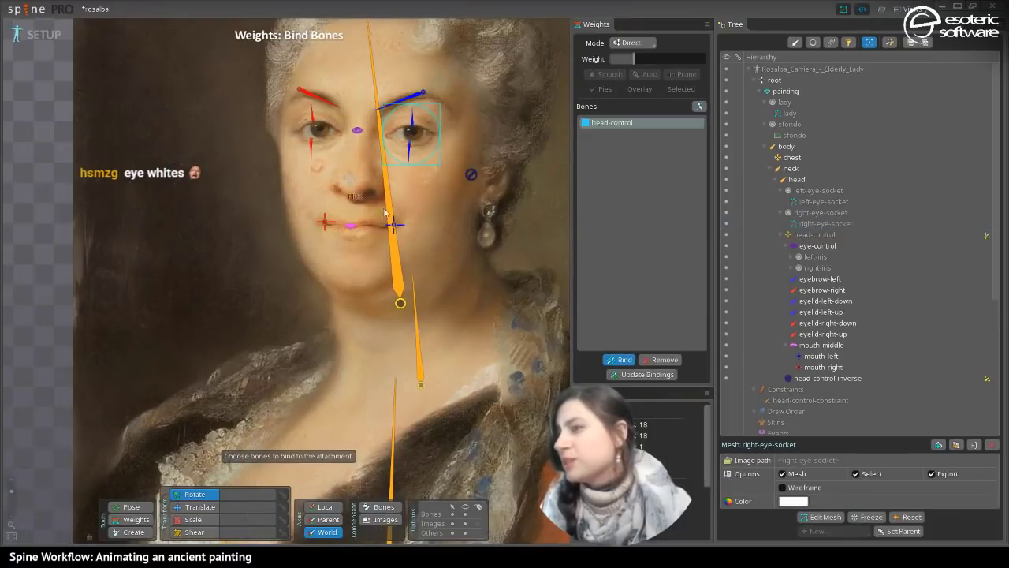
left_click(386, 215)
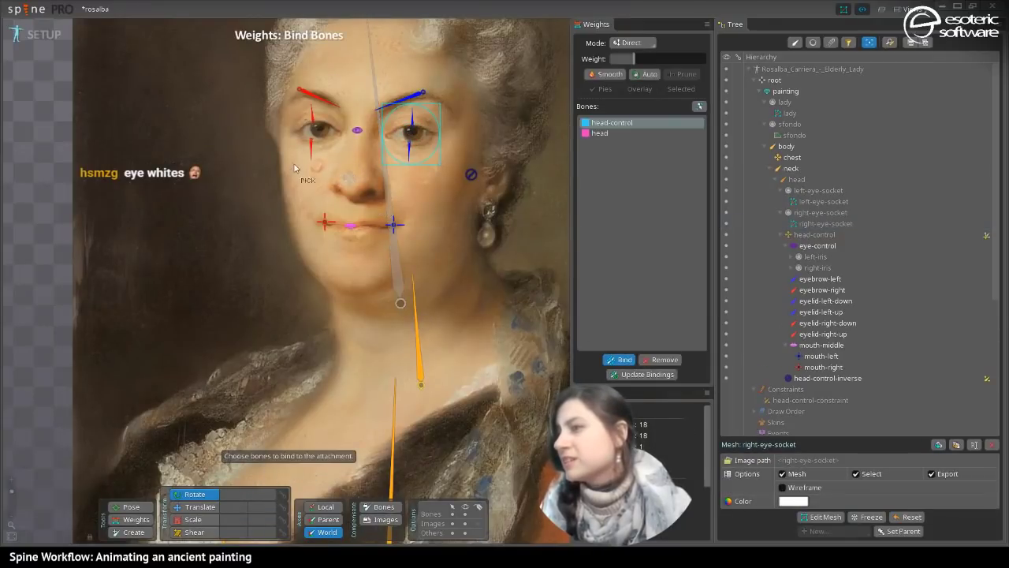
left_click(621, 360)
- Bind the left-eye-socket mesh to the head and head-control bones
left_click(321, 142)
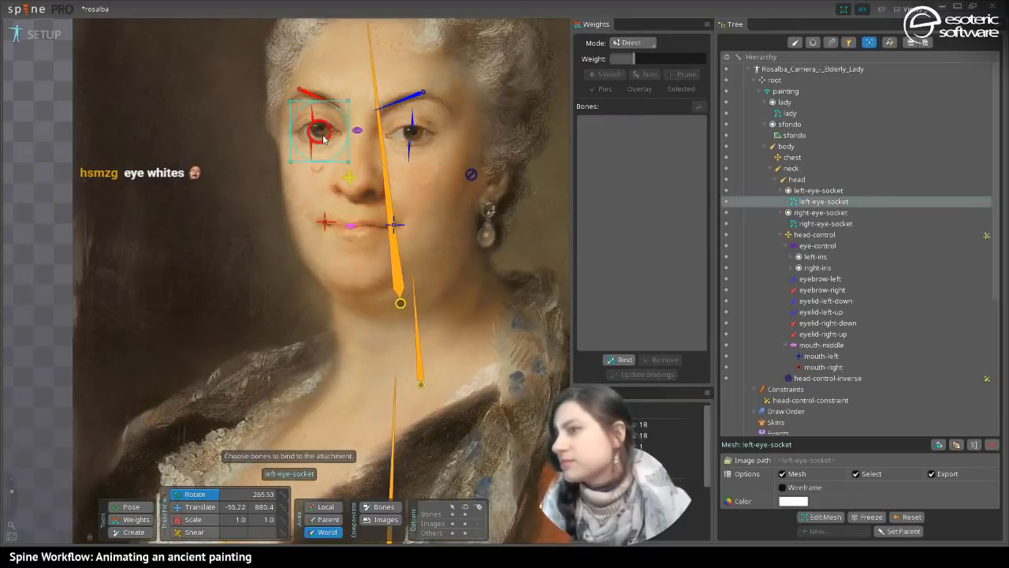
left_click(621, 360)
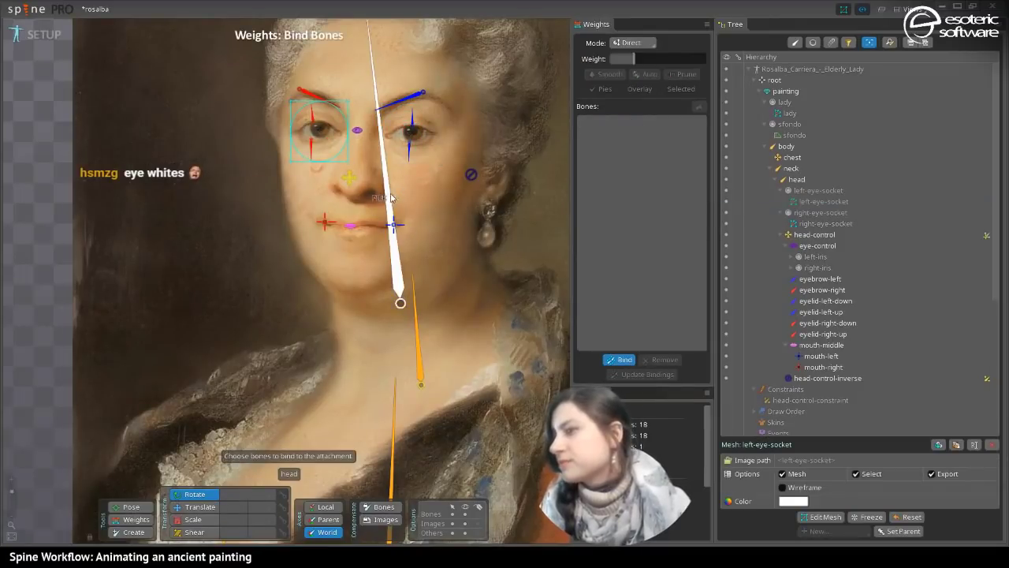
left_click(369, 189)
left_click(352, 181)
key("space")
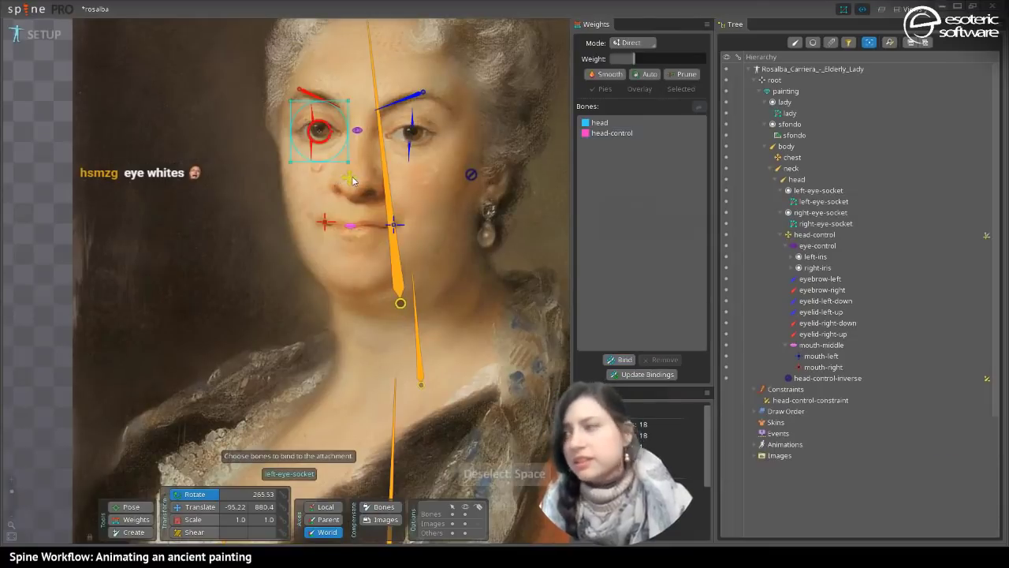
- Return to animate mode and open the left-eye-socket mesh's vertices for head-control weight editing
left_click(39, 48)
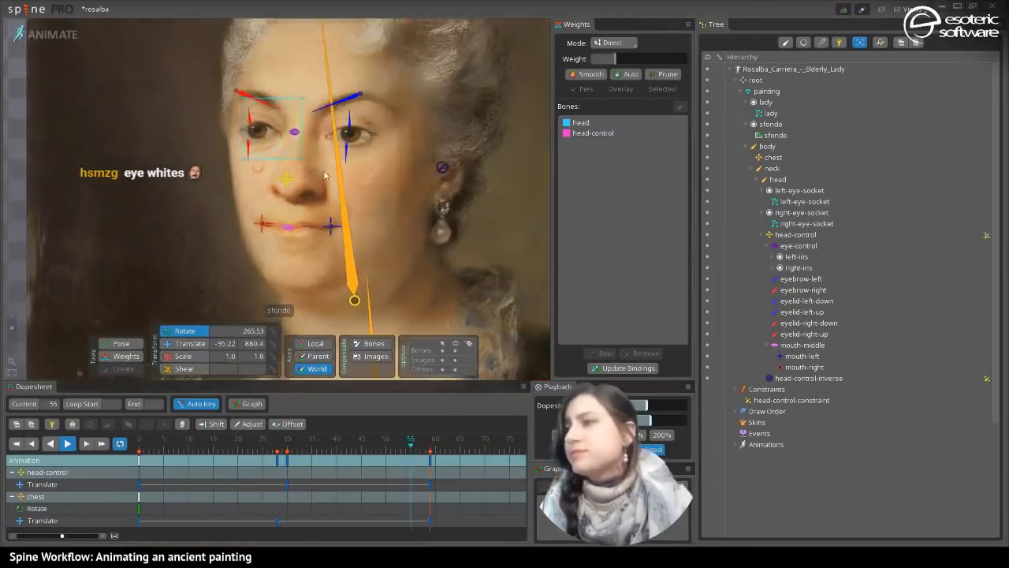
left_click_drag(7, 98, 162, 198)
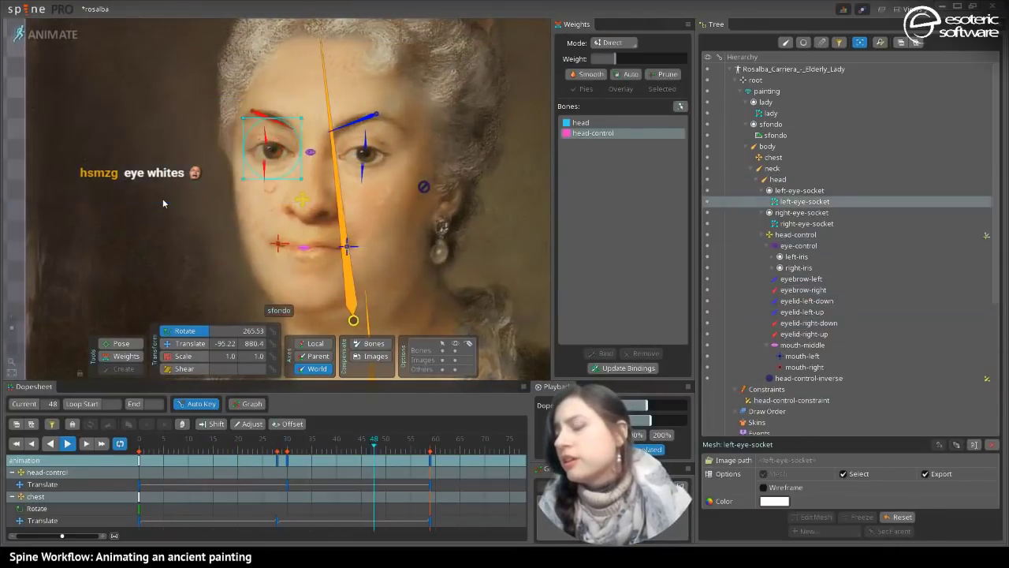
left_click(147, 295)
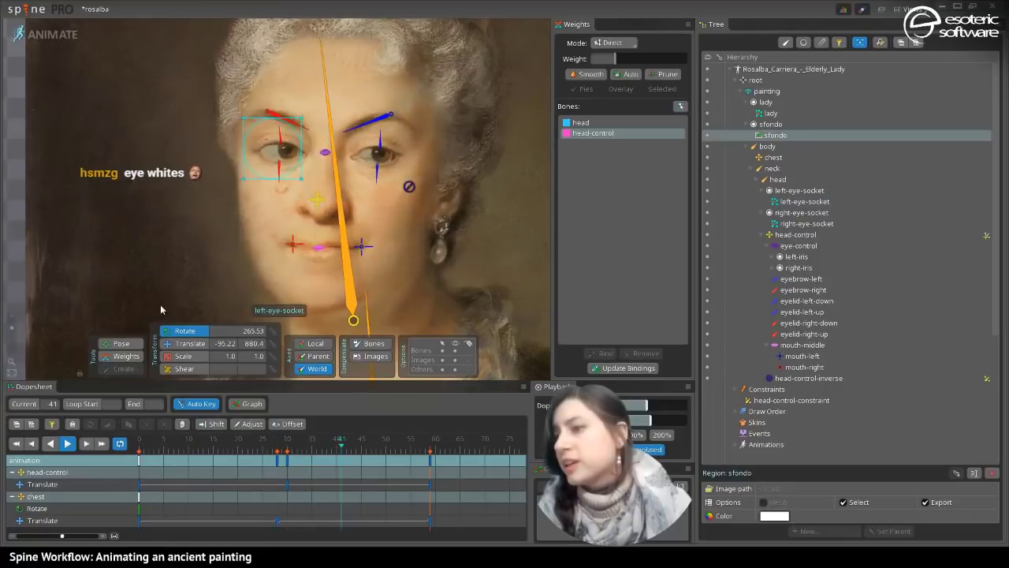
left_click(124, 357)
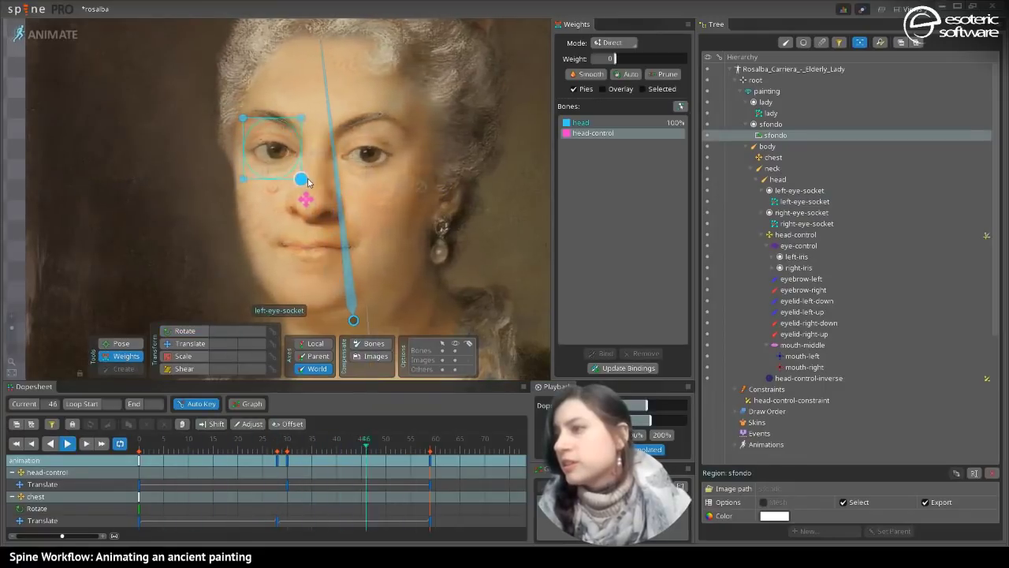
- Set the head-control weight to 86 on the left-eye-socket mesh's two upper corner vertices and its inner lower vertex
left_click(301, 118)
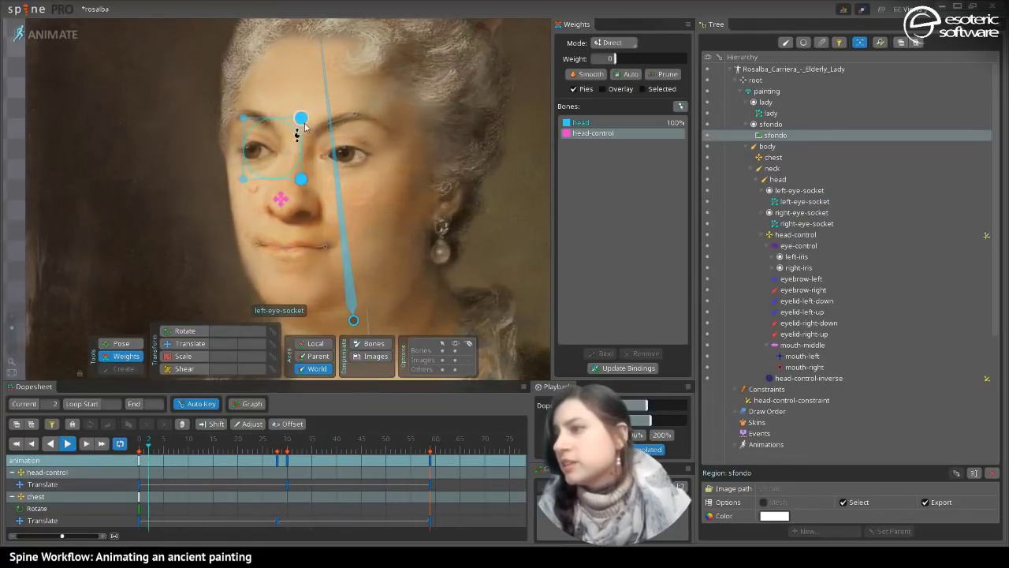
left_click(238, 183)
left_click(636, 60)
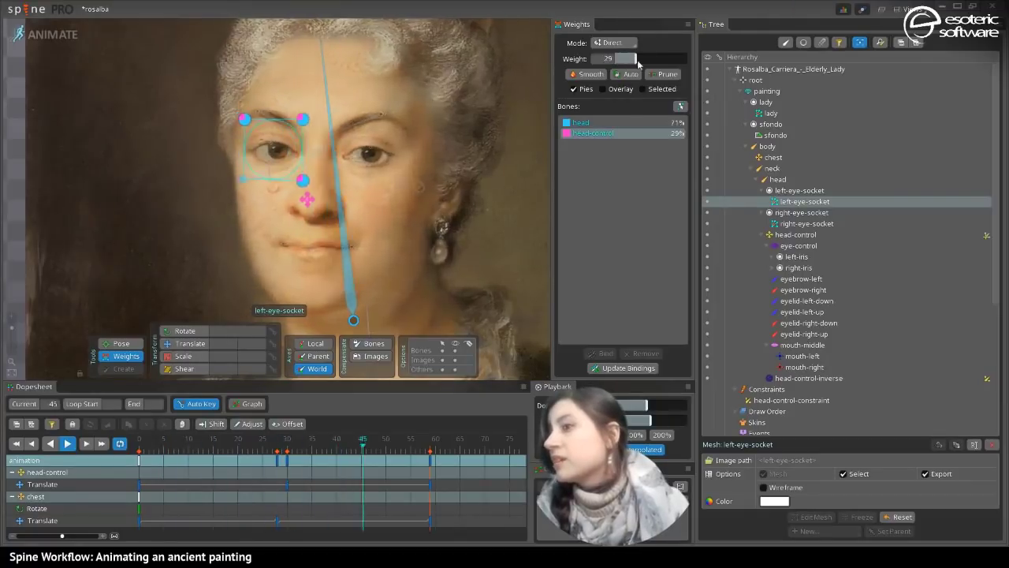
left_click(657, 59)
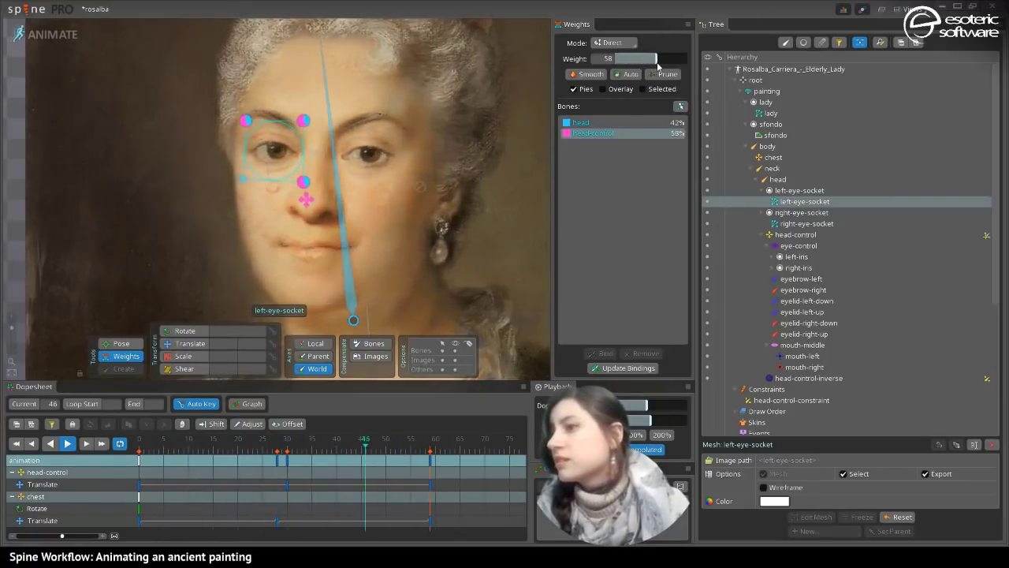
left_click(677, 60)
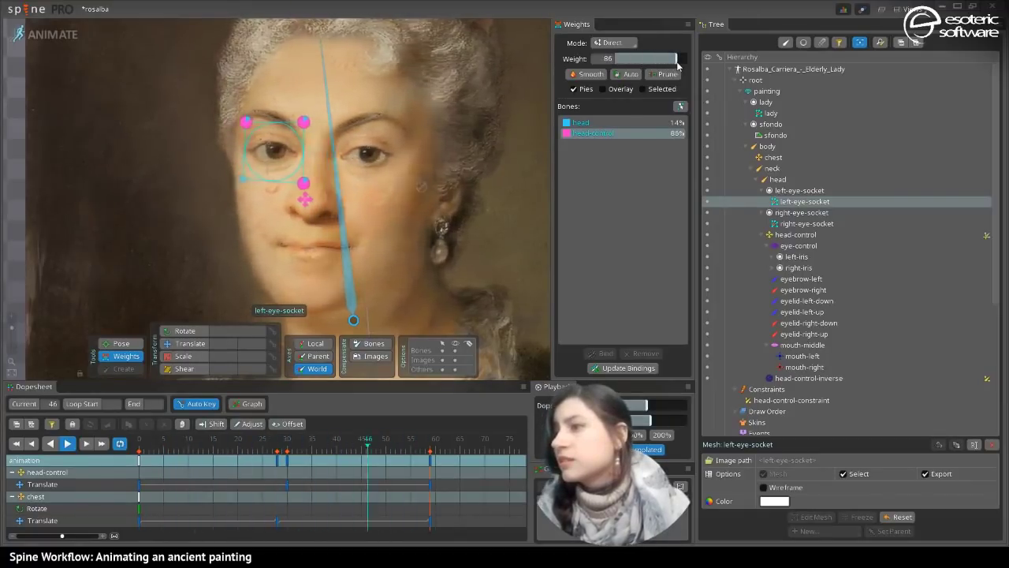
- Set the head-control weight of the left-eye-socket's outer lower vertex to 32 and of its outer upper vertex to 60
left_click(243, 179)
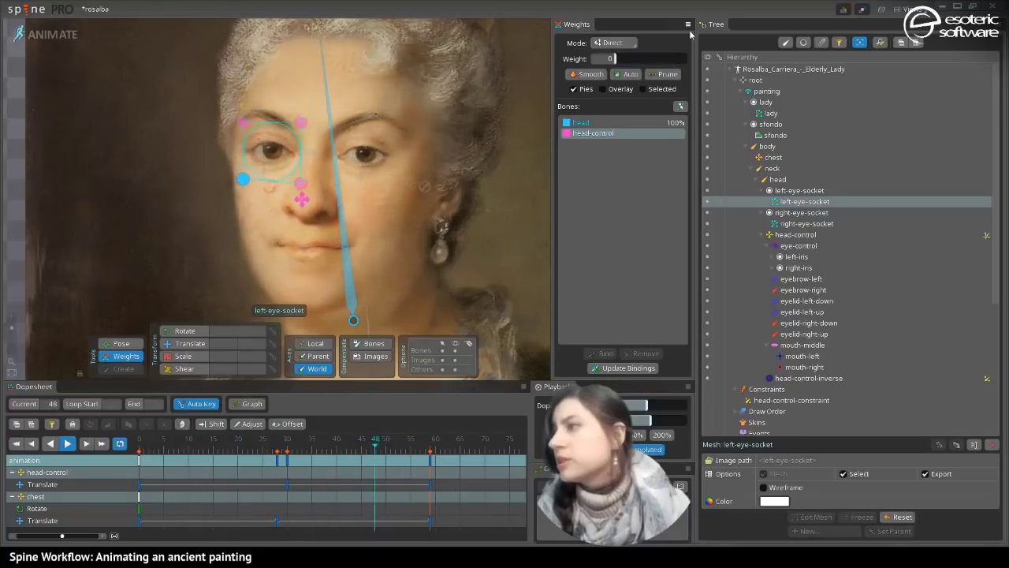
left_click(646, 60)
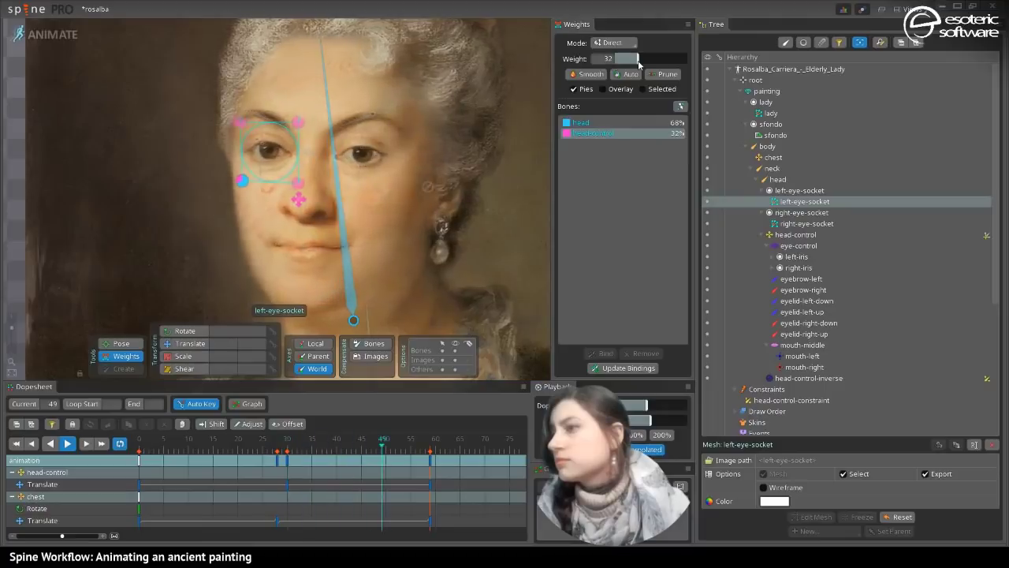
left_click(246, 122)
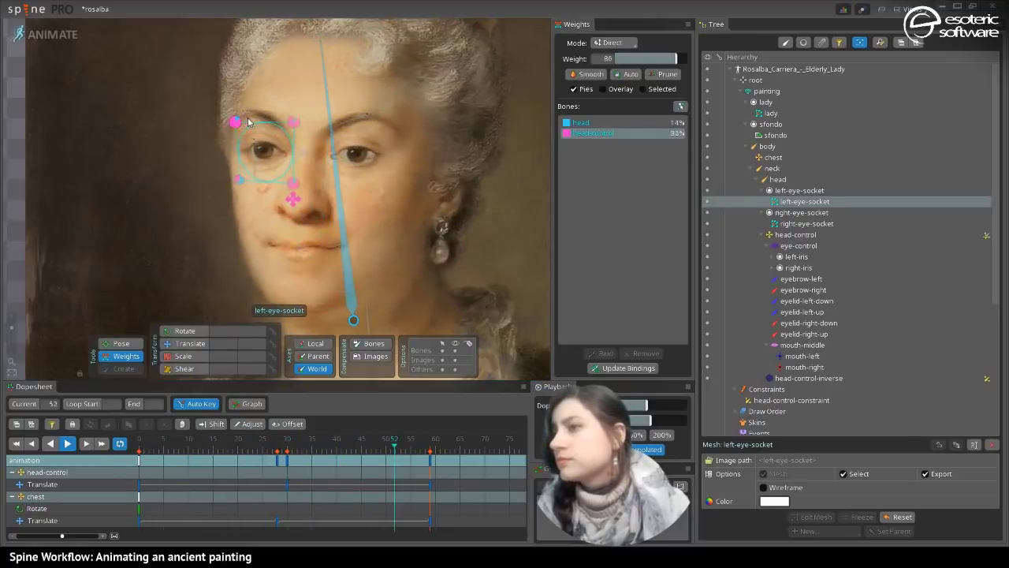
left_click(246, 123)
left_click(246, 122)
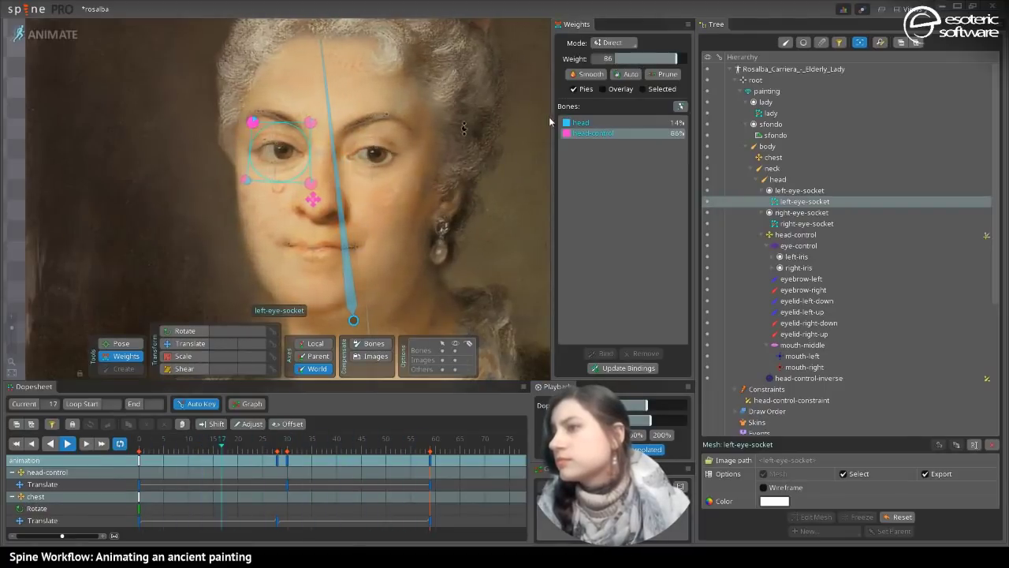
left_click_drag(675, 59, 659, 69)
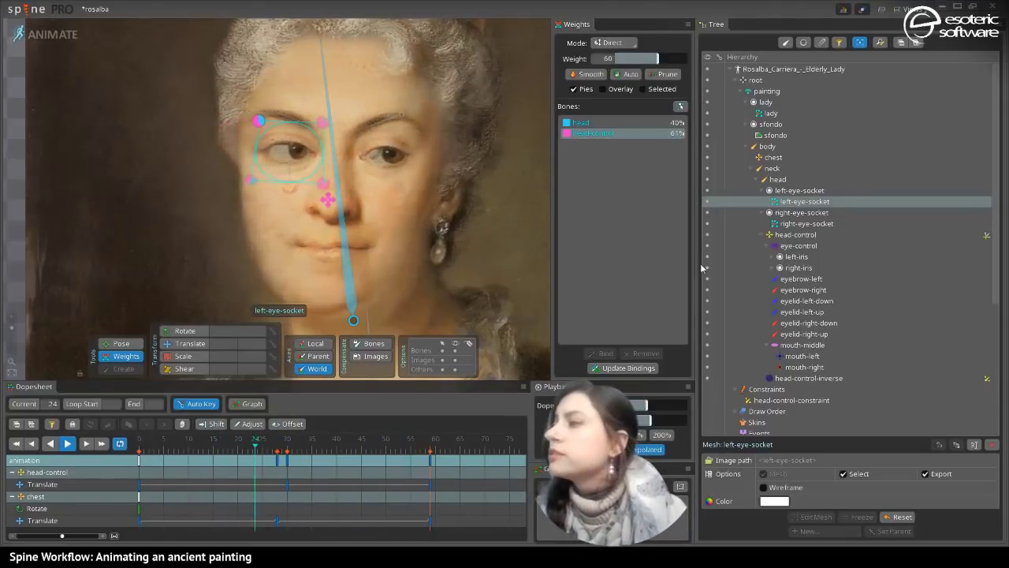
- Set the head-control weight of all four right-eye-socket vertices to 80, save the project and clear the selection
left_click(356, 154)
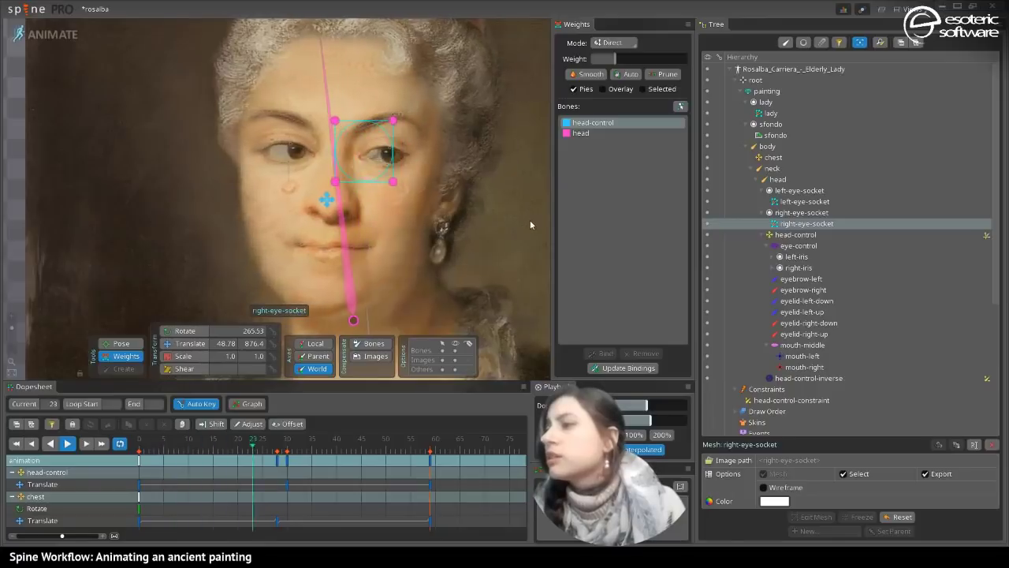
left_click_drag(529, 225, 300, 96)
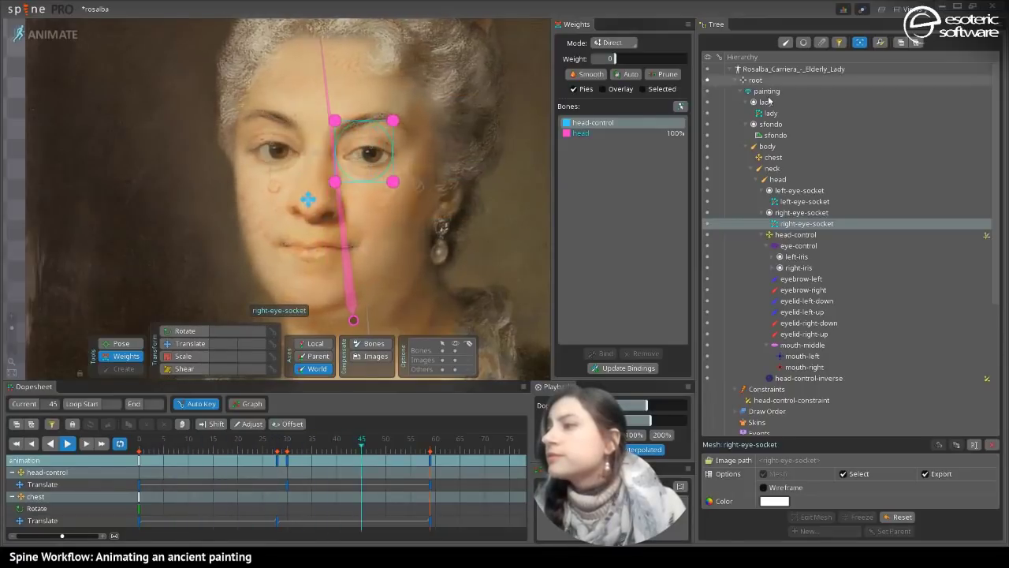
left_click_drag(615, 59, 673, 63)
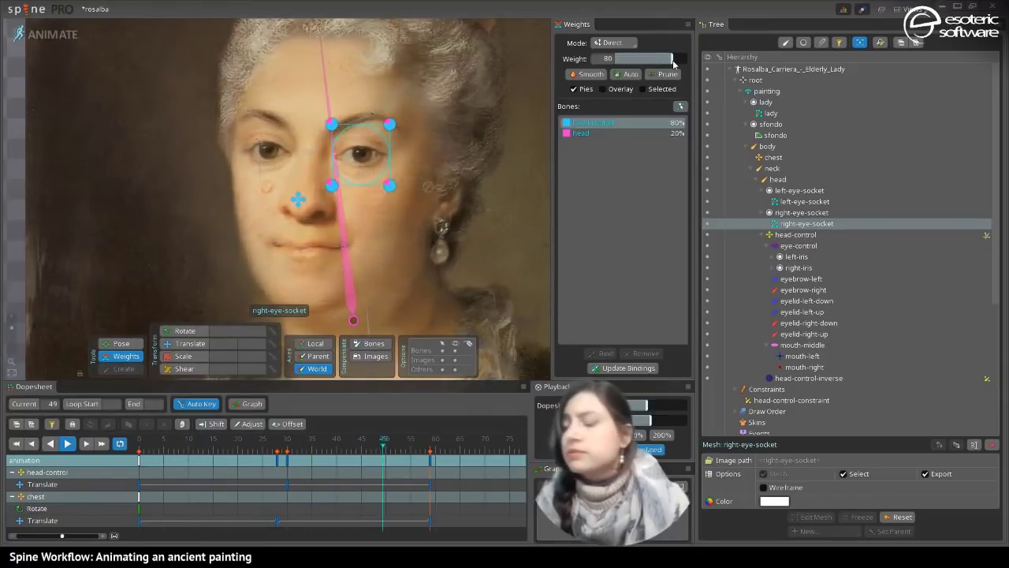
key("ctrl+s")
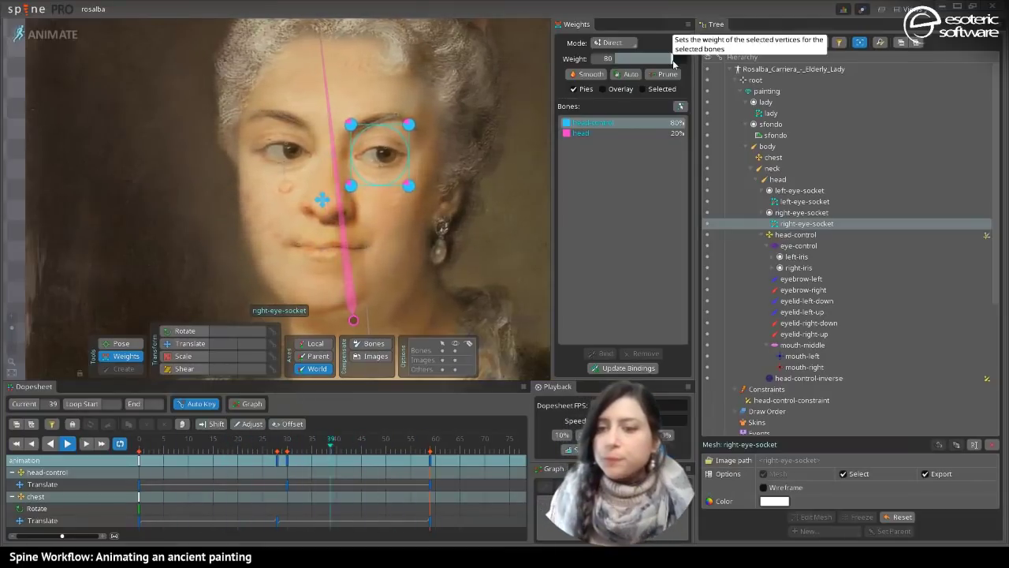
key("space")
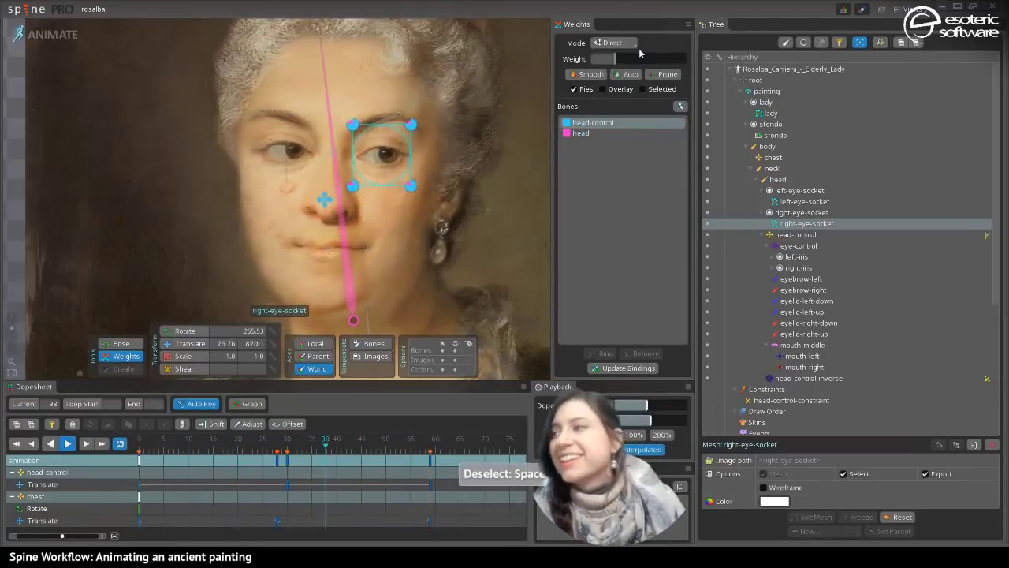
key("space")
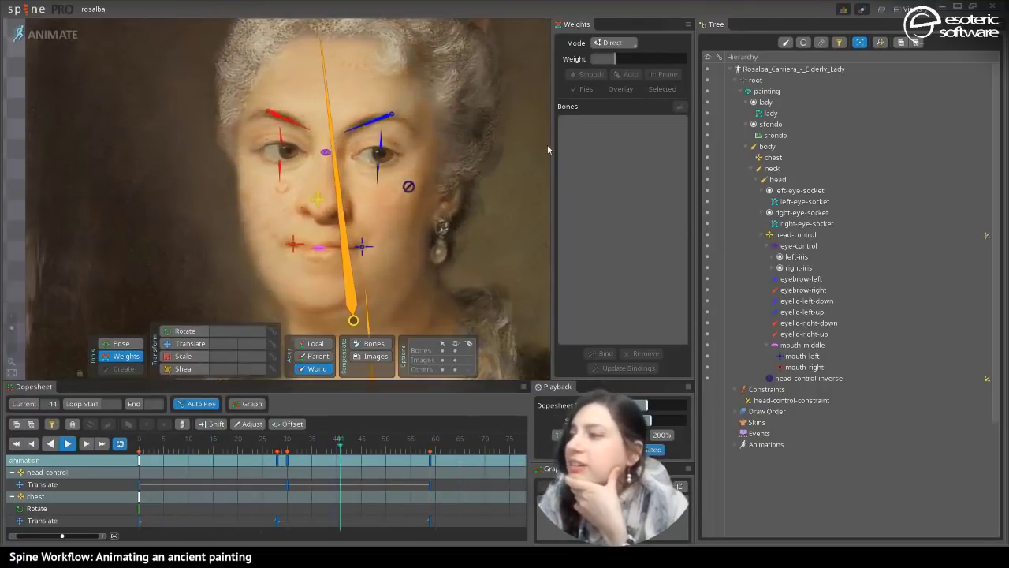
- Adjust the head-control and head-control-inverse weights of the lady mesh's vertex beside the earring
left_click(453, 249)
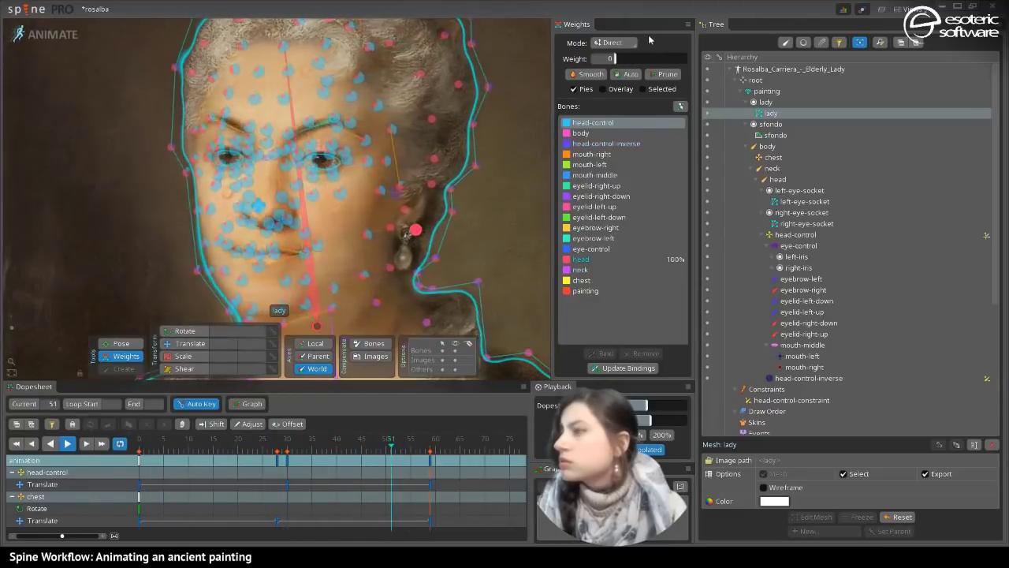
left_click_drag(624, 59, 599, 72)
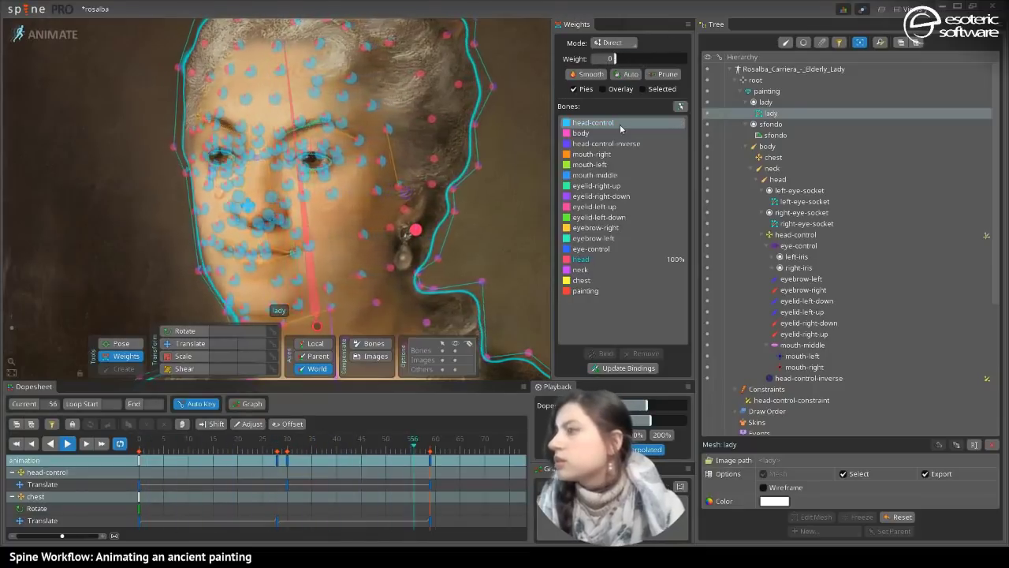
left_click(623, 144)
left_click_drag(632, 61, 623, 85)
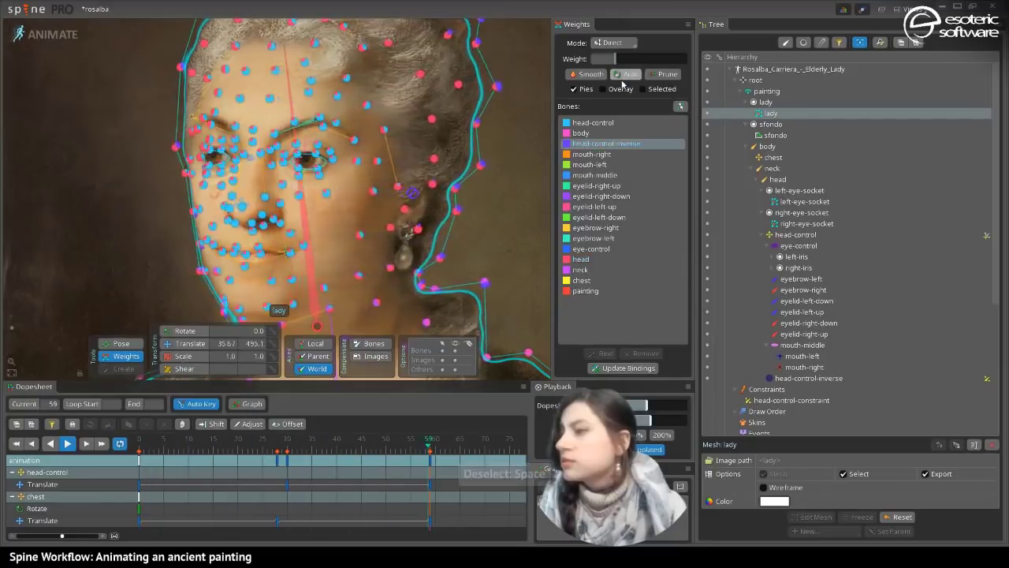
key("space")
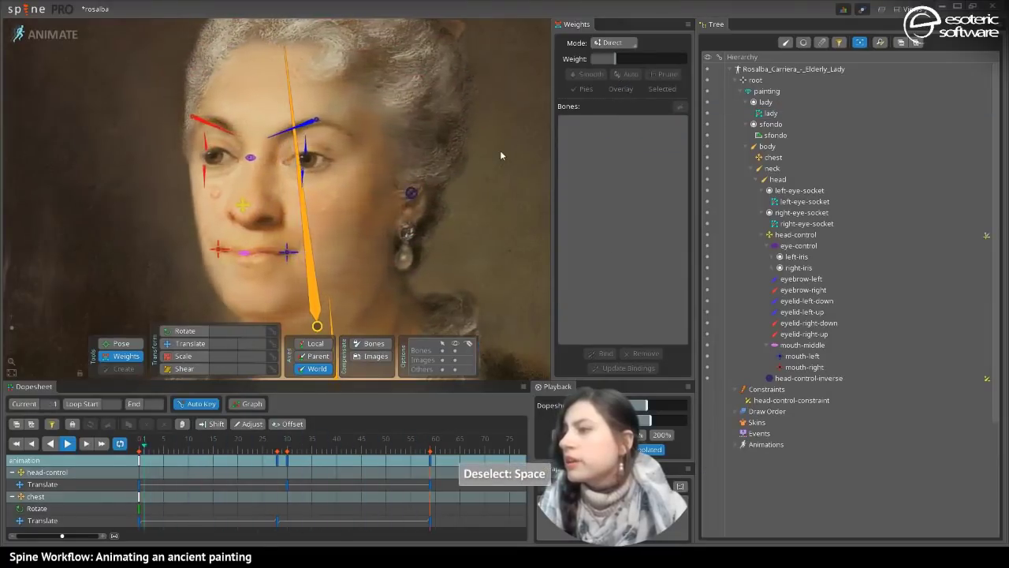
- Set the head-control weight to 17 on the lady mesh vertices running down the side hair above the ear
left_click_drag(503, 204, 464, 61)
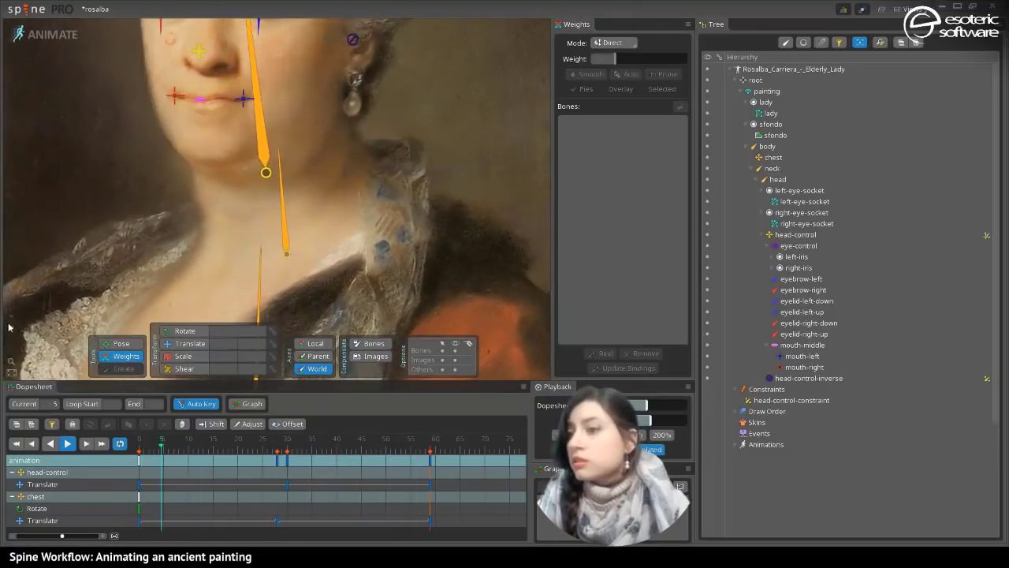
left_click_drag(11, 328, 11, 338)
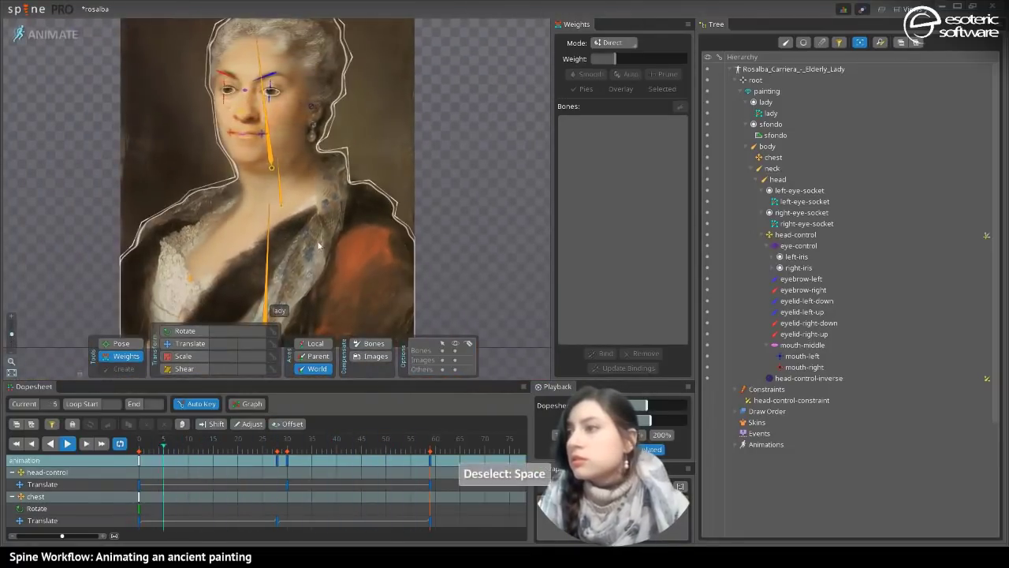
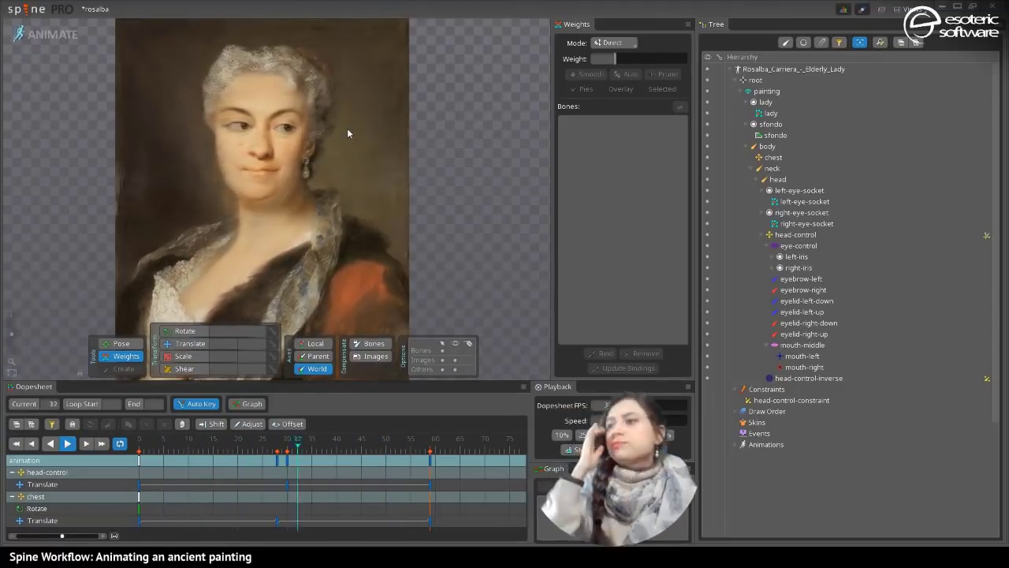
left_click(293, 89)
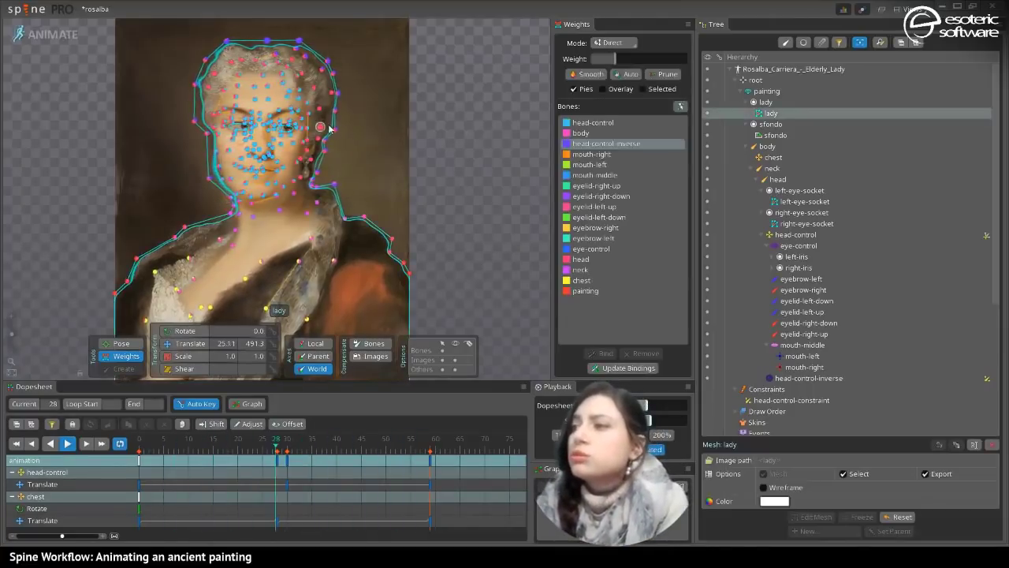
left_click(312, 90)
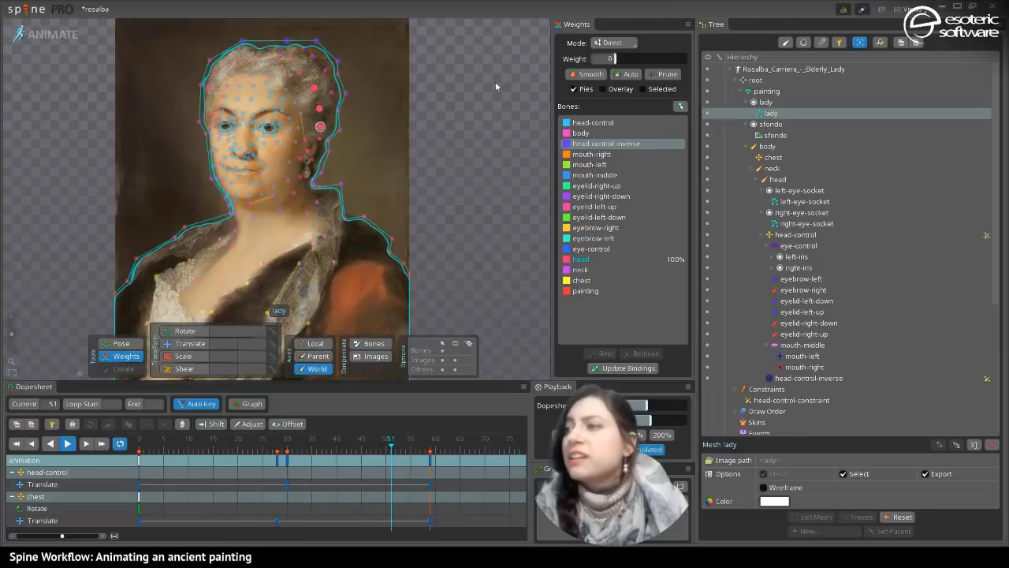
left_click(608, 122)
left_click_drag(619, 60, 628, 60)
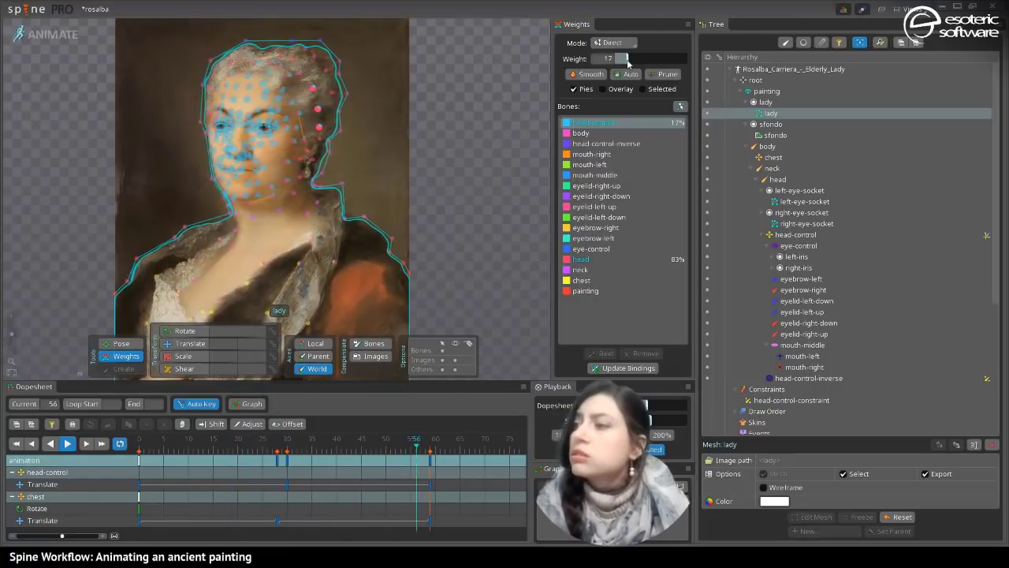
key("space")
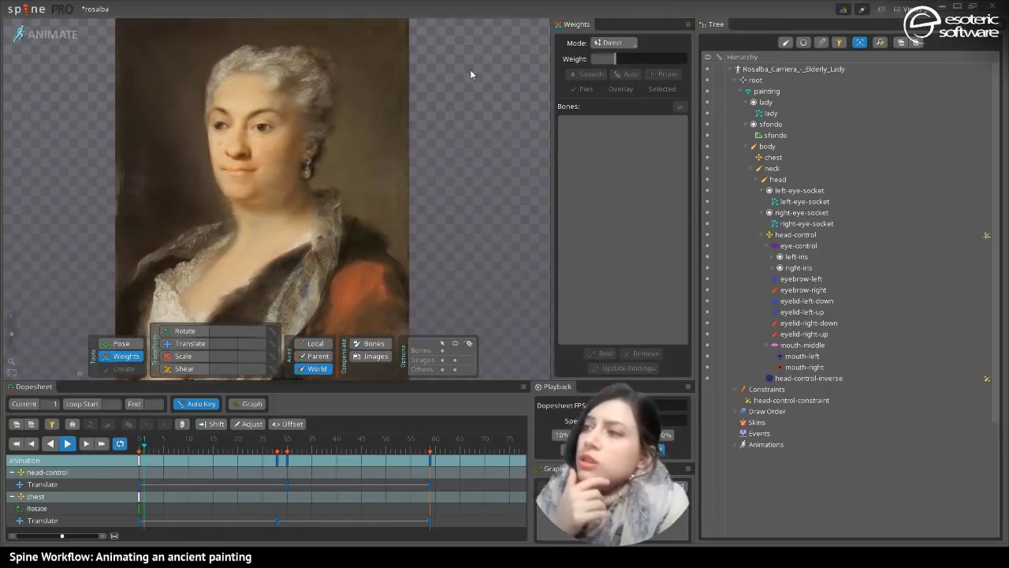
- Try a head-control weight of 35 on the outline vertex above the lady's right-hand hair, and reset it to 0
left_click(322, 49)
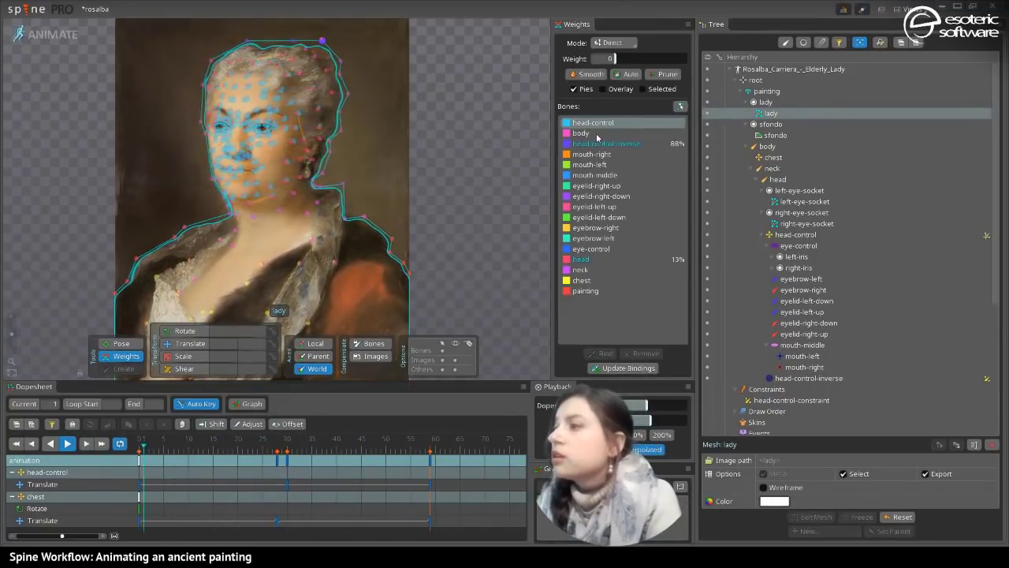
left_click(639, 59)
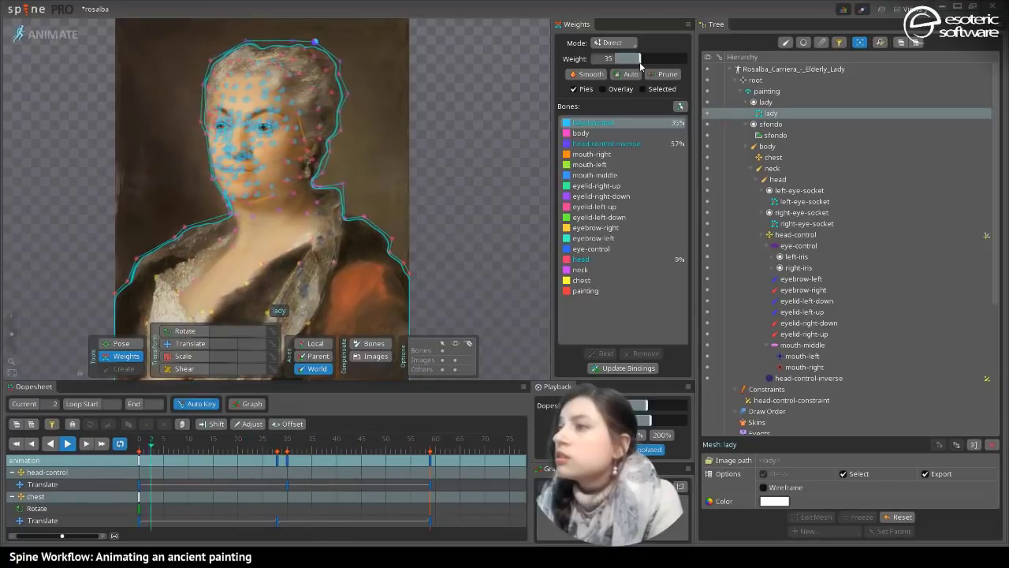
left_click_drag(640, 62, 614, 66)
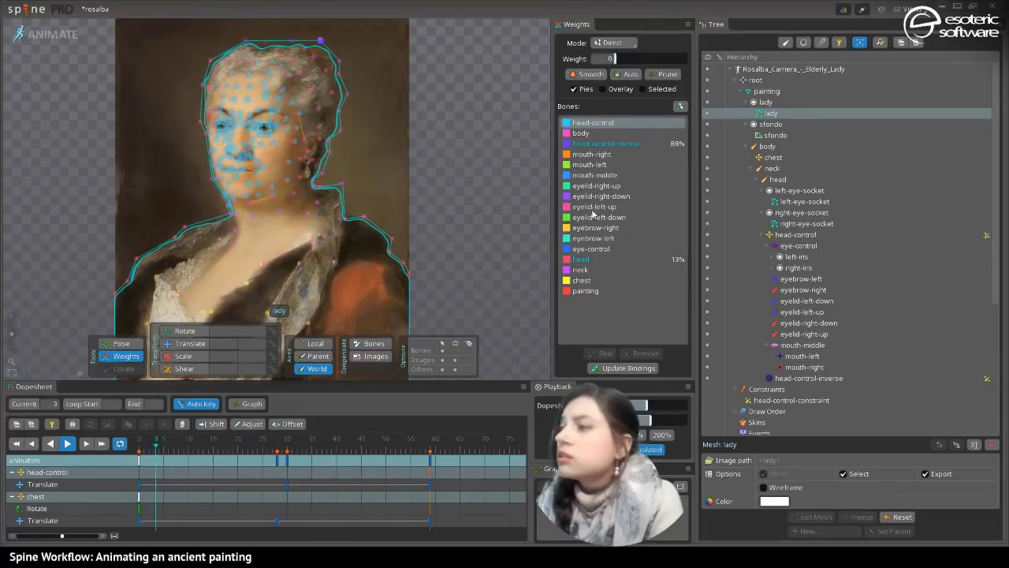
left_click(580, 259)
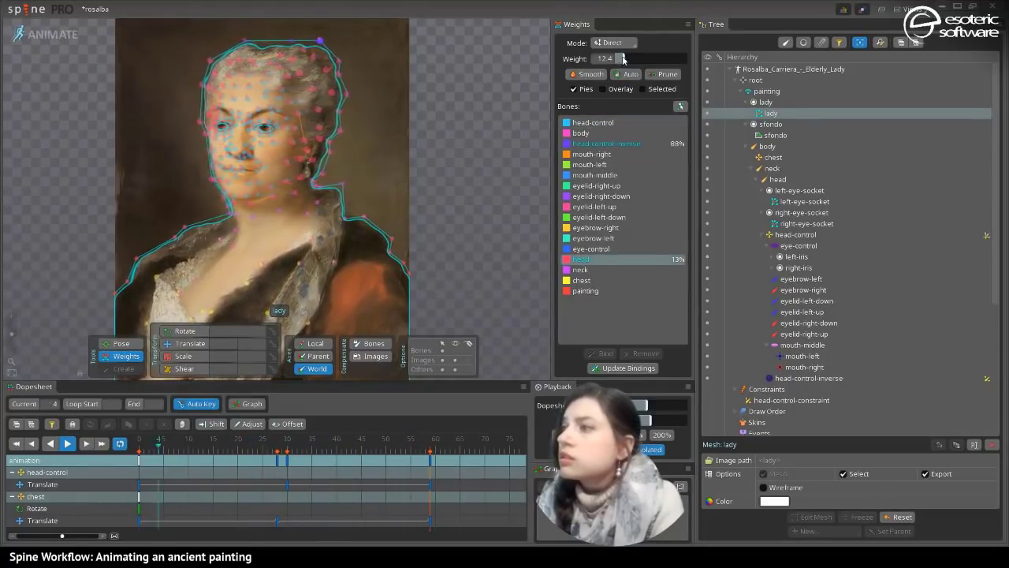
key("space")
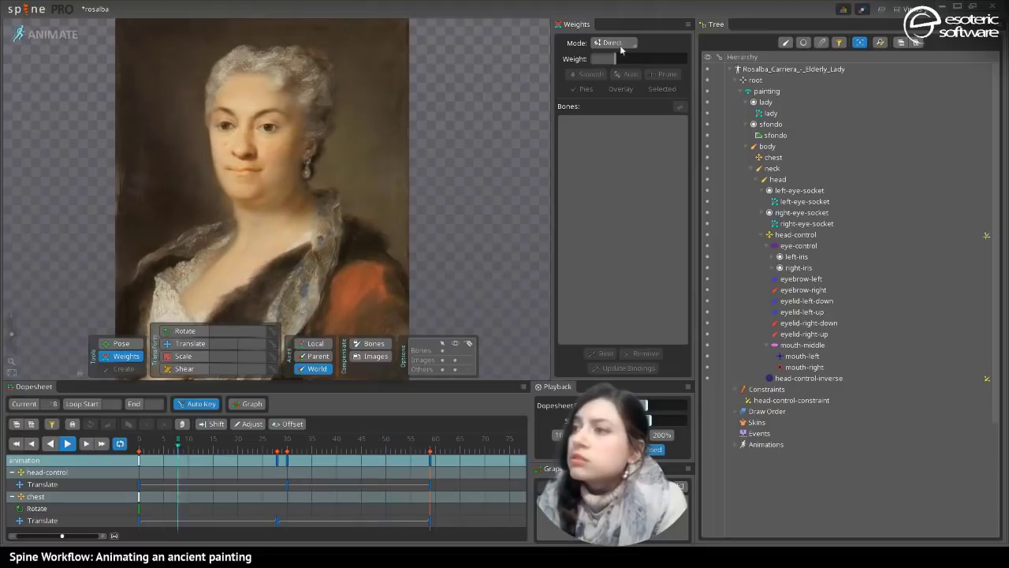
- Set the head bone's weight to 22 on the outline vertex above the left part of the lady's hair
left_click(260, 49)
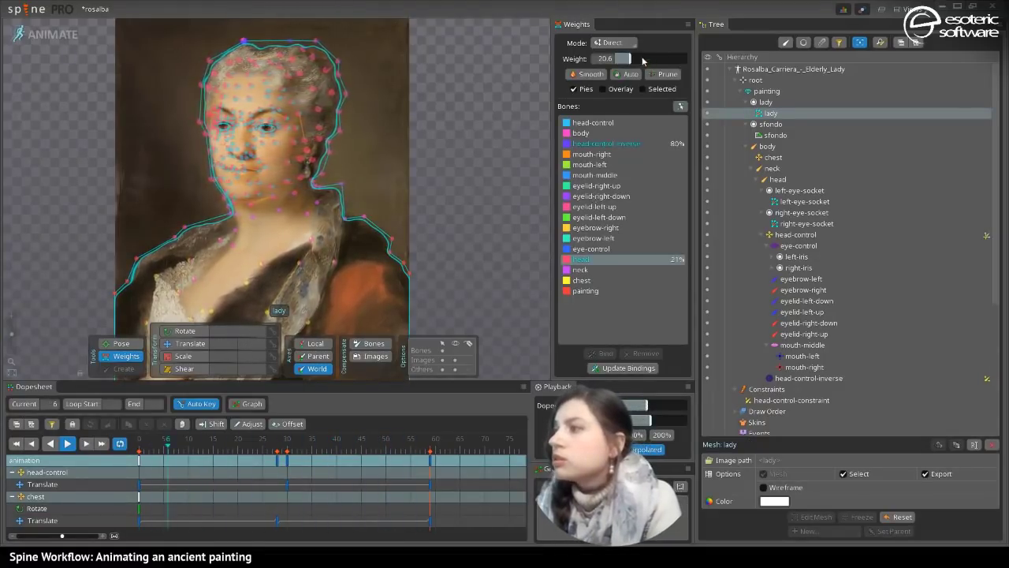
left_click_drag(642, 61, 630, 82)
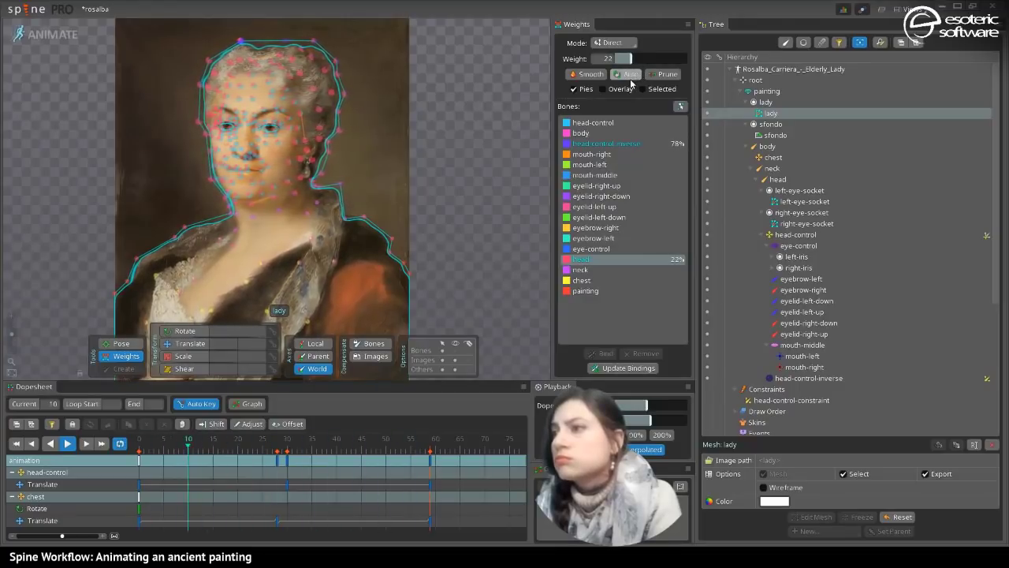
key("space")
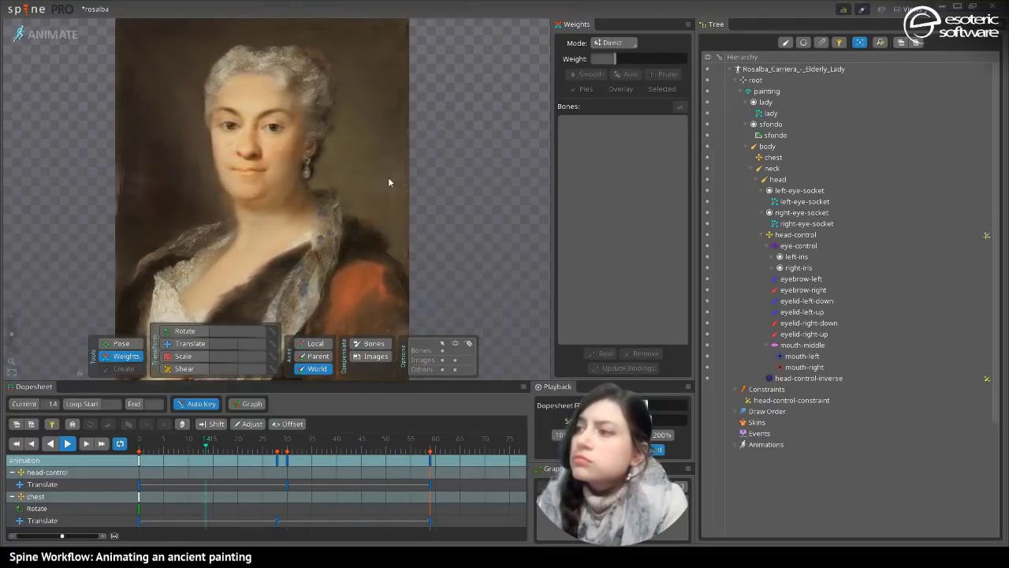
- Set the head-control weight to 78 on the lady mesh vertices around the outer side of the left eye
left_click(317, 124)
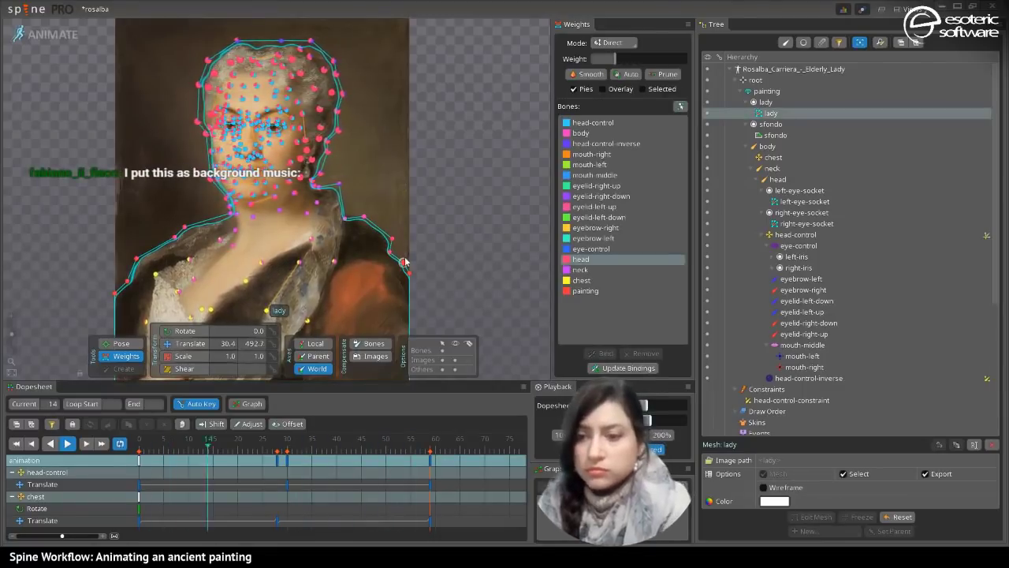
key("space")
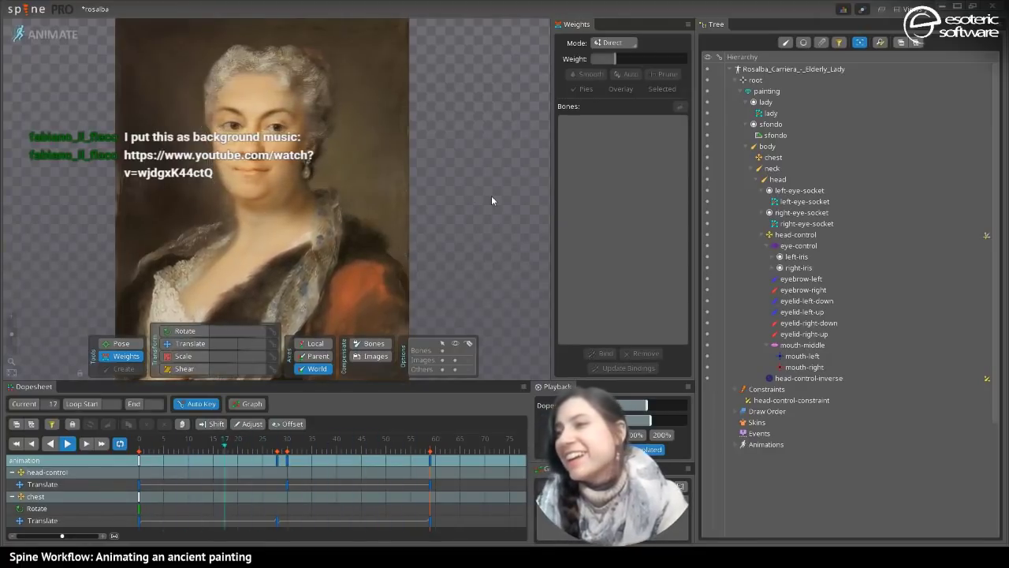
left_click(236, 292)
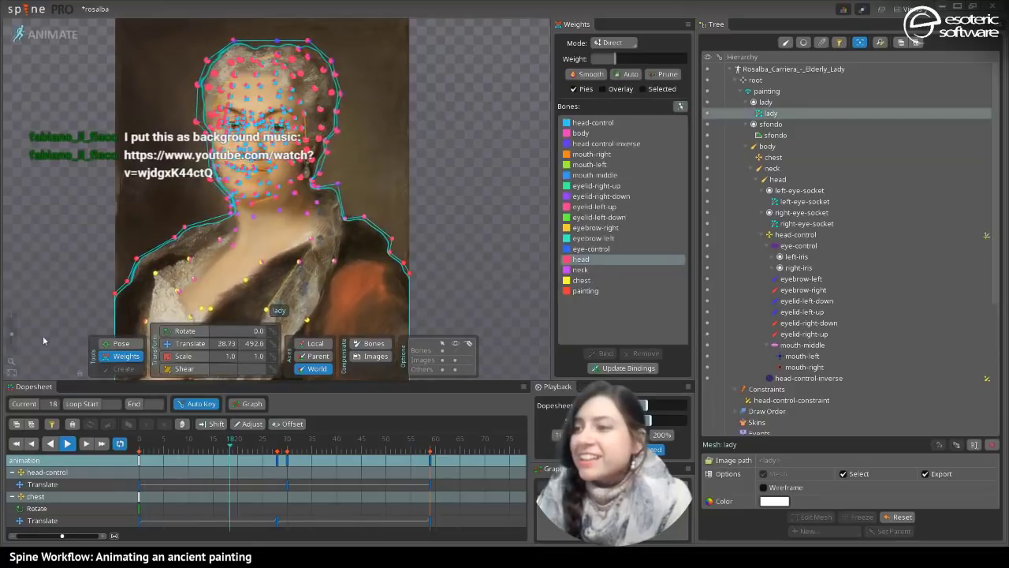
left_click_drag(11, 334, 11, 328)
mouse_move(211, 184)
left_mouse_down()
mouse_move(263, 252)
mouse_move(326, 293)
left_mouse_up()
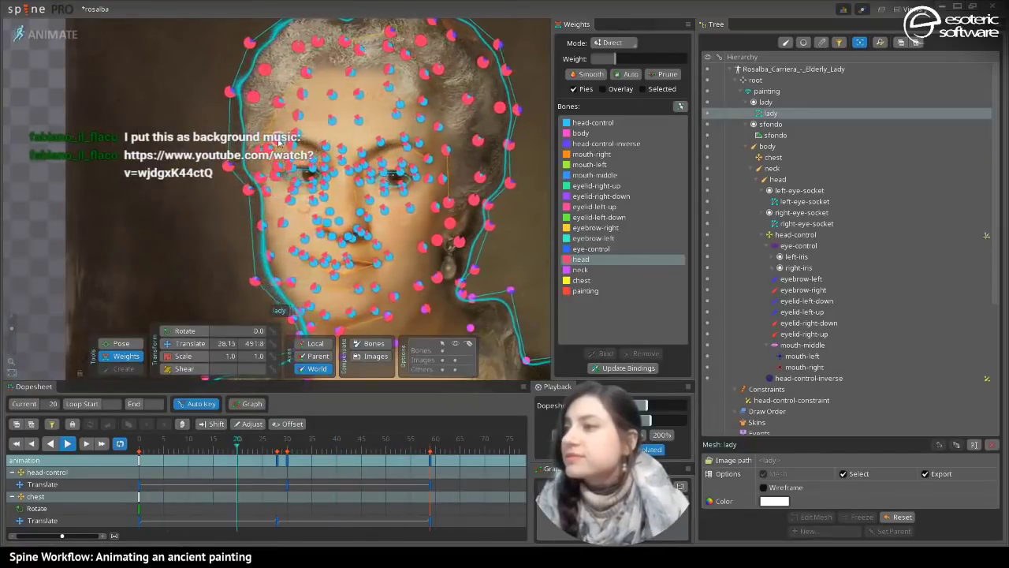
left_click(275, 145)
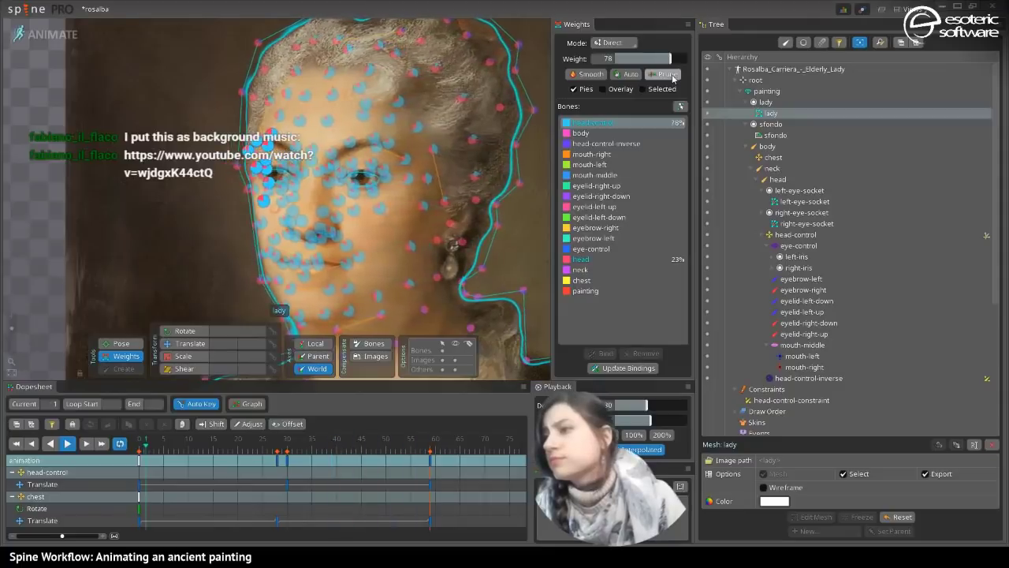
key("space")
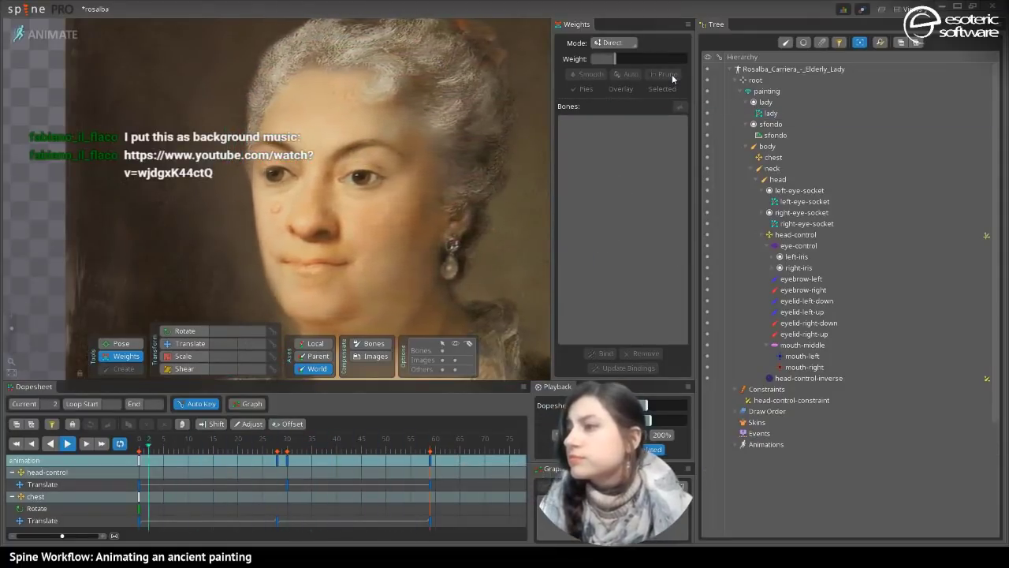
- Set the head-control weight to 51 on the lady mesh vertex at the outer edge of the left eyebrow
left_click(343, 103)
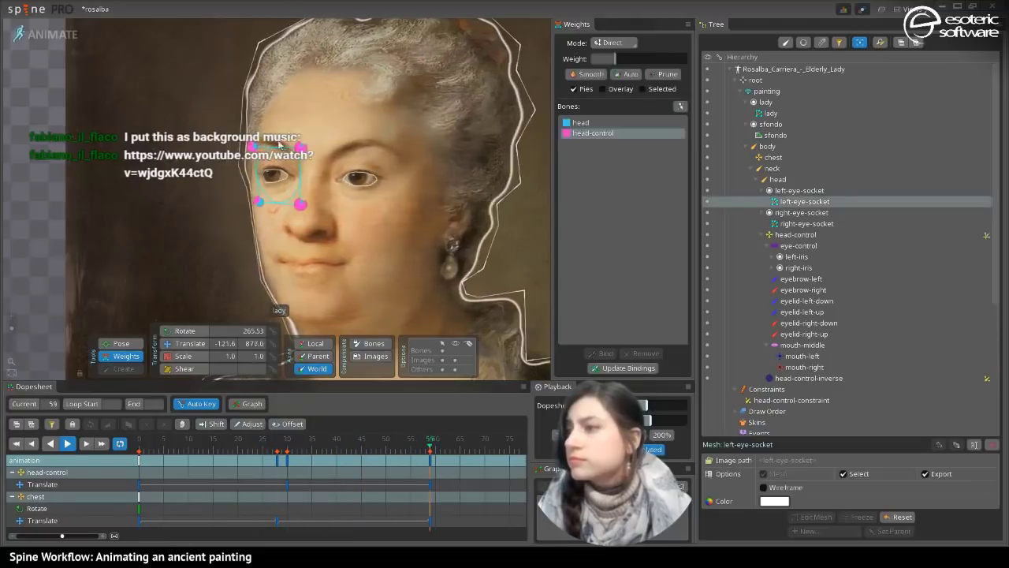
left_click(288, 148)
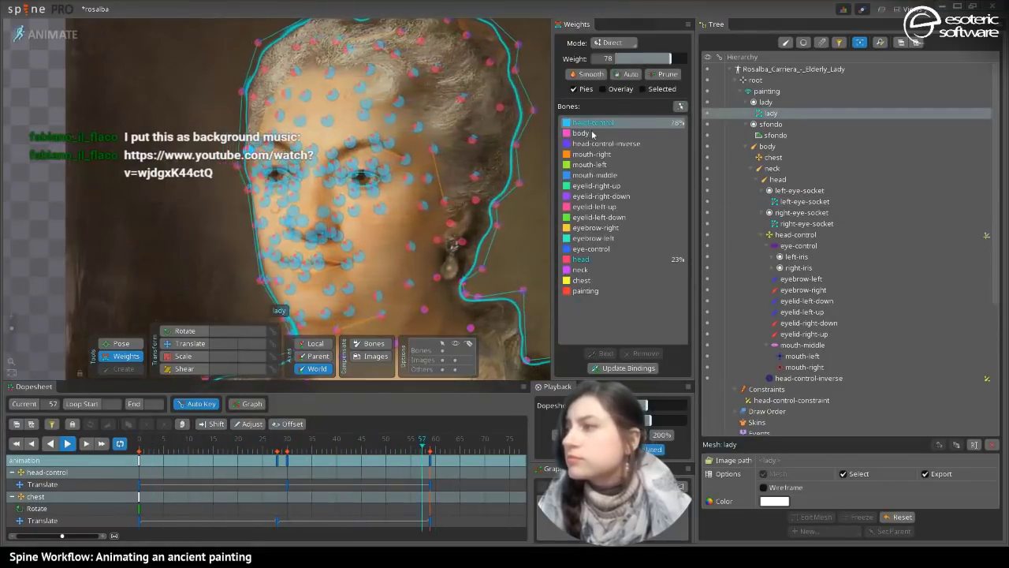
left_click_drag(667, 61, 652, 63)
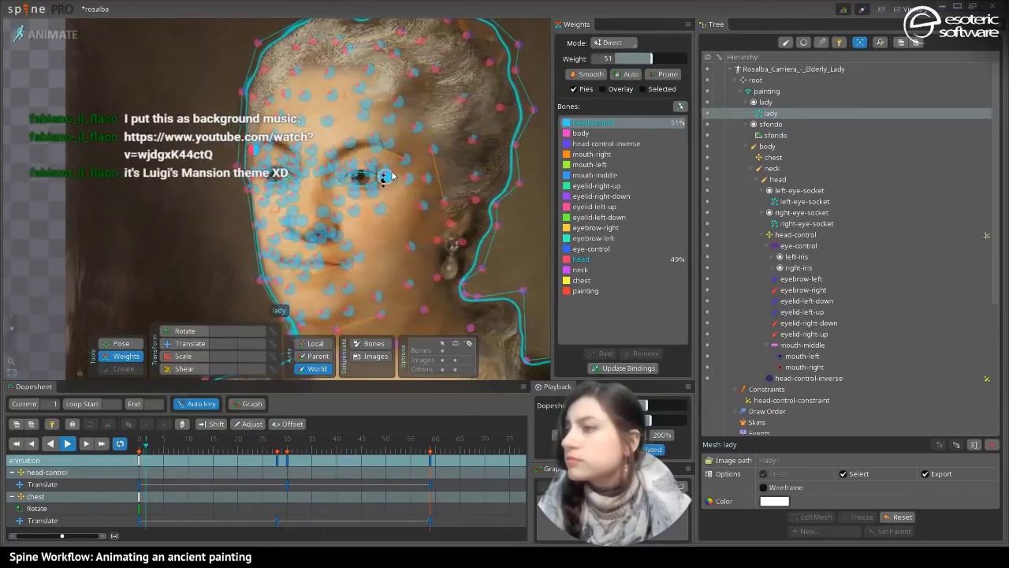
key("space")
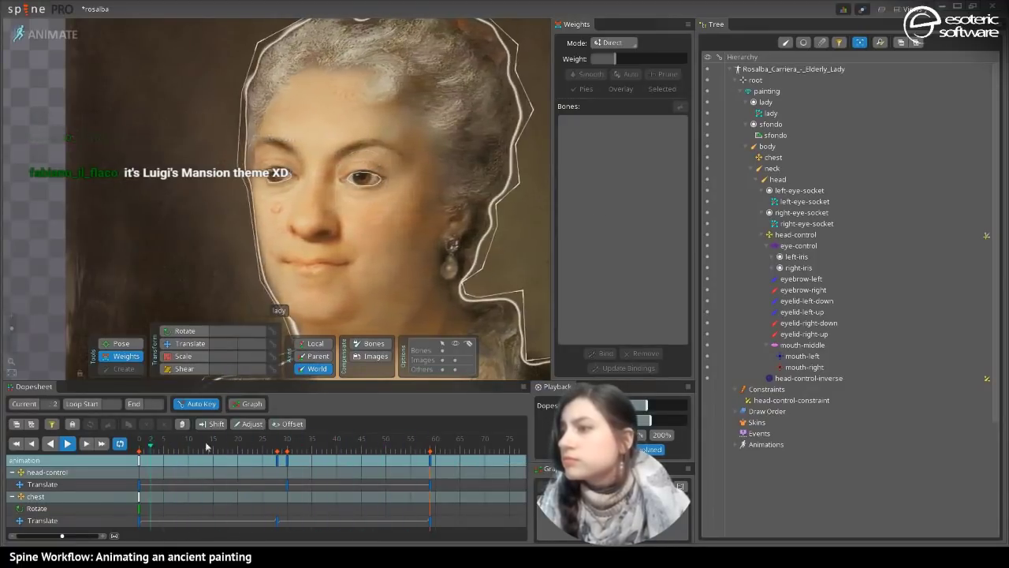
- Stop the animation at frame 0 and set the head-control weight to 62 on the vertex at the left eyebrow's outer end
left_click(68, 443)
left_click_drag(150, 443, 135, 447)
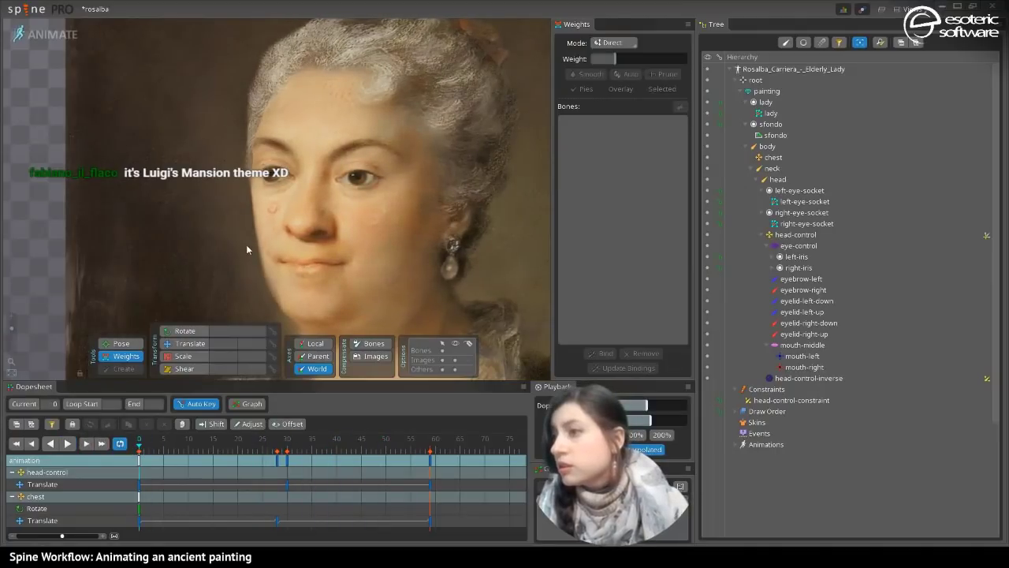
left_click(261, 194)
left_click(273, 246)
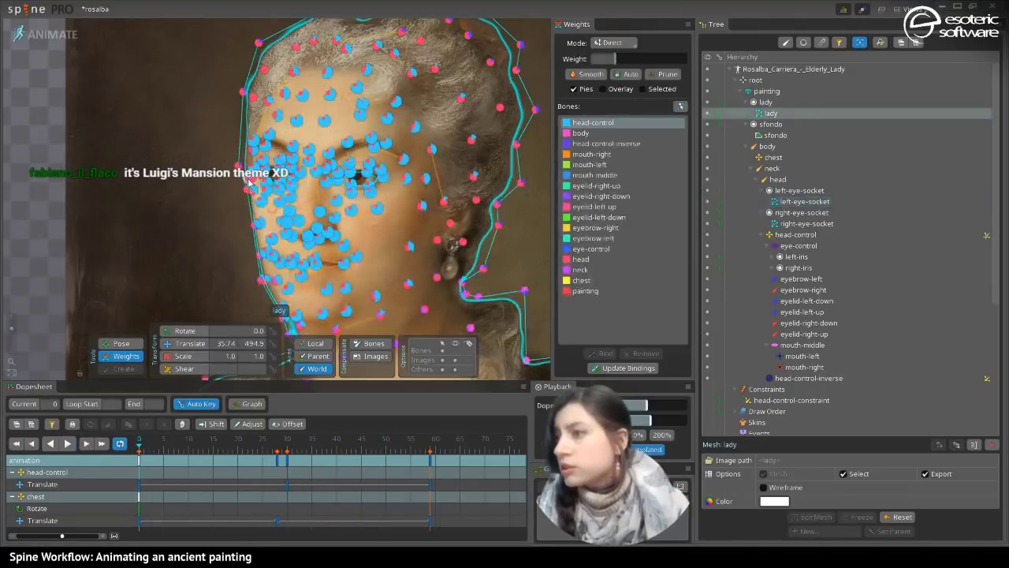
left_click_drag(13, 328, 11, 322)
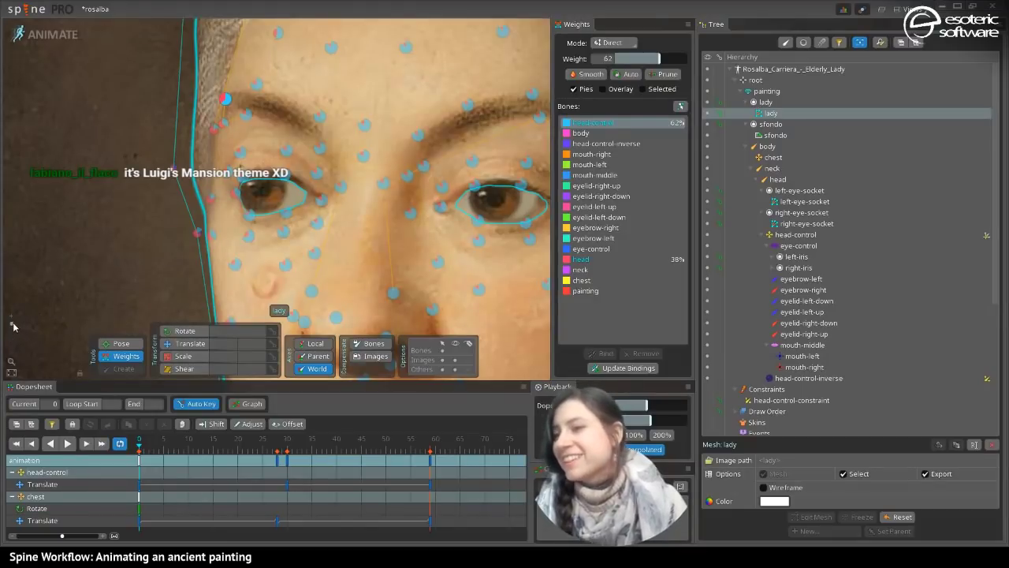
left_click_drag(12, 326, 15, 332)
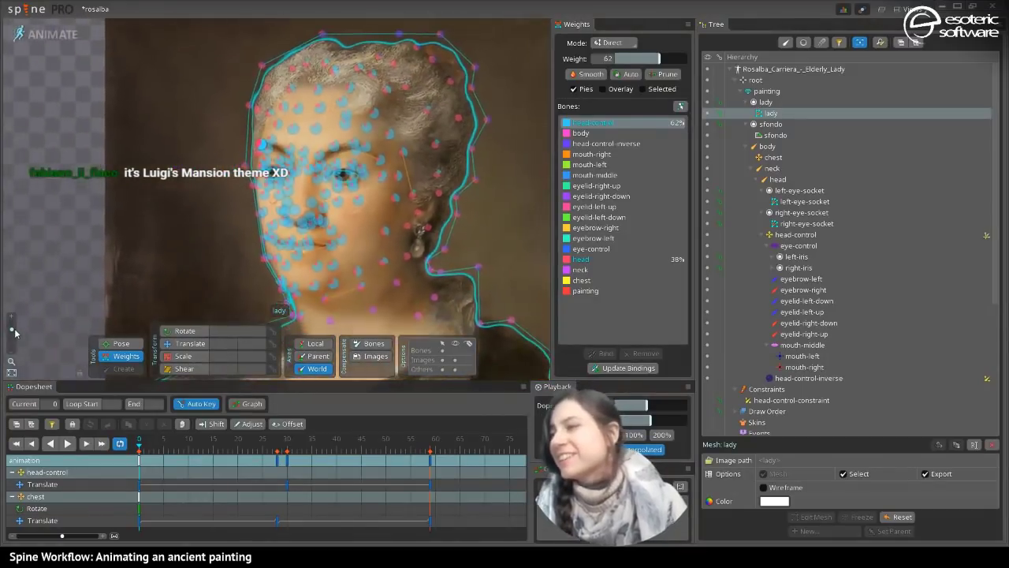
key("space")
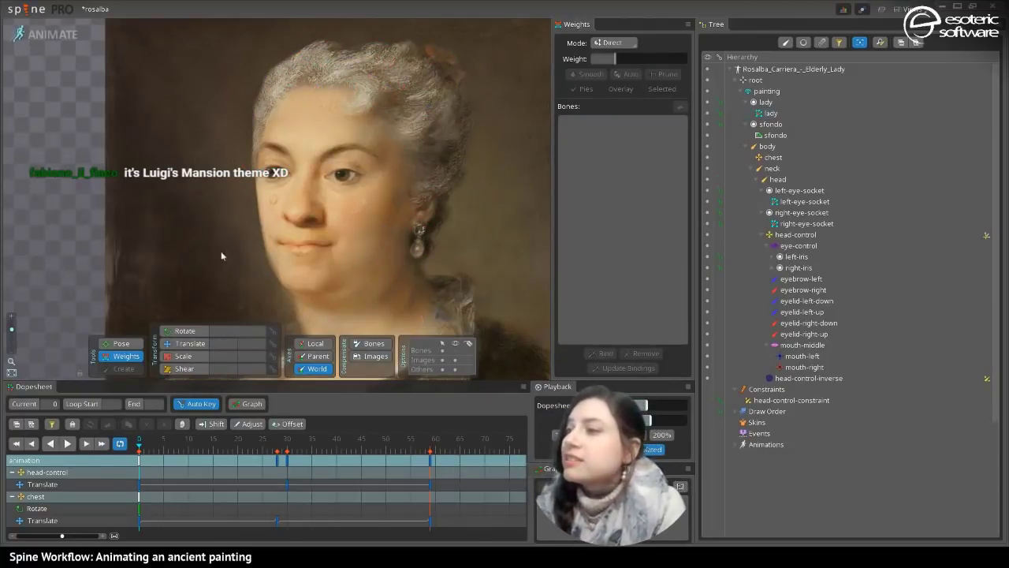
- Set the head-control weight to 71 on the two lady mesh vertices at the outer corner of the right eye
left_click(304, 167)
key("space")
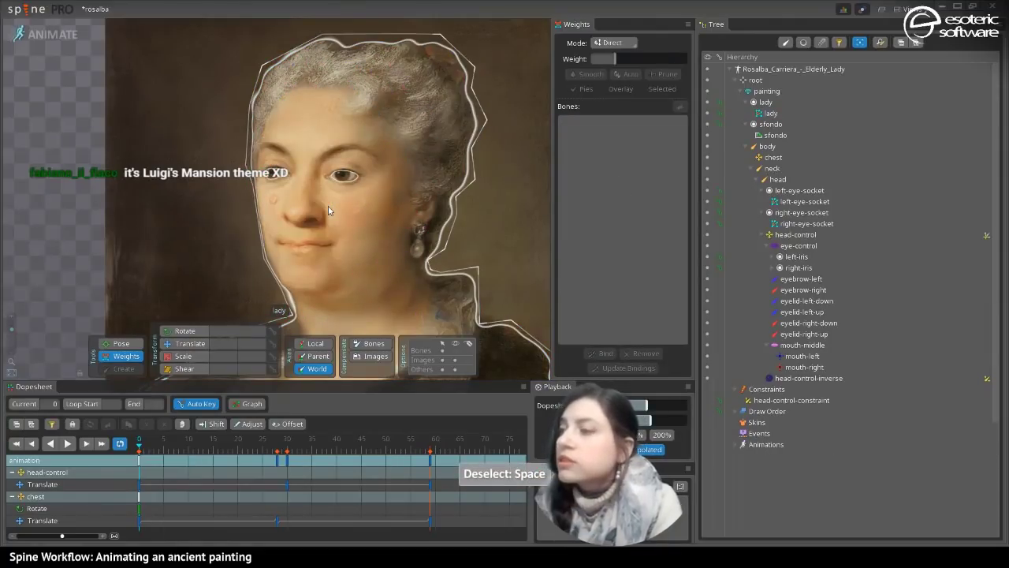
left_click(310, 188)
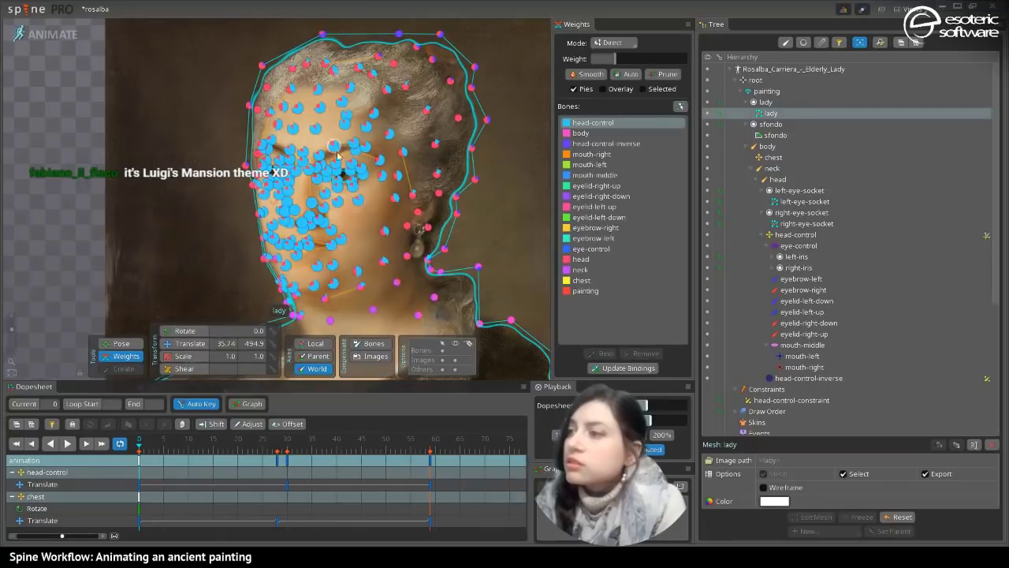
left_click(322, 182)
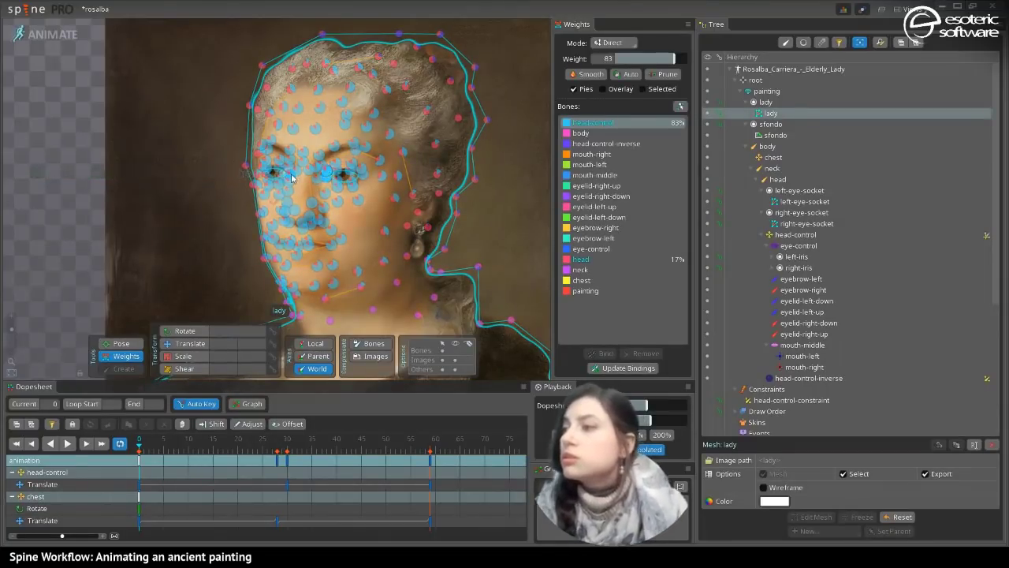
scroll(271, 237, "up", 5)
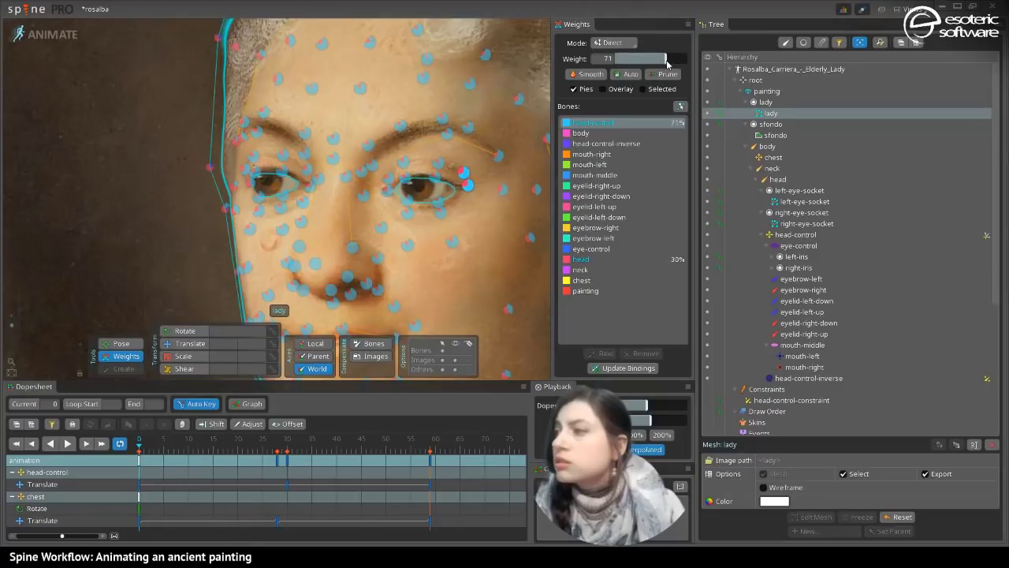
key("space")
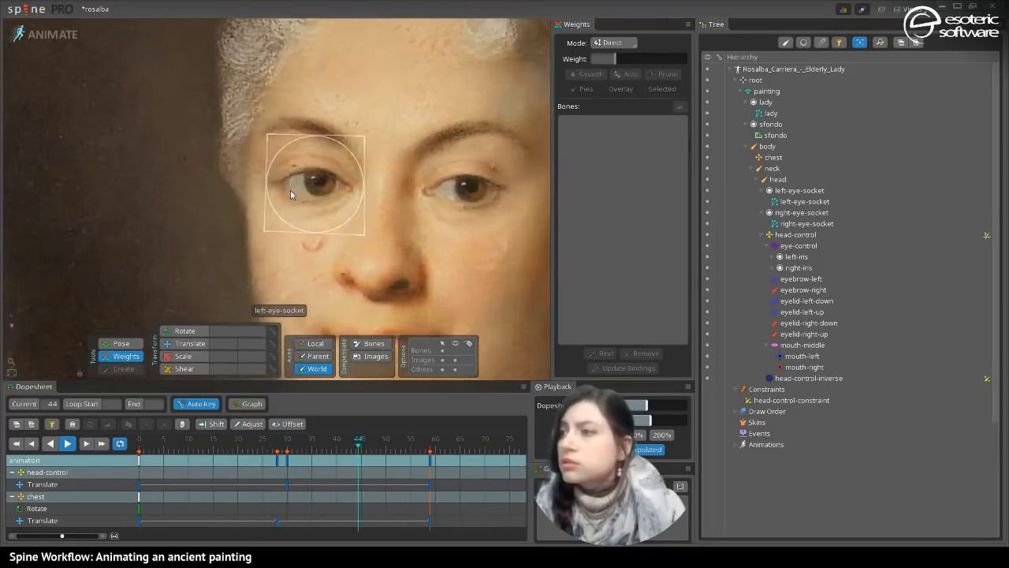
- Set the head-control weight to 61 on the lady mesh vertex at the outer corner of the left eye
left_click(291, 190)
left_click(260, 242)
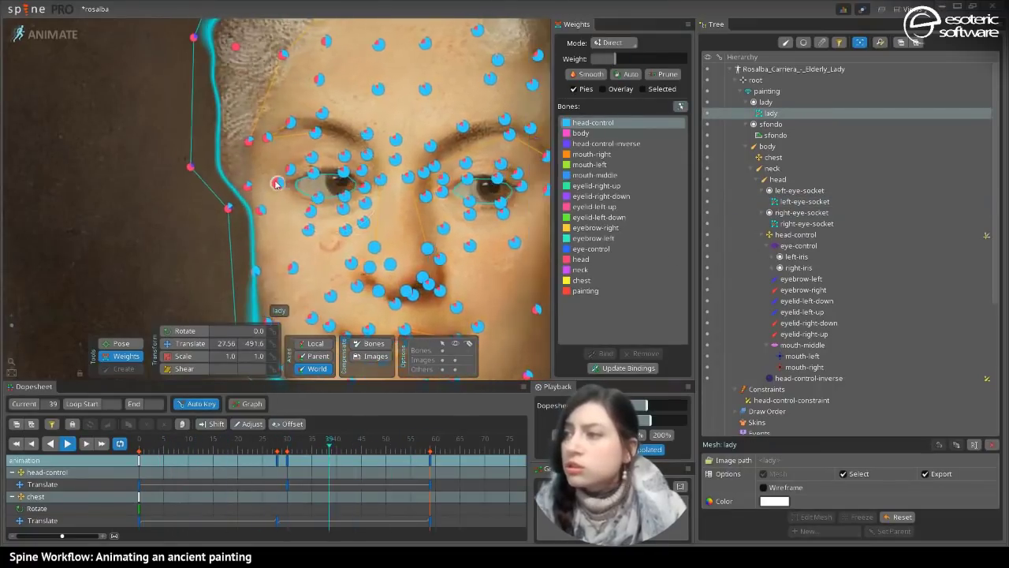
left_click(271, 184)
left_click_drag(655, 63, 661, 71)
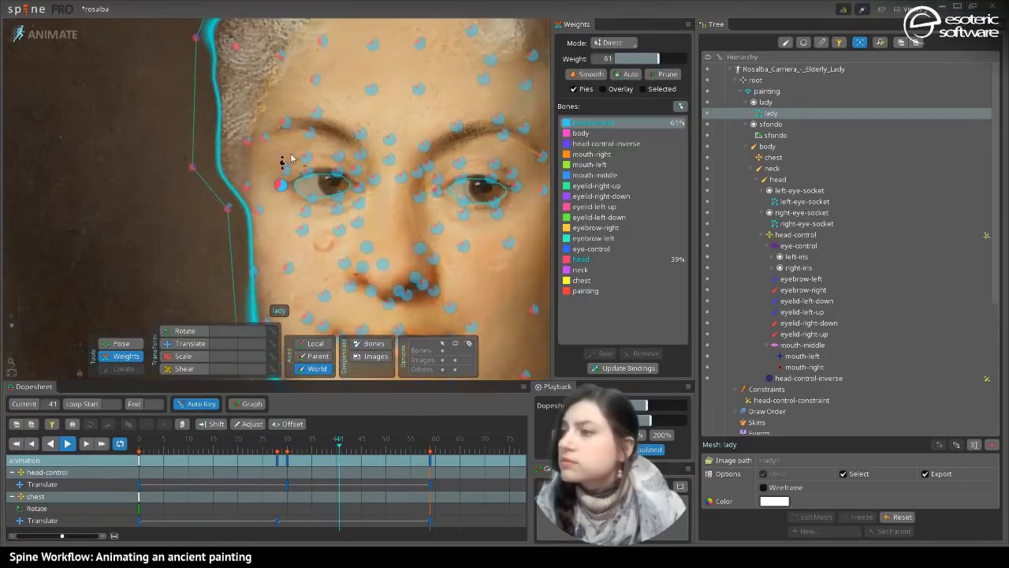
- Set the head-control weight to 45 on the vertex at the face edge below the left eye, and review the playback
left_click(244, 210)
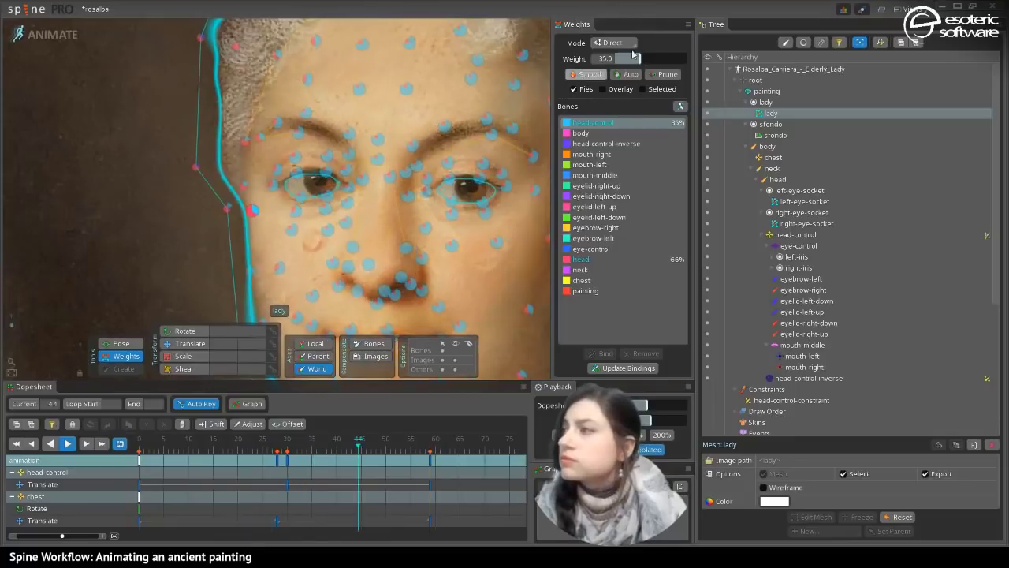
mouse_move(646, 60)
left_mouse_down()
mouse_move(659, 59)
mouse_move(626, 69)
mouse_move(649, 75)
left_mouse_up()
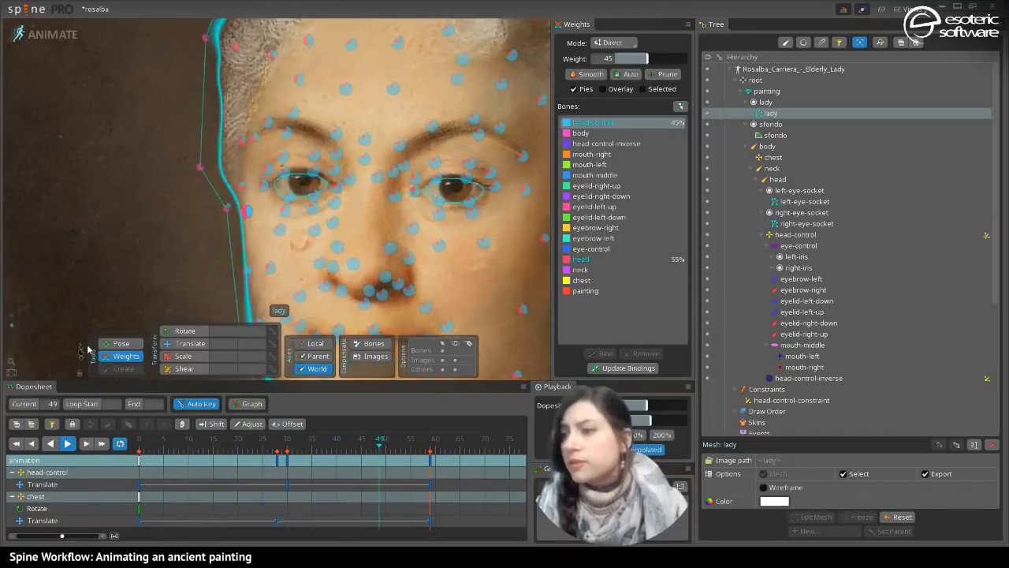
left_click_drag(12, 325, 11, 331)
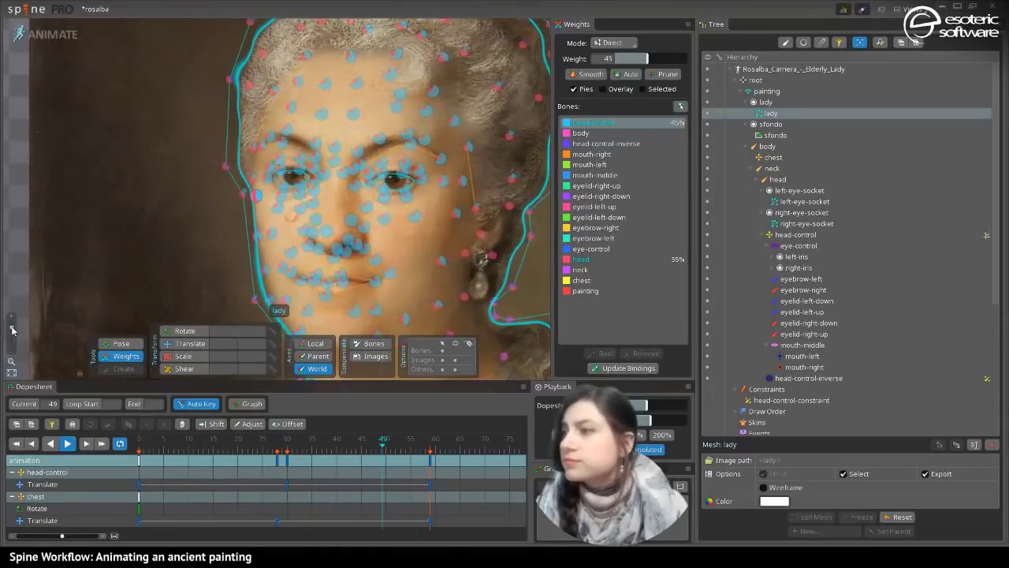
key("space")
key("space")
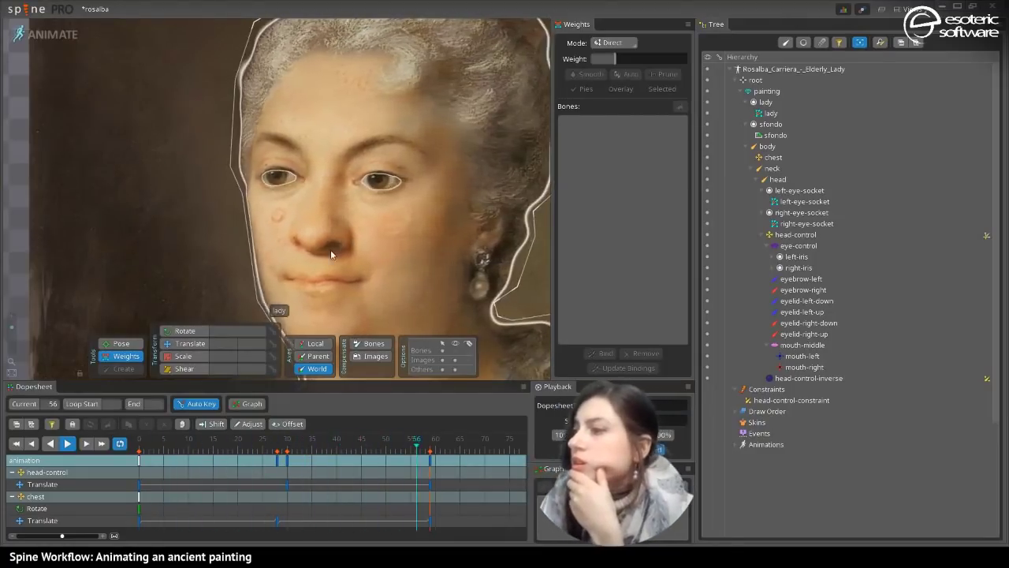
- Edit the lady mesh in setup mode to add a vertex on the cheek below the left eye, and return to animate mode
left_click(328, 250)
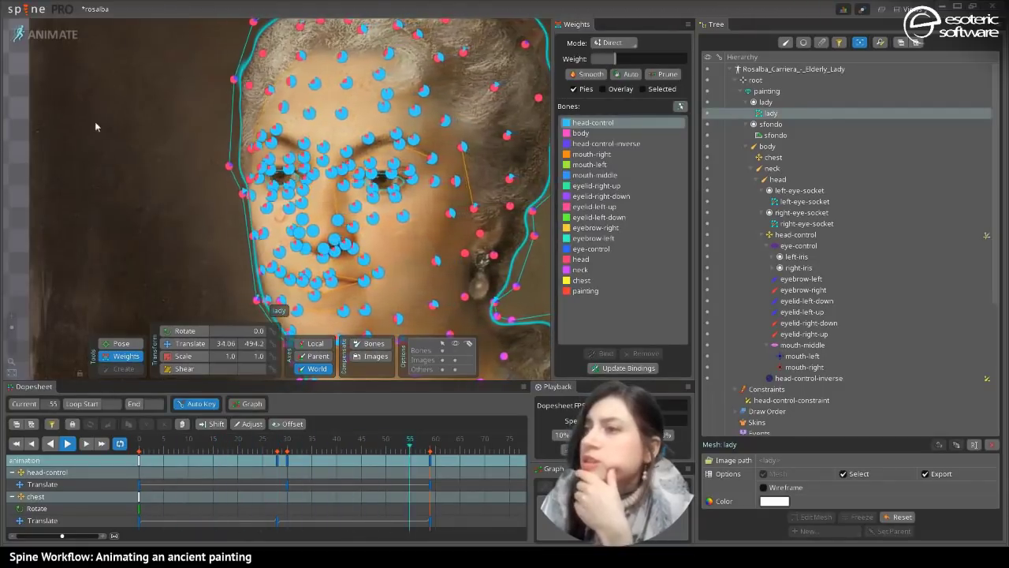
left_click(39, 35)
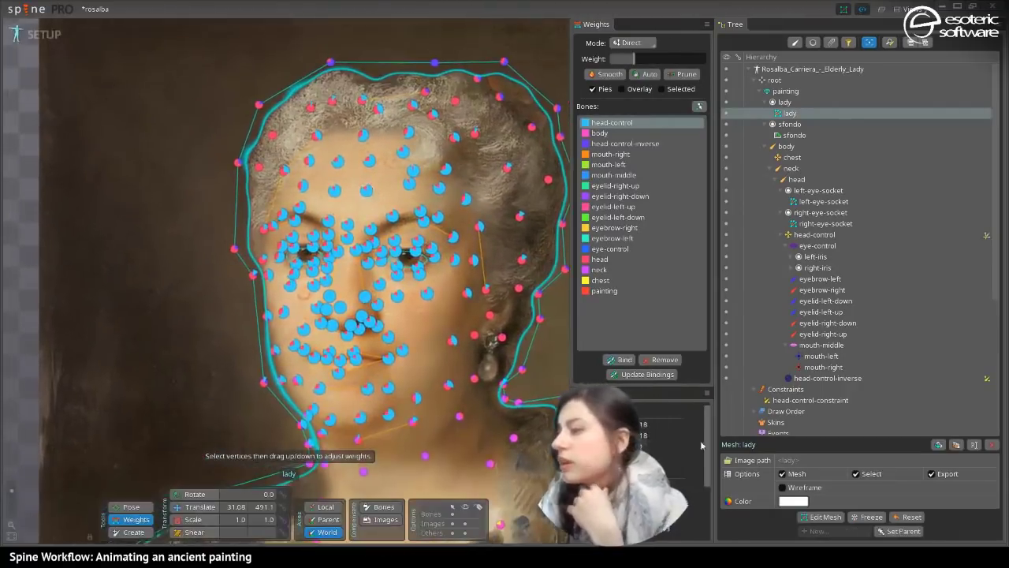
left_click(806, 517)
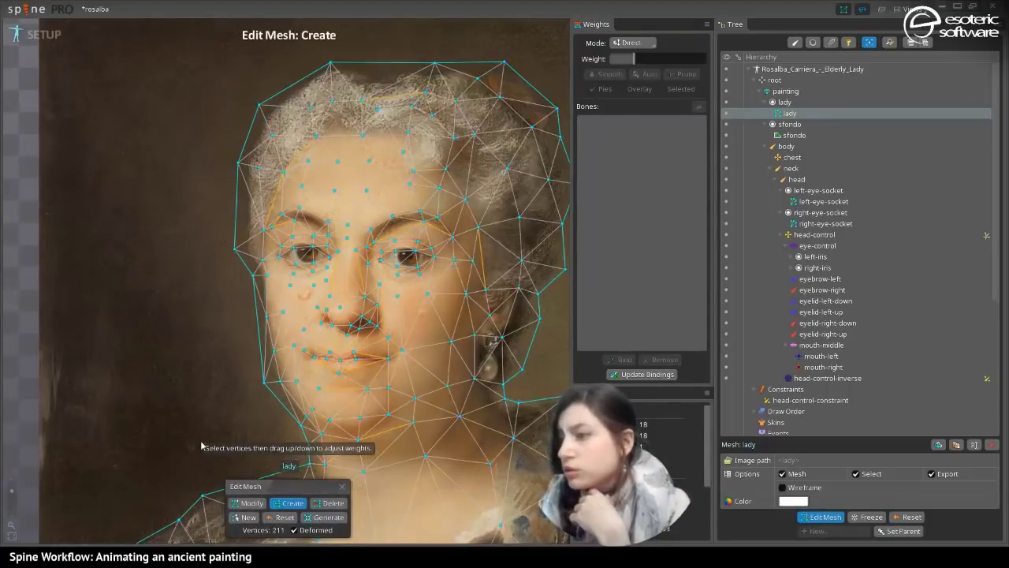
left_click_drag(11, 494, 12, 484)
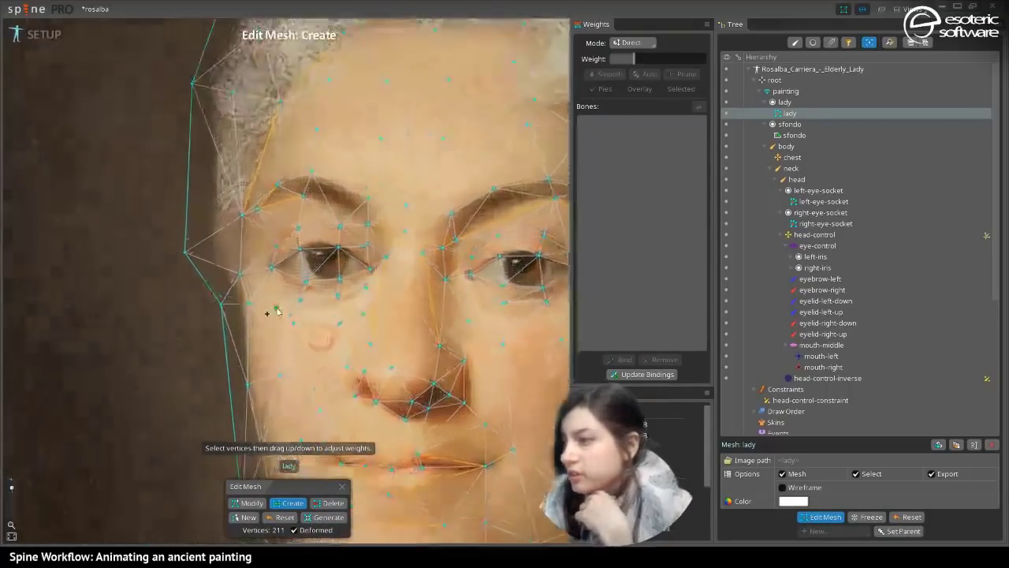
left_click_drag(272, 309, 270, 211)
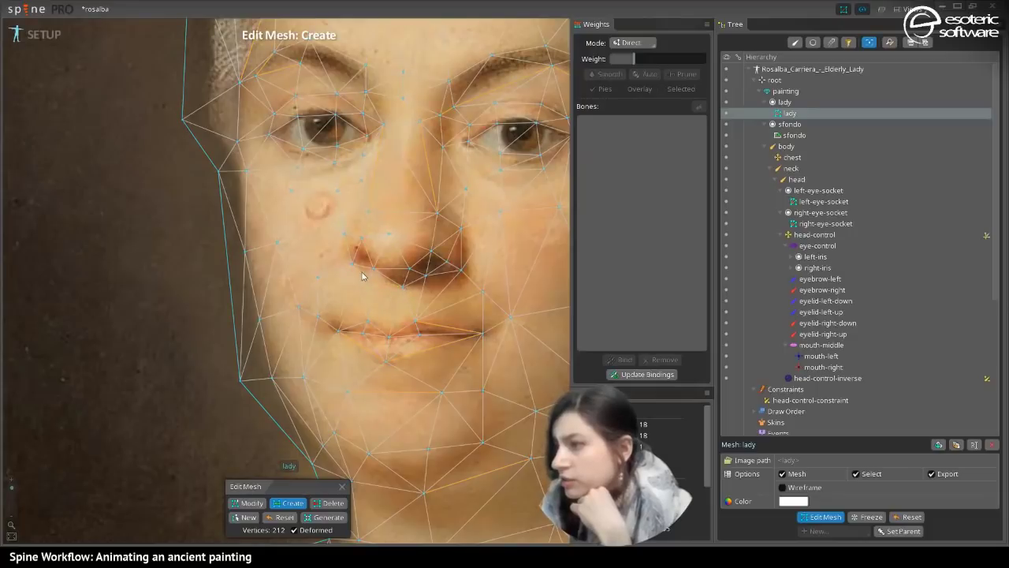
left_click(823, 518)
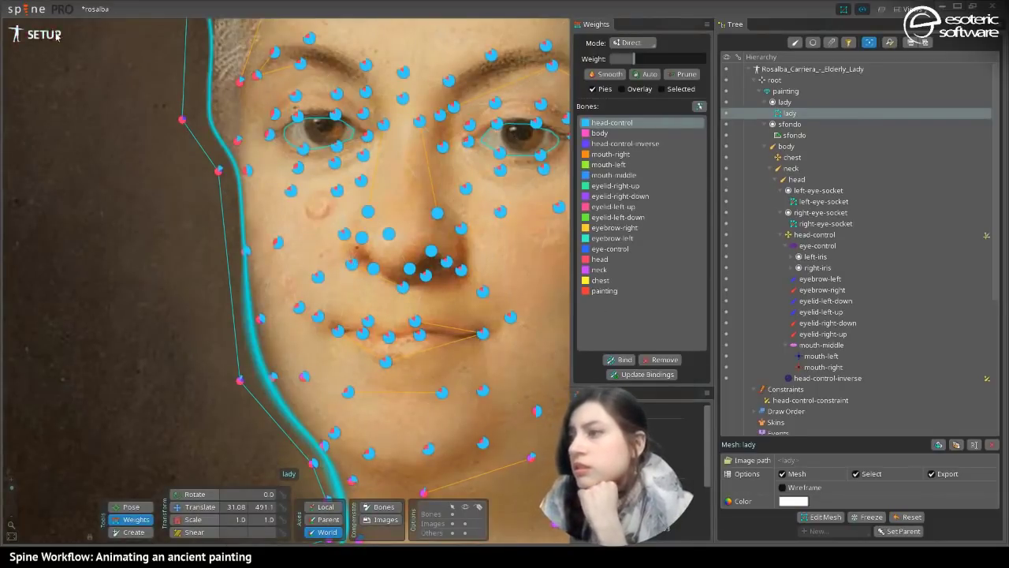
left_click(58, 37)
- Review the head turn in the looping animation with nothing selected, and save the project
key("space")
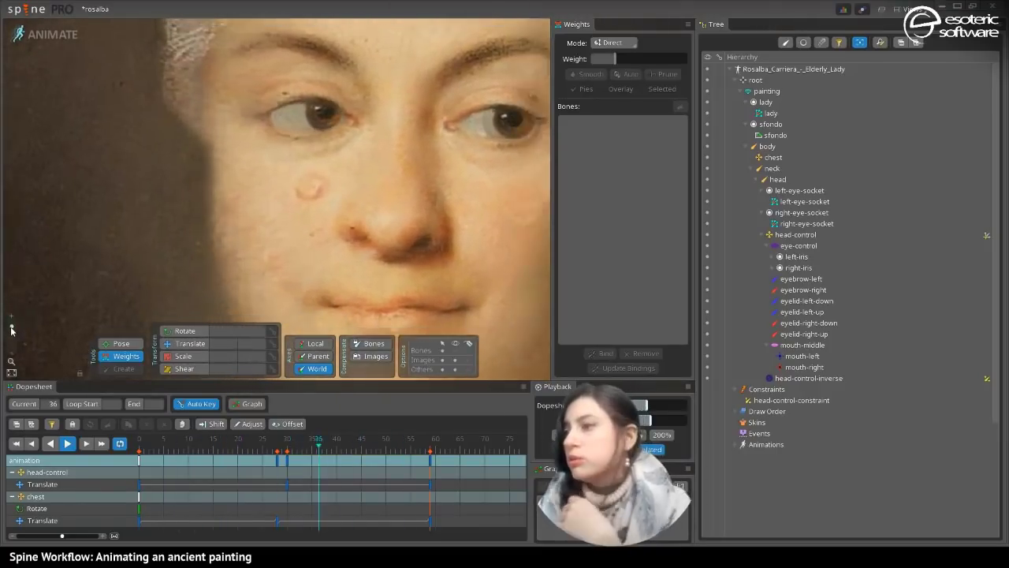
left_click_drag(11, 329, 12, 333)
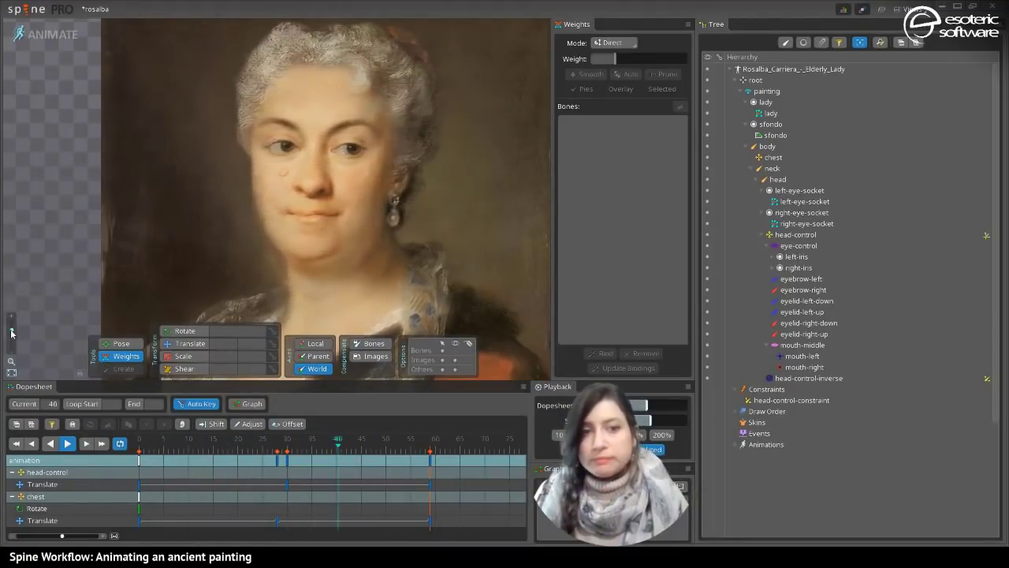
key("ctrl+s")
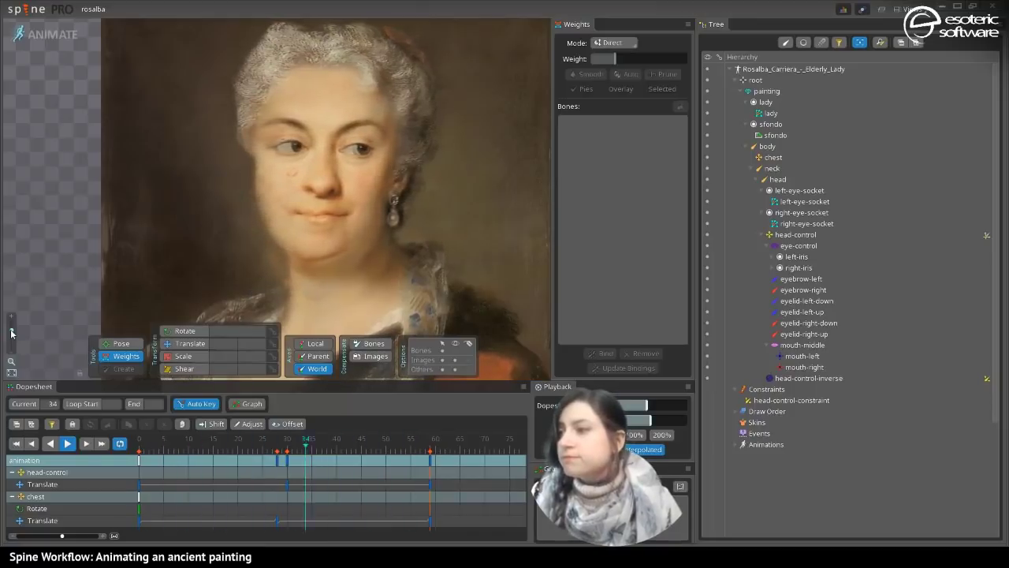
- Set the lady mesh's head-control weight to 11 on the vertex under the jaw and to 33 on the jawline vertex below the earring
left_click(404, 284)
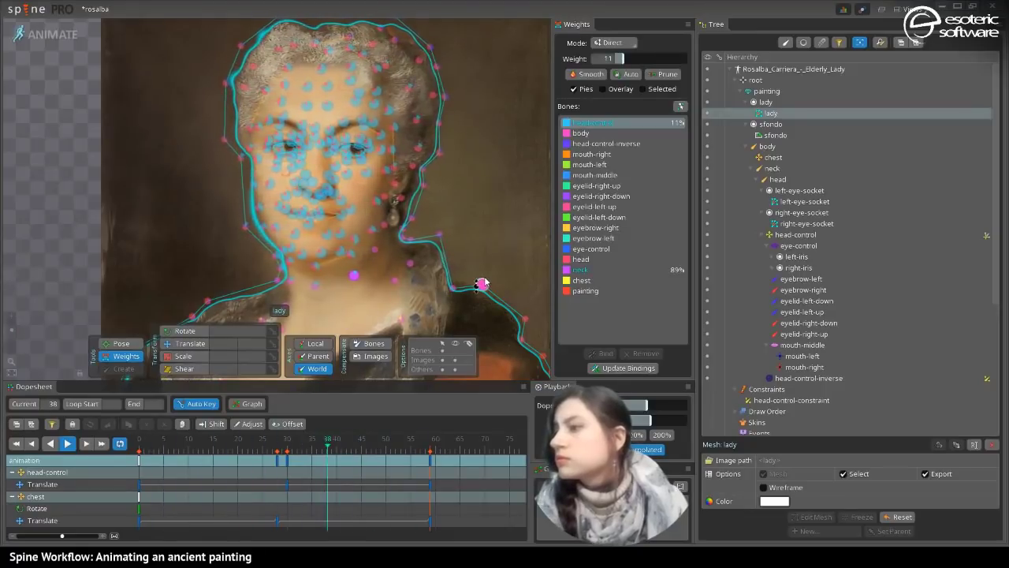
key("space")
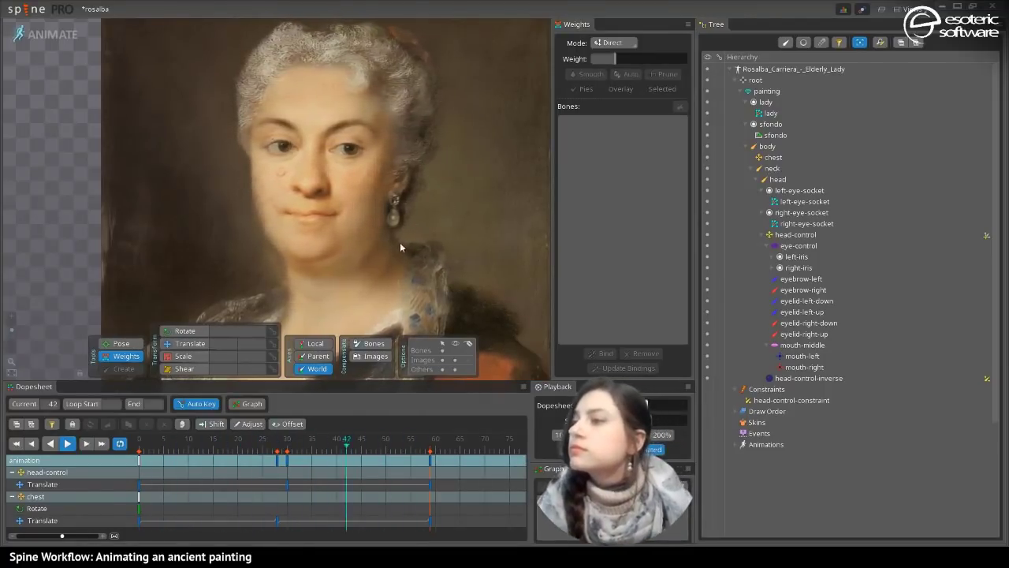
left_click(378, 251)
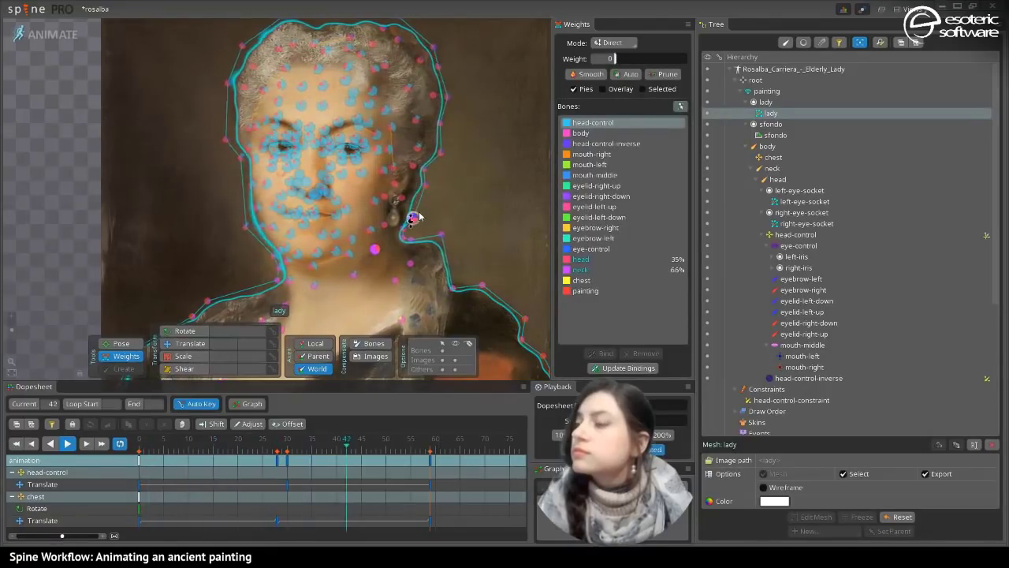
left_click(365, 231)
left_click(372, 235)
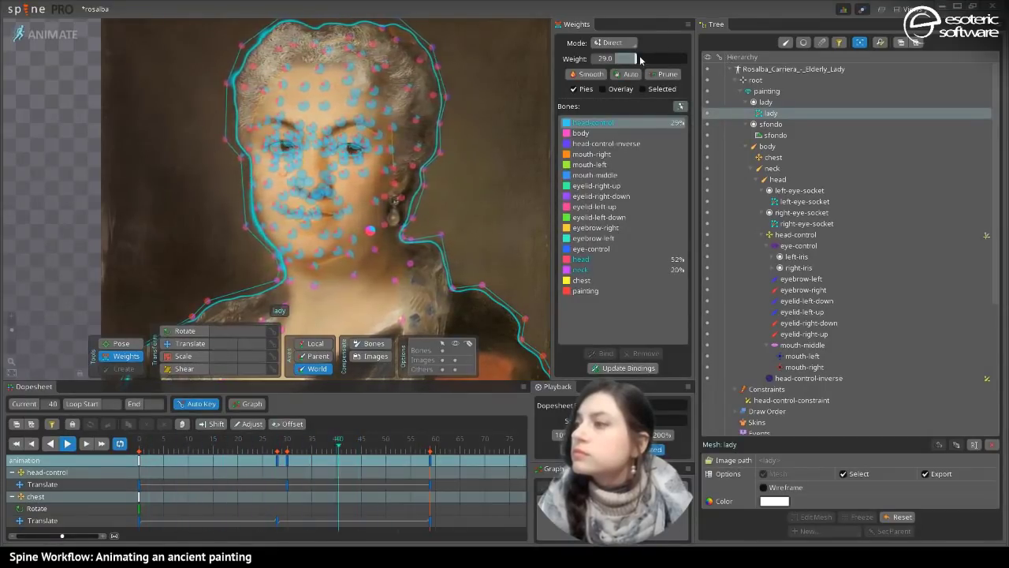
left_click_drag(641, 59, 650, 61)
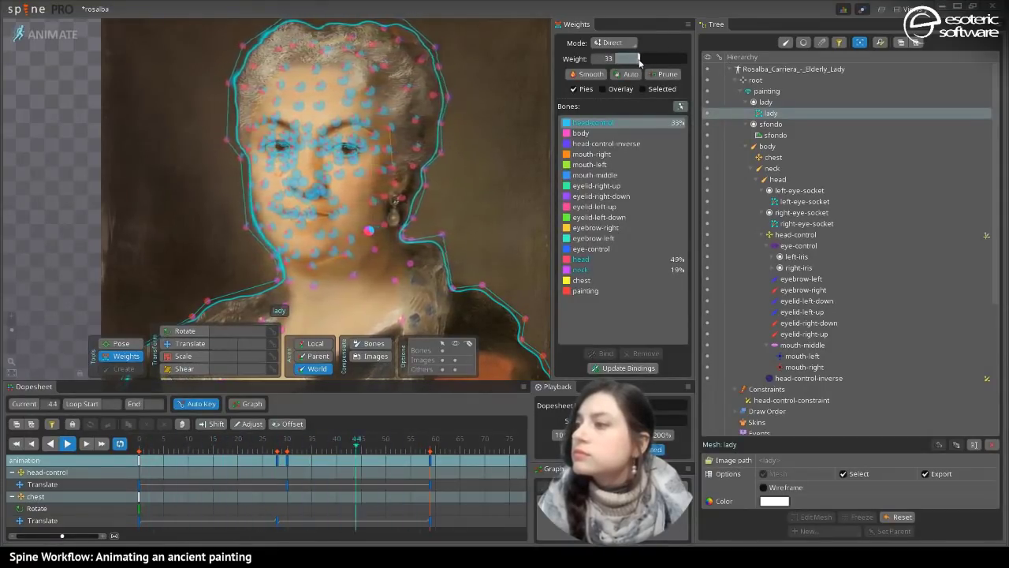
key("space")
key("space")
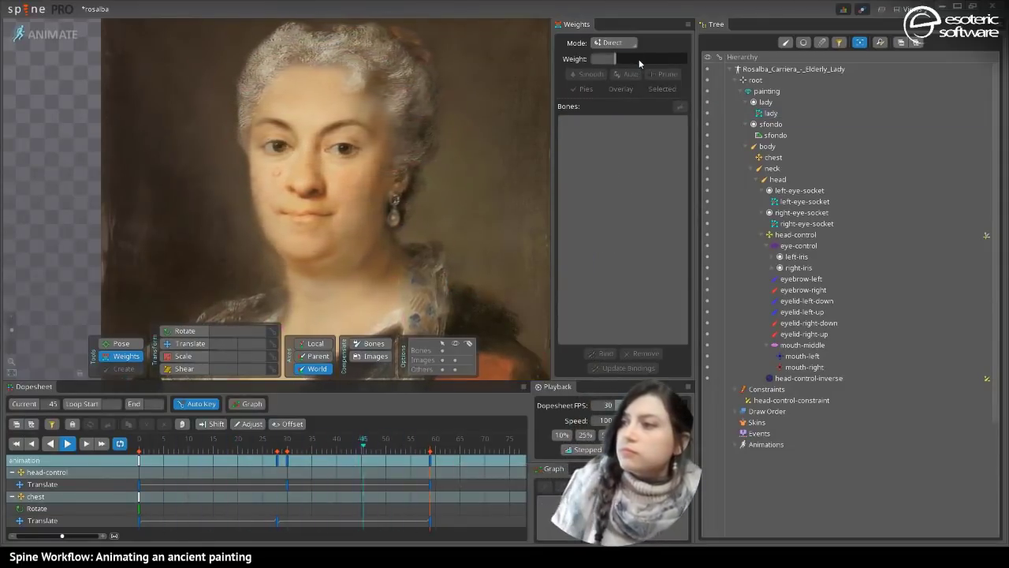
- Set the head-control weight to about 27 on the lady mesh vertex where the cheek meets the earlobe, and review the playback
scroll(395, 154, "down", 2)
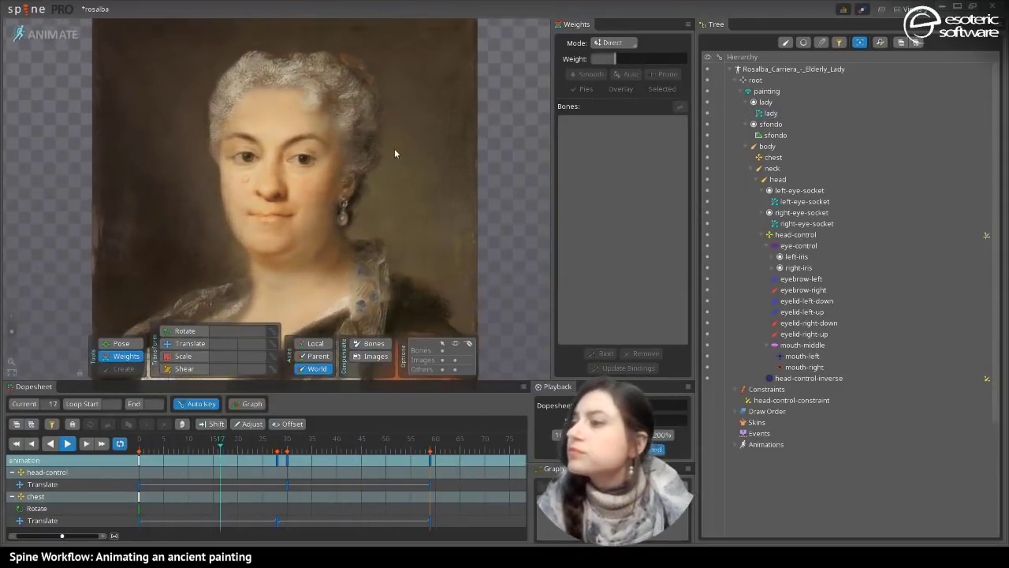
left_click(323, 201)
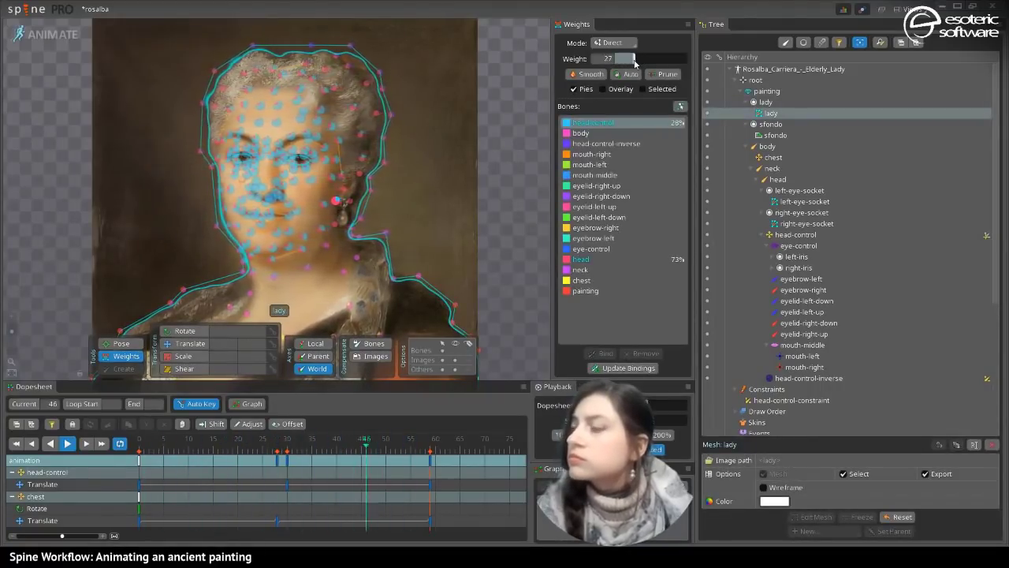
key("space")
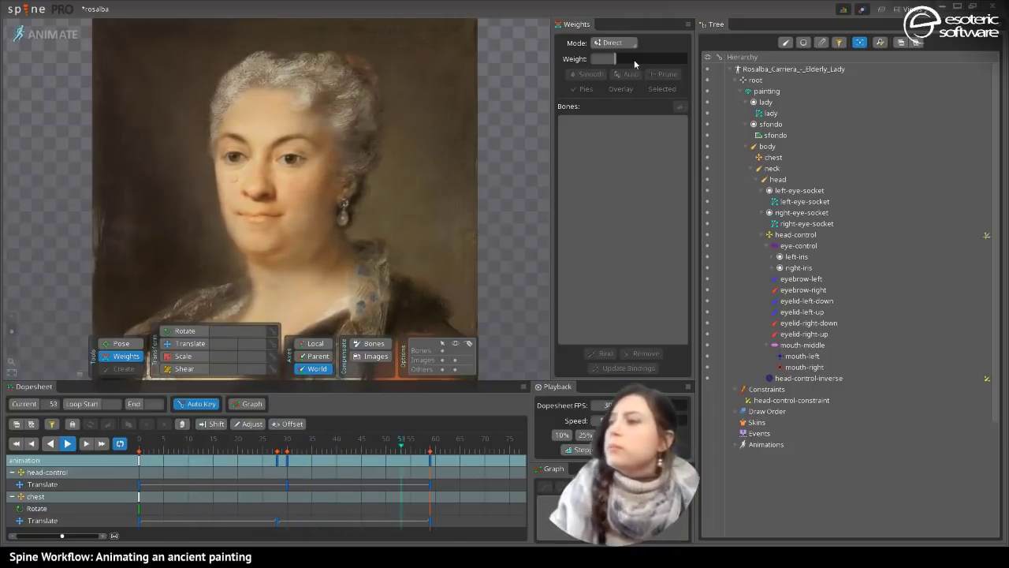
- Set the head-control weight to 67 on the four lady mesh vertices just below both eyes, and review the playback
left_click(341, 174)
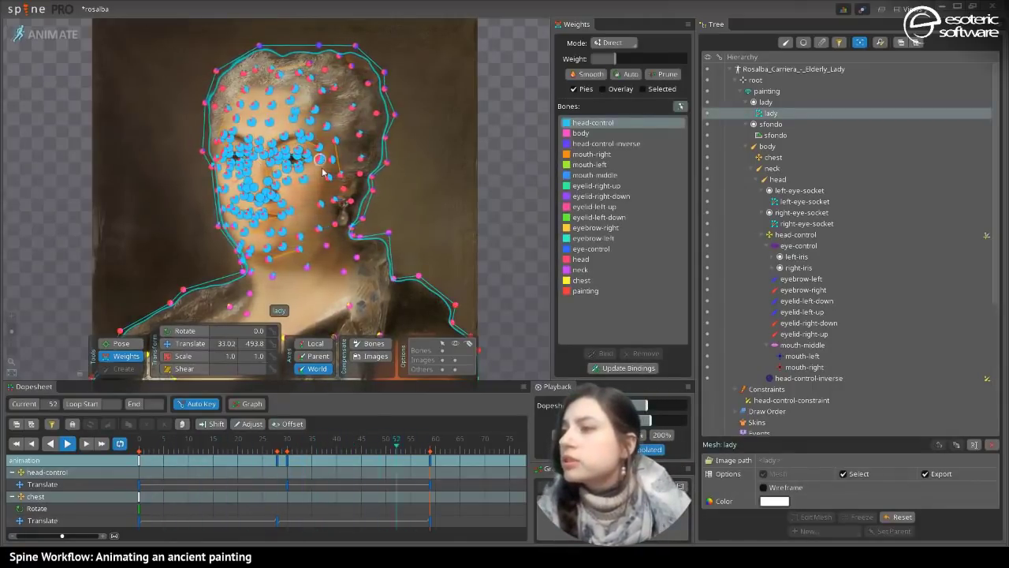
scroll(279, 144, "up", 5)
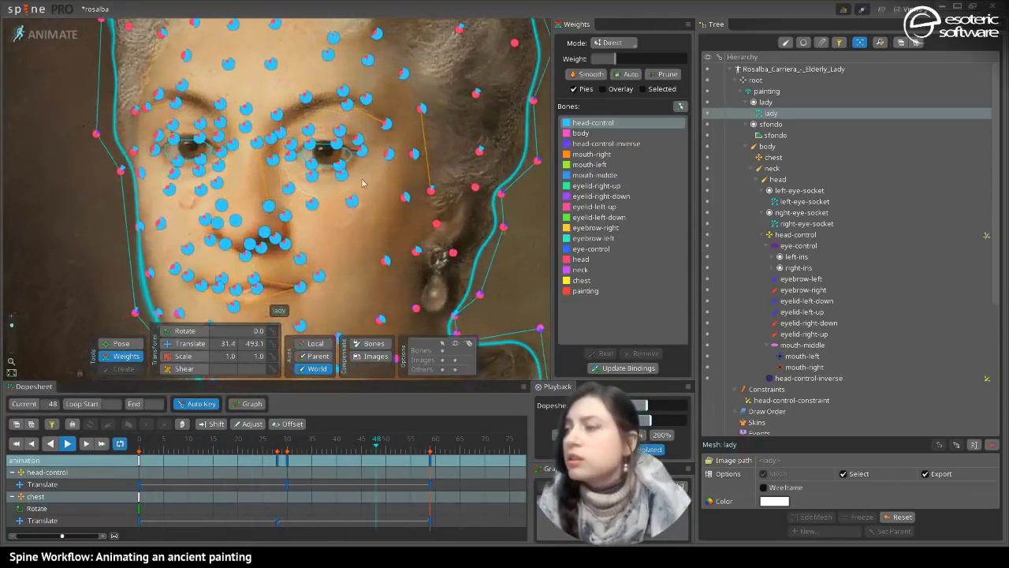
key("space")
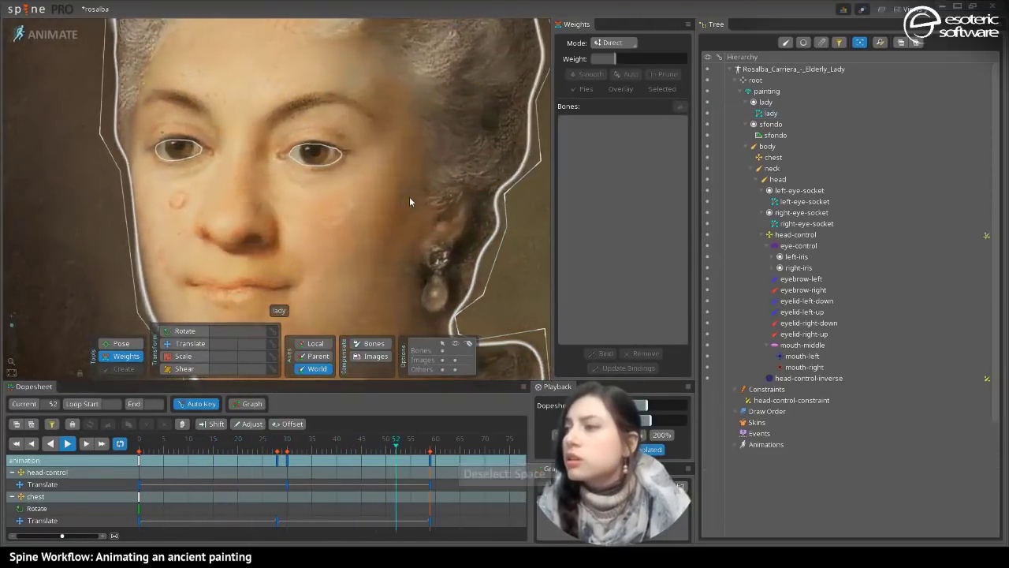
left_click(391, 258)
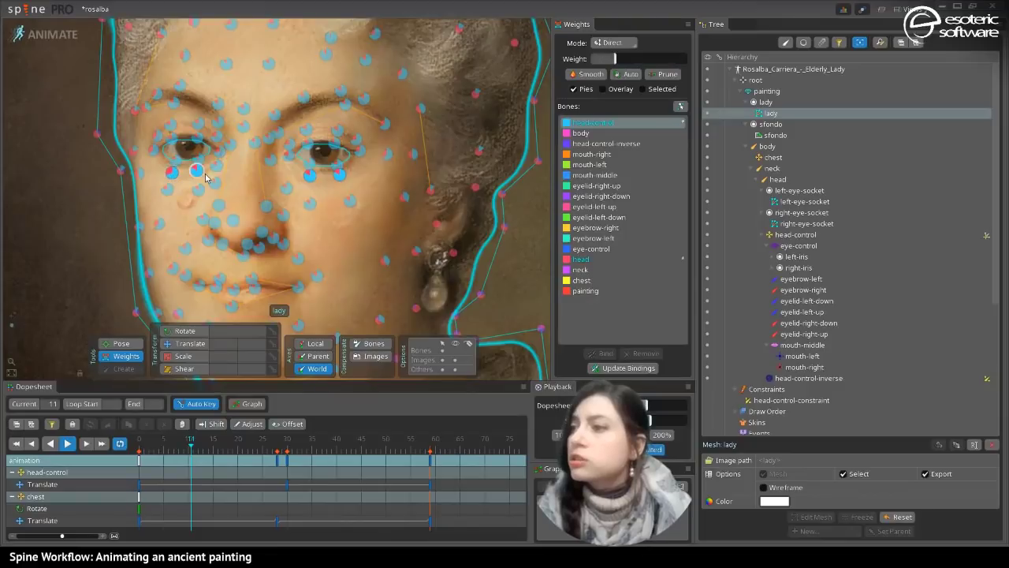
left_click_drag(622, 61, 664, 71)
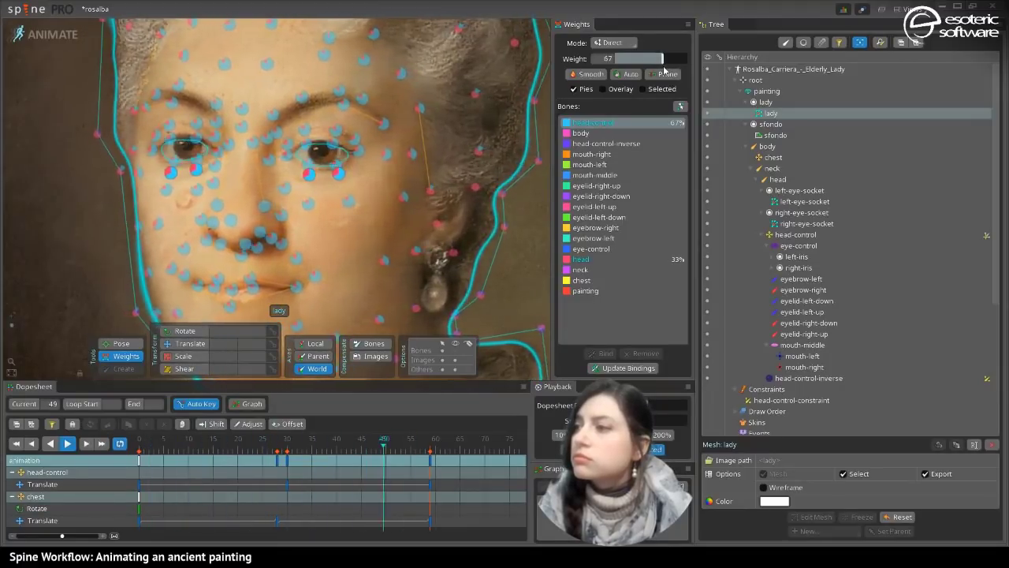
key("space")
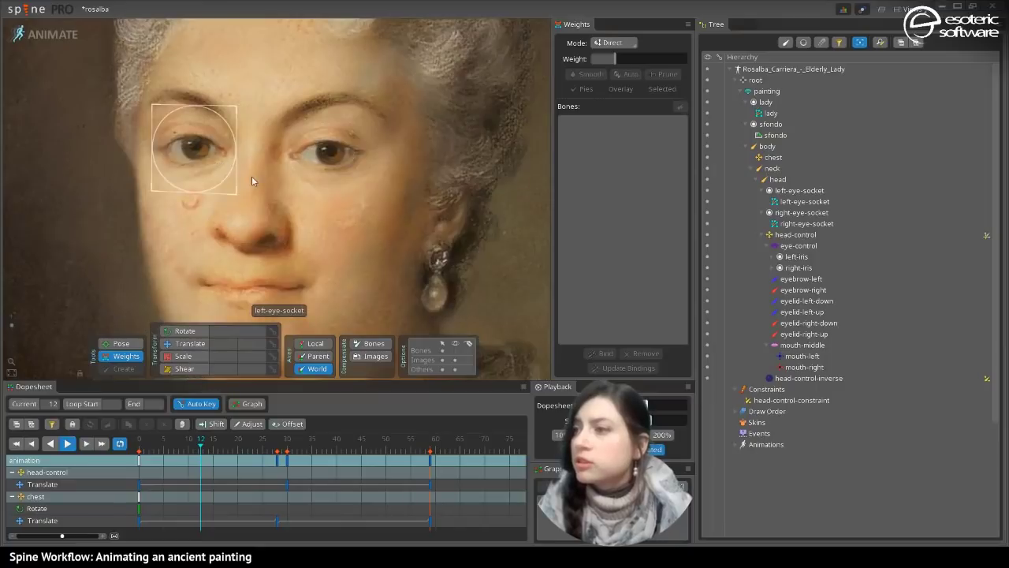
- Set the head-control weight to 73 on the lady mesh vertices at the inner corners of both eyes, and save the project
left_click(252, 181)
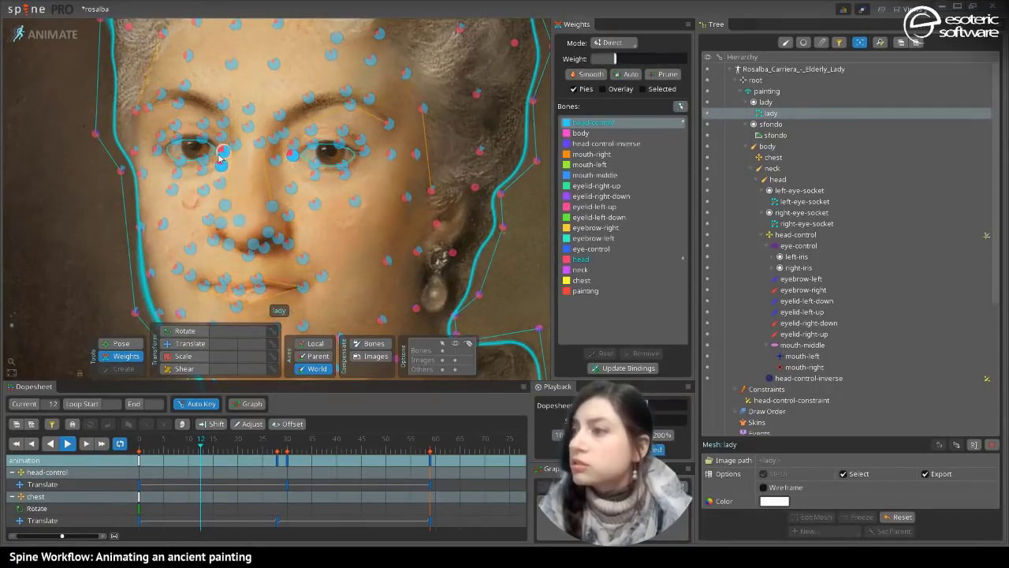
left_click_drag(643, 60, 669, 66)
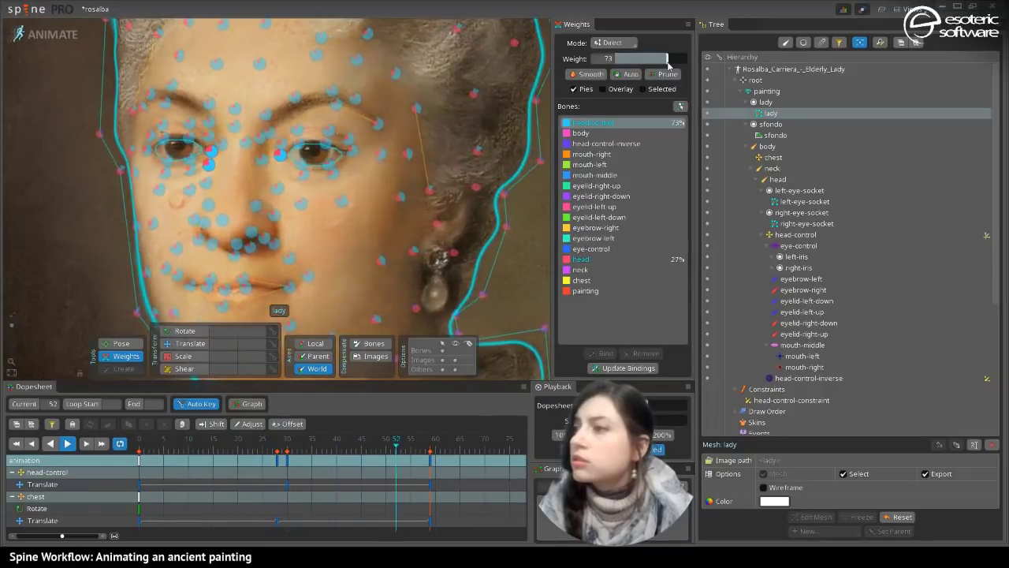
key("space")
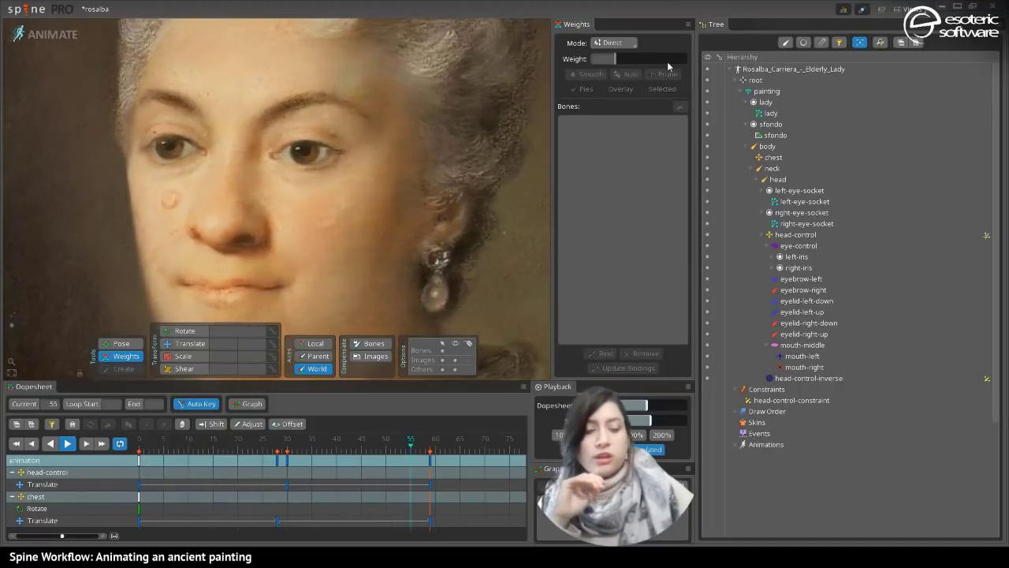
key("ctrl+s")
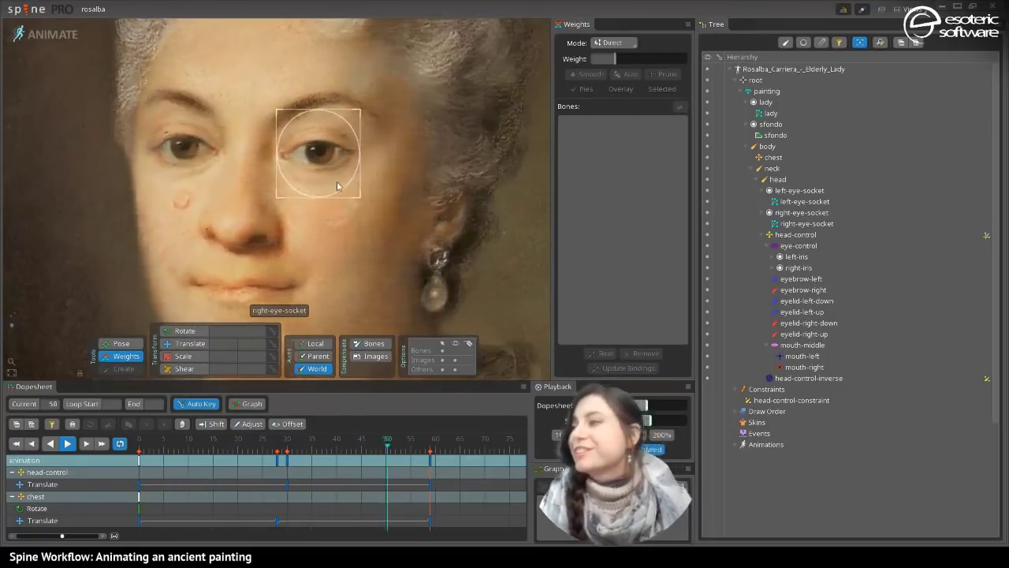
- Review the whole painting in the looping playback, and switch to setup mode framed on the face
left_click_drag(11, 314, 13, 335)
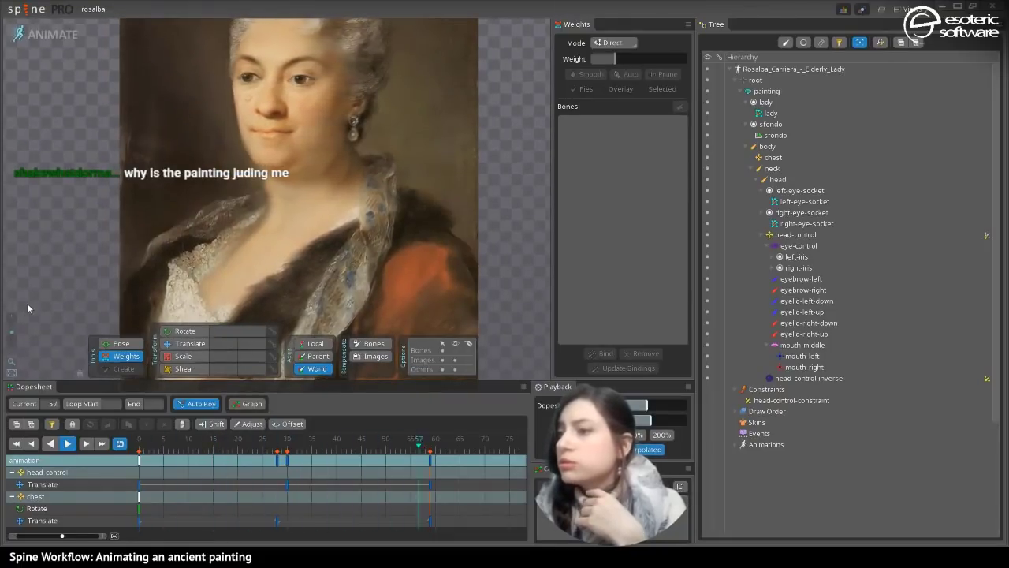
left_click_drag(12, 332, 13, 341)
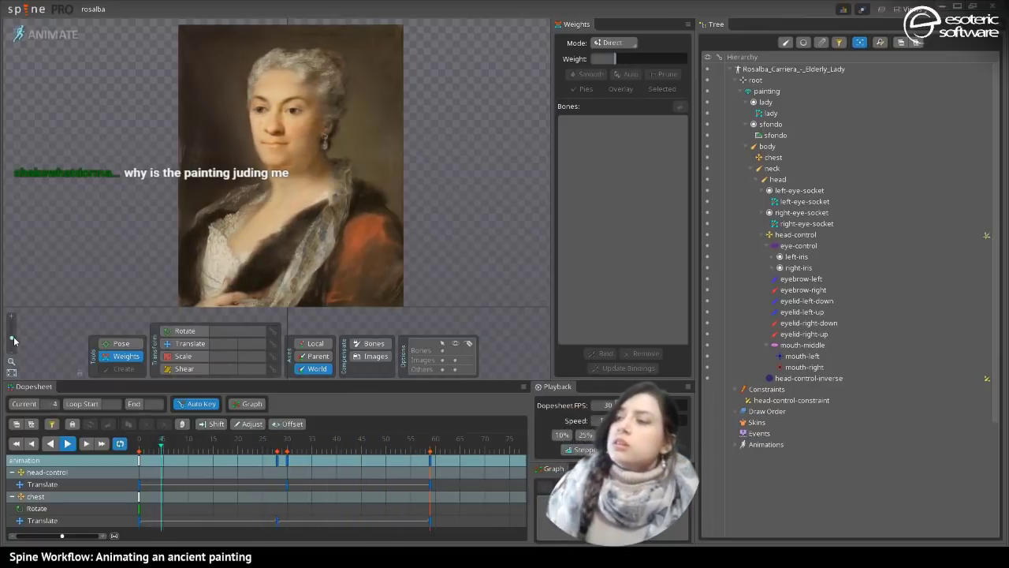
left_click(39, 35)
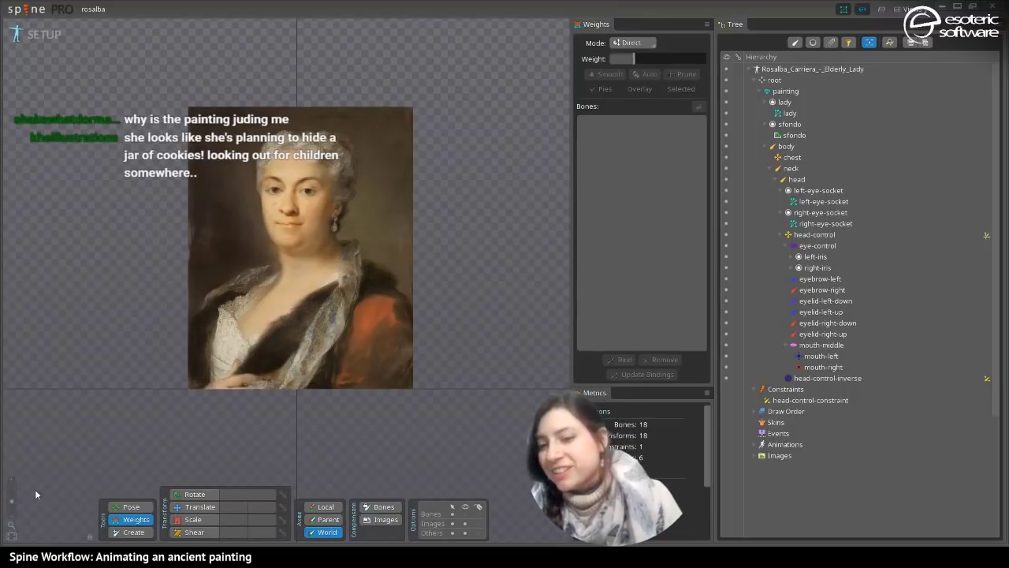
left_click_drag(11, 501, 12, 494)
scroll(244, 229, "down", 4)
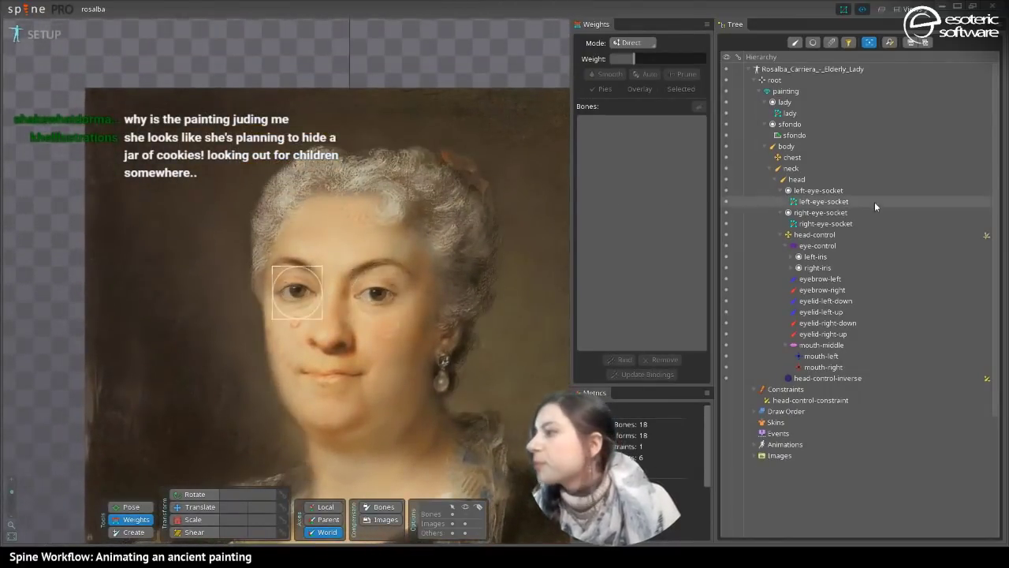
- Convert the right-iris and left-iris region attachments under eye-control into meshes
left_click(791, 257)
left_click(792, 278)
left_click(820, 290)
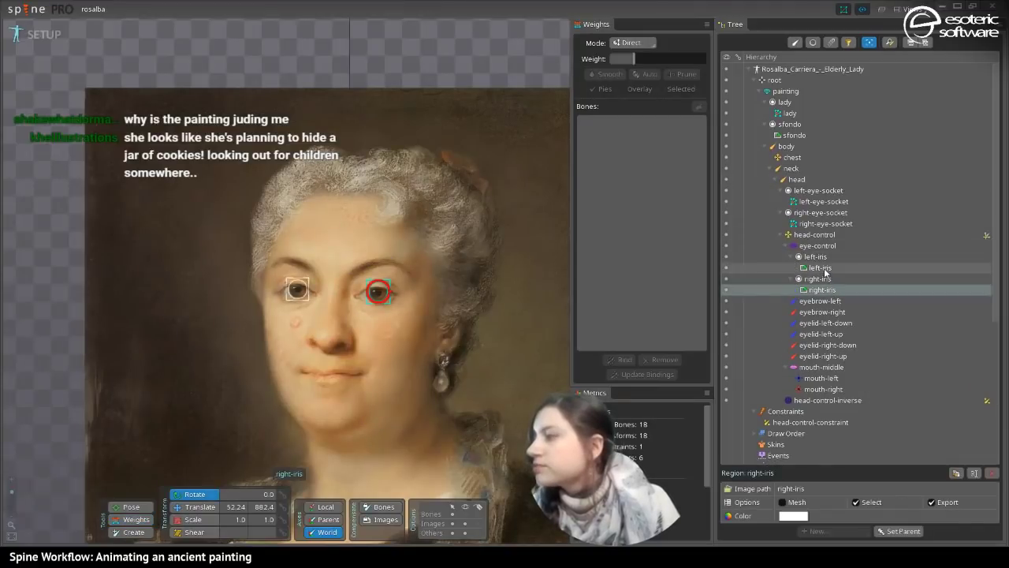
left_click(820, 268, "ctrl")
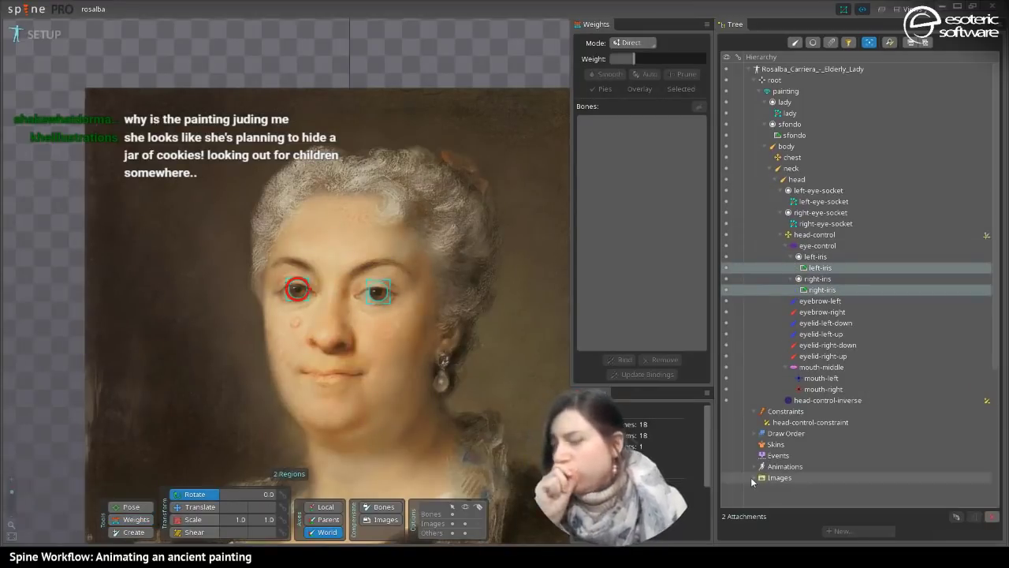
left_click(820, 289)
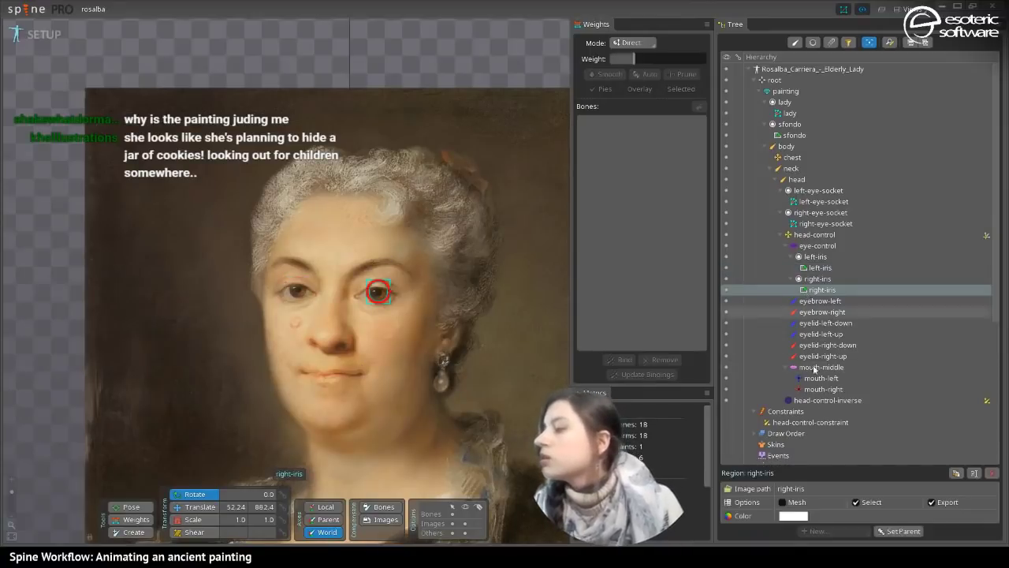
left_click(783, 502)
left_click(820, 268)
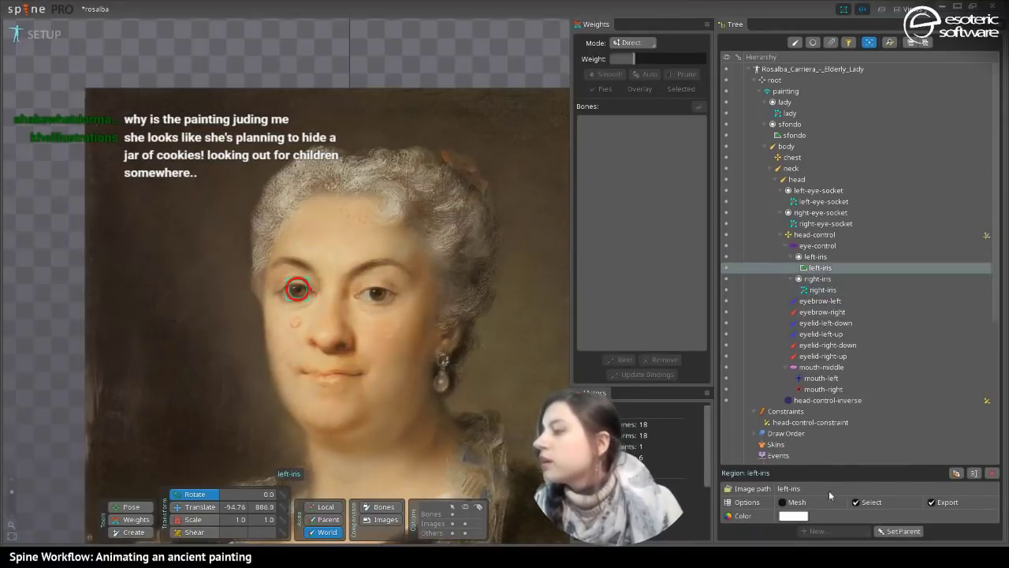
left_click(782, 506)
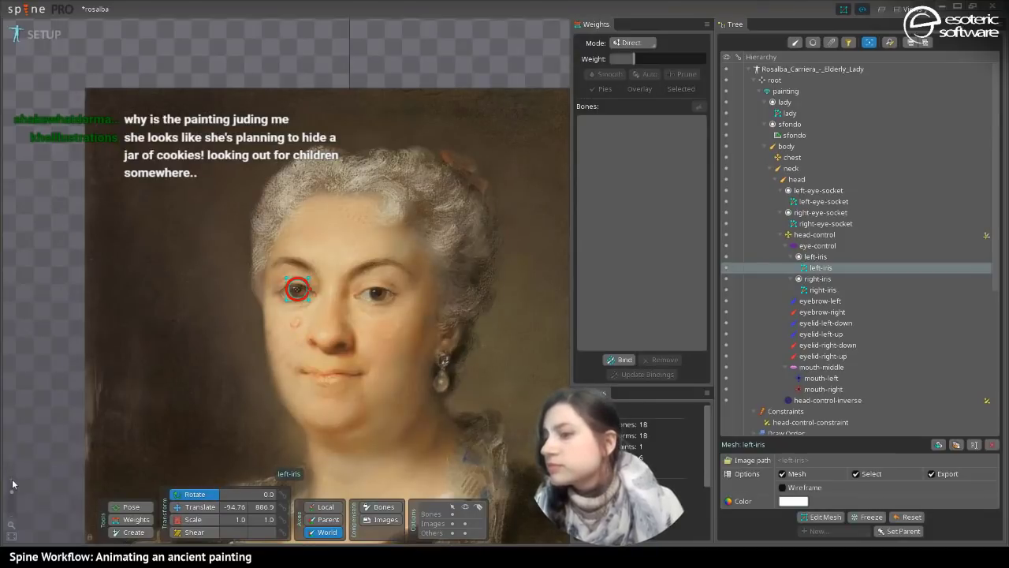
- Switch to the Weights tool with nothing selected and show the bones over the face
scroll(305, 320, "up", 5)
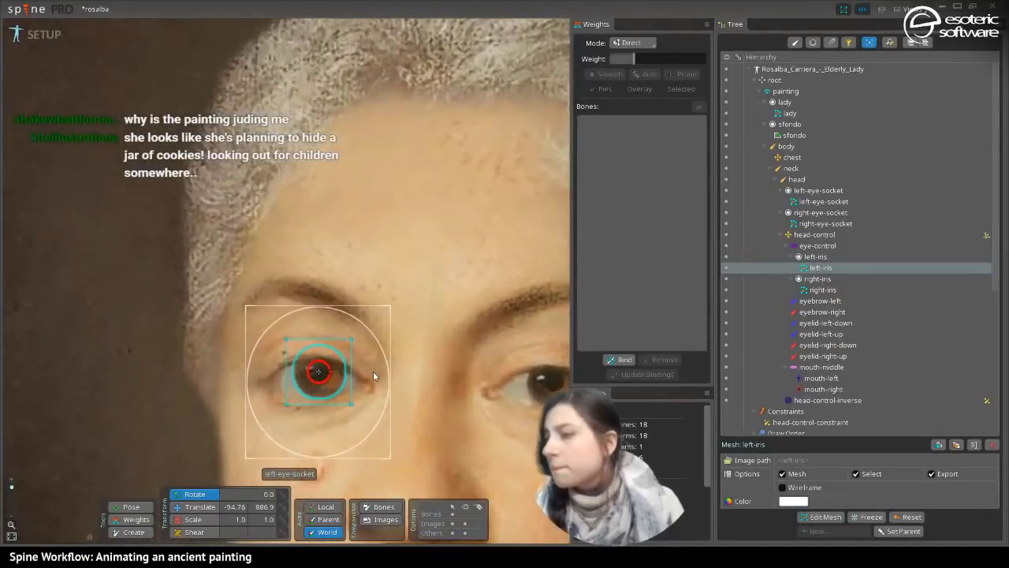
left_click_drag(382, 372, 365, 310)
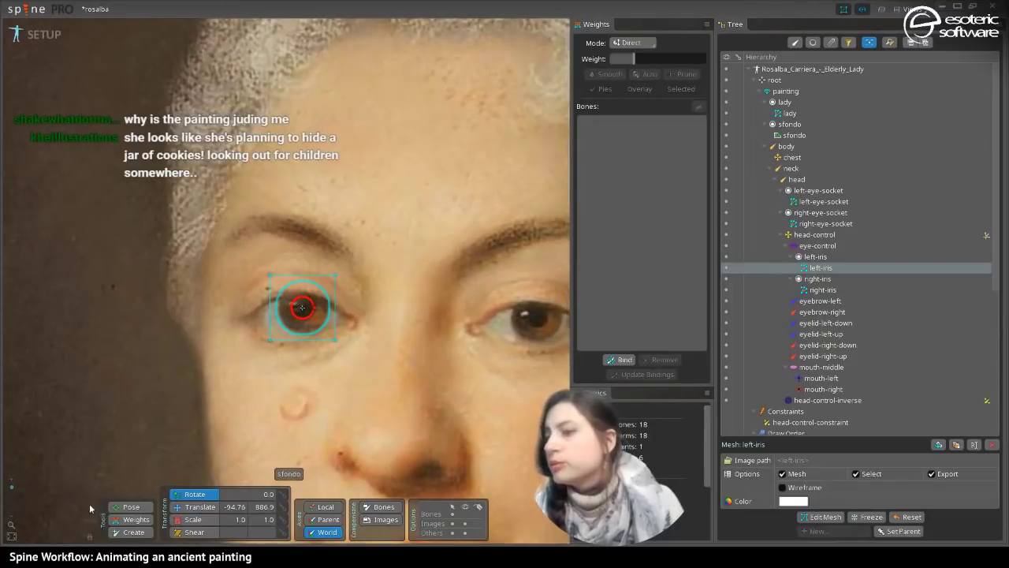
scroll(463, 361, "down", 3)
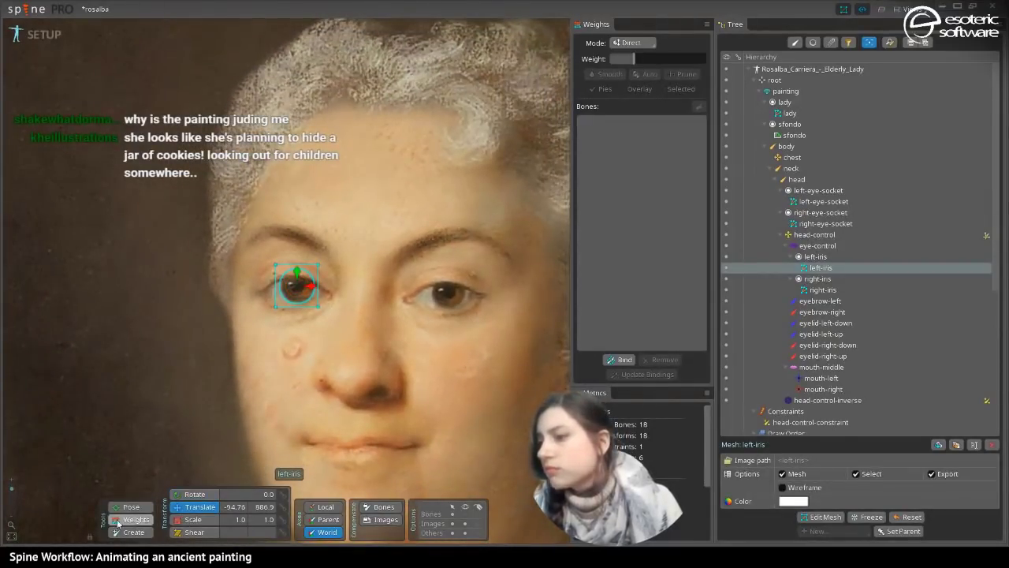
key("space")
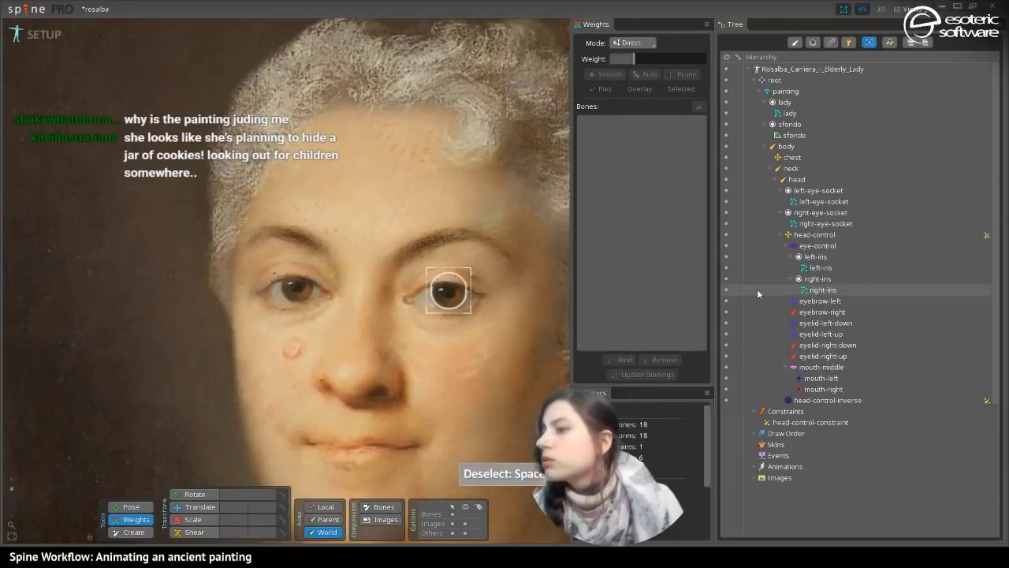
left_click(466, 514)
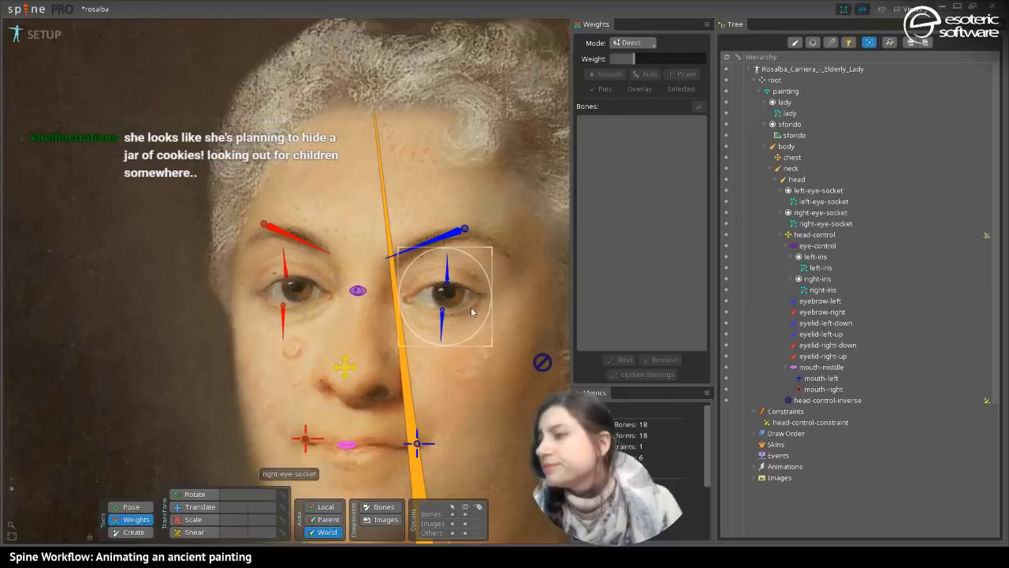
- Try to bind the right-iris mesh to the head and head-control bones
left_click(459, 281)
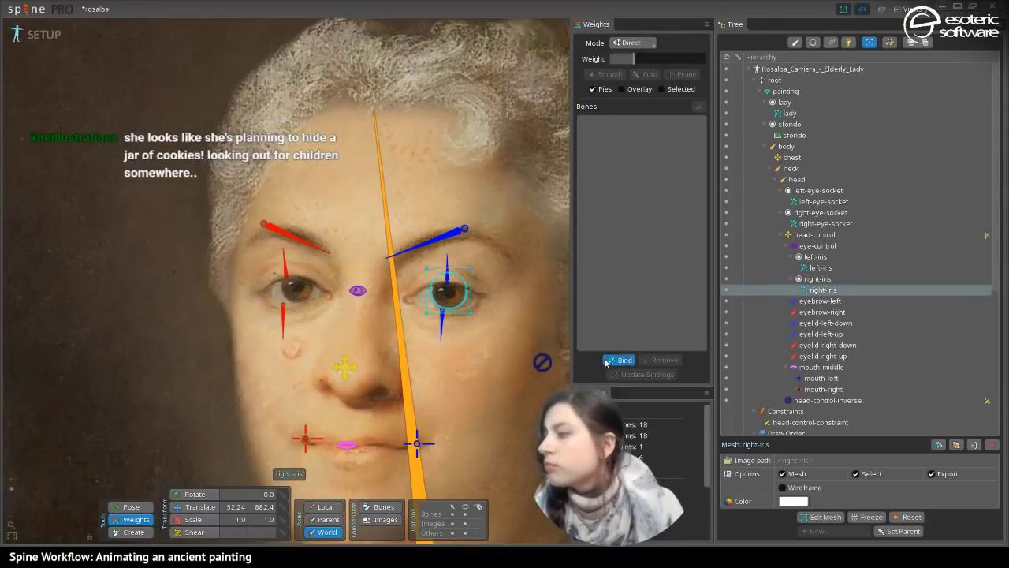
left_click(607, 360)
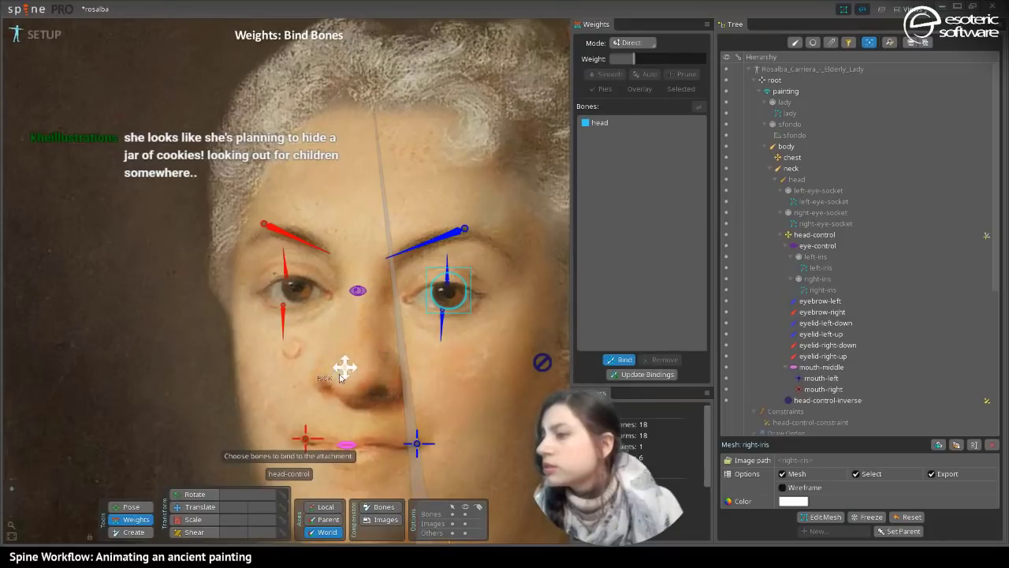
left_click(608, 362)
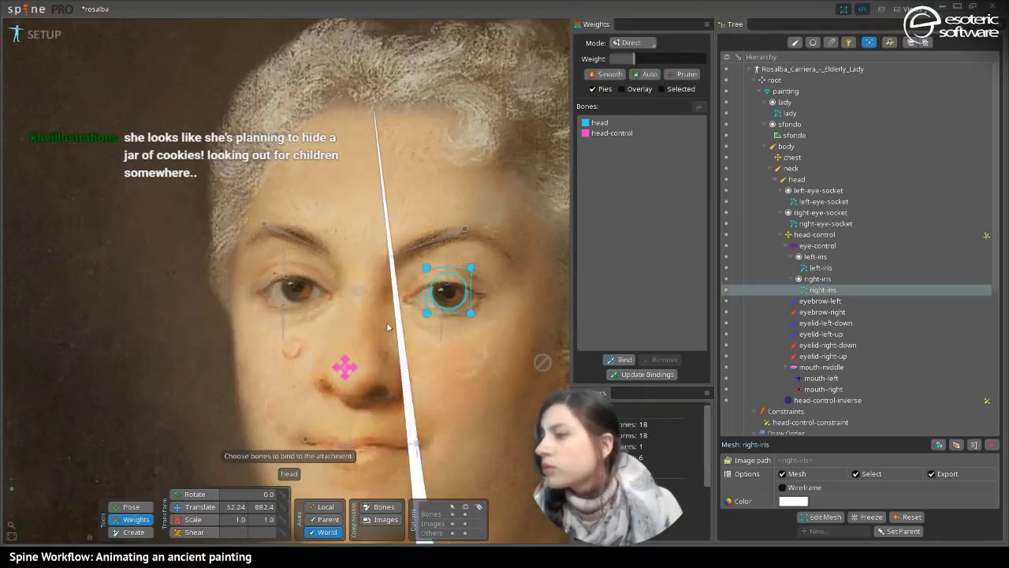
left_click(299, 291)
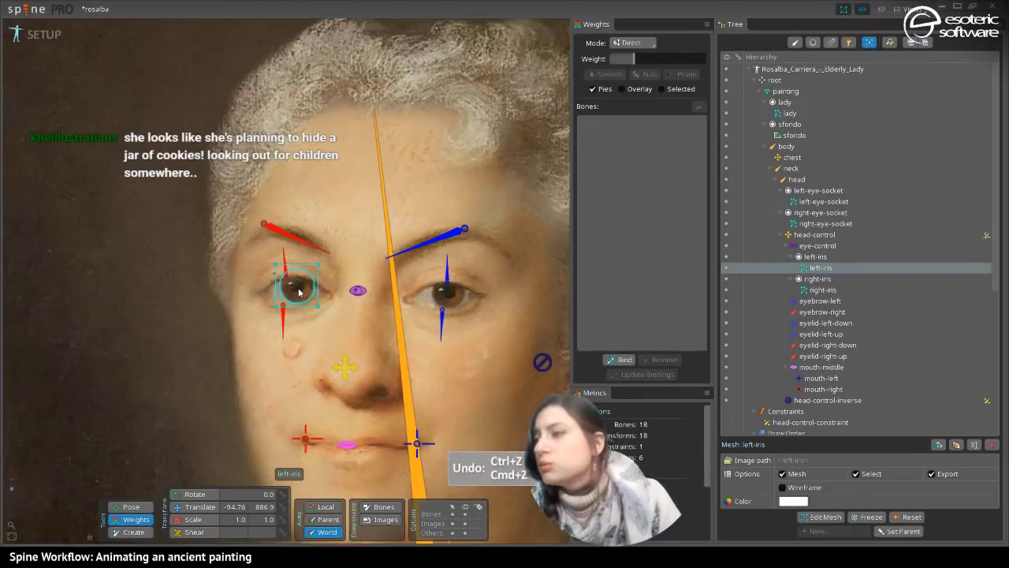
- Bind the right-iris mesh and the left-iris mesh each to the eye-control and head bones
left_click(441, 292)
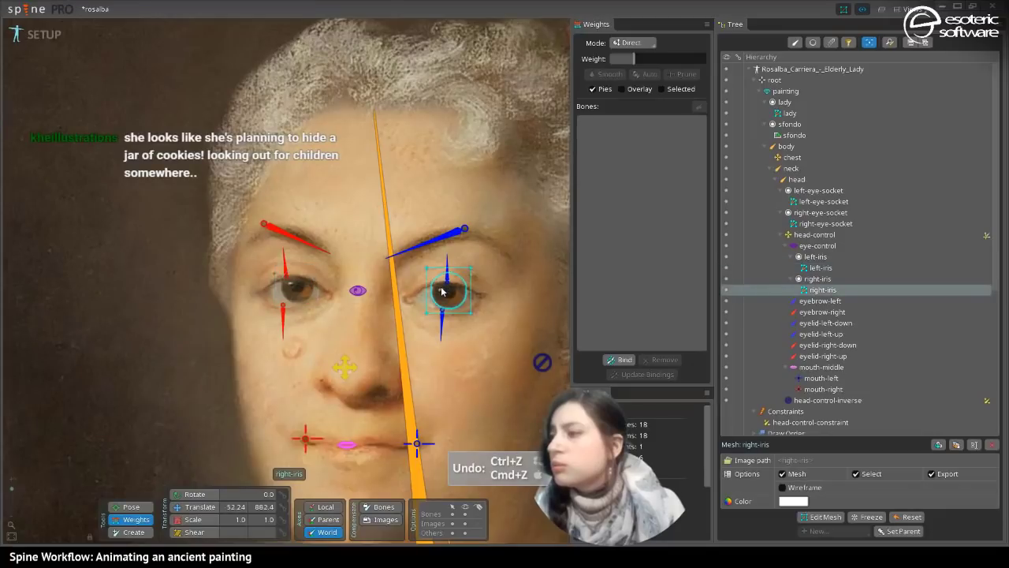
left_click(619, 359)
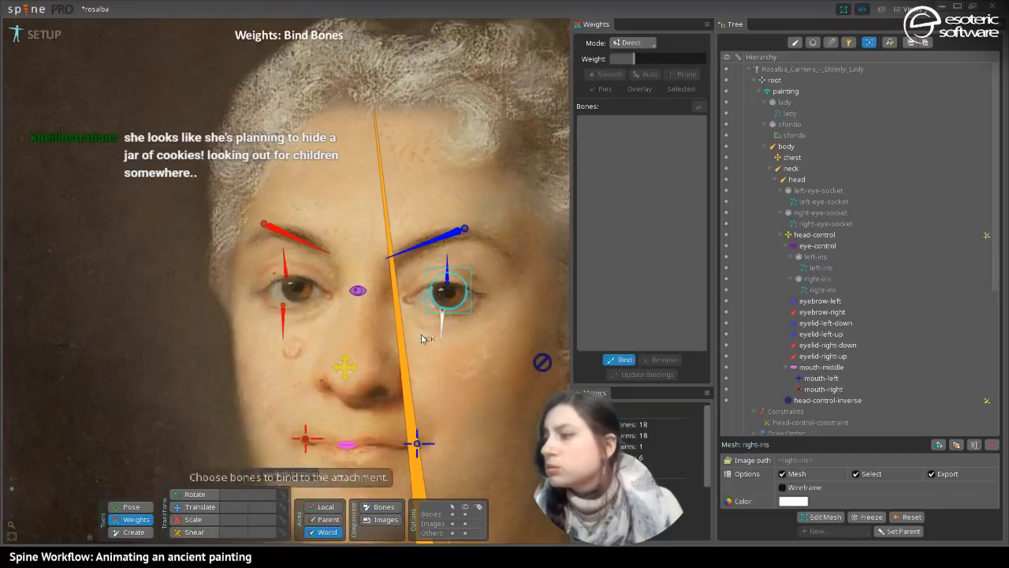
left_click(394, 297)
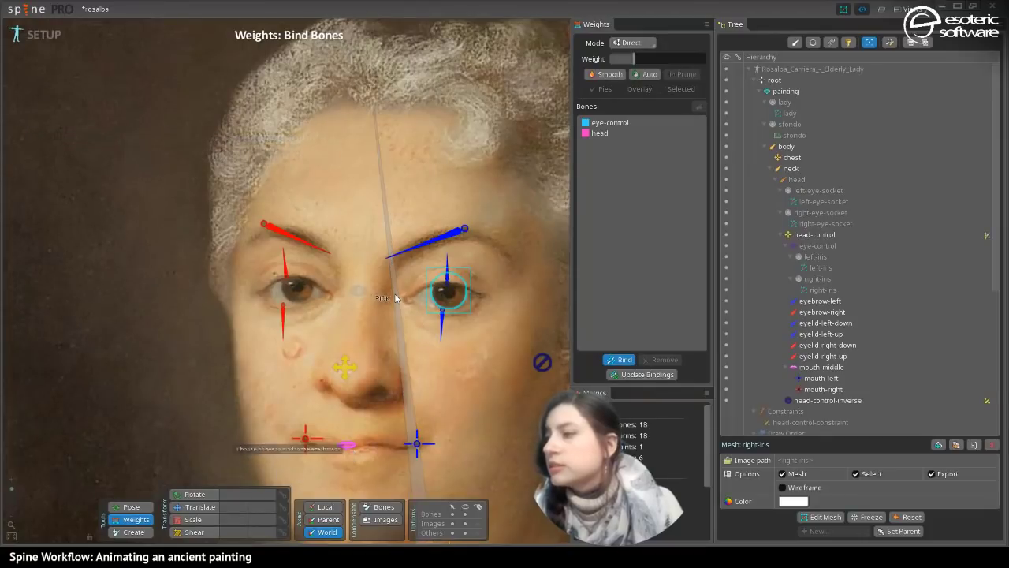
left_click(611, 363)
left_click(308, 293)
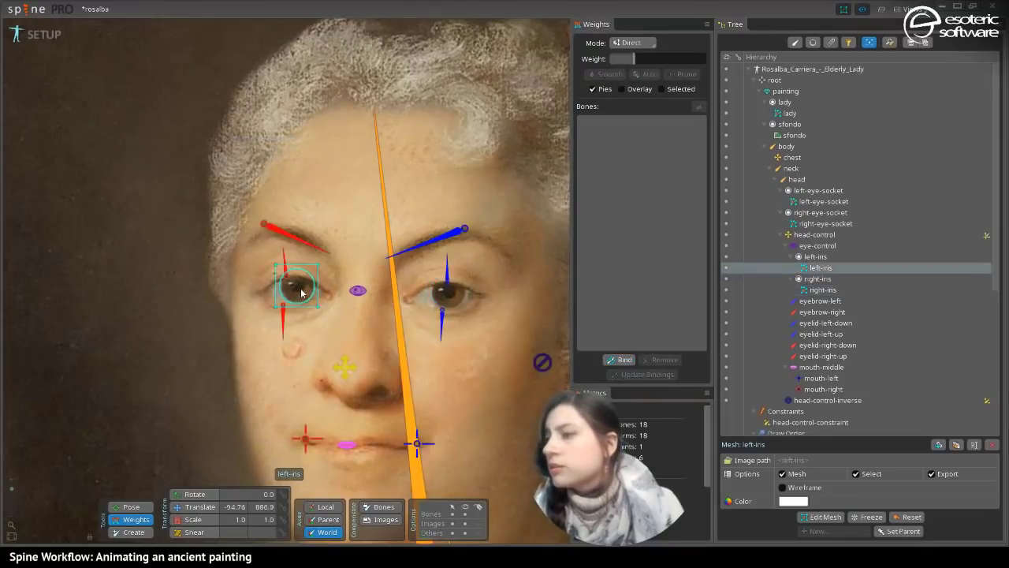
left_click(620, 359)
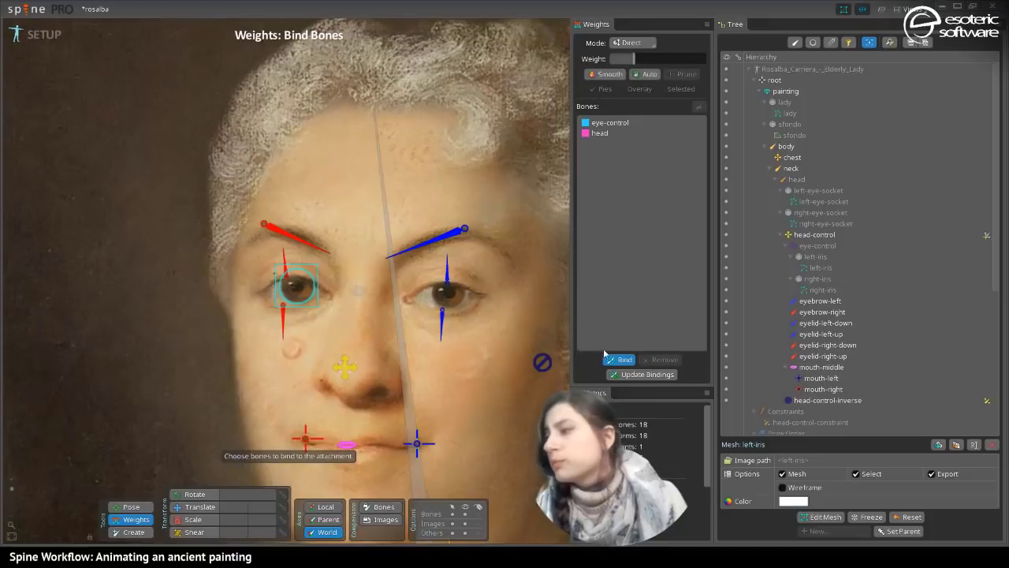
left_click(619, 360)
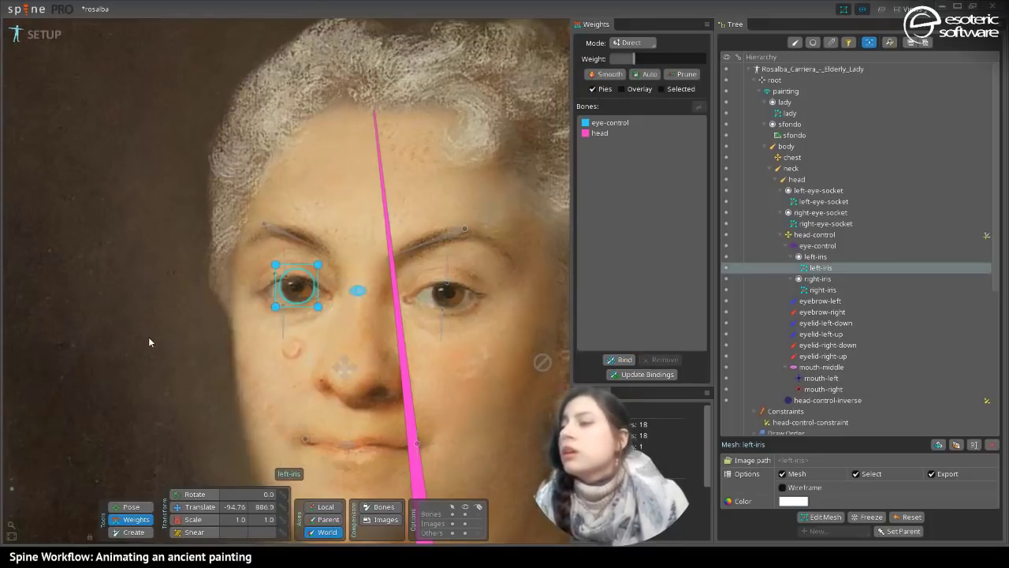
- Switch to animate mode and set the head bone's weight to 24 on the left-iris mesh
key("space")
left_click(304, 287)
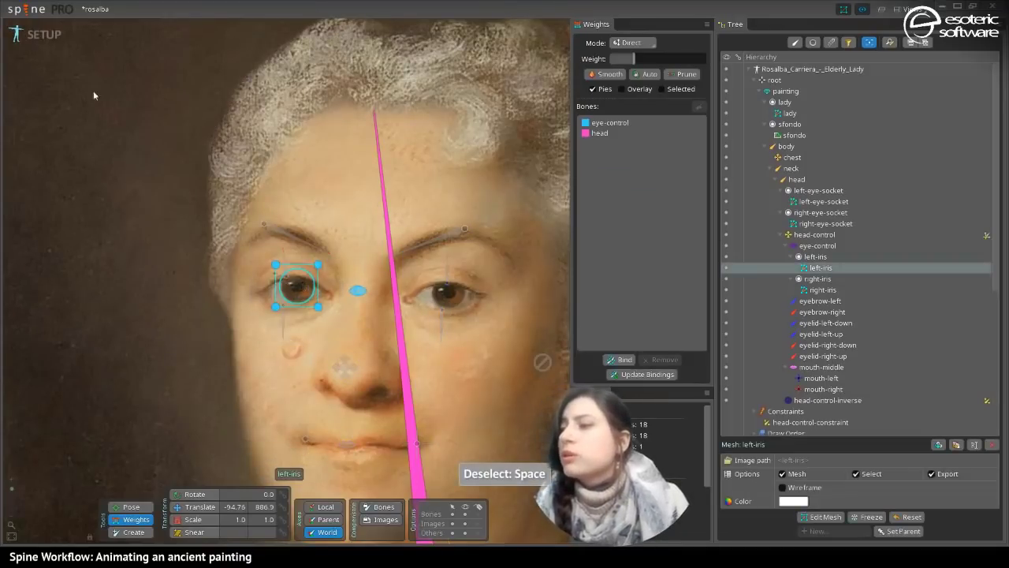
left_click(32, 37)
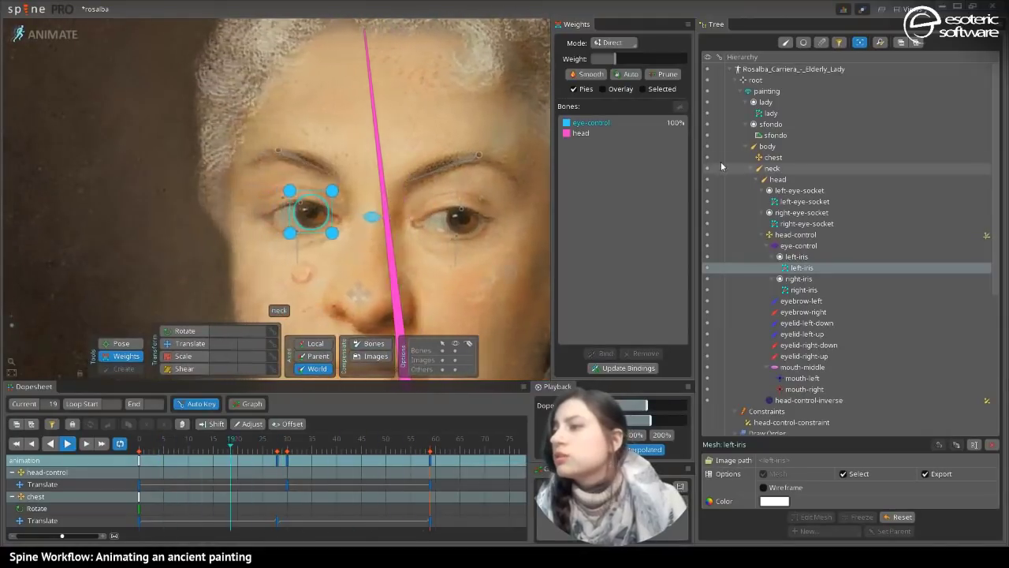
left_click(592, 132)
left_click_drag(620, 60, 633, 60)
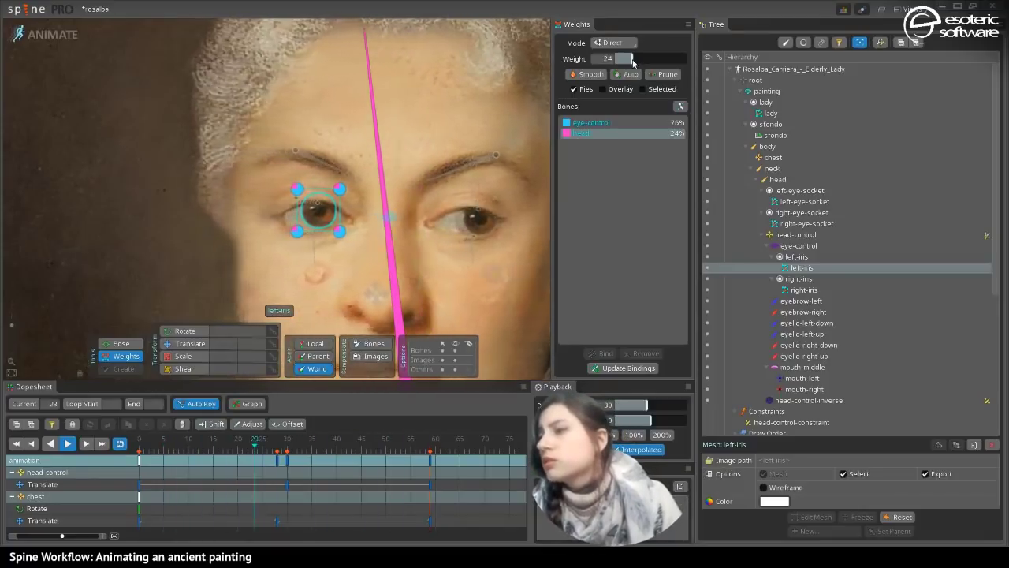
key("space")
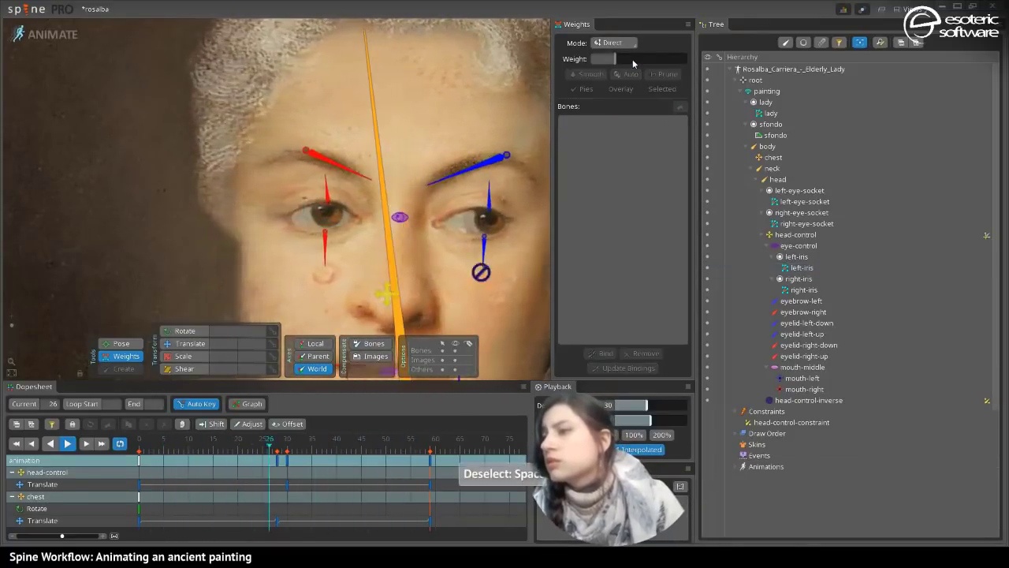
- Set the head bone's weight to 24 on the right-iris mesh
left_click(456, 226)
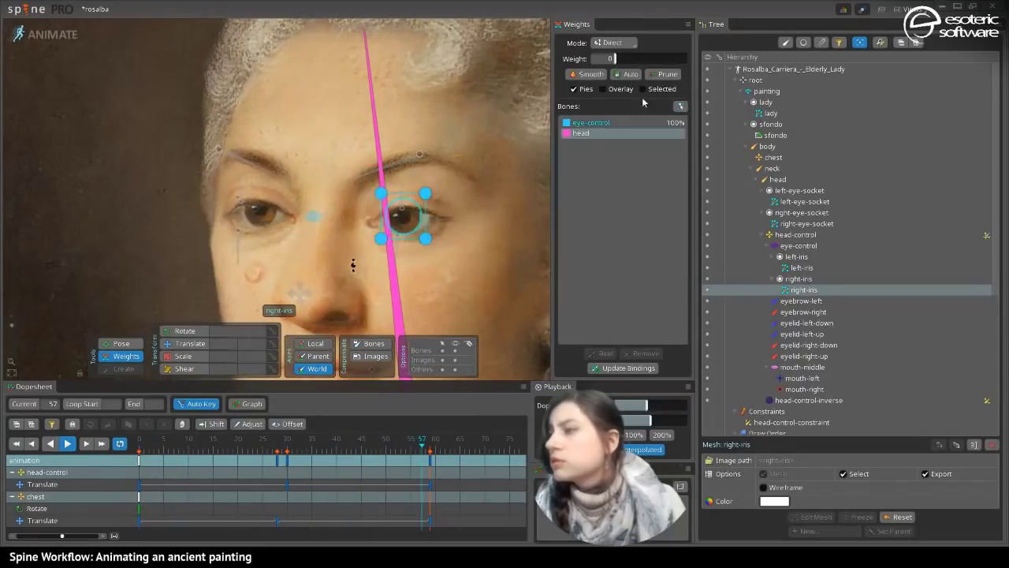
left_click(628, 75)
left_click_drag(615, 59, 633, 92)
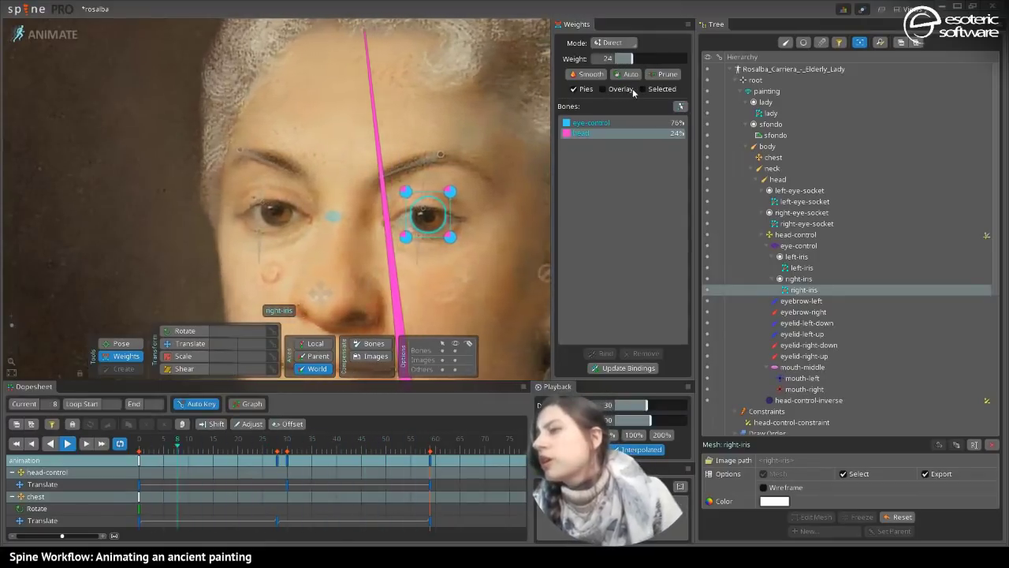
key("space")
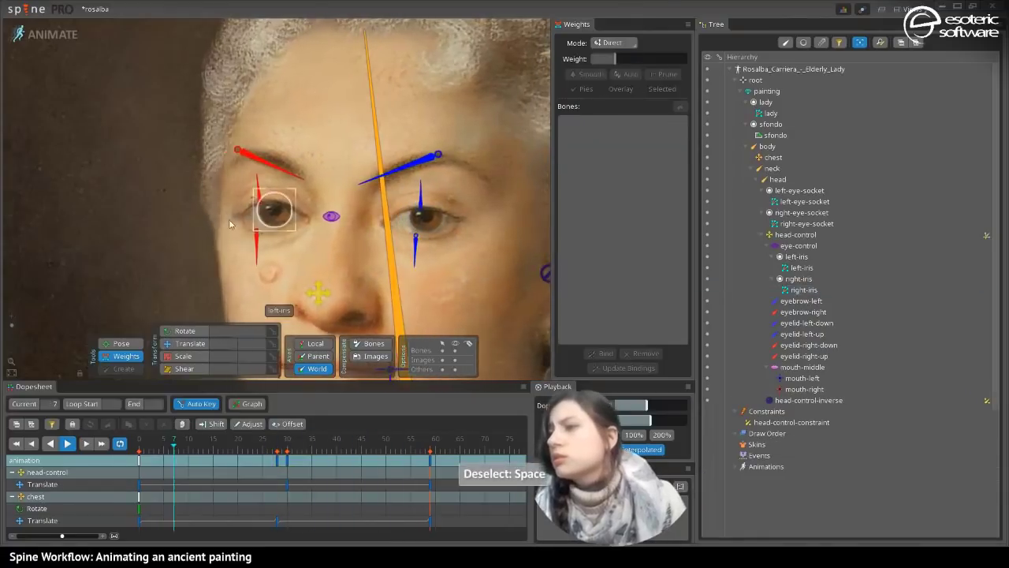
- Lower the head bone's weight on the left-eye-socket mesh's lower outer vertex and save the project
left_click(285, 204)
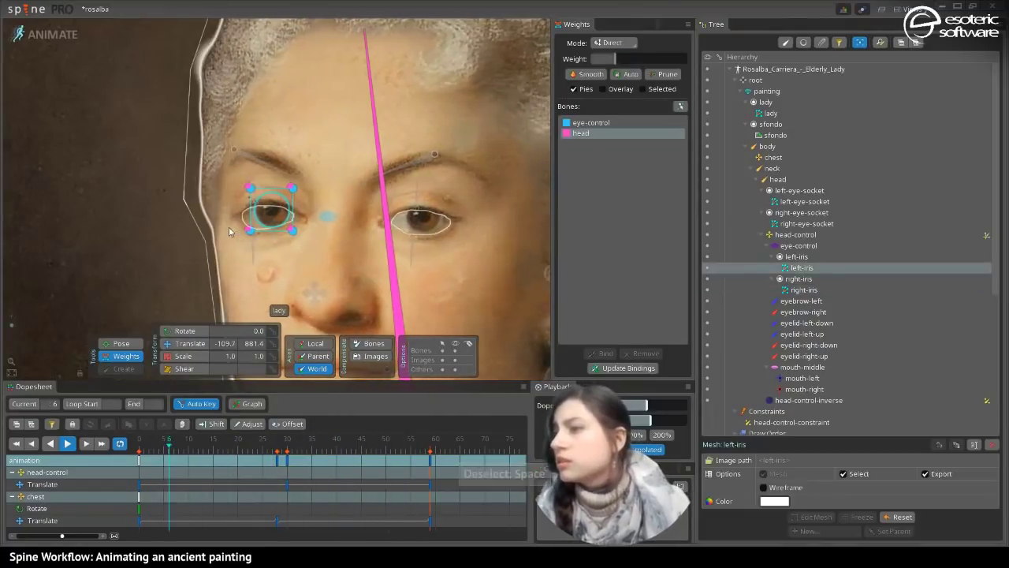
left_click(252, 229)
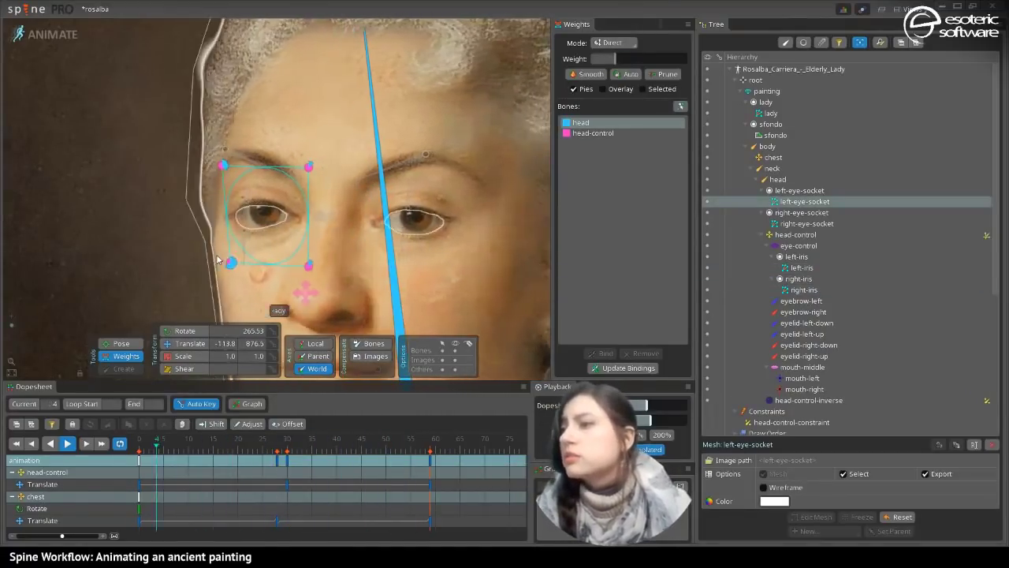
left_click(249, 262)
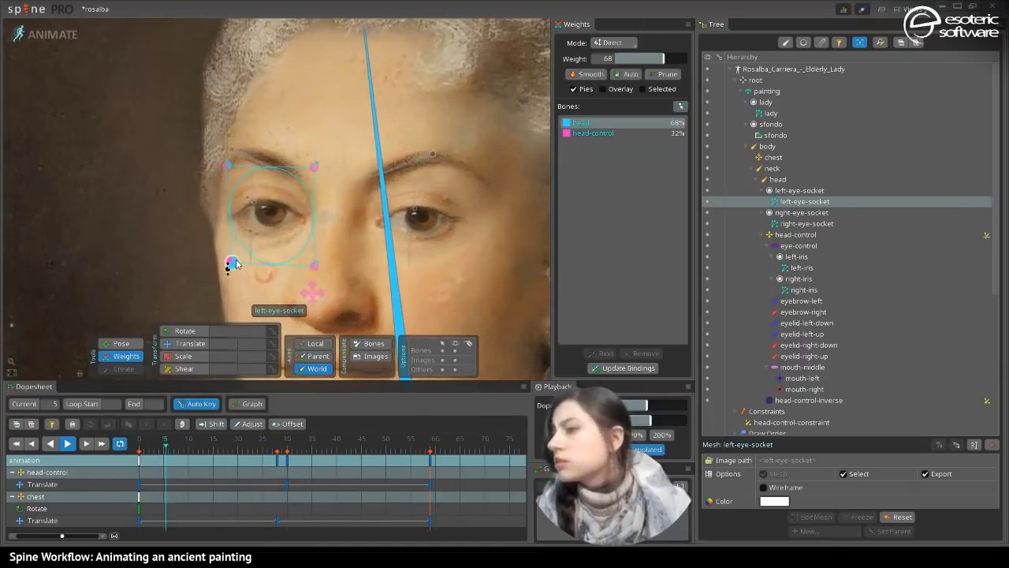
left_click_drag(654, 54, 634, 71)
key("space")
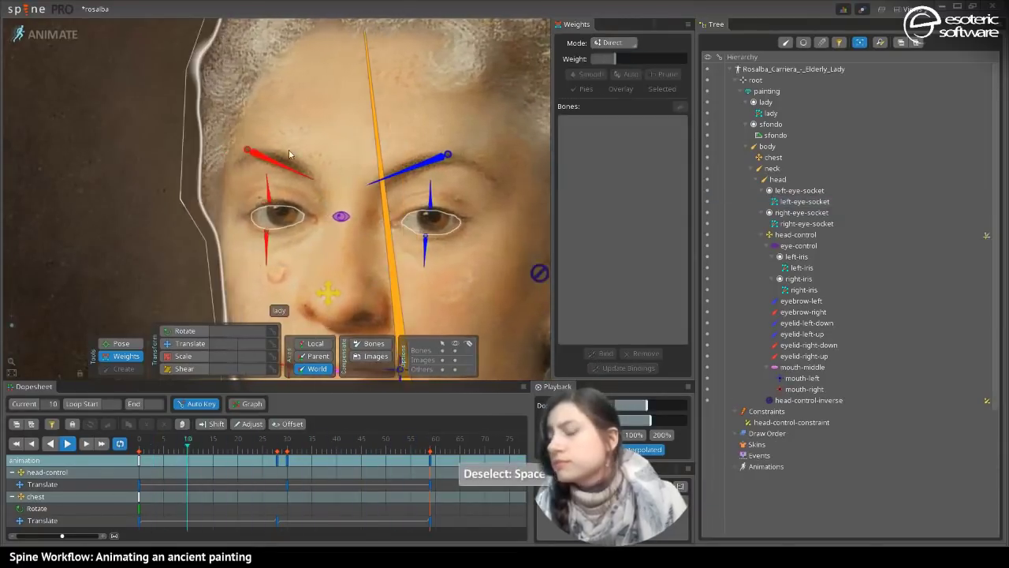
key("ctrl+s")
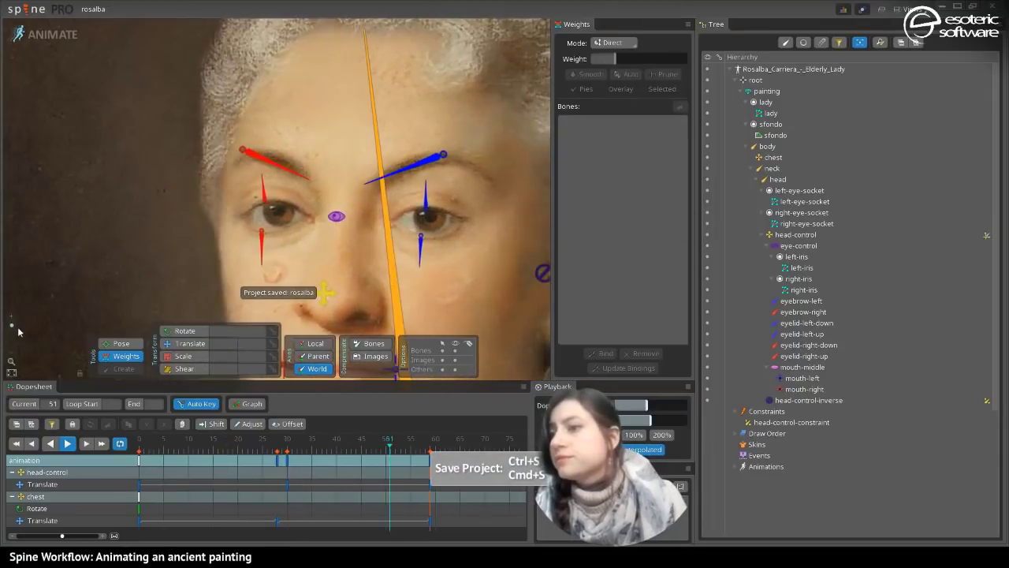
- Review the whole painting in the looping playback, and inspect the lady mesh's weights up close
left_click_drag(13, 325, 15, 333)
key("space")
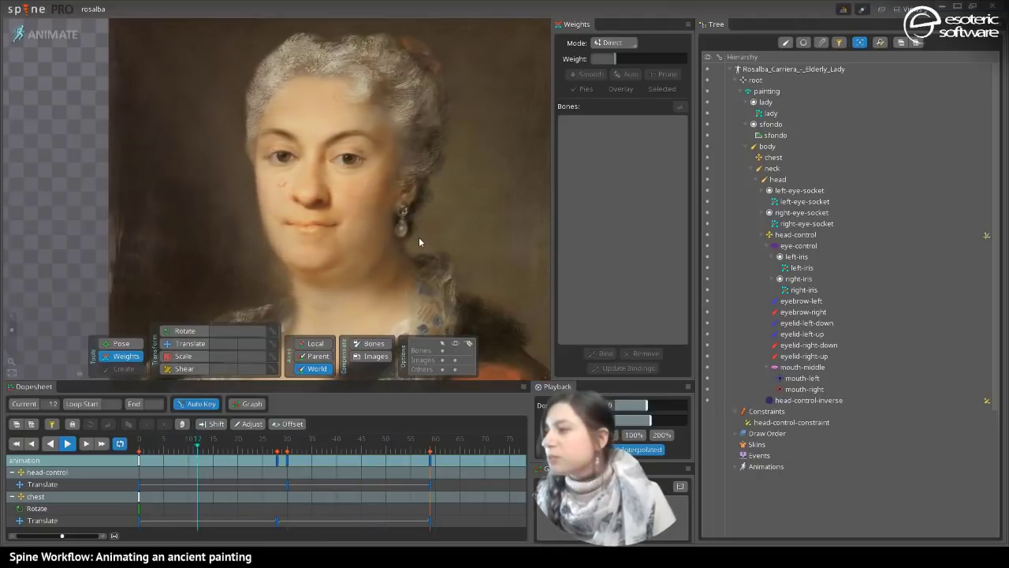
left_click(364, 234)
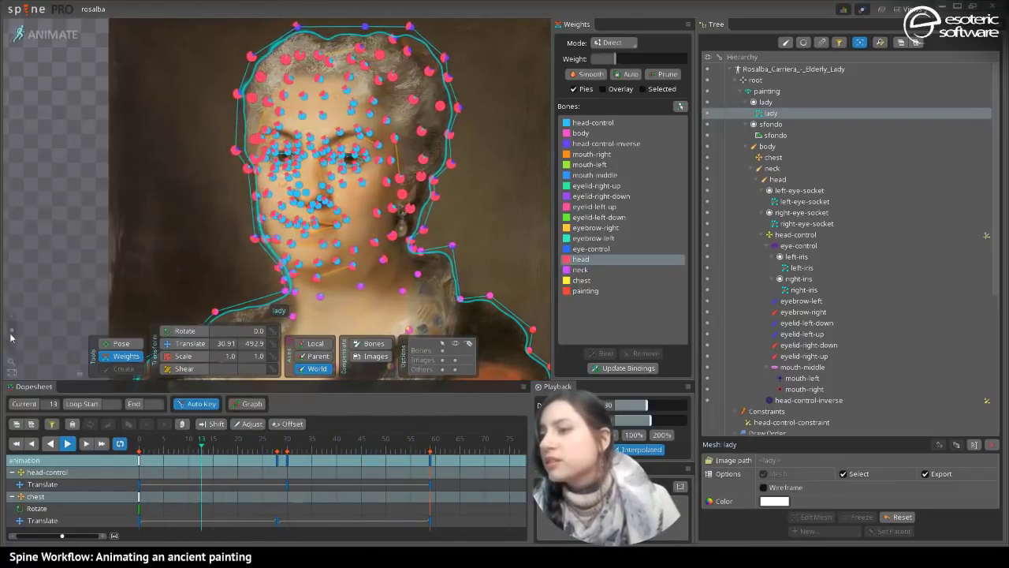
left_click_drag(11, 336, 11, 326)
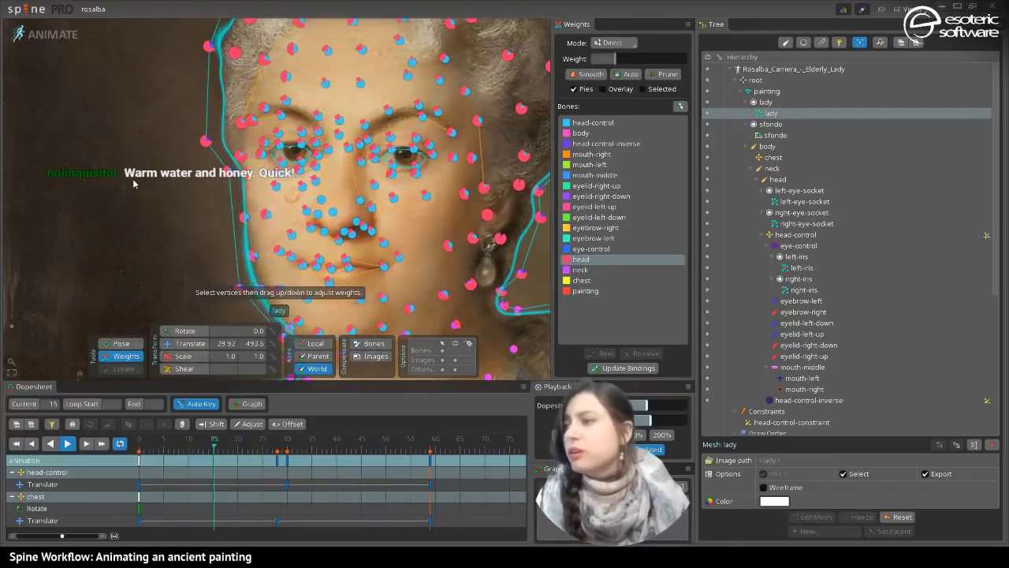
key("space")
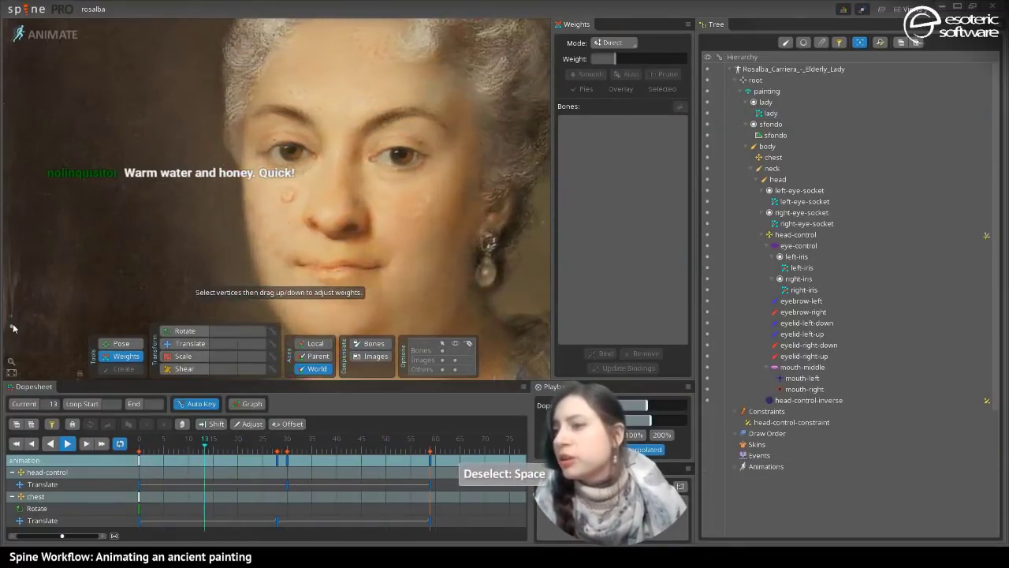
left_click_drag(12, 326, 12, 332)
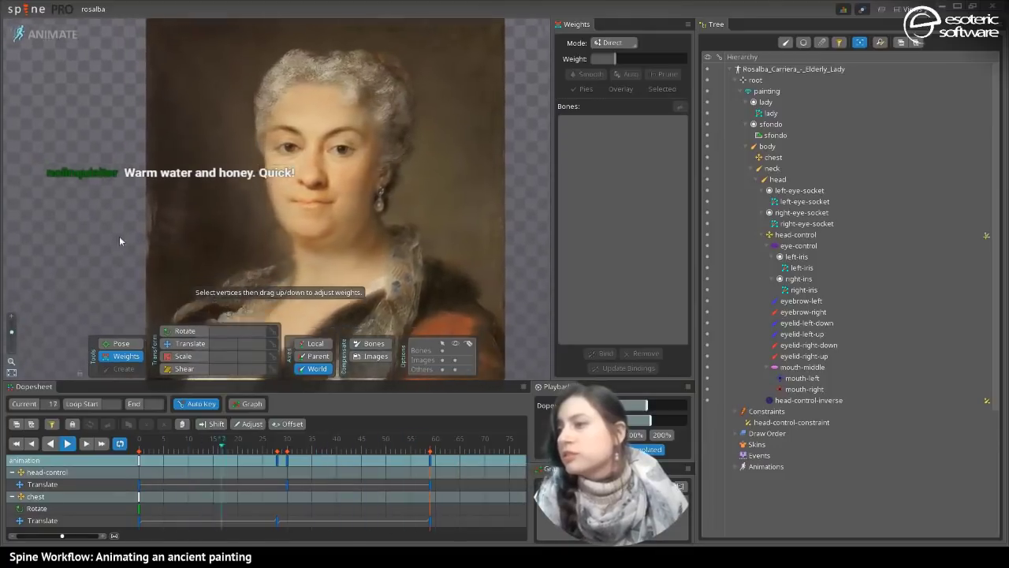
left_click_drag(119, 238, 126, 210)
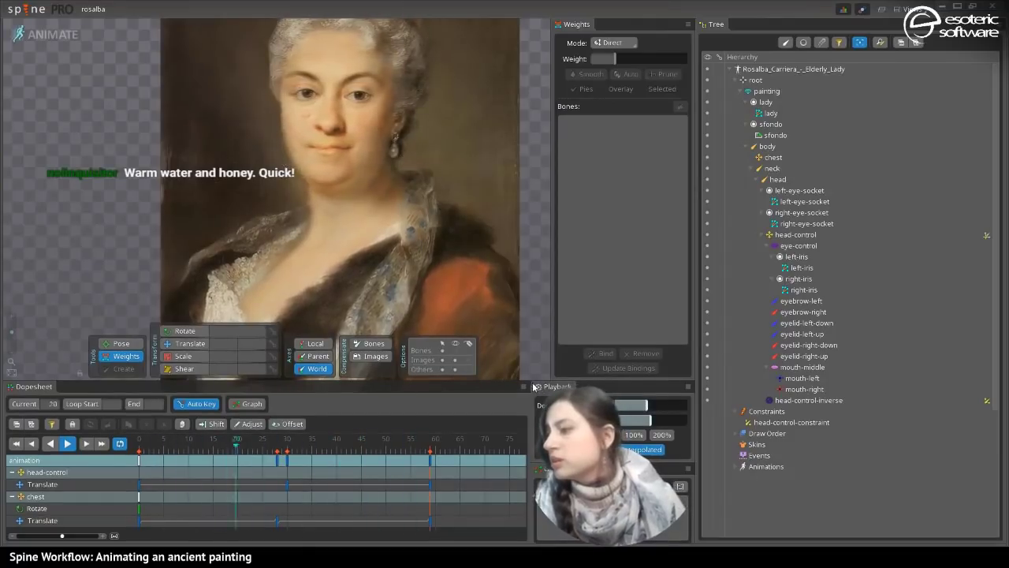
- Minimize the Dopesheet view and open the Metrics view
left_click_drag(532, 387, 515, 394)
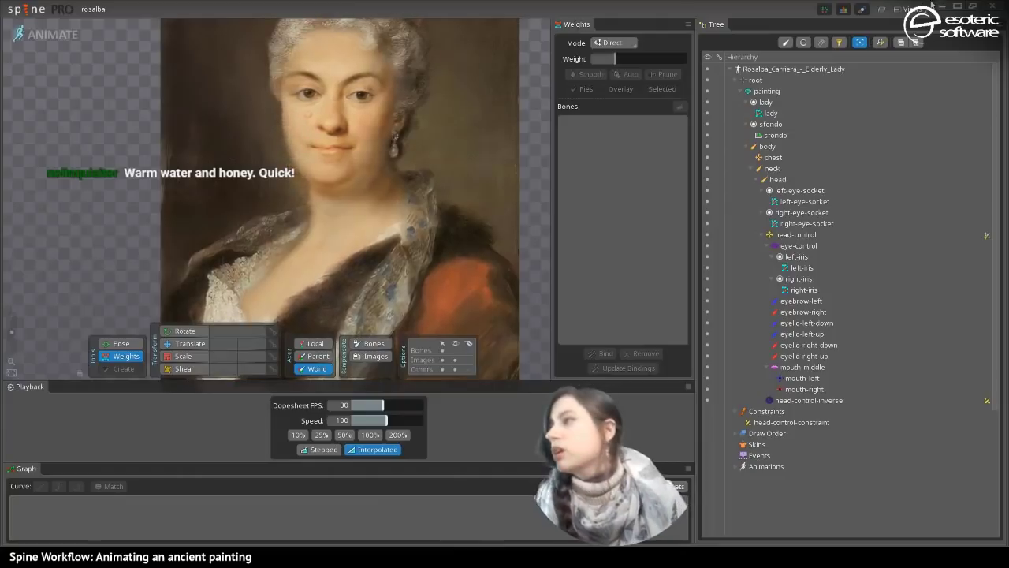
left_click(845, 11)
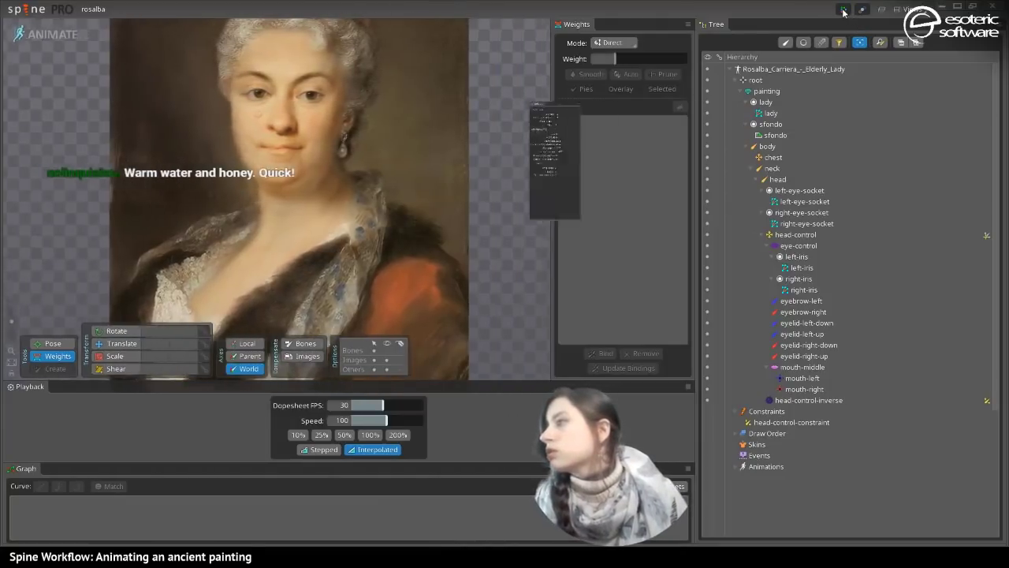
- Examine the project's skeleton, attachment and animation metrics, and close the Metrics view again
left_click(843, 11)
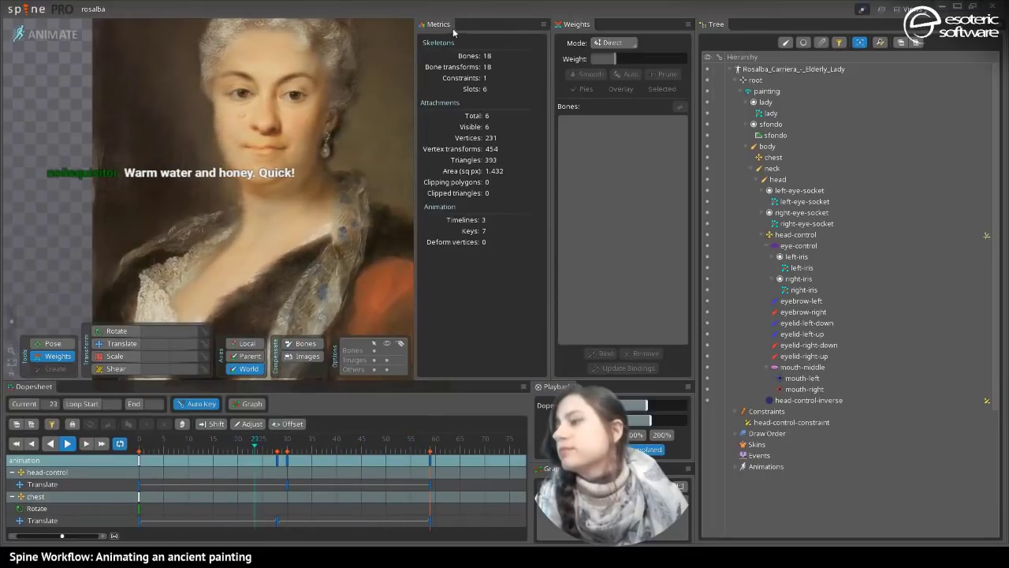
left_click(528, 35)
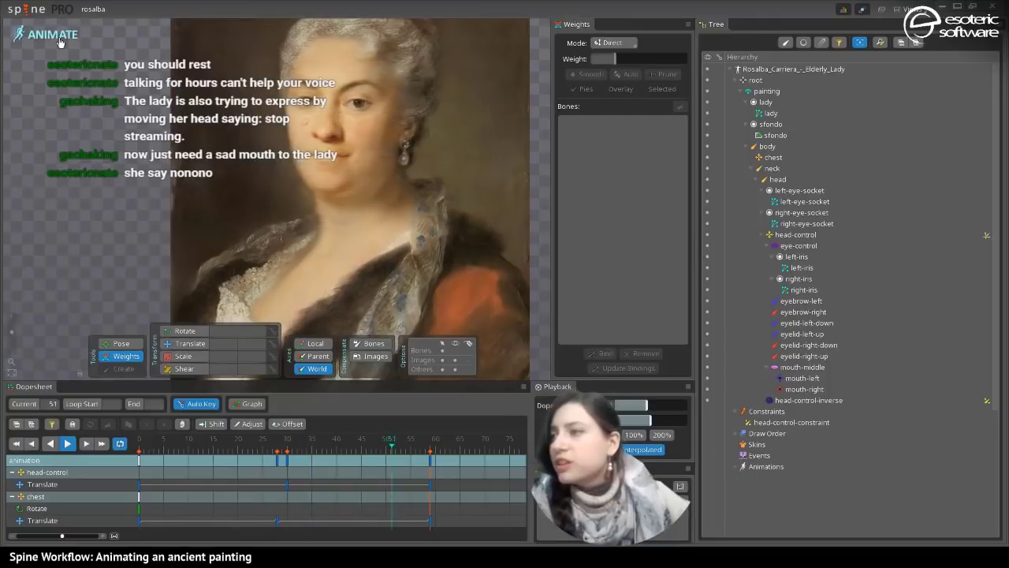
- Examine the lady mesh's weights and vertices around the face and mouth while the animation loops
left_click_drag(363, 130, 385, 193)
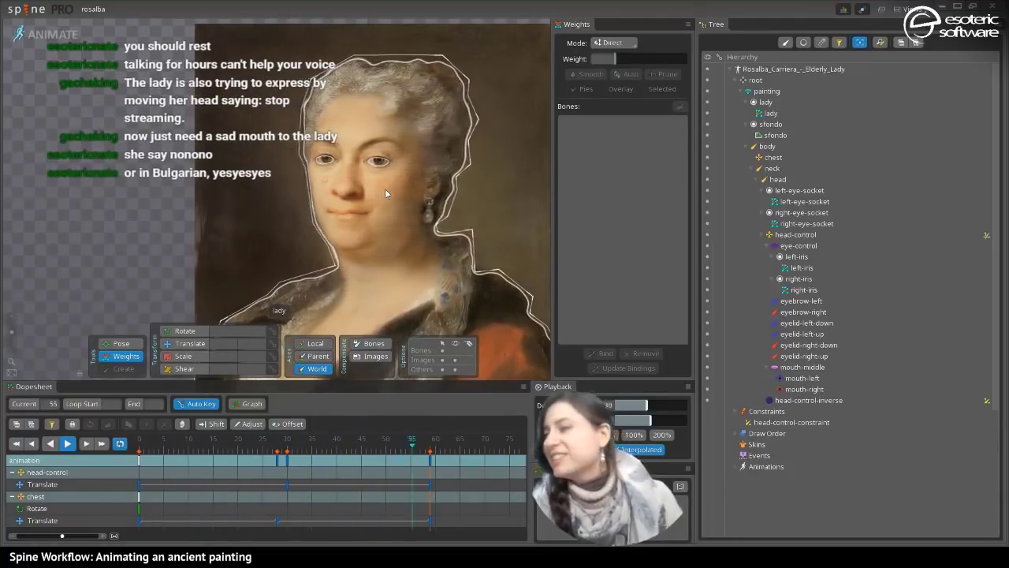
left_click(398, 213)
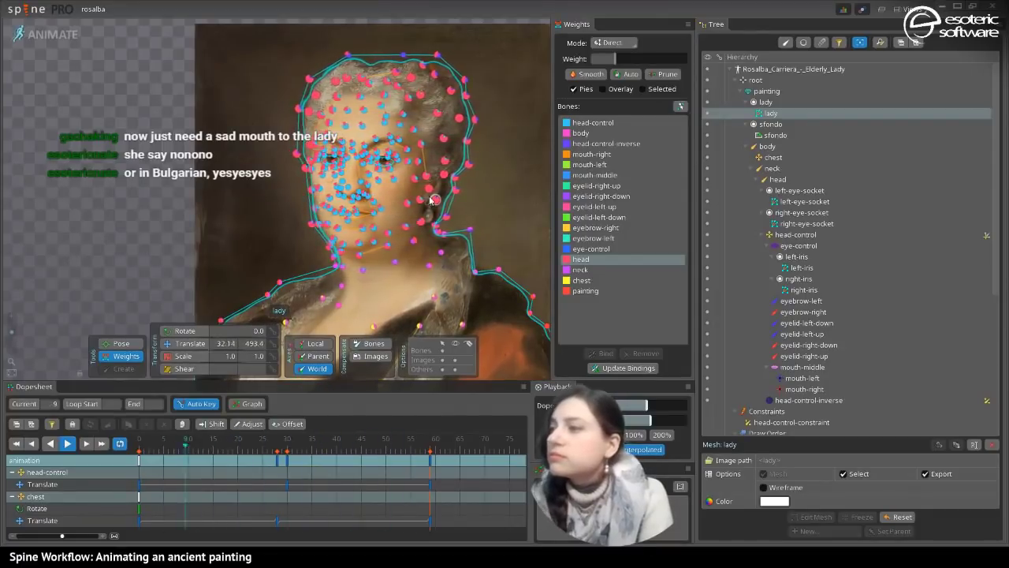
key("space")
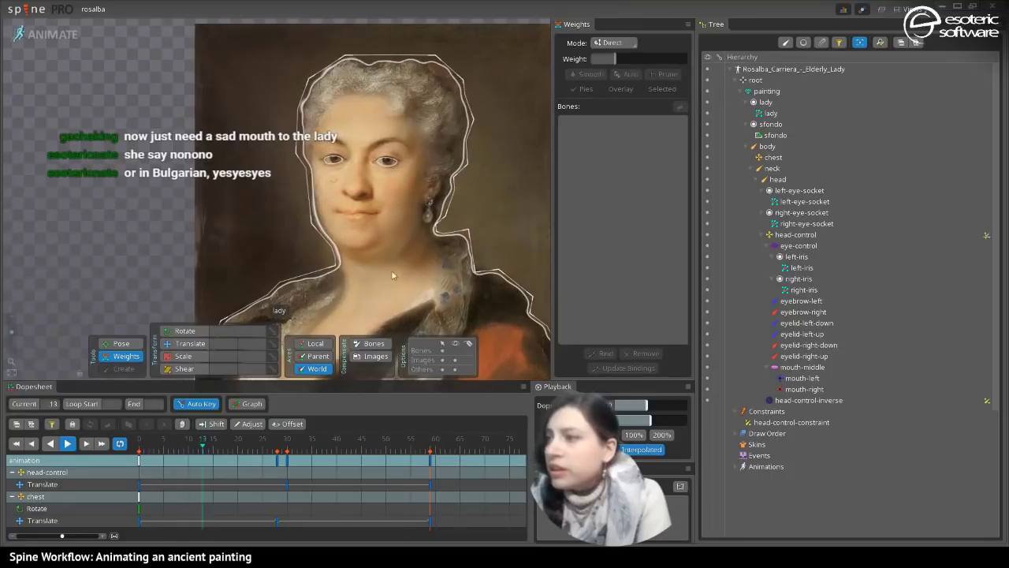
left_click(358, 212)
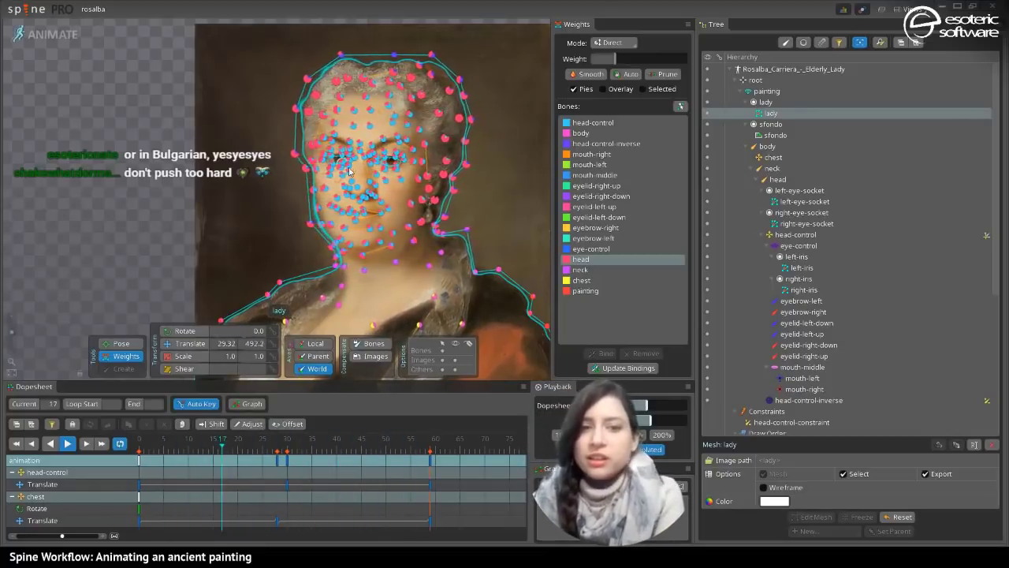
left_click(349, 219)
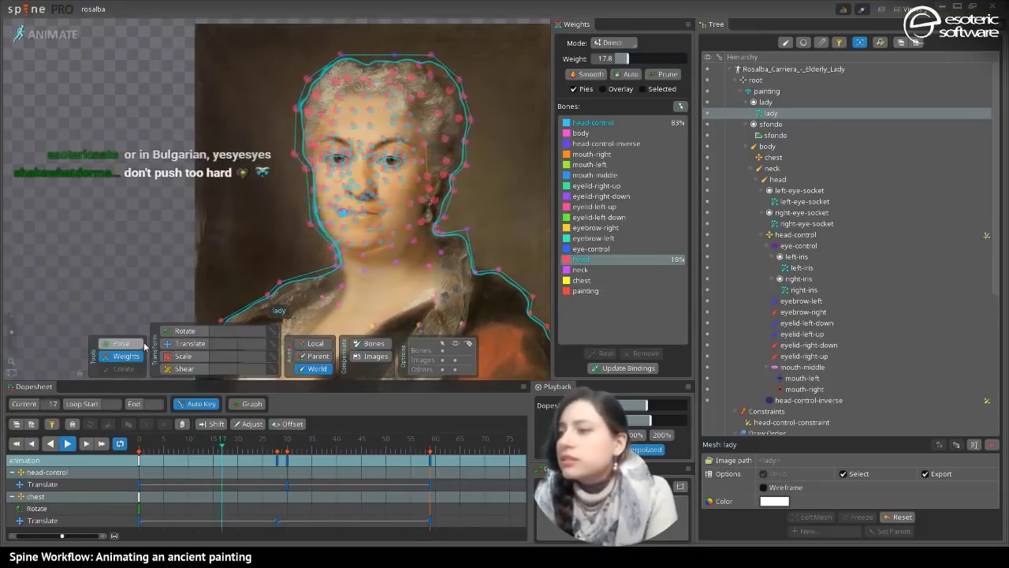
key("c")
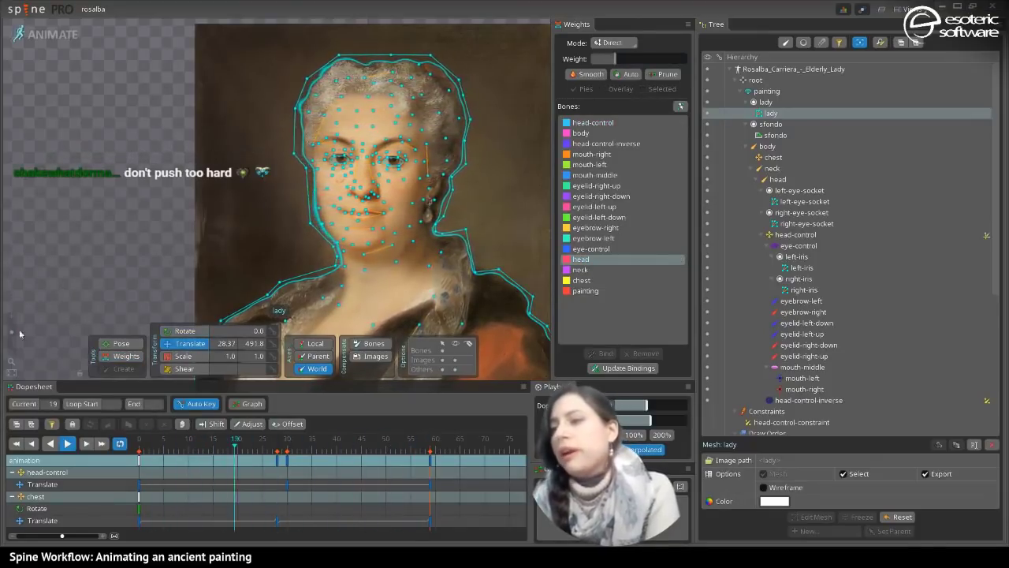
scroll(286, 112, "up", 4)
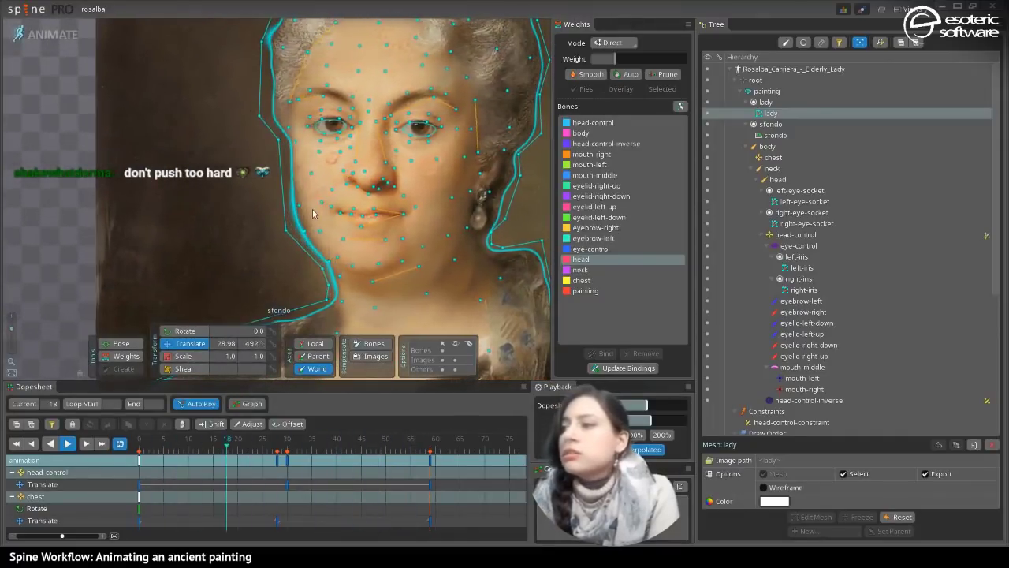
left_click(312, 213)
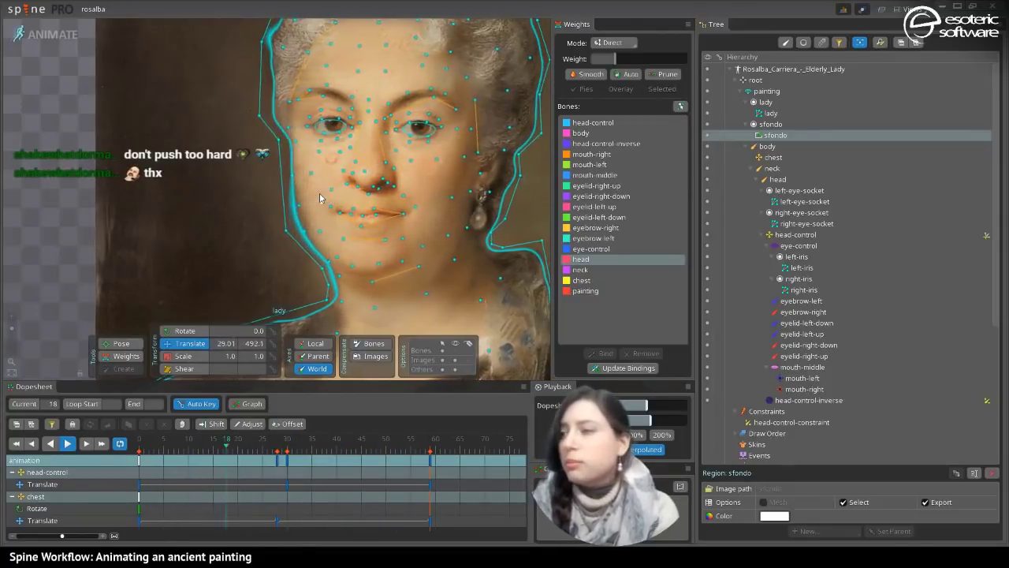
left_click_drag(315, 196, 339, 221)
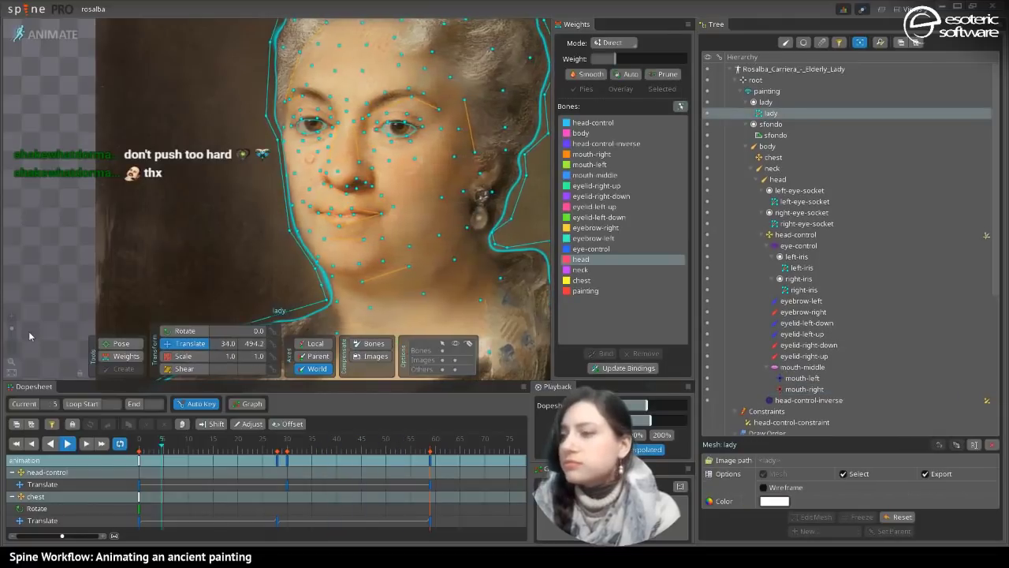
- Stop the playback, return to frame 0 with the mesh deselected, and show the bones over the portrait
left_click(67, 444)
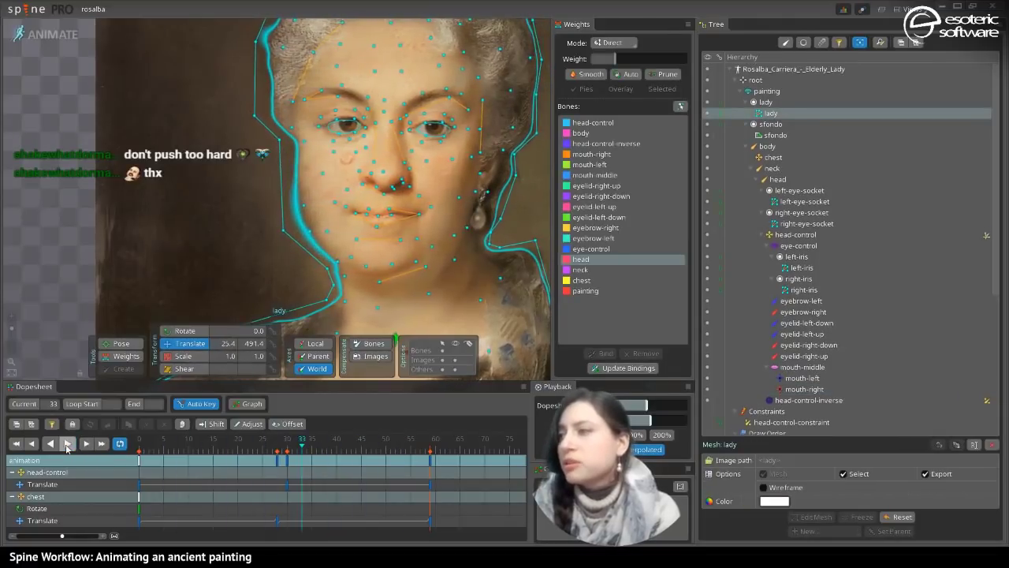
left_click(51, 34)
left_click(51, 35)
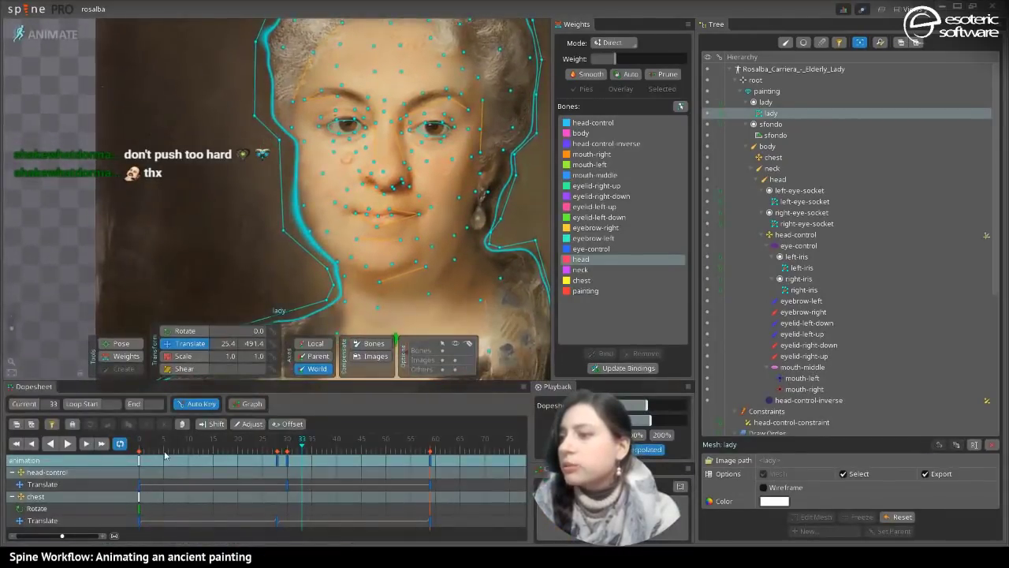
left_click(129, 447)
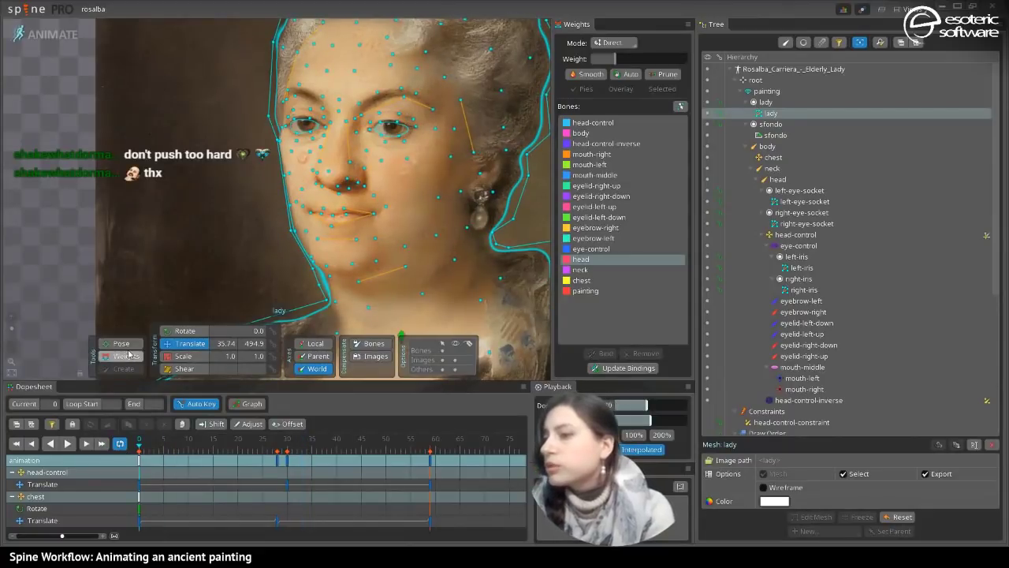
key("space")
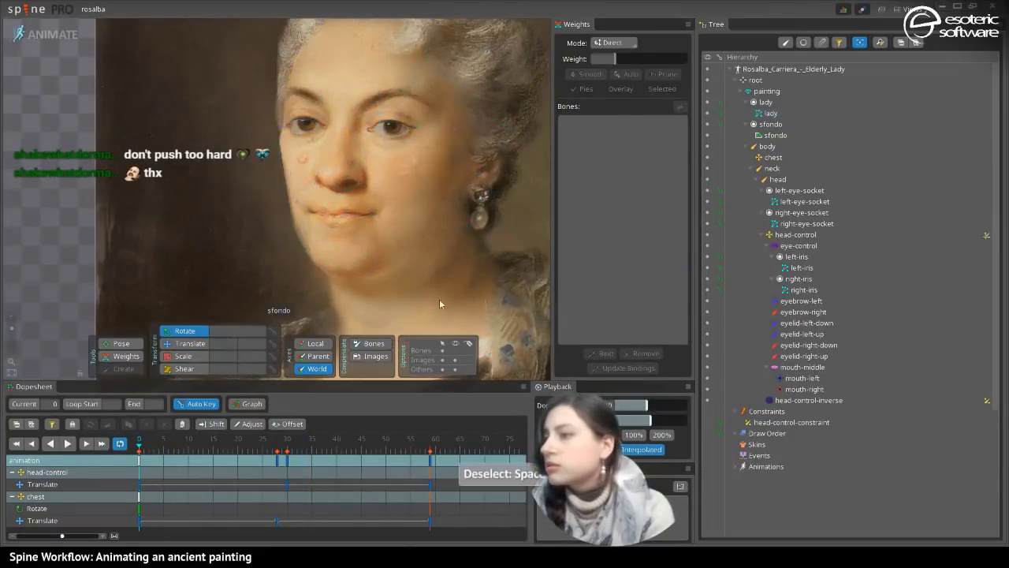
left_click(454, 351)
- Try rotating the mouth-middle bone to about 34 degrees at frame 0, and undo the rotation
left_click(368, 213)
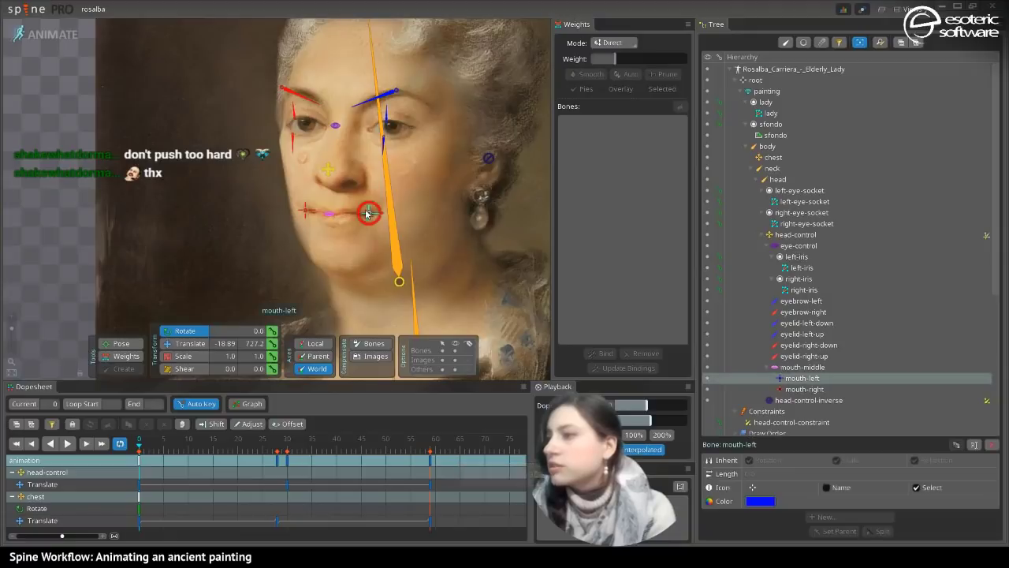
left_click(328, 219)
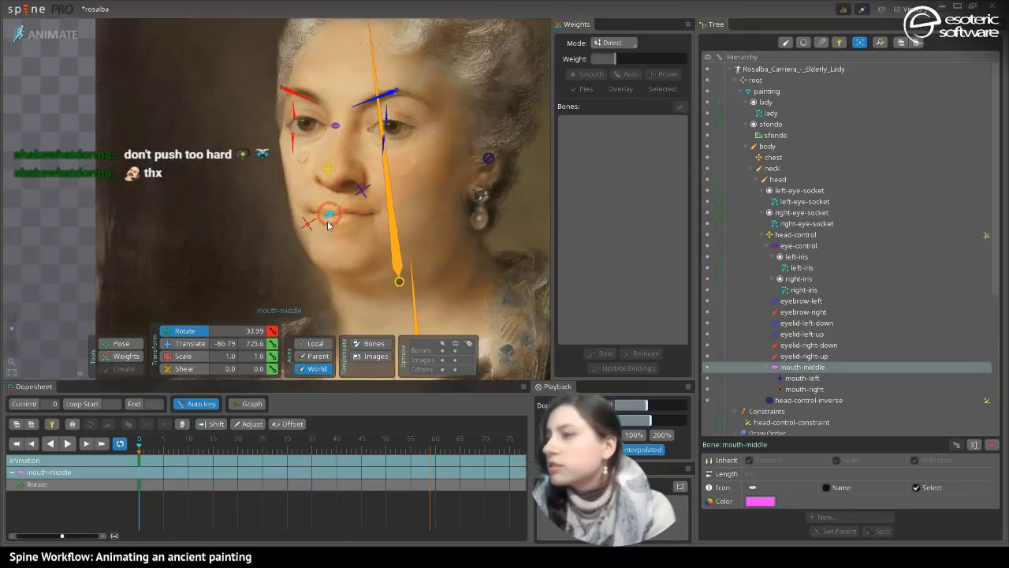
key("ctrl+z")
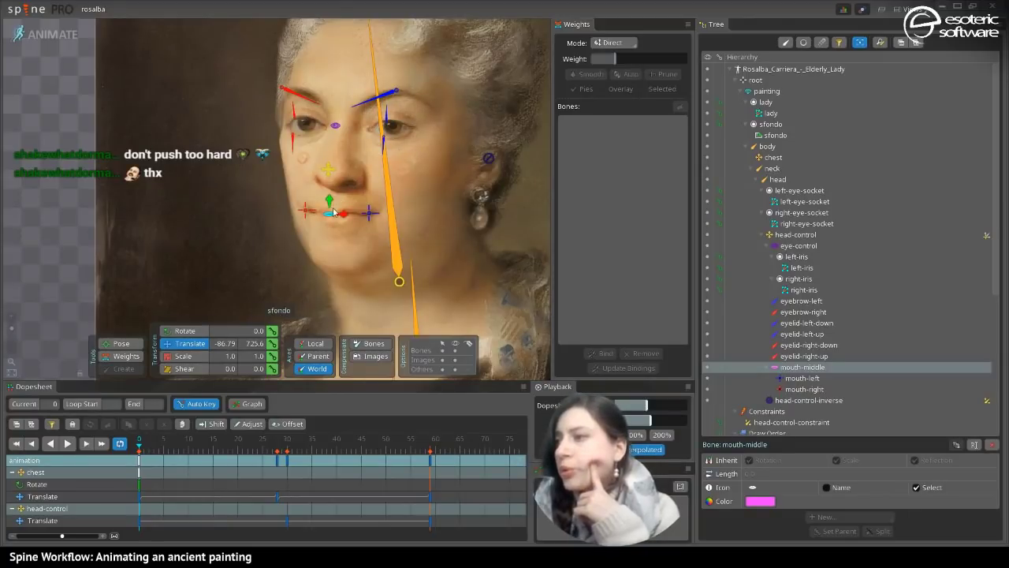
- Raise the mouth-middle bone to Y 743.5 at frame 0 and copy its translate key to frame 59
left_click_drag(329, 202, 331, 194)
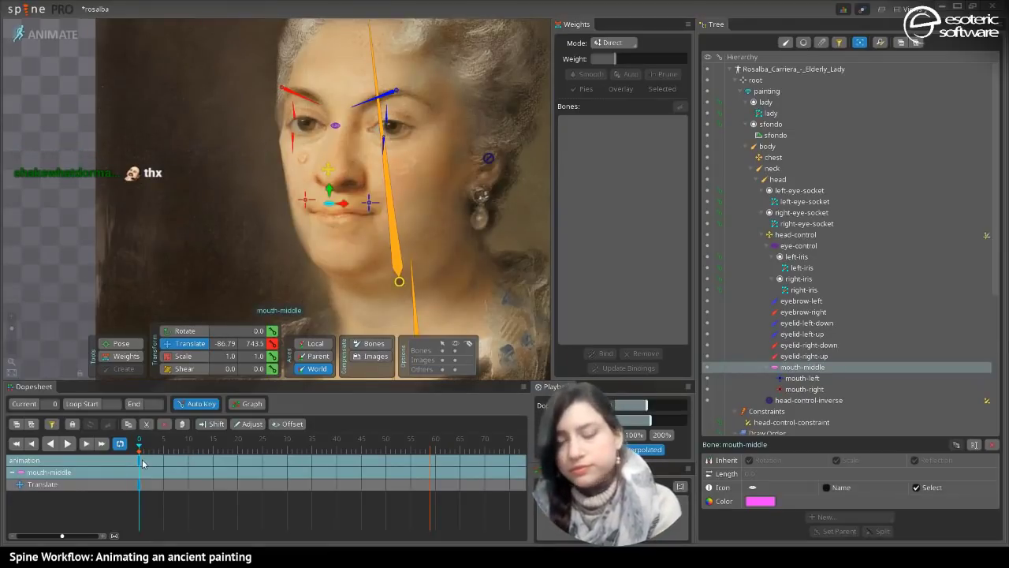
key("ctrl+c")
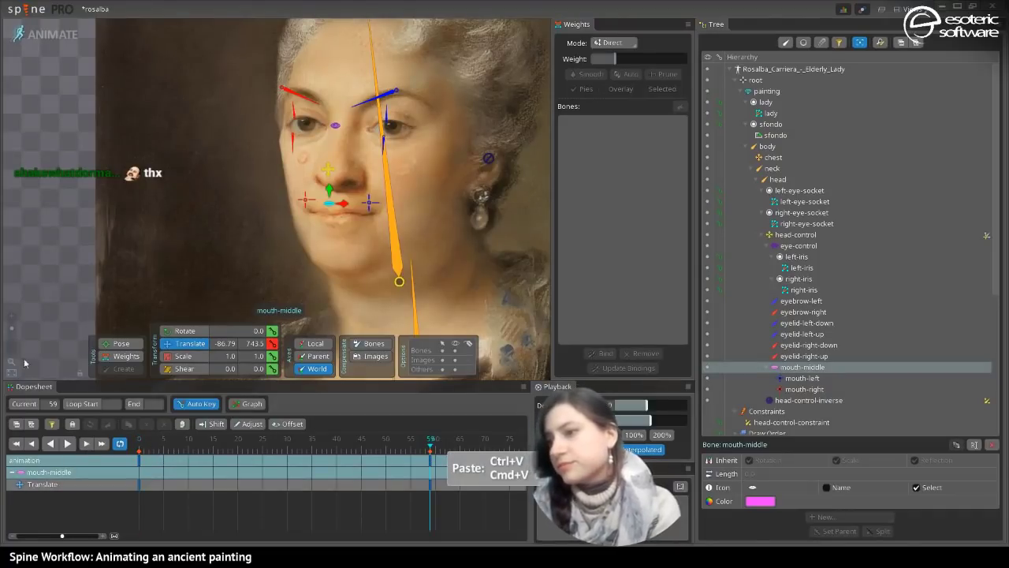
- Weight the lady mesh's mouth-corner vertices to the mouth-right bone, using 37 on the corner vertex, and loop the playback
left_click_drag(13, 331, 13, 324)
left_click_drag(249, 200, 190, 165)
left_click(125, 356)
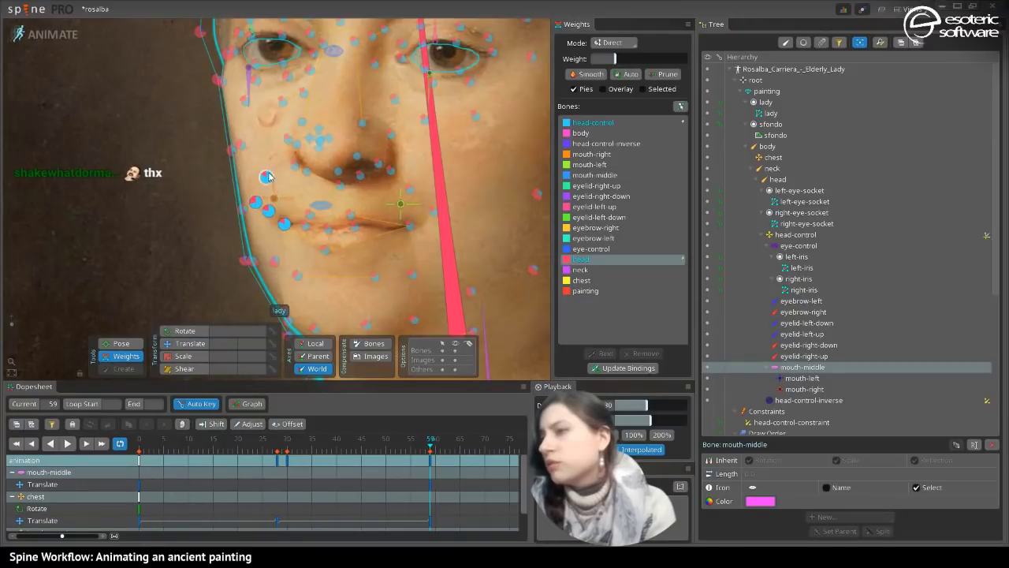
left_click(596, 158)
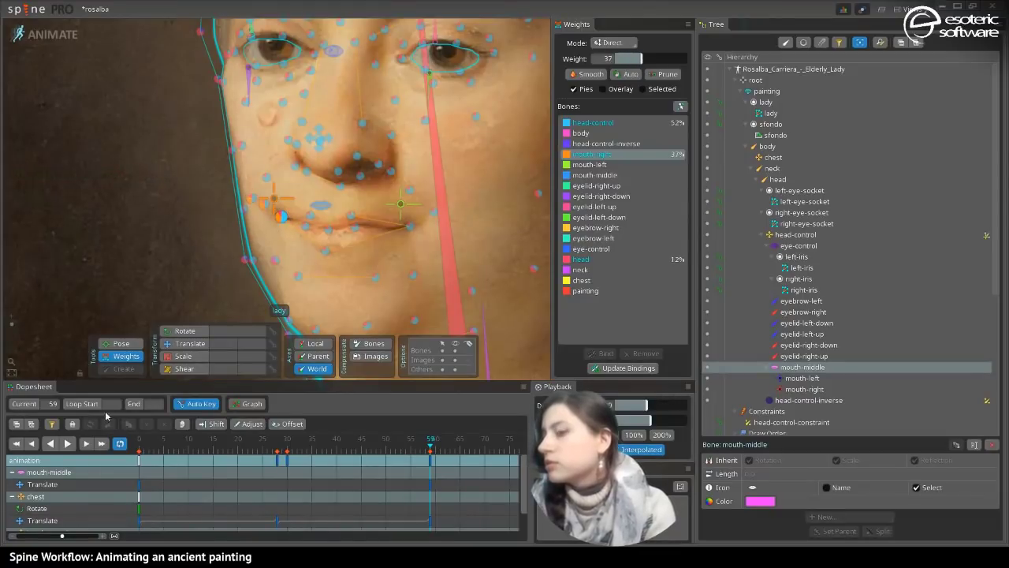
left_click(67, 444)
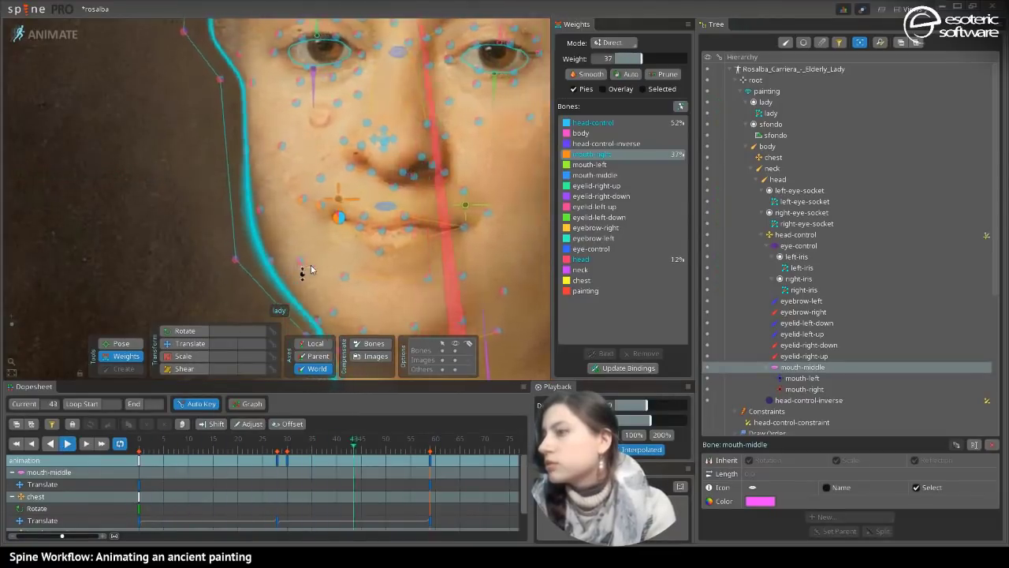
- Try a mouth-right weight of 47 on three vertices around the mouth corner, and undo the change
mouse_move(642, 61)
left_mouse_down()
mouse_move(664, 66)
mouse_move(648, 71)
left_mouse_up()
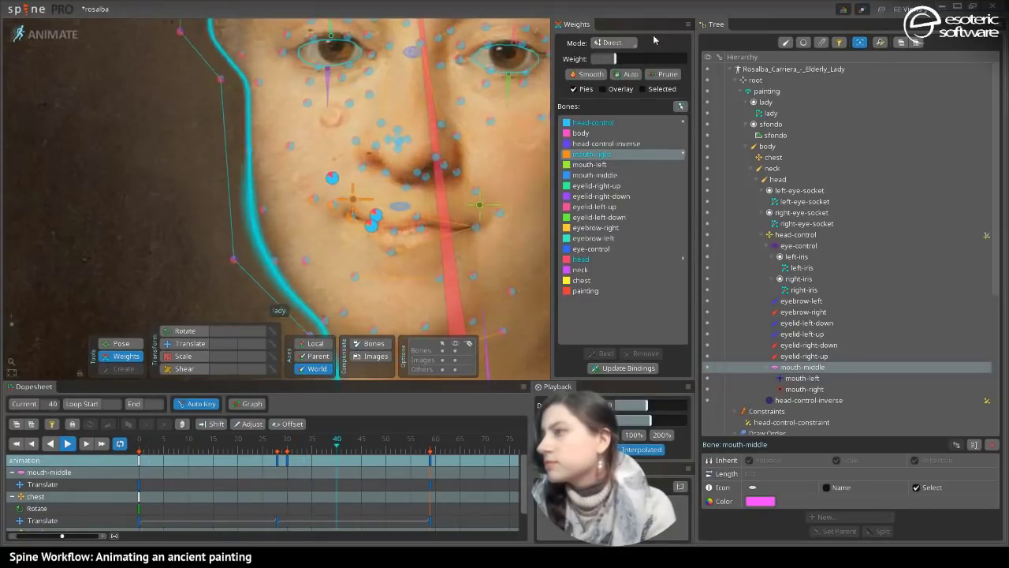
left_click_drag(636, 61, 649, 60)
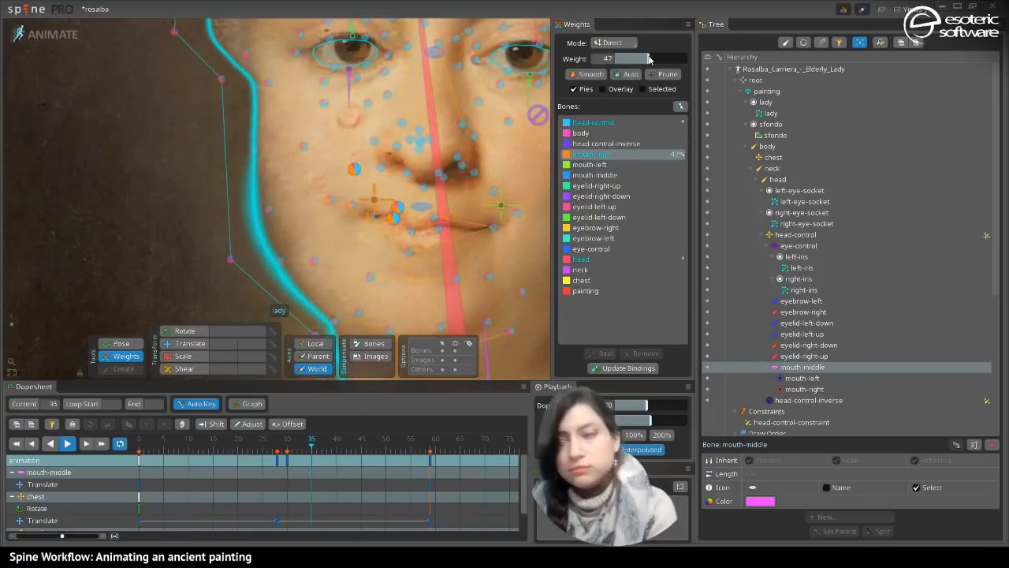
key("ctrl+z")
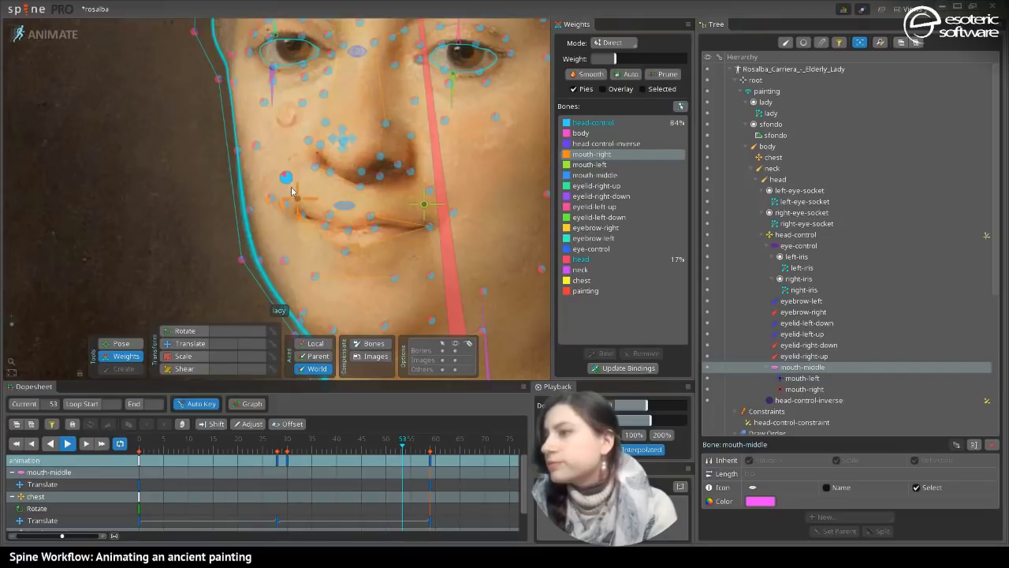
- Set the mouth-right bone's weight to 27 on the outer cheek vertex and 24 on the cheek vertex nearer the mouth
mouse_move(628, 61)
left_mouse_down()
mouse_move(639, 61)
mouse_move(627, 77)
left_mouse_up()
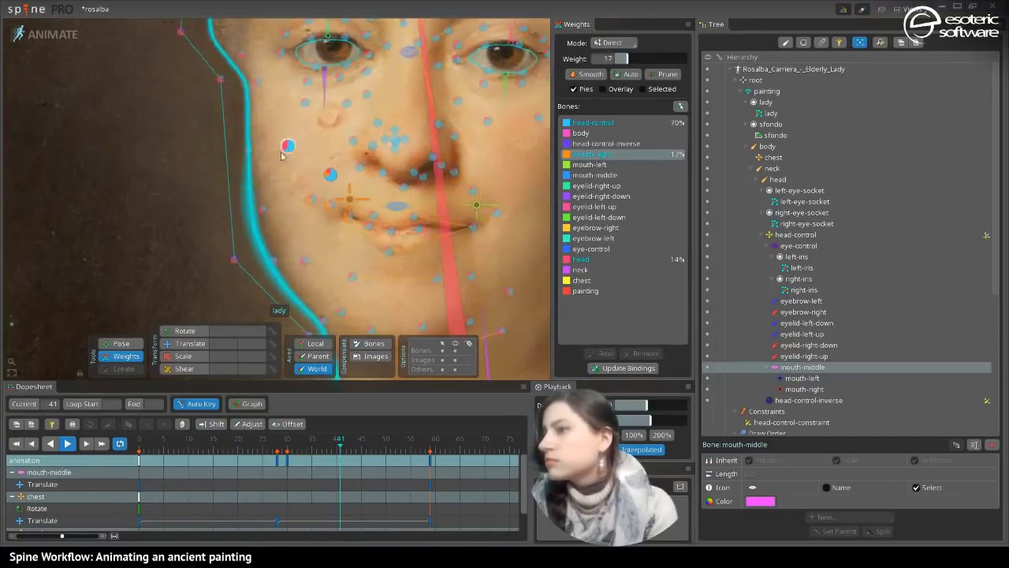
mouse_move(623, 59)
left_mouse_down()
mouse_move(651, 59)
mouse_move(637, 60)
left_mouse_up()
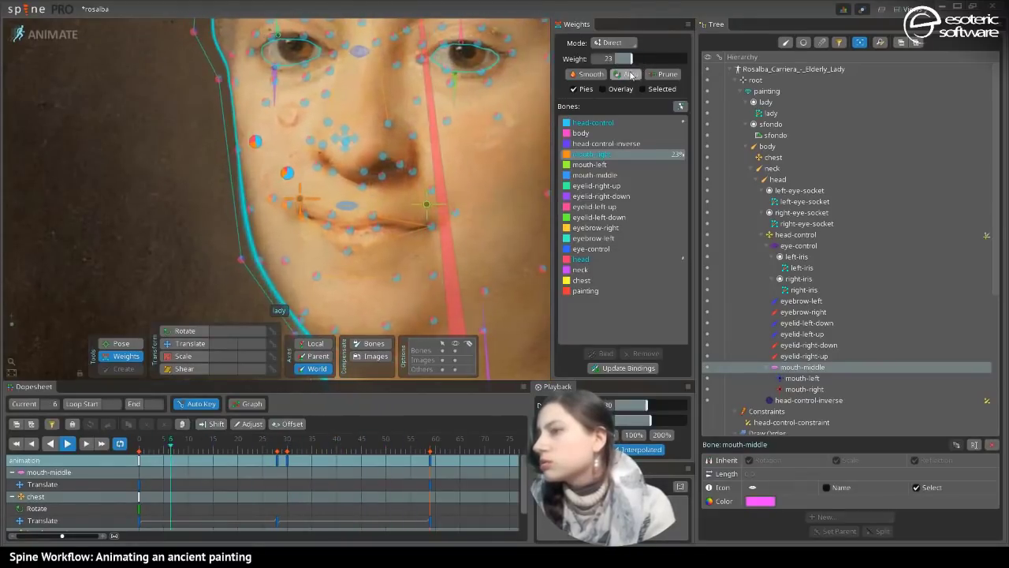
left_click(635, 76)
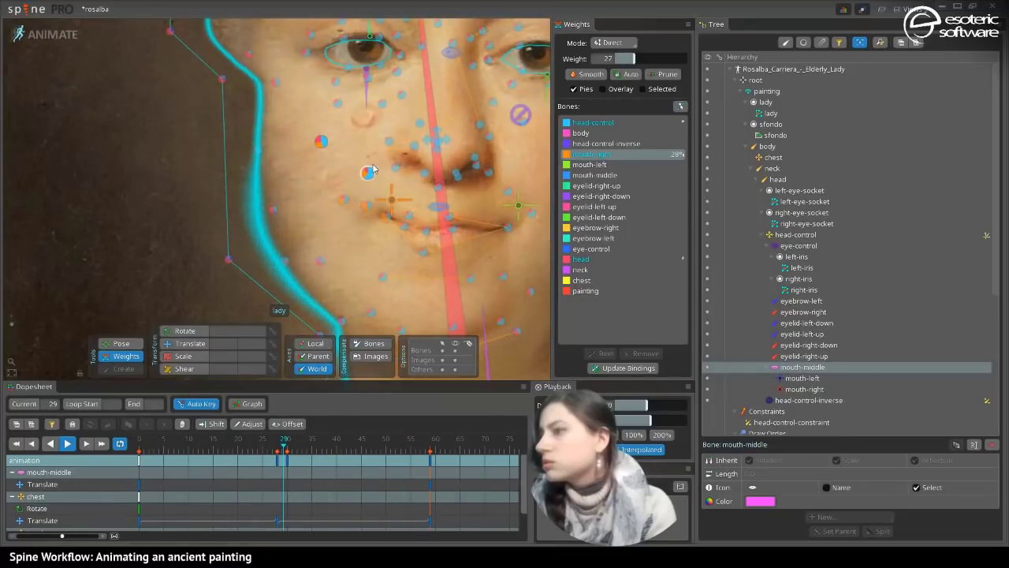
left_click(315, 138)
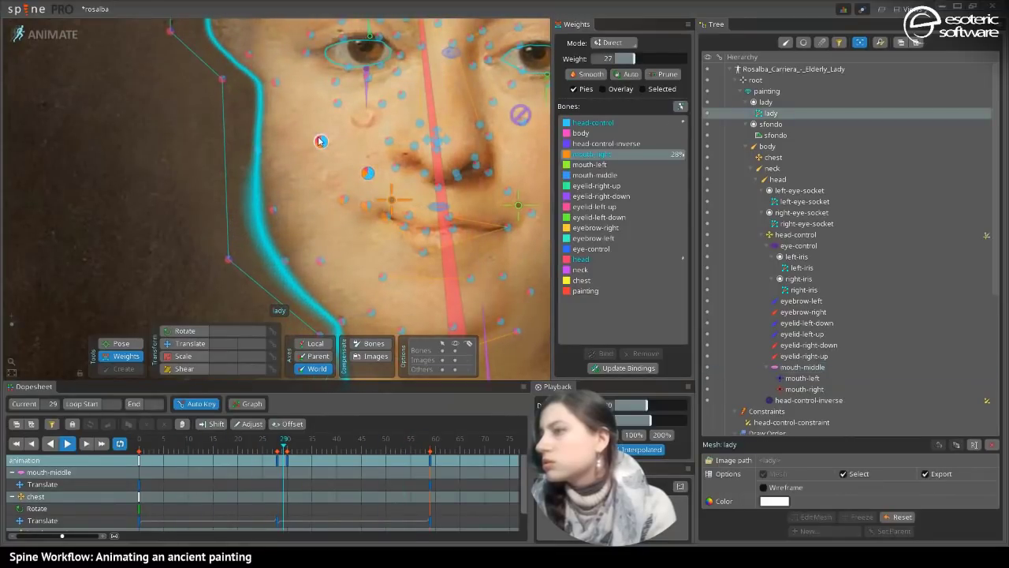
left_click_drag(634, 58, 633, 69)
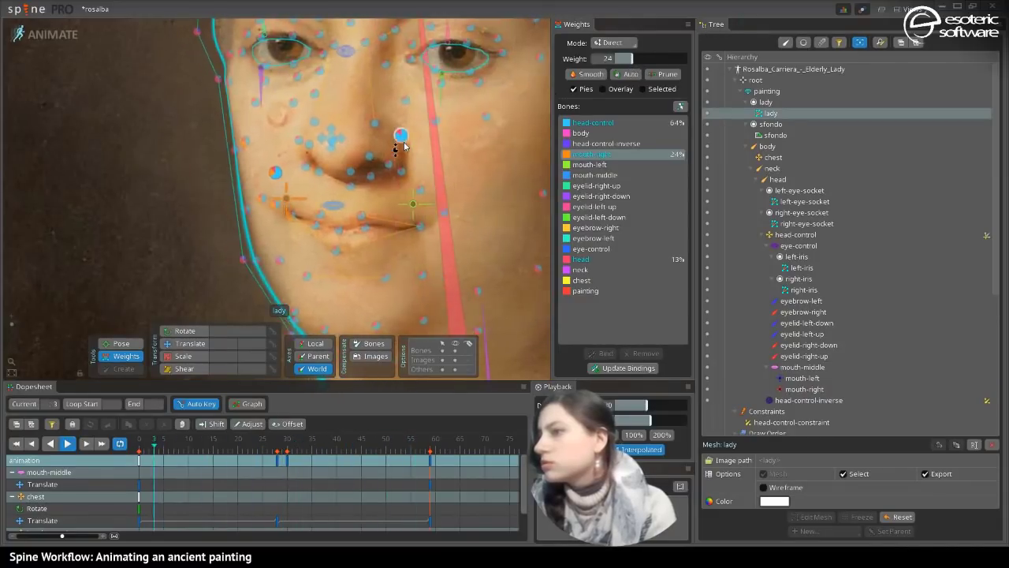
- Stop the looping playback, return to frame 0 and deselect the lady mesh
key("space")
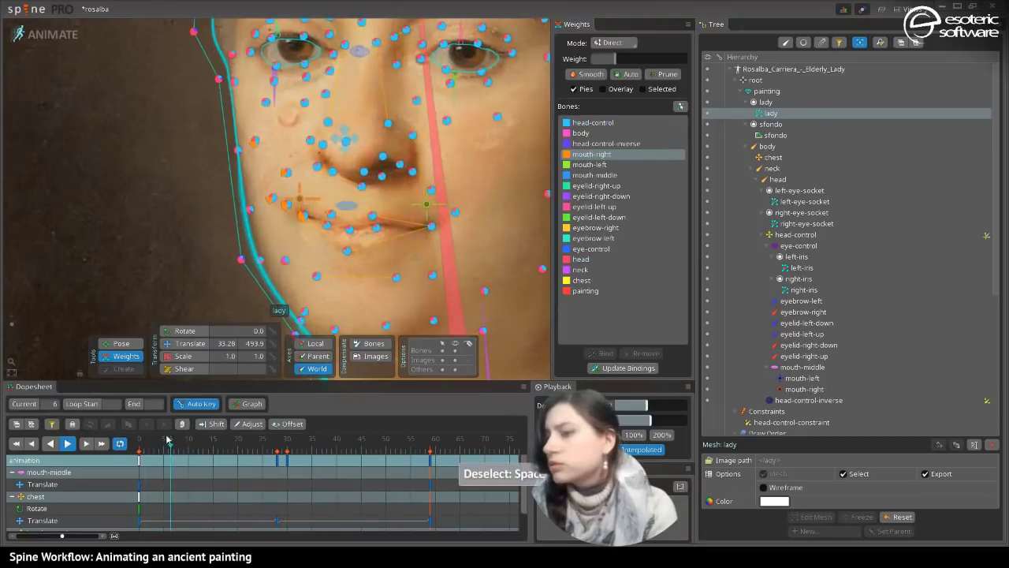
left_click(67, 443)
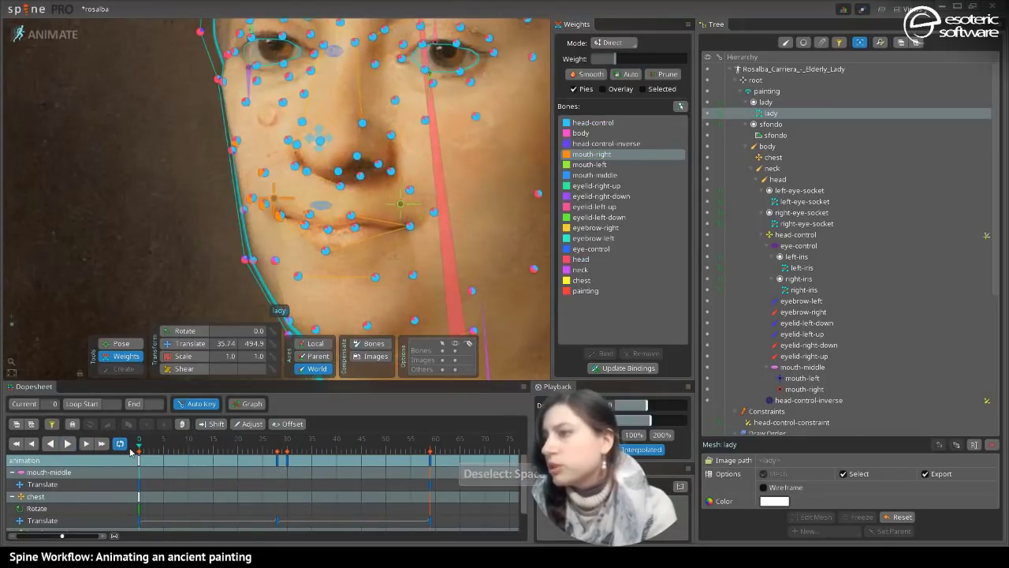
key("space")
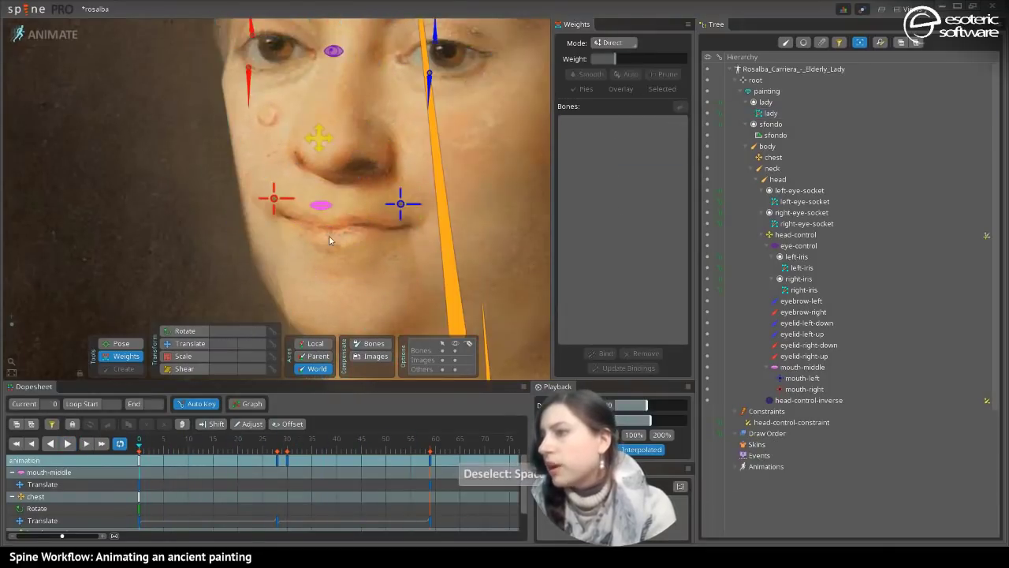
- Key the mouth-right bone at frame 0, moved slightly toward the mouth's centre to about -123.8, 750.1
left_click(187, 344)
left_click(276, 197)
left_click(275, 198)
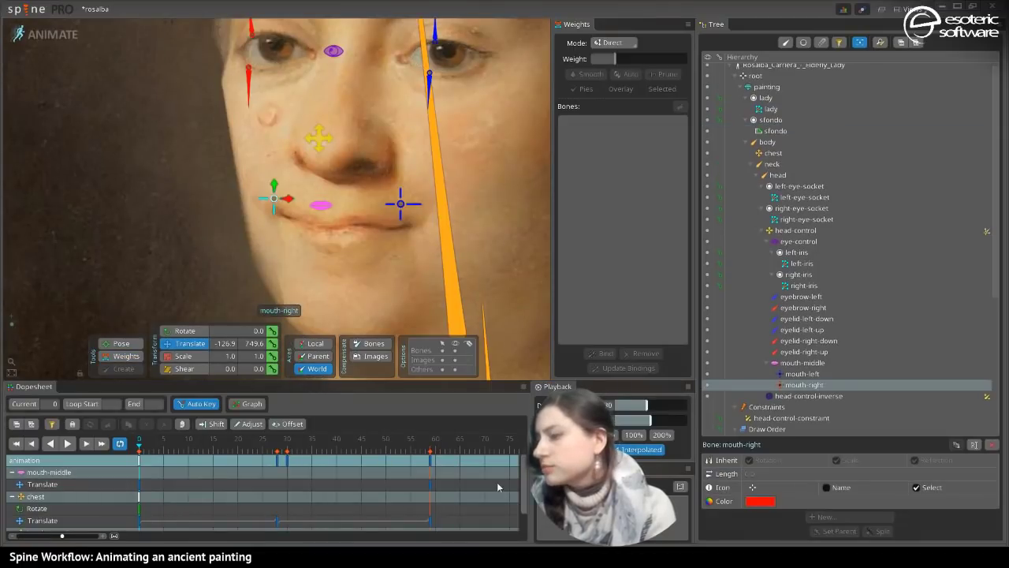
left_click(145, 471)
left_click(139, 488)
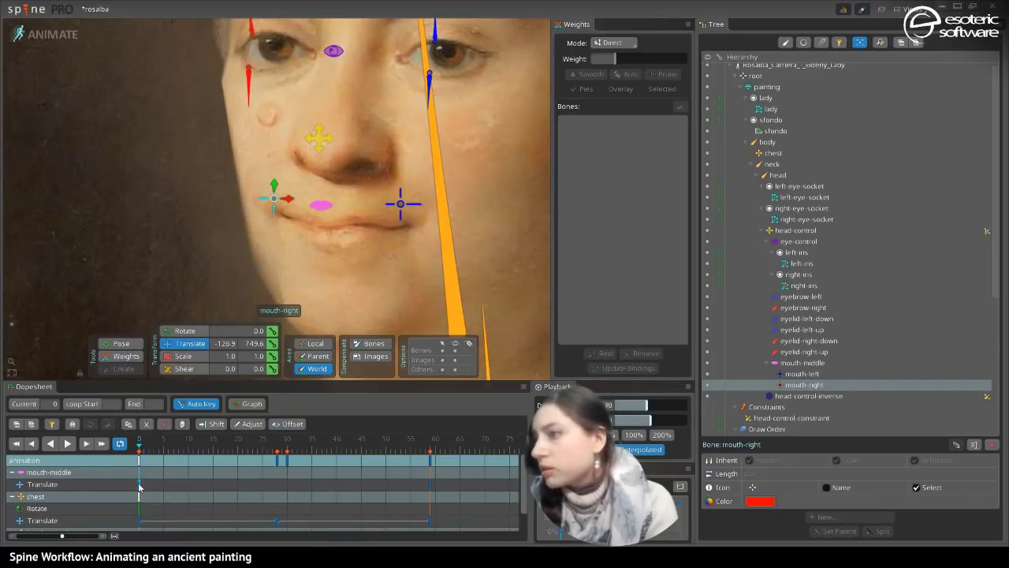
left_click(432, 487)
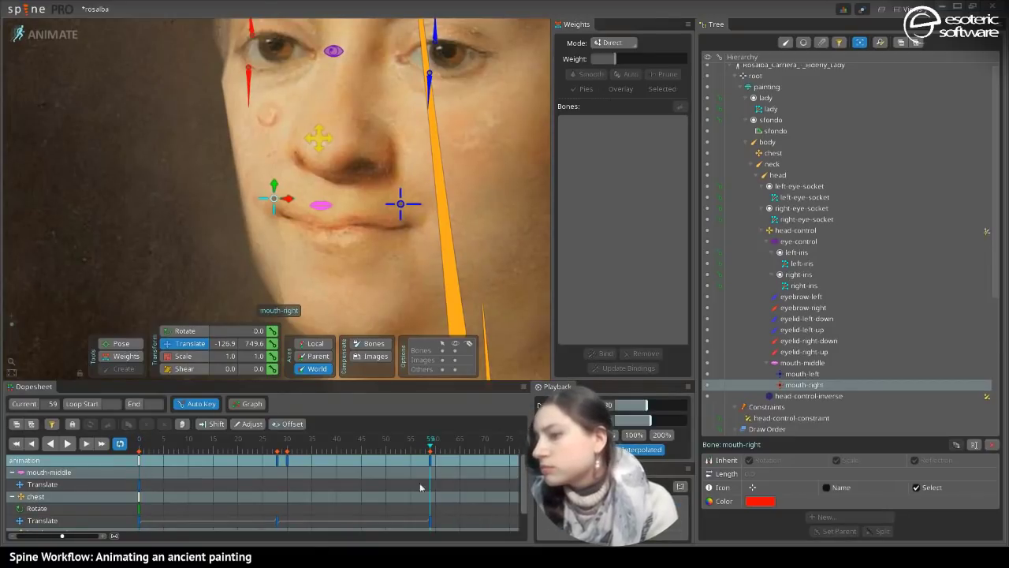
left_click(140, 485)
mouse_move(274, 203)
left_mouse_down()
mouse_move(271, 211)
mouse_move(254, 188)
mouse_move(263, 193)
mouse_move(241, 188)
mouse_move(284, 202)
mouse_move(229, 184)
mouse_move(269, 188)
mouse_move(289, 217)
mouse_move(268, 241)
mouse_move(275, 184)
mouse_move(276, 246)
mouse_move(293, 199)
mouse_move(332, 233)
mouse_move(276, 221)
mouse_move(316, 223)
mouse_move(277, 202)
left_mouse_up()
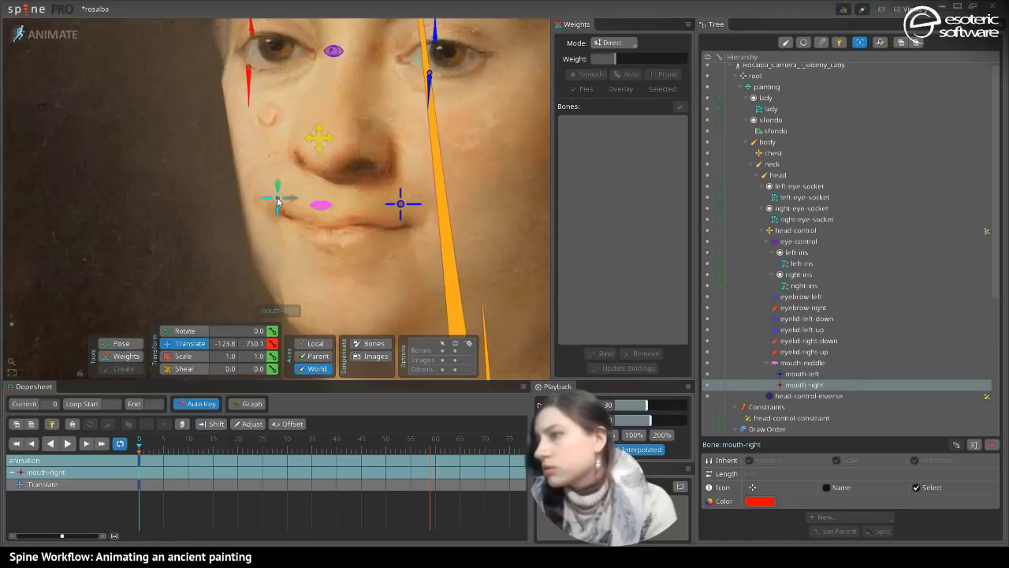
mouse_move(12, 324)
left_mouse_down()
mouse_move(12, 335)
mouse_move(12, 325)
left_mouse_up()
- Weight the lady mesh's mouth-corner vertex 71 to the mouth-left bone, and bind the vertex just outside that corner to it as well
left_click(400, 204)
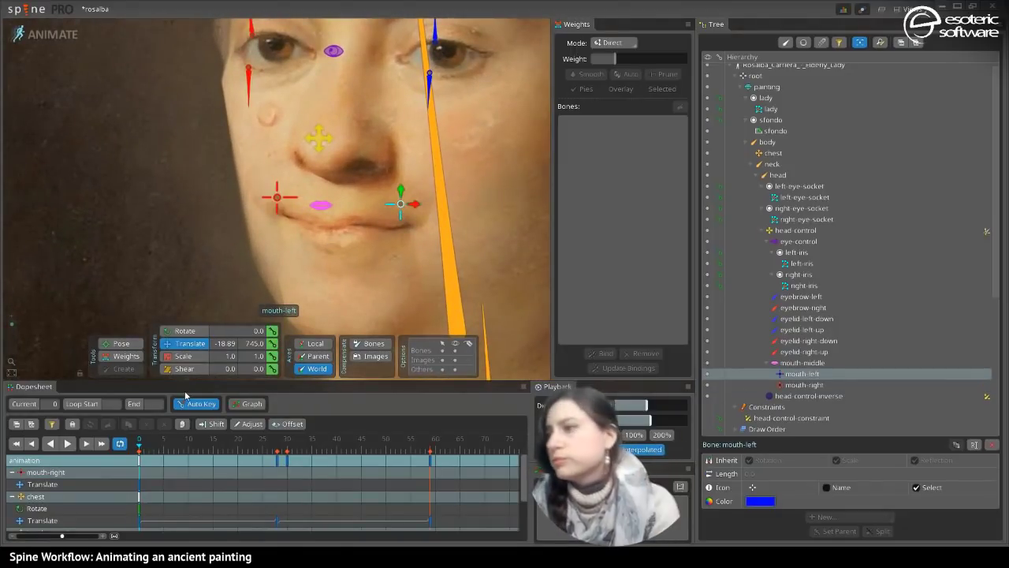
left_click(115, 356)
left_click(386, 290)
left_click(409, 227)
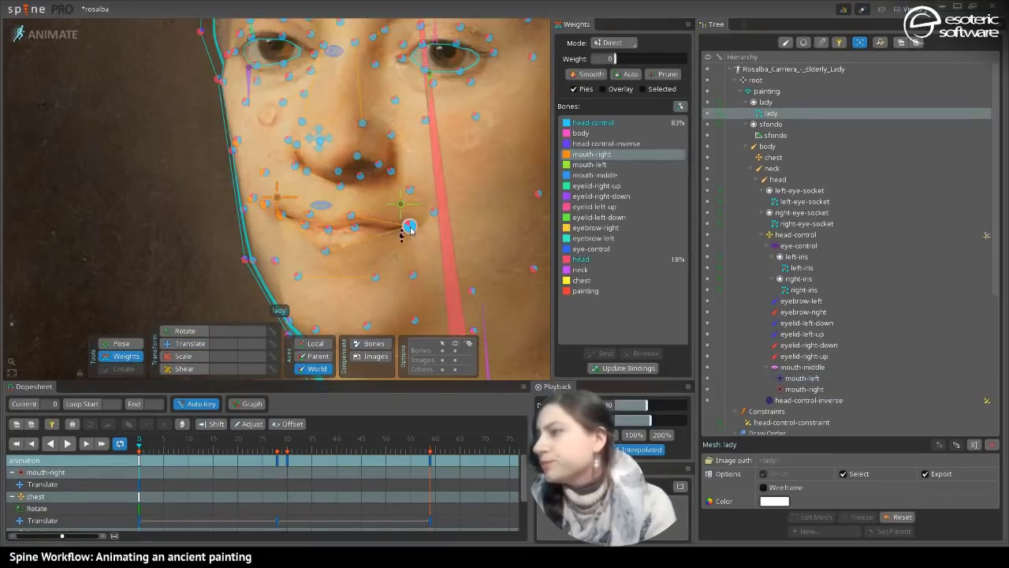
left_click(598, 165)
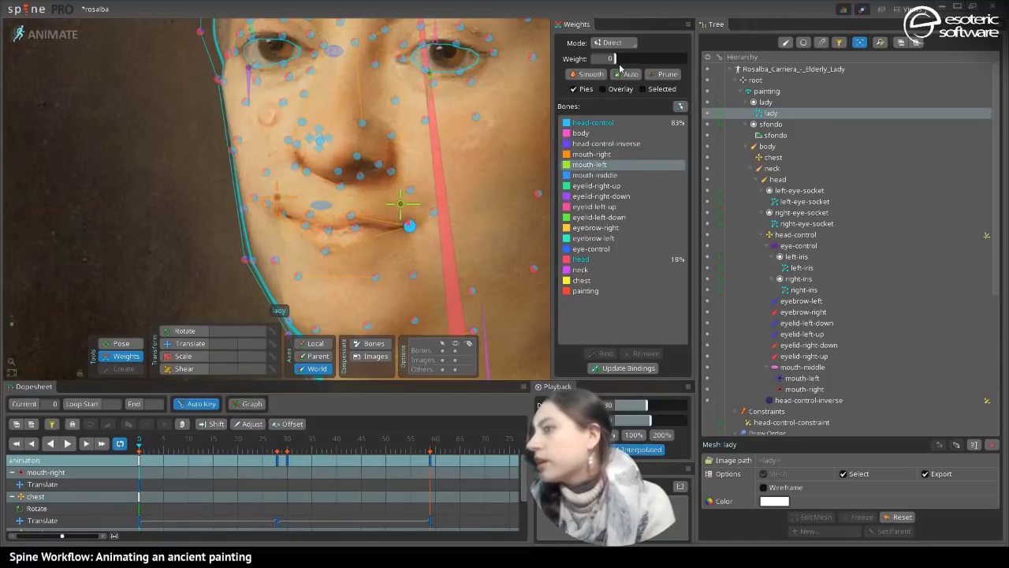
left_click_drag(620, 69, 667, 92)
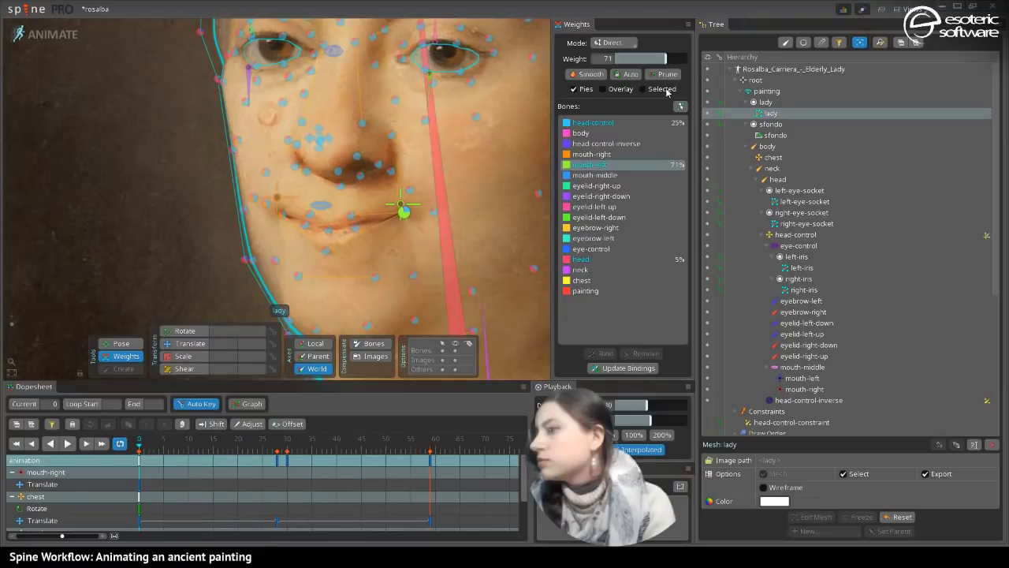
left_click(433, 212)
mouse_move(635, 58)
left_mouse_down()
mouse_move(652, 62)
mouse_move(632, 66)
left_mouse_up()
- Set the mouth-left weight to 6 on the two cheek vertices below the eye, and preview the animation up to frame 45
left_click(424, 120)
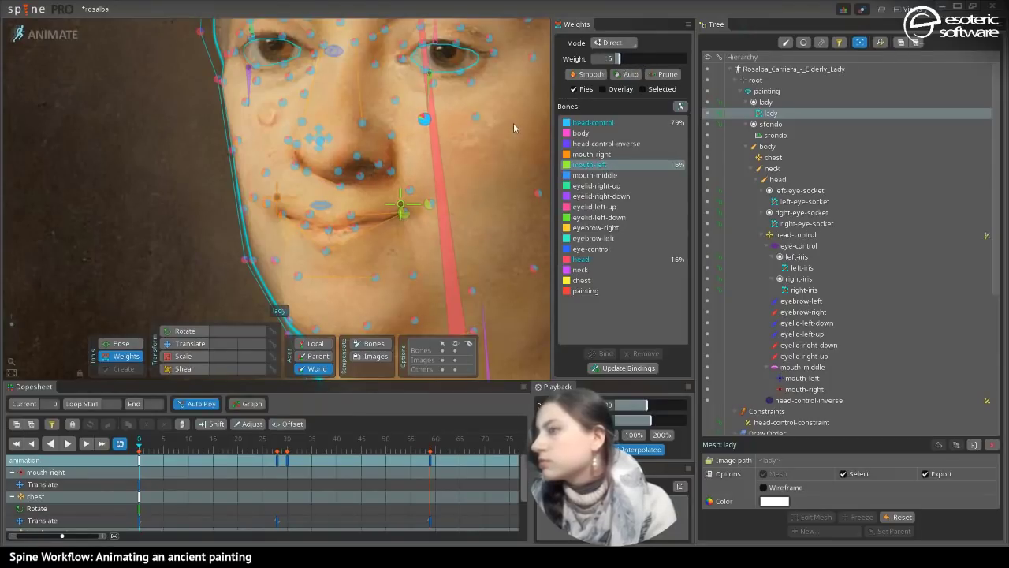
left_click(475, 115)
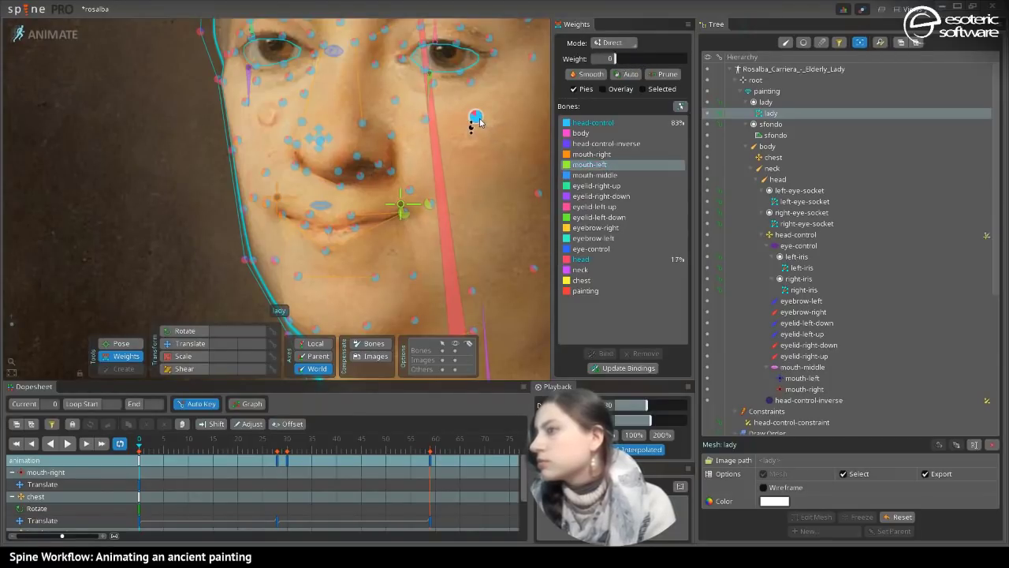
left_click(622, 72)
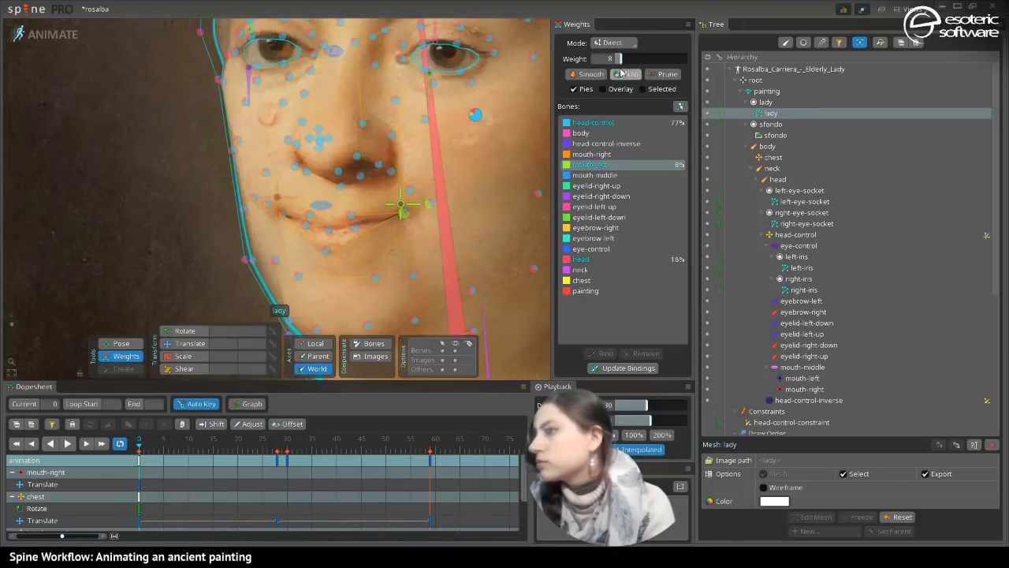
left_click(68, 444)
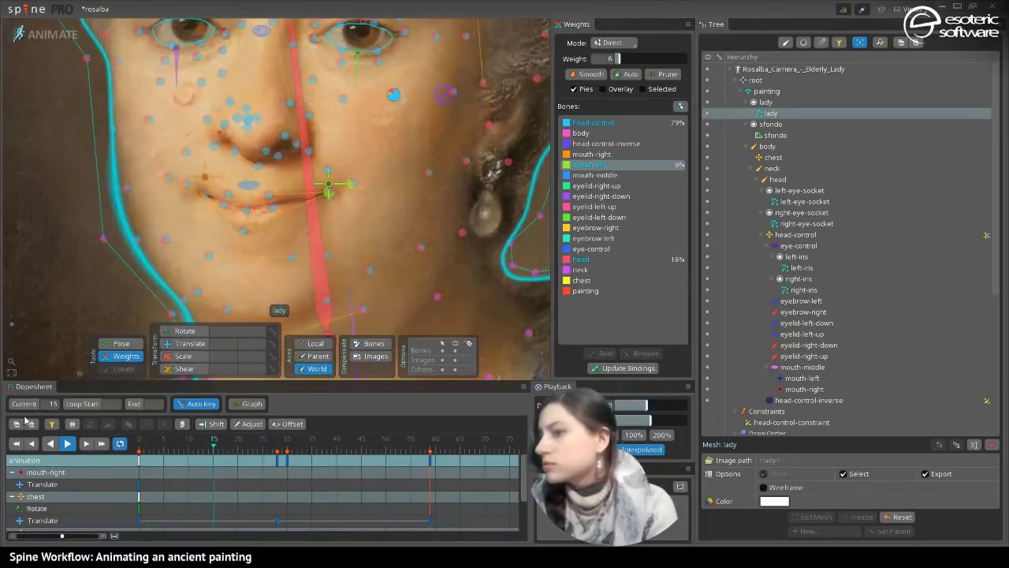
left_click(67, 445)
left_click(67, 445)
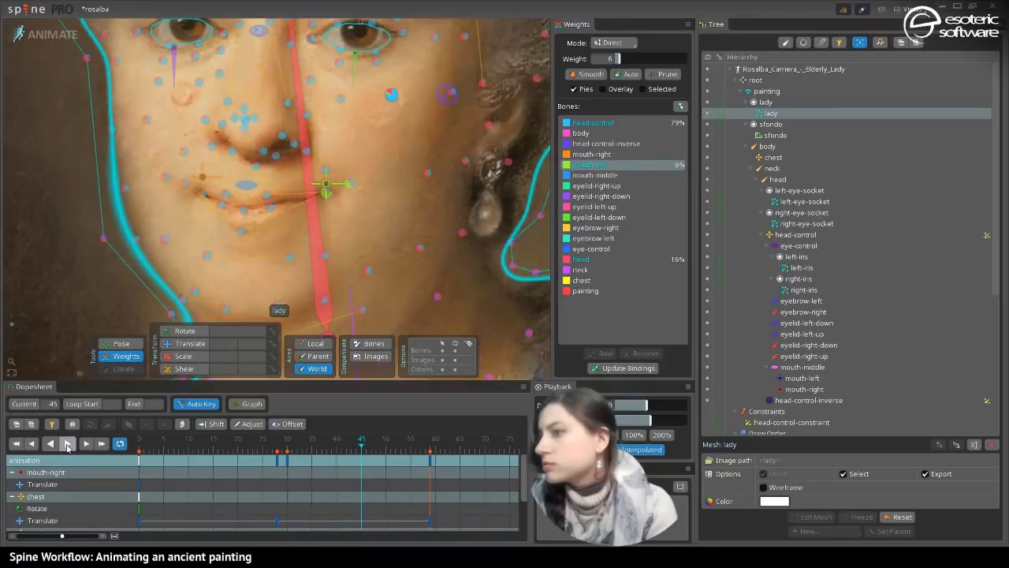
- At frame 45, raise the mouth-left bone to about 57.3, 759.6, and give the outer cheek vertex a mouth-left weight of 9
left_click(354, 264)
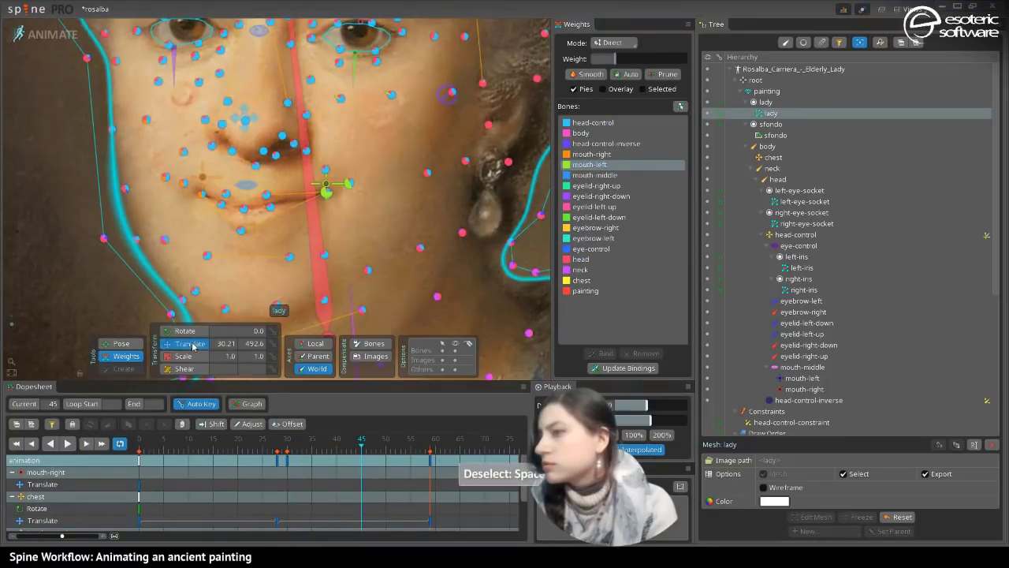
key("space")
left_click(357, 170)
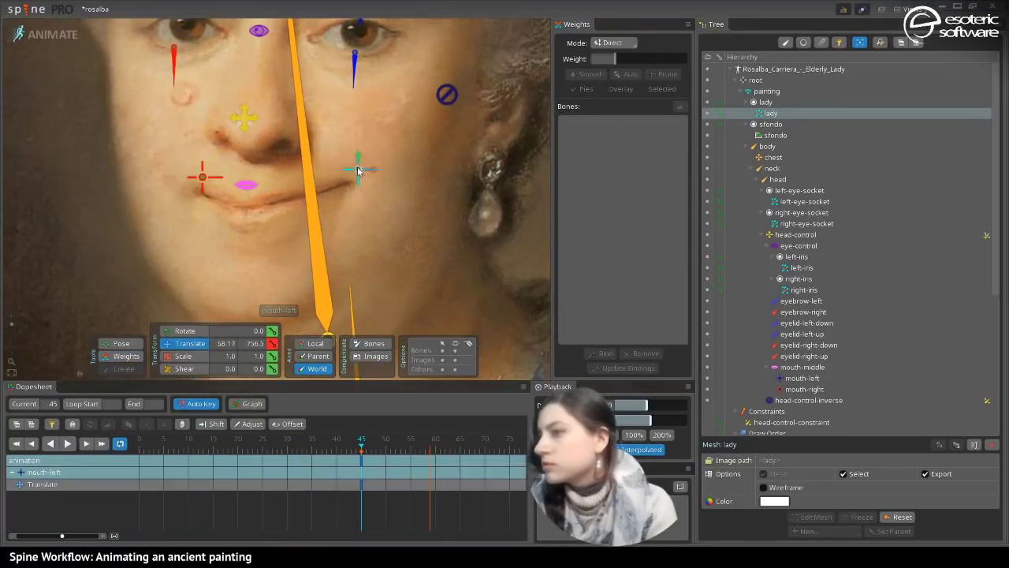
mouse_move(357, 170)
left_mouse_down()
mouse_move(396, 158)
mouse_move(356, 175)
mouse_move(383, 142)
mouse_move(351, 189)
mouse_move(370, 152)
mouse_move(357, 167)
left_mouse_up()
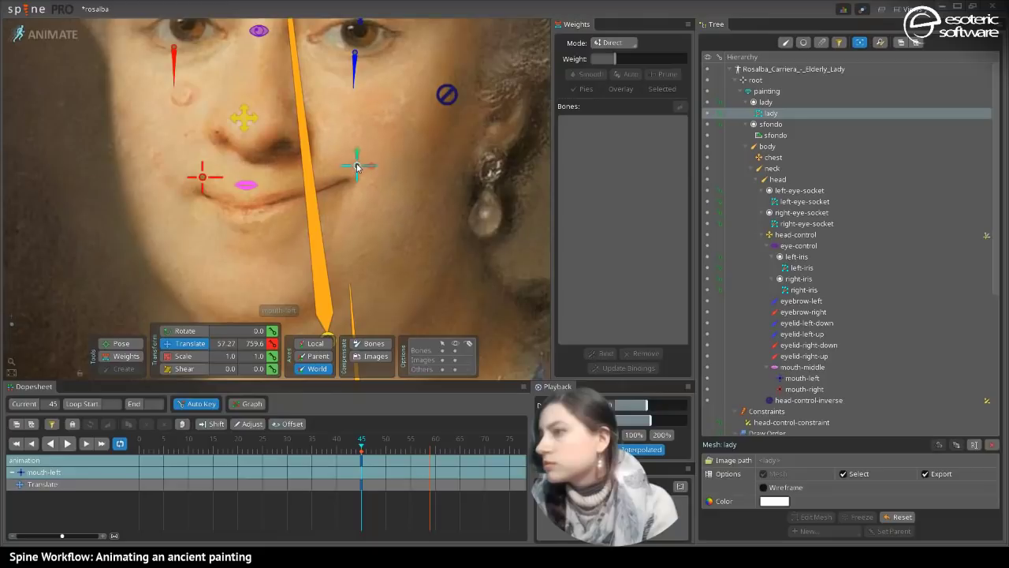
left_click(133, 355)
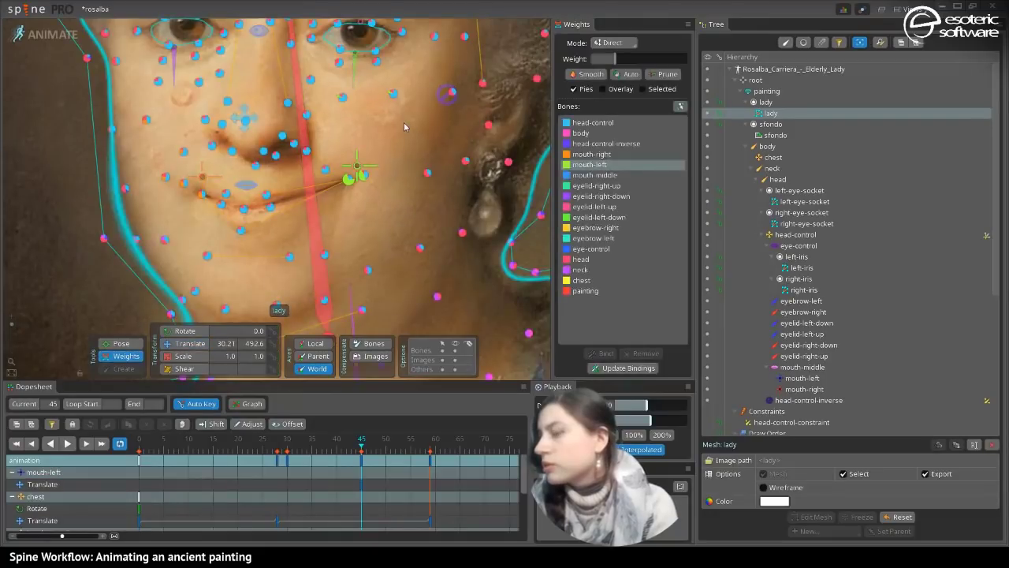
left_click(452, 92)
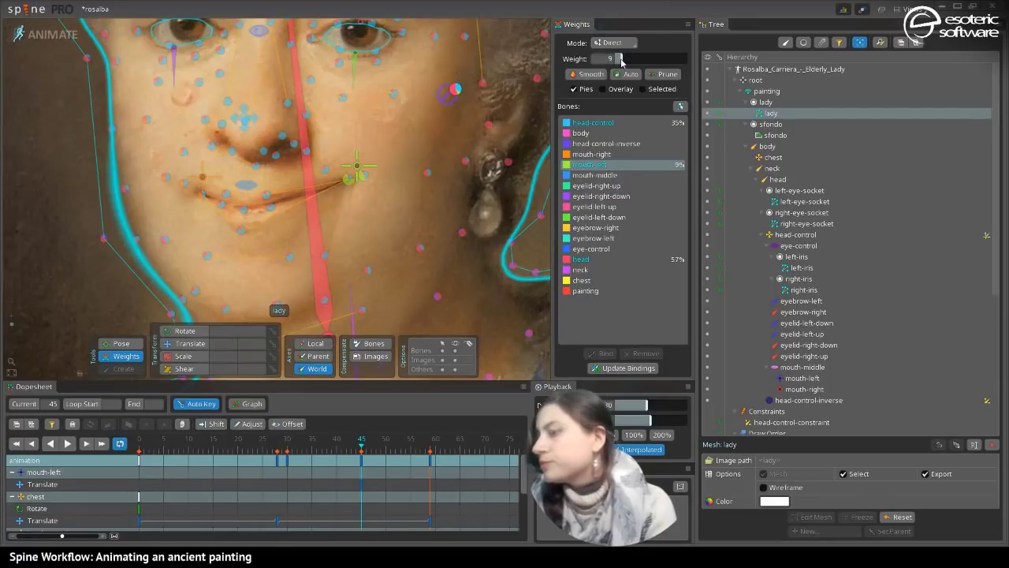
- Test the mouth-left bone lowered, and widen the smile at frame 45 with mouth-left at about 73.4, 759.2 and mouth-right pulled outward
left_click(183, 344)
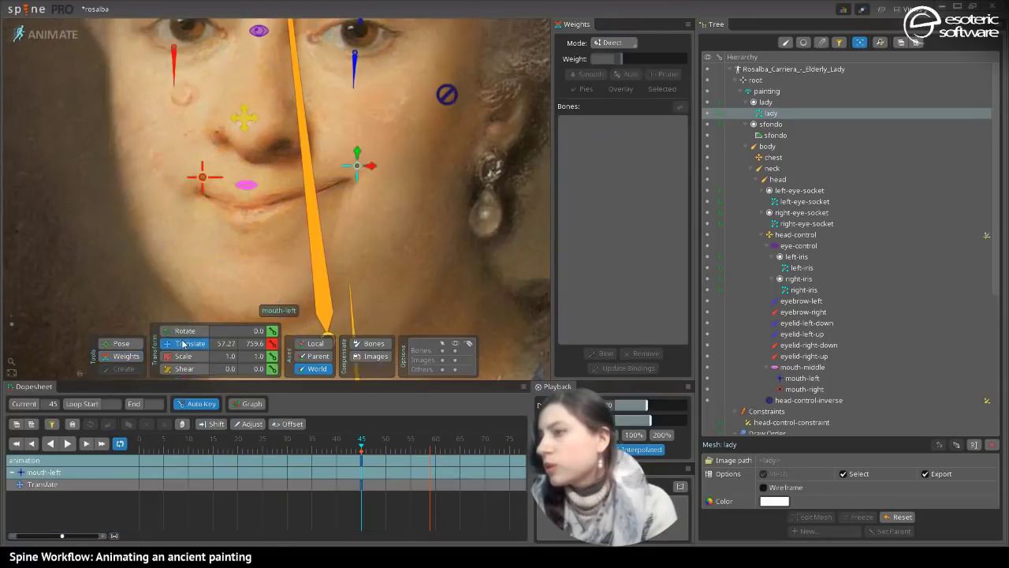
left_click_drag(358, 165, 352, 214)
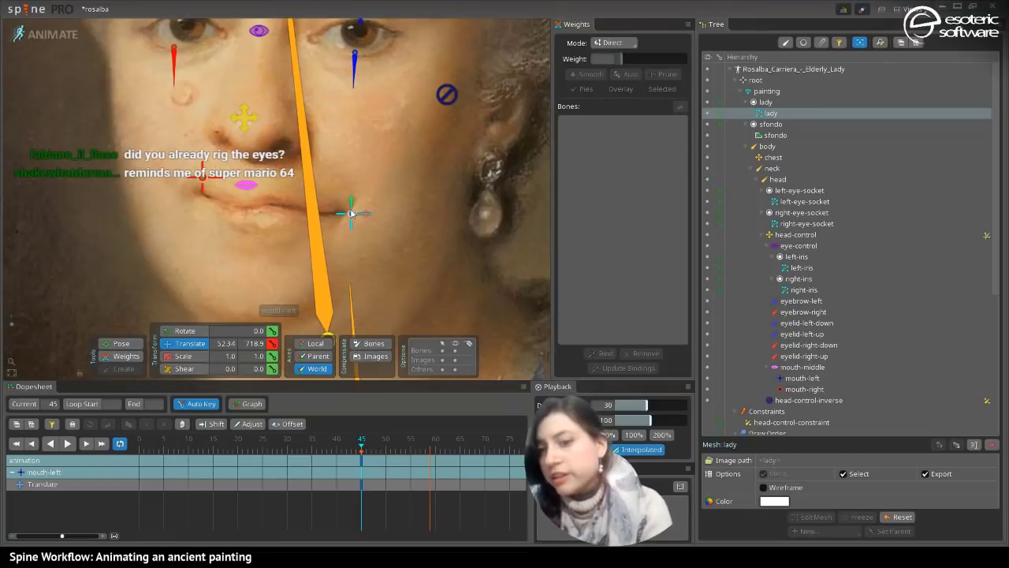
left_click_drag(351, 213, 371, 161)
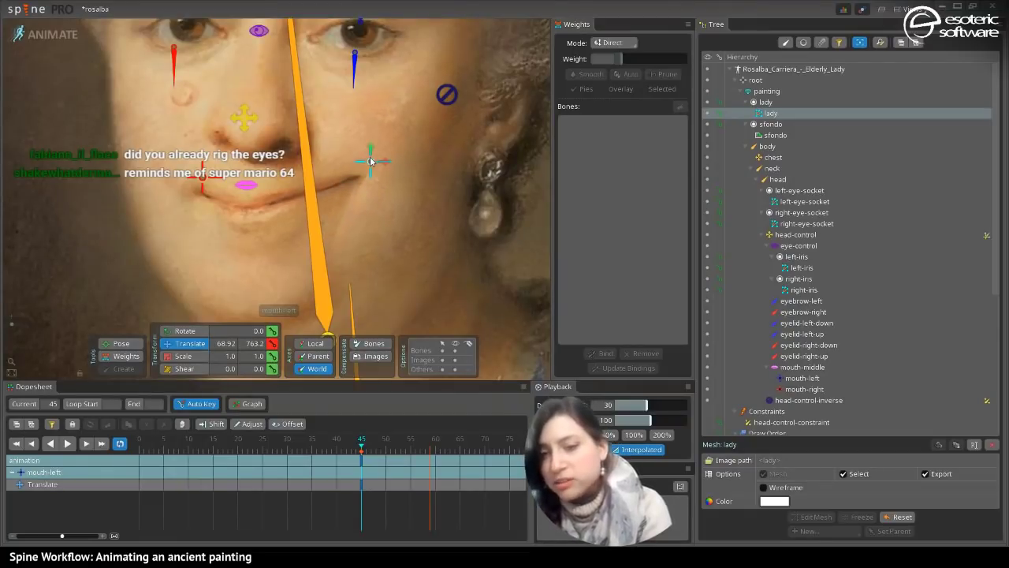
mouse_move(371, 160)
left_mouse_down()
mouse_move(367, 175)
mouse_move(377, 169)
left_mouse_up()
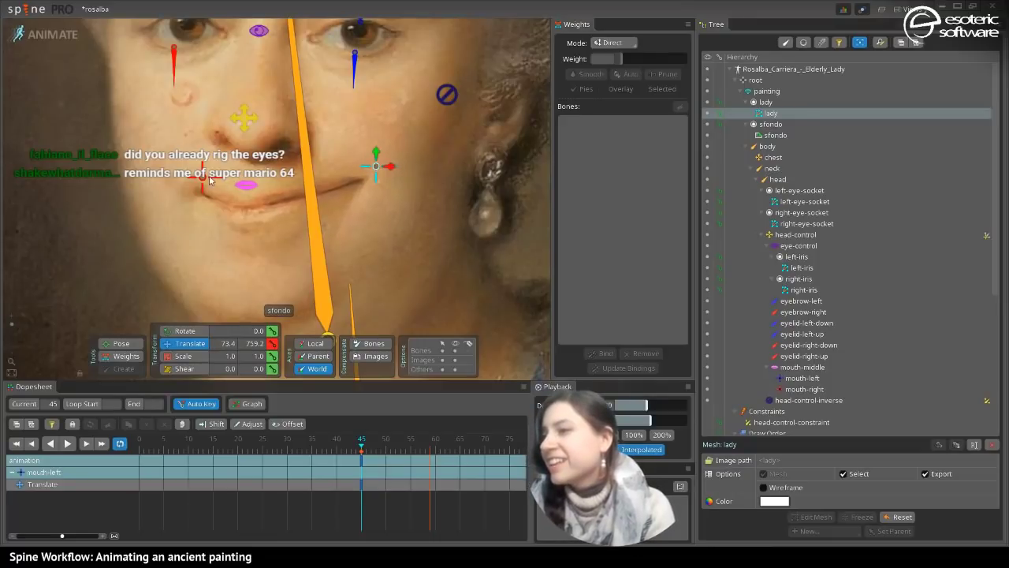
left_click_drag(203, 180, 172, 181)
- Increase the mouth-right bone's weight on the two lip vertices near the mouth-right corner
left_click(118, 356)
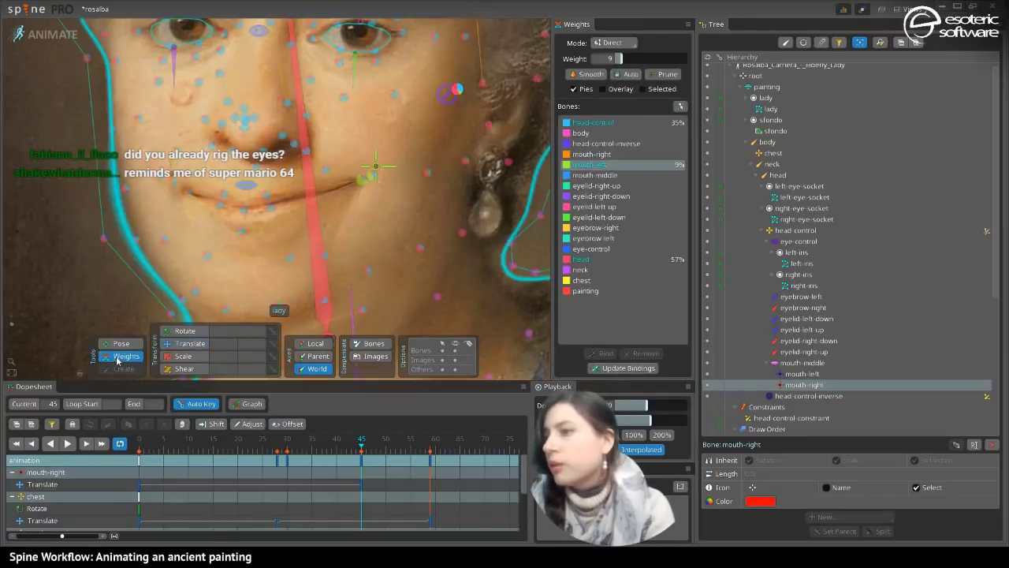
left_click(219, 205)
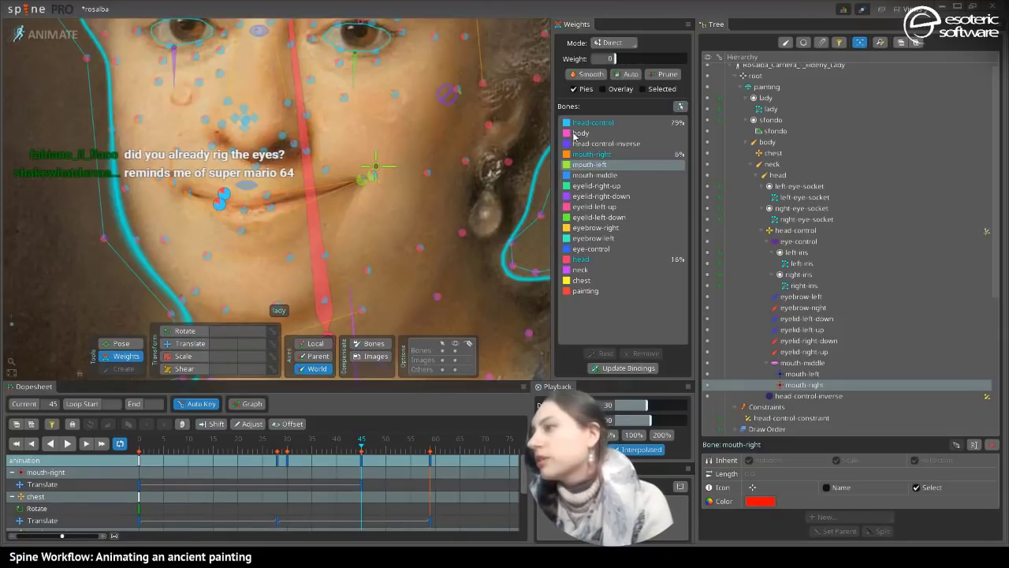
left_click(580, 155)
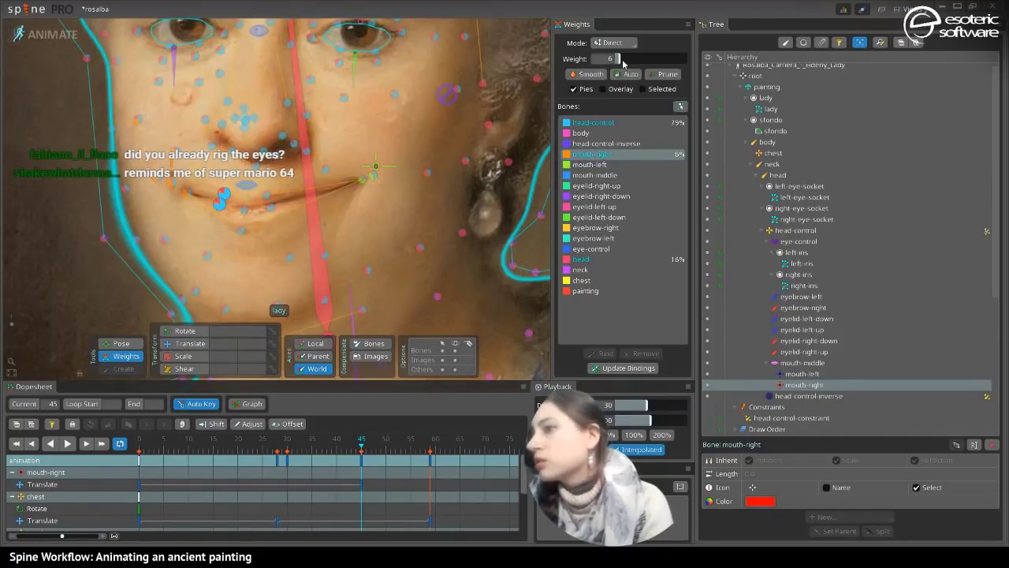
mouse_move(619, 59)
left_mouse_down()
mouse_move(632, 61)
mouse_move(622, 72)
mouse_move(621, 58)
mouse_move(632, 60)
left_mouse_up()
- Weight the vertex just below the middle of the lower lip 17 to mouth-right and 12 to mouth-left
left_click(242, 230)
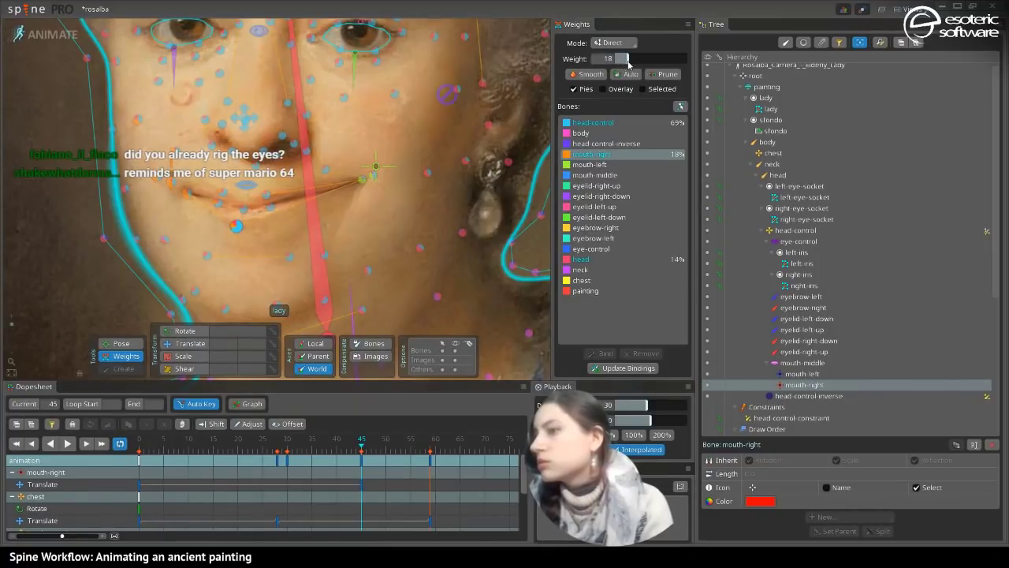
left_click(590, 165)
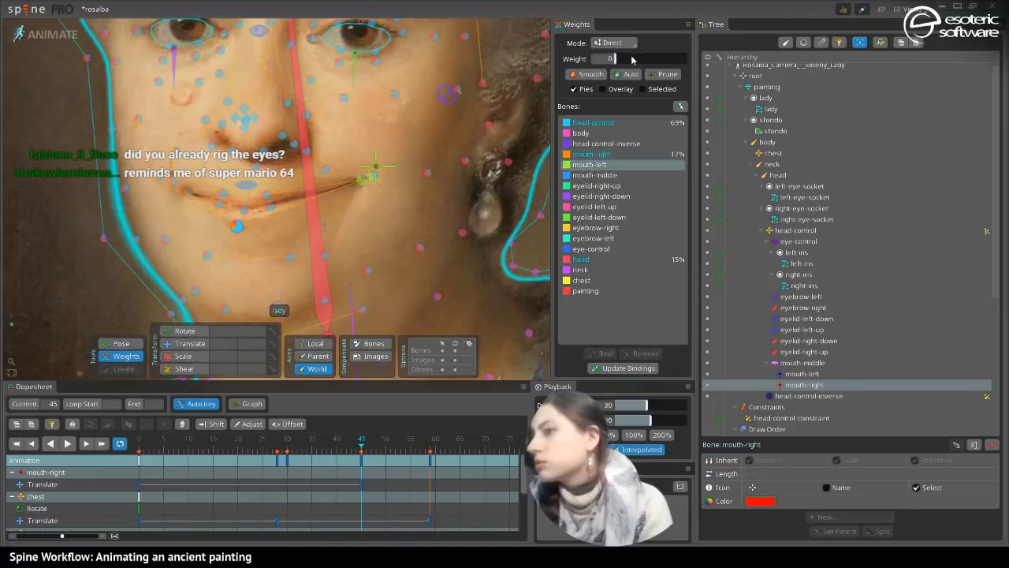
left_click_drag(631, 59, 621, 68)
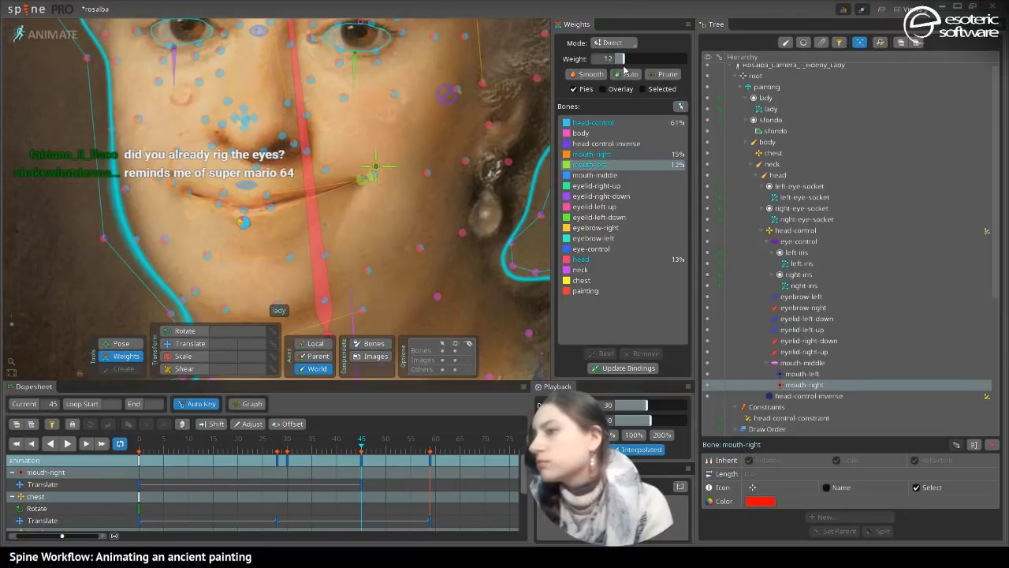
- Set the mouth-left weight to 9 on the lower lip's middle vertex, 10 on its neighbour and 9 on the vertex above, and deselect the mesh
left_click(243, 210)
left_click_drag(614, 58, 622, 60)
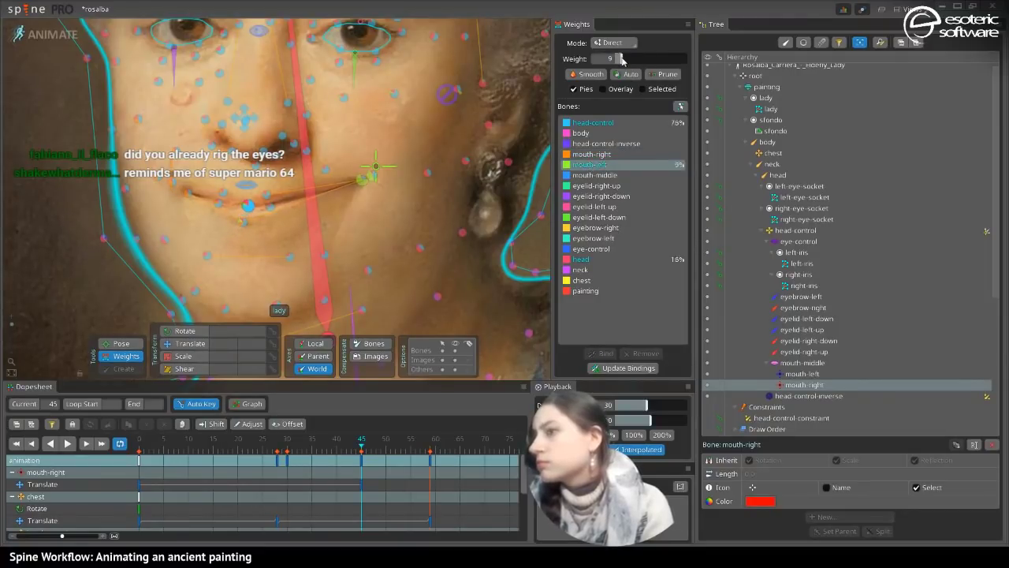
left_click(271, 208)
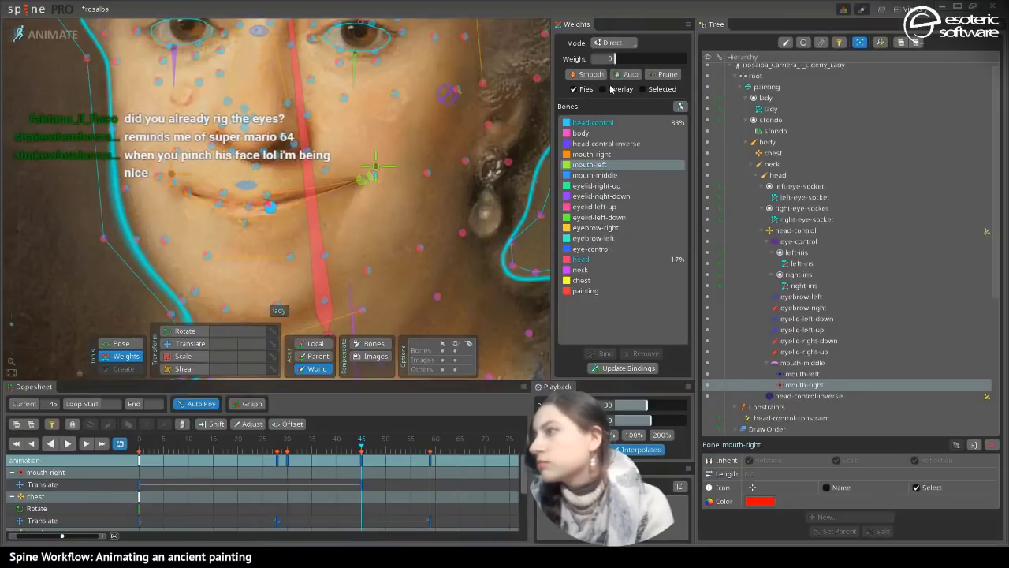
left_click_drag(614, 58, 627, 62)
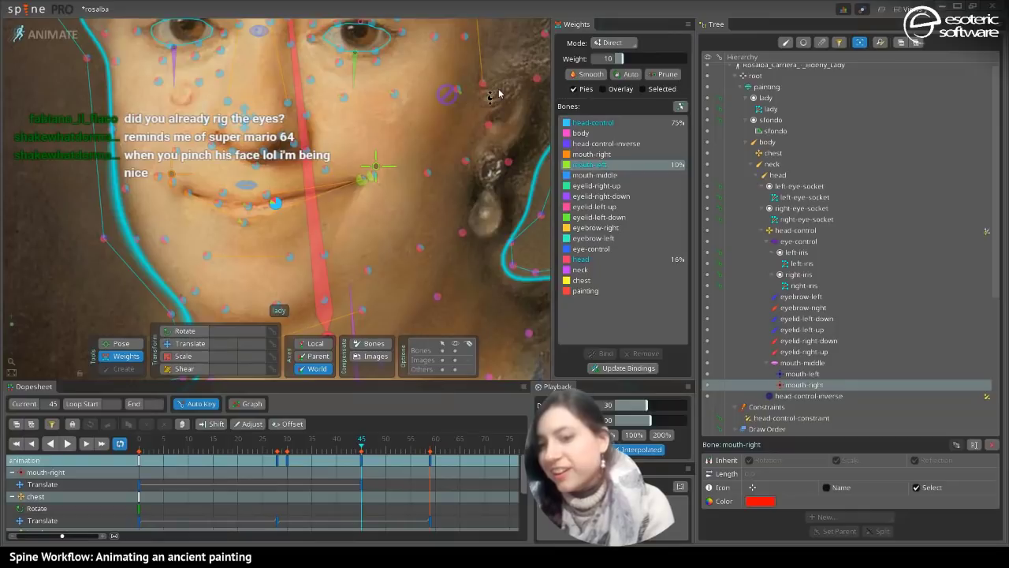
left_click(266, 194)
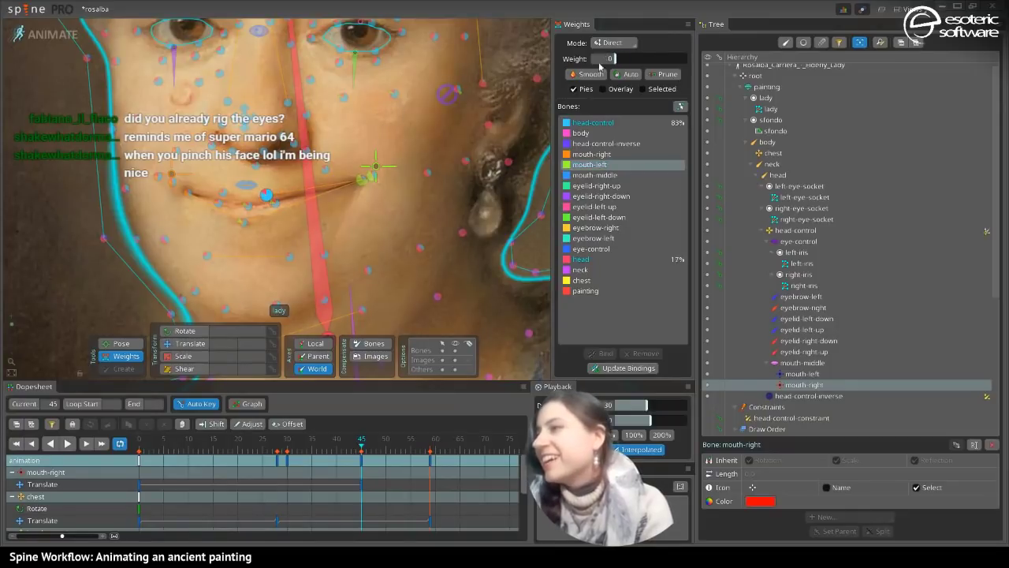
left_click_drag(629, 62, 619, 68)
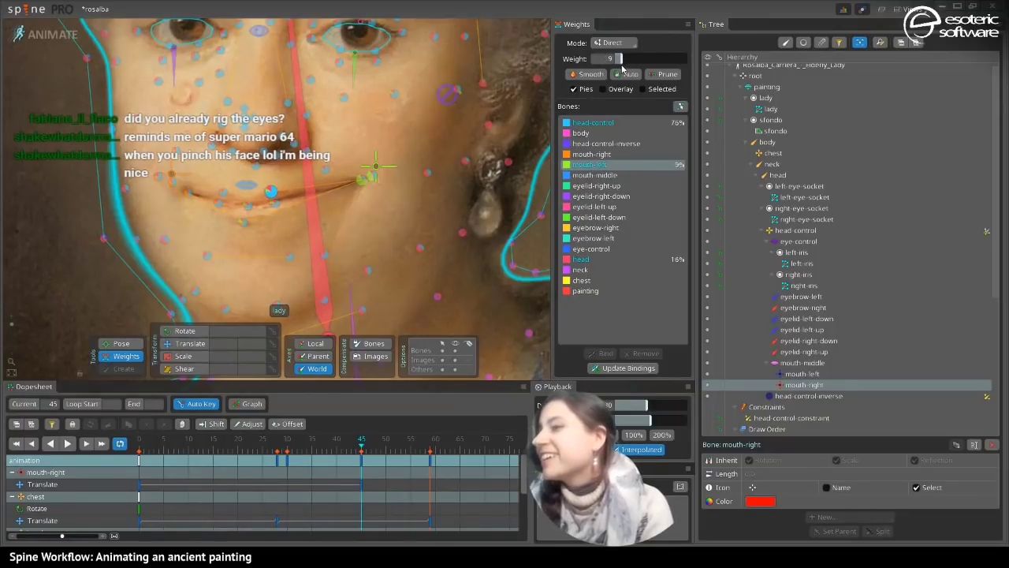
left_click(196, 246)
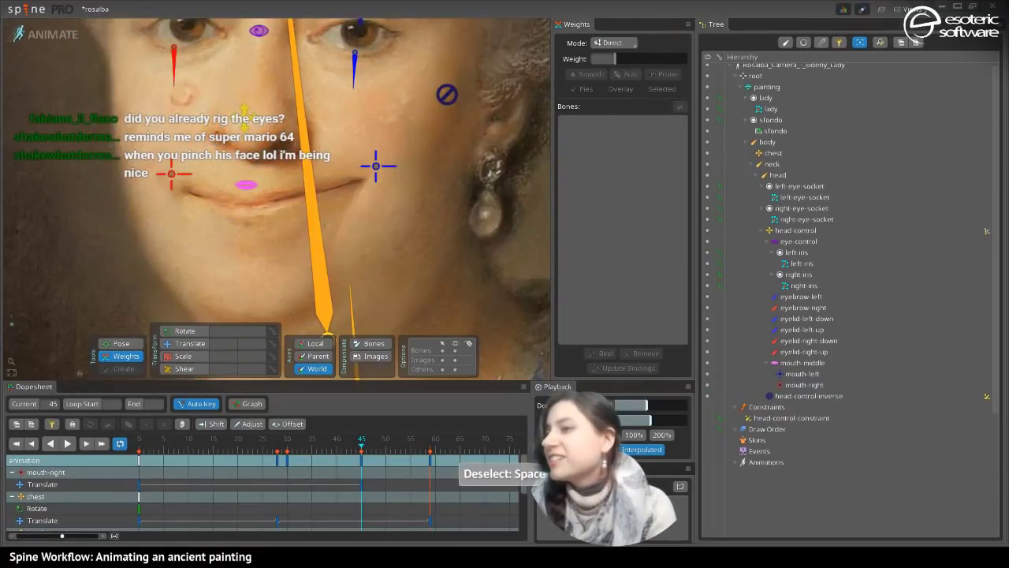
left_click_drag(11, 324, 11, 330)
left_click_drag(166, 202, 191, 235)
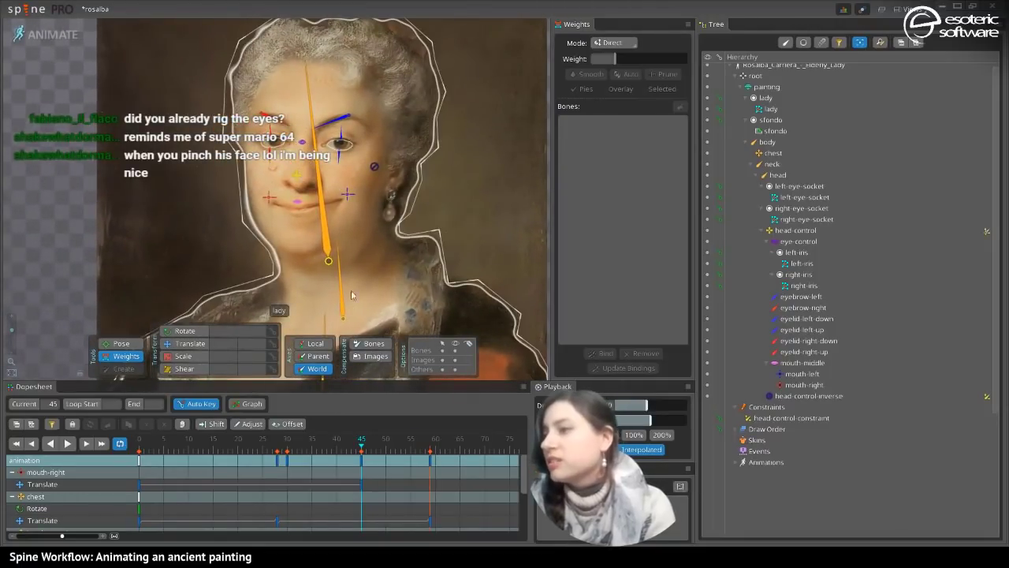
- Play the animation, move the mouth-left and mouth-right translate keys to frame 0, and stop playback
left_click(69, 444)
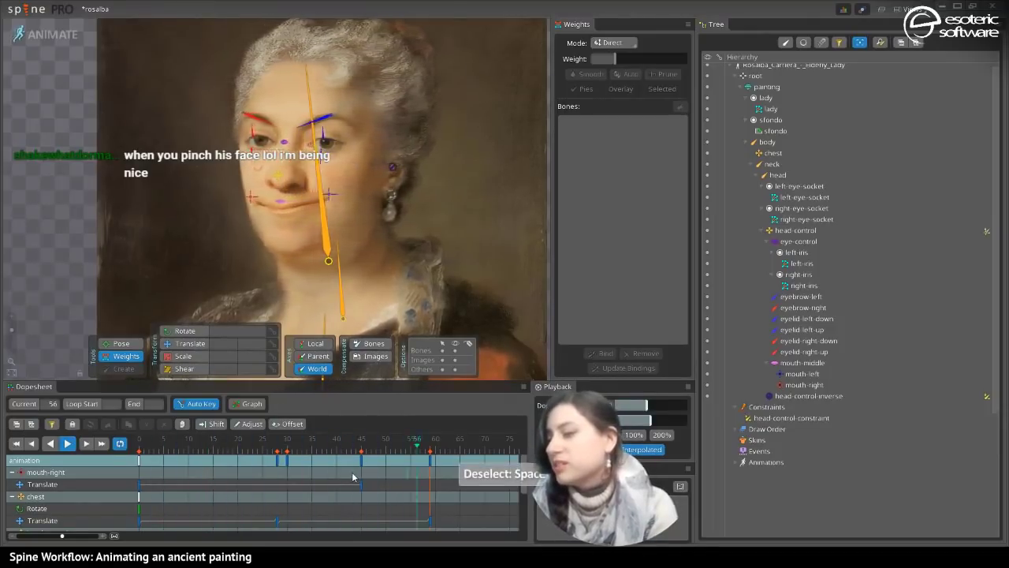
left_click(802, 373)
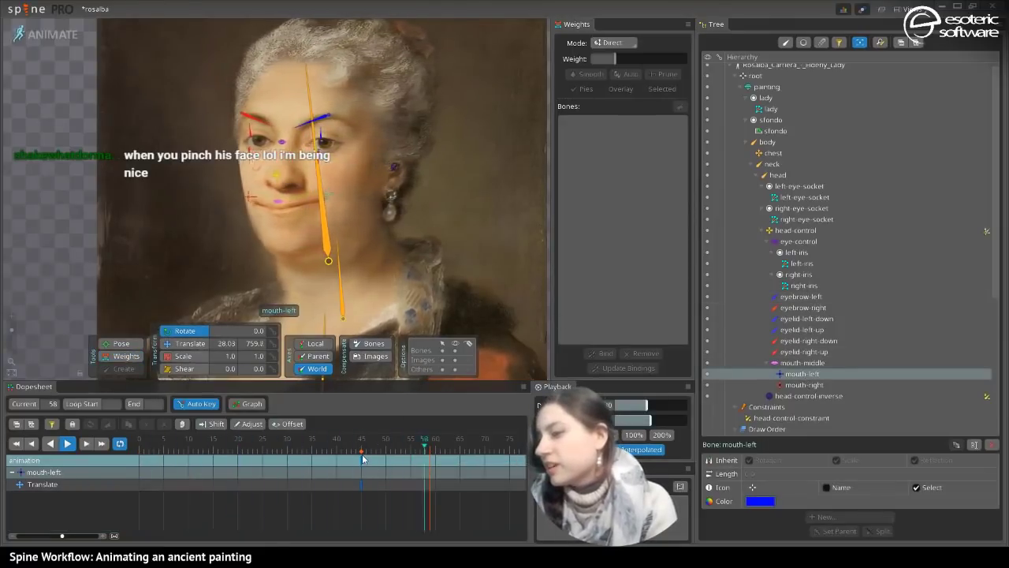
left_click_drag(363, 459, 136, 459)
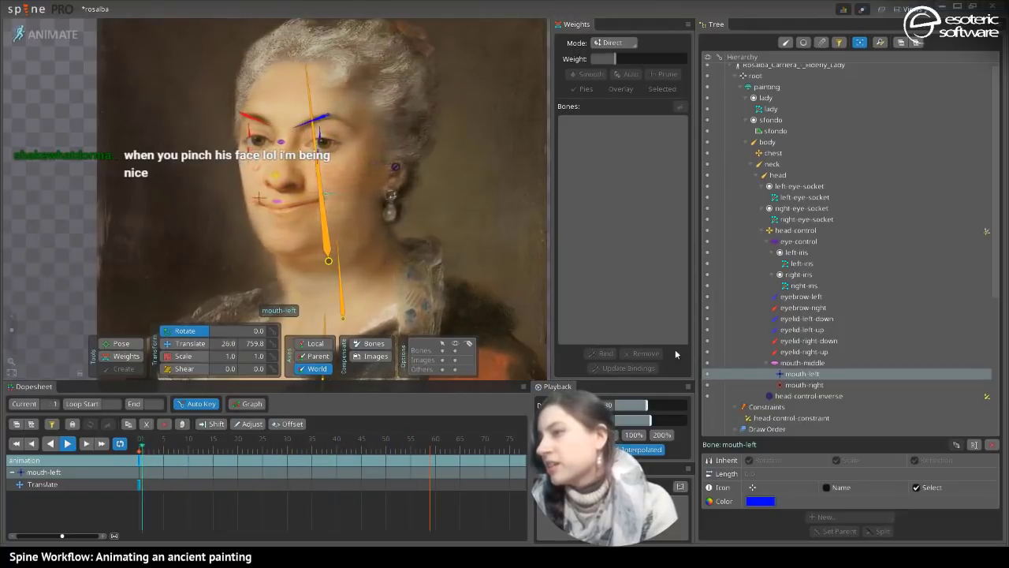
left_click(804, 385)
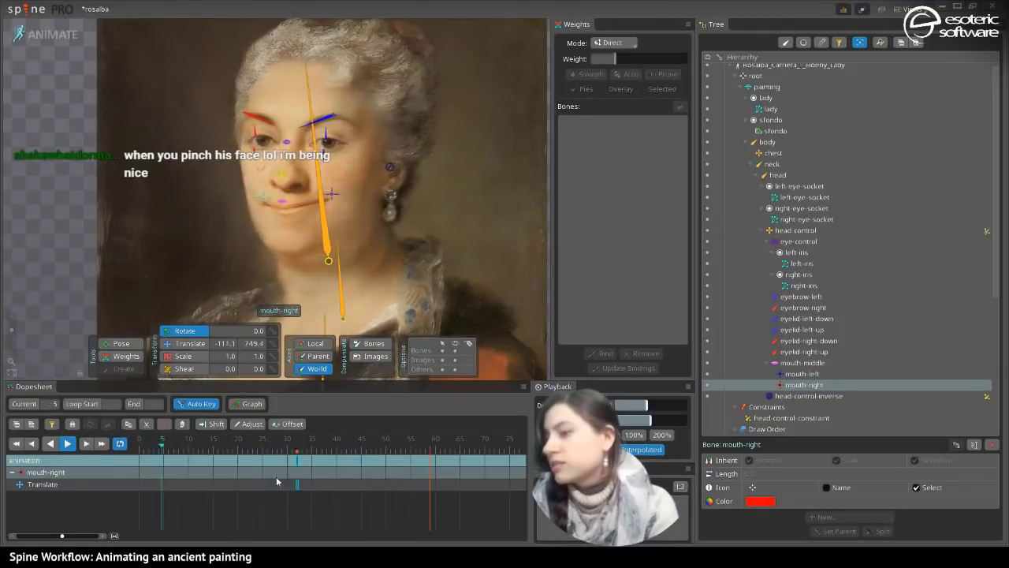
left_click(137, 460)
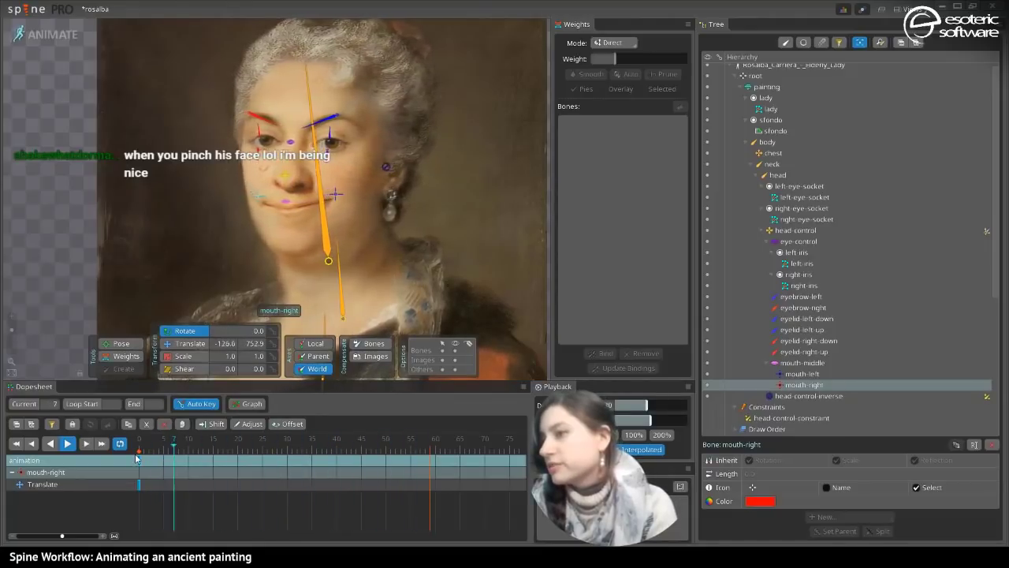
left_click(67, 443)
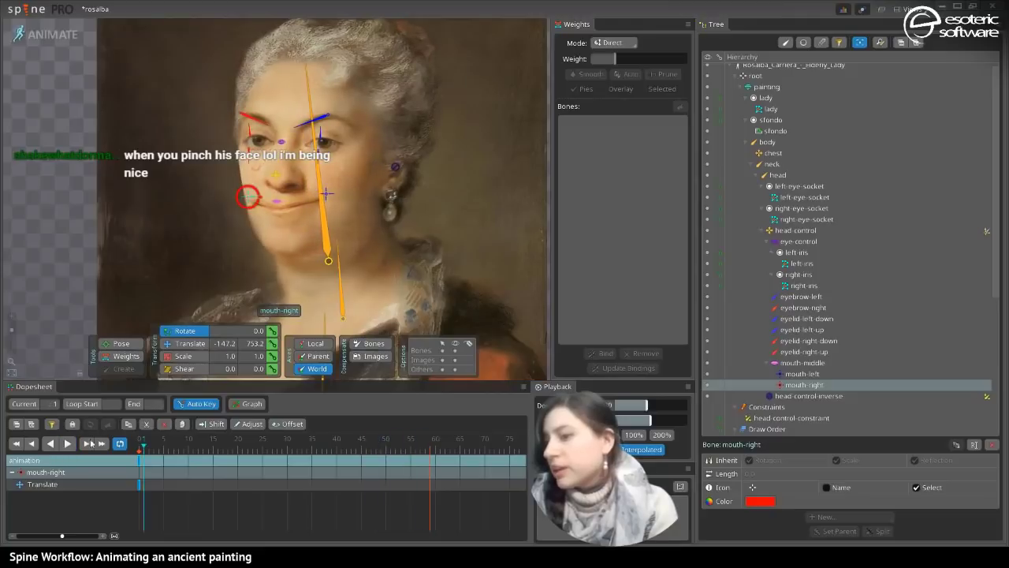
- Lower the mouth-left and mouth-right bones together at frame 0 to pull the smile into a frown
left_click(325, 196, "ctrl")
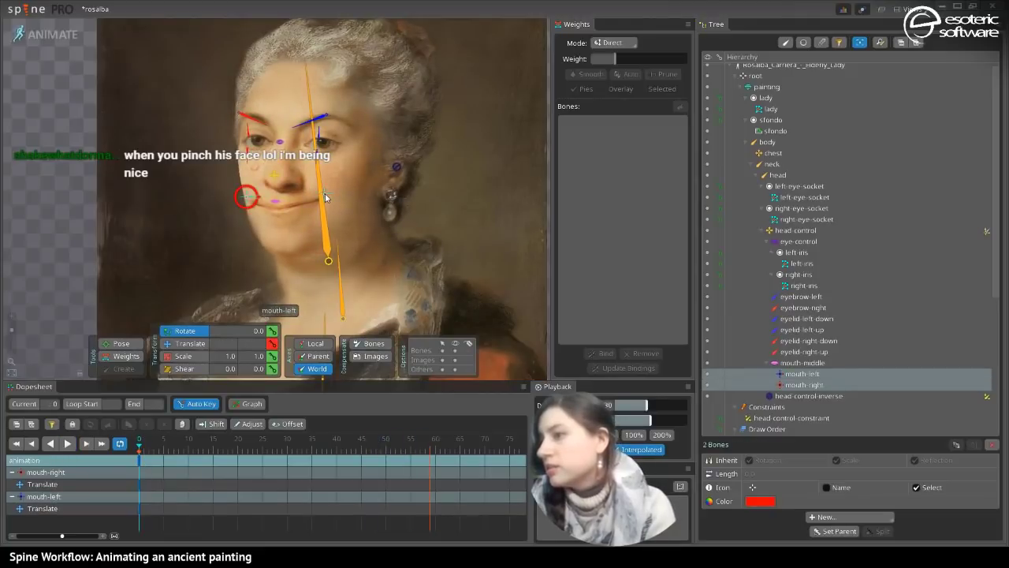
left_click(175, 344)
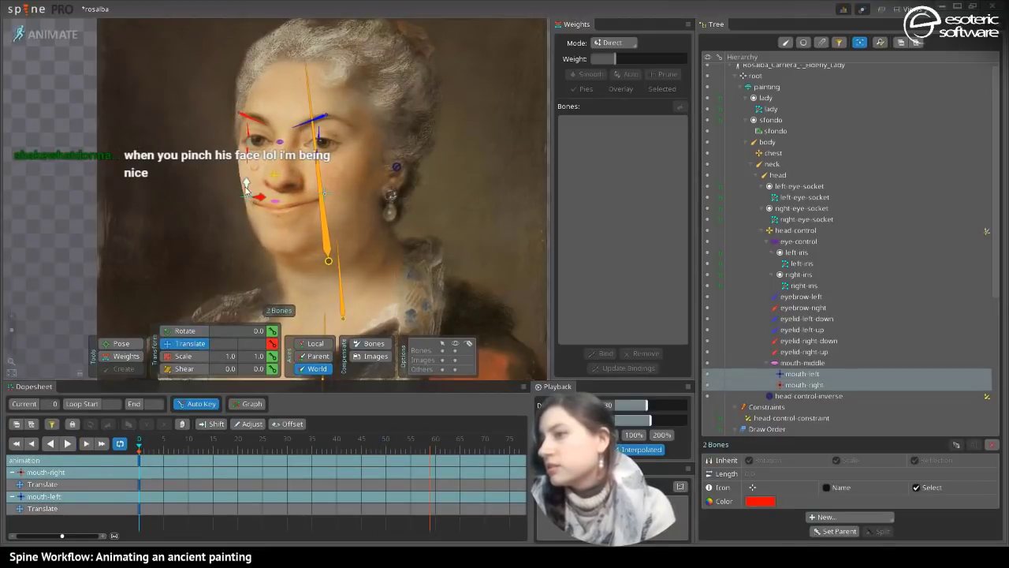
left_click_drag(247, 189, 265, 230)
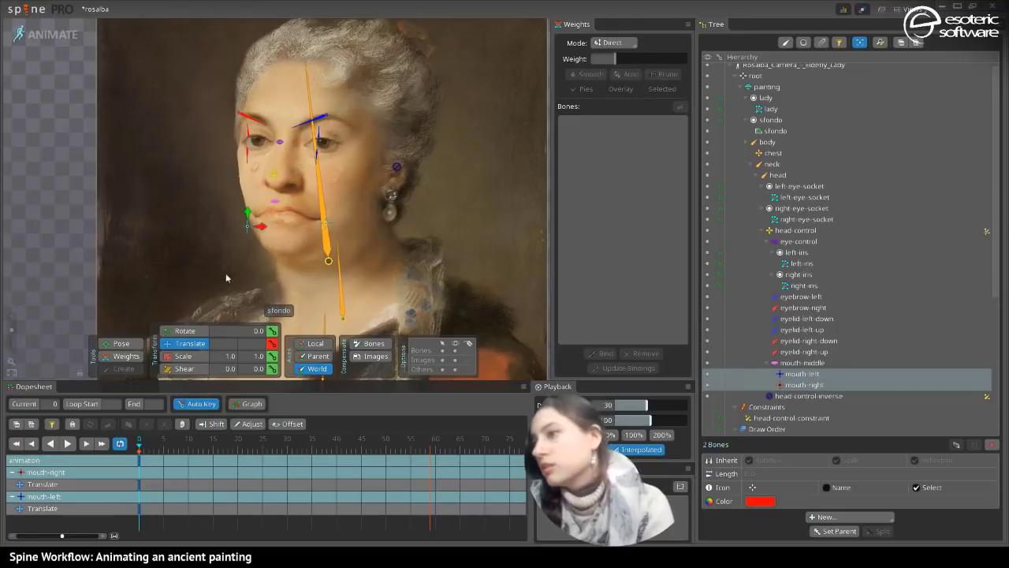
- Set the mouth-right and mouth-left weights to 0 on the vertex just below the middle of the lower lip
left_click(121, 357)
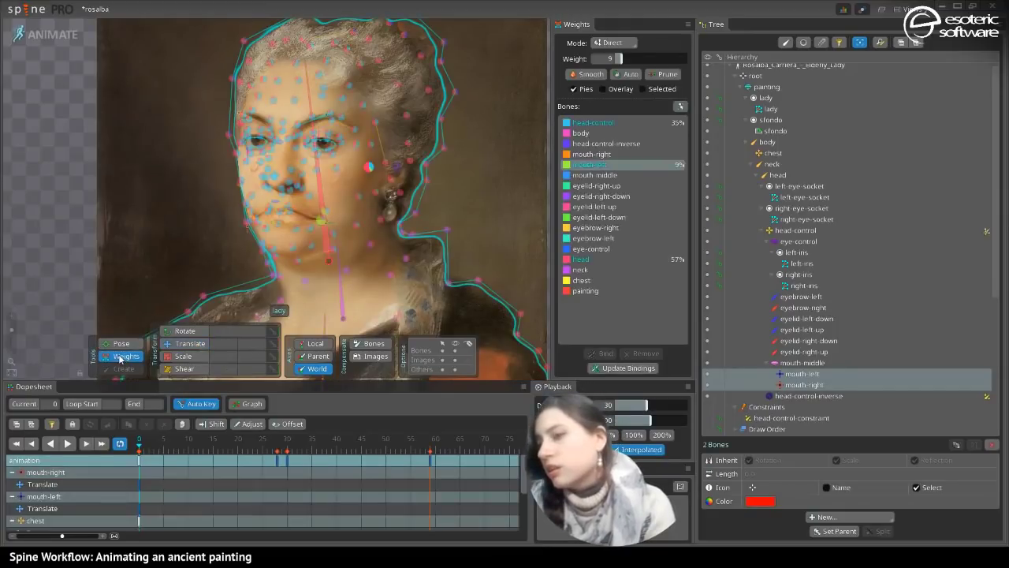
left_click_drag(15, 334, 15, 330)
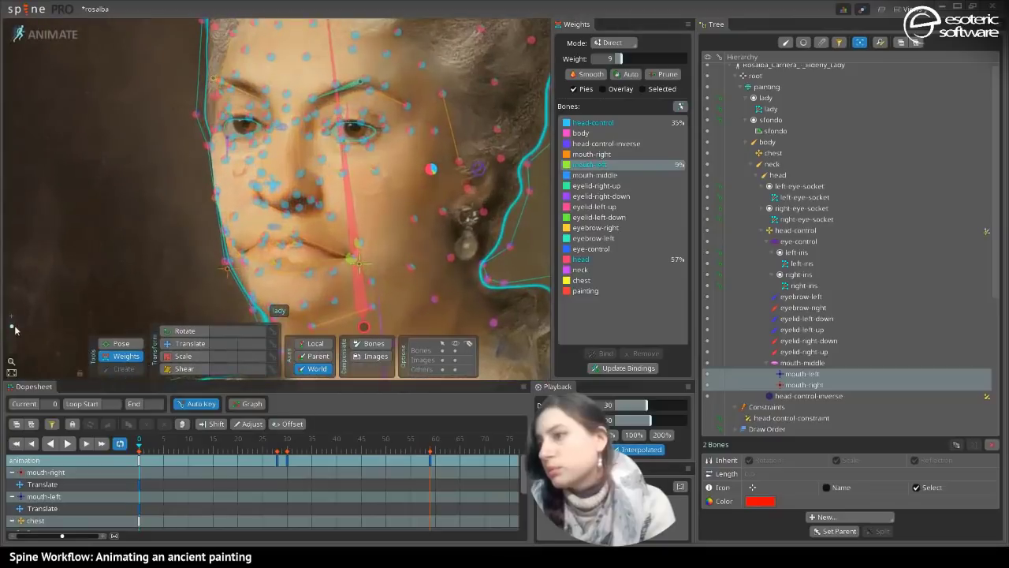
left_click(276, 263)
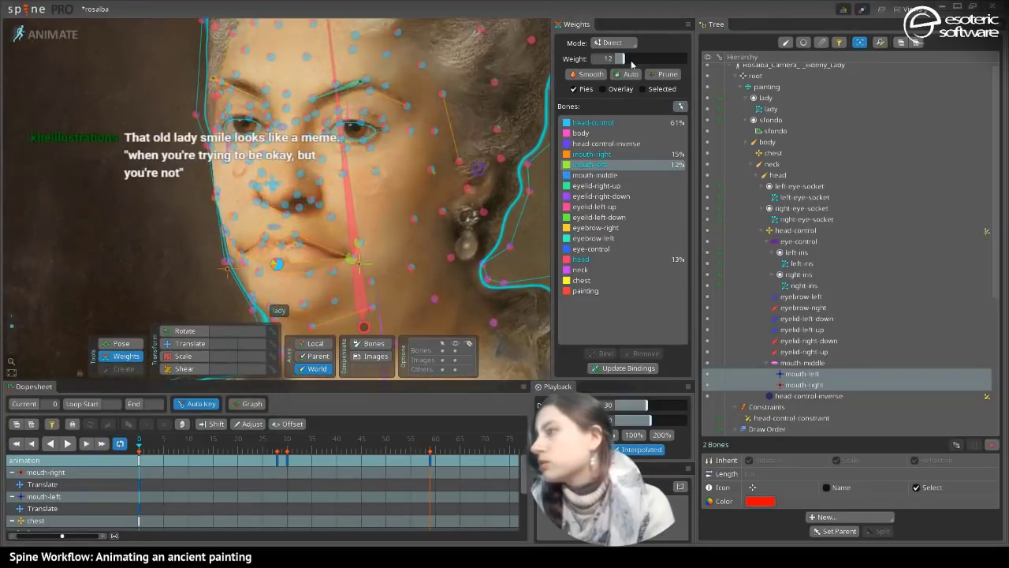
left_click_drag(621, 60, 616, 67)
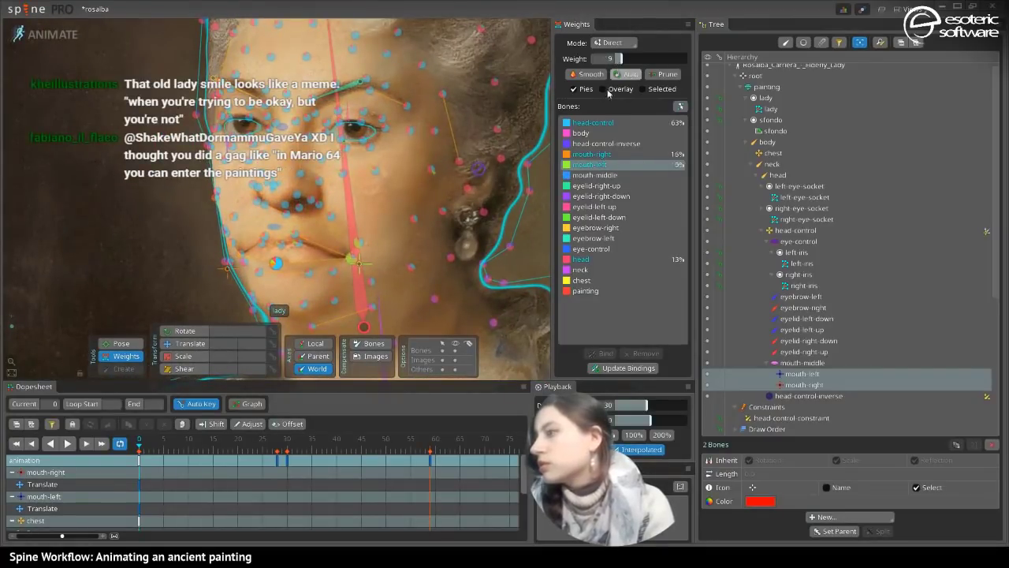
left_click(607, 157)
left_click_drag(624, 61, 615, 61)
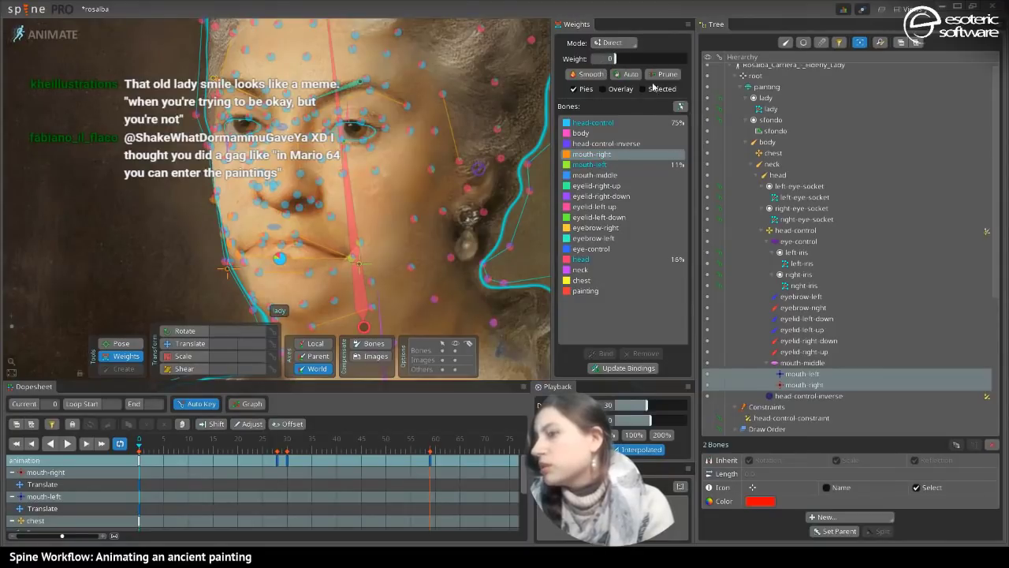
left_click(630, 164)
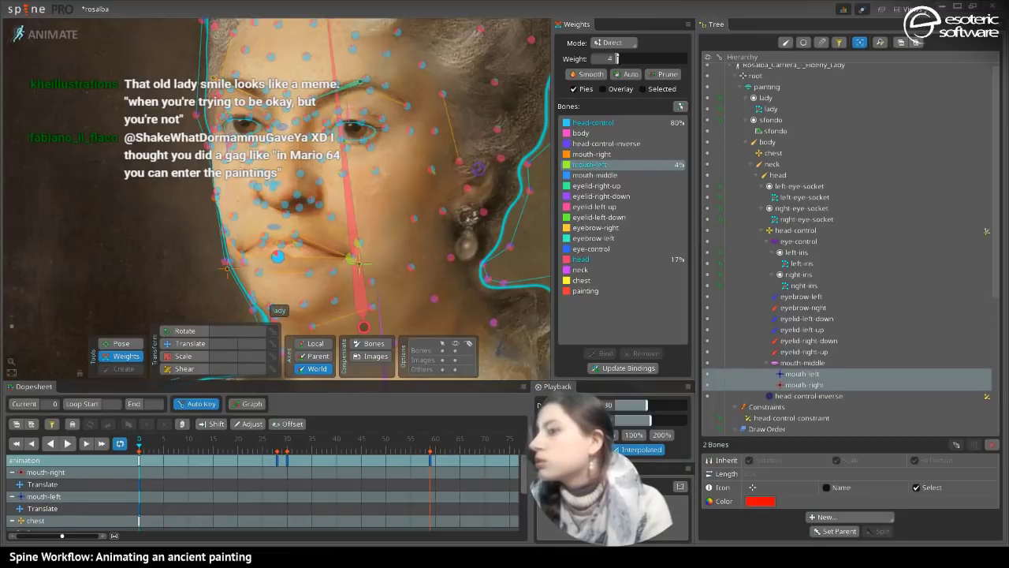
left_click_drag(616, 59, 612, 59)
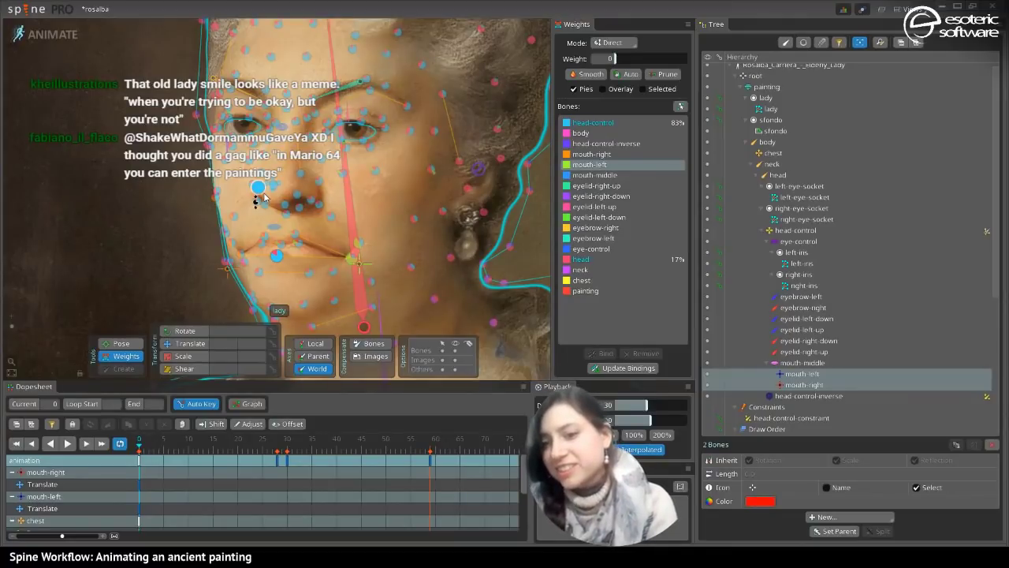
key("space")
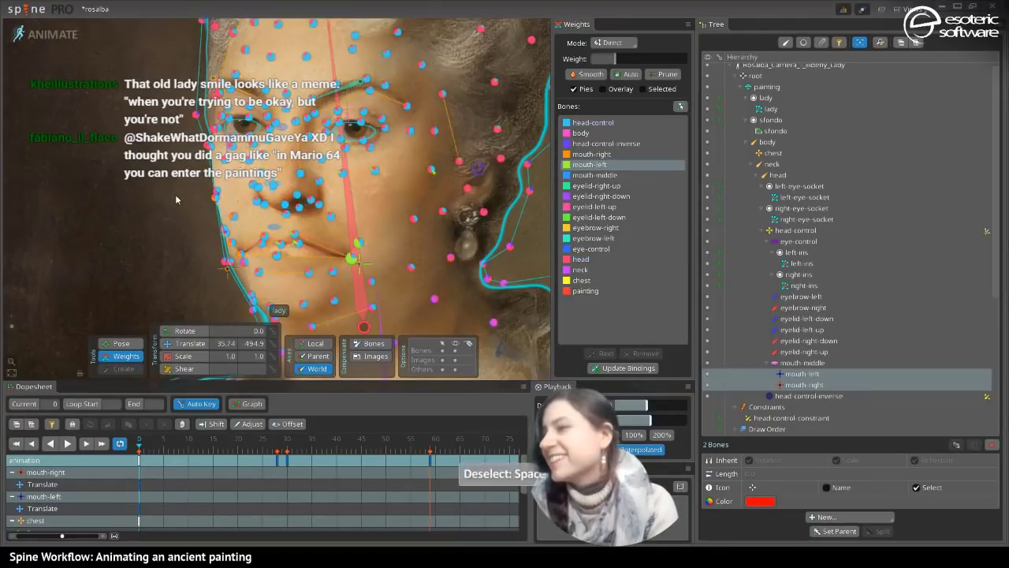
- Recheck the lower-lip vertex's weights, deselect the mesh, and play the animation to examine the frown
left_click(274, 260)
left_click(277, 259)
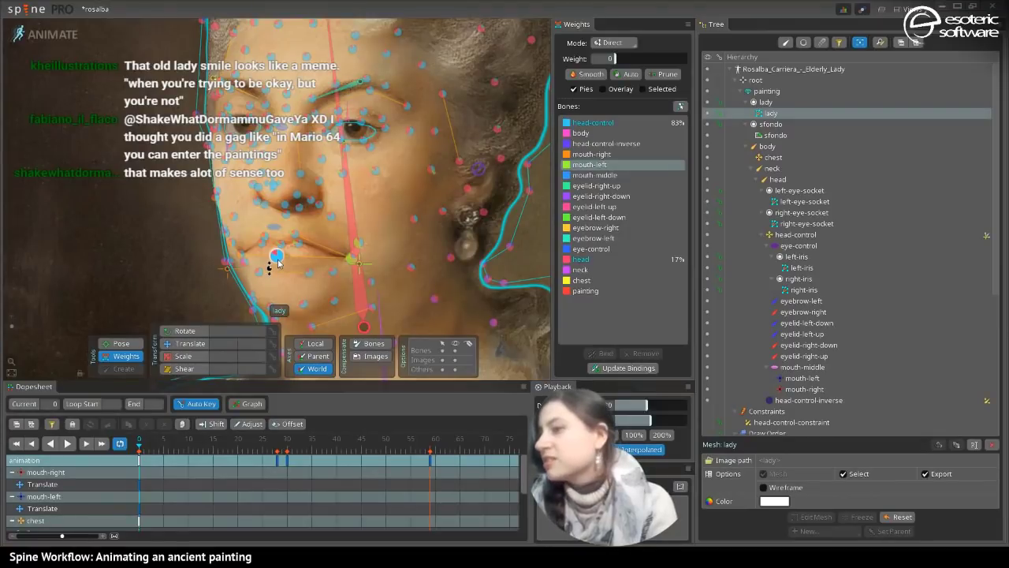
key("space")
key("space")
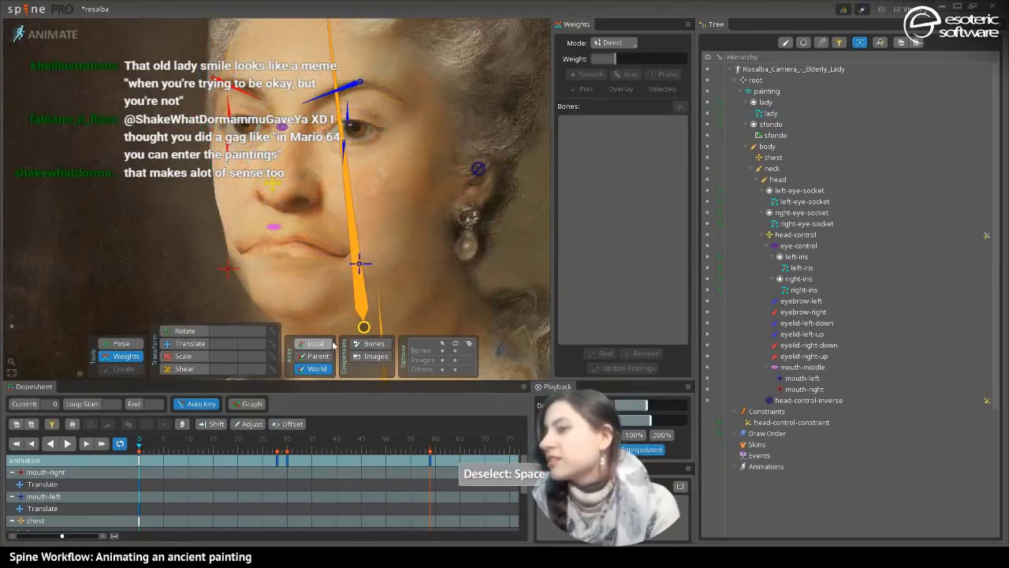
left_click(69, 443)
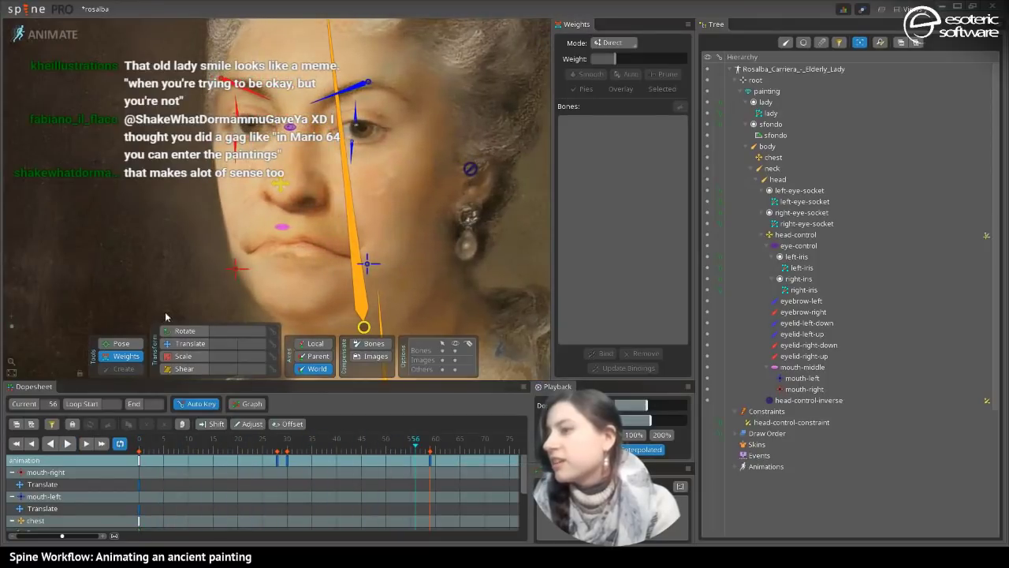
- Pucker the lips at frame 56 with mouth-left at -47.44, 713.7 and mouth-right pulled inward, and play the animation to check it
left_click(234, 269)
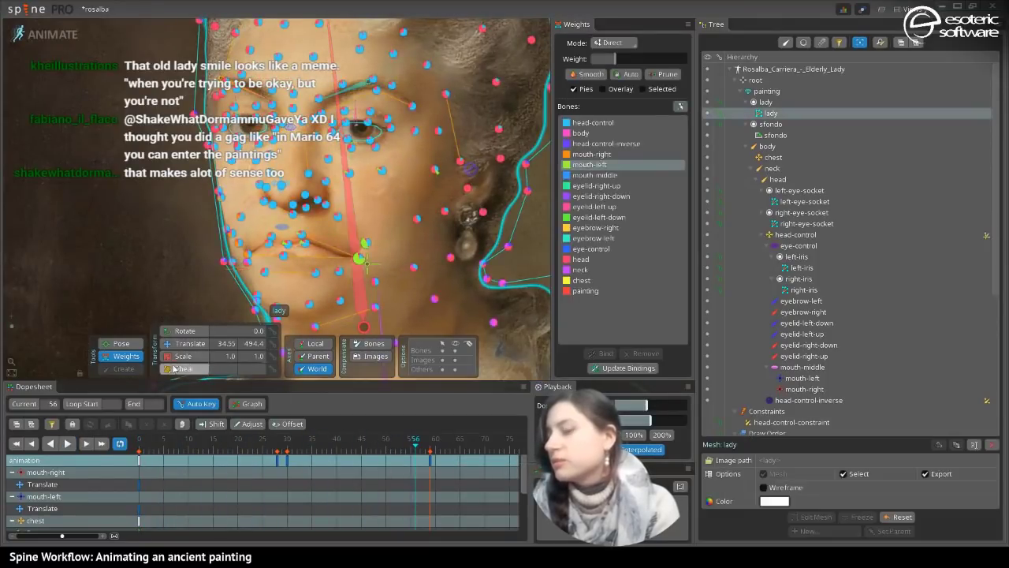
left_click(365, 479)
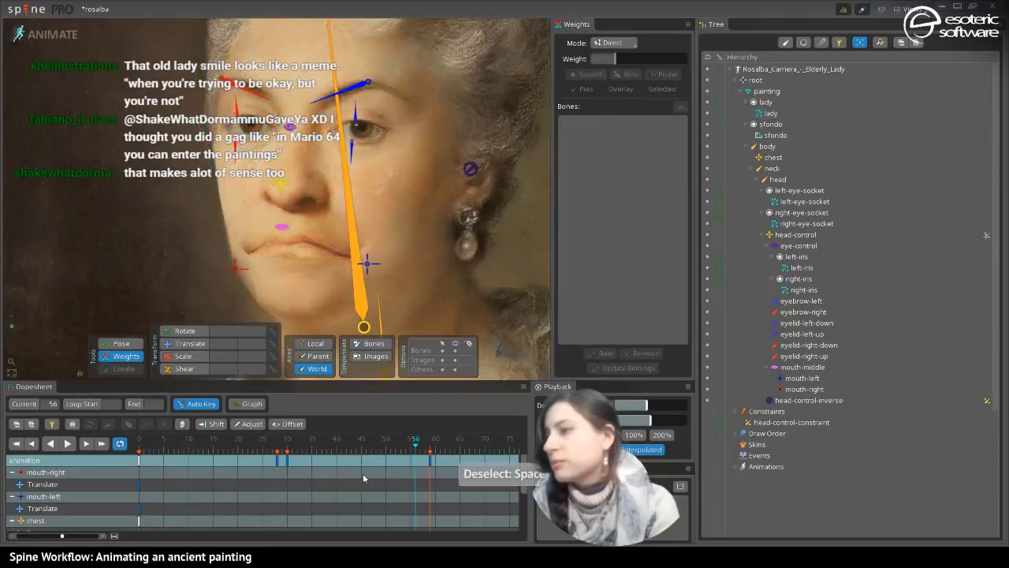
left_click(365, 262)
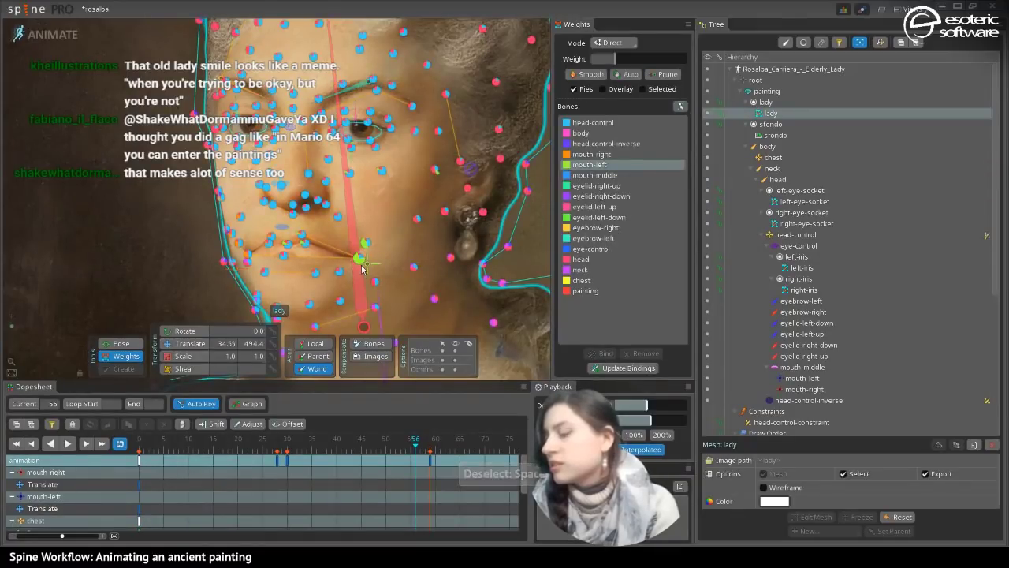
key("space")
left_click(199, 344)
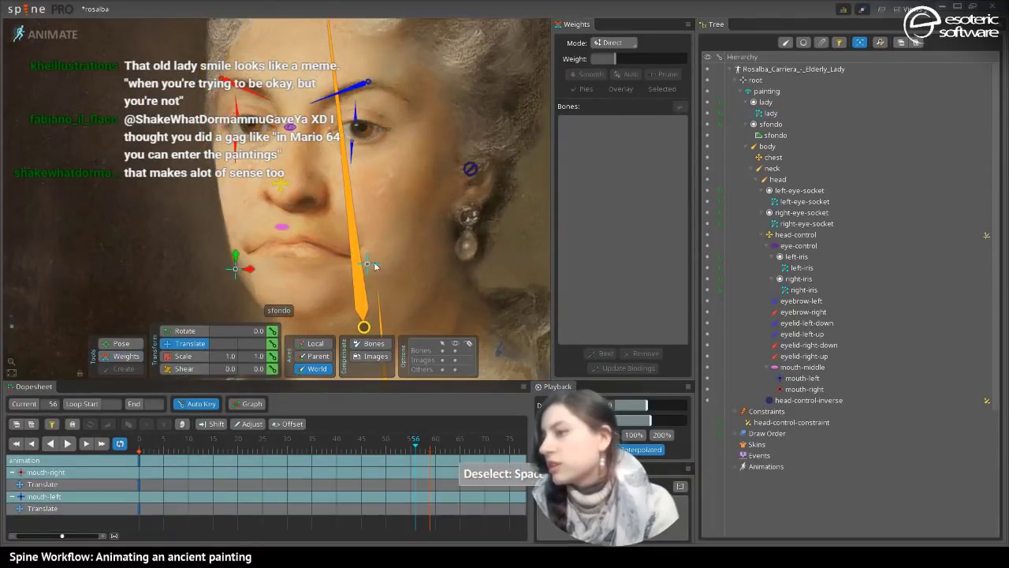
left_click_drag(368, 266, 330, 255)
left_click(369, 221)
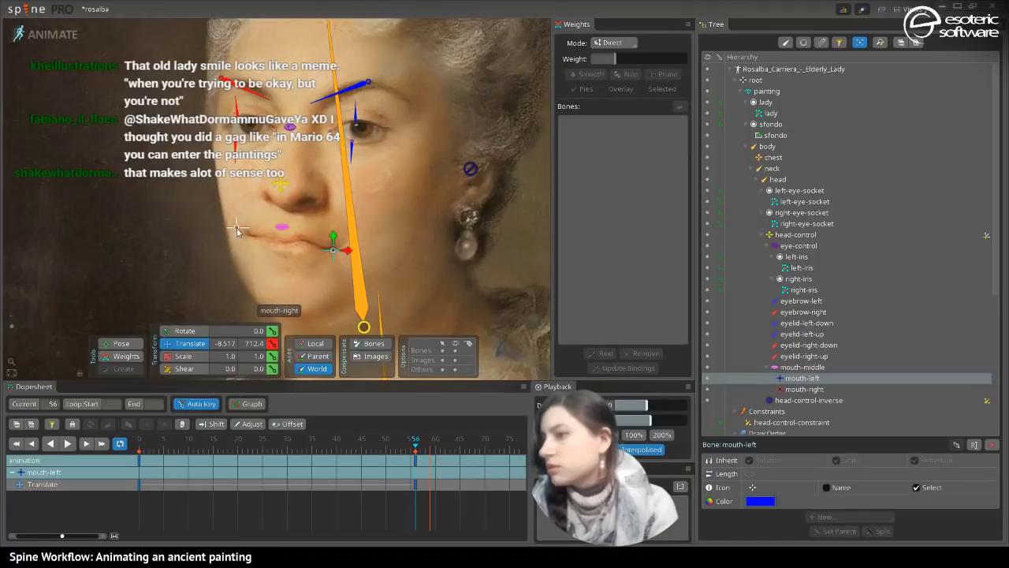
left_click_drag(237, 229, 305, 253)
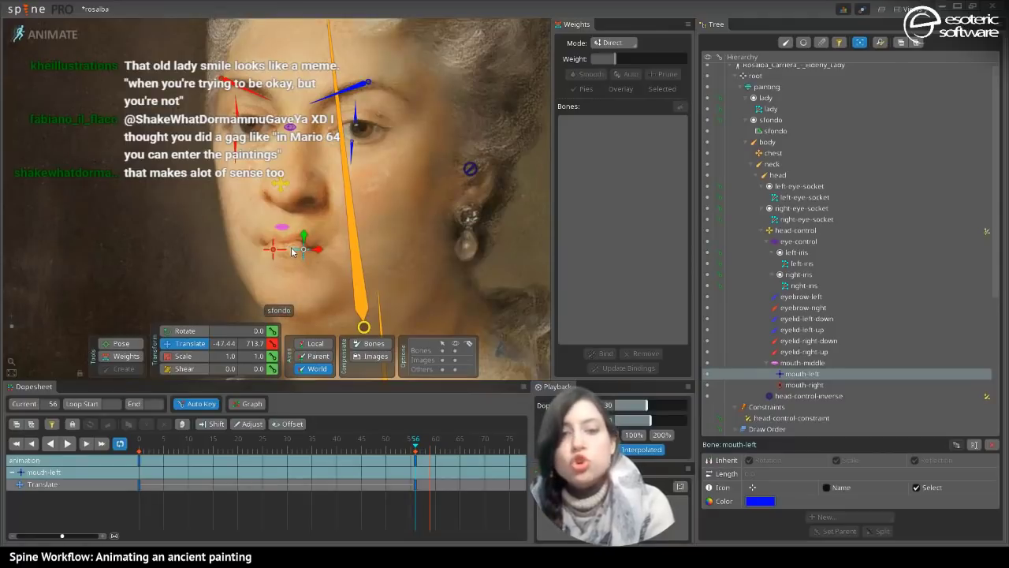
key("space")
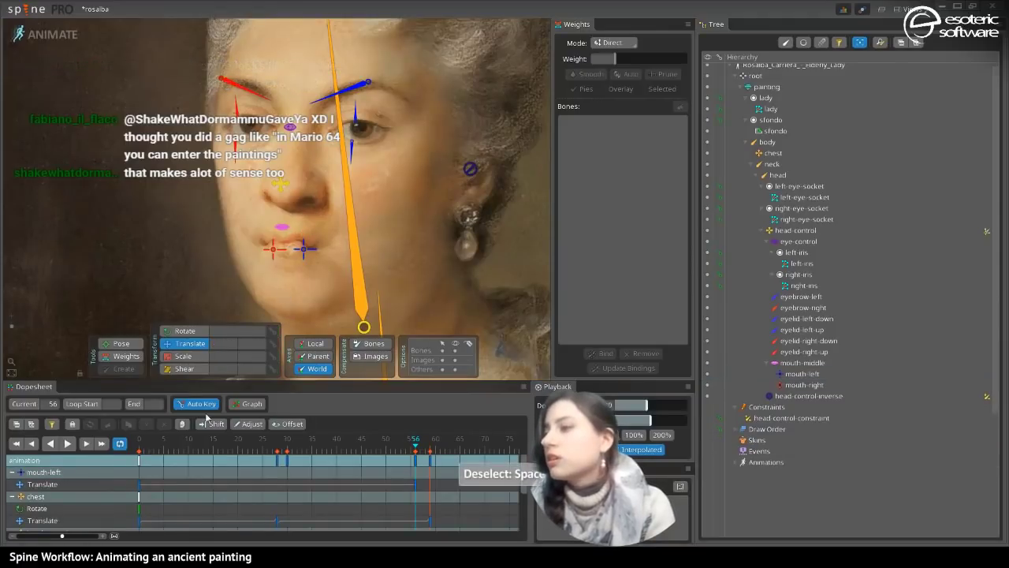
left_click(68, 443)
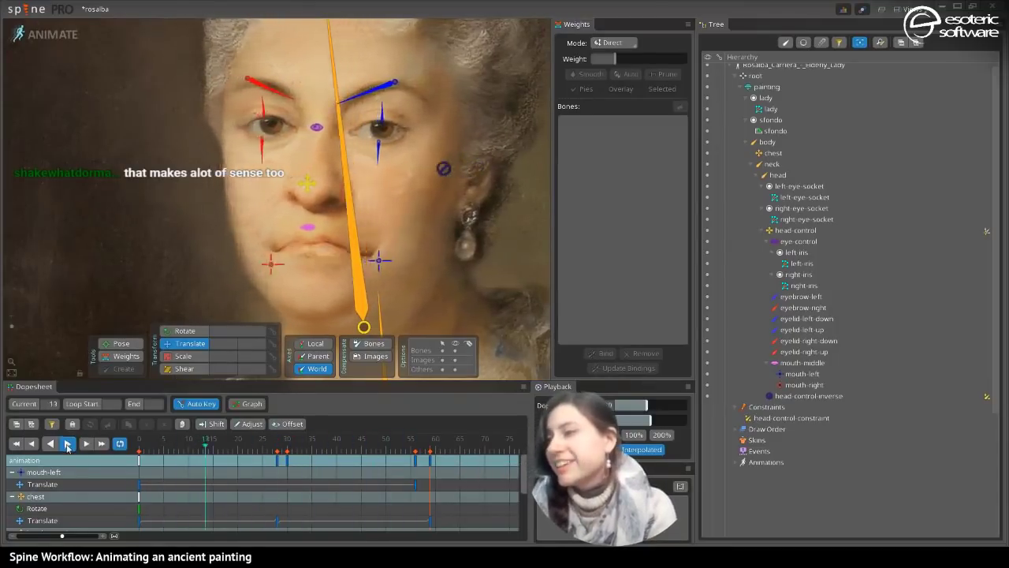
left_click(68, 443)
- Delete all translate keys of the mouth-left and mouth-right bones, and save the project
left_click_drag(440, 494, 142, 494)
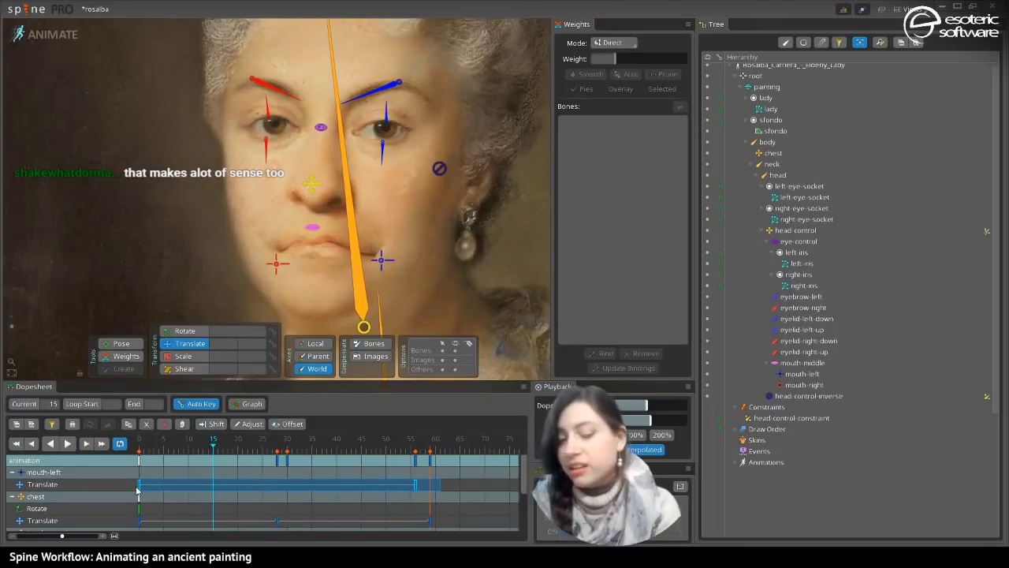
key("Delete")
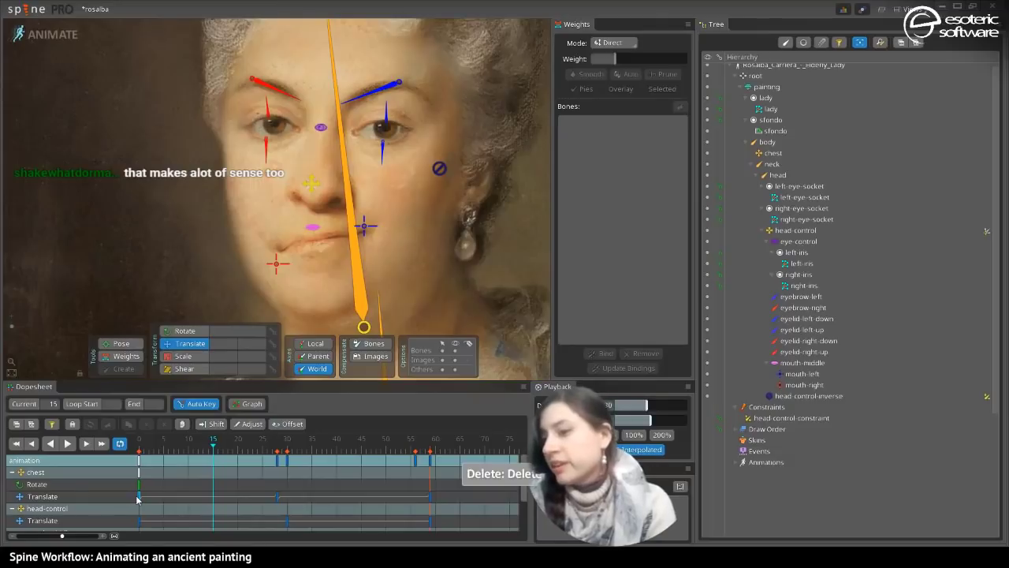
key("space")
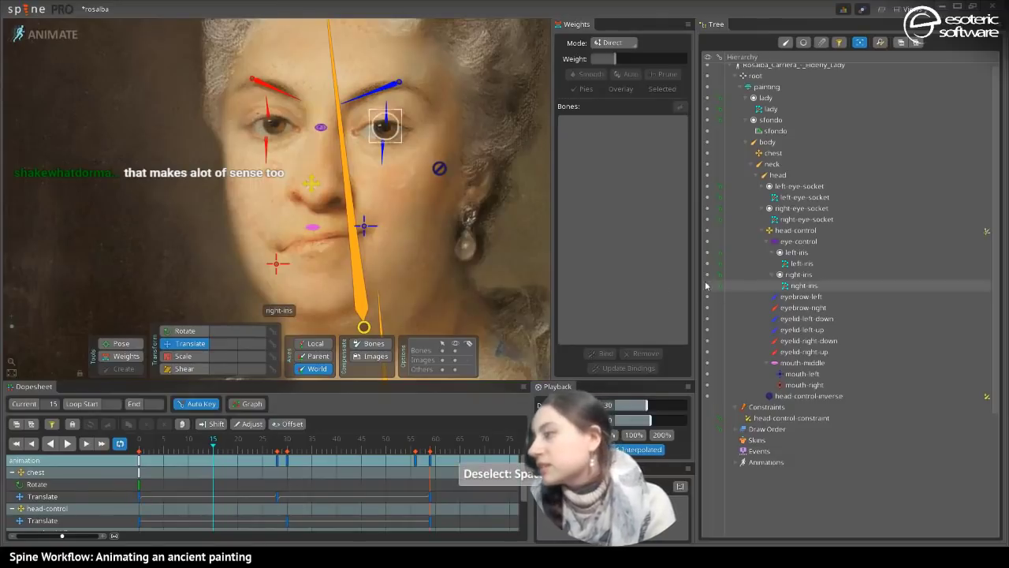
left_click(789, 374)
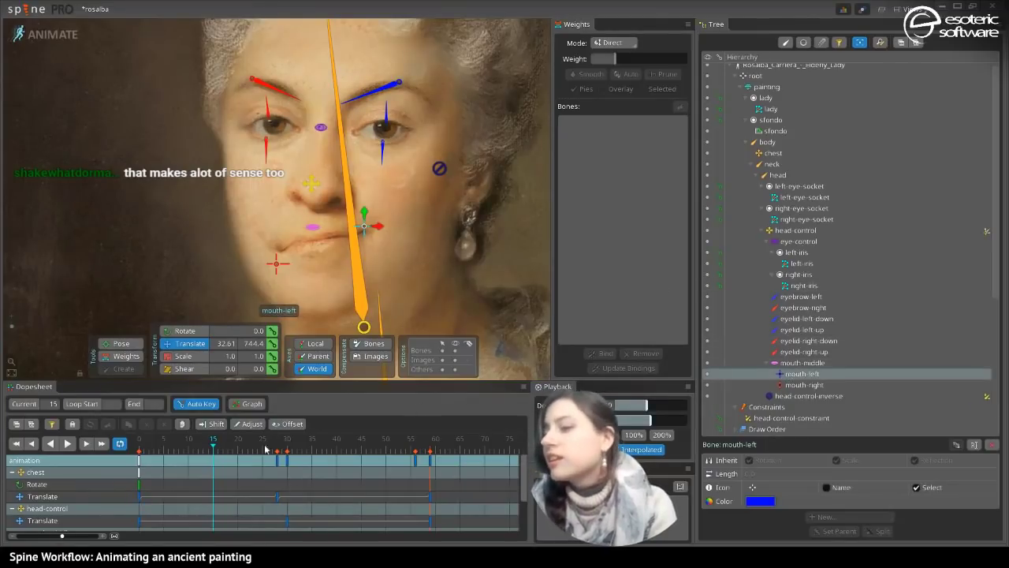
left_click(852, 385)
left_click_drag(458, 485, 332, 484)
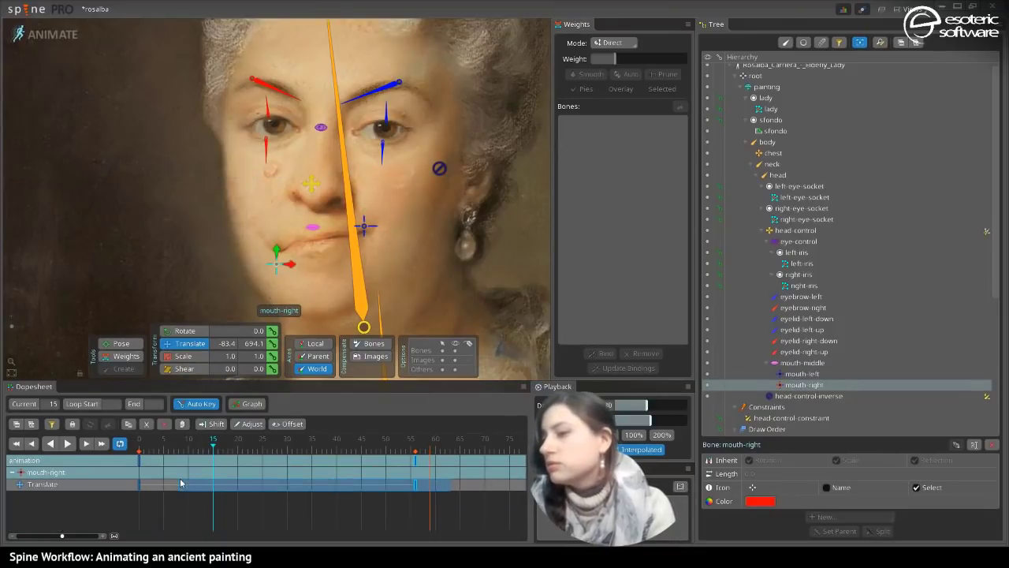
left_click_drag(180, 483, 180, 484)
key("Delete")
key("ctrl+s")
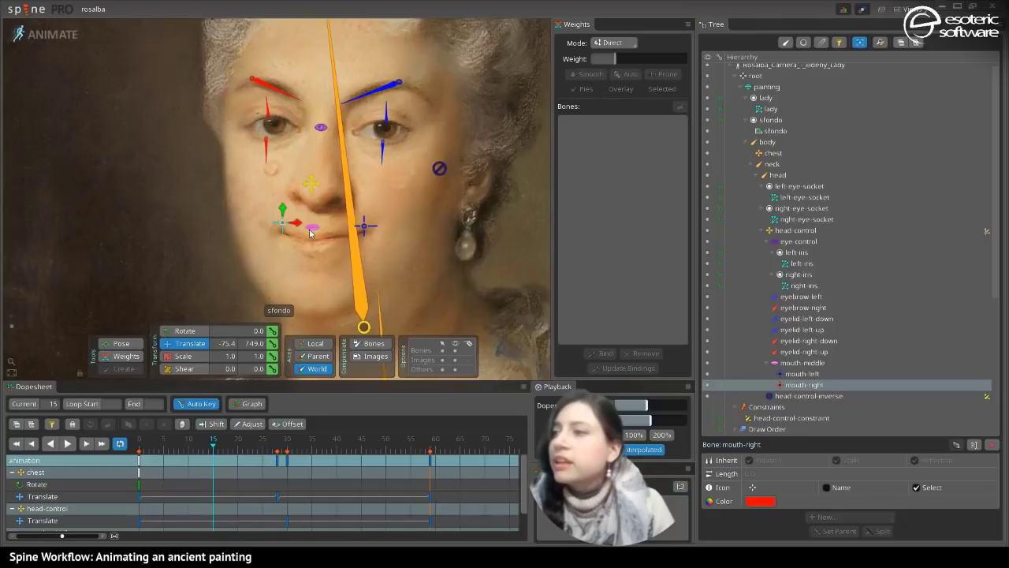
- Toggle between animate and setup mode to compare the face
left_click(61, 36)
left_click(57, 36)
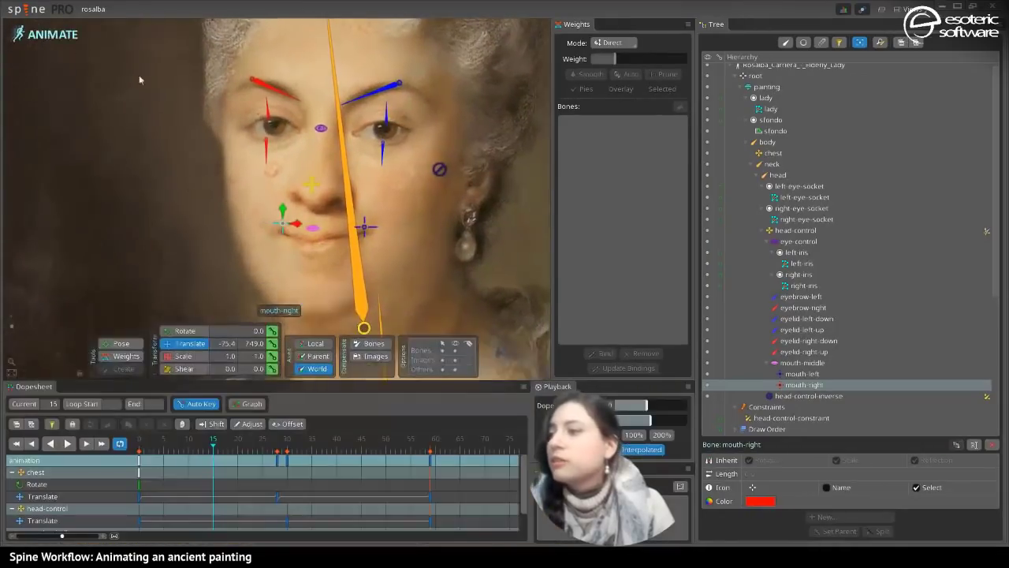
- Test the mouth-middle bone at about -80.45, 731.0 and -13.73, 742.8 on frame 15 with the bones hidden
left_click_drag(314, 228, 281, 259)
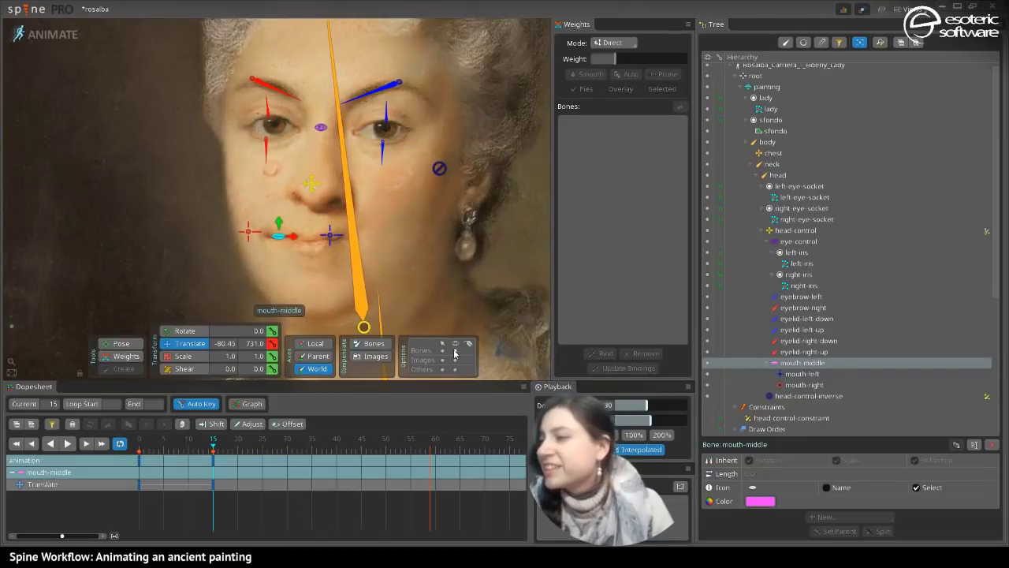
left_click(454, 351)
left_click_drag(277, 233, 326, 226)
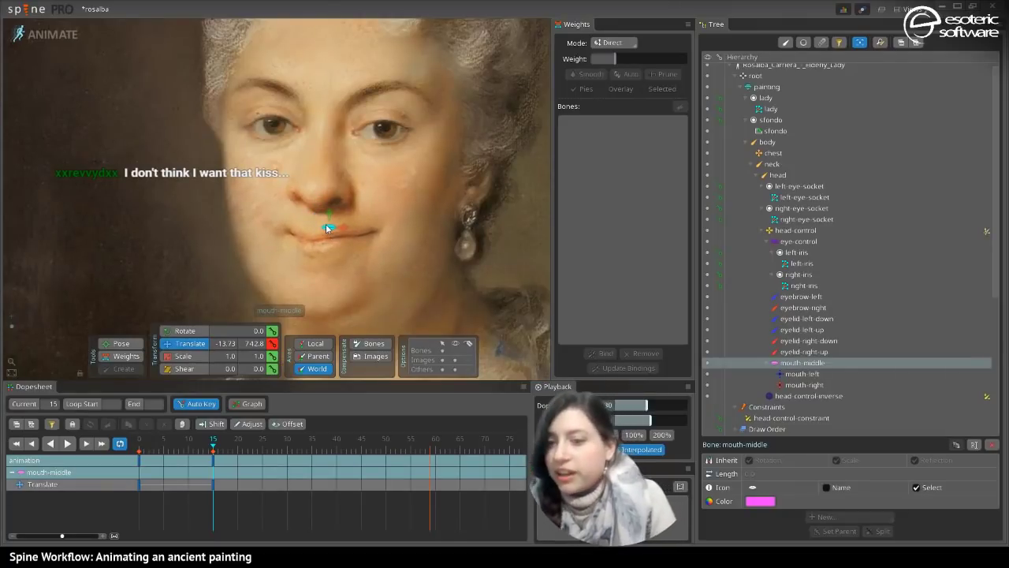
left_click_drag(325, 224, 311, 239)
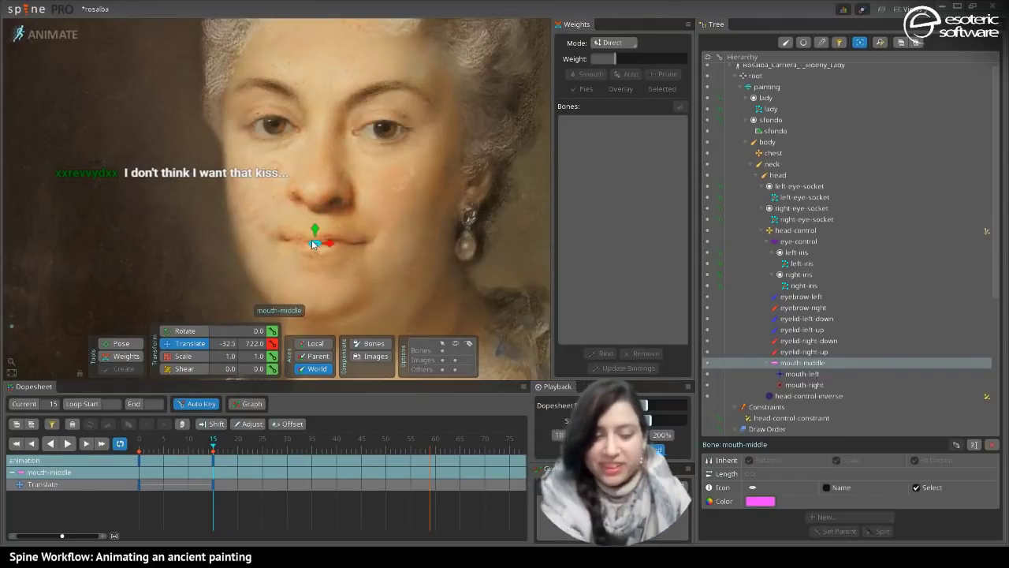
key("ctrl+z")
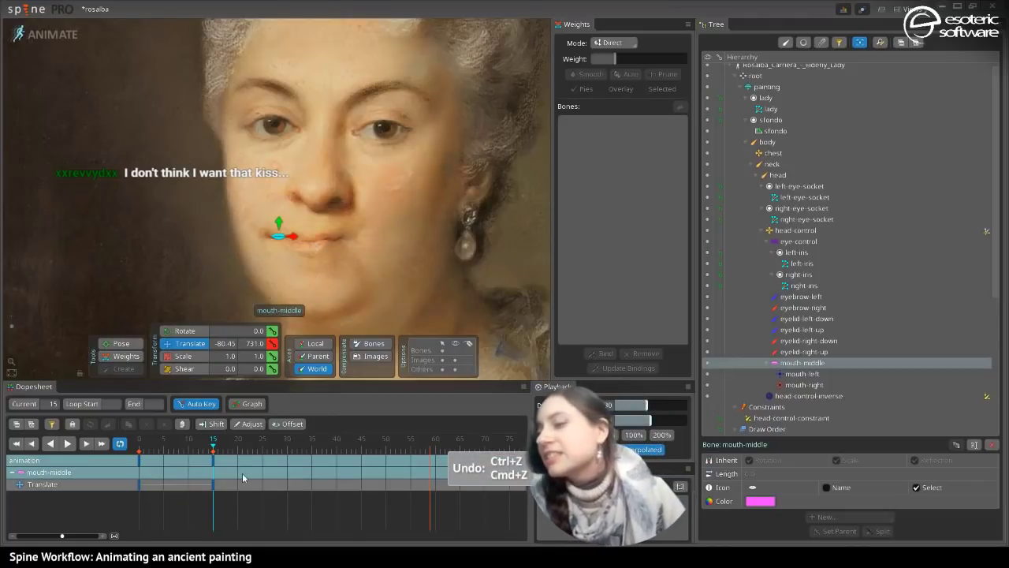
- Delete the translate keys of the mouth-middle bone, clear the selection, and save the project
left_click_drag(242, 475, 133, 454)
key("Delete")
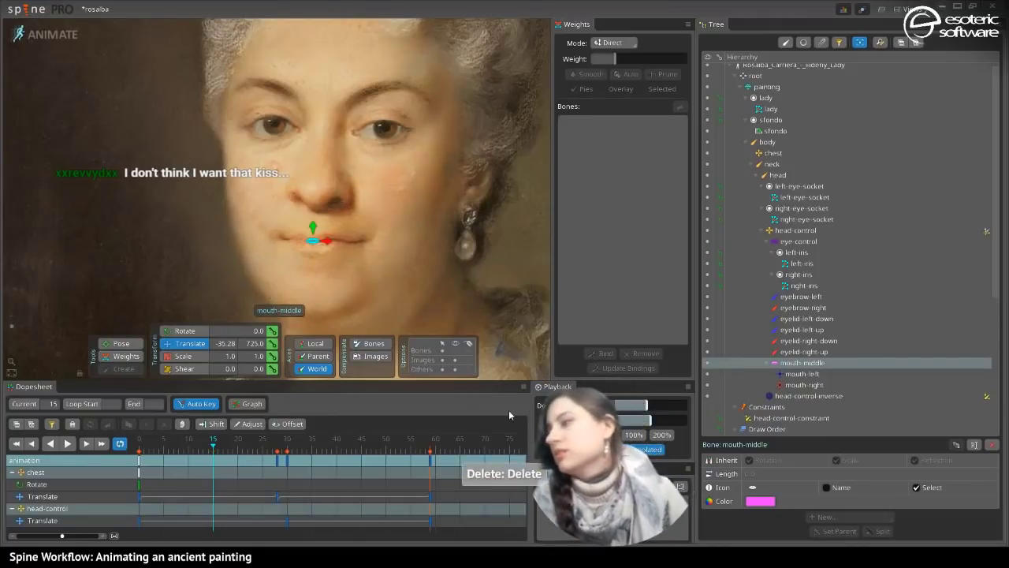
key("space")
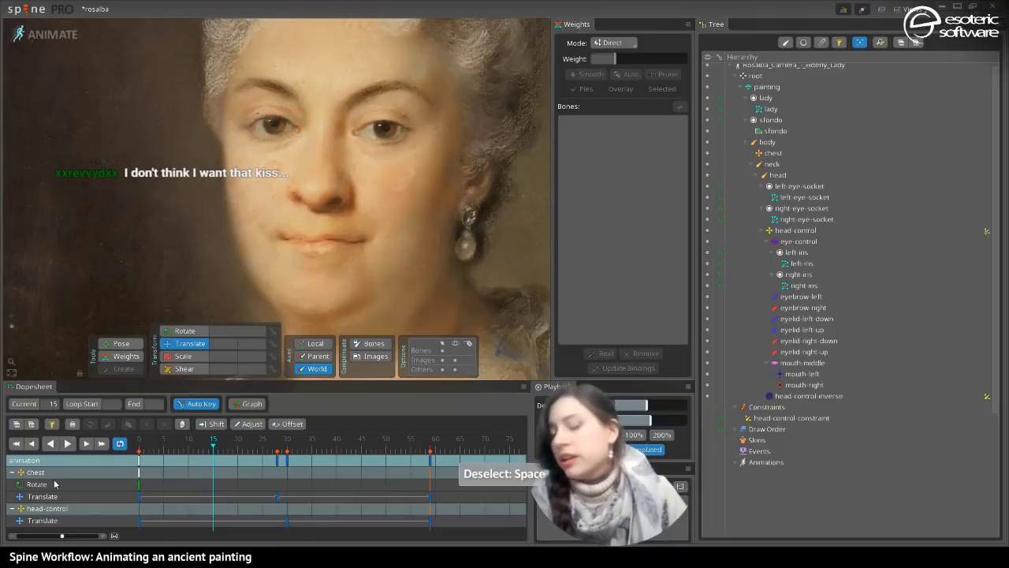
key("ctrl+s")
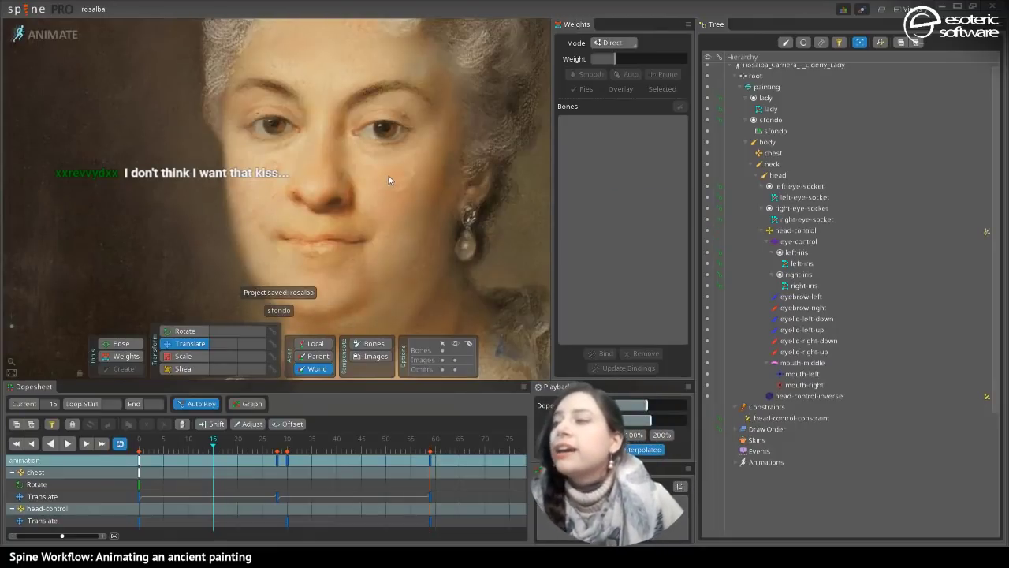
- At frame 0, pose the raised eyebrows by rotating eyebrow-right to about 7.05 and eyebrow-left to about 174.1
mouse_move(385, 177)
left_mouse_down()
mouse_move(453, 62)
mouse_move(469, 257)
left_mouse_up()
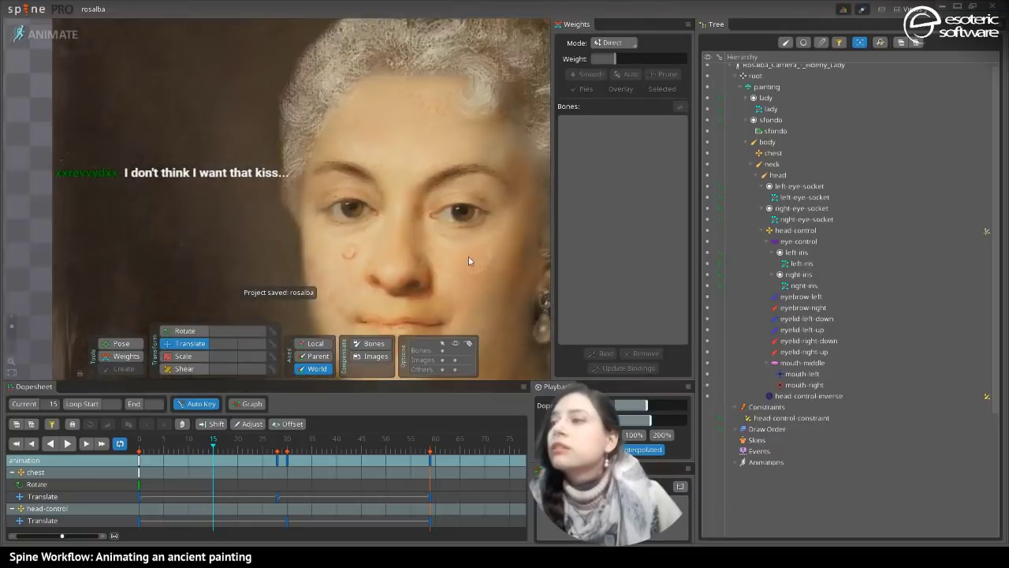
left_click(350, 161)
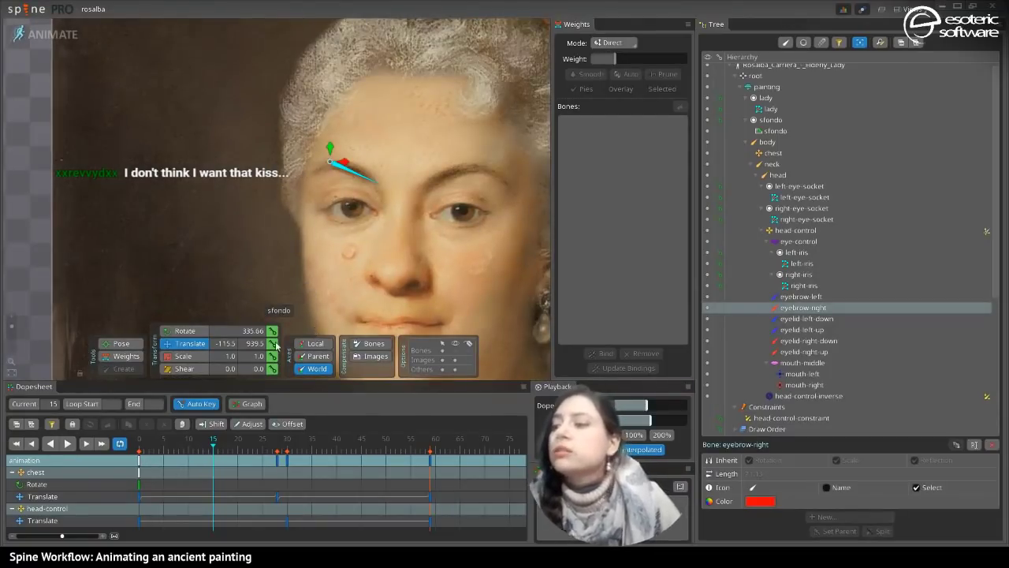
left_click_drag(163, 441, 116, 443)
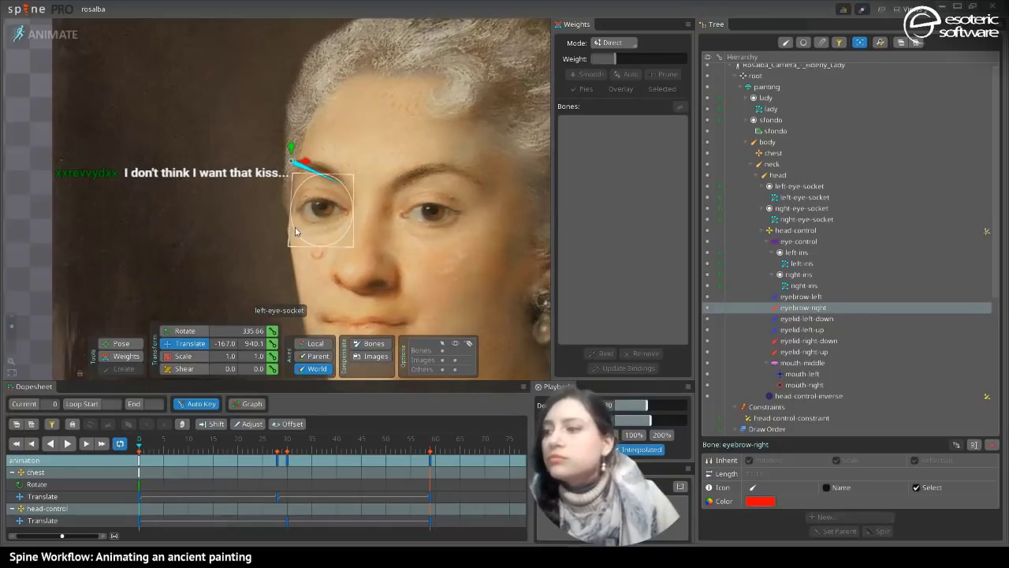
left_click(136, 348)
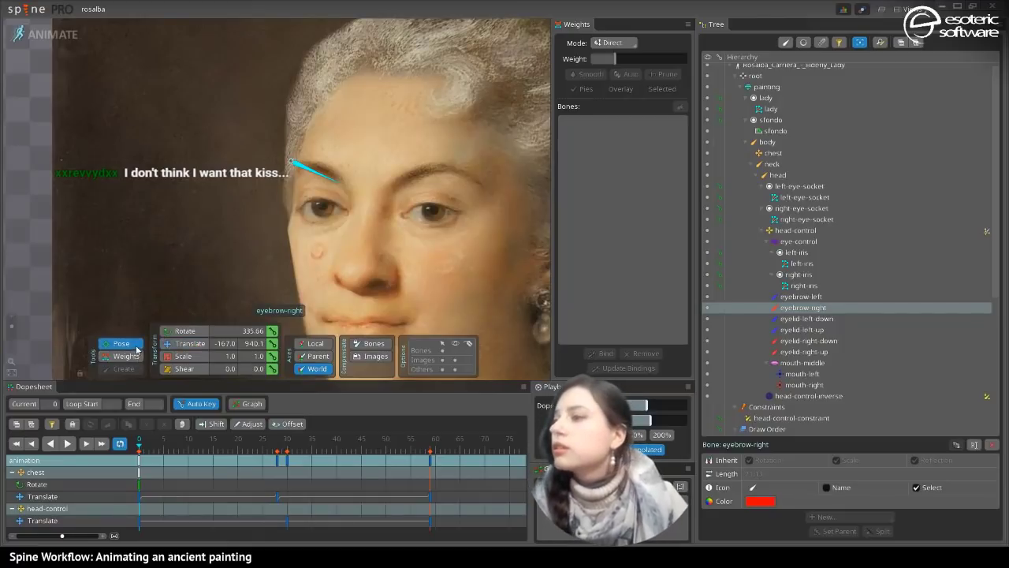
left_click_drag(337, 178, 344, 152)
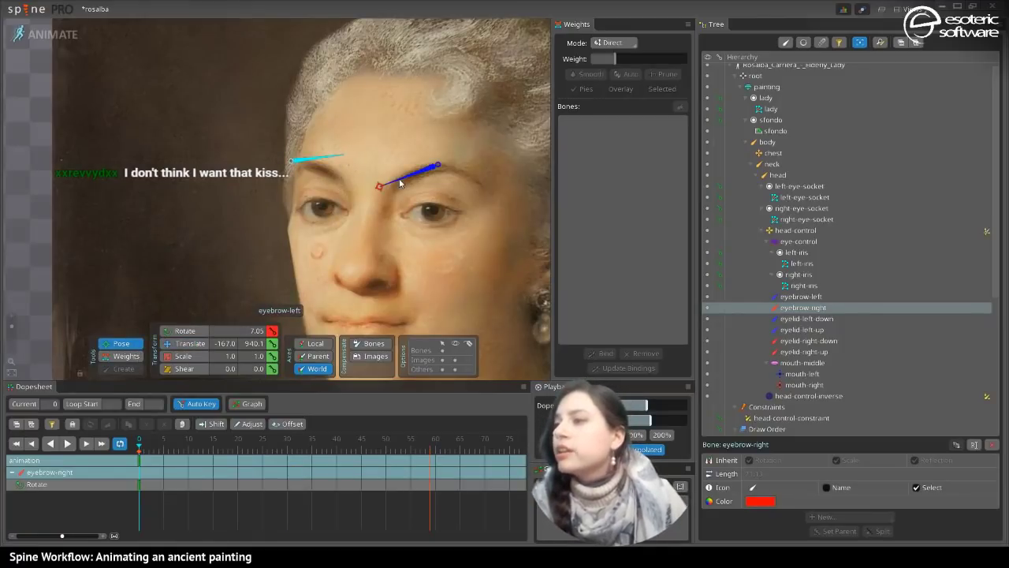
left_click_drag(382, 186, 386, 160)
left_click(387, 156)
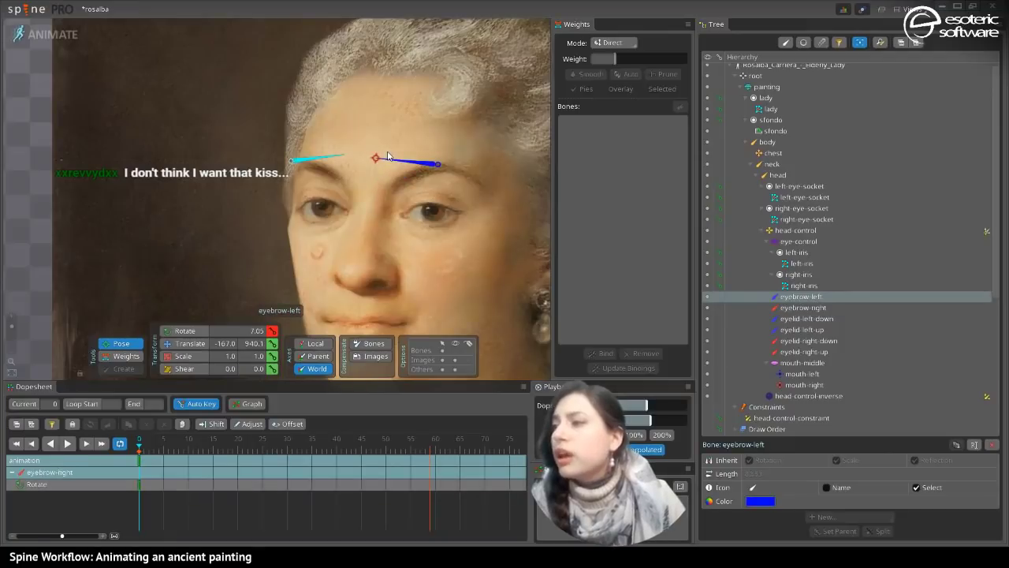
left_click(381, 155)
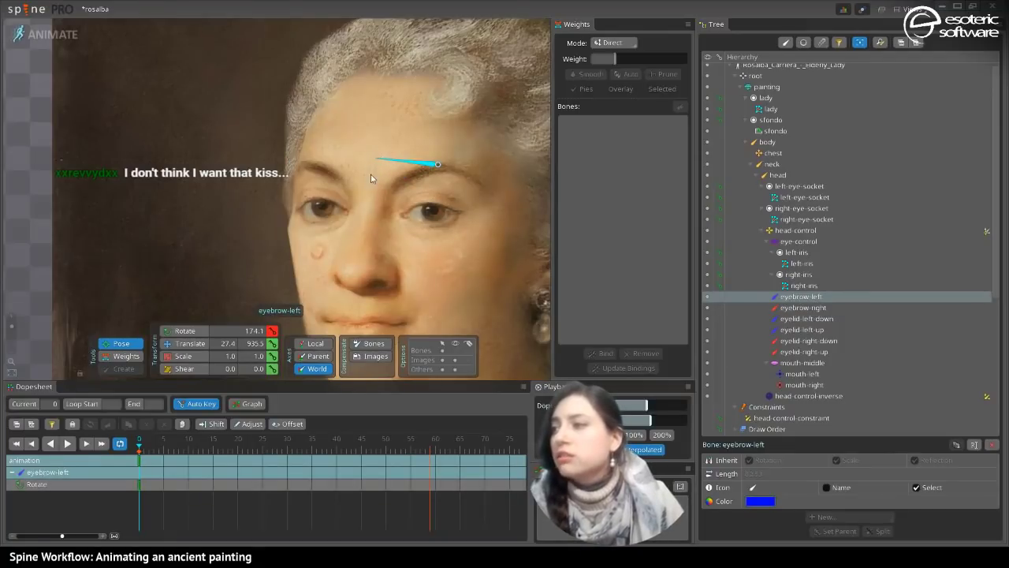
- Open the lady mesh for weight editing and show the bones over the face
left_click(128, 359)
left_click(125, 357)
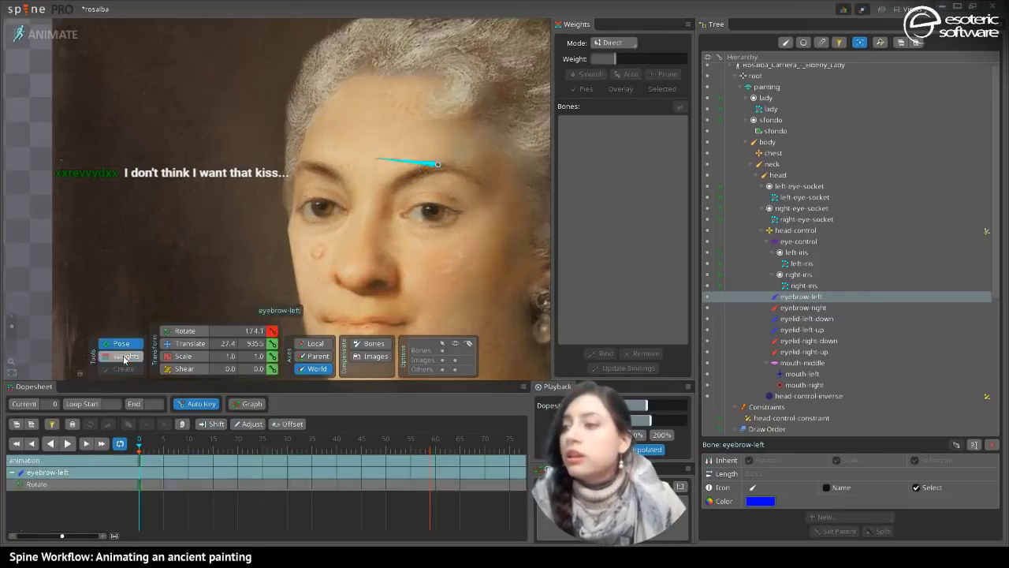
key("space")
left_click(463, 144)
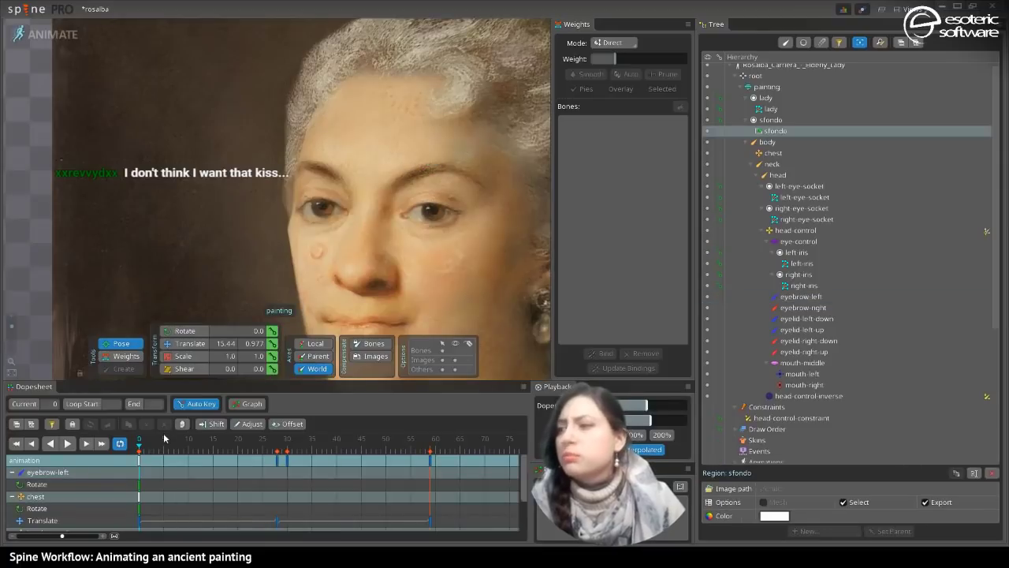
left_click(126, 356)
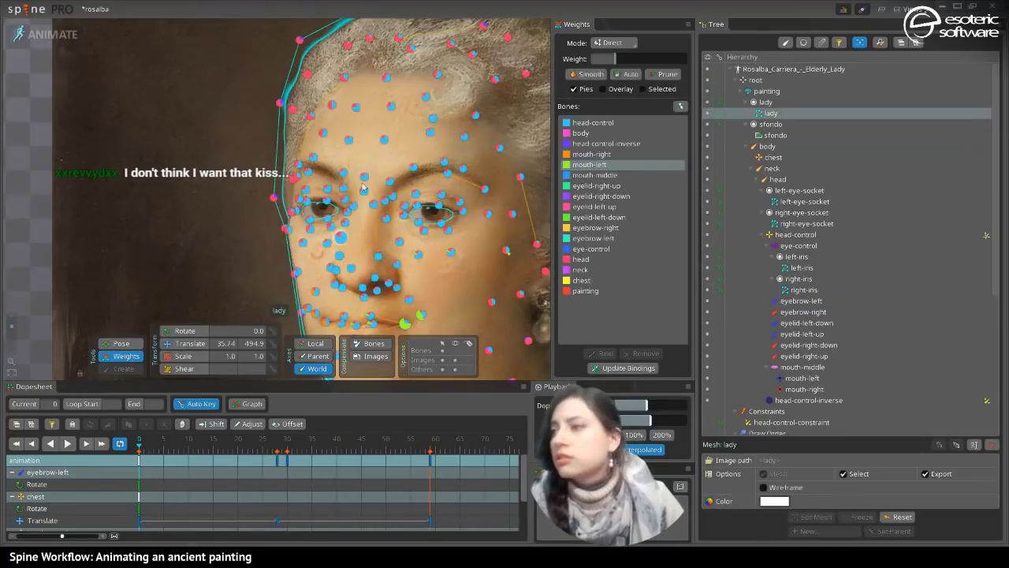
left_click(329, 260)
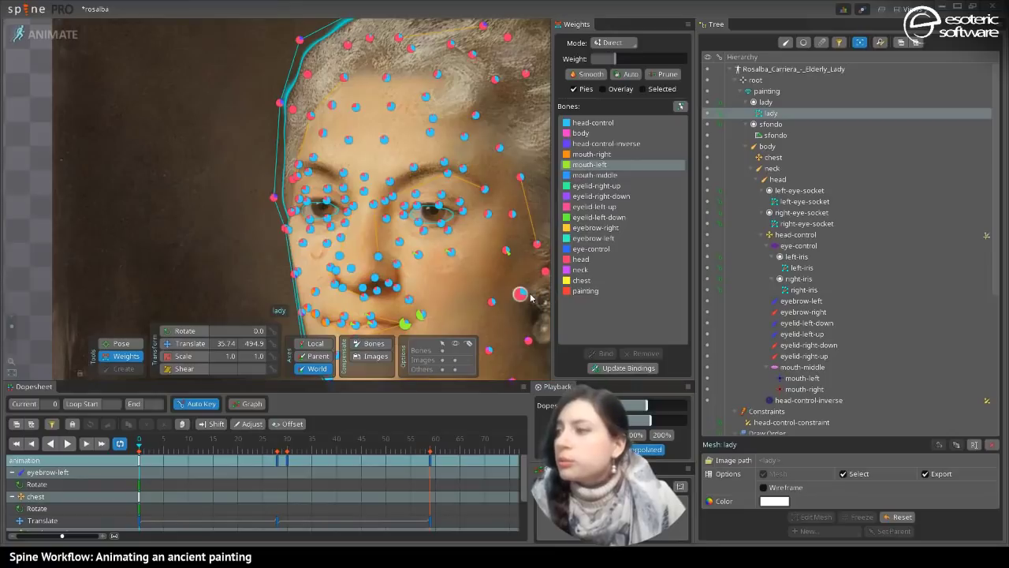
left_click(455, 352)
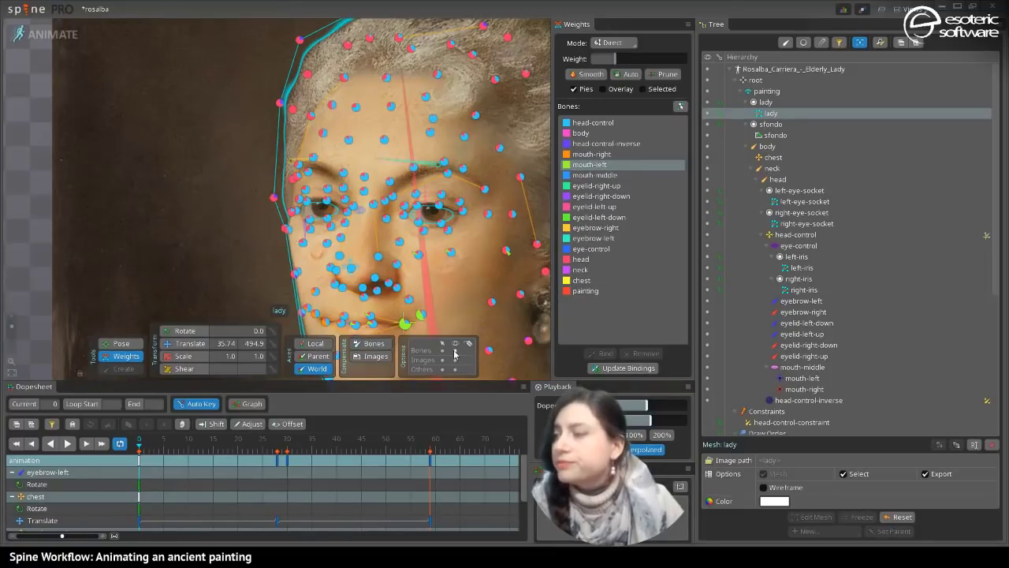
- Weight the right eyebrow's inner-end vertices 47% and its outer vertices about 16% to the eyebrow-right bone
left_click(343, 173)
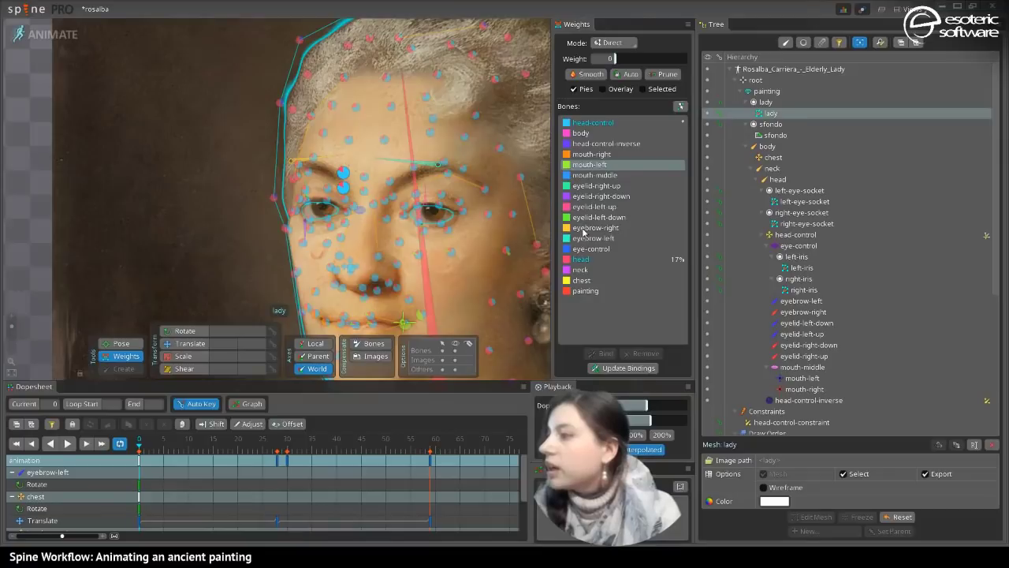
left_click(584, 229)
left_click_drag(618, 59, 651, 70)
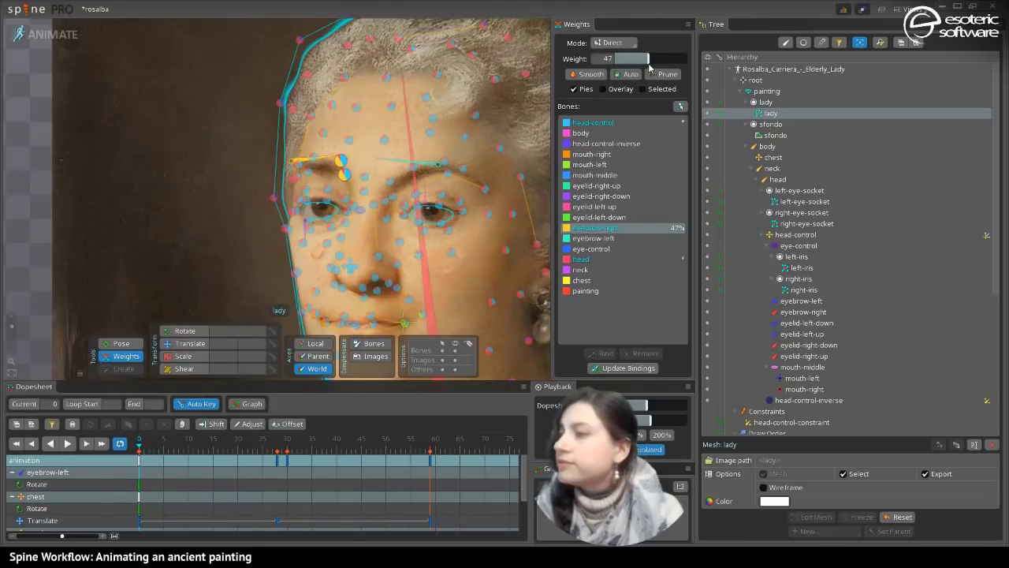
left_click(327, 190)
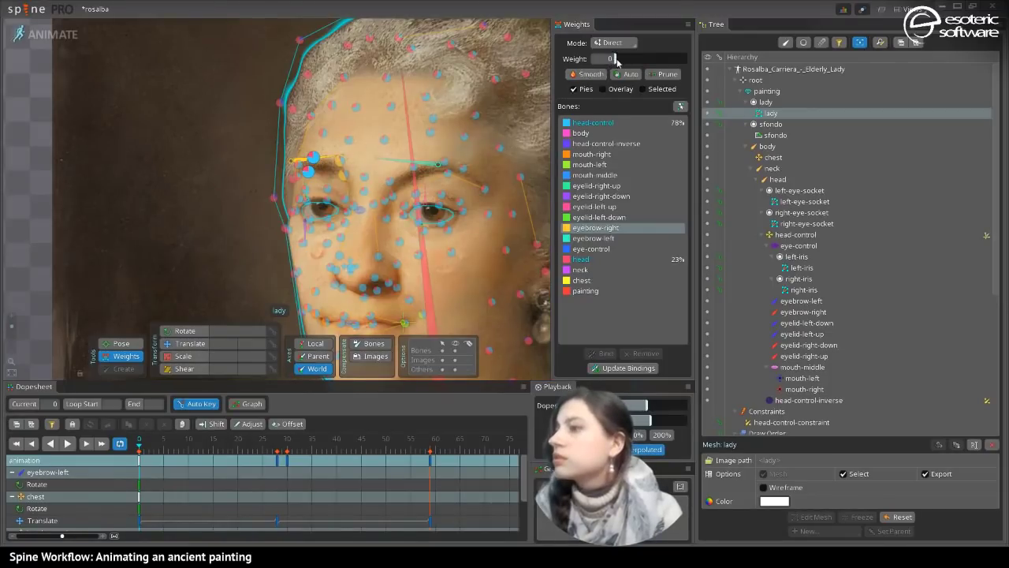
left_click_drag(616, 61, 636, 68)
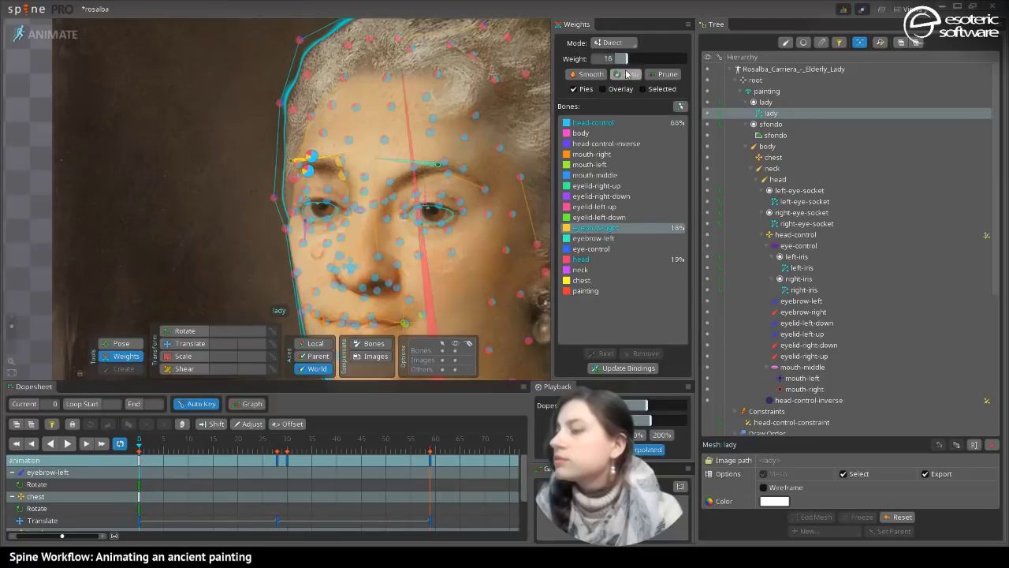
- Select the two mesh vertices at the inner end of the left eyebrow
left_click(391, 195)
left_click(389, 186, "ctrl")
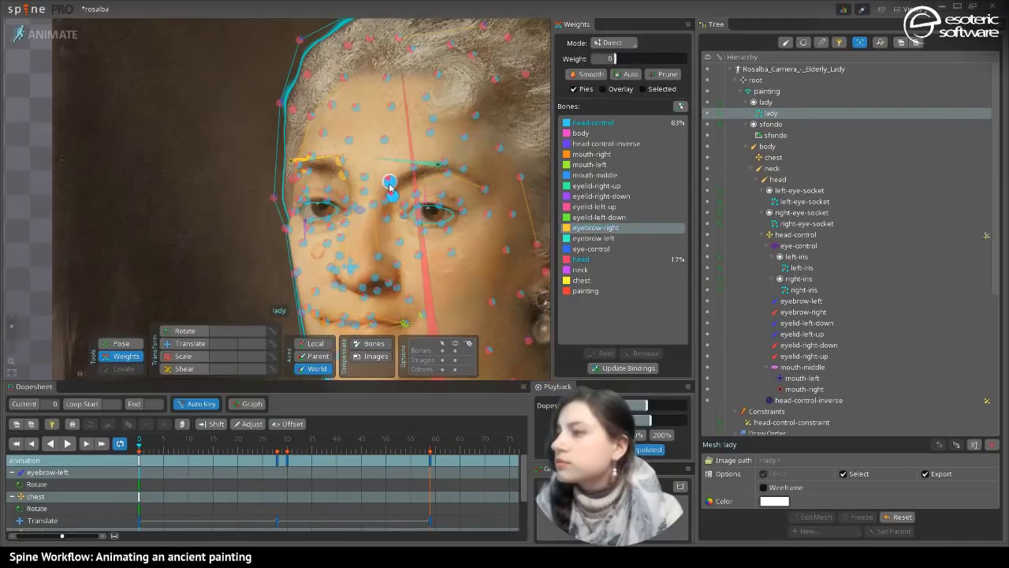
left_click(596, 218)
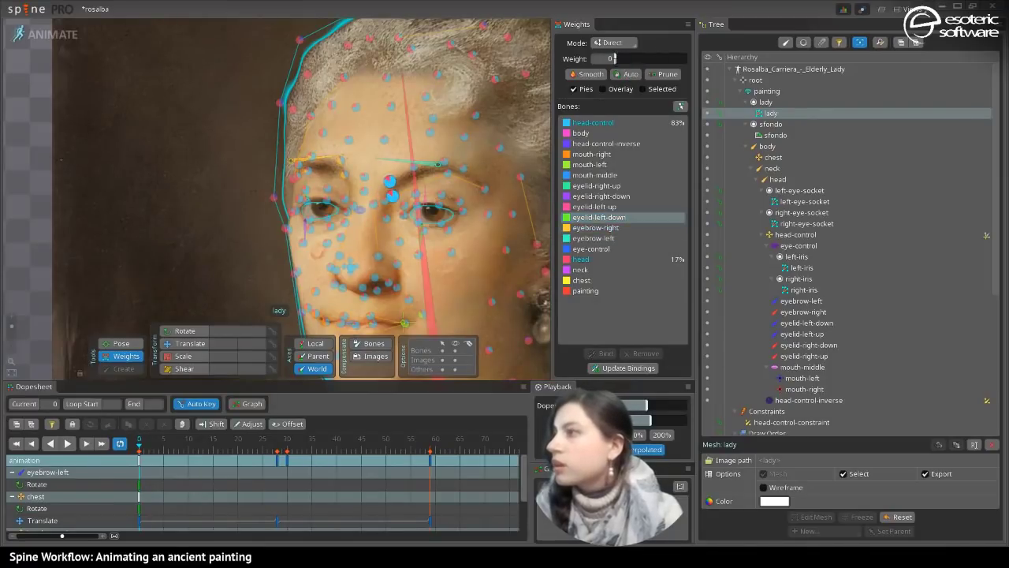
left_click_drag(614, 60, 620, 60)
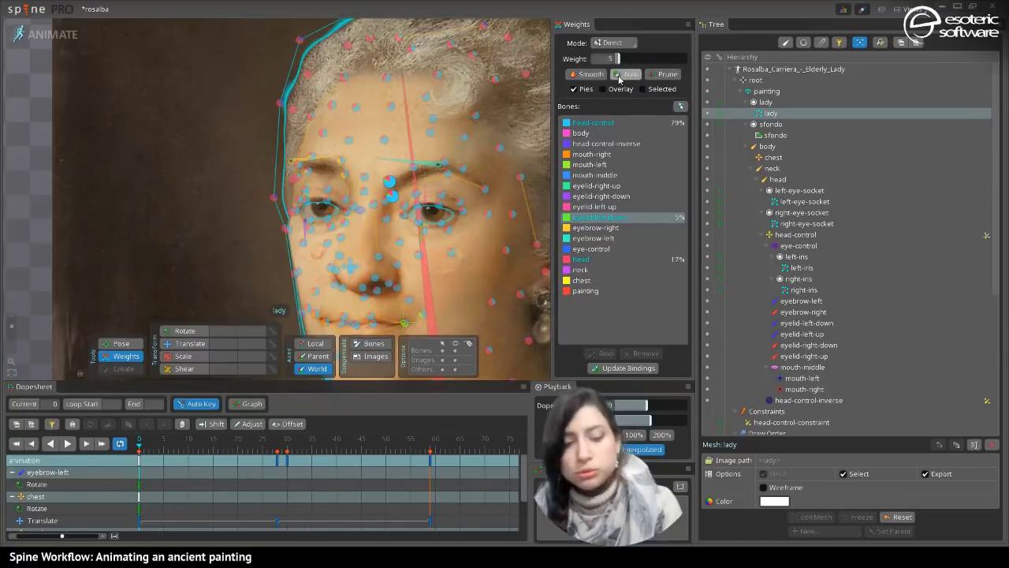
key("ctrl+z")
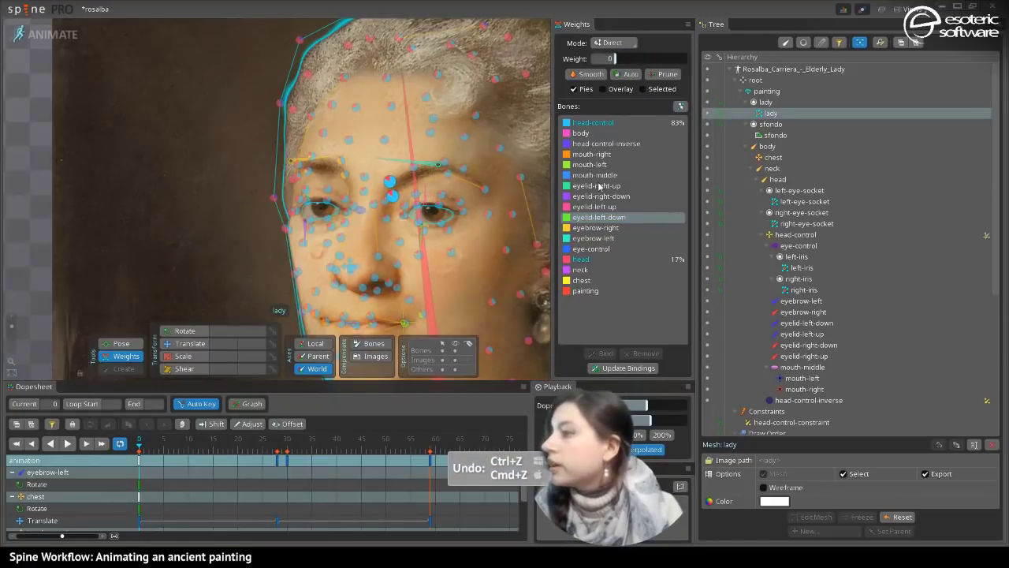
- Weight the left eyebrow's vertices to the eyebrow-left bone, using 29% at the inner end and 36% at the outer vertices
left_click(593, 239)
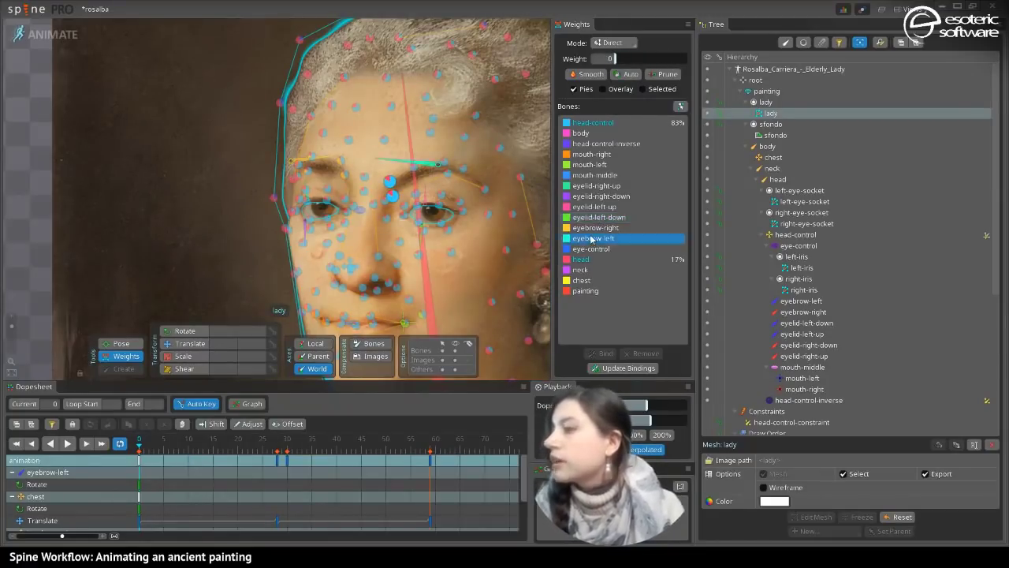
left_click_drag(615, 58, 638, 90)
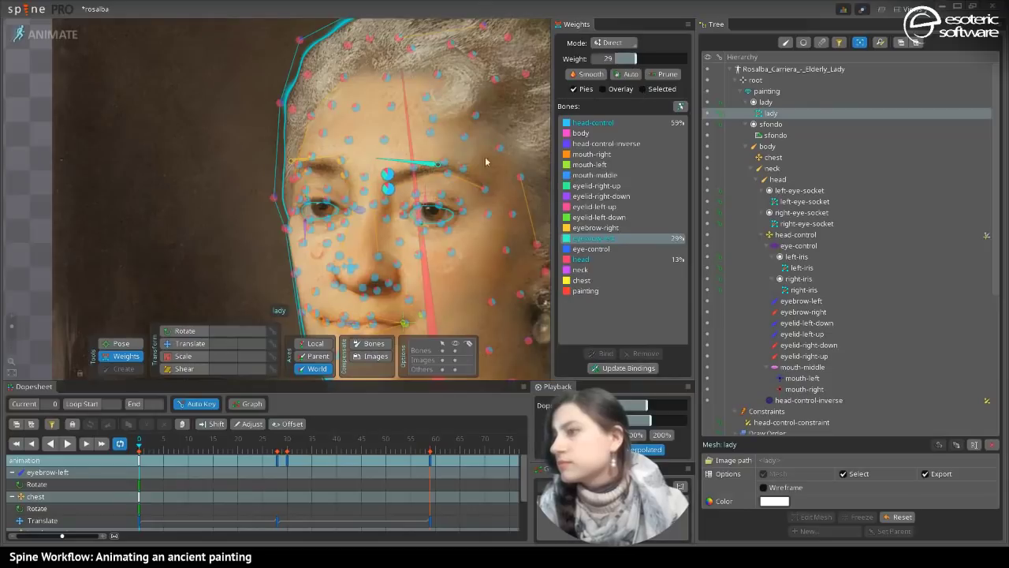
left_click(412, 167)
left_click_drag(623, 66, 645, 60)
left_click(445, 164)
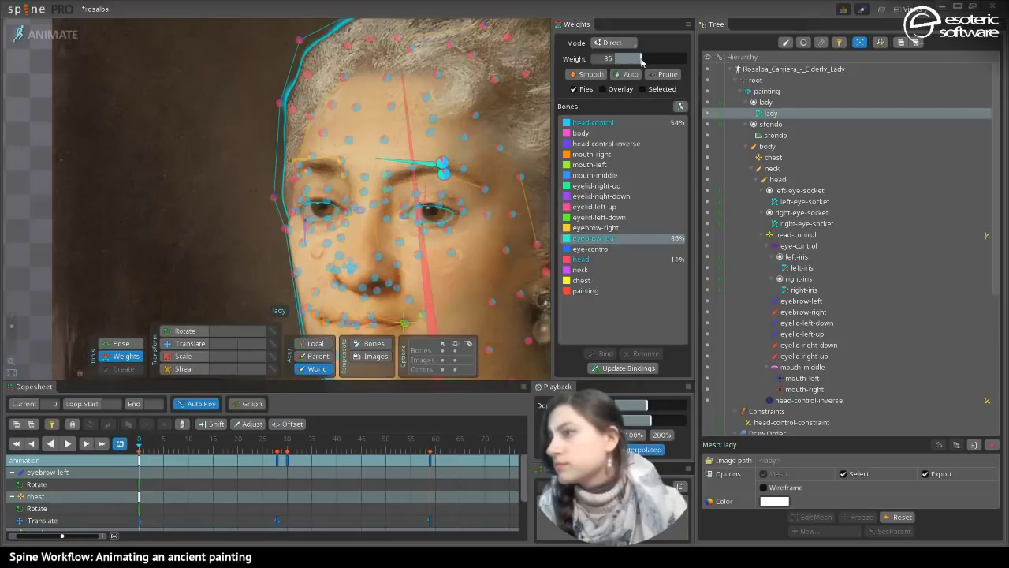
- Play the animation with the mesh deselected to examine the raised eyebrows, and return to frame 0
left_click(68, 444)
key("space")
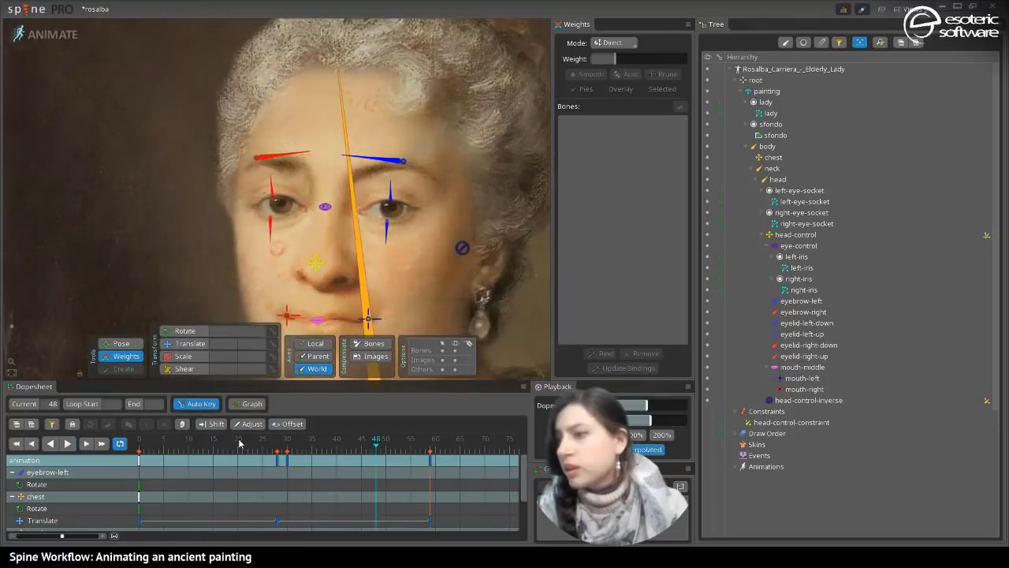
left_click(139, 447)
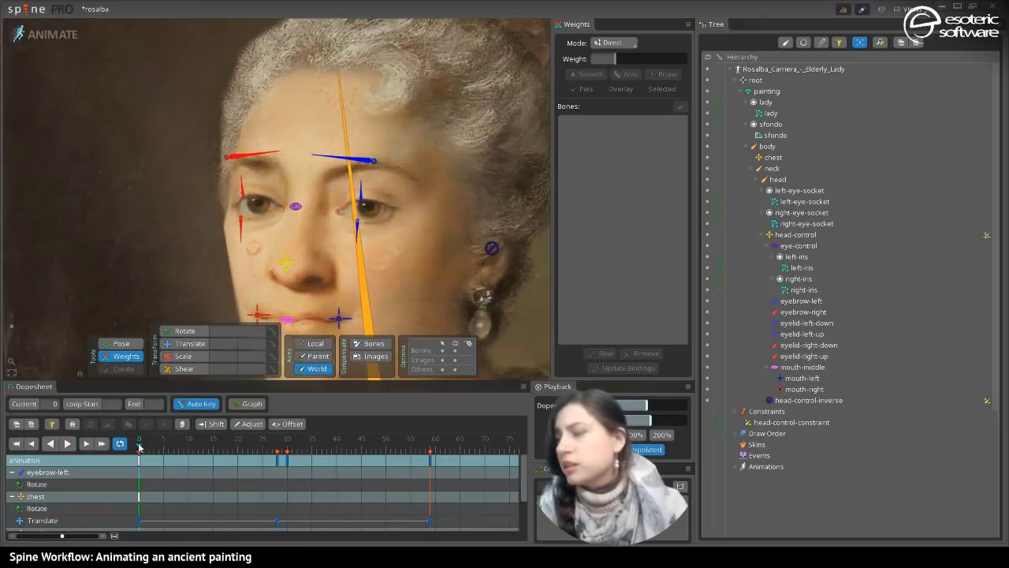
left_click(250, 157)
left_click(194, 462)
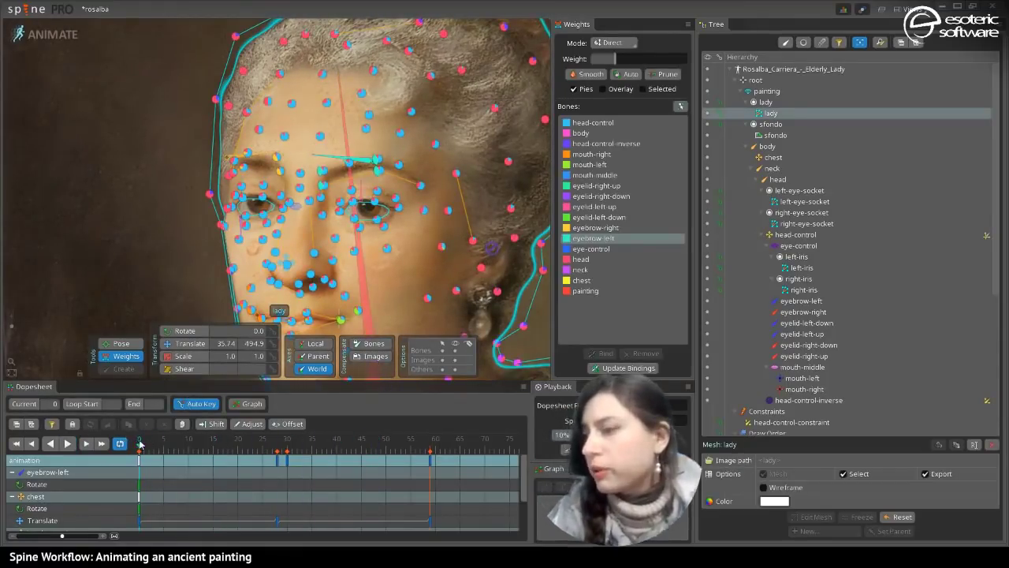
left_click_drag(196, 461, 134, 460)
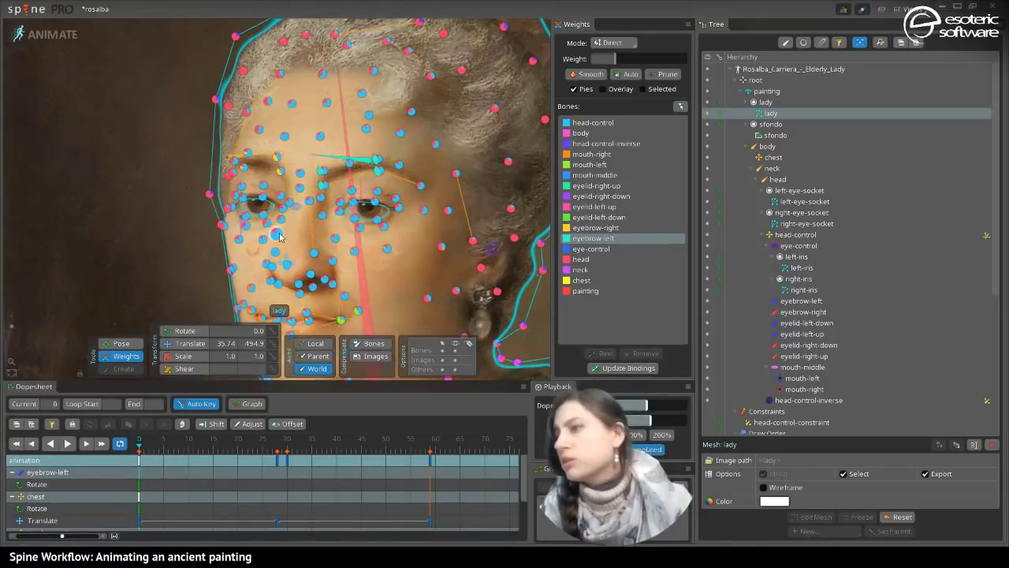
key("space")
- Key the eyebrow-right bone's rotation at frame 59, and rotate it downward to about 328° at frame 25
left_click(122, 343)
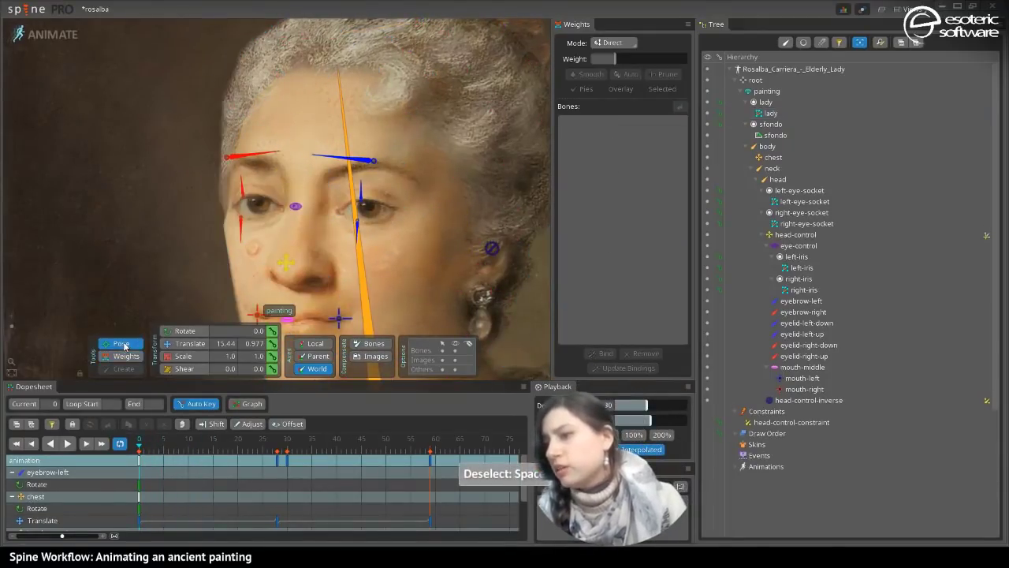
left_click(277, 152)
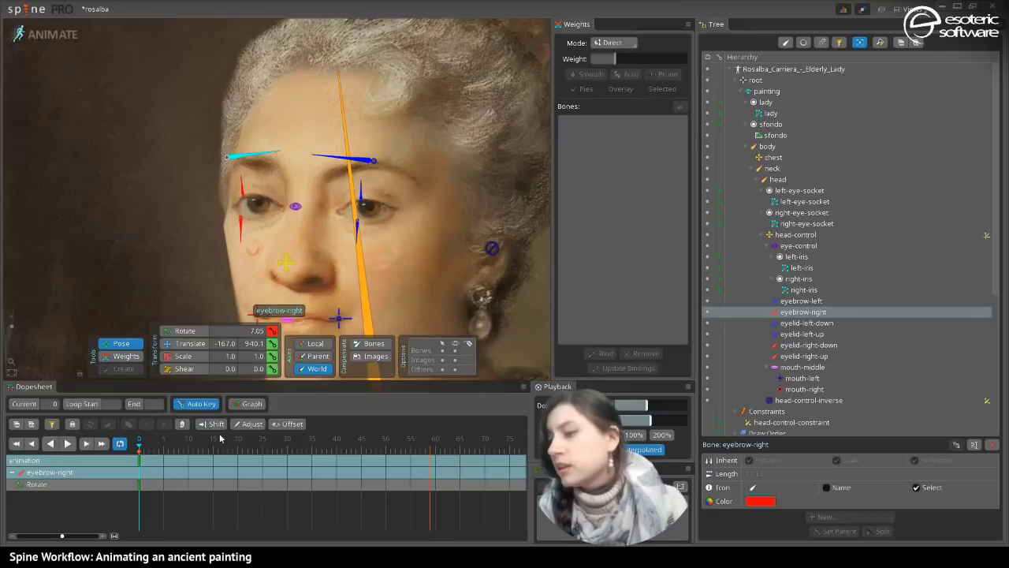
left_click(431, 448)
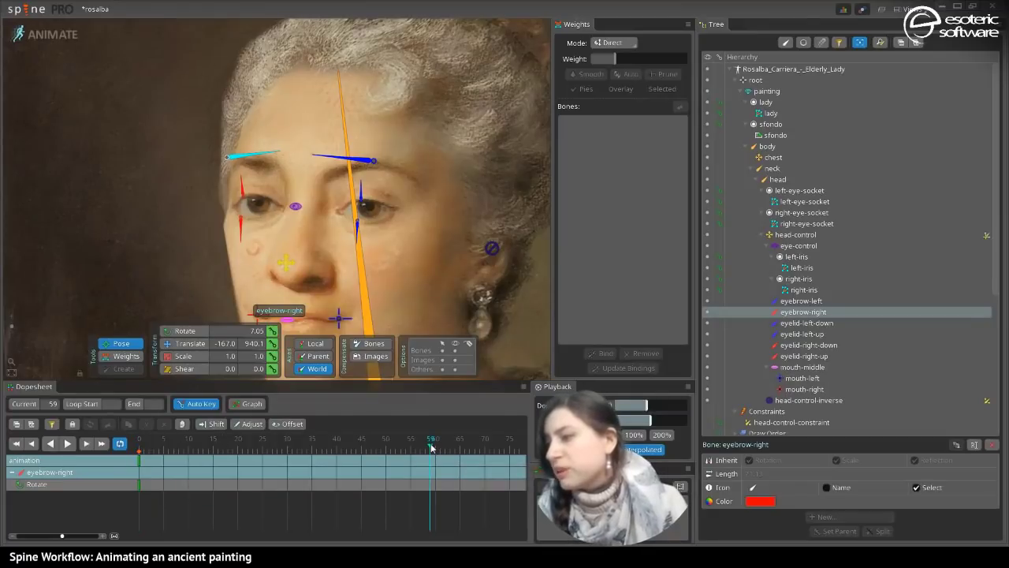
left_click(272, 332)
left_click(264, 448)
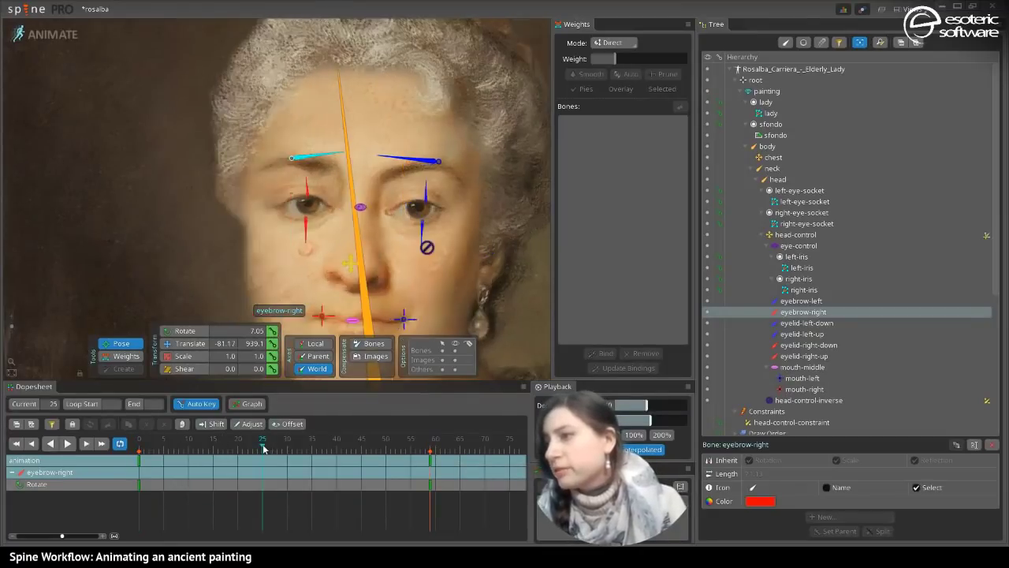
left_click_drag(335, 155, 327, 182)
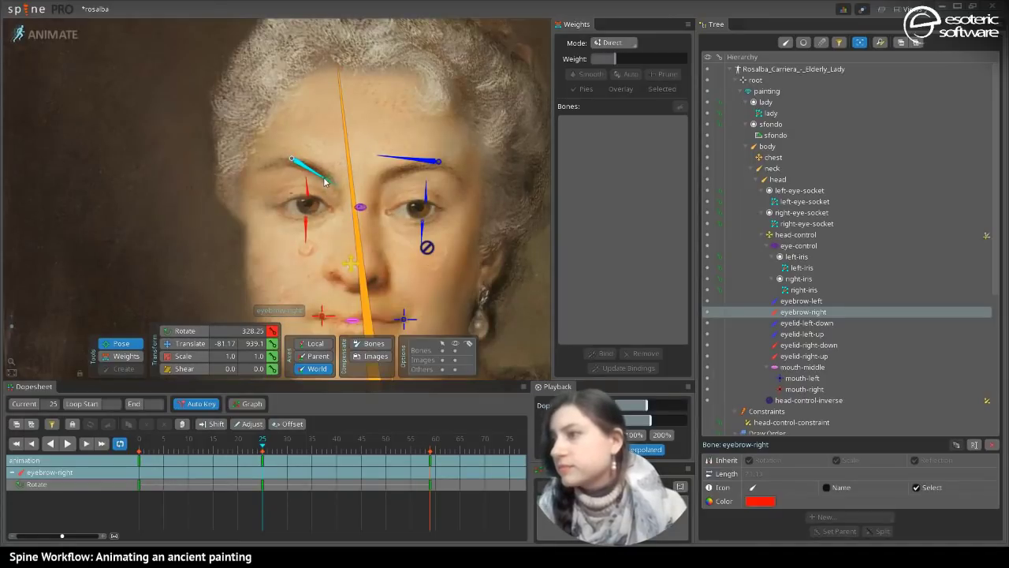
- Rotate the eyebrow-left bone downward to about 212° at frame 25, and copy its frame 0 key to frame 59
left_click(382, 160)
left_click_drag(382, 160, 376, 210)
left_click(140, 461)
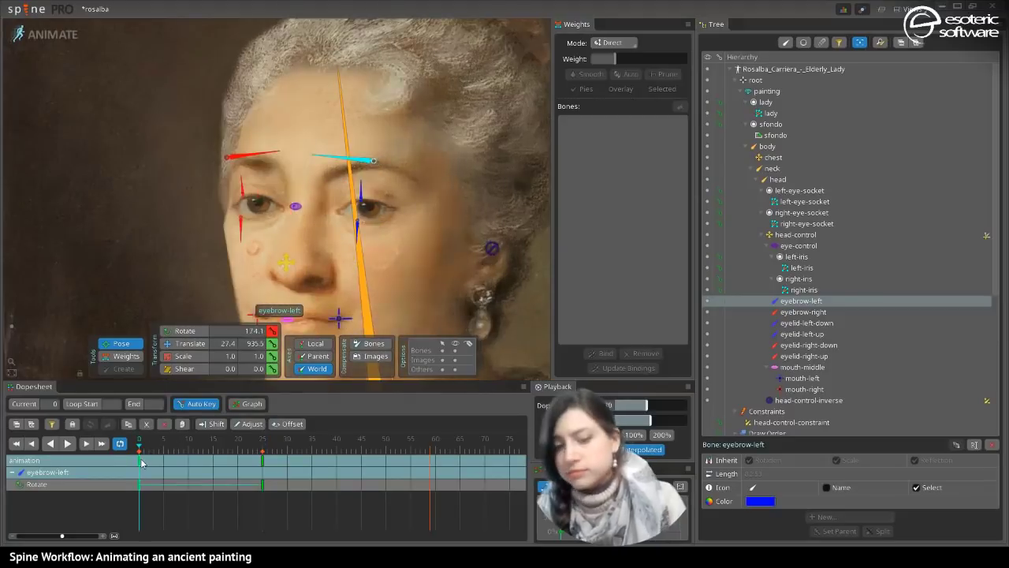
key("ctrl+c")
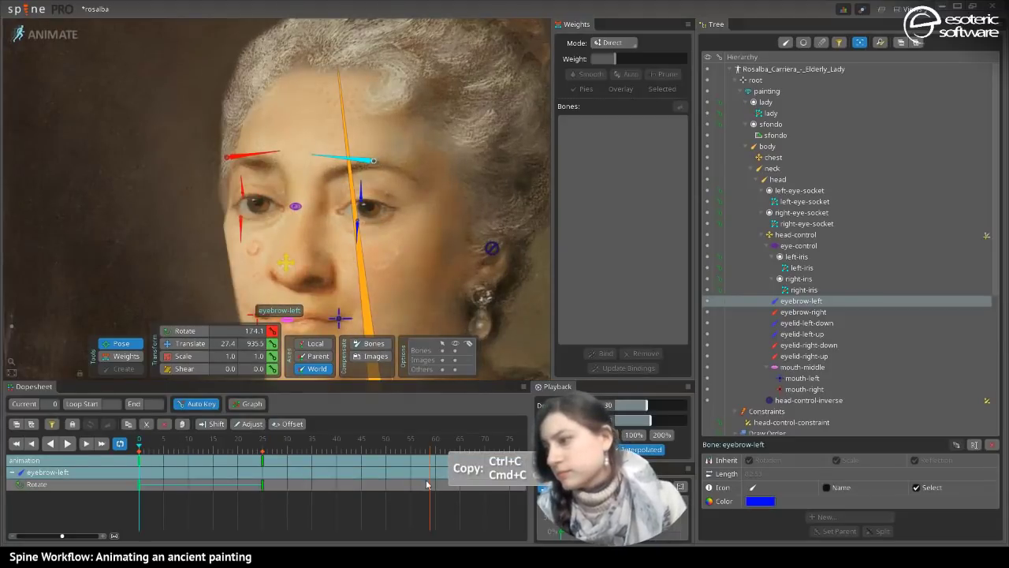
left_click(428, 484)
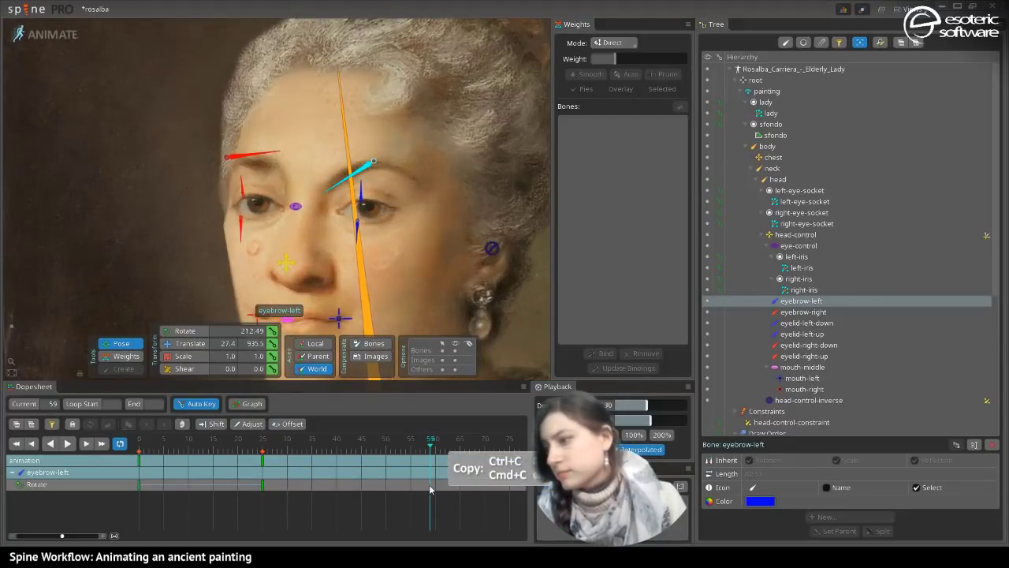
key("ctrl+v")
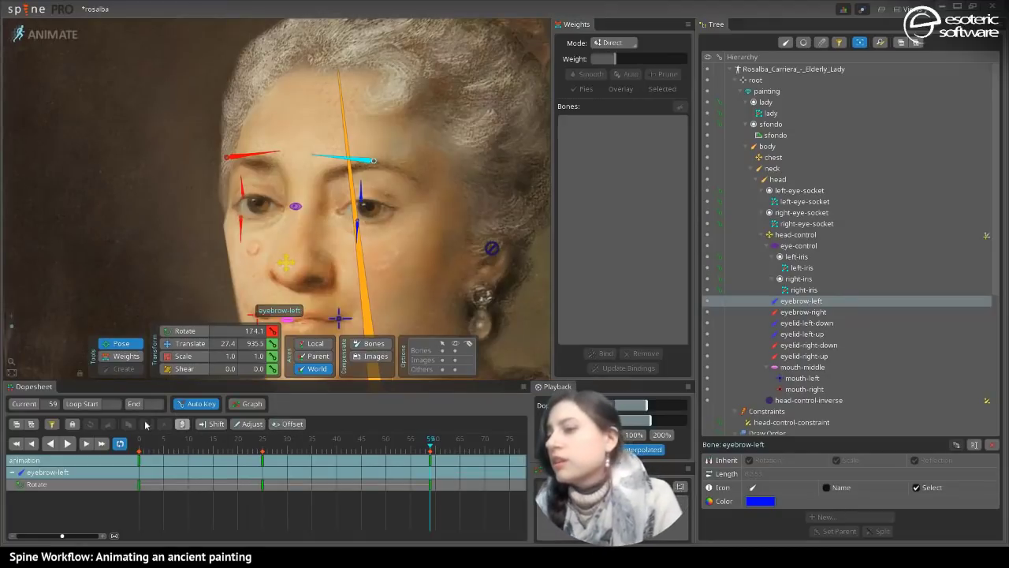
- Play the lowered-eyebrow animation and select the lady mesh's outer left-eyebrow vertices to examine their weights
left_click(67, 444)
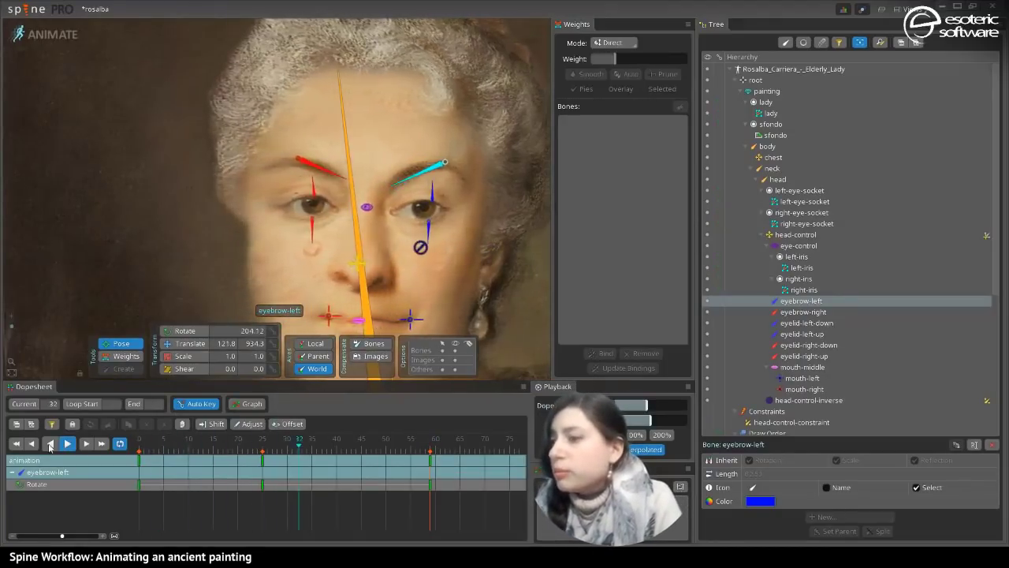
left_click(109, 357)
left_click(302, 122)
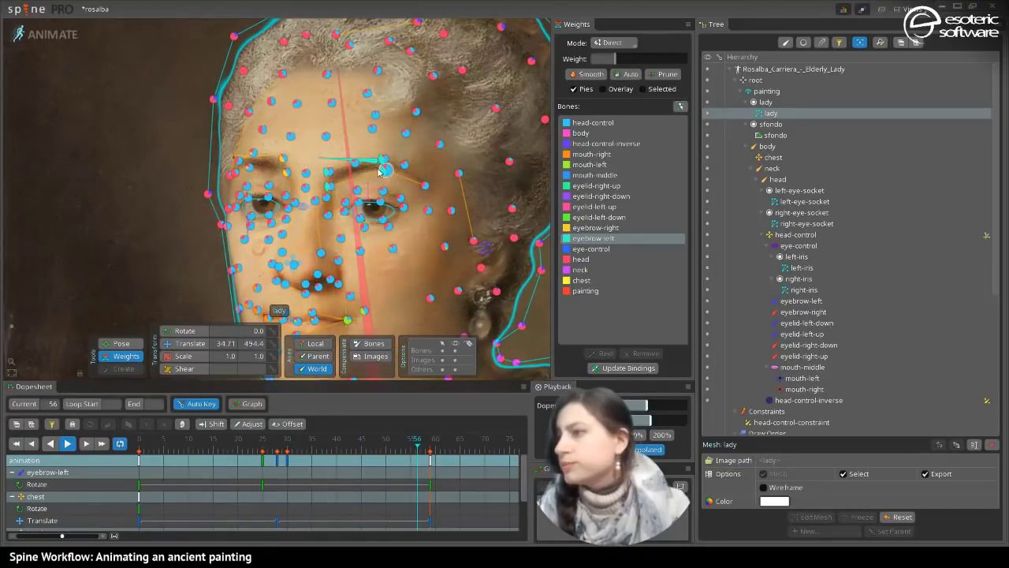
left_click(384, 170)
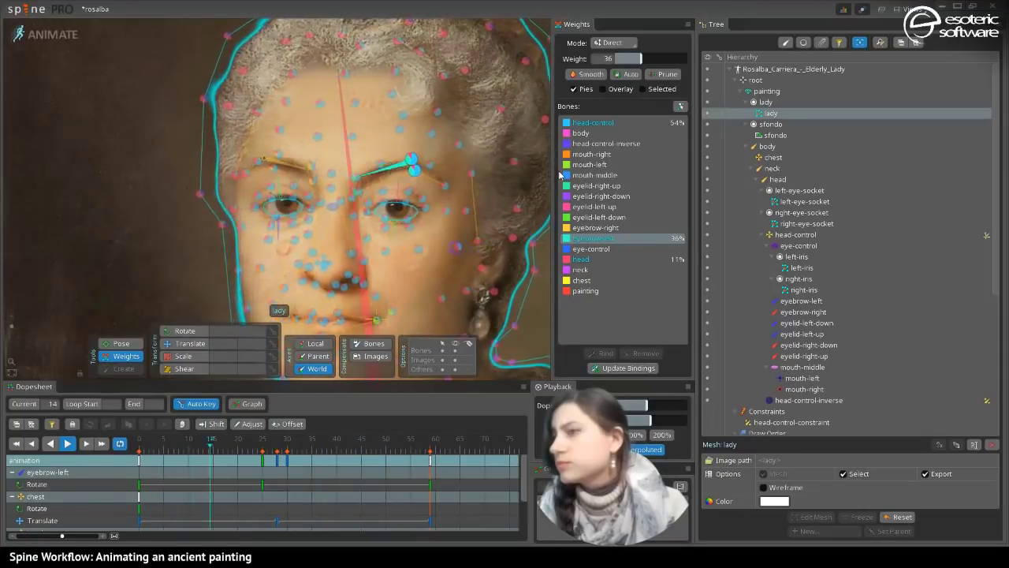
- Switch to setup mode and undo the recent eyebrow weighting on the lady mesh
left_click(81, 39)
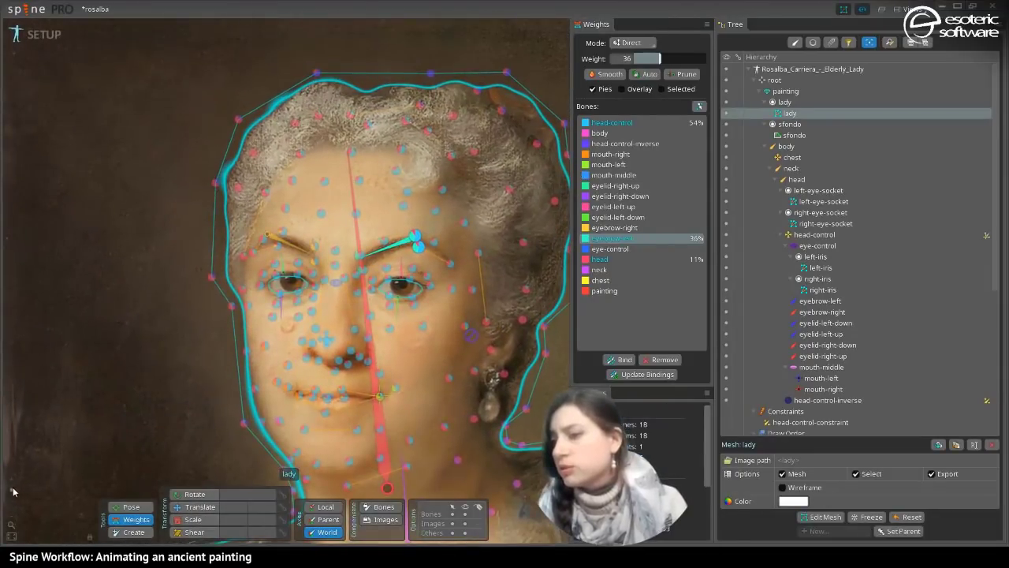
left_click_drag(12, 489, 11, 487)
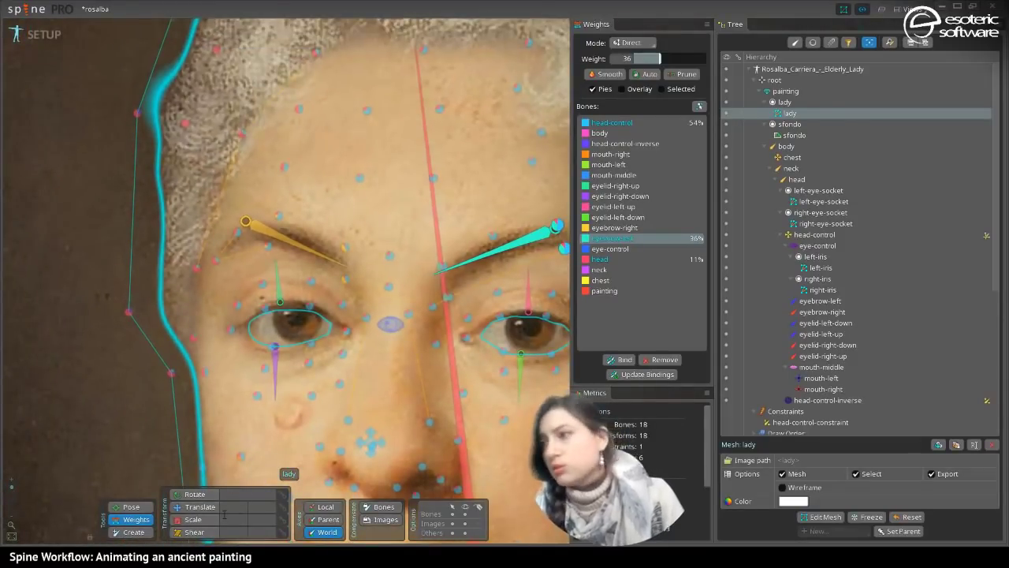
key("ctrl+z")
key("ctrl+z")
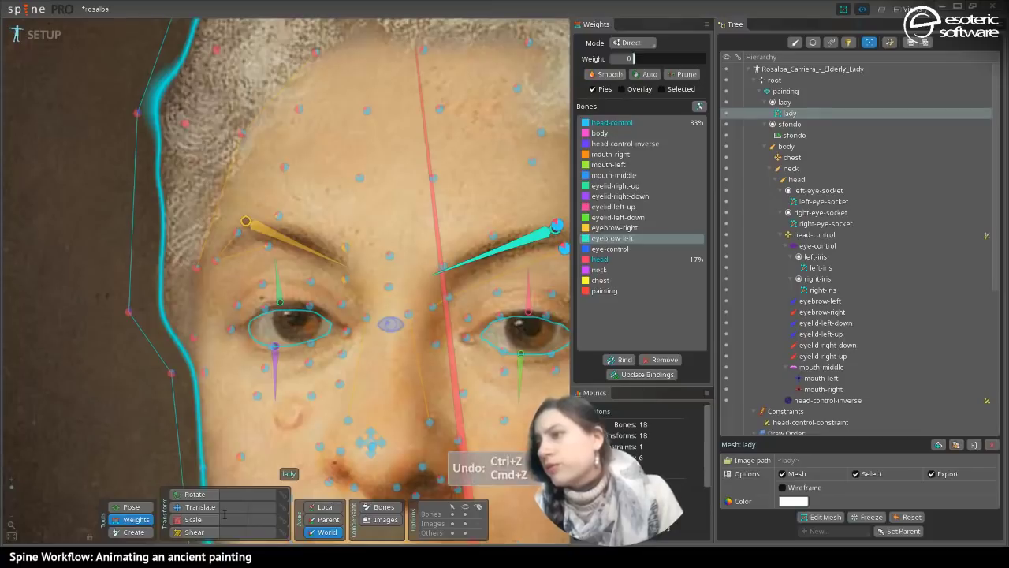
left_click_drag(280, 335, 167, 365)
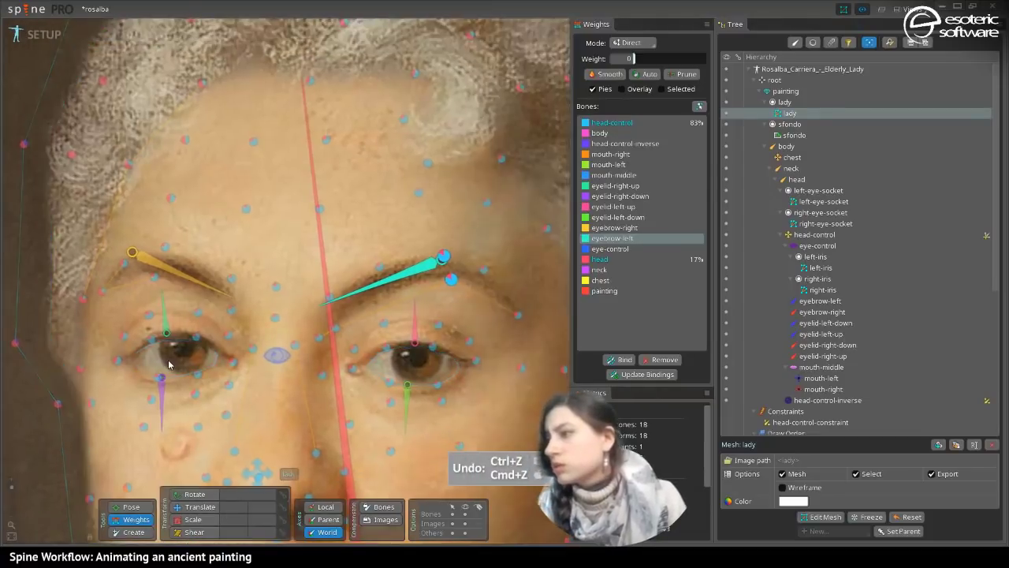
- Move the eyebrow-right bone's origin to the brow's outer end at about -144.1, 927.6, rotate it to 354.56° and lengthen it to about 83.27
left_click(197, 507)
left_click(155, 267)
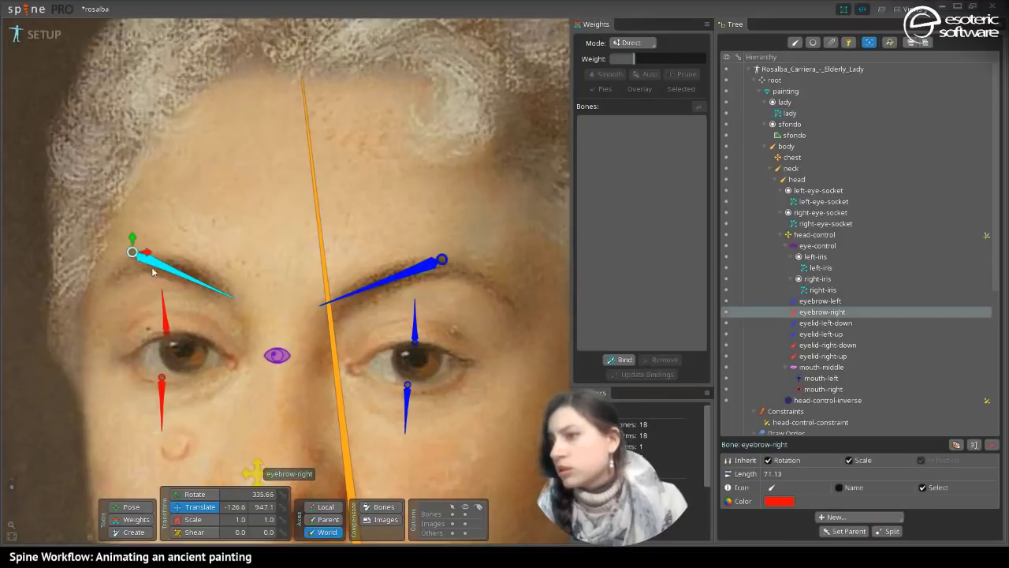
left_click(119, 270)
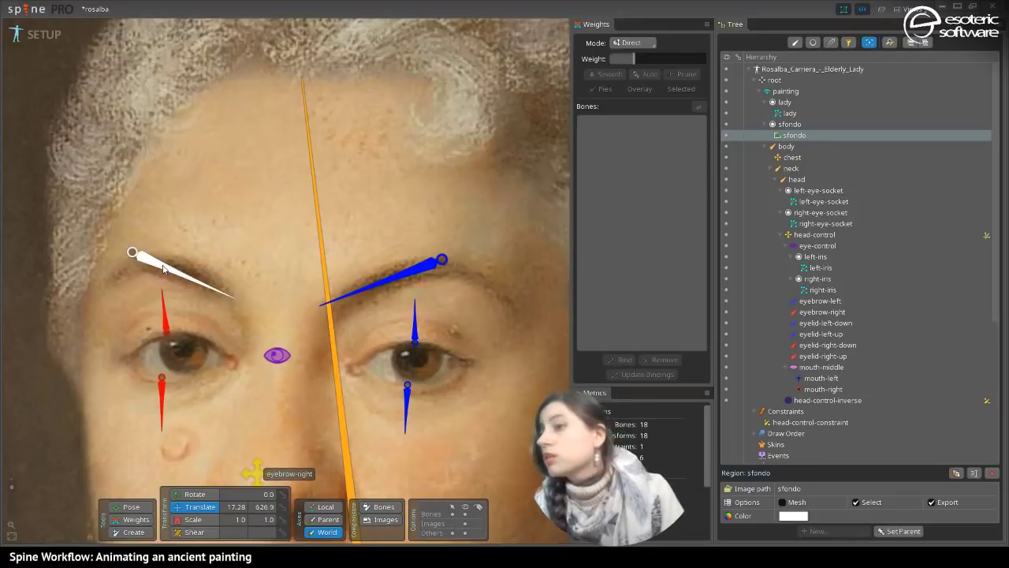
left_click(136, 251)
left_click_drag(136, 251, 107, 282)
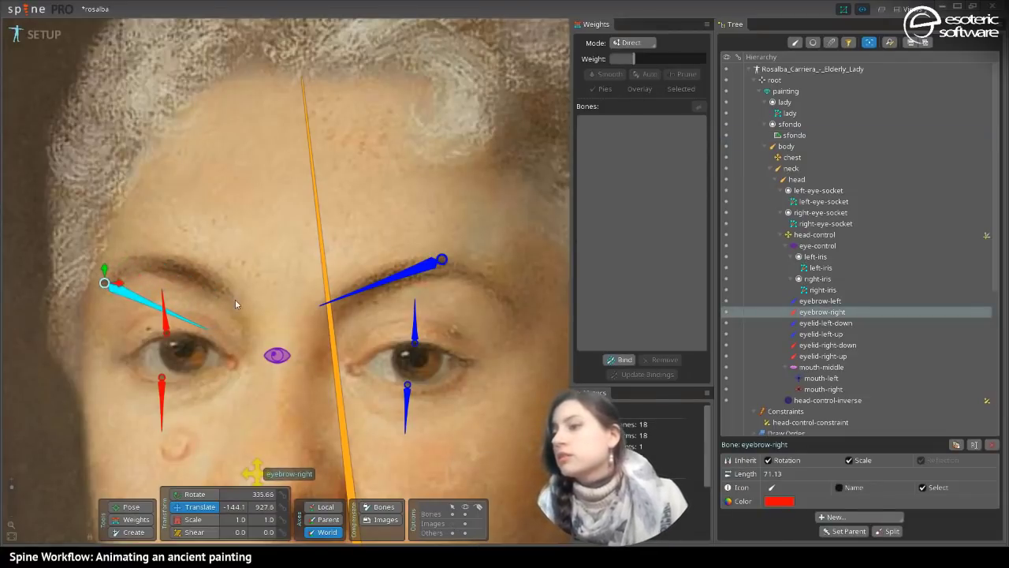
left_click(205, 496)
left_click_drag(178, 321, 232, 294)
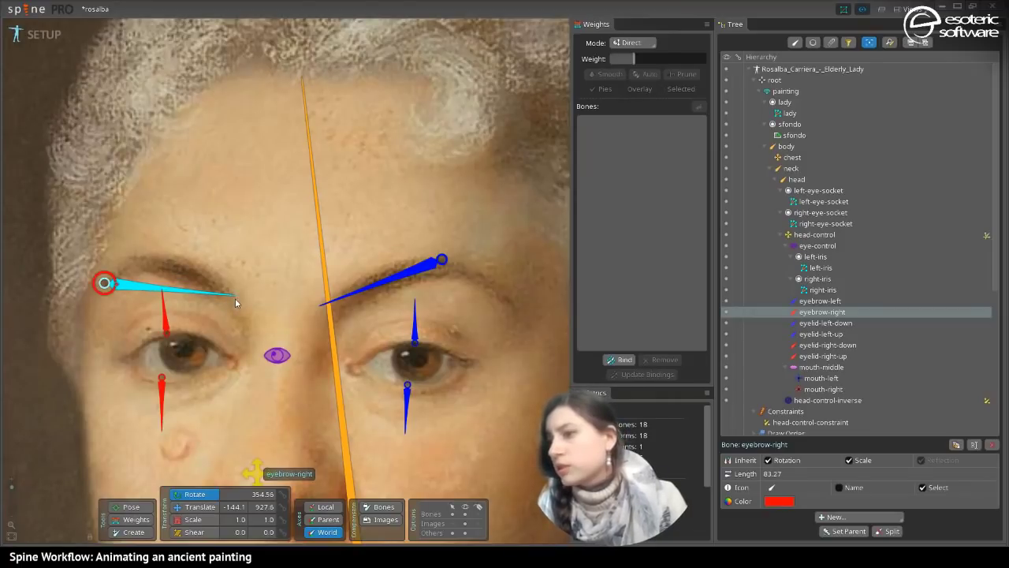
- Move the eyebrow-left bone's origin to the brow's outer end at about 112.7, 914.7, lengthen it to about 116.28 and rotate it to 181.3°
left_click(426, 267)
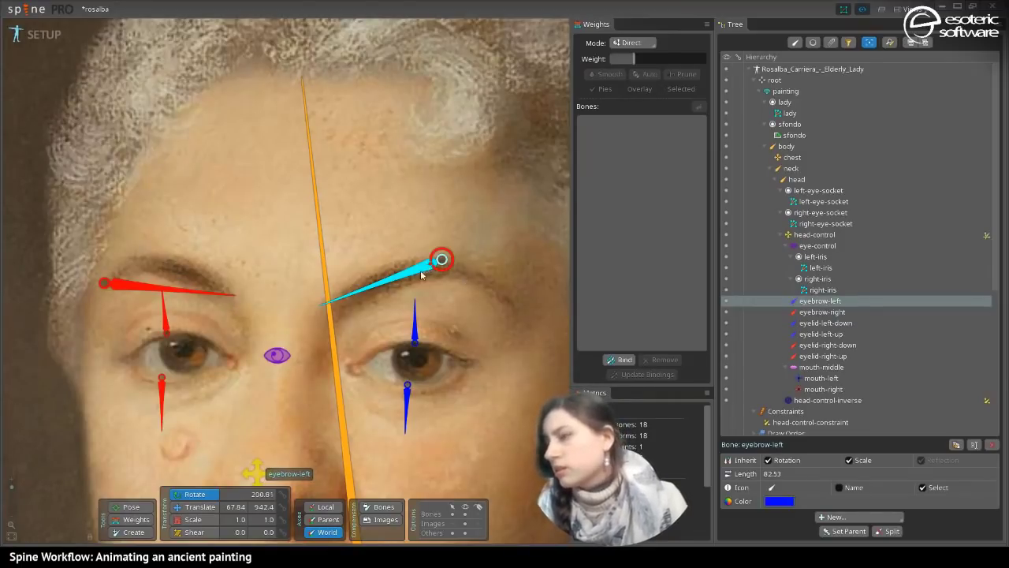
left_click_drag(426, 263, 332, 402)
left_click(210, 511)
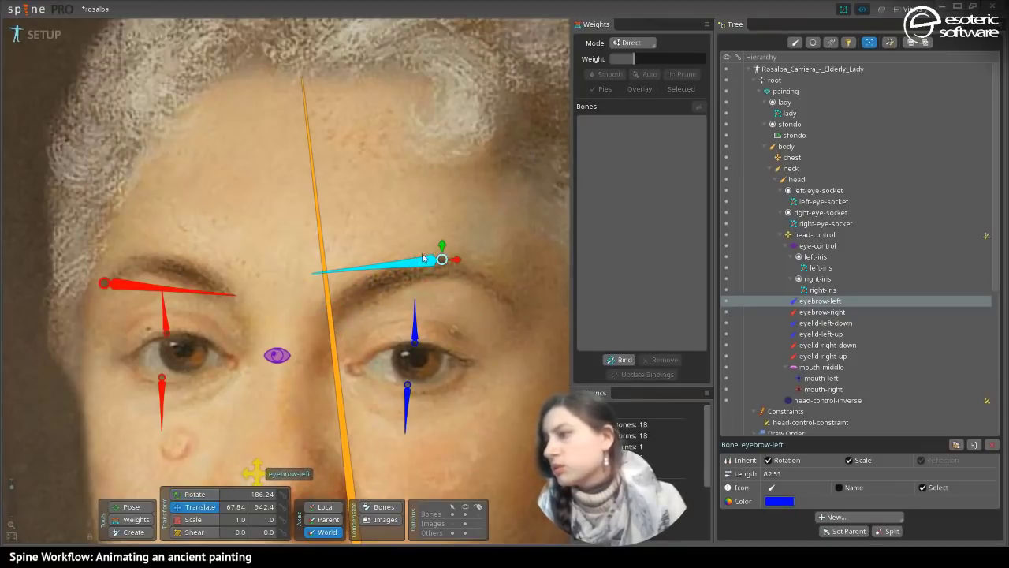
left_click_drag(422, 252, 493, 297)
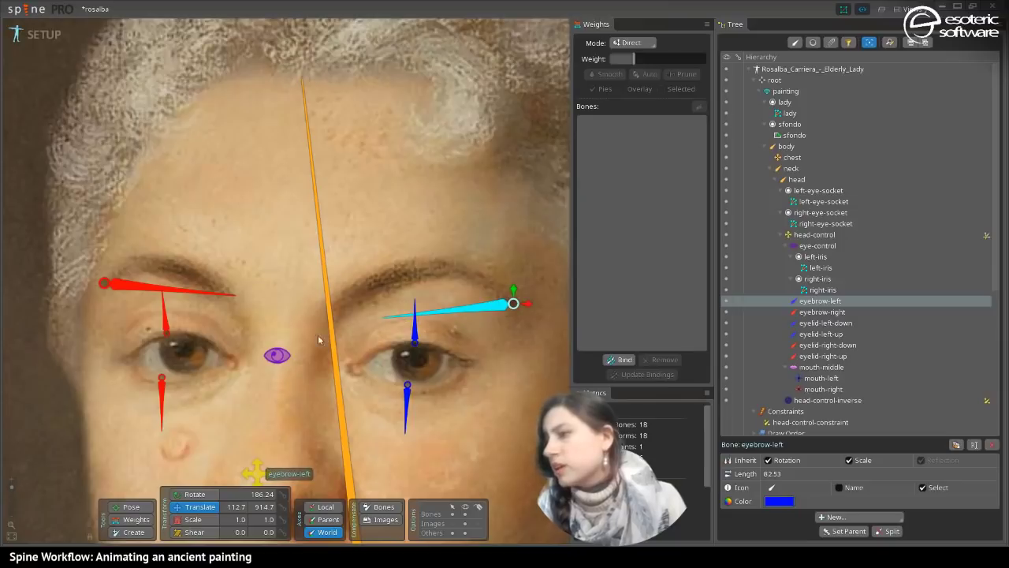
key("c")
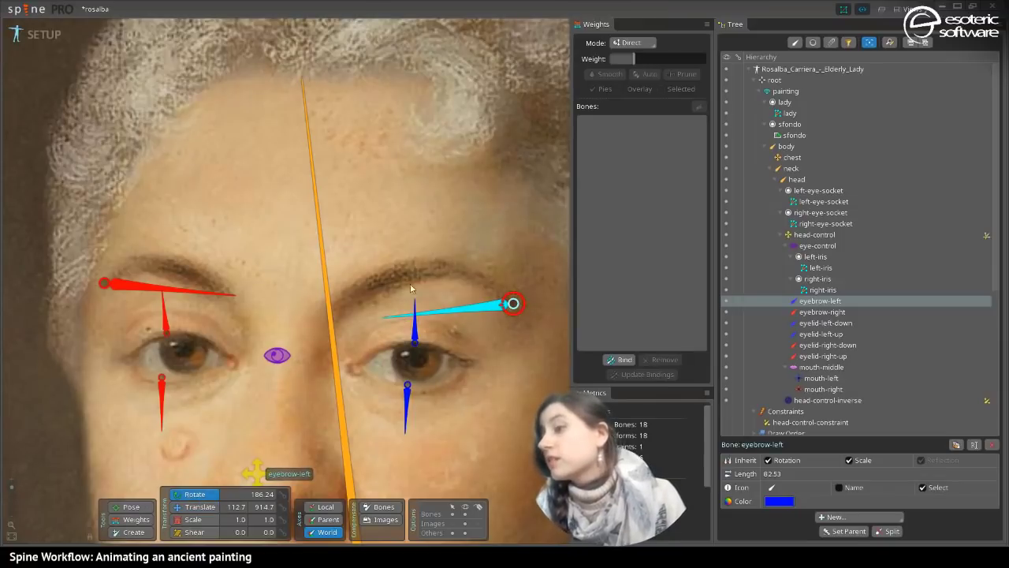
left_click_drag(382, 321, 329, 322)
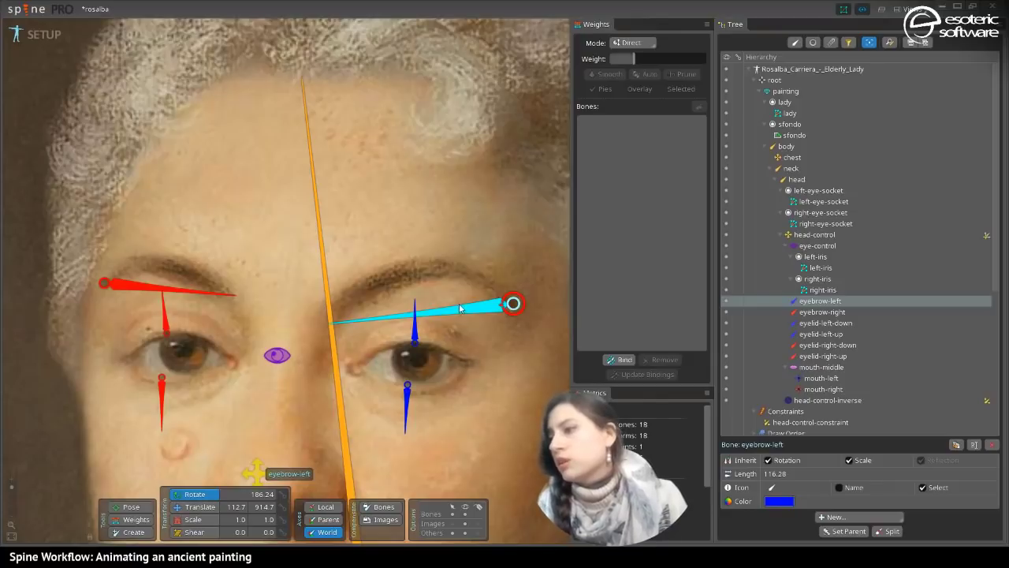
left_click_drag(460, 307, 460, 305)
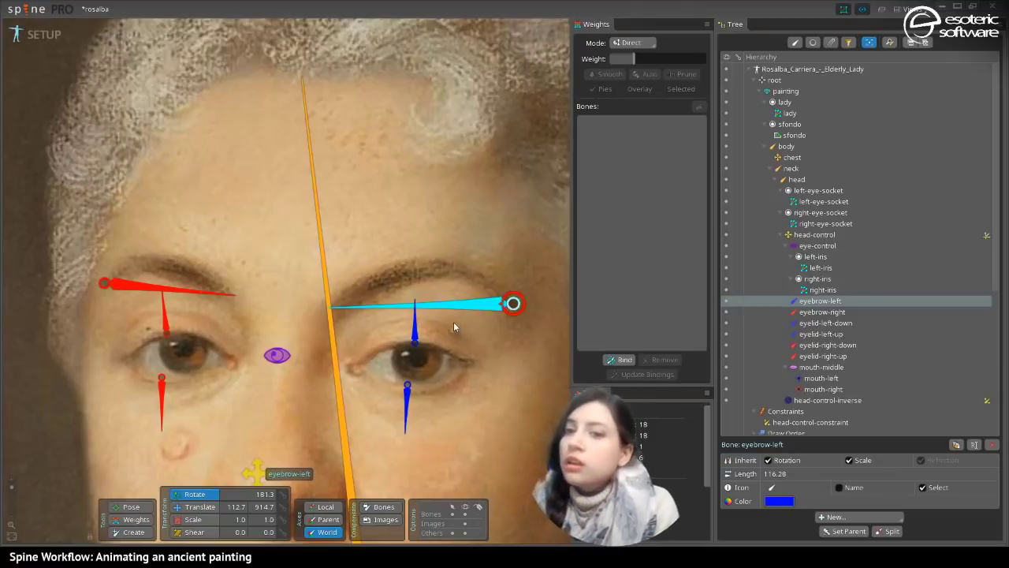
- Return to animate mode, stop playback at frame 0, and select both eyebrow bones for weighting the lady mesh
left_click(35, 35)
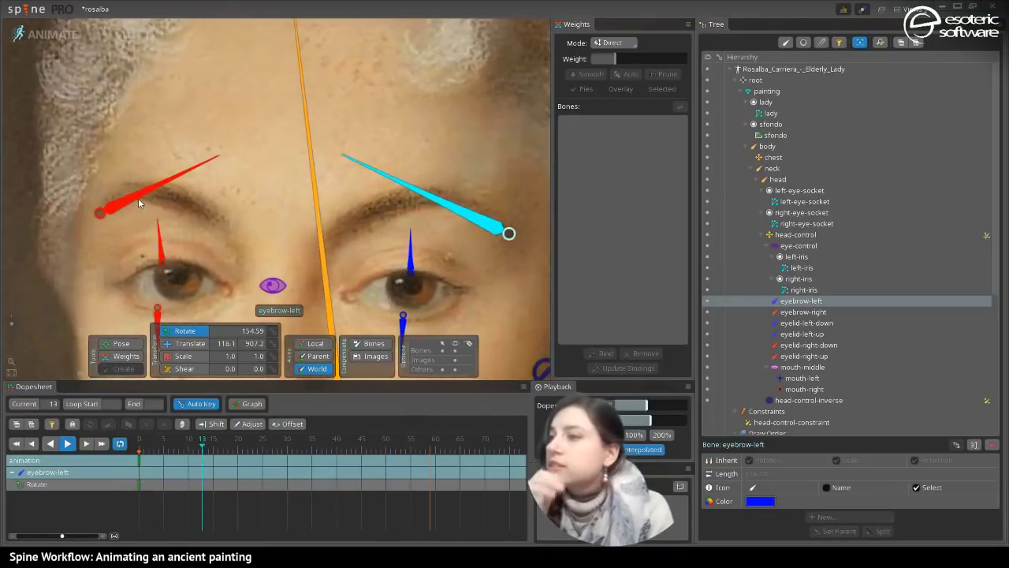
left_click(128, 355)
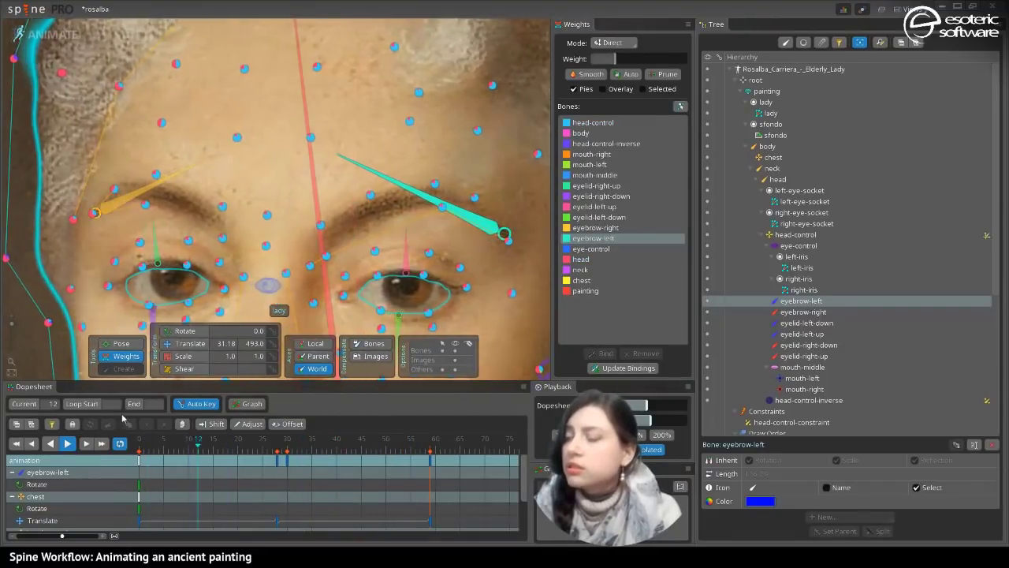
left_click(69, 445)
left_click_drag(262, 450, 126, 446)
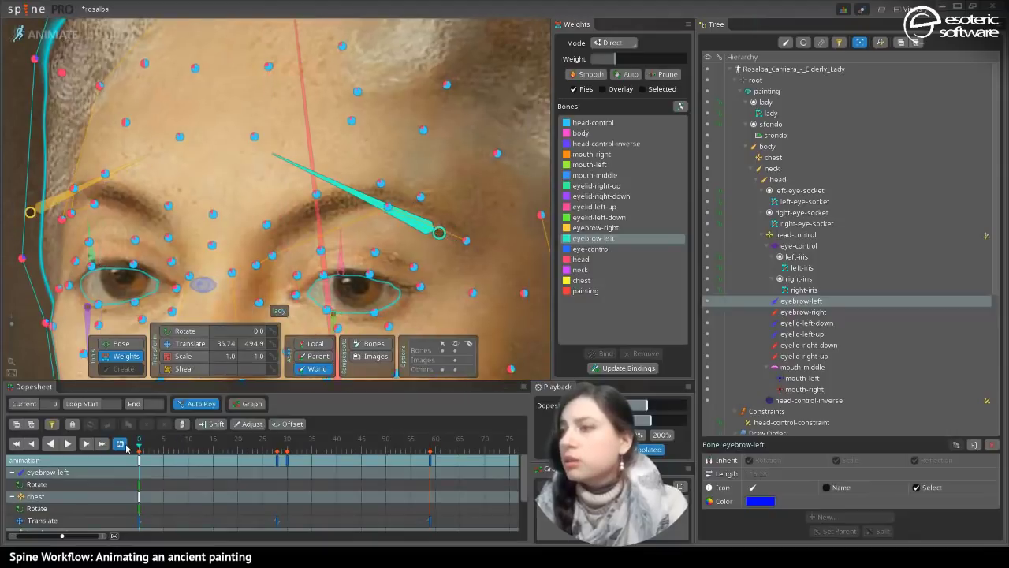
left_click(131, 165)
left_click(336, 197, "ctrl")
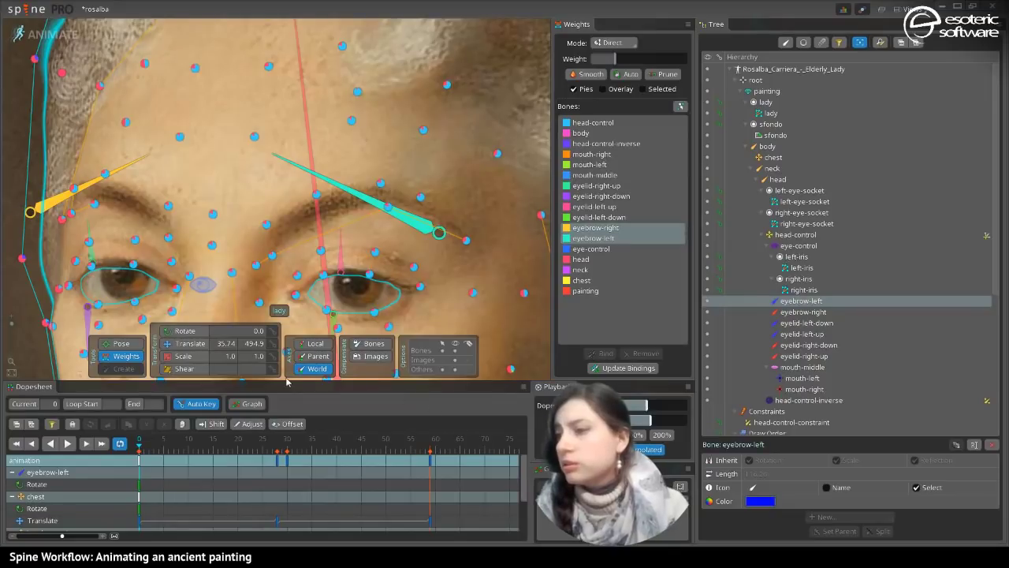
- Key the eyebrow-left bone's rotation at frame 59, and rotate it downward to about 186° at frame 30
left_click(192, 331)
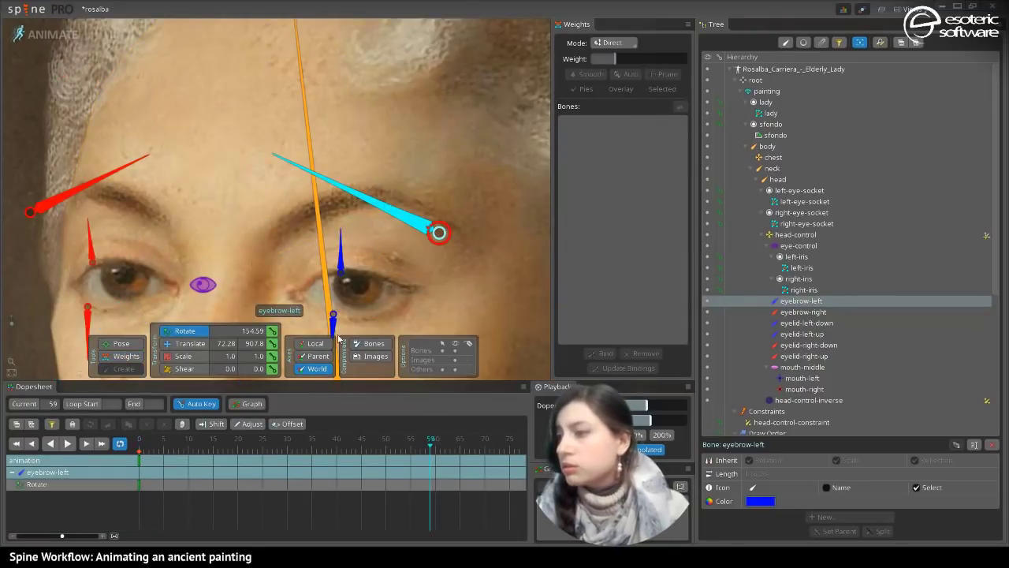
left_click(272, 330)
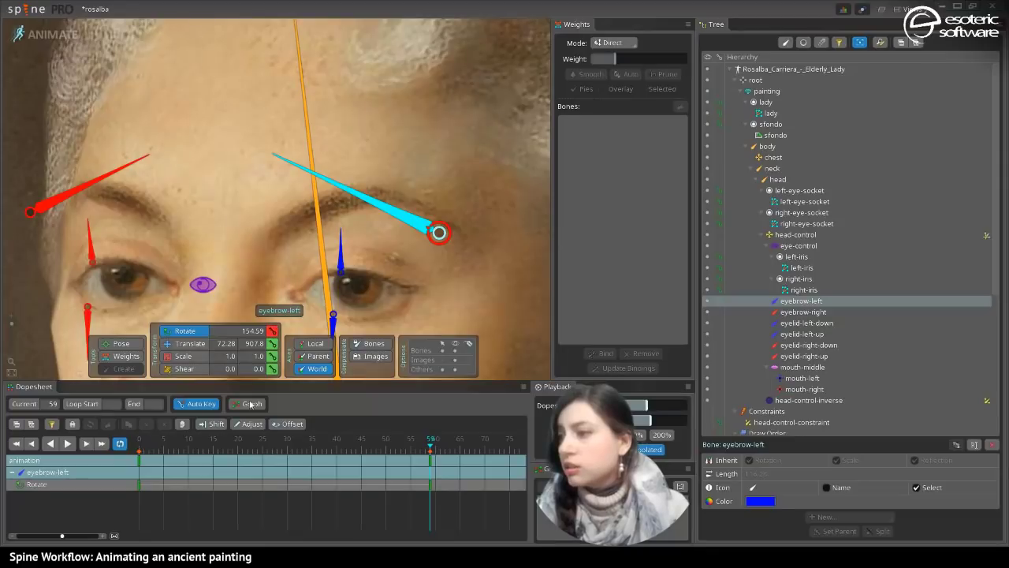
left_click(288, 448)
left_click_drag(298, 166, 268, 344)
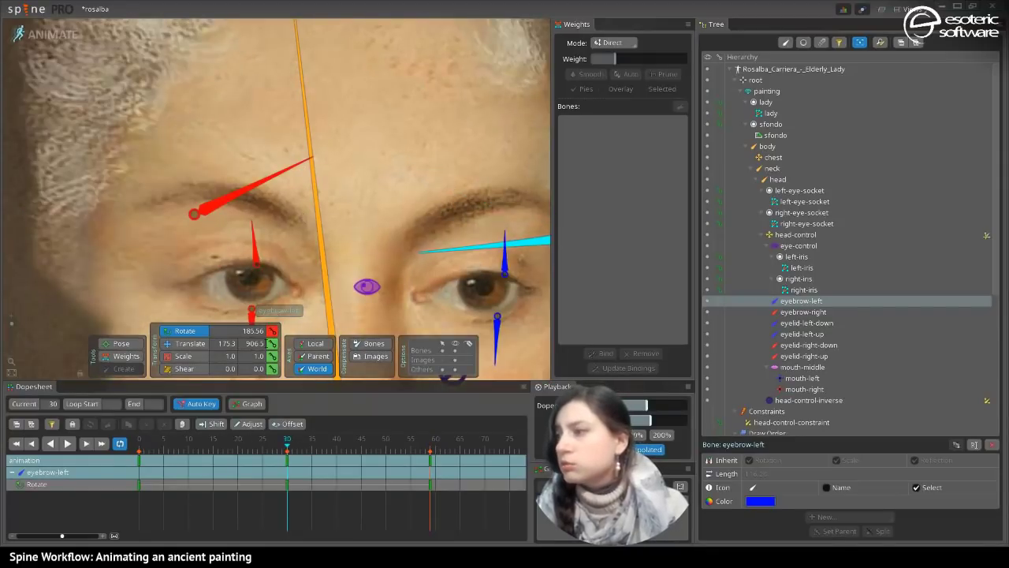
- Rotate the eyebrow-right bone downward to about 344.65° at frame 30, and copy its rotation key from frame 0 to frame 59
left_click(265, 189)
left_click_drag(265, 189, 294, 255)
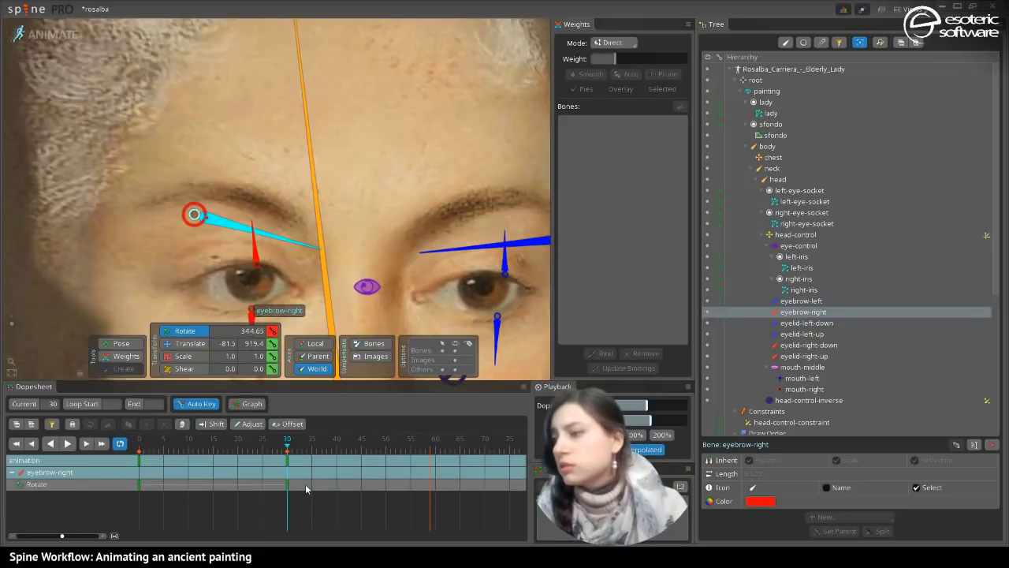
left_click(137, 462)
key("ctrl+c")
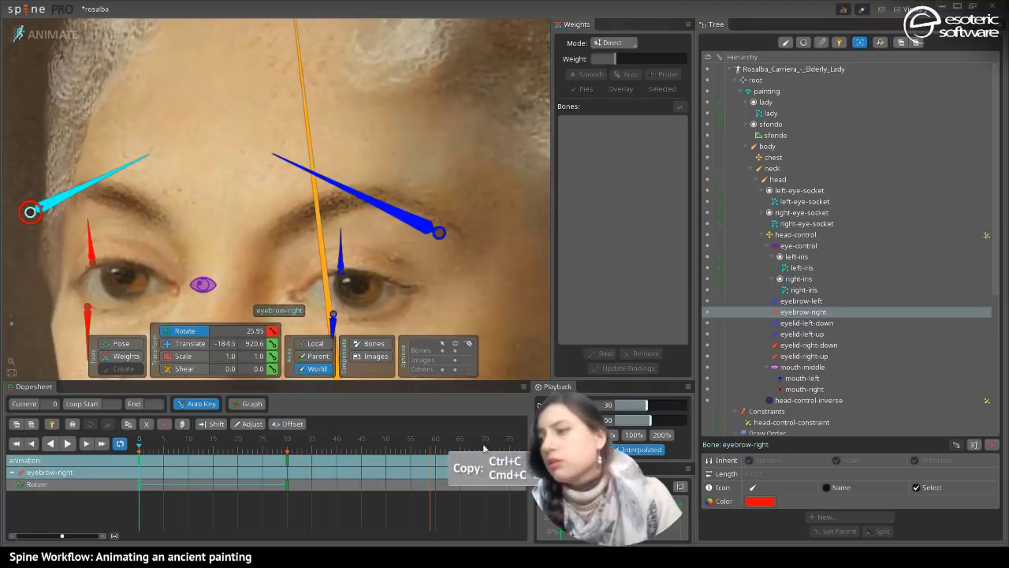
left_click(431, 451)
key("ctrl+v")
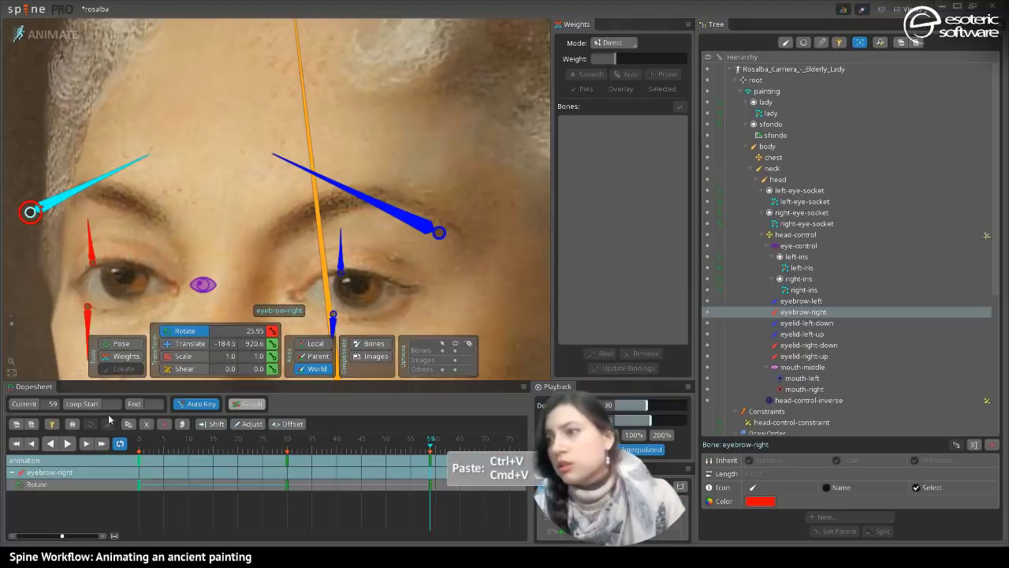
- Play the looping animation to review both eyebrows on the whole face, and save the project
left_click(68, 443)
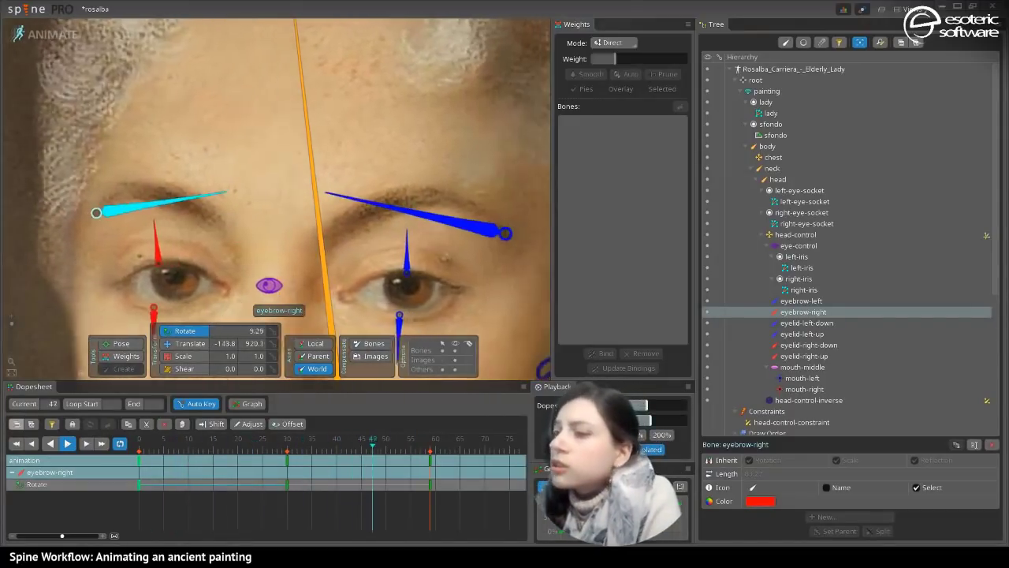
scroll(18, 335, "down", 4)
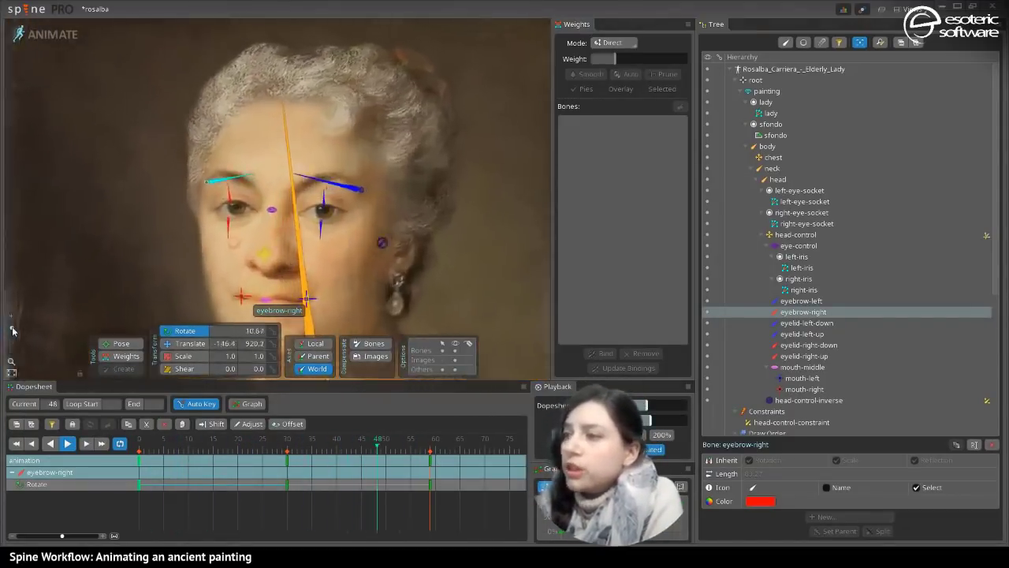
key("ctrl+s")
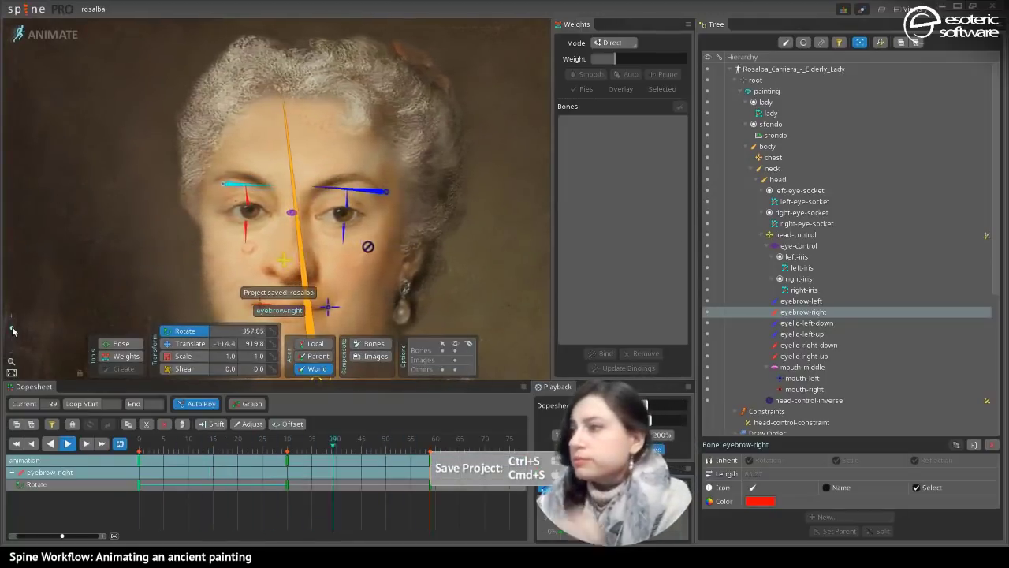
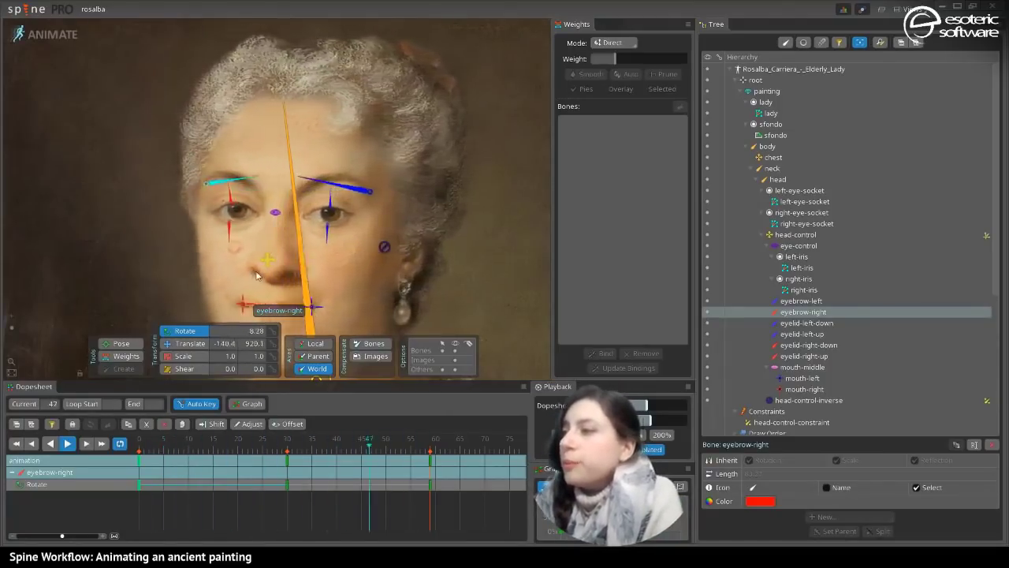
- Weight the lady mesh's vertices at the inner end of the right brow to the eyebrow-right bone at 67%
left_click(120, 357)
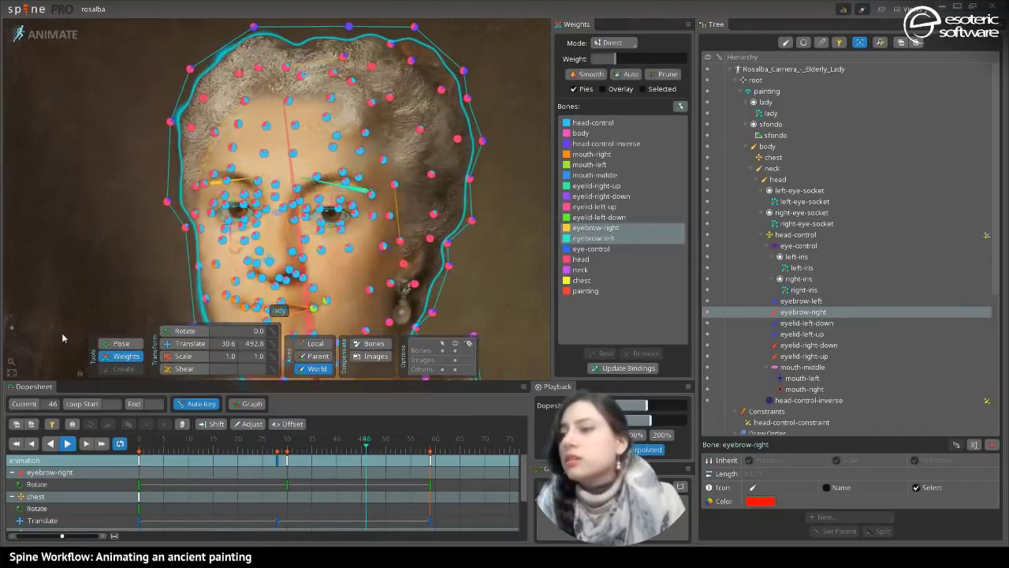
left_click_drag(11, 328, 11, 321)
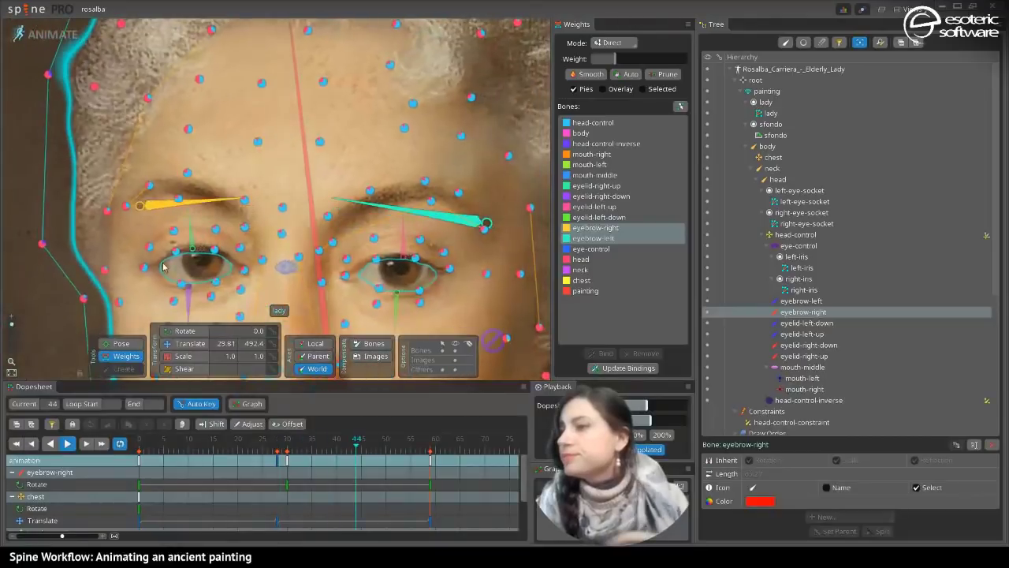
left_click(259, 228)
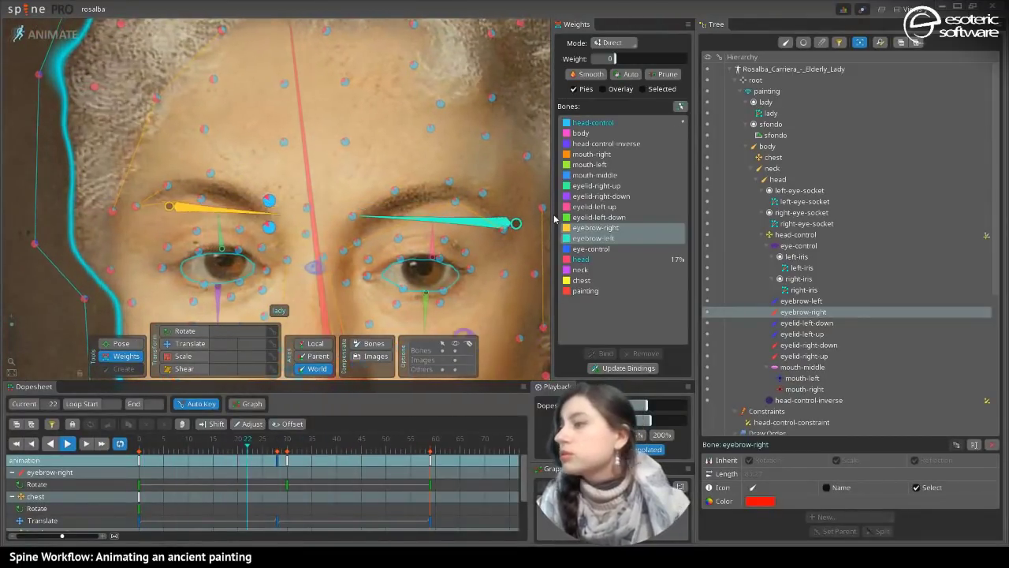
left_click_drag(627, 63, 664, 67)
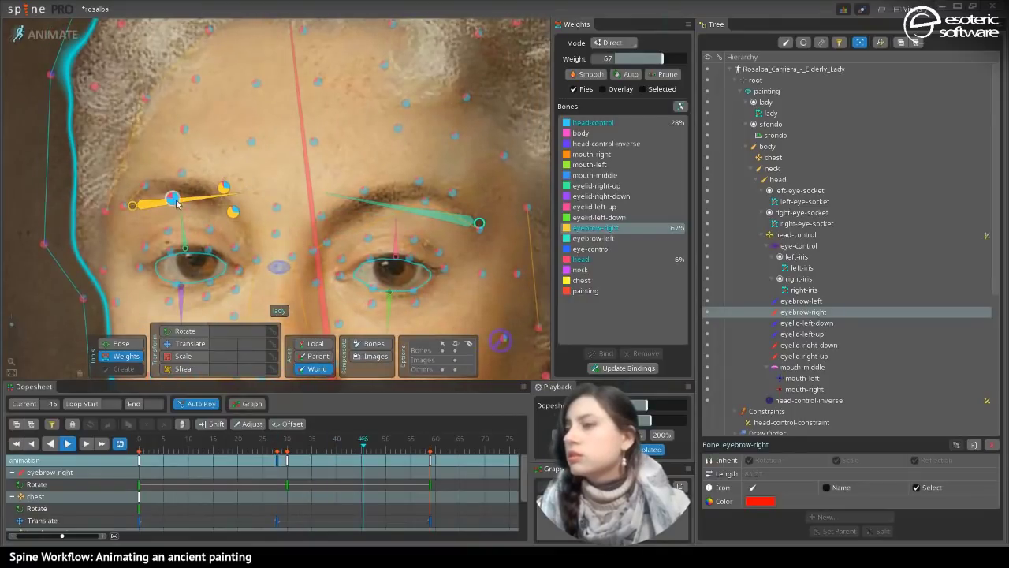
- Try weighting the two middle vertices of the right brow to the eyebrow-right bone at 85%
key("space")
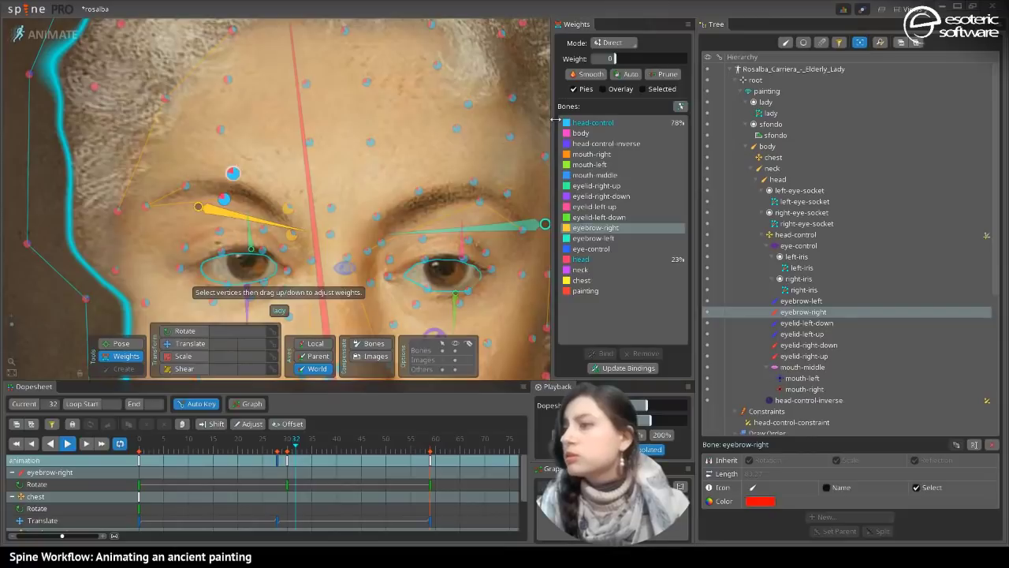
left_click_drag(638, 63, 676, 71)
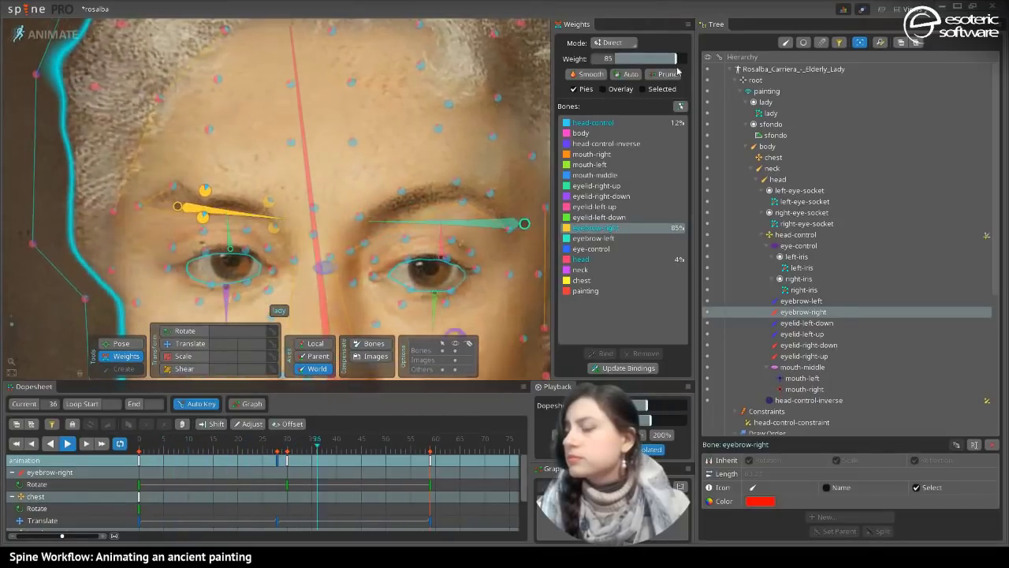
- Inspect the lady mesh in setup mode with the Deformed option off and on, and undo the middle brow vertices' 85% weighting
left_click(47, 35)
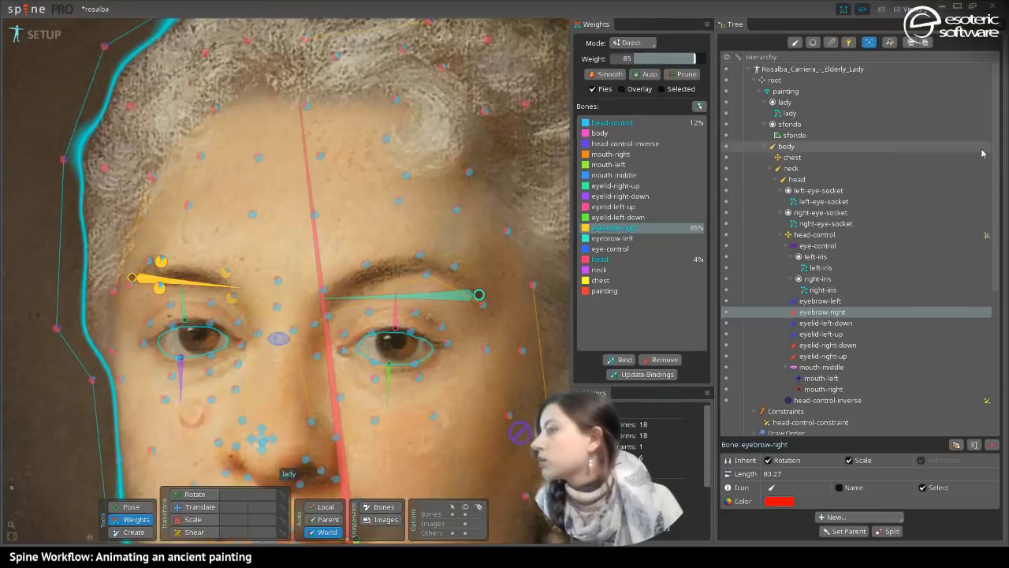
left_click(189, 507)
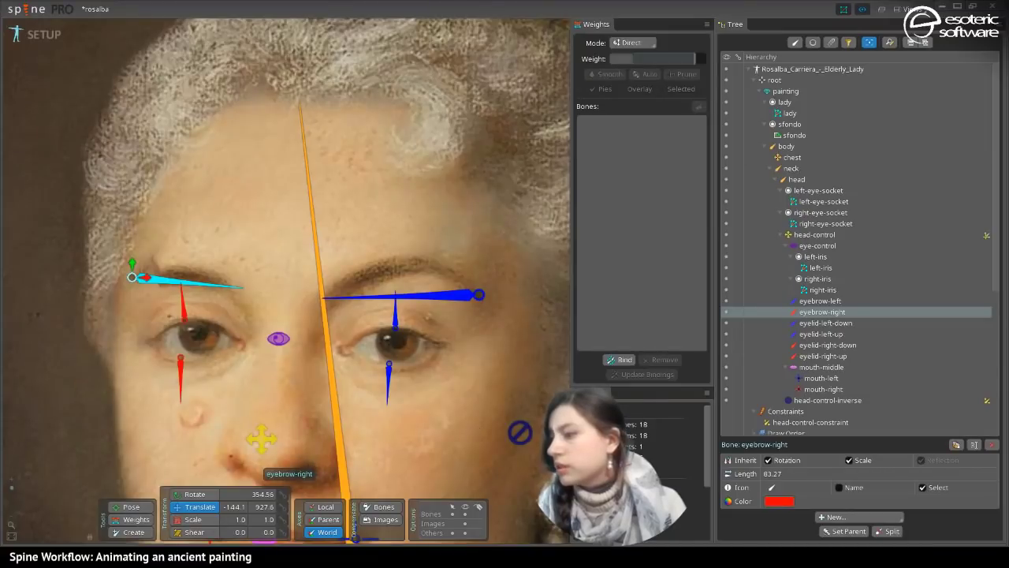
left_click(438, 427)
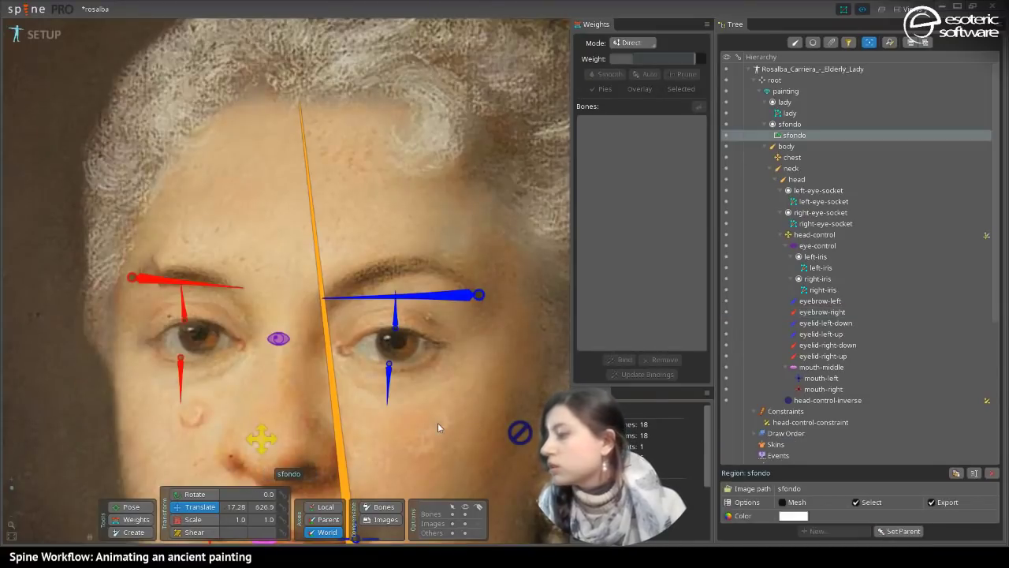
left_click(798, 115)
left_click(821, 517)
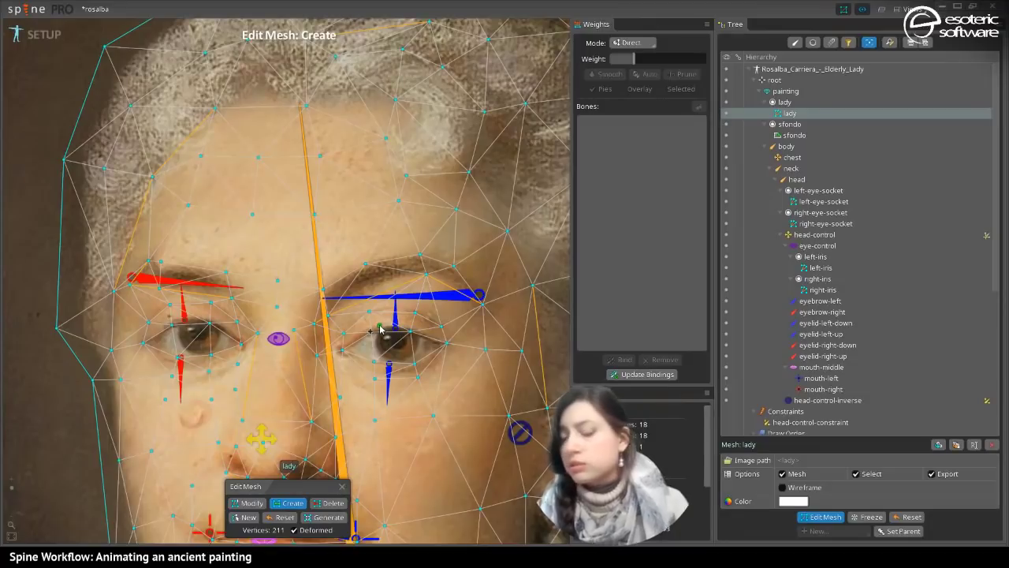
key("ctrl+z")
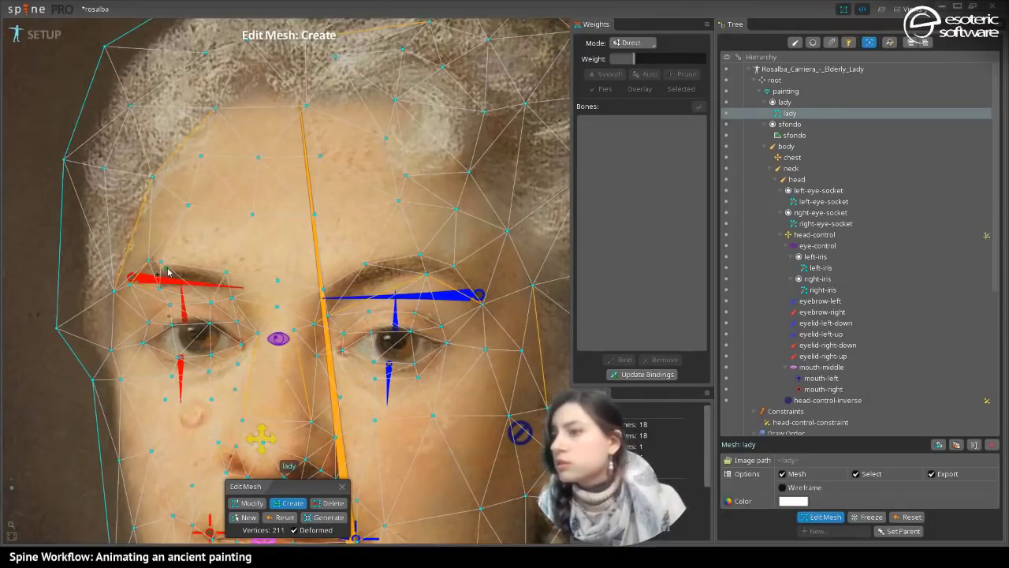
left_click(296, 530)
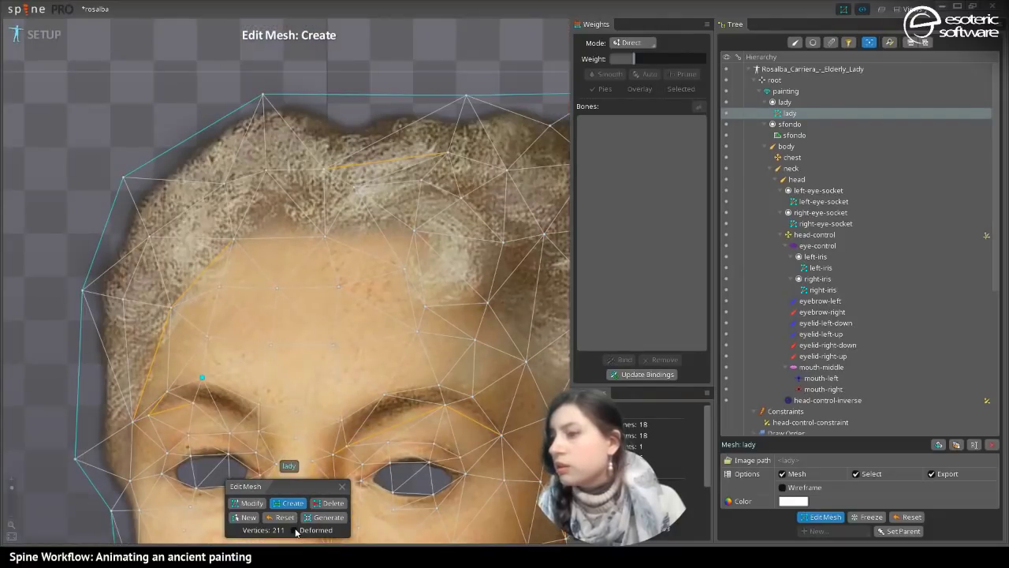
left_click(296, 530)
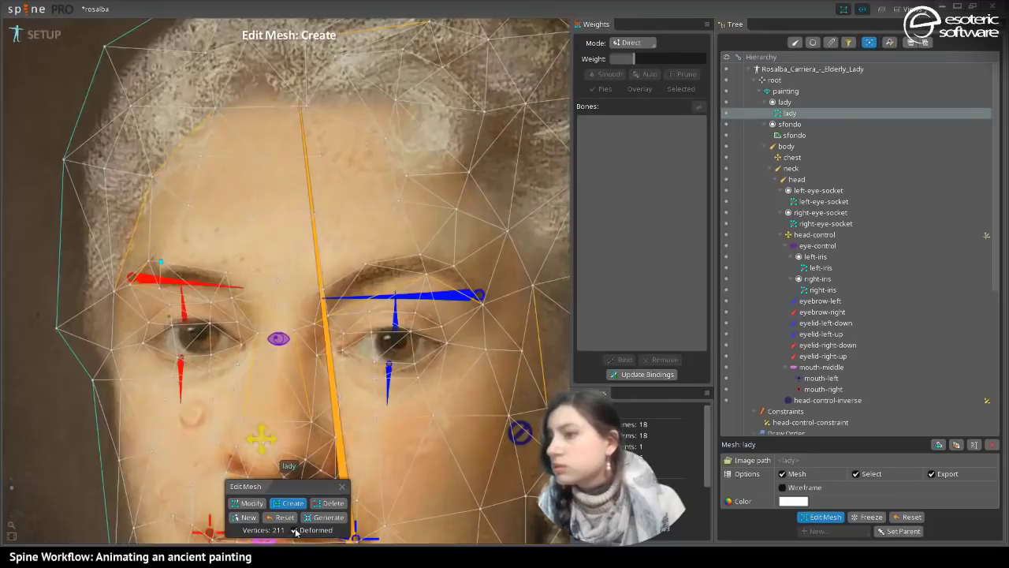
left_click(296, 530)
left_click(296, 531)
key("ctrl+z")
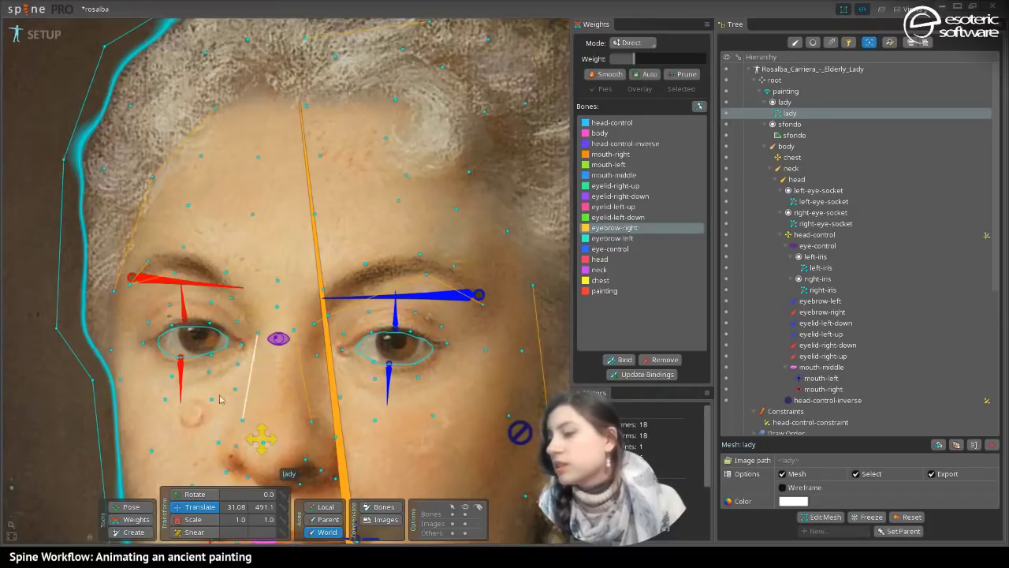
left_click(256, 376)
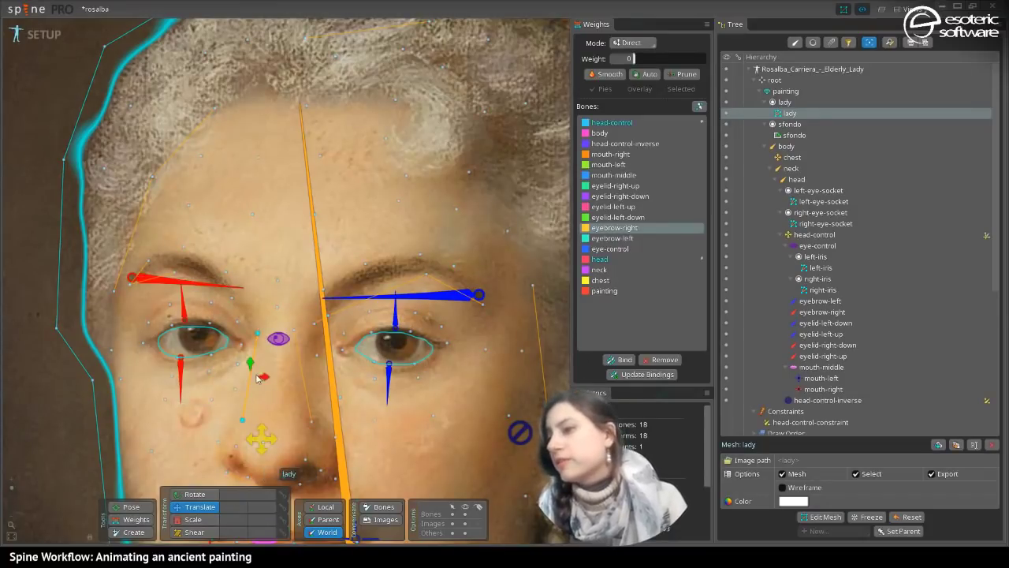
left_click(813, 517)
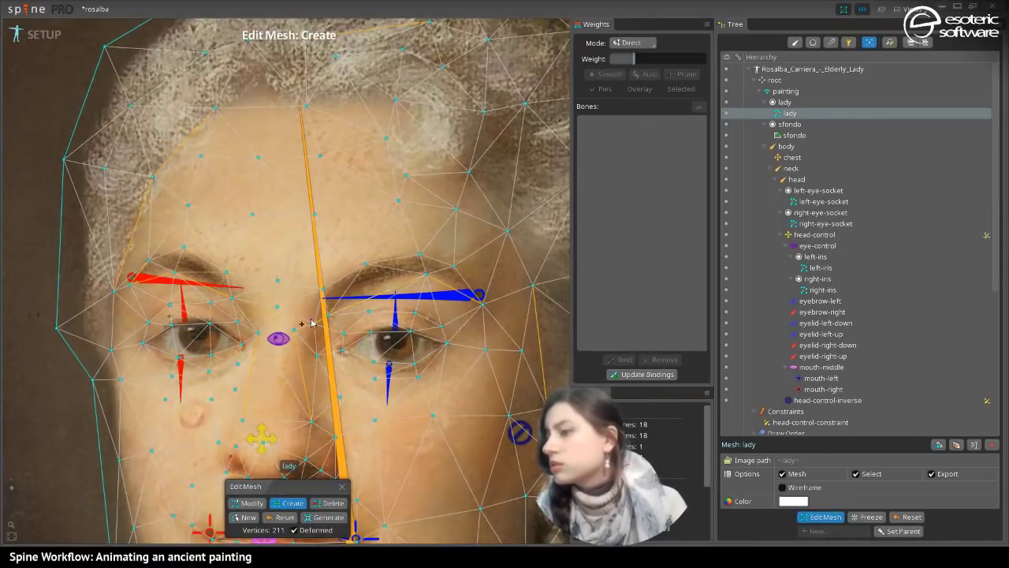
key("space")
key("space")
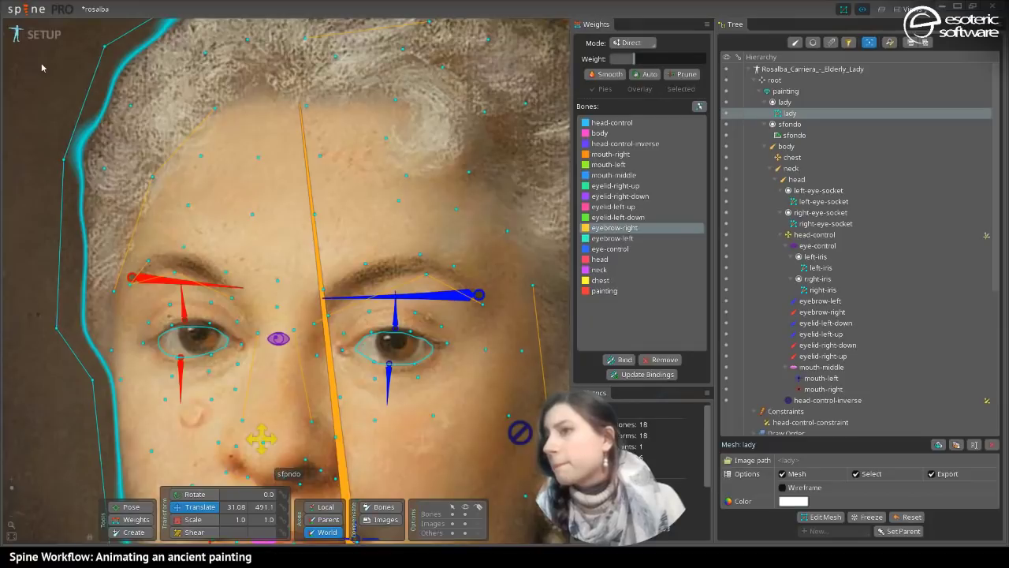
- Return to animate mode, stop playback at frame 20 and display the lady mesh's vertex weights
left_click(47, 34)
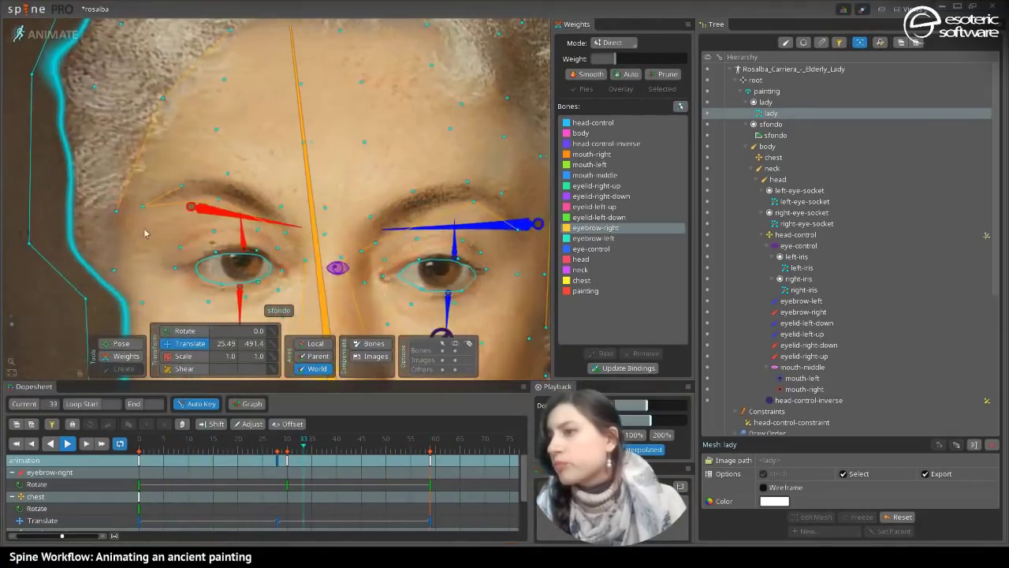
left_click(63, 445)
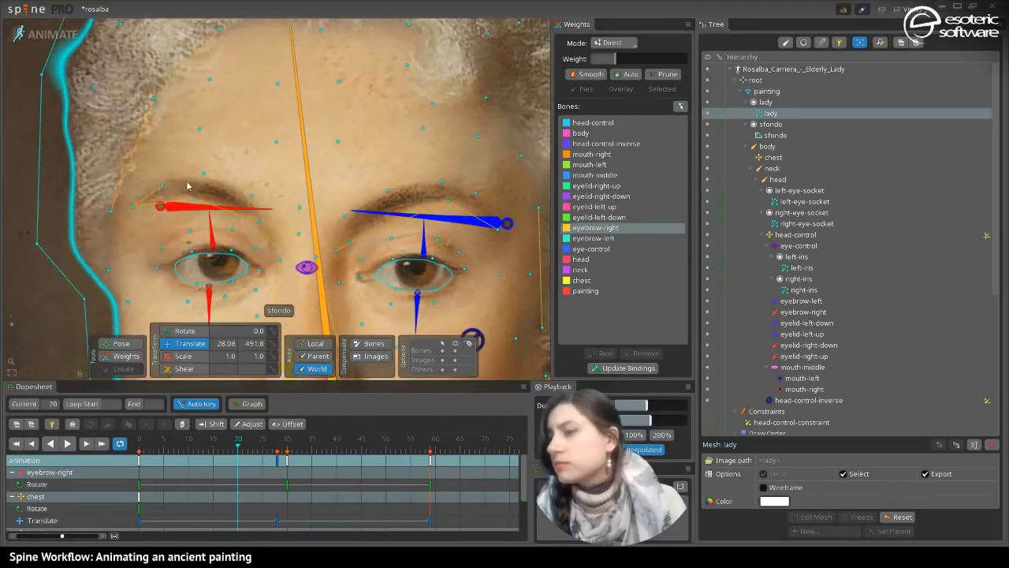
left_click(203, 173)
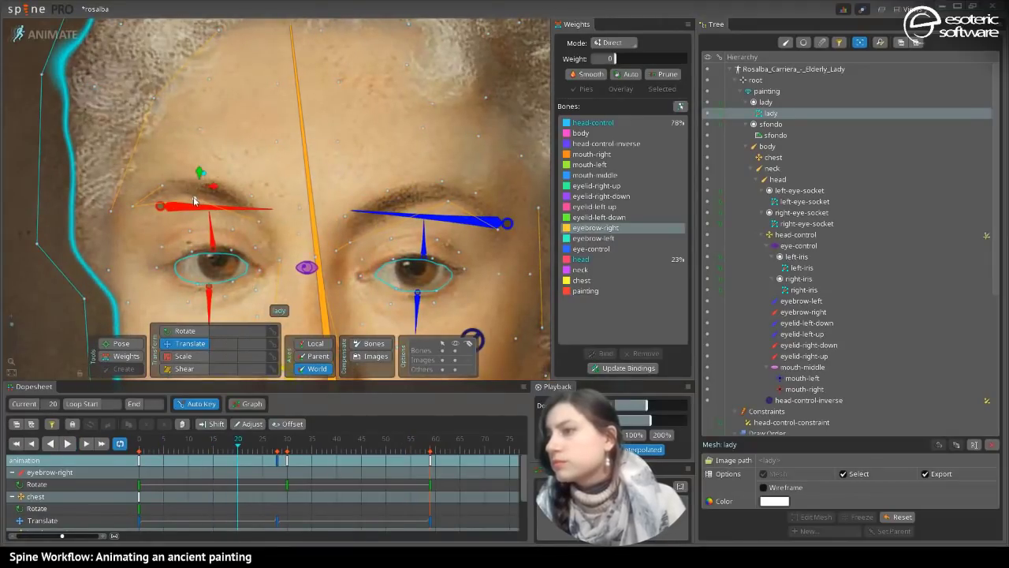
left_click(107, 357)
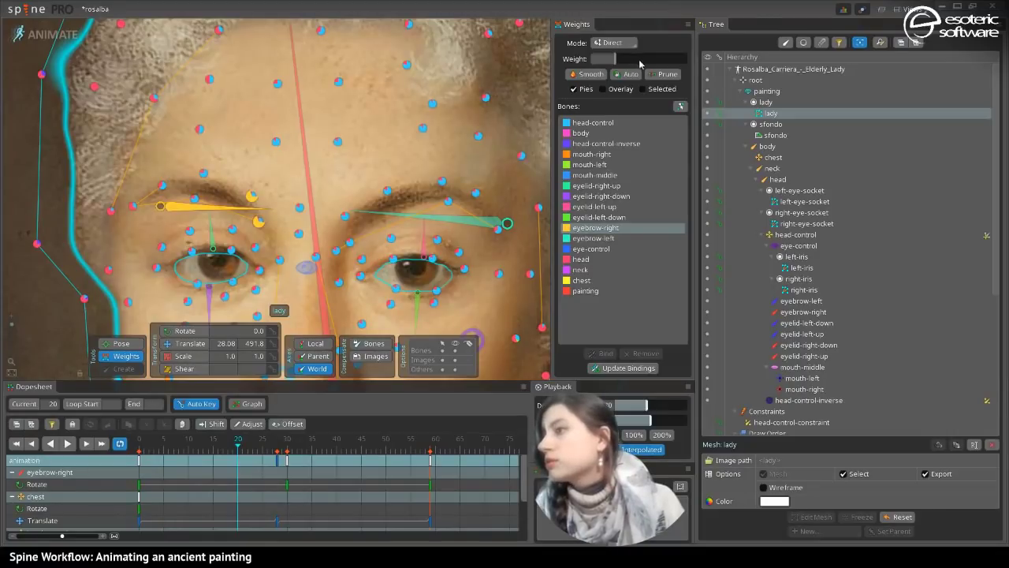
- Weight the two middle vertices of the right brow to the eyebrow-right bone at 45%, and raise it to 56% during playback
left_click(195, 197)
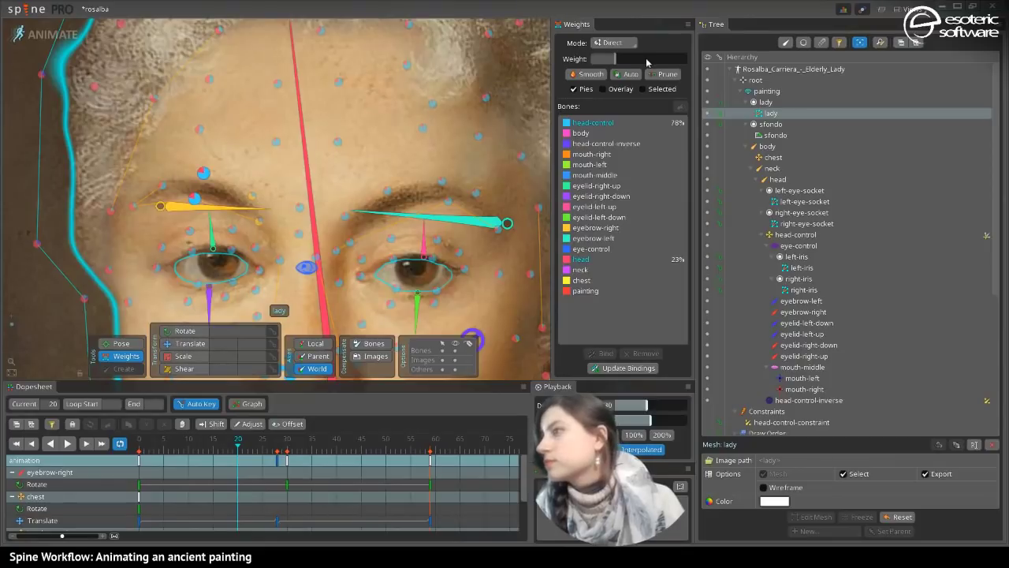
left_click(598, 228)
left_click_drag(615, 60, 641, 62)
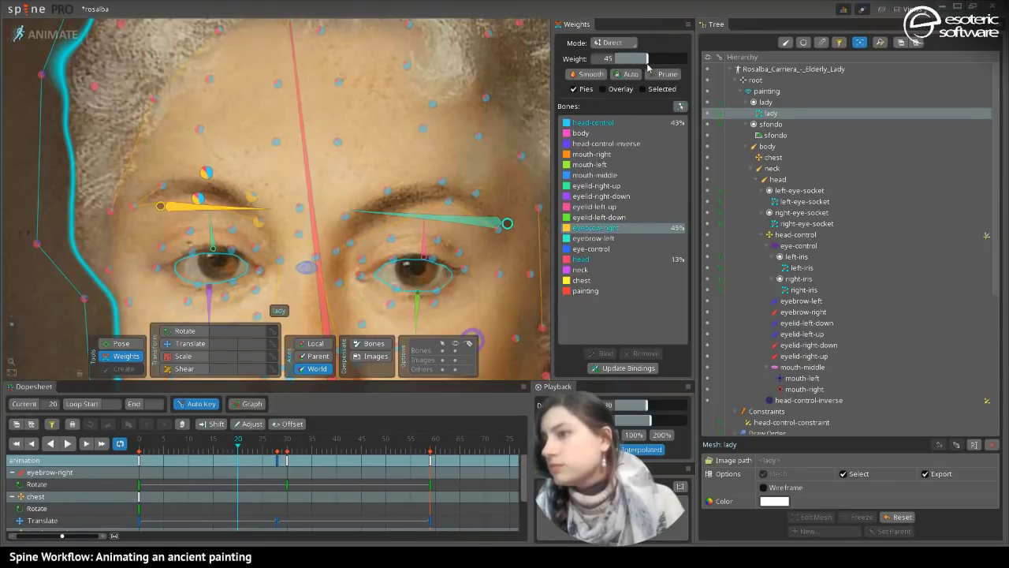
left_click(68, 444)
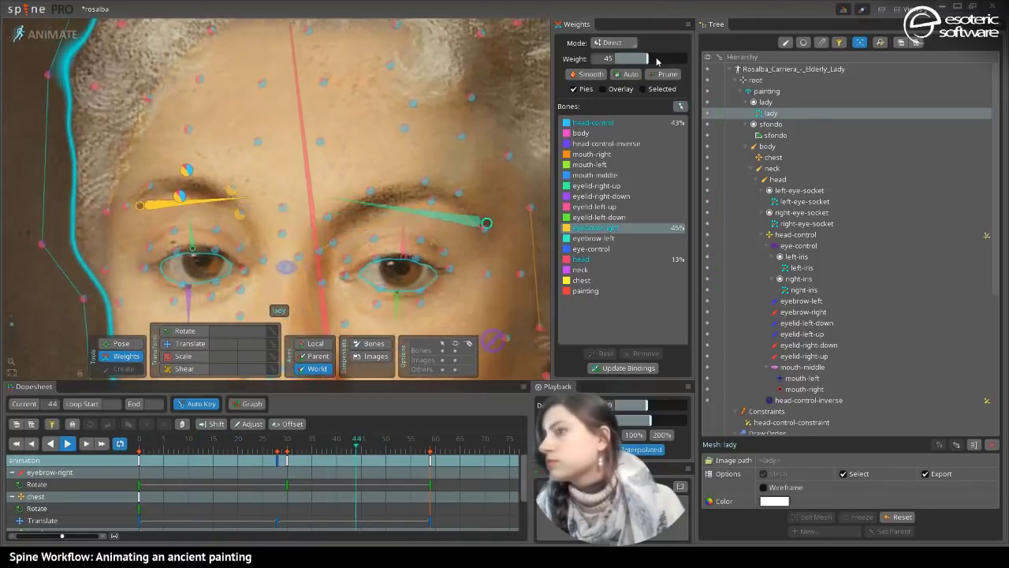
mouse_move(657, 62)
left_mouse_down()
mouse_move(665, 65)
mouse_move(656, 71)
left_mouse_up()
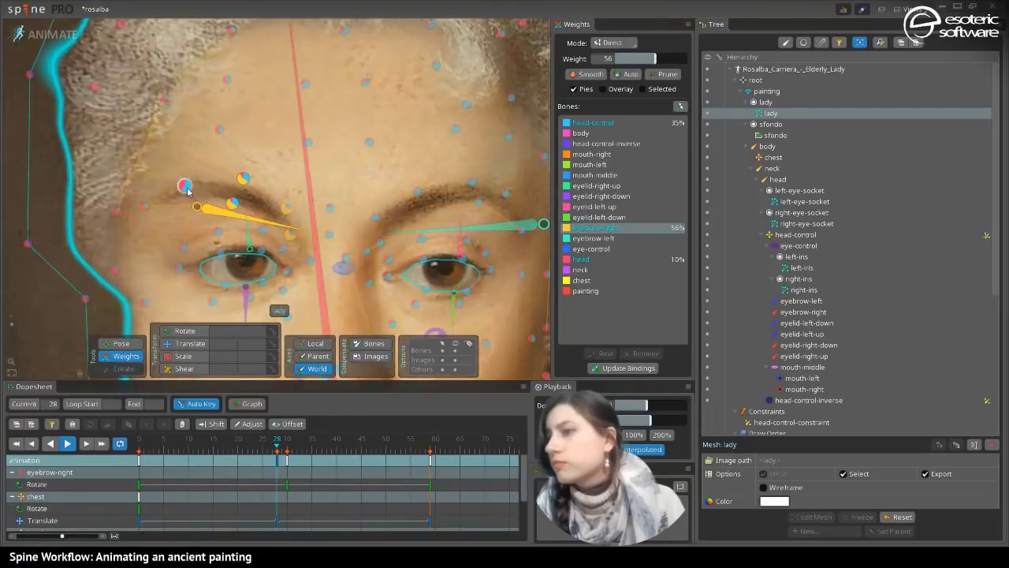
- Adjust the eyebrow-right weight on the vertices above the right eyebrow and on the mid-forehead vertex, finishing with the mesh deselected
left_click(185, 188, "ctrl")
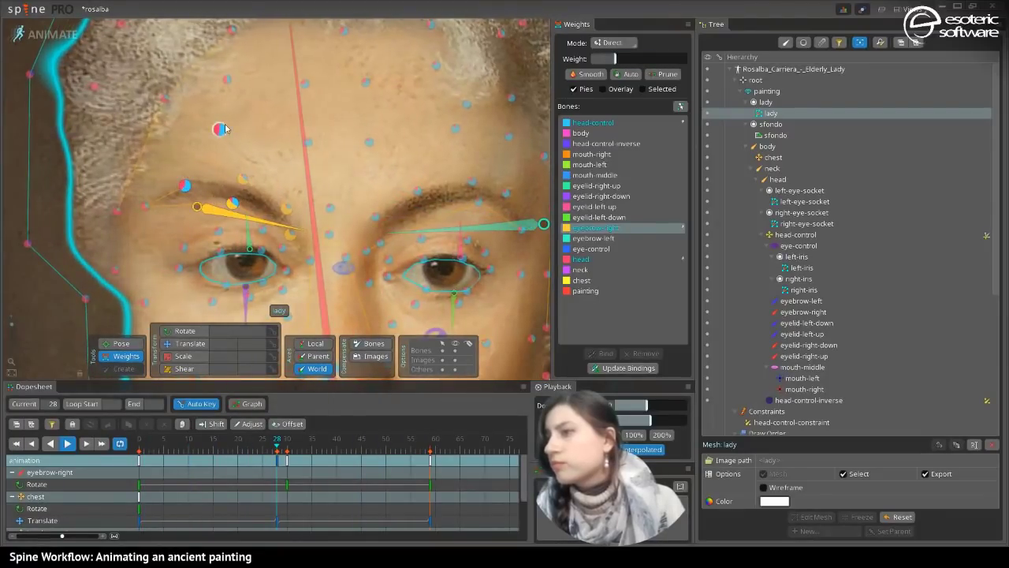
mouse_move(632, 61)
left_mouse_down()
mouse_move(644, 61)
mouse_move(631, 63)
left_mouse_up()
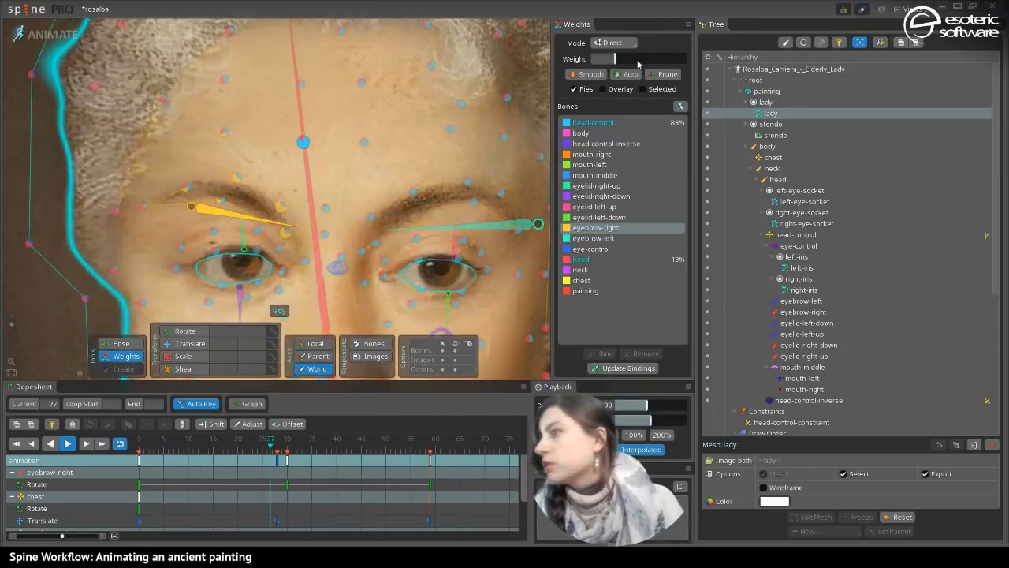
left_click_drag(634, 60, 651, 98)
key("space")
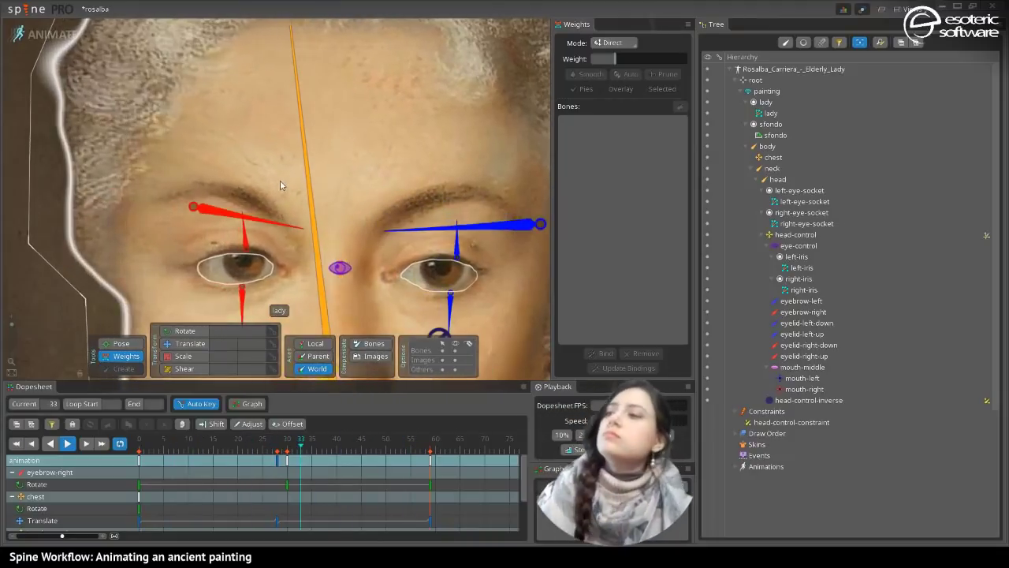
- Reduce the head-control weight to 0 on the four lady mesh vertices above and at the inner end of the right eyebrow
left_click(279, 188)
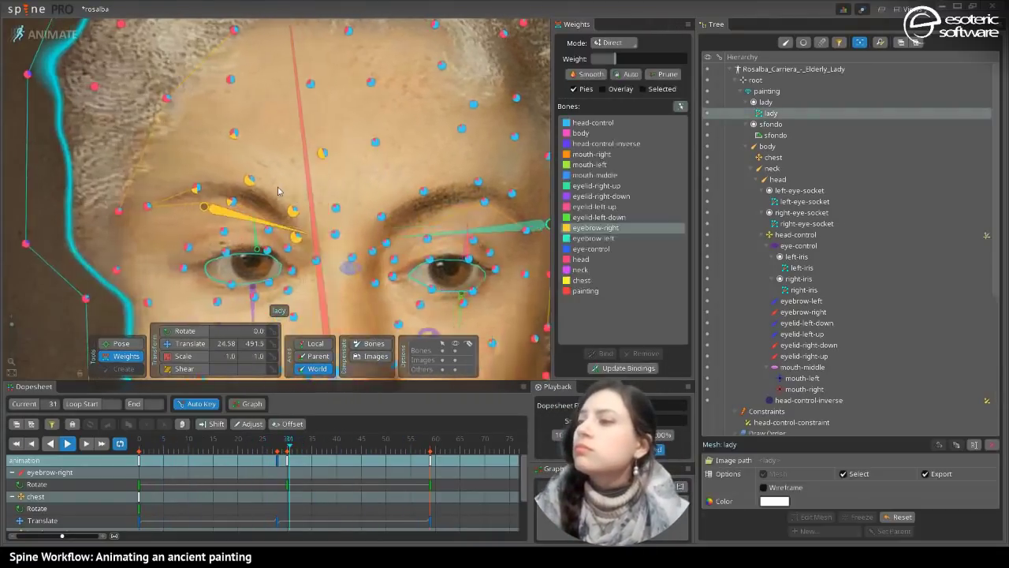
left_click(222, 186)
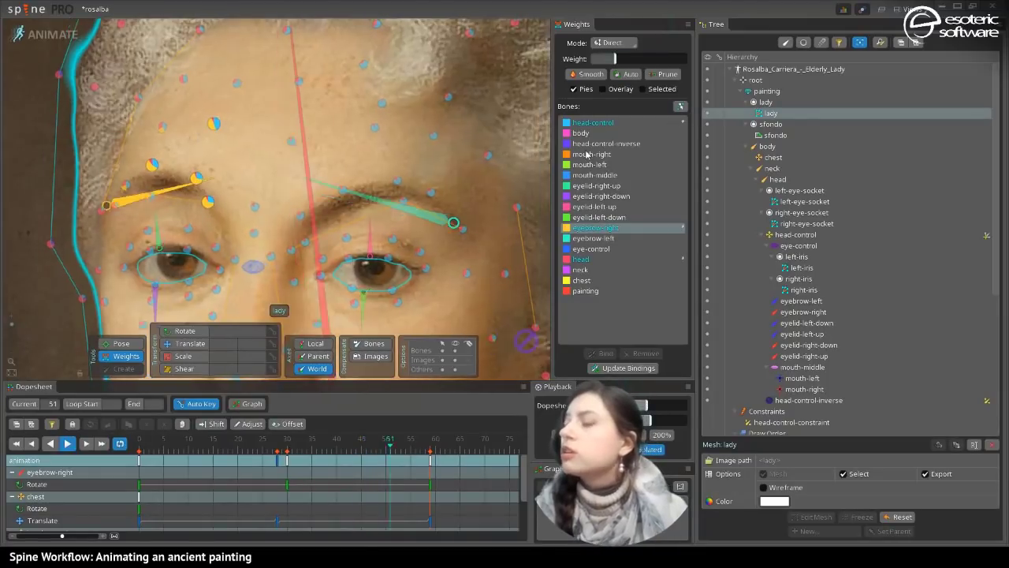
left_click(613, 124)
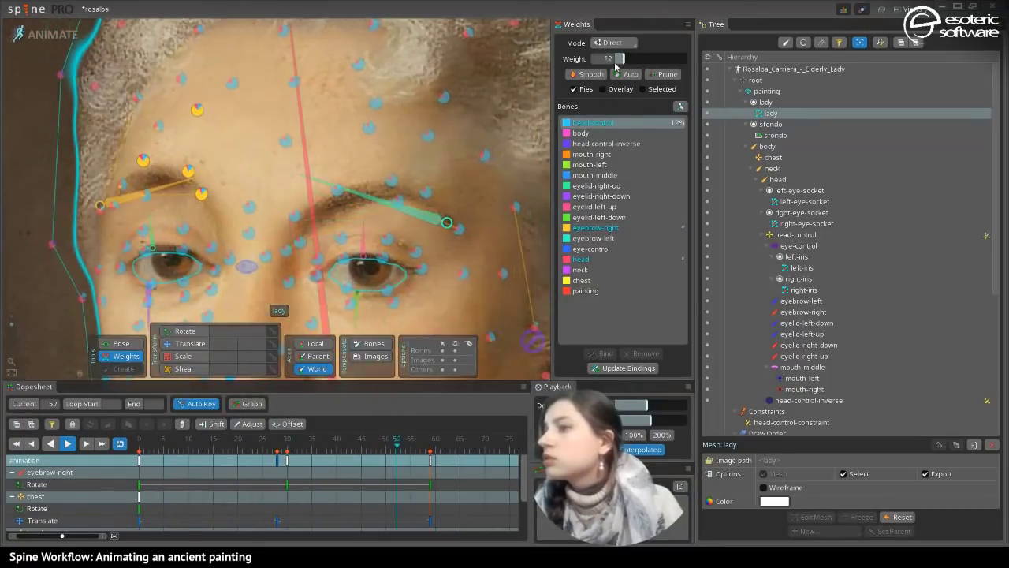
left_click(595, 76)
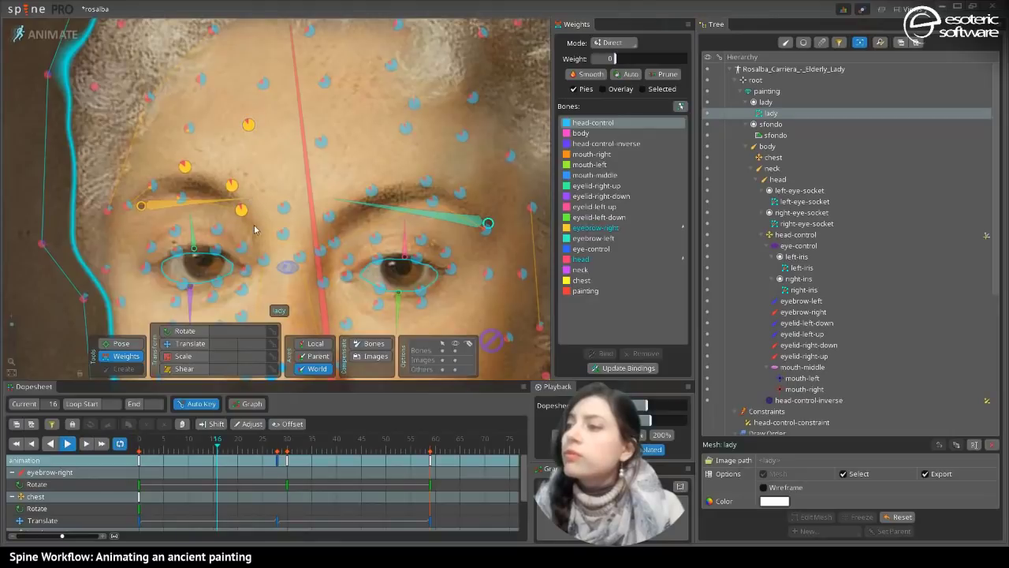
- Clear the vertex selection and reselect the lady mesh with eyebrow-right as the active weight bone
left_click_drag(254, 227, 195, 169)
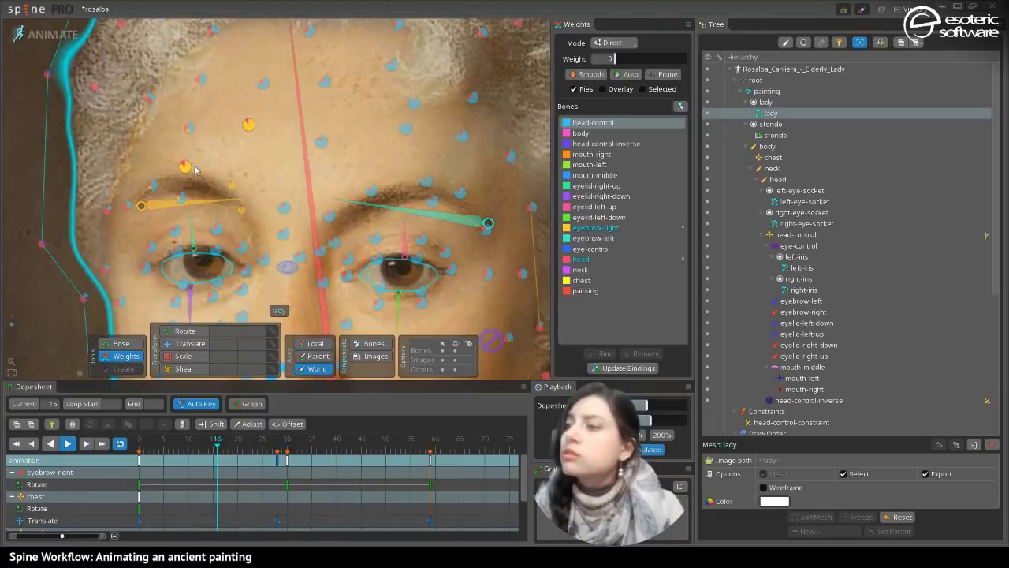
left_click(246, 130)
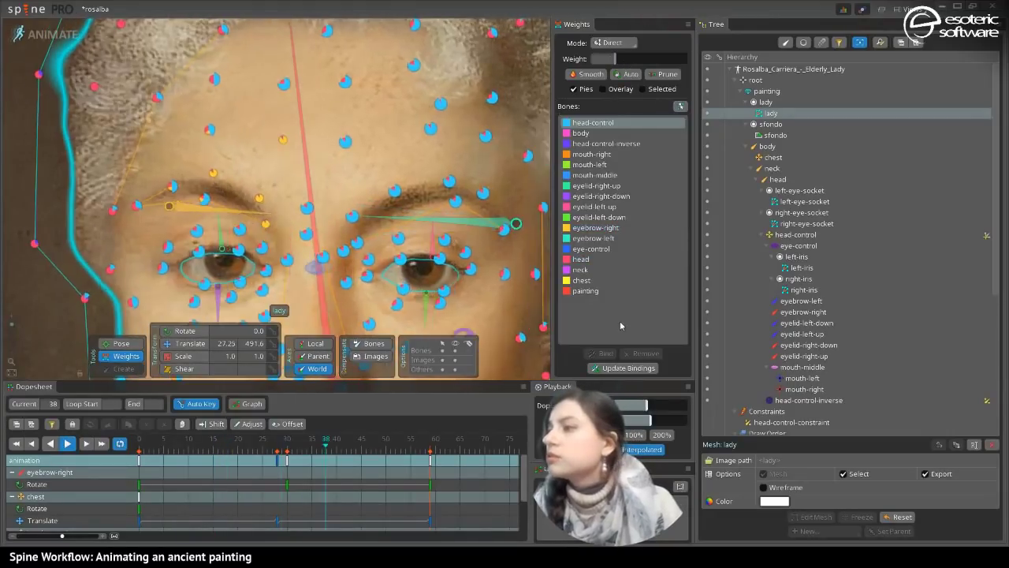
left_click(596, 227)
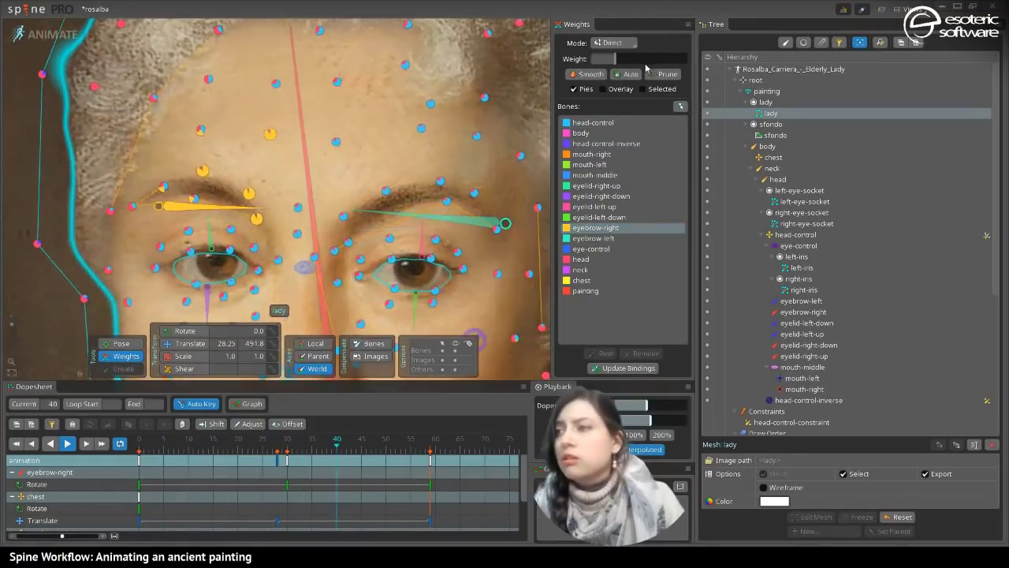
key("space")
left_click(271, 196)
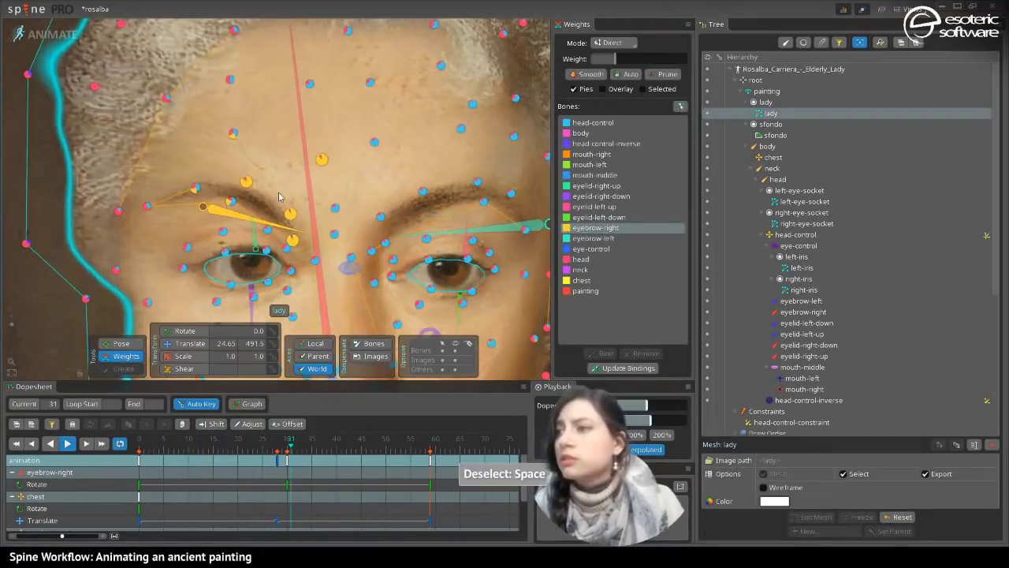
- Rebalance the vertices above the right eyebrow, with eyebrow-right at about 62 on the forehead vertex and head-control at 17 on the brow vertex
left_click(318, 160)
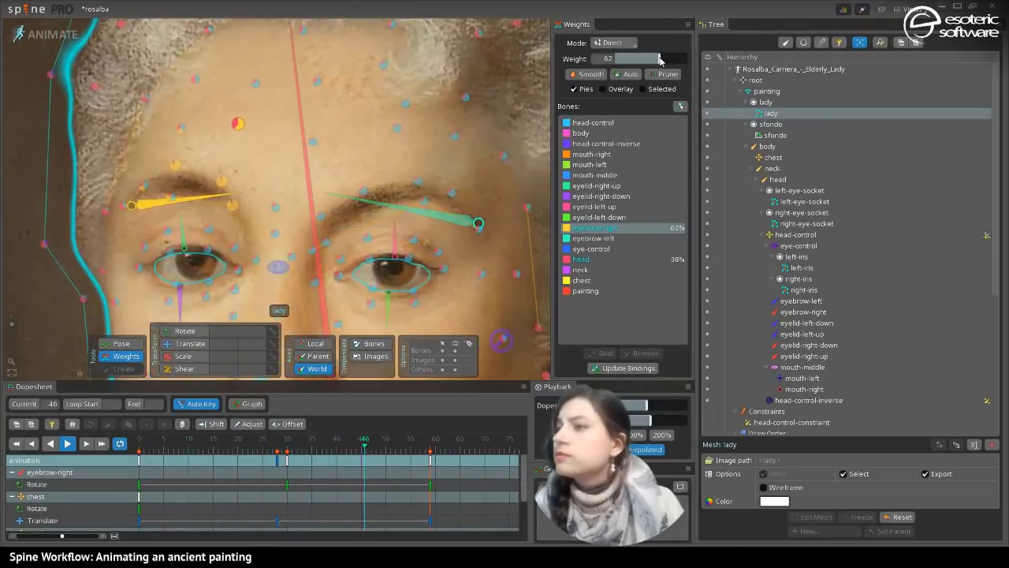
left_click_drag(654, 60, 656, 63)
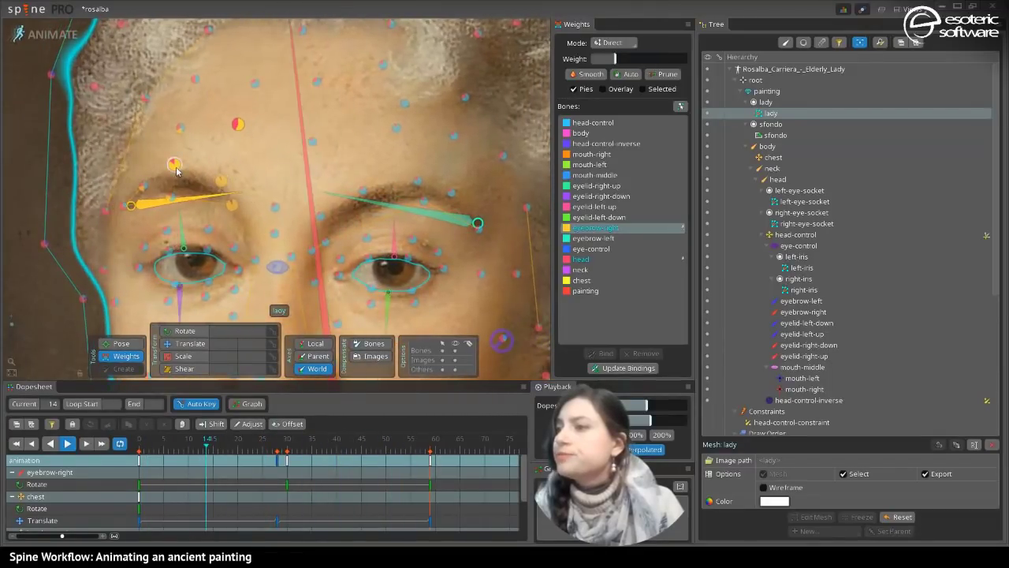
left_click(294, 150)
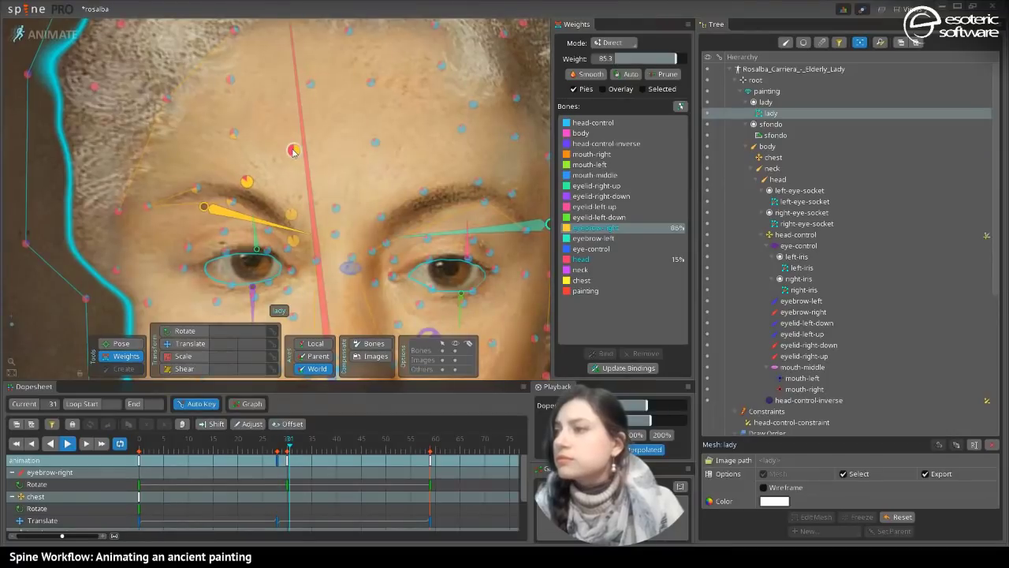
left_click_drag(676, 58, 636, 72)
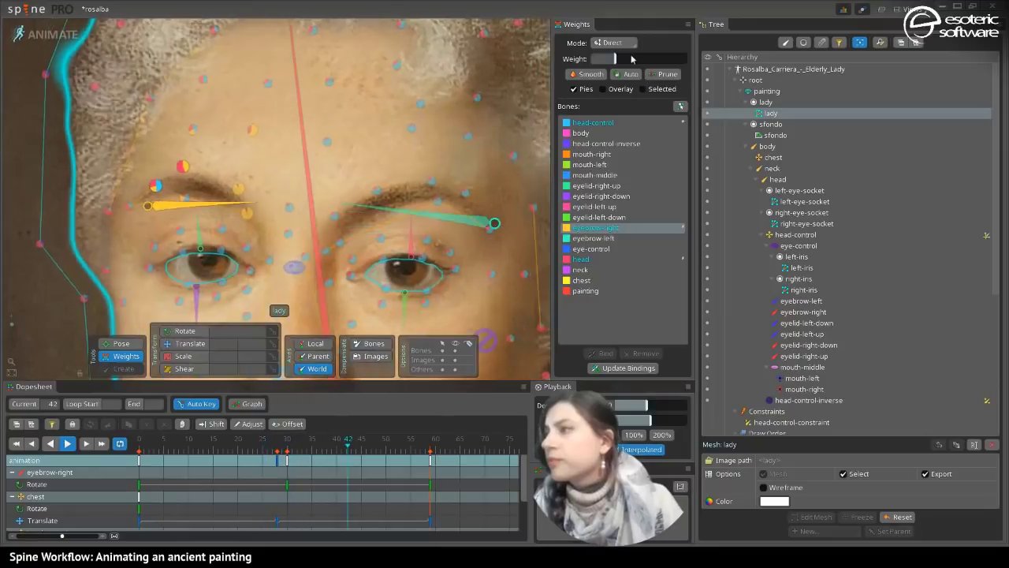
left_click(620, 122)
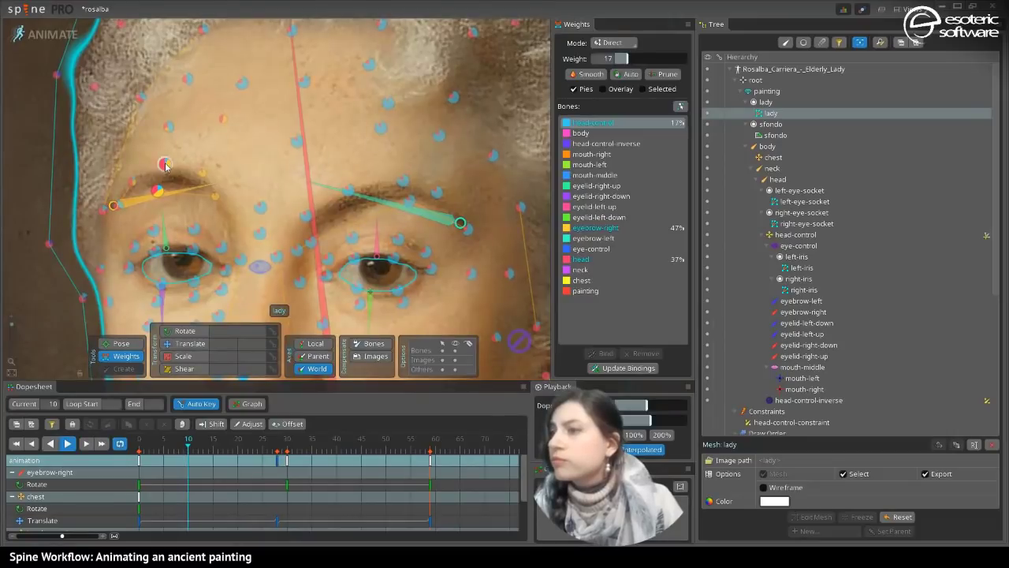
- Try lowering the eyebrow-right weight to 24 on two brow vertices and to 7 with the vertex below the brow included
left_click(582, 228)
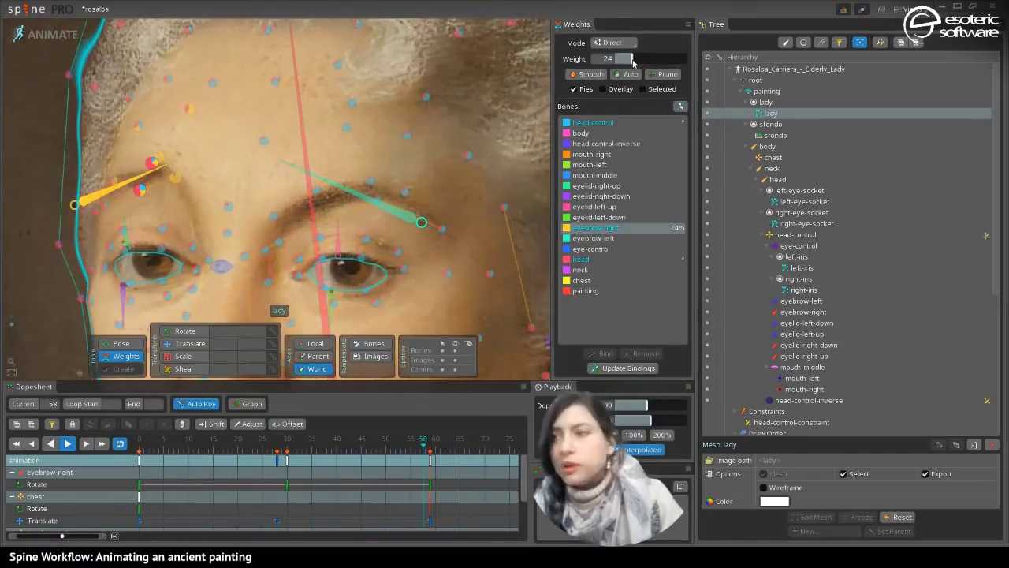
key("ctrl+z")
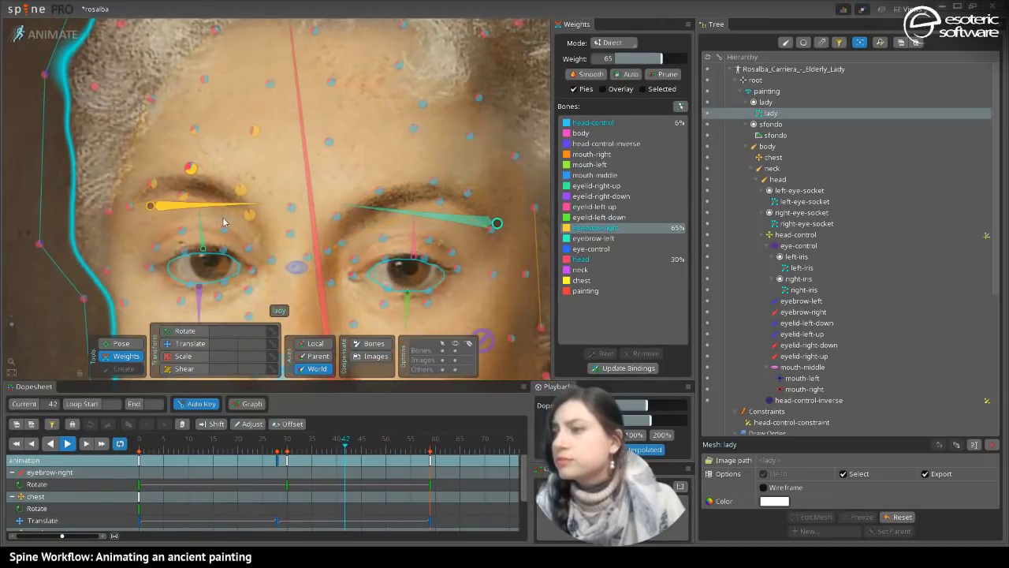
left_click(224, 229)
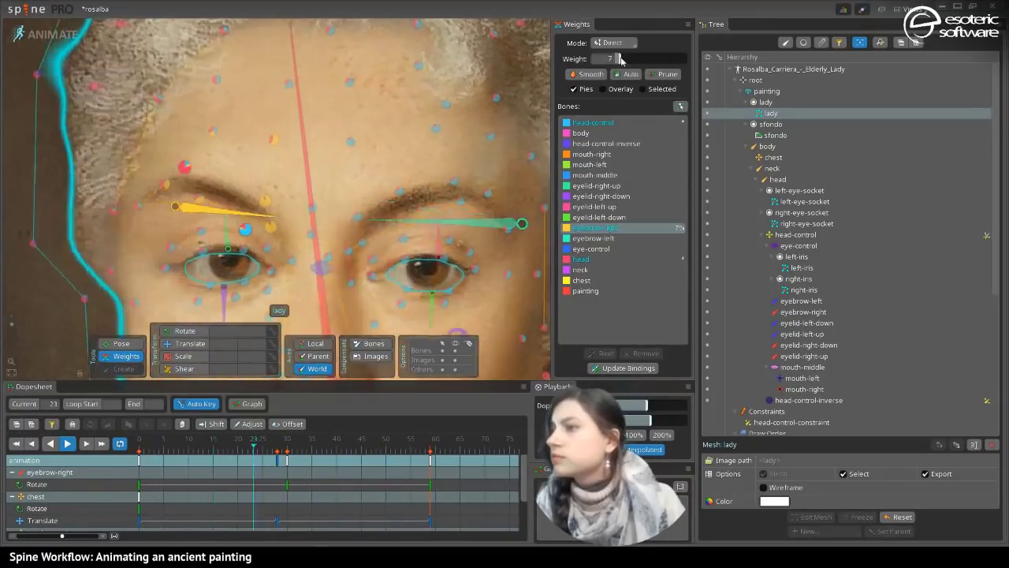
key("ctrl+z")
key("ctrl+z")
key("ctrl+z")
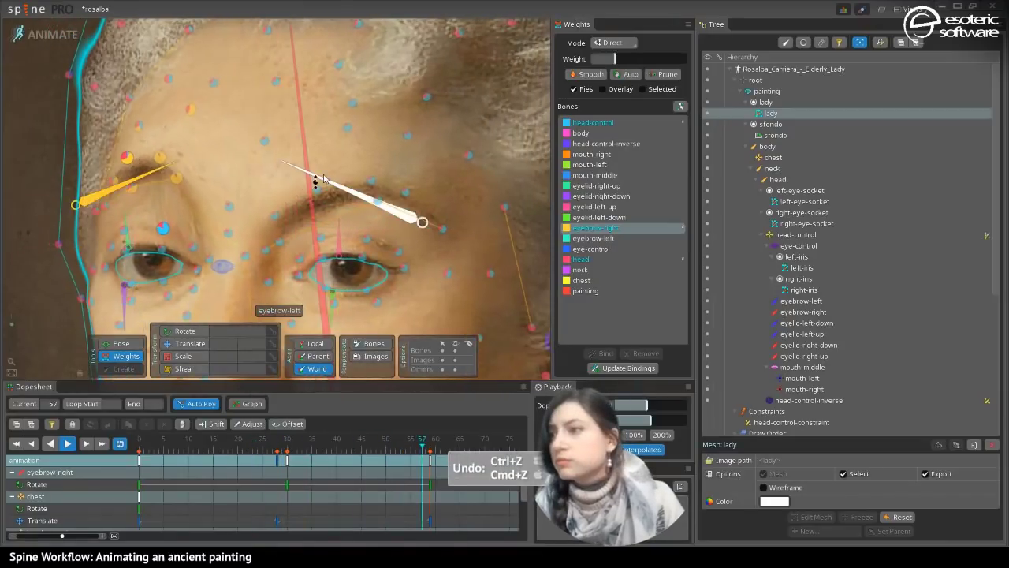
- Set the eyebrow-right weight to 39 on the vertex between the right eyebrow's inner end and the upper eyelid
left_click(179, 167)
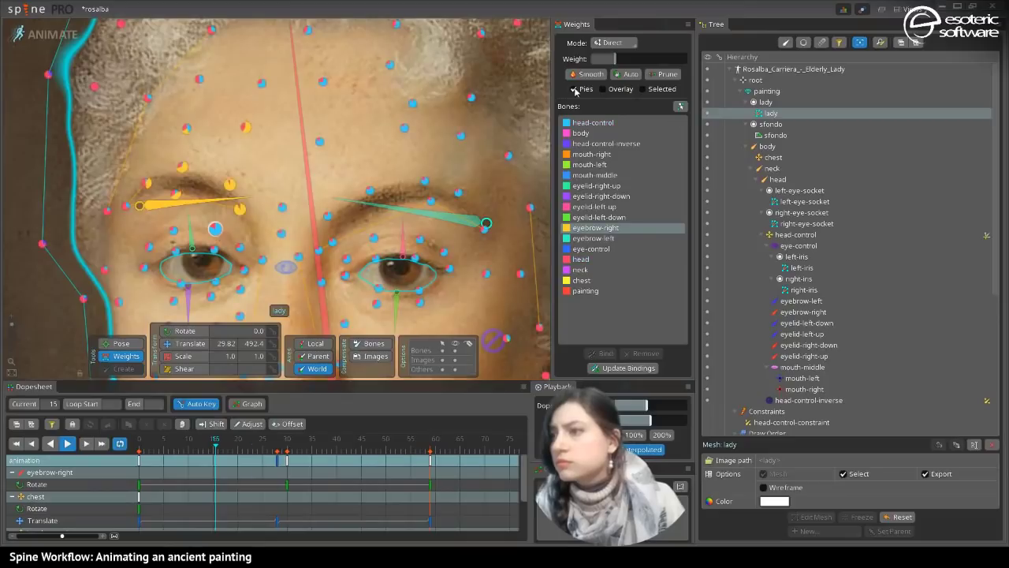
left_click(244, 228)
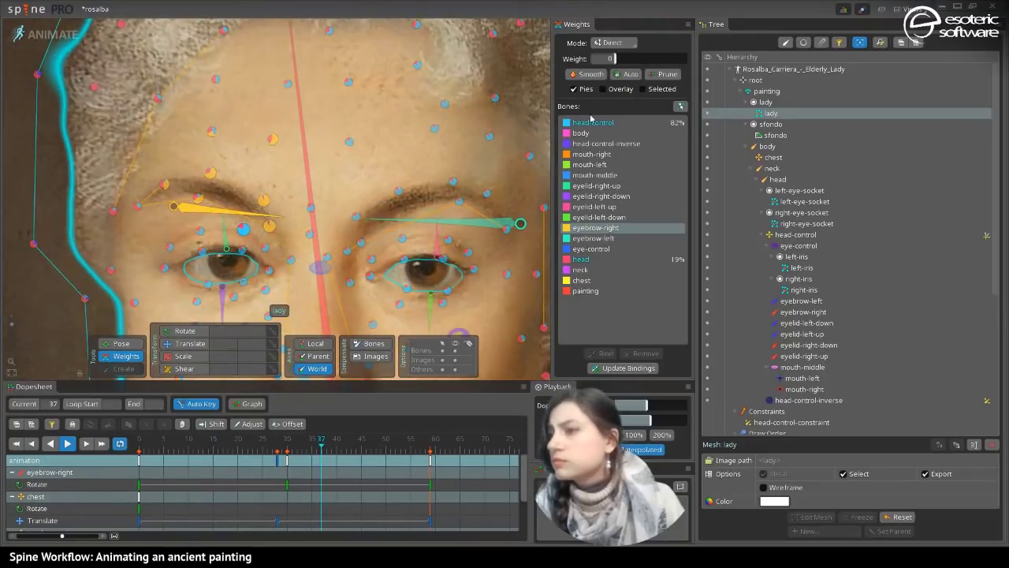
left_click_drag(649, 60, 644, 77)
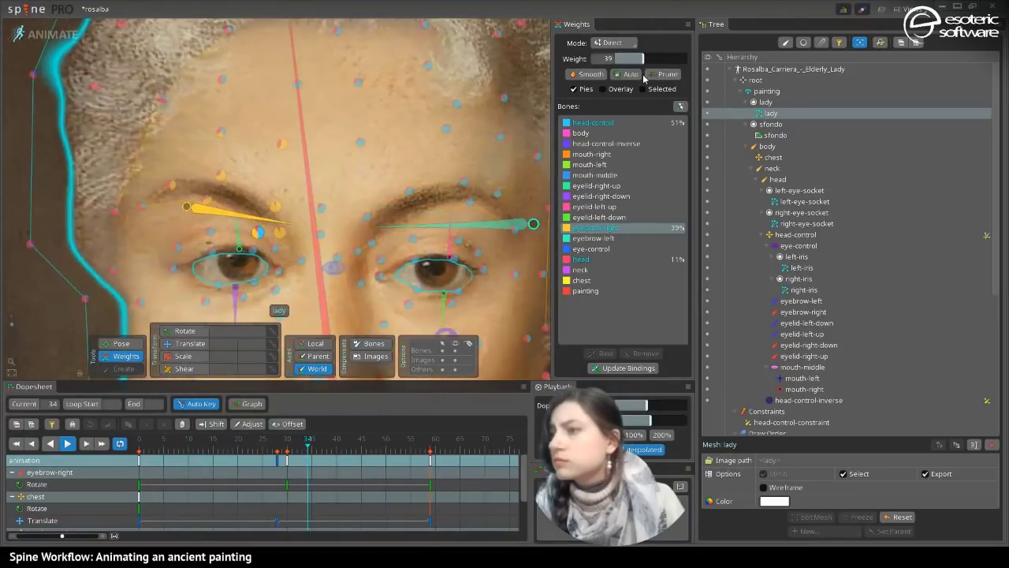
- Deselect the mesh and hide the bones in the viewport to preview the whole animated portrait
key("space")
key("space")
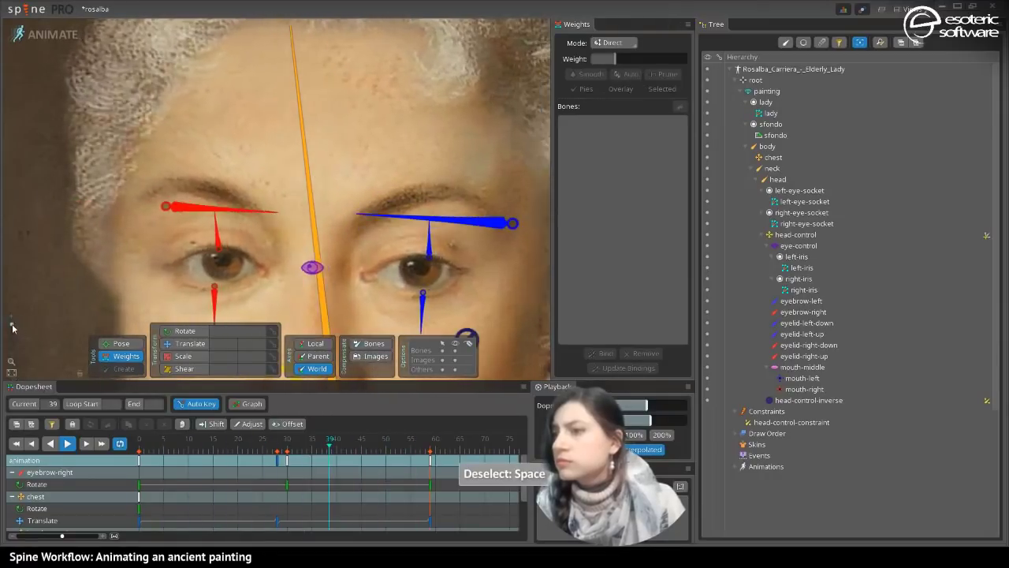
scroll(26, 320, "down", 5)
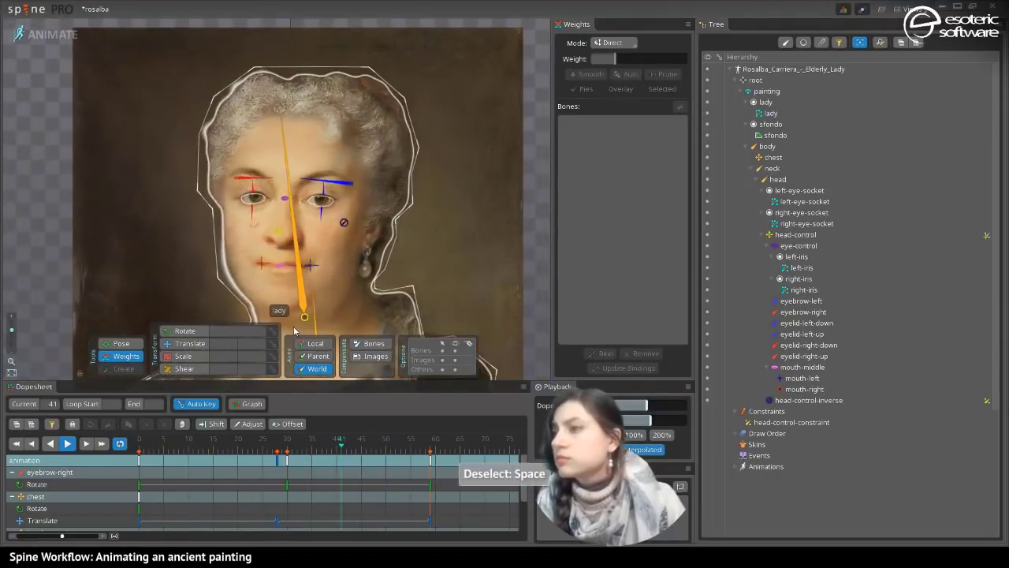
left_click(455, 351)
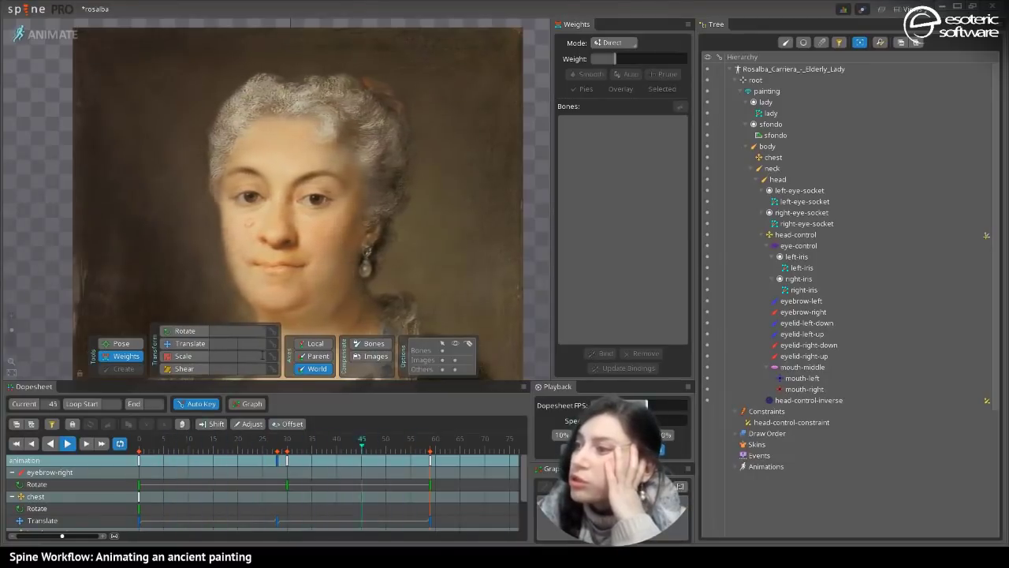
- Pause the animation, set the eyebrow-right weight to 15 on the vertex just below the right eyebrow, and resume playback with nothing selected
left_click(268, 212)
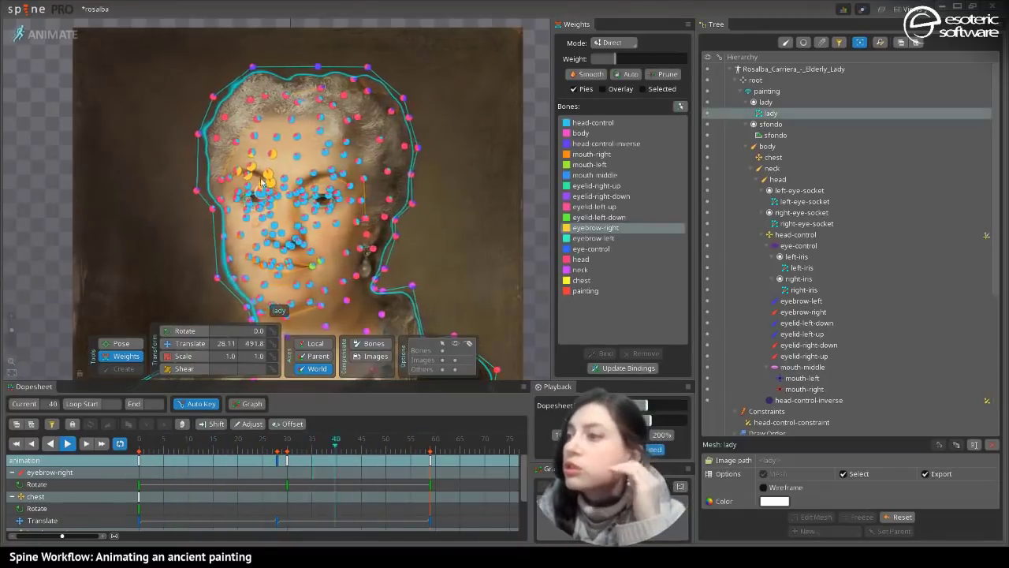
left_click(258, 189)
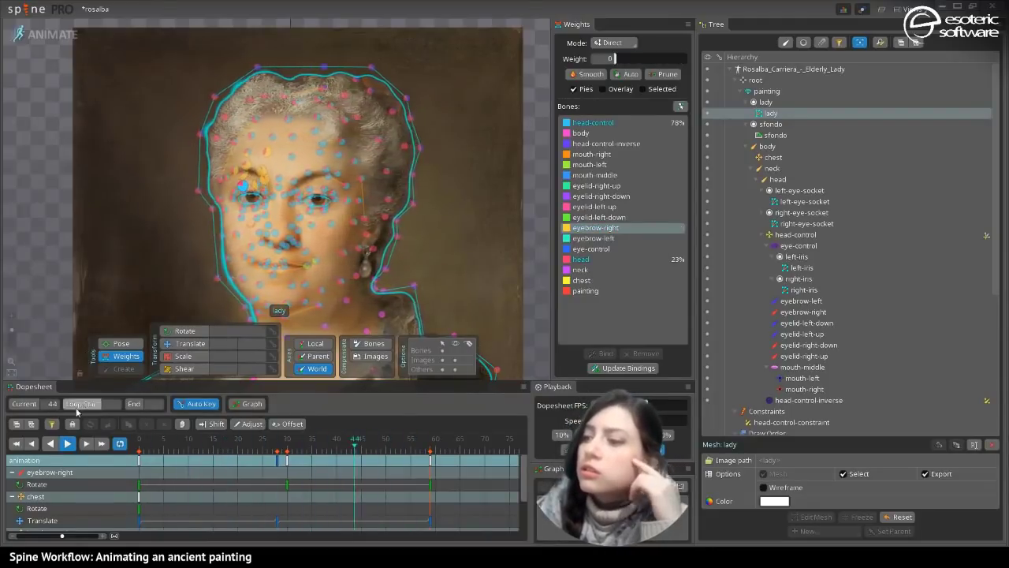
left_click(68, 446)
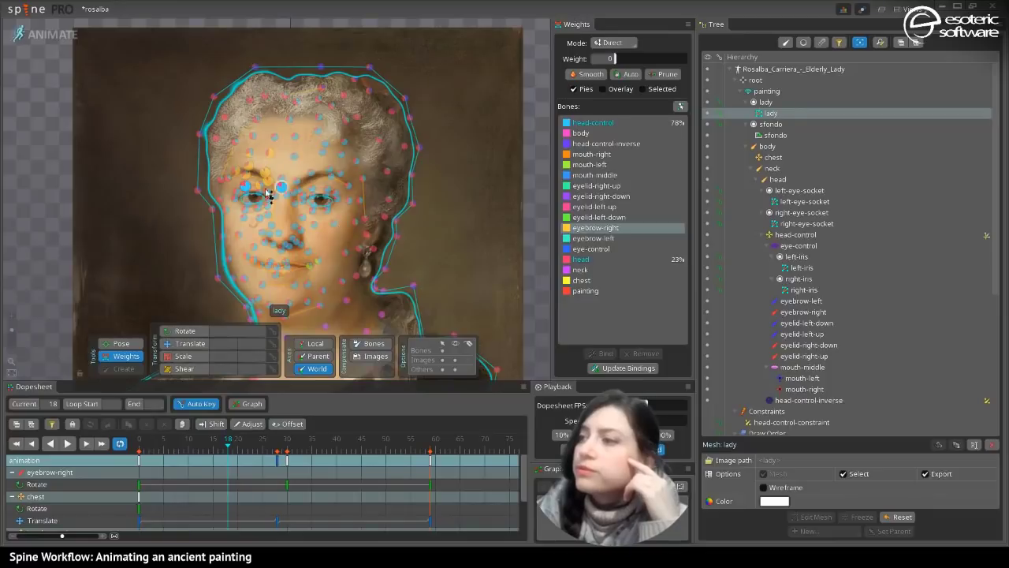
left_click_drag(268, 192, 263, 187)
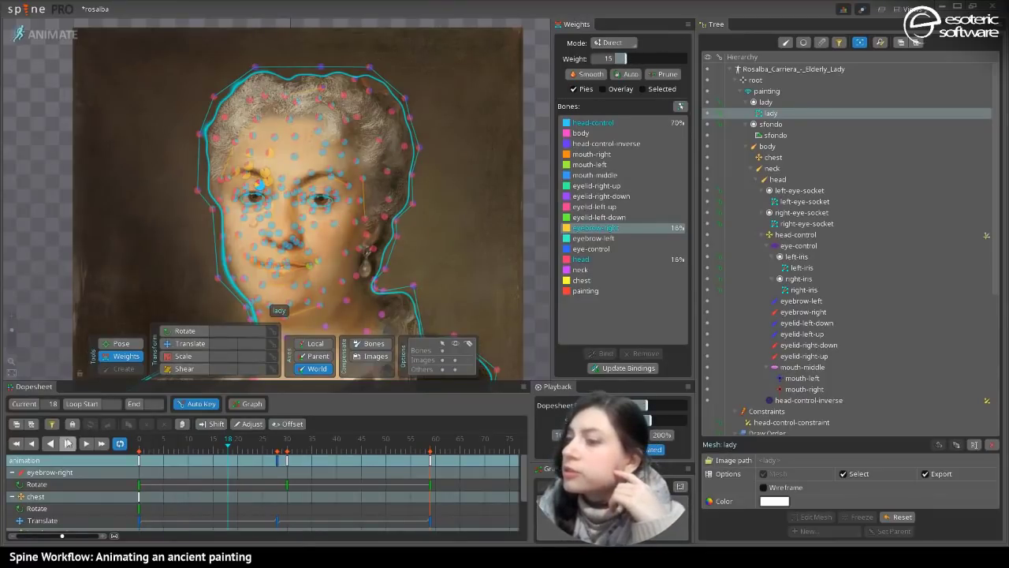
left_click(67, 444)
key("space")
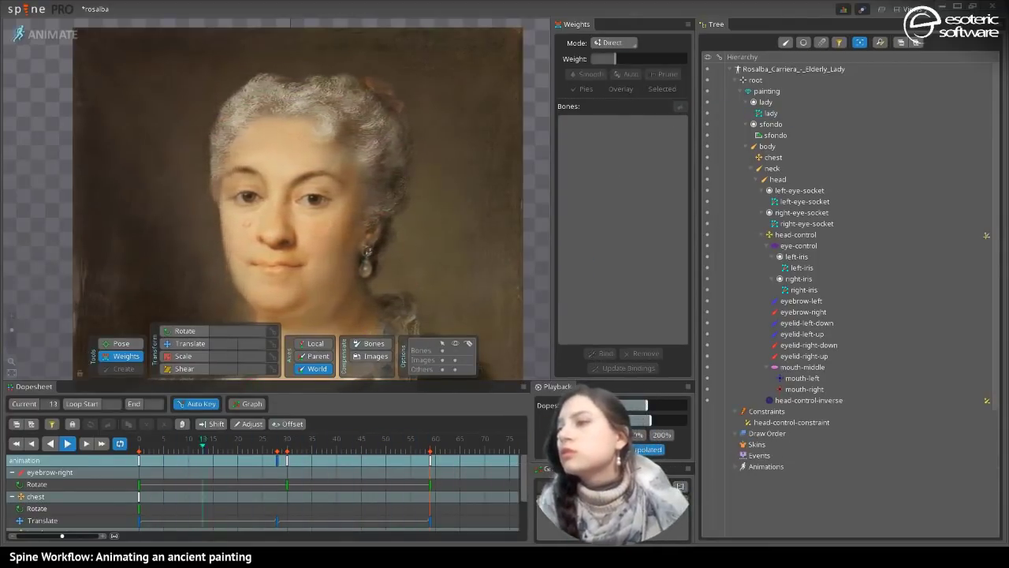
- Raise the eyebrow-left weight to about 83 on the two lady mesh vertices at the inner end of the left eyebrow
left_click(273, 134)
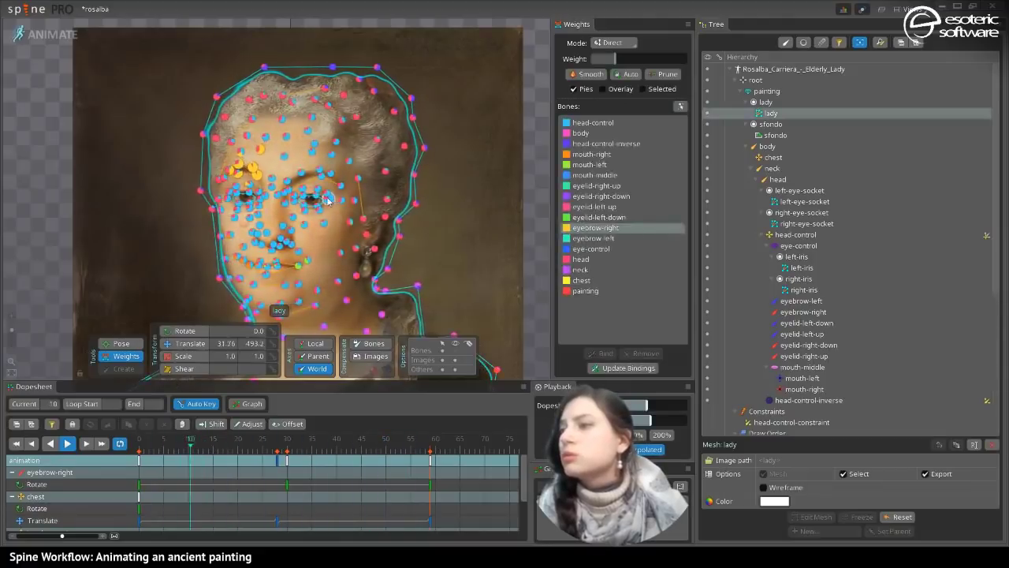
left_click_drag(12, 331, 12, 325)
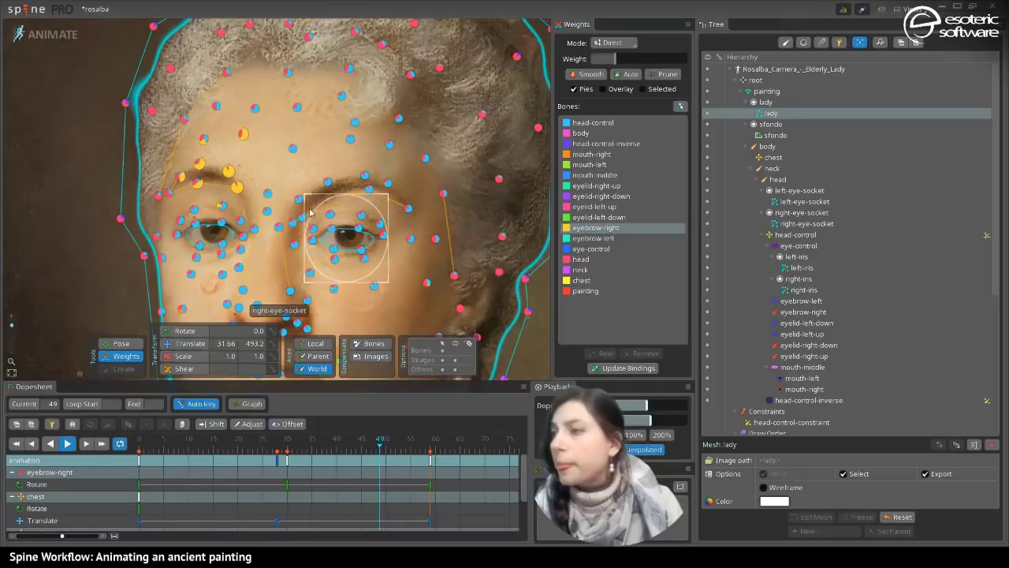
left_click(299, 202)
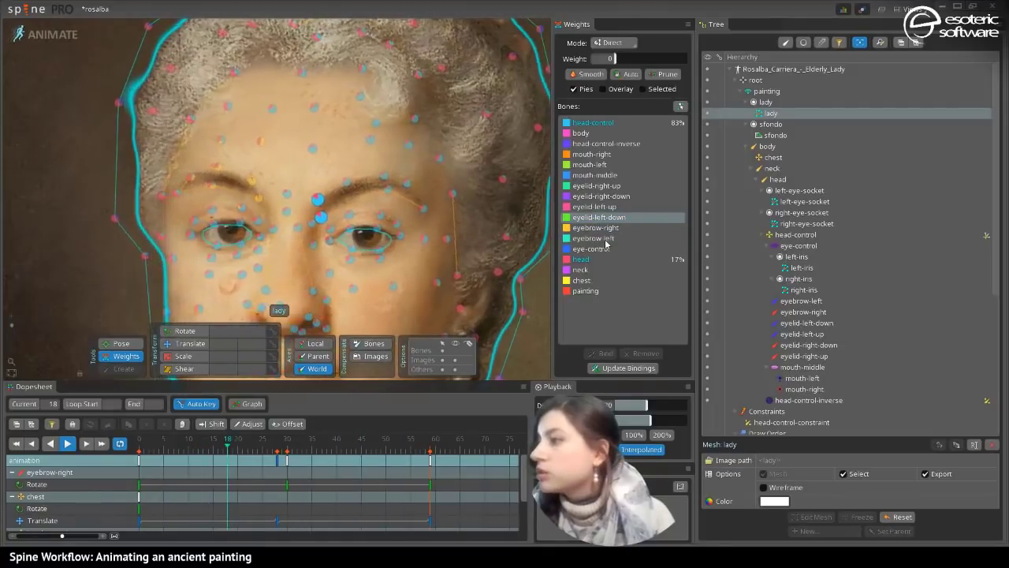
left_click_drag(644, 55, 680, 63)
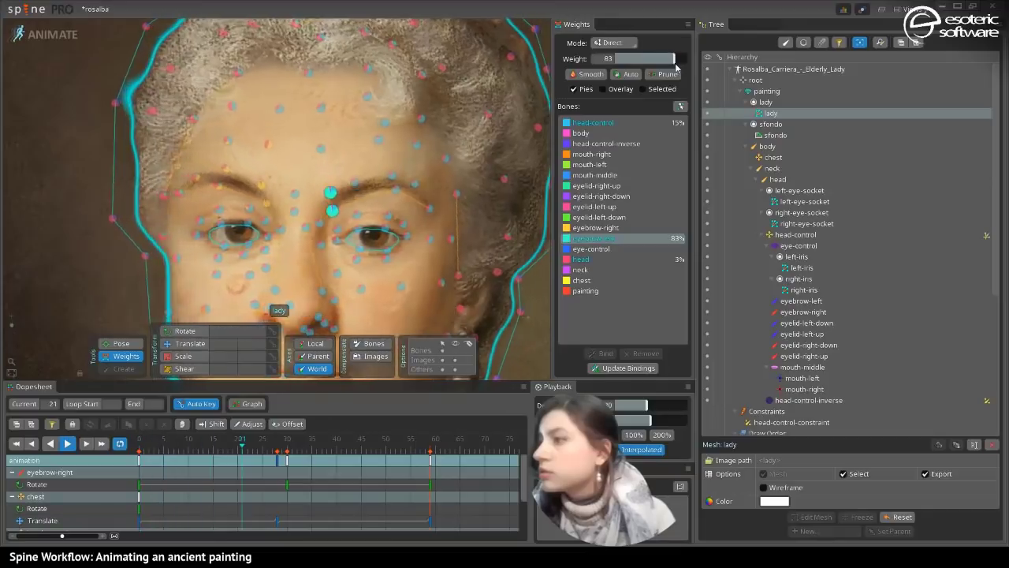
- Remove the head-control weight and set the head weight to 12 on the two vertices at the left eyebrow's inner end
left_click(595, 260)
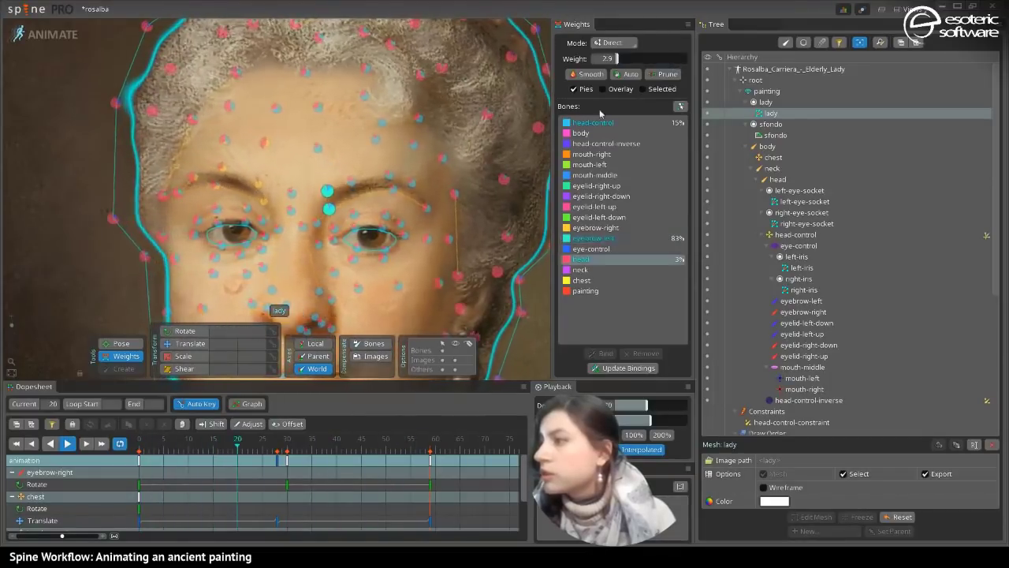
left_click_drag(638, 64, 530, 93)
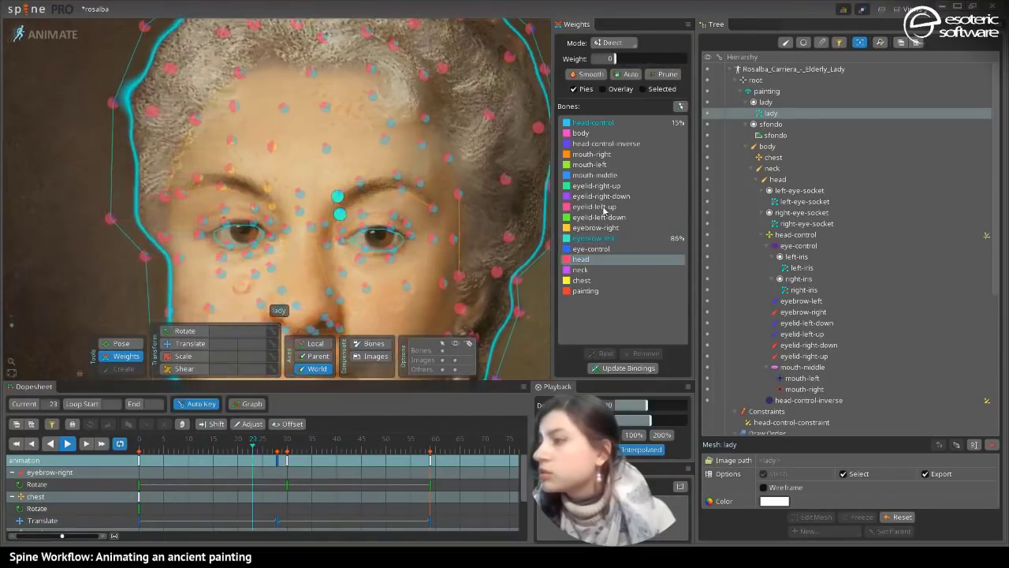
left_click(614, 123)
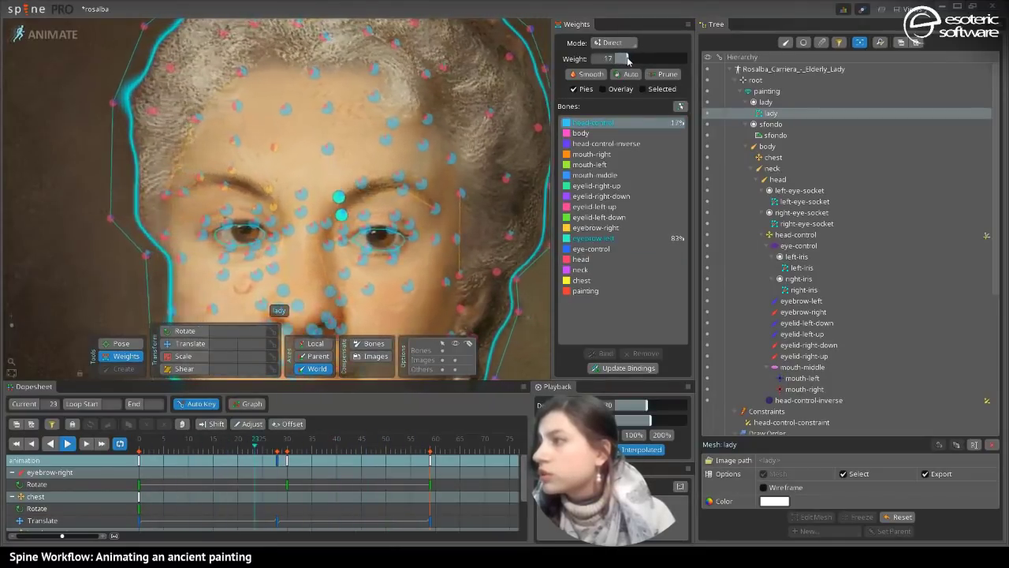
left_click(593, 261)
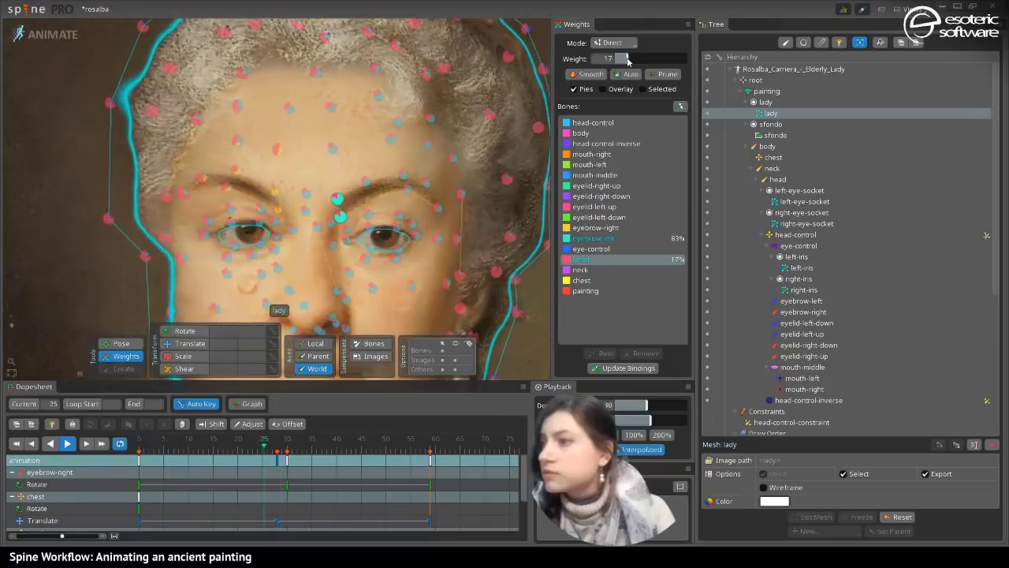
left_click_drag(625, 61, 624, 66)
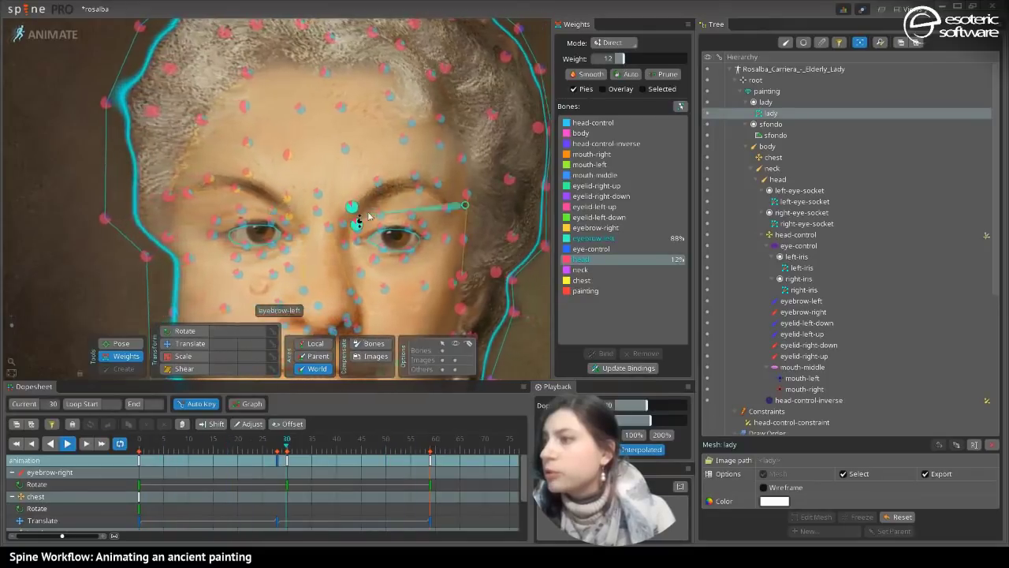
- Include the next vertex along the left eyebrow, lower the selected vertices' head-control weight, and deselect the mesh
left_click(365, 185, "ctrl")
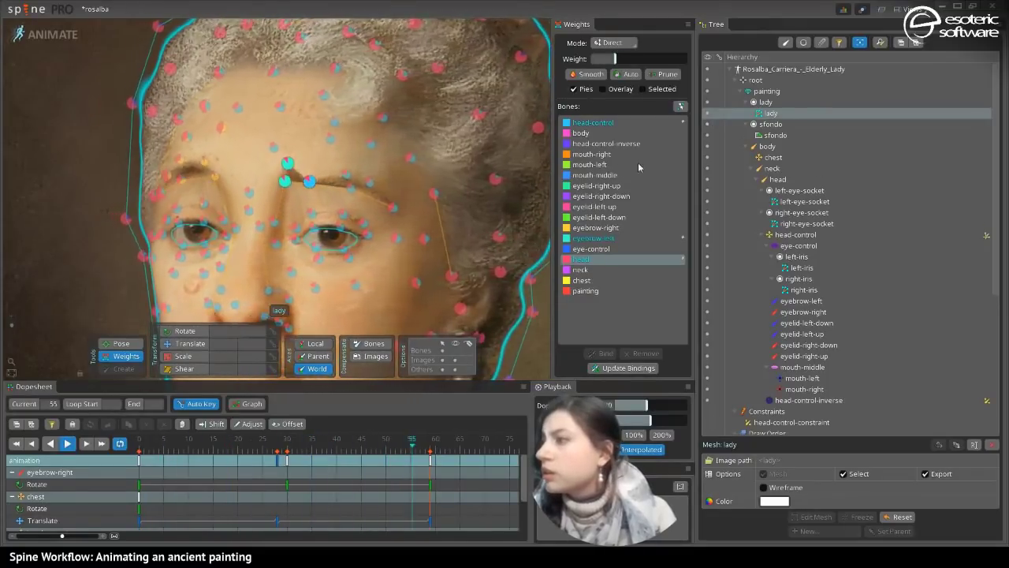
left_click(586, 123)
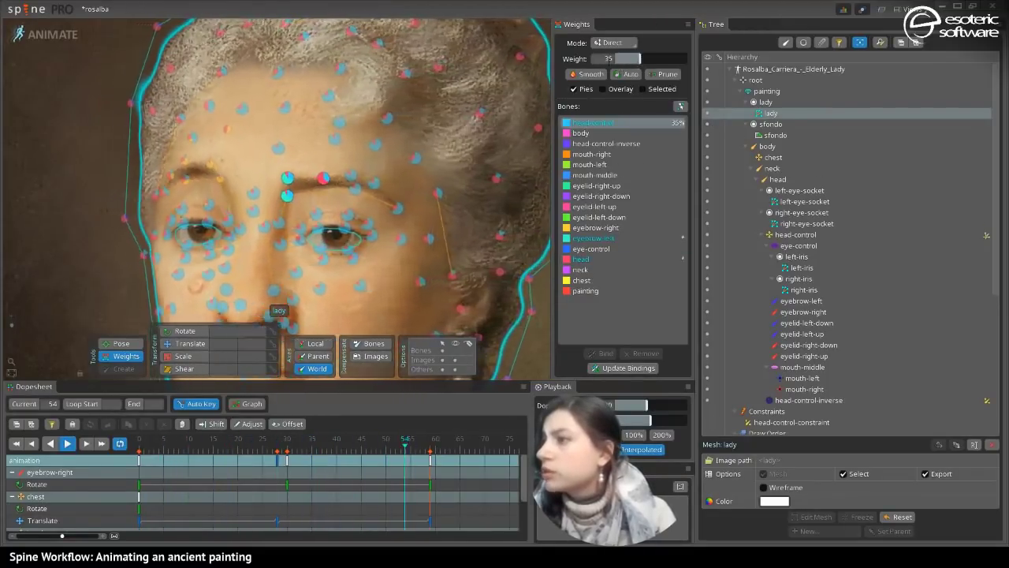
key("space")
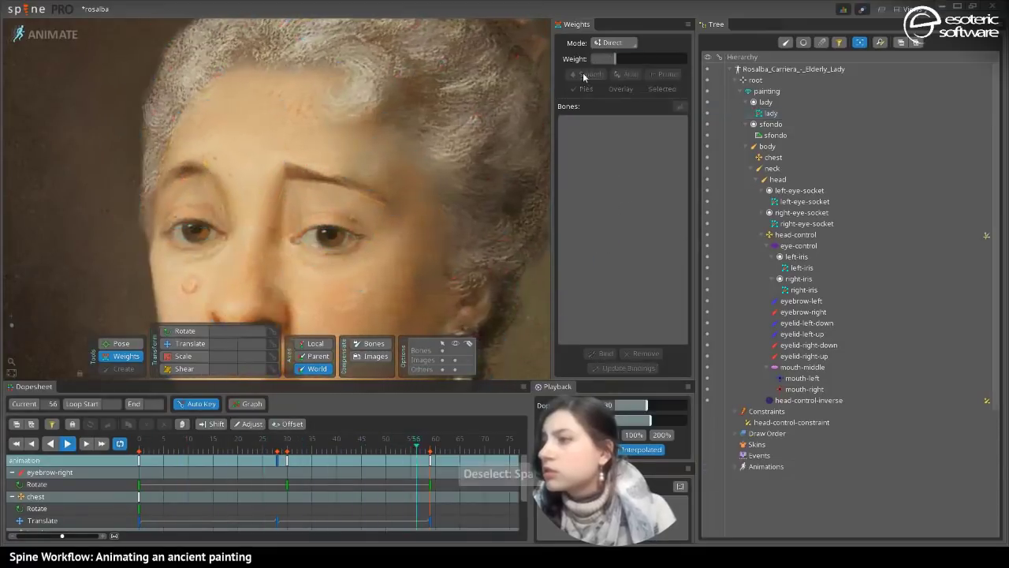
- Weight the left eyebrow vertex just outside the inner pair to 55 eyebrow-left, 24 head-control and 22 head
left_click(328, 176)
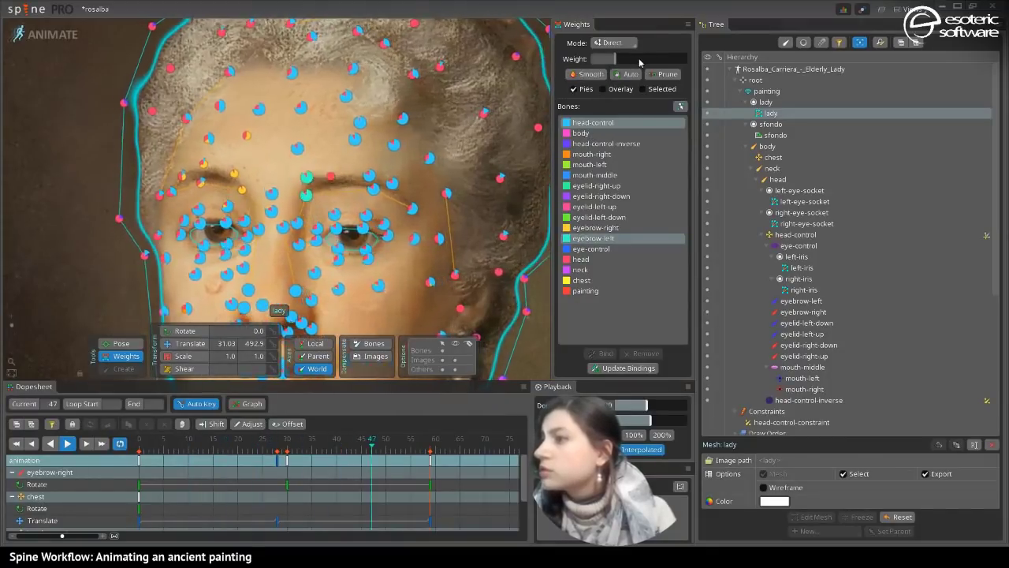
left_click(330, 178)
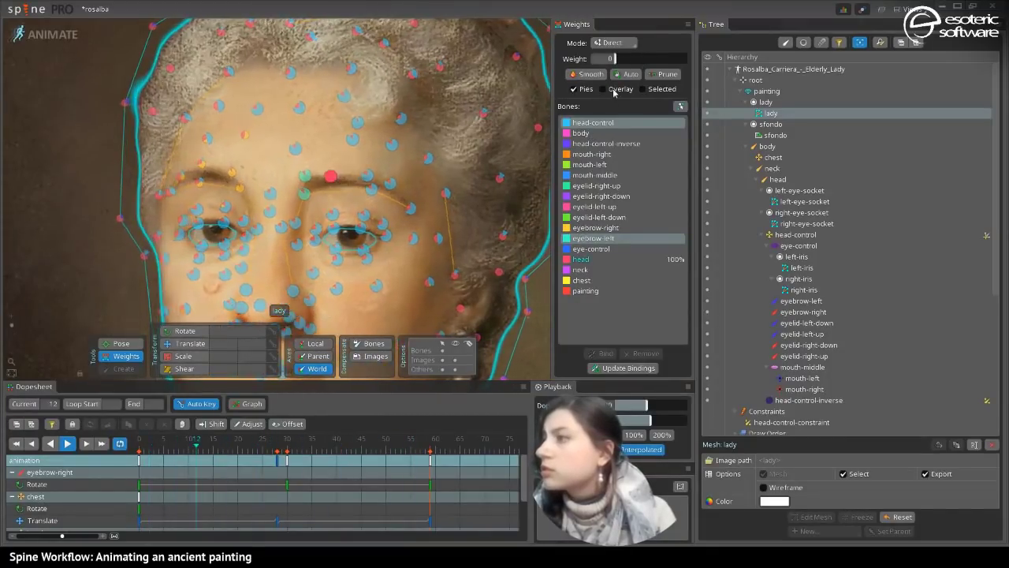
left_click_drag(649, 63, 652, 63)
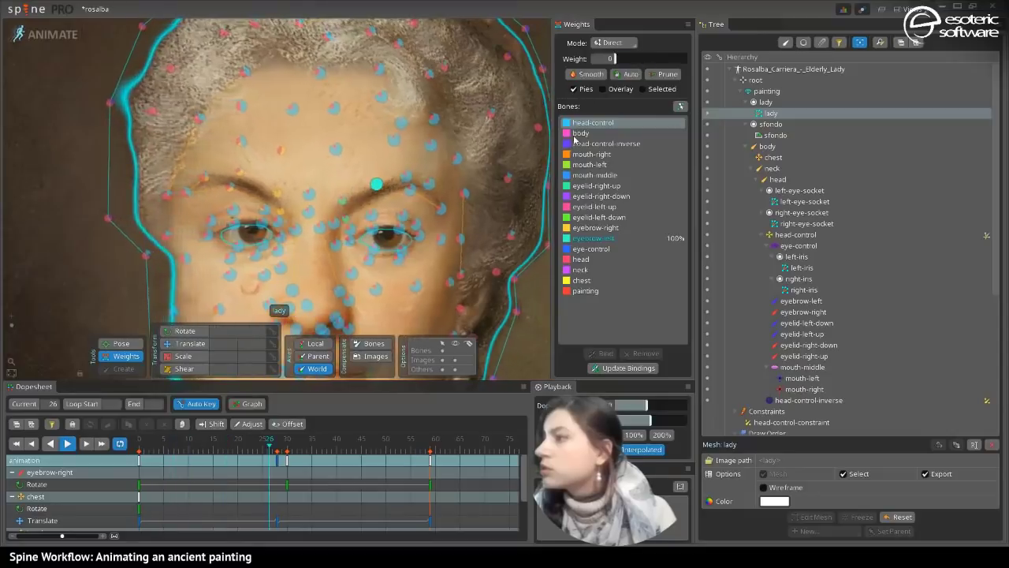
left_click(594, 239)
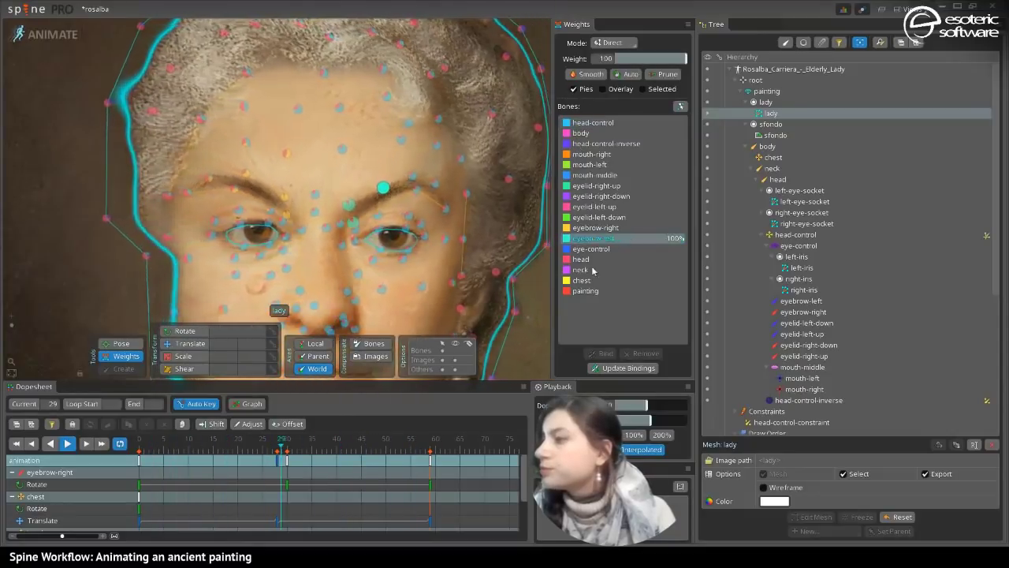
left_click(582, 260)
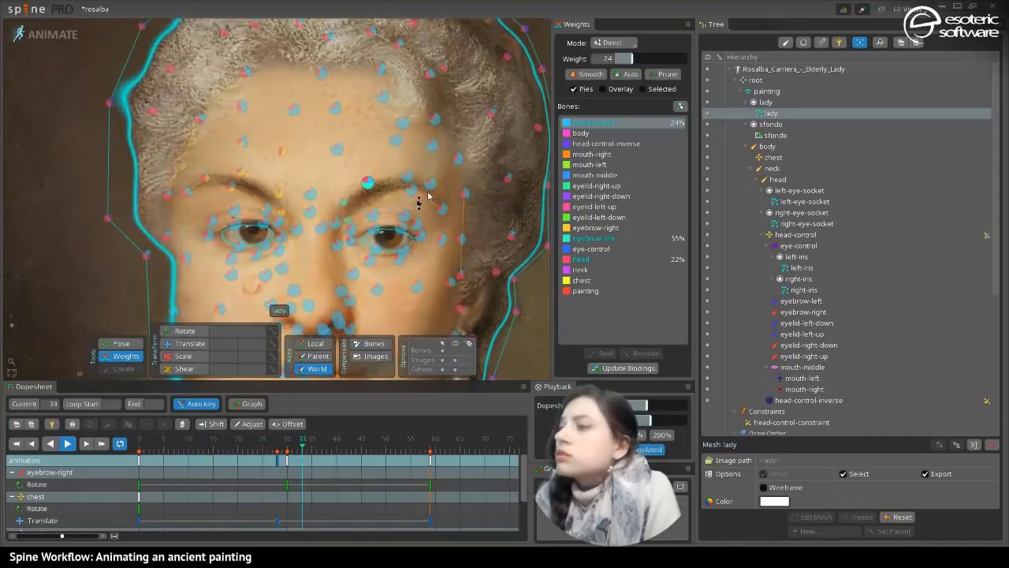
- Add eyebrow-left weight to the two neighbouring lady mesh vertices along the outer half of the left eyebrow
left_click(400, 199)
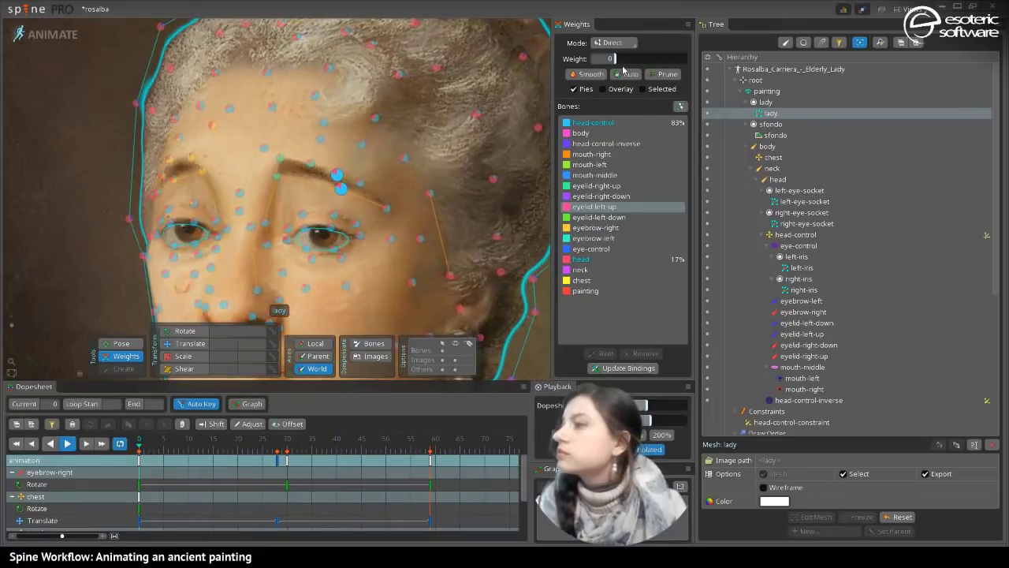
left_click(607, 123)
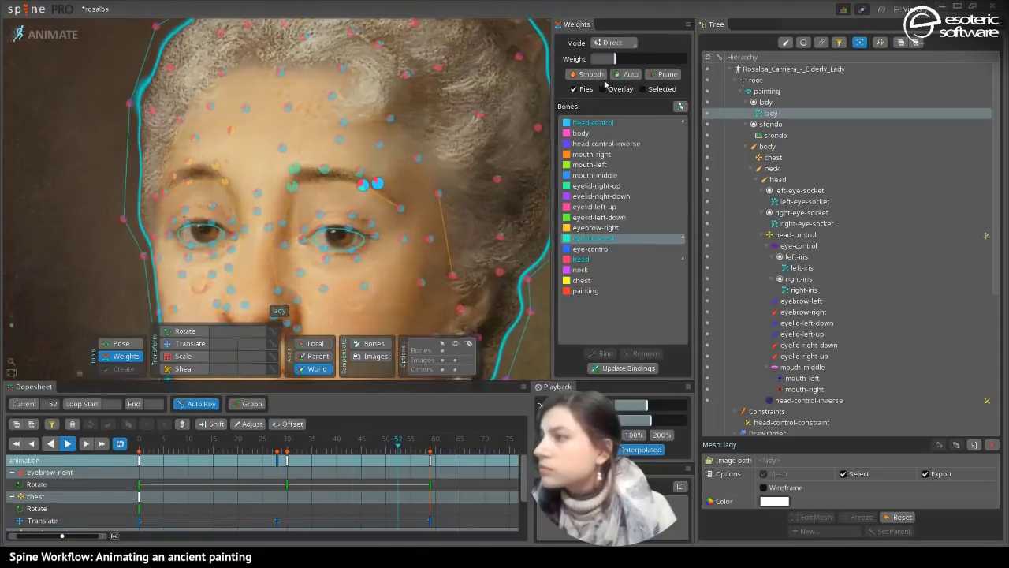
left_click(593, 122)
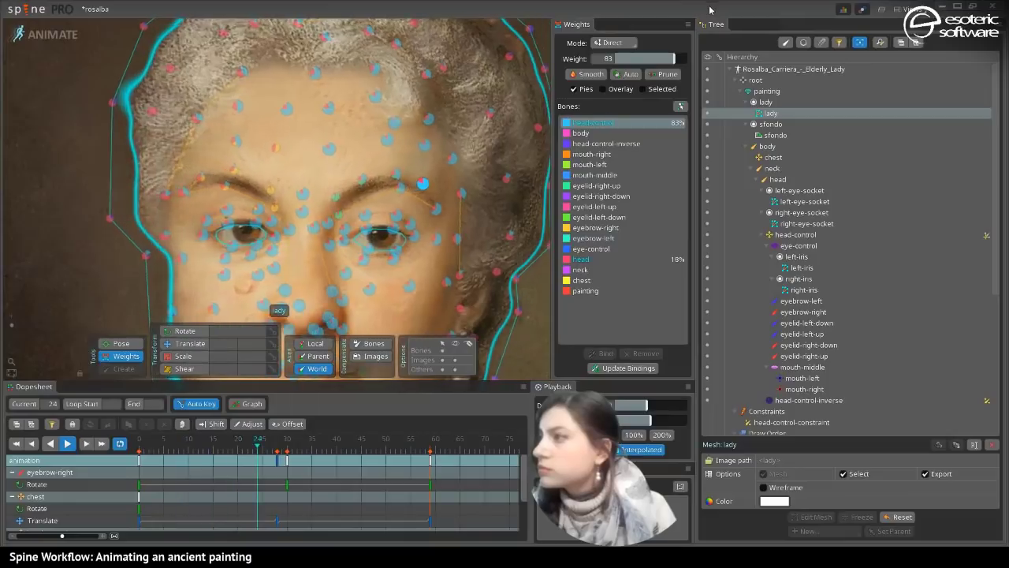
- Add eyebrow-left weight to the single vertex near the left eyebrow's outer end and deselect the mesh
left_click(600, 237)
left_click_drag(615, 59, 640, 61)
key("space")
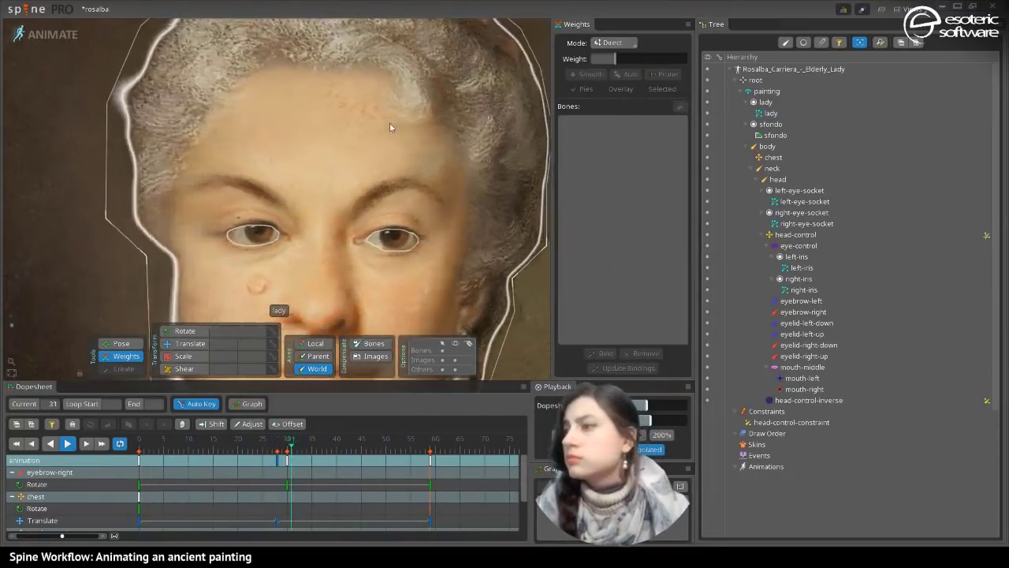
- Set the head-control weight to 31 on the two lady mesh vertices between the eyebrows
left_click(307, 194)
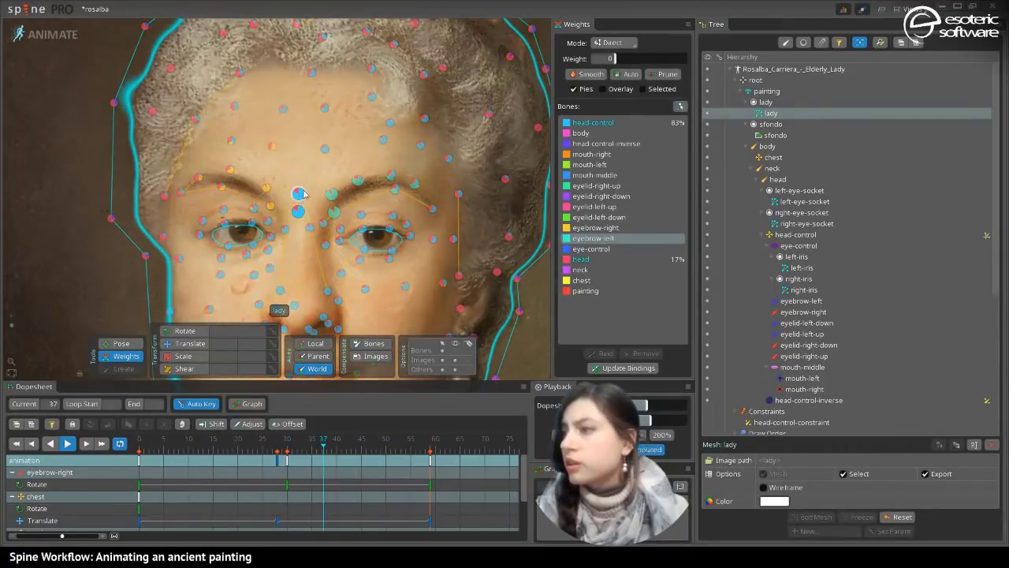
left_click(593, 123)
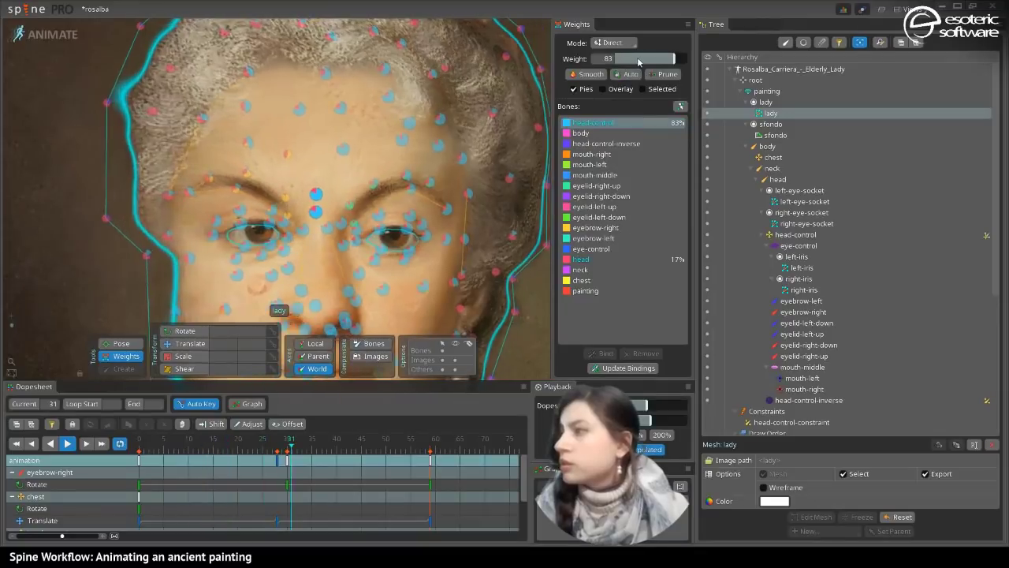
left_click(637, 59)
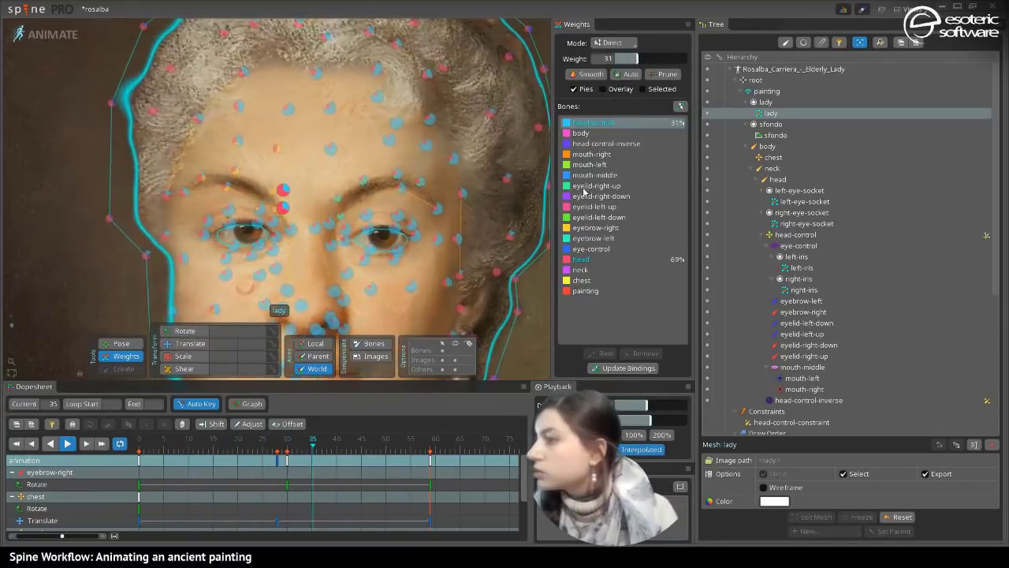
- Set the eyebrow-right and eyebrow-left weights together to 19 on the two vertices between the eyebrows
left_click(592, 229)
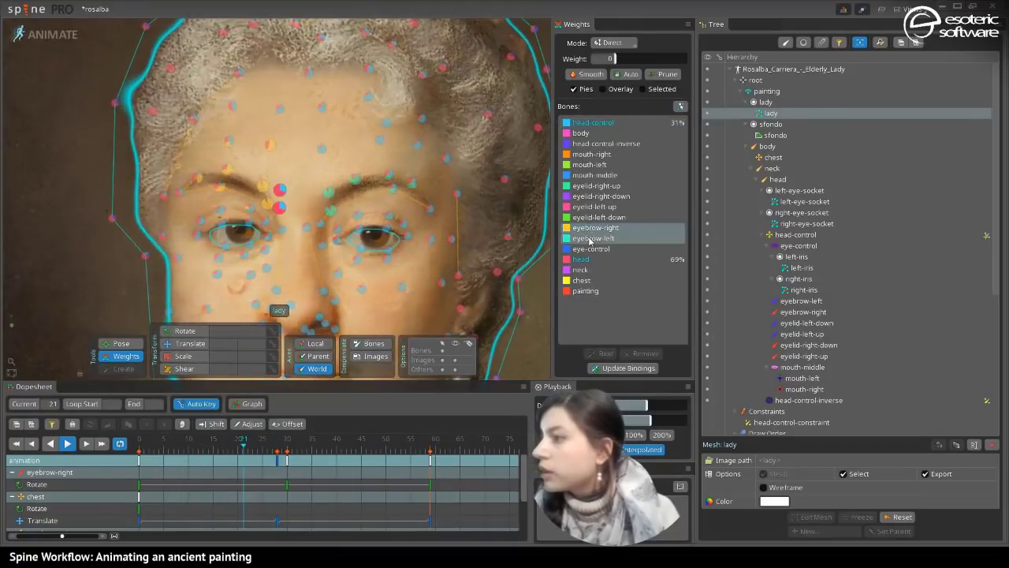
left_click(592, 239, "ctrl")
left_click_drag(613, 58, 640, 66)
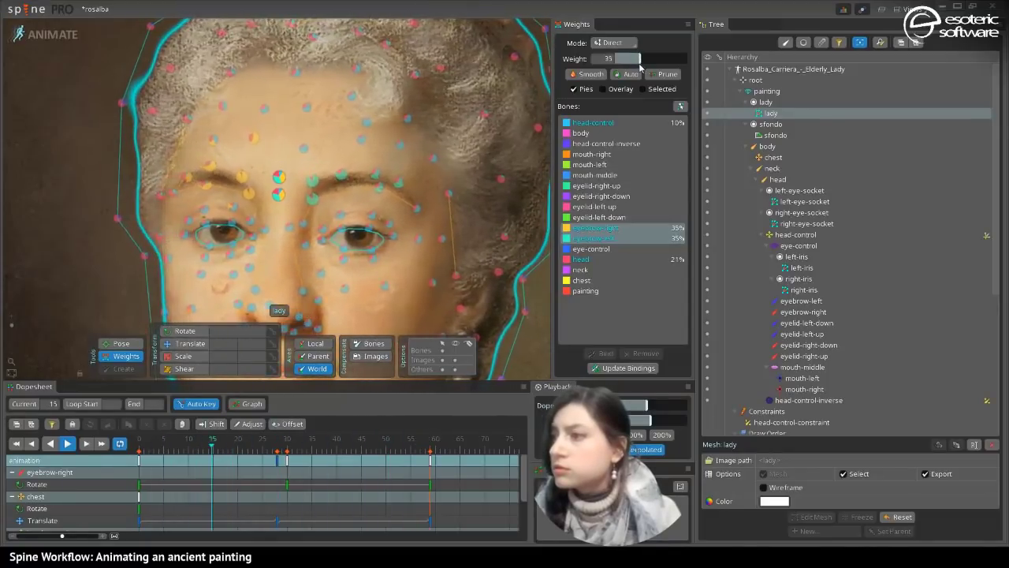
left_click(614, 123)
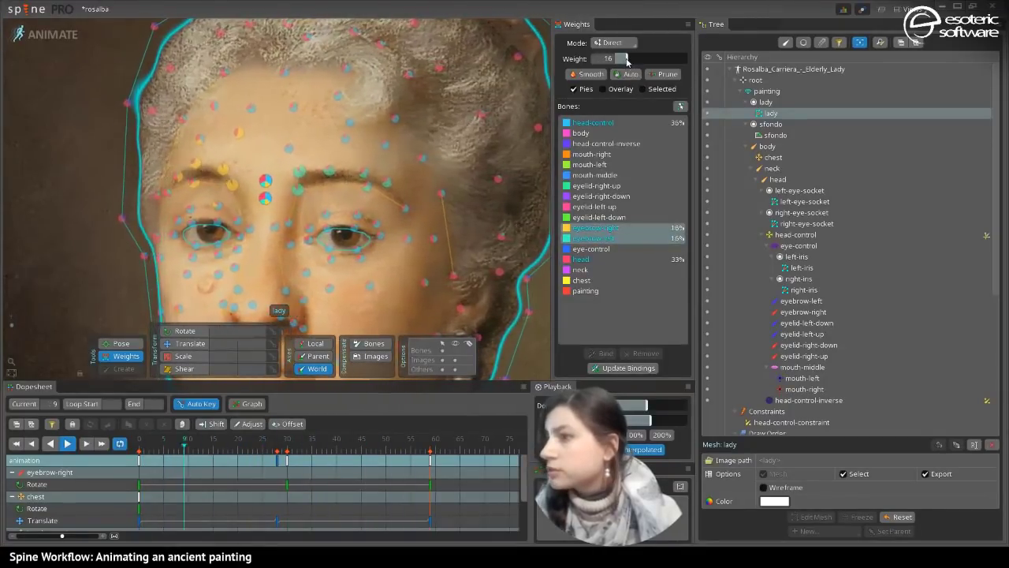
left_click_drag(627, 59, 628, 60)
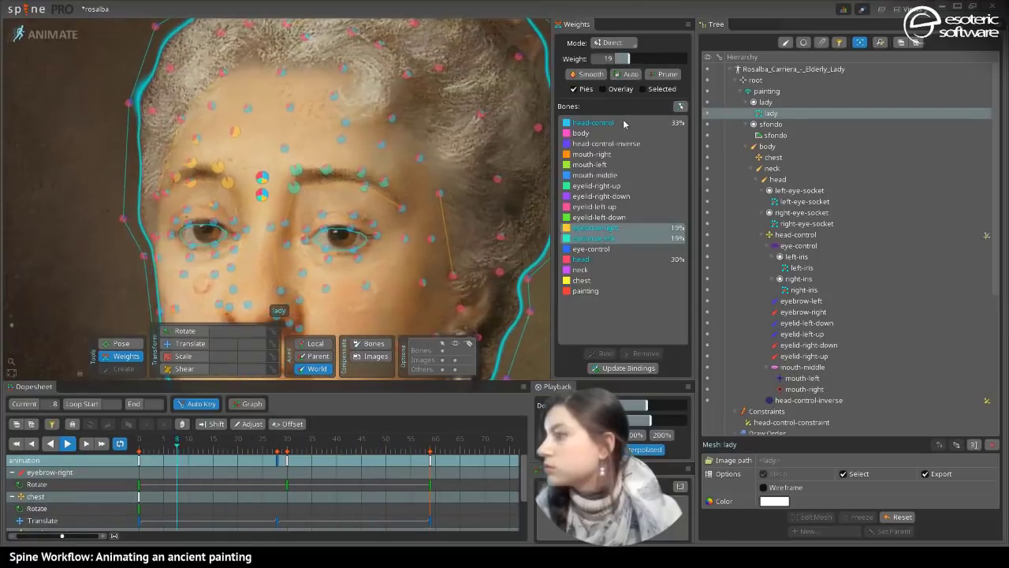
- Set the head weight to 18 on the two vertices between the eyebrows and deselect the mesh
left_click(581, 258)
left_click_drag(634, 59, 628, 60)
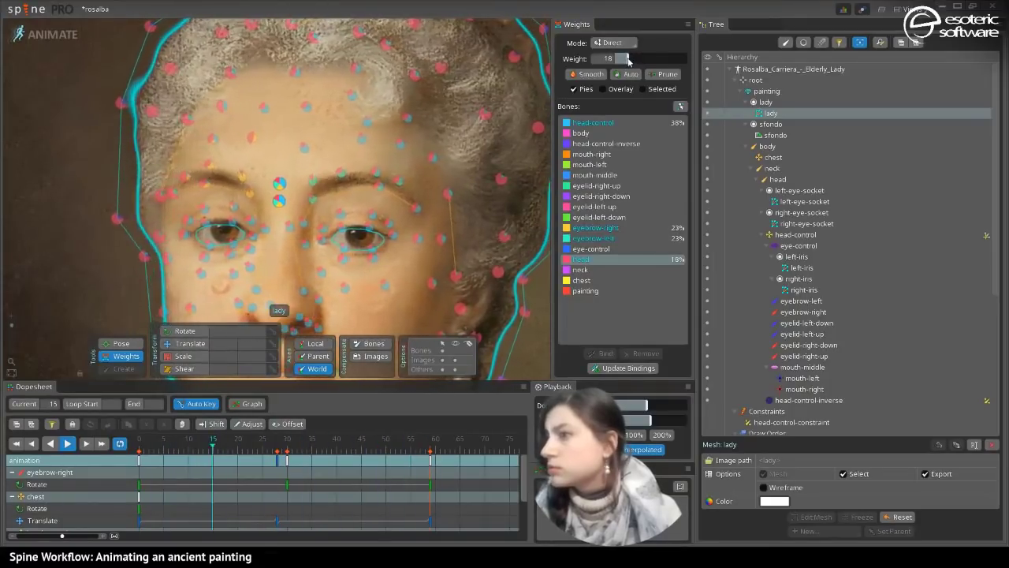
key("space")
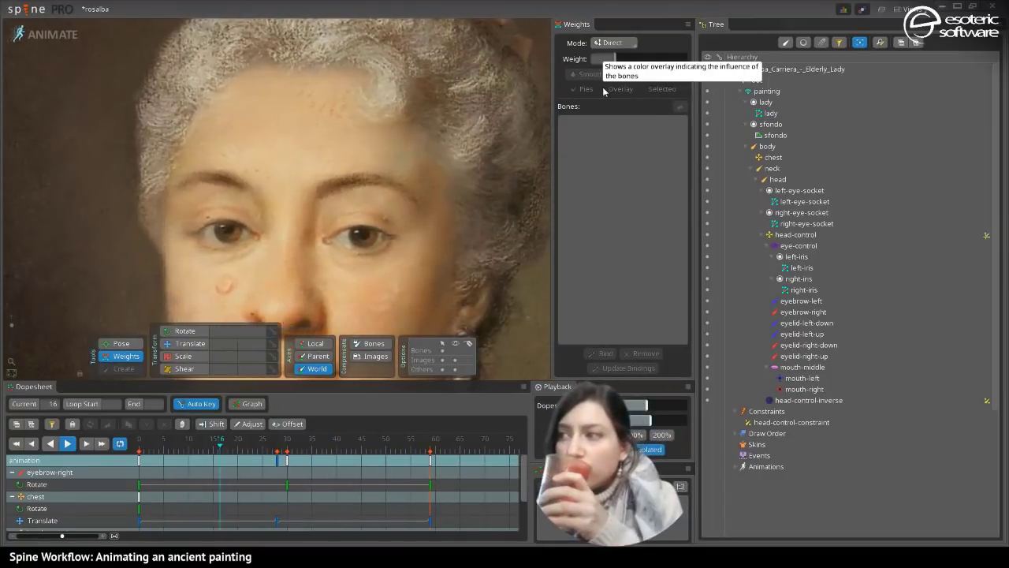
- Set the head weight to 6 on the upper vertex at the left eyebrow's inner end and deselect the mesh
left_click(330, 203)
left_click(320, 198)
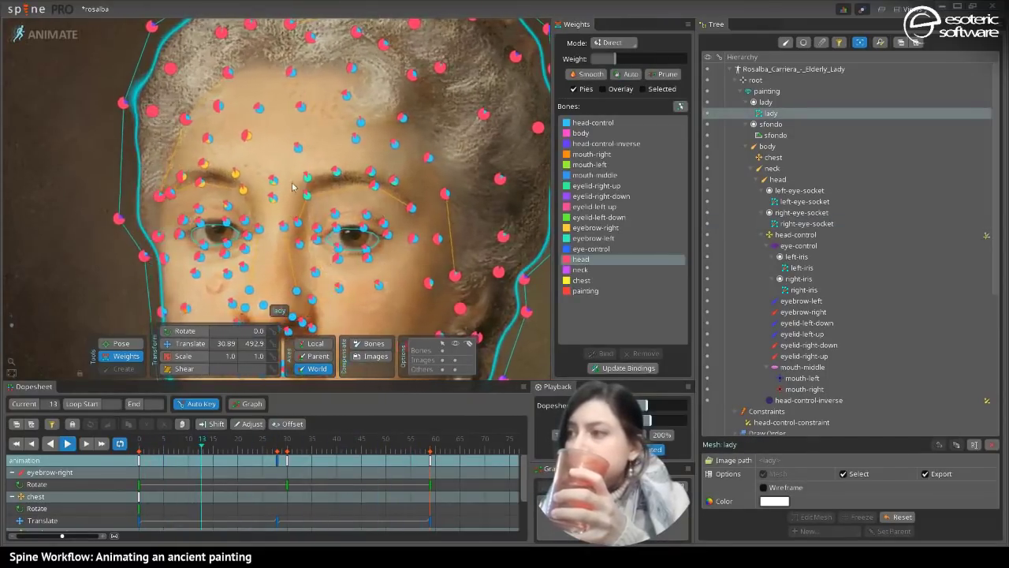
key("space")
left_click(326, 171)
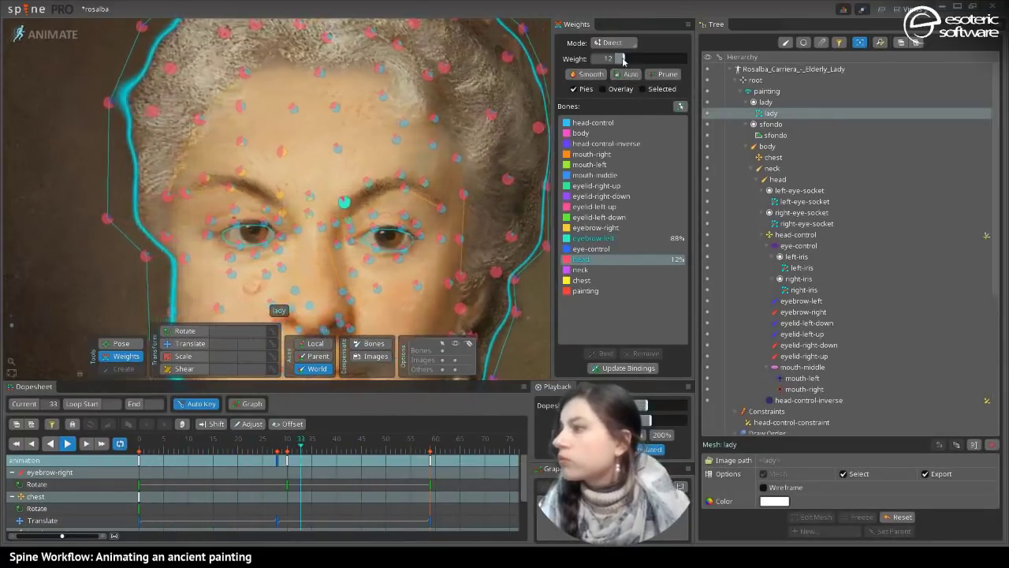
left_click_drag(622, 60, 619, 60)
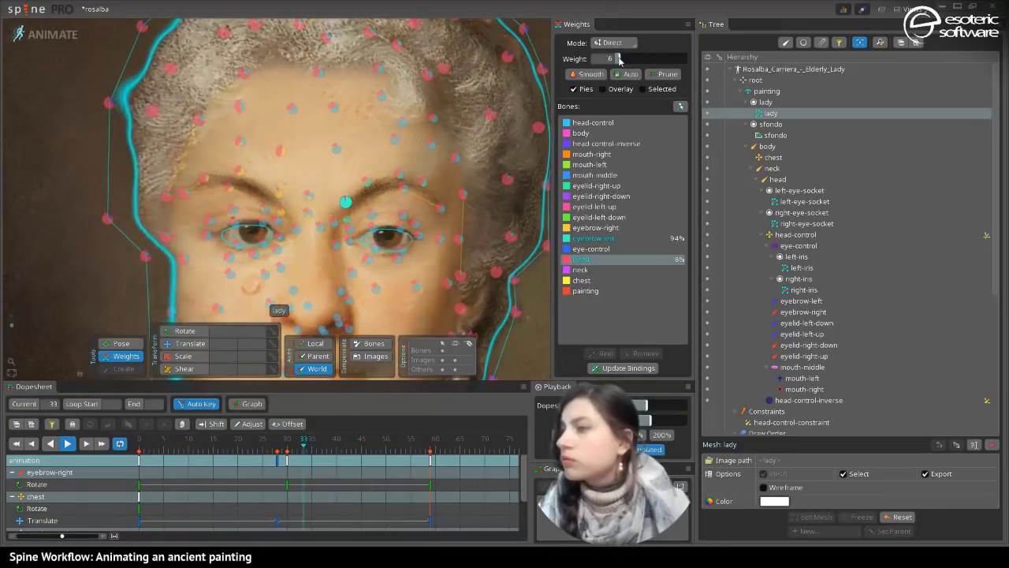
key("space")
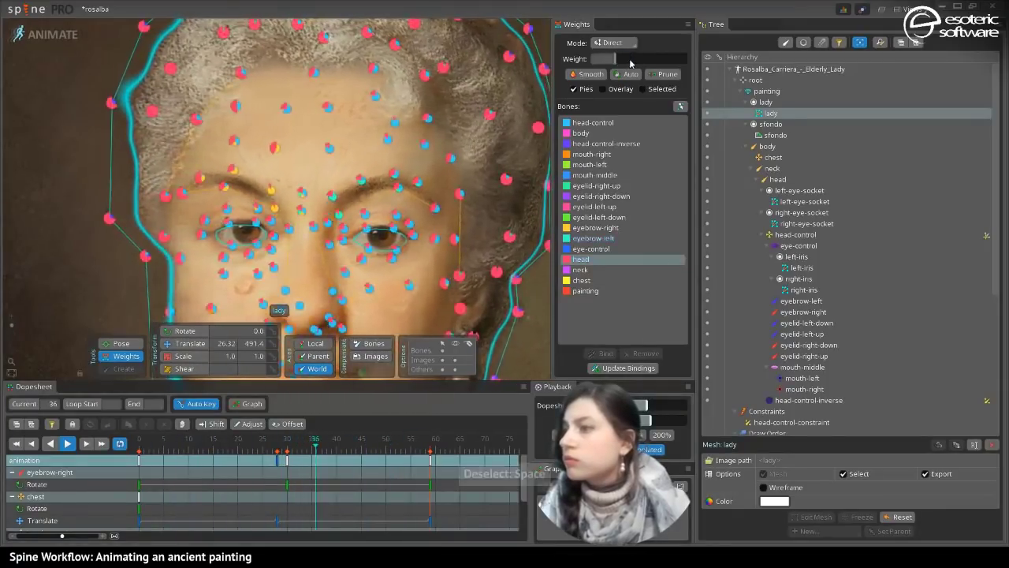
key("space")
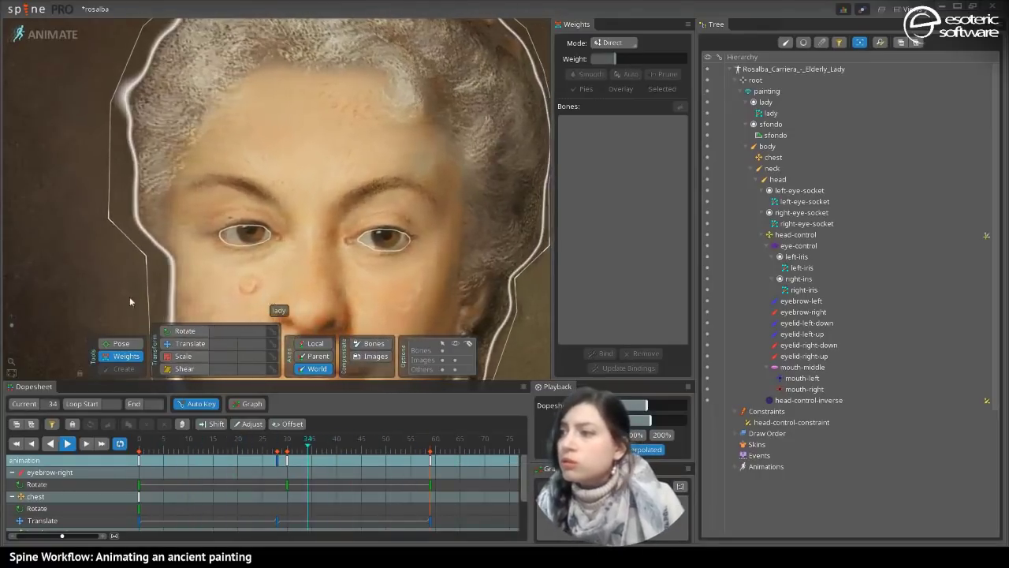
- Set the head-control weight to 22 on the lady mesh vertex in the middle of the forehead
mouse_move(12, 324)
left_mouse_down()
mouse_move(32, 339)
mouse_move(12, 337)
mouse_move(12, 327)
left_mouse_up()
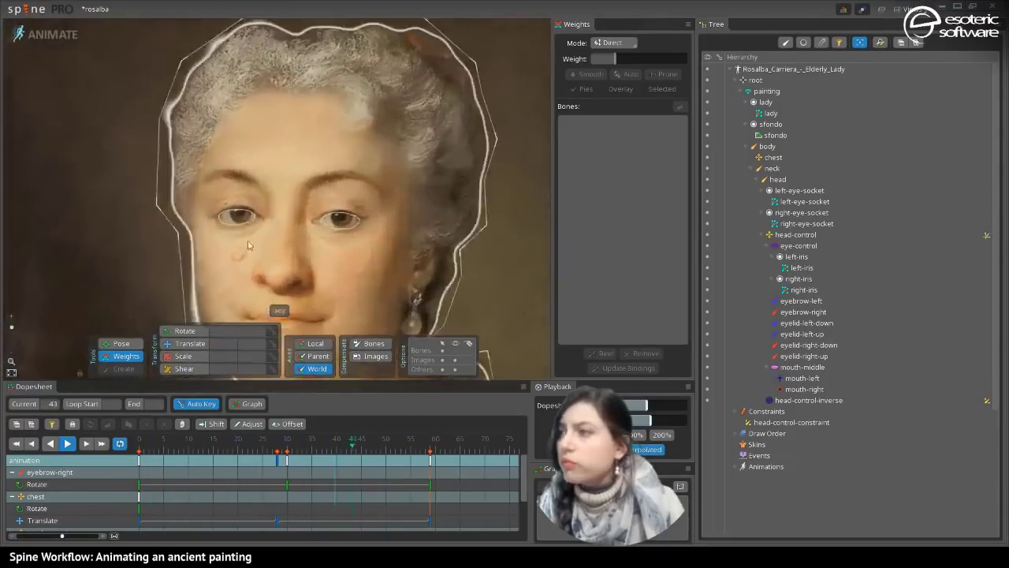
left_click(272, 153)
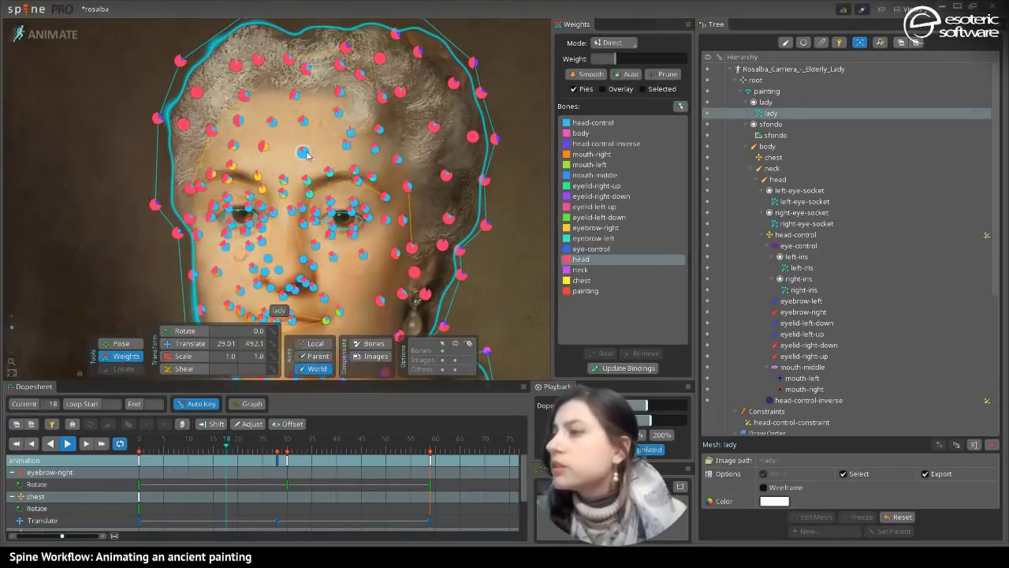
left_click(305, 153)
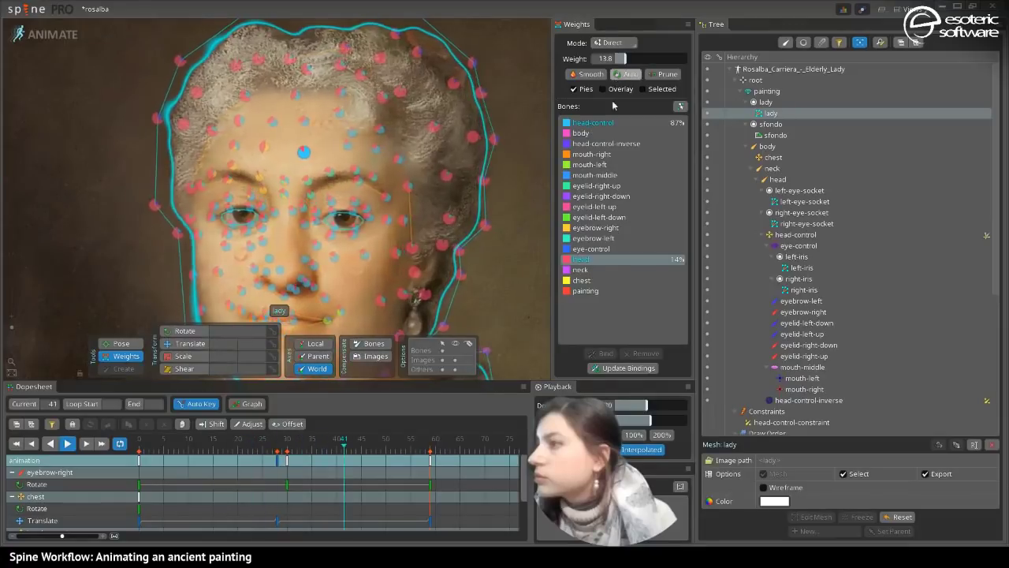
left_click(608, 124)
left_click(630, 66)
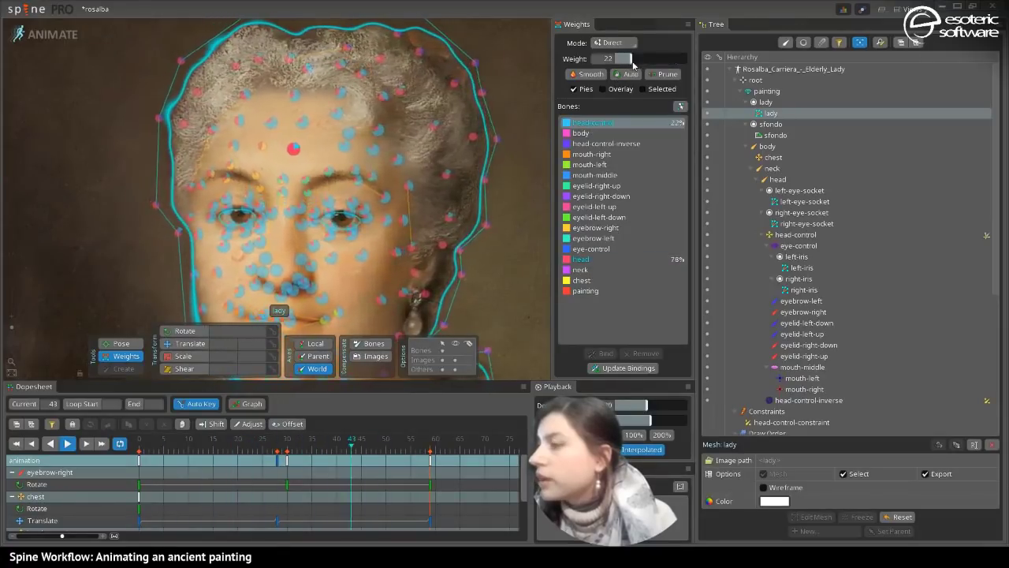
- Give the middle and upper forehead vertices eyebrow-left weight, setting it to 33 on the upper one, and deselect the mesh
left_click(586, 239)
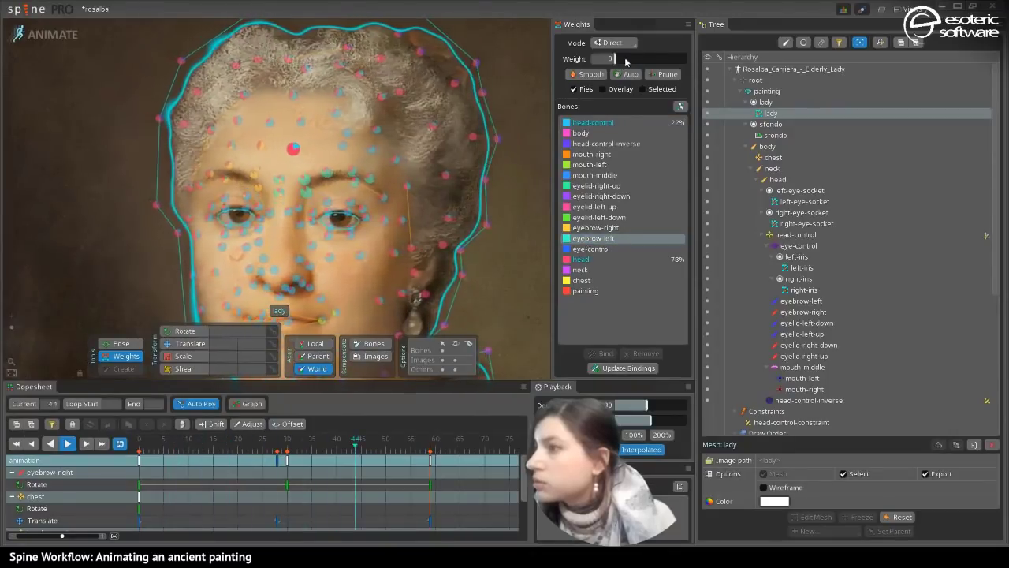
left_click(653, 61)
left_click_drag(653, 63, 659, 61)
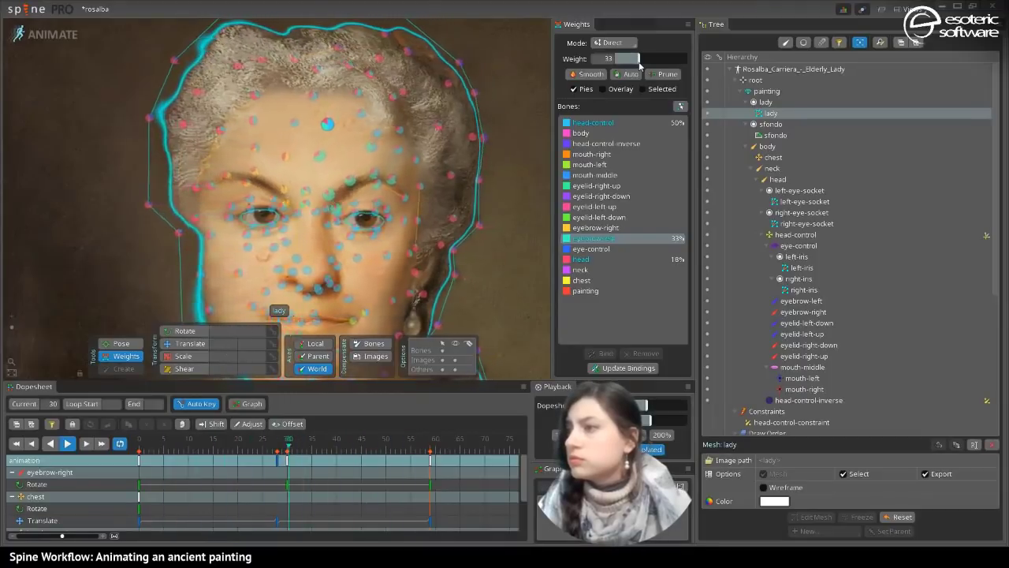
key("space")
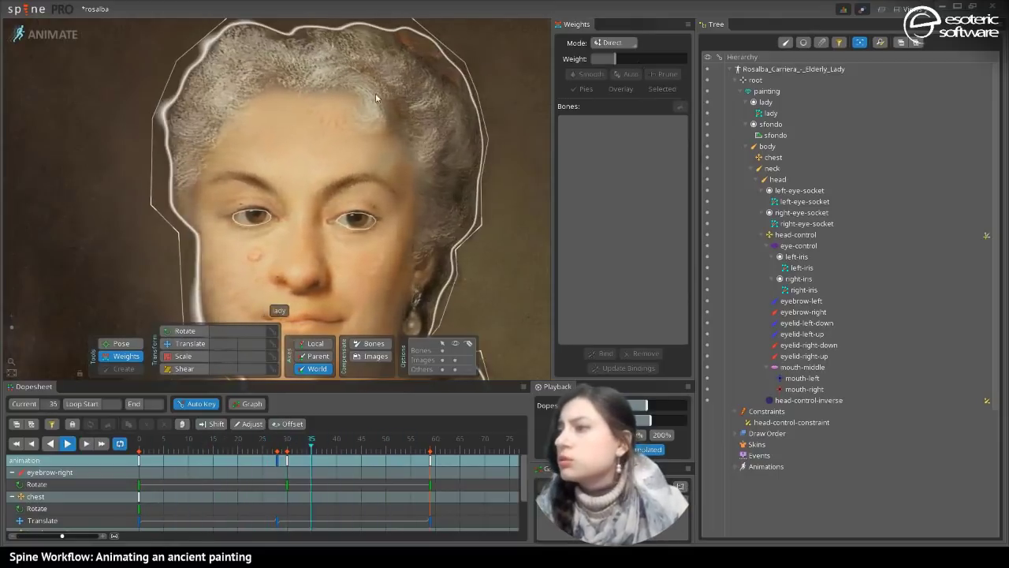
- Set the eyebrow-left weight to 40 and the head weight to 22 on the mid-forehead vertex and deselect the mesh
left_click(378, 136)
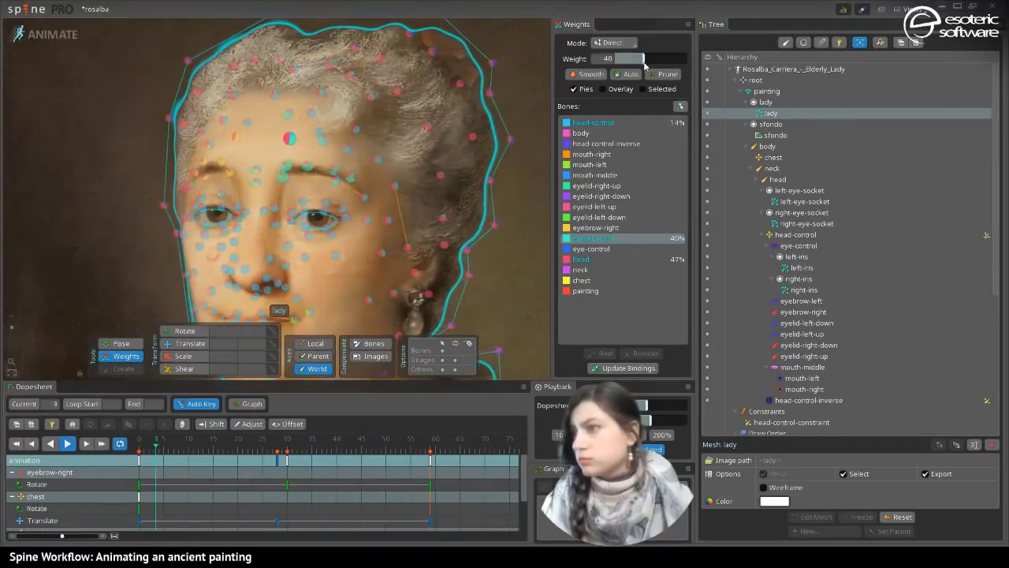
left_click(601, 260)
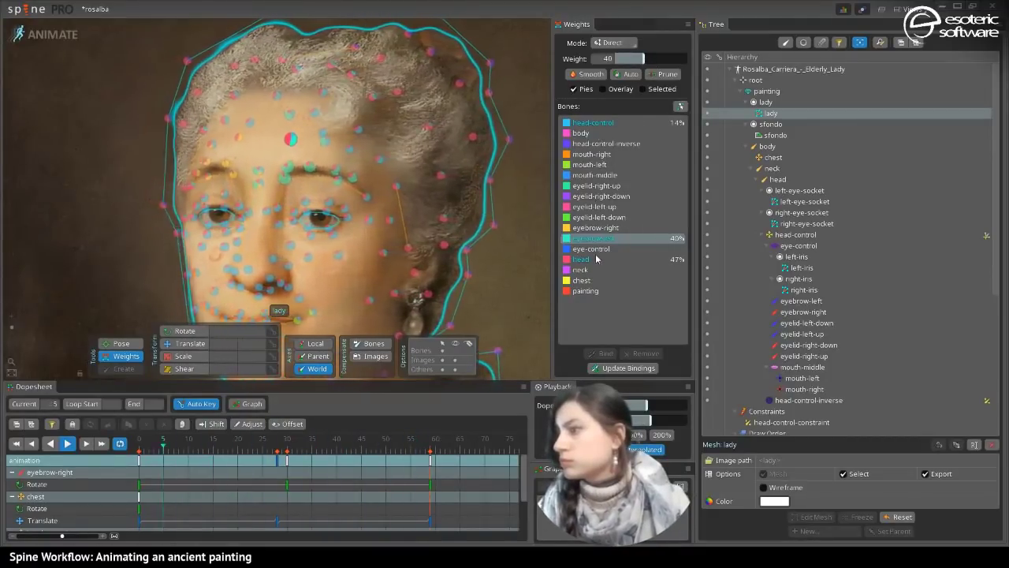
left_click_drag(658, 74, 631, 84)
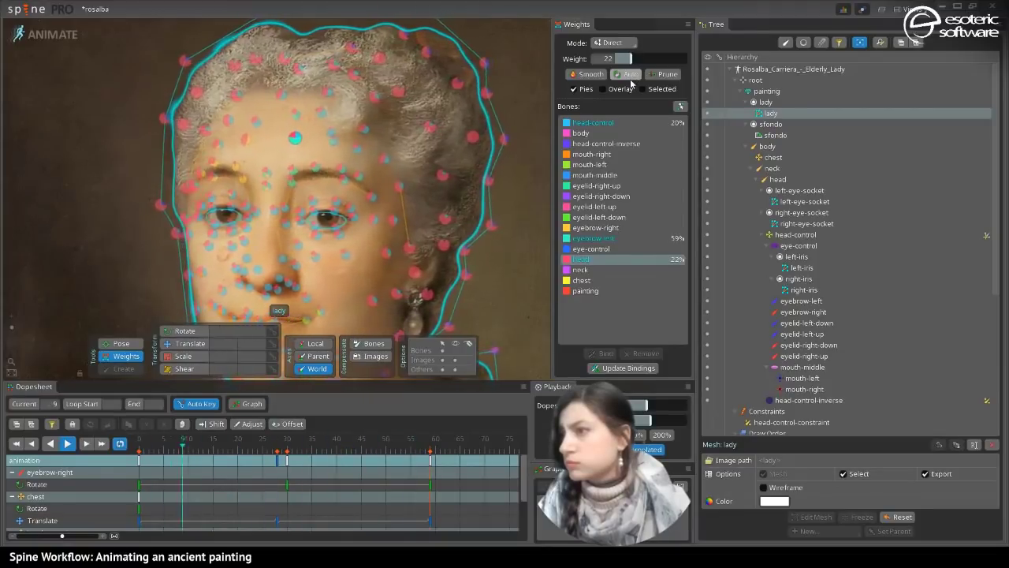
key("space")
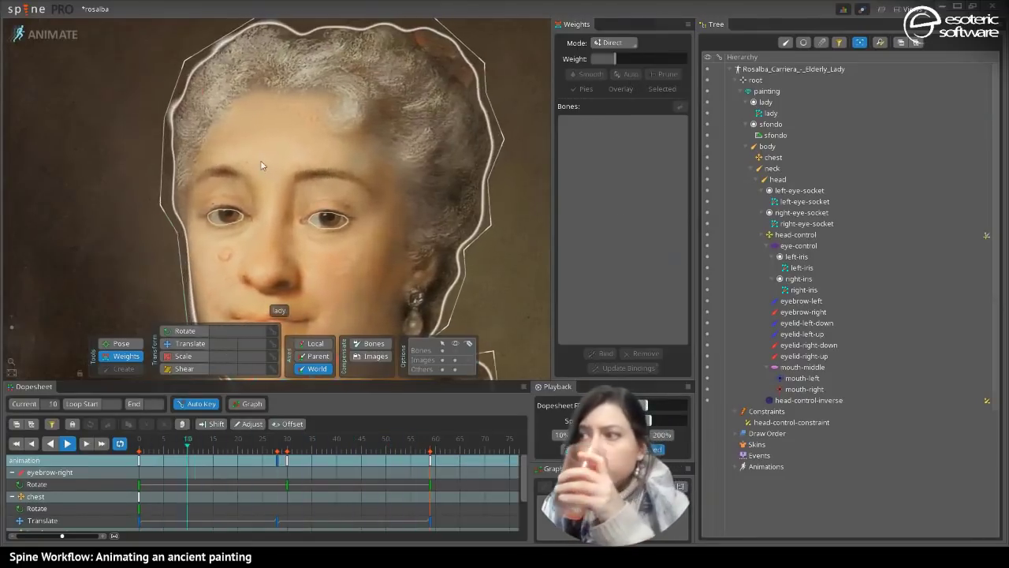
- Reduce the head weight on the forehead vertex above the right eyebrow and deselect the mesh
left_click(263, 165)
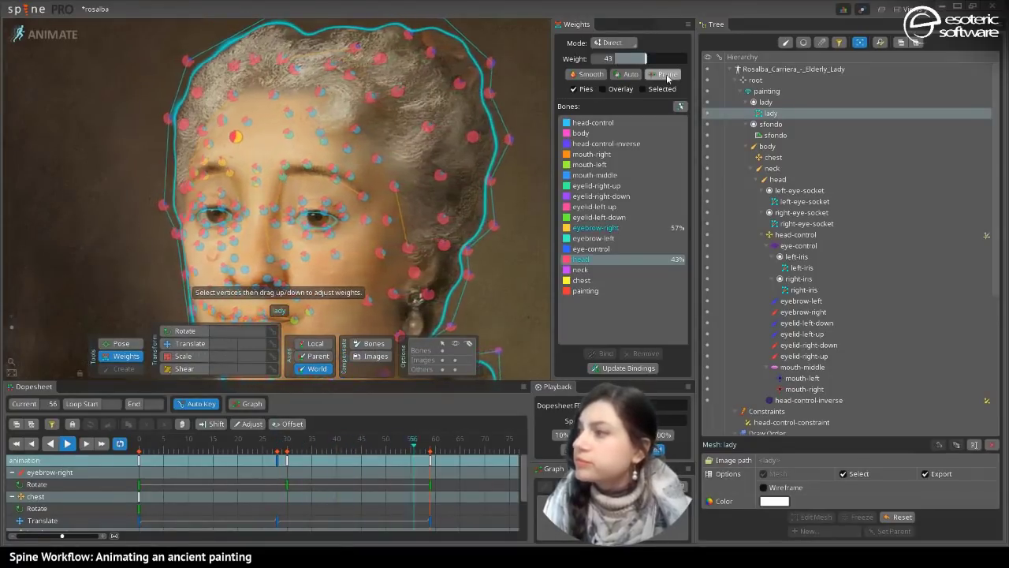
left_click_drag(646, 58, 635, 61)
key("space")
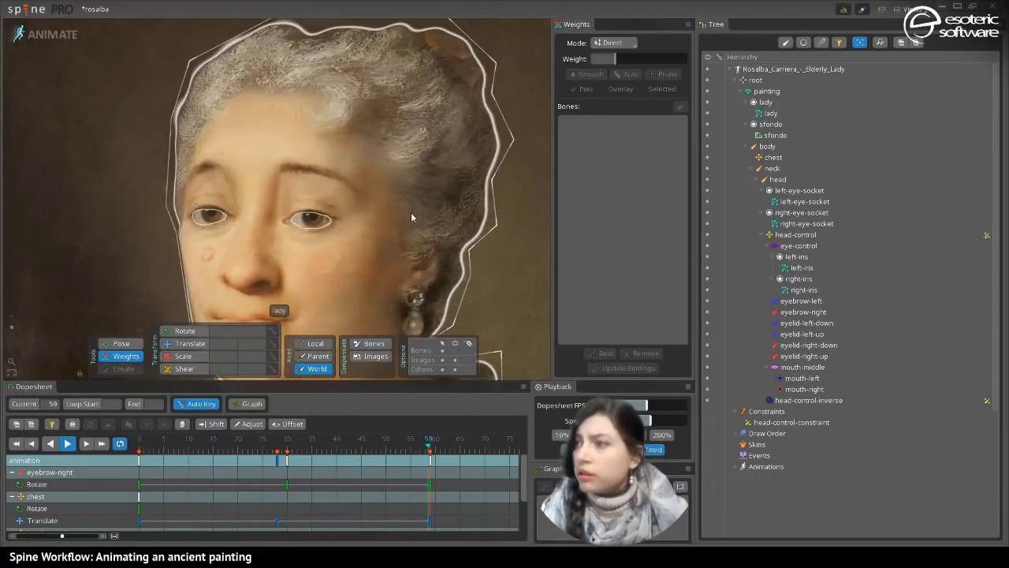
- Set the eyebrow-left weight to 6 on the upper forehead vertex near the hairline and deselect the mesh
left_click(308, 118)
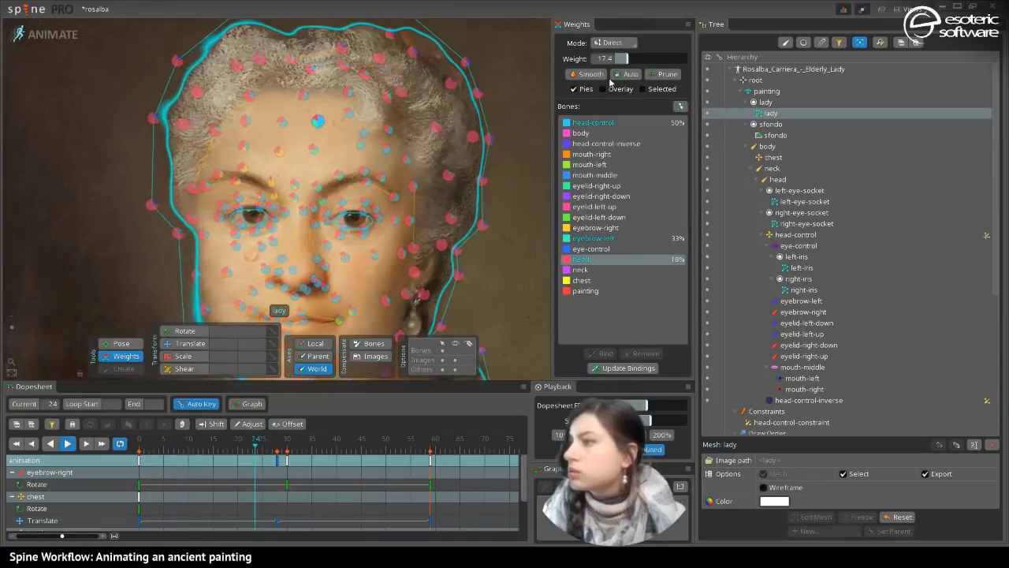
left_click(593, 237)
left_click_drag(633, 63, 621, 65)
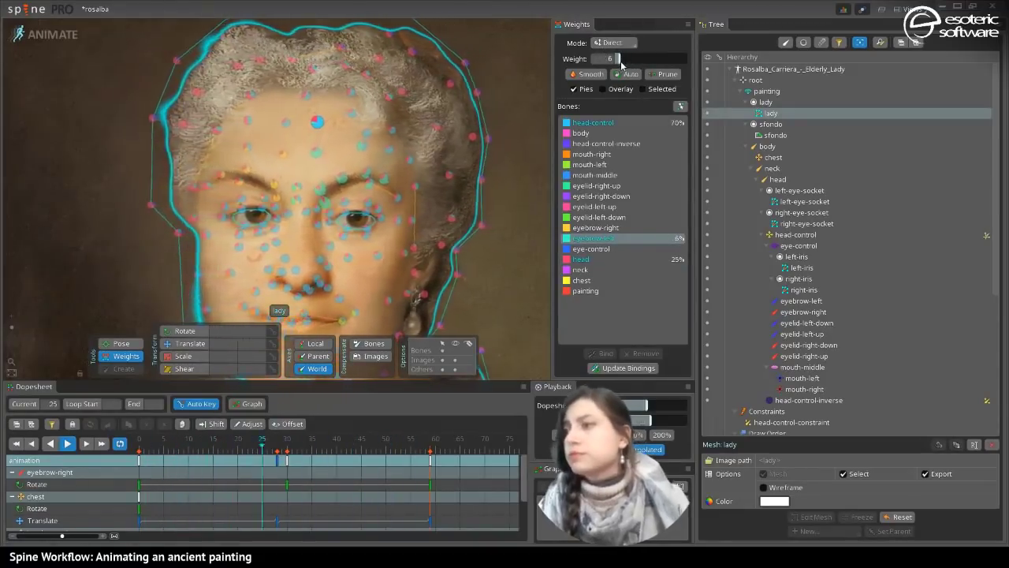
key("space")
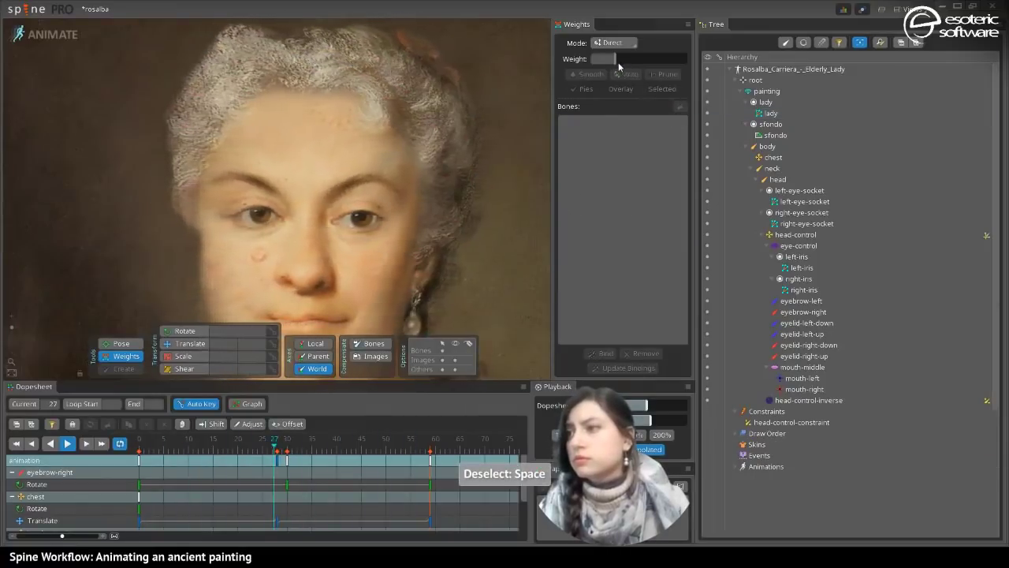
- Reduce the mid-forehead vertex's eyebrow-left weight and set the head-control weight to 26 on the two neighbouring mid-forehead vertices
left_click(330, 157)
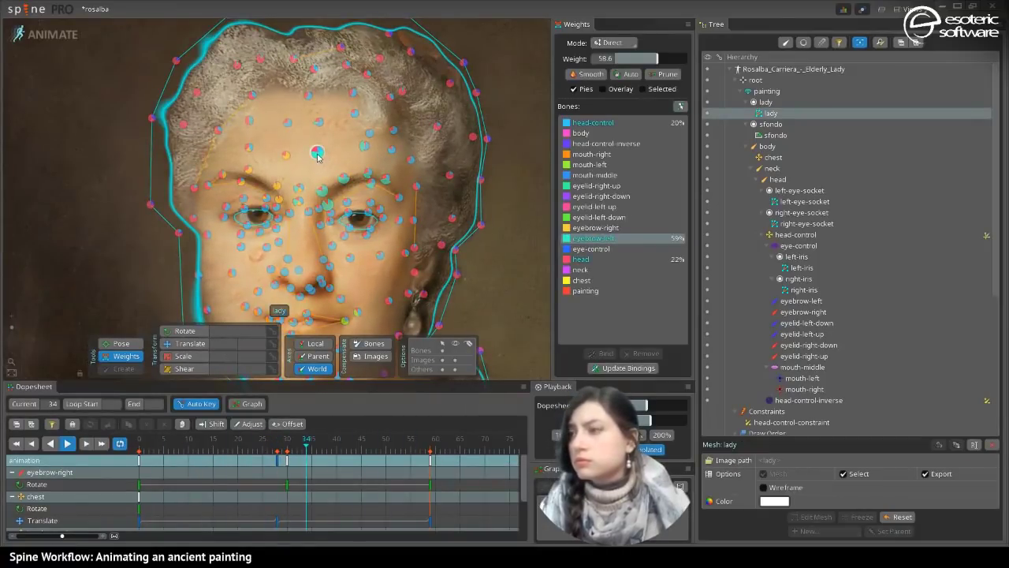
left_click_drag(657, 59, 648, 56)
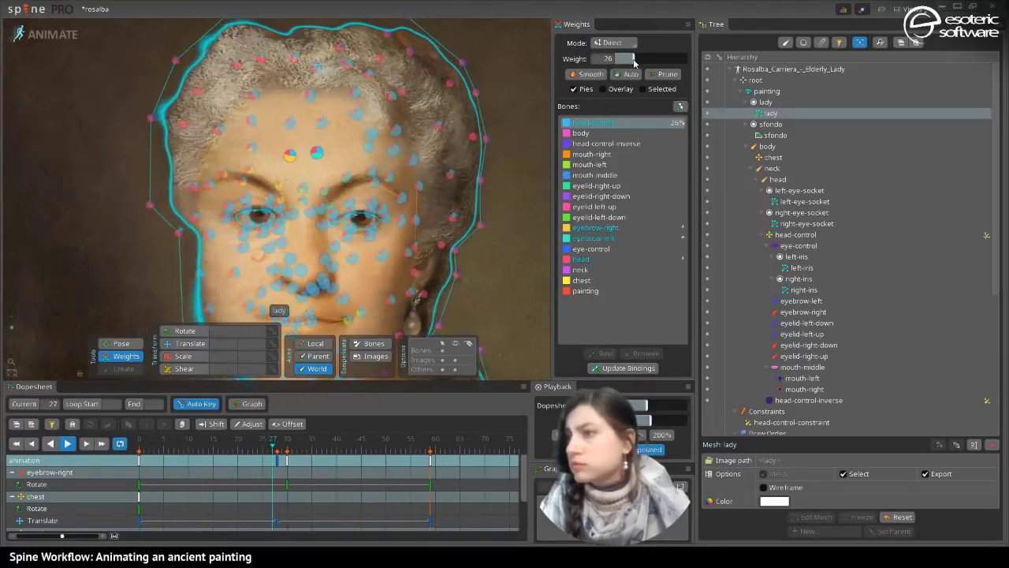
key("space")
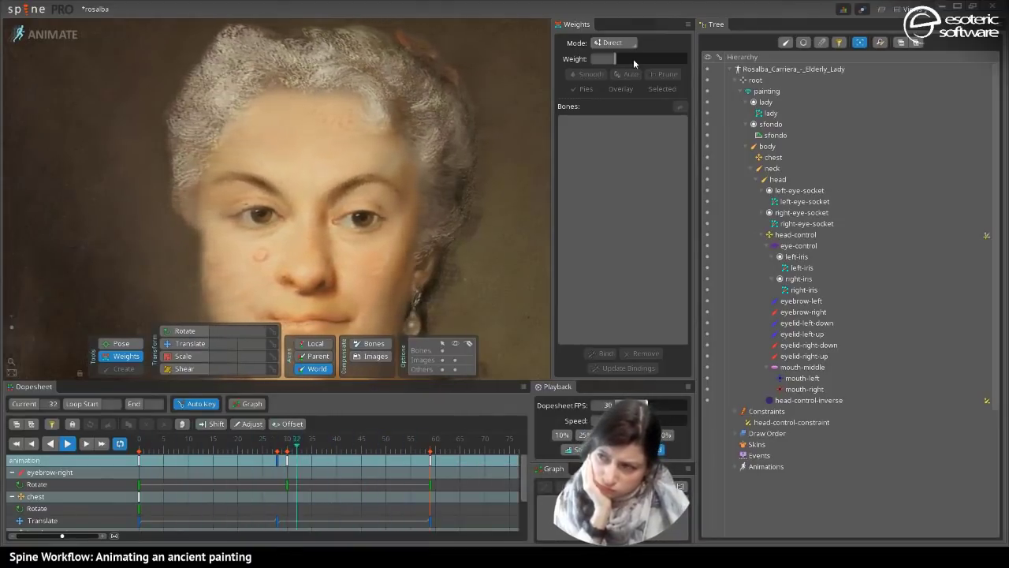
- Delete all rotation keys of the eyebrow-left and eyebrow-right bones and save the project
left_click(330, 118)
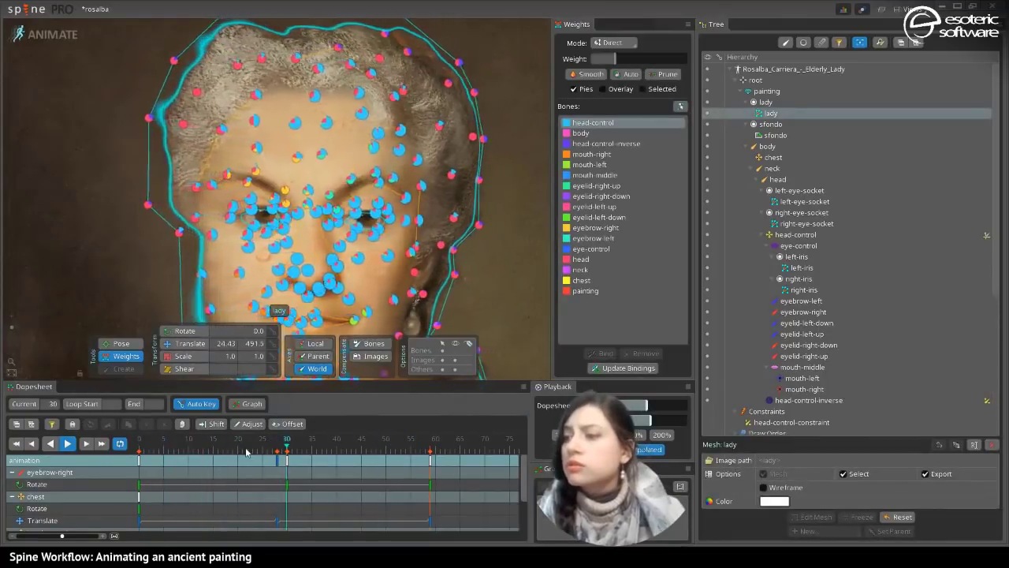
key("space")
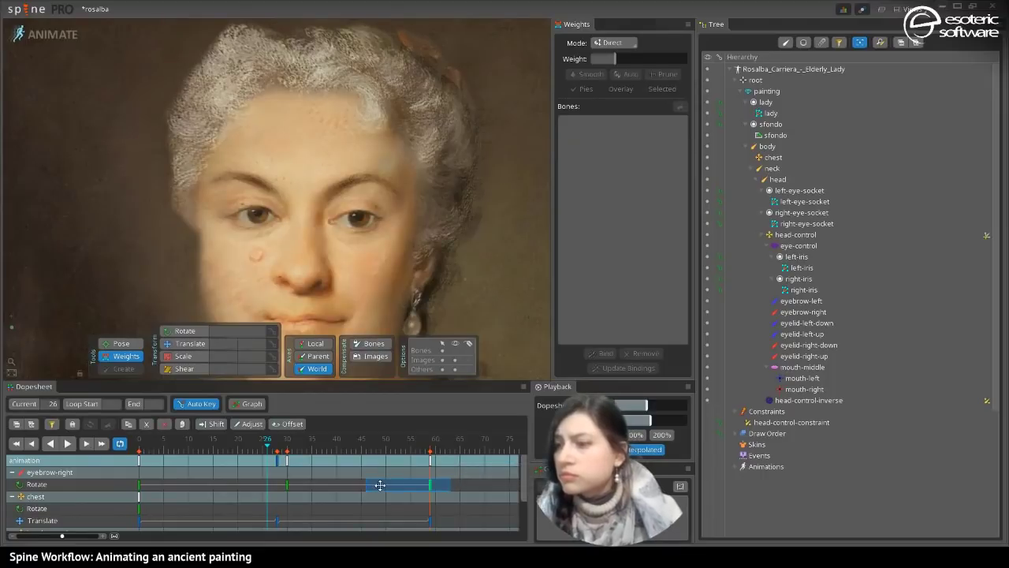
left_click(812, 347)
left_click(802, 301)
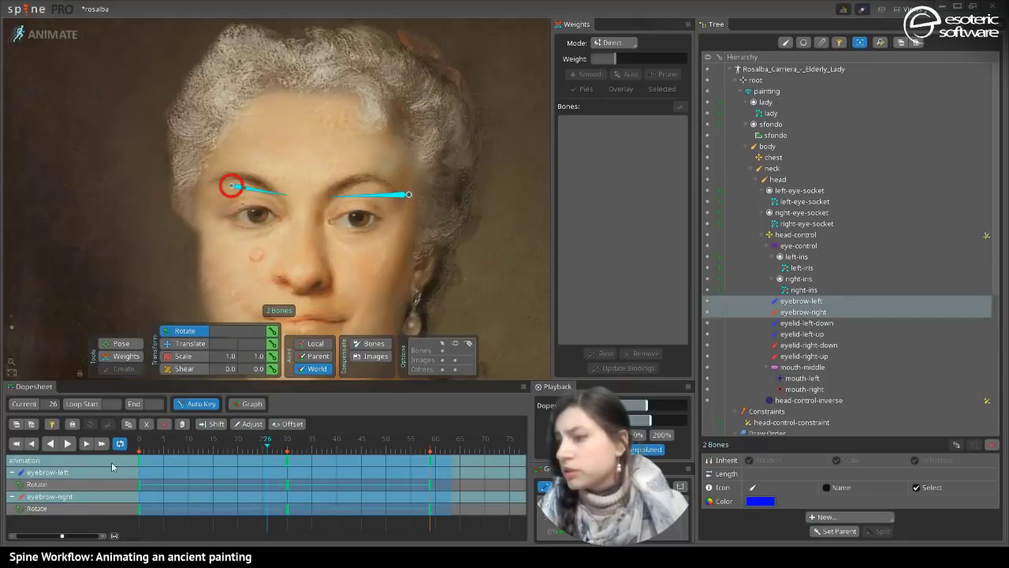
key("Delete")
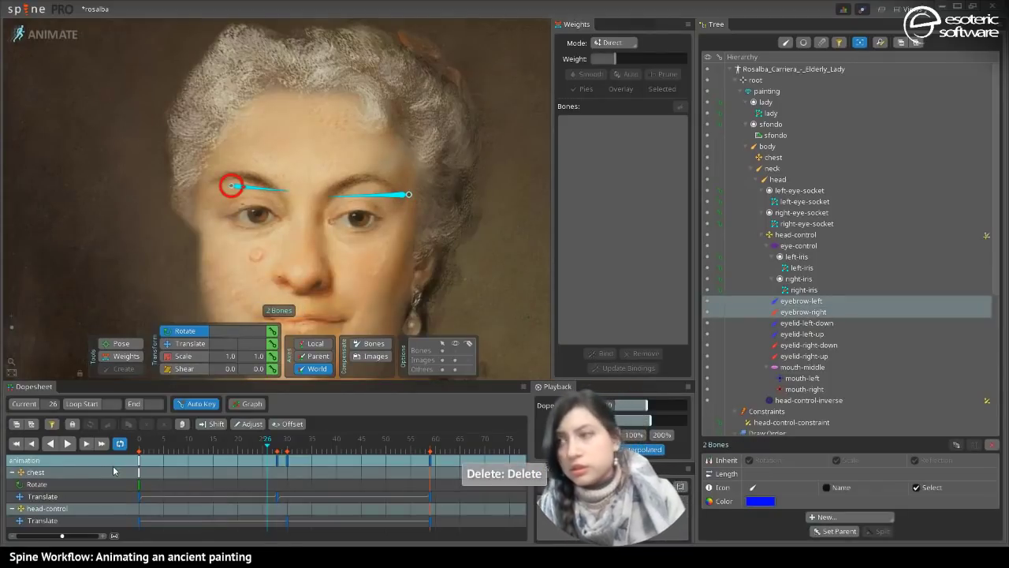
key("space")
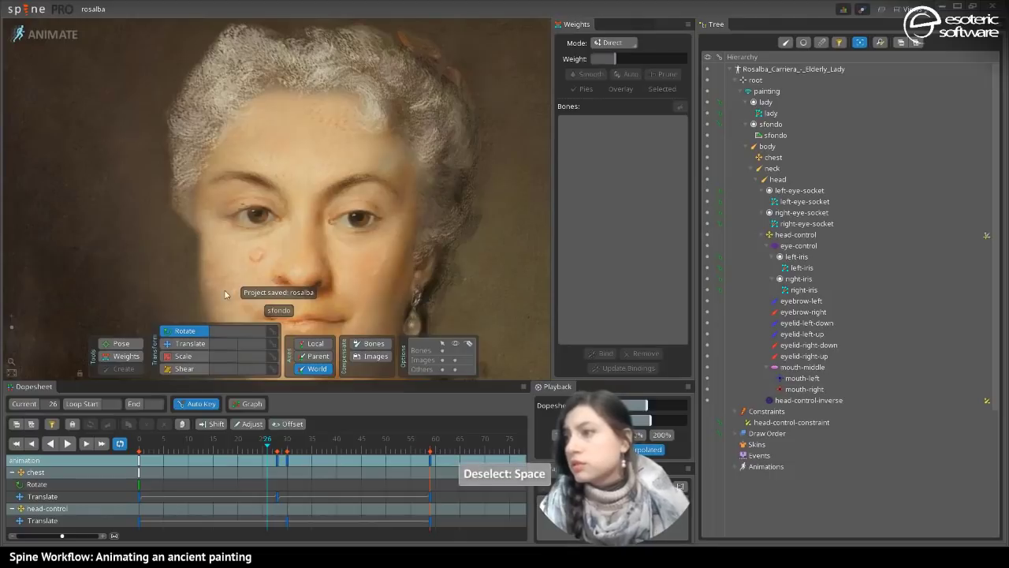
- Activate the Weights tool for the lady mesh while the head-turn animation plays
left_click_drag(235, 151, 307, 104)
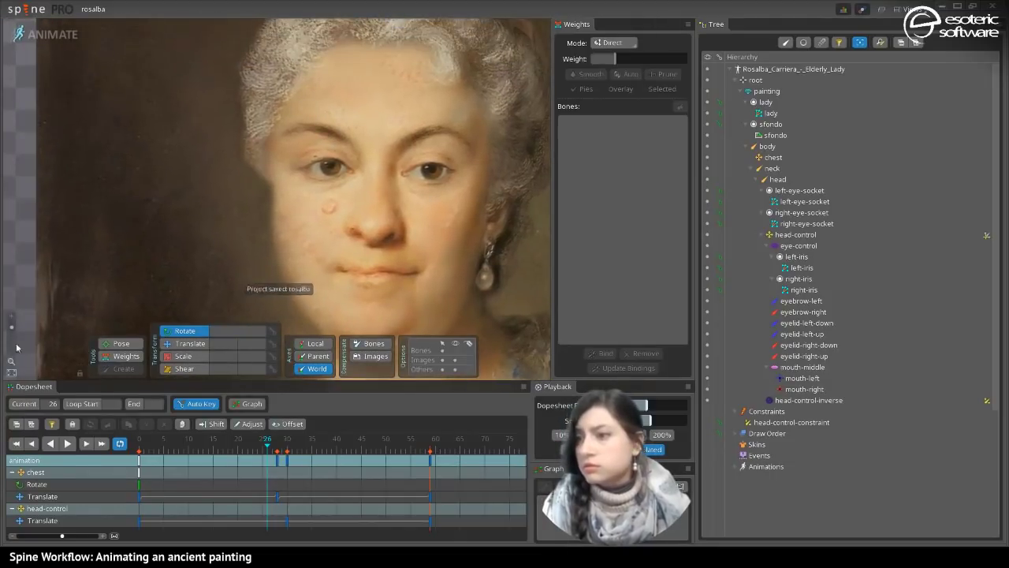
mouse_move(11, 326)
left_mouse_down()
mouse_move(11, 342)
mouse_move(12, 332)
left_mouse_up()
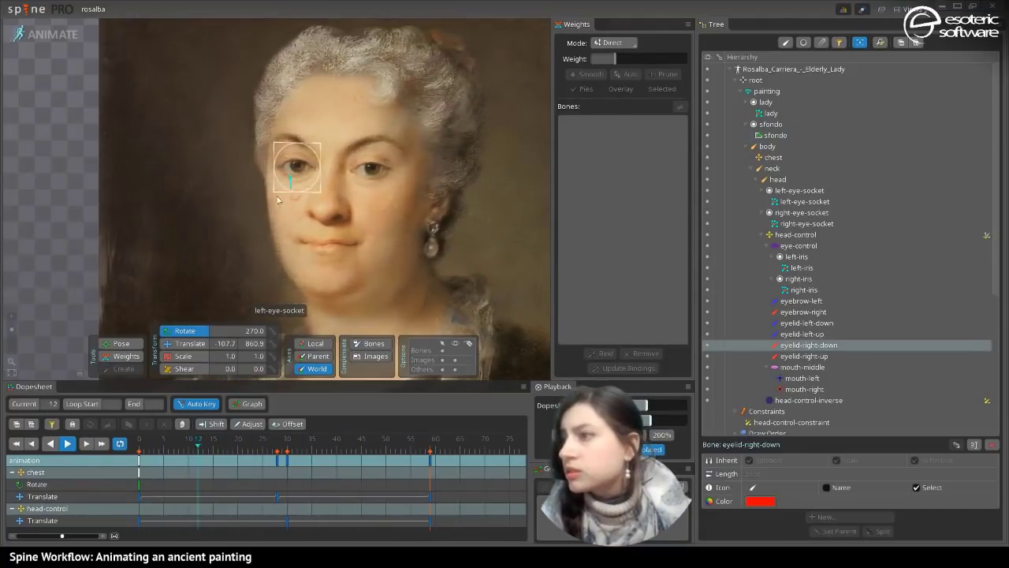
left_click(296, 239)
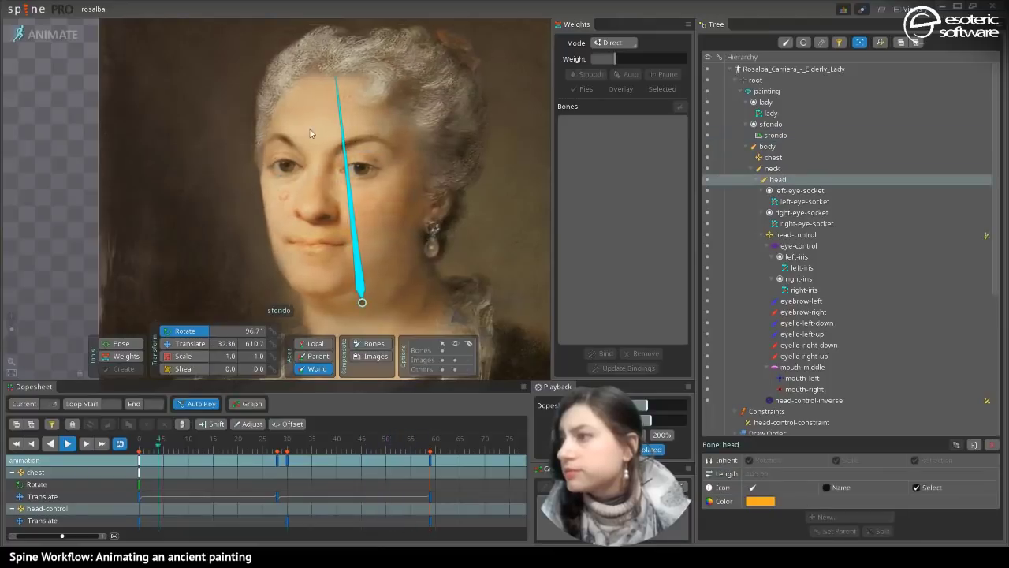
left_click(128, 356)
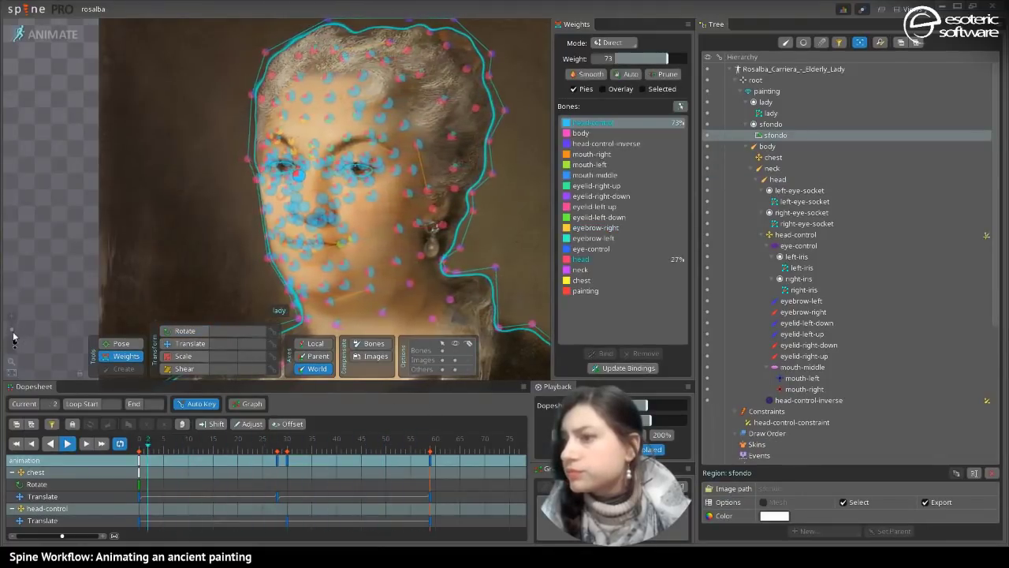
- Try to raise the head weight on the selected vertices around the right eyebrow's inner end and the eye corner below
scroll(310, 173, "up", 5)
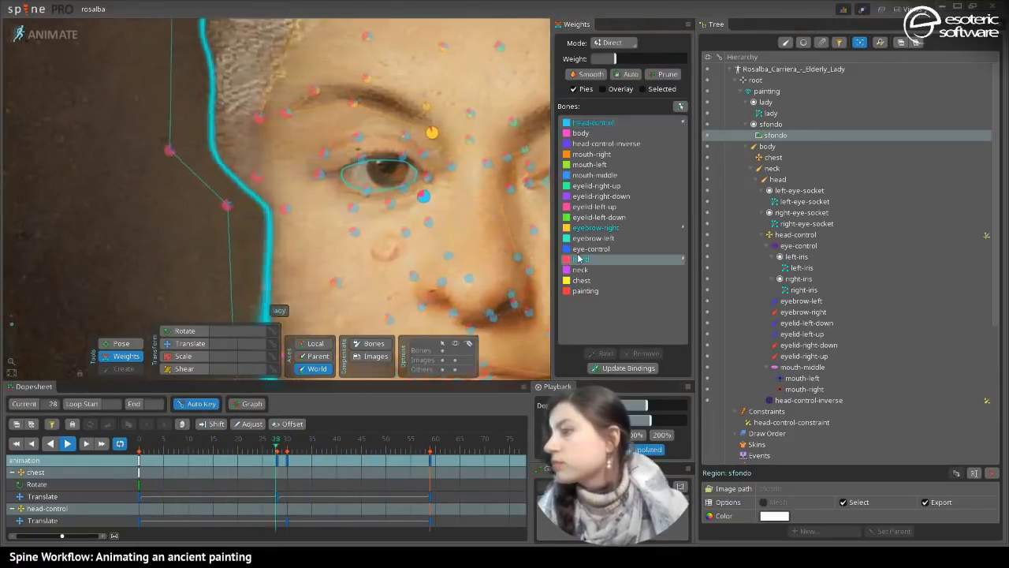
left_click_drag(617, 60, 636, 61)
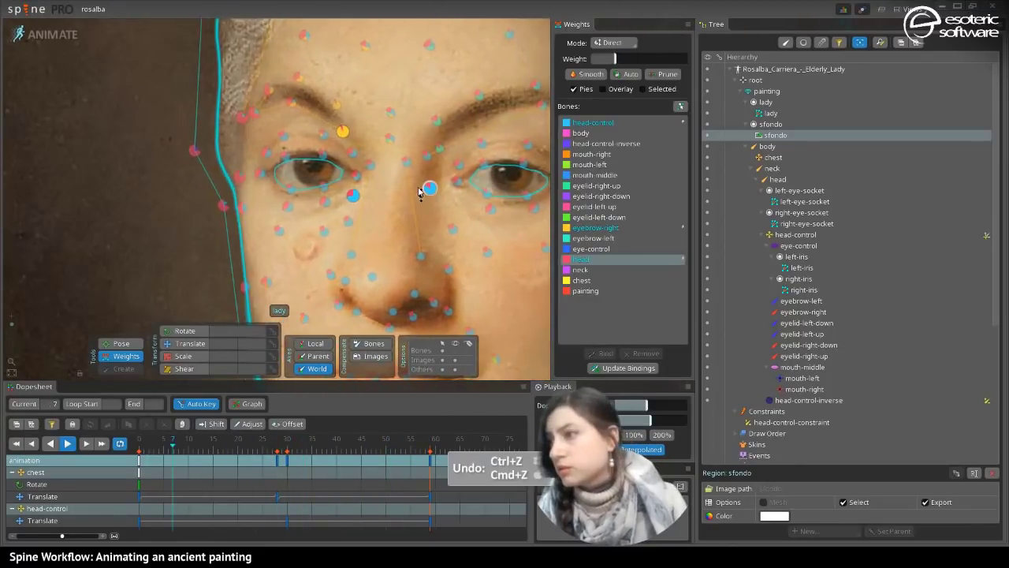
- Set the head weight to 18 on the two vertices at the right eyebrow's inner end, deselect the mesh and save the project
left_click(392, 198)
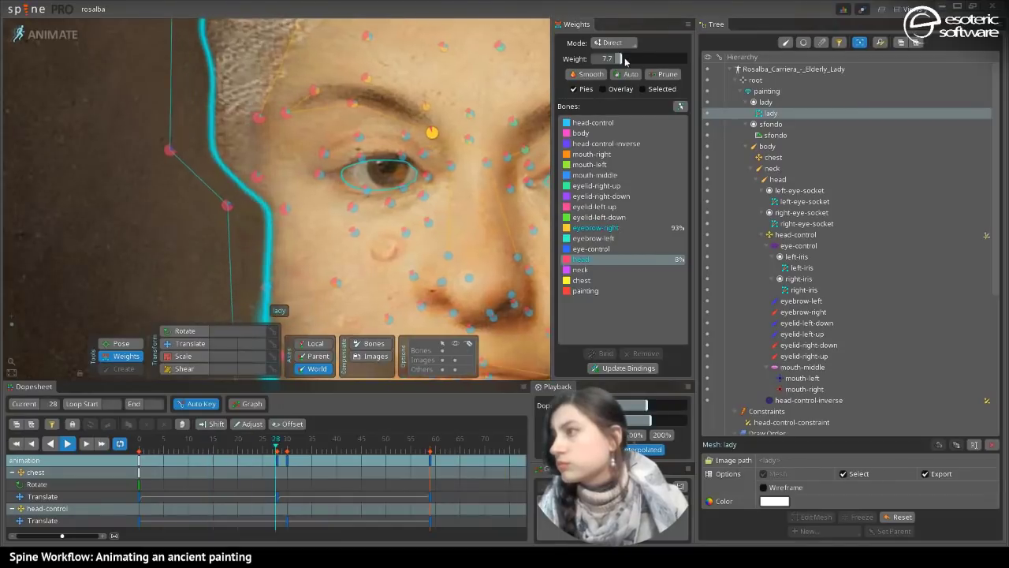
left_click_drag(619, 59, 642, 60)
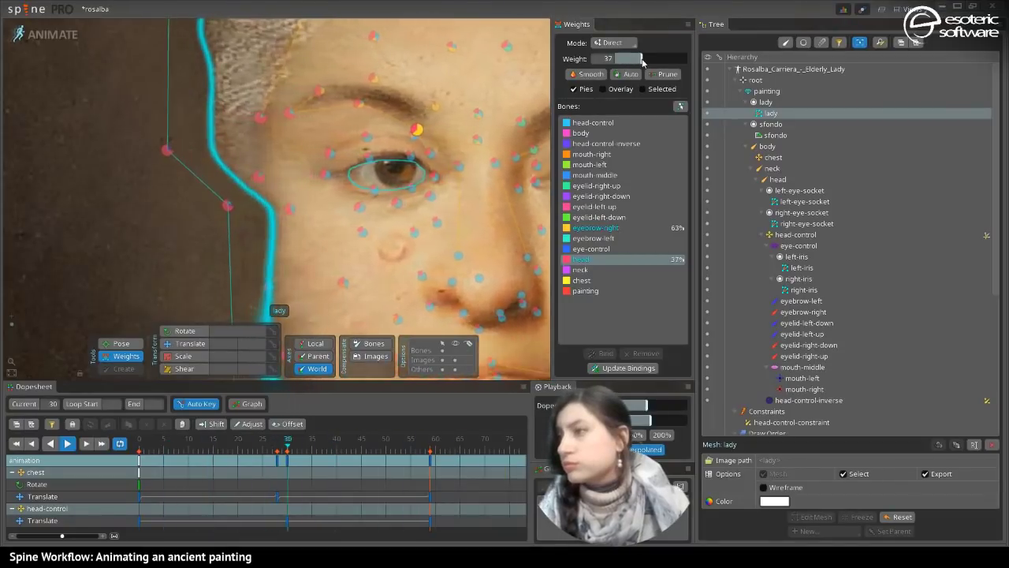
left_click_drag(642, 59, 633, 63)
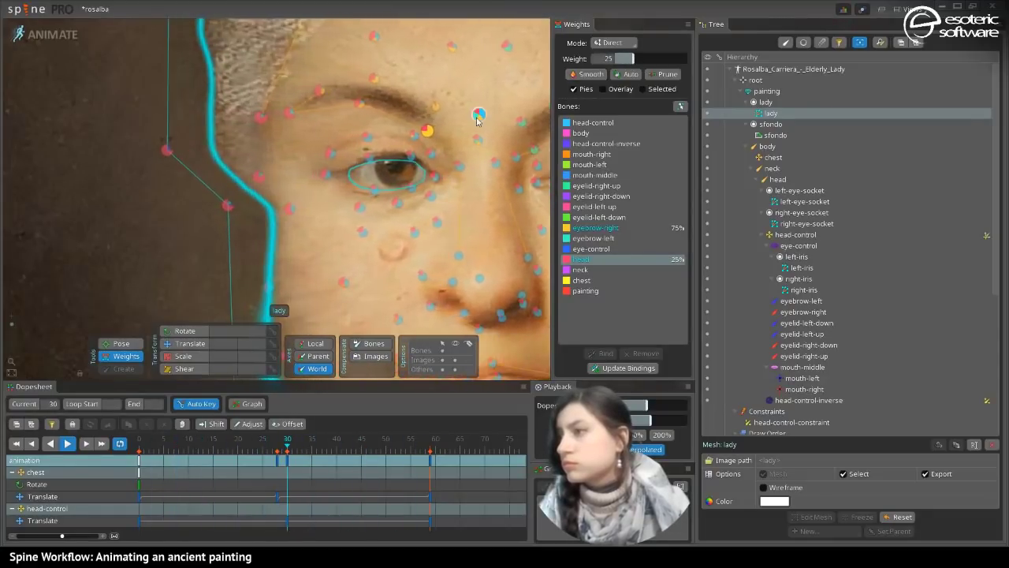
left_click_drag(631, 61, 634, 64)
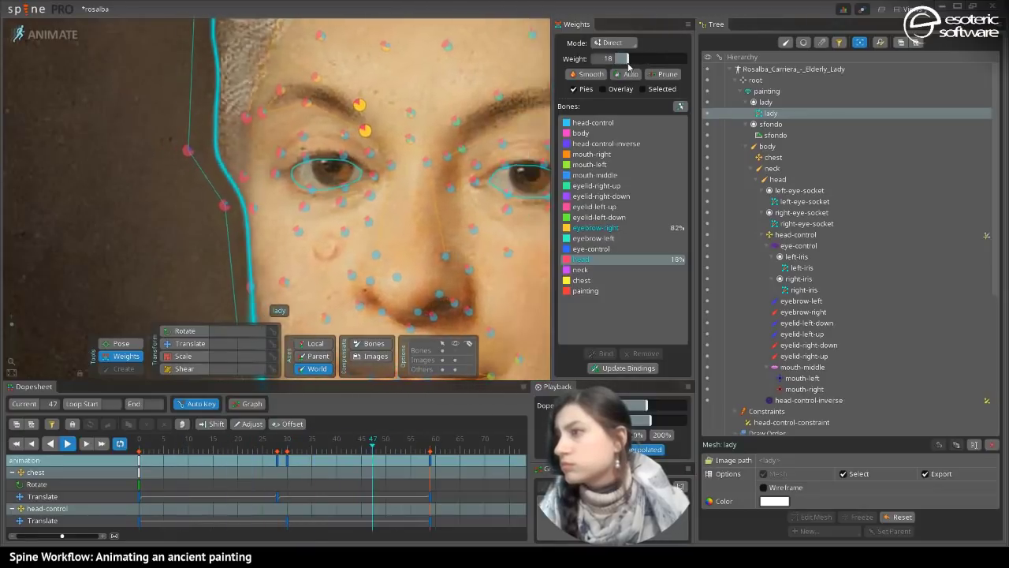
key("space")
key("space")
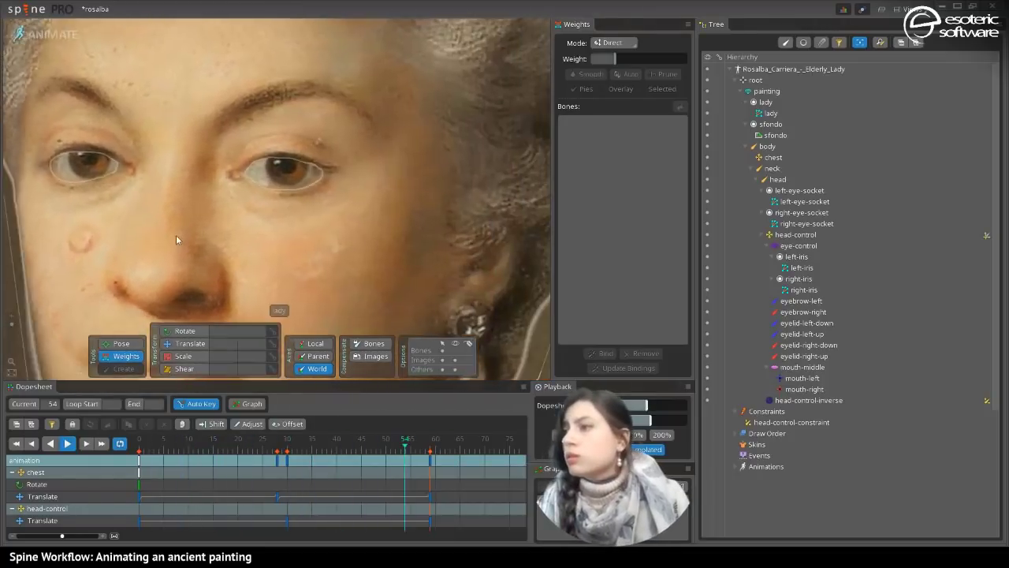
key("ctrl+s")
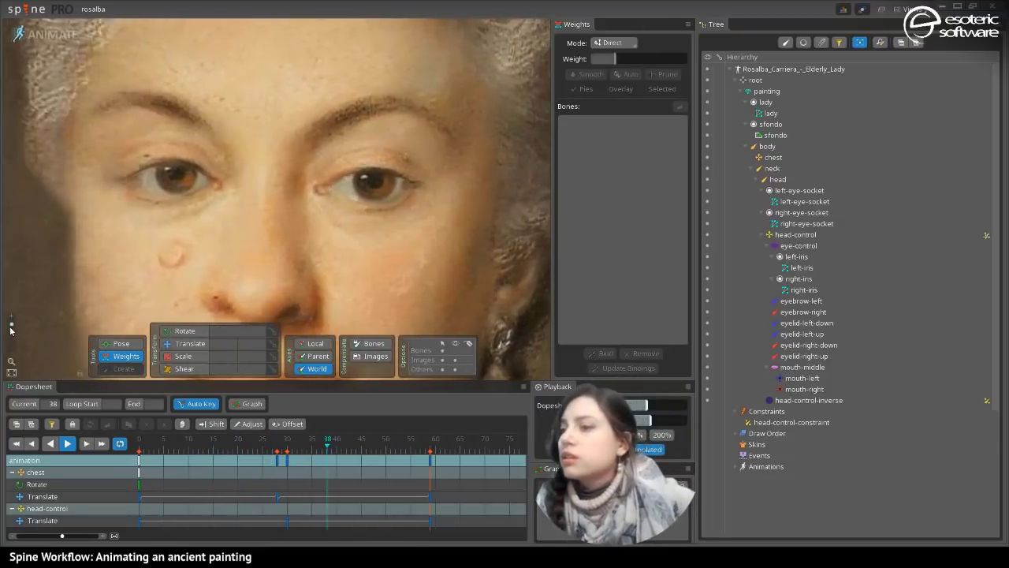
left_click_drag(11, 322, 11, 331)
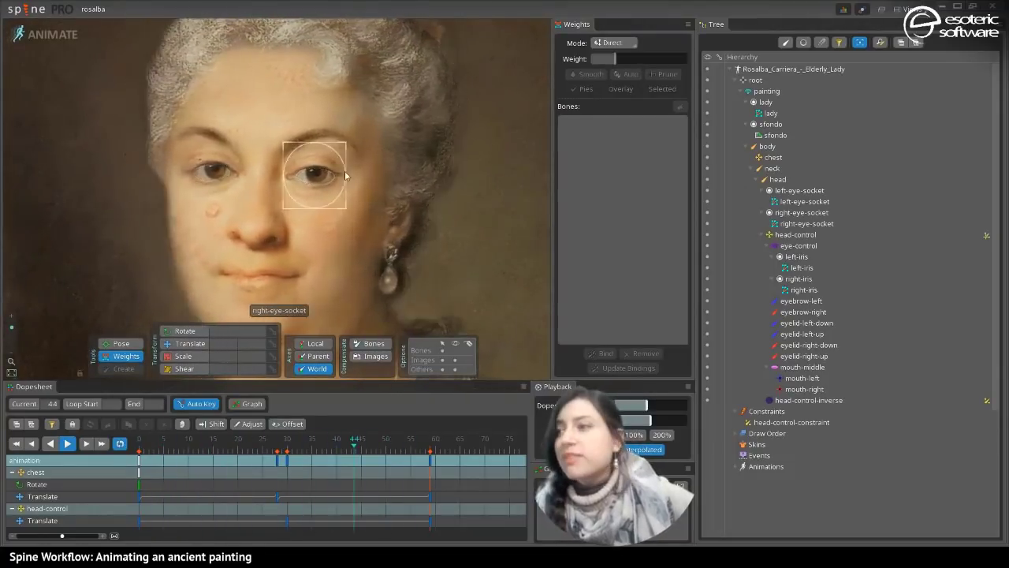
left_click_drag(340, 177, 387, 92)
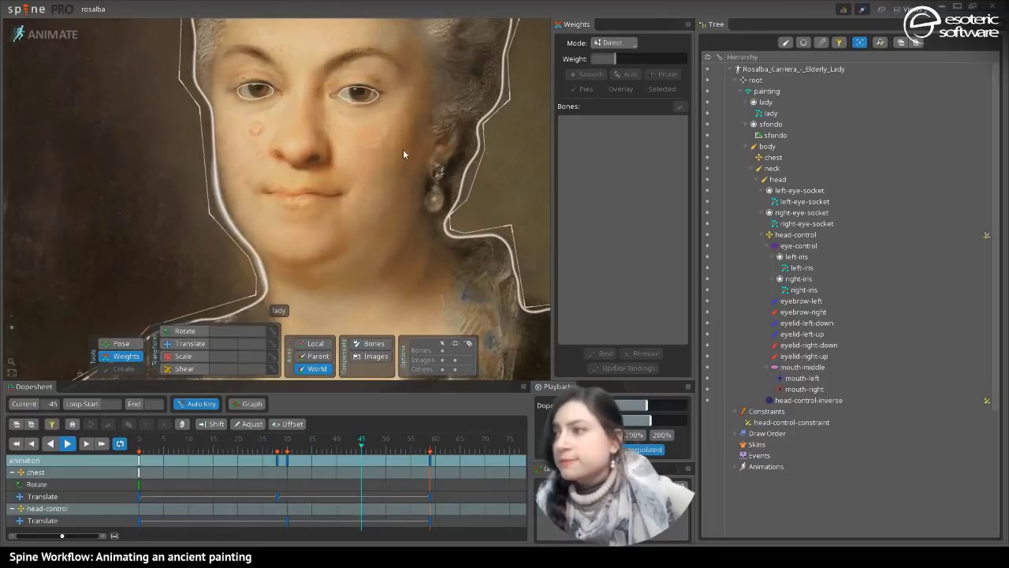
left_click_drag(431, 193, 453, 189)
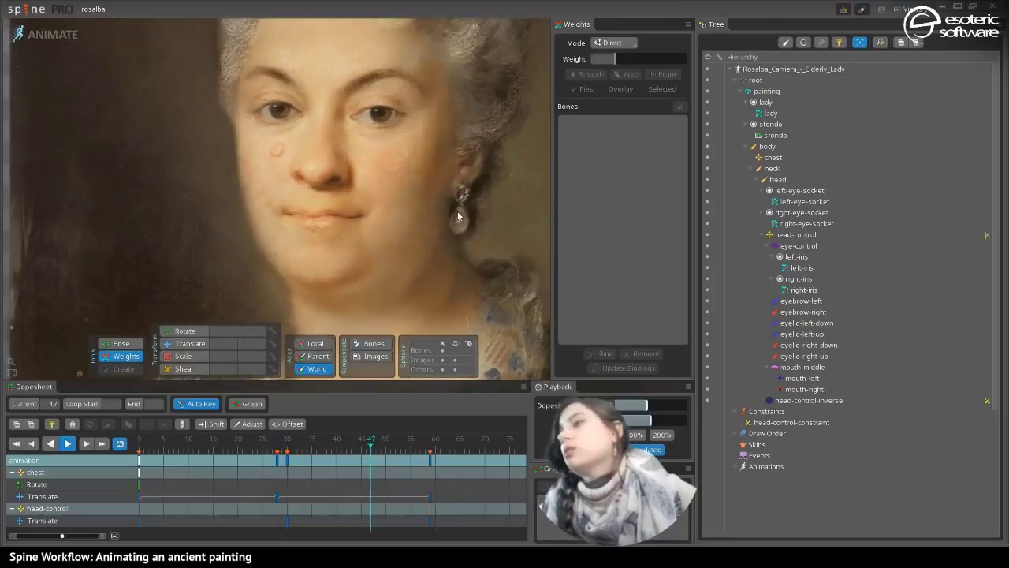
- Select the lady mesh to show its weights, stop the head-turn playback, and check the mesh in setup mode and back in animate mode
left_click(343, 155)
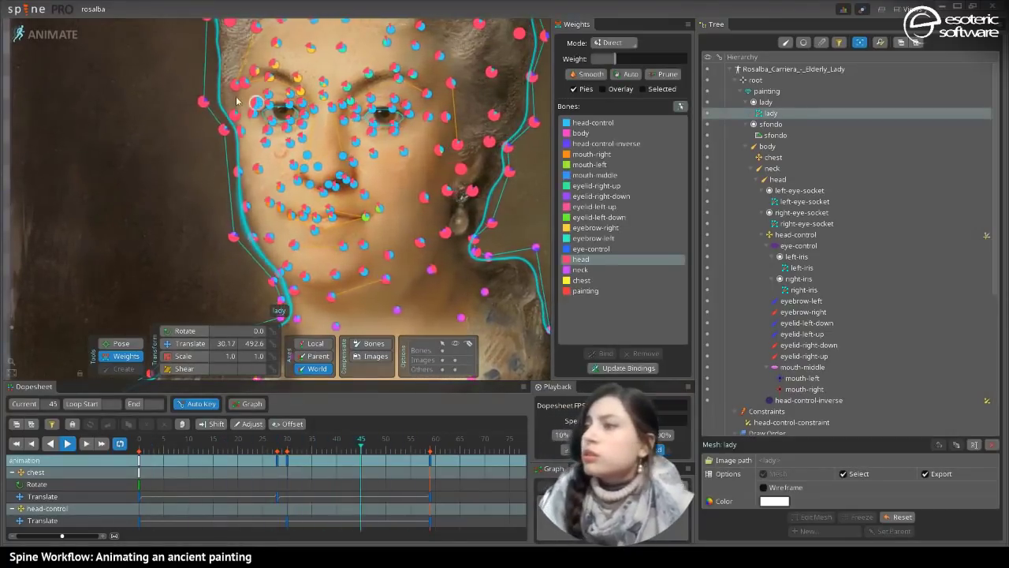
left_click_drag(12, 327, 12, 325)
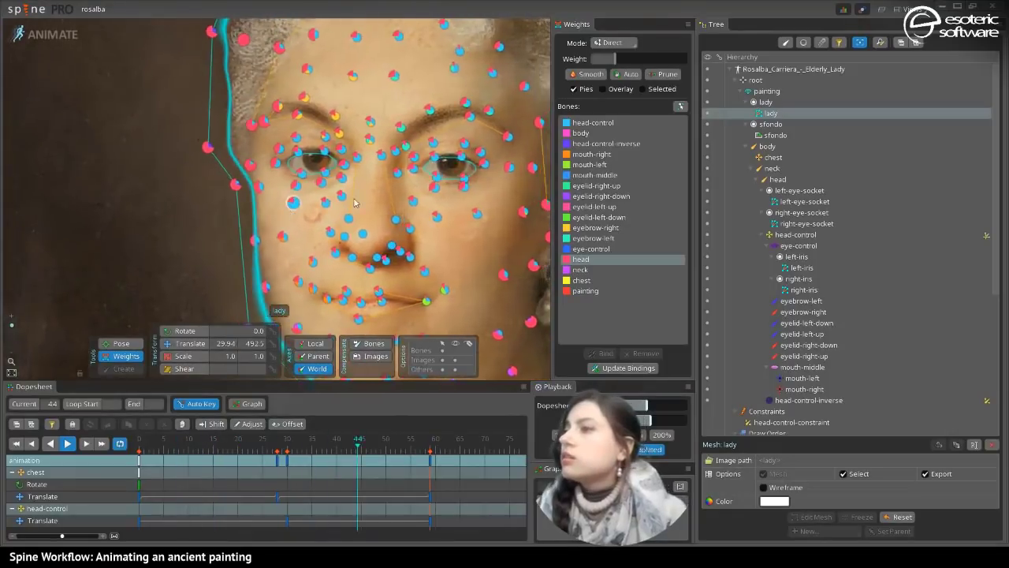
left_click(591, 164)
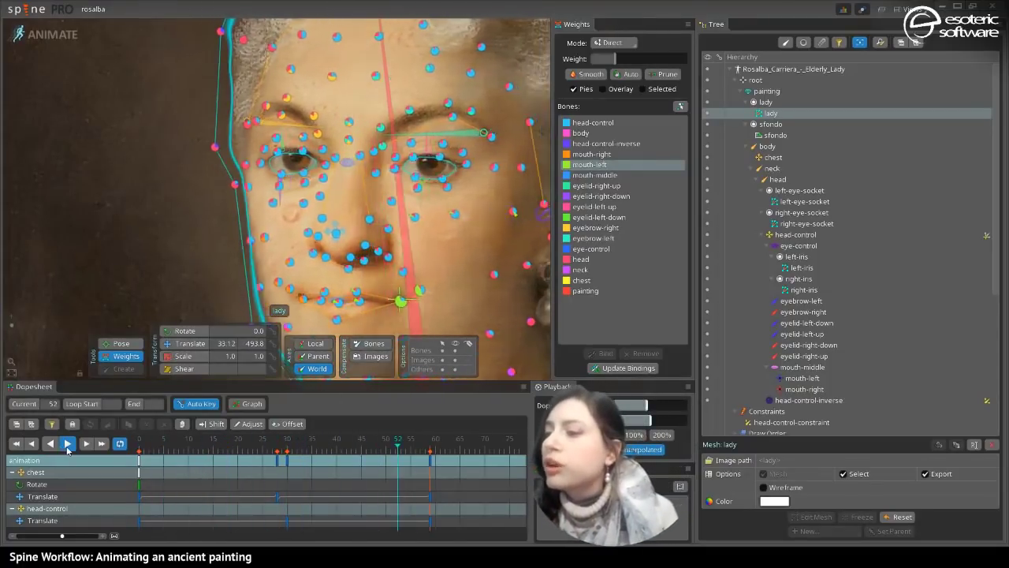
left_click(67, 443)
left_click(46, 33)
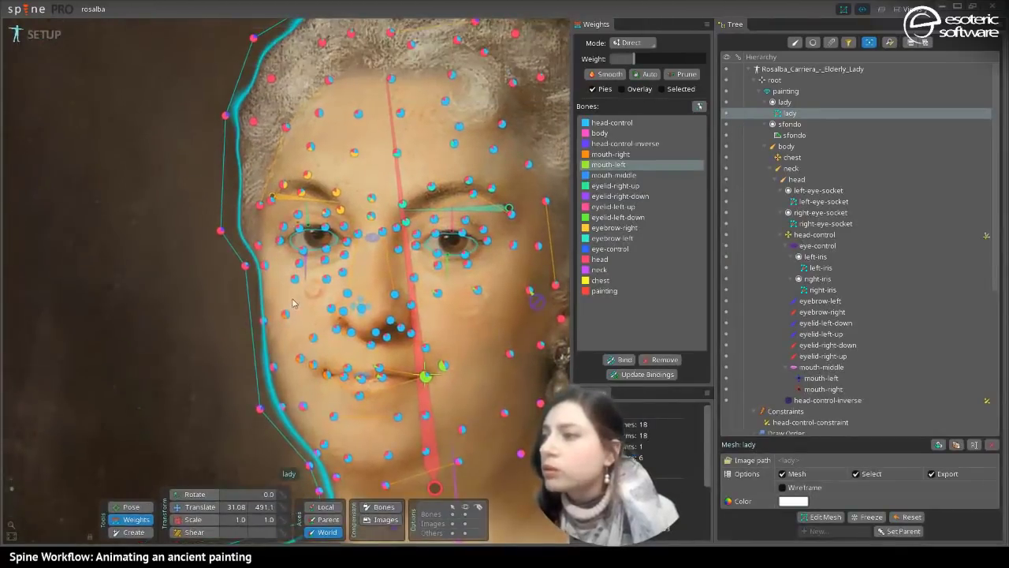
left_click(44, 34)
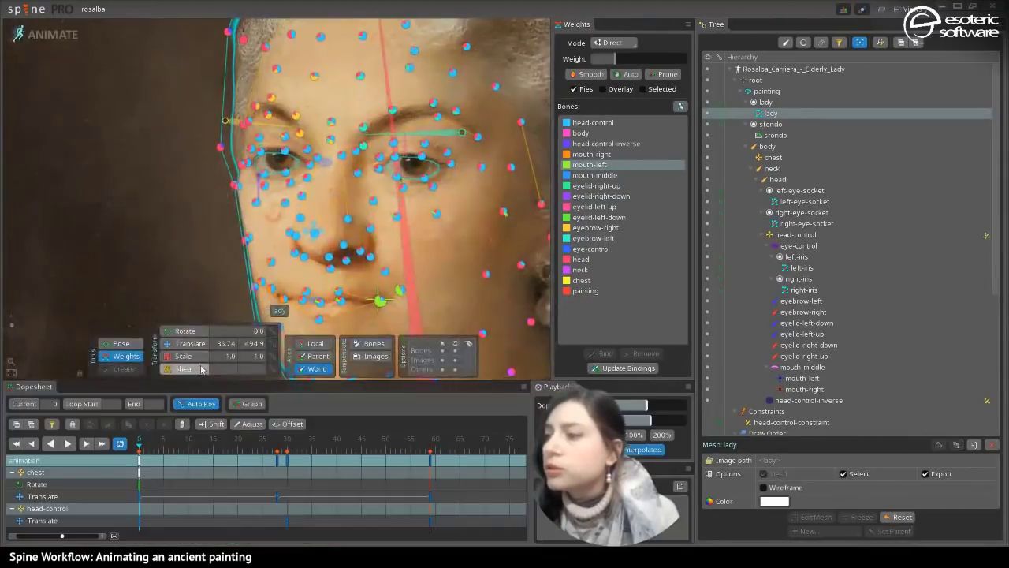
- Translate the eyelid-right-down and eyelid-left-down bones together slightly upward at frame 0
left_click(184, 330)
left_click(262, 194)
left_click(261, 193)
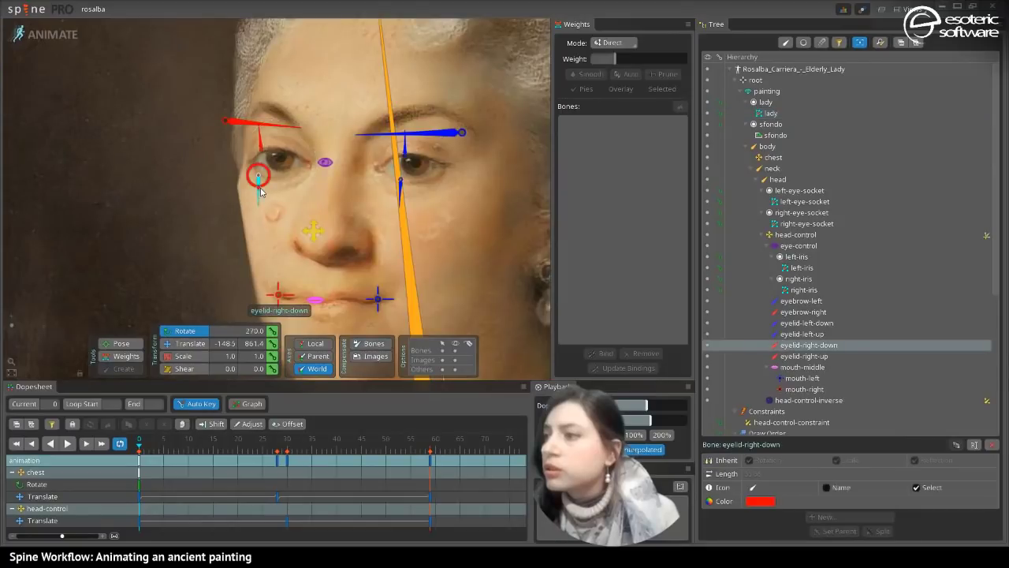
left_click(400, 191, "ctrl")
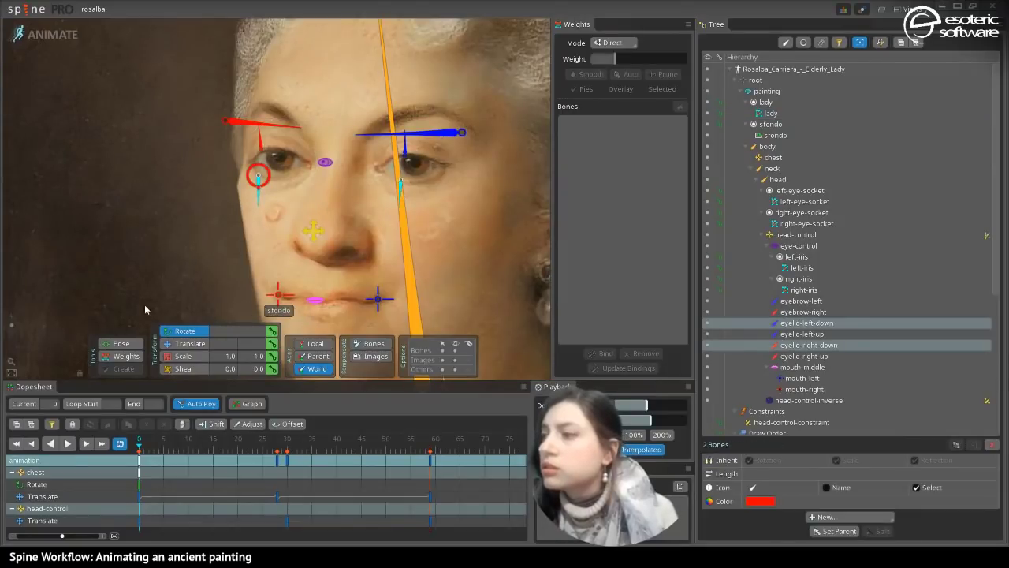
left_click(184, 343)
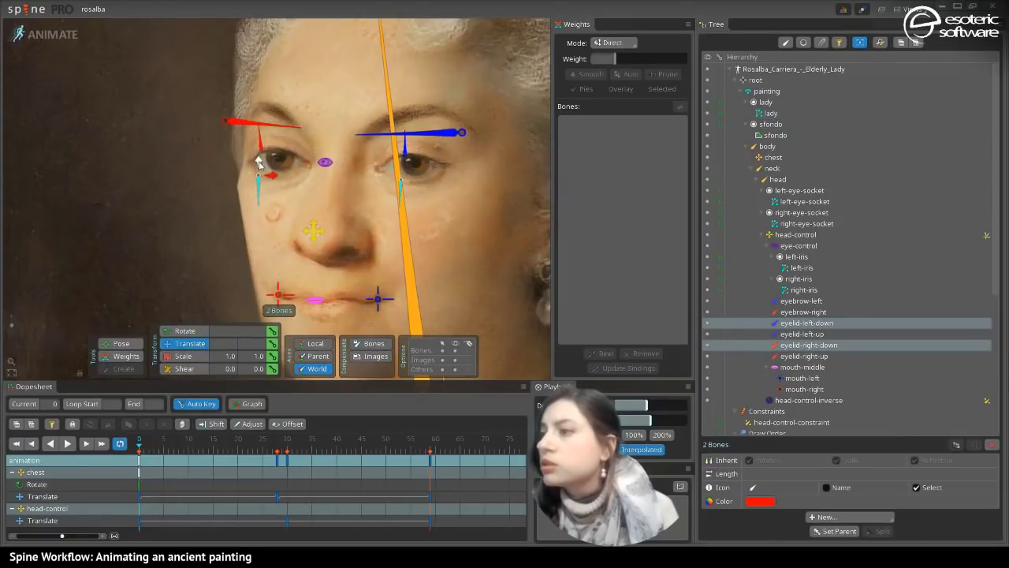
left_click_drag(259, 163, 261, 155)
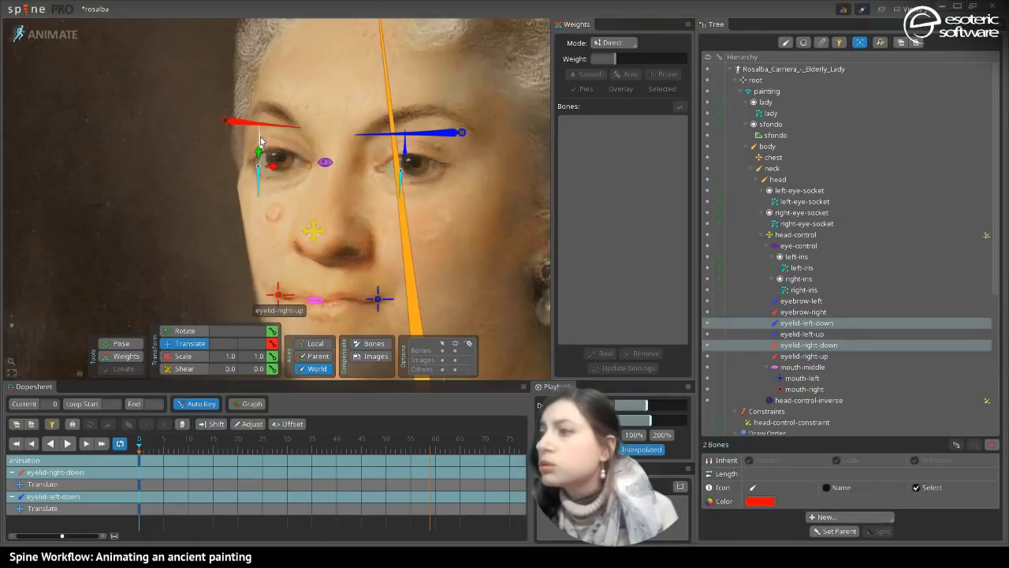
- Translate the eyelid-right-up and eyelid-left-up bones together slightly downward at frame 0
left_click(262, 140)
left_click(405, 149, "ctrl")
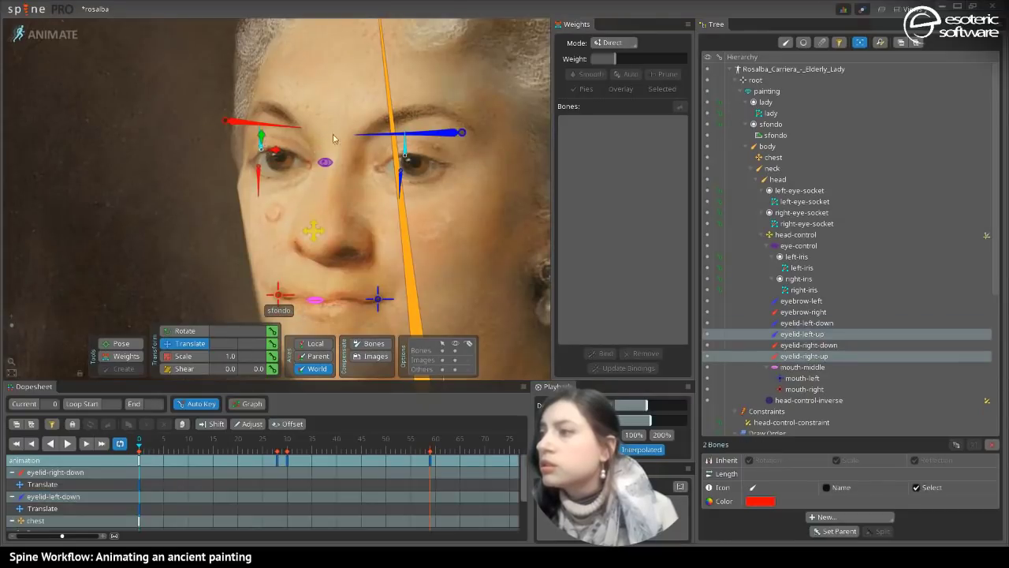
left_click_drag(261, 136, 261, 148)
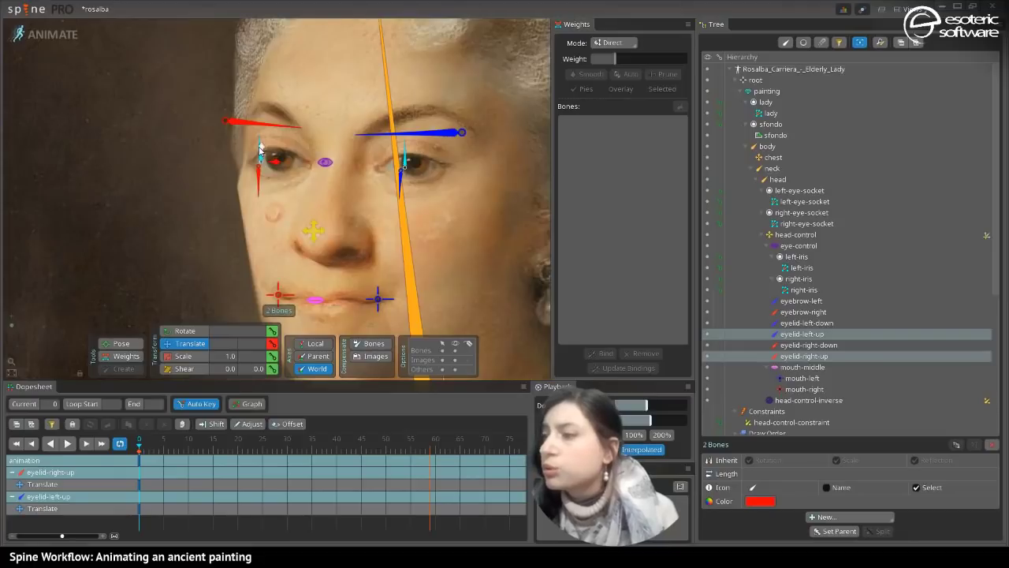
- With the Weights tool, set the head-control weight to 0 on the lady mesh's outer lower-lid vertex of the right eye
left_click(125, 355)
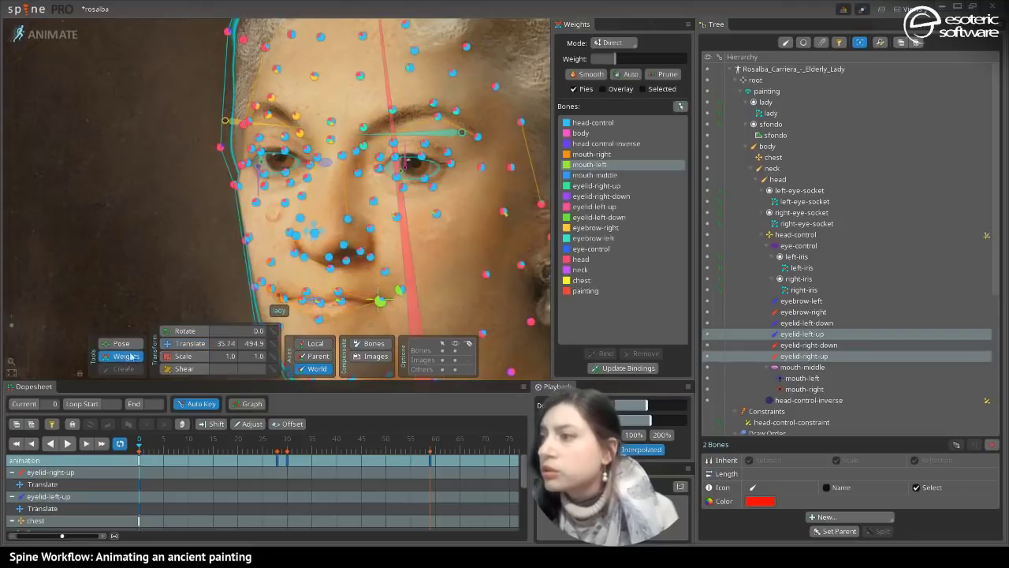
left_click(267, 174)
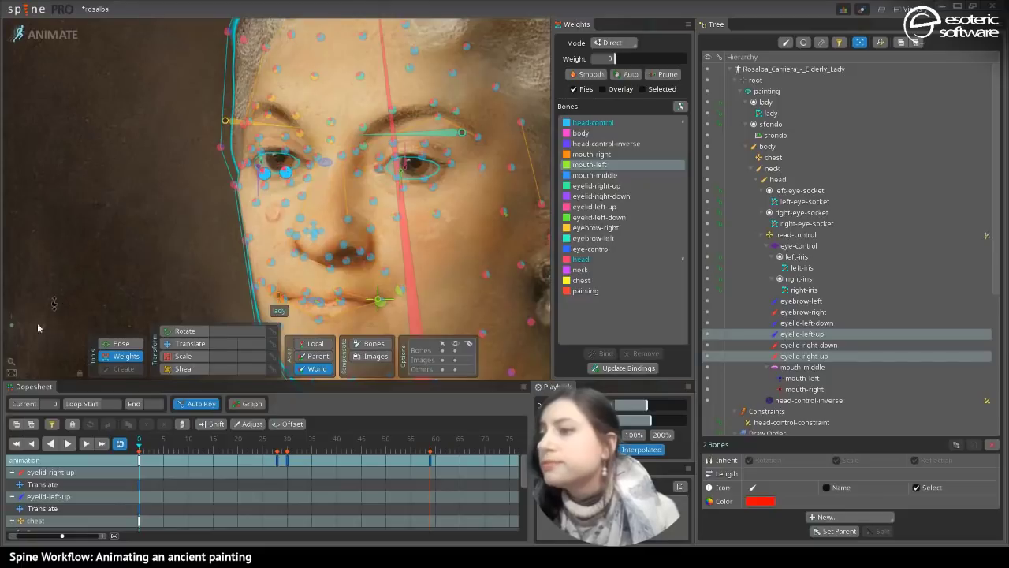
left_click(11, 328)
left_click_drag(11, 328, 11, 324)
scroll(19, 323, "down", 3)
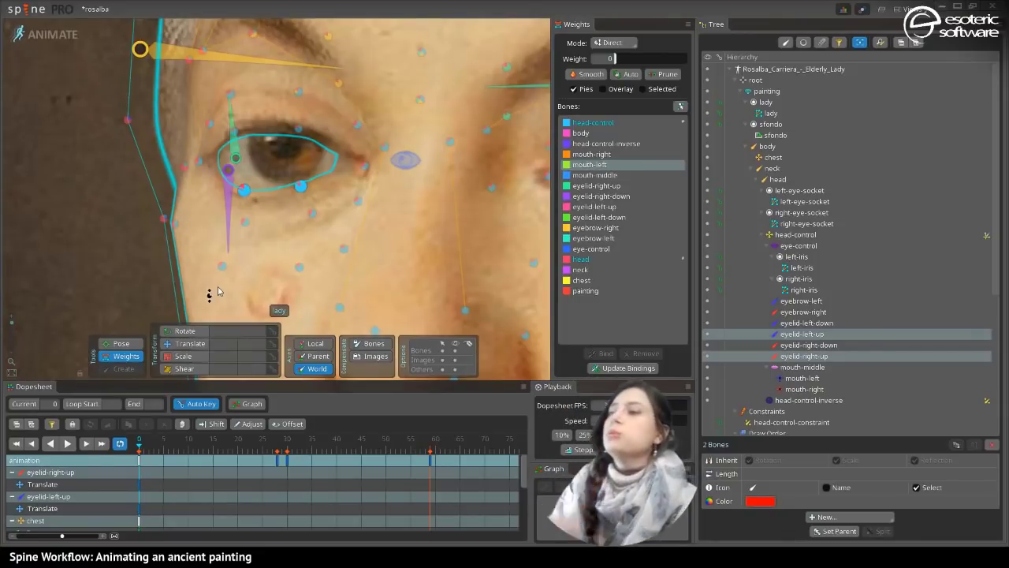
left_click(249, 194)
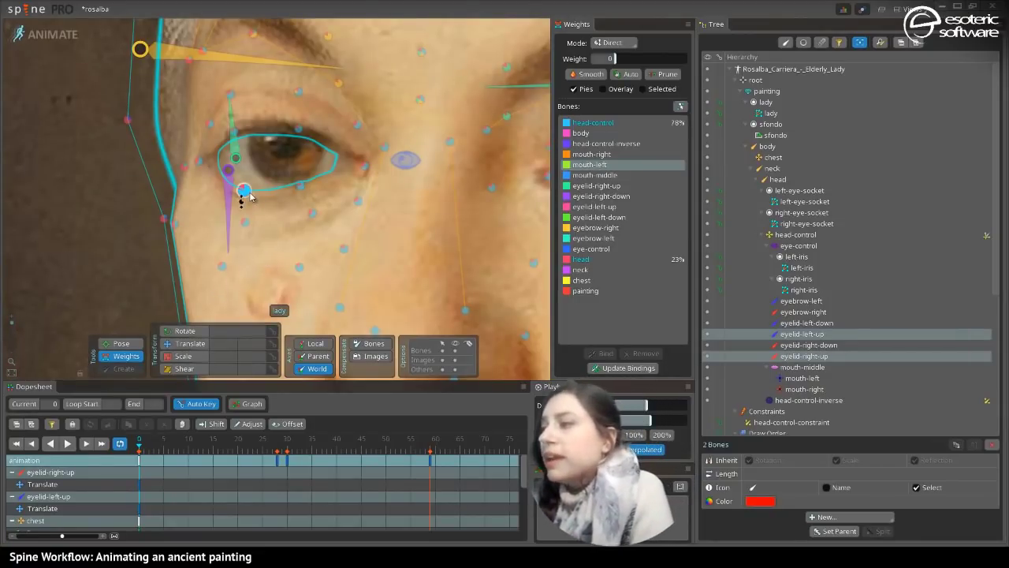
left_click(604, 264)
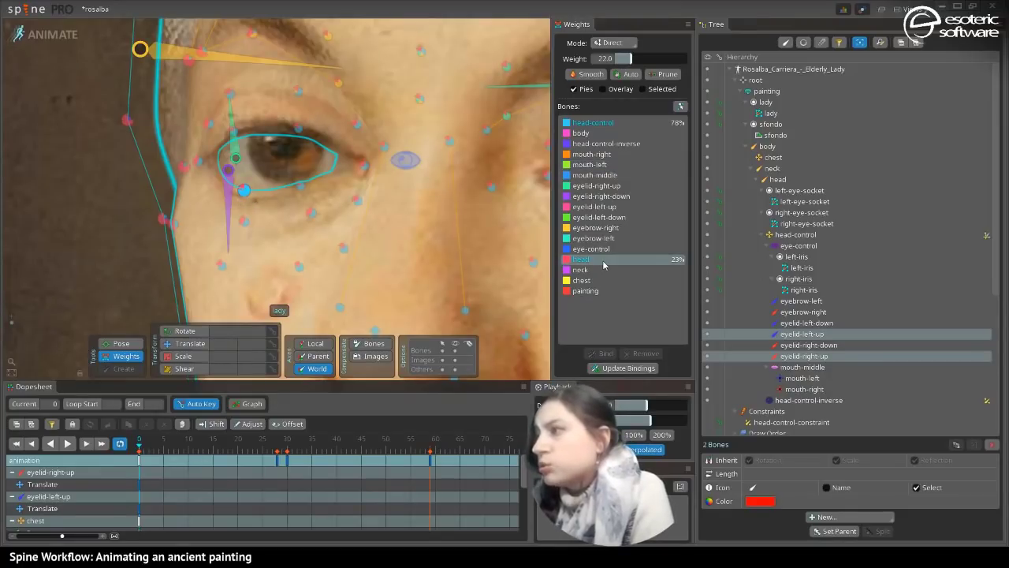
left_click(620, 123)
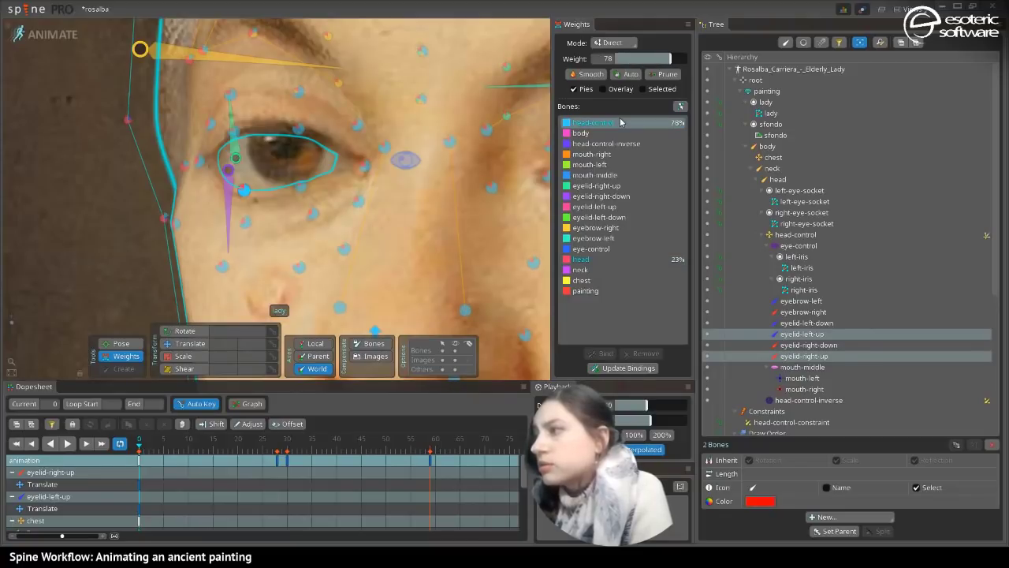
left_click(641, 261)
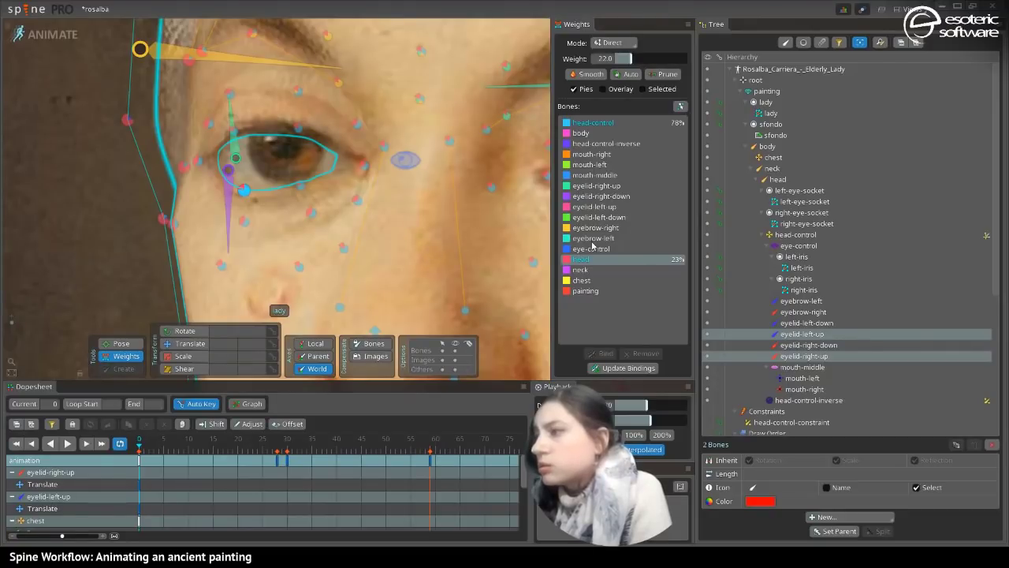
left_click(593, 123)
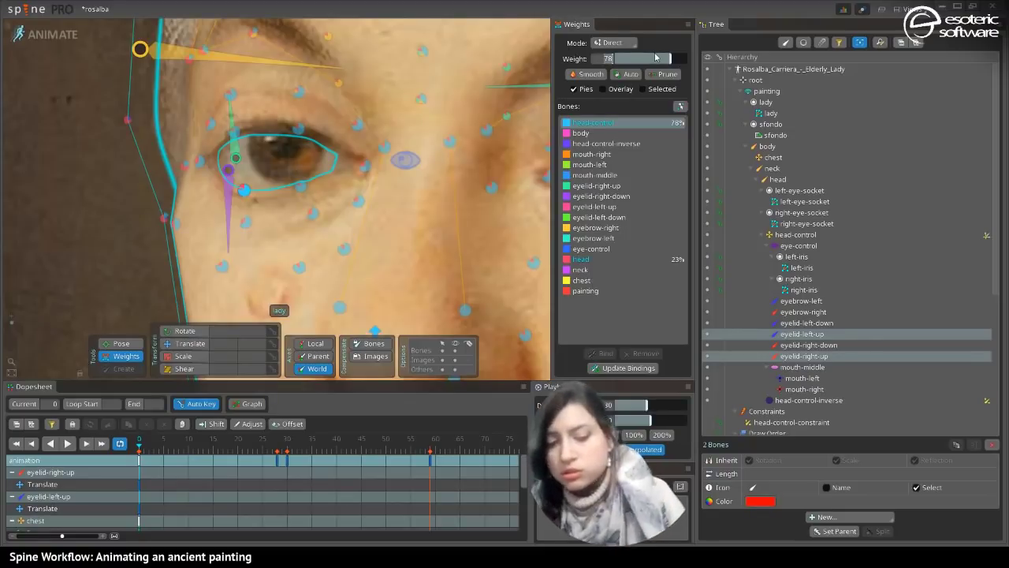
left_click_drag(661, 58, 584, 68)
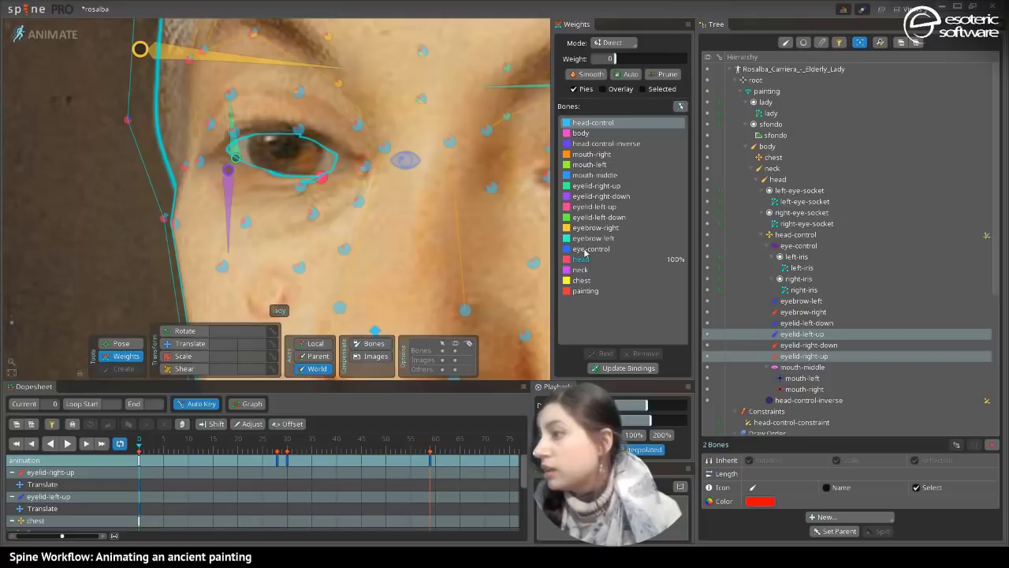
- Set the eyelid-right-down weight to 78 on the outer lower-lid vertex
left_click(581, 196)
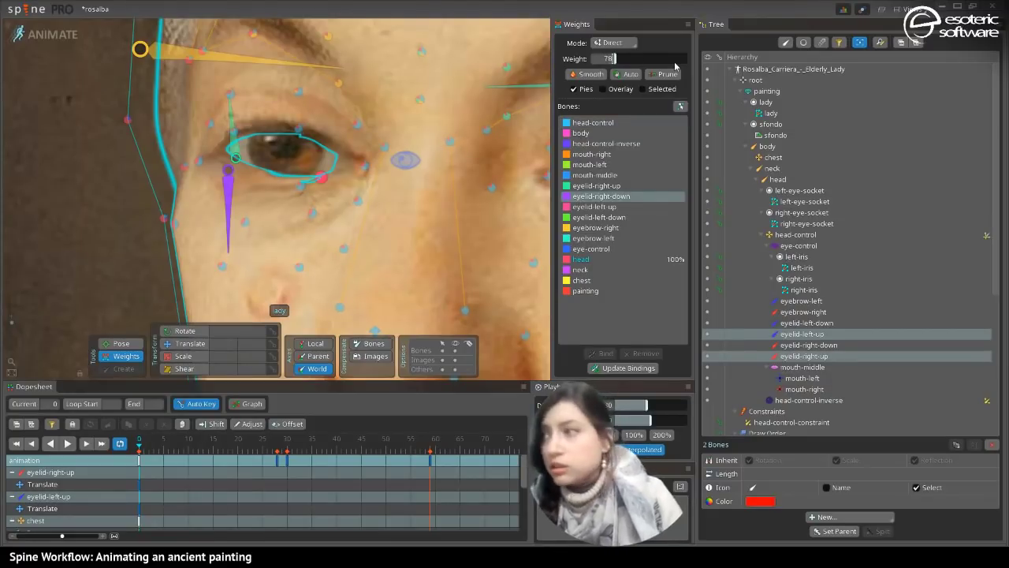
type("78")
key("Return")
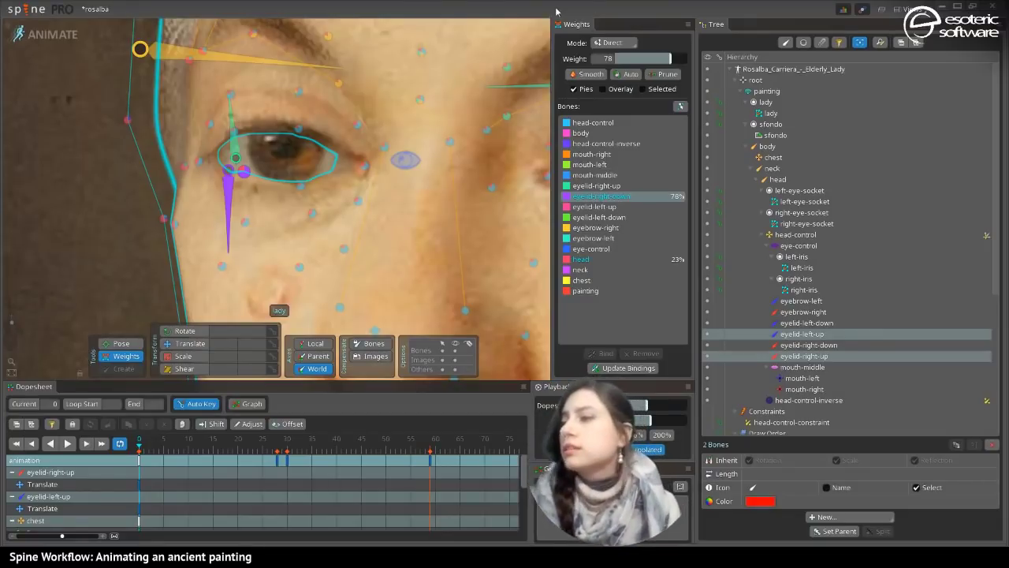
- On the right eye's inner lower-lid vertex, set the head-control weight to 0 and the eyelid-right-down weight to 82.4
left_click(302, 186)
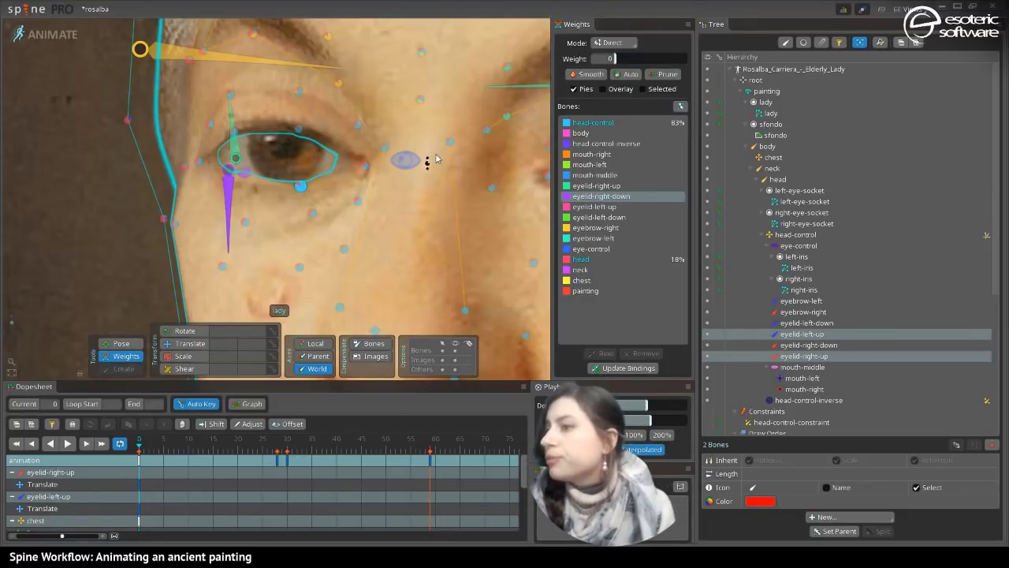
left_click(615, 260)
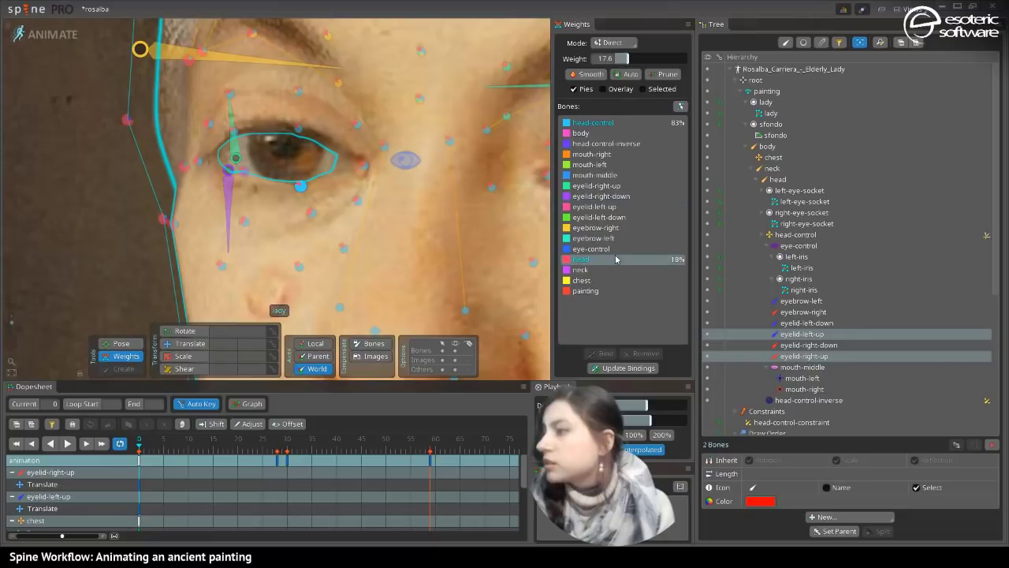
left_click(630, 124)
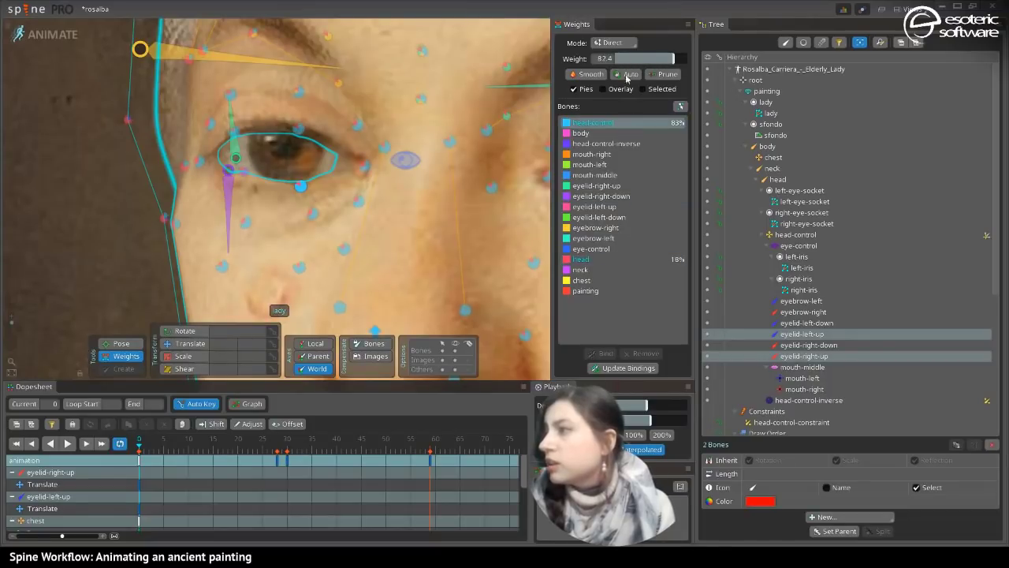
key("BackSpace")
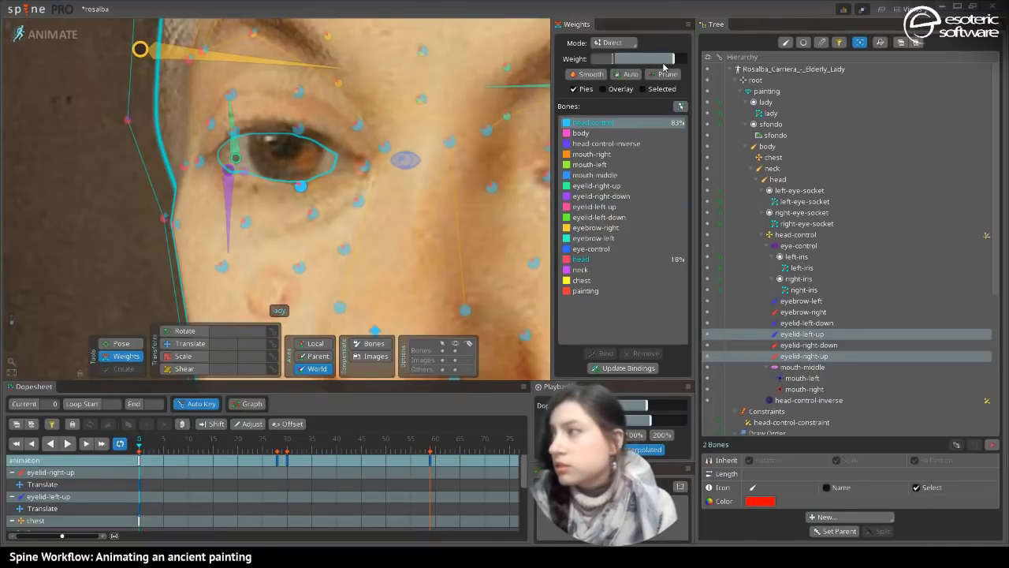
type("0")
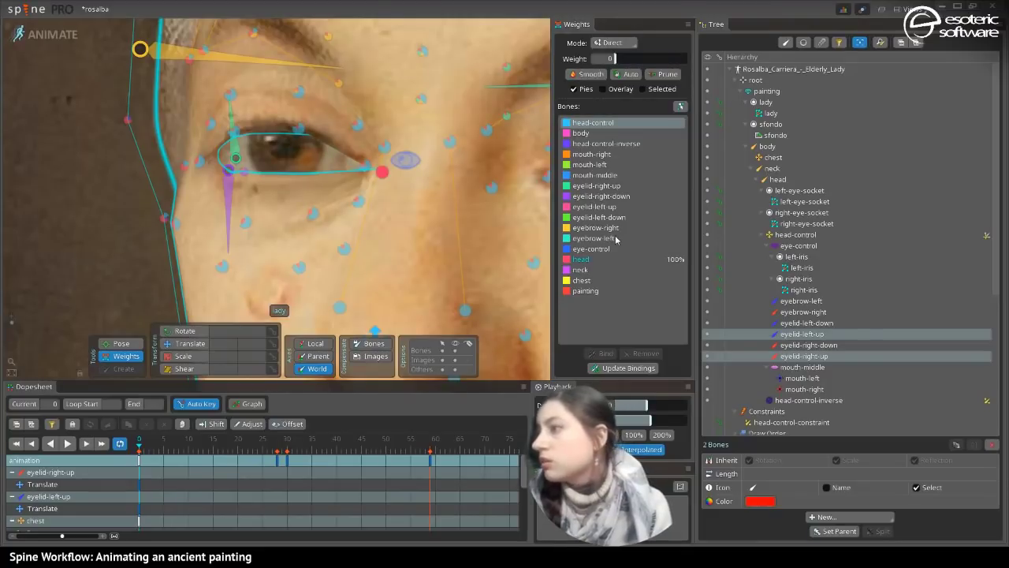
left_click(594, 207)
left_click(590, 195)
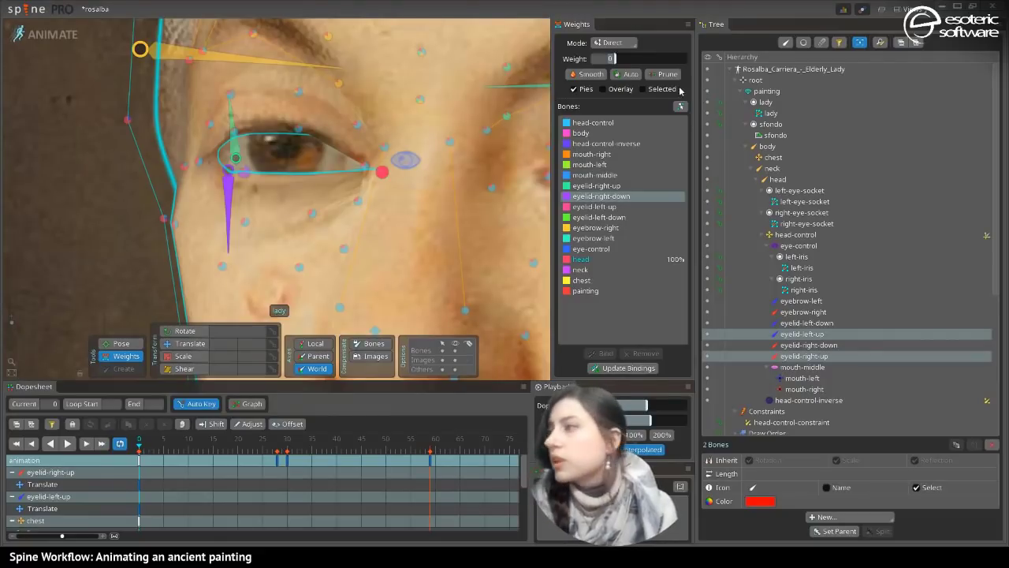
type("82.4")
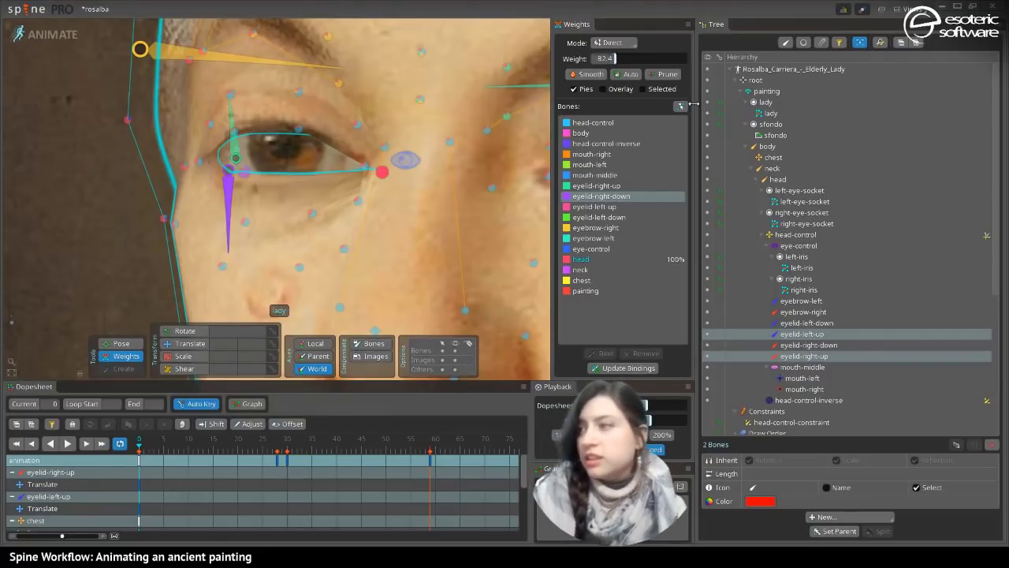
key("Return")
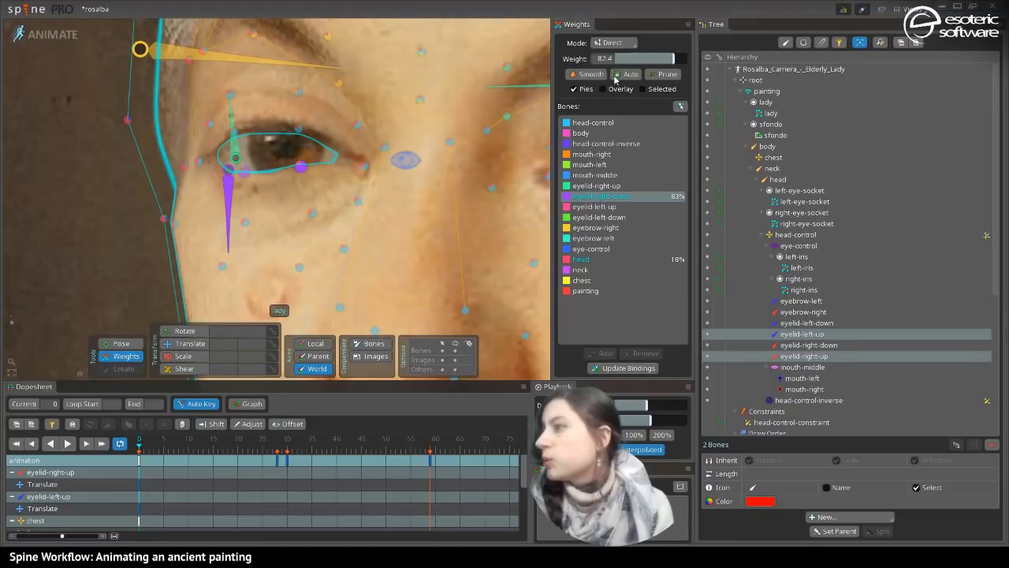
left_click(618, 44)
left_click(615, 57)
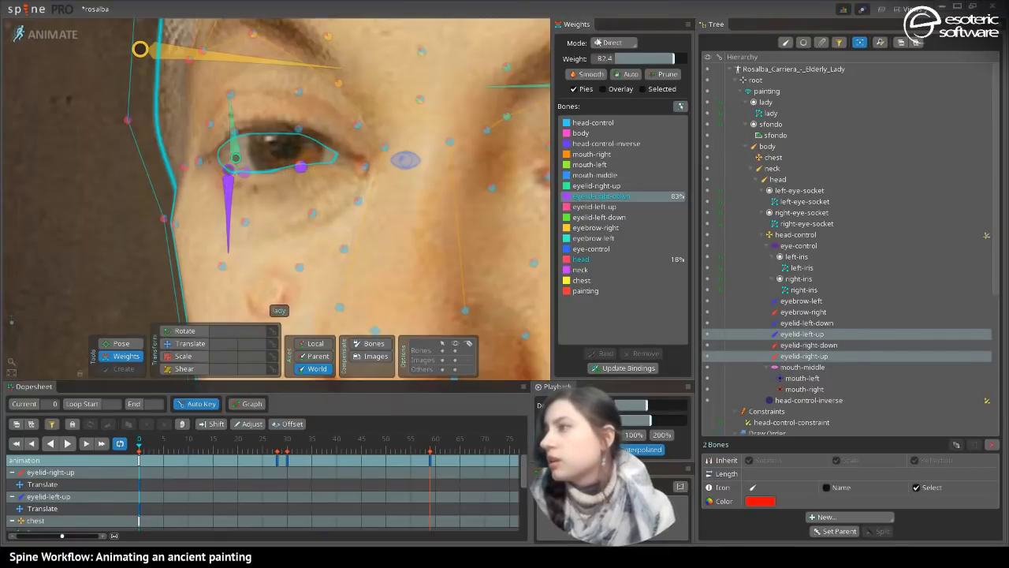
left_click(596, 43)
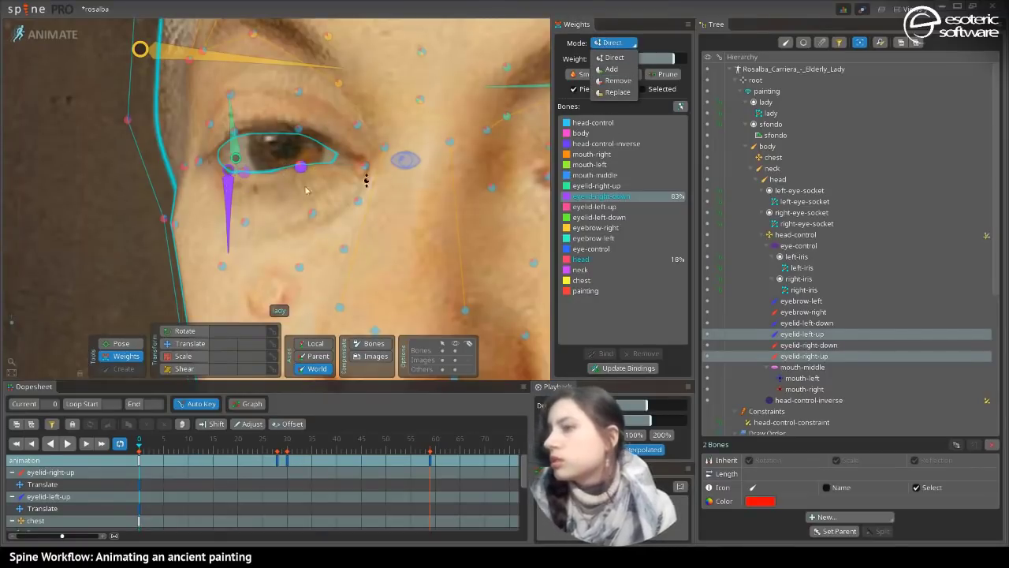
- On the right eye's outer upper-lid vertex, set the head-control weight to 0 and the eyelid-right-up weight to 78
left_click(244, 222)
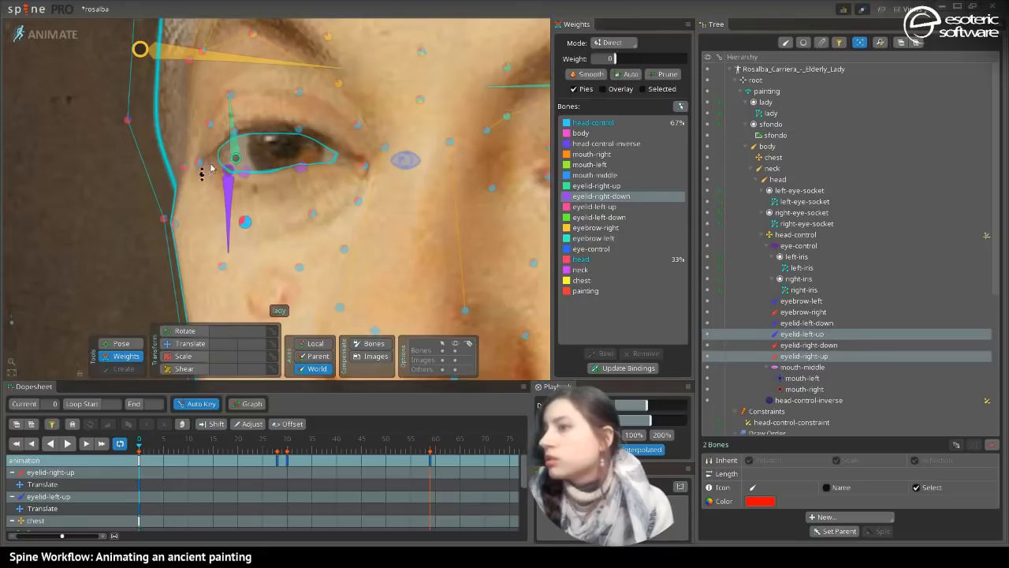
left_click(234, 131)
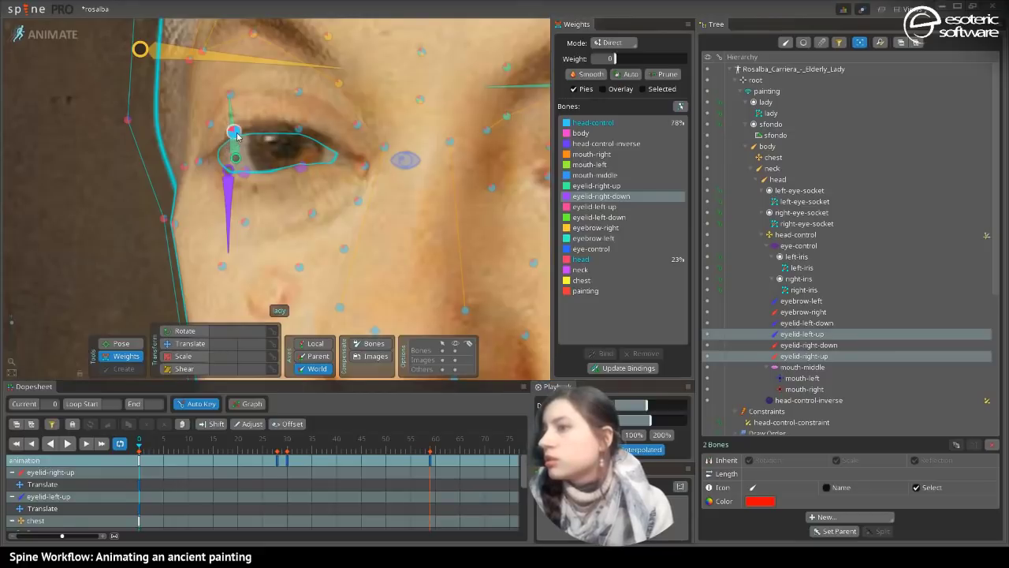
left_click(611, 125)
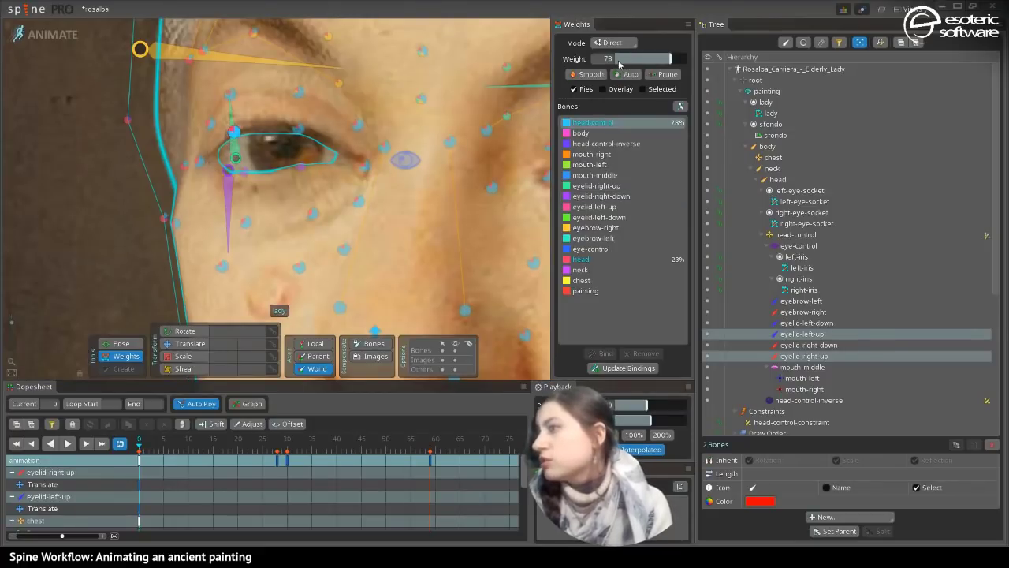
left_click(607, 58)
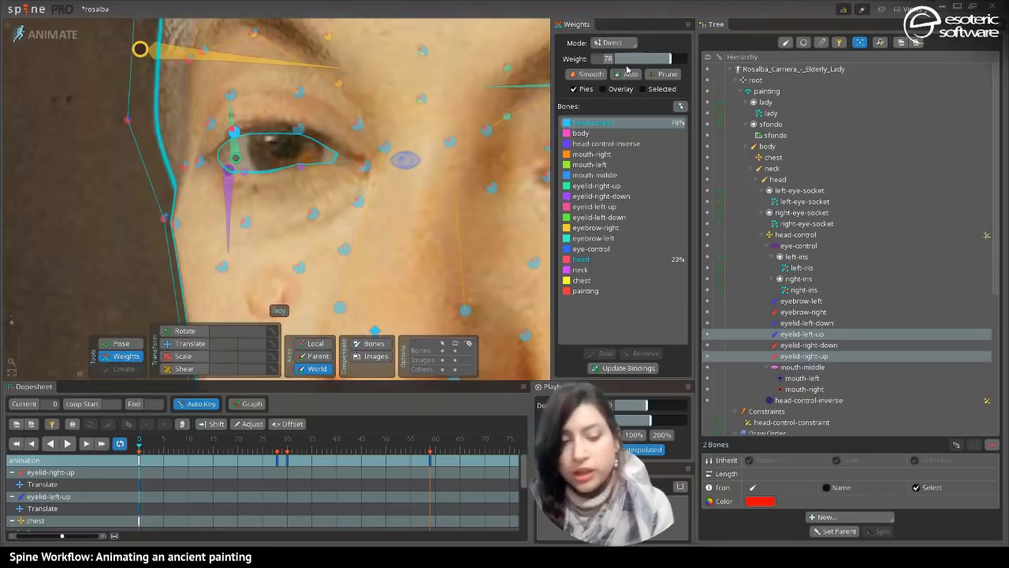
type("0")
key("Return")
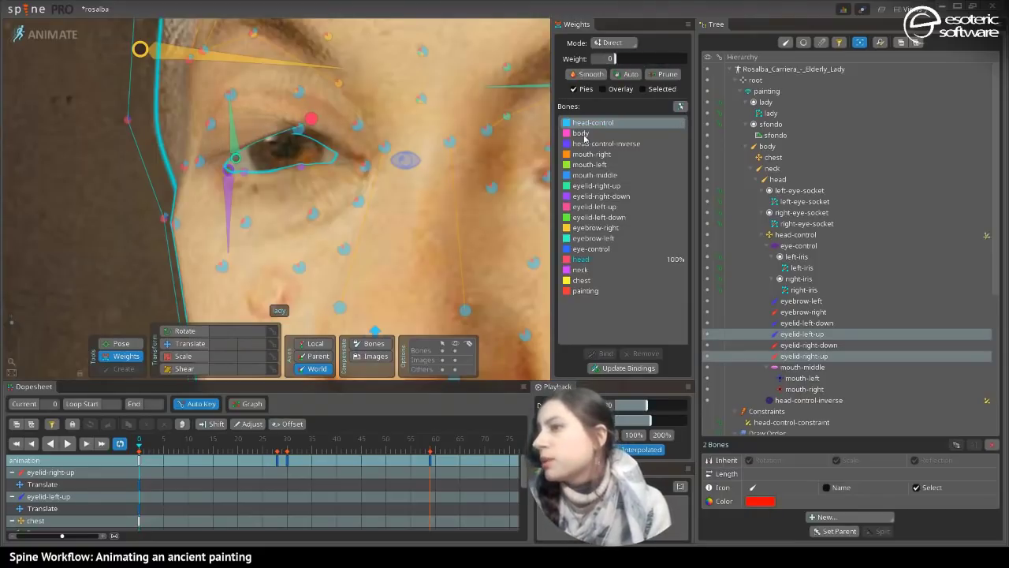
left_click(595, 186)
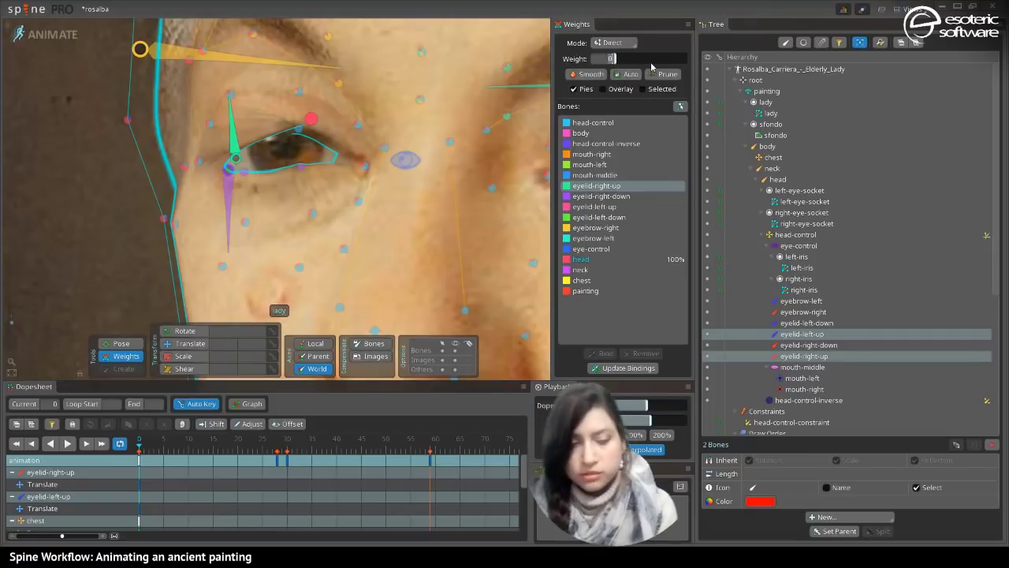
key("Return")
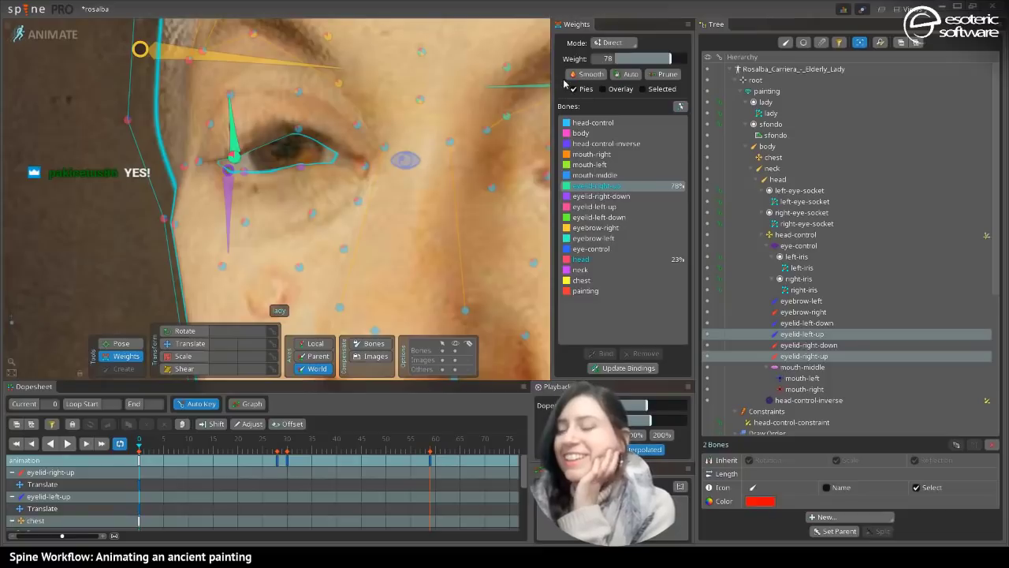
- On the right eye's inner upper-lid vertex, set the head-control weight to 0 and the eyelid-right-up weight to 82.1
left_click(298, 130)
left_click(615, 134)
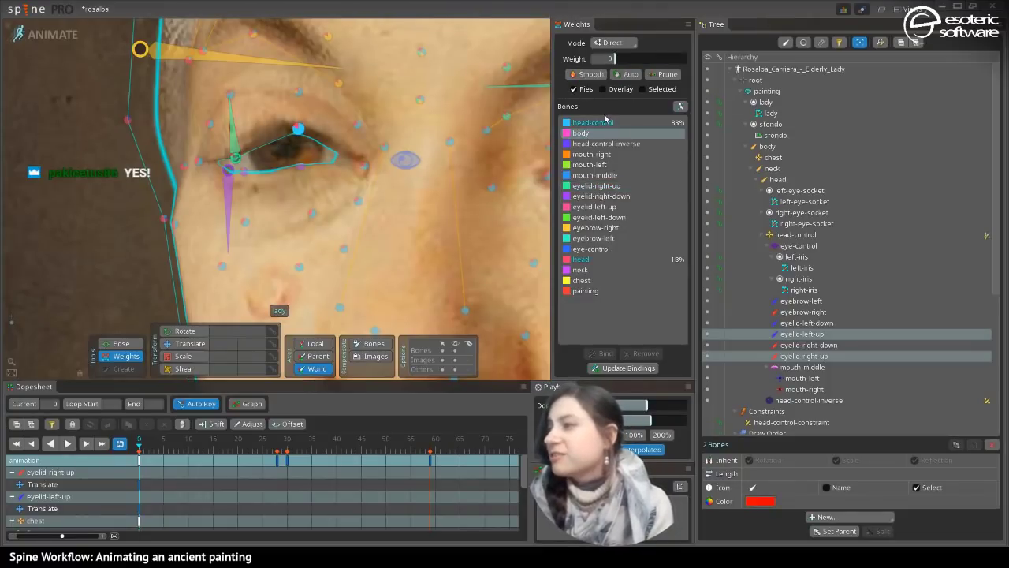
left_click(603, 122)
left_click(604, 59)
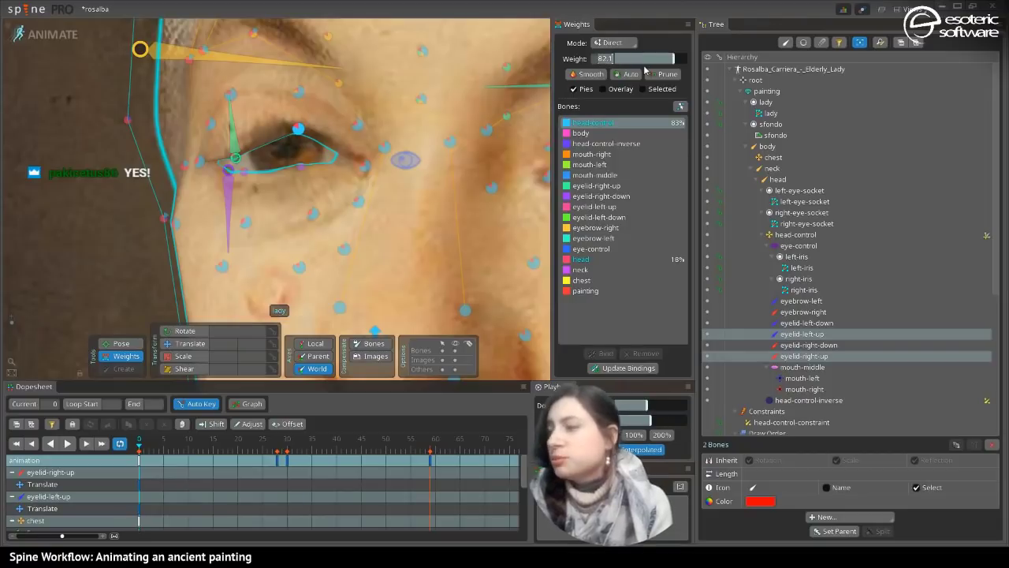
type("0")
key("Return")
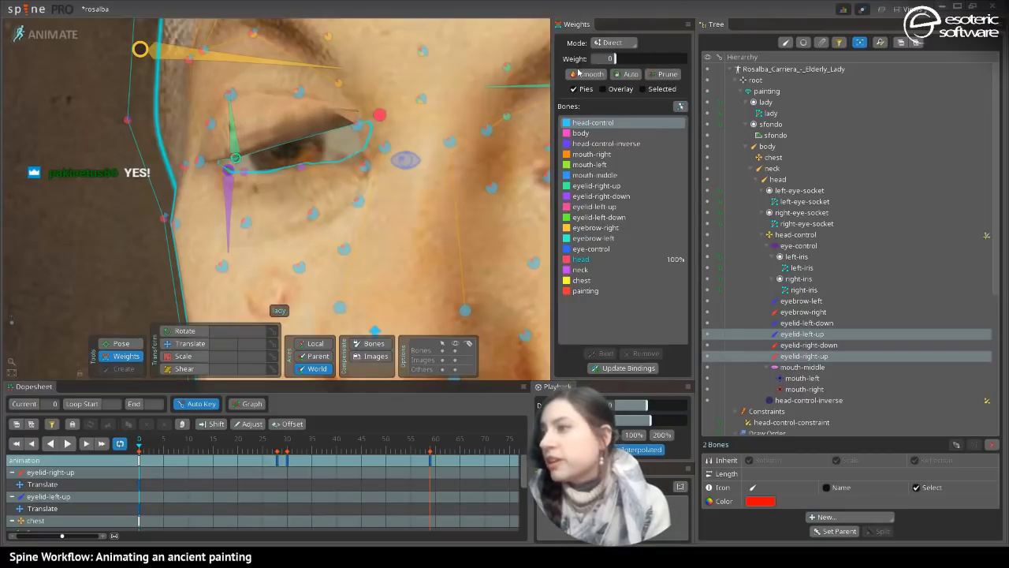
left_click(597, 187)
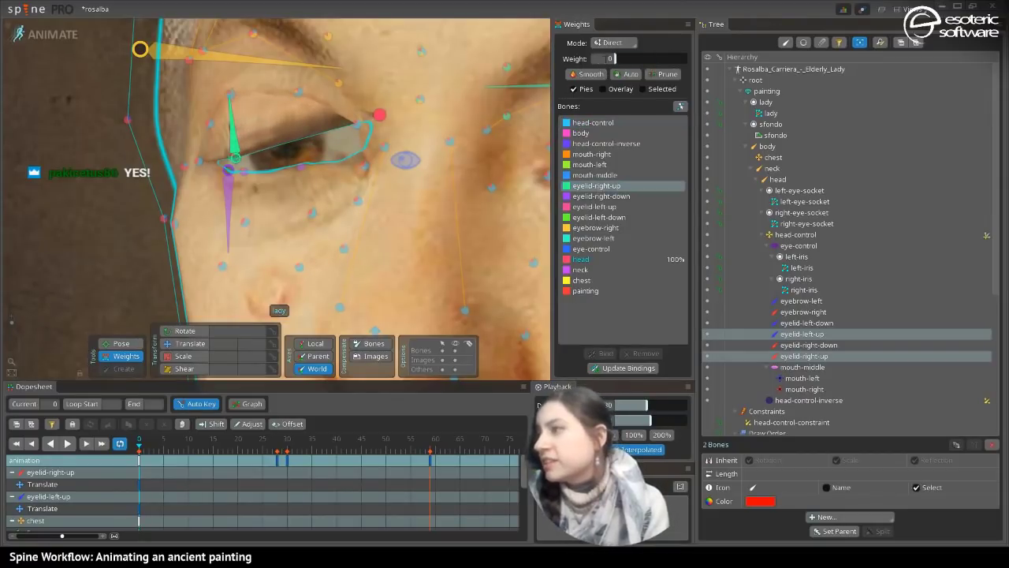
type("82.1")
key("Return")
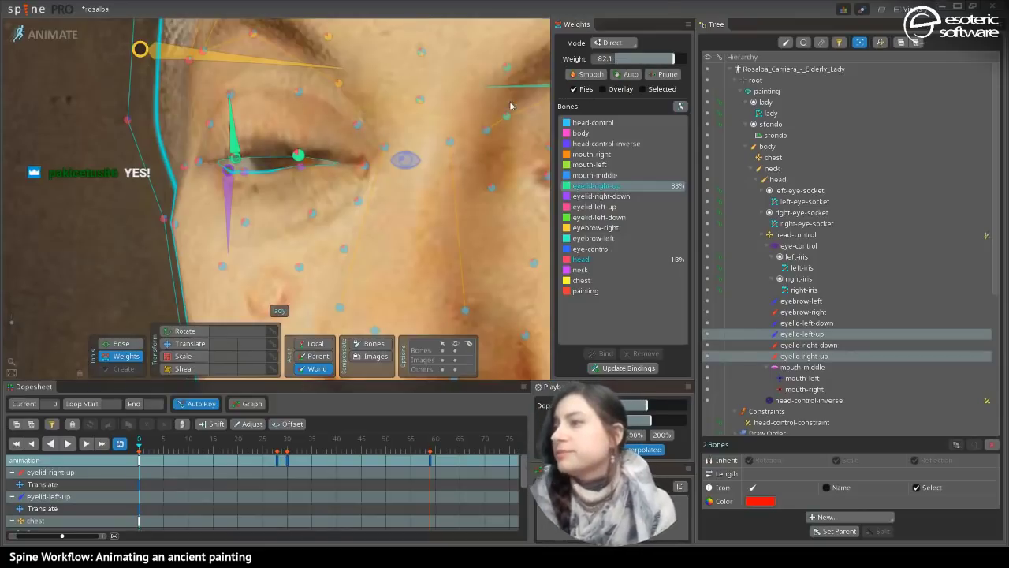
- On the crease vertex above the outer upper lid, set head-control to 45 and eyelid-right-up to 60, and preview the animation
left_click(228, 93)
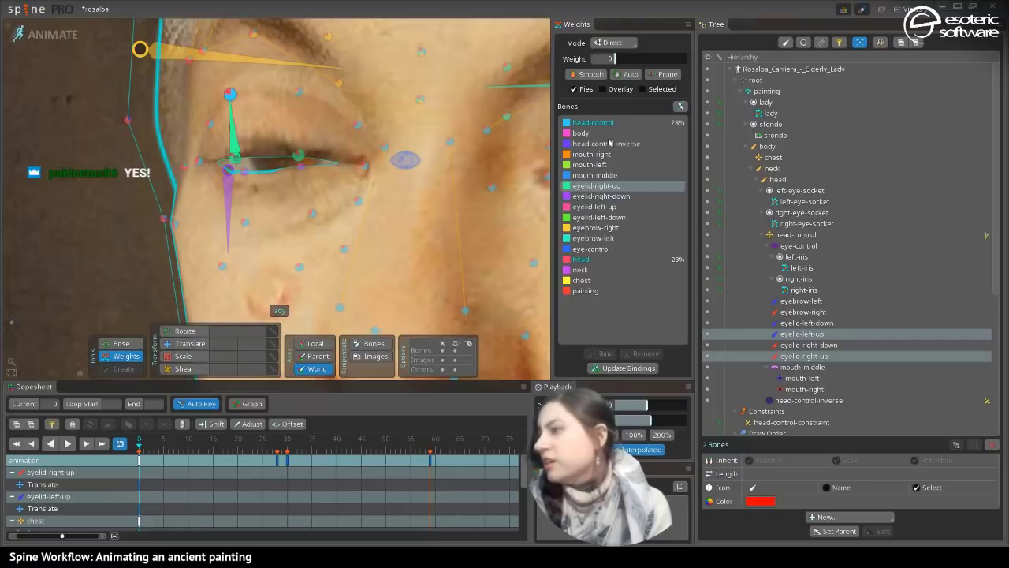
left_click(584, 262)
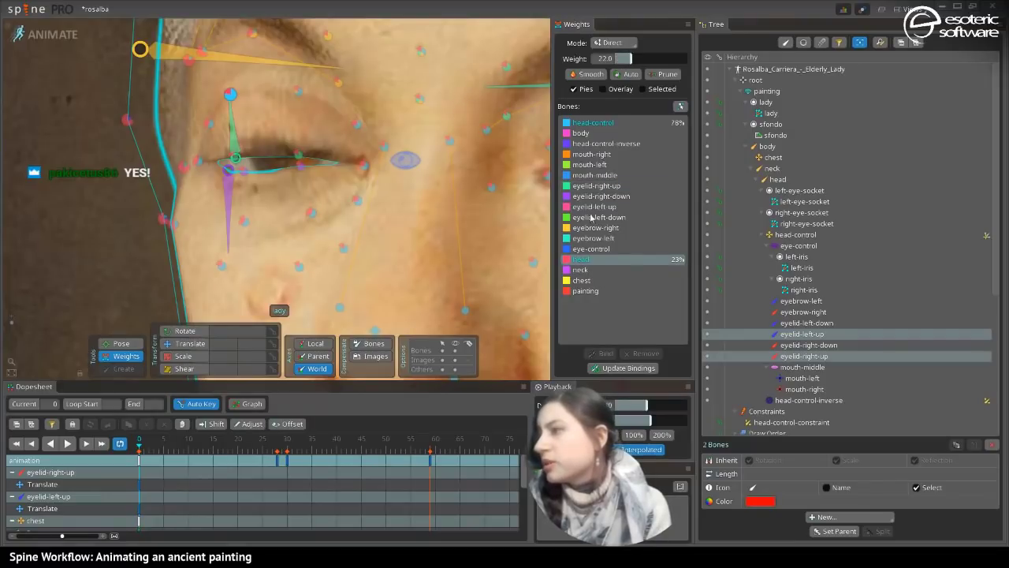
left_click(612, 126)
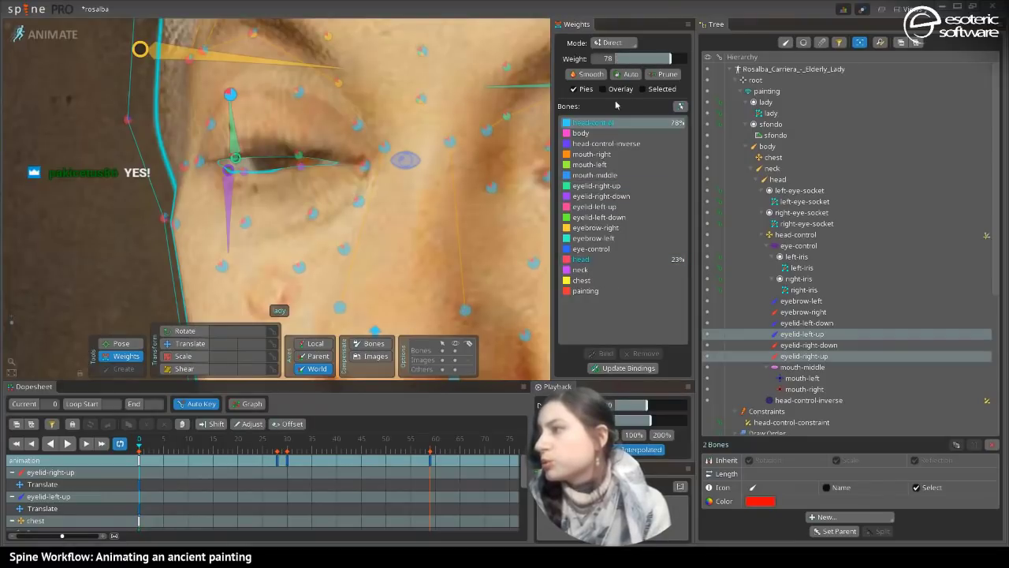
left_click(643, 60)
left_click(646, 60)
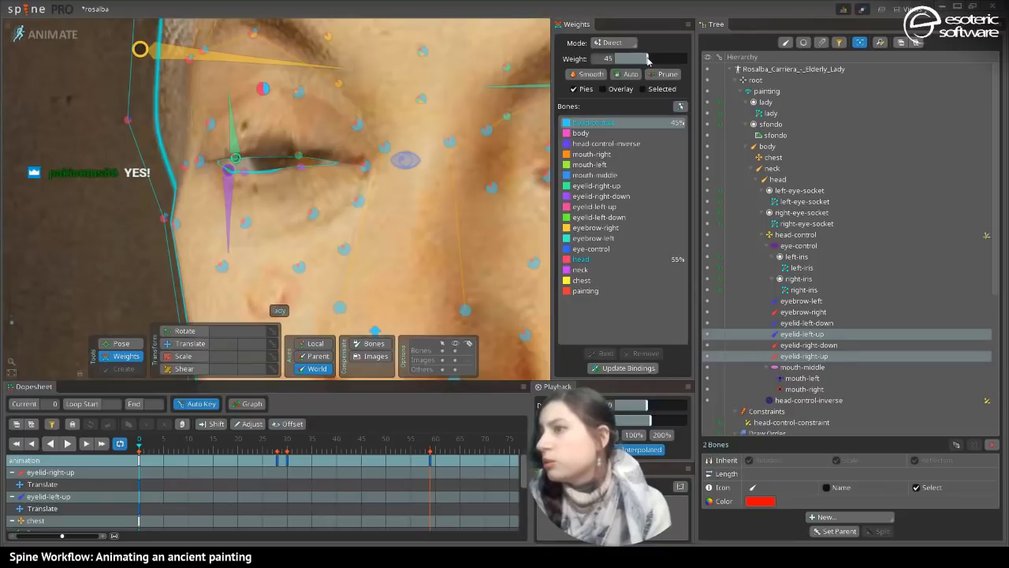
left_click(596, 187)
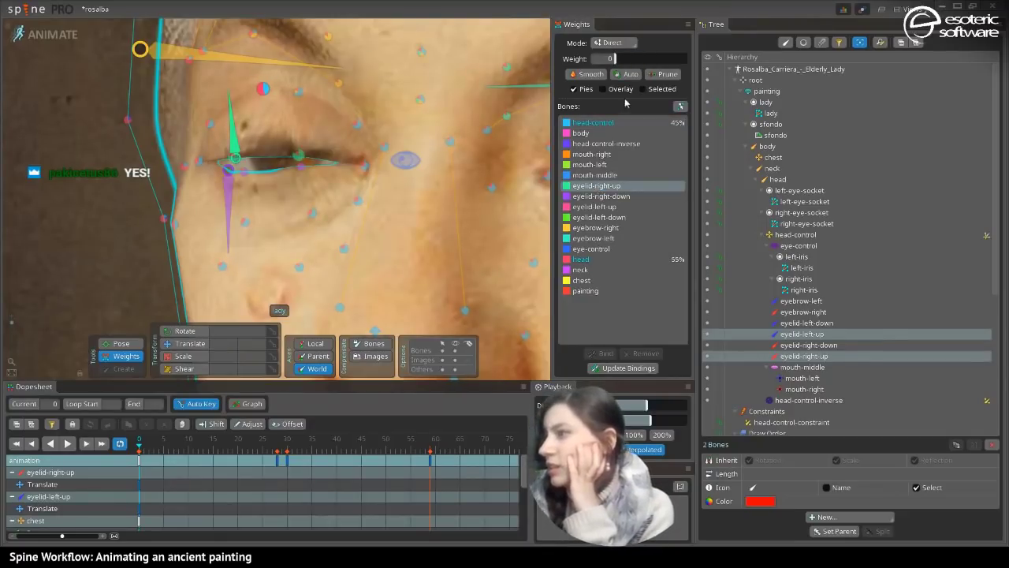
left_click_drag(618, 58, 659, 65)
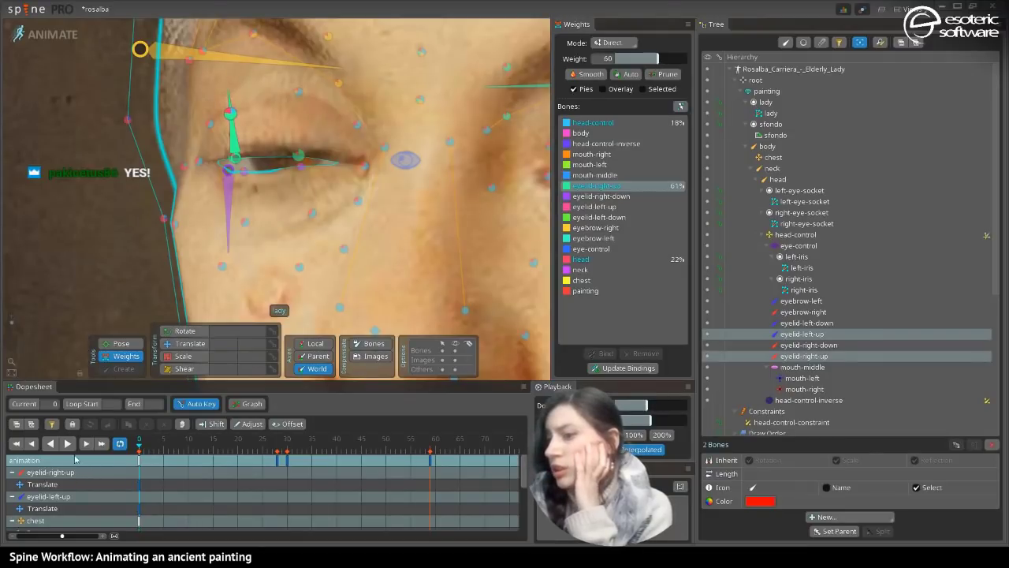
left_click(67, 444)
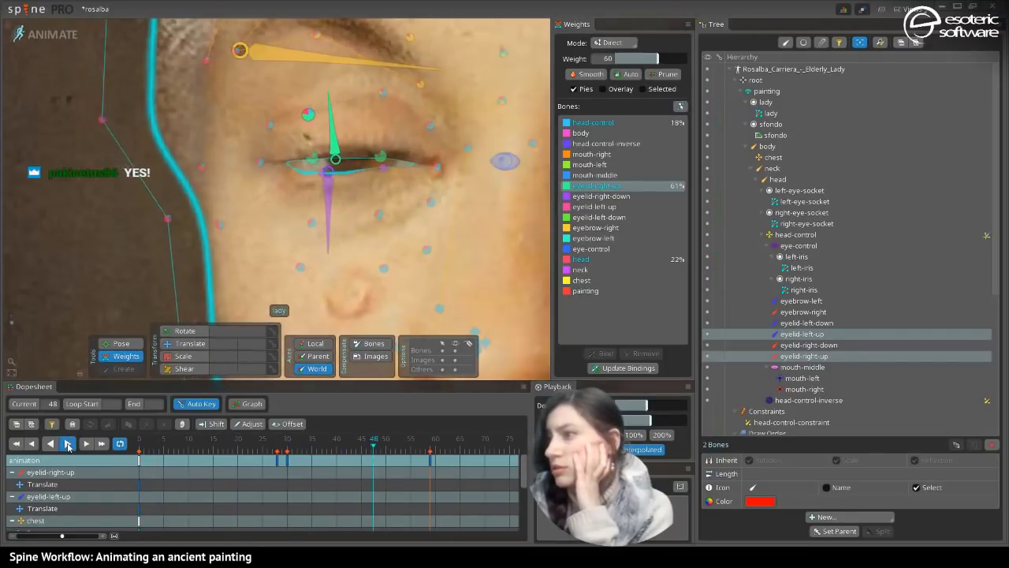
left_click(68, 444)
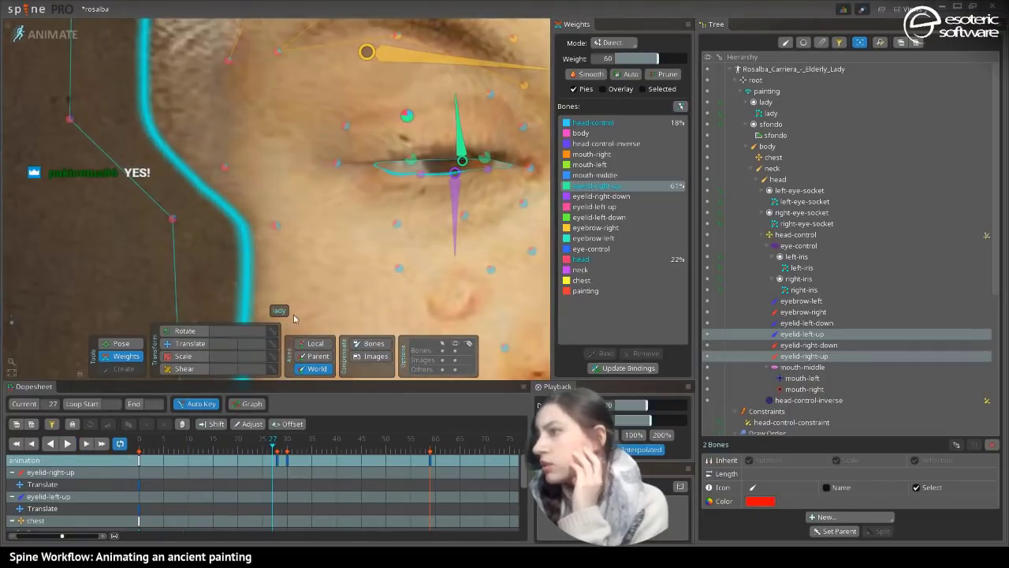
- On the crease vertex above the inner upper lid, set head-control to 36 and eyelid-right-up to 45, and preview the animation
left_click(487, 94)
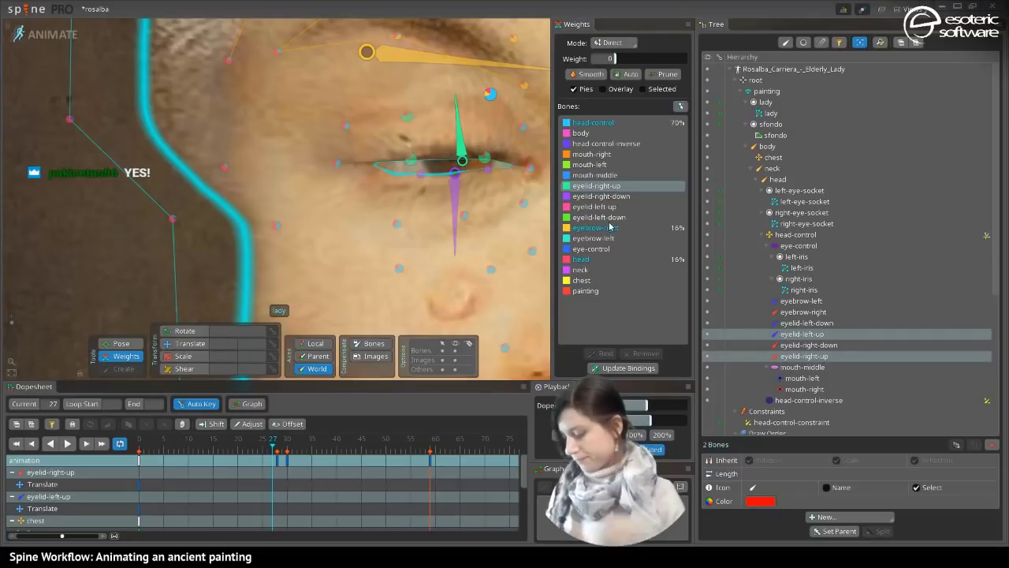
left_click(588, 124)
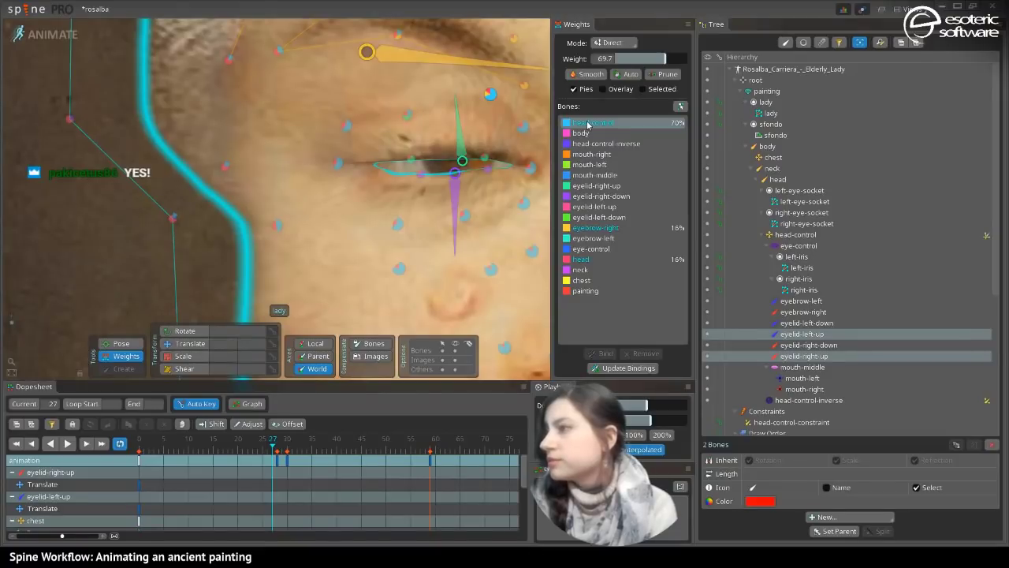
left_click(642, 61)
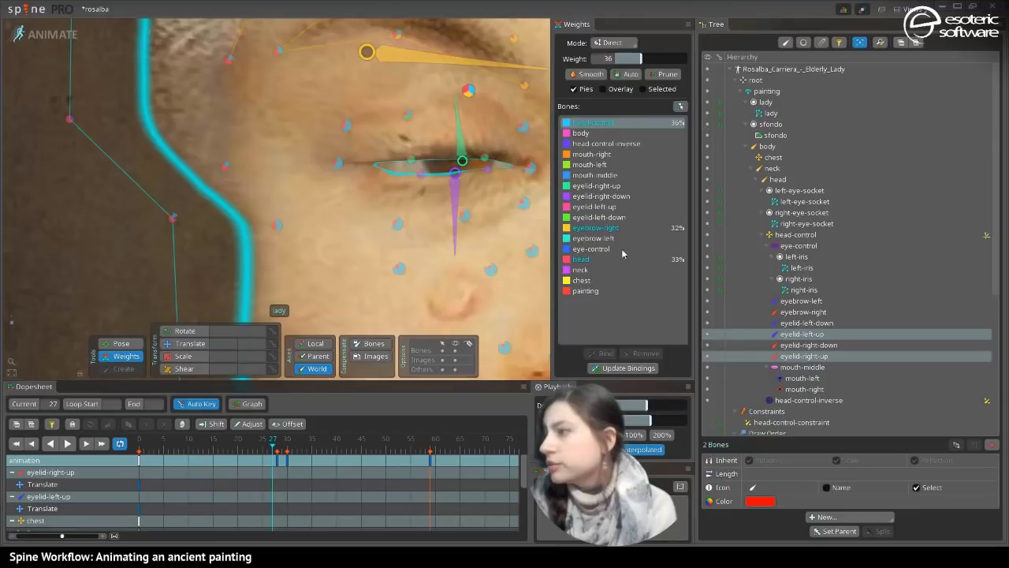
left_click(592, 240)
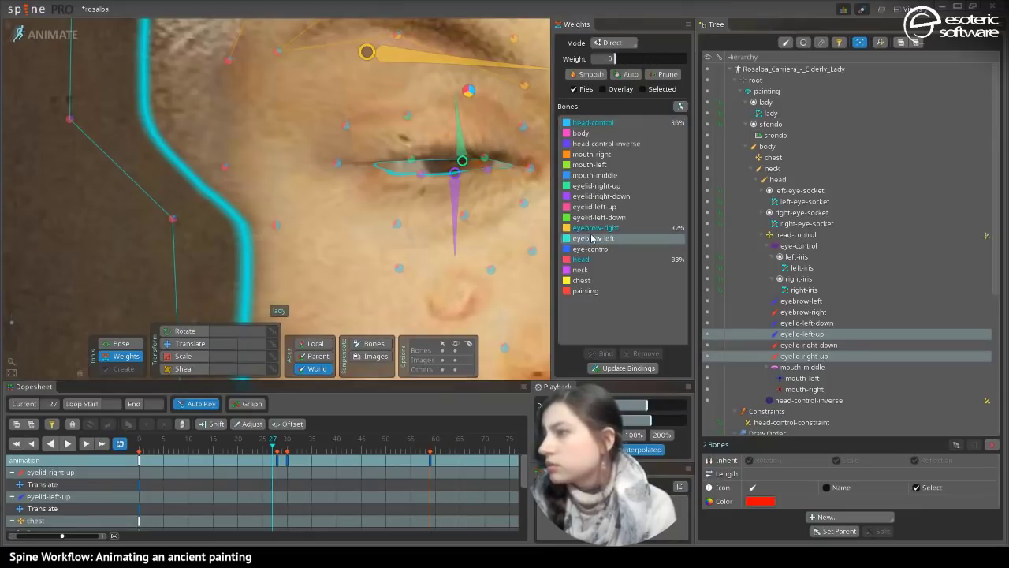
left_click(601, 188)
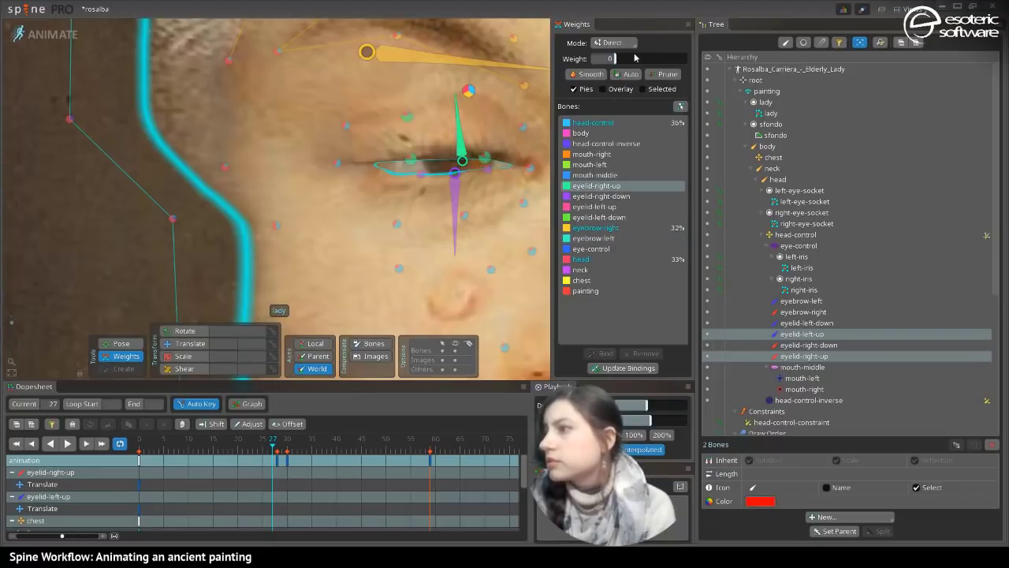
left_click_drag(626, 59, 648, 69)
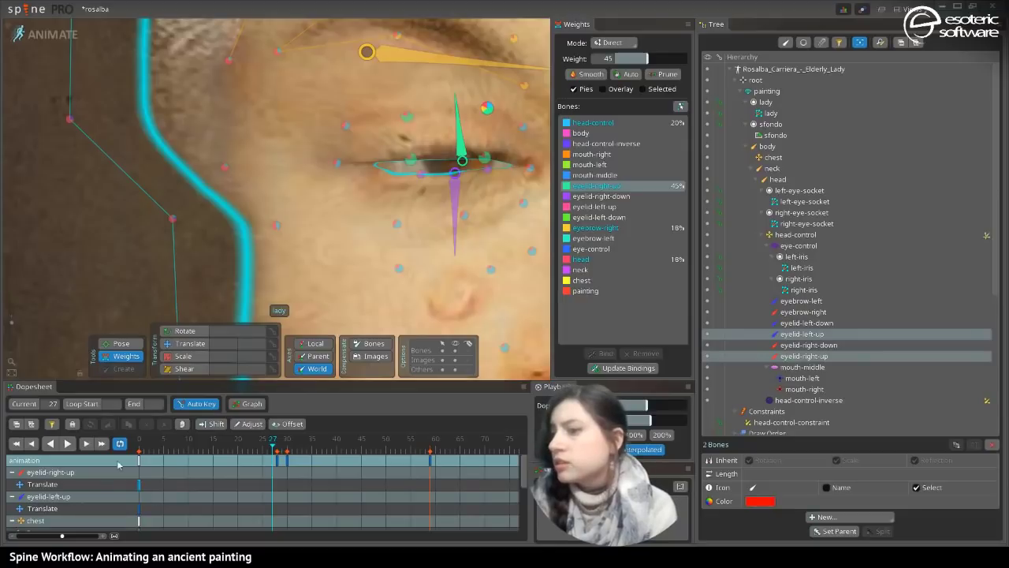
left_click(71, 445)
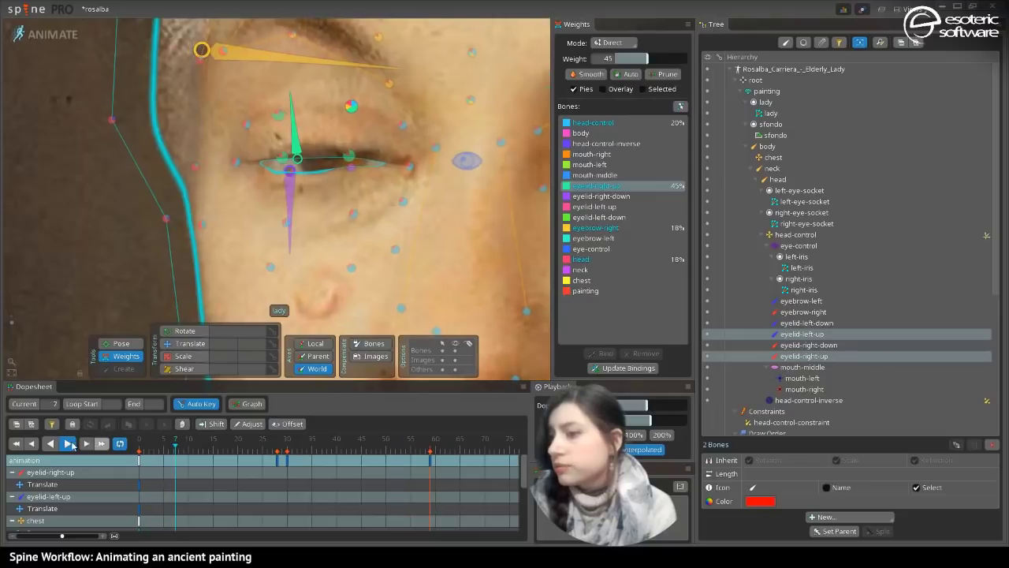
left_click(69, 444)
- Translate the eyelid-right-down bone slightly upward at frame 0
left_click(141, 439)
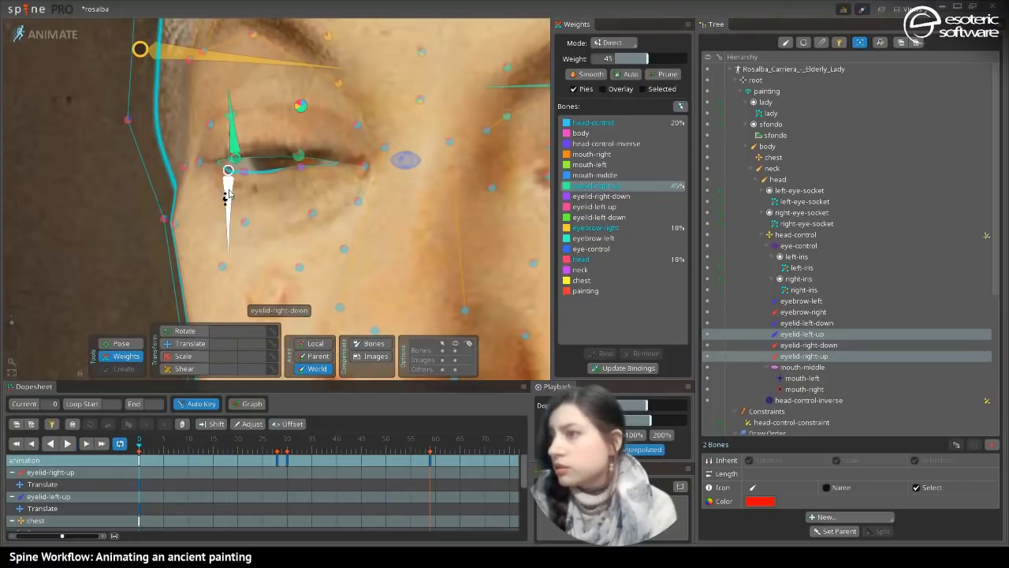
key("v")
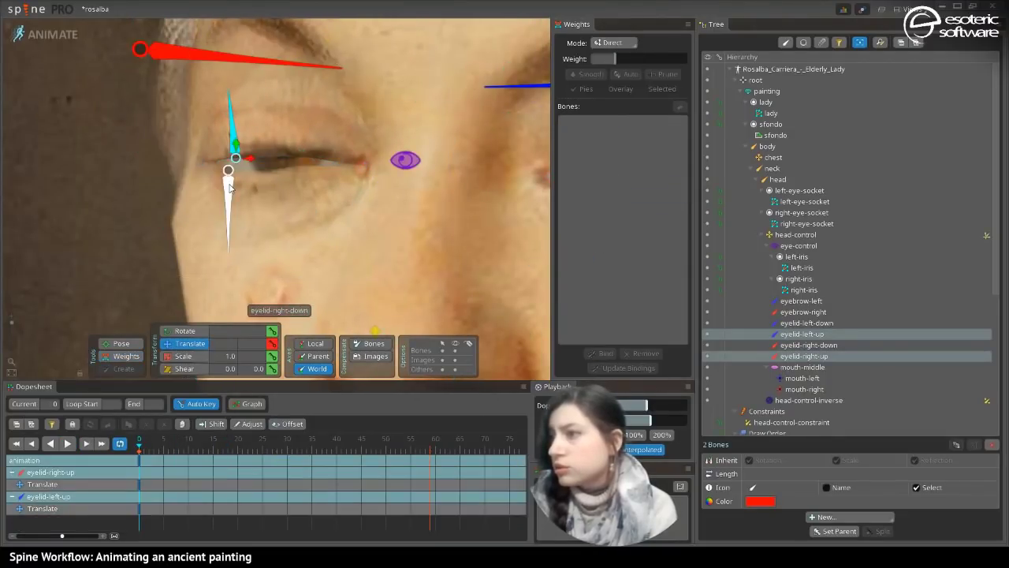
left_click_drag(232, 188, 233, 174)
- Deselect everything with the bones hidden, and play the animation to check the right eyelids on the whole face
left_click_drag(11, 322, 11, 327)
key("space")
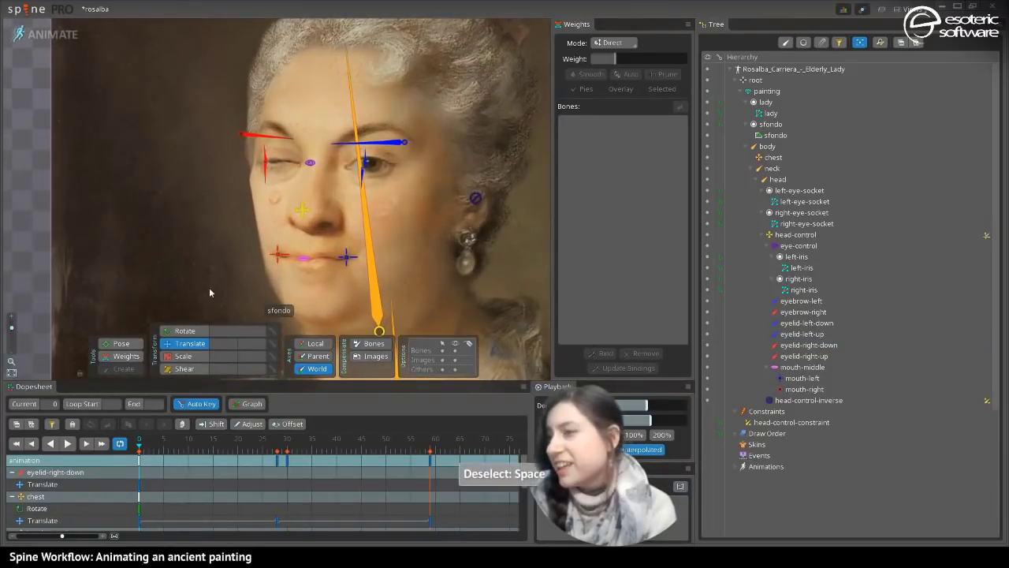
left_click(455, 350)
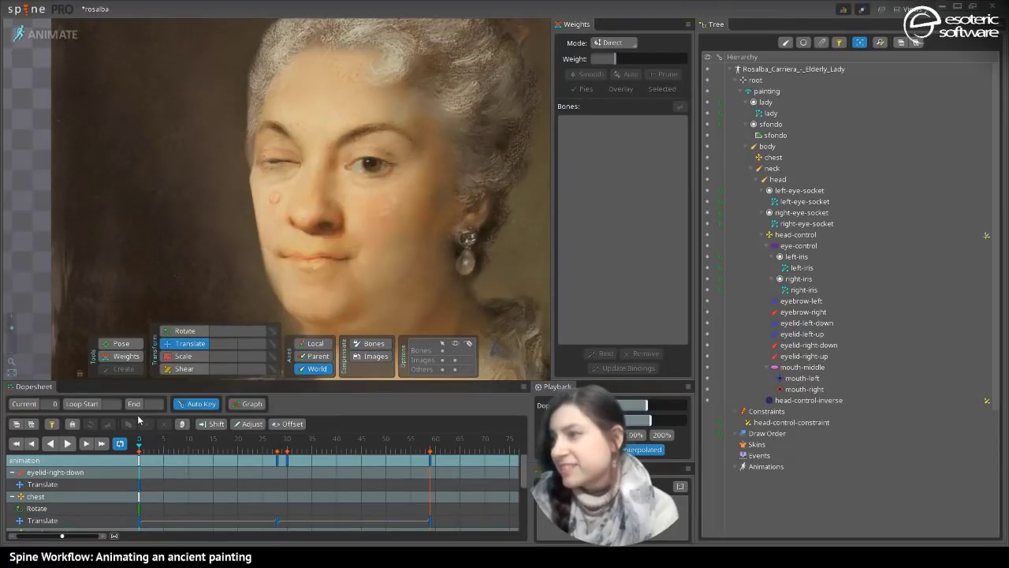
left_click(68, 443)
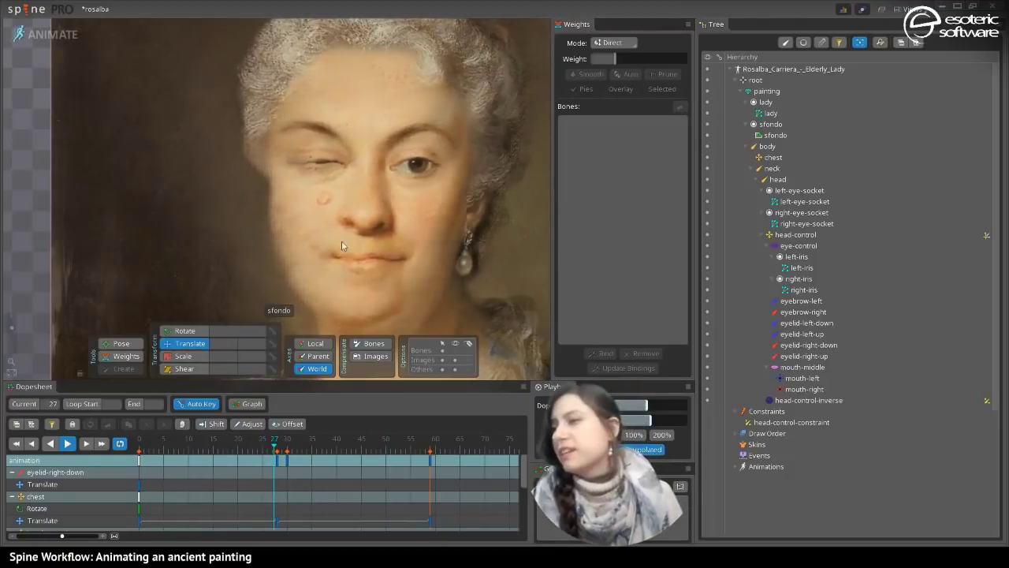
left_click(407, 233)
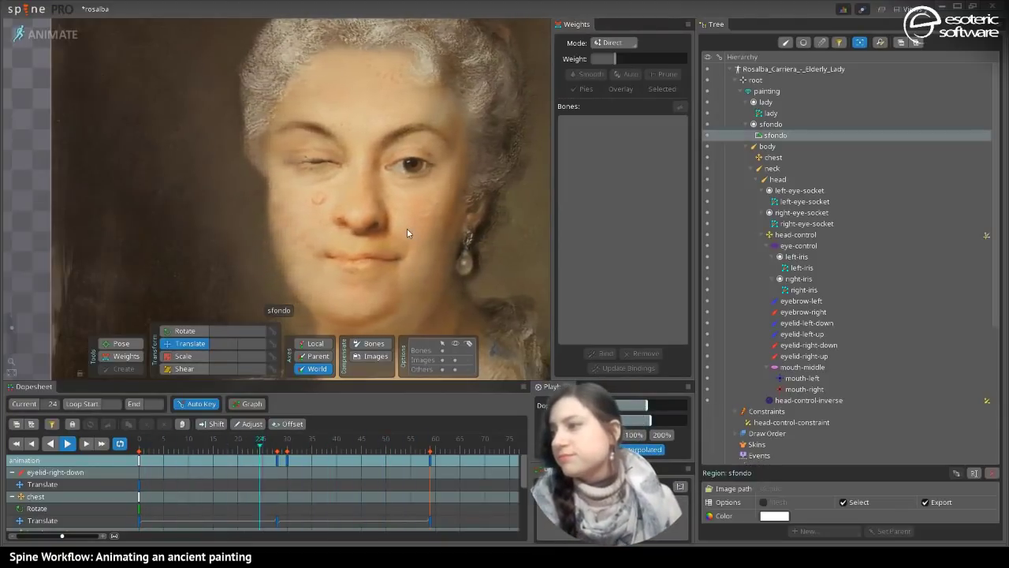
left_click(70, 444)
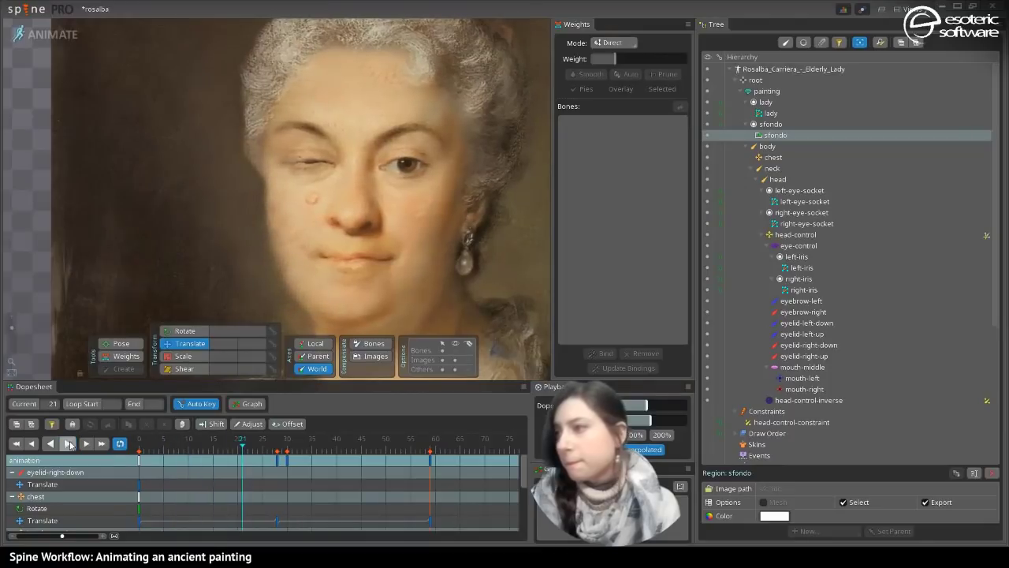
- On the lady mesh's inner upper-lid vertex of the left eye, set the head-control weight to 0
left_click(139, 357)
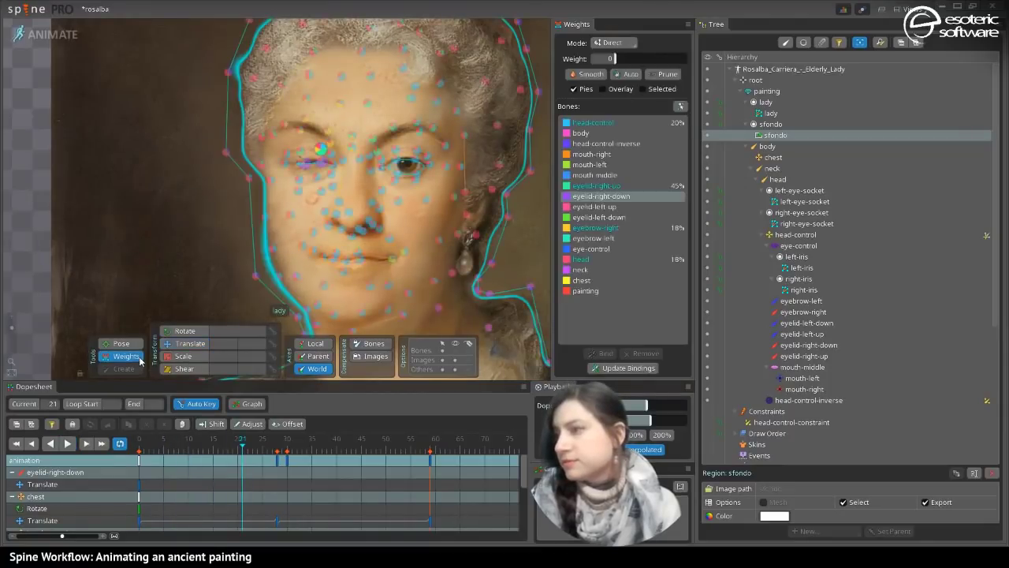
left_click(399, 171)
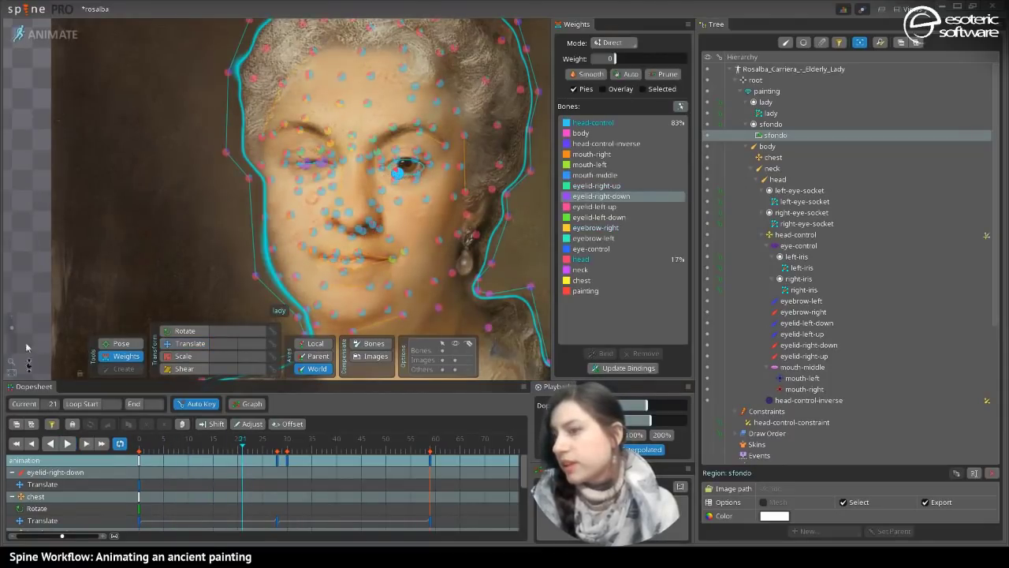
scroll(384, 183, "up", 5)
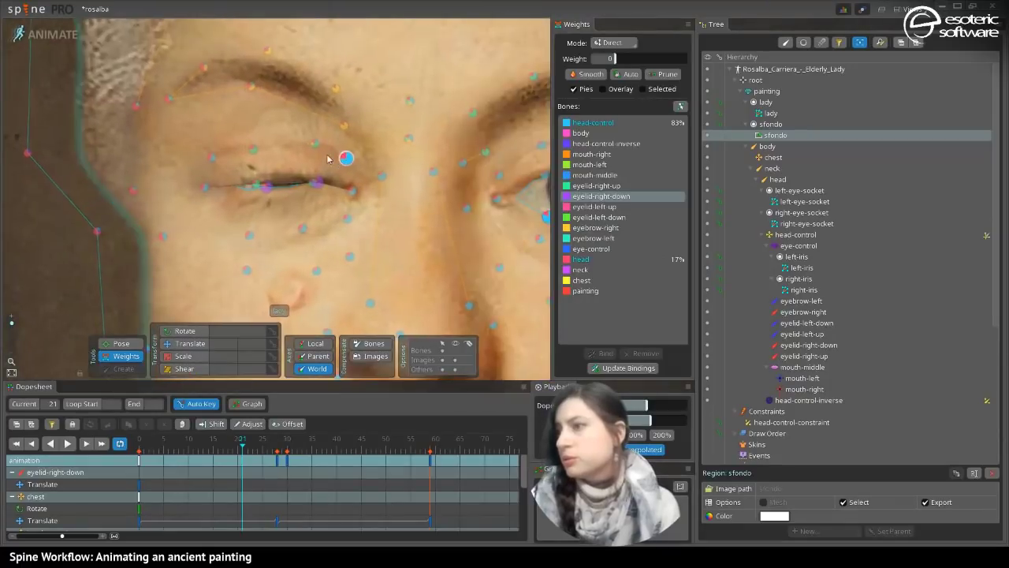
left_click_drag(328, 158, 341, 124)
left_click_drag(510, 147, 269, 213)
scroll(359, 175, "up", 1)
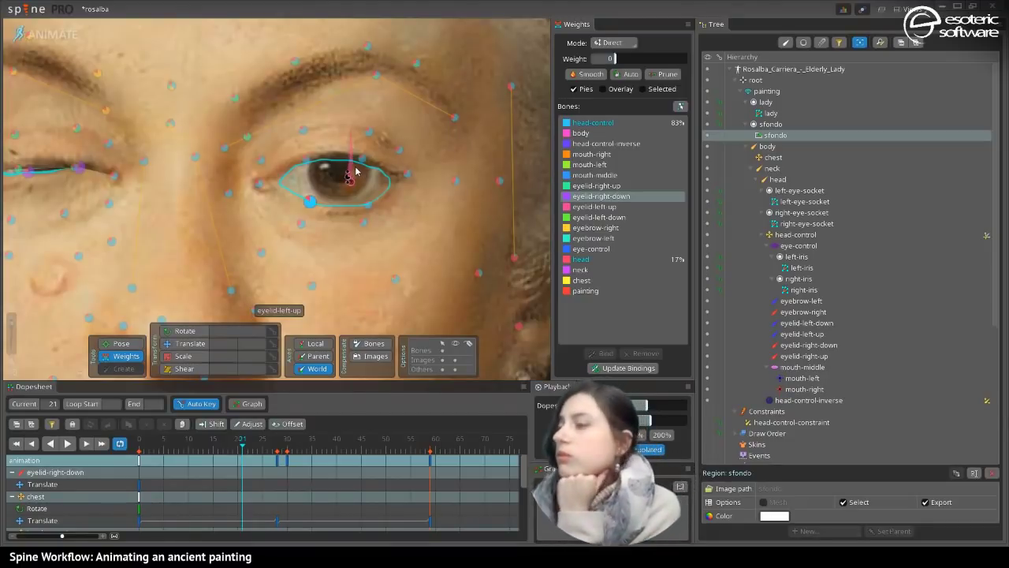
left_click(306, 160)
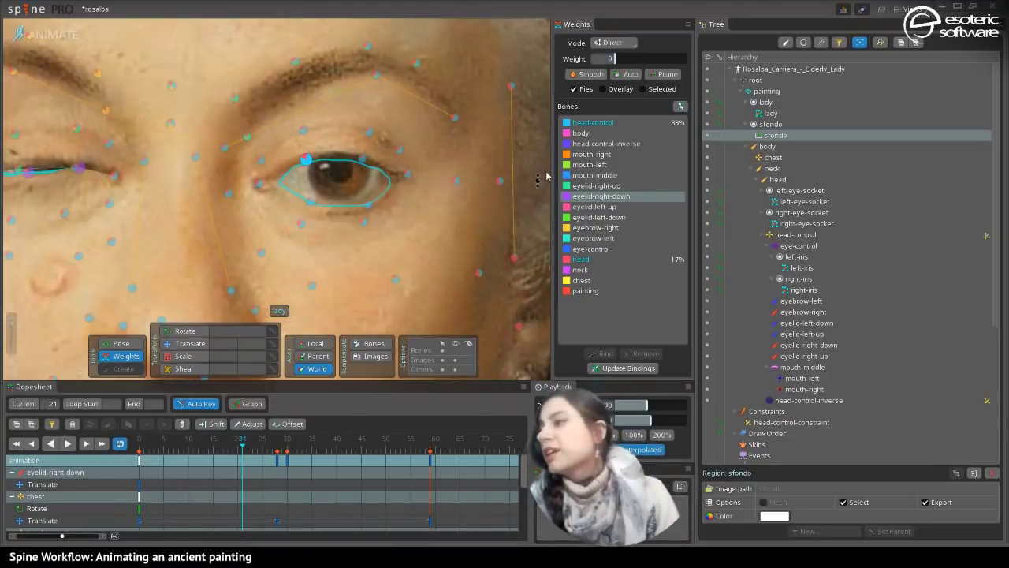
left_click(599, 260)
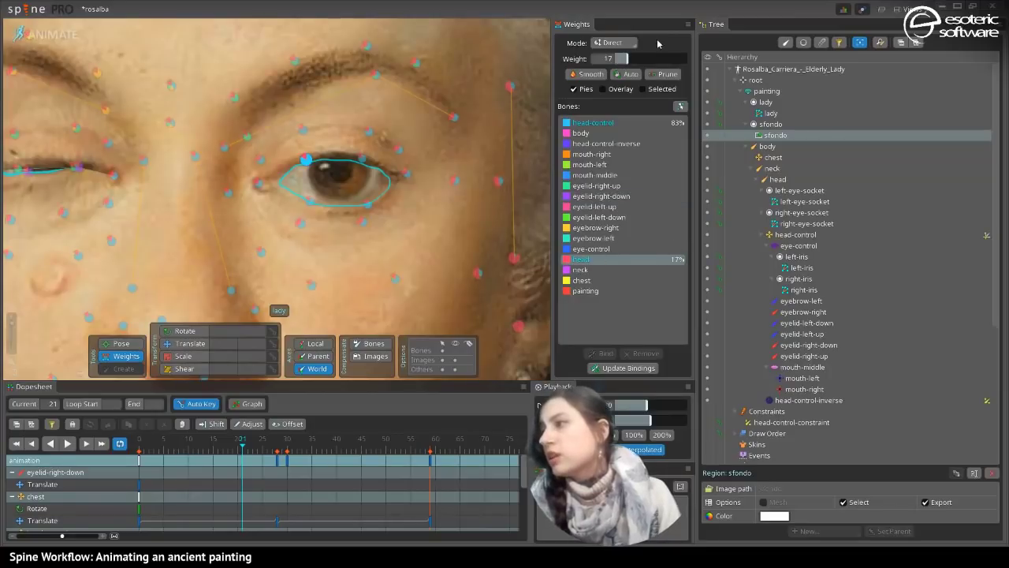
left_click(643, 122)
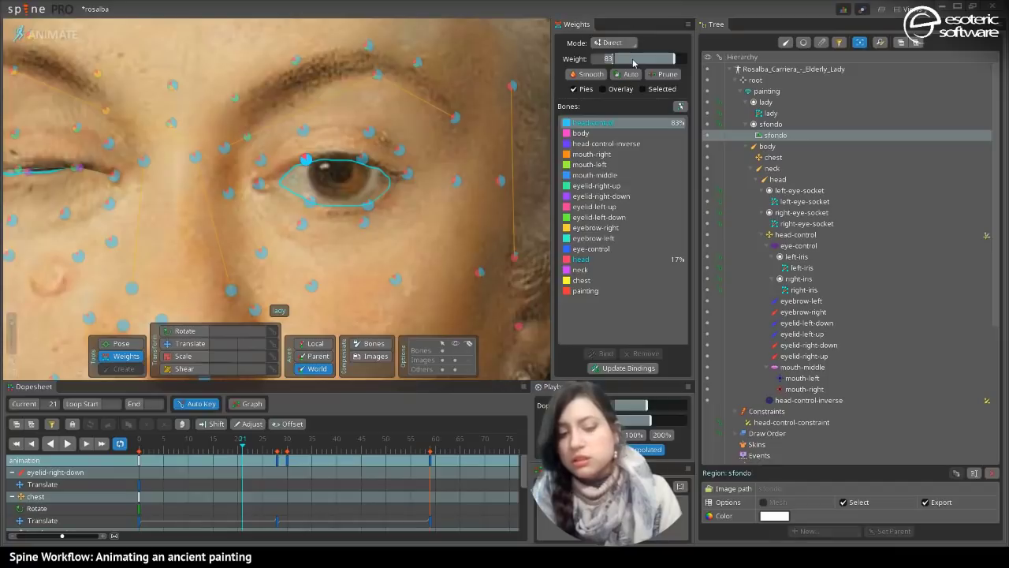
left_click_drag(619, 53, 593, 55)
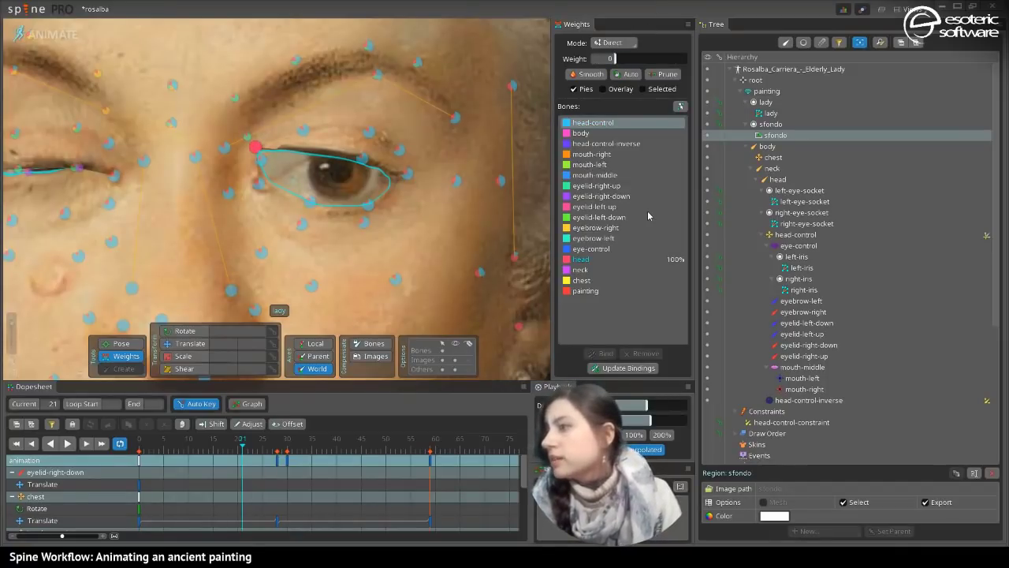
- Show the bones and set the inner upper-lid vertex's eyelid-left-up weight to 83
left_click(455, 350)
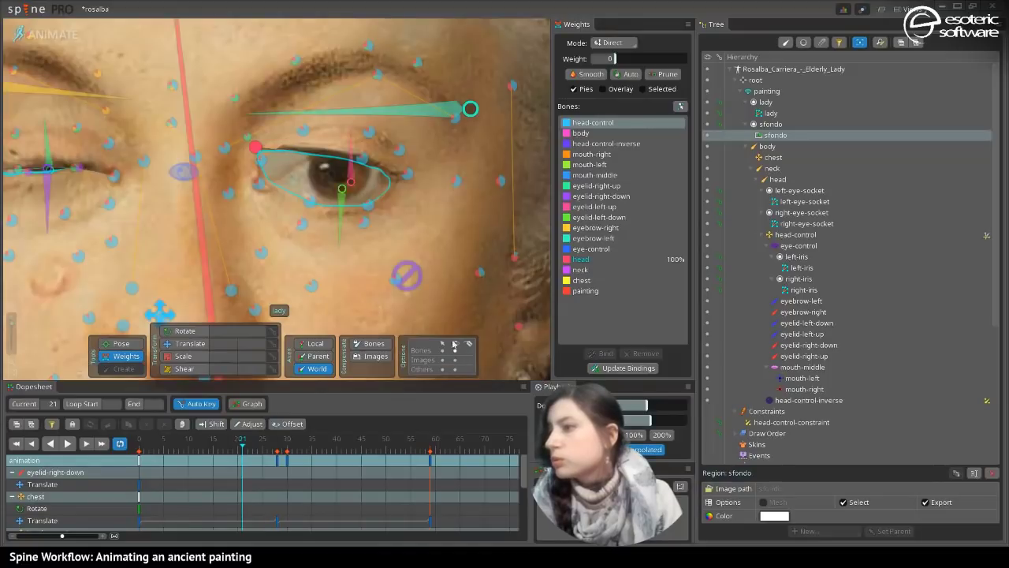
left_click(350, 157)
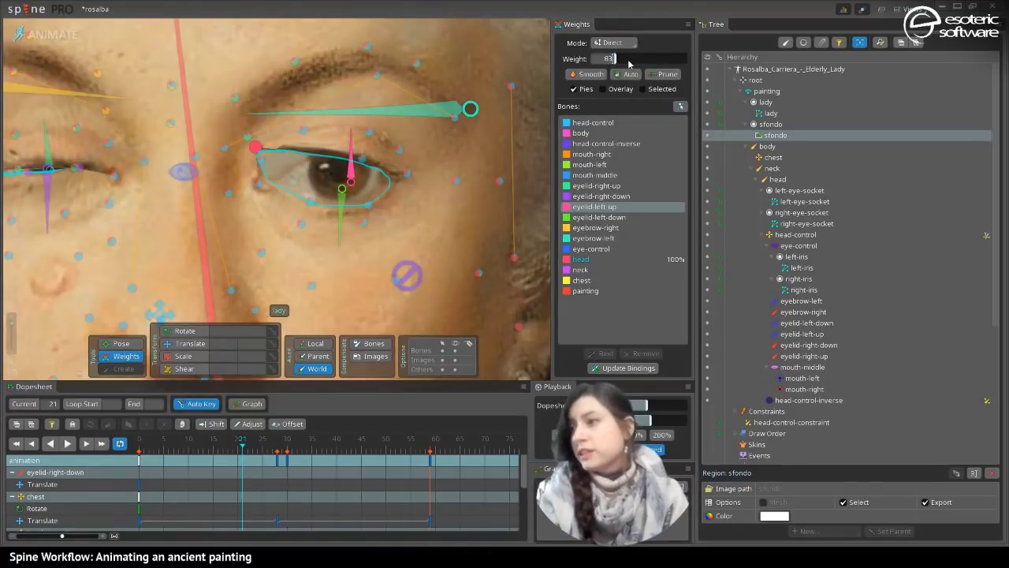
key("Return")
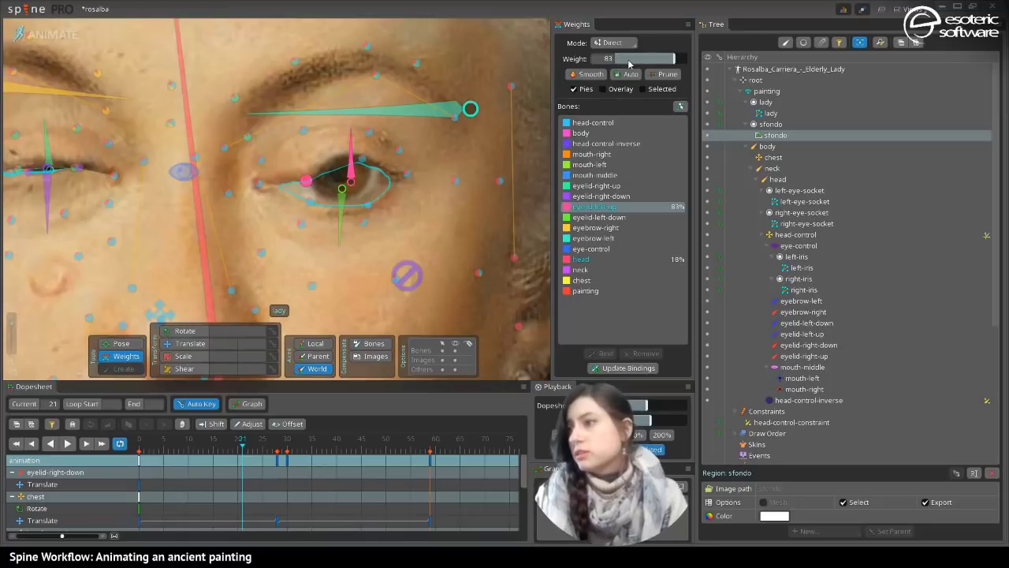
- On the left eye's outer upper-lid vertex, set the head-control weight to 0 and eyelid-left-up to 83
left_click(361, 158)
left_click(600, 122)
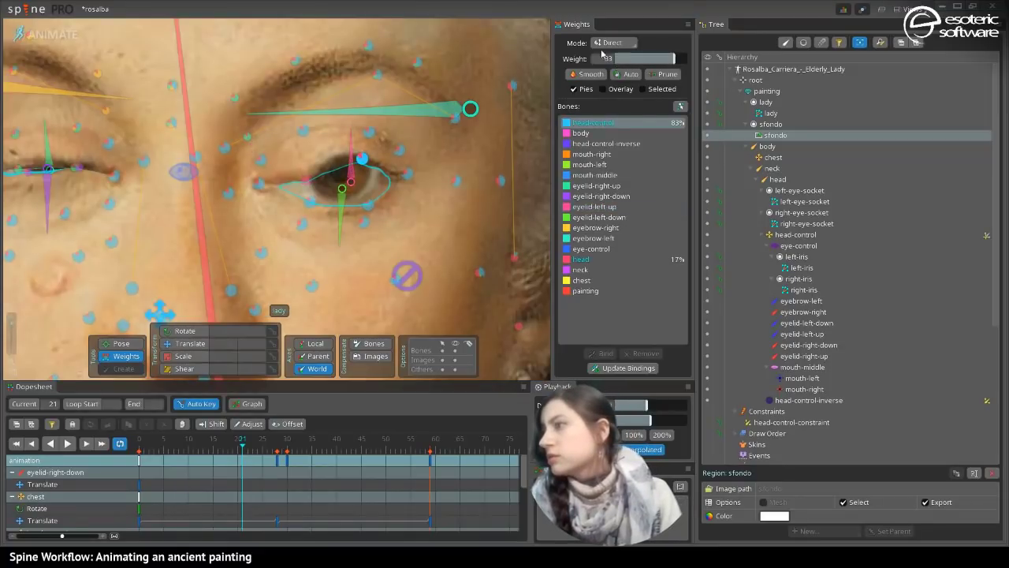
left_click(609, 59)
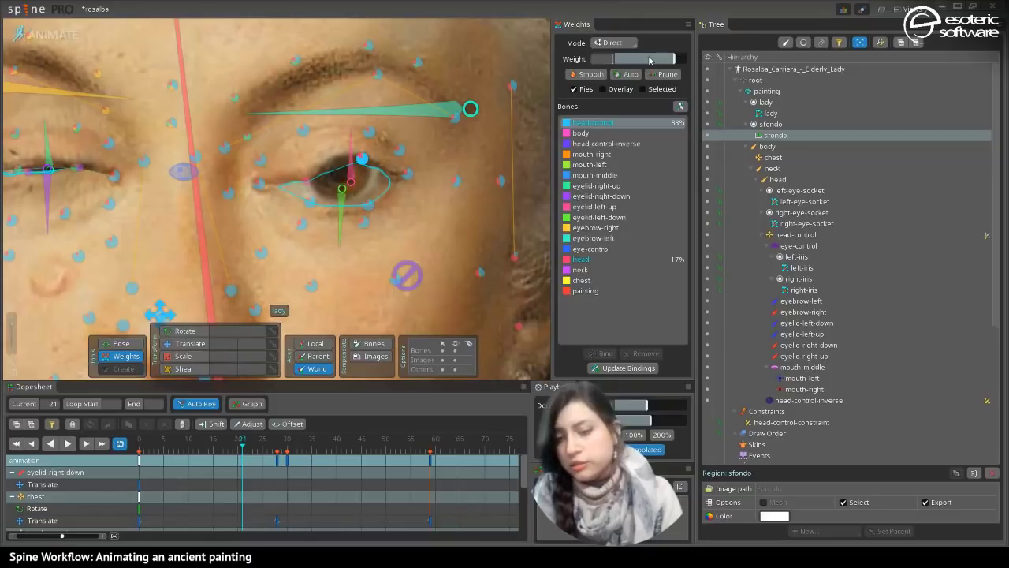
type("0")
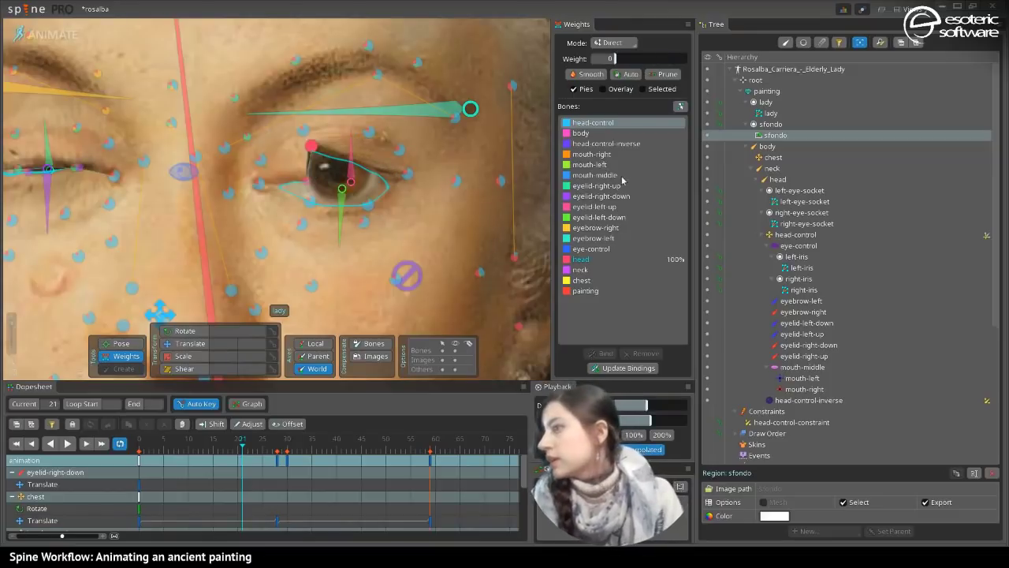
left_click(592, 209)
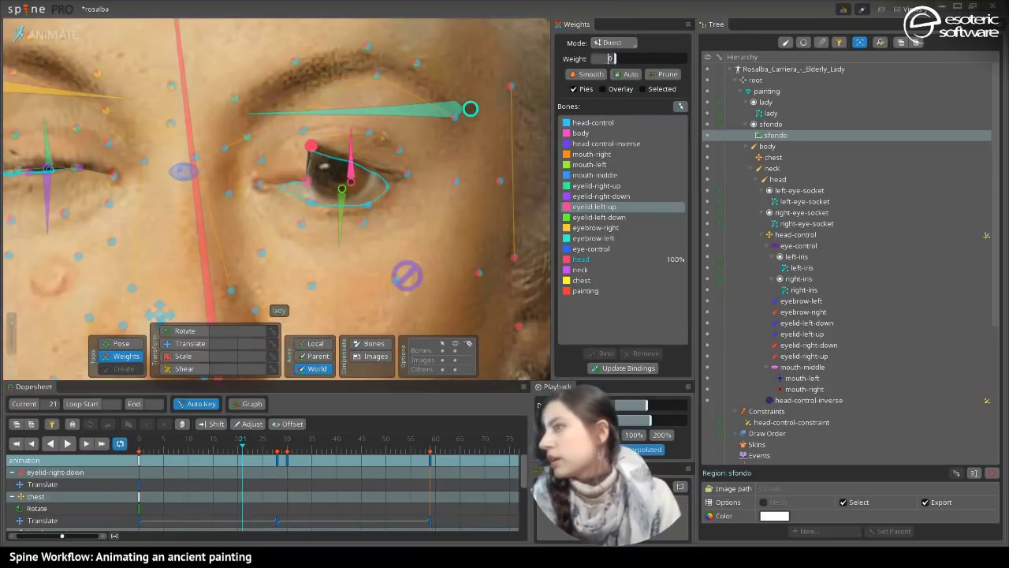
key("Return")
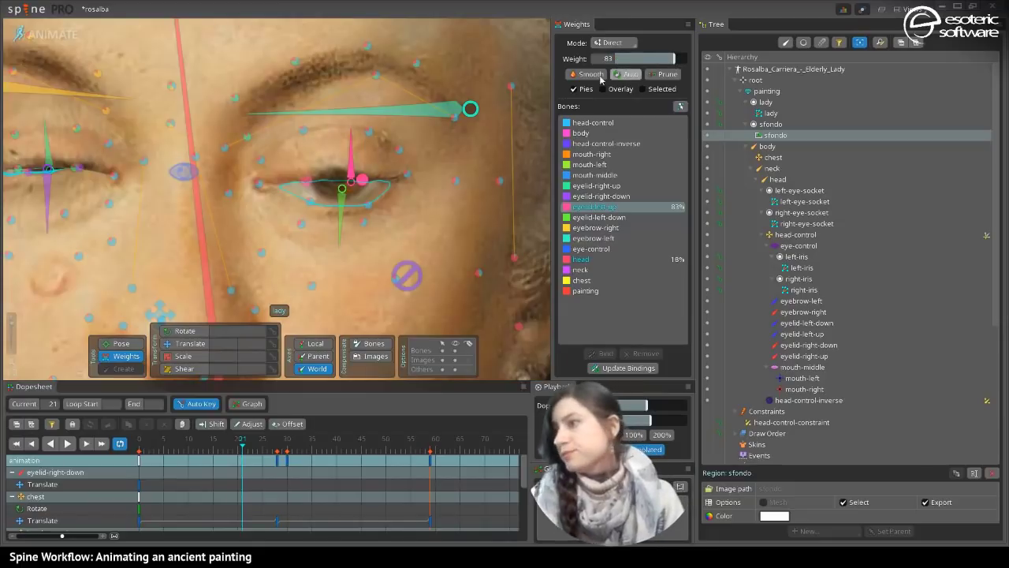
- On the crease vertex above the left eye's inner upper lid, set eyelid-left-up to 29 and head to 17
left_click(304, 130)
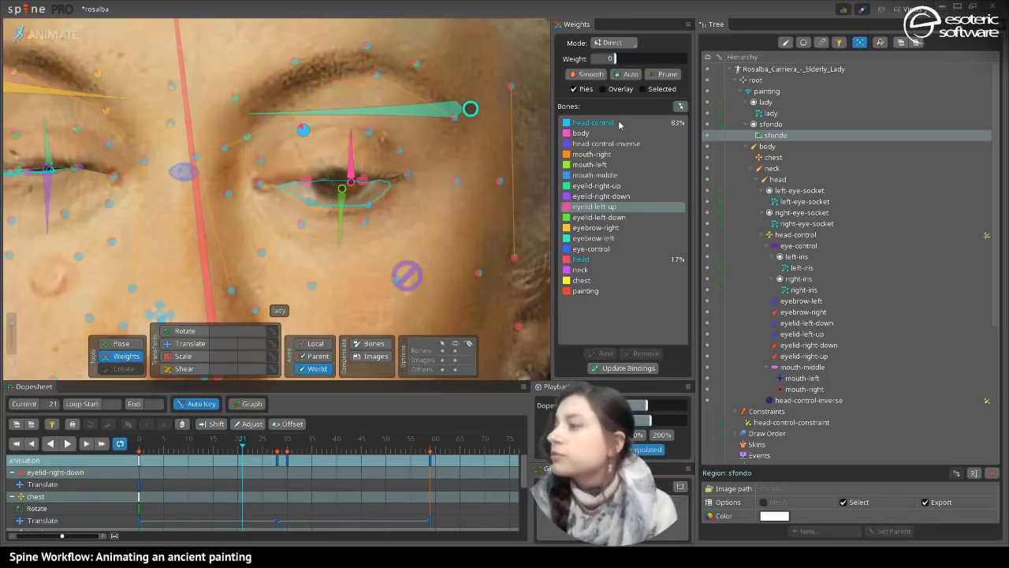
left_click_drag(619, 59, 635, 63)
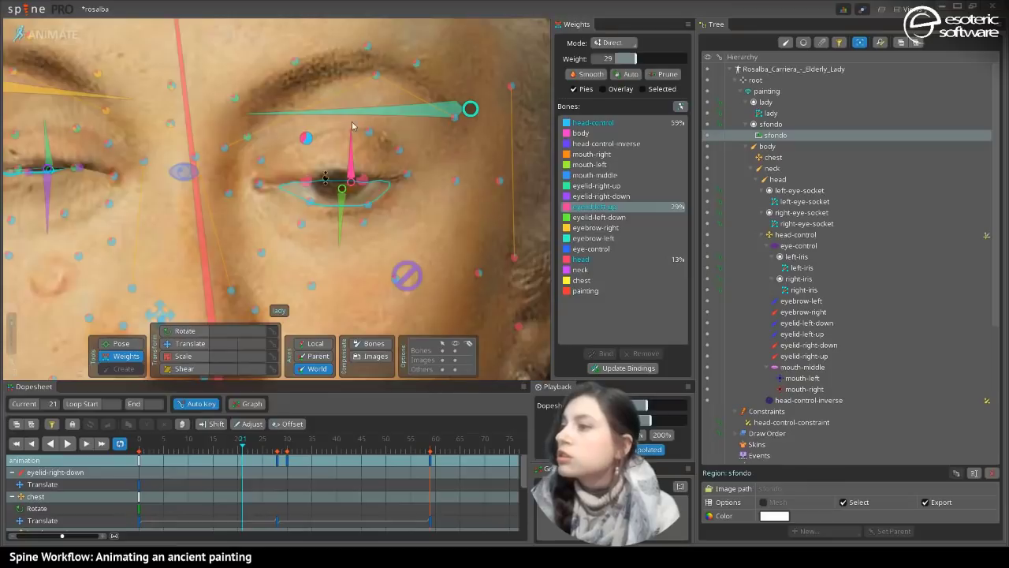
left_click(615, 261)
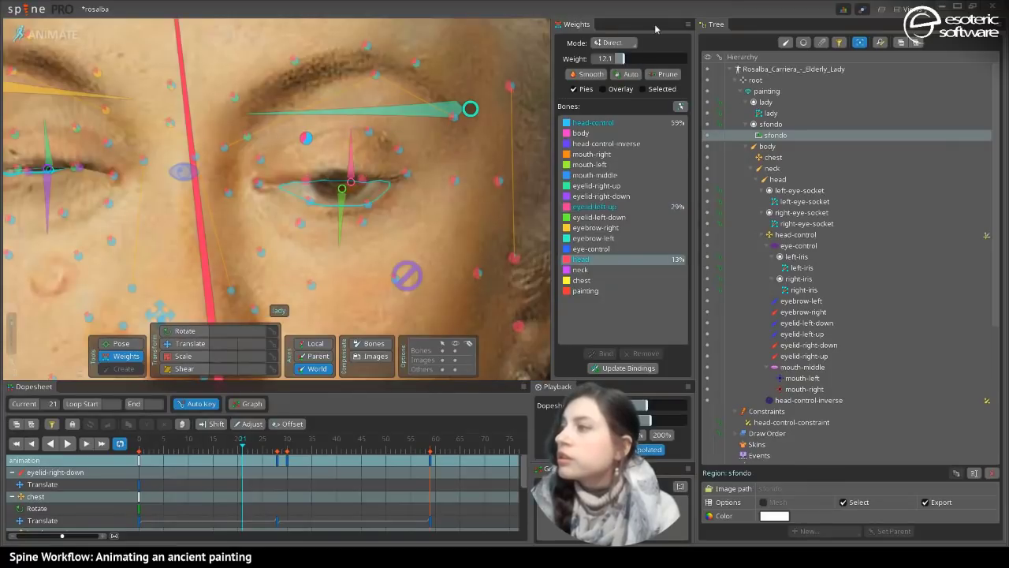
left_click_drag(628, 62, 629, 61)
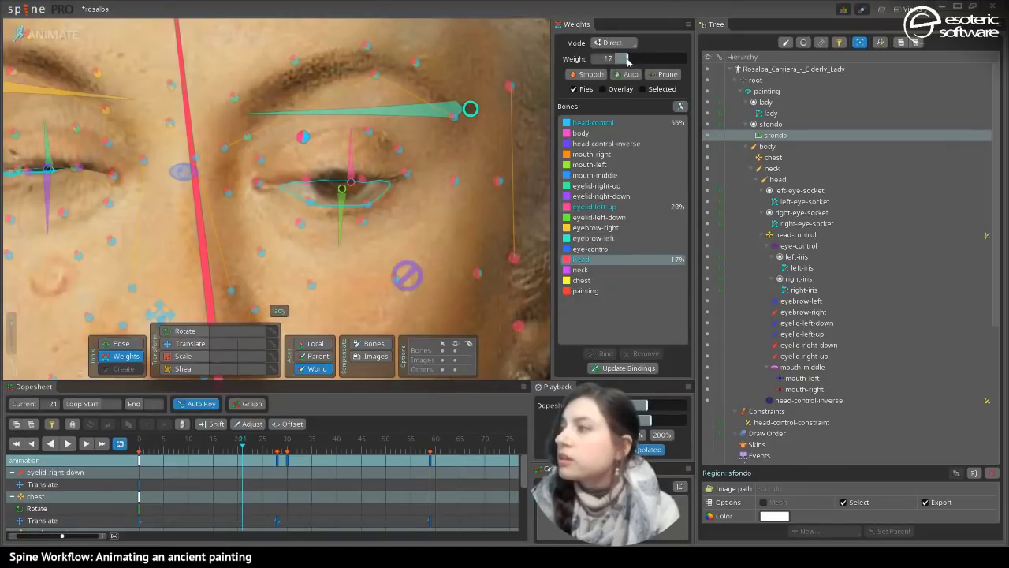
- On the crease vertex above the left eye's outer upper lid, set head-control to 52 and eyelid-left-up to 42
left_click(368, 133)
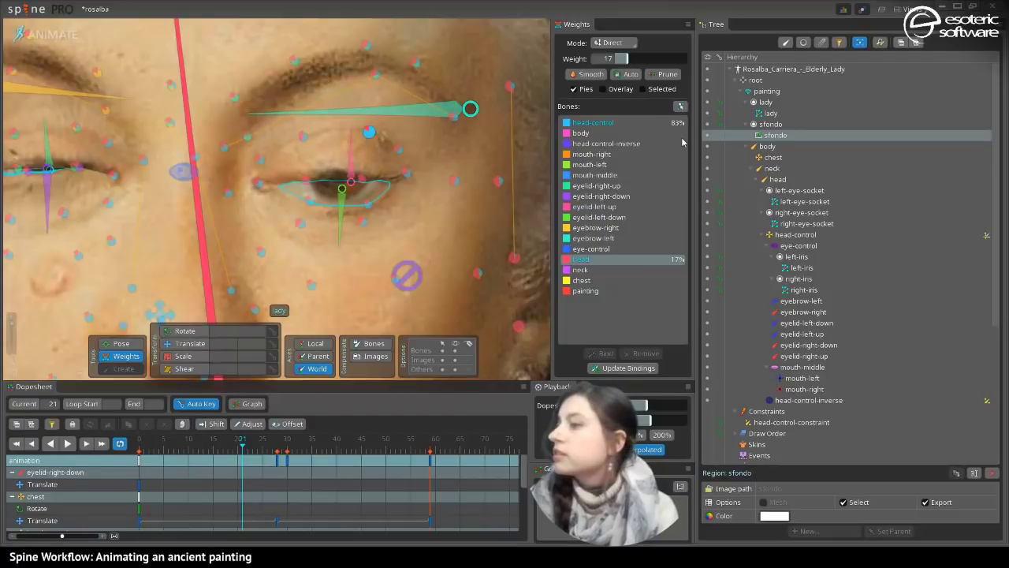
left_click(593, 124)
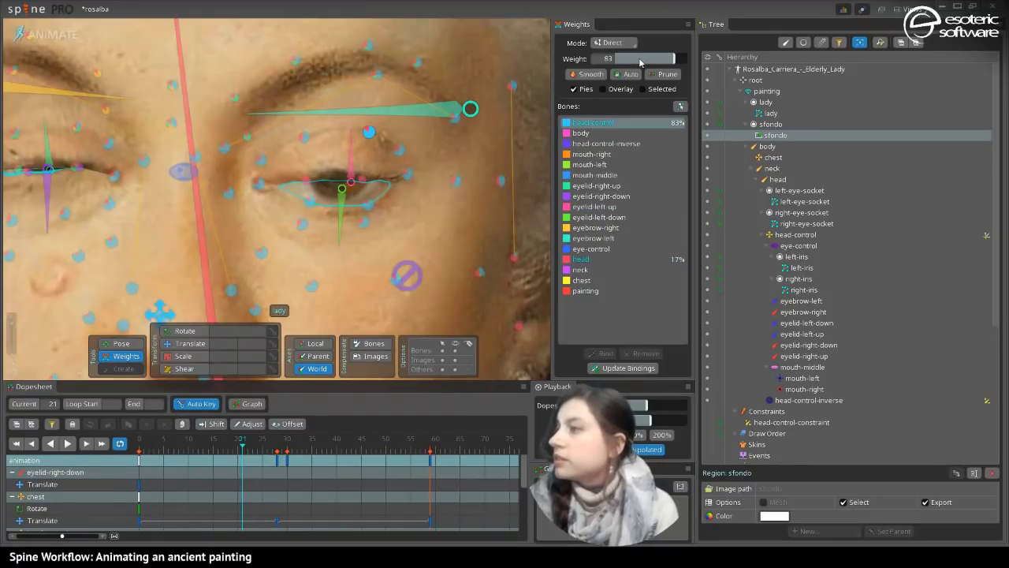
left_click_drag(623, 60, 653, 64)
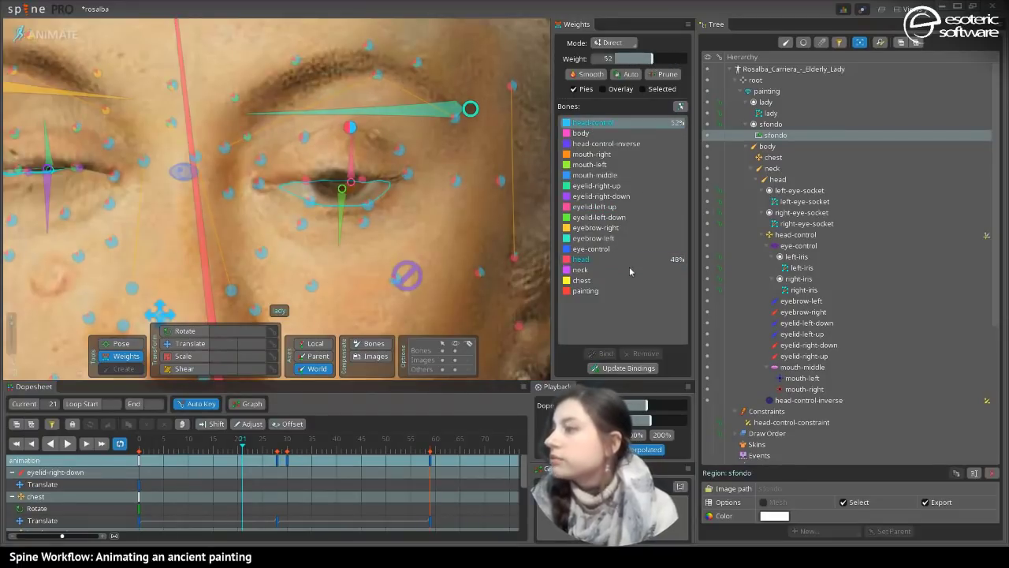
left_click(595, 251)
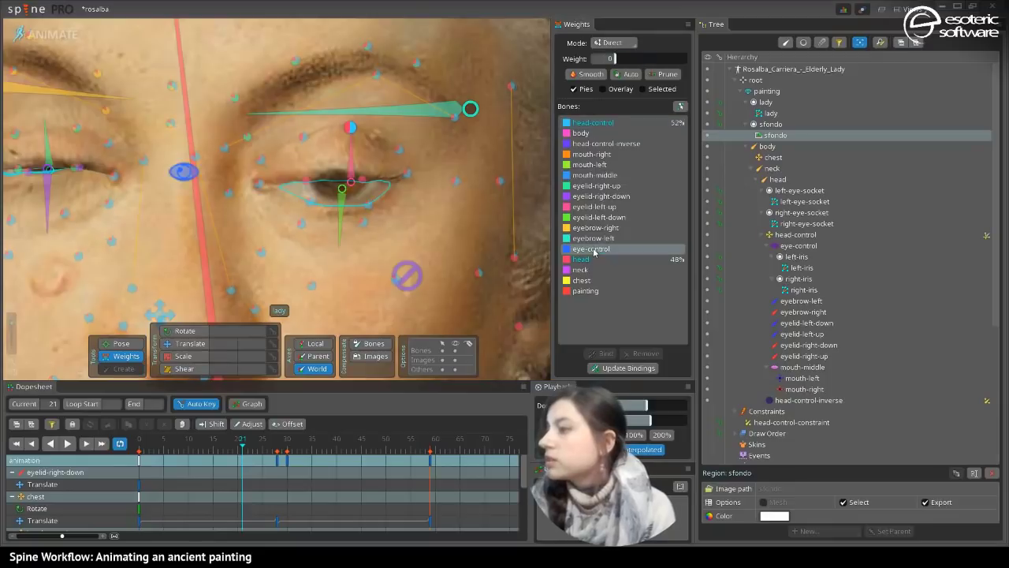
left_click(599, 208)
left_click_drag(629, 67, 644, 71)
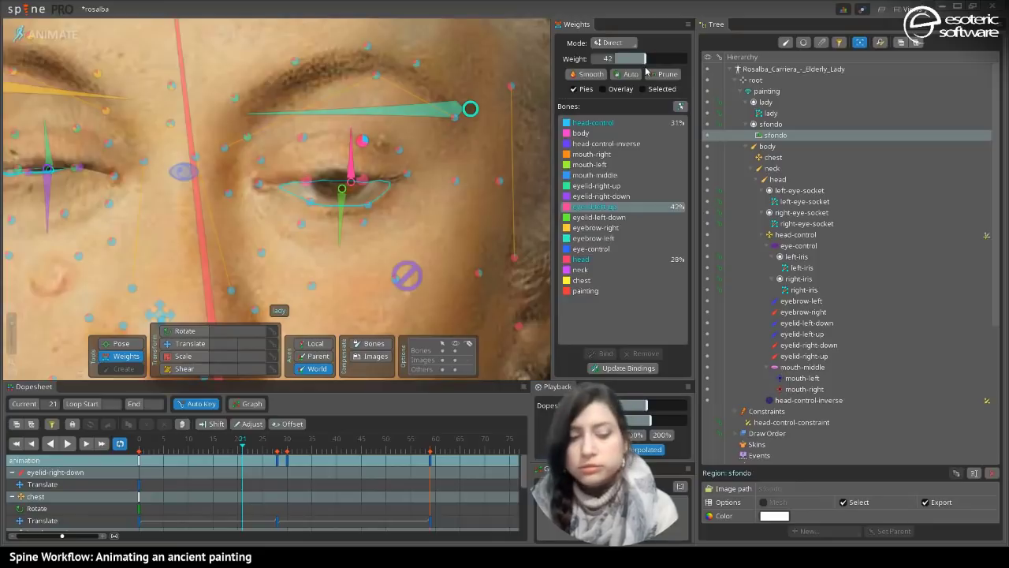
- Try an eyelid-left-up weight of 65 on the outer crease vertex of the left eye and undo it
key("ctrl+z")
key("ctrl+shift+z")
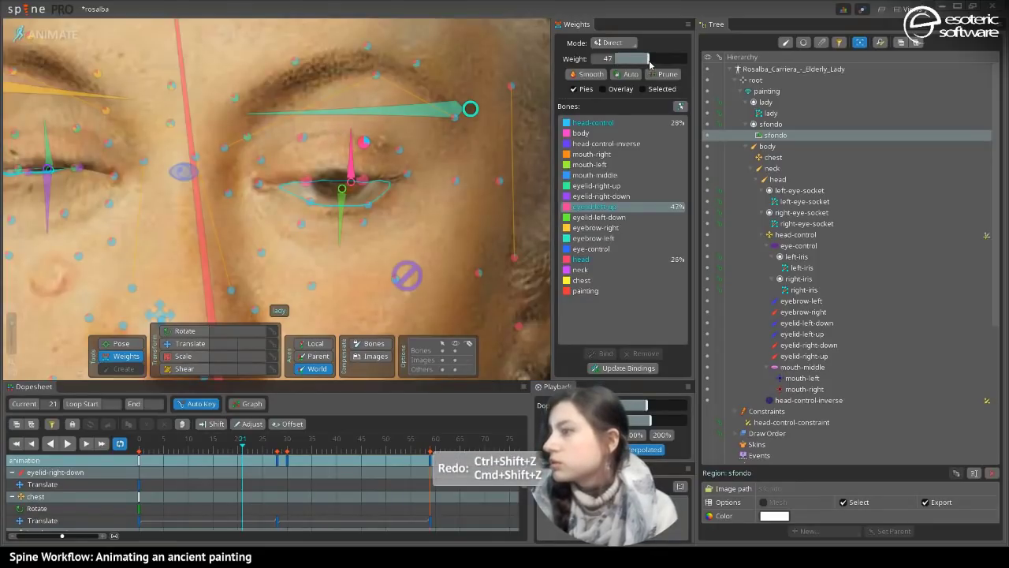
left_click_drag(649, 65, 663, 66)
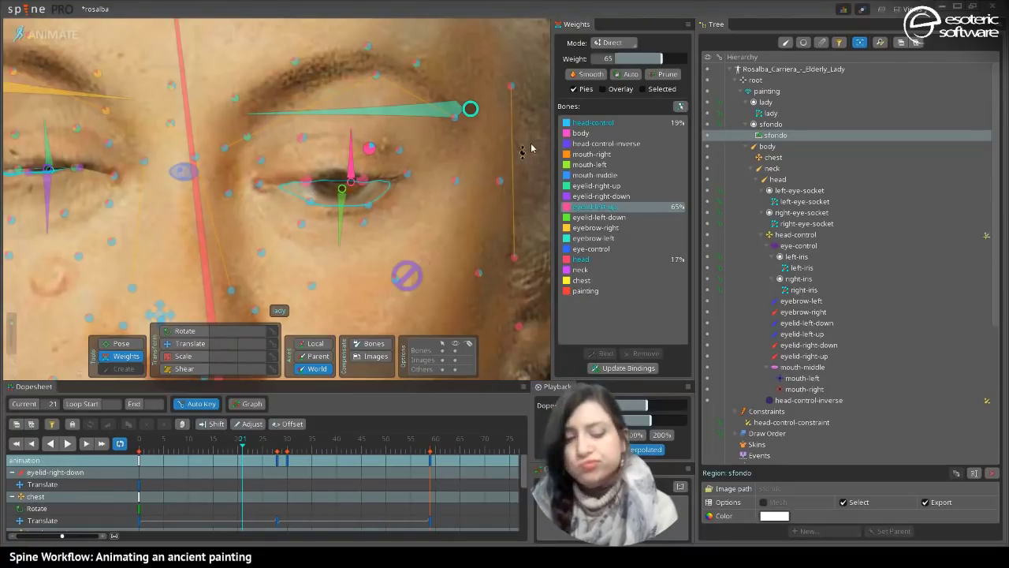
key("ctrl+z")
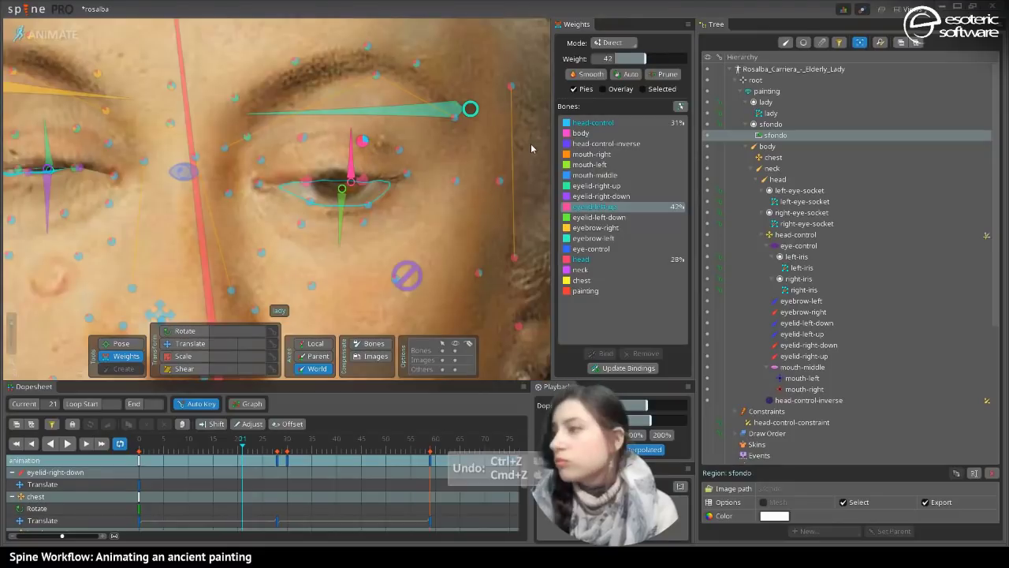
- Rebalance the left eye's outer crease vertex to head-control 47 and eyelid-left-up 48, and deselect everything
left_click(596, 123)
left_click_drag(635, 59, 641, 61)
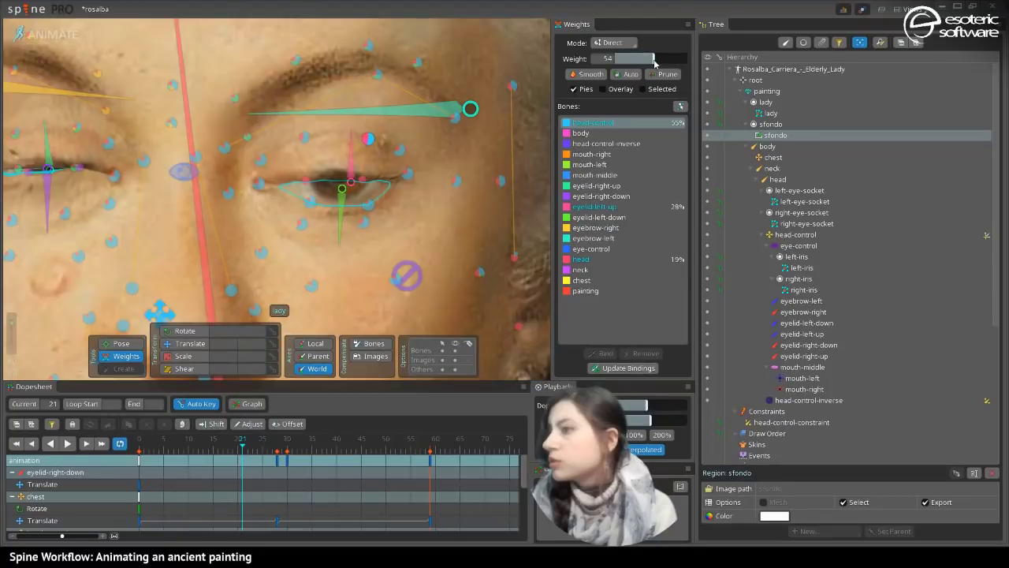
left_click(588, 208)
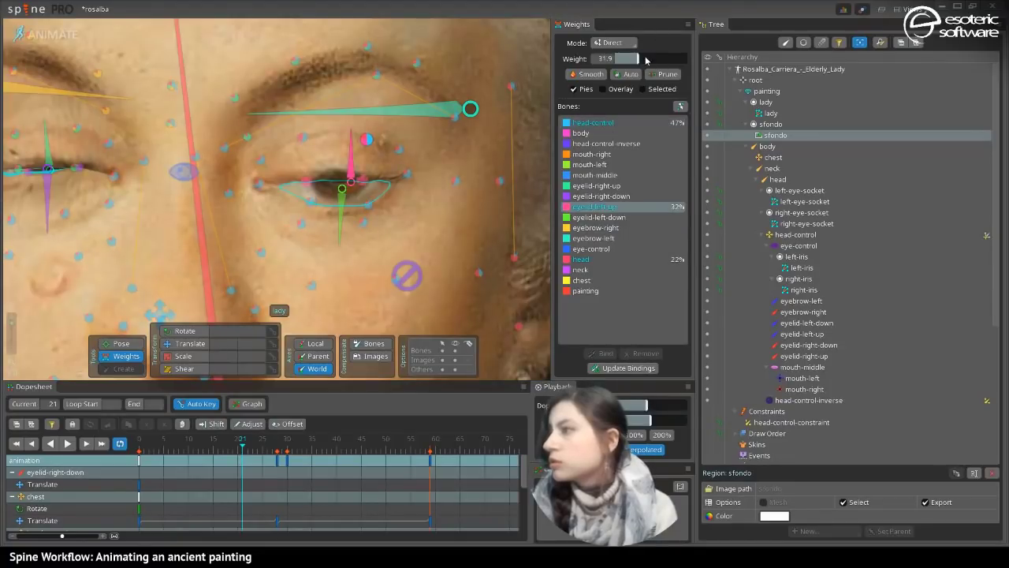
left_click_drag(646, 60, 644, 61)
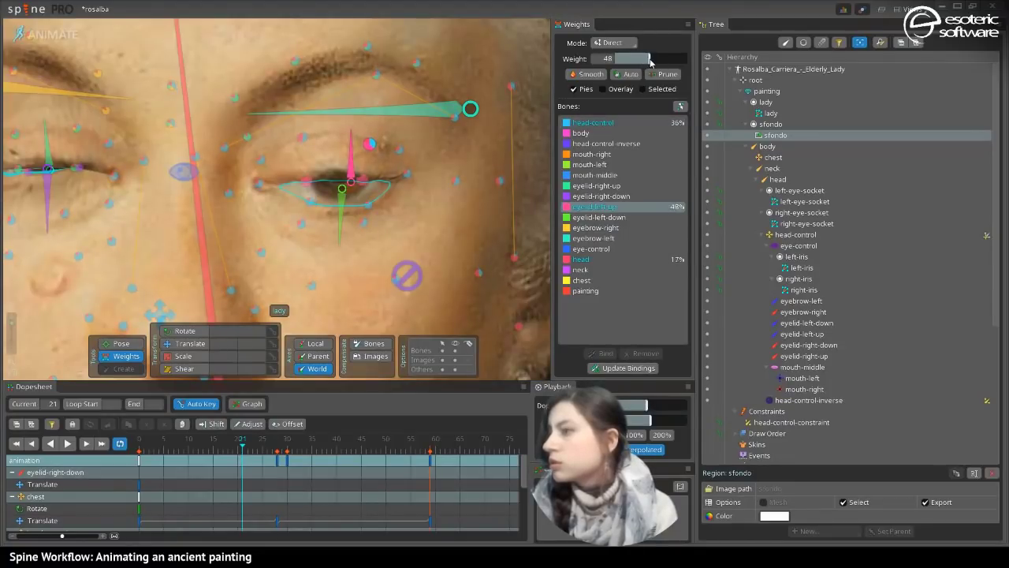
key("space")
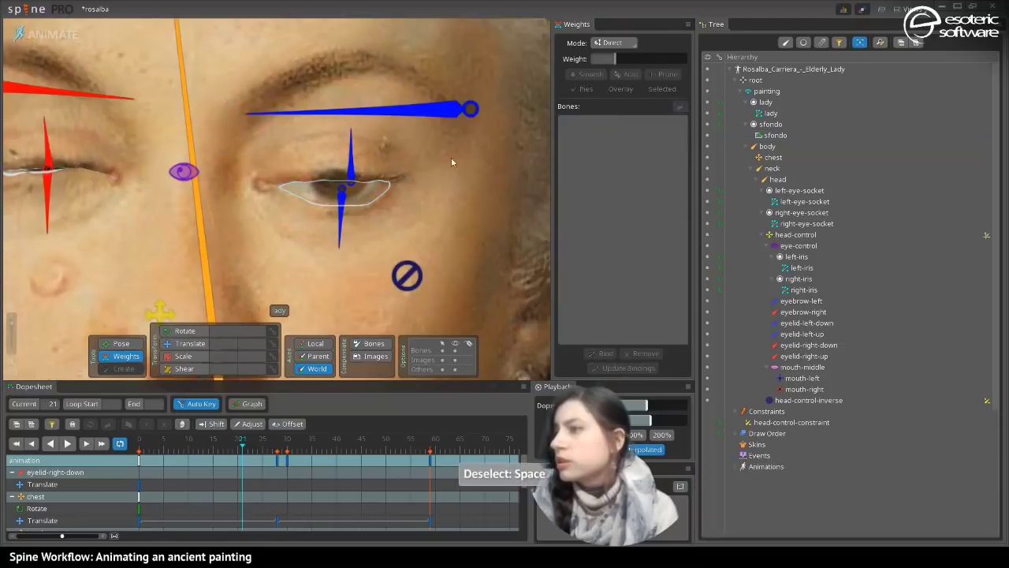
- On the lady mesh's crease vertex above the left eye's outer corner, set head-control to 58 and eyelid-left-up to 31
left_click(445, 153)
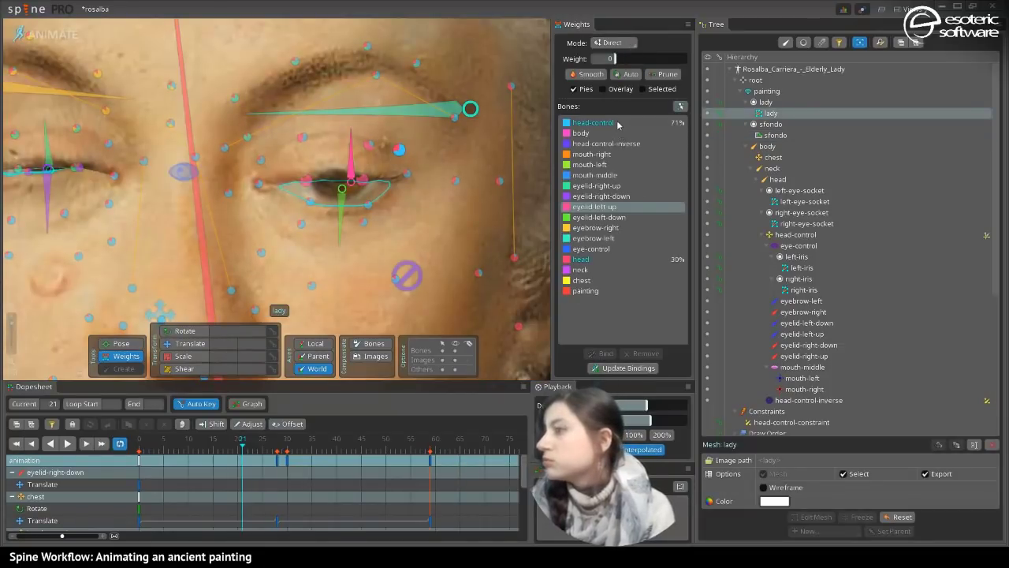
left_click(623, 124)
left_click(657, 61)
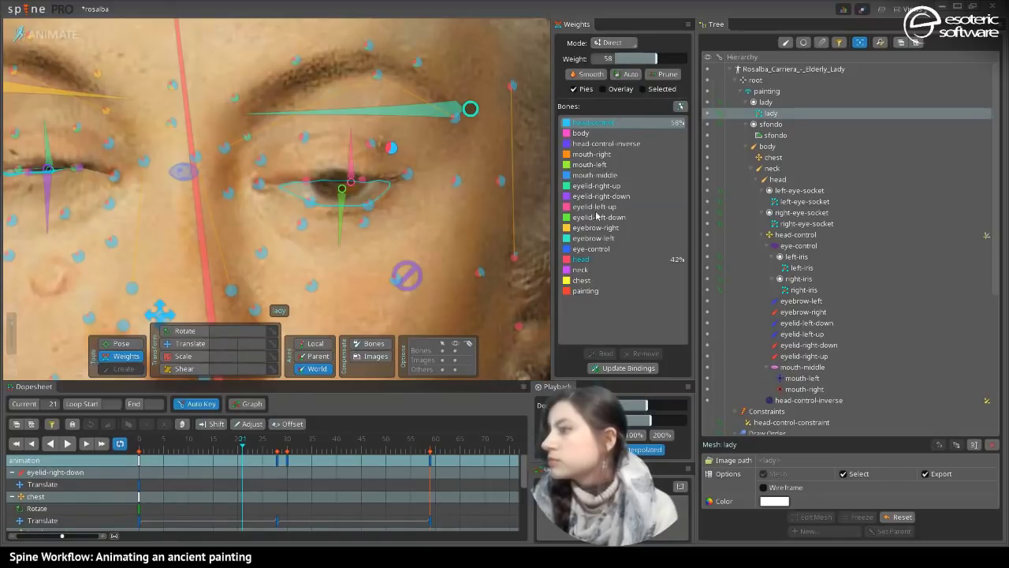
left_click(597, 207)
left_click_drag(618, 61, 634, 60)
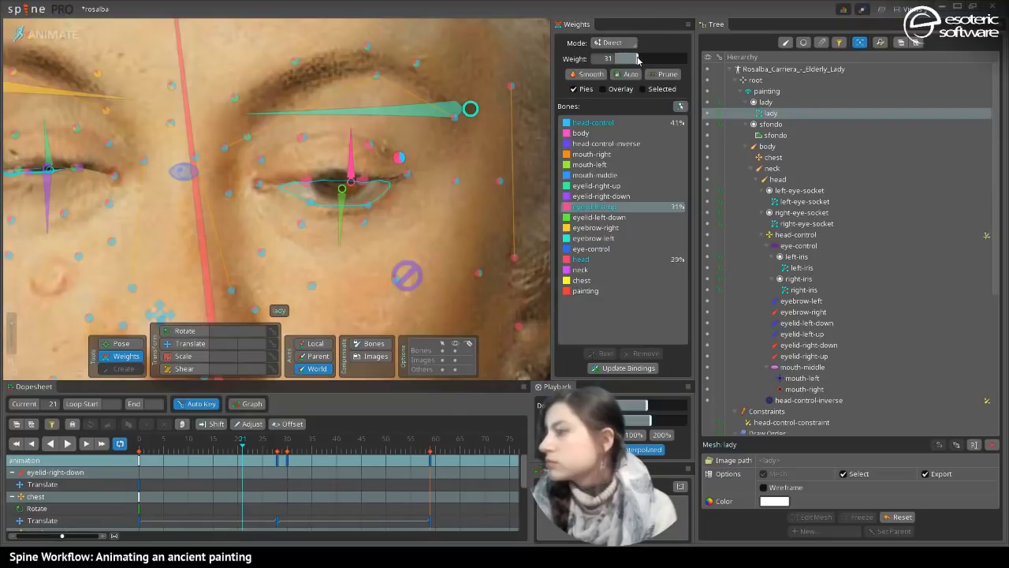
- On the lady mesh's inner lower-lid vertex of the left eye, set head-control to 0 and eyelid-left-down to 83
key("space")
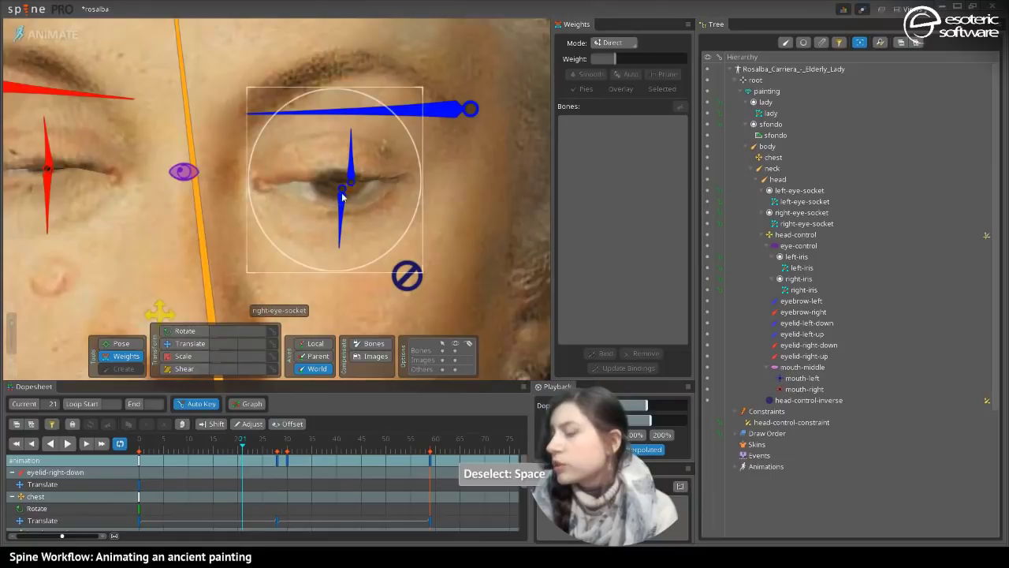
left_click(300, 247)
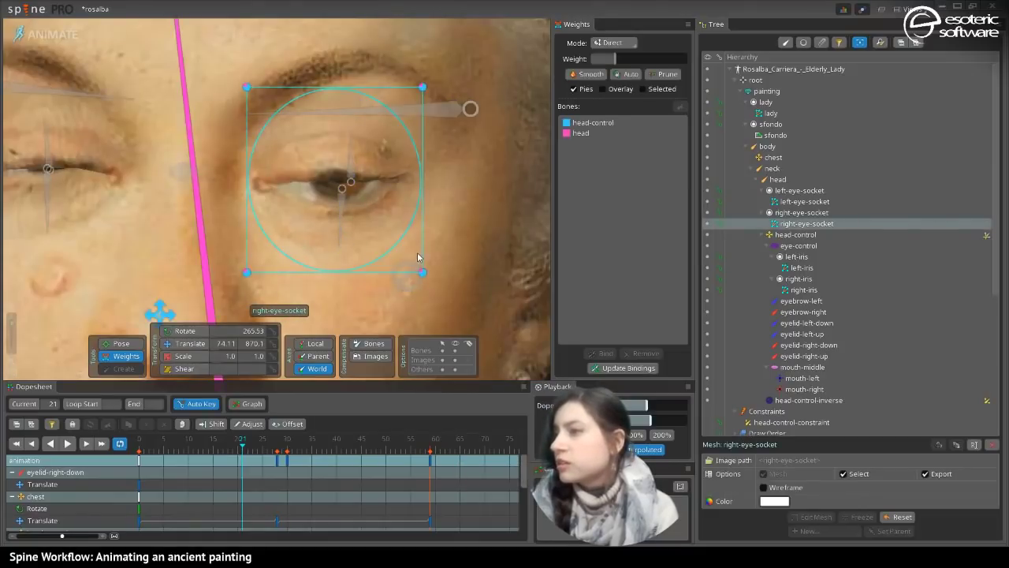
left_click(343, 203)
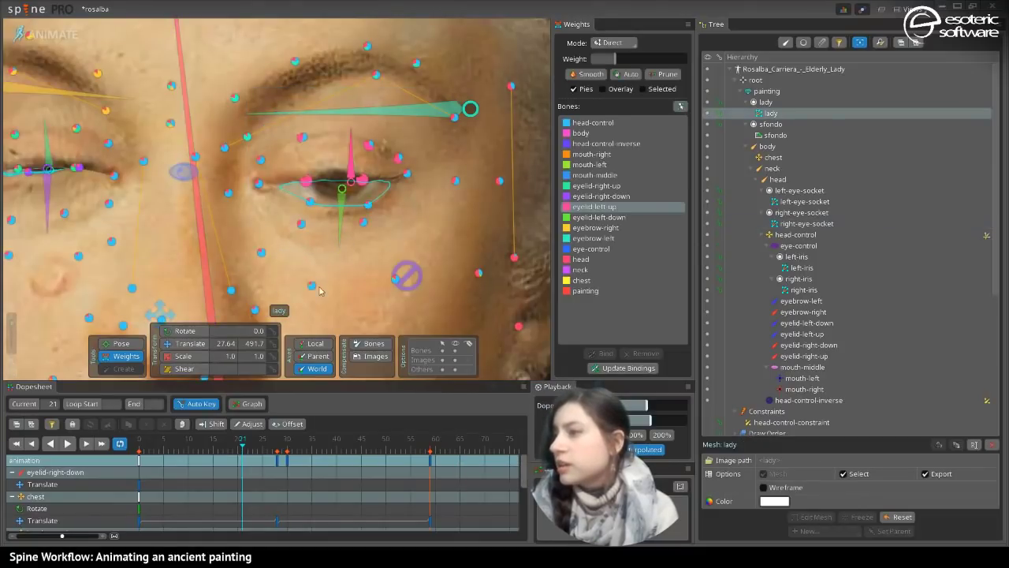
left_click(310, 202)
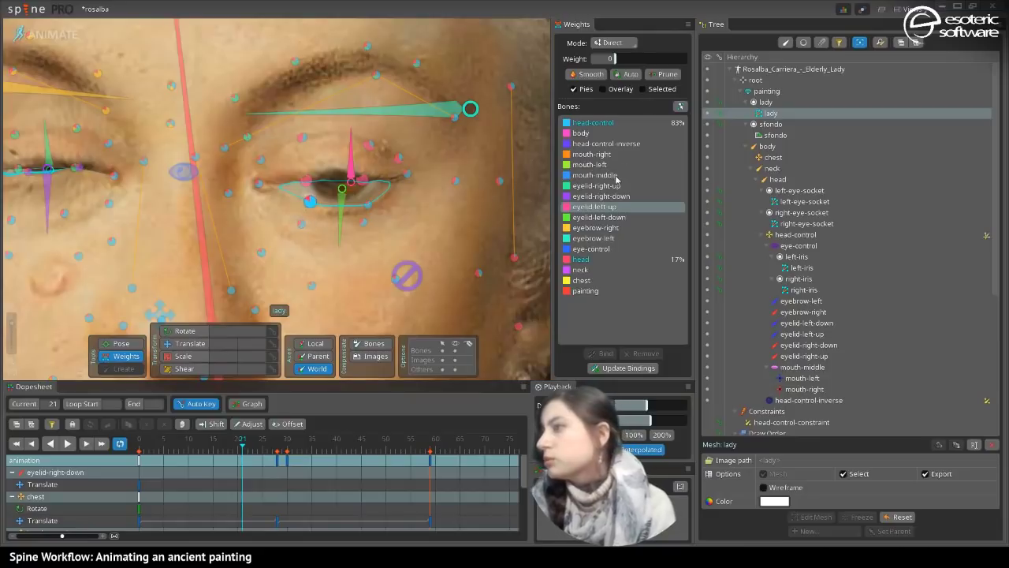
left_click(593, 124)
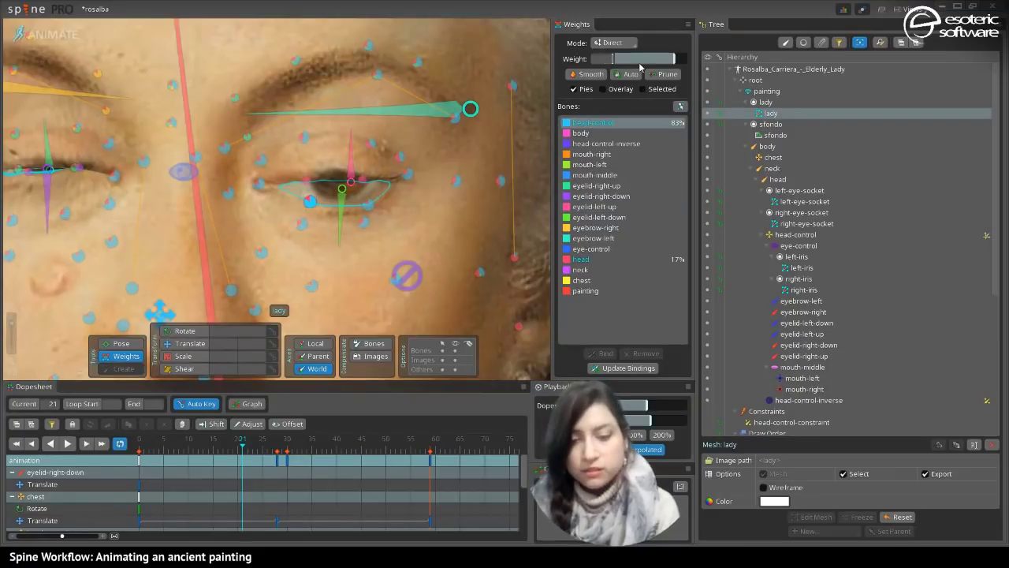
key("Return")
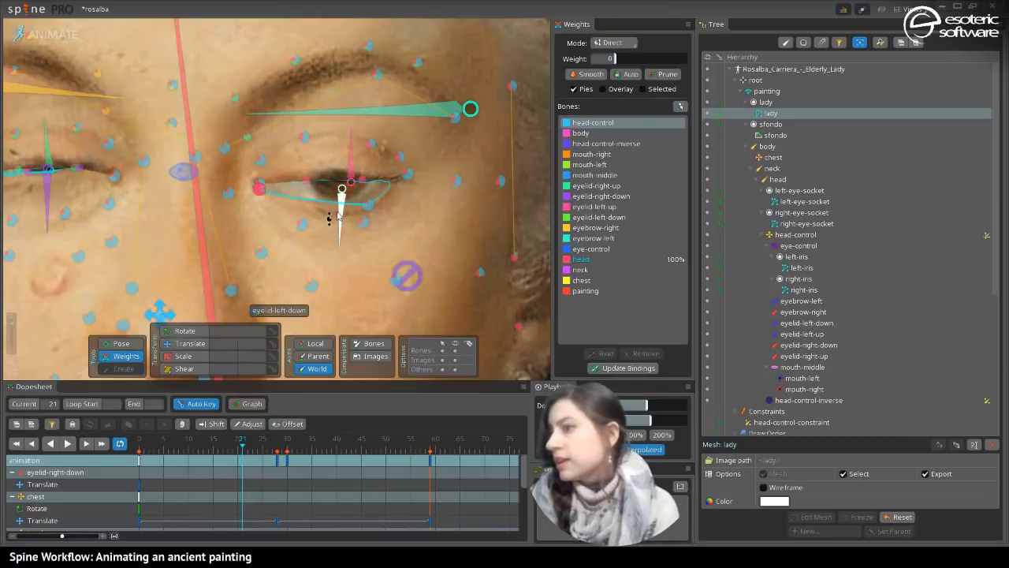
left_click(599, 217)
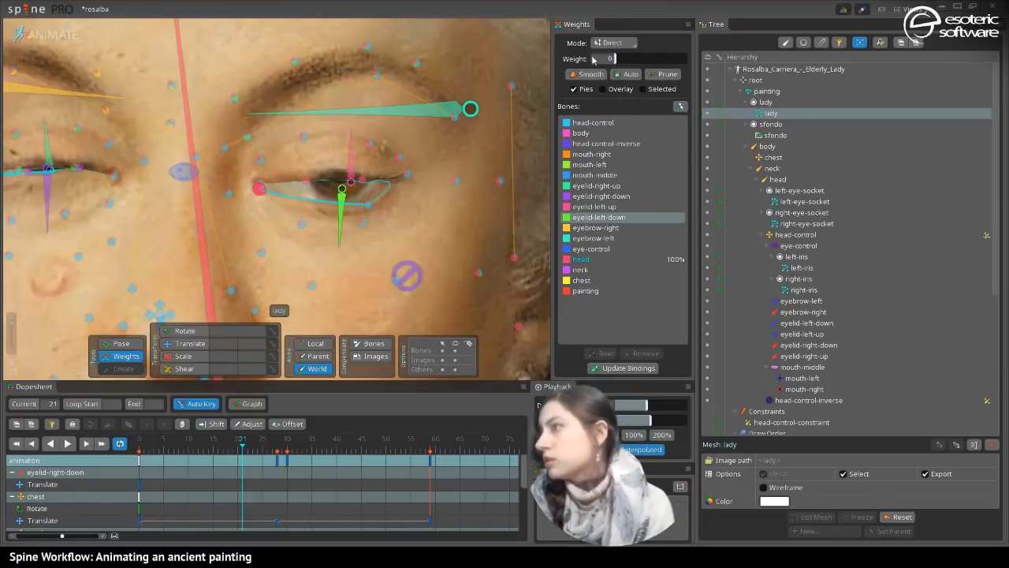
type("83")
key("Return")
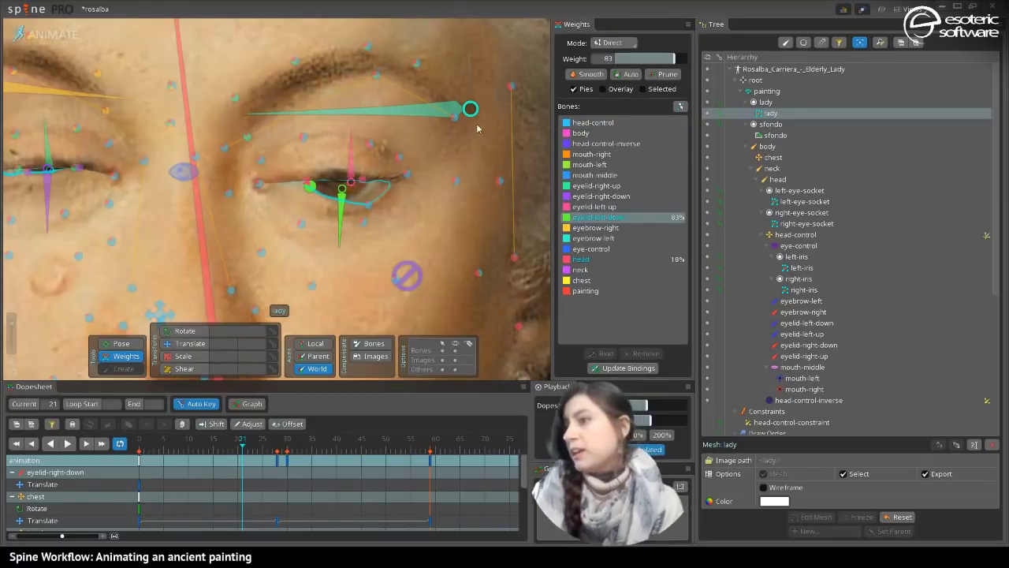
- On the left eye's outer lower-lid vertex, set head-control to 0 and eyelid-left-down to 83, and try a weight of 55
left_click(367, 204)
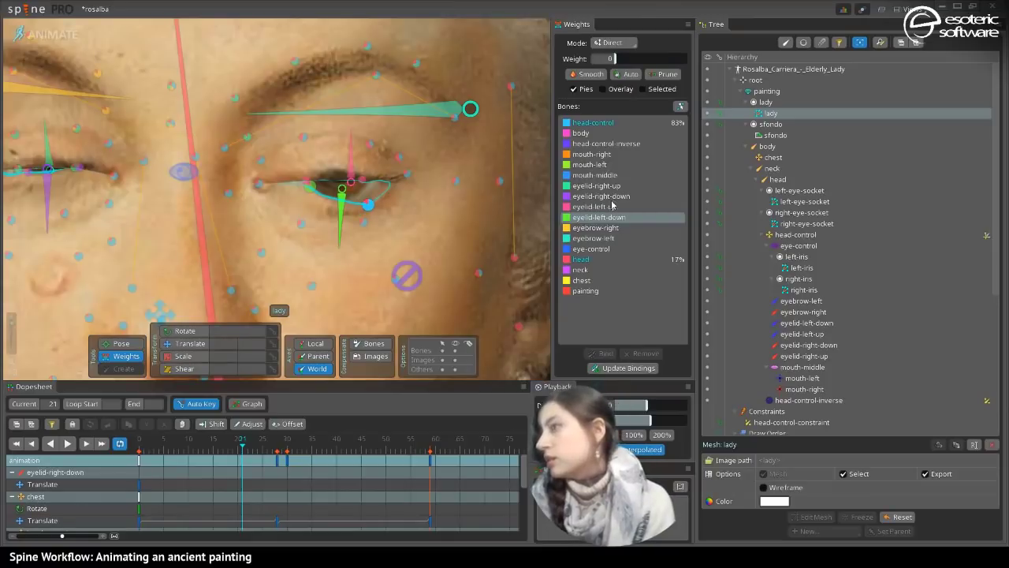
left_click(624, 126)
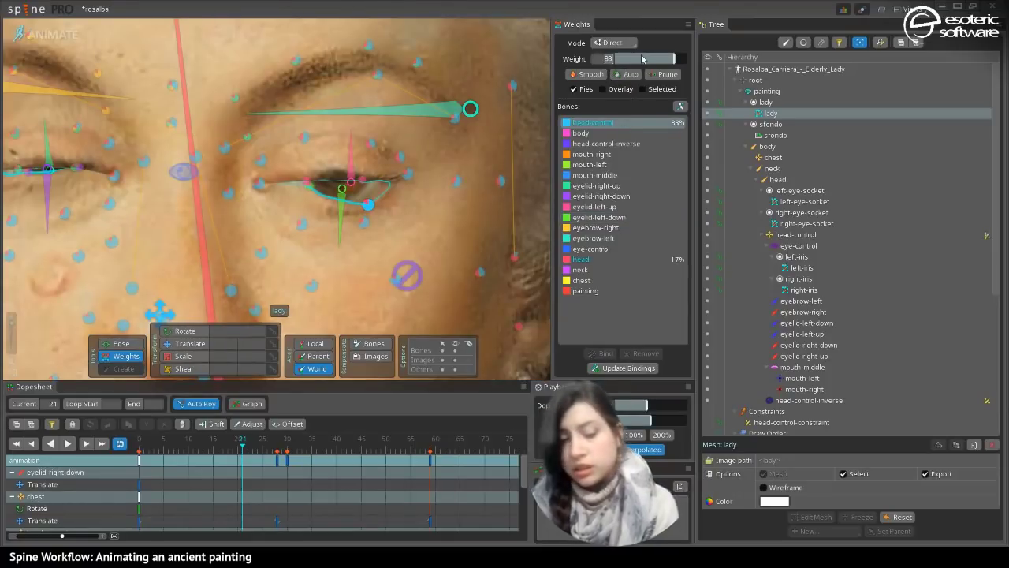
key("Return")
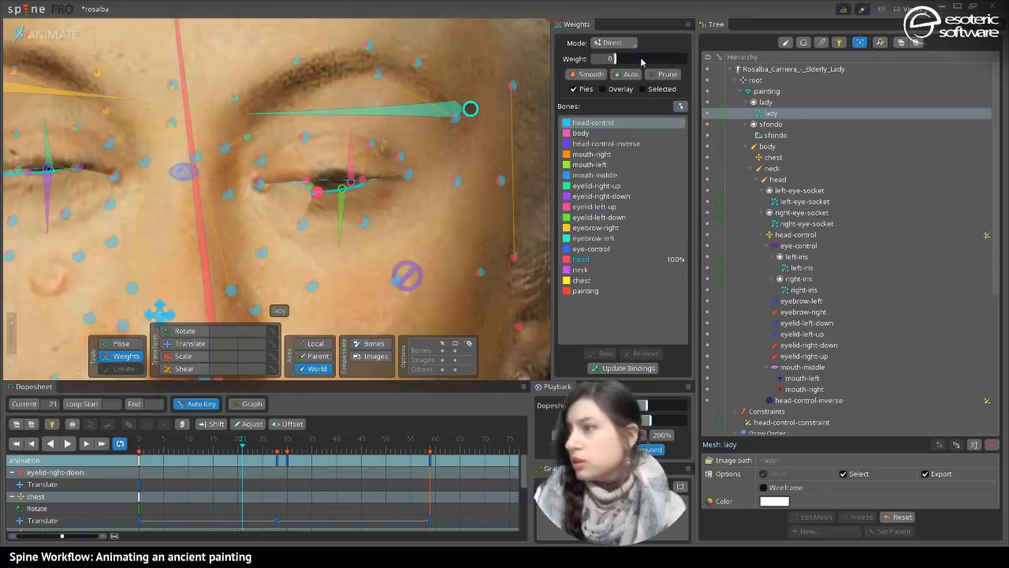
left_click(337, 211)
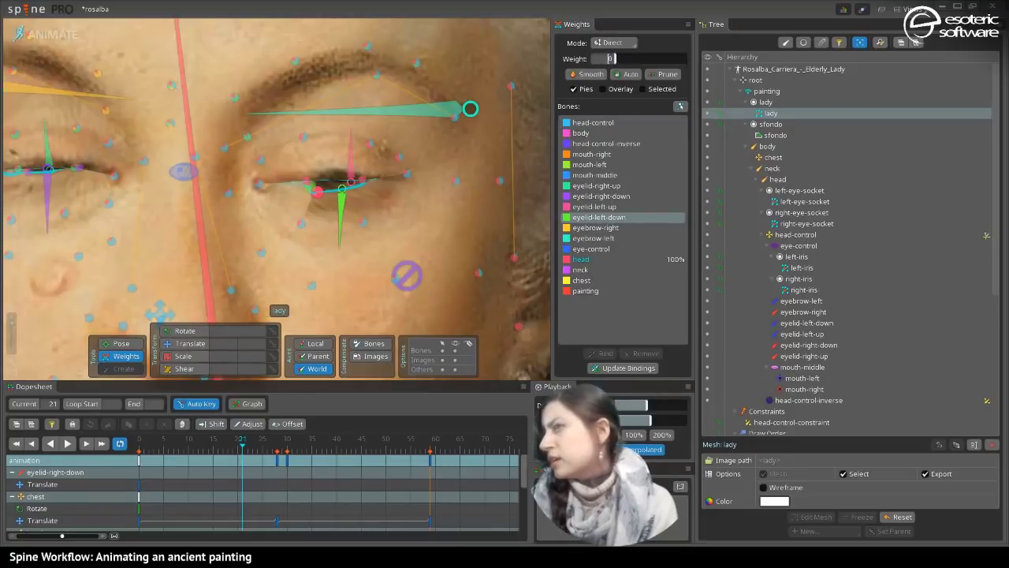
type("83")
key("Return")
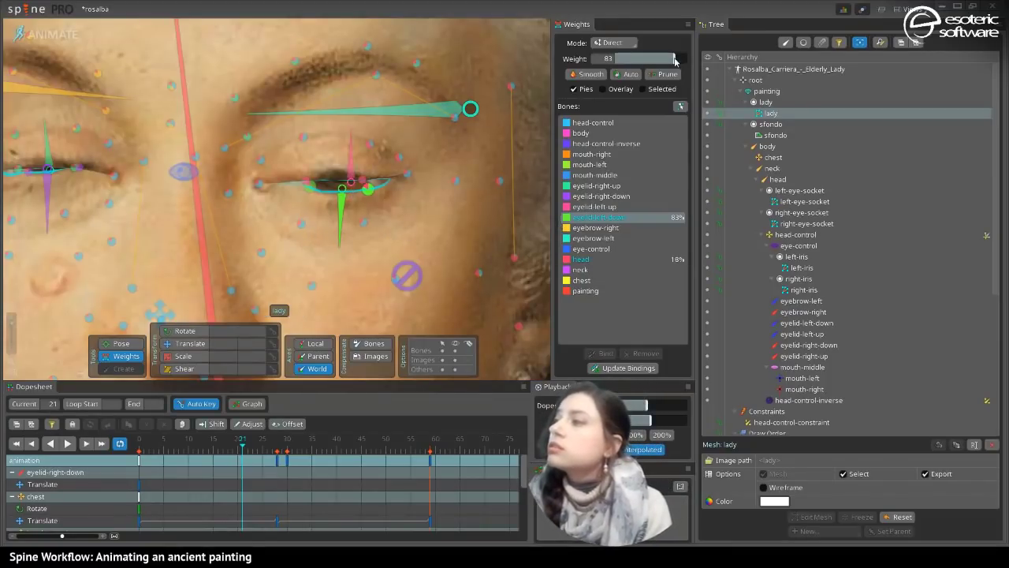
left_click_drag(675, 61, 664, 74)
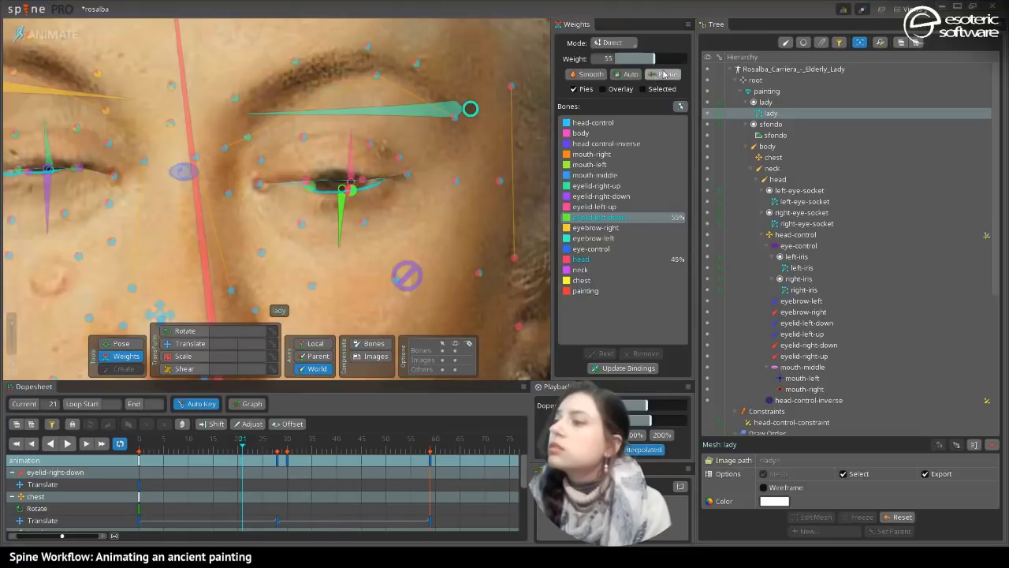
left_click(665, 74)
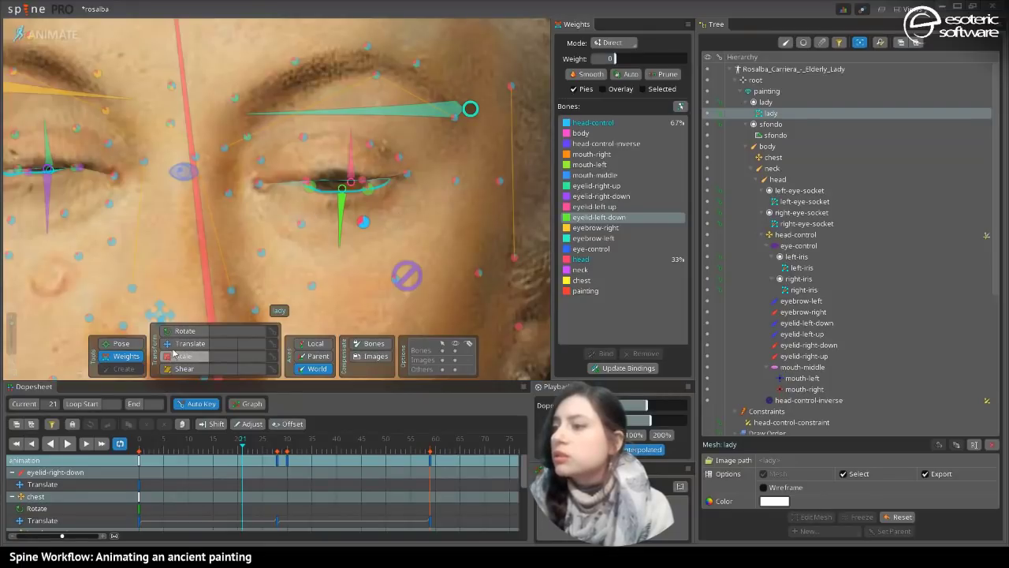
- At frame 0, translate the eyelid-left-up bone down to 10.42, 866.4 and the eyelid-left-down bone up to 5.794, 871.1
key("v")
left_click(16, 443)
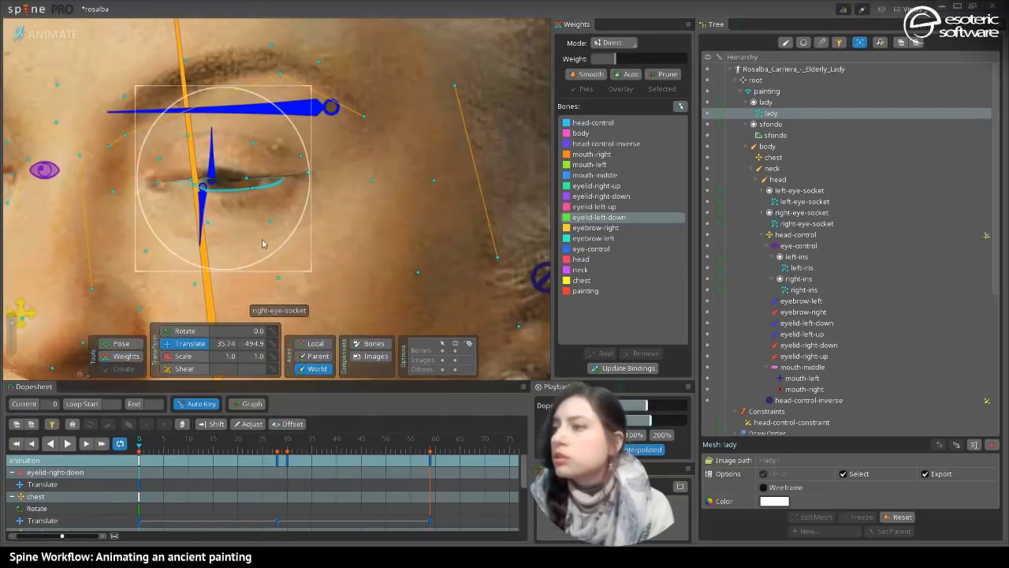
left_click(203, 201)
left_click(212, 169)
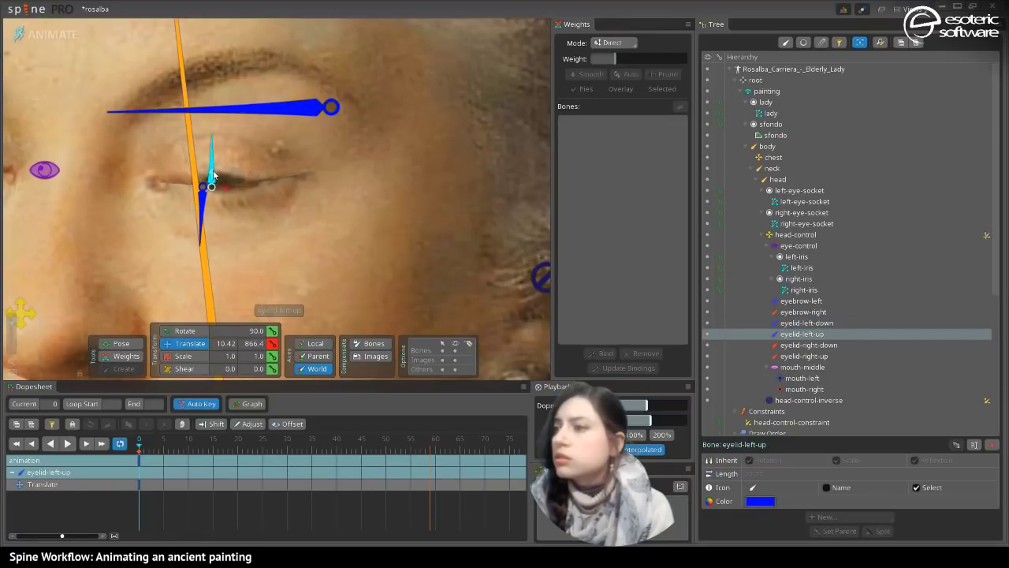
left_click(203, 202)
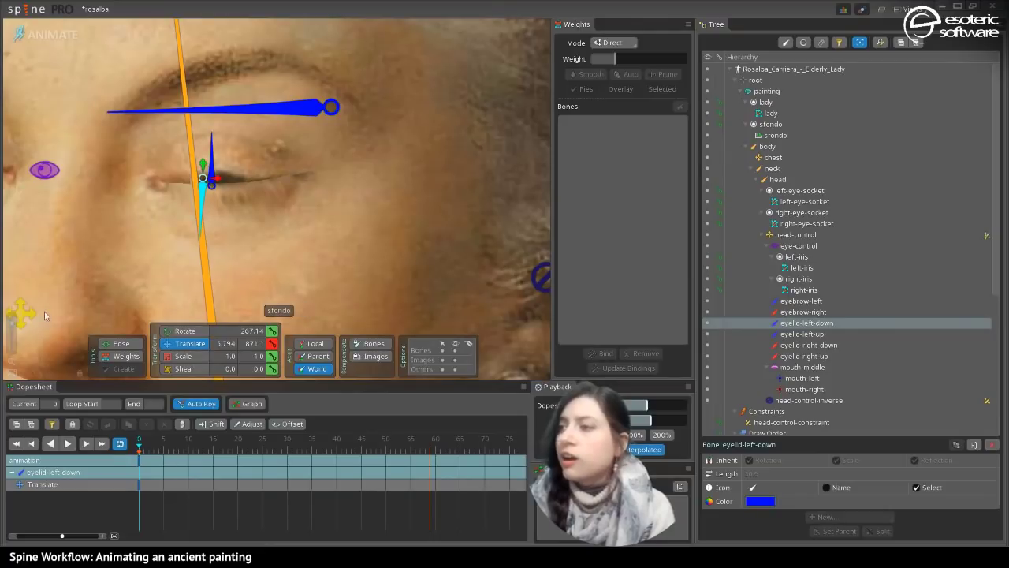
- Deselect the eyelid bone, play the animation to review the whole face, and save the project
left_click_drag(14, 324, 14, 330)
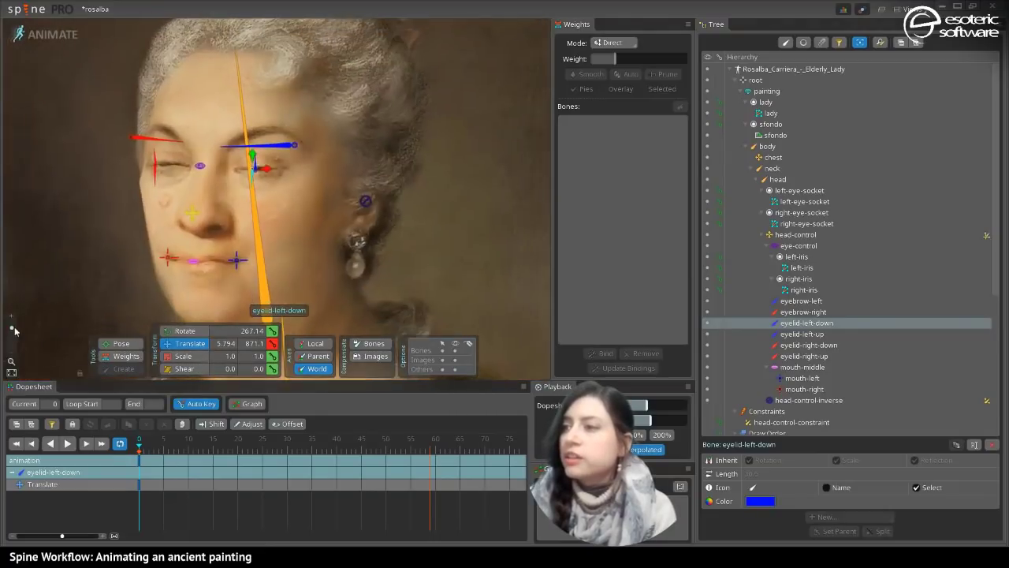
key("Escape")
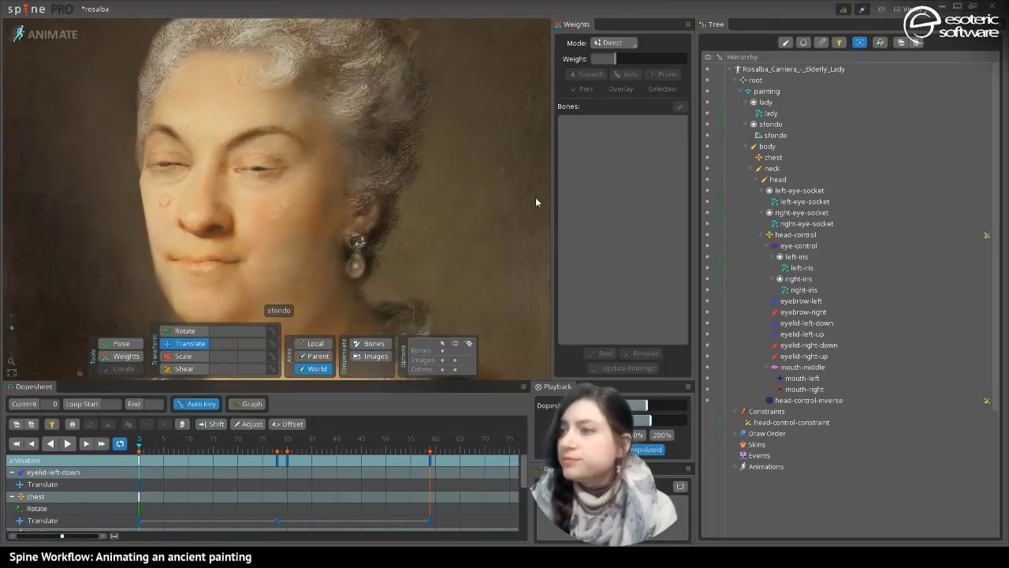
left_click(67, 444)
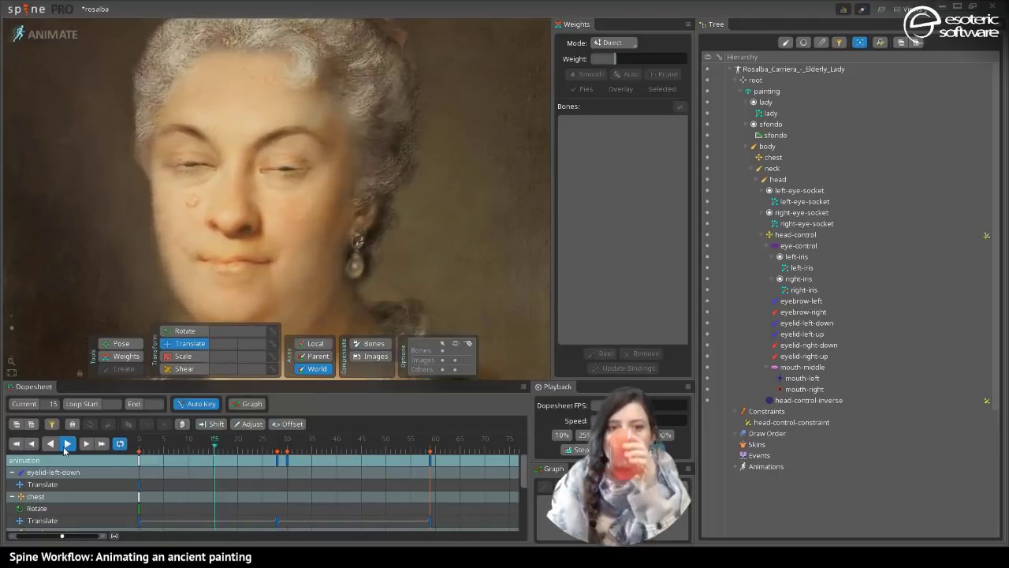
key("ctrl+s")
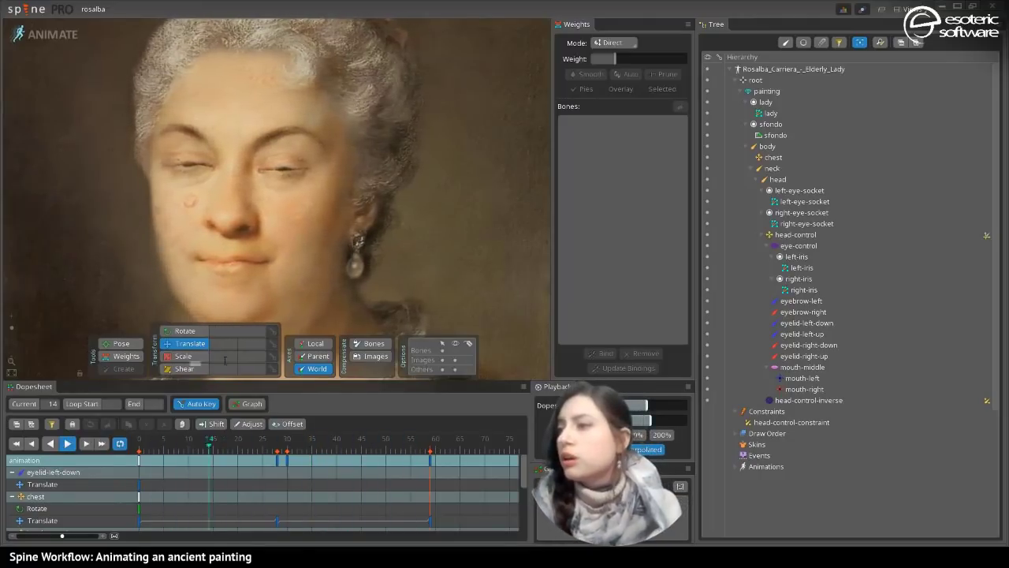
- With the animation playing, select the lady mesh's lip vertices near the right mouth corner and raise their head-control weight to 55
left_click(275, 249)
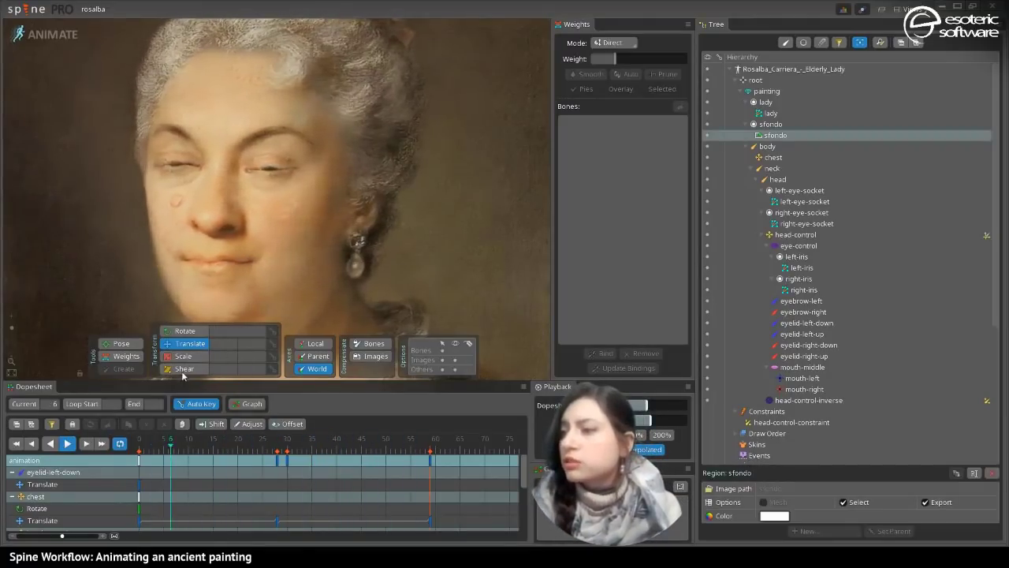
left_click(126, 356)
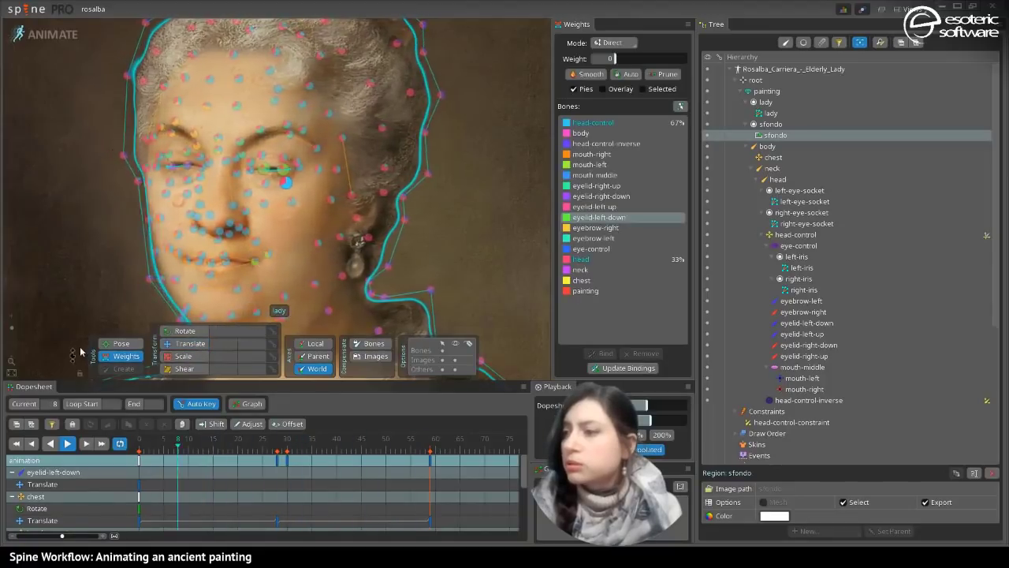
scroll(187, 208, "up", 4)
left_click_drag(187, 208, 323, 68)
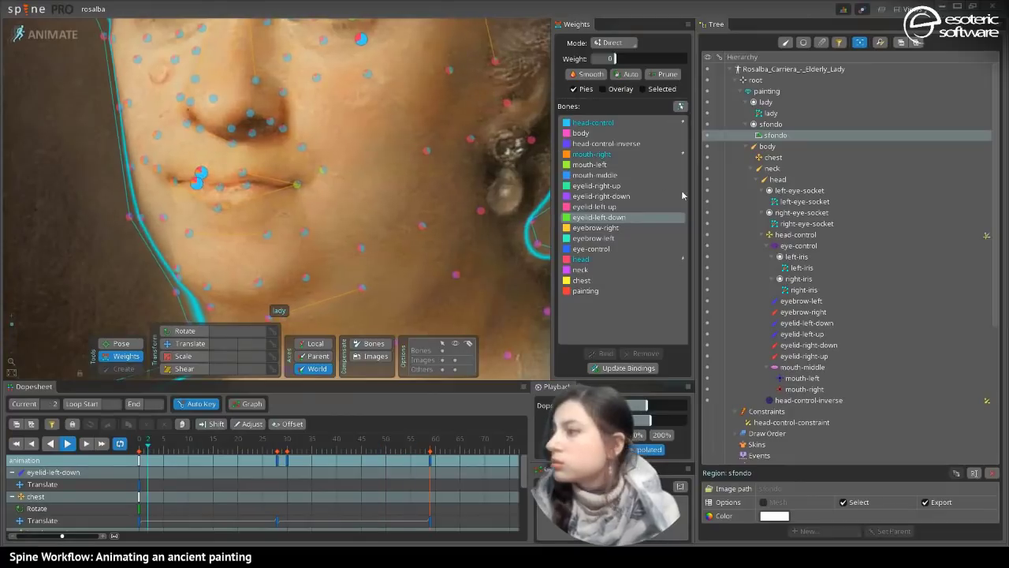
left_click(593, 154)
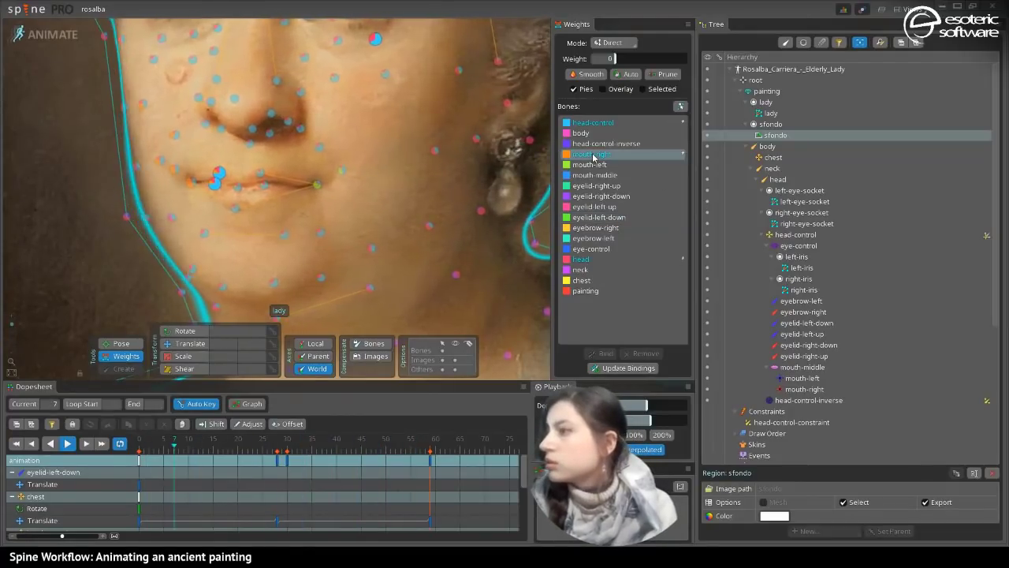
left_click(598, 122)
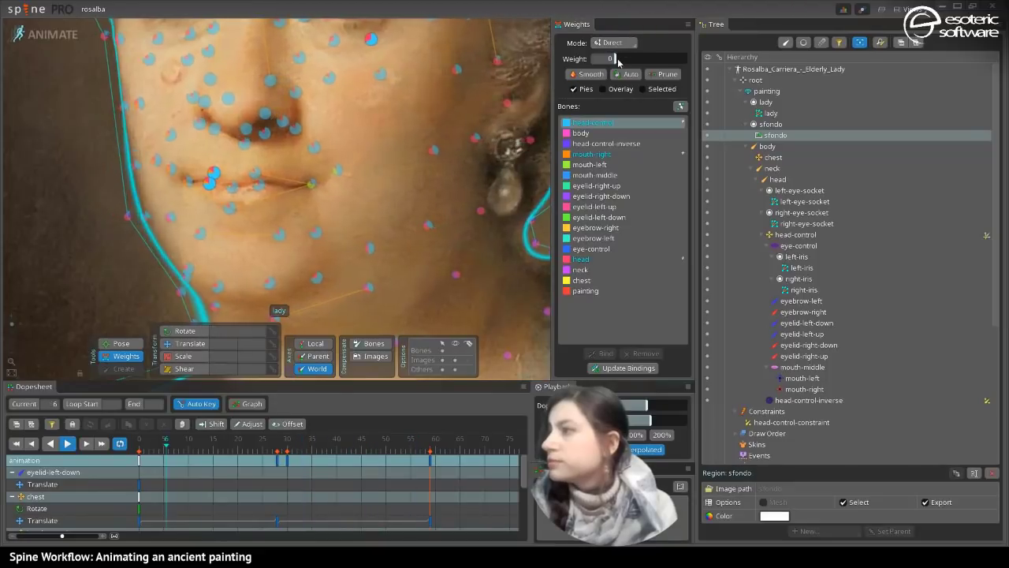
left_click(651, 59)
left_click_drag(653, 61, 670, 60)
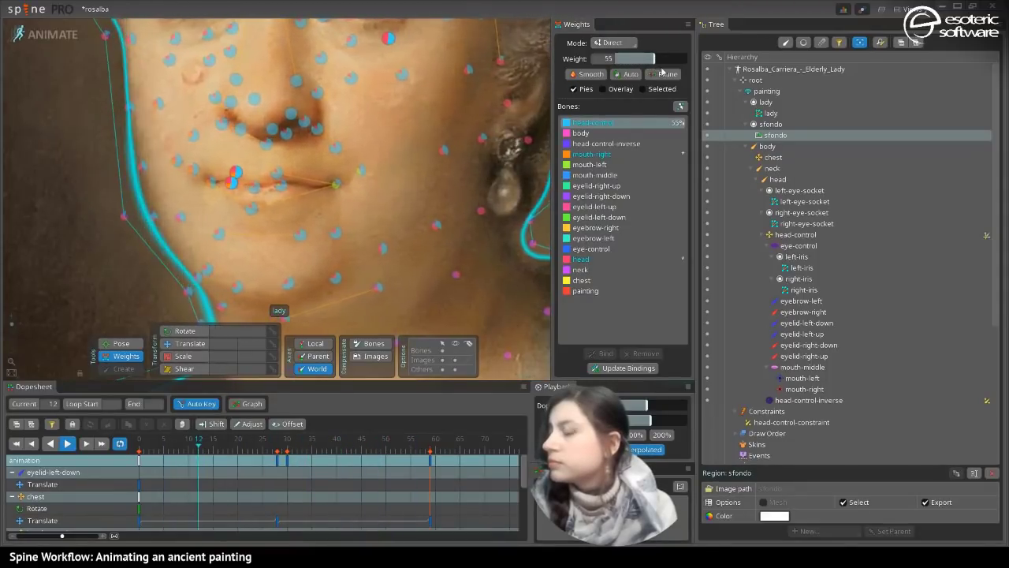
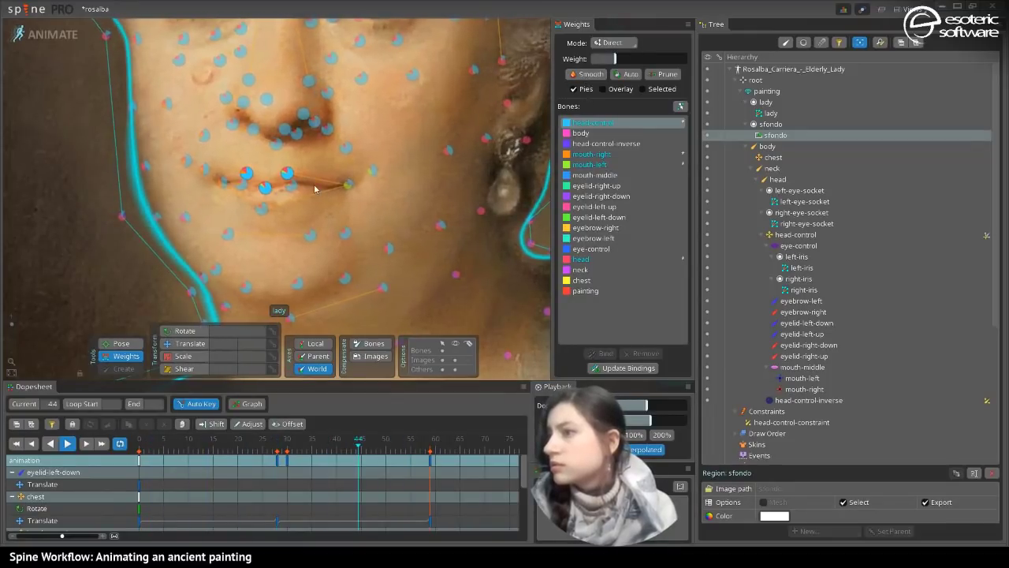
- Add the middle lip vertex to the selected lip vertices, raise their head-control weight, and deselect everything
left_click(264, 189, "ctrl")
left_click_drag(616, 61, 685, 89)
key("space")
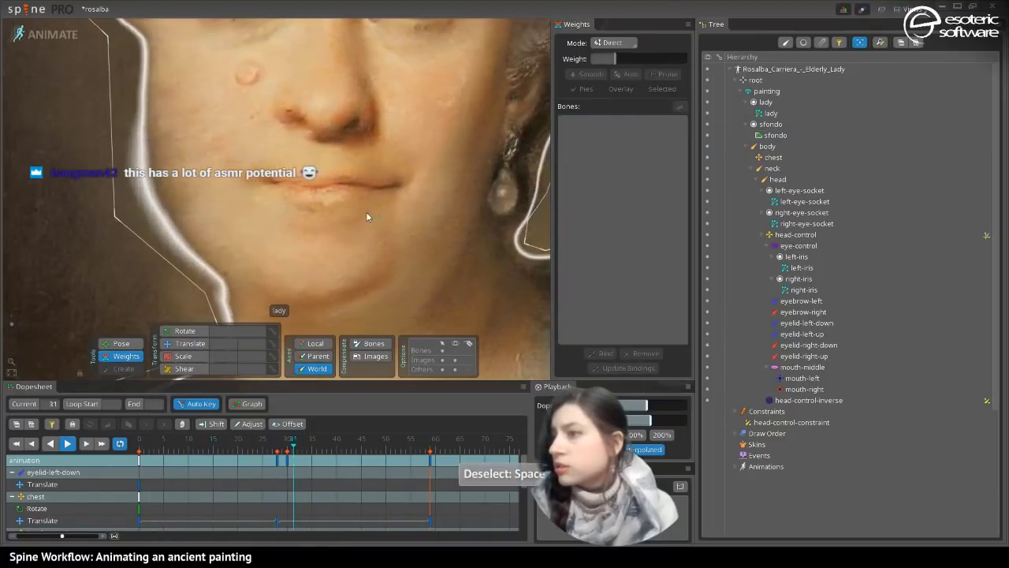
- Set the head-control weight to 84 on the lady mesh's vertex just below the lower lip, and deselect it
left_click(298, 208)
left_click(294, 209)
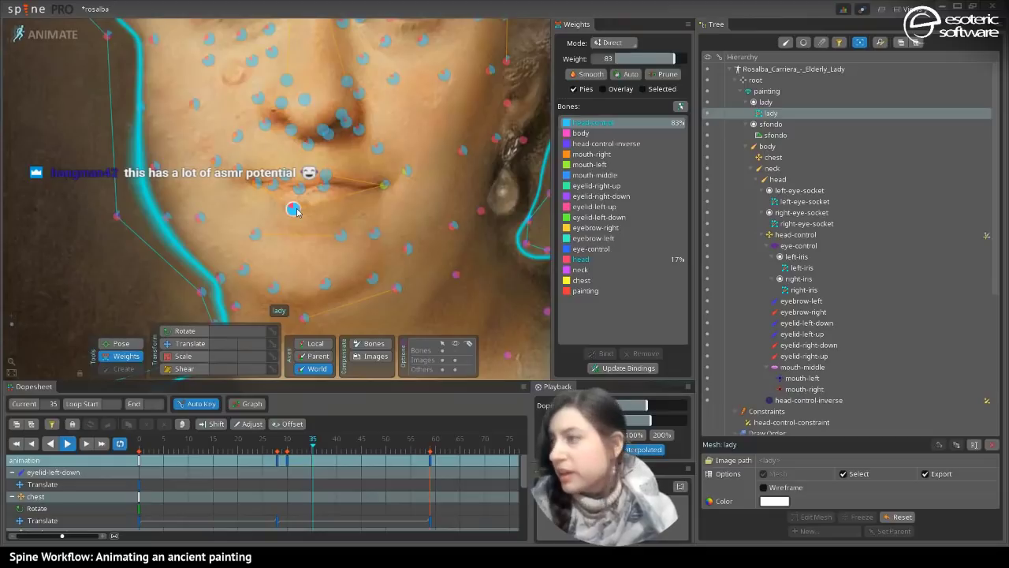
left_click_drag(681, 61, 676, 63)
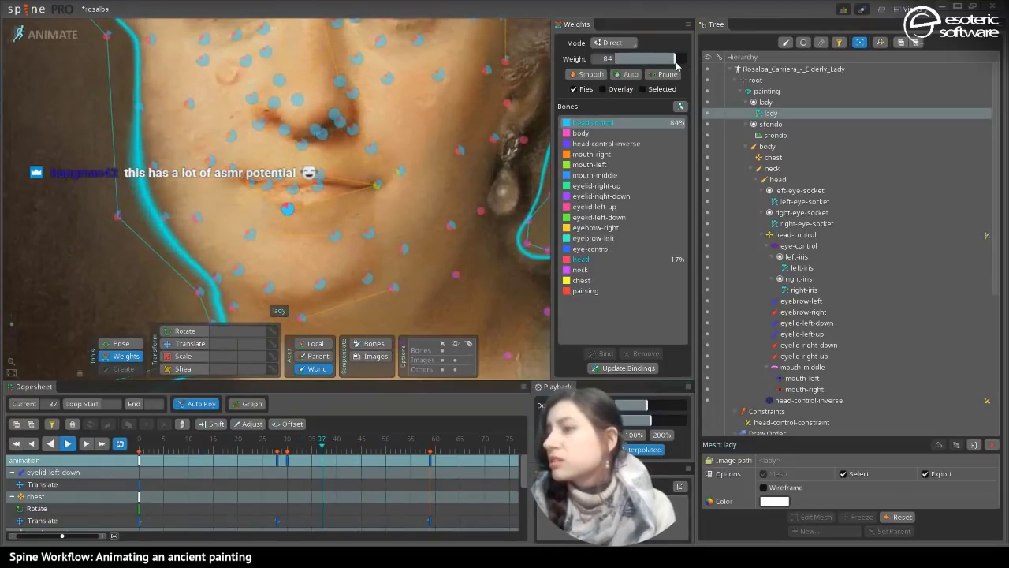
key("space")
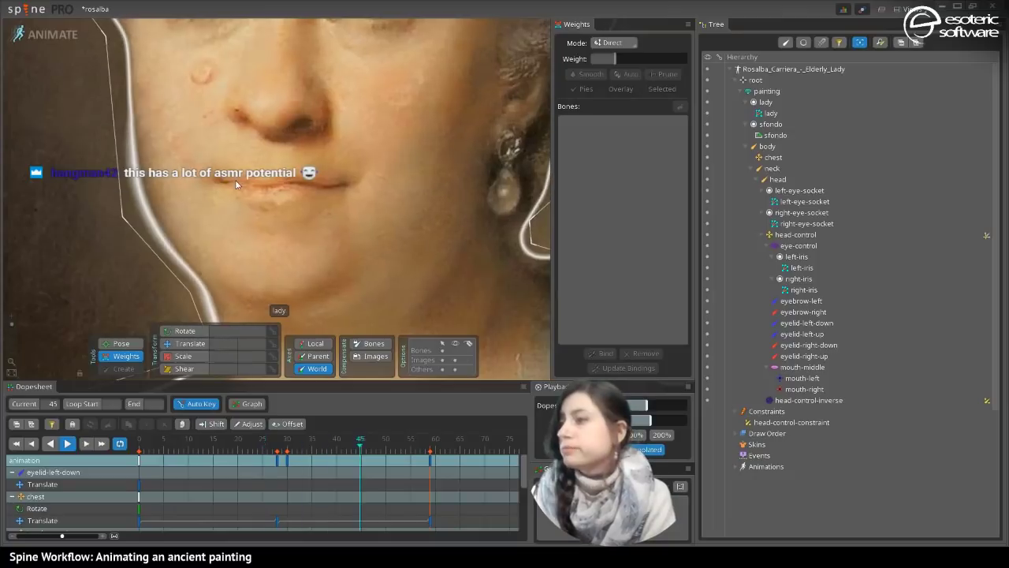
- On the lady mesh's left mouth-corner vertex, lower the head-control weight to 18
left_click(356, 188)
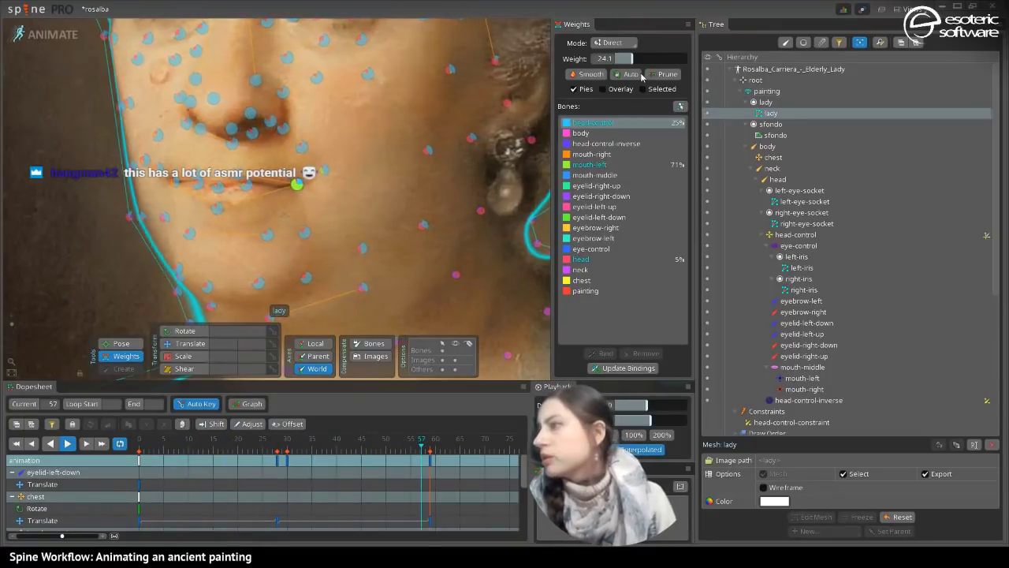
left_click_drag(631, 60, 628, 67)
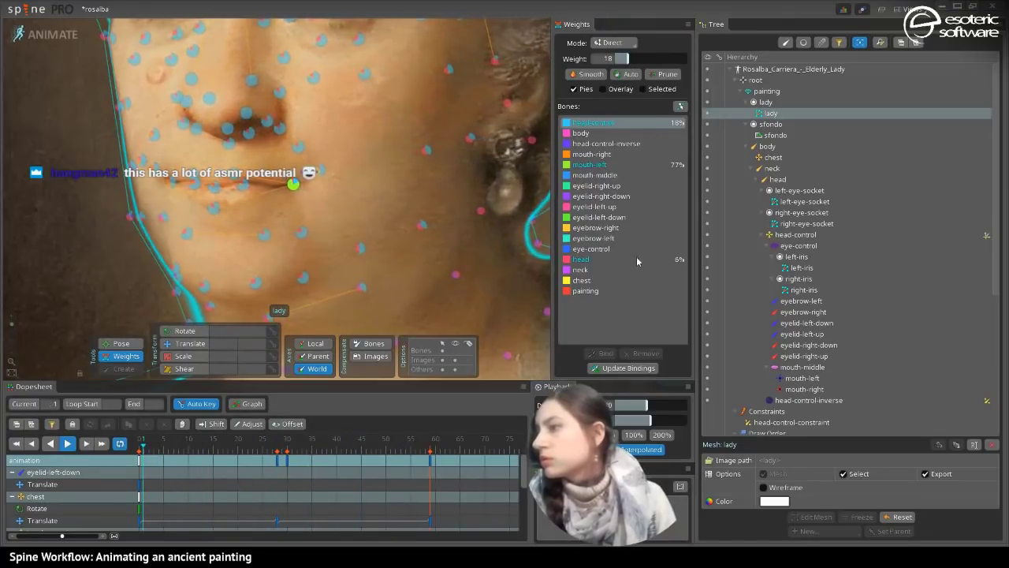
- Raise the head weight to about 21 on the lady mesh's left mouth-corner vertex and 32 on the right mouth-corner vertex, and deselect them
left_click(604, 260)
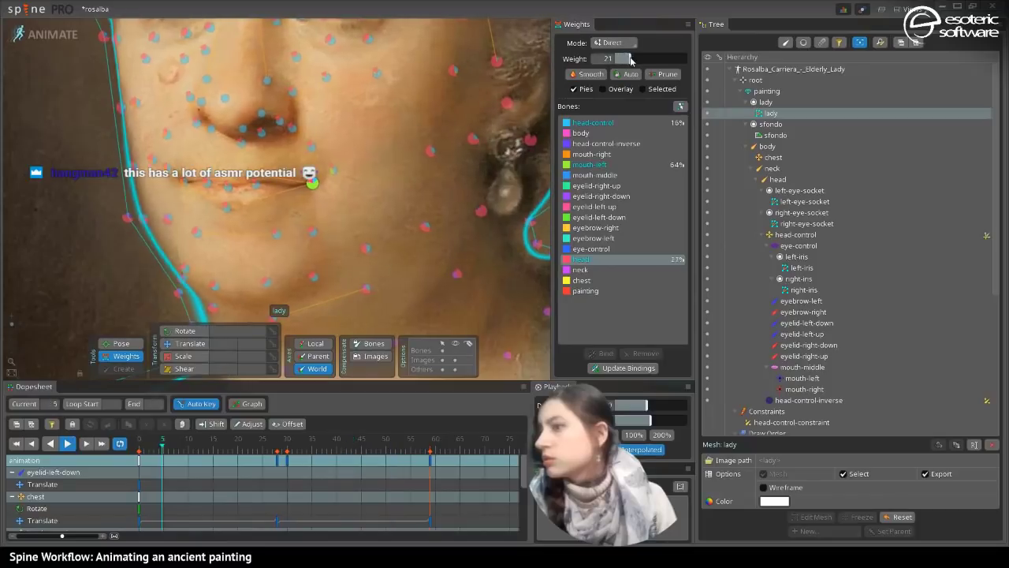
left_click_drag(630, 68, 630, 60)
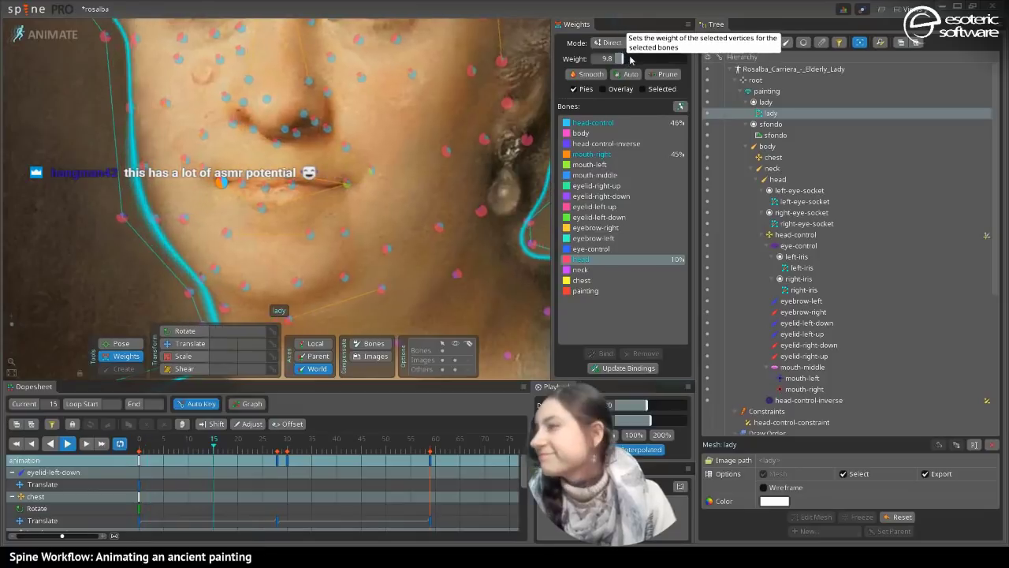
left_click_drag(622, 59, 639, 77)
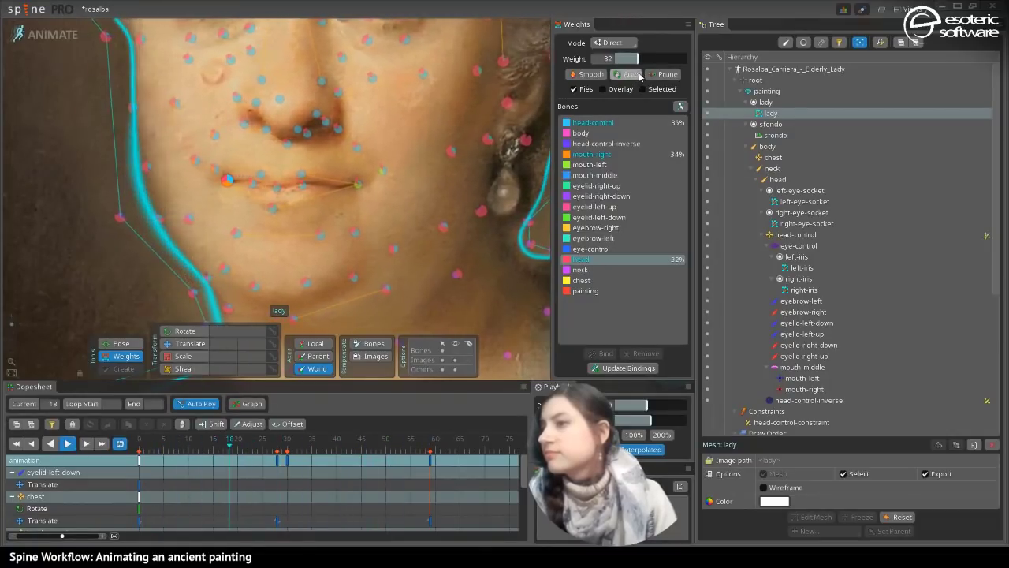
key("space")
key("space")
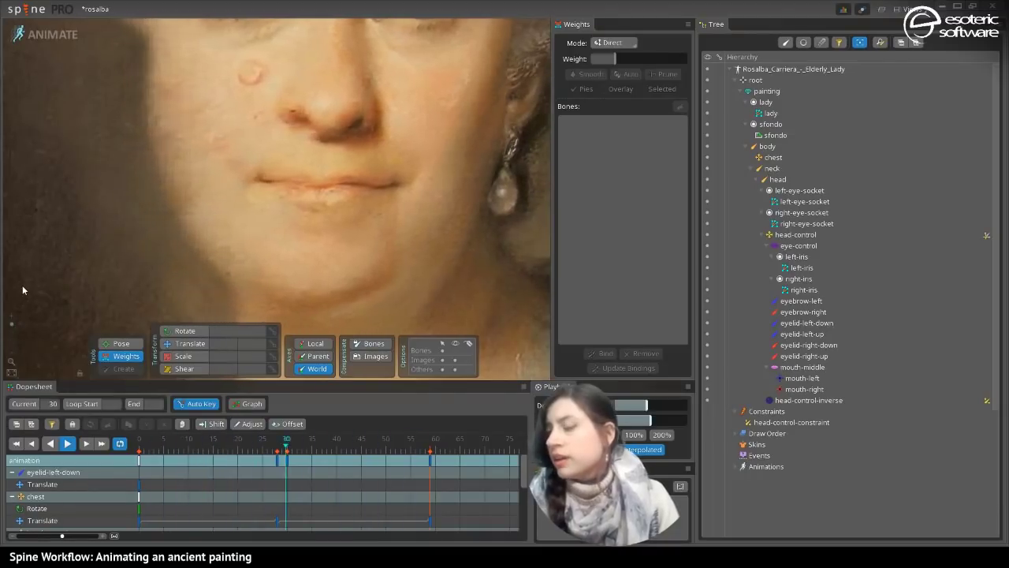
- Save the project and stop the animation playback at frame 14
left_click_drag(11, 324, 12, 333)
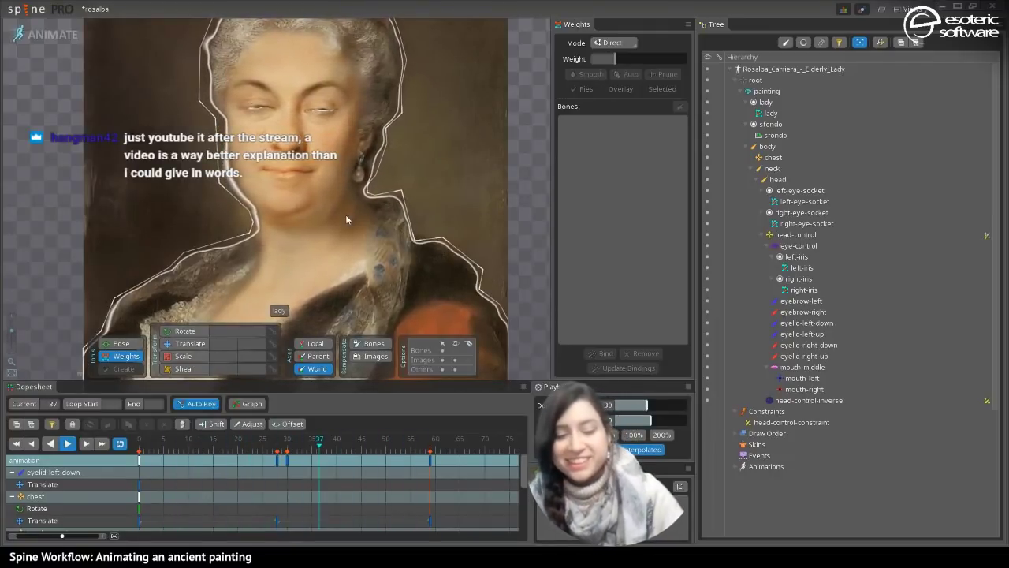
key("ctrl+s")
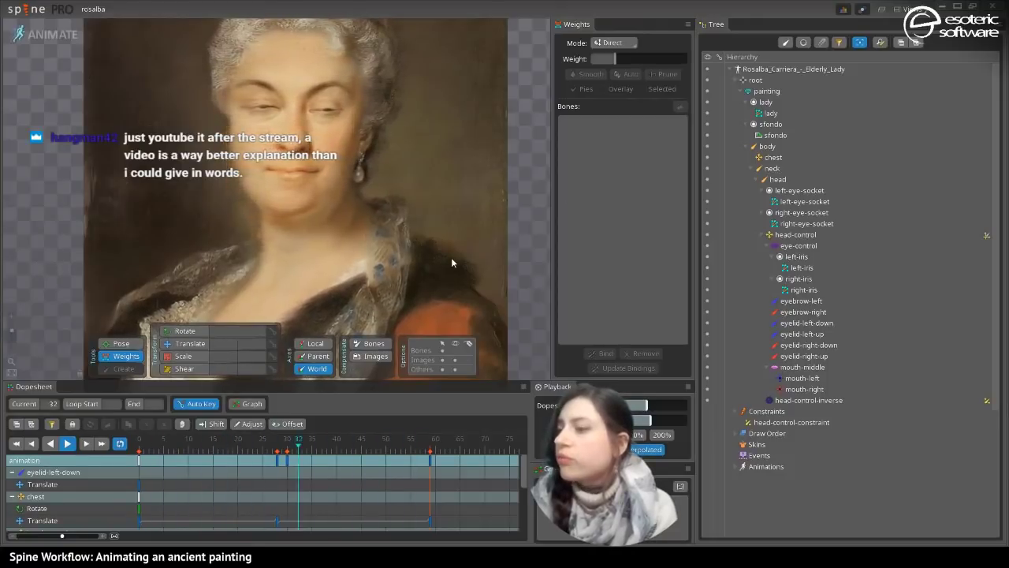
left_click(74, 443)
left_click(85, 443)
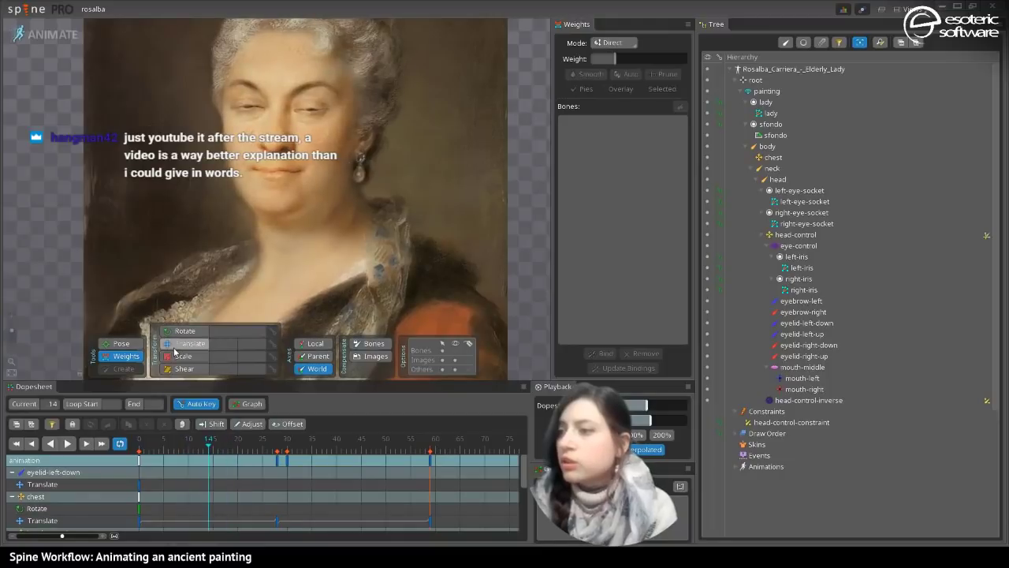
- At frame 14, translate the head-control bone upward to about -51.63, 848.6 to pose the face looking up
left_click(176, 346)
mouse_move(274, 142)
left_mouse_down()
mouse_move(267, 135)
mouse_move(263, 162)
mouse_move(263, 119)
mouse_move(269, 149)
left_mouse_up()
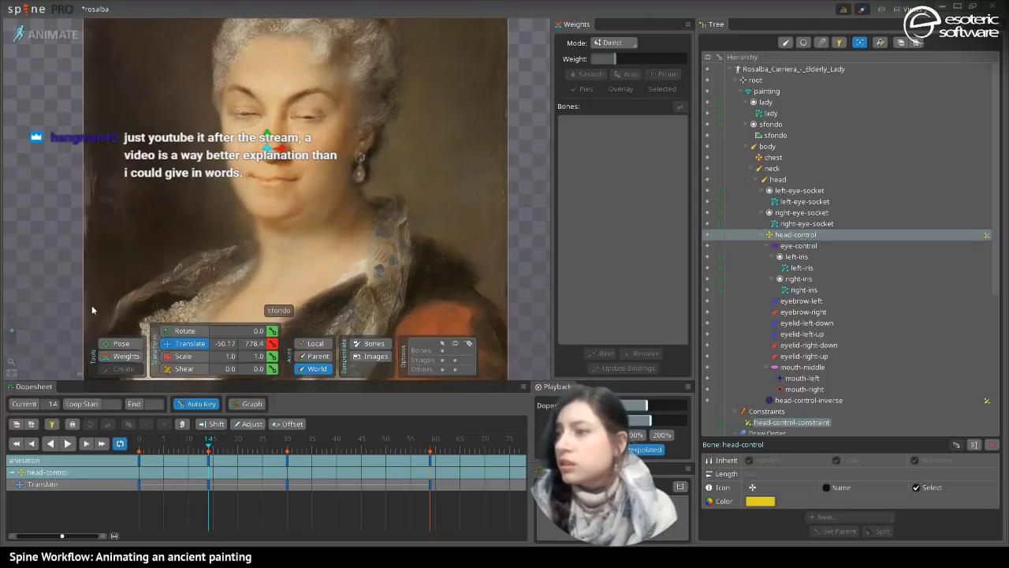
left_click_drag(11, 330, 12, 335)
left_click_drag(119, 180, 157, 254)
left_click_drag(308, 231, 306, 201)
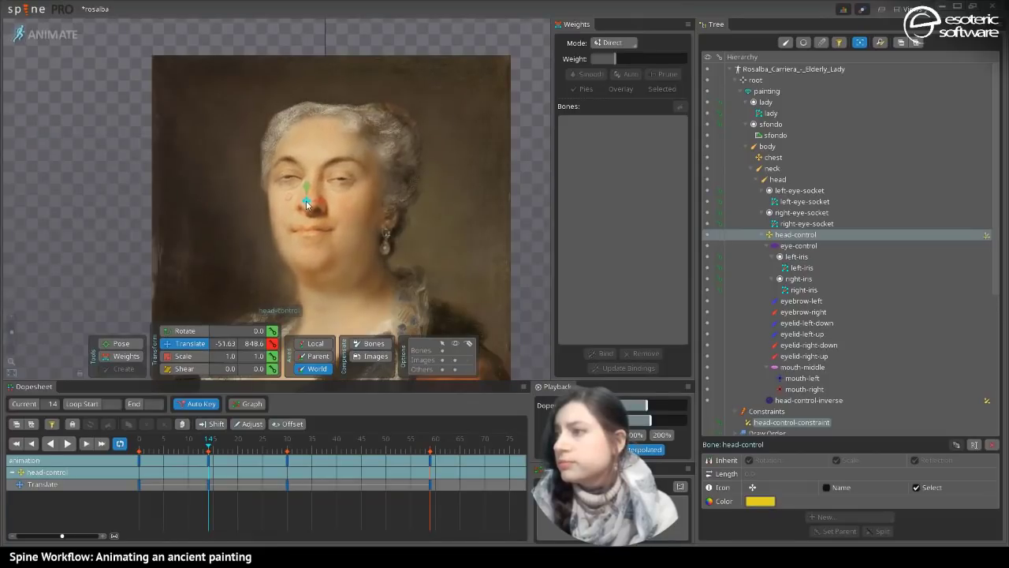
- Set the head weight to 62 on the lady mesh's outline vertex at the top of the hair, and deselect it
left_click(127, 356)
left_click(358, 115)
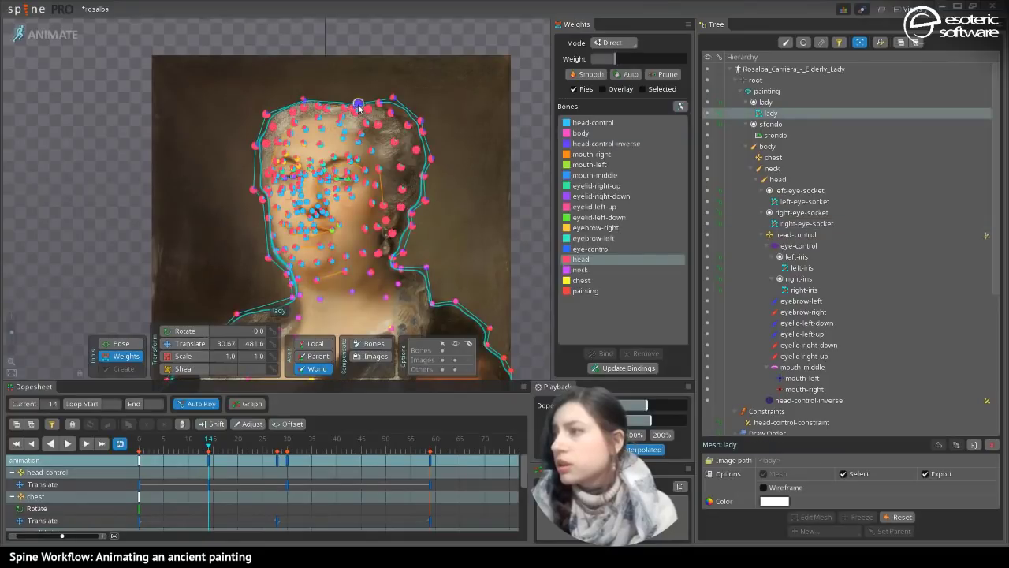
left_click(359, 106)
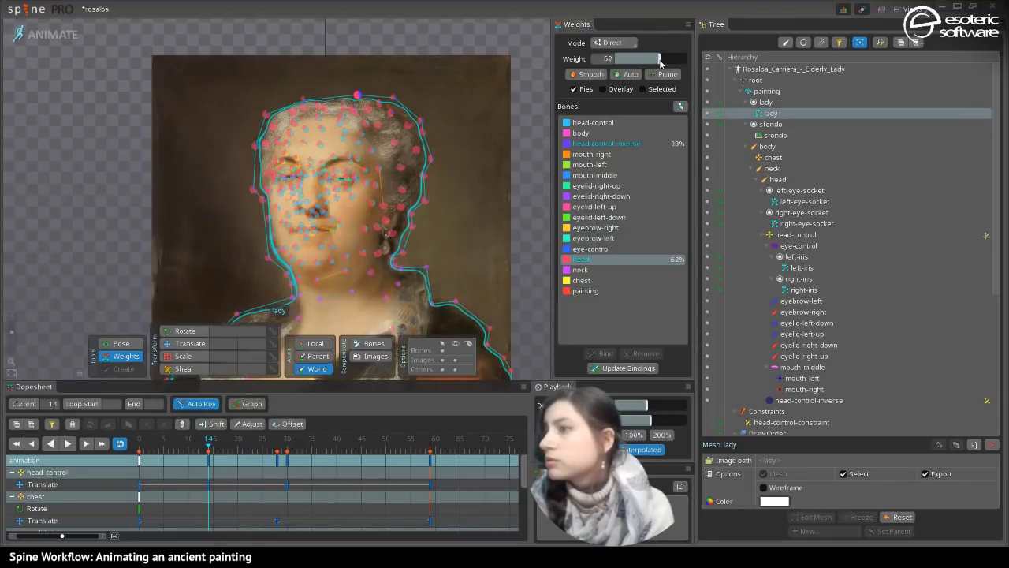
key("space")
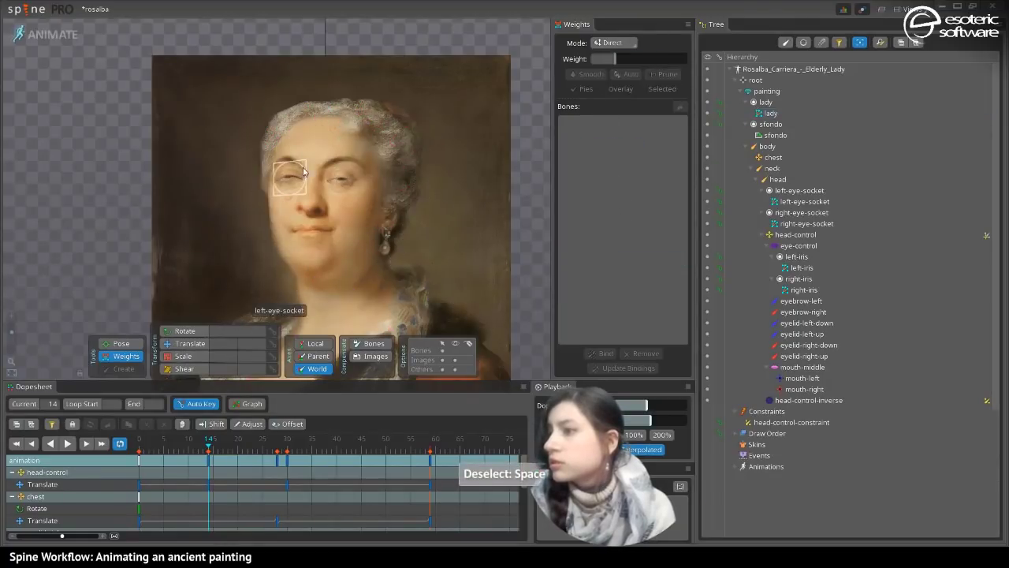
- At frame 14, translate the head-control bone down to about -19.42, 713.9 to pose the face looking down
left_click(181, 344)
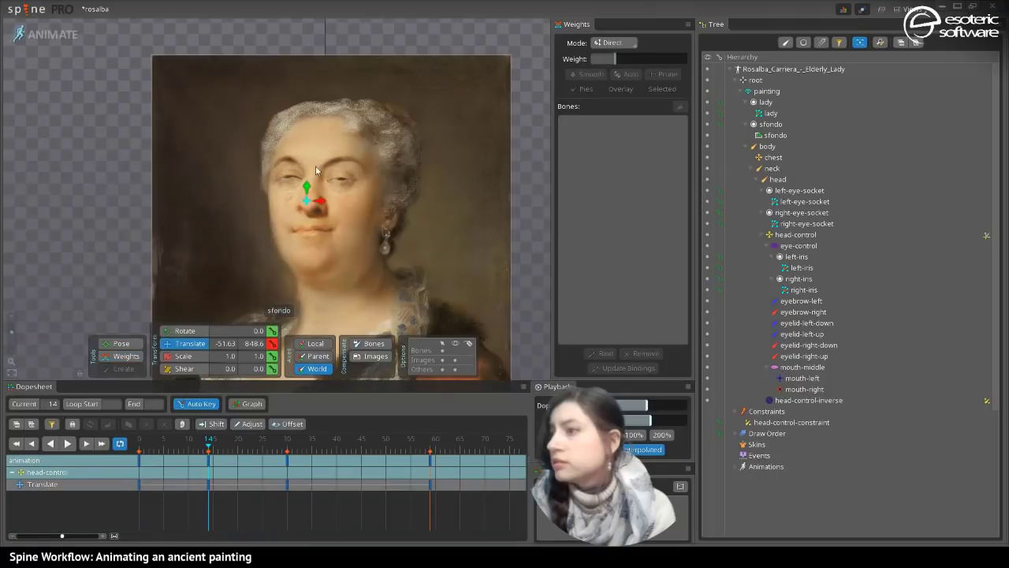
left_click_drag(305, 206, 318, 260)
left_click(349, 132)
- Reduce the head-control-inverse weight on the lady mesh's hair outline vertices, setting 24 on the outline vertex below the earring, and deselect everything
left_click(127, 355)
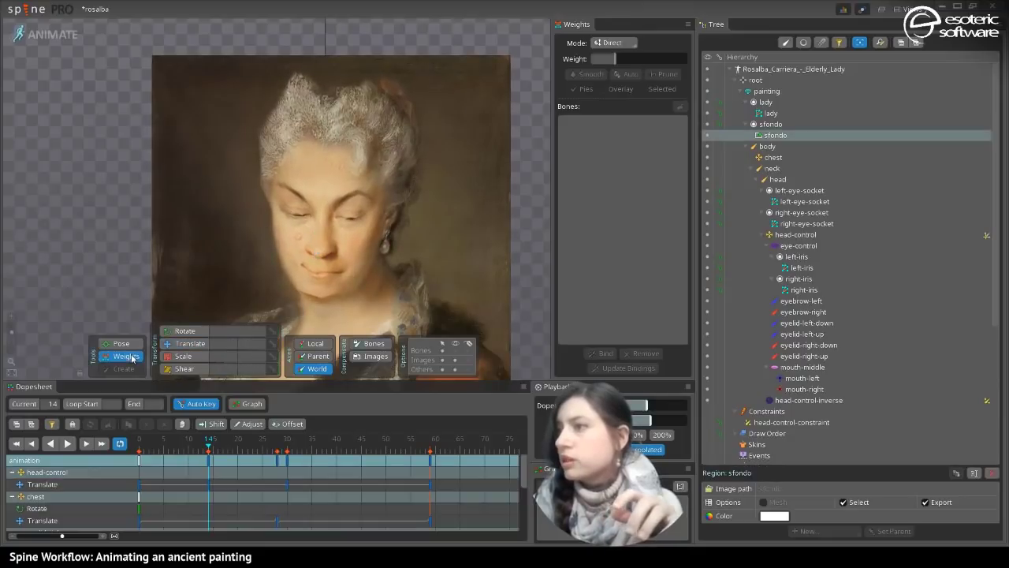
left_click(284, 136)
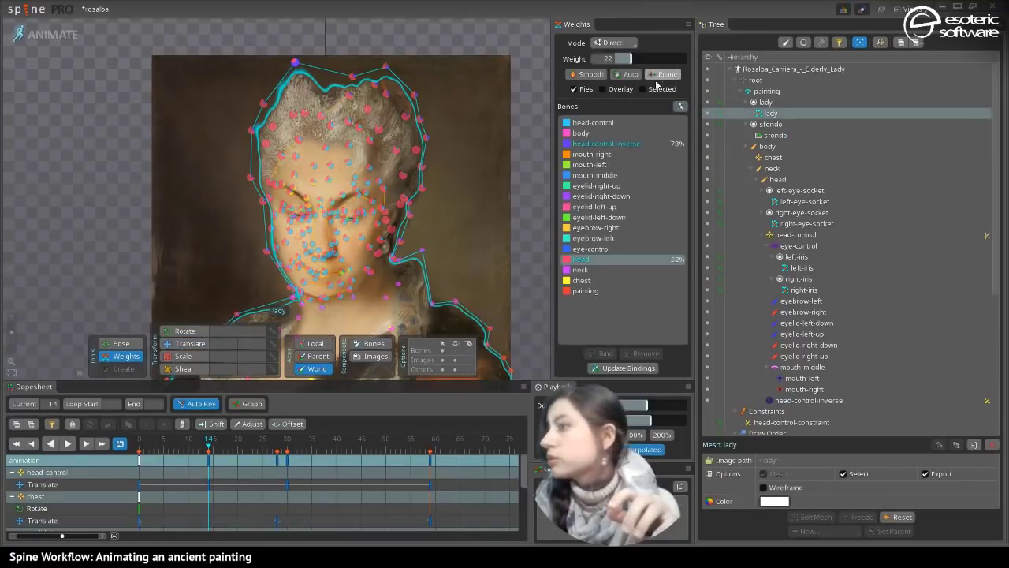
left_click(618, 144)
left_click_drag(677, 61, 647, 60)
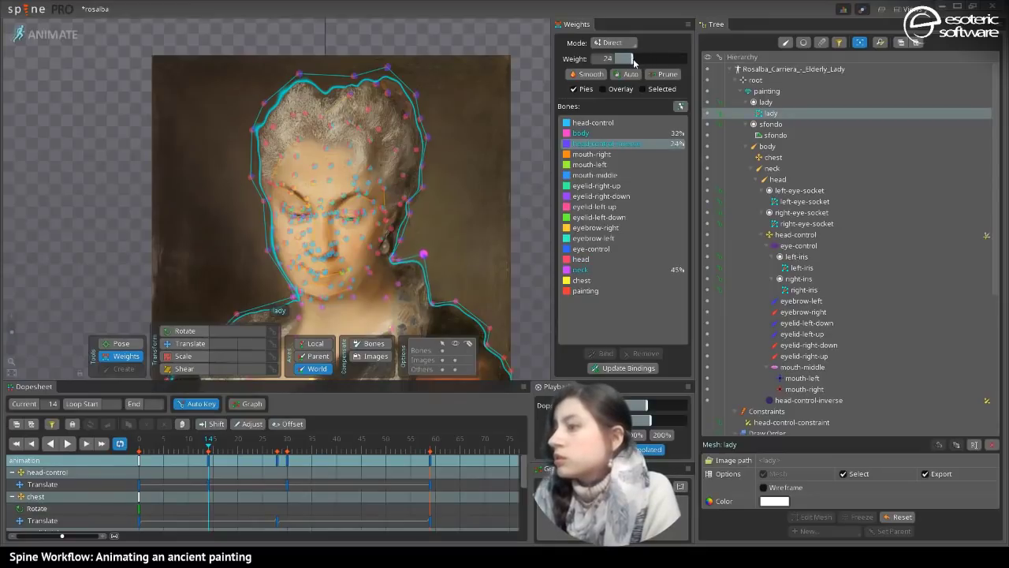
key("space")
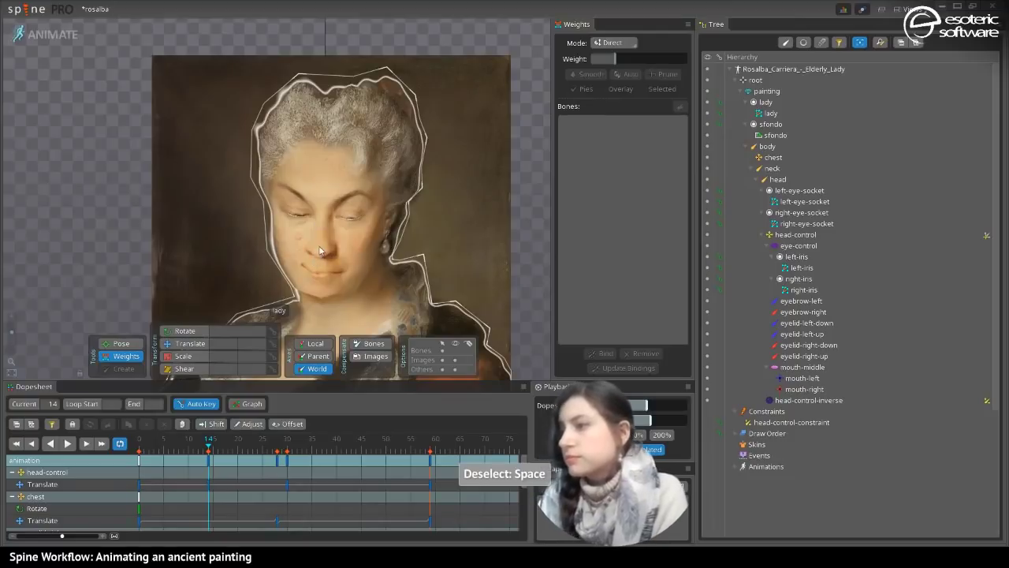
- Try translating the head-control bone back up at frame 14, and undo the move
left_click(182, 344)
left_click_drag(325, 241, 314, 218)
key("ctrl+z")
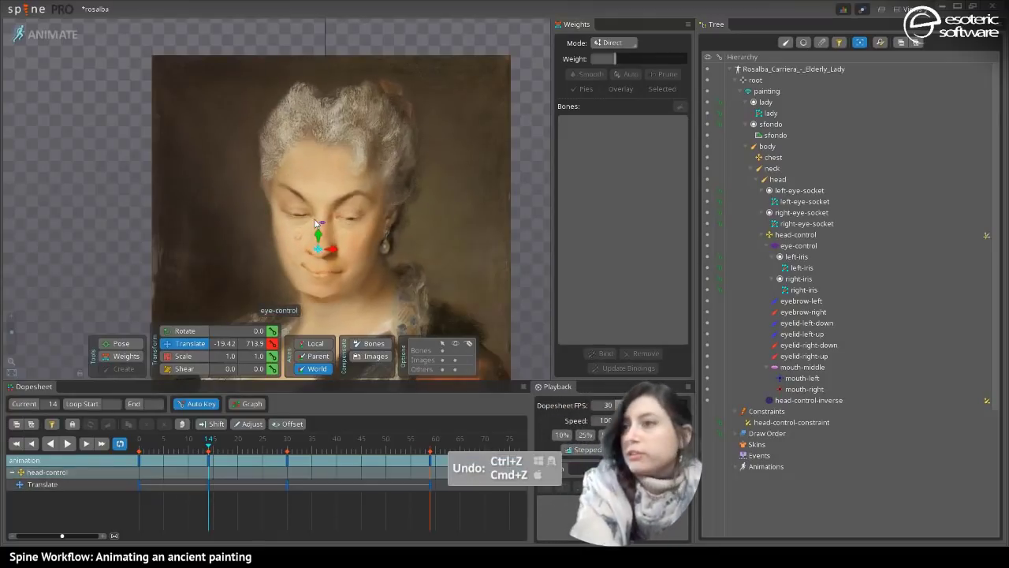
- Save the project and delete the head-control bone's translate key at frame 14
key("ctrl+s")
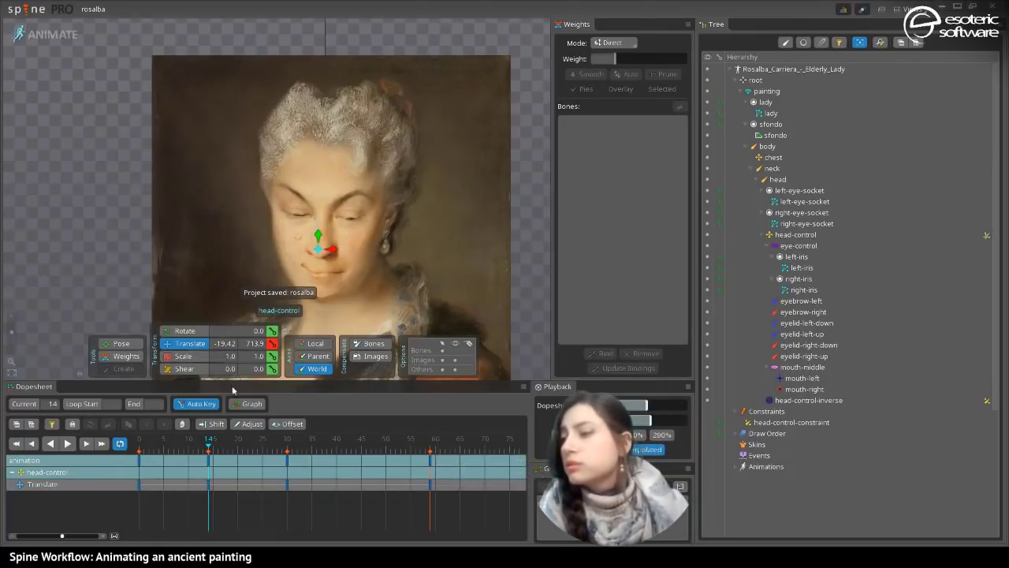
key("Delete")
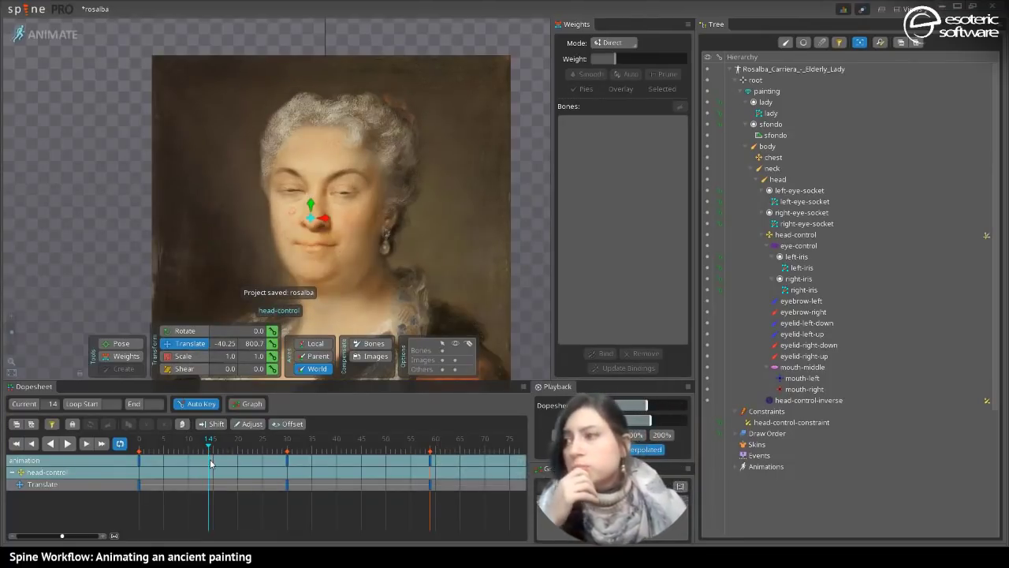
- Play the animation, stop at frame 21, and translate the head-control bone down so the face looks down
left_click(67, 443)
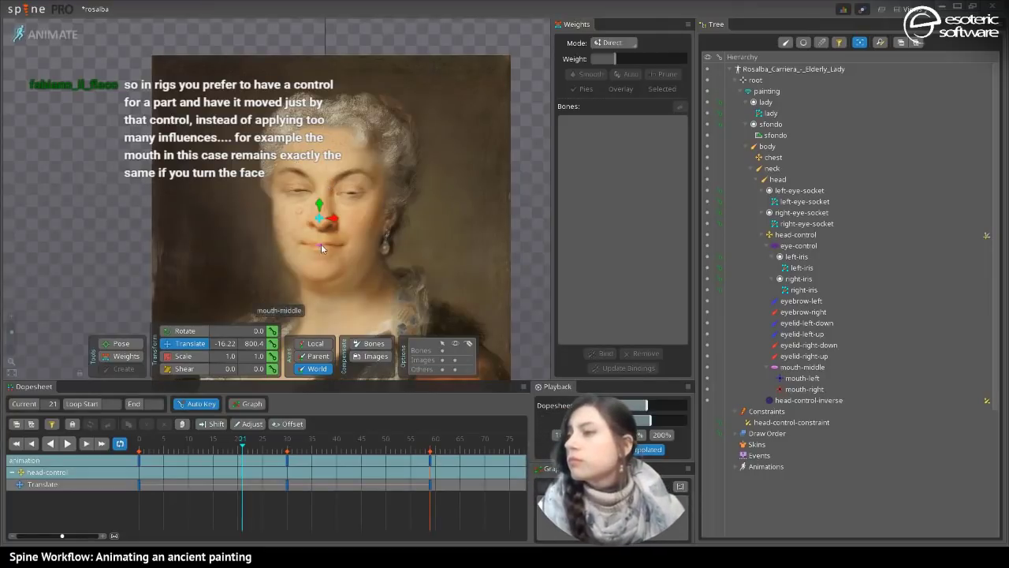
left_click_drag(319, 217, 316, 262)
- Raise the head weight on the lady mesh's left mouth-corner vertex, and adjust it on the middle lip vertices, using 14 on the upper one
left_click(124, 355)
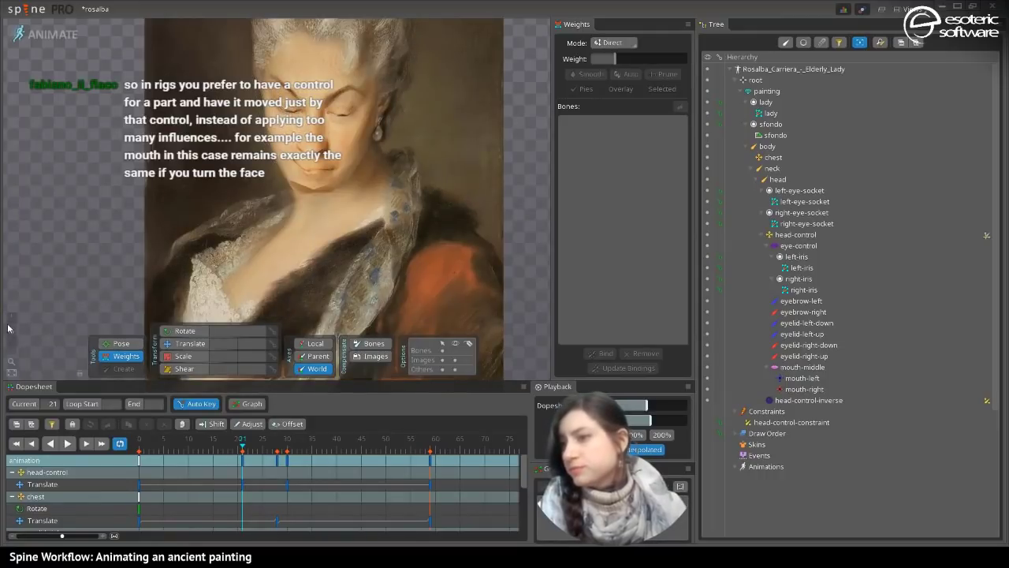
left_click_drag(11, 333, 11, 326)
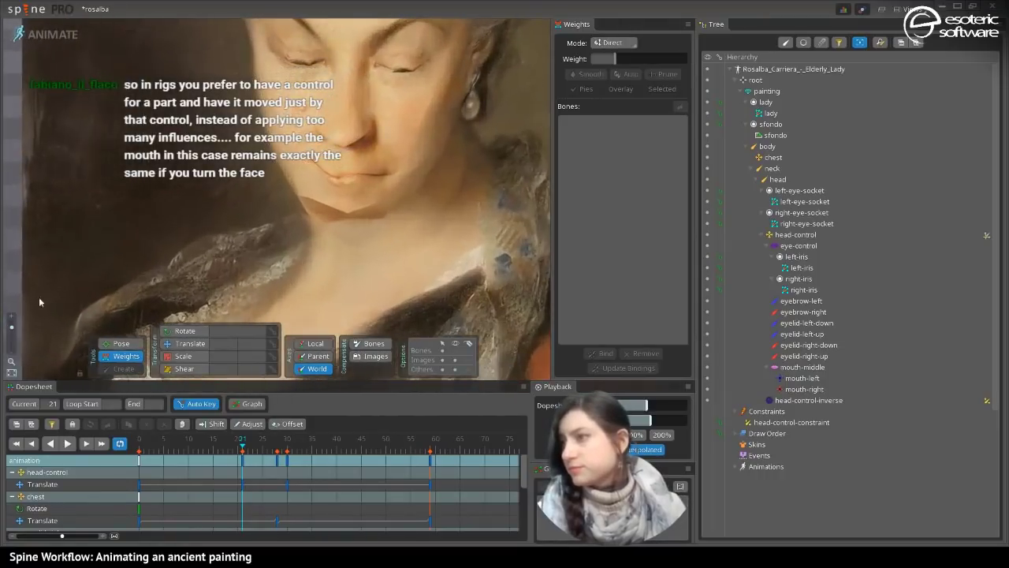
left_click(370, 185)
left_click(385, 174)
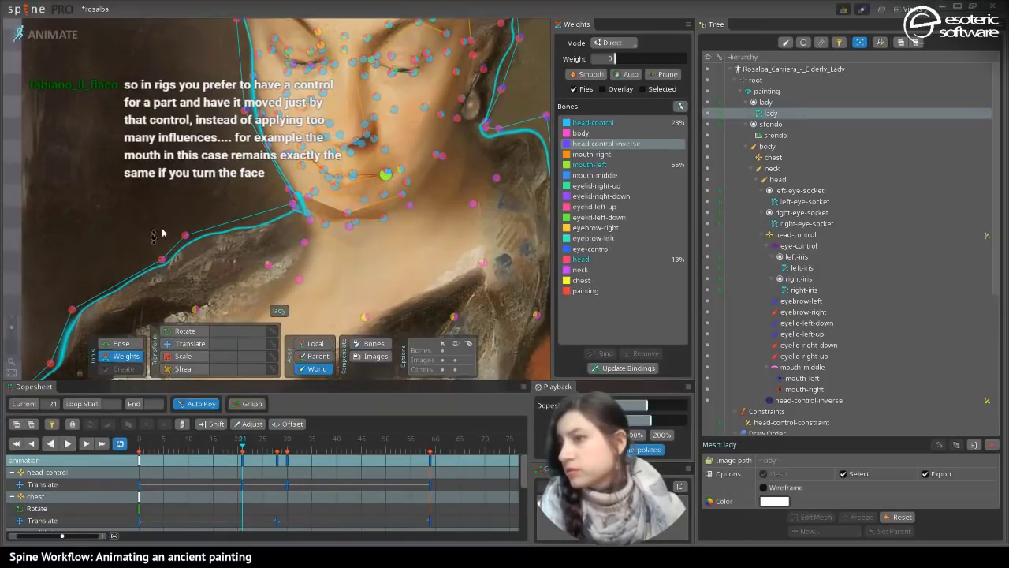
left_click_drag(16, 329, 16, 328)
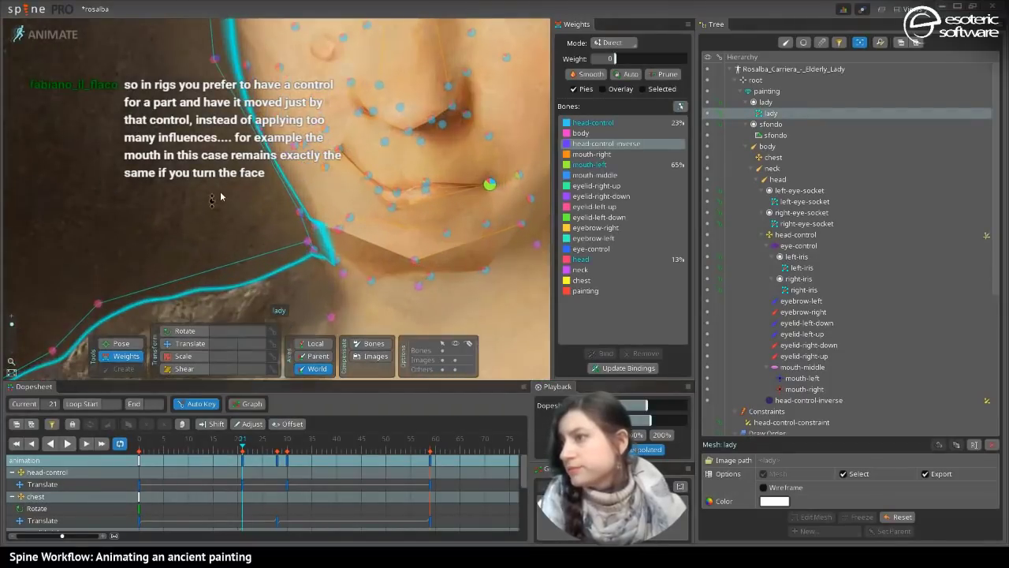
left_click_drag(221, 196, 122, 207)
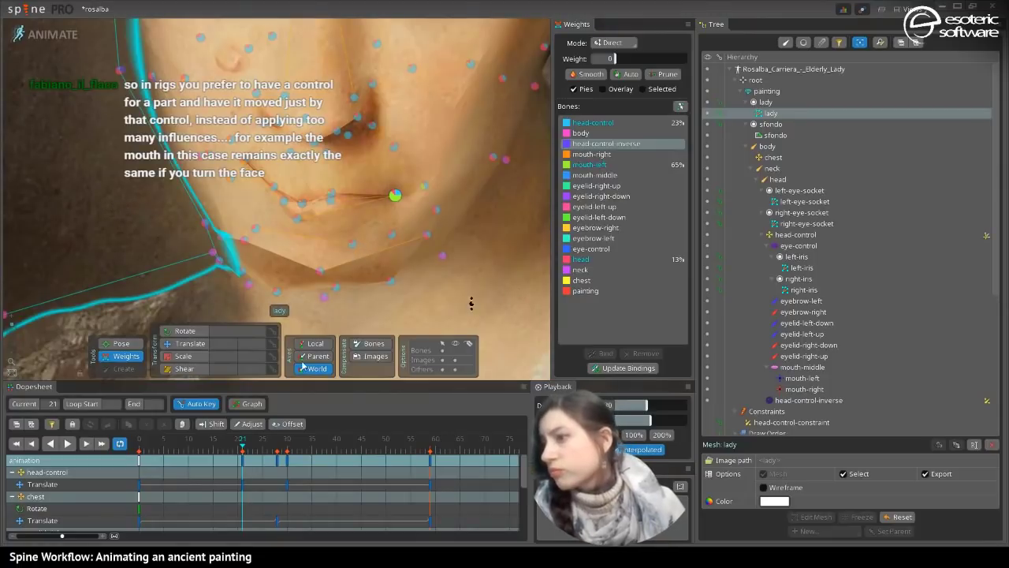
left_click(582, 261)
left_click_drag(624, 59, 637, 60)
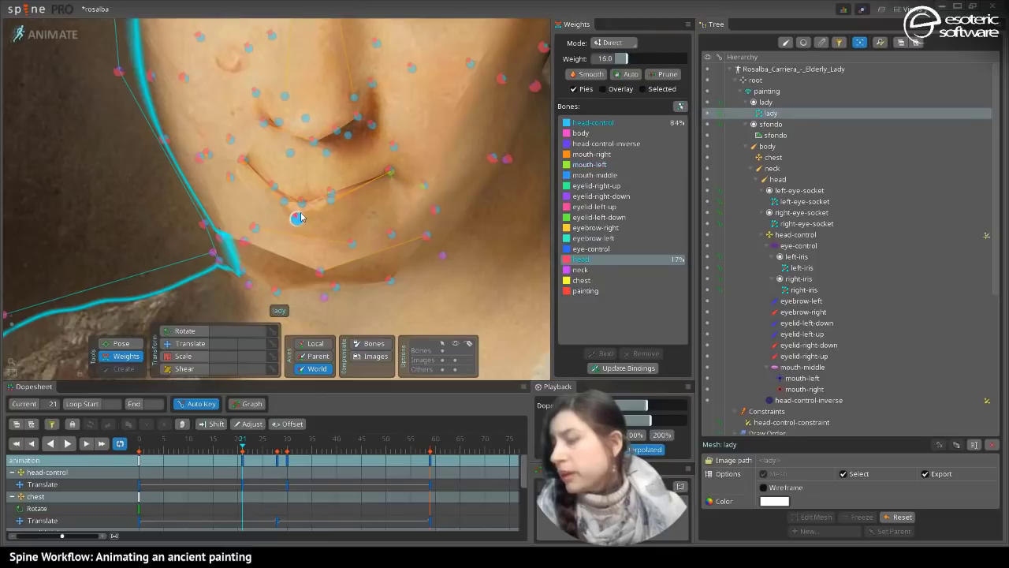
mouse_move(637, 62)
left_mouse_down()
mouse_move(613, 76)
mouse_move(626, 74)
left_mouse_up()
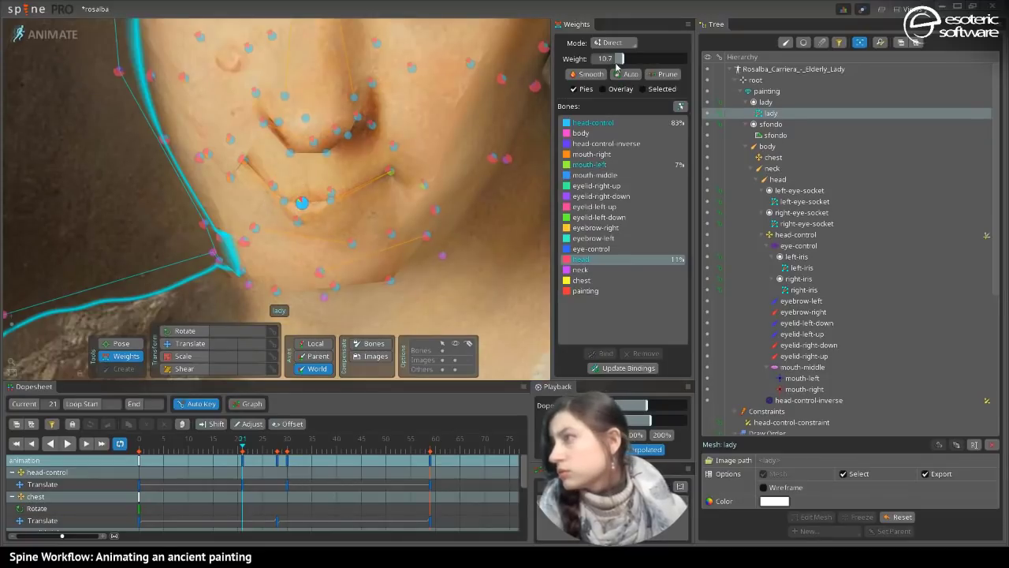
mouse_move(620, 62)
left_mouse_down()
mouse_move(633, 62)
mouse_move(622, 65)
left_mouse_up()
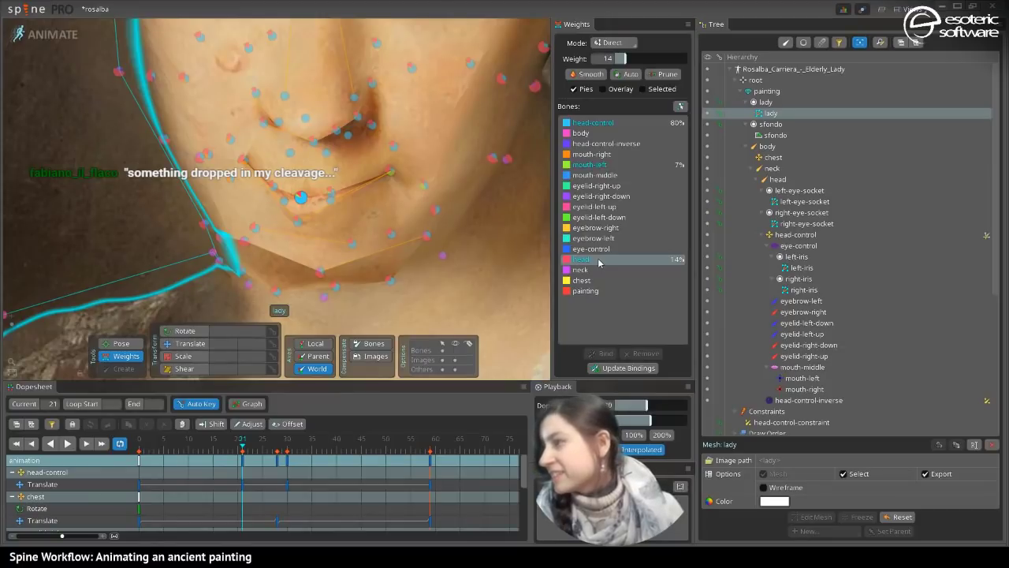
- Reorder the lady mesh's weight bones so head-control-inverse sits directly below head, and deselect everything
left_click_drag(588, 145, 613, 281)
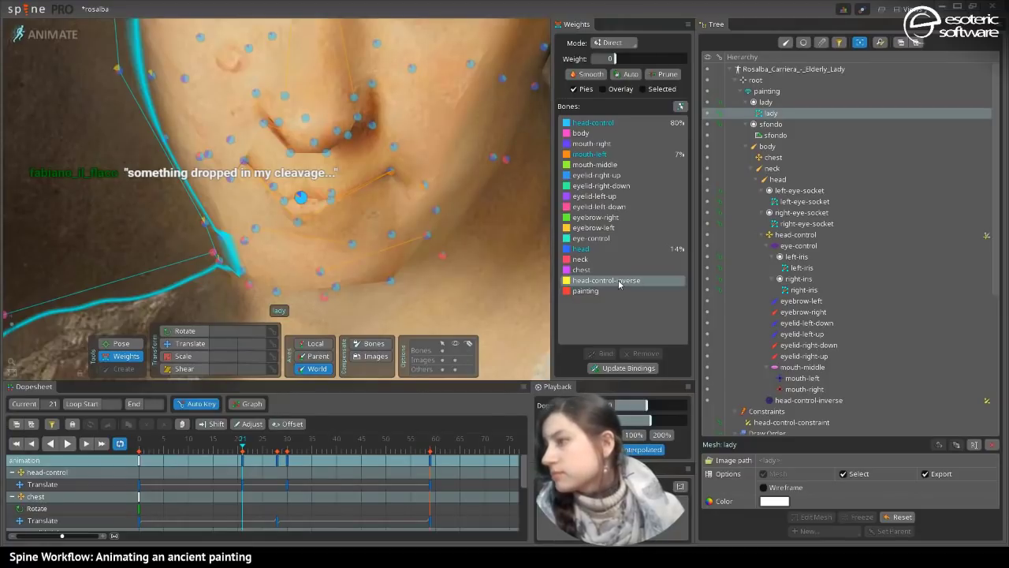
left_click_drag(610, 282, 609, 261)
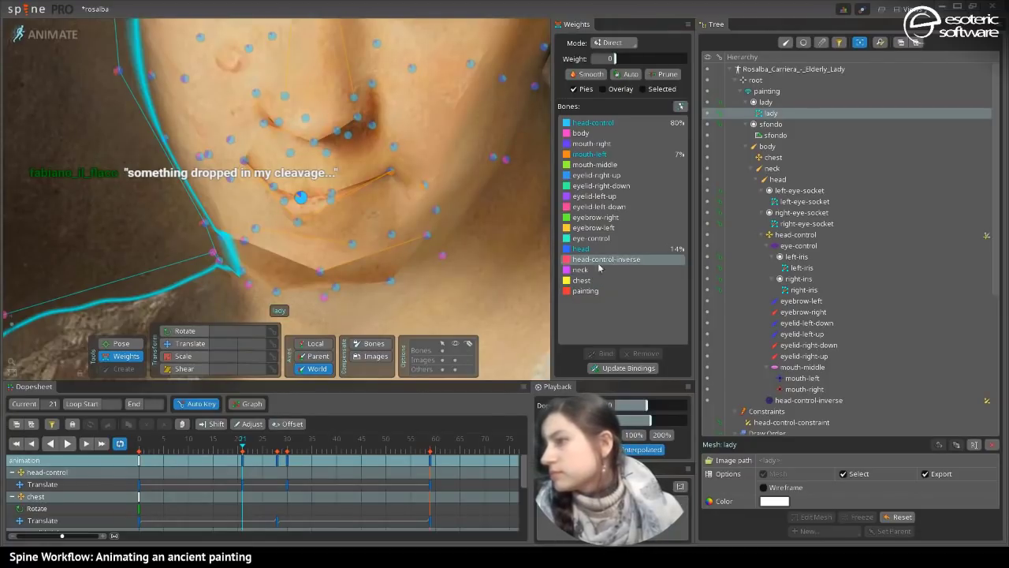
key("space")
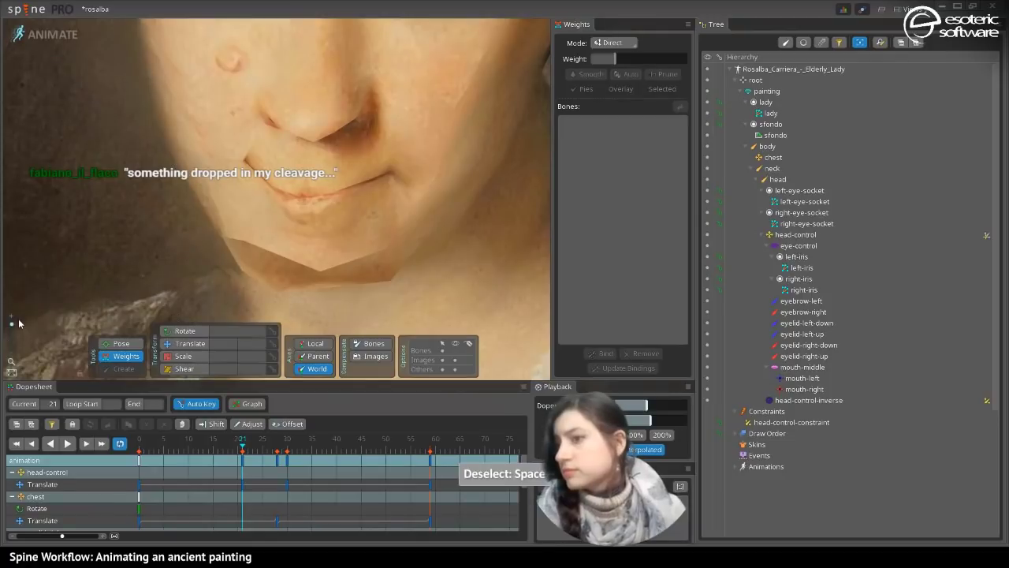
- Adjust the lady mesh's head weight on the left eyebrow's outer-end vertex, and set it to 31 on the neighbouring inner brow vertex
left_click_drag(12, 325, 12, 330)
left_click_drag(240, 177, 285, 290)
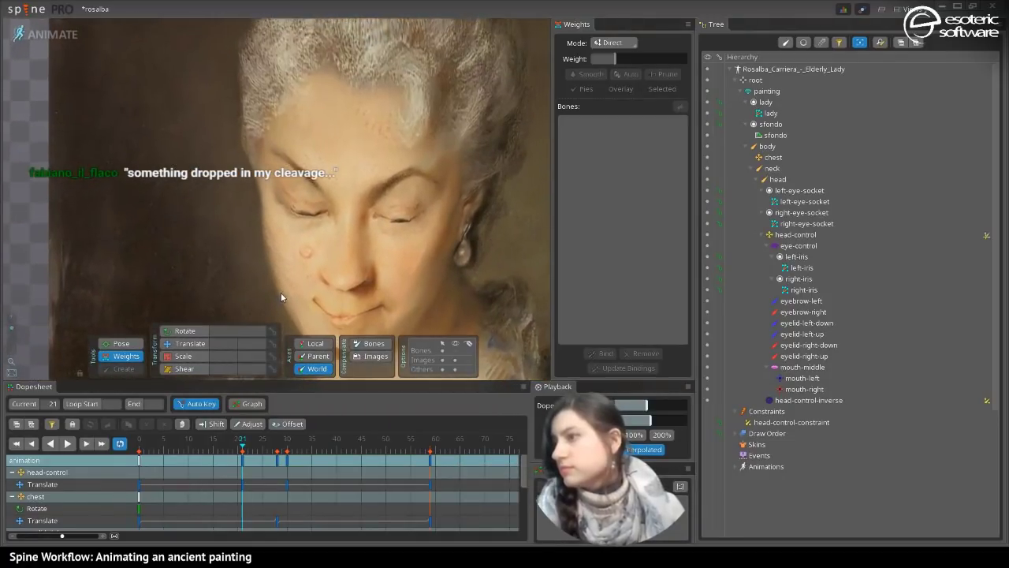
left_click(432, 179)
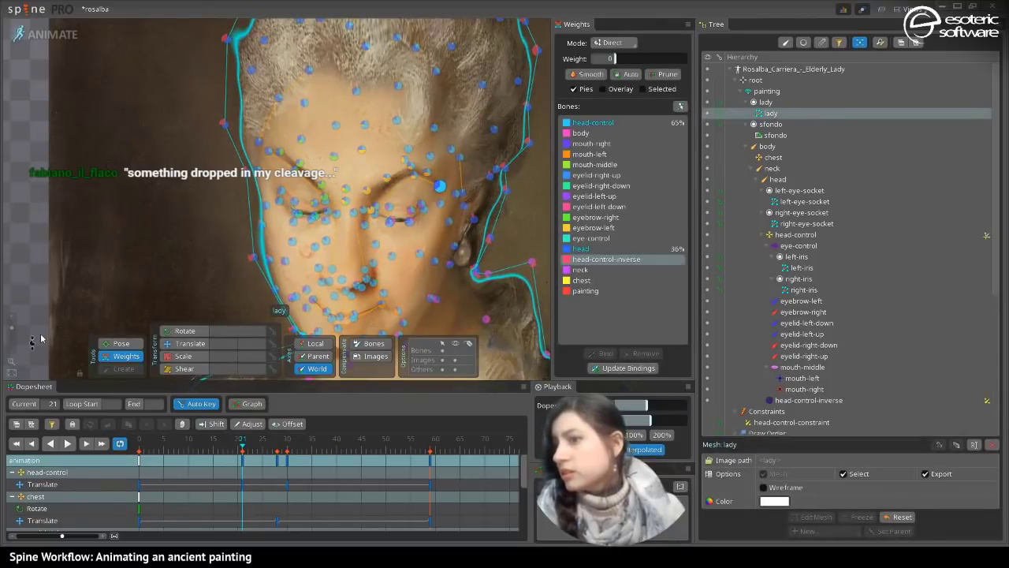
scroll(374, 191, "up", 5)
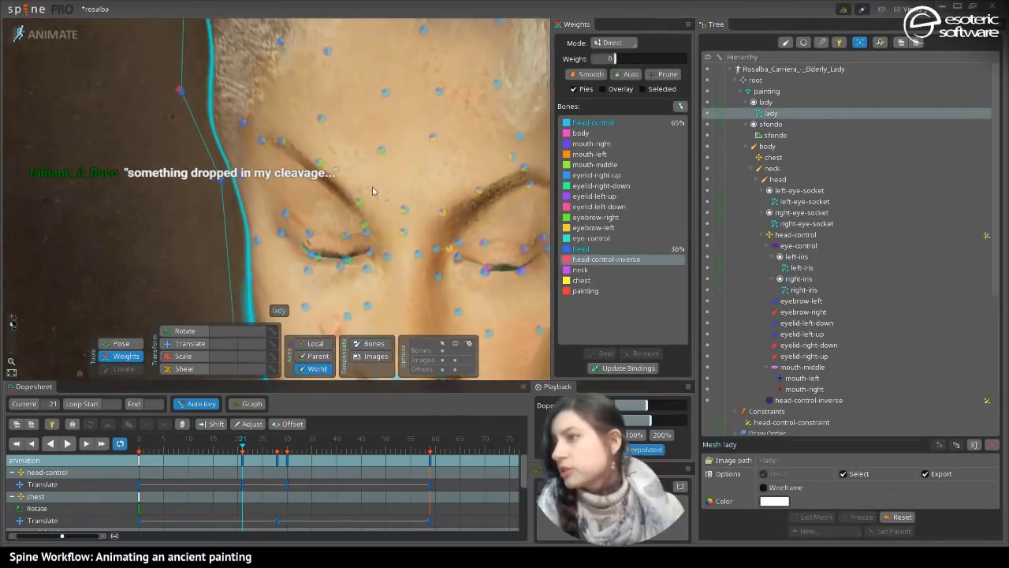
left_click_drag(374, 191, 198, 207)
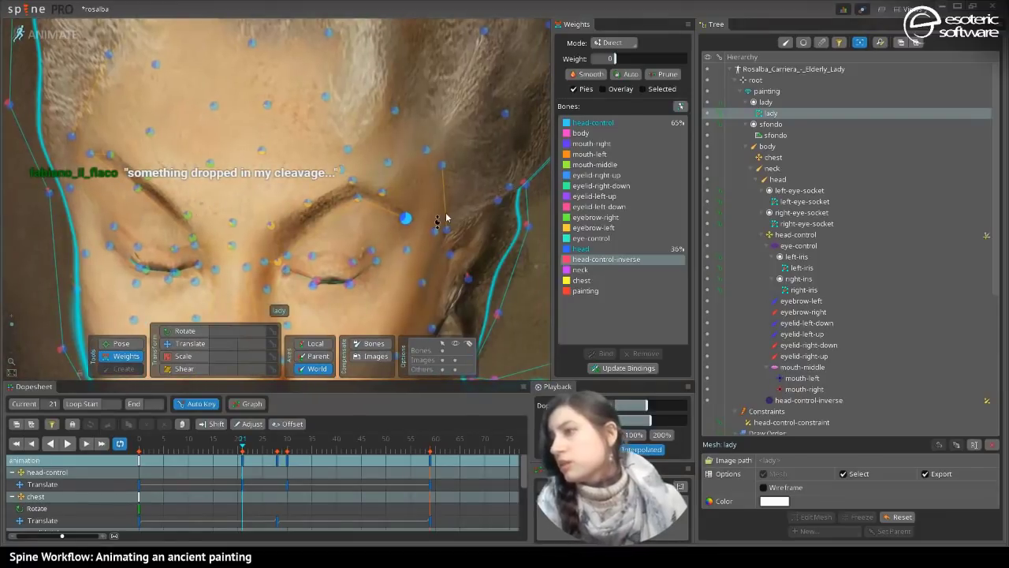
left_click(584, 247)
mouse_move(648, 56)
left_mouse_down()
mouse_move(661, 60)
mouse_move(639, 66)
left_mouse_up()
left_click(381, 192)
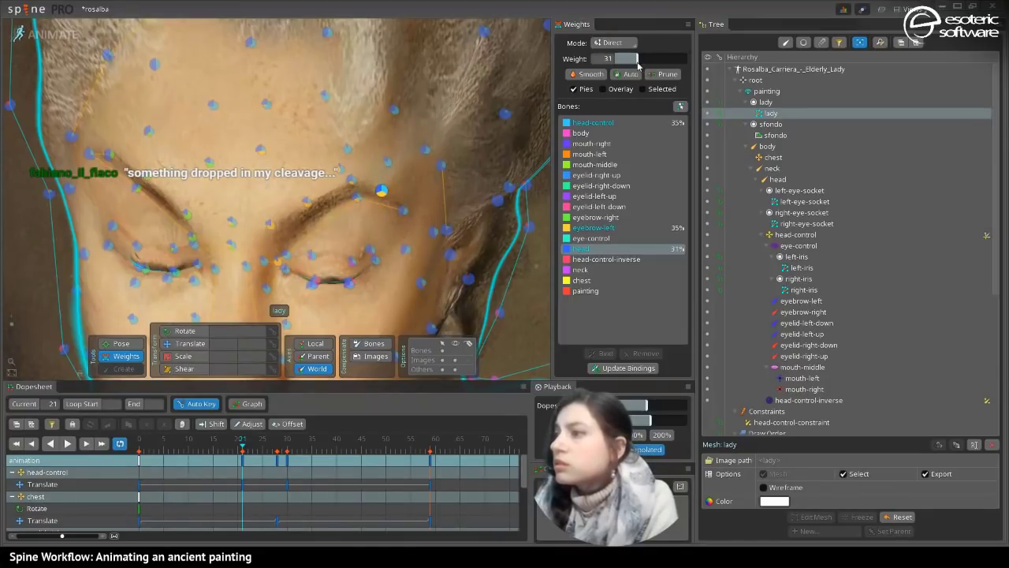
- Set the head weight to 56 on the hairline vertex beside the right eyebrow and to 47 on that eyebrow's outer-end vertex
left_click(91, 162)
left_click_drag(680, 63, 654, 60)
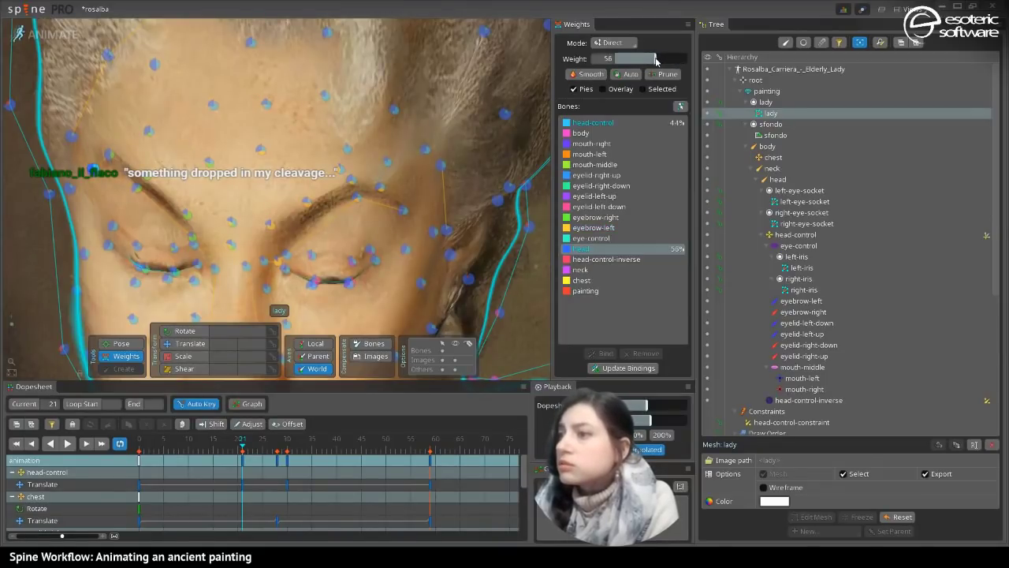
left_click(111, 154)
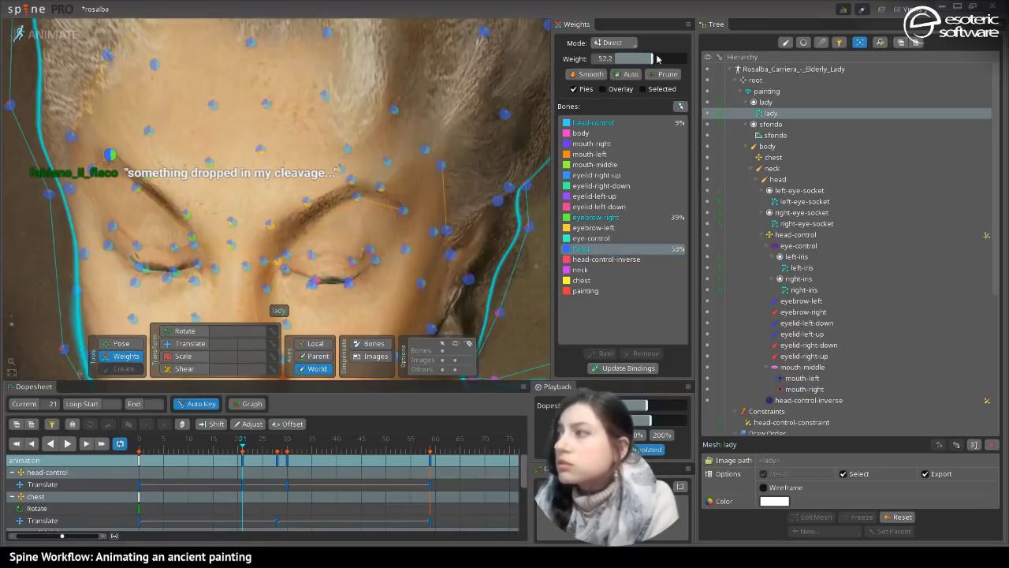
left_click_drag(650, 58, 646, 58)
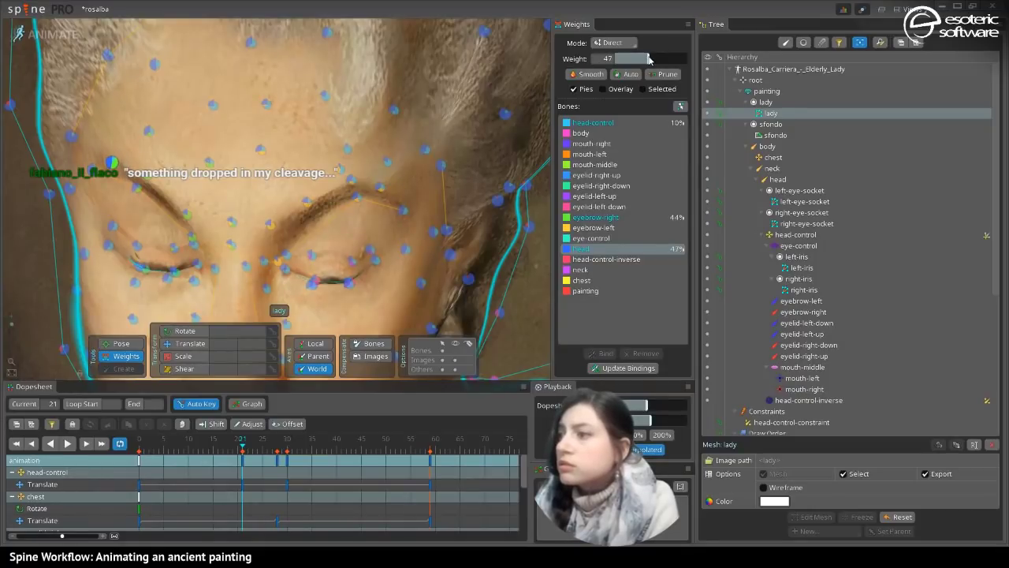
- Set the head weight to 48 on the left eyebrow's outer-end vertex and to 25 on the forehead vertex above that brow
left_click(404, 210)
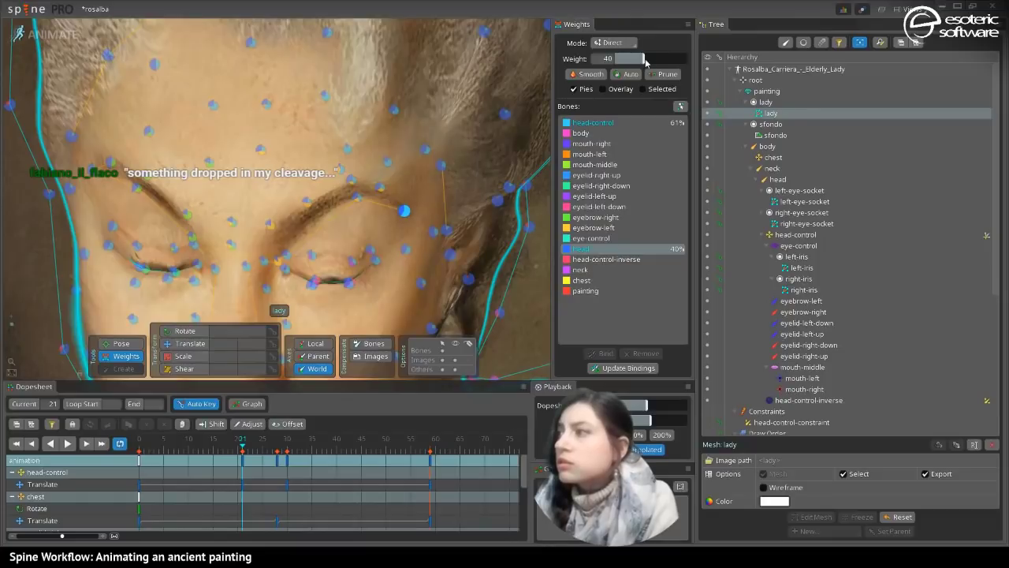
left_click_drag(645, 59, 650, 60)
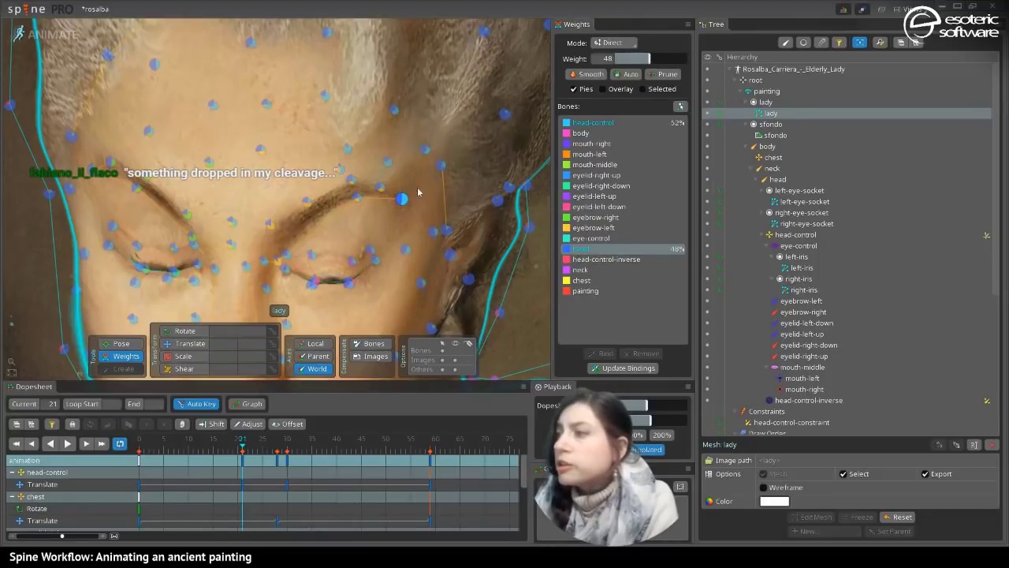
left_click(380, 184)
left_click_drag(650, 60, 633, 58)
left_click(387, 163)
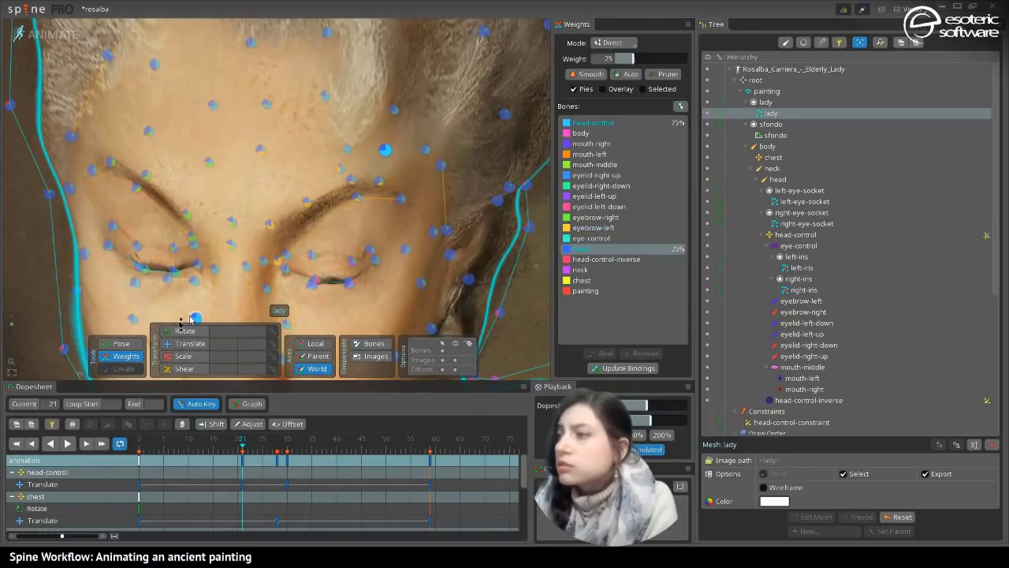
- Deselect the mesh and translate the head-control bone up and to the right at frame 21, to about 60, 803
left_click(12, 335)
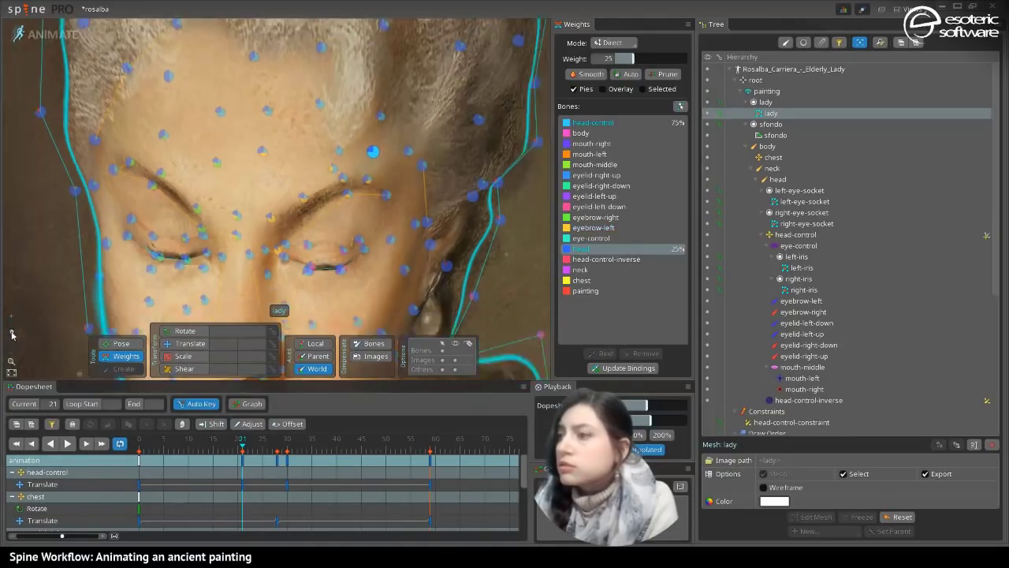
key("space")
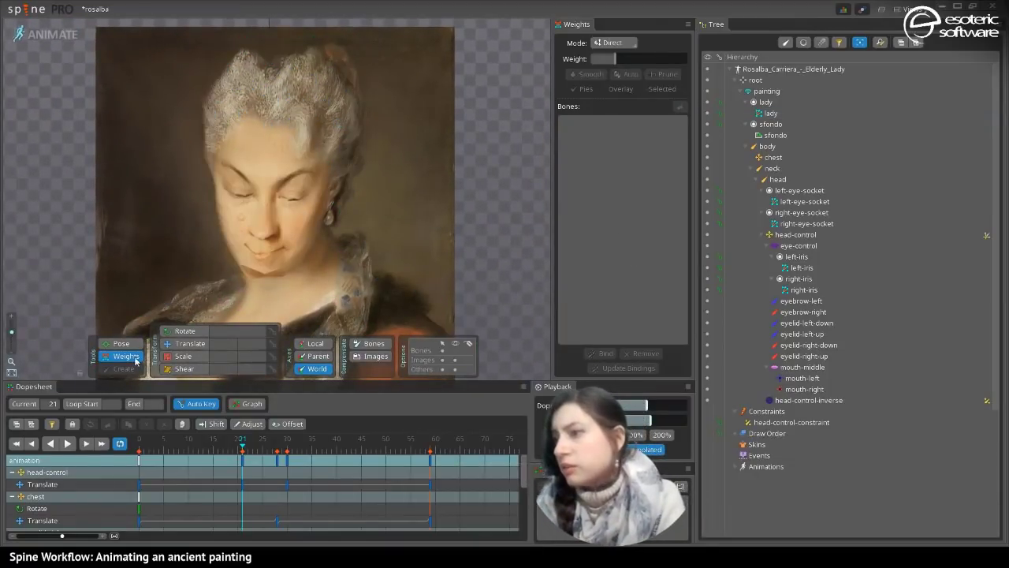
left_click(181, 345)
mouse_move(266, 236)
left_mouse_down()
mouse_move(254, 178)
mouse_move(230, 185)
mouse_move(319, 190)
mouse_move(288, 185)
left_mouse_up()
left_click(326, 121)
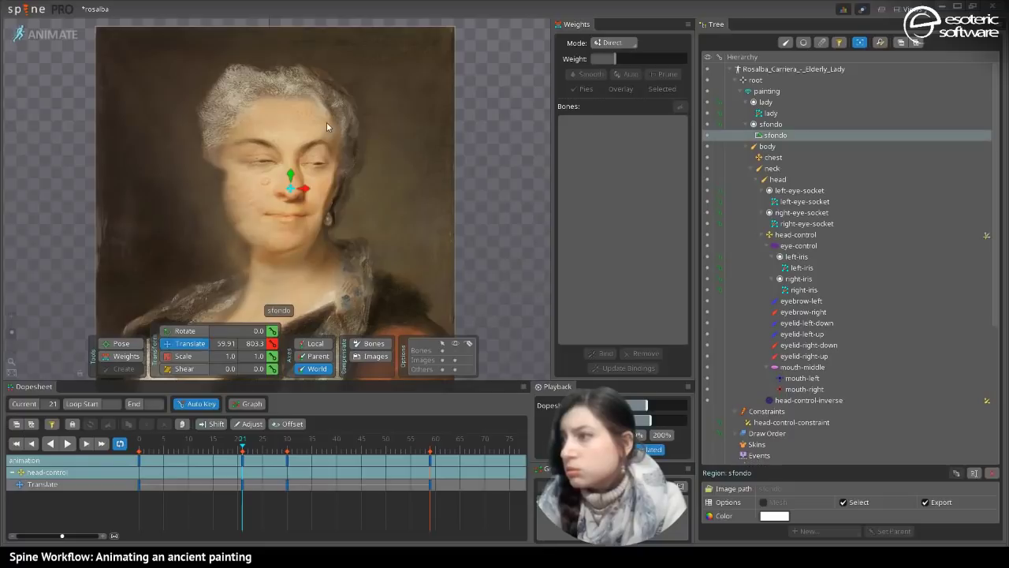
- Set the head weight to 66 on the lady mesh's face-outline vertex beside the right eye
left_click(103, 360)
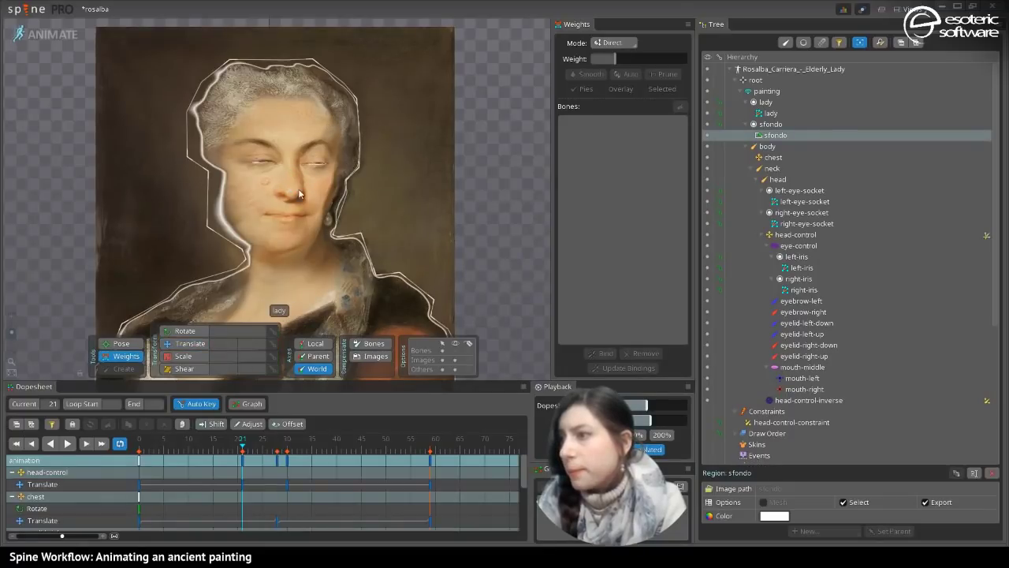
left_click(280, 130)
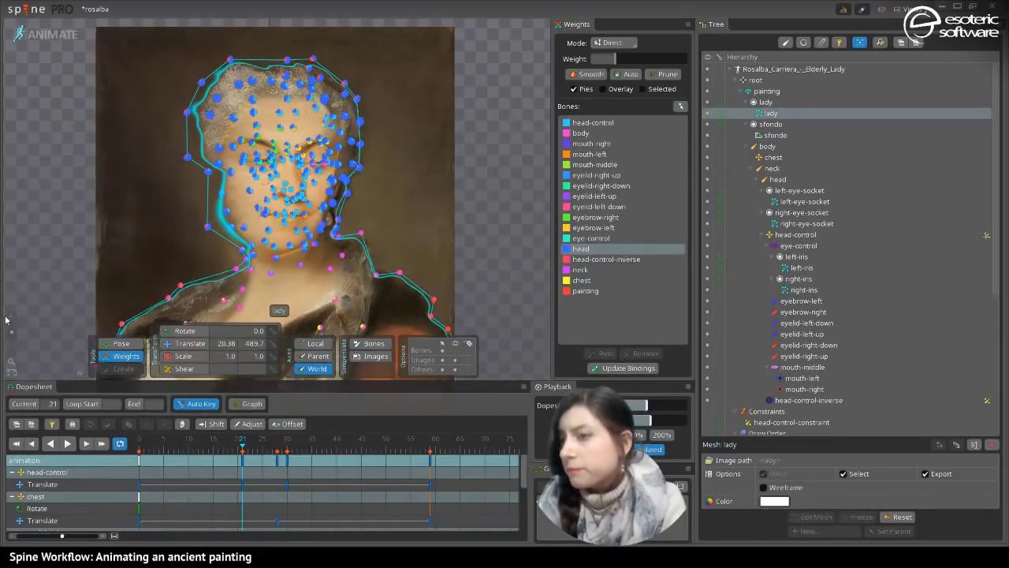
left_click_drag(11, 332, 10, 321)
left_click(187, 179)
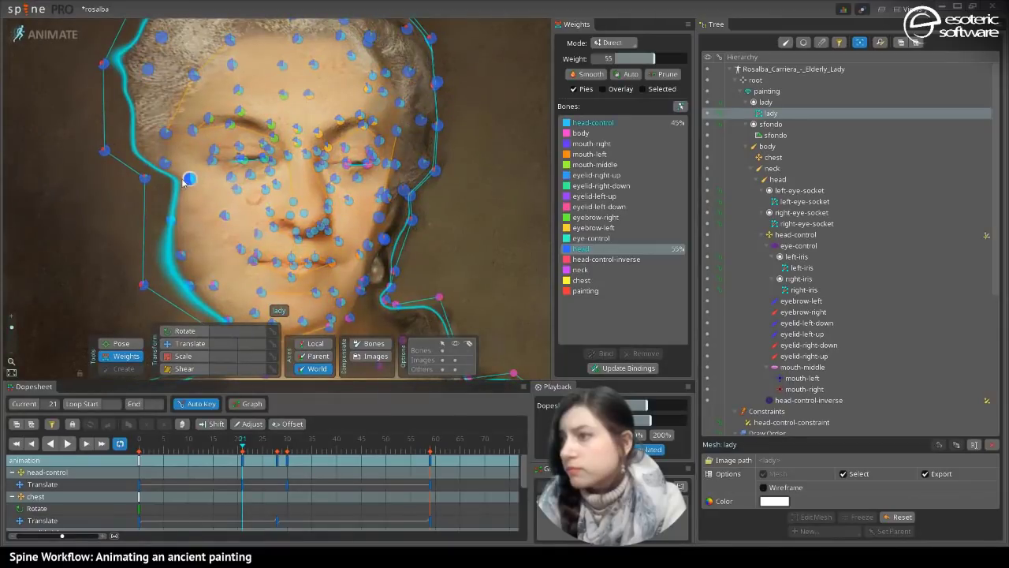
mouse_move(656, 63)
left_mouse_down()
mouse_move(678, 63)
mouse_move(663, 68)
left_mouse_up()
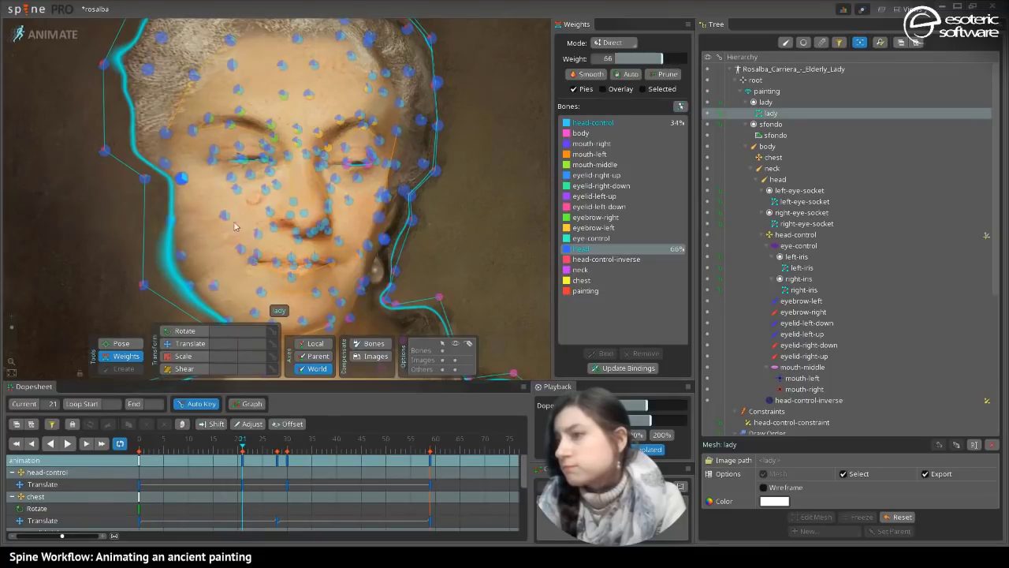
- Adjust the head weights at the left temple, setting the vertex nearest the hair to 47
left_click(386, 95)
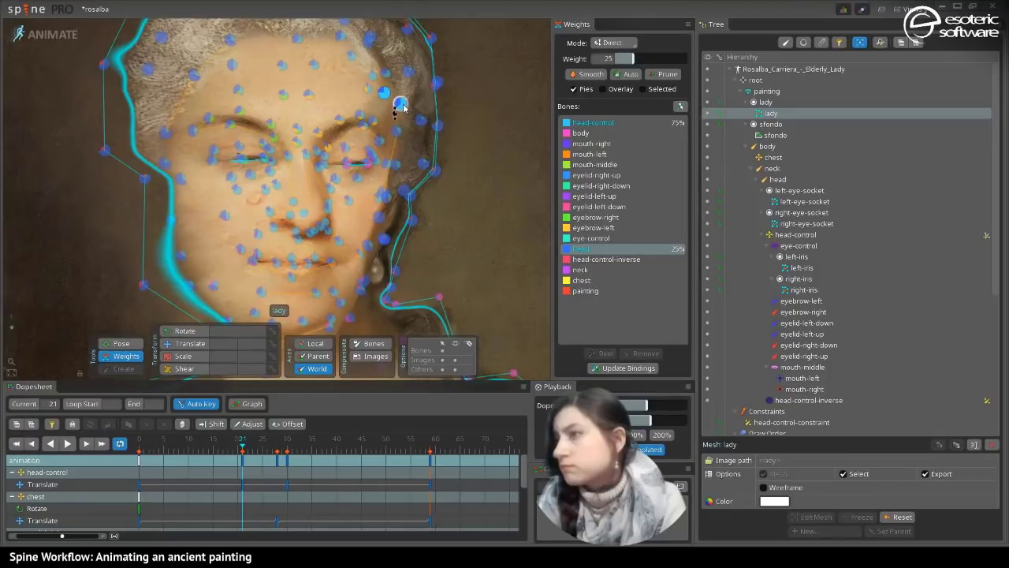
mouse_move(629, 60)
left_mouse_down()
mouse_move(650, 60)
mouse_move(636, 60)
left_mouse_up()
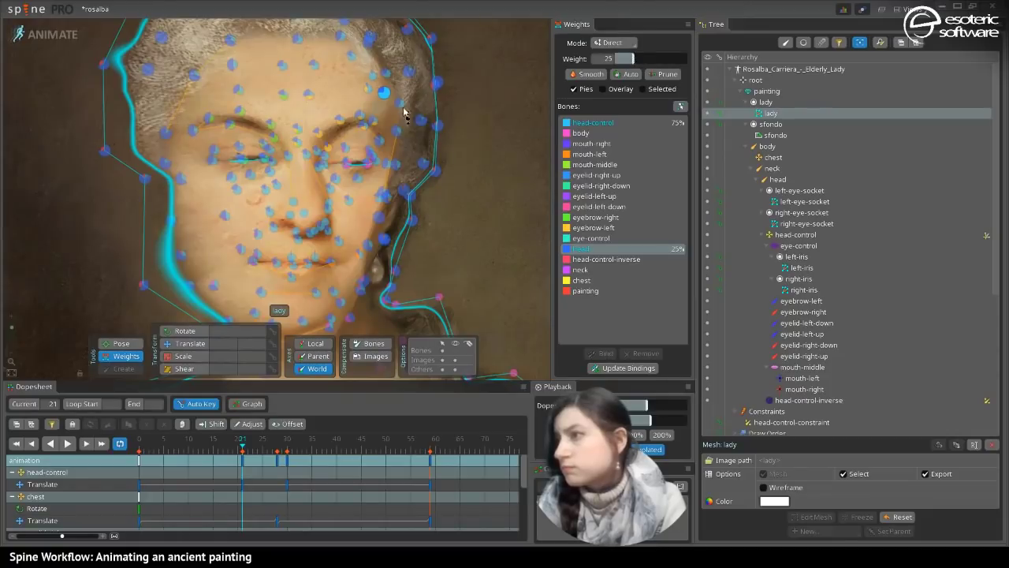
left_click(401, 105)
left_click(651, 57)
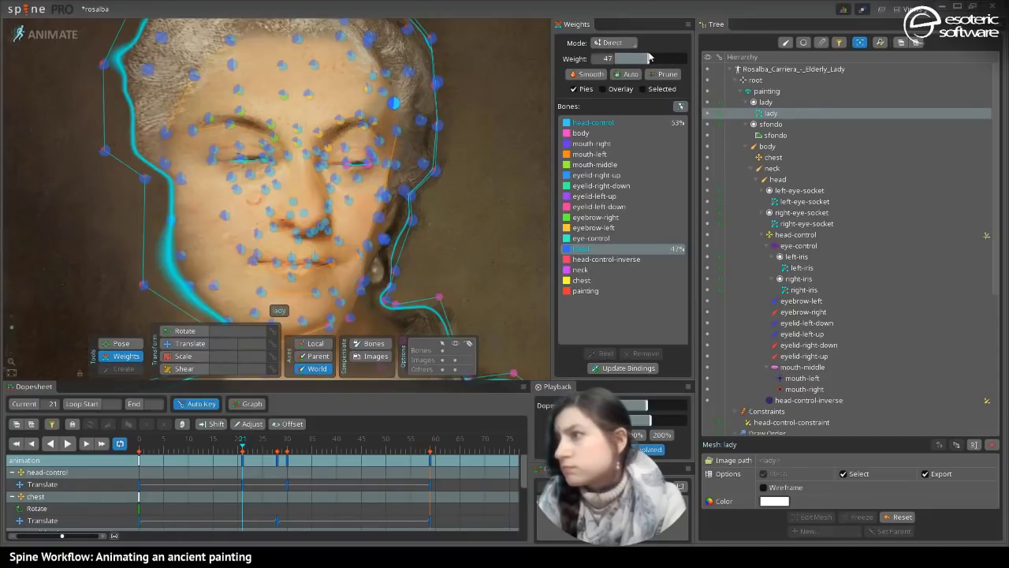
- Set the head weight to 23 on the forehead vertex above the left eyebrow and to 32 on the one nearer the hairline
left_click(367, 88)
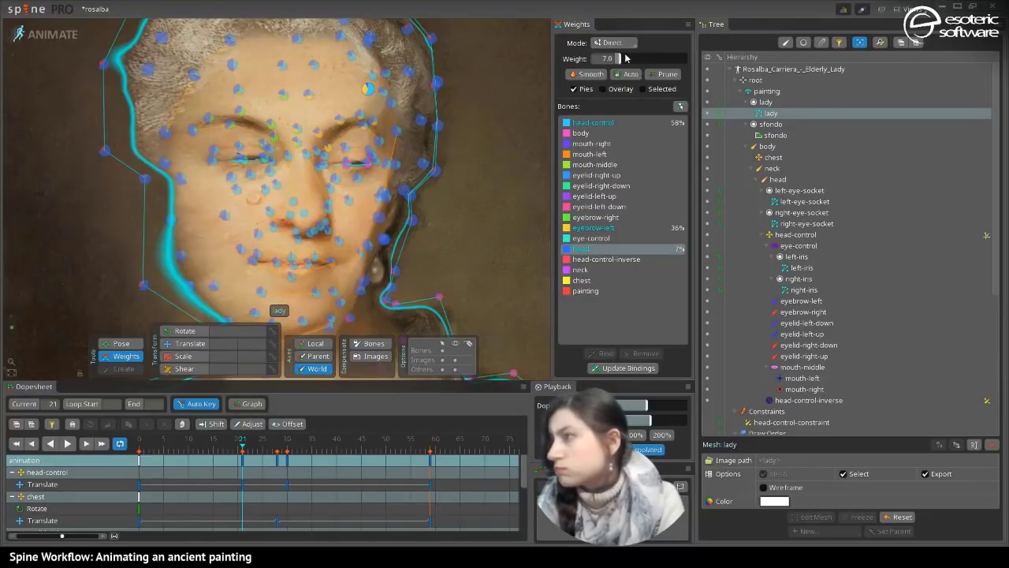
left_click_drag(627, 58, 628, 60)
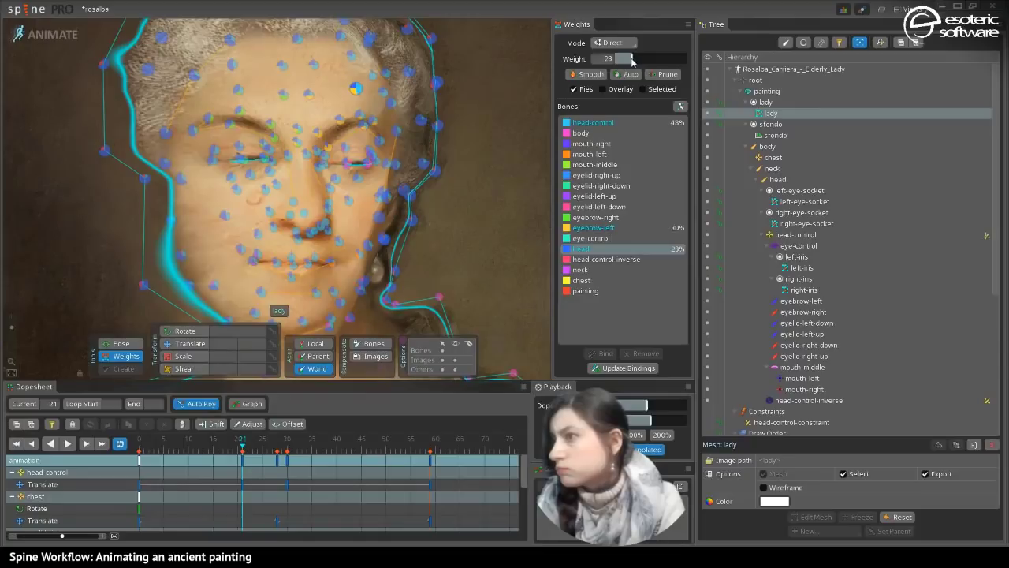
left_click(384, 71)
mouse_move(624, 58)
left_mouse_down()
mouse_move(642, 68)
mouse_move(638, 60)
left_mouse_up()
left_click(387, 74)
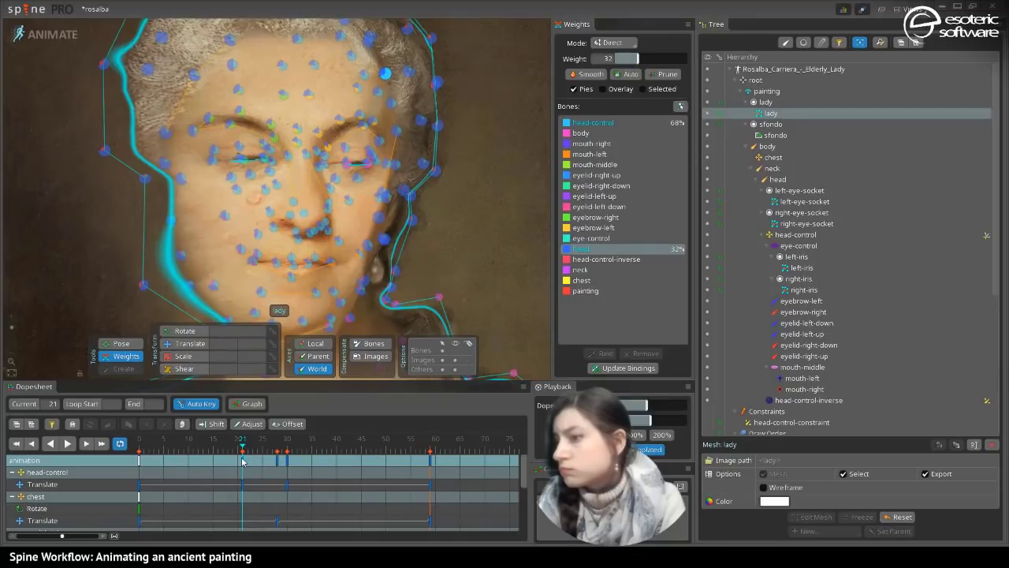
- At frame 17, set the head weight to 31 on the upper left hairline vertex and to 60 on the vertex beside the left eye
mouse_move(242, 450)
left_mouse_down()
mouse_move(228, 453)
mouse_move(260, 455)
mouse_move(230, 461)
mouse_move(268, 454)
mouse_move(223, 447)
left_mouse_up()
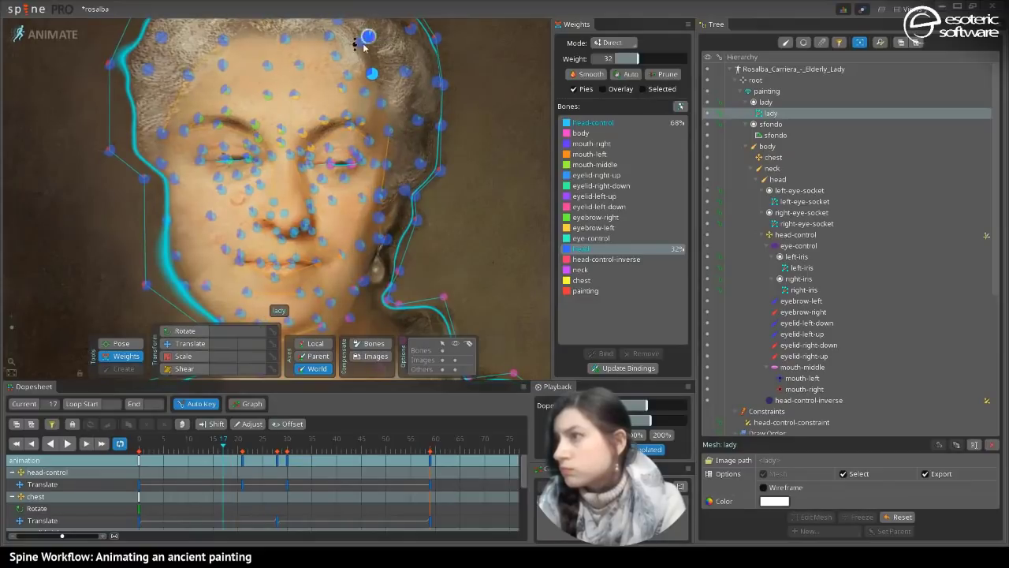
left_click_drag(637, 59, 640, 80)
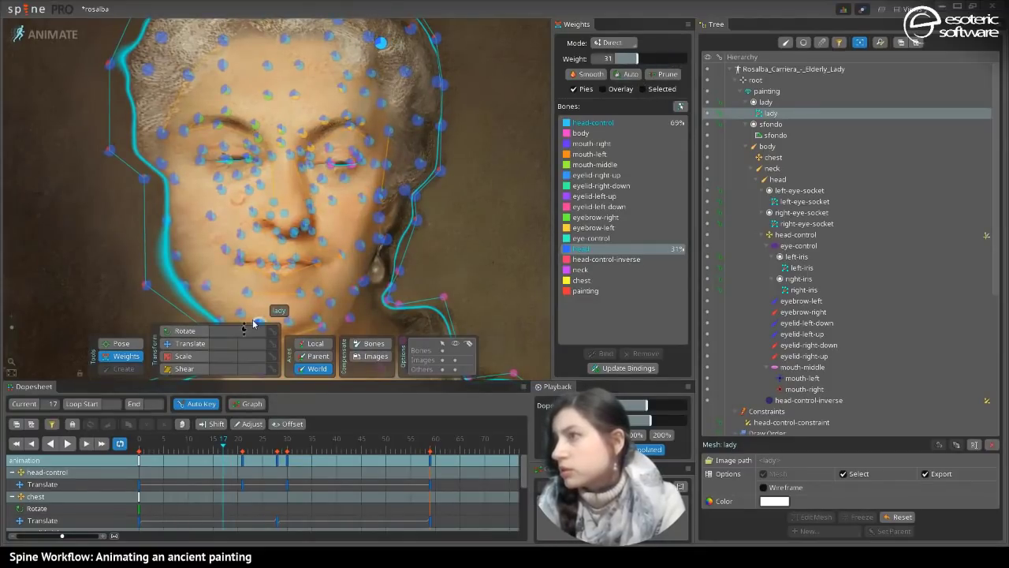
left_click_drag(225, 461, 225, 483)
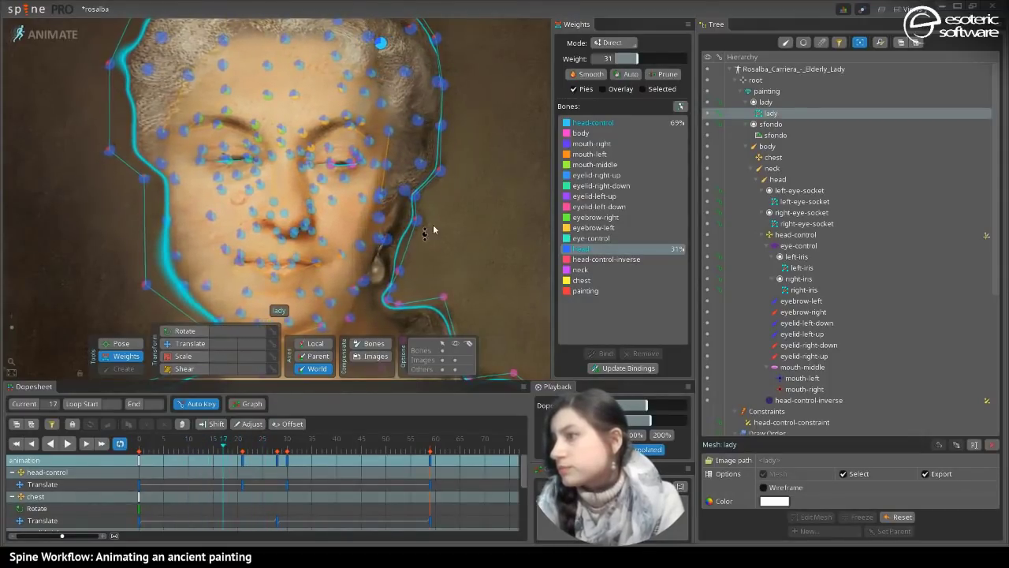
left_click_drag(637, 59, 664, 60)
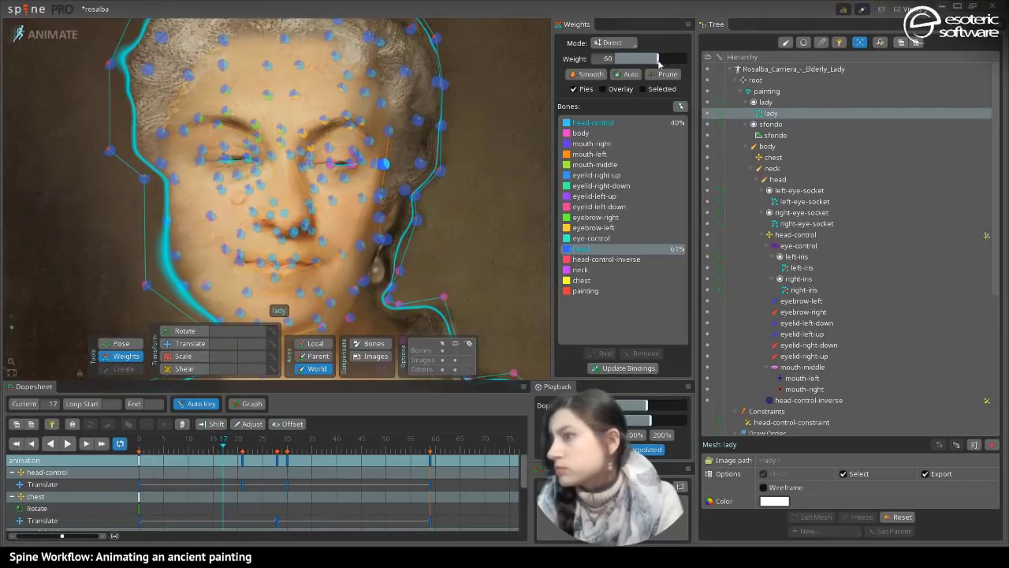
mouse_move(223, 443)
left_mouse_down()
mouse_move(247, 446)
mouse_move(226, 442)
left_mouse_up()
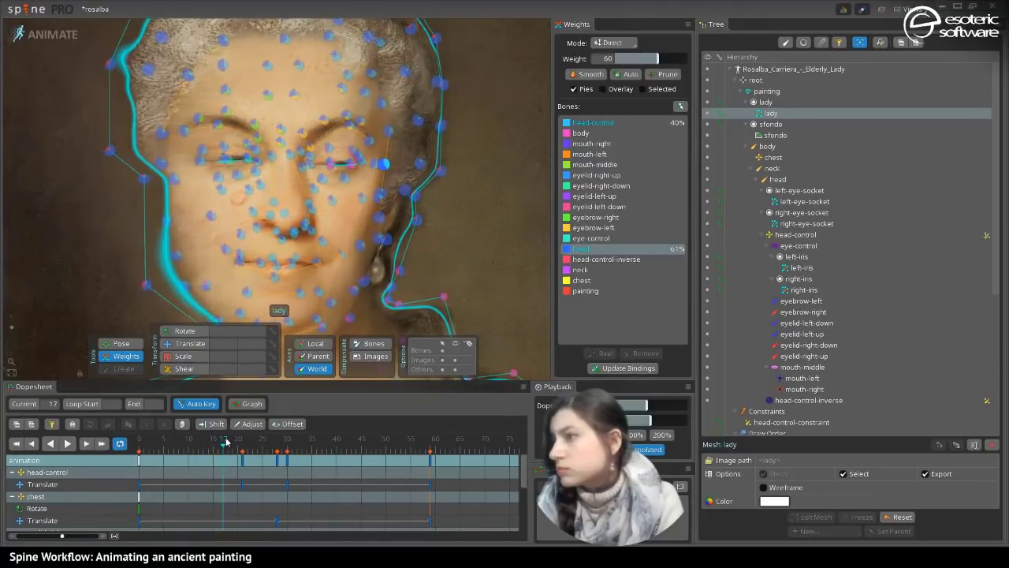
- Set the head weight to 79 on the vertex below the left temple and, at frame 22, to 58 on the cheek vertex above the earring
left_click(387, 193)
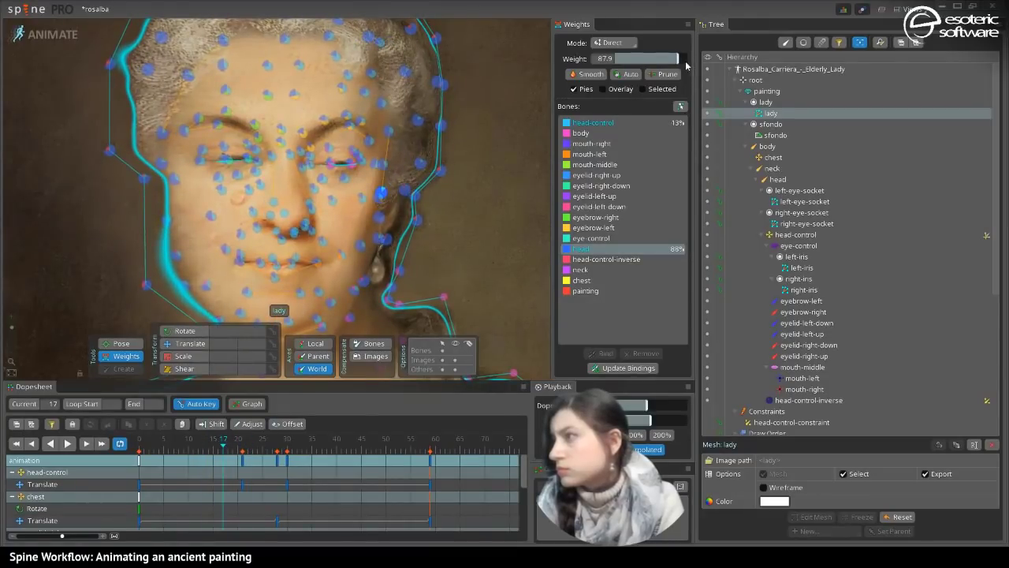
left_click_drag(680, 61, 671, 63)
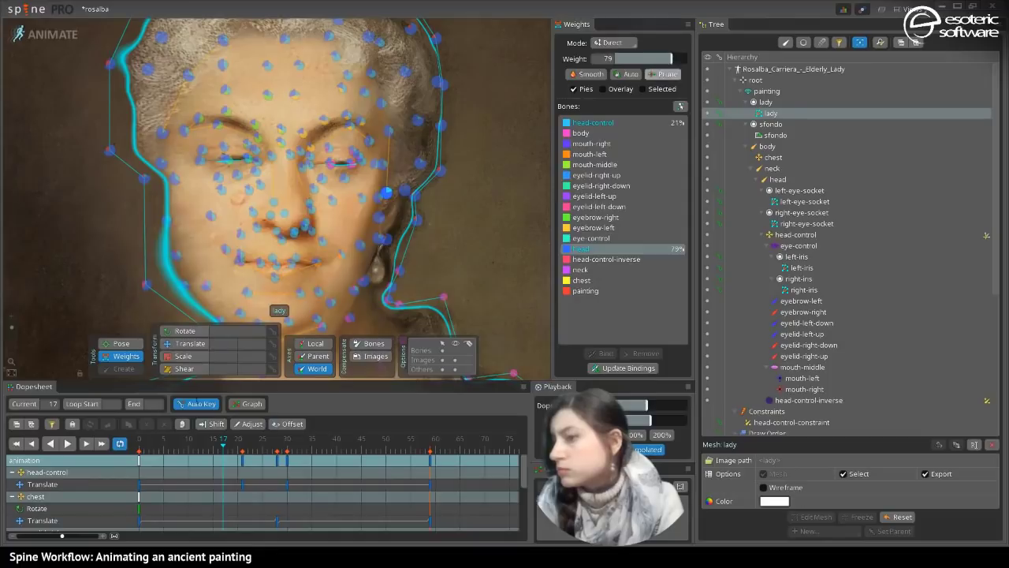
left_click_drag(221, 445, 247, 448)
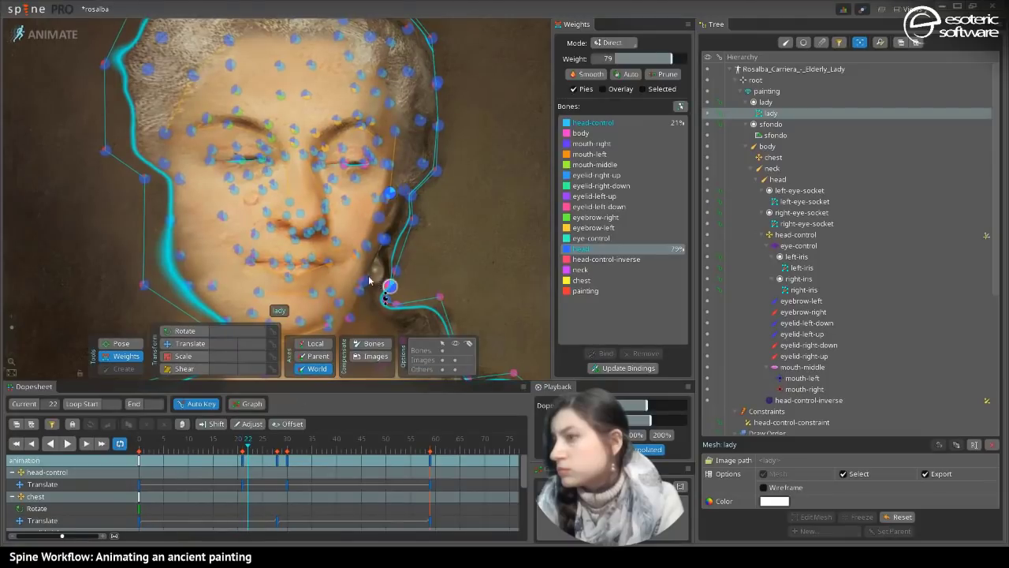
left_click(367, 246)
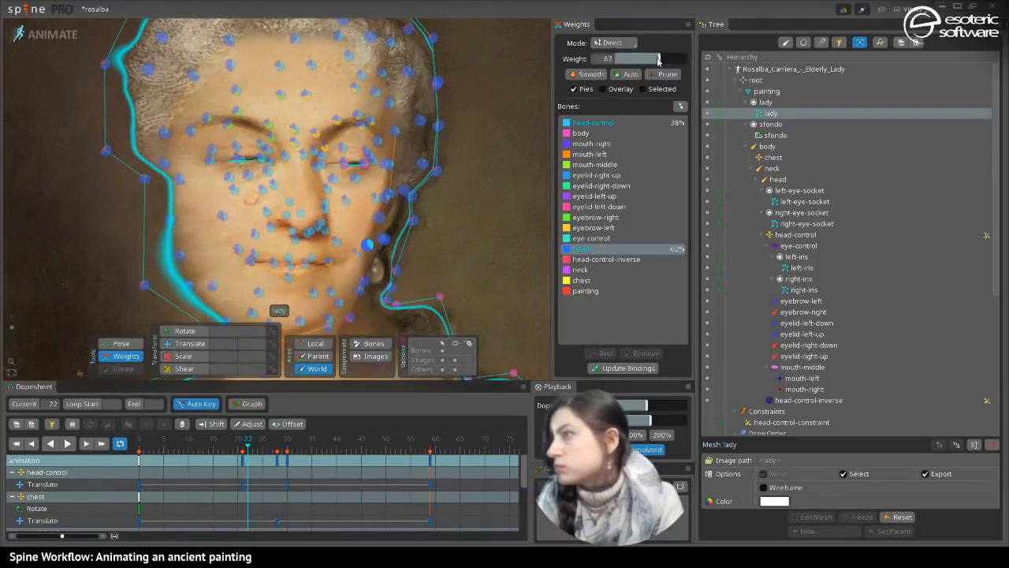
mouse_move(658, 60)
left_mouse_down()
mouse_move(645, 63)
mouse_move(659, 63)
left_mouse_up()
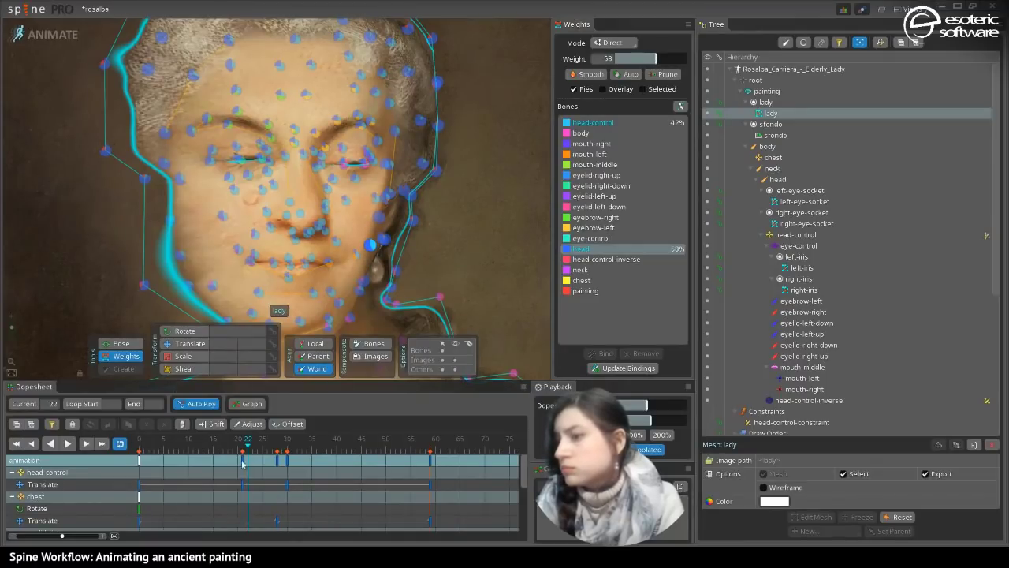
key("space")
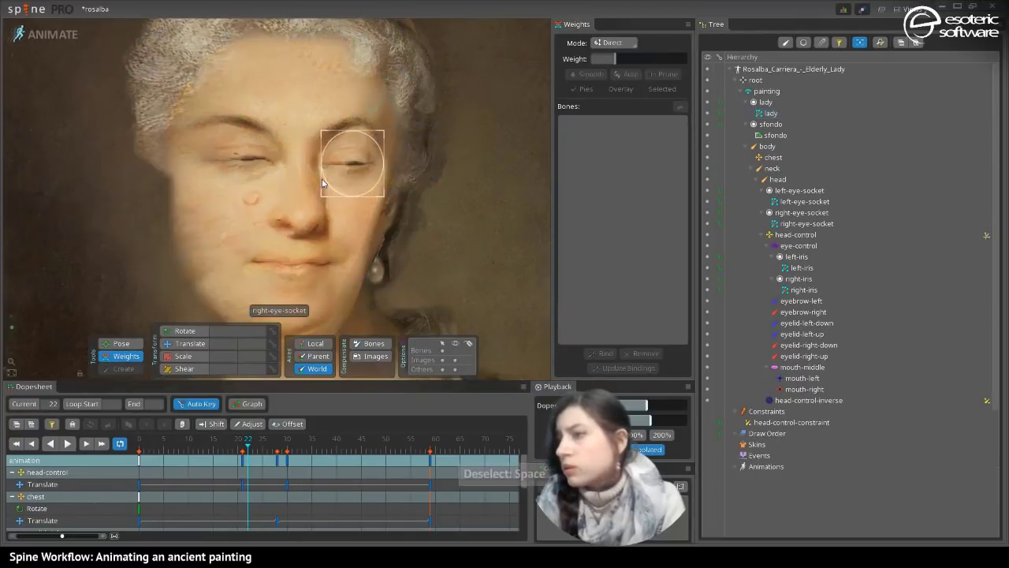
- Test the head turn at frame 22 by moving the head-control bone to about X -65, Y 791
left_click(181, 344)
key("space")
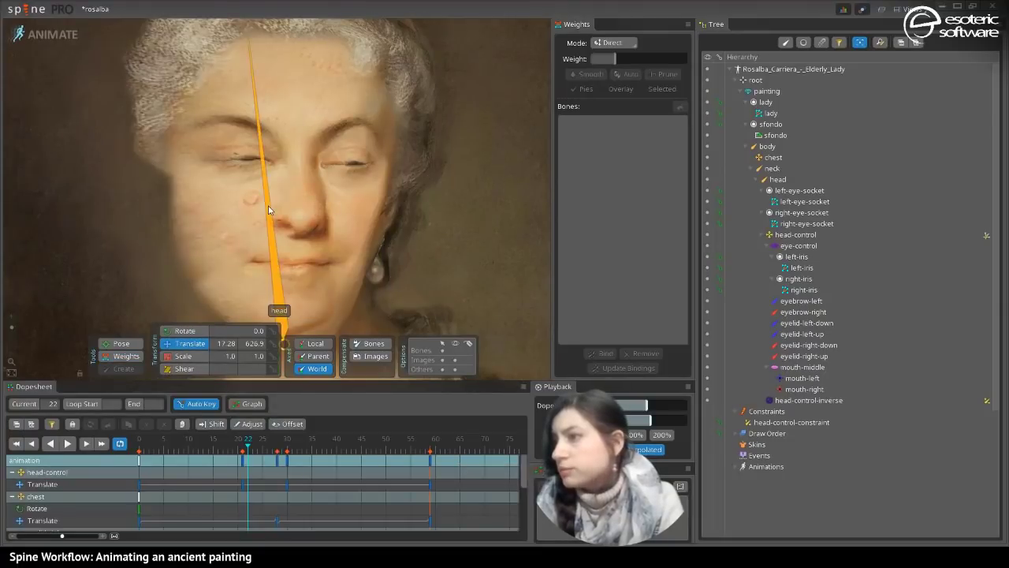
scroll(291, 177, "down", 2)
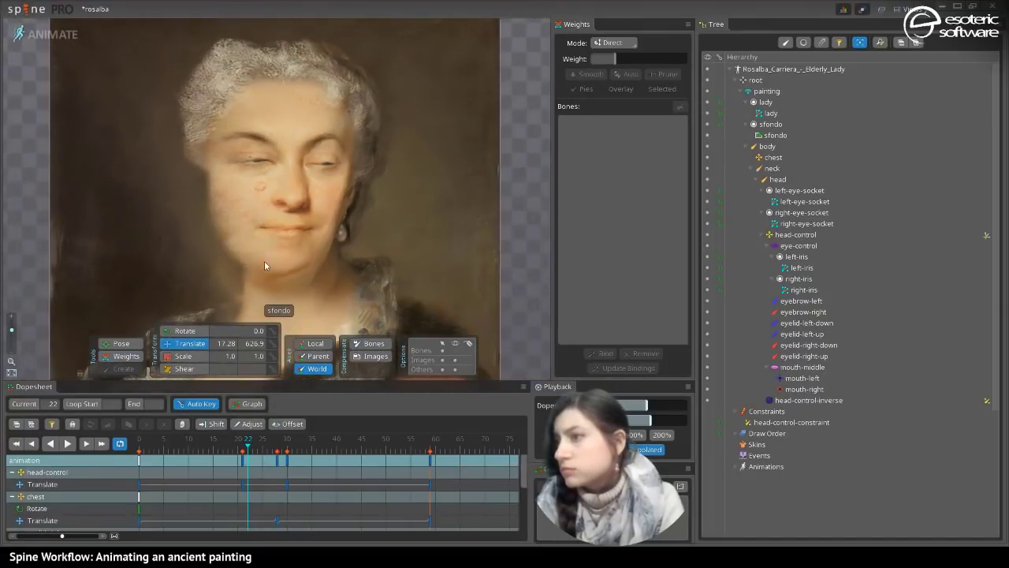
left_click(293, 192)
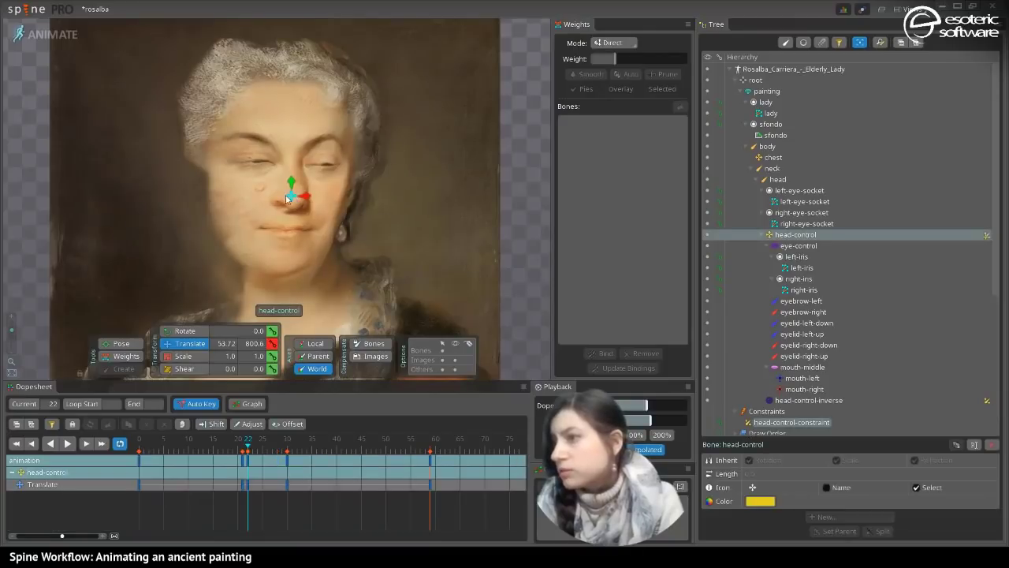
left_click_drag(293, 193, 260, 207)
left_click_drag(283, 205, 238, 197)
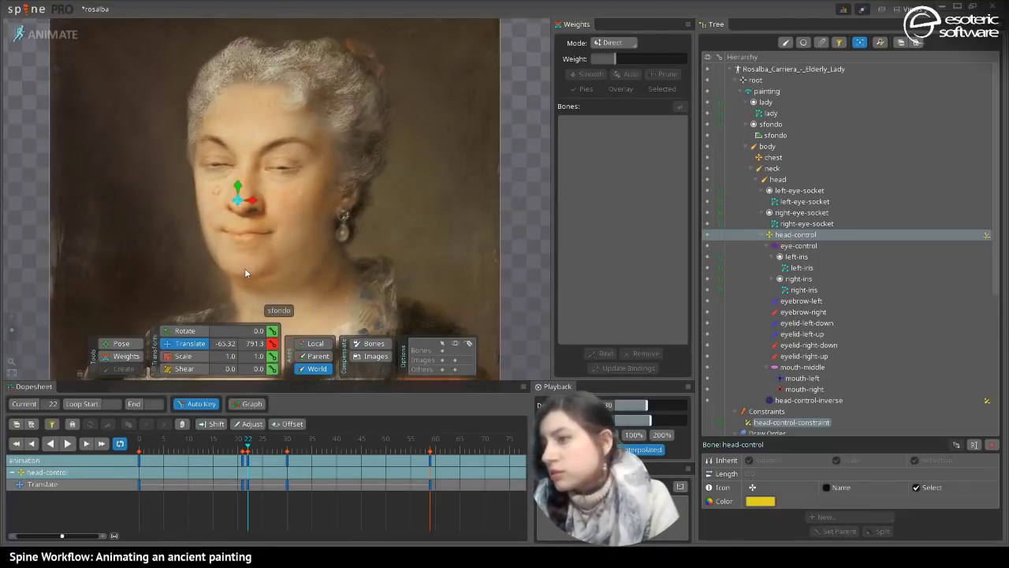
- Set the lady mesh's head weight to 47 on the vertex at the jaw's outer edge and to 46 on the chin vertex
left_click(163, 307)
left_click(125, 357)
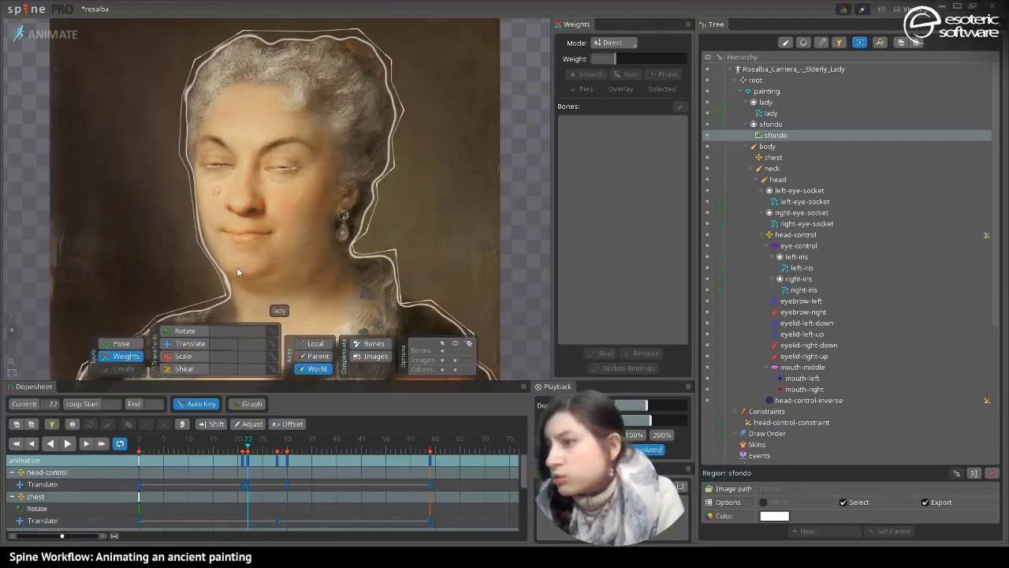
left_click(238, 266)
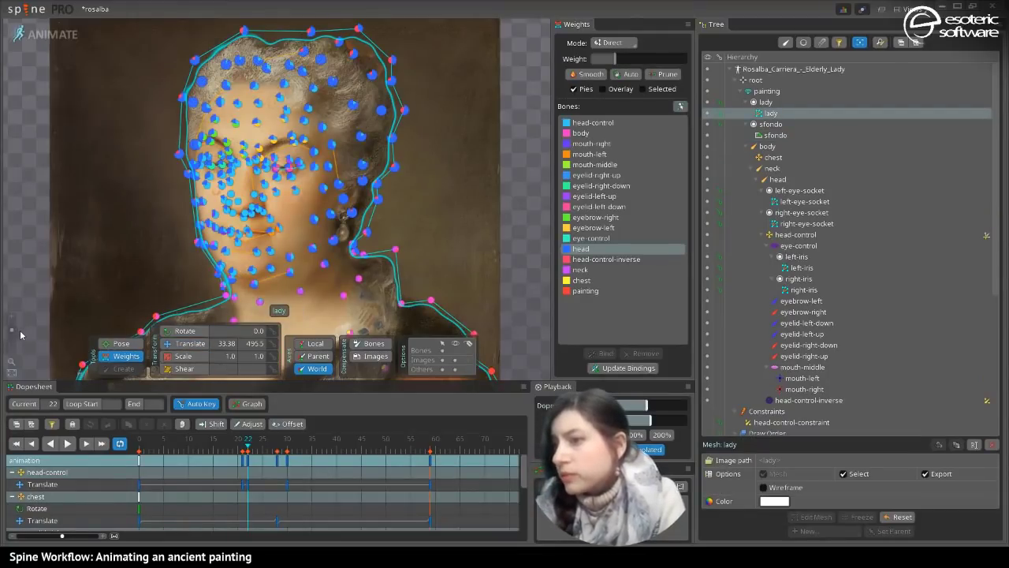
scroll(287, 190, "up", 5)
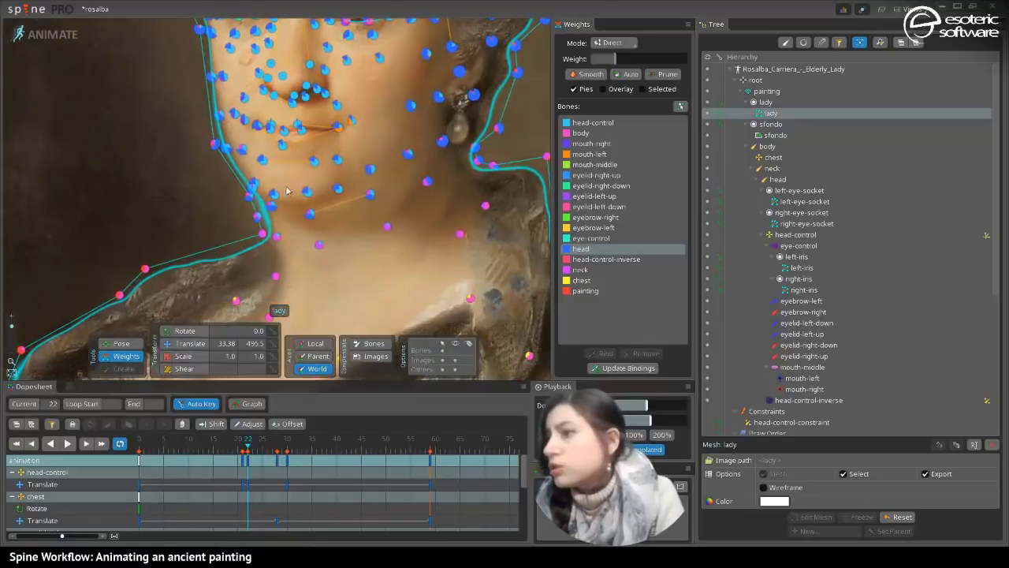
left_click(254, 183)
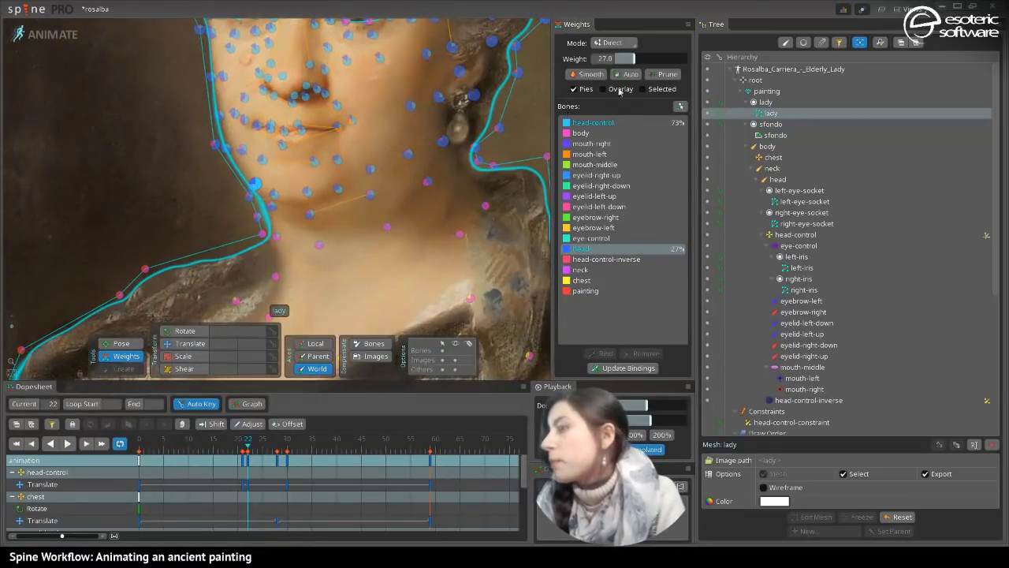
left_click_drag(634, 60, 646, 59)
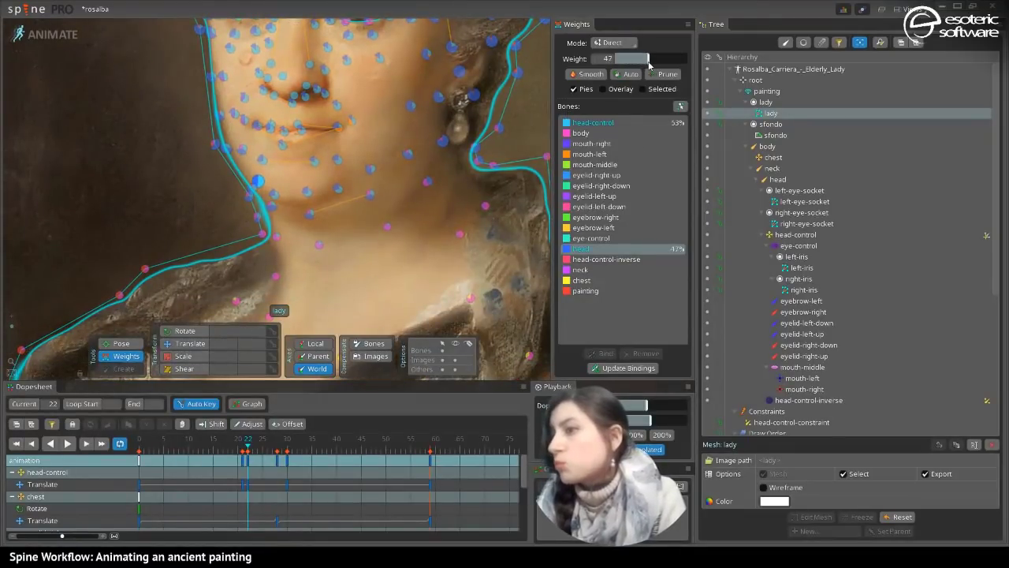
left_click(339, 189)
left_click_drag(643, 63, 649, 62)
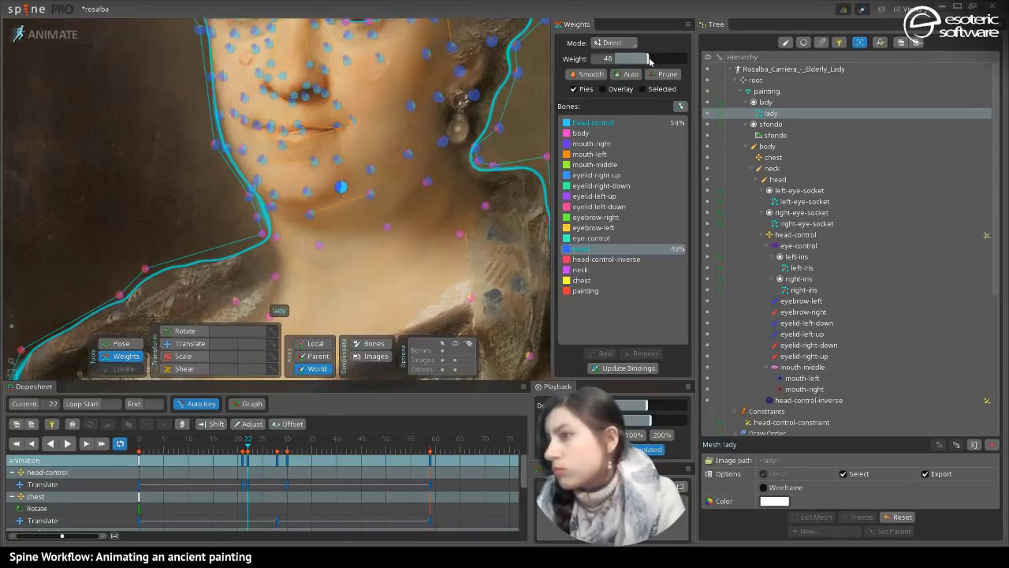
- Test the chin deformation by moving head-control down to about X -47, Y 765 at frame 22
key("space")
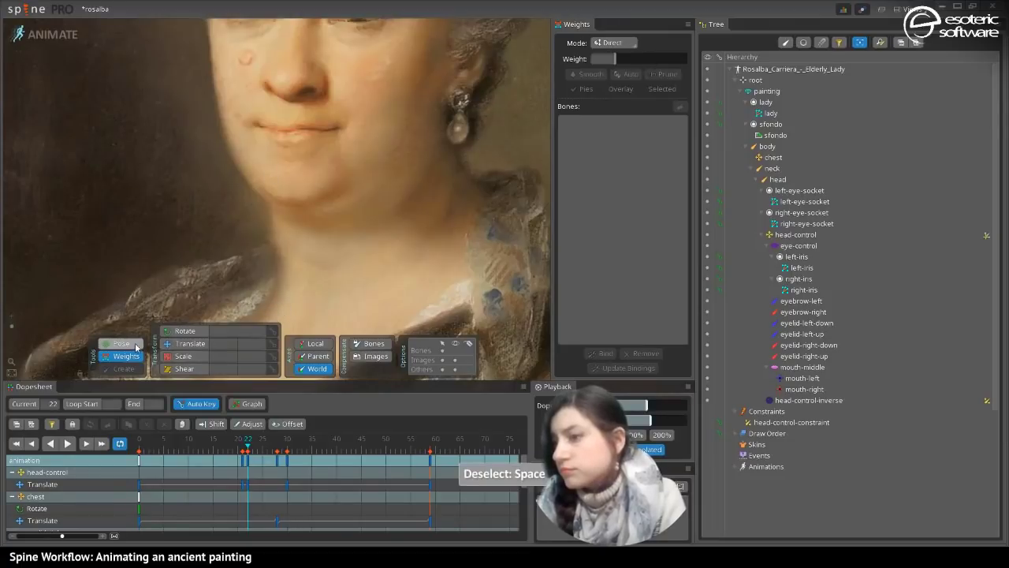
left_click(178, 345)
left_click(282, 73)
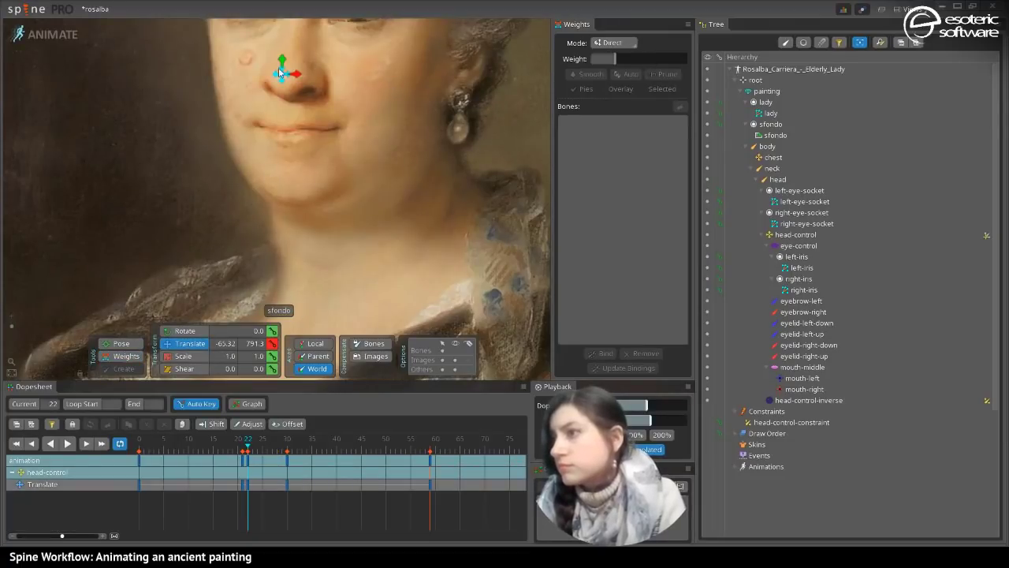
left_click_drag(278, 69, 295, 91)
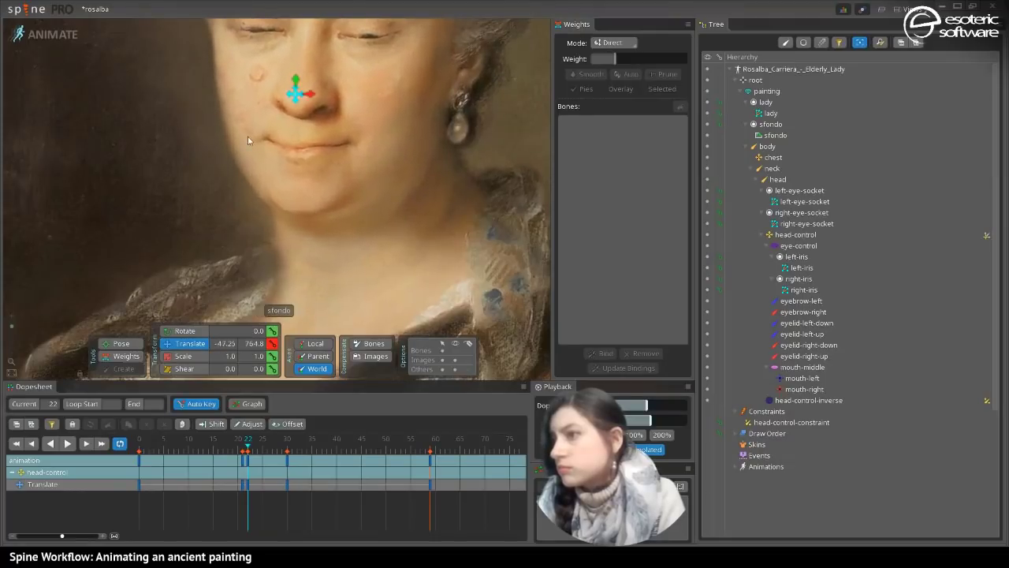
- Set the lady mesh's head weight to 22 on the vertex beside the mouth-right corner
left_click(261, 140)
left_click(126, 356)
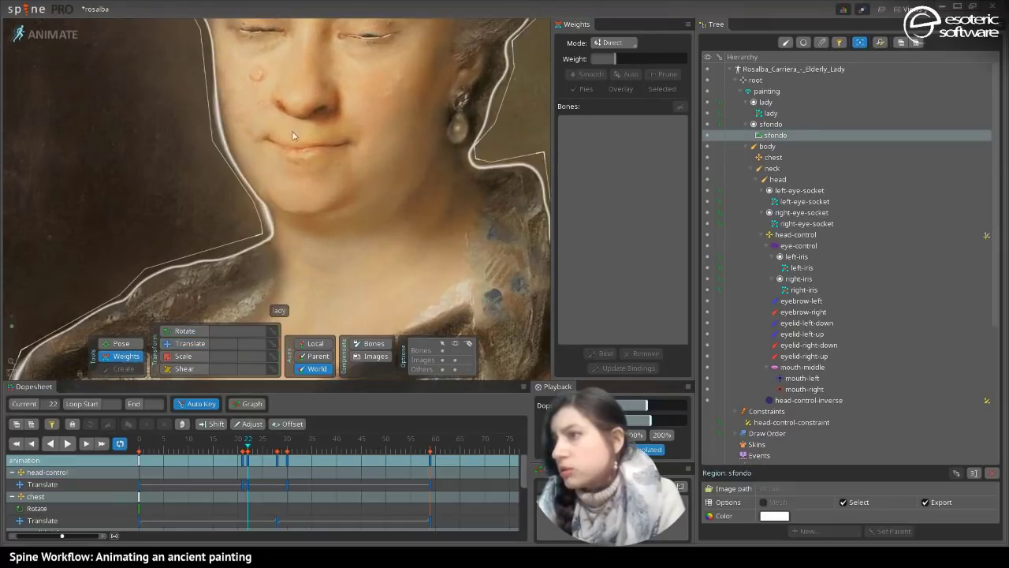
left_click(271, 138)
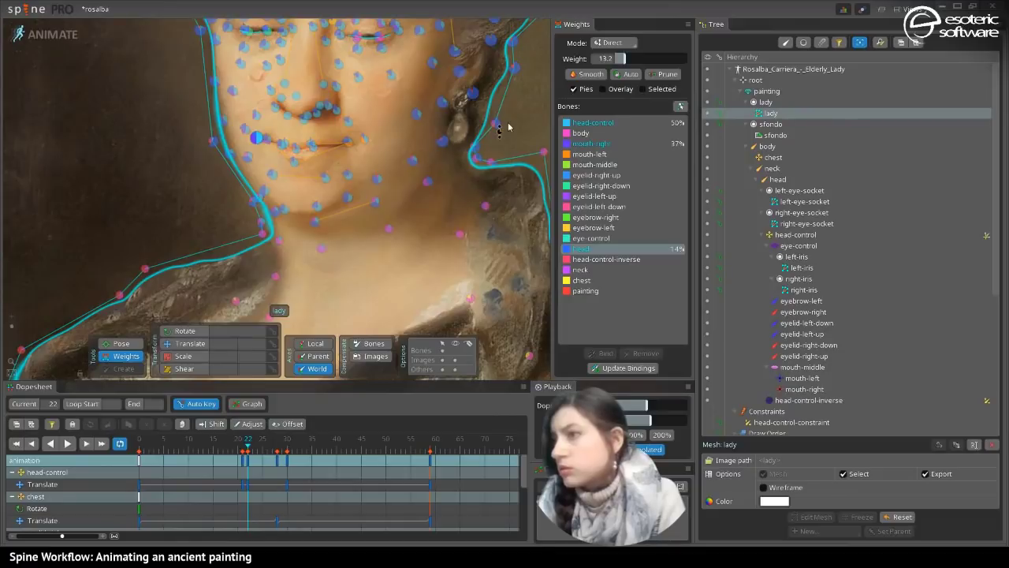
left_click(611, 125)
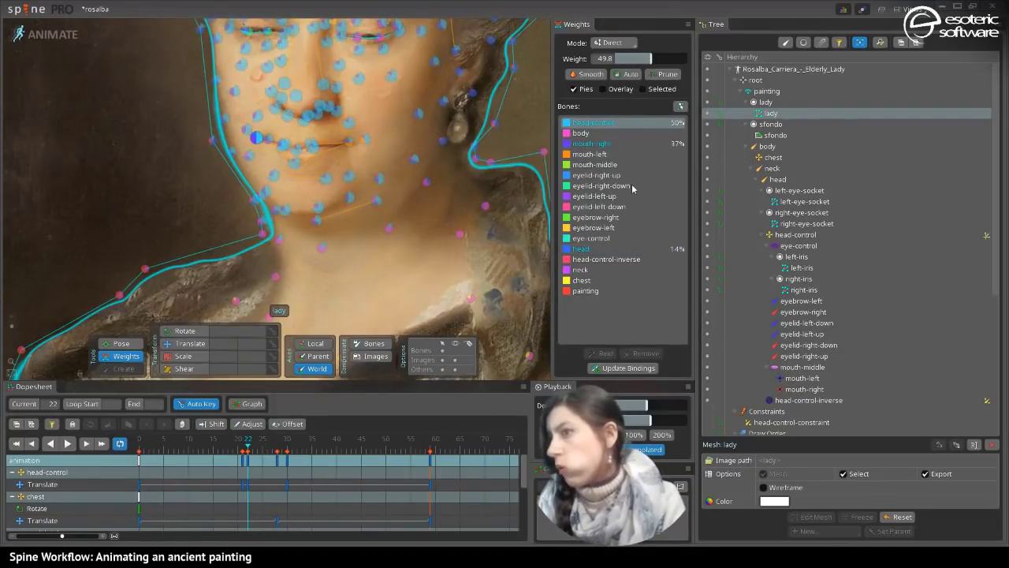
left_click(594, 250)
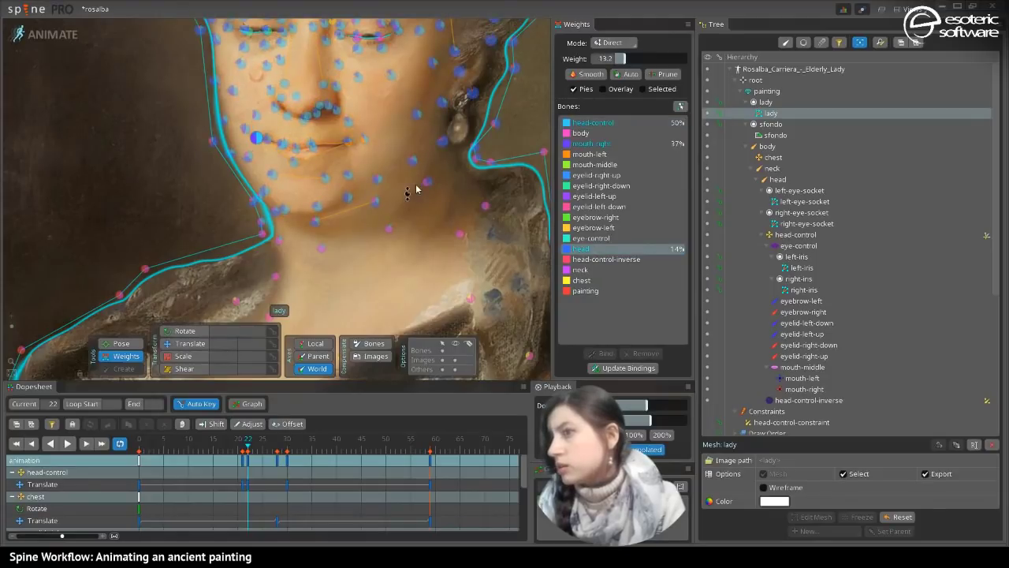
left_click_drag(611, 254, 611, 261)
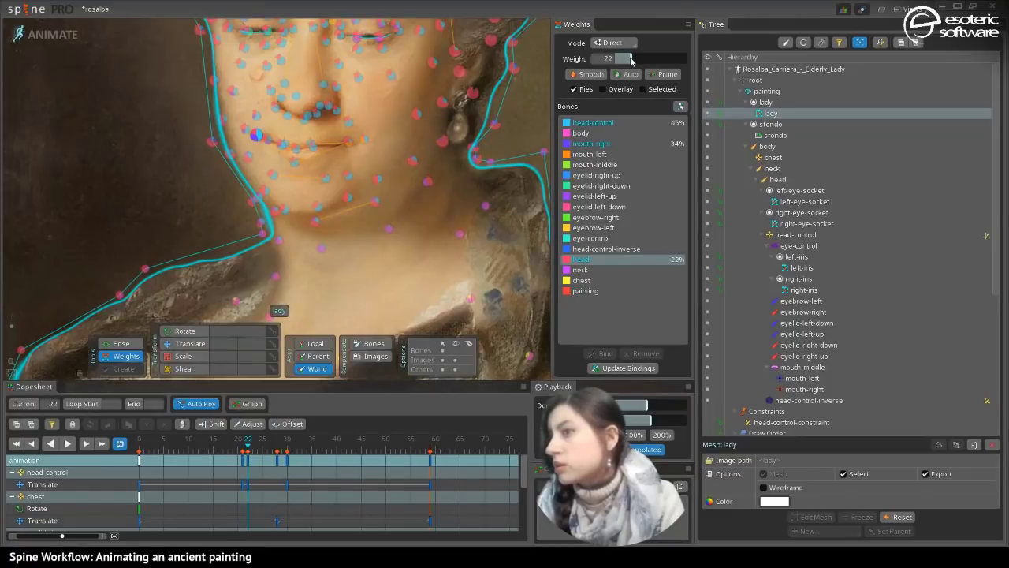
- Test an extreme head turn with head-control at about X -158, Y 788, and bring it back to about X -20, Y 786
key("space")
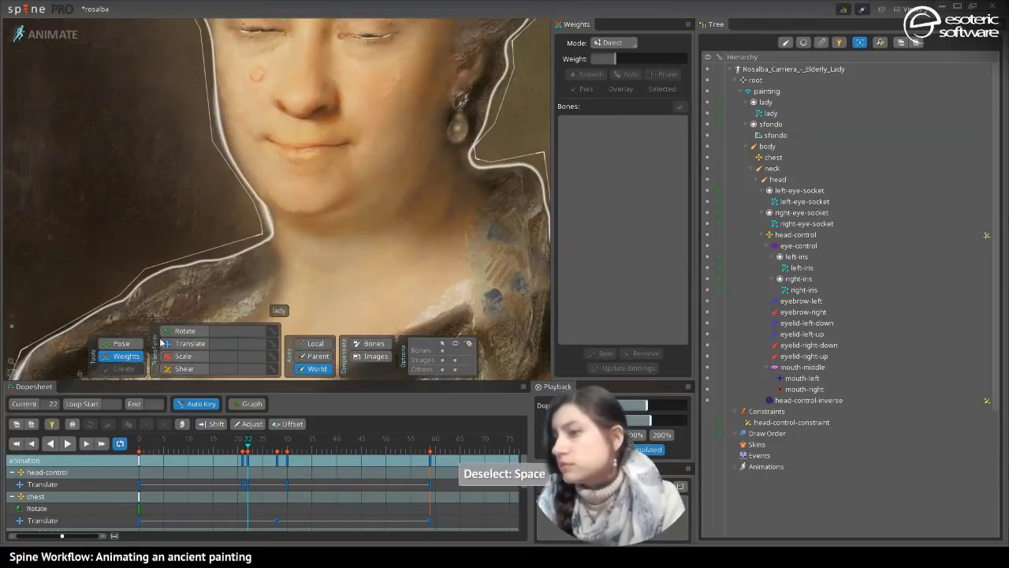
key("v")
left_click_drag(306, 94, 213, 72)
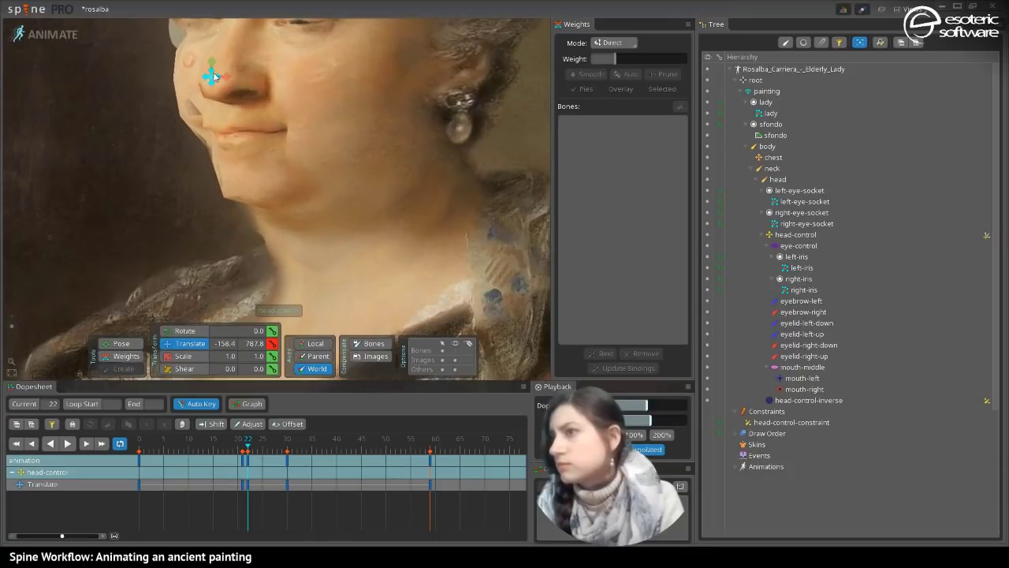
left_click_drag(357, 67, 424, 175)
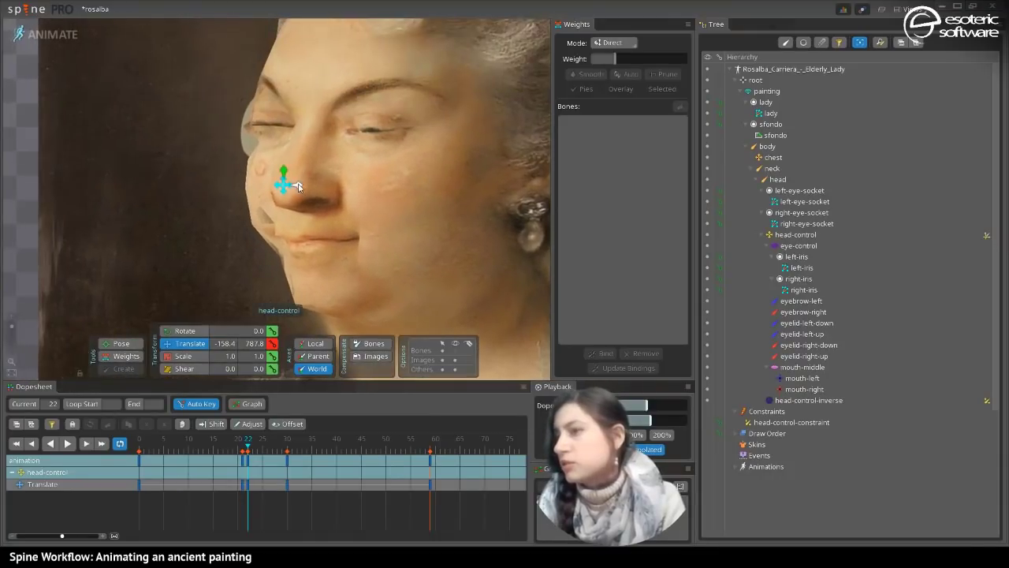
left_click_drag(281, 184, 388, 185)
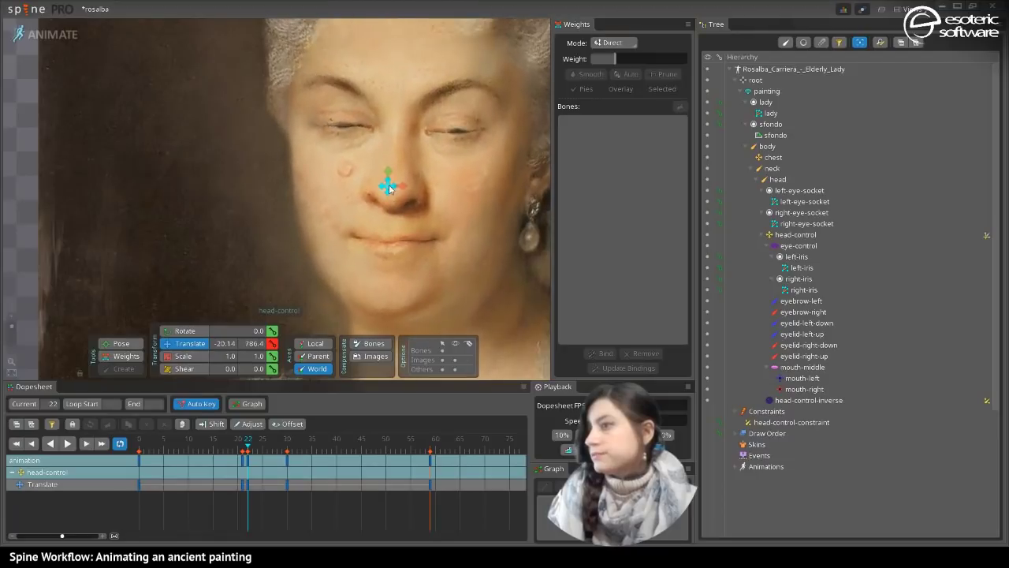
- Delete the head-control translate keys from frame 21 to frame 30
left_click(15, 331)
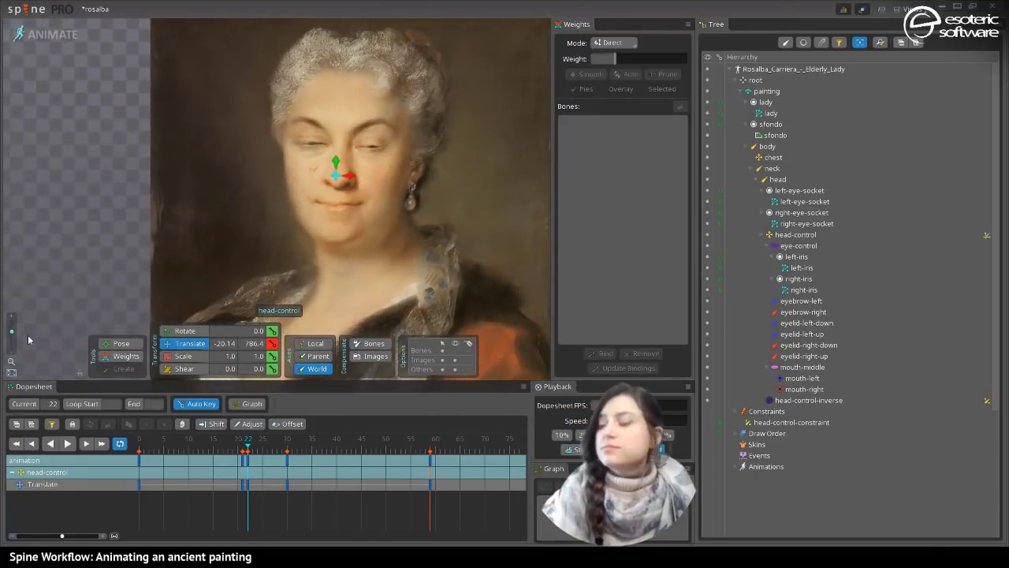
left_click_drag(302, 502, 237, 451)
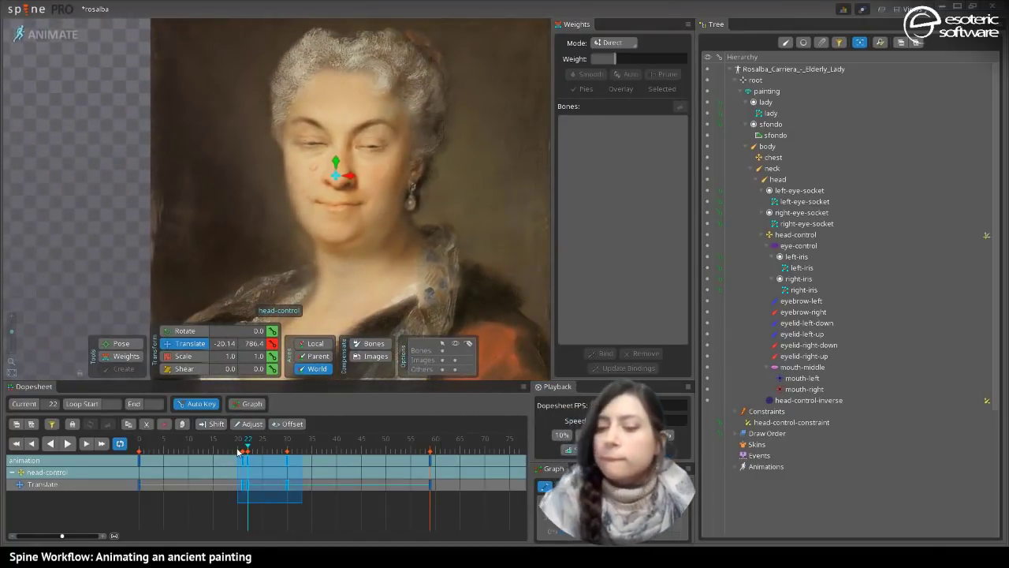
key("Delete")
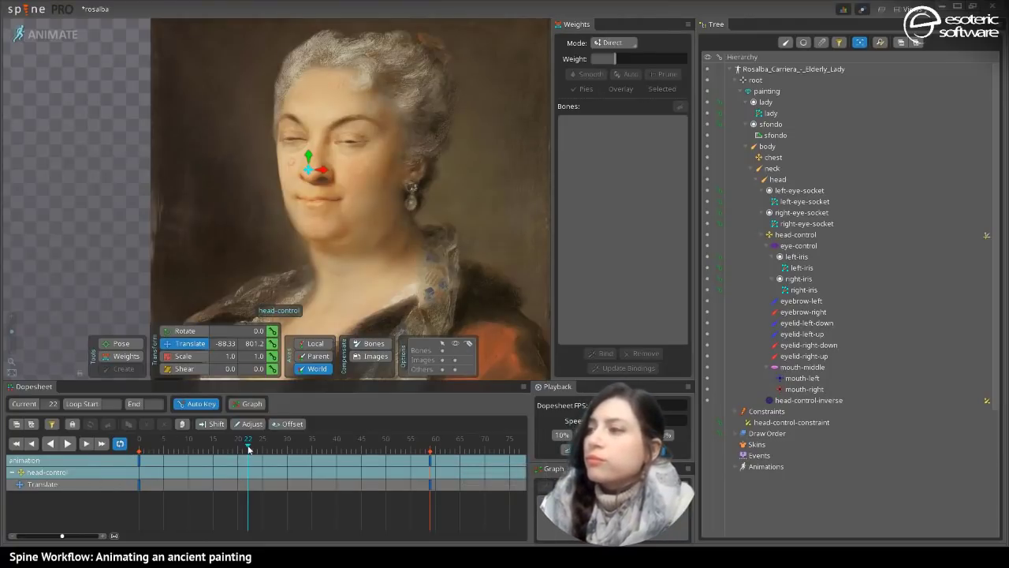
- Key head-control at about X -21, Y 766 on frame 22 and go to frame 35
left_click_drag(308, 169, 332, 181)
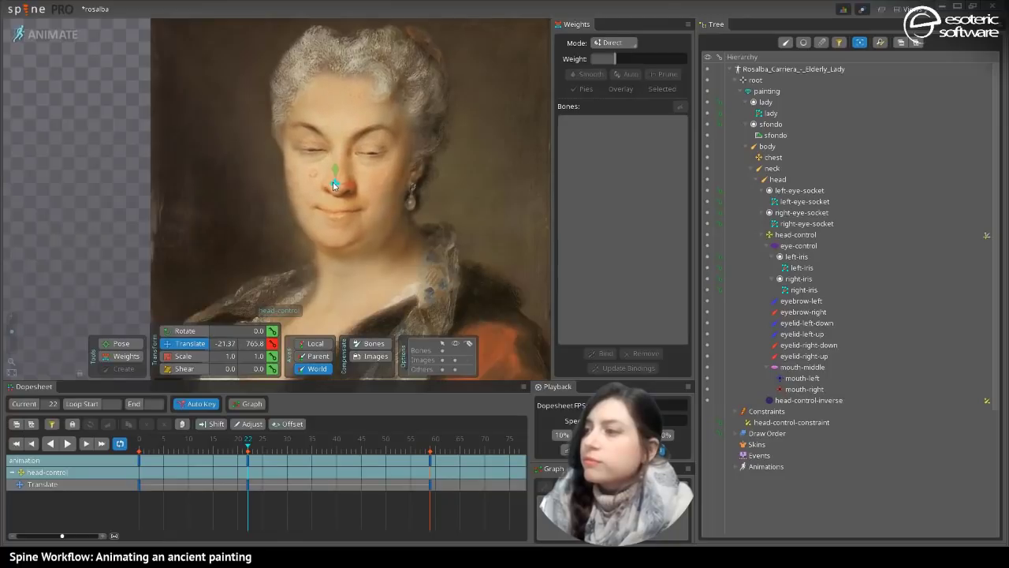
left_click(311, 443)
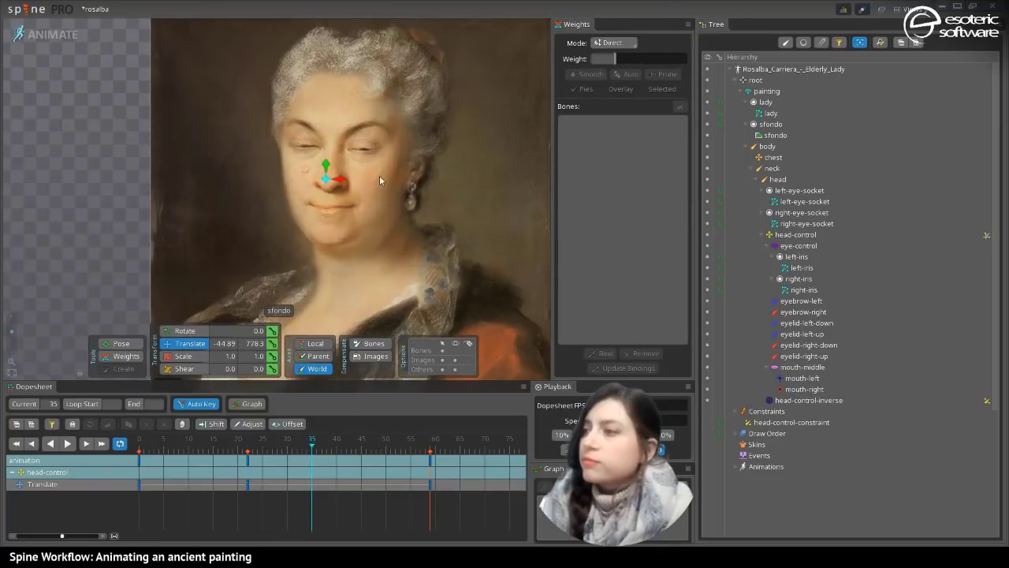
- Raise head-control at frame 35, key its raised position at frame 44, and save the project after previewing the motion
mouse_move(328, 177)
left_mouse_down()
mouse_move(344, 164)
mouse_move(321, 160)
left_mouse_up()
left_click(356, 449)
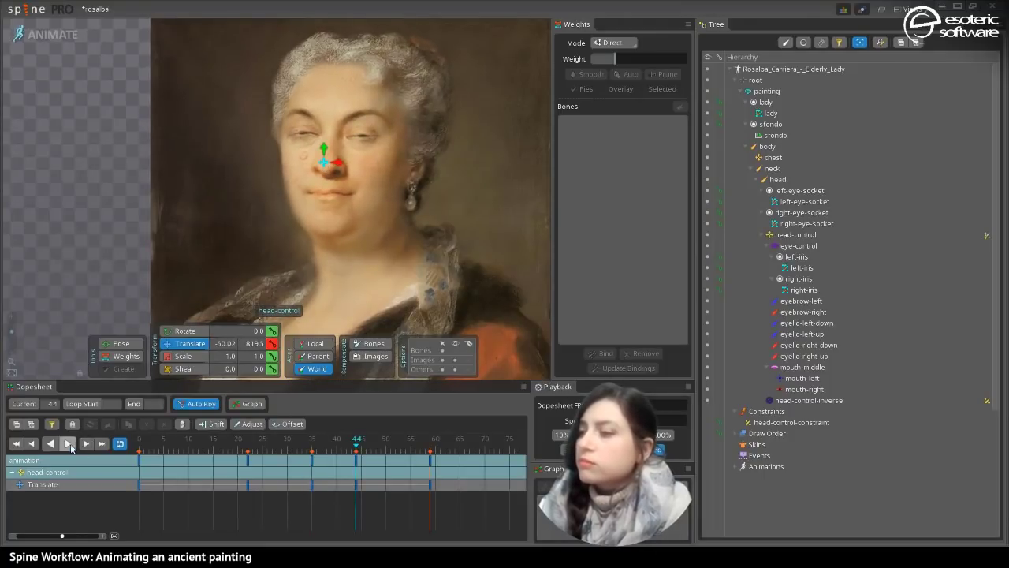
left_click(69, 444)
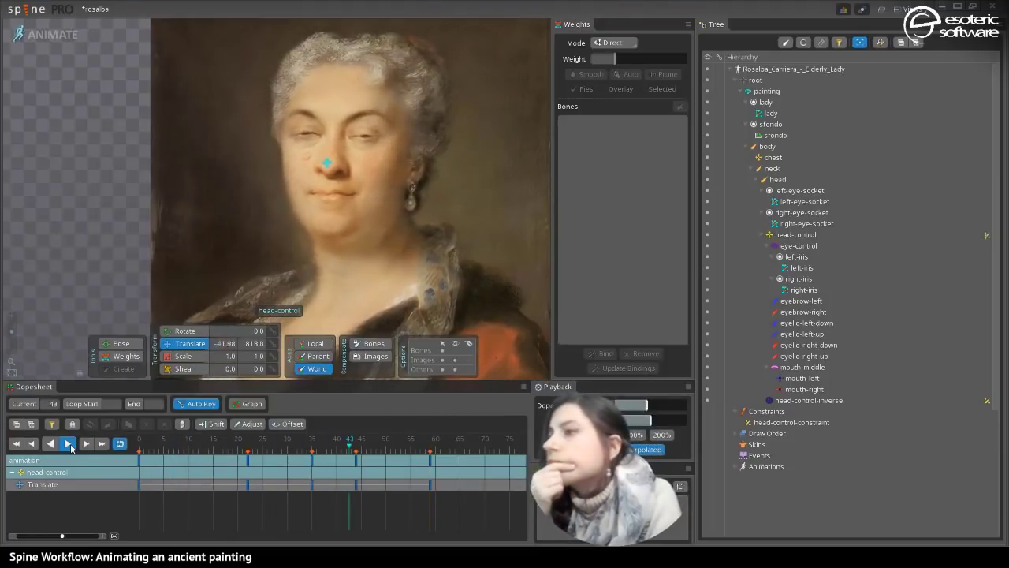
left_click(68, 444)
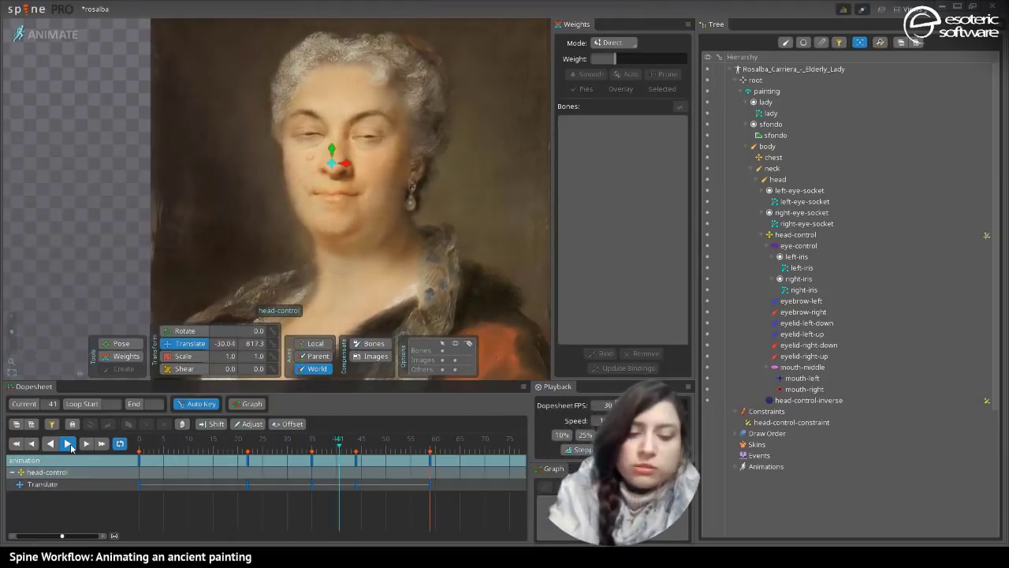
left_click(68, 444)
key("ctrl+s")
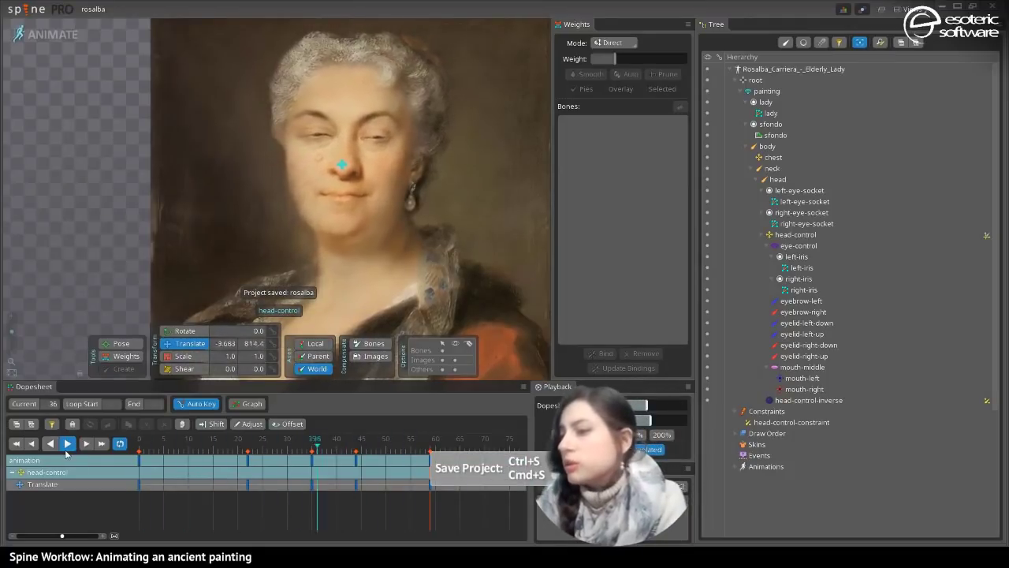
left_click(67, 444)
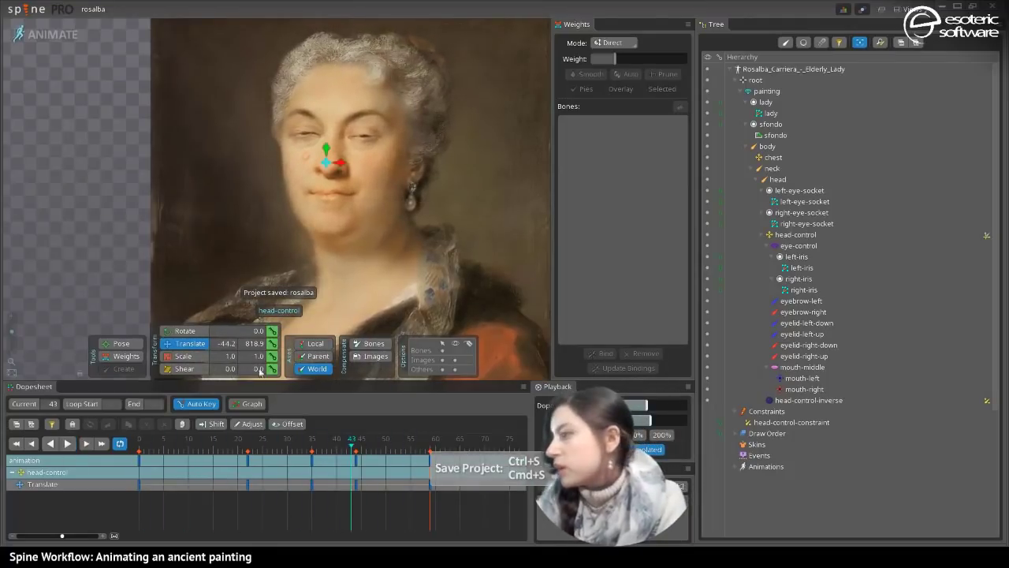
- Select the four eyelid bones and renew their translate key at frame 0
left_click(807, 357)
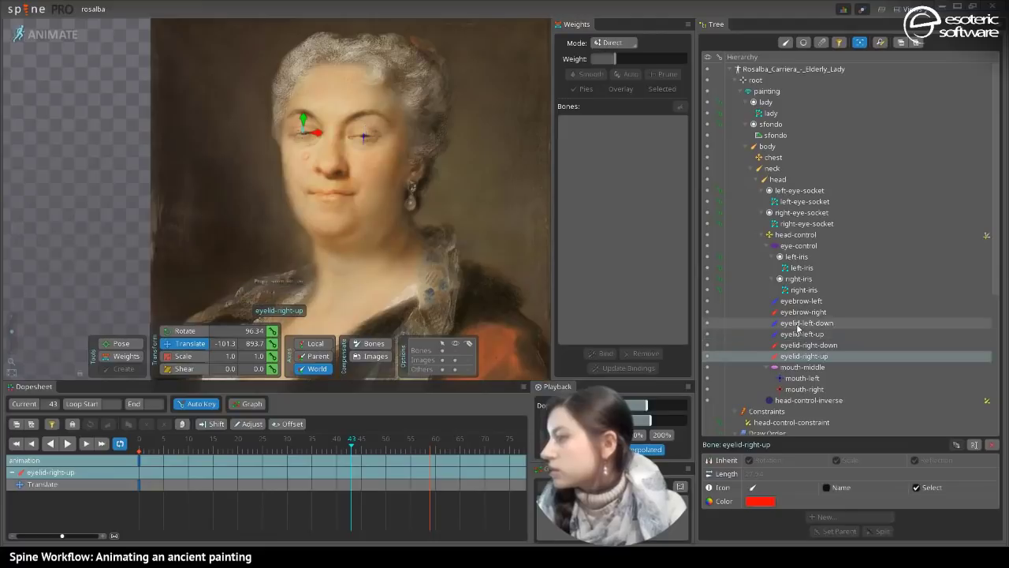
left_click(798, 325, "shift")
mouse_move(140, 465)
left_mouse_down()
mouse_move(170, 468)
mouse_move(139, 452)
left_mouse_up()
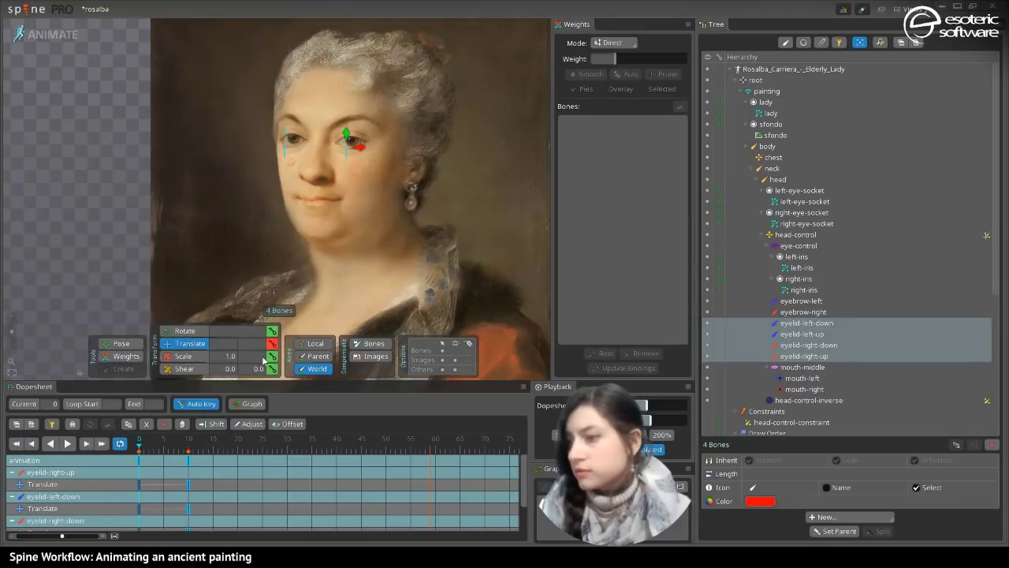
left_click(138, 463)
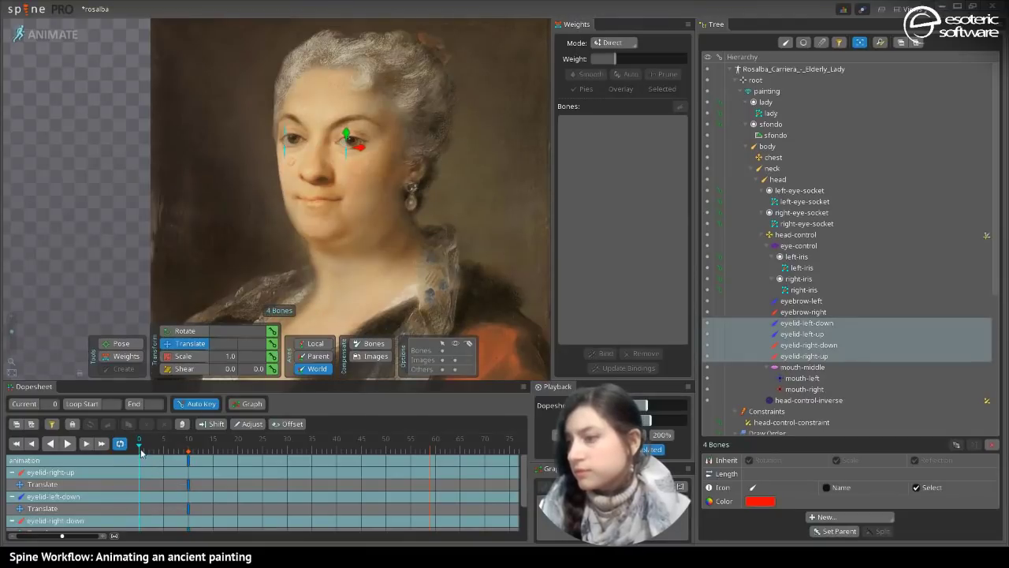
left_click(272, 345)
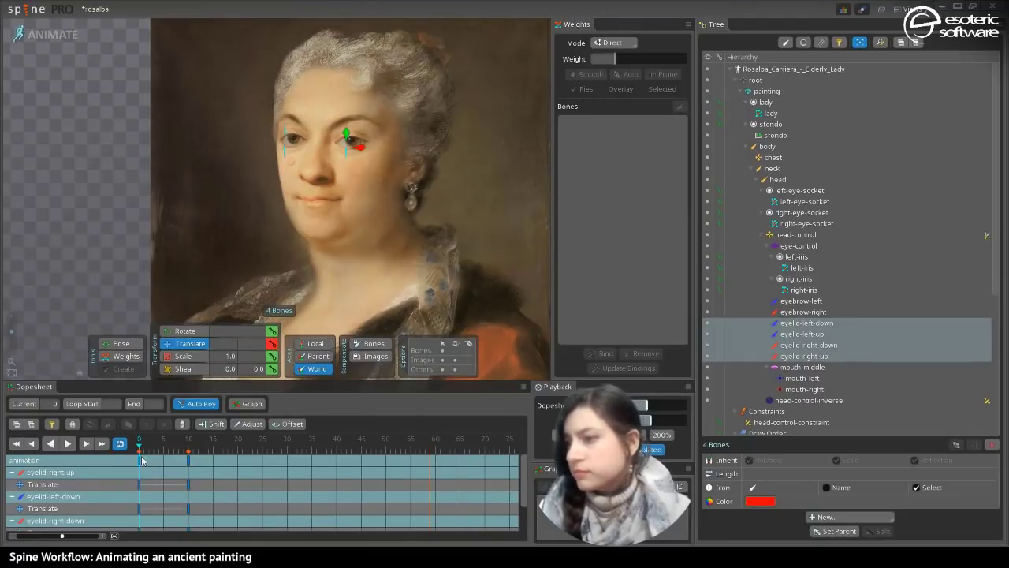
- Move the open-eyelid keys to frame 7, copy them to frame 14 to complete the blink, and preview the animation
left_click_drag(142, 461, 216, 448)
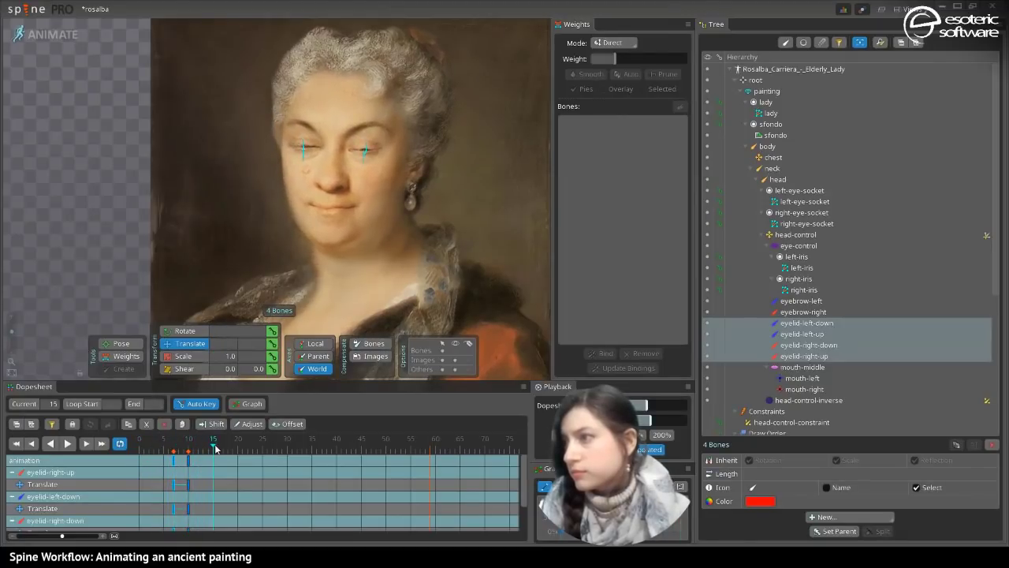
left_click(174, 460)
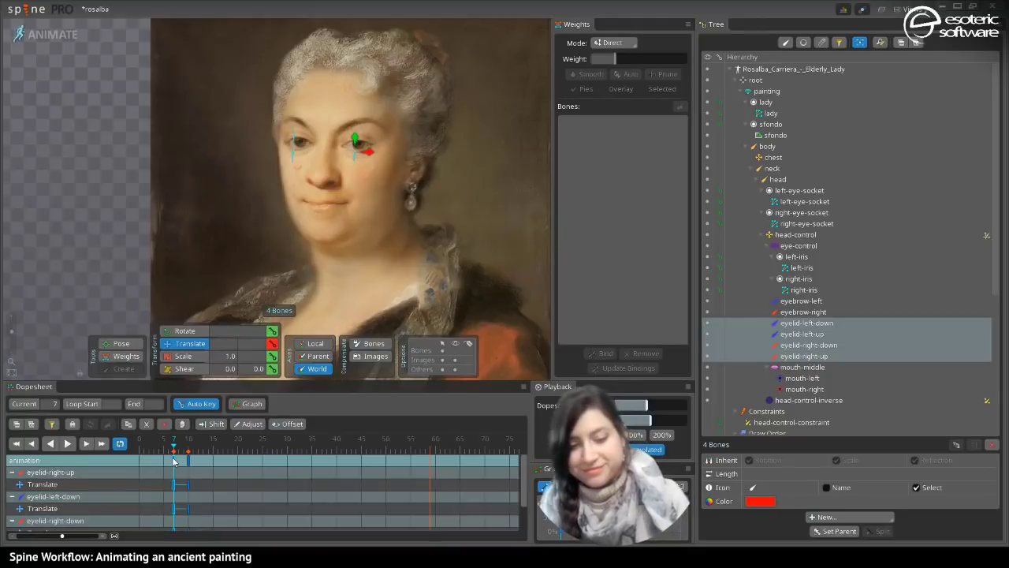
key("ctrl+c")
left_click(207, 448)
key("ctrl+v")
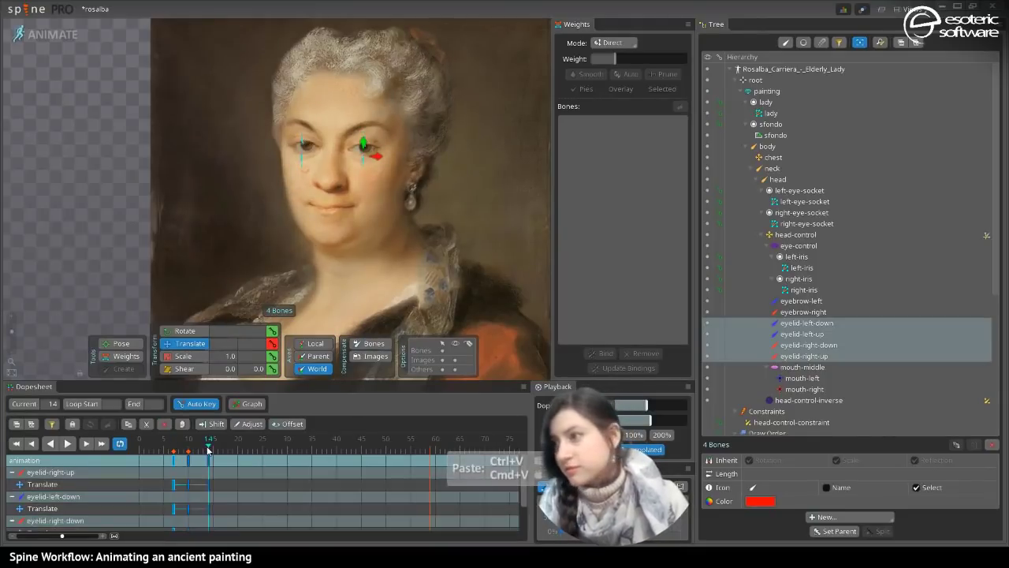
left_click(67, 444)
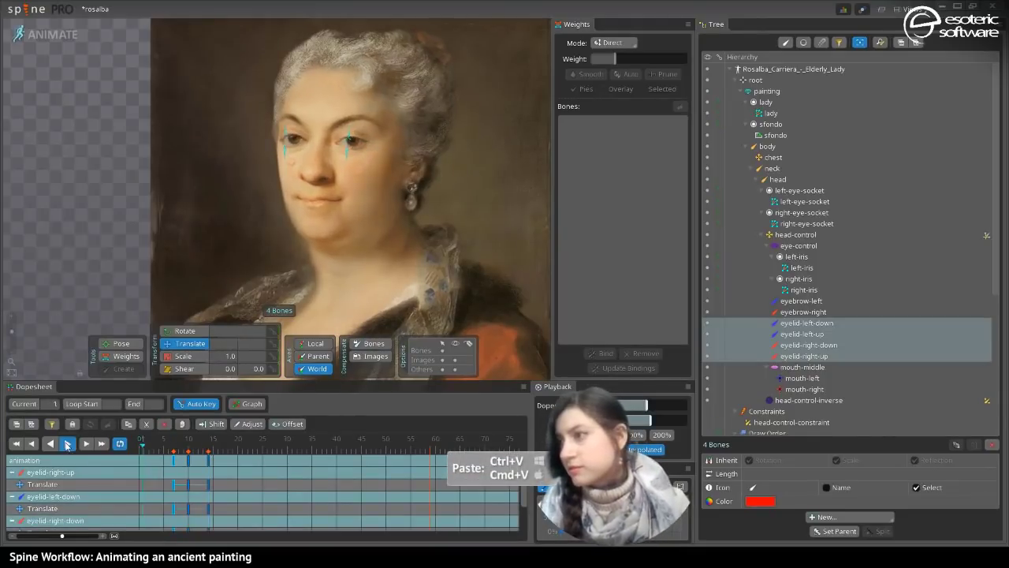
key("space")
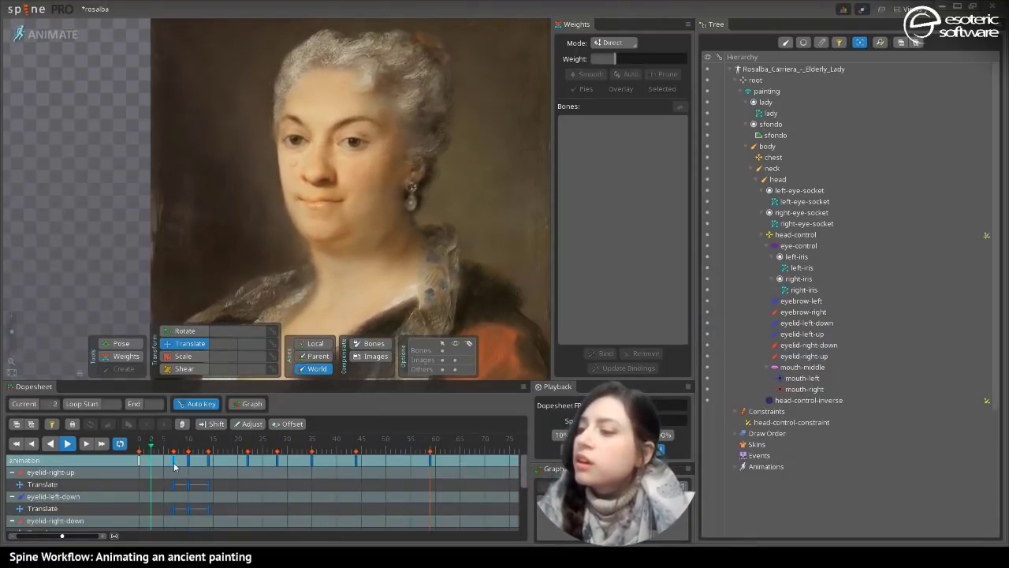
- Retime the blink's opening keys to frames 8 and 13 while the animation plays, and save the project
left_click_drag(174, 466, 180, 469)
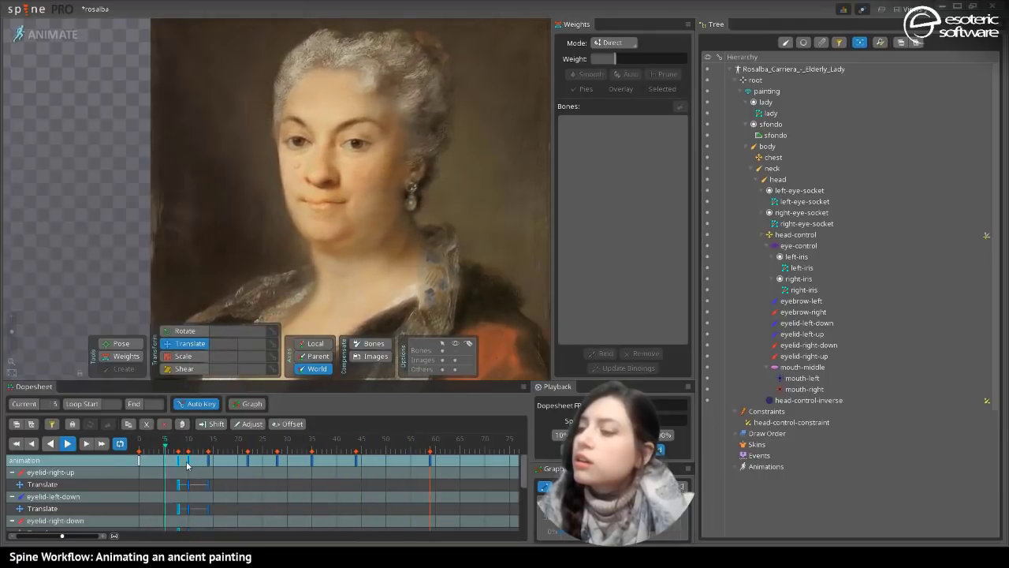
left_click_drag(181, 463, 186, 463)
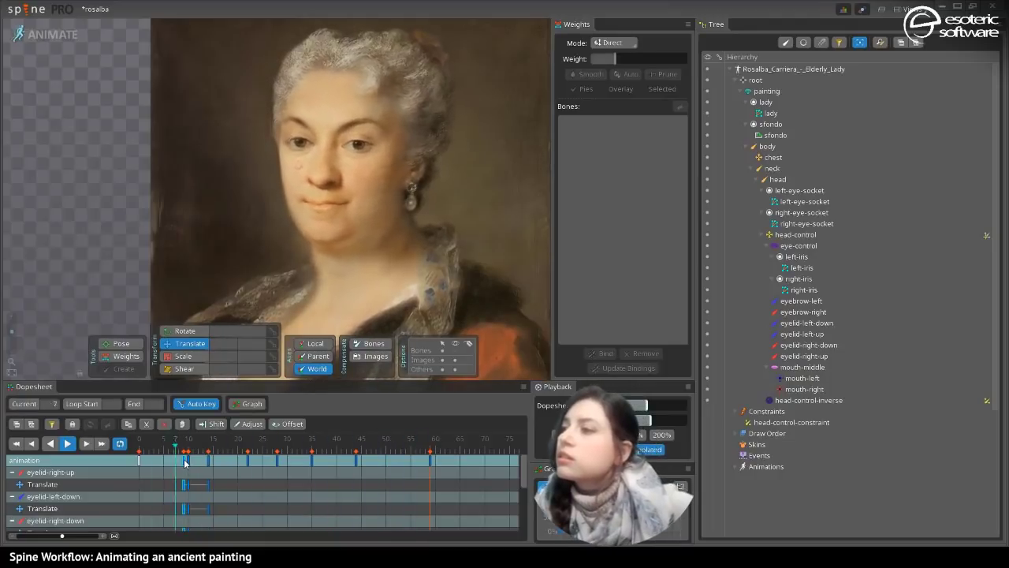
left_click_drag(185, 462, 181, 462)
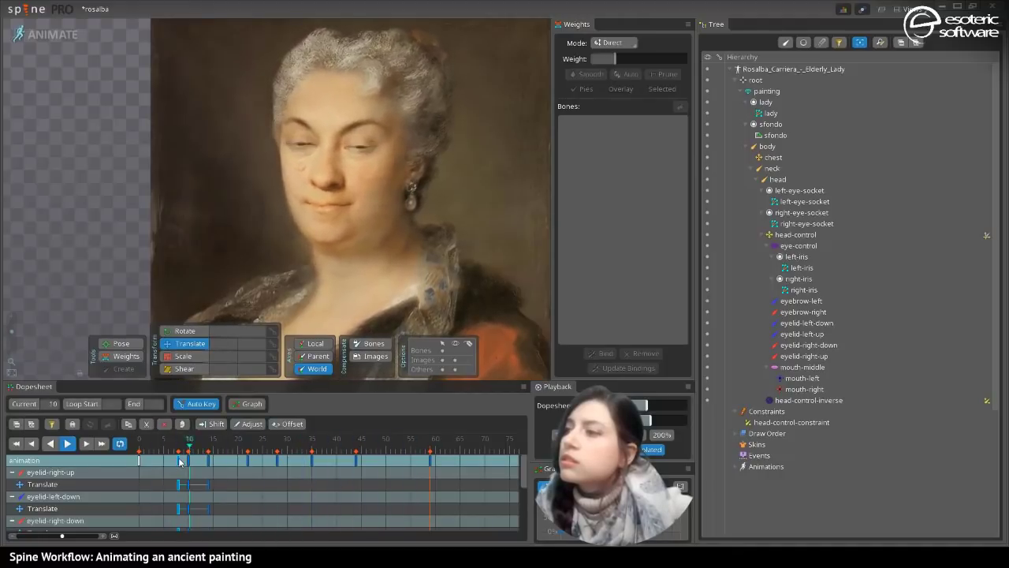
left_click_drag(180, 462, 203, 461)
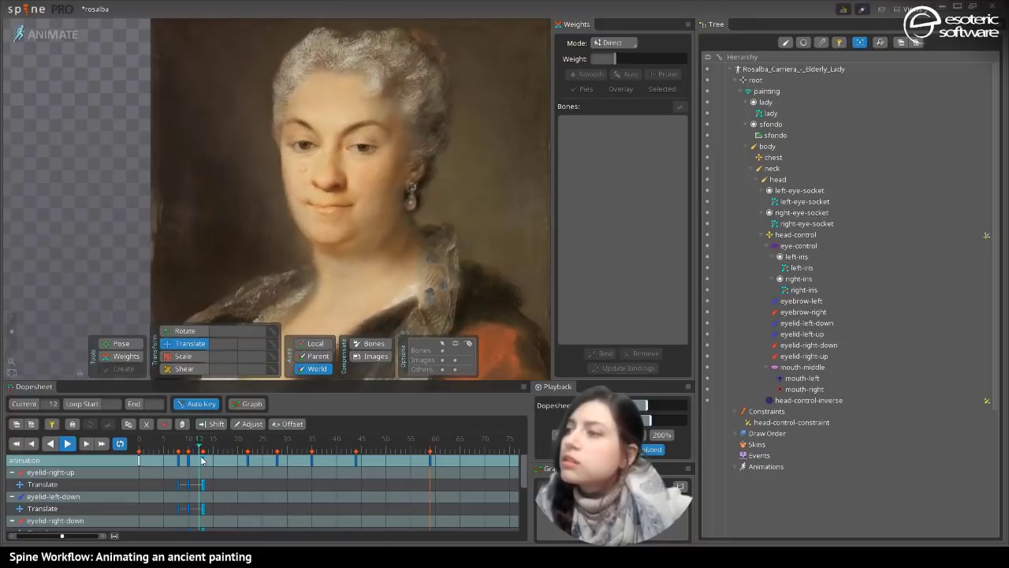
key("ctrl+s")
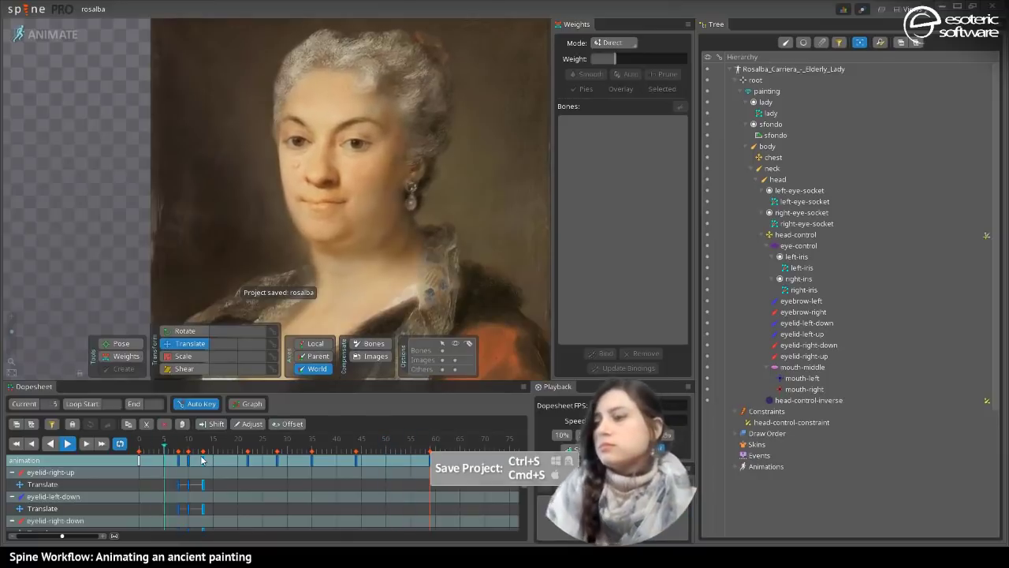
- Shift the blink to frames 10, 12 and 15 by pasting a copy, and remove the blink keys at frames 37 to 42
left_click_drag(214, 465, 326, 483)
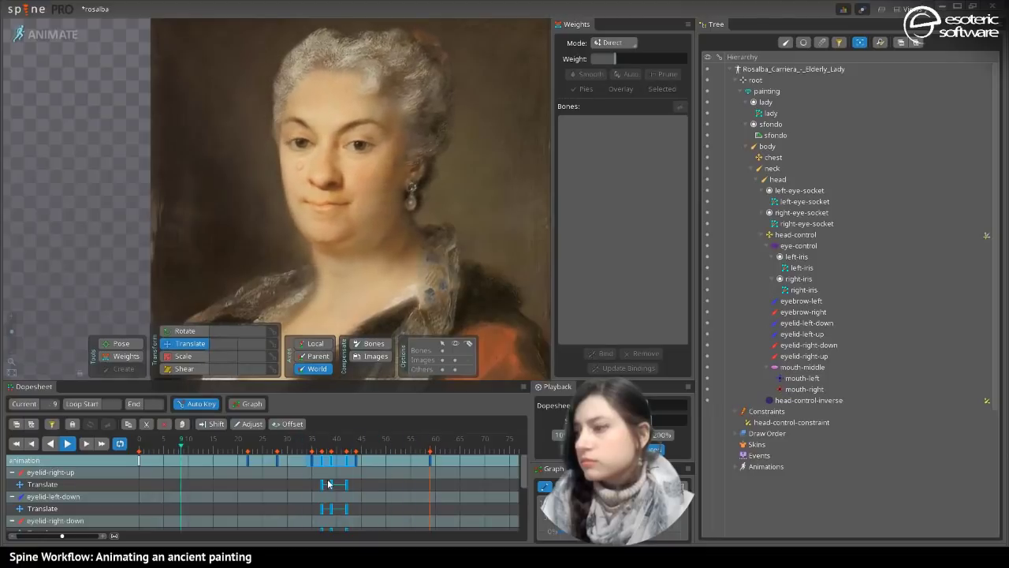
key("ctrl+c")
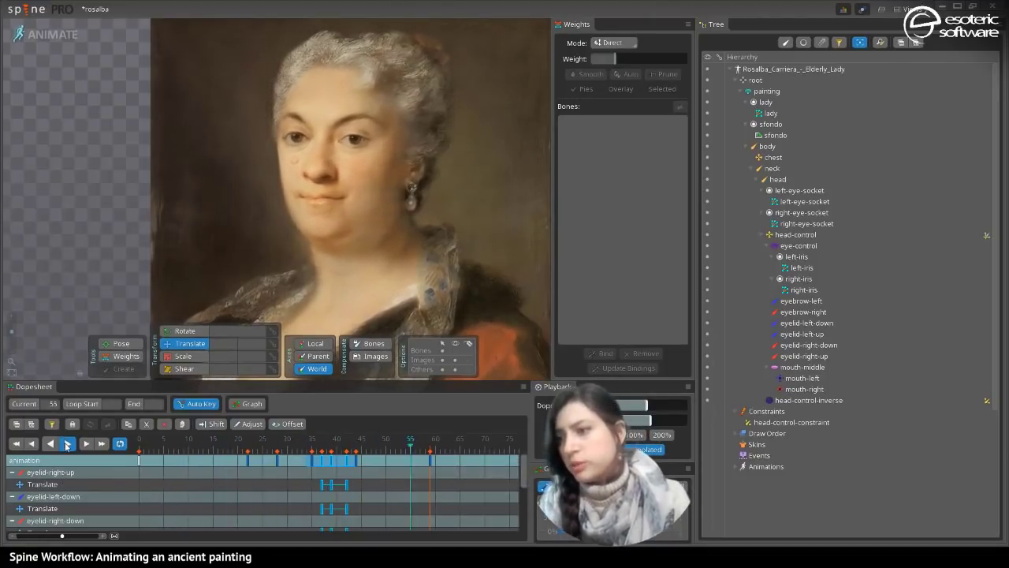
key("ctrl+v")
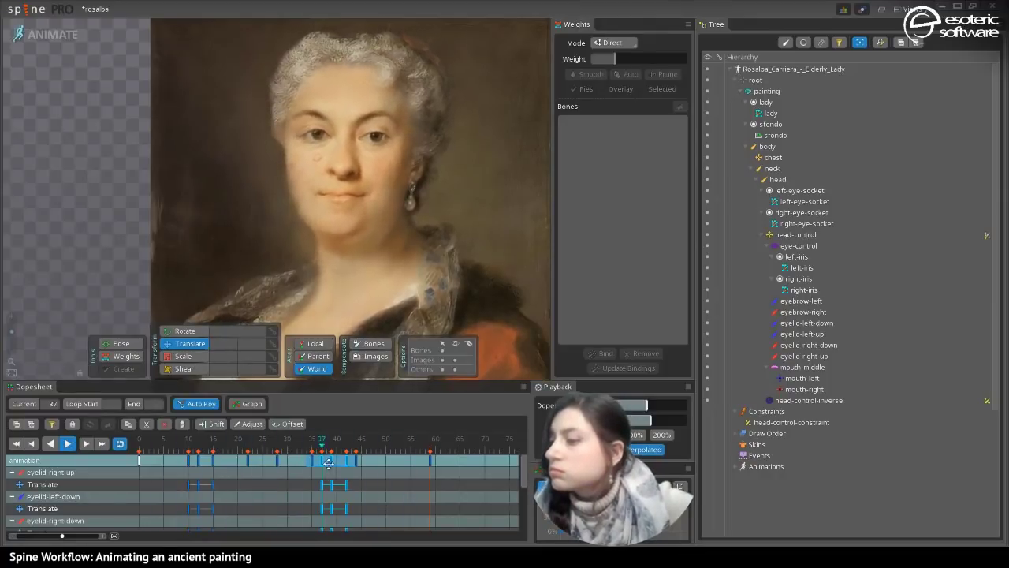
left_click_drag(328, 462, 373, 469)
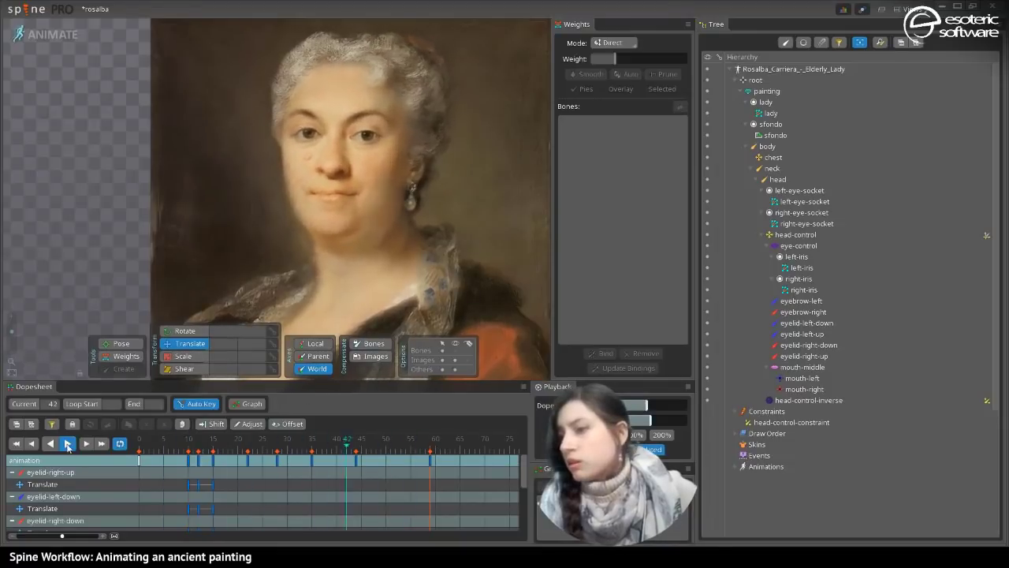
left_click(67, 444)
left_click_drag(204, 446, 287, 450)
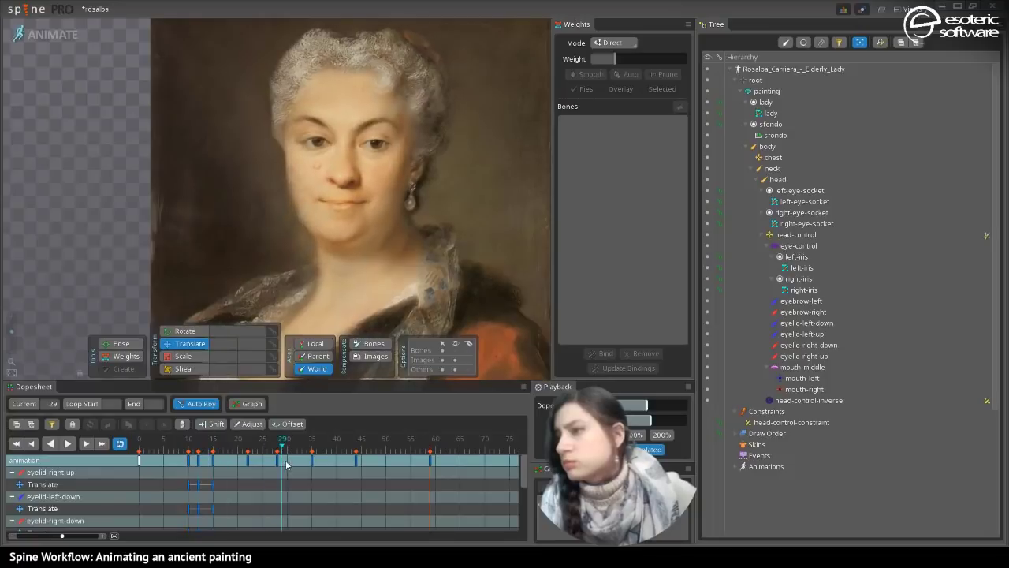
- Duplicate the existing animation and rename the copy as nono
left_click_drag(11, 332, 11, 339)
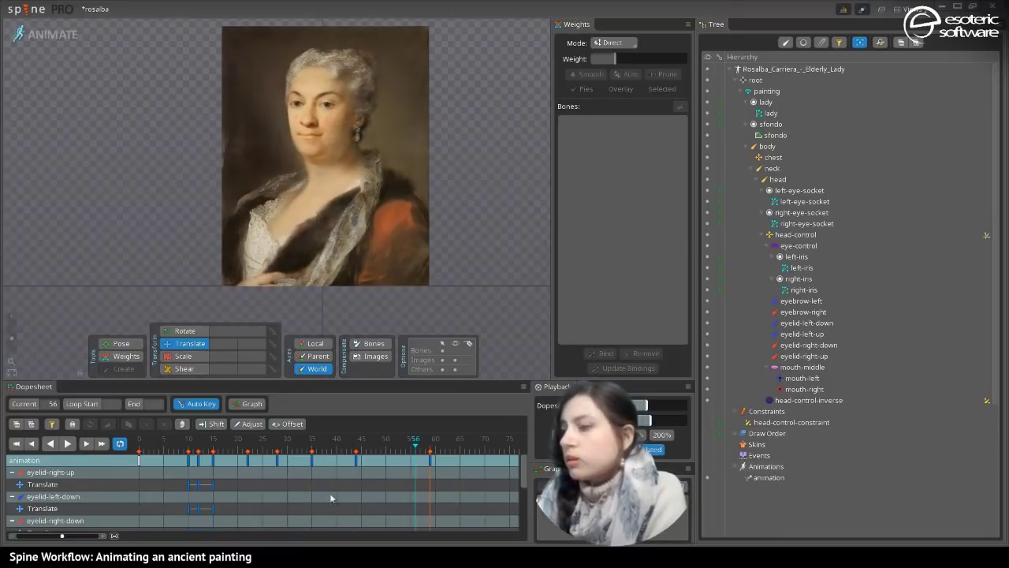
left_click(777, 478)
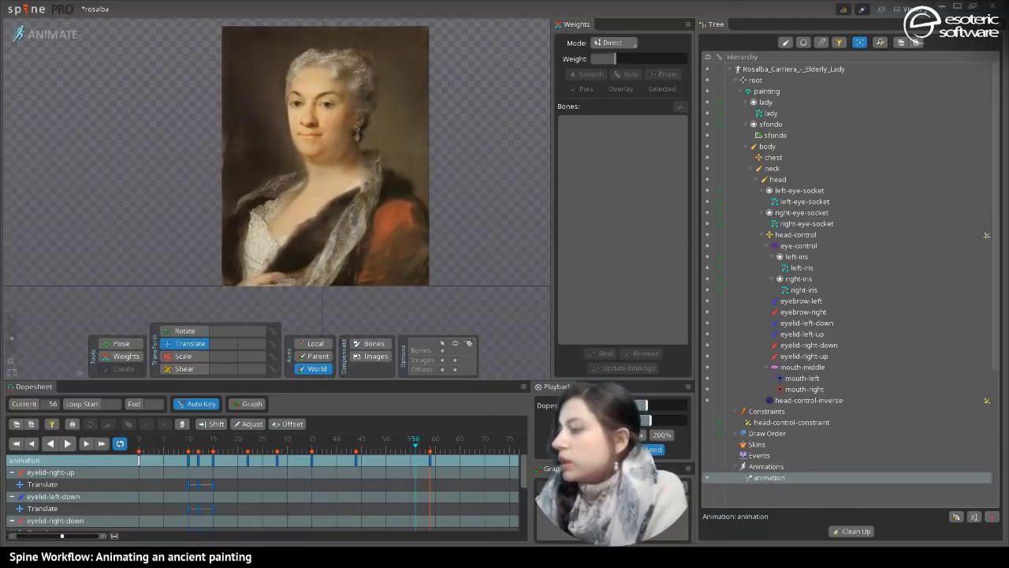
left_click(956, 518)
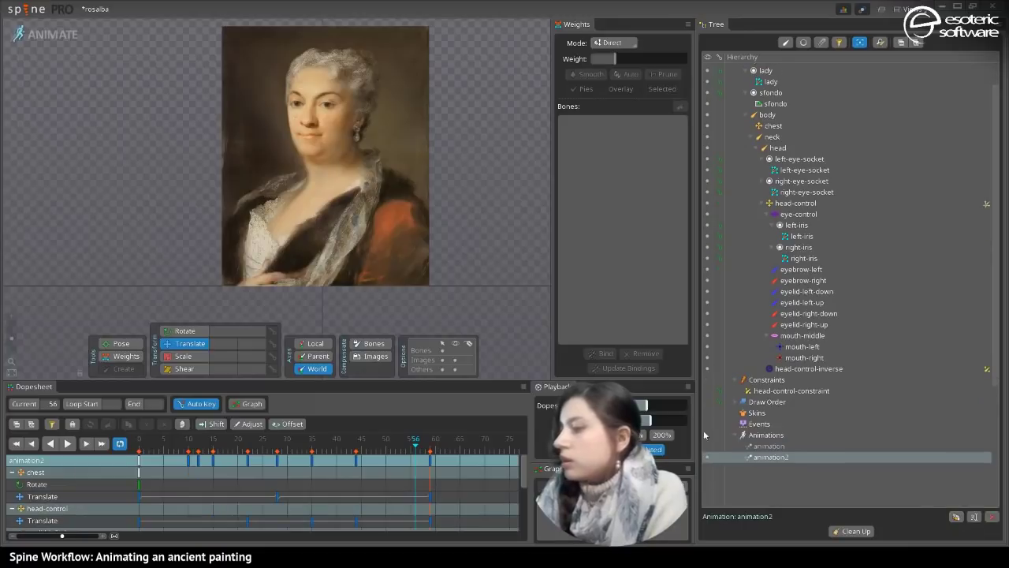
double_click(773, 459)
type("nono")
key("Return")
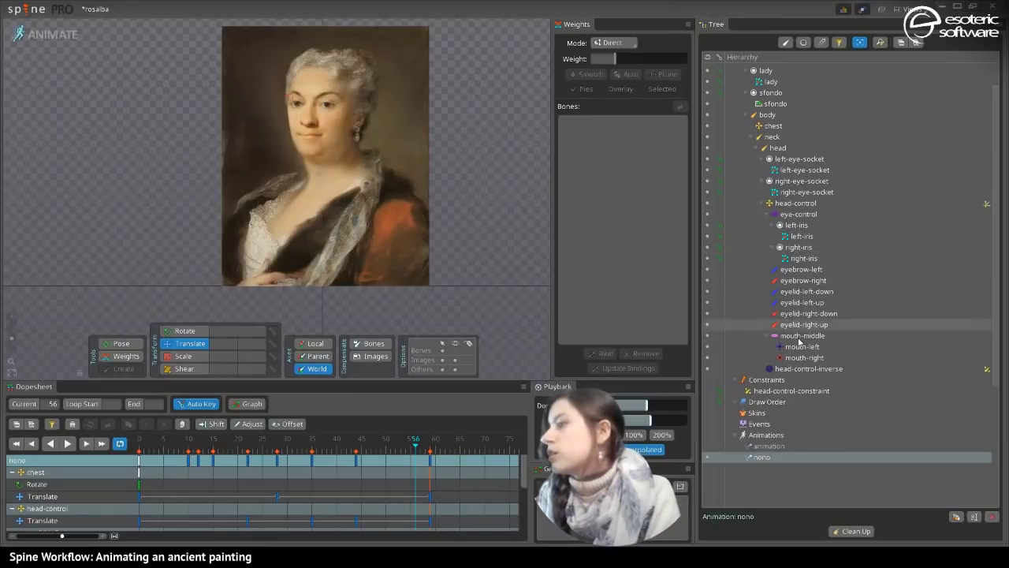
- Delete head-control's intermediate keys in the nono animation and key it at X -27.44 on frame 30
left_click(795, 203)
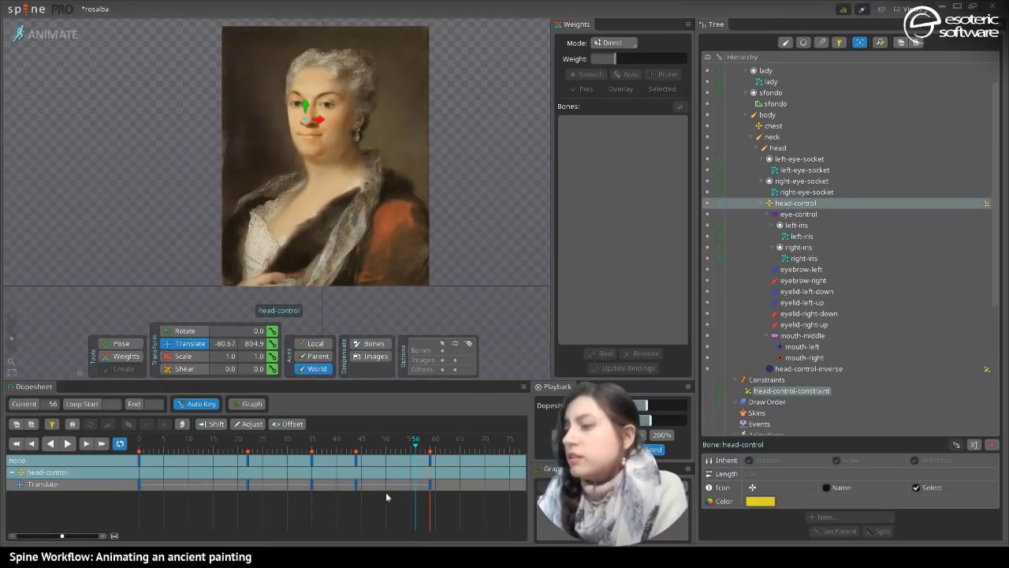
left_click_drag(365, 497, 201, 465)
key("Delete")
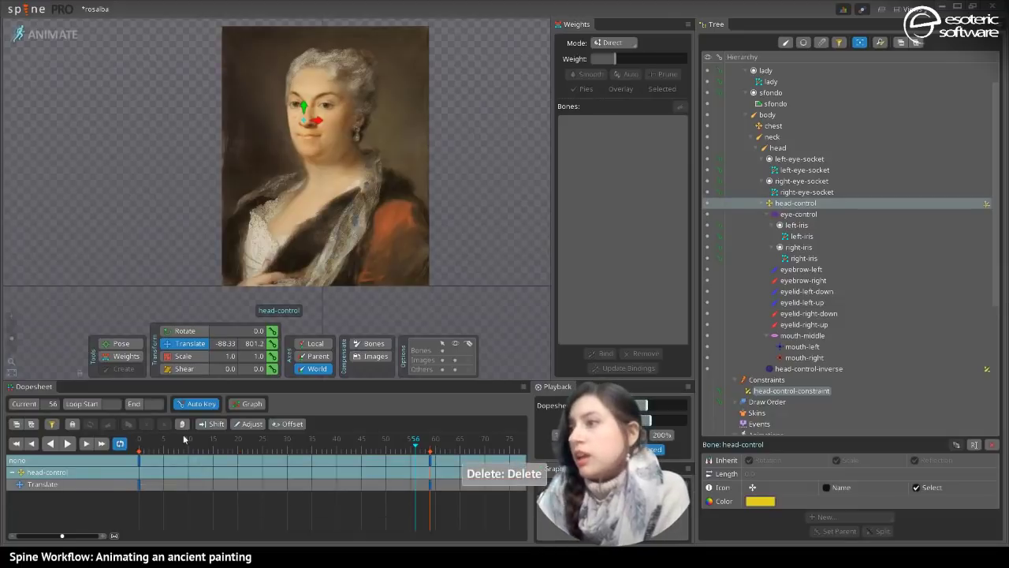
left_click_drag(319, 119, 333, 118)
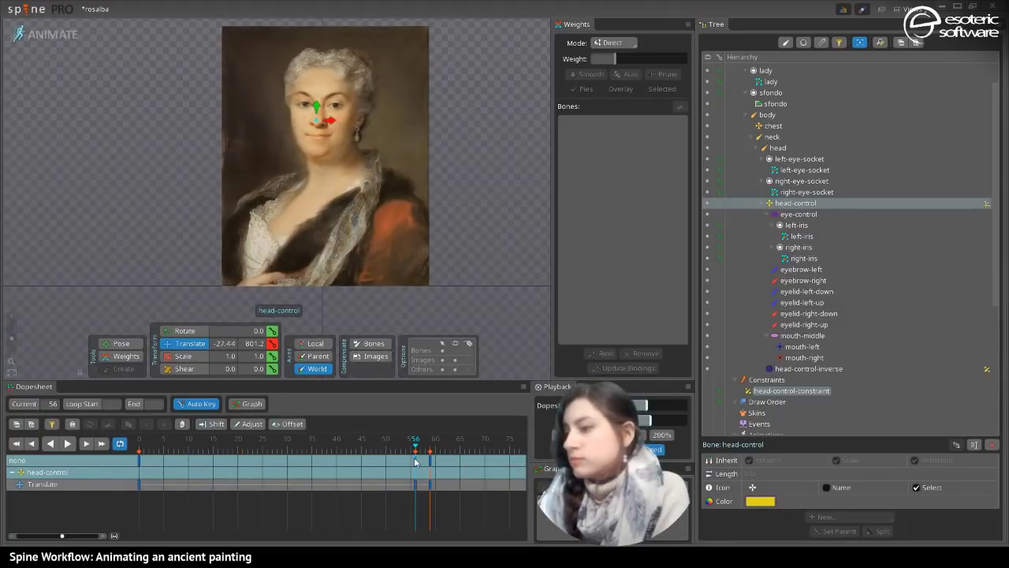
left_click_drag(416, 461, 285, 461)
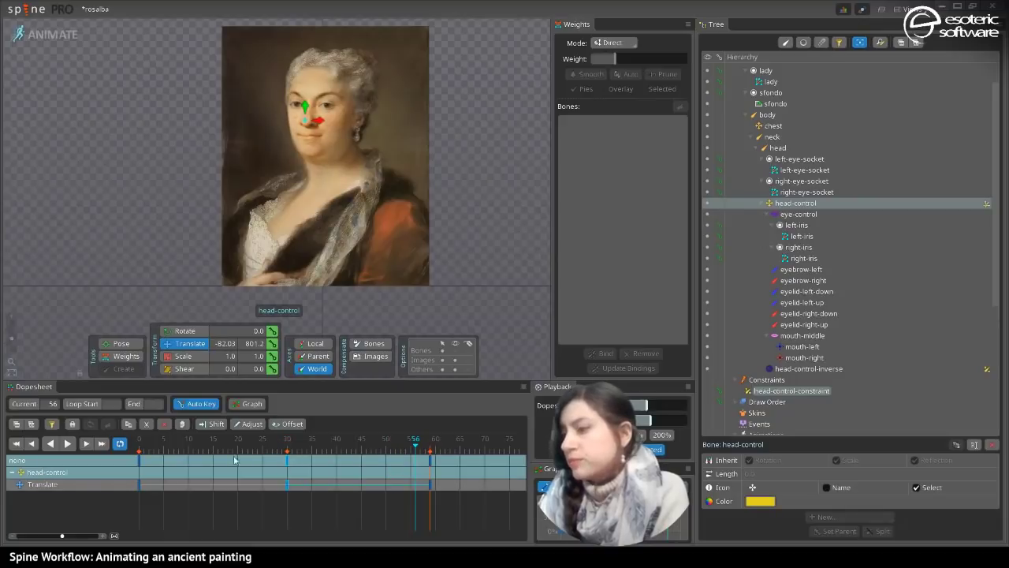
- Compress head-control's translate keys to frames 0, 20 and 40, and preview the head movement
left_click_drag(461, 480, 257, 460)
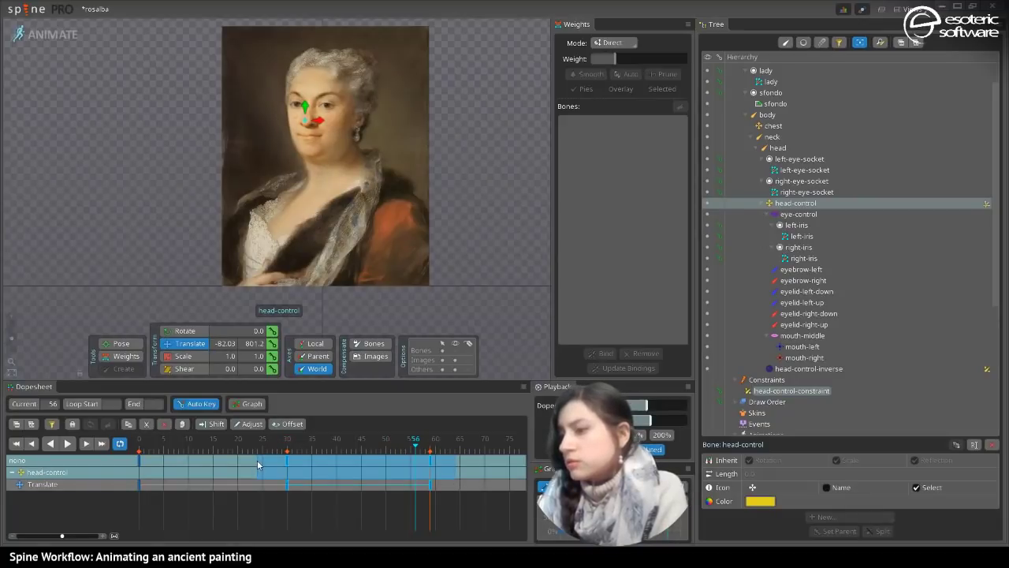
left_click(487, 517)
left_click_drag(433, 489, 111, 467)
left_click_drag(476, 486, 365, 477)
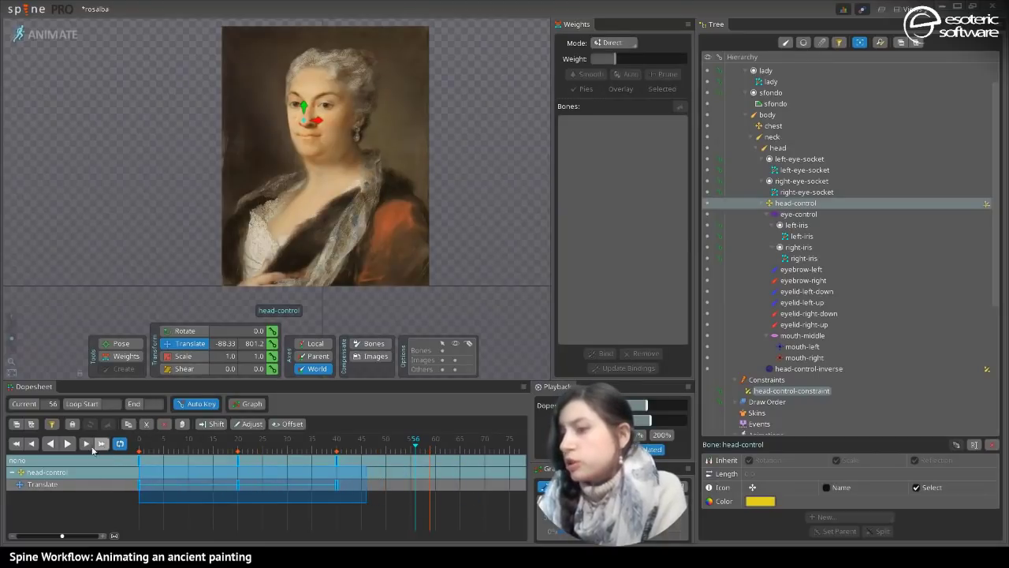
left_click(66, 444)
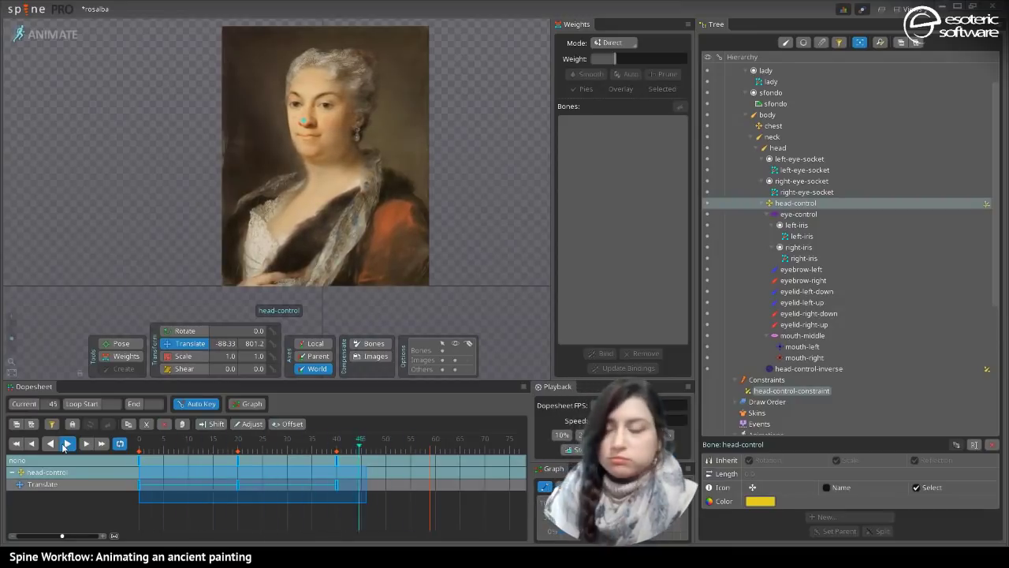
- Undo the compression of head-control's translate keys and move its frame 30 key to frame 15
key("ctrl+z")
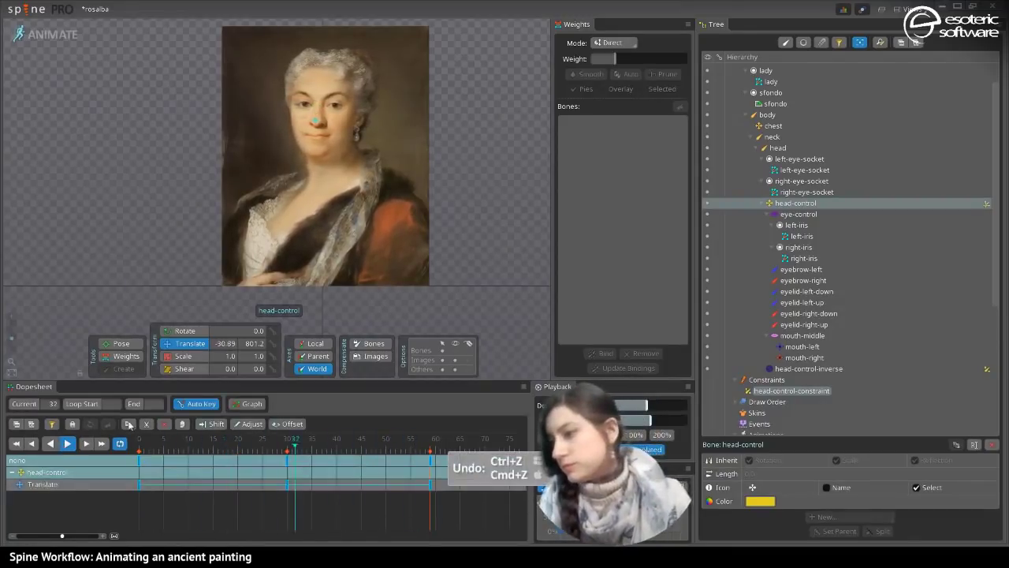
key("space")
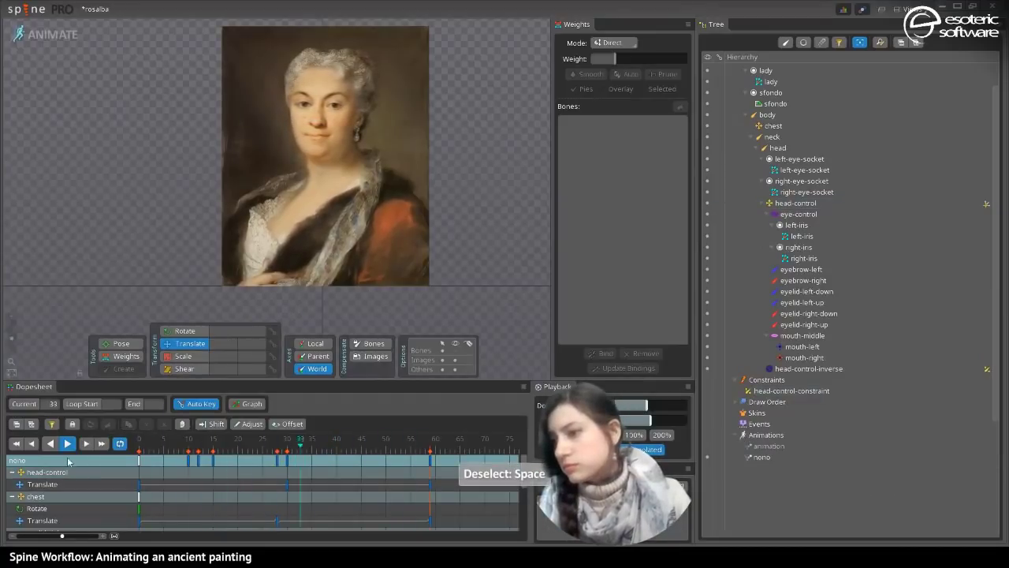
left_click(795, 205)
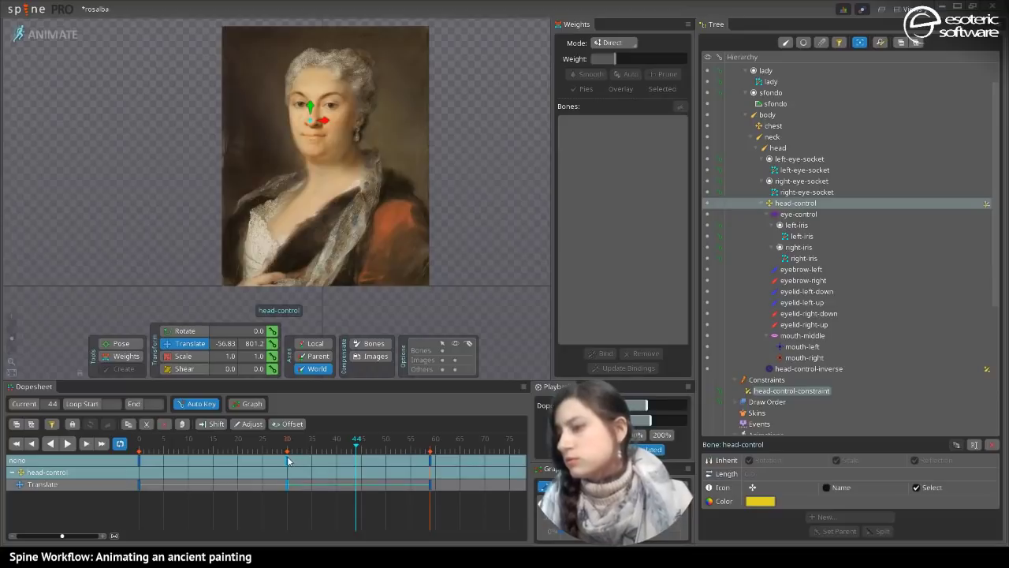
left_click_drag(287, 451, 204, 453)
- Copy head-control's translate key from frame 0 to frame 30
left_click(142, 462)
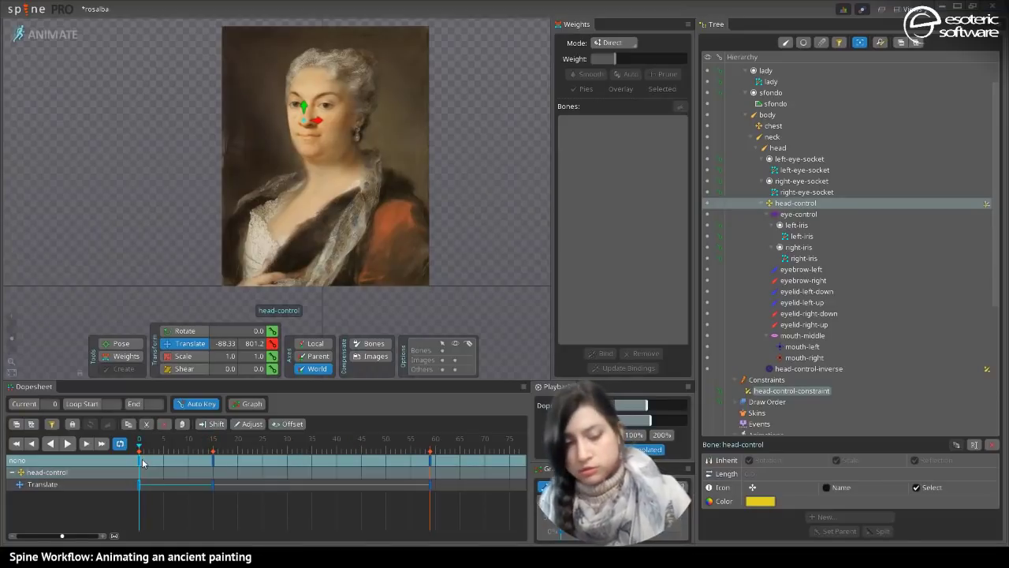
key("ctrl+c")
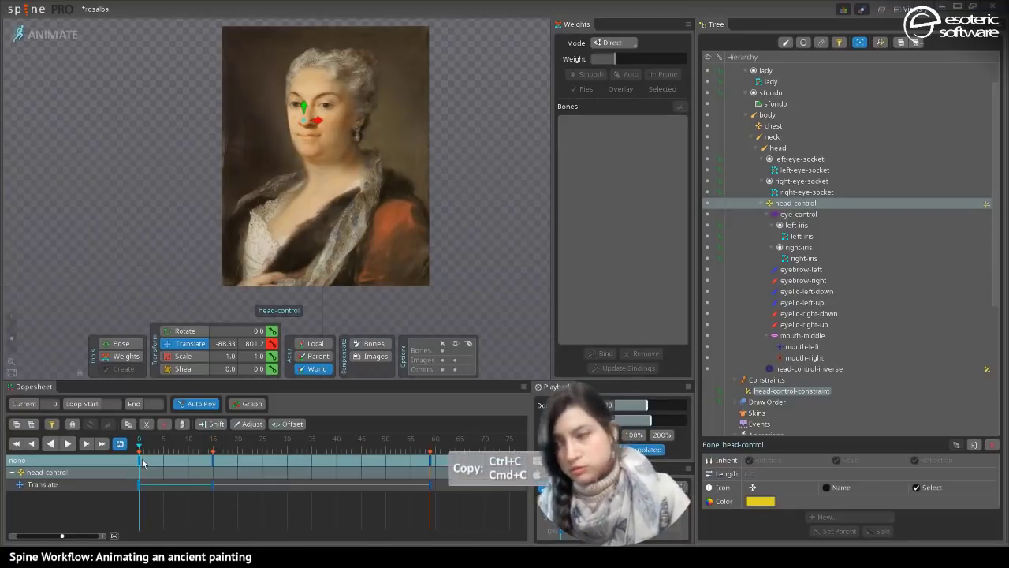
left_click(289, 453)
key("ctrl+v")
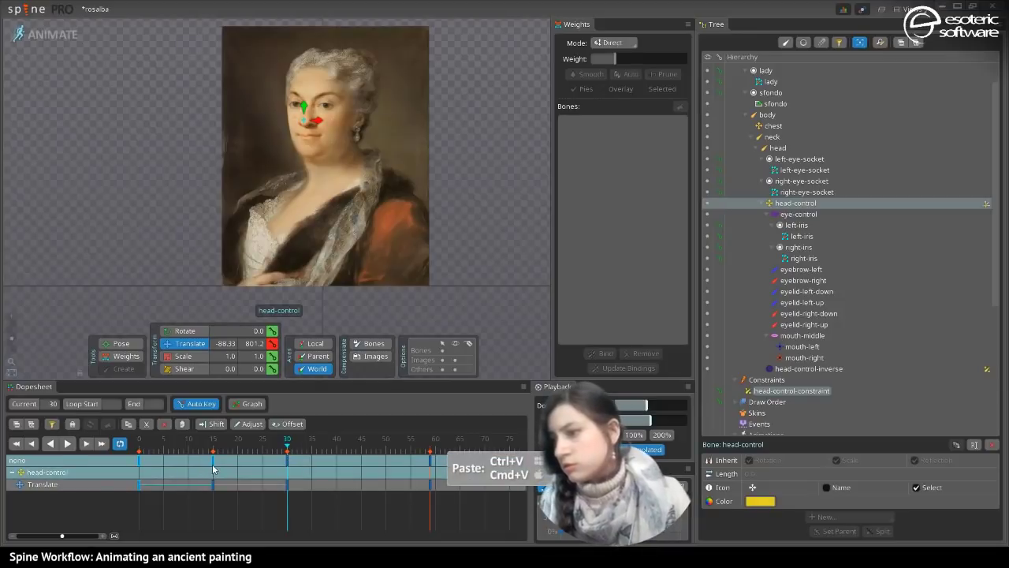
- Copy head-control's translate key from frame 15 to frame 45
left_click(213, 469)
key("ctrl+c")
left_click(358, 450)
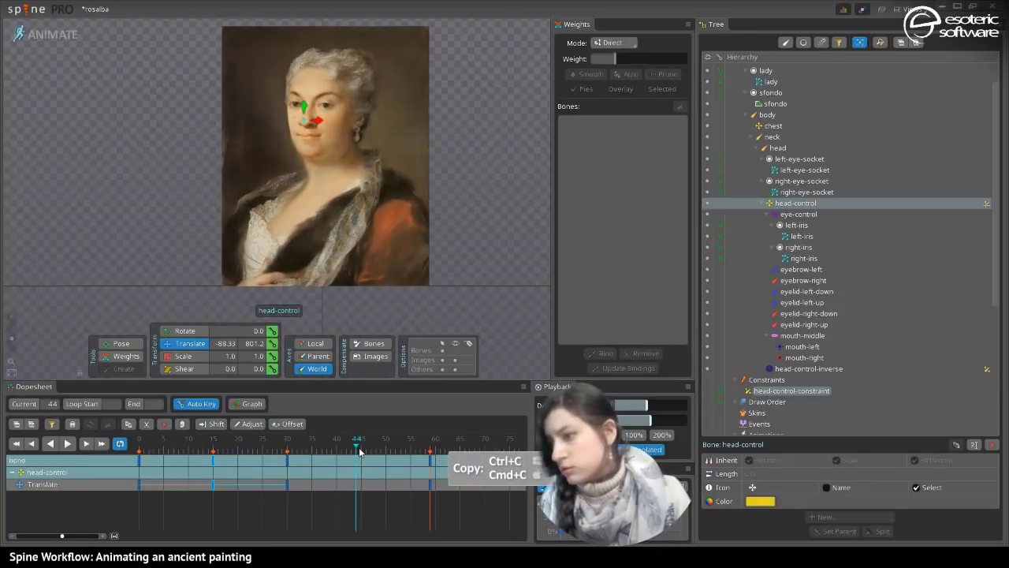
left_click(360, 450)
key("ctrl+v")
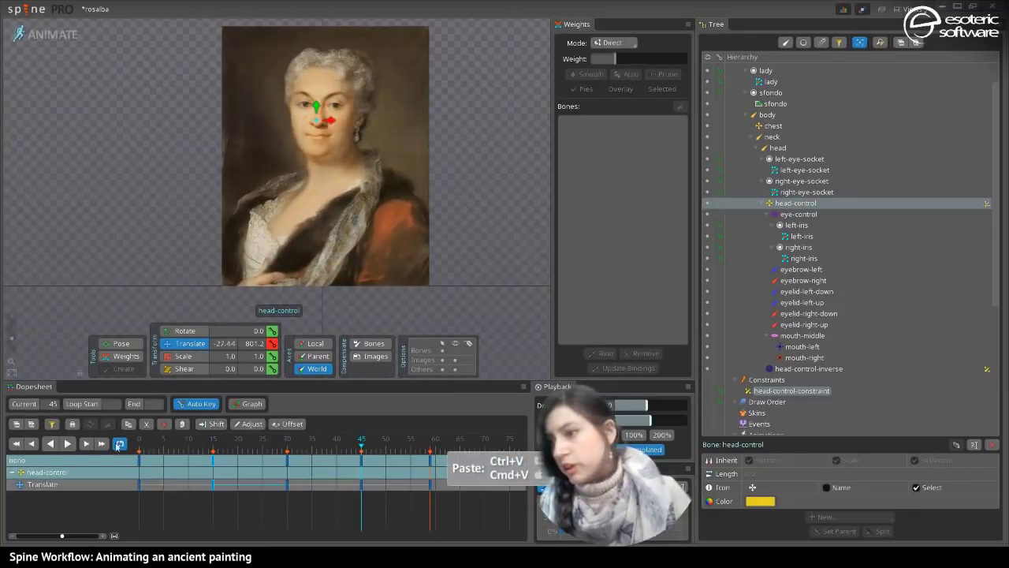
- Play the nono head shake and examine the face's movement up close
left_click(67, 443)
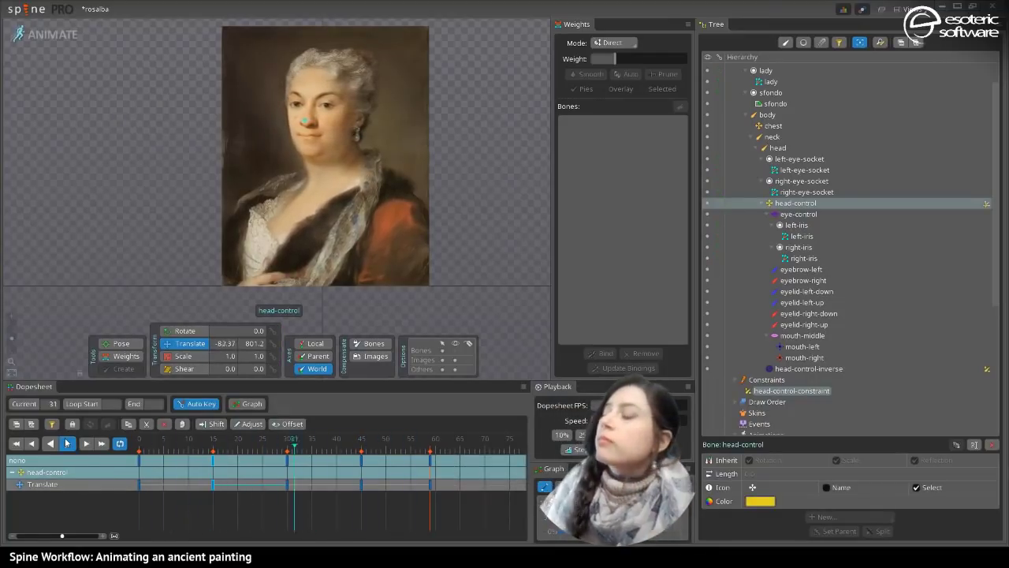
left_click(68, 443)
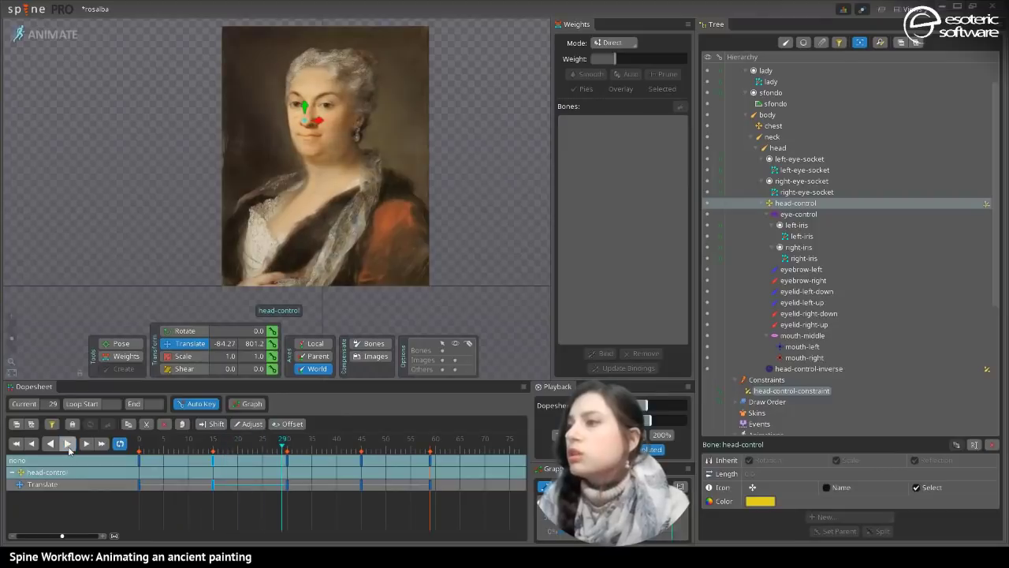
left_click_drag(12, 341, 11, 334)
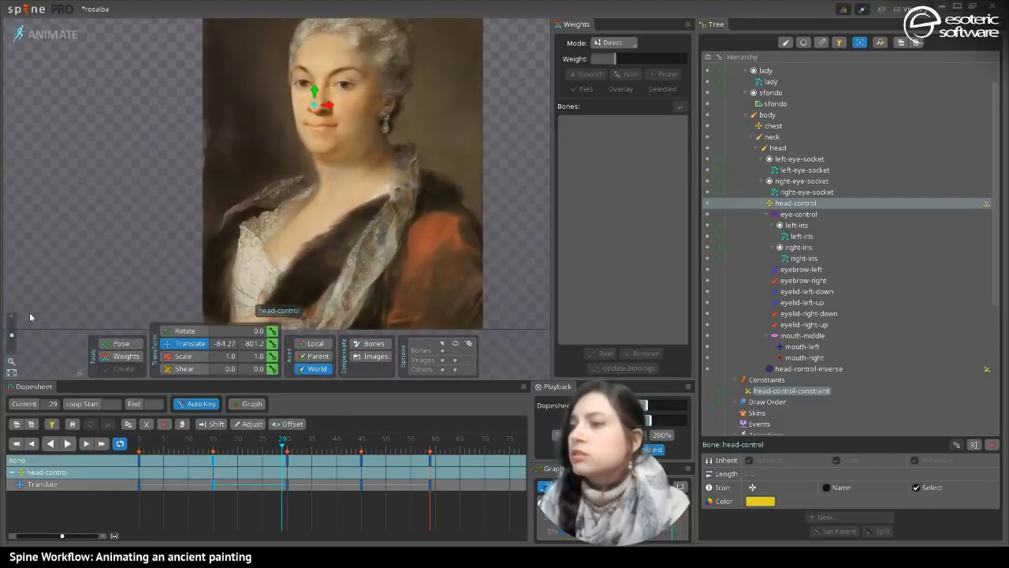
scroll(189, 159, "up", 3)
scroll(189, 159, "down", 3)
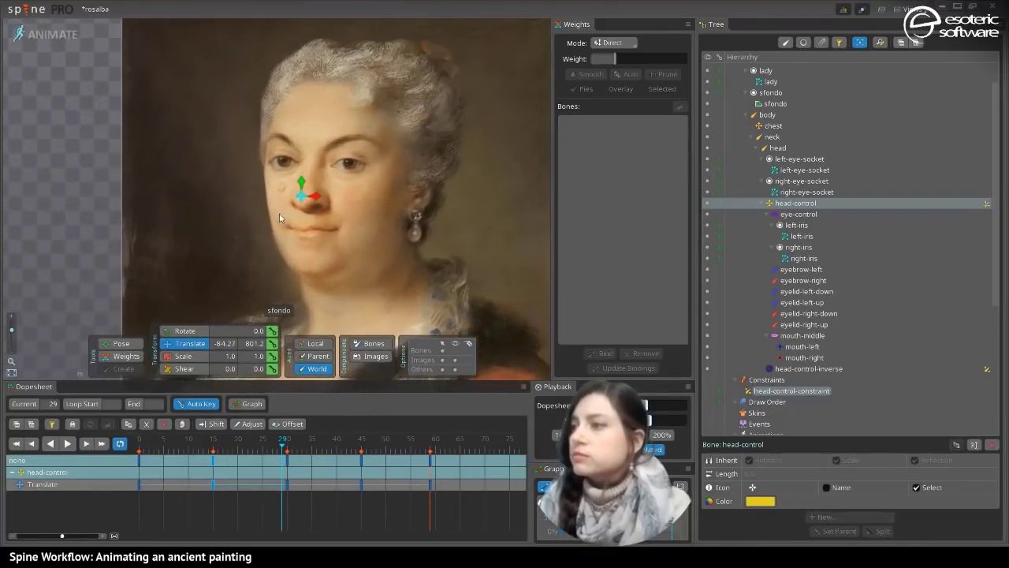
left_click(139, 446)
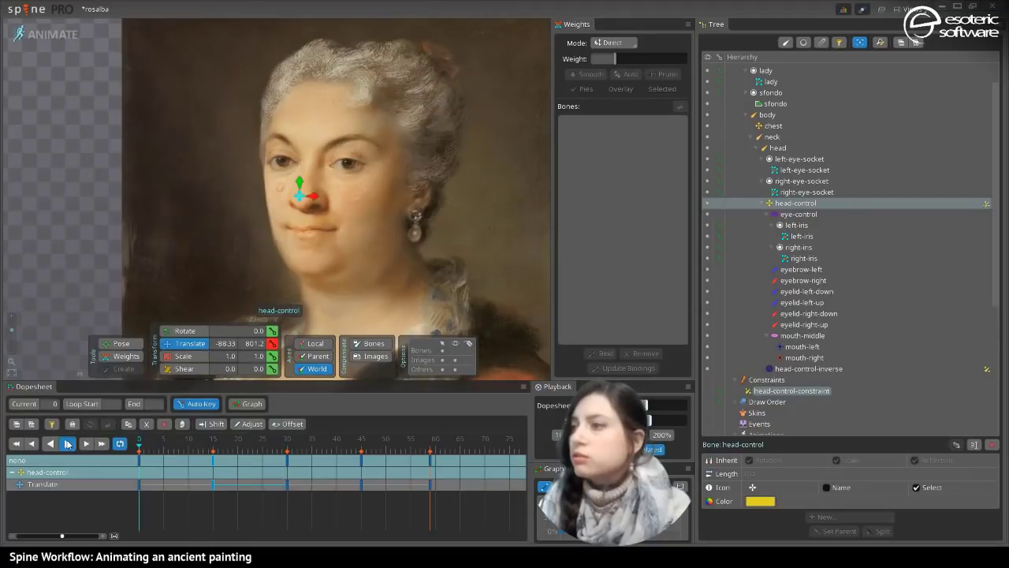
left_click(68, 443)
left_click(75, 442)
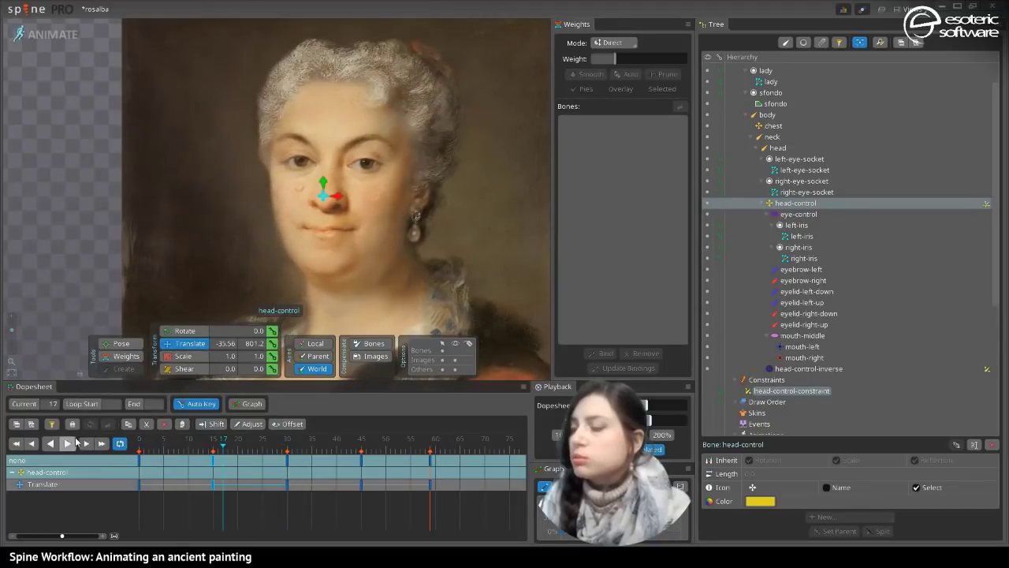
- Raise the eyebrow-right and eyebrow-left bones together on frame 0 of nono and preview the expression
left_click(301, 144)
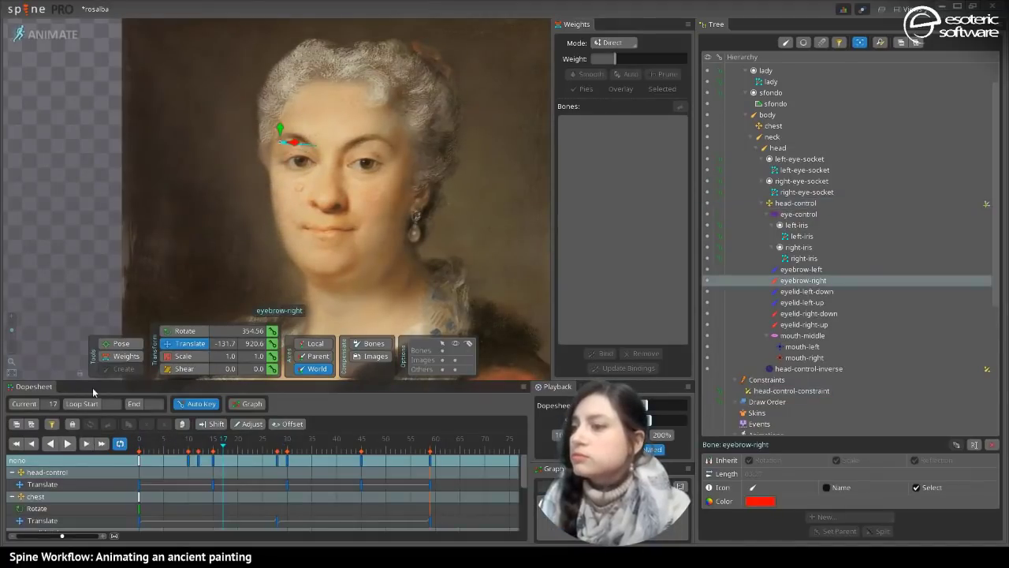
left_click(139, 443)
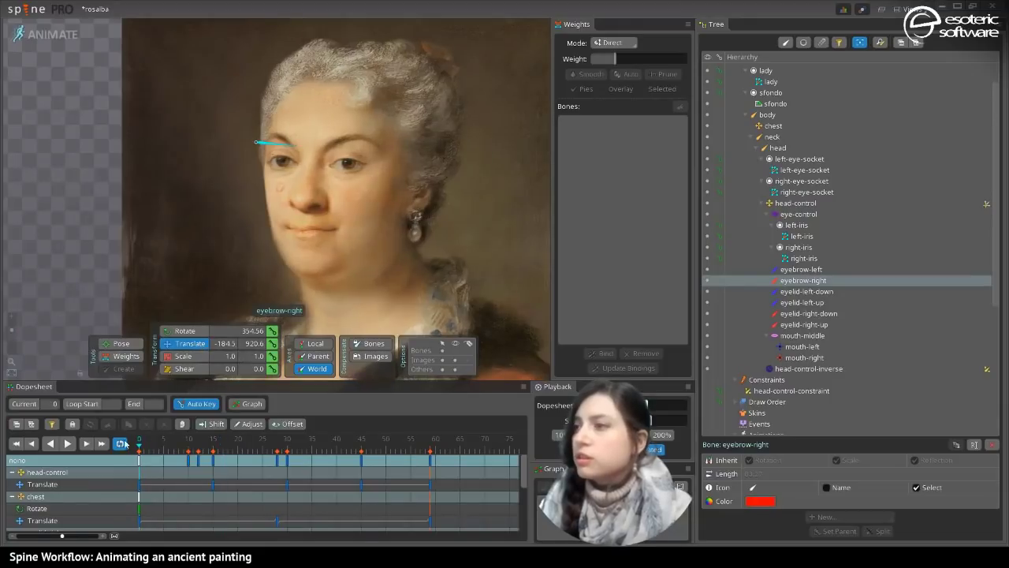
left_click(359, 148, "ctrl")
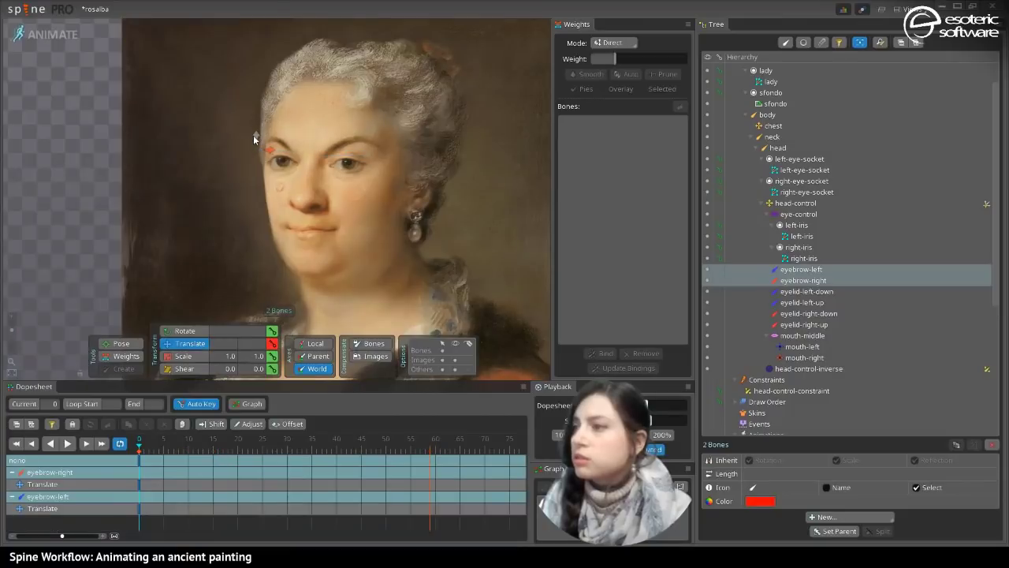
mouse_move(253, 134)
left_mouse_down()
mouse_move(259, 101)
mouse_move(261, 130)
mouse_move(257, 120)
left_mouse_up()
left_click(69, 443)
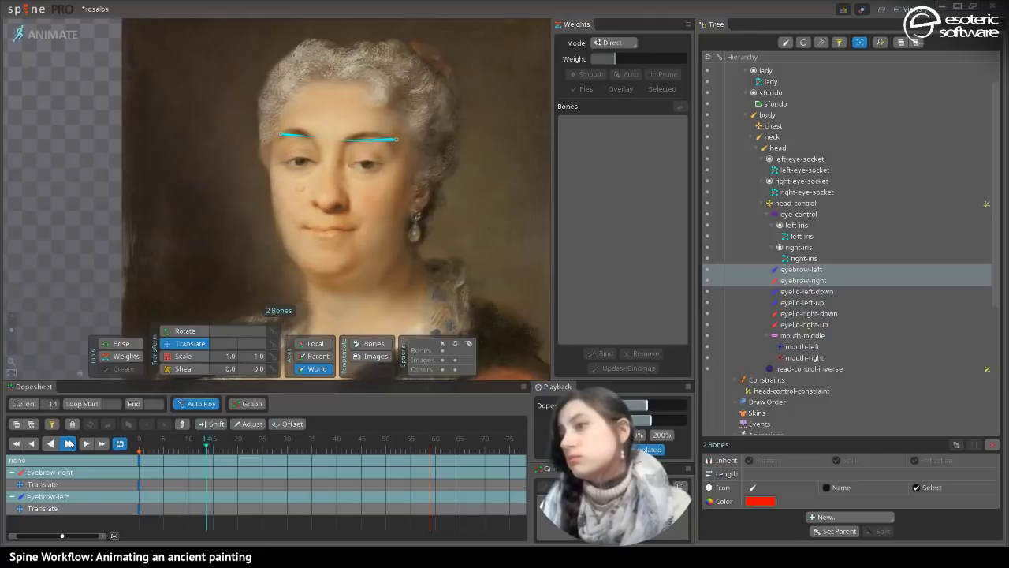
left_click(68, 443)
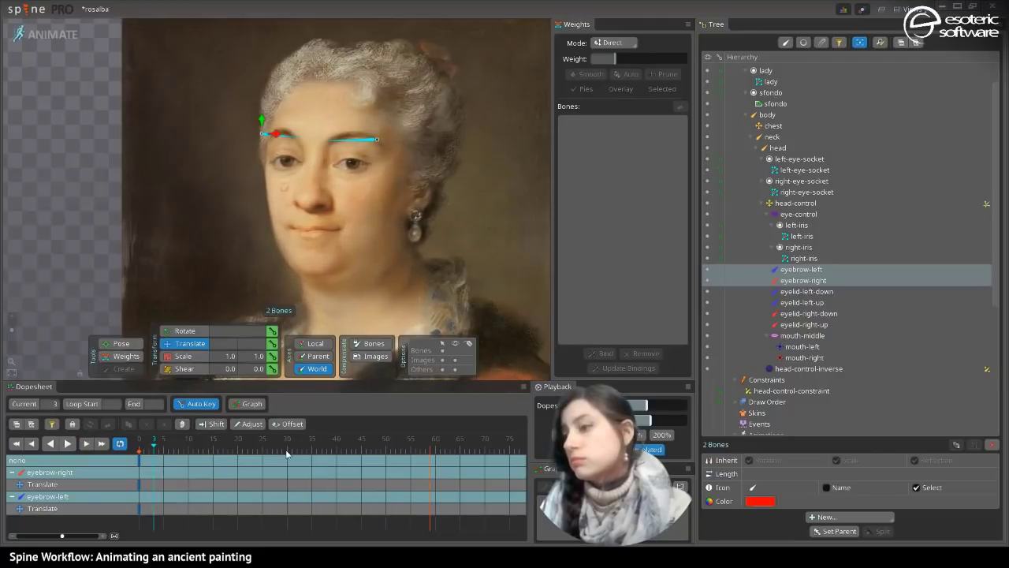
- Key both eyebrows' raised translation on frame 59, lower them slightly on frame 25, and preview the movement
left_click(289, 448)
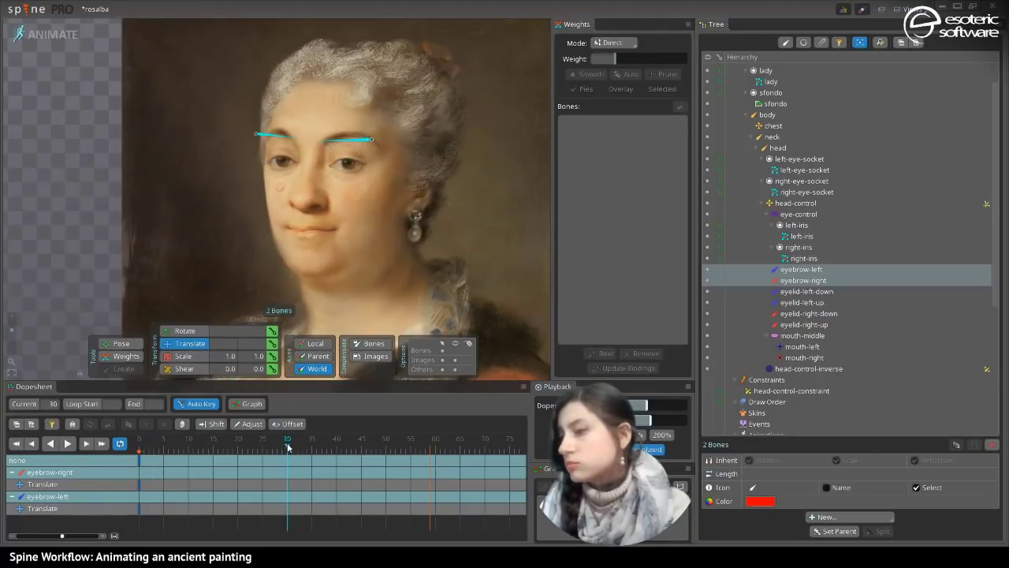
left_click_drag(289, 448, 431, 465)
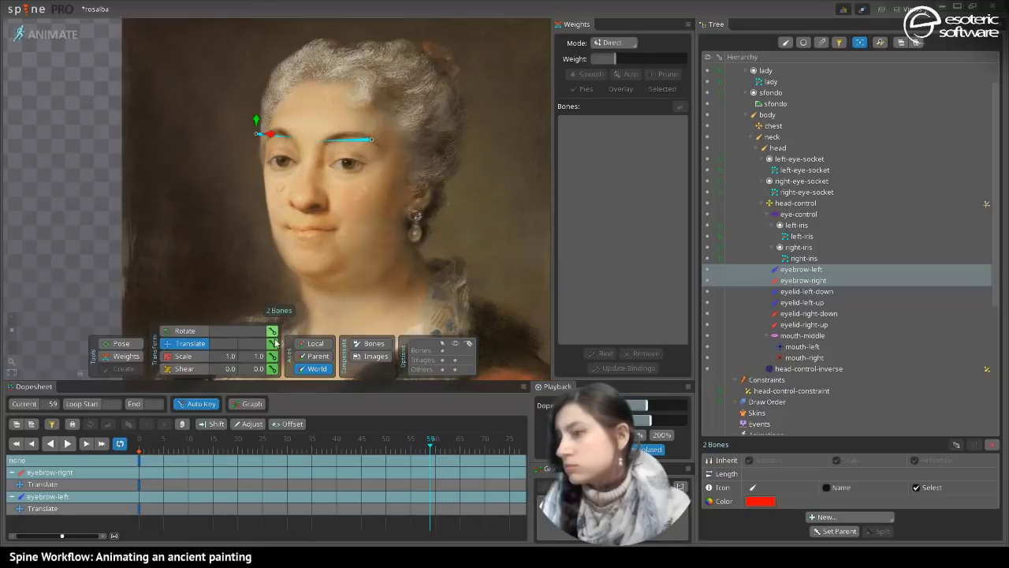
left_click(265, 444)
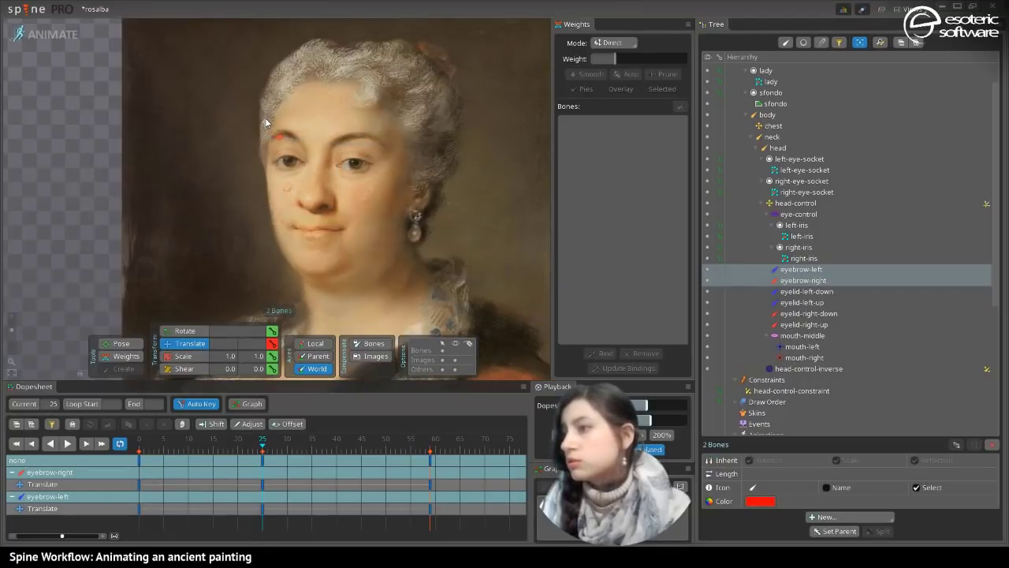
left_click(70, 450)
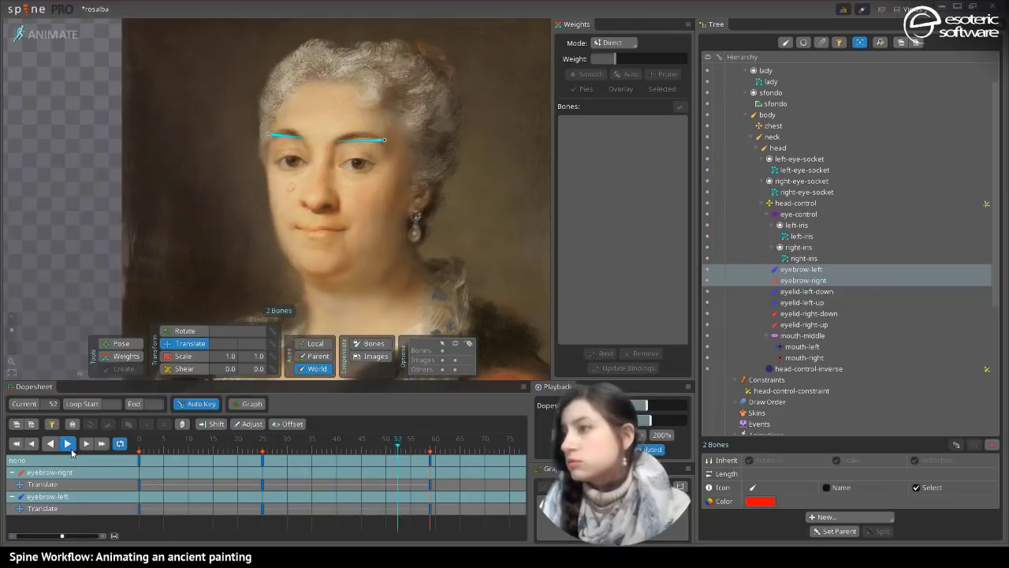
key("space")
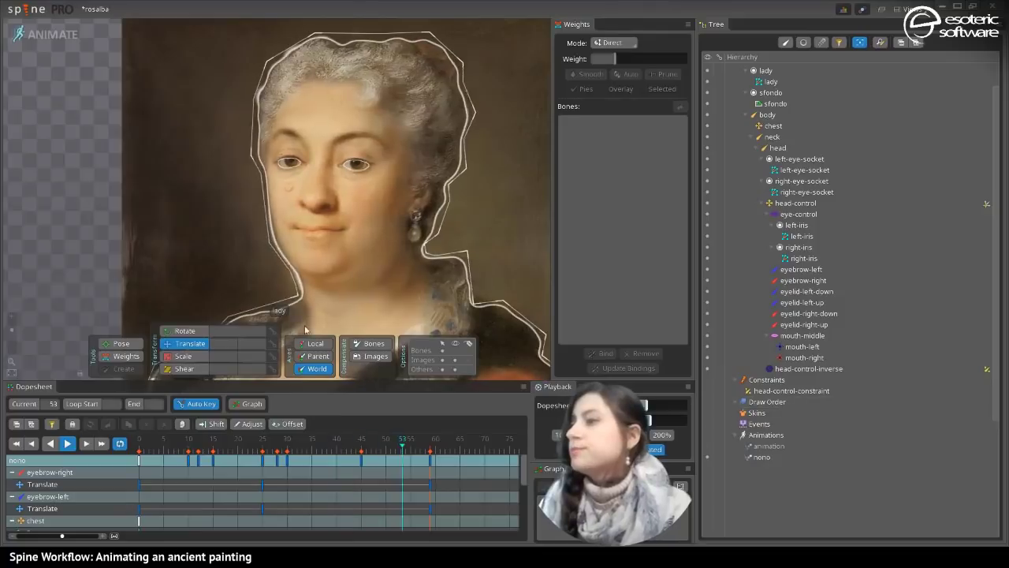
- Position eye-control at about X -72.48, Y 874.1 on frame 0 and key the same translation on frame 59
left_click(788, 214)
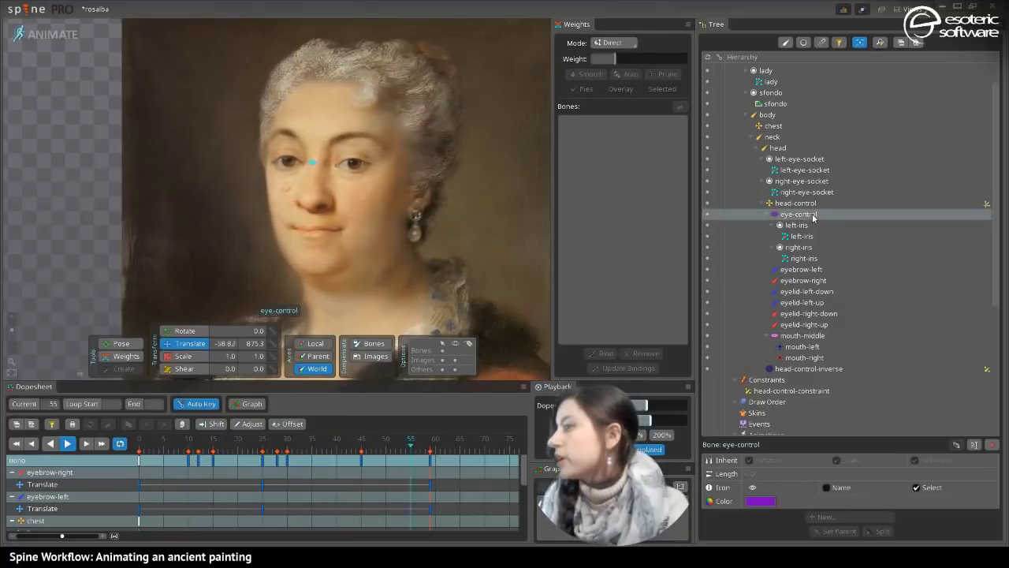
left_click(69, 444)
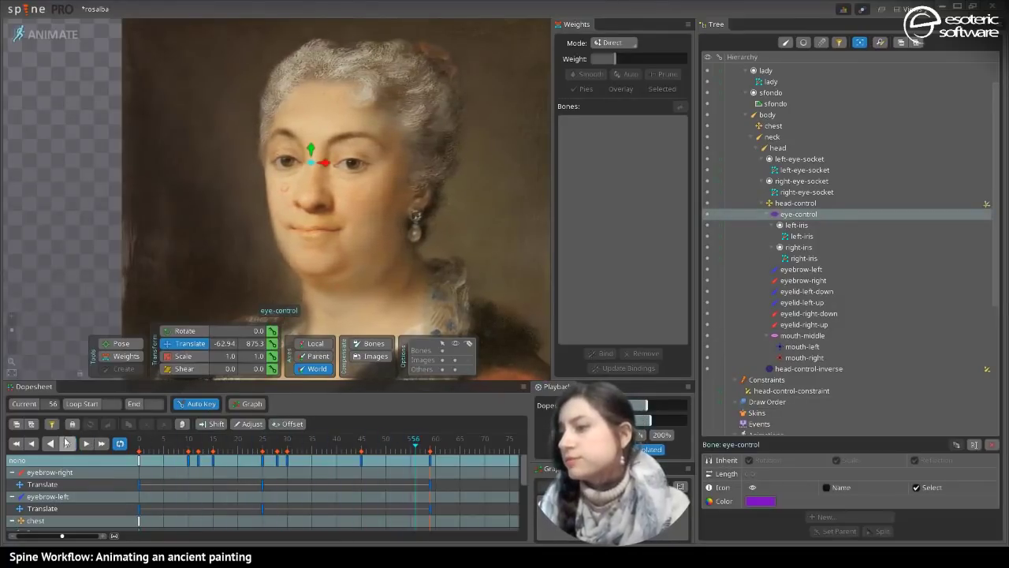
left_click_drag(278, 446, 137, 461)
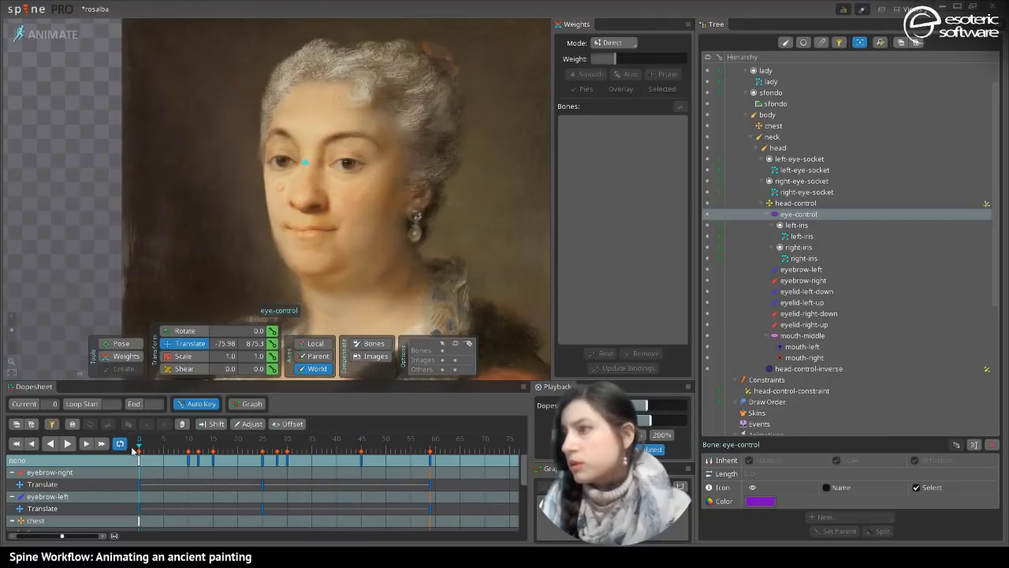
left_click_drag(318, 164, 309, 154)
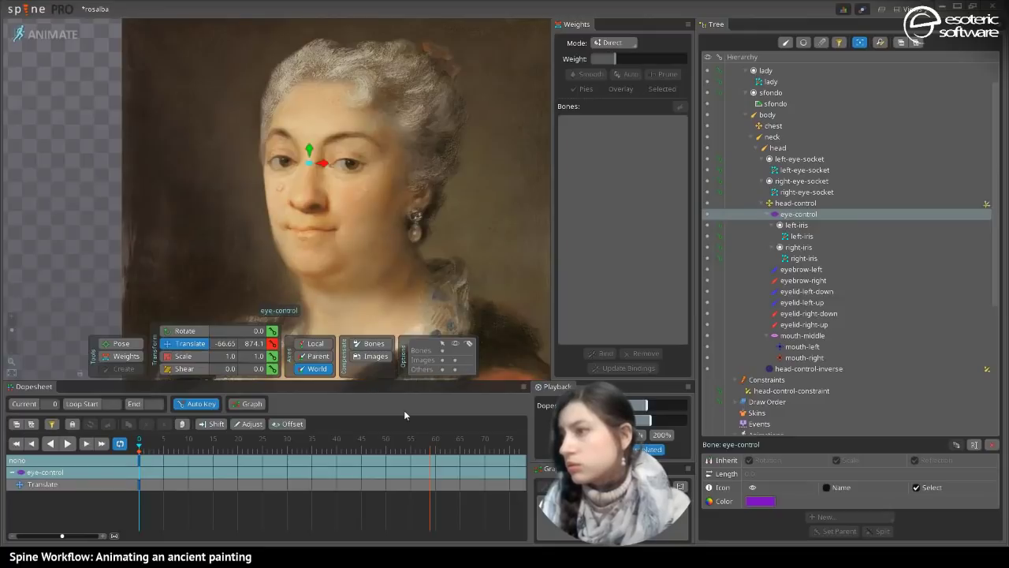
left_click_drag(322, 164, 317, 161)
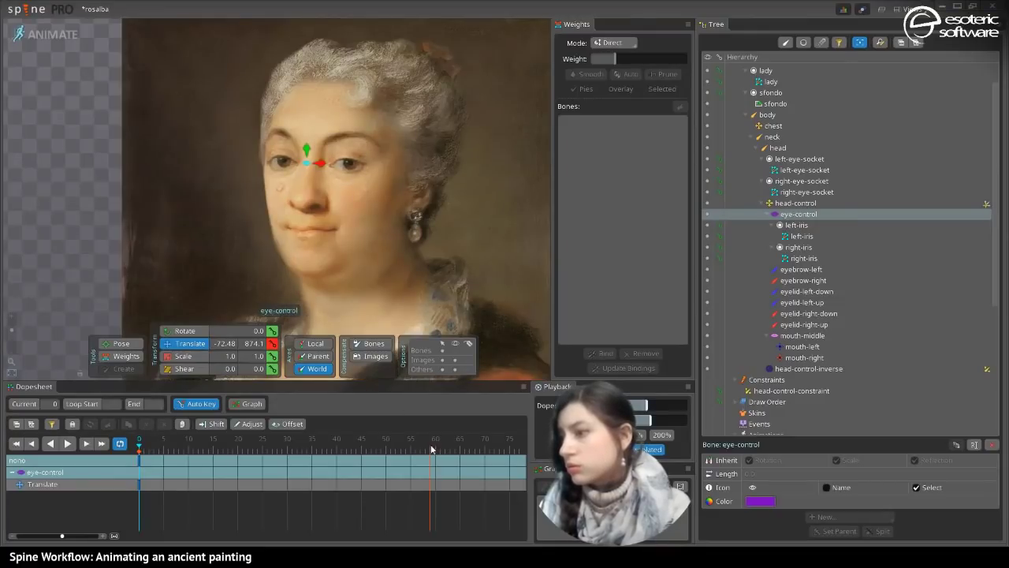
left_click(273, 343)
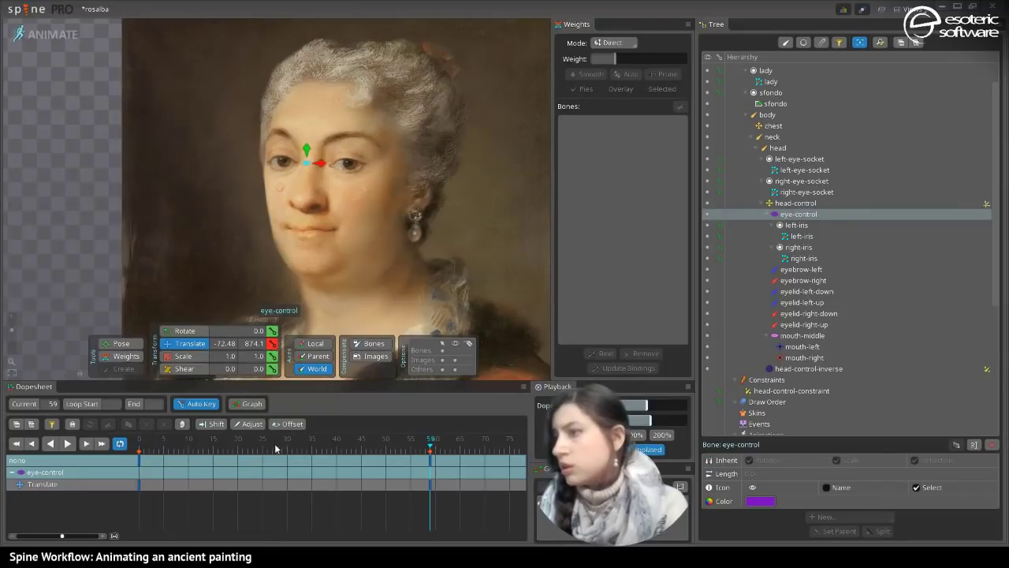
- Key eye-control at about X -18.6 on frame 15, paste its frame 0 and 15 keys from frame 30, and preview
left_click_drag(274, 448, 215, 447)
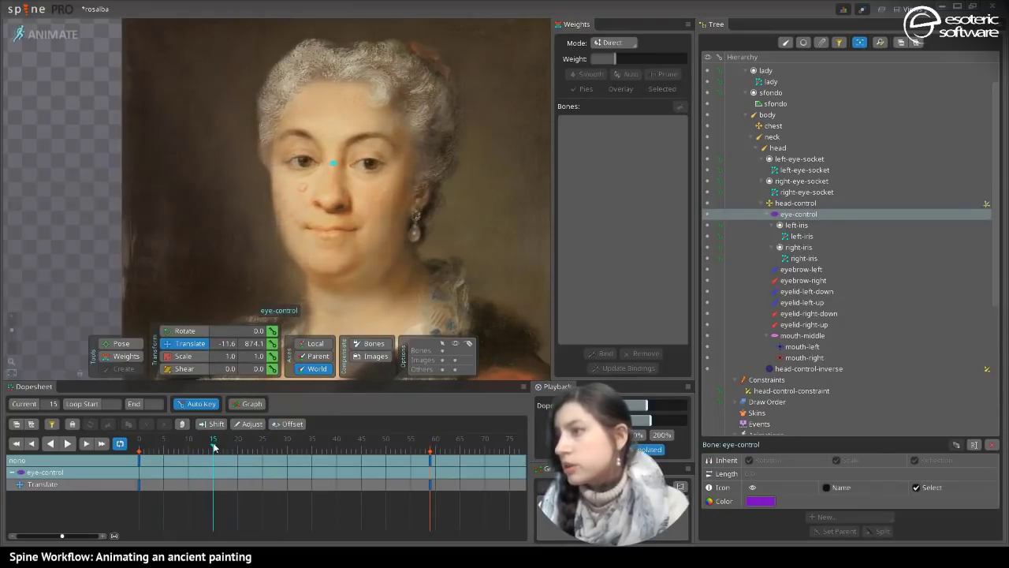
left_click_drag(348, 164, 343, 165)
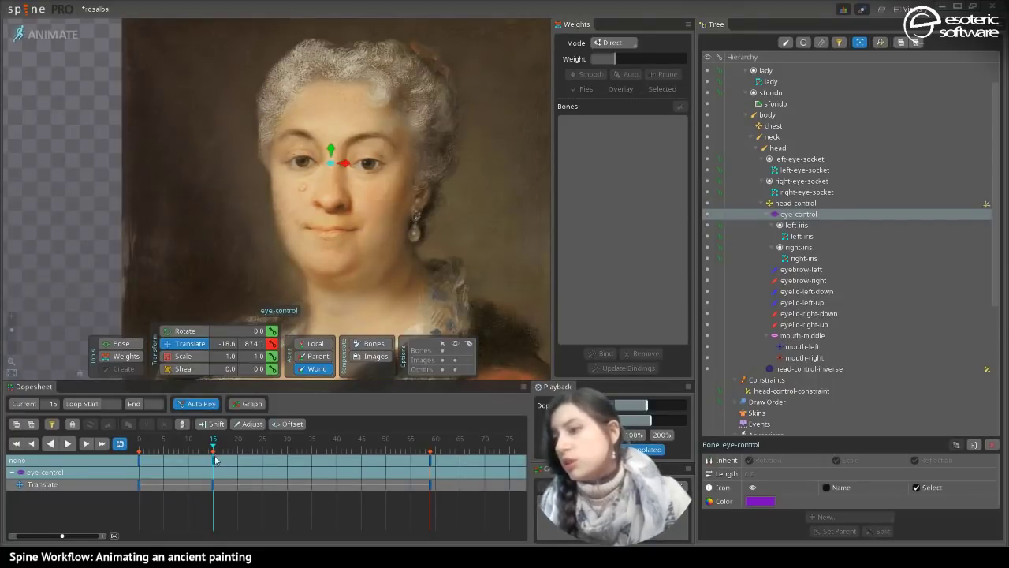
key("ctrl+c")
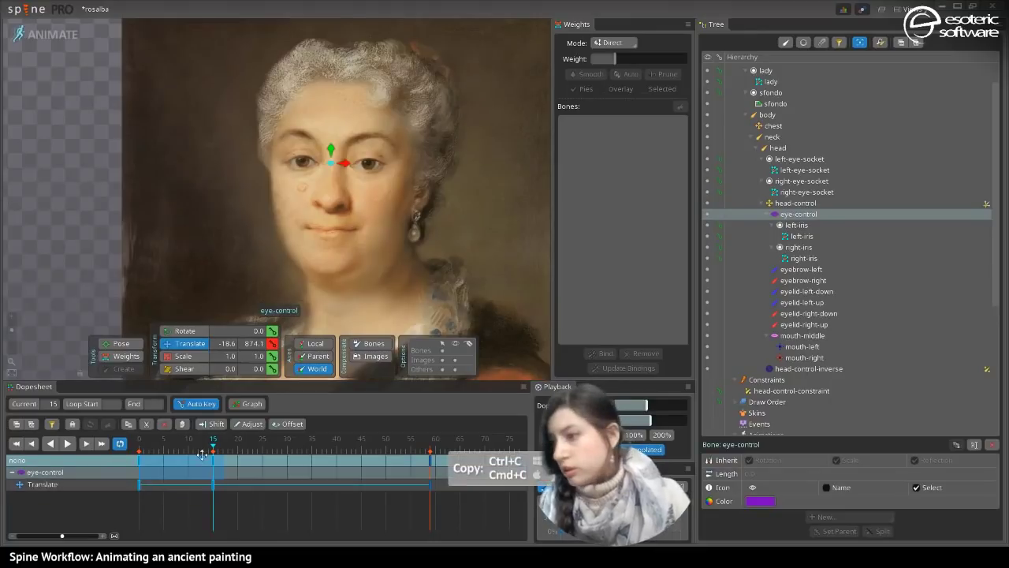
left_click(288, 447)
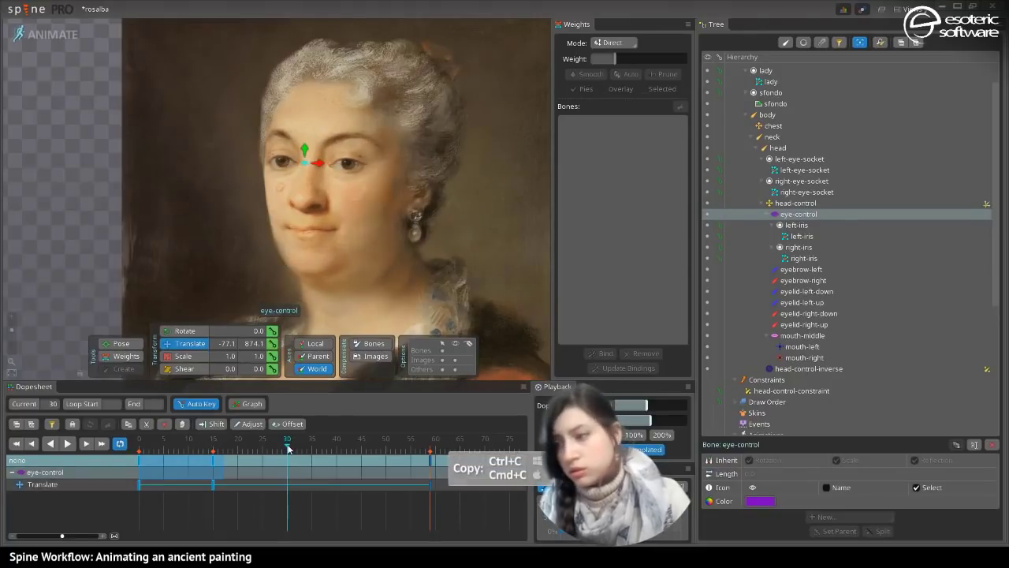
key("ctrl+v")
left_click(69, 444)
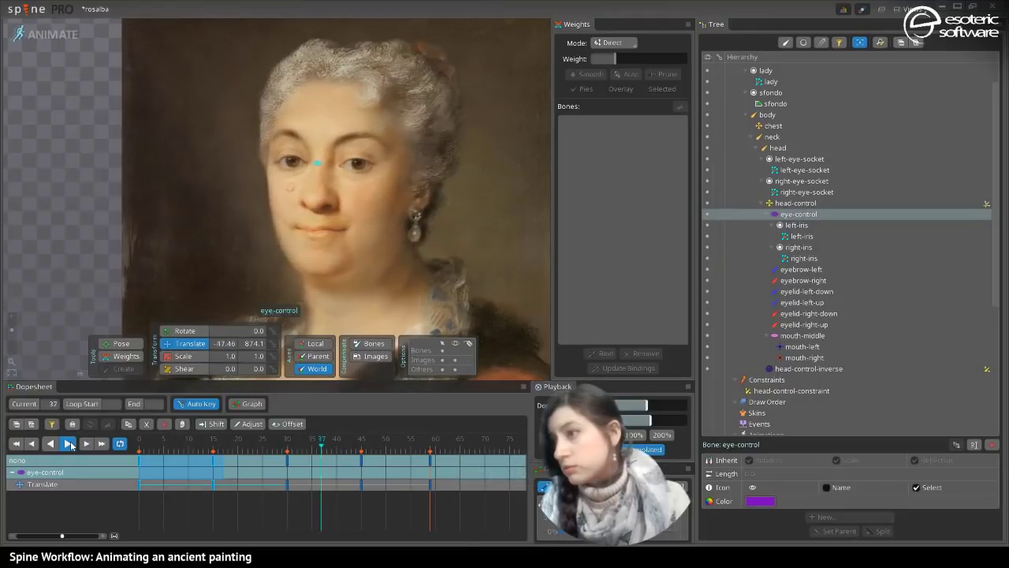
- Lower the mouth-middle bone to about Y 712.8 on frame 0 of nono and preview the expression
key("space")
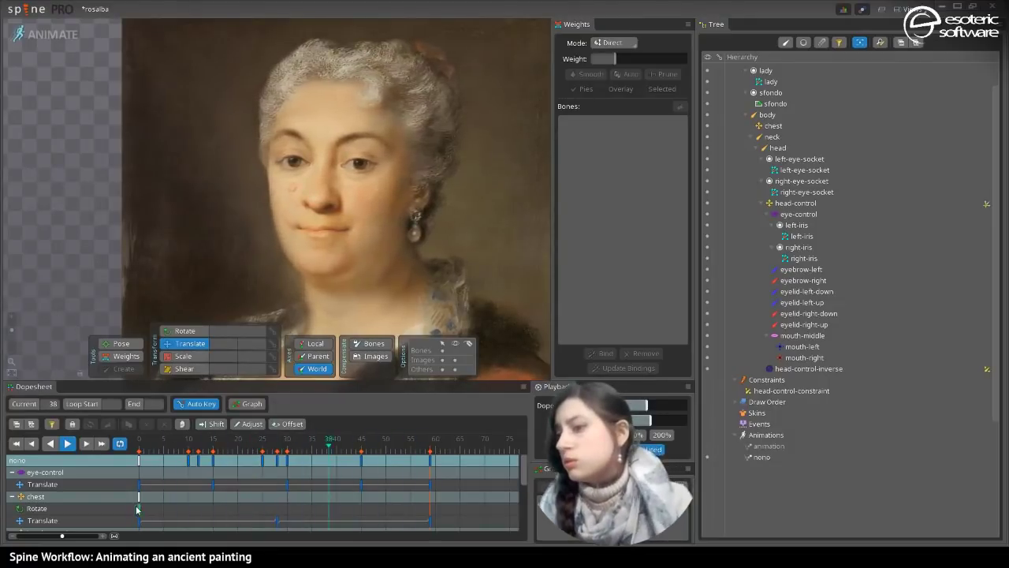
left_click(70, 445)
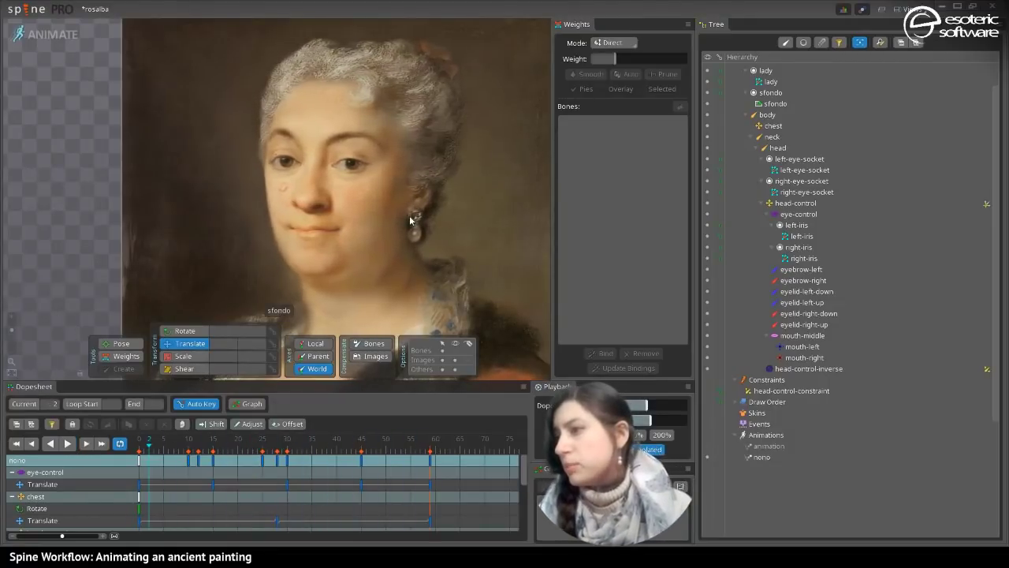
left_click(307, 230)
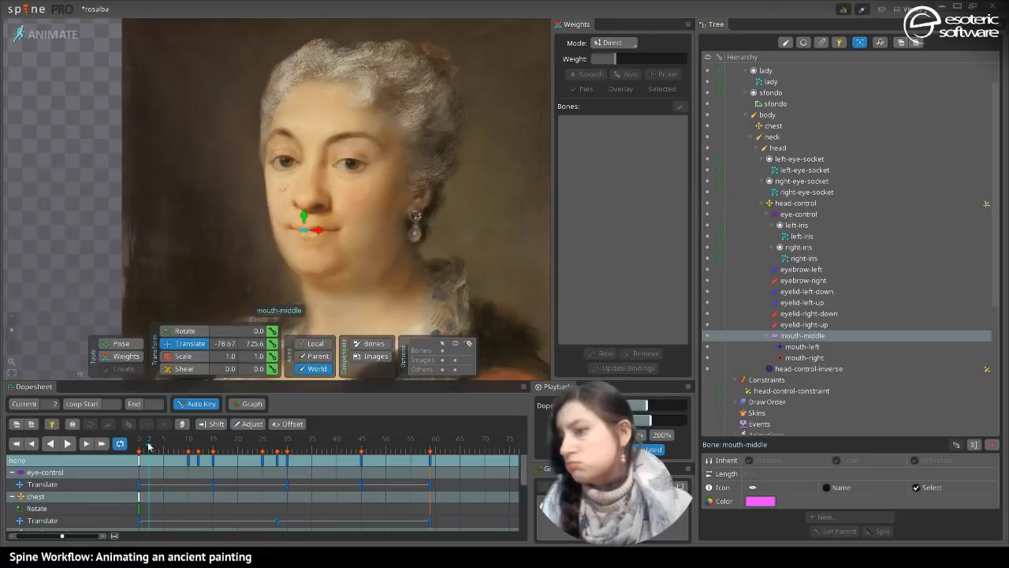
left_click_drag(148, 443, 138, 443)
left_click_drag(298, 215, 298, 221)
left_click(68, 445)
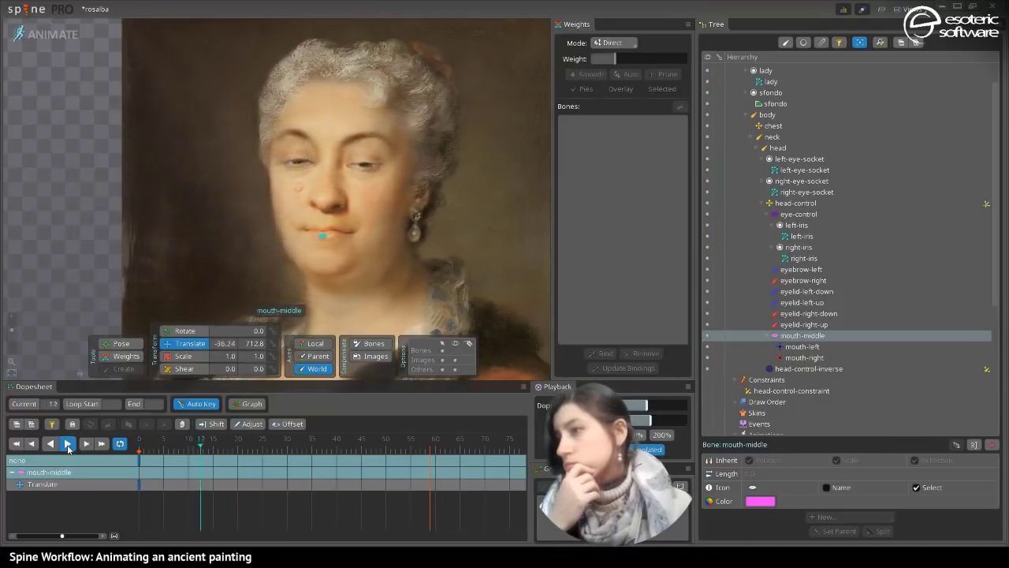
left_click(68, 446)
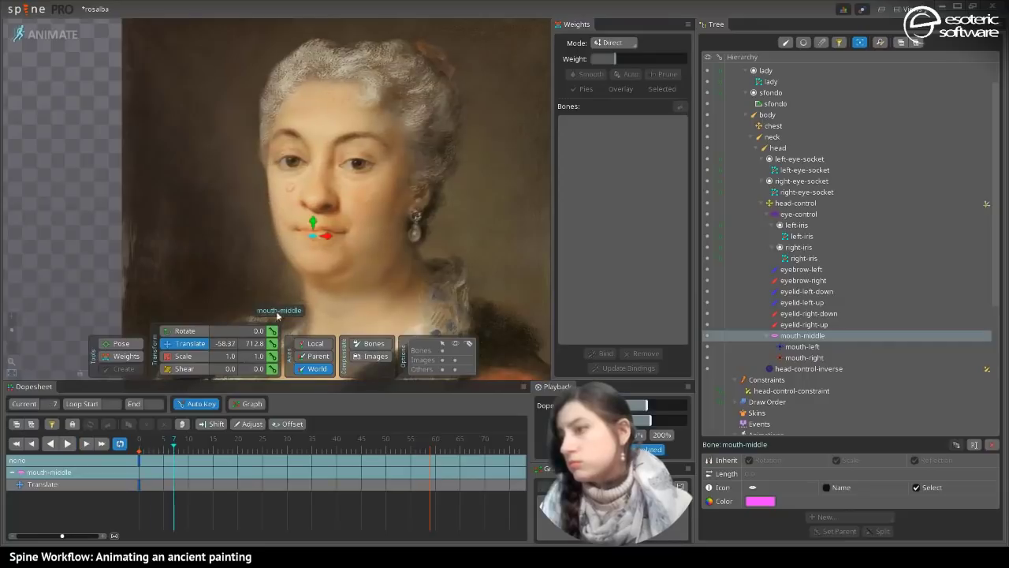
- Key mouth-middle's frame 0 translation on frame 59, lower the bone to about Y 705.8 on frame 25, and preview
left_click(426, 450)
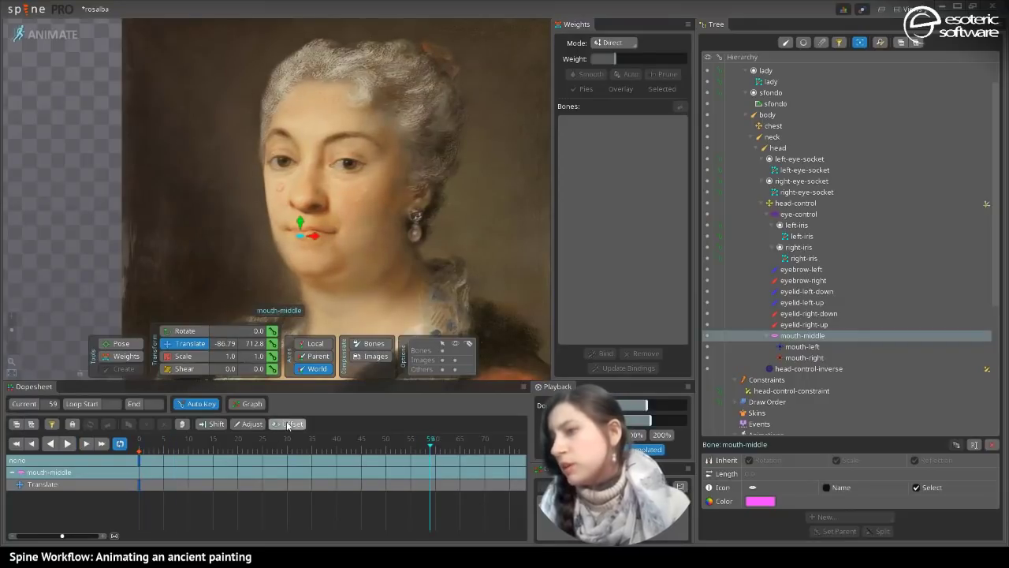
left_click(263, 449)
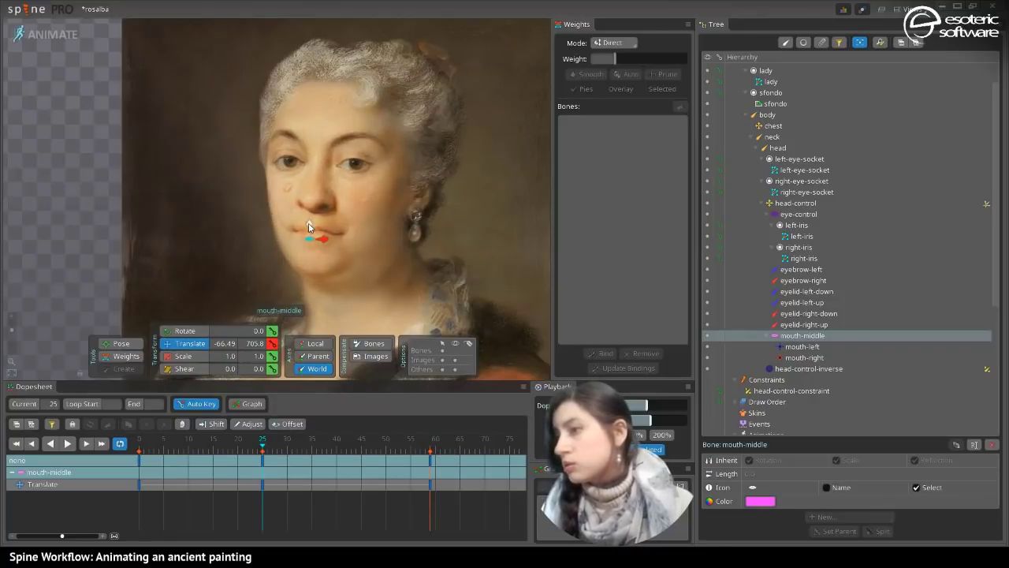
left_click(69, 445)
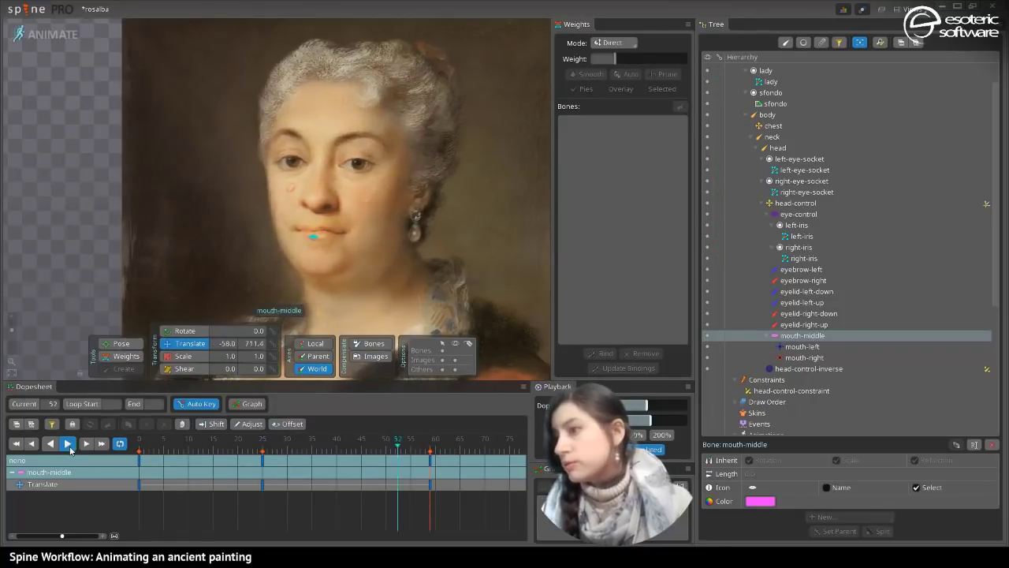
key("space")
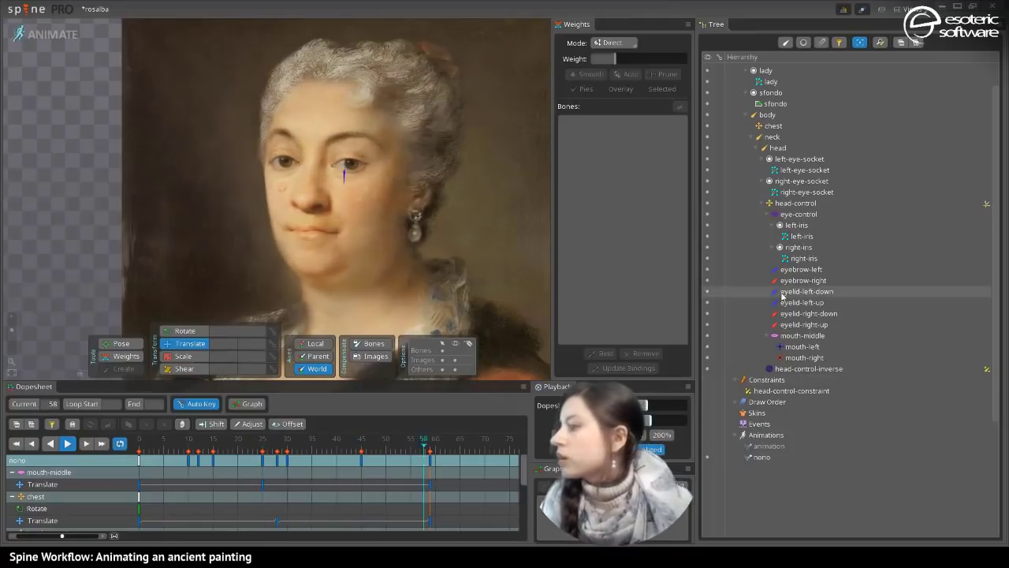
- Check head-control's translate keys from frame 0 to 59 during playback, clear the selection, and save the project
left_click(802, 335)
left_click(803, 205)
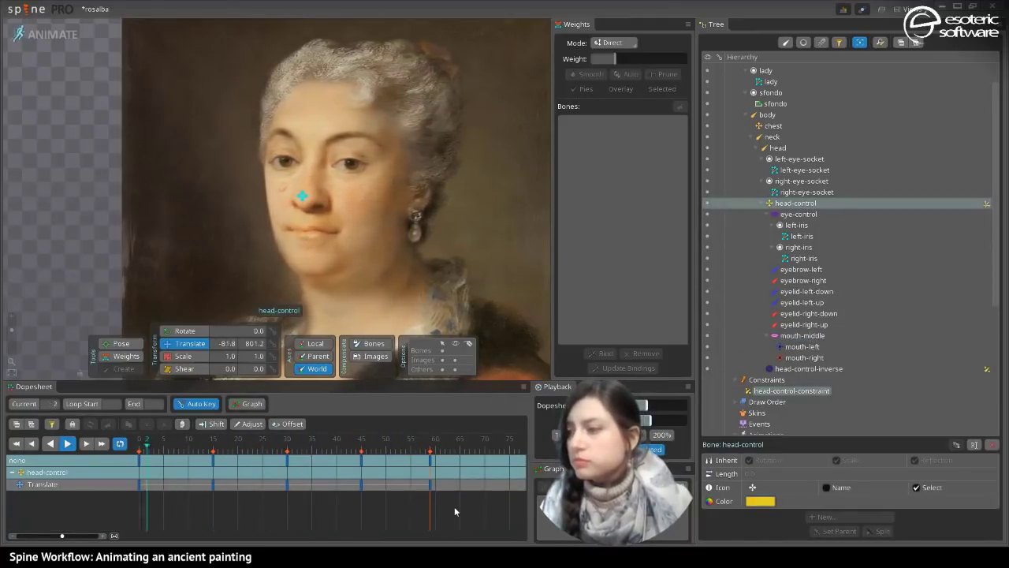
left_click_drag(454, 515, 139, 455)
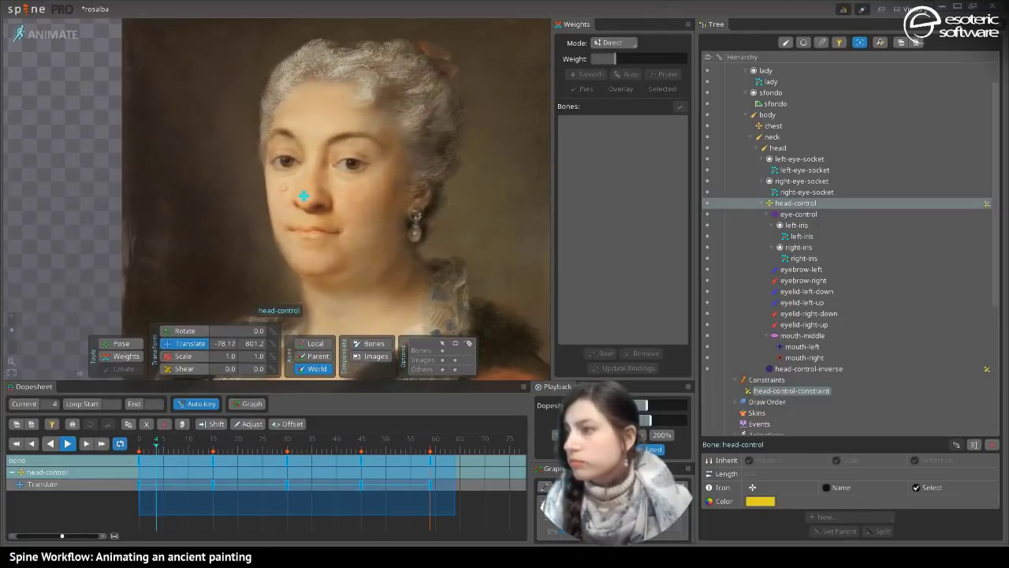
key("space")
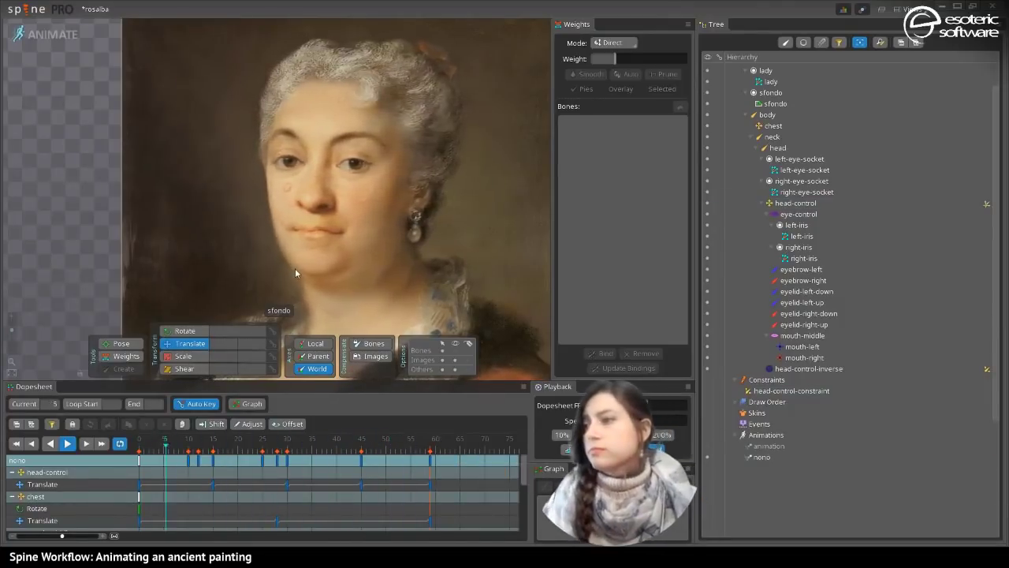
key("ctrl+s")
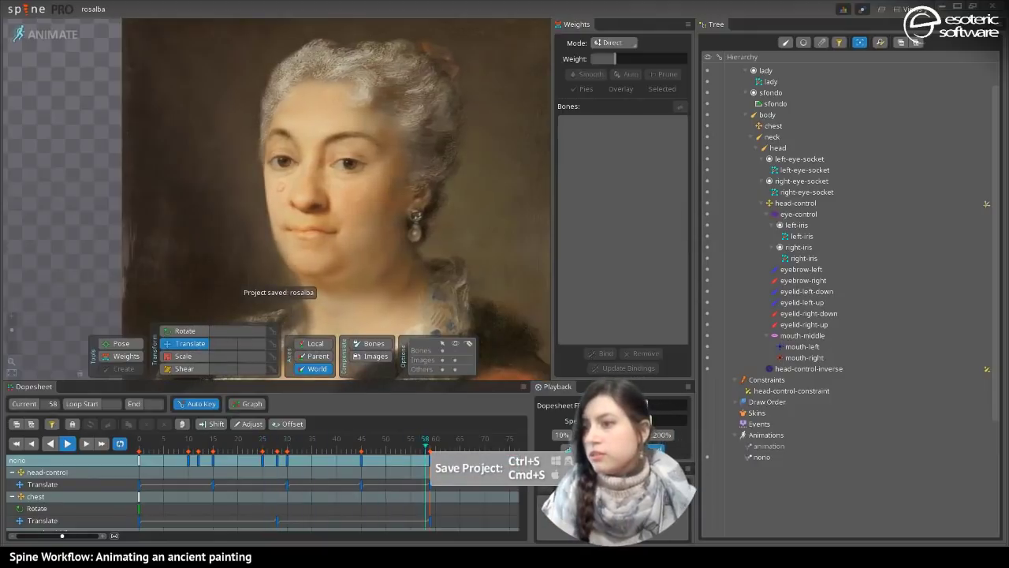
- Move the chest bone to about X -250.5, Y 248.2 on frame 28, preview nono, and save the project
left_click_drag(17, 326, 13, 339)
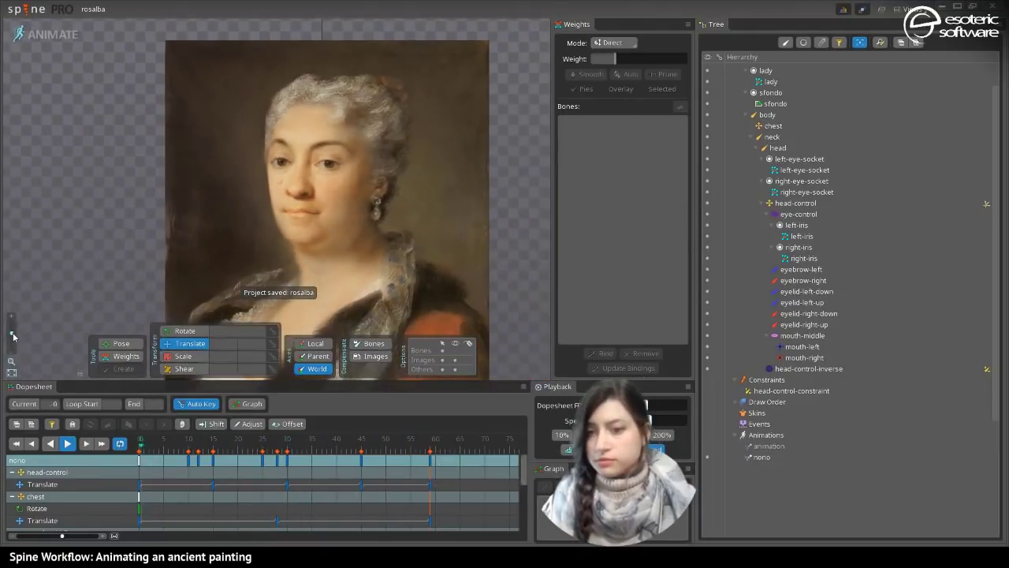
left_click_drag(129, 228, 138, 182)
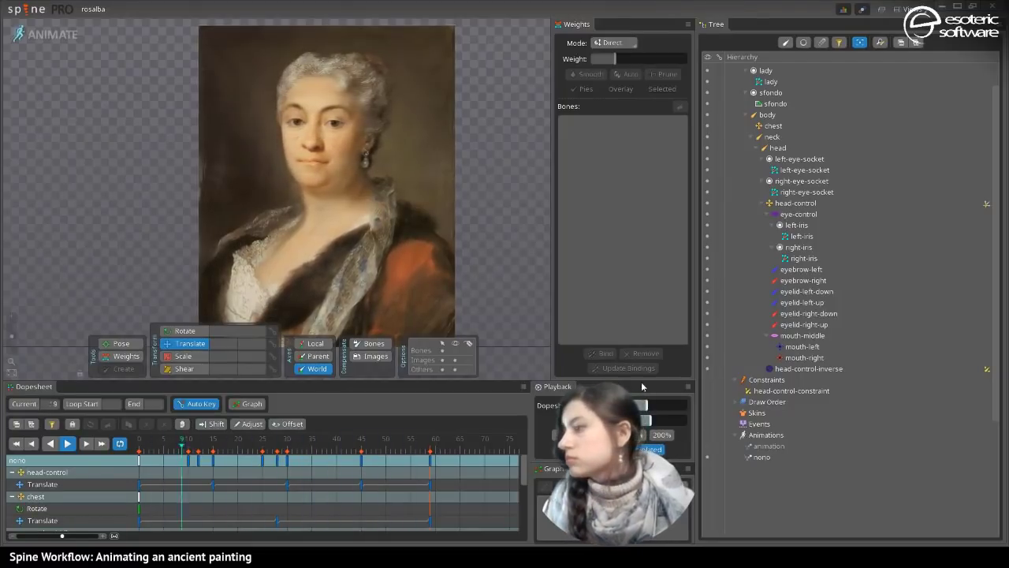
left_click_drag(522, 478, 519, 499)
left_click(773, 126)
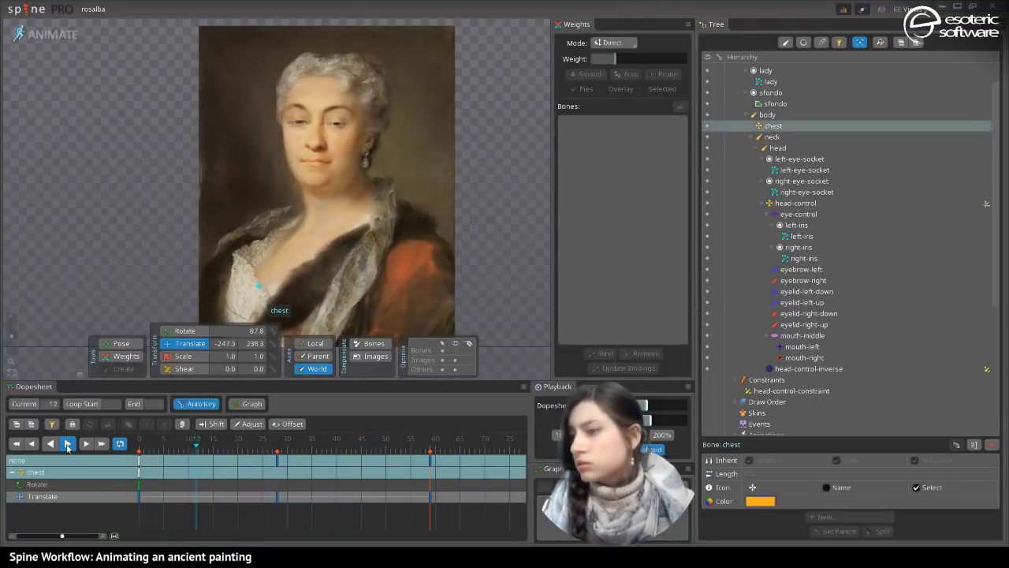
left_click(276, 462)
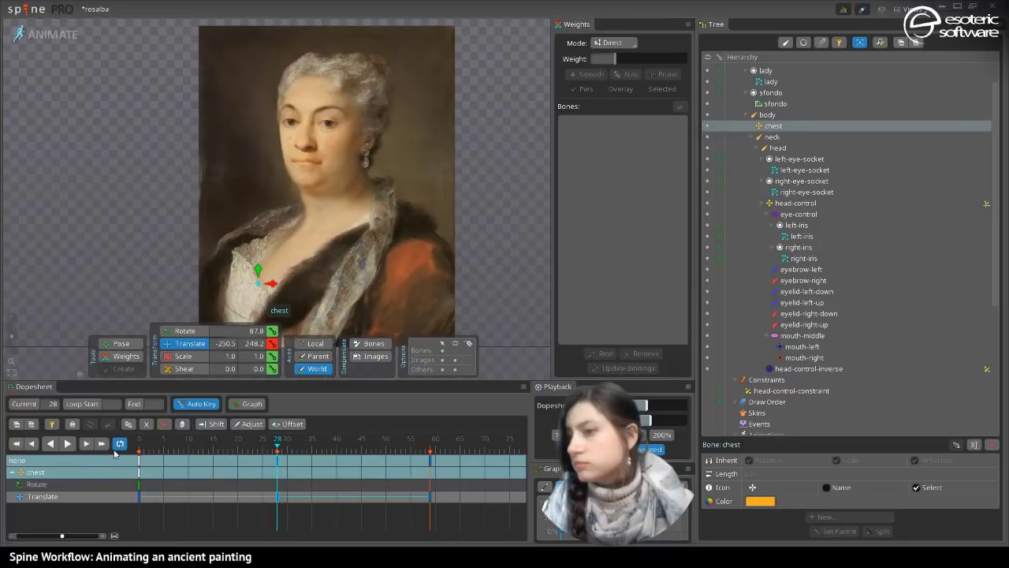
left_click(67, 443)
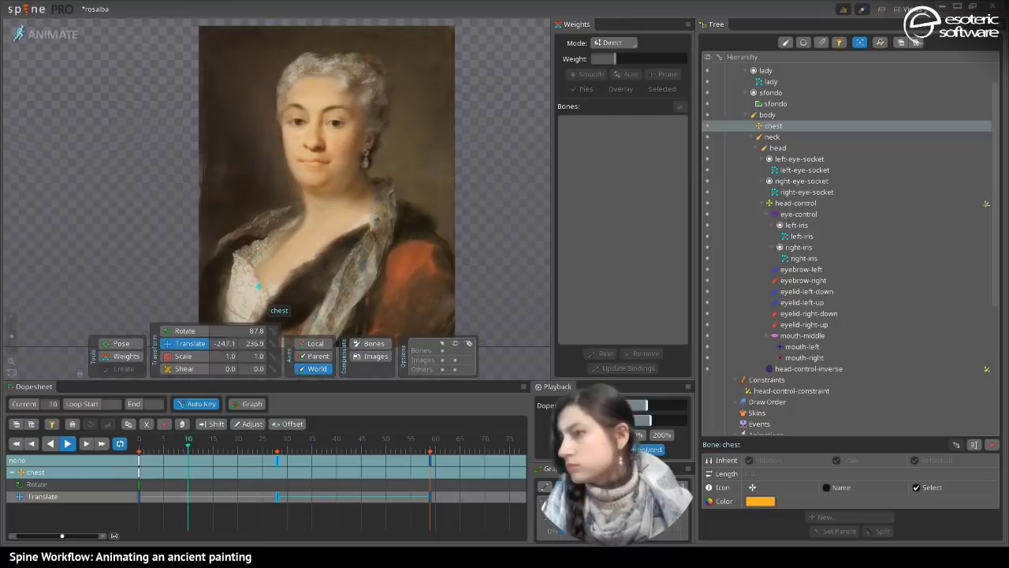
key("space")
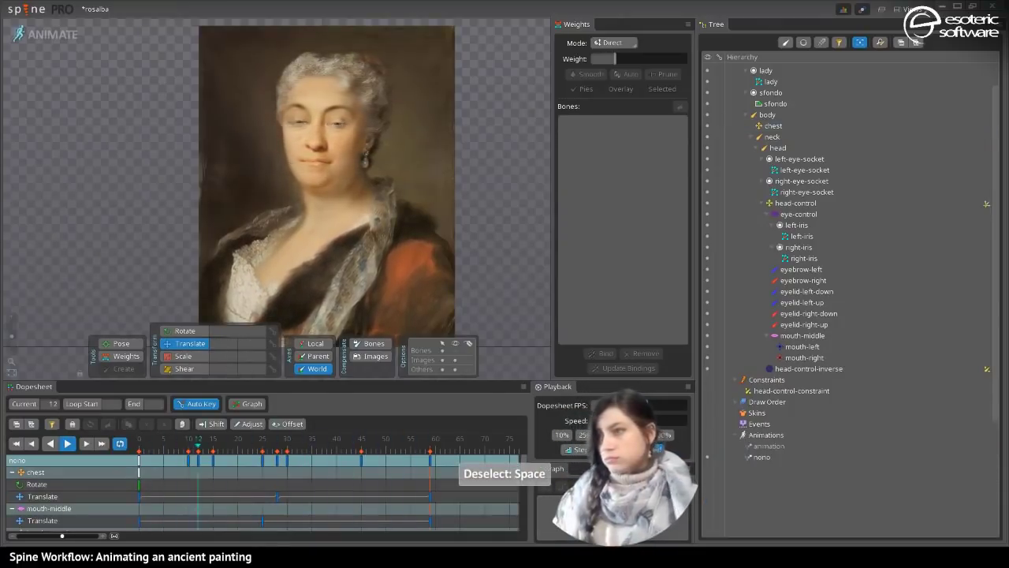
key("ctrl+s")
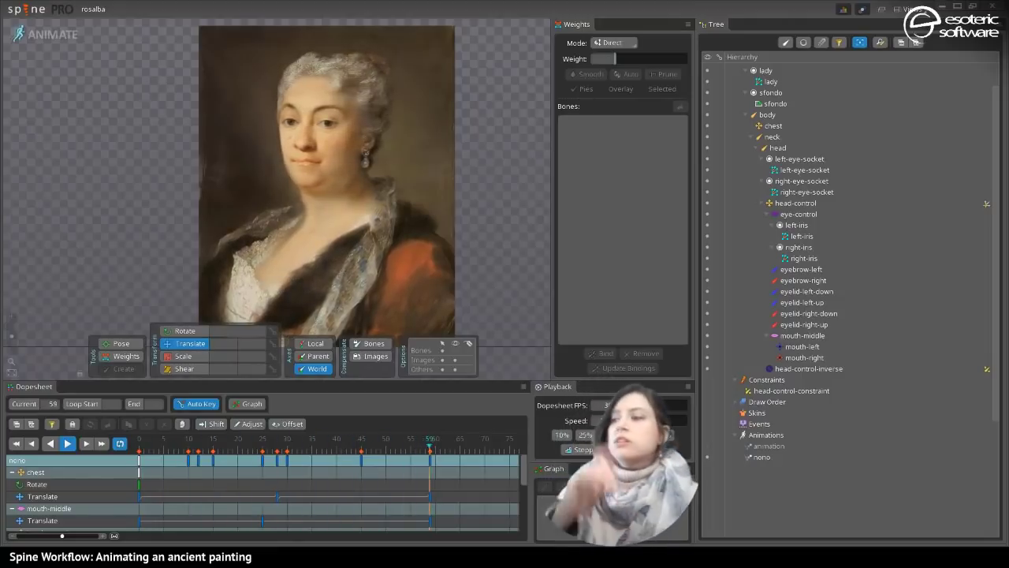
- Duplicate the nono animation and stop the playback
left_click(754, 447)
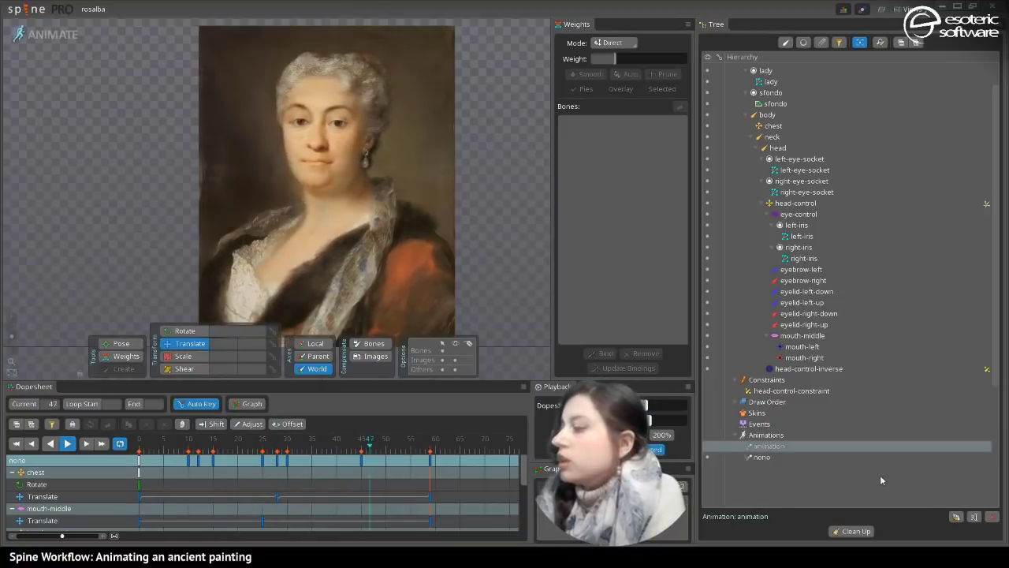
left_click(765, 456)
key("ctrl+d")
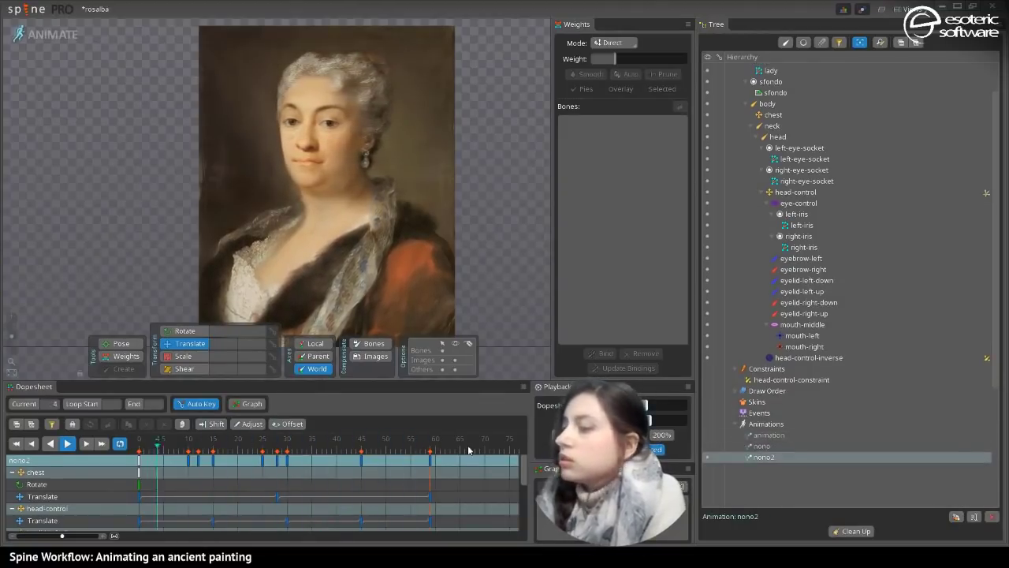
left_click(66, 446)
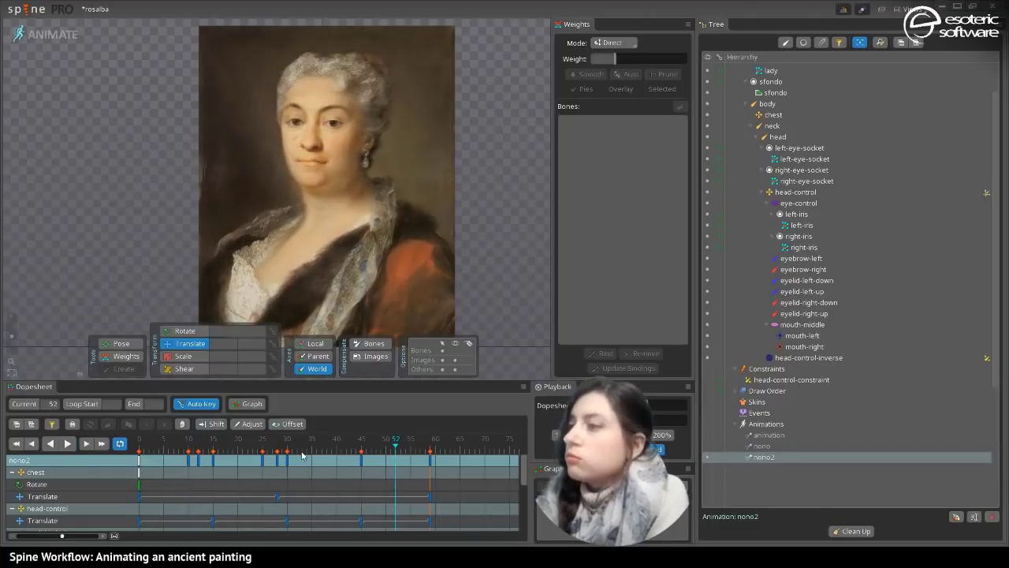
- Move head-control to about X -60.24, Y 838.1 on frame 15 of nono2 and scrub through the movement
left_click(306, 137)
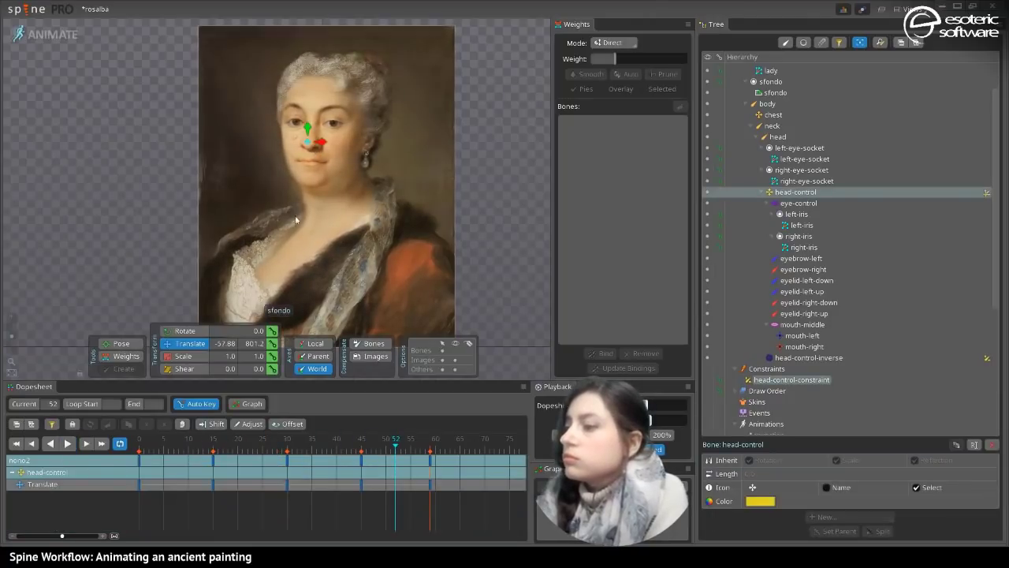
left_click(215, 461)
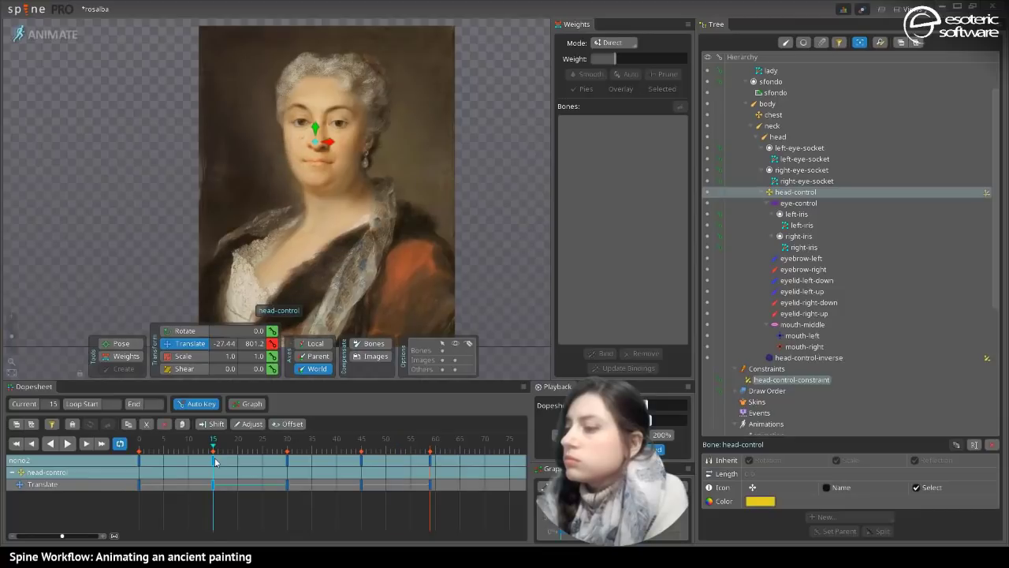
mouse_move(318, 142)
left_mouse_down()
mouse_move(313, 158)
mouse_move(318, 131)
mouse_move(307, 134)
left_mouse_up()
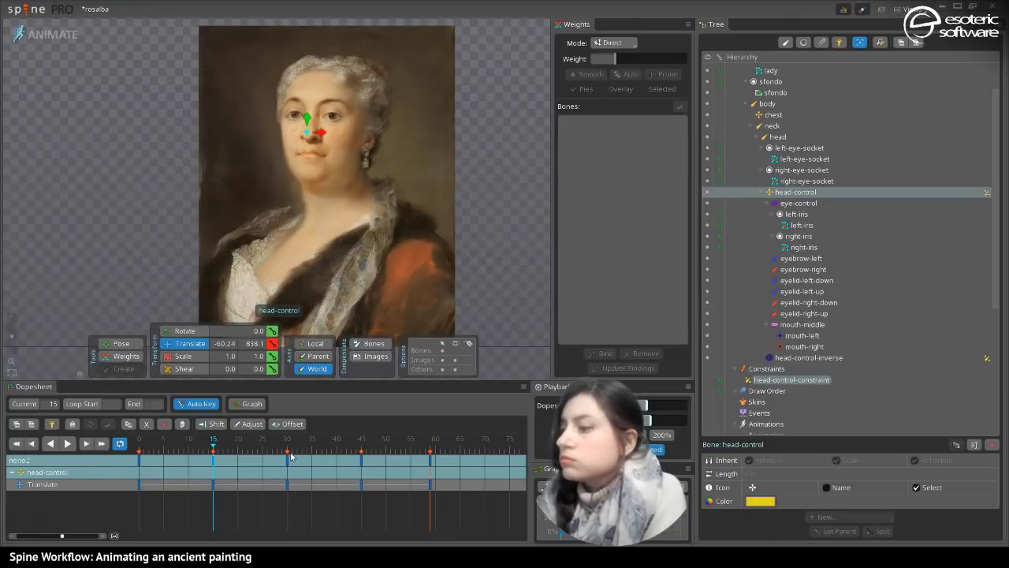
left_click_drag(211, 449, 376, 479)
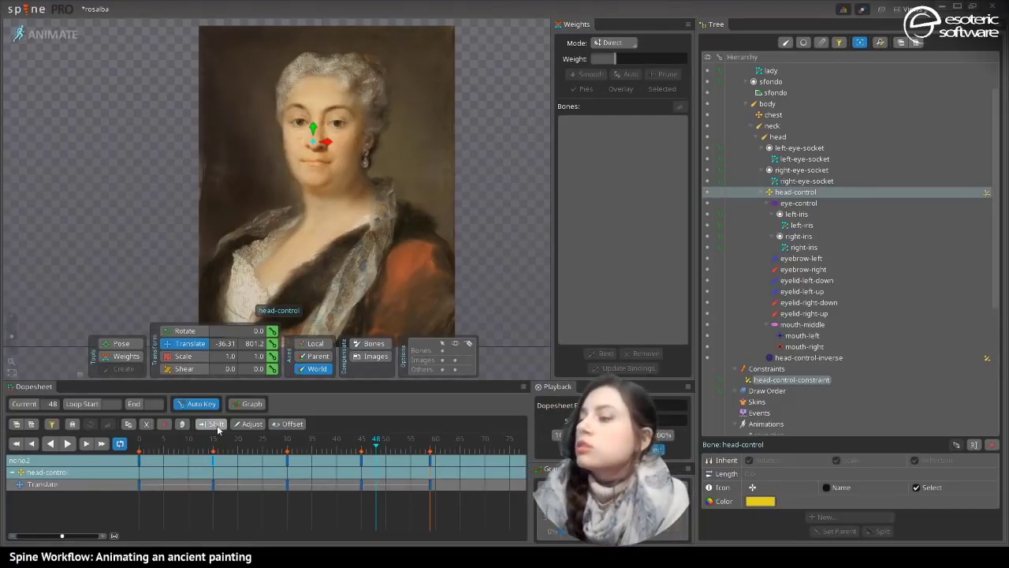
- On frame 0 of nono2, move head-control to about X -96.53, Y 805.3 and scale it to 0.9 in X
left_click_drag(210, 441, 121, 438)
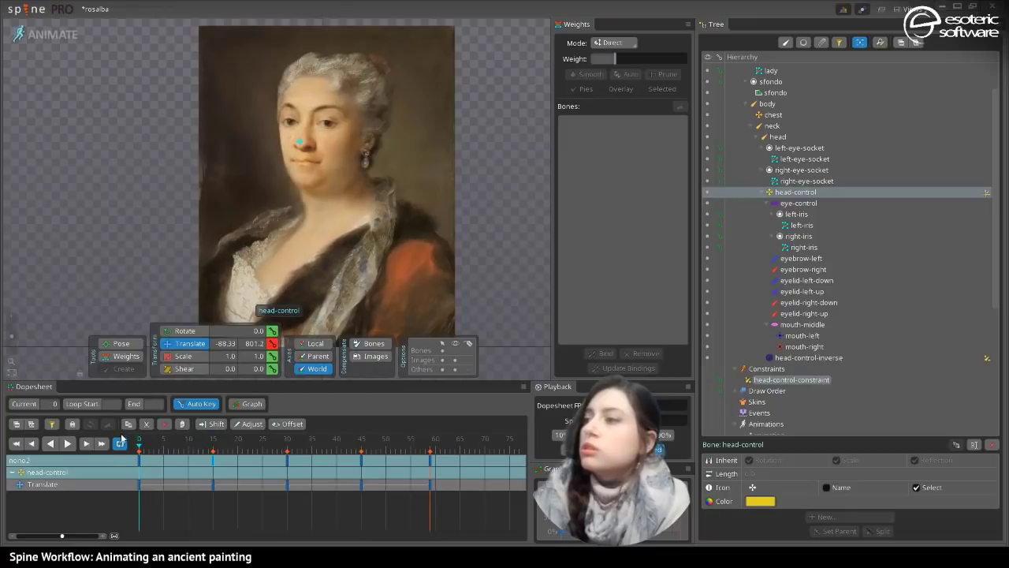
mouse_move(314, 143)
left_mouse_down()
mouse_move(301, 125)
mouse_move(313, 143)
mouse_move(305, 145)
mouse_move(315, 143)
mouse_move(305, 145)
mouse_move(343, 136)
mouse_move(307, 143)
left_mouse_up()
left_click(181, 357)
left_click(182, 344)
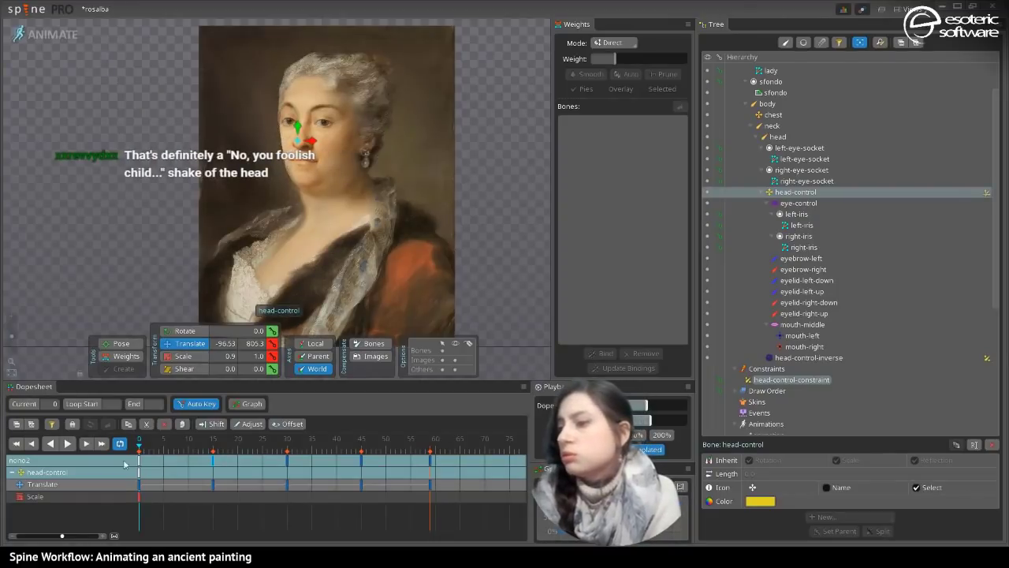
- Place head-control's 0.9 X scale key on frame 0 and its 1.0 scale key on frame 8, and preview nono2
left_click_drag(154, 447, 90, 464)
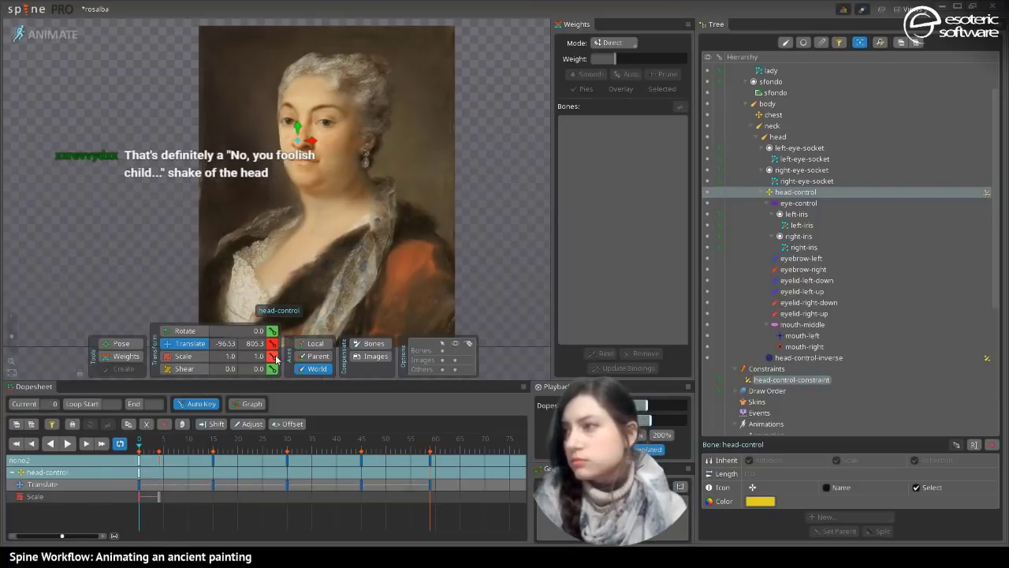
left_click_drag(138, 500, 177, 503)
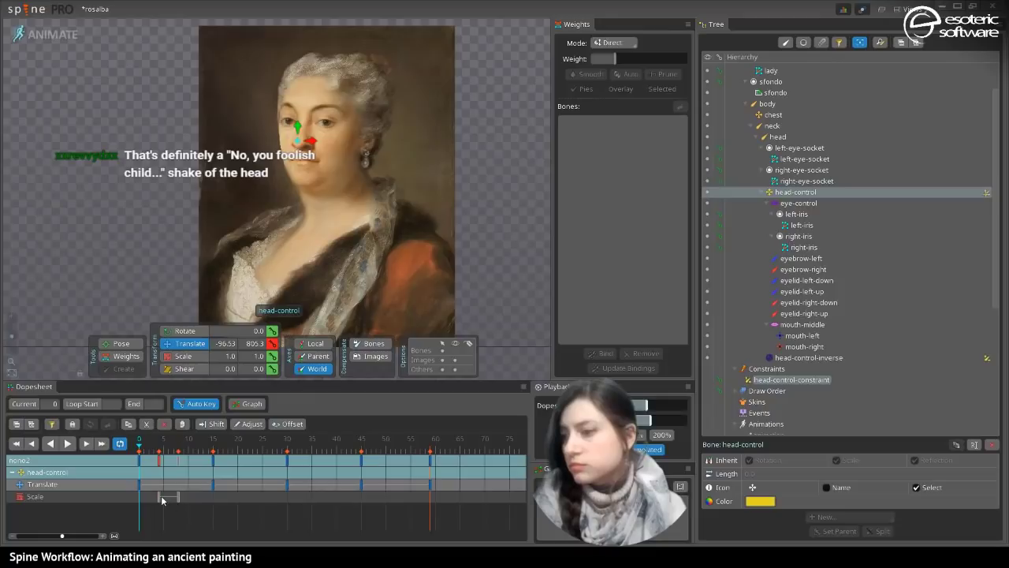
left_click_drag(135, 441, 132, 441)
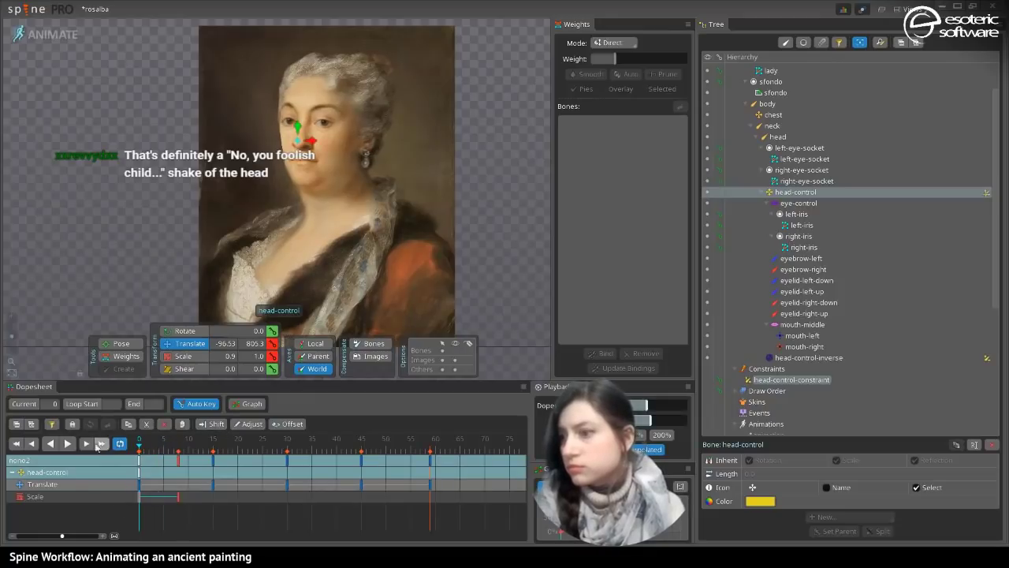
left_click(69, 445)
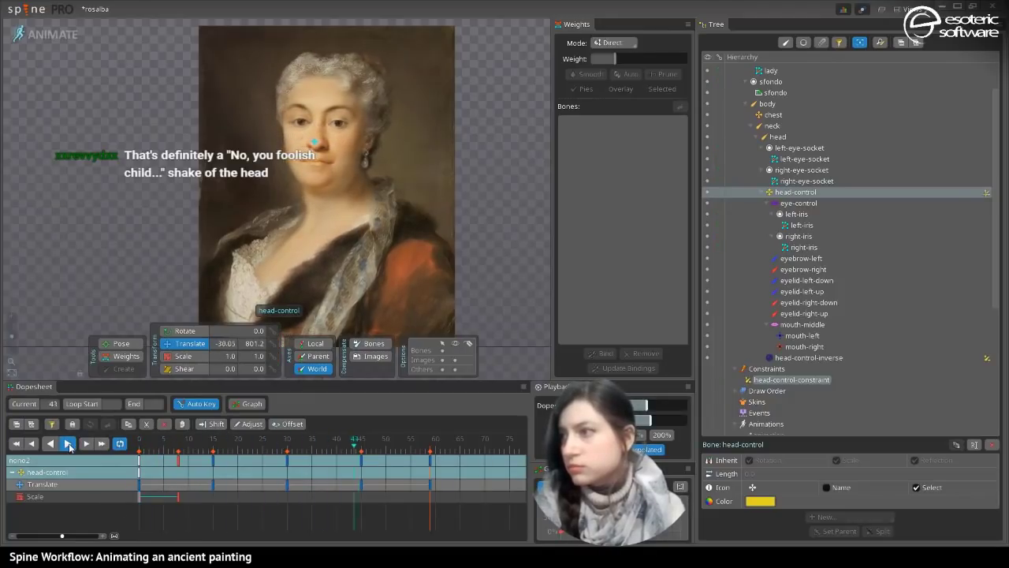
left_click(68, 444)
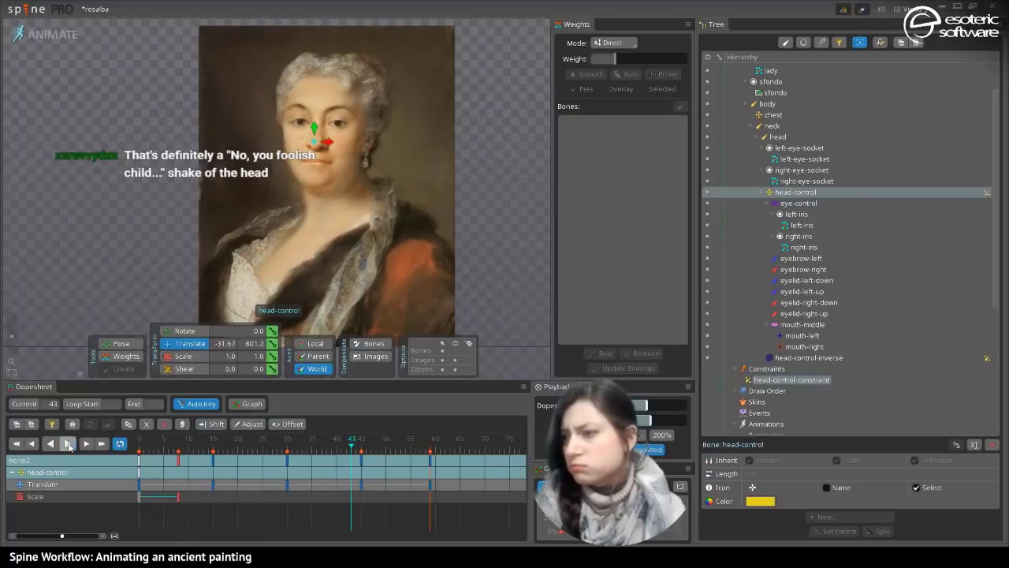
left_click(139, 497)
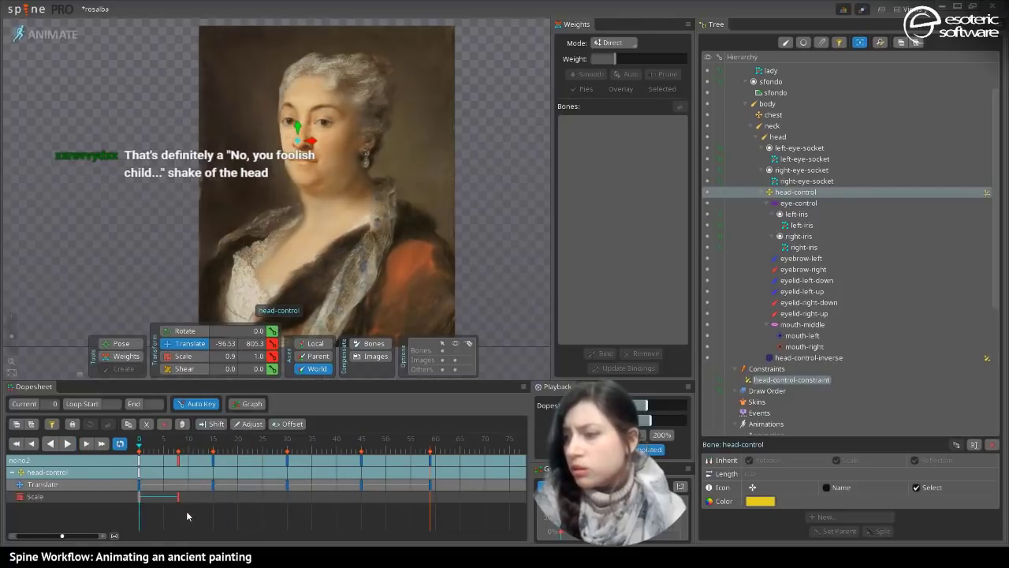
- Copy head-control's 0.9 X scale key to frame 59 and its 1.0 scale key to frame 51, and preview nono2
key("ctrl+c")
left_click(428, 498)
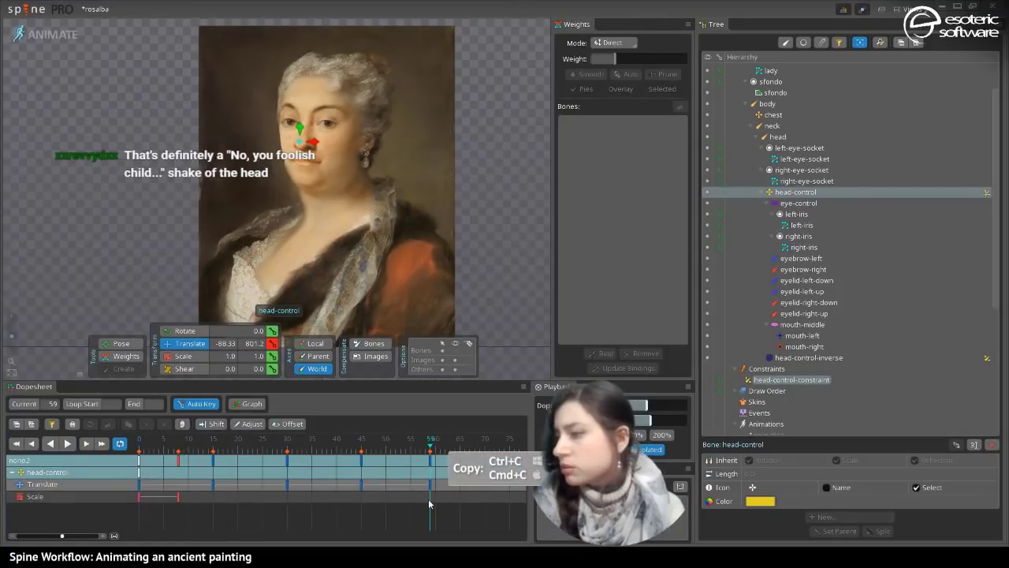
key("ctrl+v")
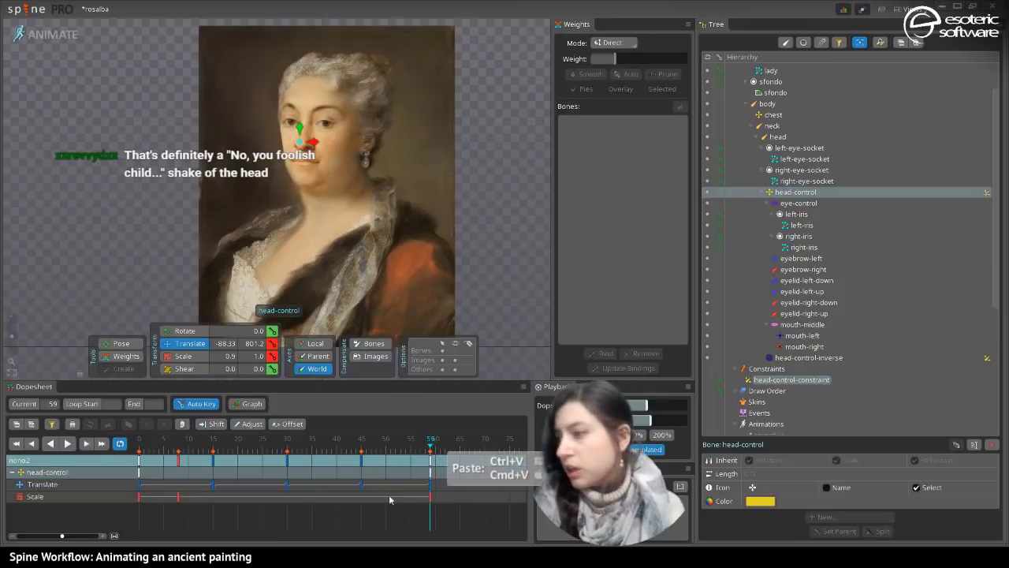
left_click(182, 497)
key("ctrl+c")
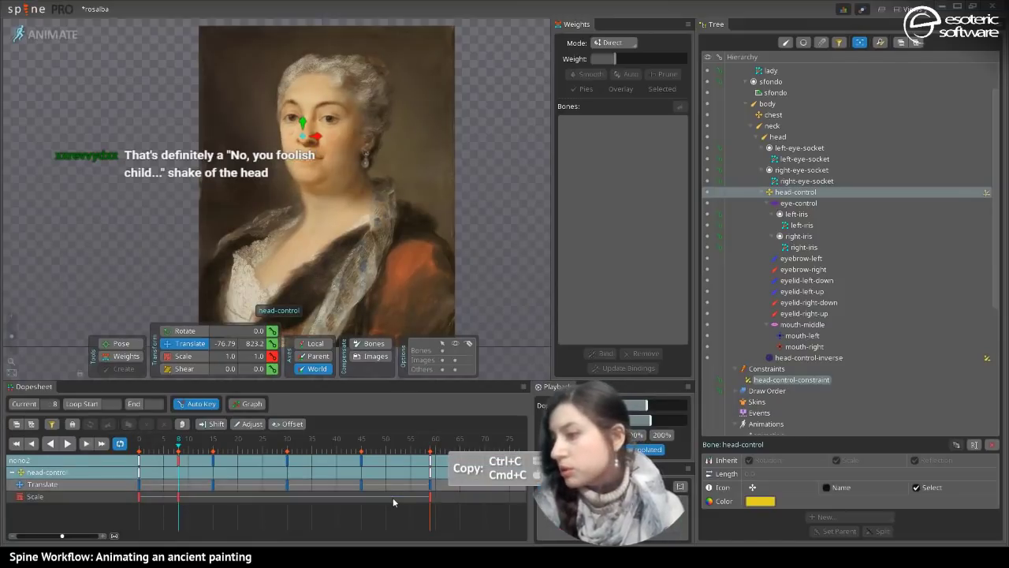
left_click(393, 499)
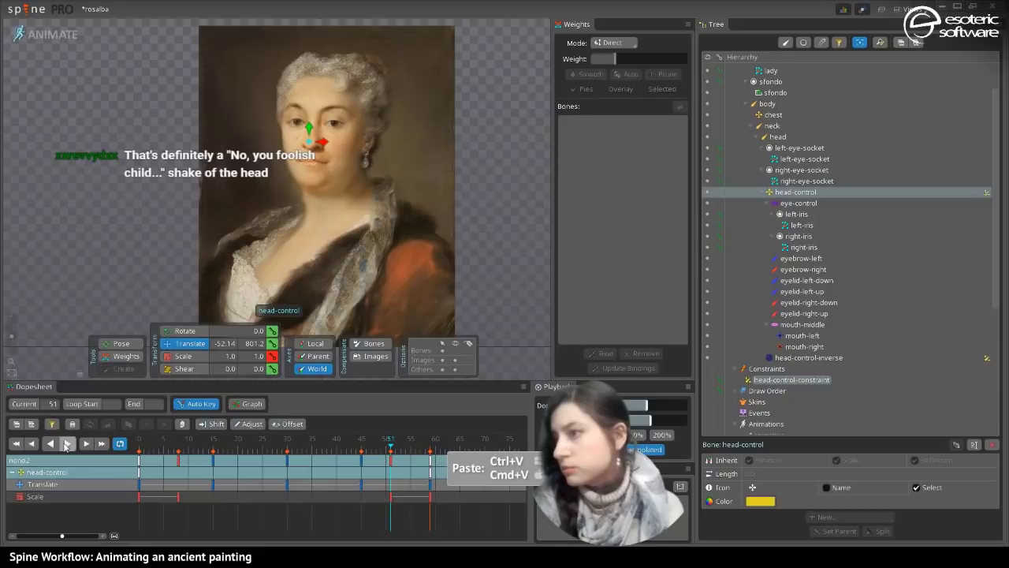
left_click(67, 445)
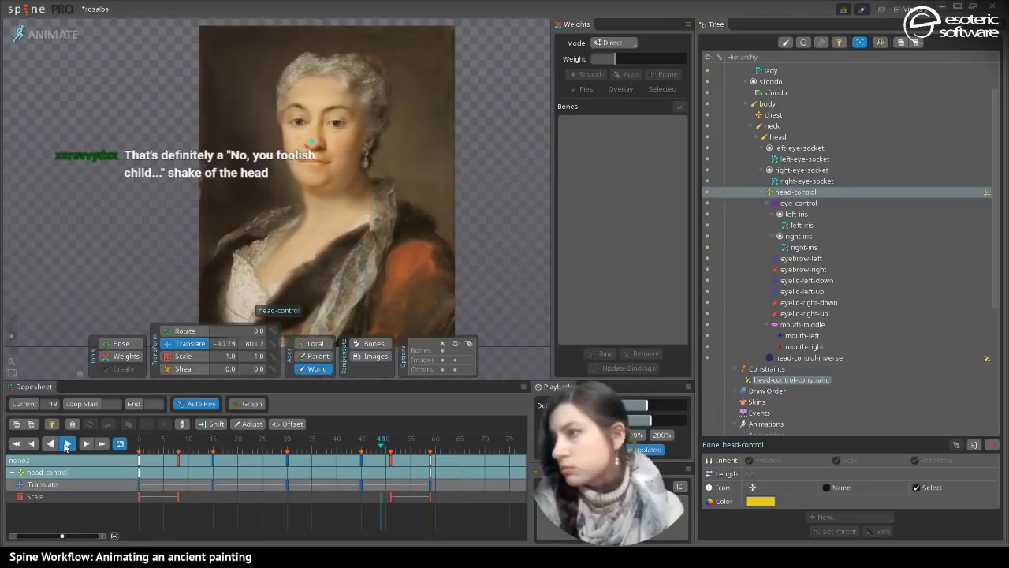
left_click(66, 446)
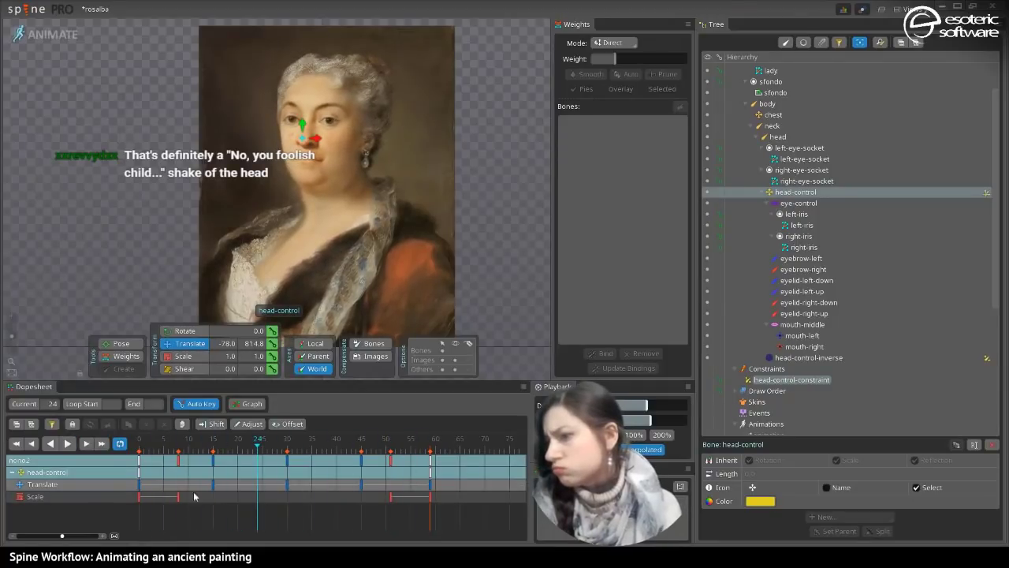
- Copy head-control's frame 0 scale key onto frame 59 again, check its keys on frames 59, 51 and 8, and replay nono2
left_click(138, 498)
key("ctrl+c")
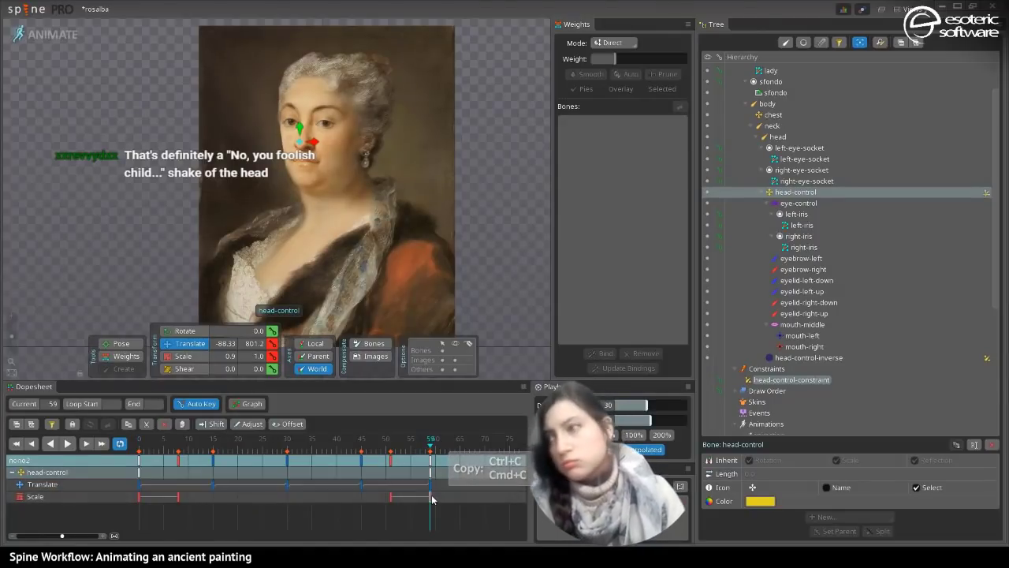
left_click(431, 498)
left_click(66, 444)
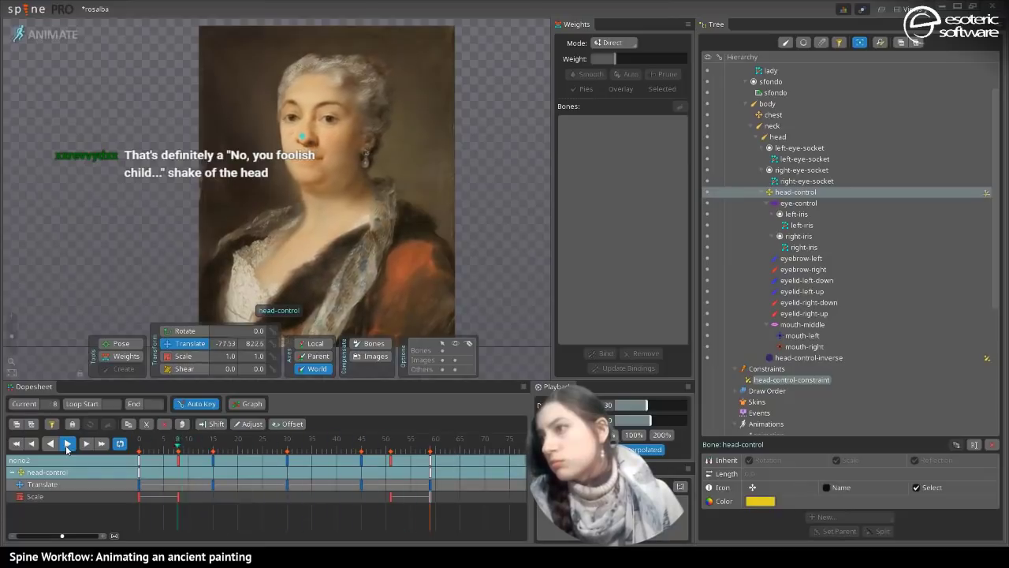
left_click(67, 448)
left_click(431, 486)
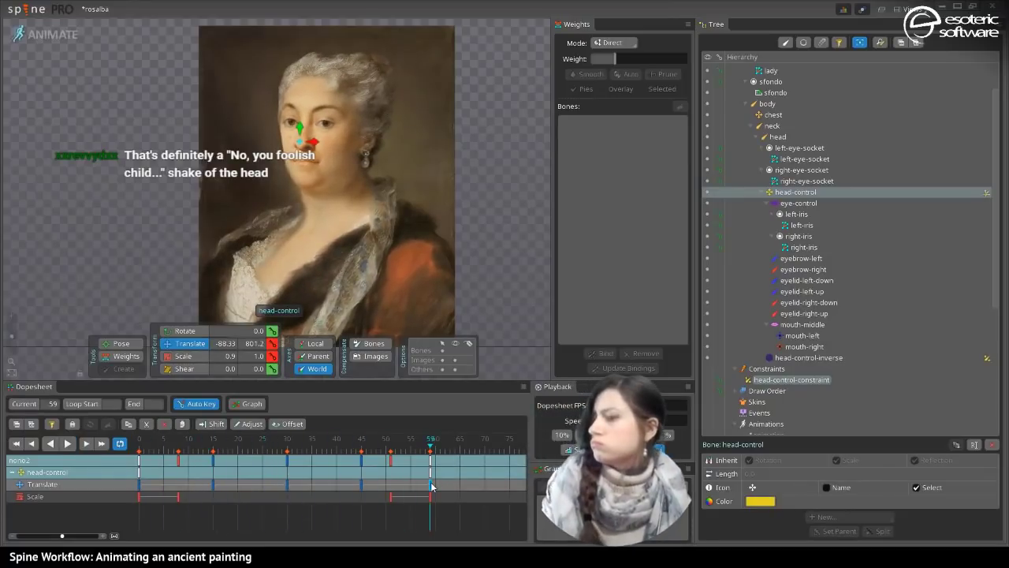
left_click(390, 498)
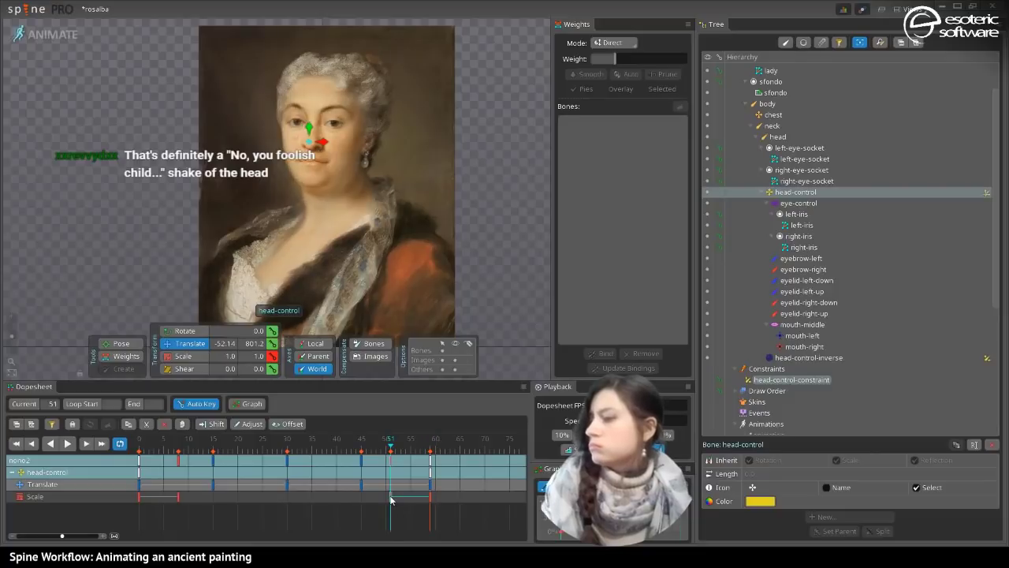
left_click(179, 499)
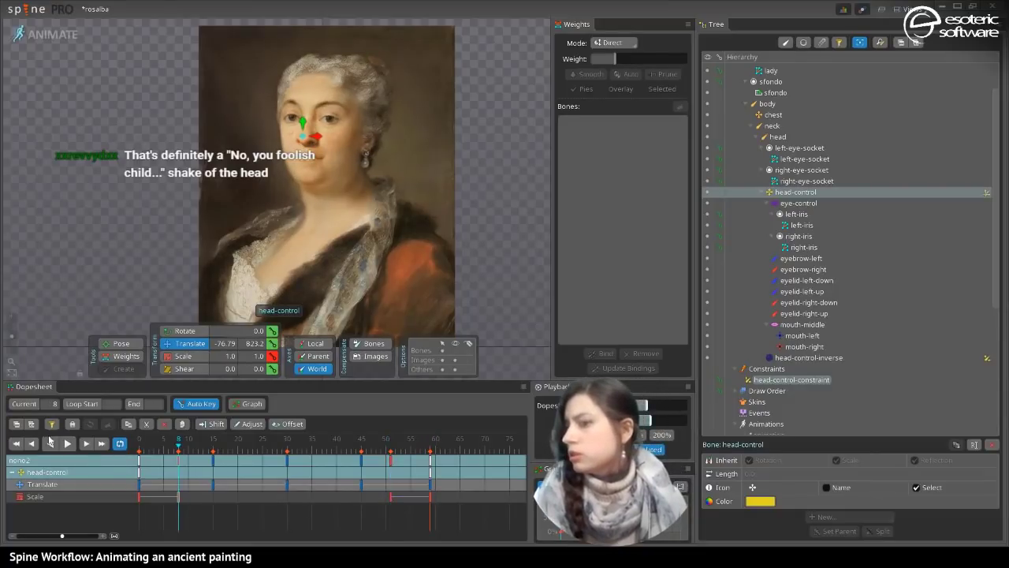
left_click(67, 443)
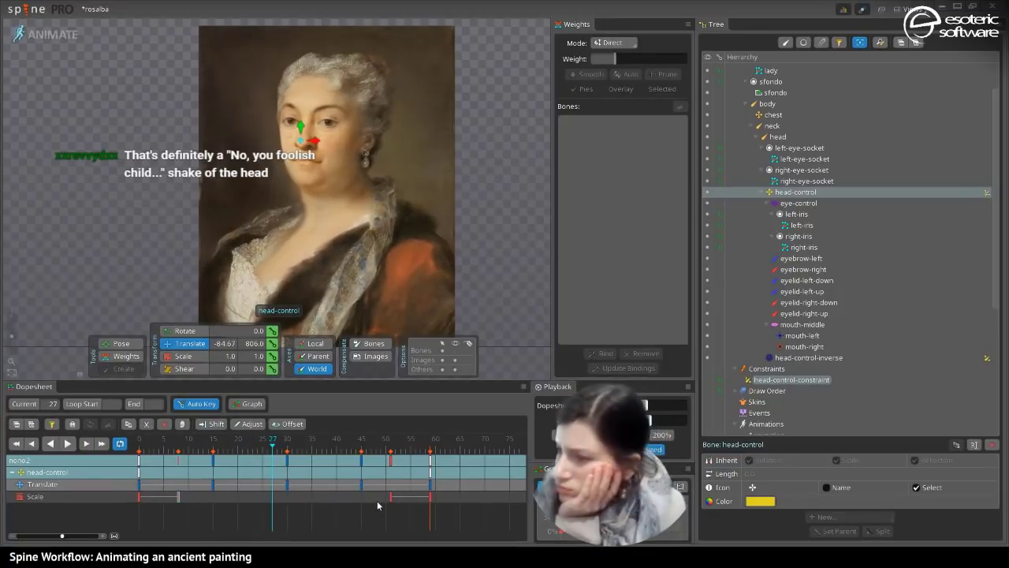
- Delete all of head-control's scale keys from nono2 and preview the animation
left_click_drag(438, 503, 130, 497)
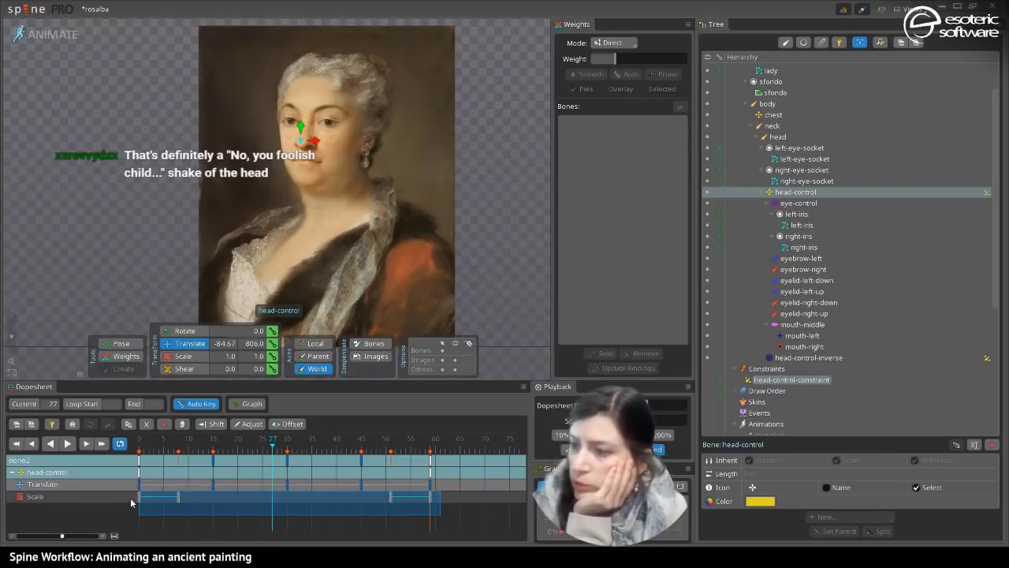
key("Delete")
left_click(67, 444)
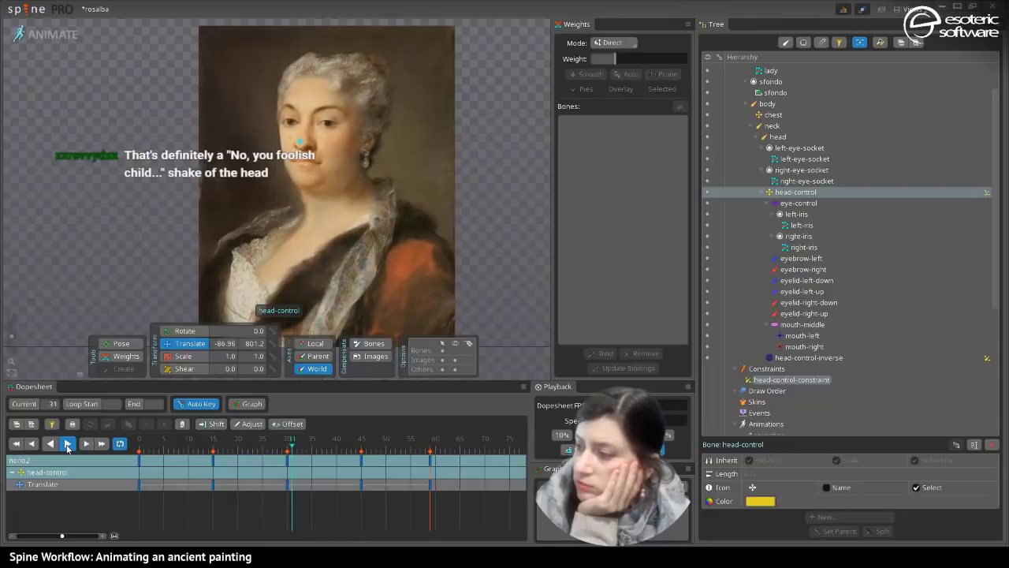
left_click(67, 444)
- Copy head-control's translate key from frame 0 to frame 59 of nono2 and preview the loop
left_click(138, 489)
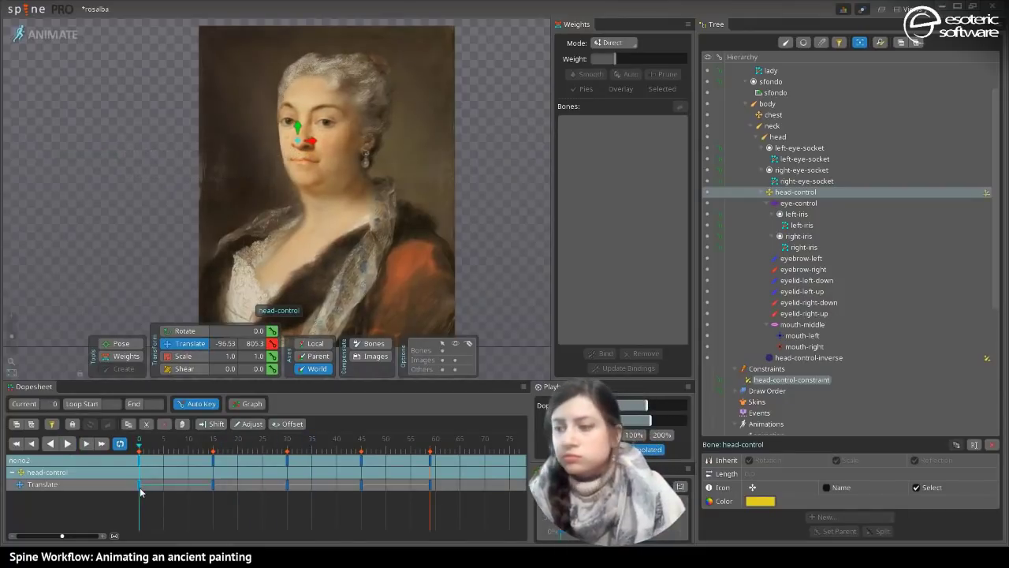
left_click_drag(140, 492, 463, 508)
key("ctrl+c")
left_click(428, 489)
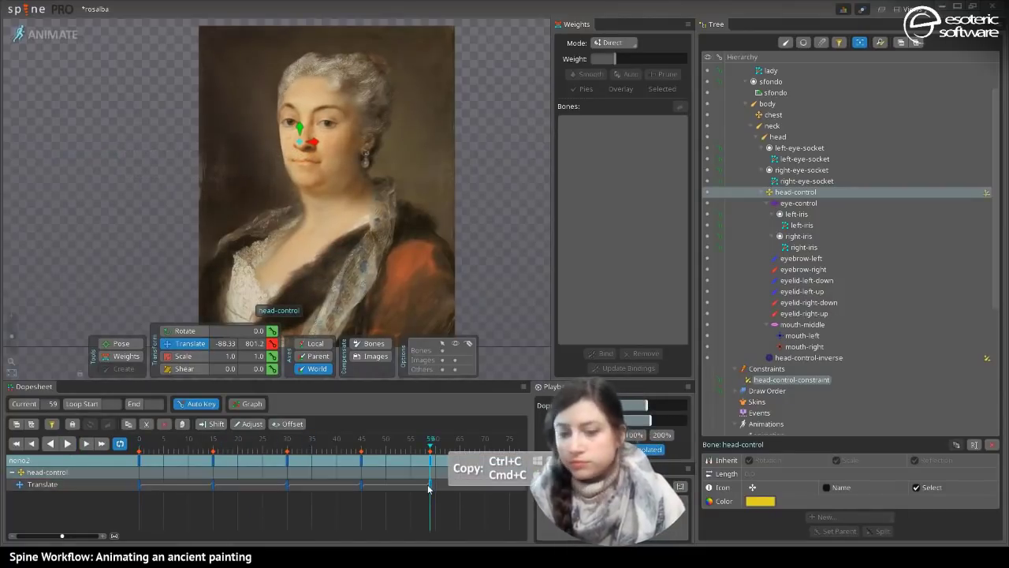
key("ctrl+v")
left_click(68, 443)
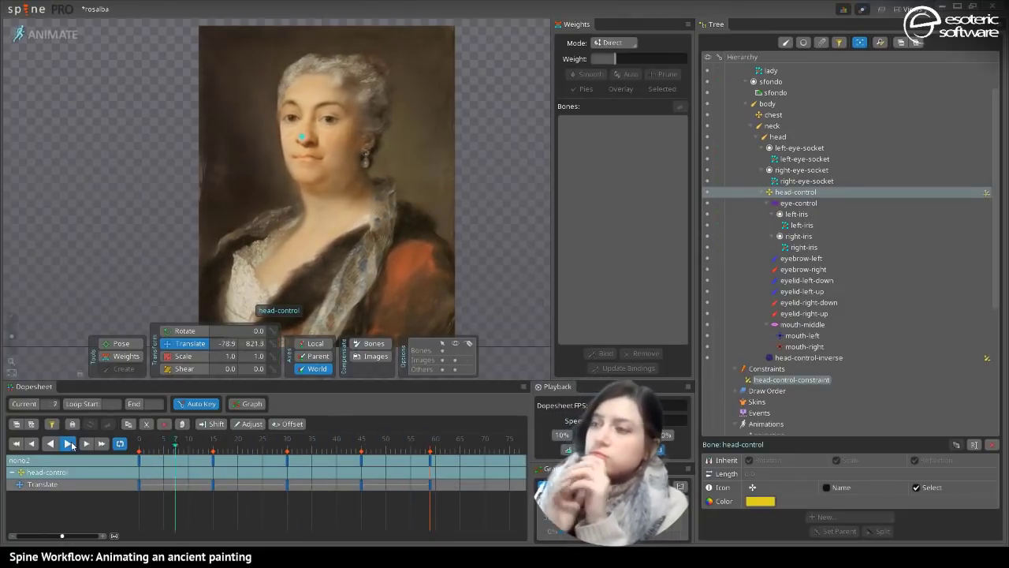
left_click(69, 444)
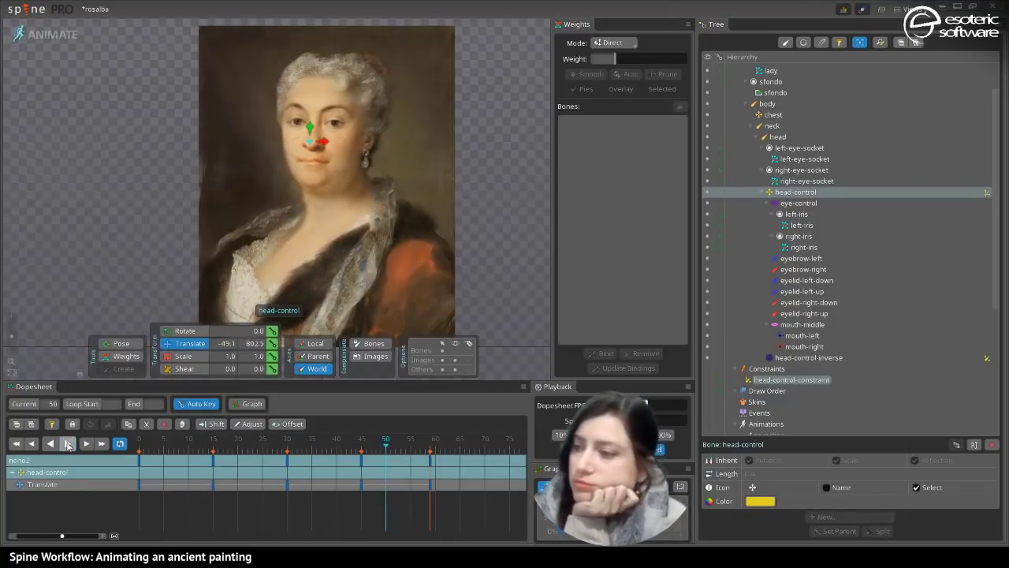
- On frame 0, move head-control to about X -86.28, Y 793.0, rotate it to about 99.8 degrees, and deselect it
left_click(140, 464)
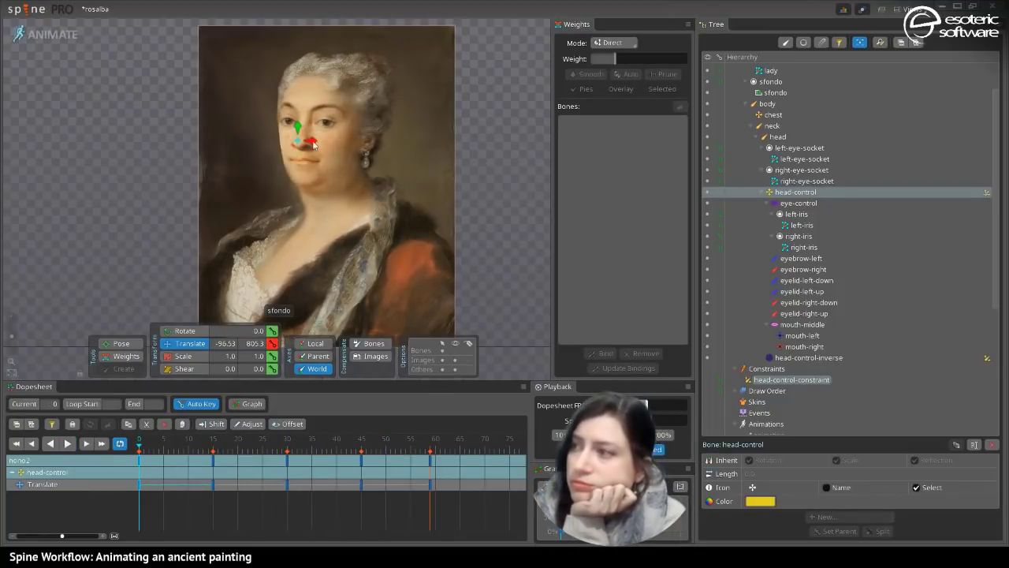
left_click_drag(298, 125, 326, 137)
key("c")
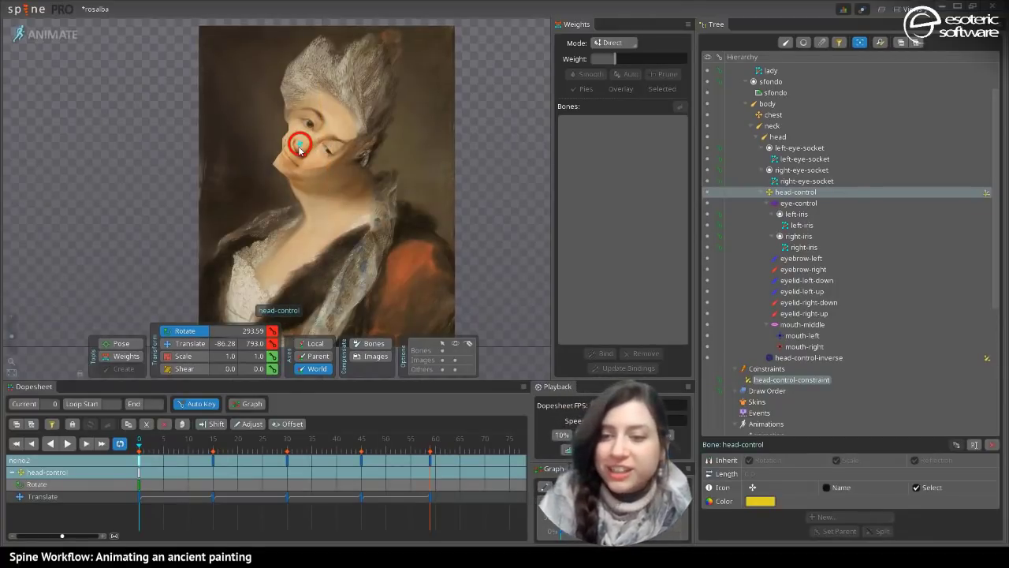
left_click_drag(300, 150, 309, 136)
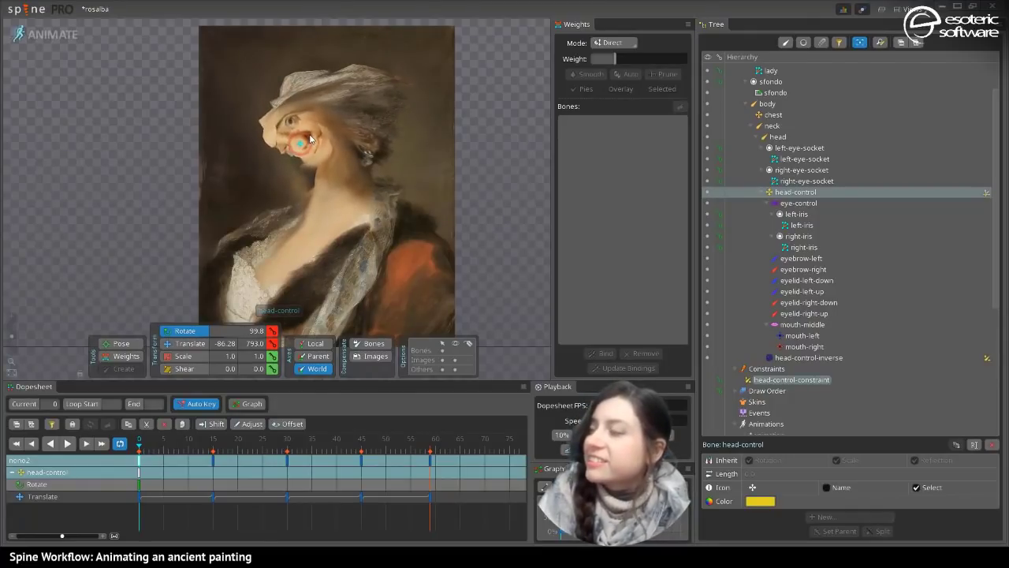
key("space")
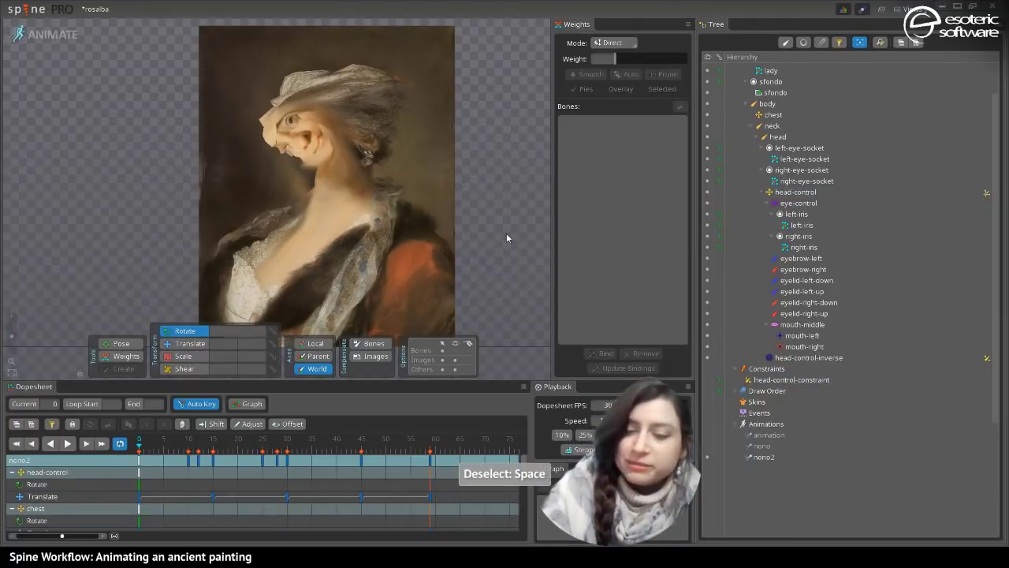
- Capture a screenshot of the painting area with the distorted portrait
key("Print")
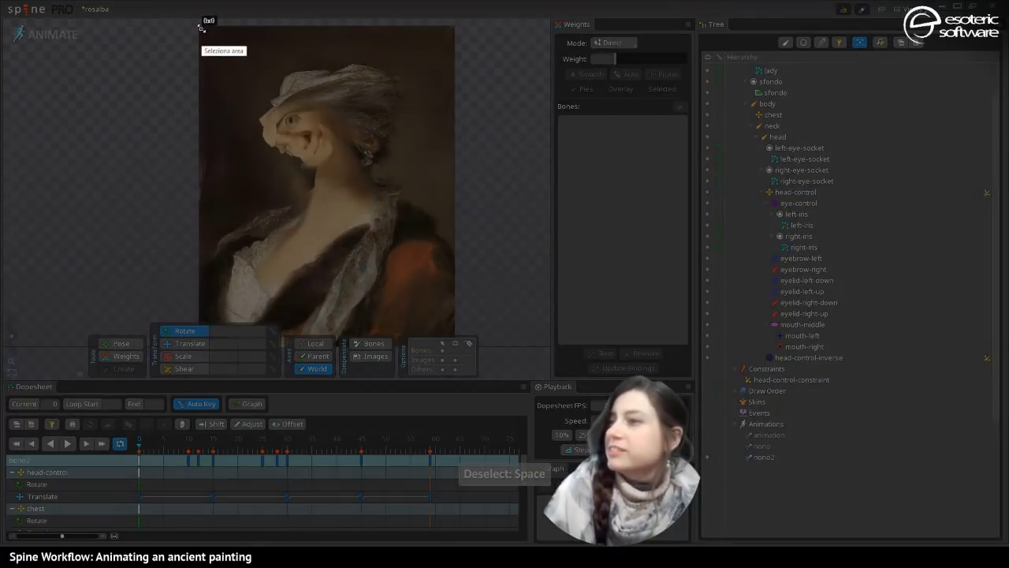
left_click_drag(201, 28, 452, 332)
left_click(425, 344)
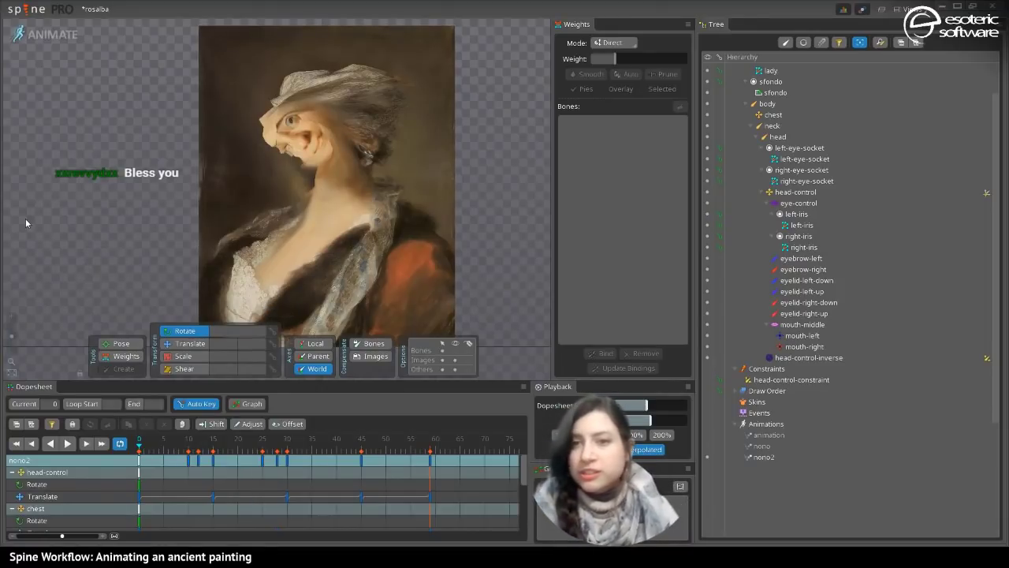
- Play the distorted animation and rename nono2 as nightmare fuel
left_click(69, 444)
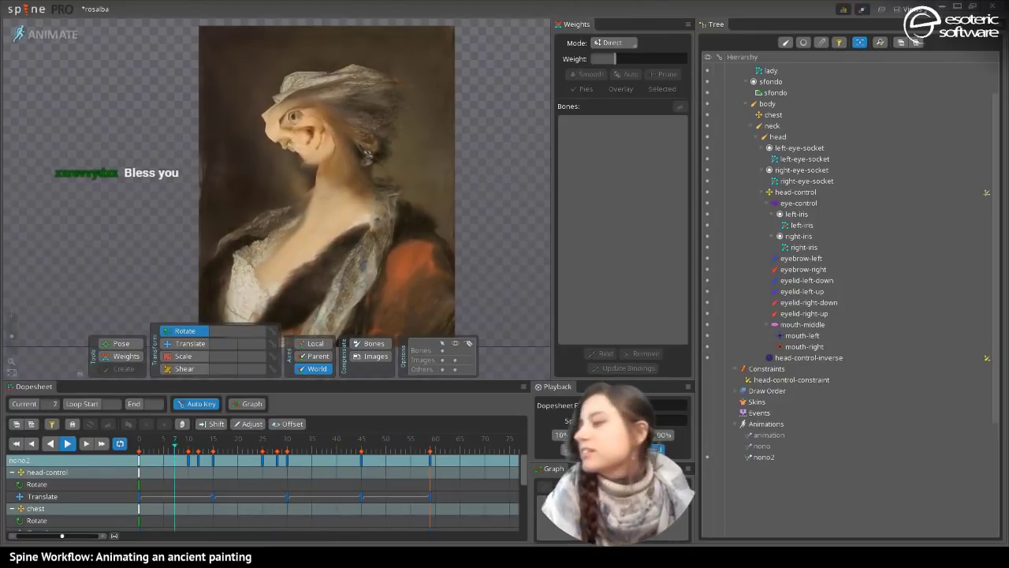
double_click(765, 457)
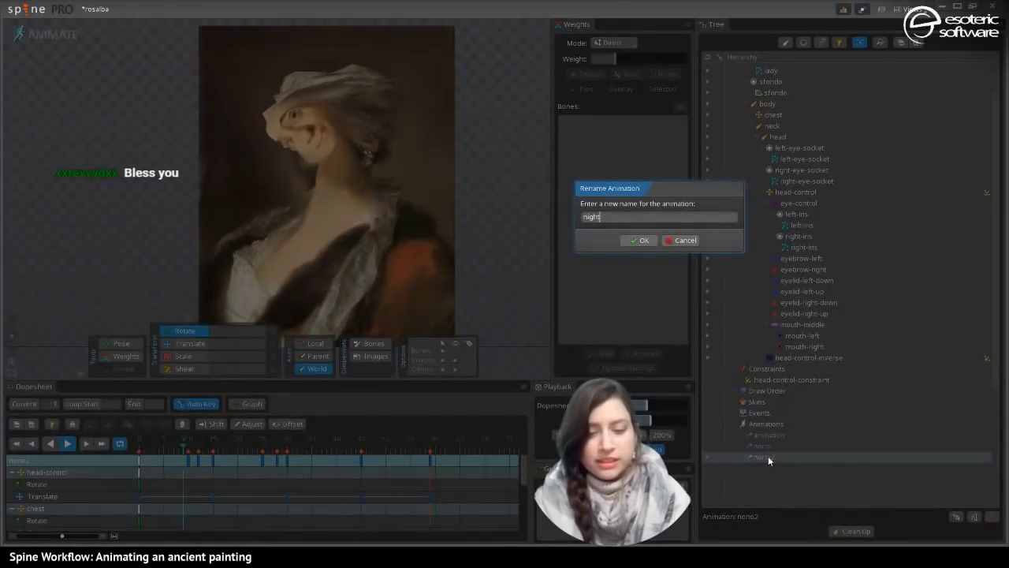
type("nightmare fuel")
key("Return")
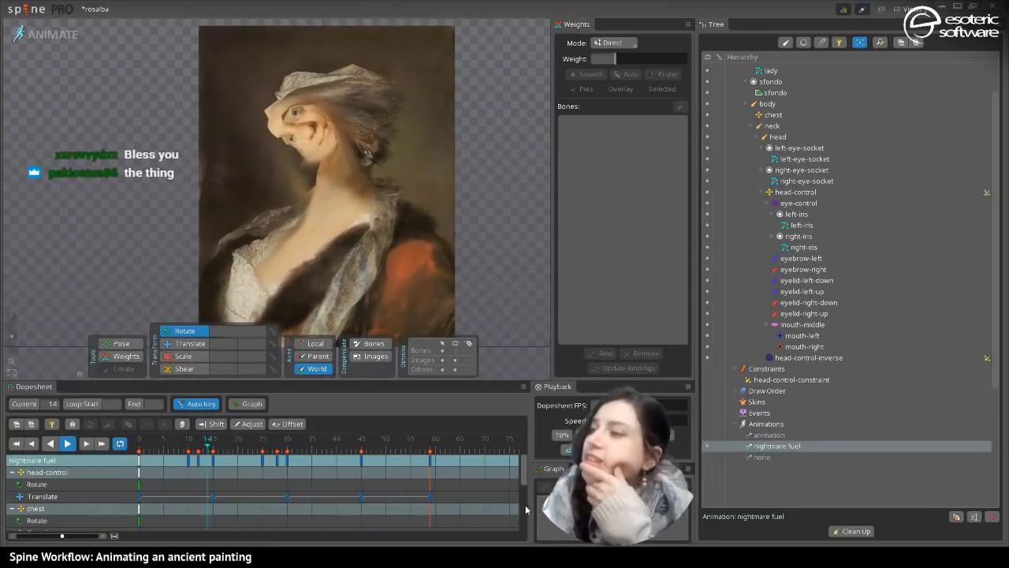
- Duplicate the nono animation as a fresh nono2, stop the playback and return to frame 0
left_click(801, 457)
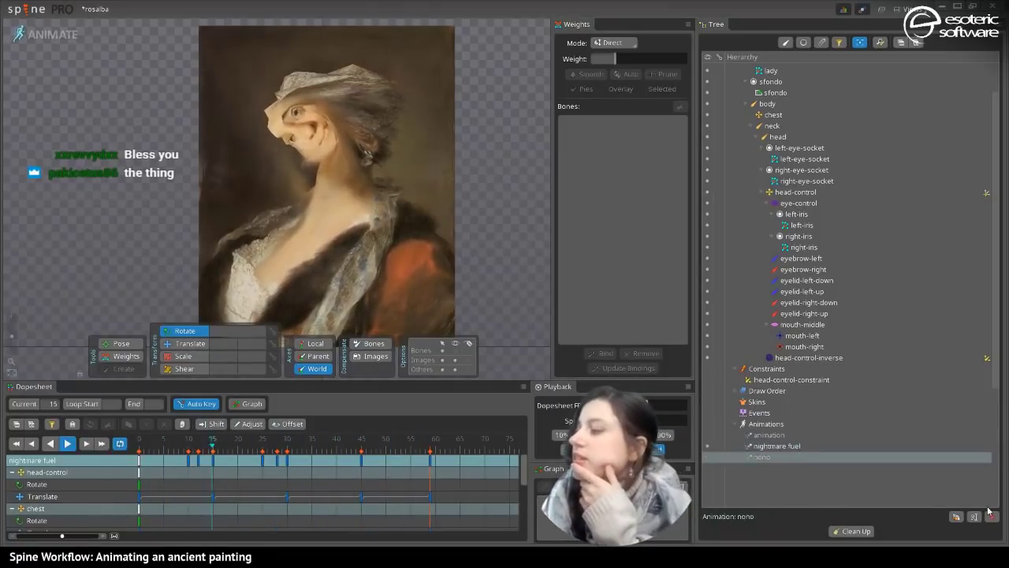
left_click(955, 516)
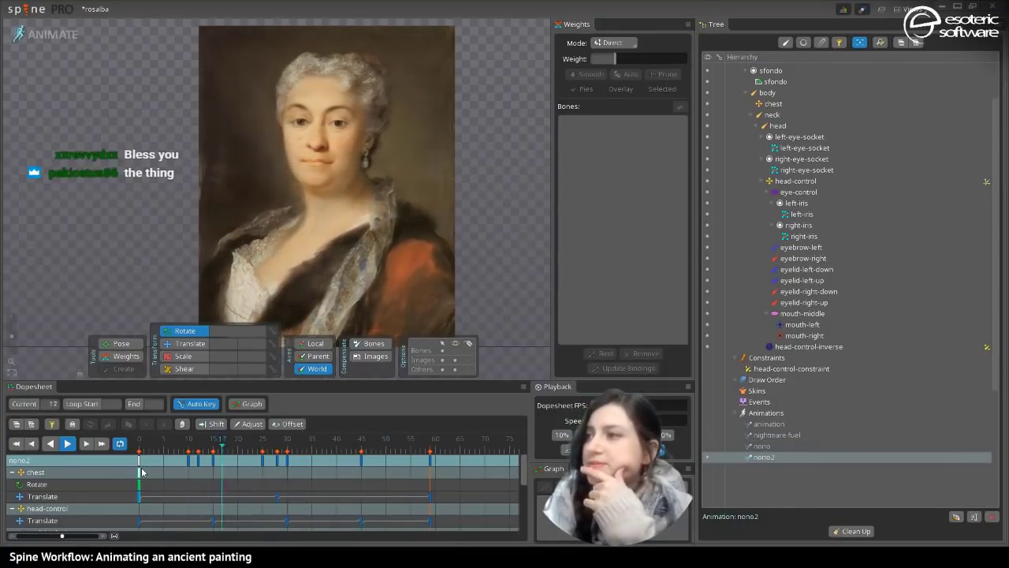
left_click(66, 445)
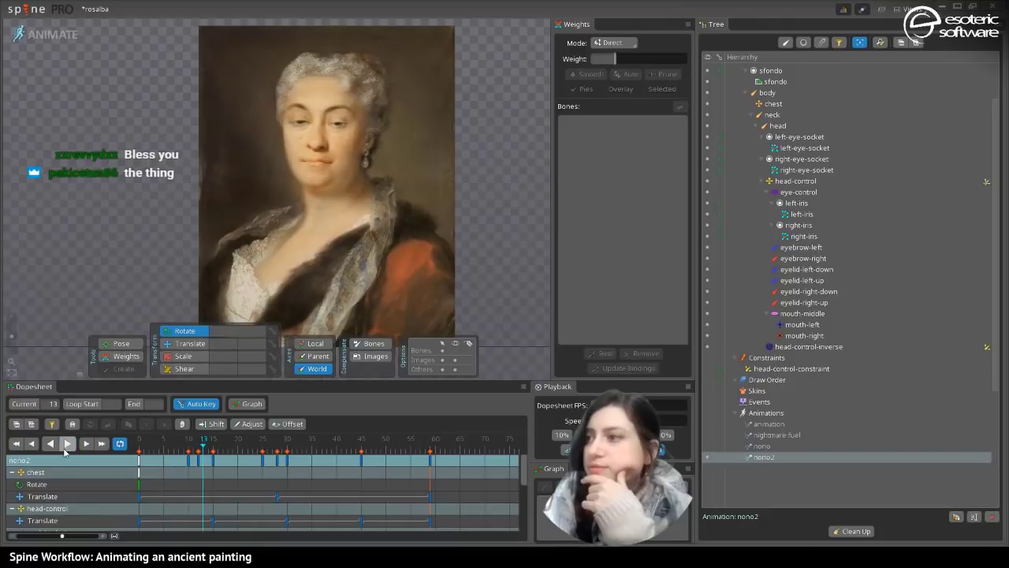
left_click_drag(195, 447, 127, 470)
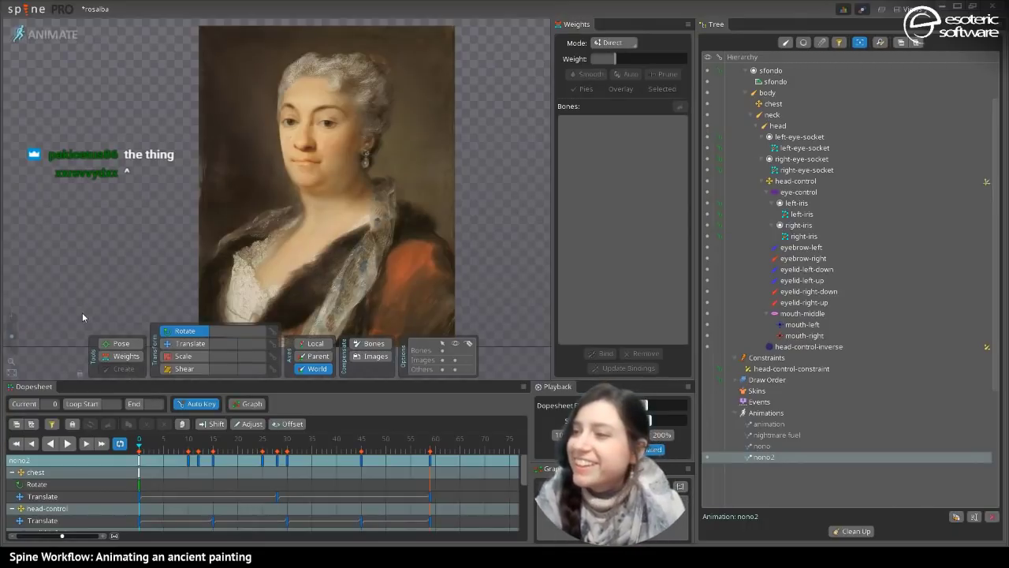
- On frame 0 of nono2, use the Pose tool to rotate the neck to about 96.62 and the head to about 93.48 degrees
left_click(135, 343)
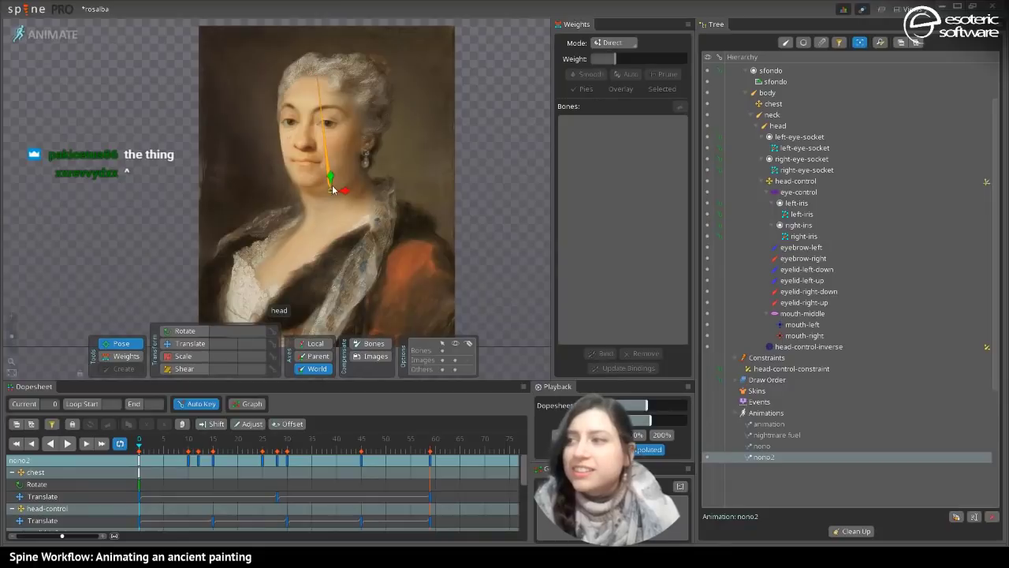
left_click(335, 205)
mouse_move(335, 183)
left_mouse_down()
mouse_move(351, 180)
mouse_move(326, 186)
mouse_move(343, 186)
mouse_move(335, 182)
left_mouse_up()
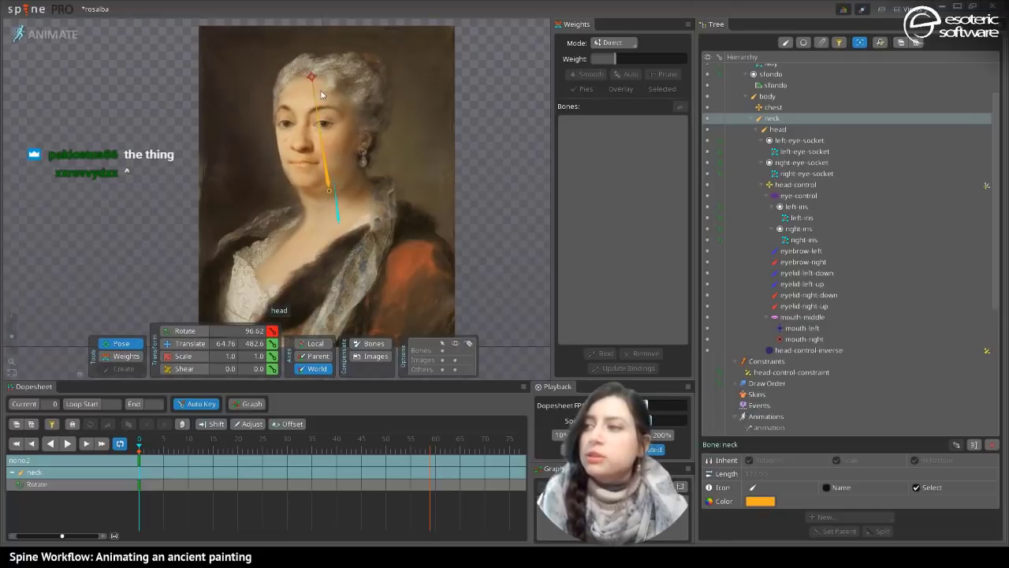
mouse_move(316, 82)
left_mouse_down()
mouse_move(351, 74)
mouse_move(326, 92)
left_mouse_up()
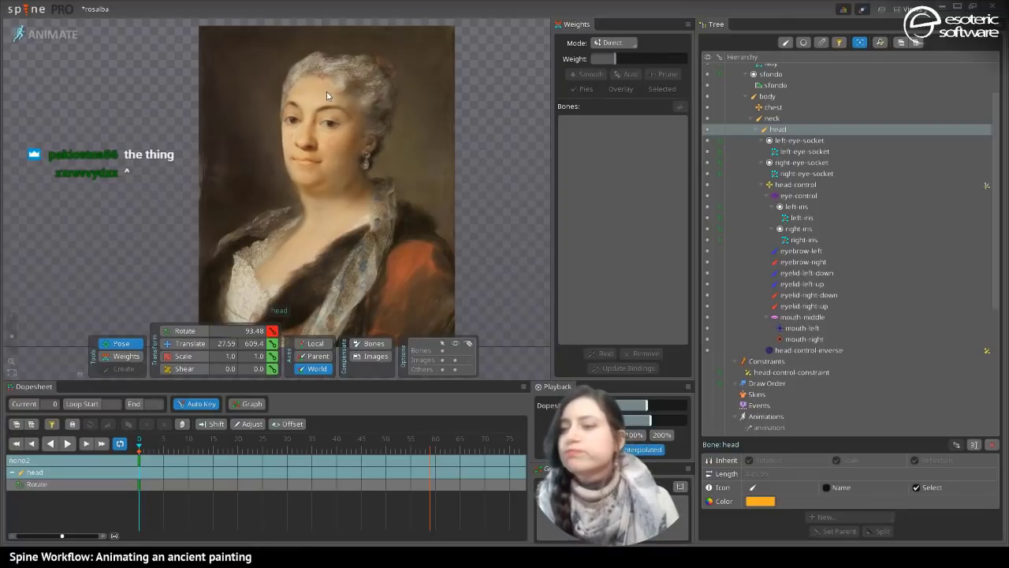
left_click(330, 183)
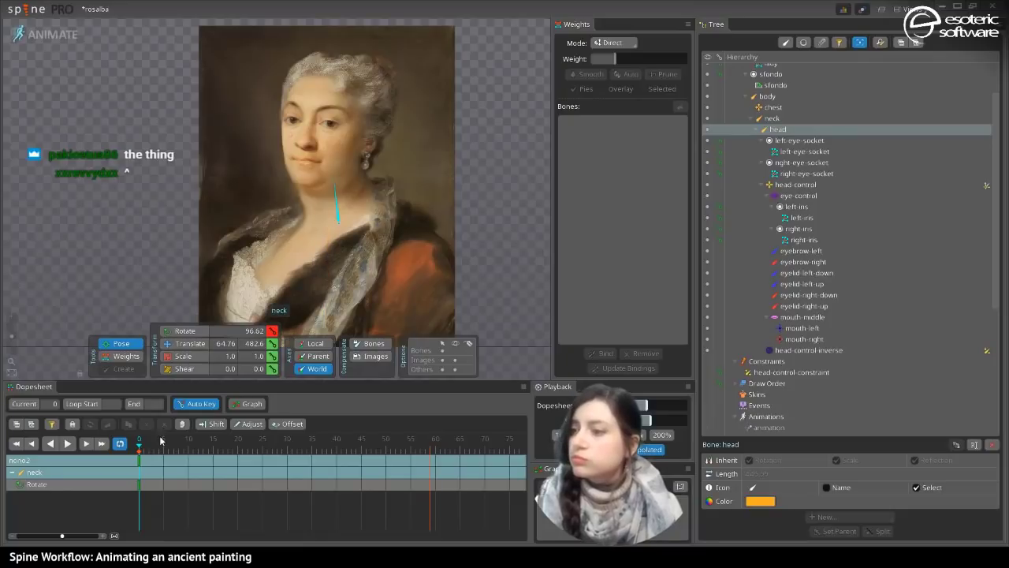
- Rotate the neck to about 98.4 at frame 10 and copy its frame 0 rotation key to frame 59, previewing the loop
left_click_drag(161, 440, 190, 435)
left_click_drag(337, 184, 333, 179)
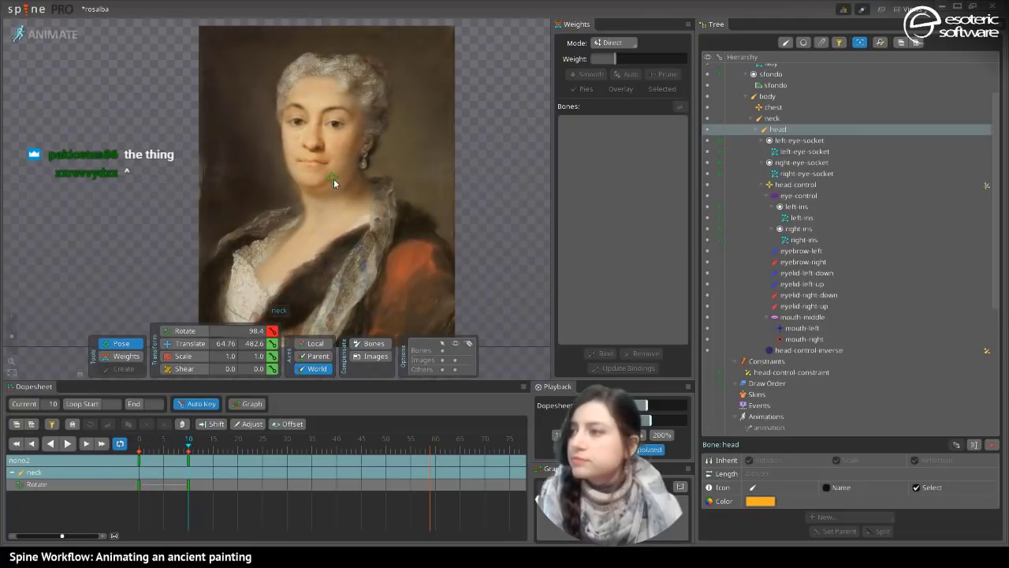
double_click(141, 460)
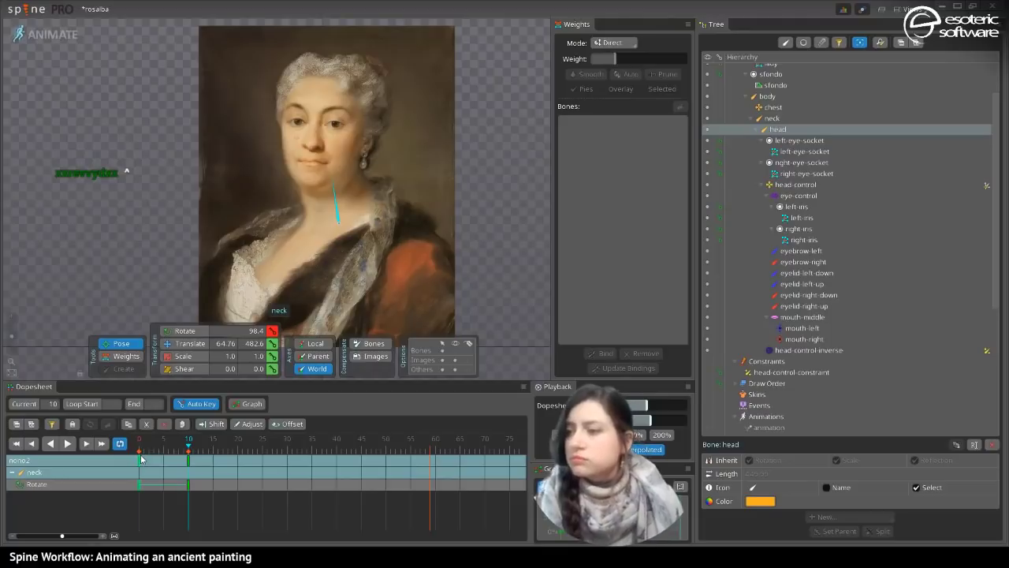
key("ctrl+c")
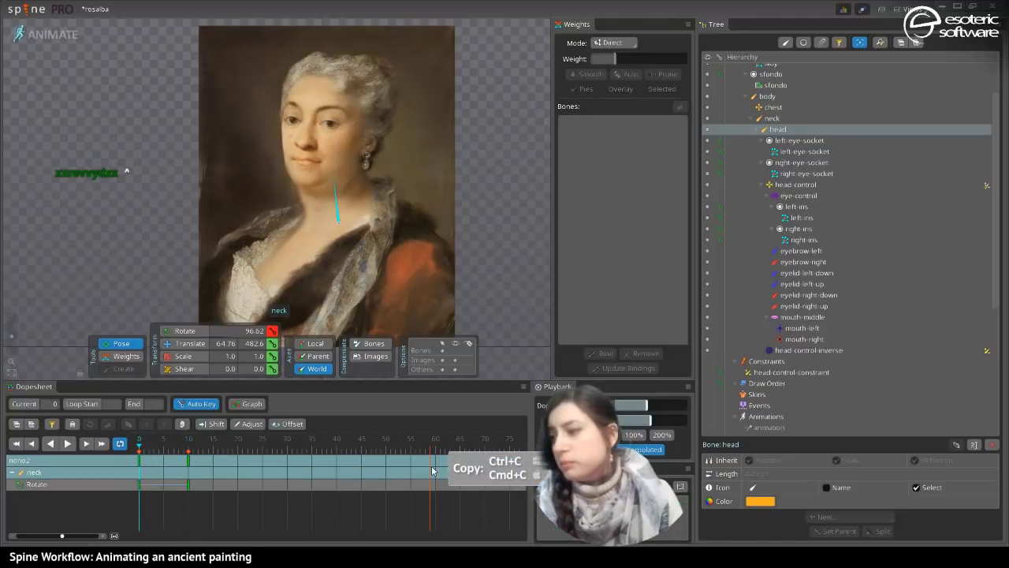
left_click(430, 472)
key("ctrl+v")
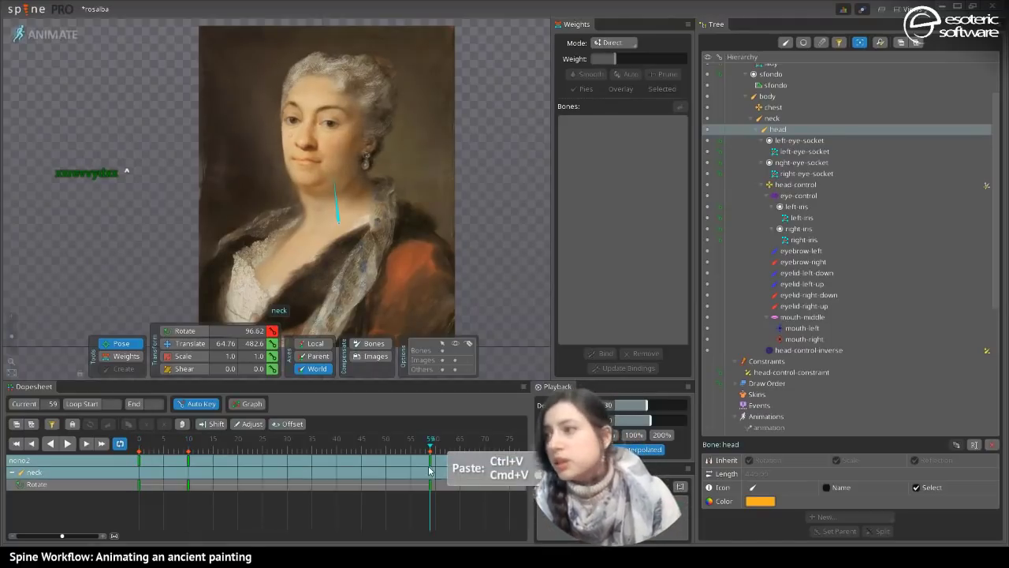
left_click(68, 444)
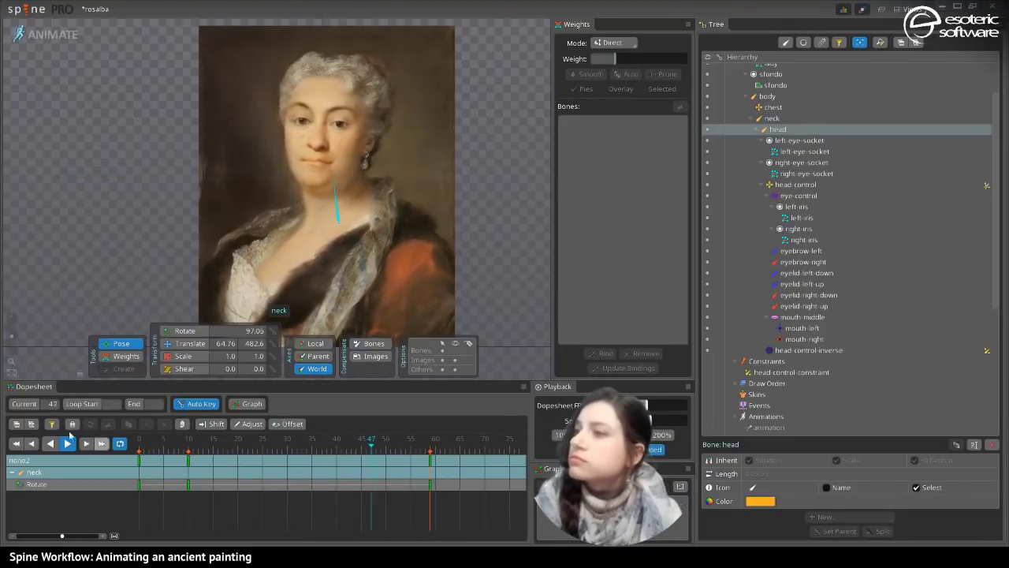
left_click(68, 443)
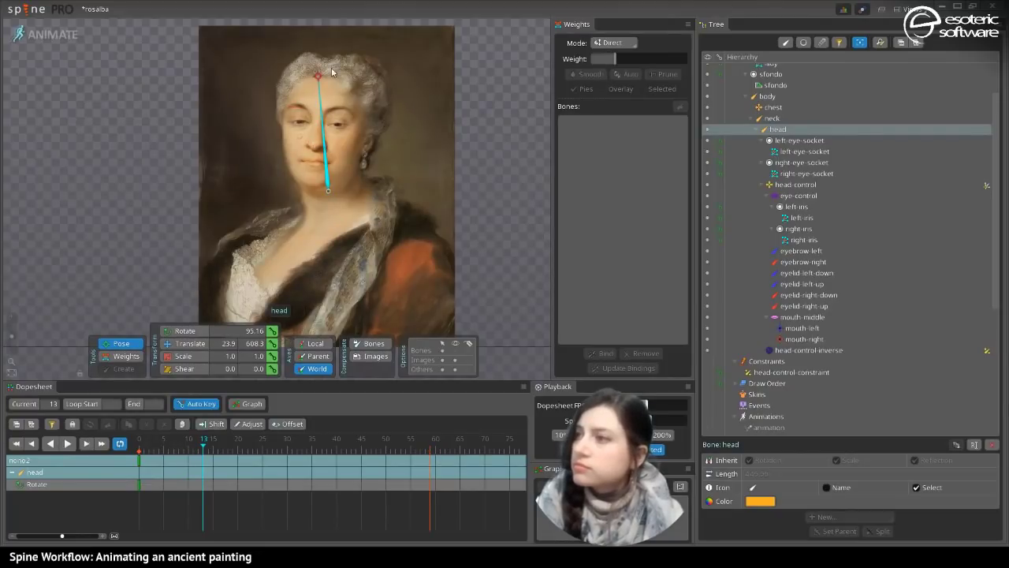
- Rotate the head to about 98.68 at frame 25 and copy its frame 0 rotation key to frame 59, previewing the loop
left_click(263, 449)
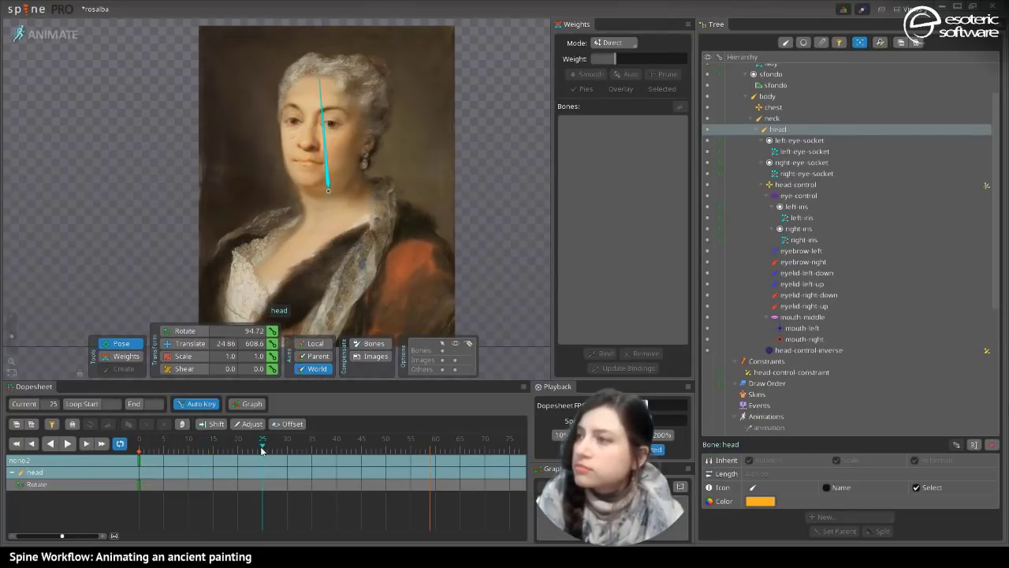
left_click_drag(323, 79, 314, 78)
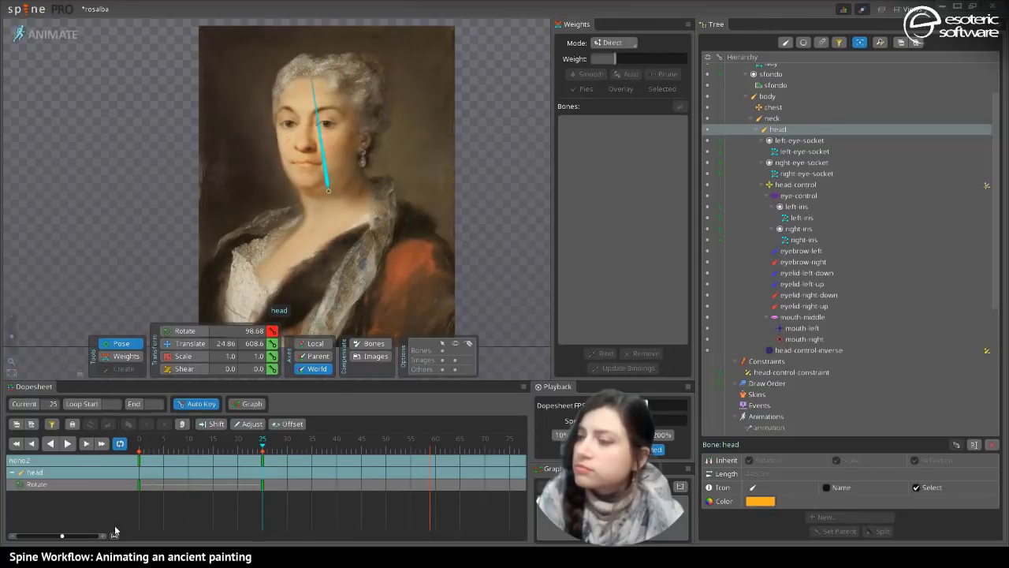
double_click(139, 466)
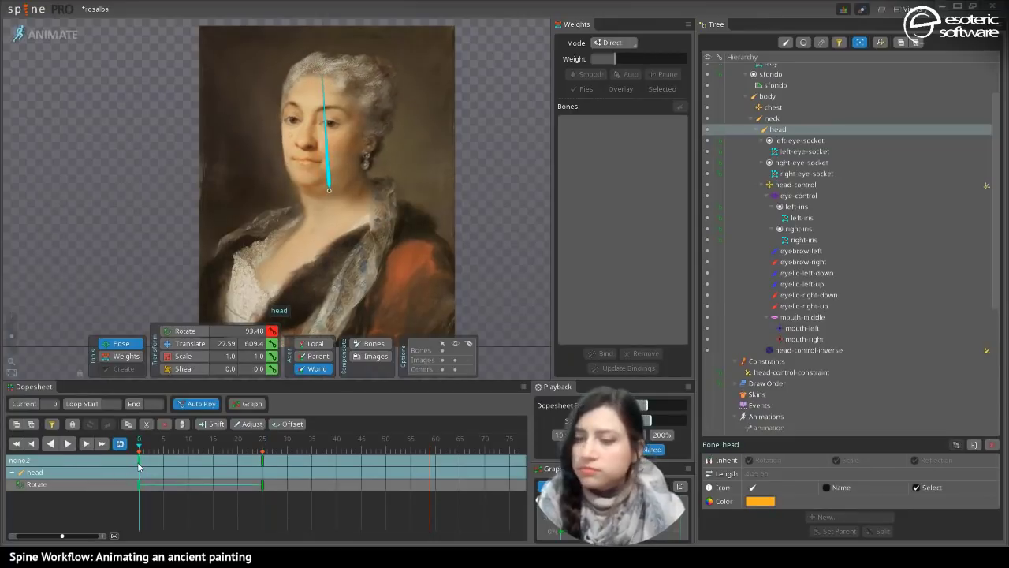
key("ctrl+c")
left_click(431, 462)
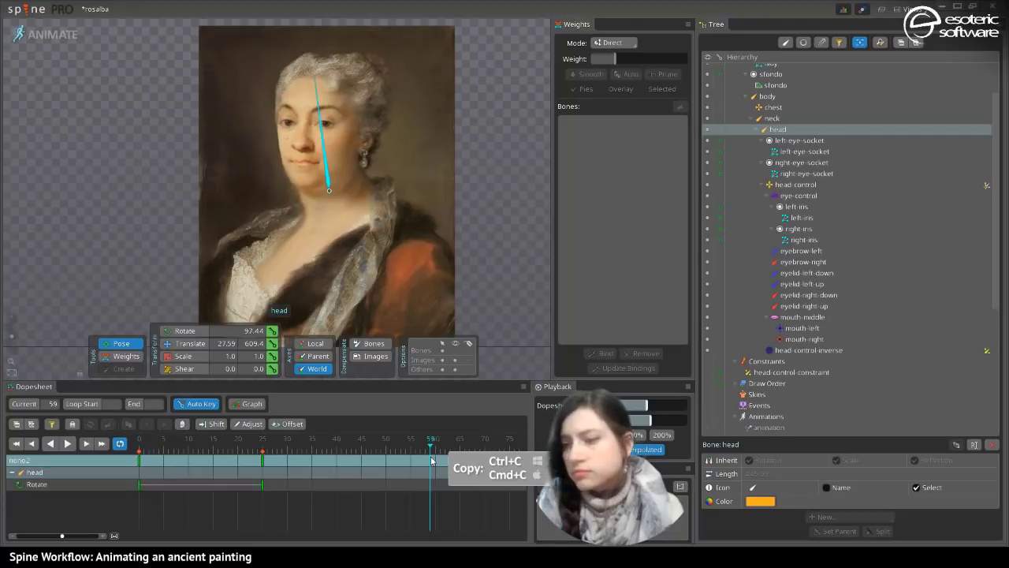
key("ctrl+v")
left_click(67, 444)
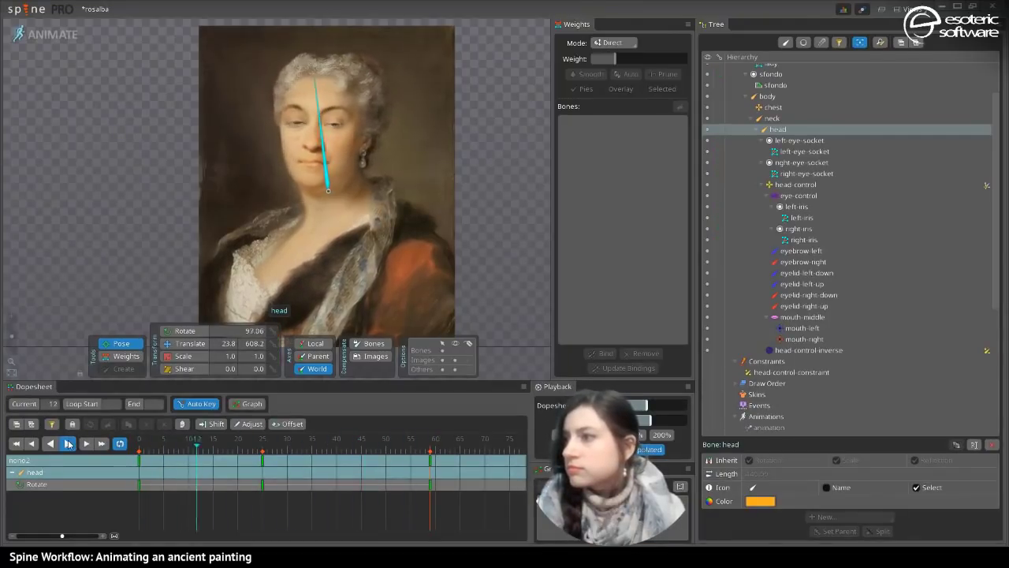
key("space")
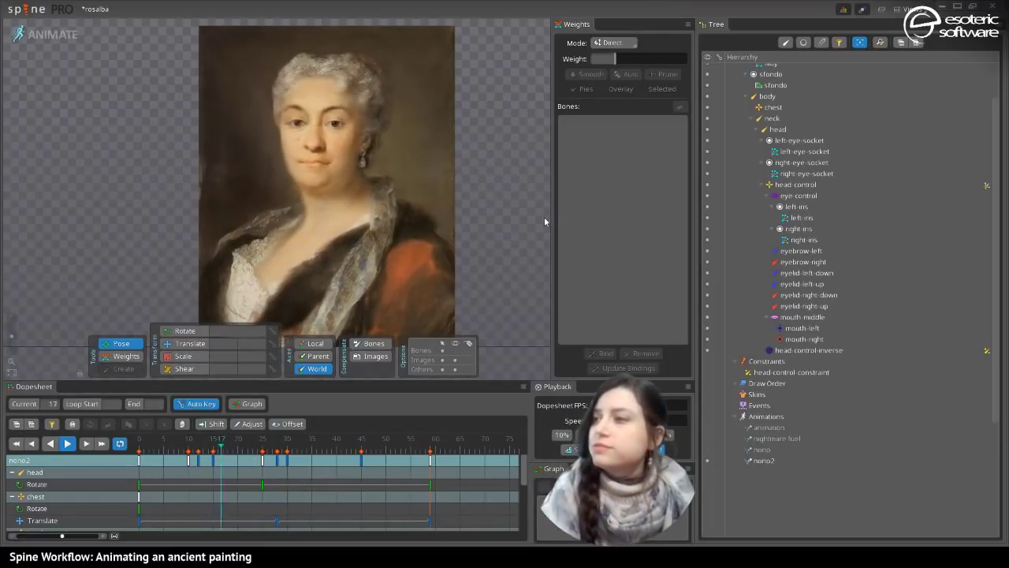
- Stop playback, rotate the body bone to about 85.19 at frame 26 and key its starting rotation of 87.8 at frame 0
left_click(66, 443)
left_click(325, 282)
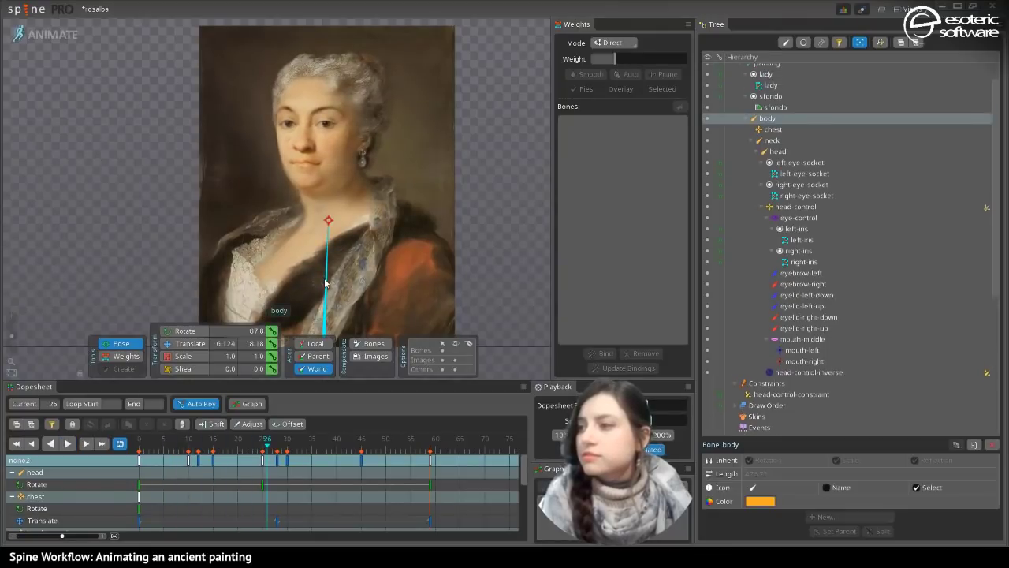
left_click_drag(329, 227, 335, 224)
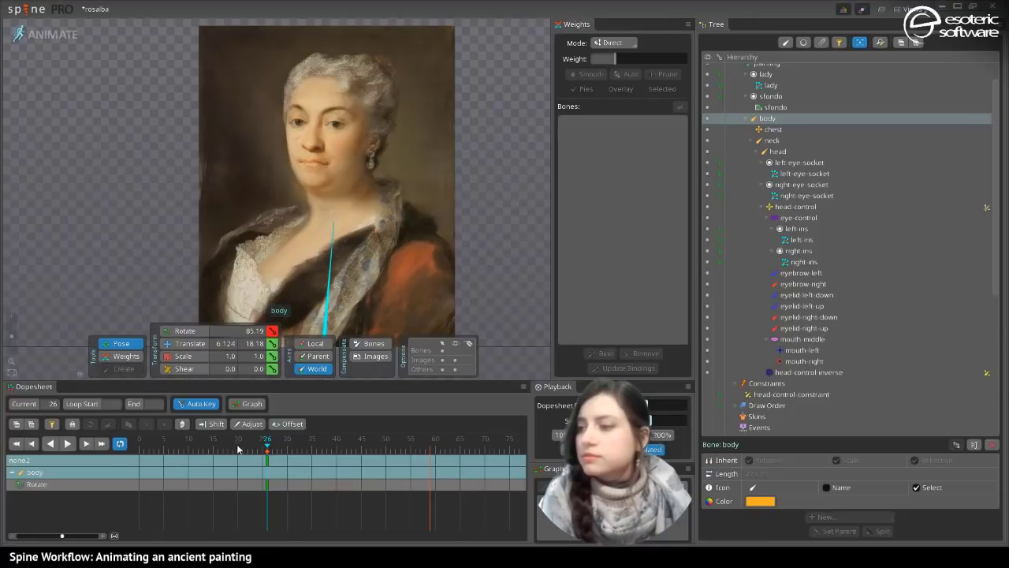
left_click_drag(238, 448, 120, 461)
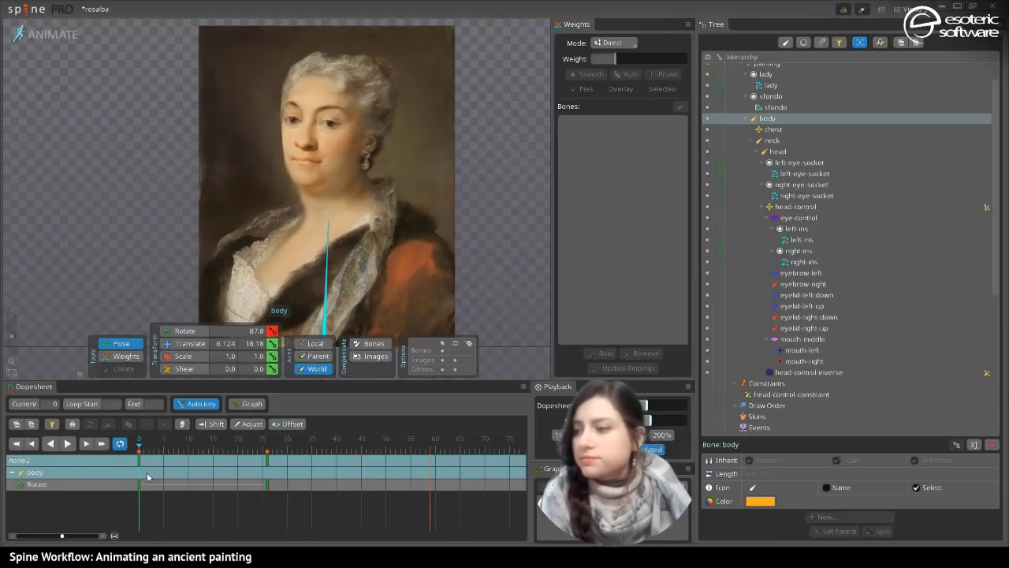
- Copy the body's frame 0 rotation key to frame 59 and move its middle key to frame 40 while the animation plays
left_click(140, 466)
key("ctrl+c")
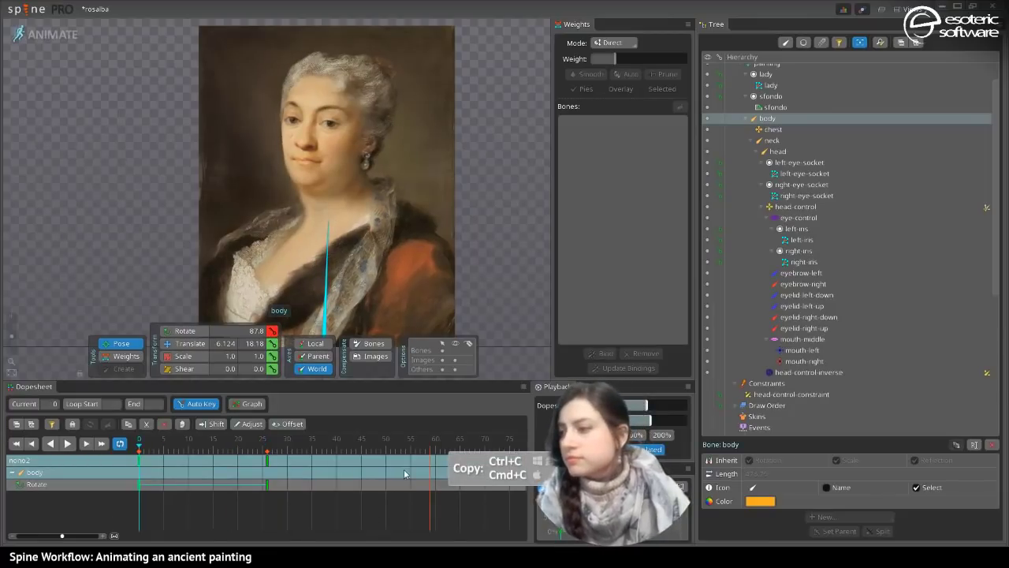
left_click(431, 459)
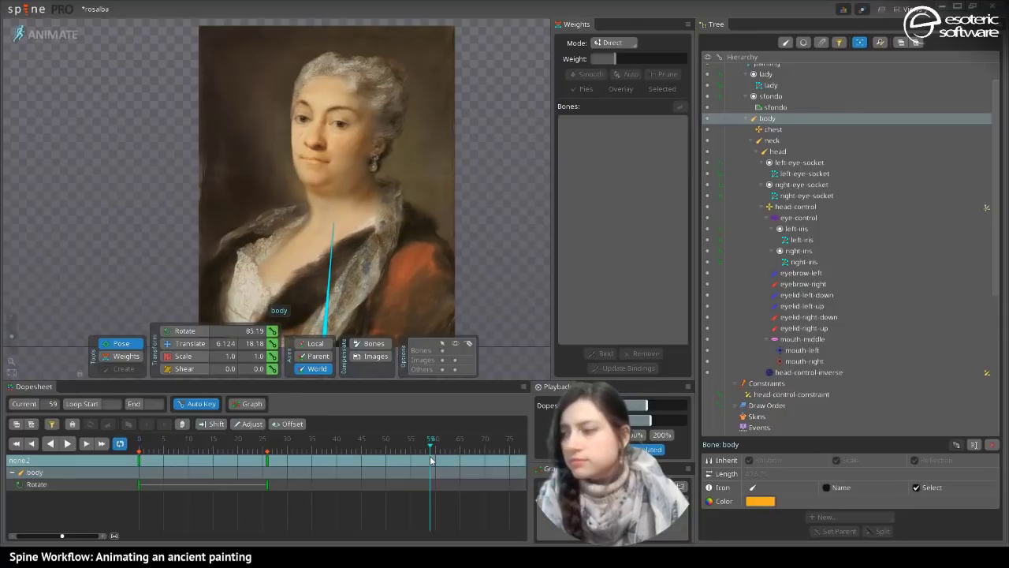
key("ctrl+v")
left_click(70, 443)
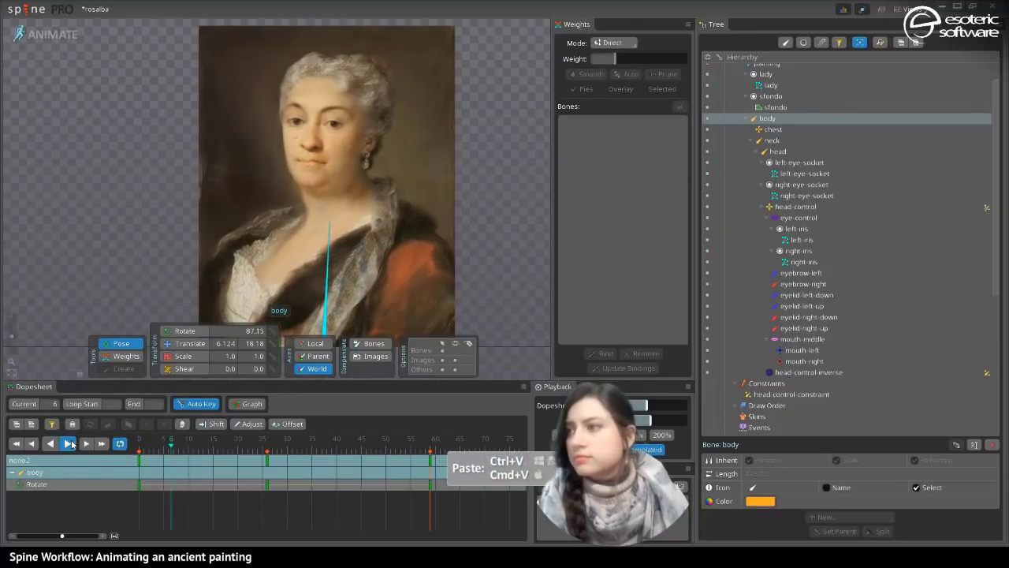
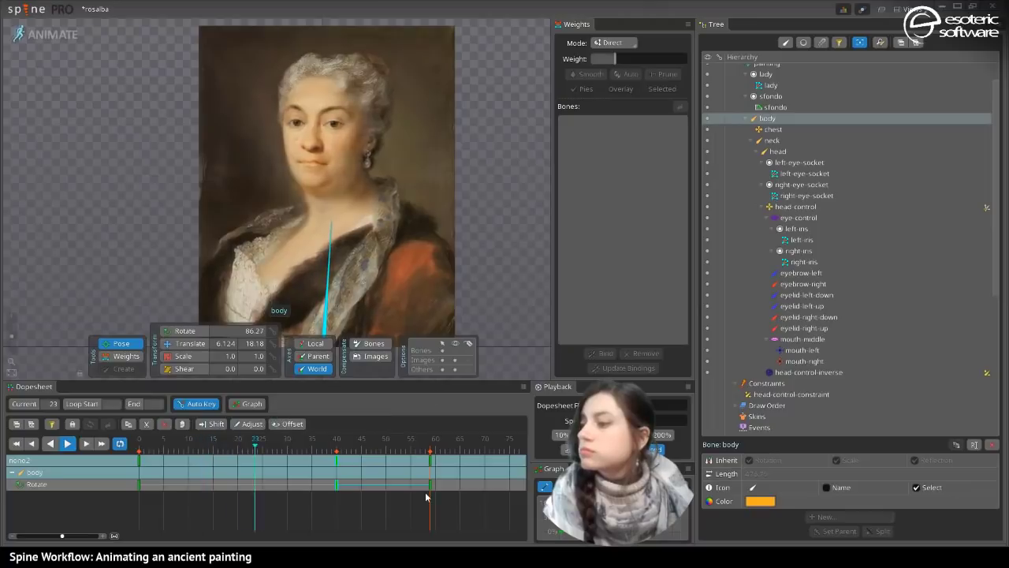
left_click_drag(457, 500, 139, 455)
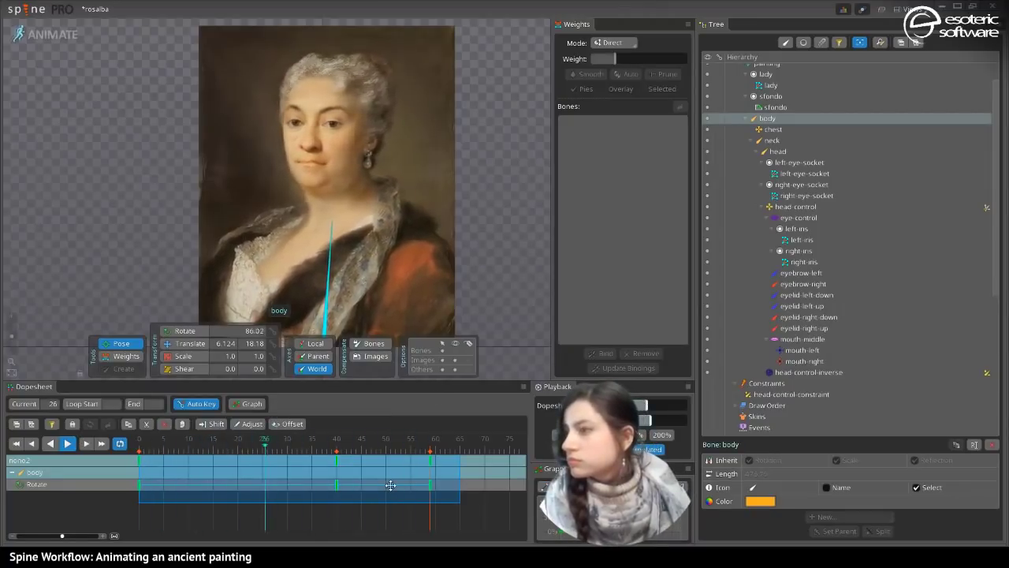
key("space")
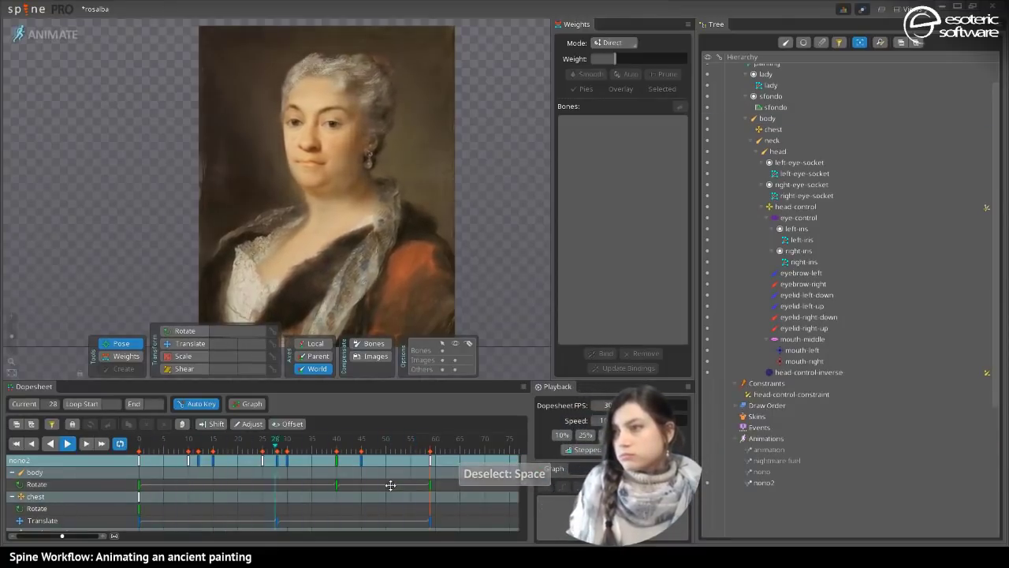
- Rename the nono2 animation as nonono and duplicate it
double_click(769, 483)
key("BackSpace")
type("nono")
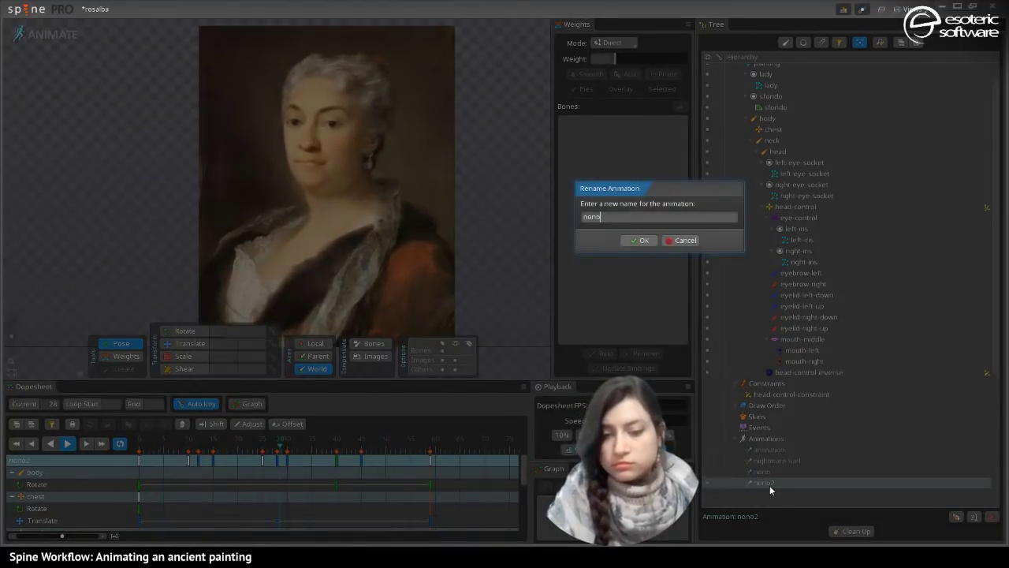
key("Return")
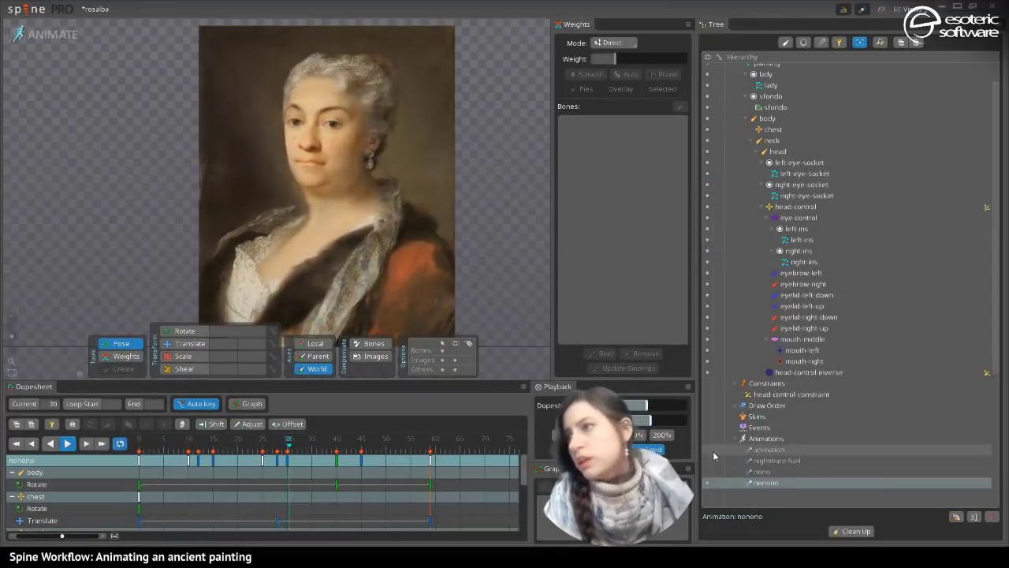
left_click(705, 471)
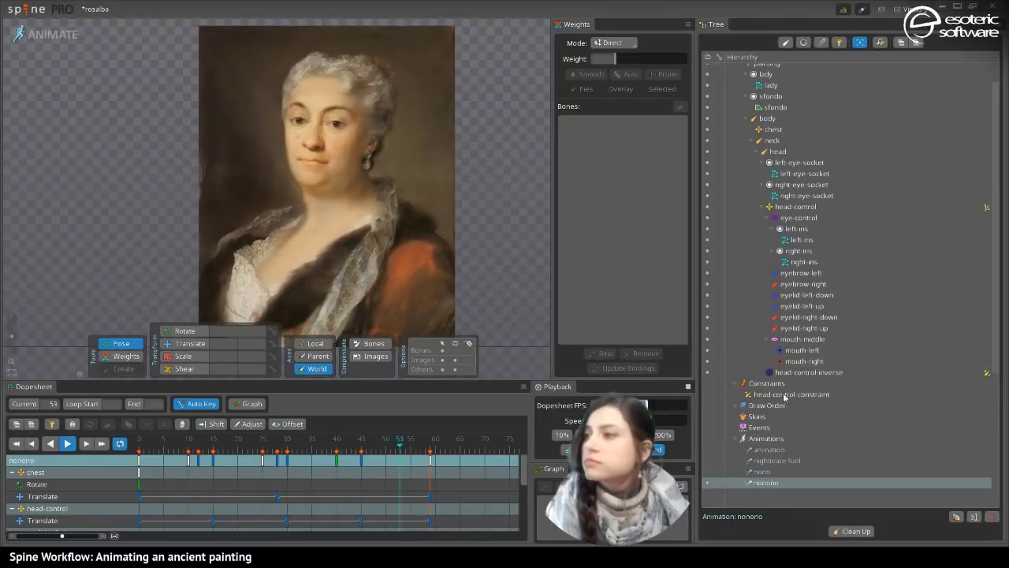
left_click(956, 516)
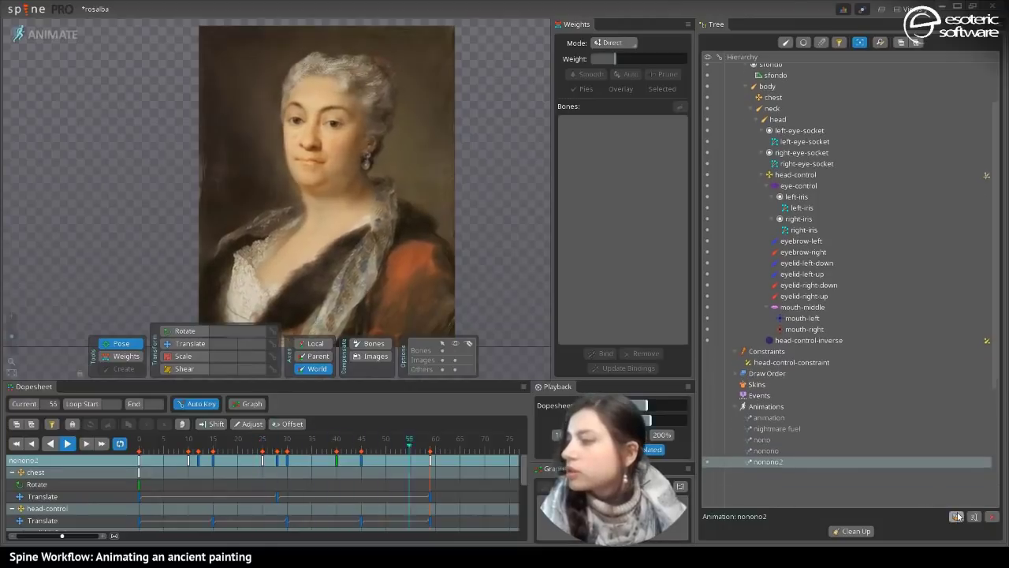
- With Adjust on, shift head-control's translate keys at frames 0, 30 and 59, bringing frame 0 to about -18.62, 794.1, and preview the result
left_click(318, 142)
left_click(213, 483)
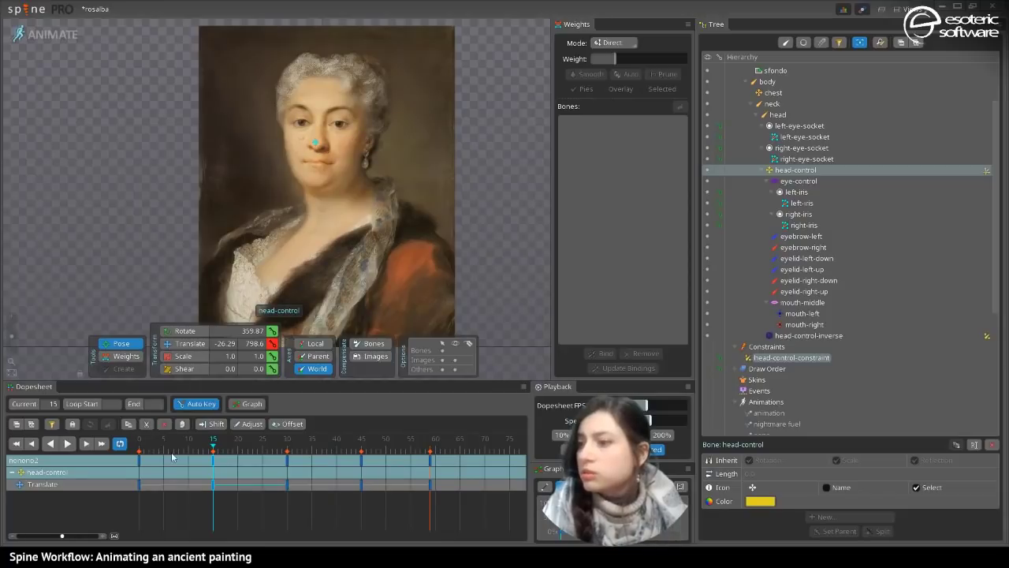
left_click(138, 462)
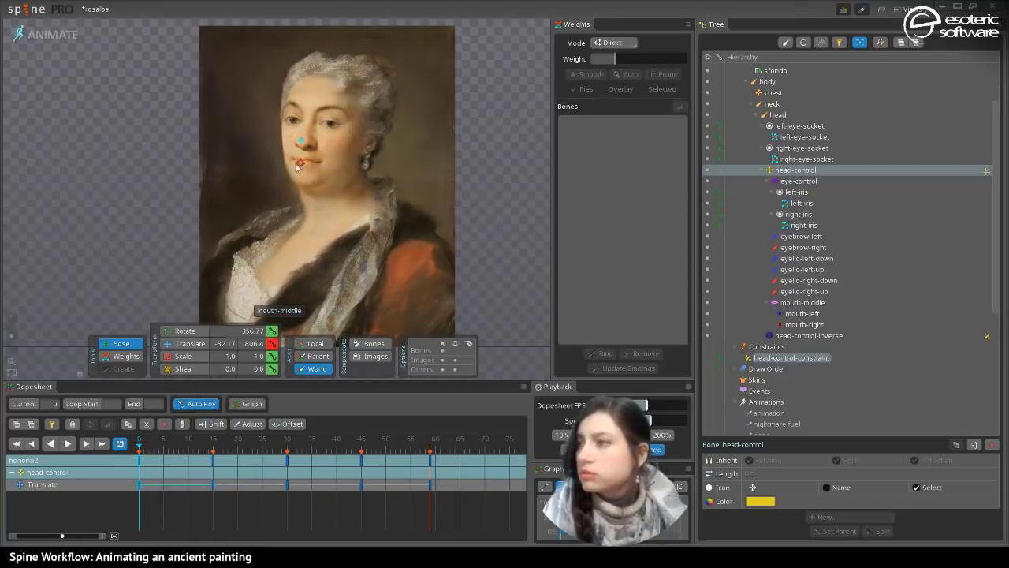
left_click(187, 344)
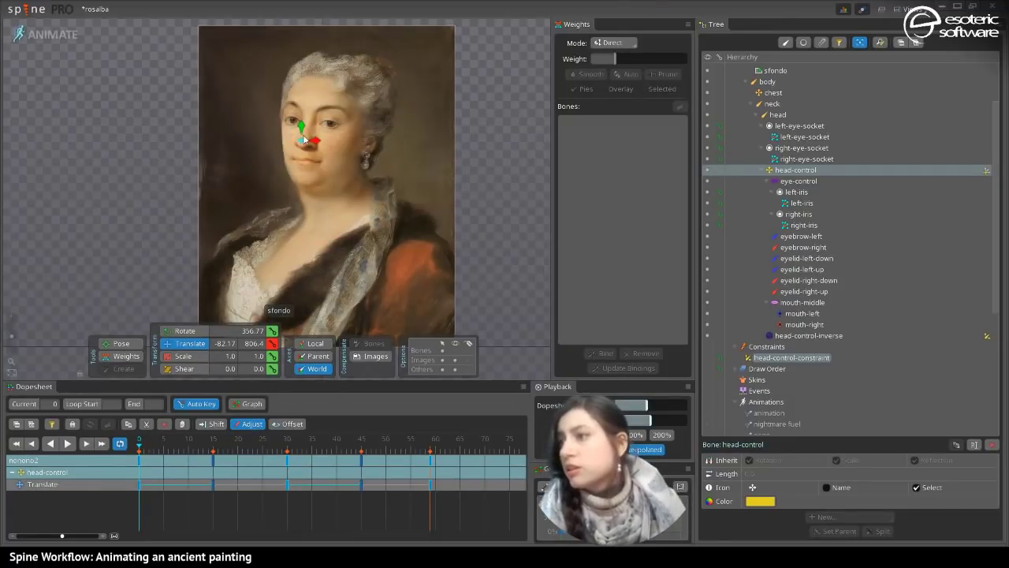
mouse_move(302, 138)
left_mouse_down()
mouse_move(305, 152)
mouse_move(318, 145)
left_mouse_up()
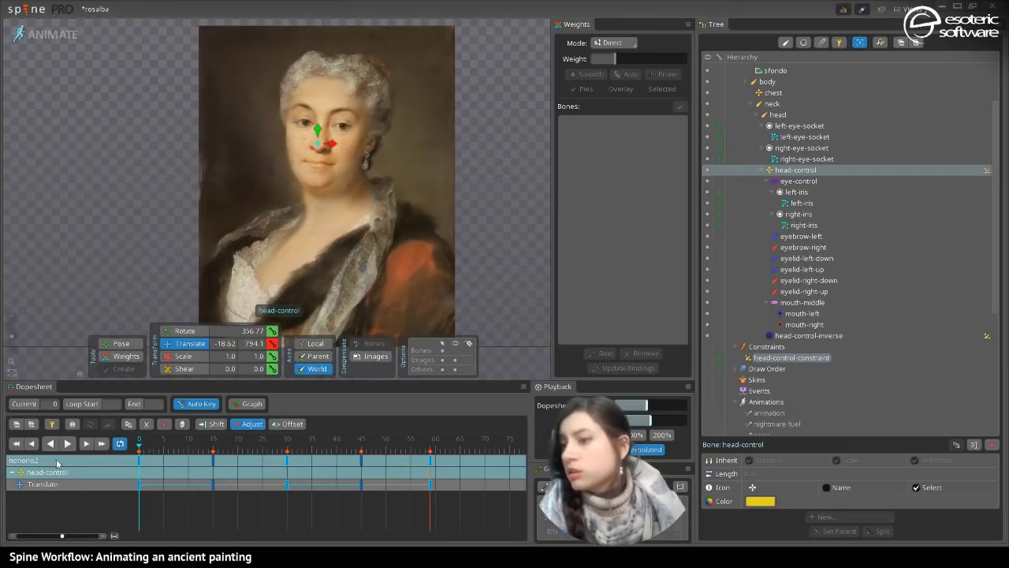
left_click(68, 444)
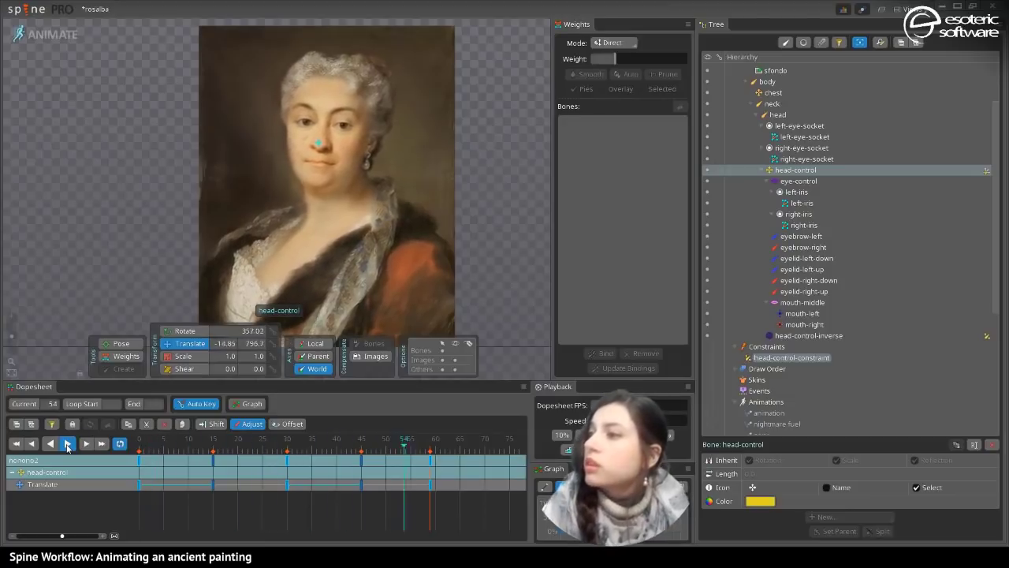
left_click(67, 445)
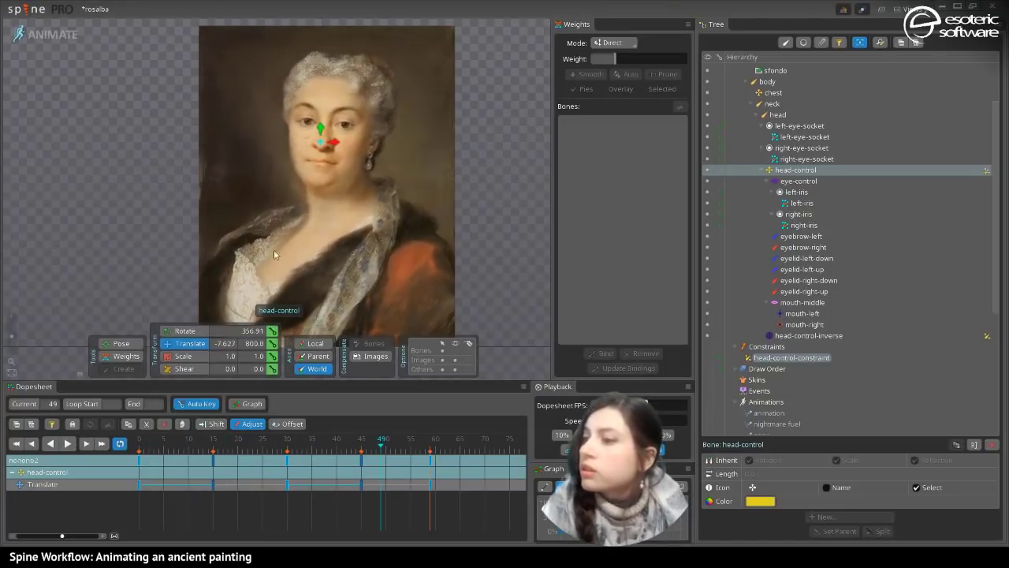
- At frame 30, lower head-control to a vertical translation of about 776.0 and play the animation
left_click(289, 448)
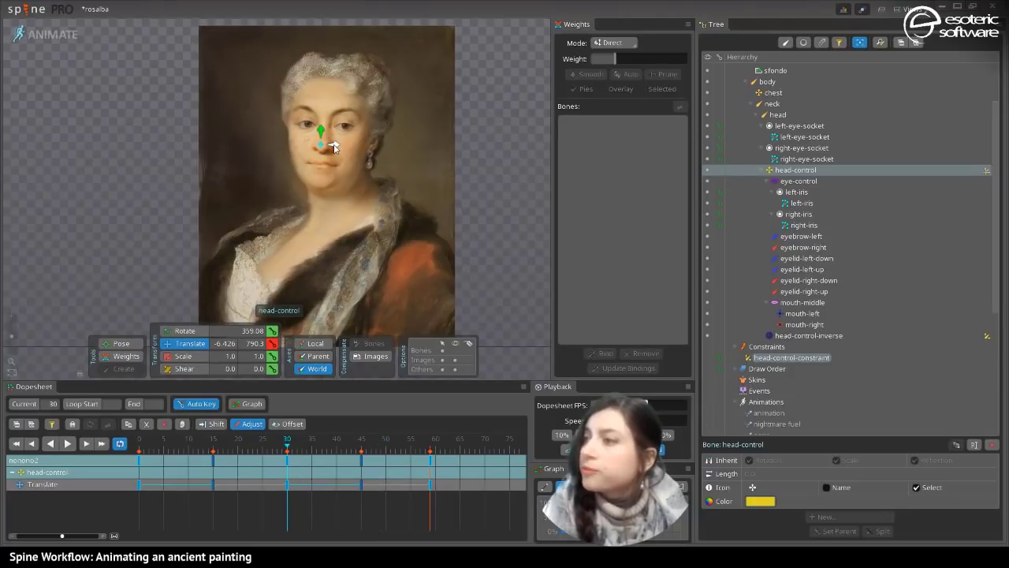
left_click(361, 459)
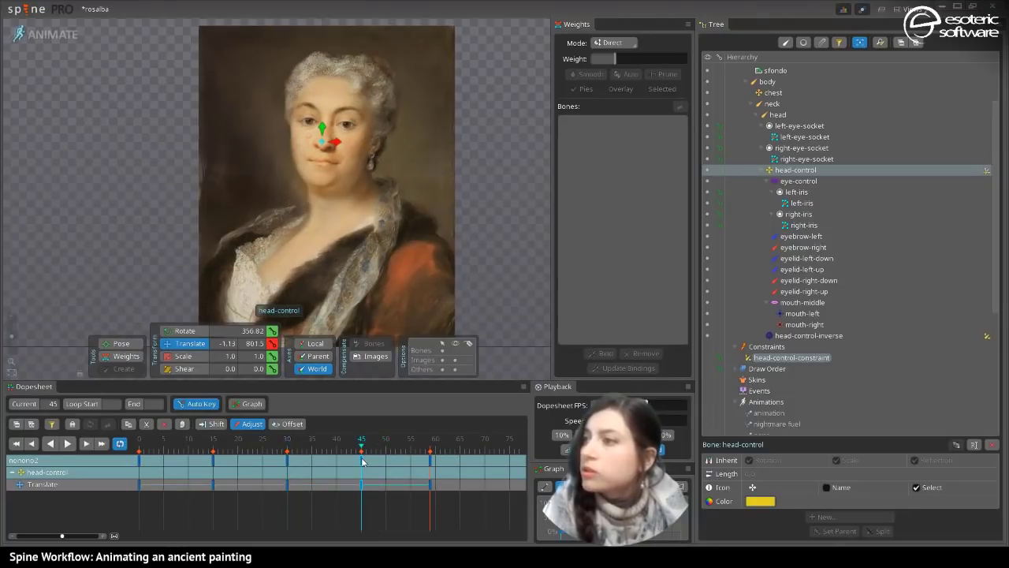
left_click(289, 460)
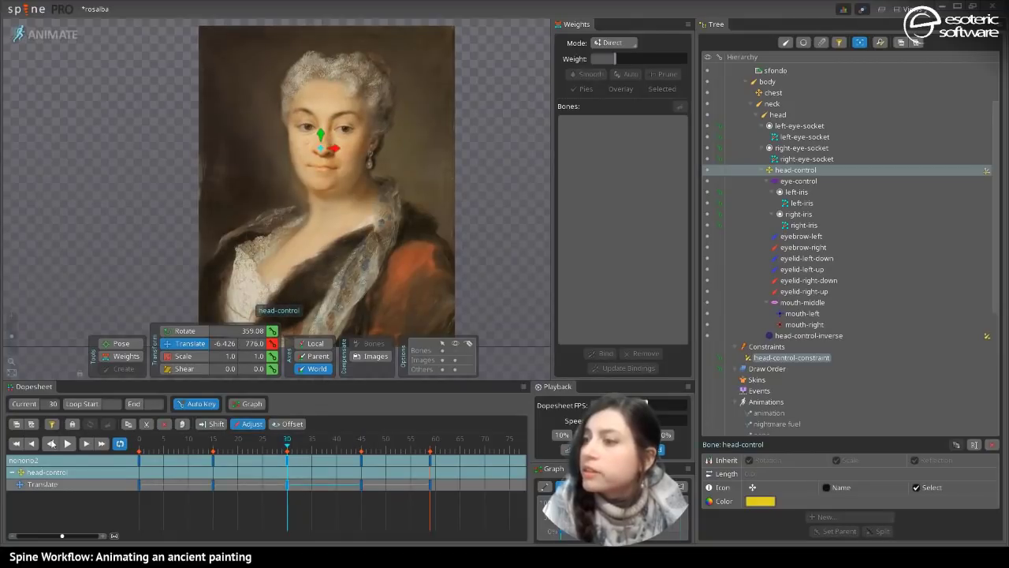
left_click(69, 444)
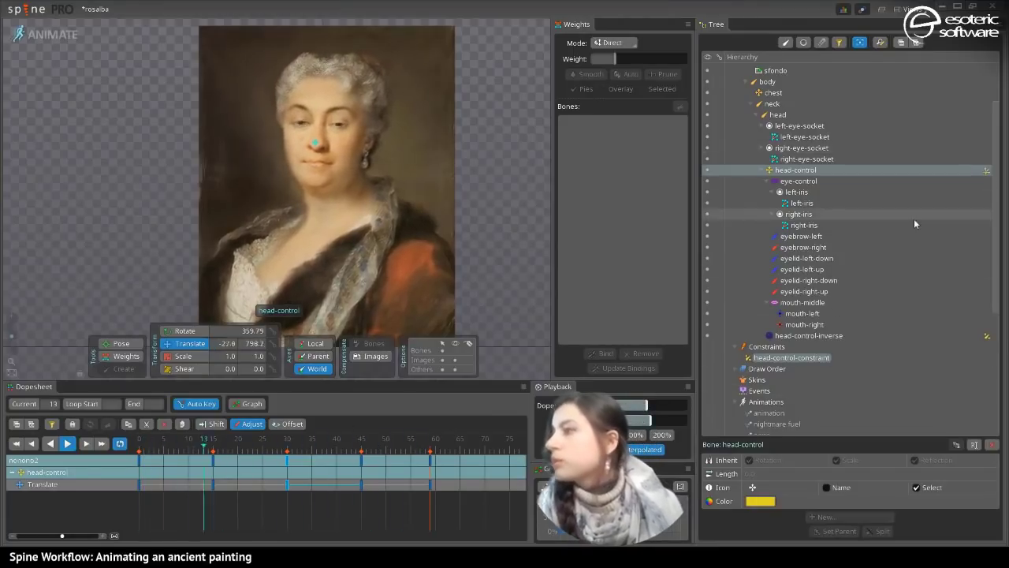
- Review the head rotation keys and the eyelid-left-down translate keys while the nonono2 animation plays
left_click(778, 114)
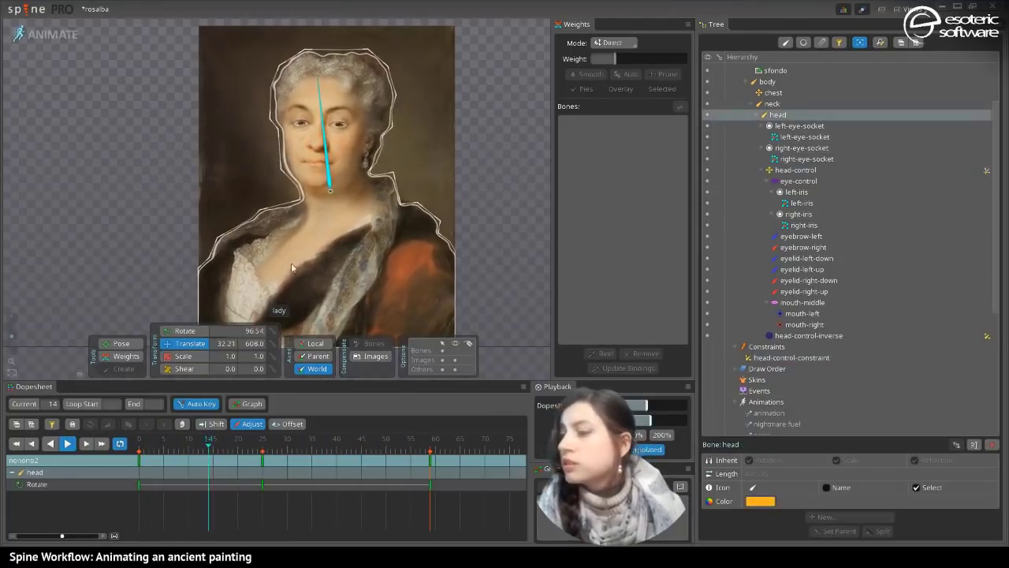
left_click(69, 444)
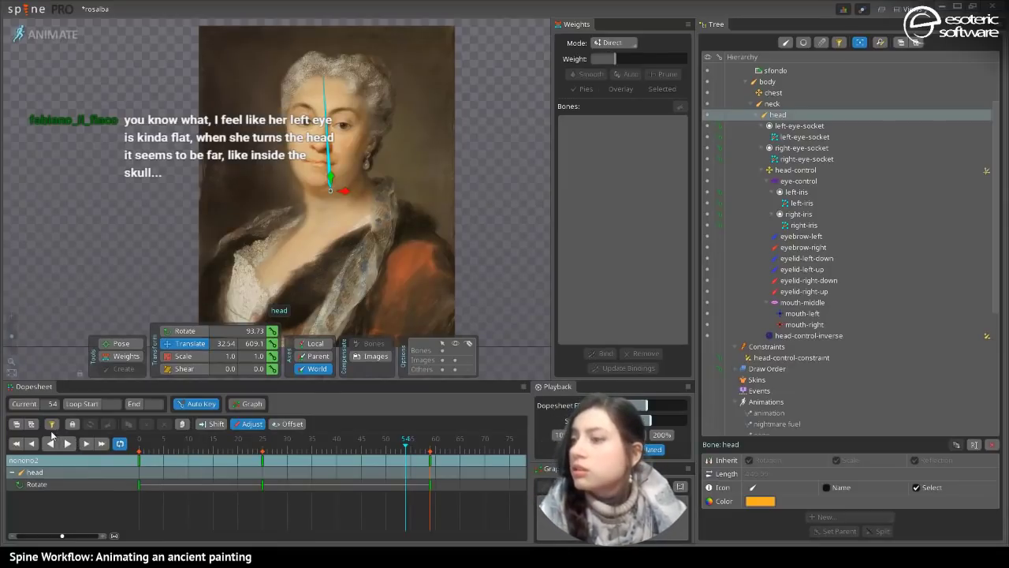
left_click(66, 445)
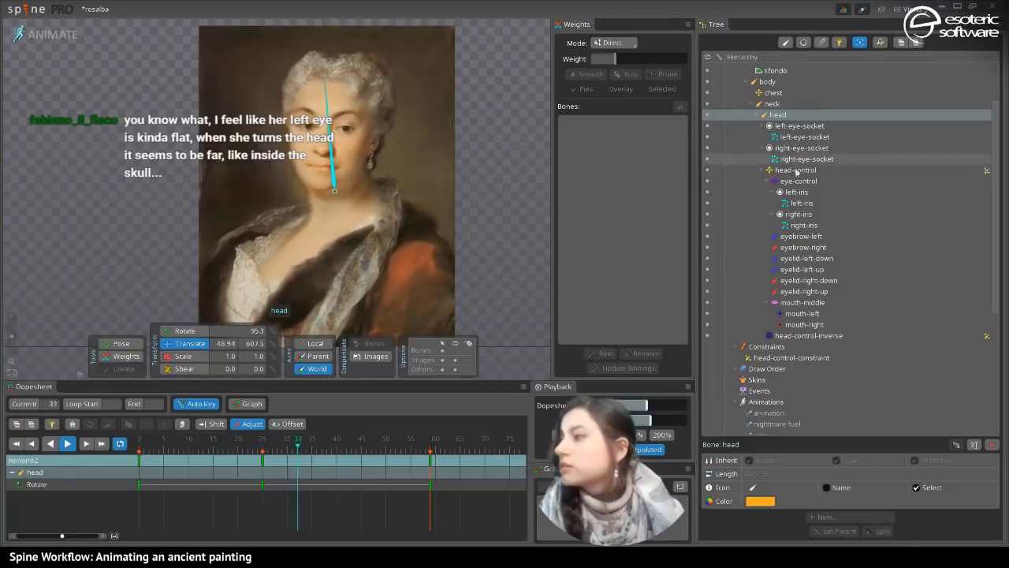
left_click(784, 260)
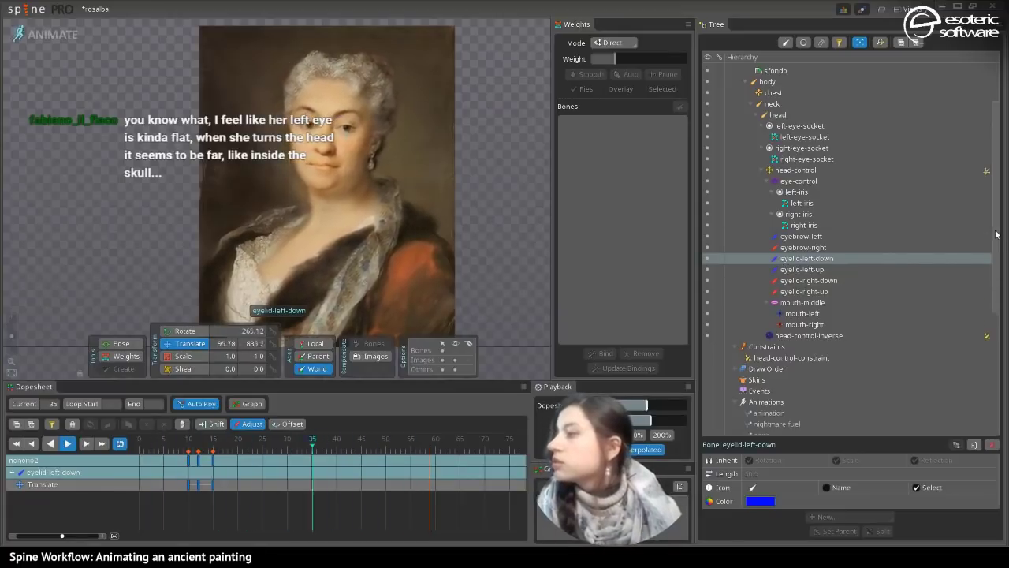
- Switch to the nonono animation and select the lady mesh to show its bone weights around the face
left_click_drag(996, 234, 996, 303)
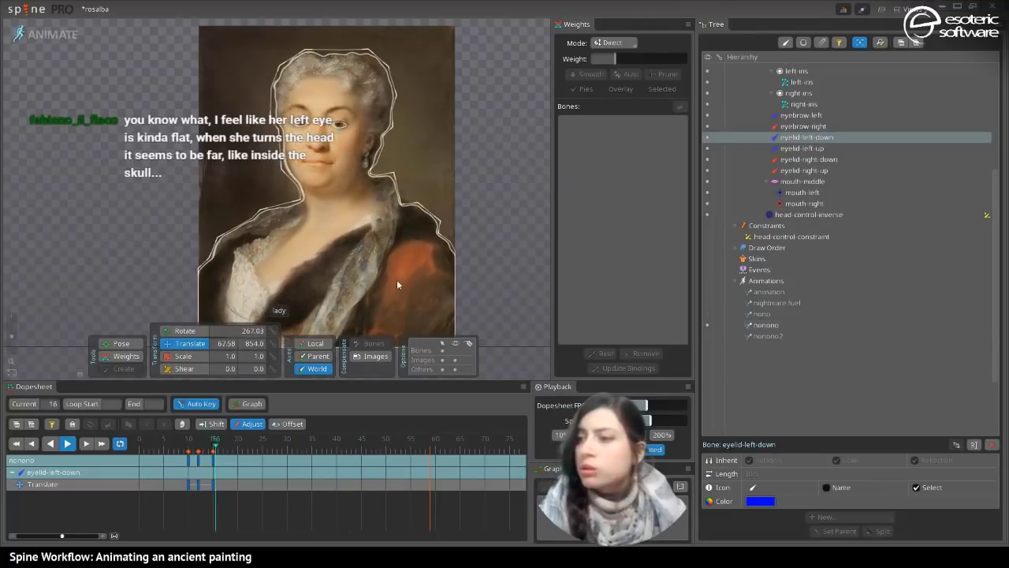
left_click_drag(10, 337, 11, 325)
left_click_drag(312, 115, 240, 158)
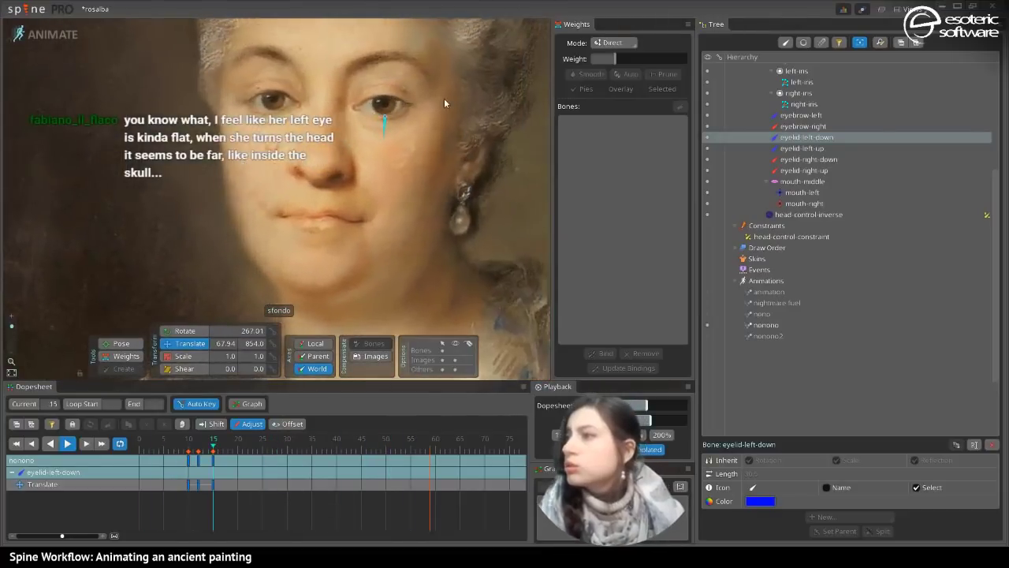
left_click(447, 127)
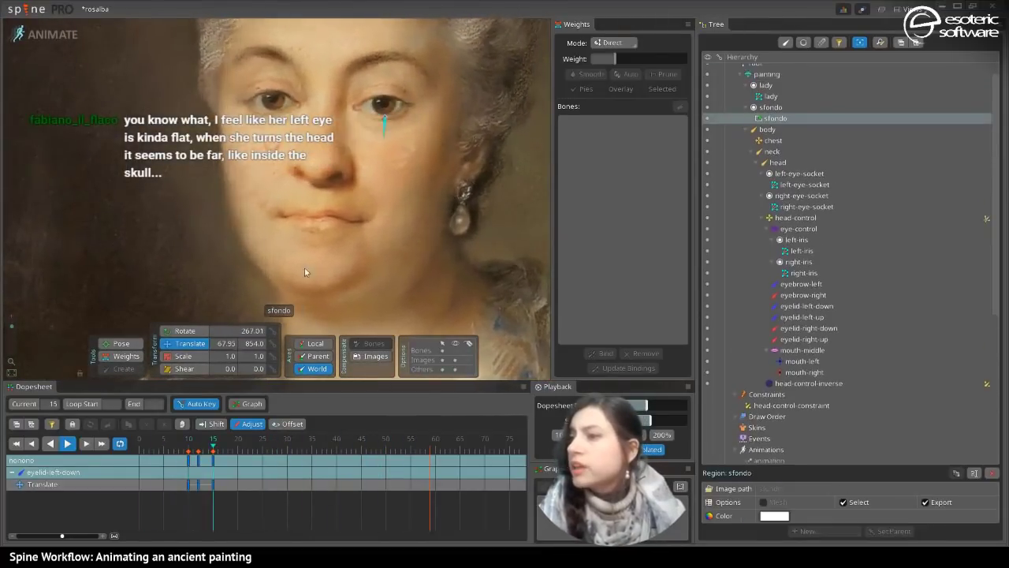
left_click(389, 215)
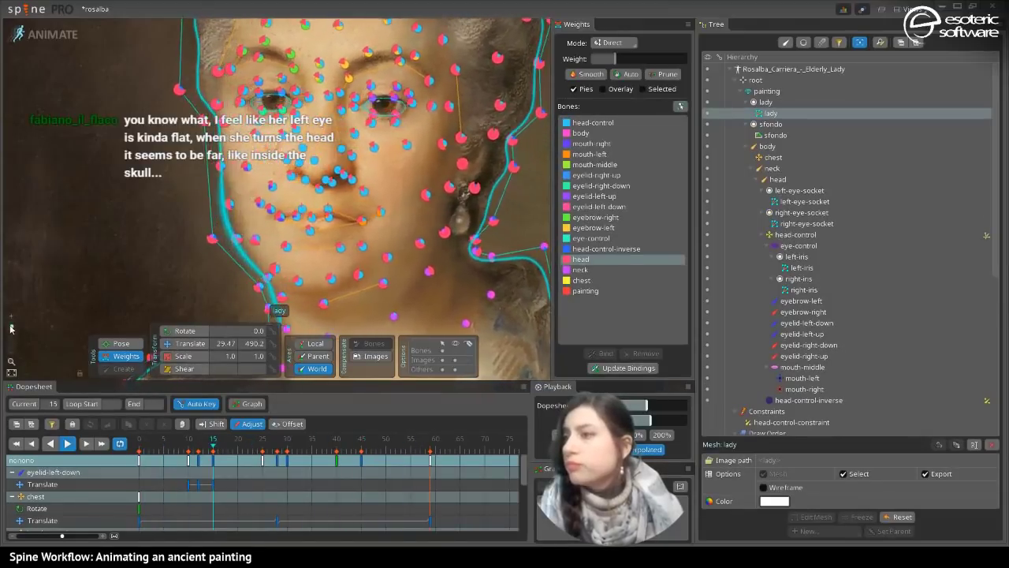
- Raise the eyelid-left-up weight to 93% on the vertices along the left eye's upper lid edge
scroll(331, 158, "up", 5)
scroll(347, 118, "down", 2)
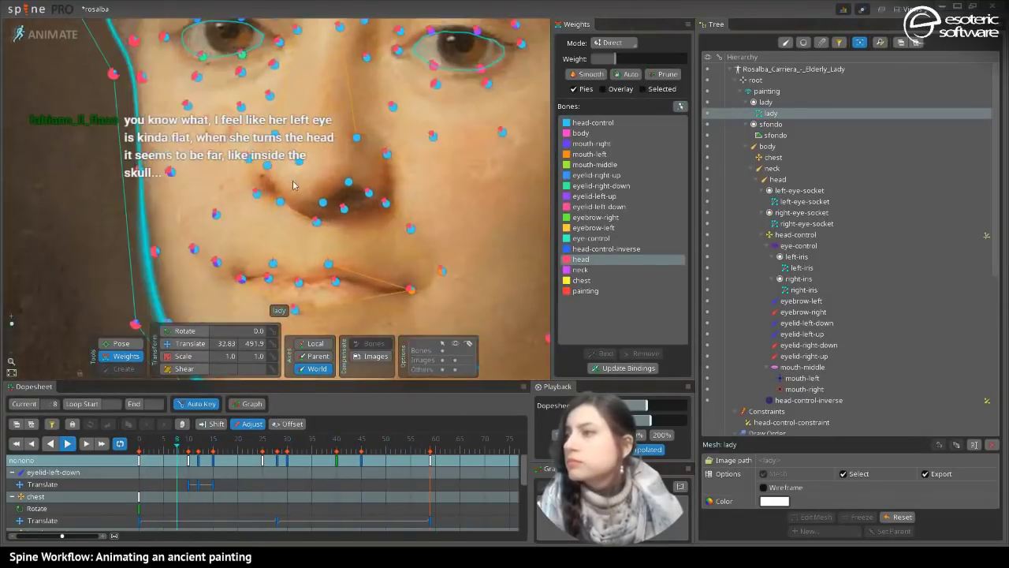
scroll(394, 106, "down", 3)
scroll(473, 115, "up", 3)
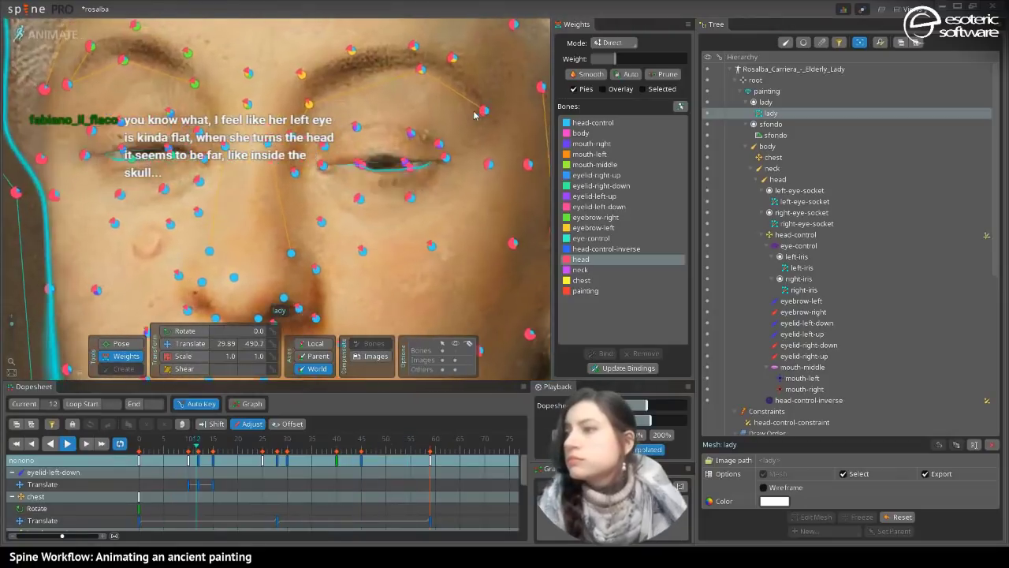
key("space")
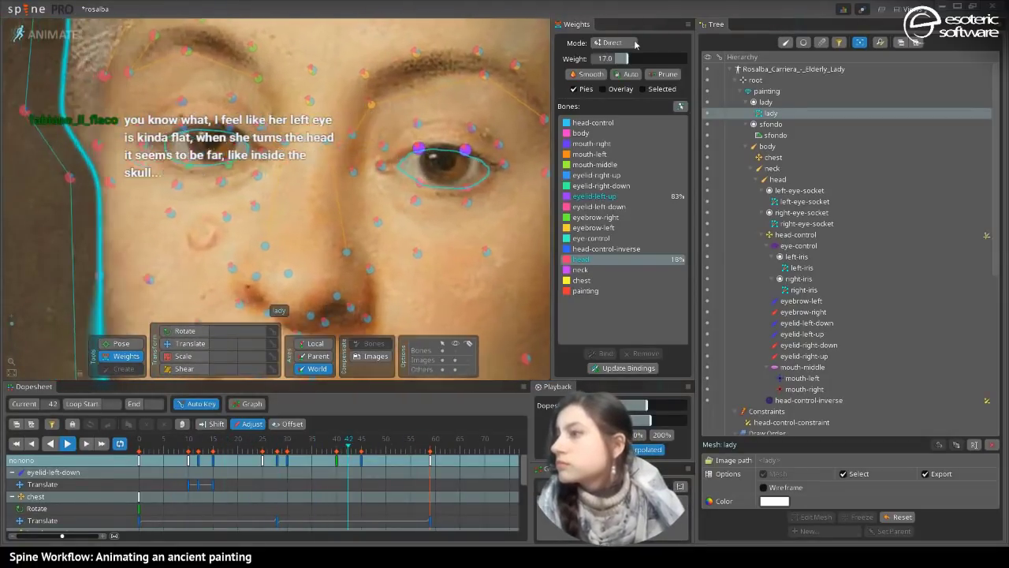
left_click(575, 195)
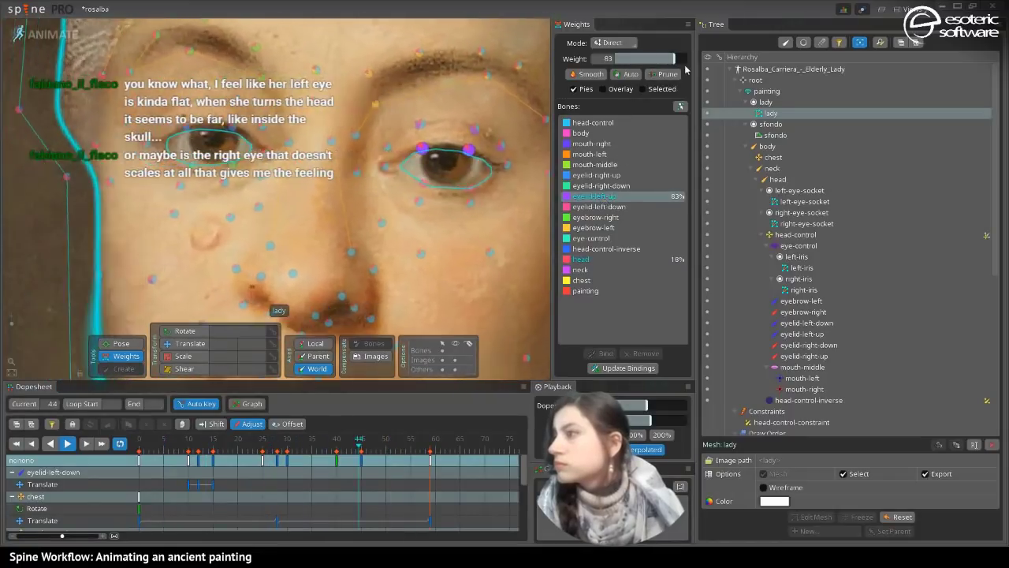
left_click_drag(676, 59, 684, 61)
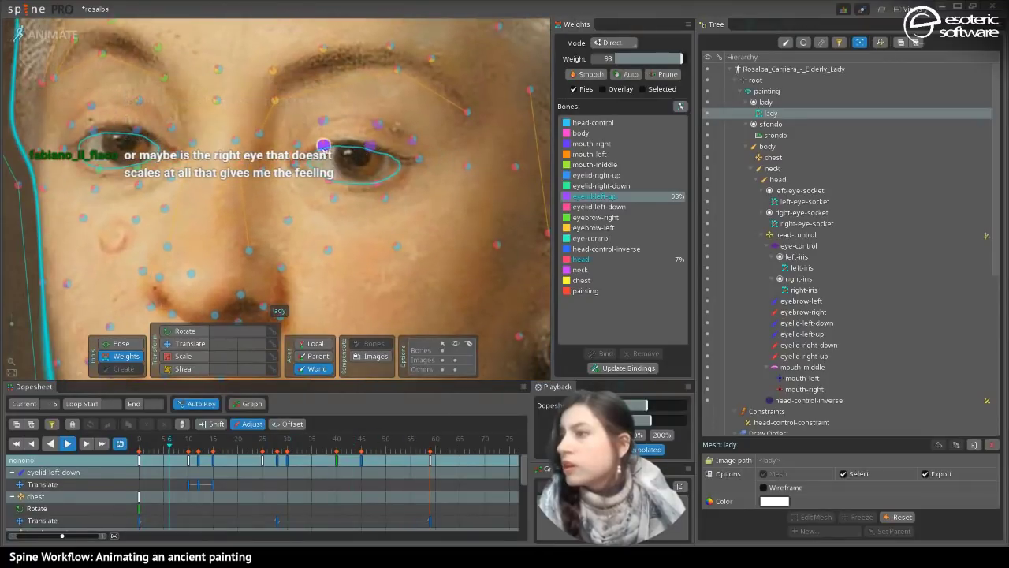
- Set the eyelid-left-up weight of the inner vertex above the left eye's upper lid to about 45% and deselect the mesh
left_click(382, 126, "ctrl")
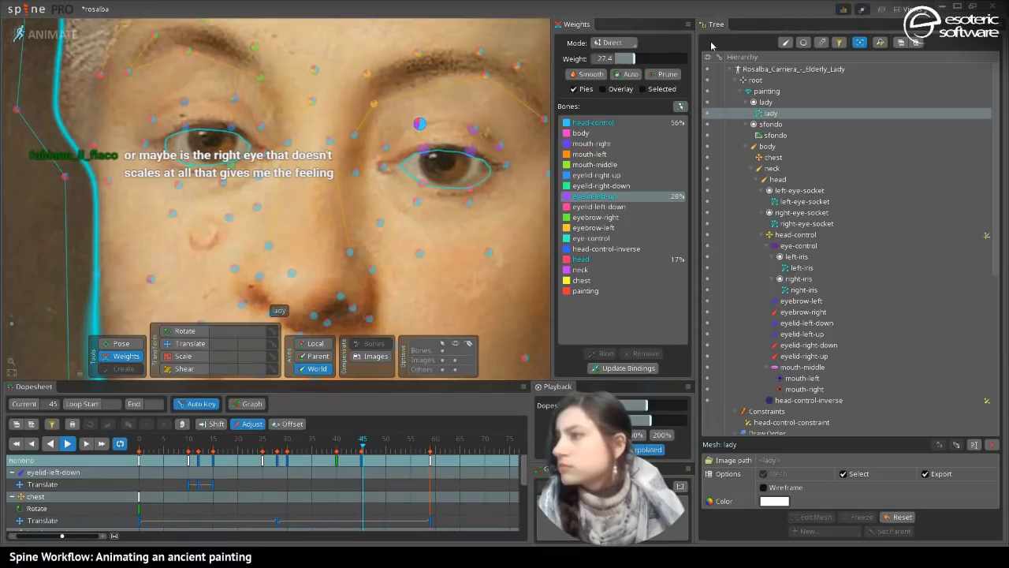
left_click_drag(639, 59, 648, 62)
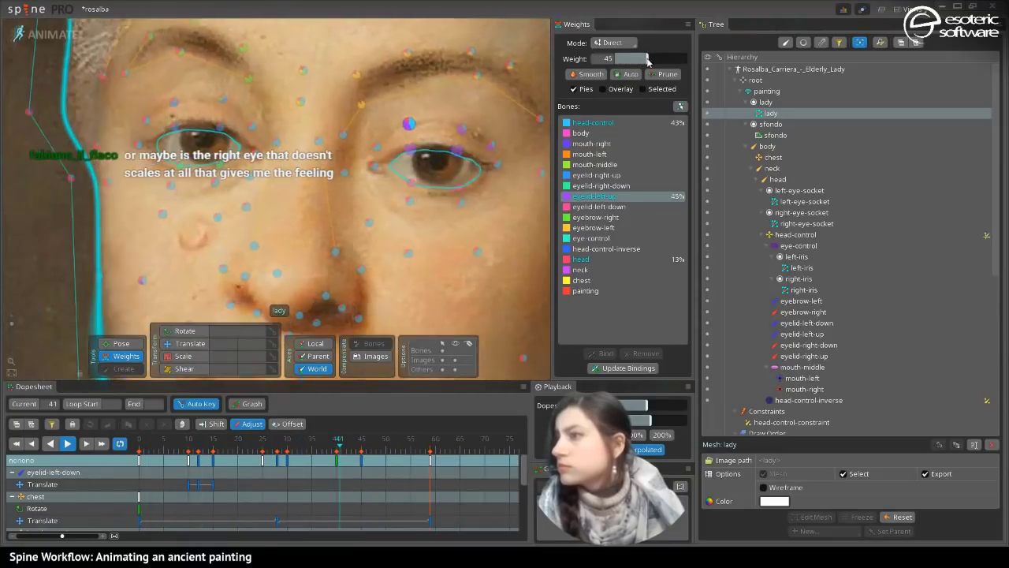
key("space")
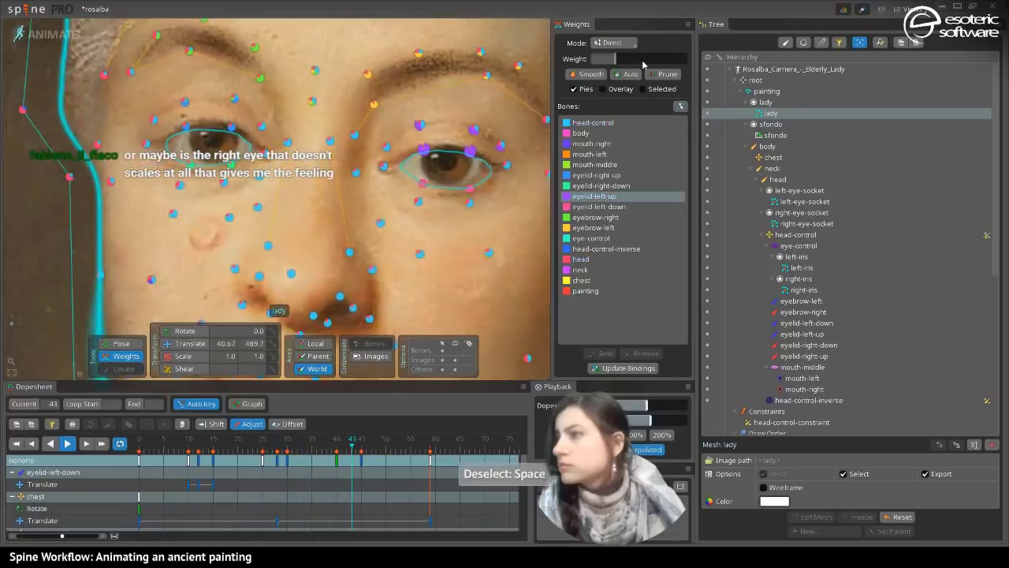
key("space")
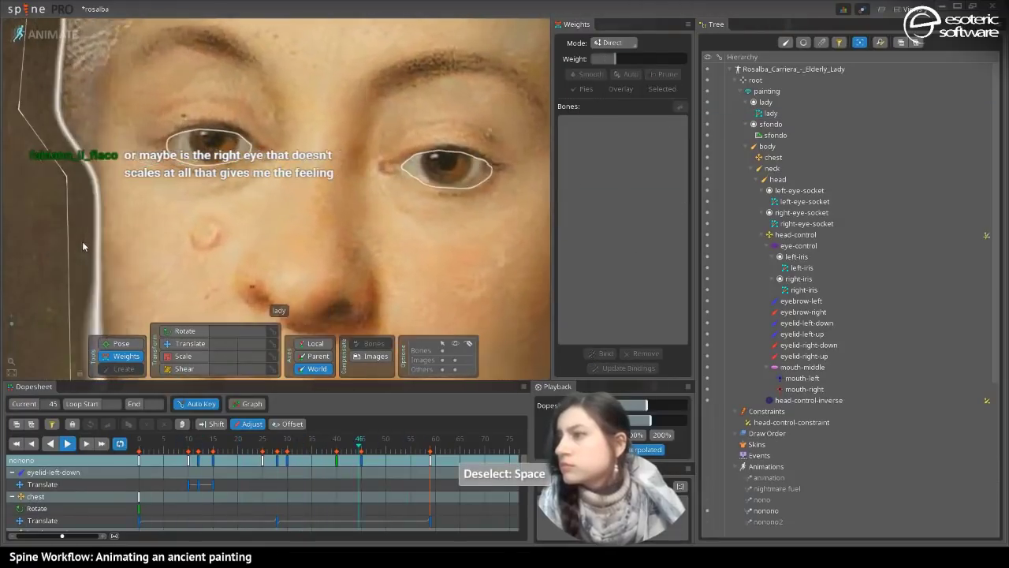
- Set the eyelid-left-down weight of the two lower lid vertices of the left eye to 90% and check the face in motion
left_click(418, 268)
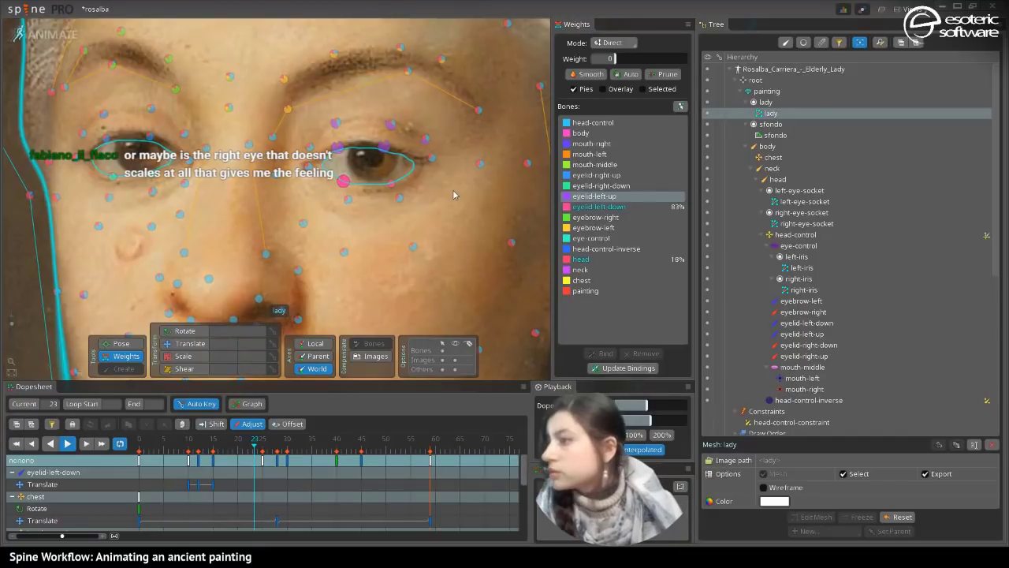
left_click(601, 209)
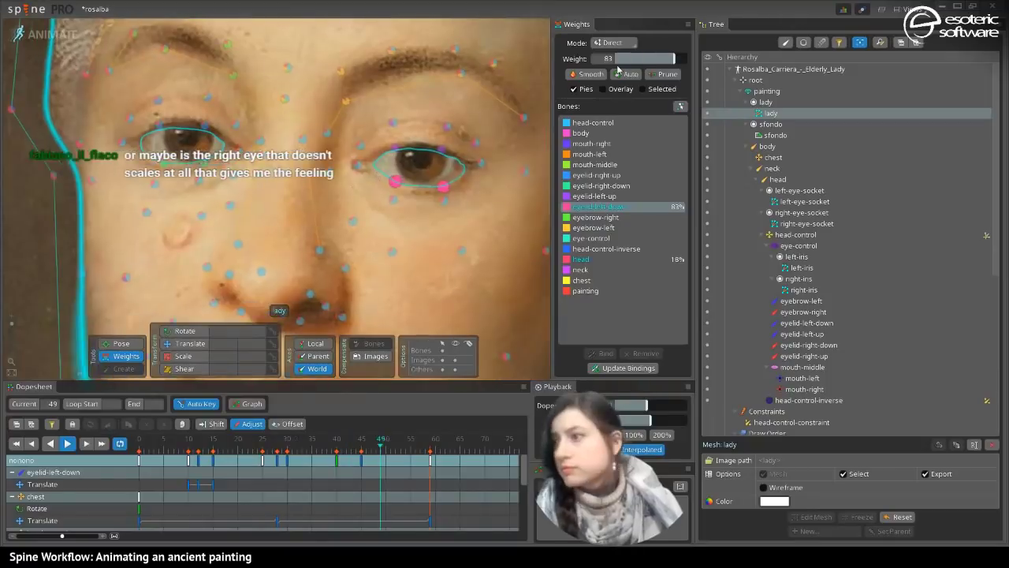
mouse_move(675, 60)
left_mouse_down()
mouse_move(702, 67)
mouse_move(681, 74)
left_mouse_up()
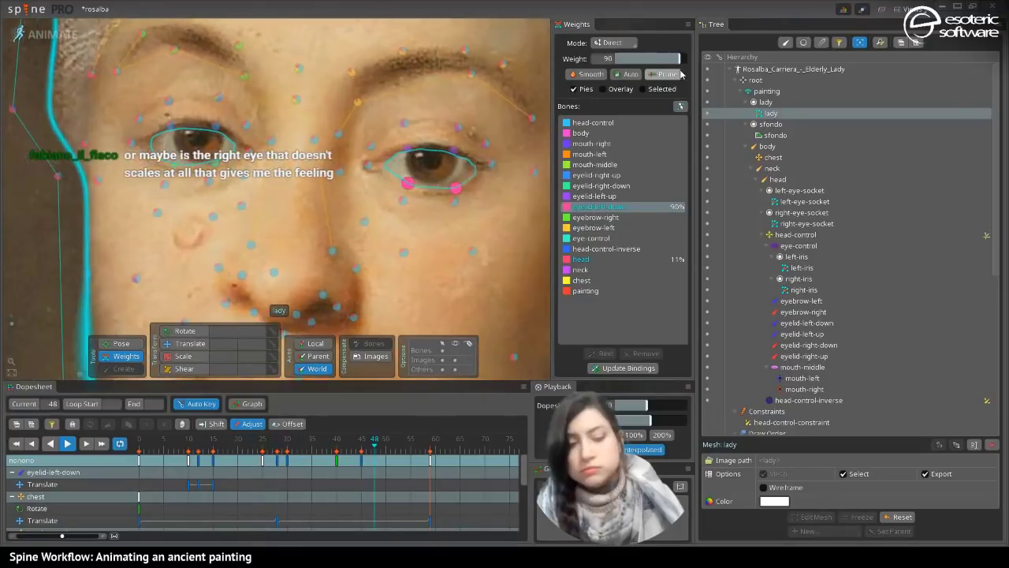
key("space")
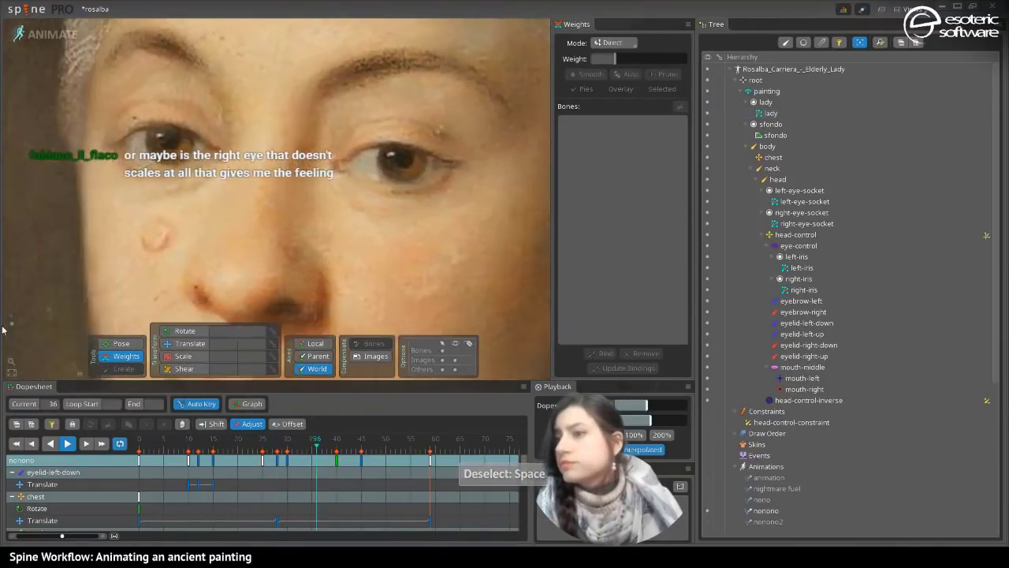
left_click_drag(12, 323, 16, 329)
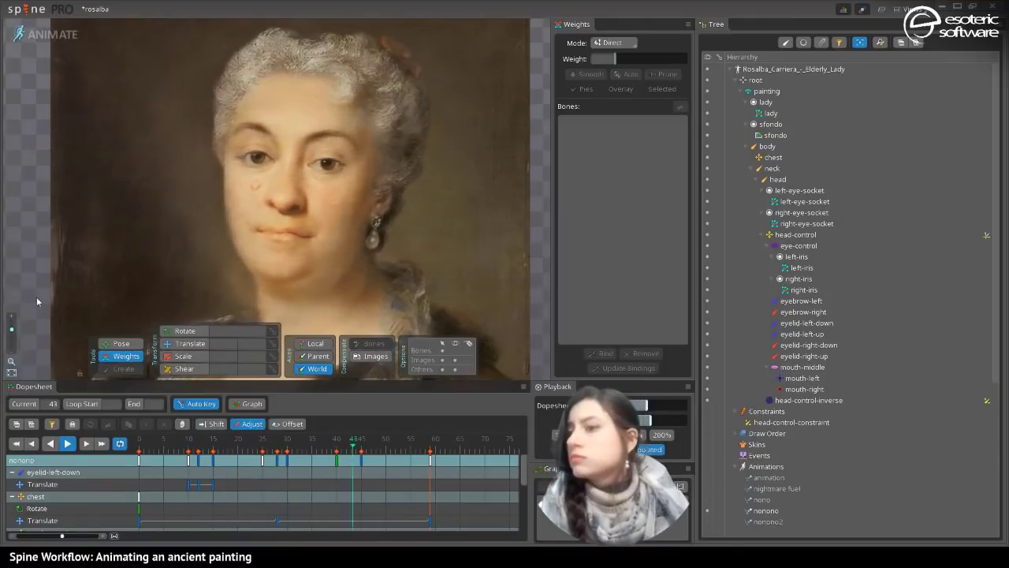
left_click_drag(11, 330, 12, 324)
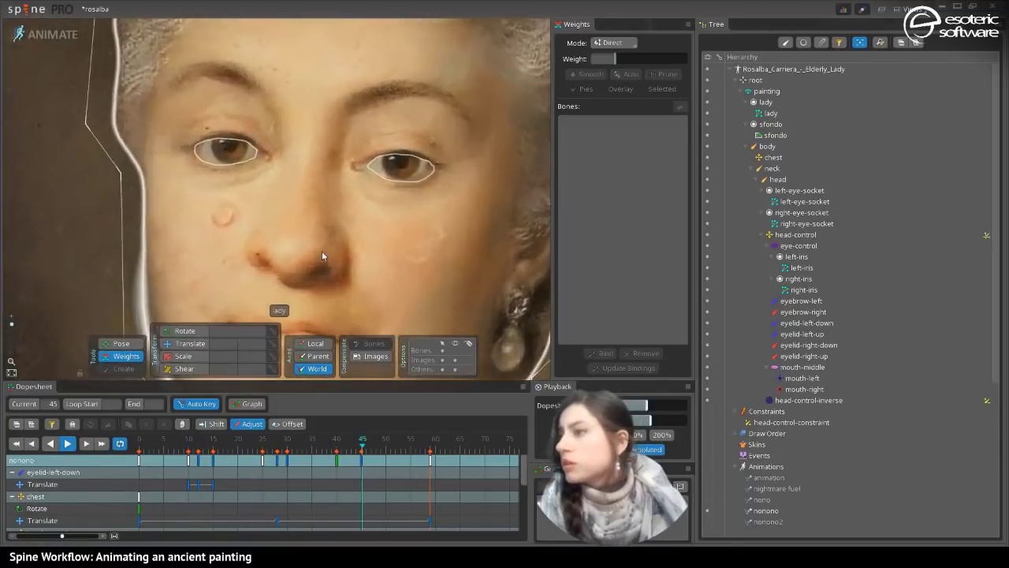
- Set the eyelid-left-up weight of the outer vertex on the left eye's upper lid edge to 82% and clear the selection
left_click(443, 252)
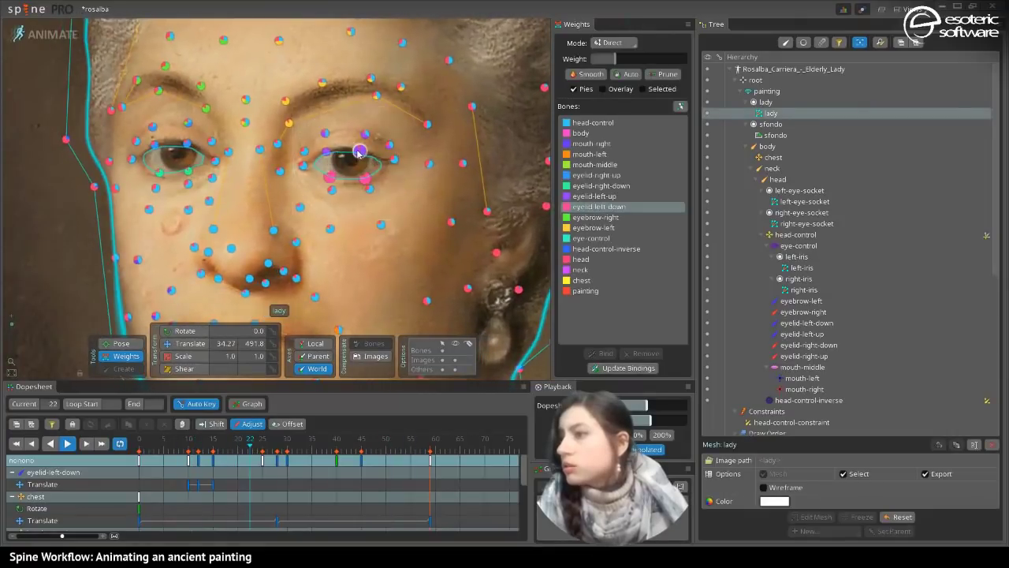
left_click(607, 199)
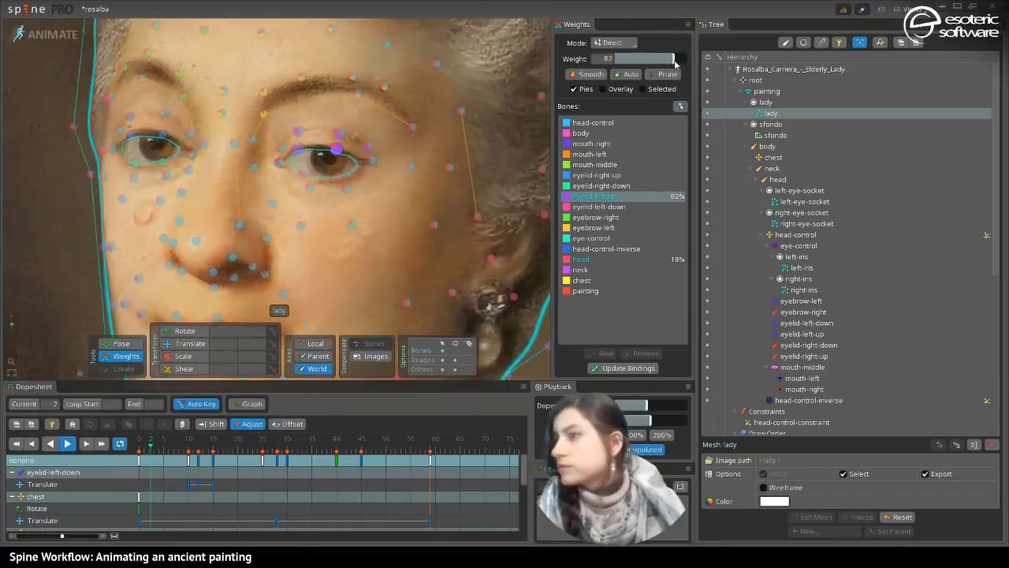
key("space")
key("space")
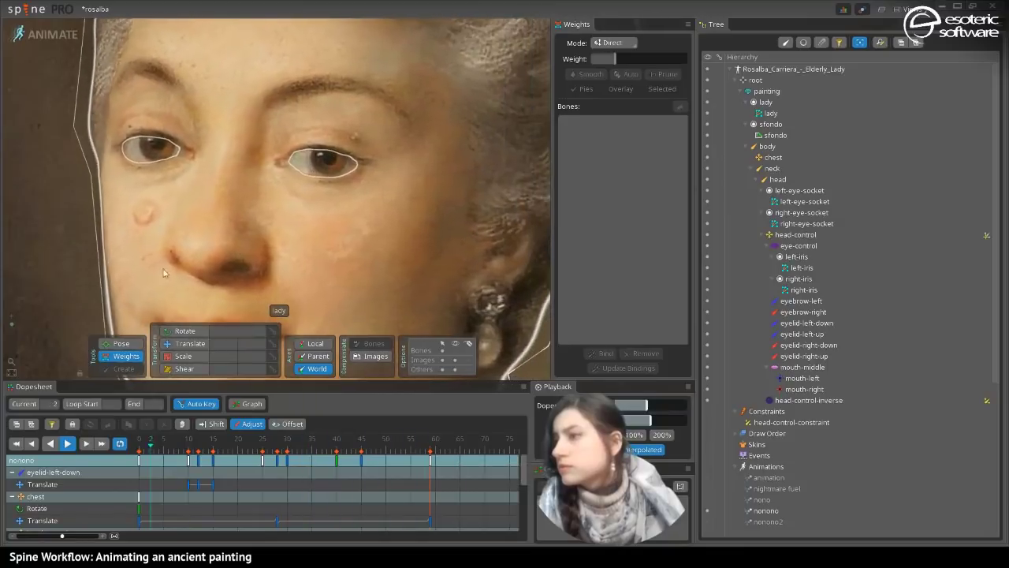
- Slightly raise the eyelid-left-down weight of the outer vertex on the left eye's lower lid and preview the whole head
left_click(402, 246)
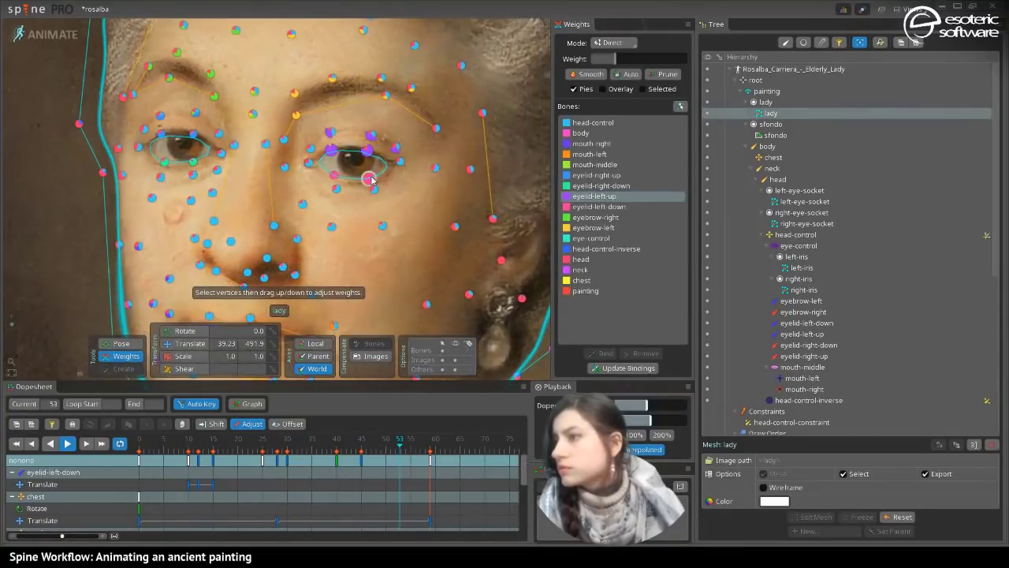
left_click(607, 206)
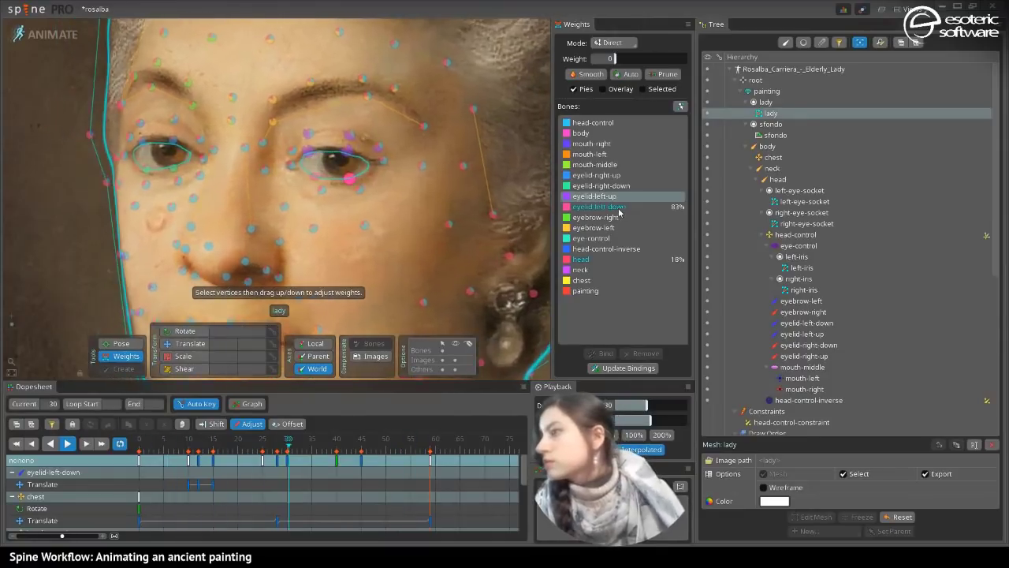
left_click_drag(674, 60, 677, 63)
key("space")
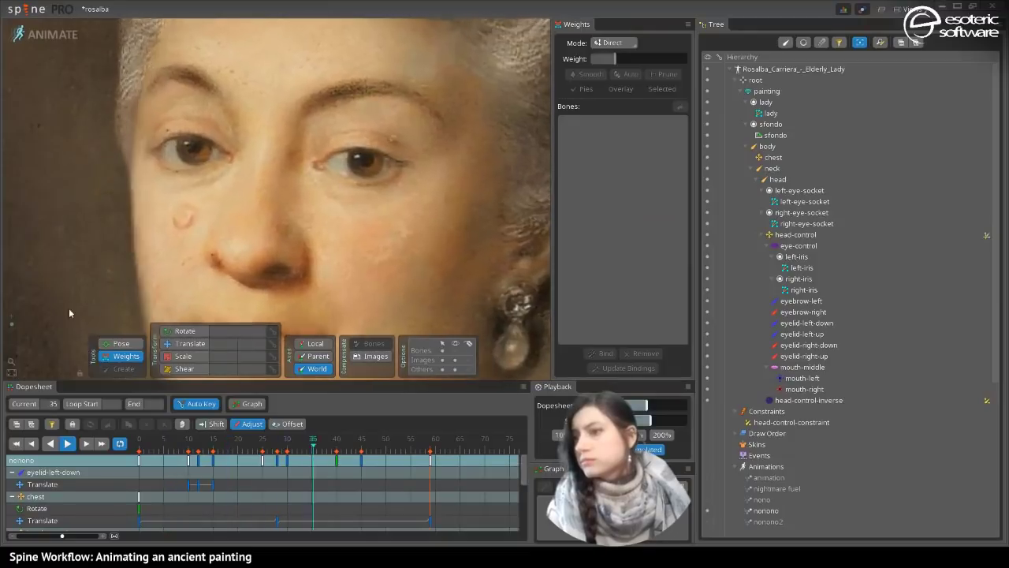
left_click_drag(11, 325, 14, 334)
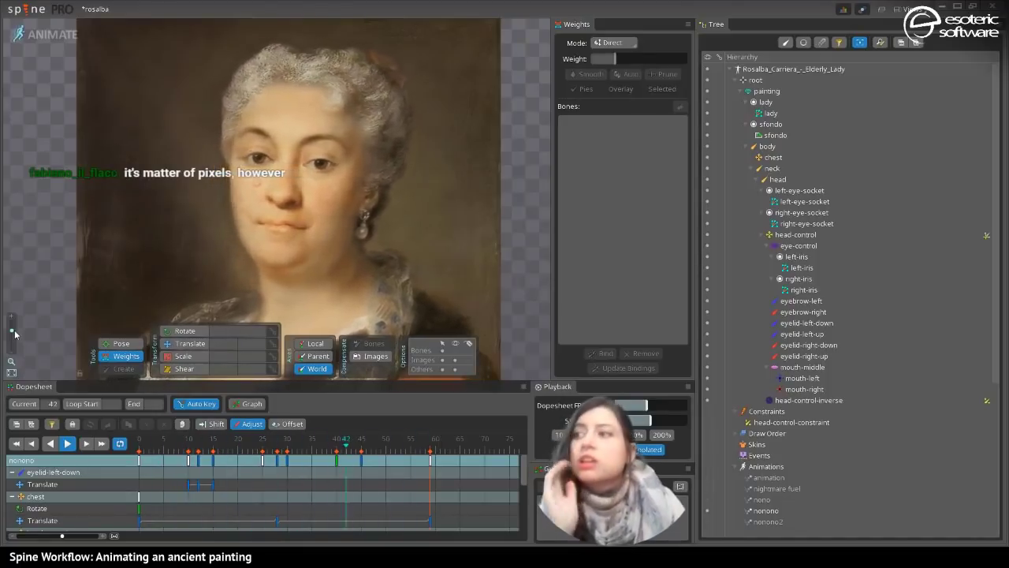
- Raise the head weight of the outer vertex above the right eye's upper lid to about 31% and clear the selection
left_click(339, 206)
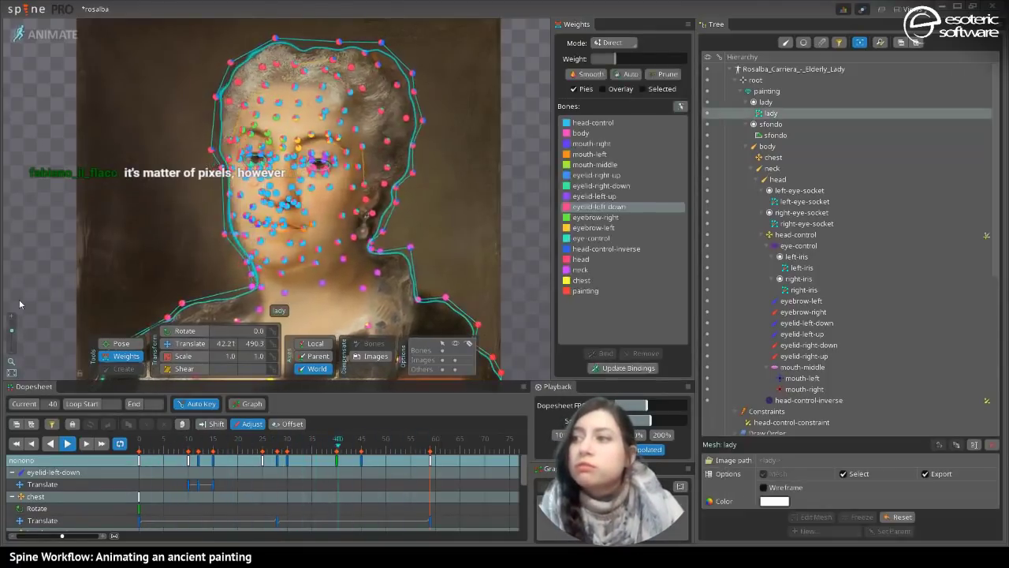
scroll(285, 163, "up", 8)
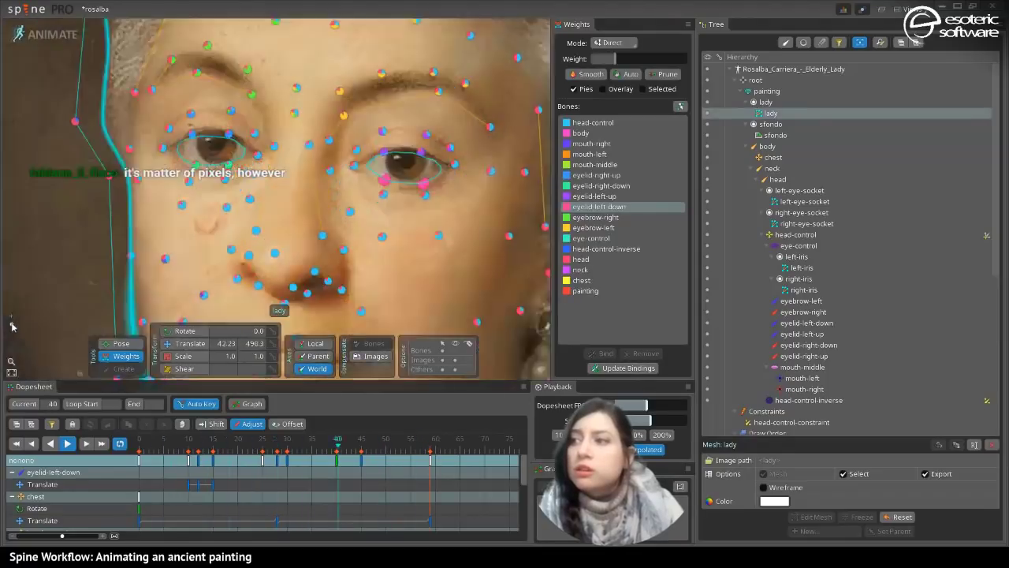
left_click_drag(457, 116, 591, 137)
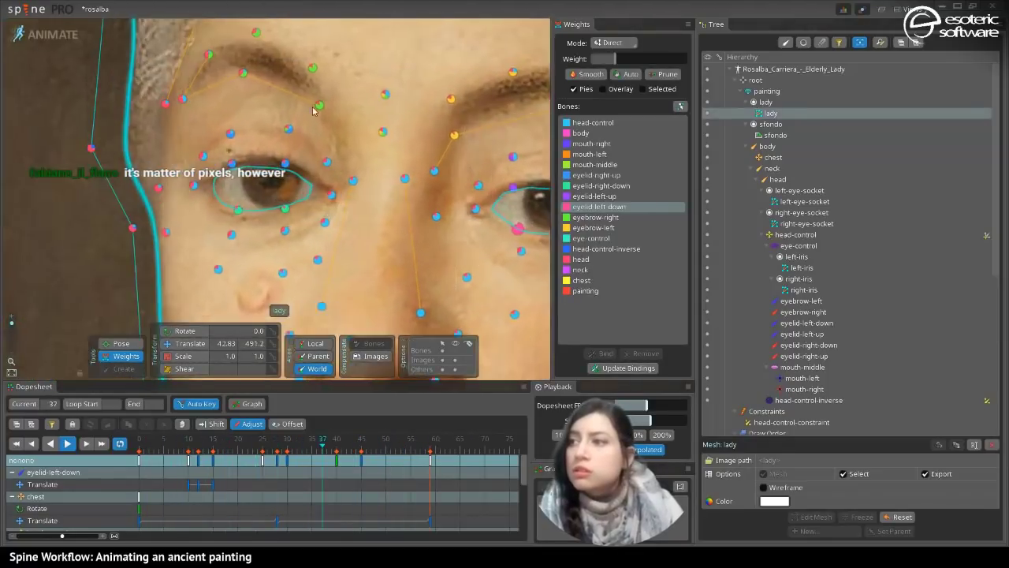
left_click(172, 127)
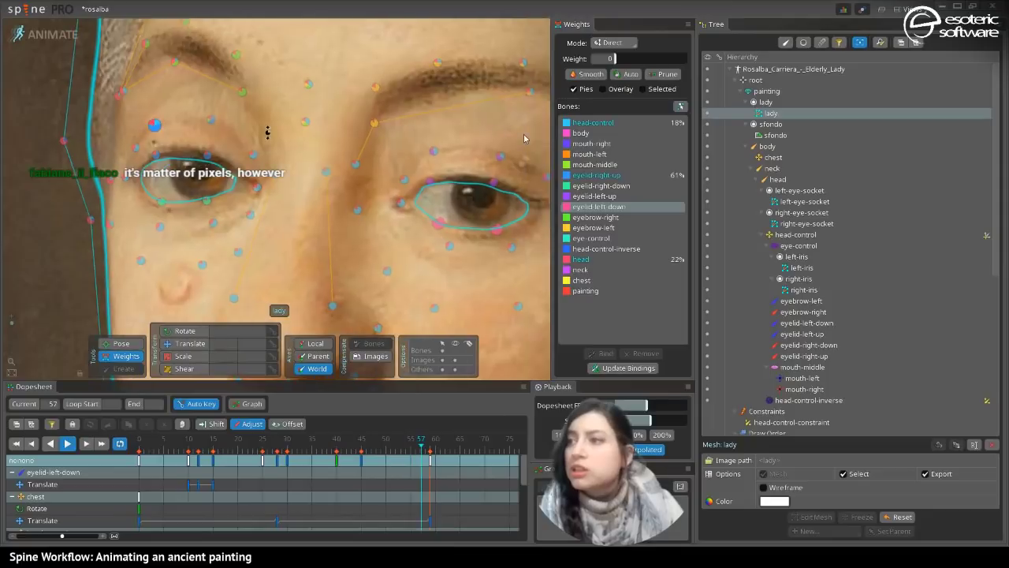
left_click(643, 261)
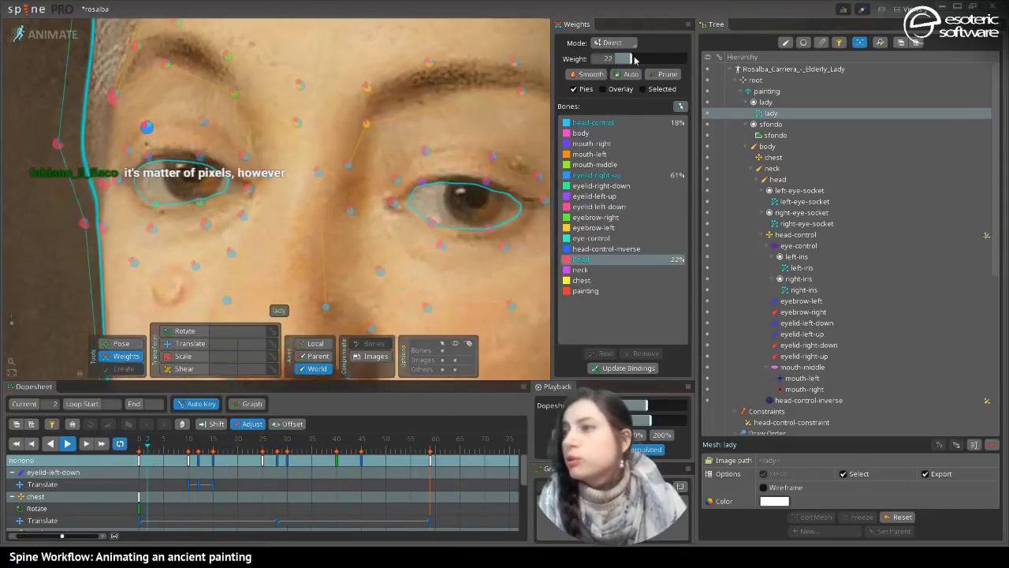
left_click_drag(641, 59, 641, 63)
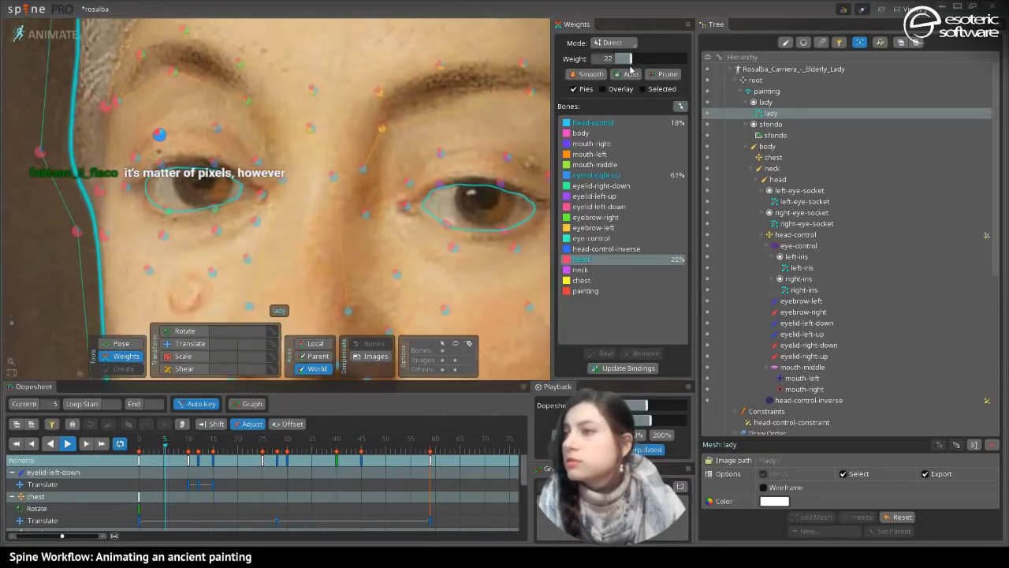
left_click_drag(639, 63, 637, 67)
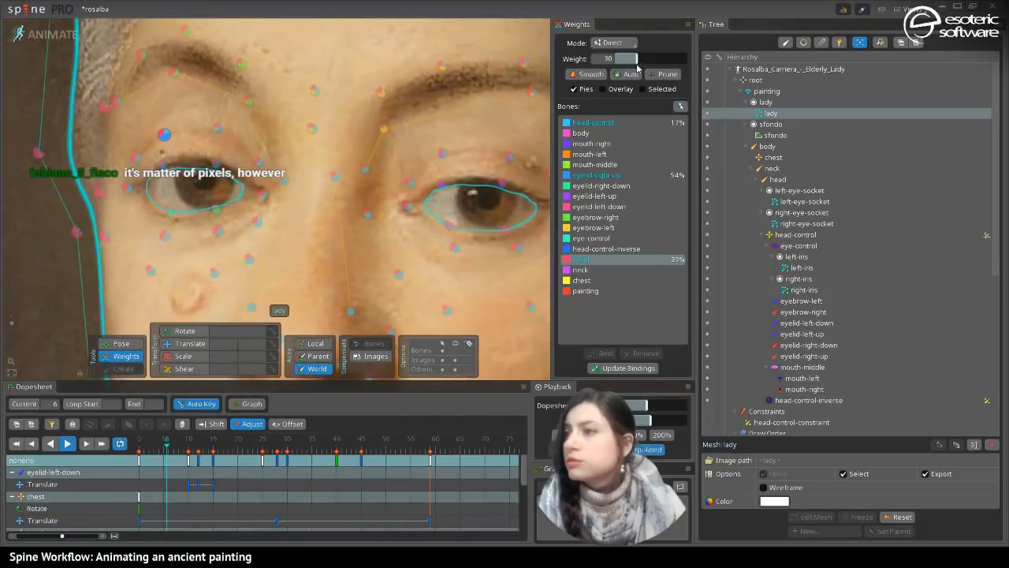
key("space")
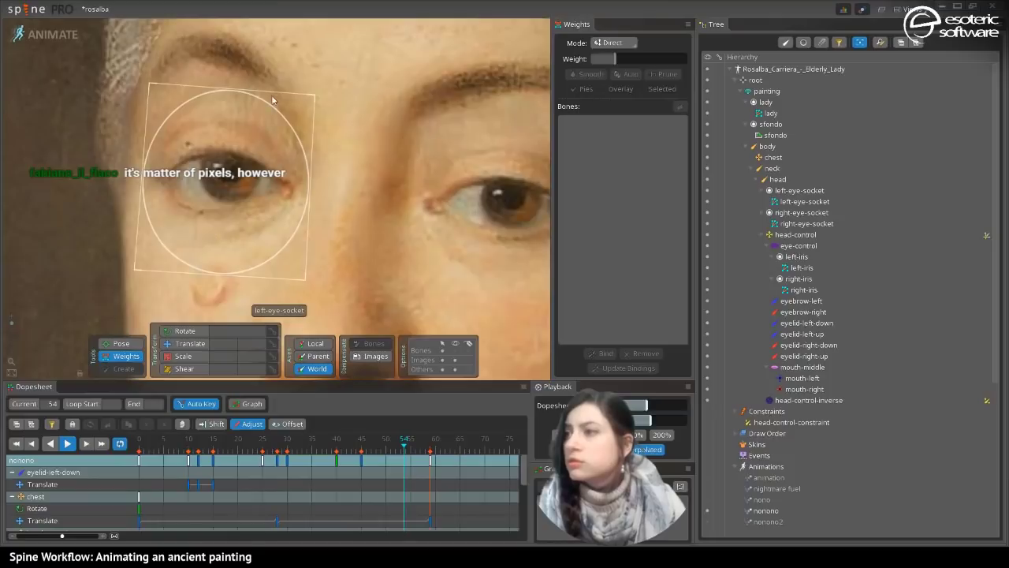
- Set the head weight of the inner vertex above the right eye's upper lid to 23% and deselect the lady mesh
left_click(252, 143)
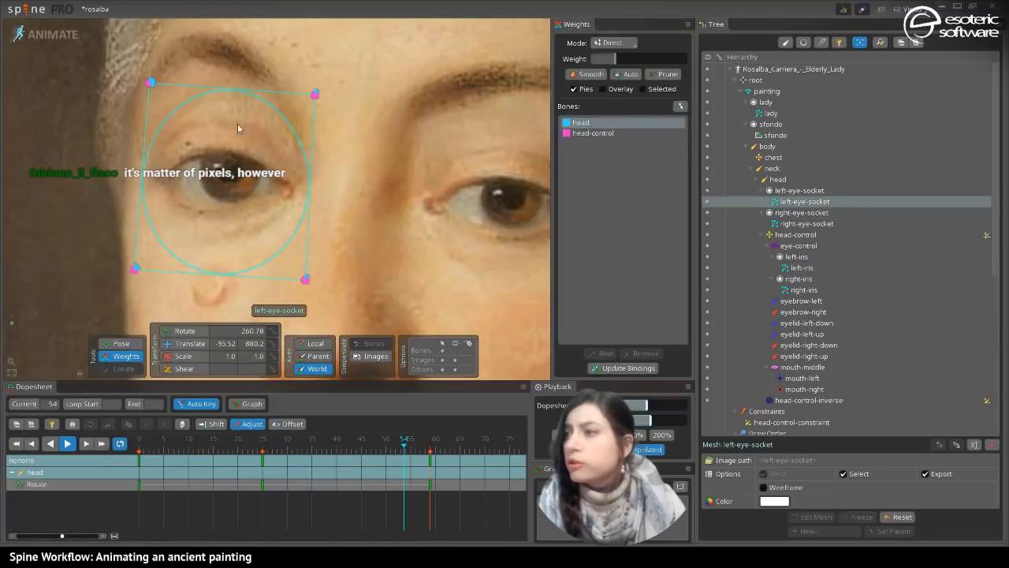
left_click(351, 126)
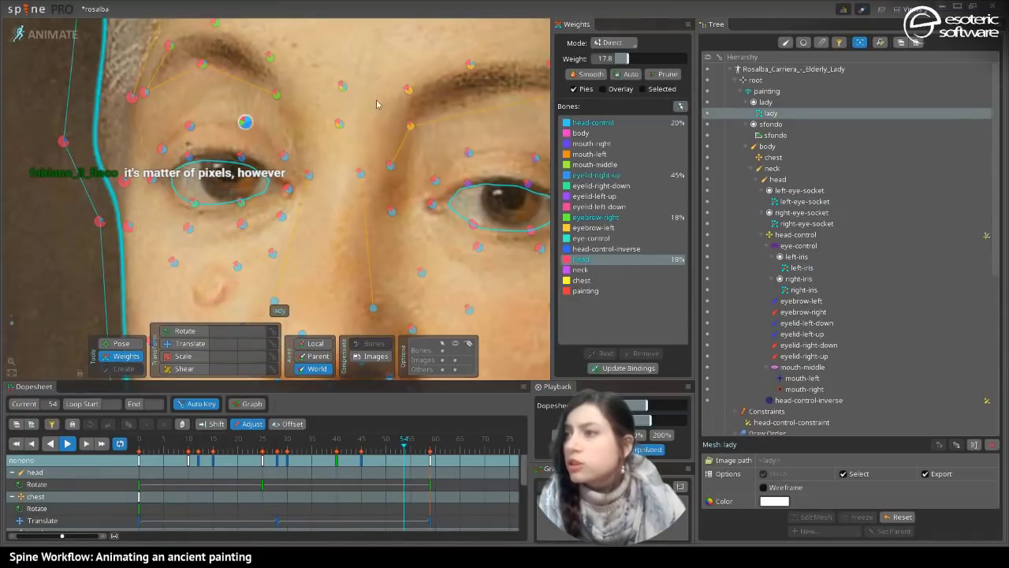
mouse_move(629, 59)
left_mouse_down()
mouse_move(644, 60)
mouse_move(632, 63)
left_mouse_up()
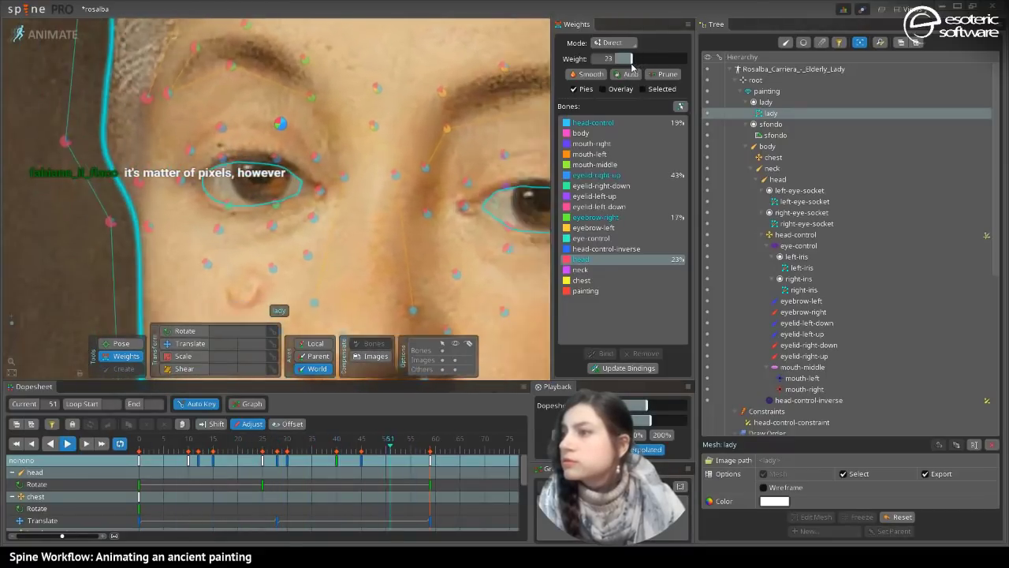
key("space")
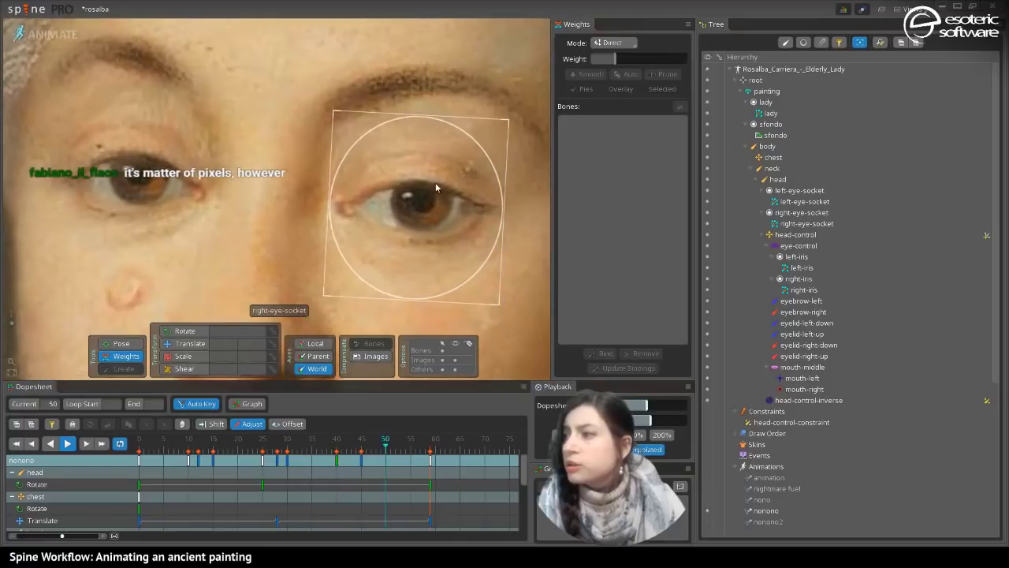
- Set the head weight of the right-iris mesh's four vertices to 14%, check the whole portrait and save the project
left_click(361, 209)
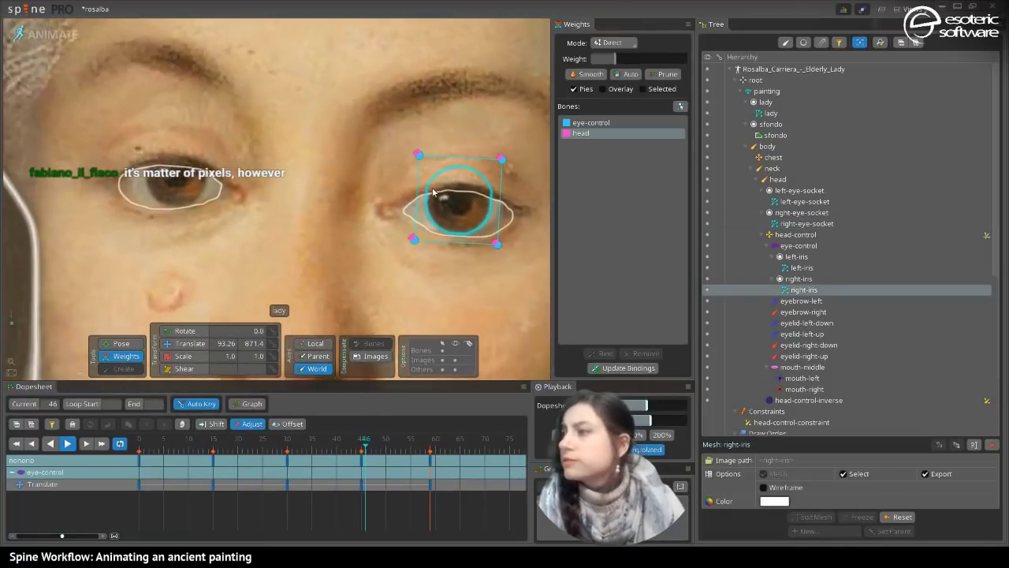
left_click_drag(402, 132, 244, 276)
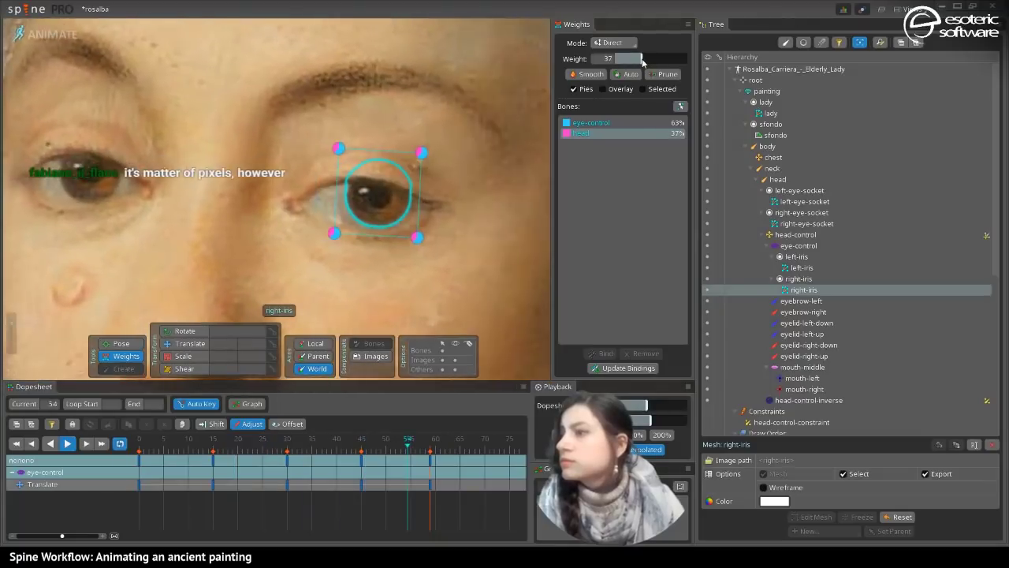
left_click_drag(639, 61, 625, 73)
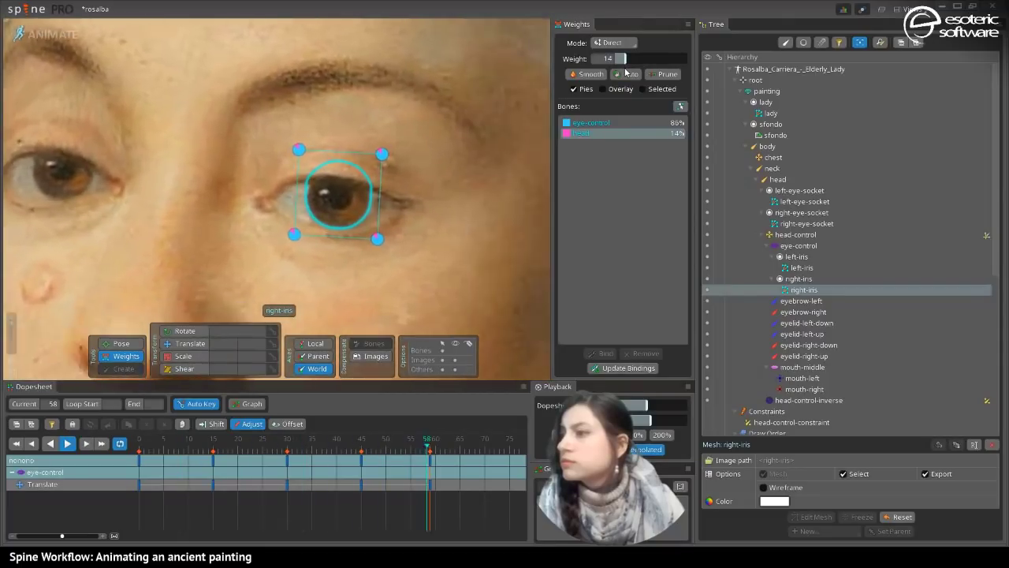
key("space")
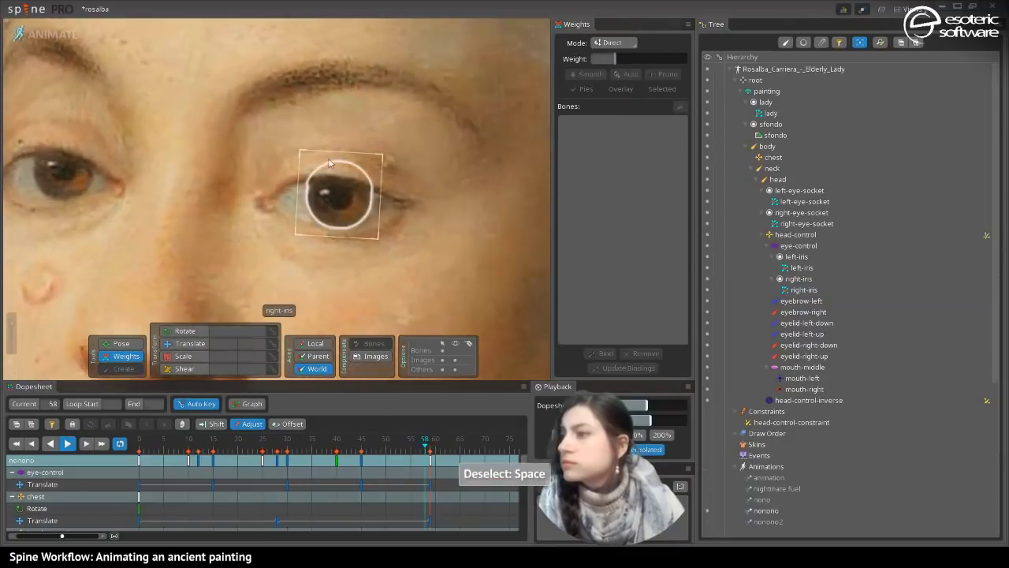
key("ctrl+s")
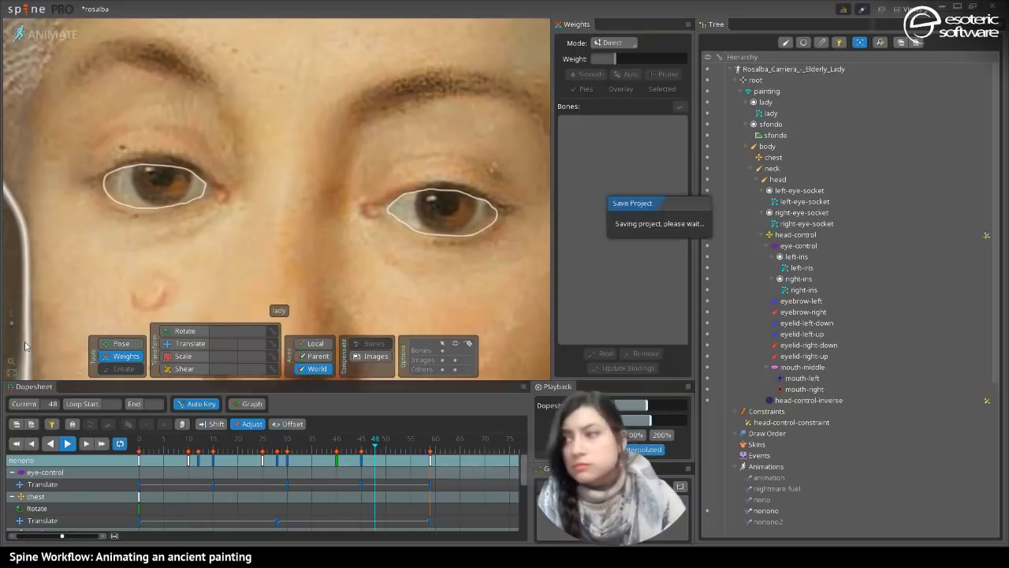
left_click_drag(12, 320, 13, 336)
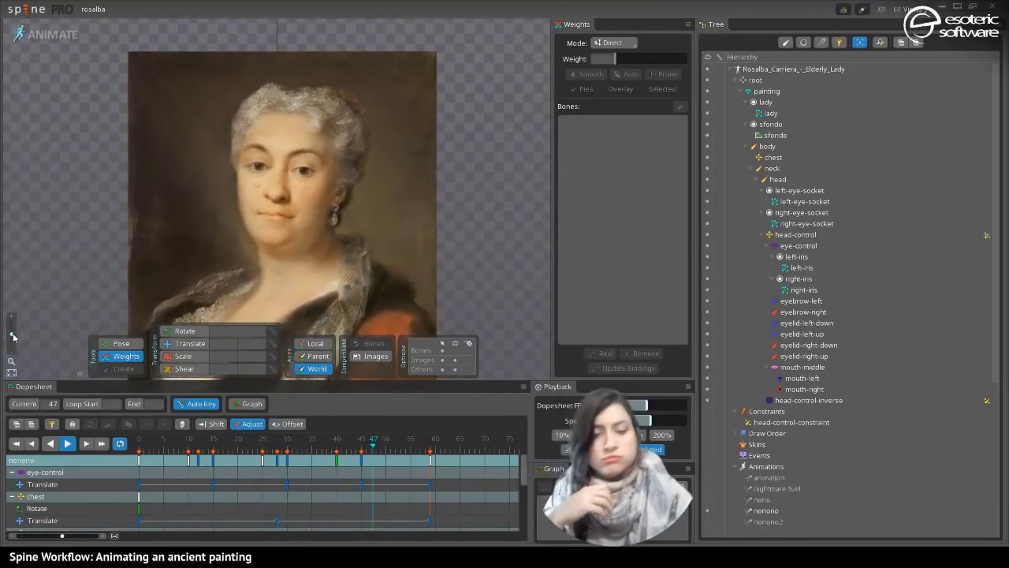
key("ctrl+s")
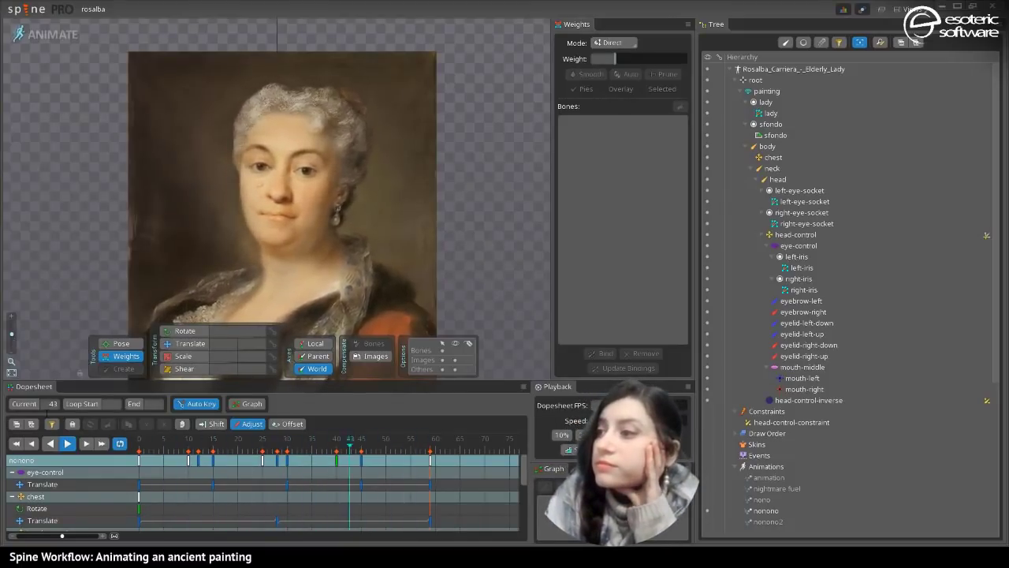
- At frame 21, rotate the eyebrow-right bone to about 5.7° and the eyebrow-left bone to about 174°
left_click(68, 447)
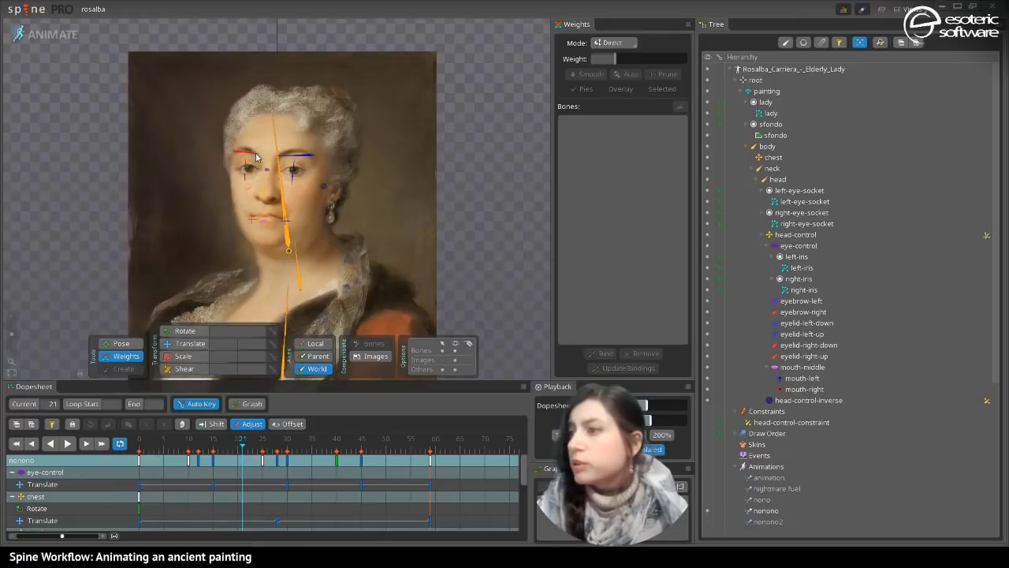
left_click(239, 154)
left_click(181, 349)
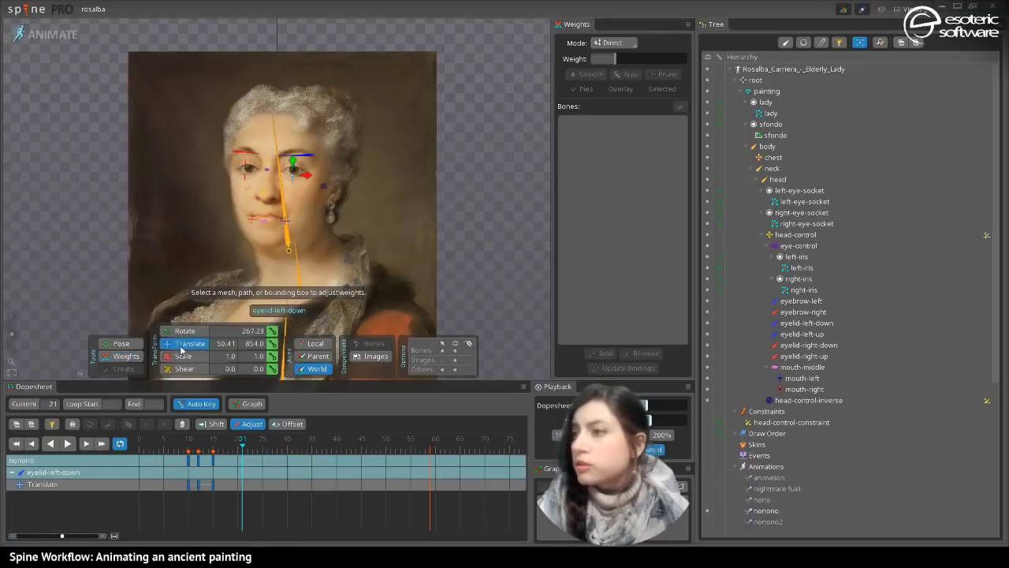
left_click(240, 154)
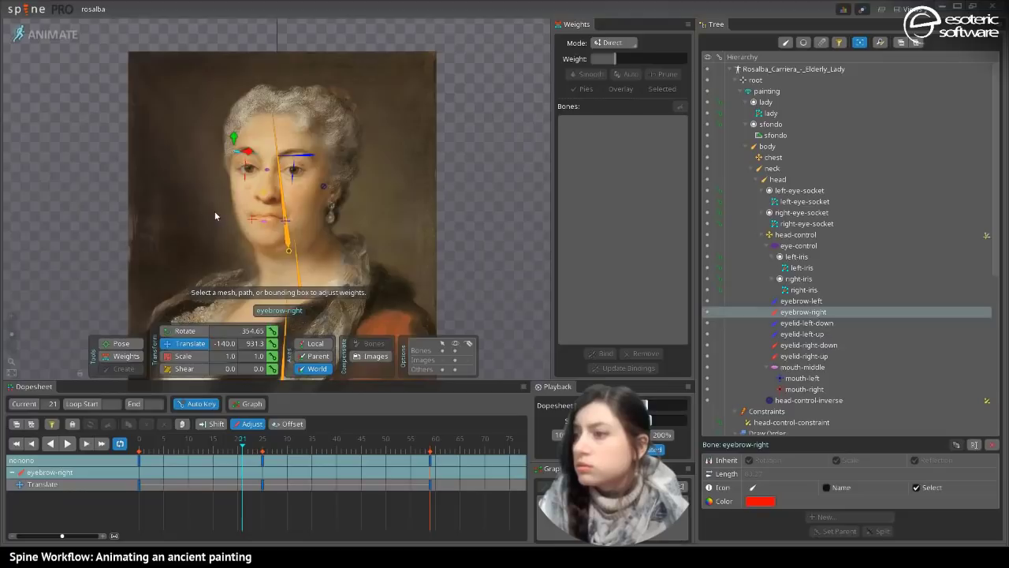
left_click(122, 347)
left_click_drag(253, 157, 258, 153)
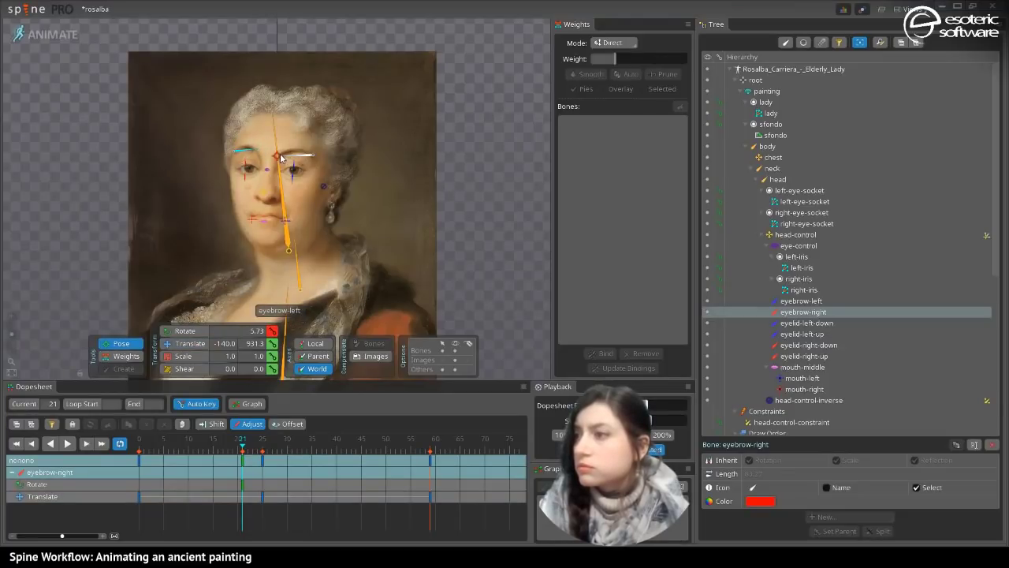
left_click(281, 154)
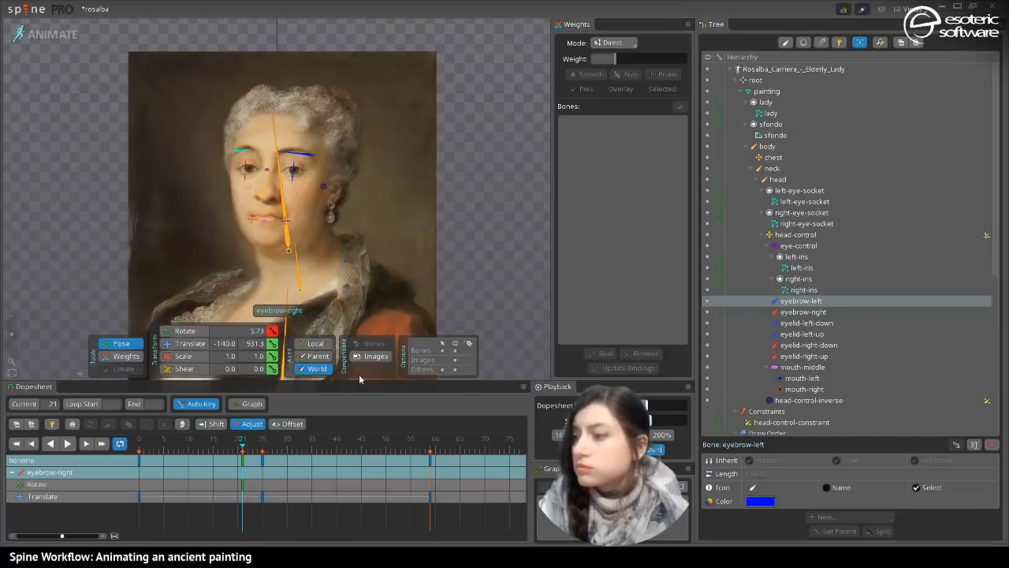
- Copy the eyebrow-right bone's rotation key from frame 0 to frame 59
left_click(137, 440)
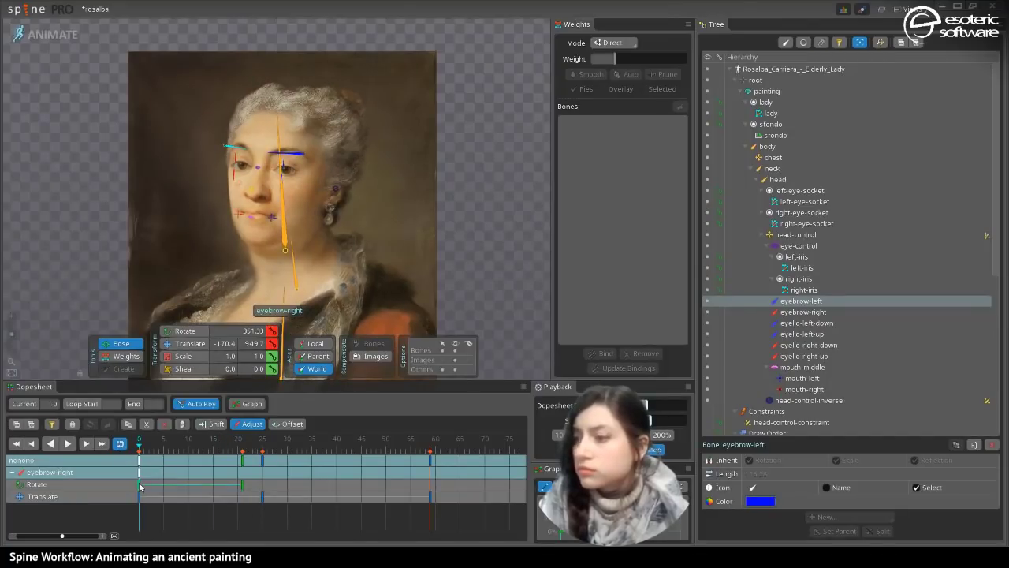
left_click(141, 487)
key("ctrl+c")
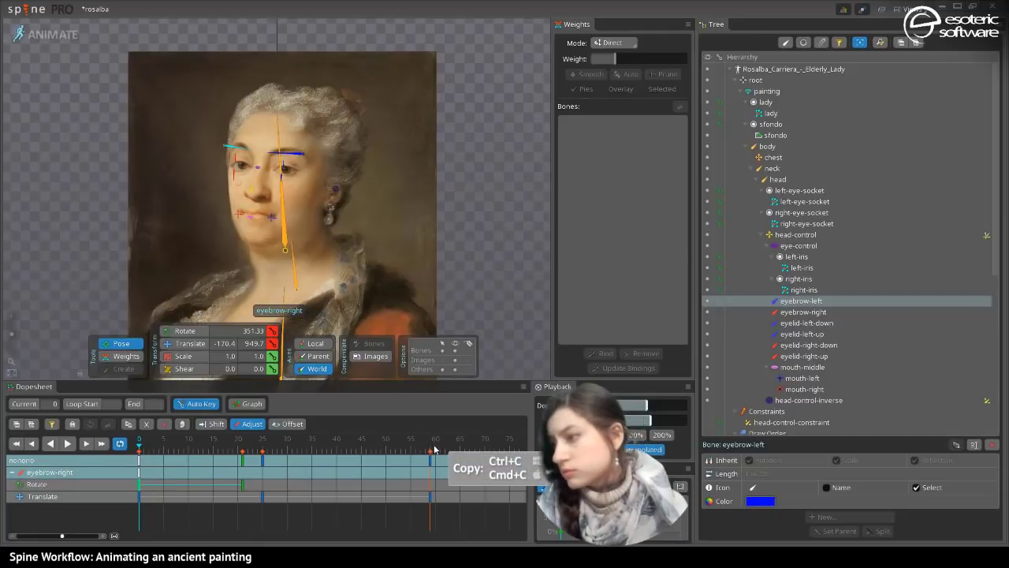
key("ctrl+v")
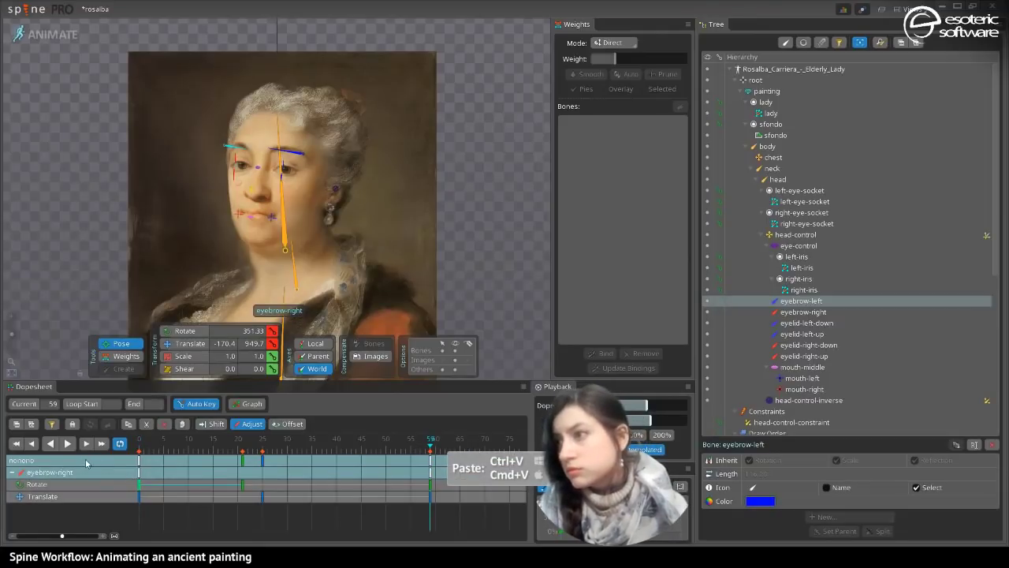
- Copy the eyebrow-left bone's rotation key from frame 0 to frame 59
left_click(292, 155)
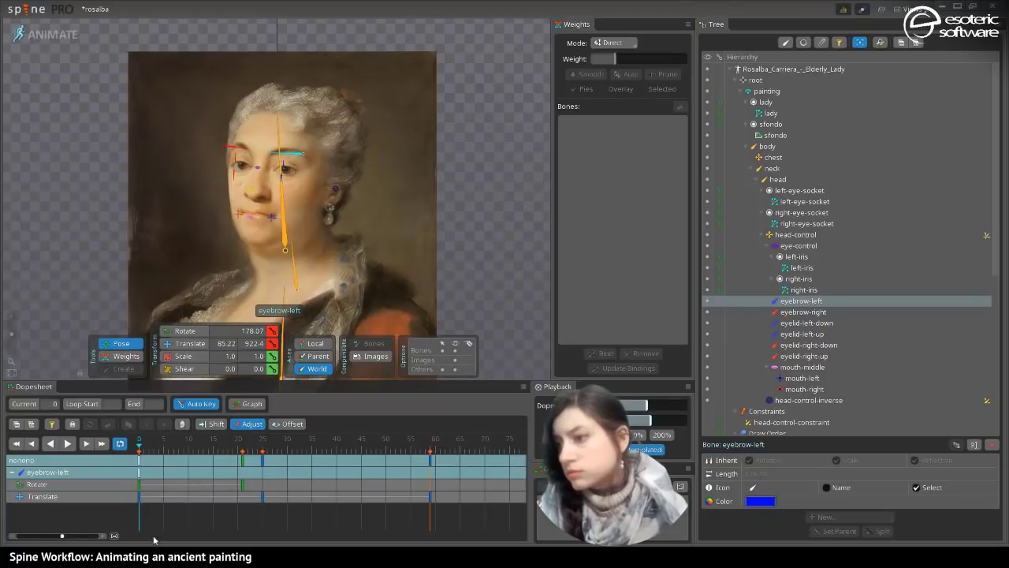
left_click(137, 487)
key("ctrl+c")
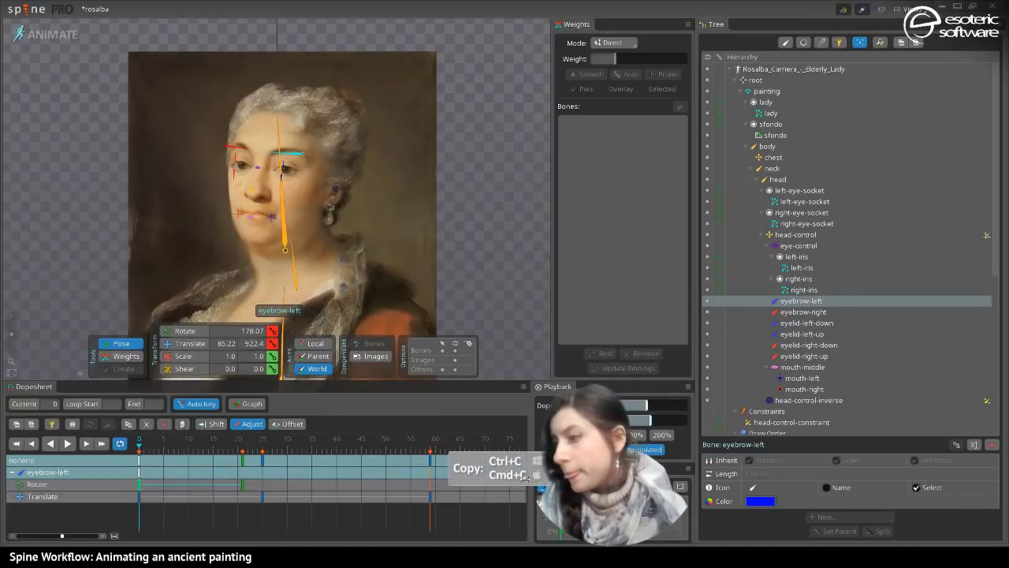
left_click(432, 485)
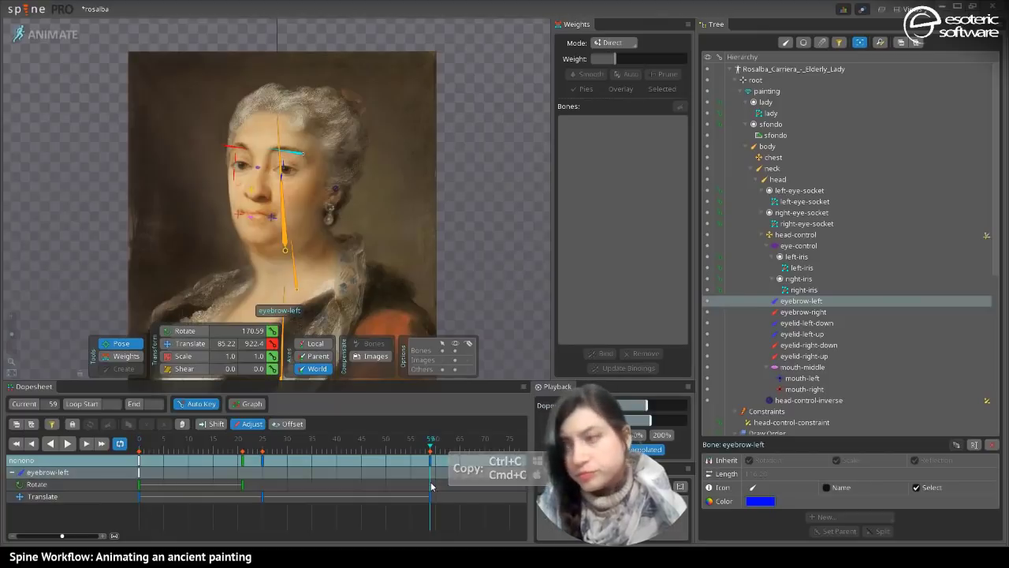
key("ctrl+v")
- Preview the eyebrow motion in playback with nothing selected and the bones hidden
left_click(70, 444)
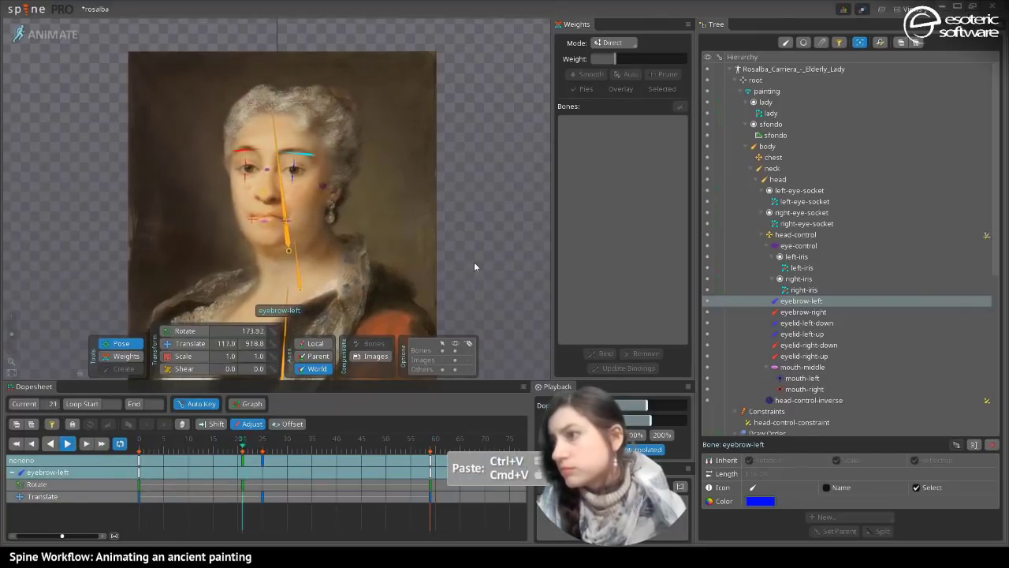
key("space")
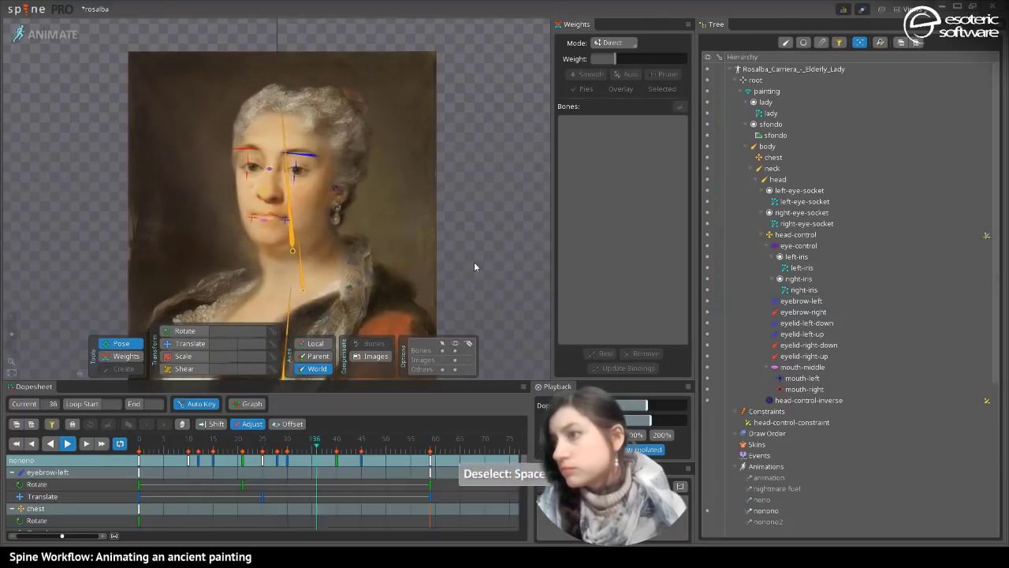
left_click(455, 349)
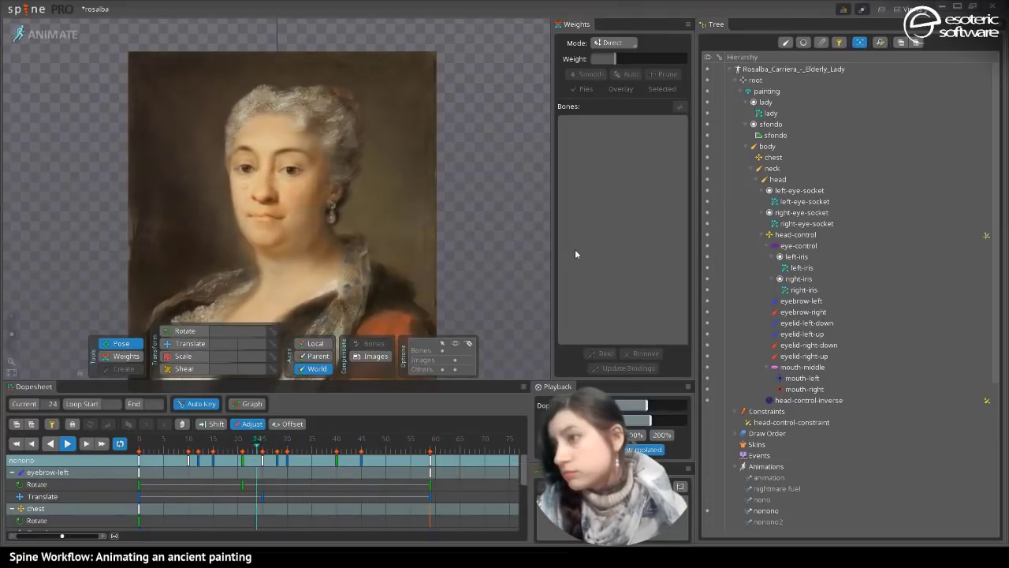
- At frame 25, translate the eyebrow-left and eyebrow-right bones together slightly downward toward the eyes
left_click(70, 443)
left_click(247, 445)
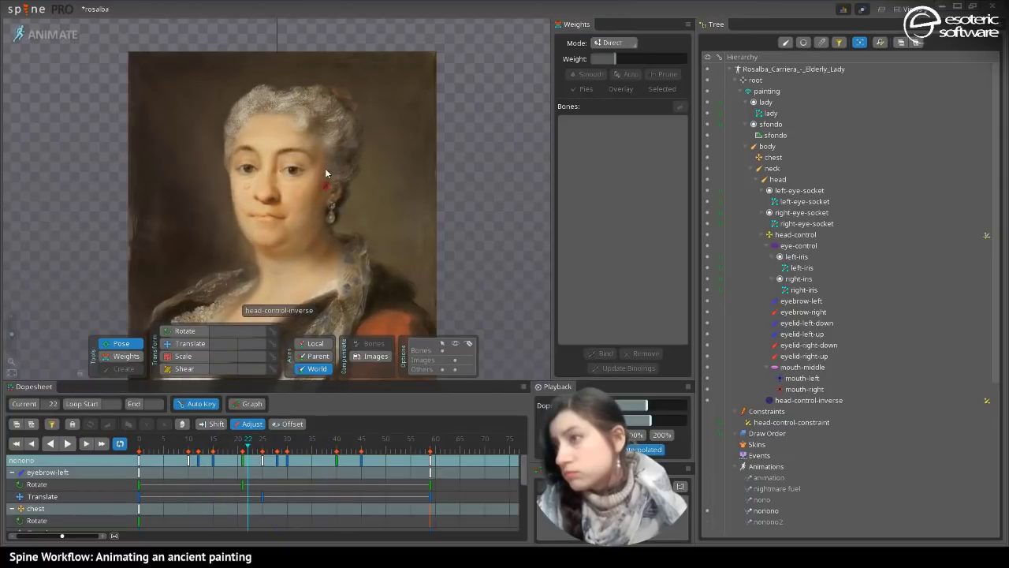
left_click(300, 157)
left_click(244, 150, "ctrl")
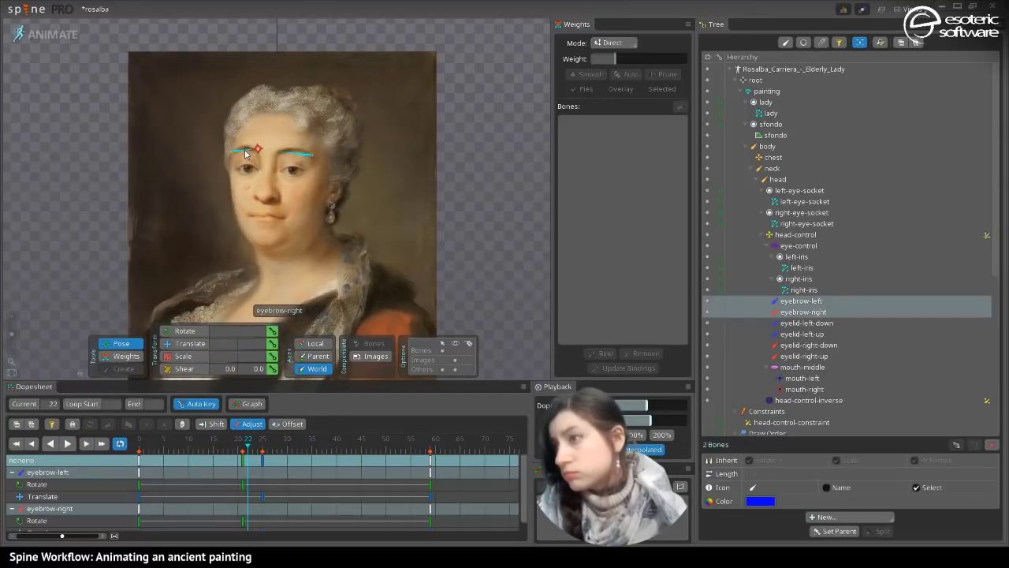
left_click(174, 343)
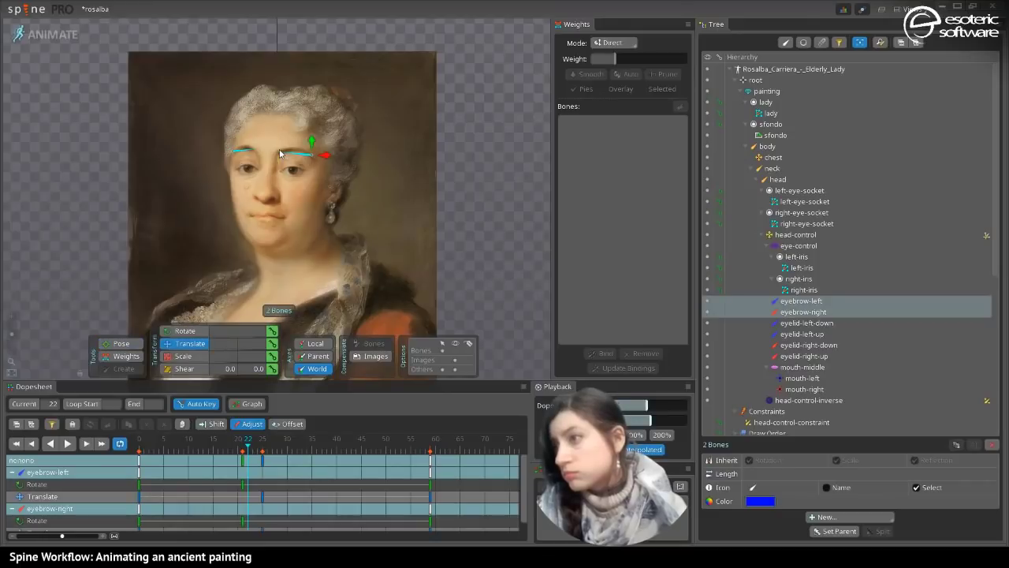
left_click(263, 499)
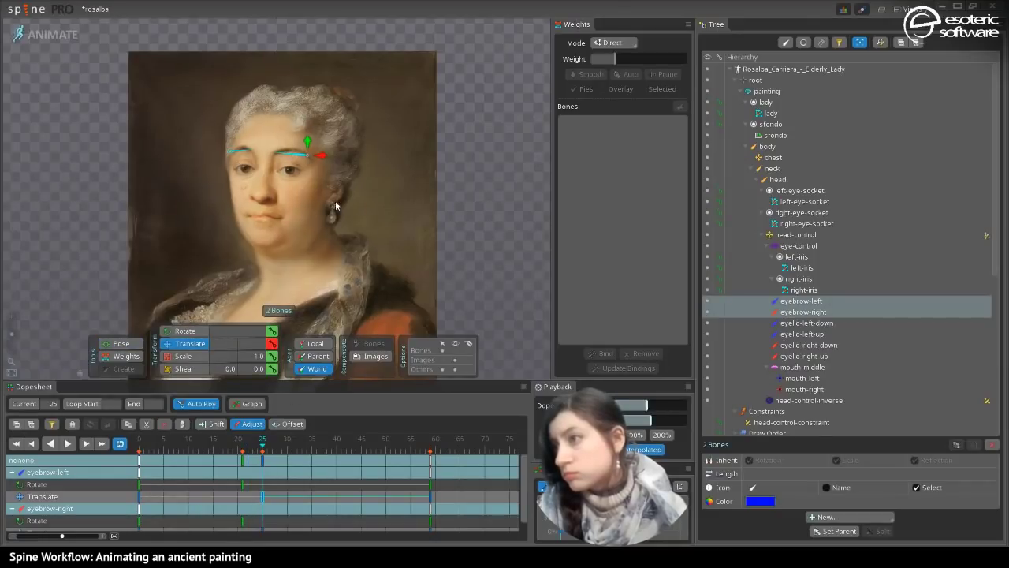
left_click_drag(309, 145, 306, 147)
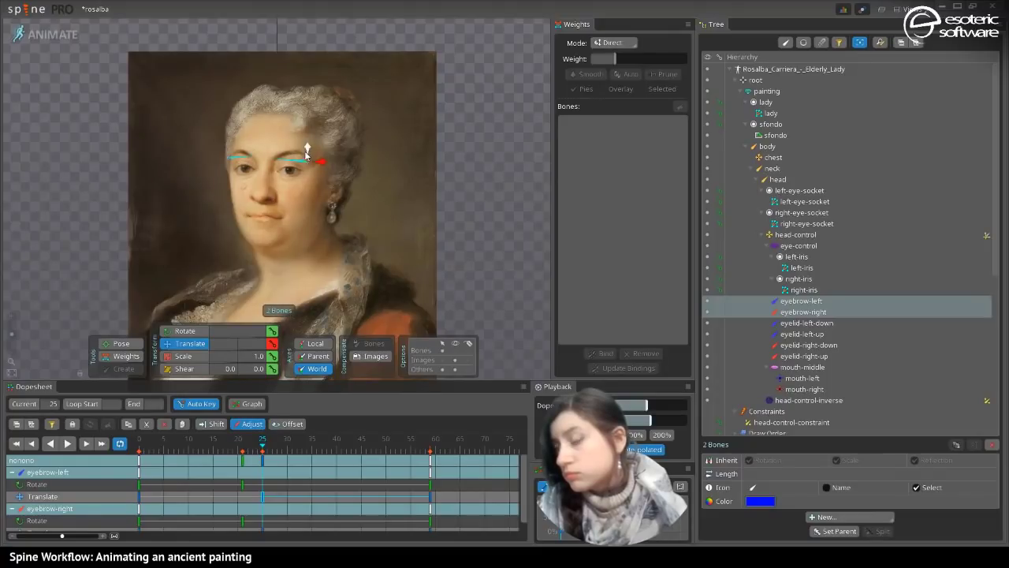
key("space")
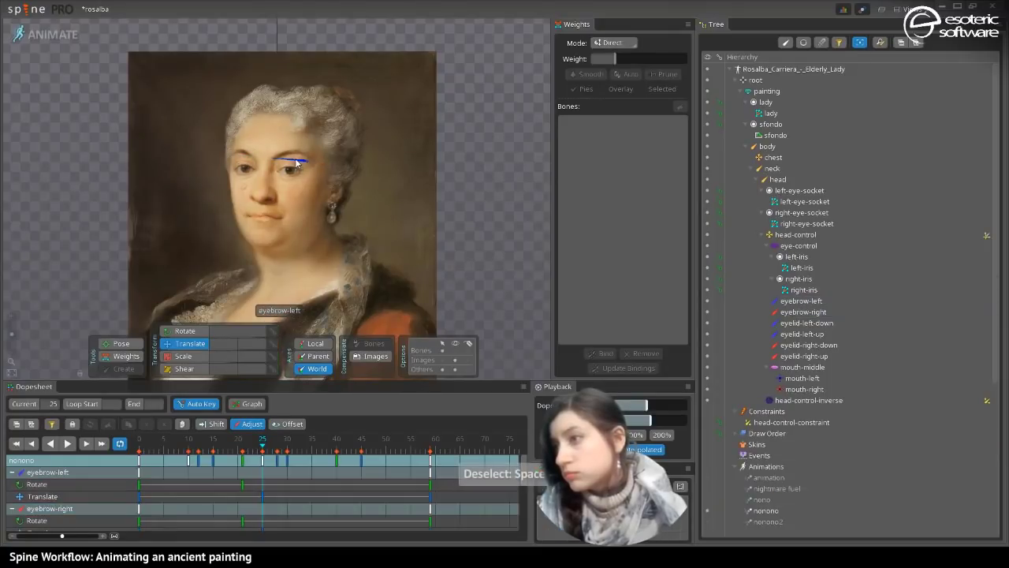
- Shift the eyebrow-left bone inward to about X 88 and eyebrow-right to about X -146 at frame 25, and preview the motion
left_click(300, 163)
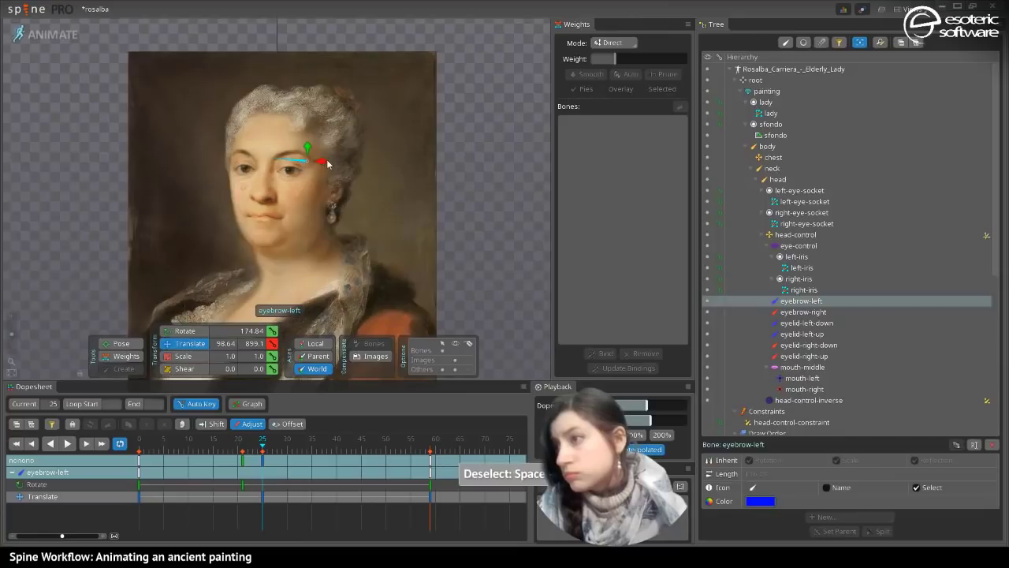
left_click_drag(328, 161, 318, 161)
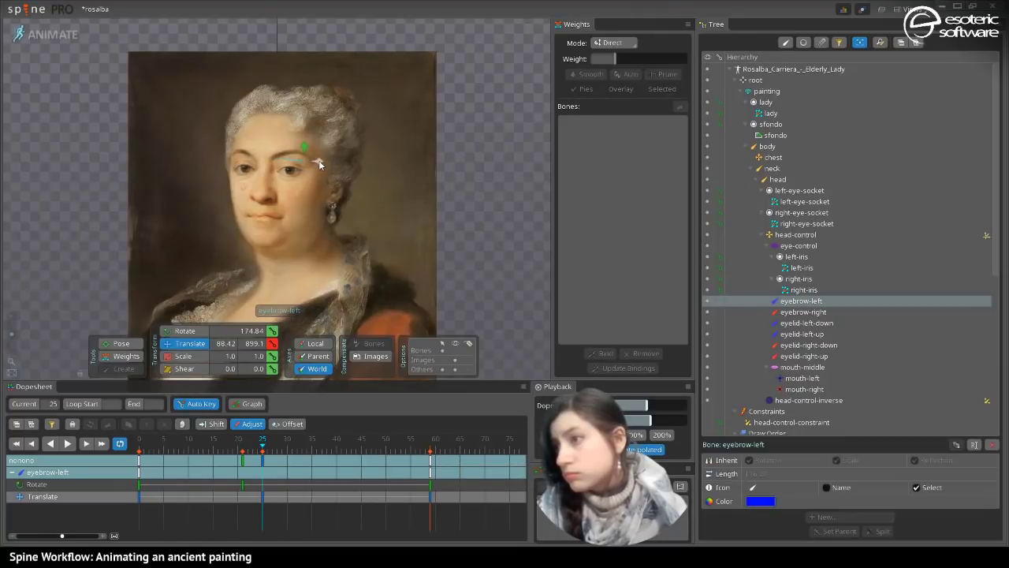
left_click(257, 153)
left_click_drag(241, 158, 250, 163)
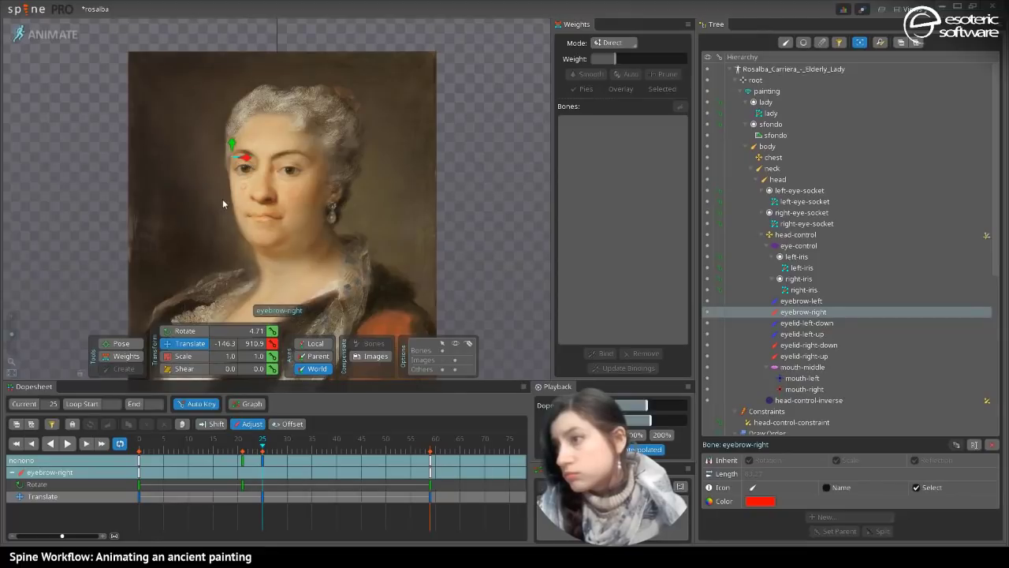
left_click(294, 162)
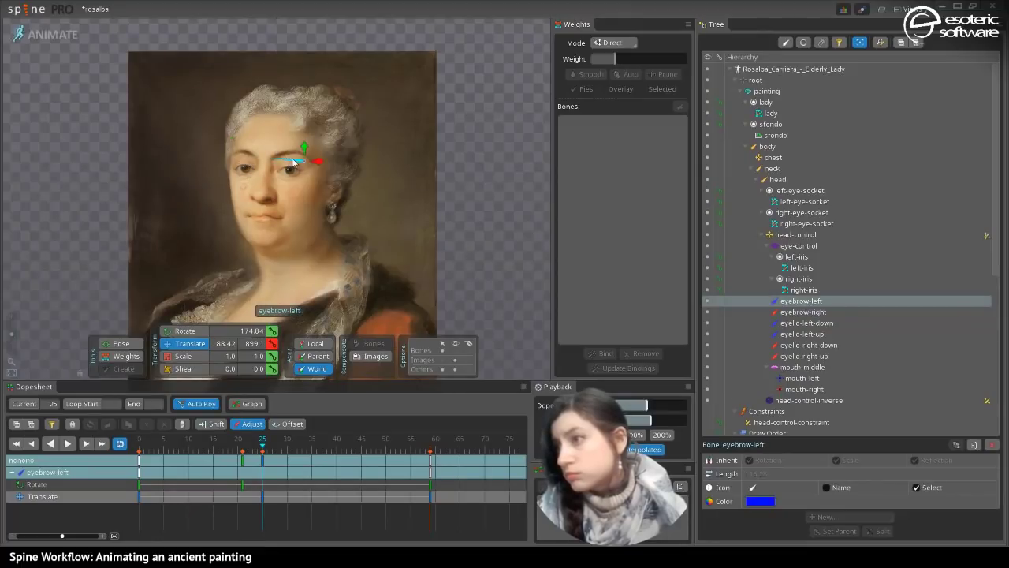
left_click_drag(320, 163, 318, 164)
left_click(68, 444)
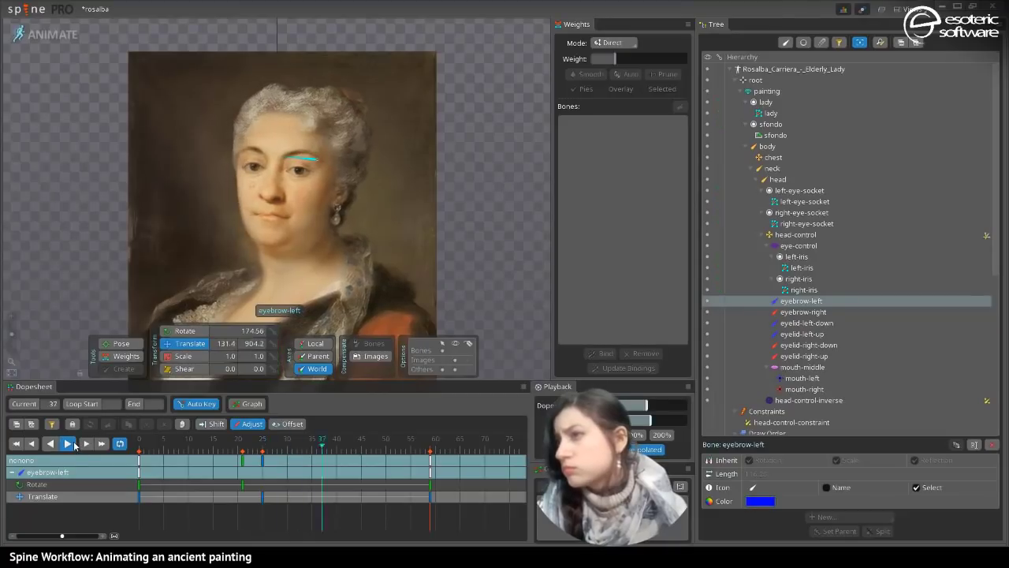
key("space")
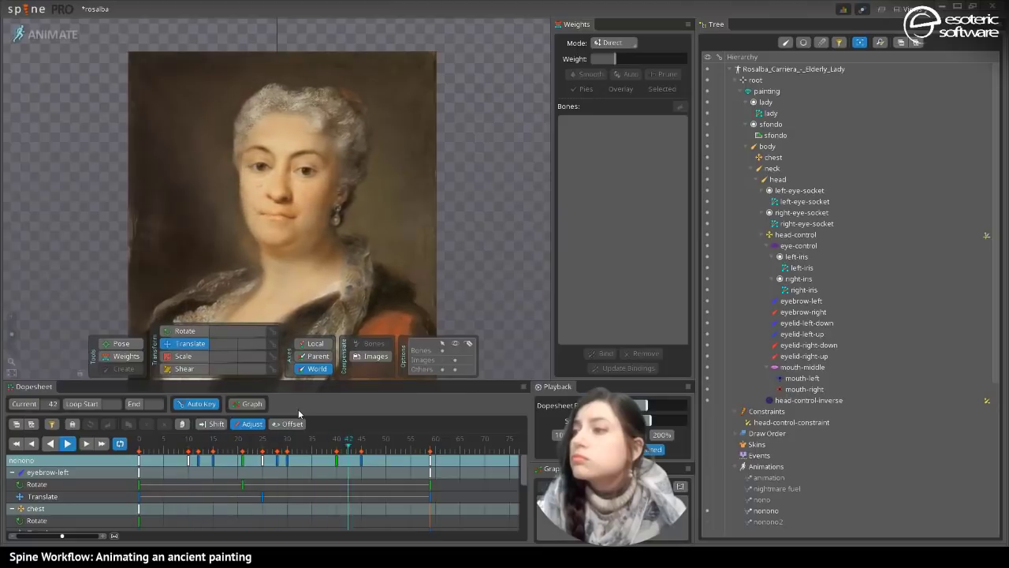
- Move the eyebrow-left bone's translate key from frame 25 to frame 10 and copy it to frame 46
left_click(263, 497)
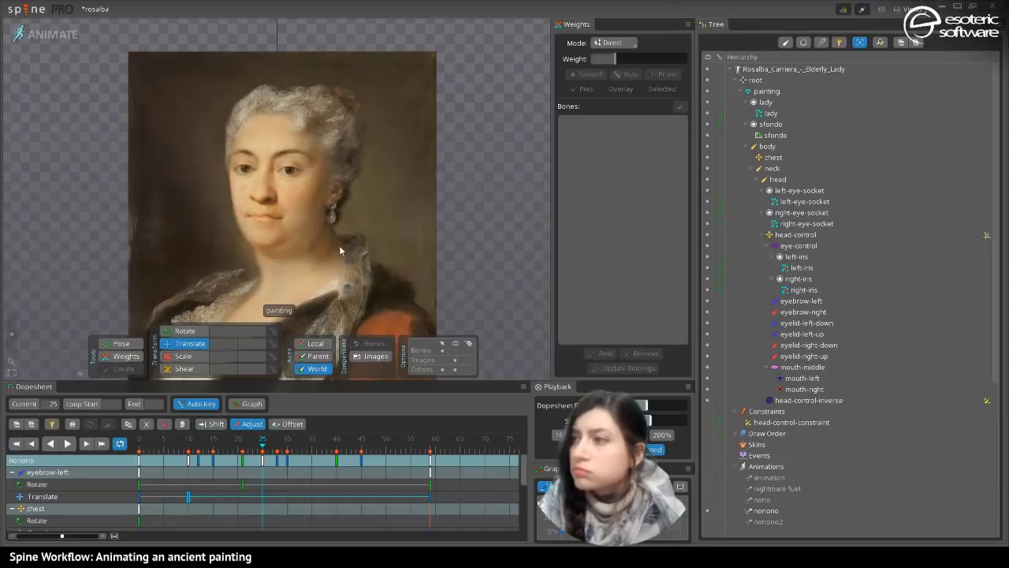
left_click(298, 157)
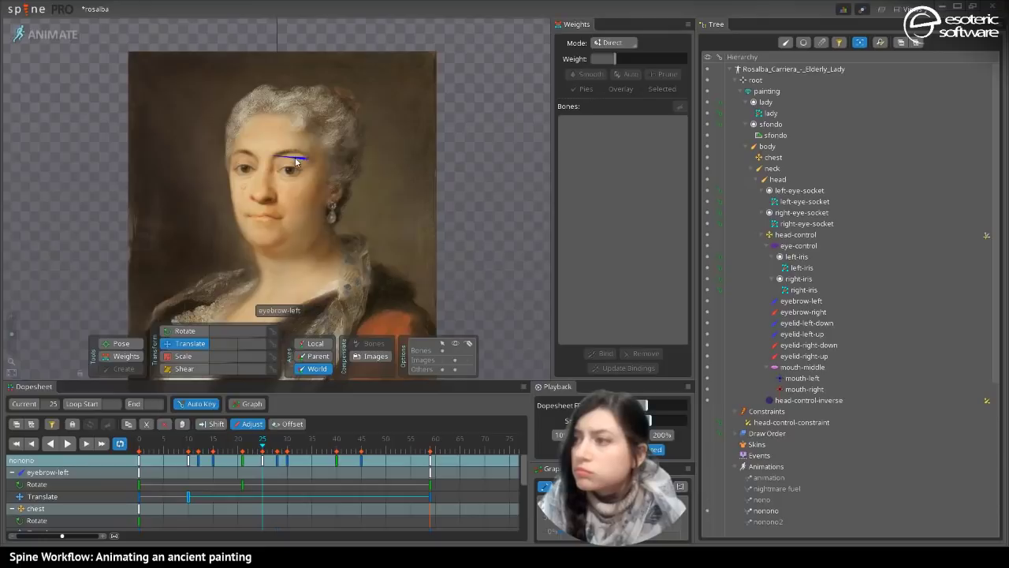
left_click(244, 159, "ctrl")
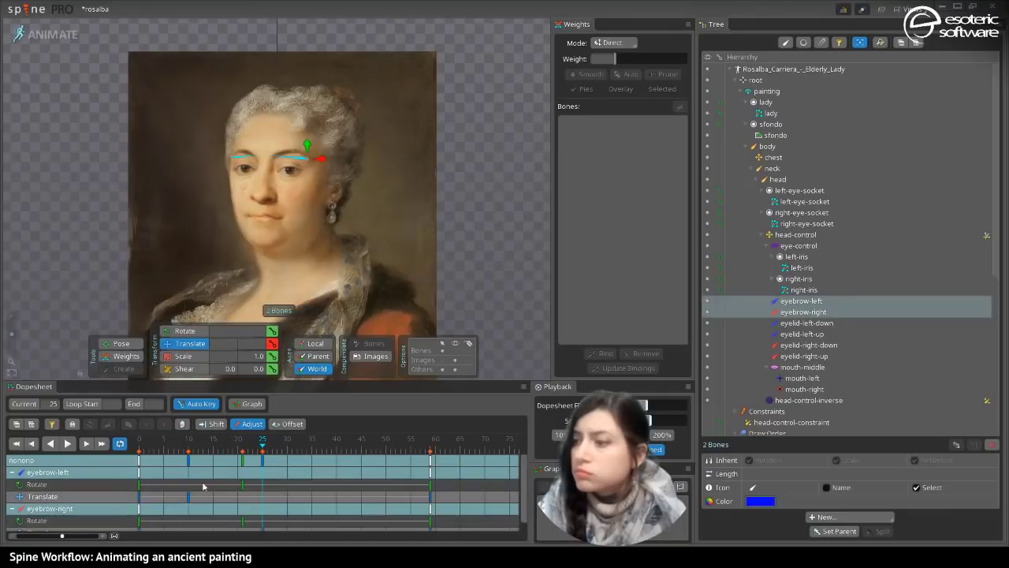
left_click(186, 502)
key("ctrl+v")
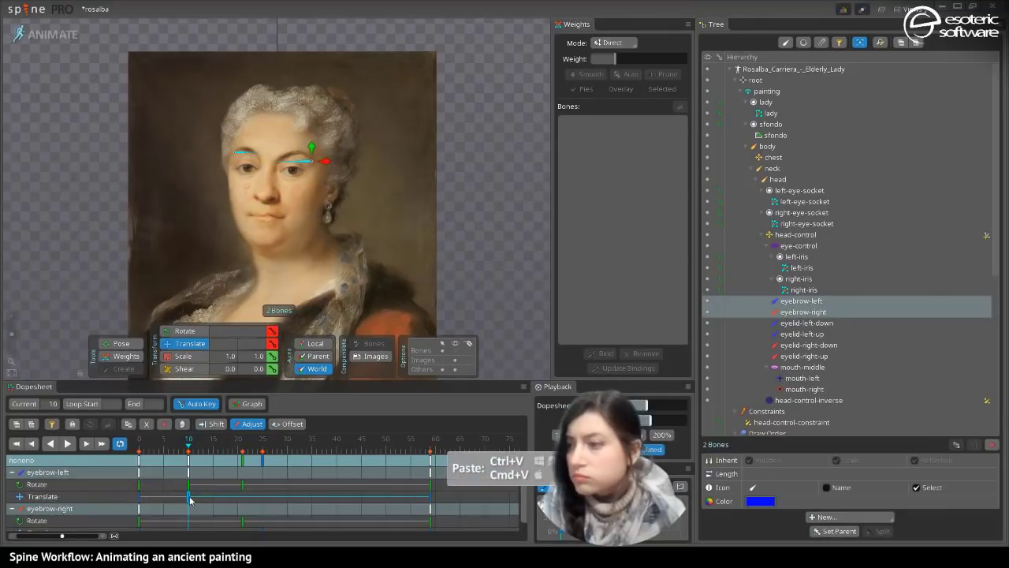
left_click(194, 494)
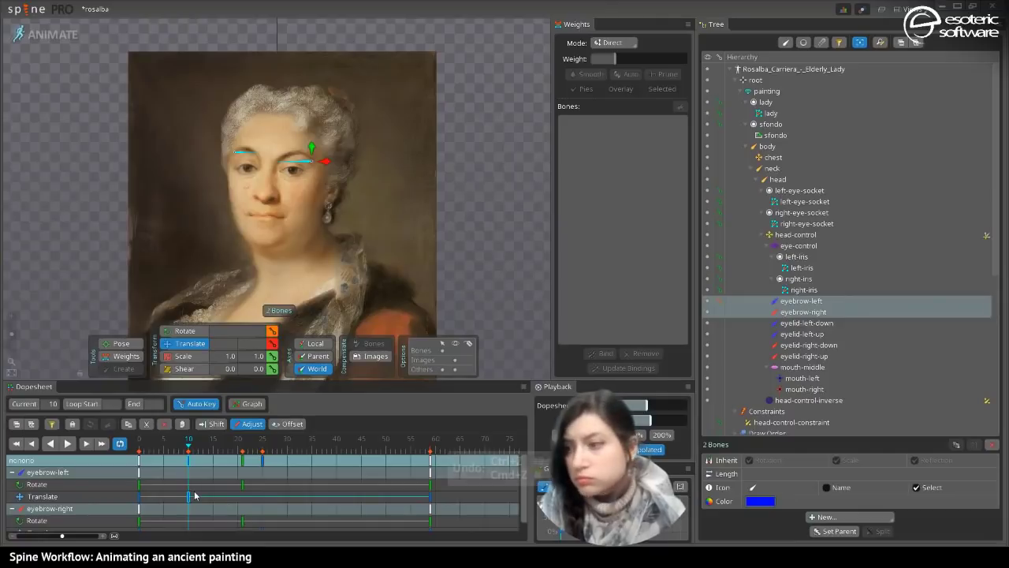
key("ctrl+z")
left_click(189, 498)
key("ctrl+c")
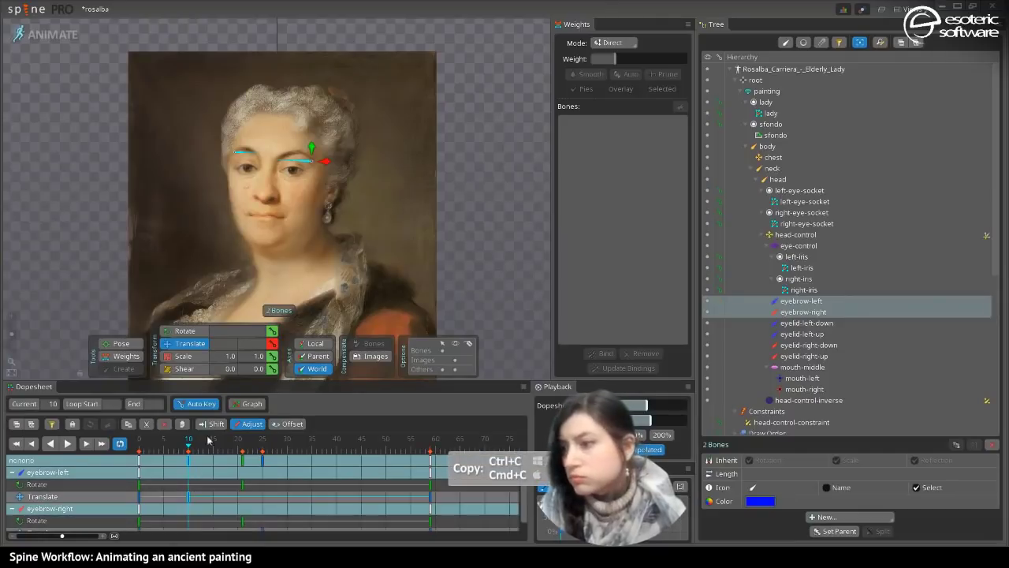
left_click(367, 455)
key("ctrl+v")
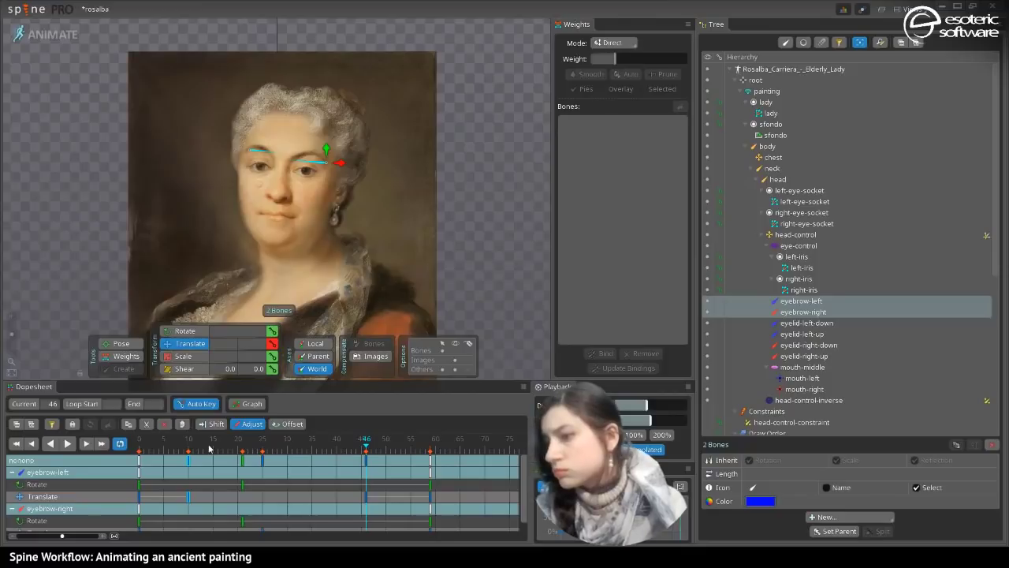
- Copy the eyebrow-right bone's translate key from frame 25 to frame 46, move the original to frame 10, and preview the motion
left_click(190, 460)
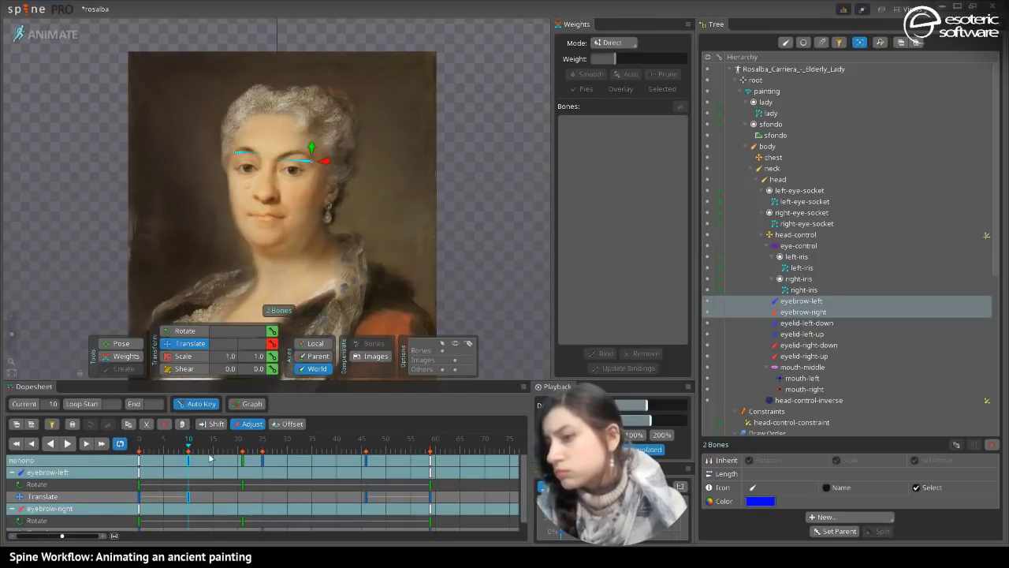
left_click(265, 462)
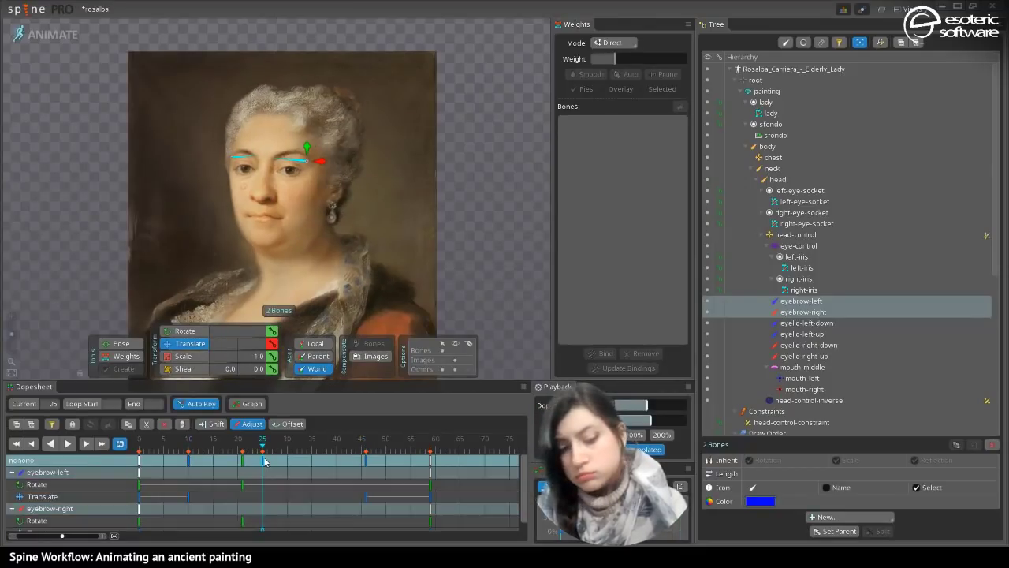
key("ctrl+c")
left_click(366, 461)
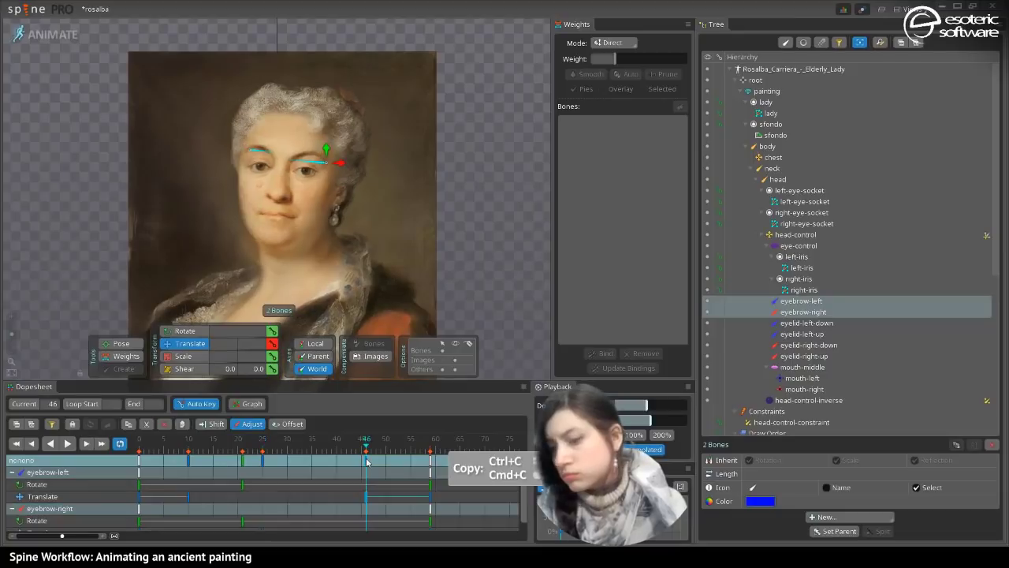
key("ctrl+v")
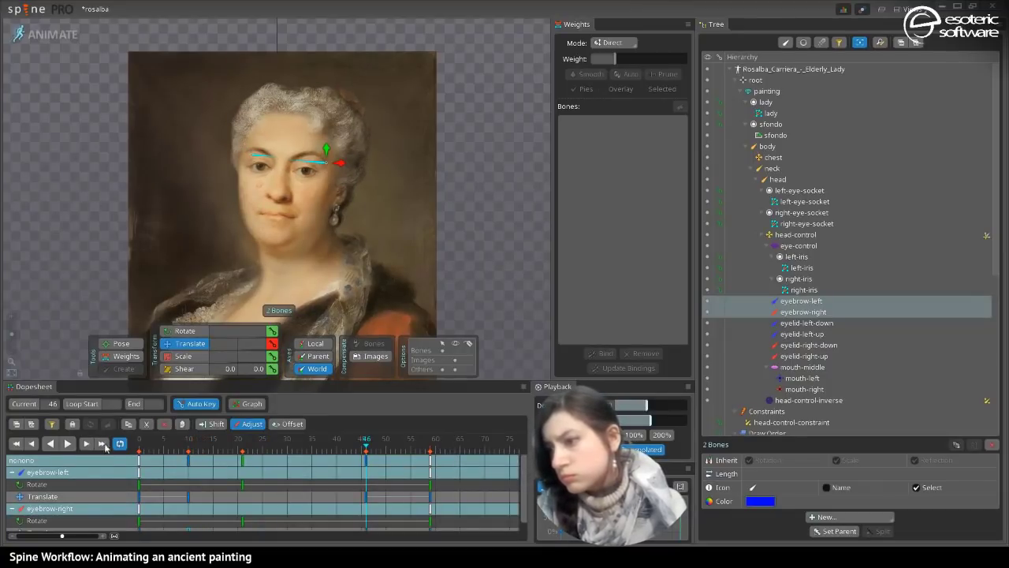
left_click(68, 444)
key("space")
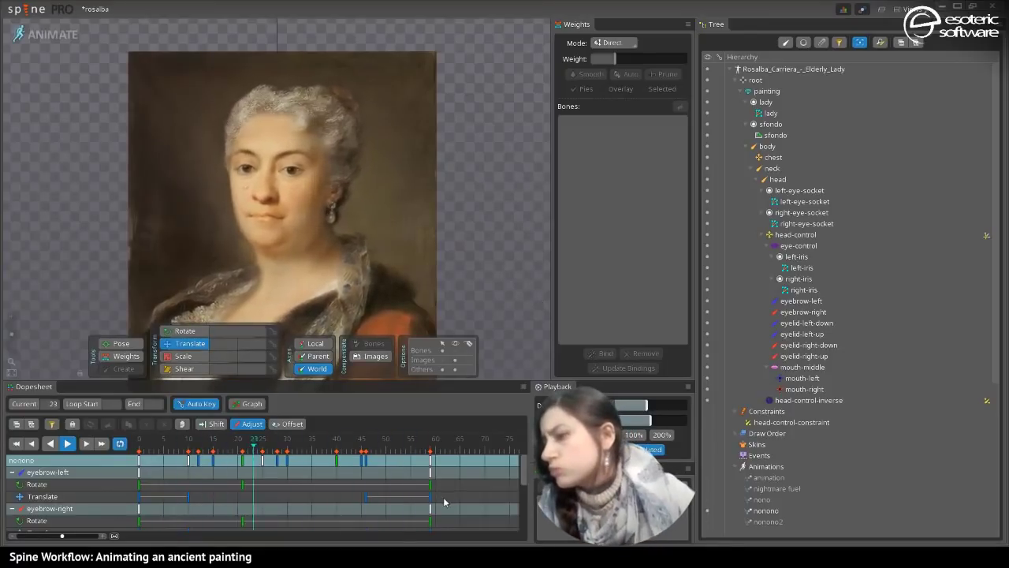
- Try to shift all of the eyebrow-left bone's translate keys about 8 frames forward, and undo the shift
left_click_drag(440, 500, 136, 497)
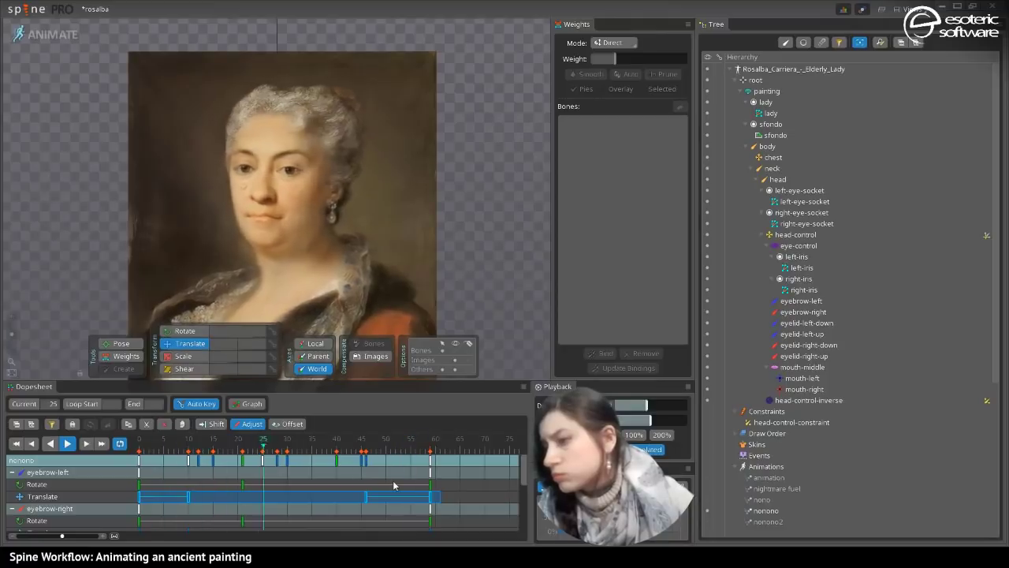
left_click(215, 425)
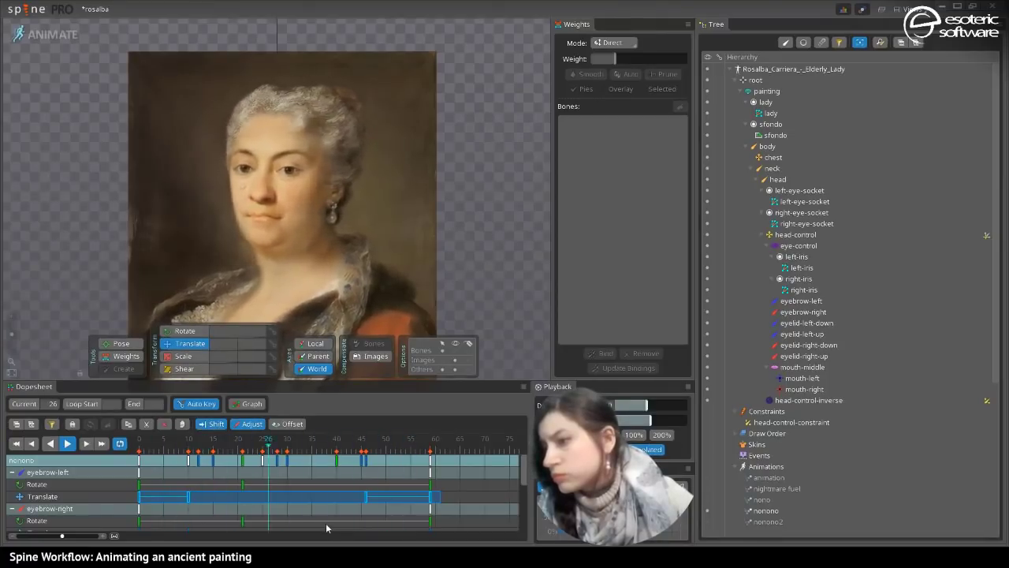
left_click_drag(315, 496, 354, 497)
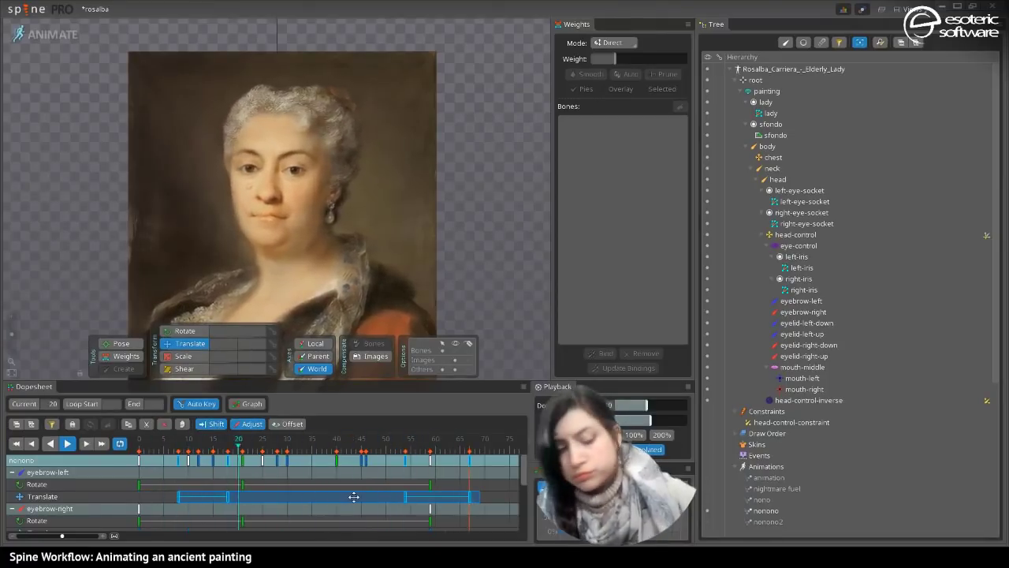
key("ctrl+z")
- Try to offset the eyebrow translate keys about 10 frames forward with Offset enabled, and undo the offset
left_click(288, 423)
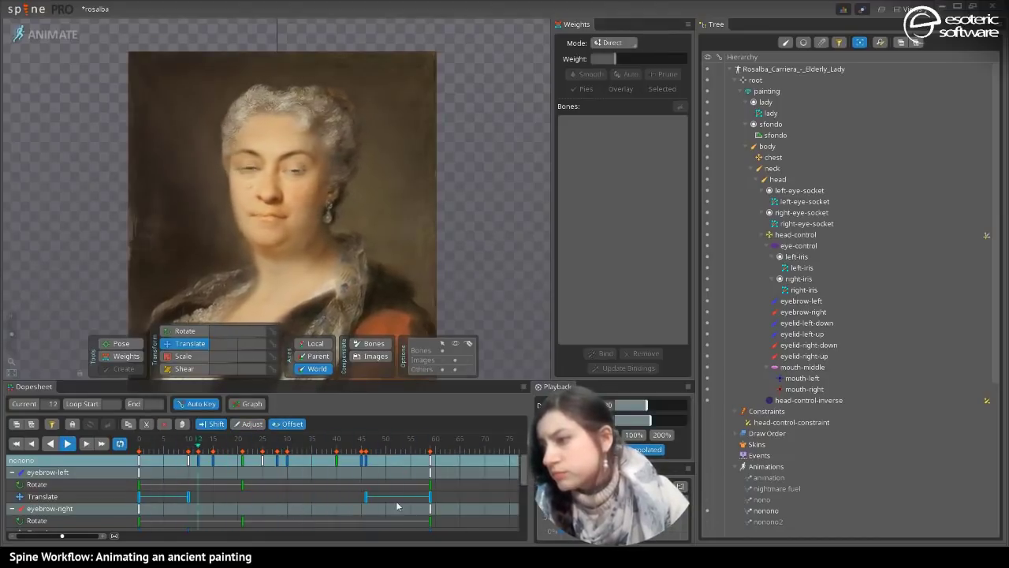
left_click_drag(397, 502, 405, 502)
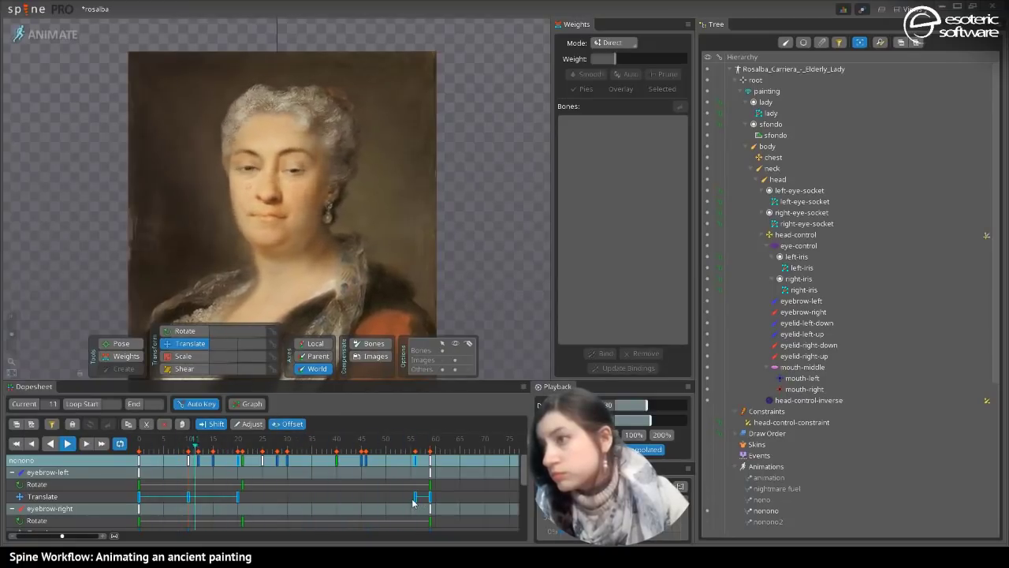
key("ctrl+z")
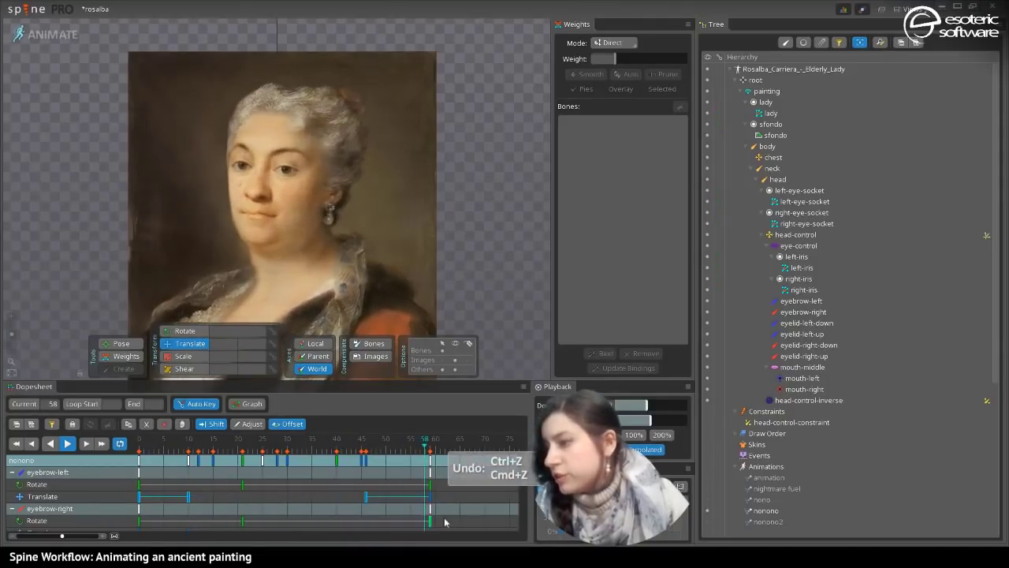
scroll(523, 483, "down", 3)
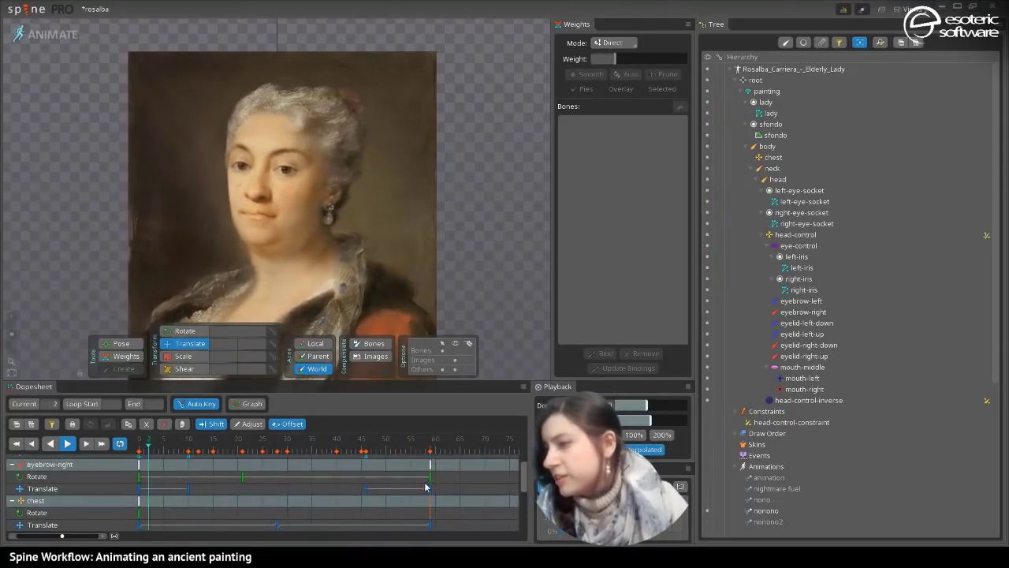
left_click_drag(452, 486, 126, 385)
scroll(524, 481, "up", 3)
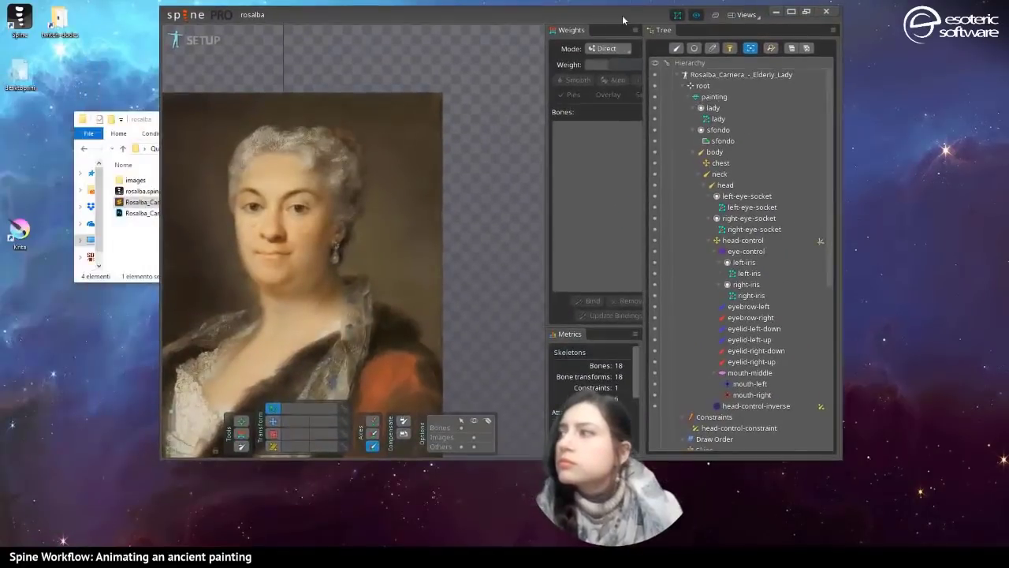
- Maximize the rosalba project window and play the nonono animation in Animate mode
double_click(623, 17)
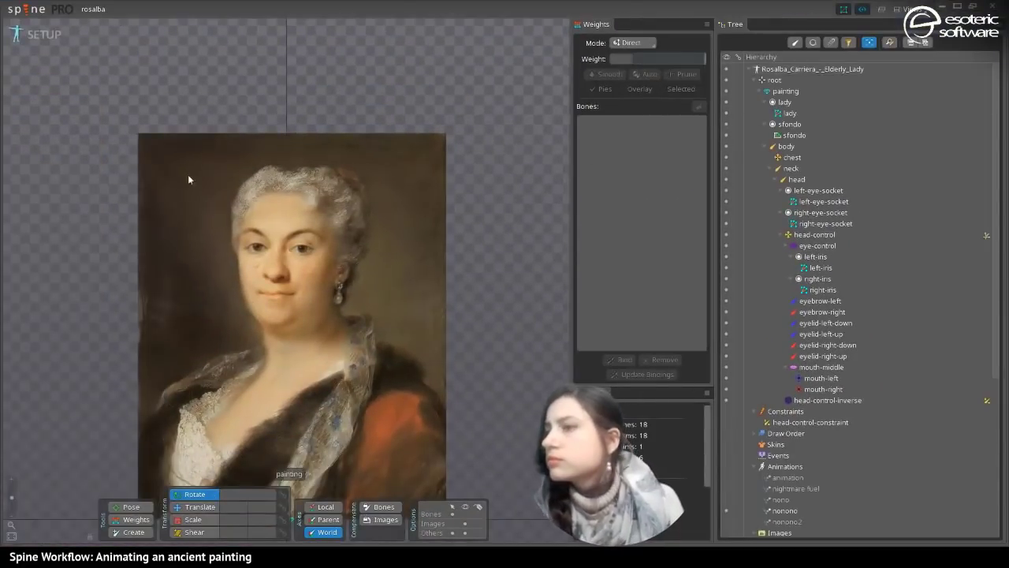
left_click(34, 43)
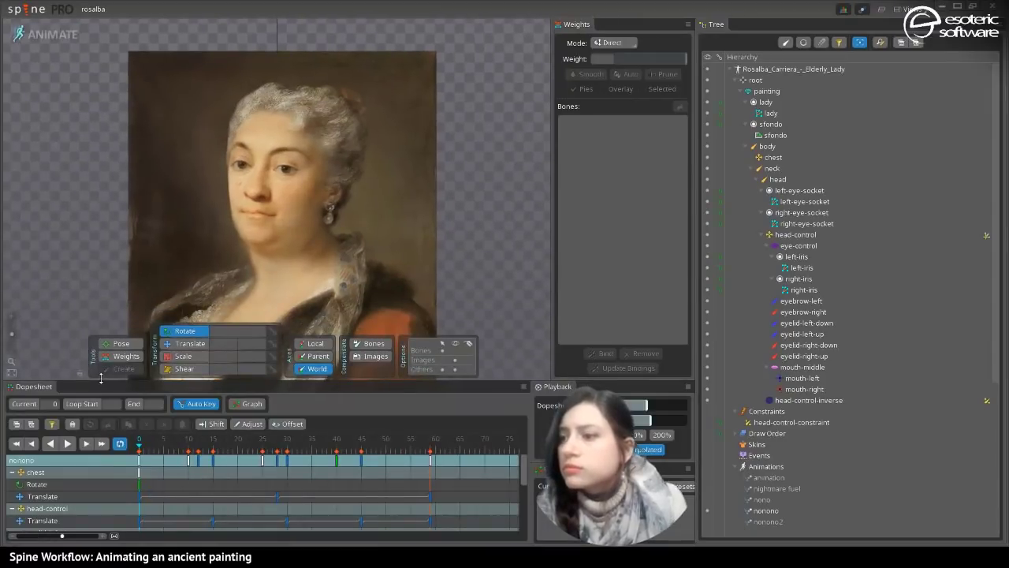
left_click(68, 444)
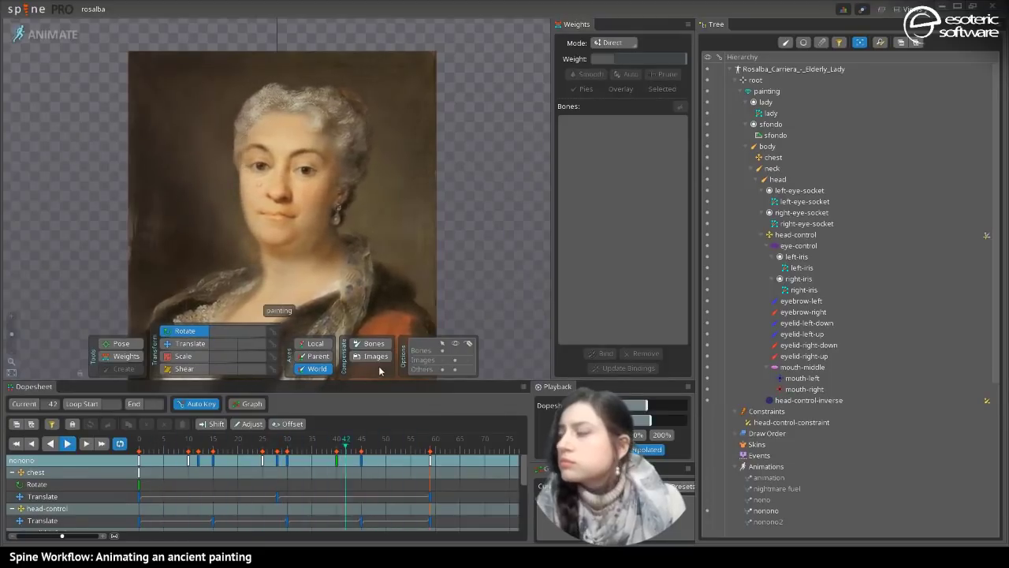
- Switch to the nonono2 animation in the tree and stop its playback
scroll(995, 407, "down", 5)
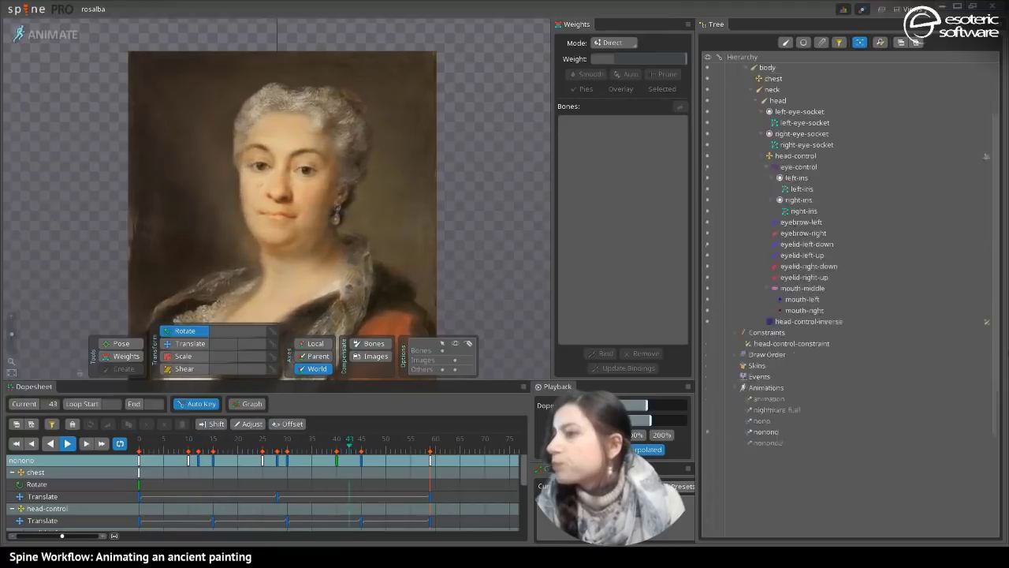
left_click(706, 339)
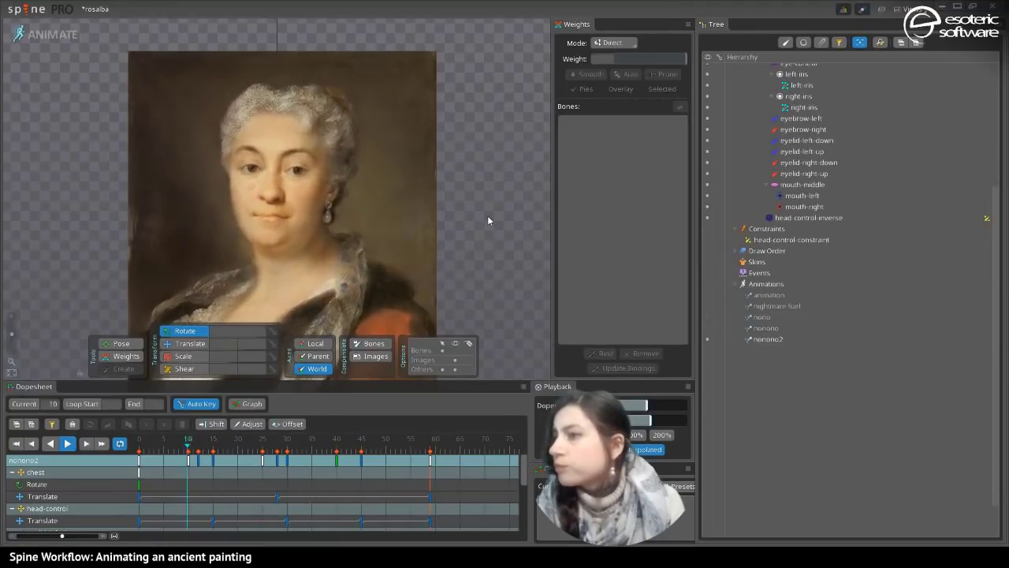
left_click(67, 447)
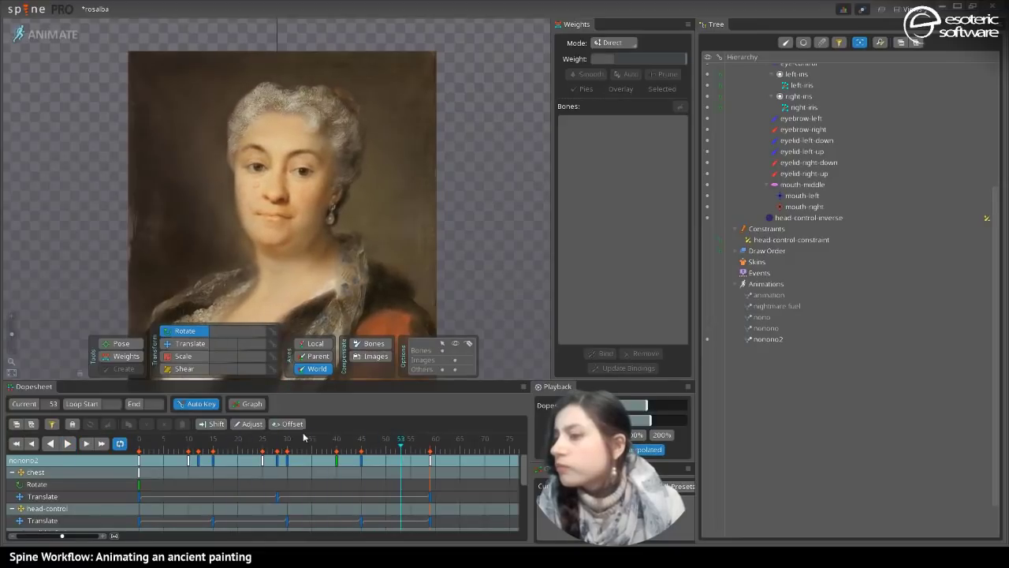
- At frame 39, translate the eye-control, eyelid-left-up and eyelid-right-up bones slightly downward together
left_click_drag(304, 438, 332, 439)
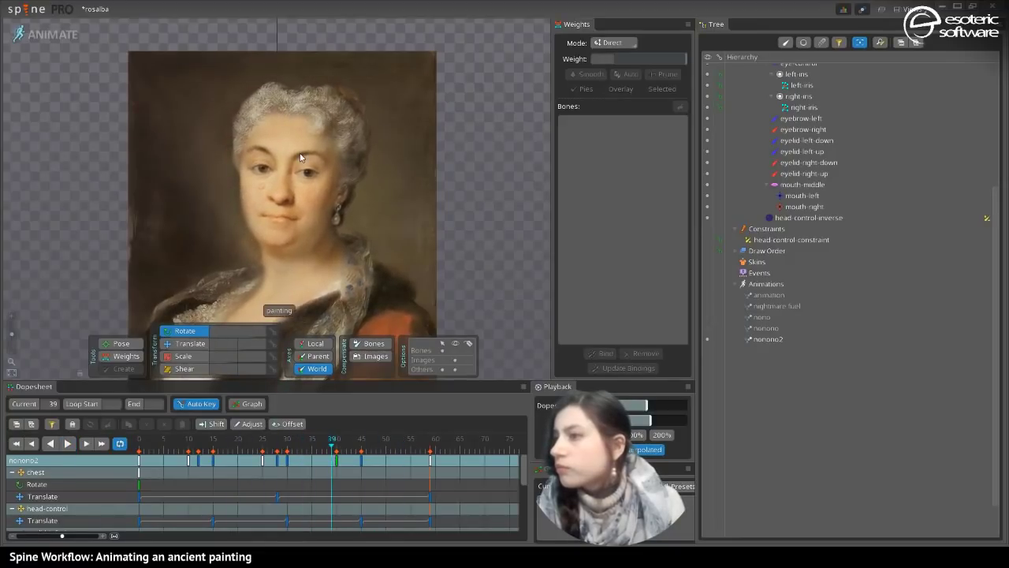
left_click(282, 170)
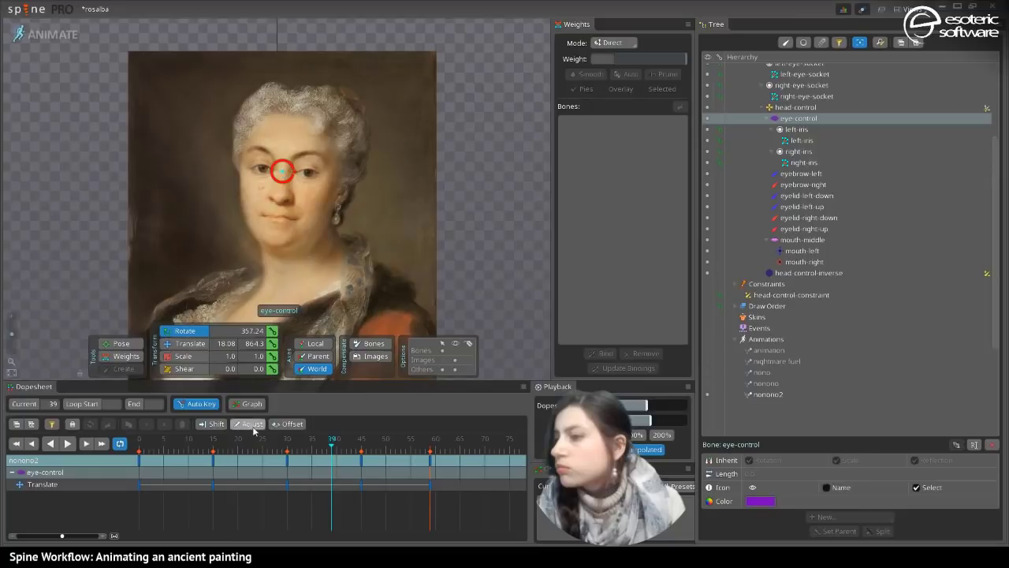
left_click(175, 345)
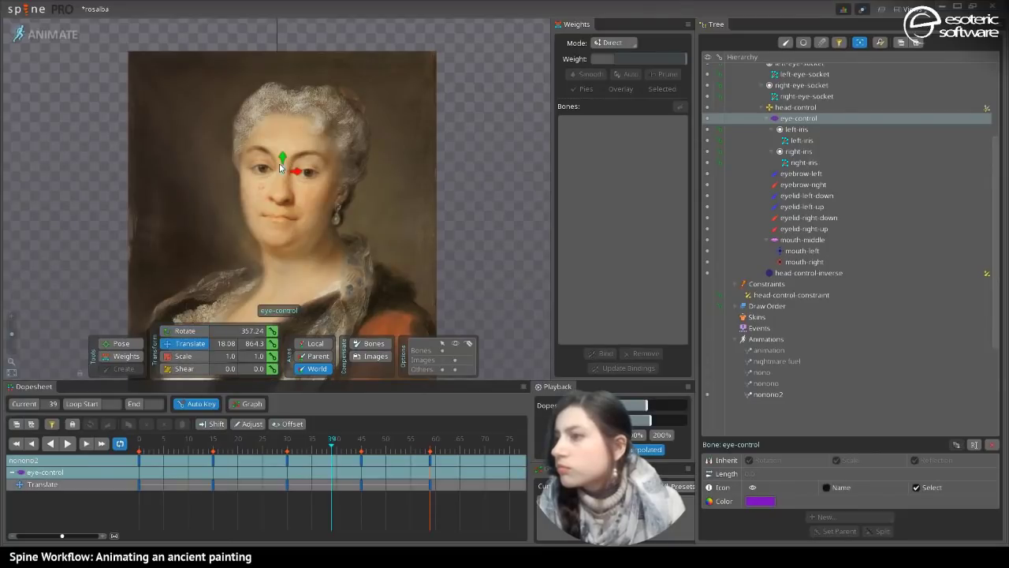
left_click_drag(286, 156, 282, 165)
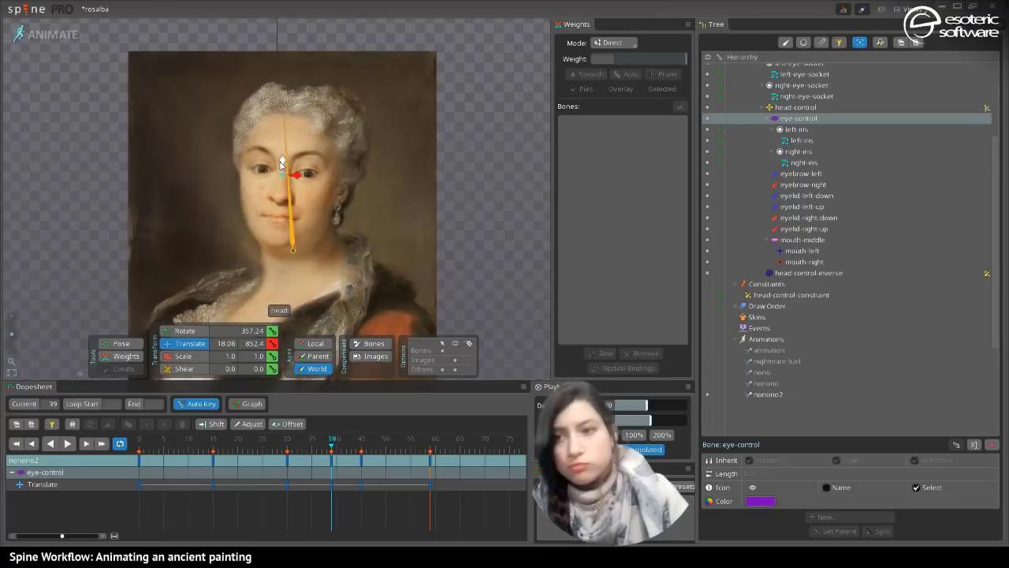
key("ctrl+z")
left_click(310, 173, "ctrl")
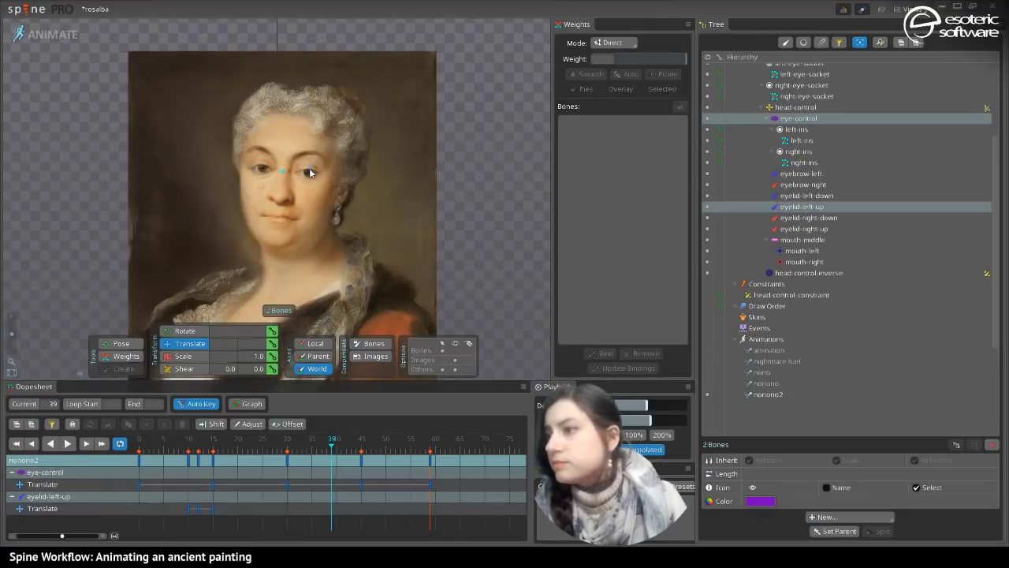
left_click(264, 168, "ctrl")
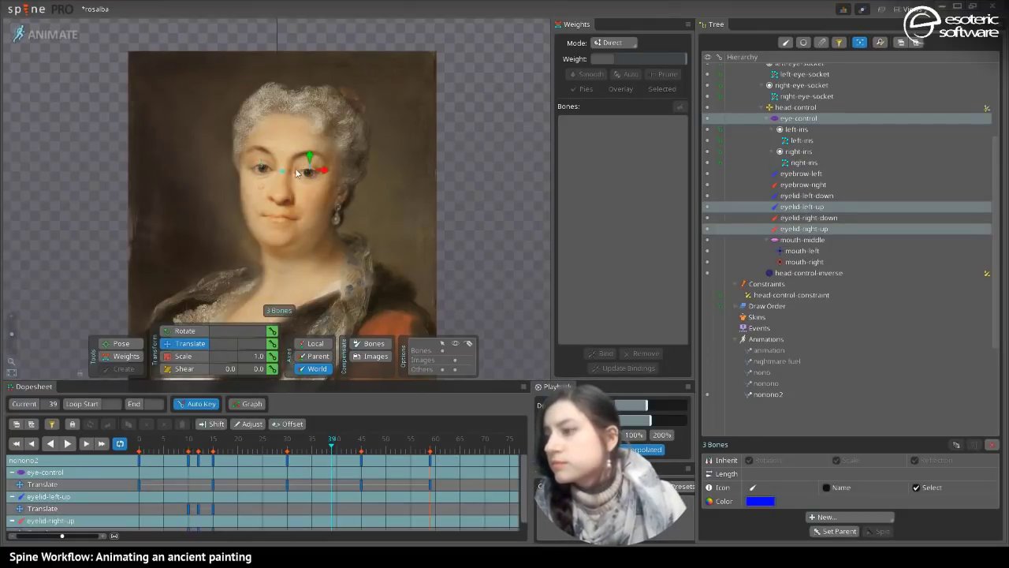
left_click_drag(310, 157, 309, 163)
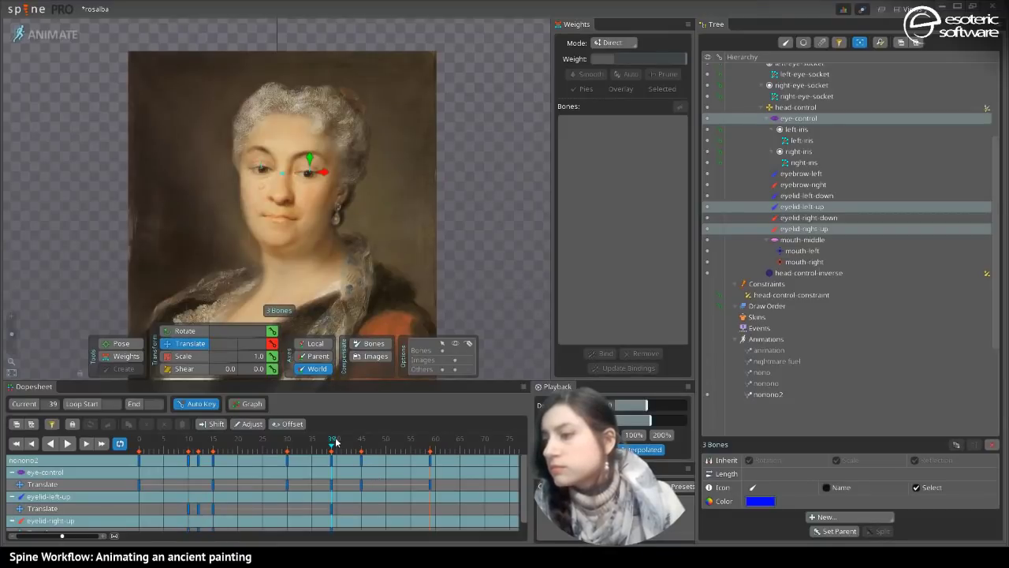
- At frame 51, key the upper eyelid and eye-control bones slightly higher, adjust eye-control separately, and preview the motion
left_click_drag(335, 443, 393, 457)
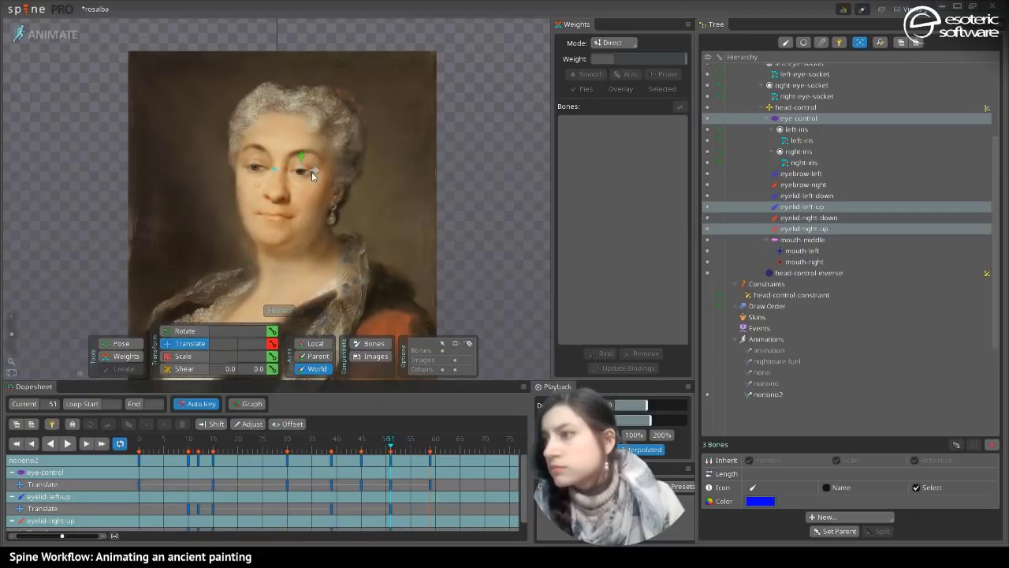
left_click_drag(312, 172, 301, 156)
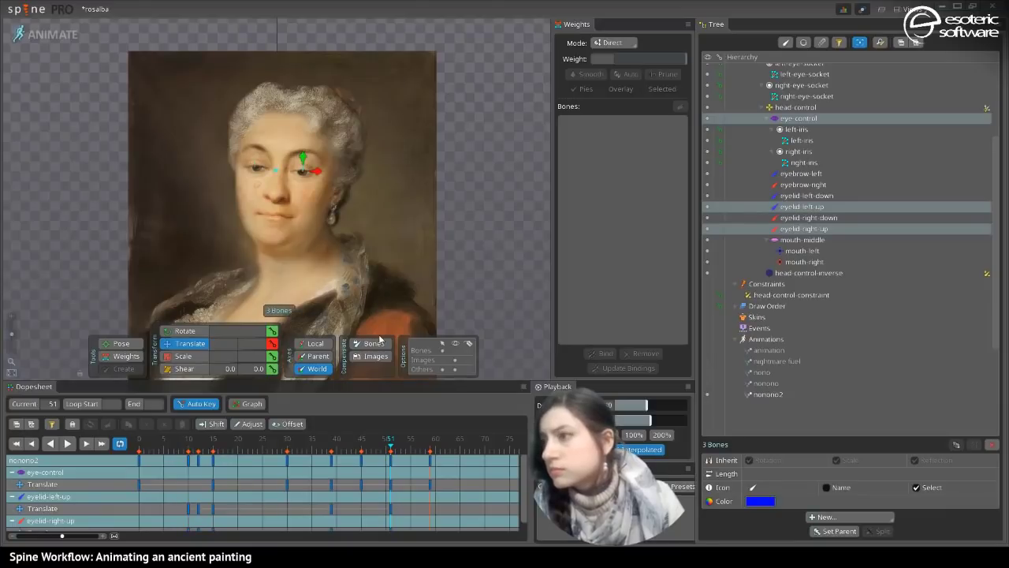
left_click(302, 164, "ctrl")
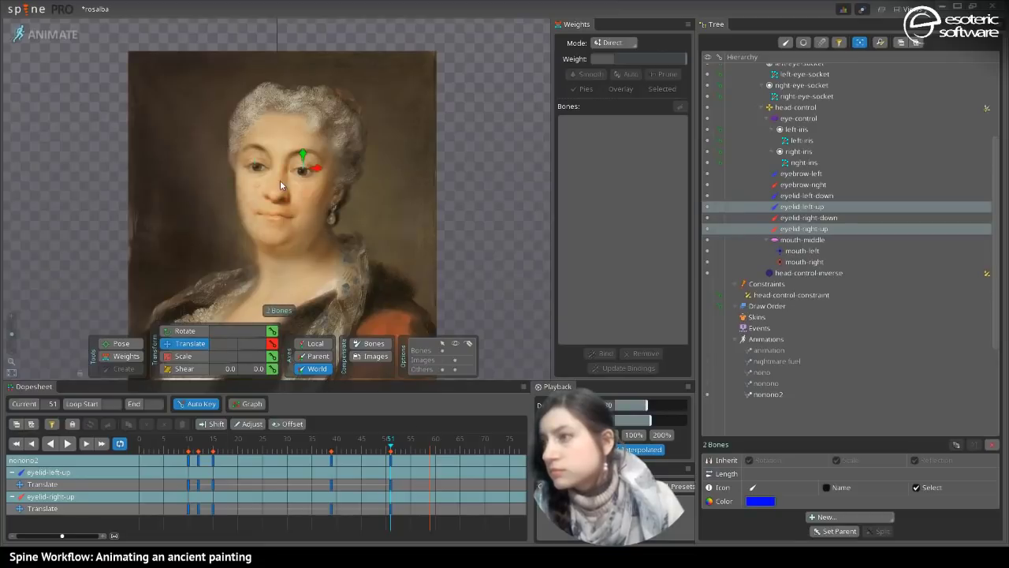
left_click(274, 172)
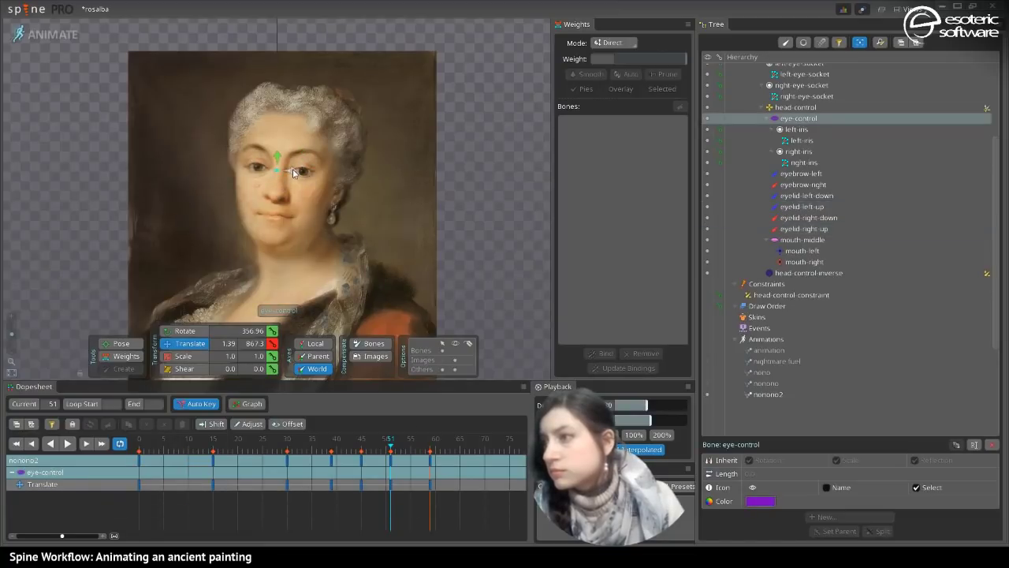
left_click_drag(292, 168, 280, 153)
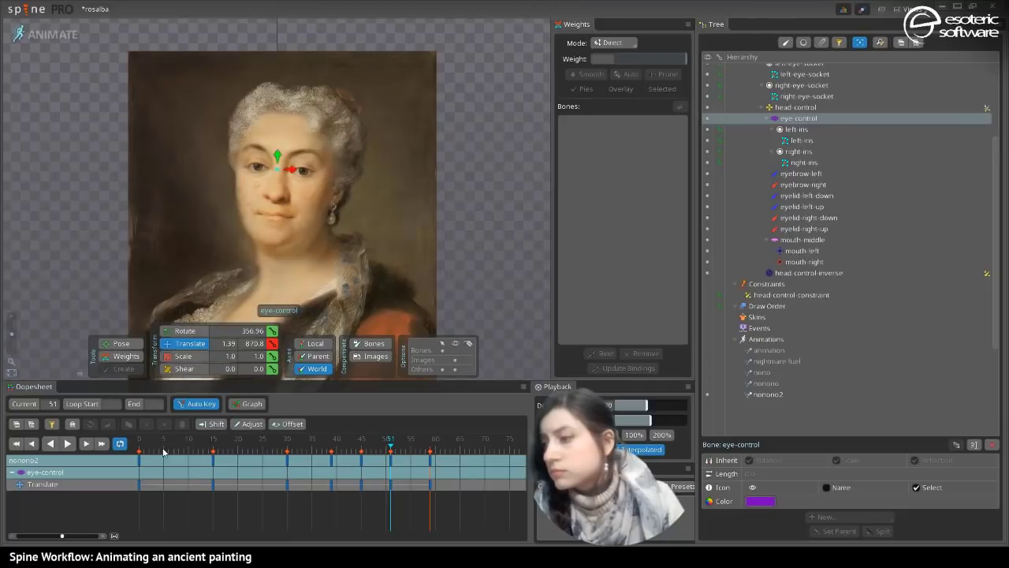
left_click(67, 443)
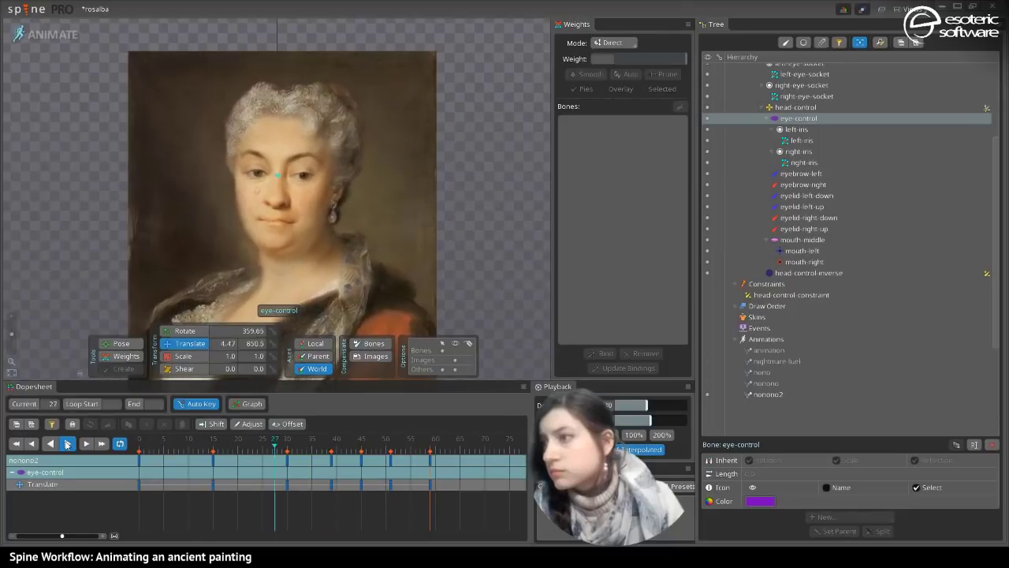
left_click(67, 443)
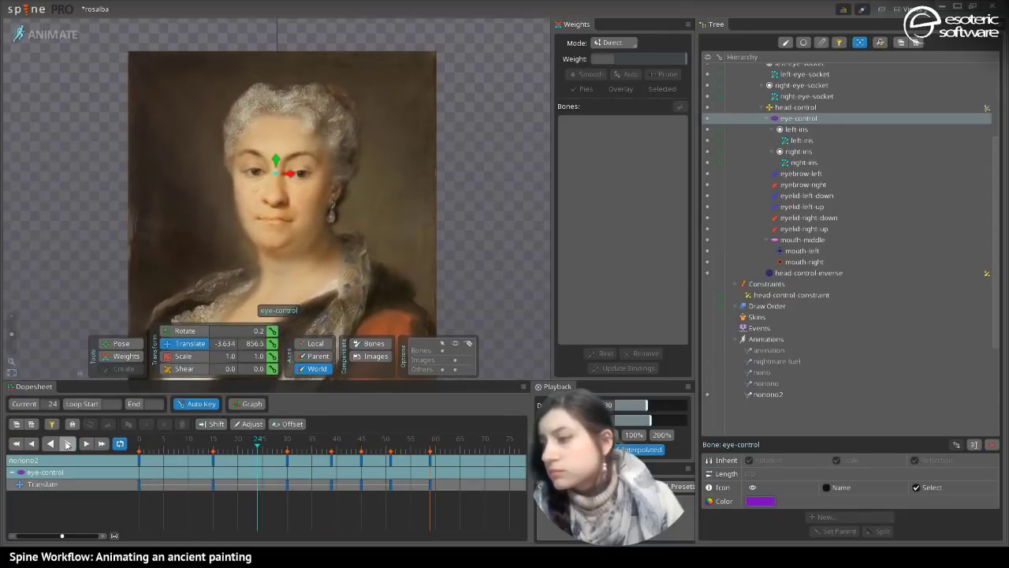
- Copy the translate keys of eyelid-left-up and eyelid-right-up from frame 10 to frame 59 and preview the animation
left_click(303, 168)
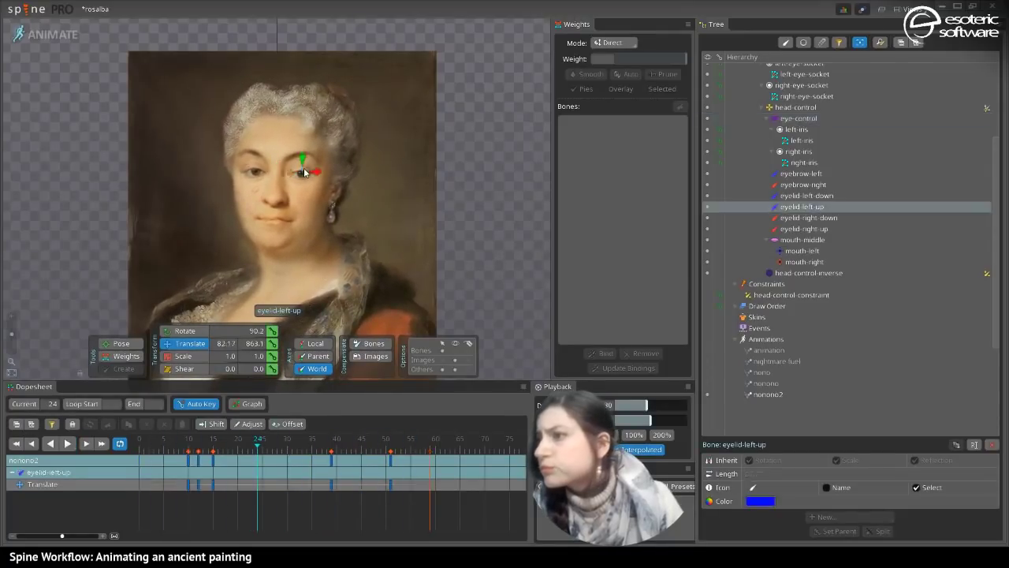
left_click(254, 170, "ctrl")
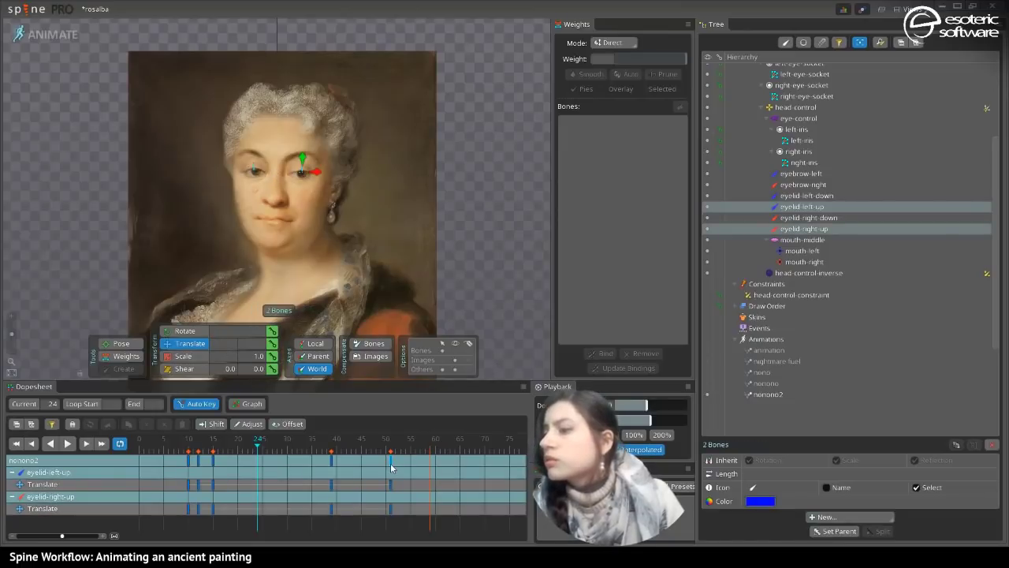
left_click(190, 460)
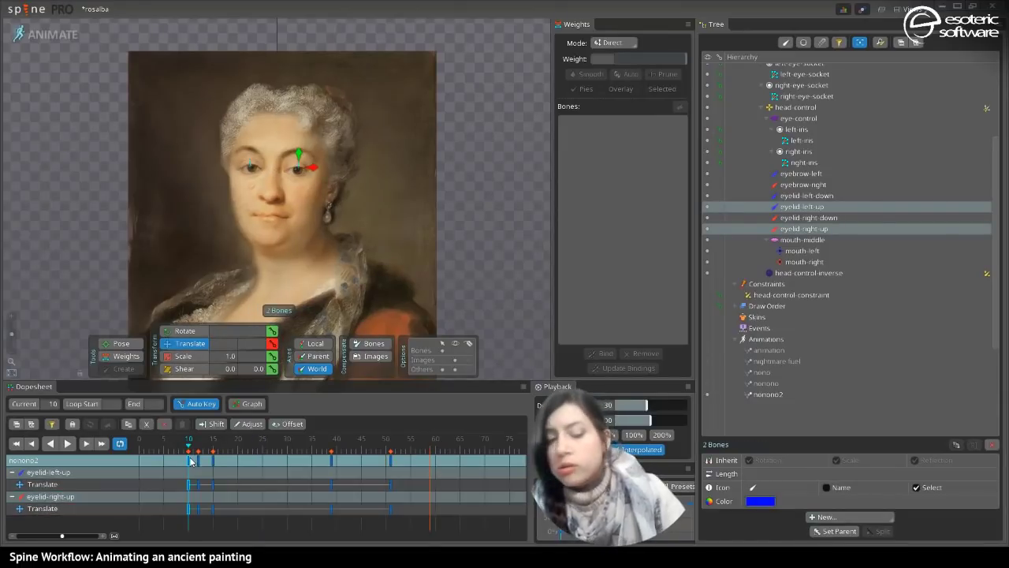
left_click(434, 451)
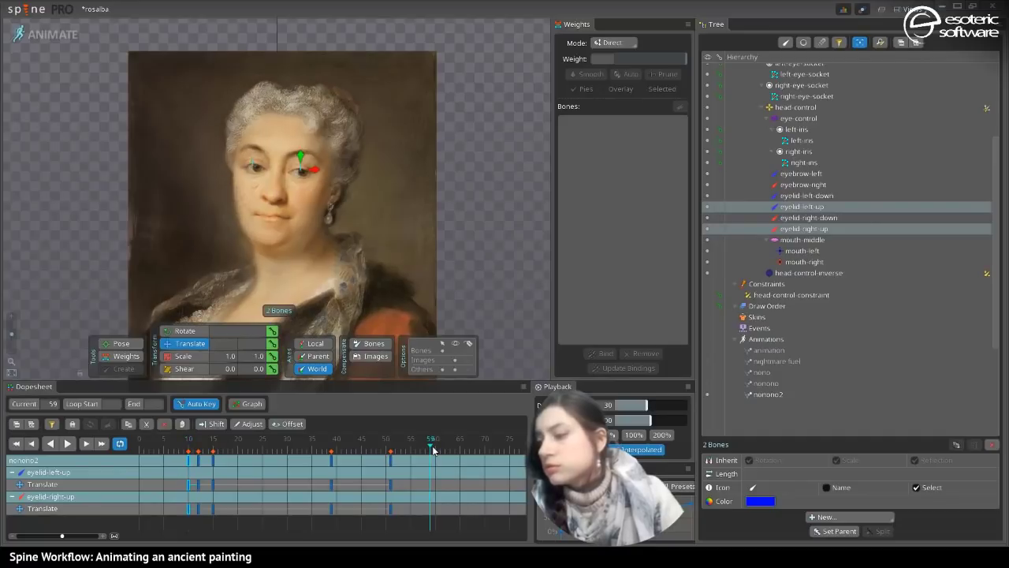
key("ctrl+v")
left_click(67, 443)
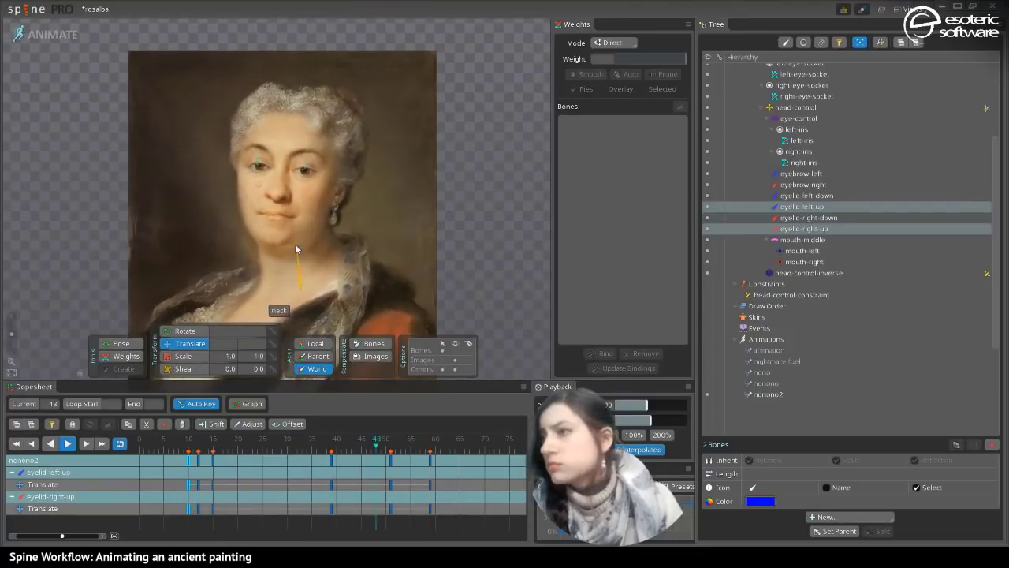
left_click(68, 445)
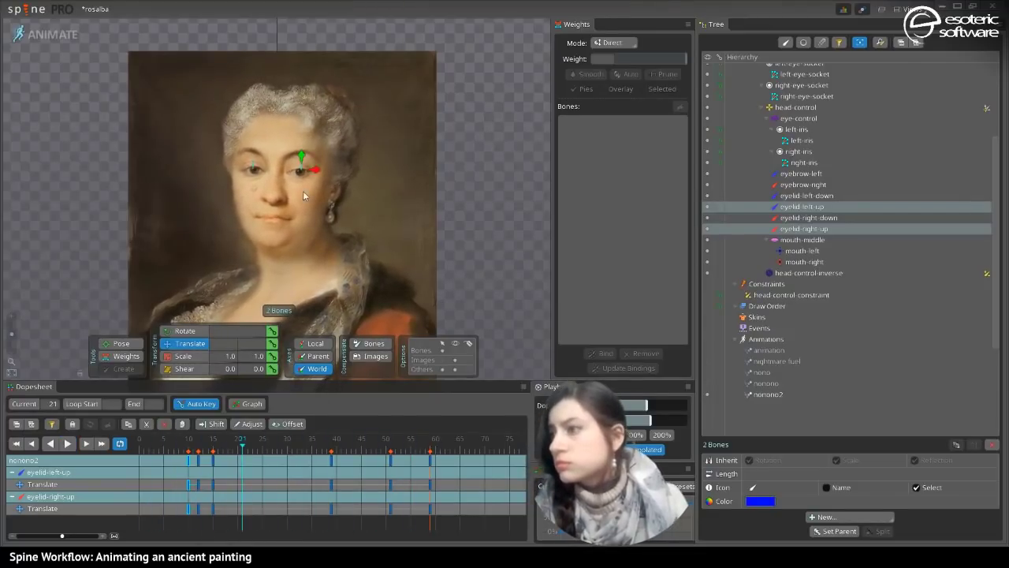
- Copy the eye-control bone's translate key from frame 51 to frames 59 and 0, and play the animation
left_click(809, 119)
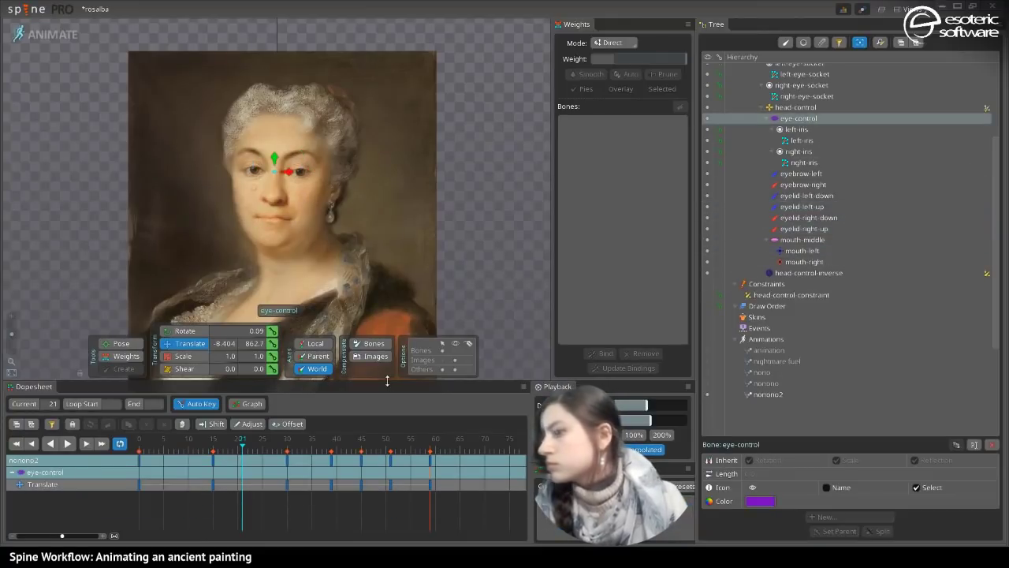
left_click(391, 485)
left_click(429, 486)
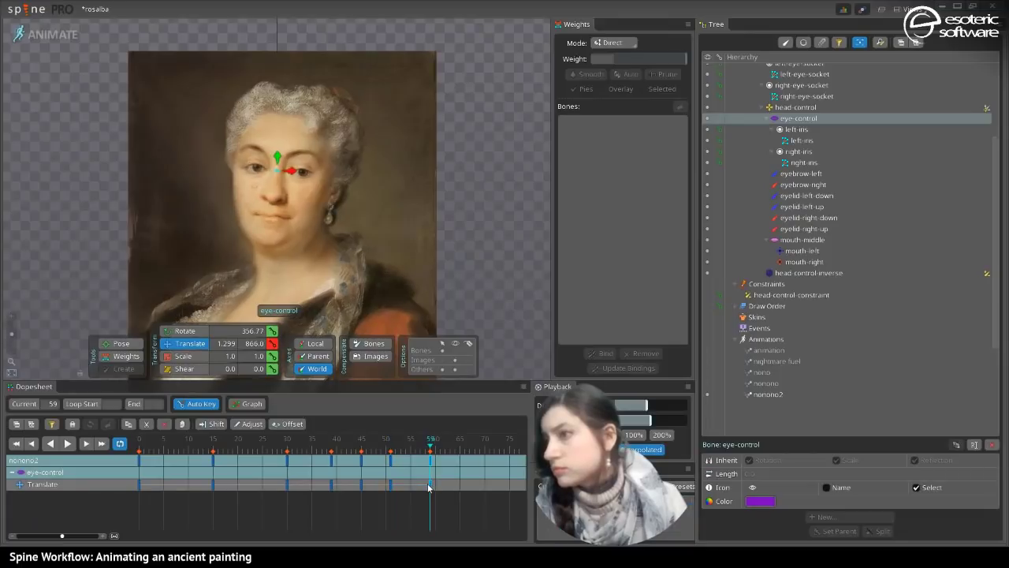
left_click(391, 485)
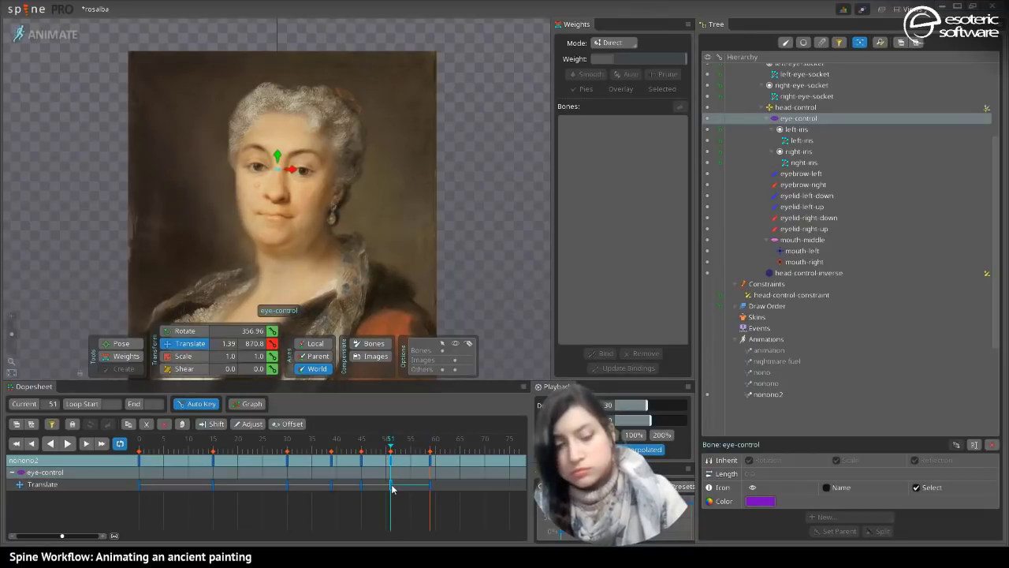
left_click(432, 487)
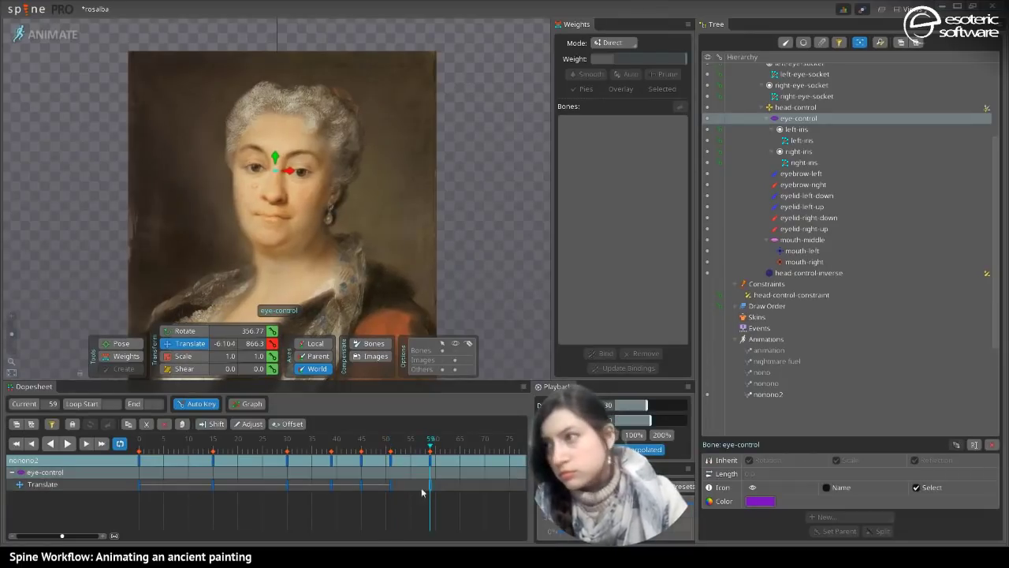
left_click(137, 487)
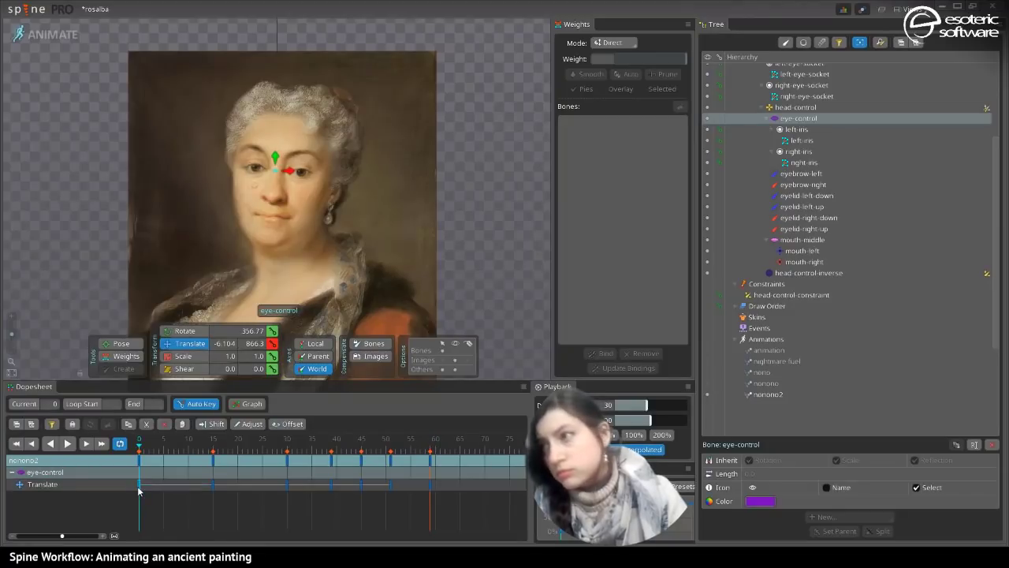
left_click(67, 444)
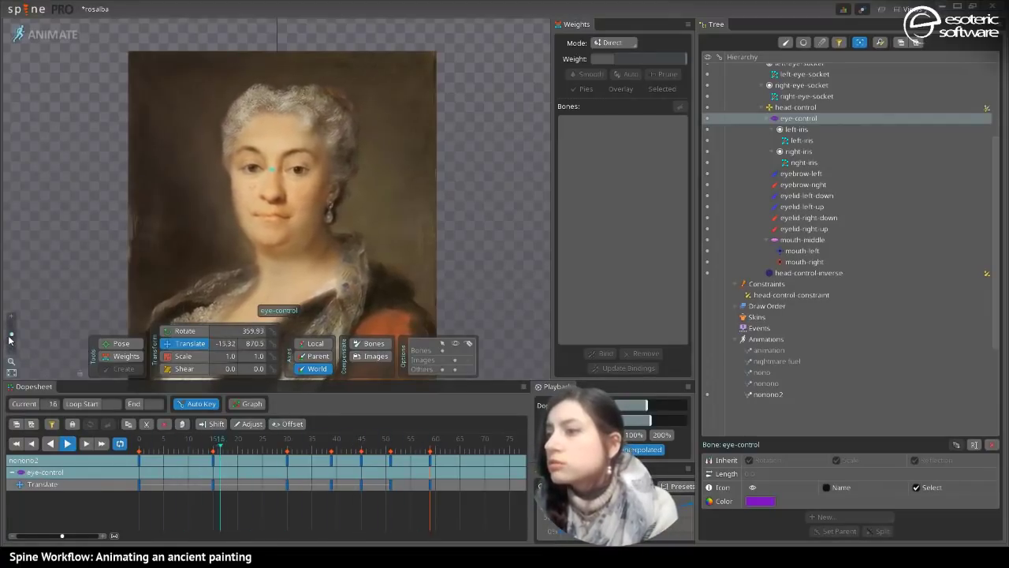
- Move the head bone's middle rotate key to frame 39 while the animation plays
scroll(275, 163, "down", 2)
left_click(461, 258)
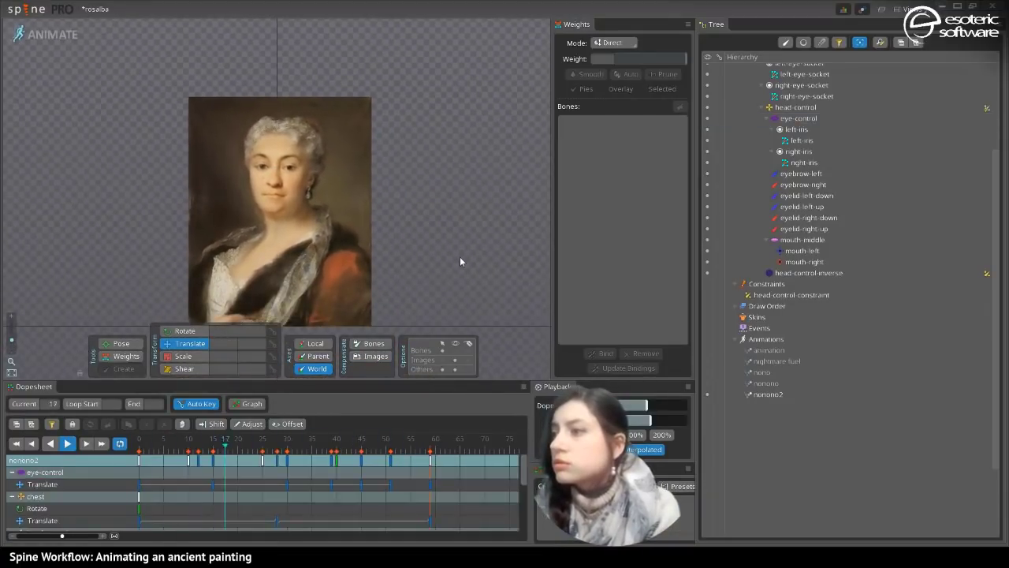
left_click(284, 172)
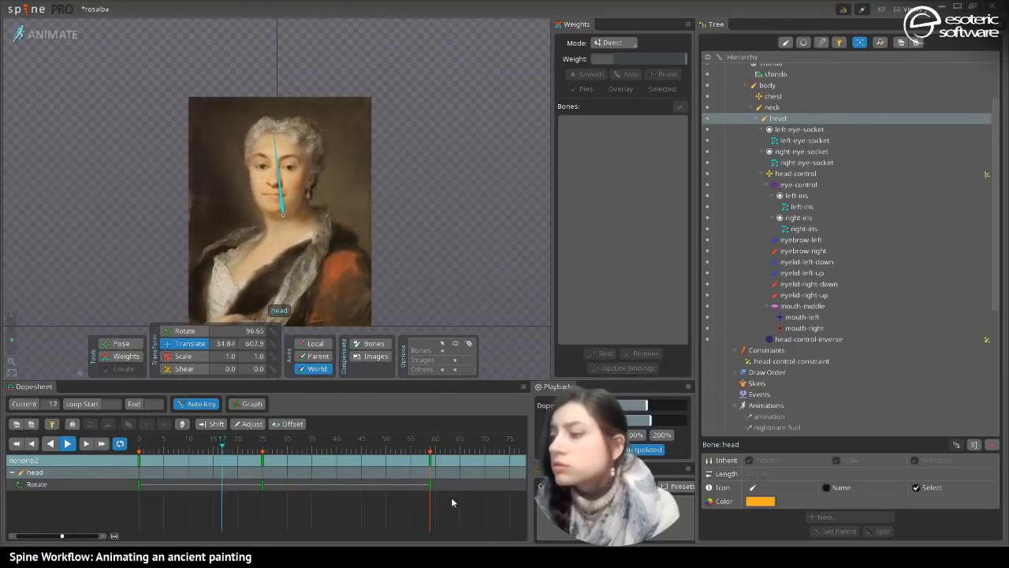
left_click_drag(450, 500, 138, 456)
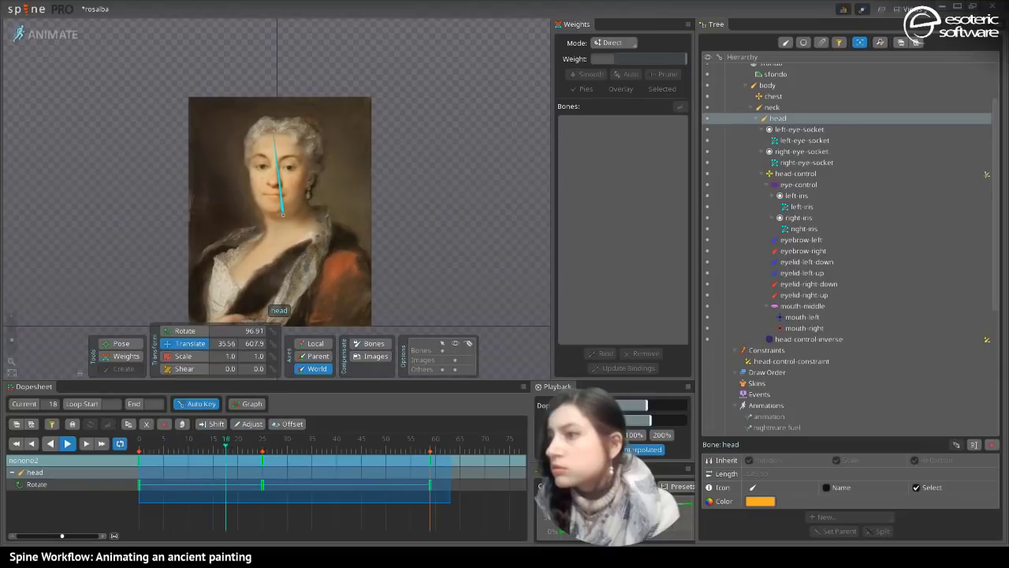
left_click(448, 288)
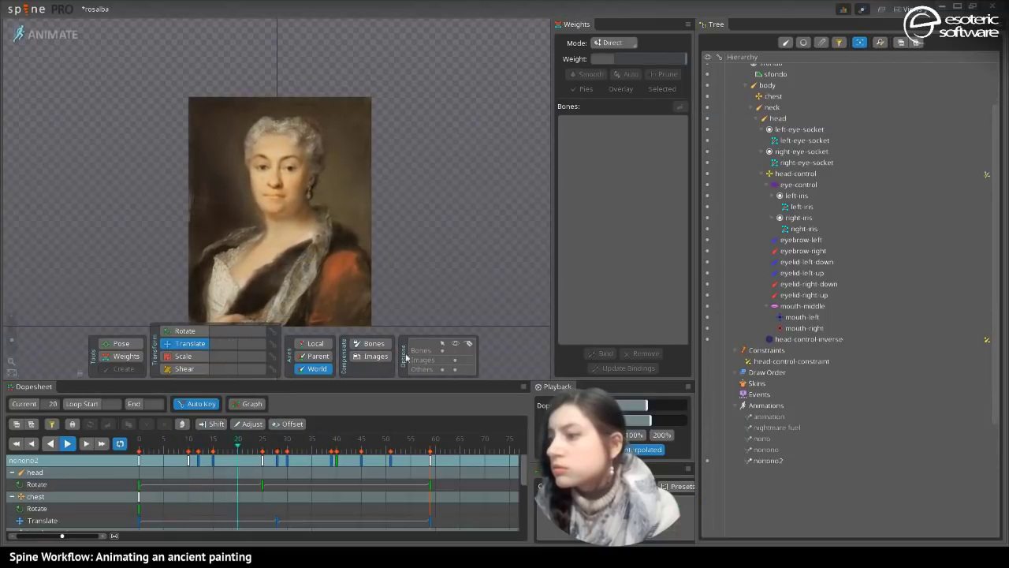
left_click_drag(275, 490, 304, 490)
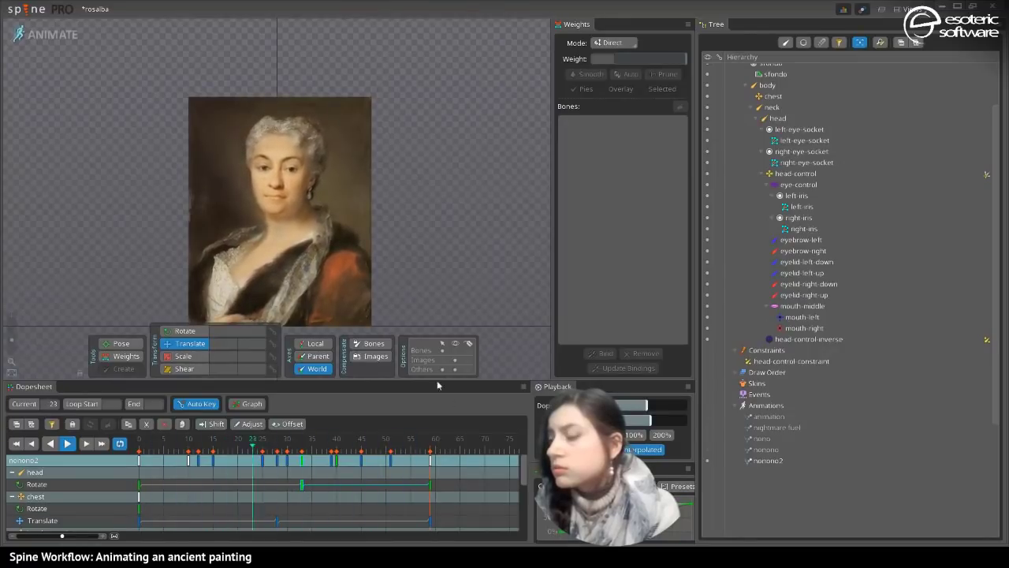
left_click_drag(303, 485, 333, 489)
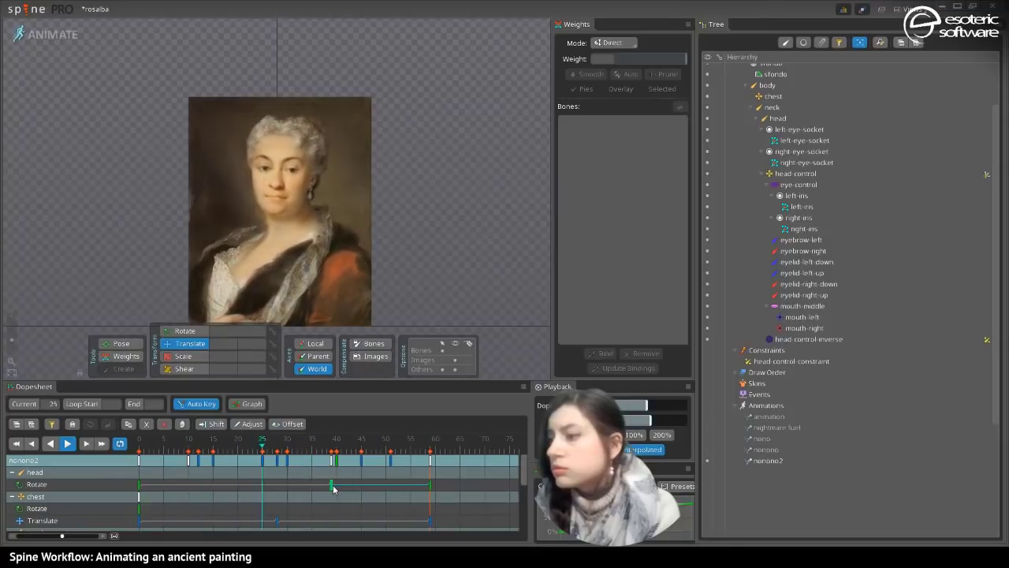
- Move the head bone's middle rotate key to frame 26 and stretch all keys so the nonono2 animation ends at frame 90
left_click_drag(332, 489, 230, 495)
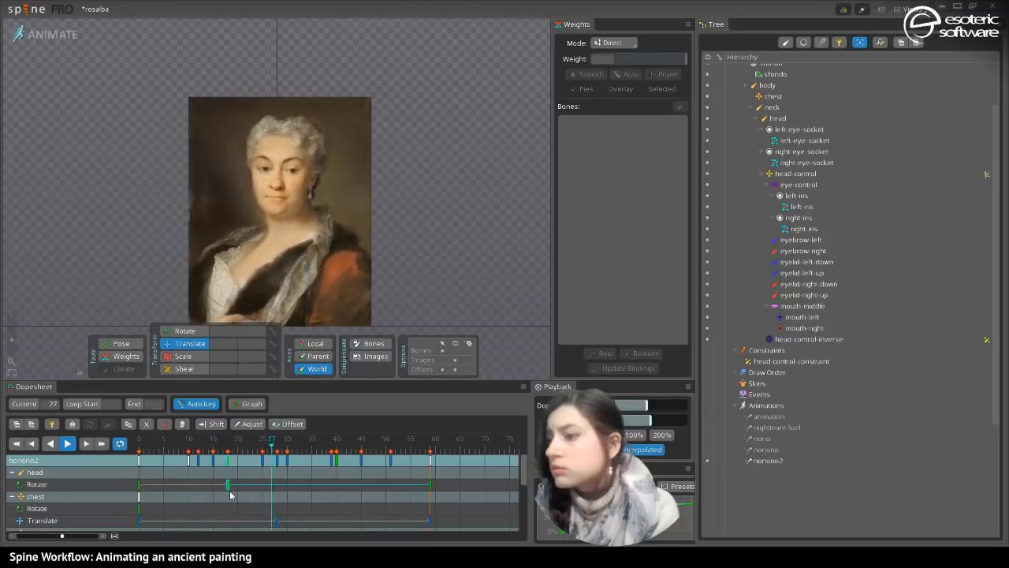
left_click_drag(230, 495, 269, 492)
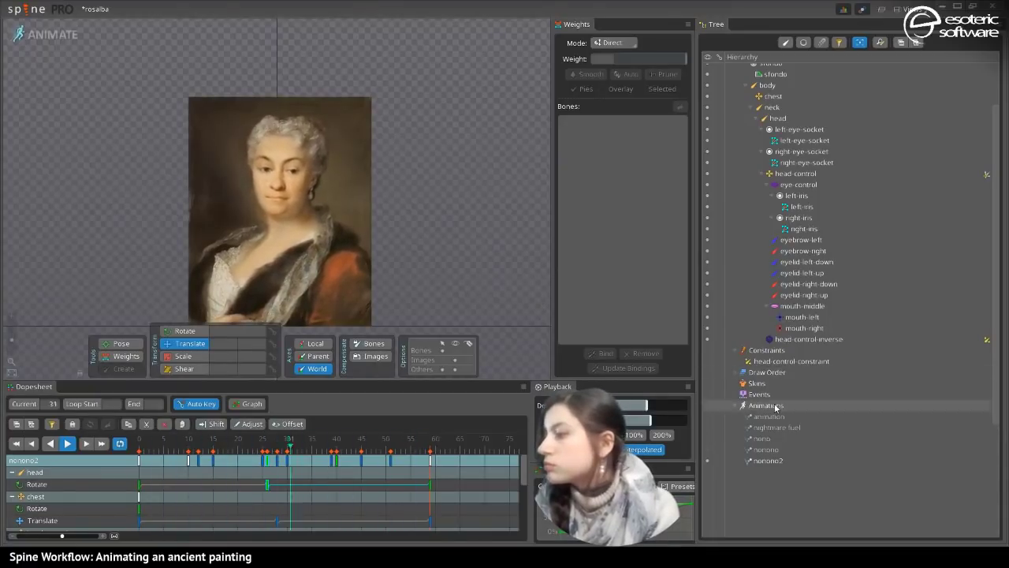
left_click_drag(452, 493, 126, 467)
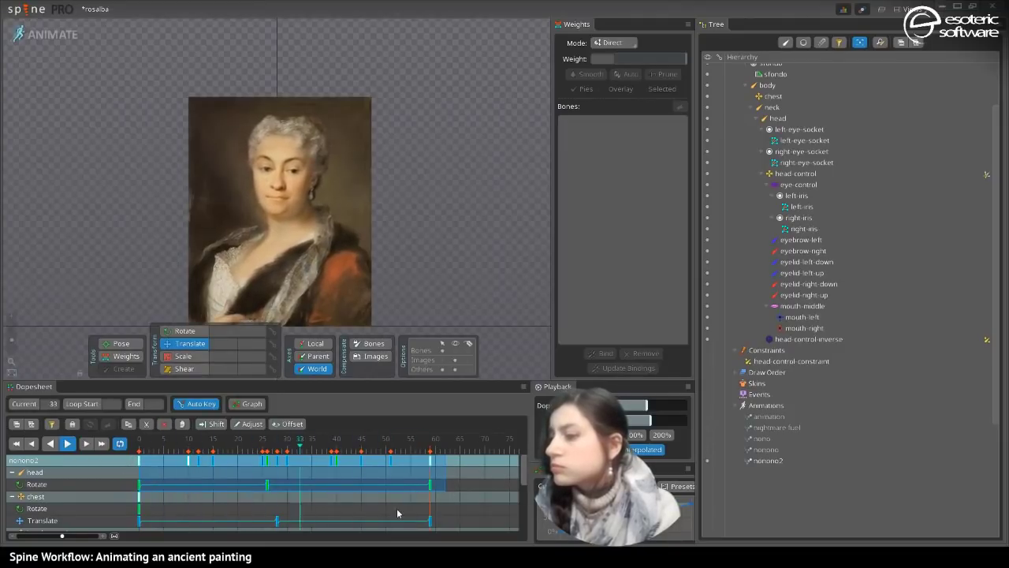
left_click_drag(63, 535, 51, 535)
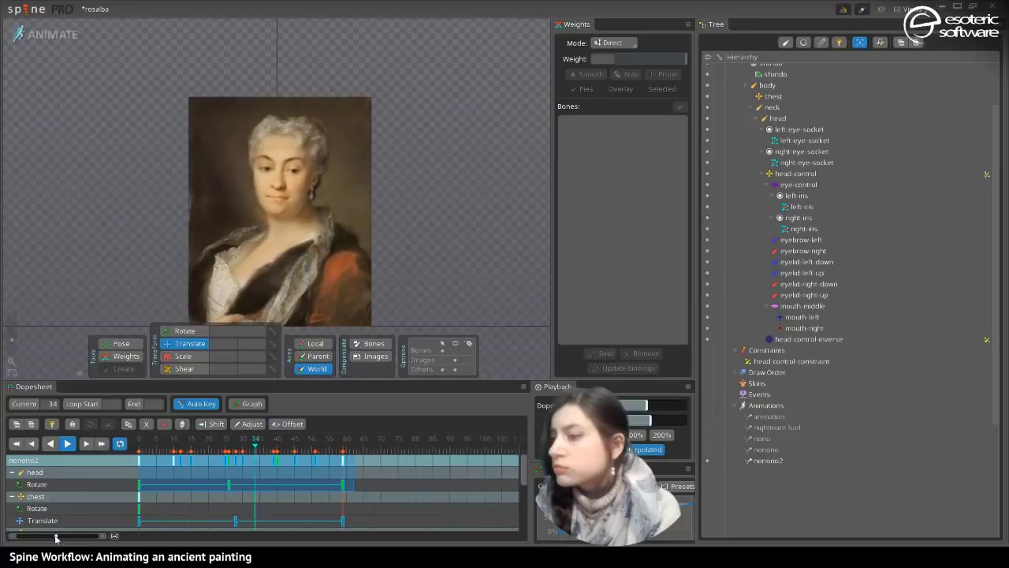
left_click_drag(298, 484, 391, 486)
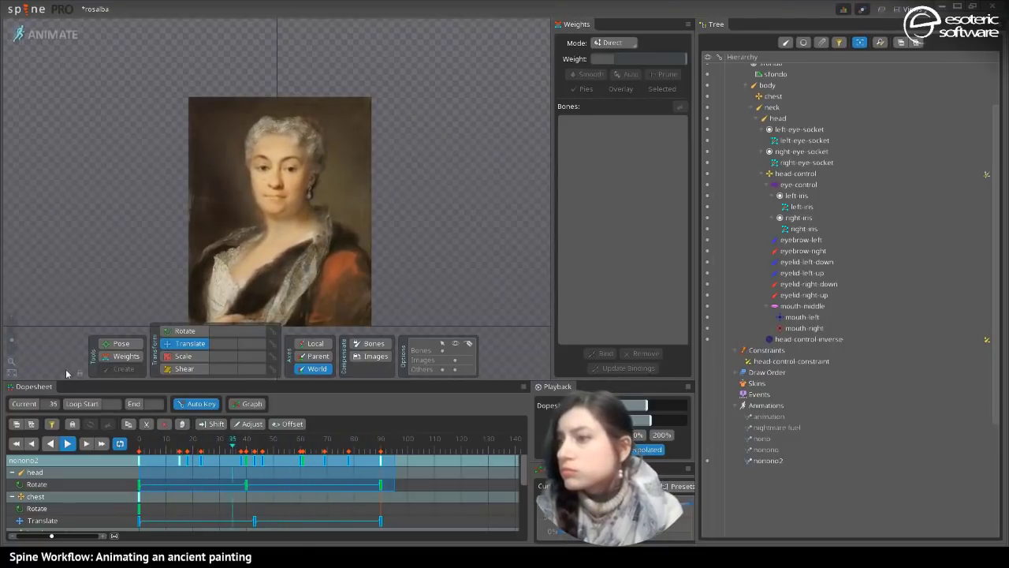
left_click(69, 444)
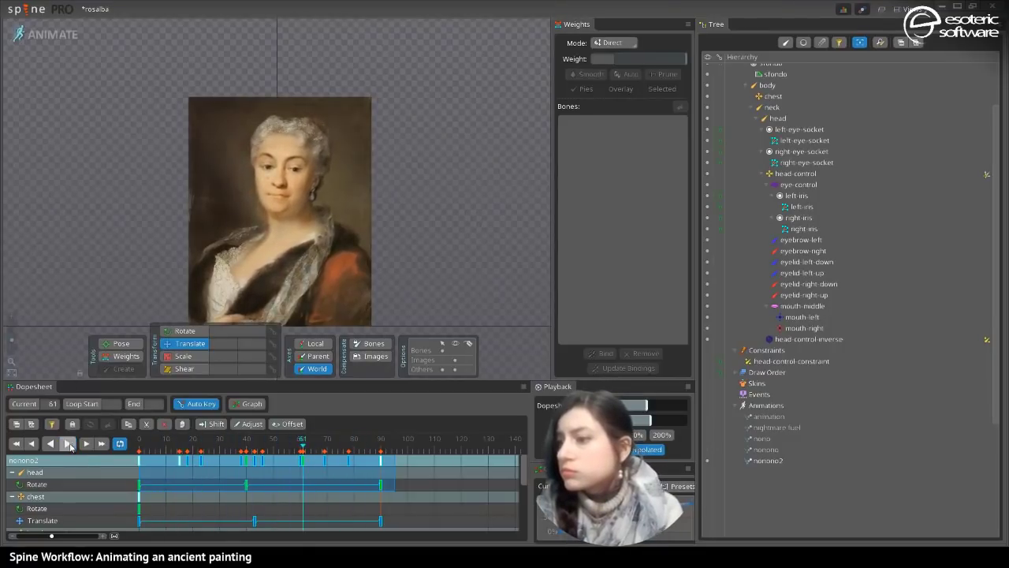
- Try compressing the translate keys of eyelid-right-up and eyelid-left-down into about frames 29 to 90, preview the motion, and undo the change
left_click(295, 172)
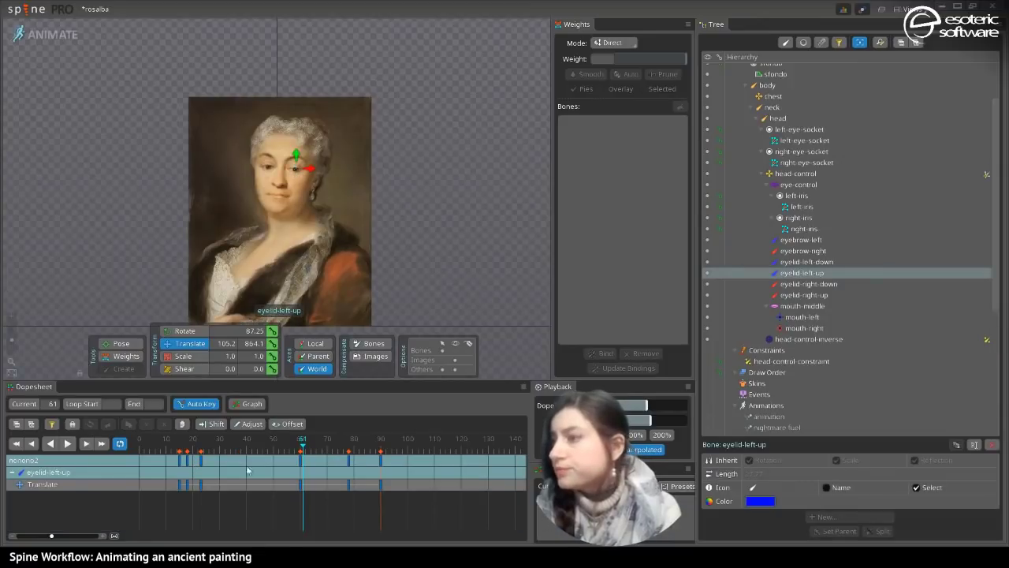
left_click(819, 264, "ctrl")
left_click(804, 295)
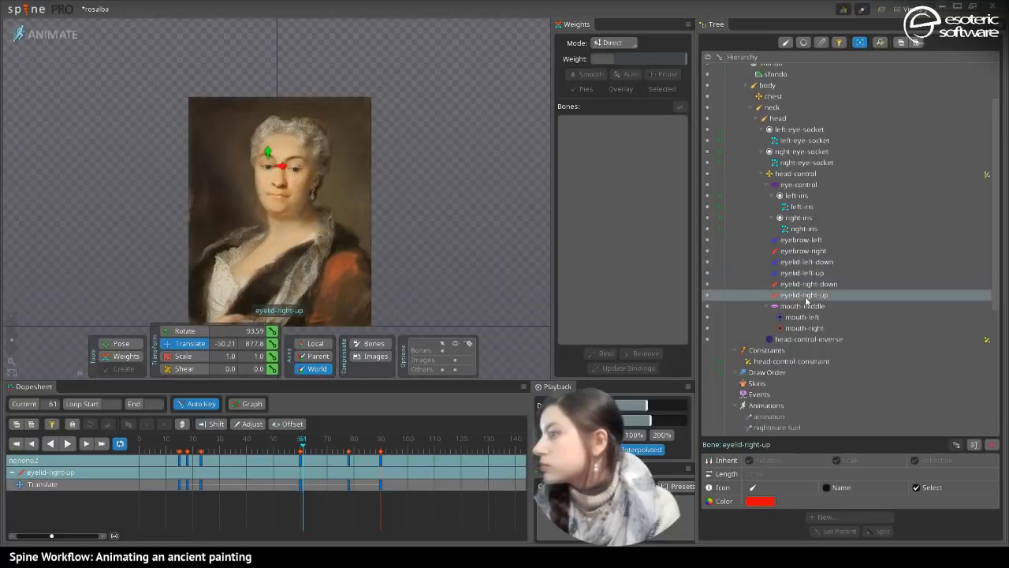
left_click(806, 262, "ctrl")
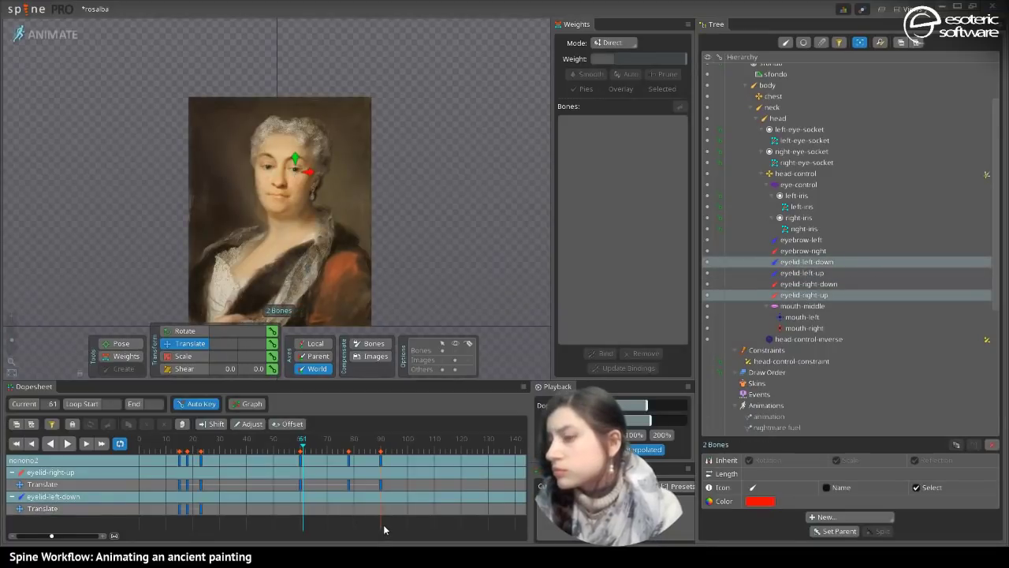
left_click_drag(356, 510, 213, 466)
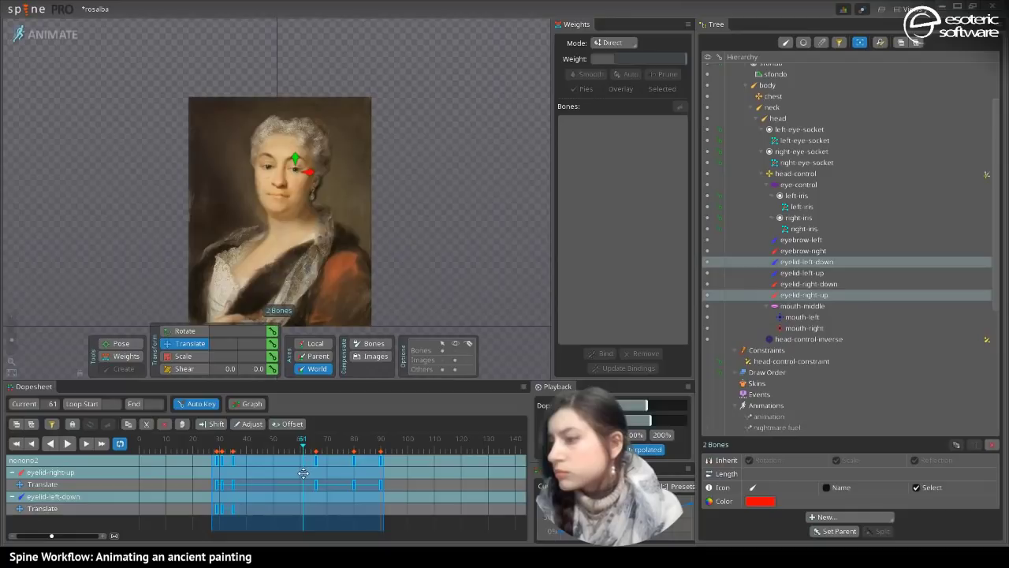
left_click(68, 444)
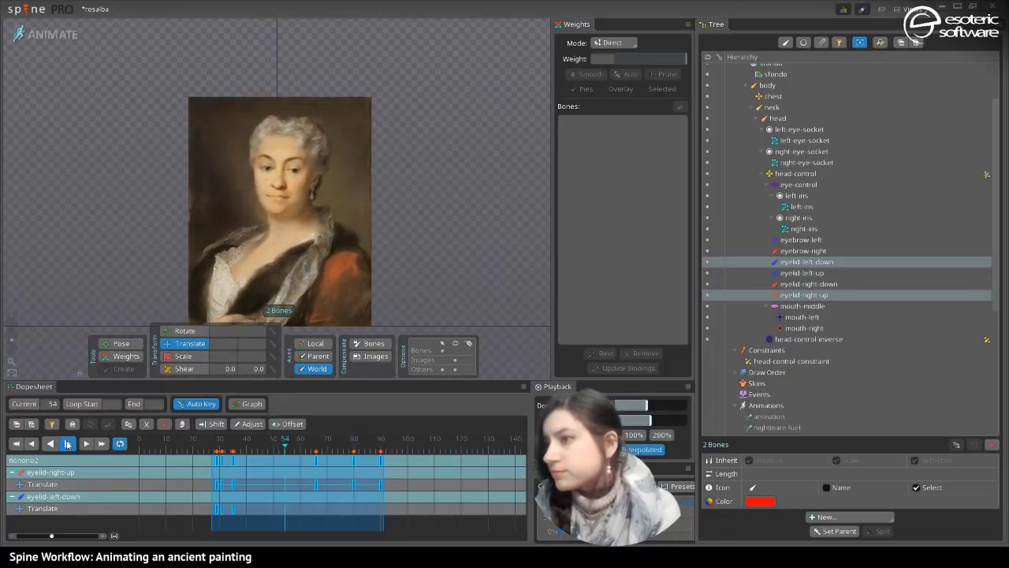
key("ctrl+z")
key("ctrl+z")
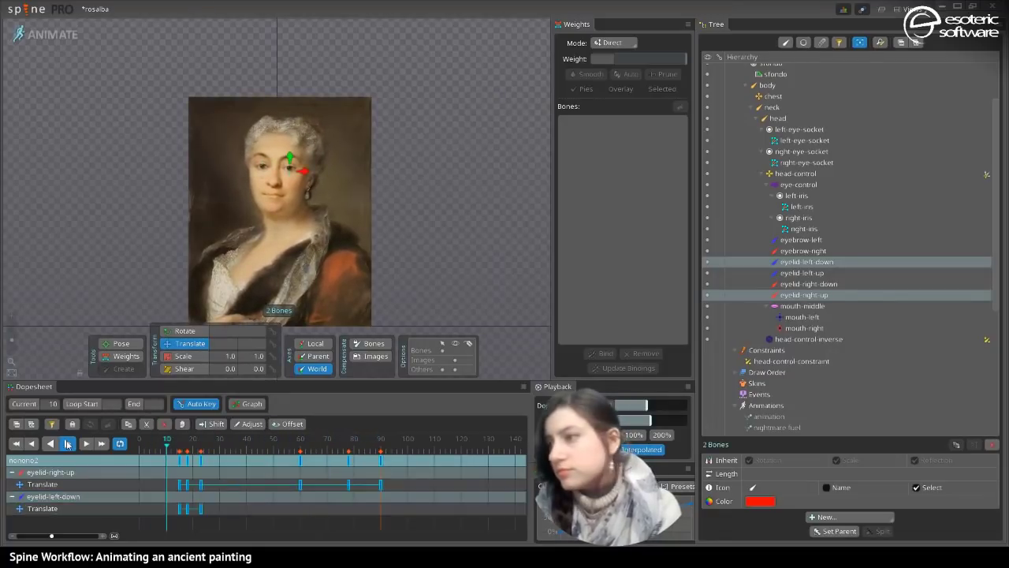
- Compress the translate keys of all four eyelid bones into about frames 40 to 92 while the animation plays
left_click(67, 444)
key("Escape")
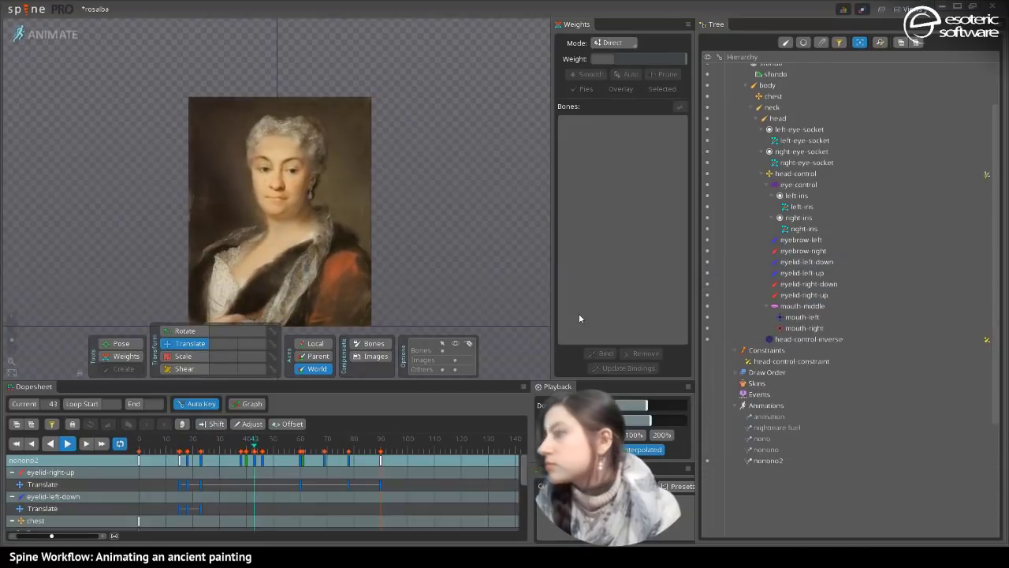
left_click(818, 250)
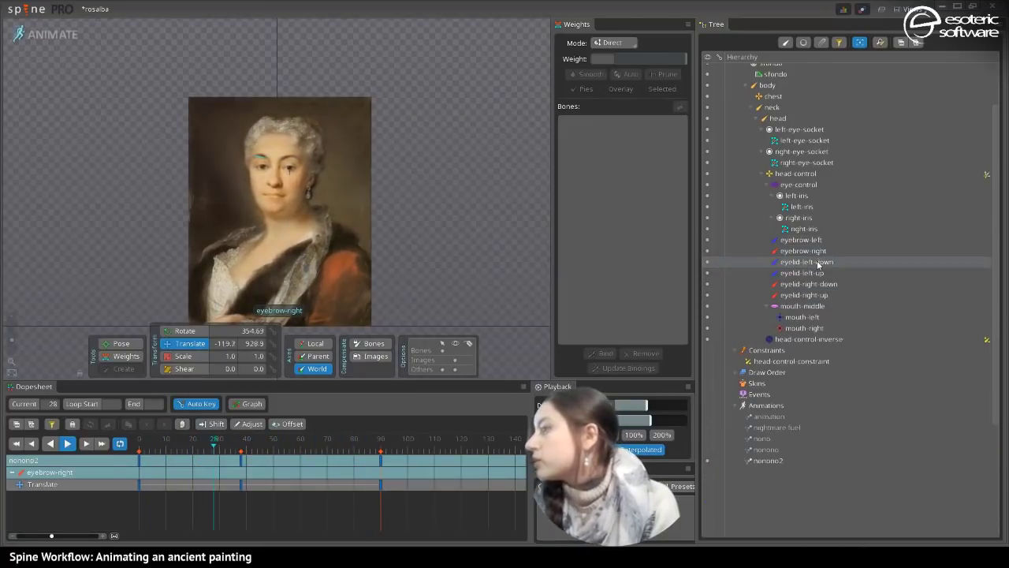
left_click(819, 262)
left_click(816, 294, "shift")
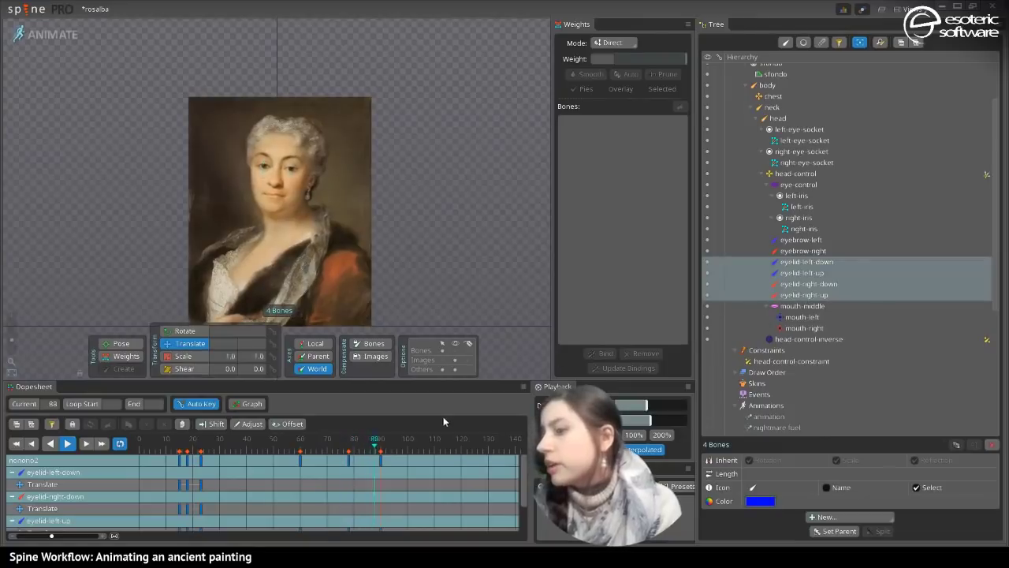
left_click_drag(404, 505, 221, 484)
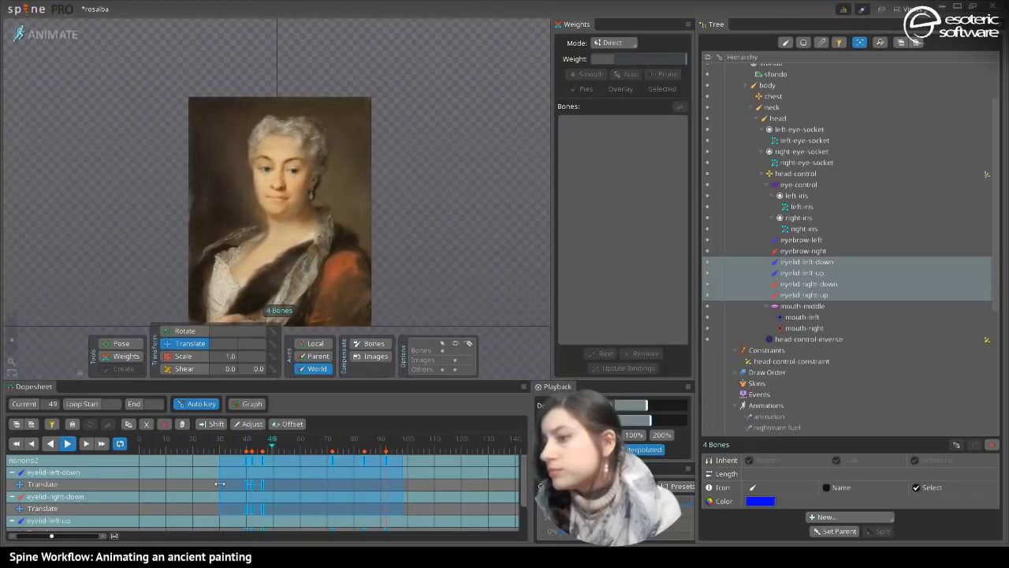
left_click(222, 483)
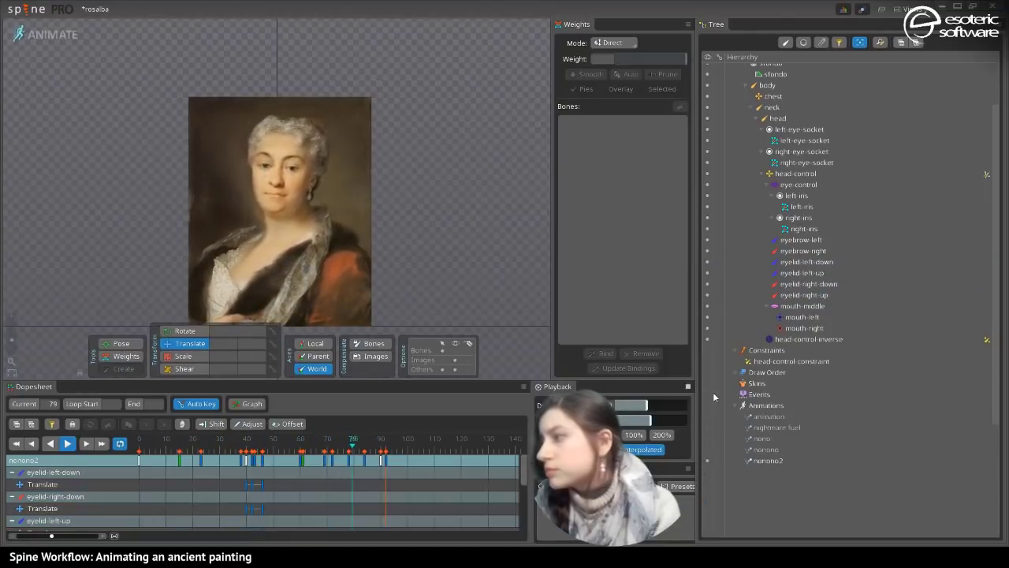
- Compress the eye-control bone's translate keys after frame 0 into about frames 31 to 90
left_click(783, 187)
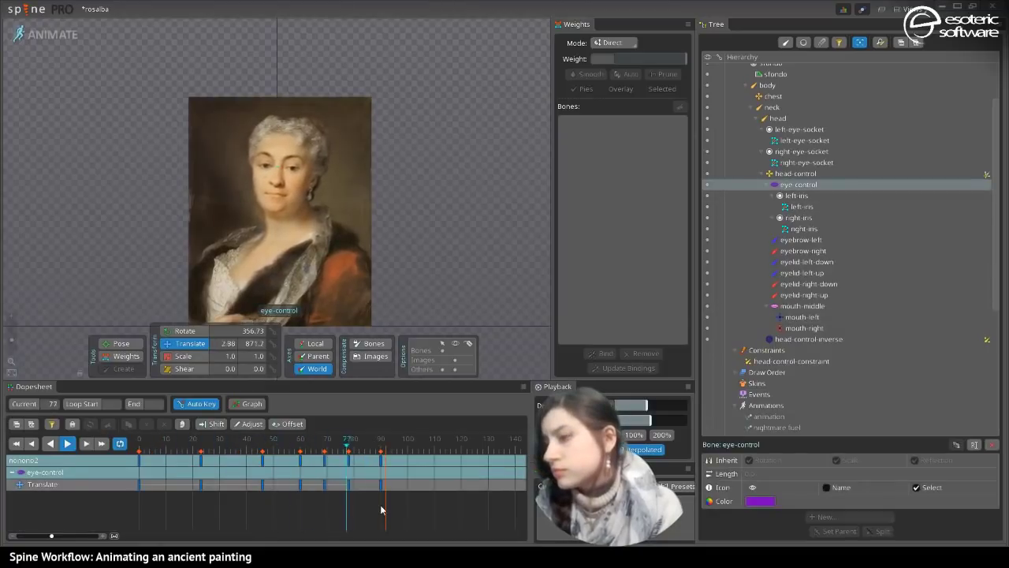
left_click_drag(381, 512, 221, 469)
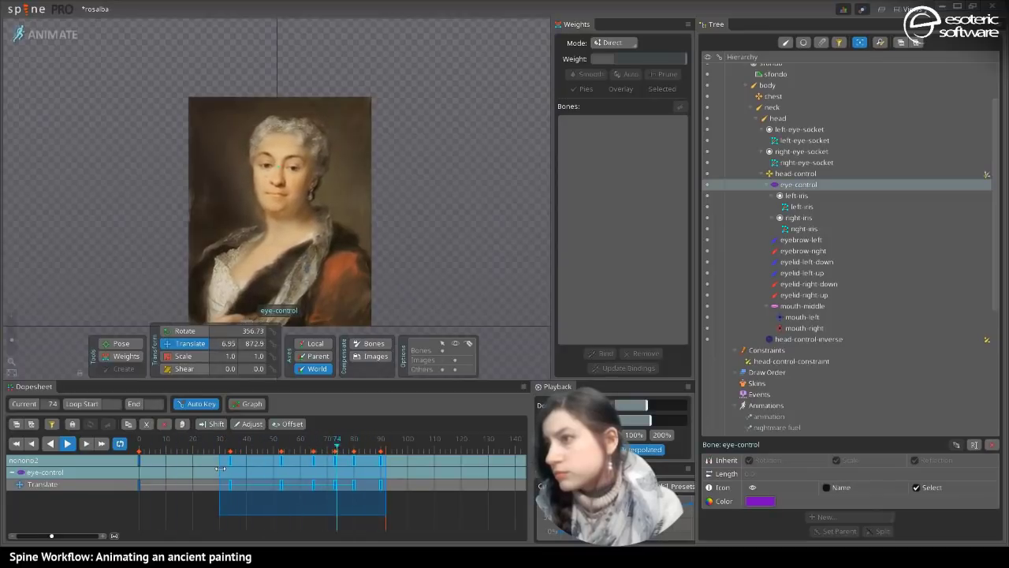
left_click_drag(220, 468, 211, 470)
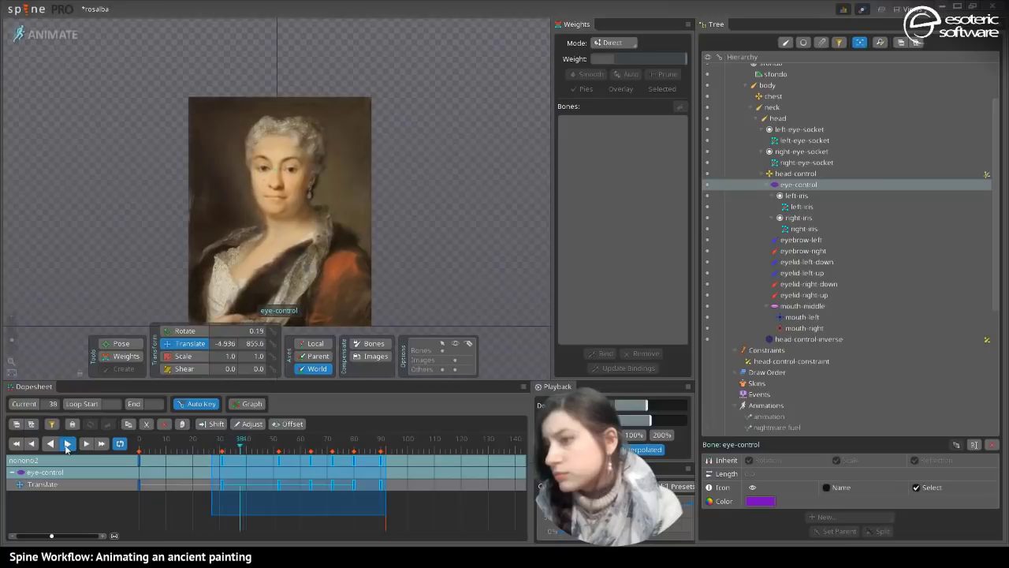
- Stop playback at frame 41 and store the four upper and lower eyelid bones as selection 1
left_click(67, 444)
mouse_move(260, 443)
left_mouse_down()
mouse_move(278, 448)
mouse_move(249, 447)
left_mouse_up()
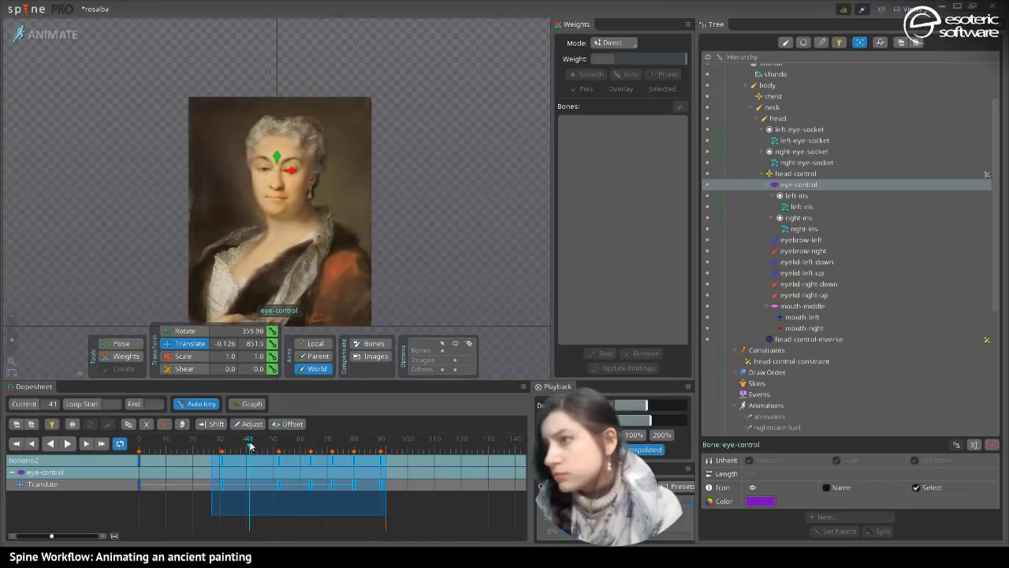
left_click(812, 240)
left_click(813, 262)
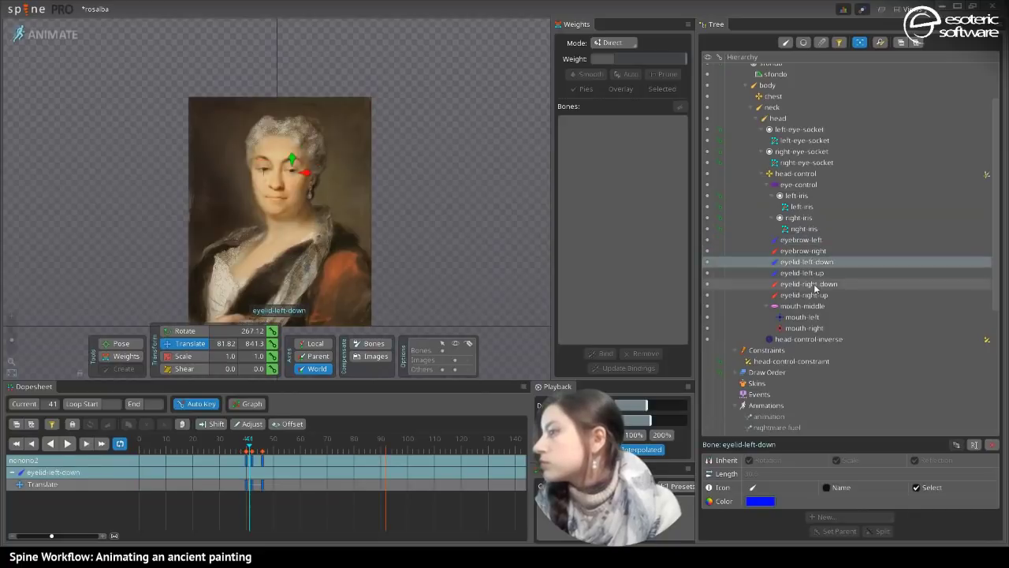
left_click(804, 295, "shift")
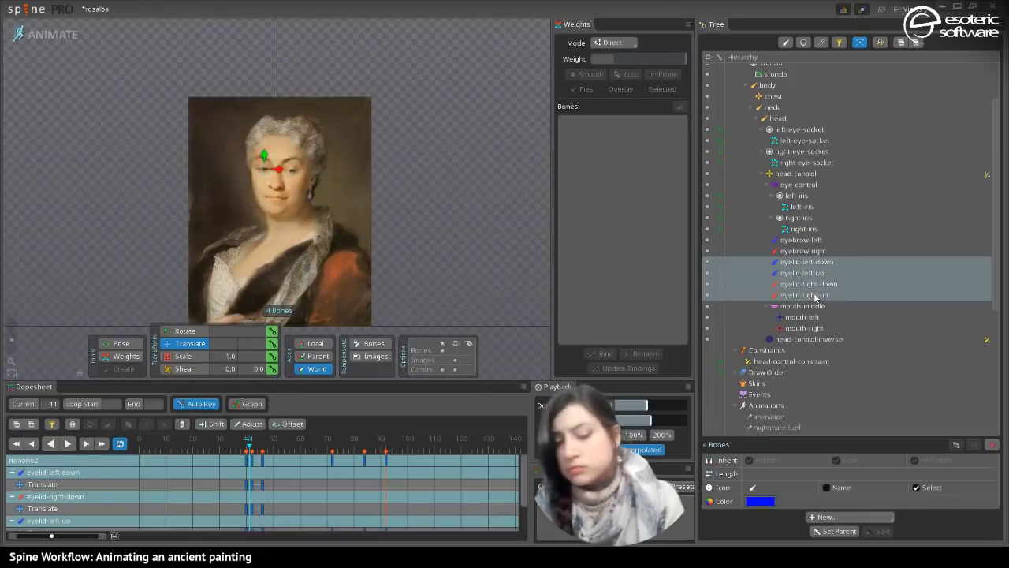
key("ctrl+1")
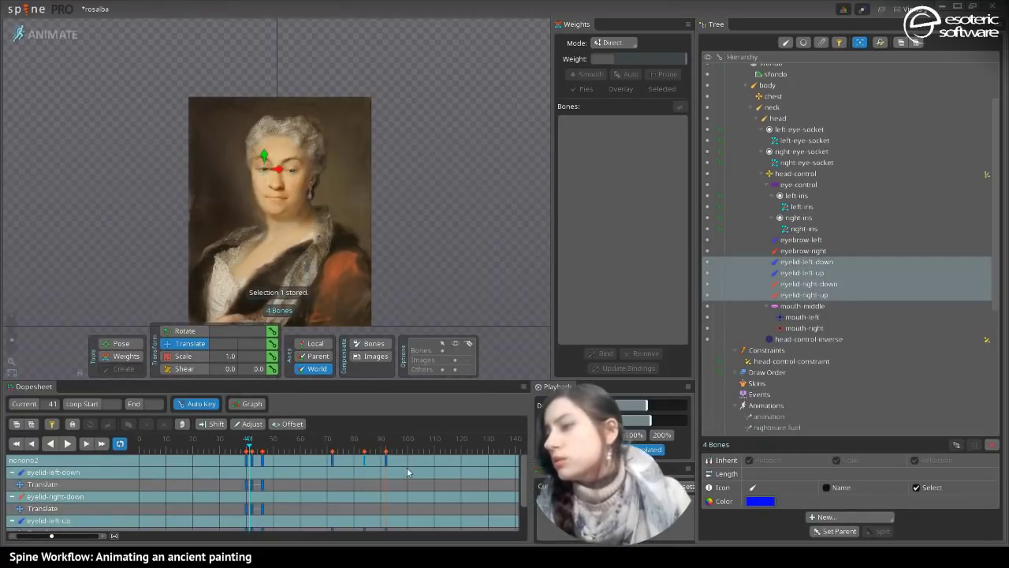
- Try copying the four eyelid bones' blink keys from frames 40 to 46 to about frames 67 to 73, and undo the paste
left_click_drag(276, 477, 304, 477)
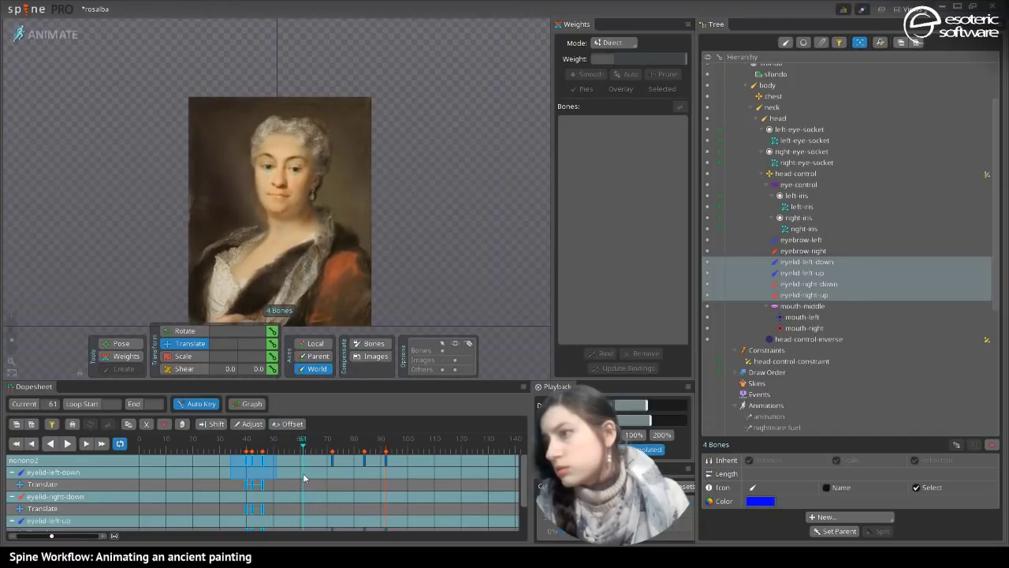
key("ctrl+v")
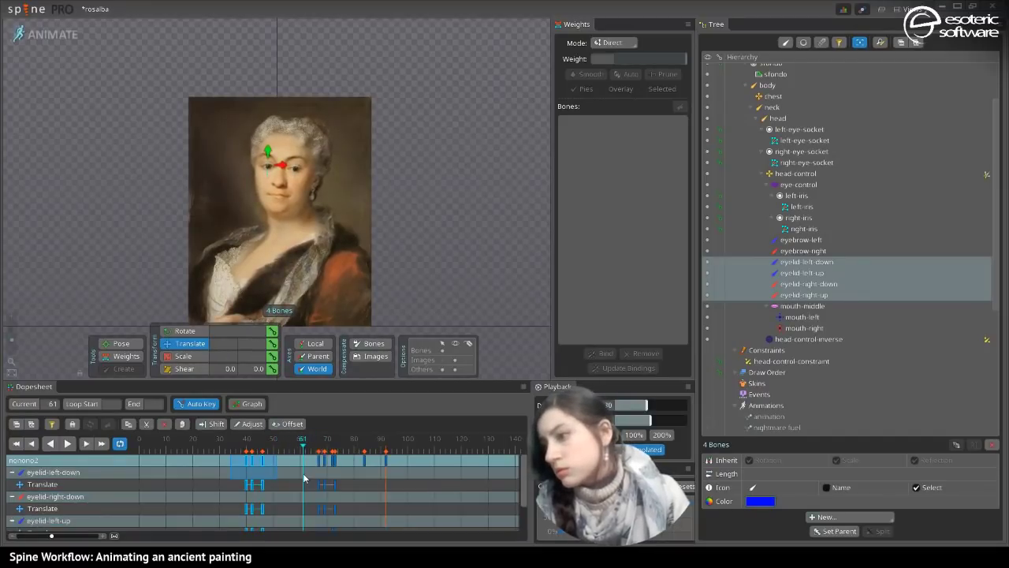
key("ctrl+z")
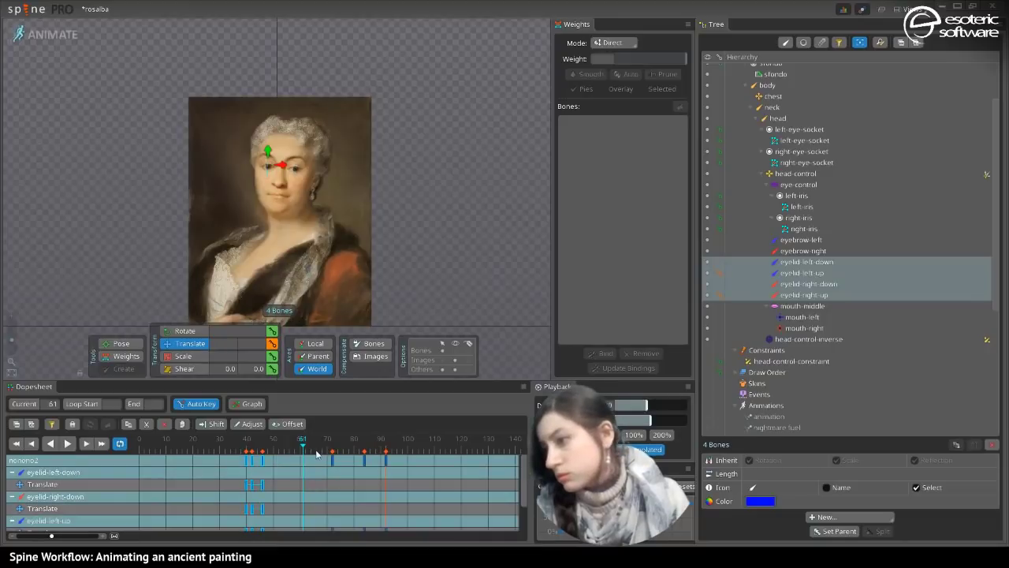